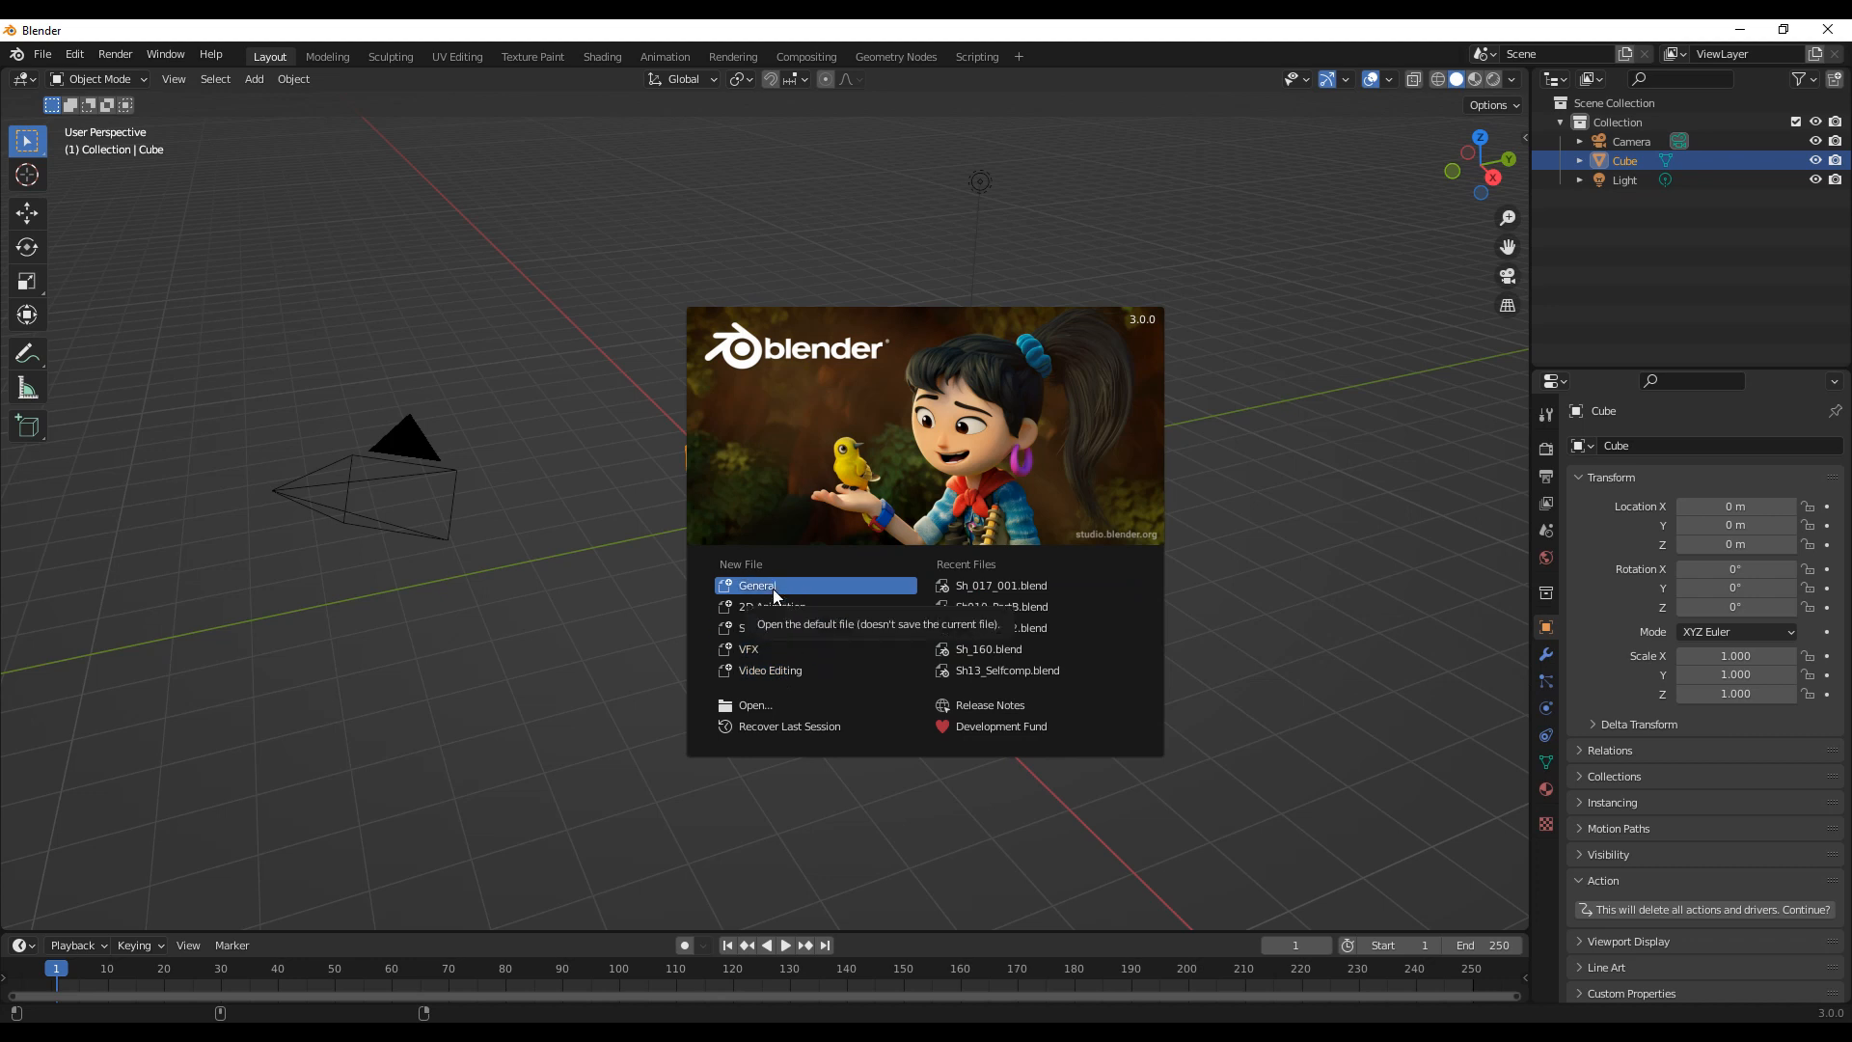
Step: Start a new file from the General template
left_click(773, 588)
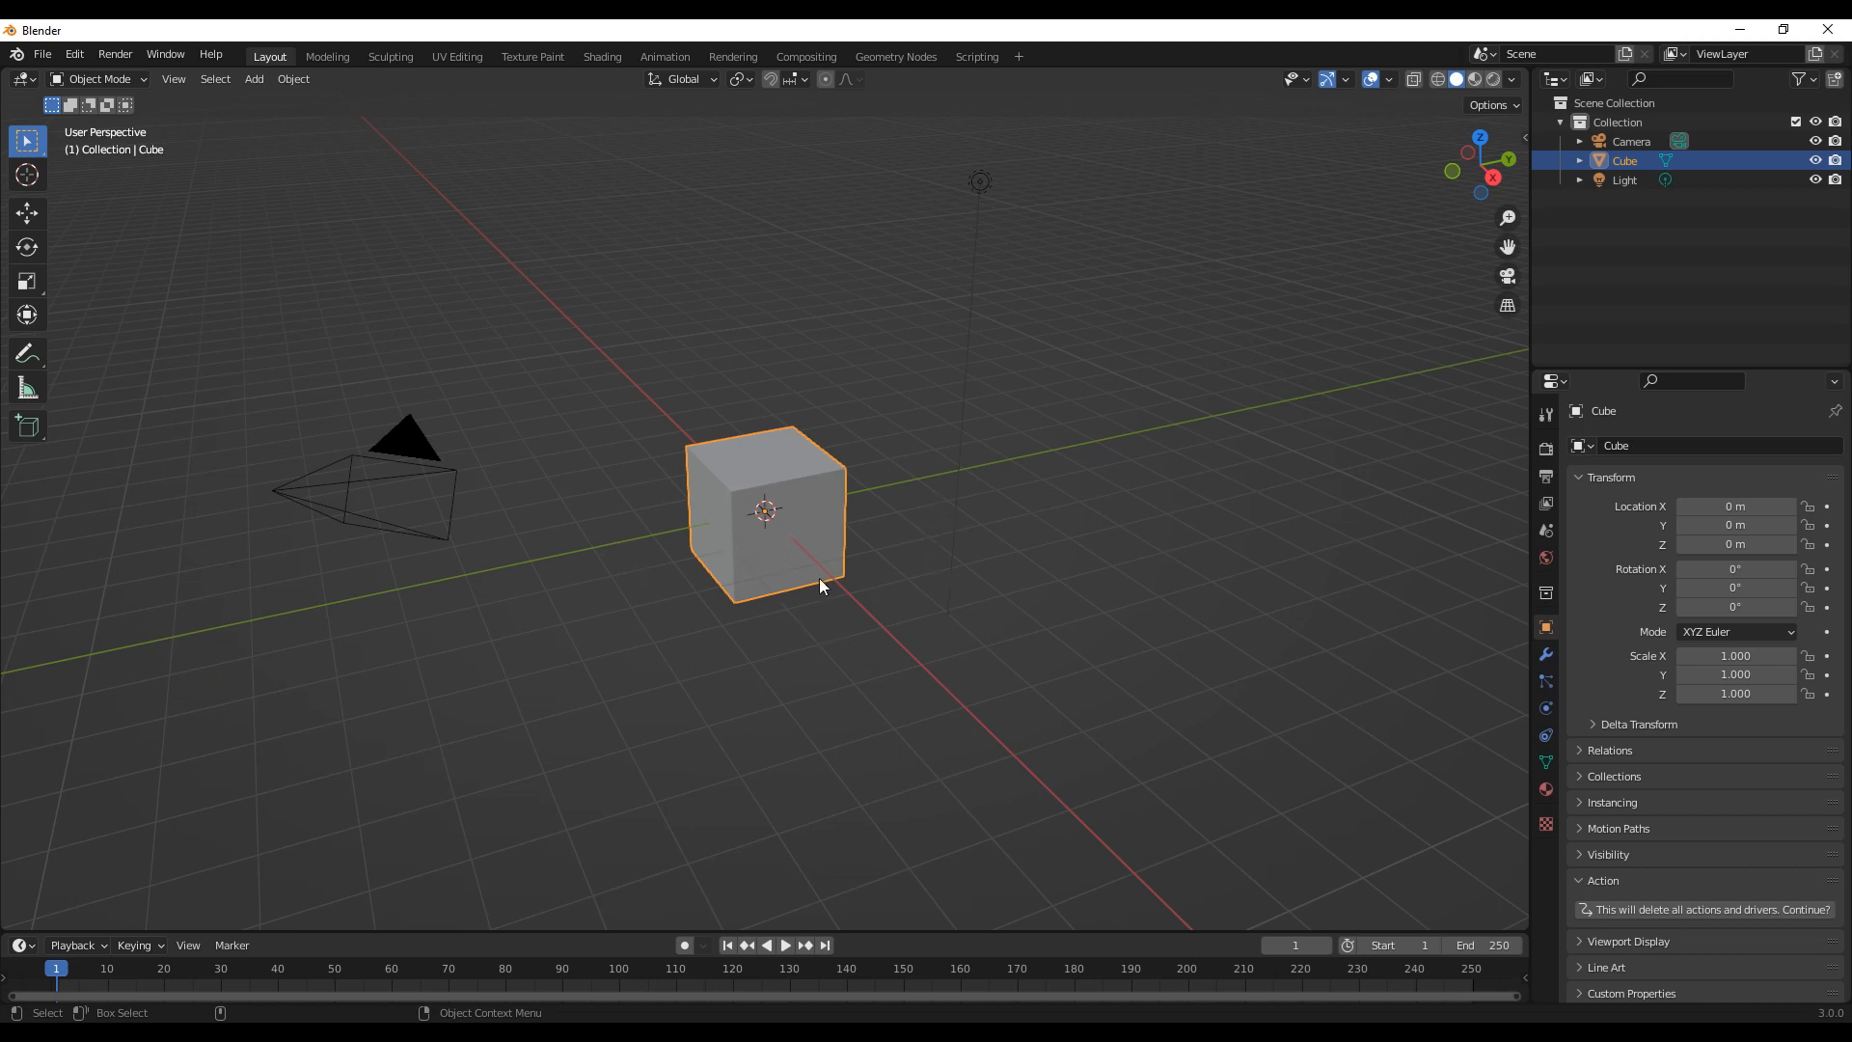
Step: Select the light, camera and cube individually in the viewport, finishing by clearing the selection
left_click(980, 183)
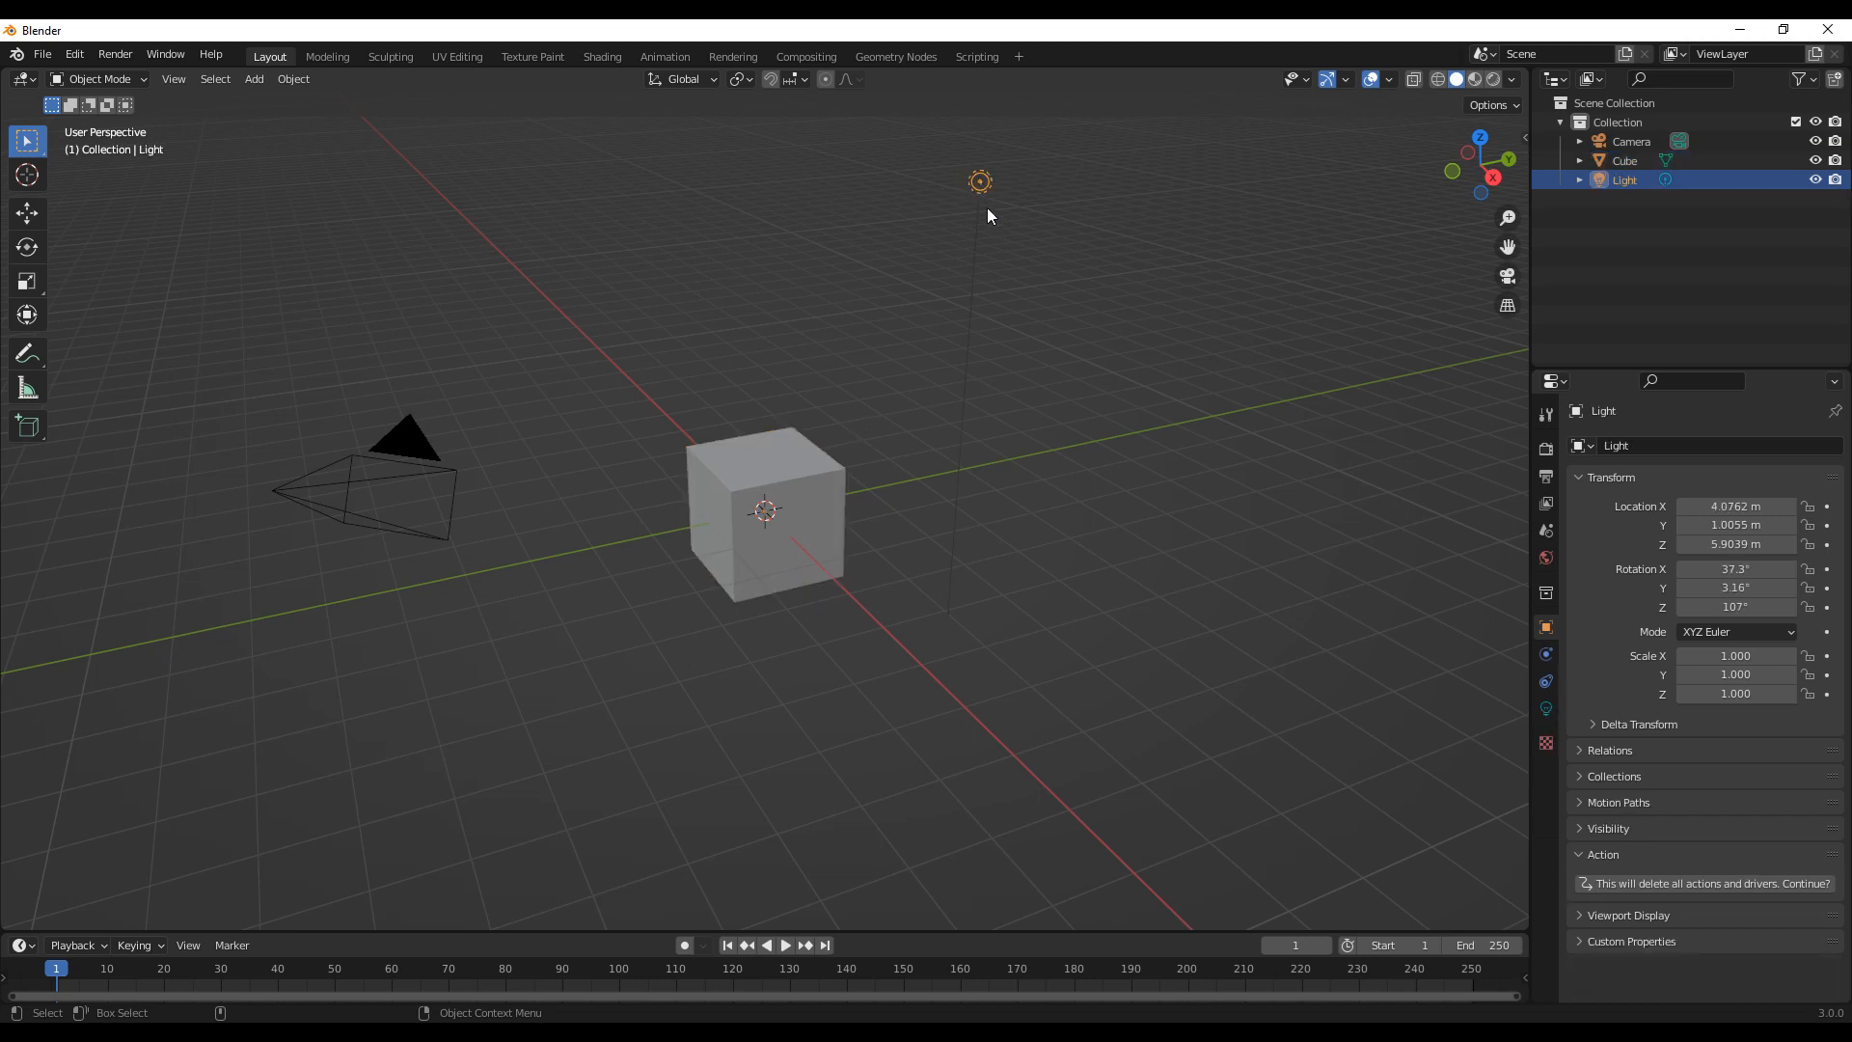
left_click(285, 492)
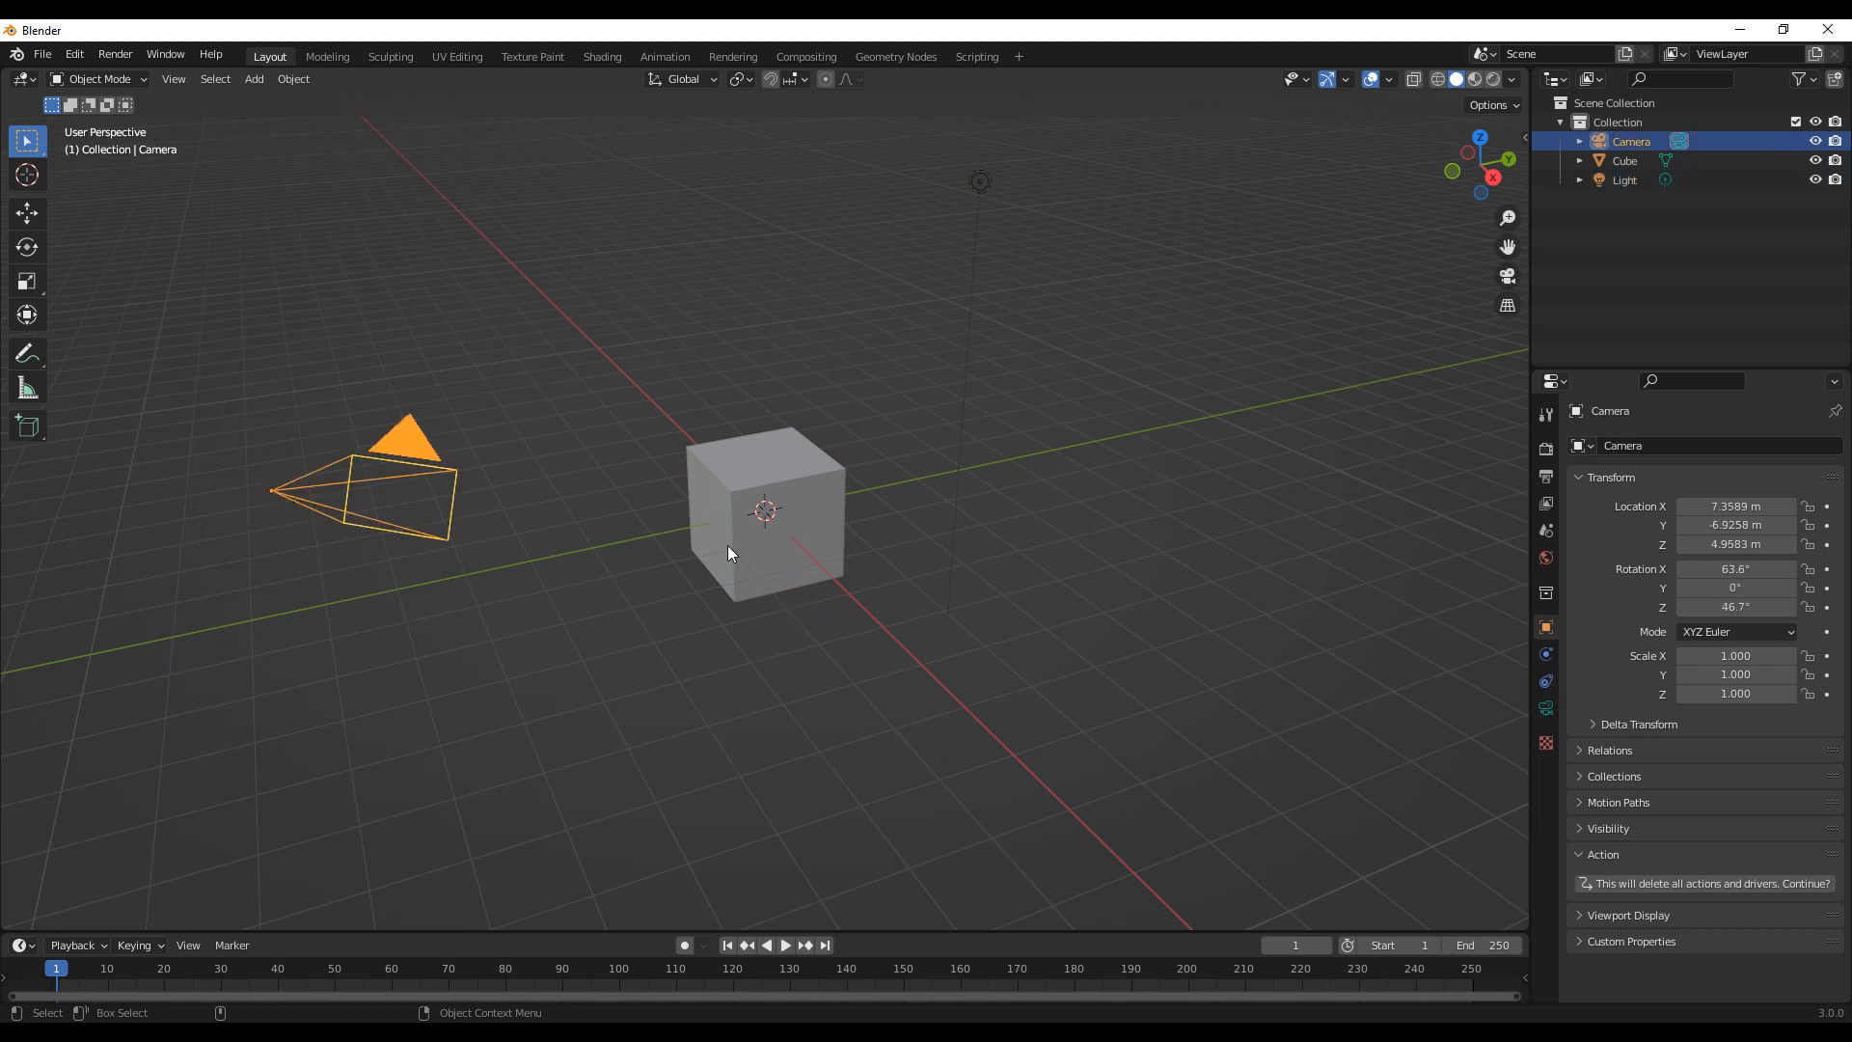
left_click(741, 482)
left_click(982, 185)
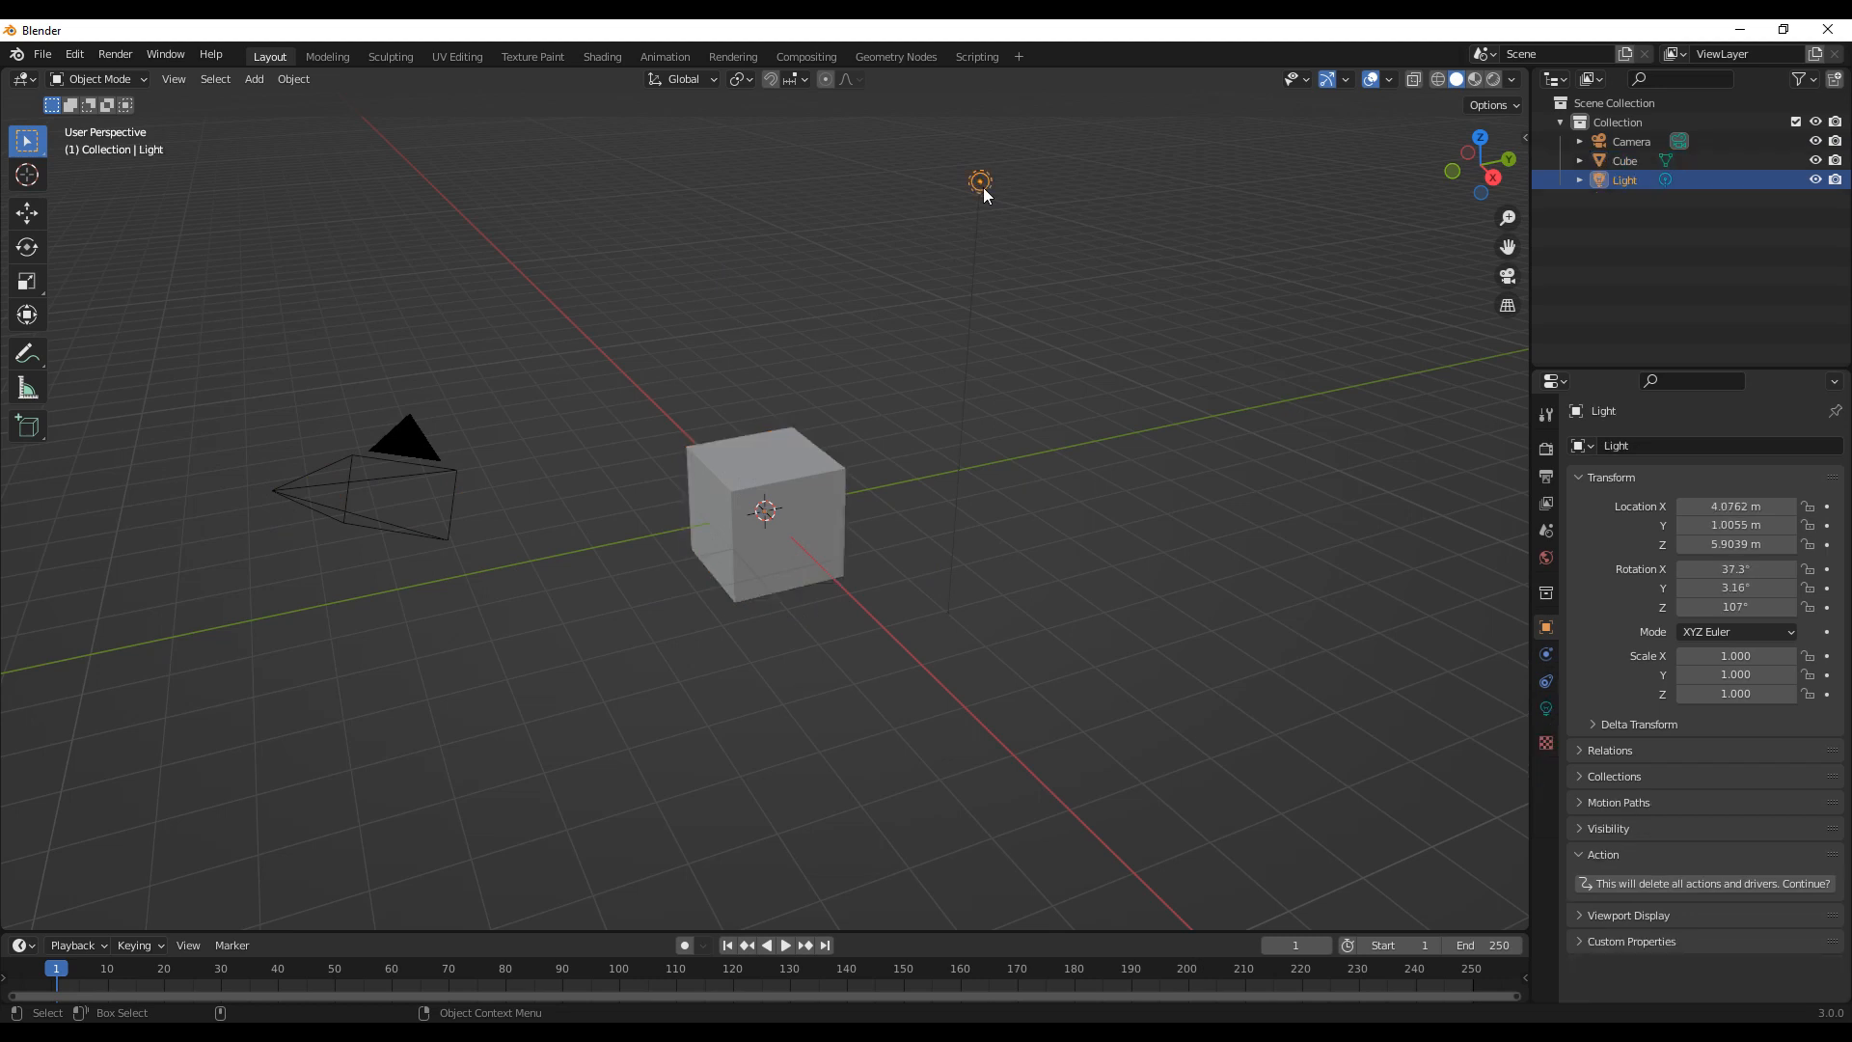
left_click(757, 470)
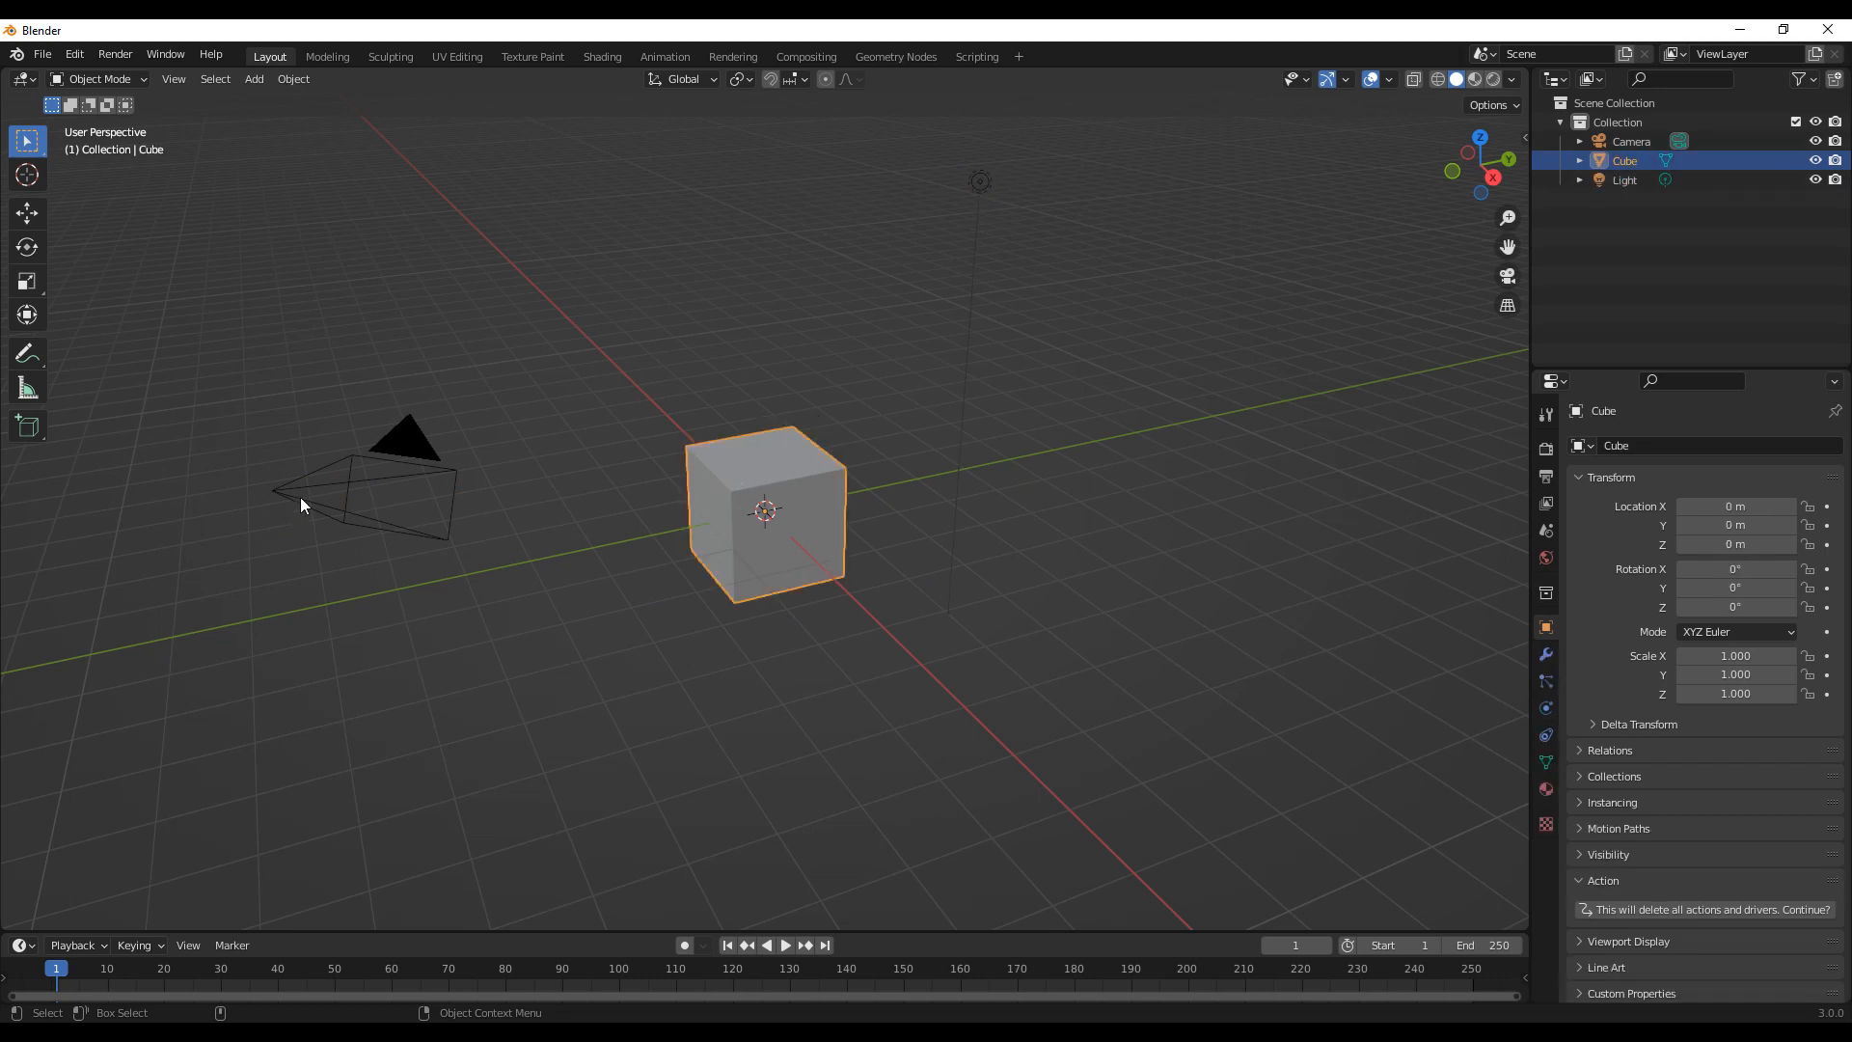
left_click(301, 503)
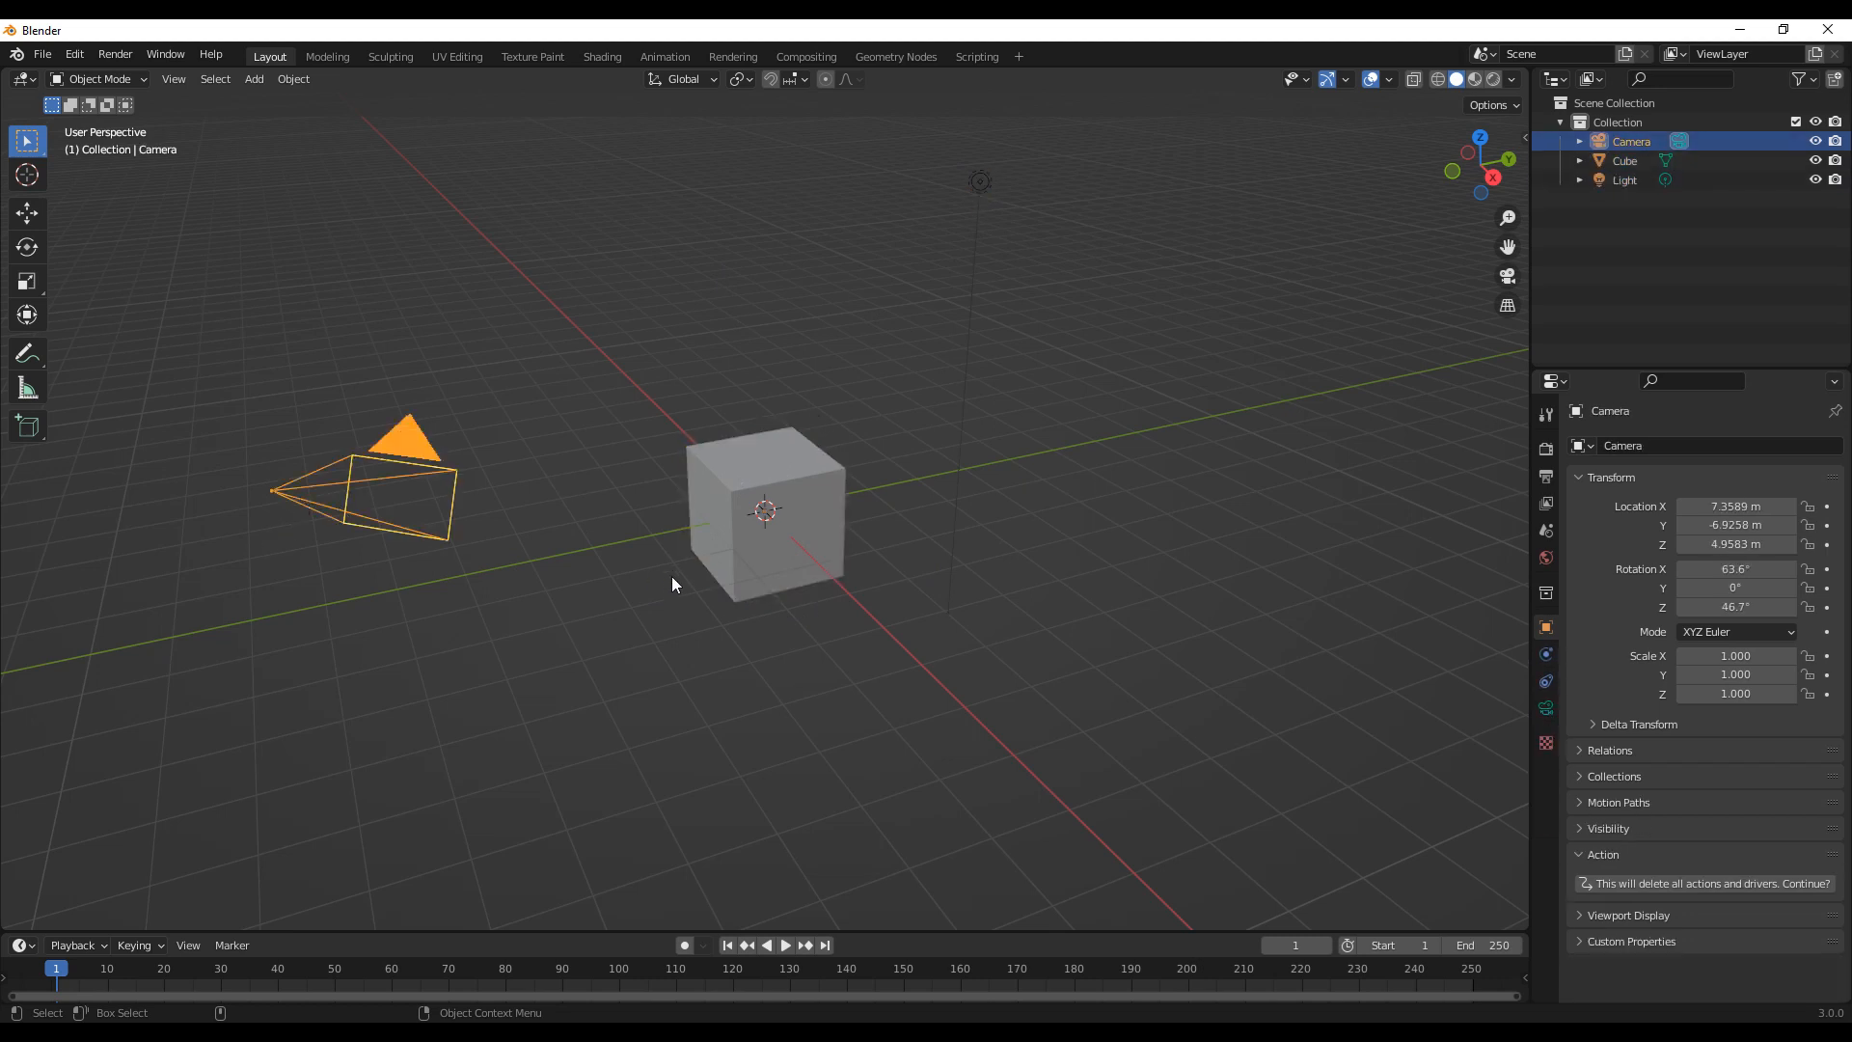
left_click(714, 639)
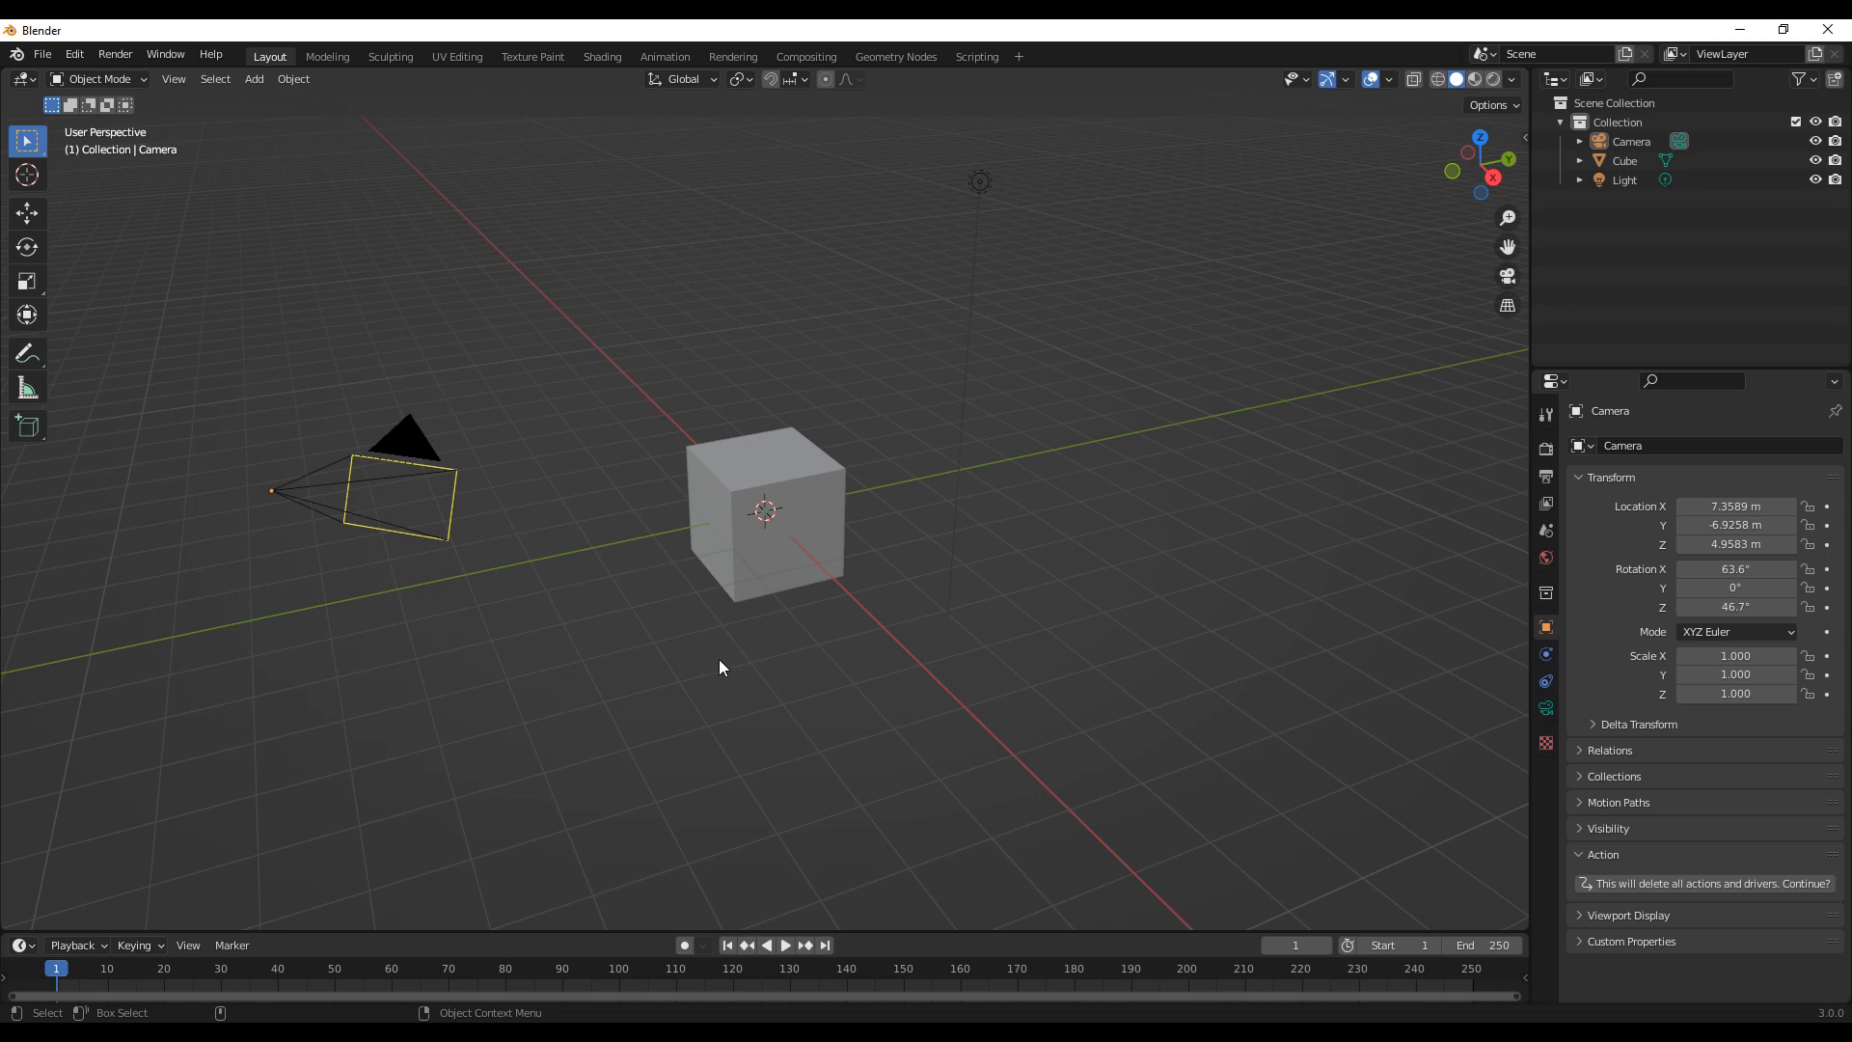
Step: Examine the default scene from different angles and distances by orbiting, zooming and panning the viewport
middle_click_drag(610, 606, 880, 645)
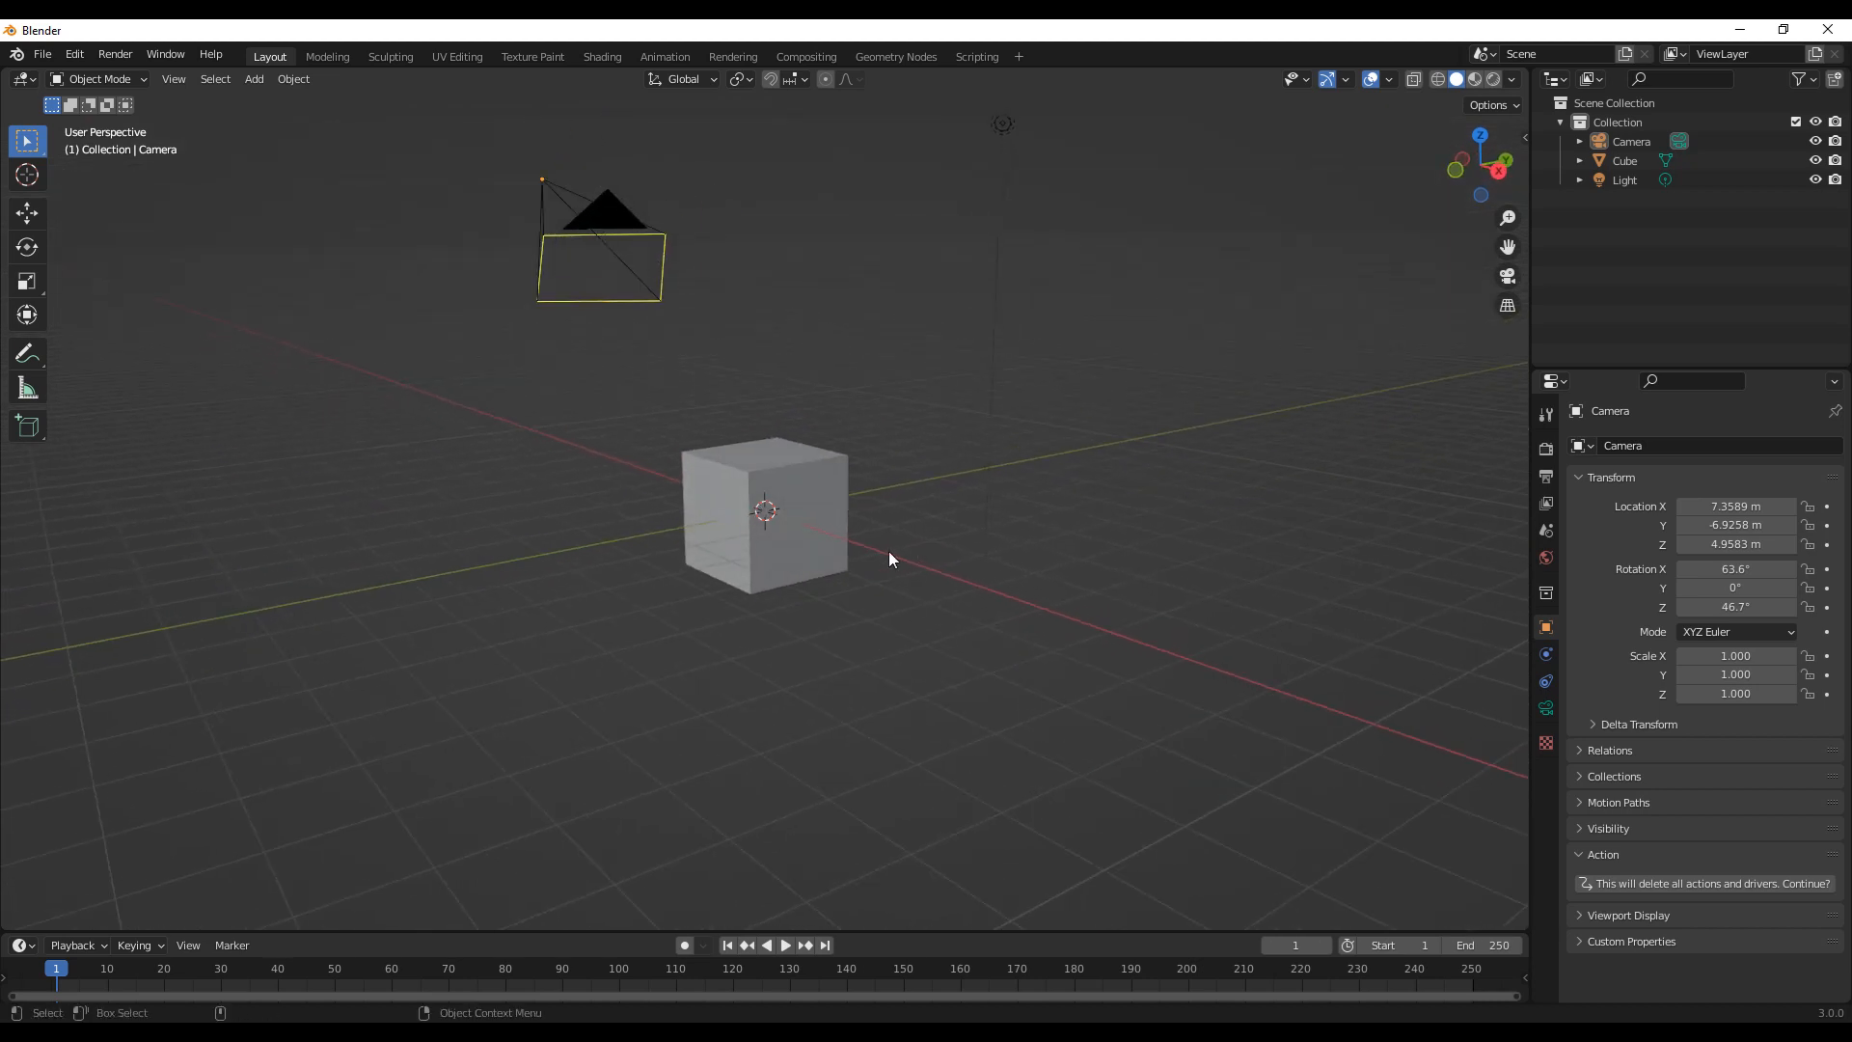
middle_click_drag(1015, 485, 808, 537)
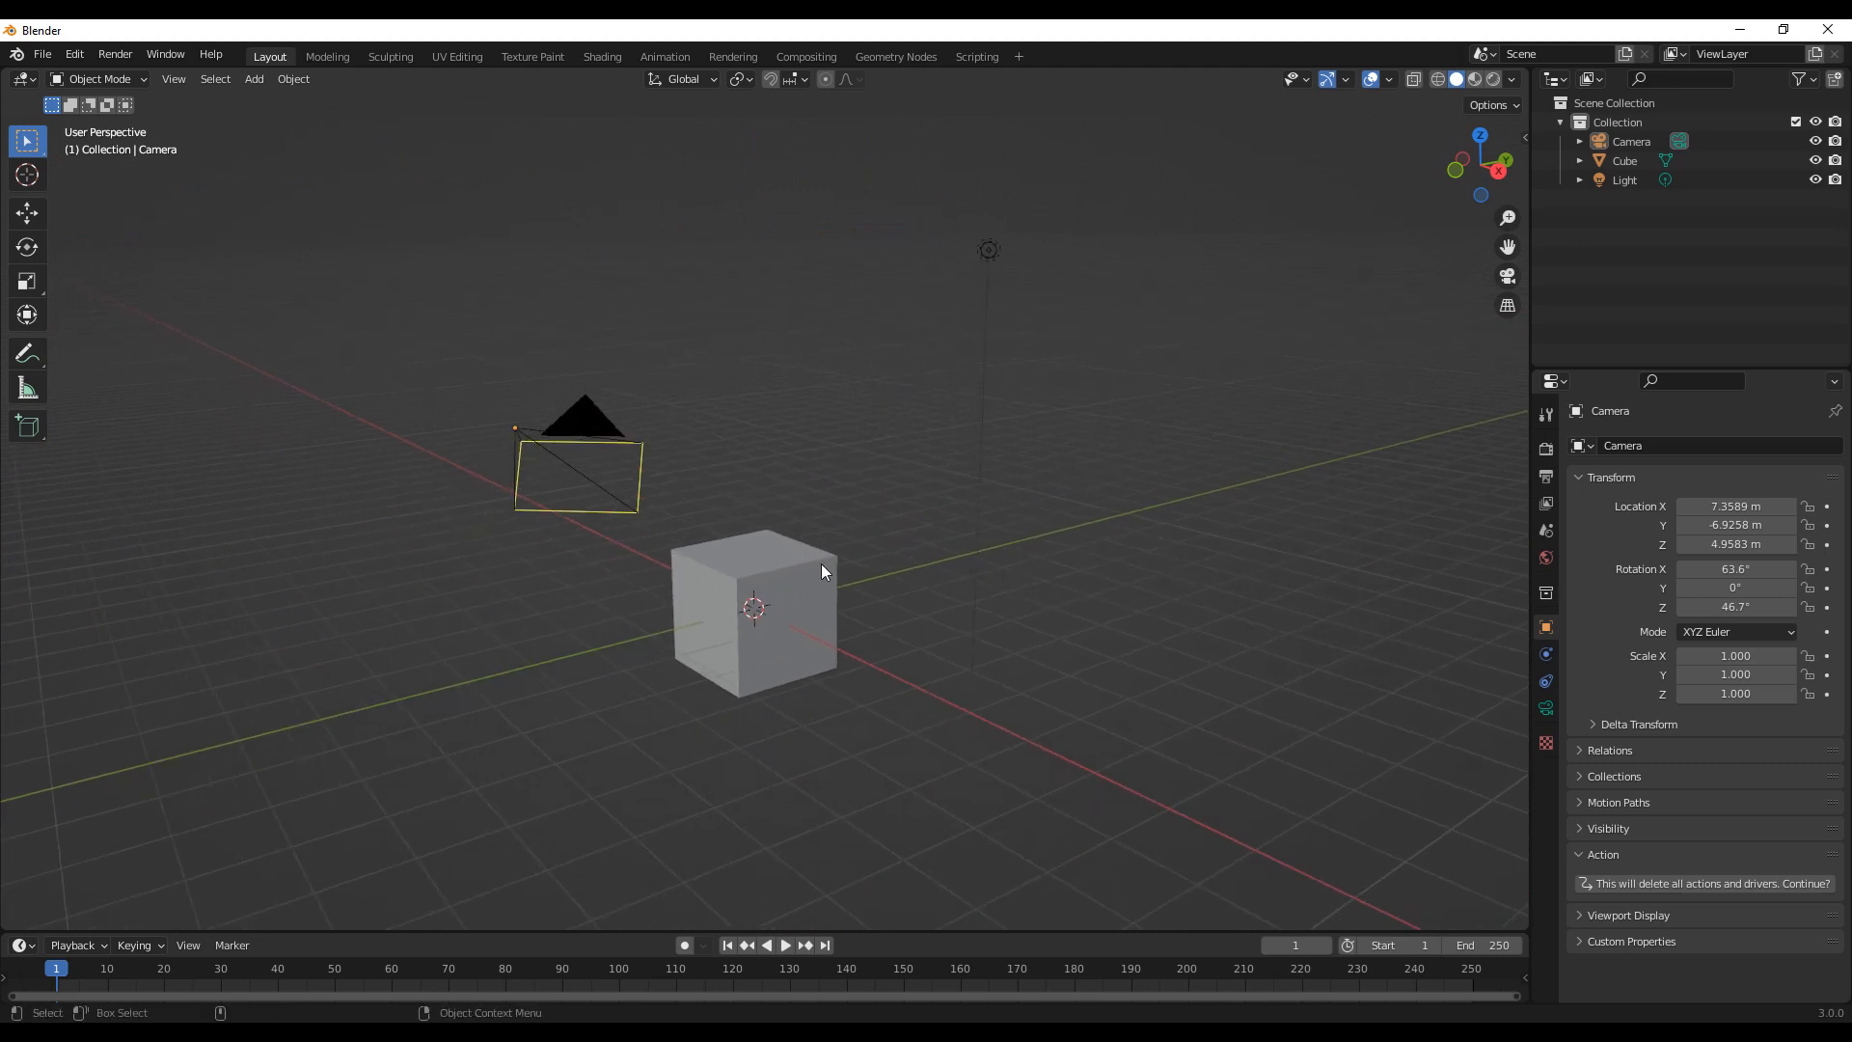
middle_click_drag(832, 514, 758, 528, "ctrl")
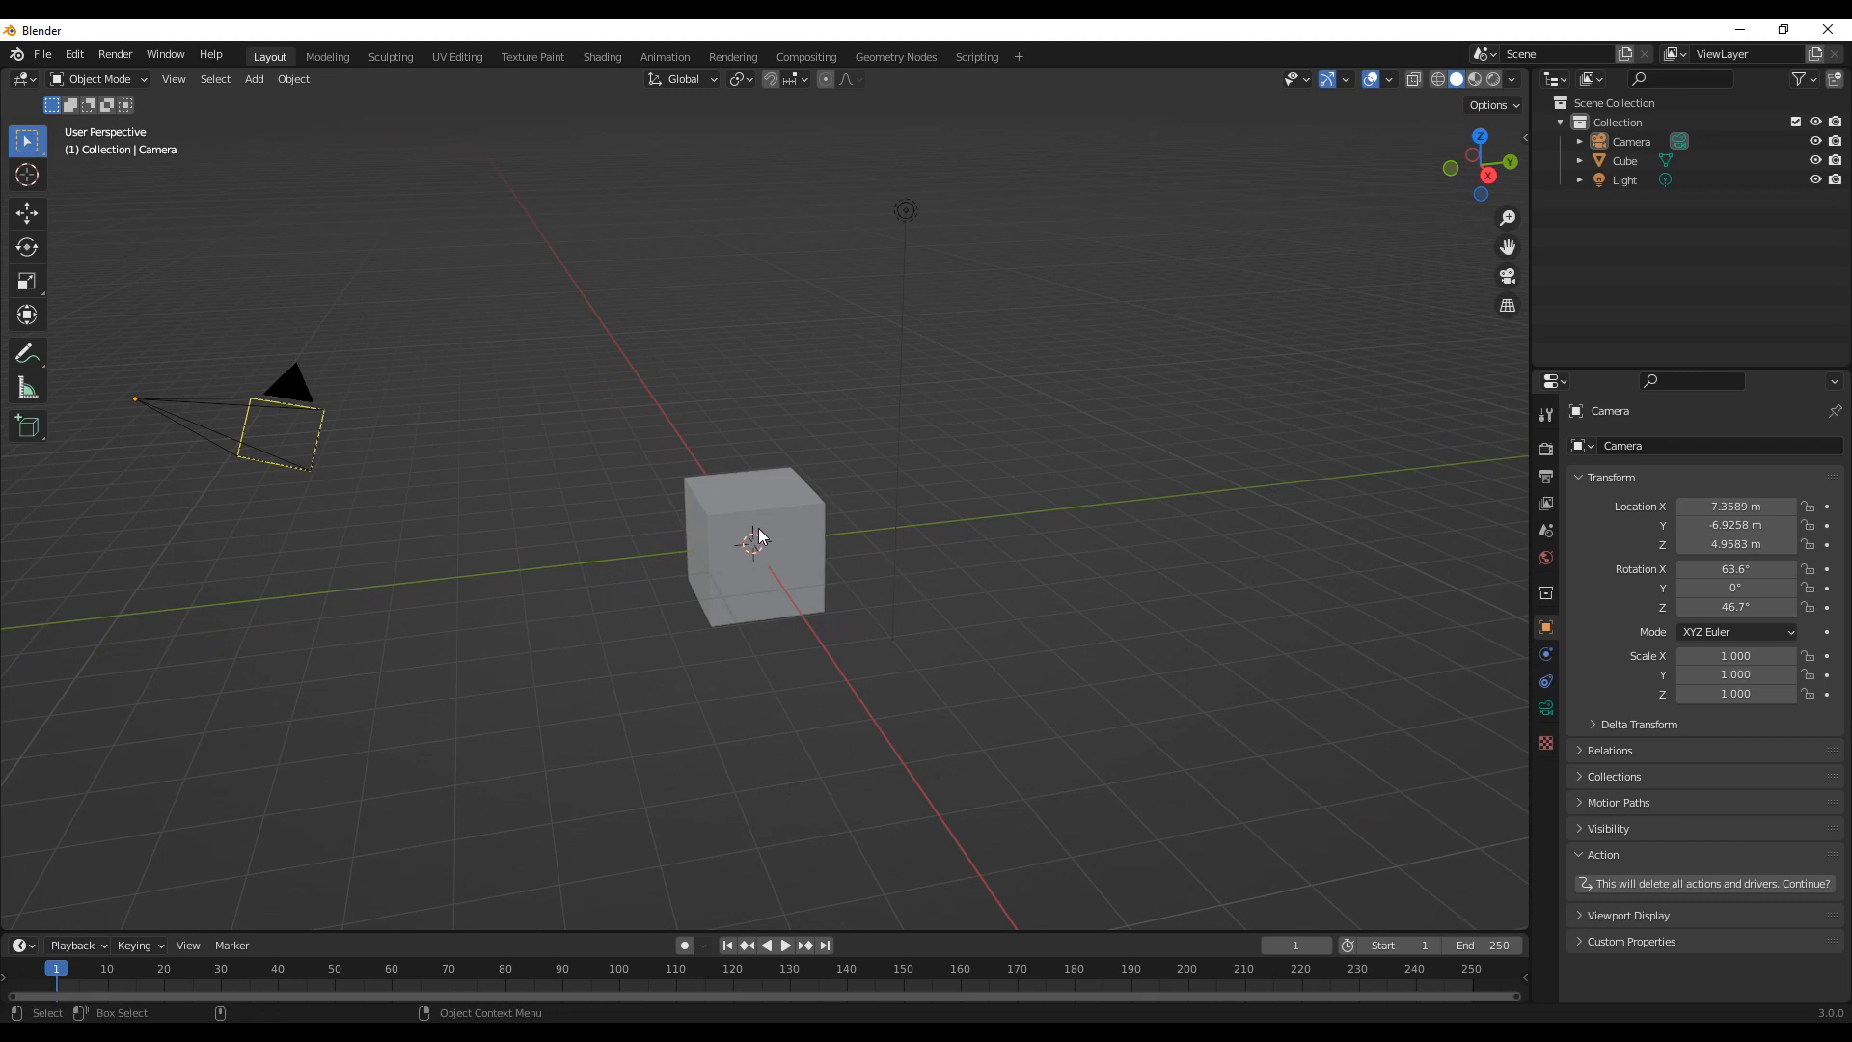
scroll(757, 526, "down", 2)
scroll(757, 527, "up", 3)
scroll(755, 548, "down", 2)
scroll(754, 563, "up", 2)
scroll(754, 563, "up", 2)
middle_click_drag(876, 614, 801, 654)
scroll(766, 620, "down", 3)
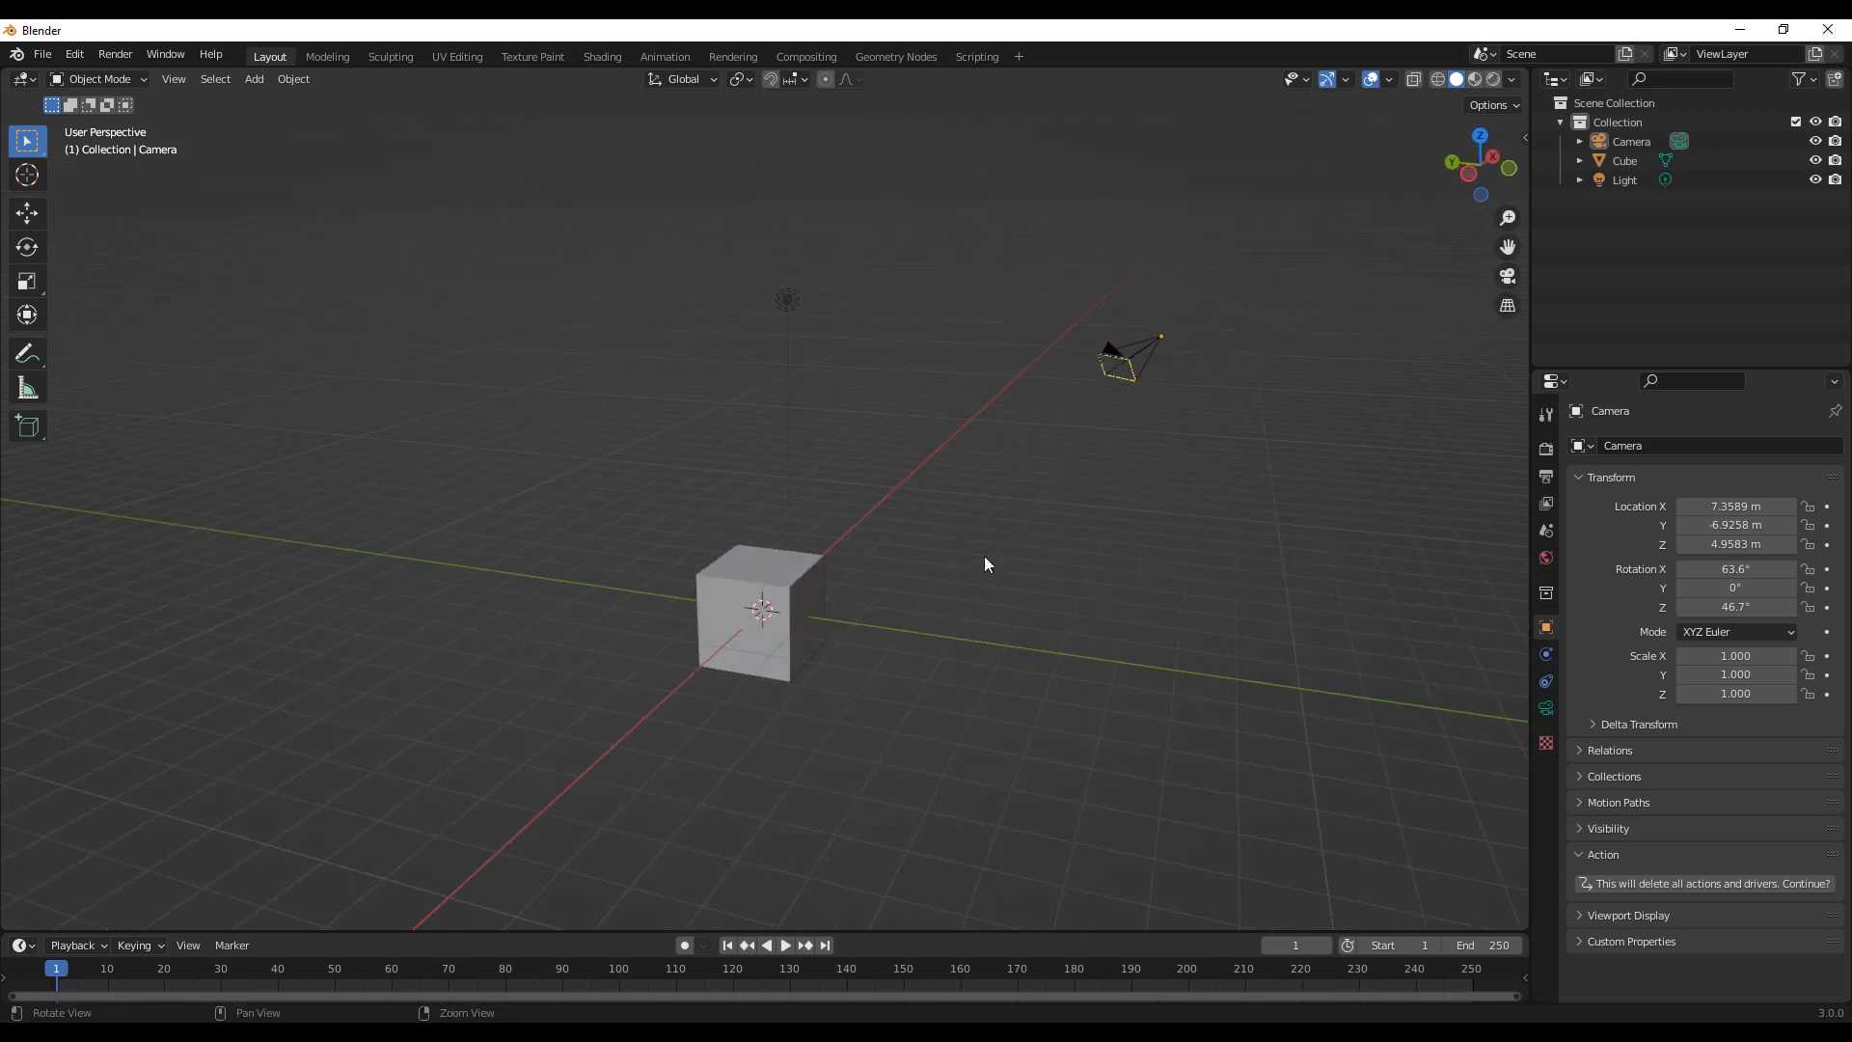
middle_click_drag(984, 563, 779, 687, "shift")
Step: Select the cube, frame the view on it and examine it from several sides
left_click(687, 710)
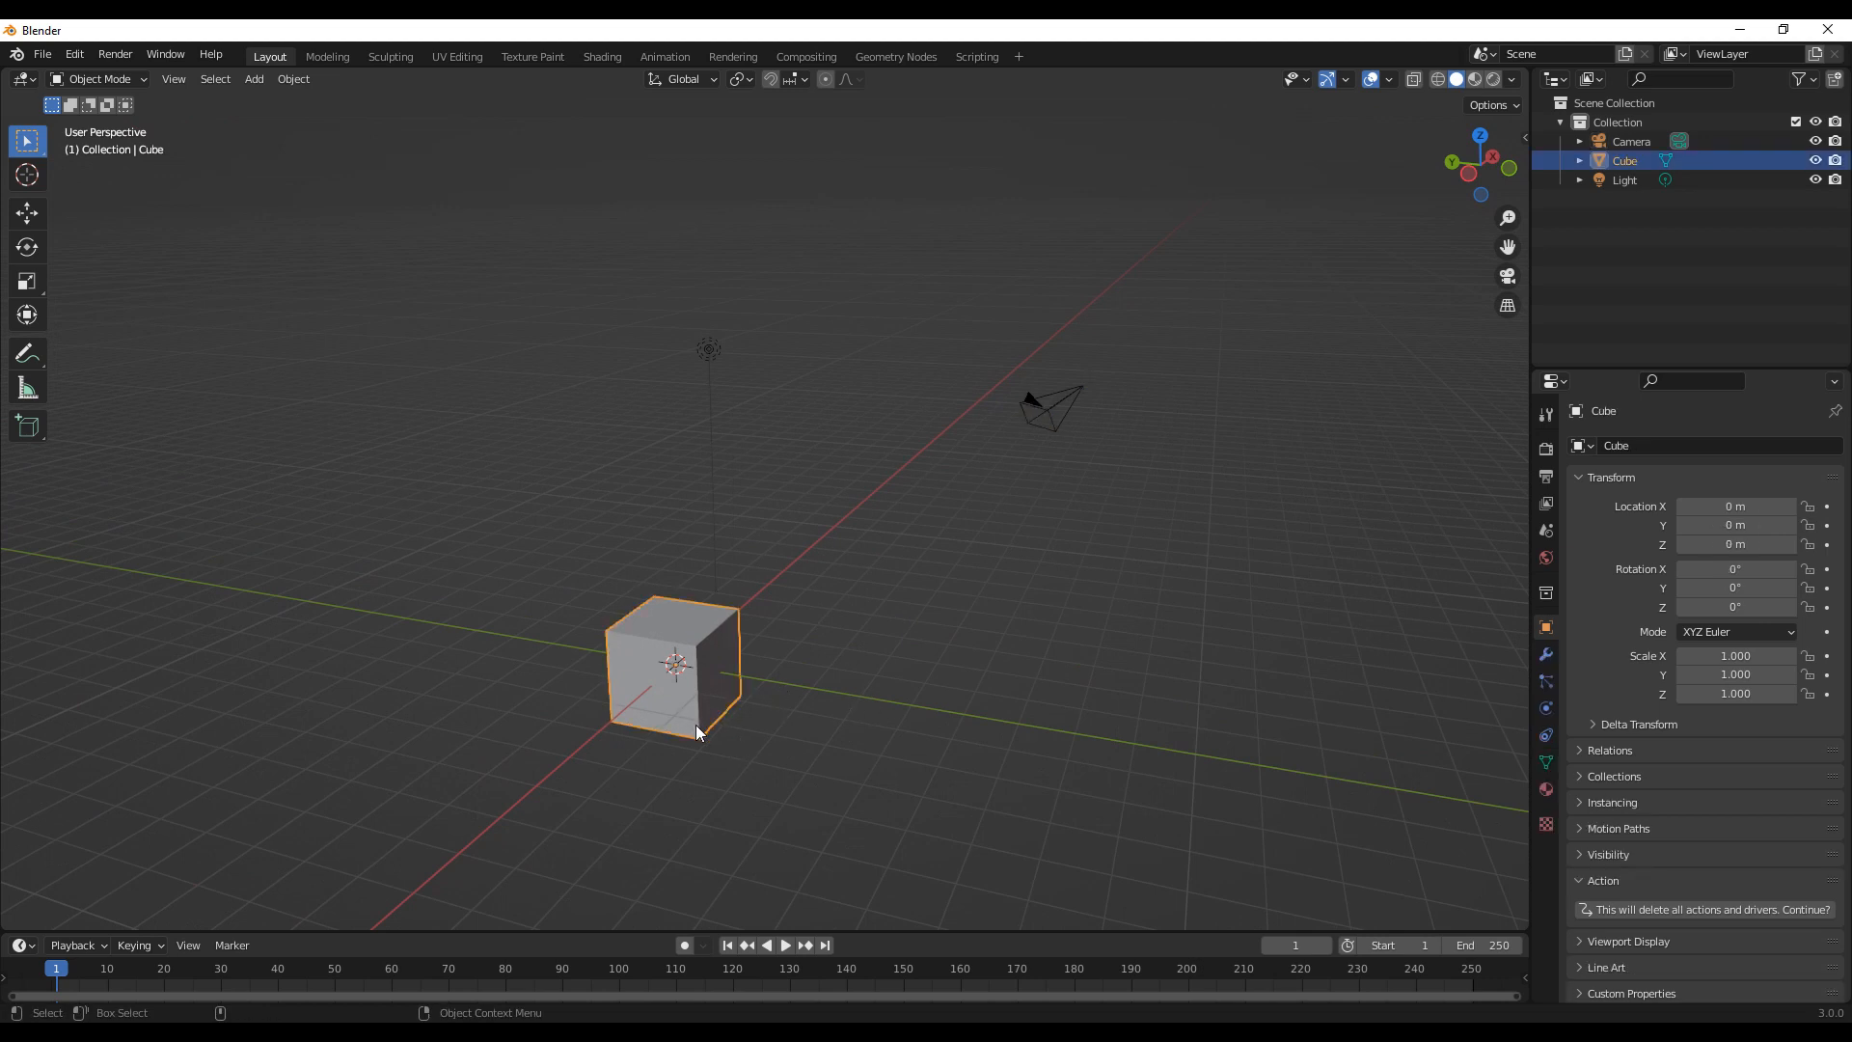
middle_click_drag(1163, 608, 875, 590)
middle_click_drag(1058, 625, 350, 585)
middle_click_drag(509, 621, 972, 682)
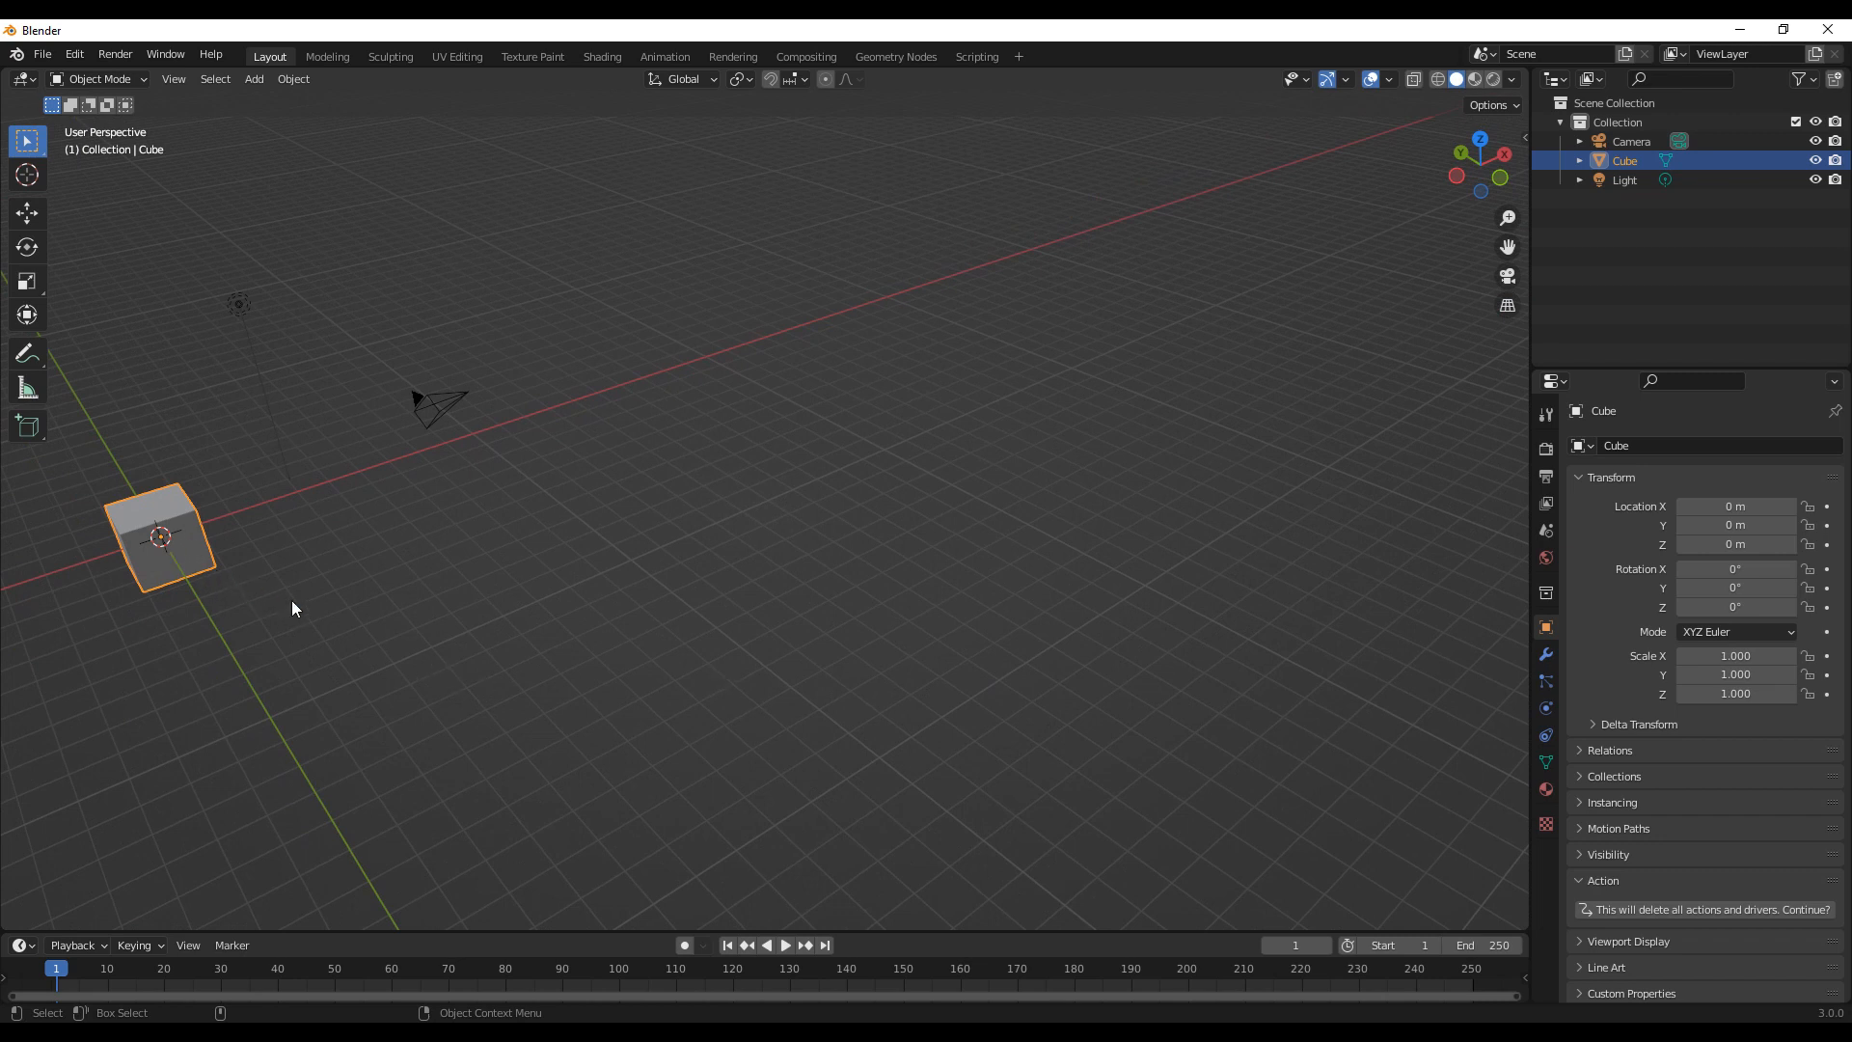
key("KP_Decimal")
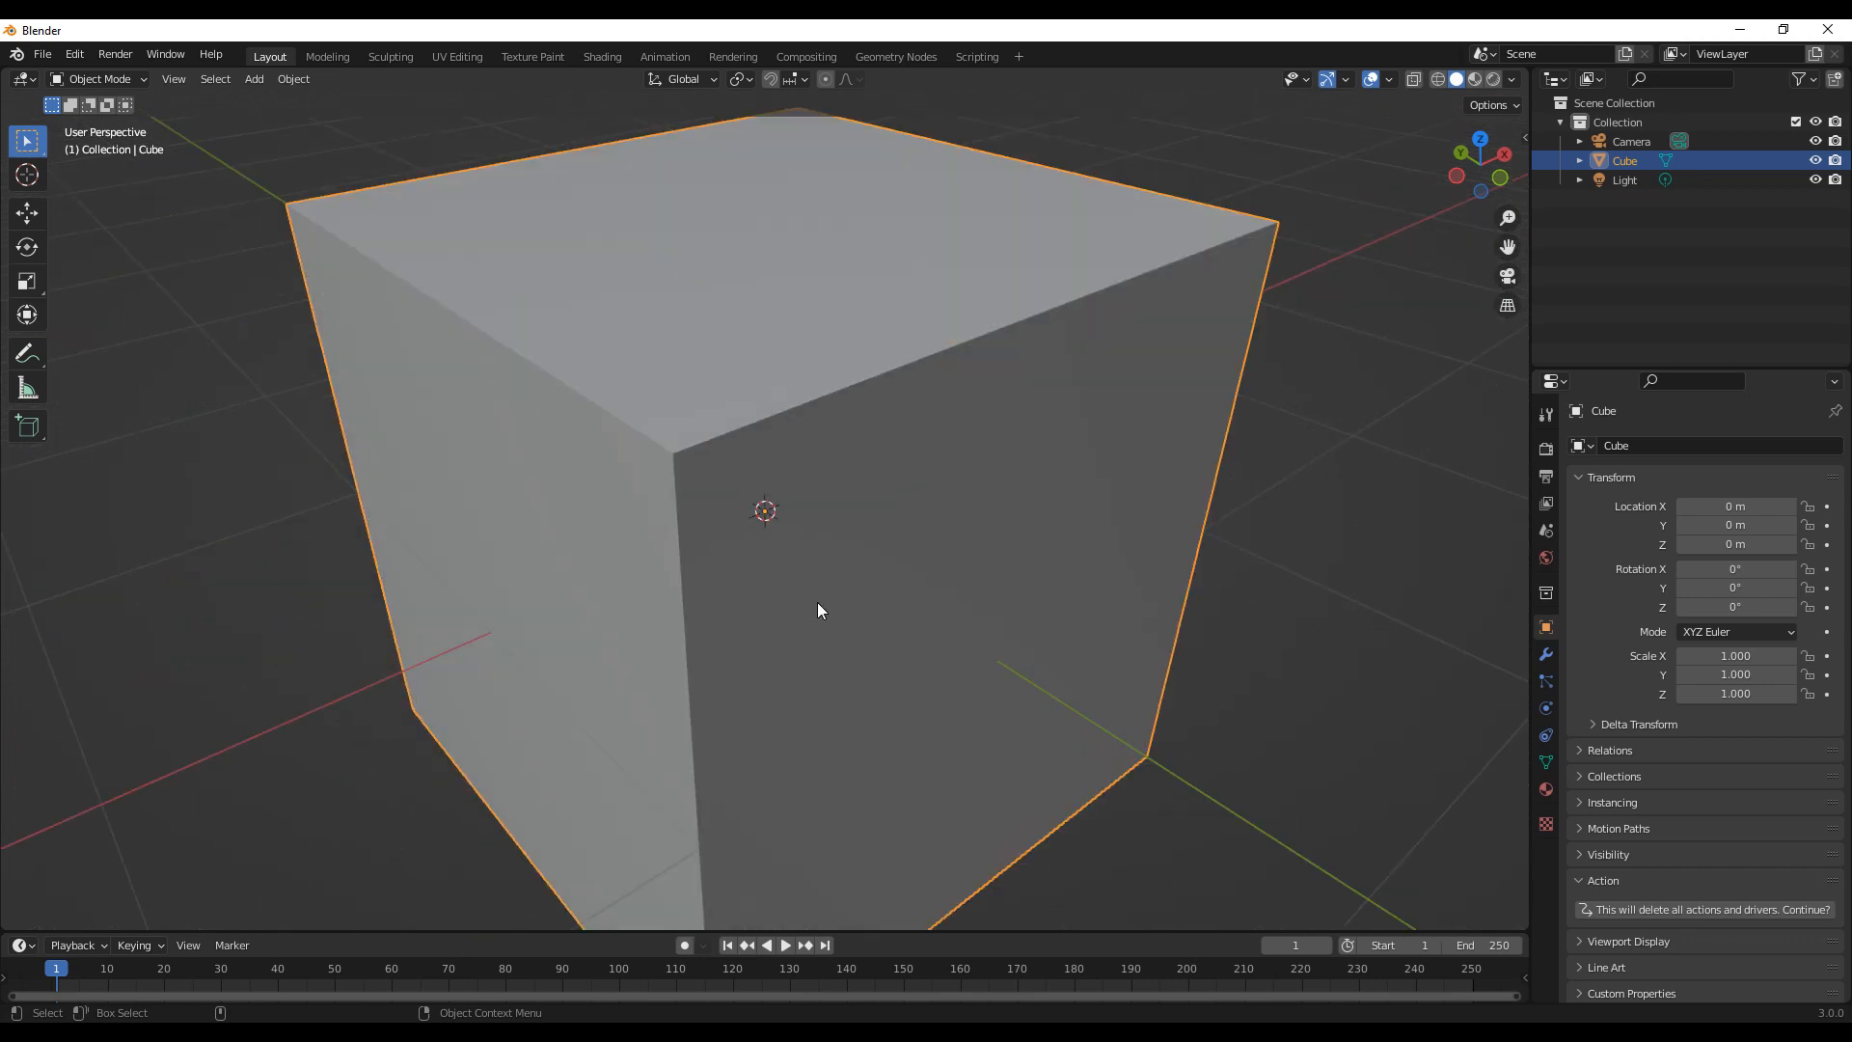
scroll(818, 602, "down", 8)
scroll(818, 602, "up", 3)
middle_click_drag(604, 555, 923, 561)
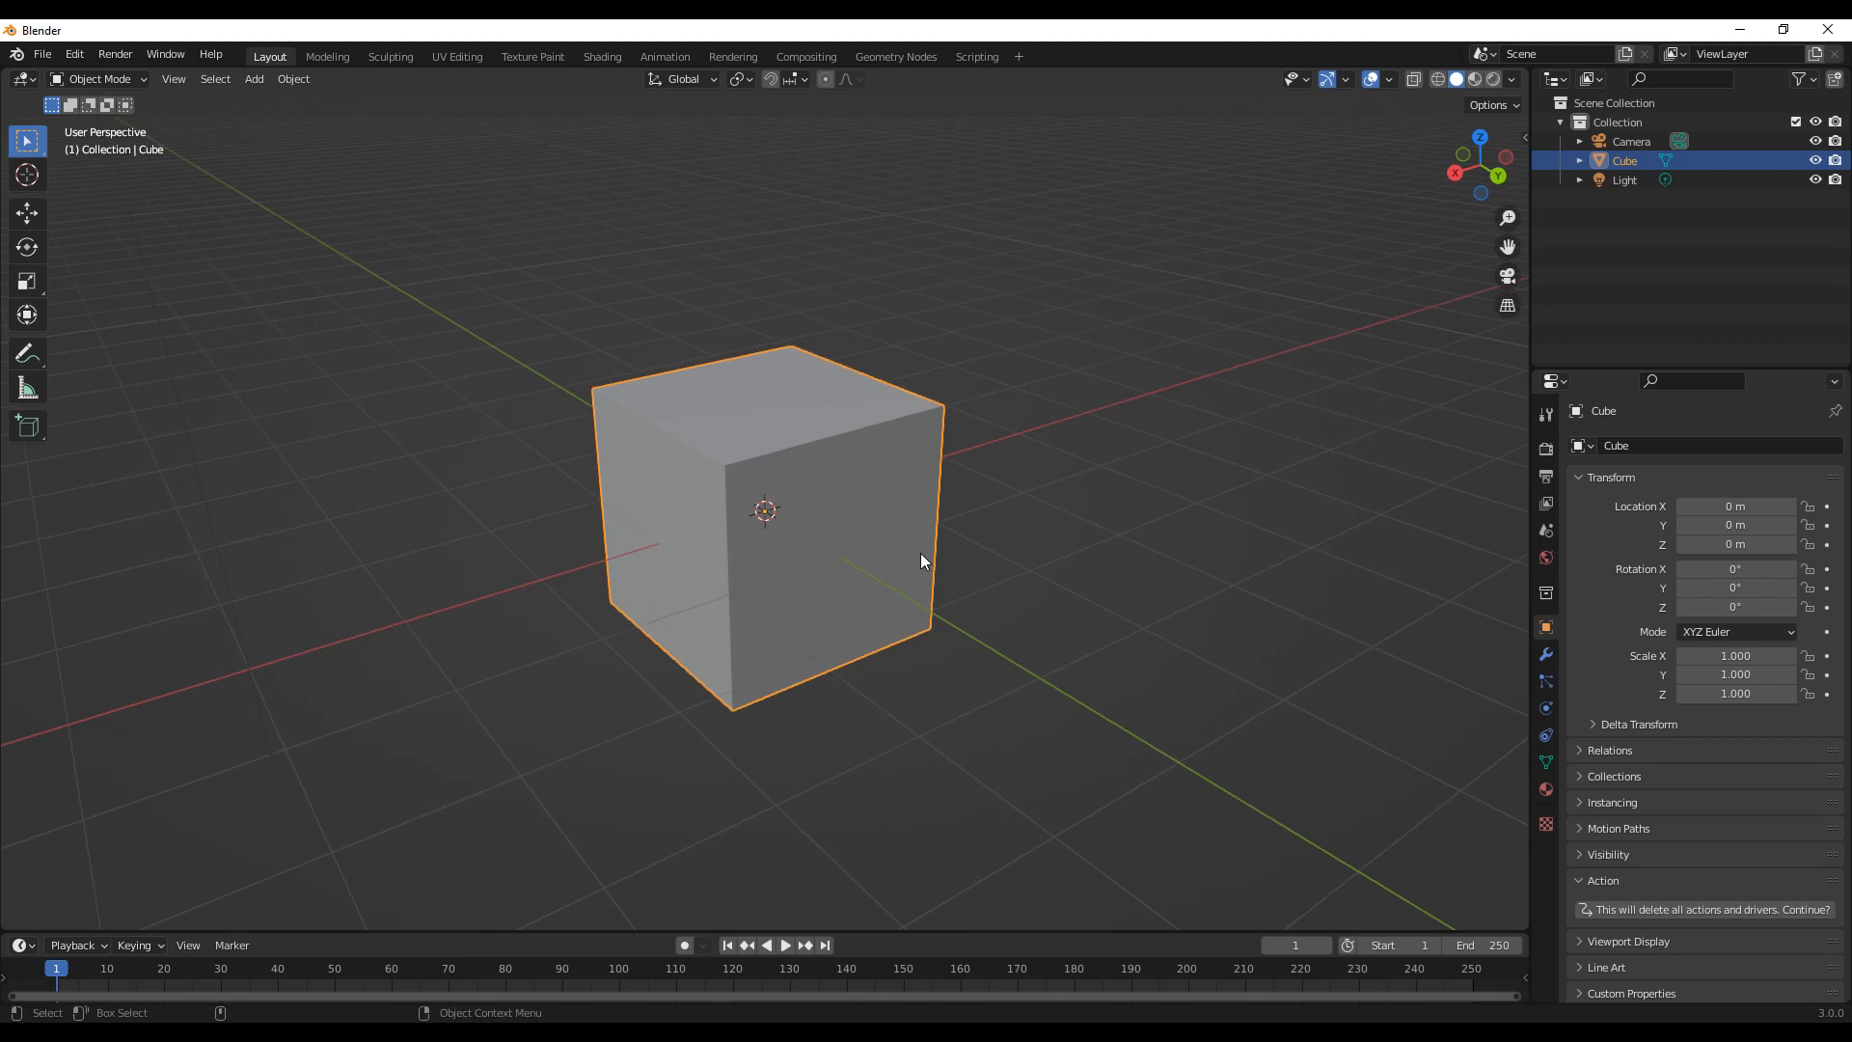
scroll(923, 562, "down", 5)
middle_click_drag(835, 509, 639, 578)
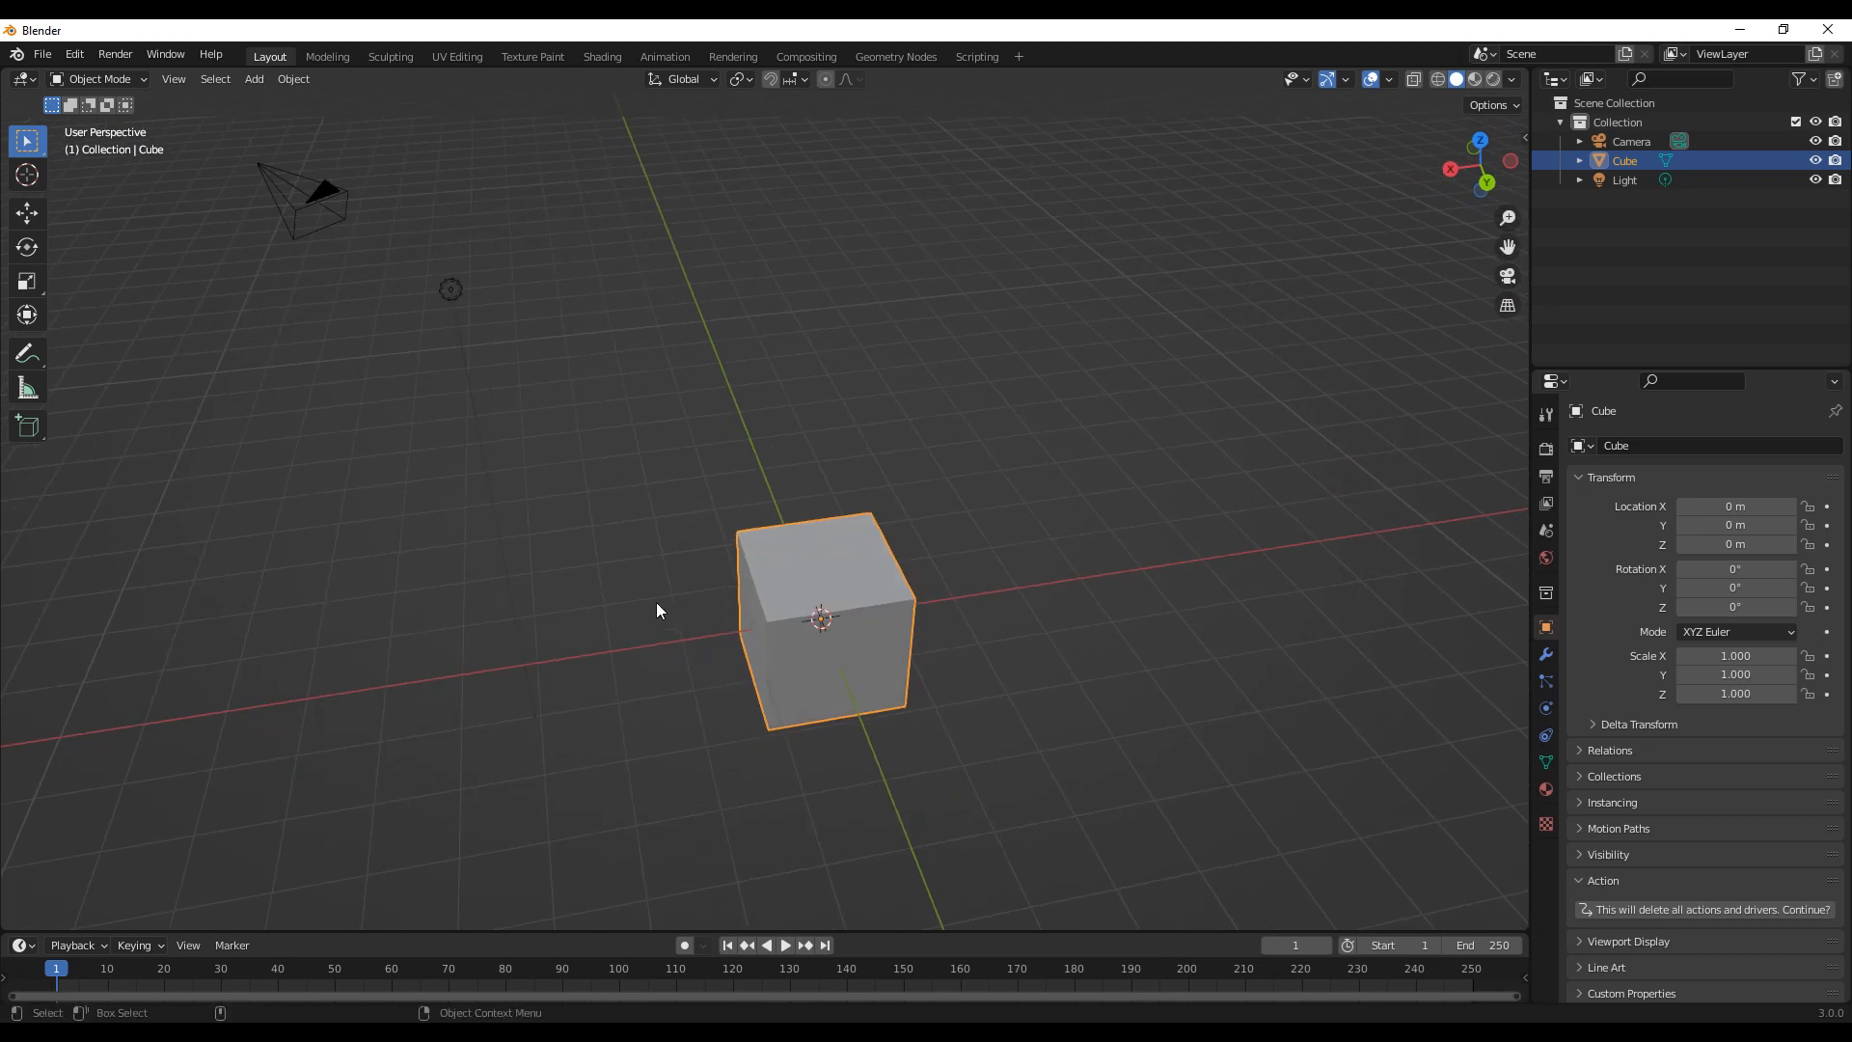
Step: Select the camera, frame the view on it and look at the scene around it
left_click(278, 190)
middle_click_drag(870, 440, 937, 267)
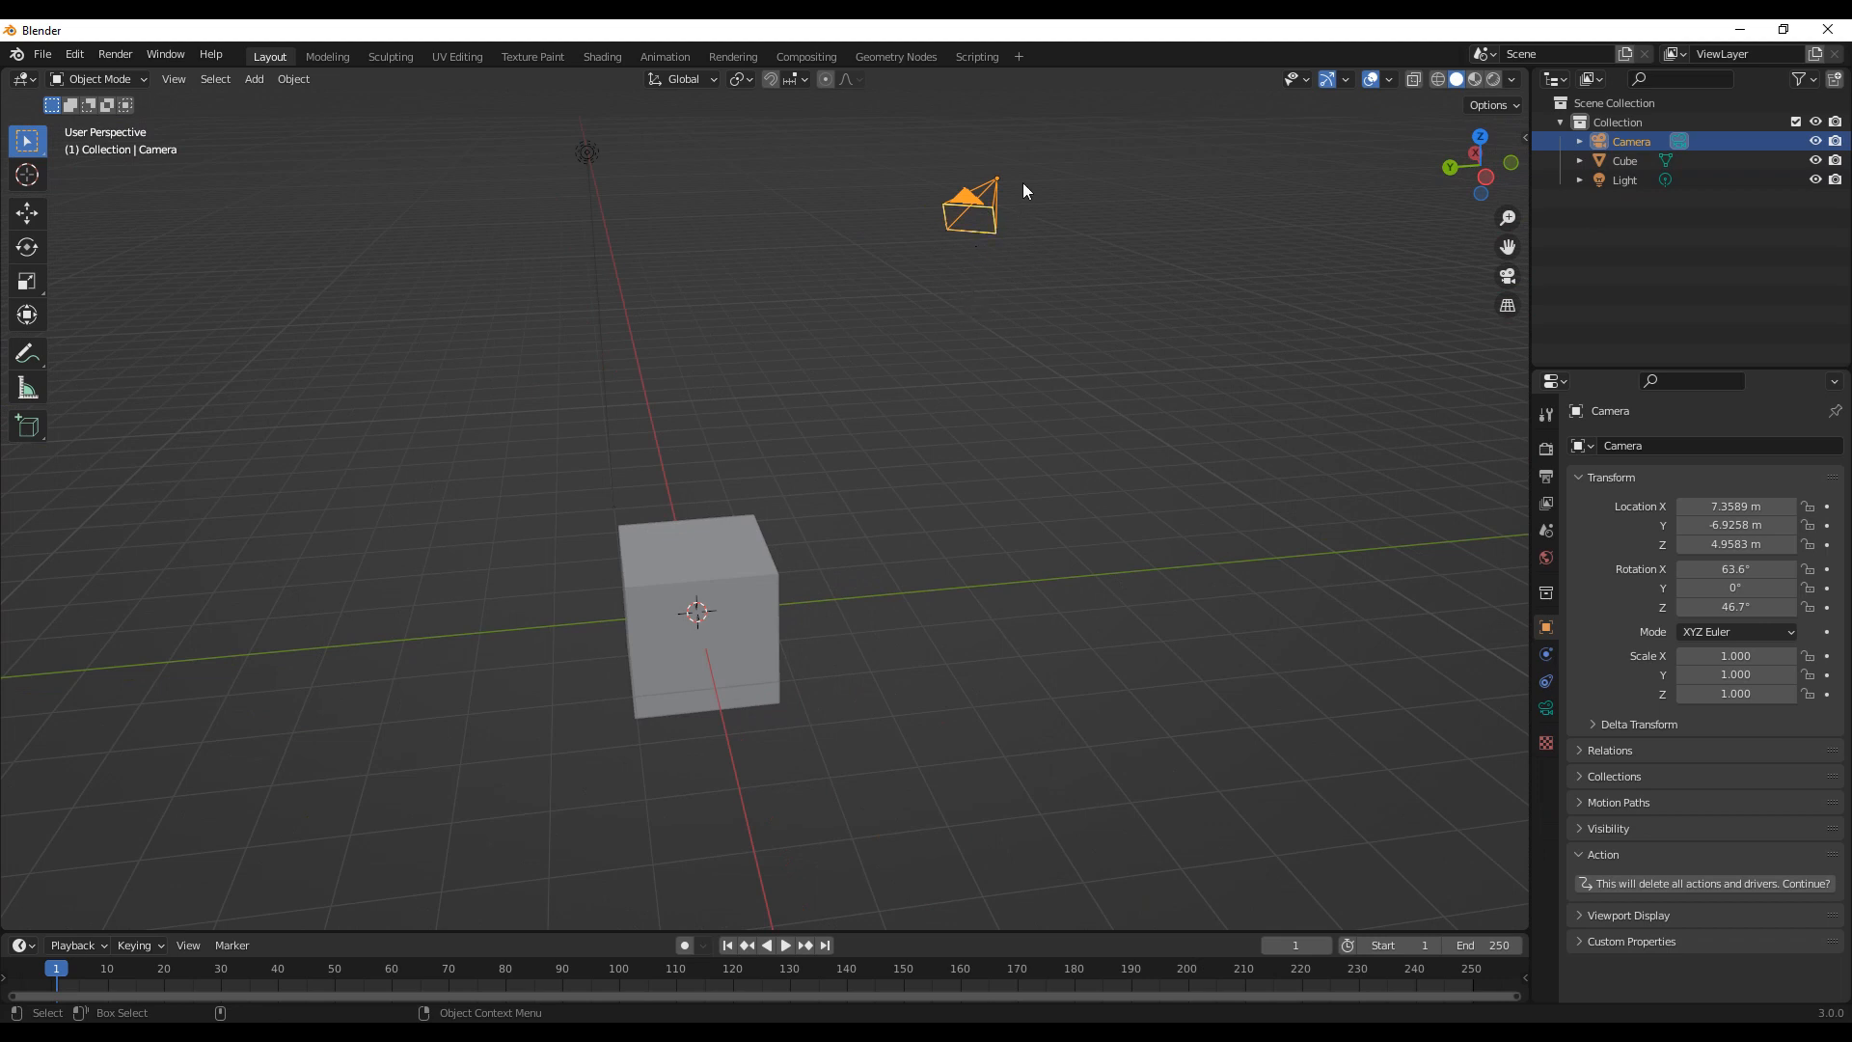
key("KP_Decimal")
mouse_move(834, 640)
middle_mouse_down()
mouse_move(585, 594)
mouse_move(501, 679)
mouse_move(1138, 620)
mouse_move(708, 596)
mouse_move(836, 620)
middle_mouse_up()
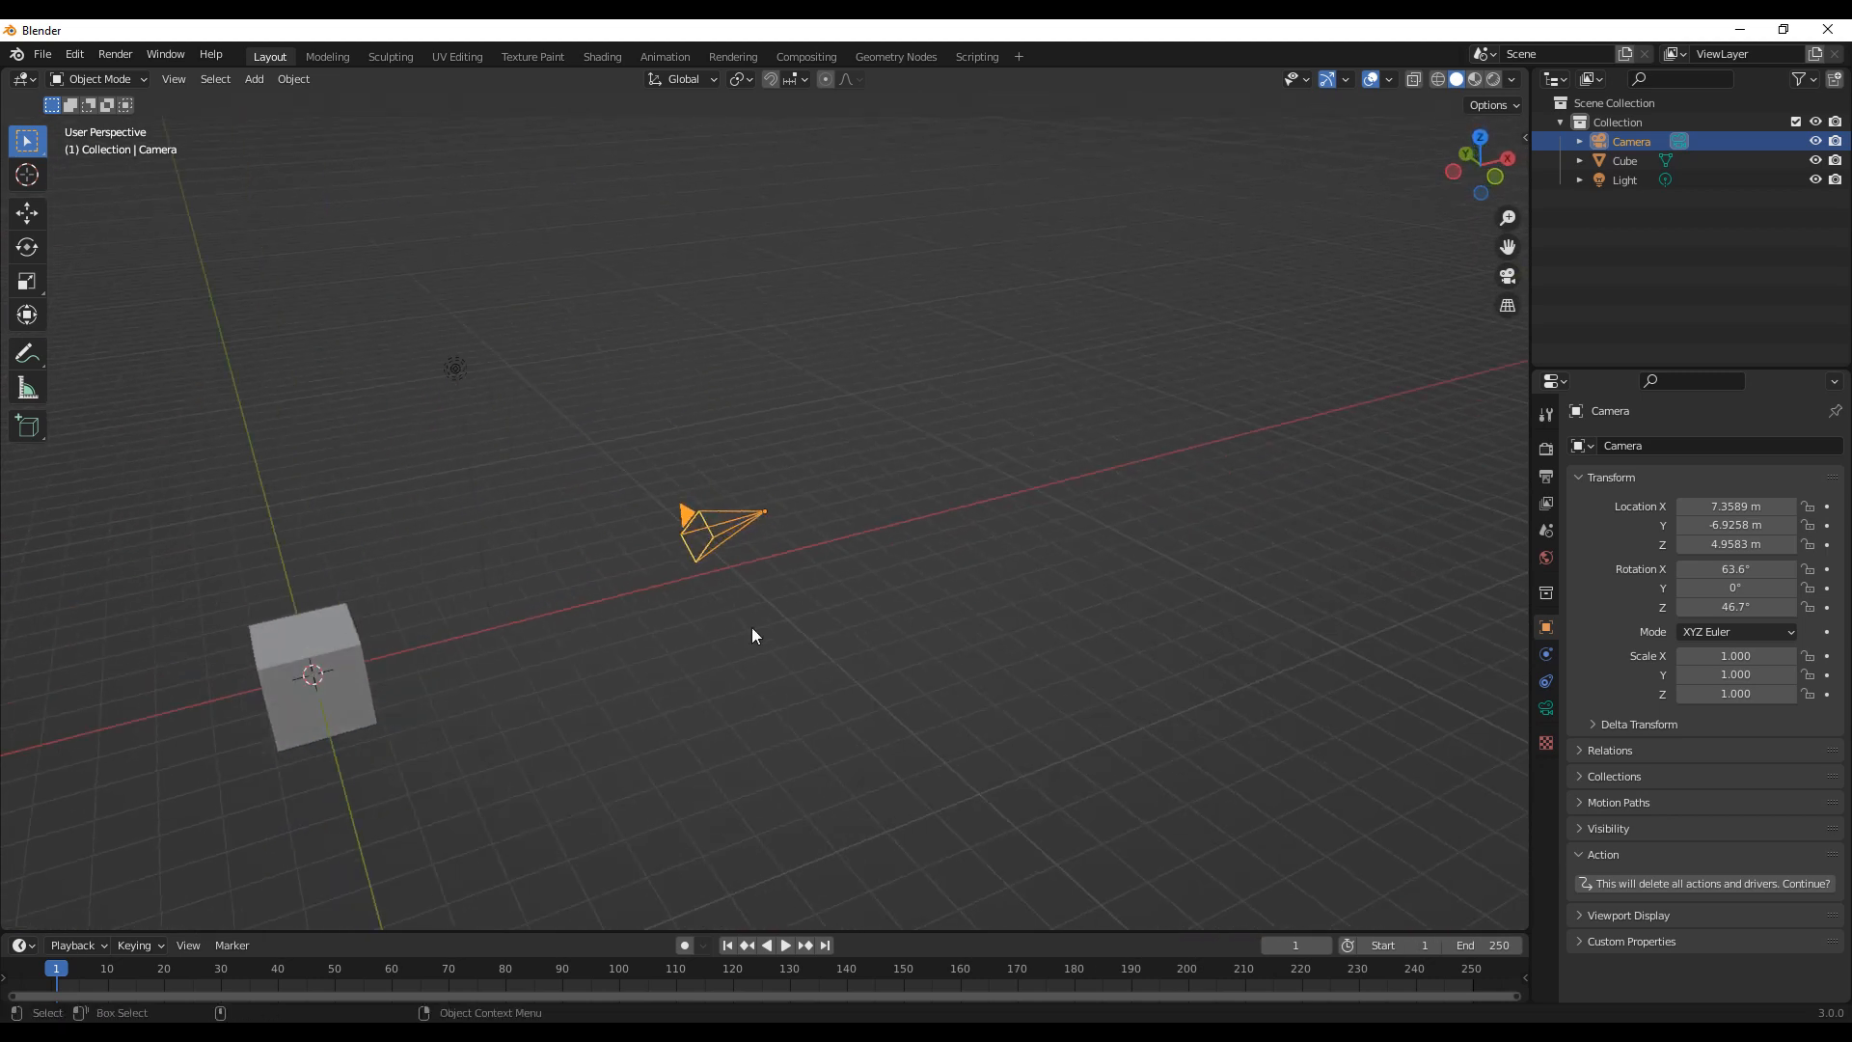
middle_click_drag(582, 640, 848, 592)
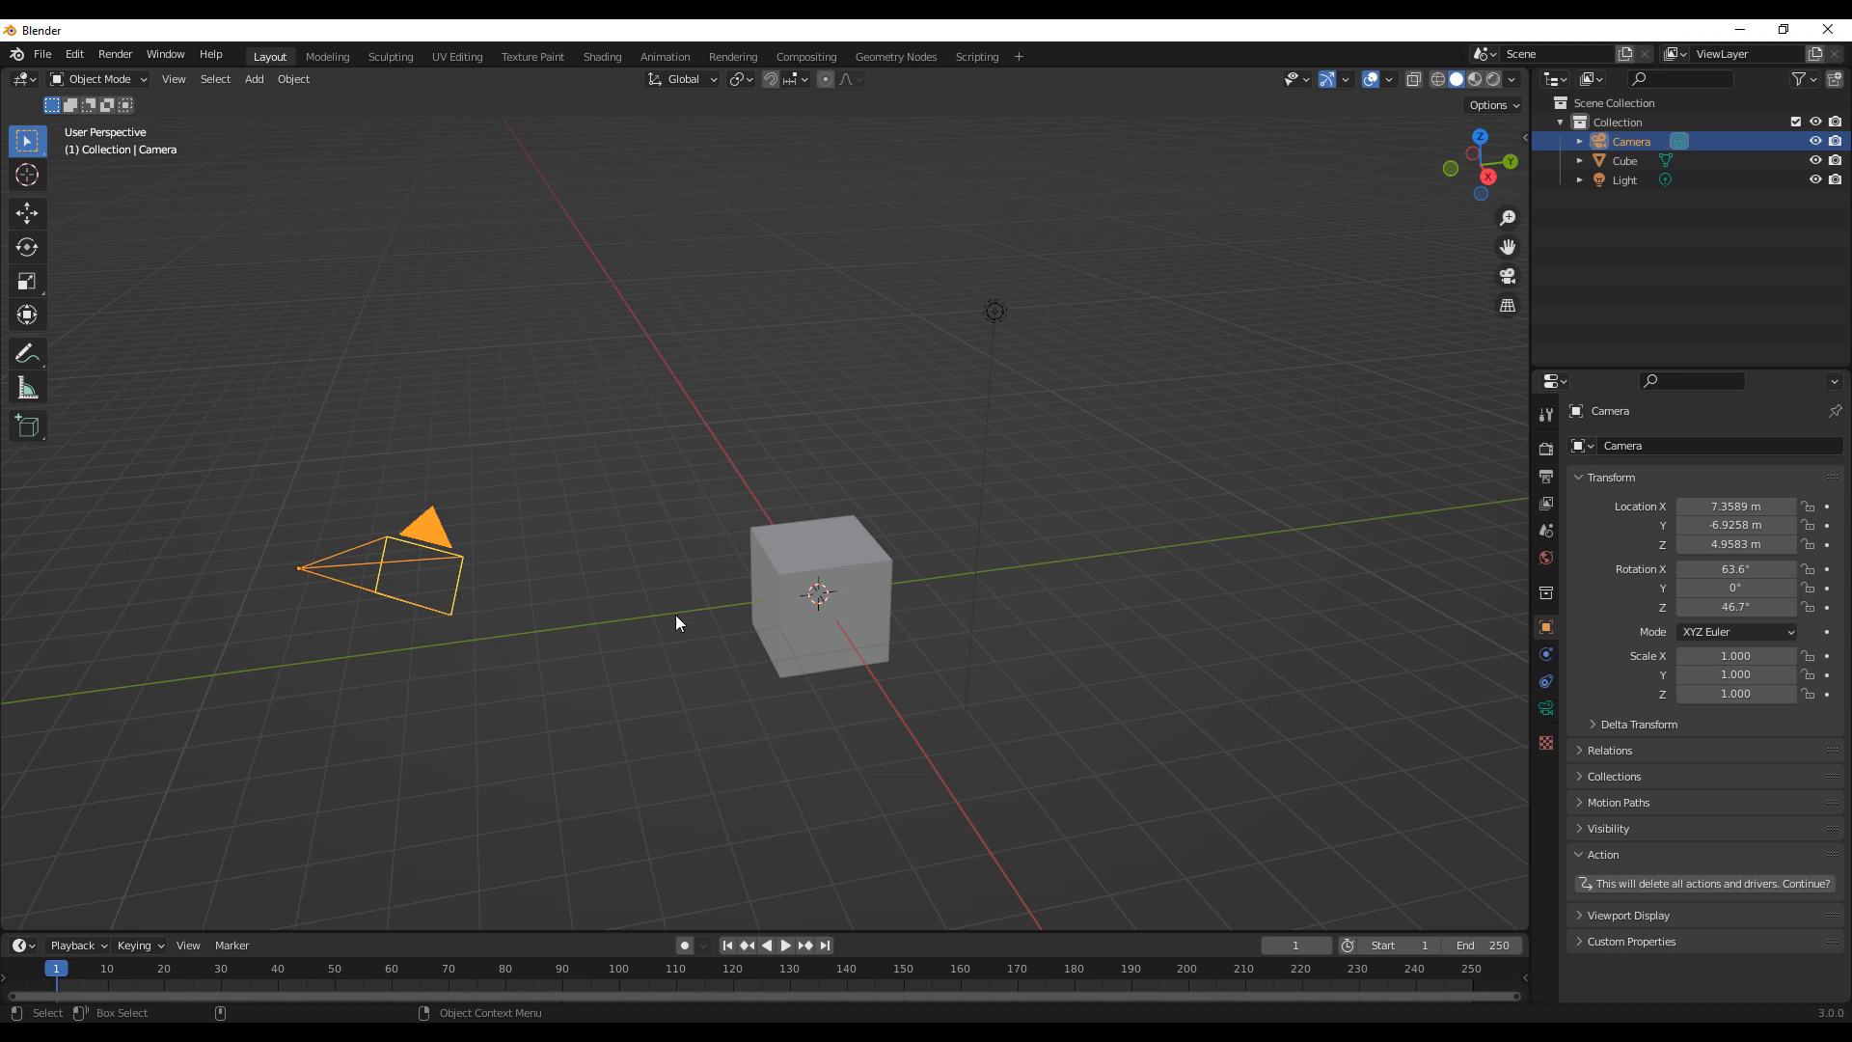
middle_click_drag(832, 677, 295, 564)
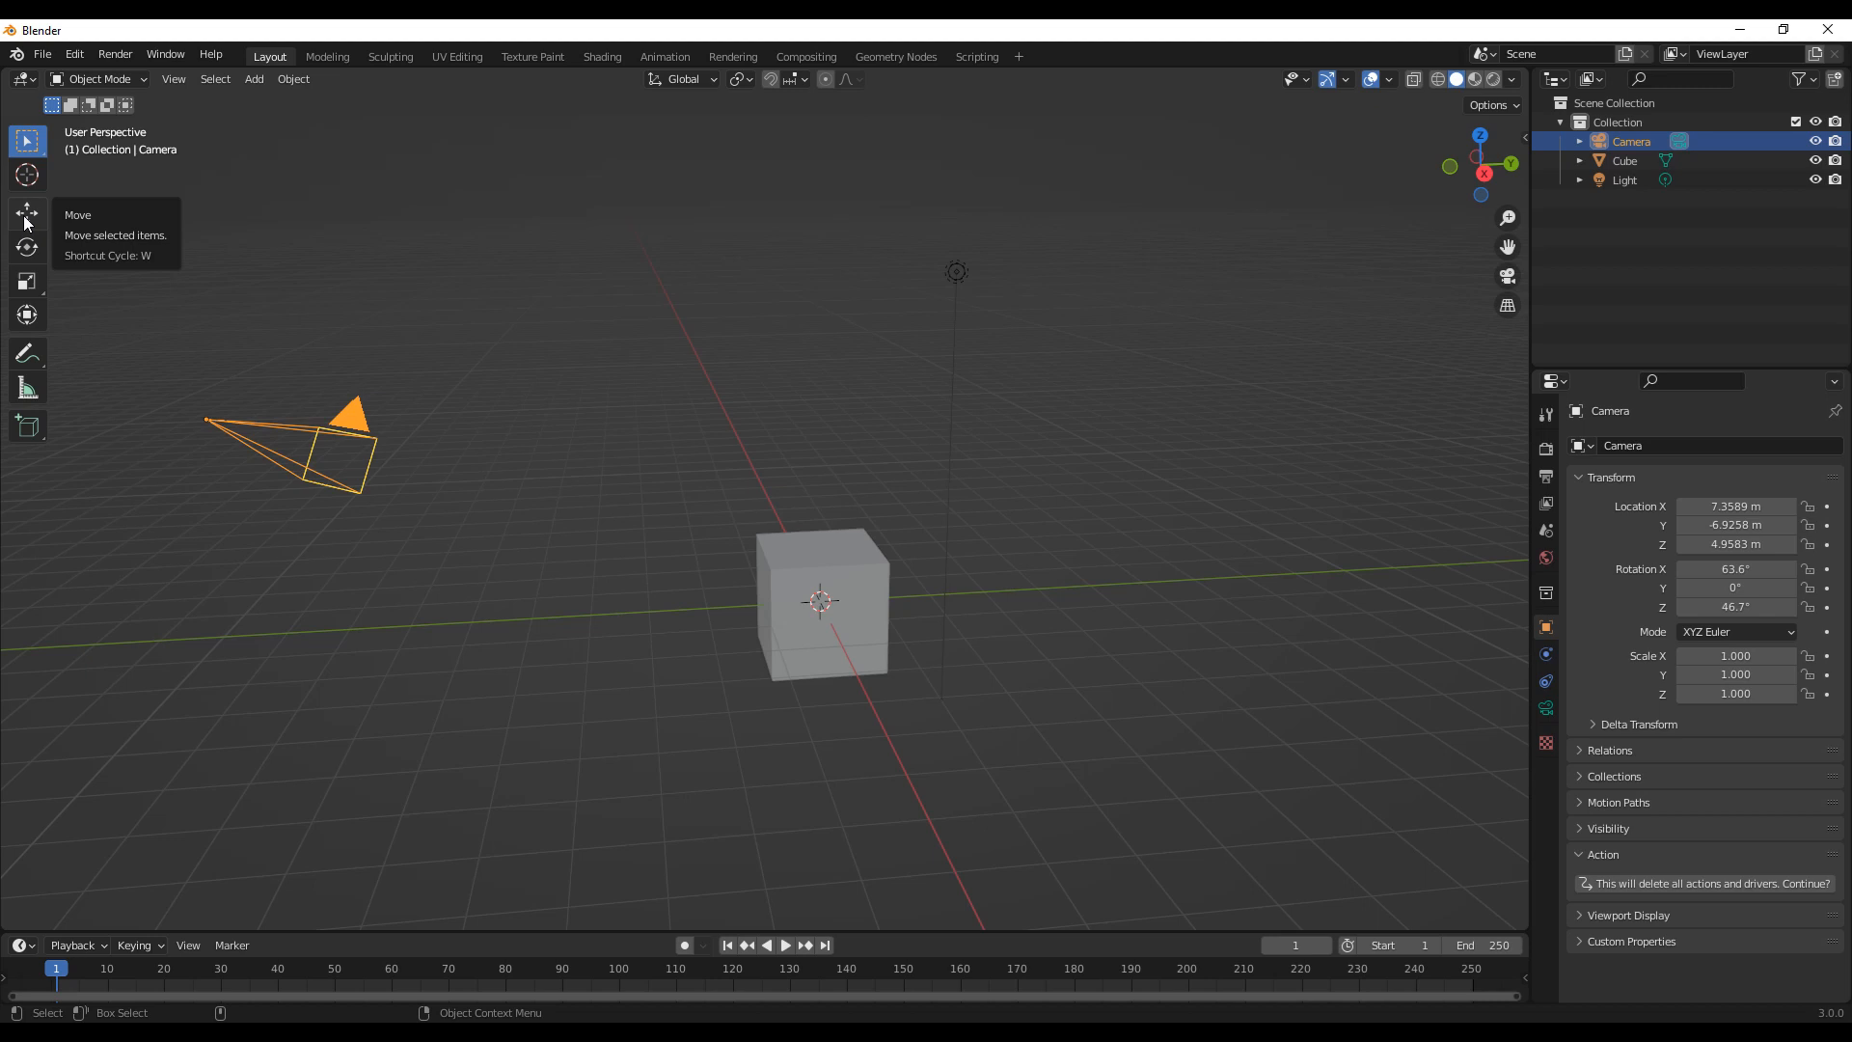
mouse_move(737, 554)
middle_mouse_down("shift")
mouse_move(672, 454)
mouse_move(715, 509)
mouse_move(640, 488)
mouse_move(744, 570)
middle_mouse_up("shift")
scroll(771, 576, "up", 2)
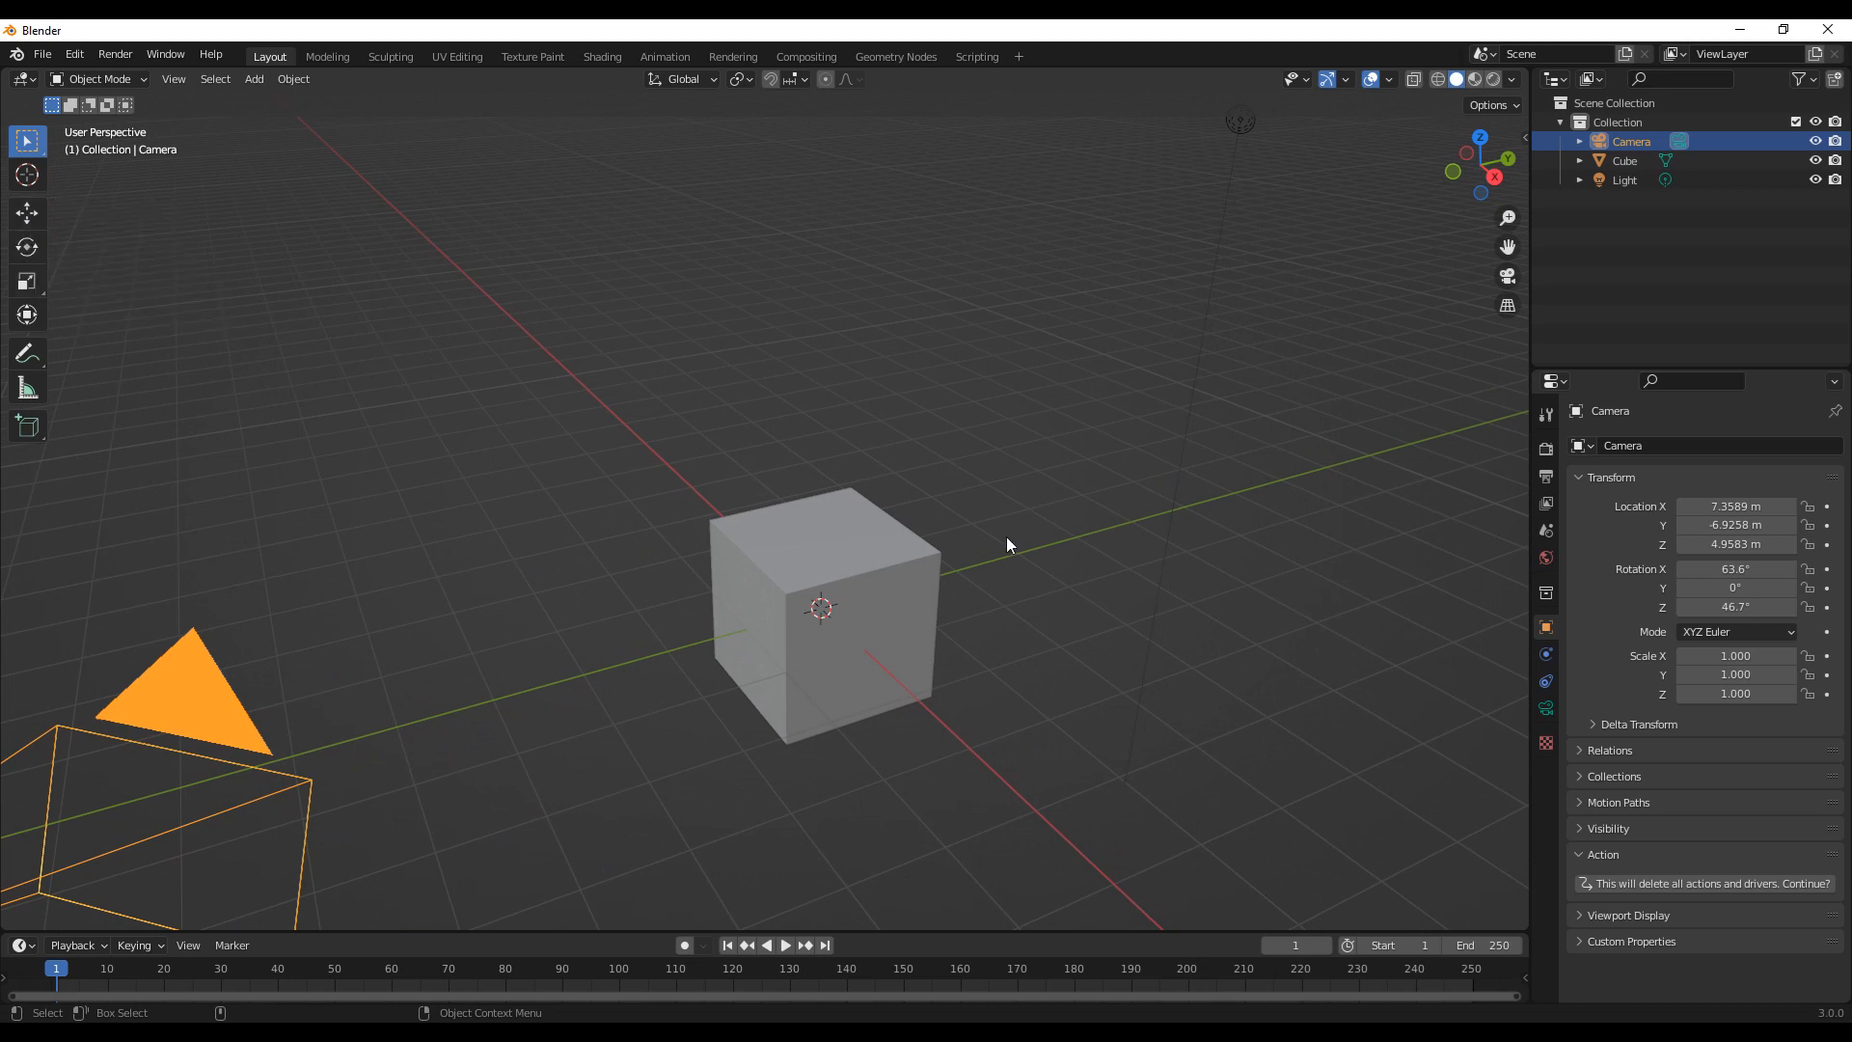
Step: Select the cube, the light and the camera one after another, leaving the camera selected
left_click(792, 559)
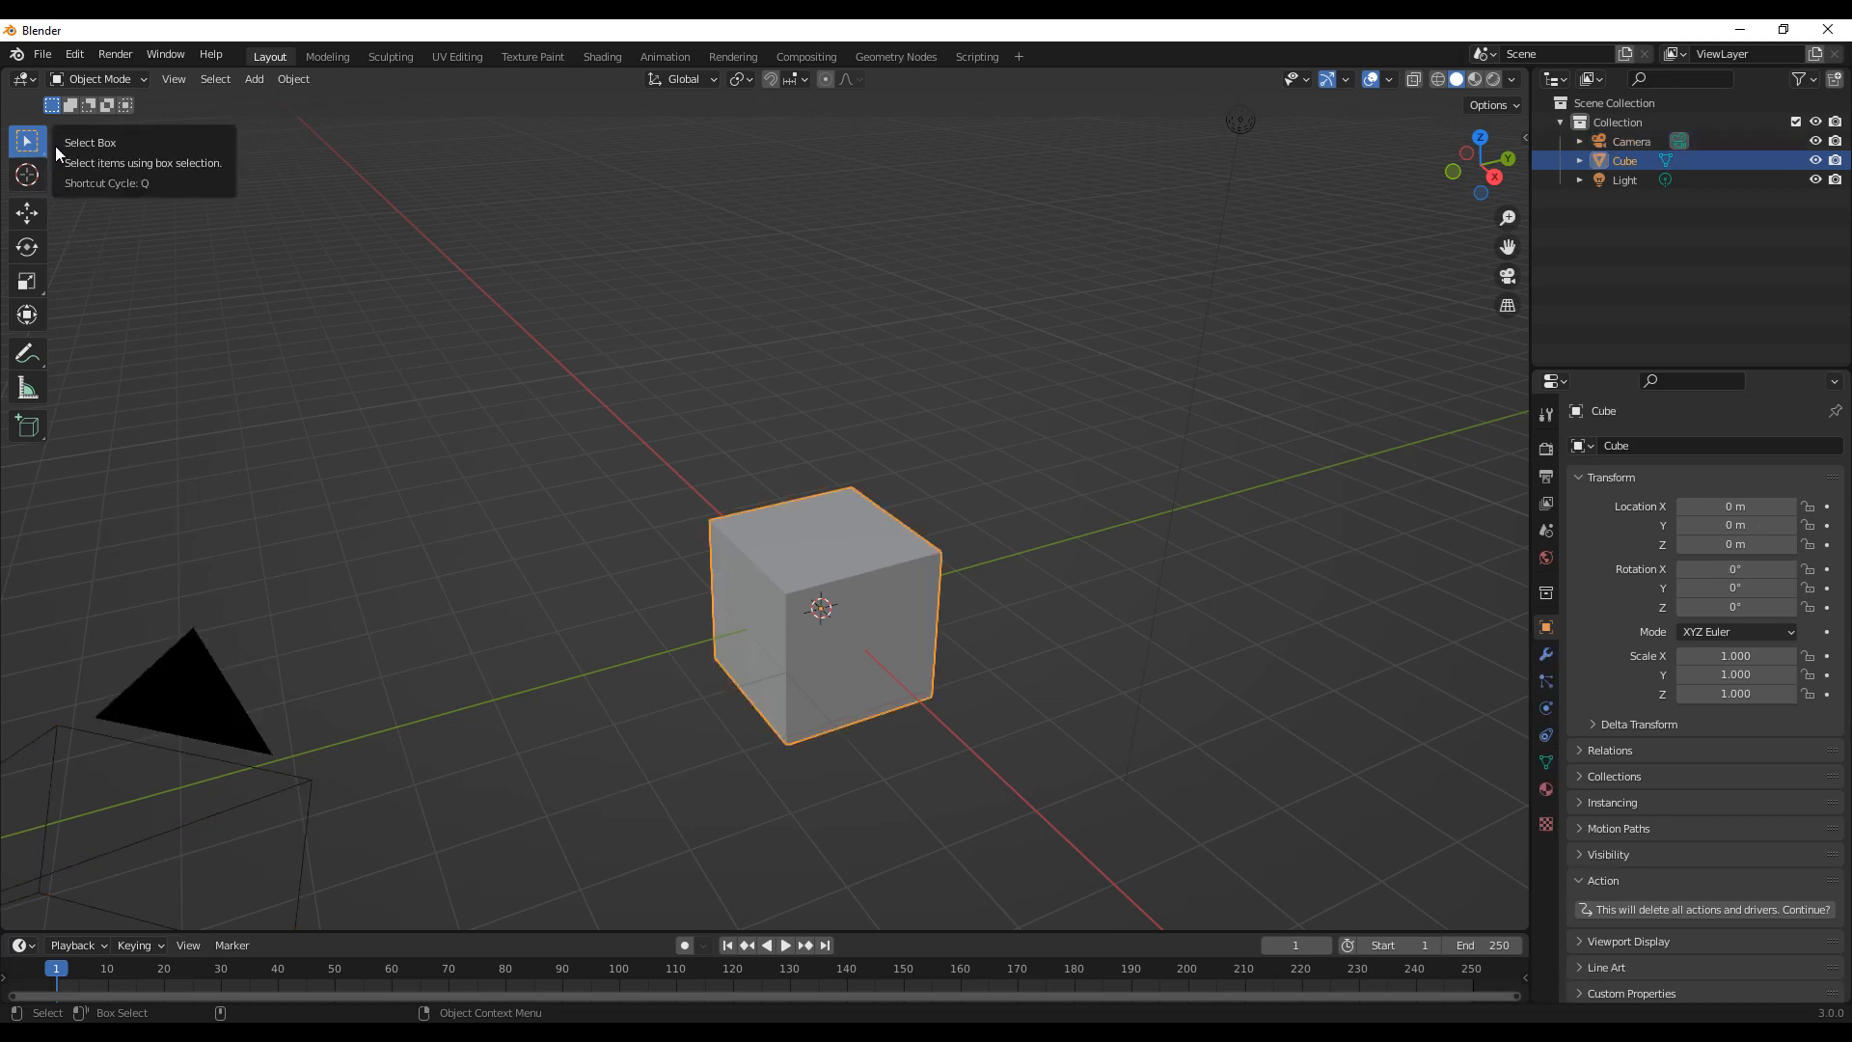
scroll(773, 437, "down", 5)
scroll(807, 482, "up", 4)
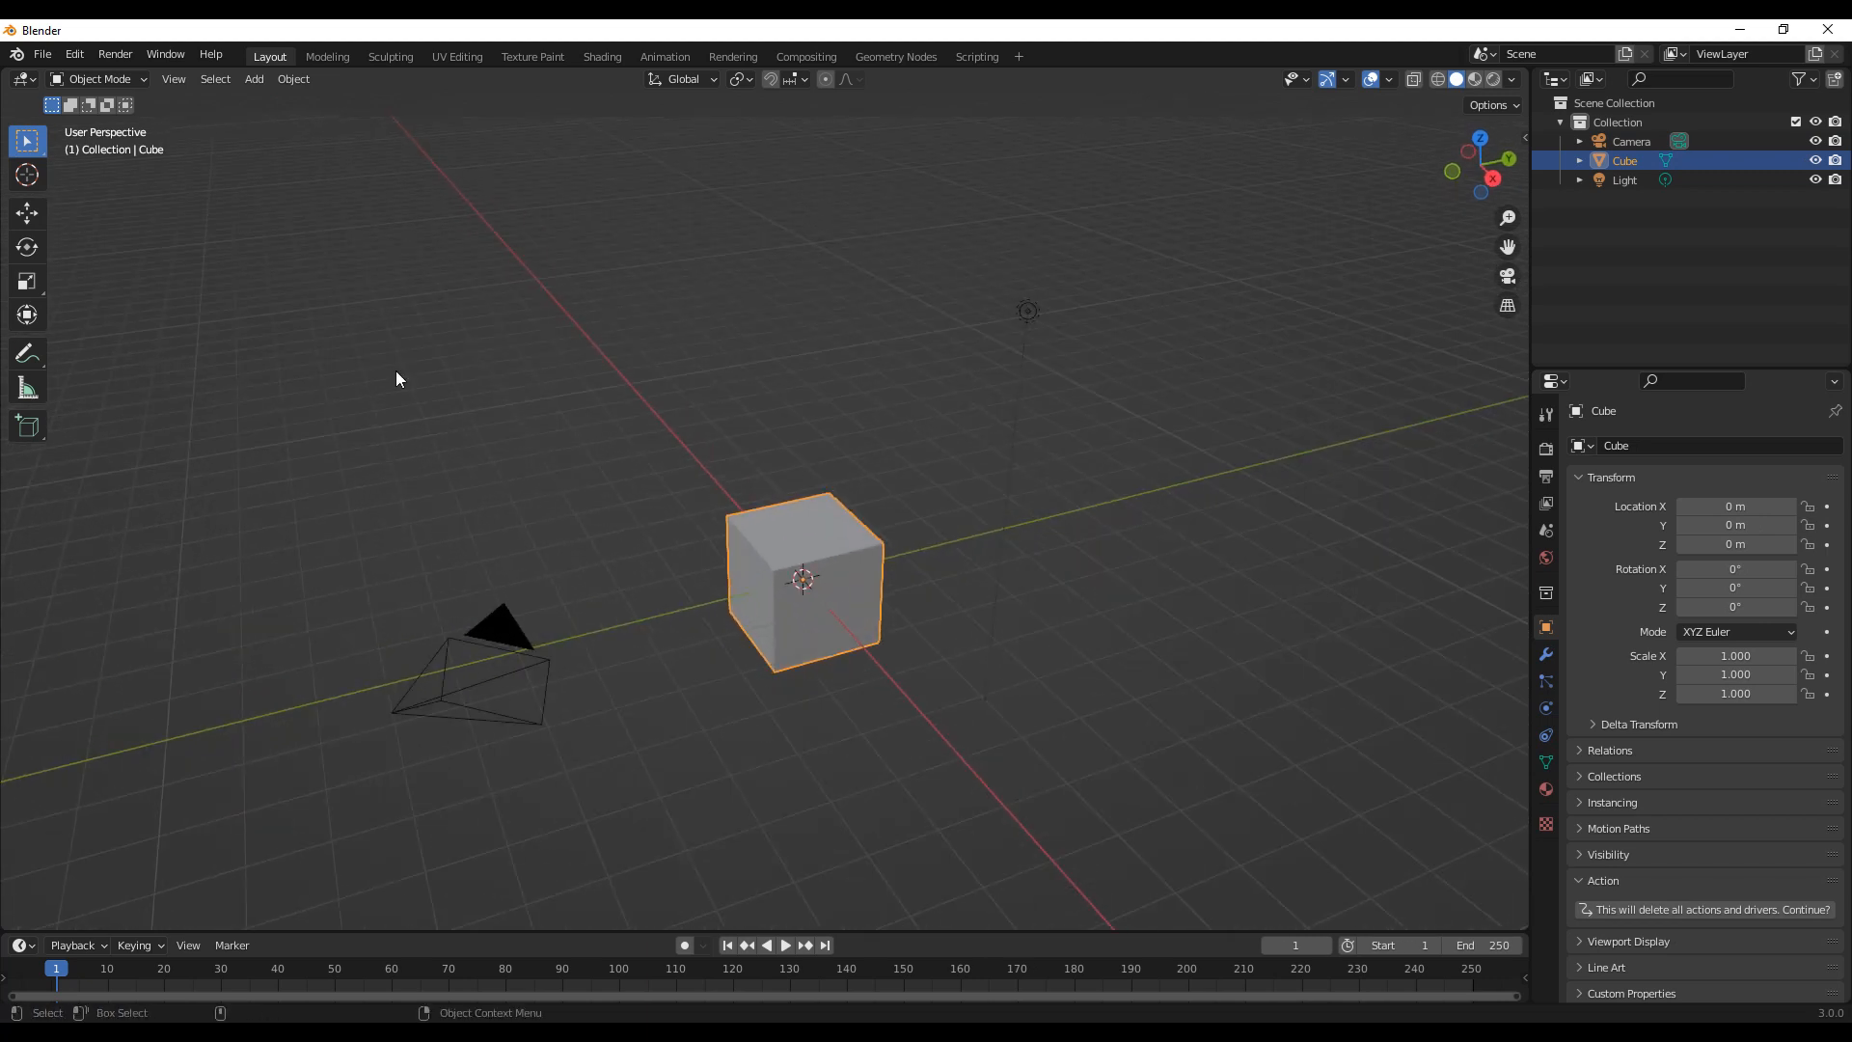
left_click(1034, 311)
left_click(854, 567)
left_click(395, 693)
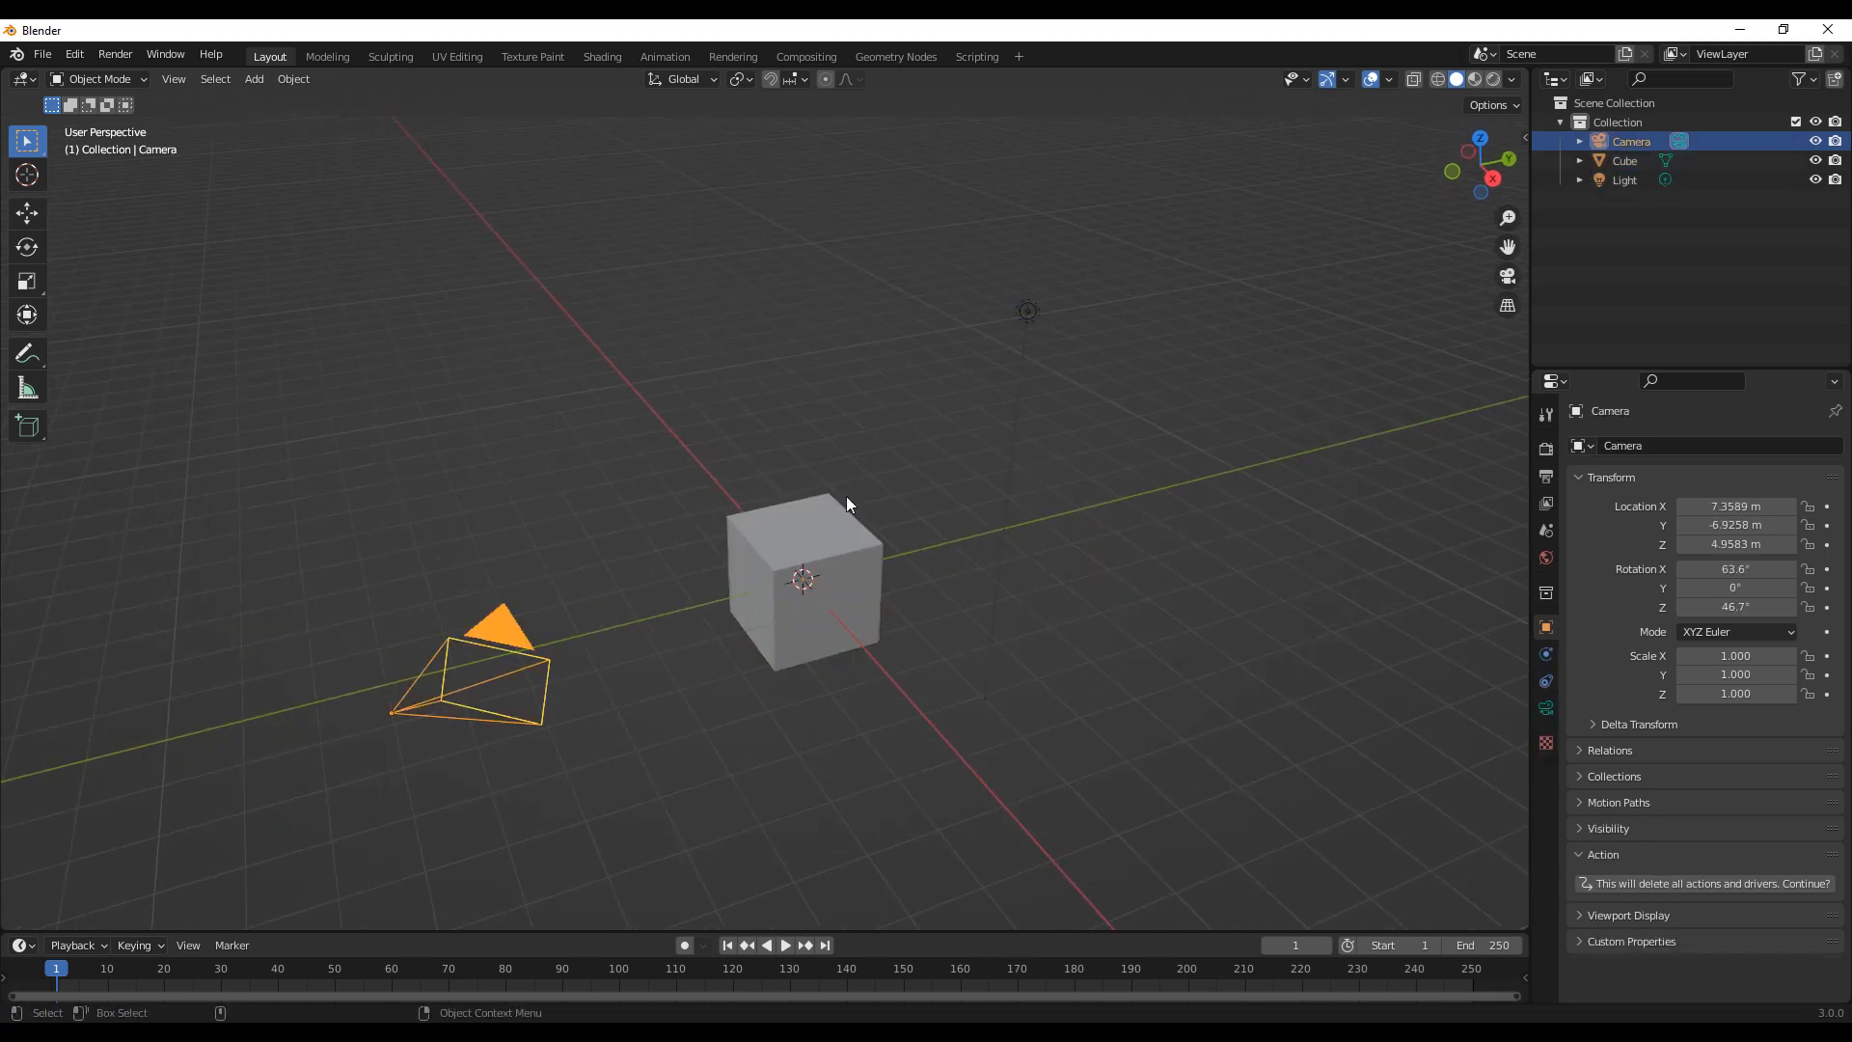
Step: Activate the Move tool for the cube and examine the axis arrows of its gizmo from several angles
left_click(28, 214)
left_click(750, 546)
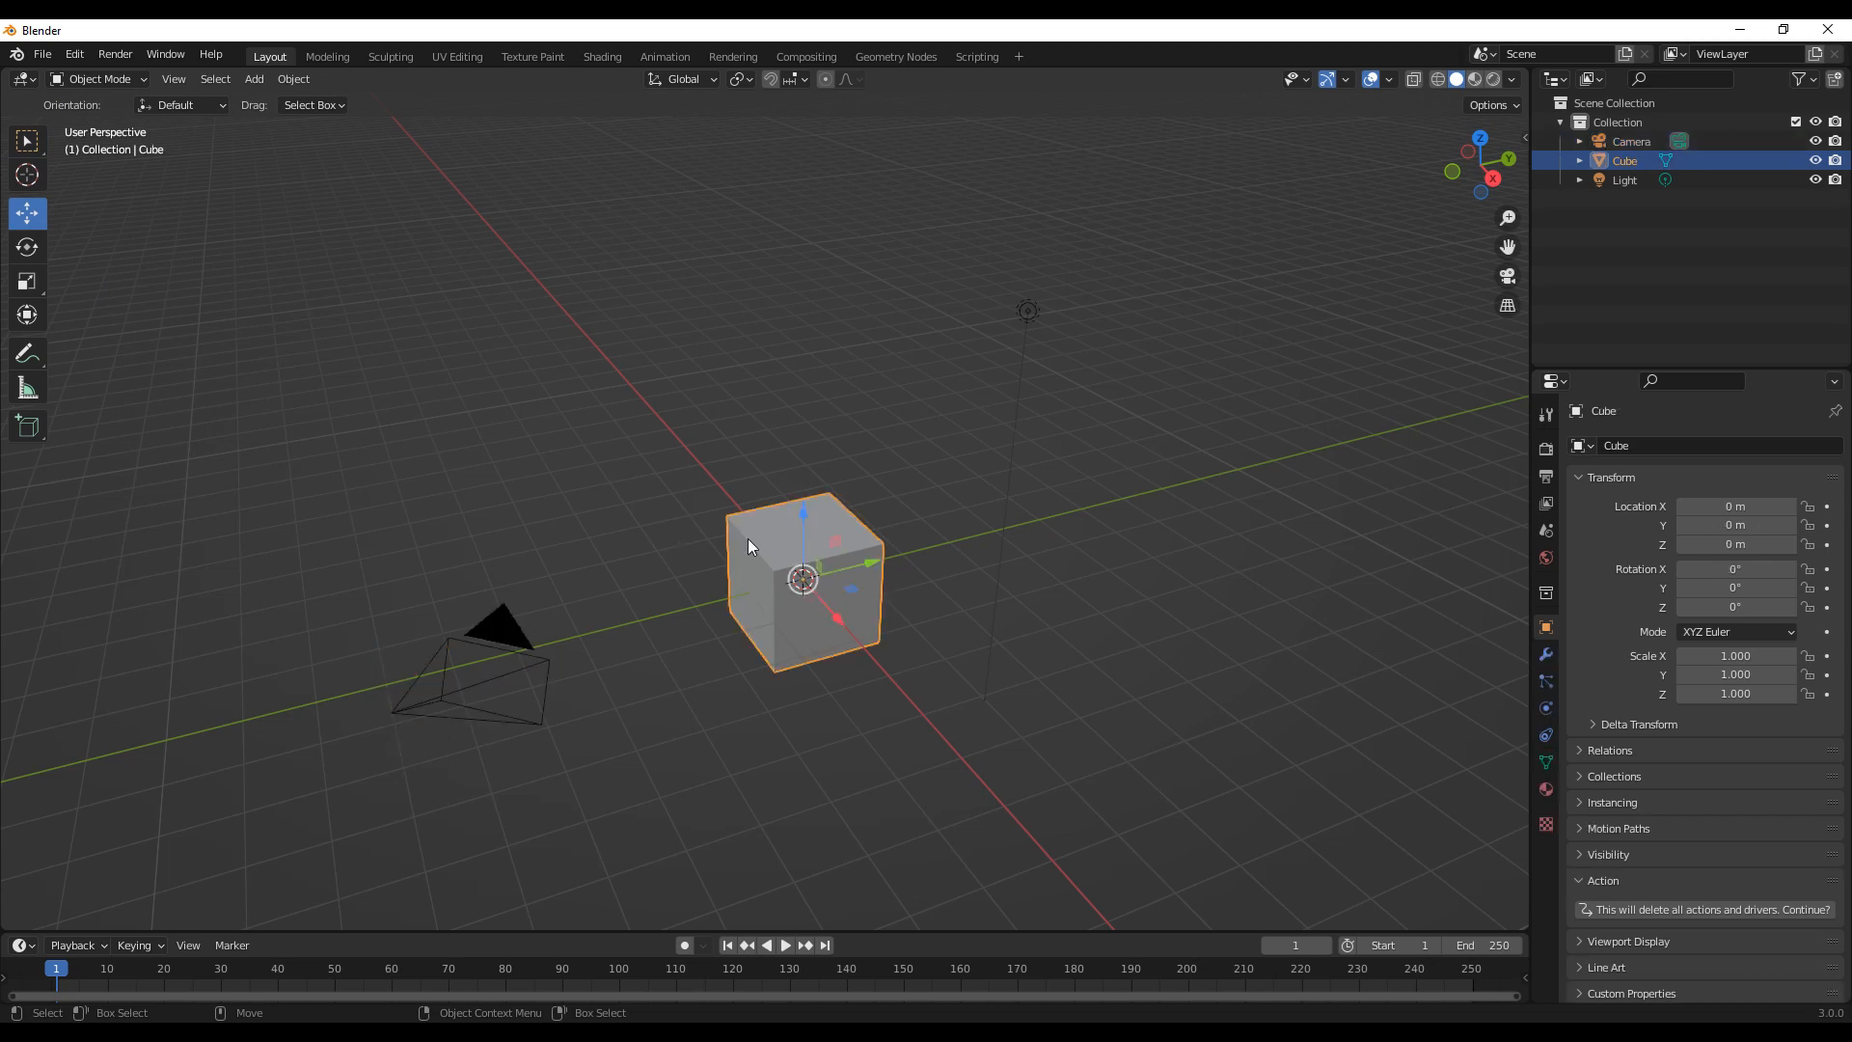
middle_click_drag(815, 600, 738, 504, "shift")
scroll(758, 531, "up", 2)
middle_click_drag(719, 567, 741, 583)
middle_click_drag(768, 521, 426, 542, "shift")
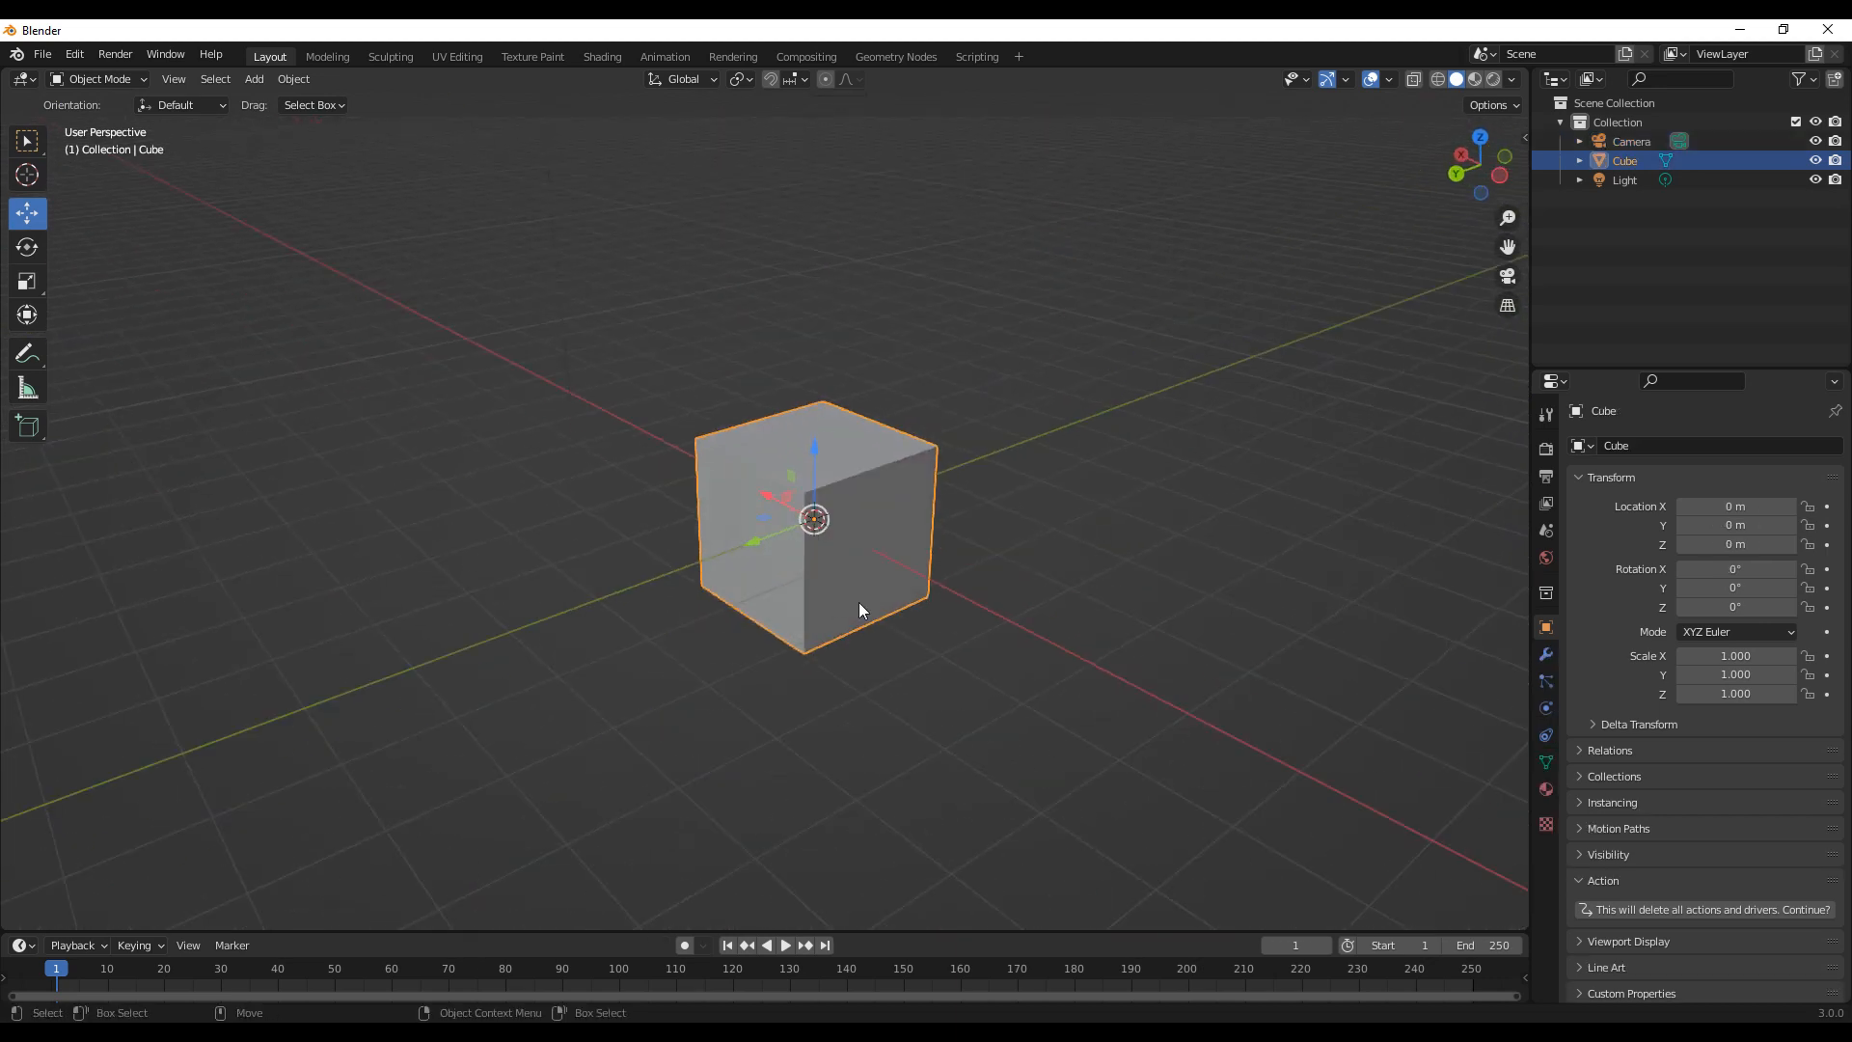
scroll(869, 605, "up", 3)
mouse_move(911, 617)
middle_mouse_down()
mouse_move(857, 615)
mouse_move(875, 625)
middle_mouse_up()
scroll(861, 622, "down", 1)
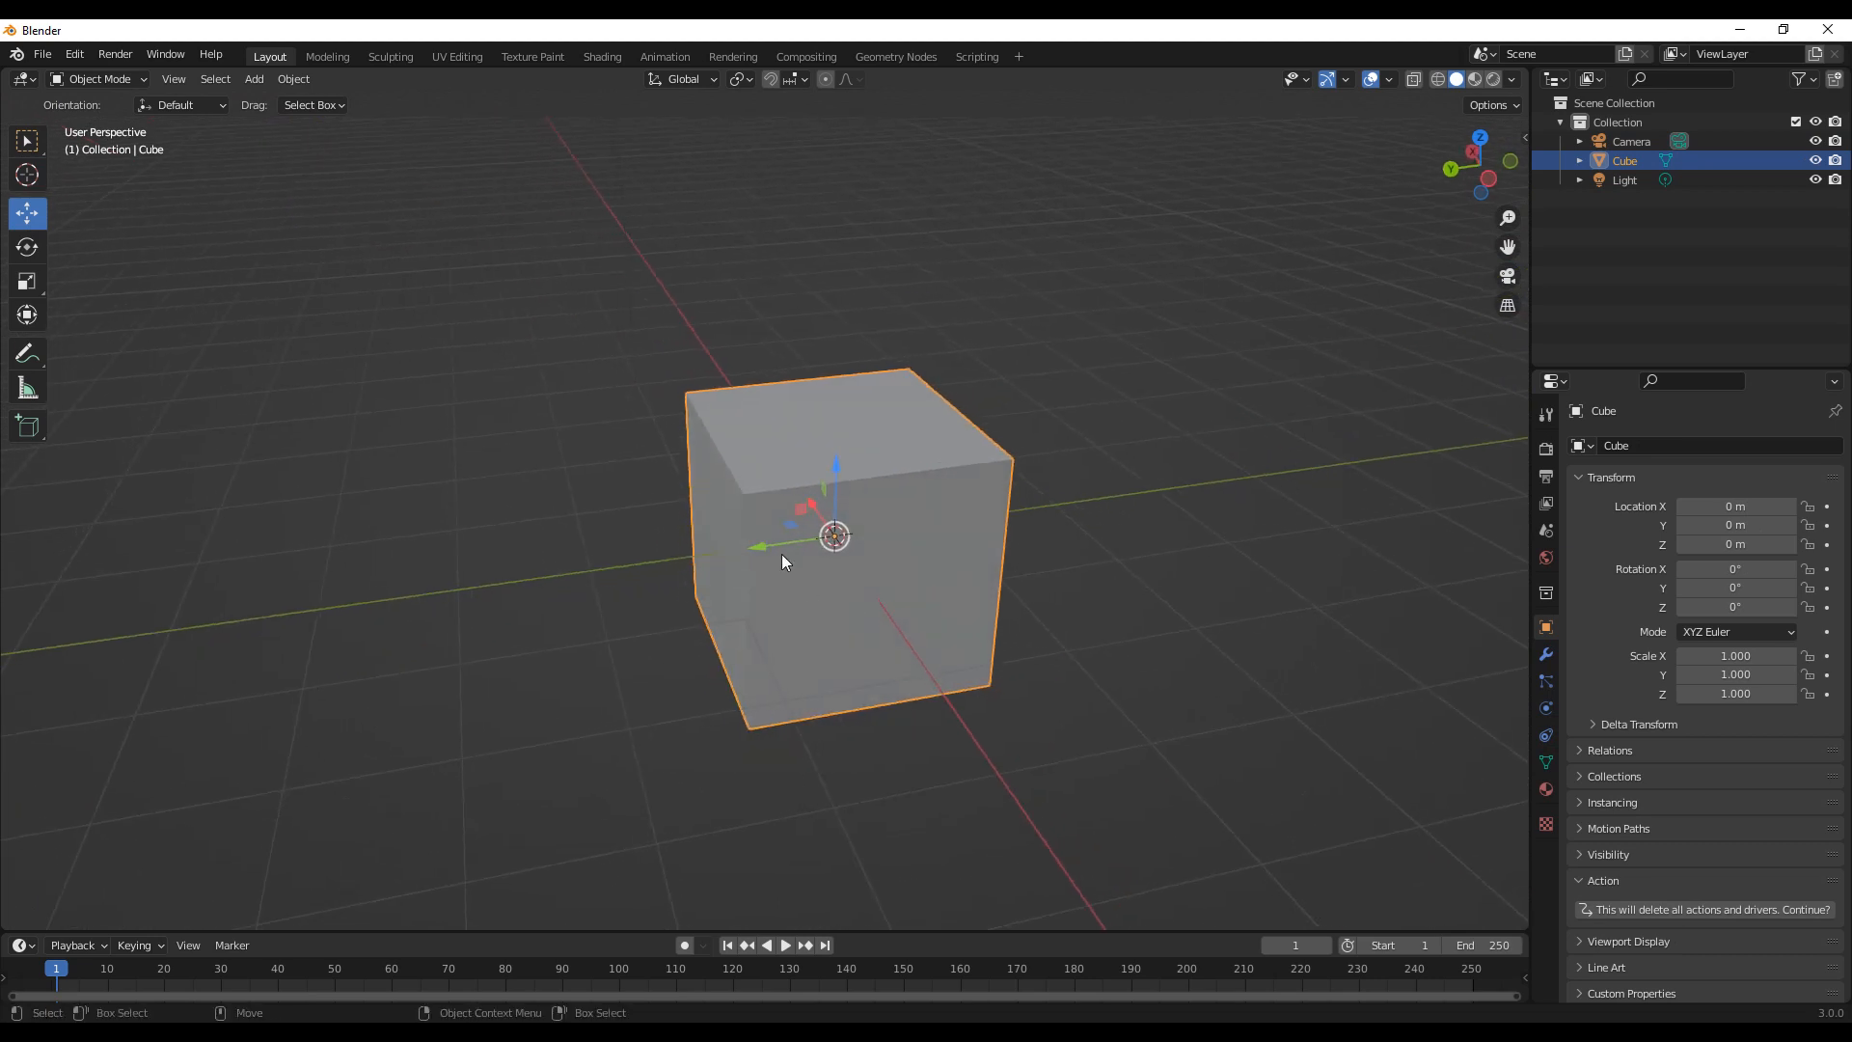
scroll(782, 546, "down", 2)
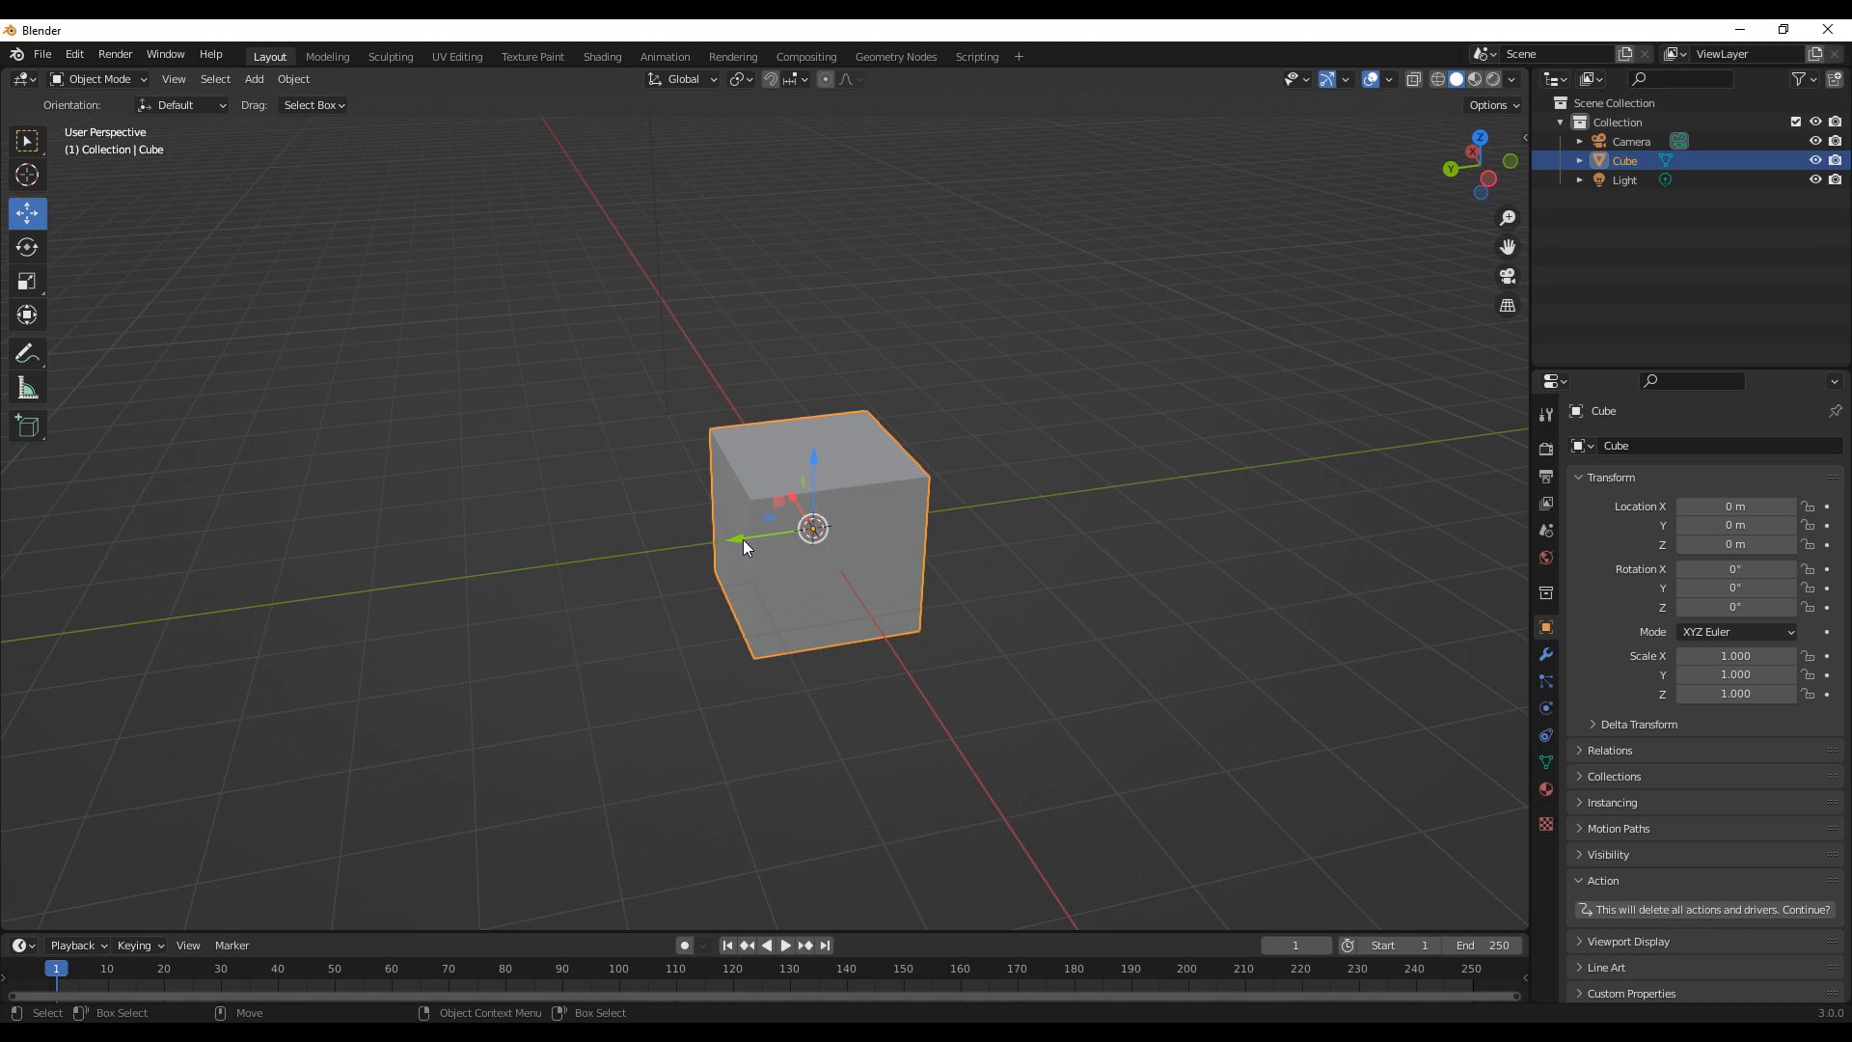
scroll(761, 575, "up", 2)
mouse_move(737, 542)
middle_mouse_down()
mouse_move(762, 575)
mouse_move(789, 563)
mouse_move(760, 546)
middle_mouse_up()
scroll(772, 550, "down", 1)
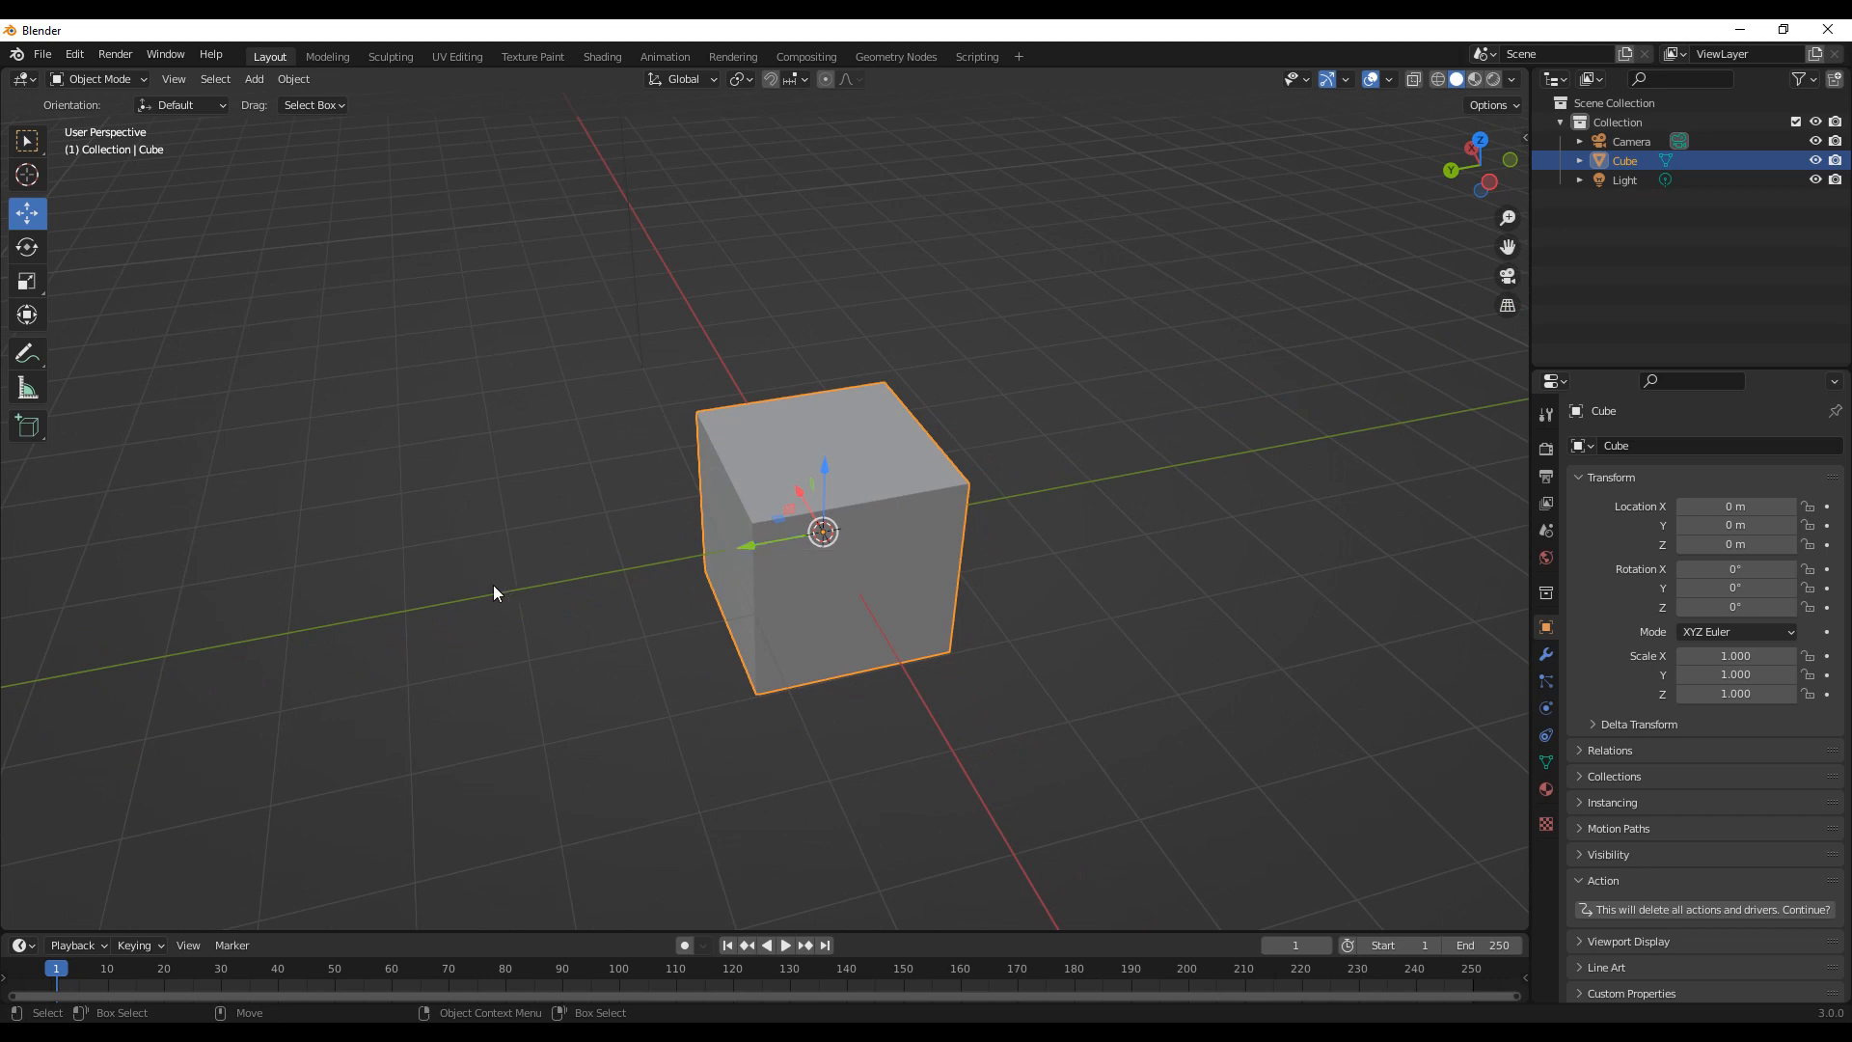
middle_click_drag(467, 608, 591, 571)
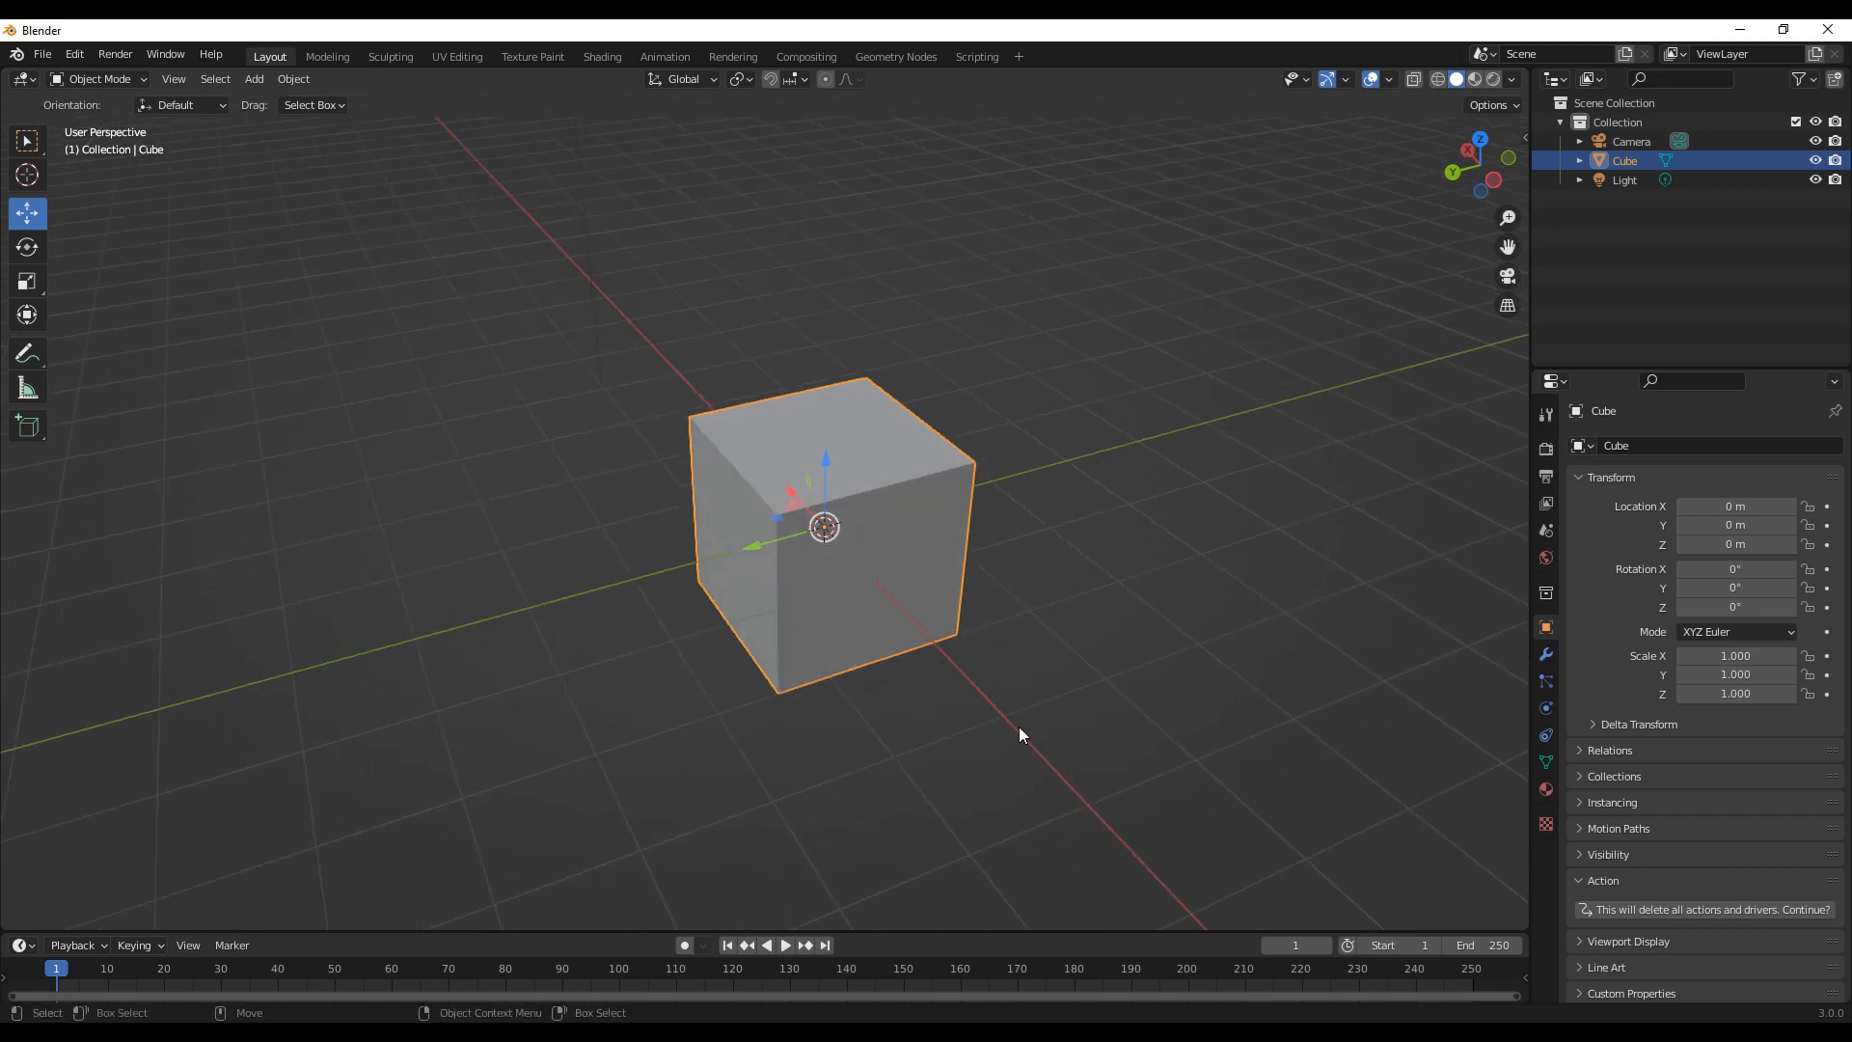
Step: Try moving the cube along the Y axis and along the X axis, resetting its position after each move
left_click_drag(754, 546, 754, 651)
key("ctrl+z")
middle_click_drag(795, 583, 745, 503)
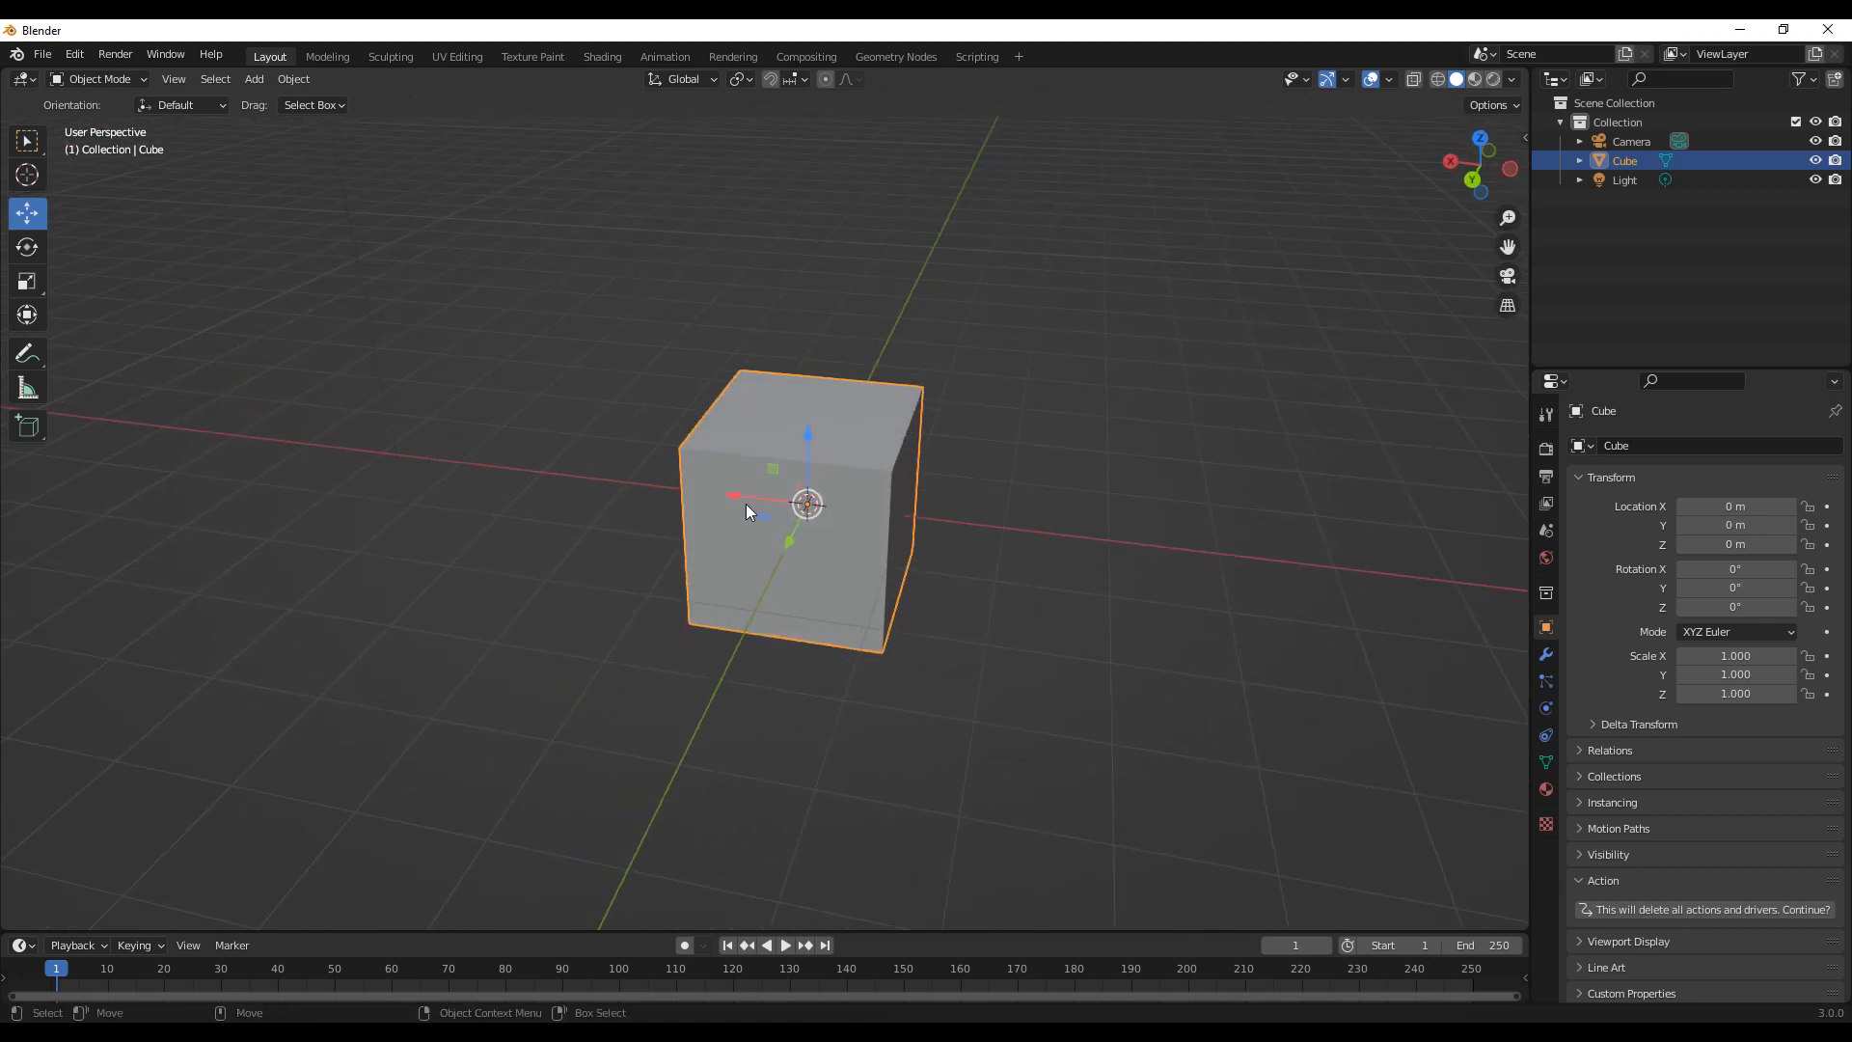
left_click_drag(713, 492, 744, 576)
key("alt+g")
Step: Try raising the cube along the global Z axis and undo the move
key("g")
key("z")
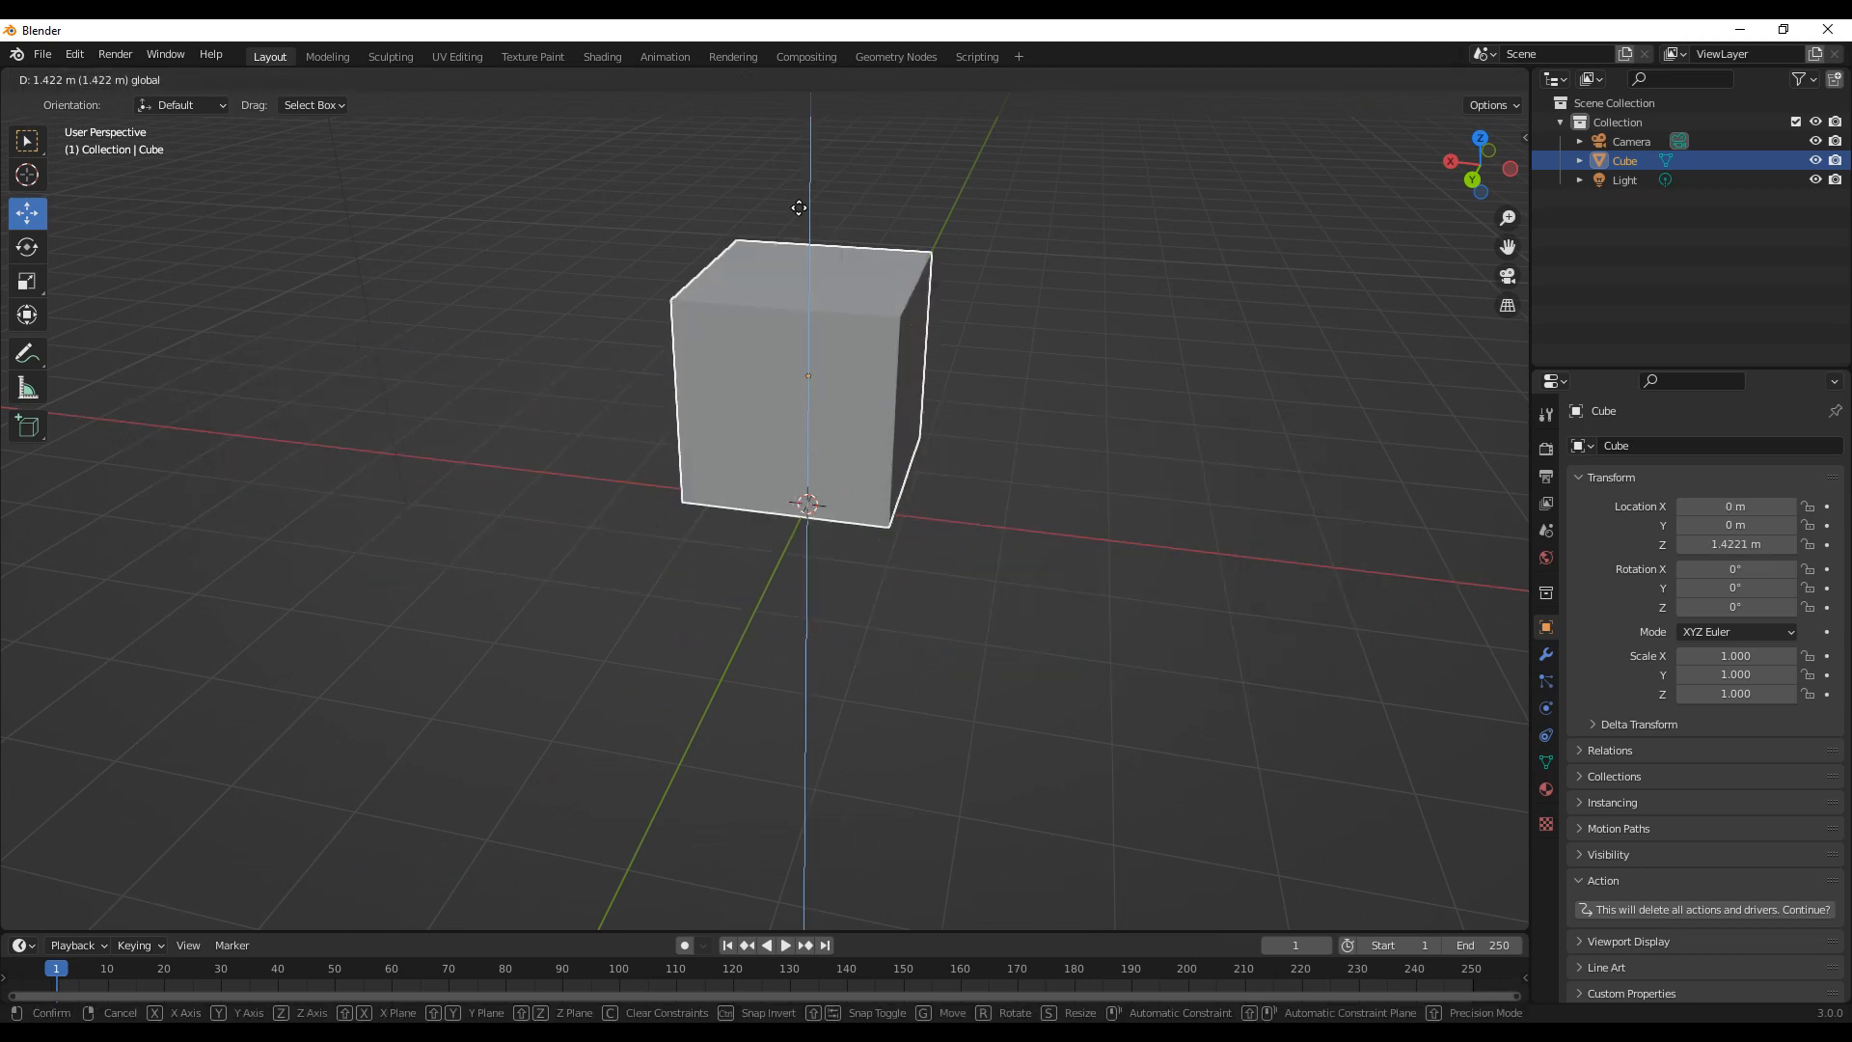
left_click_drag(842, 608, 837, 519)
key("ctrl+z")
Step: Move the cube within the XZ plane to about X 0.42 m and Z 0.59 m
middle_click_drag(883, 583, 733, 557)
scroll(830, 593, "up", 3)
middle_click_drag(868, 612, 795, 469)
scroll(815, 526, "down", 3)
middle_click_drag(836, 581, 837, 541)
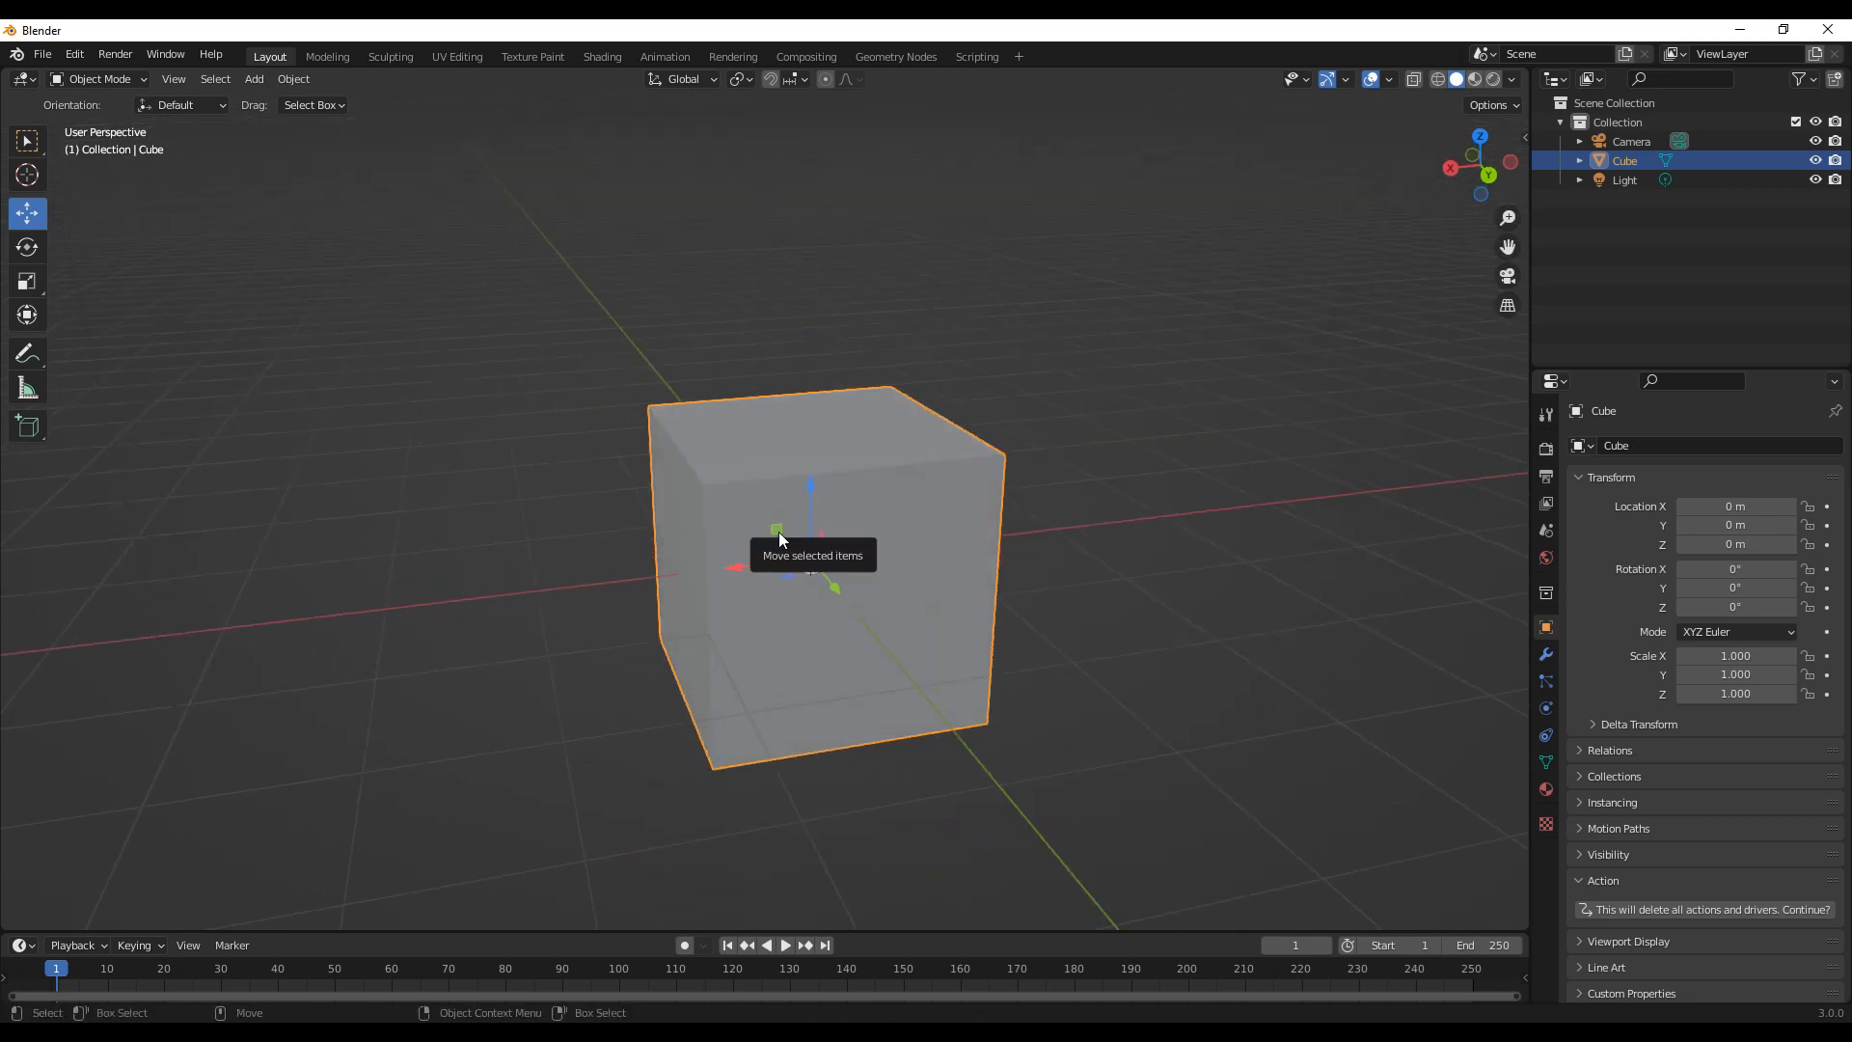
mouse_move(779, 530)
left_mouse_down()
mouse_move(435, 432)
mouse_move(812, 277)
mouse_move(802, 549)
left_mouse_up()
middle_click_drag(802, 550, 762, 523)
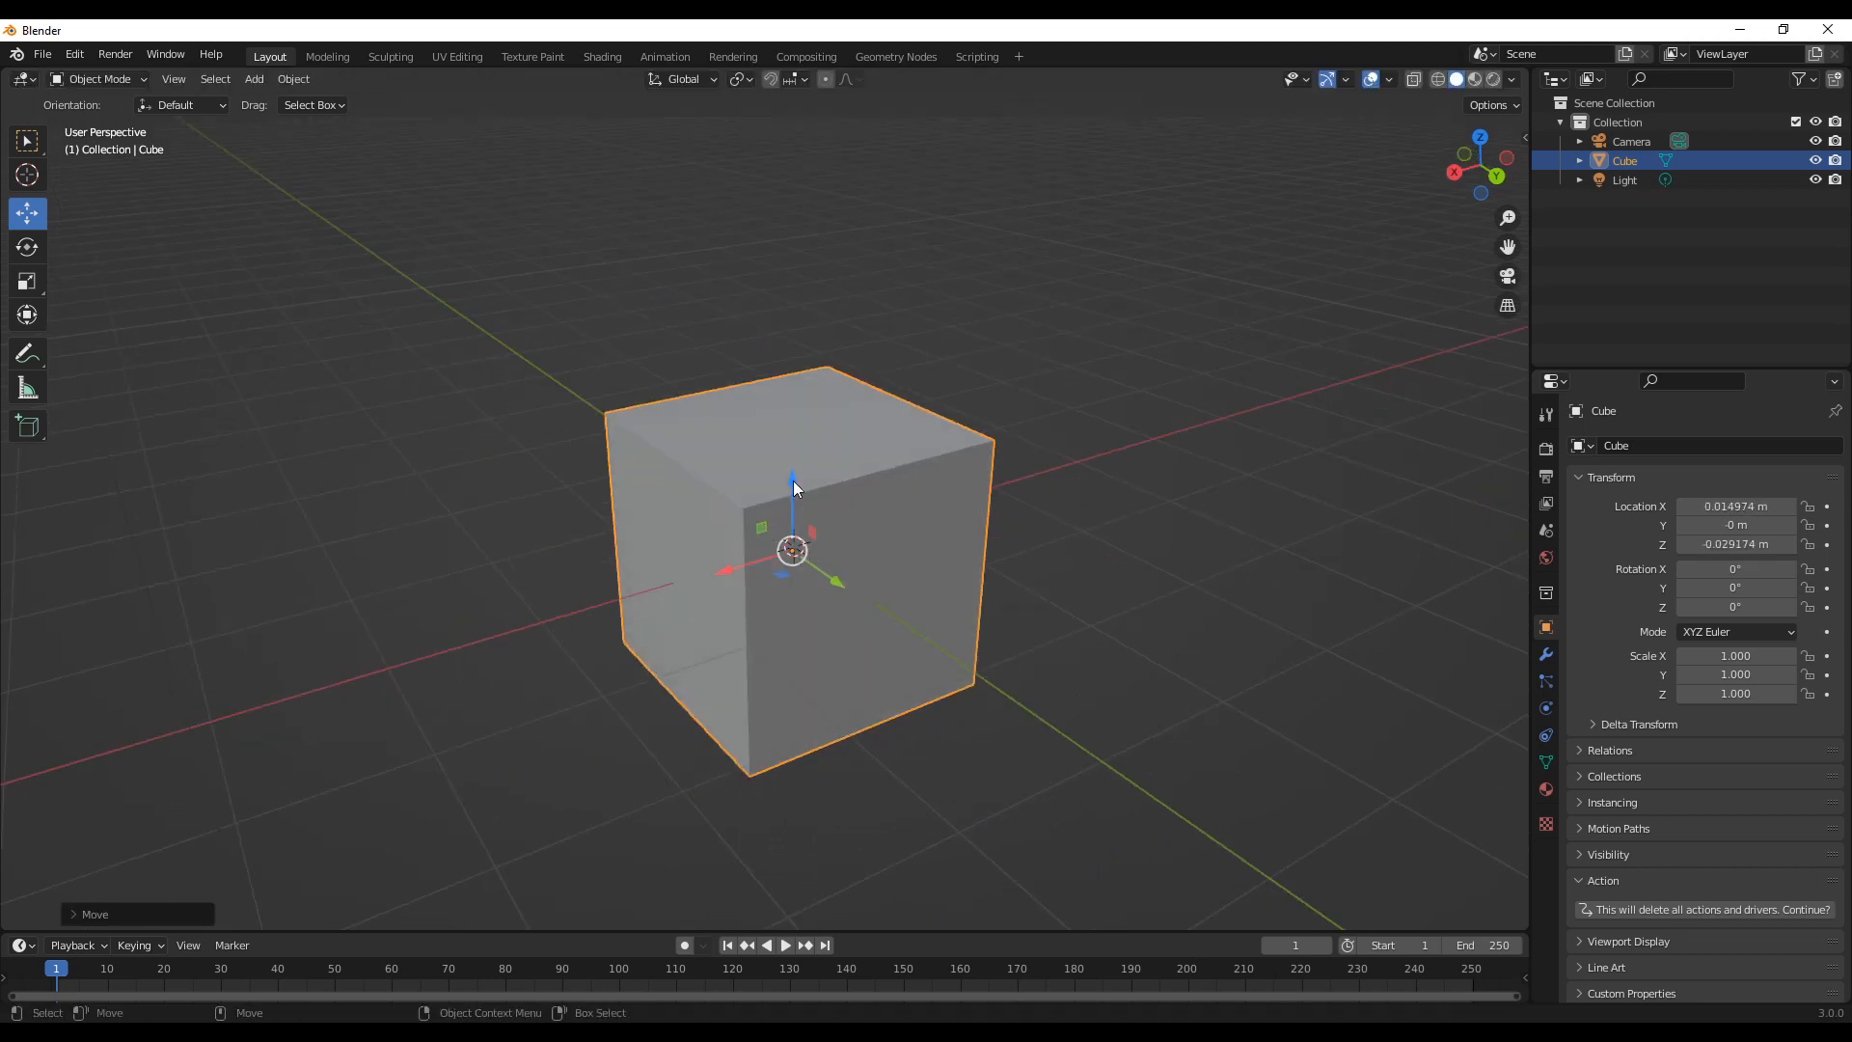
left_click_drag(756, 529, 701, 480)
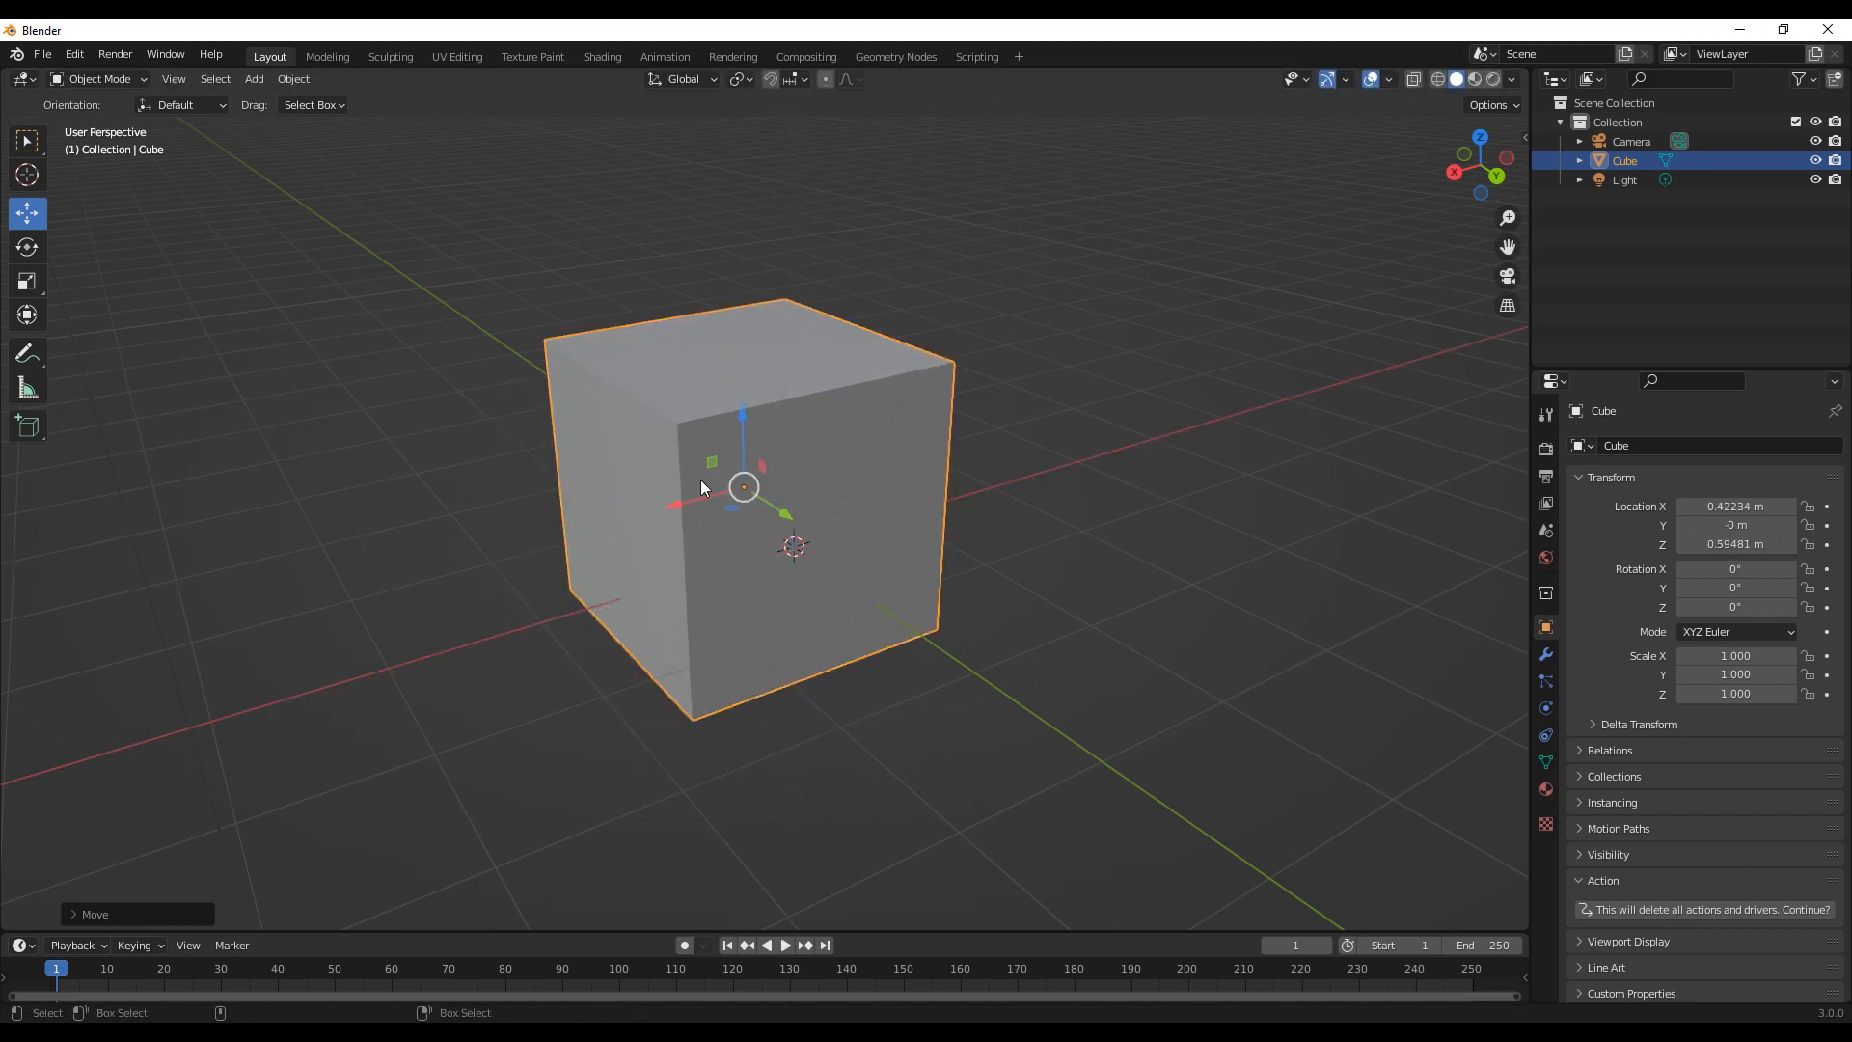
Step: Undo the cube's last move within the XZ plane and try the gizmo handle for the YZ plane
key("ctrl+z")
middle_click_drag(835, 557, 830, 546)
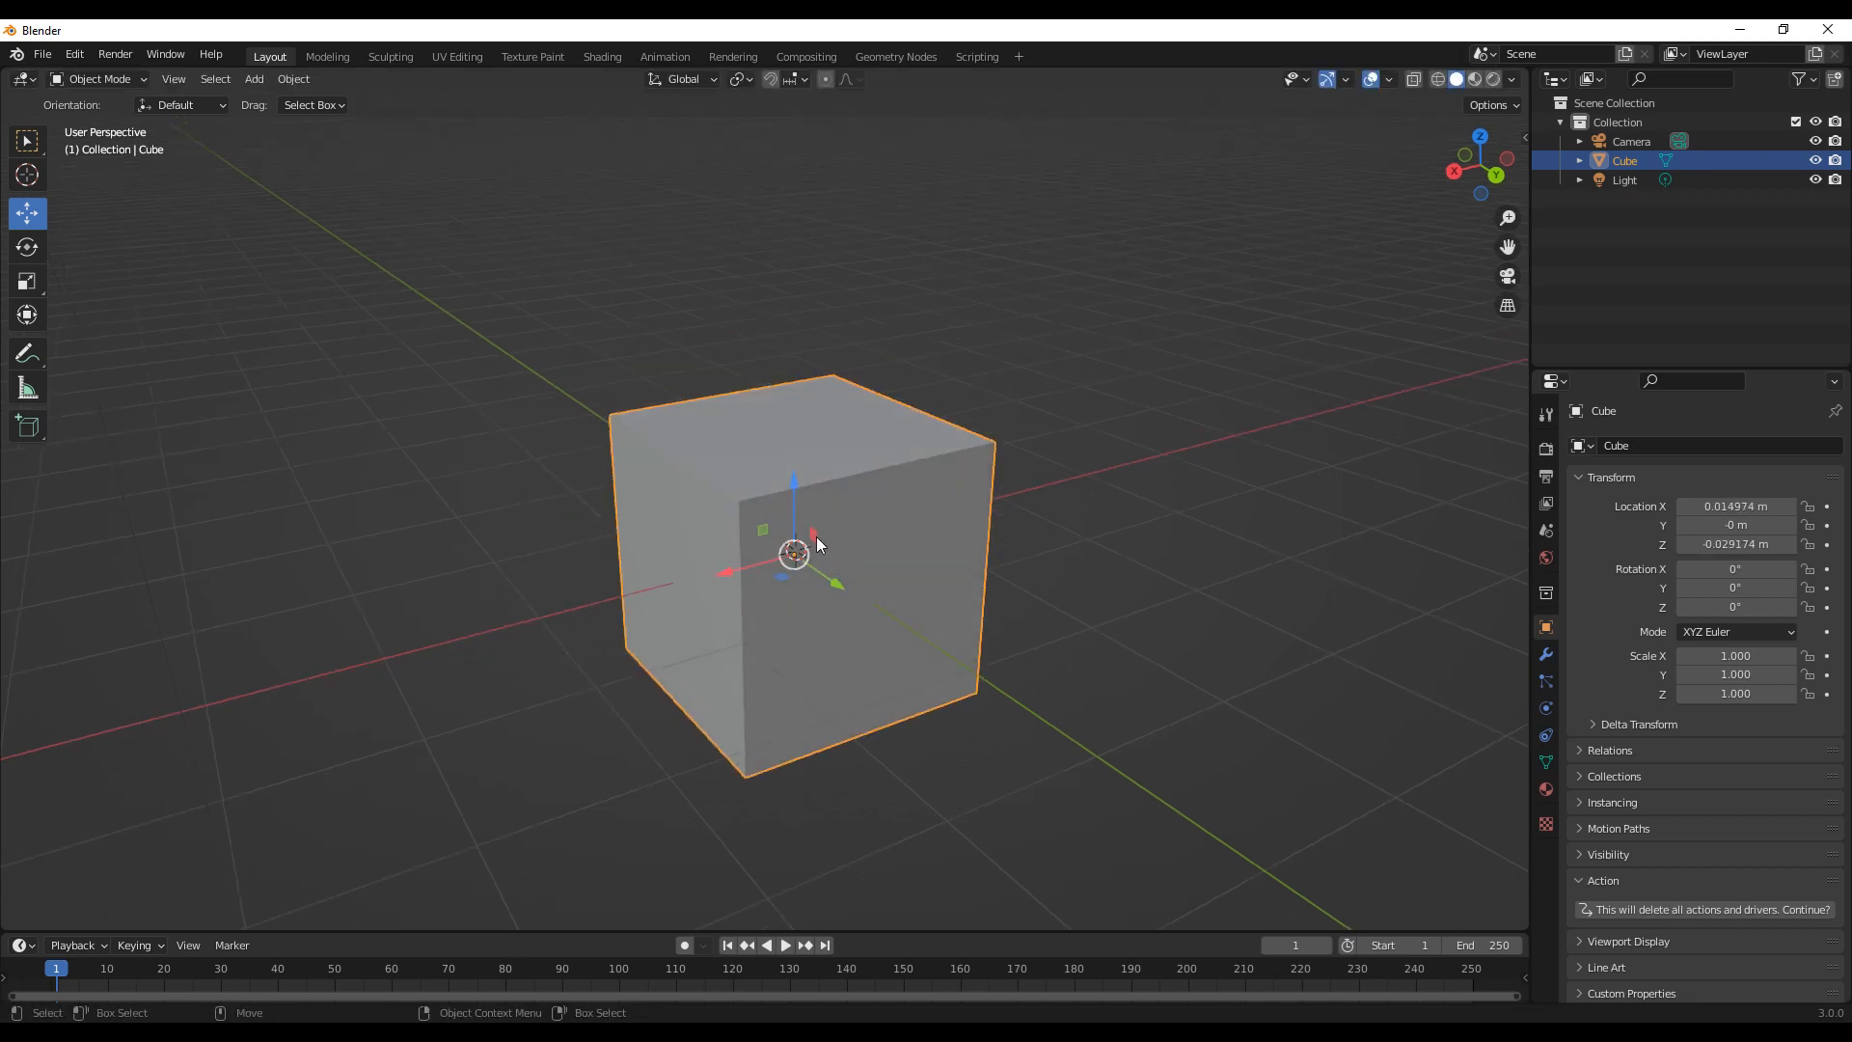
mouse_move(813, 535)
left_mouse_down()
mouse_move(887, 617)
mouse_move(1254, 598)
mouse_move(443, 918)
mouse_move(478, 480)
mouse_move(1020, 765)
mouse_move(877, 294)
mouse_move(805, 327)
mouse_move(803, 500)
left_mouse_up()
middle_click_drag(803, 500, 826, 529)
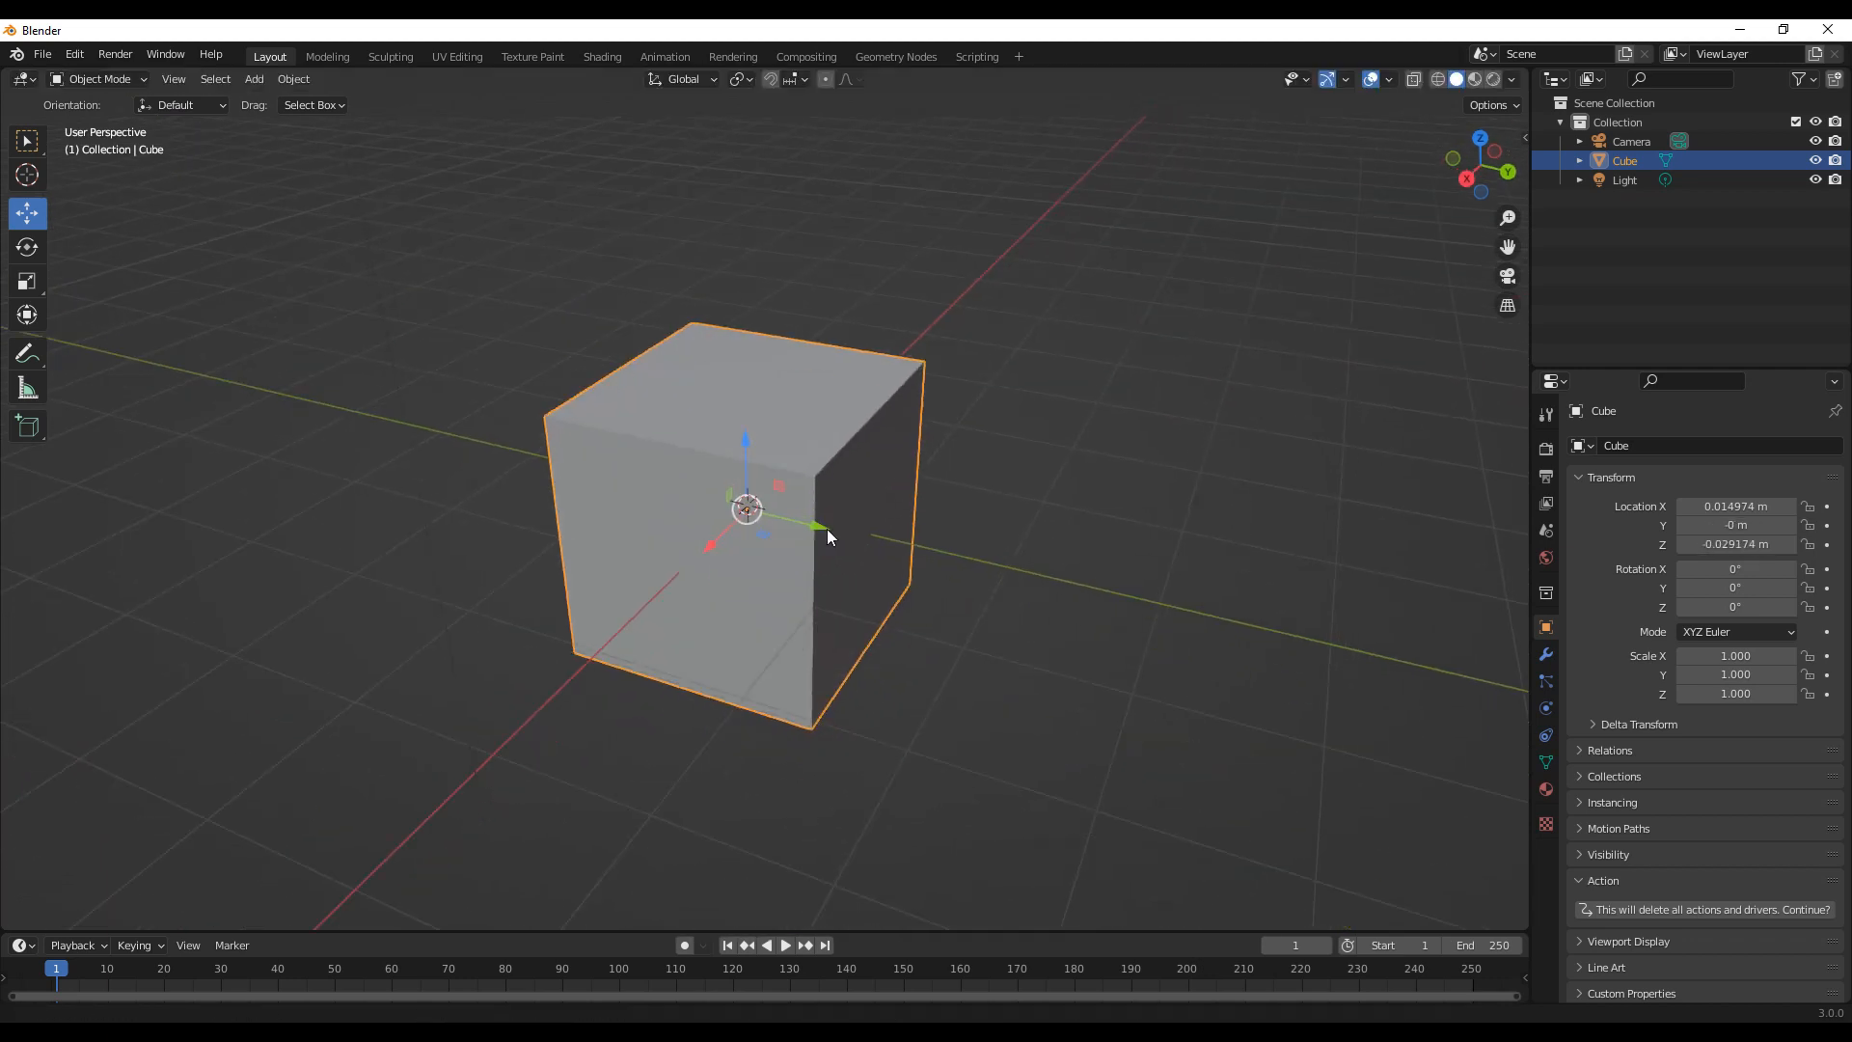
Step: Try moving the cube freely in the view plane to about X -1.89 m, Y 3.85 m and Z -2.12 m, and undo the move
scroll(826, 528, "up", 3)
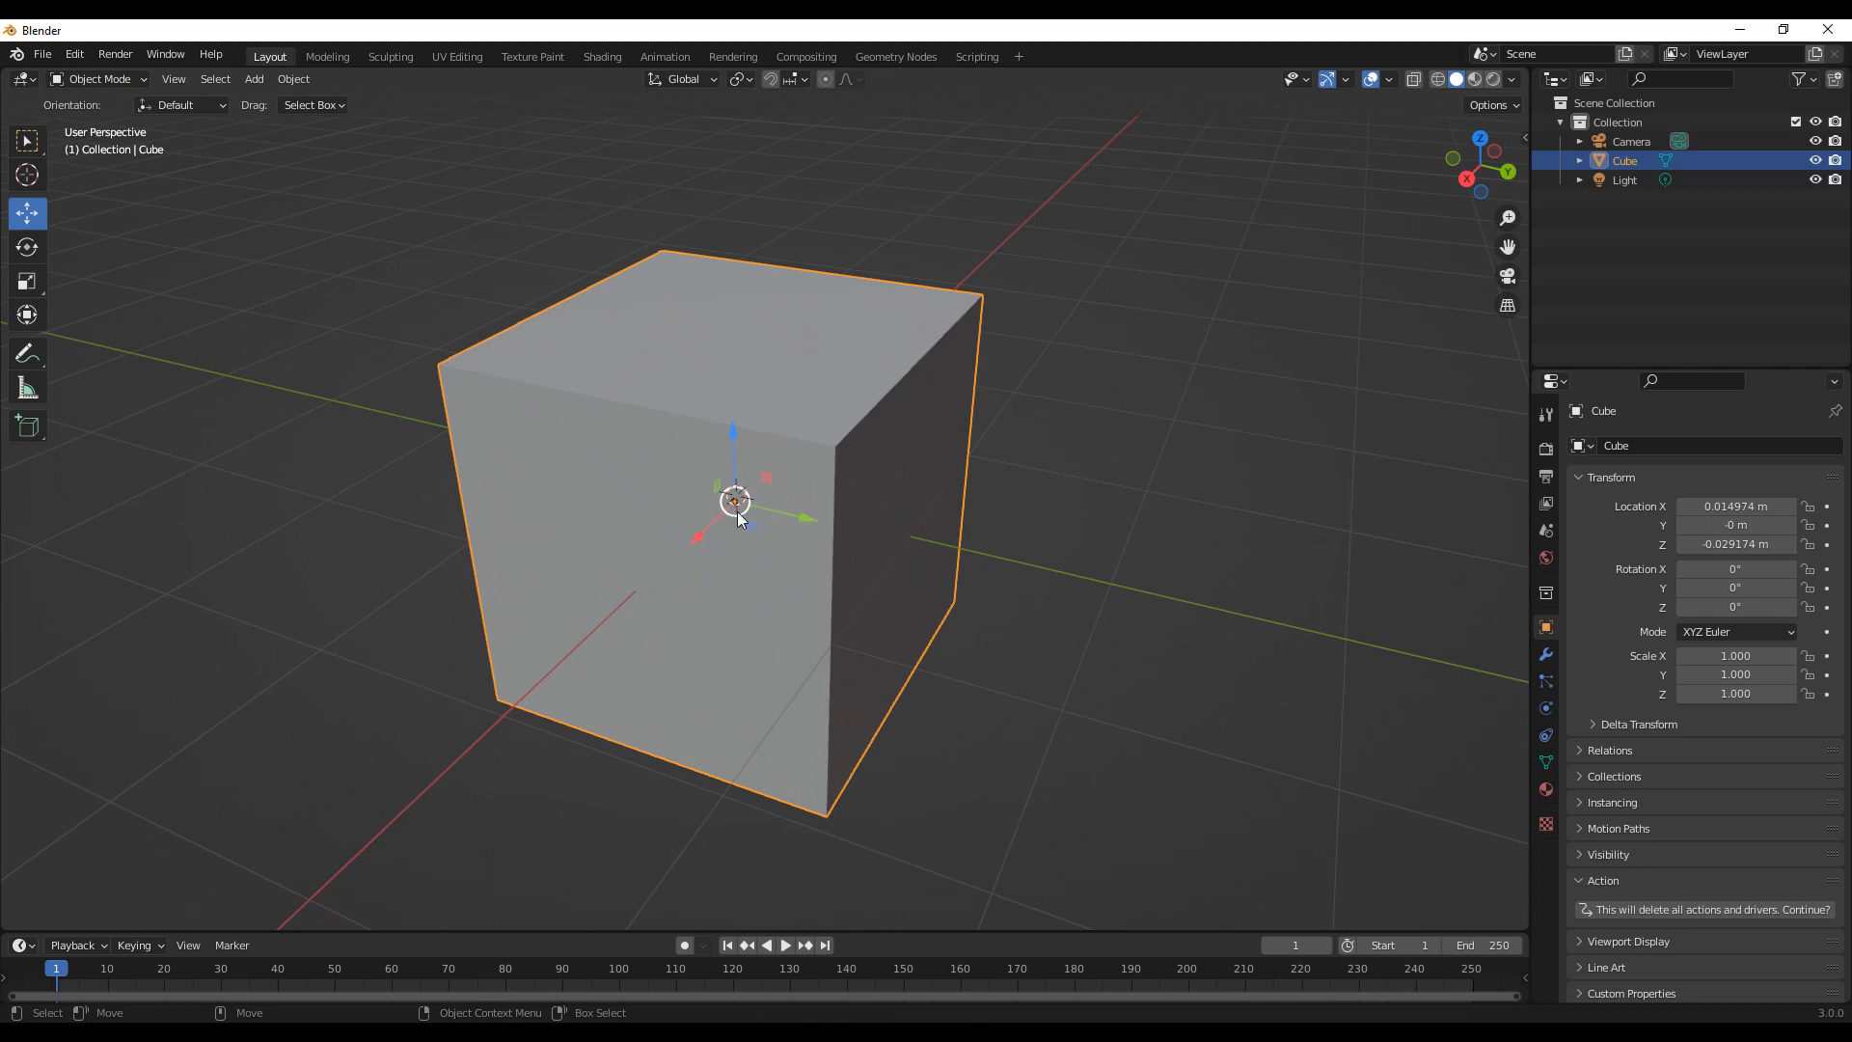
scroll(737, 511, "down", 4)
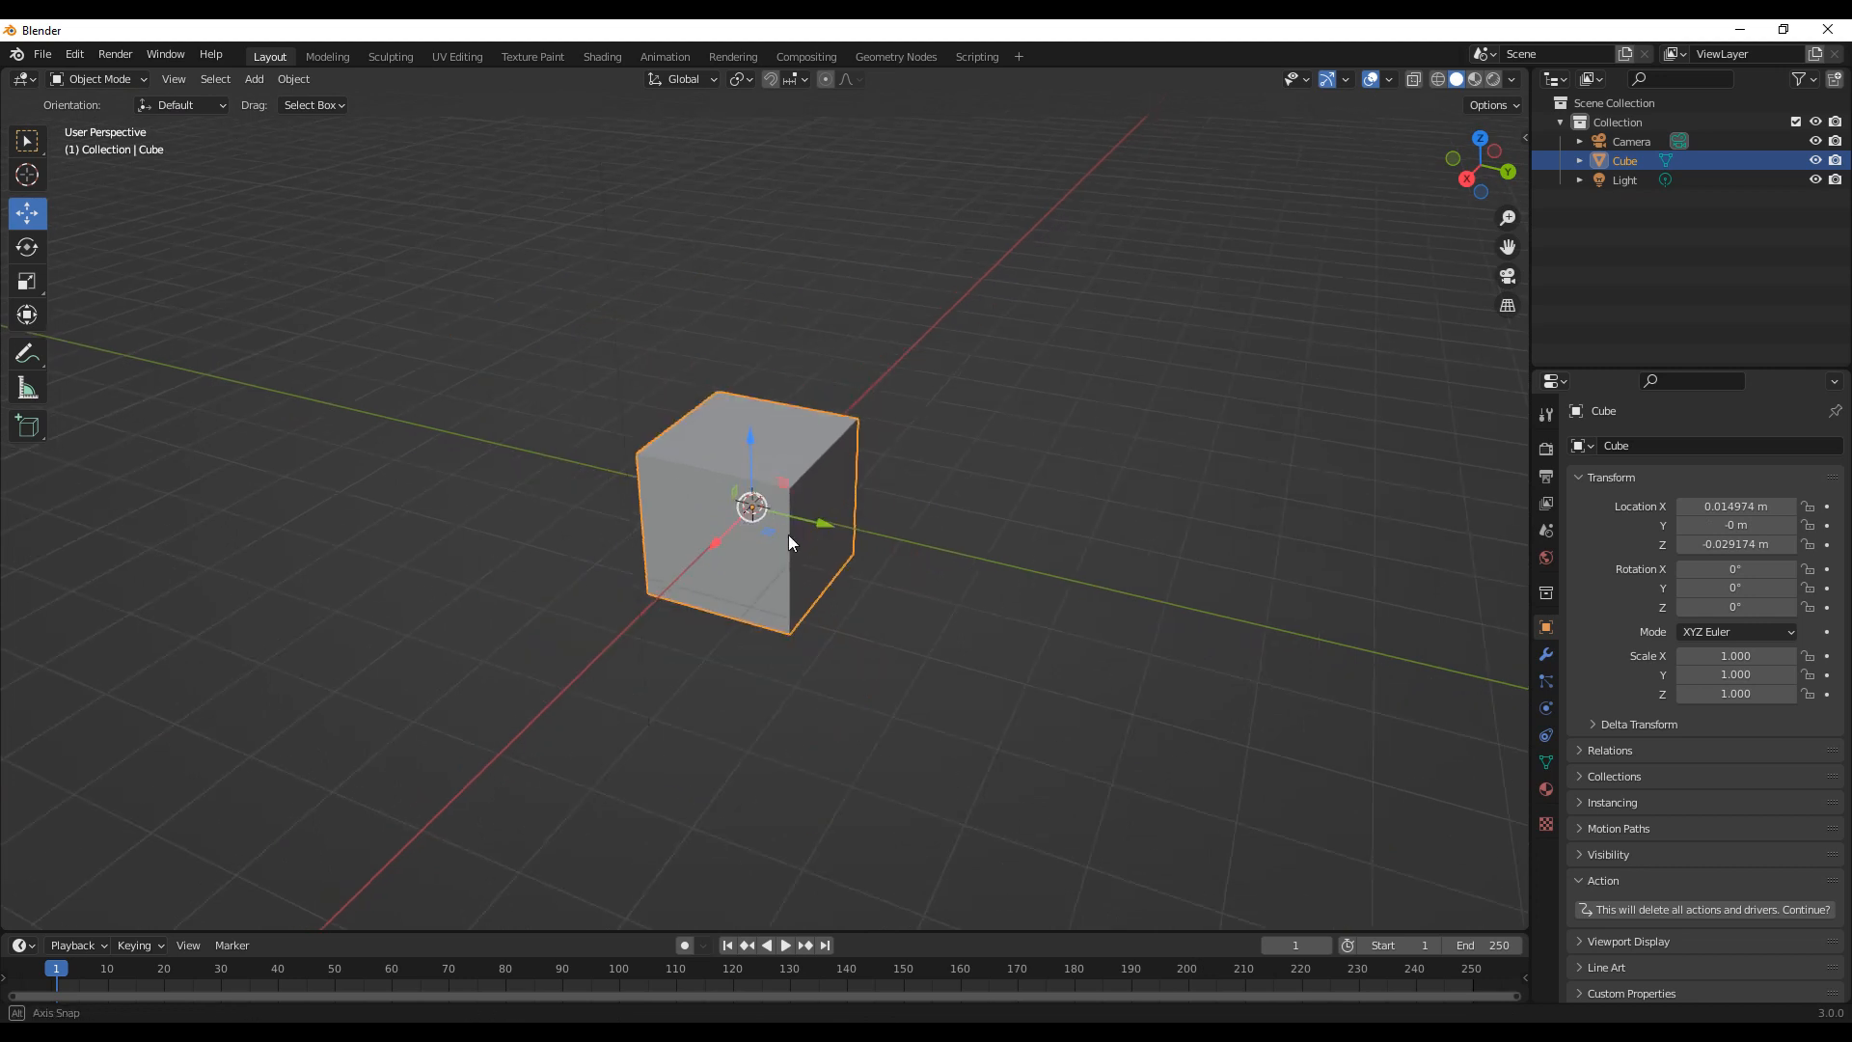
middle_click_drag(790, 535, 772, 518)
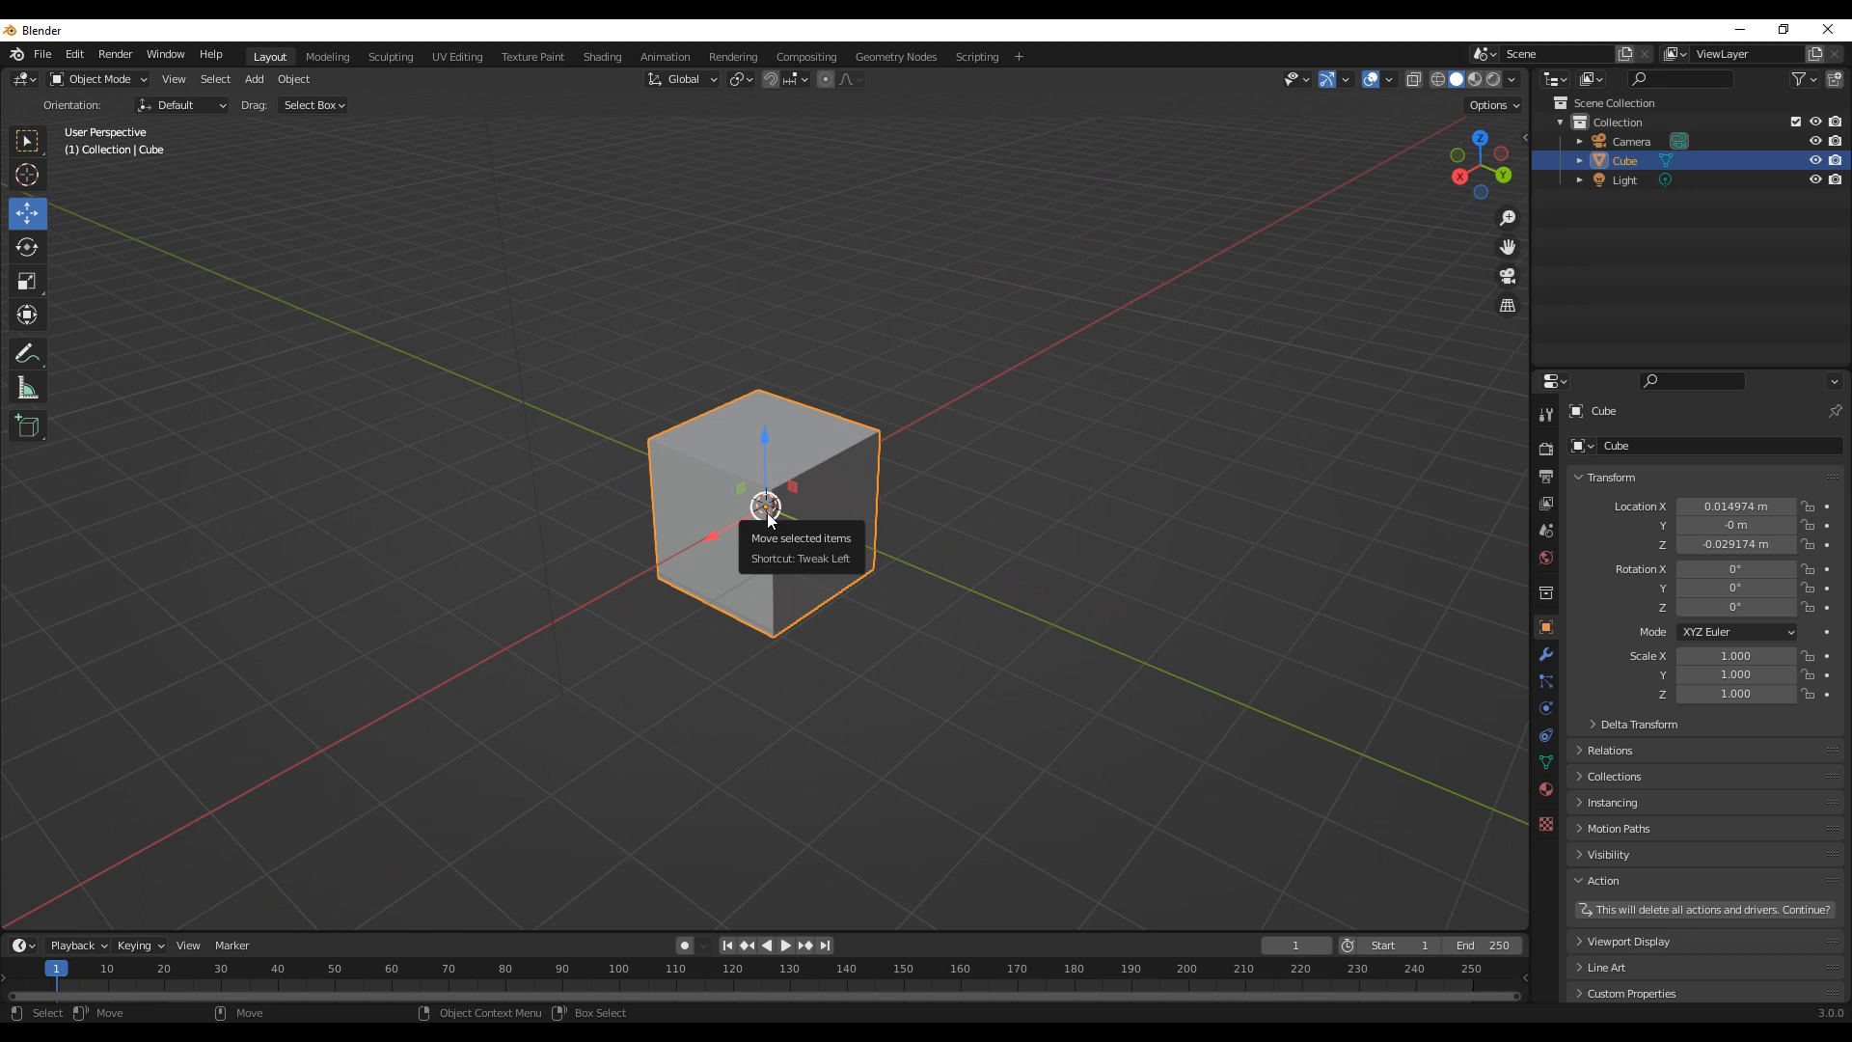
left_click_drag(772, 518, 1062, 685)
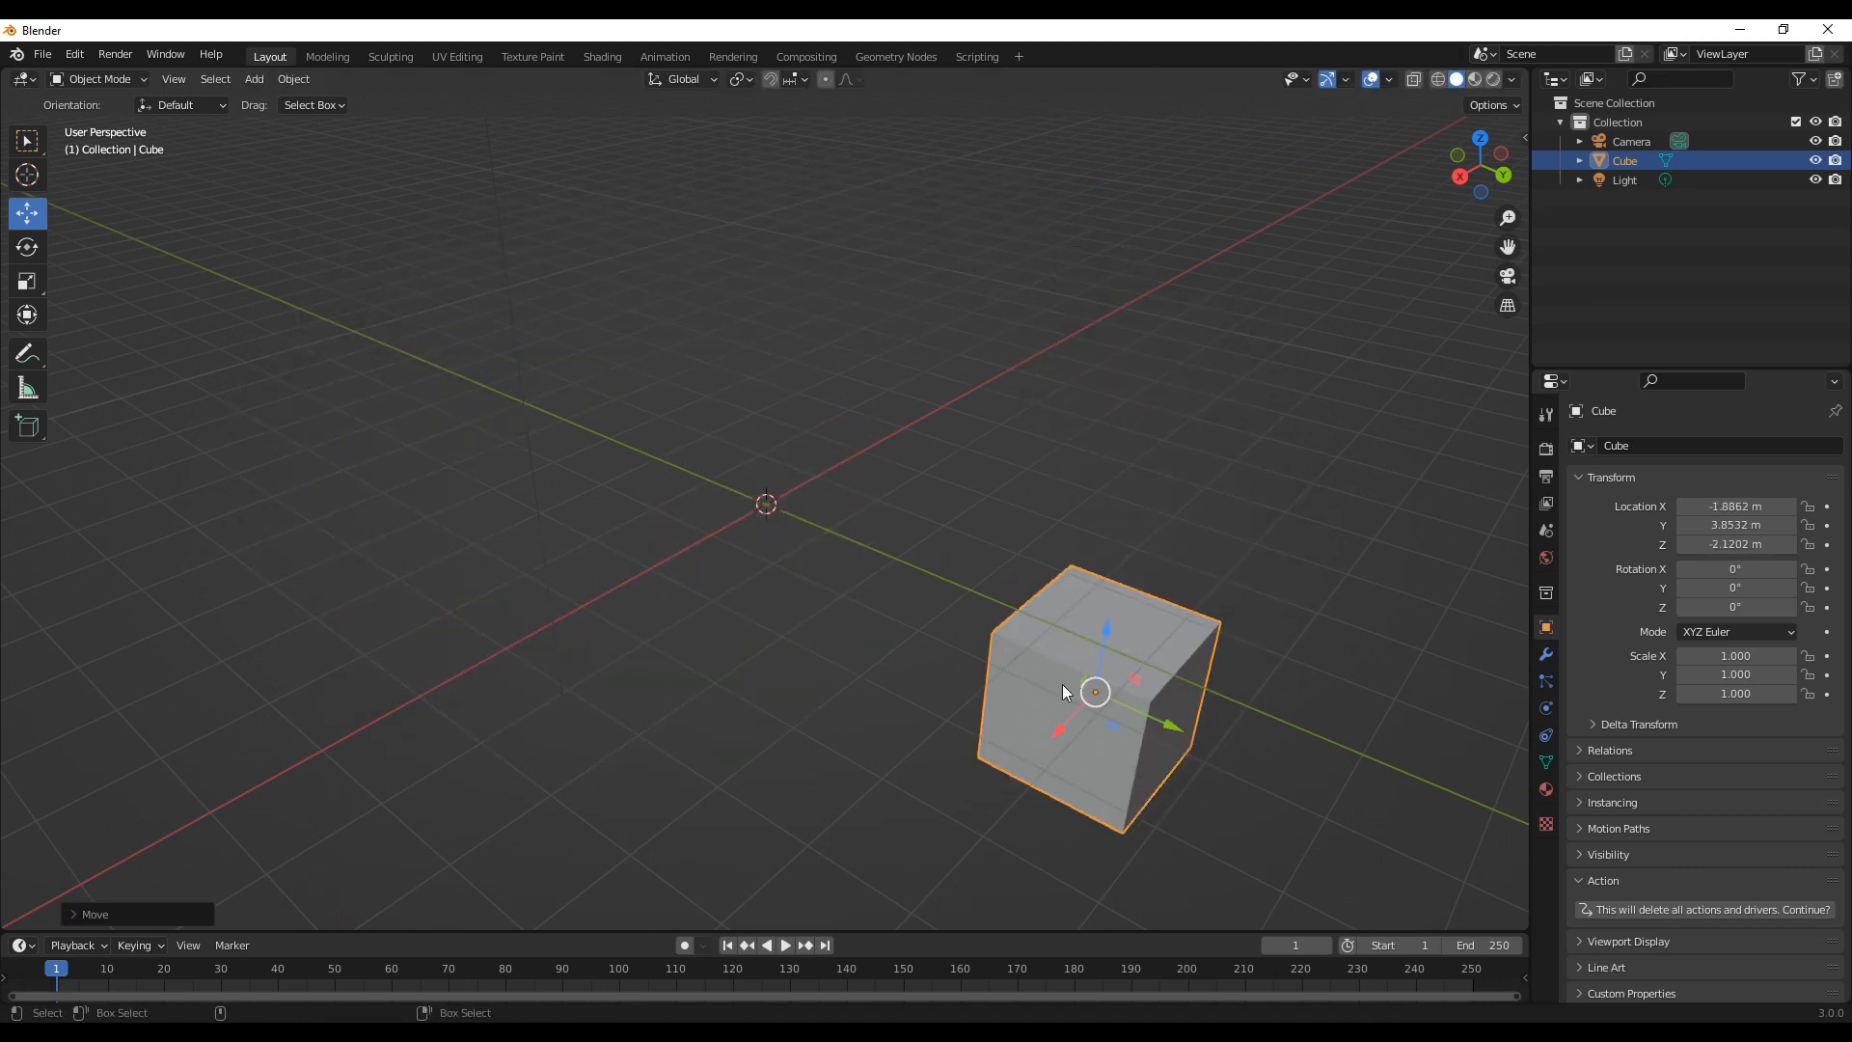
key("ctrl+z")
Step: Try moving the cube freely upward to about X -1.92 m, Y -1.64 m and Z 4.28 m, and undo the move
left_click_drag(885, 553, 894, 565, "alt")
scroll(895, 565, "down", 1)
middle_click_drag(895, 565, 889, 621, "alt")
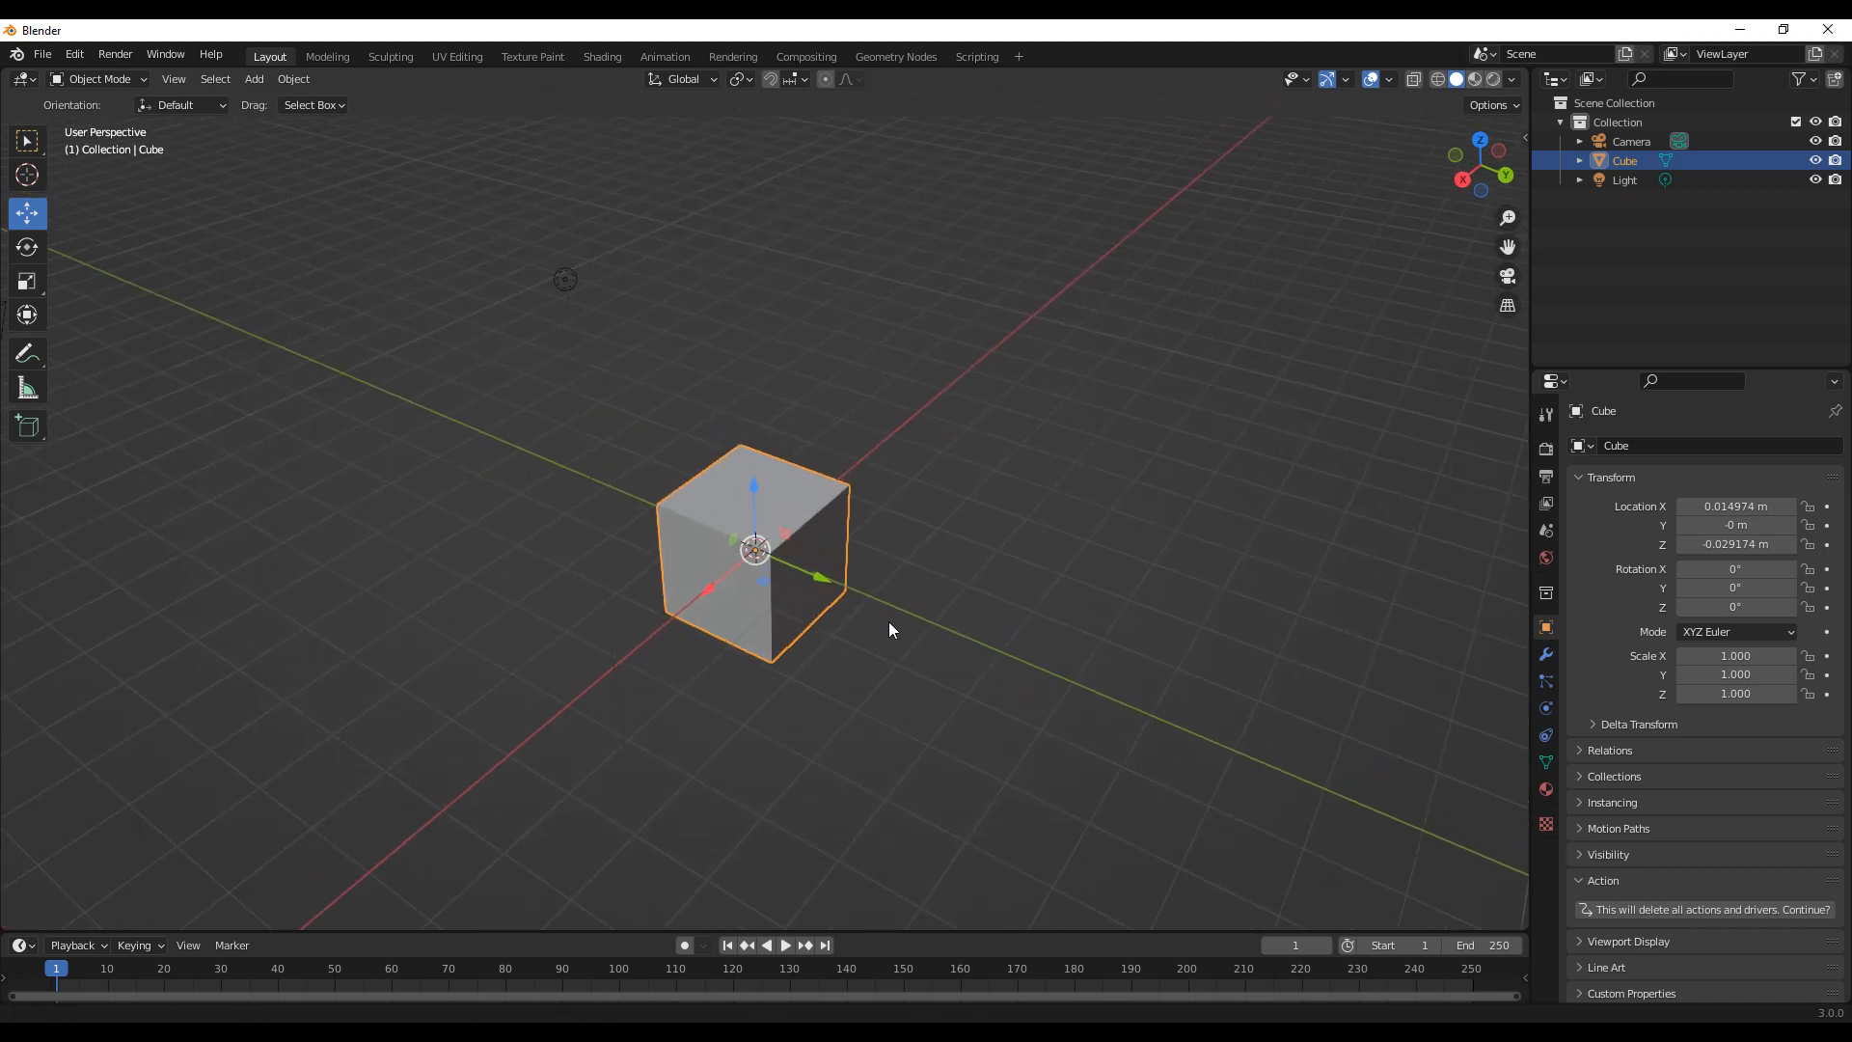
left_click_drag(760, 564, 744, 198)
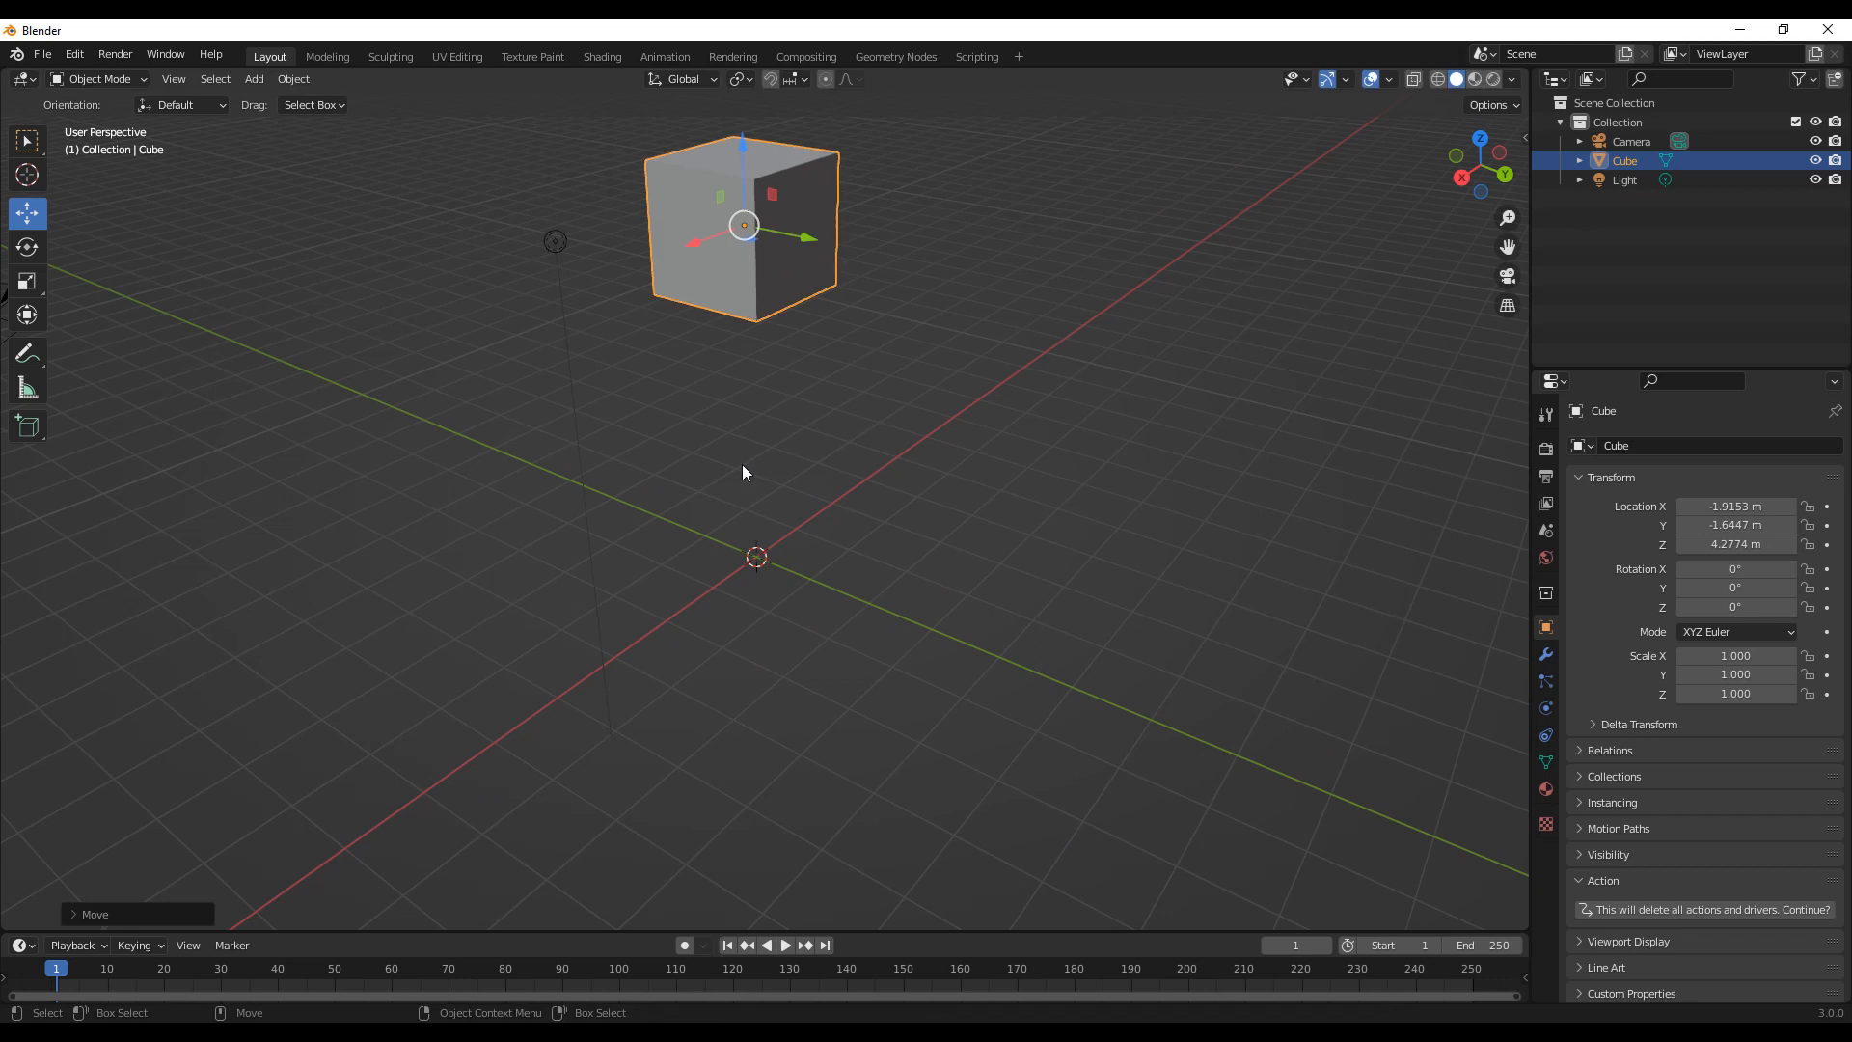
left_click_drag(592, 531, 802, 484, "alt")
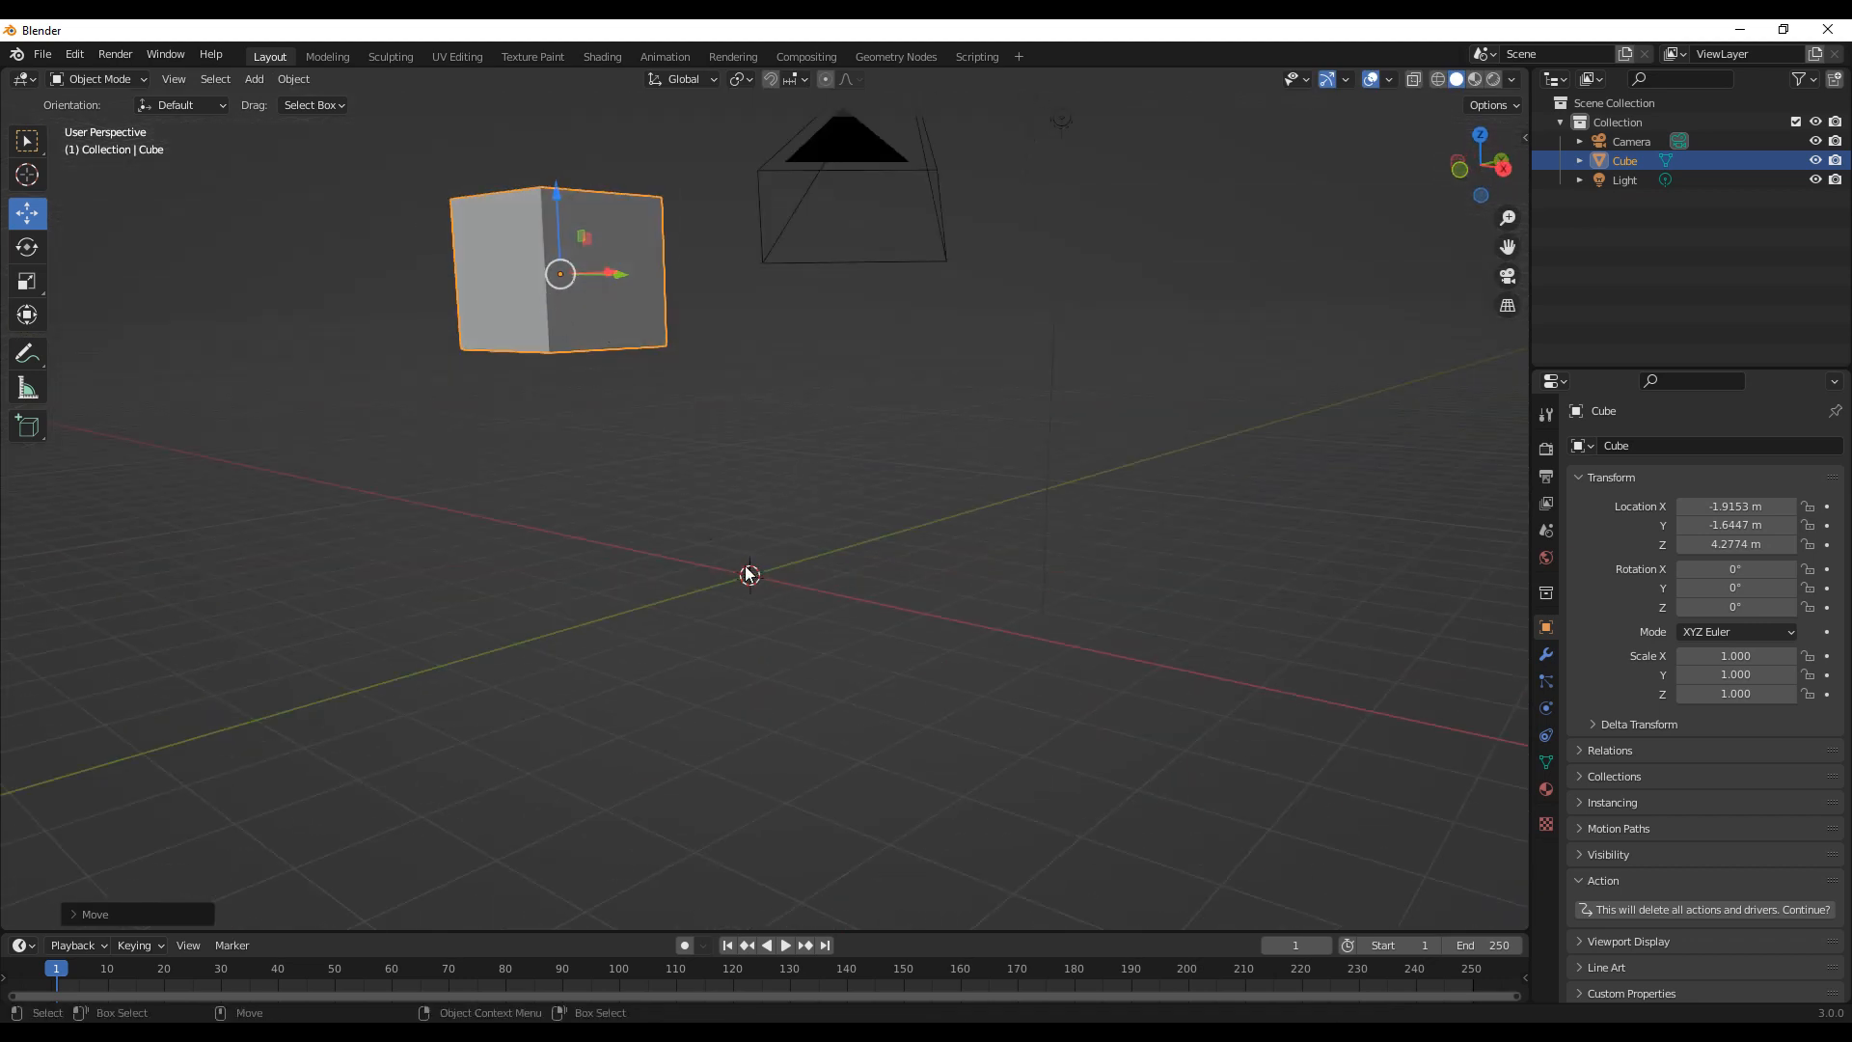
key("ctrl+z")
left_click_drag(994, 619, 849, 664, "alt")
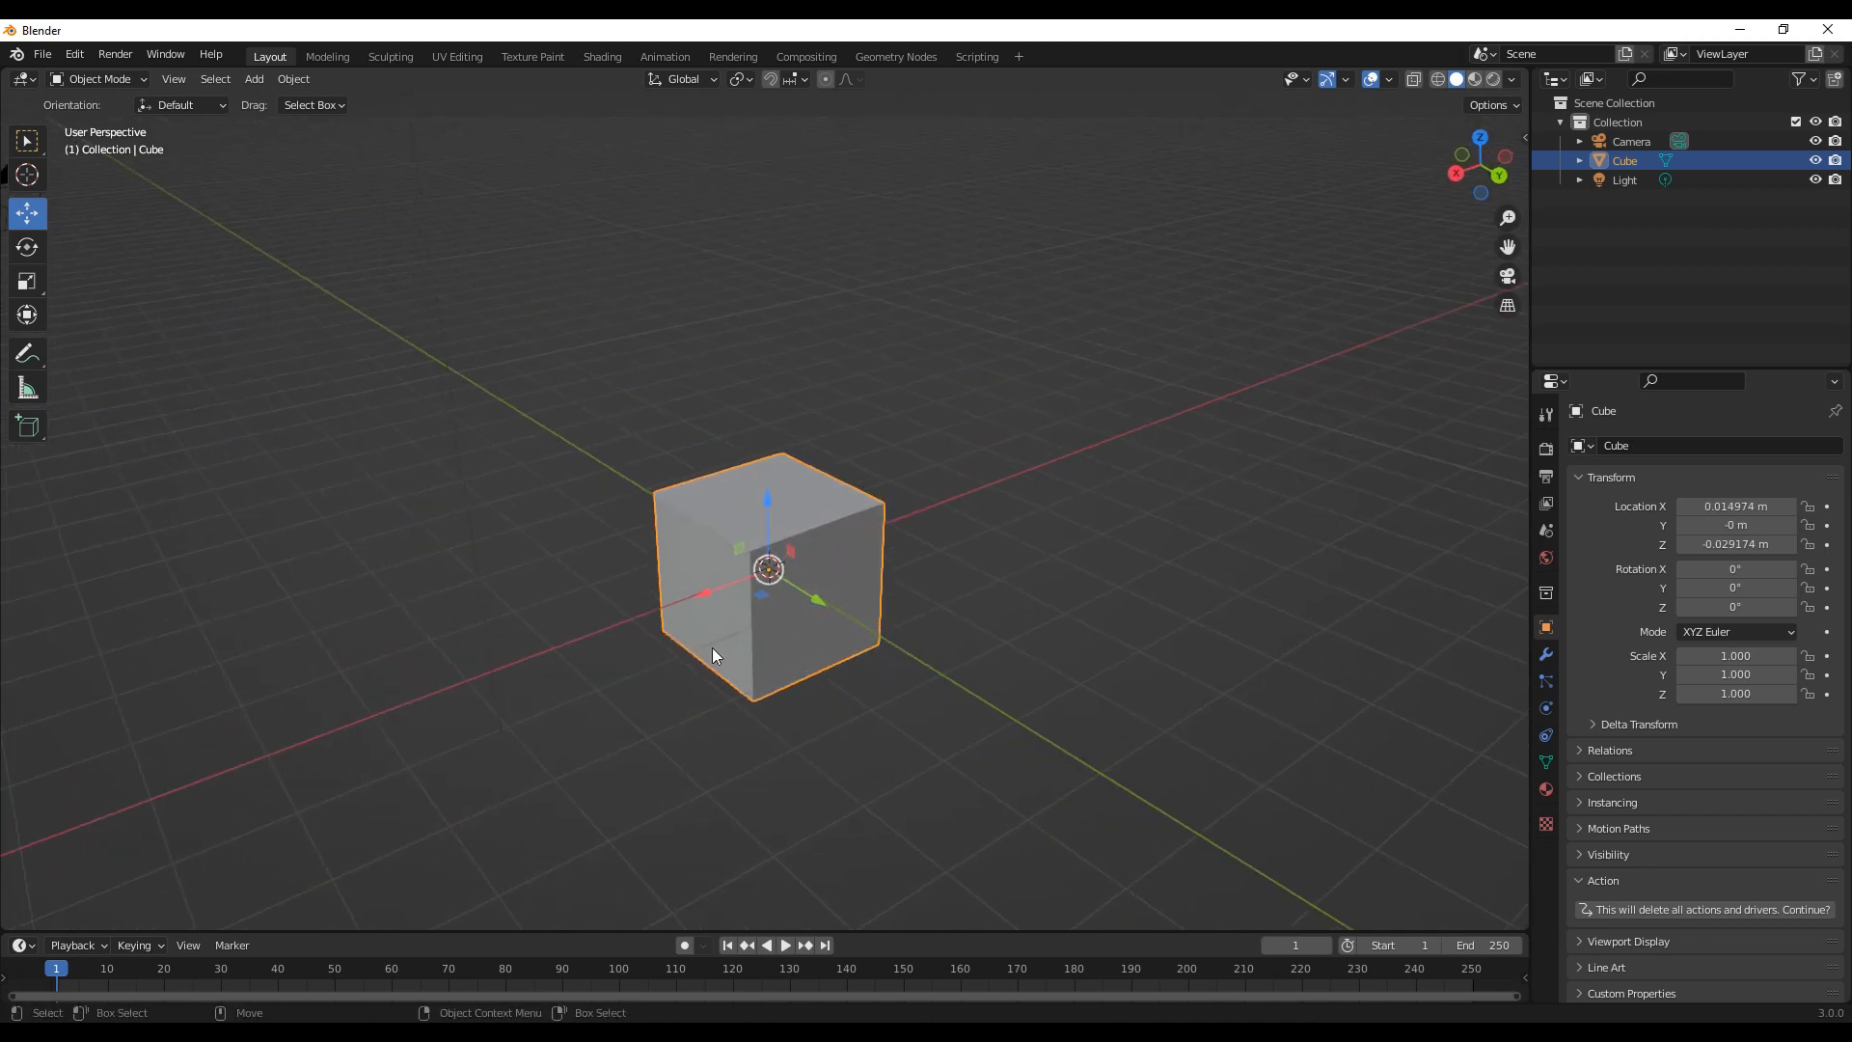
Step: Activate the Rotate tool, try rotating the cube with its axis rings and freely, and undo the rotation
left_click(26, 250)
middle_click_drag(767, 571, 808, 546)
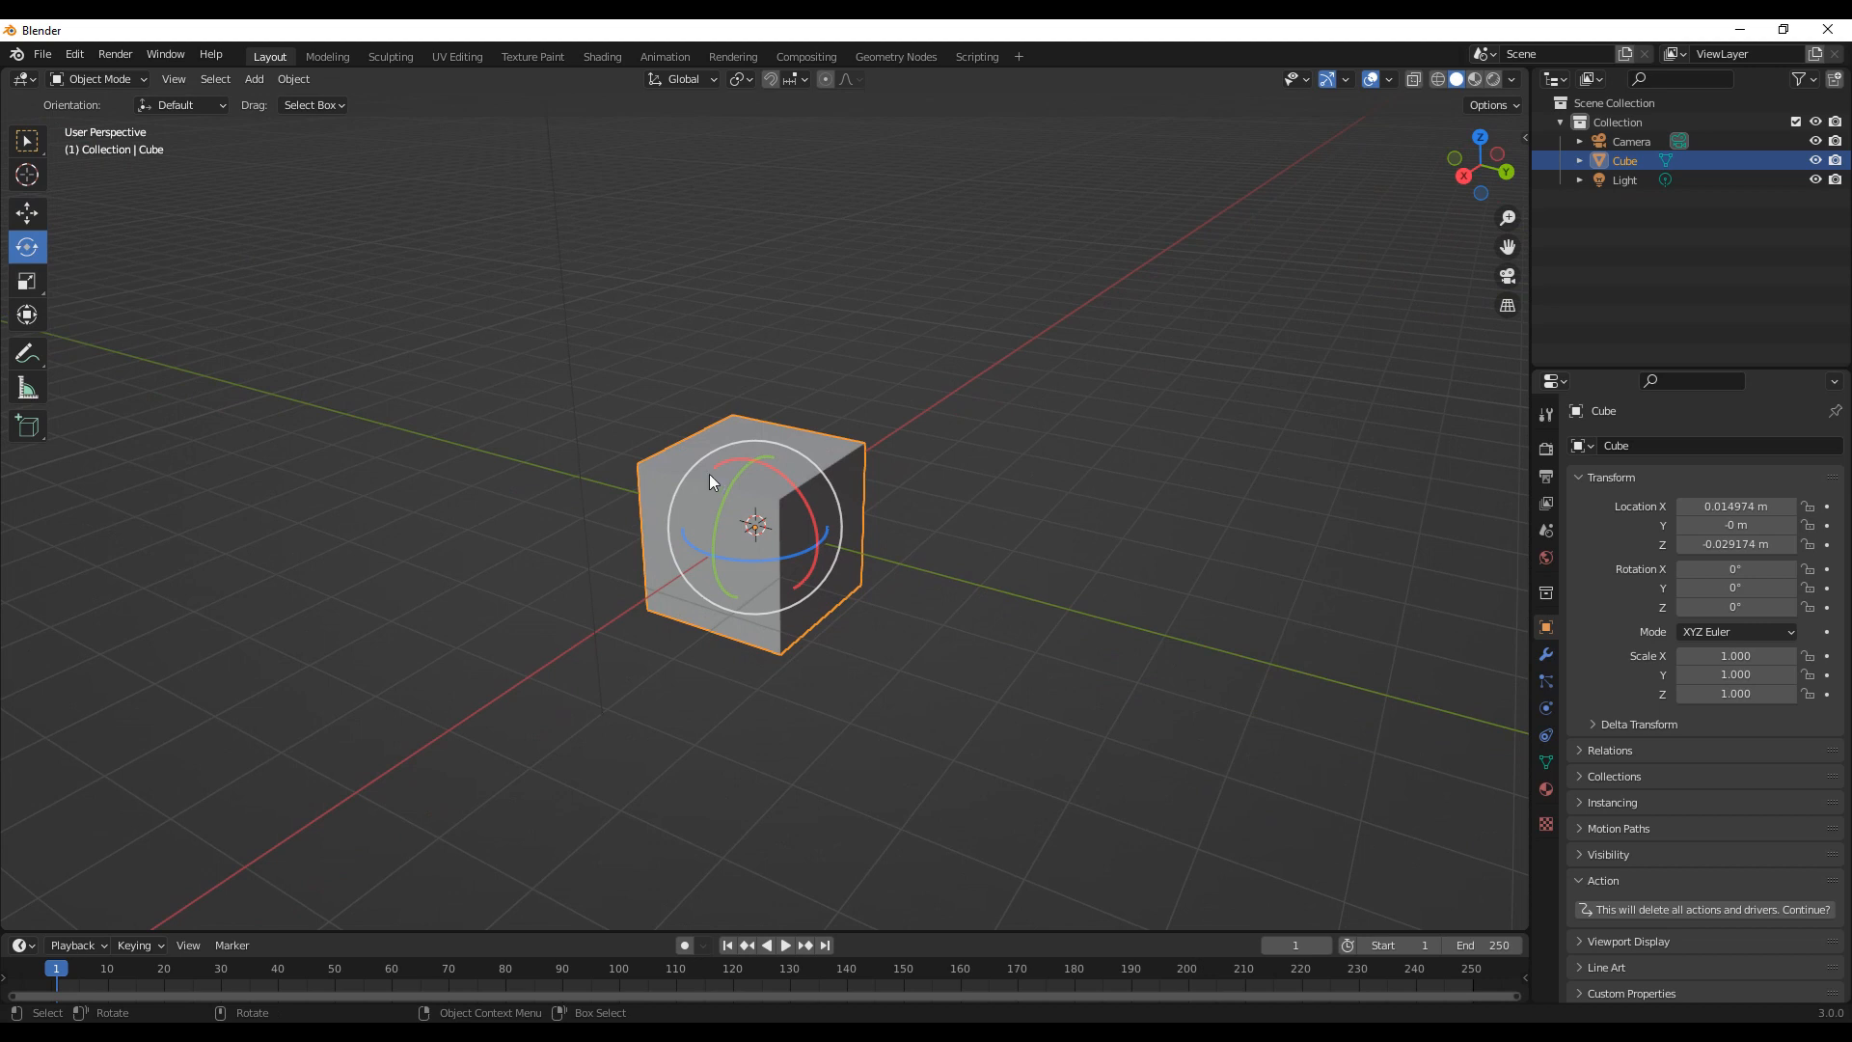
scroll(778, 540, "up", 2)
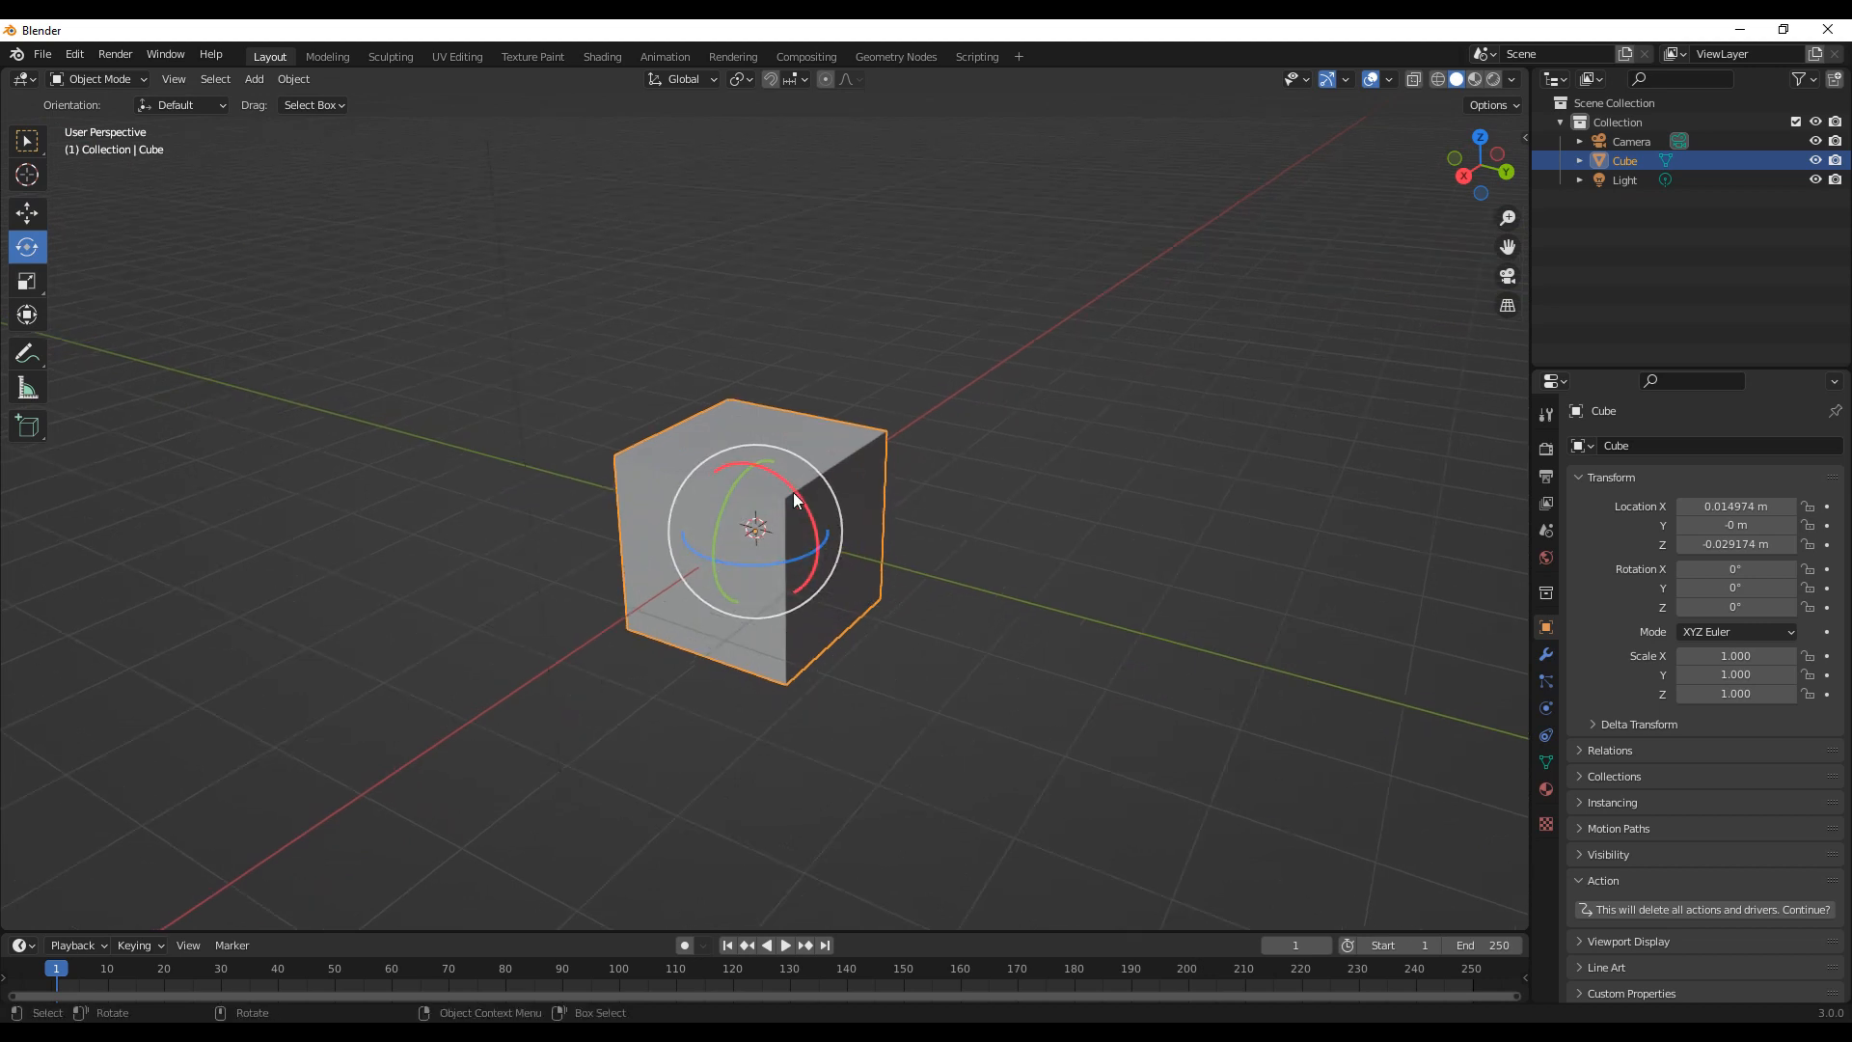
left_click_drag(797, 491, 745, 569)
right_click(763, 536)
right_click(733, 511)
right_click(745, 569)
left_click_drag(774, 526, 827, 458)
key("ctrl+z")
Step: Activate the Scale tool and try scaling the cube along Z, Y to about 2.14 and X to about 2.19, undoing each change
left_click(28, 282)
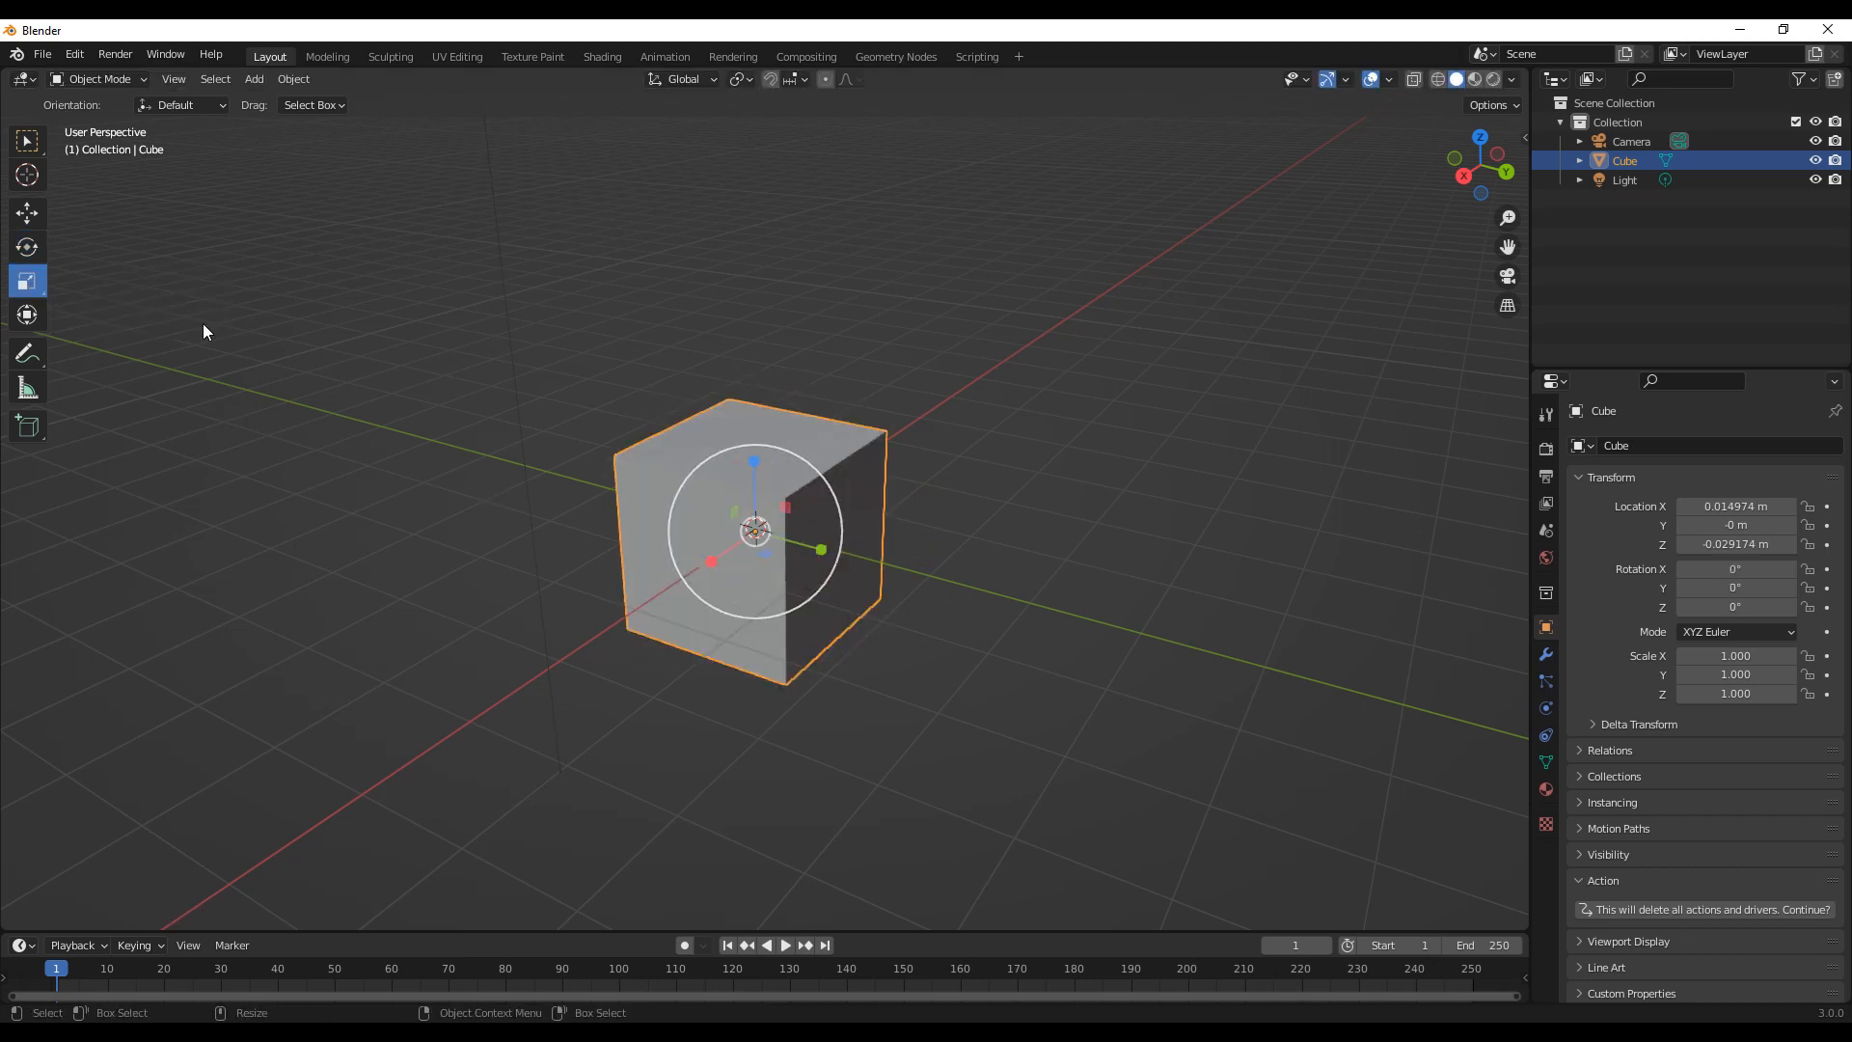
mouse_move(755, 463)
left_mouse_down()
mouse_move(747, 372)
mouse_move(784, 472)
left_mouse_up()
key("ctrl+z")
left_click_drag(821, 550, 897, 572)
left_click_drag(710, 566, 652, 599)
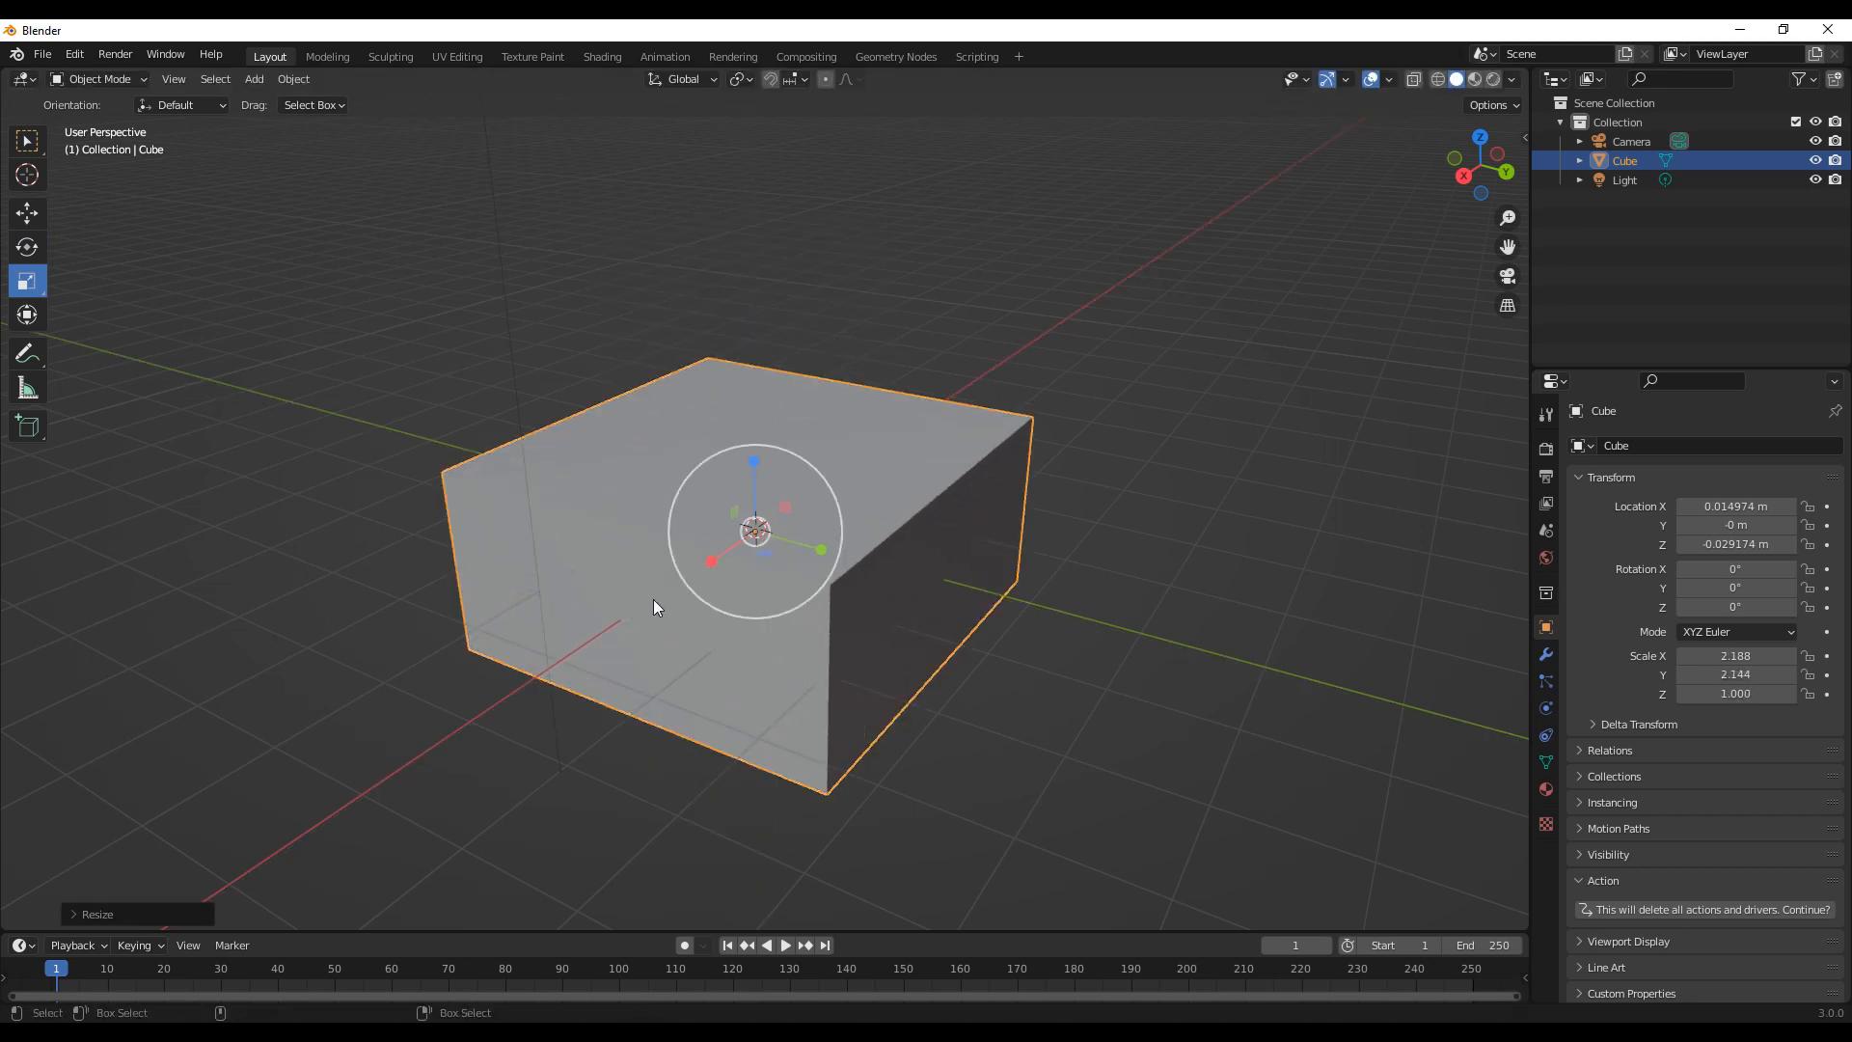
key("ctrl+z")
key("ctrl+z")
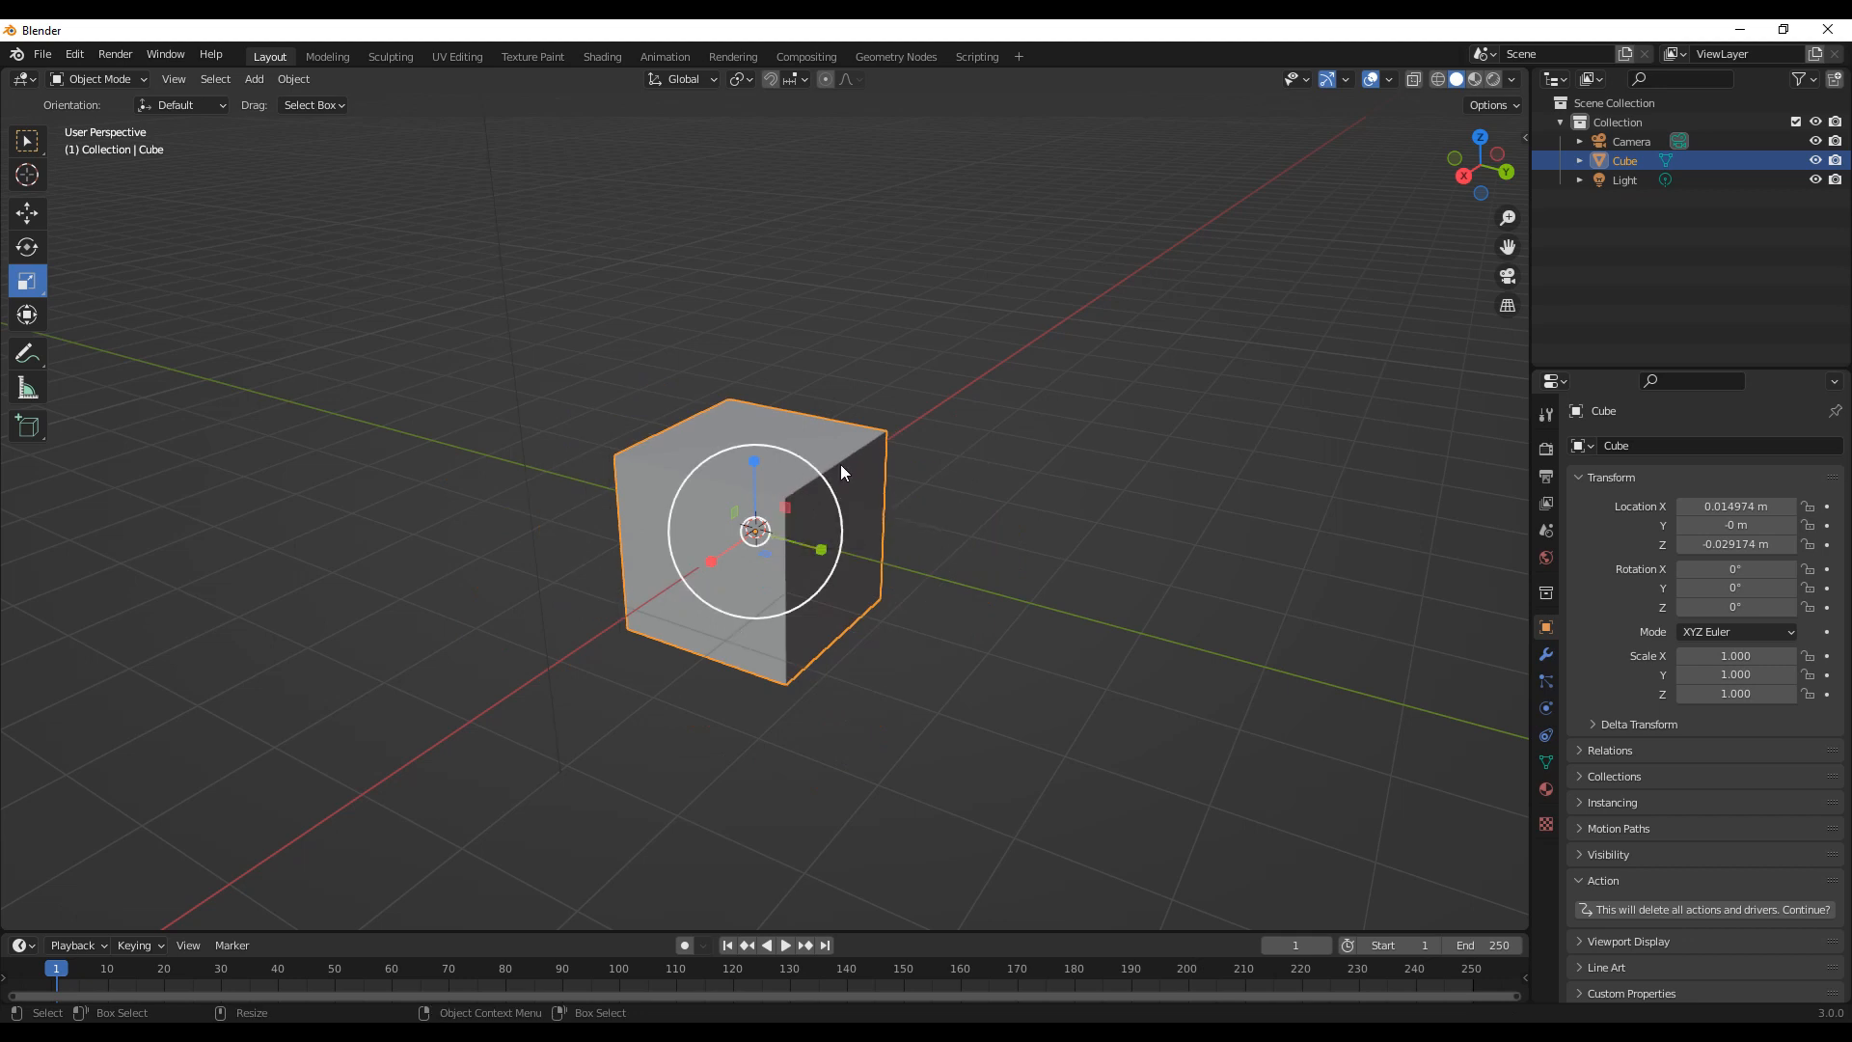
Step: Try scaling the cube uniformly on all three axes twice and undo both scalings
left_click_drag(815, 479, 797, 648)
left_click_drag(825, 519, 857, 564)
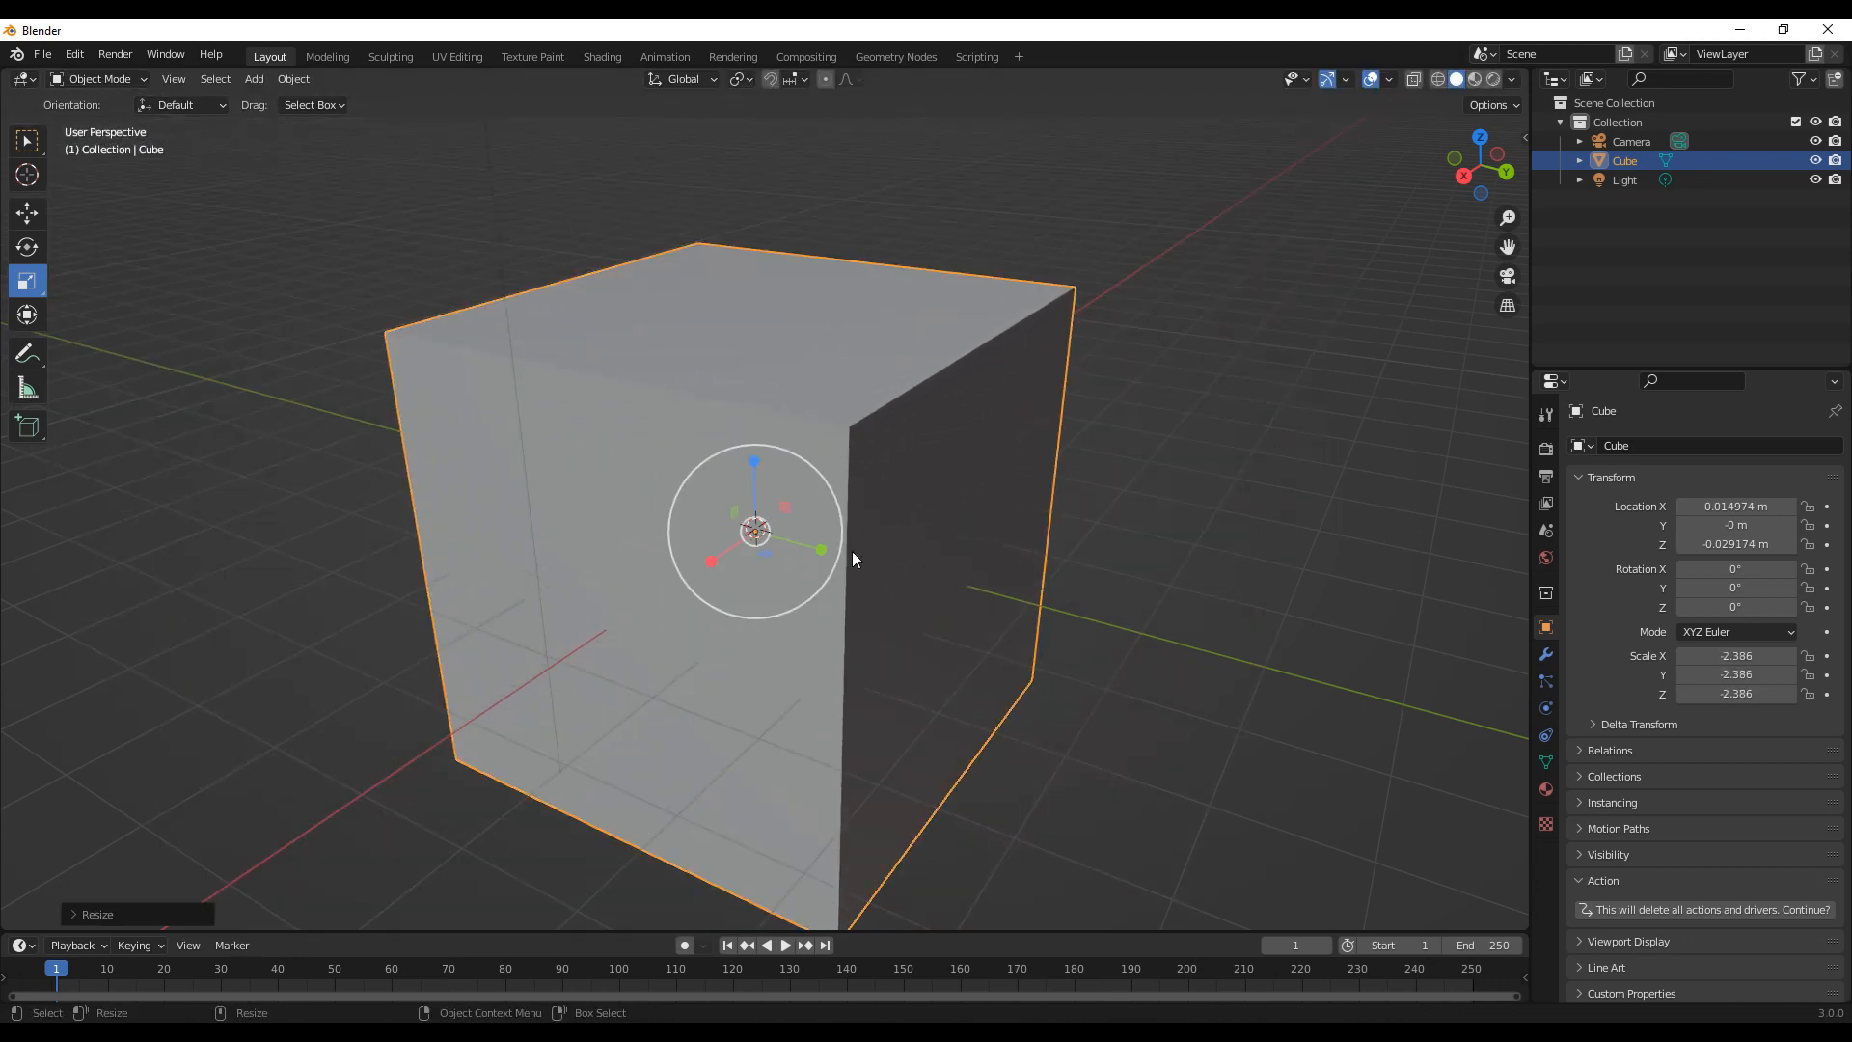
key("ctrl+z")
key("ctrl+z")
mouse_move(868, 583)
middle_mouse_down()
mouse_move(963, 604)
mouse_move(876, 586)
mouse_move(869, 604)
middle_mouse_up()
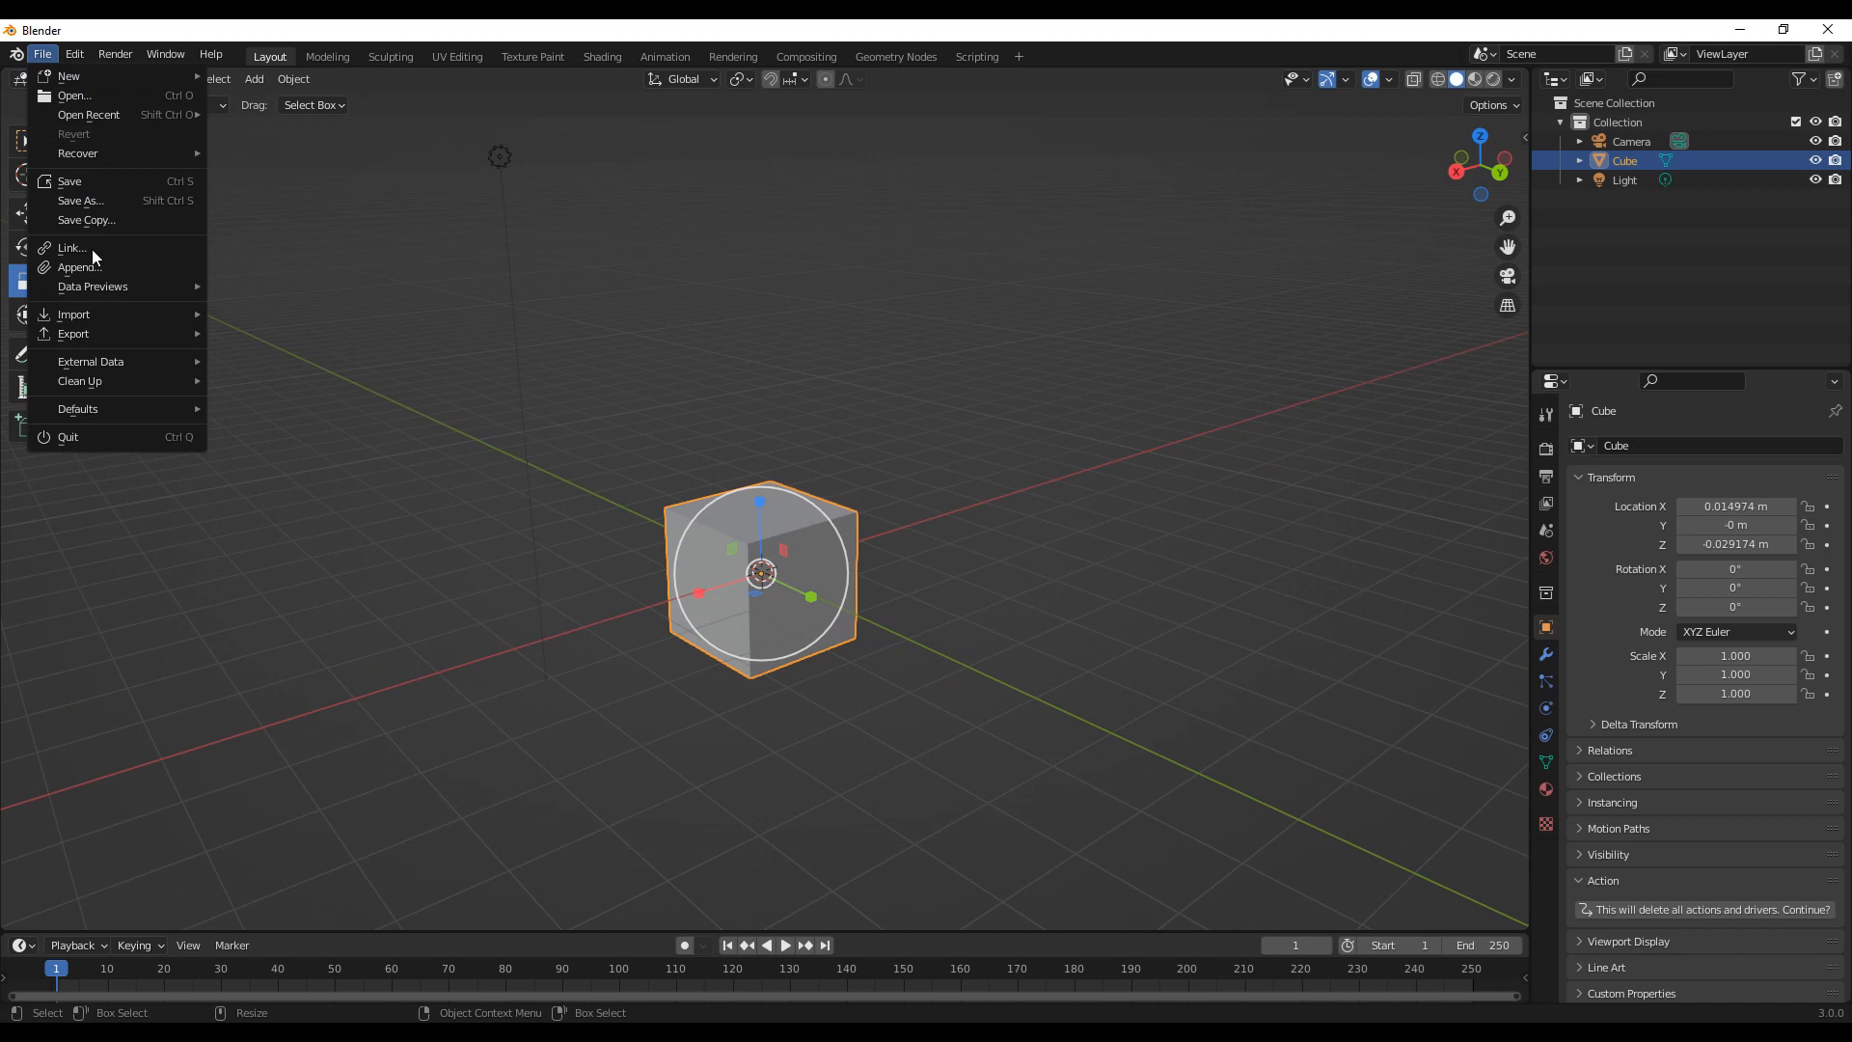
Step: Examine the file commands, the available editor types and the interaction modes offered for the cube
left_click(44, 56)
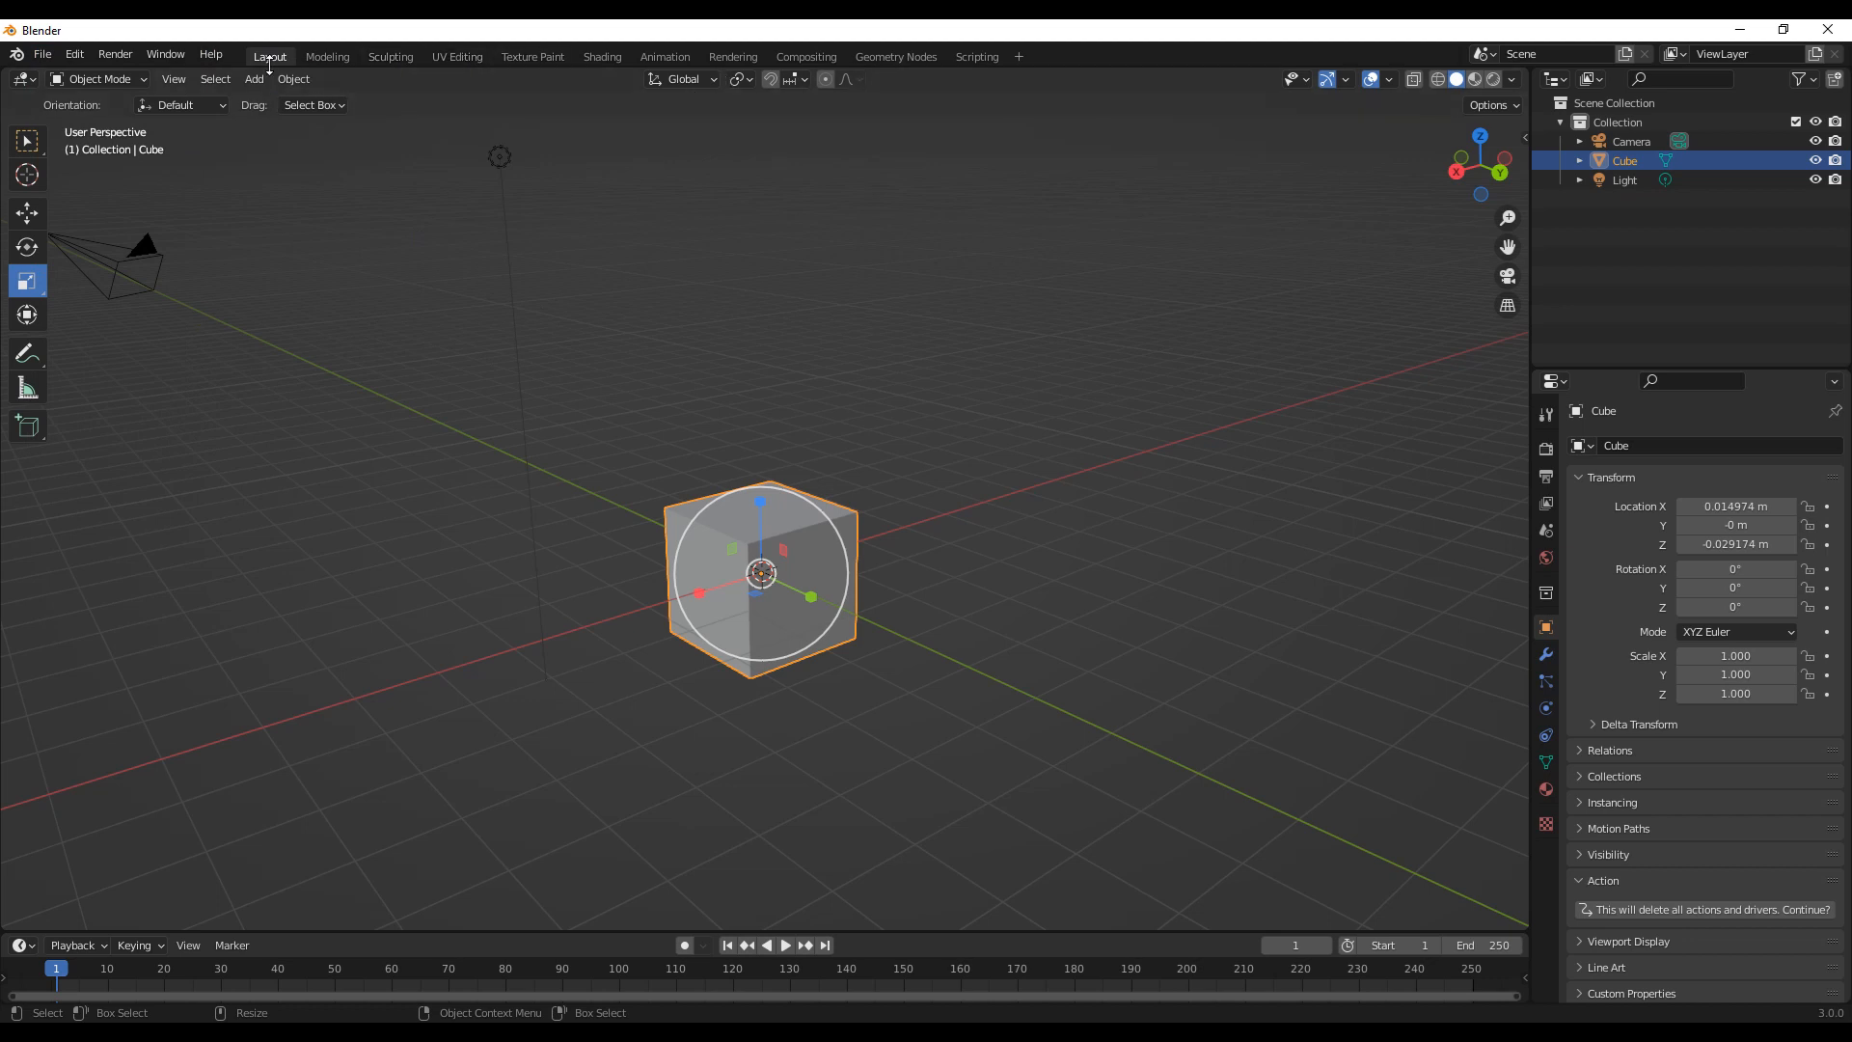
middle_click_drag(419, 165, 624, 294)
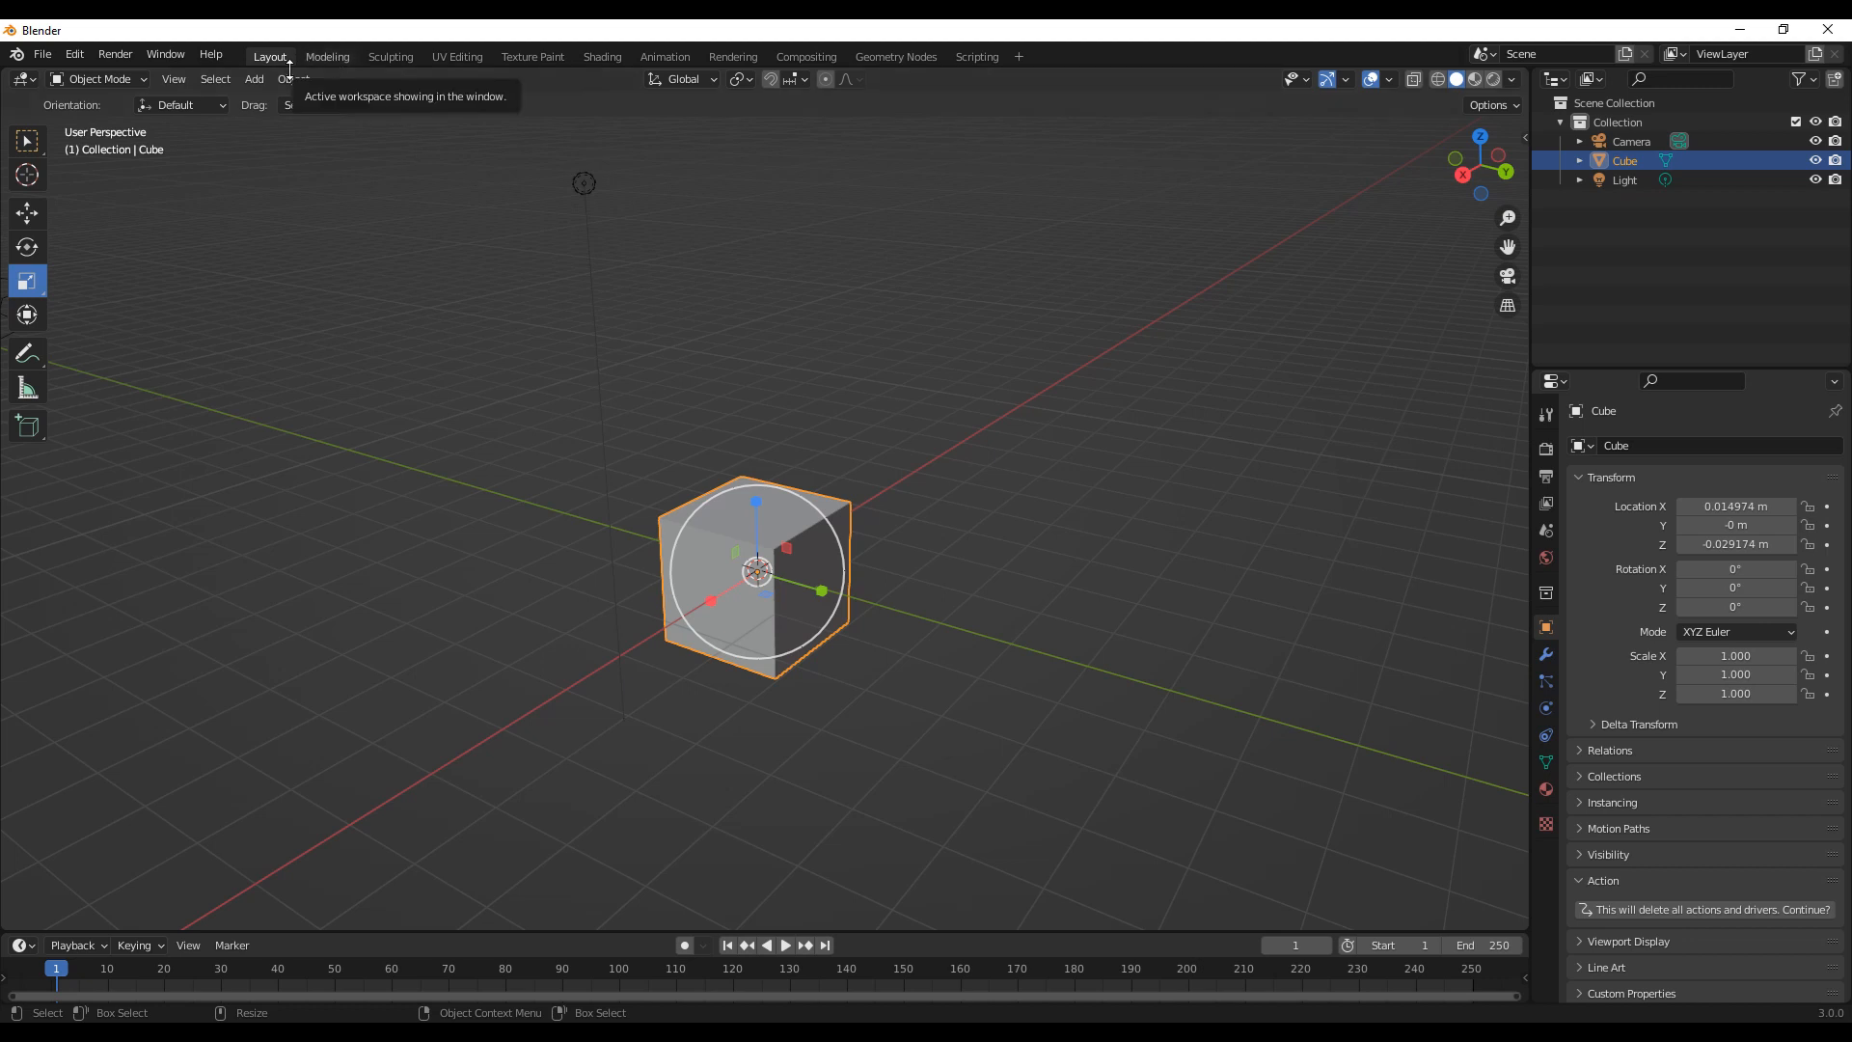
middle_click_drag(628, 310, 664, 309)
scroll(756, 466, "down", 2)
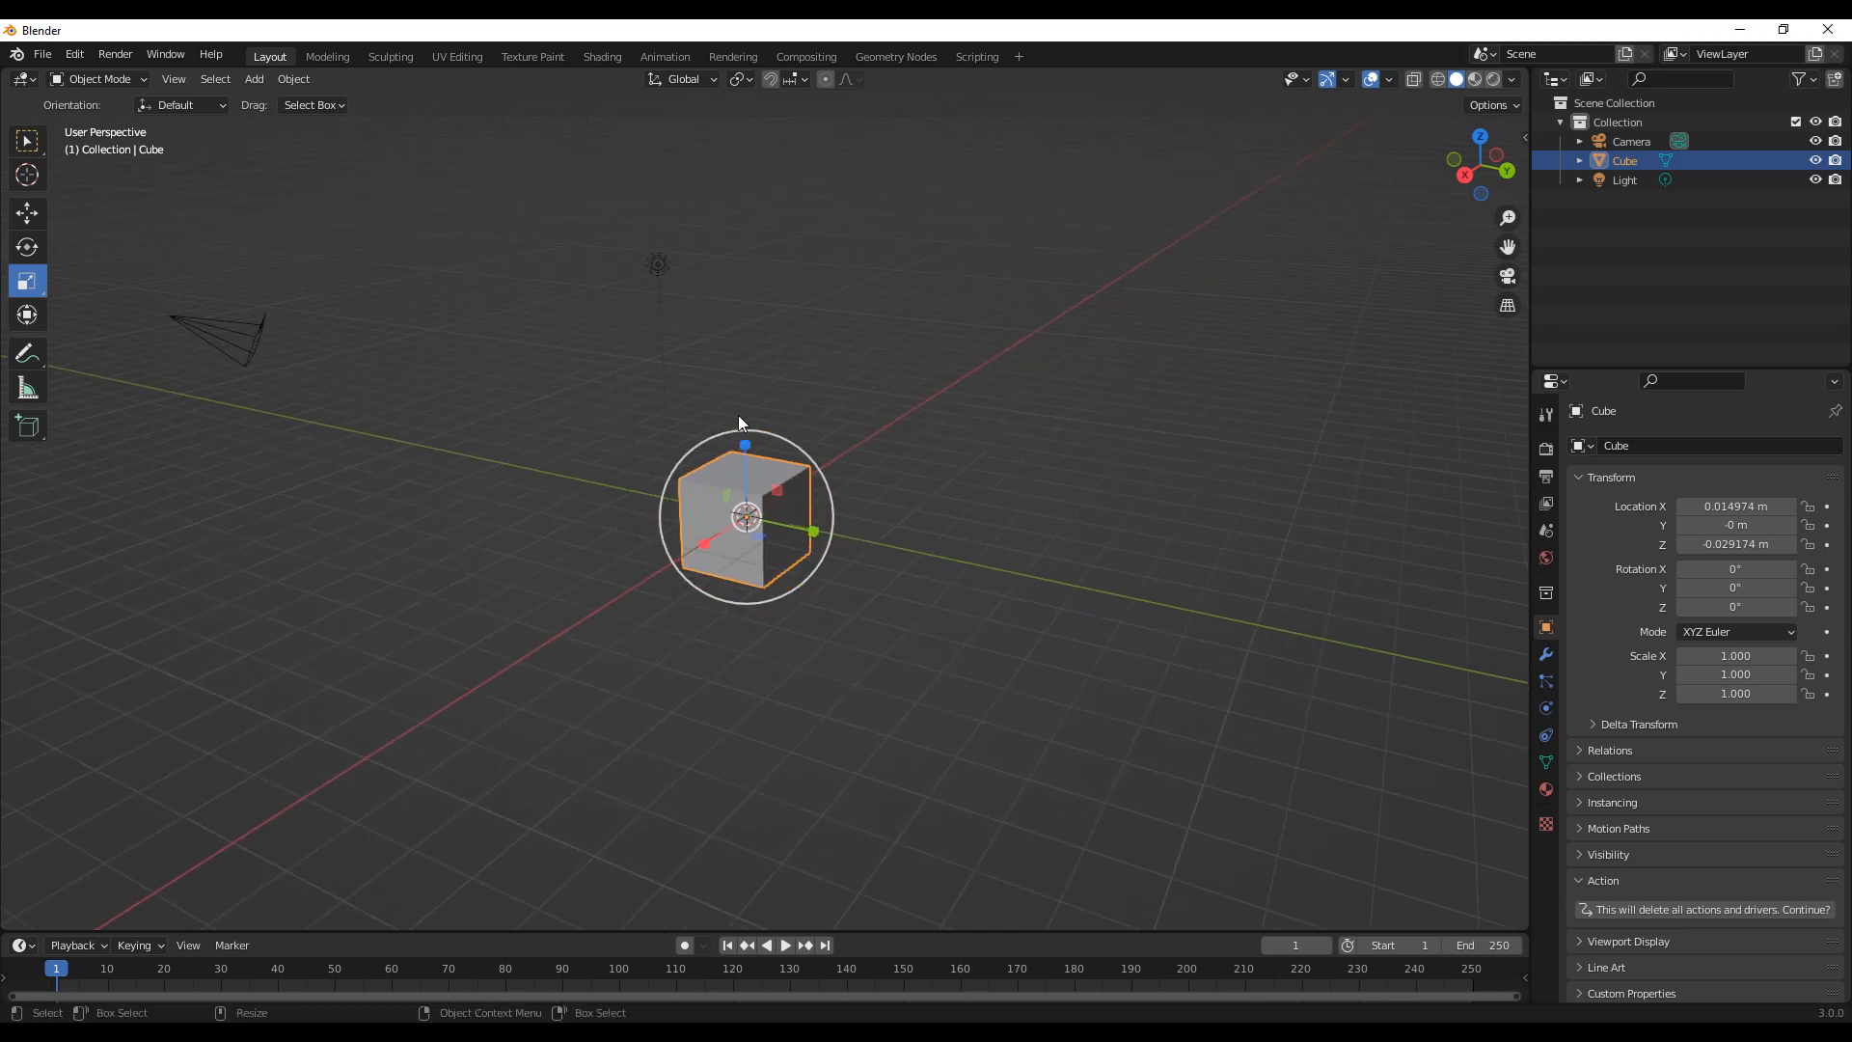
middle_click_drag(822, 431, 666, 347)
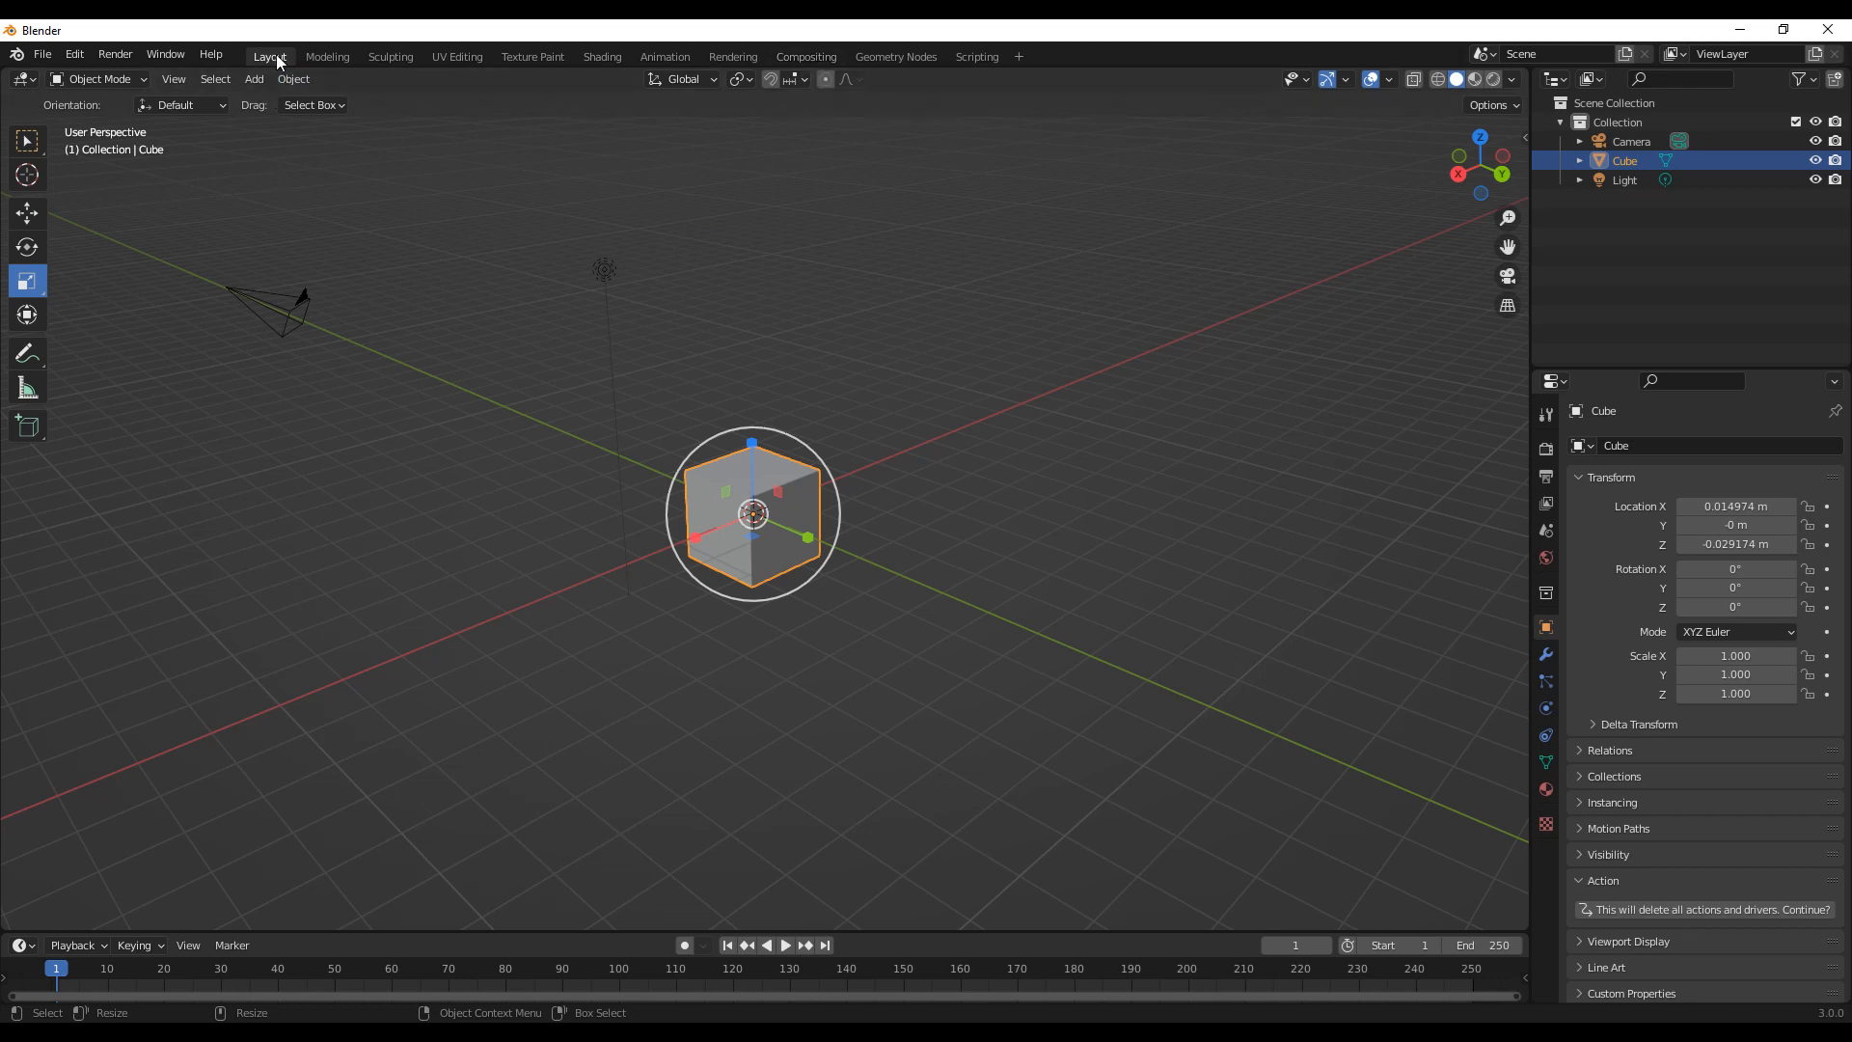
middle_click_drag(724, 414, 795, 524)
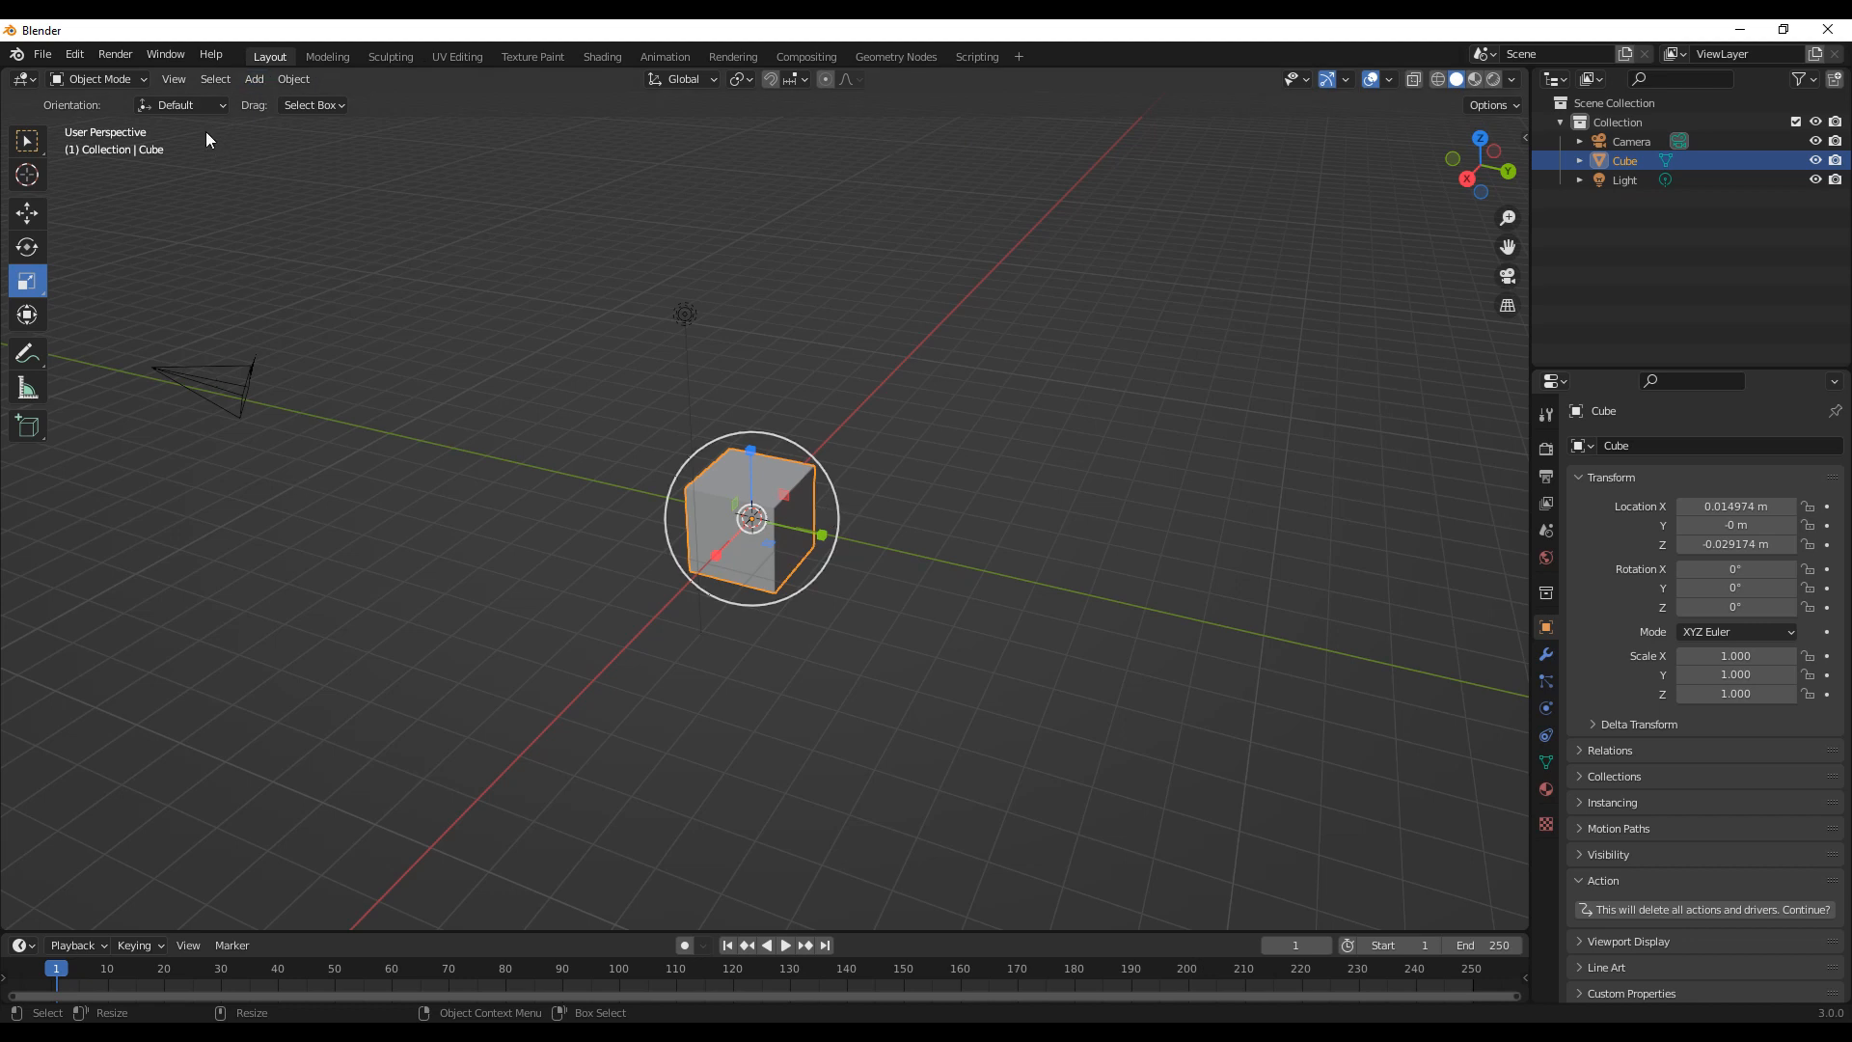
left_click(32, 81)
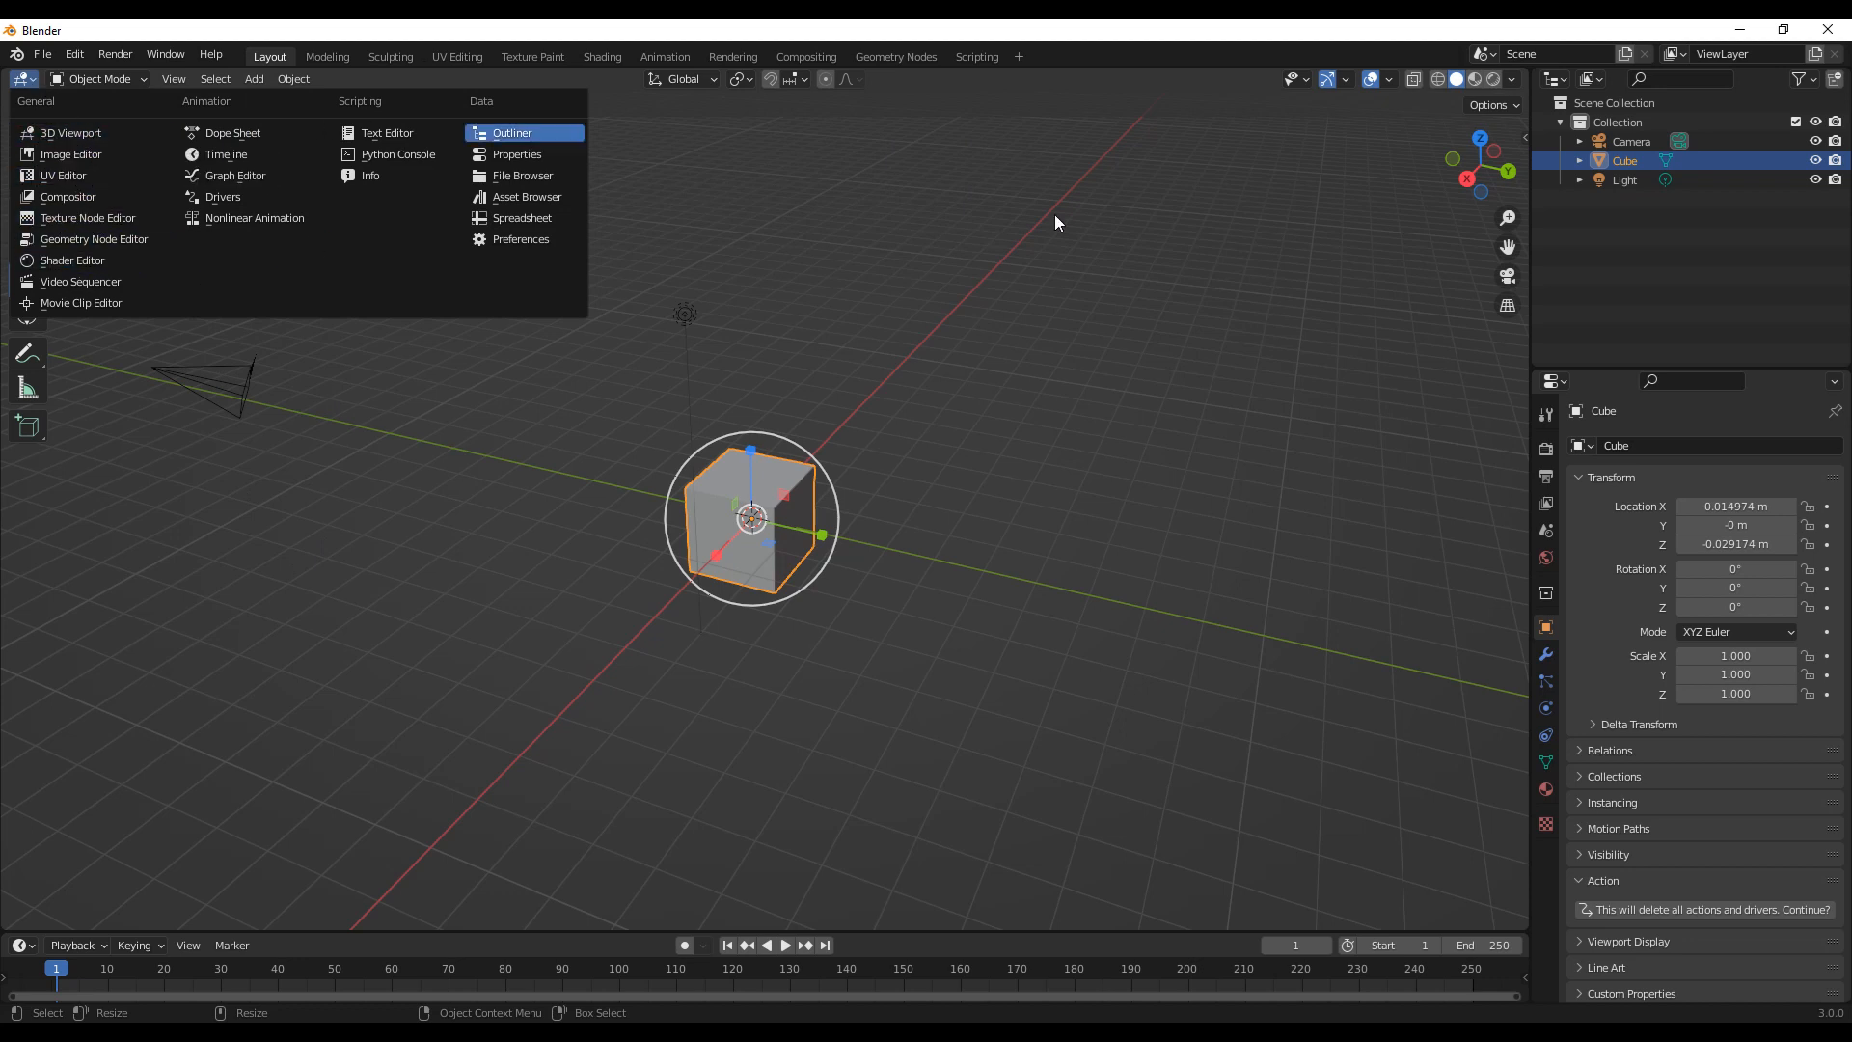
left_click(136, 78)
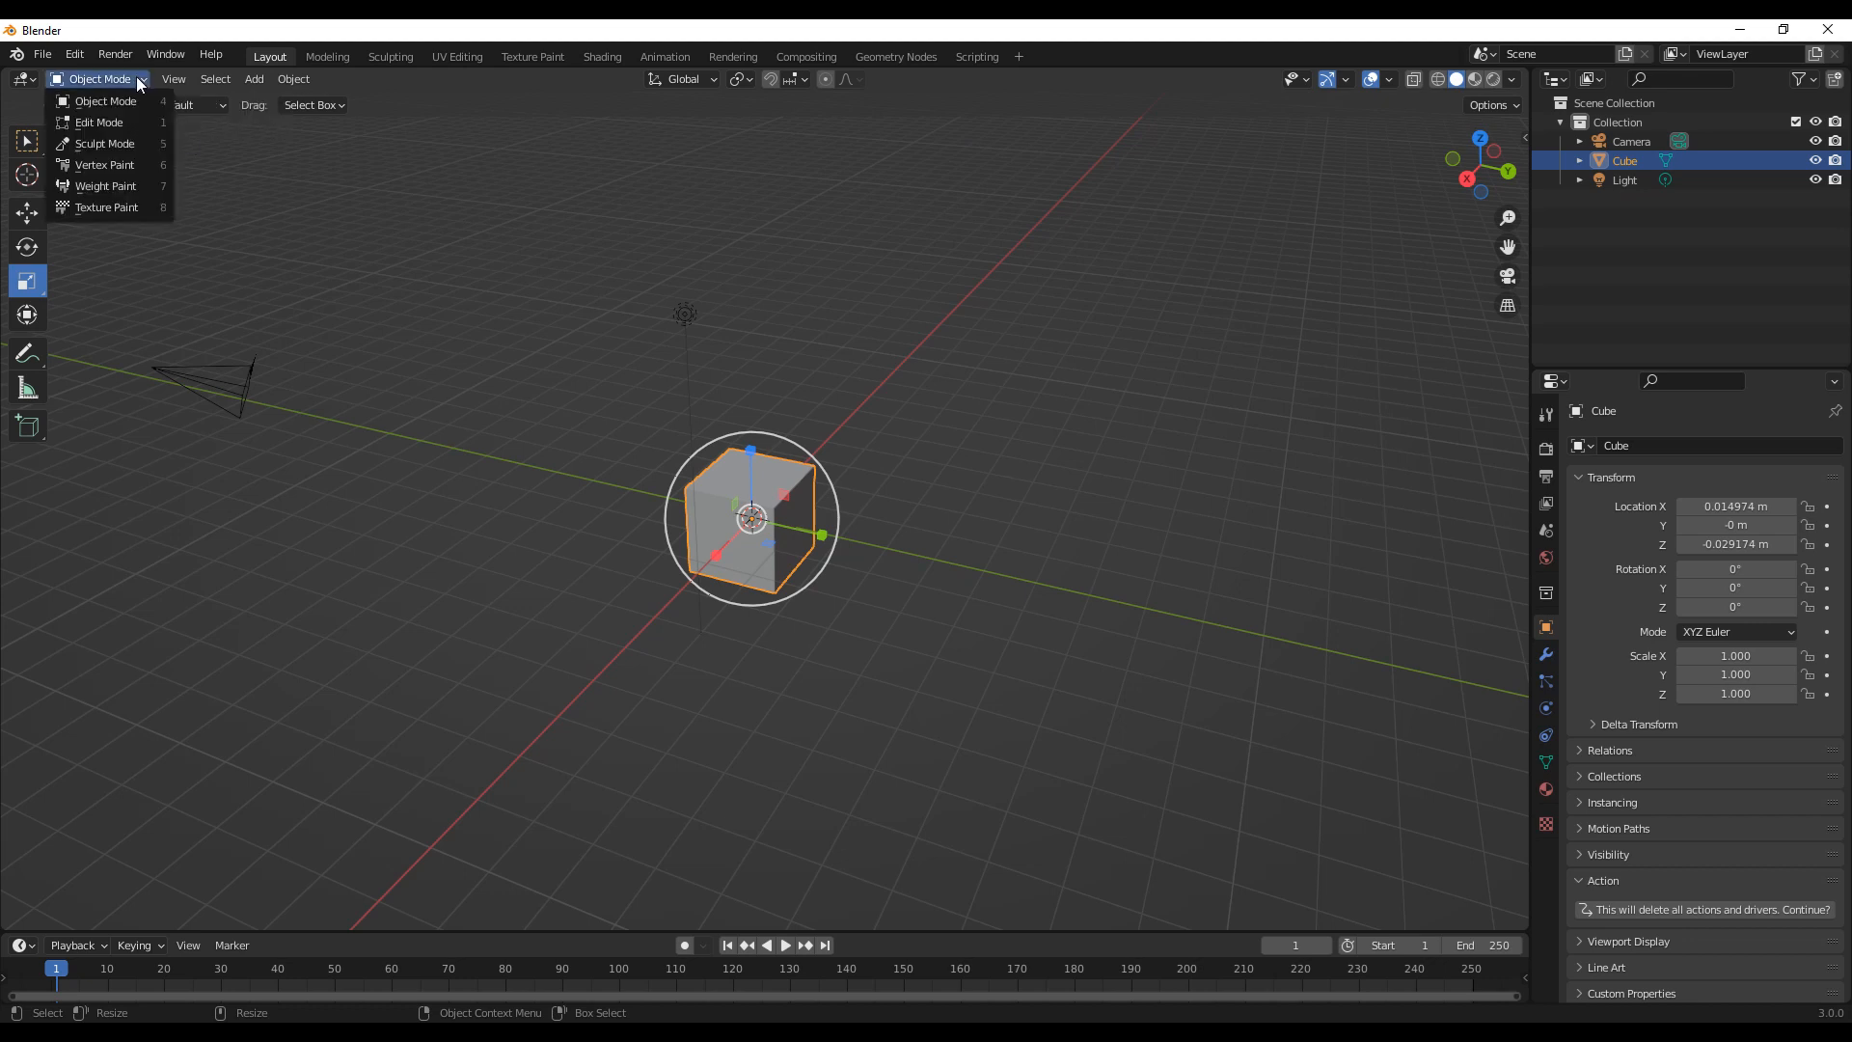
left_click(145, 80)
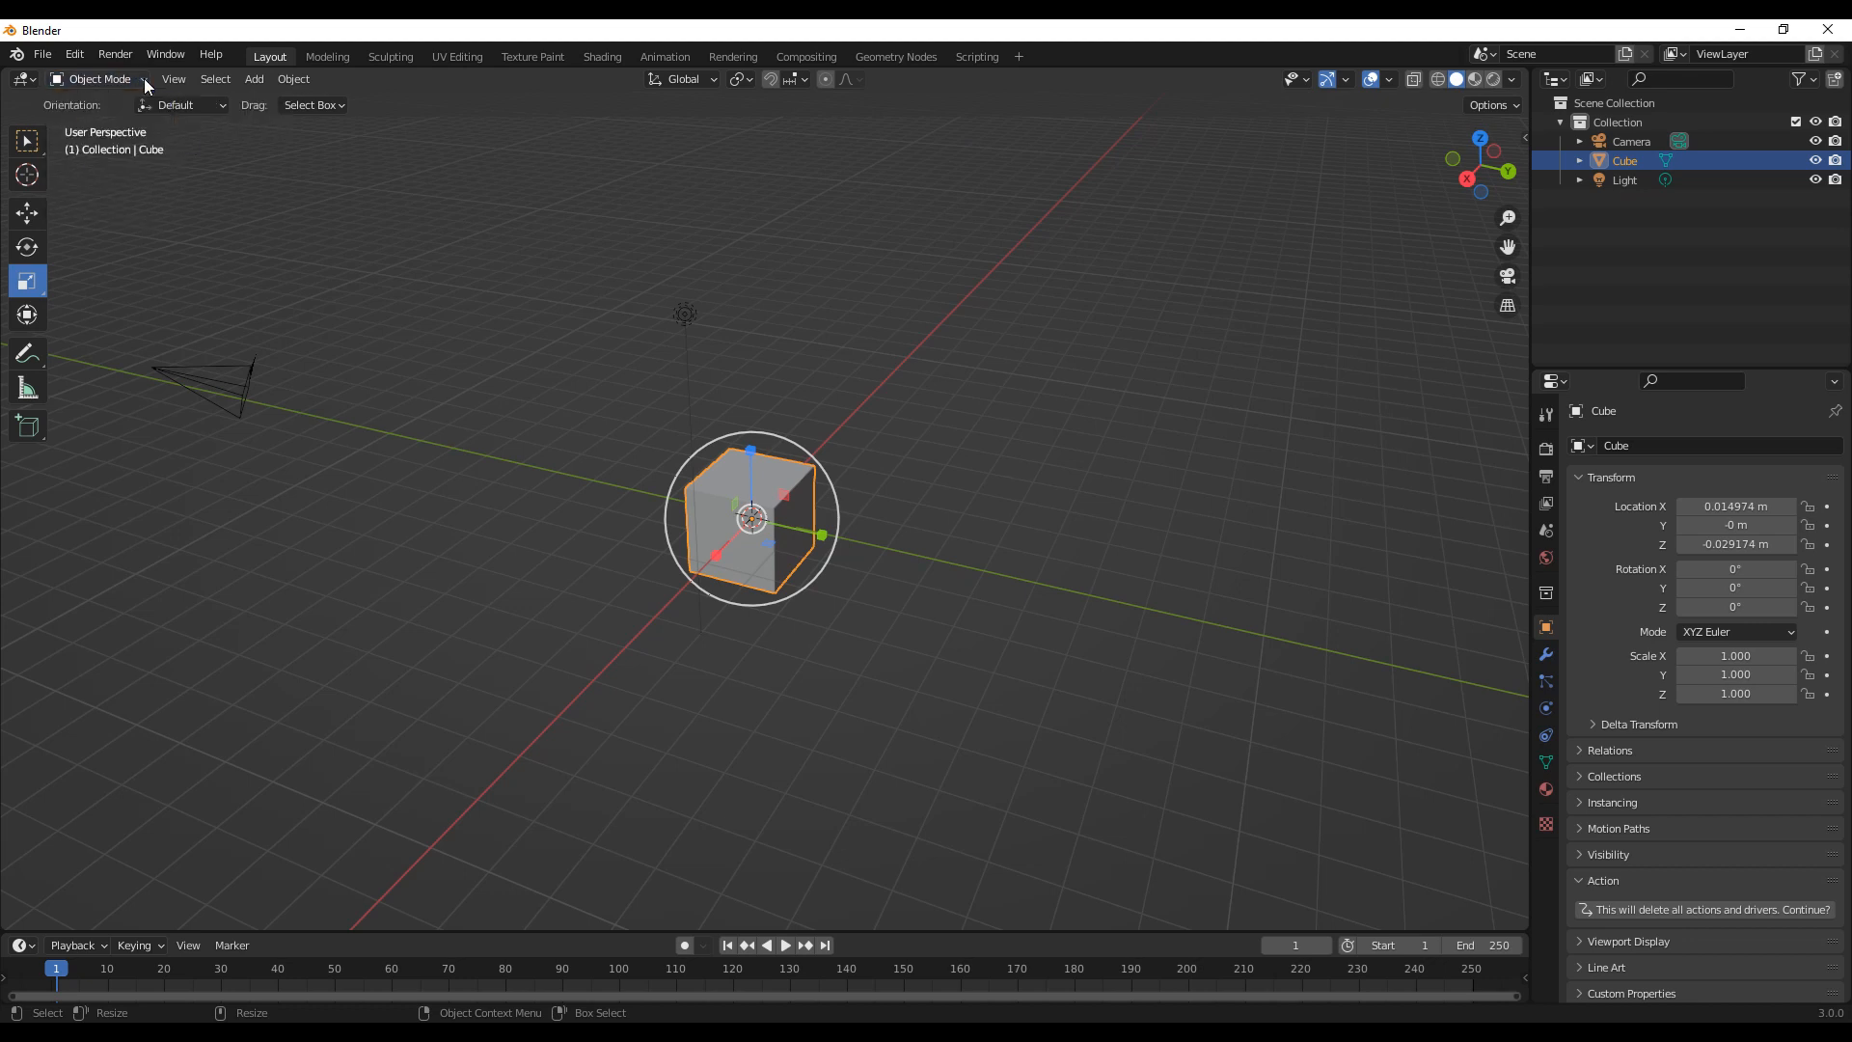
Step: Switch the viewport to the Top viewpoint, followed by the Front viewpoint
left_click(178, 78)
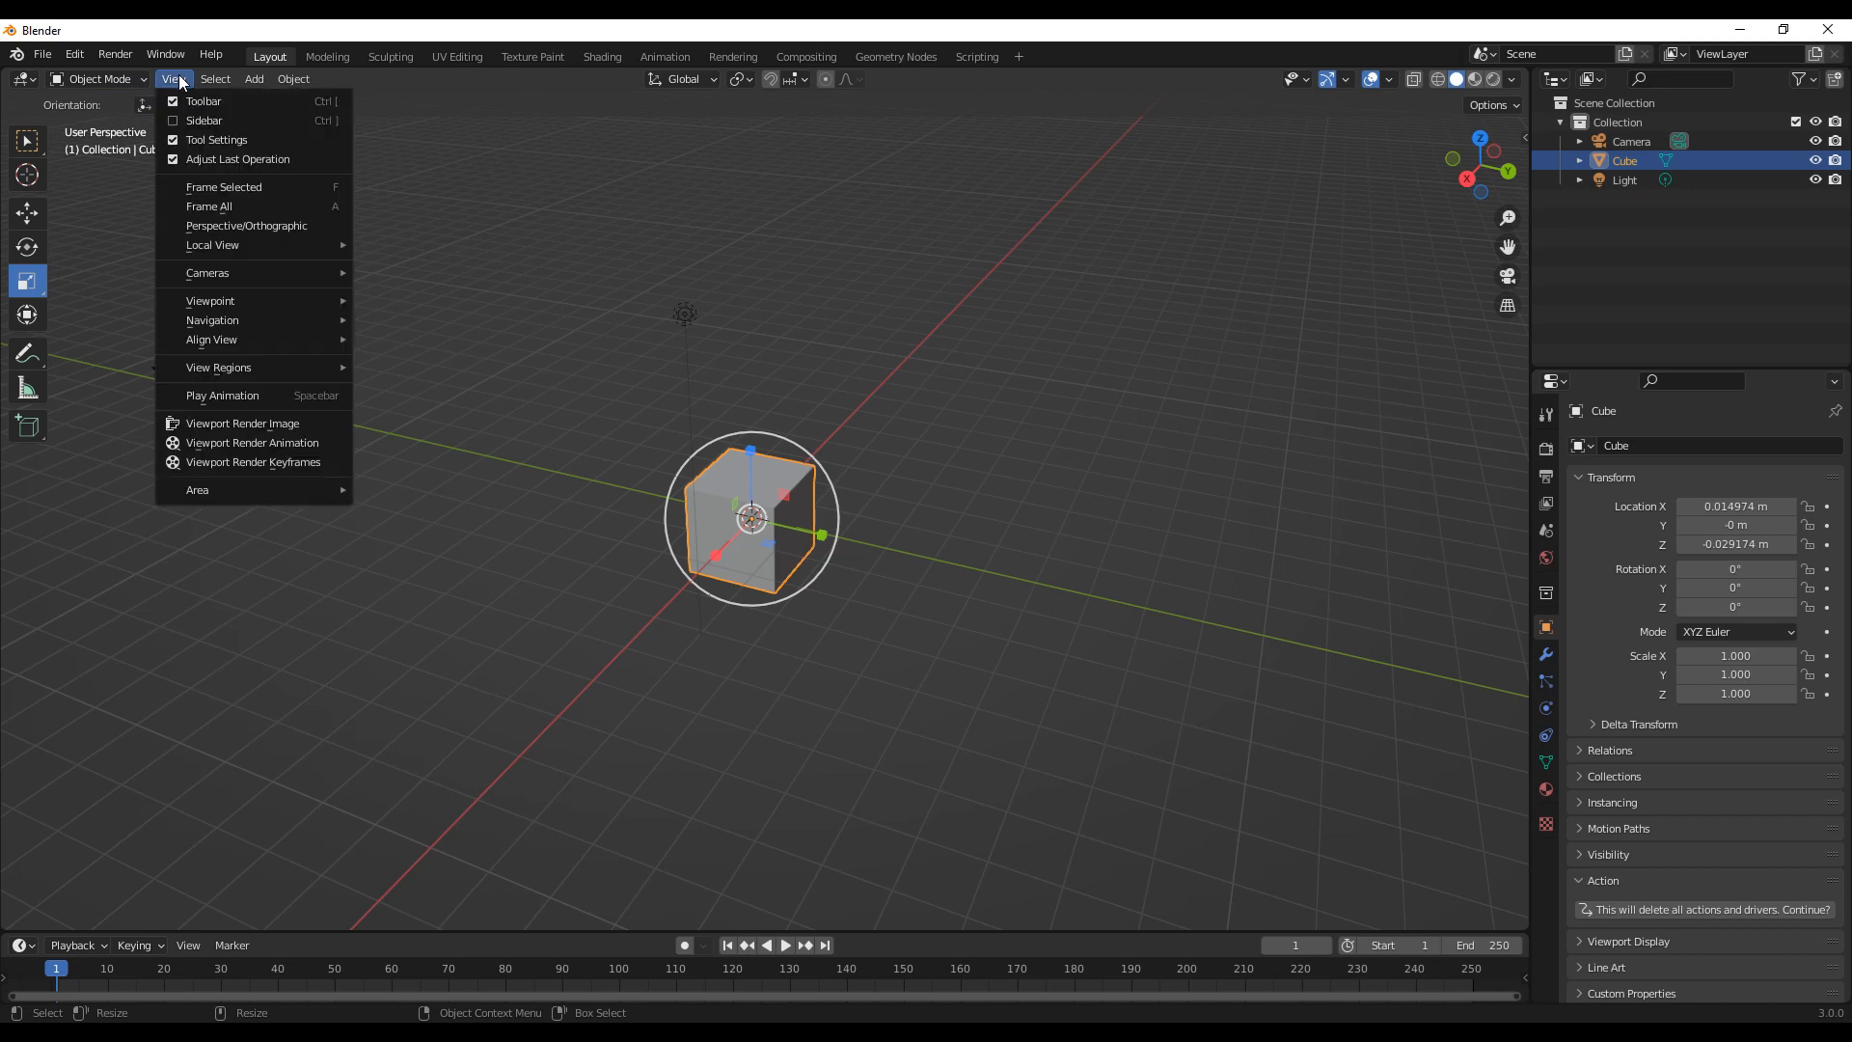
mouse_move(266, 268)
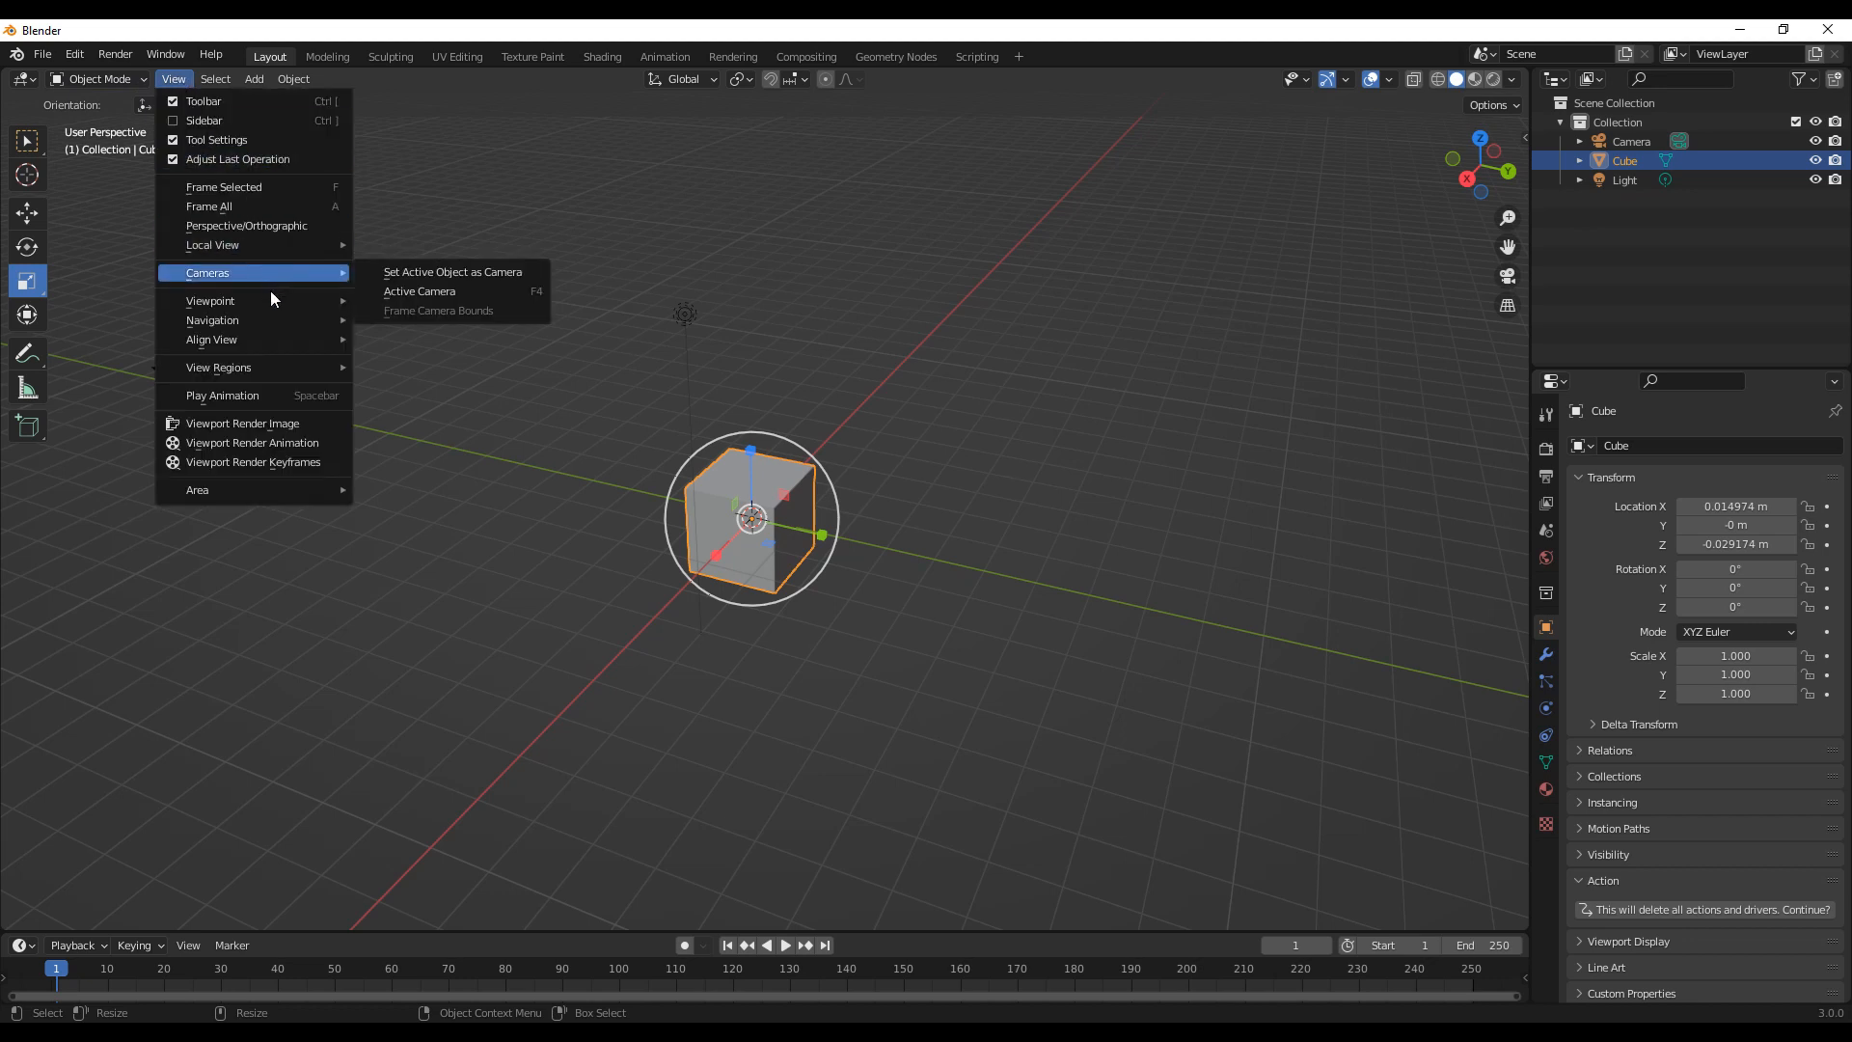
mouse_move(270, 300)
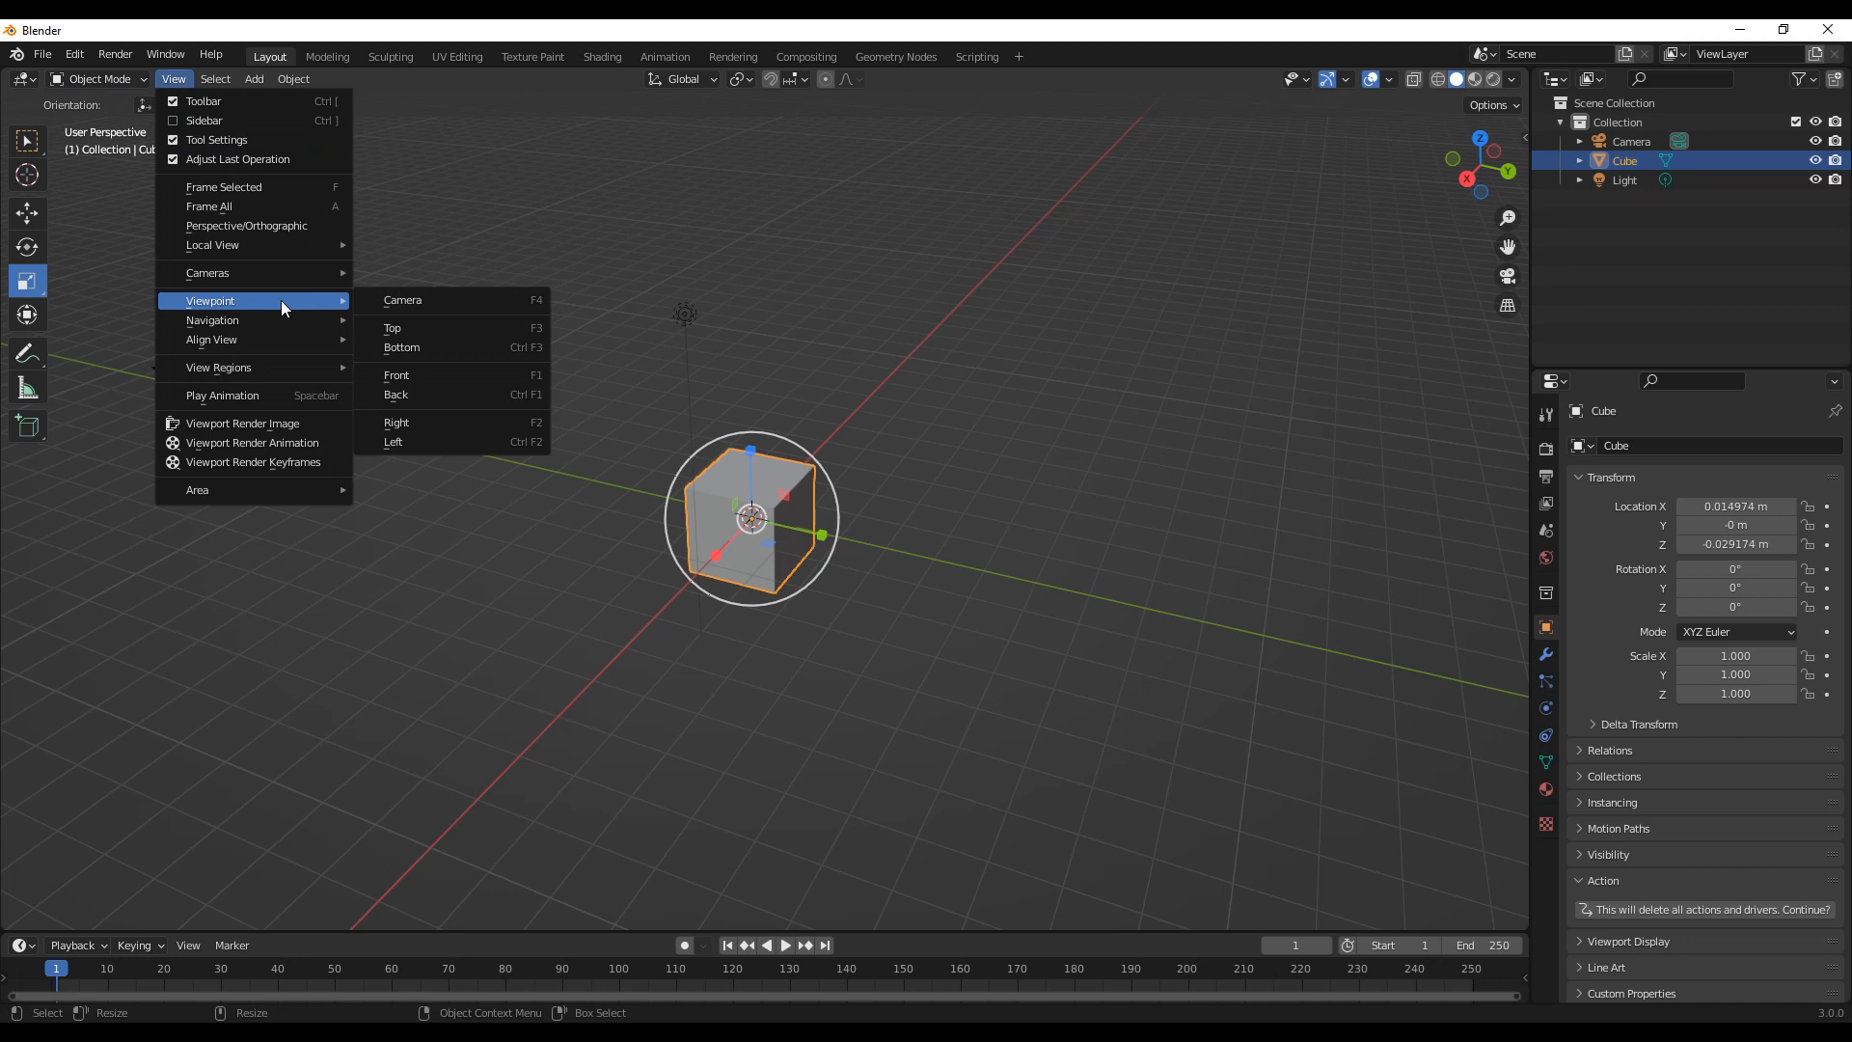
left_click(442, 334)
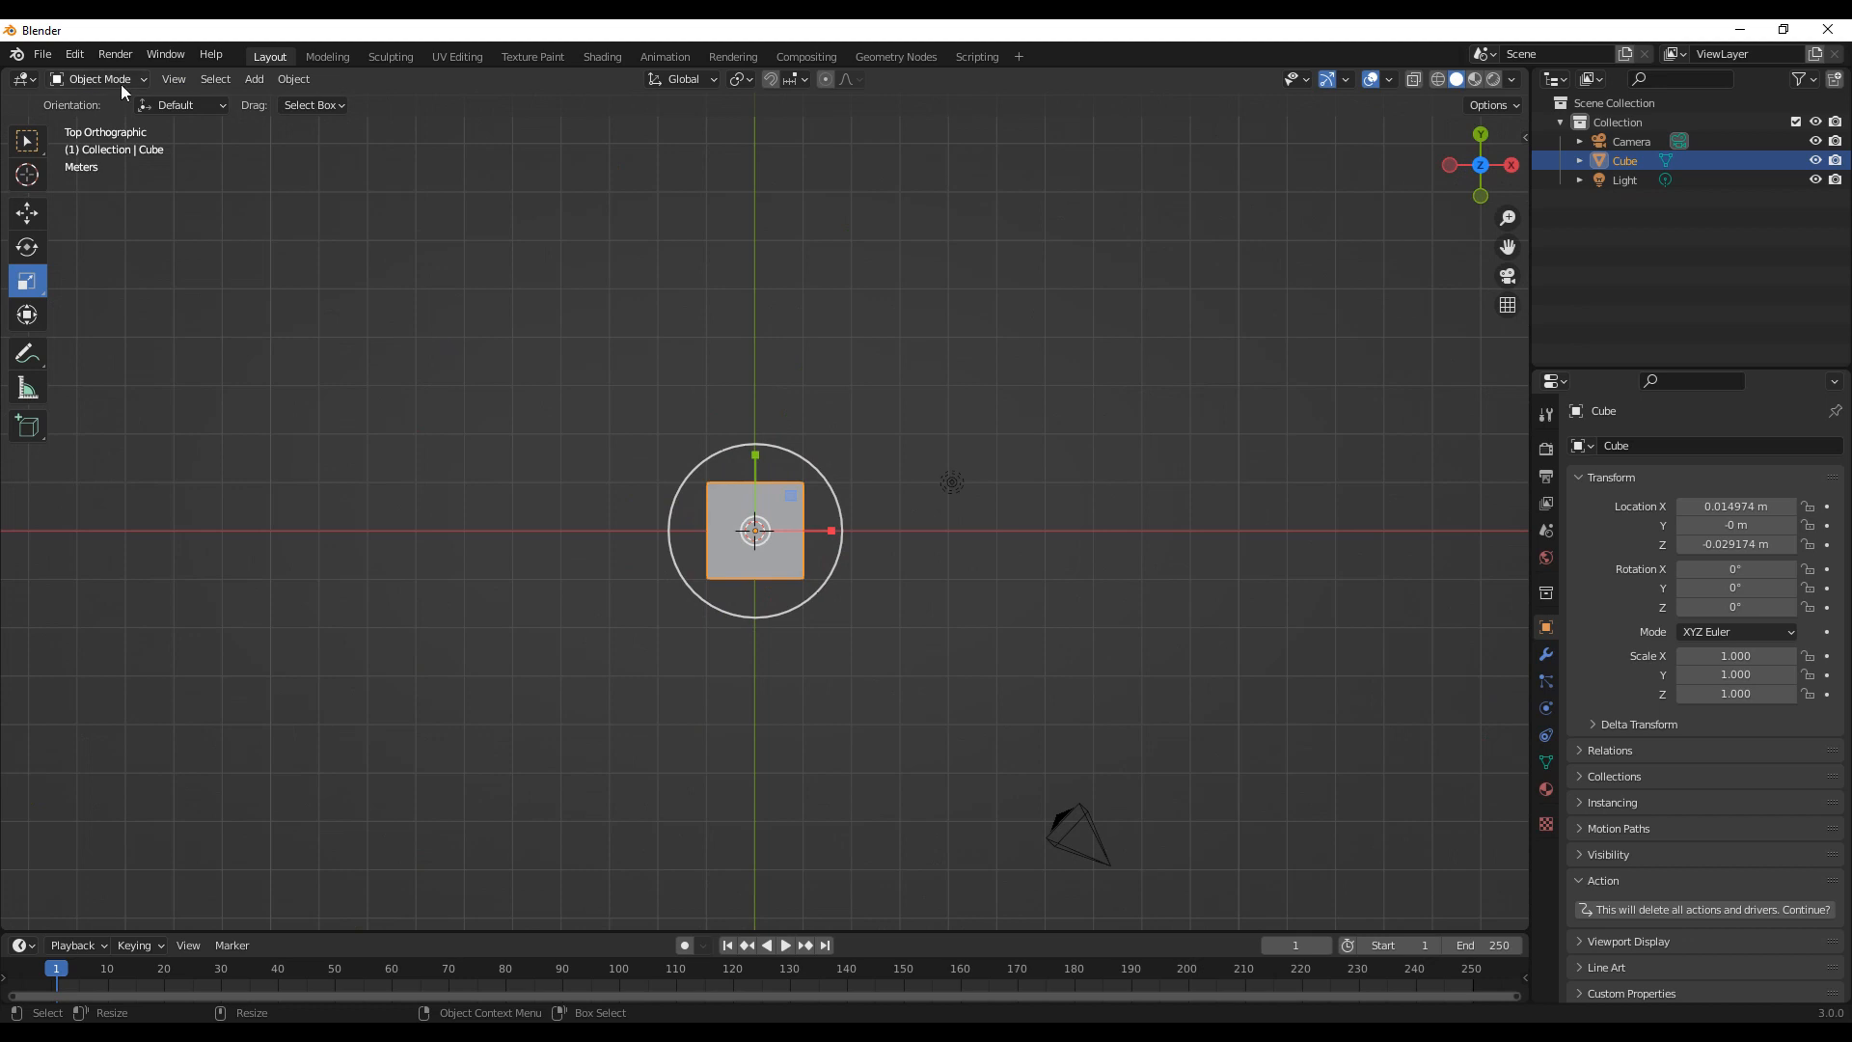
left_click(171, 78)
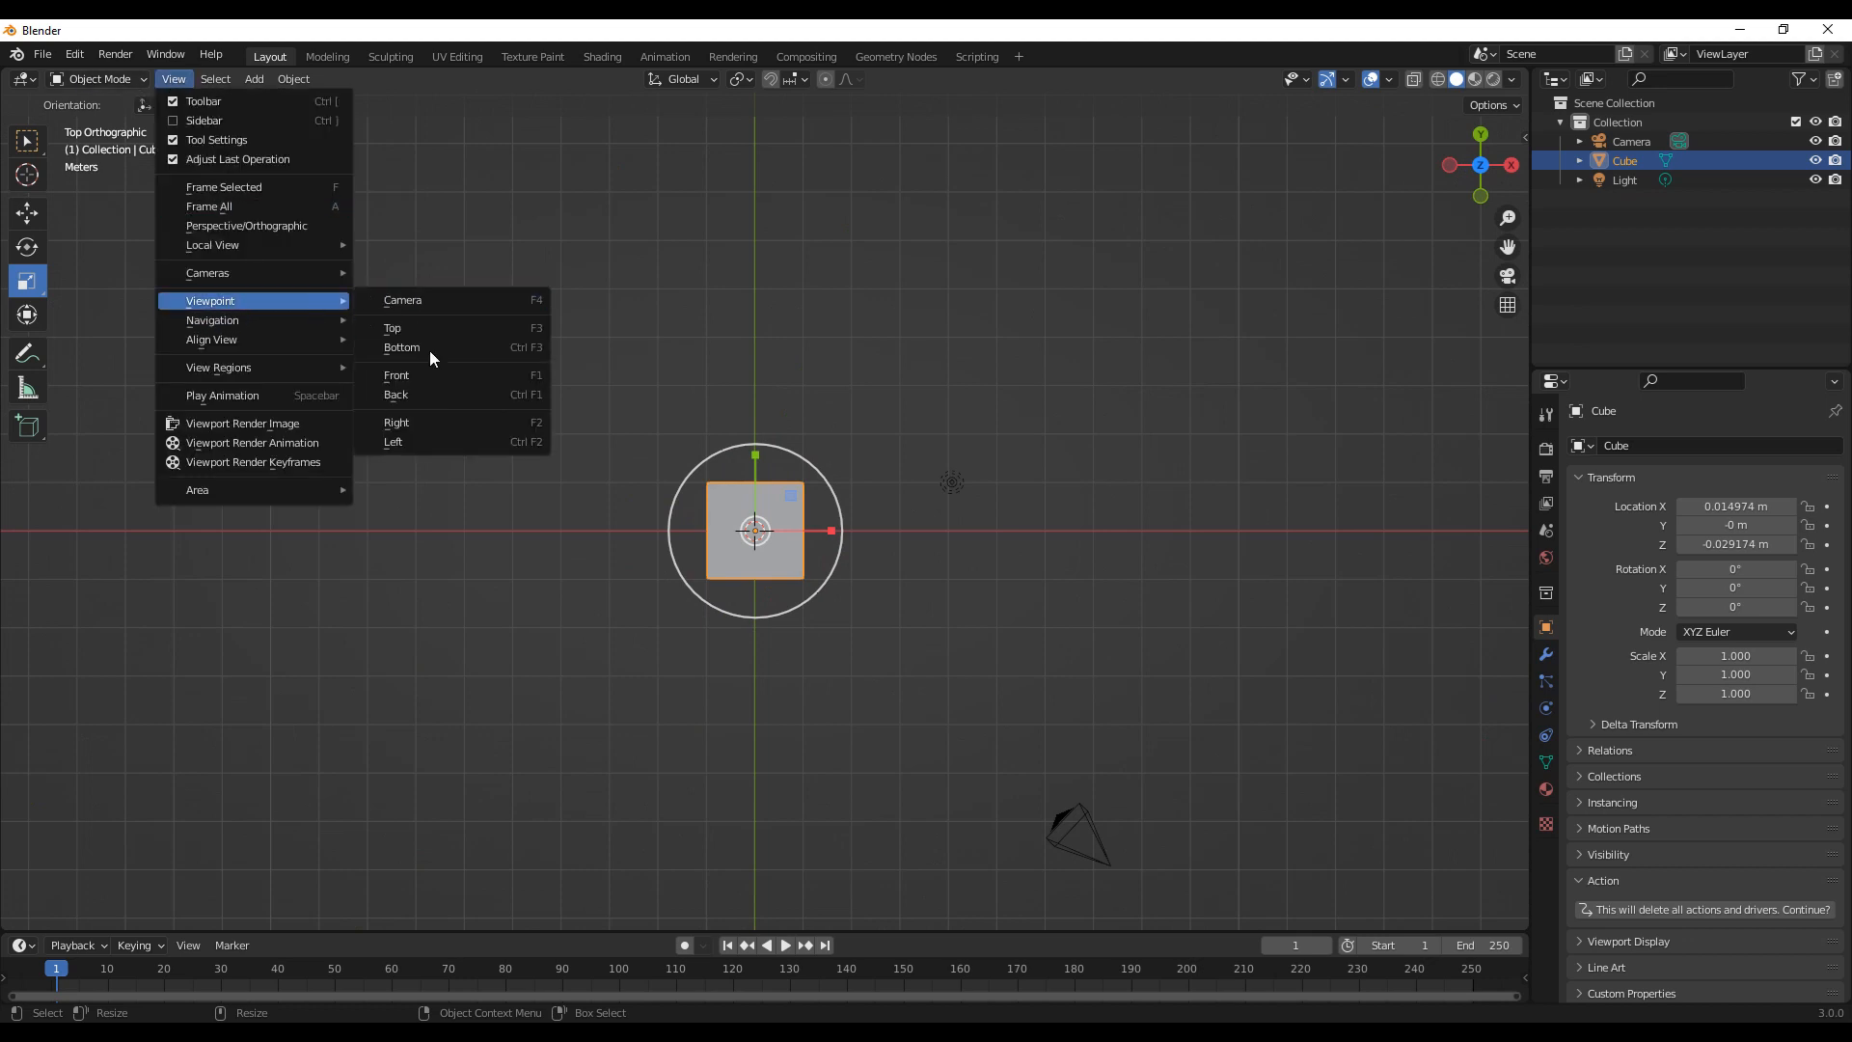
left_click(425, 377)
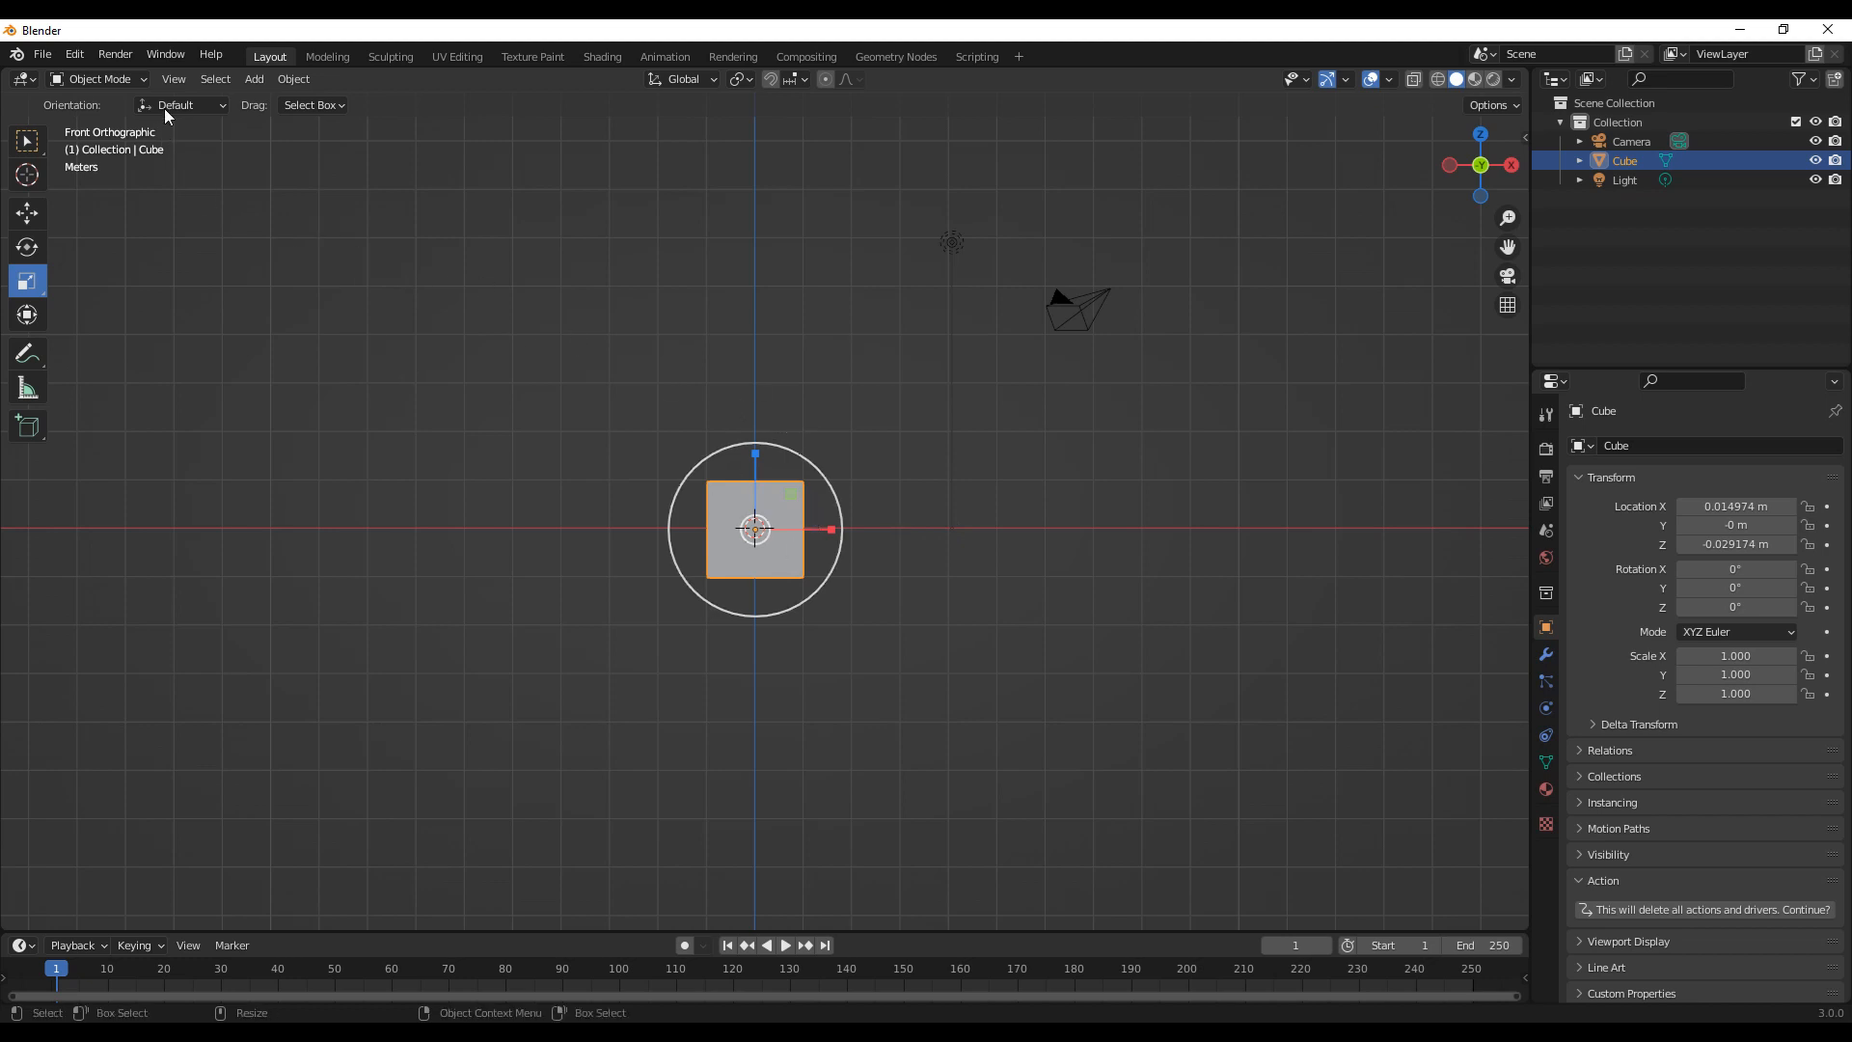
Step: Examine the selection and add commands, followed by the object commands including the Transform and Mirror options
left_click(208, 82)
mouse_move(255, 79)
middle_click_drag(831, 352, 772, 529)
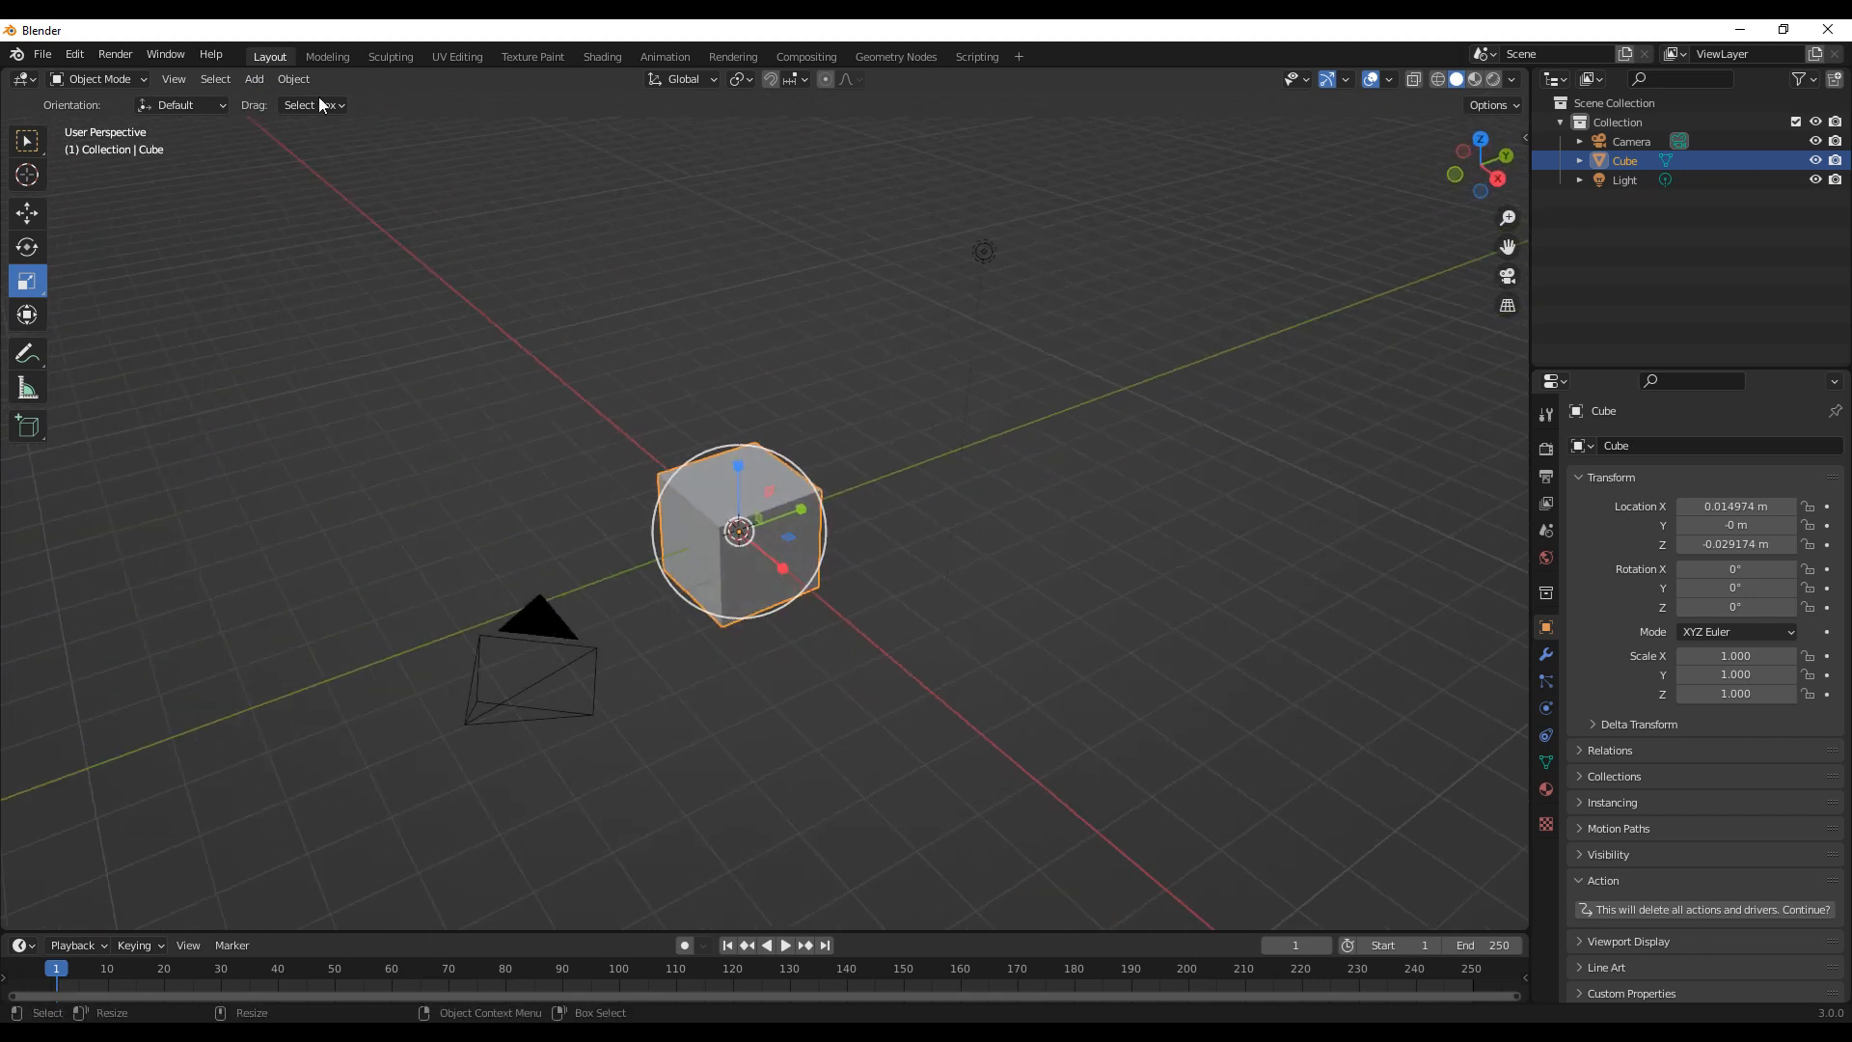
left_click(291, 81)
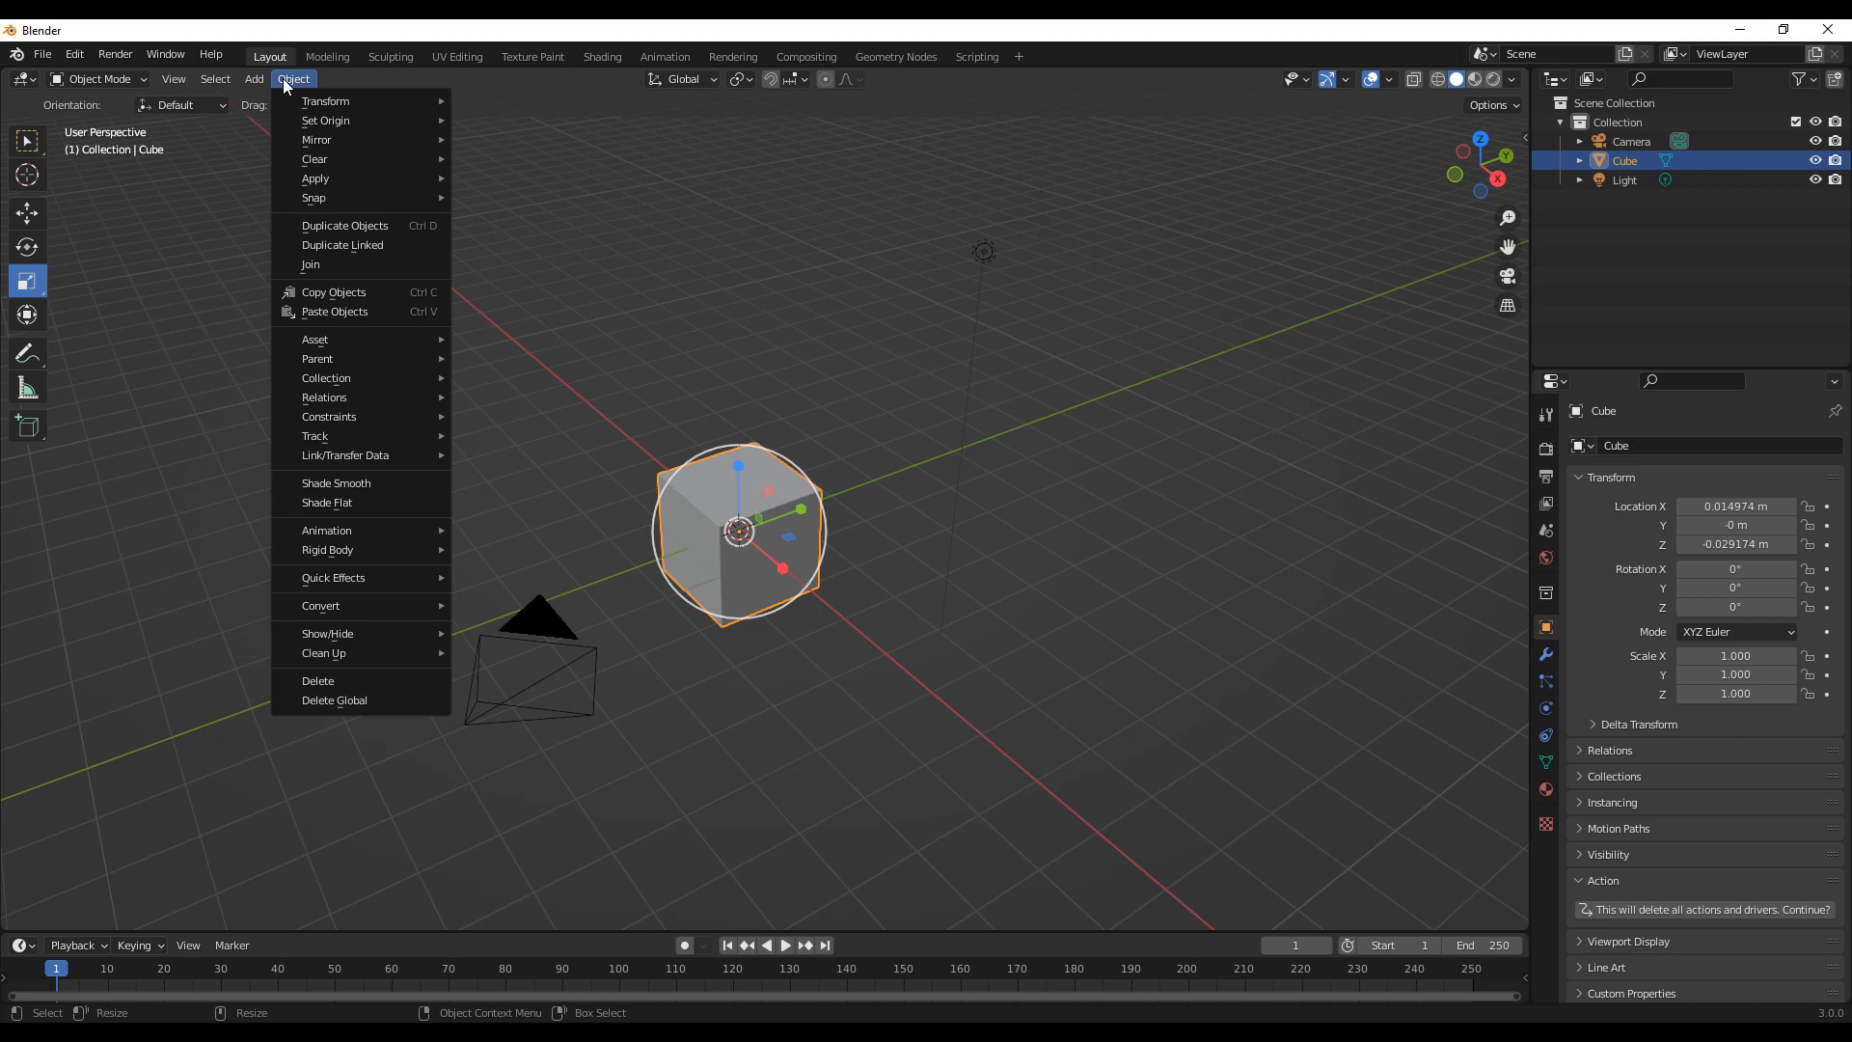
mouse_move(315, 103)
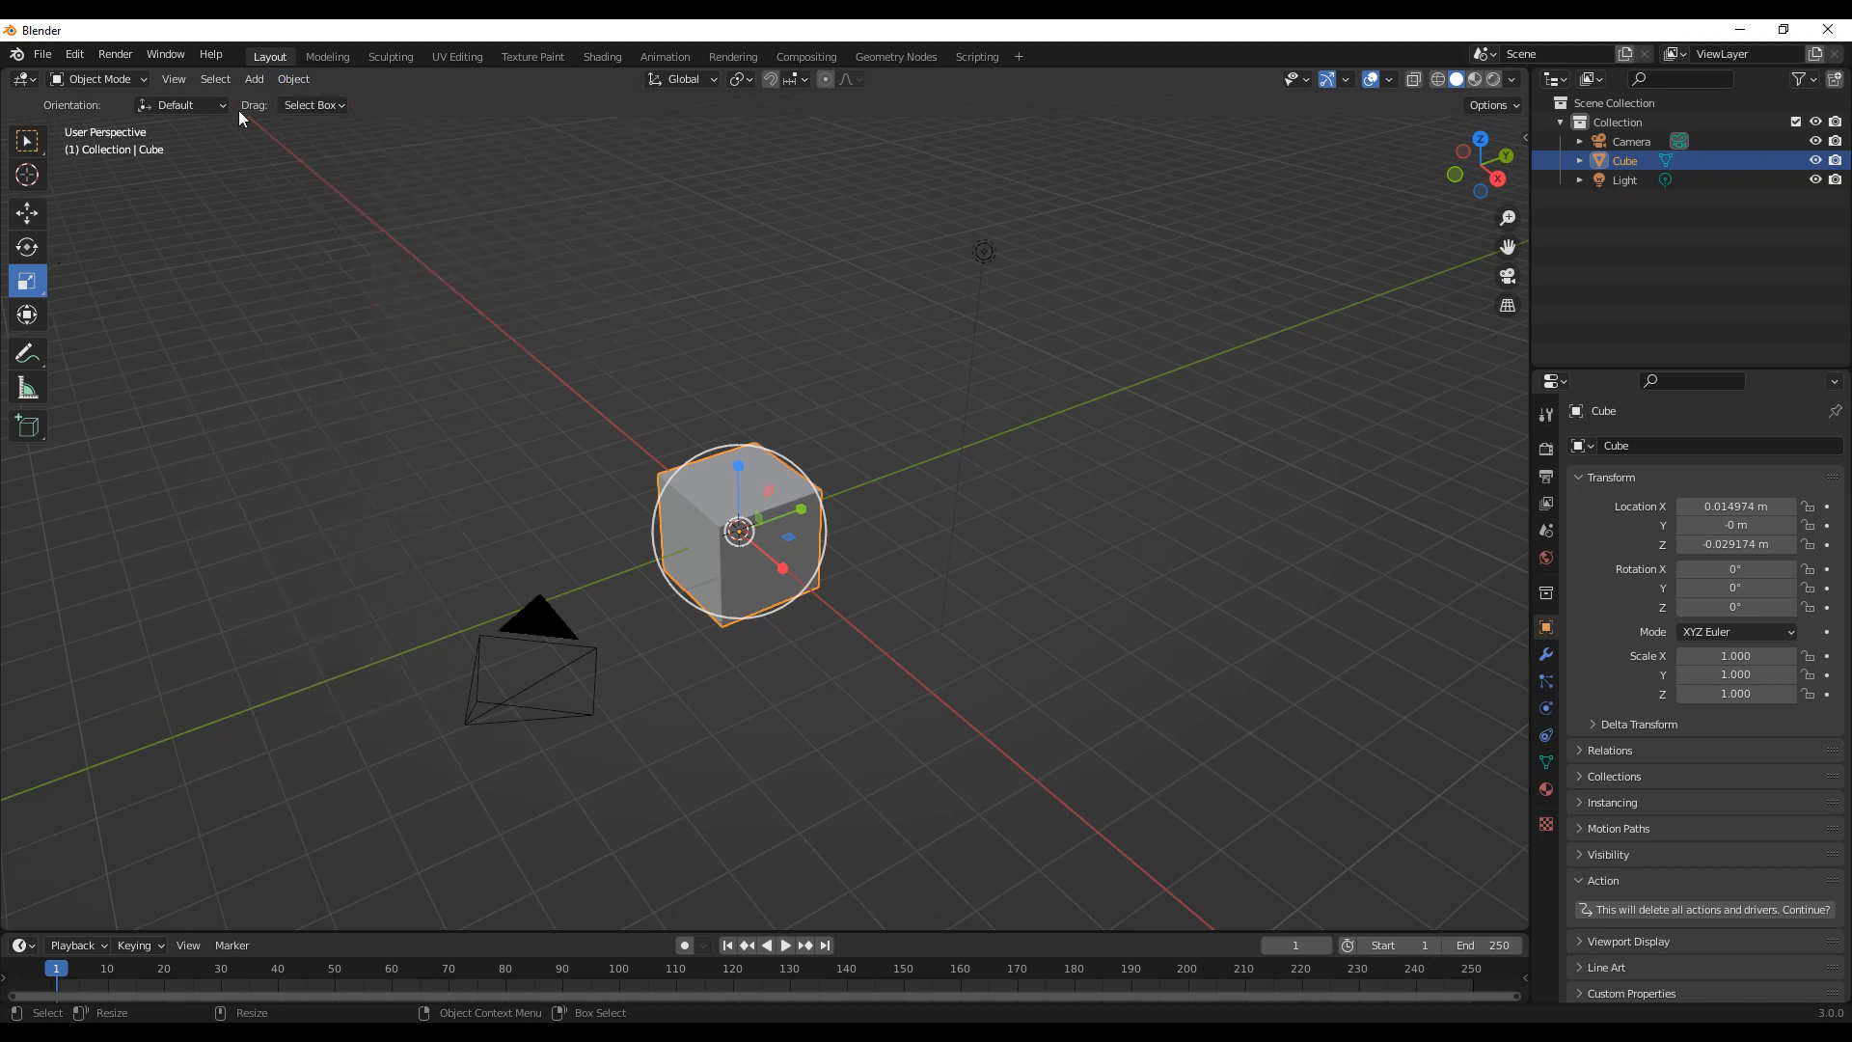
left_click(286, 83)
mouse_move(347, 105)
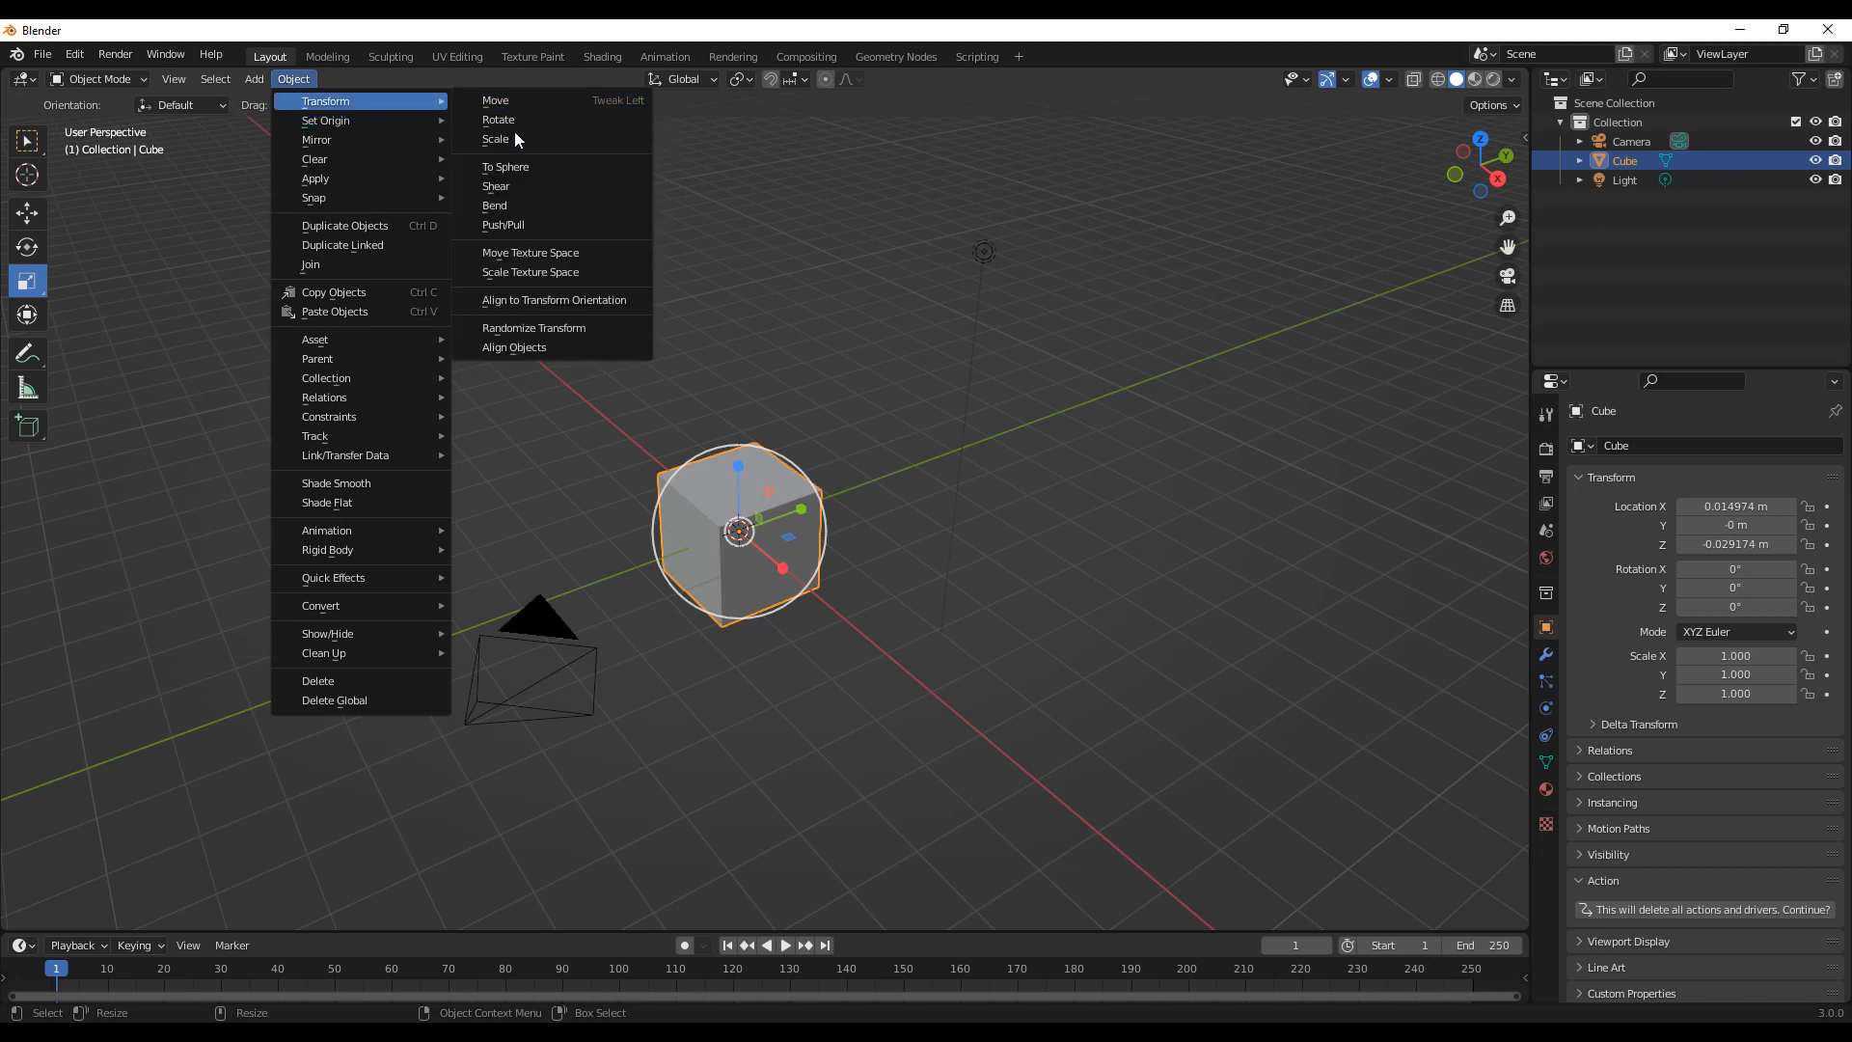
mouse_move(338, 143)
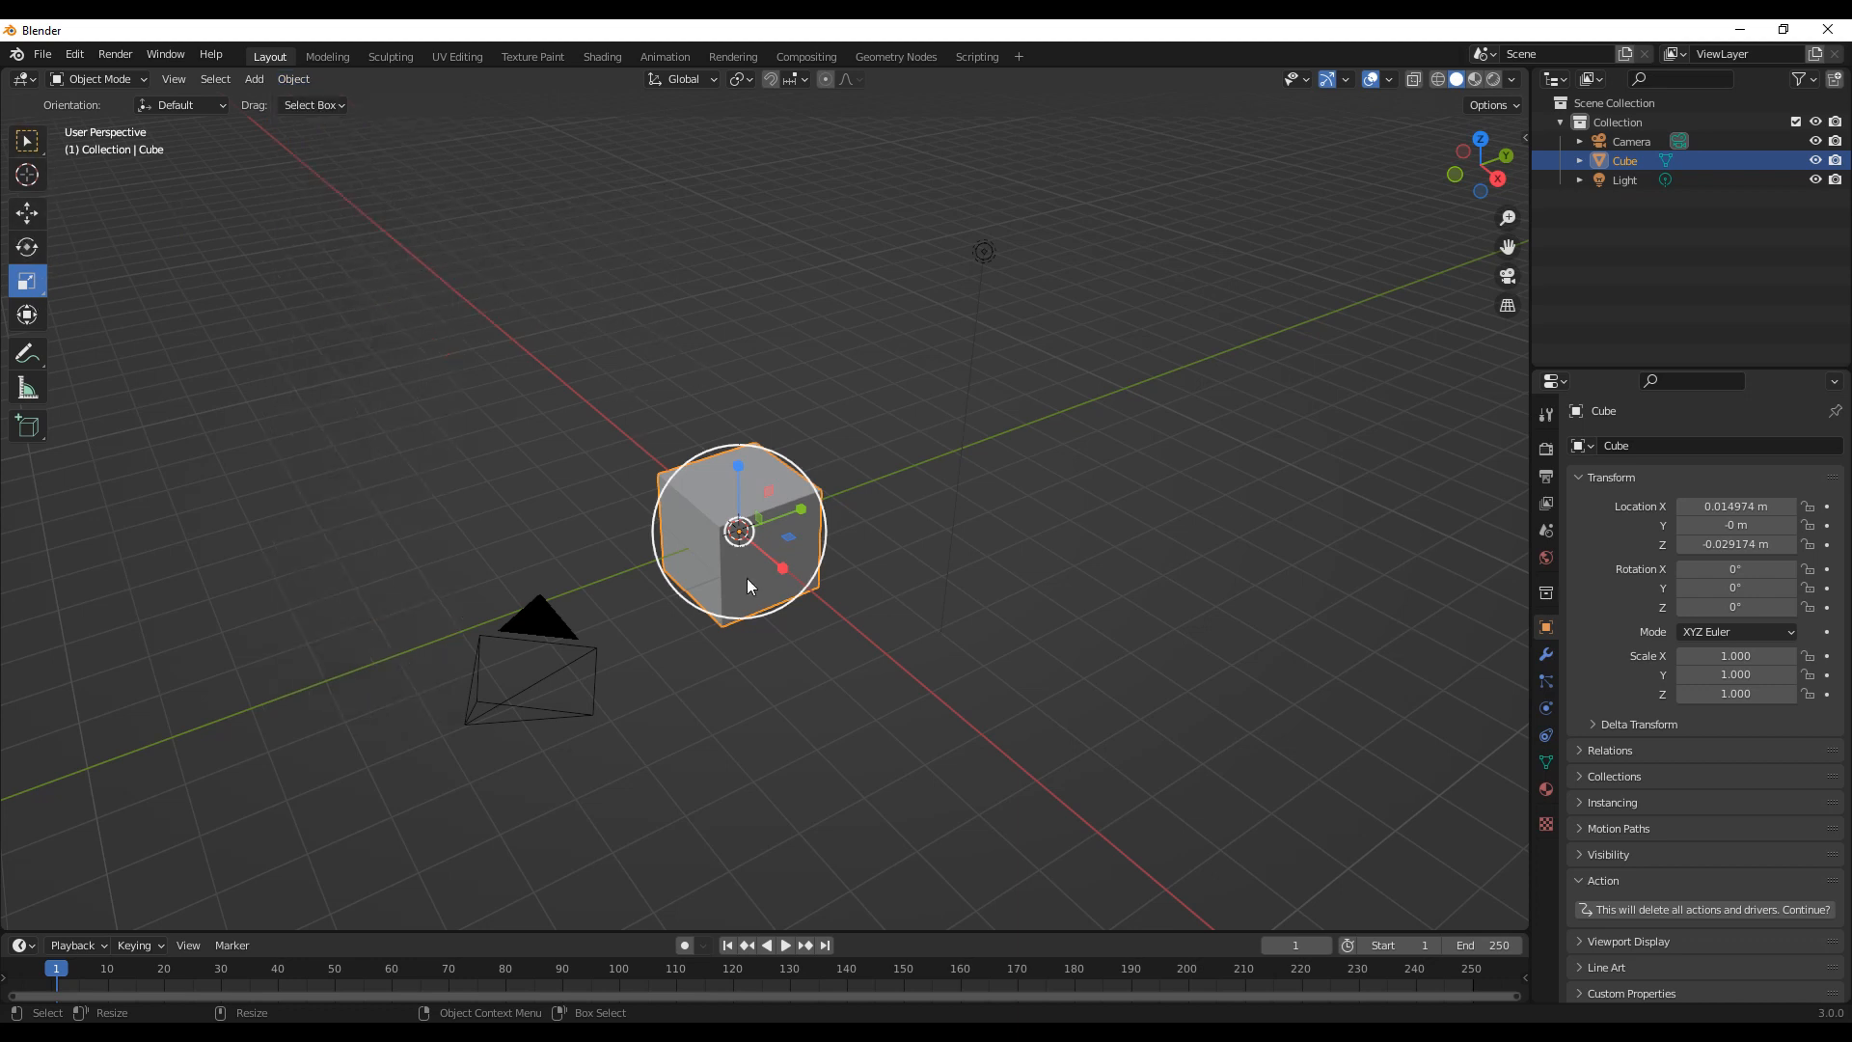
left_click_drag(864, 619, 893, 596, "alt")
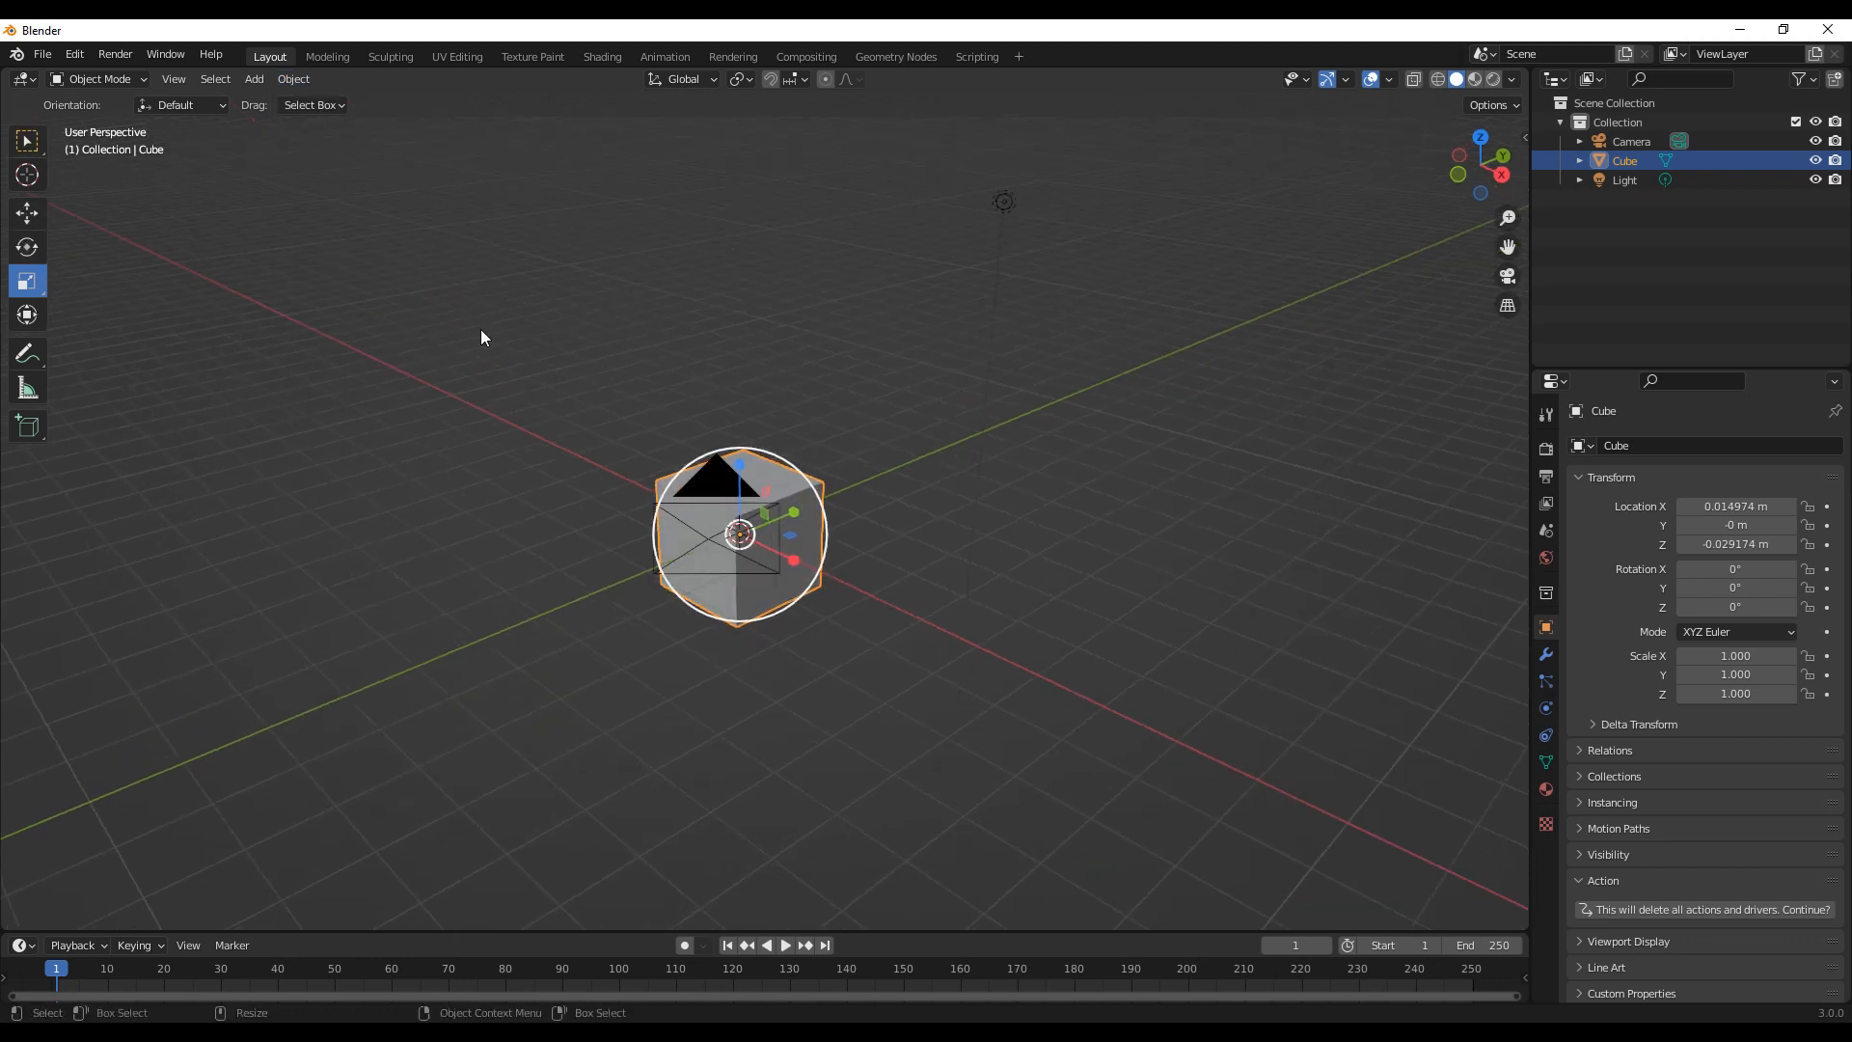
Step: Activate the Move tool, try moving the cube along the Y axis and undo the move
left_click(39, 141)
left_click_drag(906, 462, 883, 519, "alt")
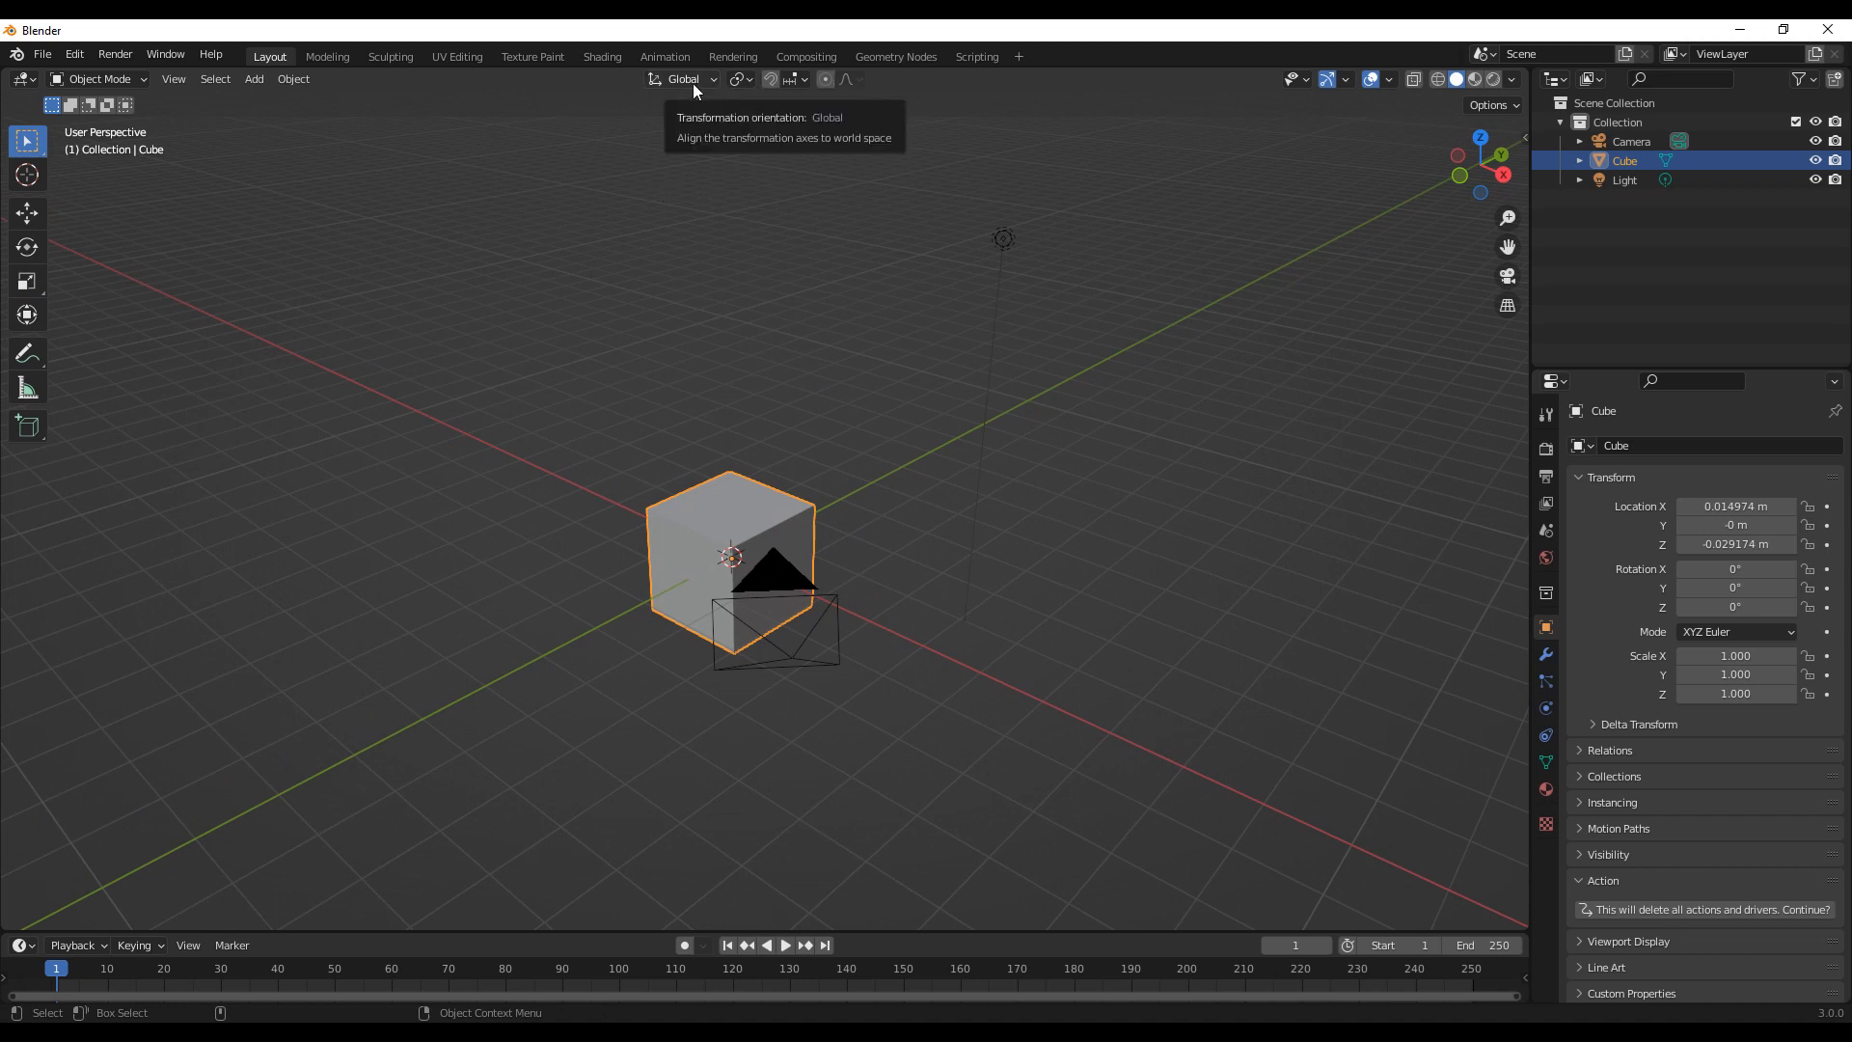
left_click(26, 213)
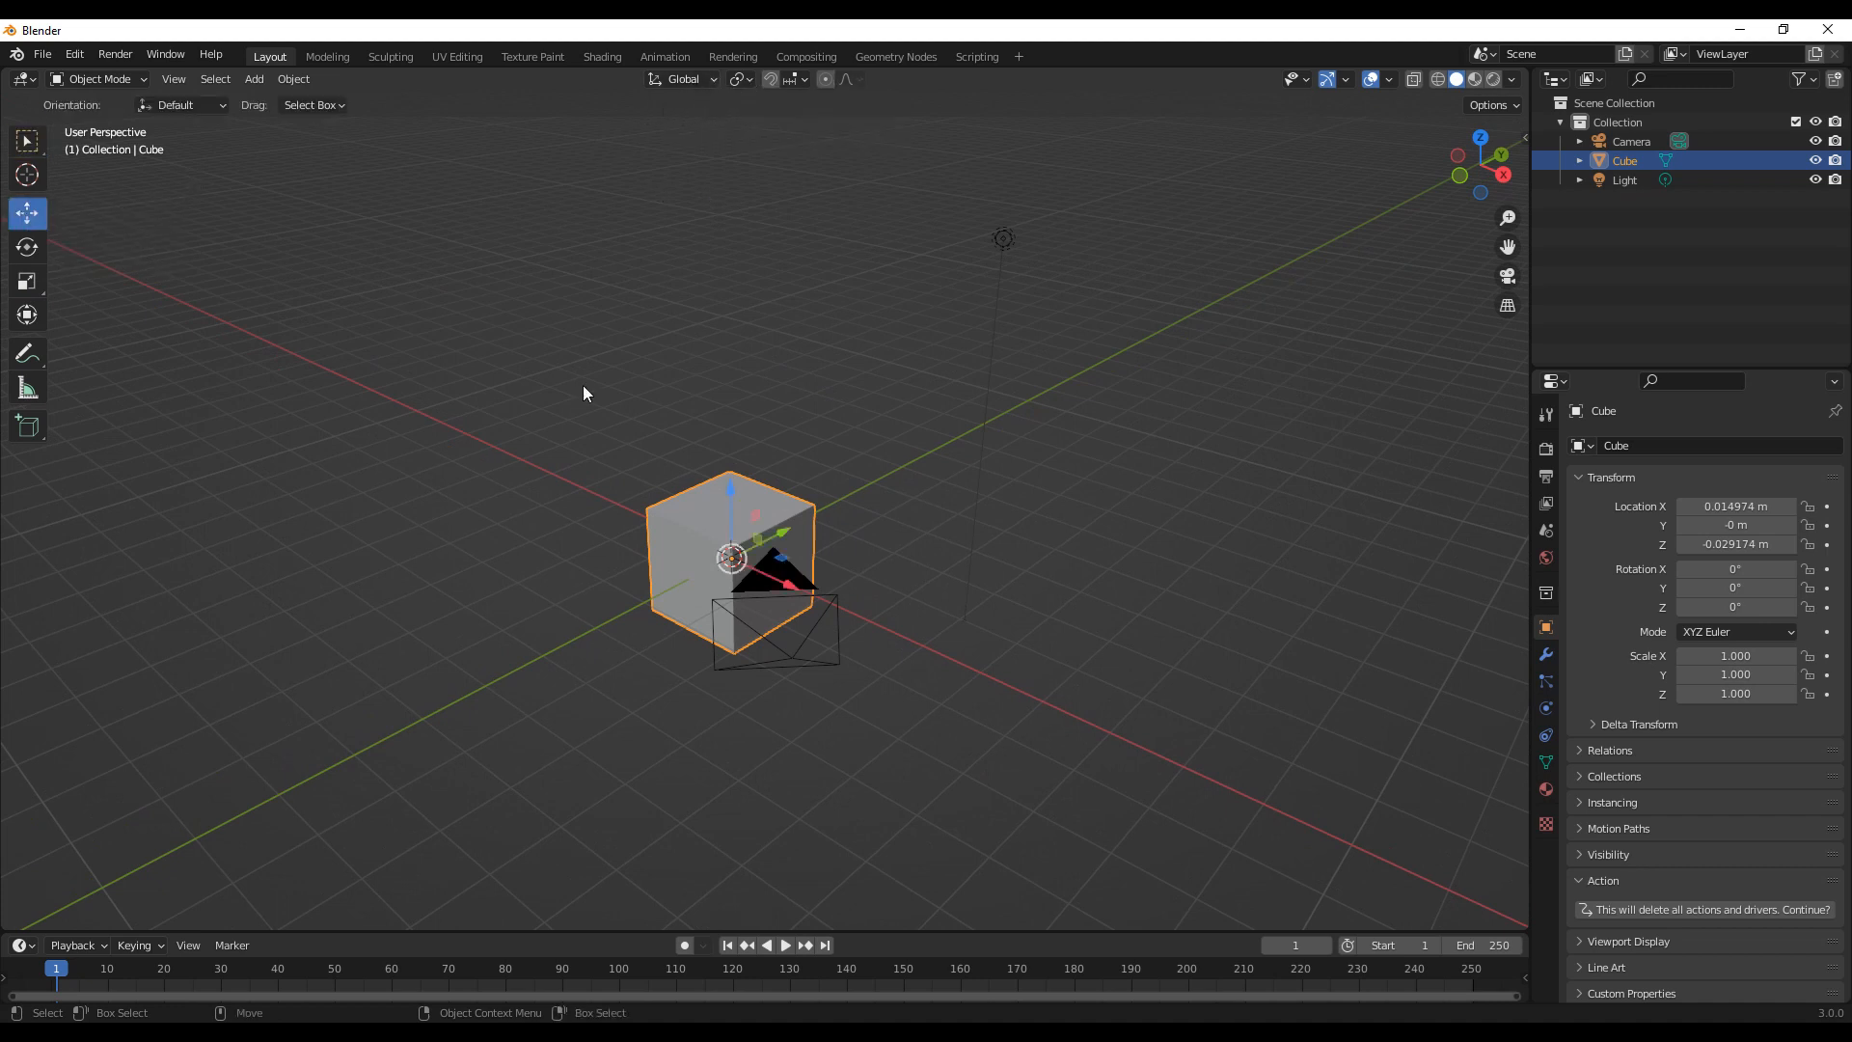
middle_click_drag(795, 536, 873, 582)
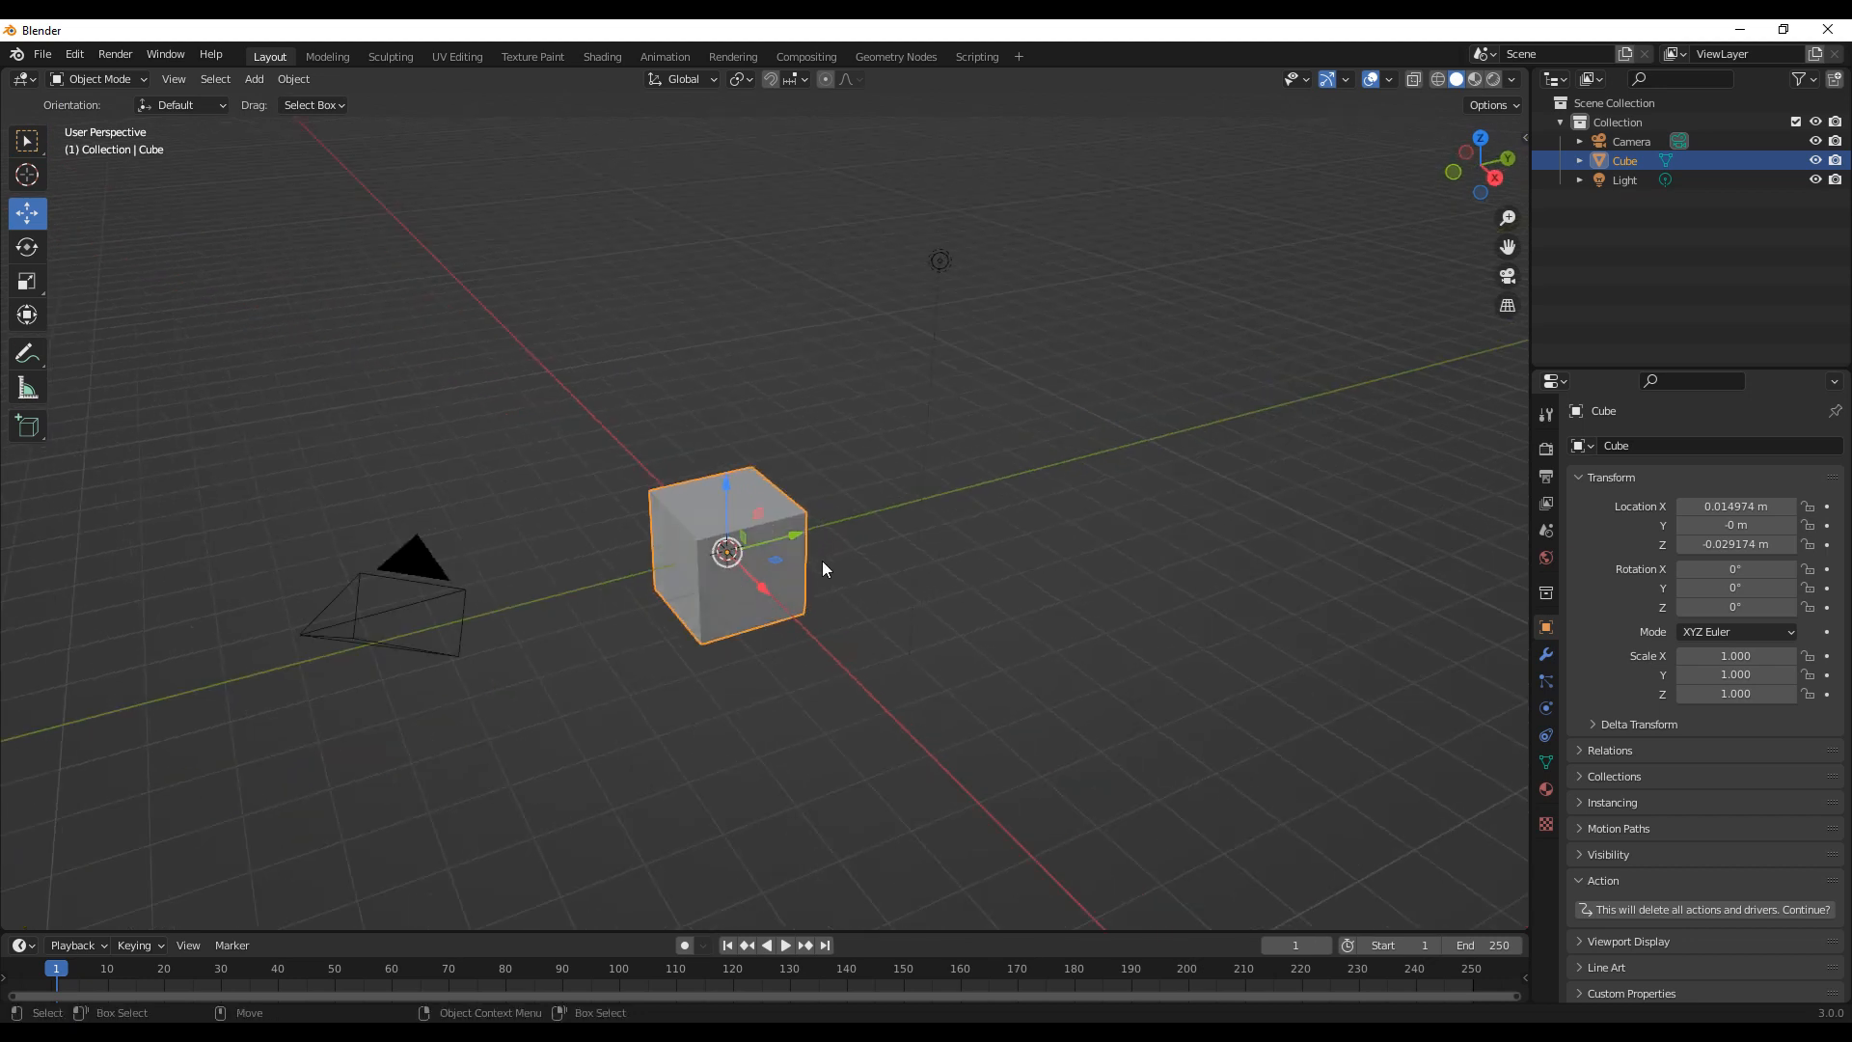
middle_click_drag(813, 518, 778, 519)
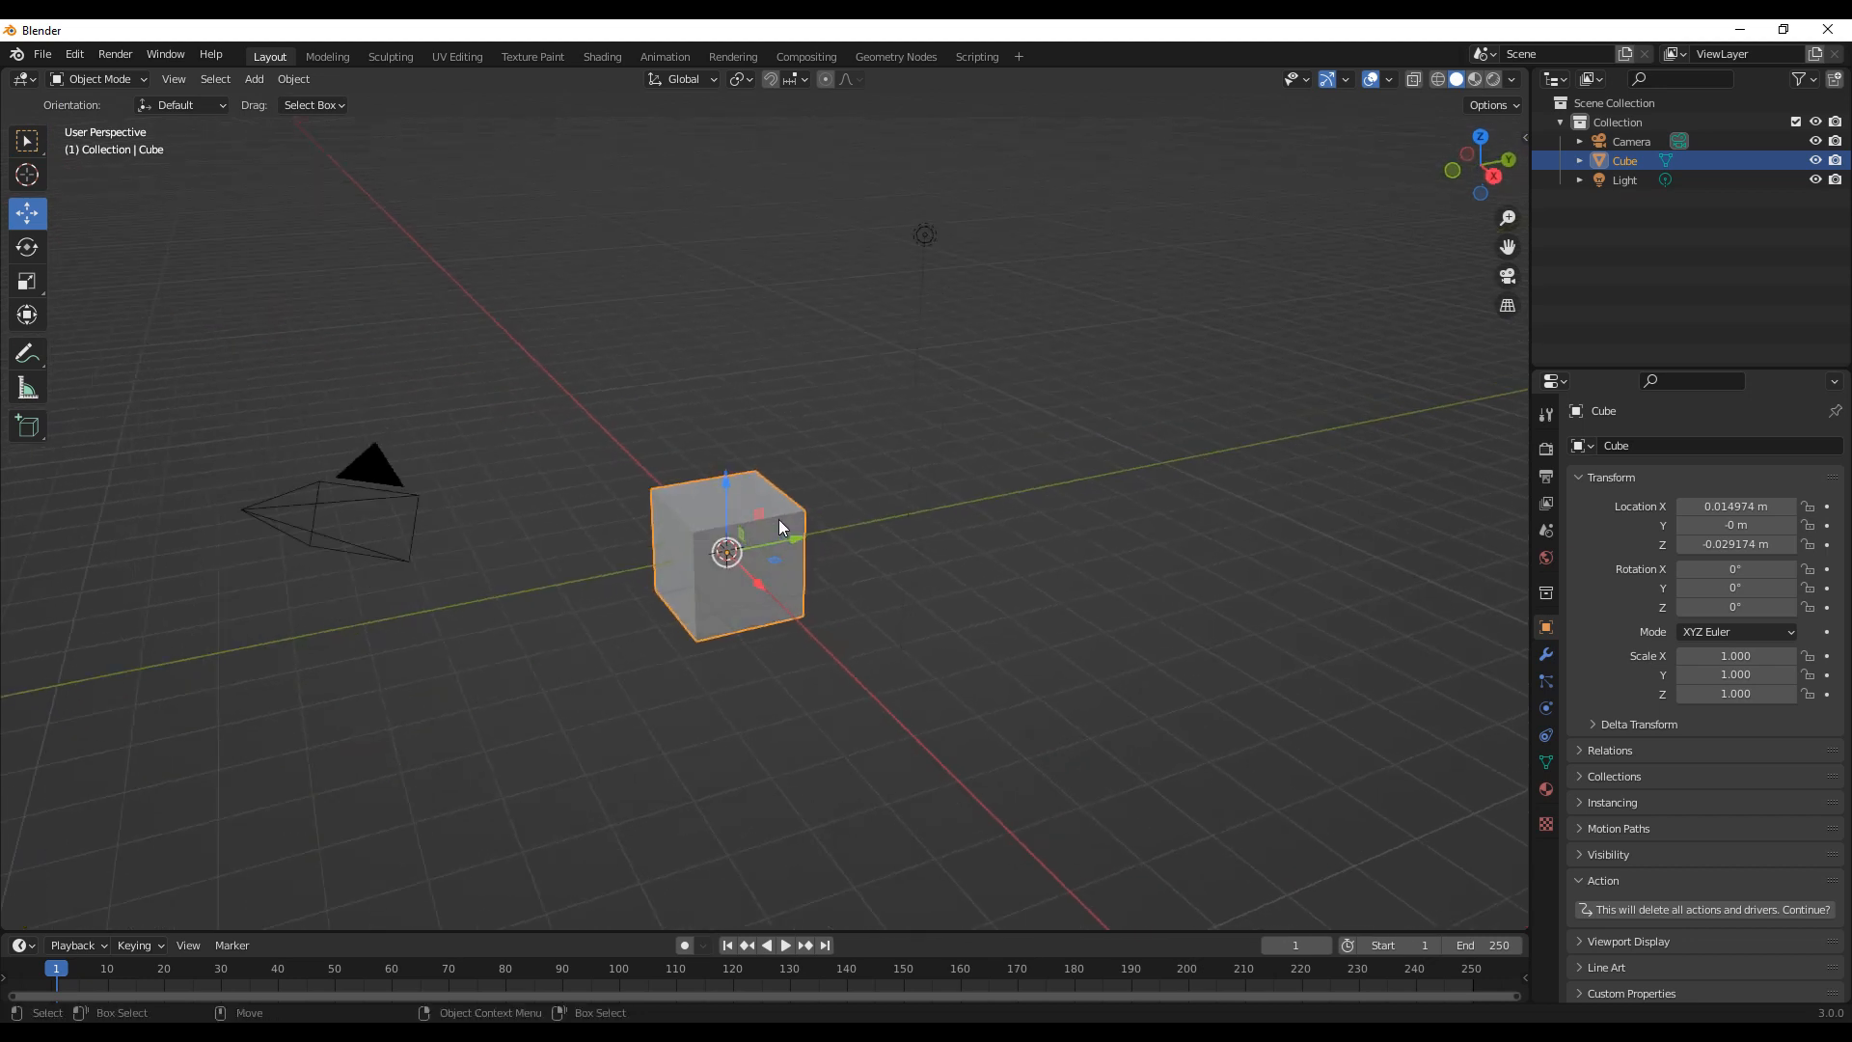
left_click_drag(777, 538, 1160, 468)
key("ctrl+z")
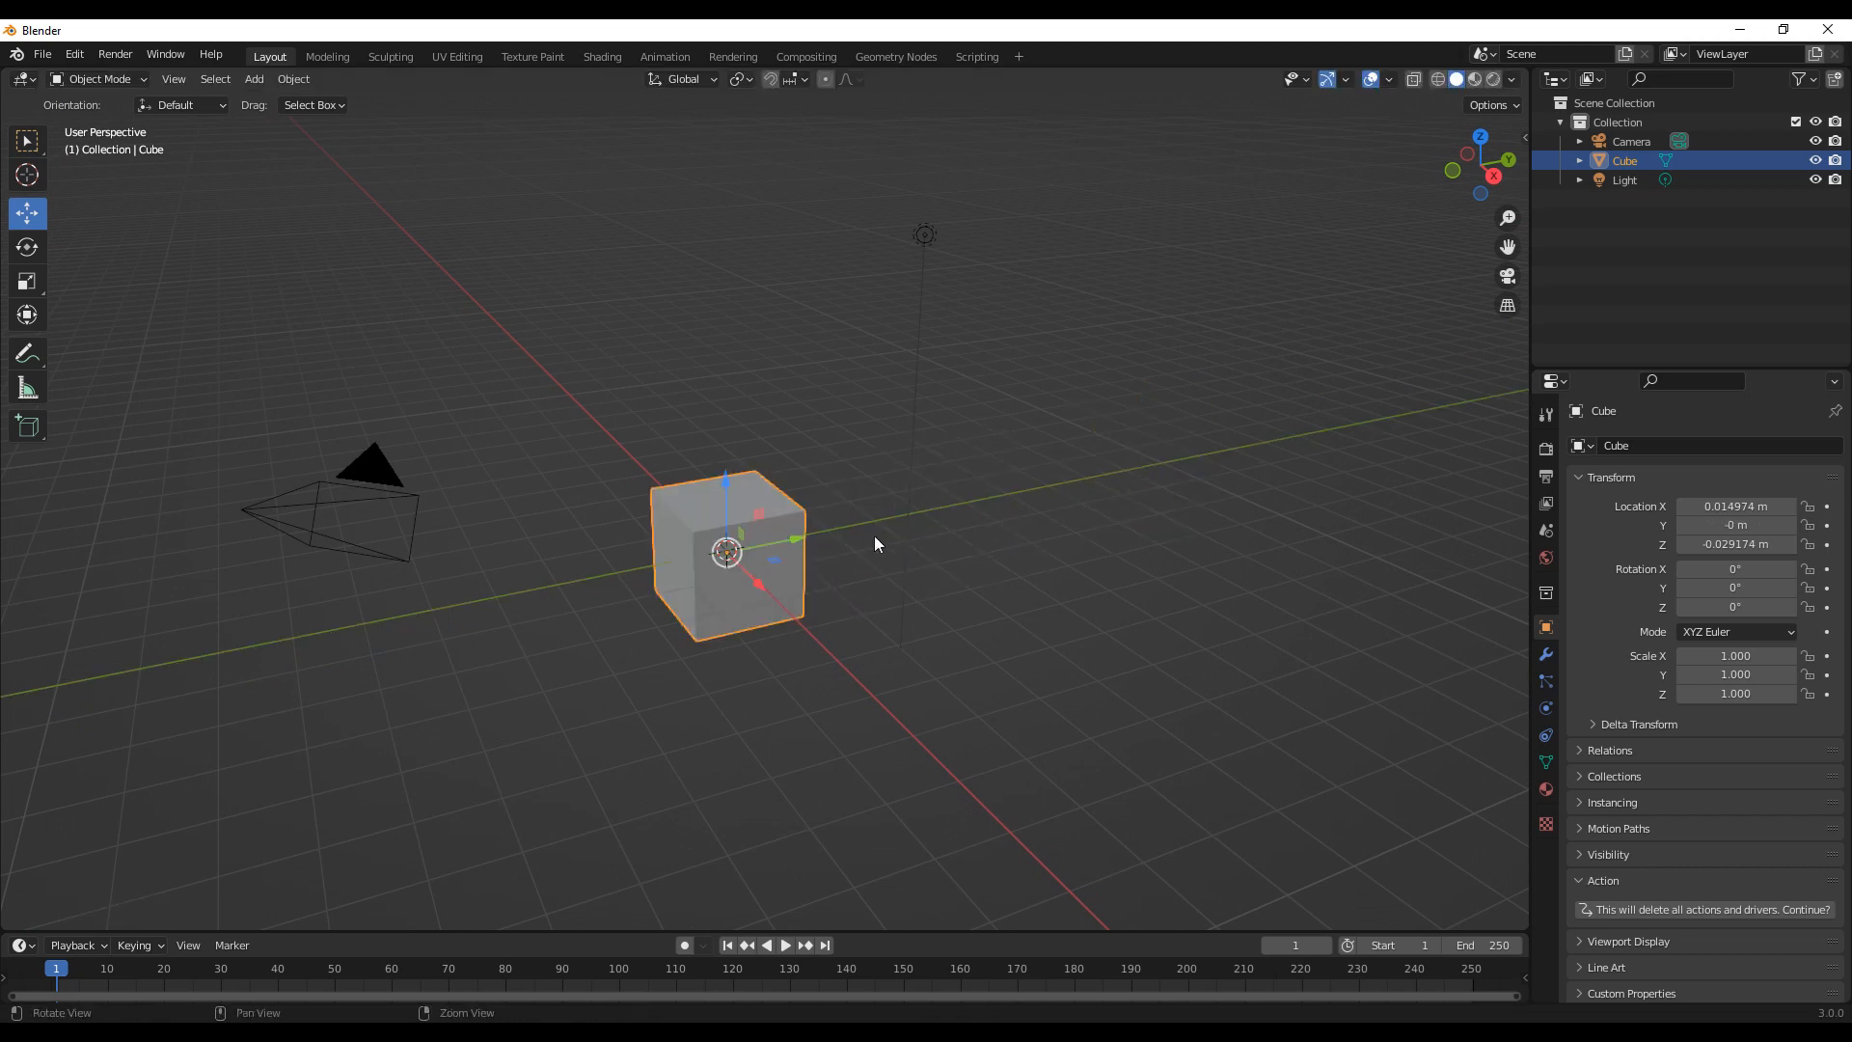
middle_click_drag(874, 536, 785, 523)
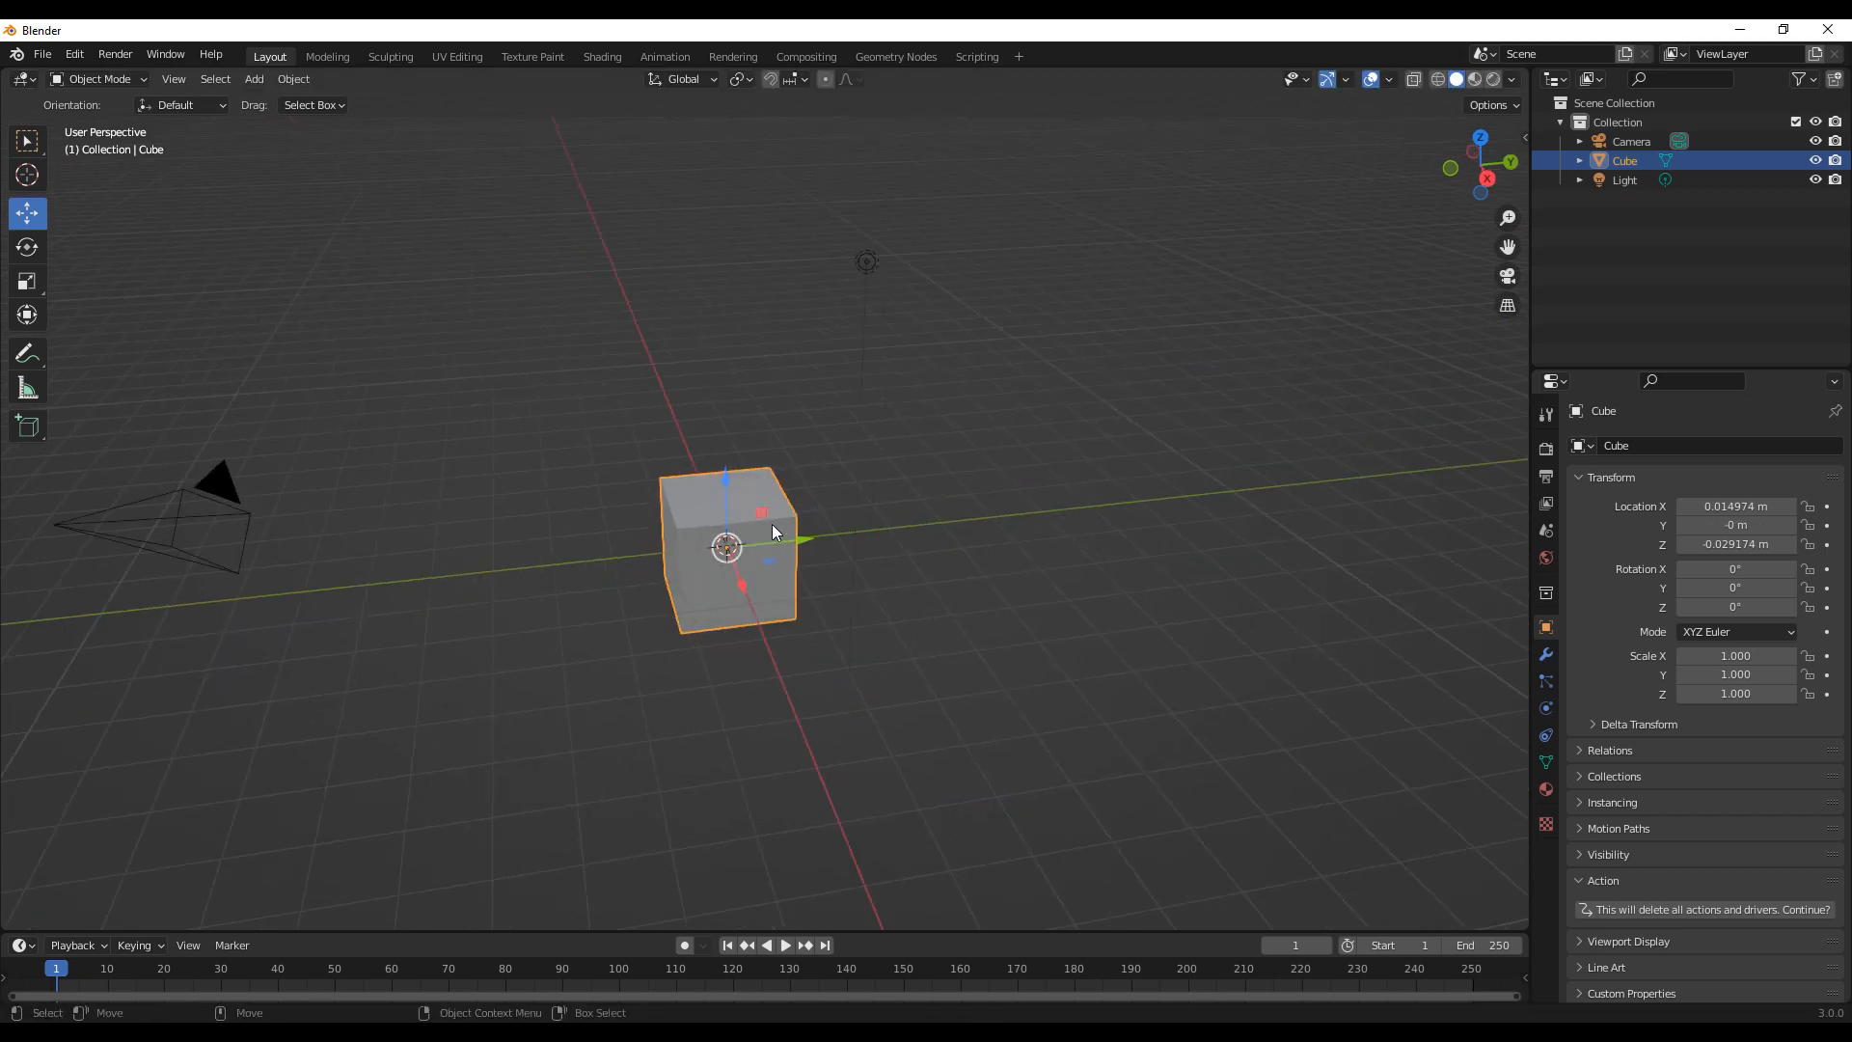
Step: Activate the Rotate tool and tilt the cube freely to about 44° X, 12.8° Y and 8.7° Z
key("shift+space")
key("r")
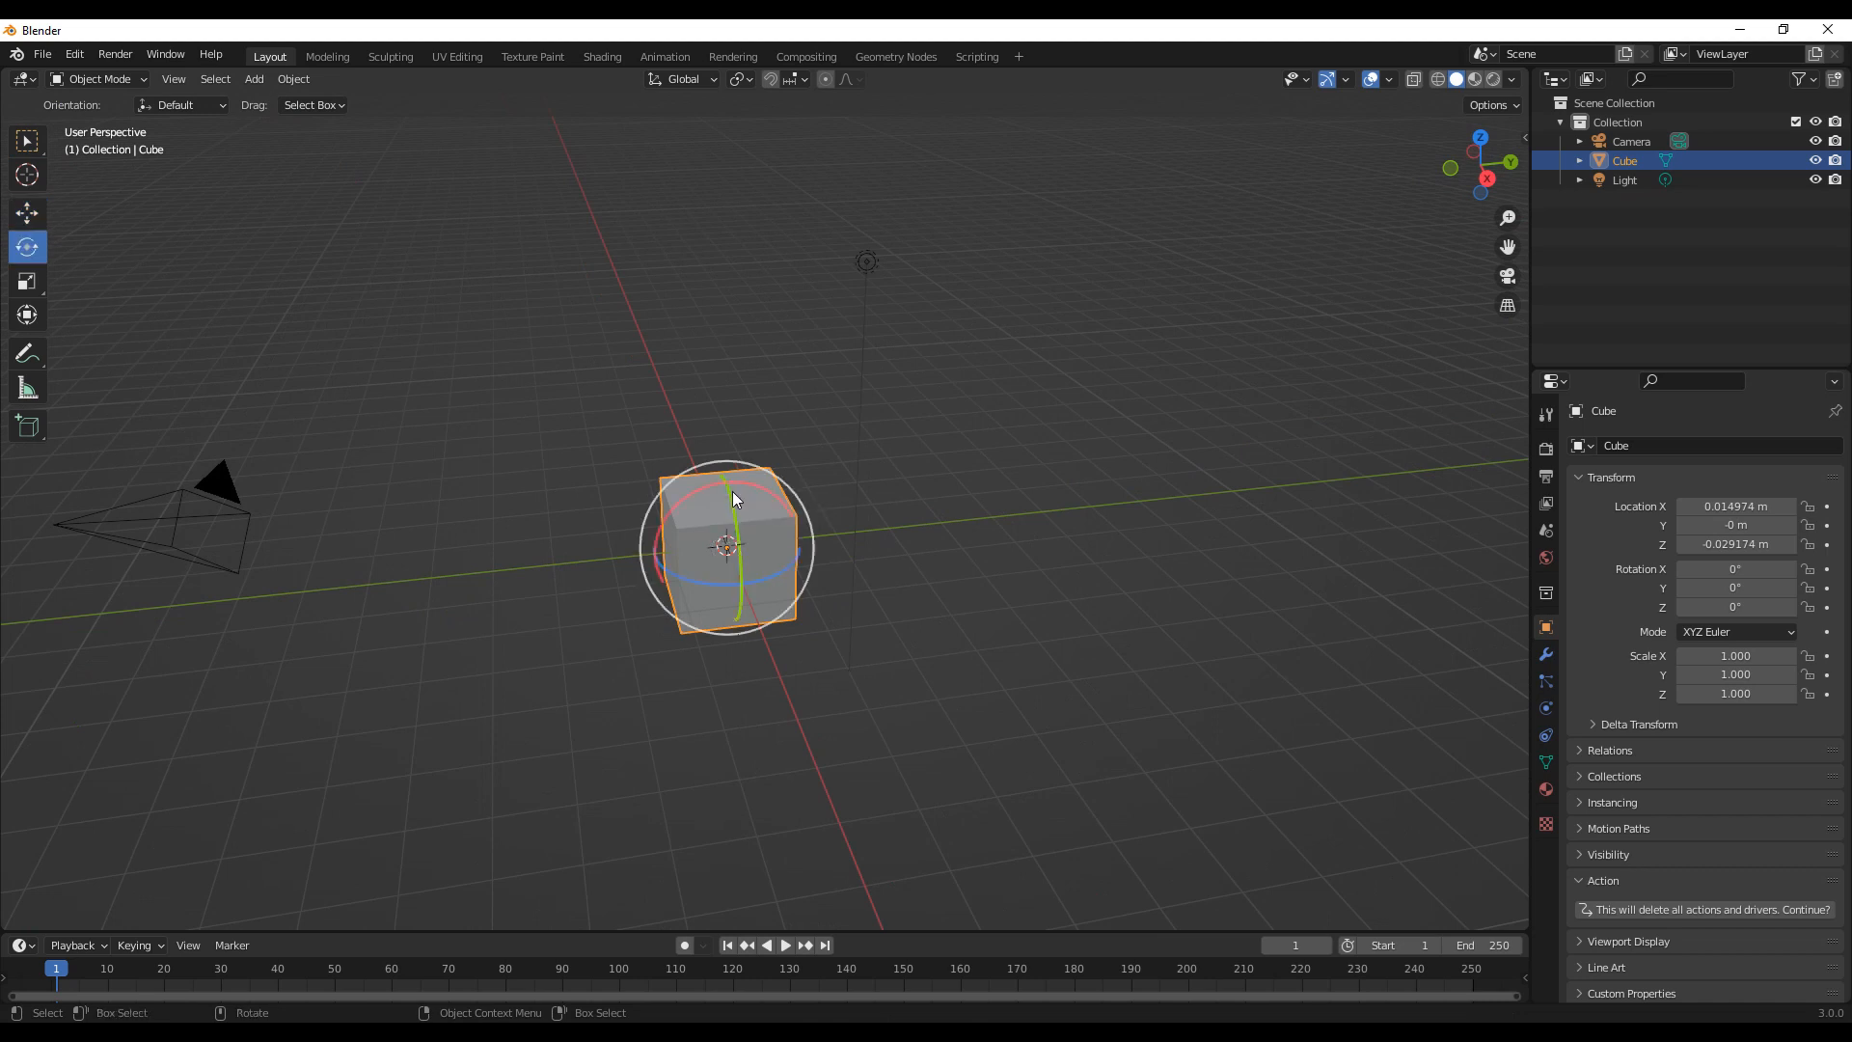
left_click_drag(709, 495, 714, 541)
middle_click_drag(714, 540, 705, 554)
left_click_drag(702, 540, 729, 560)
Step: Try moving the tilted cube along the global Y and X axes and undo the moves
left_click(27, 212)
middle_click_drag(798, 612, 792, 565)
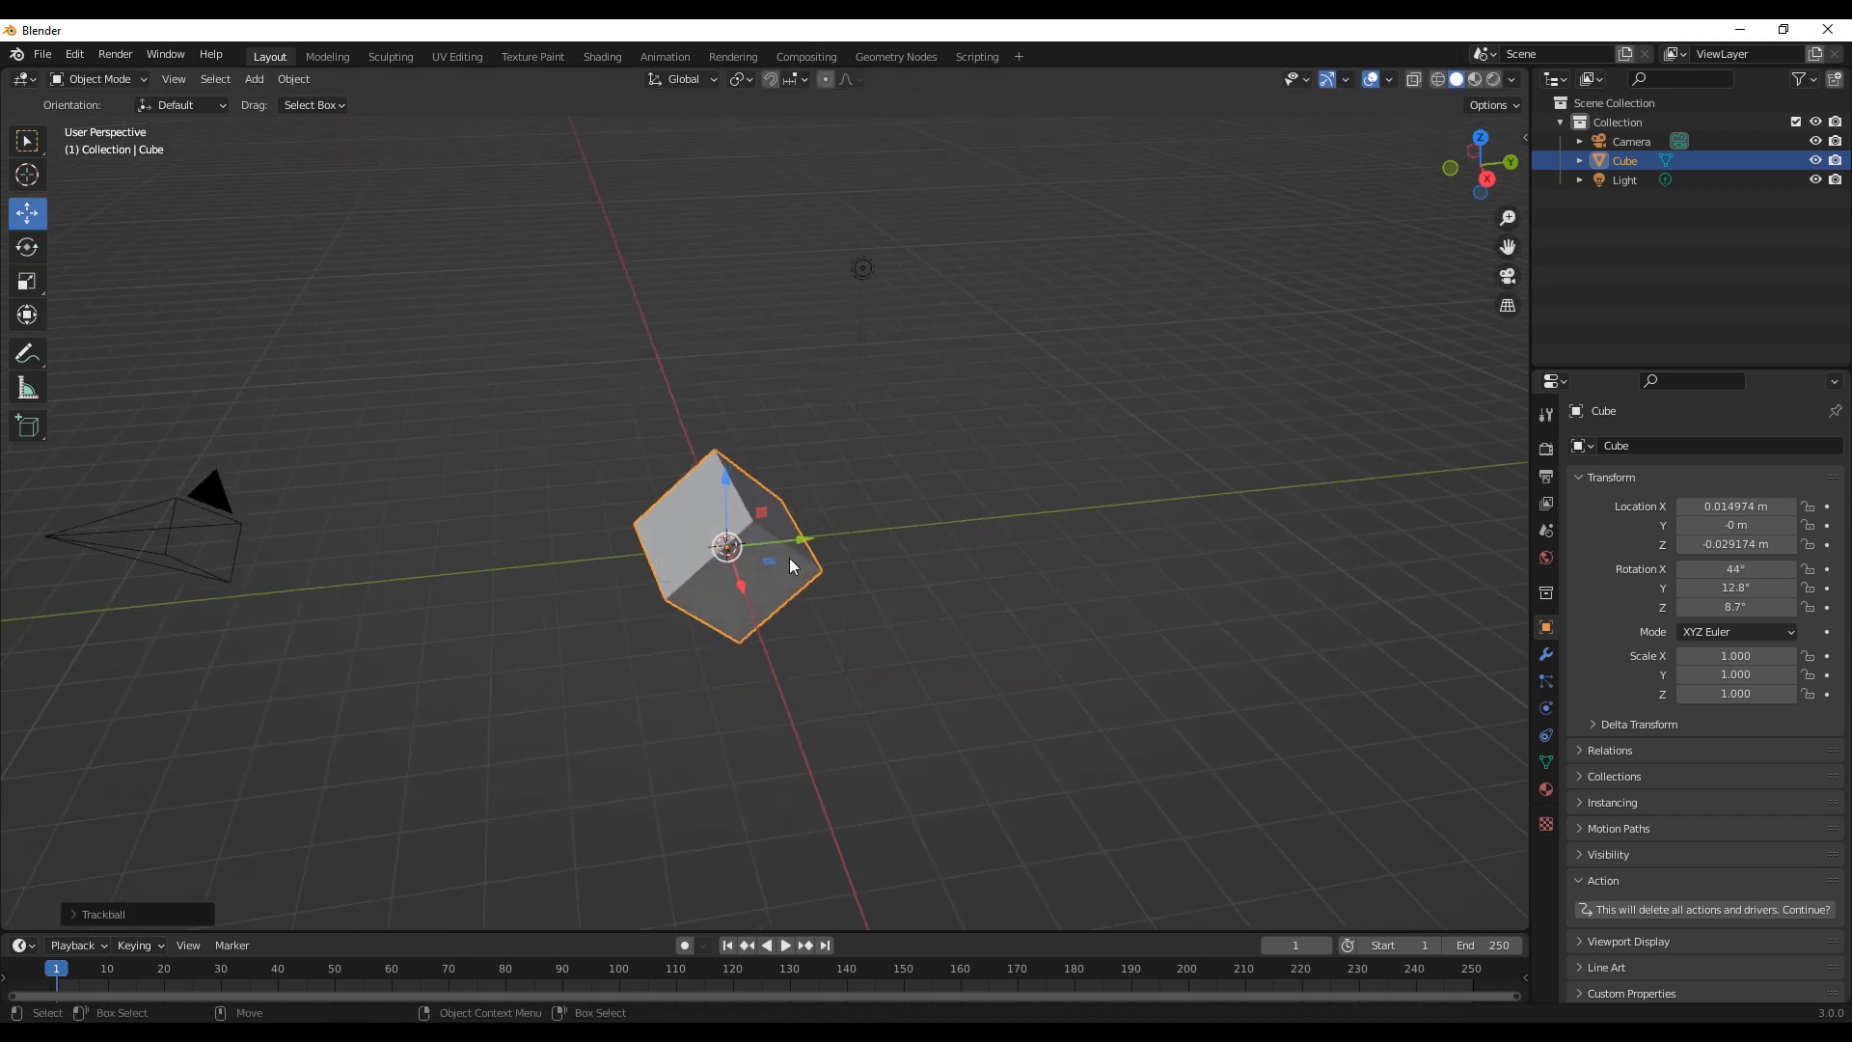
left_click_drag(787, 540, 1097, 552)
key("ctrl+z")
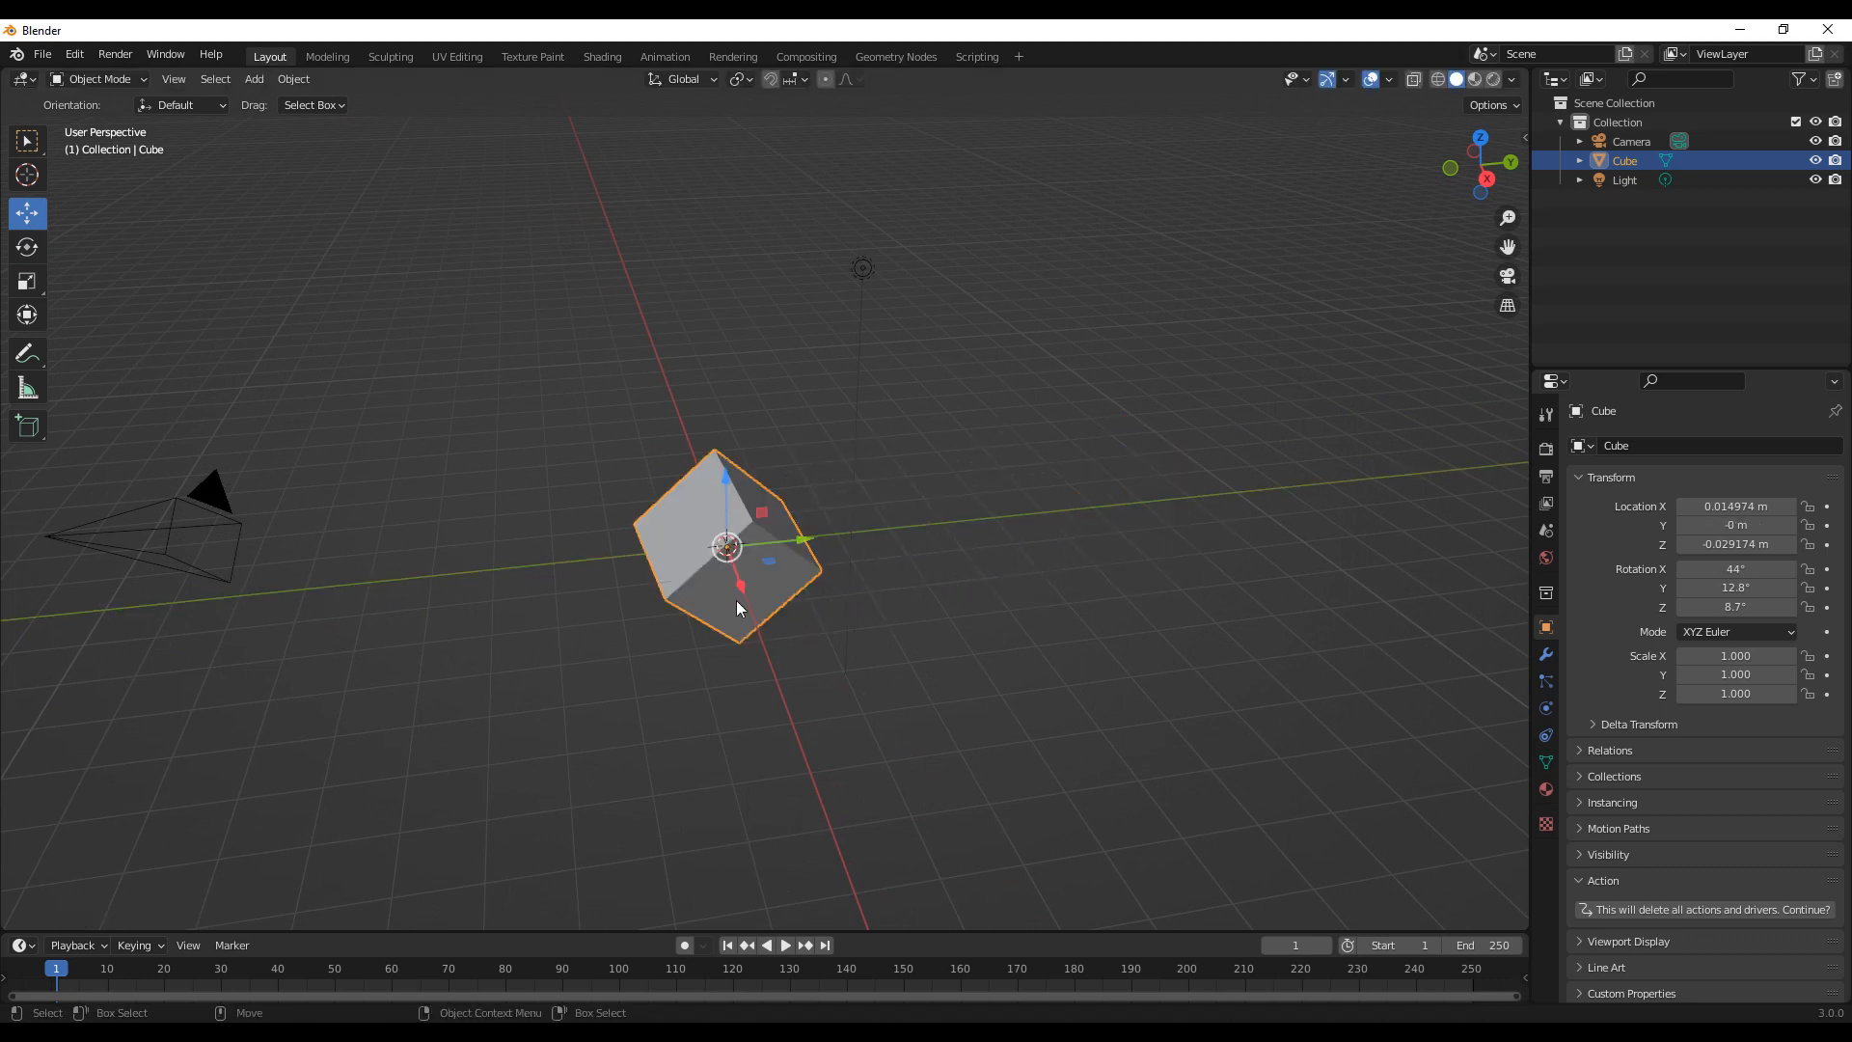
left_click_drag(740, 582, 757, 502)
mouse_move(757, 502)
middle_mouse_down()
mouse_move(813, 582)
mouse_move(754, 575)
mouse_move(756, 519)
middle_mouse_up()
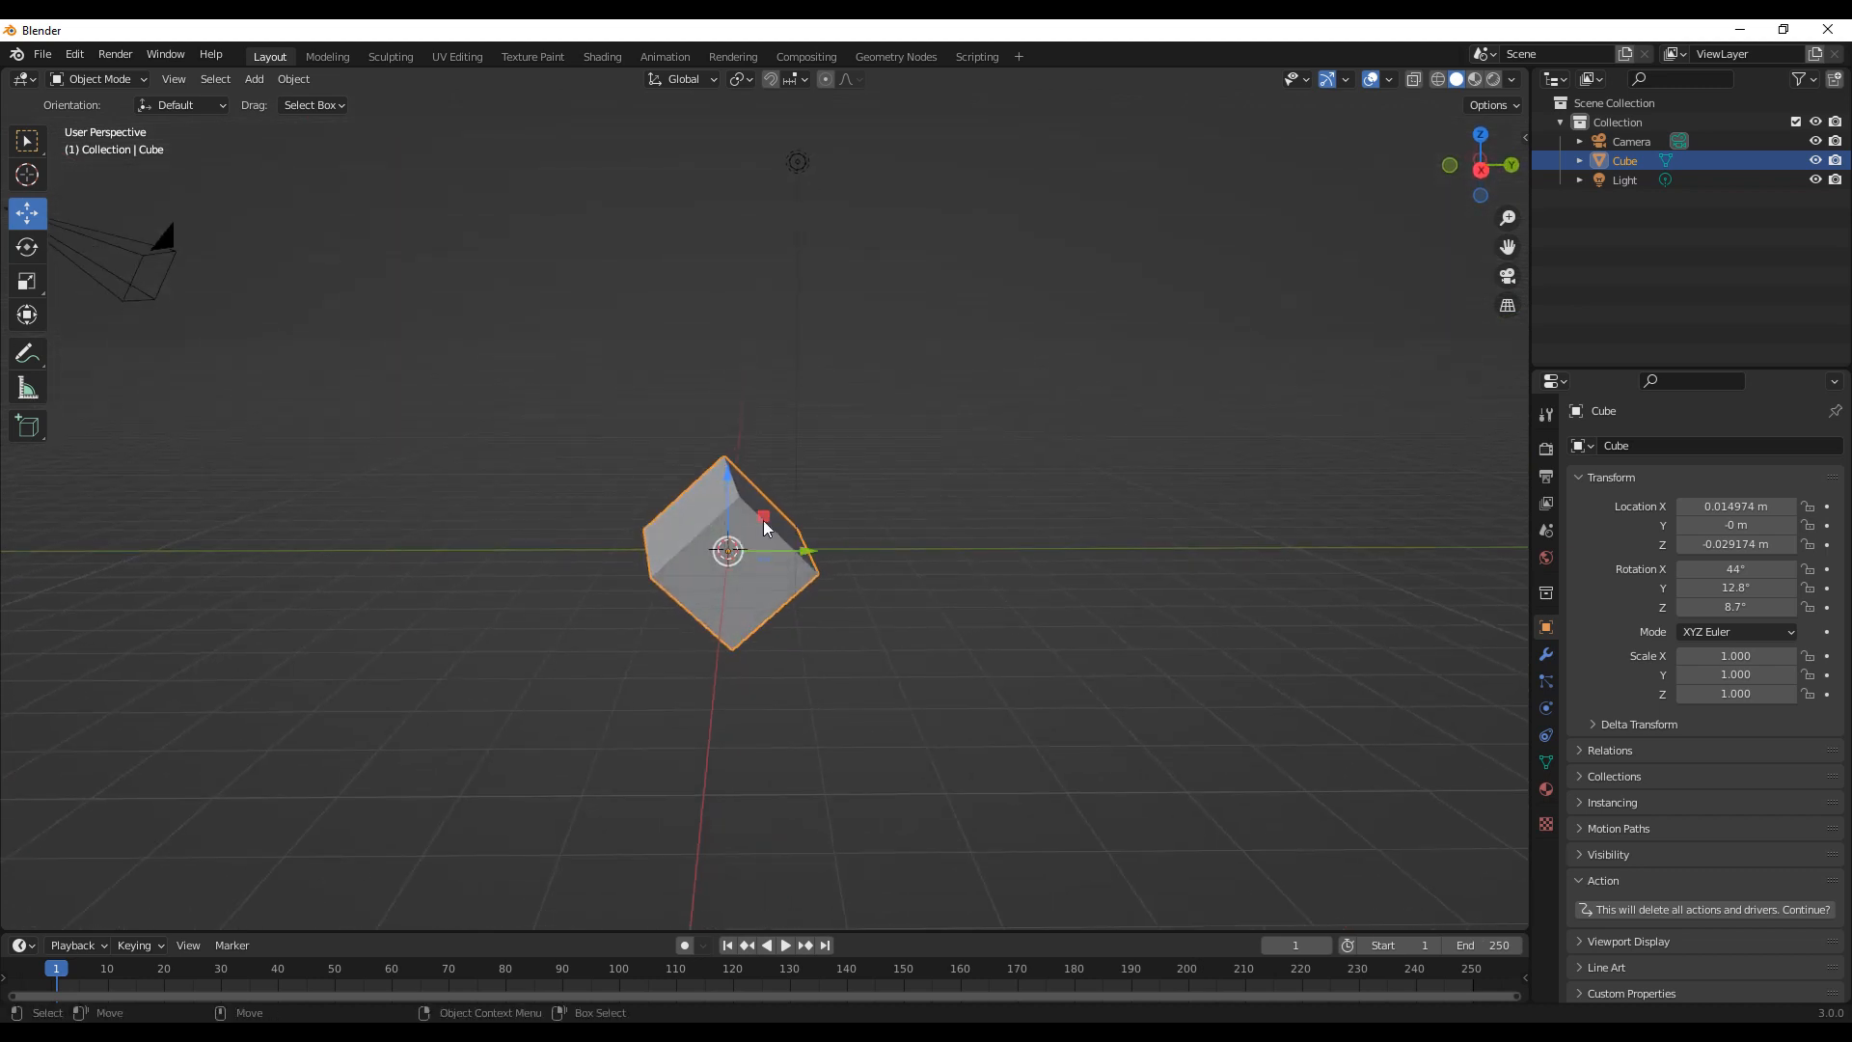
mouse_move(761, 524)
middle_mouse_down()
mouse_move(750, 558)
mouse_move(767, 556)
mouse_move(714, 560)
mouse_move(744, 514)
middle_mouse_up()
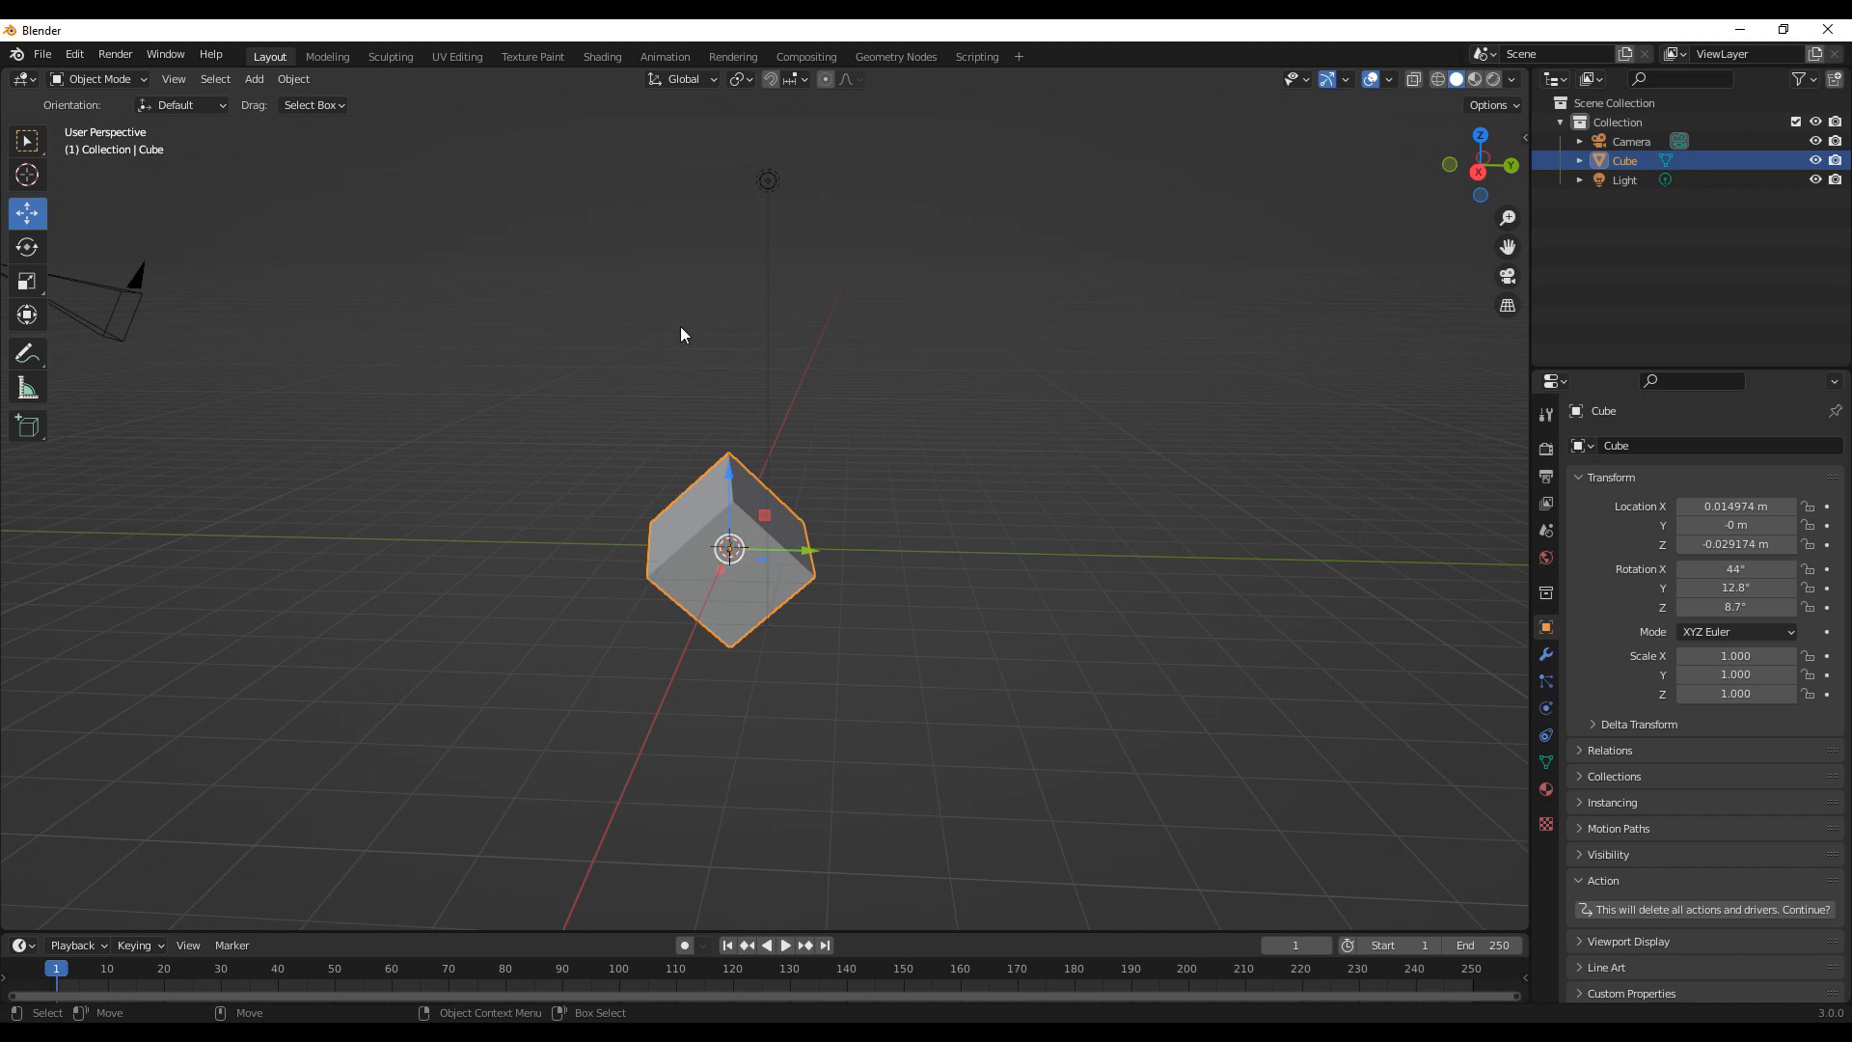
middle_click_drag(746, 552, 762, 573)
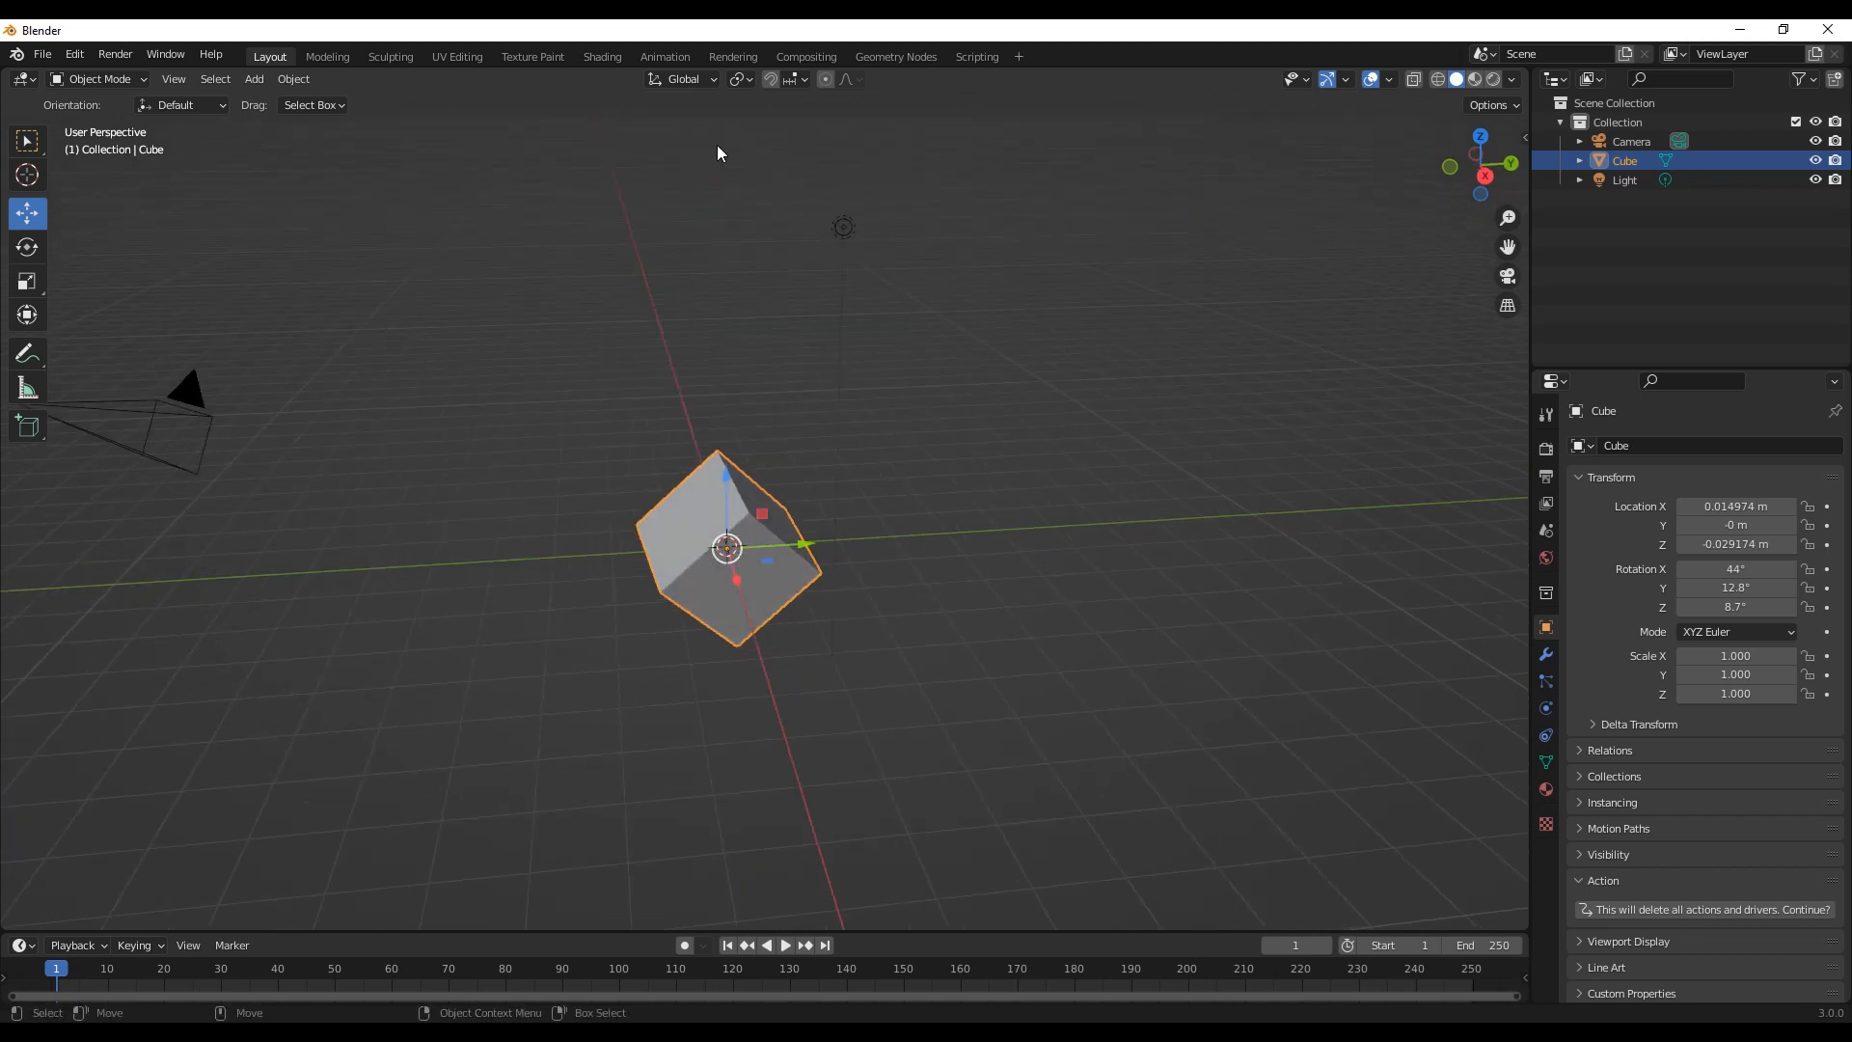
Step: Set the transform orientation to Local, try moving the cube along its local Y axis and undo the move
left_click(703, 80)
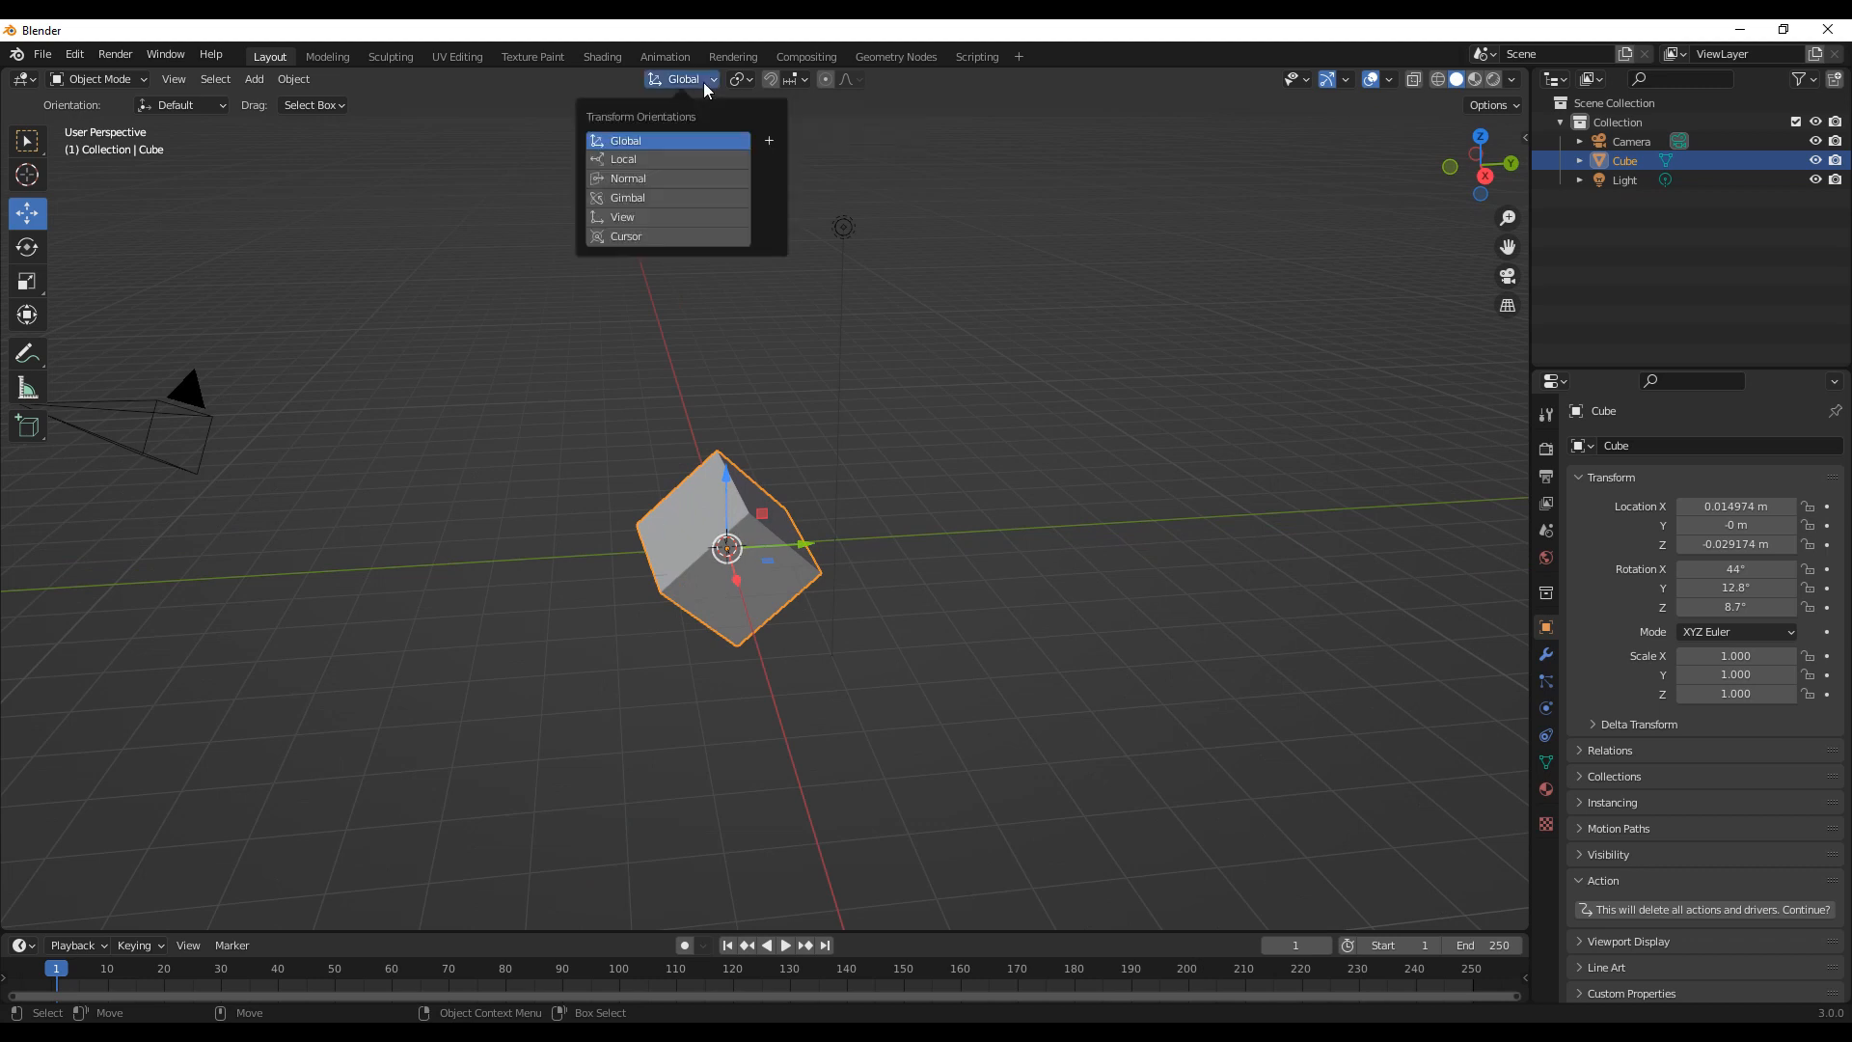
left_click(638, 157)
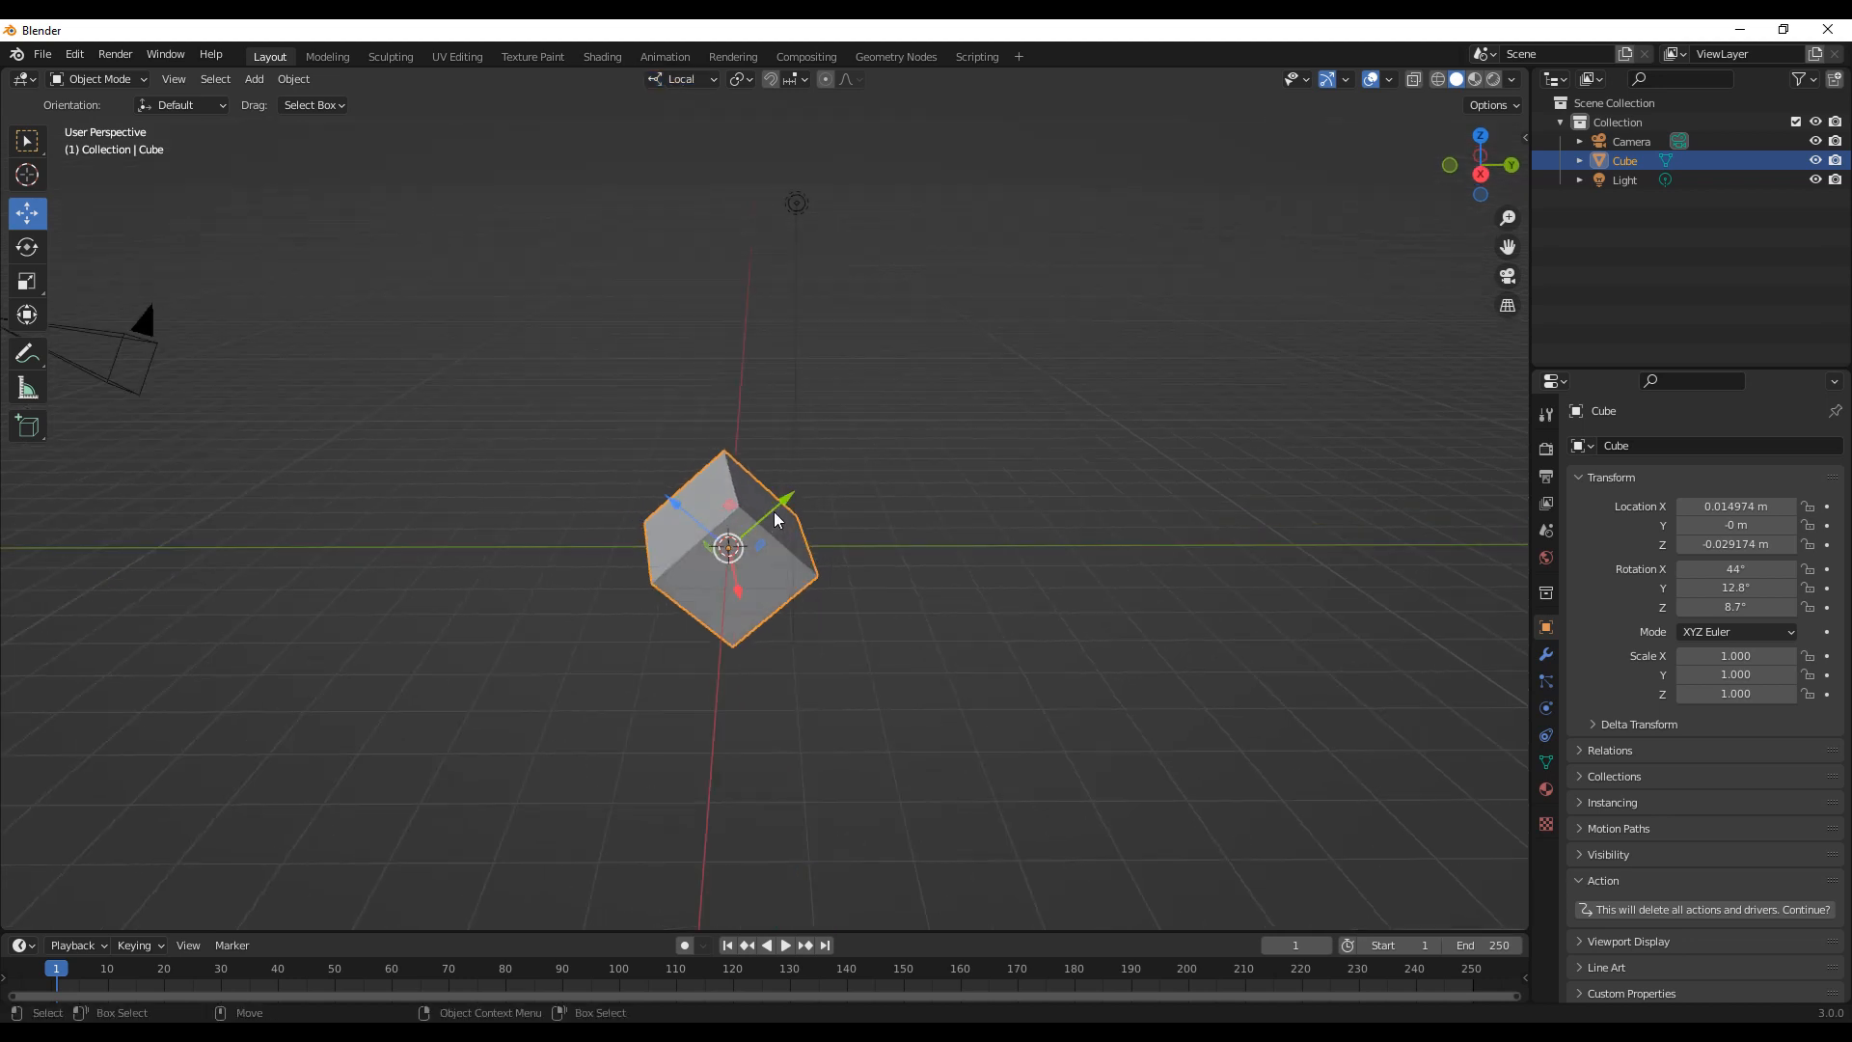
left_click_drag(779, 501, 1136, 202)
key("ctrl+z")
Step: Rotate the cube about its local X axis to about 14.6° and move it about 1.5 m along its local Y axis
key("shift+space")
key("r")
left_click_drag(727, 484, 1028, 479)
key("shift+space")
key("g")
key("g")
left_click(846, 521)
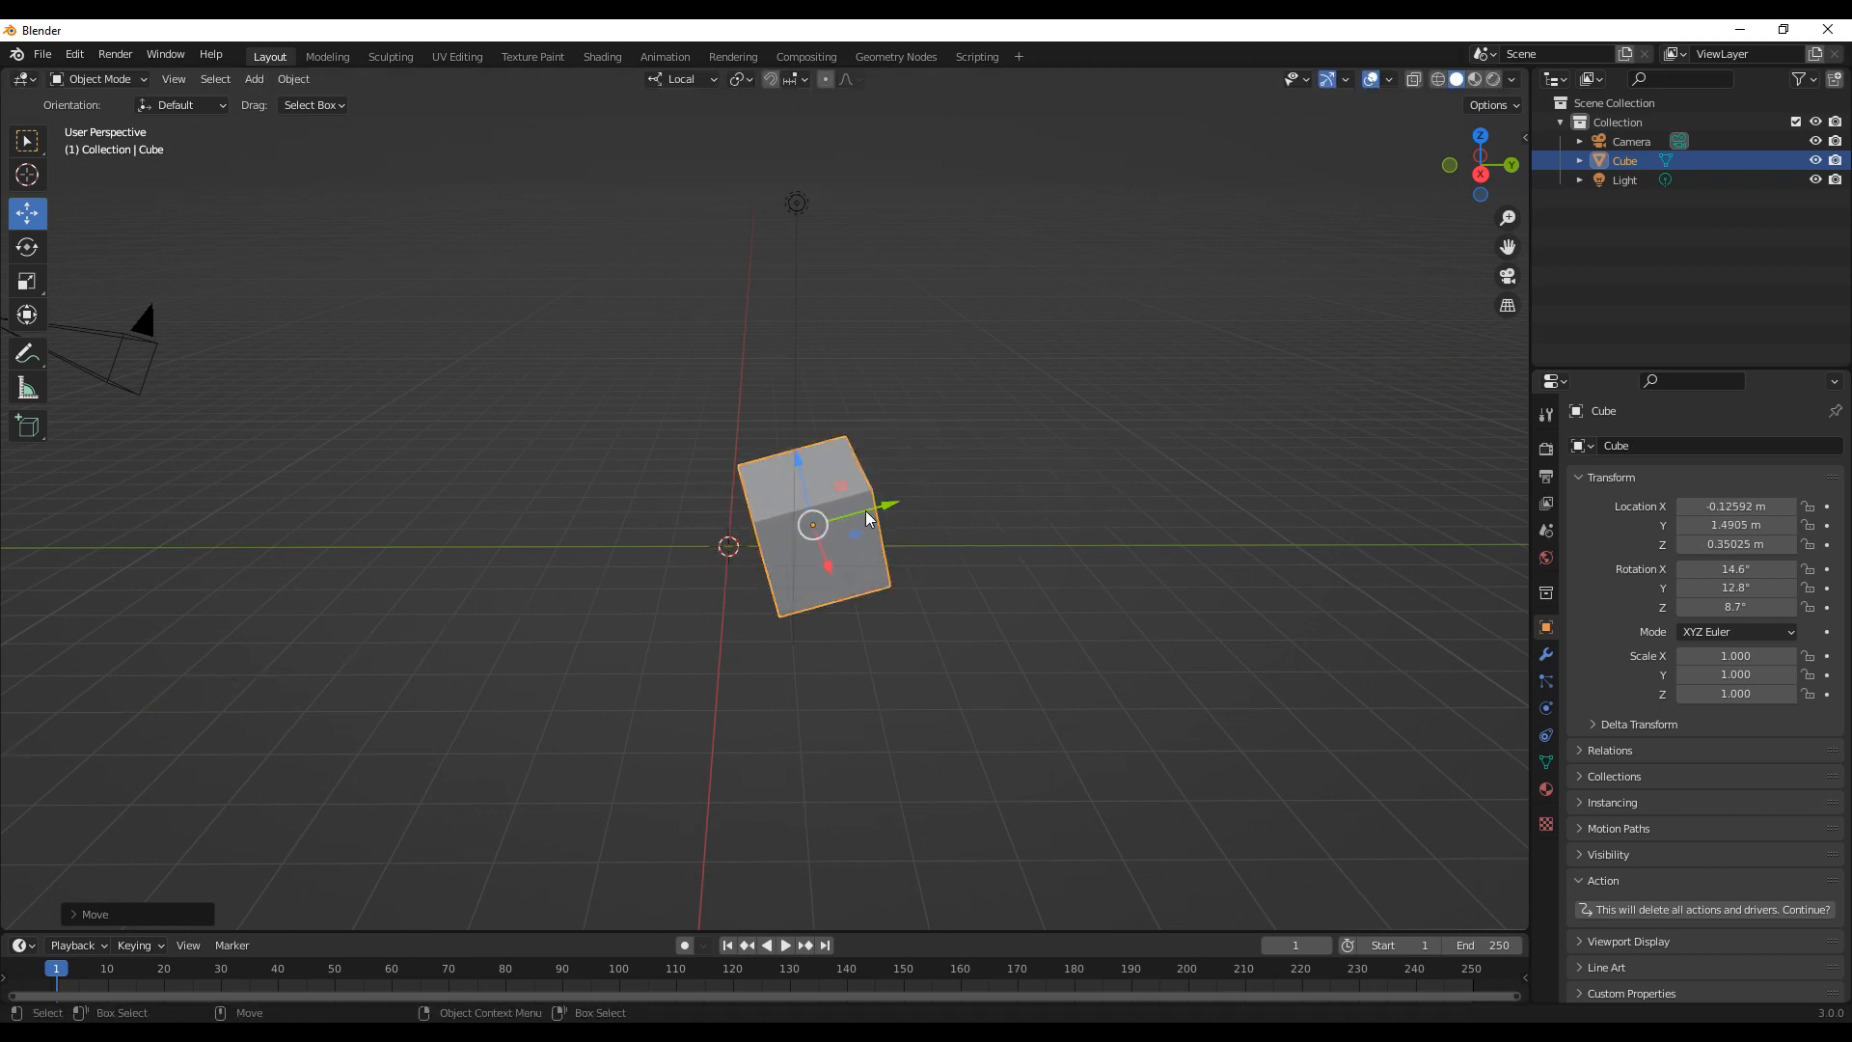
Step: Rotate the cube freely to about -12.5° X, 24.2° Y and 89.8° Z and try moving it along a local axis
key("shift+space")
key("r")
left_click_drag(851, 500, 939, 489)
key("shift+space")
key("g")
middle_click_drag(901, 496, 750, 494)
mouse_move(750, 494)
left_mouse_down()
mouse_move(636, 453)
mouse_move(757, 491)
left_mouse_up()
Step: Undo the trial moves and rotations and return the transform orientation to Global
key("ctrl+z")
key("ctrl+z")
key("ctrl+z")
key("ctrl+z")
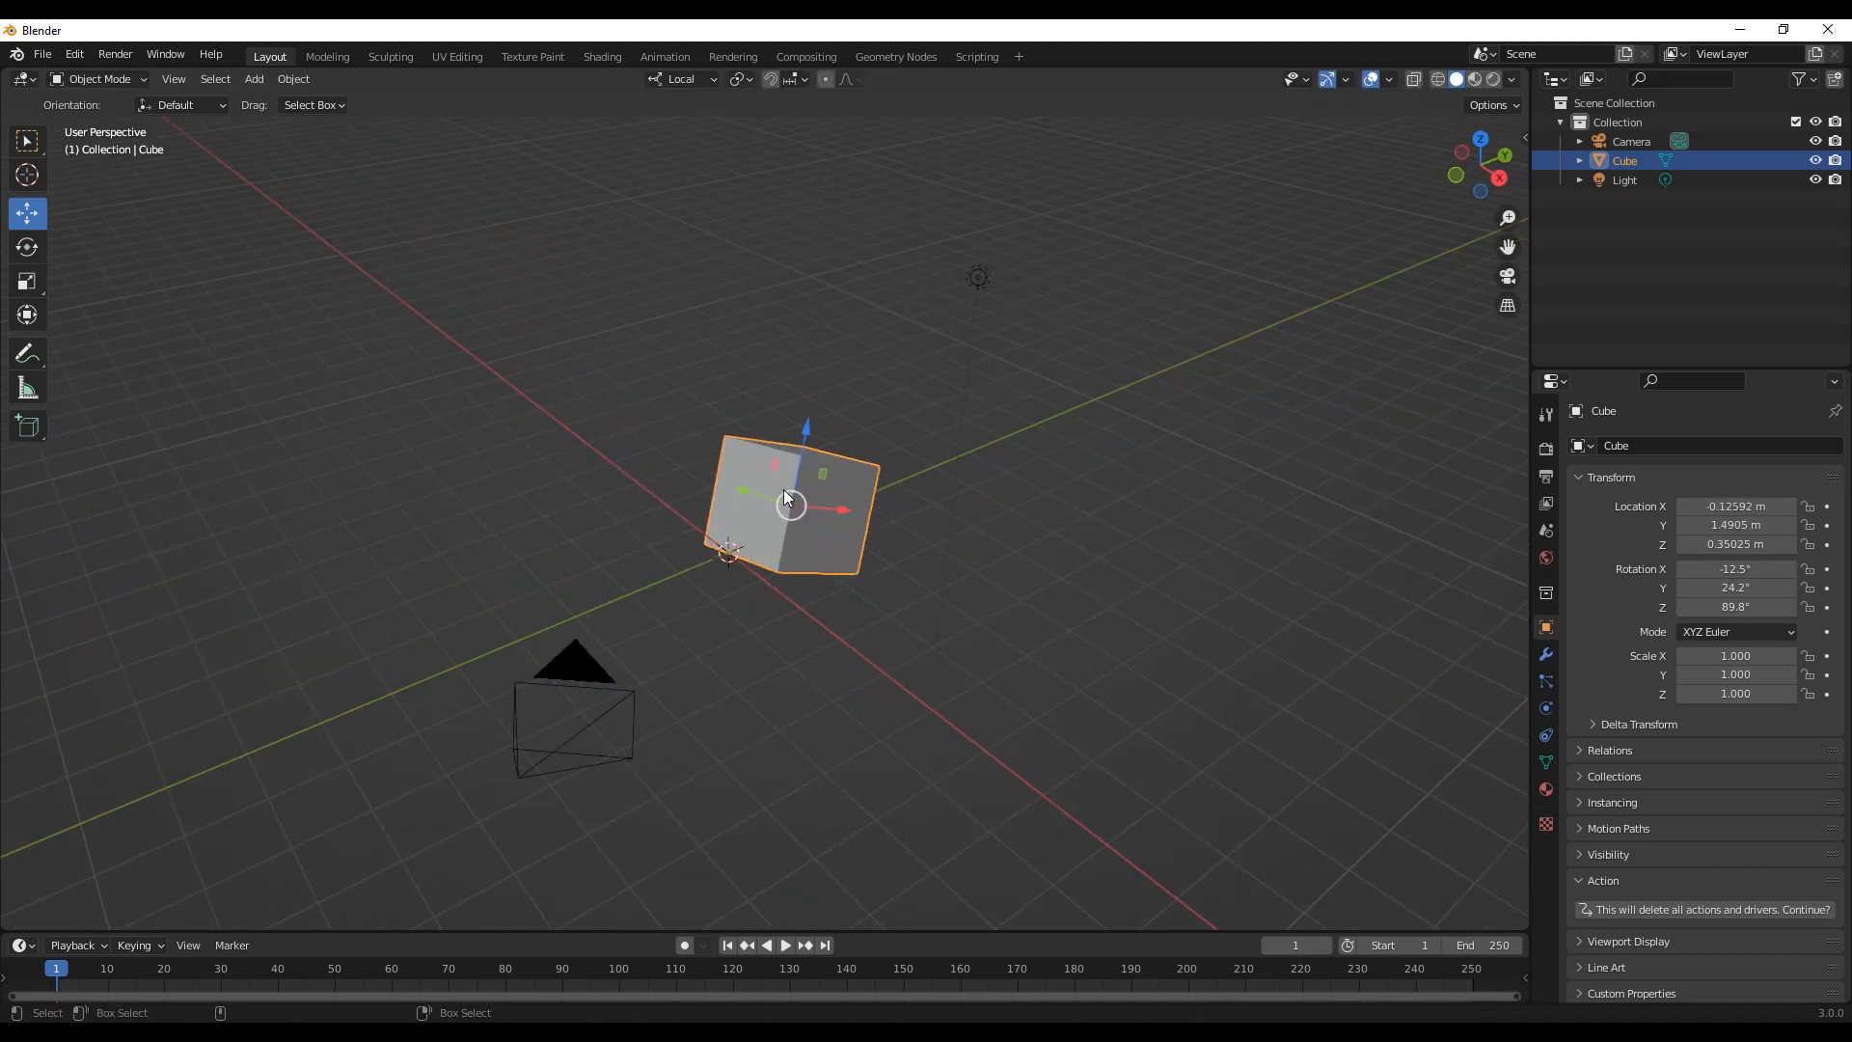
key("ctrl+z")
key("ctrl+z")
key("ctrl+z")
key("ctrl+z")
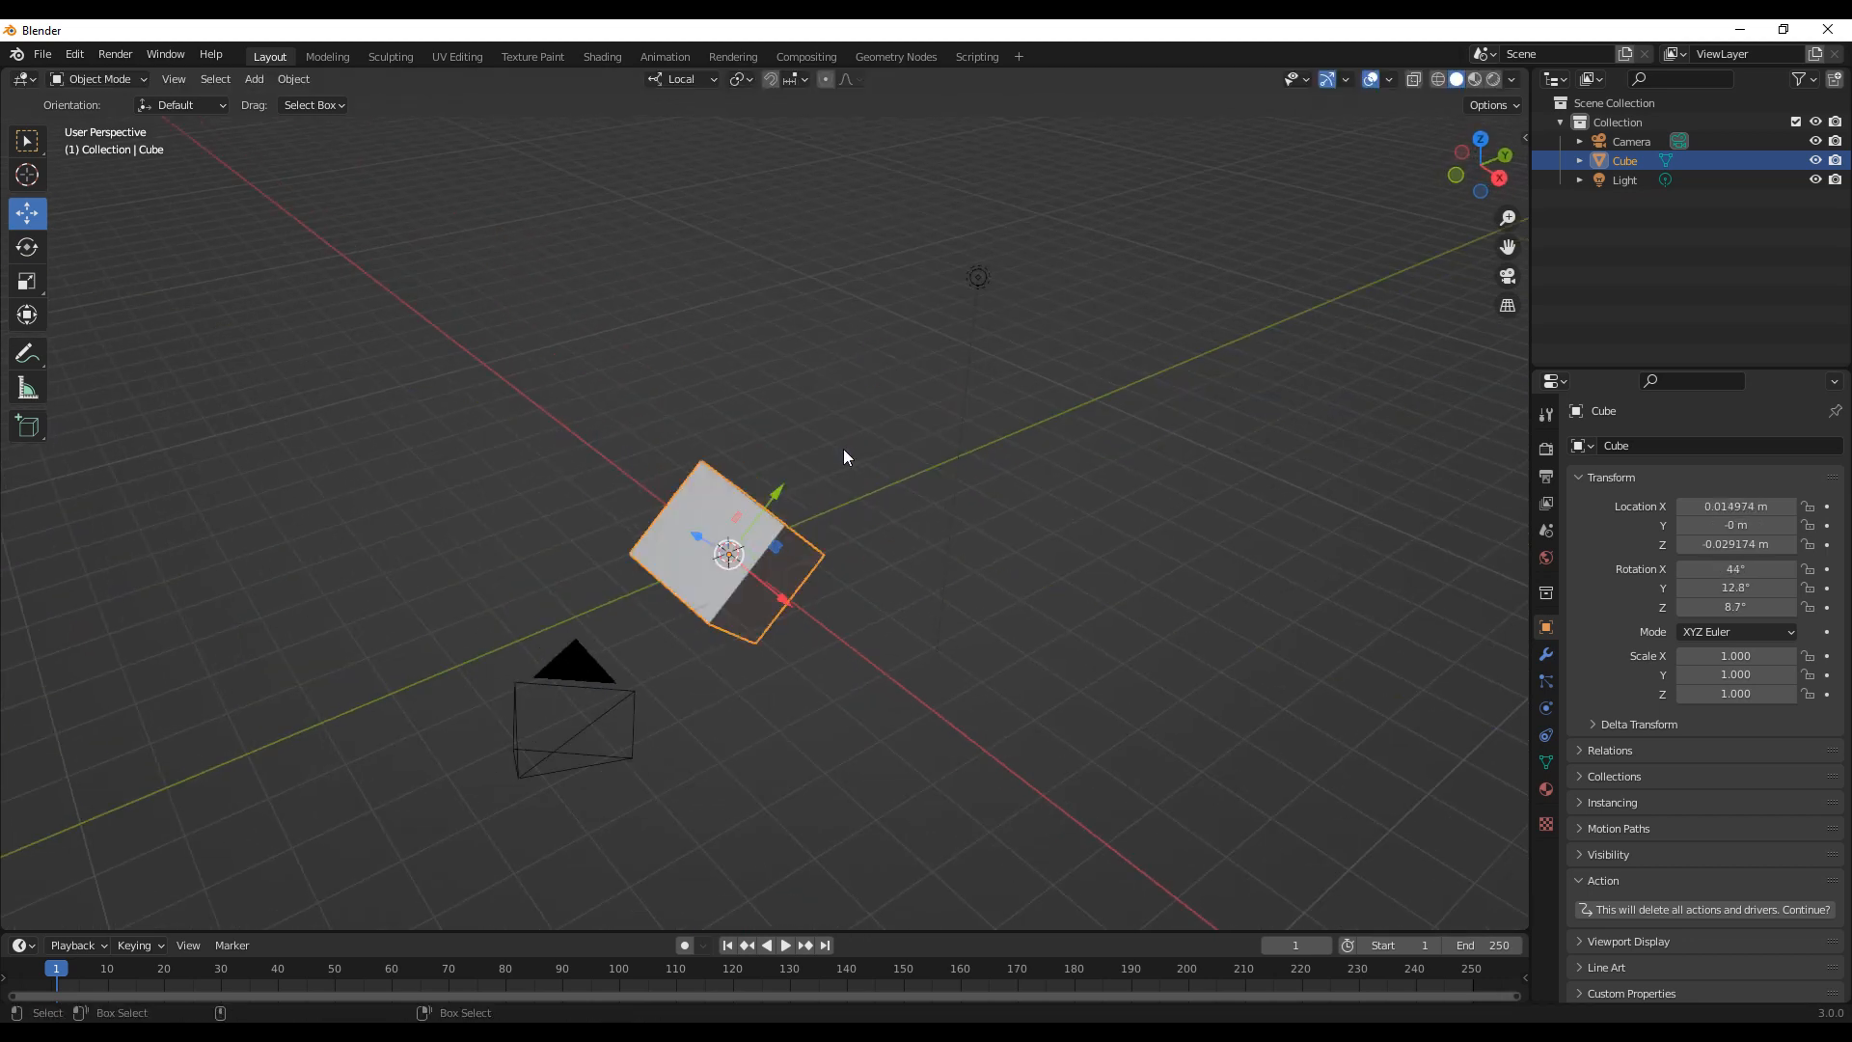
middle_click_drag(894, 479, 632, 322)
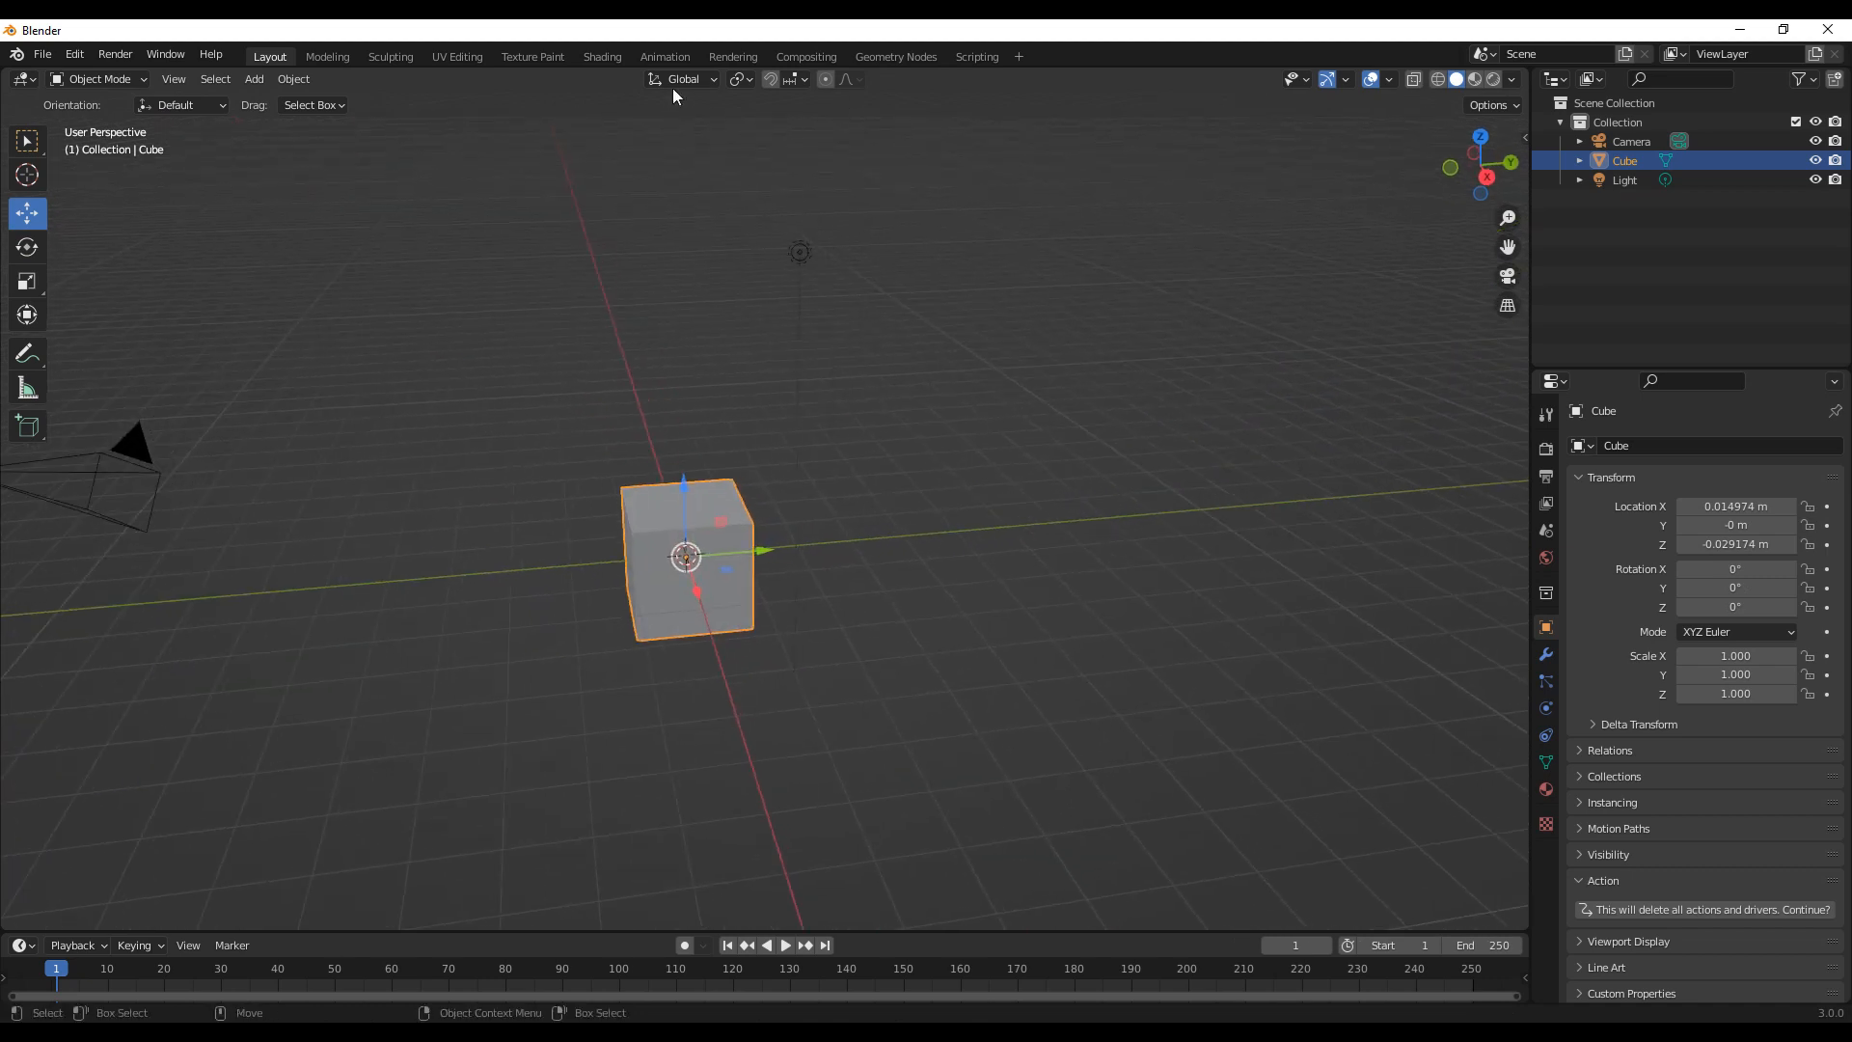
Step: Examine the viewport gizmo and overlay settings
middle_click_drag(1020, 355, 958, 359)
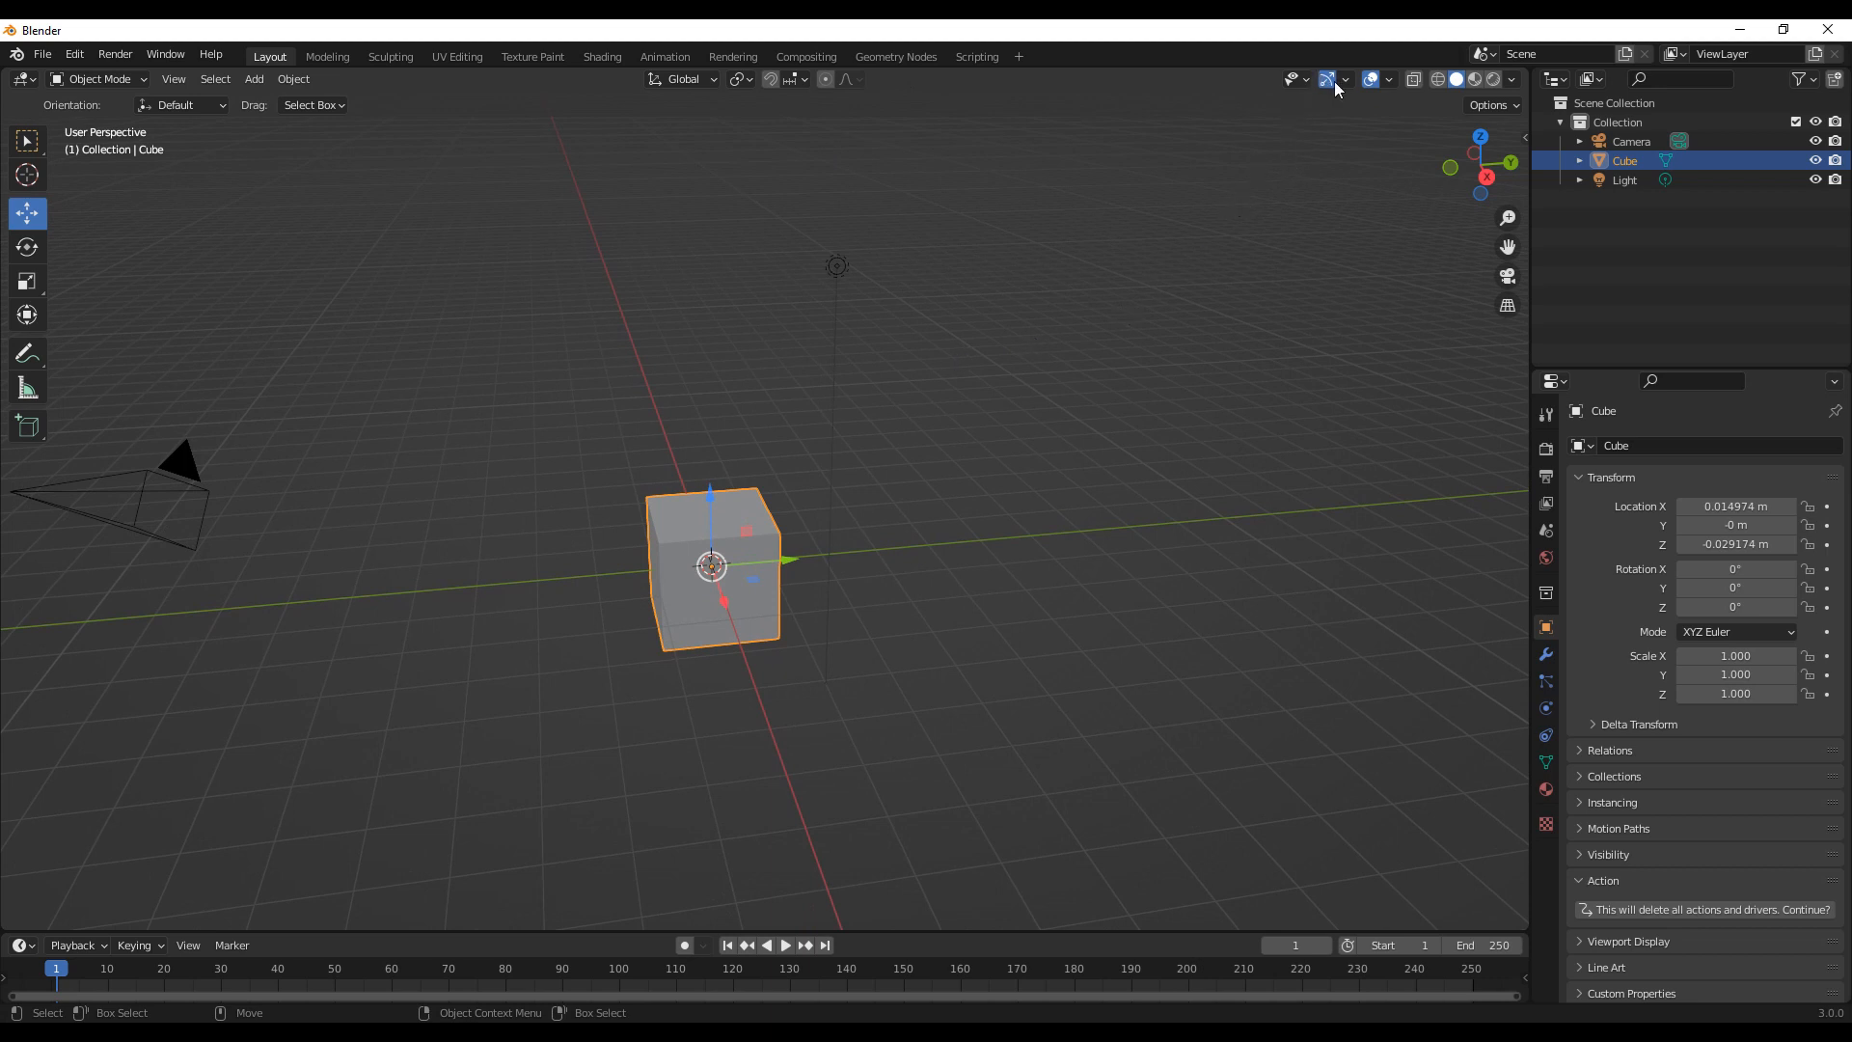
mouse_move(843, 454)
middle_mouse_down()
mouse_move(841, 488)
mouse_move(857, 485)
middle_mouse_up()
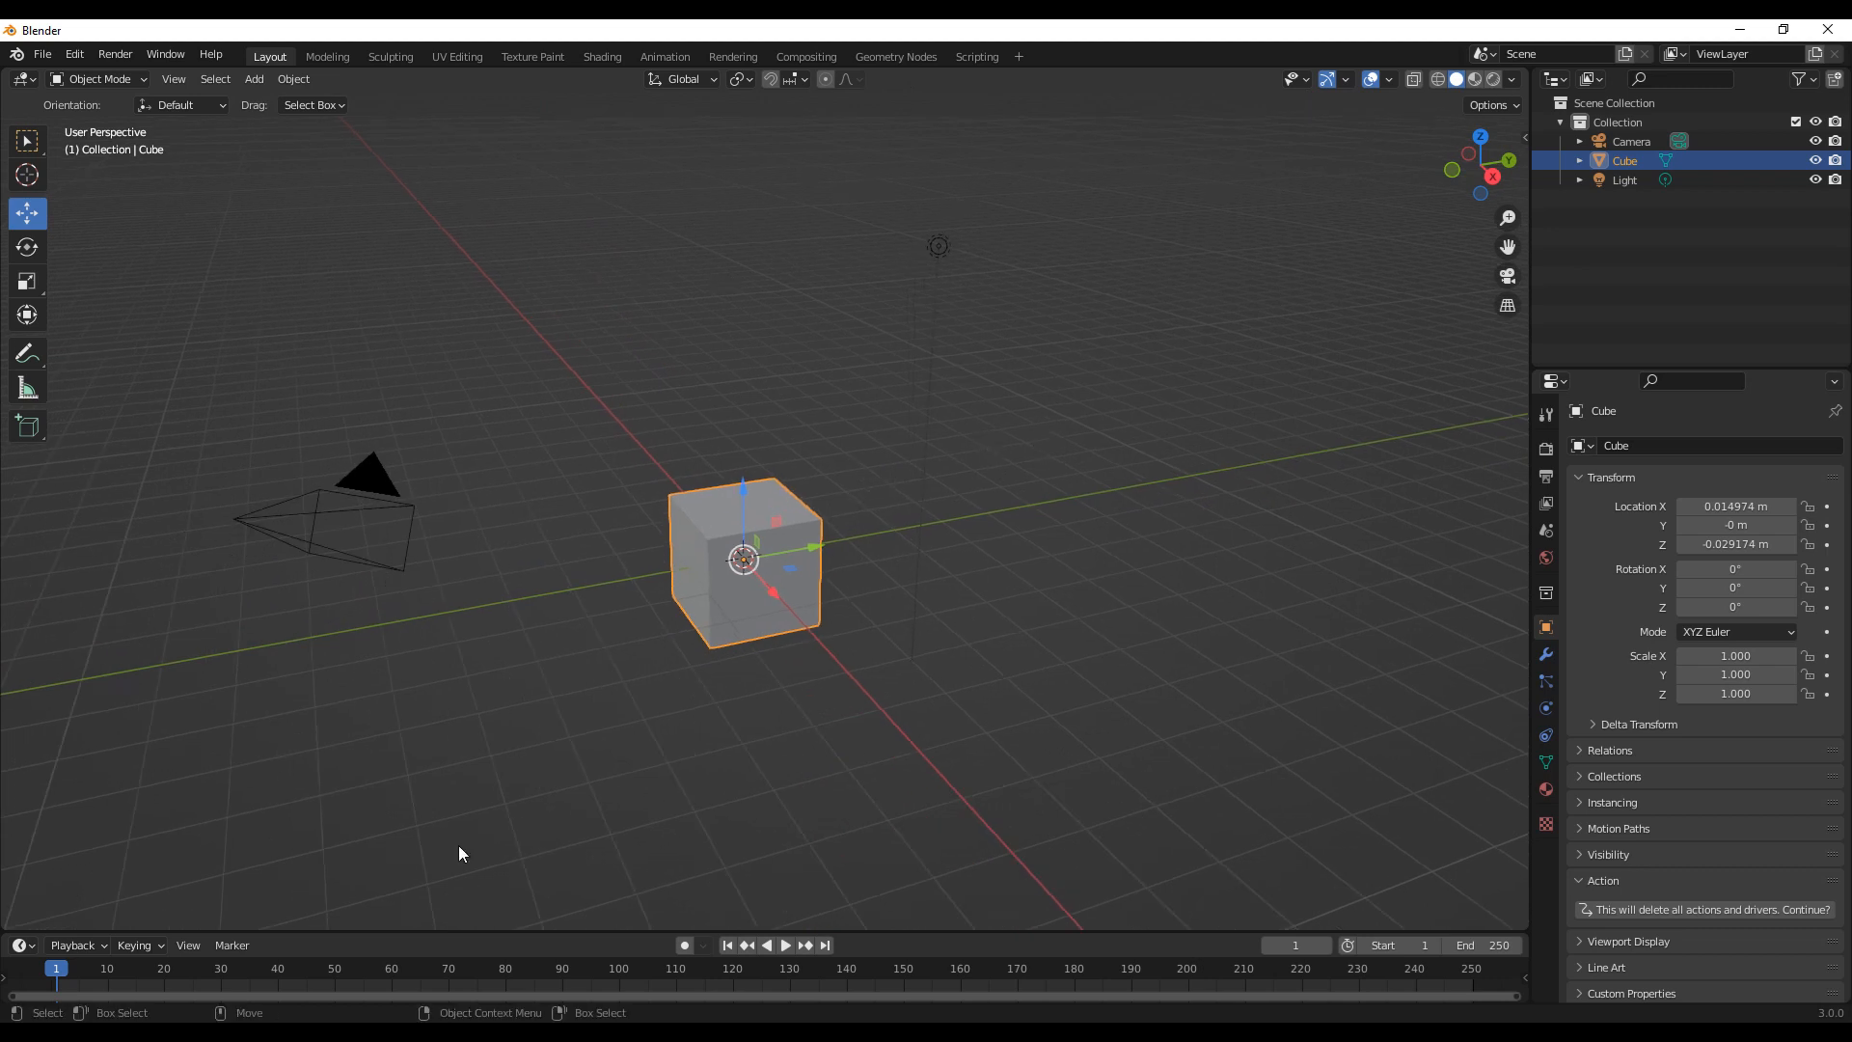
left_click(1345, 81)
left_click(1390, 81)
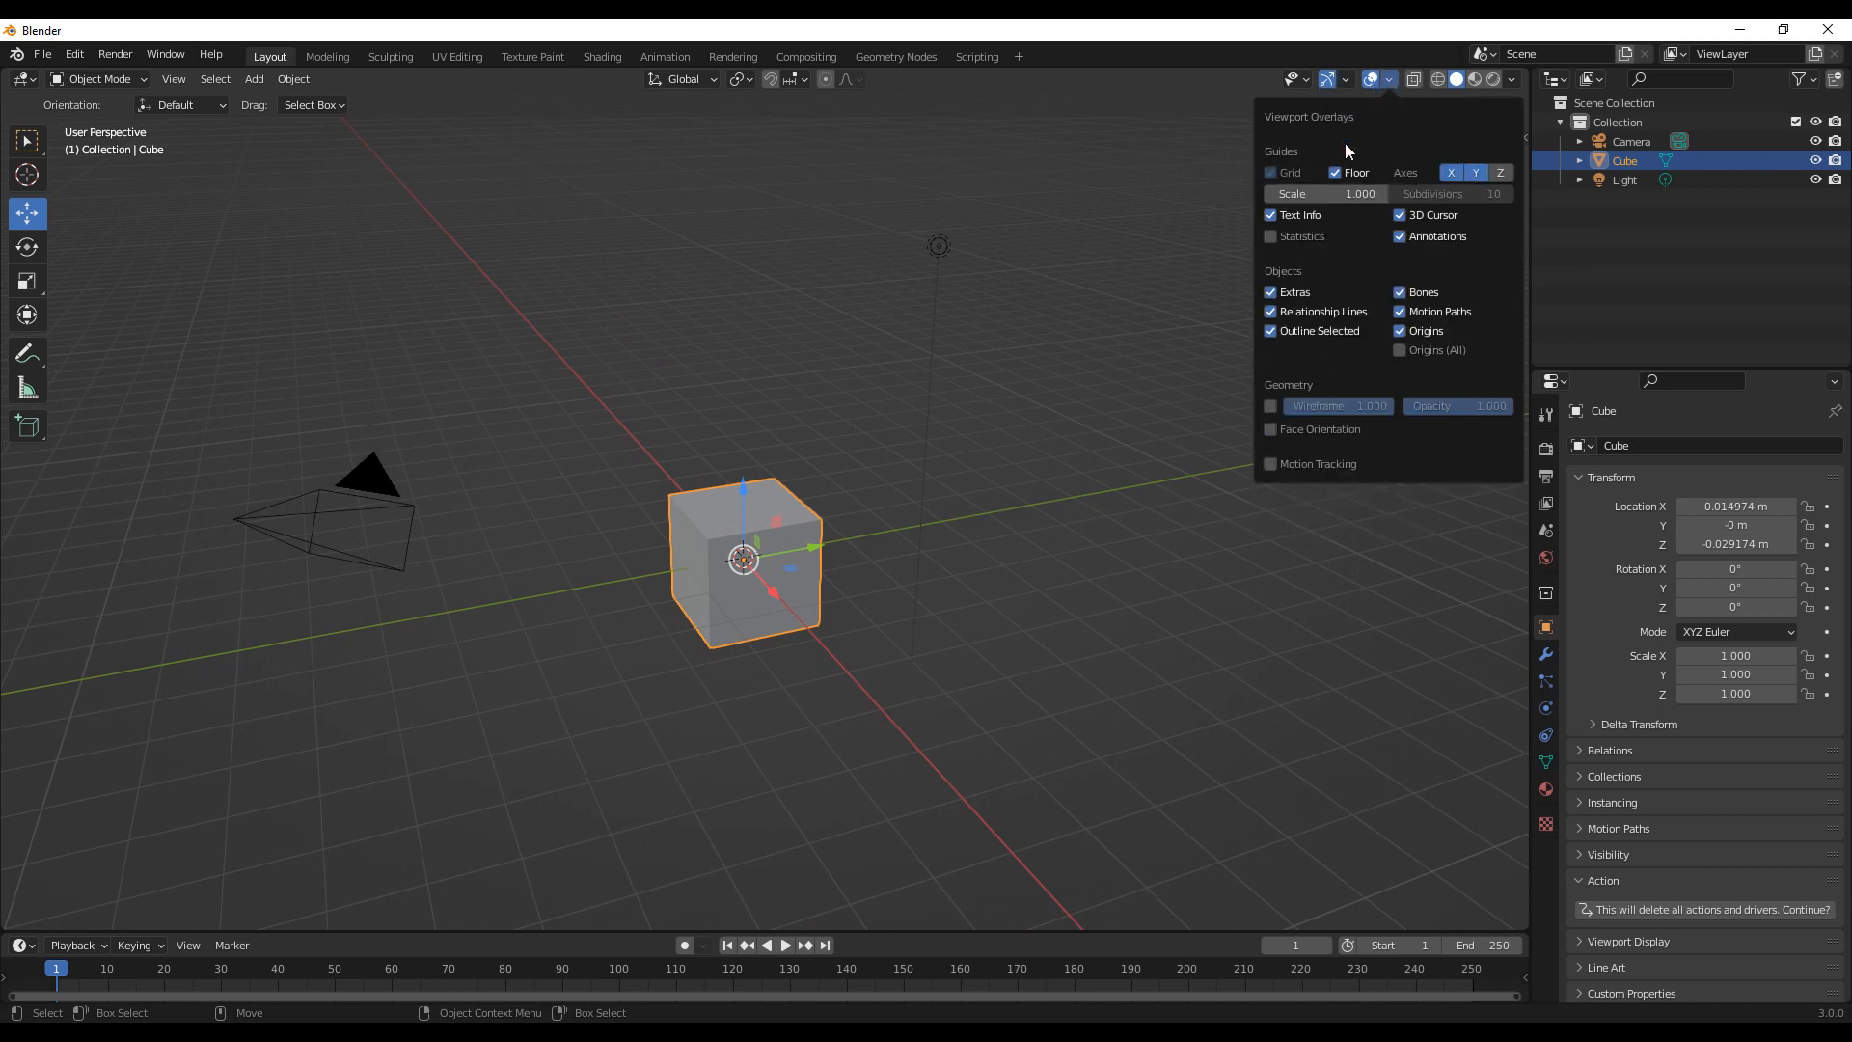
left_click(1391, 81)
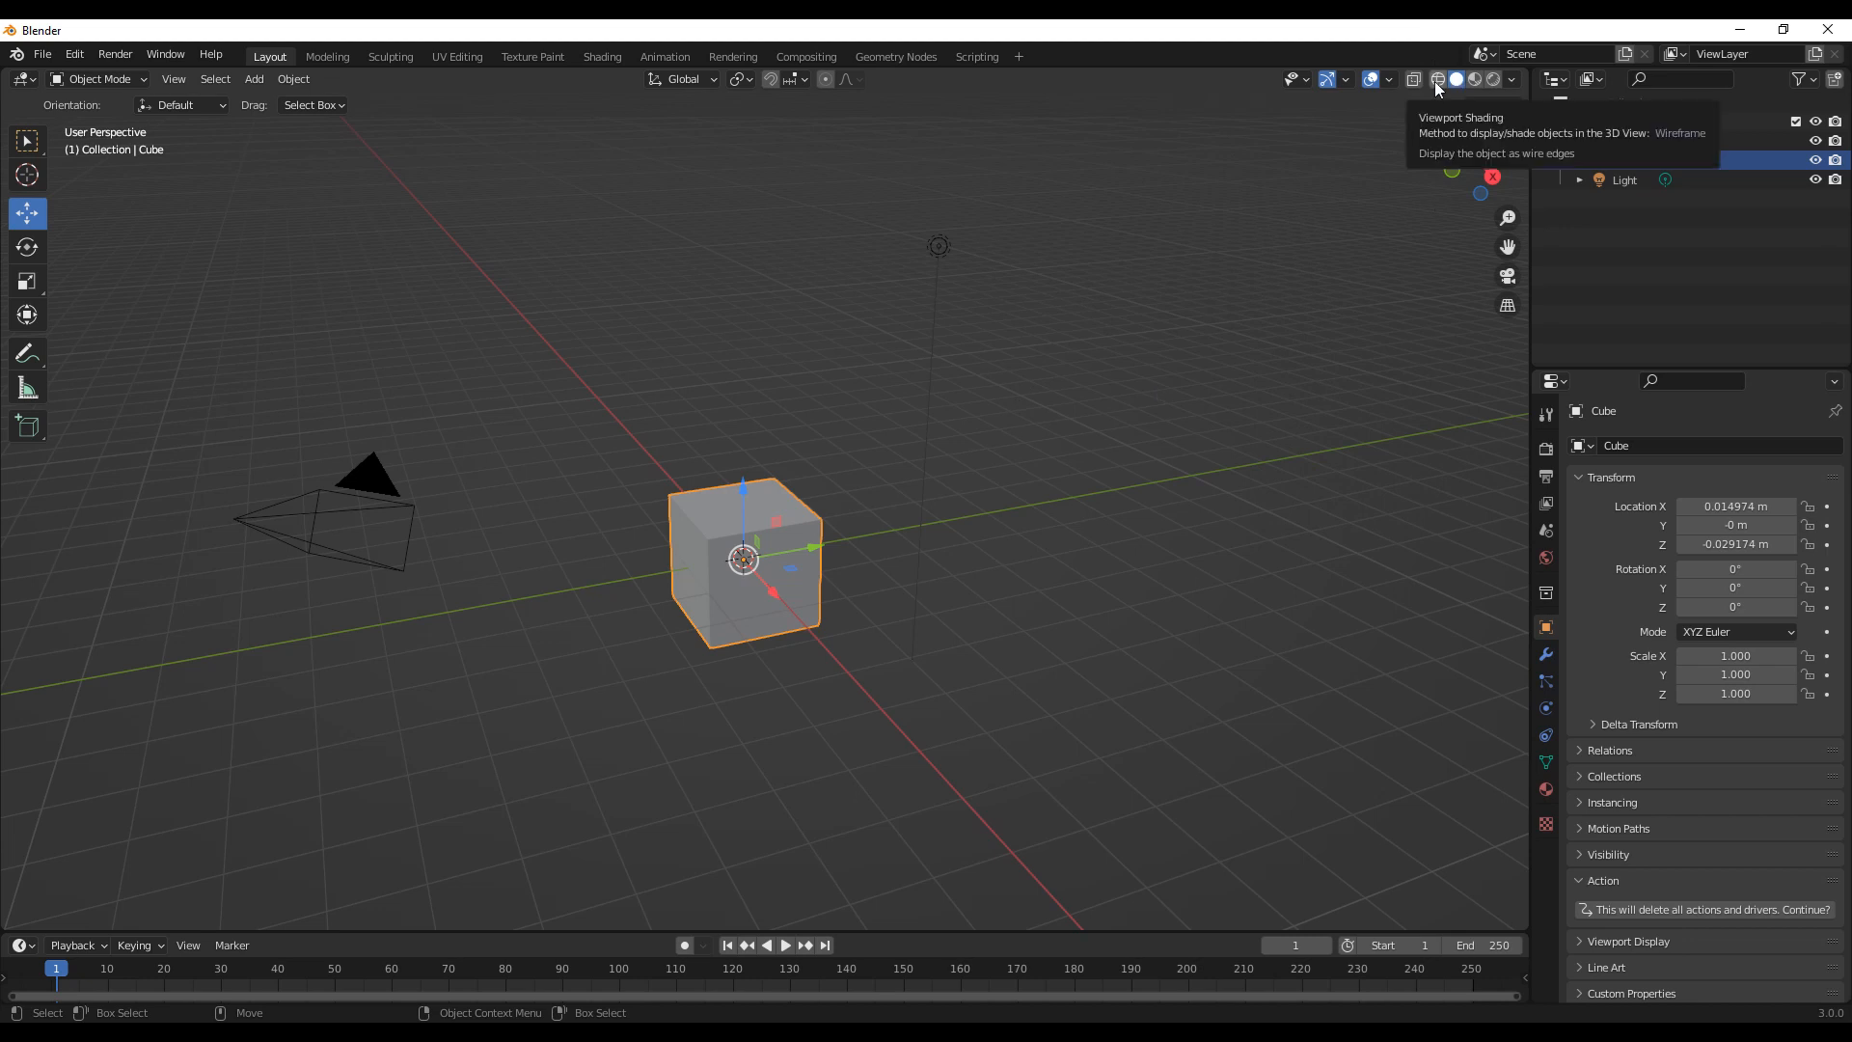
Step: Switch the viewport shading to Wireframe and view the cube from different angles
mouse_move(908, 444)
middle_mouse_down()
mouse_move(1045, 421)
mouse_move(1071, 395)
middle_mouse_up()
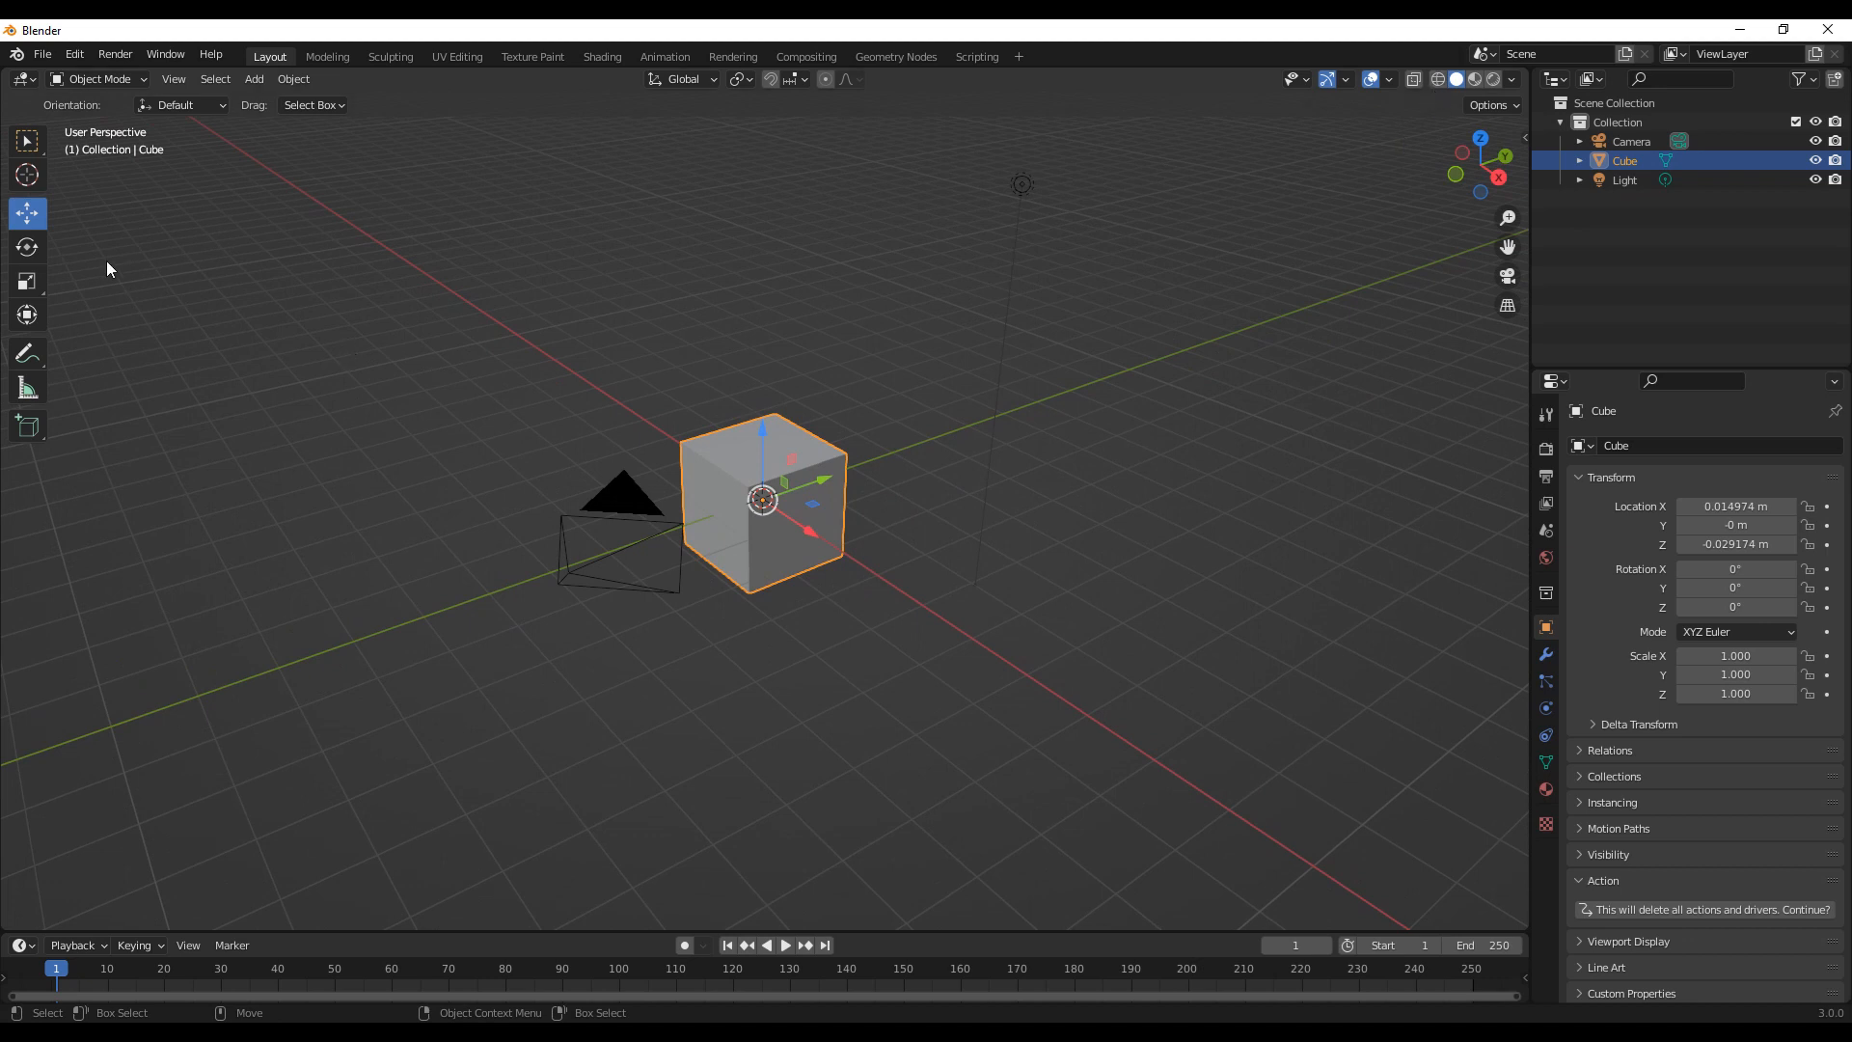
mouse_move(1003, 442)
middle_mouse_down()
mouse_move(982, 439)
mouse_move(1023, 425)
middle_mouse_up()
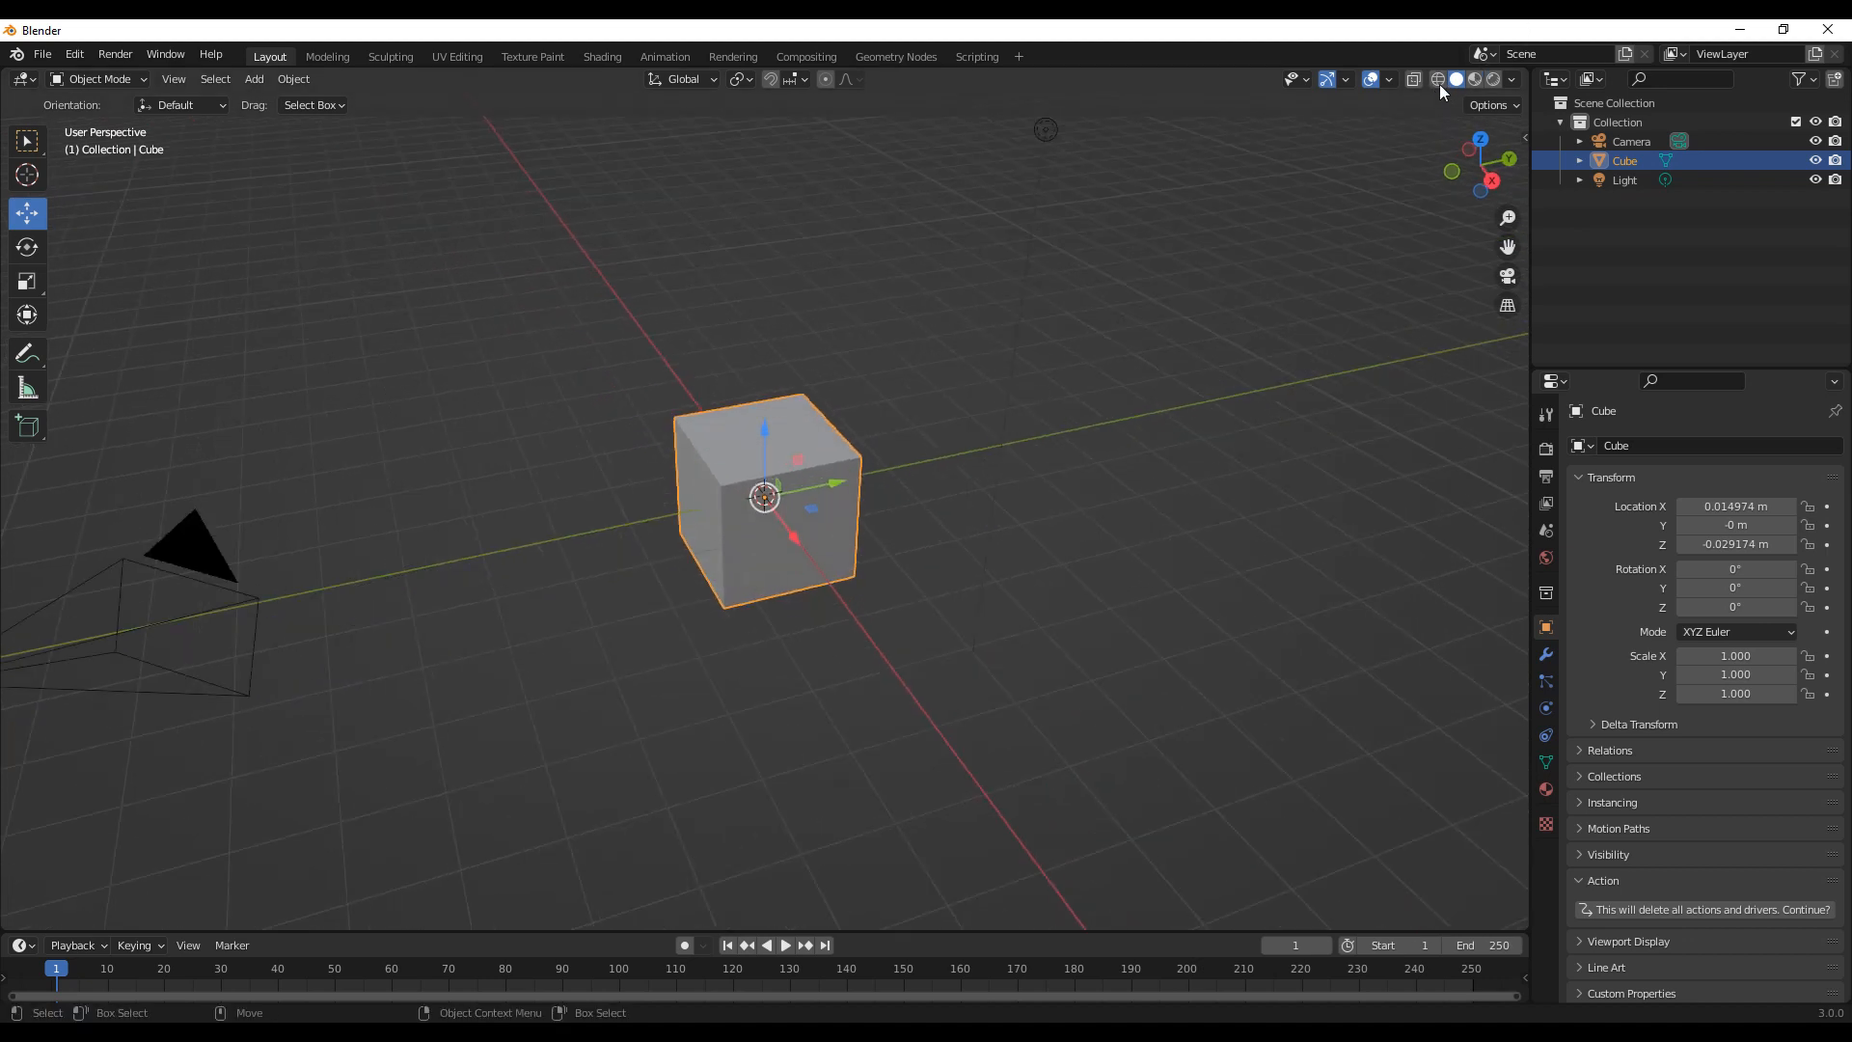
left_click(1439, 83)
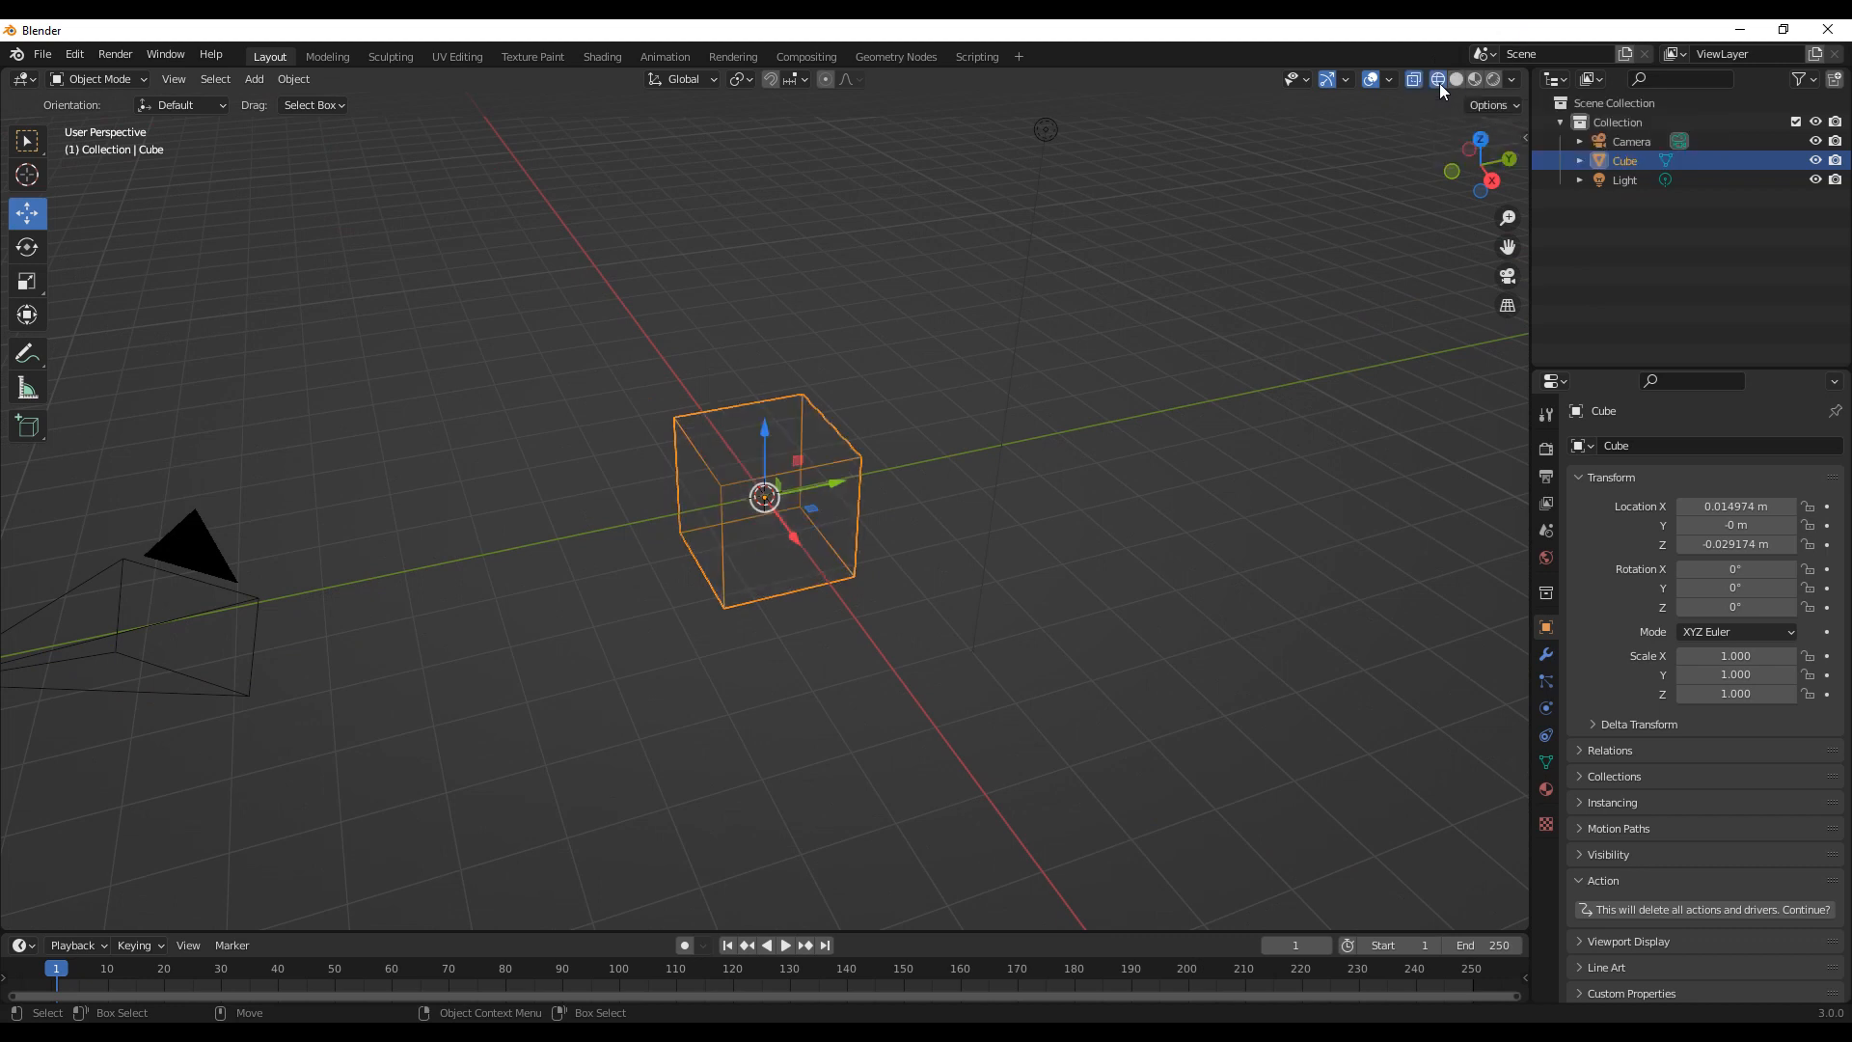
mouse_move(938, 421)
middle_mouse_down()
mouse_move(964, 432)
mouse_move(888, 451)
mouse_move(835, 530)
mouse_move(849, 521)
middle_mouse_up()
middle_click_drag(817, 378, 842, 483)
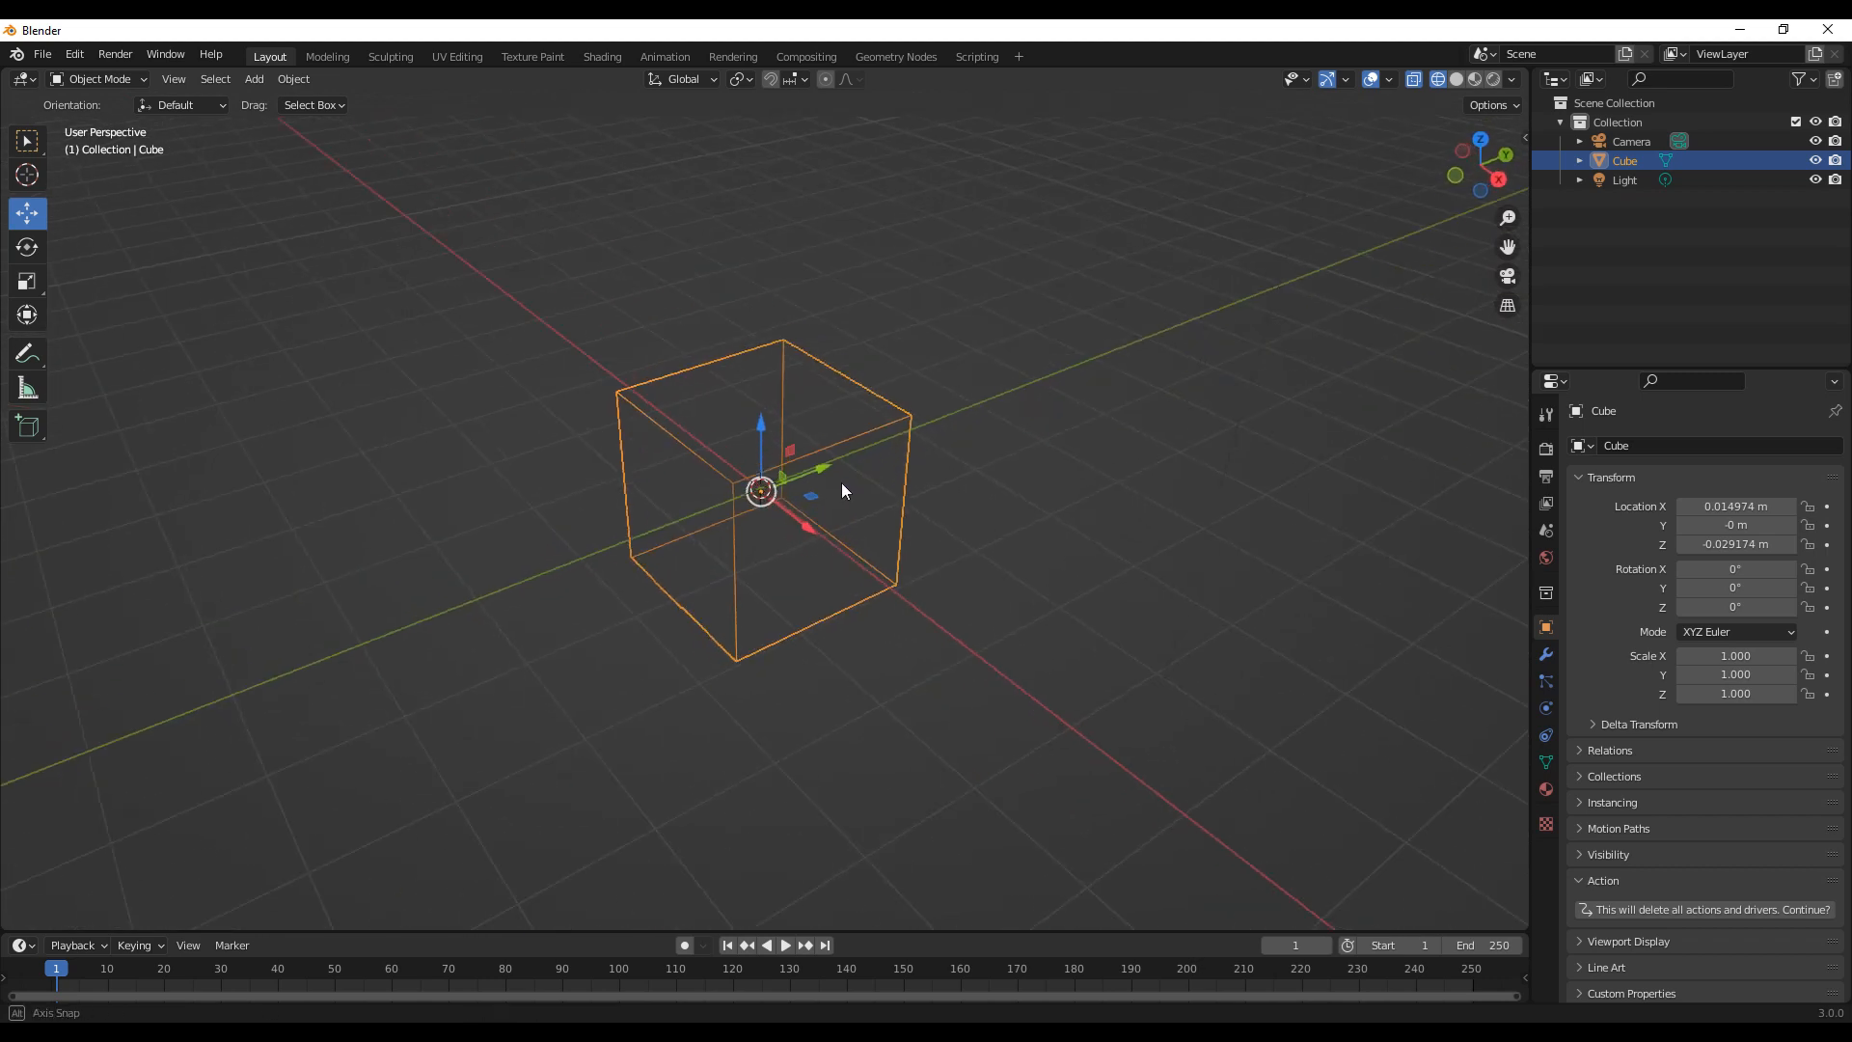
Step: Switch the viewport shading to Solid, followed by Material Preview and Rendered
left_click(1459, 82)
mouse_move(1416, 120)
middle_mouse_down()
mouse_move(939, 401)
mouse_move(916, 362)
middle_mouse_up()
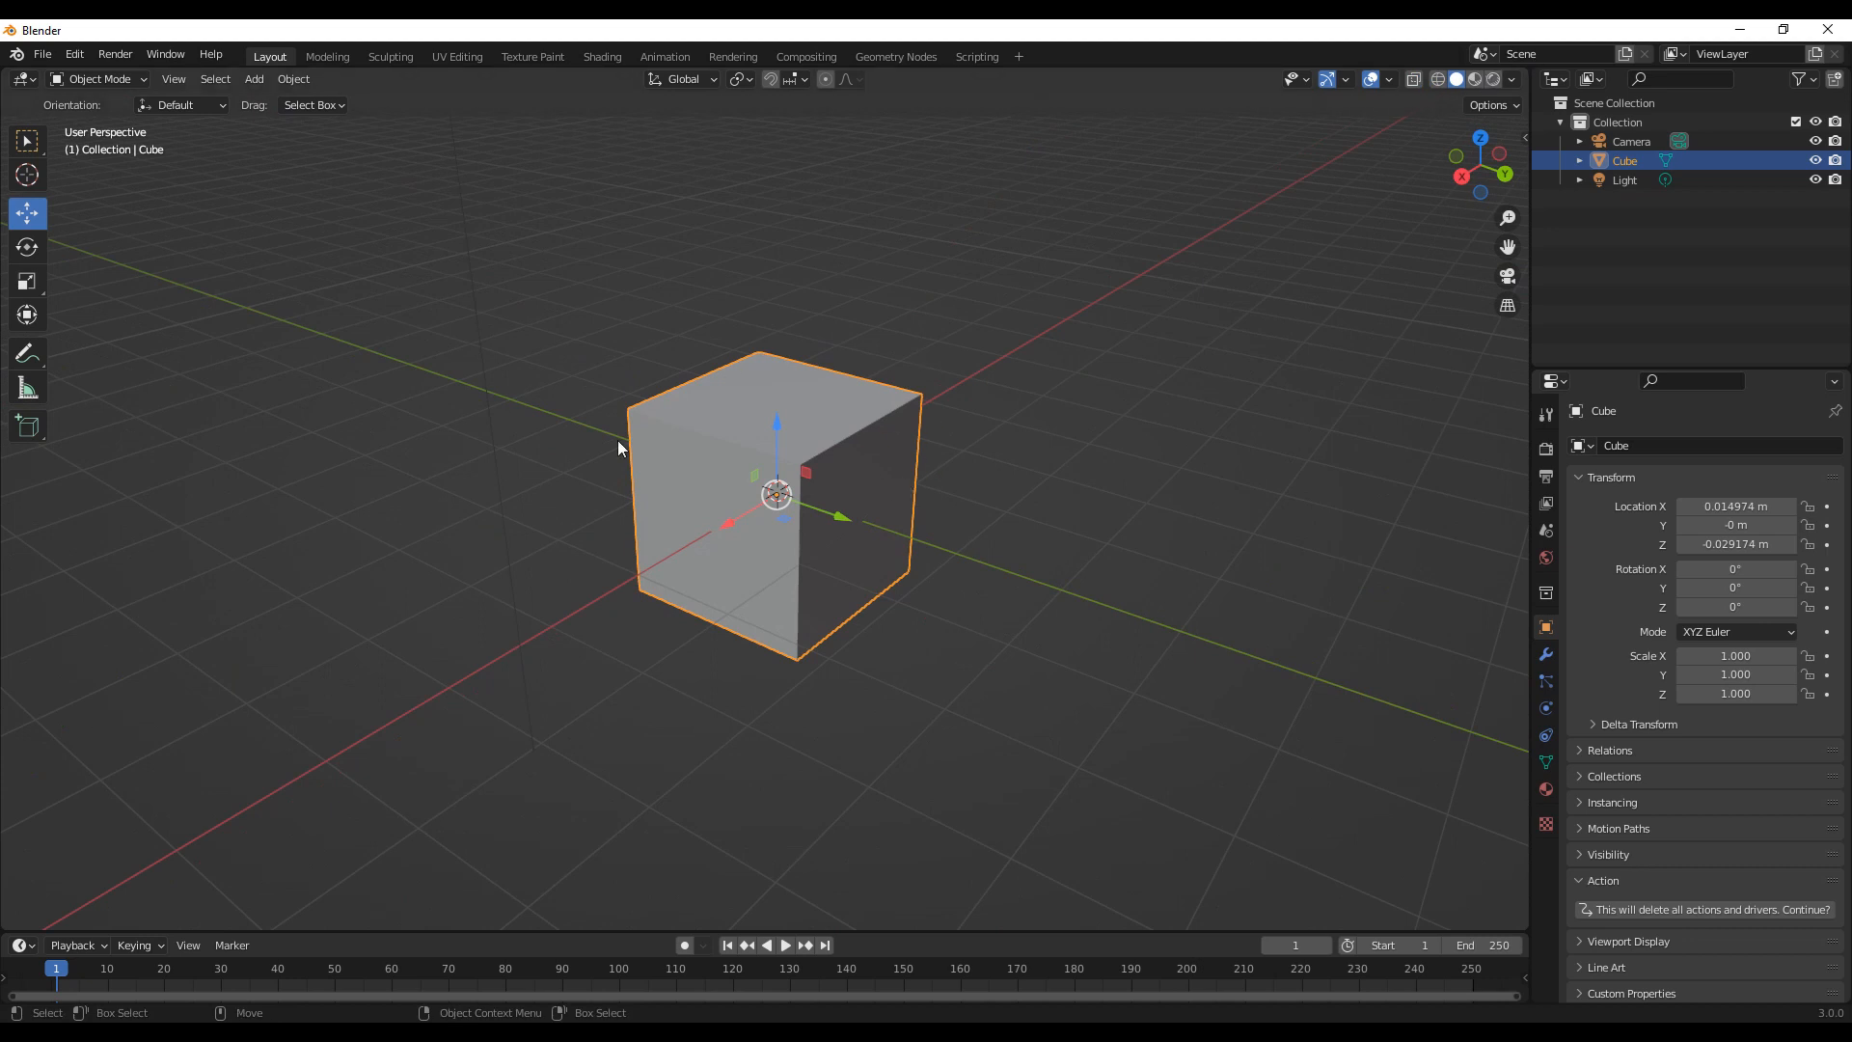
left_click(1473, 80)
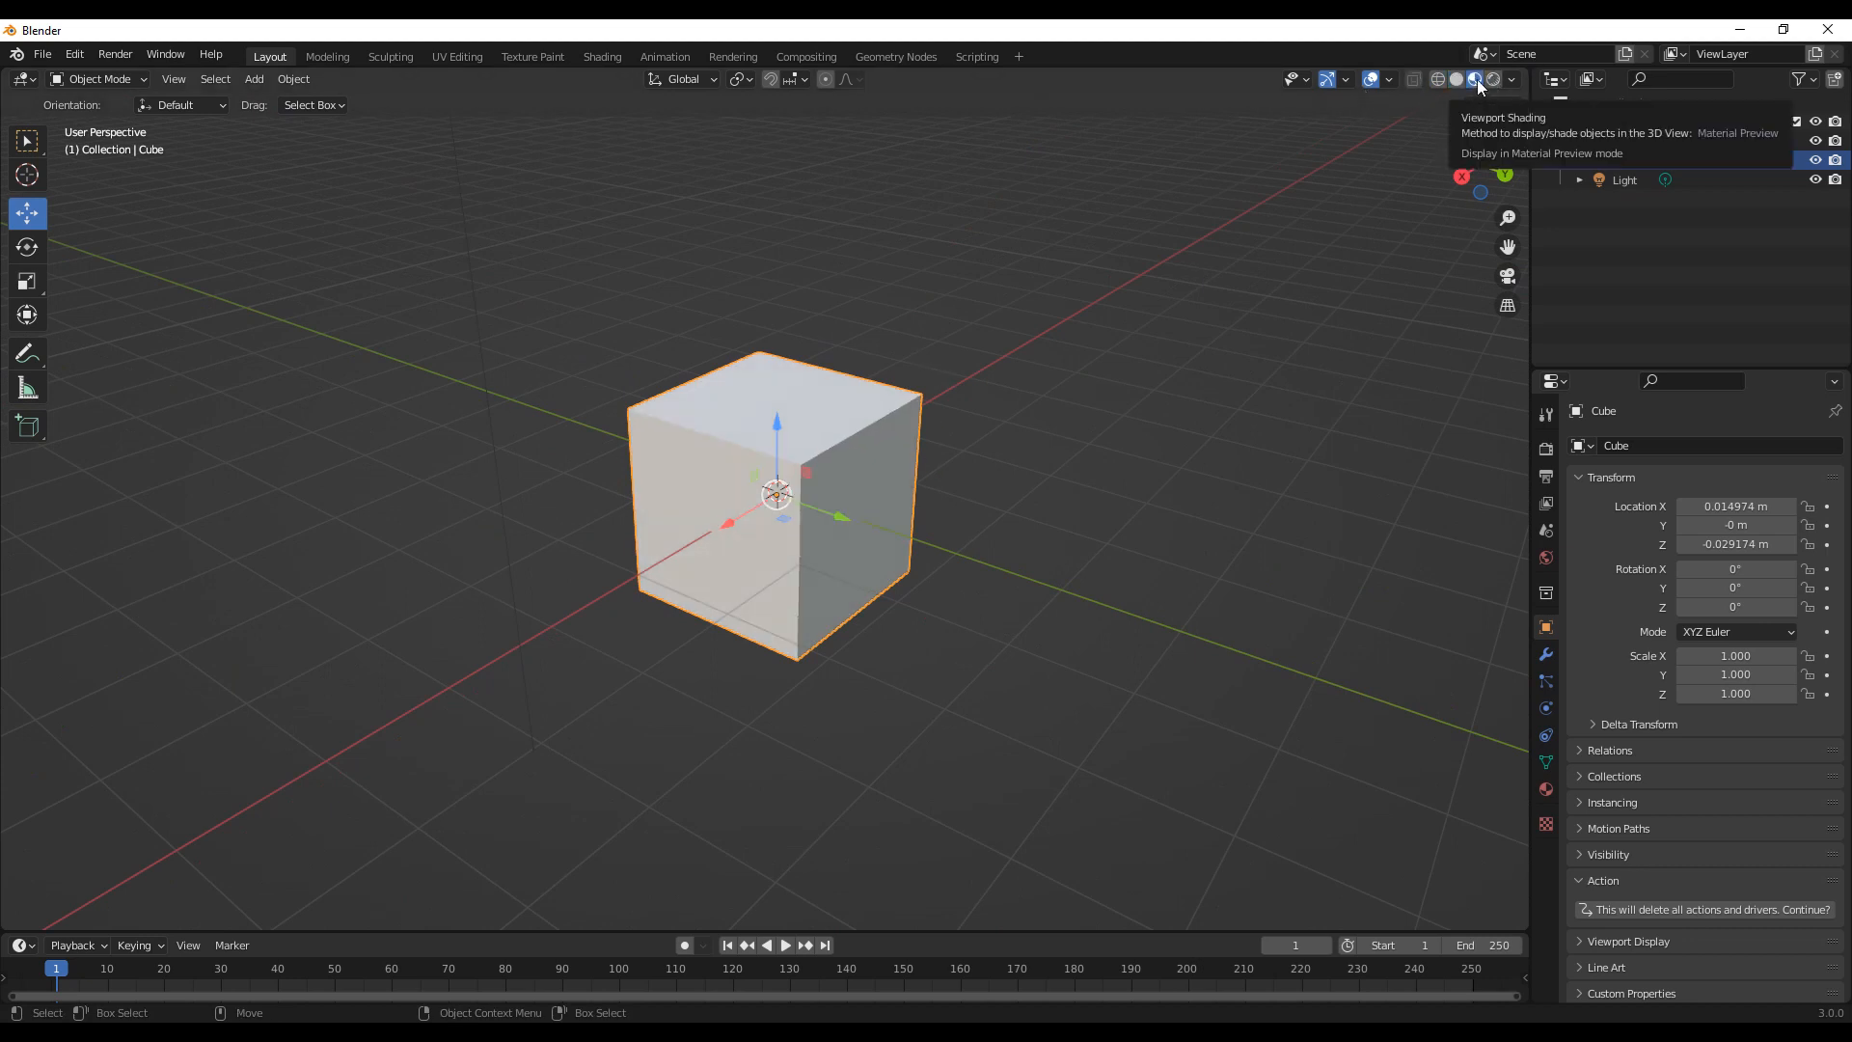
left_click(1495, 79)
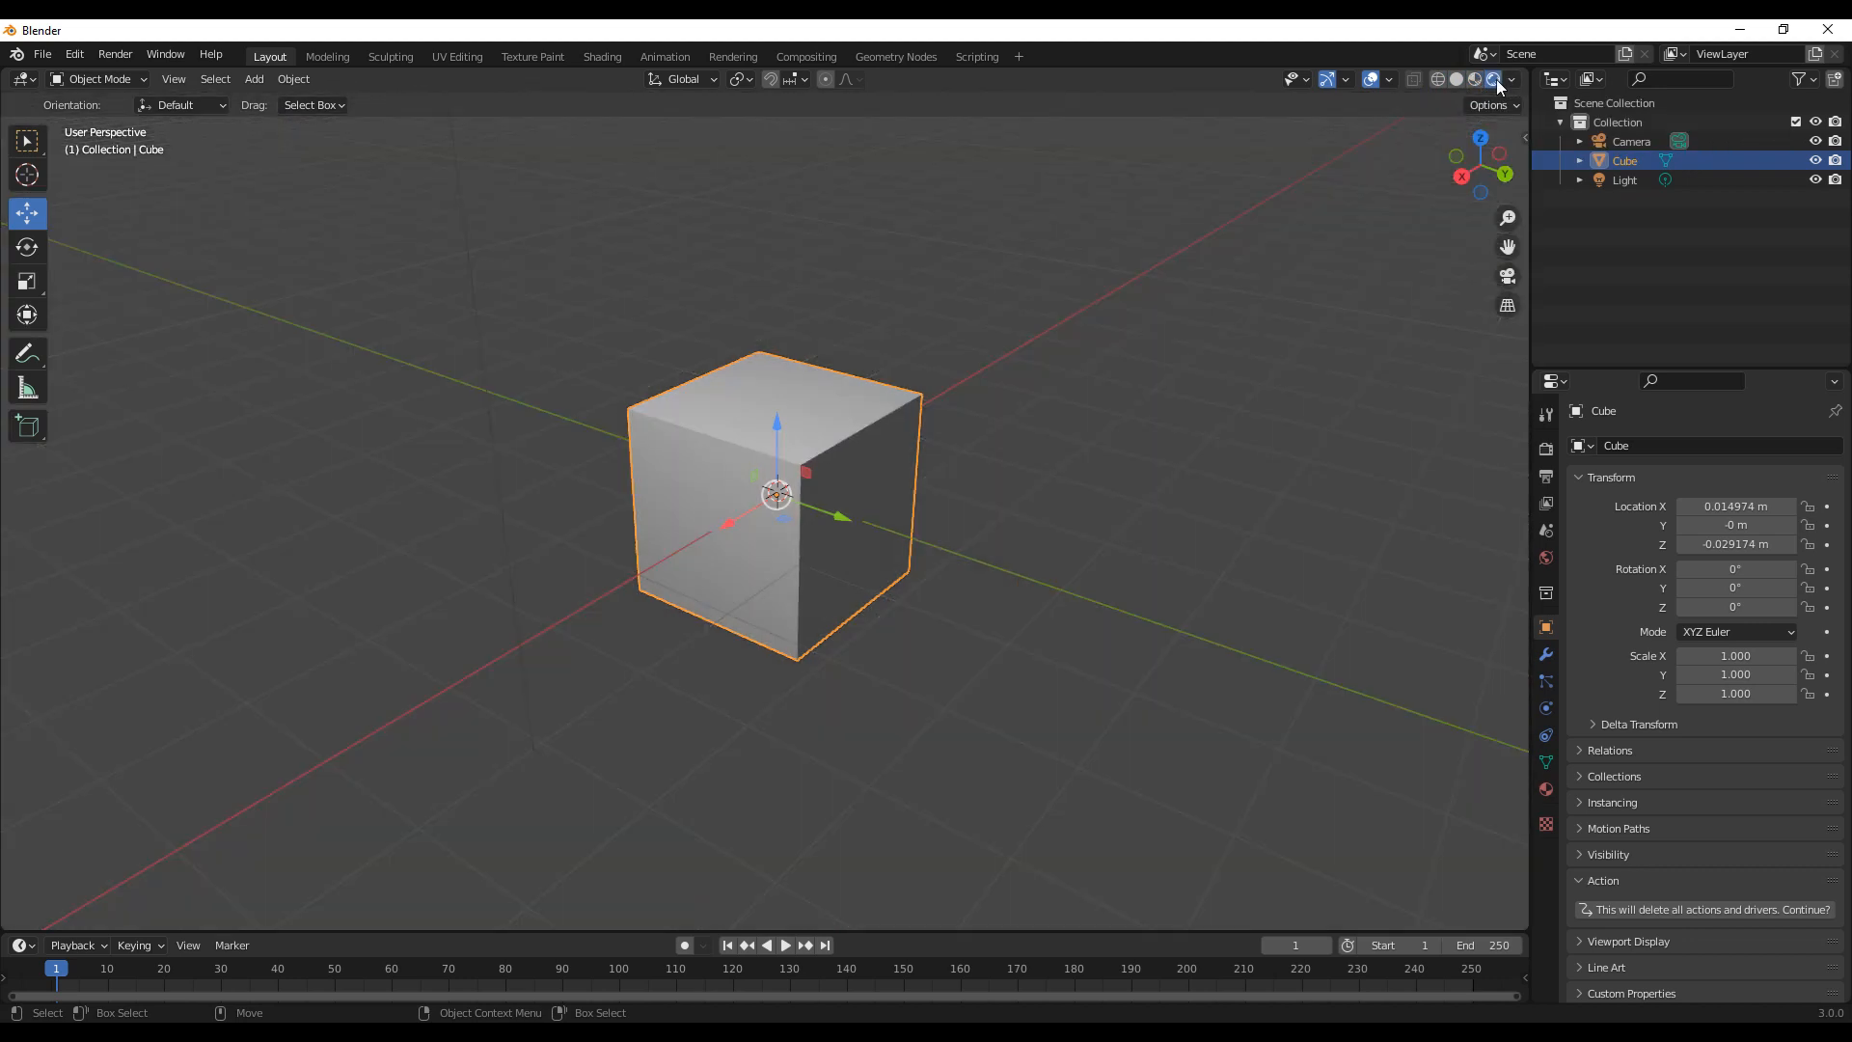
Step: Return the viewport shading to Solid after viewing the cube in Rendered mode
middle_click_drag(1274, 260, 1443, 131)
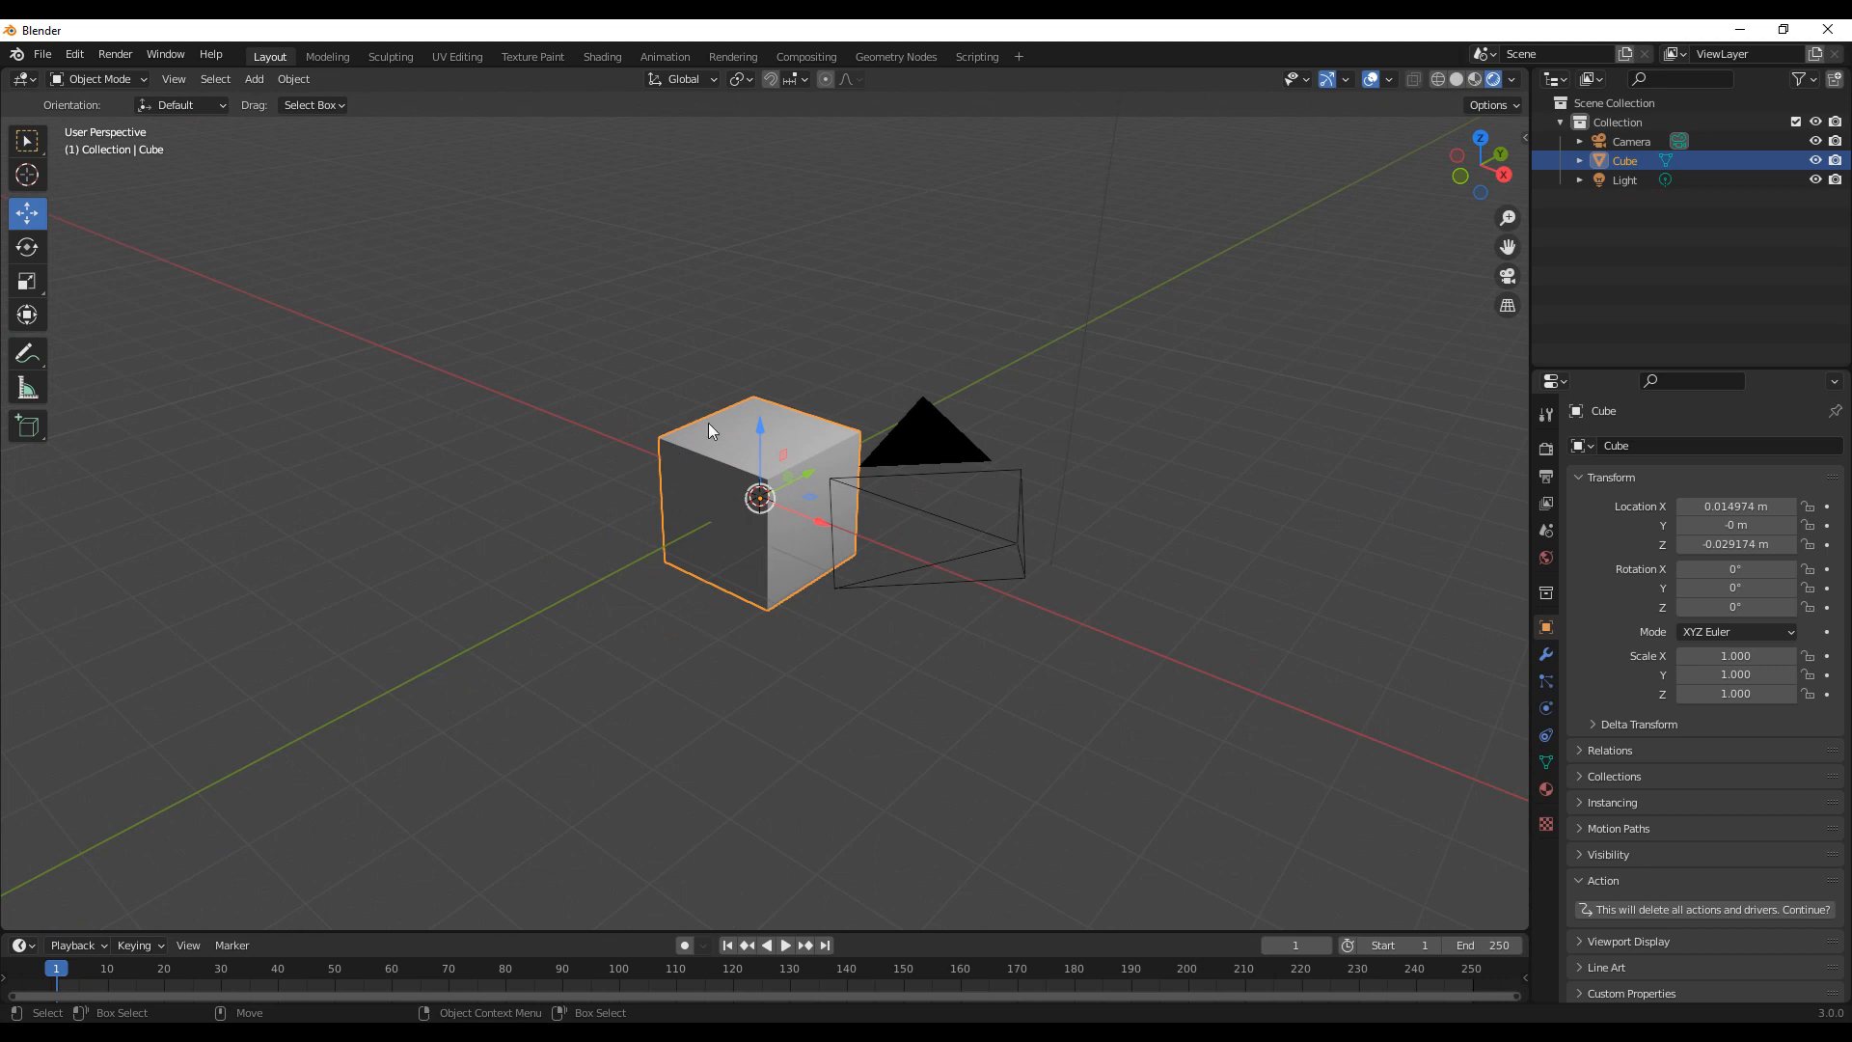
left_click(1457, 81)
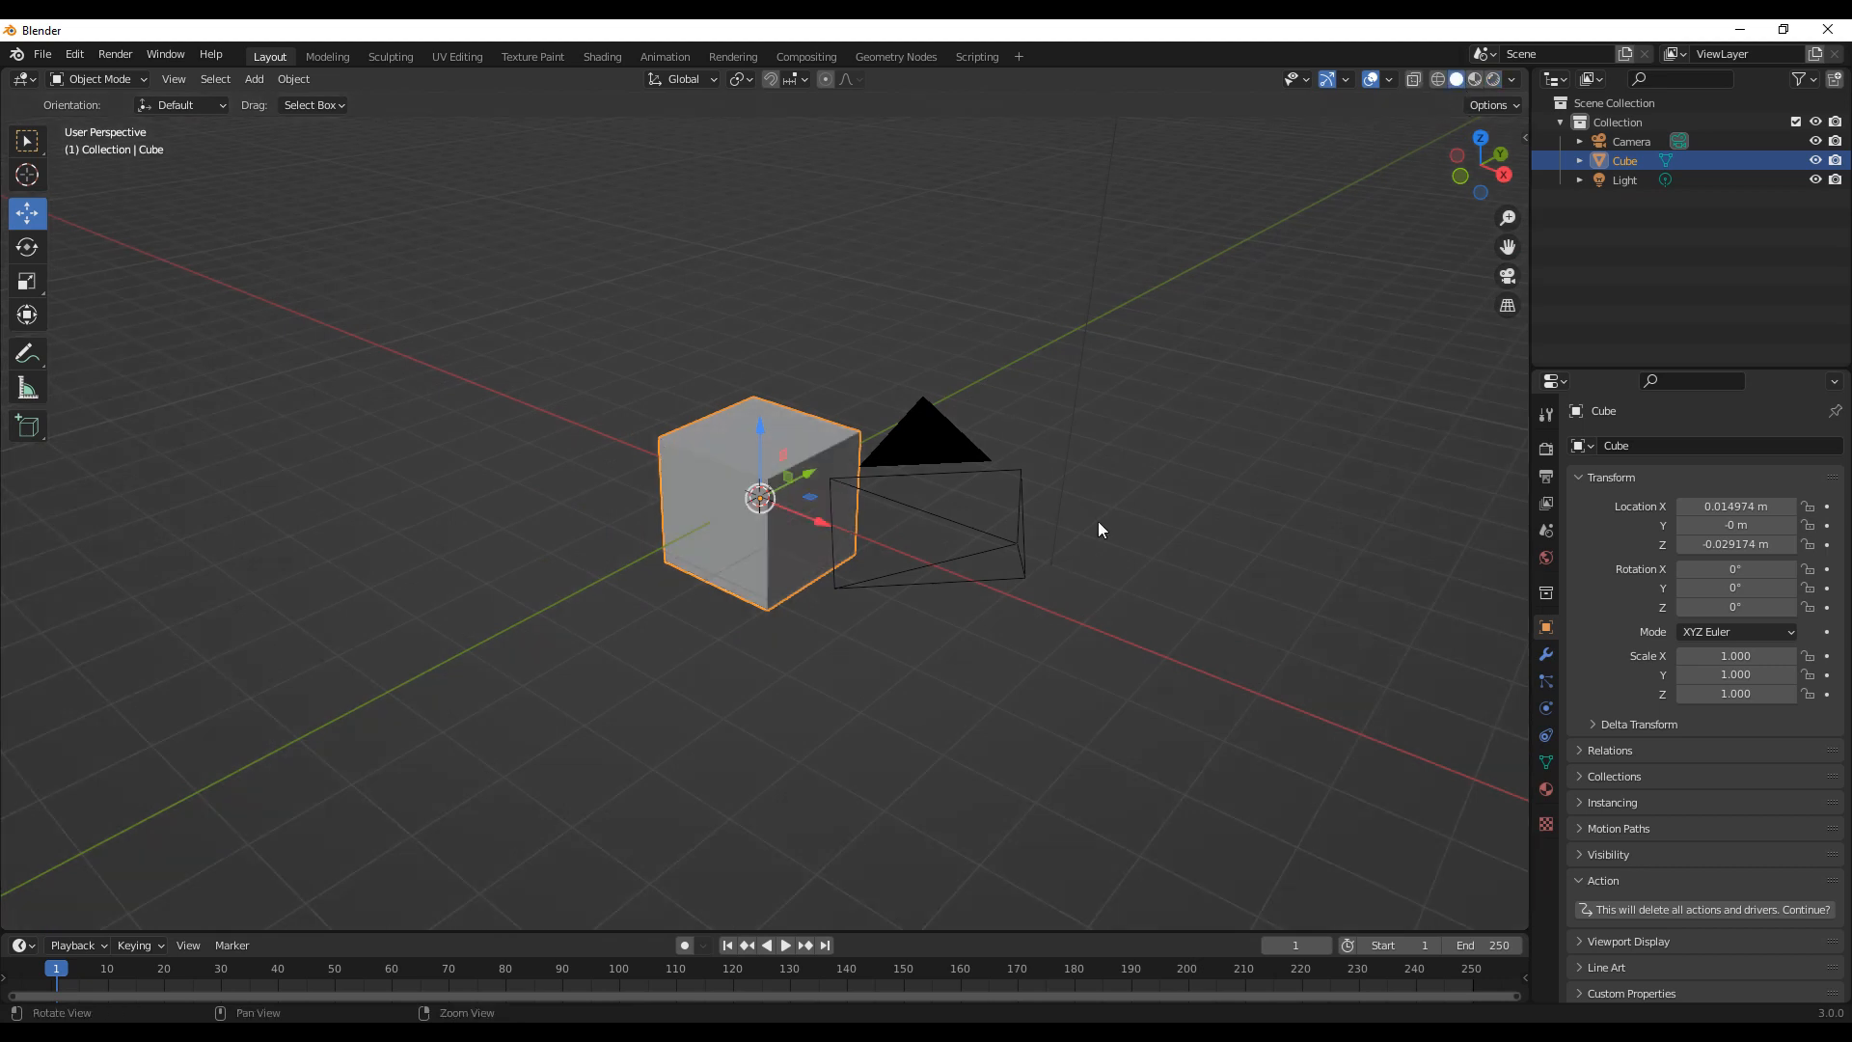
middle_click_drag(1098, 521, 1305, 286)
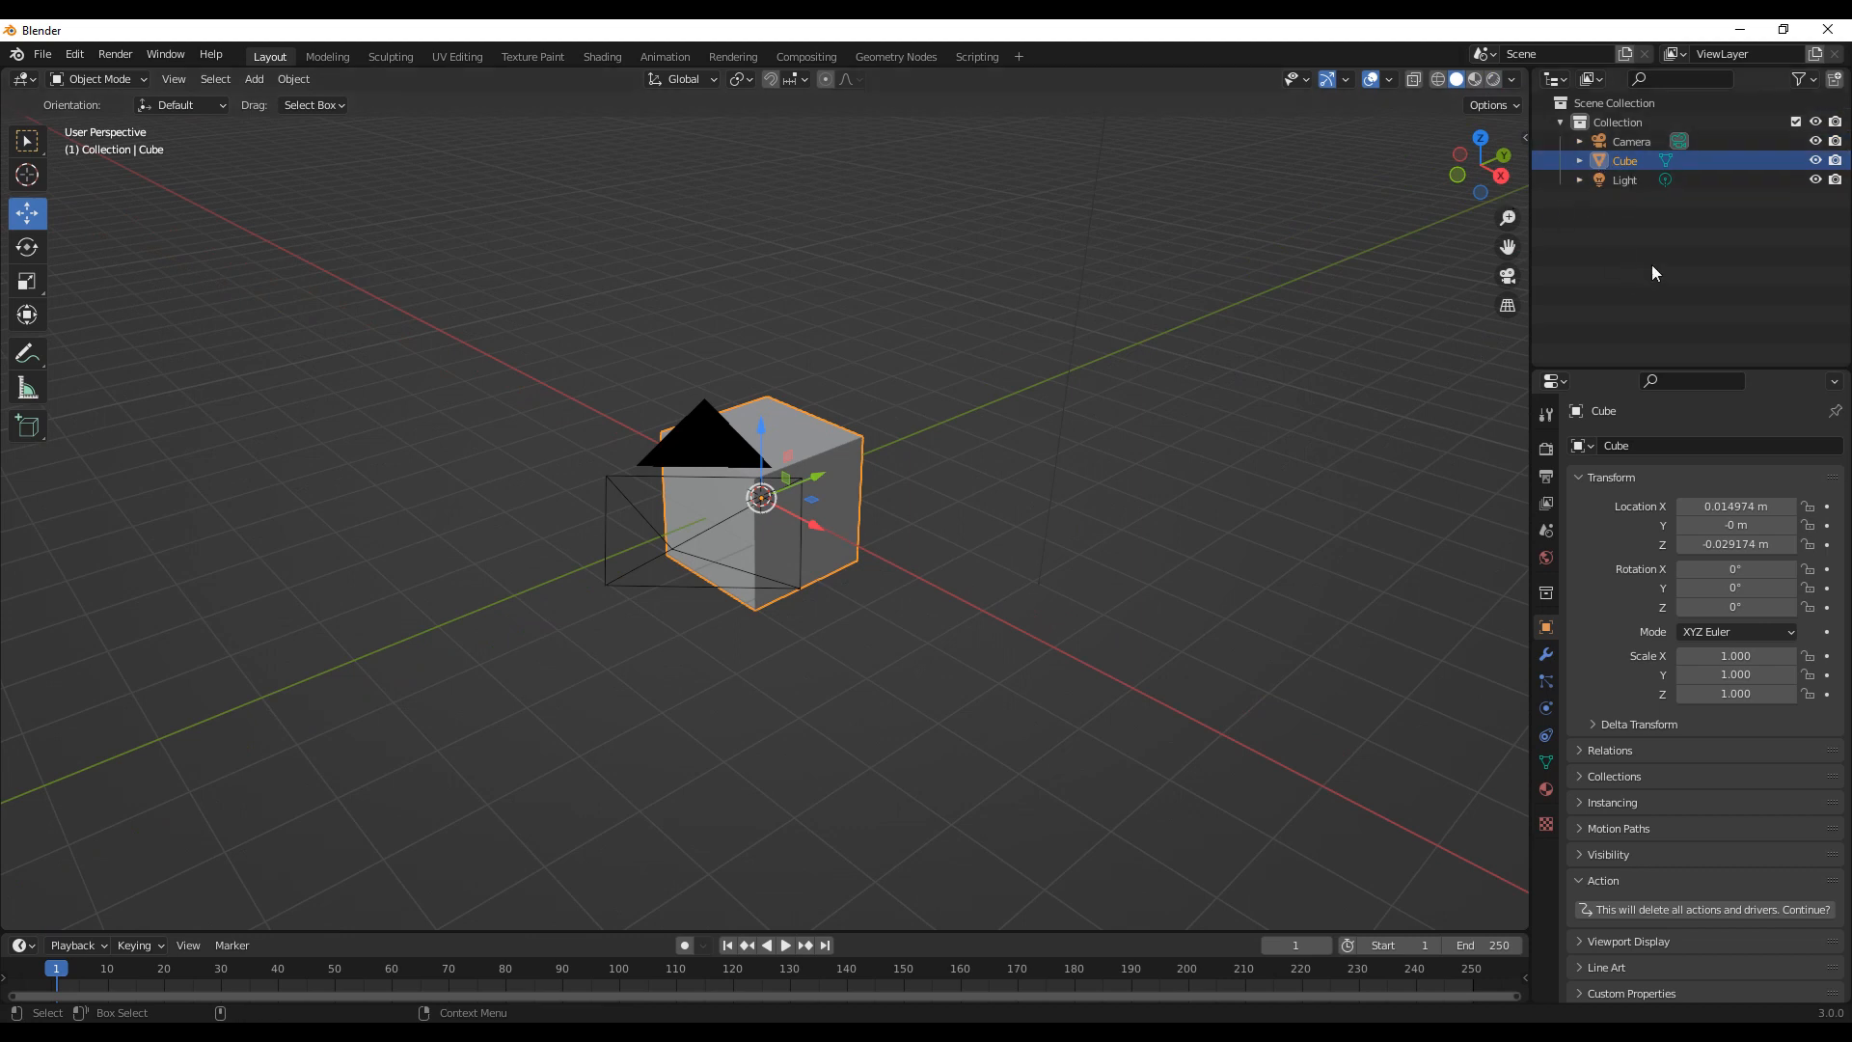
middle_click_drag(1125, 546, 1066, 558)
scroll(976, 566, "up", 2)
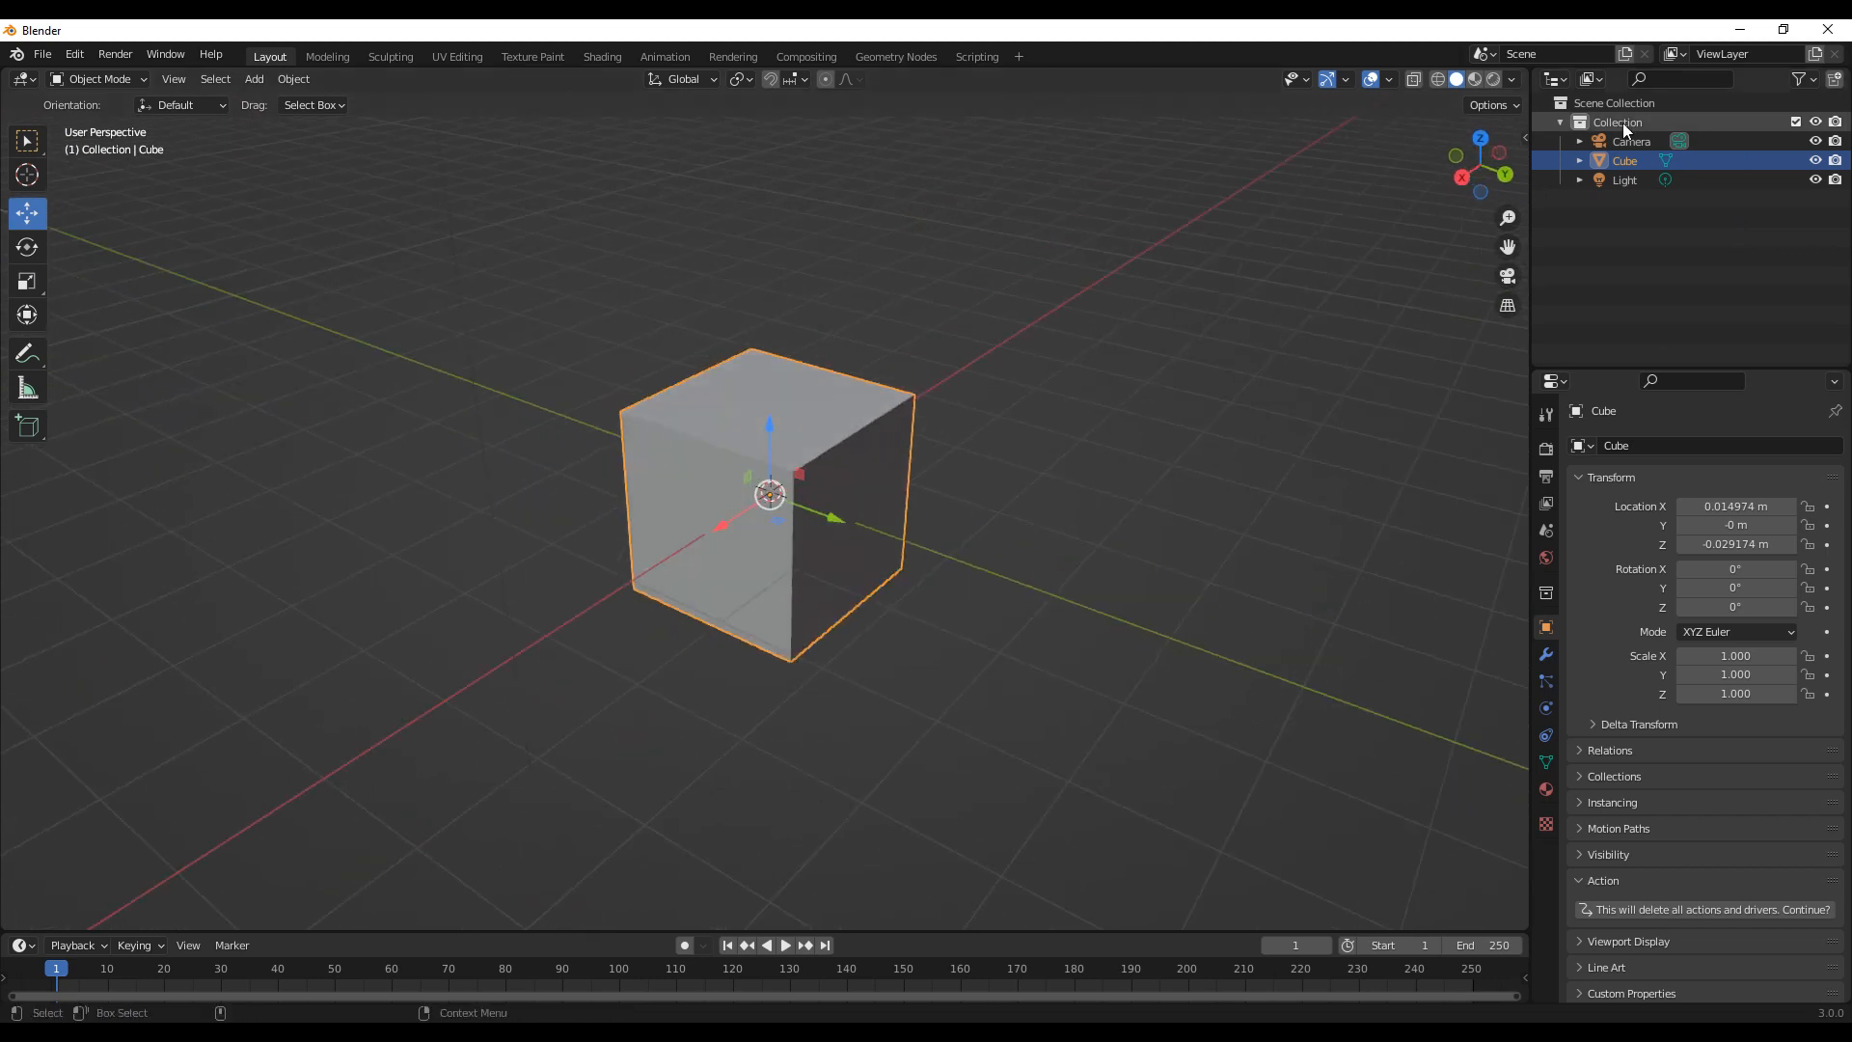
Step: Examine the Outliner's display modes and the camera, cube and light in the scene
left_click(1592, 80)
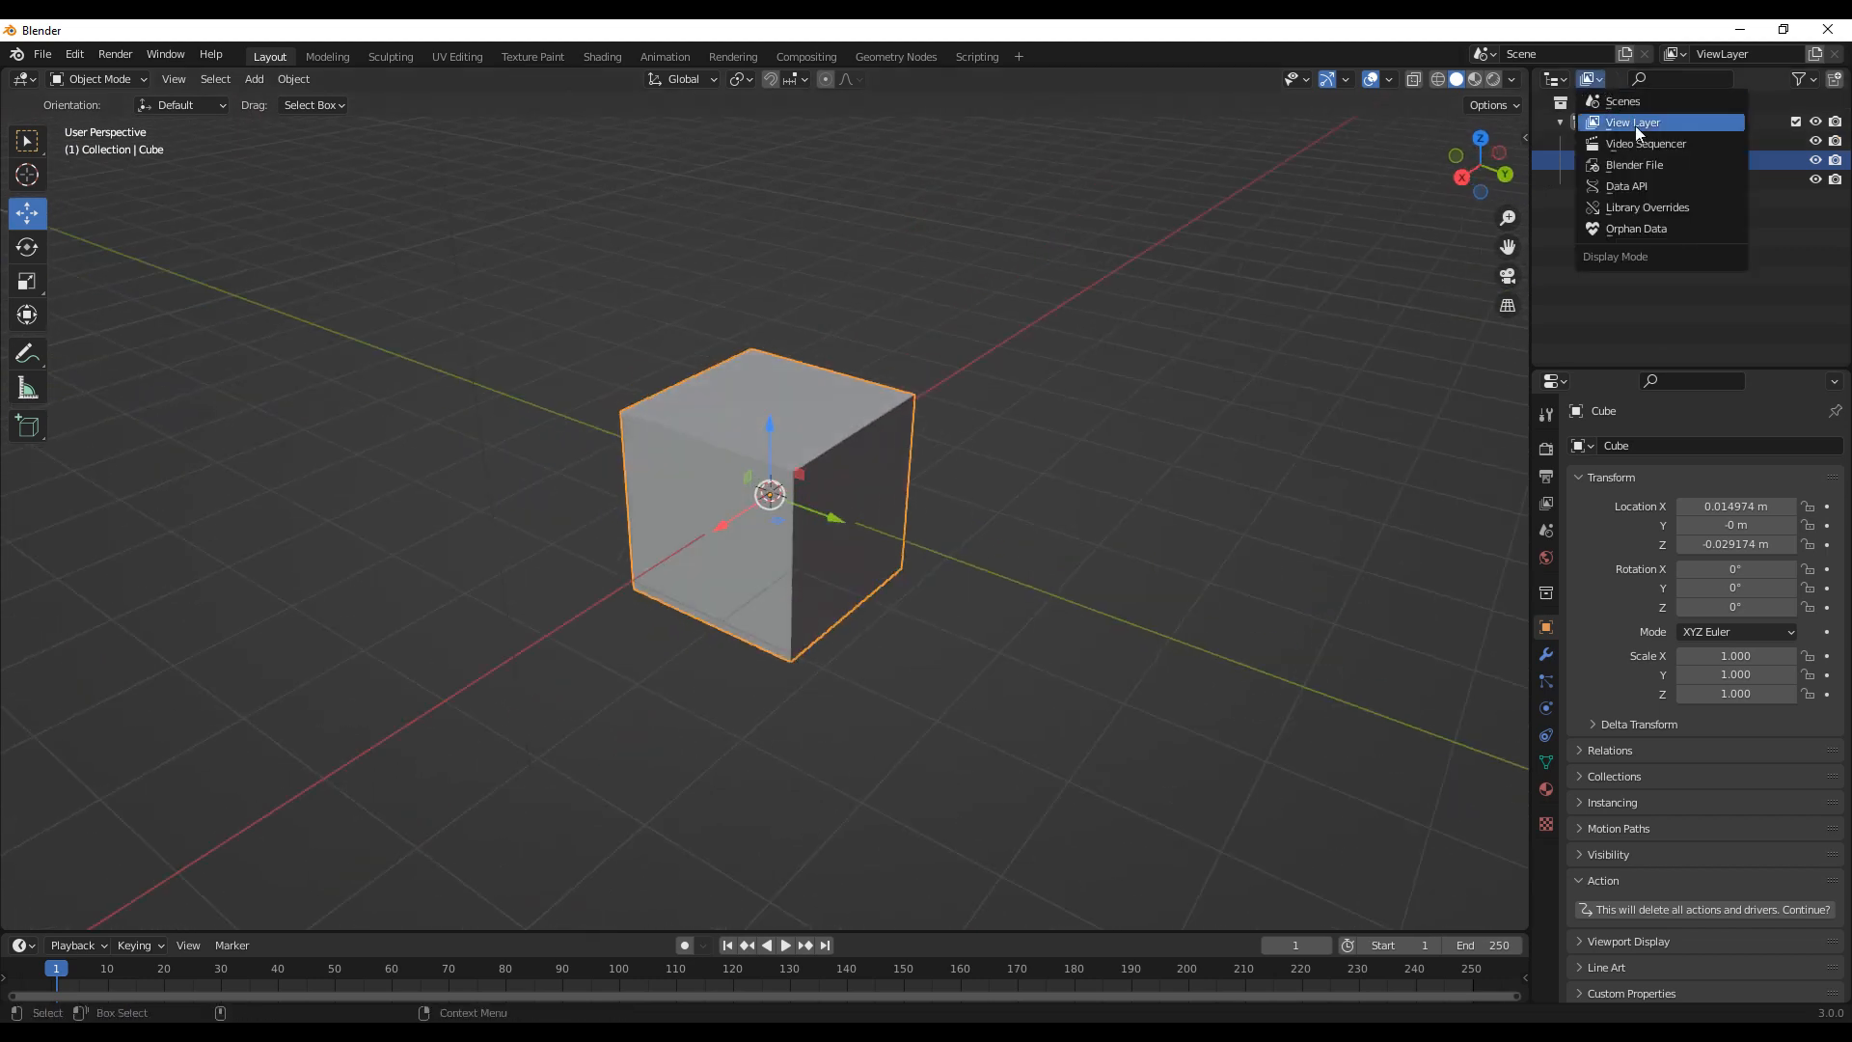
middle_click_drag(1225, 469, 1110, 519)
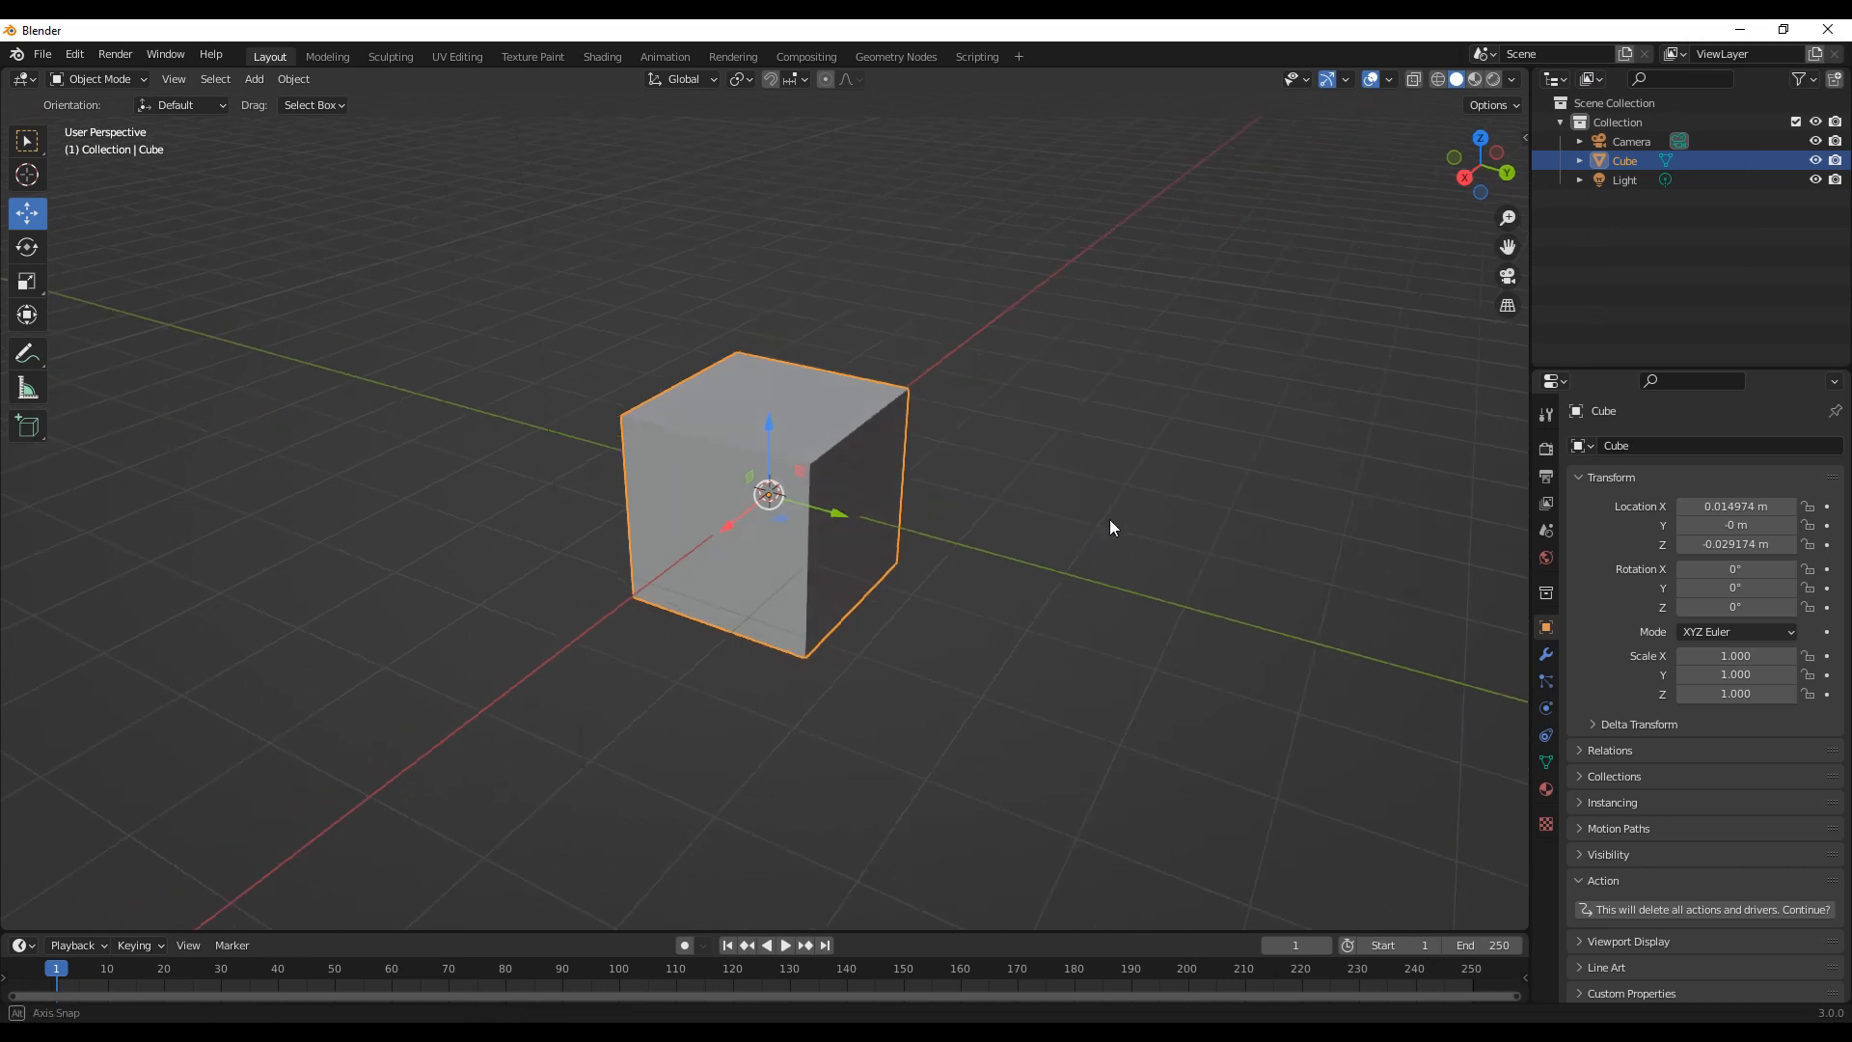
middle_click_drag(973, 512, 924, 593)
scroll(1028, 588, "down", 5)
scroll(972, 576, "up", 2)
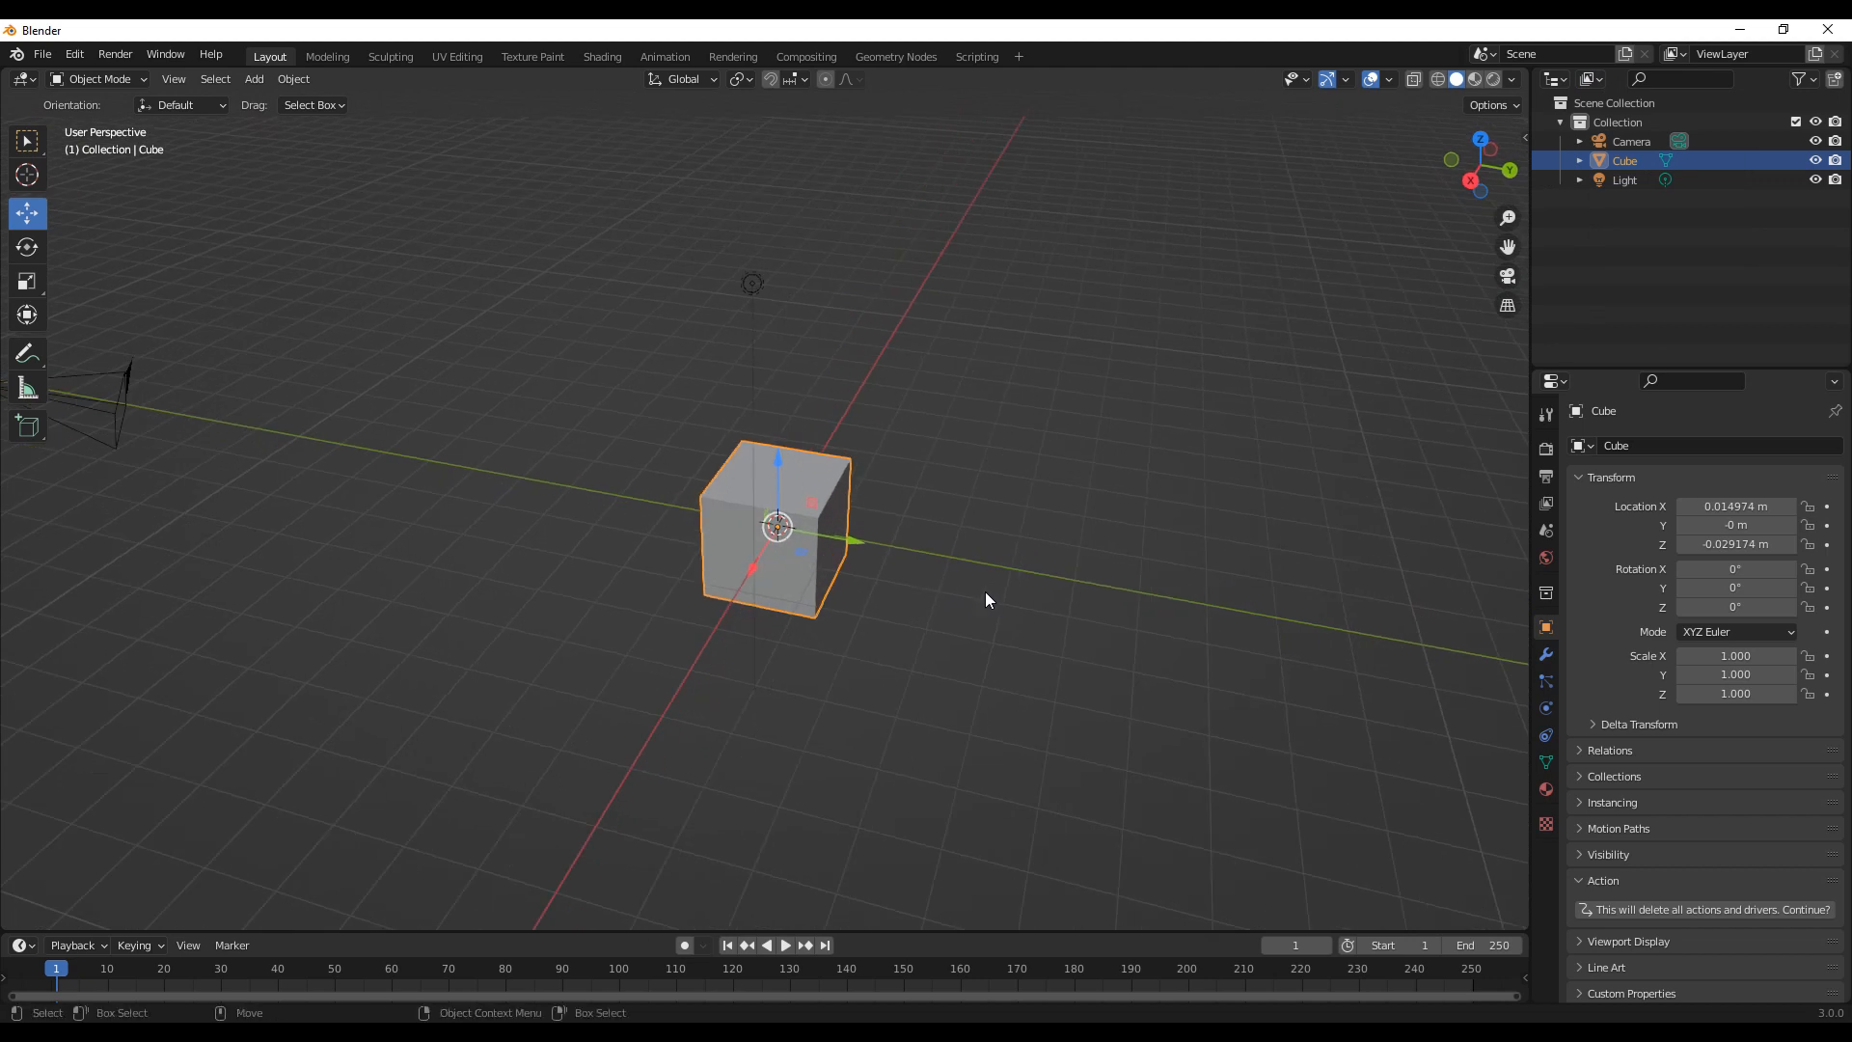
middle_click_drag(969, 603, 1110, 595)
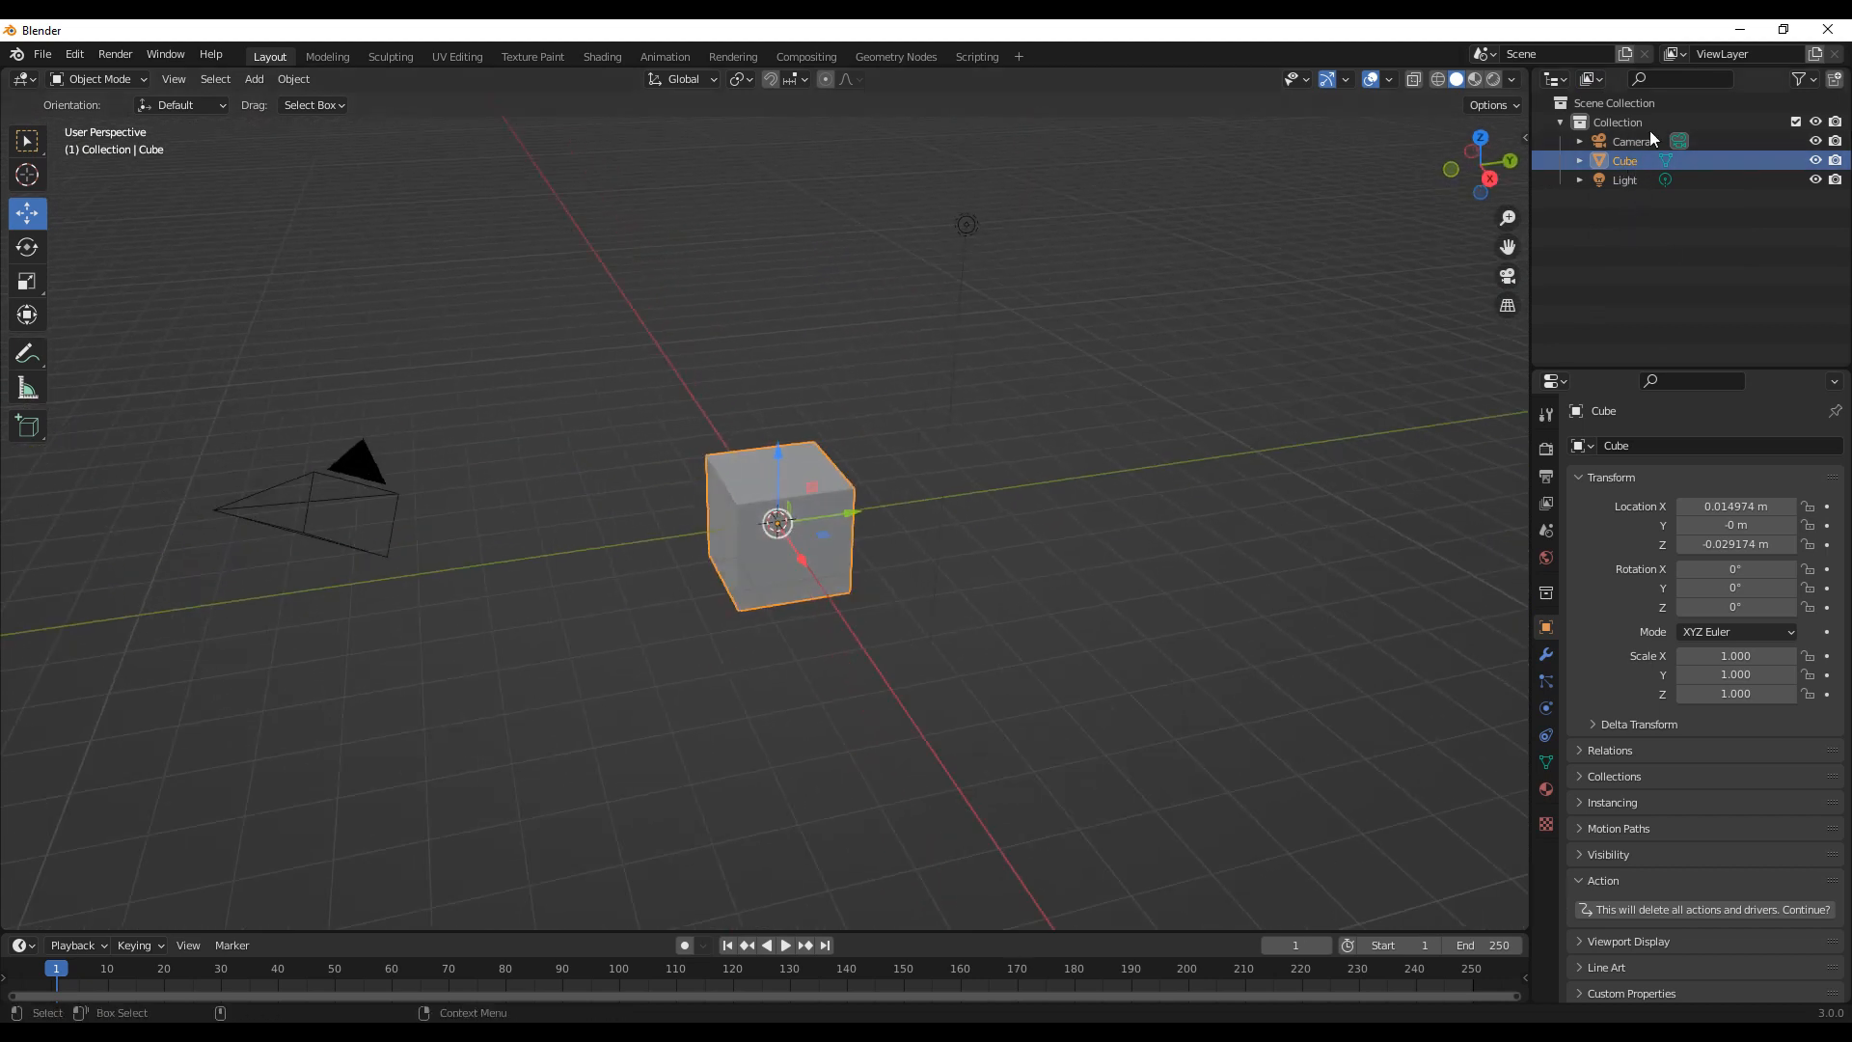
middle_click_drag(1167, 413, 1022, 502)
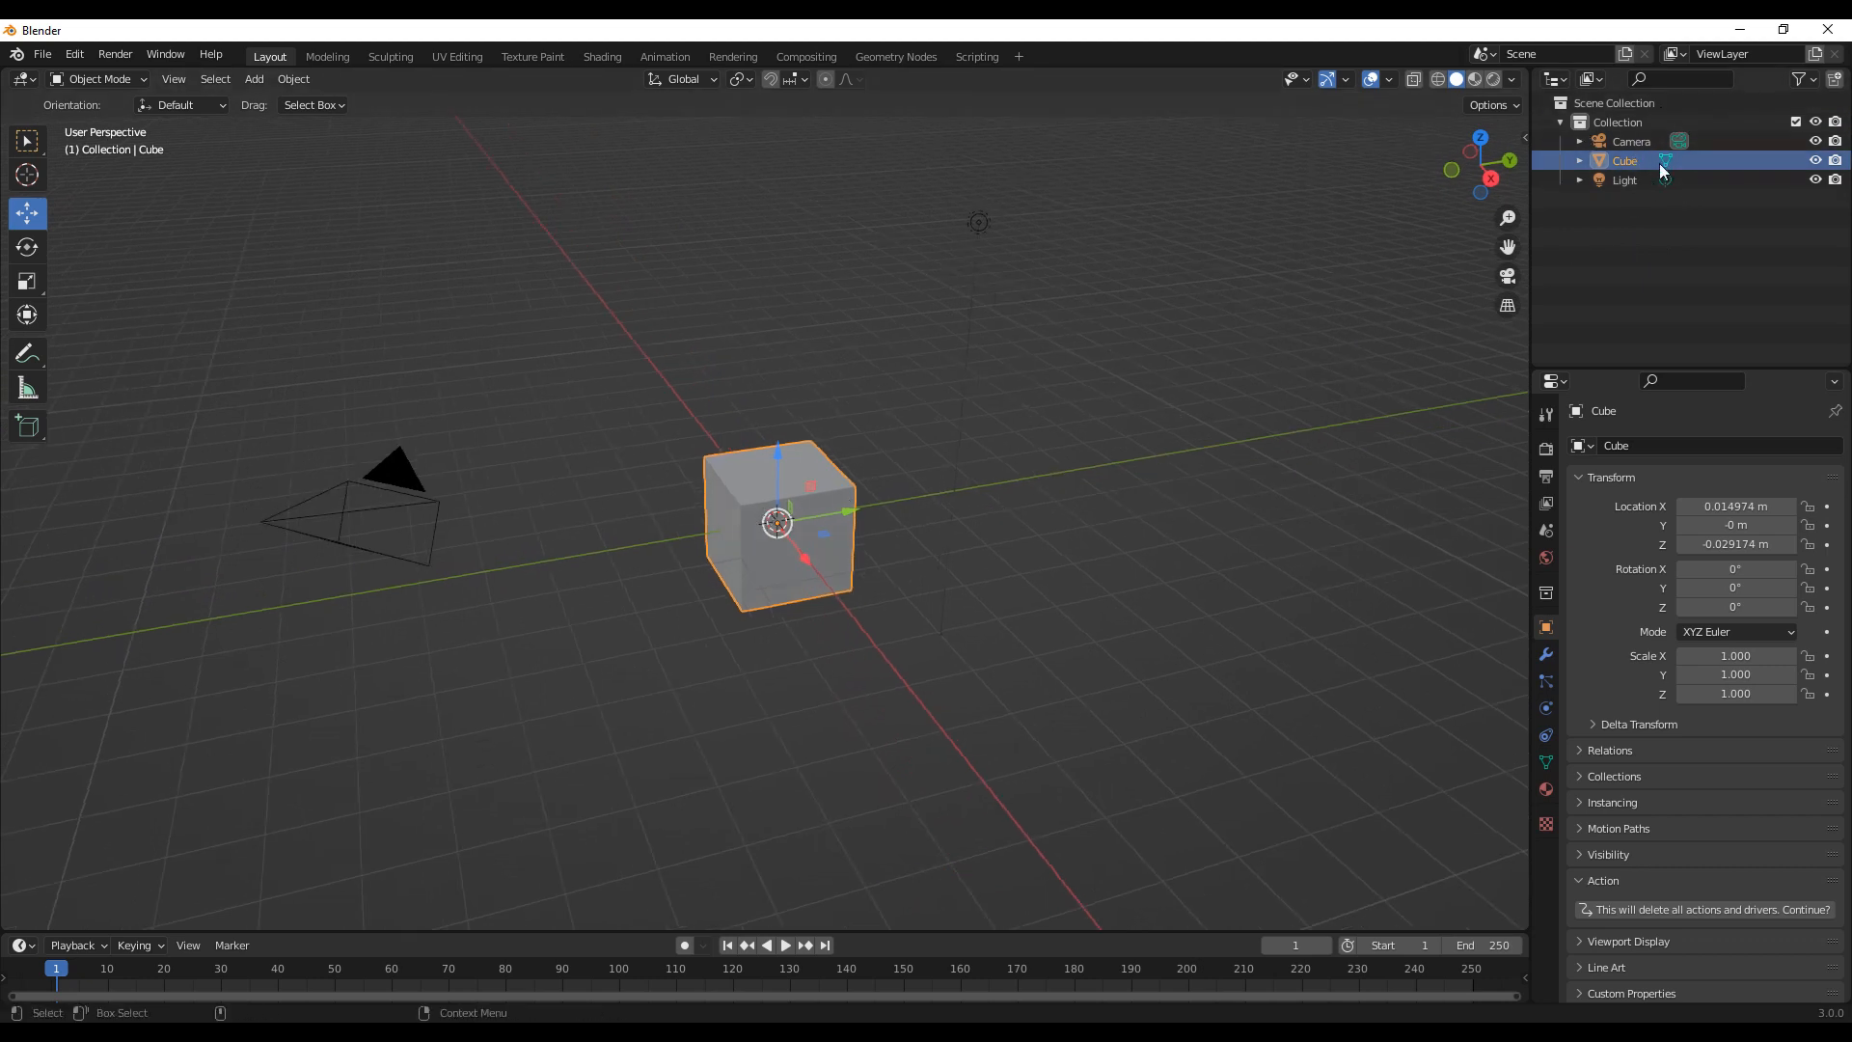
Step: Select the light, camera and cube one after another directly in the 3D viewport, finishing with the cube
left_click(976, 226)
left_click(284, 521)
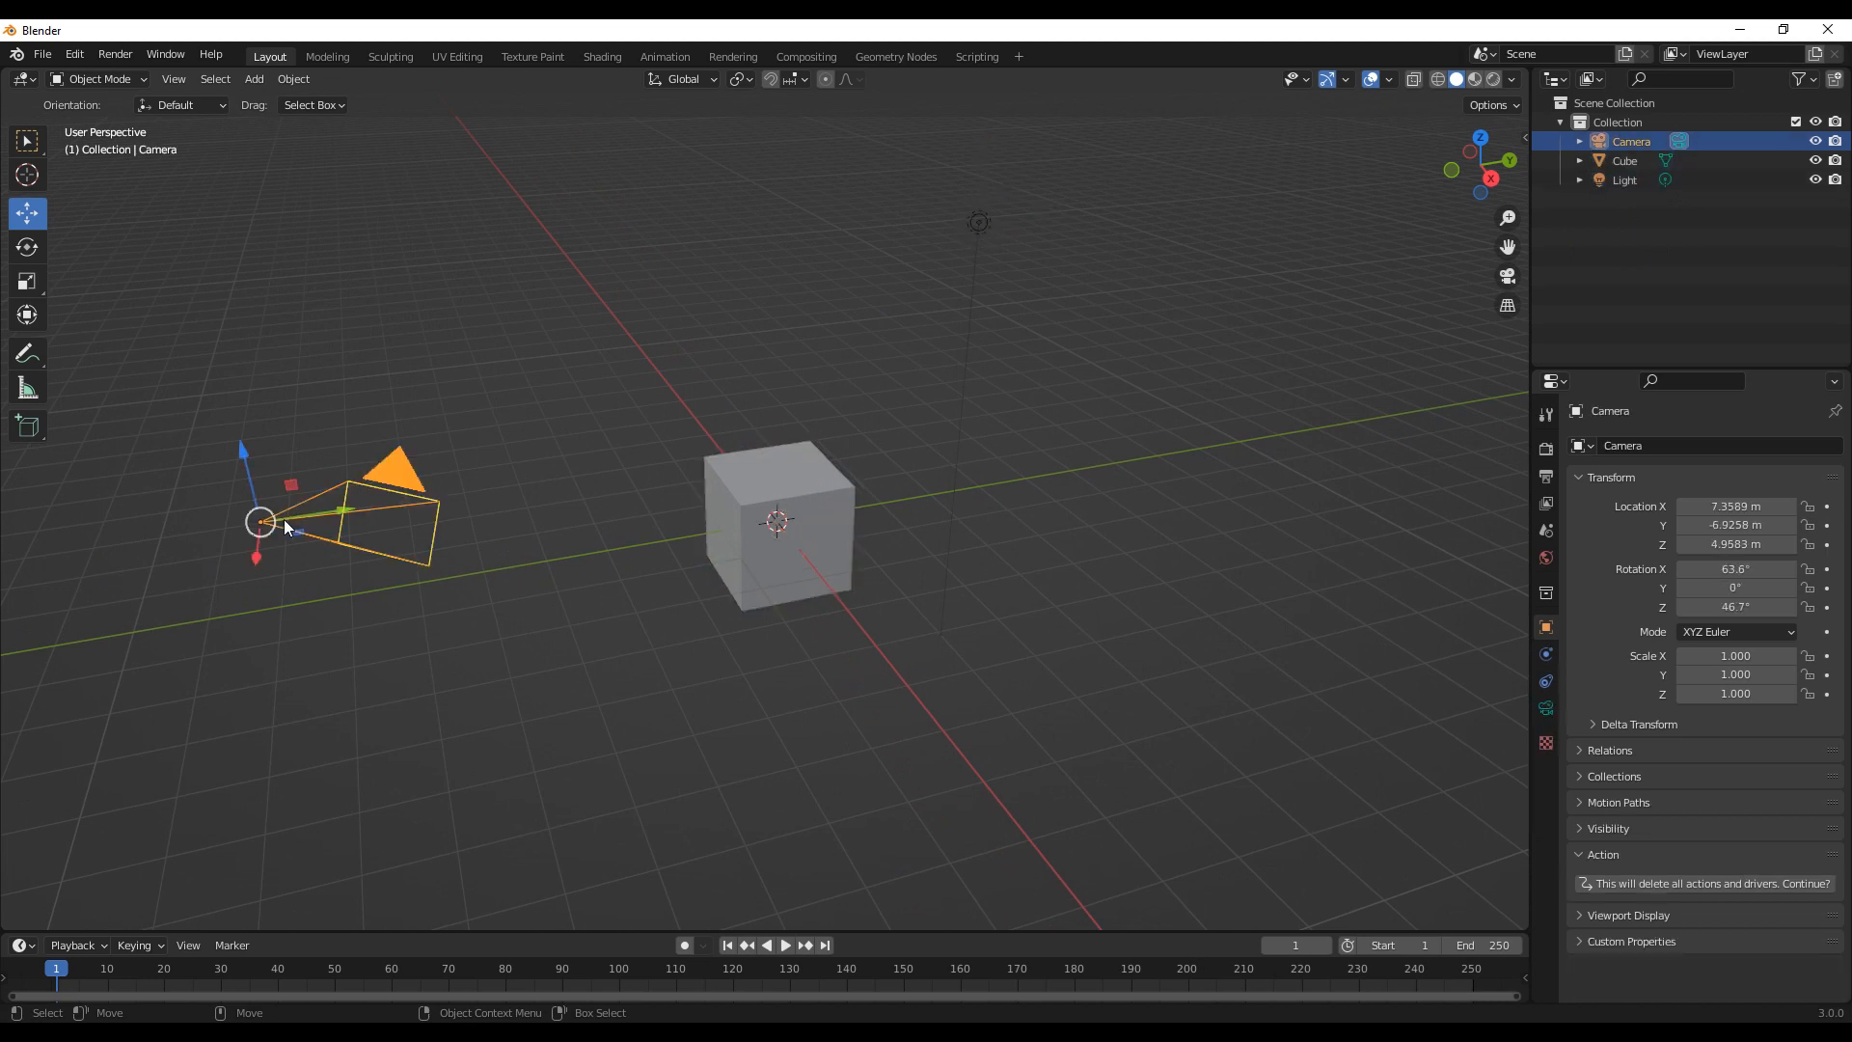
left_click(781, 538)
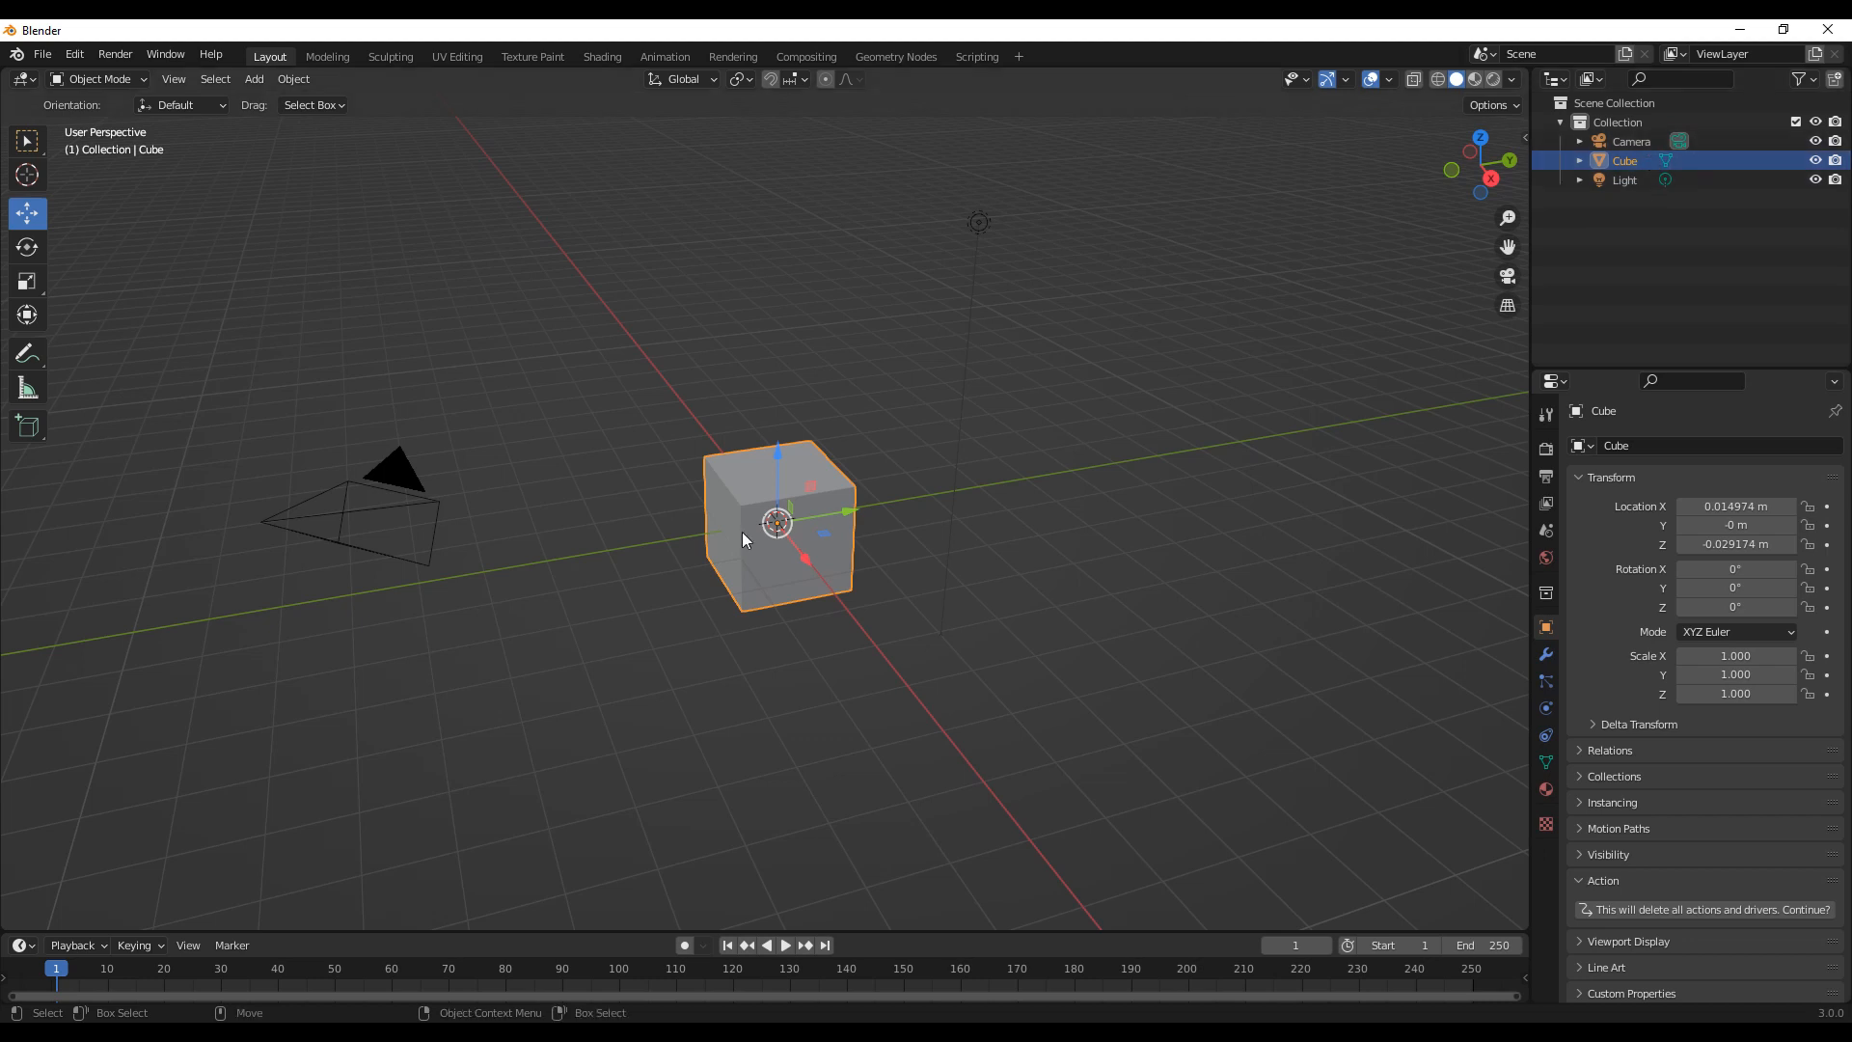
left_click(984, 223)
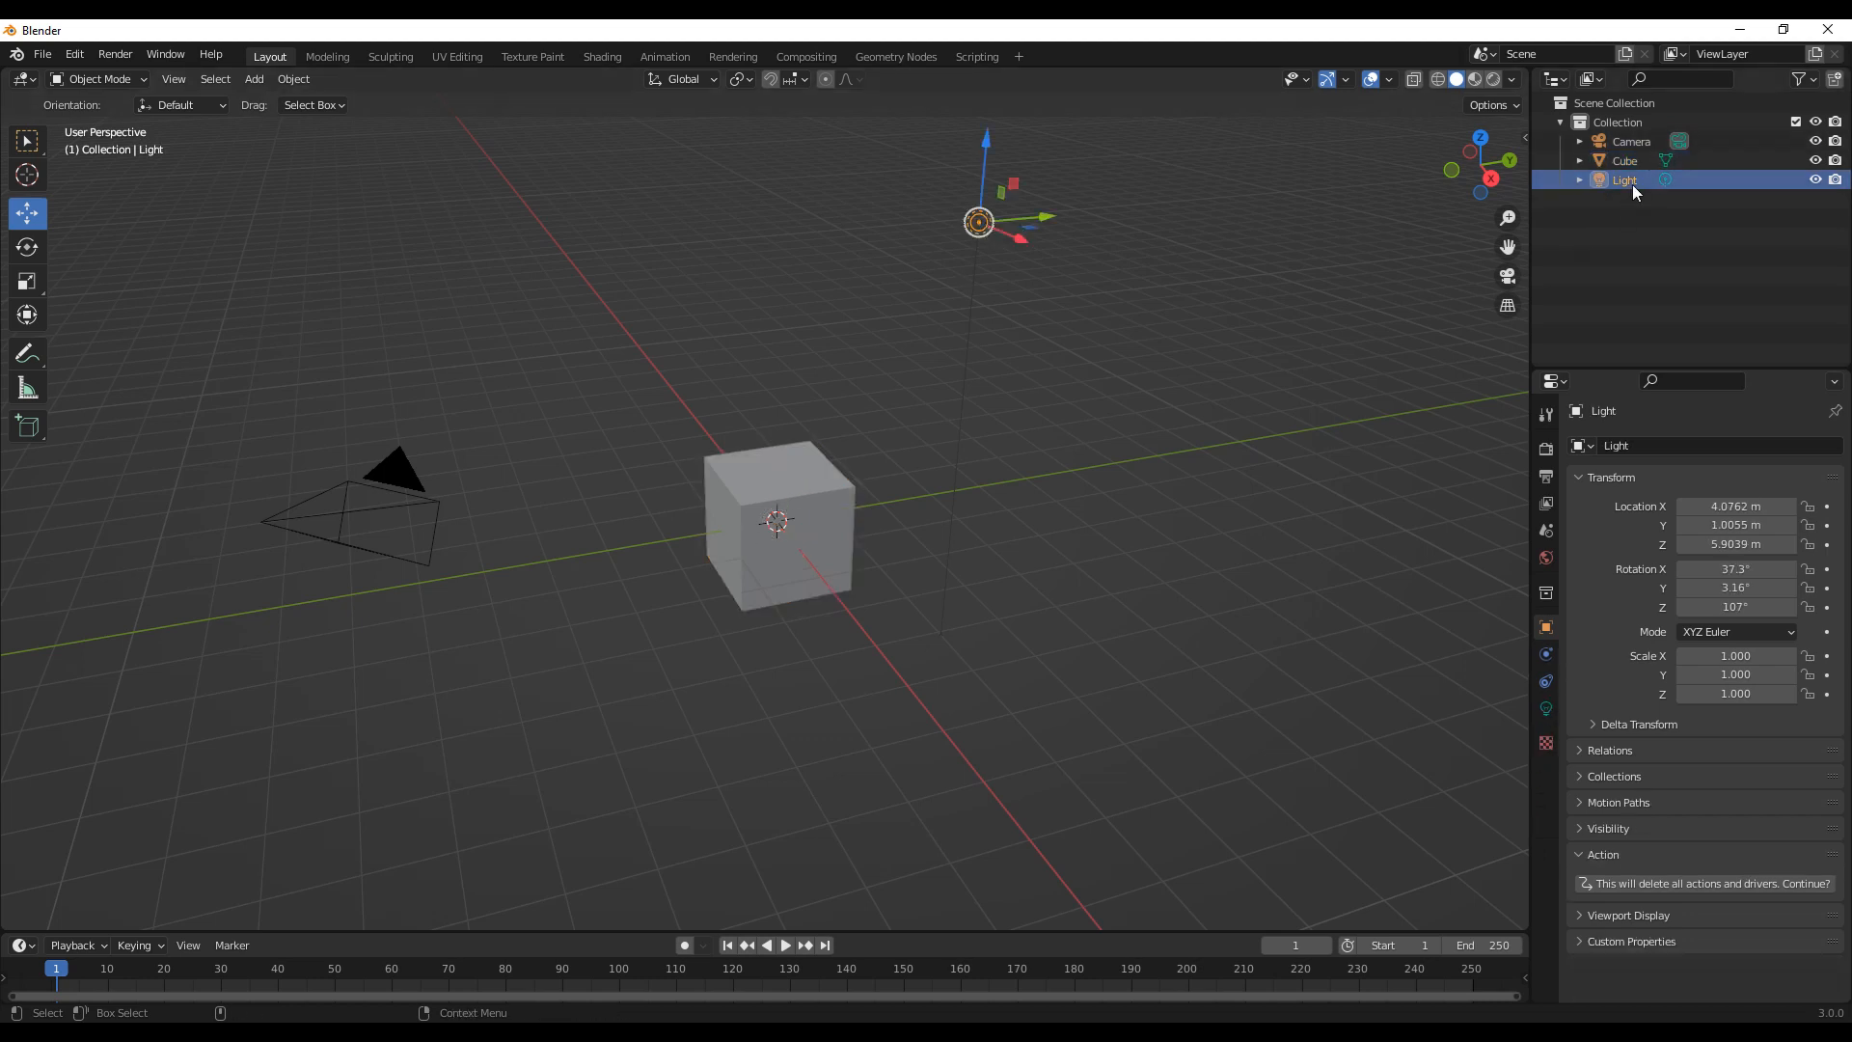
left_click(832, 500)
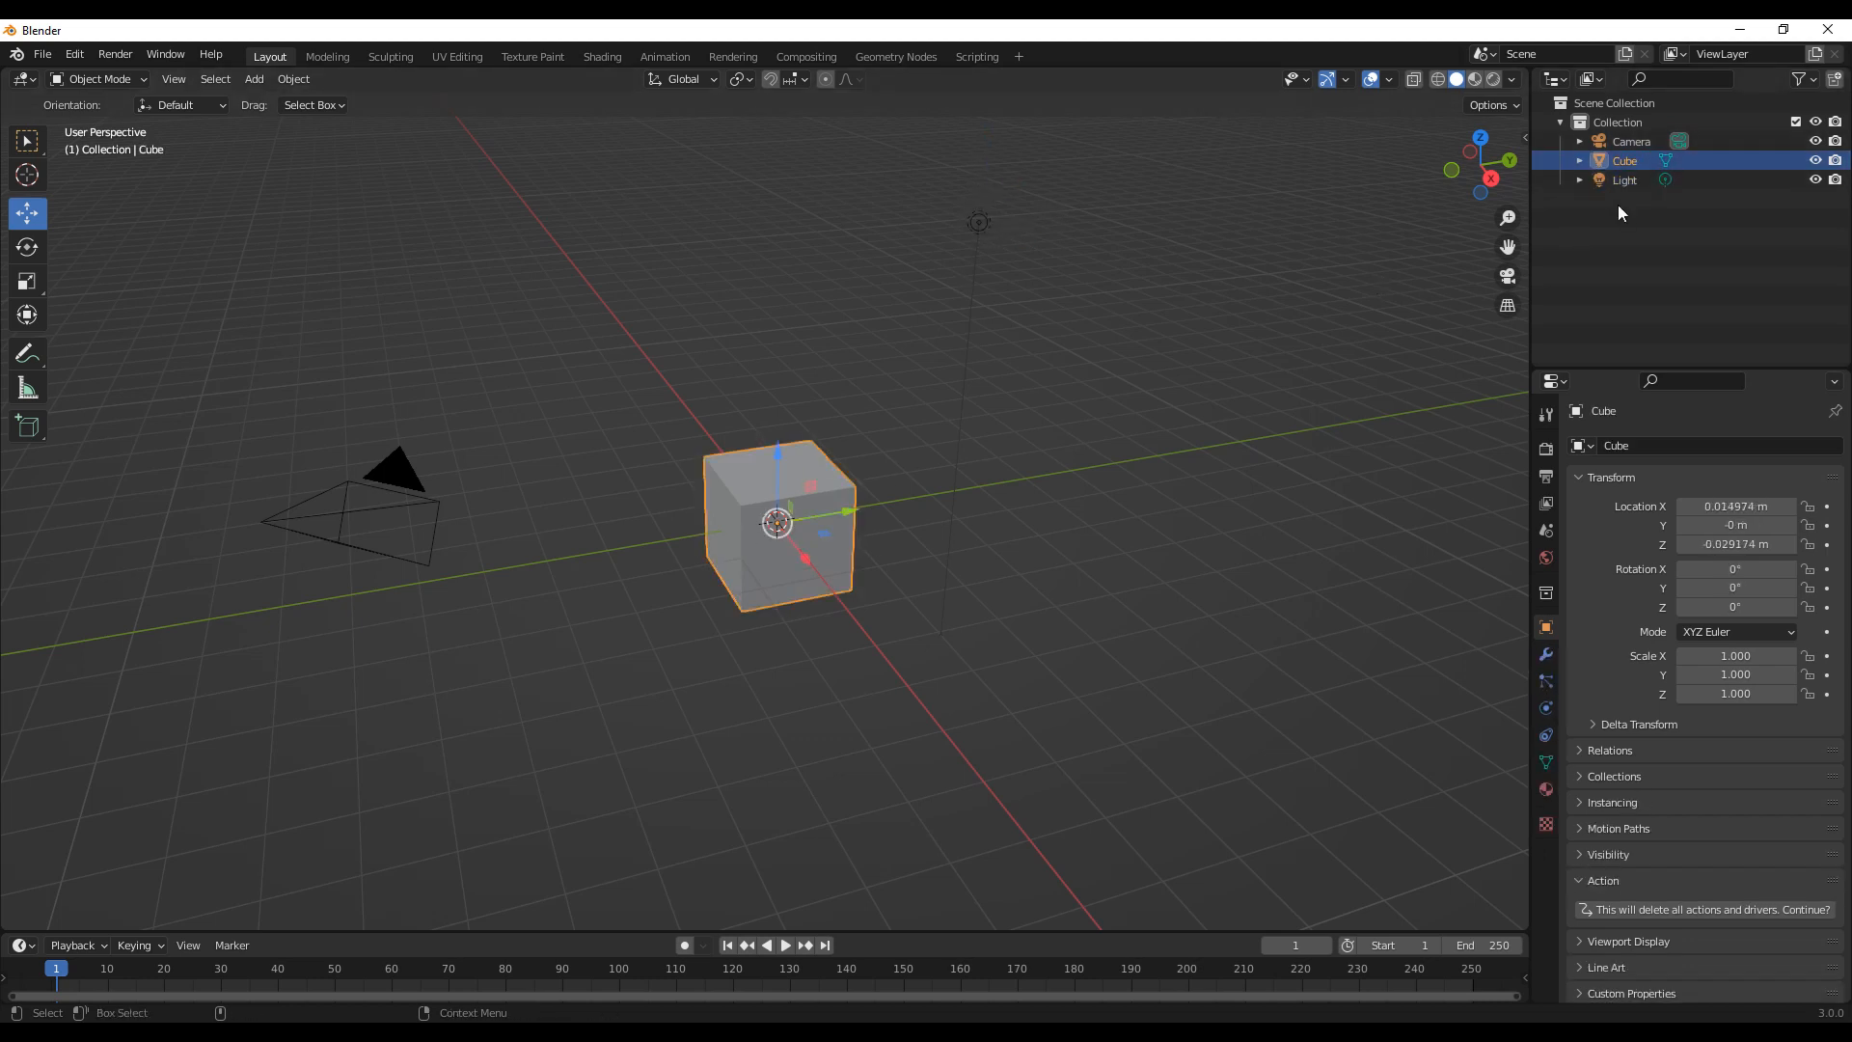
Step: Select the camera, cube and light one after another in the Outliner, finishing with the cube
left_click(1628, 142)
left_click(1634, 158)
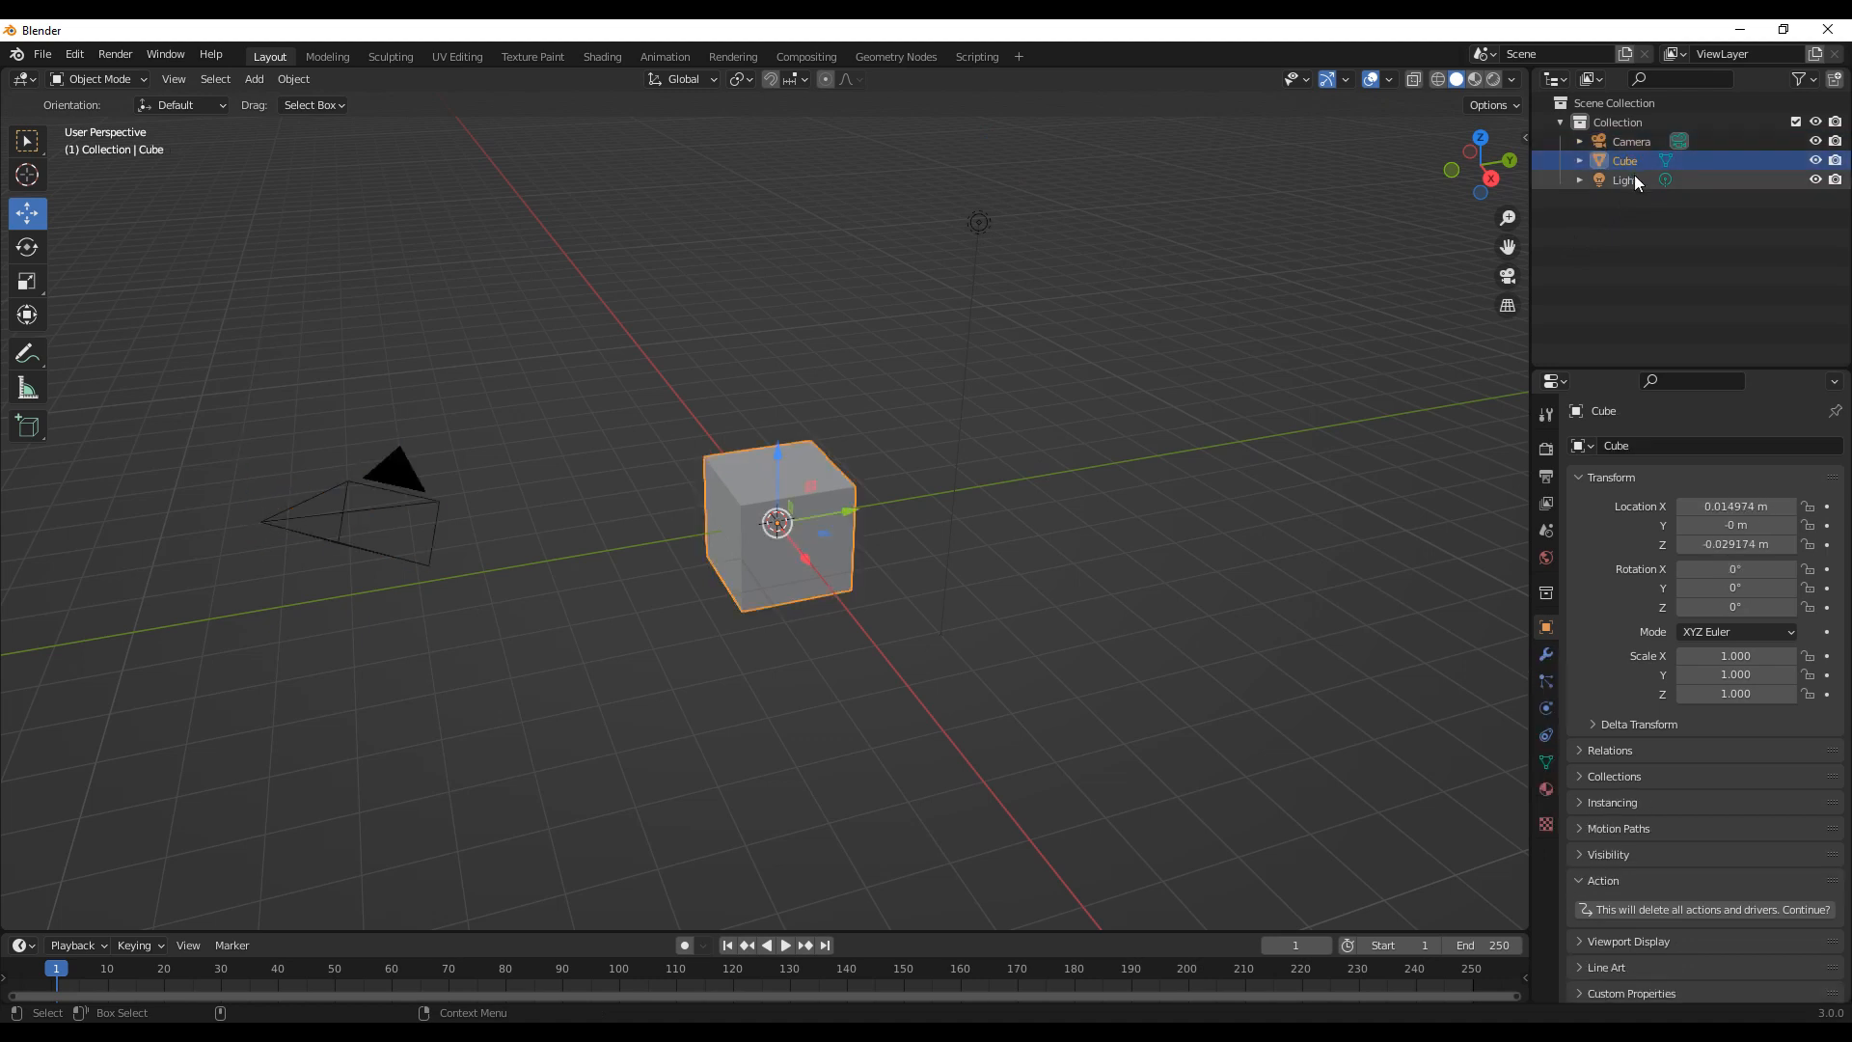
left_click(1634, 178)
left_click(1634, 166)
left_click(1637, 141)
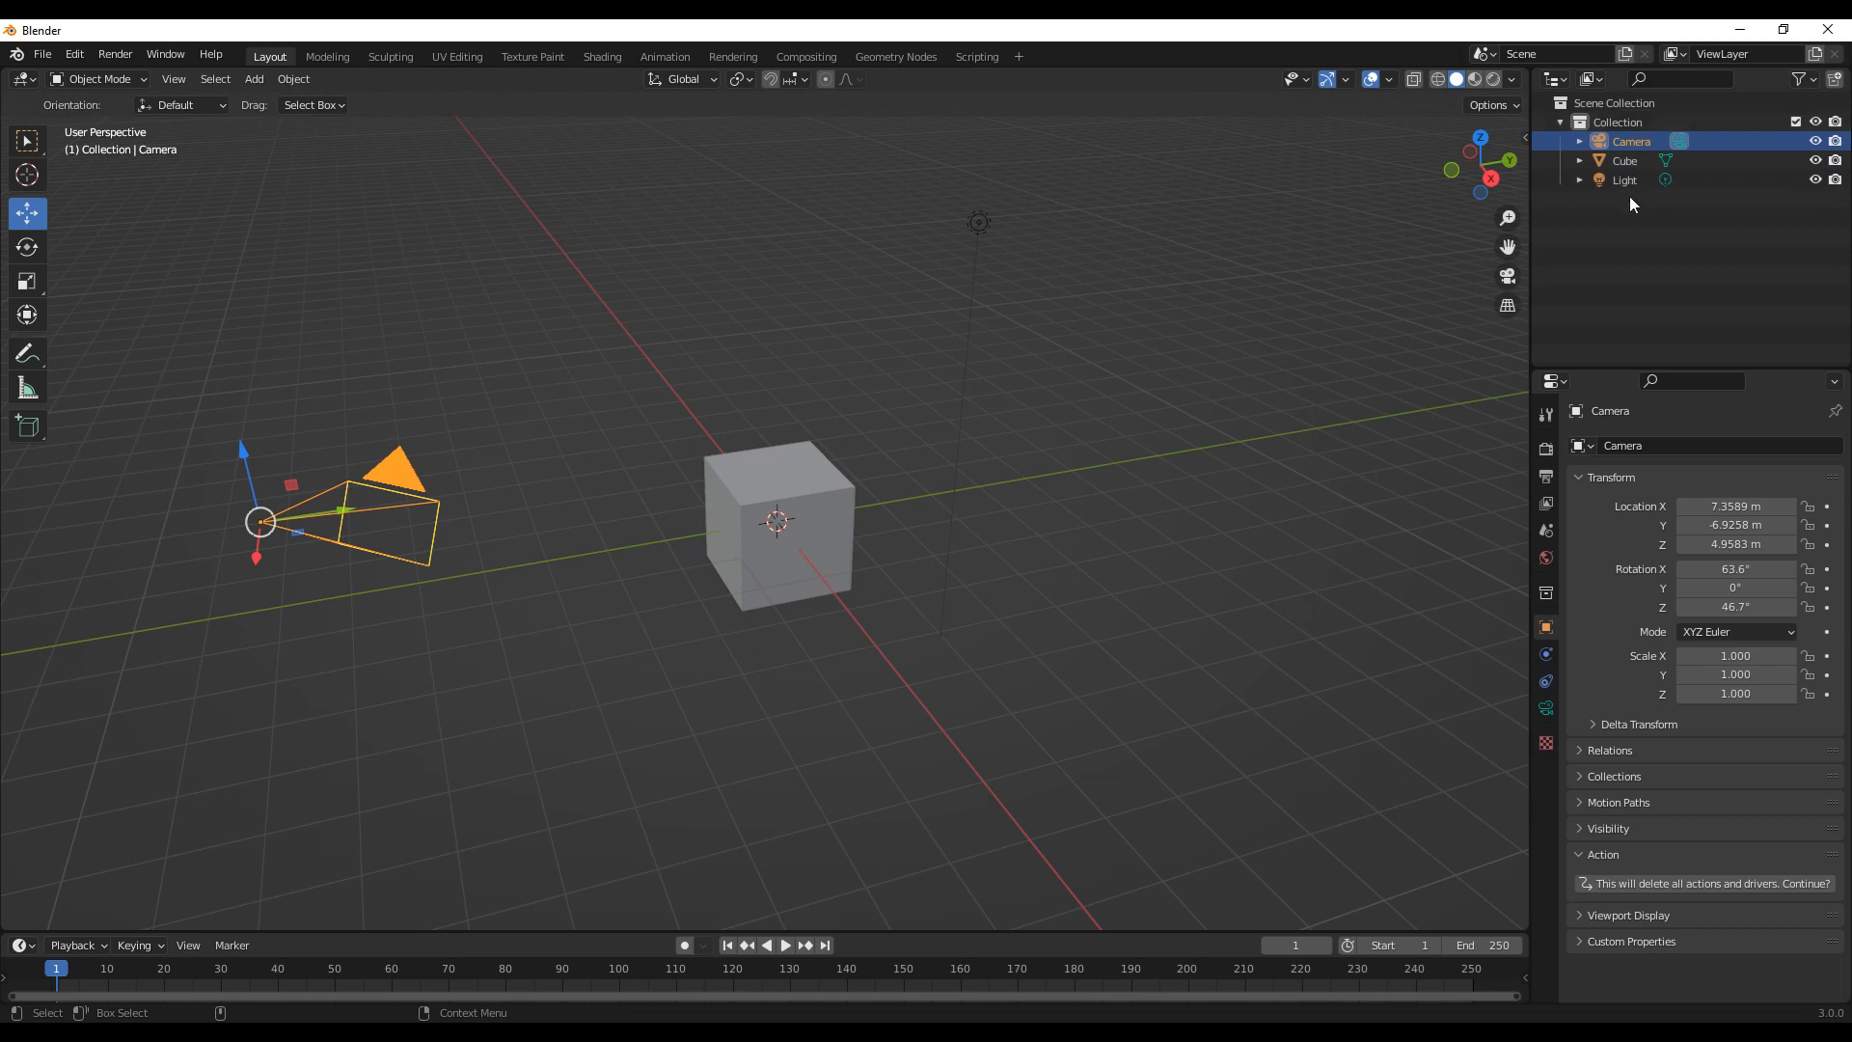
left_click(1630, 164)
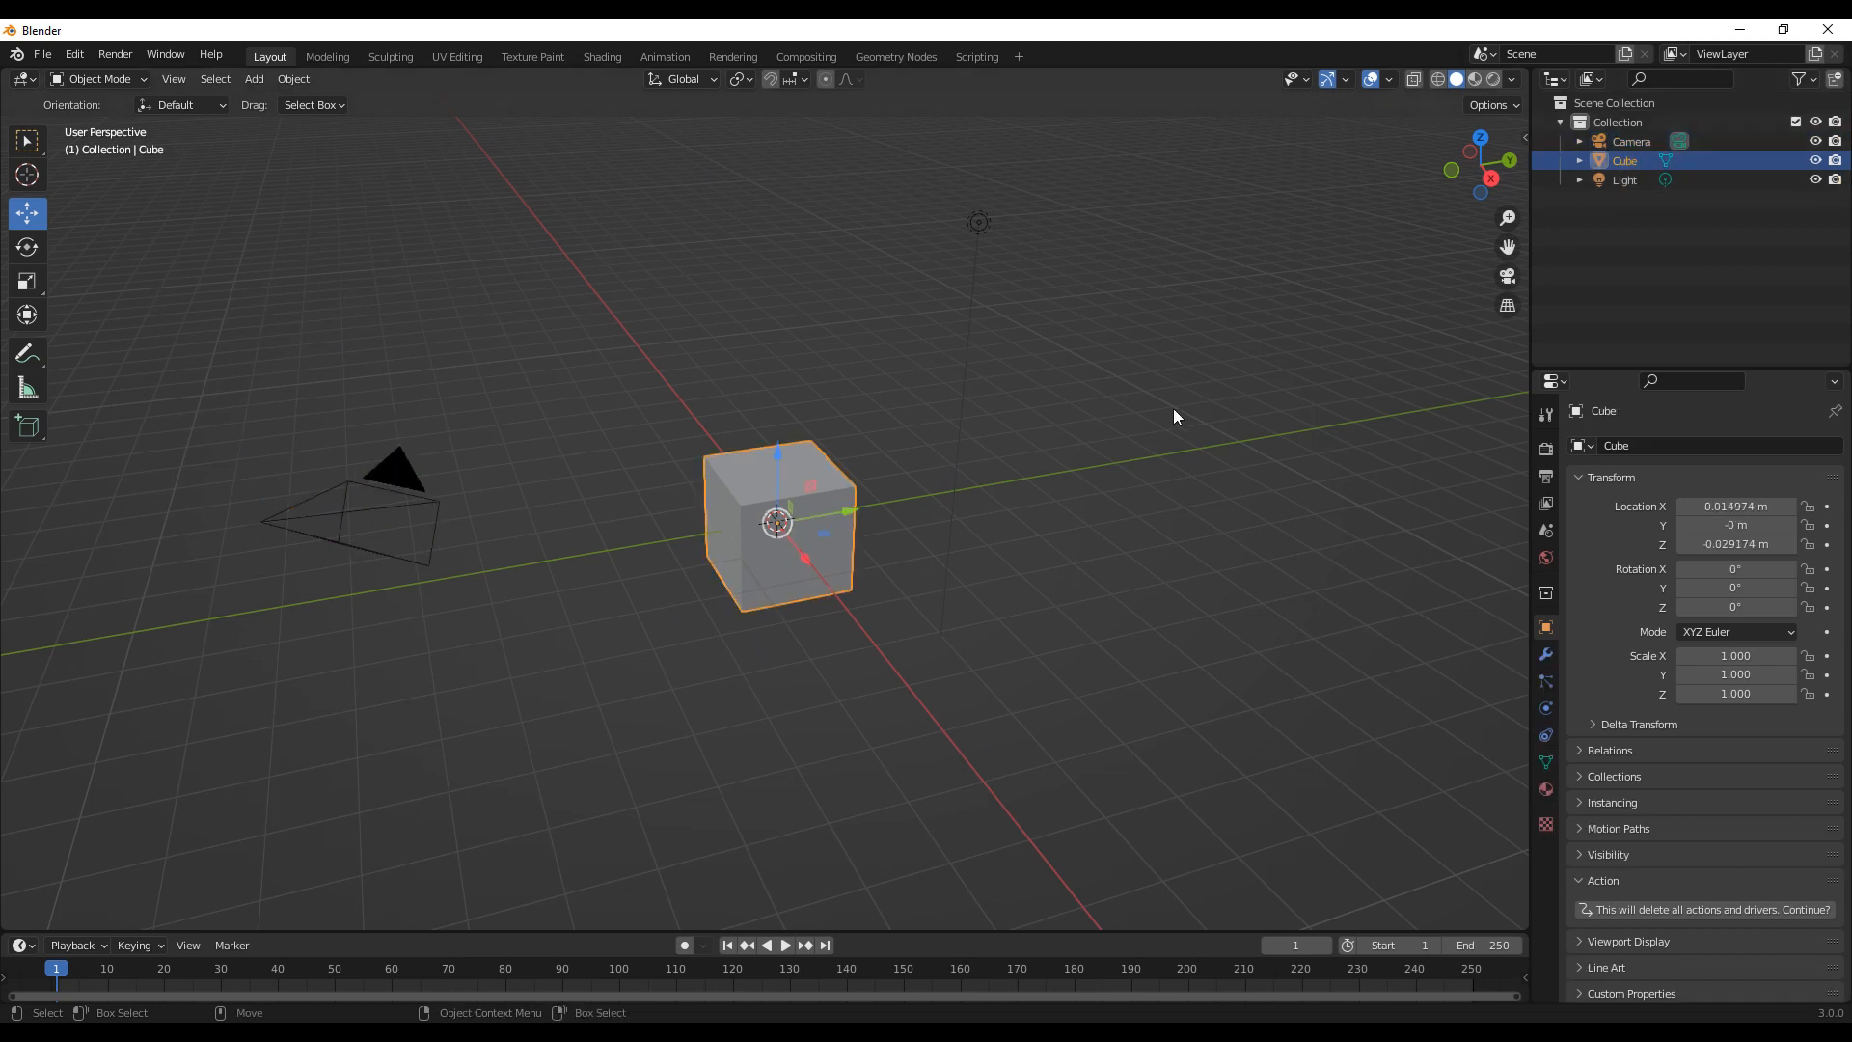
Step: Move the view far away from the objects, reselect the cube in the Outliner and frame it in the viewport
middle_click_drag(1173, 408, 658, 467, "alt")
scroll(666, 467, "down", 7)
middle_click_drag(1015, 496, 762, 562, "alt")
left_click(1636, 179)
left_click(1636, 165)
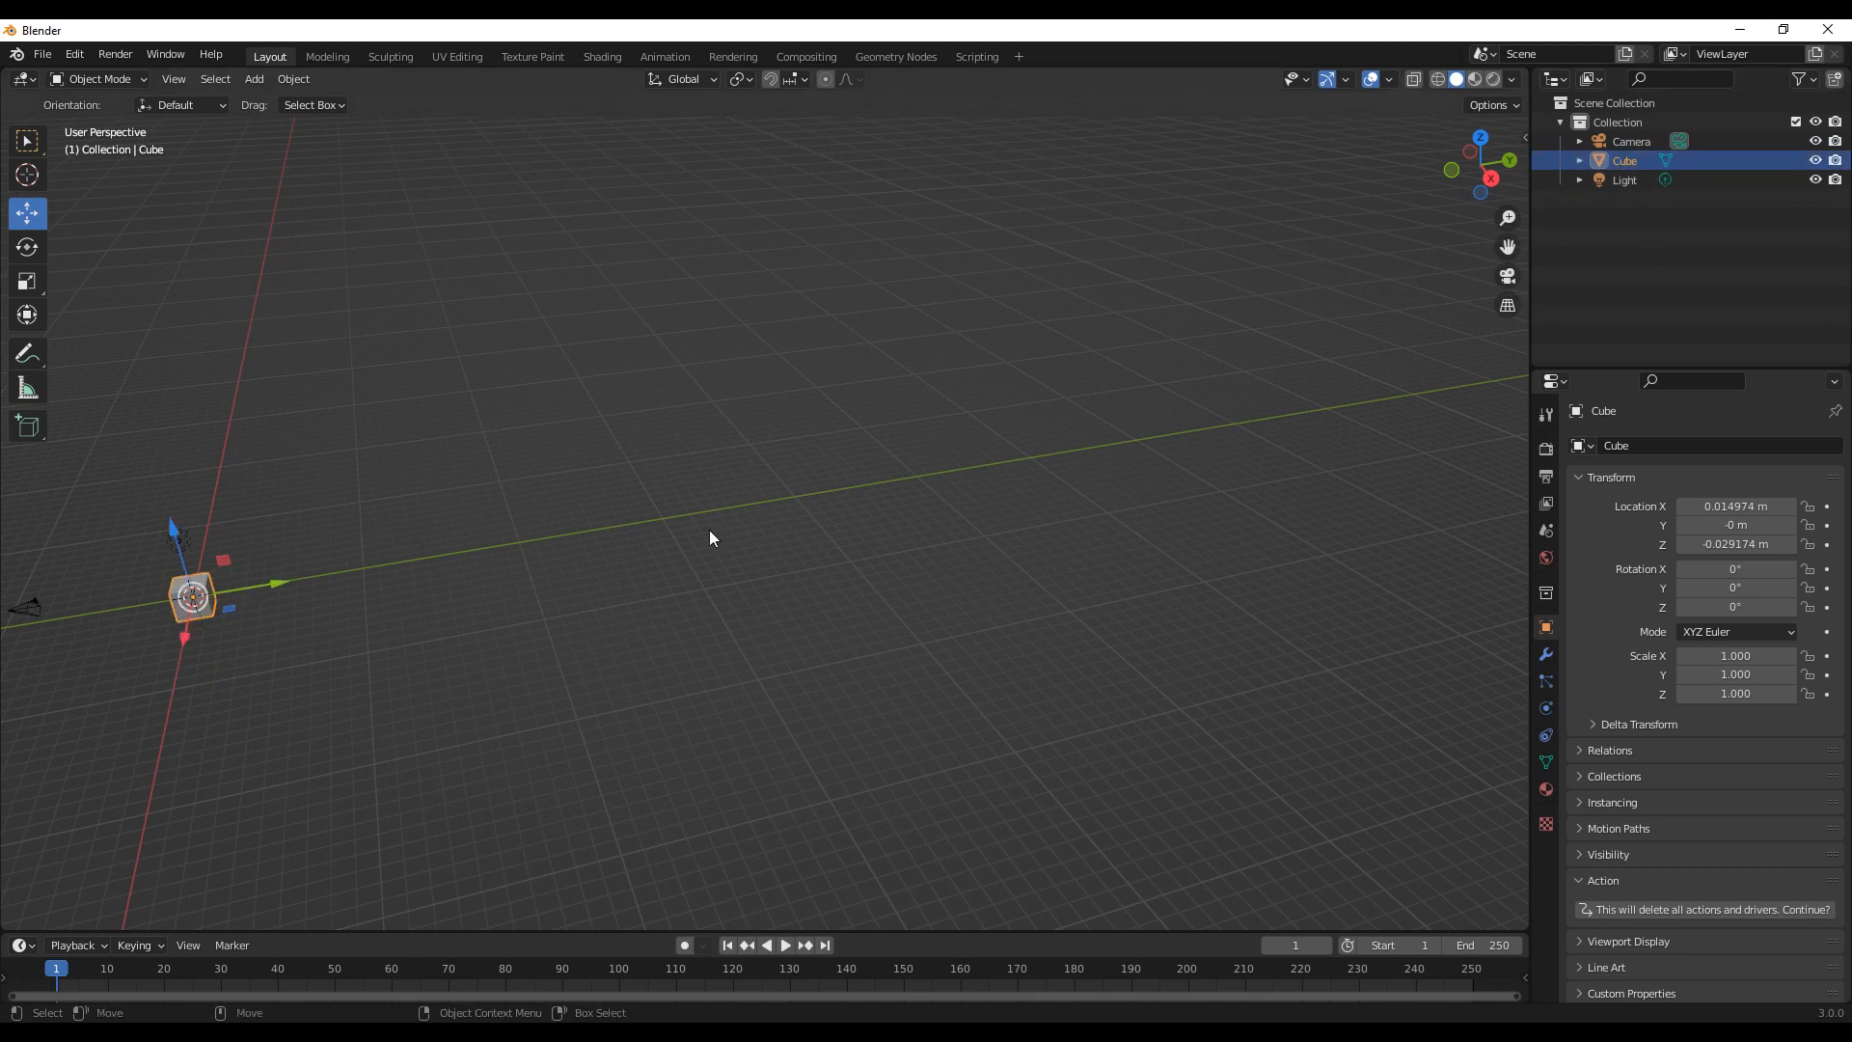
key("KP_Decimal")
scroll(703, 577, "down", 8)
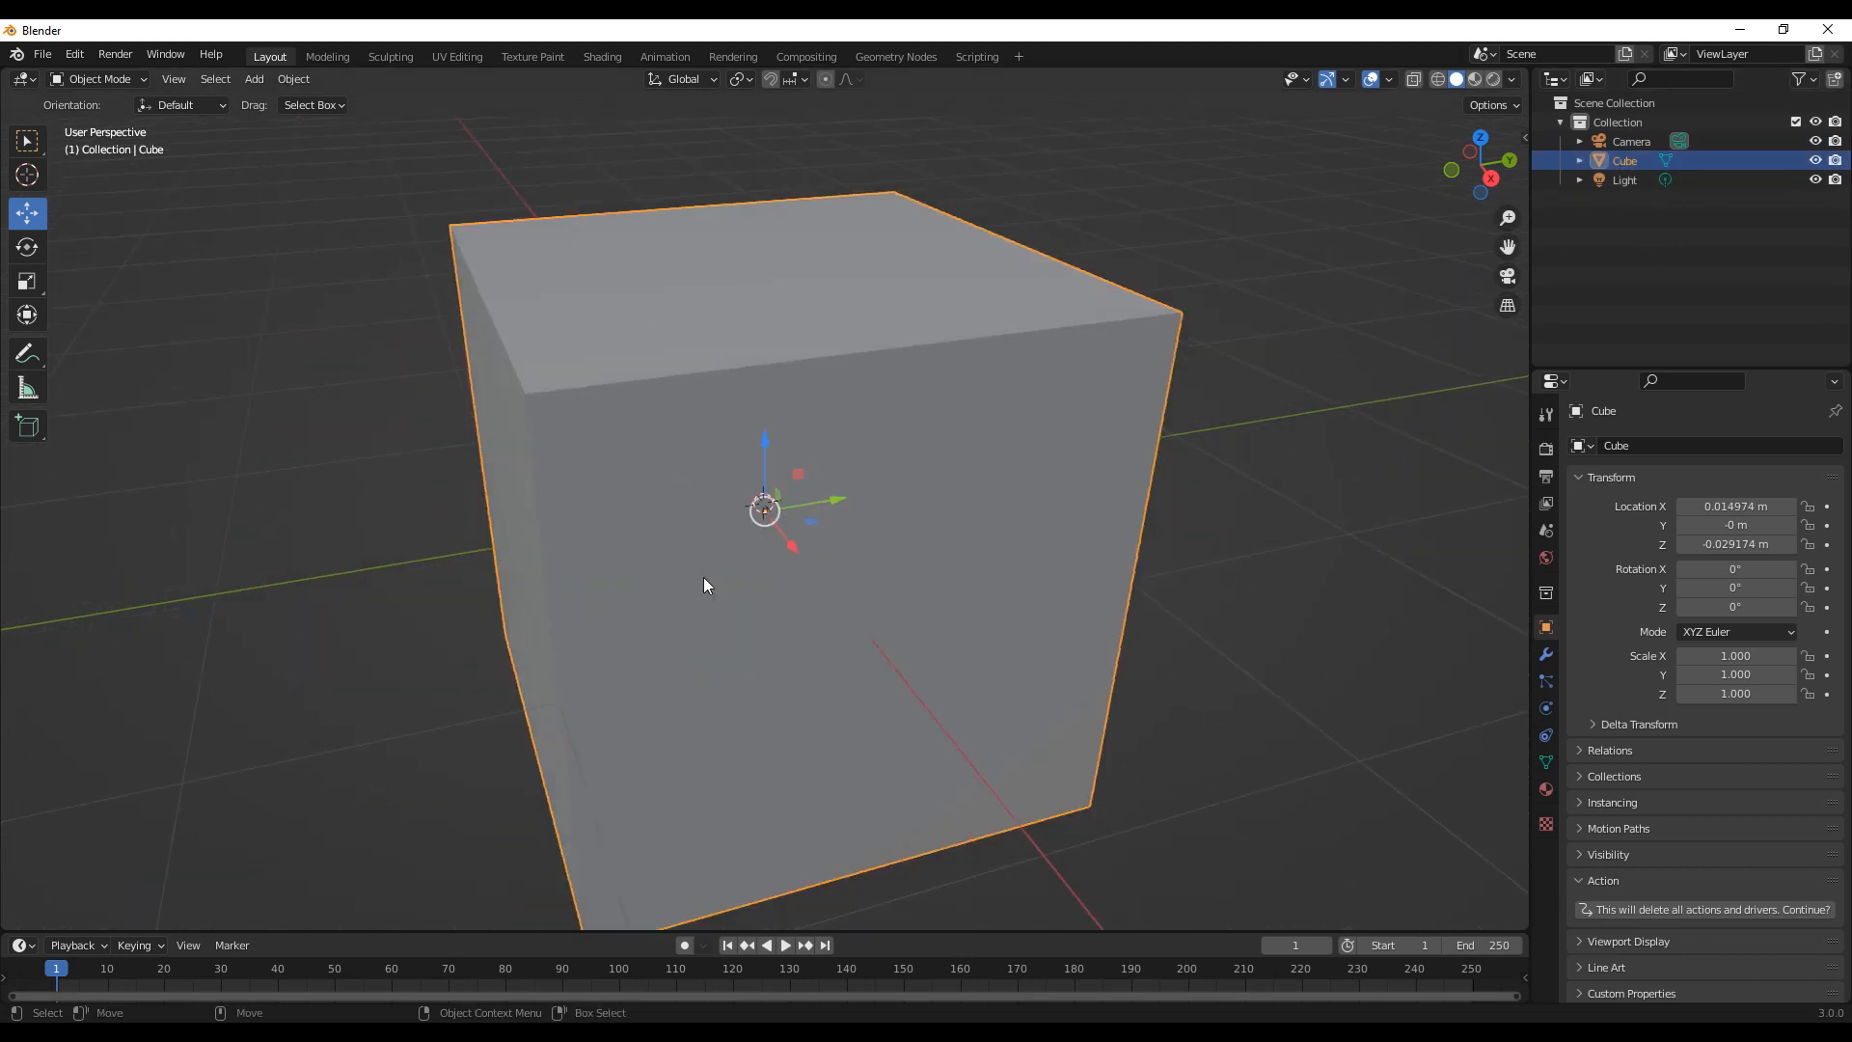
middle_click_drag(703, 579, 859, 583)
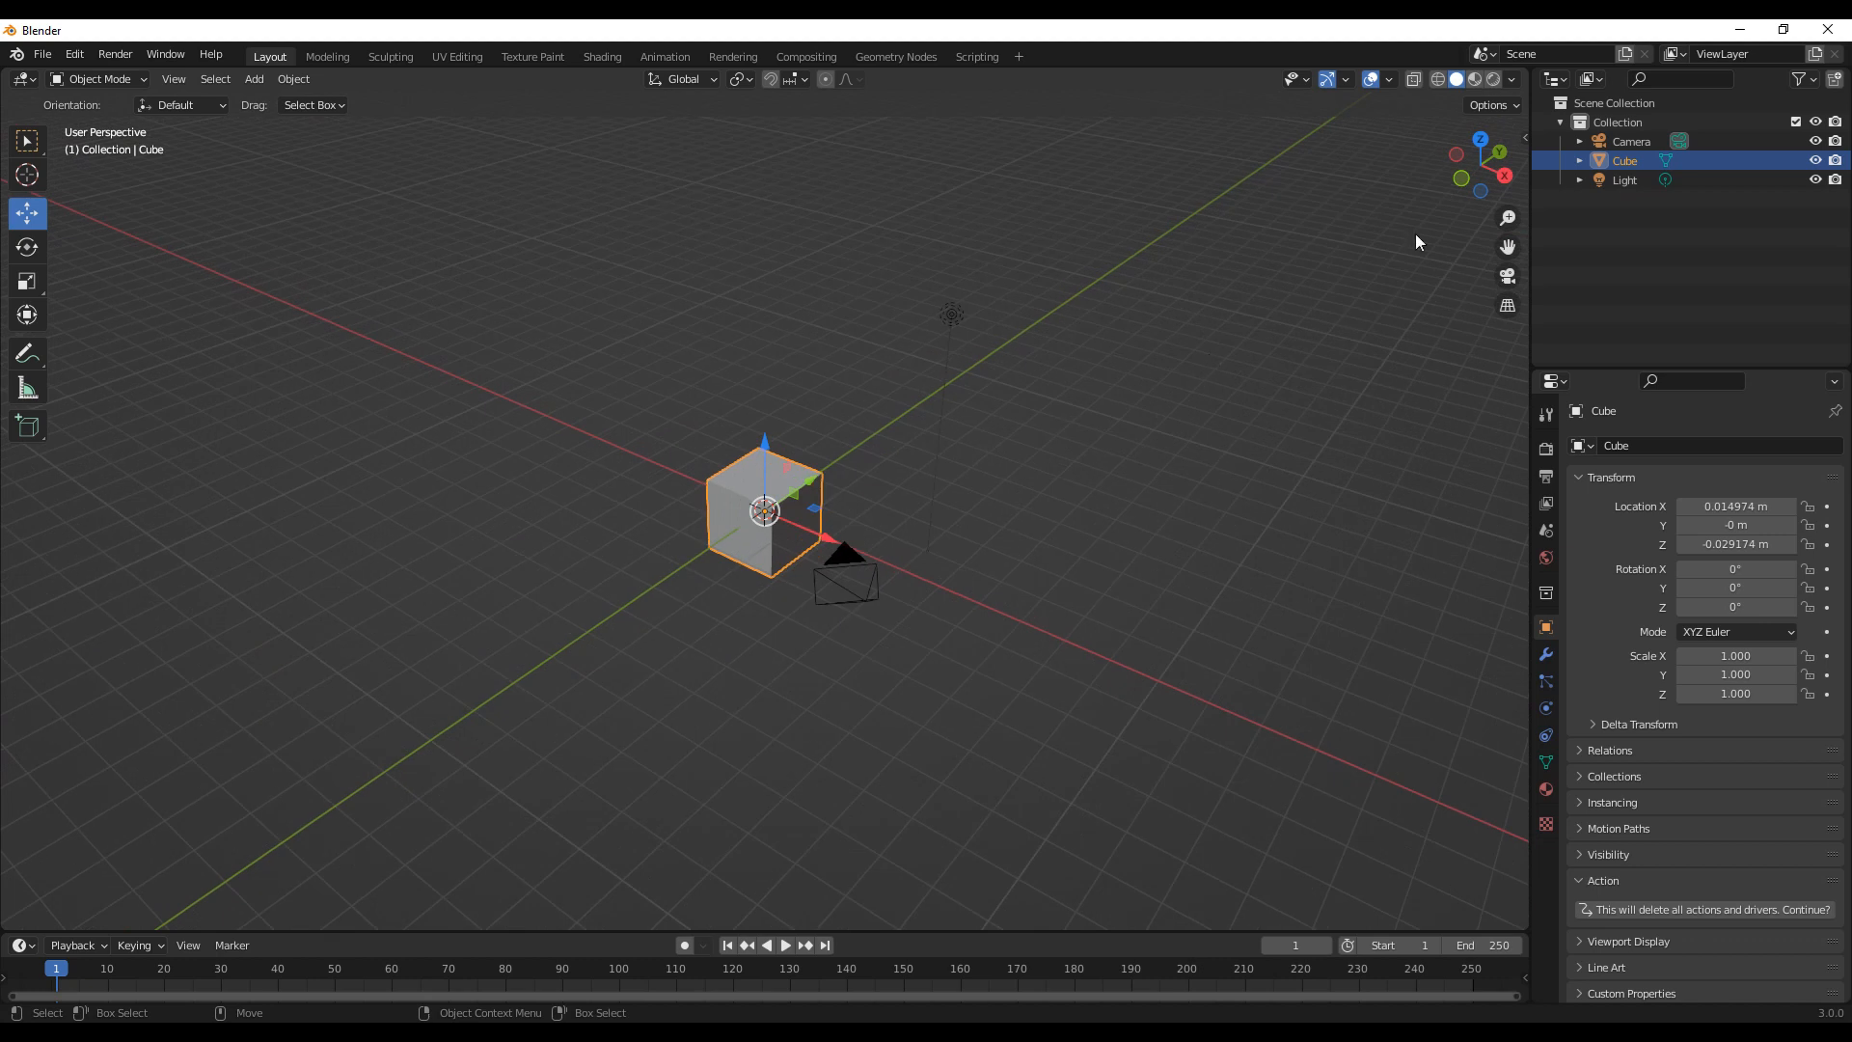
Step: Rename the cube in the Outliner with the owner's first name followed by "Cube"
middle_click_drag(1219, 454, 1165, 431)
scroll(1056, 473, "up", 2)
double_click(1637, 158)
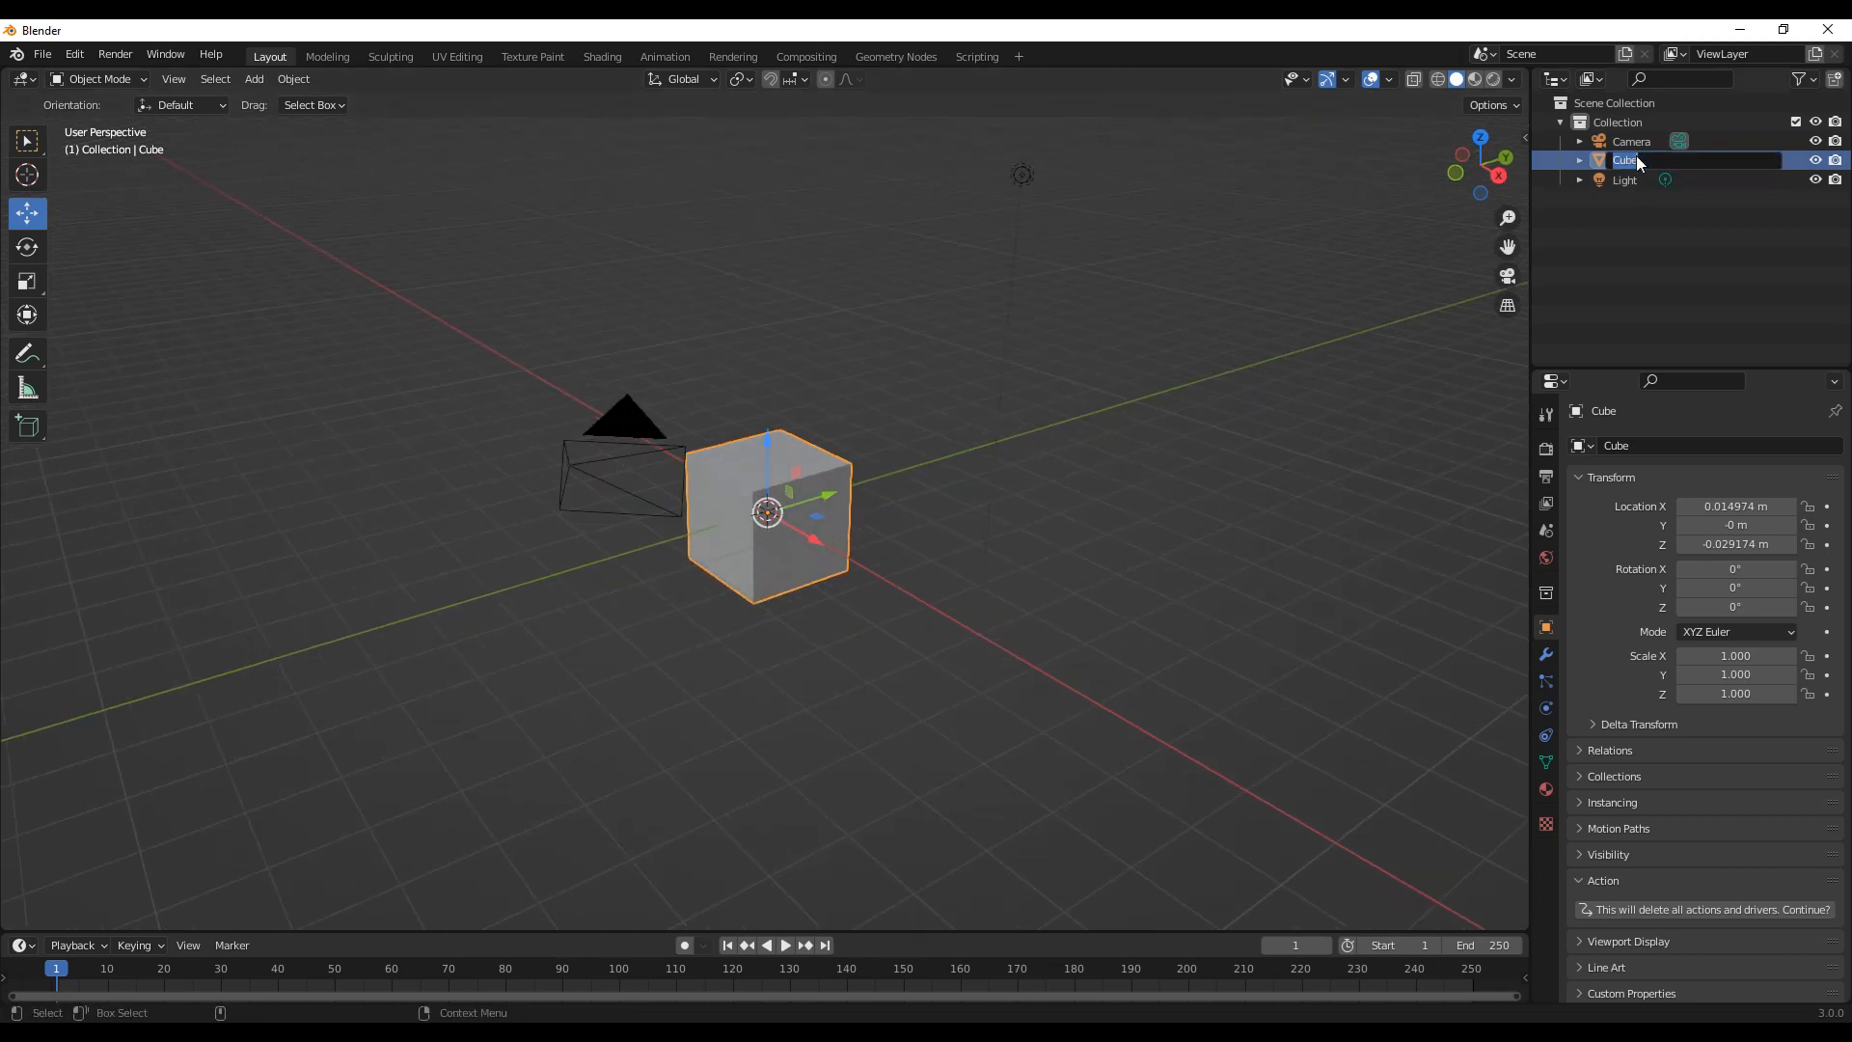
type("Tobis Cu")
key("Return")
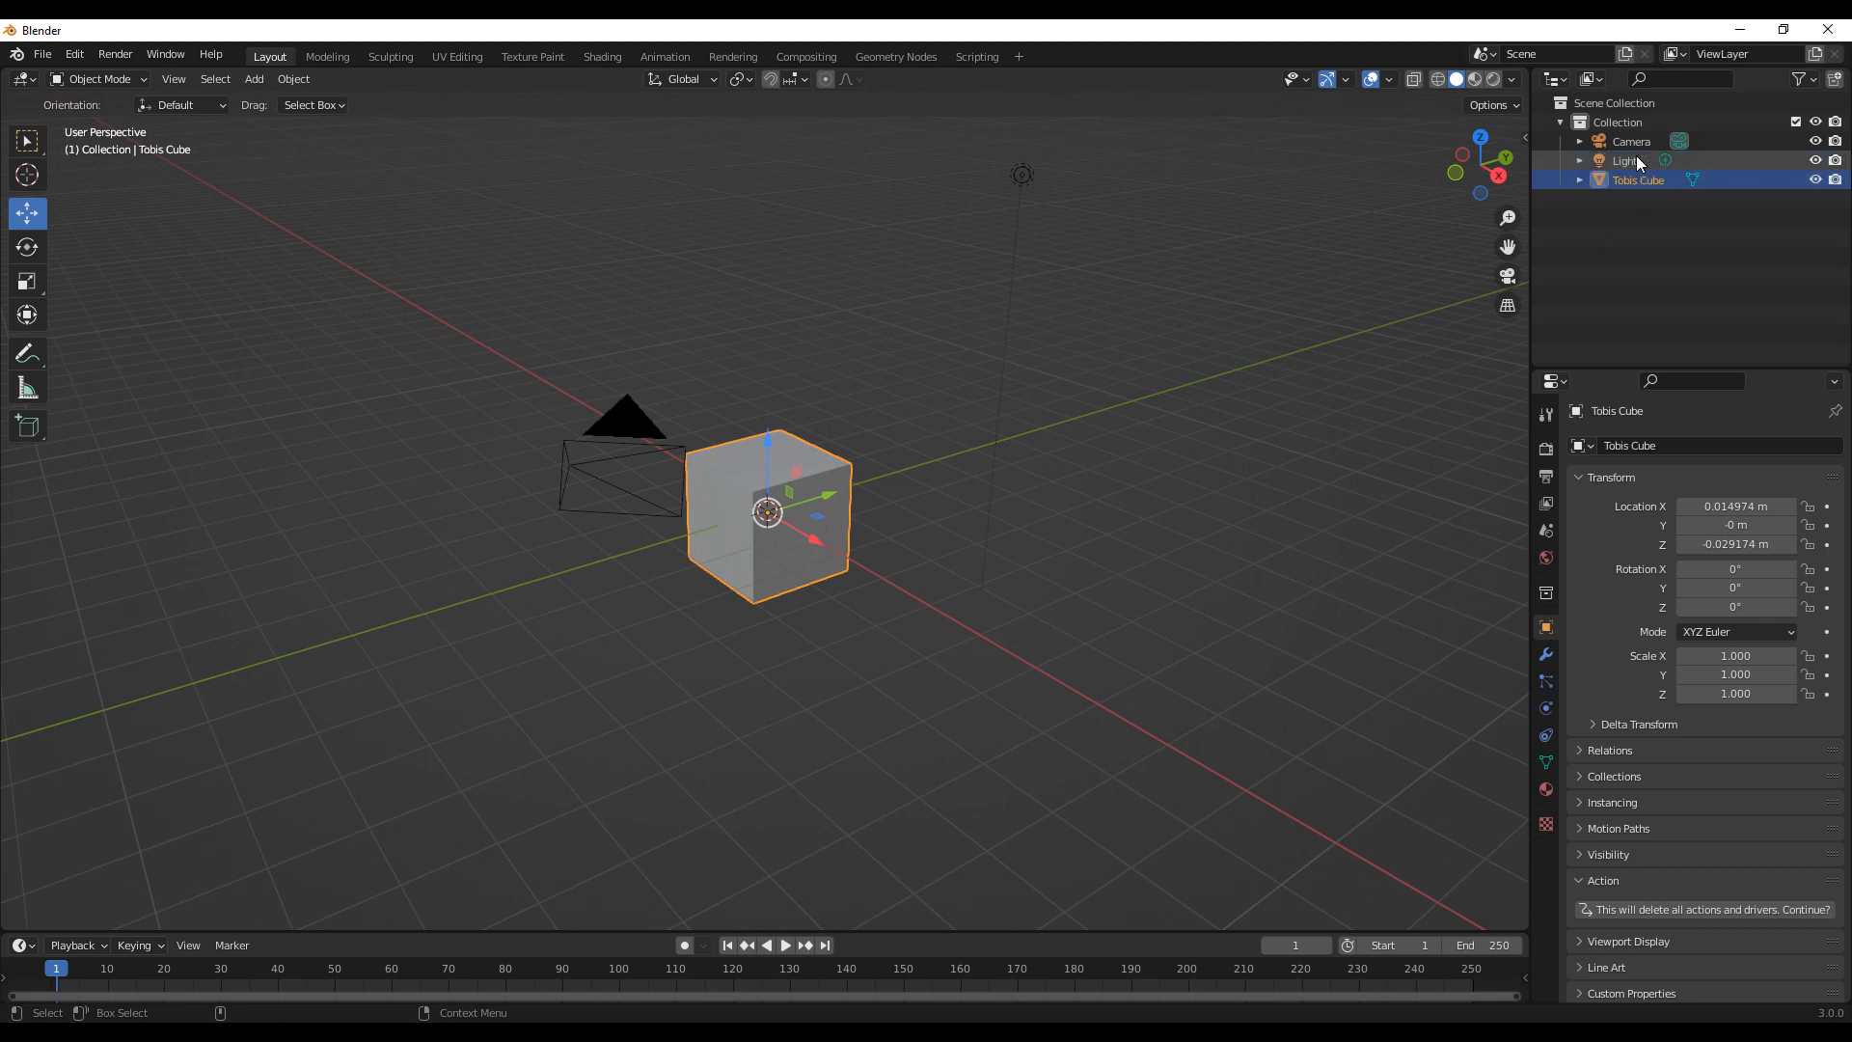
Step: Activate the Outliner's search filter without entering a term and view the scene from another angle
scroll(871, 446, "down", 5)
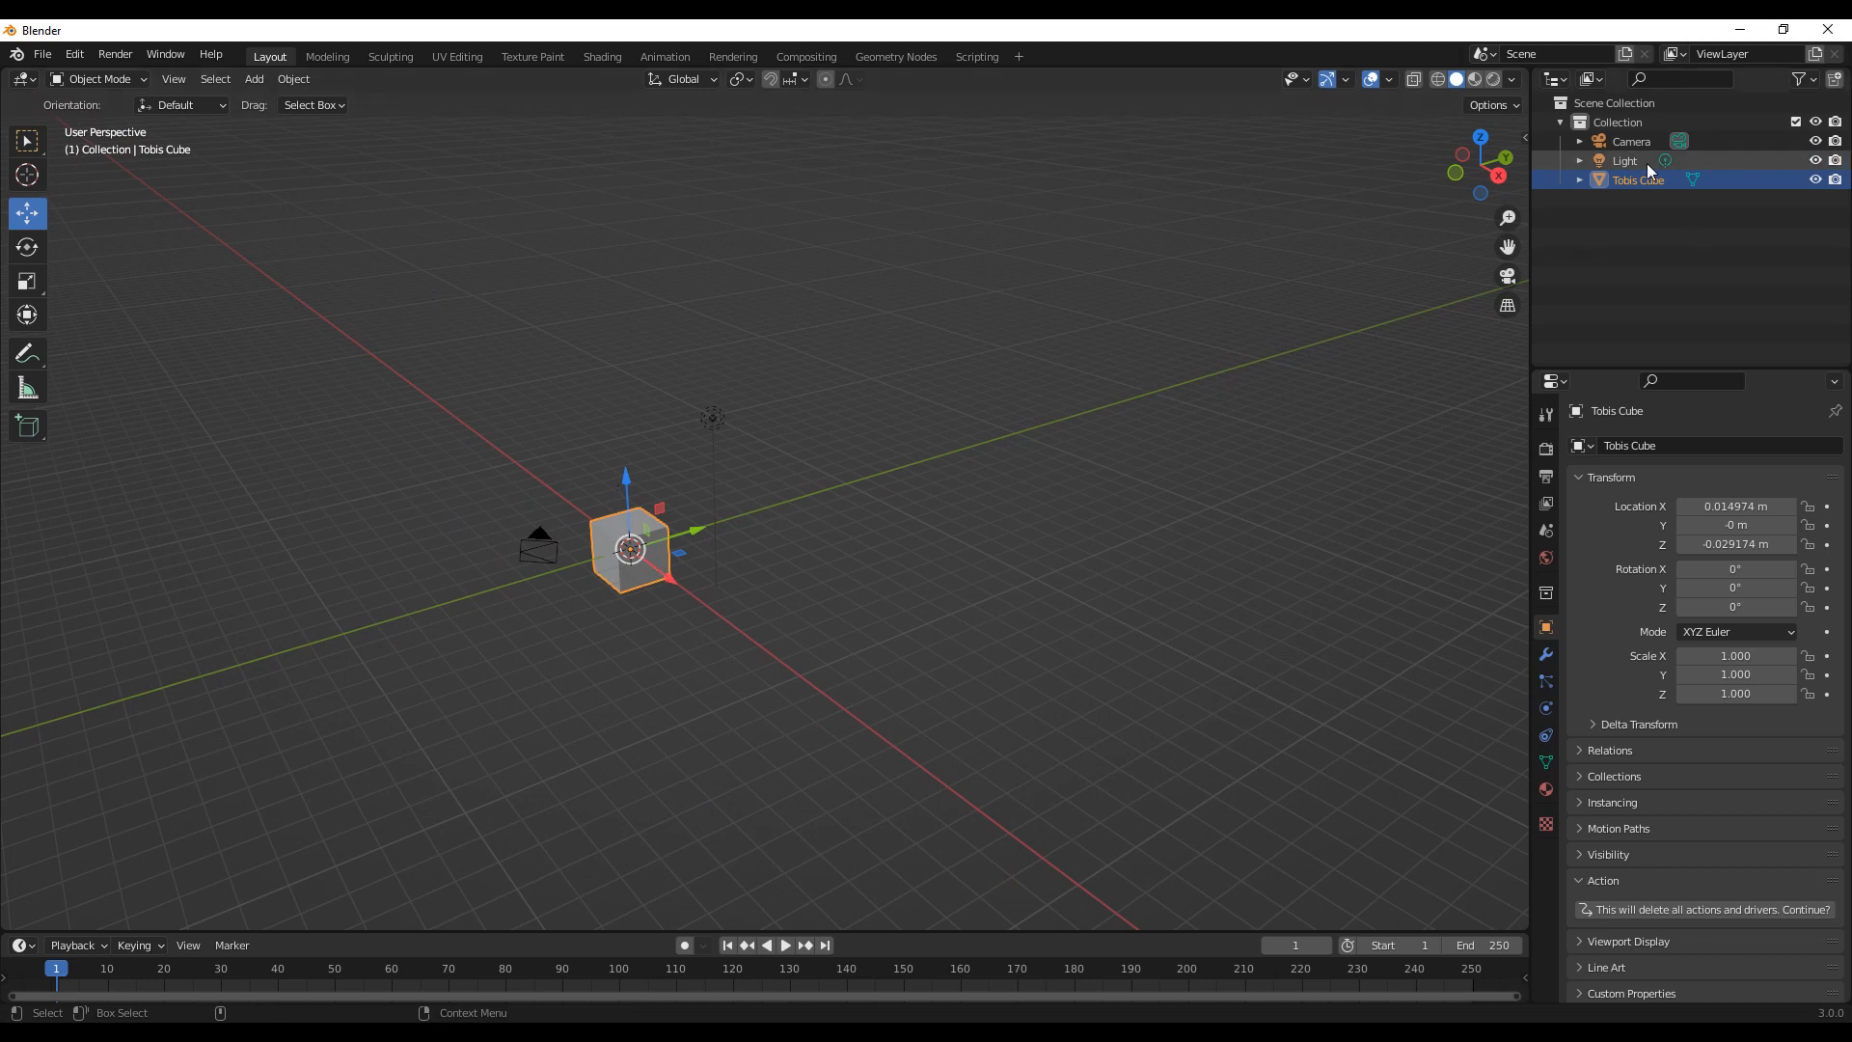
left_click(1662, 81)
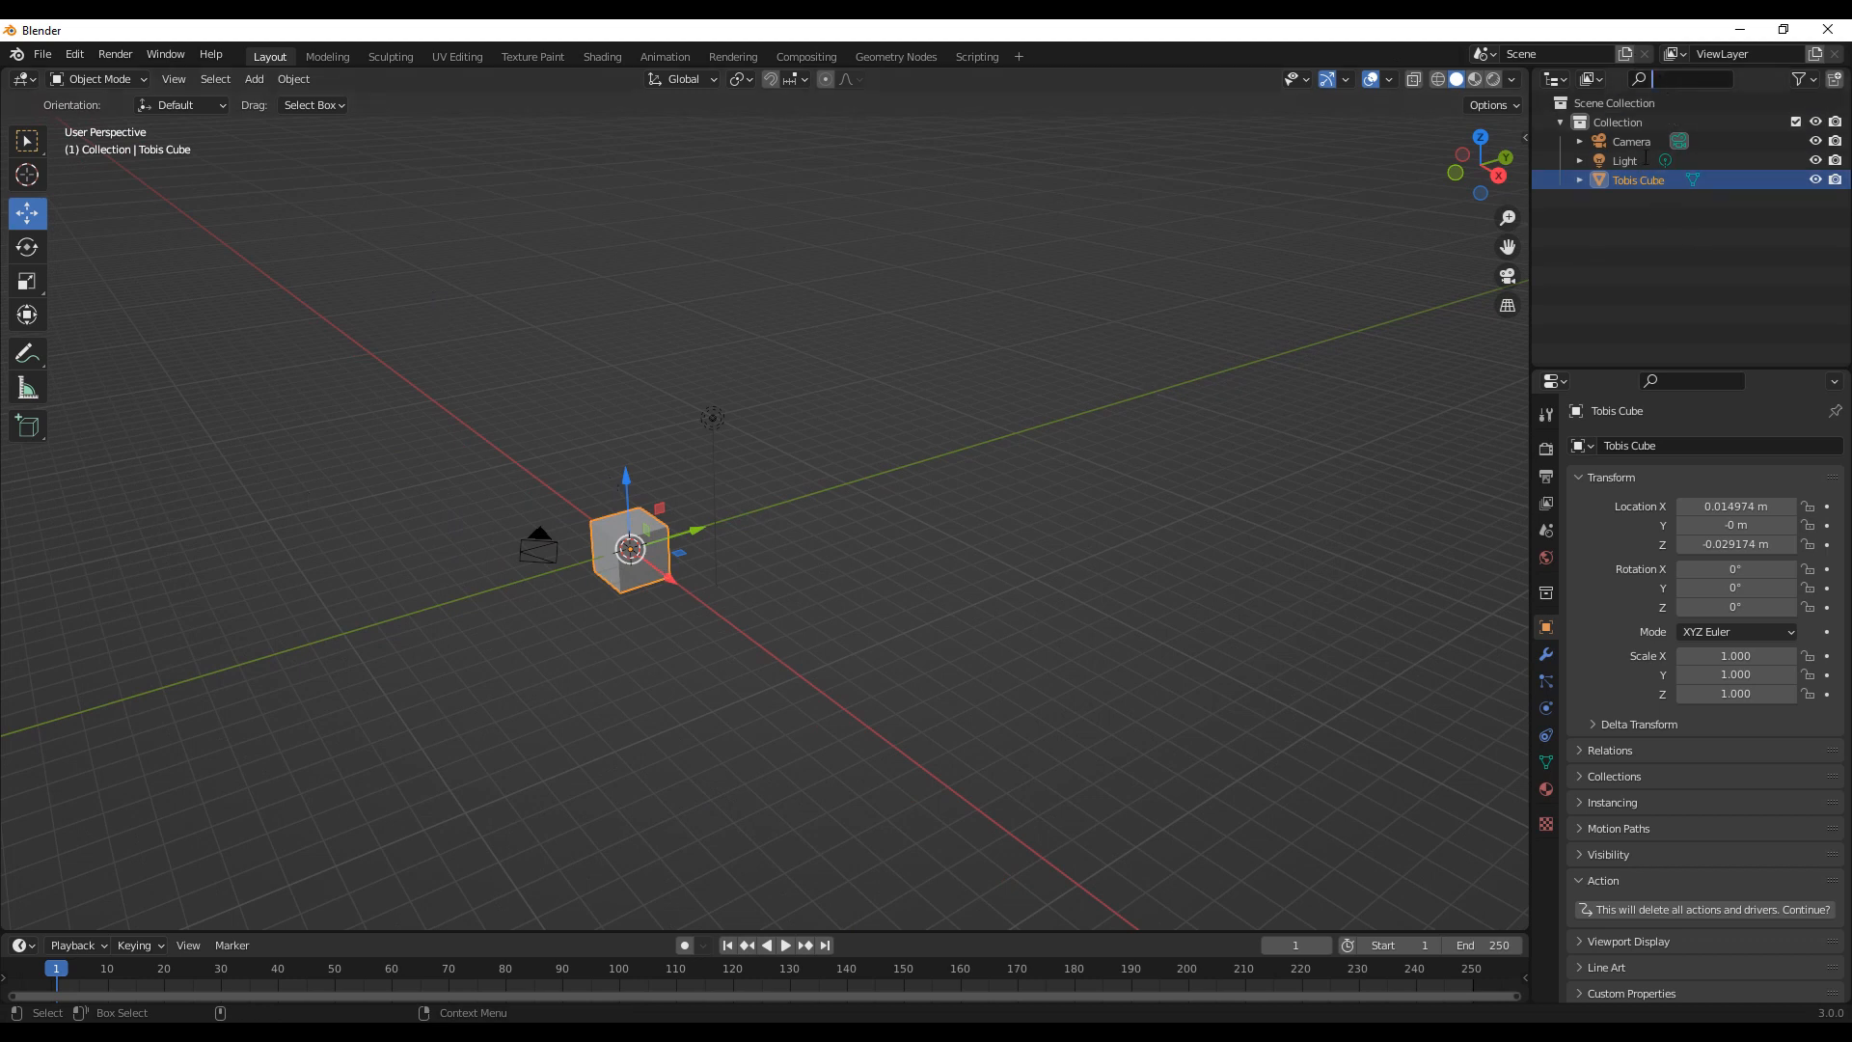
left_click(1051, 495)
middle_click_drag(783, 600, 862, 586, "shift")
scroll(897, 582, "up", 3)
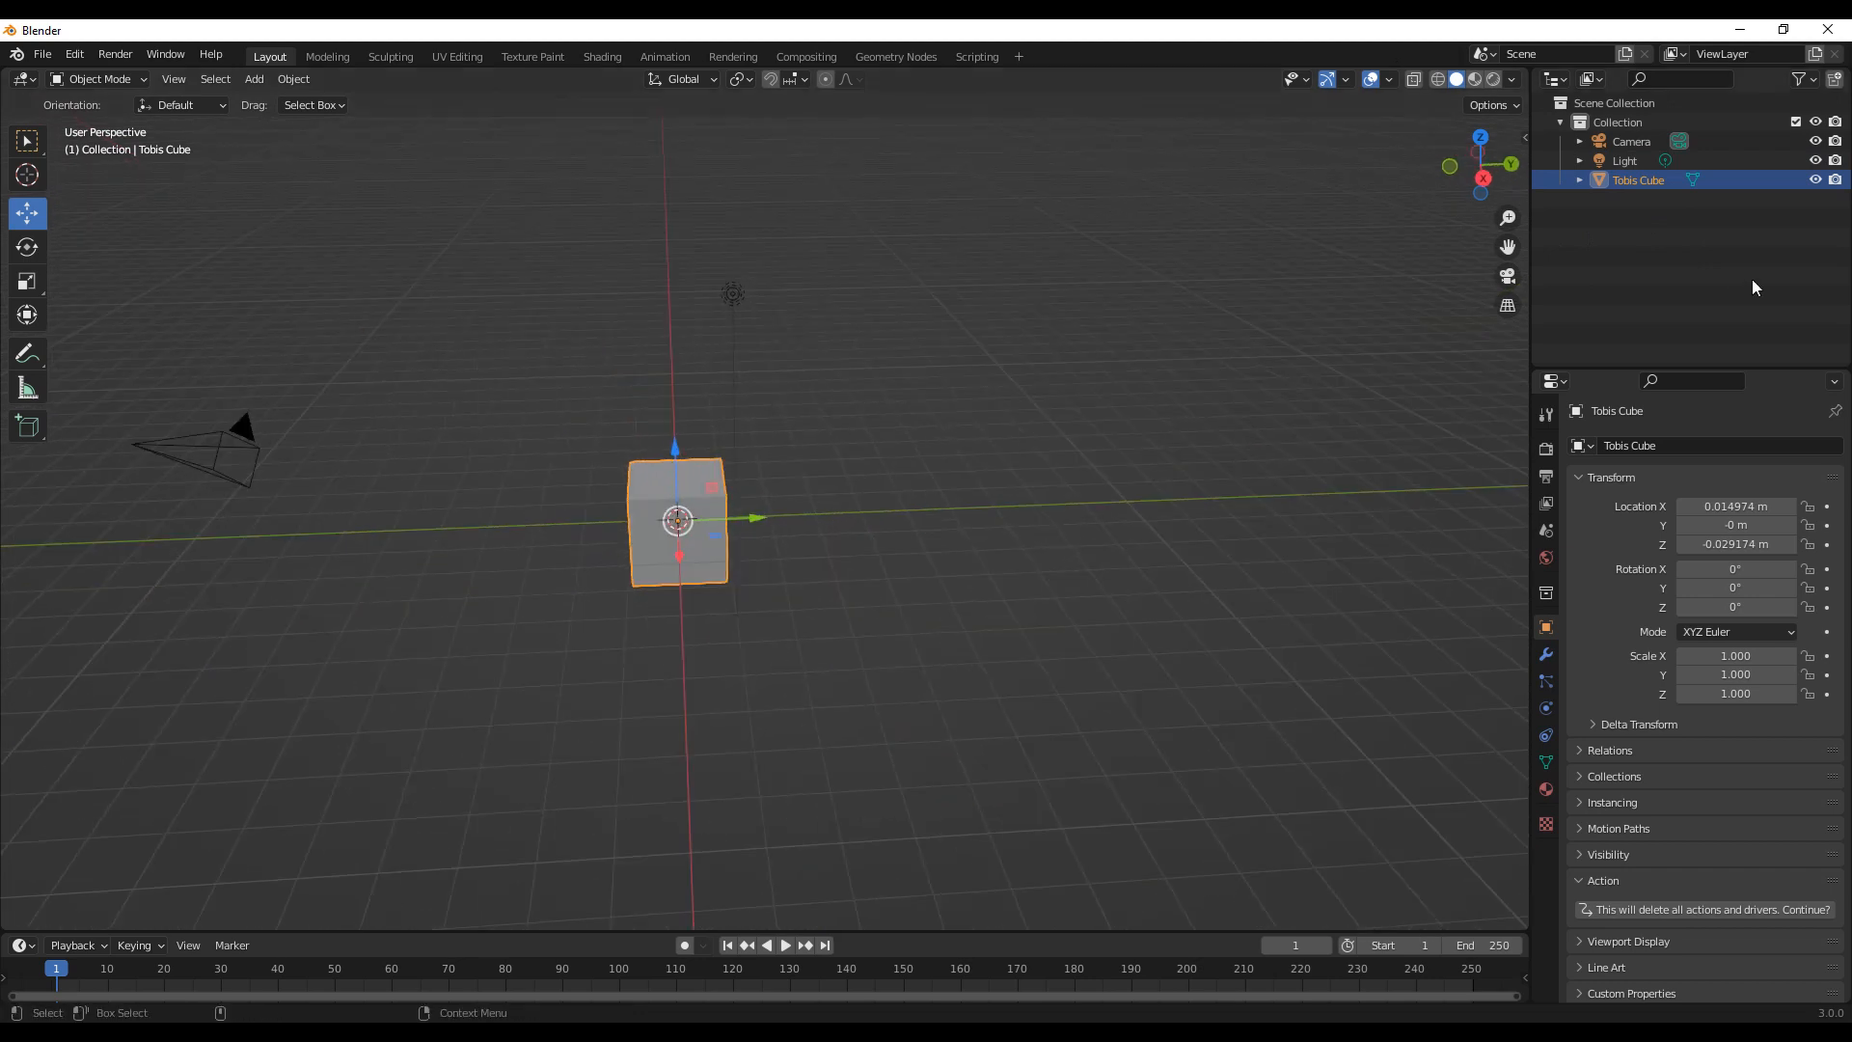
Step: Add a new collection, place it directly under the Scene Collection and move the cube into it
left_click(1624, 125)
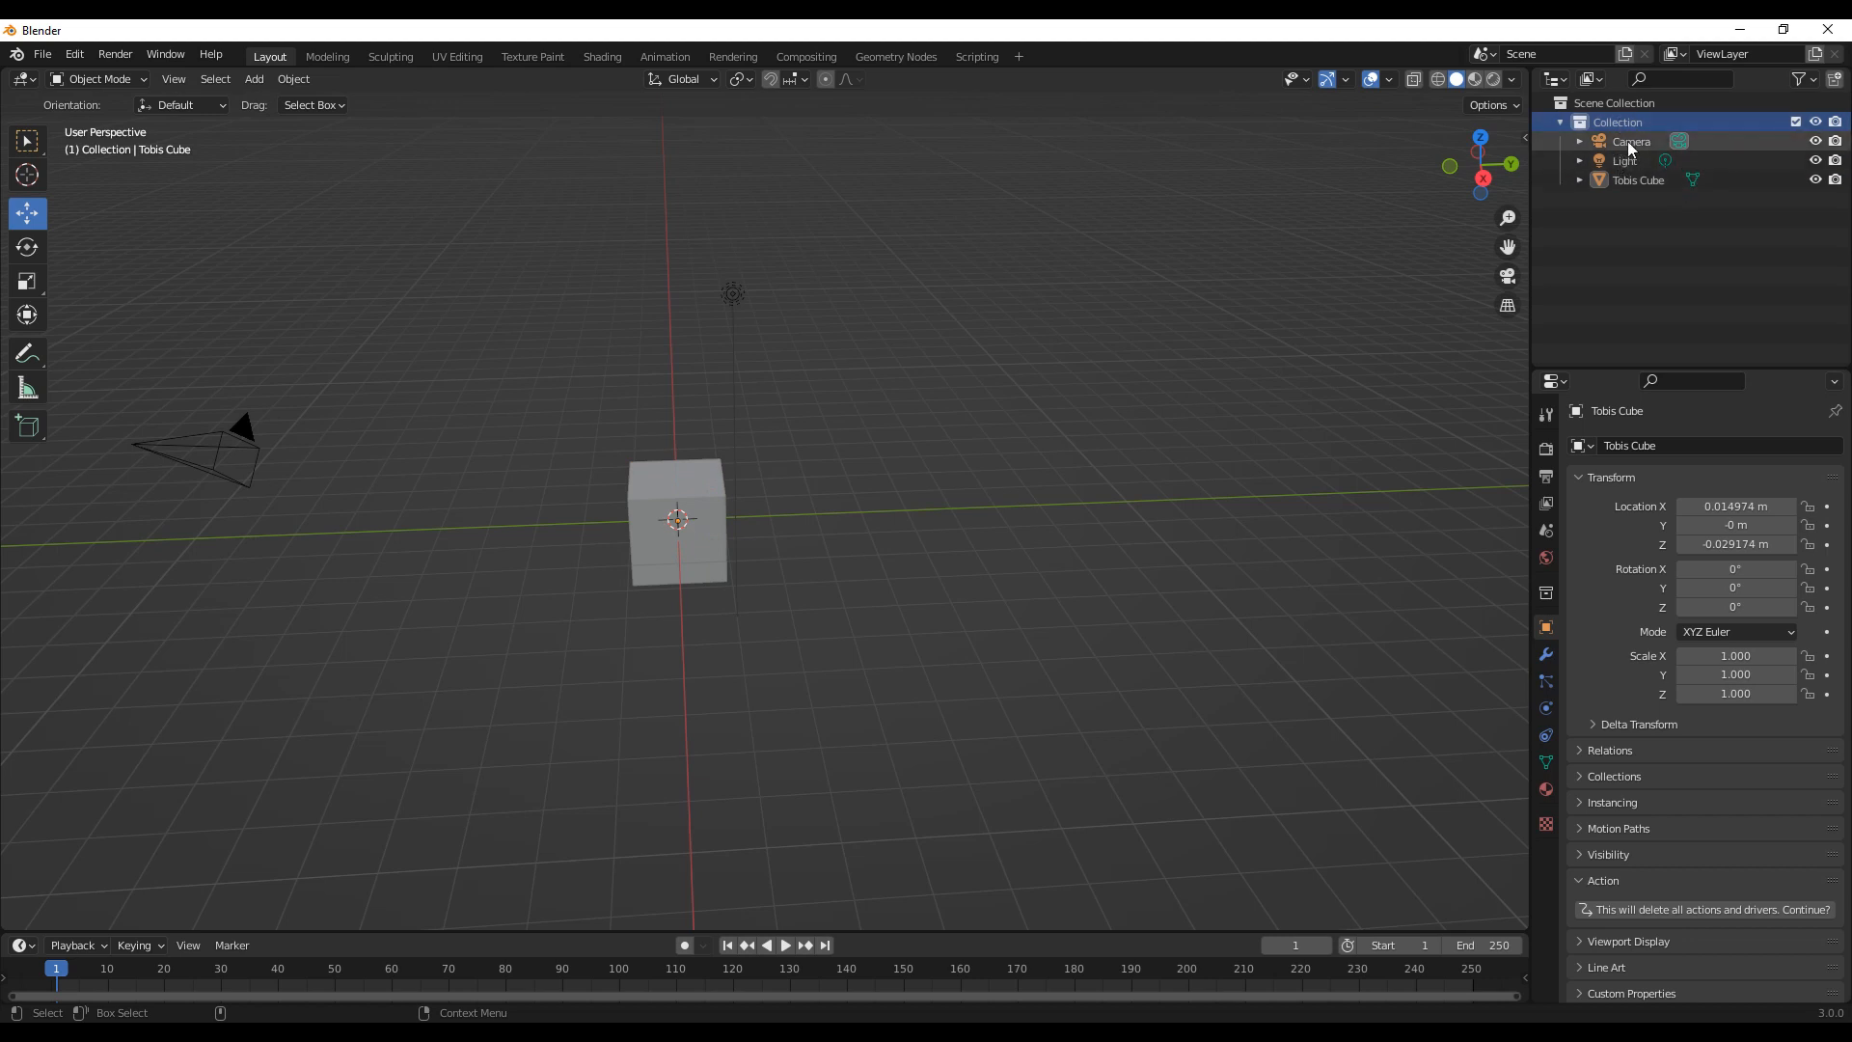
left_click(1836, 81)
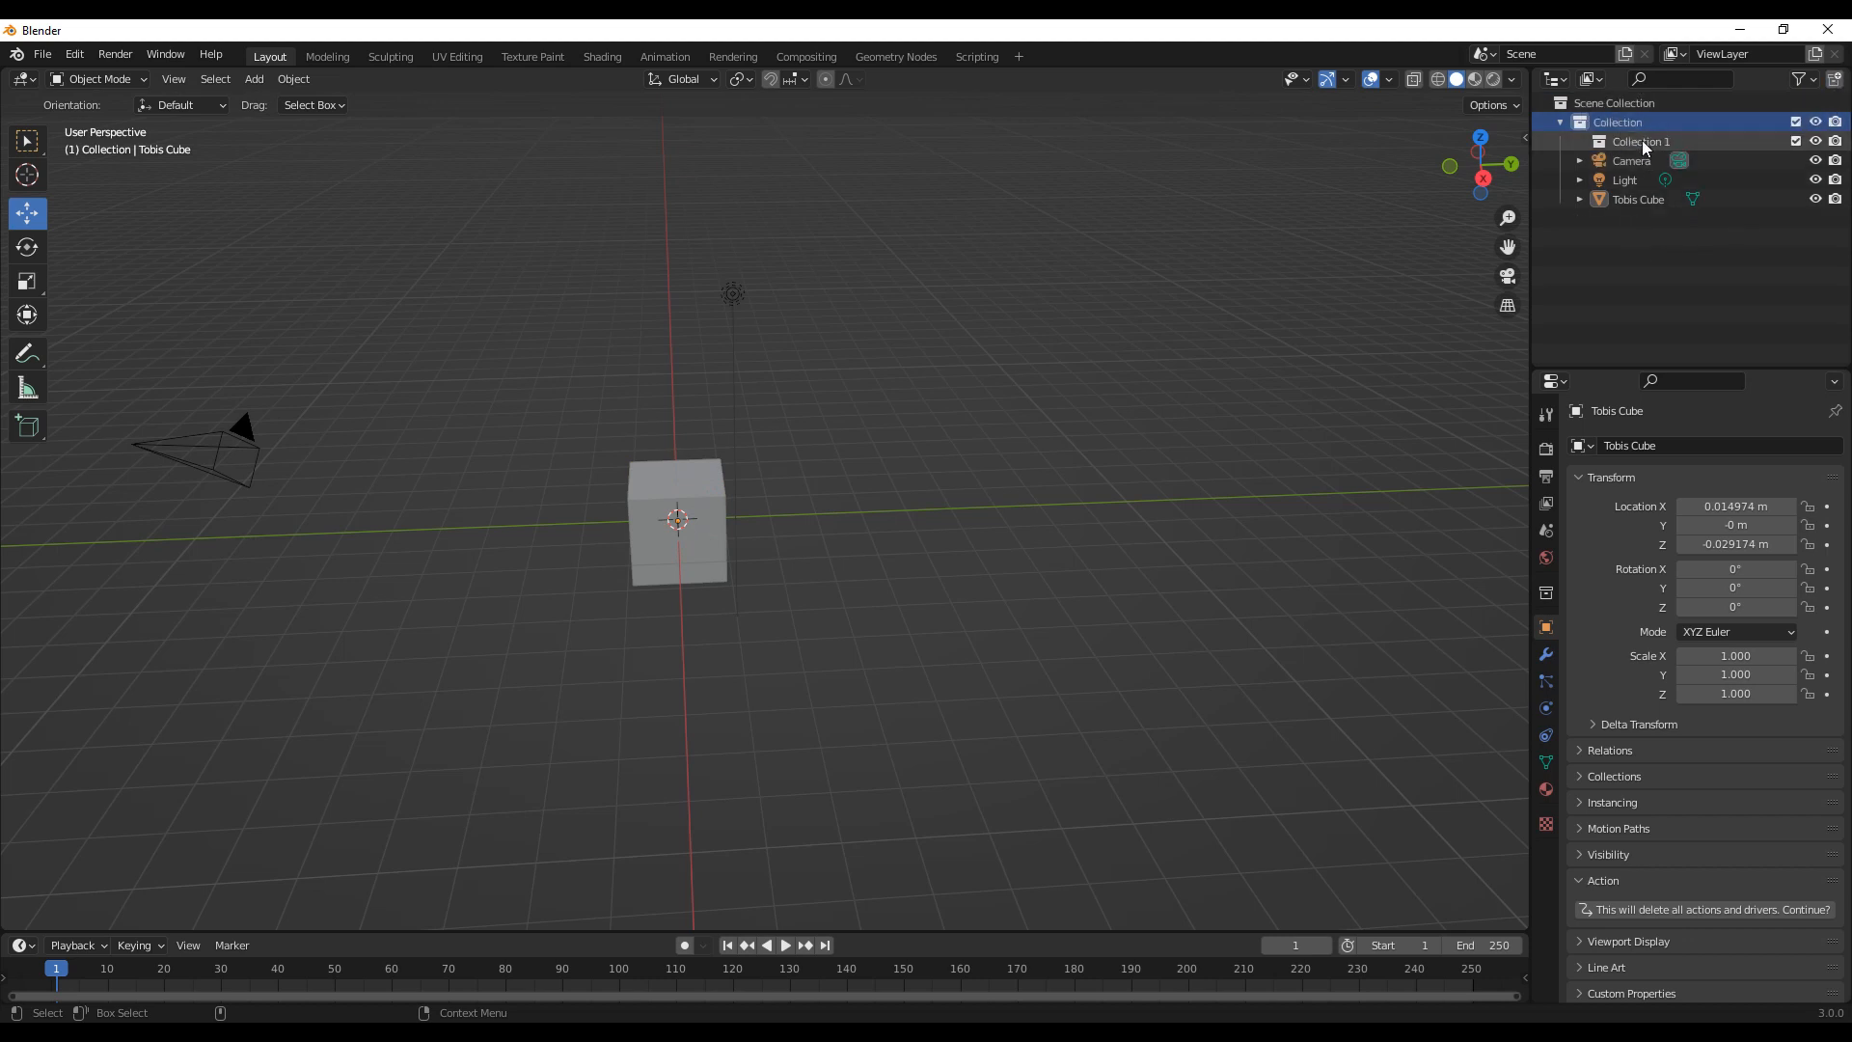
left_click_drag(1628, 143, 1634, 291)
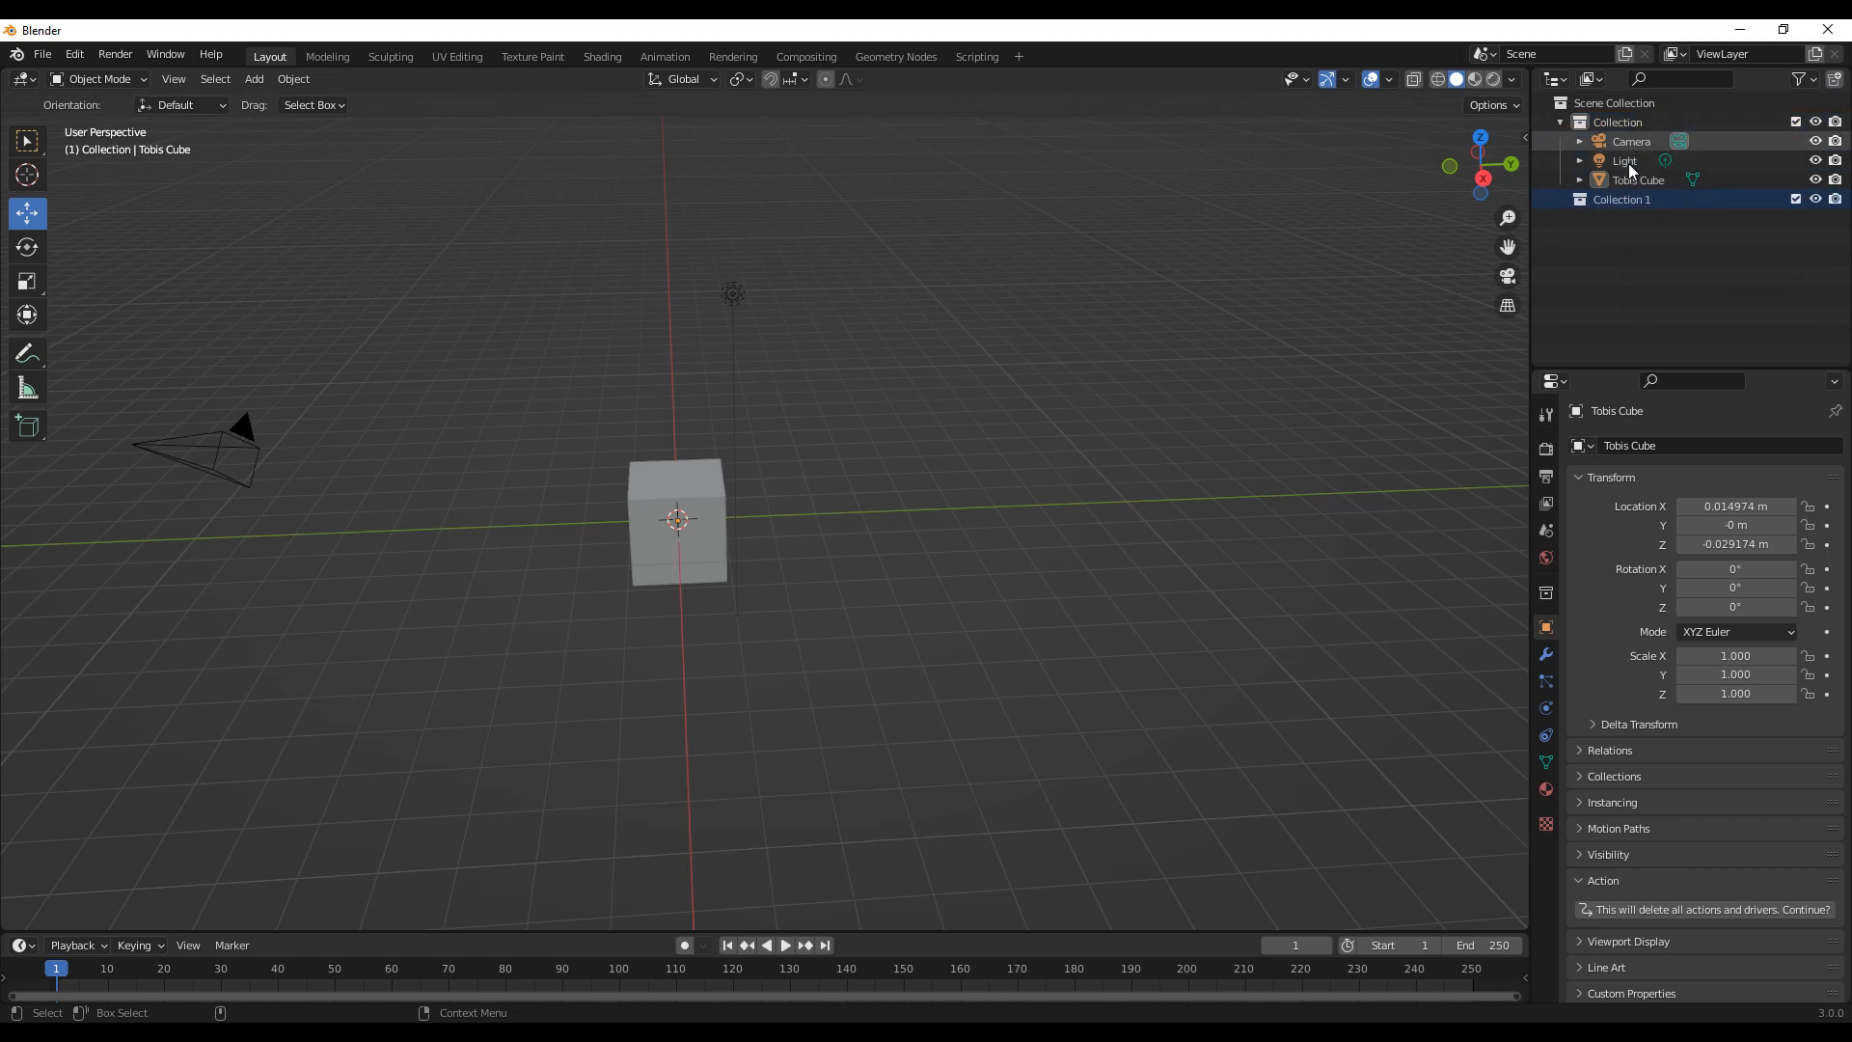
middle_click_drag(932, 441, 1023, 434)
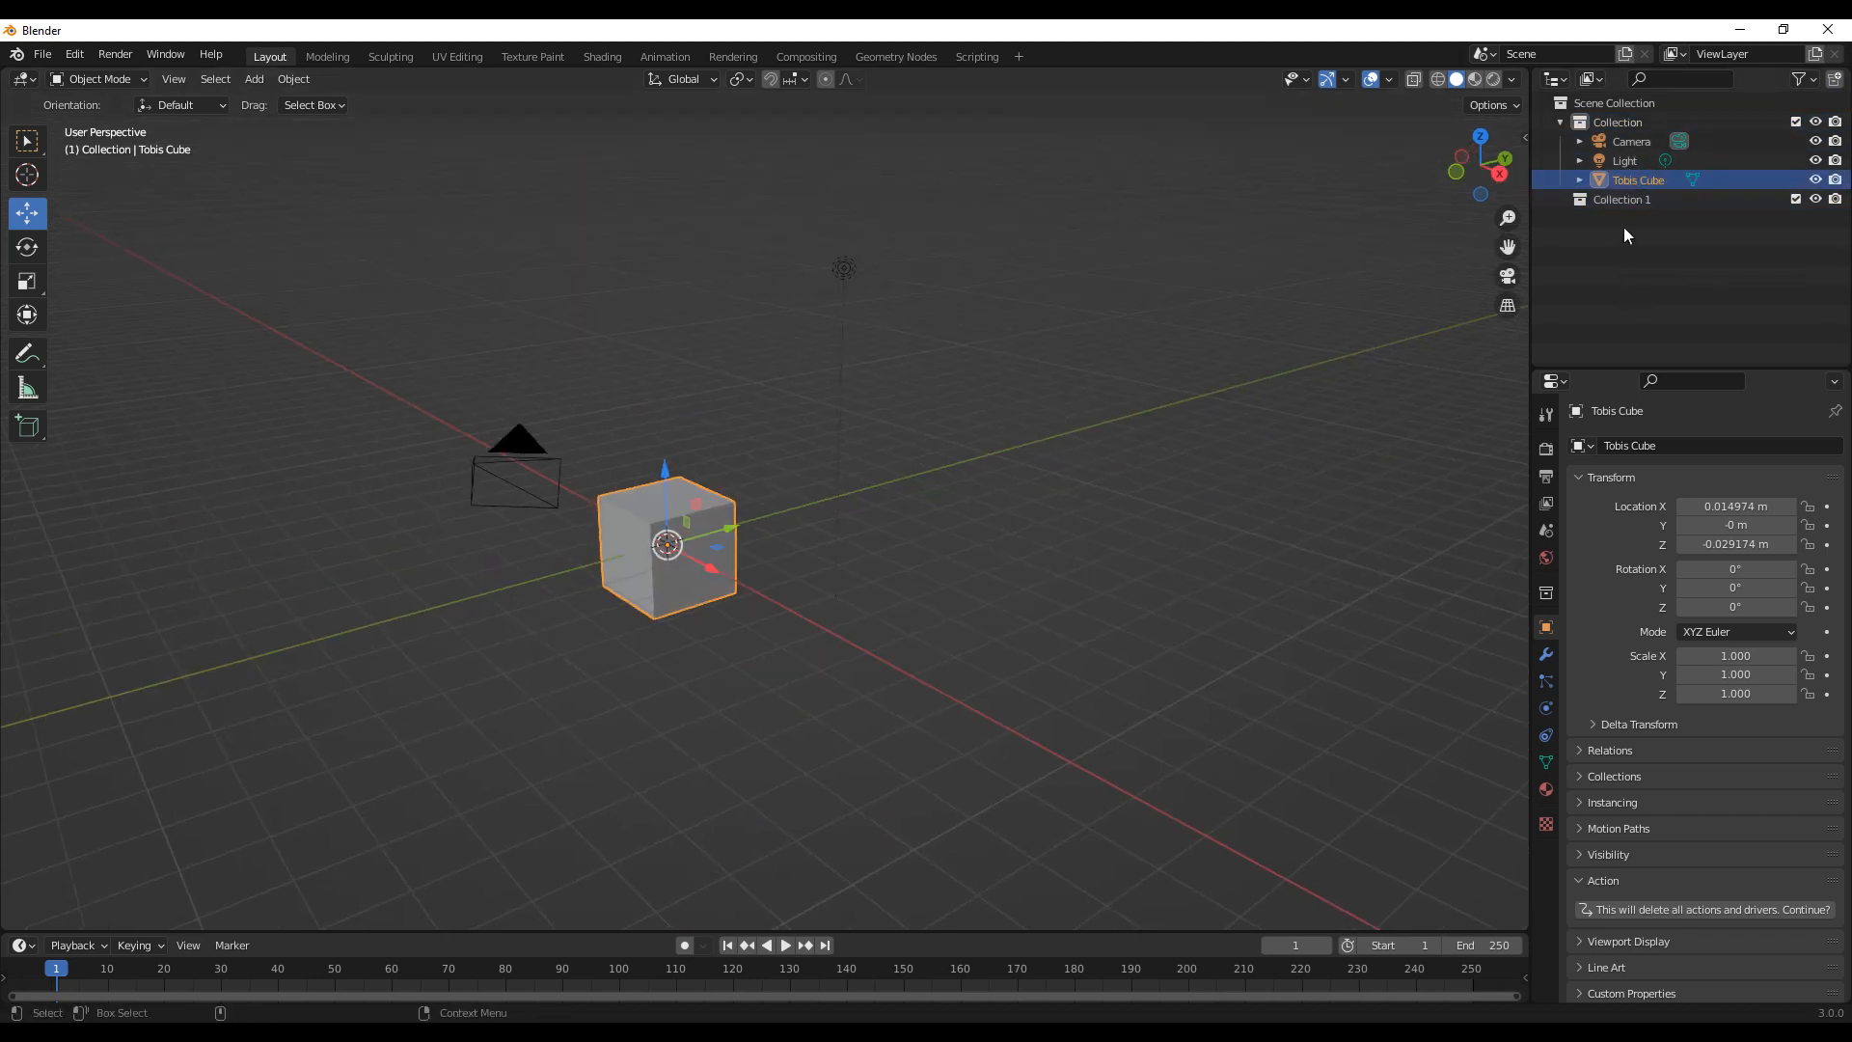
left_click_drag(1617, 181, 1621, 202)
Step: Rename Collection 1 with the owner's first name in the possessive followed by "Collection"
double_click(1630, 183)
type("Tobi'S Co")
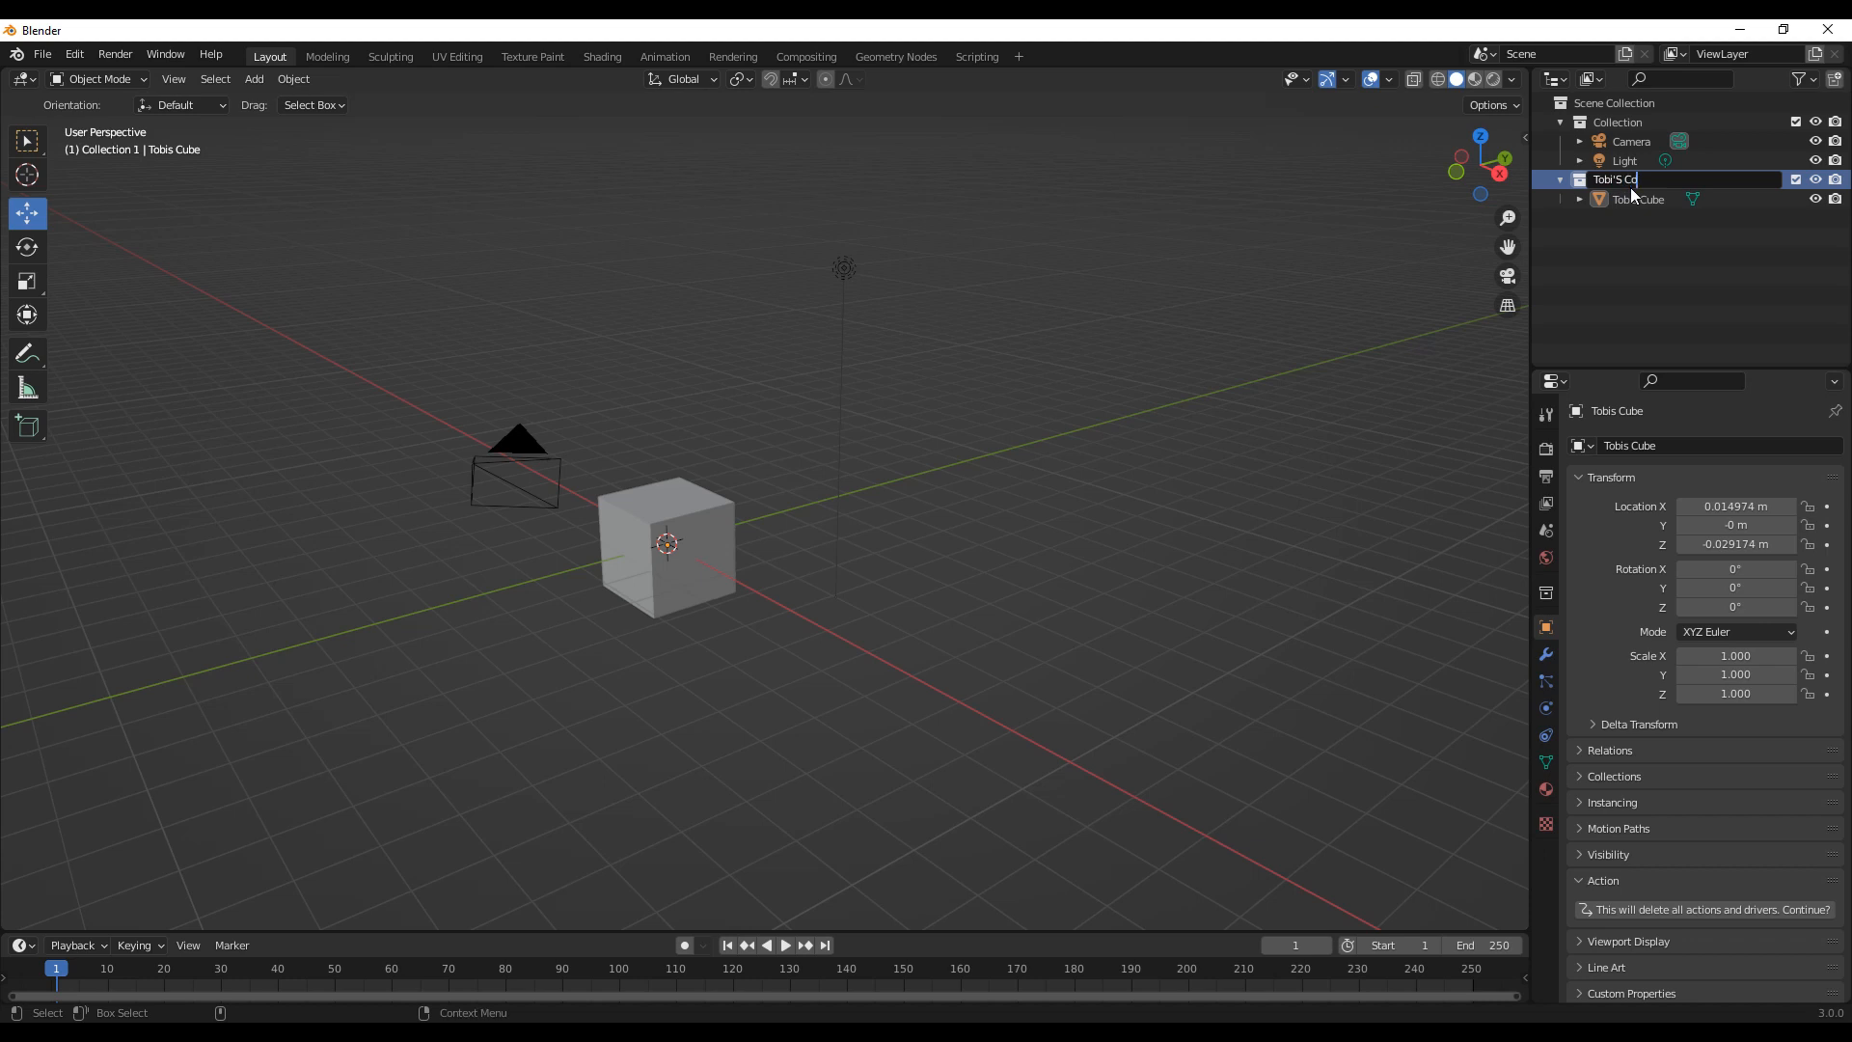
type("llection")
key("Return")
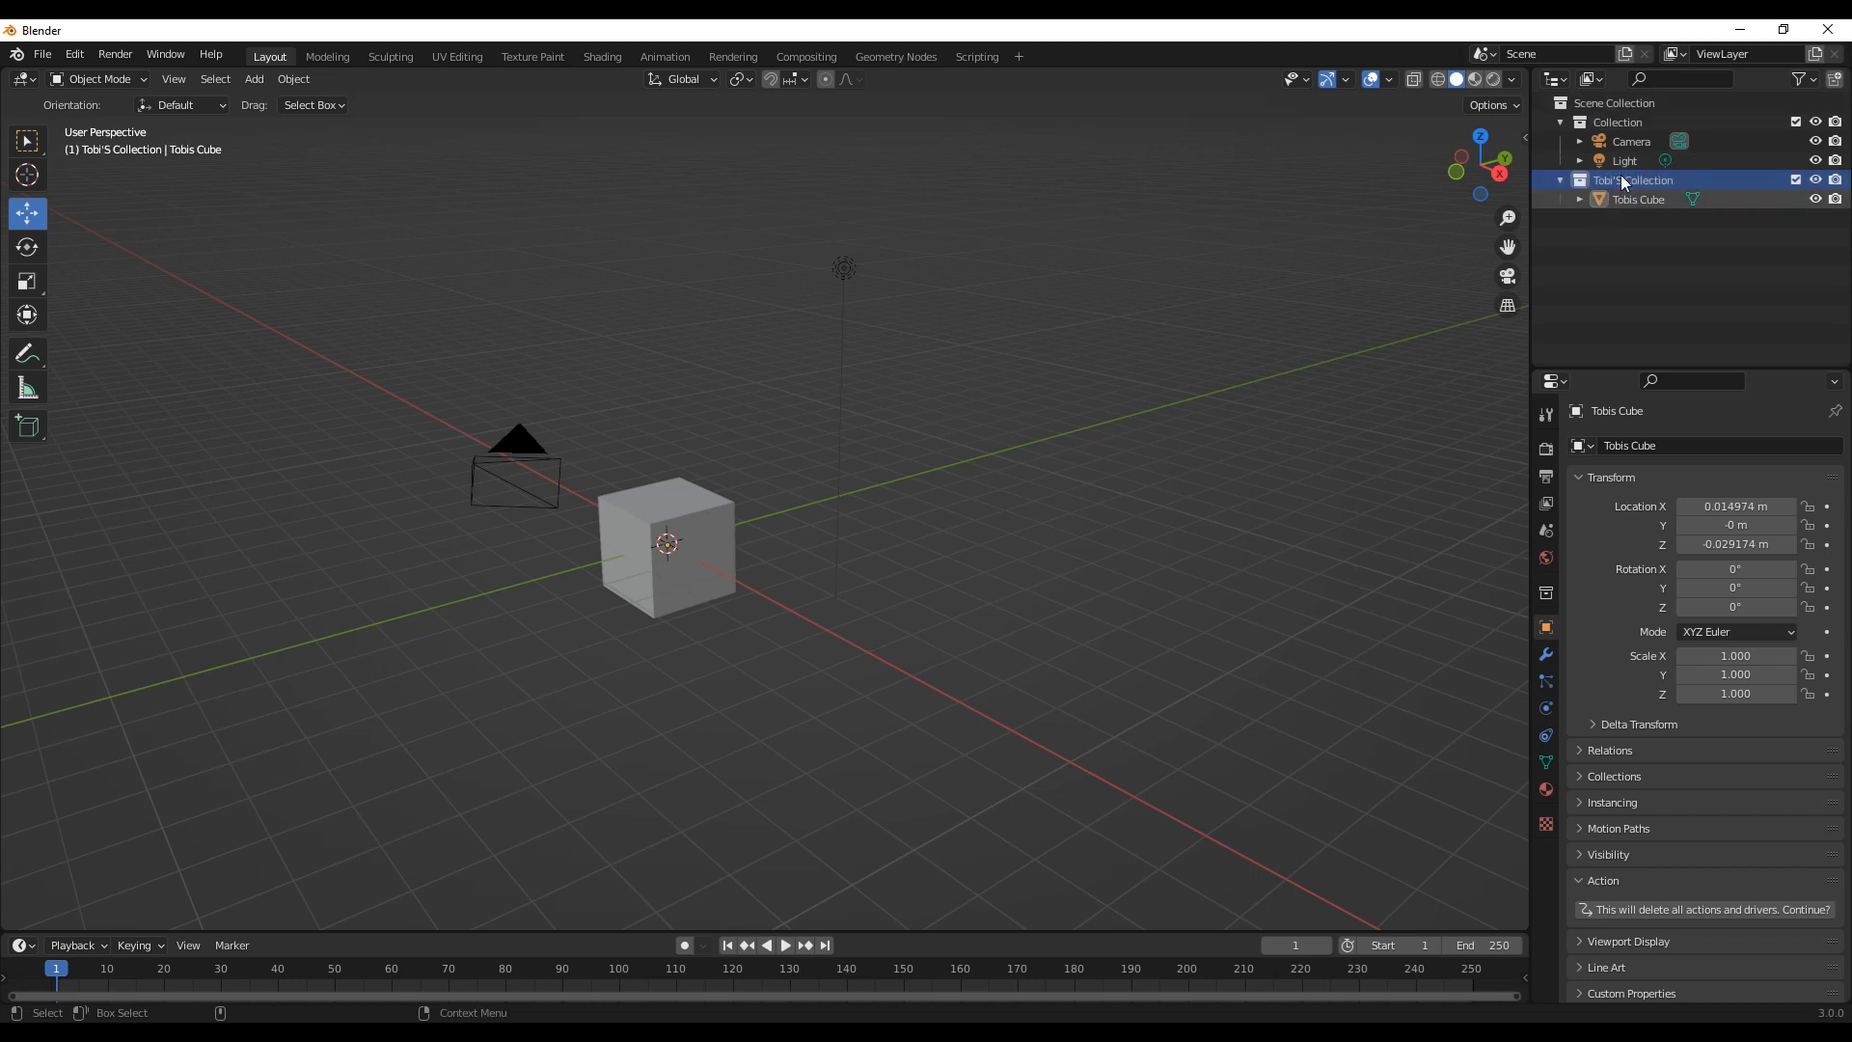
Step: Hide and show the renamed collection and the cube inside it using their viewport visibility
left_click(1815, 181)
left_click(1816, 181)
left_click(1816, 198)
left_click(1815, 199)
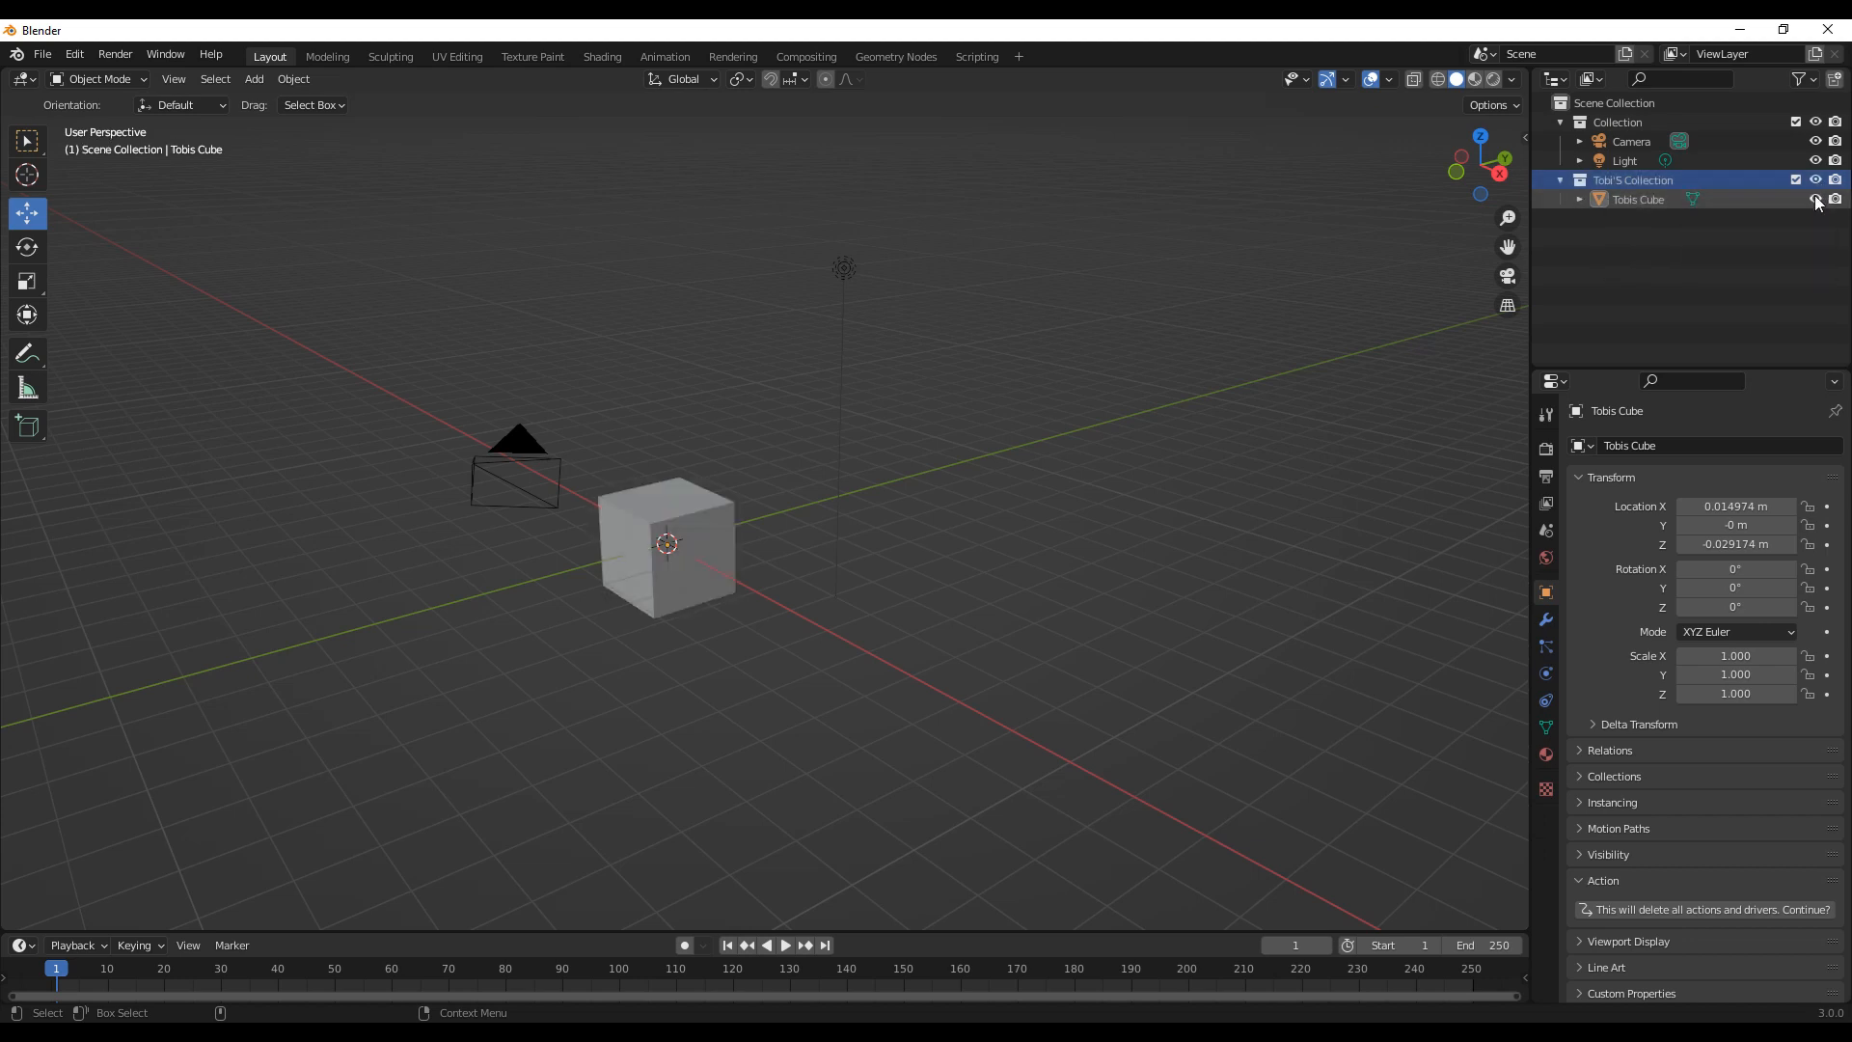
left_click(1816, 199)
left_click(1816, 199)
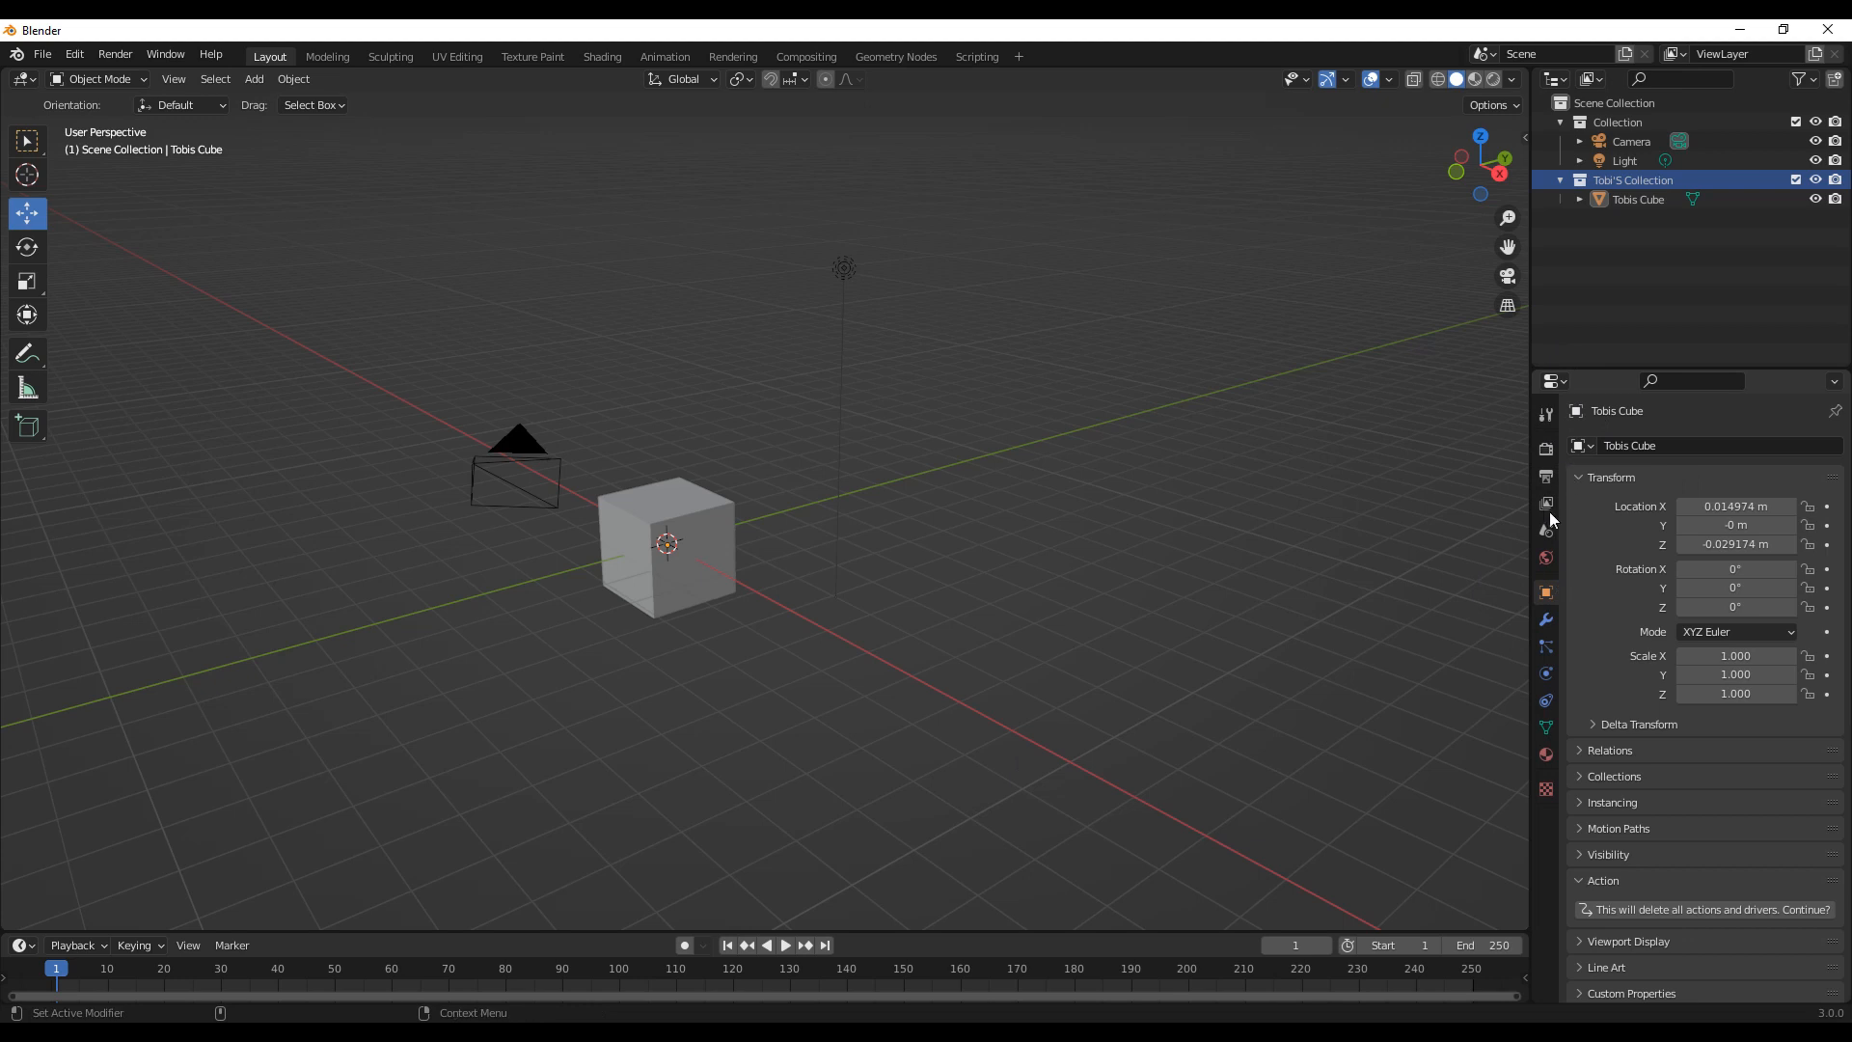
middle_click_drag(860, 633, 1044, 631)
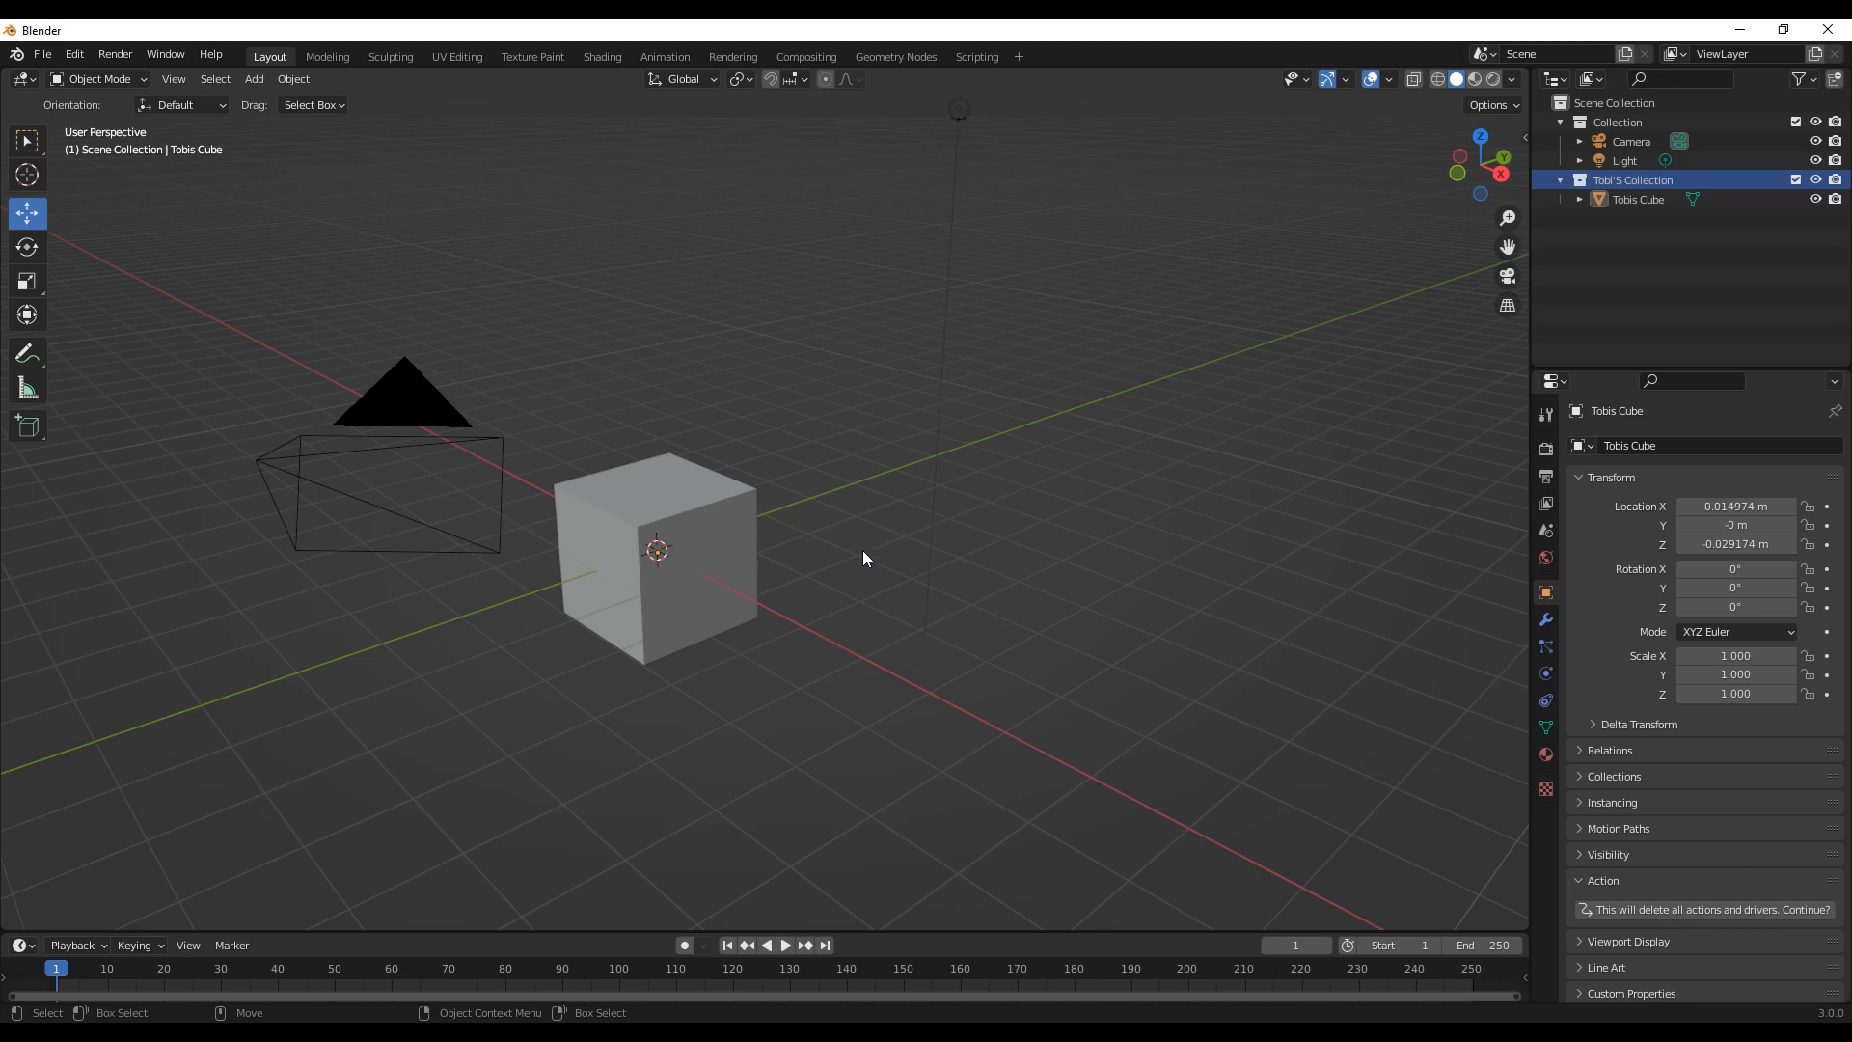
middle_click_drag(842, 555, 951, 638)
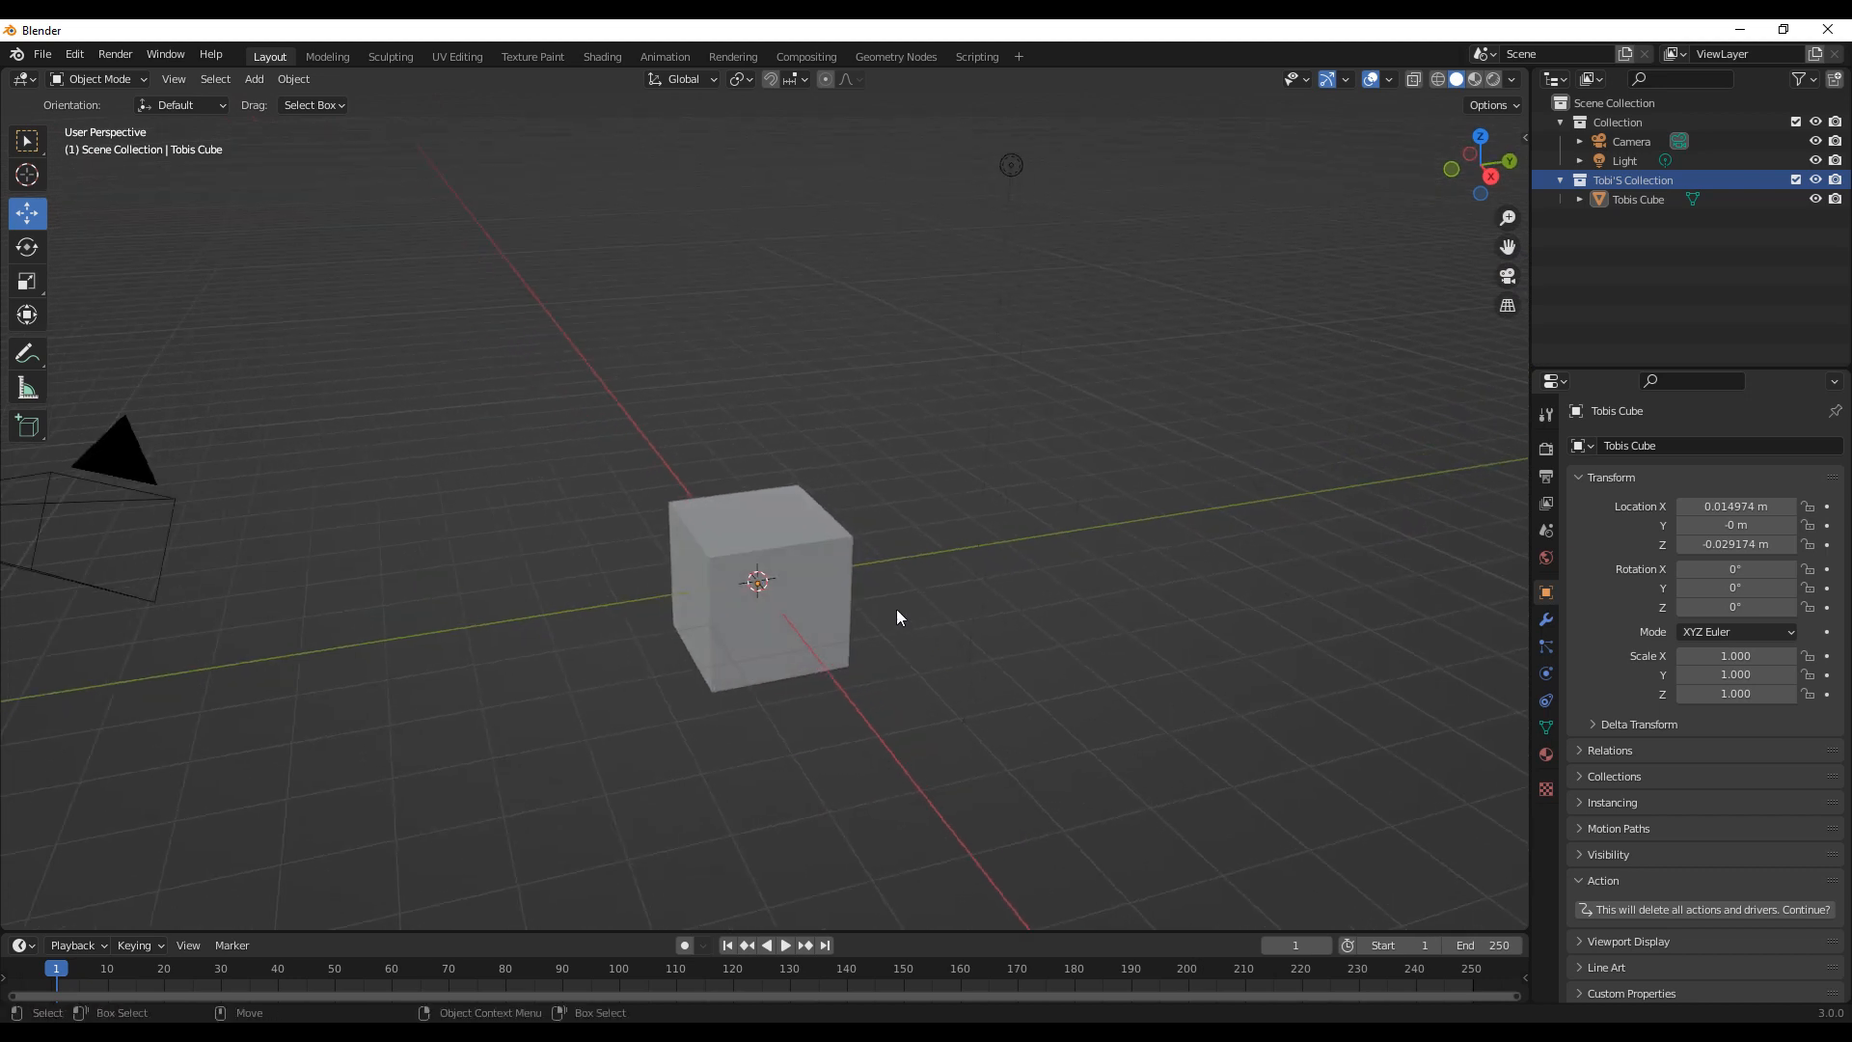
middle_click_drag(842, 616, 913, 641)
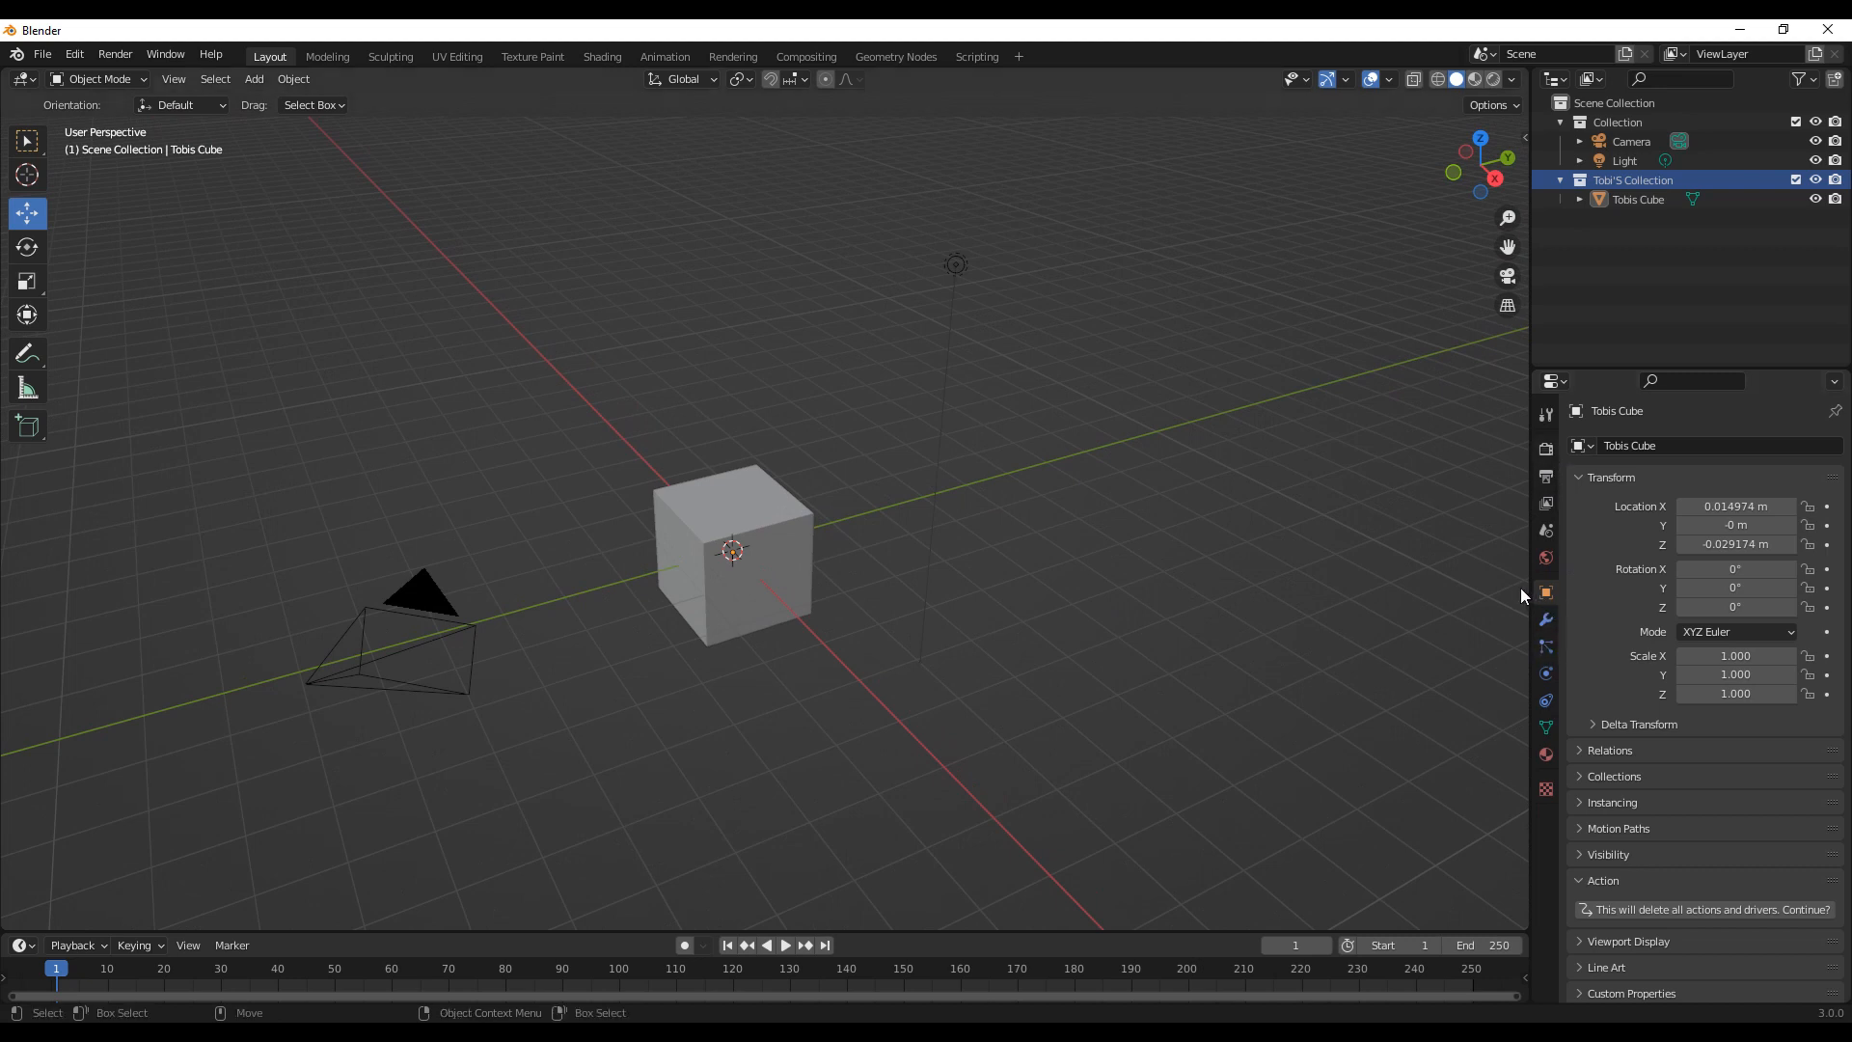
Step: Try moving the cube and rotating it 25.3° about X, undoing each transform after trying it
scroll(1631, 618, "down", 1)
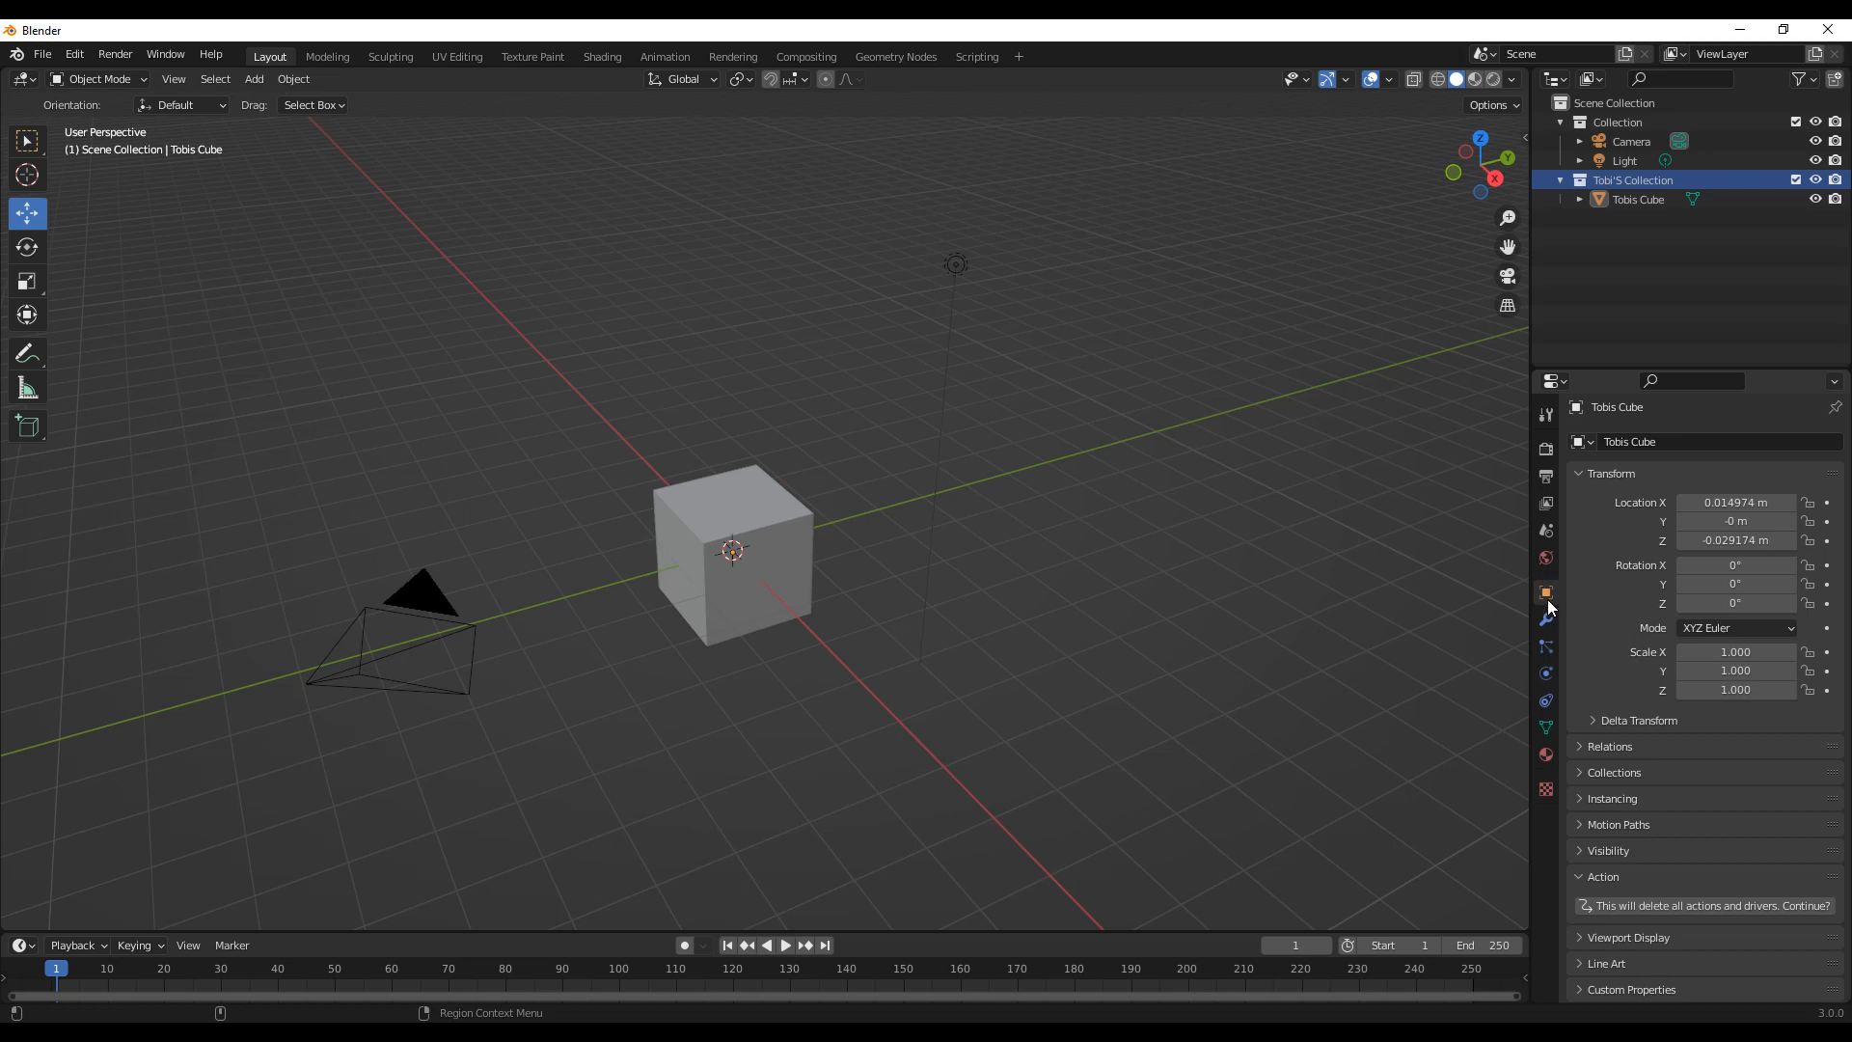
middle_click_drag(926, 646, 958, 631)
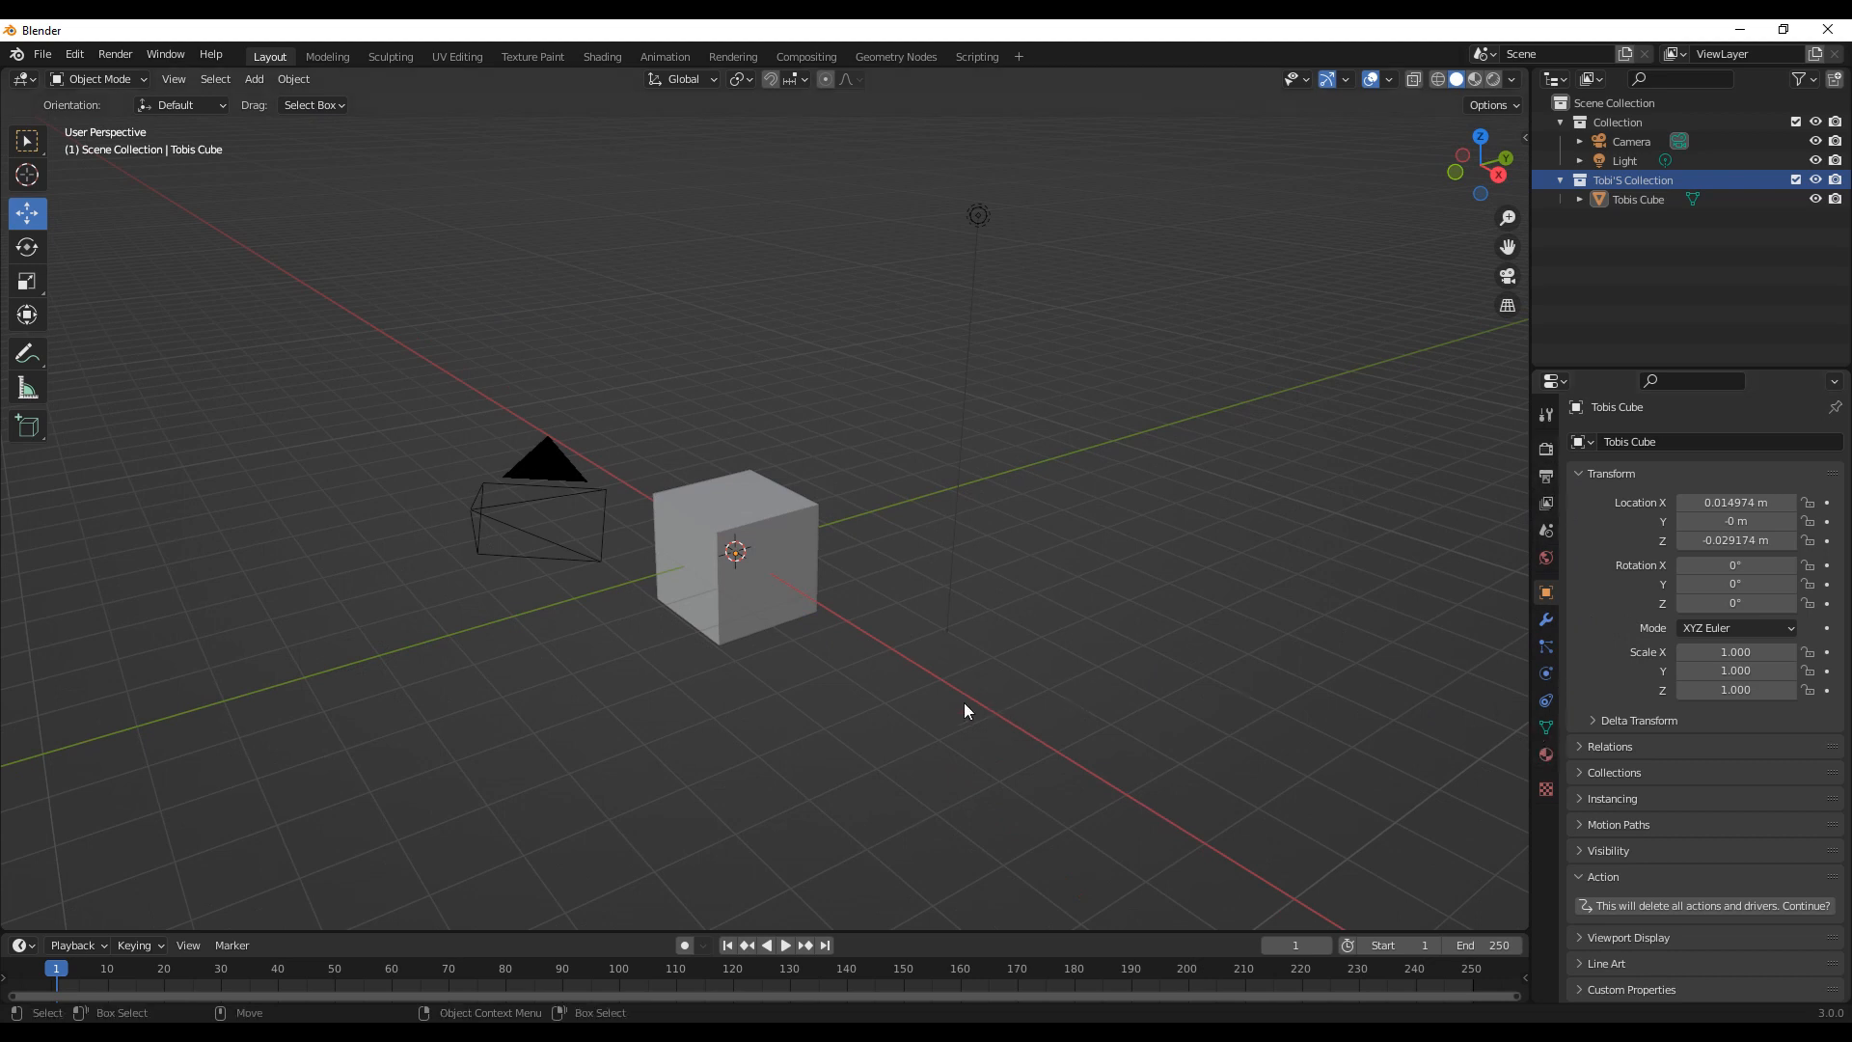
middle_click_drag(965, 704, 959, 704)
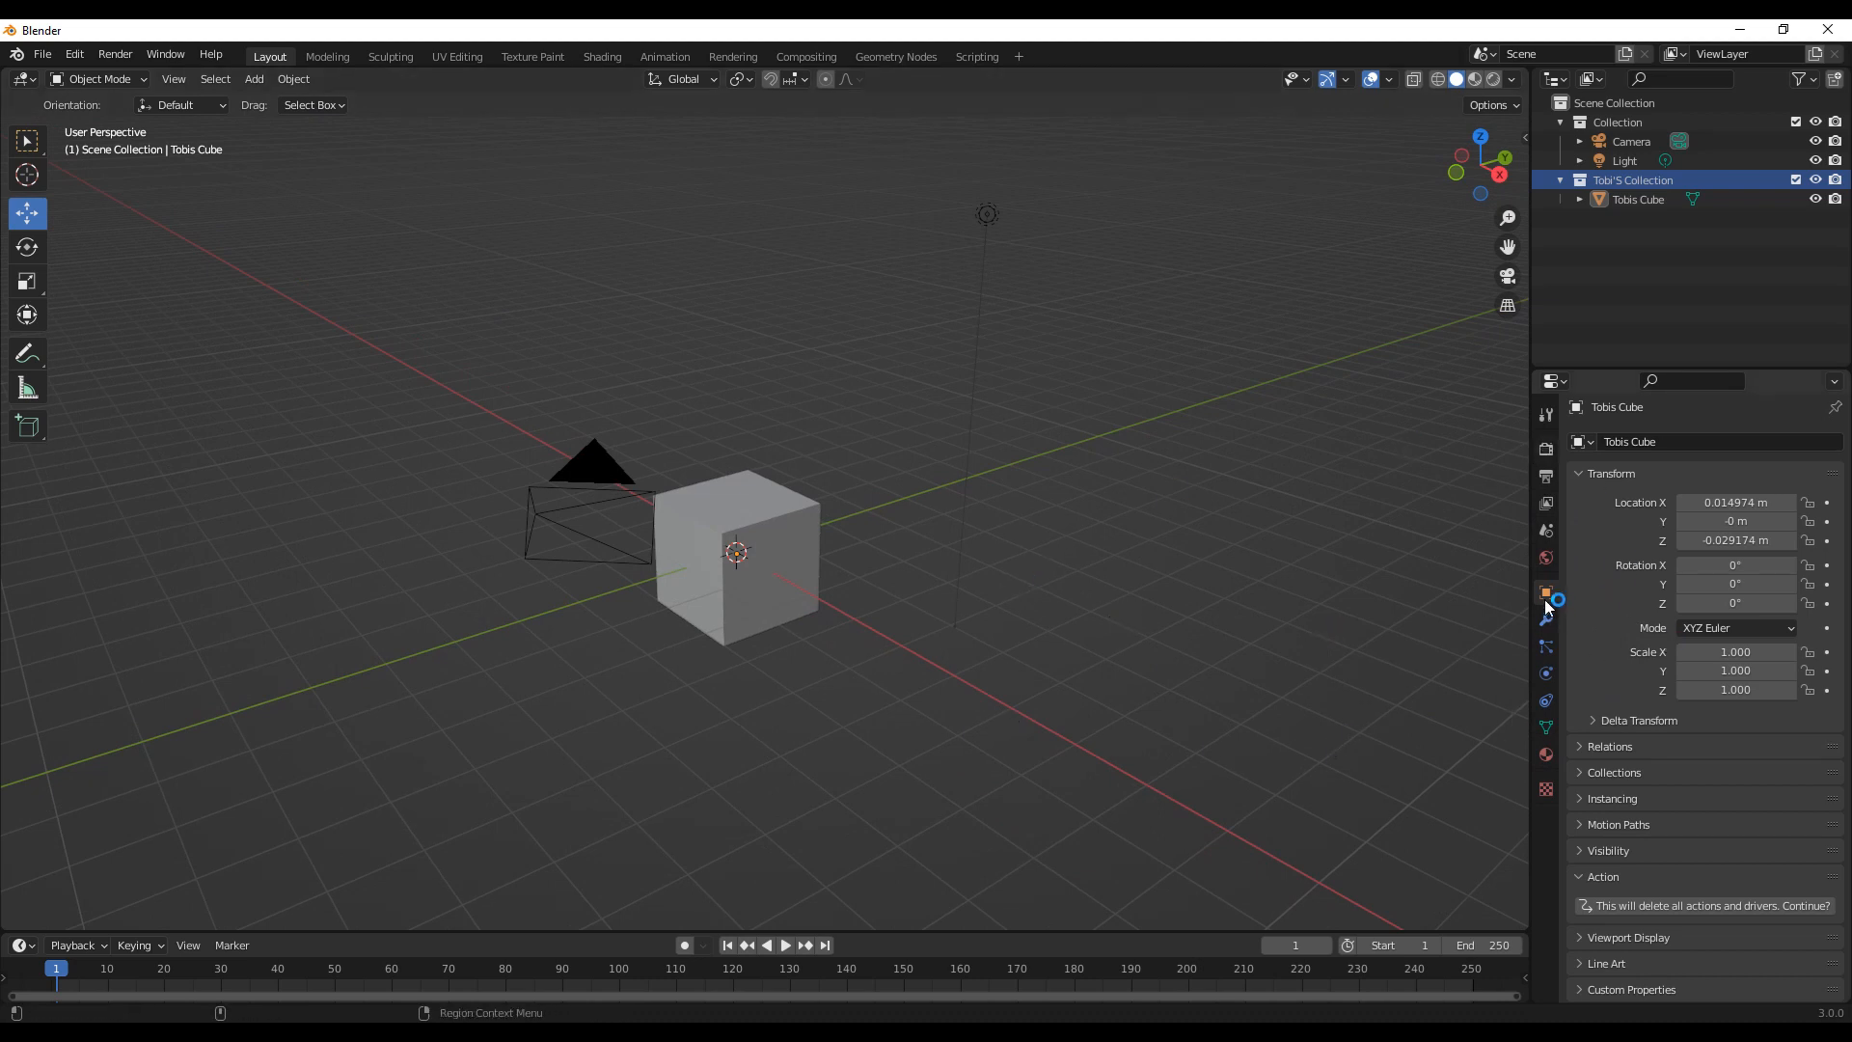
left_click(793, 587)
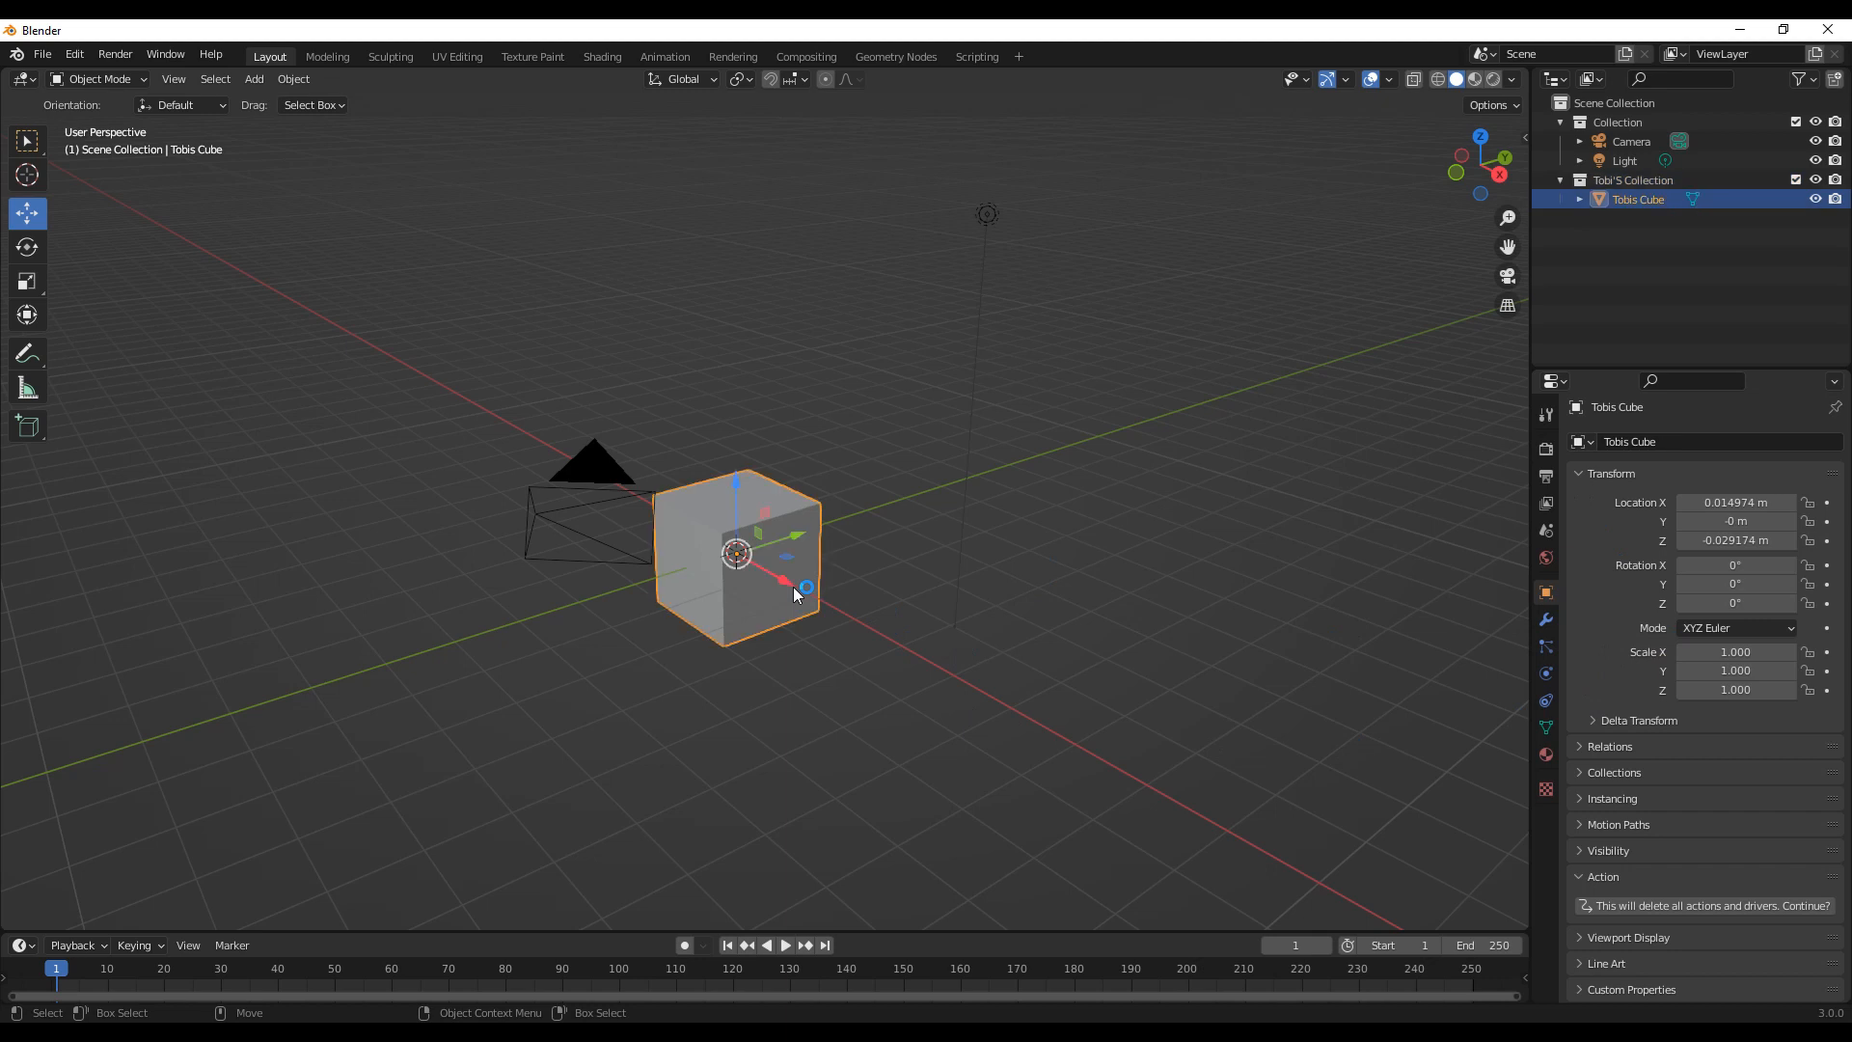
left_click_drag(791, 536, 837, 540)
key("ctrl+z")
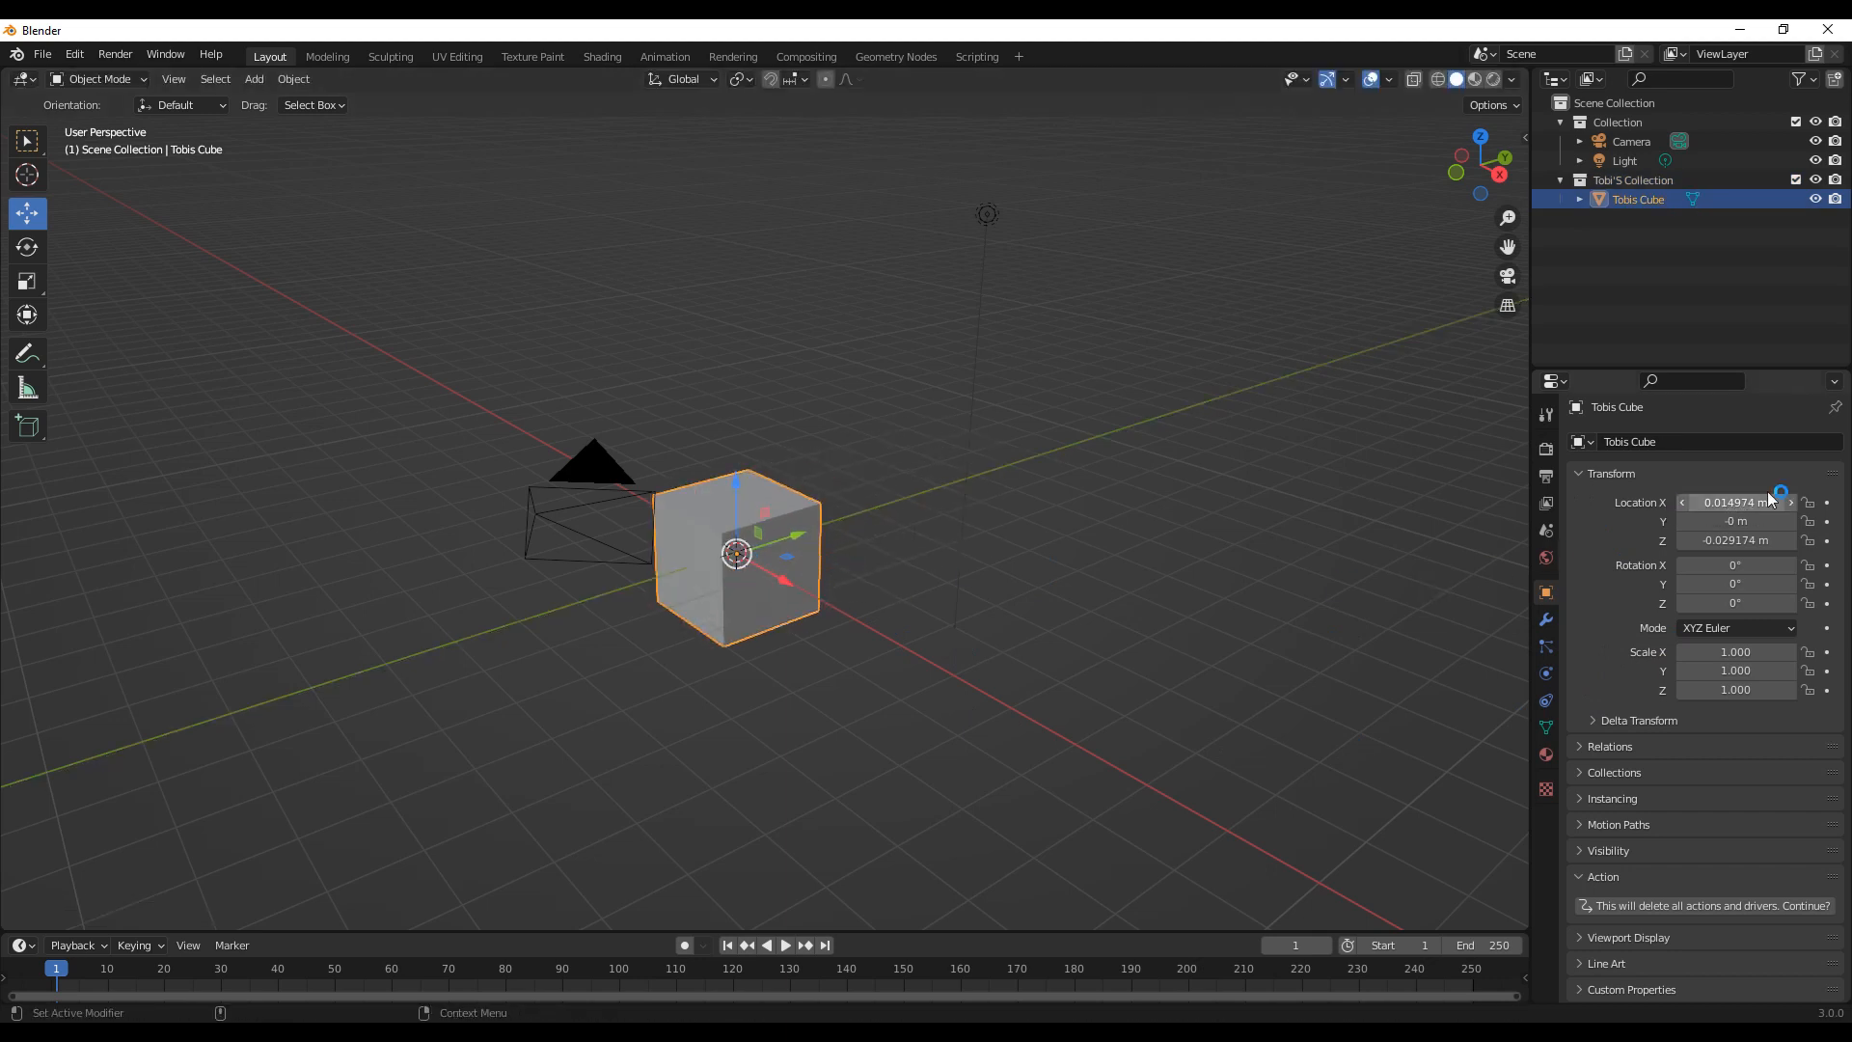
left_click_drag(767, 513, 737, 358)
key("ctrl+z")
left_click_drag(1723, 524, 1735, 567)
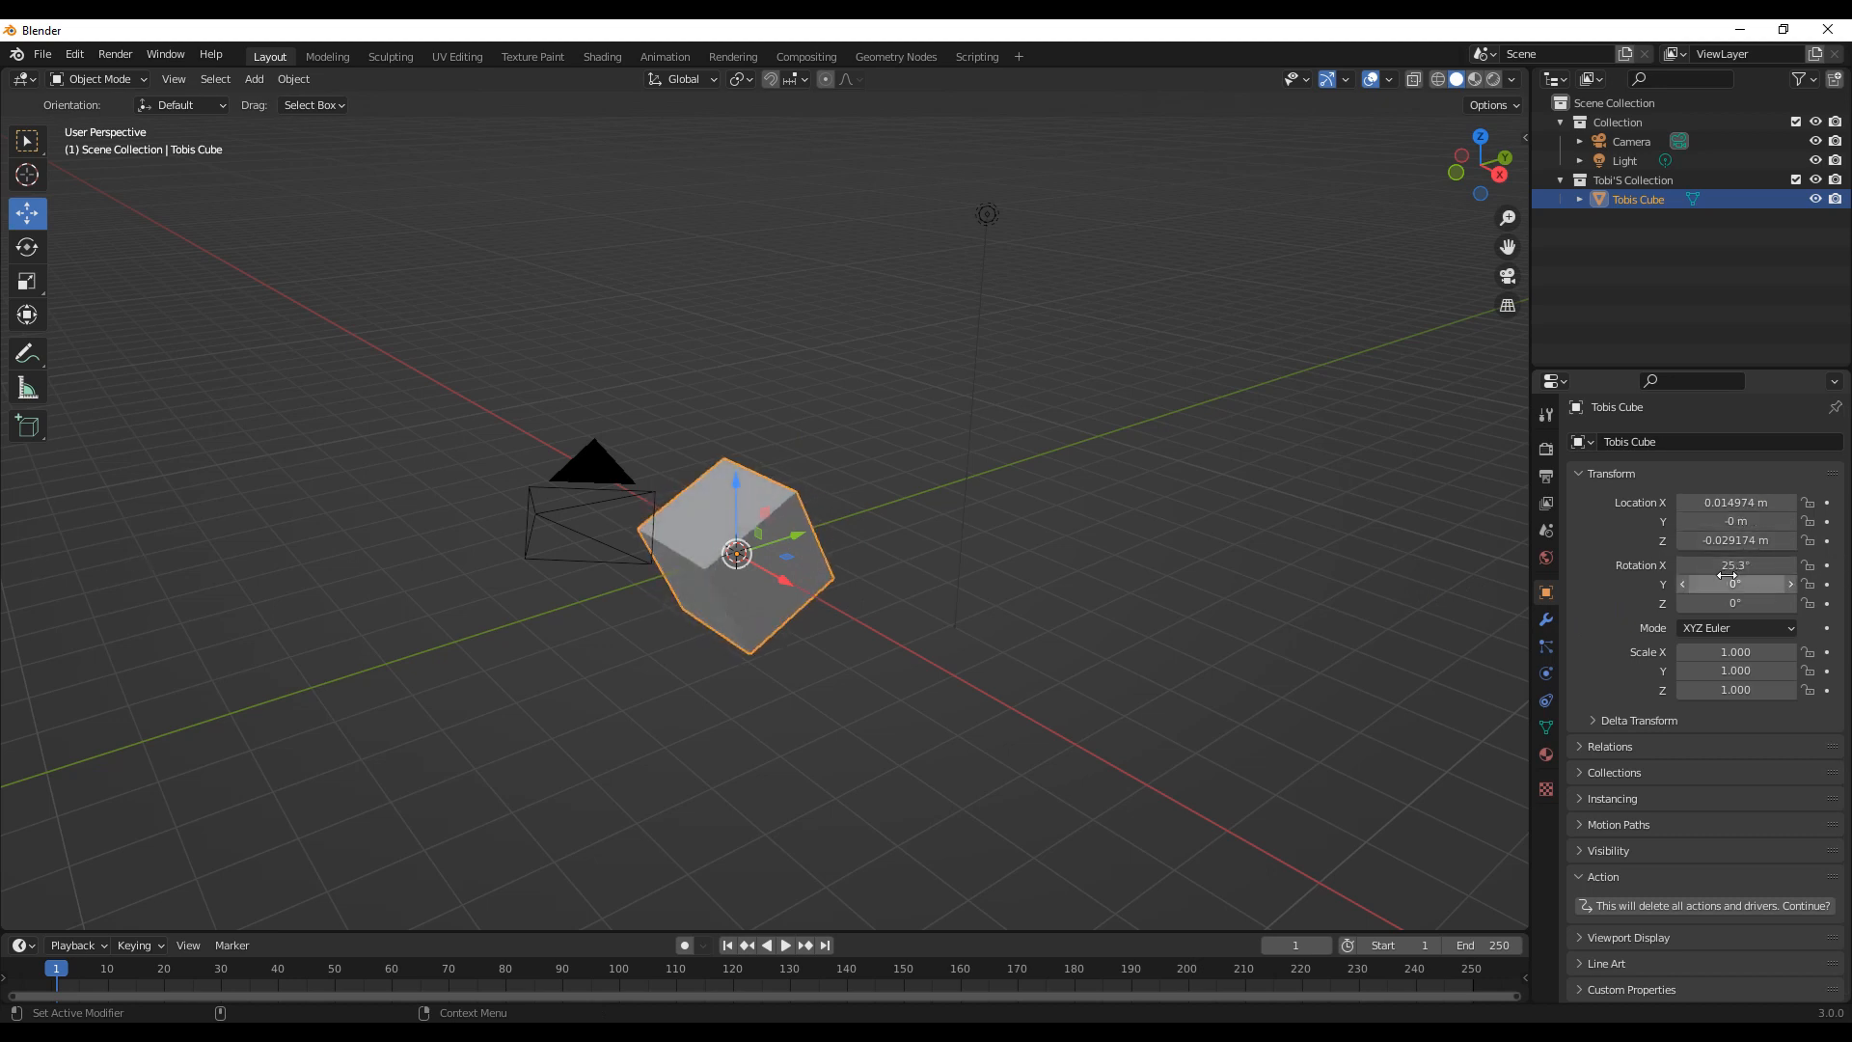
key("ctrl+z")
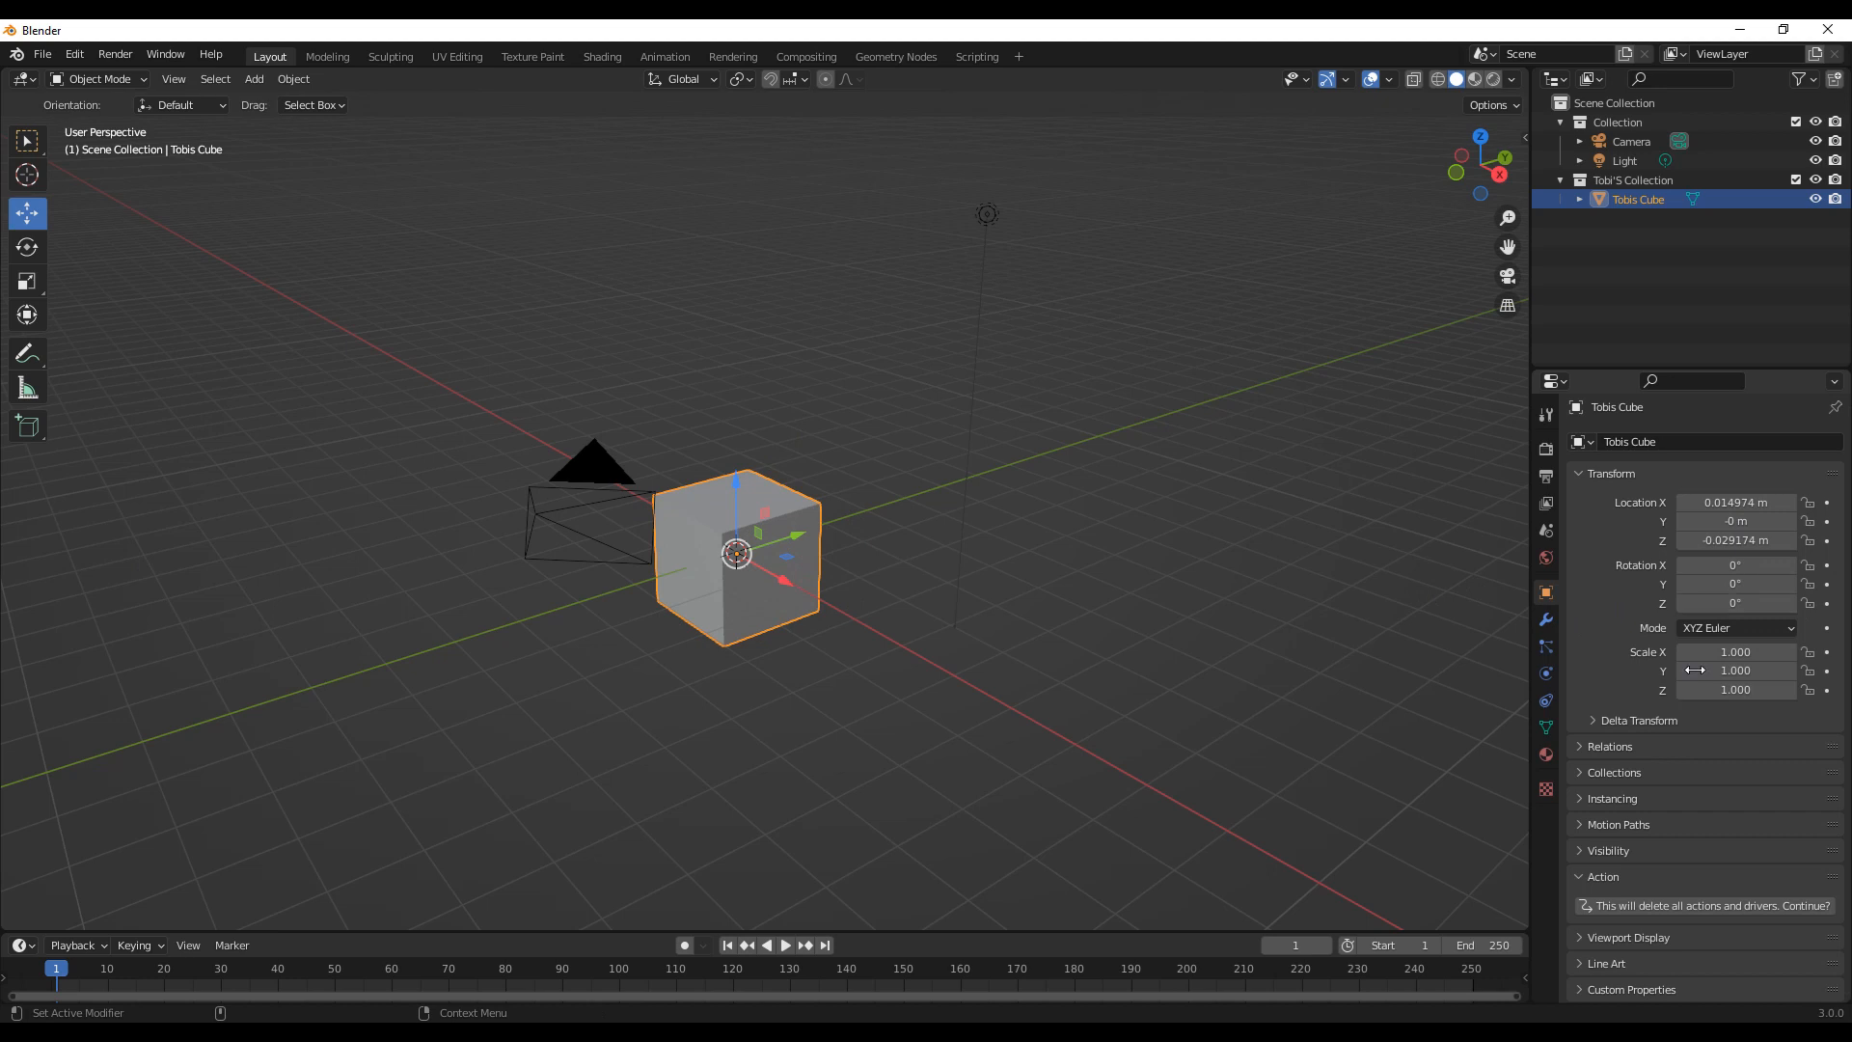
Step: Review the scene's Render, Output and View Layer properties and deselect the cube
scroll(1737, 688, "up", 1)
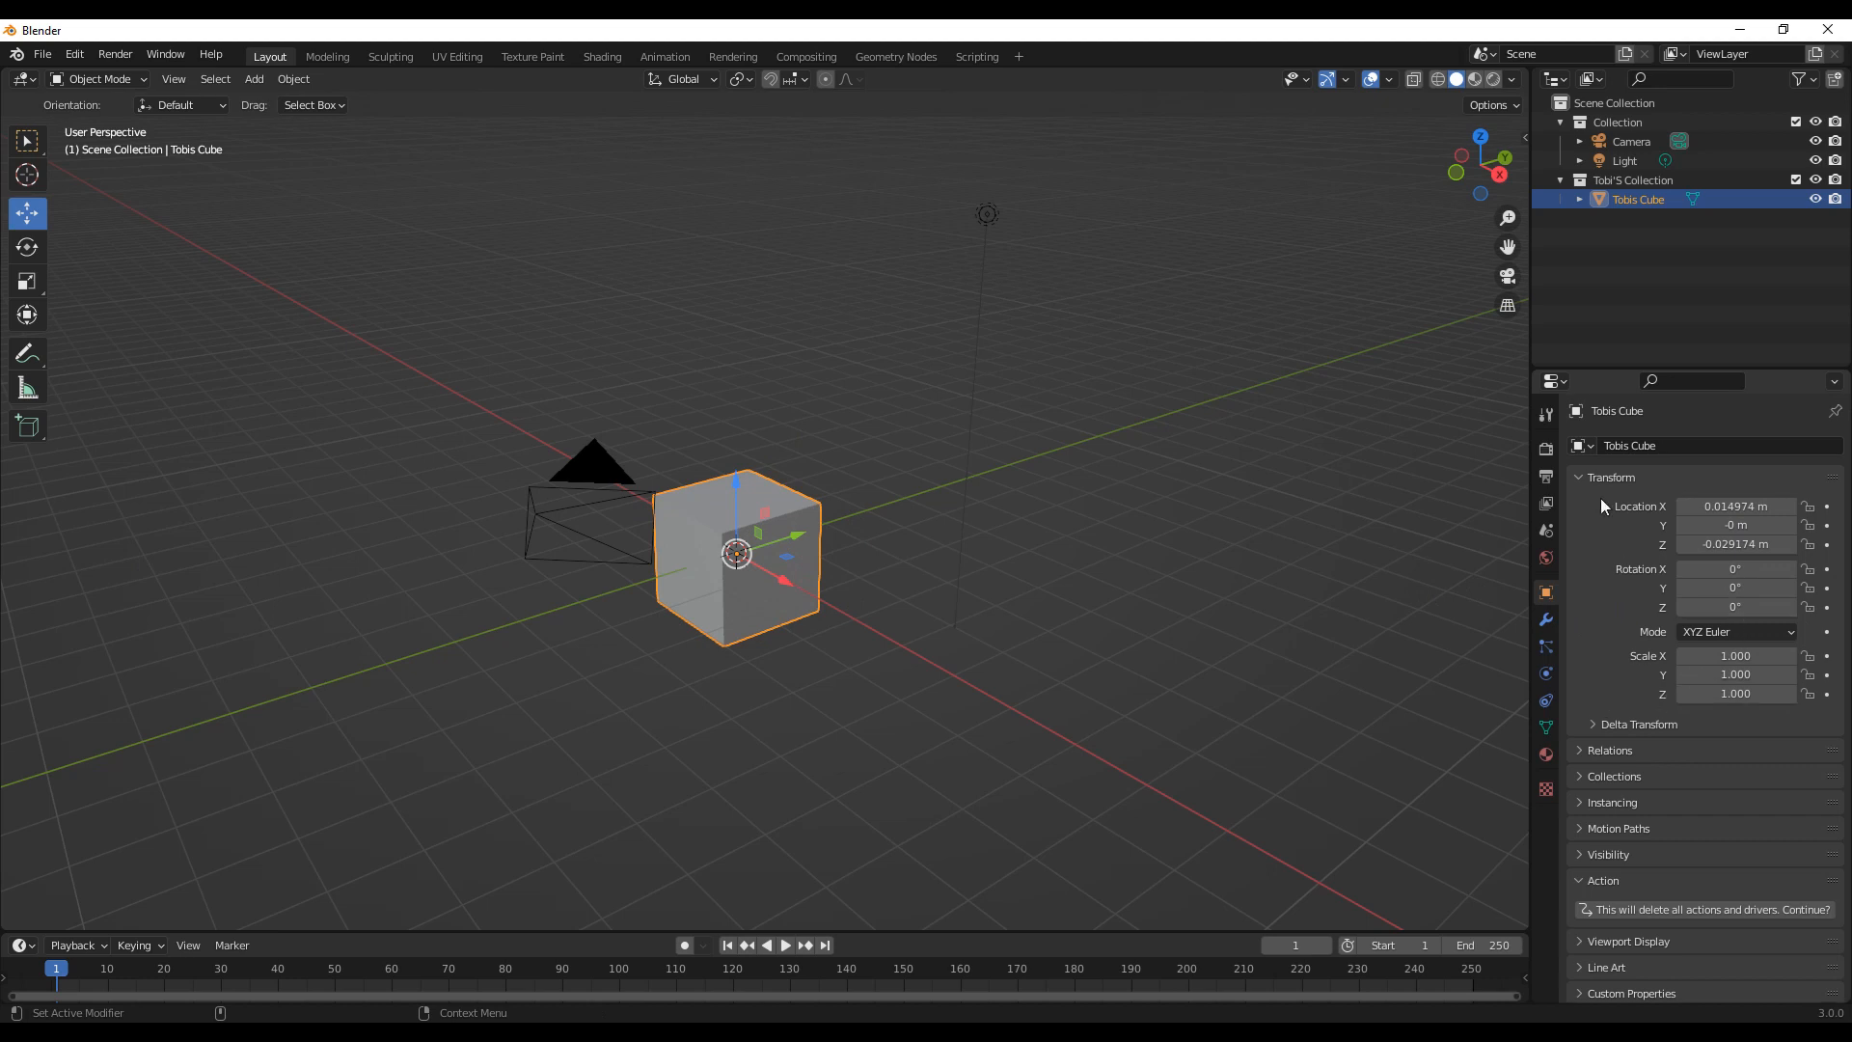
left_click(1546, 452)
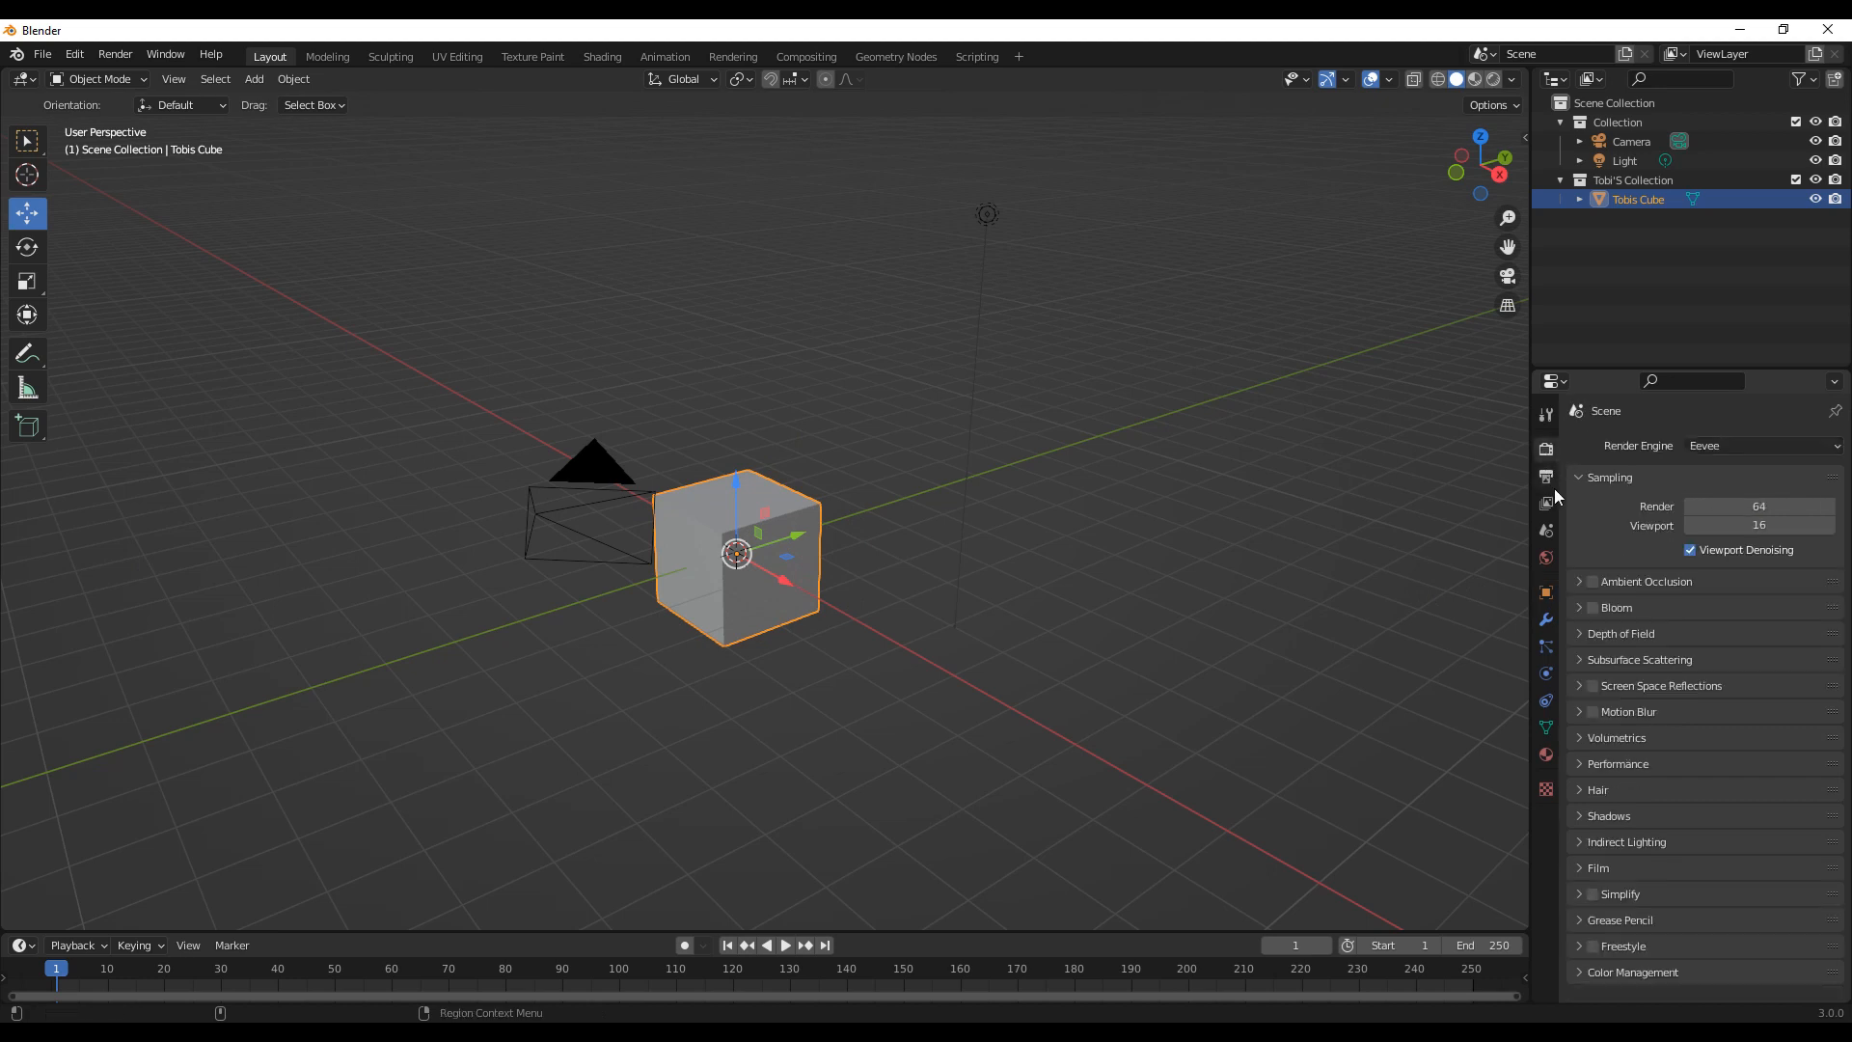
left_click(1548, 478)
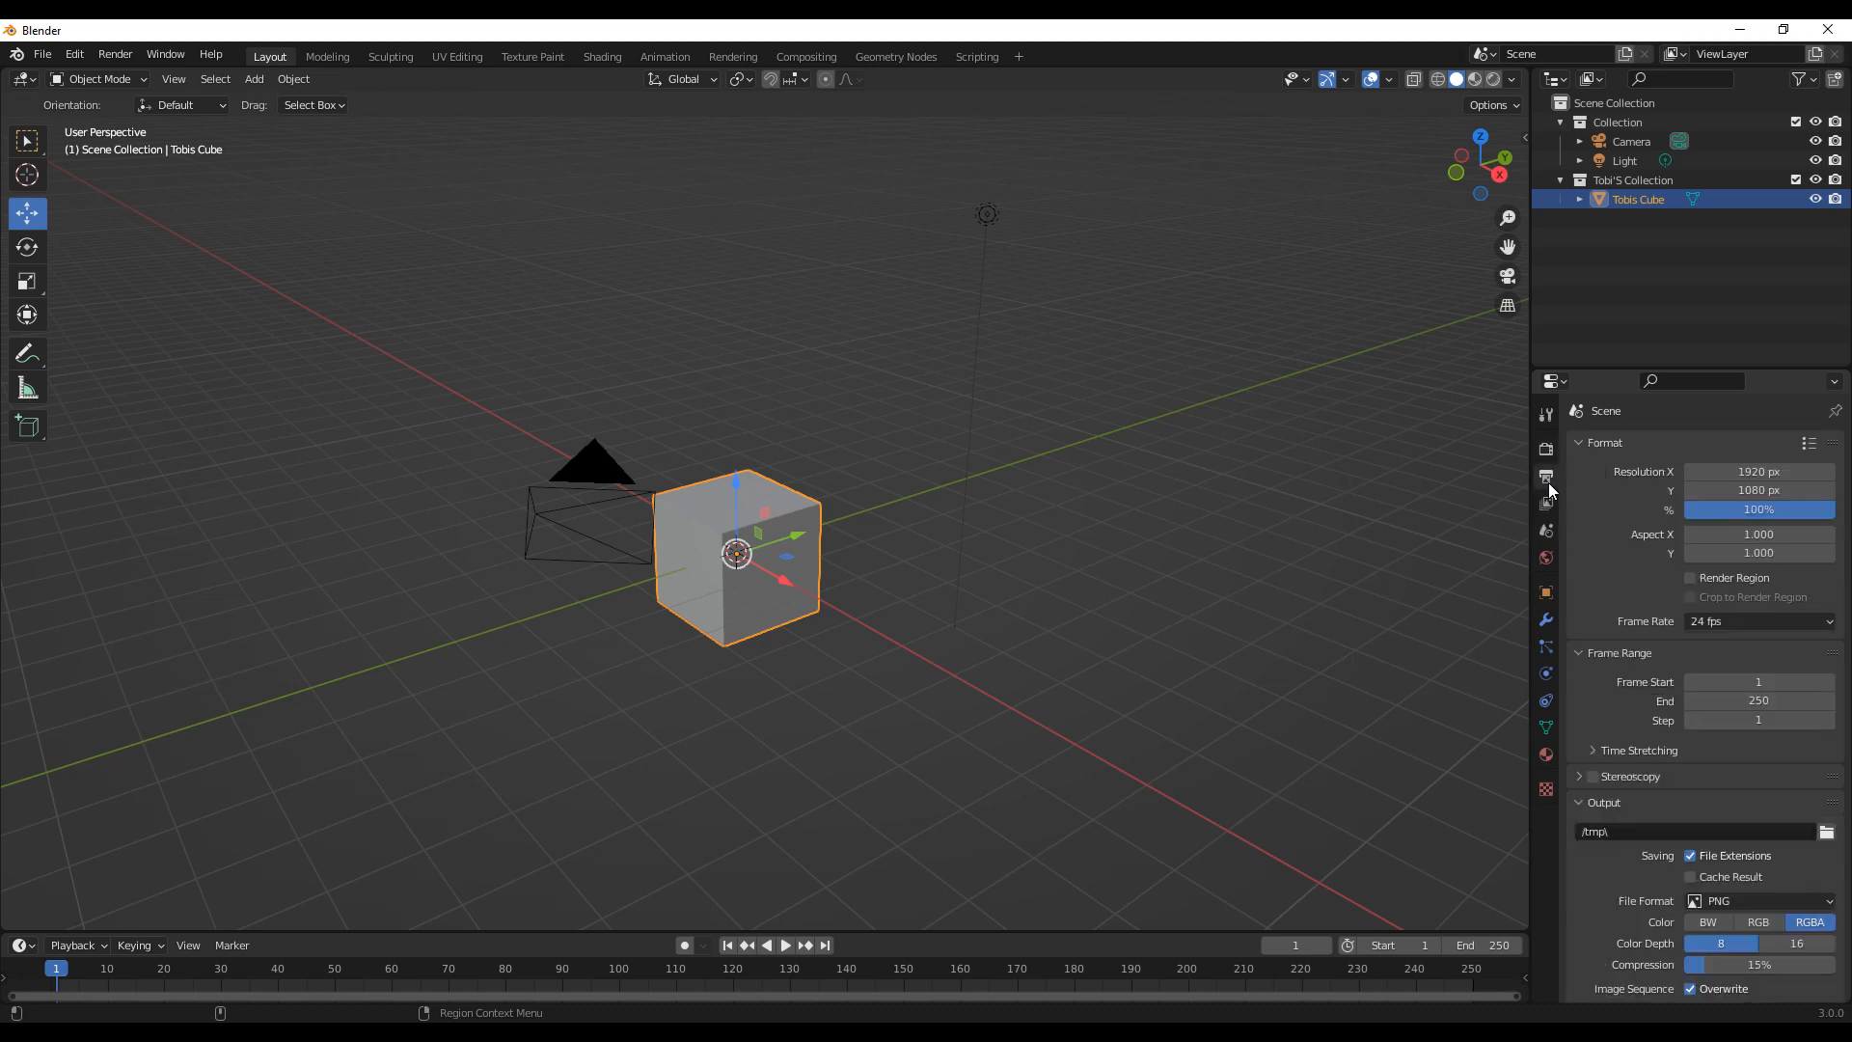
left_click(1547, 506)
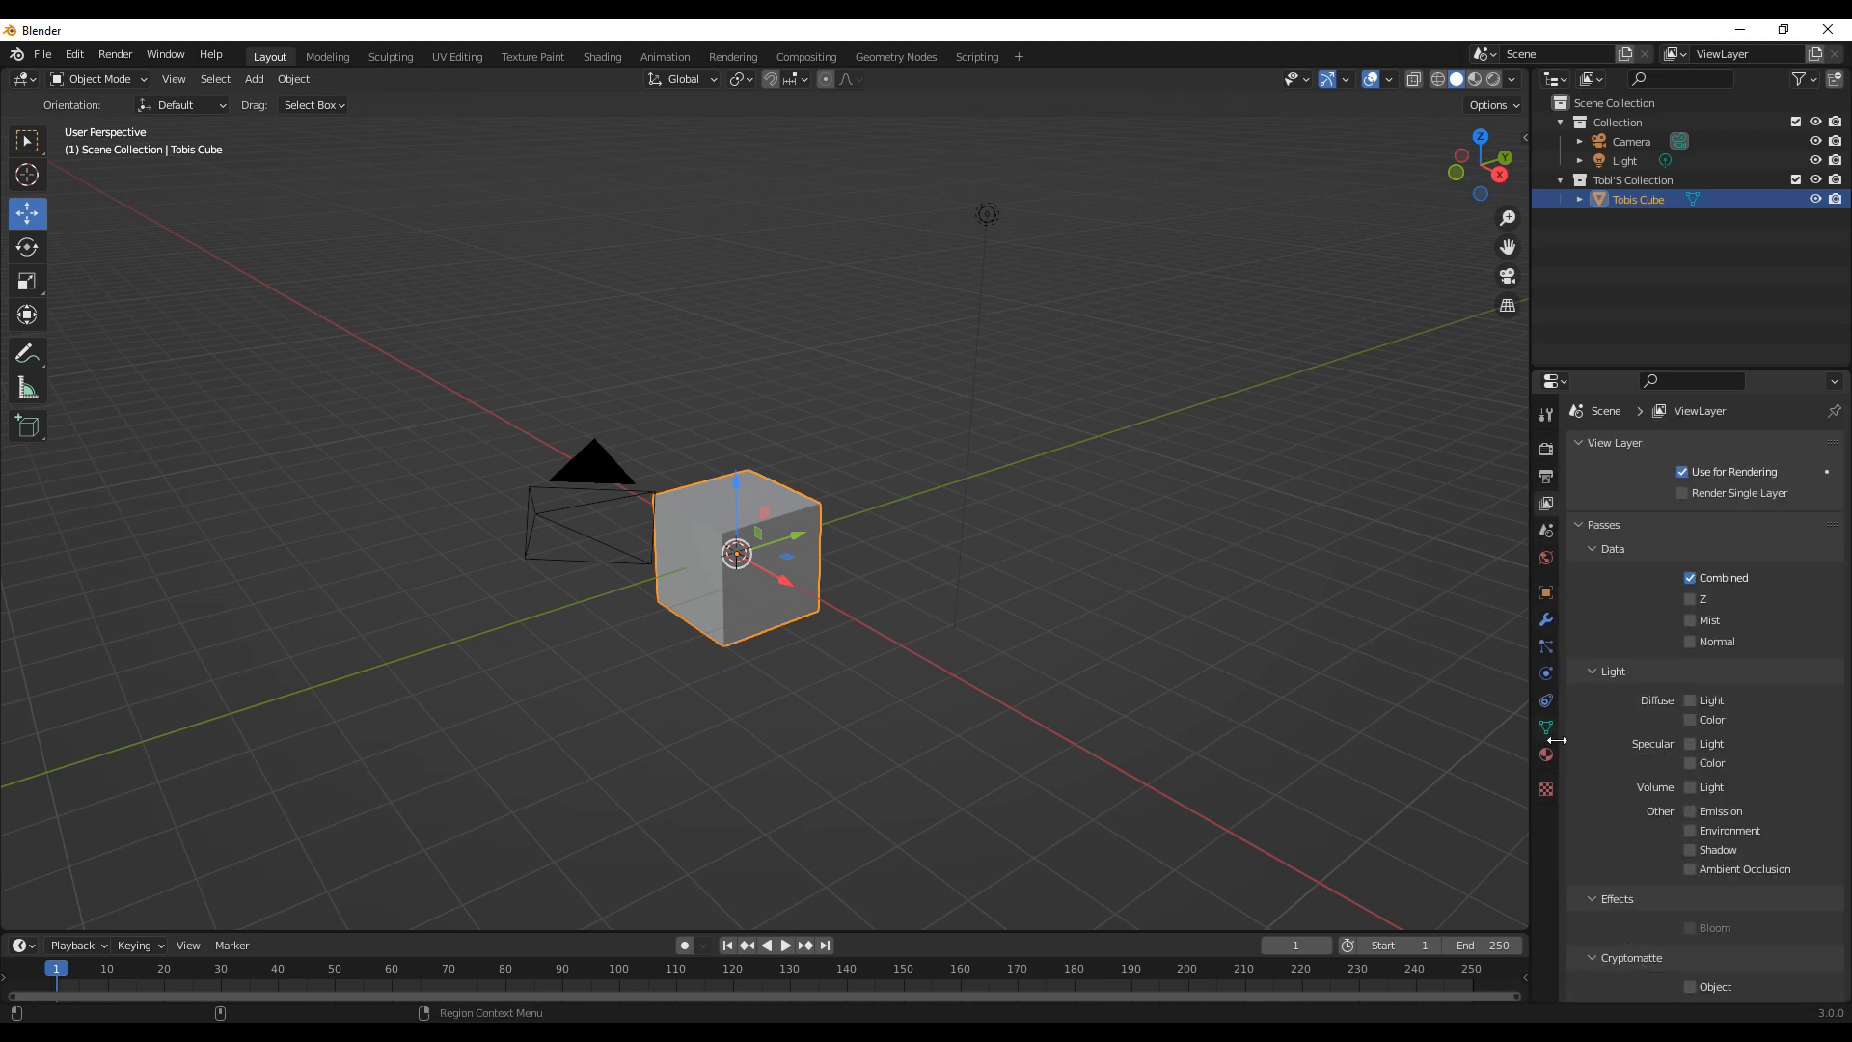
left_click(967, 824)
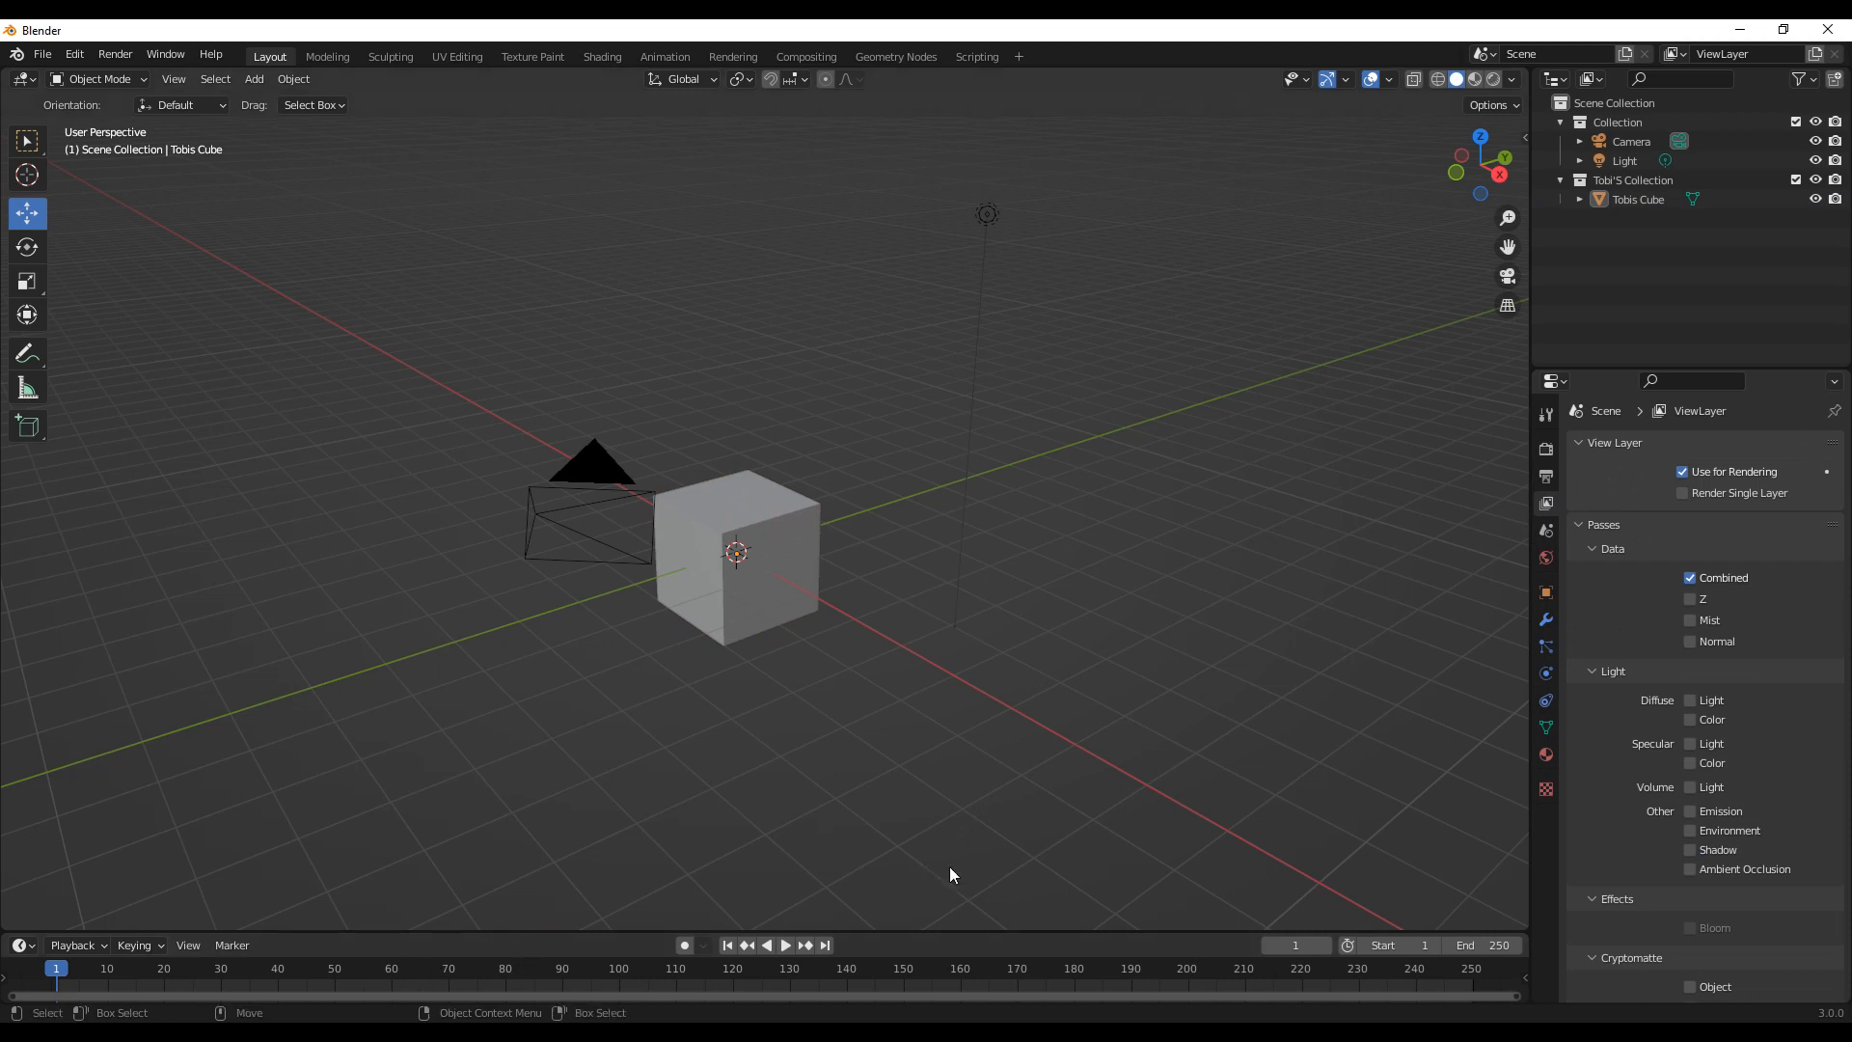
Step: Enlarge the timeline and scrub the playhead to frame 16 and back to frame 1
left_click_drag(944, 931, 1008, 730)
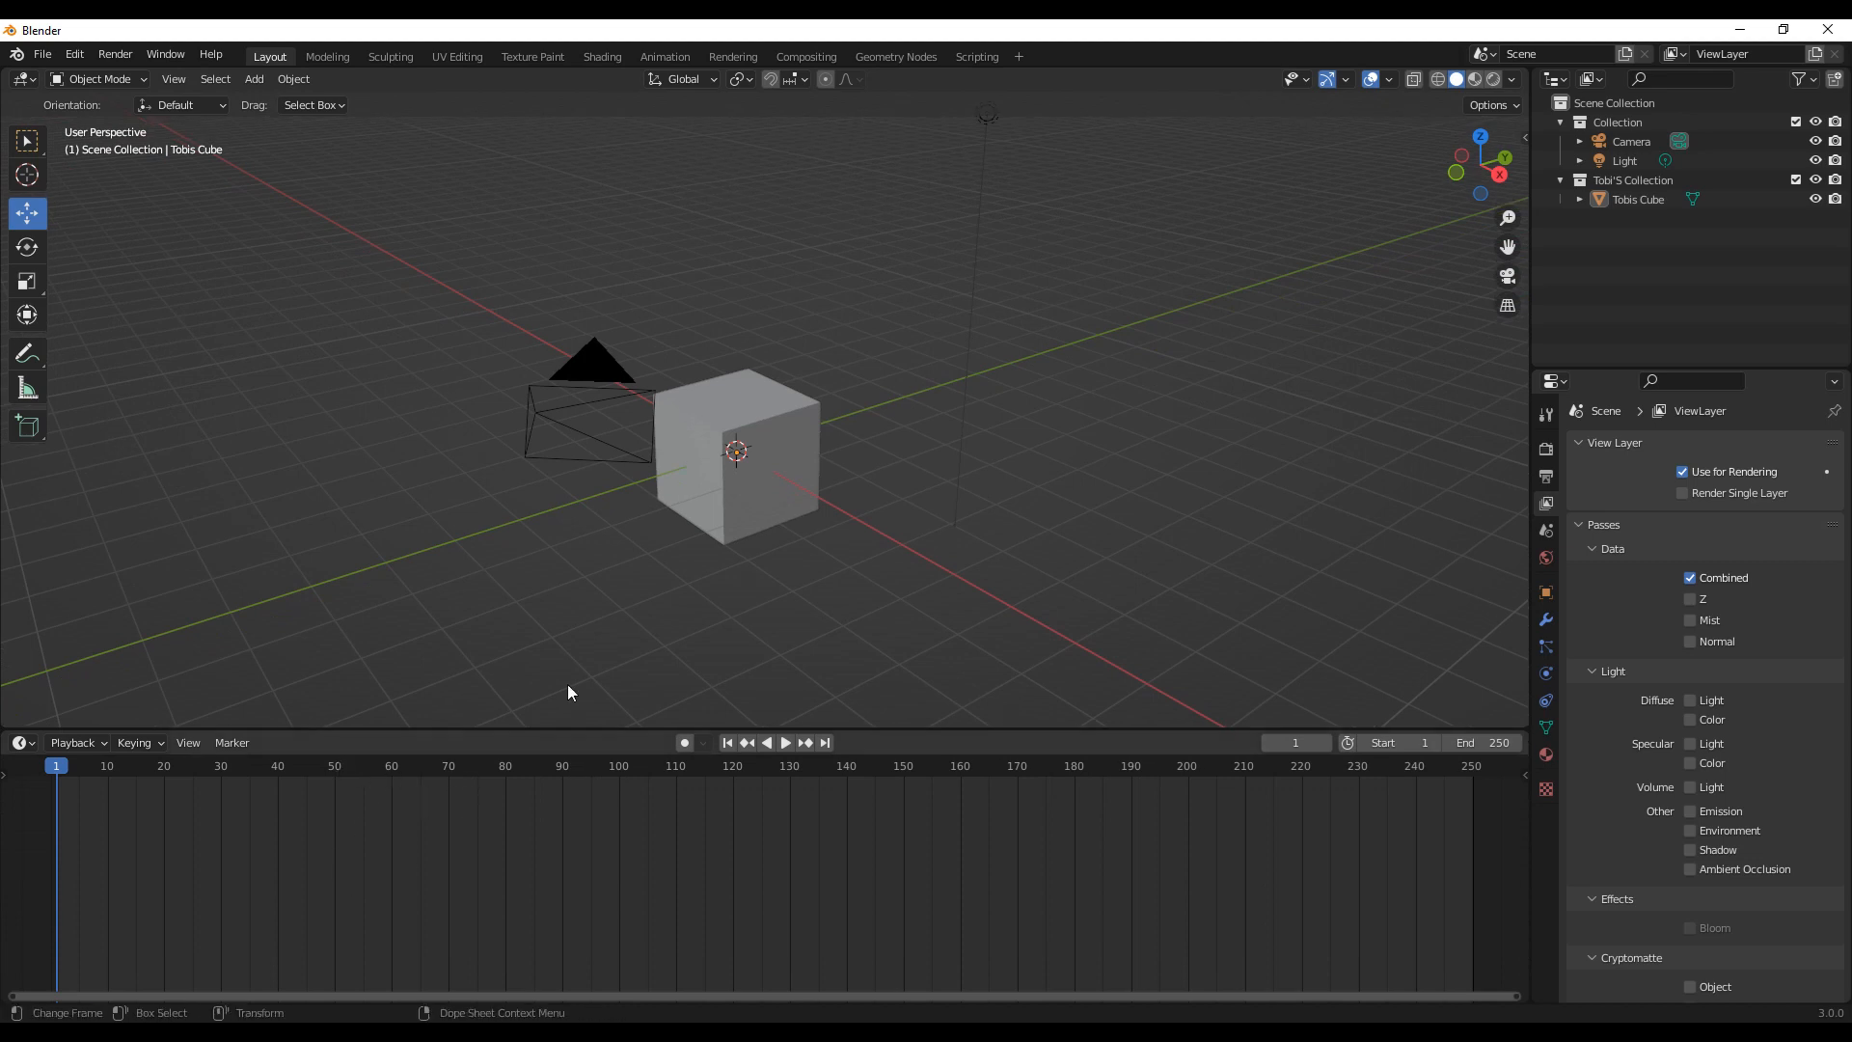
left_click_drag(61, 766, 142, 774)
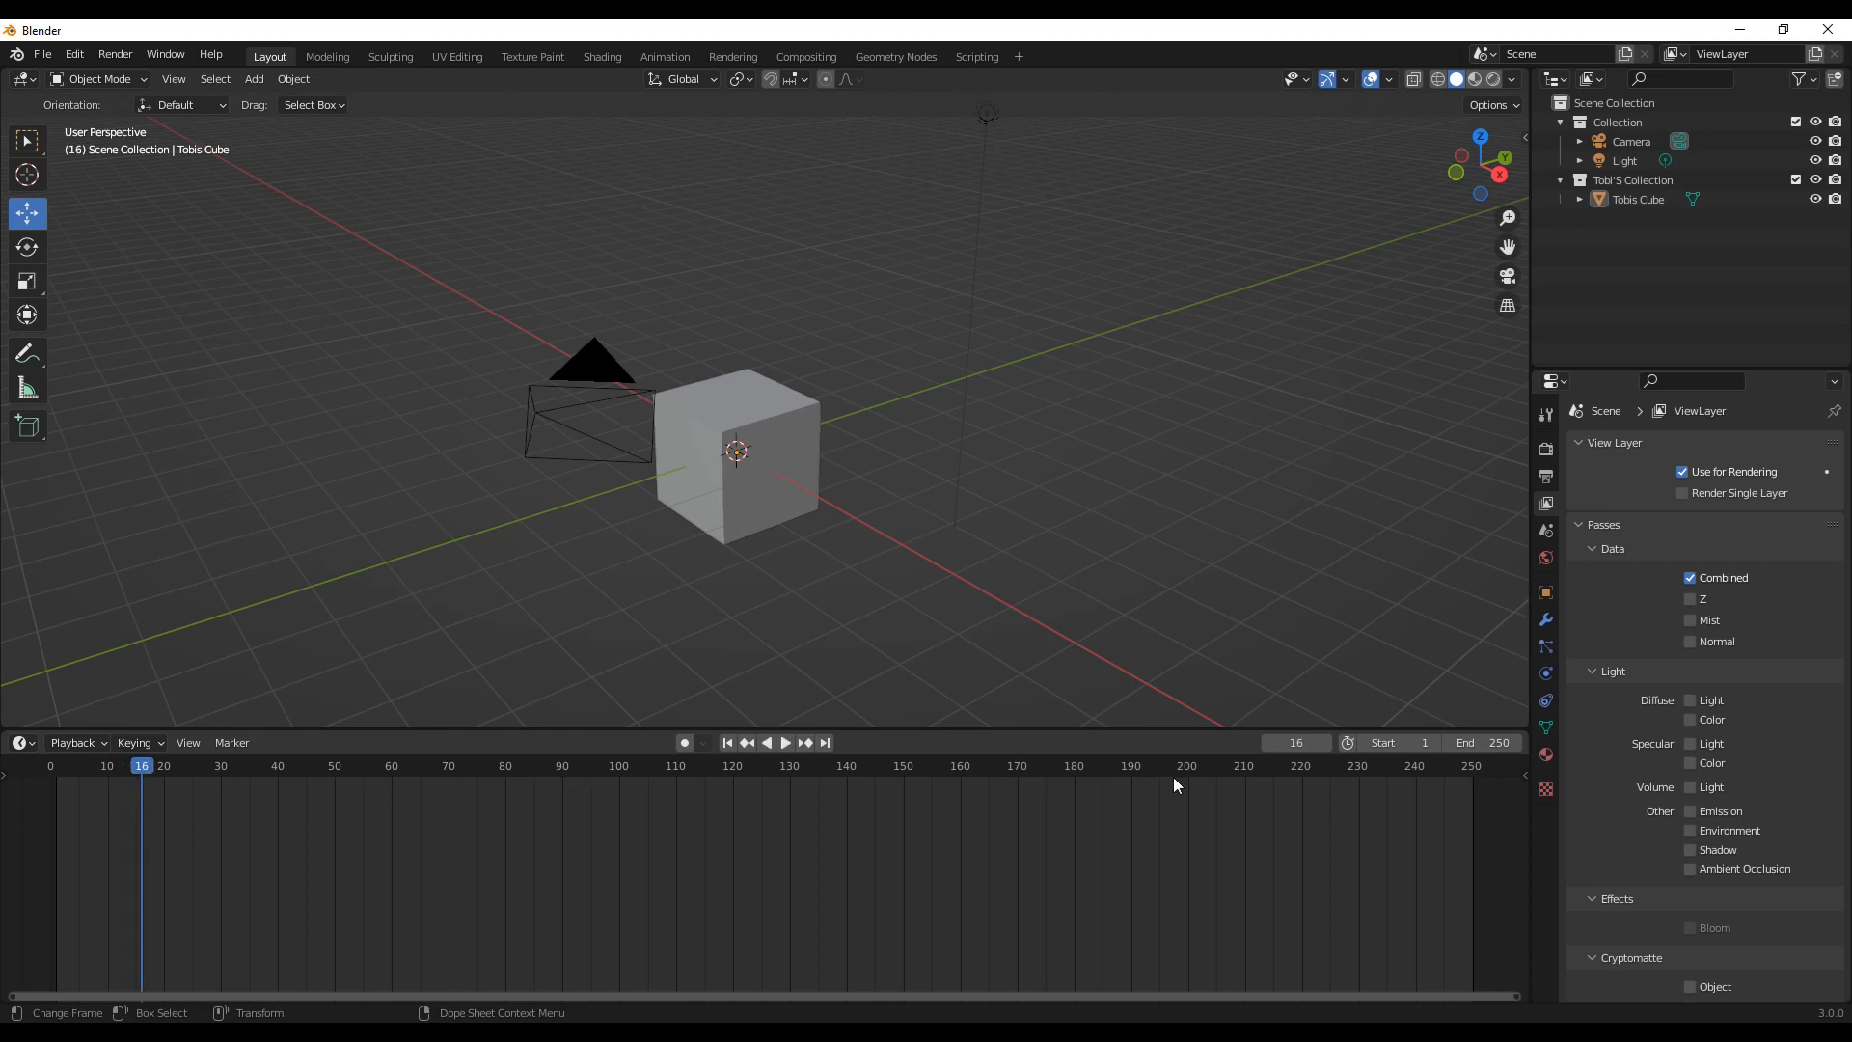
left_click(1299, 743)
key("Return")
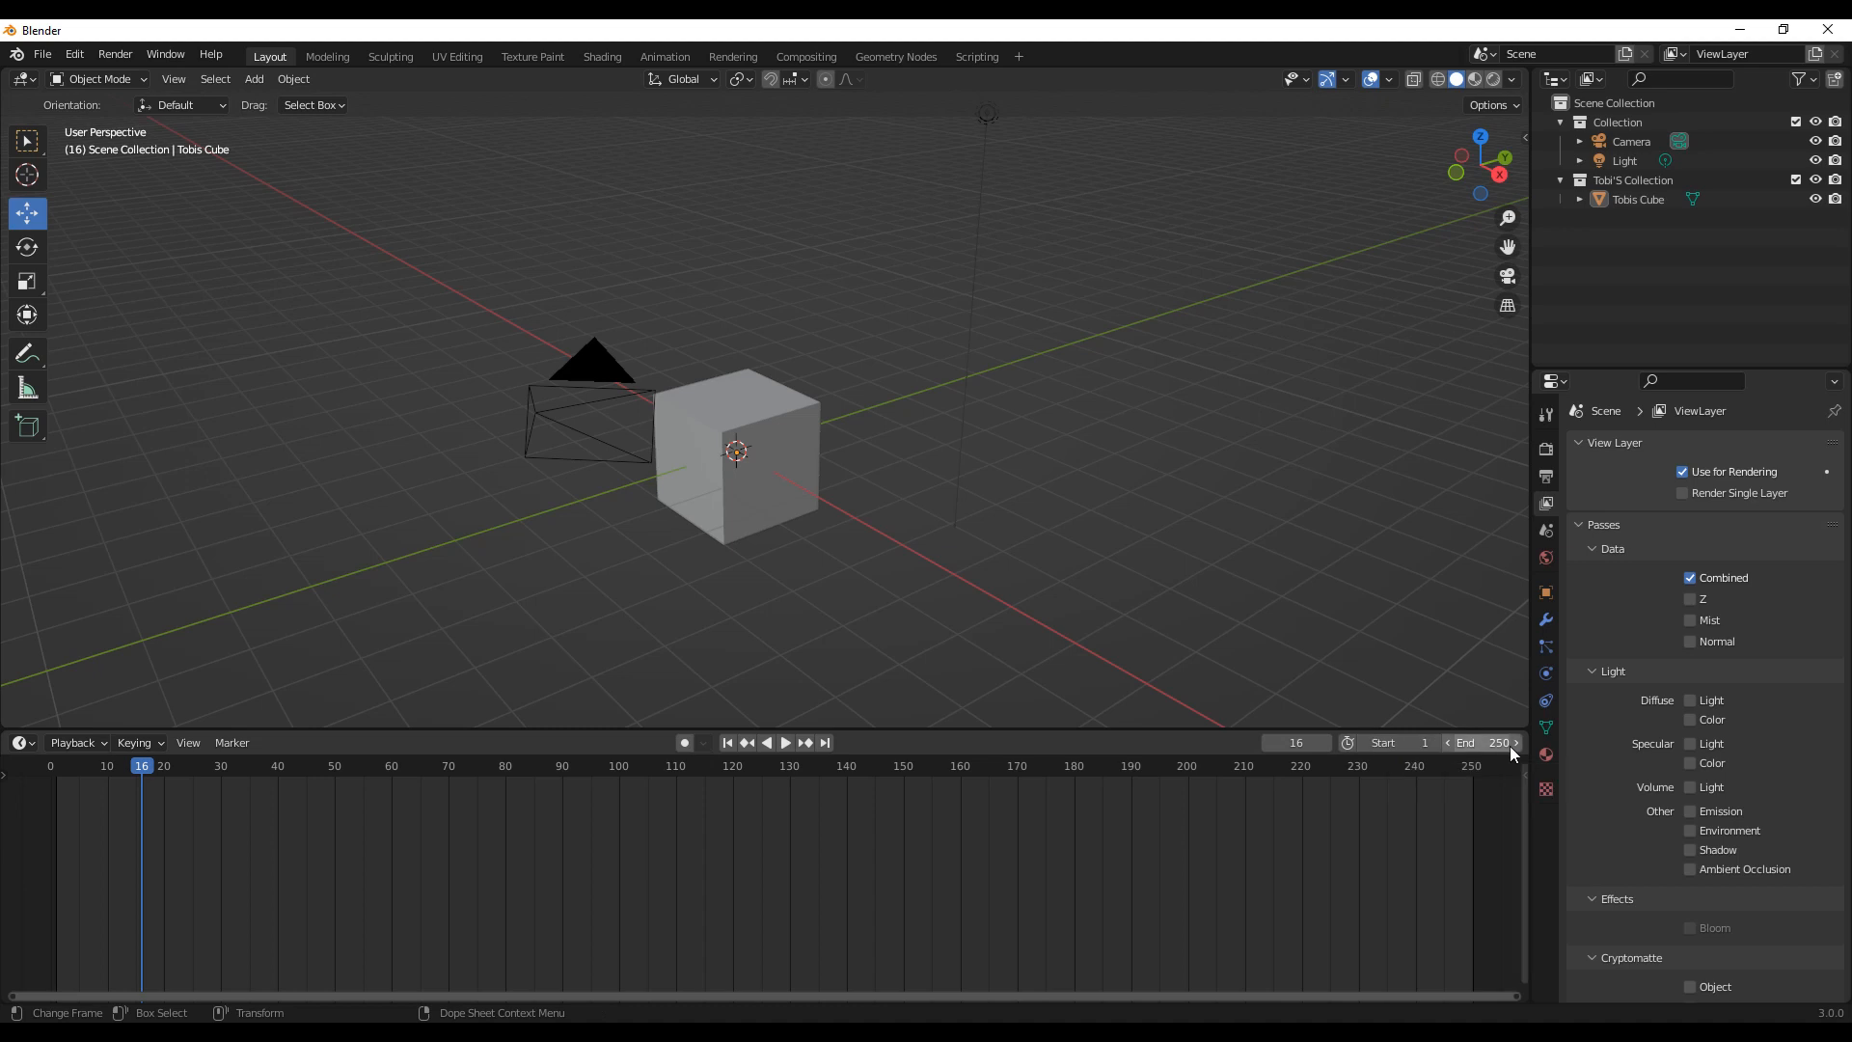
left_click_drag(112, 778, 61, 772)
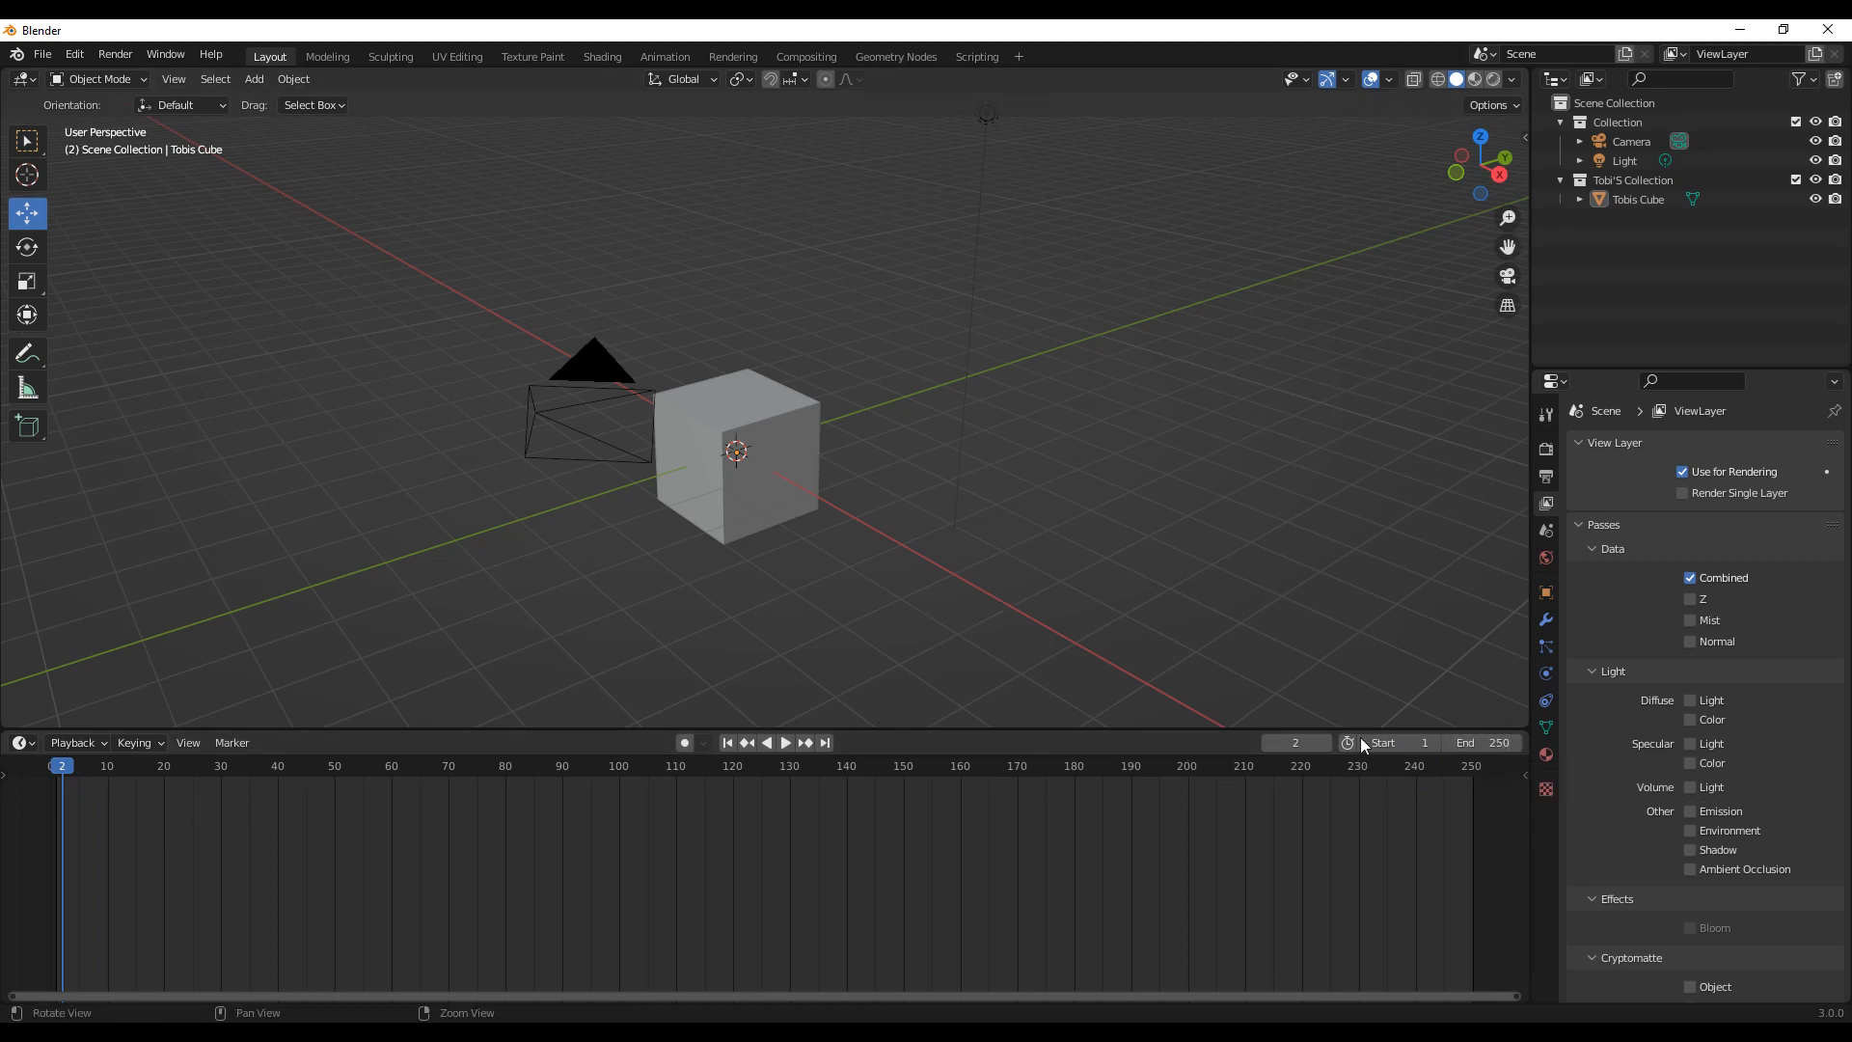
left_click(57, 767)
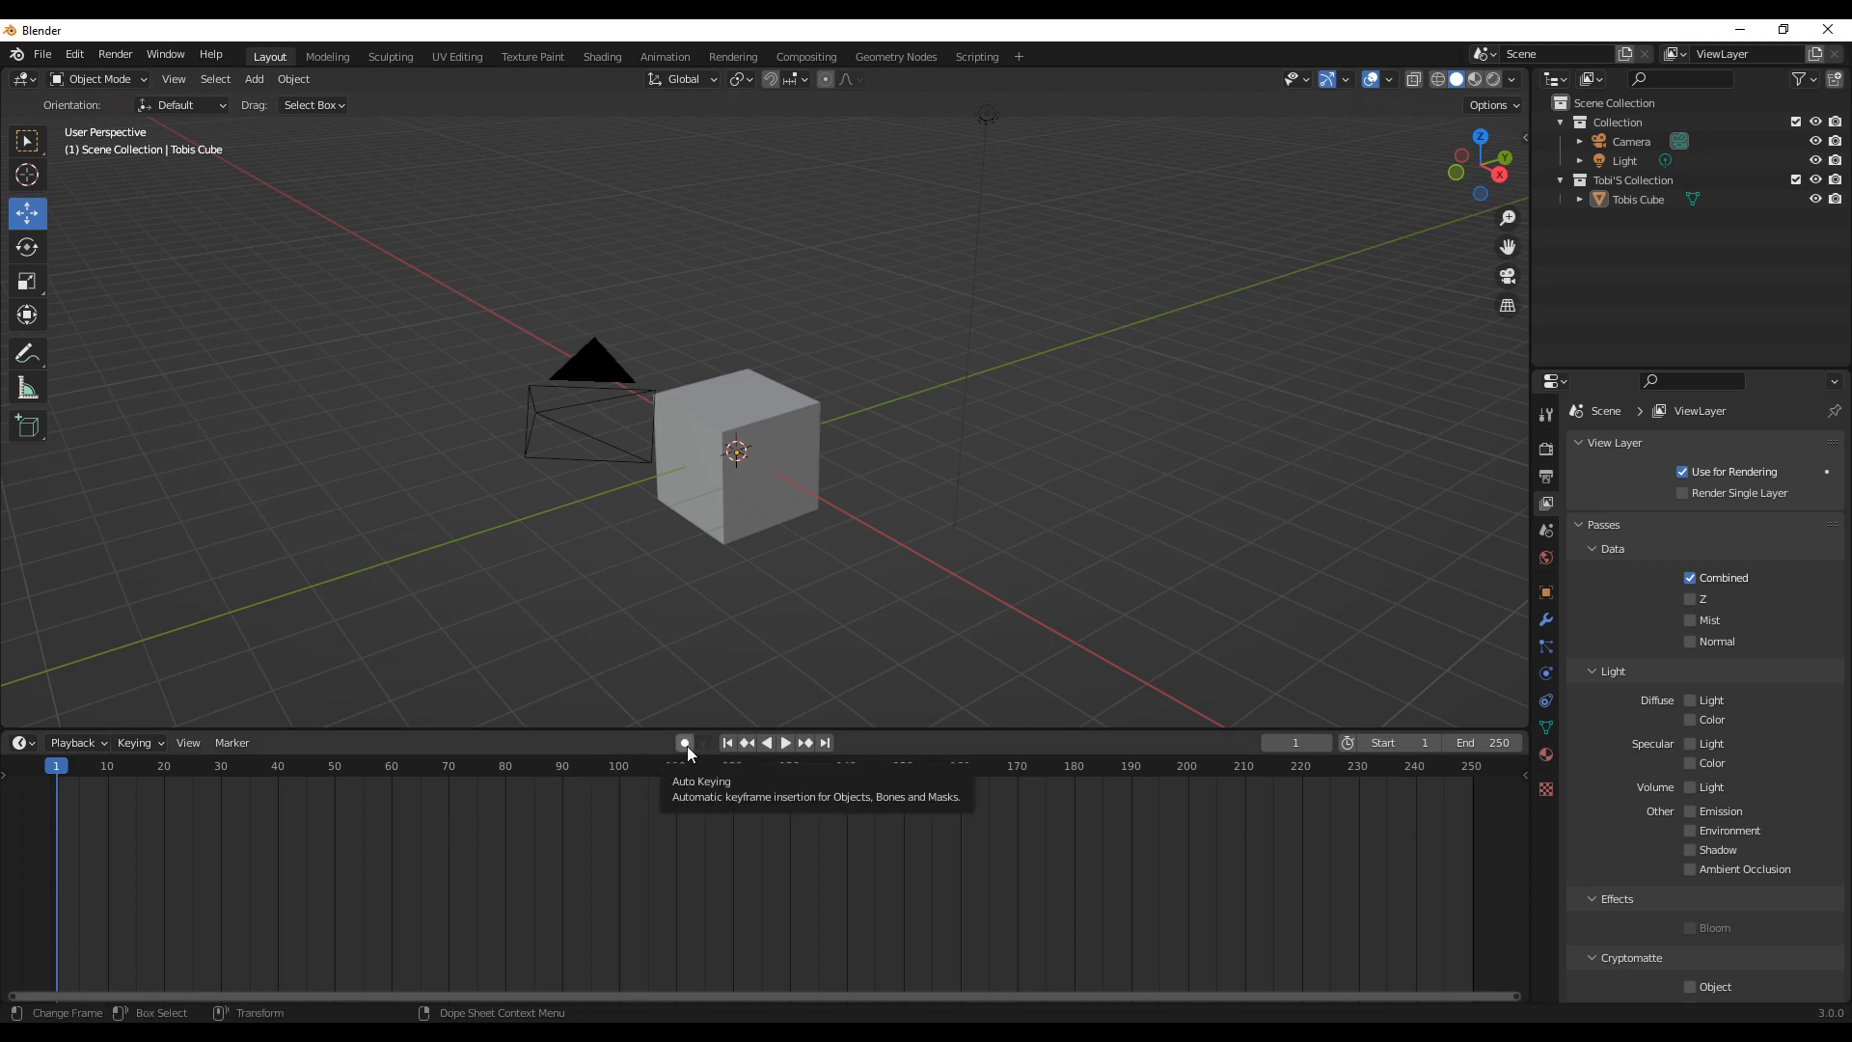
Step: Play and pause the animation twice, return to frame 1 and reduce the timeline's height
left_click(785, 744)
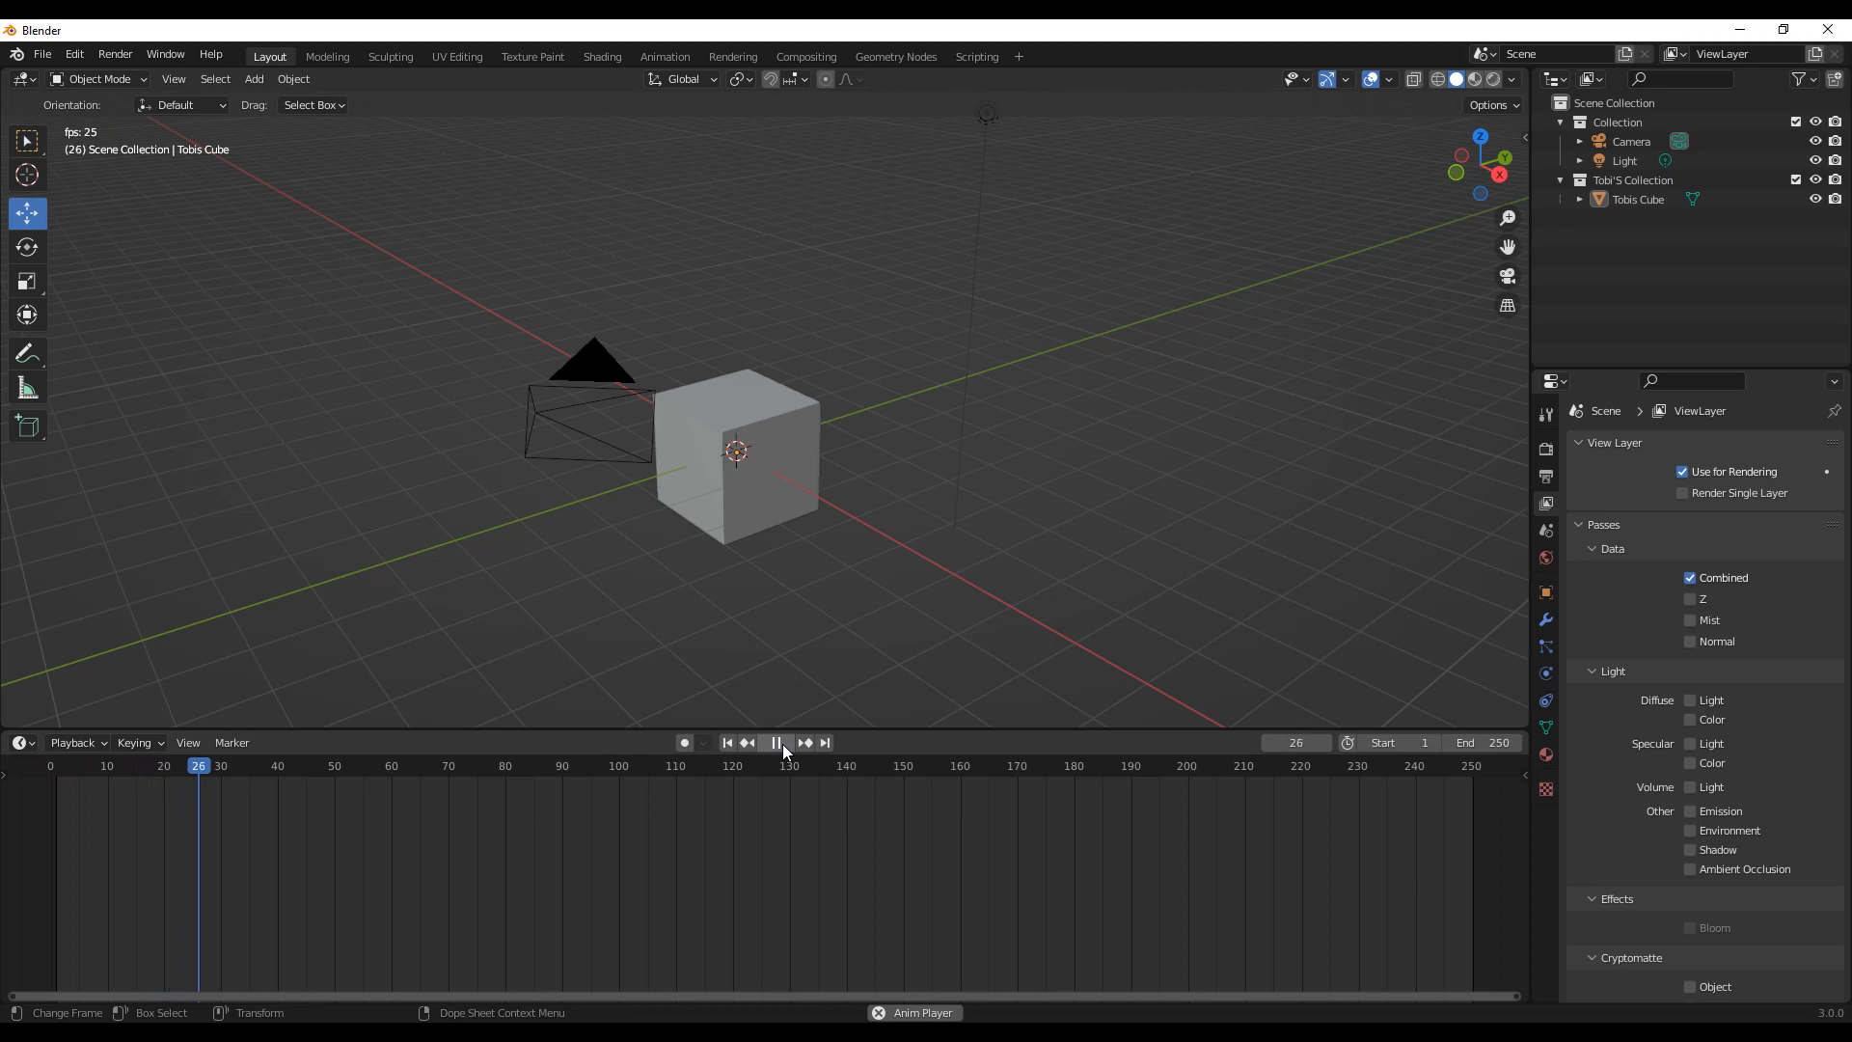
left_click(777, 744)
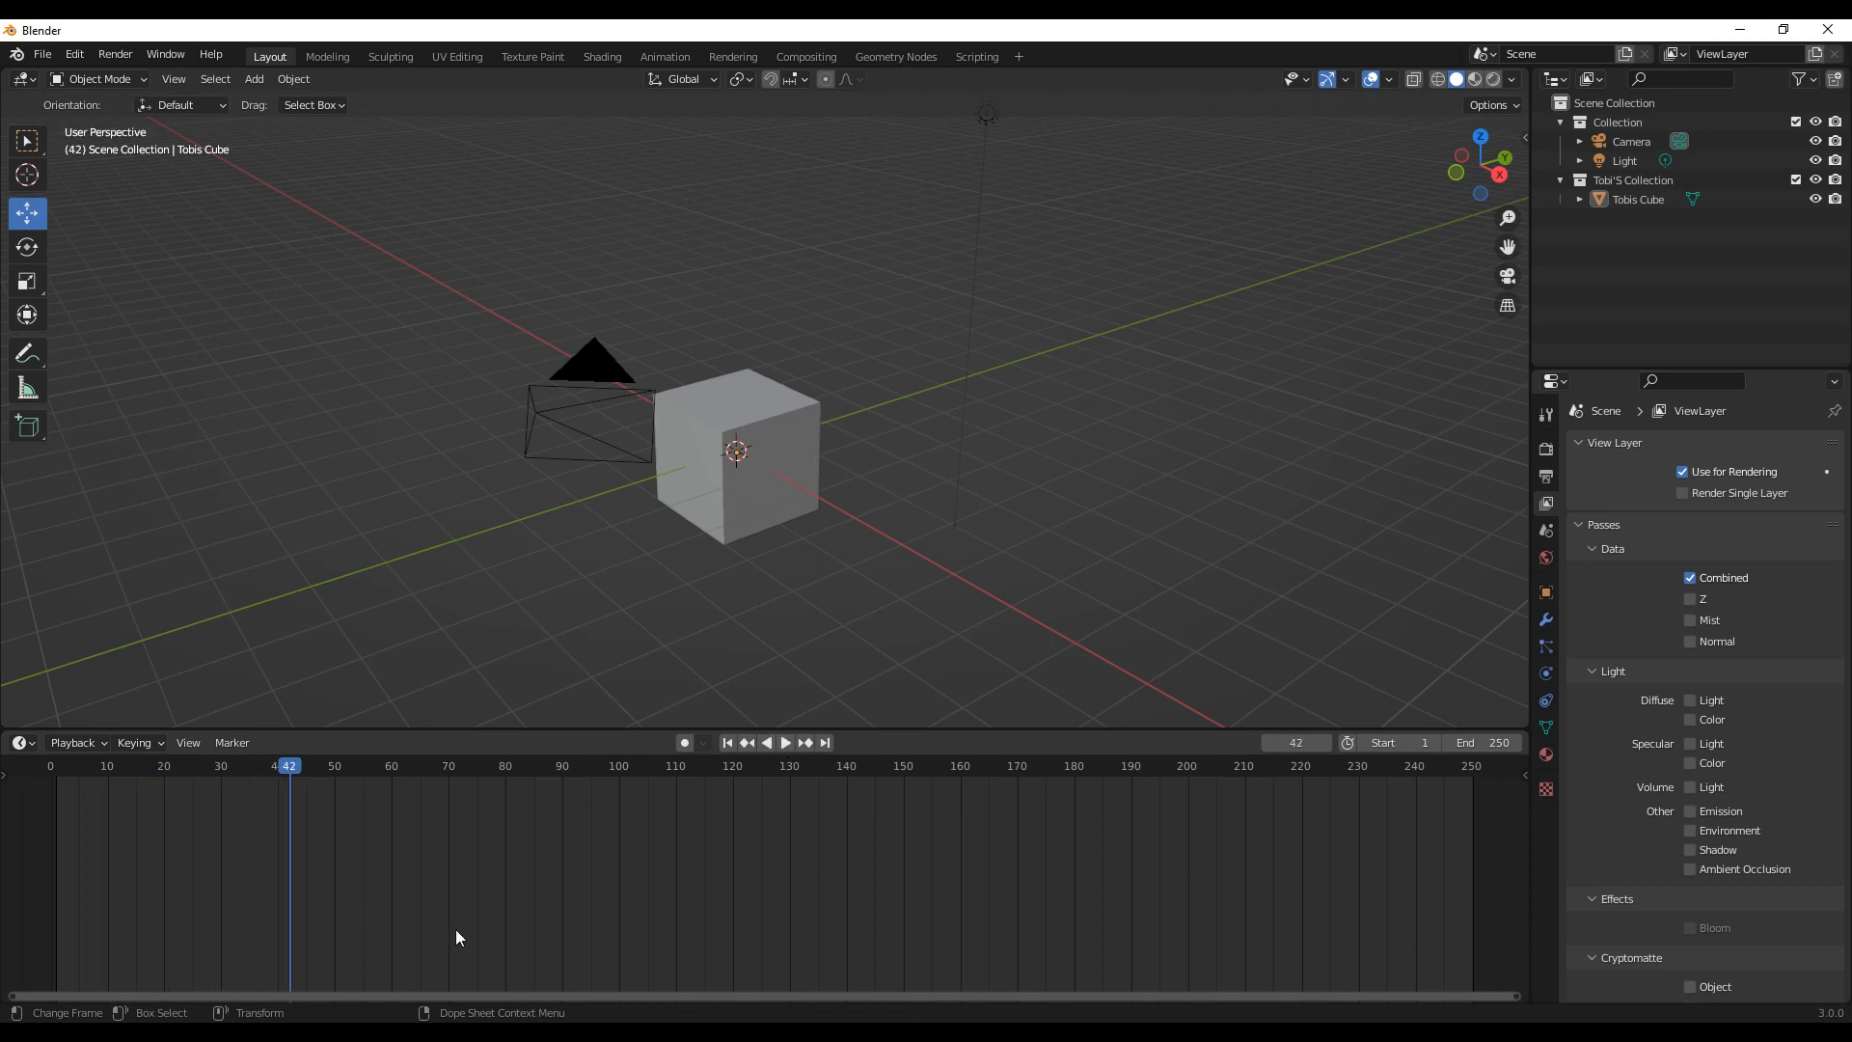
key("space")
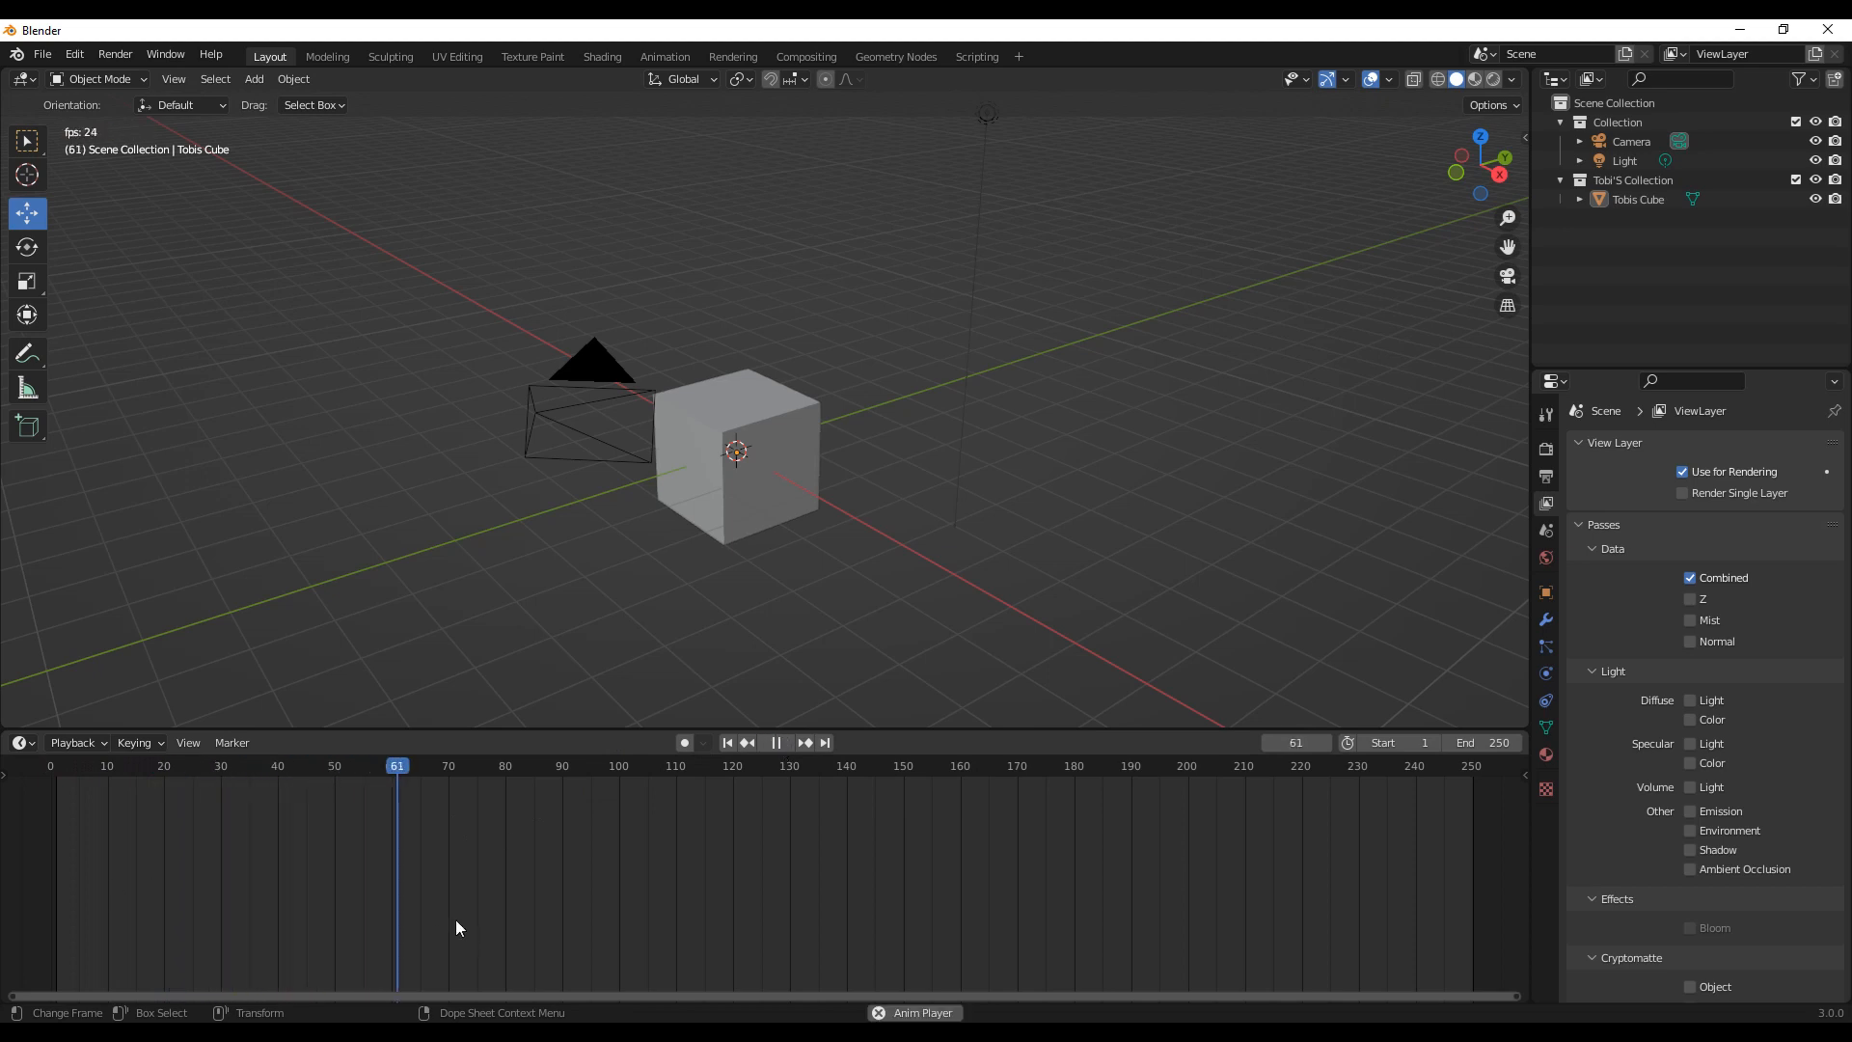
key("space")
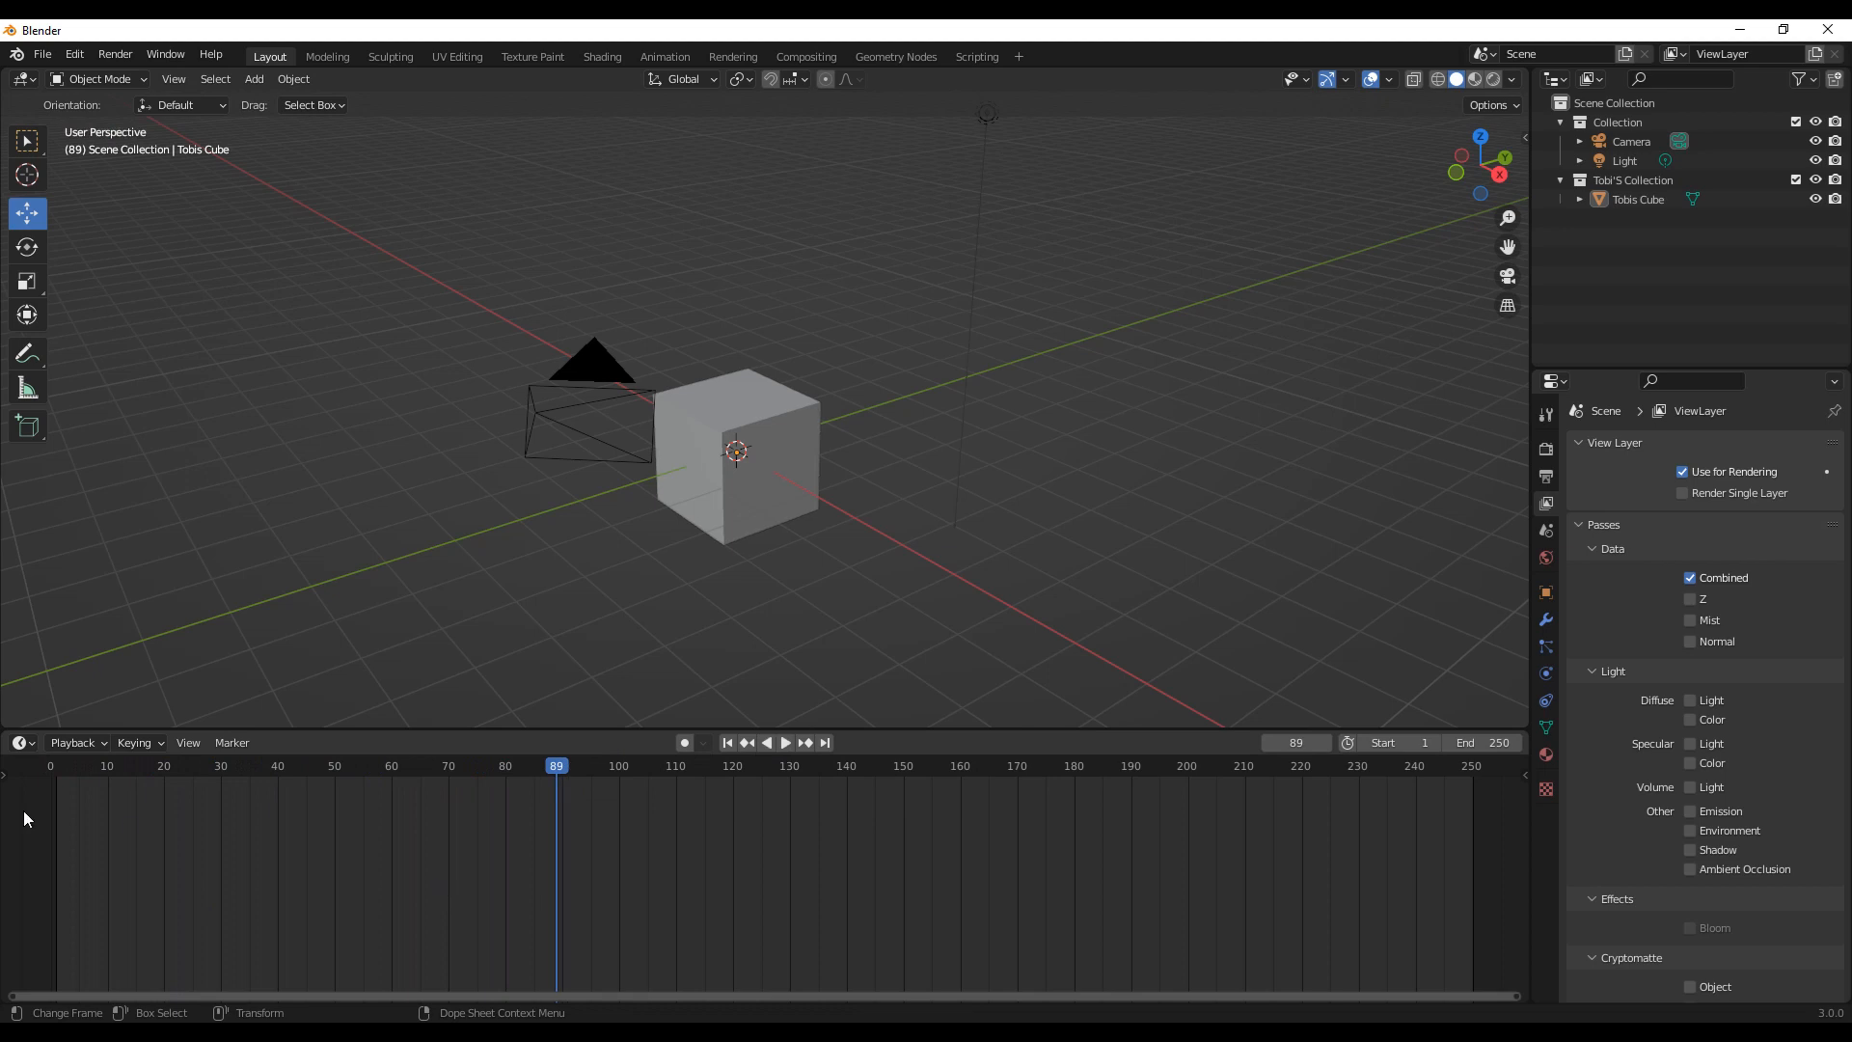
left_click(58, 762)
left_click_drag(482, 732, 492, 894)
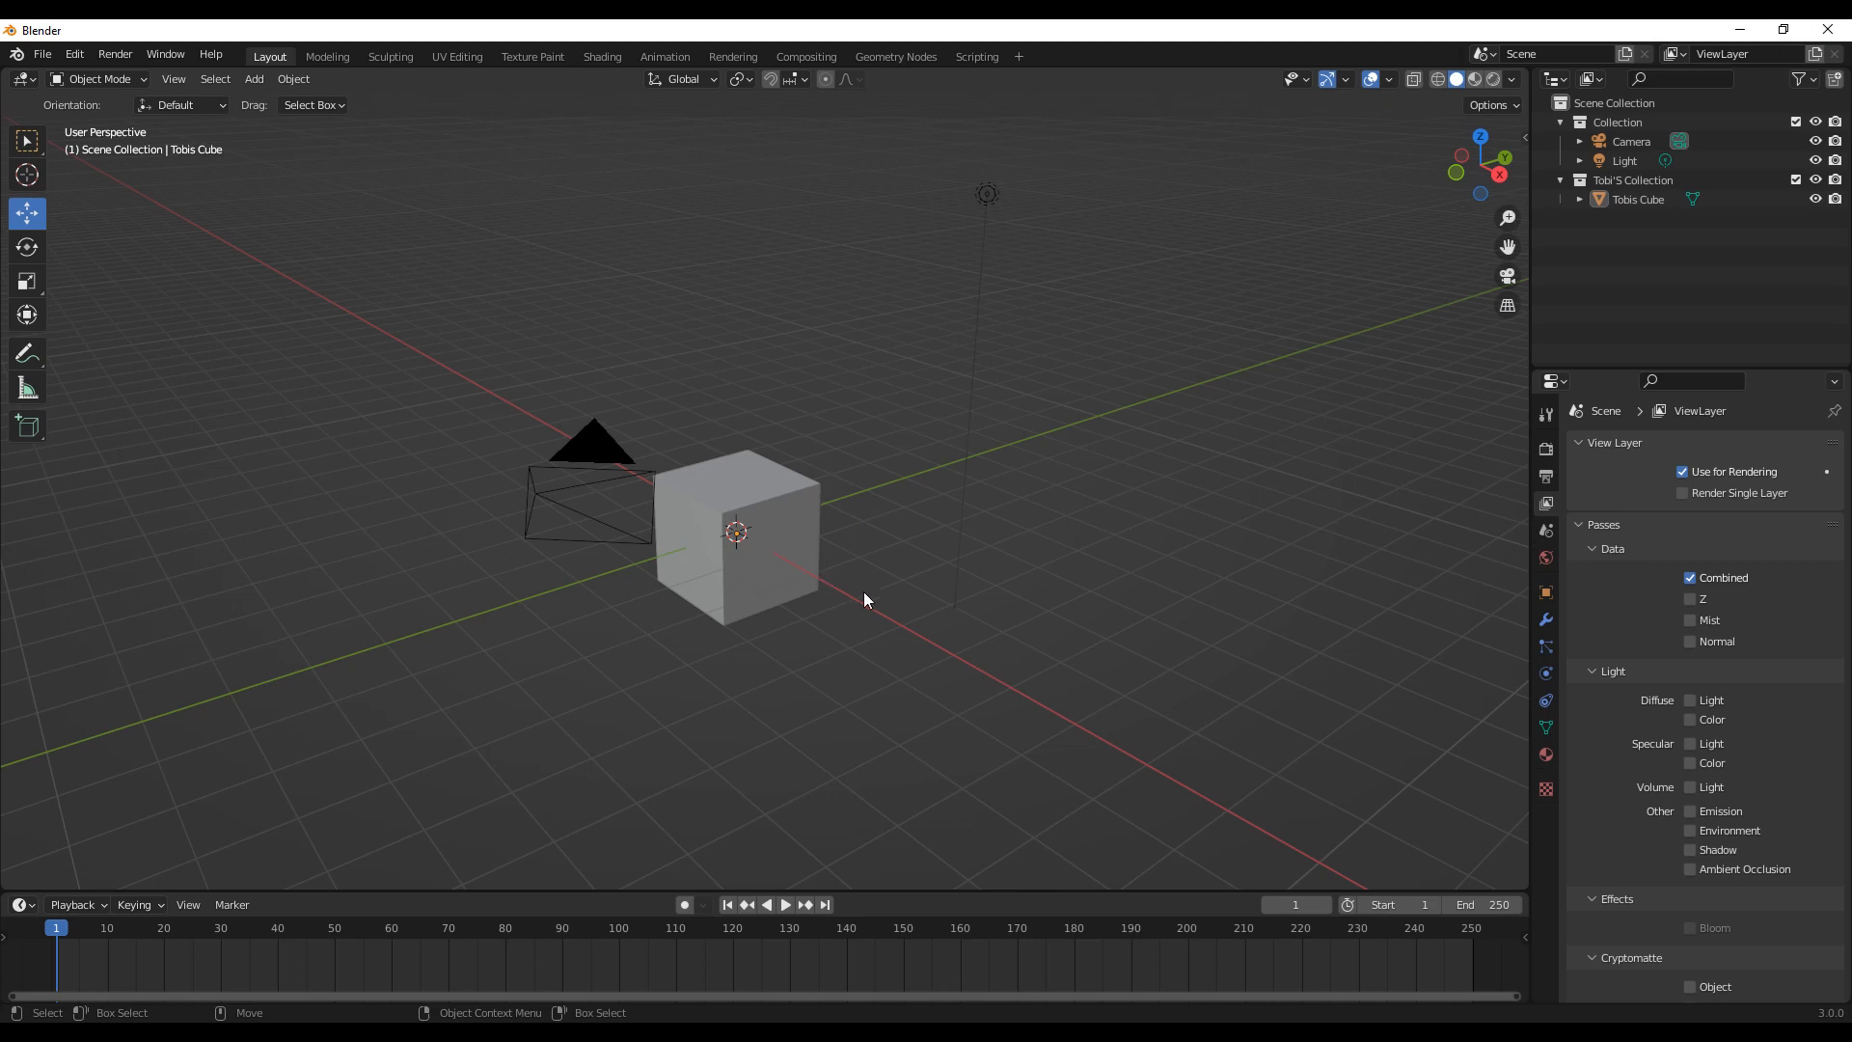
Step: Box-select the camera, light and cube with the Select Box tool and delete all objects in the scene
left_click(27, 140)
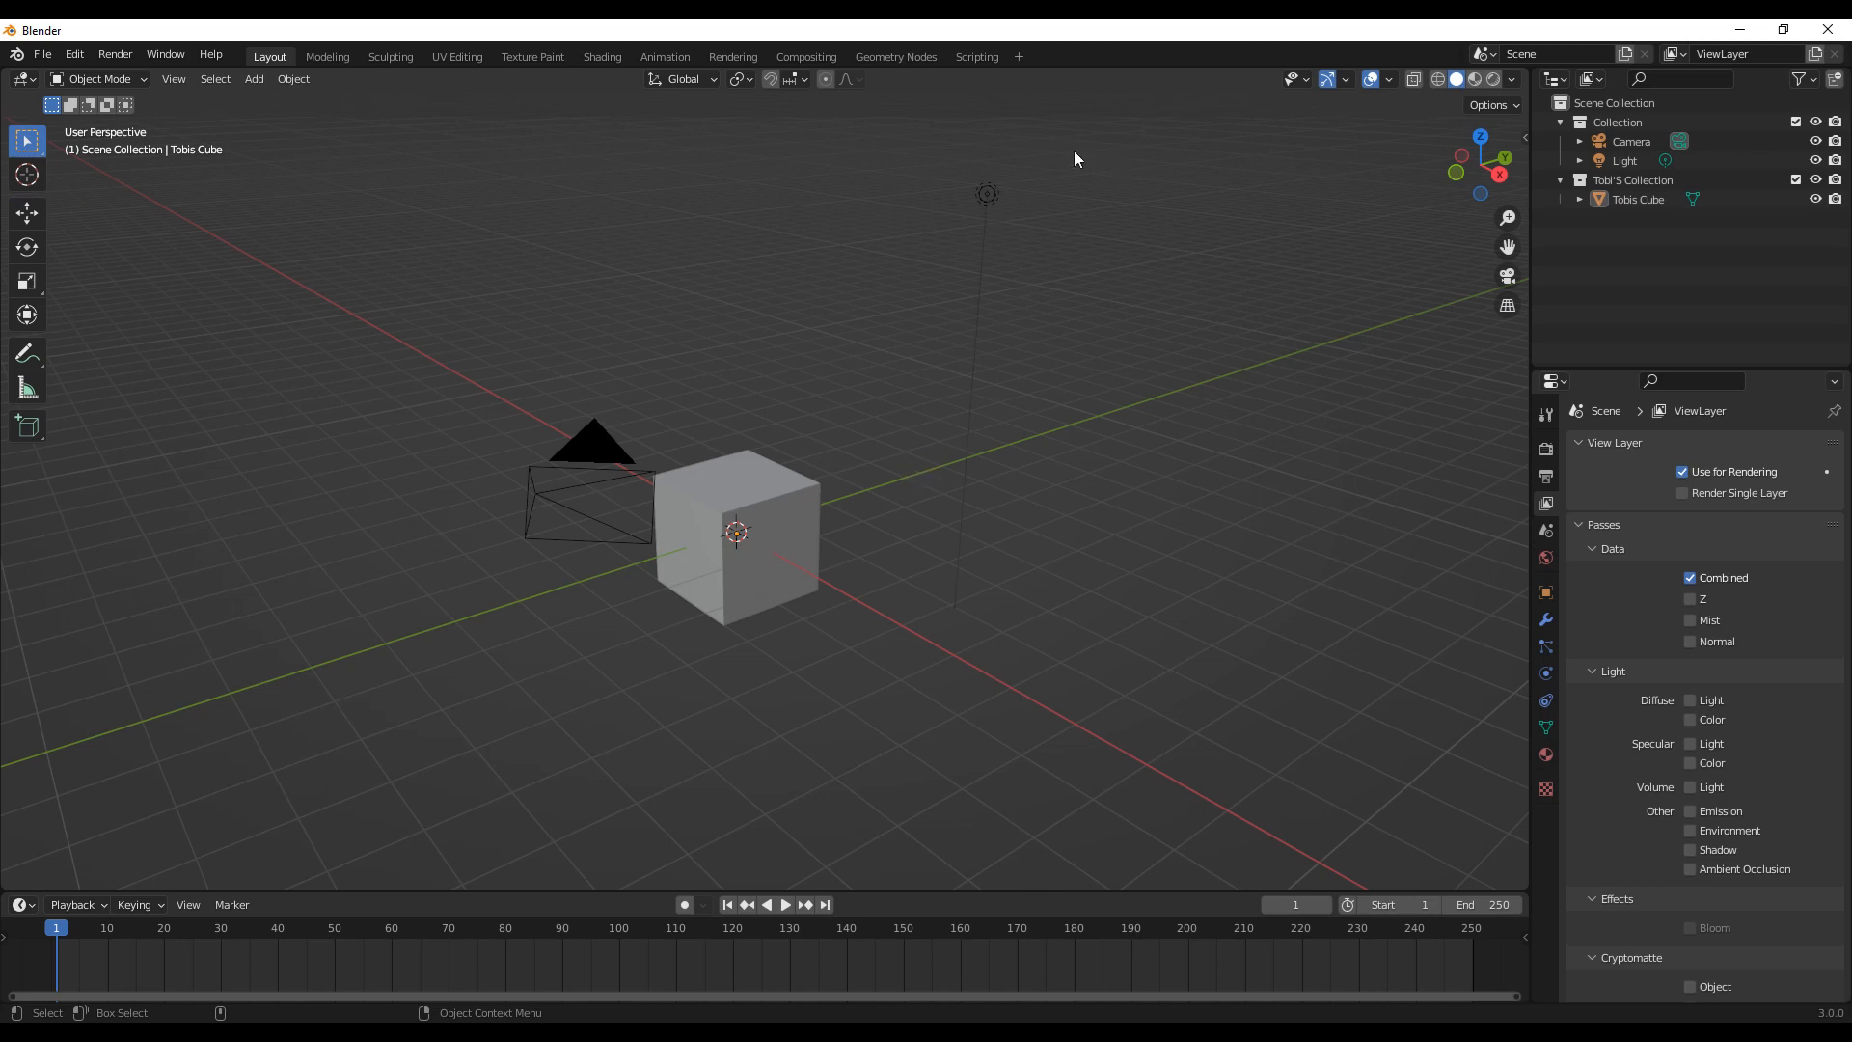
left_click_drag(1117, 153, 390, 705)
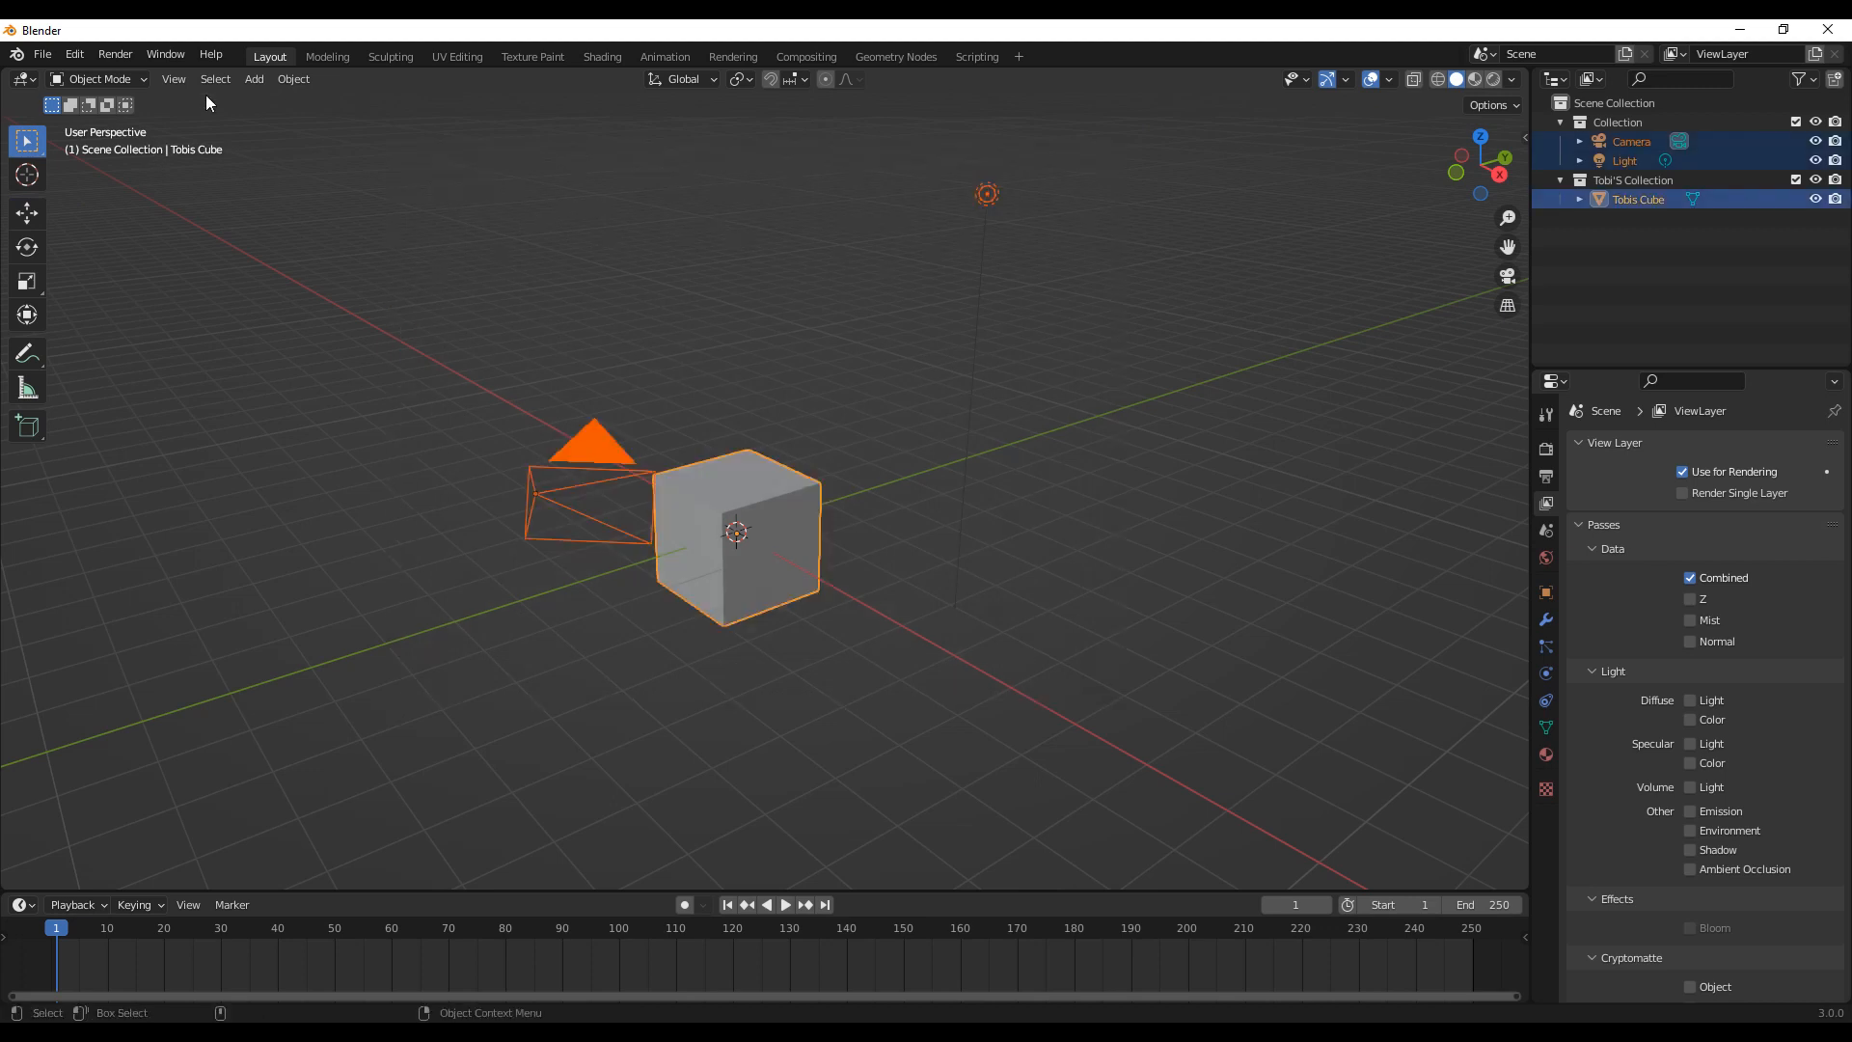
left_click(215, 79)
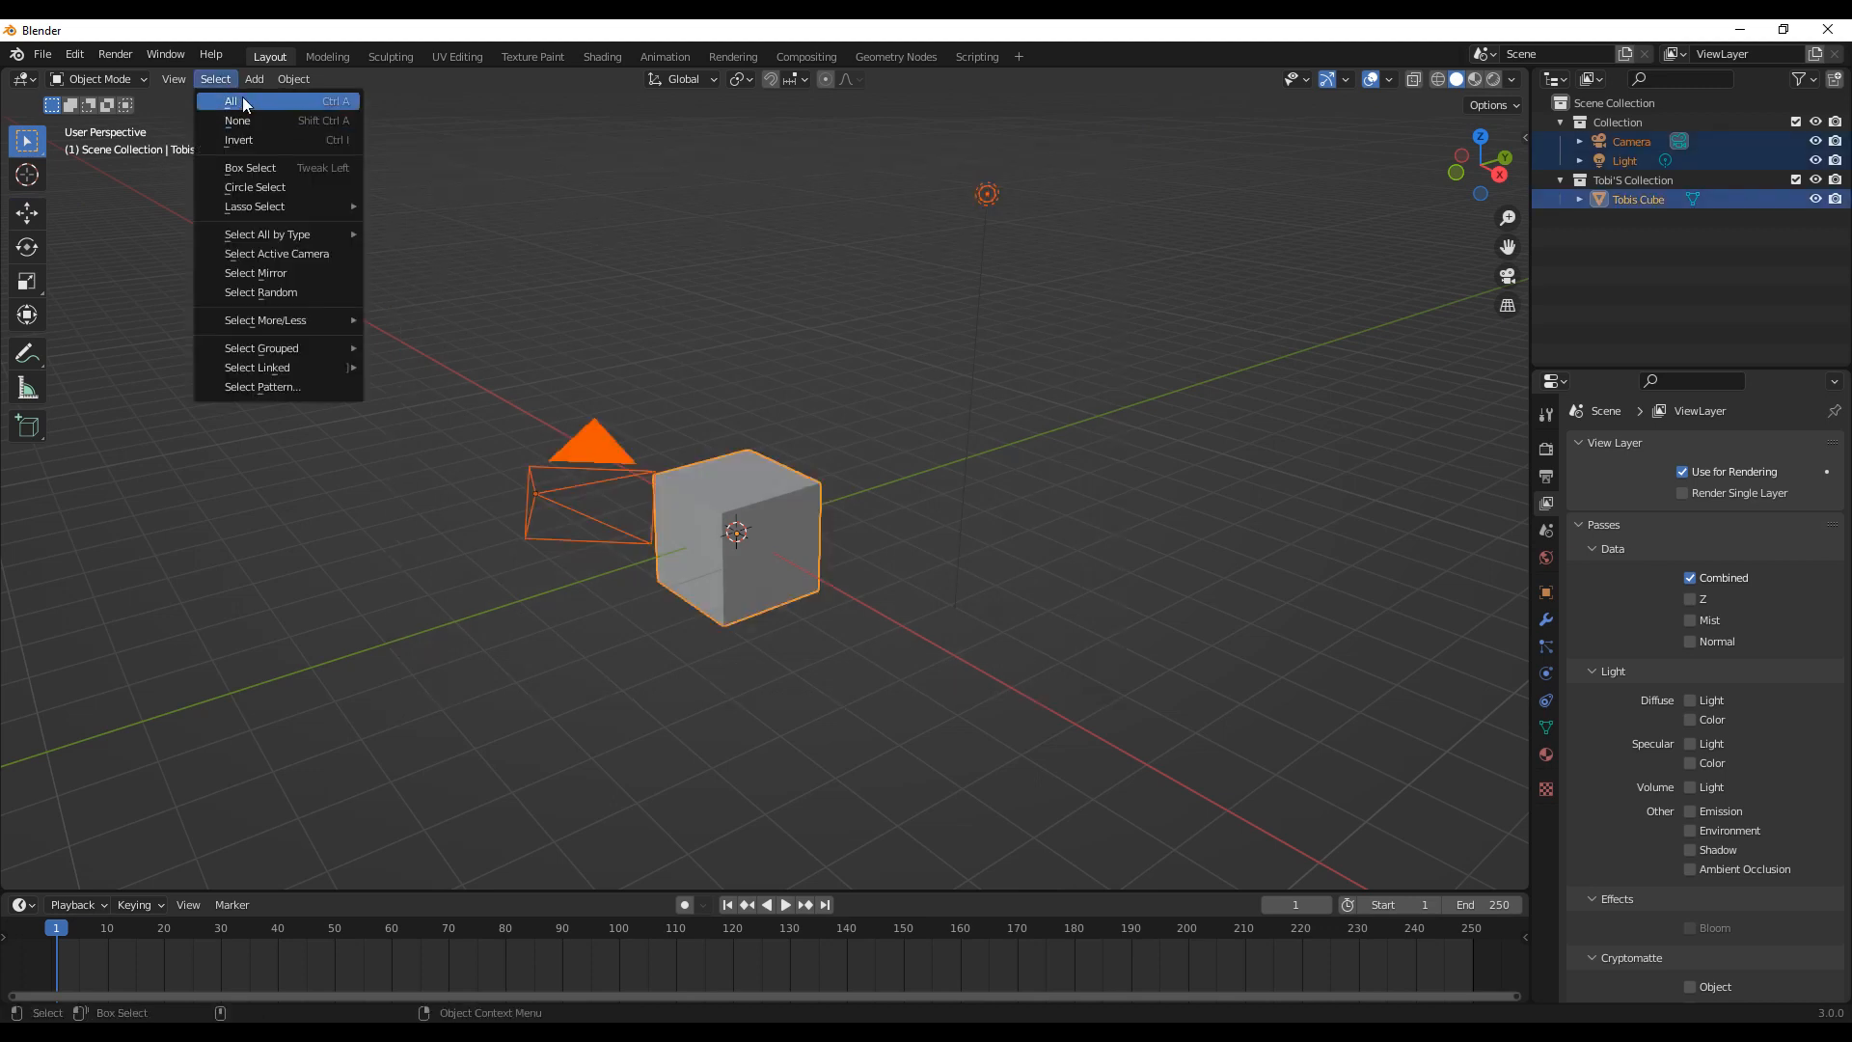
left_click(243, 100)
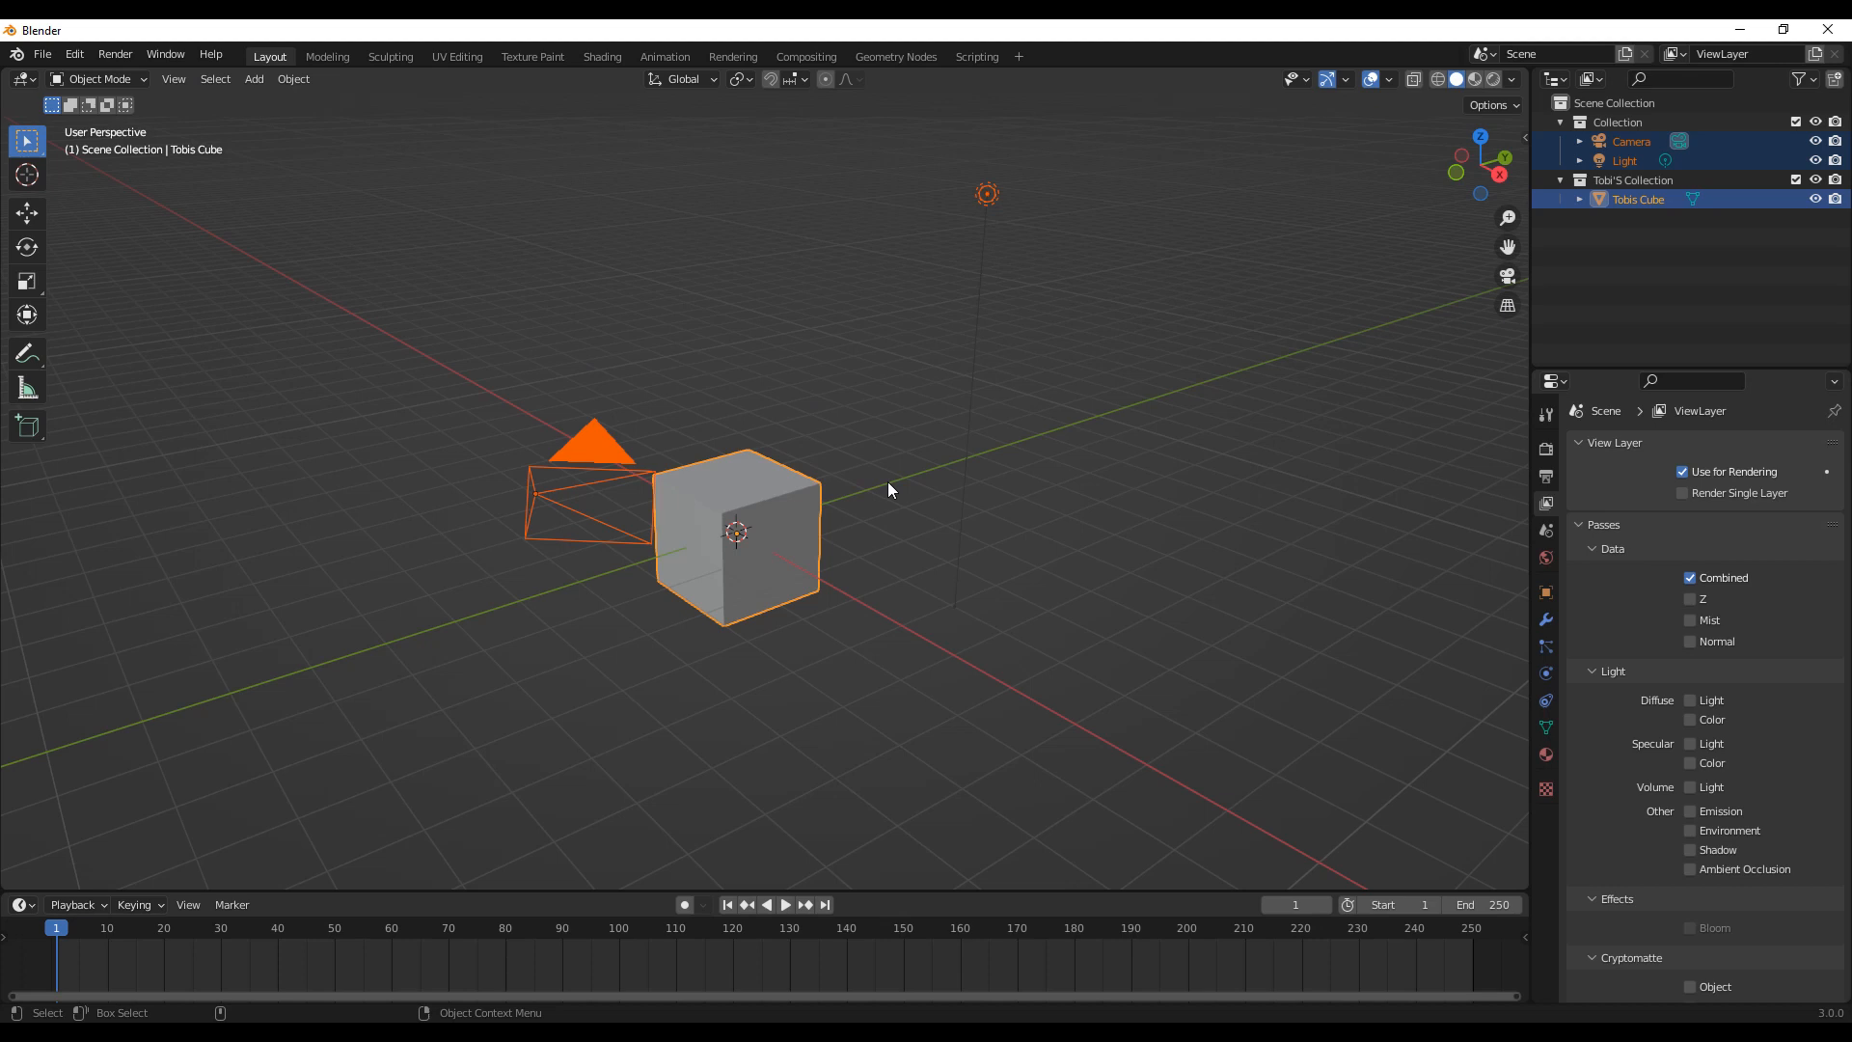
key("Delete")
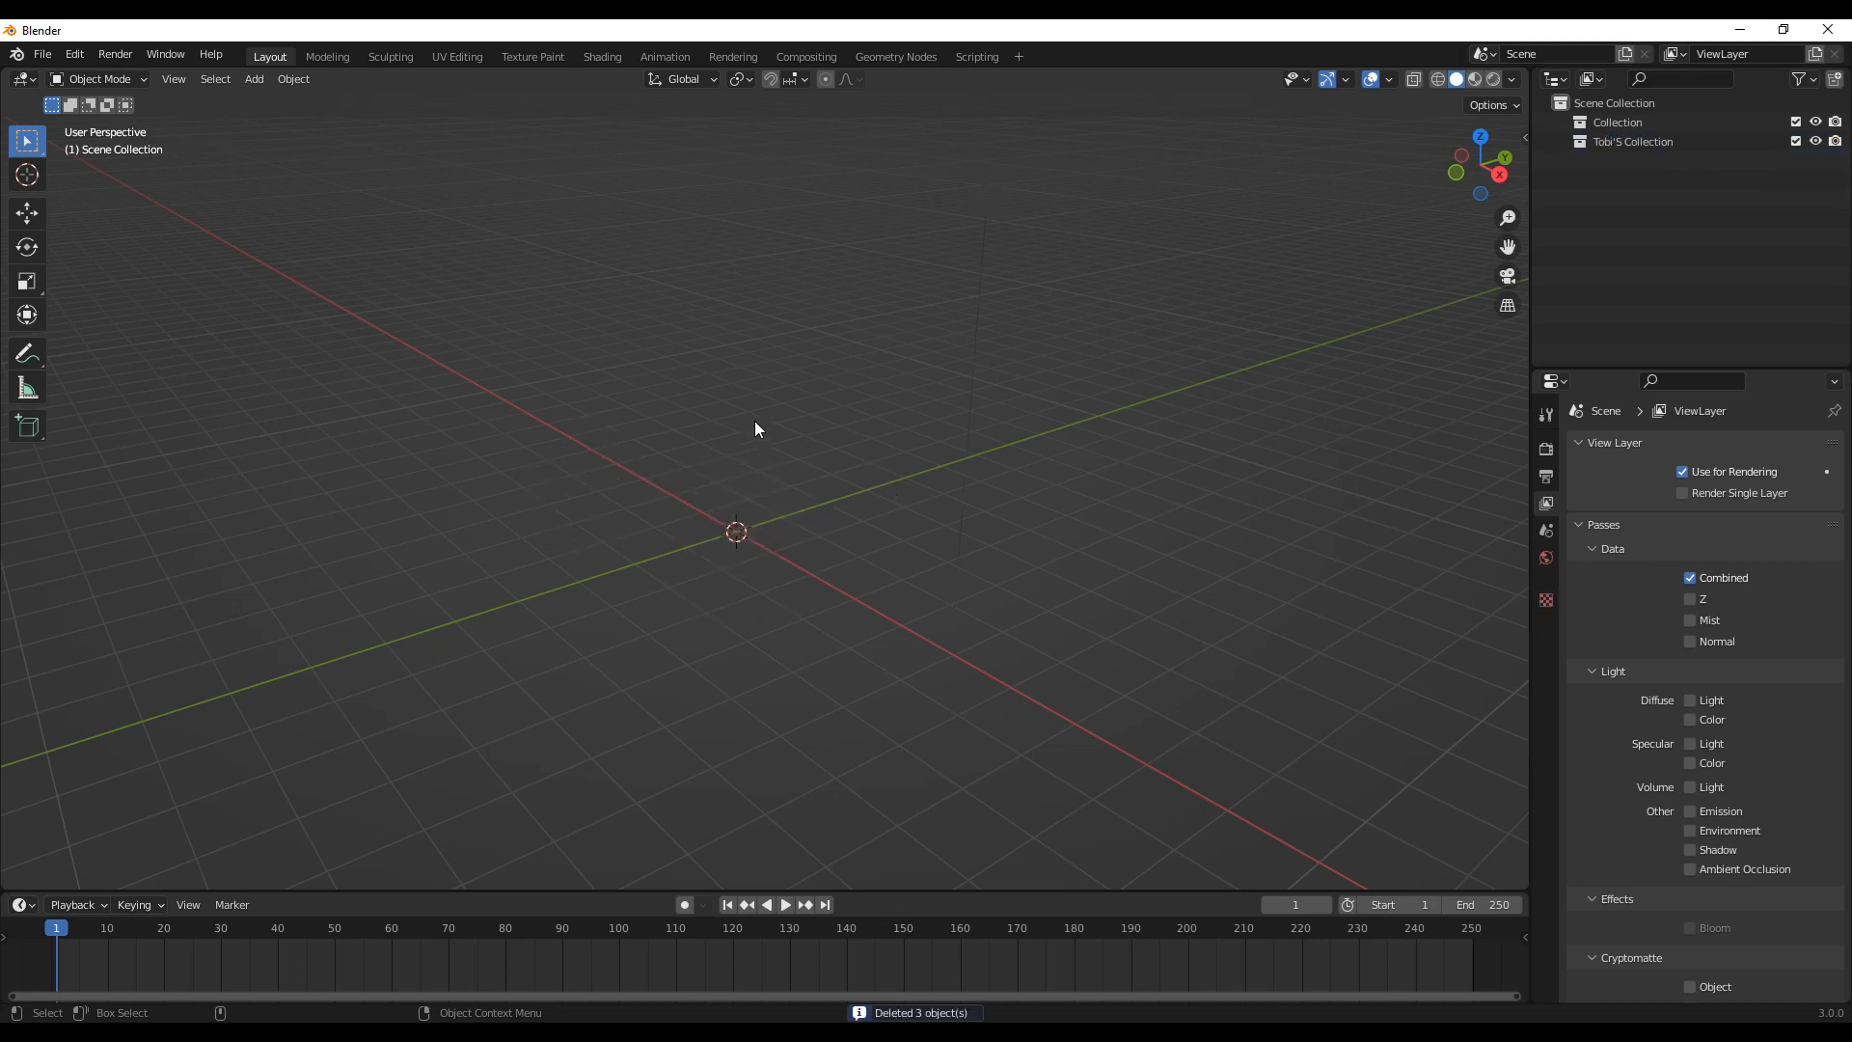
Step: Delete the empty renamed collection, keeping only the default Collection under the Scene Collection
left_click(1640, 140)
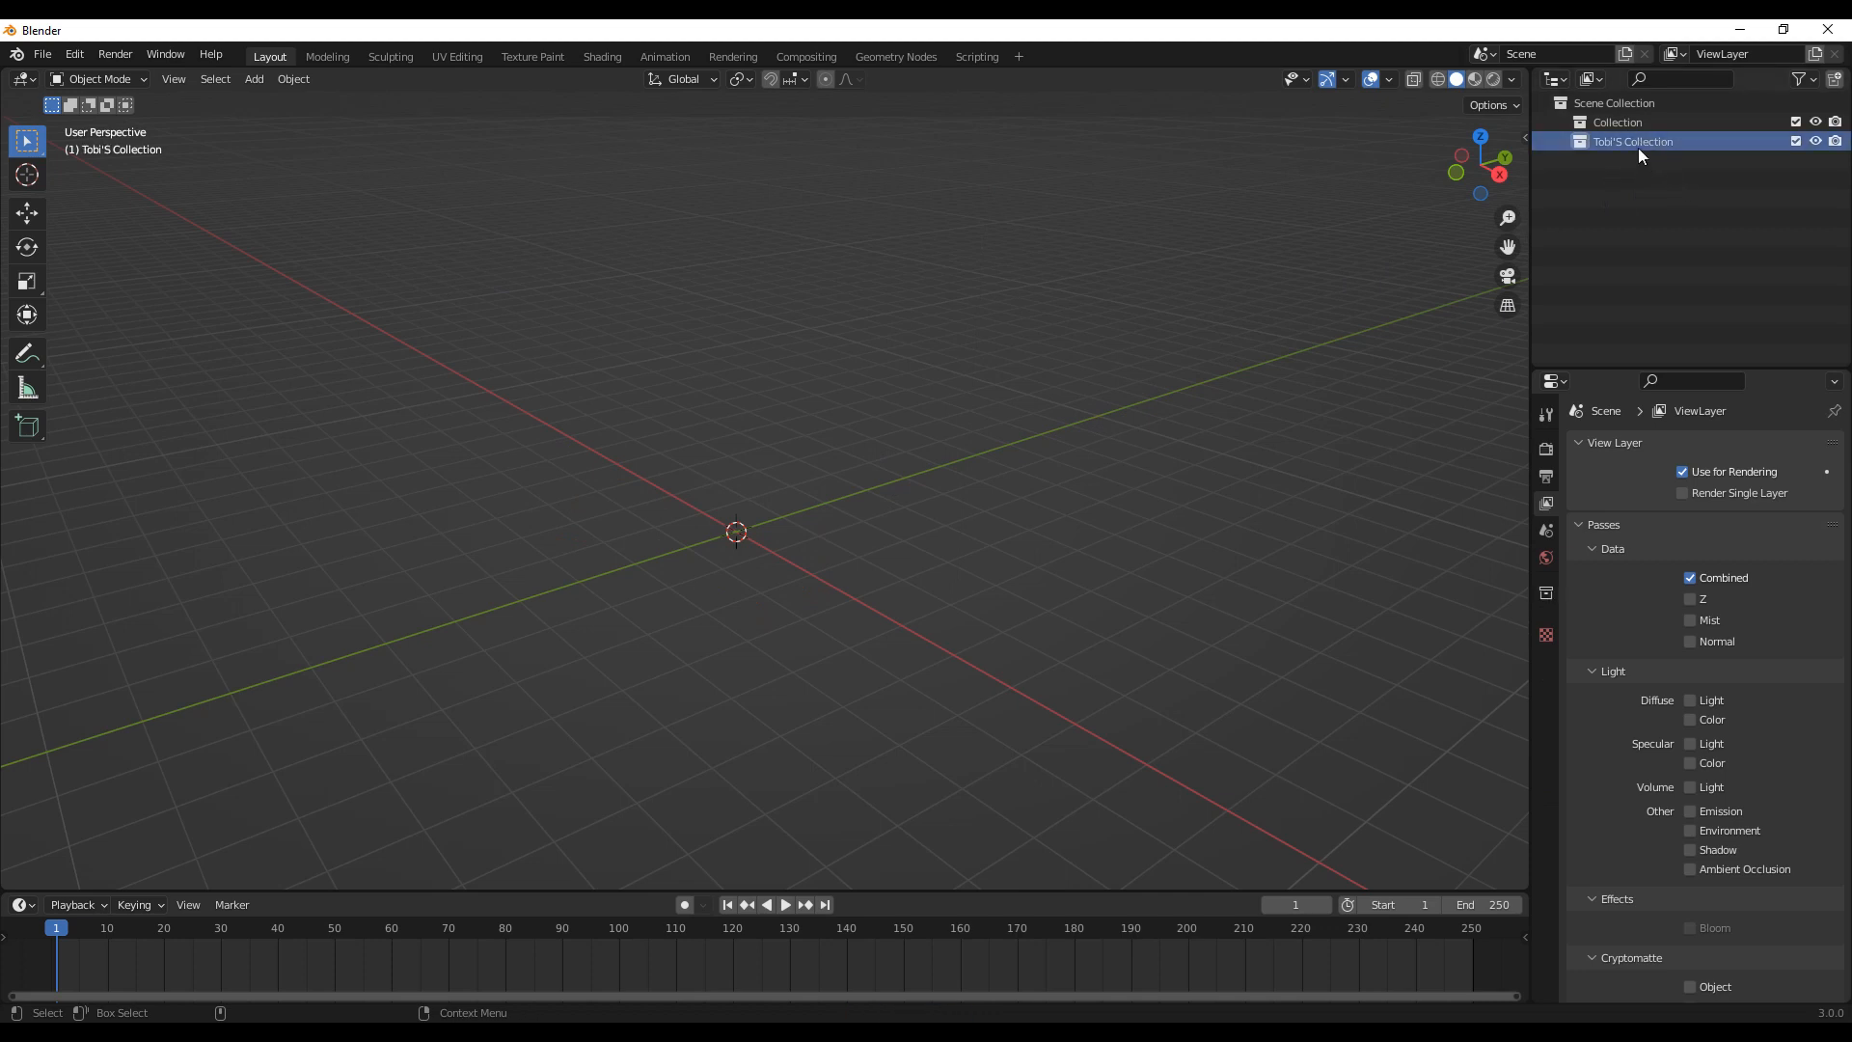
key("Delete")
middle_click_drag(925, 456, 812, 512)
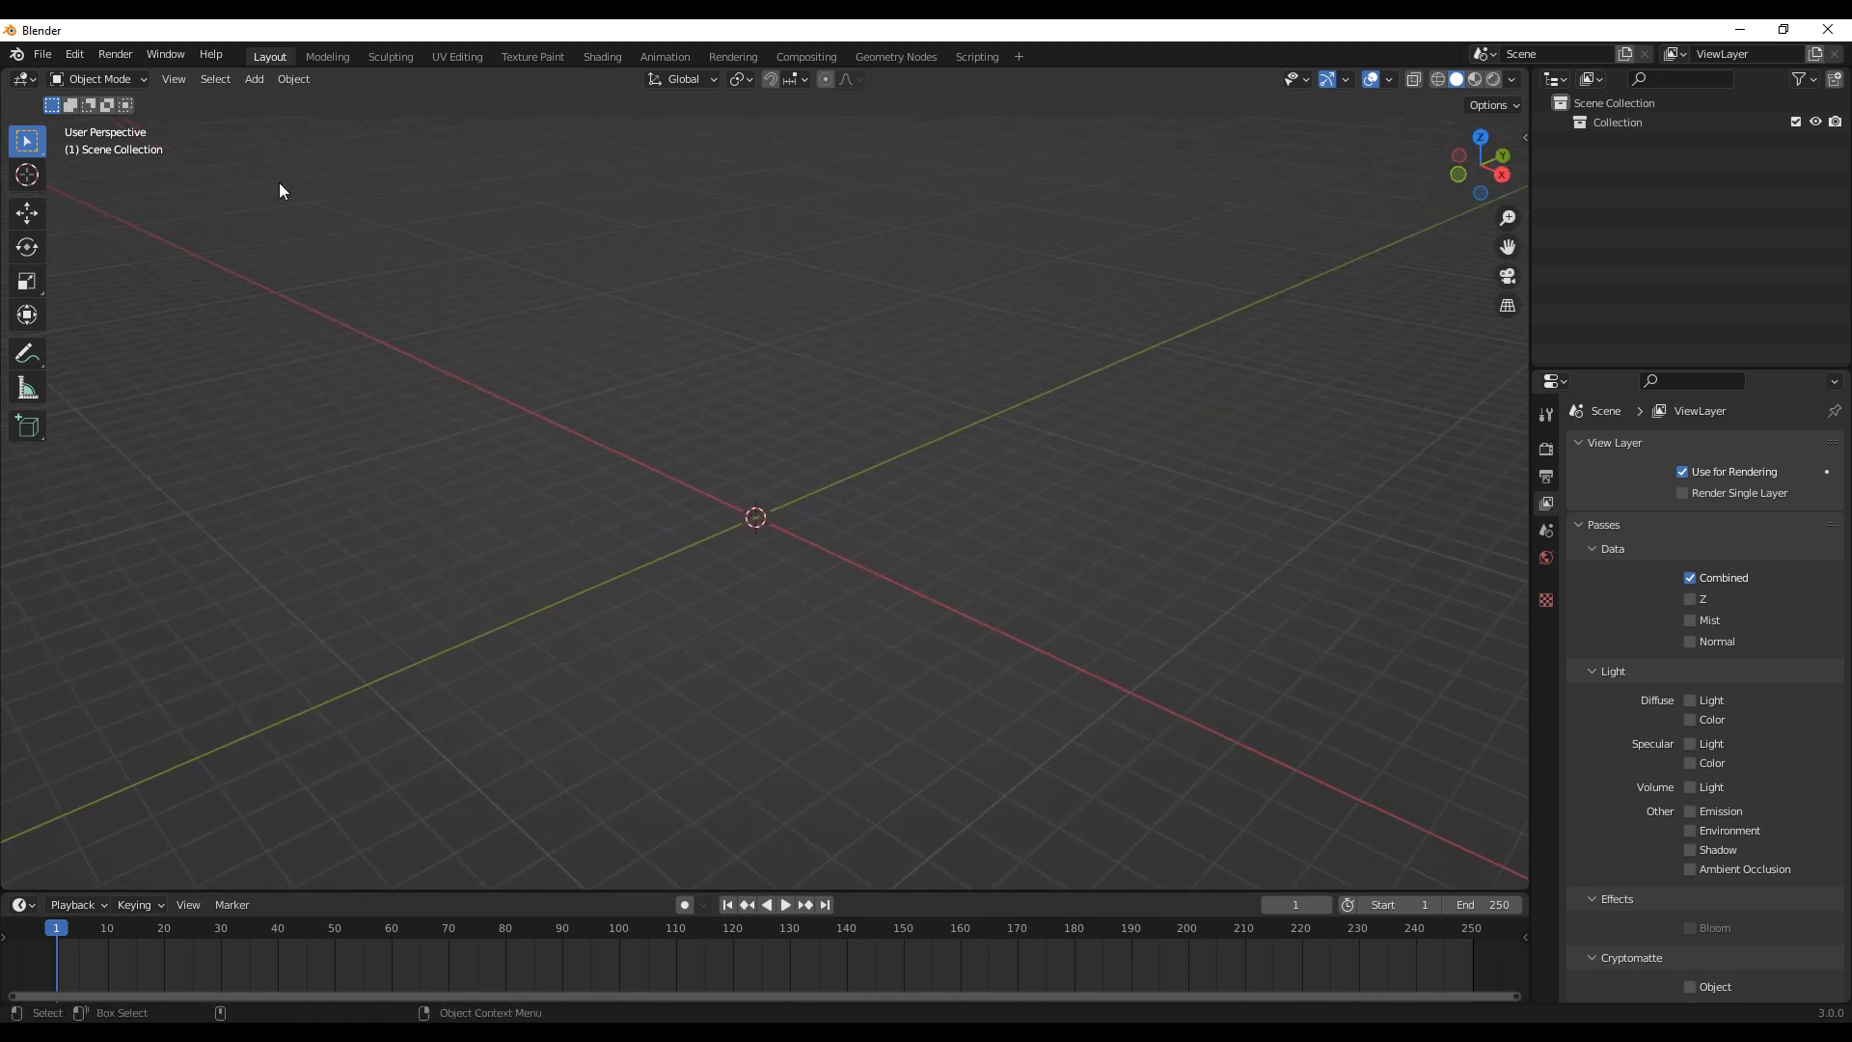
Step: Add a Monkey mesh at the 3D cursor in the empty scene
left_click(253, 81)
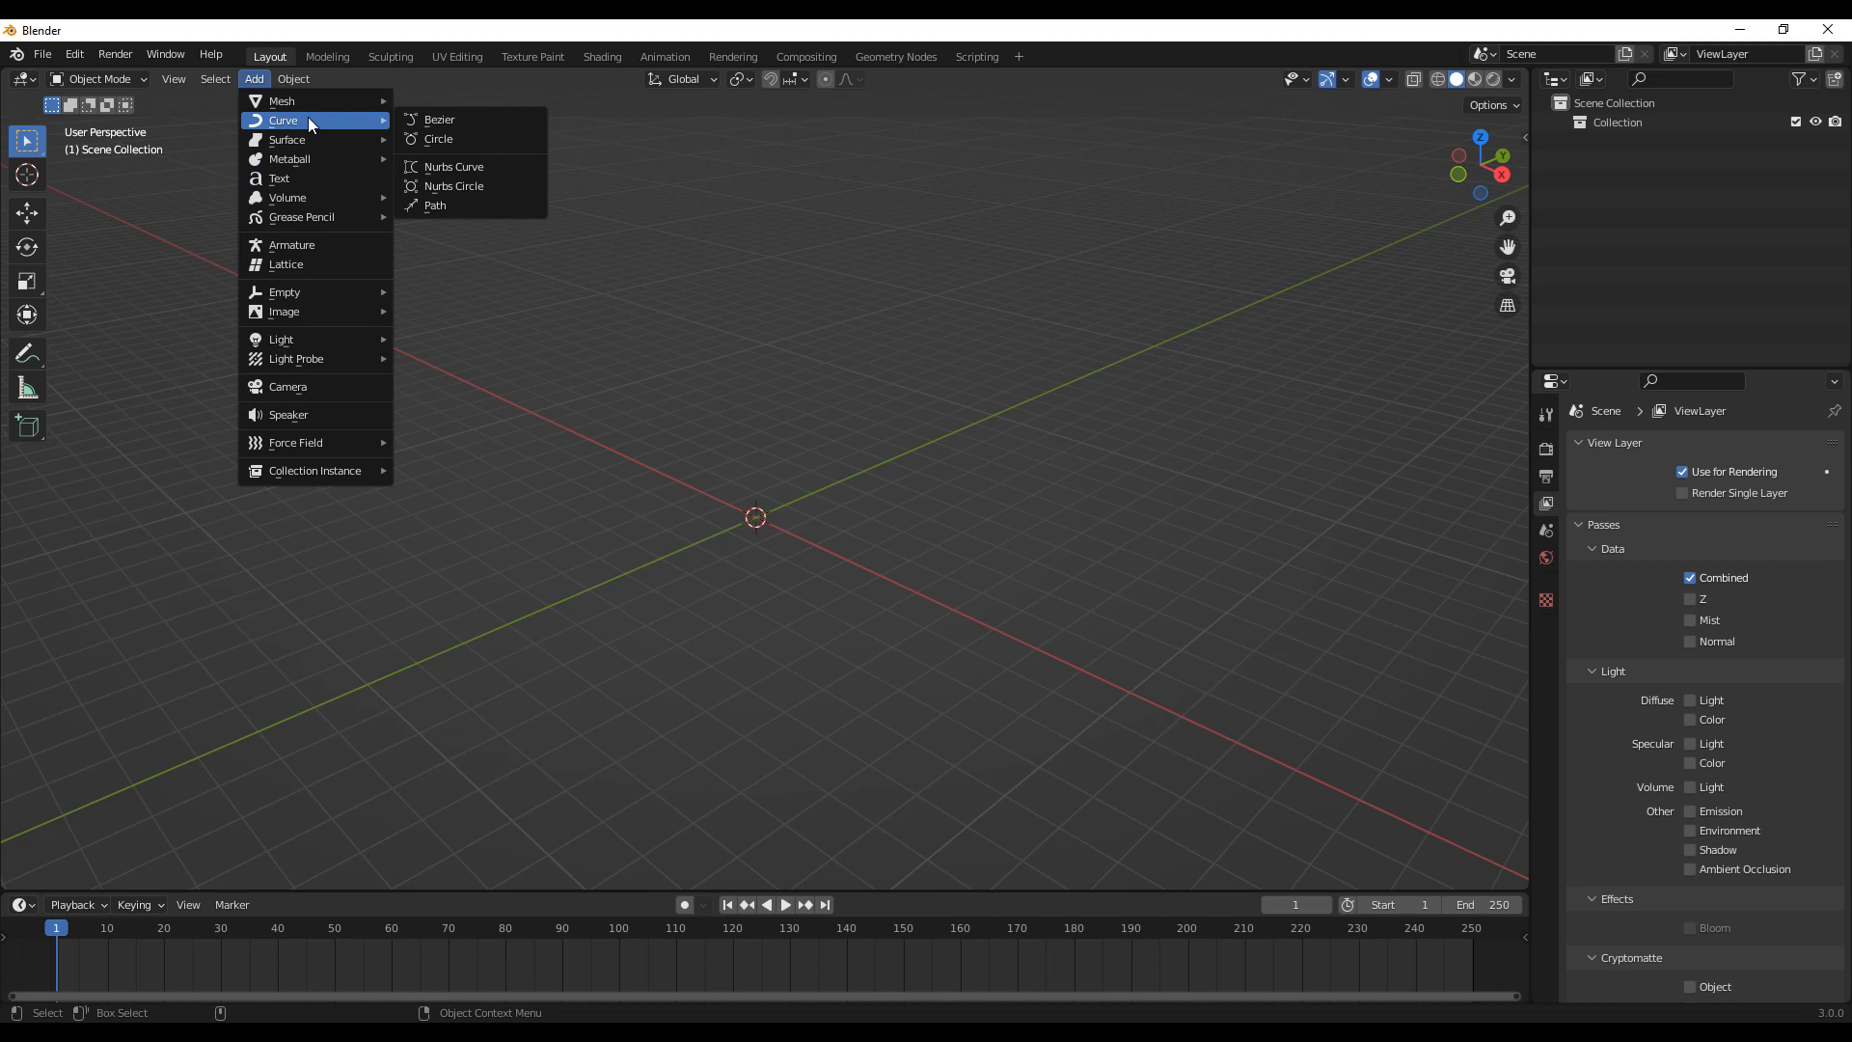
mouse_move(288, 105)
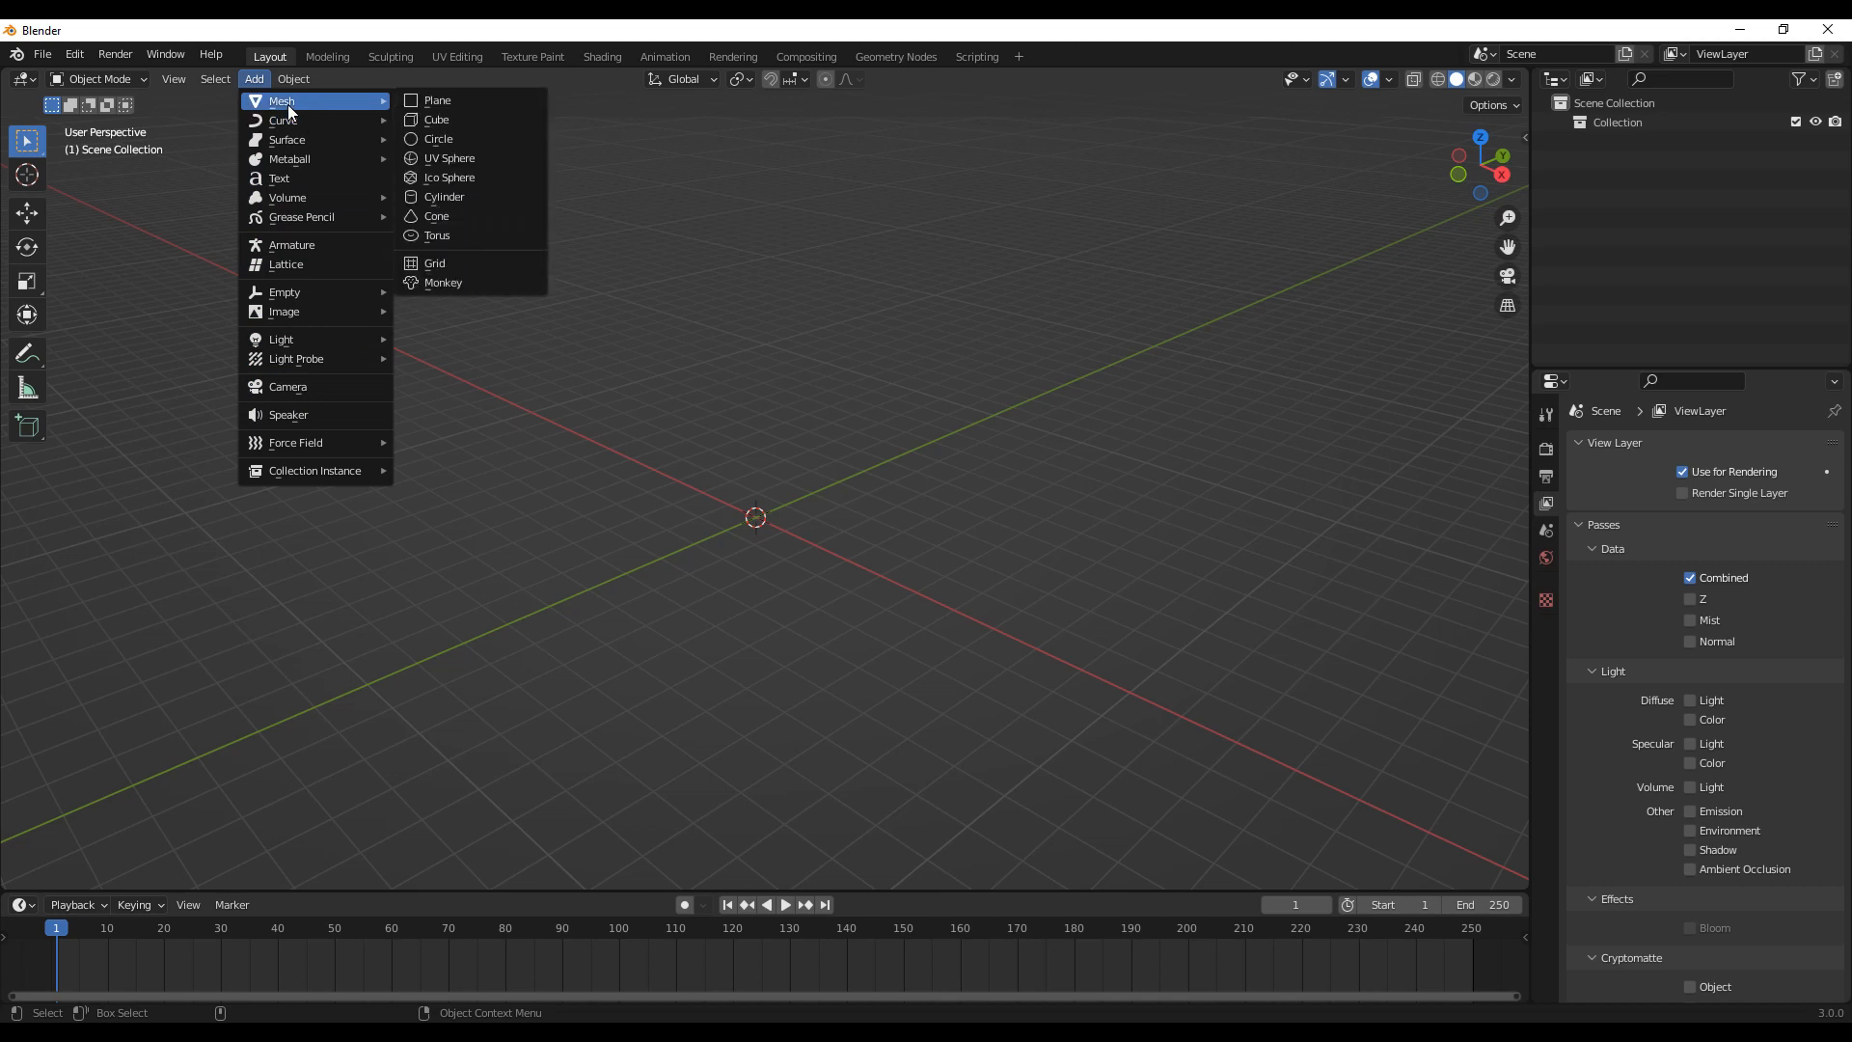
left_click(450, 287)
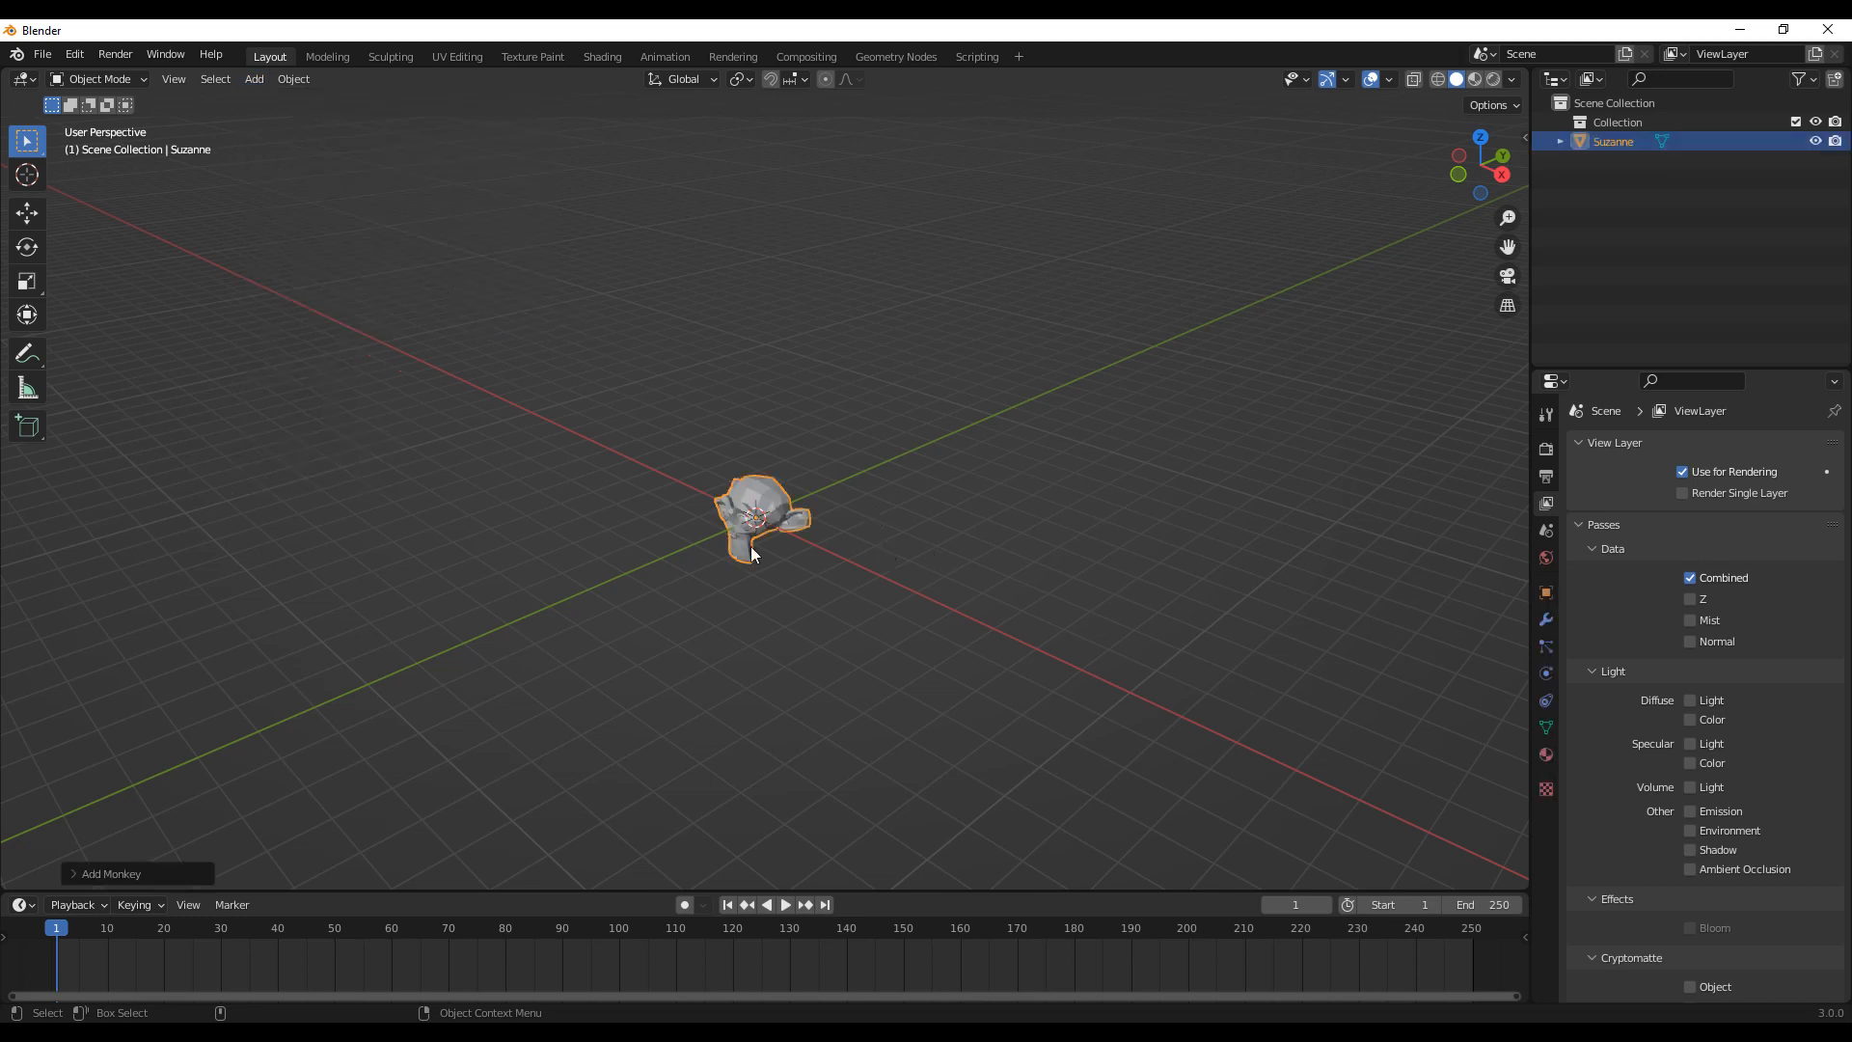
Step: Examine the monkey head's faceted surface up close, deselecting and reselecting the mesh
scroll(748, 552, "up", 4)
middle_click_drag(747, 561, 820, 455)
scroll(789, 490, "up", 3)
scroll(789, 490, "up", 2)
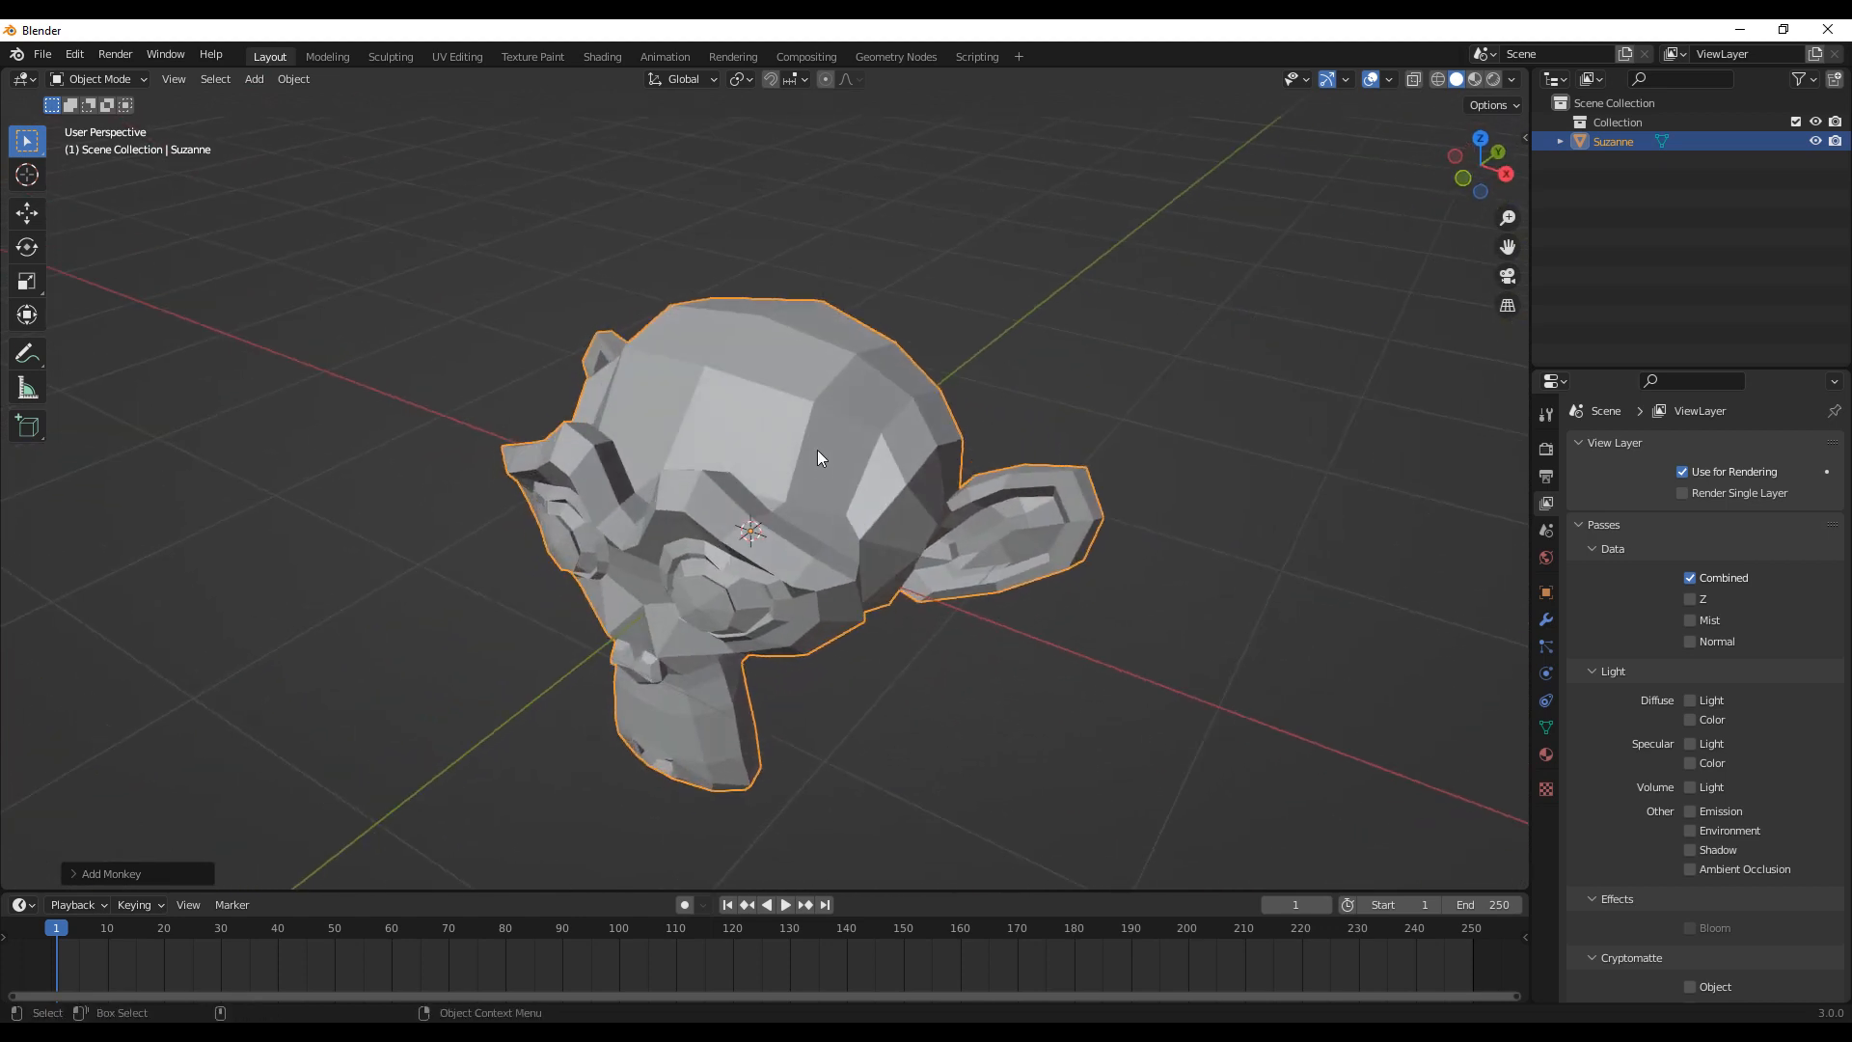
left_click(980, 338)
left_click(842, 397)
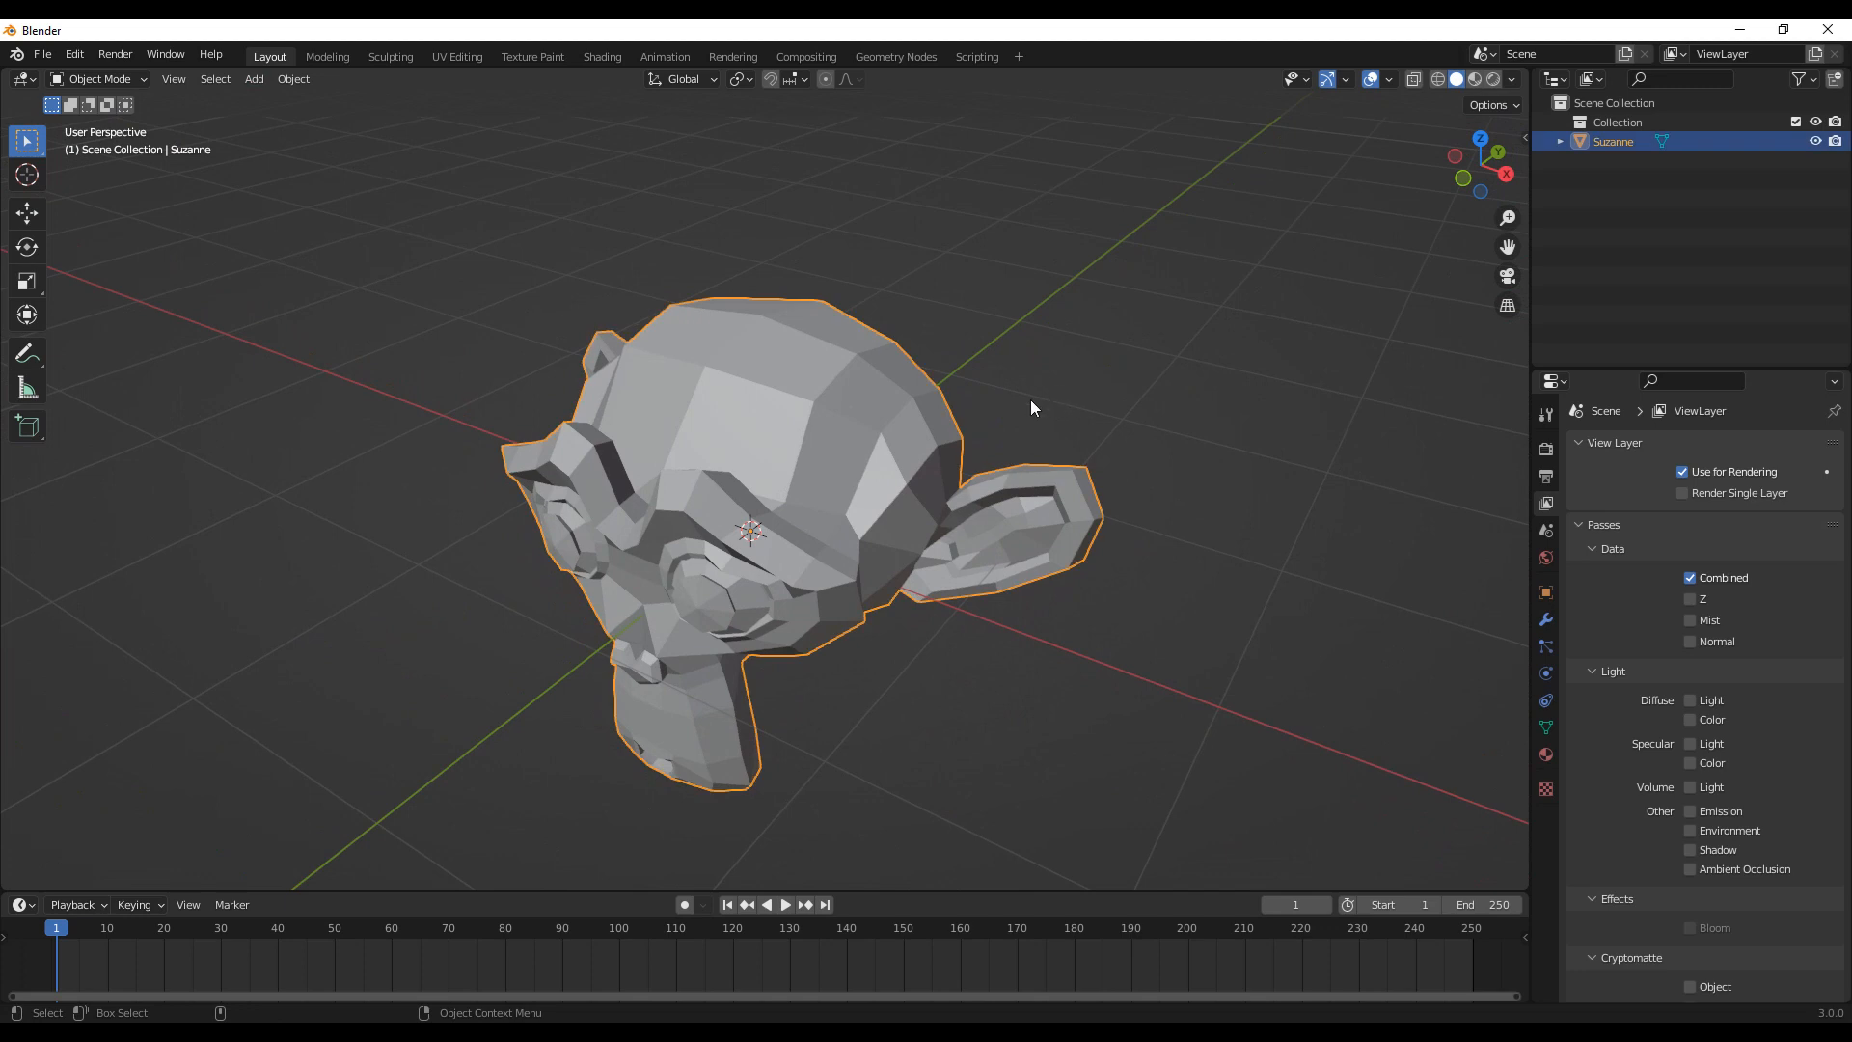
middle_click_drag(835, 456, 846, 449)
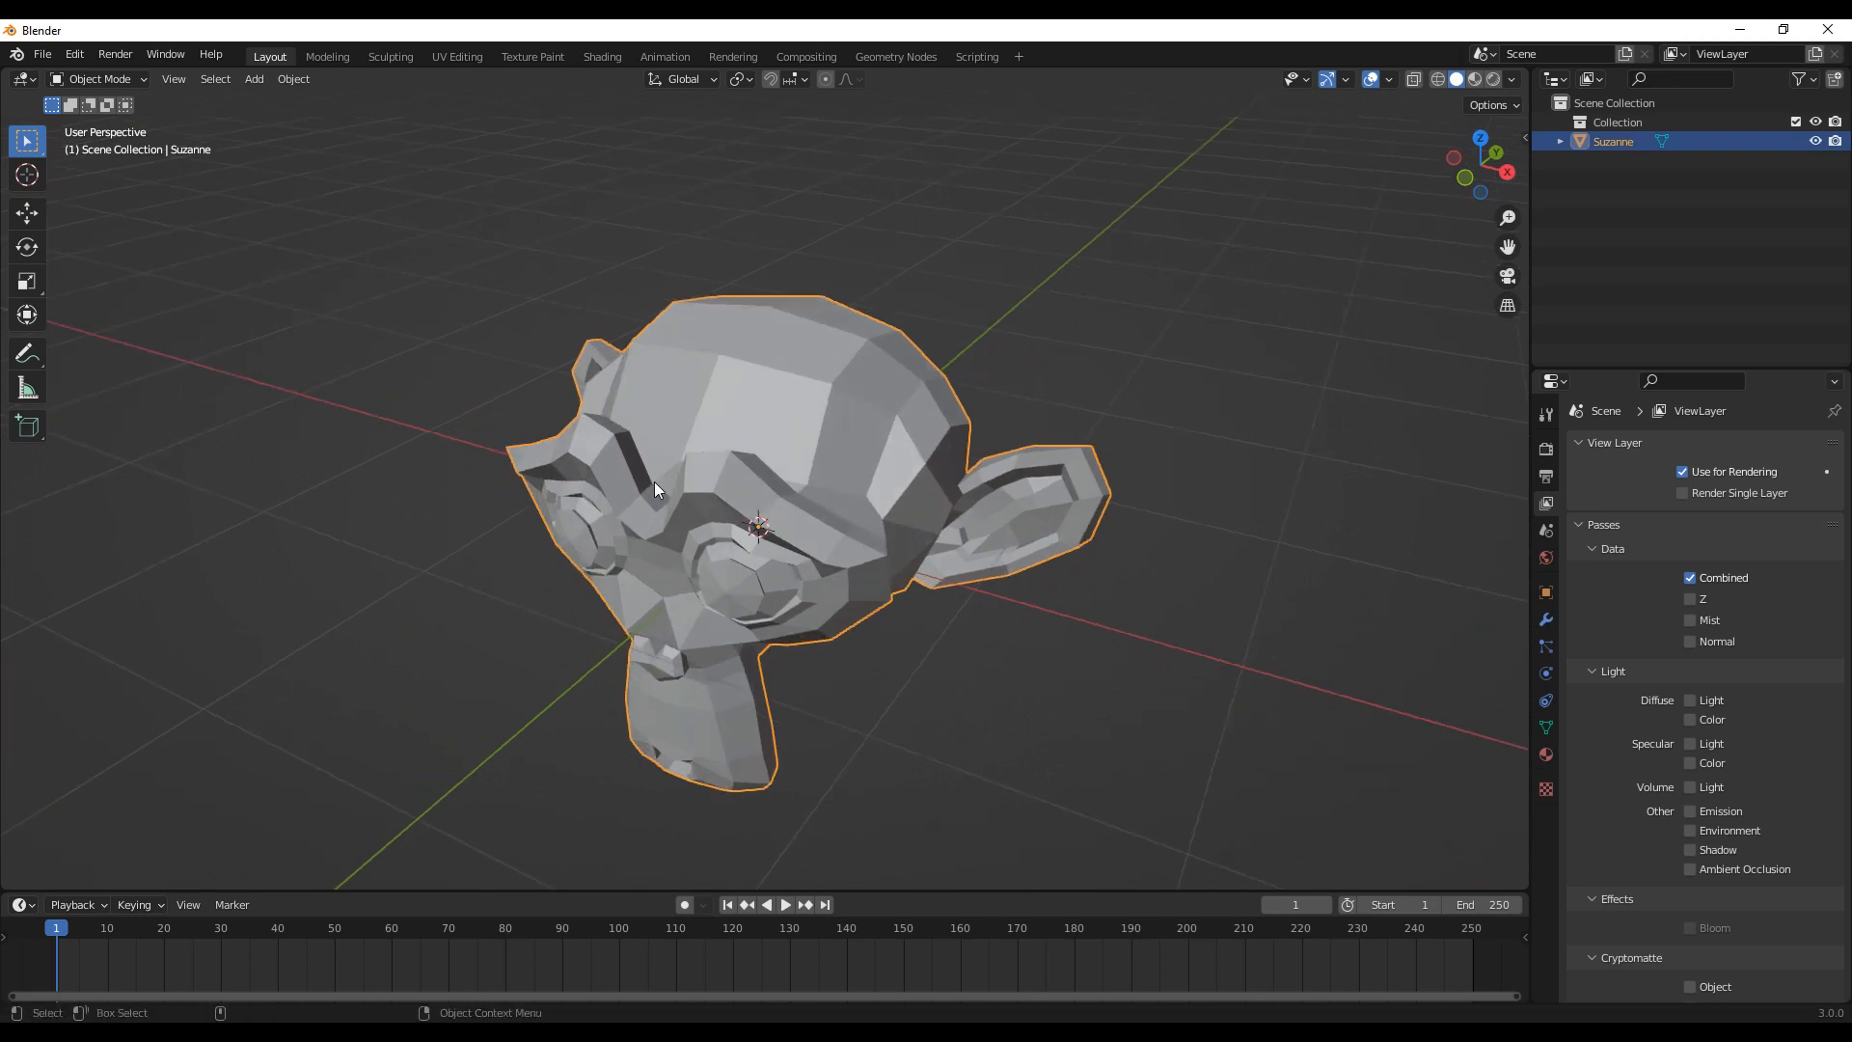
Step: Try moving the whole monkey head with the Move tool in Object Mode, and undo the move
middle_click_drag(729, 416, 868, 409)
middle_click_drag(981, 414, 825, 430)
middle_click_drag(560, 420, 582, 425)
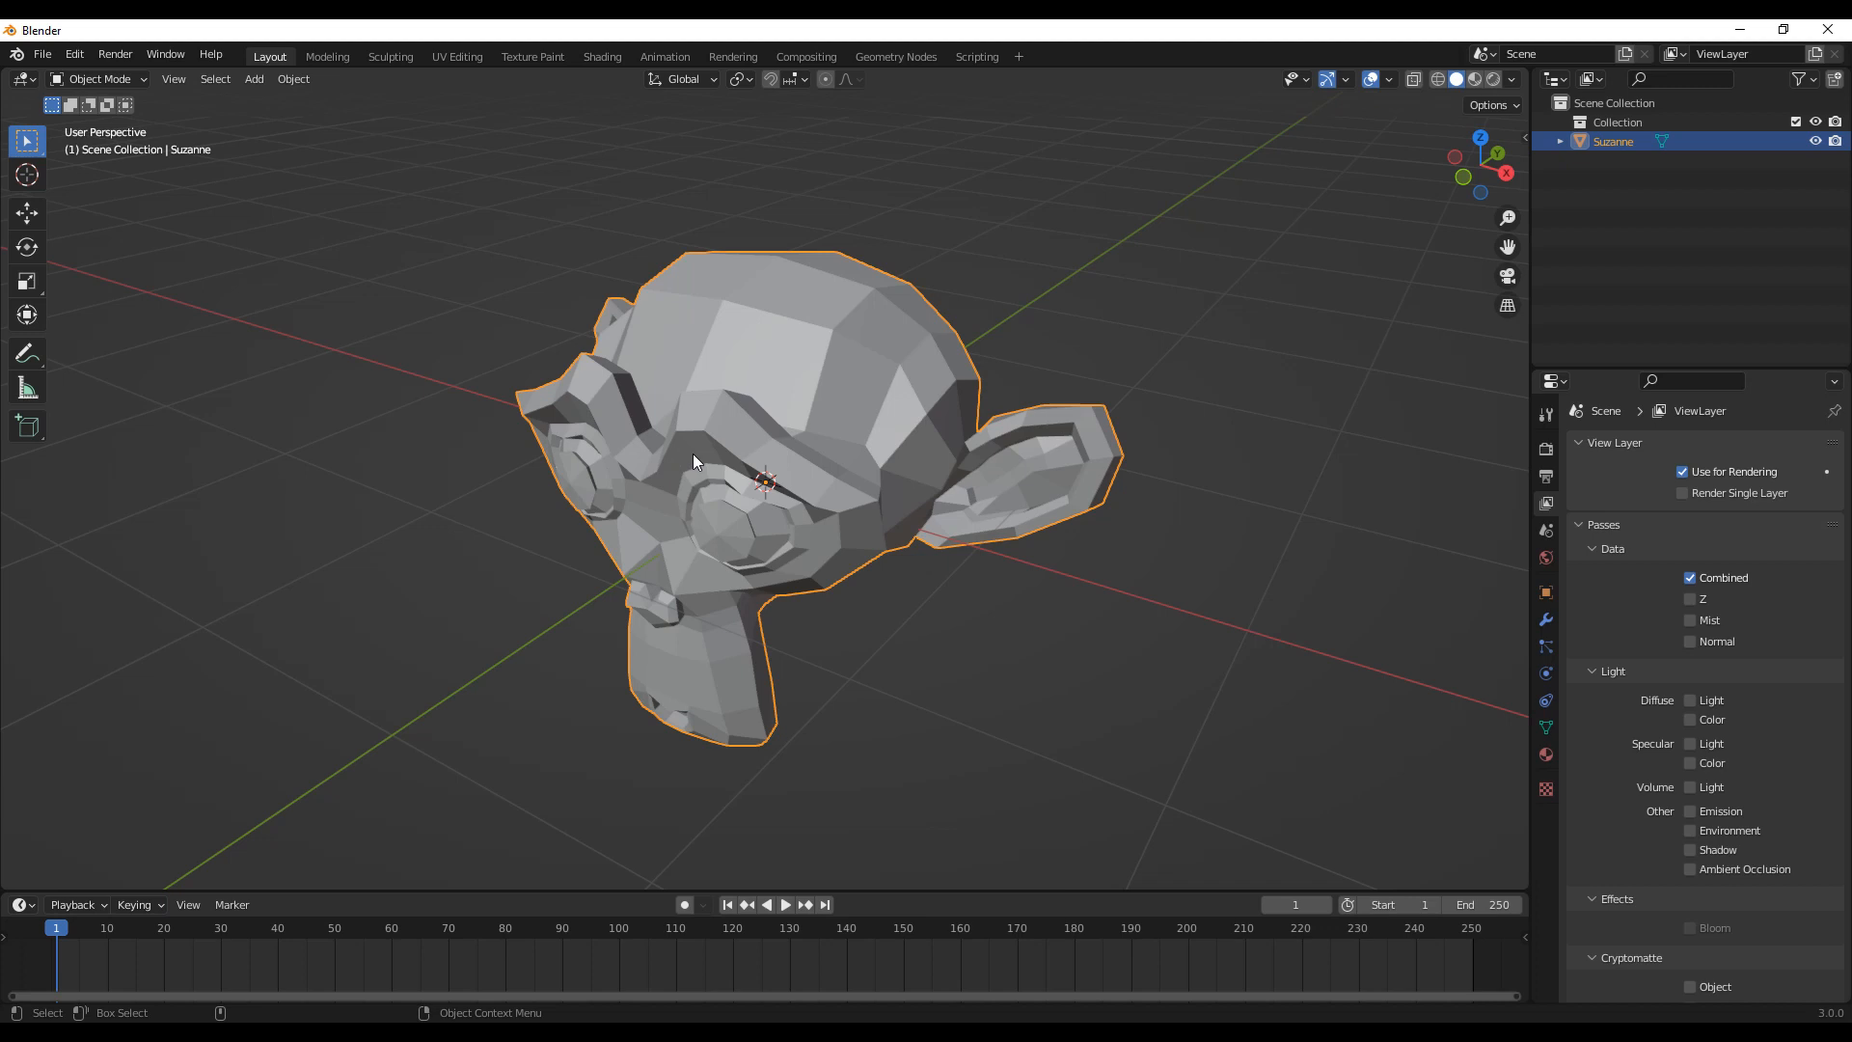
middle_click_drag(697, 454, 722, 476)
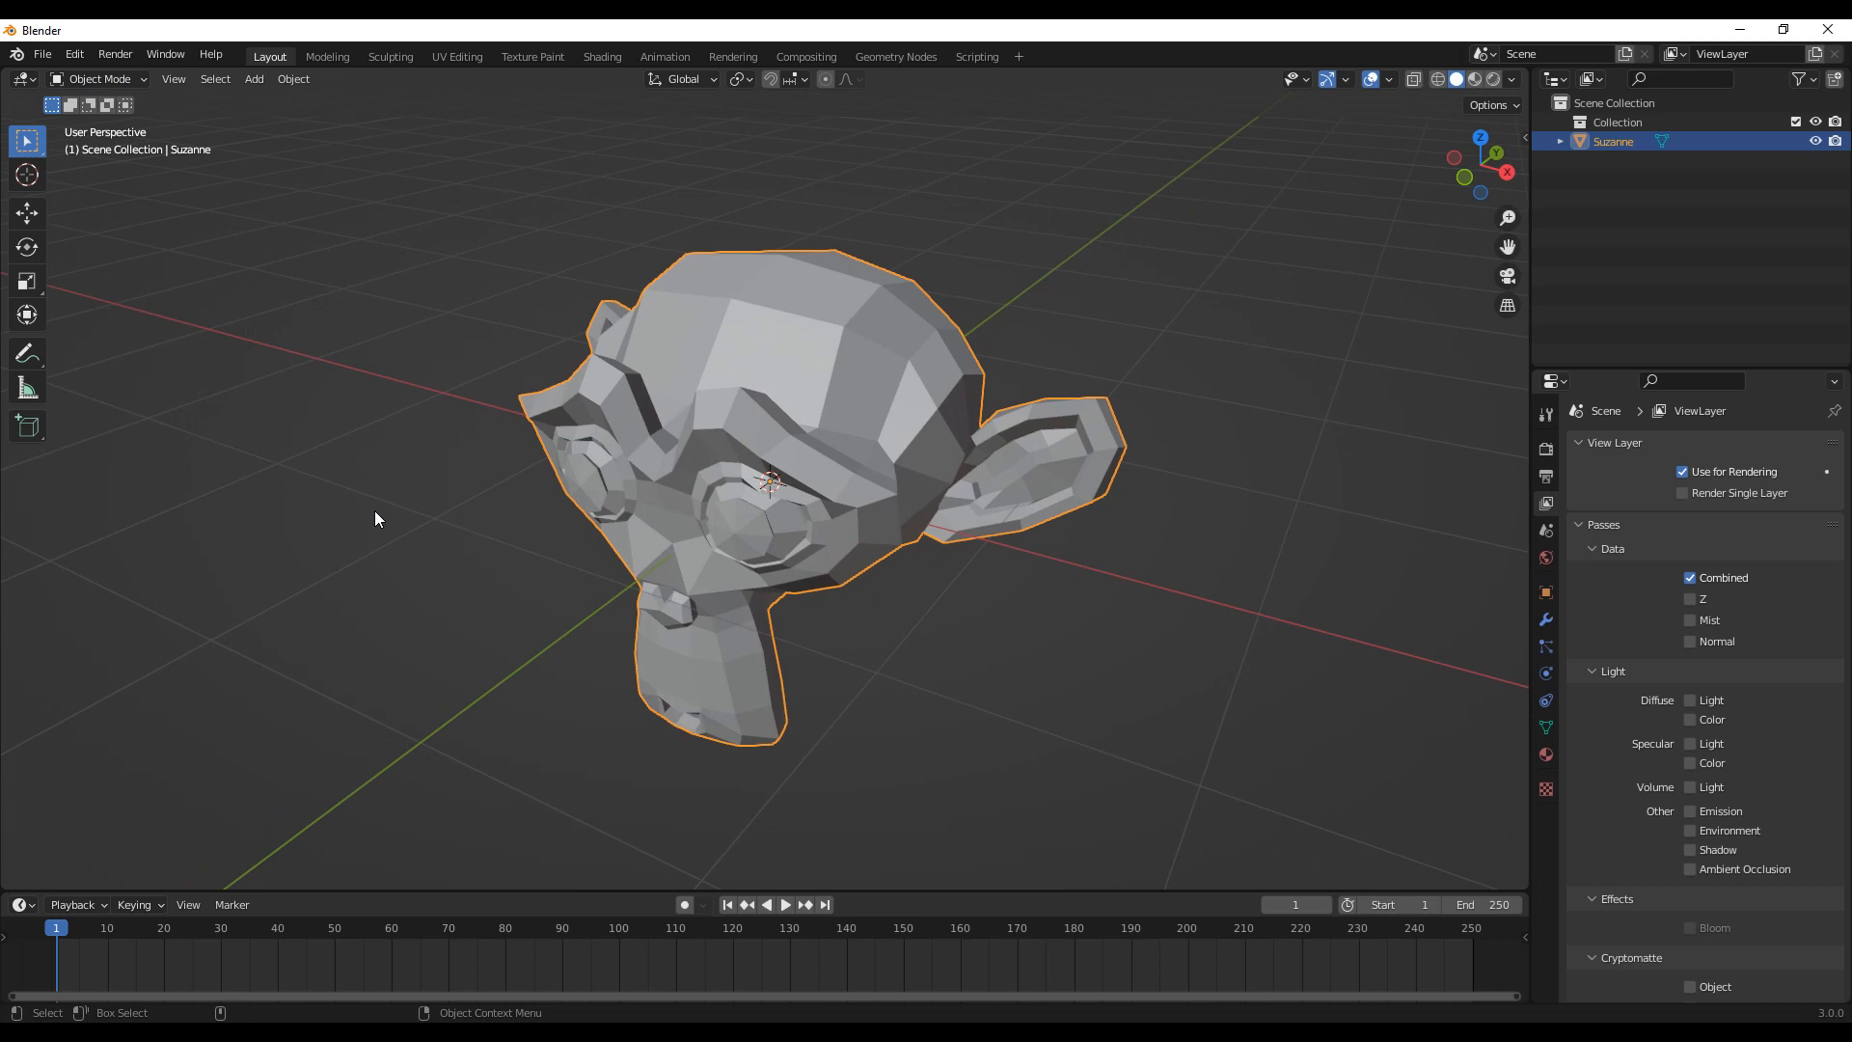
left_click(951, 277)
left_click(756, 355)
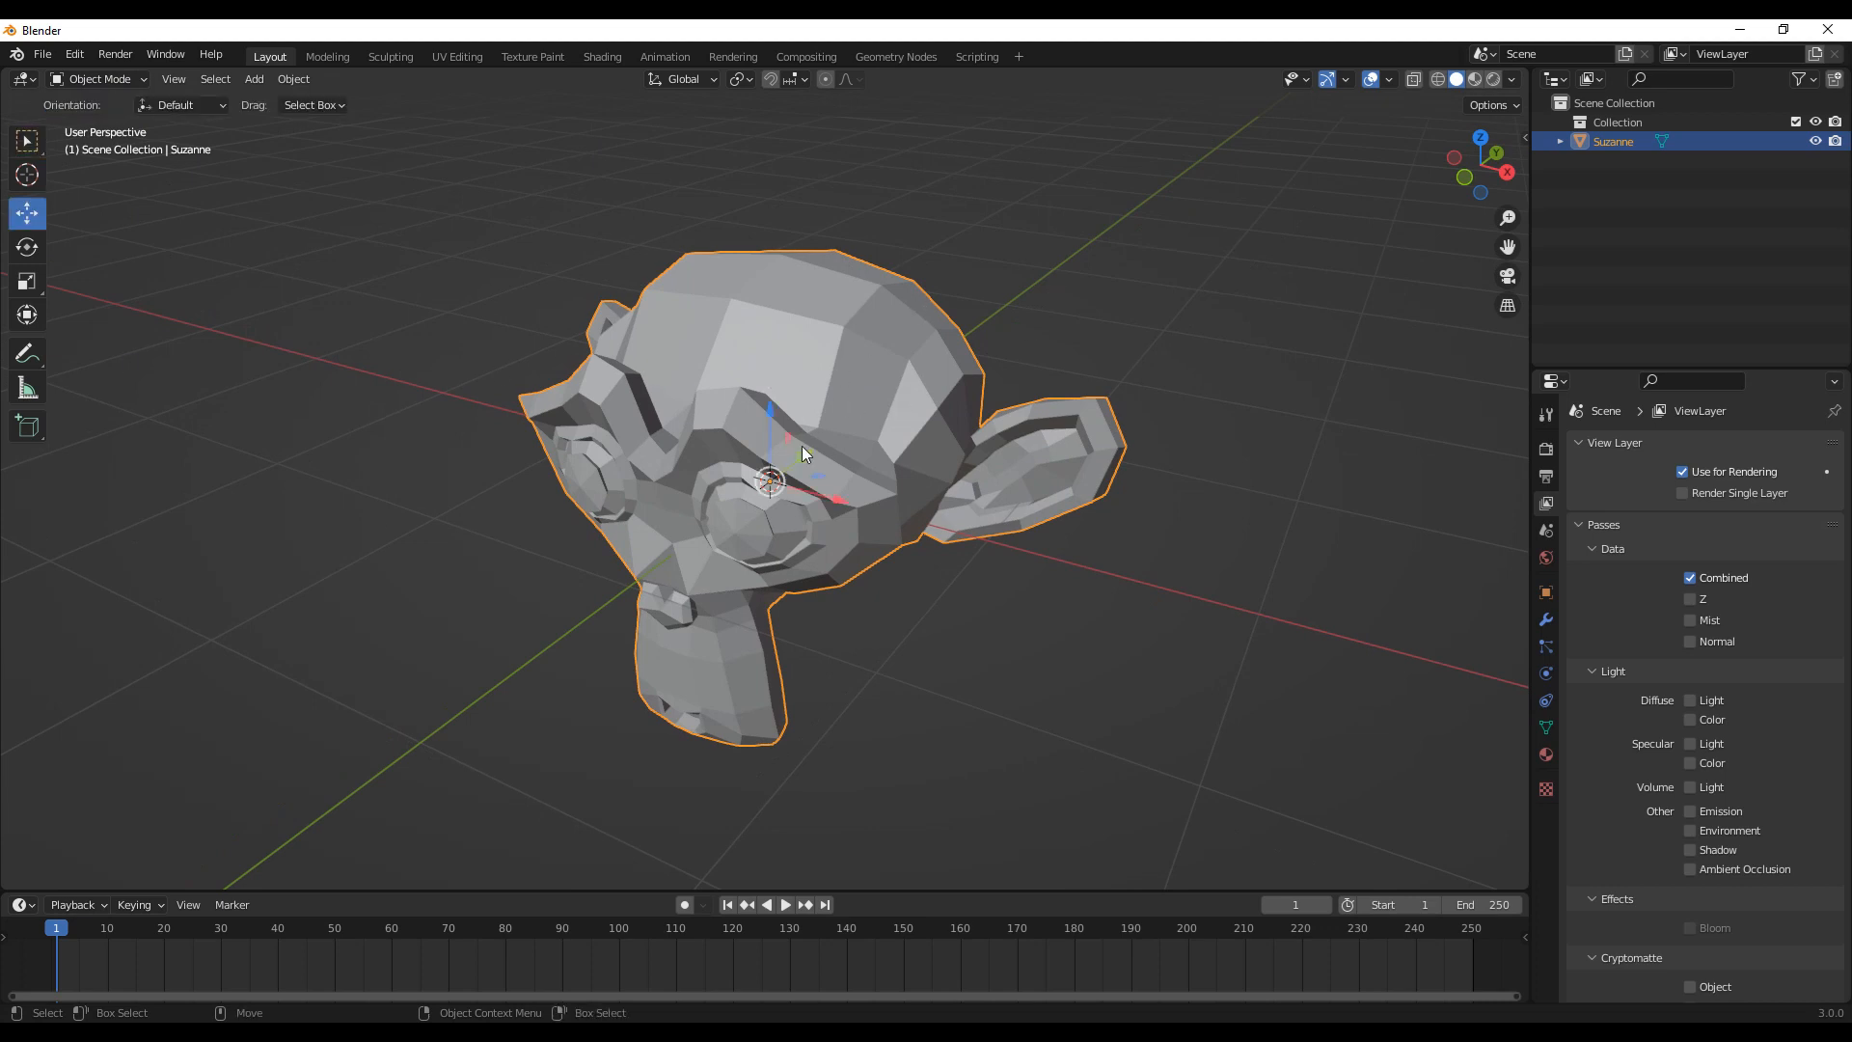
left_click_drag(772, 484, 828, 414)
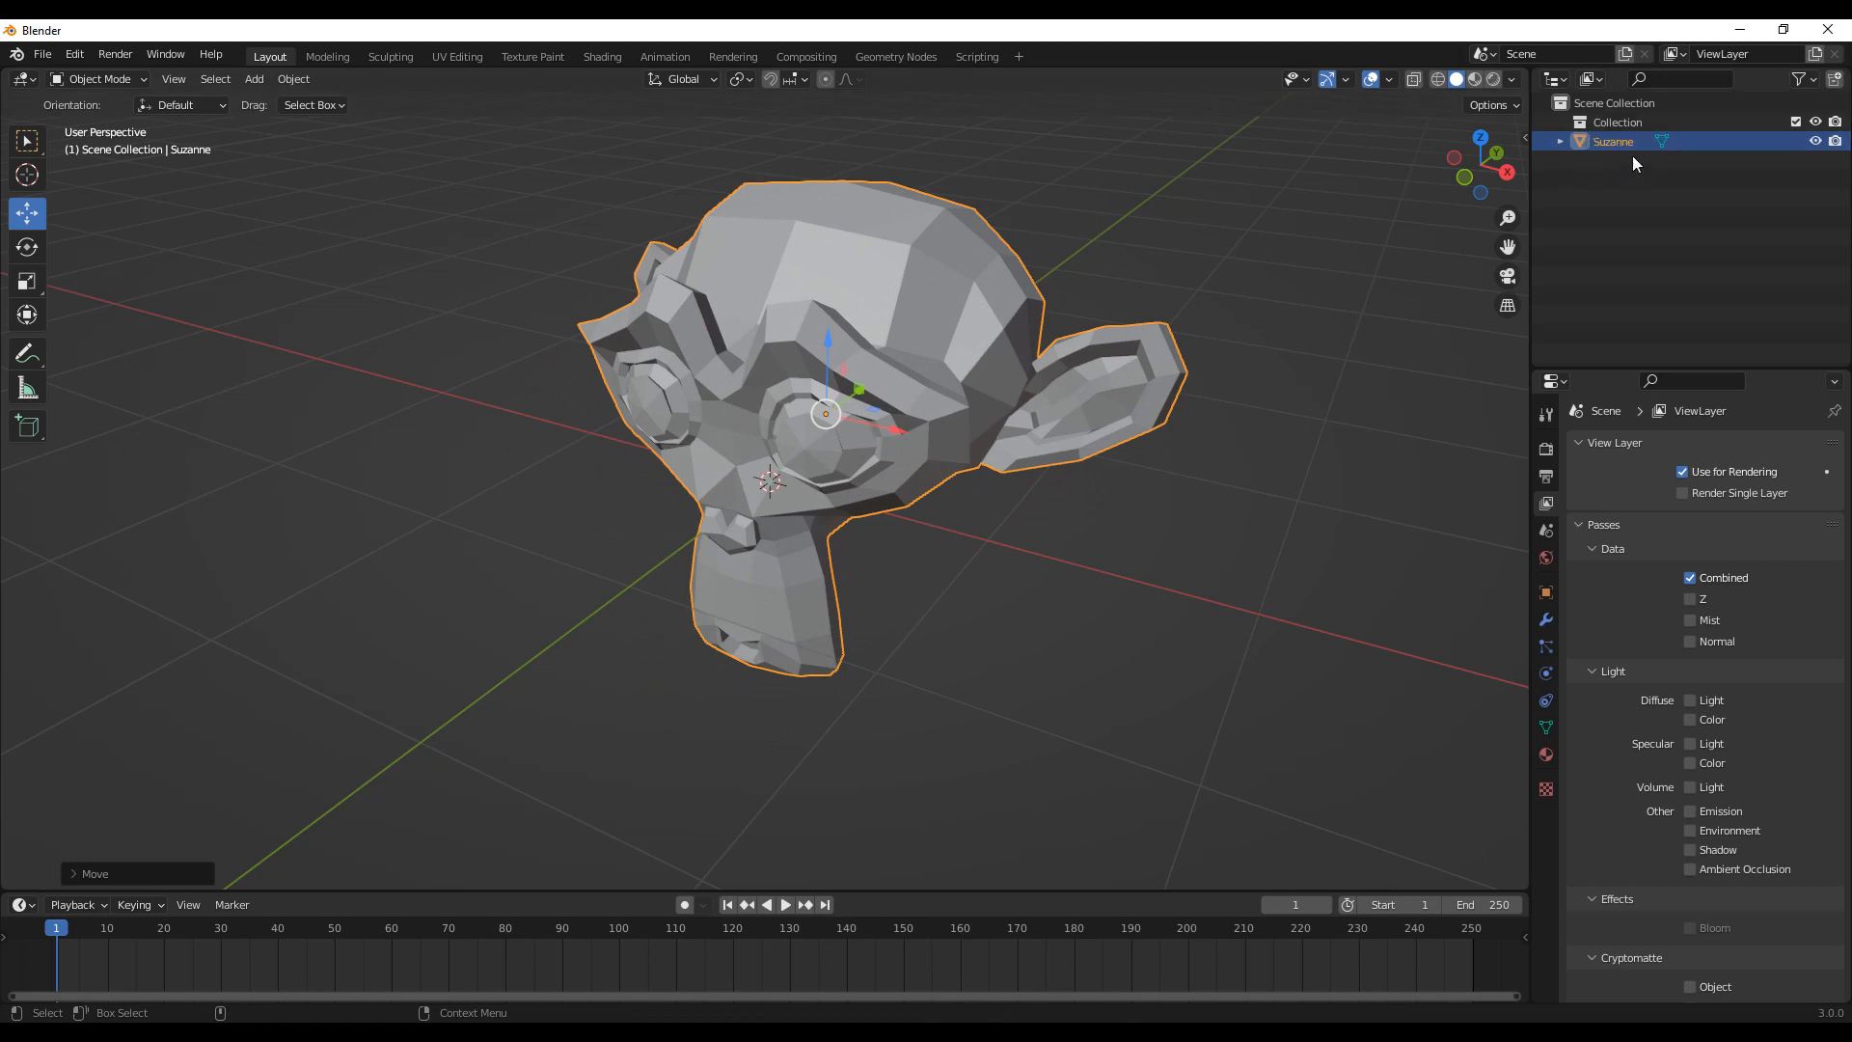
key("ctrl+z")
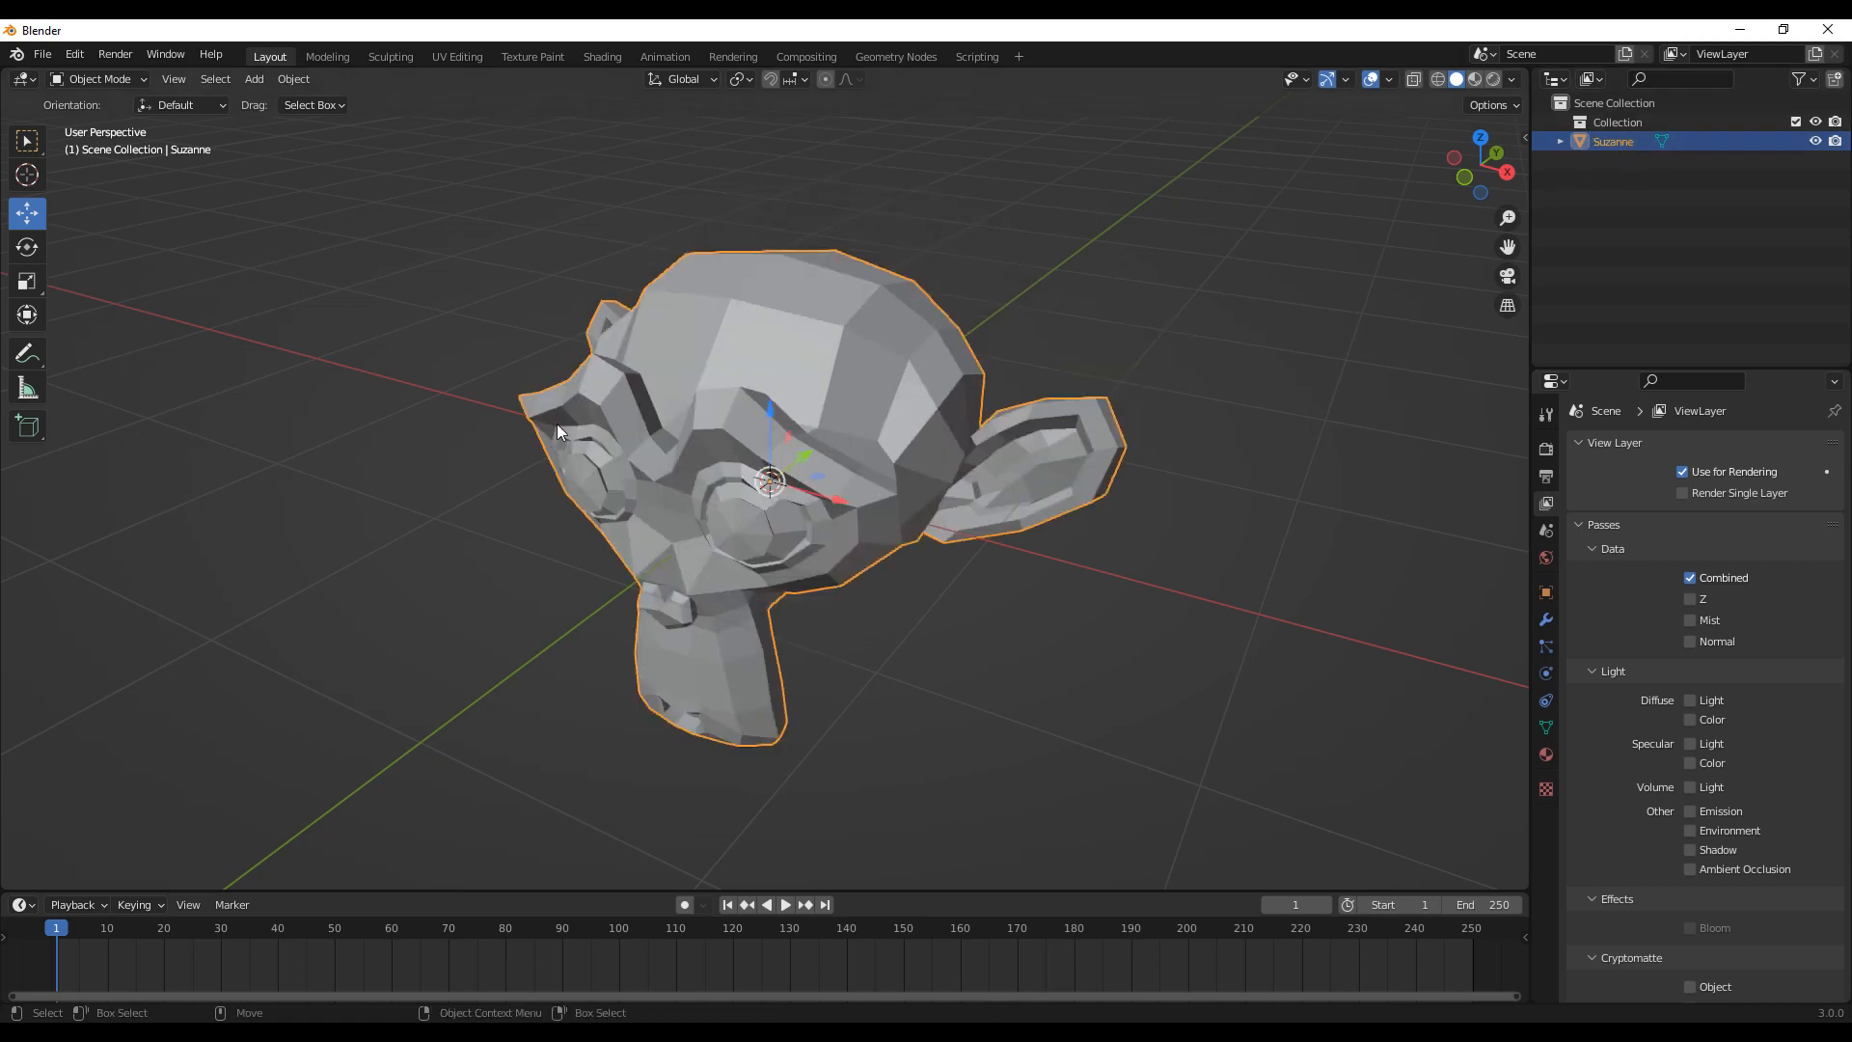
Step: Switch the monkey head from Object Mode to Edit Mode
left_click(95, 81)
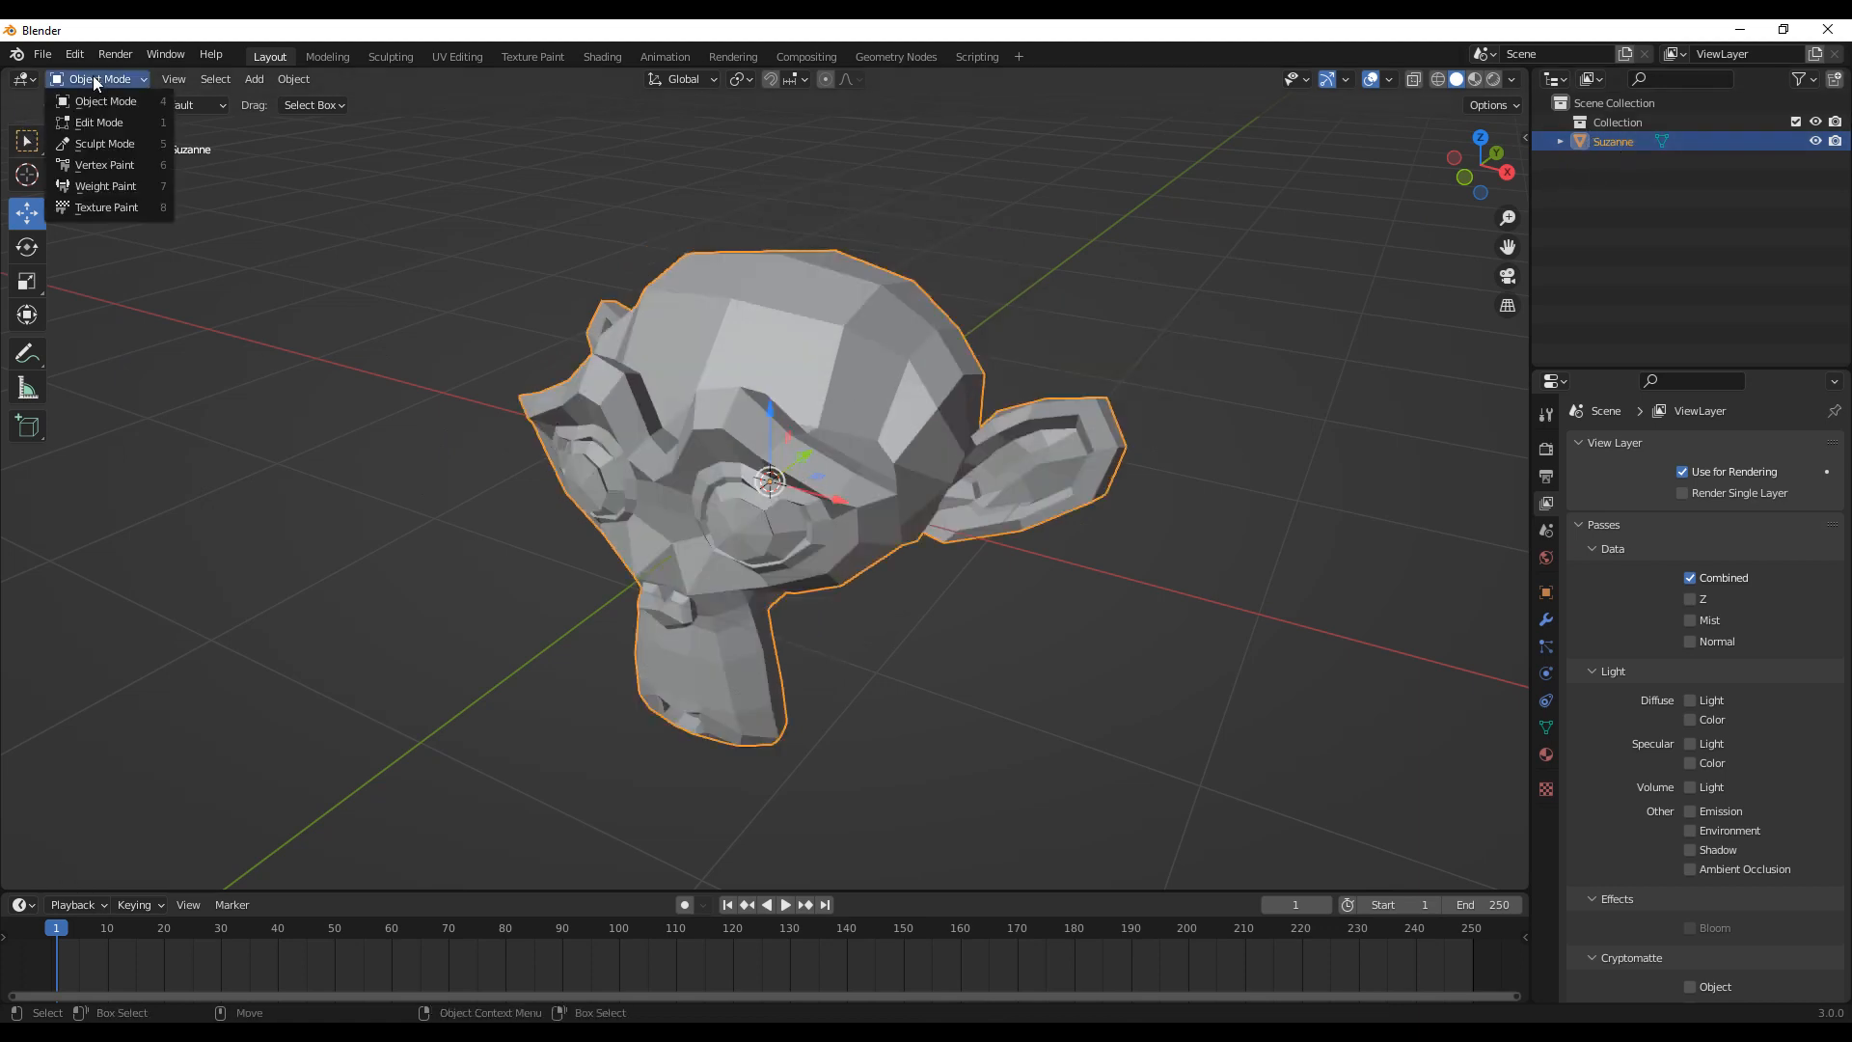
left_click(101, 124)
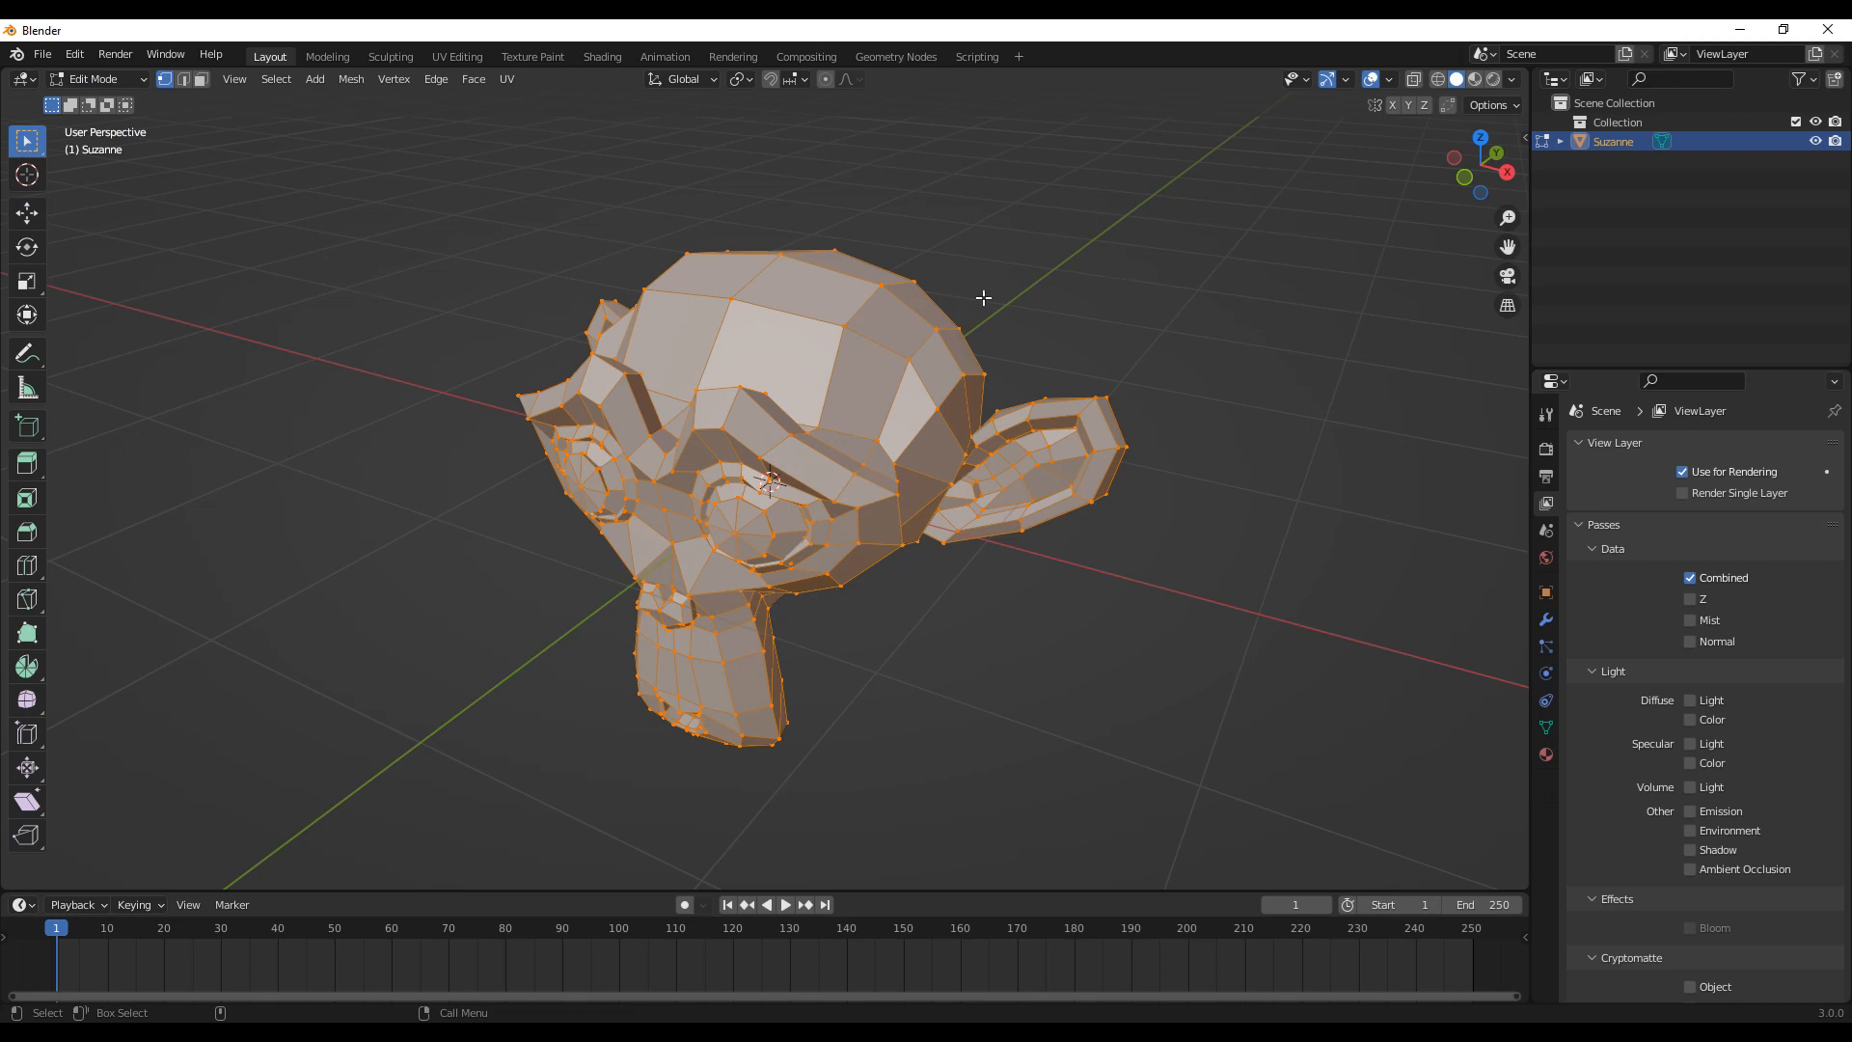
middle_click_drag(892, 390, 801, 390)
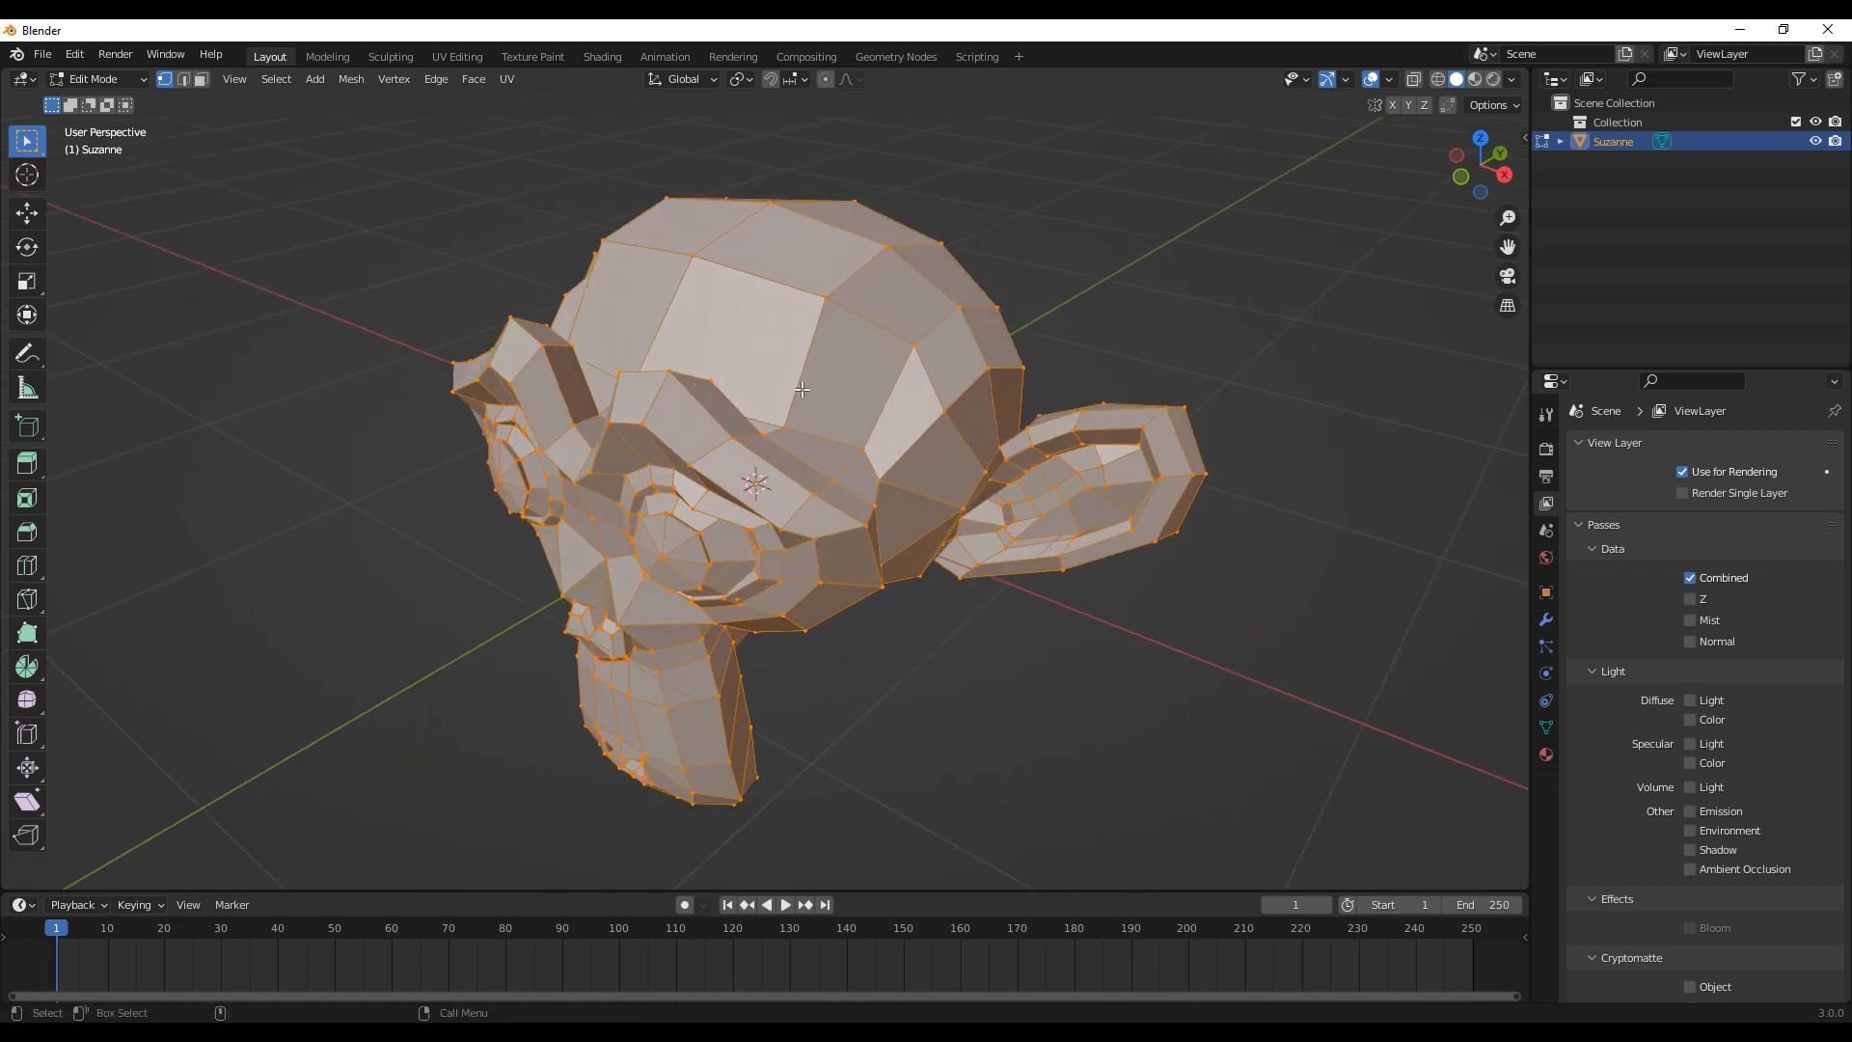
middle_click_drag(692, 368, 695, 421, "shift")
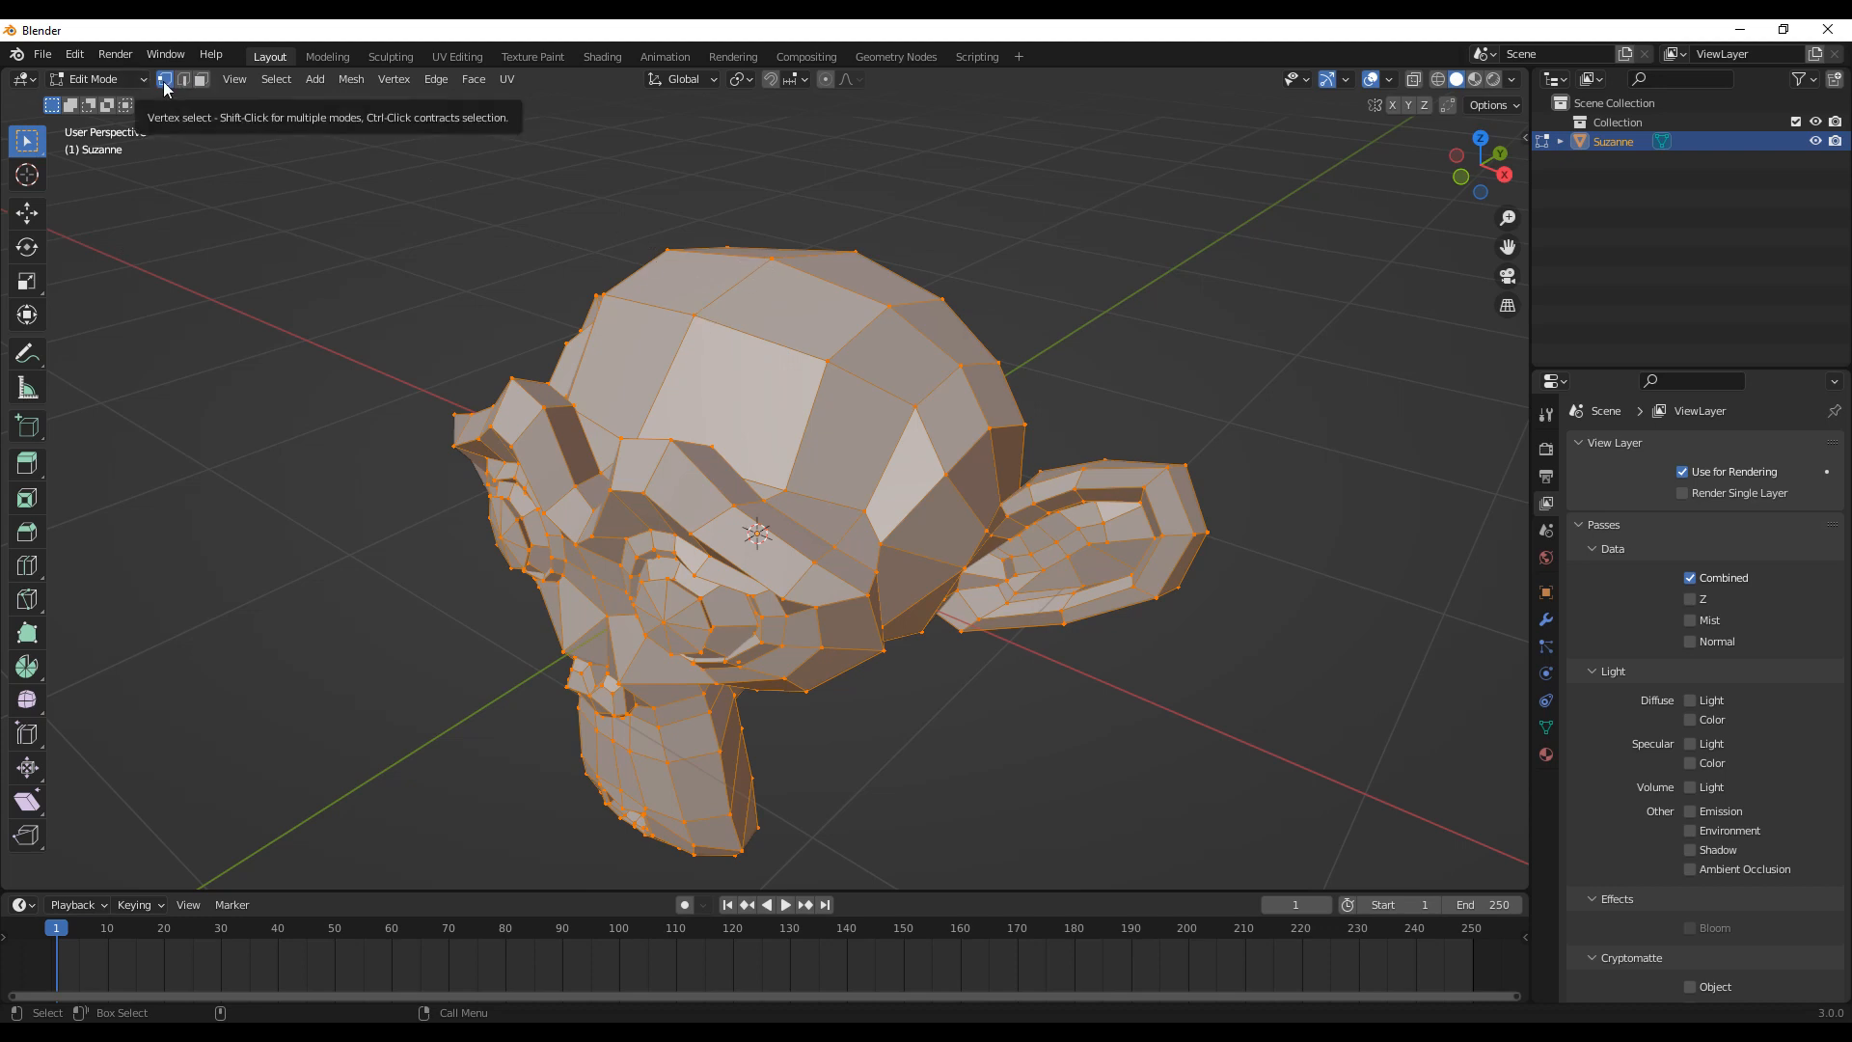
Step: Try moving a single forehead vertex up and down with the Move tool, and undo the moves
left_click(772, 259)
key("shift+space")
key("g")
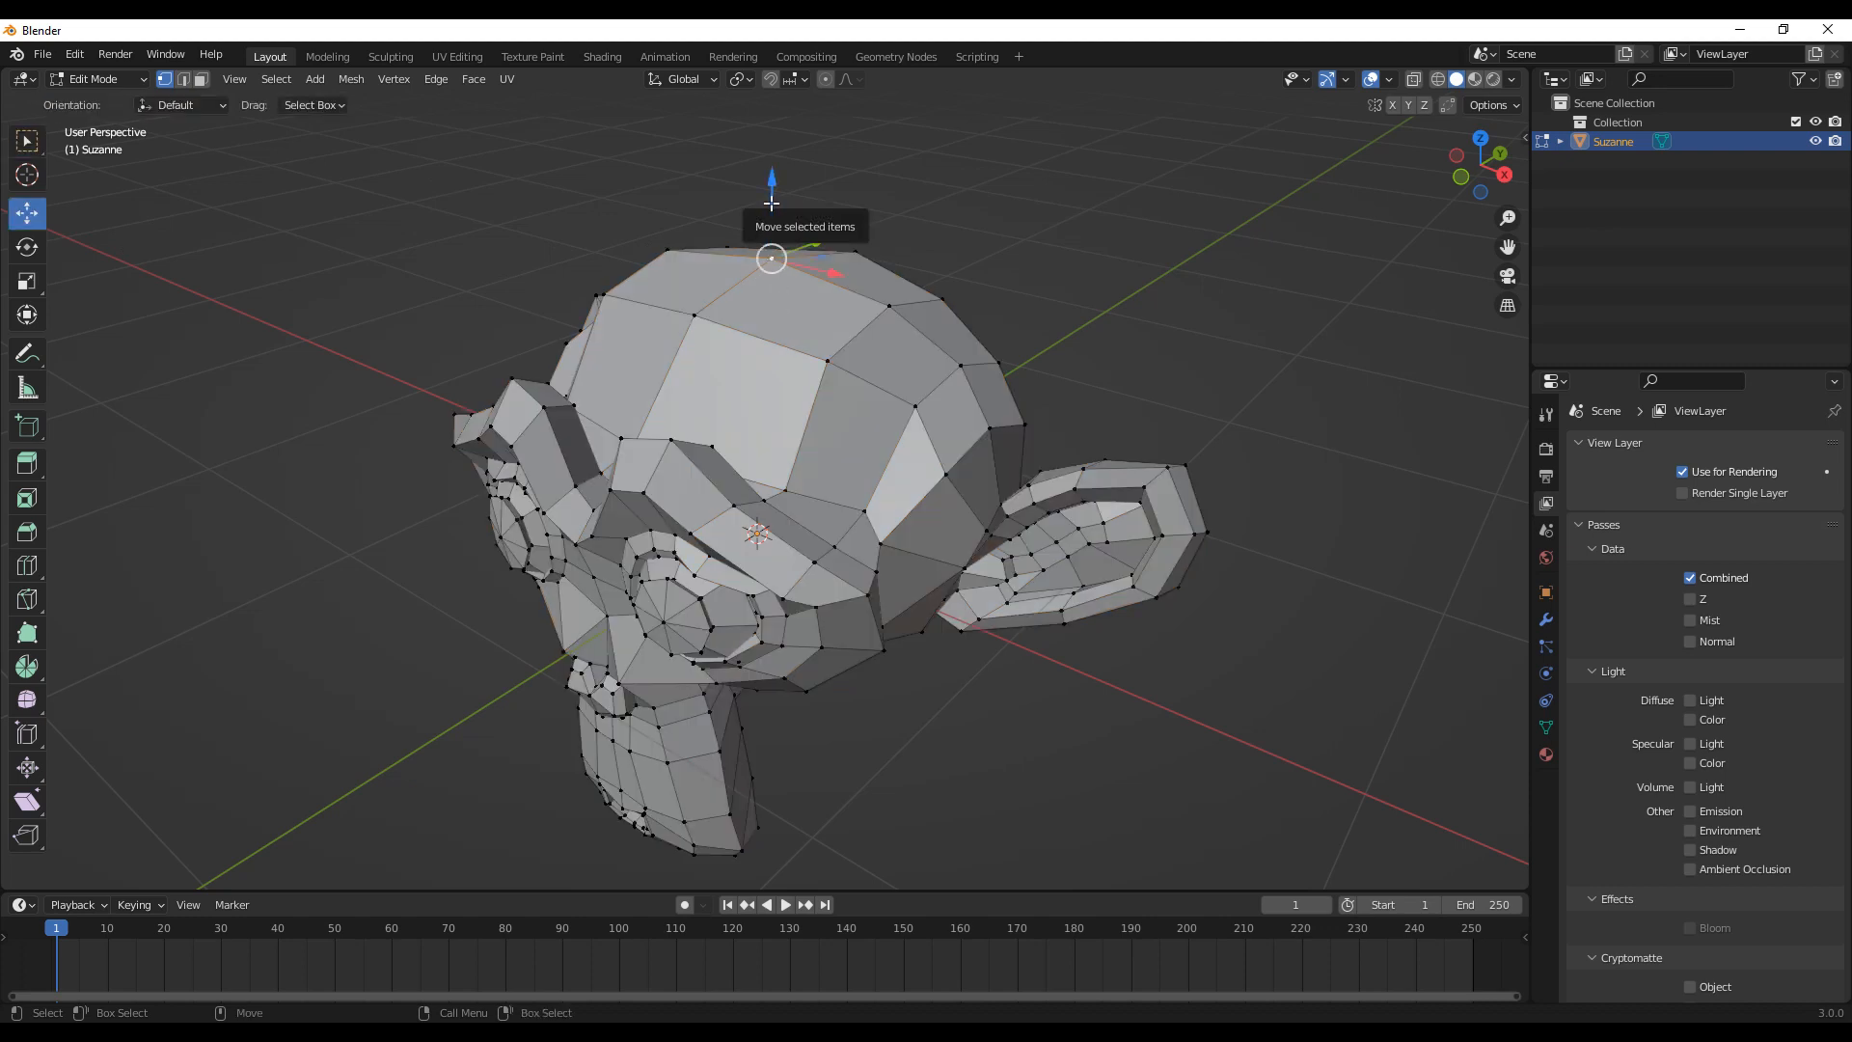
middle_click_drag(704, 314, 732, 369)
scroll(723, 335, "up", 1)
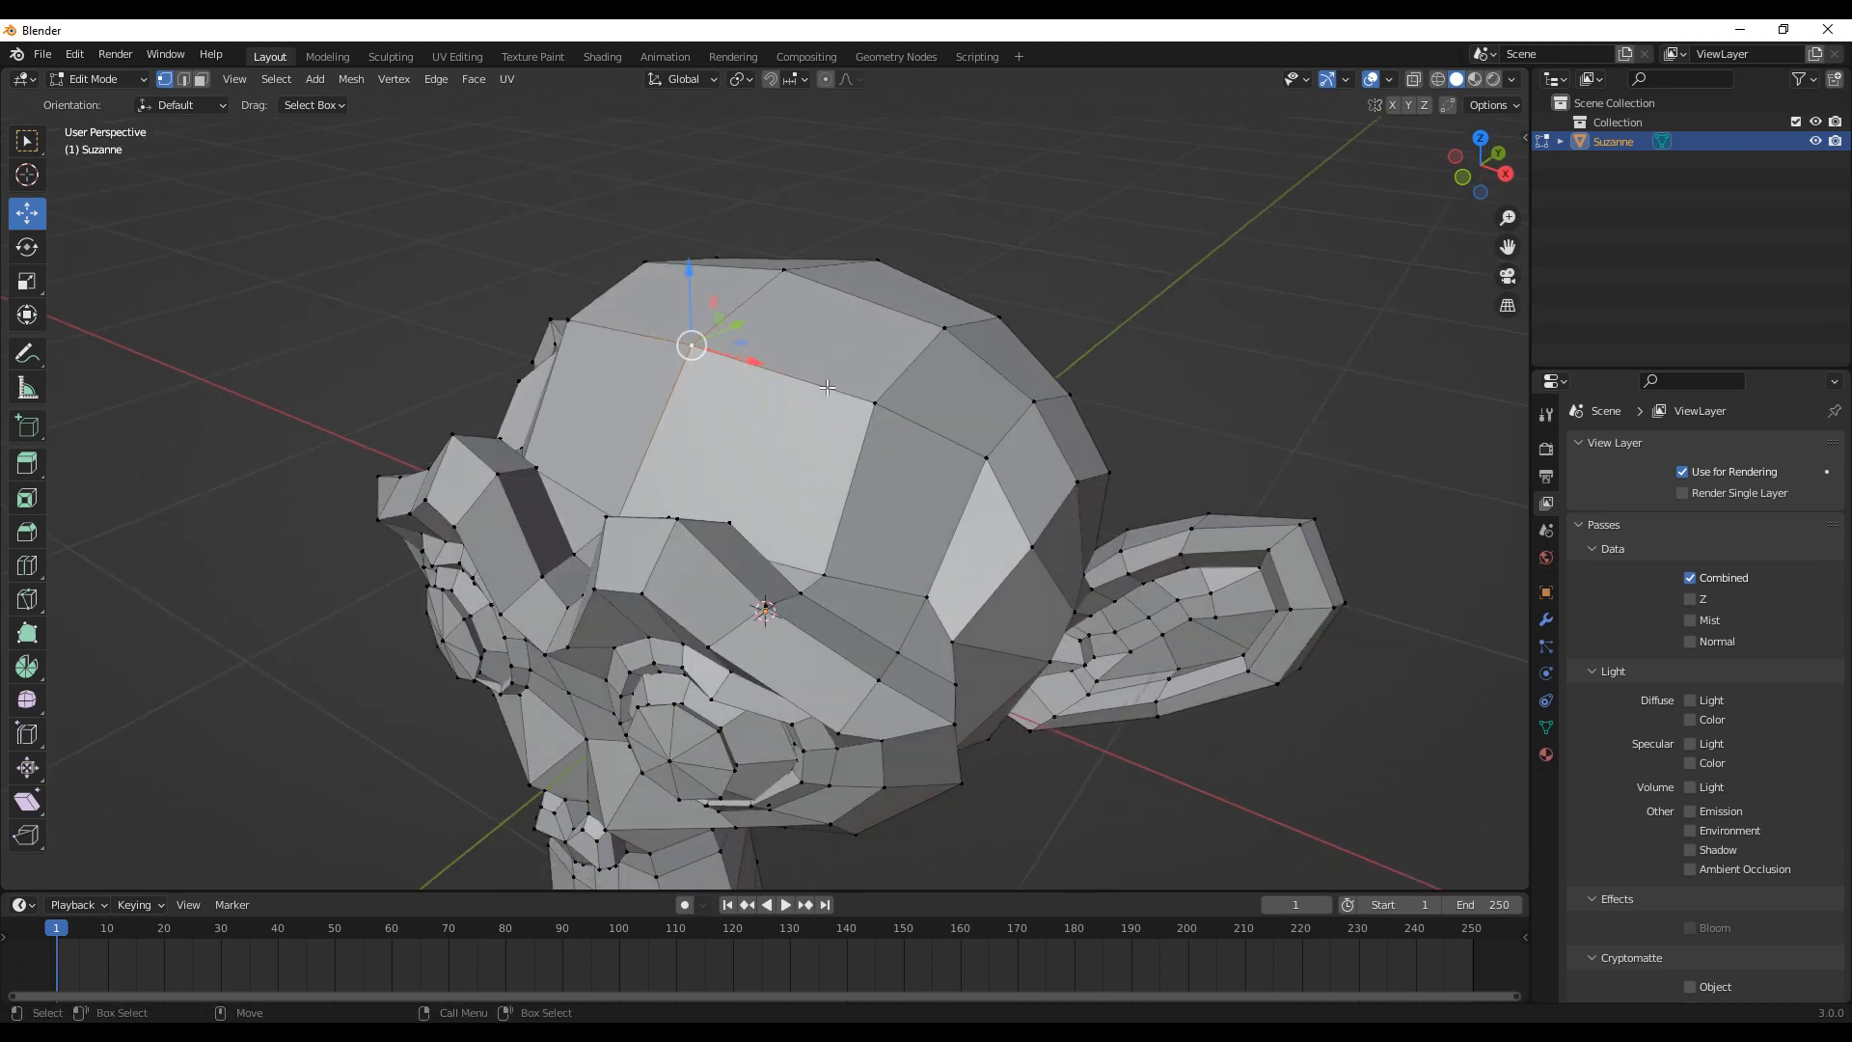
left_click_drag(694, 304, 687, 147)
middle_click_drag(687, 147, 1012, 154)
left_click_drag(1013, 153, 994, 310)
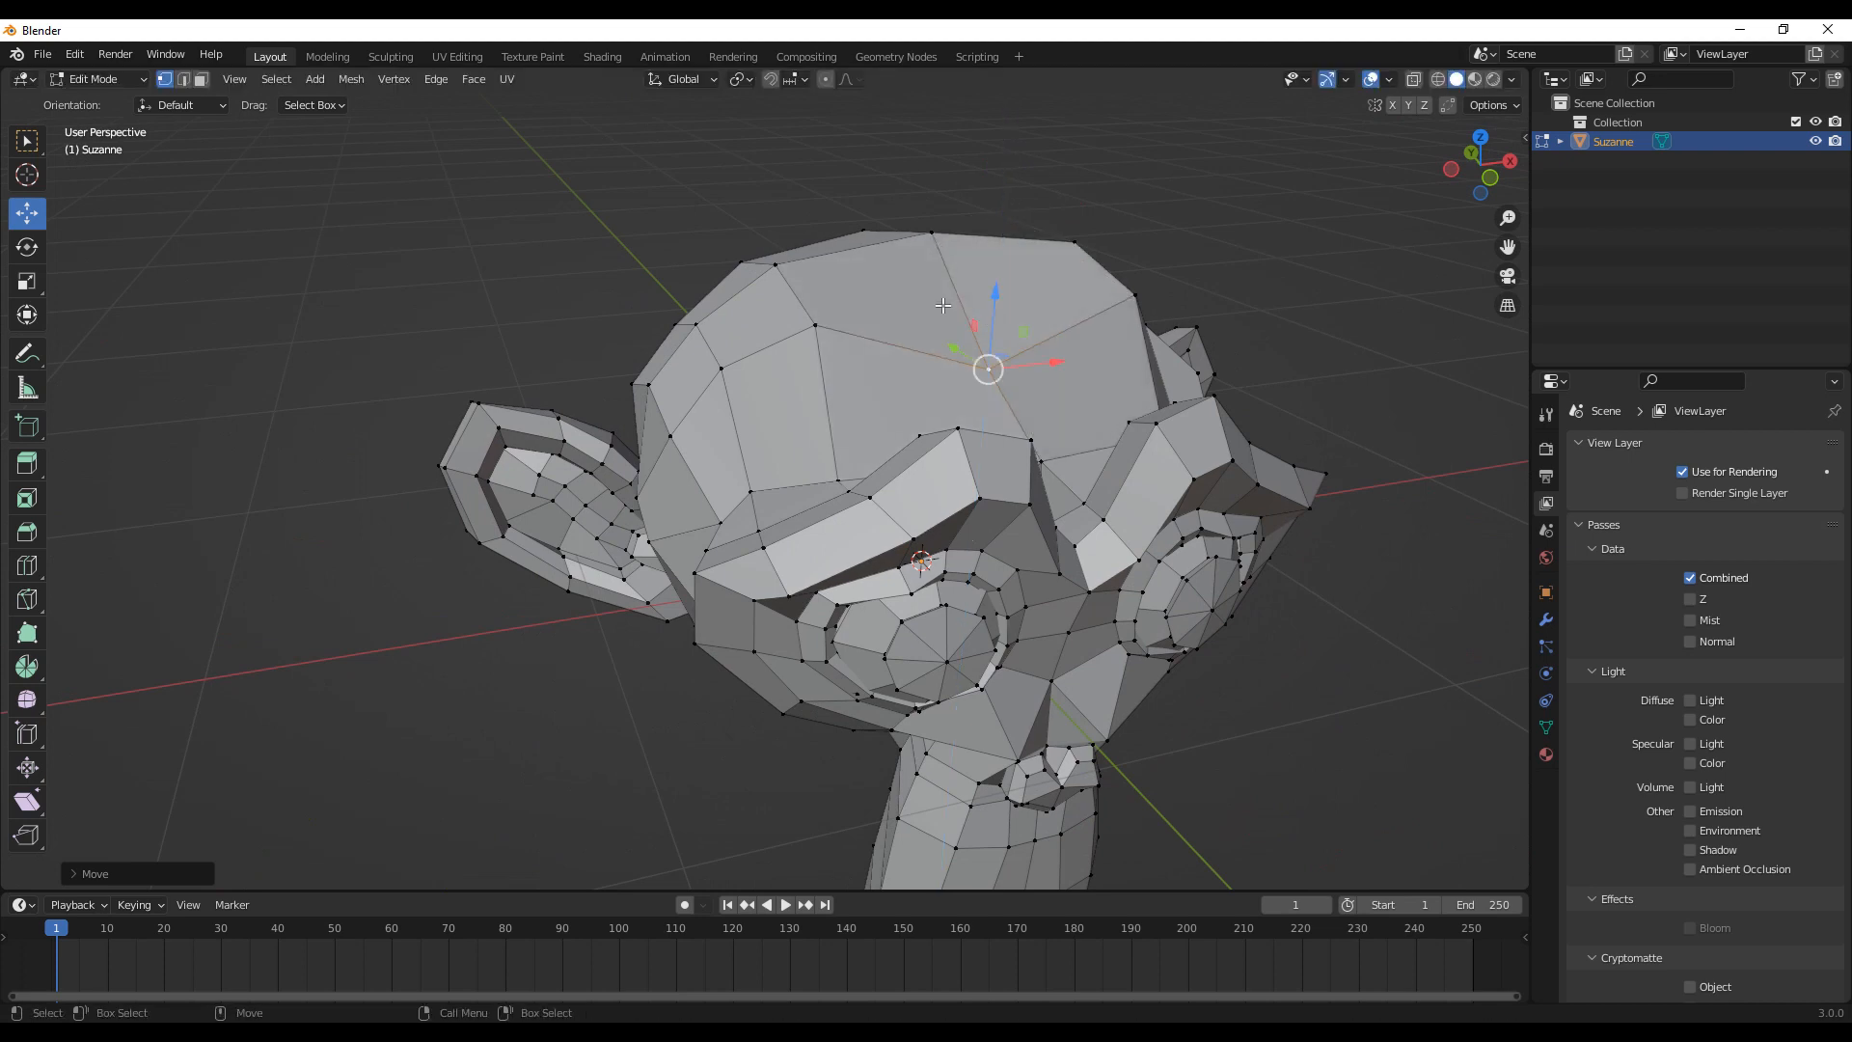
key("ctrl+z")
key("ctrl+z")
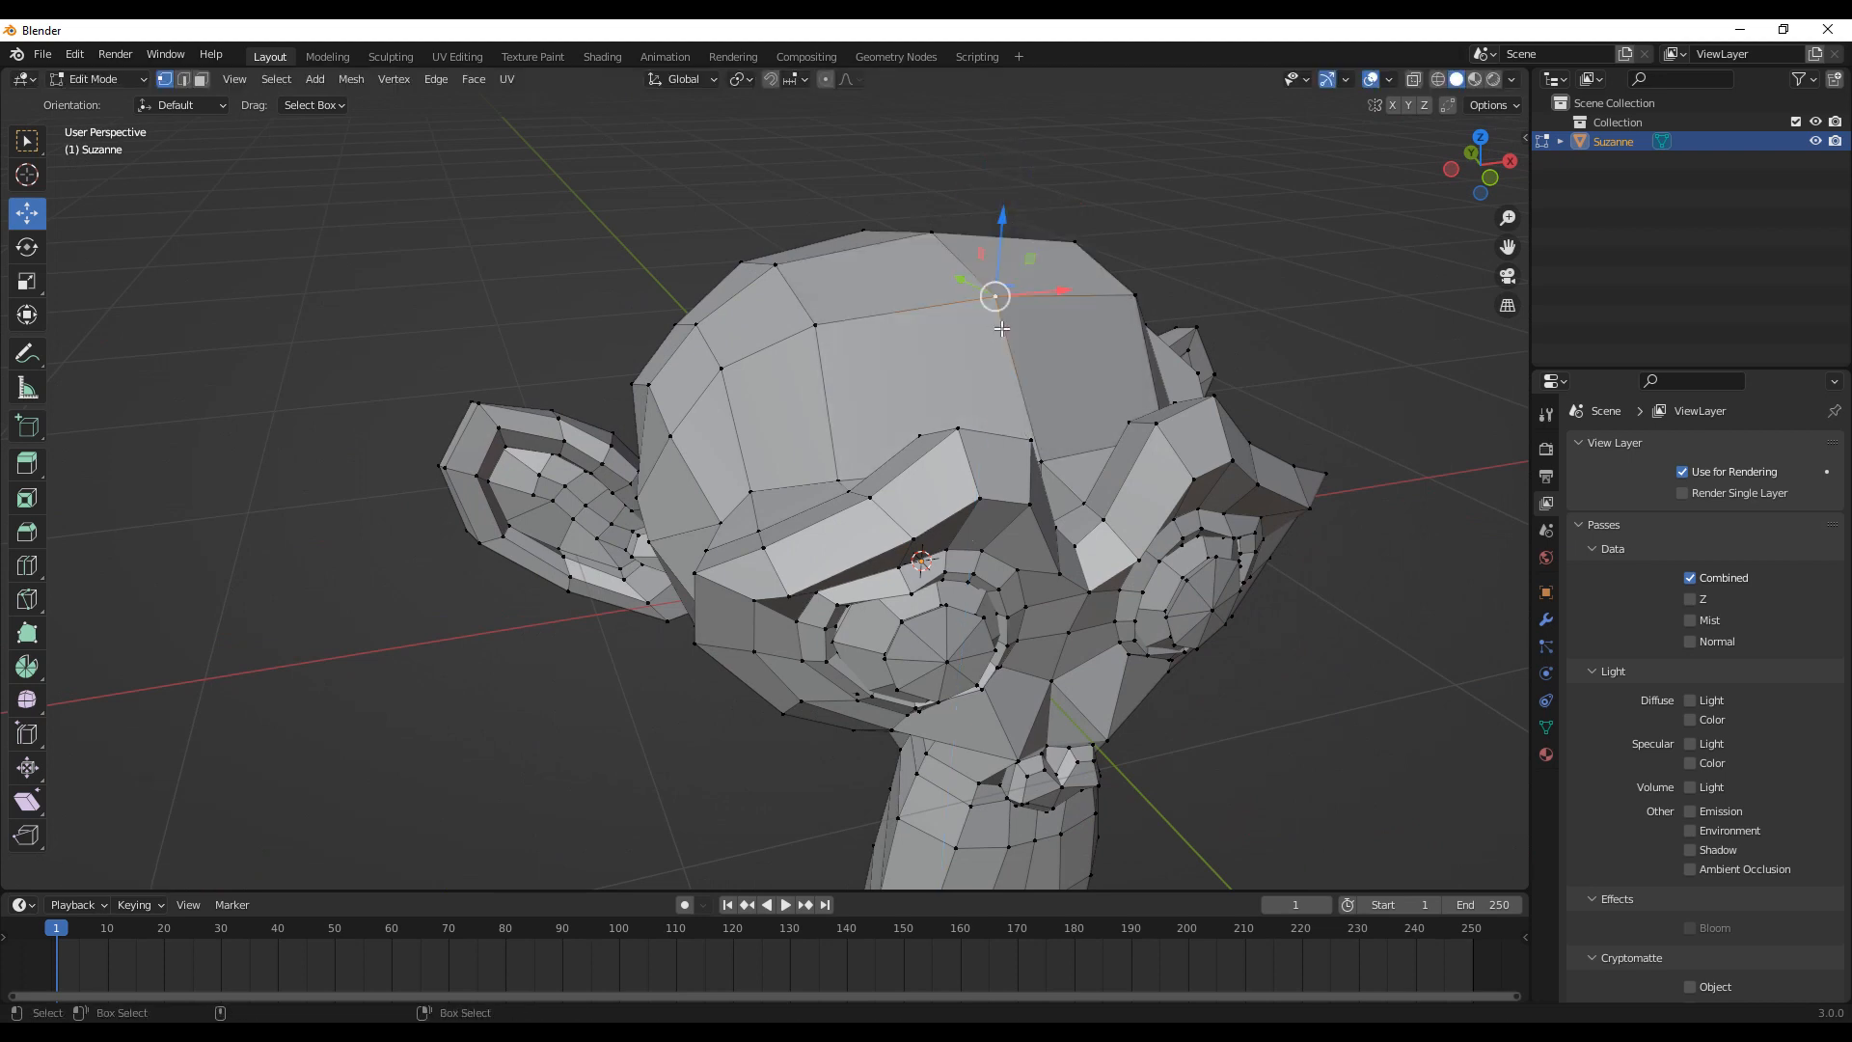
Step: Try rotating the selected forehead vertex freely with the Rotate tool
key("e")
left_click_drag(1024, 308, 1034, 270)
middle_click_drag(965, 314, 849, 333)
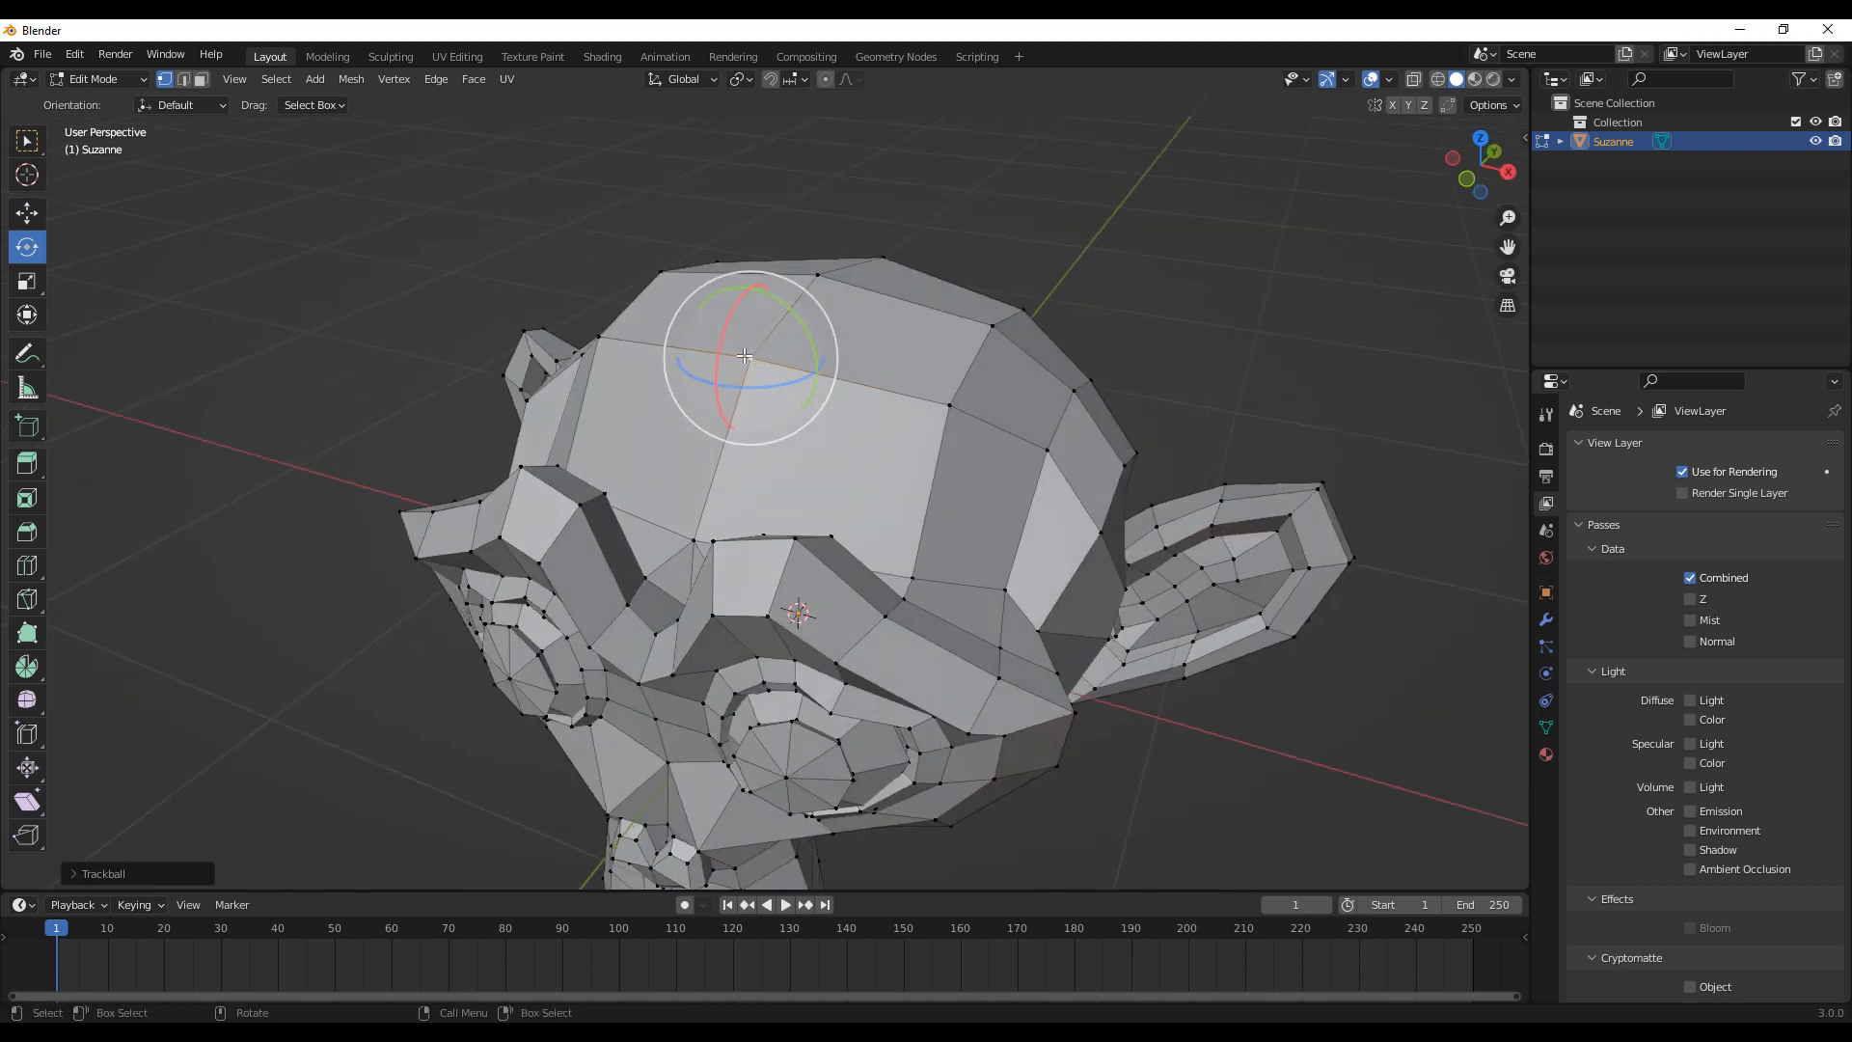
middle_click_drag(793, 380, 769, 380)
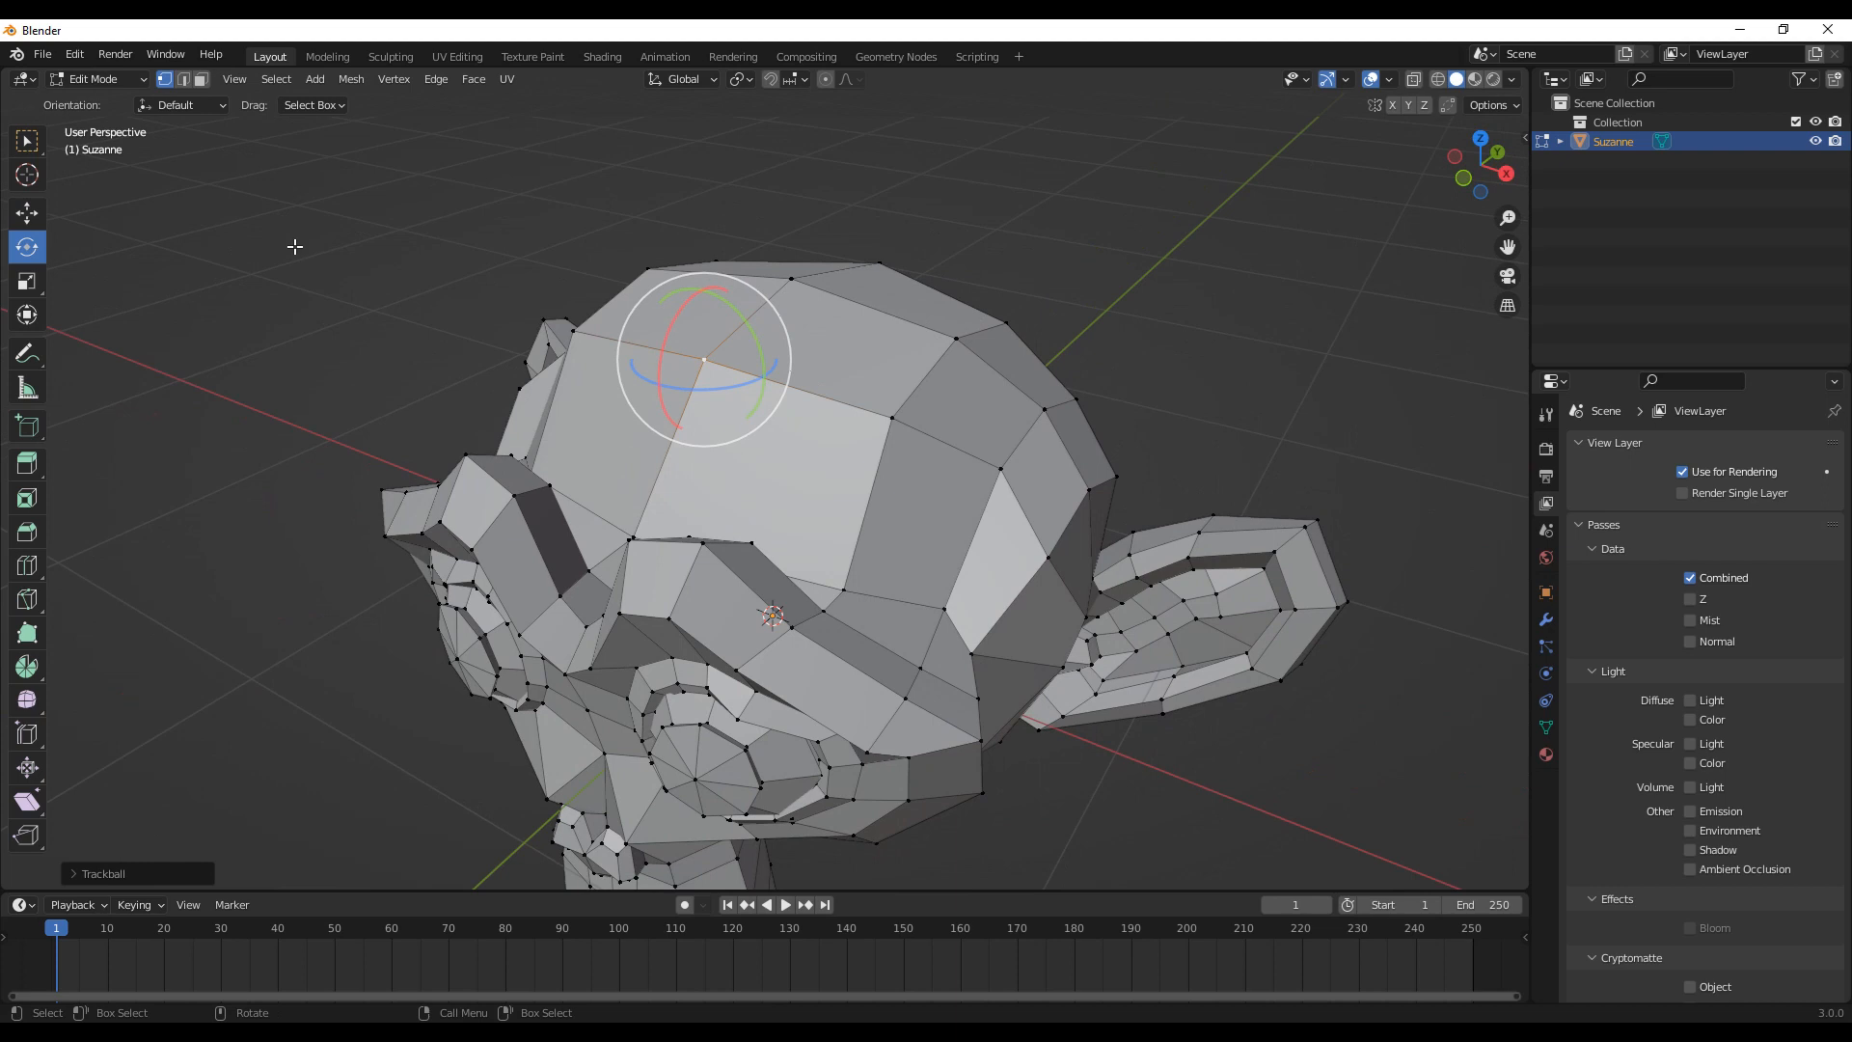
Step: Switch to edge selection and try moving a single edge on top of the head with the Move tool
left_click(185, 81)
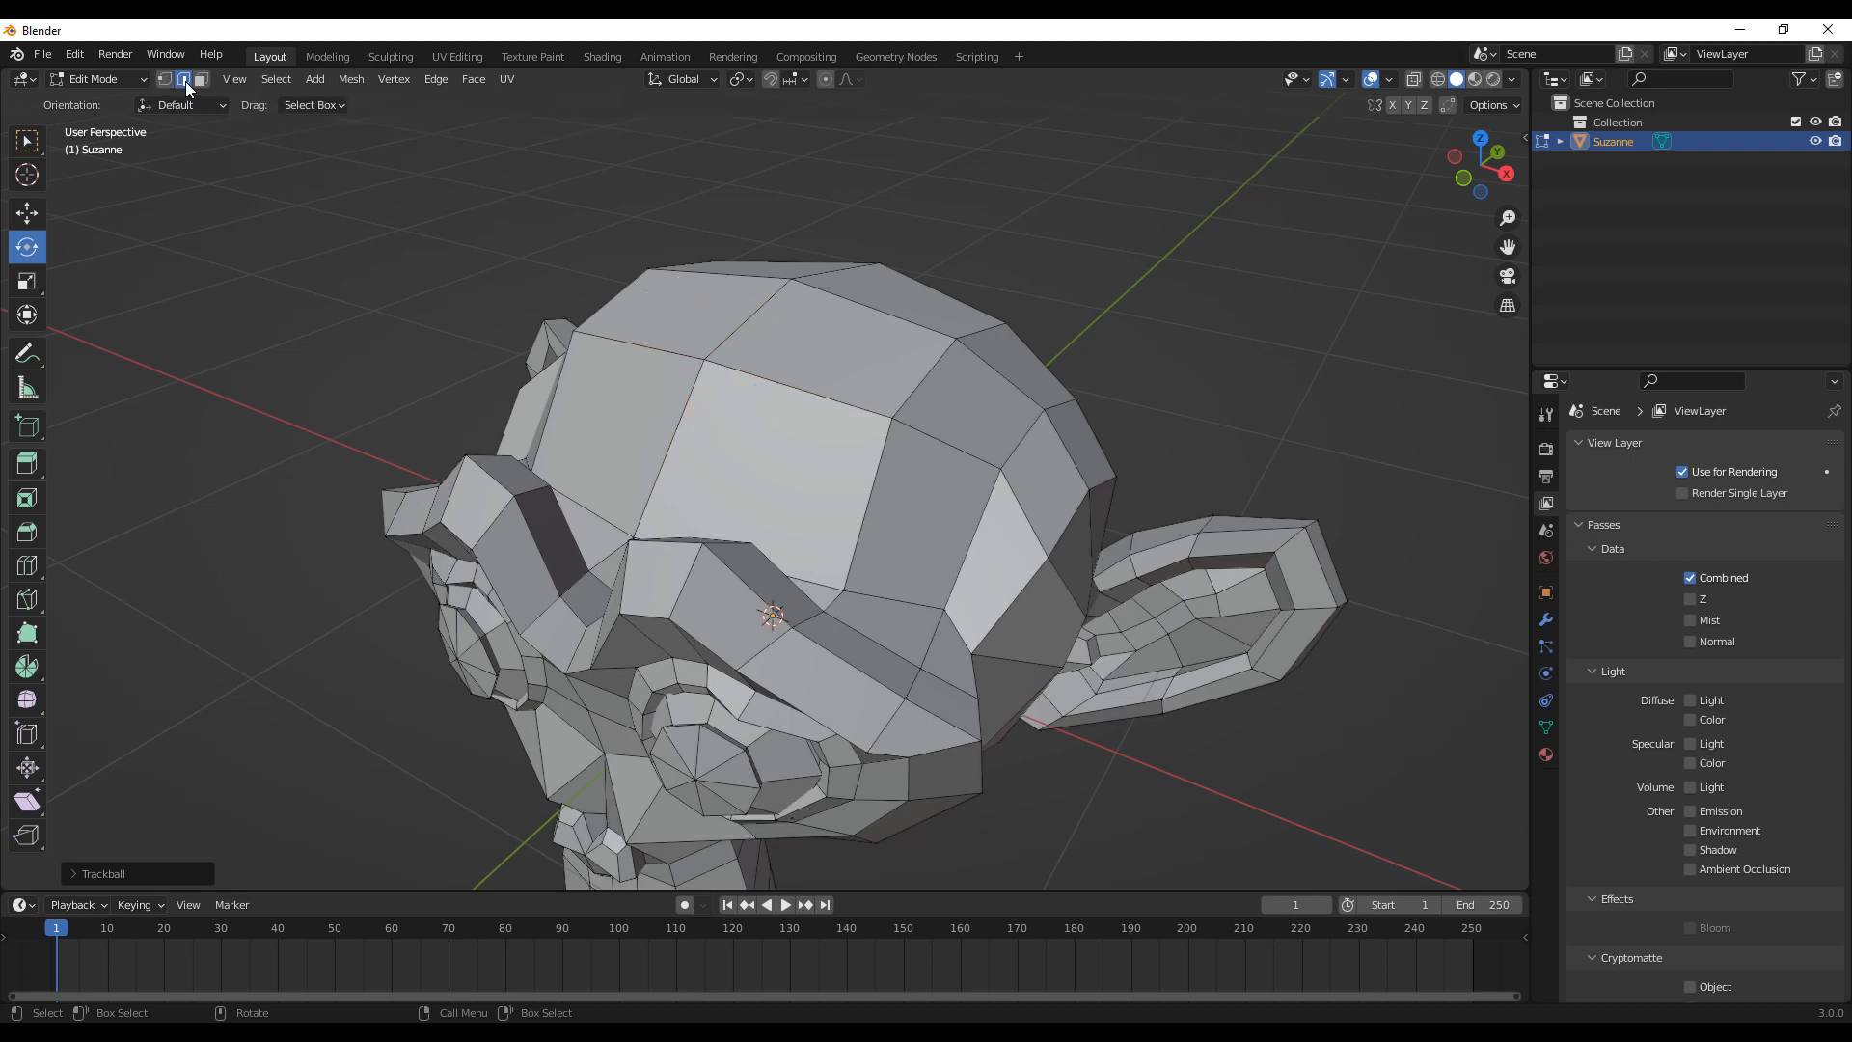
left_click(791, 387)
left_click(623, 344)
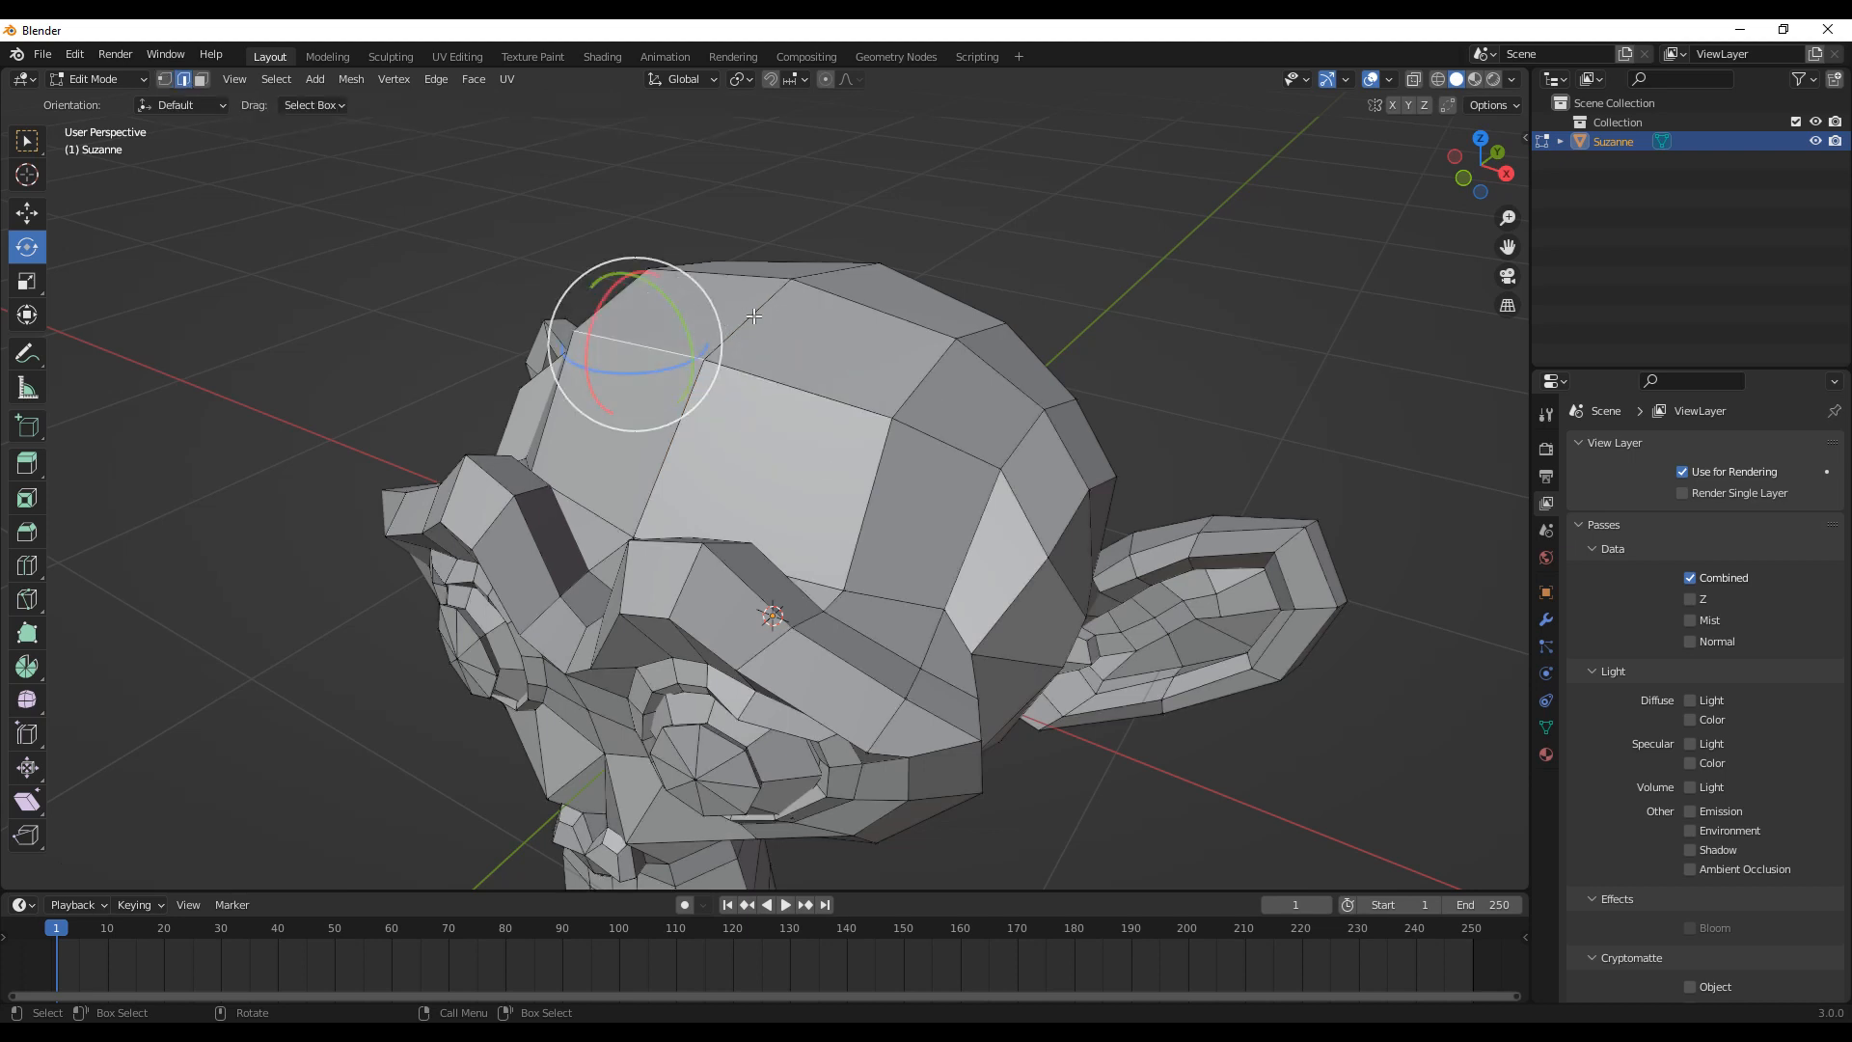
left_click(754, 317)
key("w")
left_click_drag(751, 281, 759, 381)
middle_click_drag(759, 381, 618, 384)
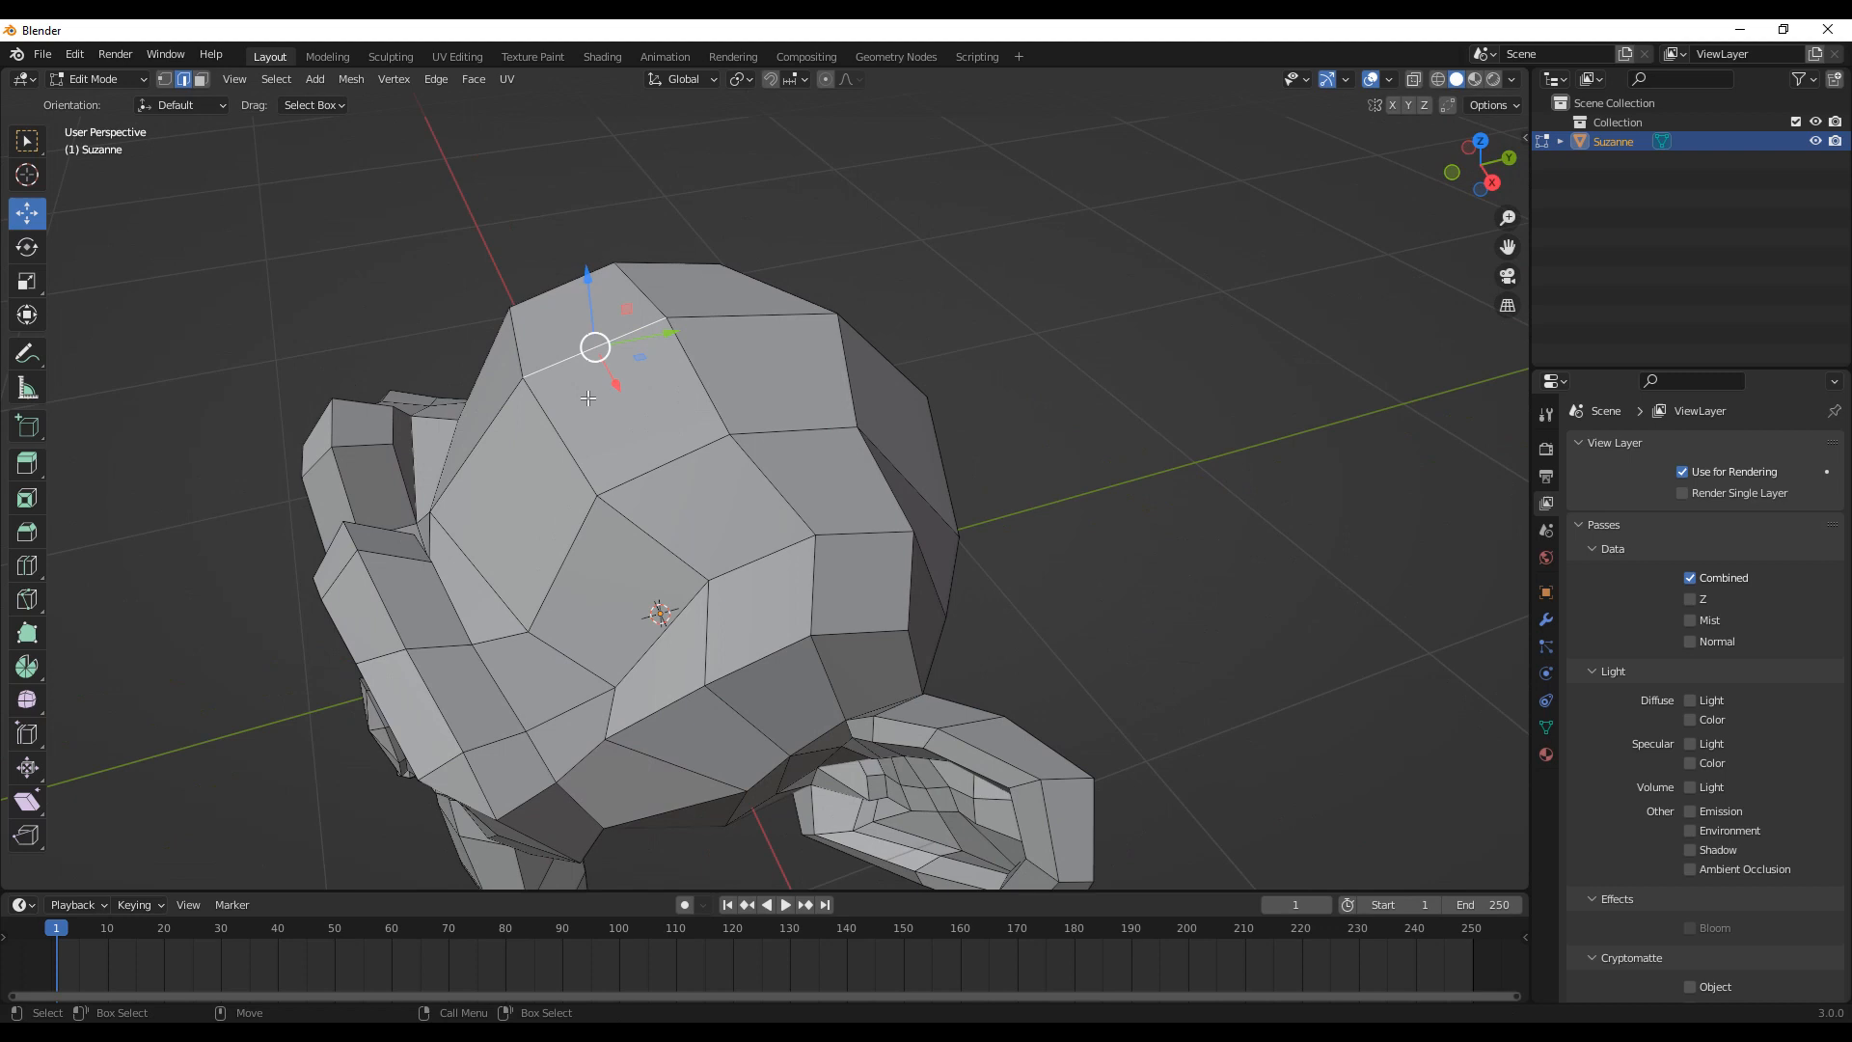
middle_click_drag(502, 434, 522, 440)
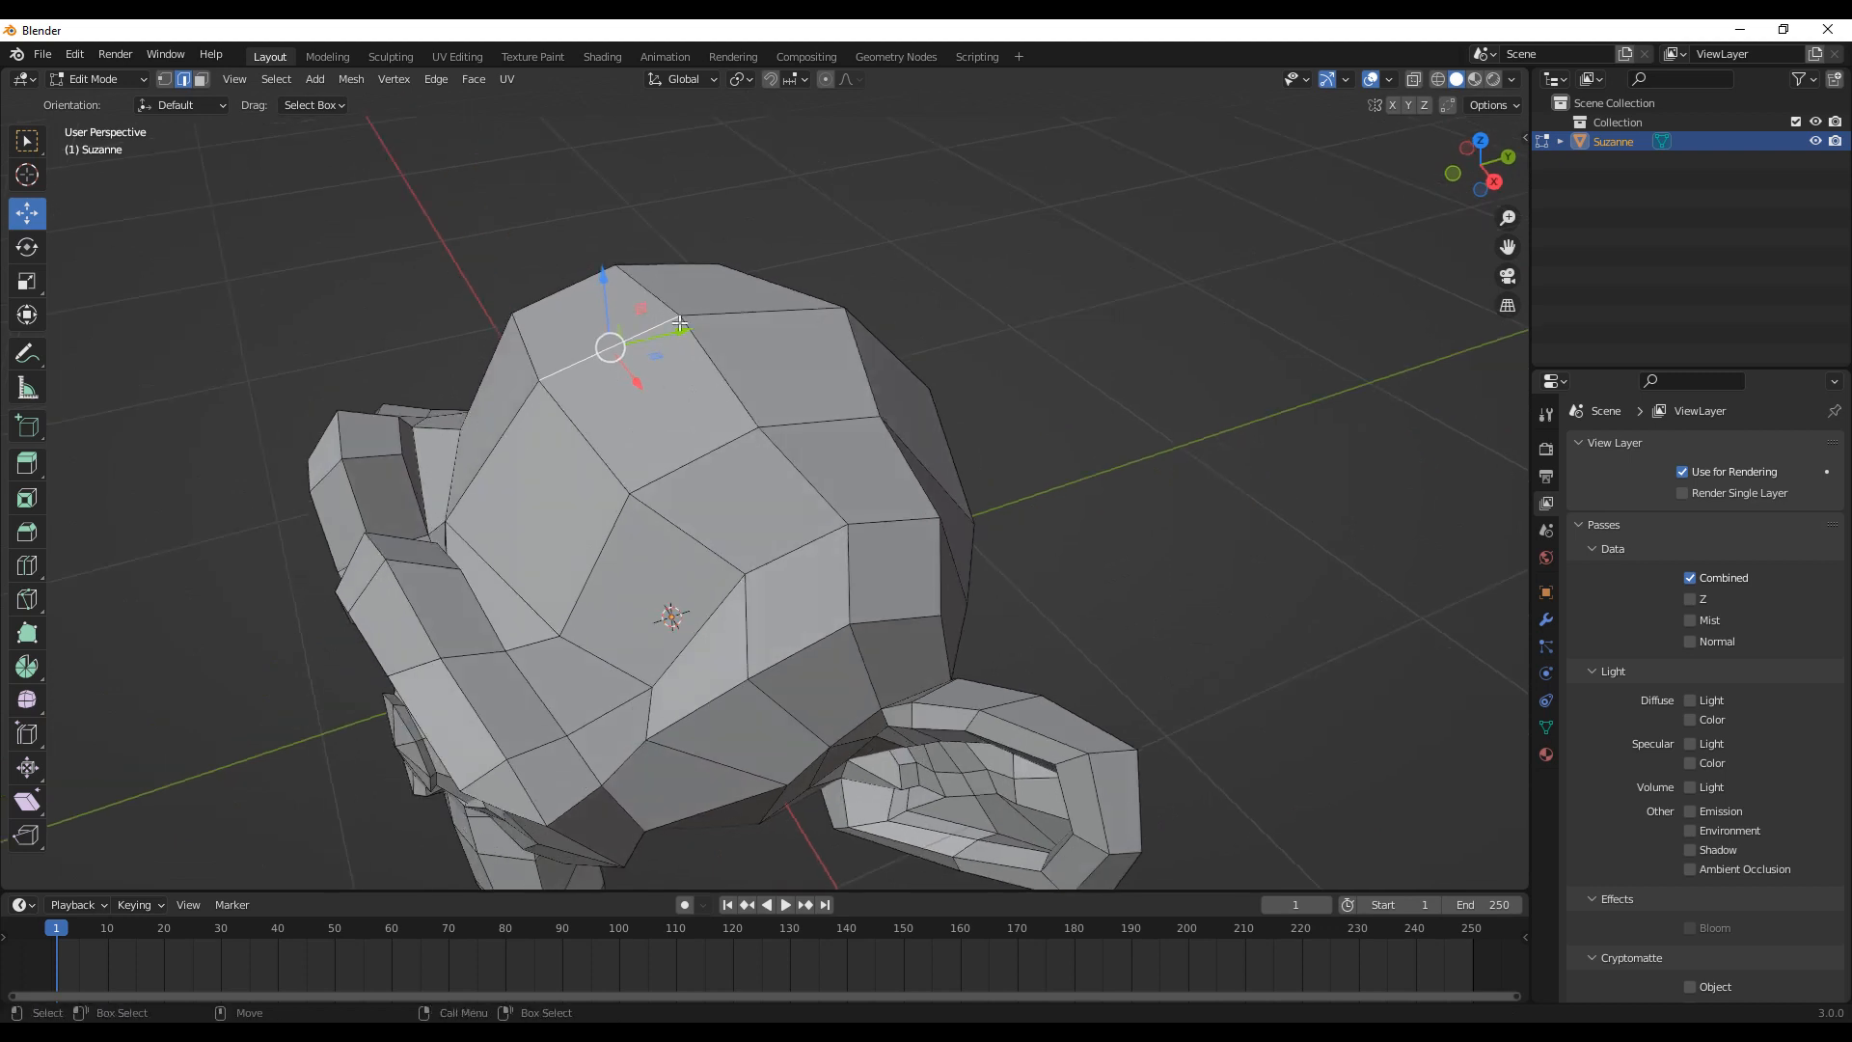
Step: Select the edges running from the brow over the crown, try raising them along Z, and undo the move
left_click(503, 433)
left_click(787, 308)
middle_click_drag(868, 405, 884, 336)
left_click(757, 376, "shift")
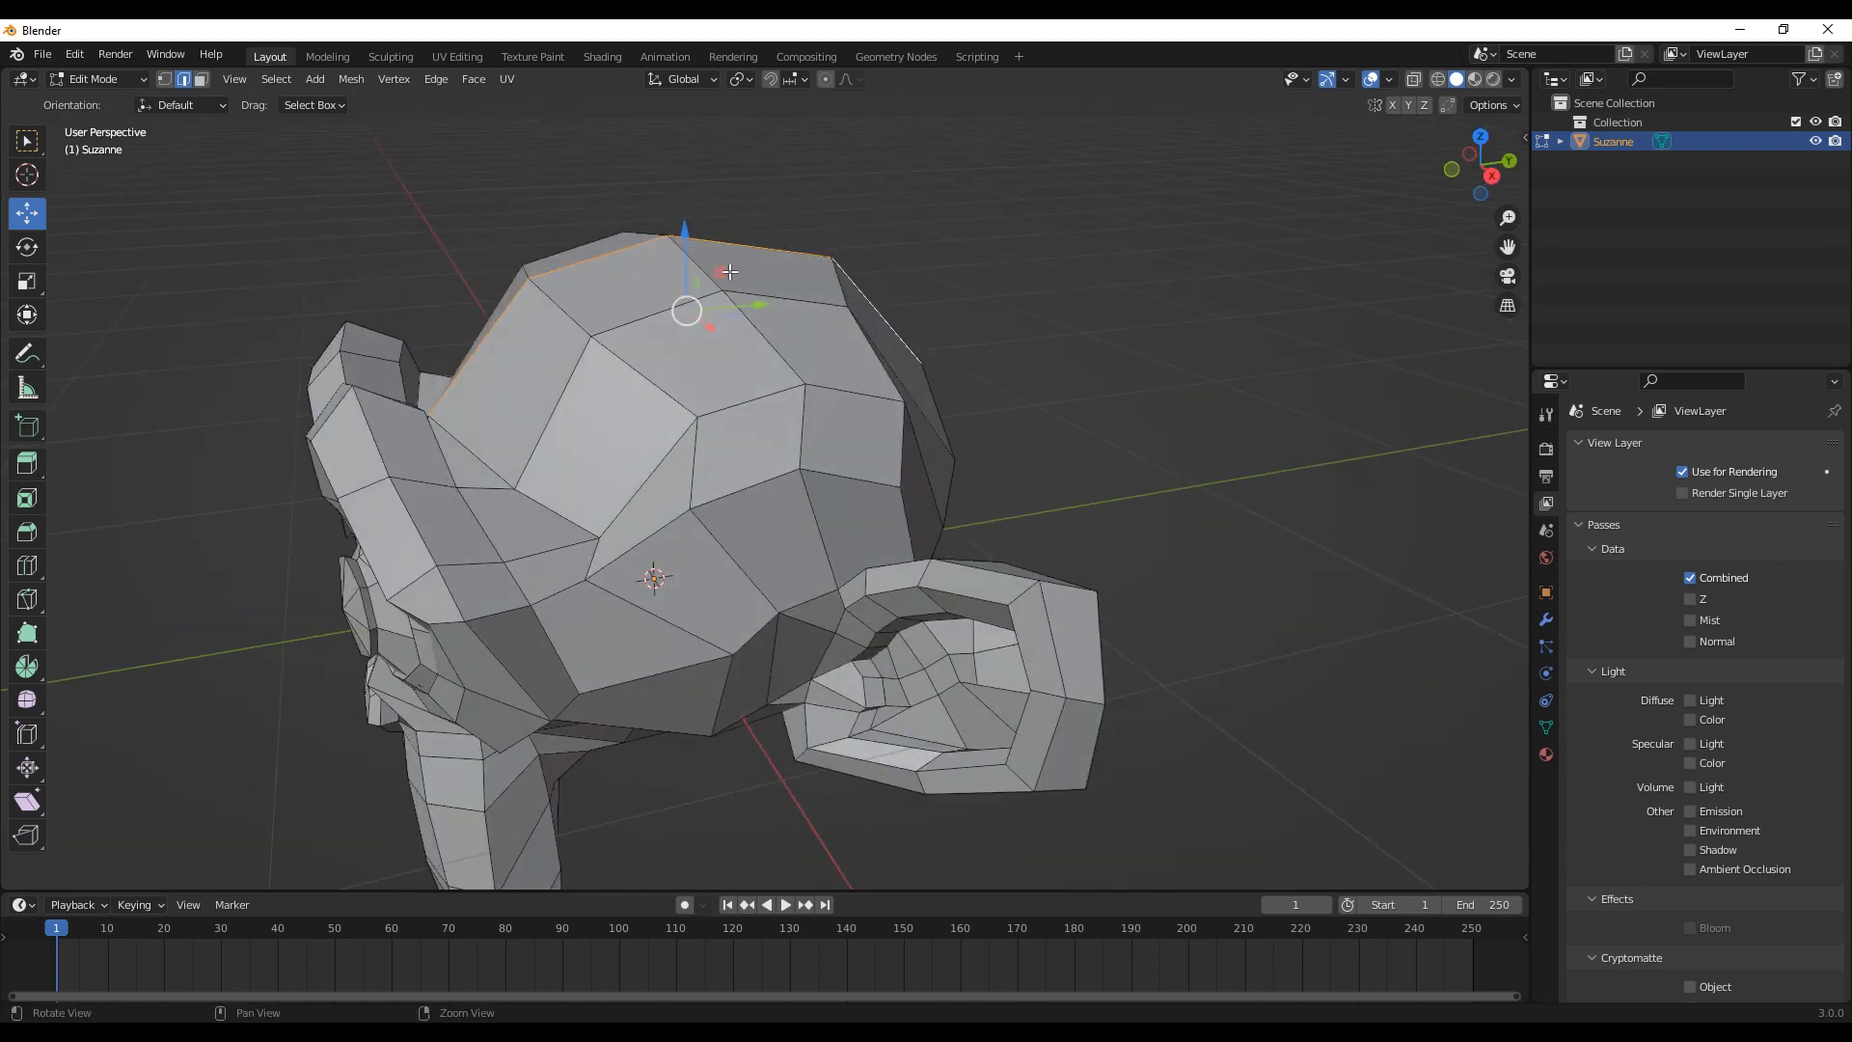
left_click_drag(689, 271, 675, 219)
middle_click_drag(676, 219, 741, 249)
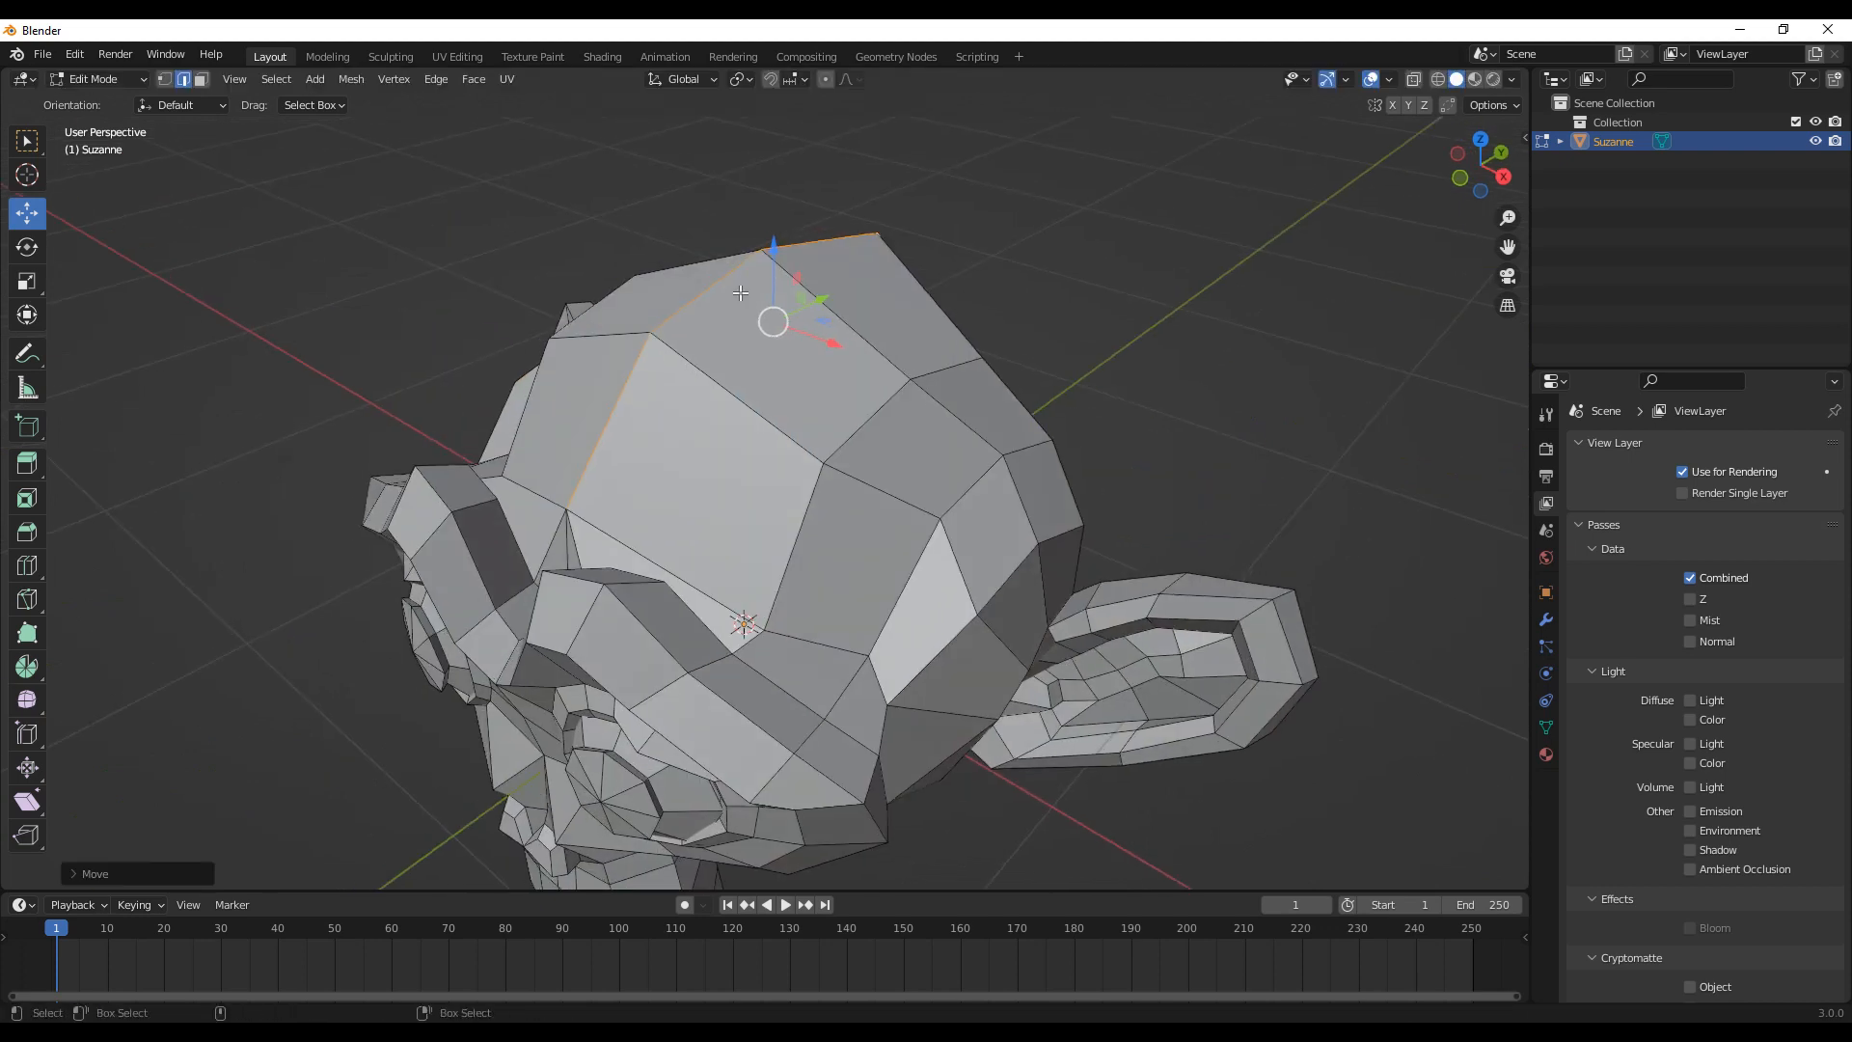
key("ctrl+z")
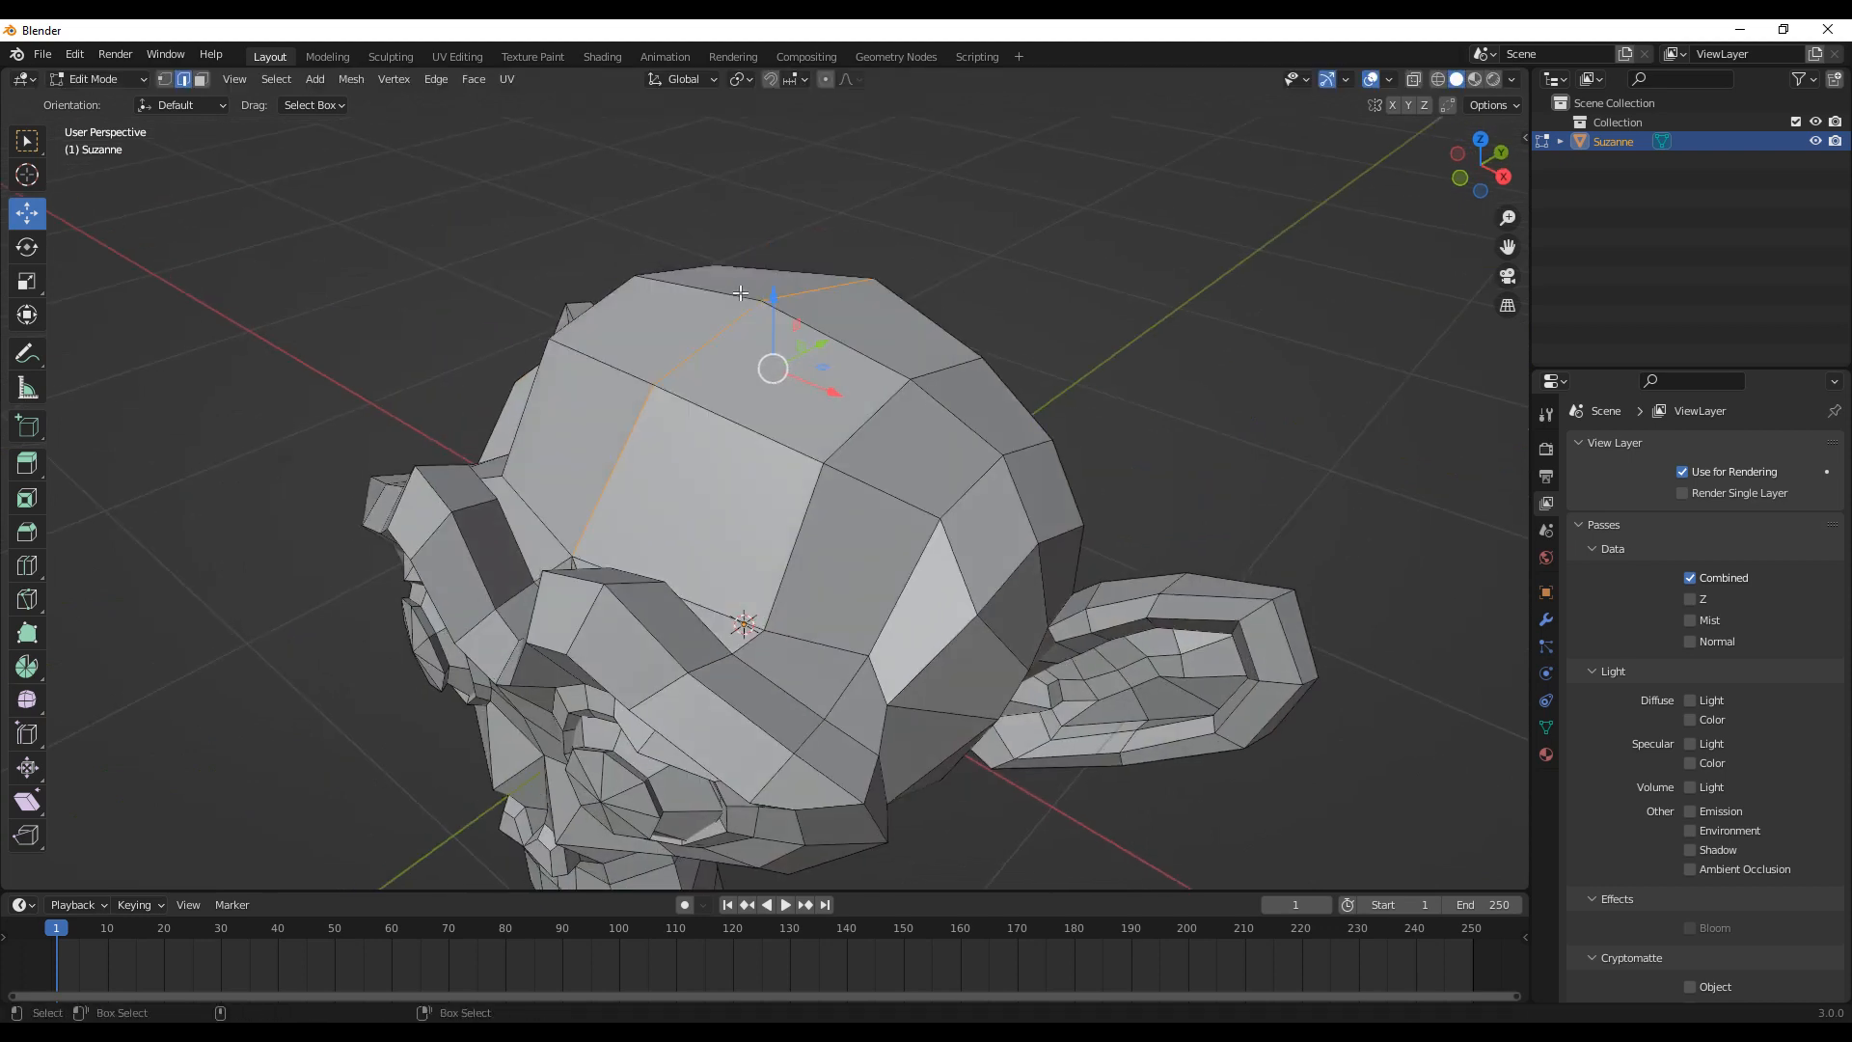
Step: Switch to face selection, select a face on the crown, and try moving it before undoing the move
left_click(201, 80)
left_click(773, 363)
middle_click_drag(773, 362, 881, 241)
left_click_drag(882, 234, 879, 229)
key("ctrl+z")
middle_click_drag(912, 342, 854, 361)
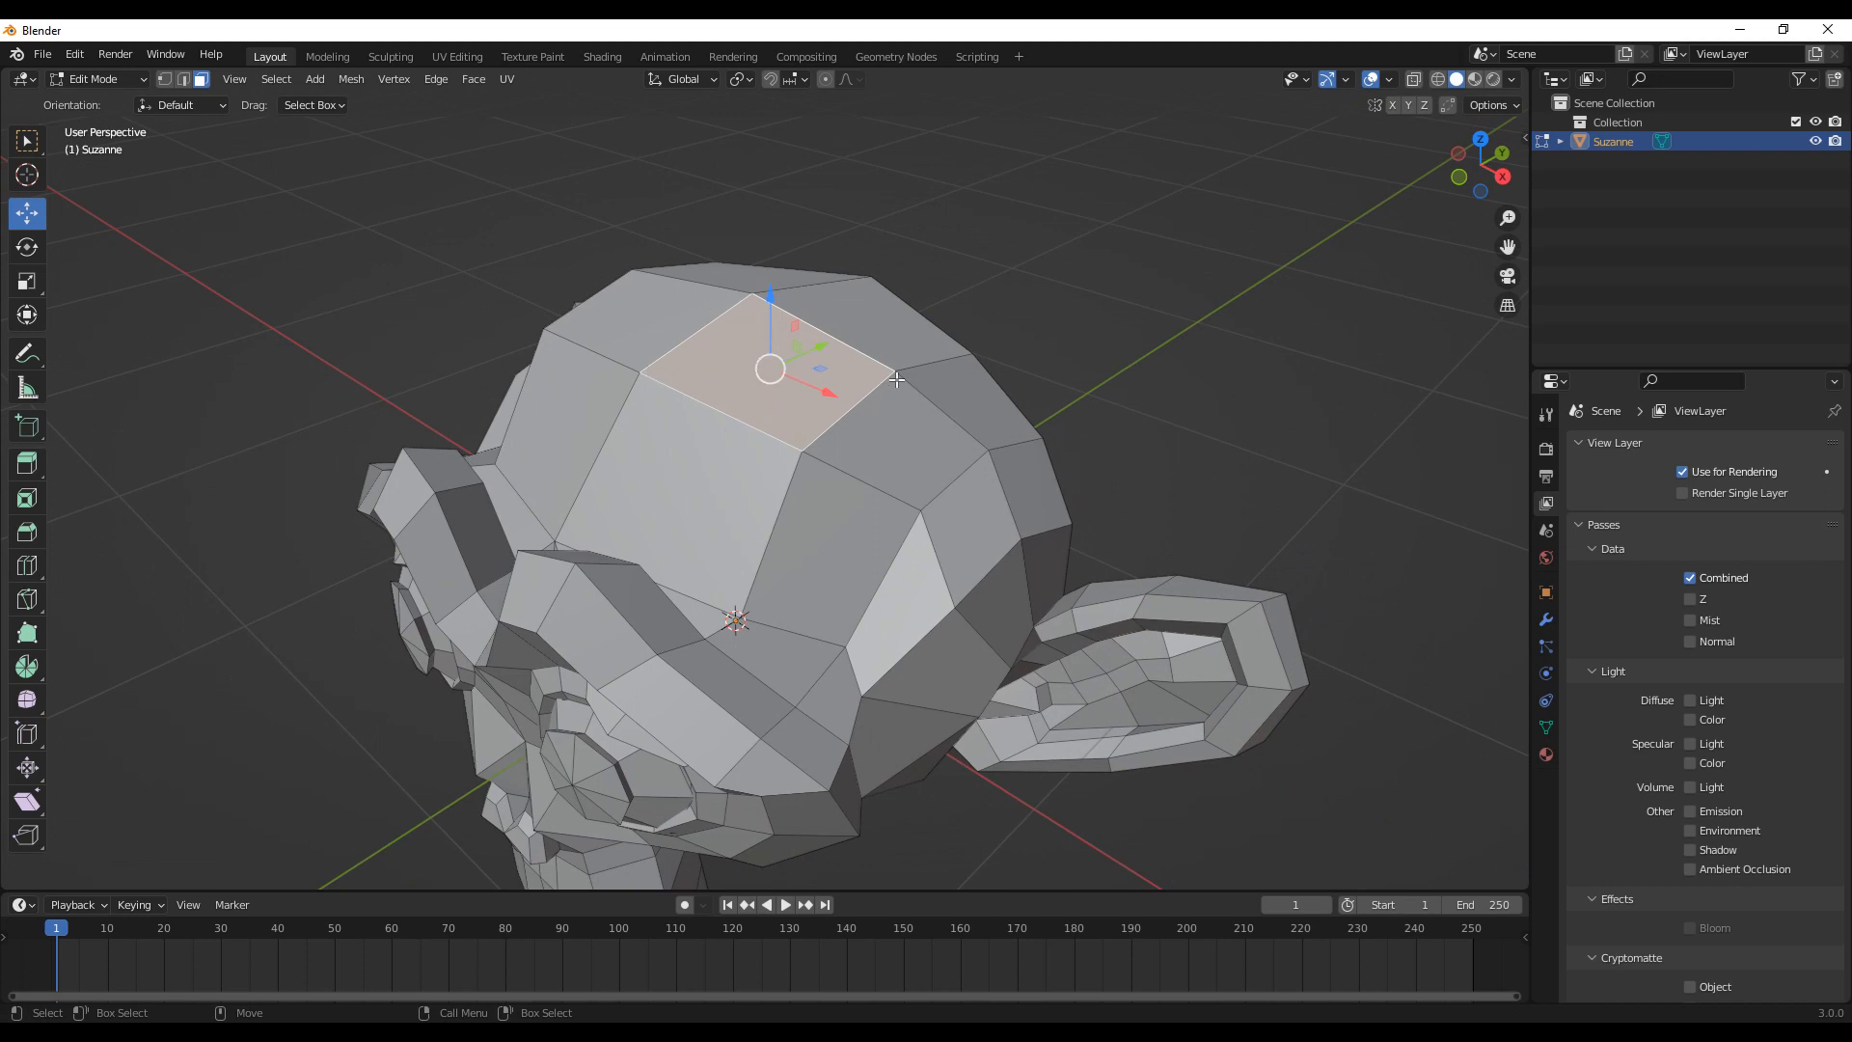
Step: Try sinking the selected crown face into the head along the Z axis, and undo the move
middle_click_drag(735, 431, 811, 308)
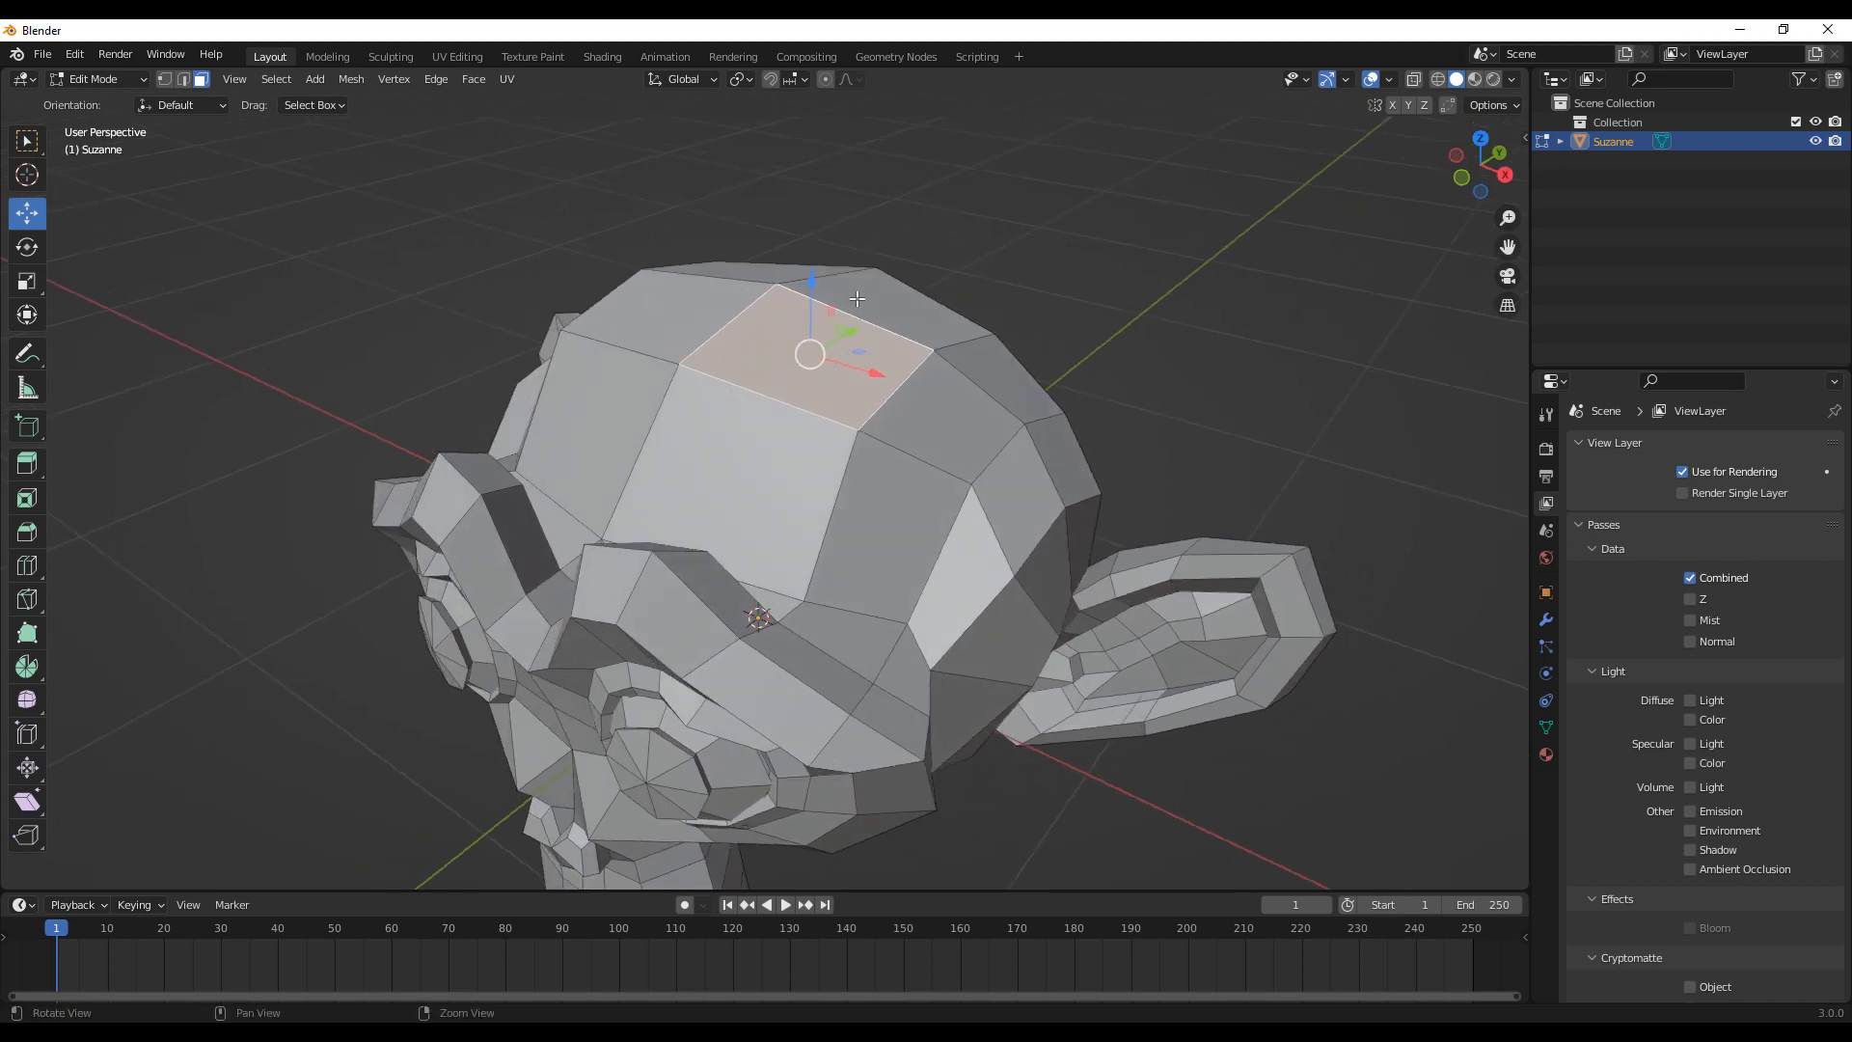
key("g")
key("z")
left_click(799, 463)
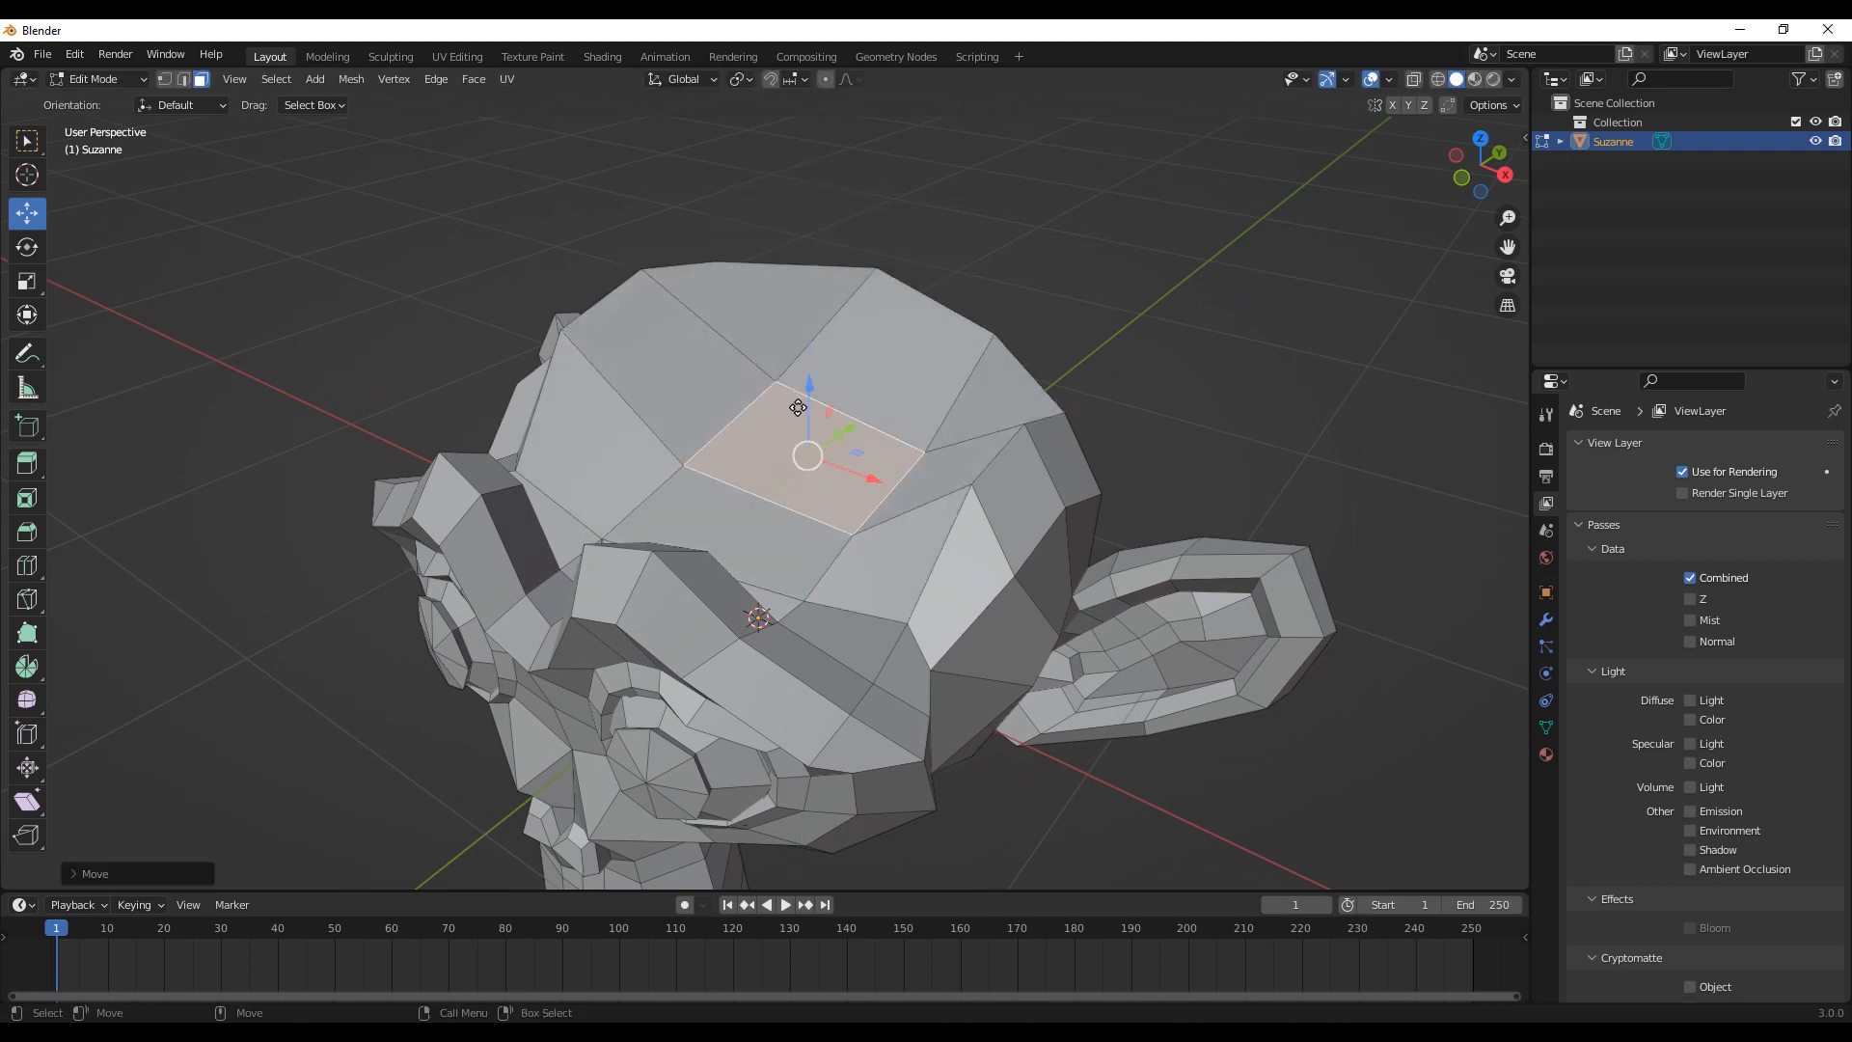
key("ctrl+z")
Step: Add three neighbouring forehead and crown faces to the selection, try moving all four together, and undo
left_click(660, 328, "shift")
left_click(619, 420, "shift")
left_click(712, 444, "shift")
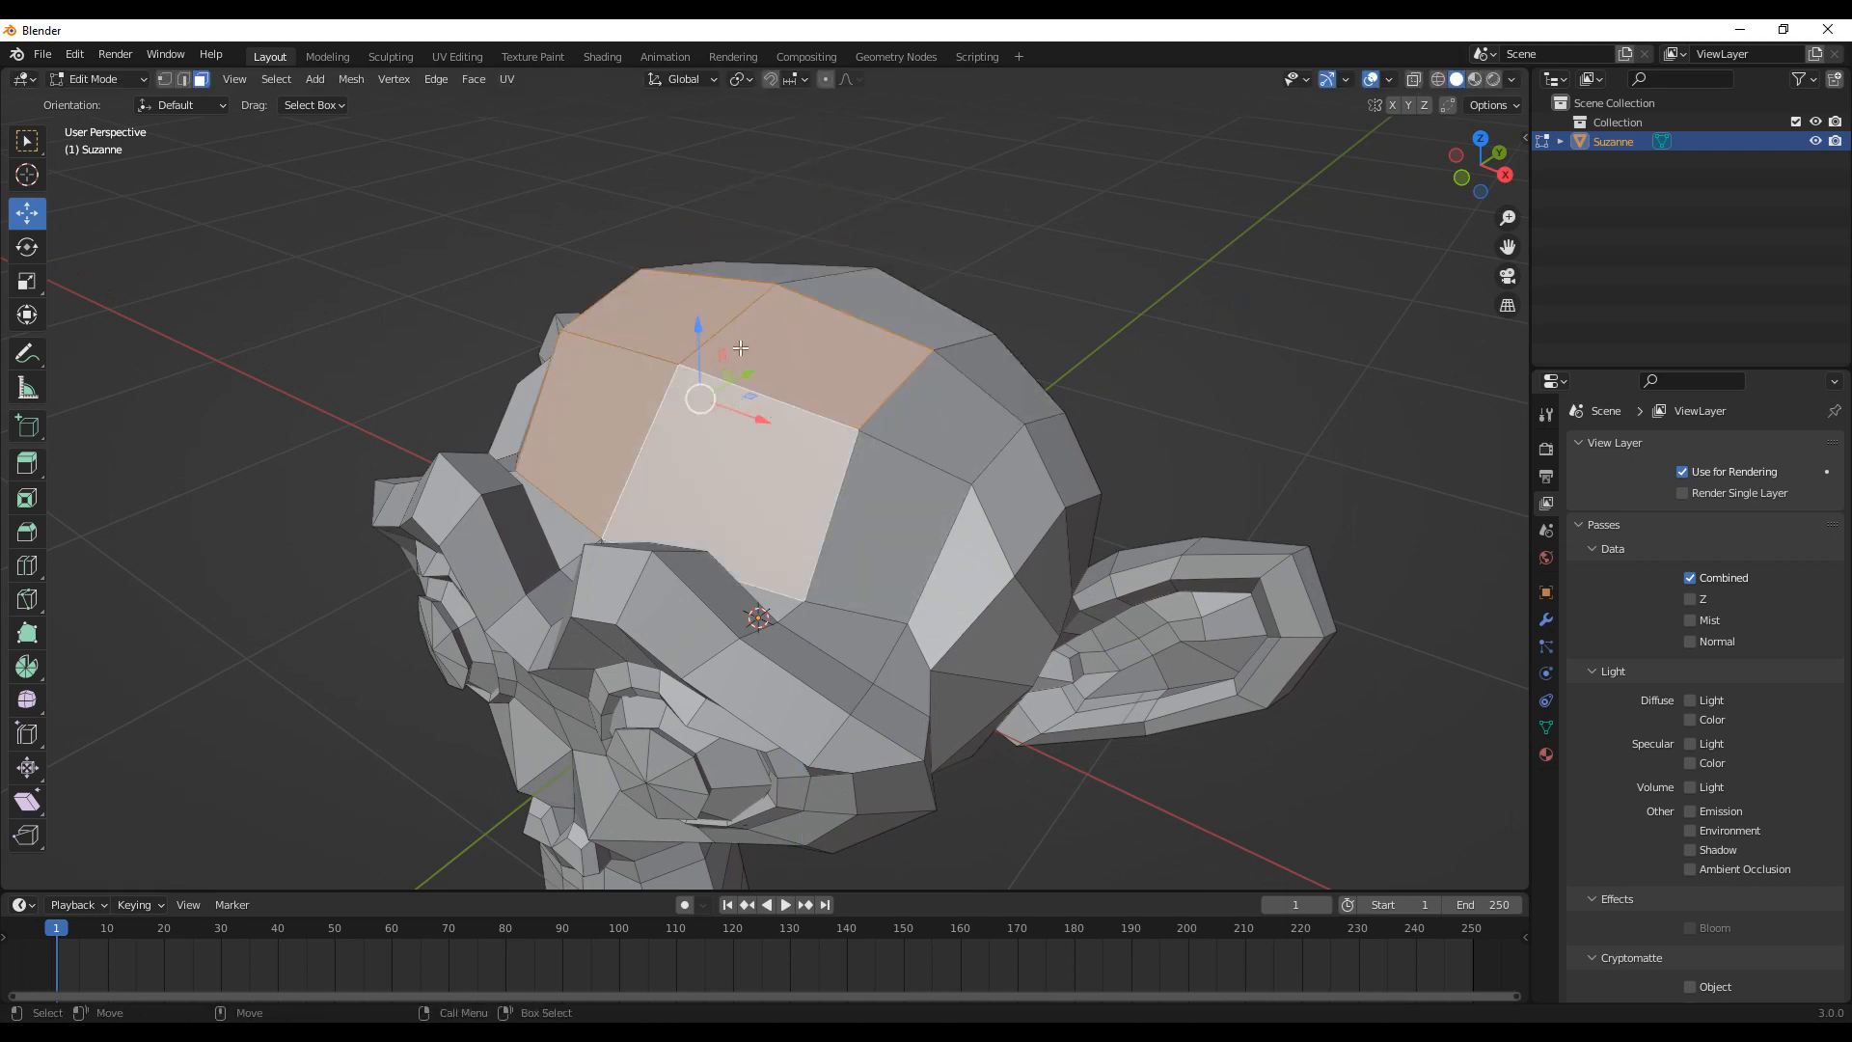
mouse_move(697, 336)
left_mouse_down()
mouse_move(696, 178)
mouse_move(698, 352)
left_mouse_up()
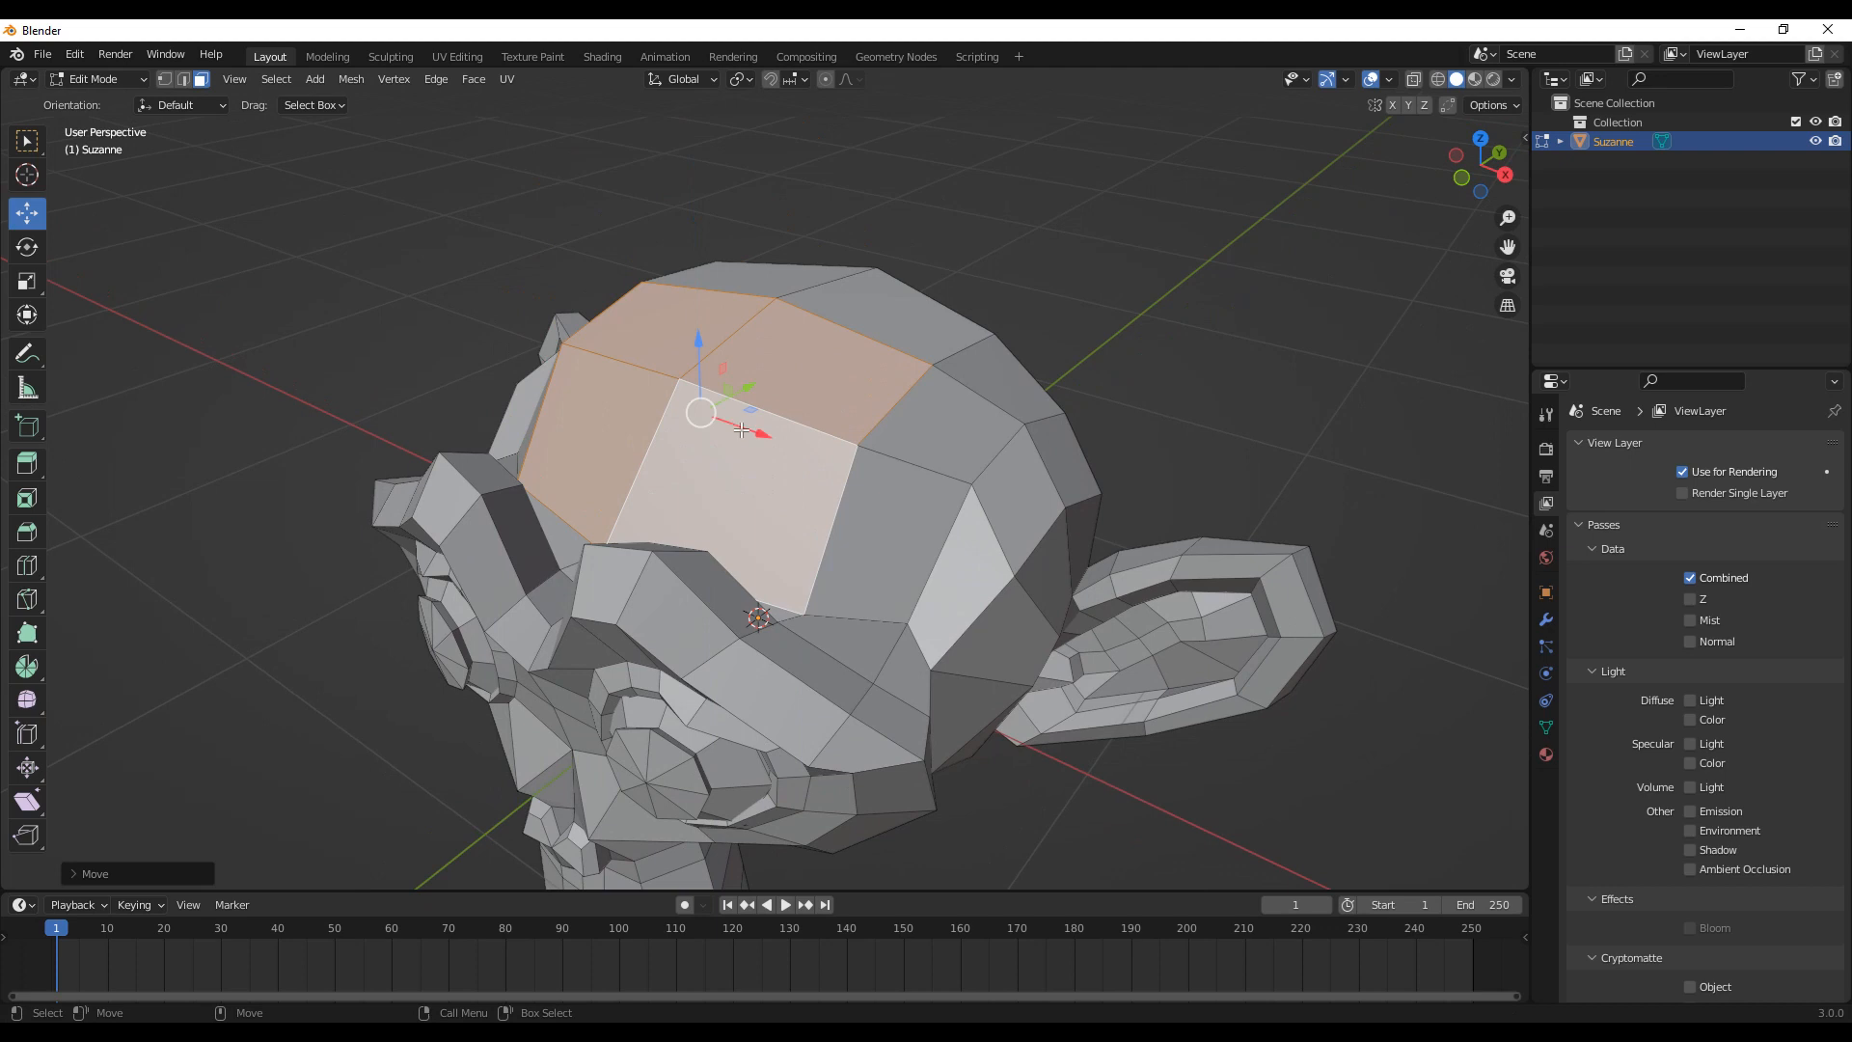
left_click_drag(751, 429, 798, 463)
key("ctrl+z")
Step: Clear the face selection and select only the single quad on the crown again
middle_click_drag(729, 461, 894, 480)
scroll(897, 444, "down", 3)
middle_click_drag(894, 491, 793, 487)
mouse_move(886, 443)
middle_mouse_down()
mouse_move(843, 447)
mouse_move(902, 464)
mouse_move(889, 447)
middle_mouse_up()
scroll(902, 464, "up", 2)
left_click(1026, 377)
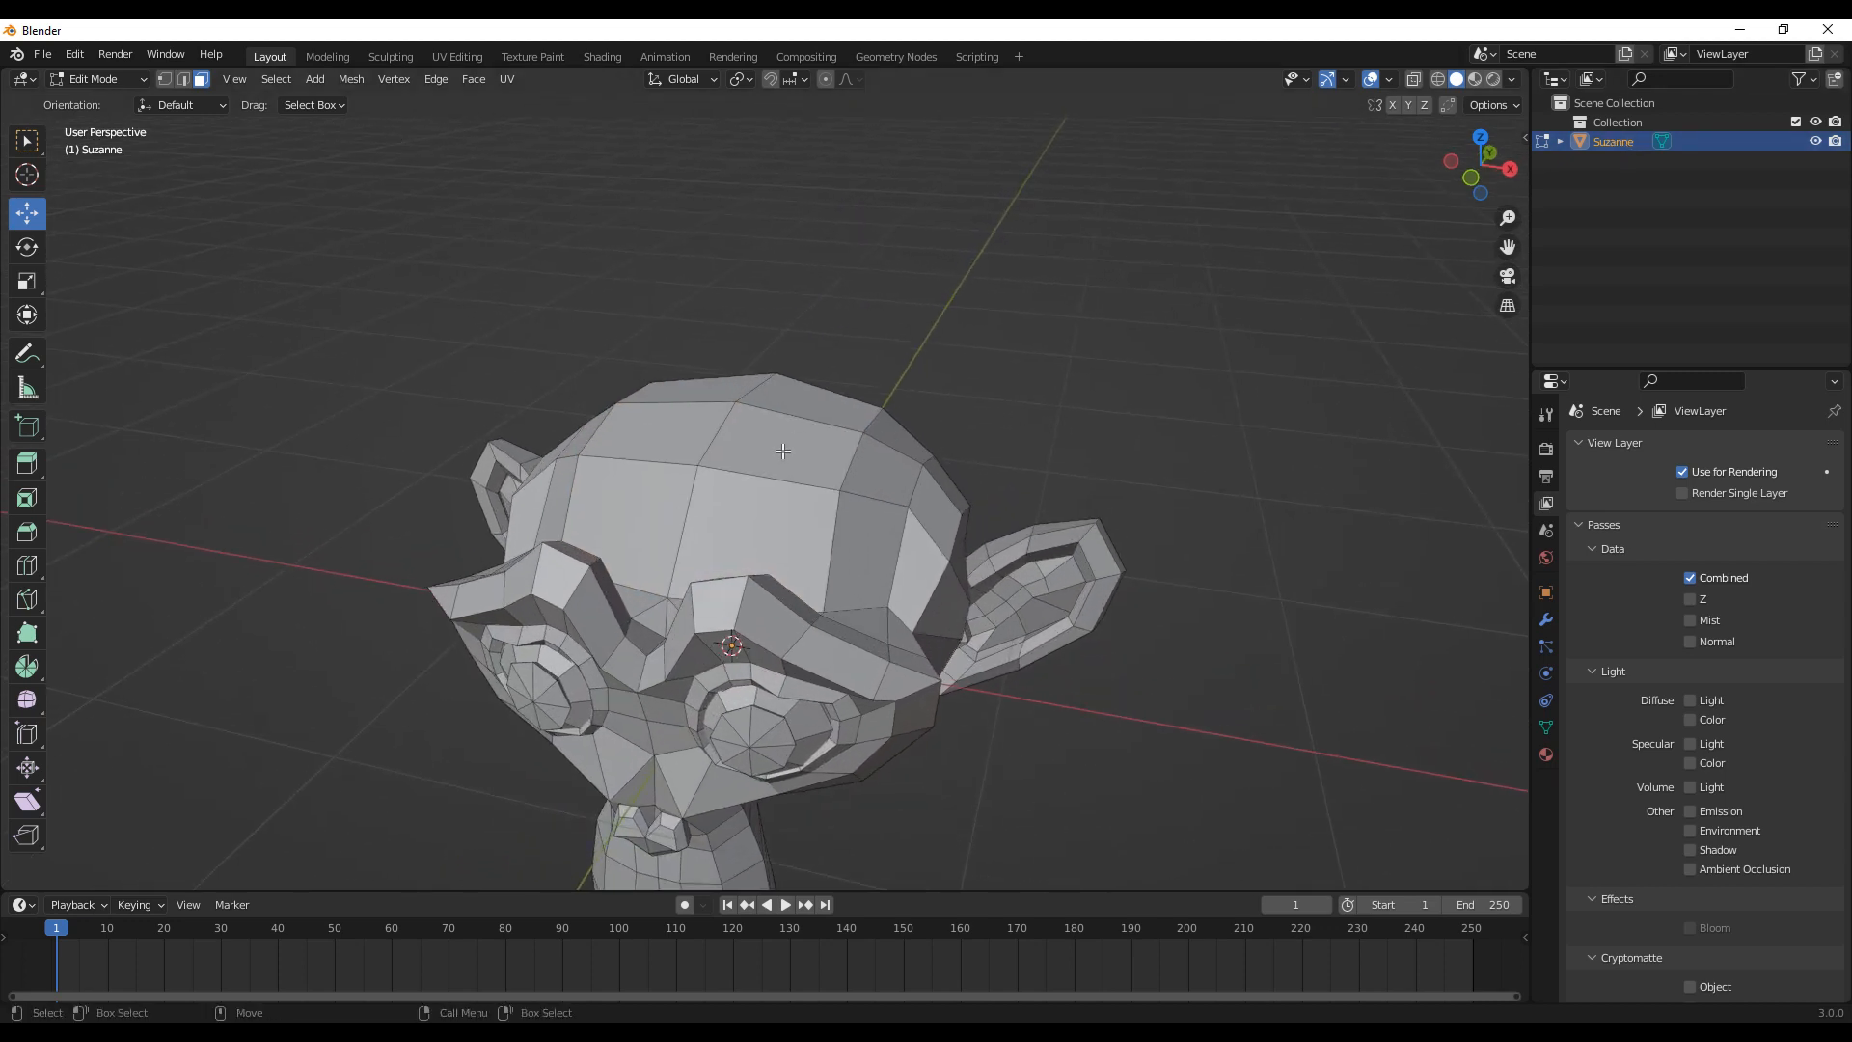
left_click(782, 450)
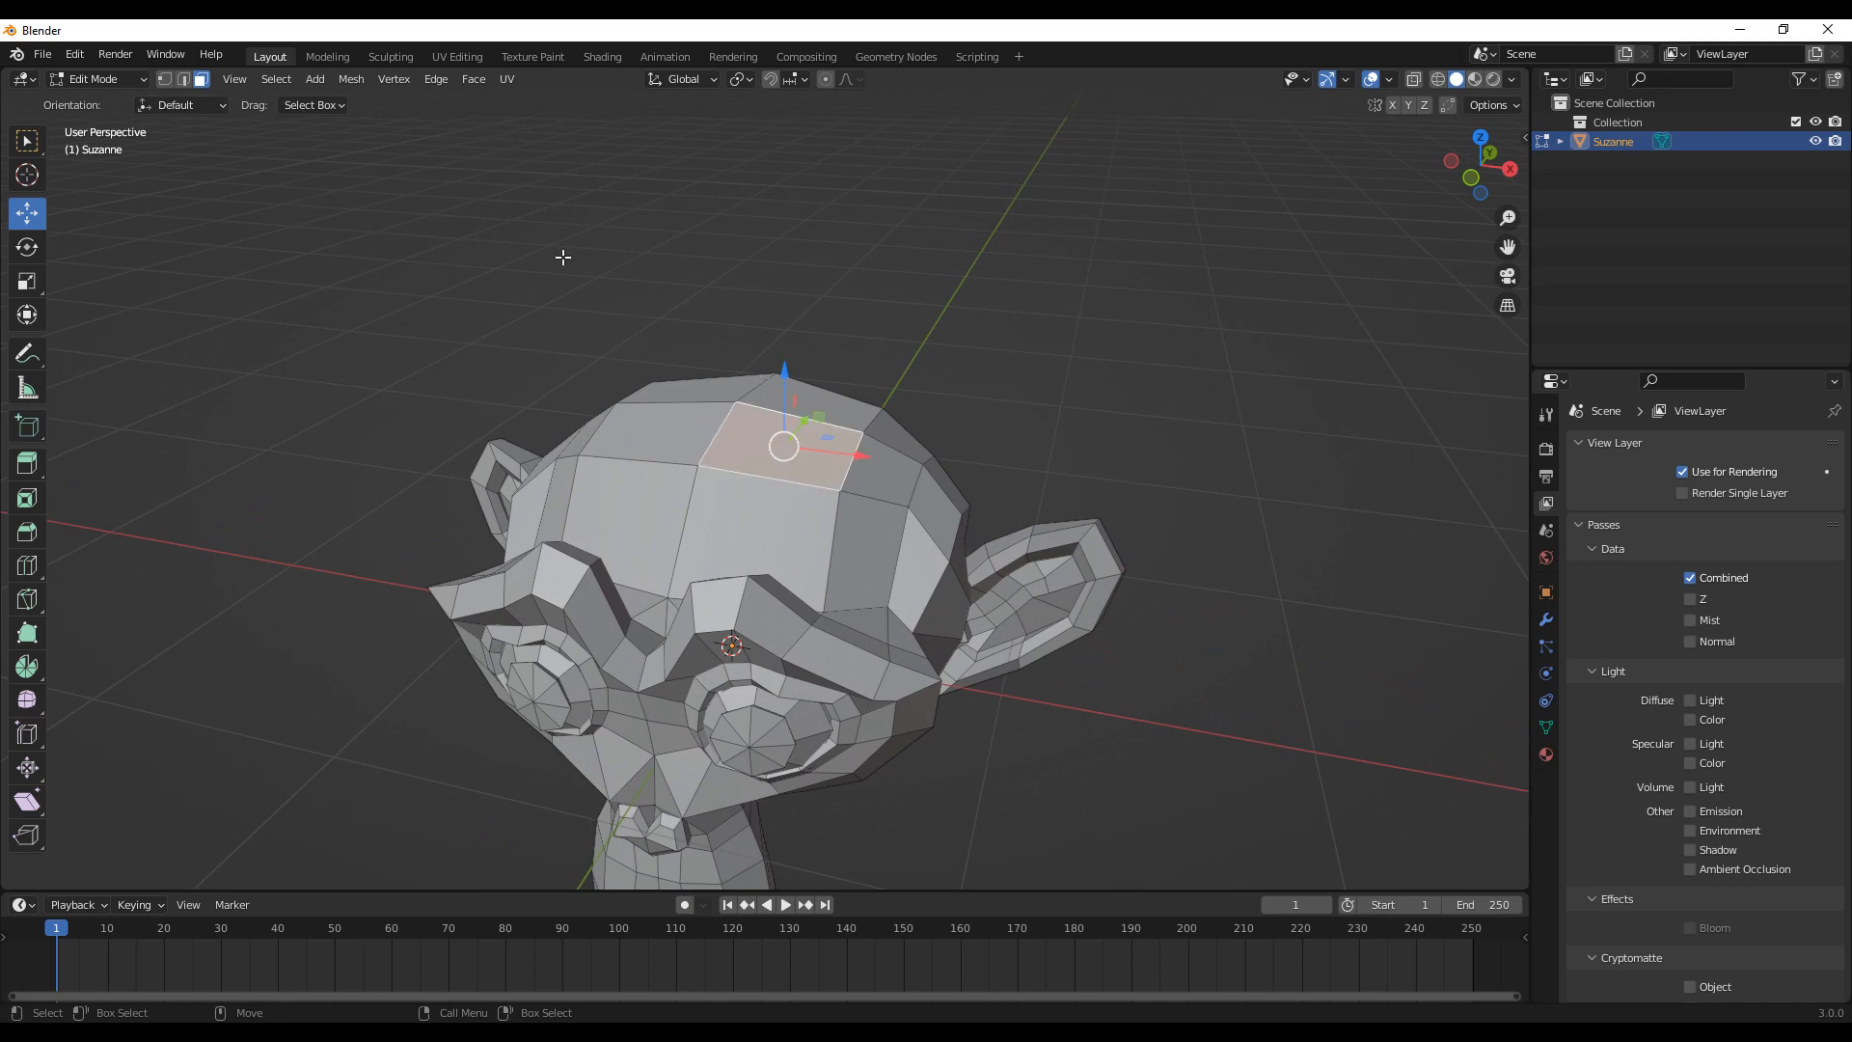
Step: Extrude the selected crown face outward along its normal with Extrude Faces, forming a block on the head
middle_click_drag(607, 359, 777, 491)
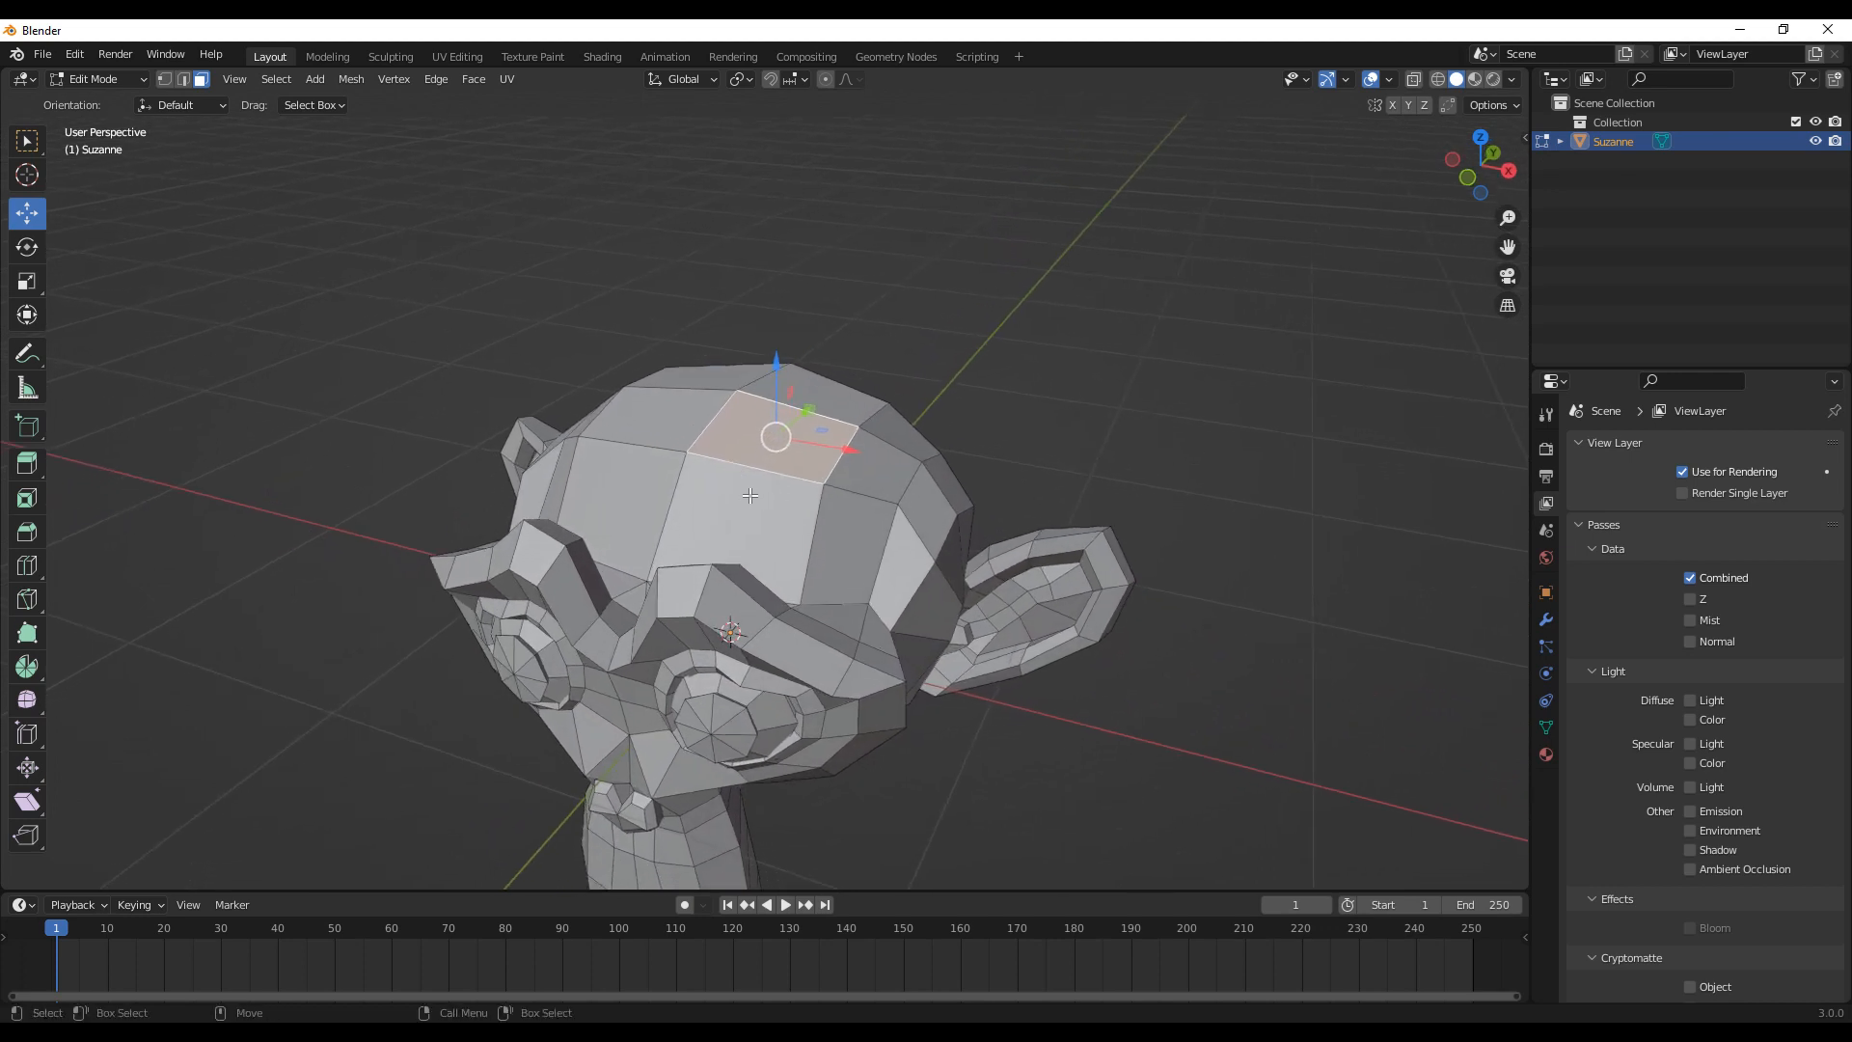
mouse_move(763, 492)
middle_mouse_down()
mouse_move(776, 521)
mouse_move(788, 489)
mouse_move(738, 519)
mouse_move(797, 495)
middle_mouse_up()
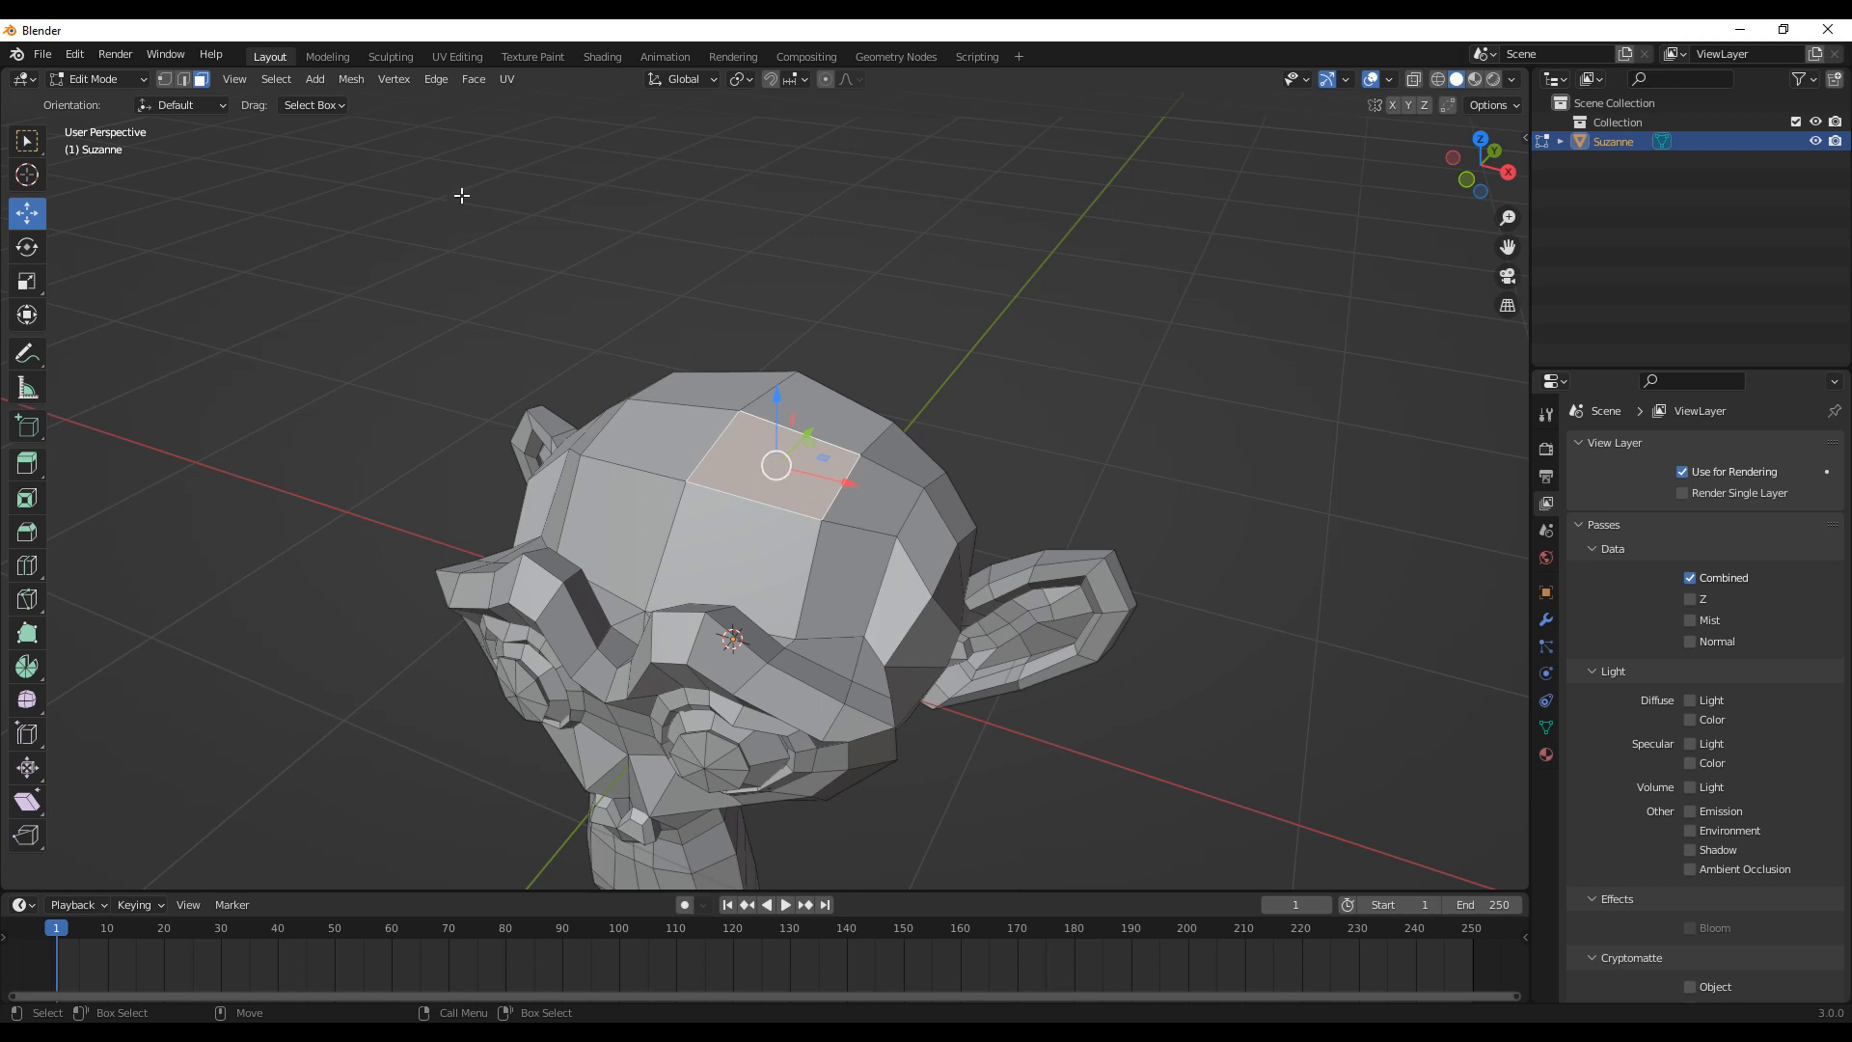
left_click(479, 81)
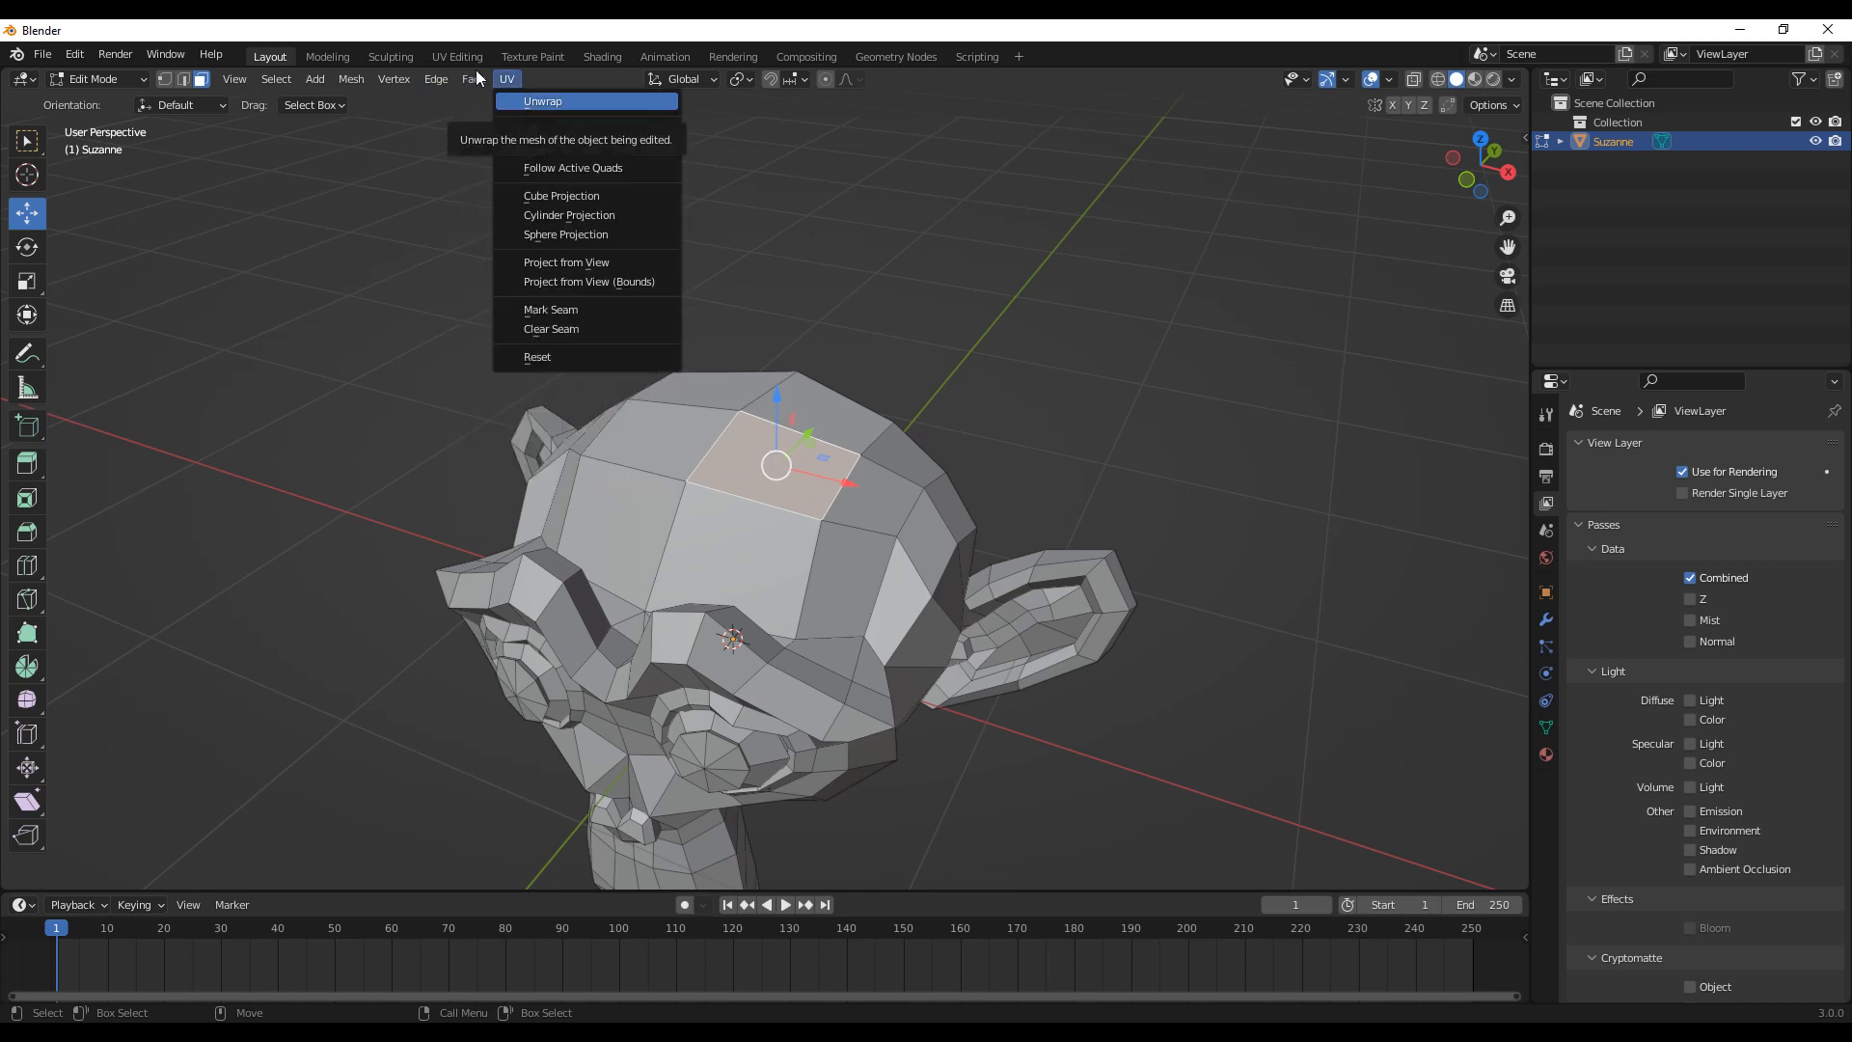
left_click(476, 79)
left_click(476, 81)
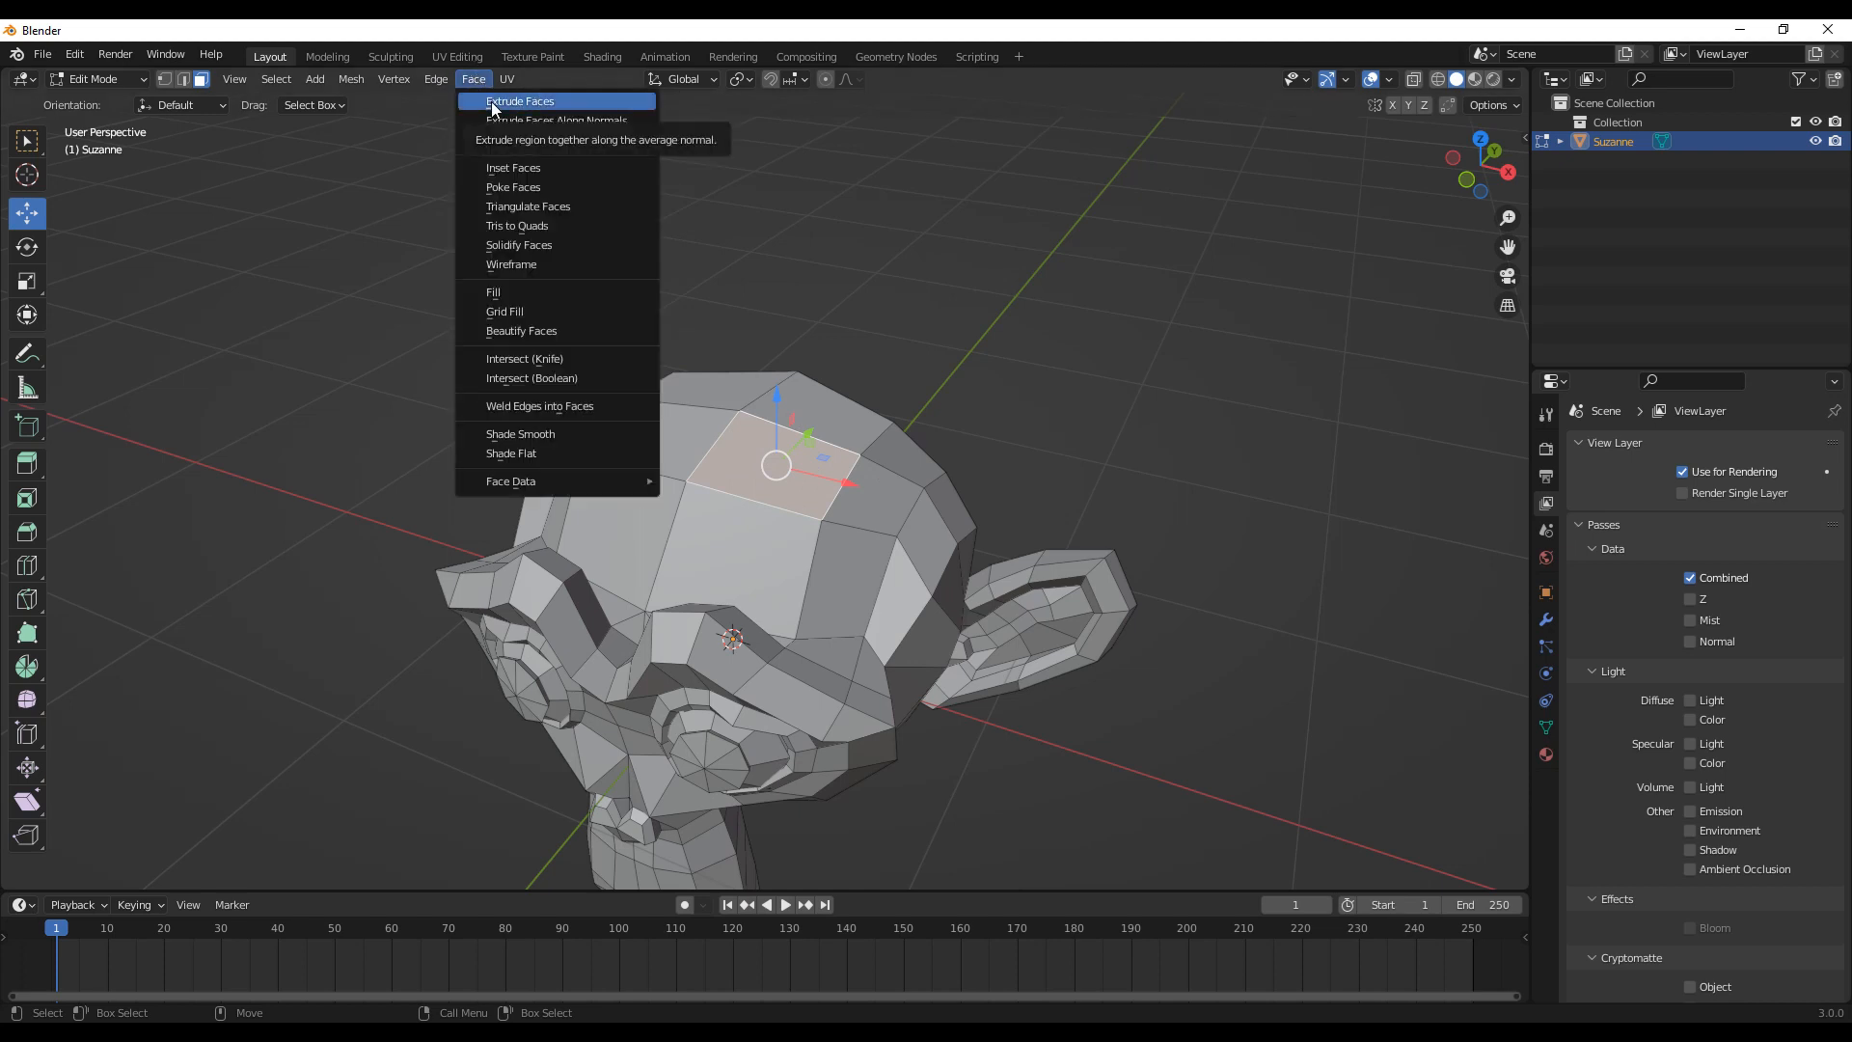
left_click(511, 102)
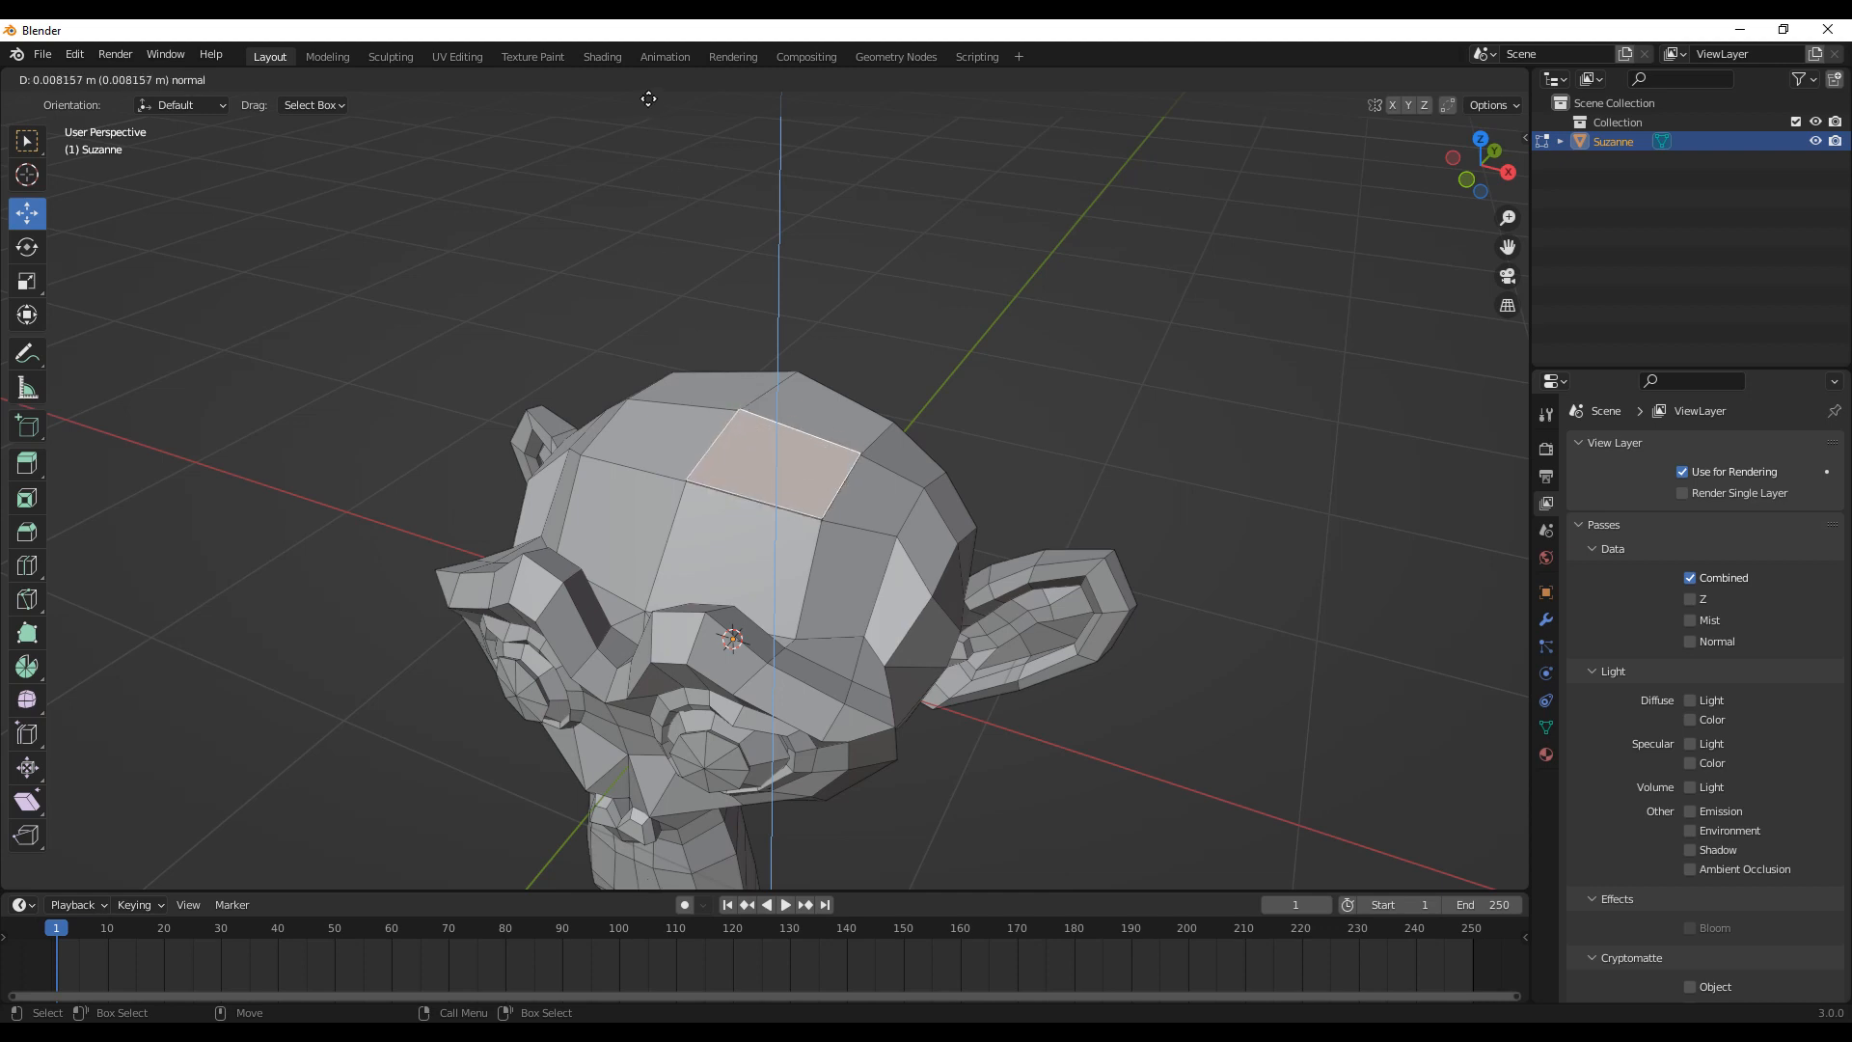
left_click(656, 796)
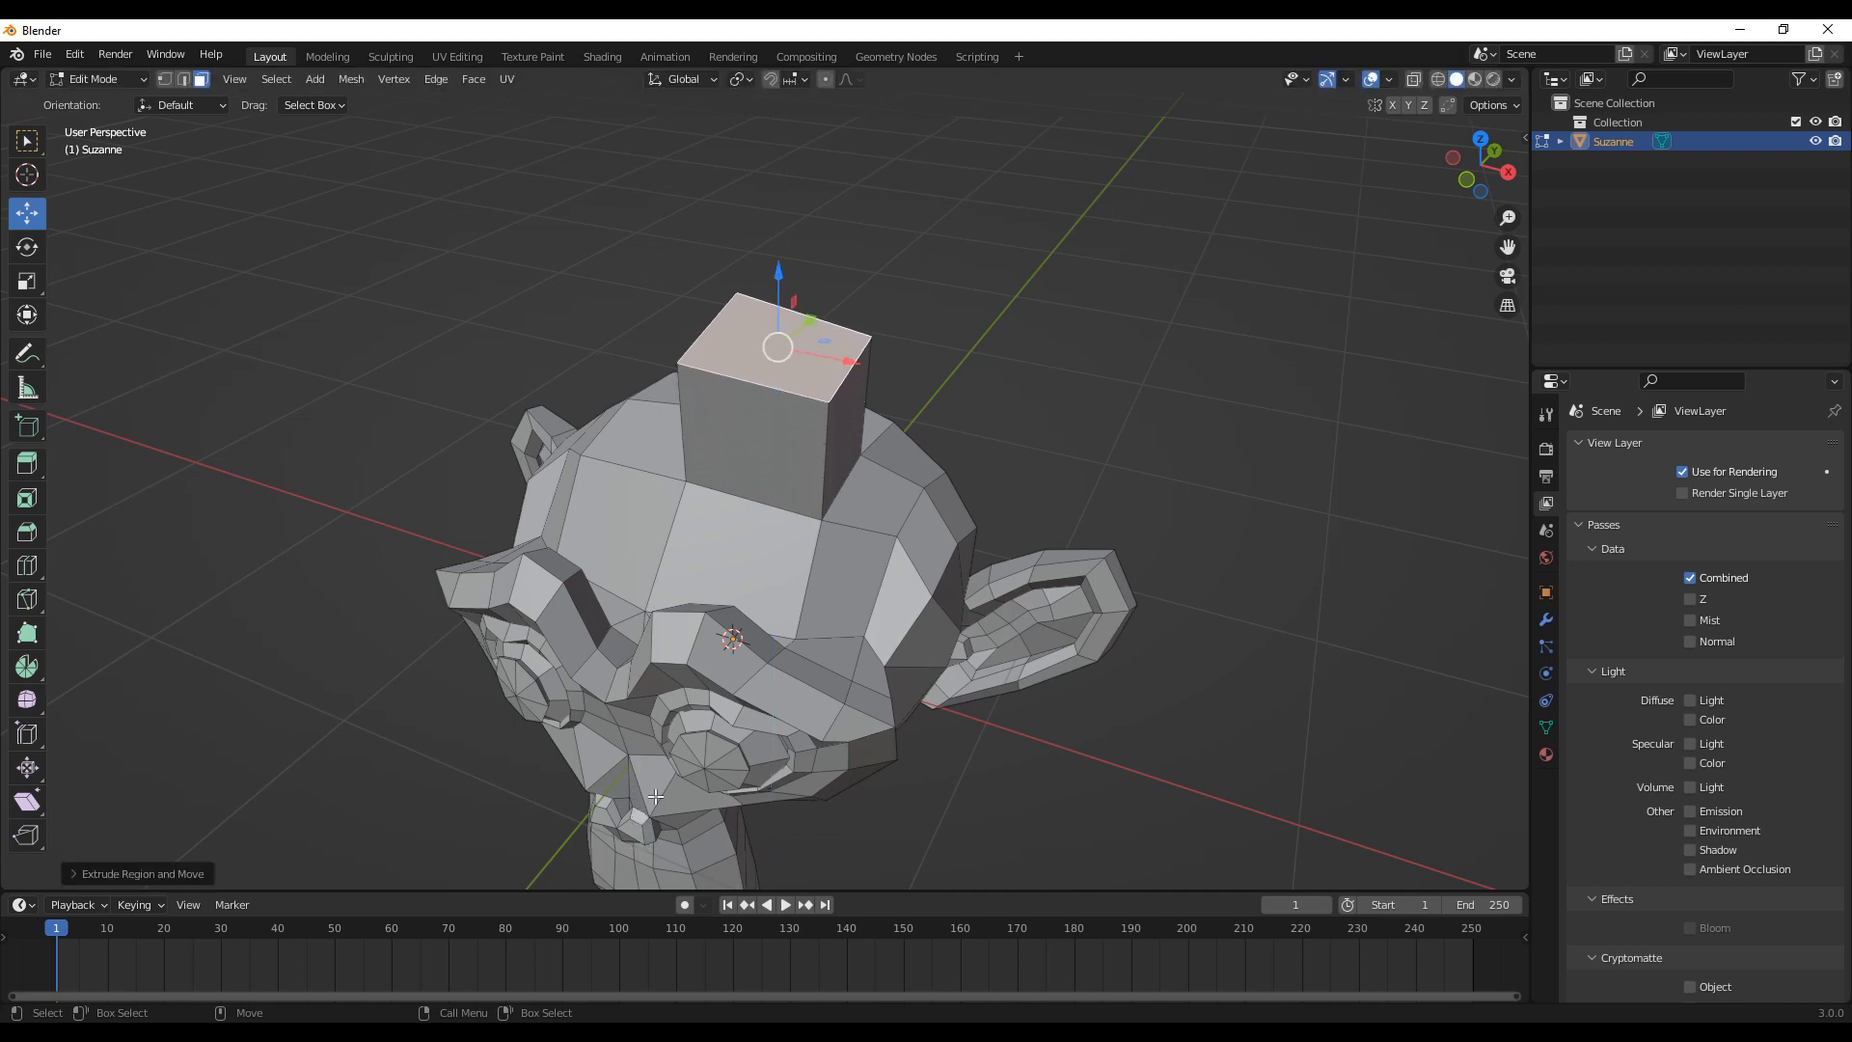
Step: Extrude the block's top face upward two more times, forming a three-segment column on the monkey's head
mouse_move(793, 476)
middle_mouse_down()
mouse_move(733, 451)
mouse_move(801, 451)
mouse_move(765, 447)
mouse_move(767, 462)
middle_mouse_up()
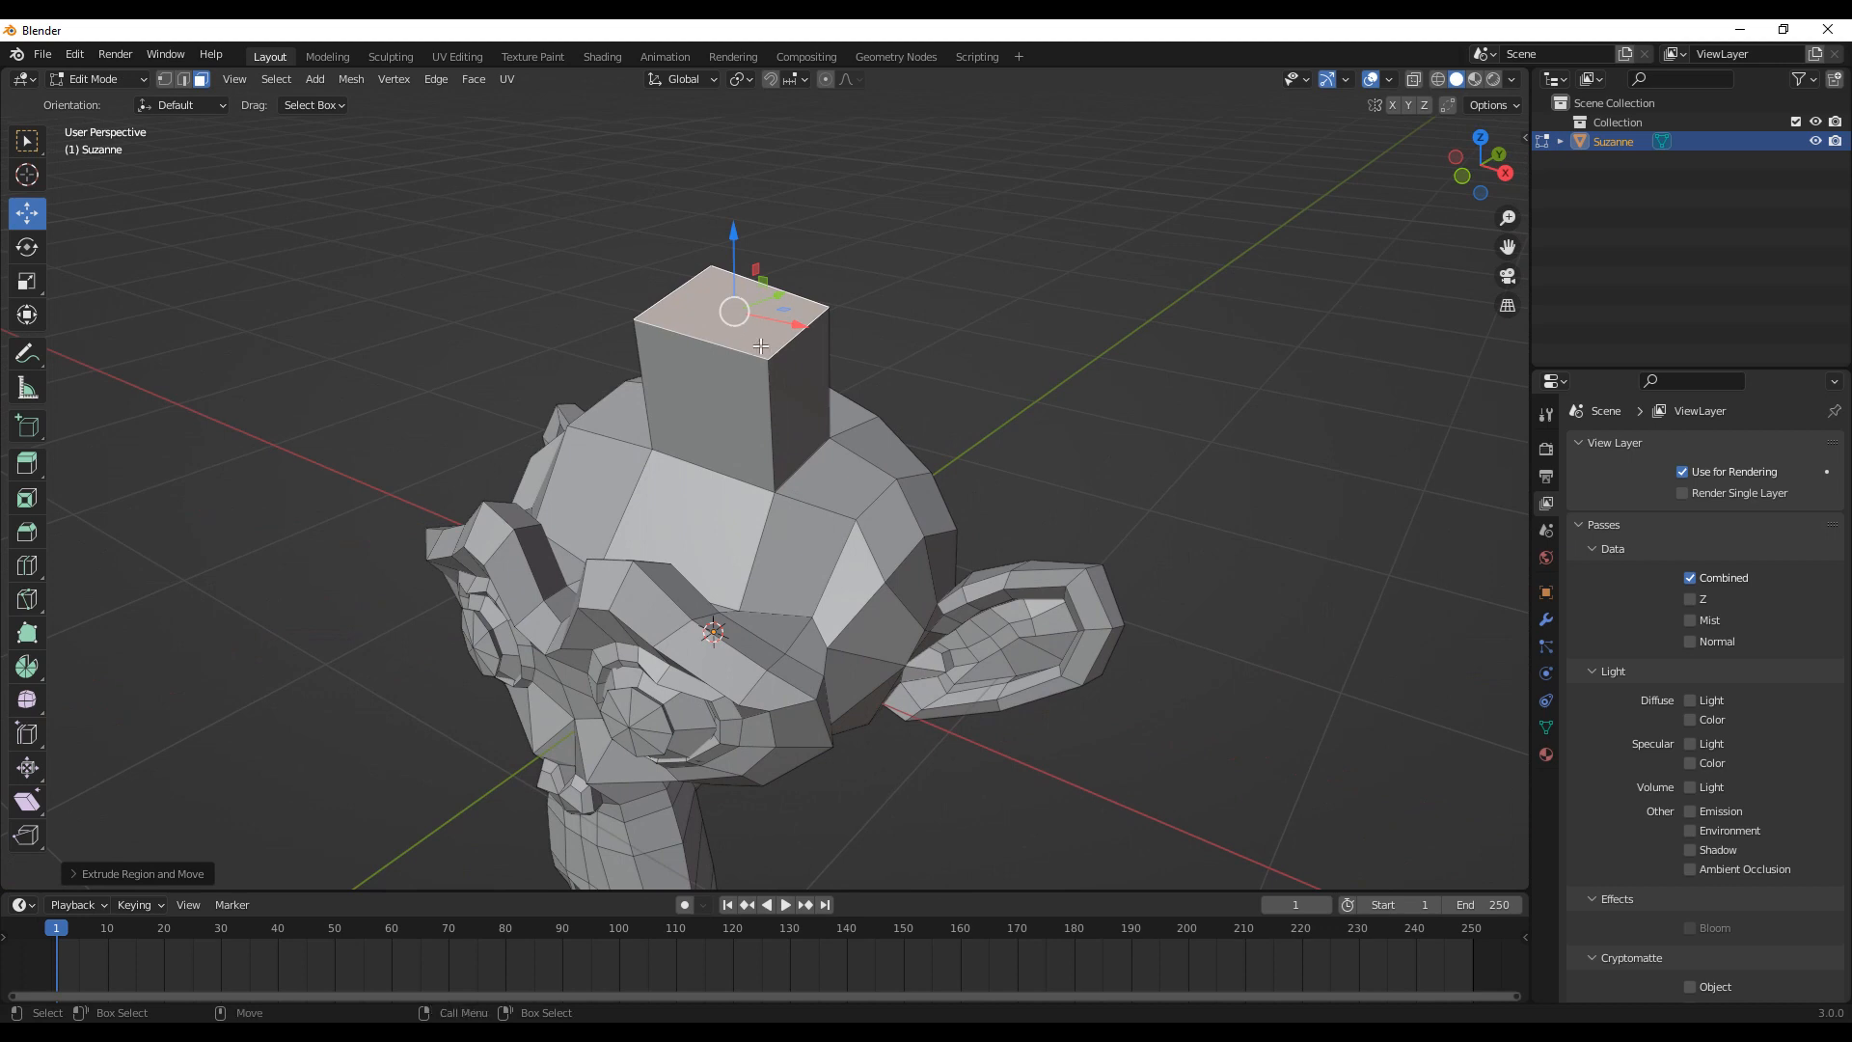
key("shift+space")
key("e")
left_click_drag(729, 246, 726, 170)
middle_click_drag(726, 169, 791, 375)
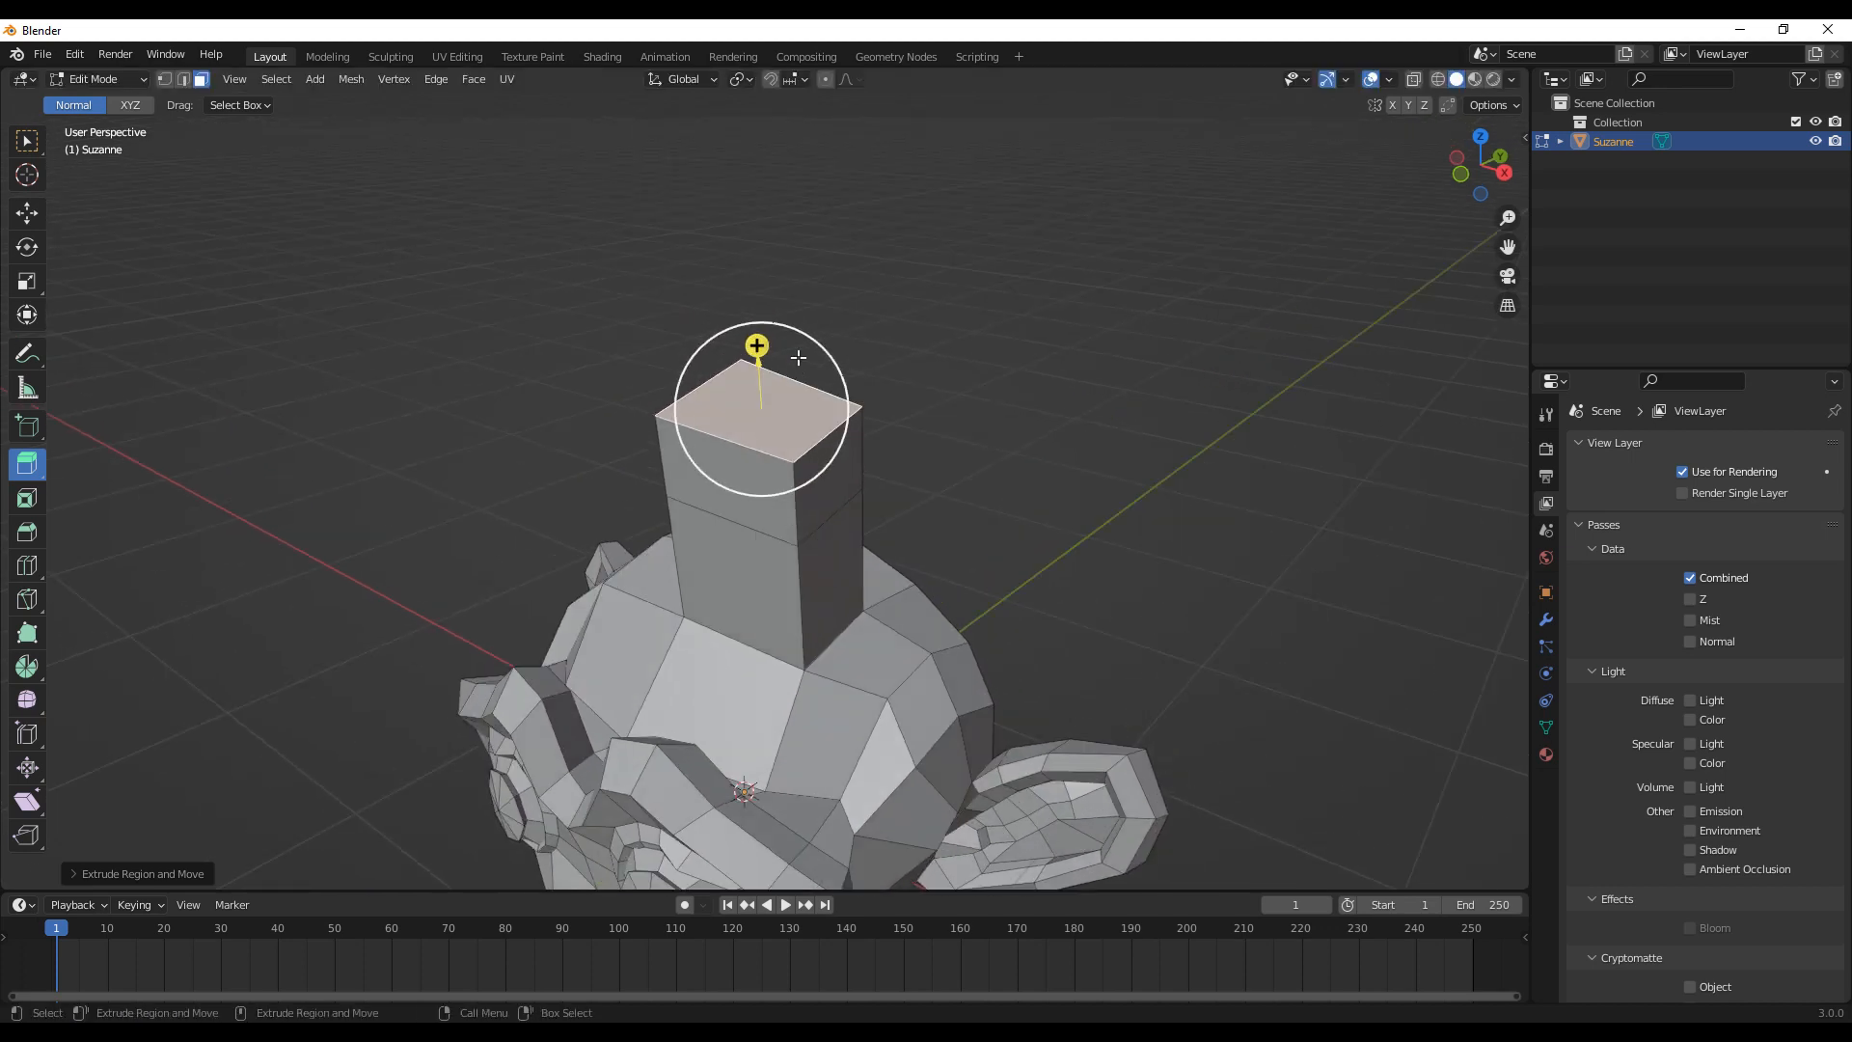
left_click_drag(757, 350, 747, 243)
key("e")
key("e")
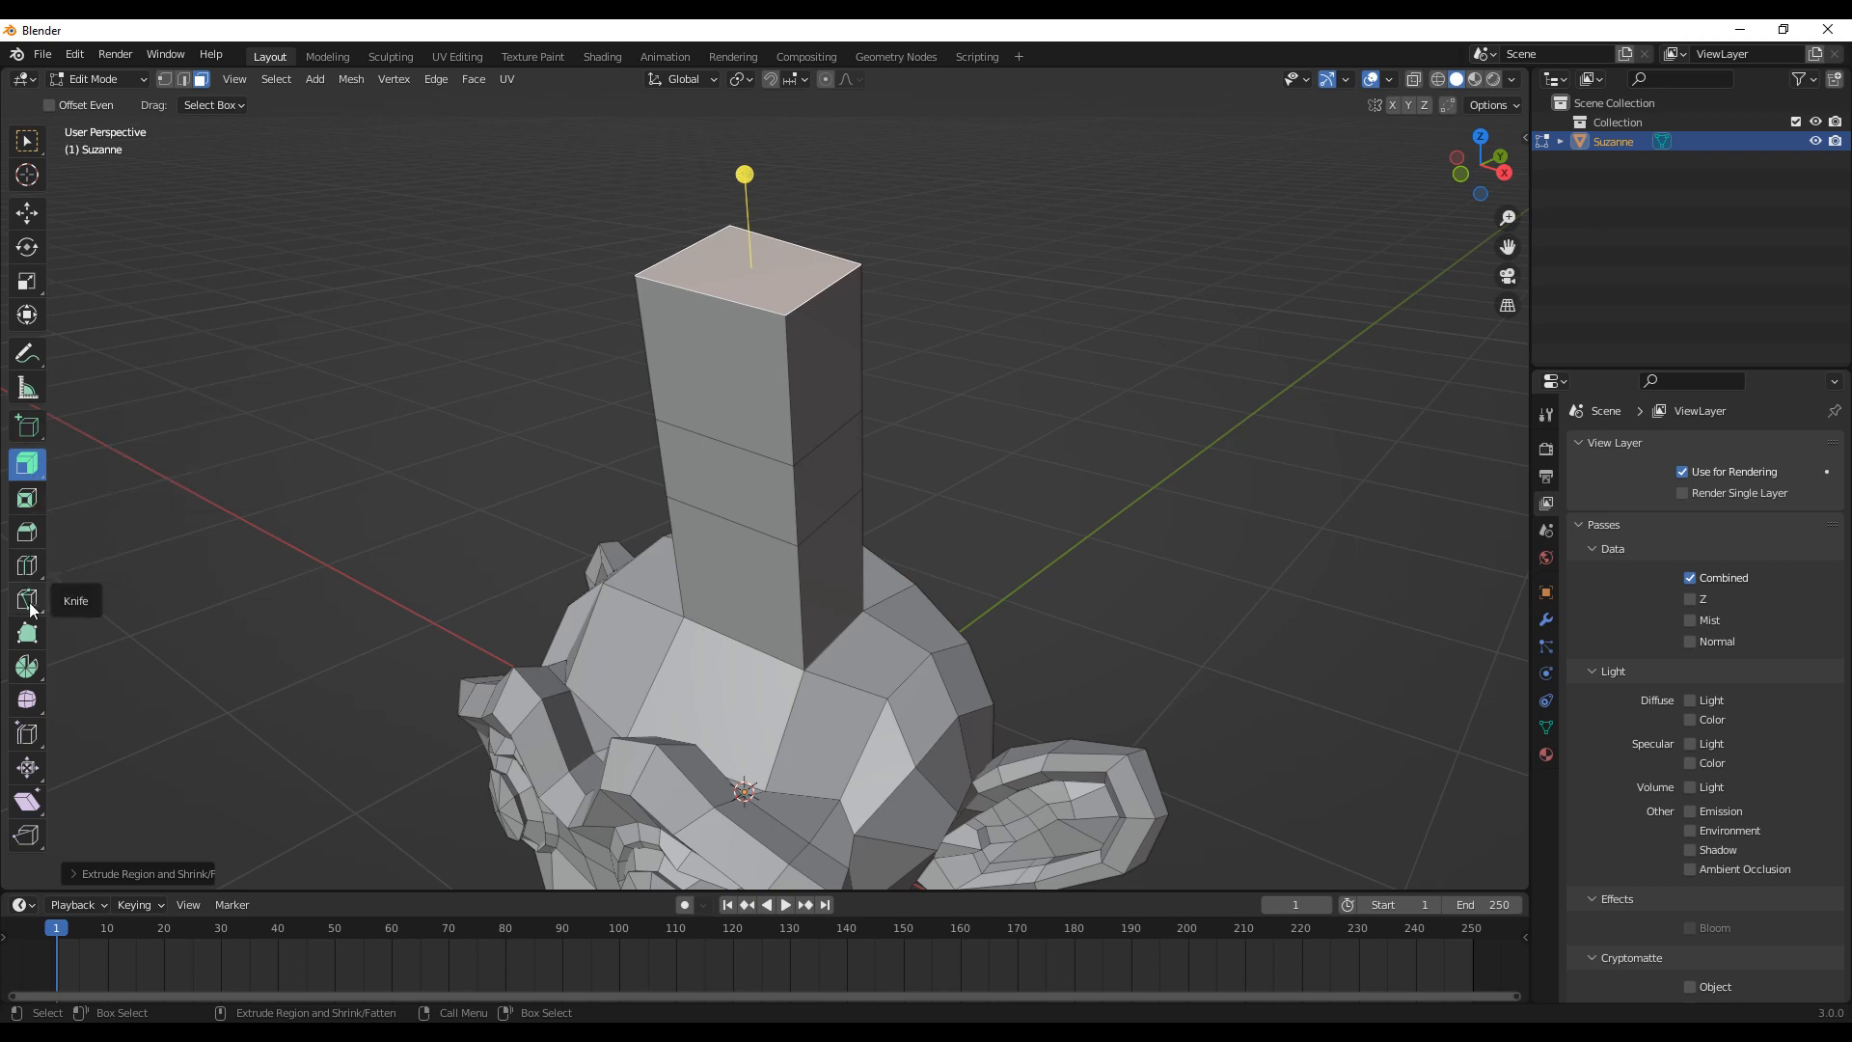
middle_click_drag(525, 430, 591, 431)
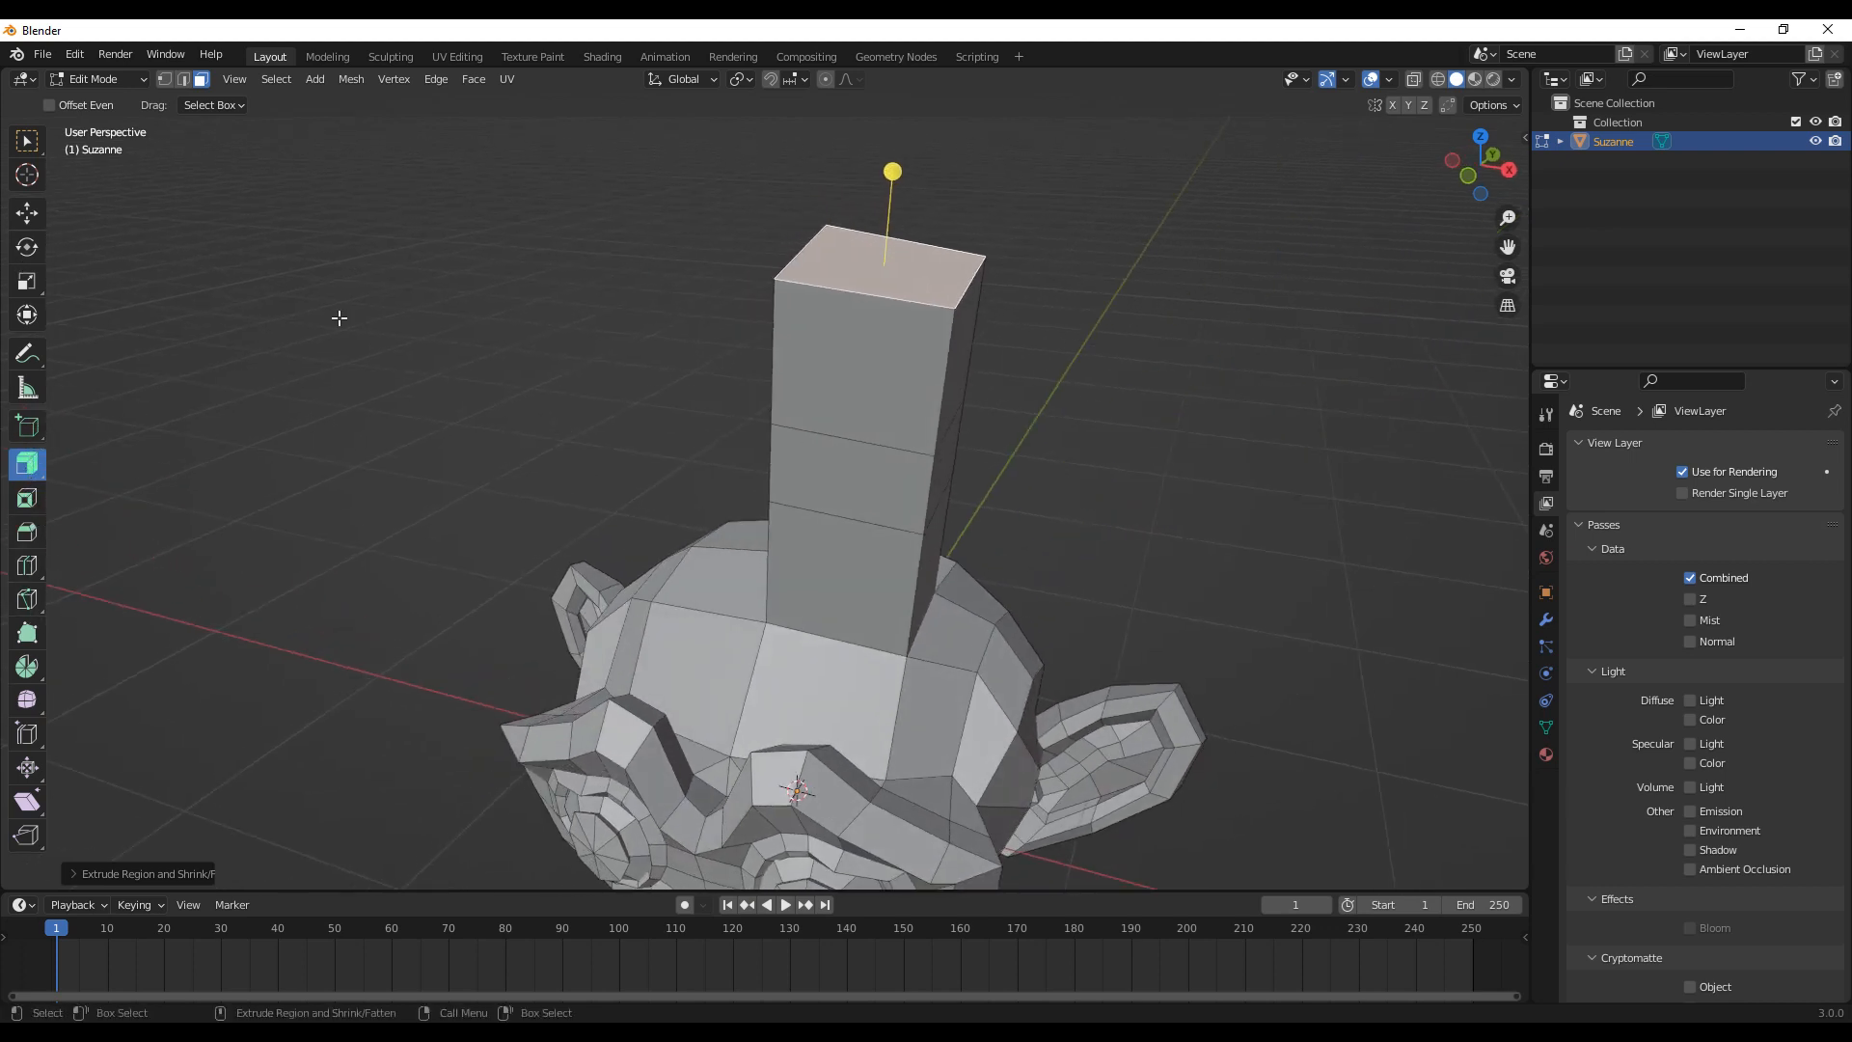
Step: Switch to edge select mode and move the column's -X side top edge along X to narrow its tip
left_click(183, 79)
middle_click_drag(628, 270, 778, 297)
left_click(27, 212)
left_click(952, 289)
left_click_drag(1003, 282, 1084, 277)
Step: Move the column's lower edges on the -X side inward along X, readjusting the top and middle ones to even the taper
left_click(915, 415)
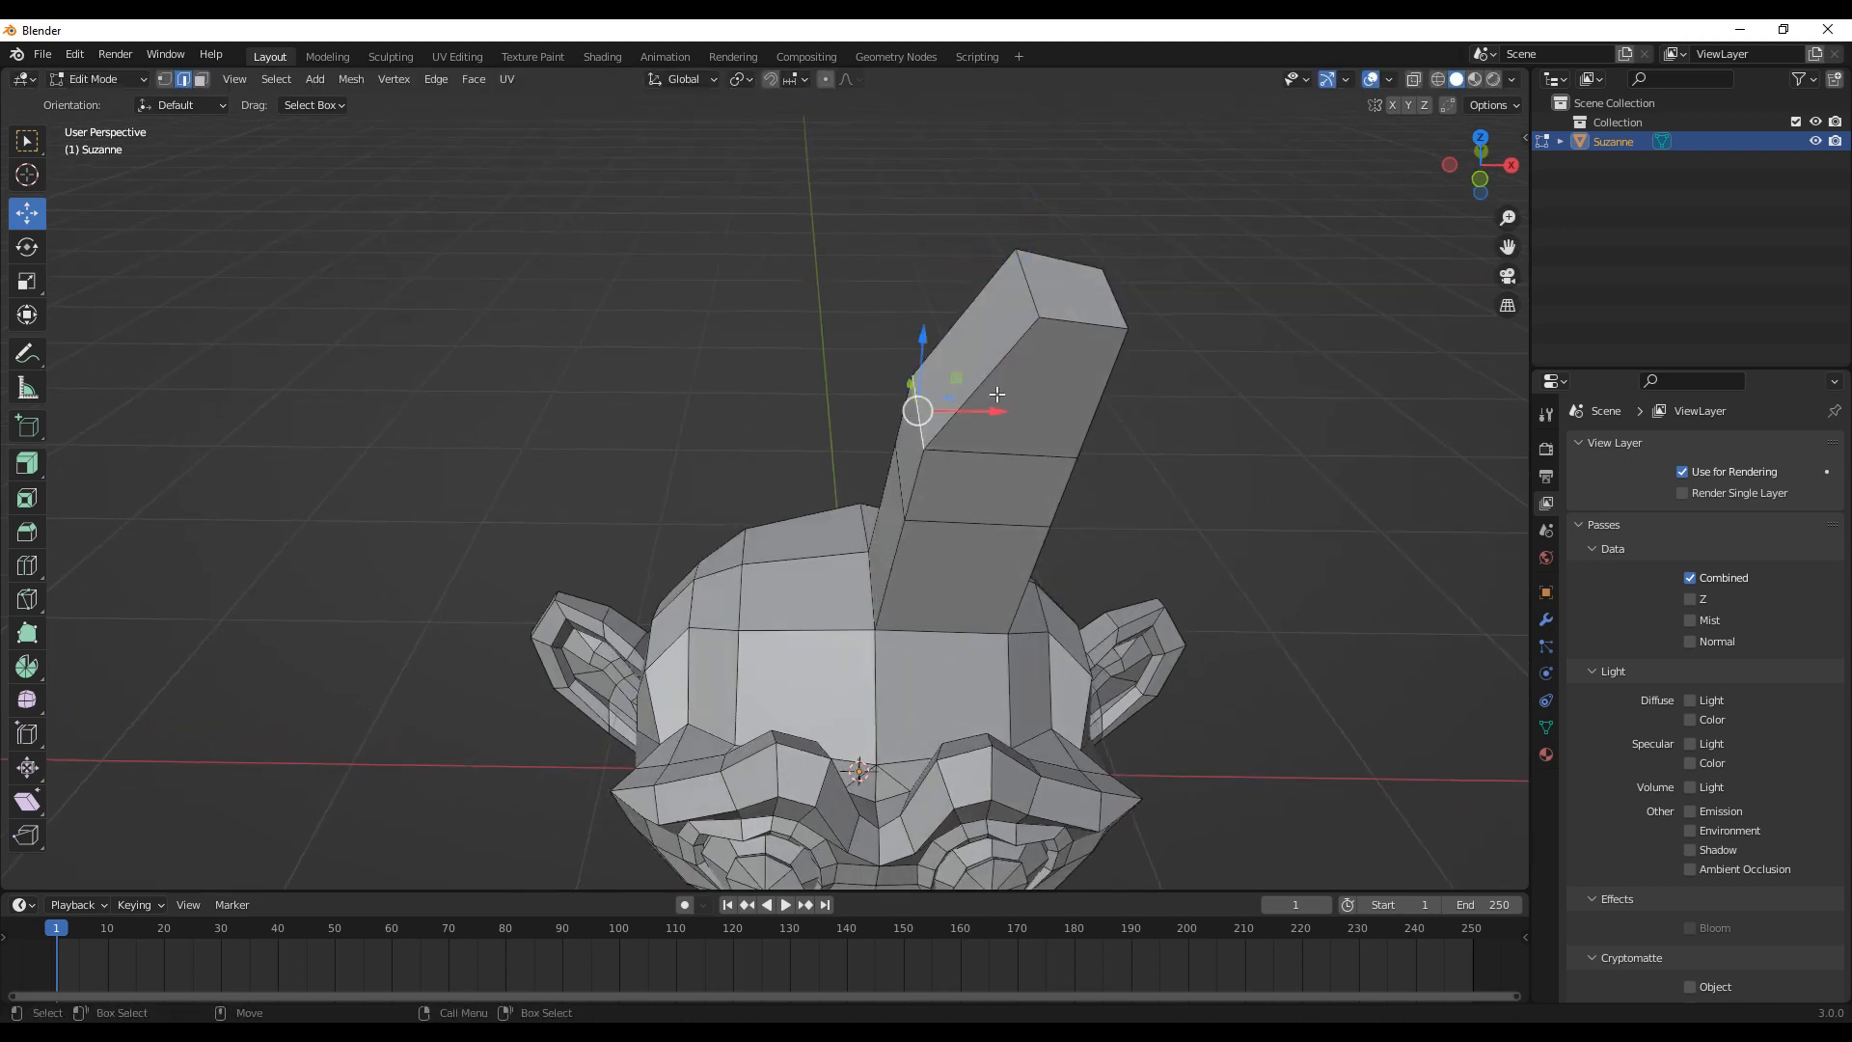
left_click_drag(994, 409, 1047, 406)
left_click(903, 483)
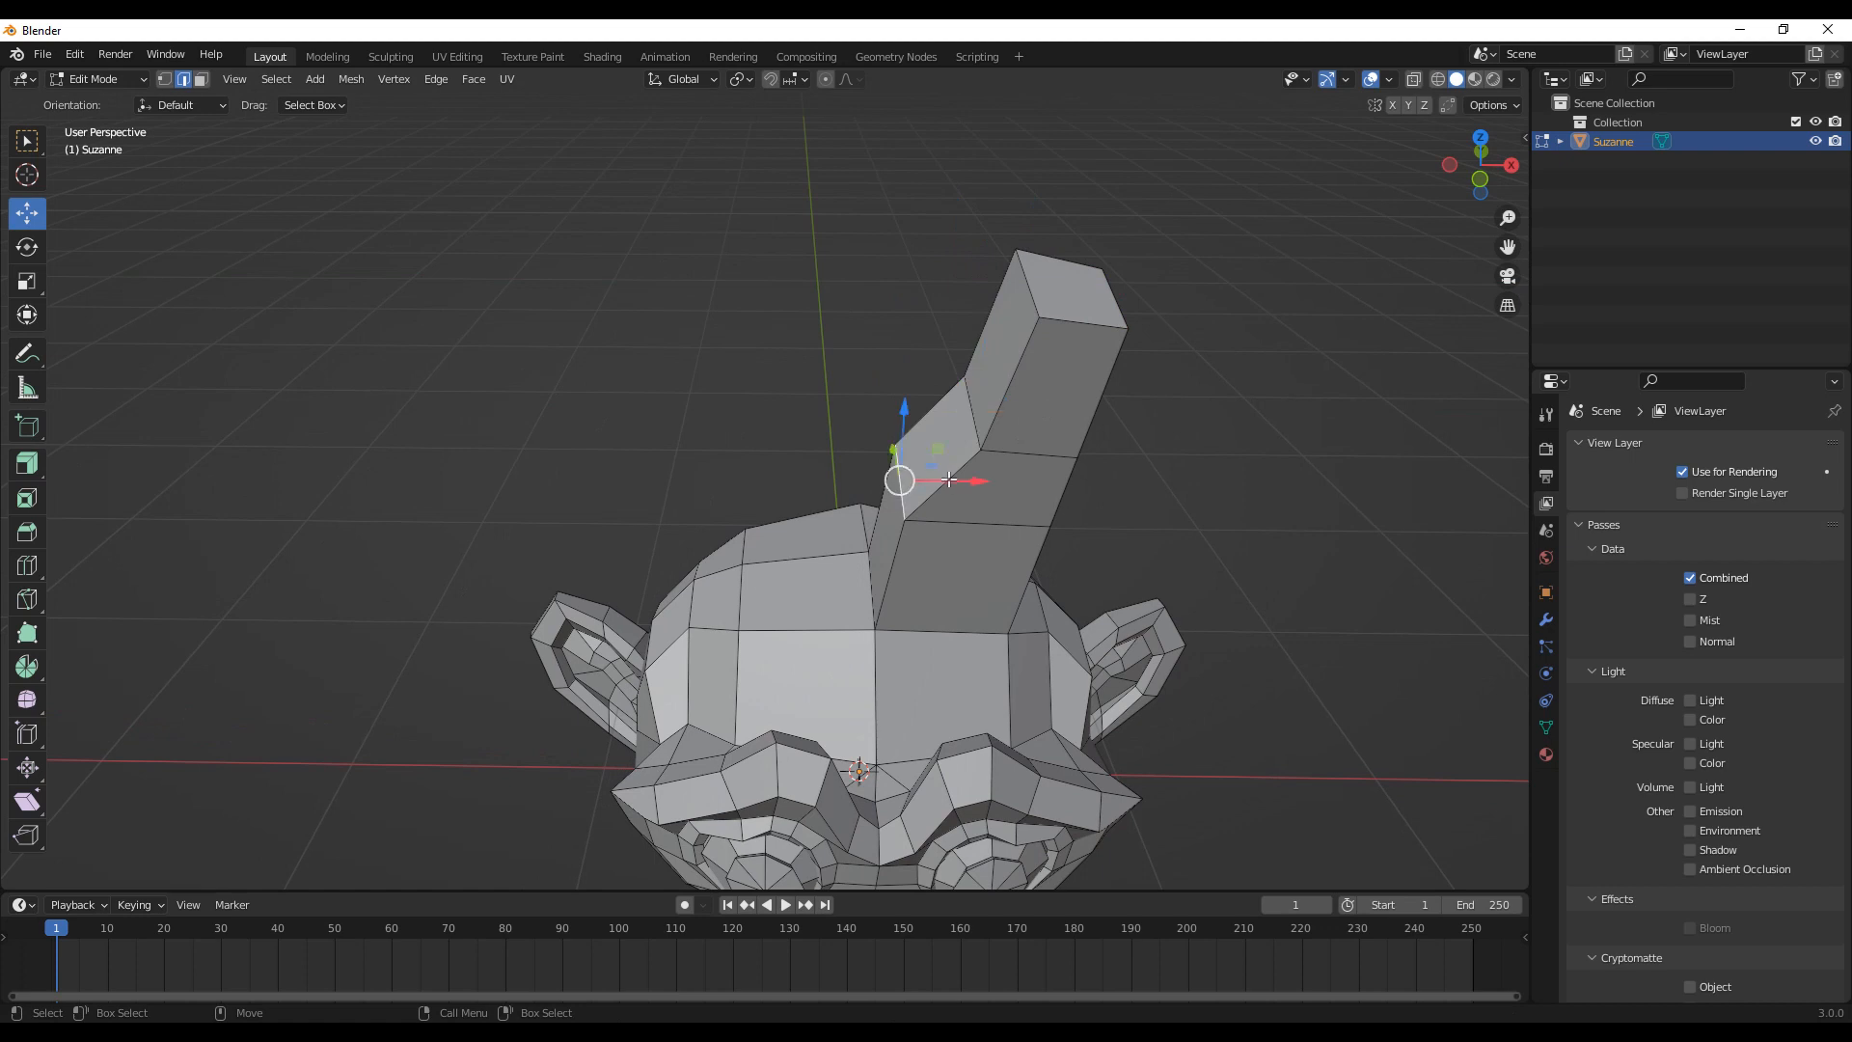
left_click_drag(974, 477, 1016, 396)
left_click(1031, 282)
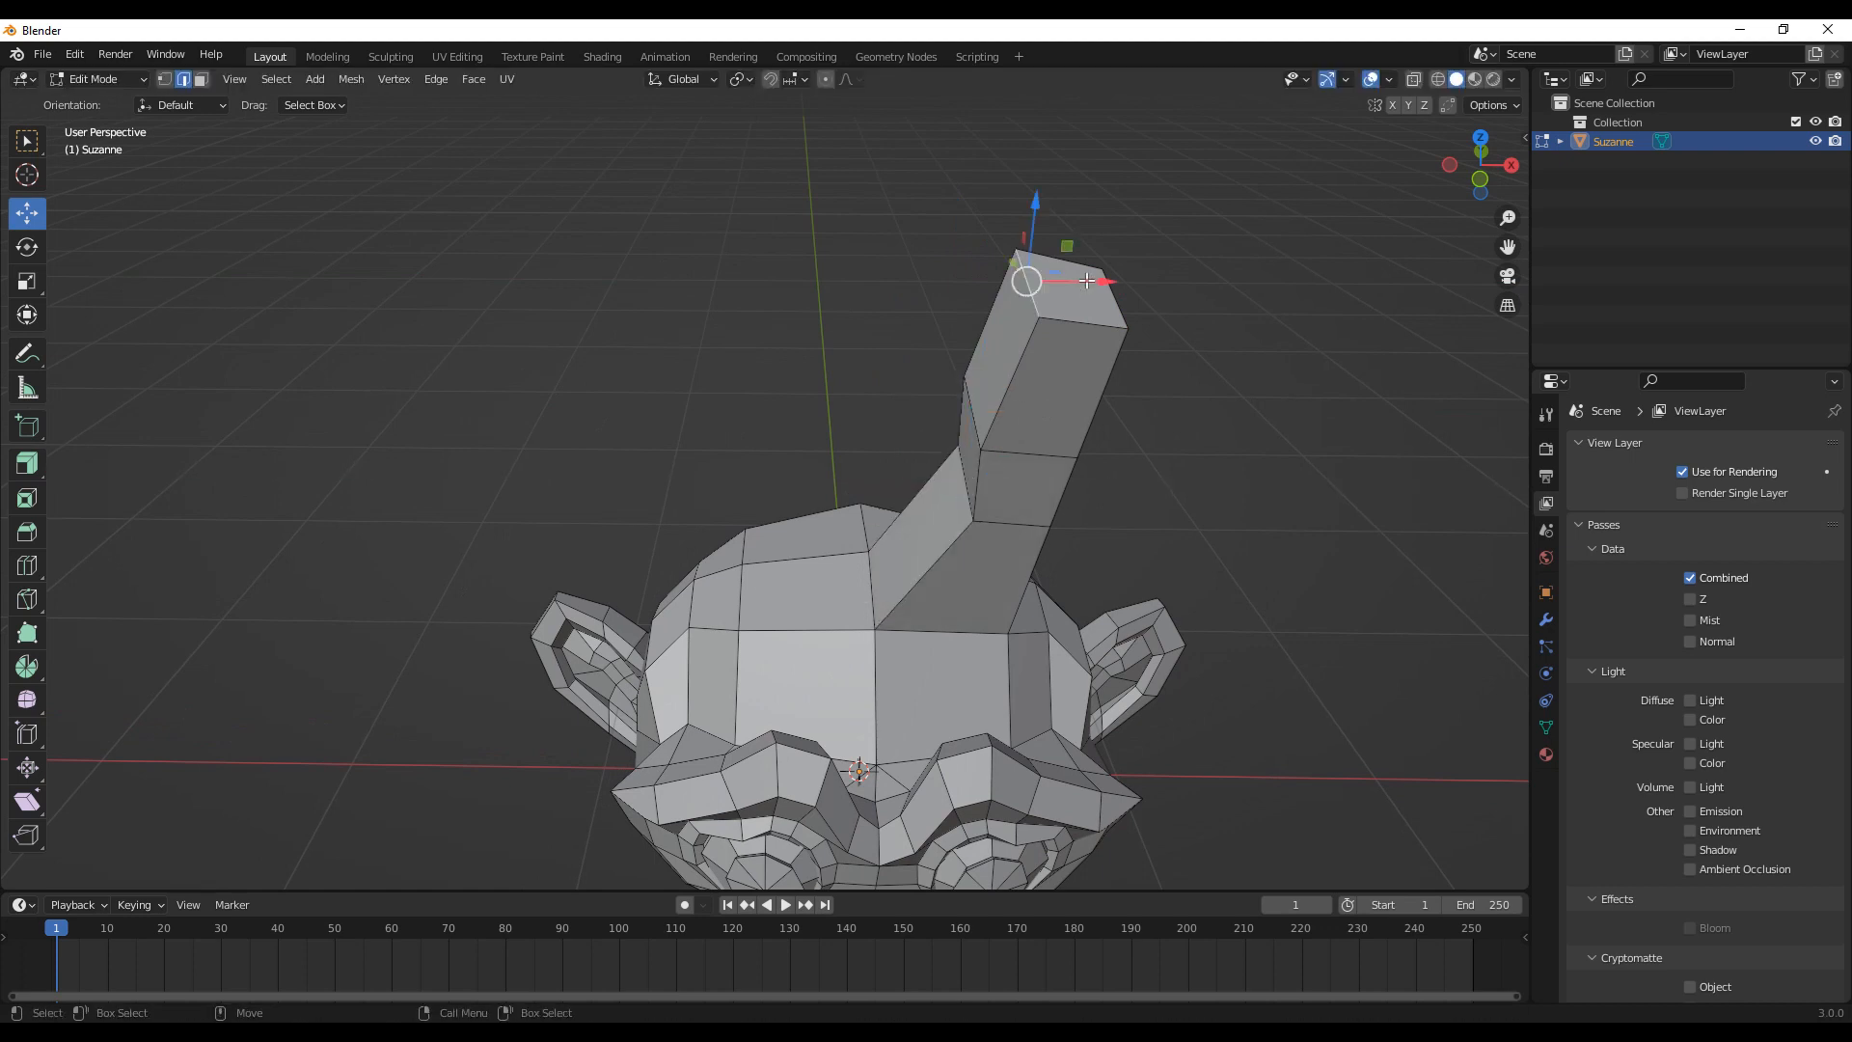
left_click(970, 408)
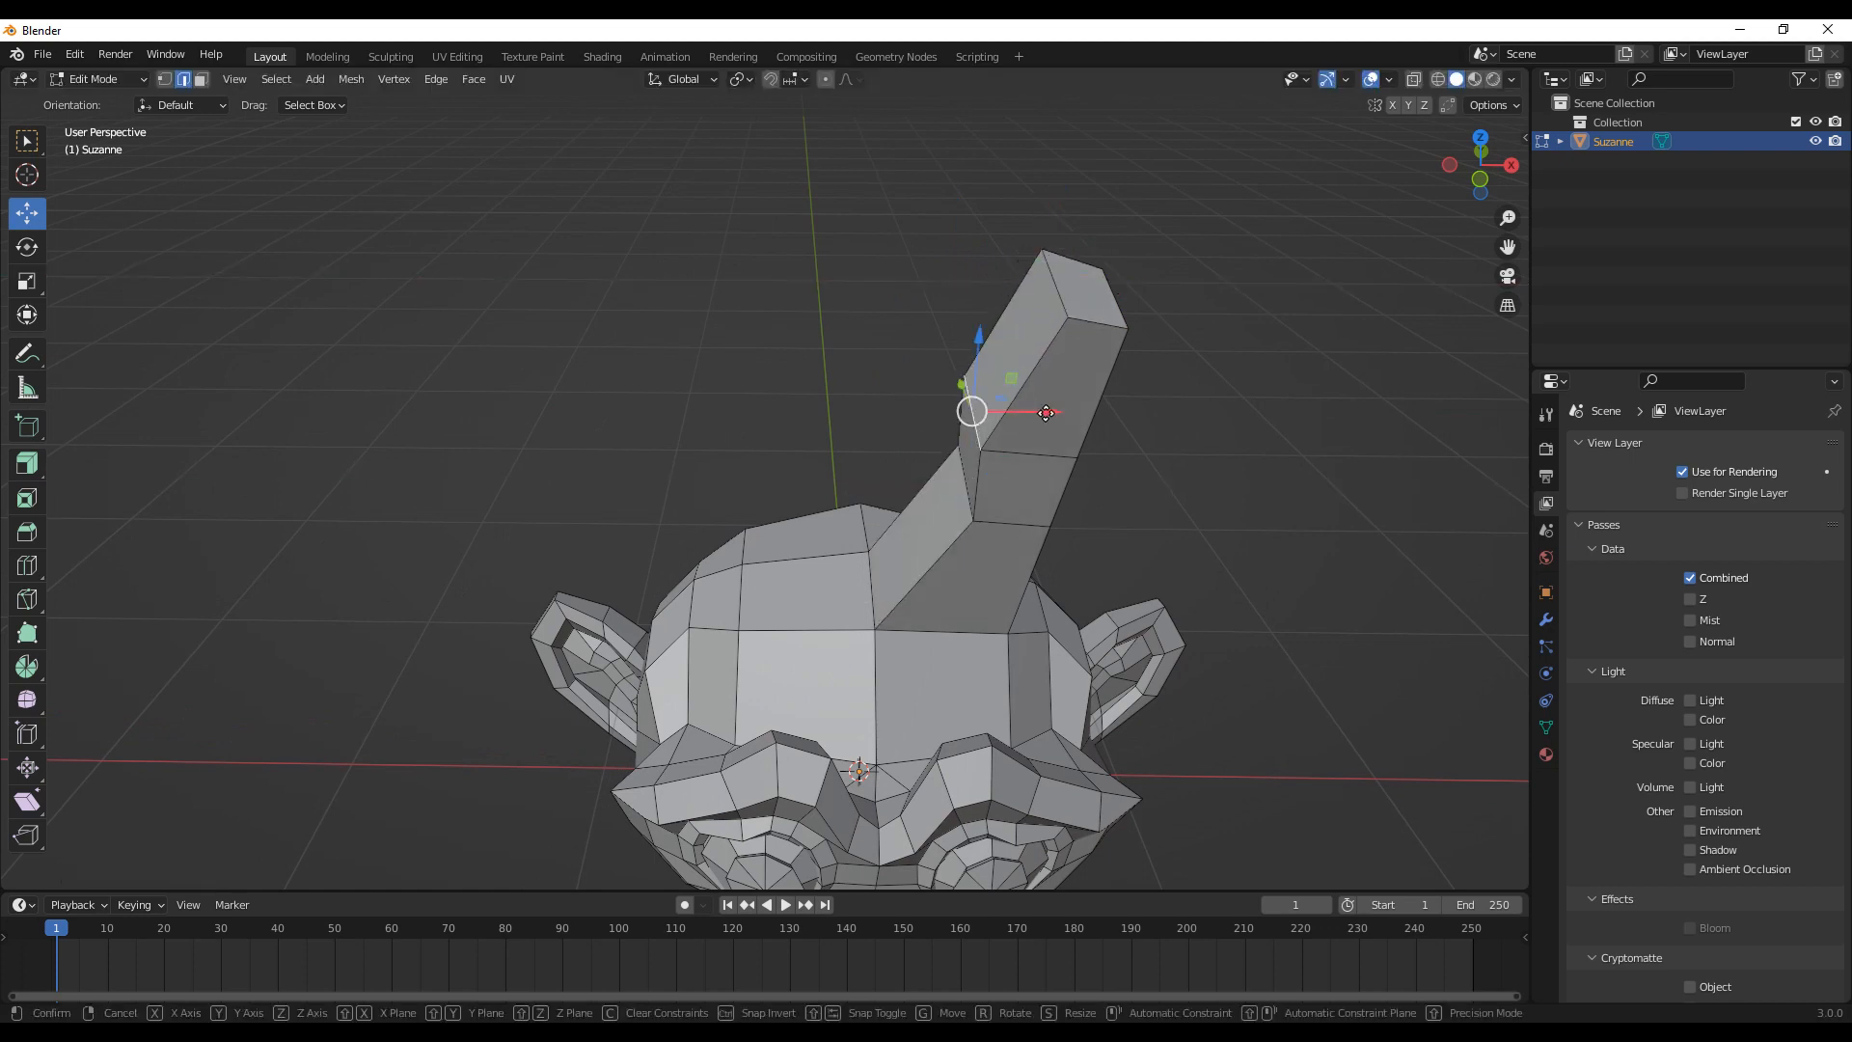
left_click_drag(1019, 410, 1046, 410)
Step: Bevel the +X side edge of the column's top face with Bevel Edges
middle_click_drag(982, 602, 769, 531)
scroll(773, 530, "down", 3)
scroll(774, 530, "up", 3)
left_click_drag(774, 530, 781, 544, "alt")
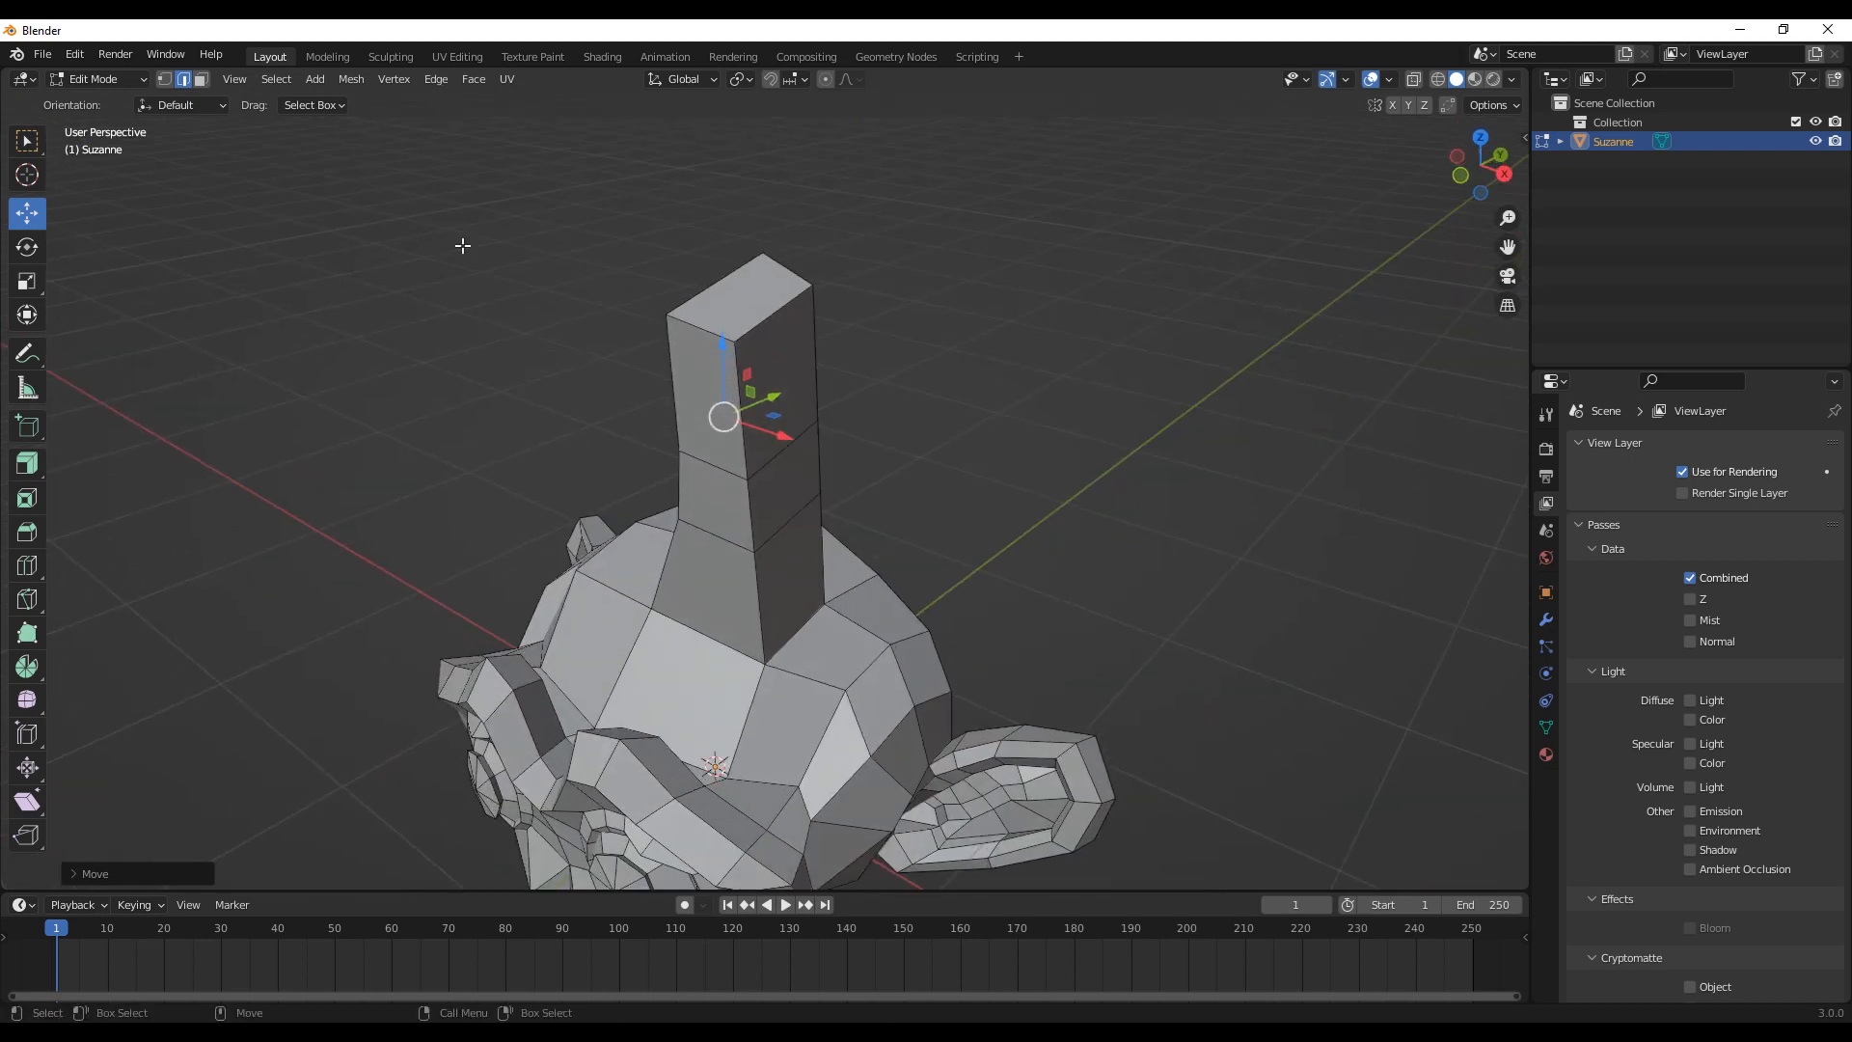
left_click(436, 78)
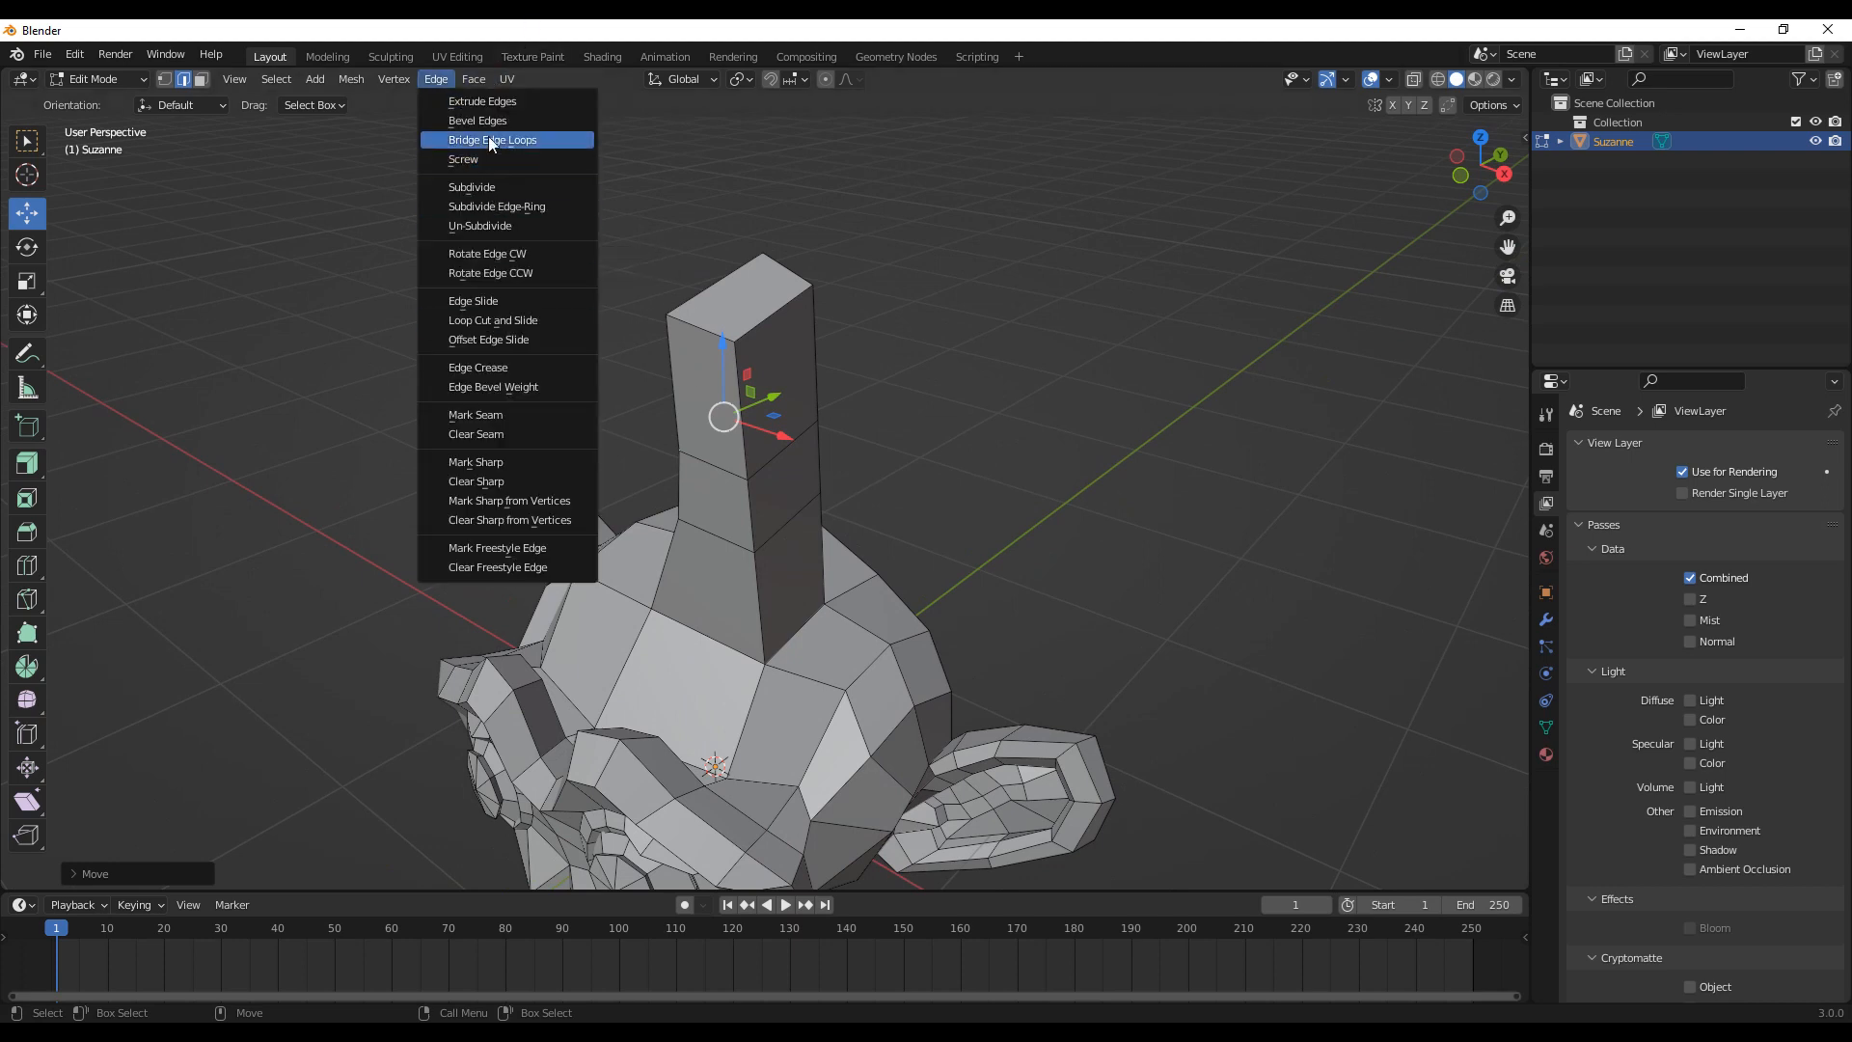
left_click(752, 323)
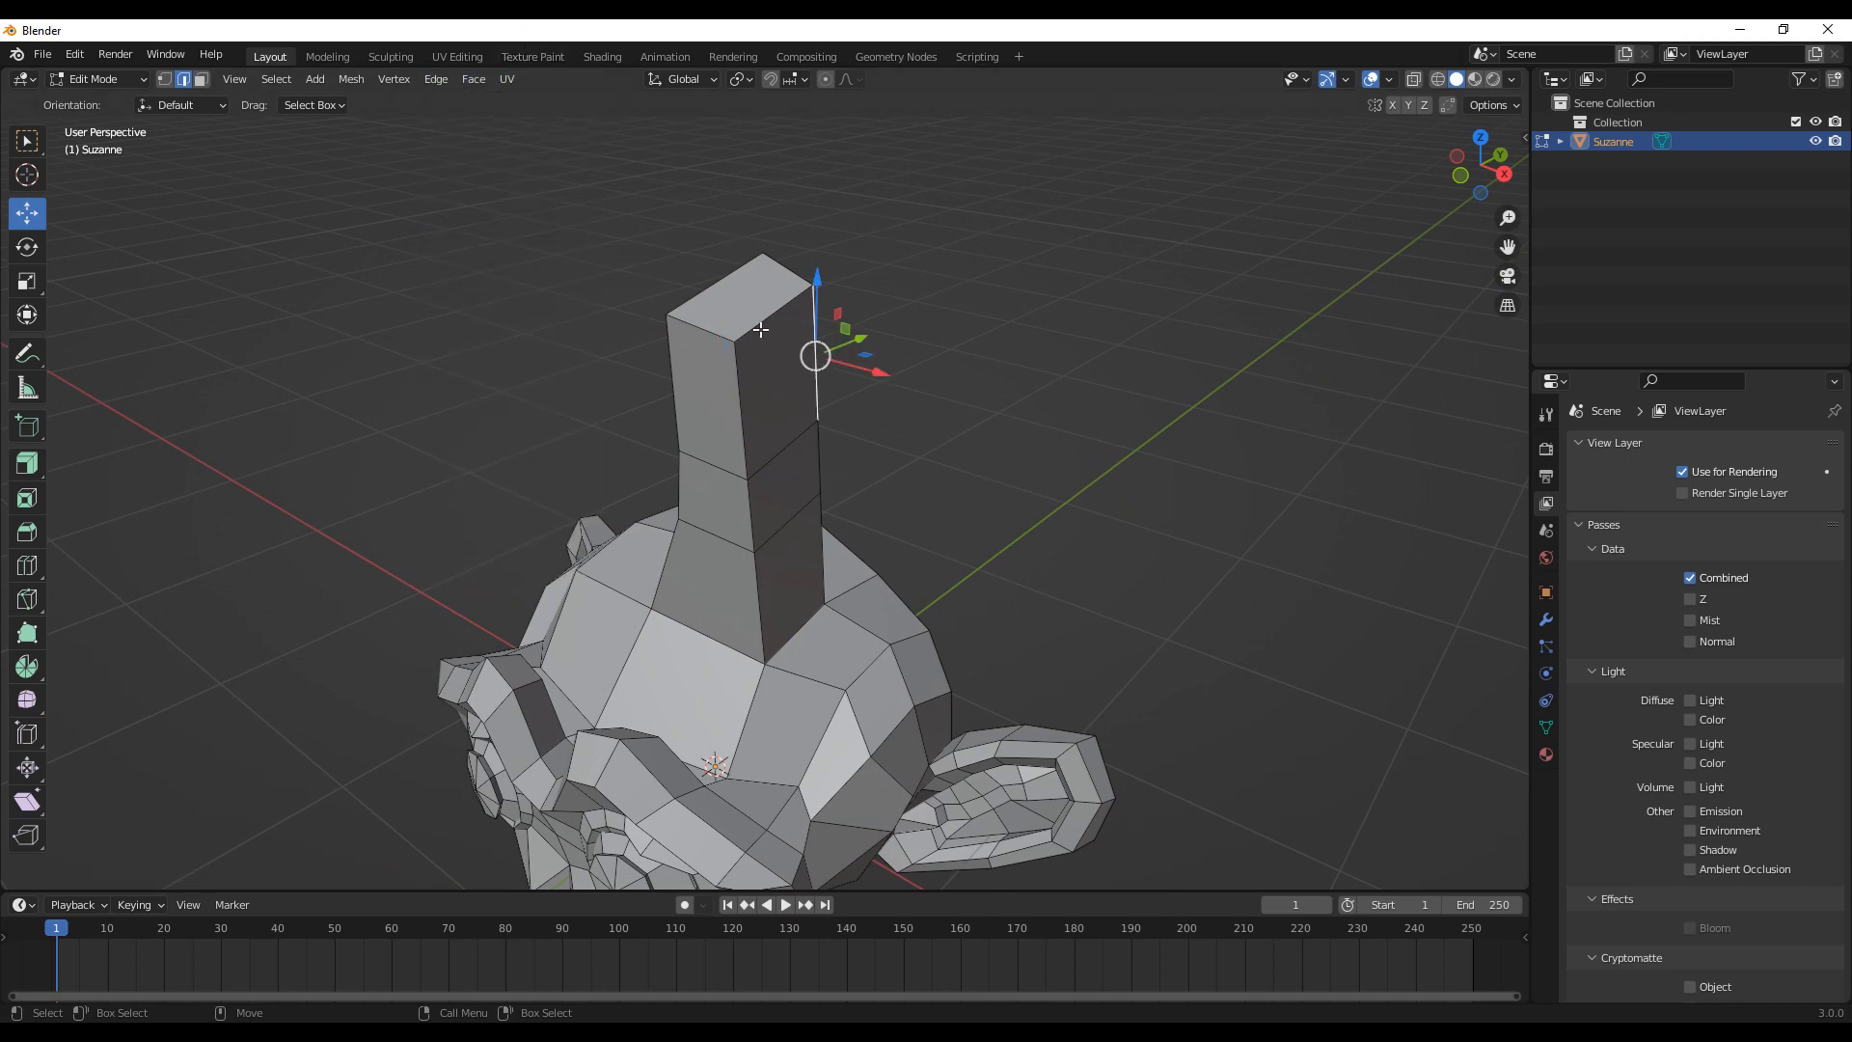
left_click(430, 77)
left_click(484, 119)
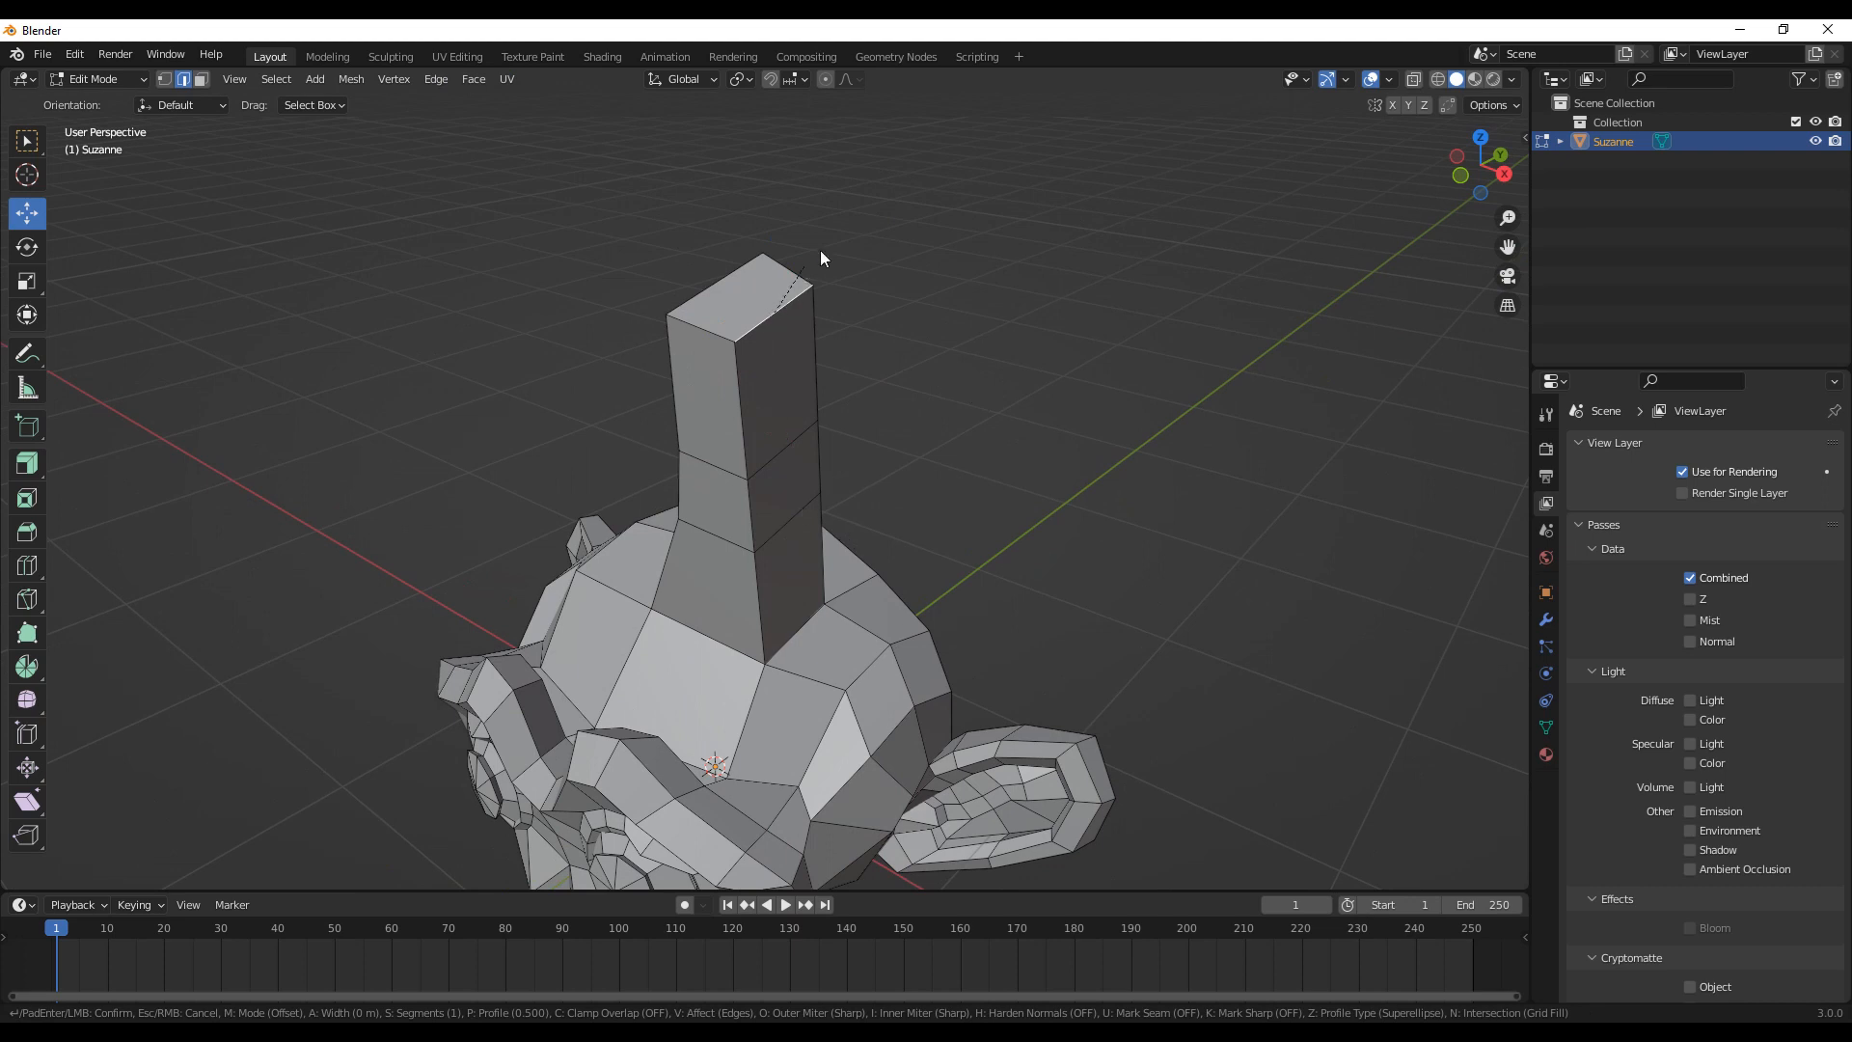
left_click(1105, 447)
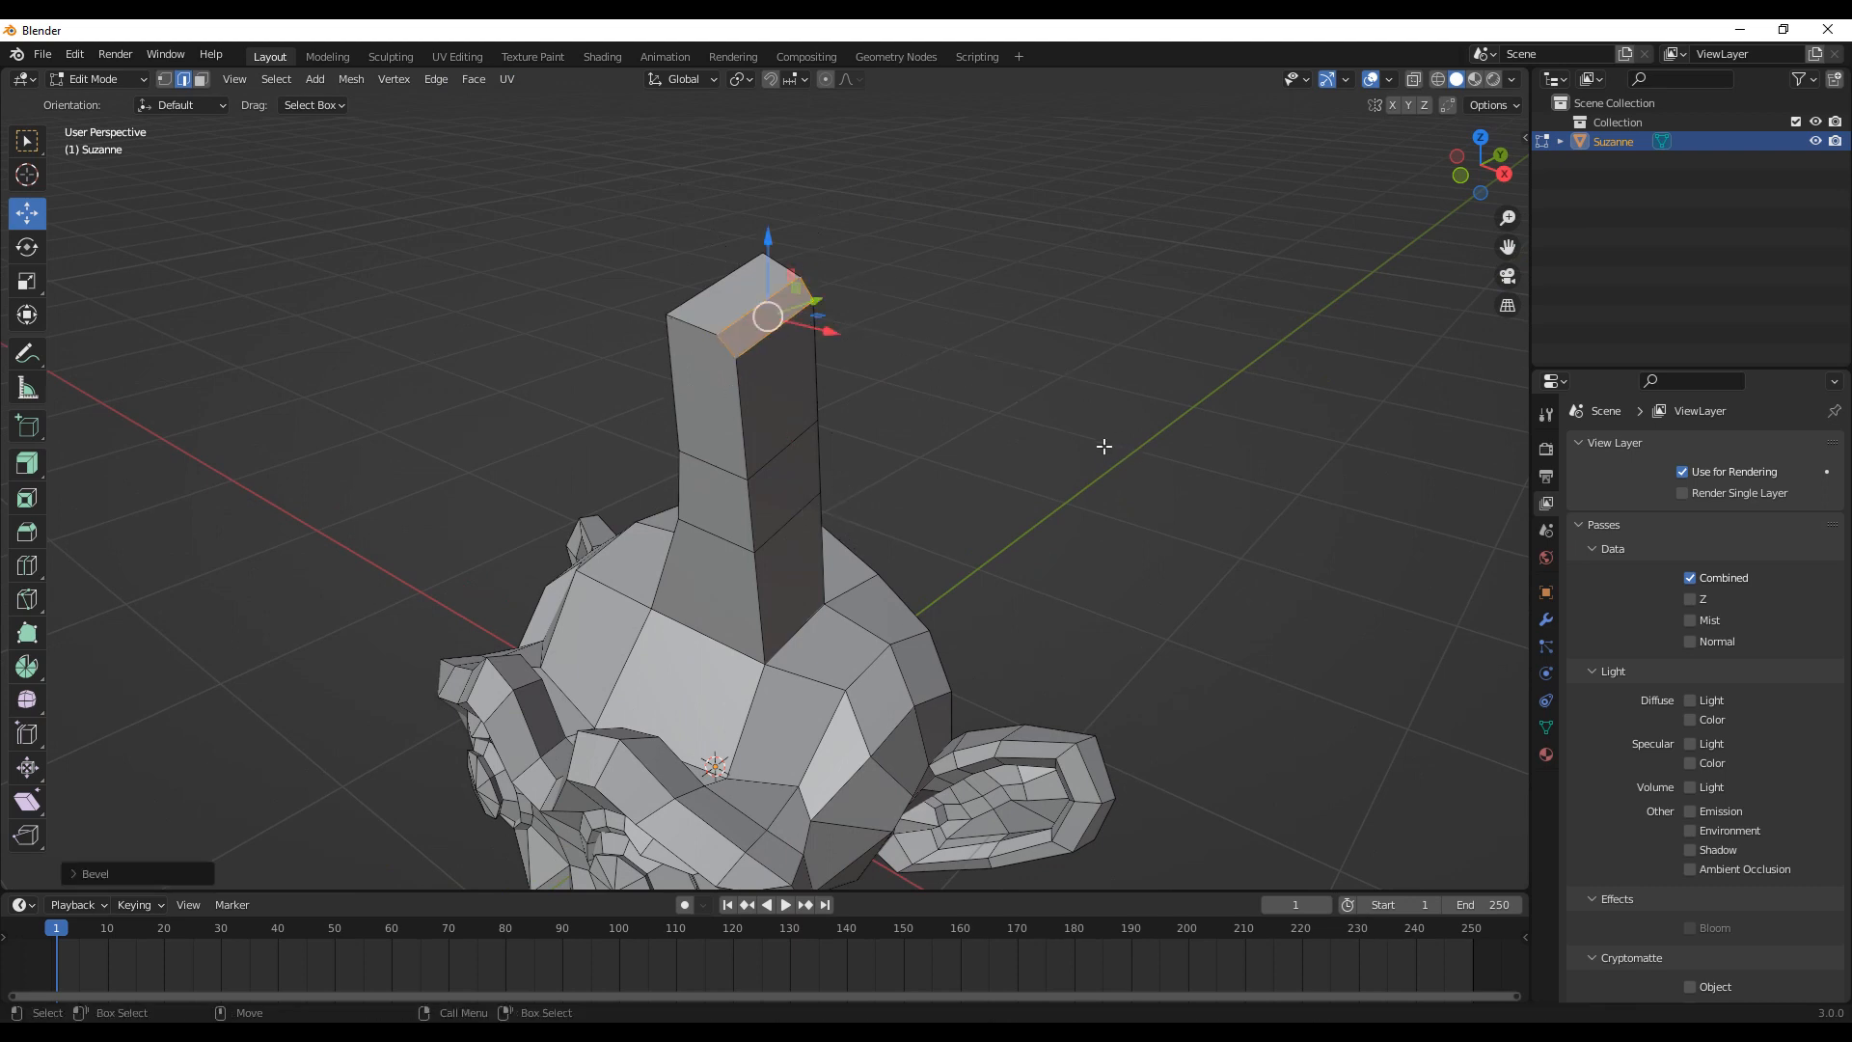
Step: Try moving the upper edge of the new bevel along the X axis, and undo the move
scroll(801, 343, "up", 1)
middle_click_drag(802, 343, 814, 452, "shift")
left_click(877, 306)
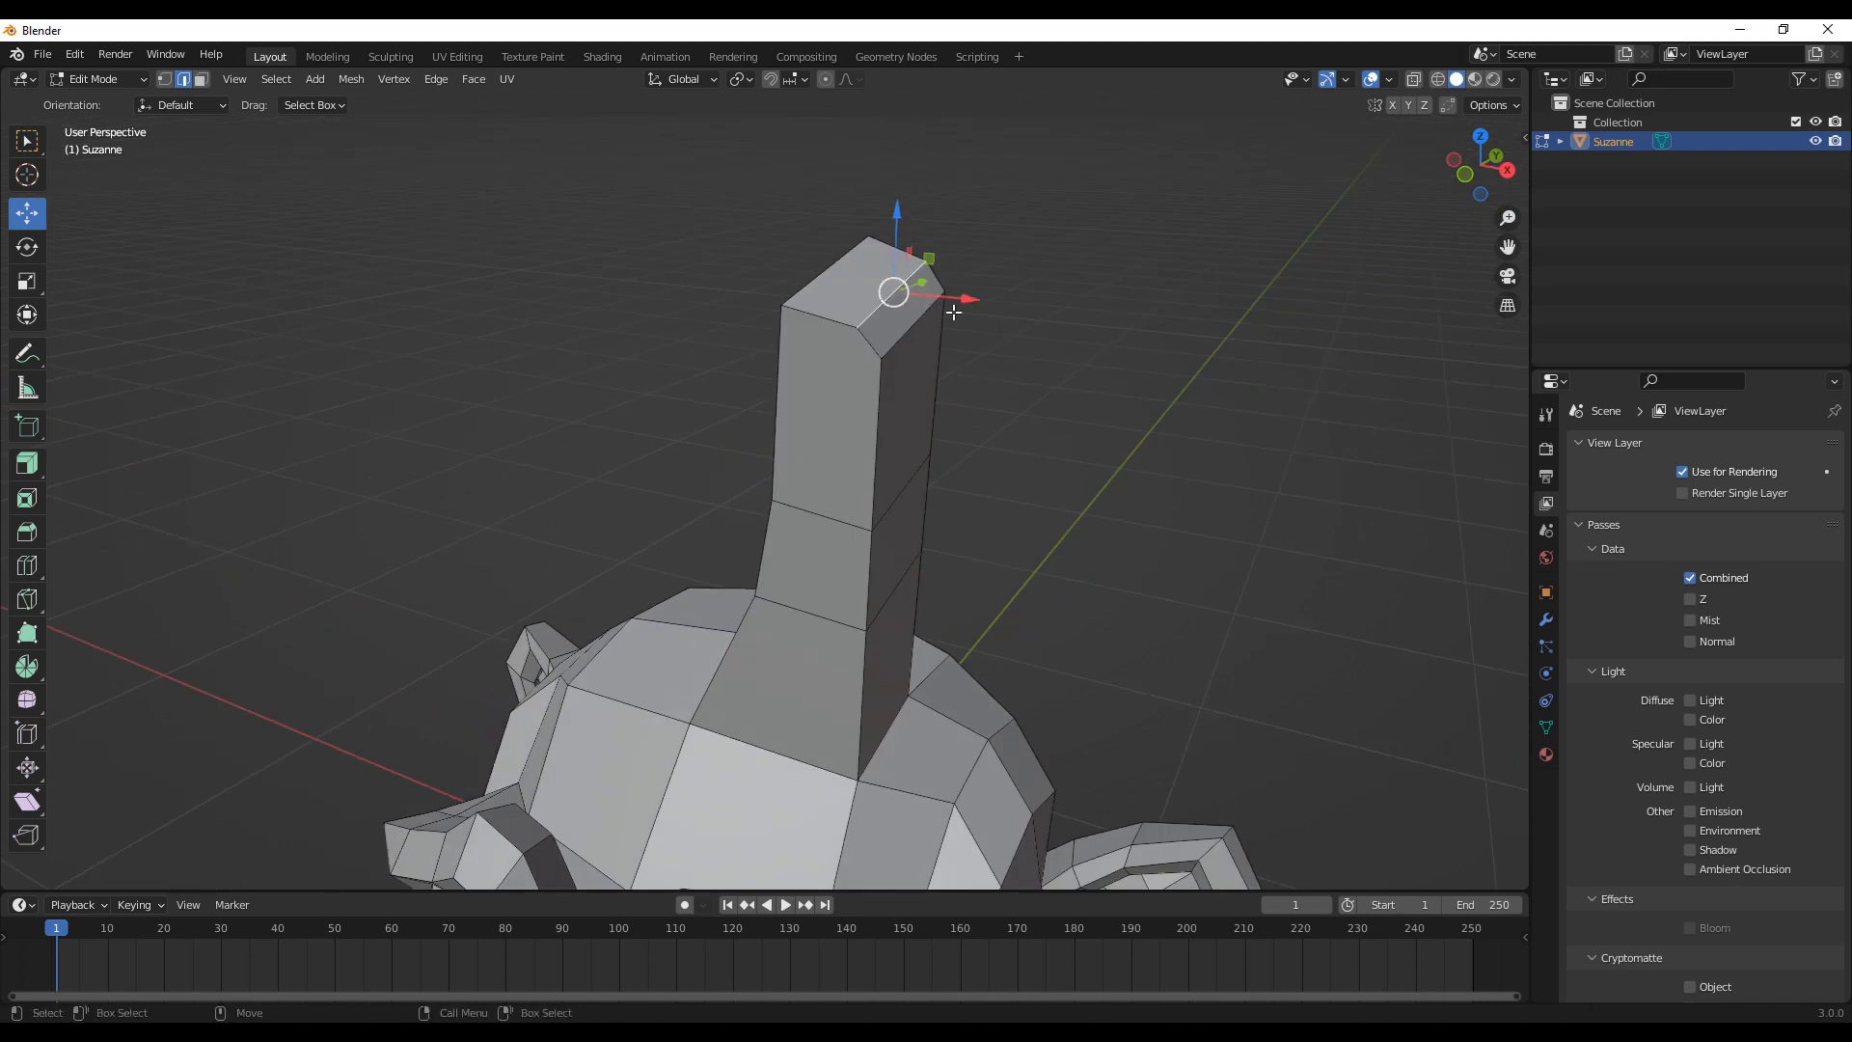
left_click_drag(945, 301, 925, 300)
key("ctrl+z")
scroll(877, 529, "down", 2)
middle_click_drag(877, 530, 795, 475, "shift")
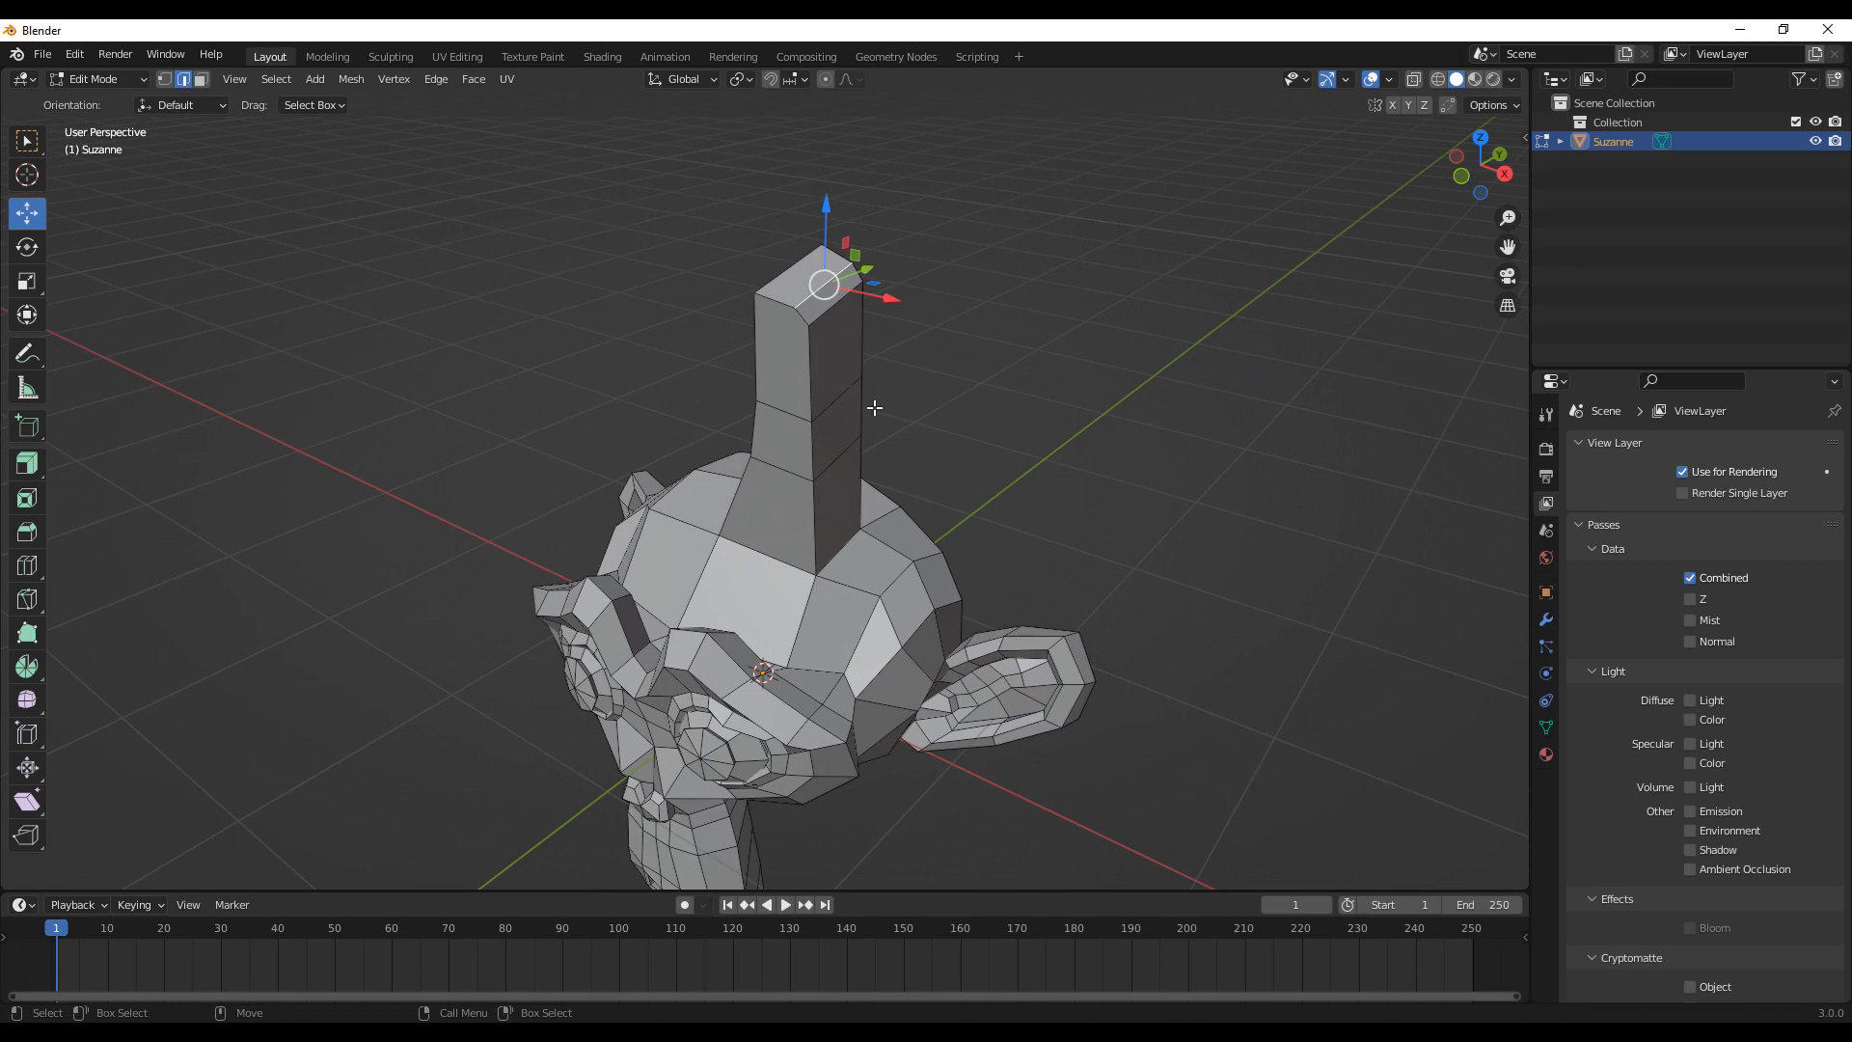
middle_click_drag(930, 453, 789, 440)
scroll(760, 447, "up", 2)
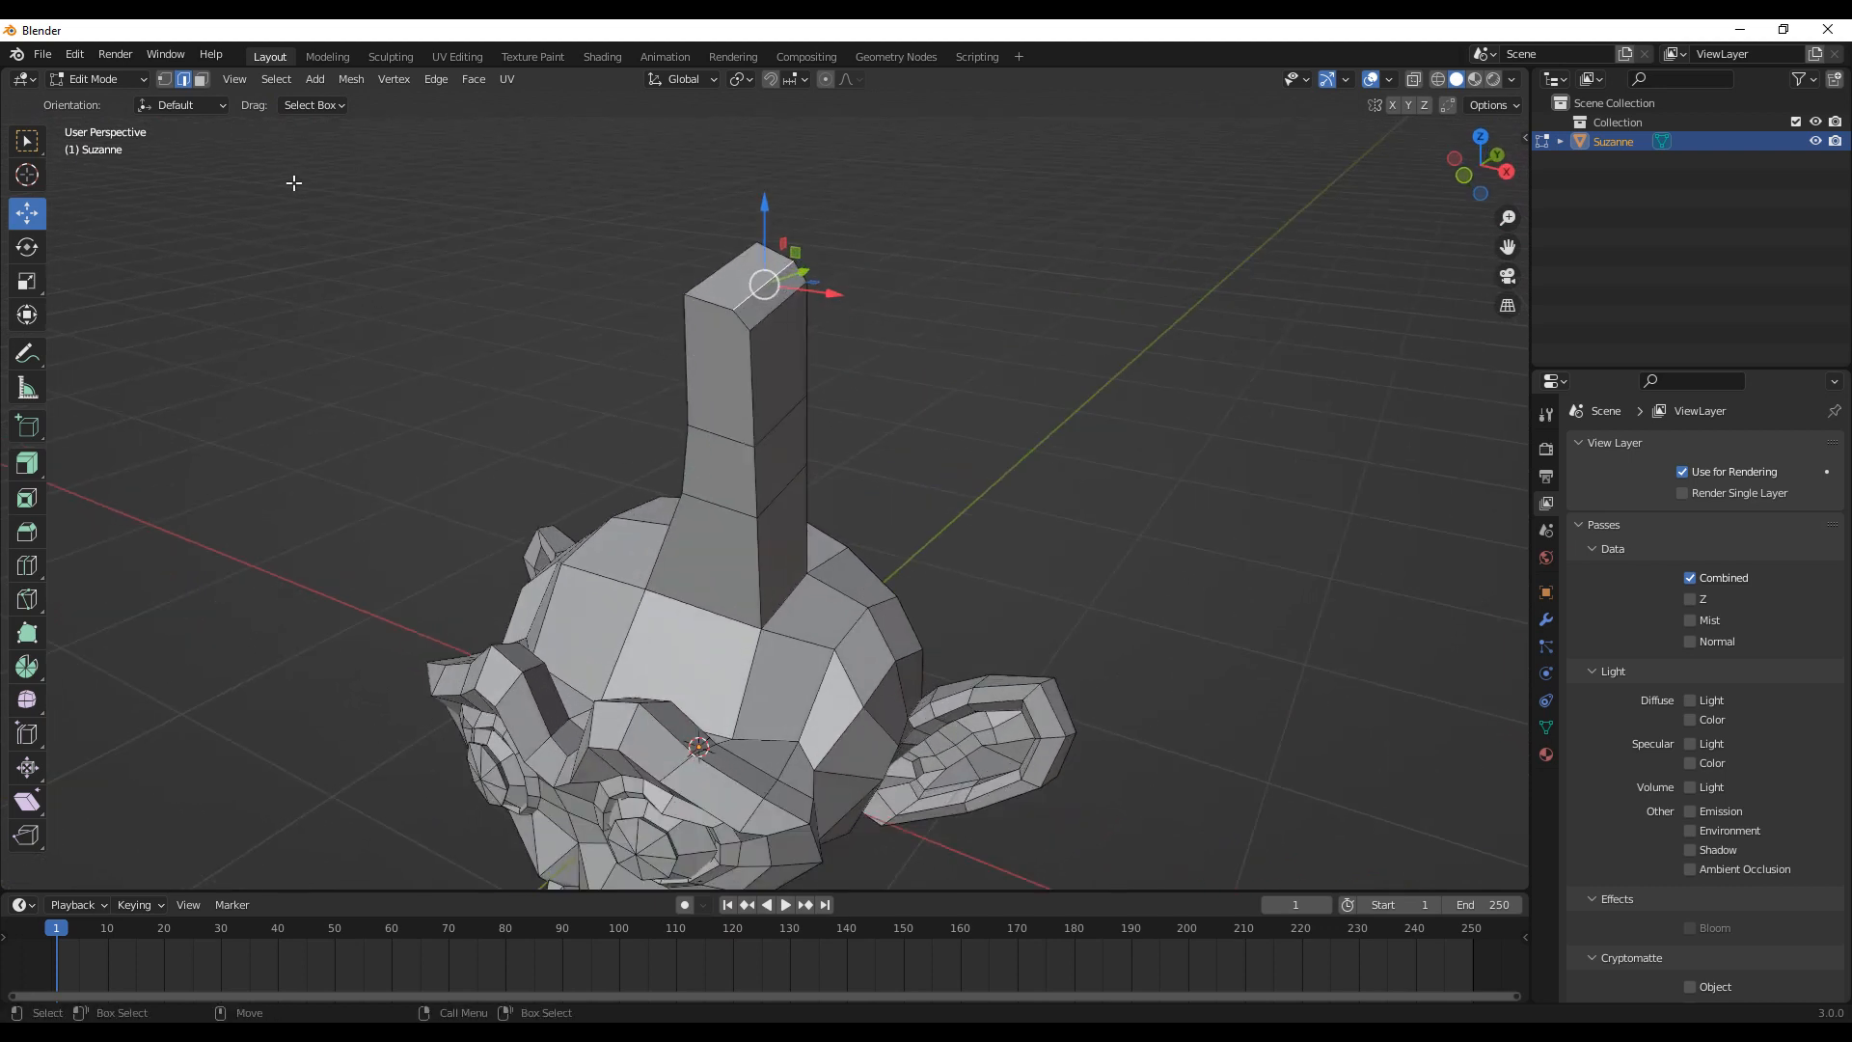
Step: Cycle through the vertex, edge and face select modes, ending in face select mode
key("1")
left_click(184, 81)
left_click(201, 81)
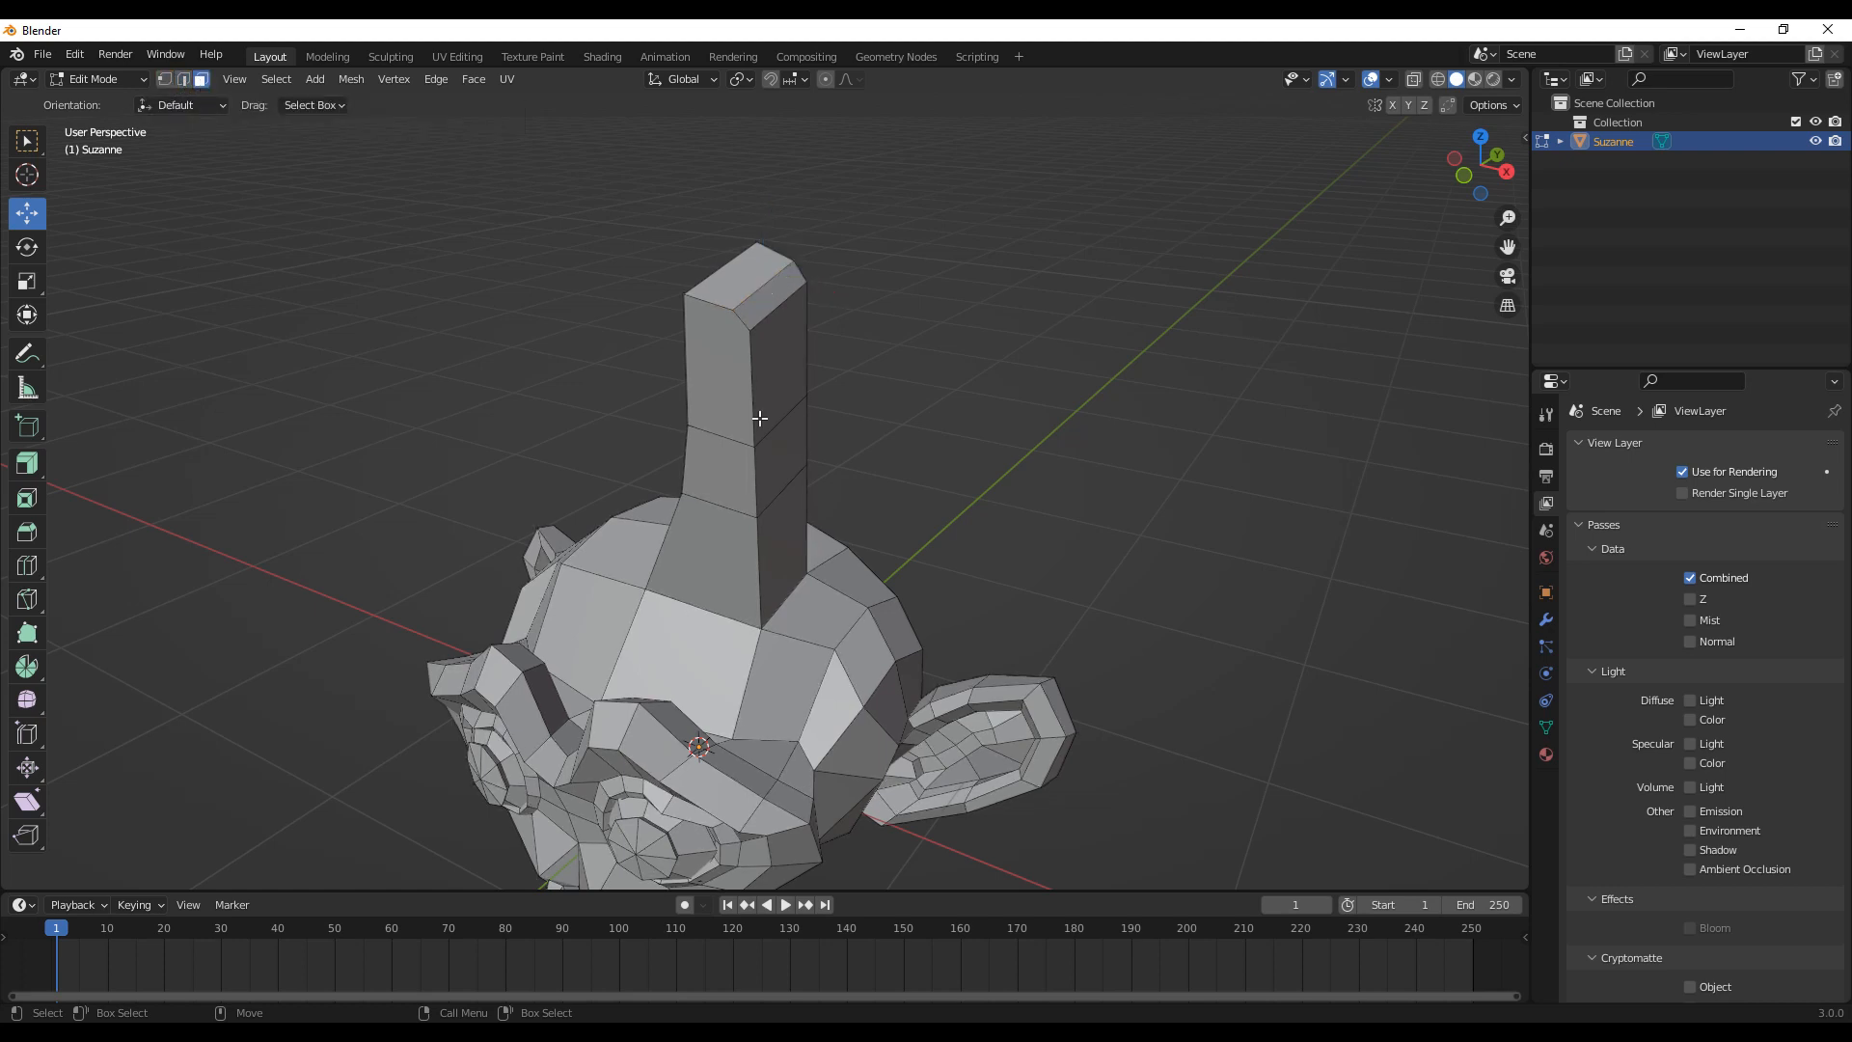
key("1")
key("2")
key("3")
Step: Select the column's upper front face, convert the selection to edges and vertices, and return it to face select mode
left_click(737, 342)
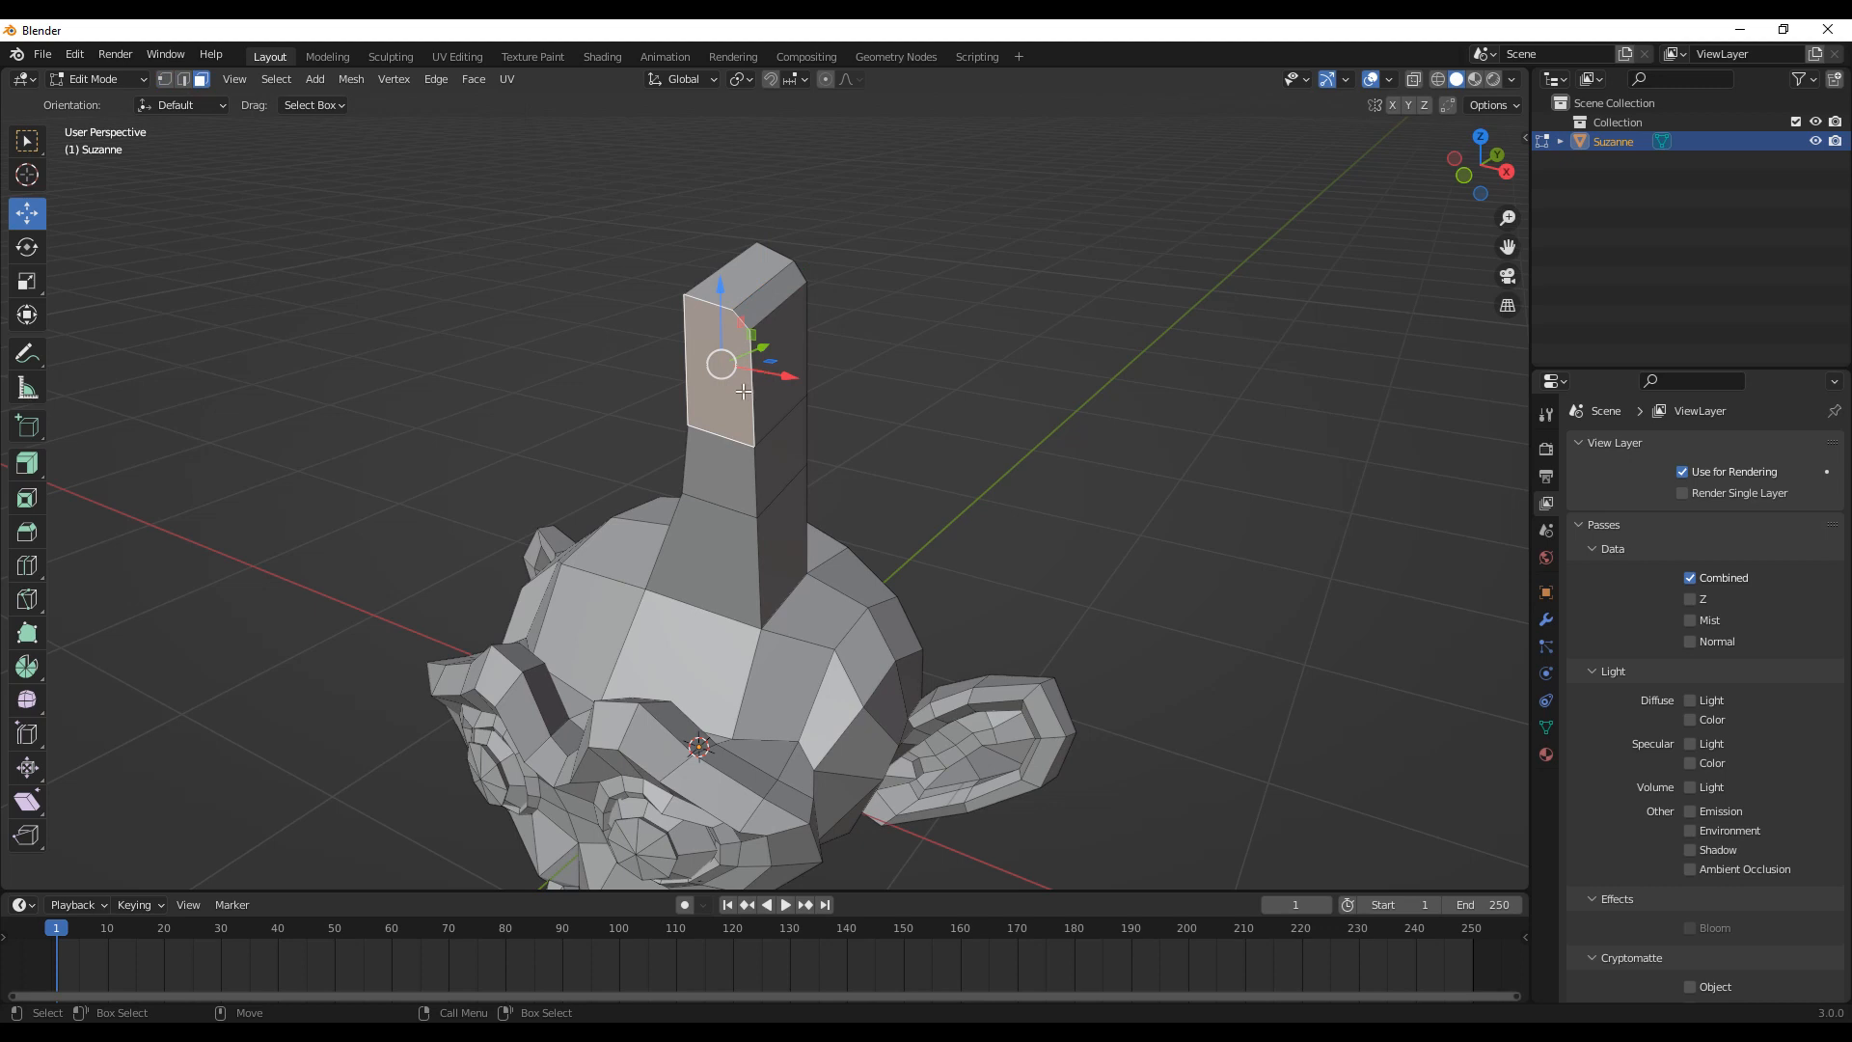
key("2")
key("1")
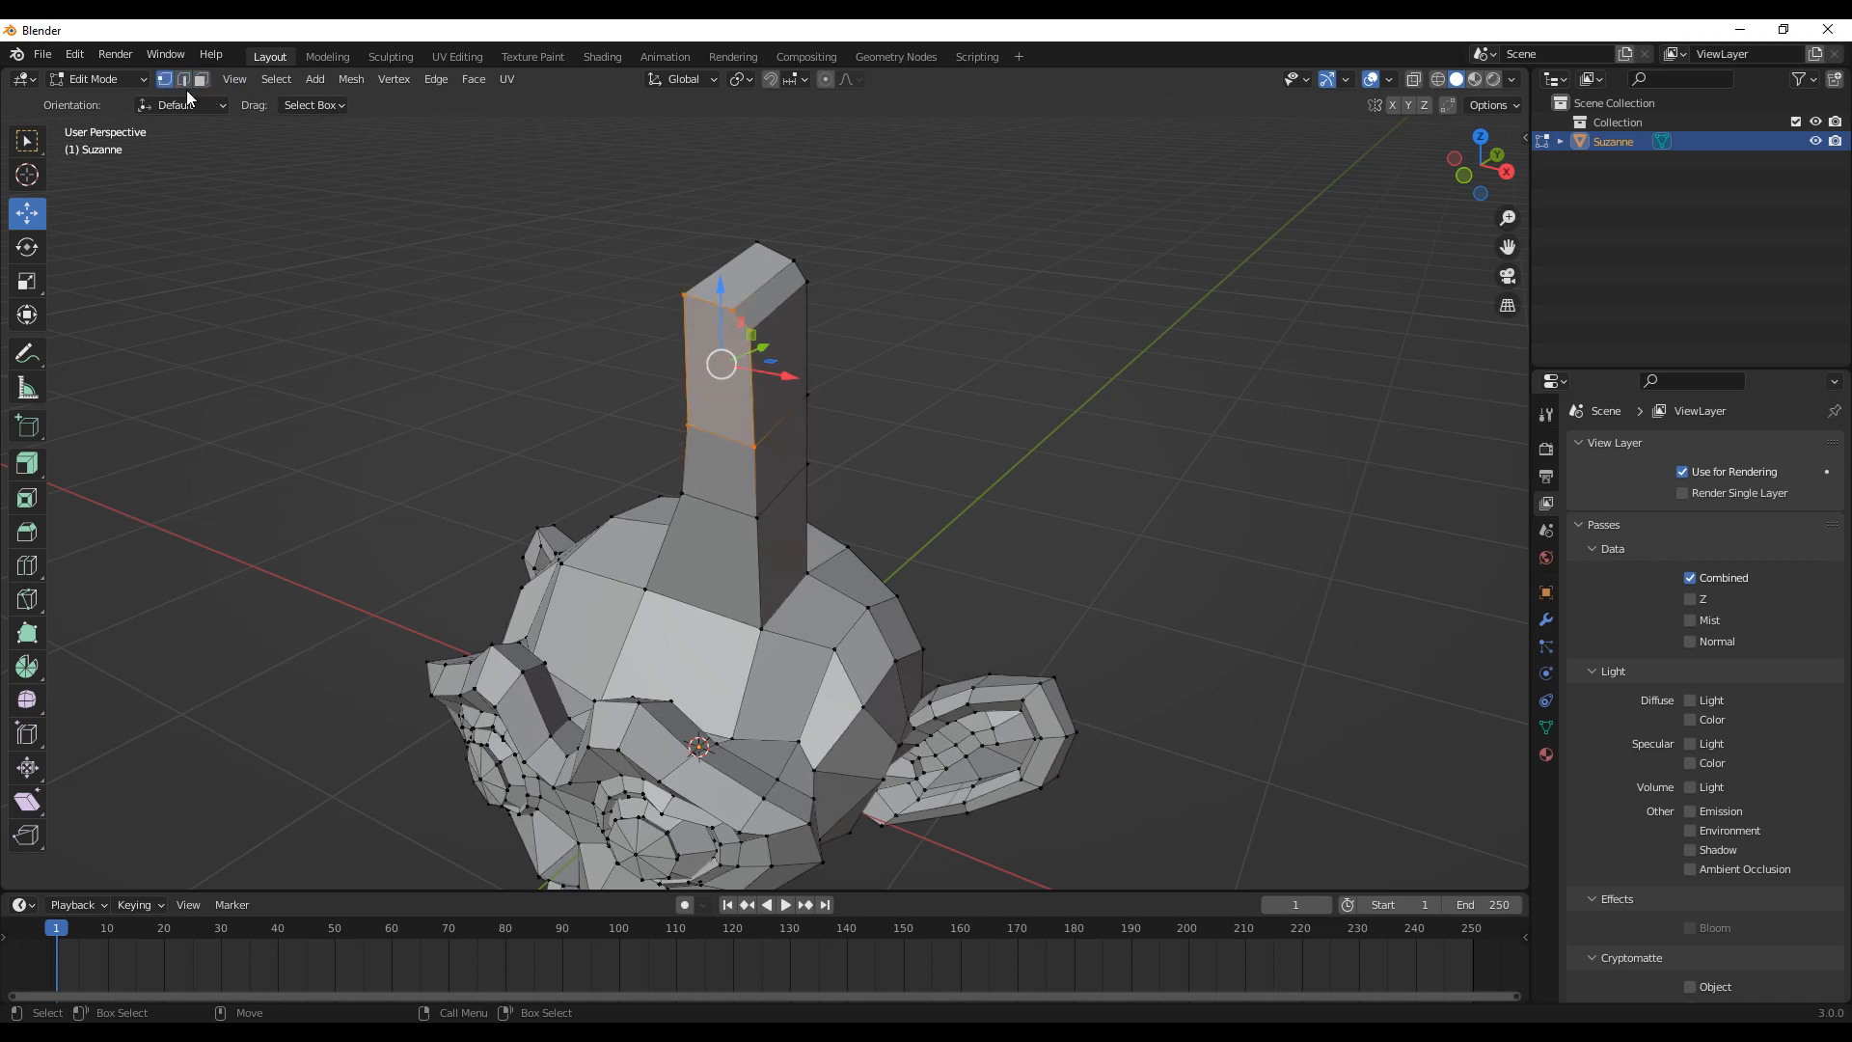
middle_click_drag(840, 446, 832, 535)
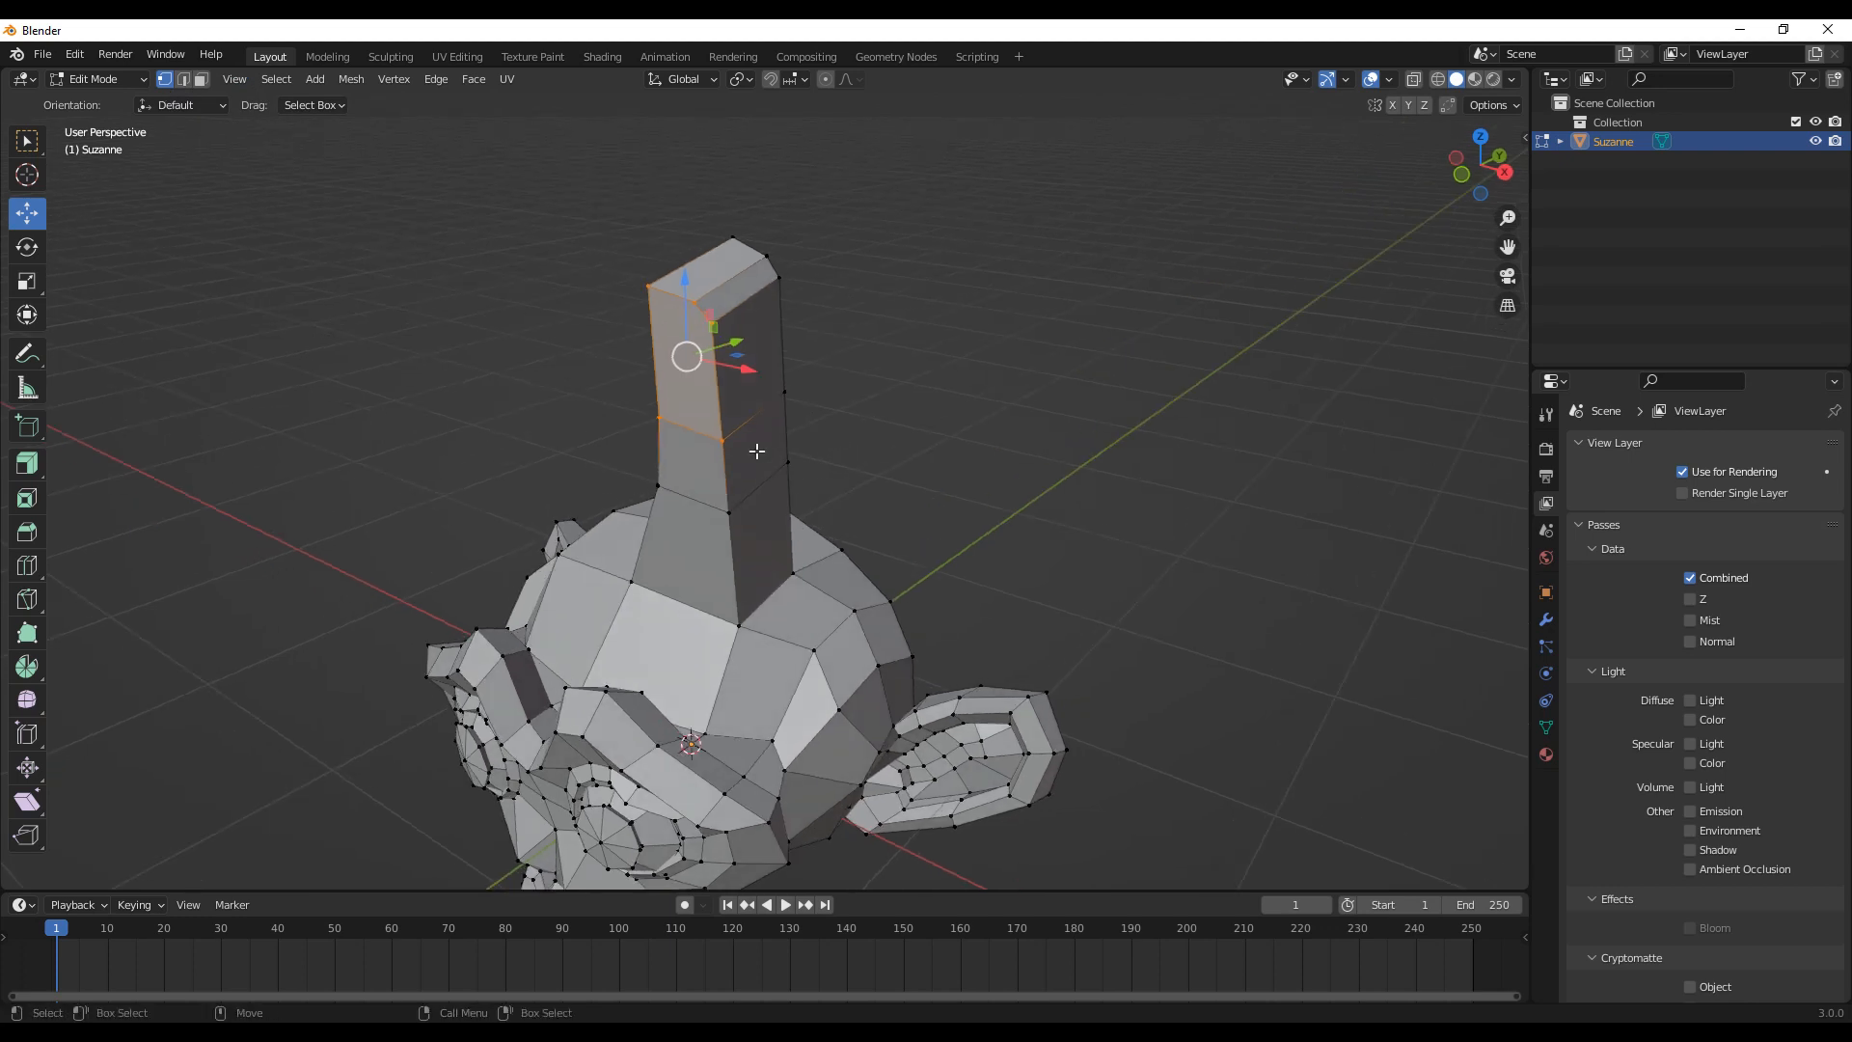
key("3")
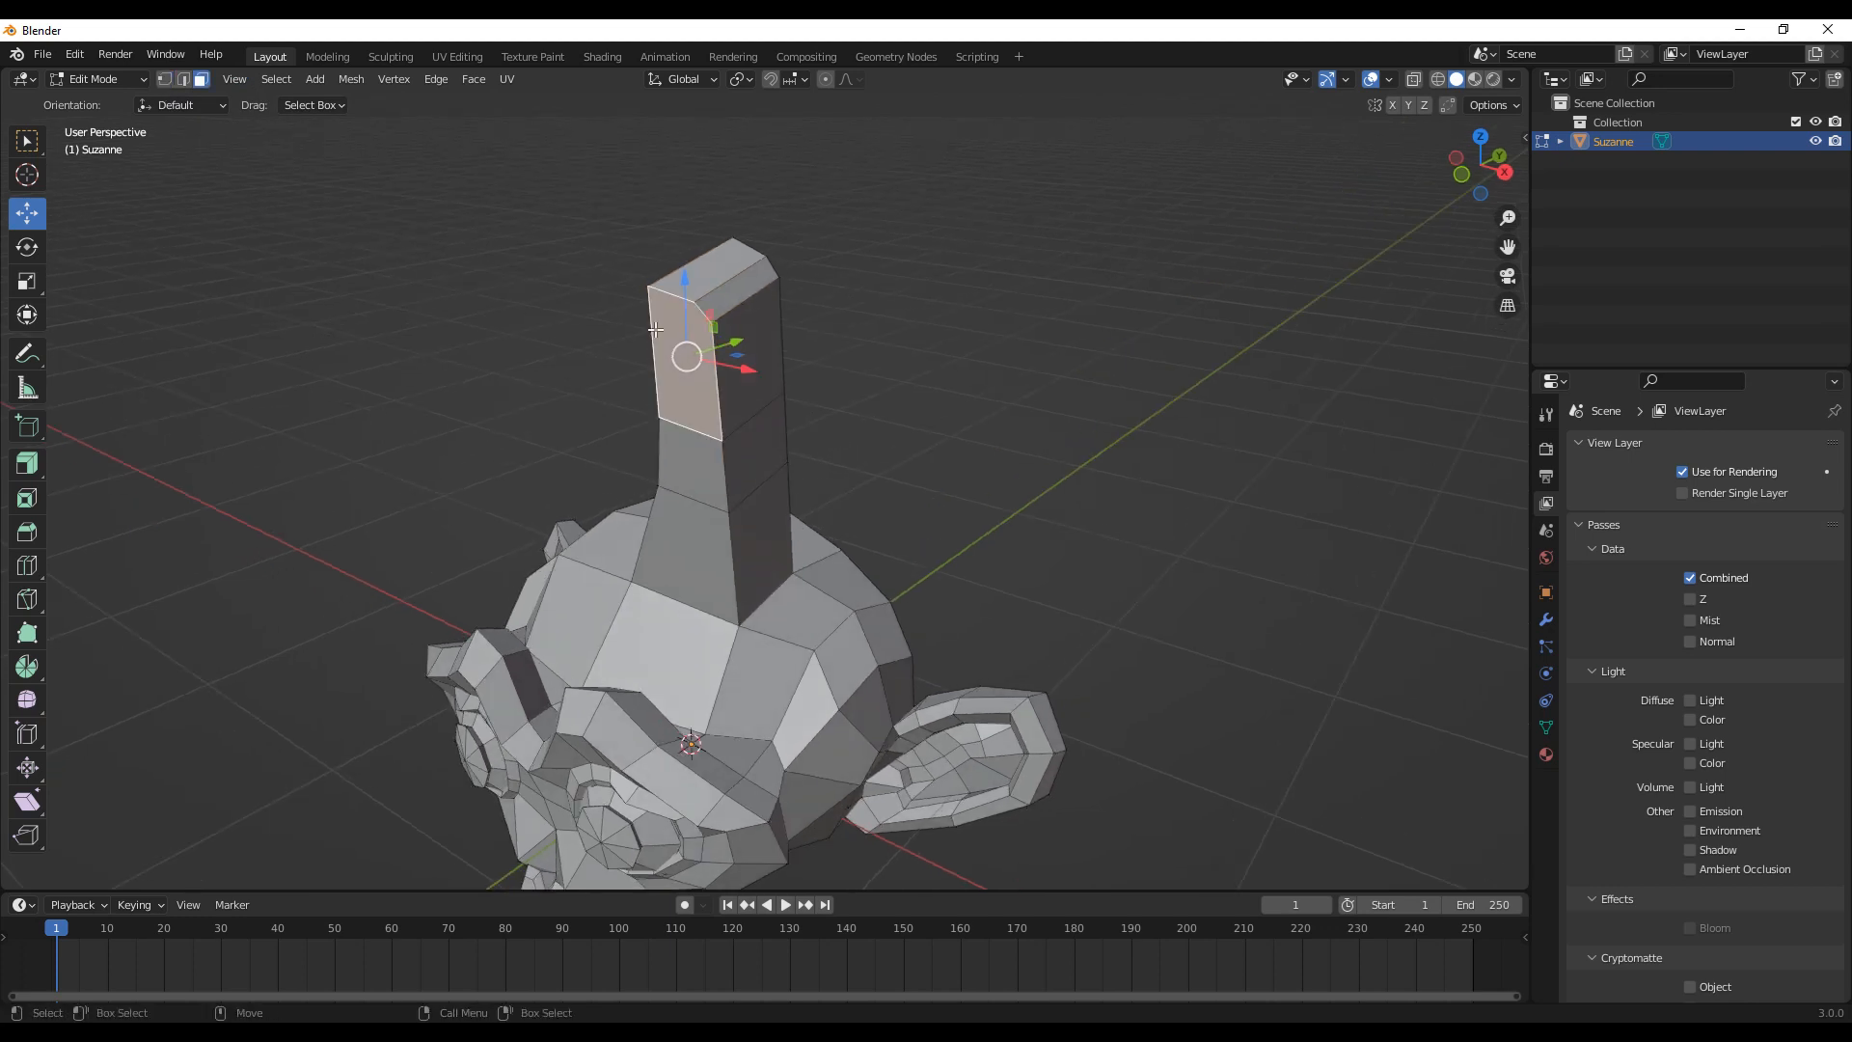
Step: Select the front face at the column's base, convert it to edges and vertices, try moving it, and undo the move
left_click(694, 546)
key("2")
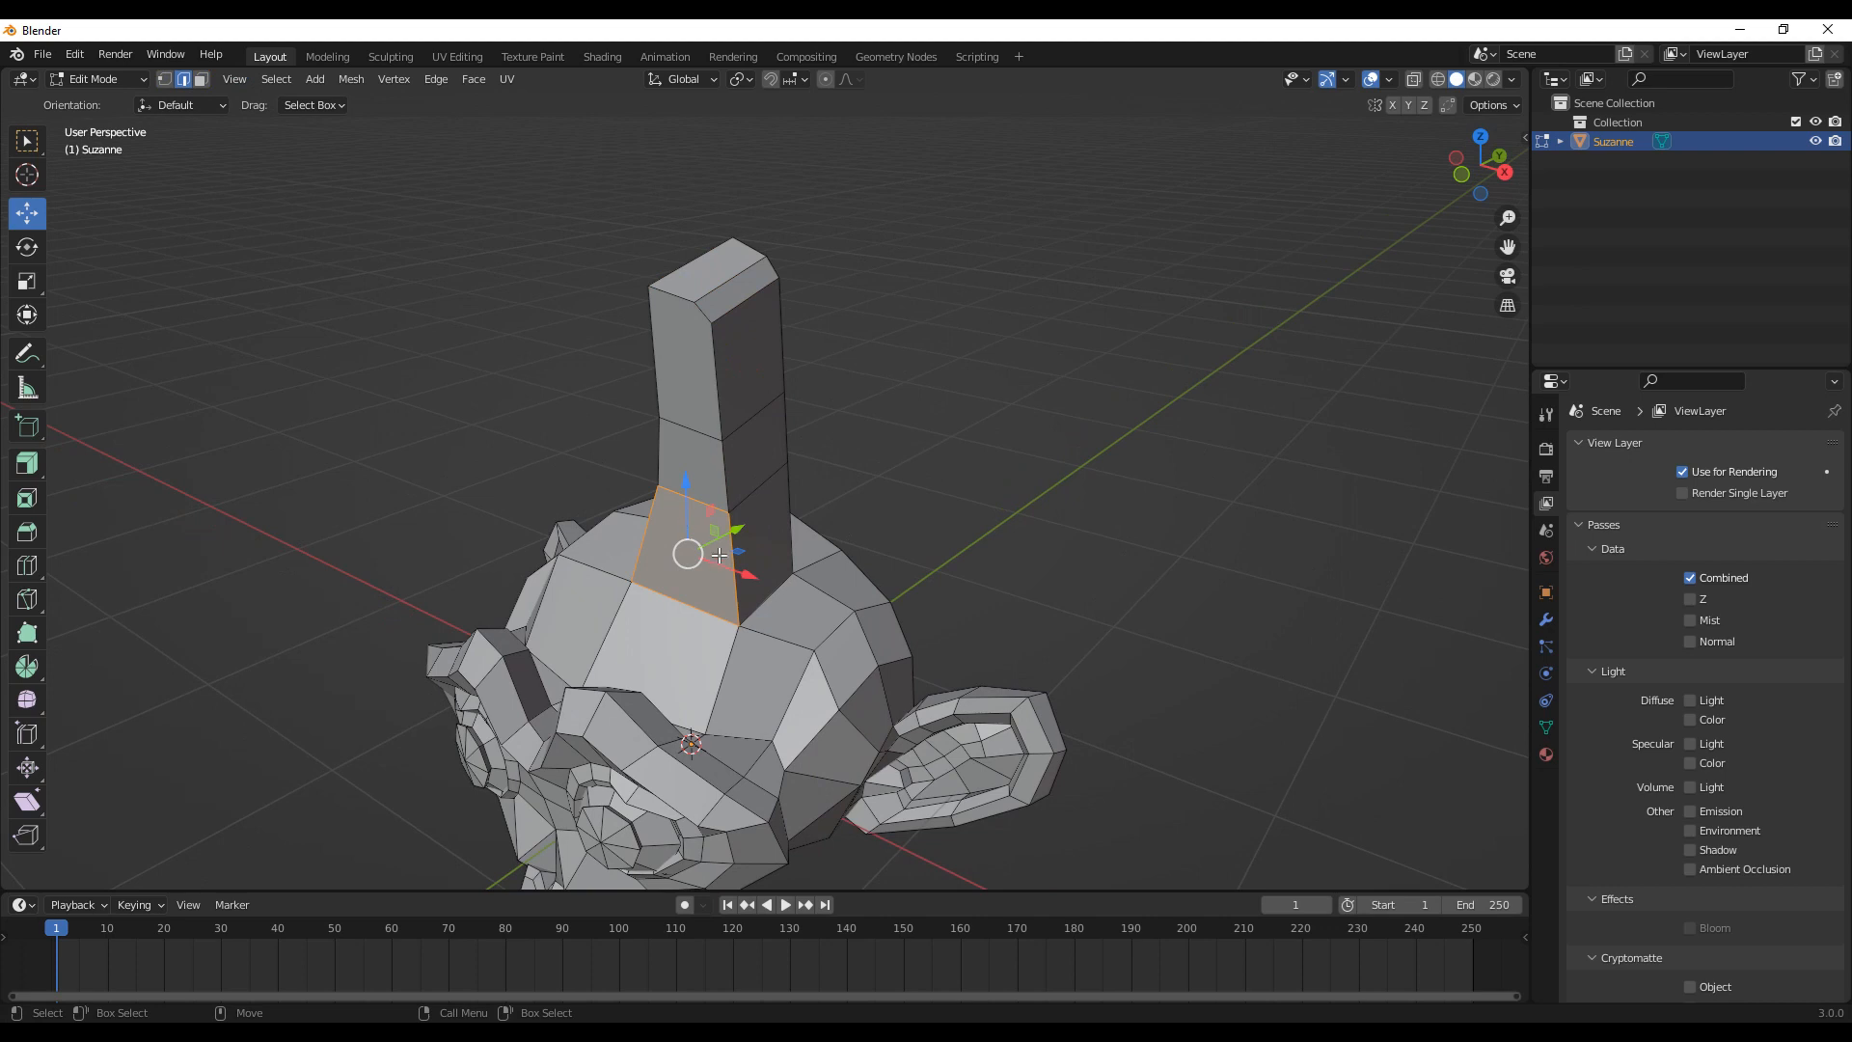
key("1")
middle_click_drag(669, 537, 974, 567)
key("g")
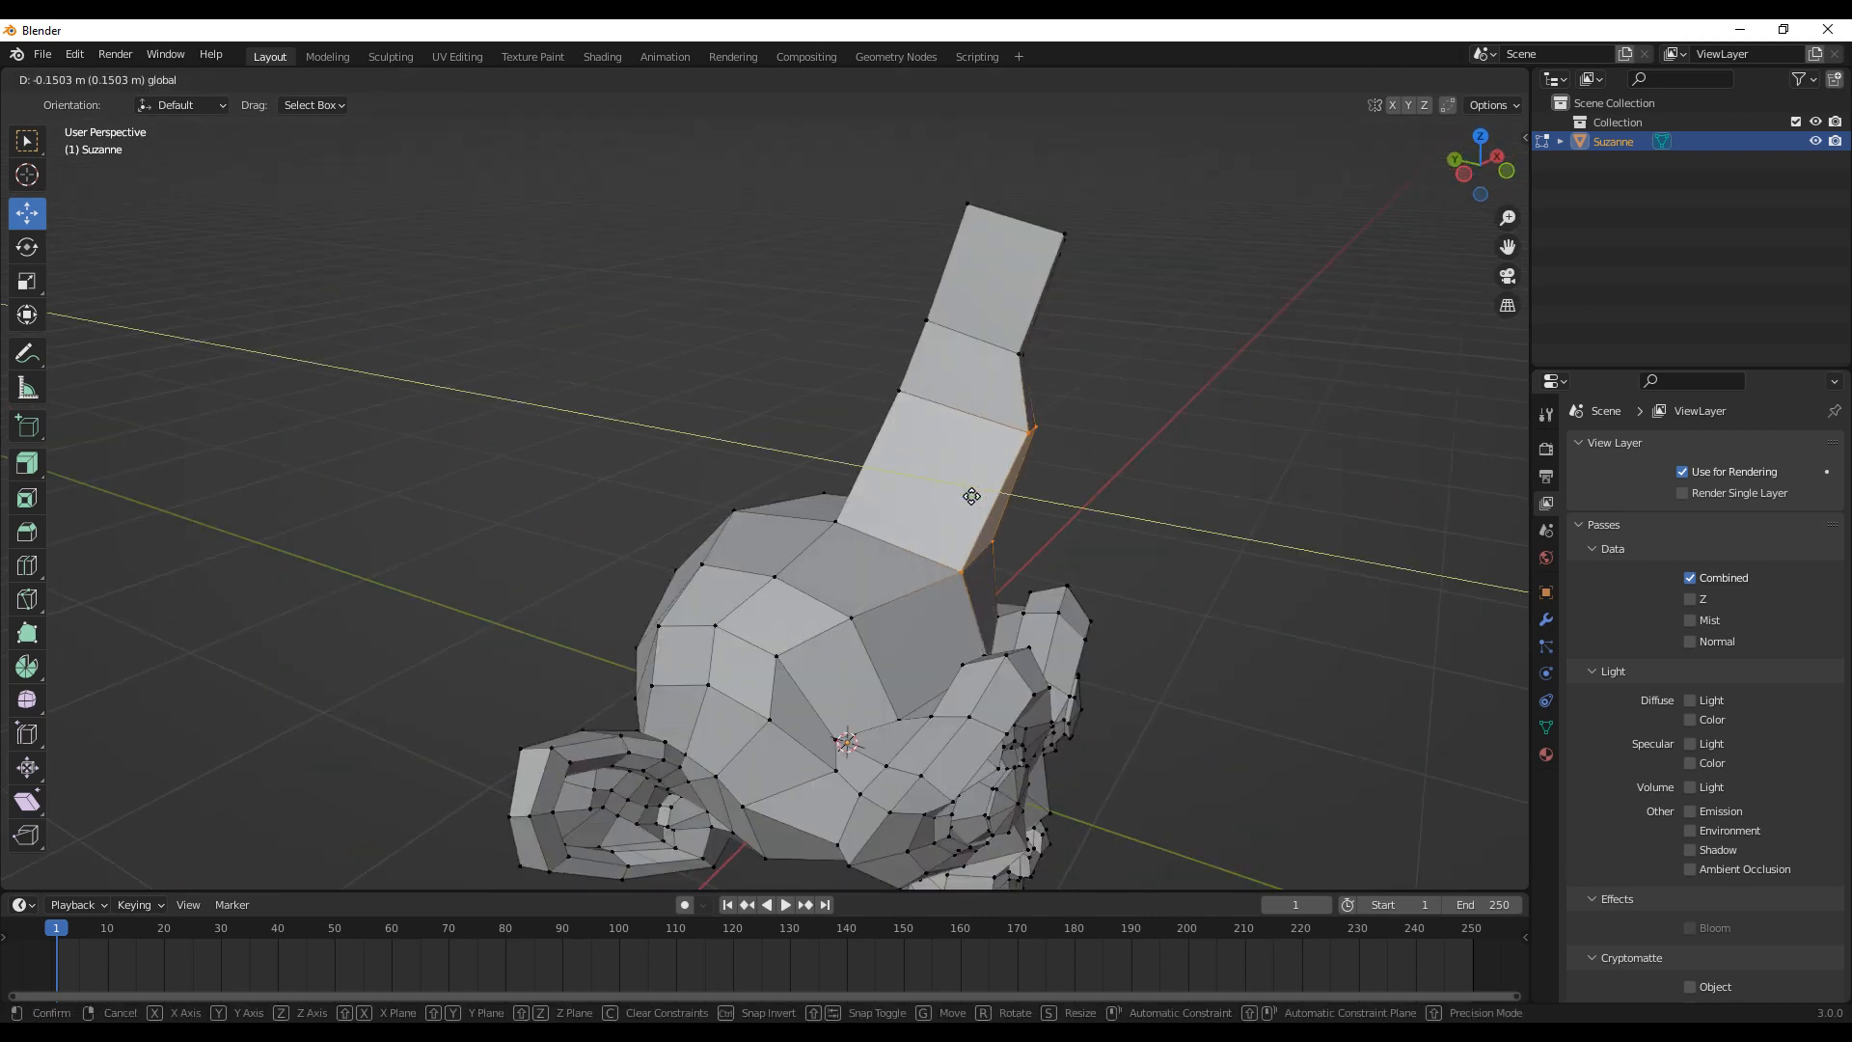
left_click(883, 488)
key("ctrl+z")
middle_click_drag(1108, 599, 950, 607)
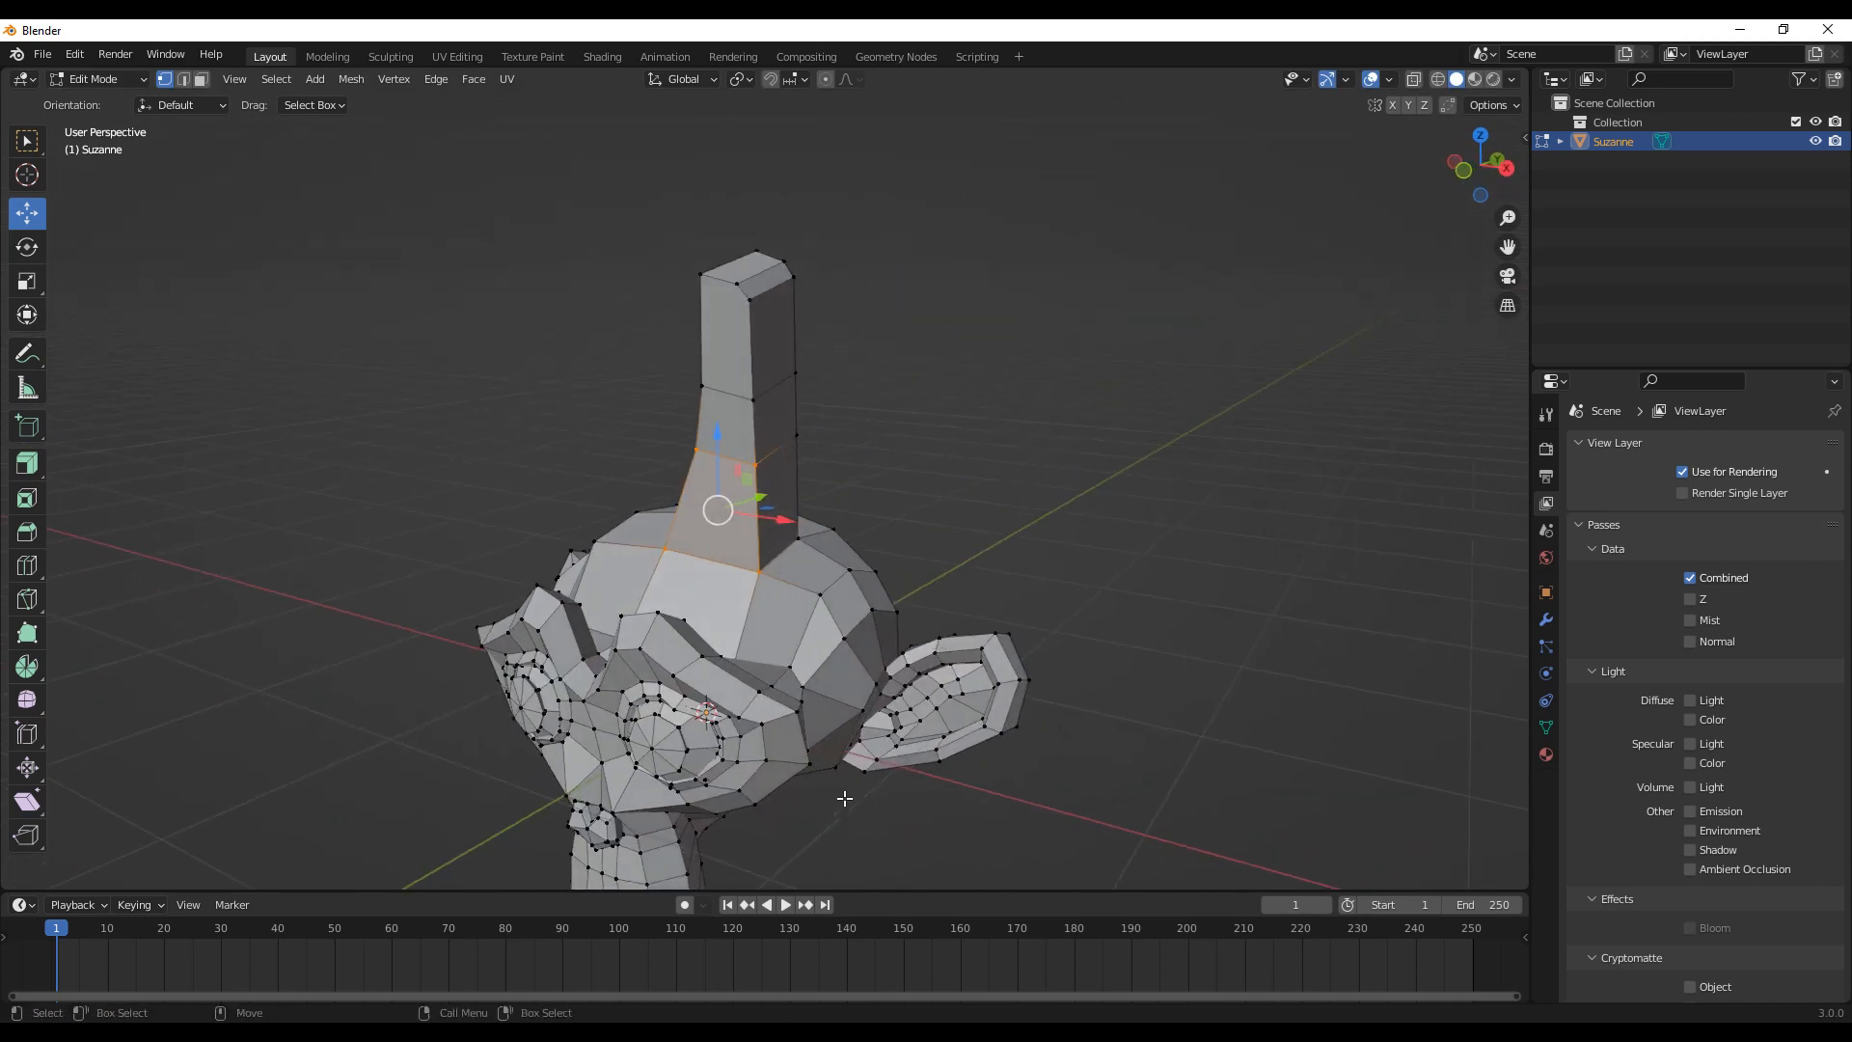
Step: Return to Object Mode and replace the modified monkey with a new Monkey mesh
middle_click_drag(879, 776, 919, 635)
key("Tab")
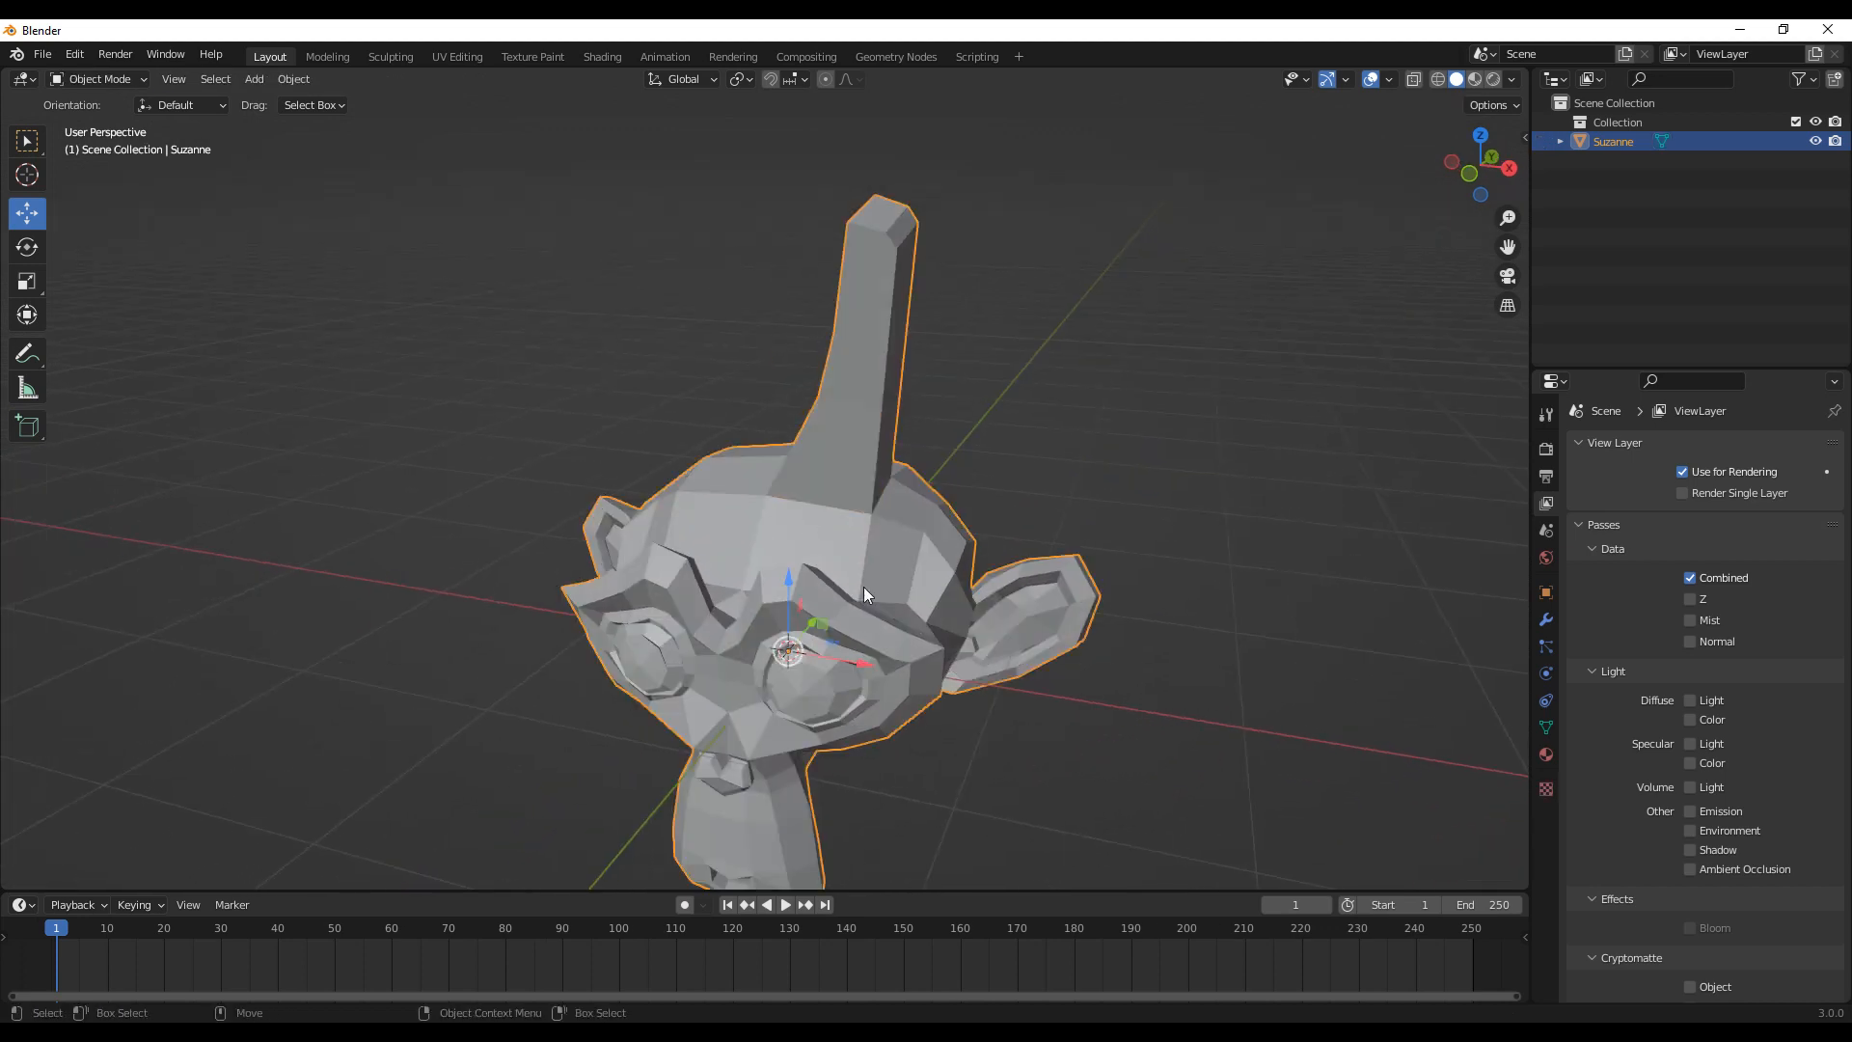
scroll(864, 589, "down", 2)
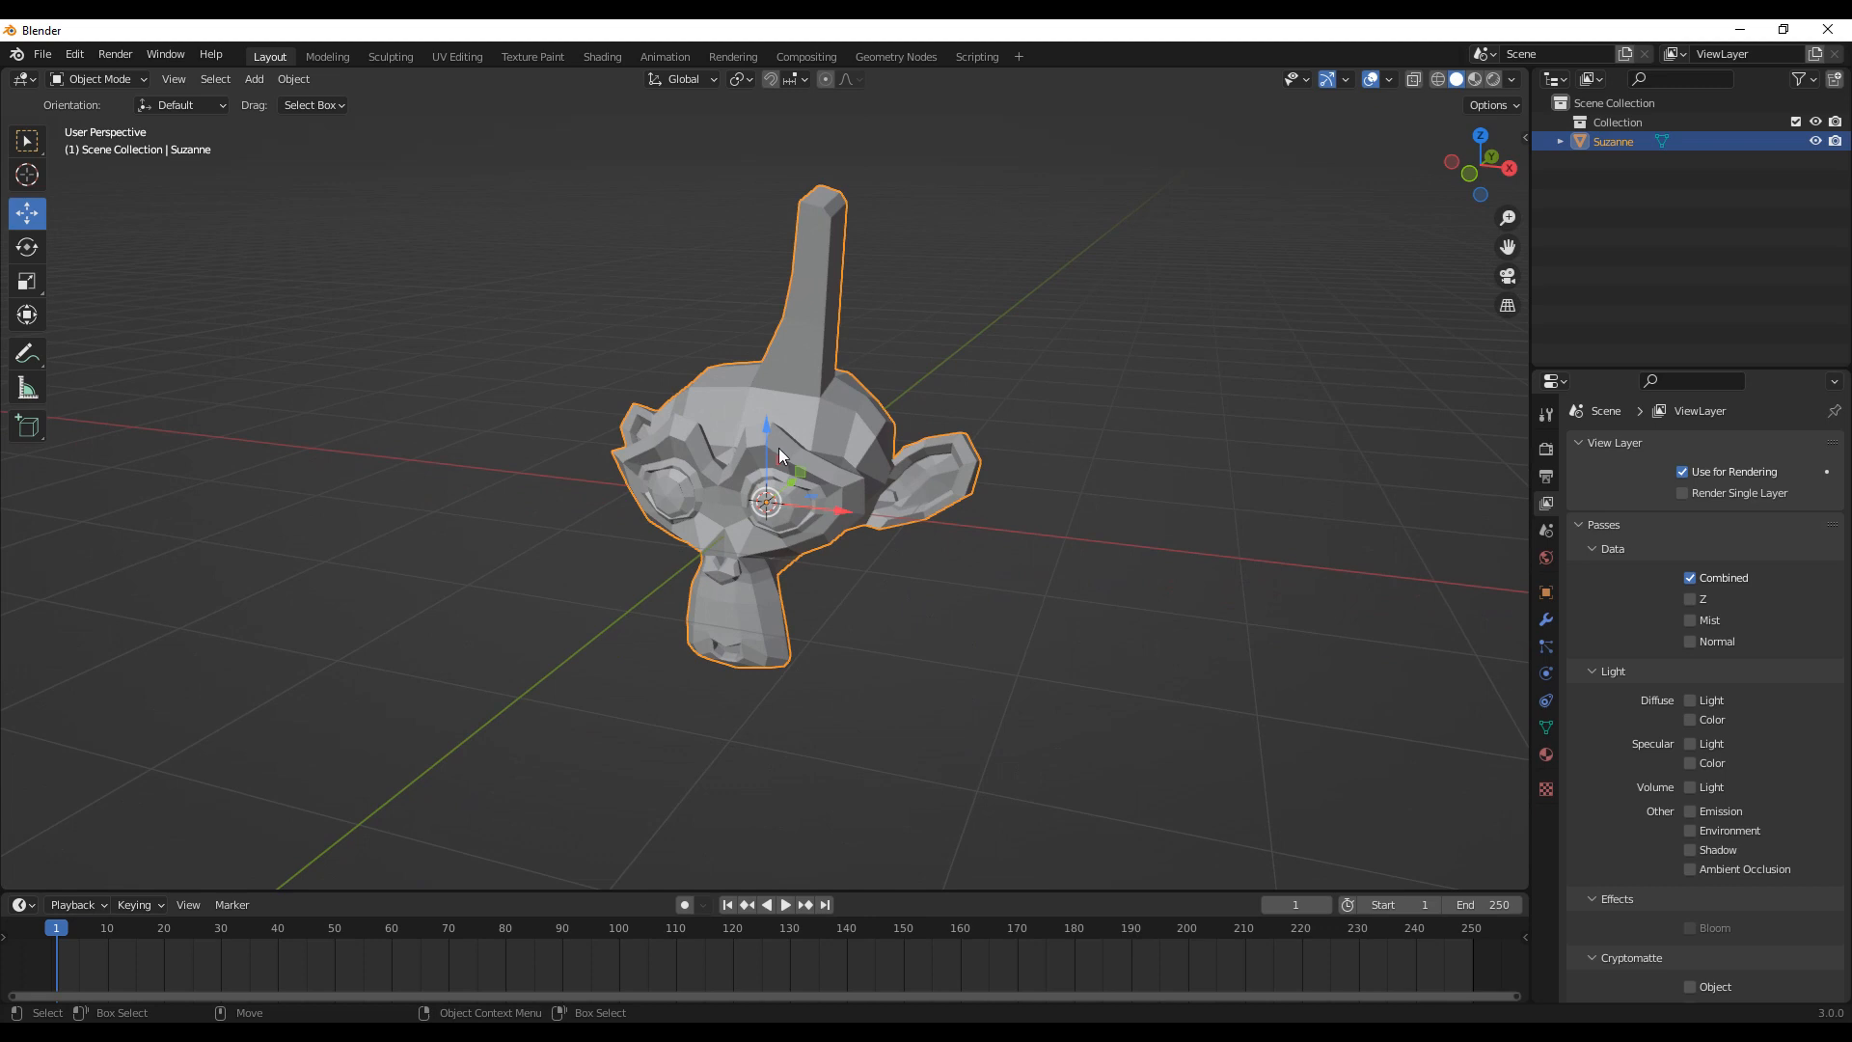
key("Delete")
left_click(267, 81)
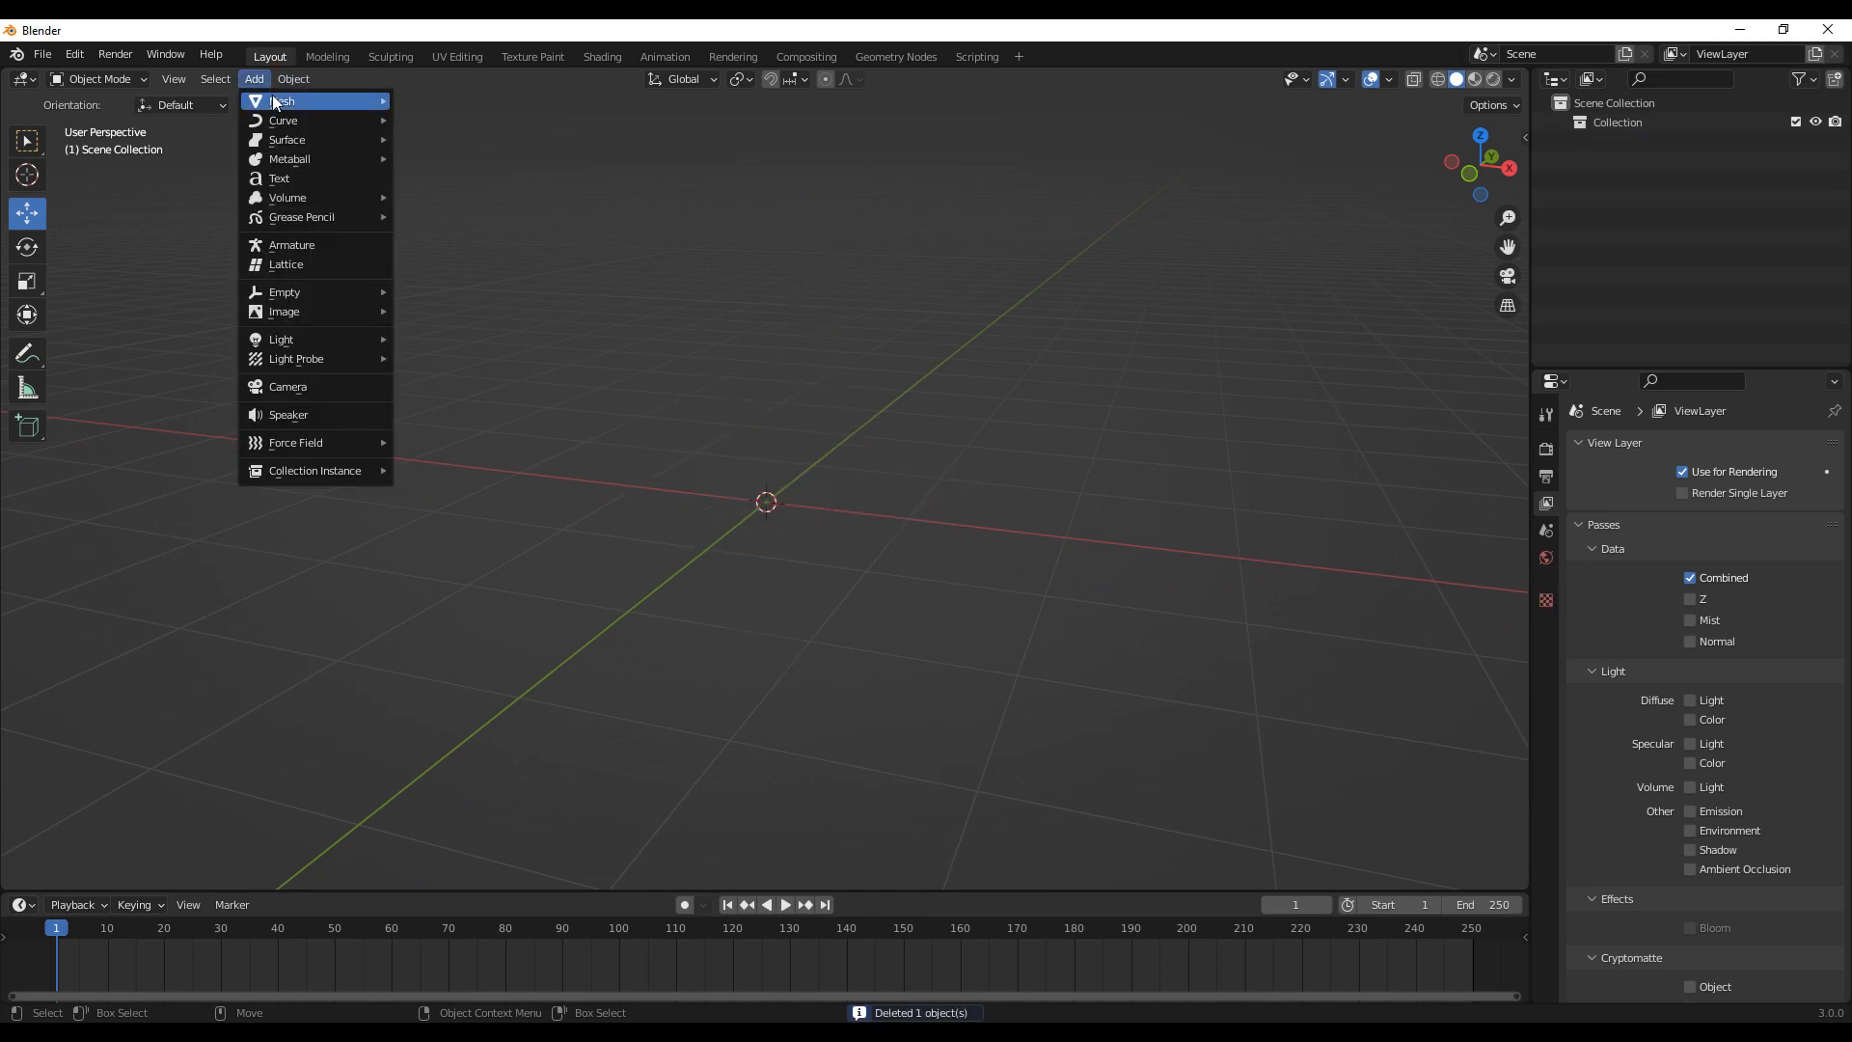
mouse_move(338, 102)
left_click(444, 283)
middle_click_drag(802, 500, 755, 550)
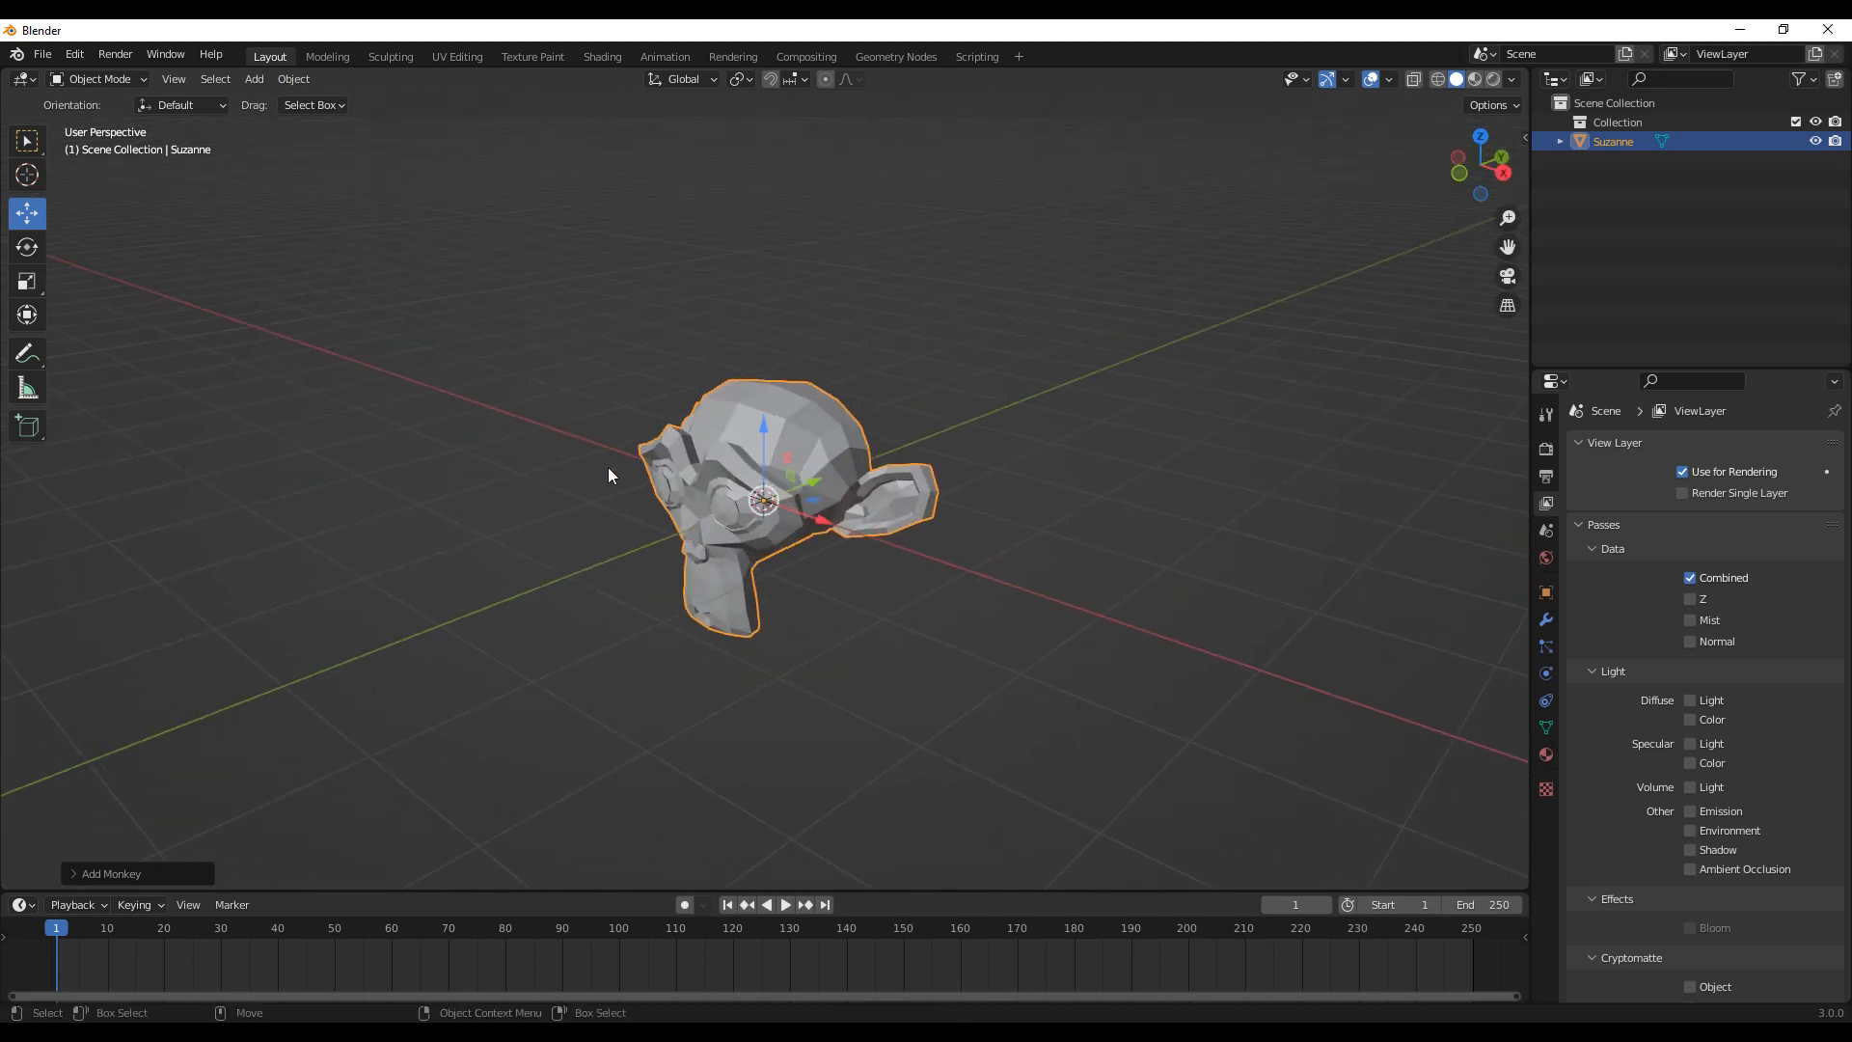
Step: Deselect the monkey and add a Camera to the scene
left_click(247, 82)
left_click(918, 305)
middle_click_drag(609, 390, 791, 444)
scroll(791, 421, "down", 5)
scroll(789, 440, "up", 3)
scroll(814, 473, "up", 2)
left_click(263, 78)
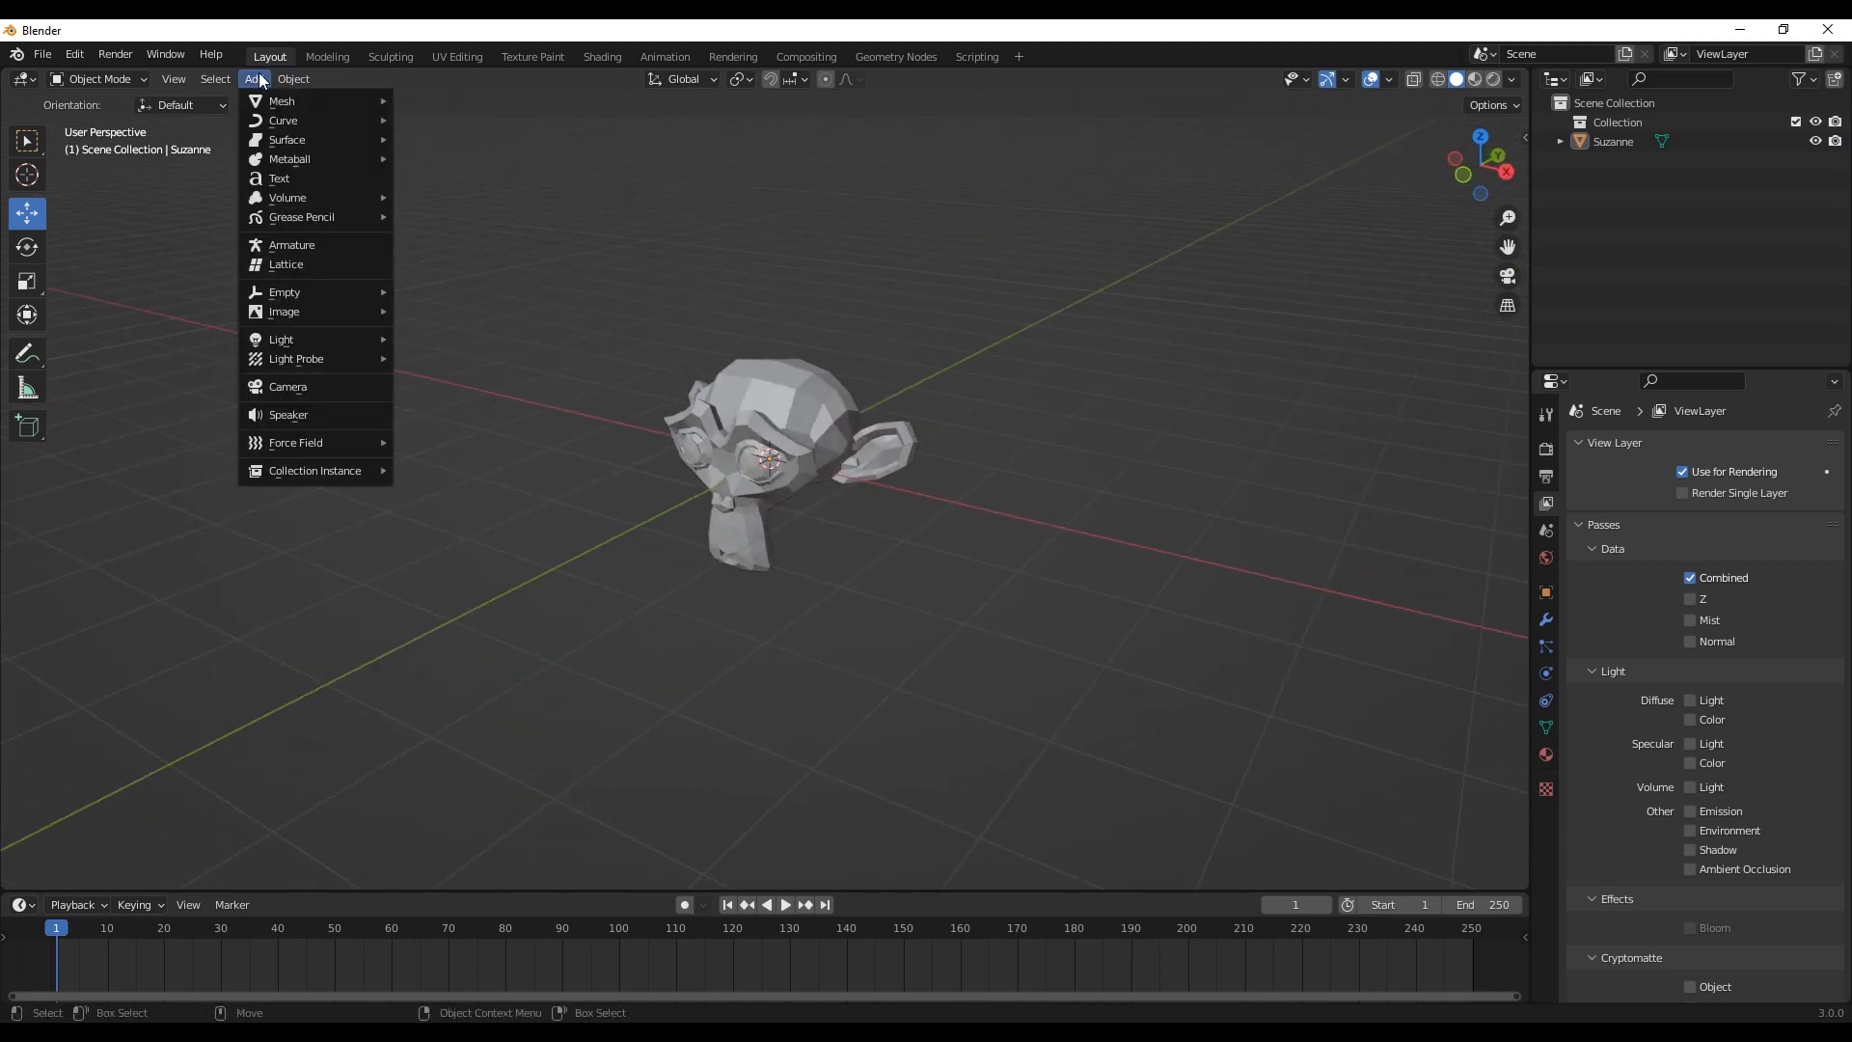
left_click(316, 385)
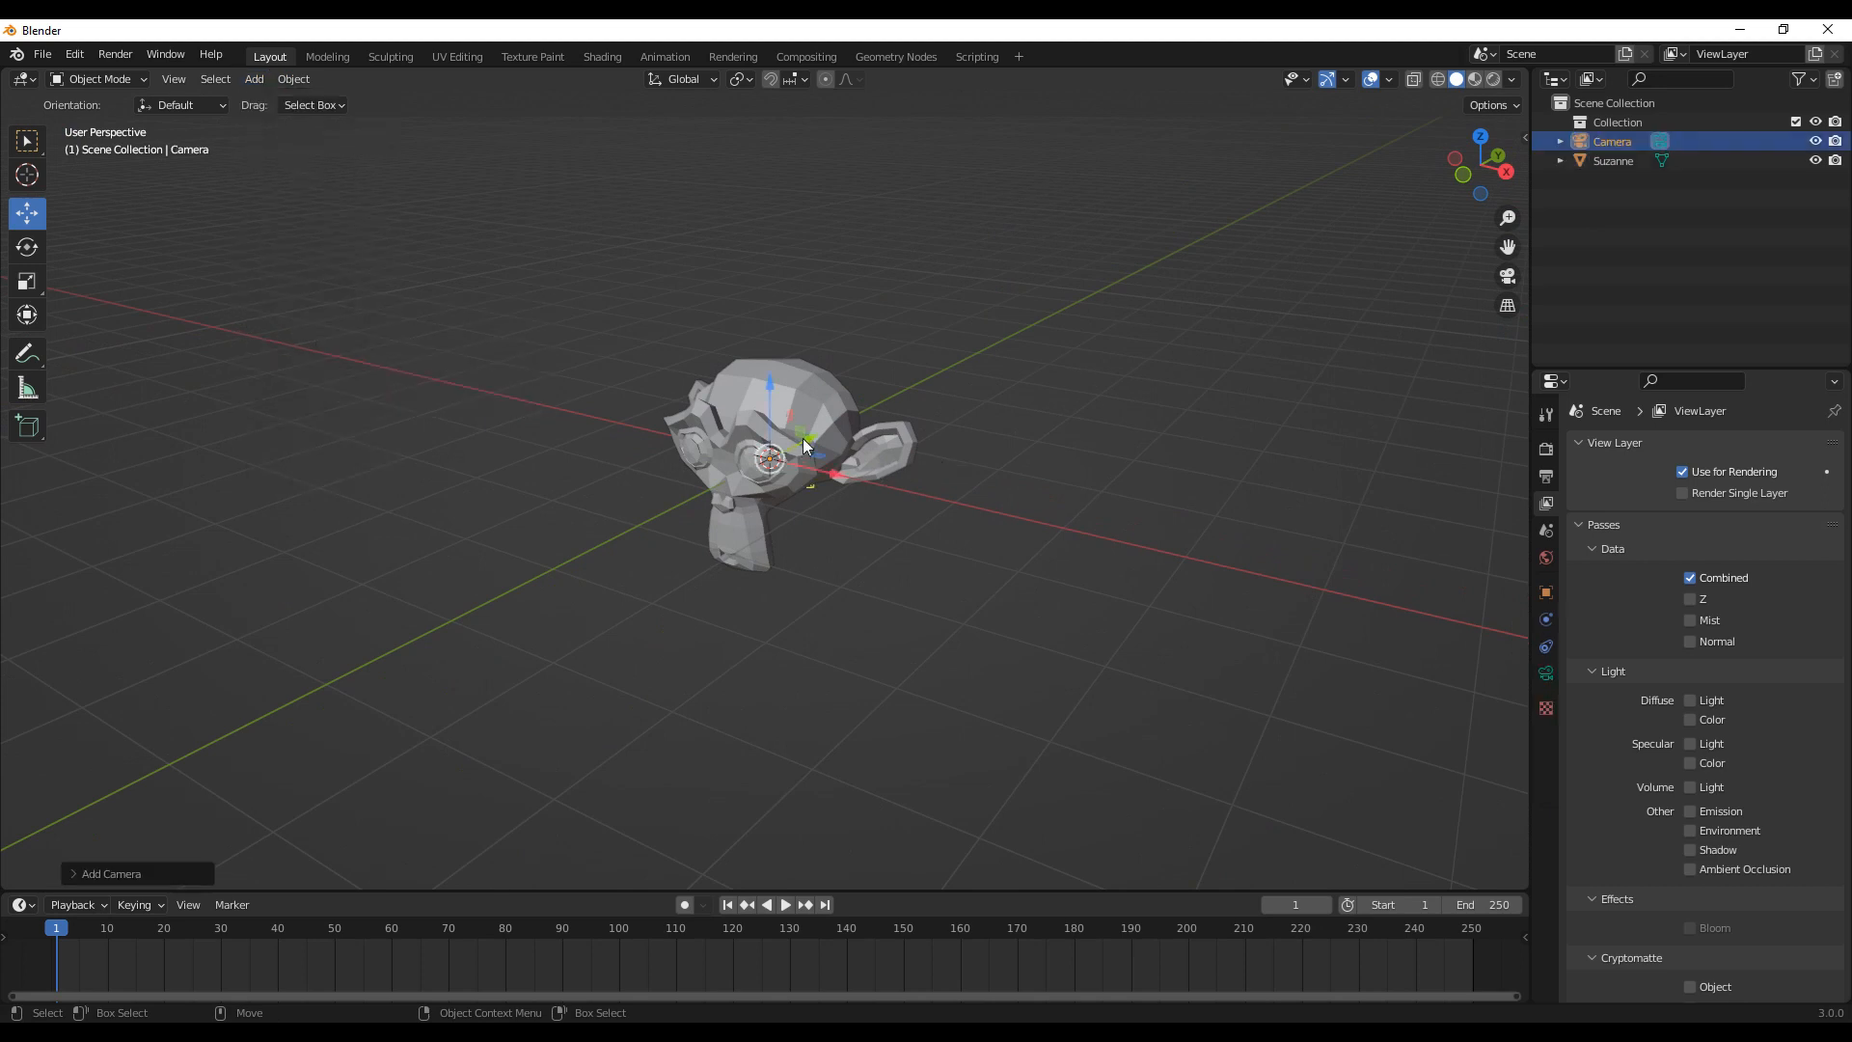
Step: Move the camera out of the monkey's head to a spot in front of its face, offset toward +X
left_click_drag(792, 447, 533, 600)
middle_click_drag(533, 600, 691, 618)
left_click_drag(690, 619, 977, 456)
middle_click_drag(963, 521, 798, 579)
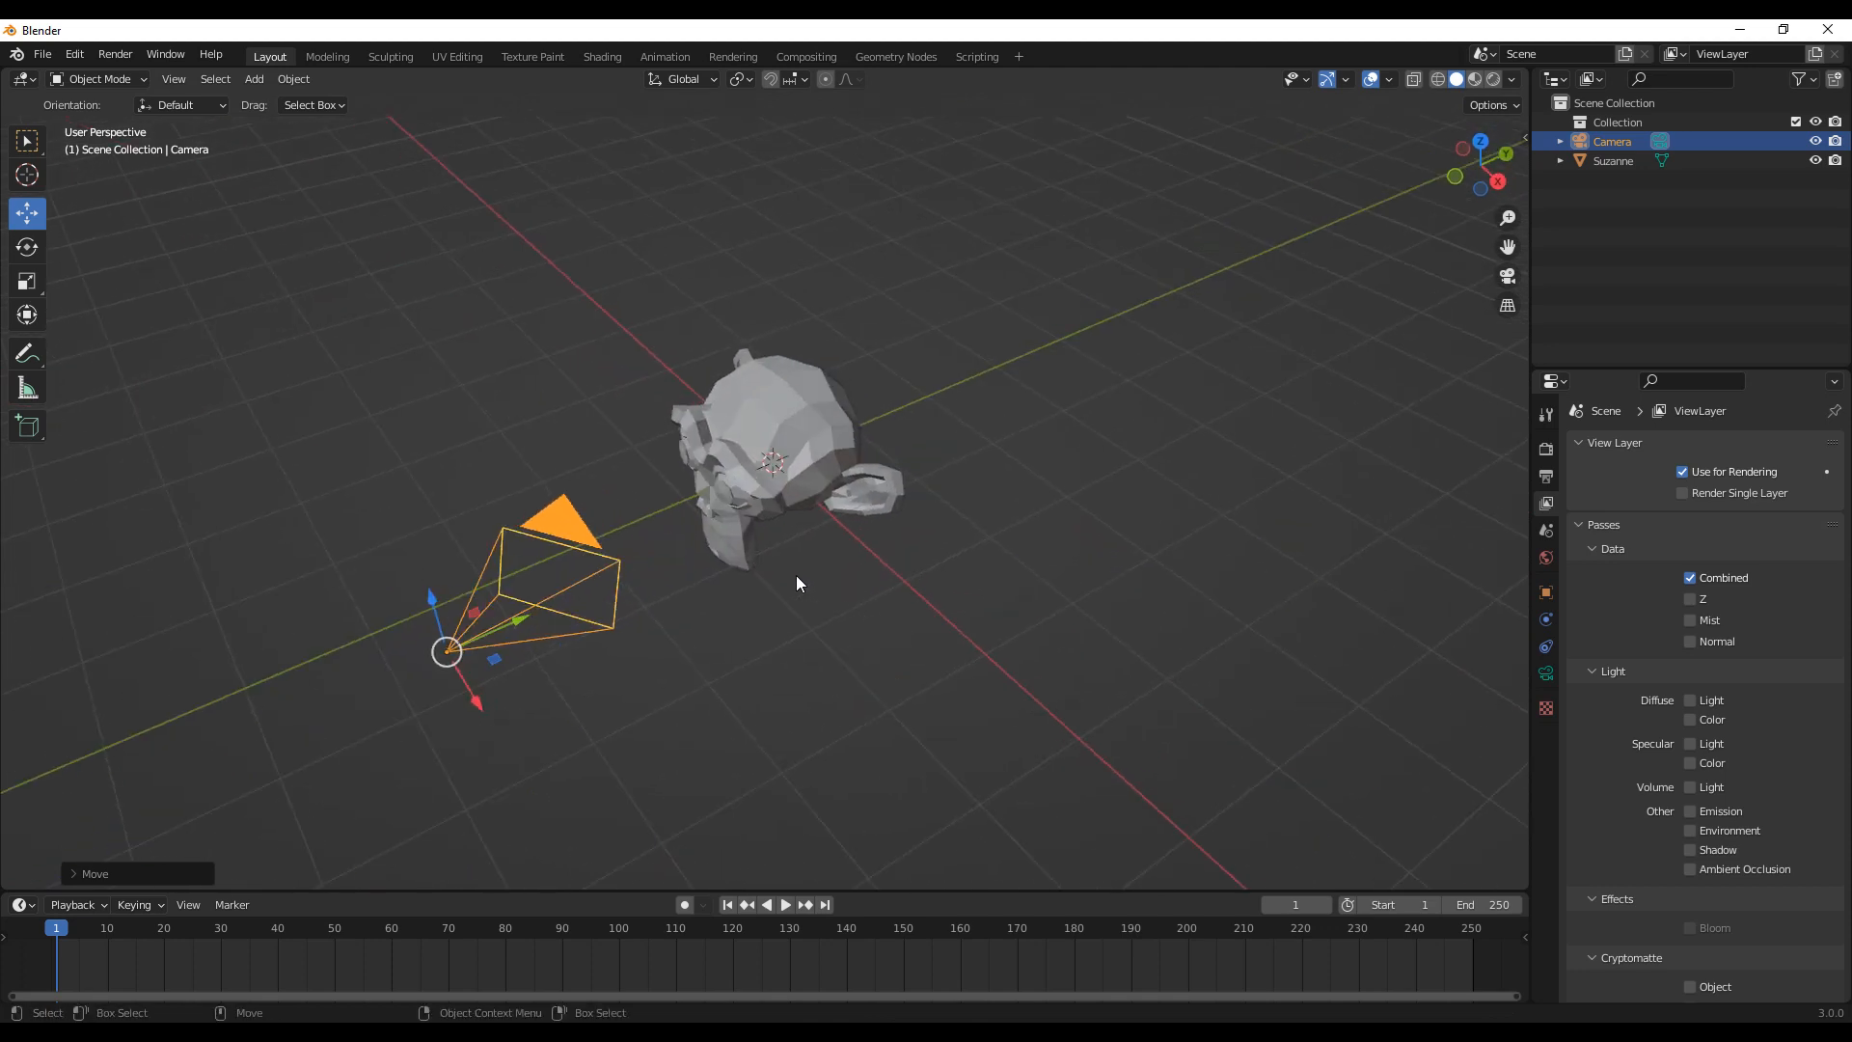
left_click(263, 85)
left_click(581, 586)
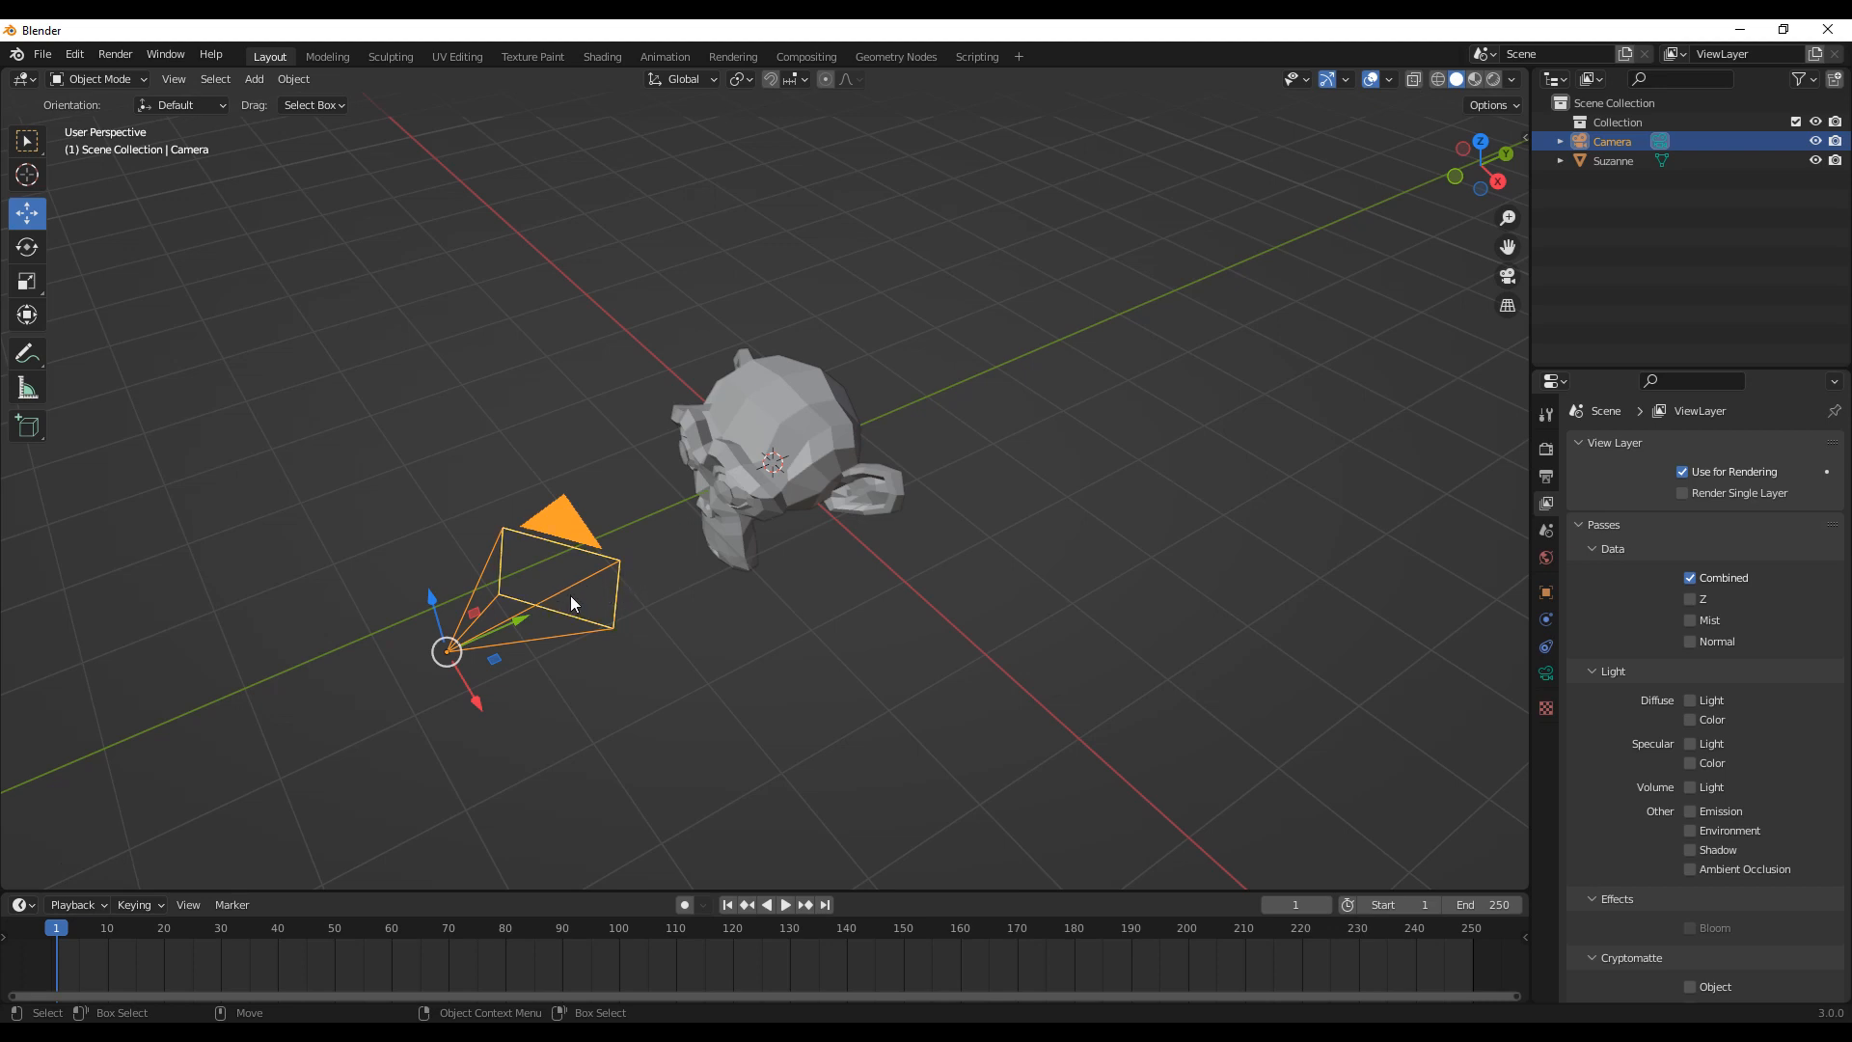
middle_click_drag(593, 588, 825, 548)
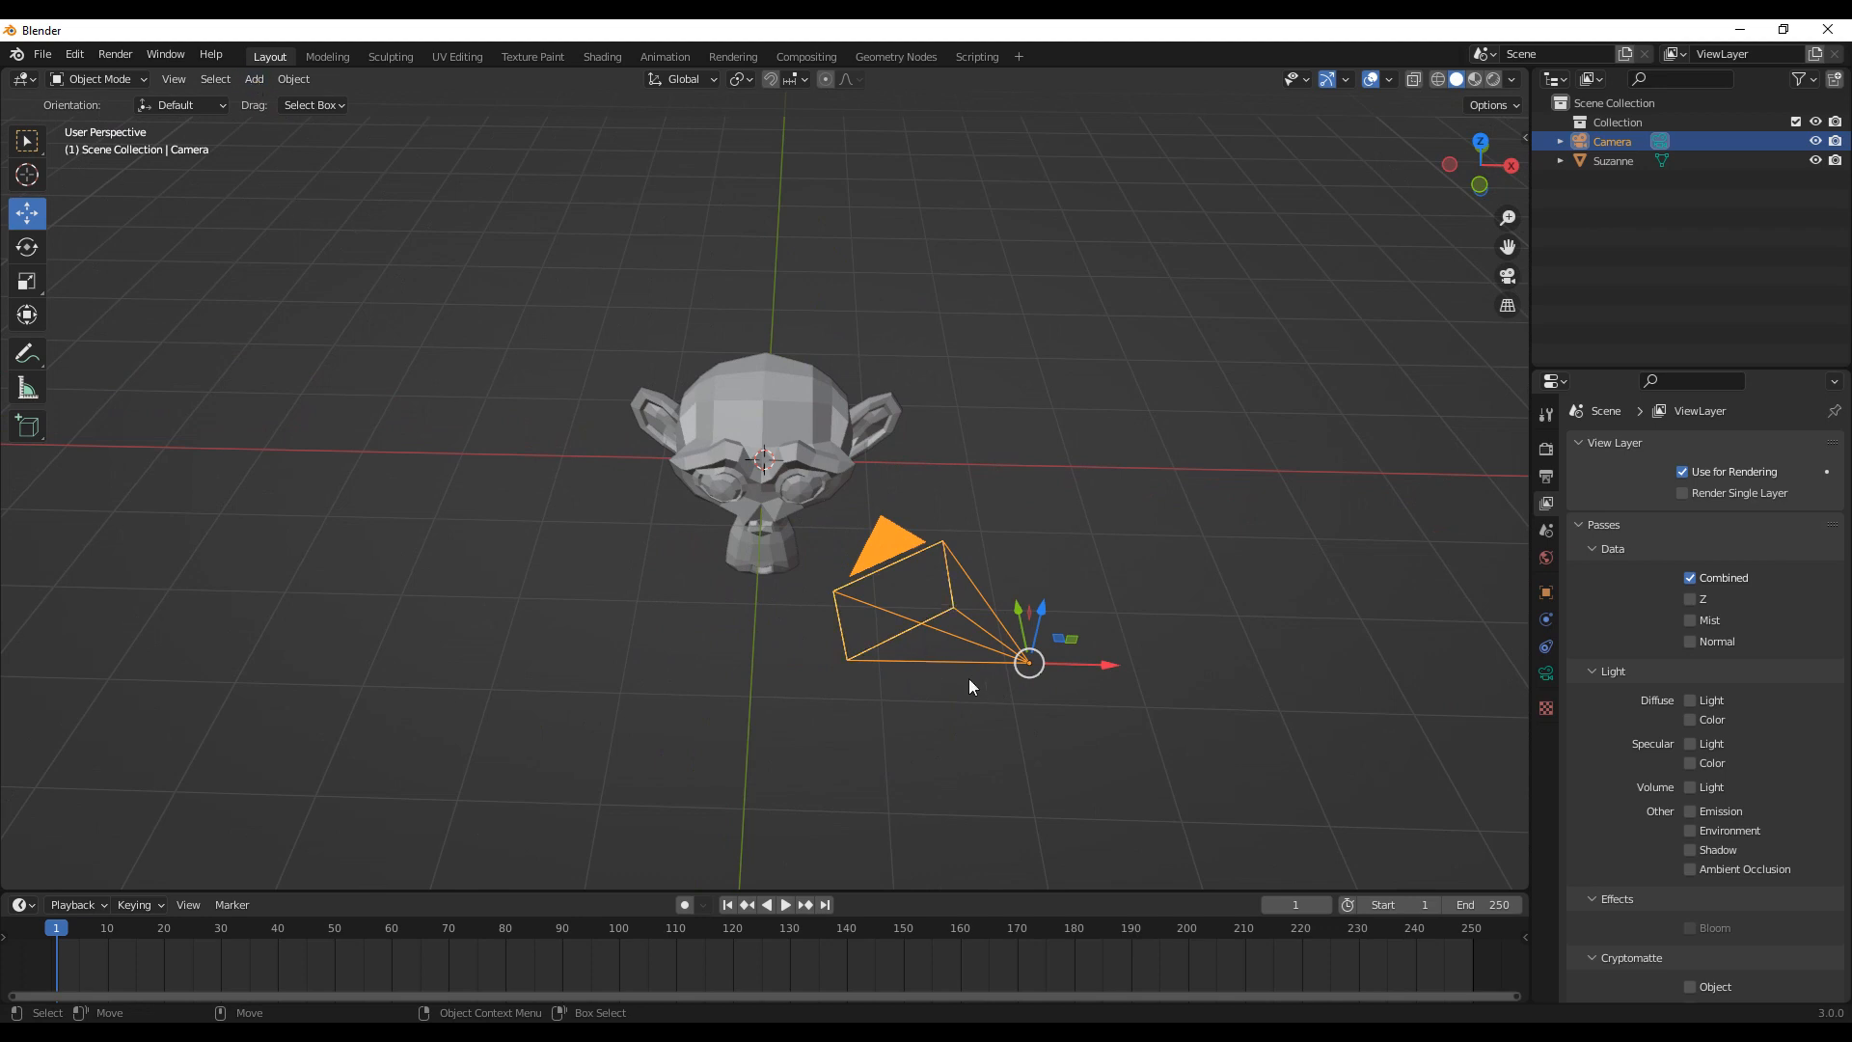
middle_click_drag(970, 675, 656, 598)
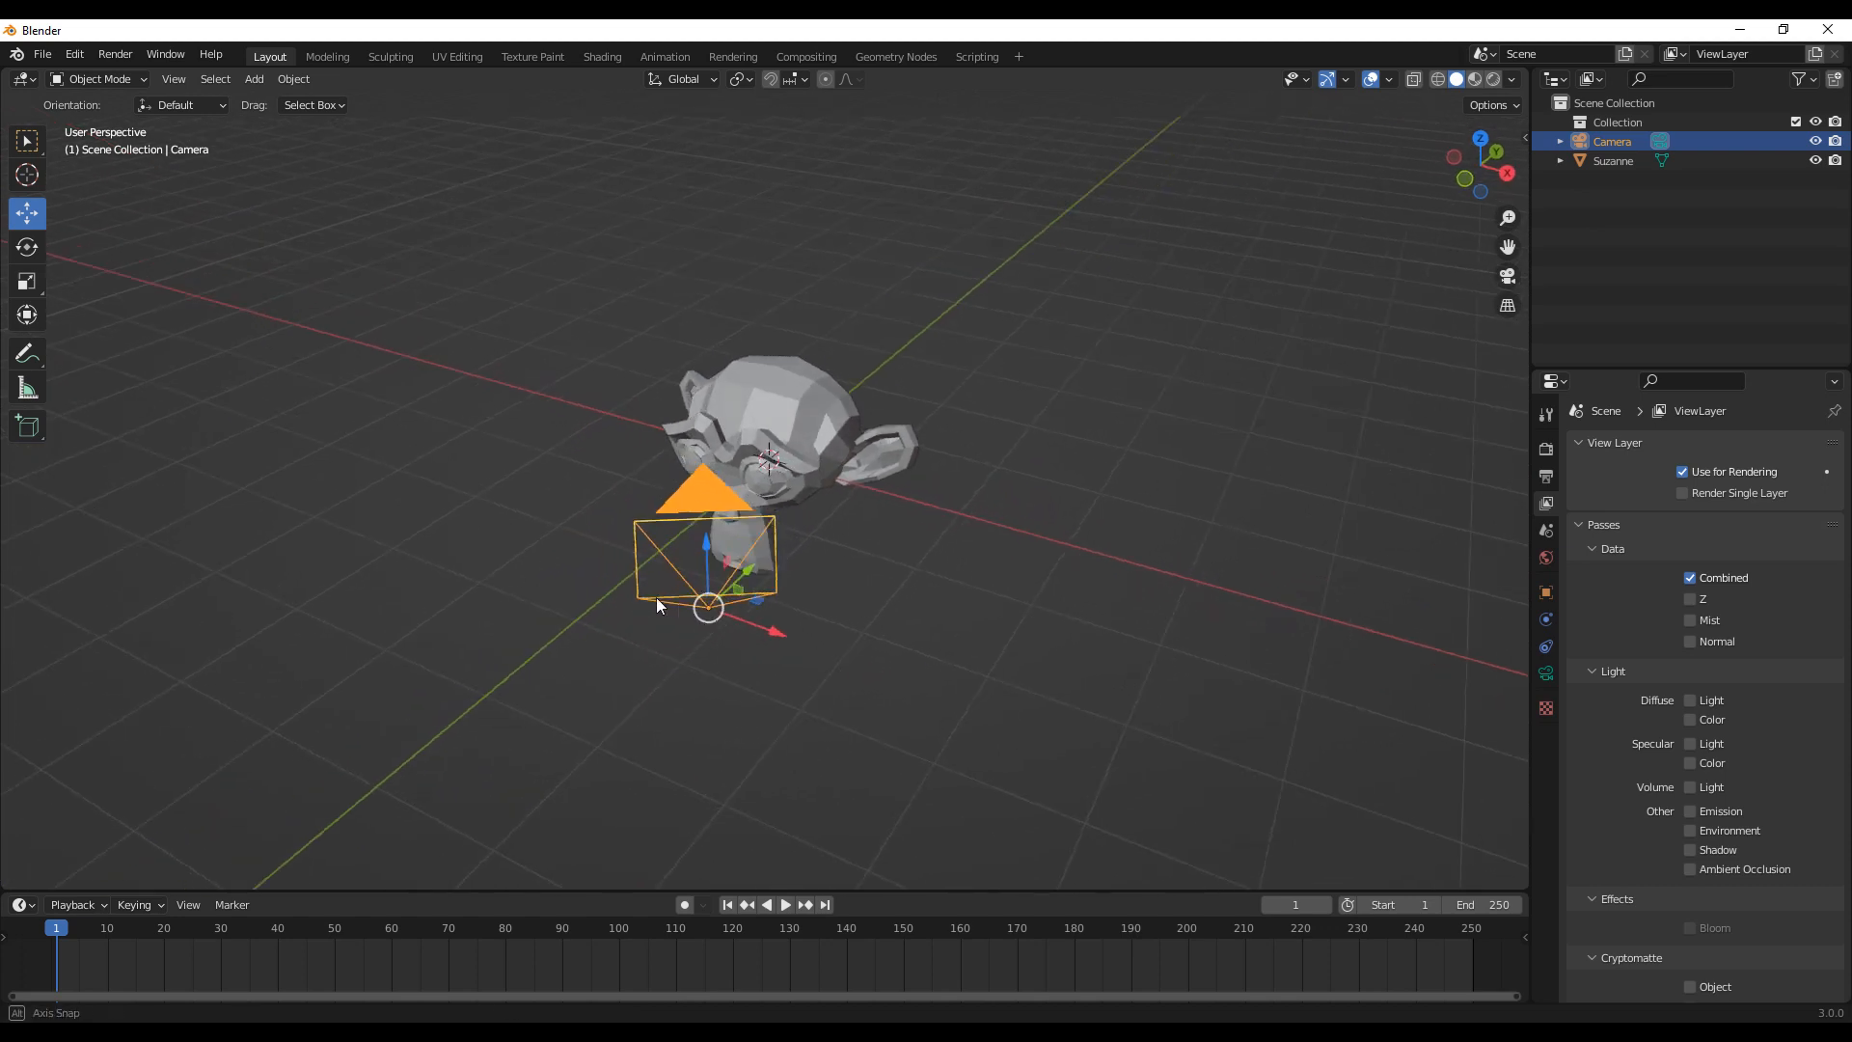
middle_click_drag(831, 600, 860, 629)
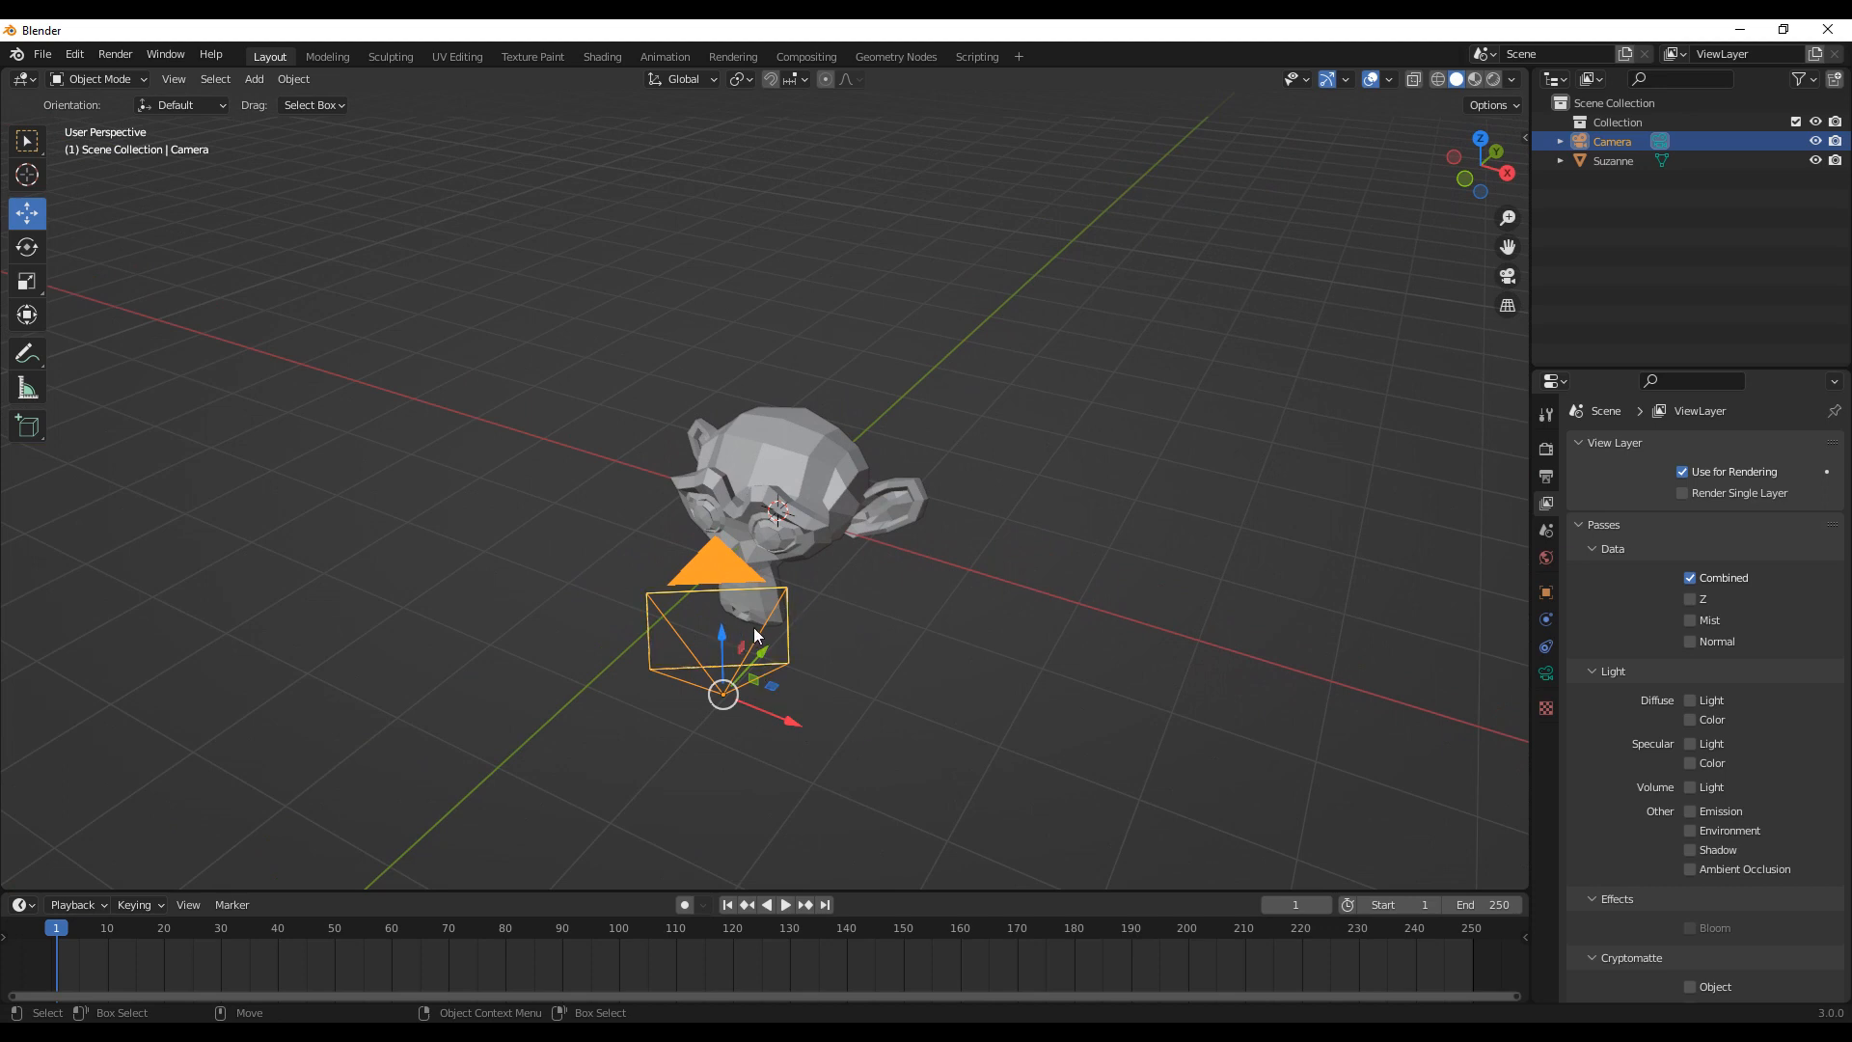
Step: Delete the misplaced camera, switch to the Front viewpoint, and add a new Camera facing the same way as that view
key("Delete")
left_click(177, 78)
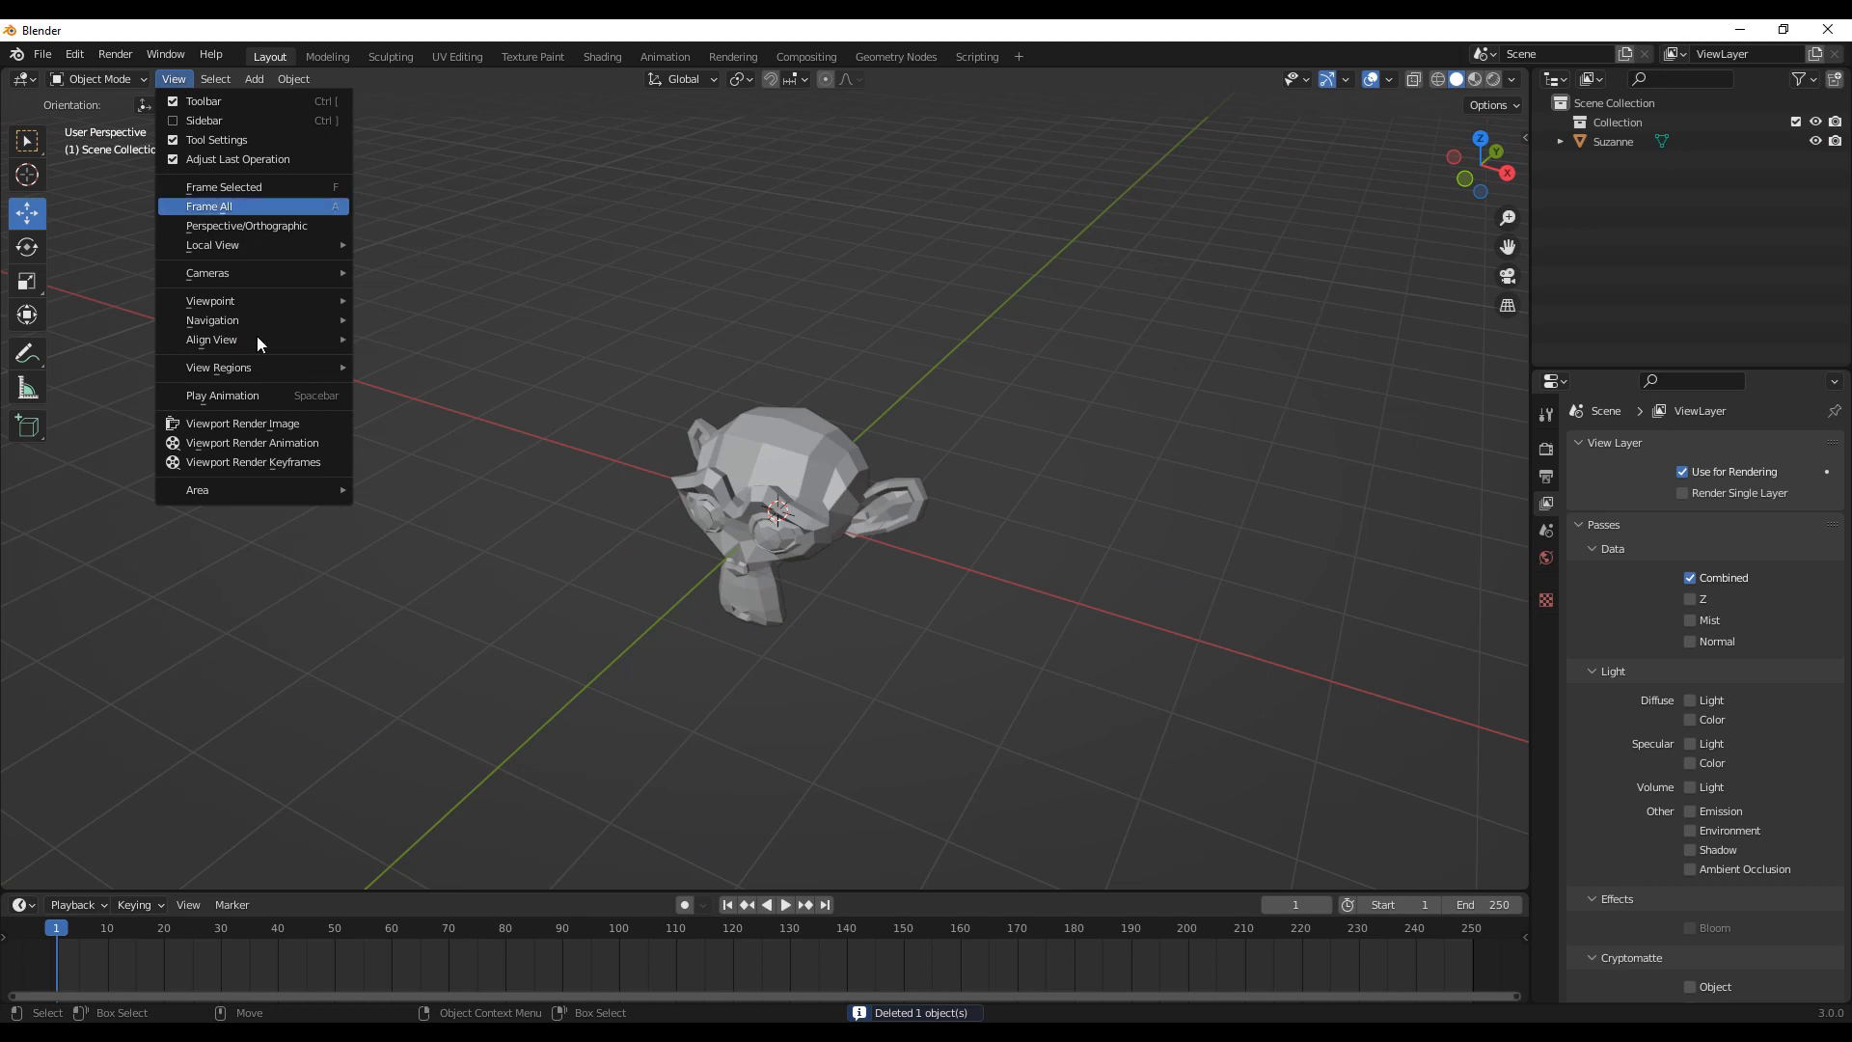
mouse_move(259, 302)
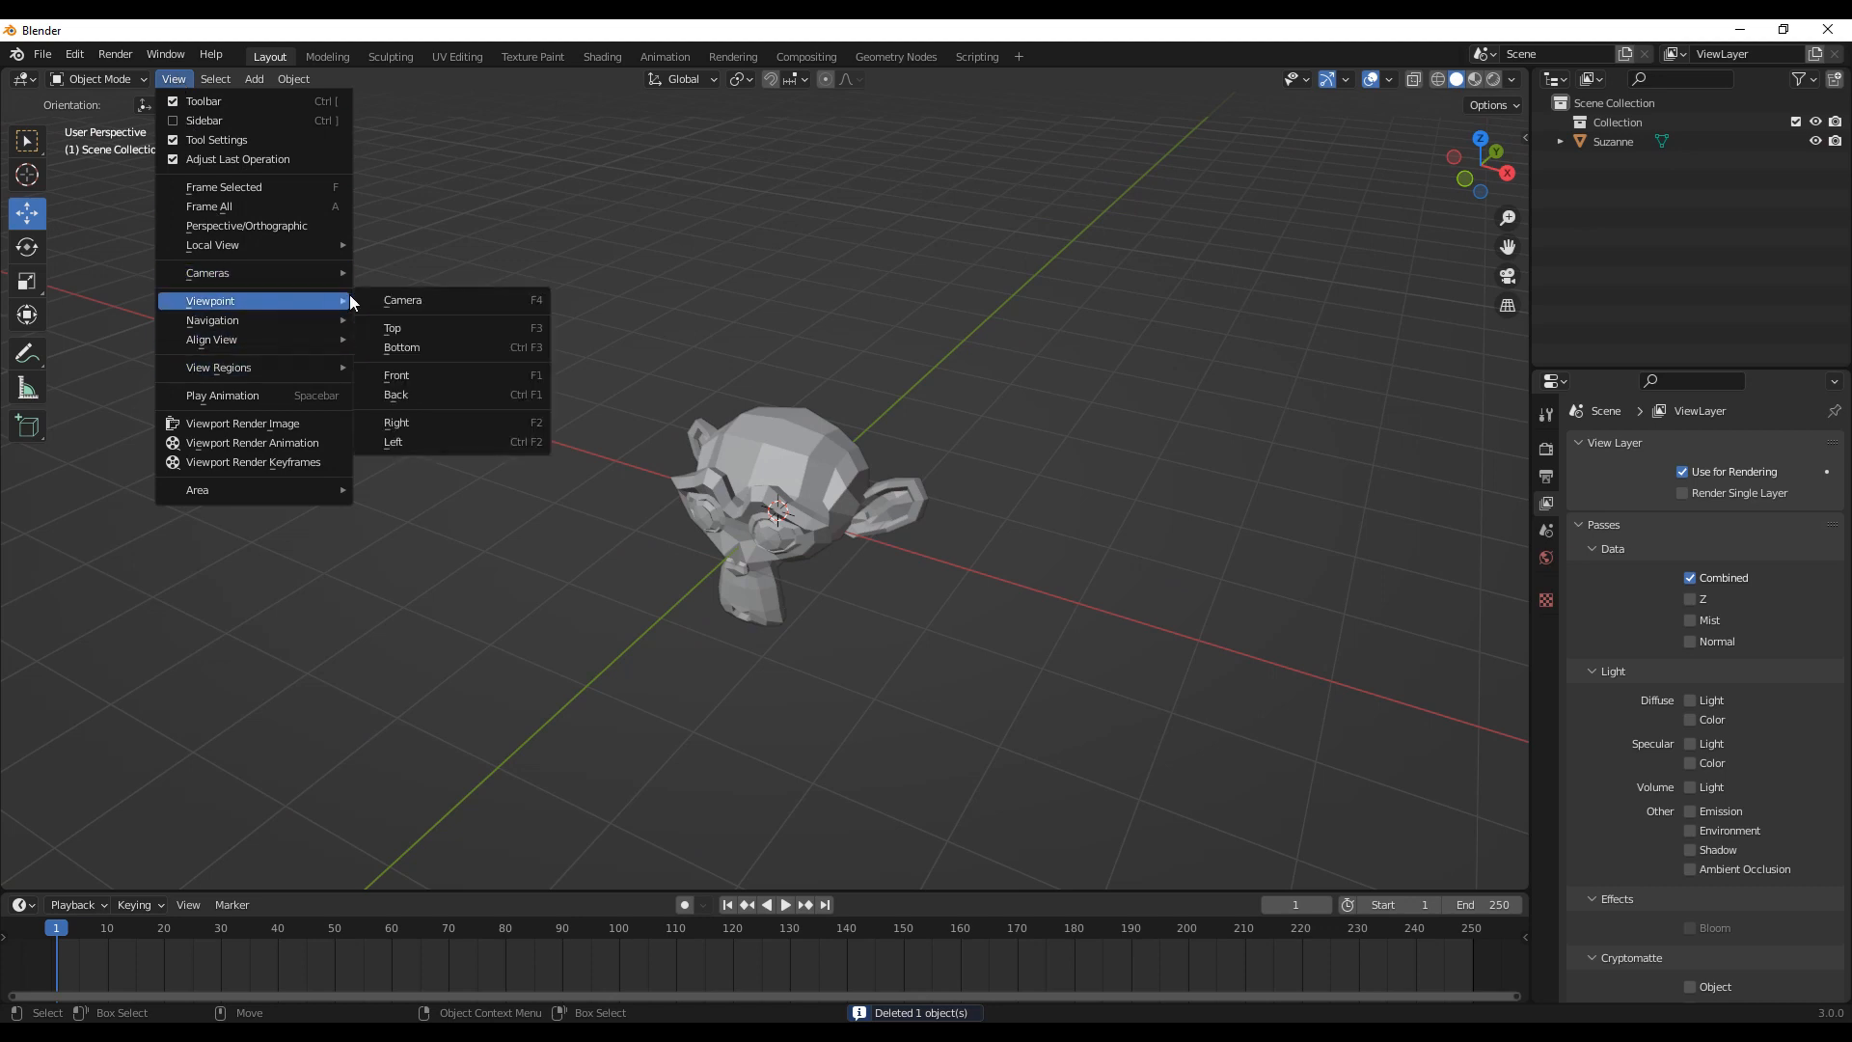
left_click(445, 376)
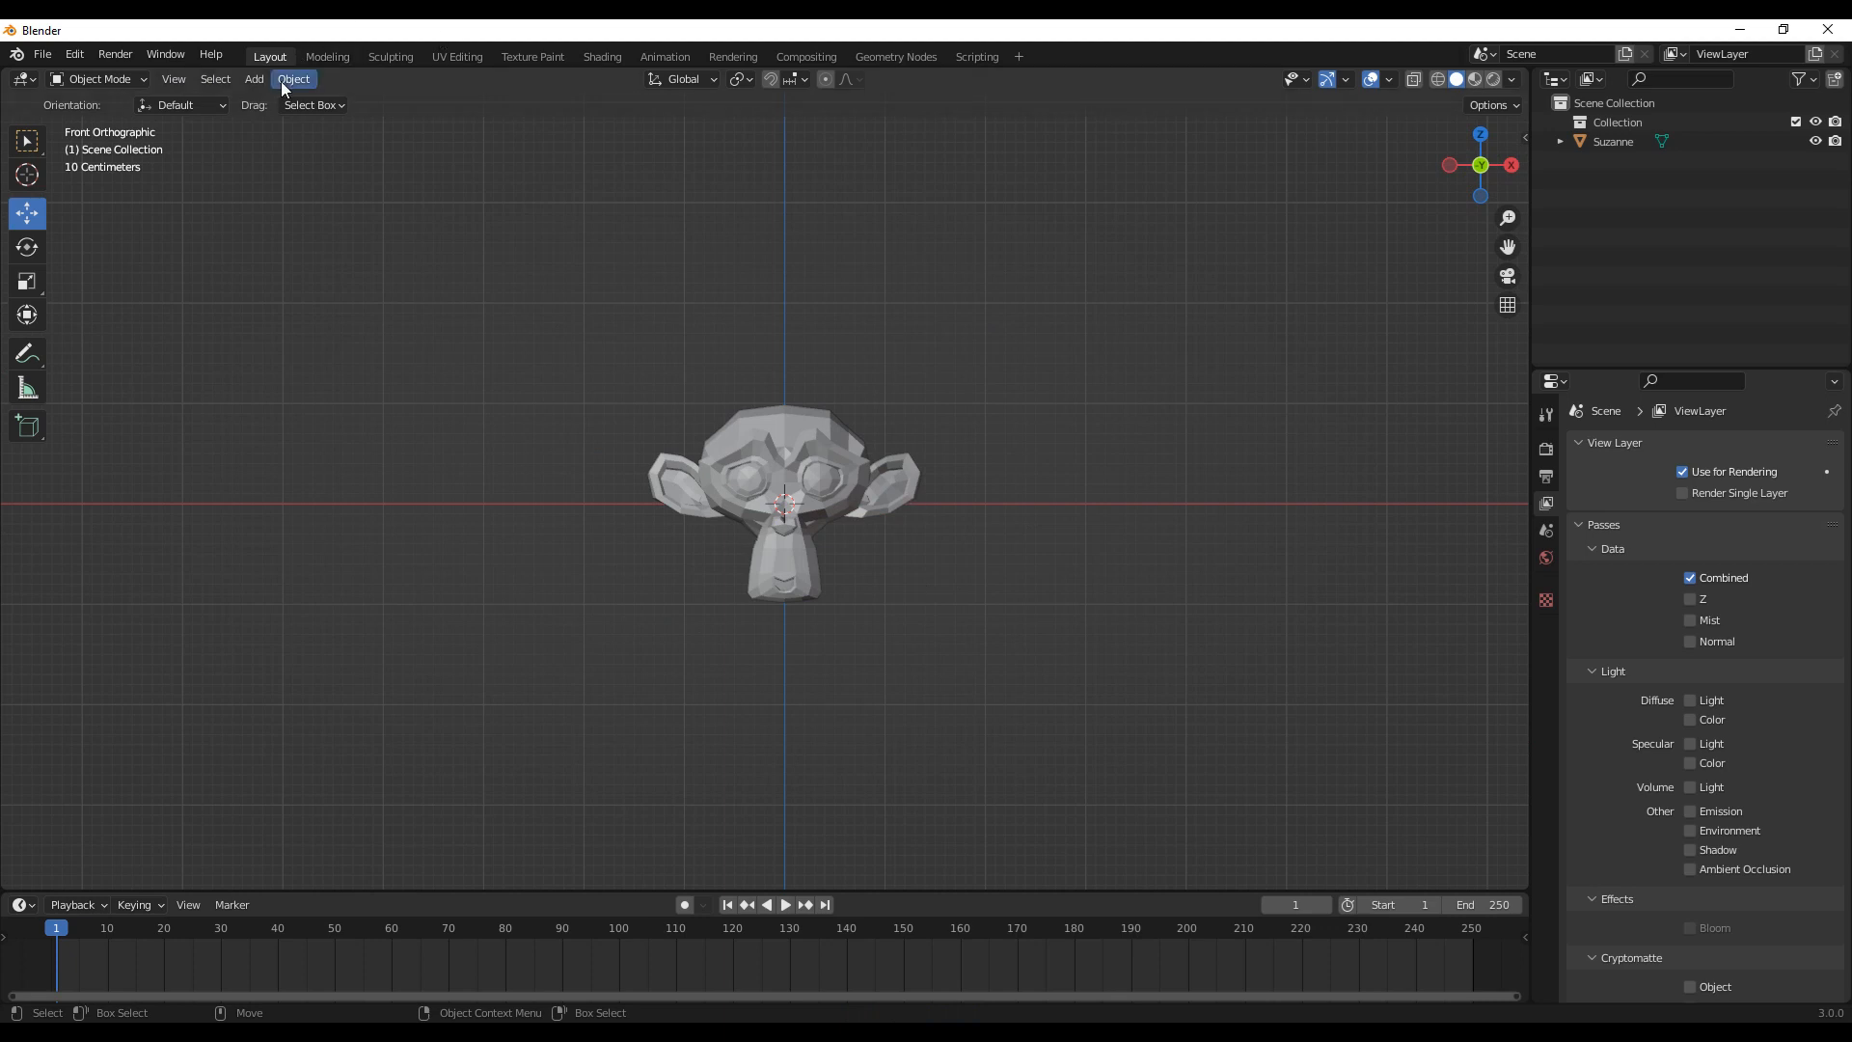
left_click(256, 85)
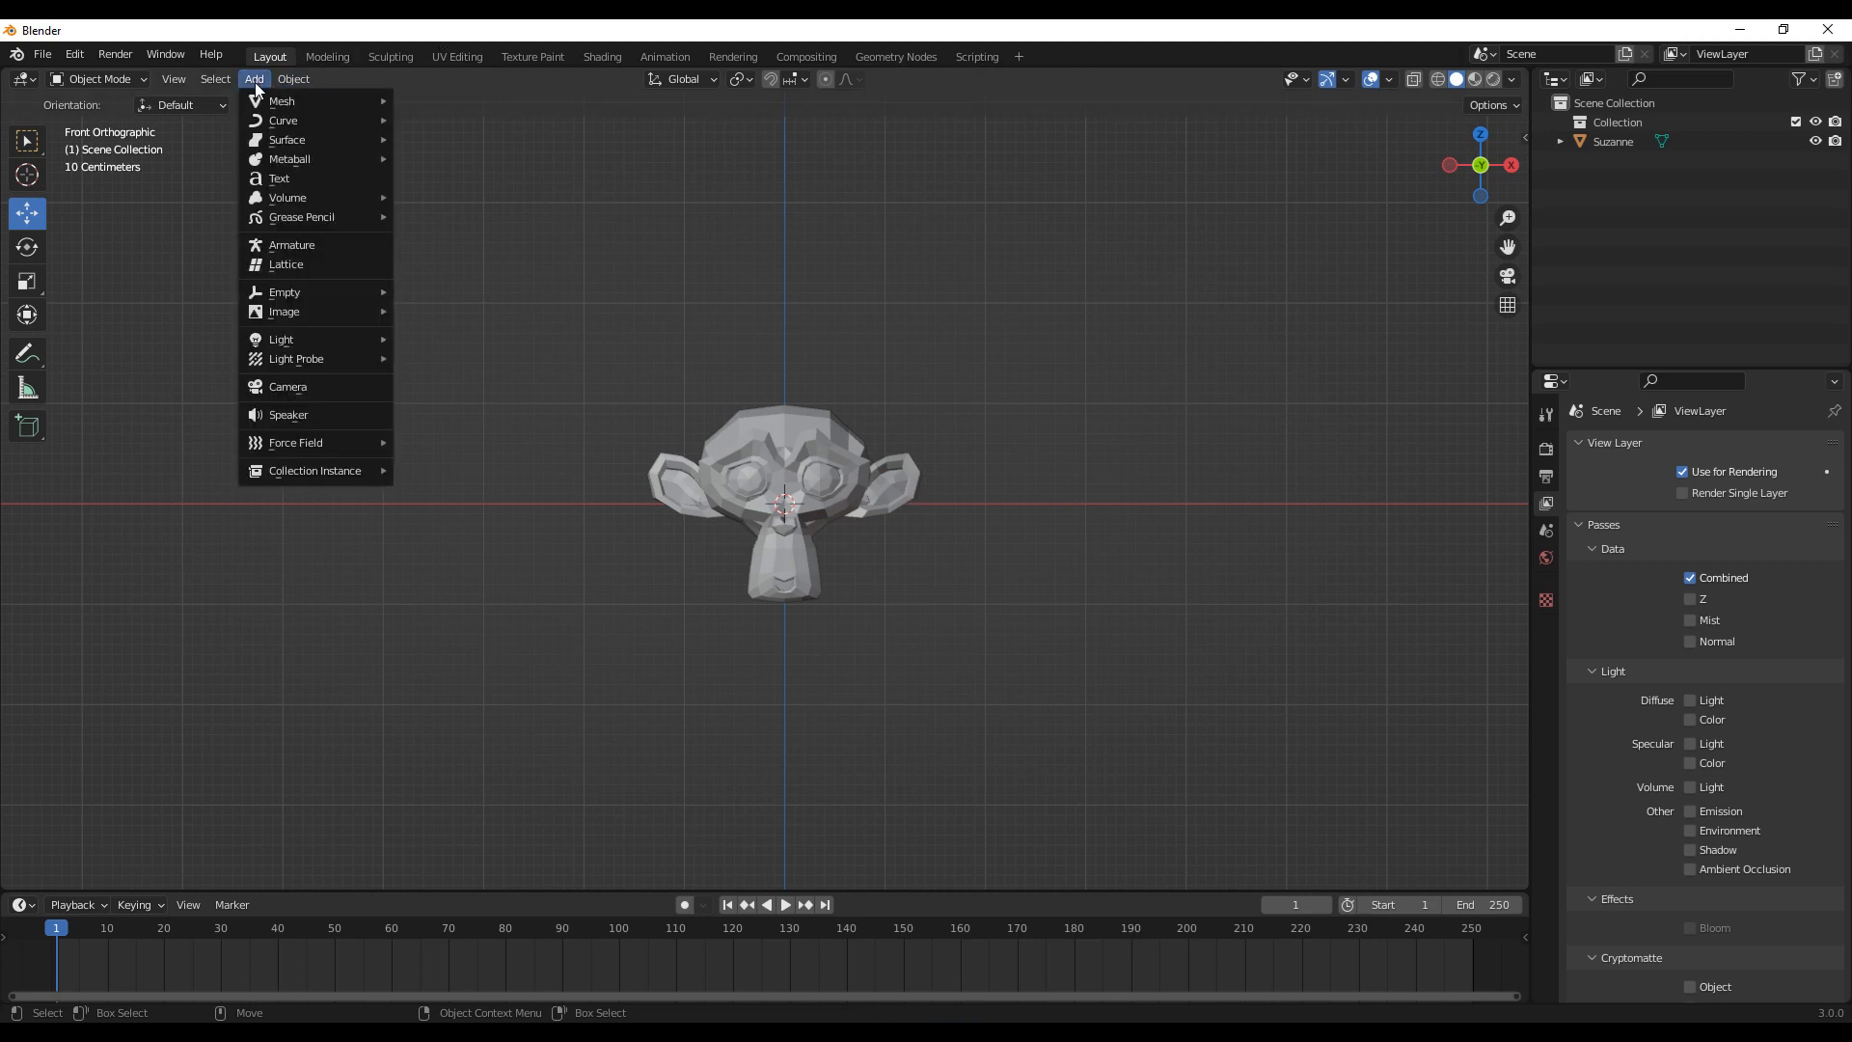
left_click(309, 388)
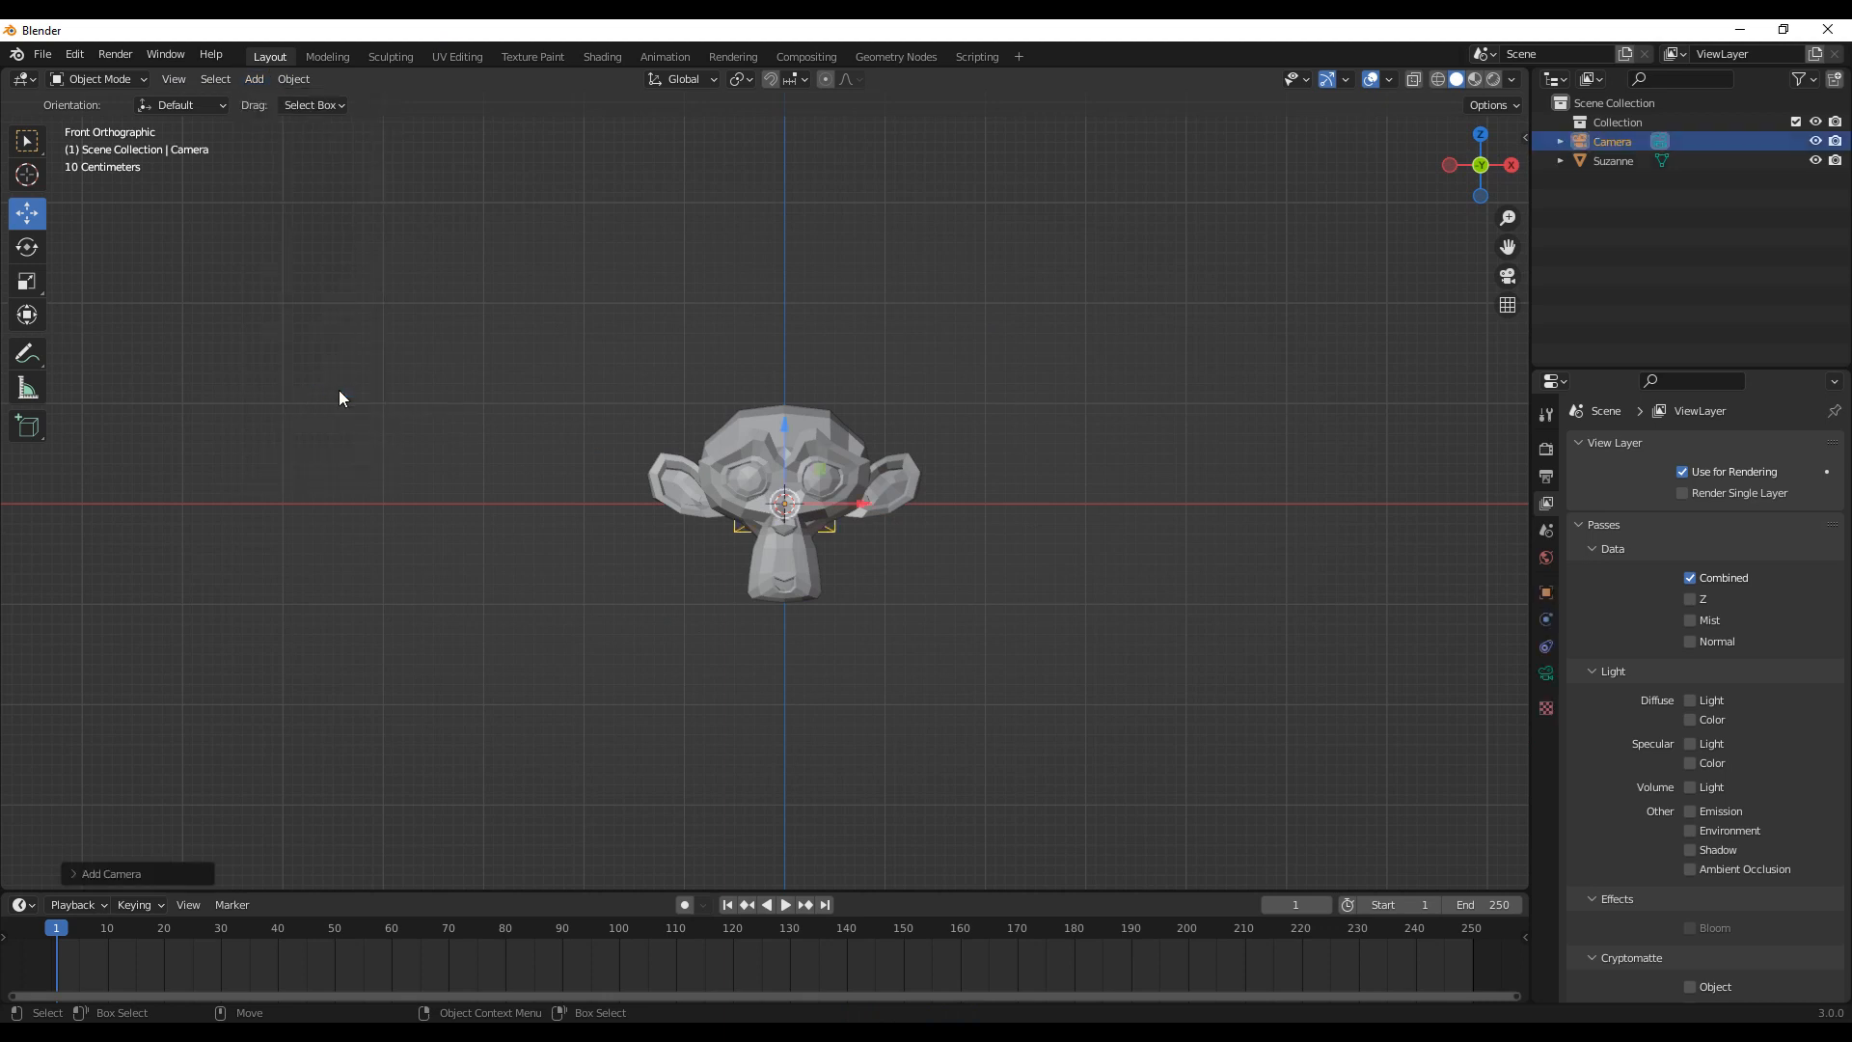
Step: Move the new camera straight out along the Y axis to a spot well in front of the monkey's face
middle_click_drag(1062, 446, 831, 522)
left_click_drag(832, 523, 384, 469)
middle_click_drag(420, 487, 606, 515)
middle_click_drag(728, 531, 478, 602)
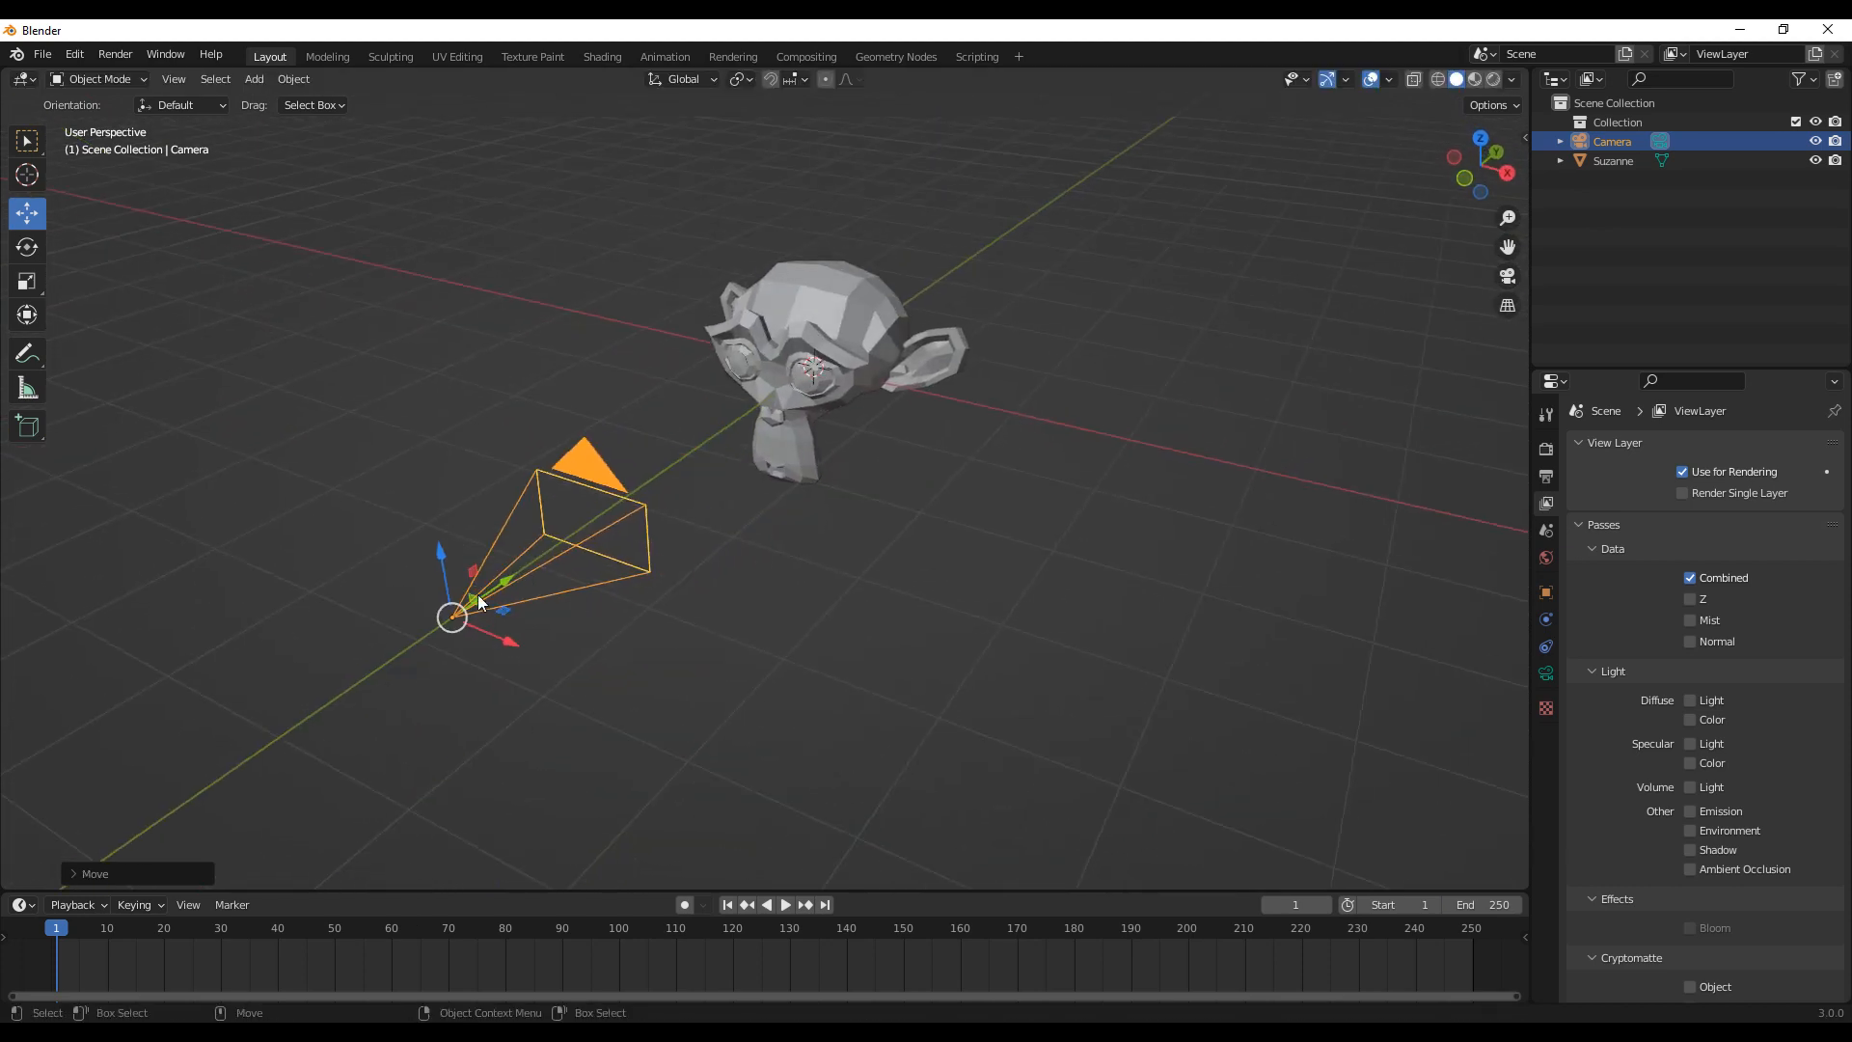
left_click_drag(499, 583, 439, 633)
middle_click_drag(661, 593, 337, 608)
left_click_drag(280, 588, 174, 629)
scroll(627, 609, "down", 4)
middle_click_drag(735, 618, 774, 578, "shift")
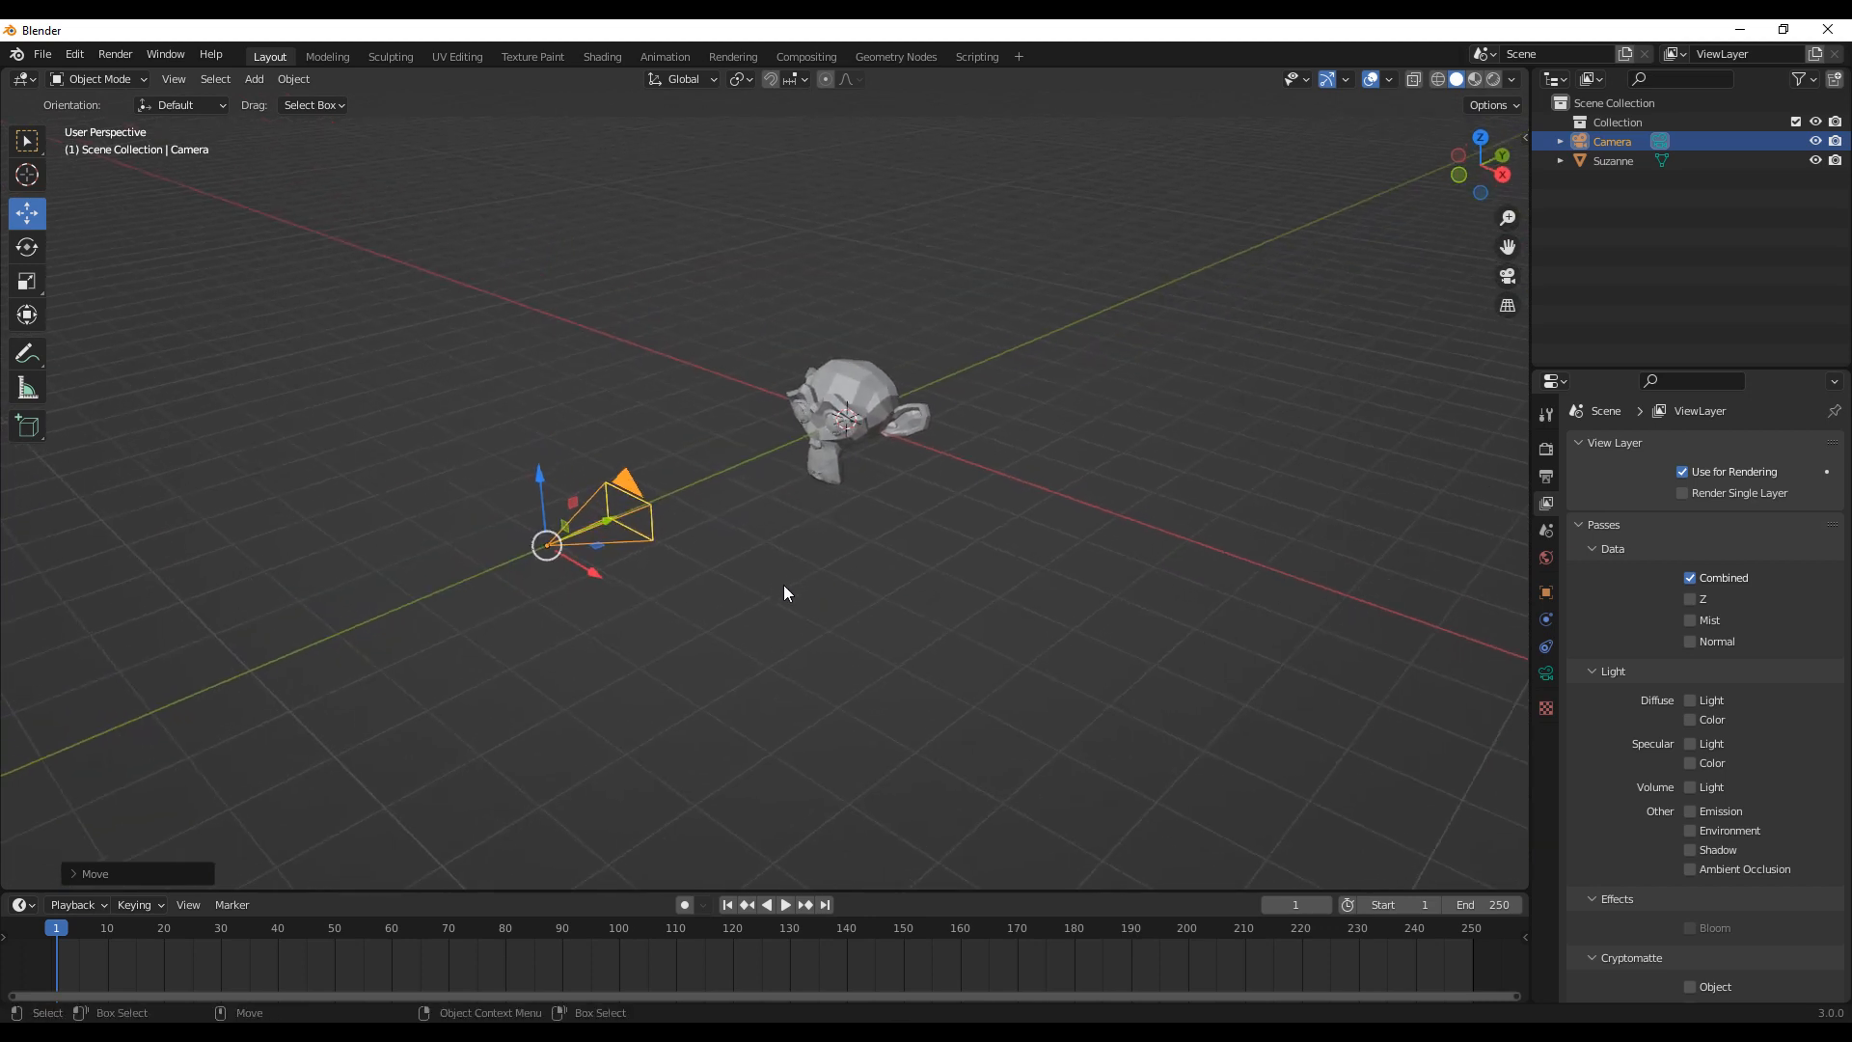
Step: Look through the camera, orbit back out to a perspective view of the scene, and return to the camera view
left_click(174, 81)
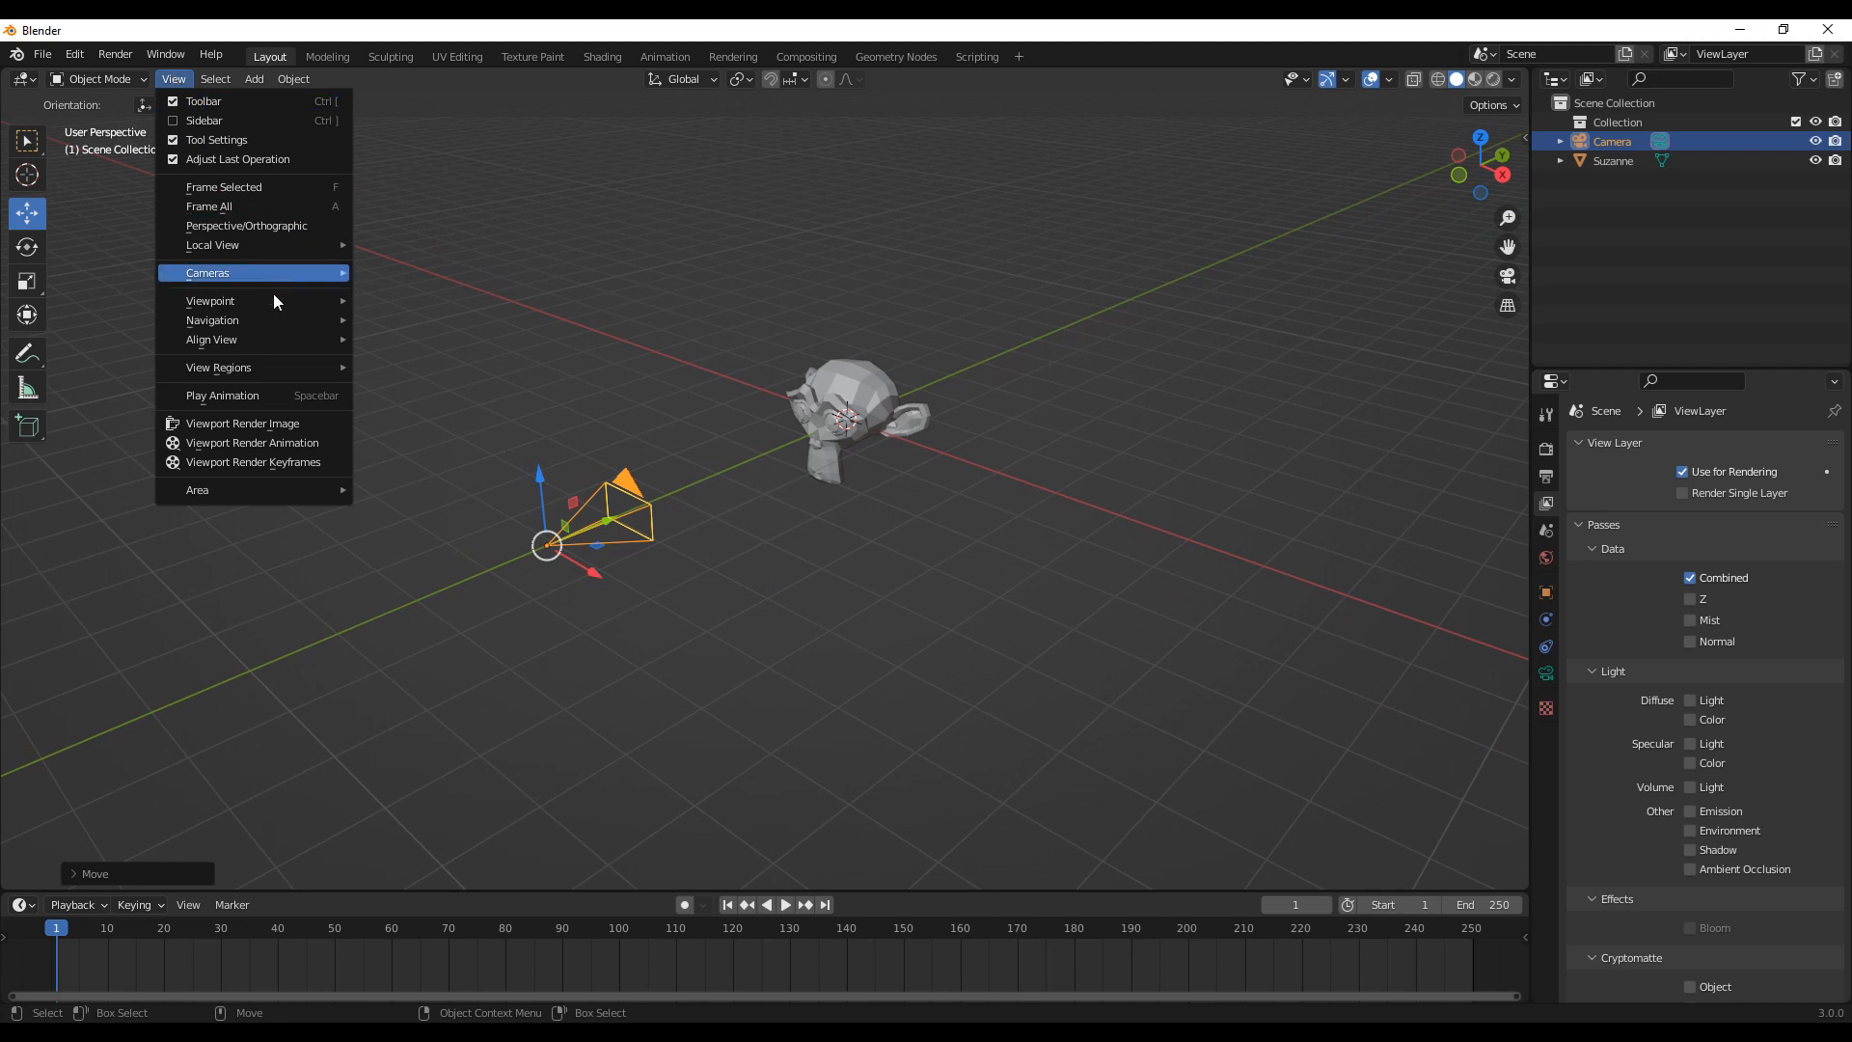
mouse_move(275, 303)
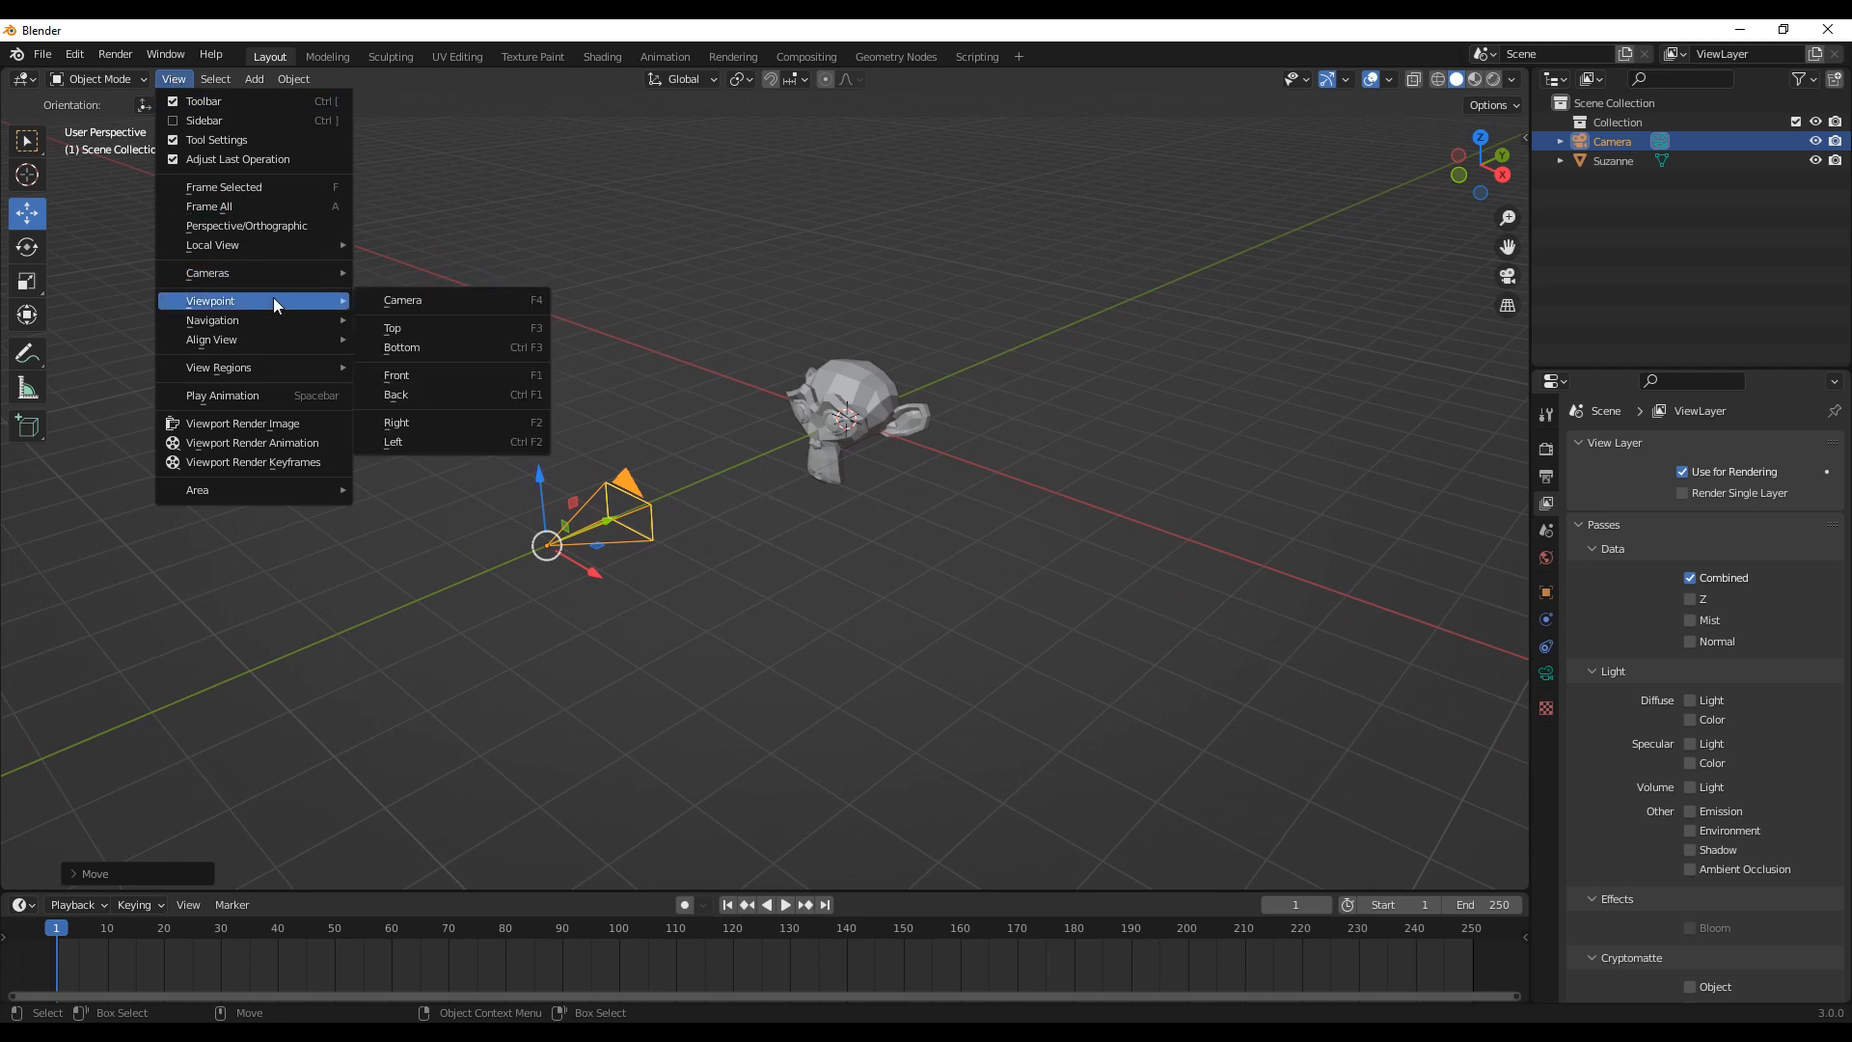
left_click(442, 302)
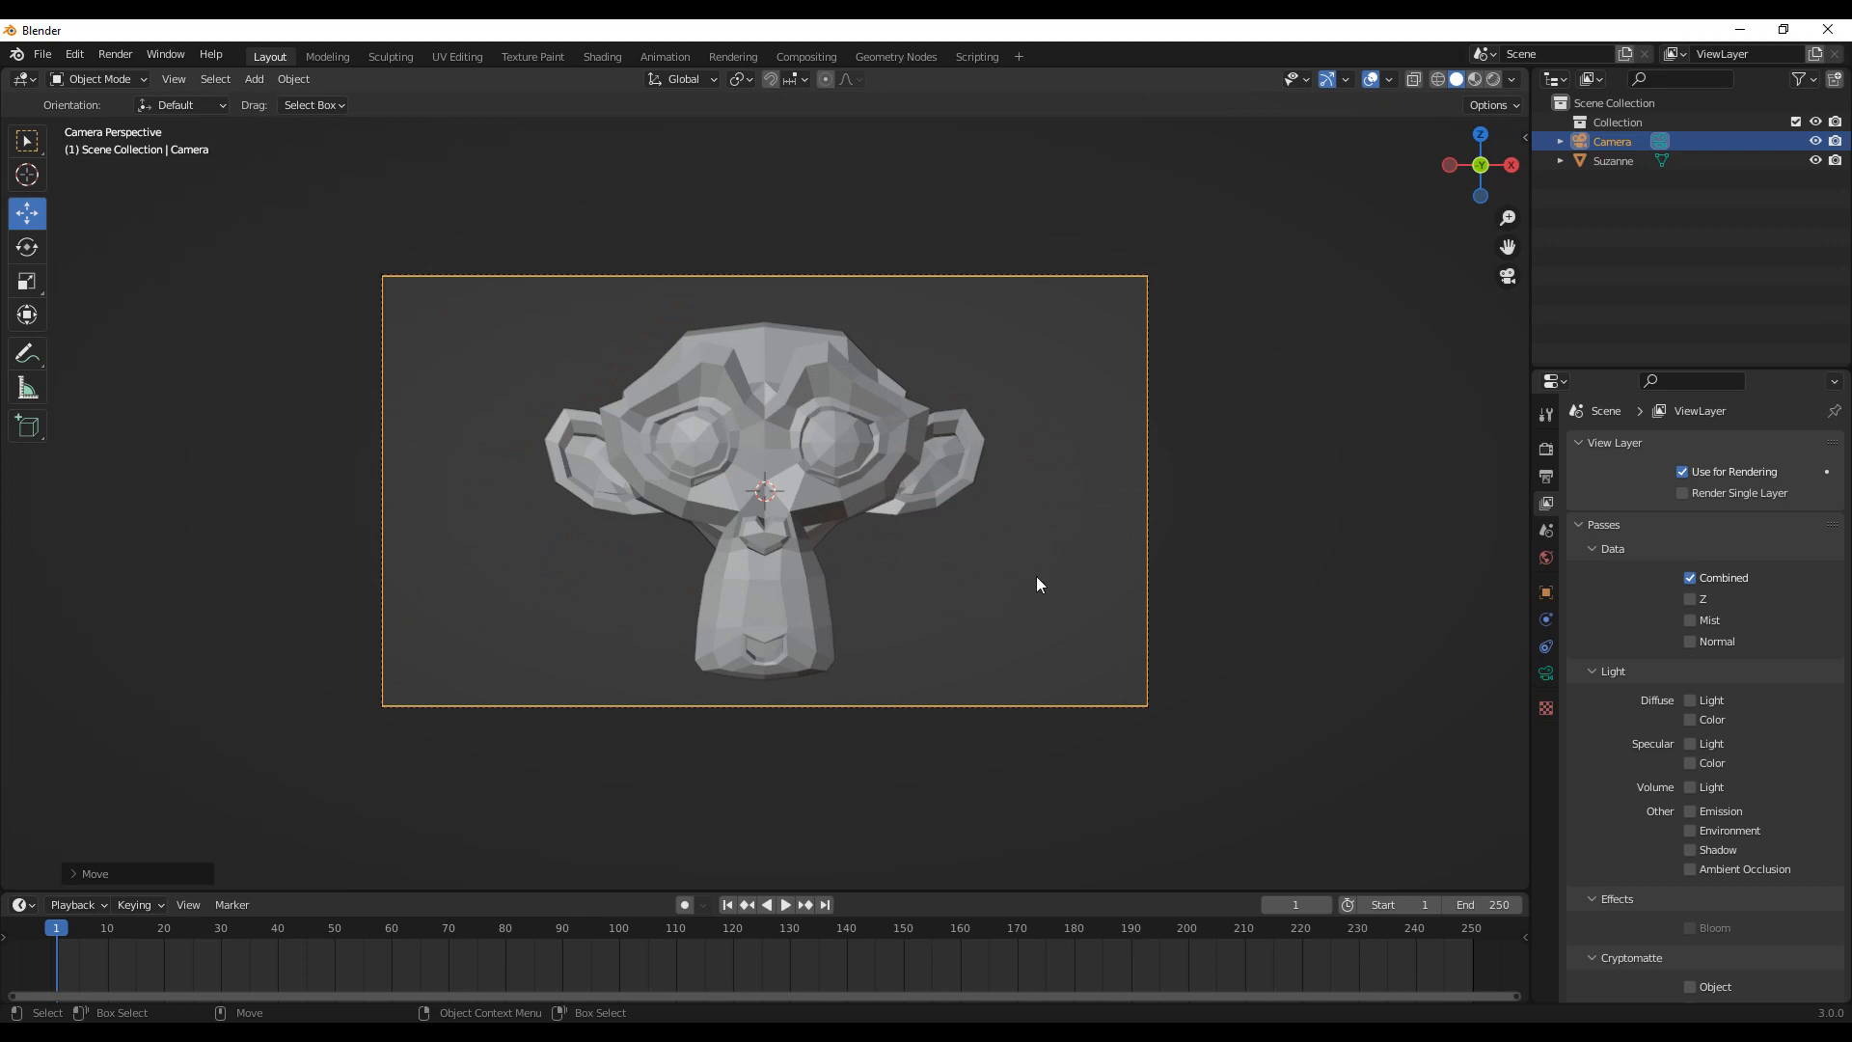
middle_click_drag(1075, 512, 826, 583)
middle_click_drag(541, 554, 669, 554)
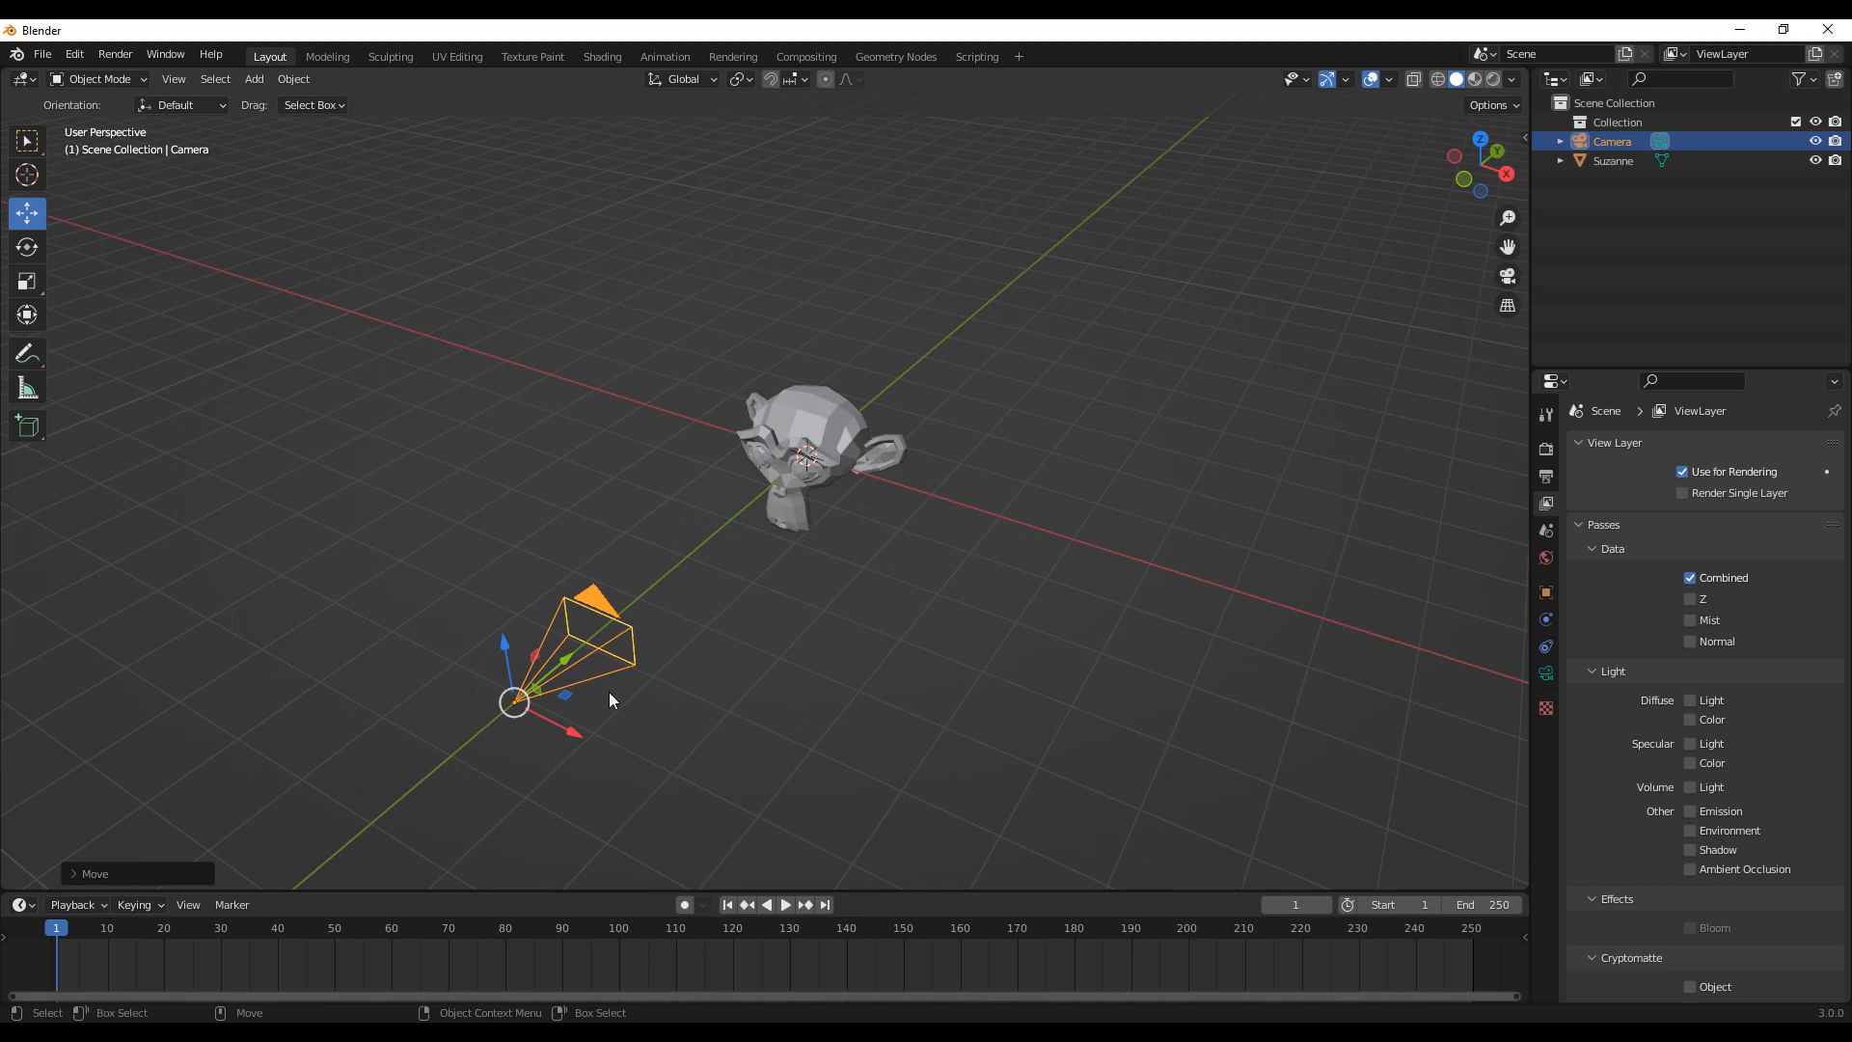
middle_click_drag(657, 701, 669, 687)
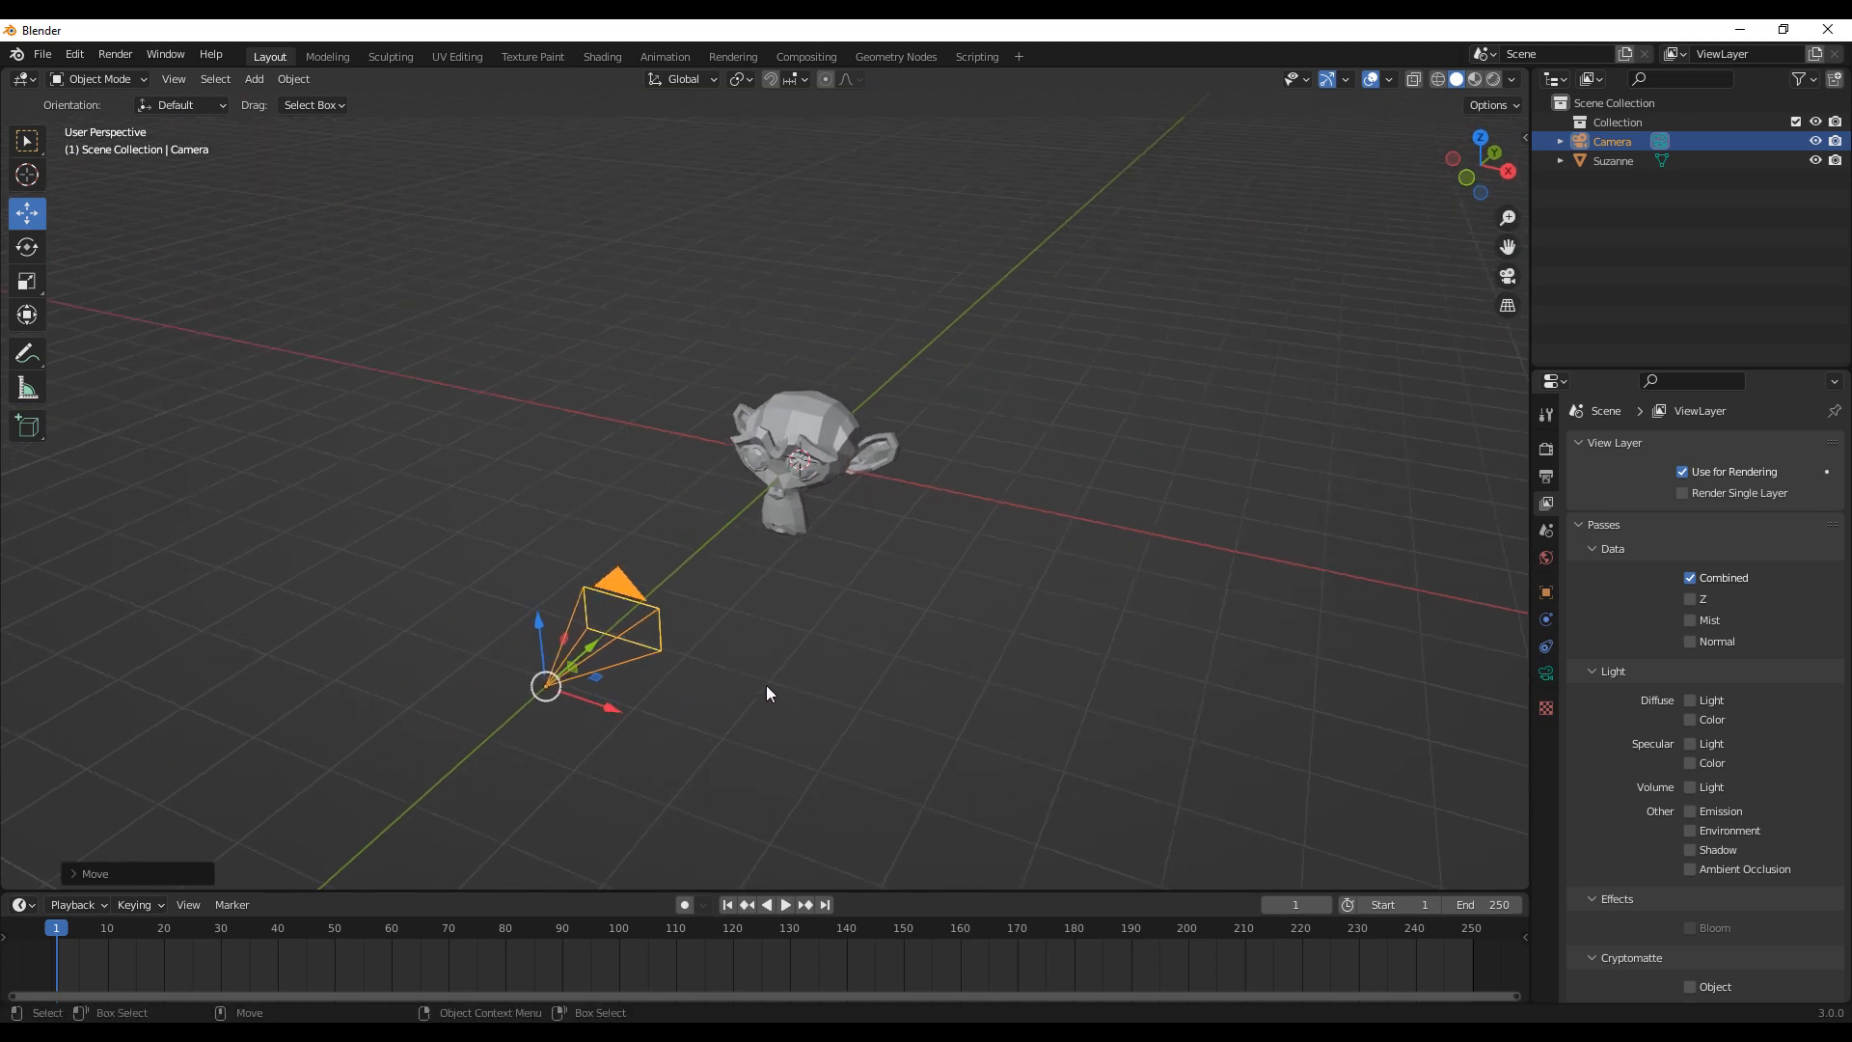
key("KP_0")
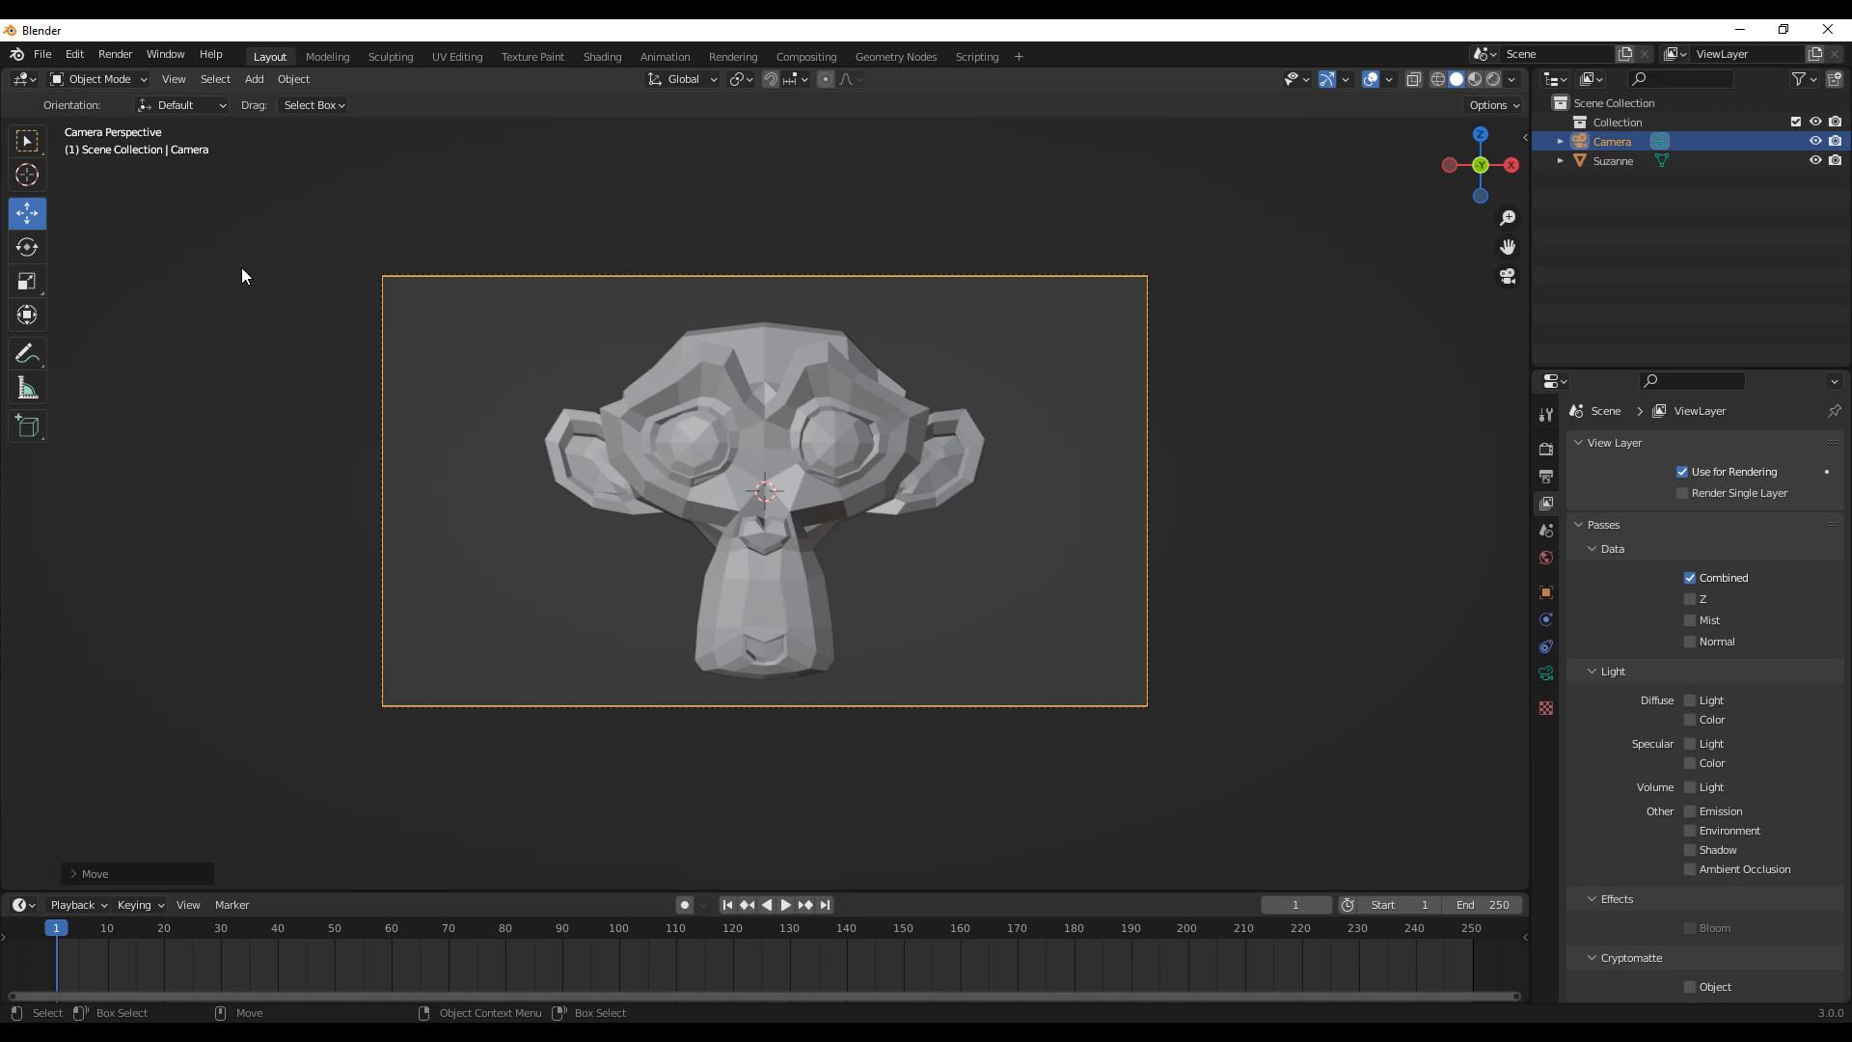
Step: Split the 3D viewport vertically down the middle, keeping one half in camera view and orbiting the other to a user perspective
left_click(175, 81)
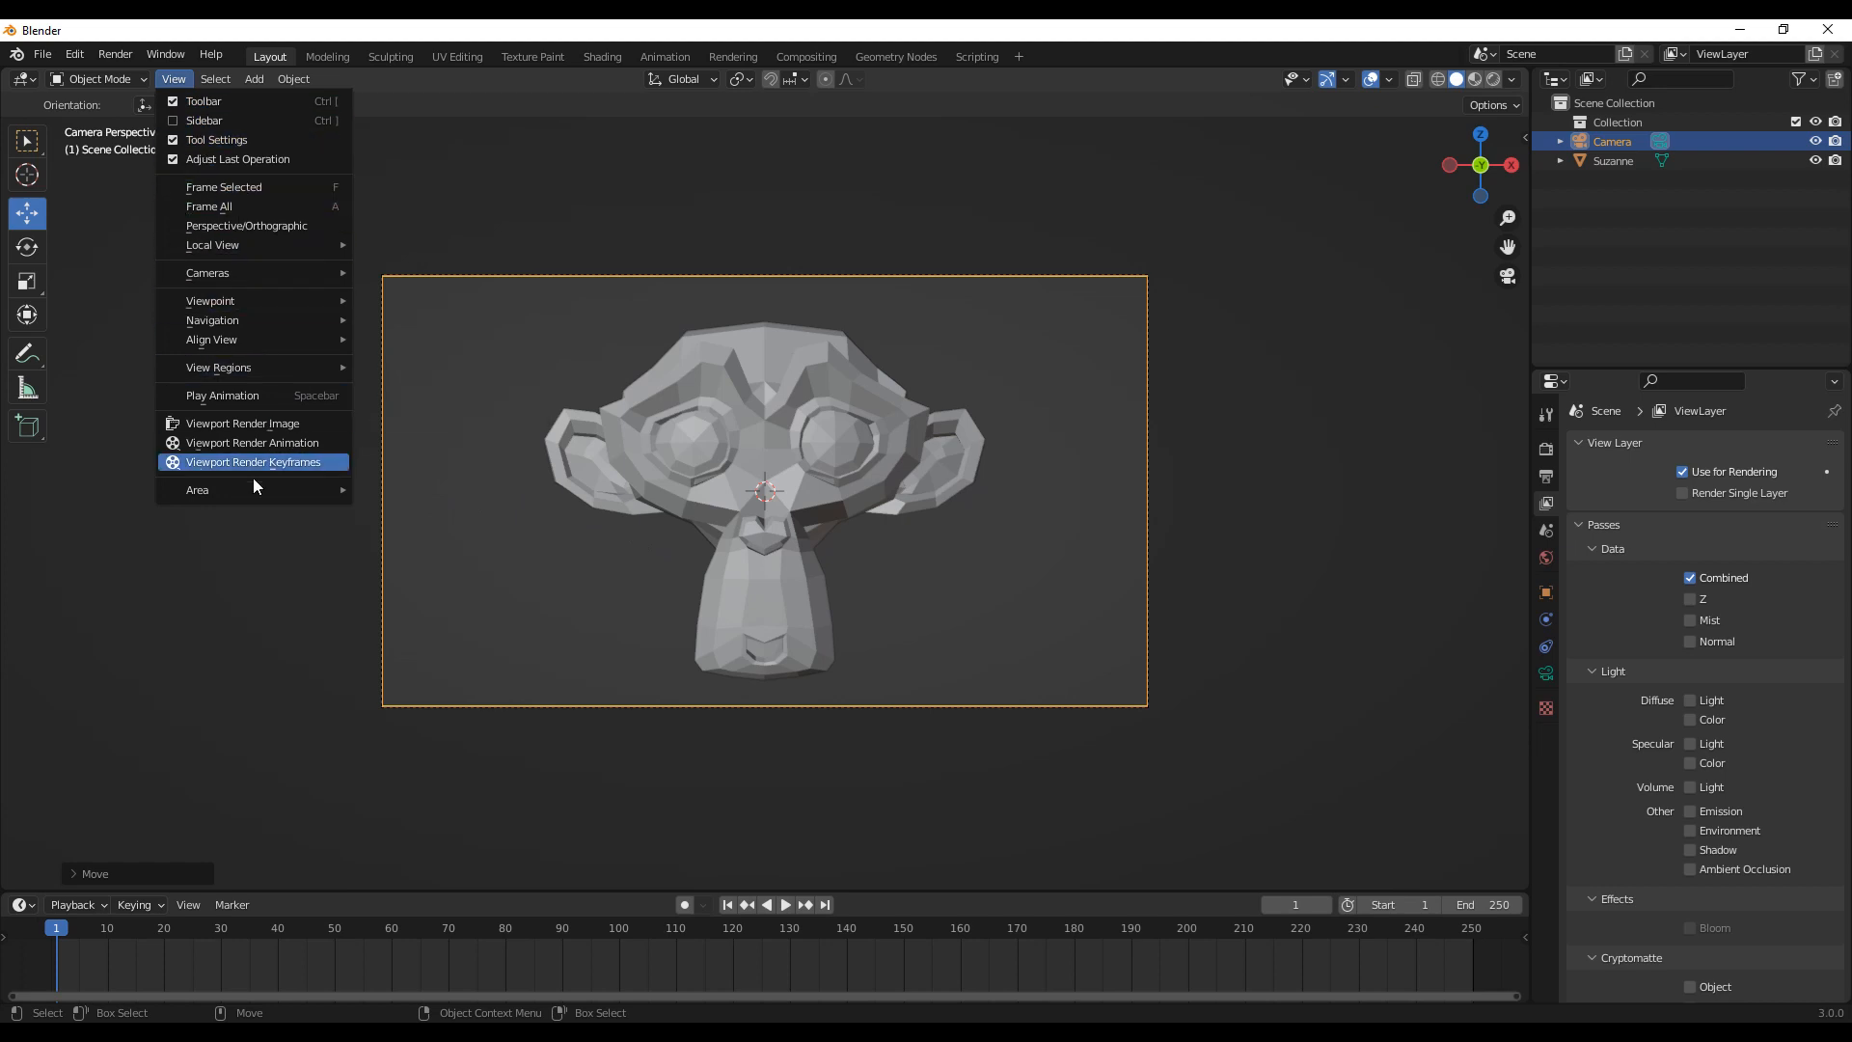
mouse_move(260, 493)
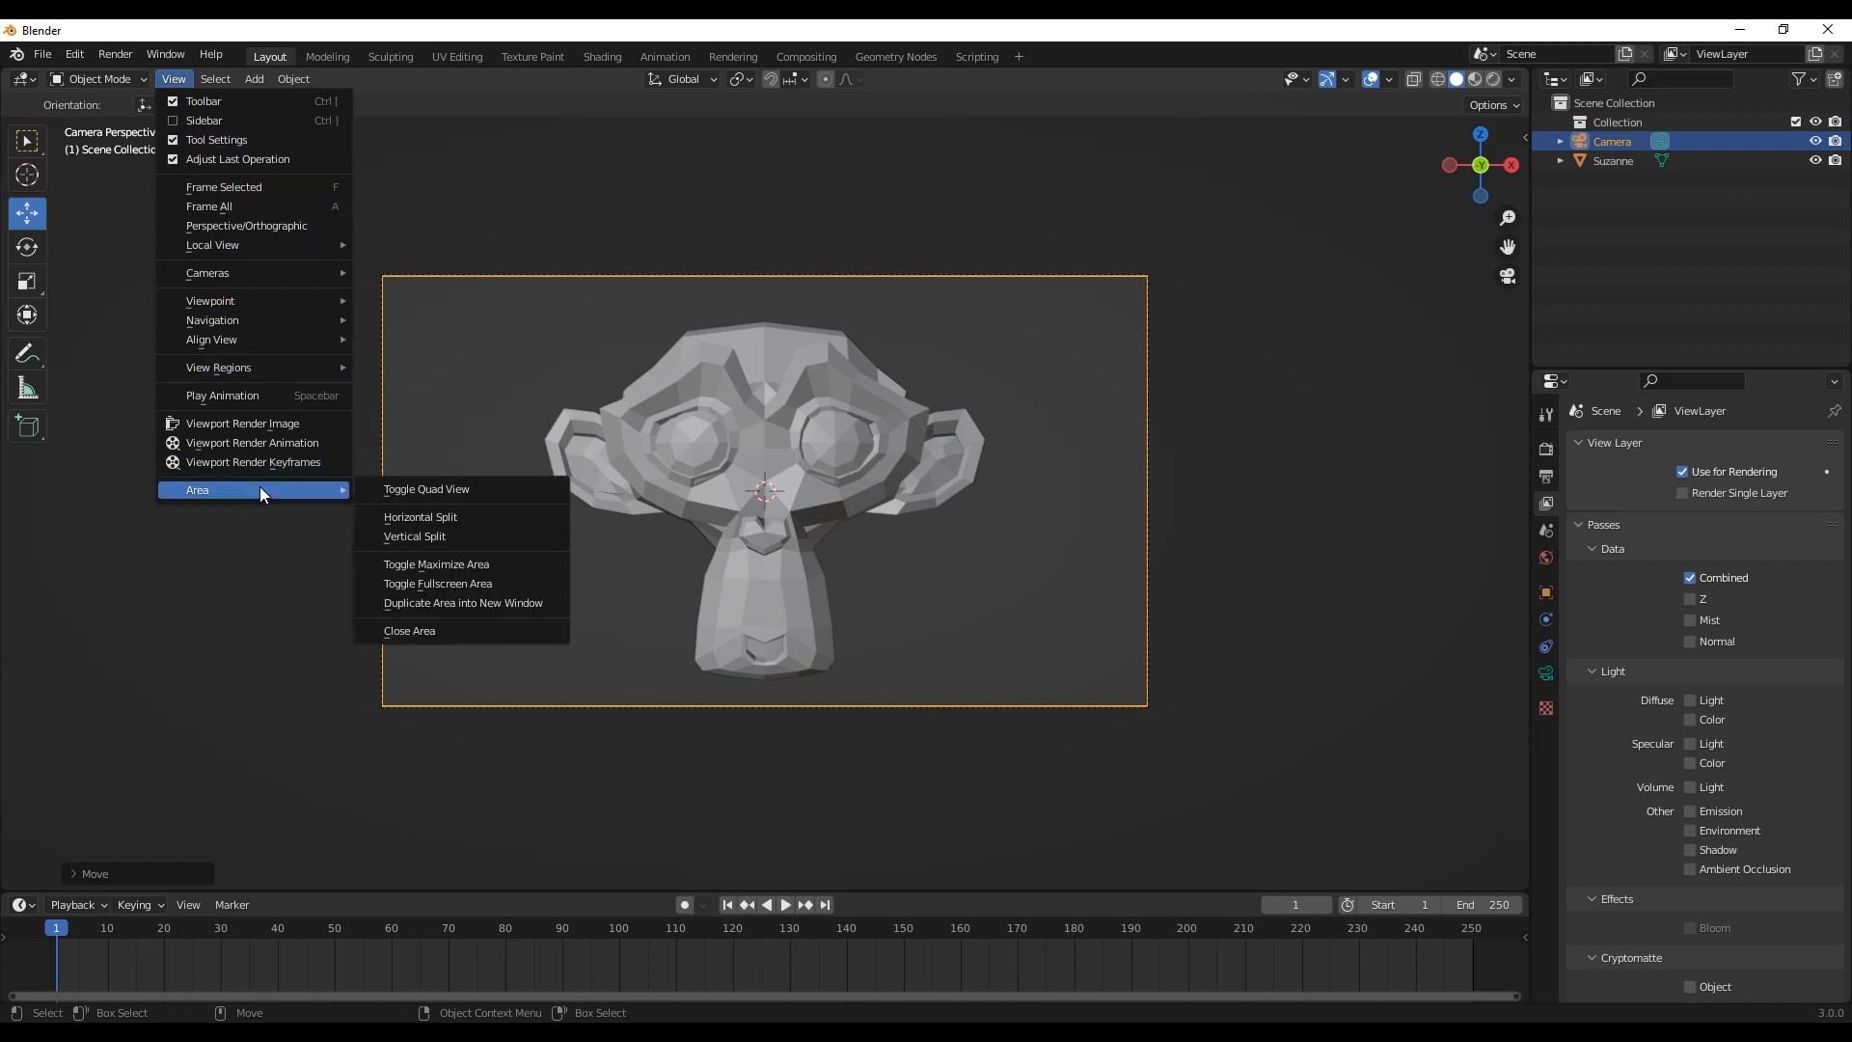
left_click(434, 542)
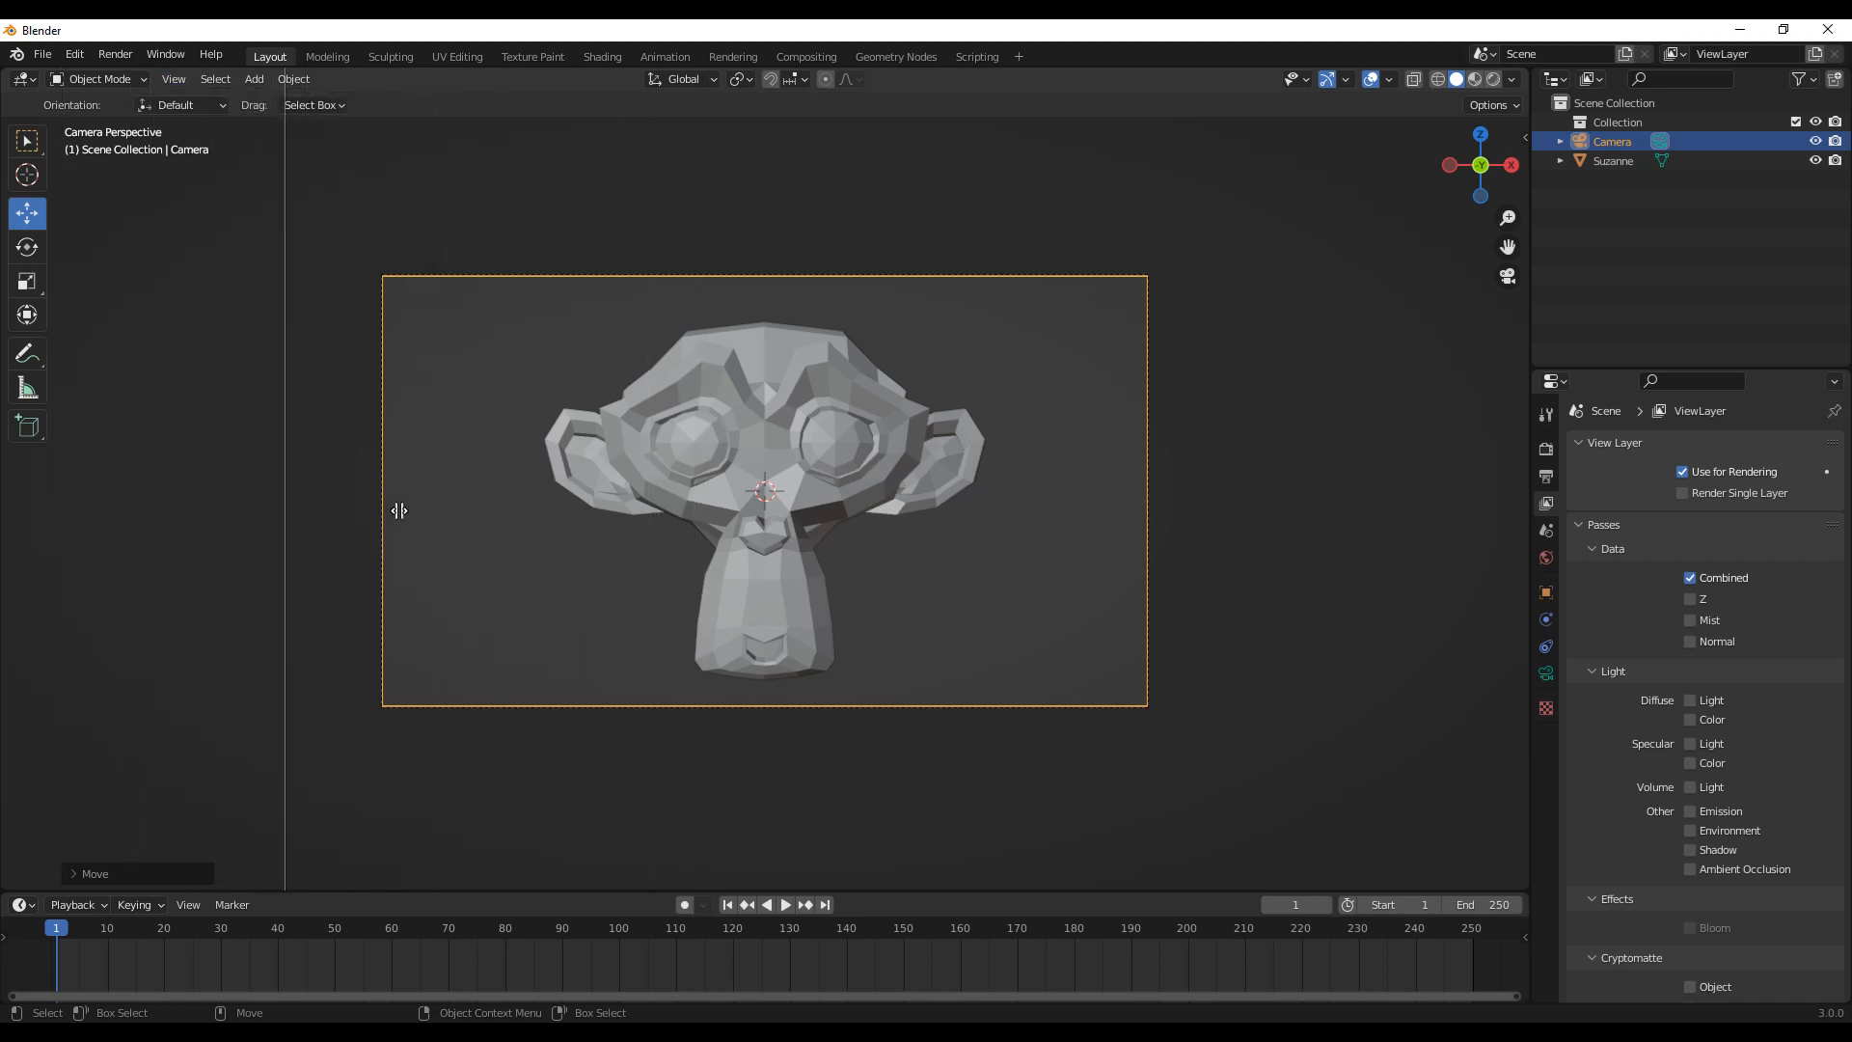
left_click(767, 505)
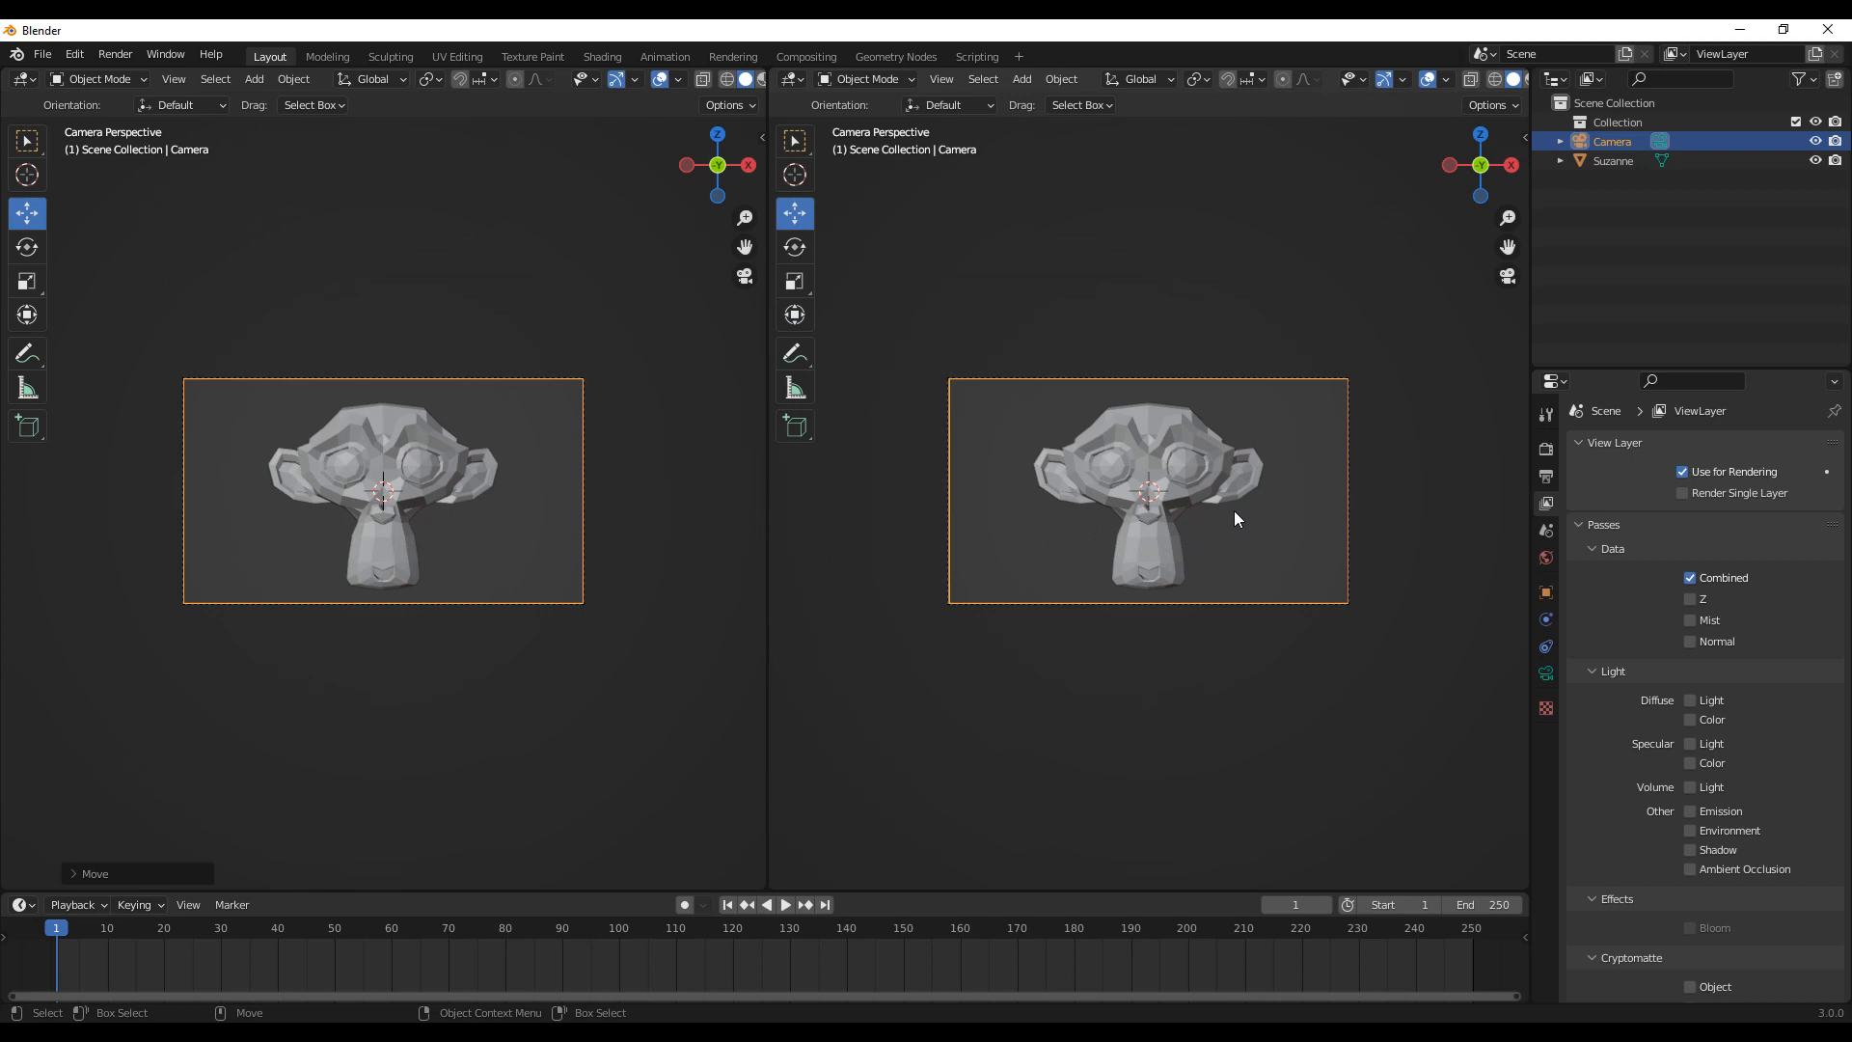
middle_click_drag(1251, 490, 1162, 590)
scroll(1125, 569, "down", 5)
scroll(1147, 575, "up", 2)
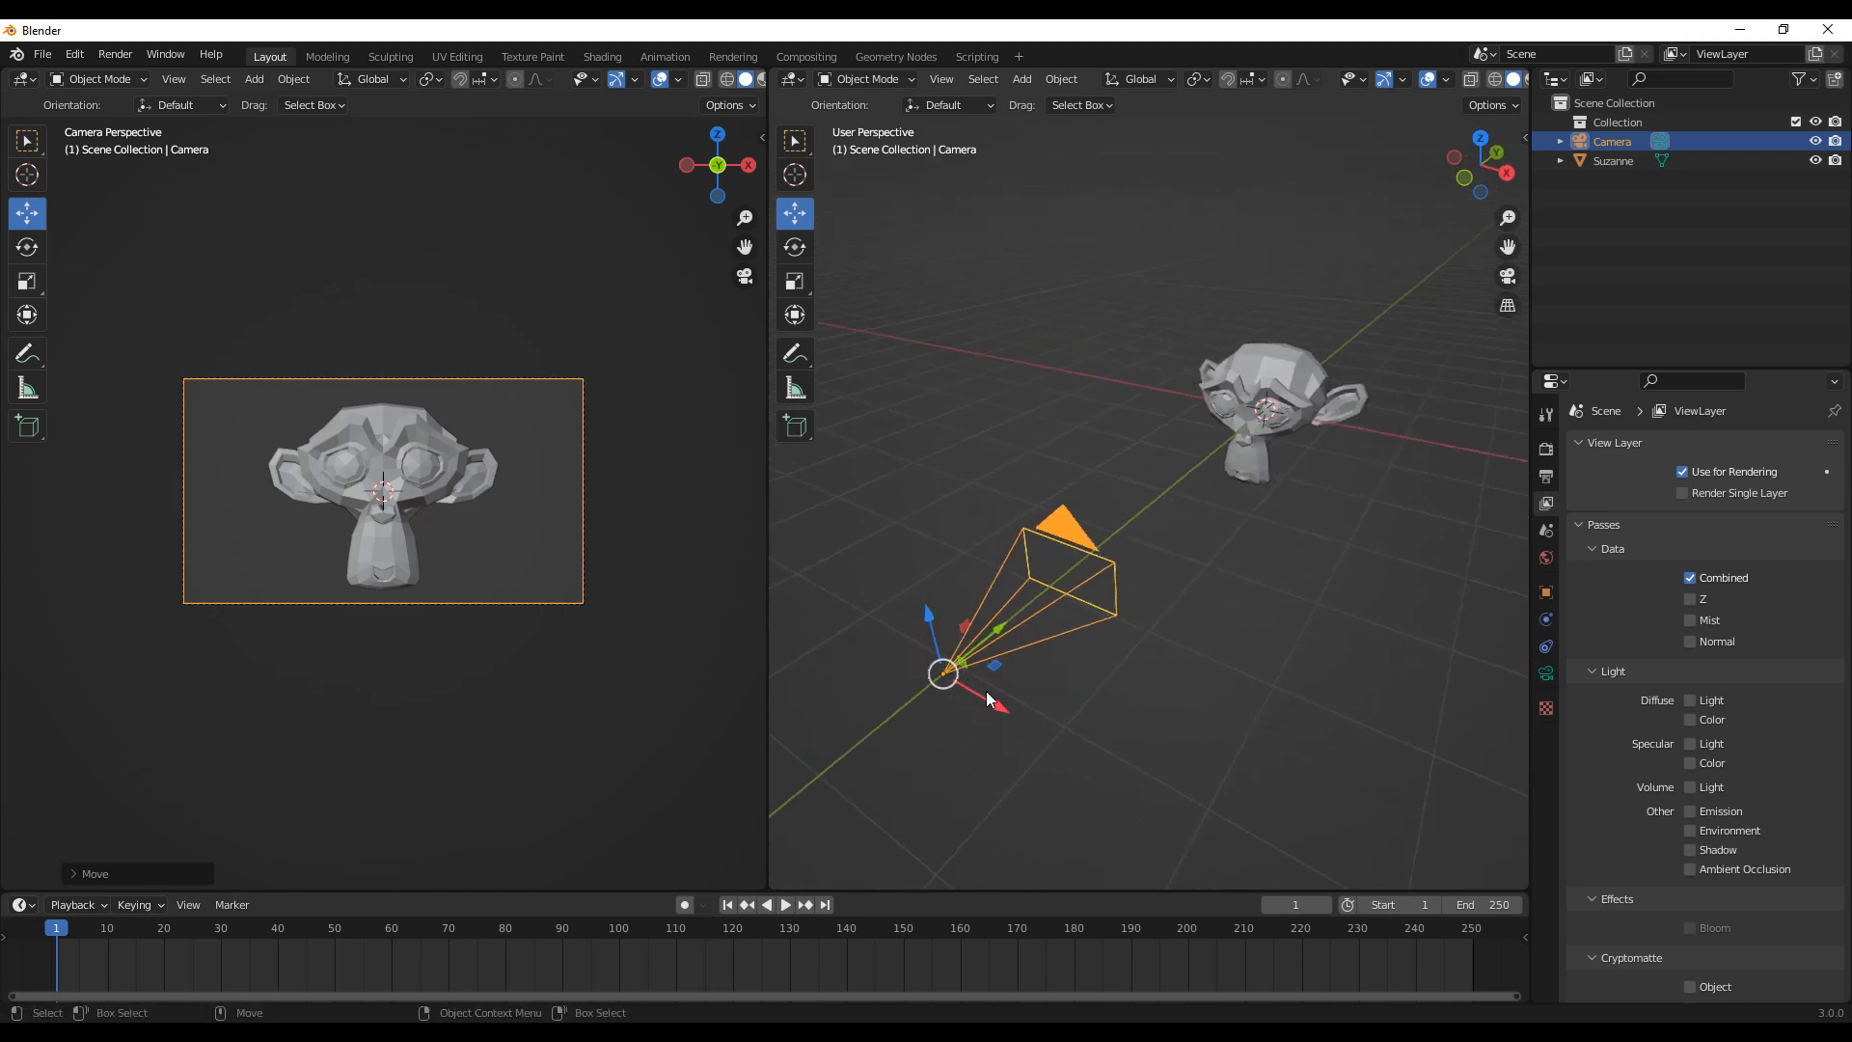
middle_click_drag(1030, 691, 1115, 654)
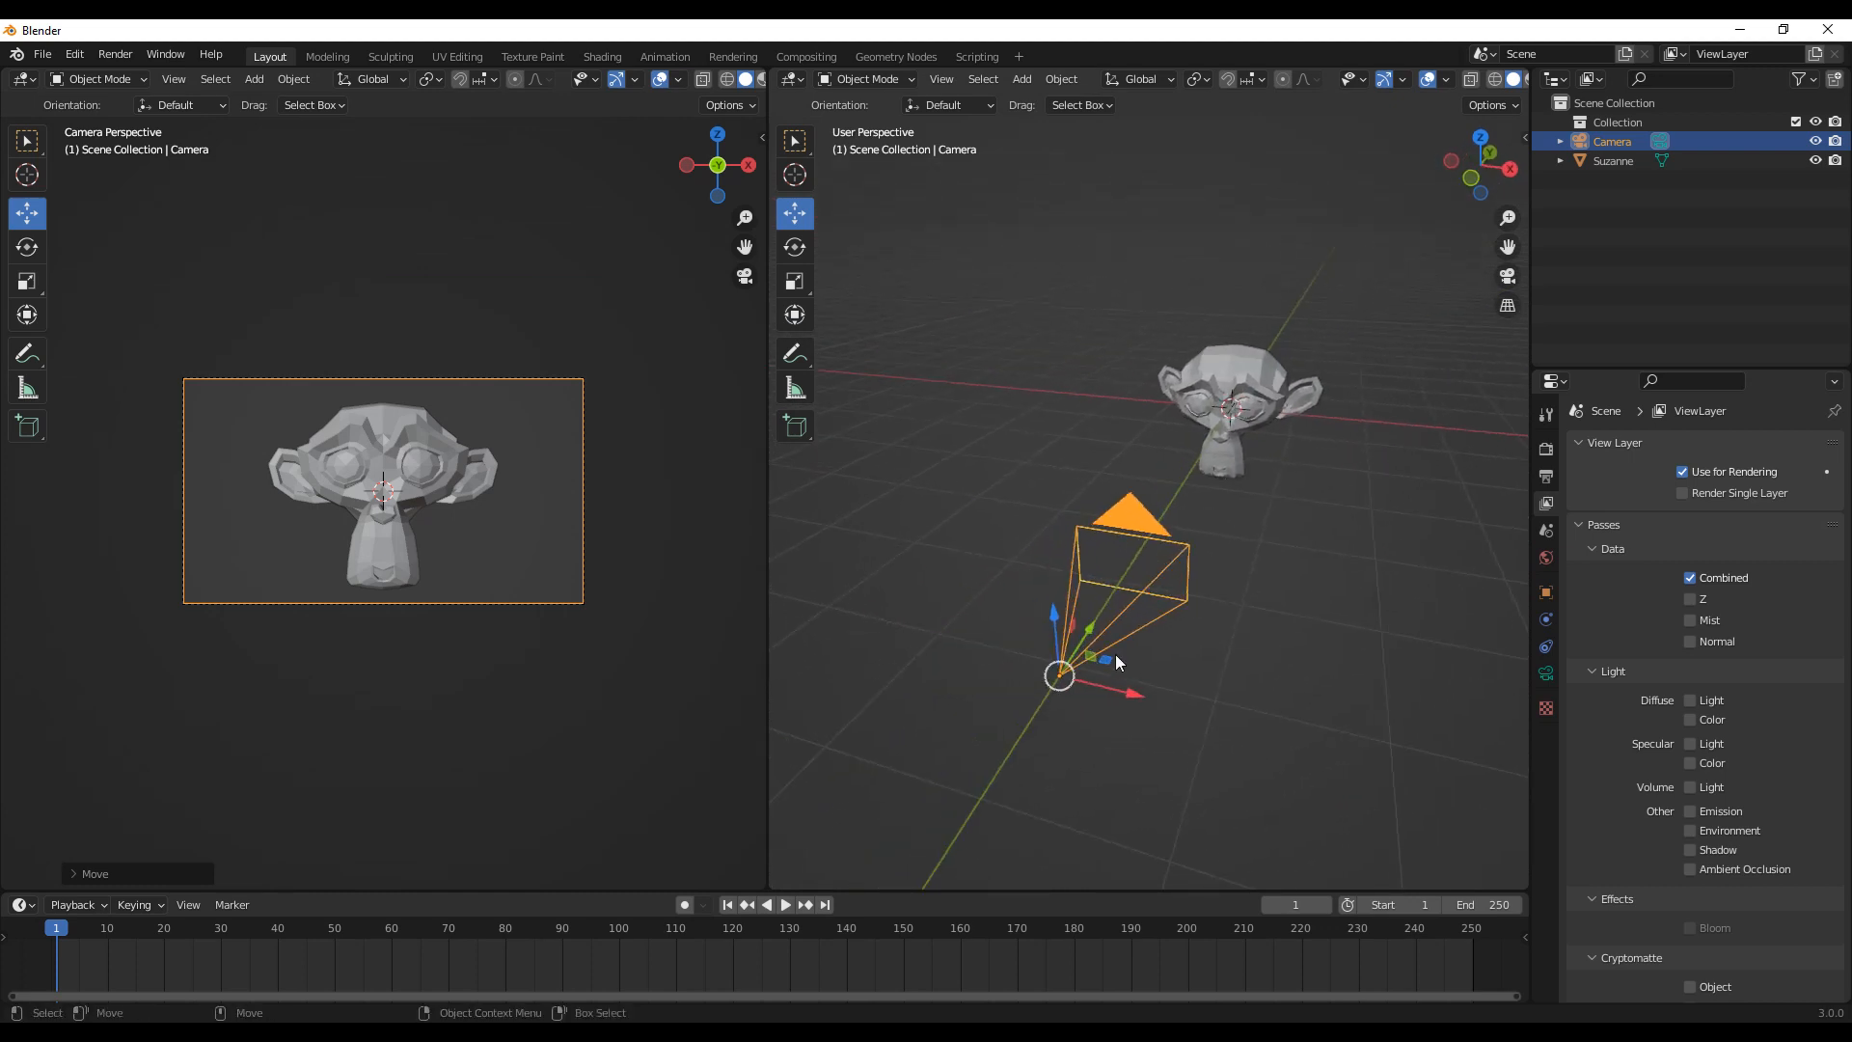
Step: Reposition the camera in the perspective viewport, rotate it slightly, and move it closer to the monkey along Y
mouse_move(1101, 688)
left_mouse_down()
mouse_move(1254, 715)
mouse_move(1112, 704)
left_mouse_up()
left_click_drag(1088, 638, 1120, 678)
middle_click_drag(1116, 683, 1133, 669)
left_click_drag(1142, 644, 1254, 531)
key("shift+space")
key("r")
middle_click_drag(1266, 559, 1113, 669)
key("shift+space")
key("g")
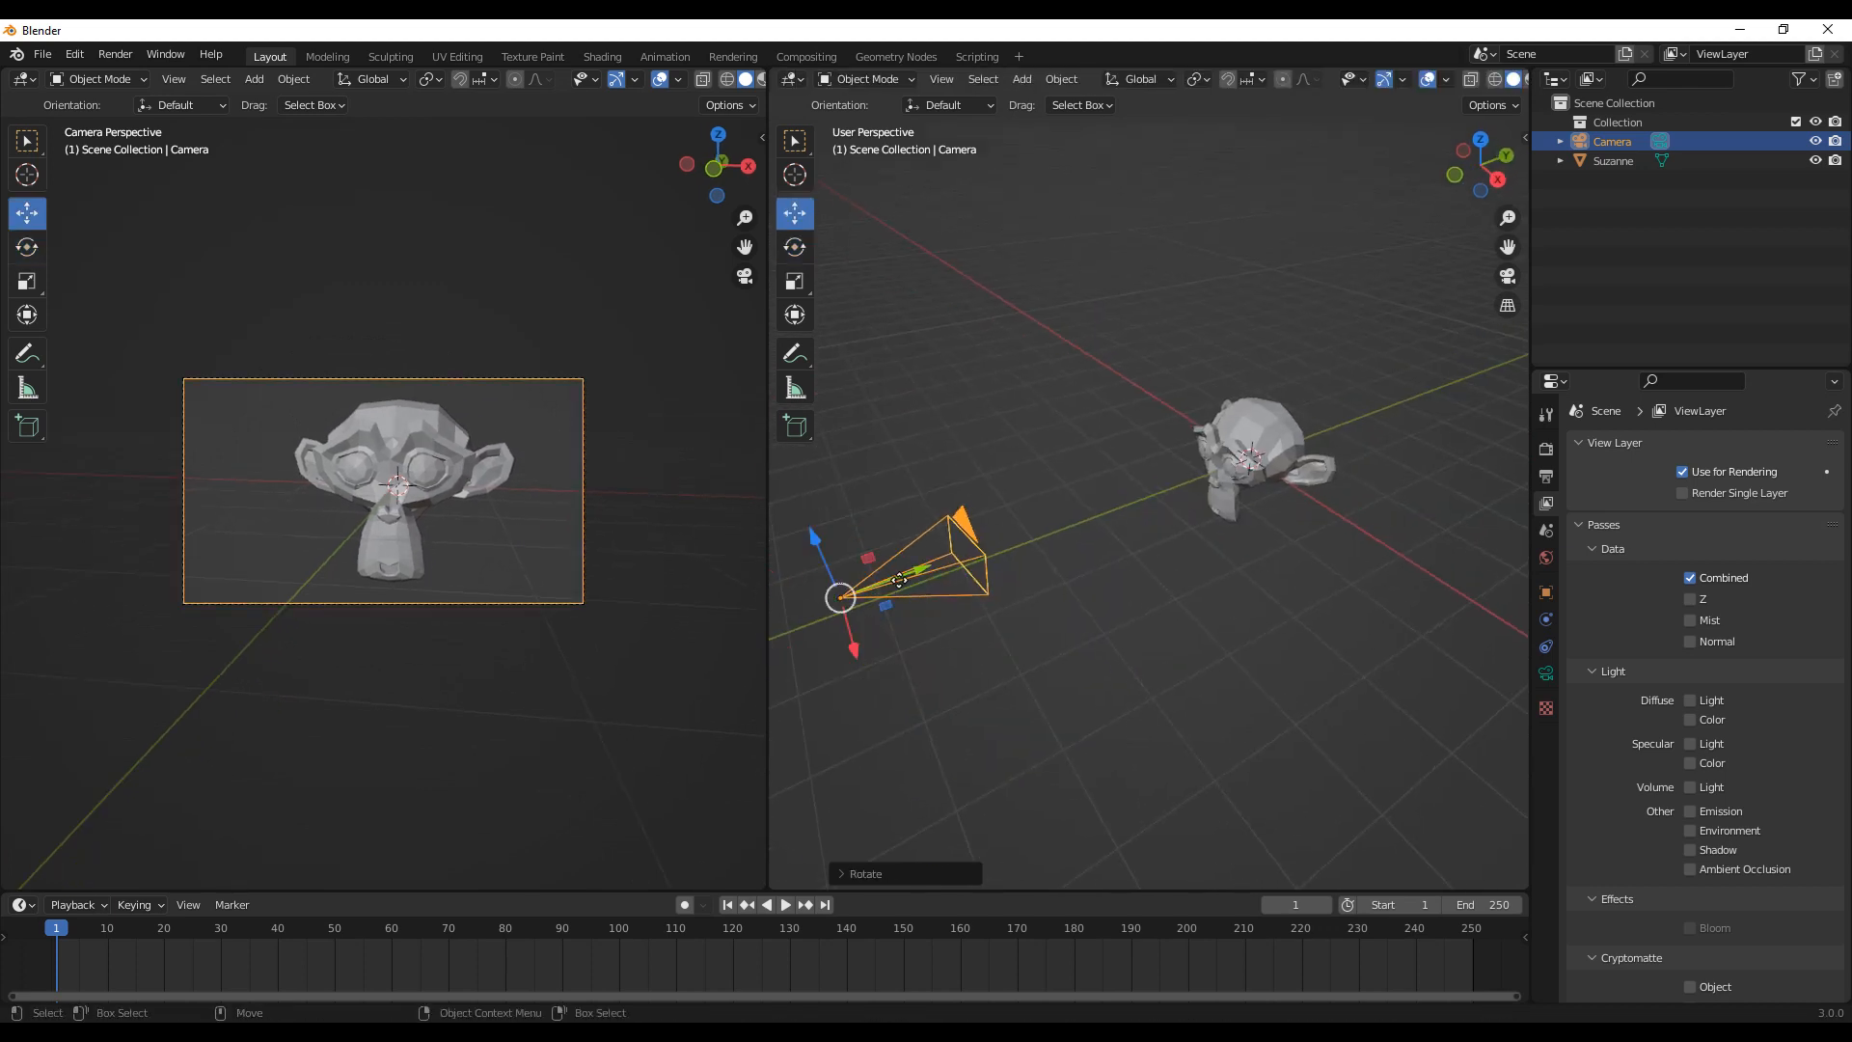
left_click_drag(899, 580, 943, 565)
Step: Adjust the divider between the two viewports and enlarge the camera frame until it nearly fills the camera viewport
left_click_drag(768, 676, 881, 676)
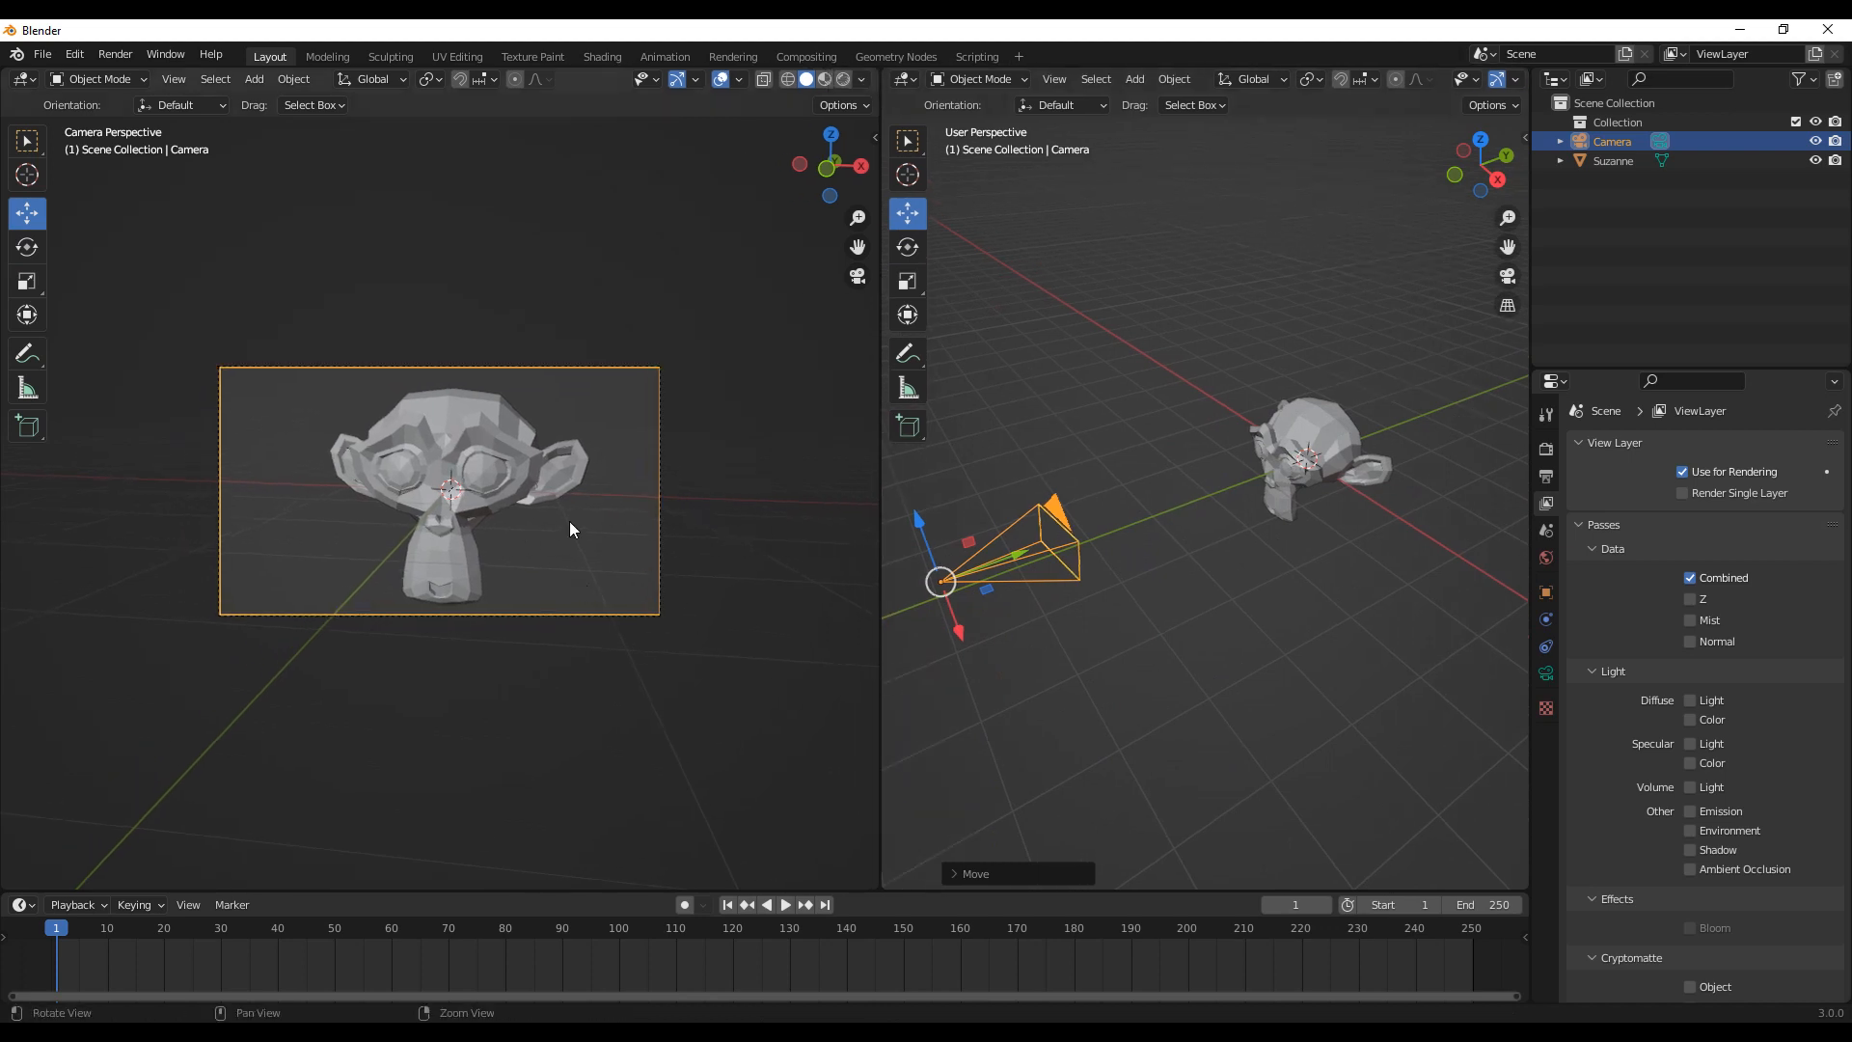
scroll(570, 573, "up", 3)
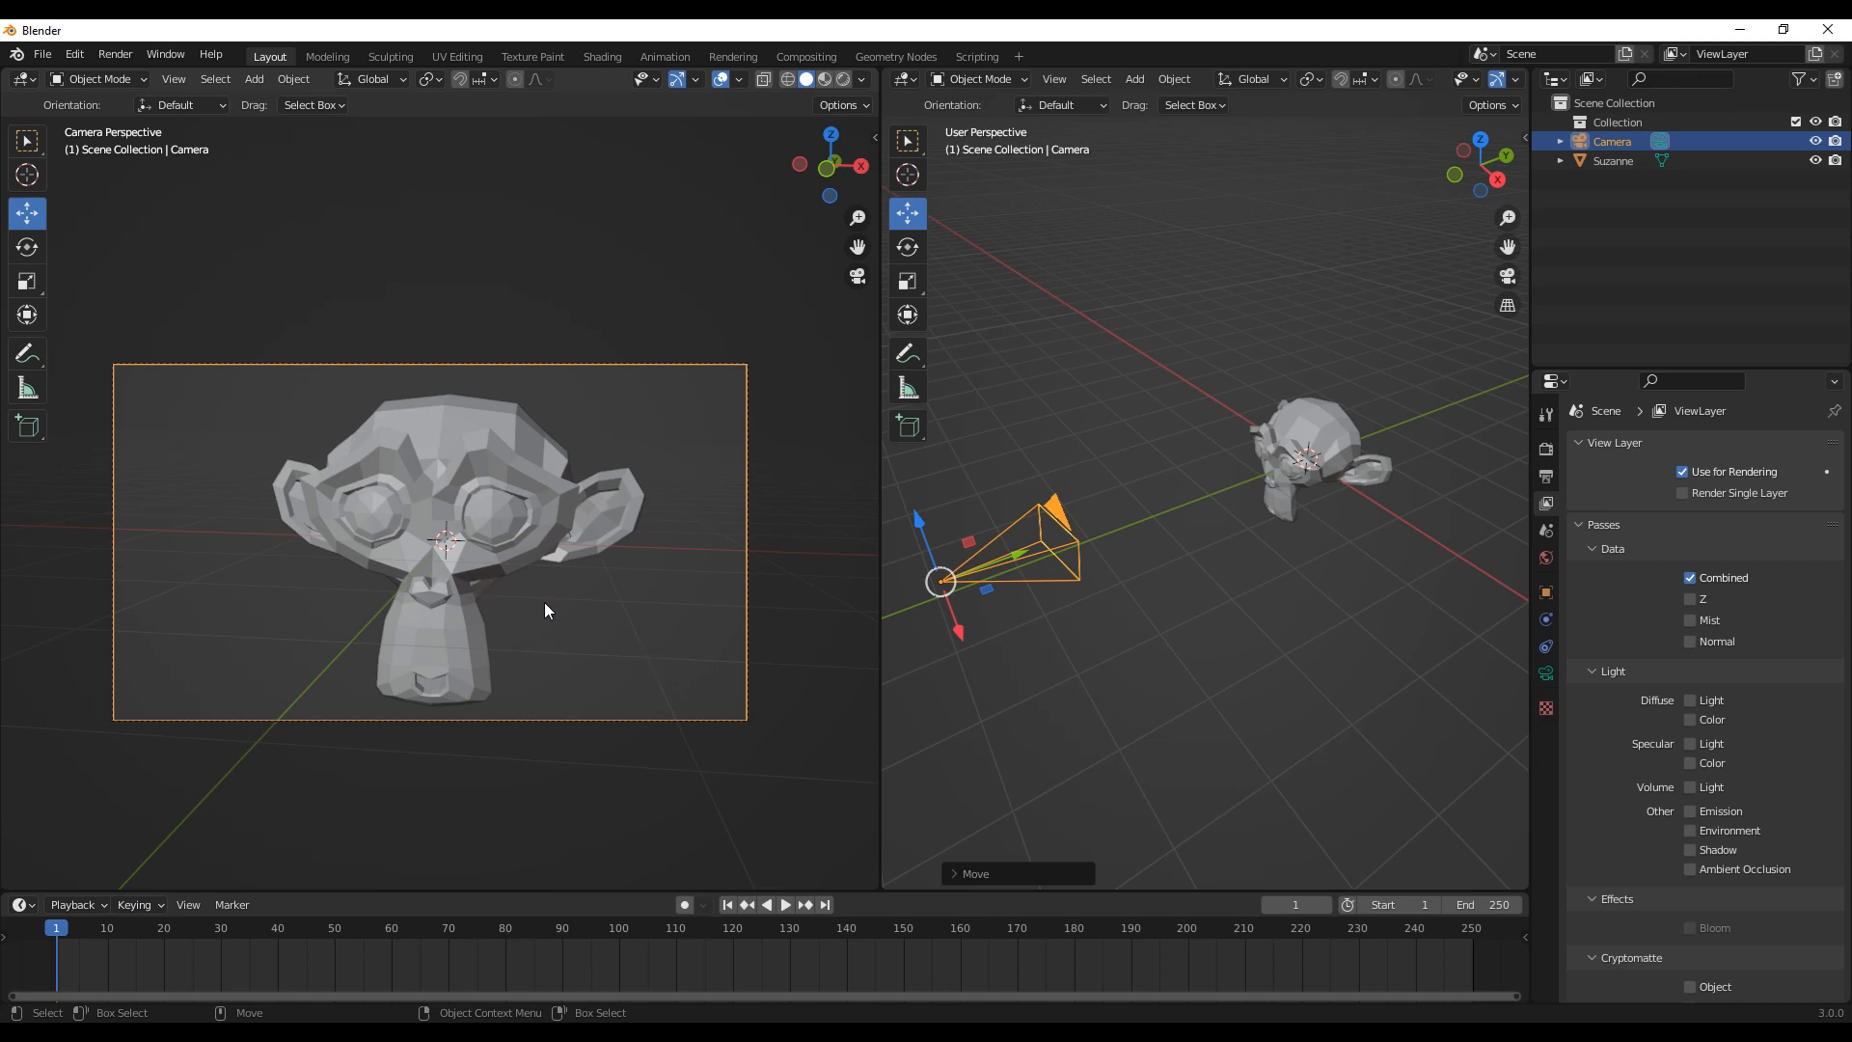
left_click_drag(876, 624, 560, 603)
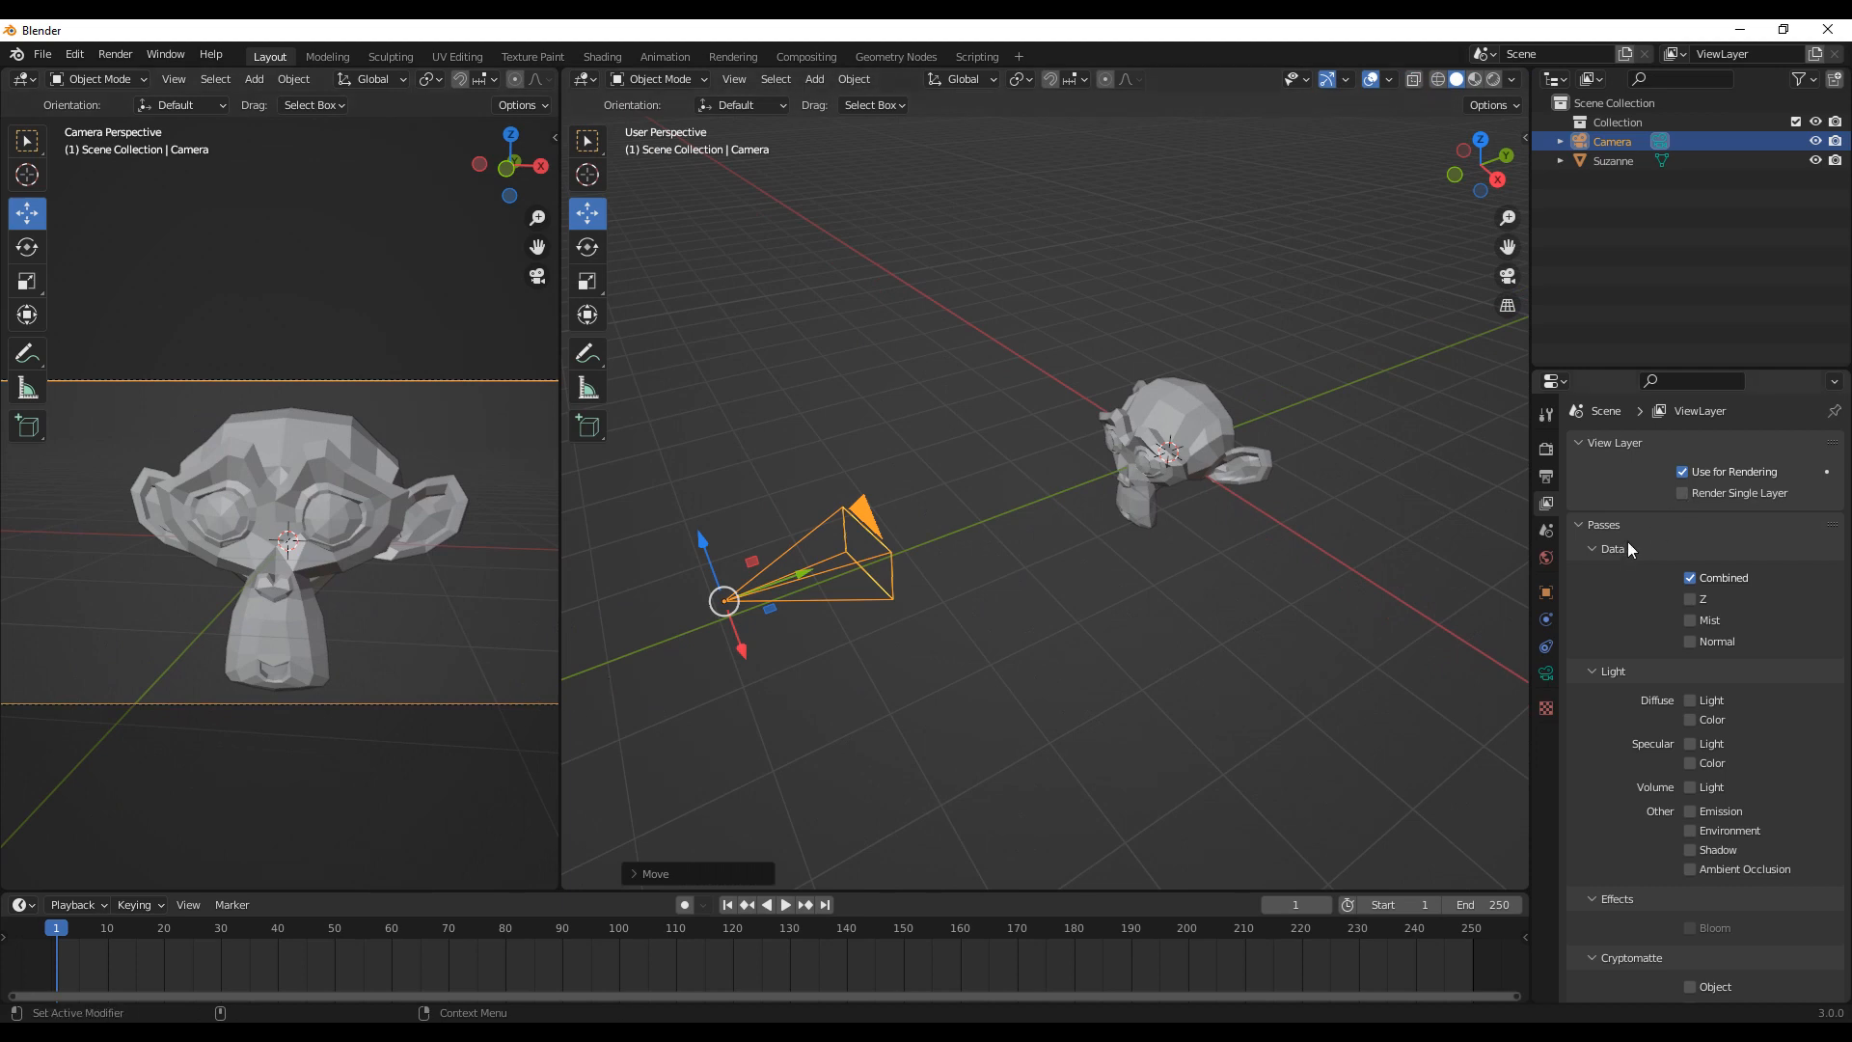
left_click_drag(804, 629, 809, 629)
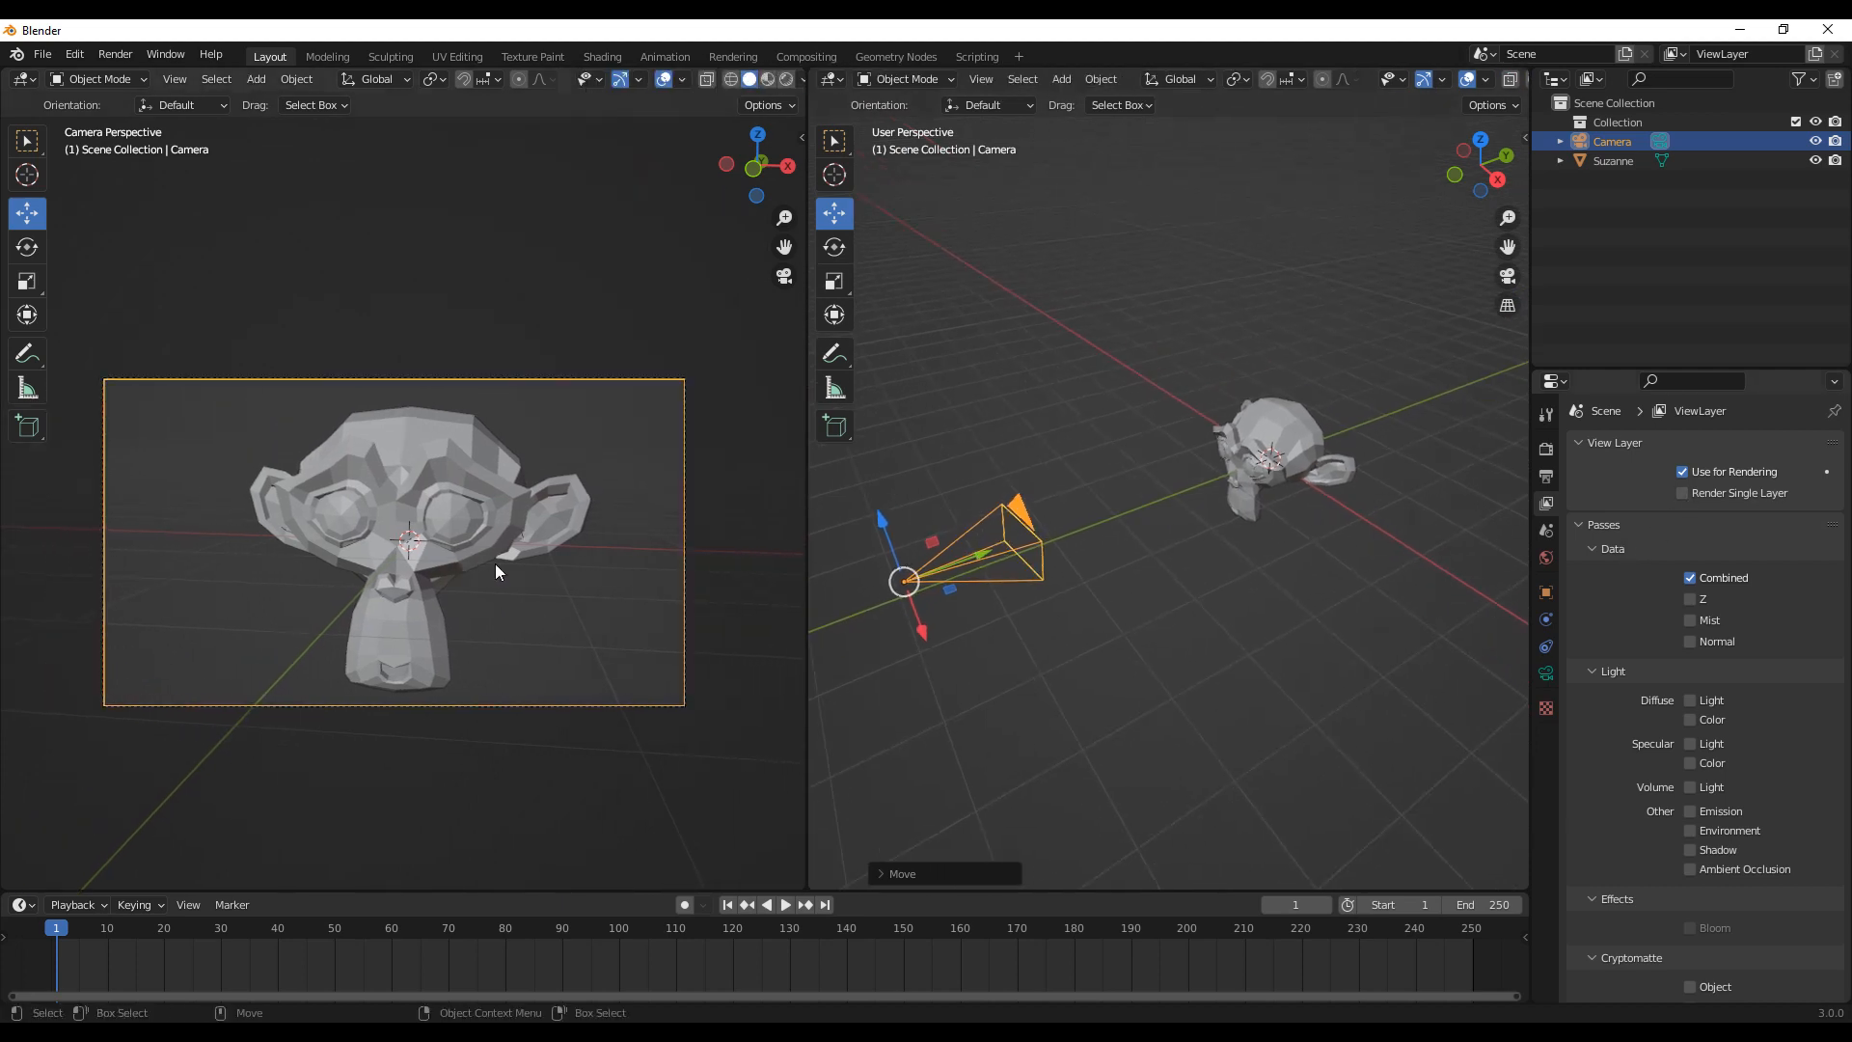
scroll(513, 566, "down", 3)
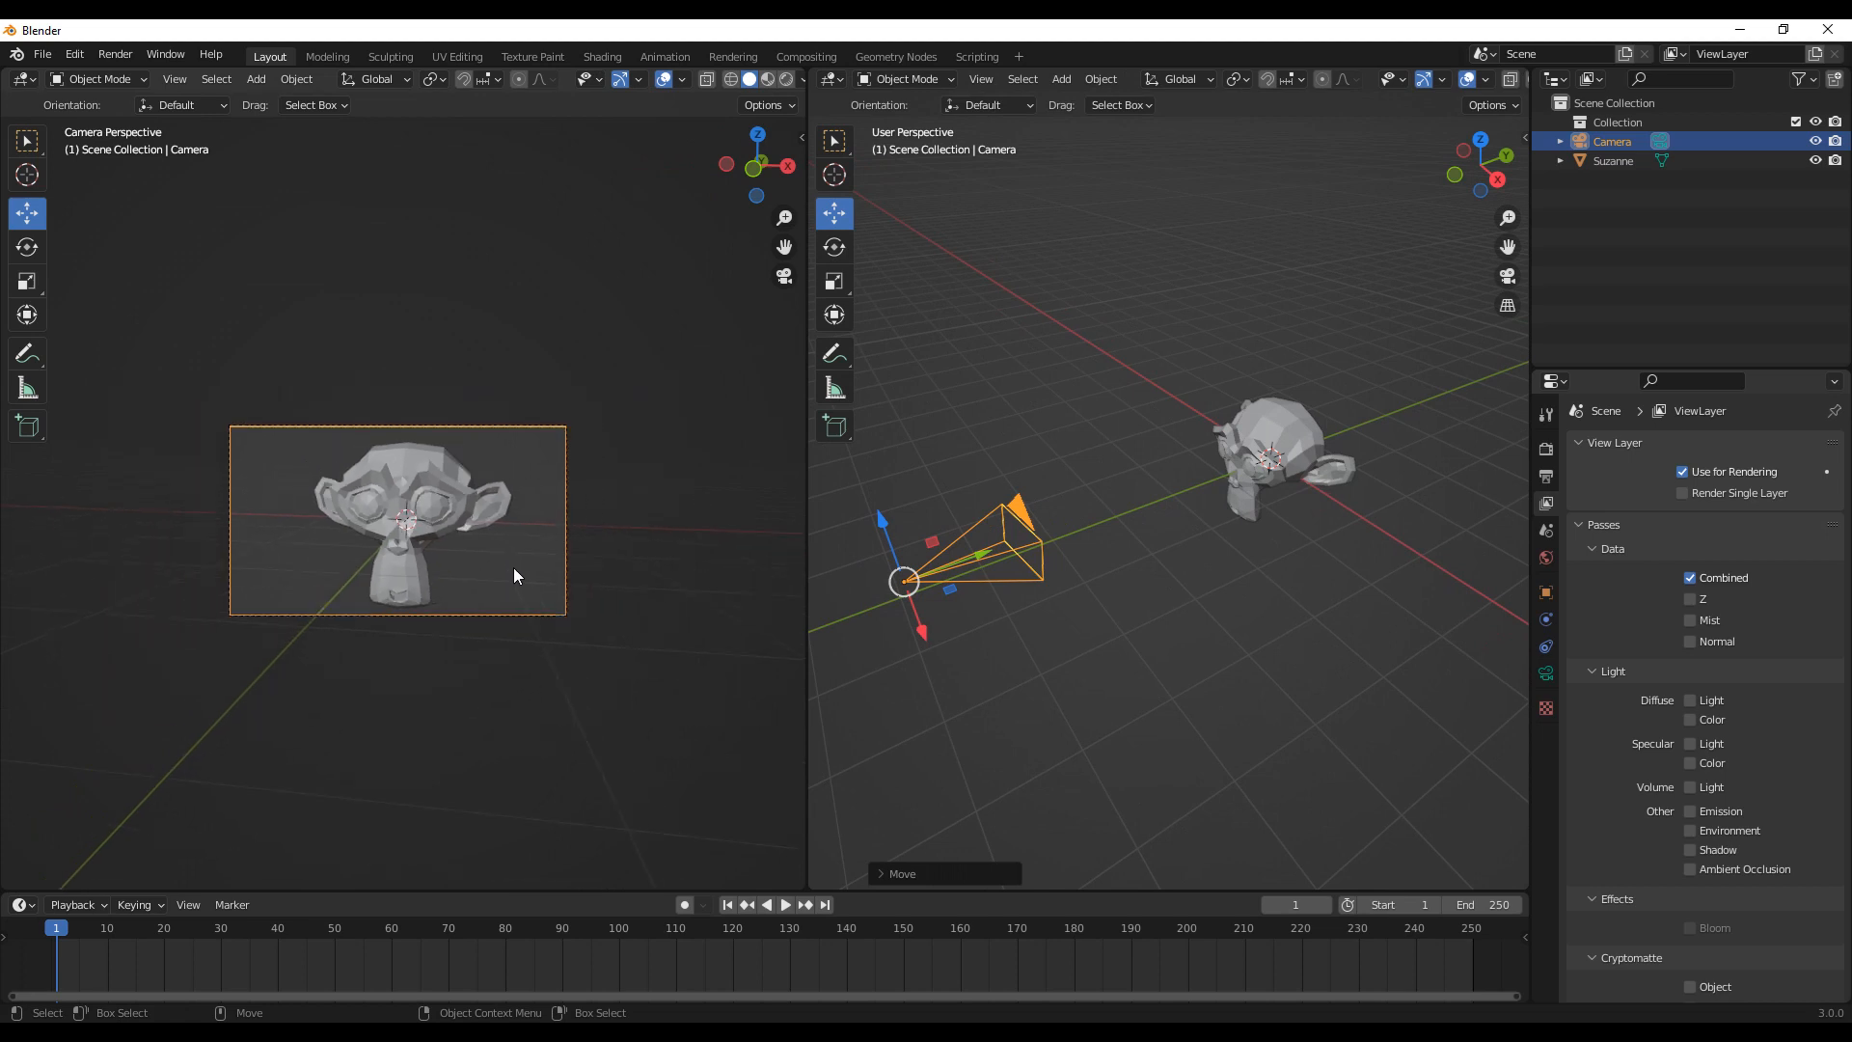
scroll(513, 567, "up", 4)
left_click_drag(806, 604, 1078, 604)
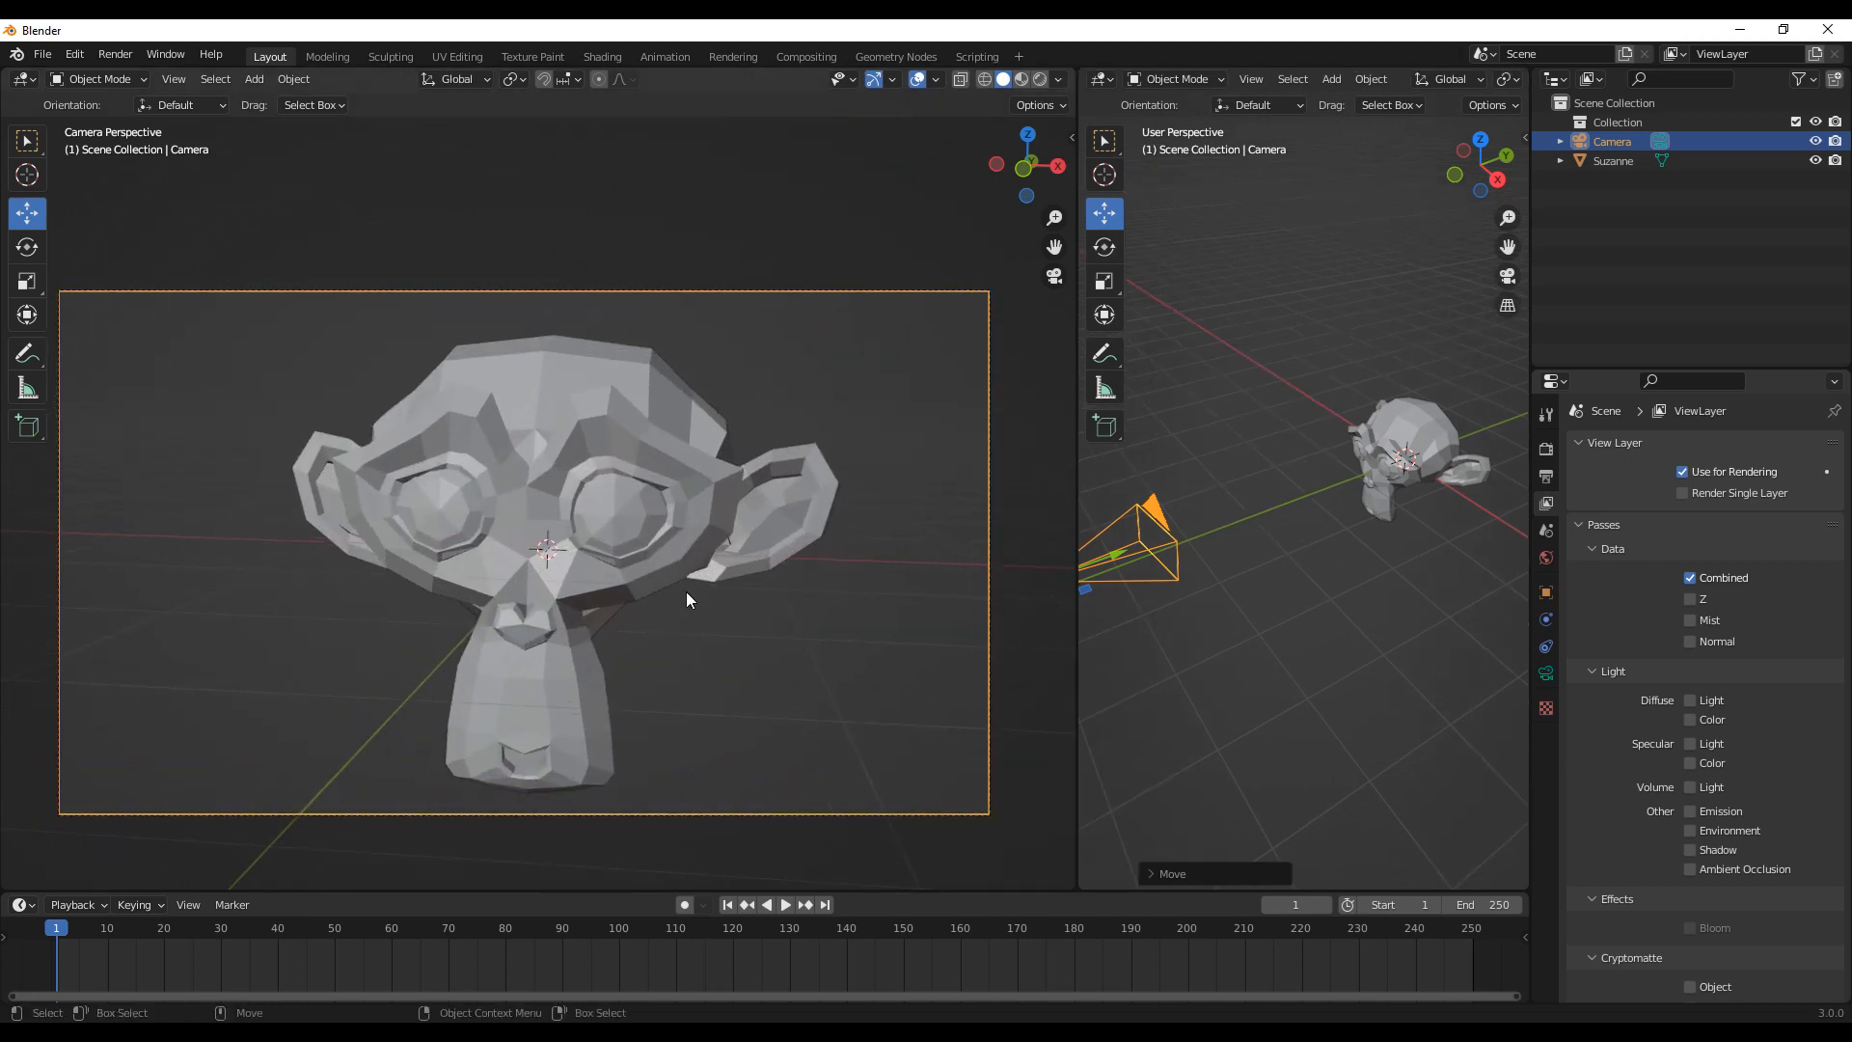
scroll(693, 588, "down", 2)
scroll(681, 589, "up", 2)
middle_click_drag(725, 594, 722, 576, "shift")
left_click_drag(1074, 586, 797, 583)
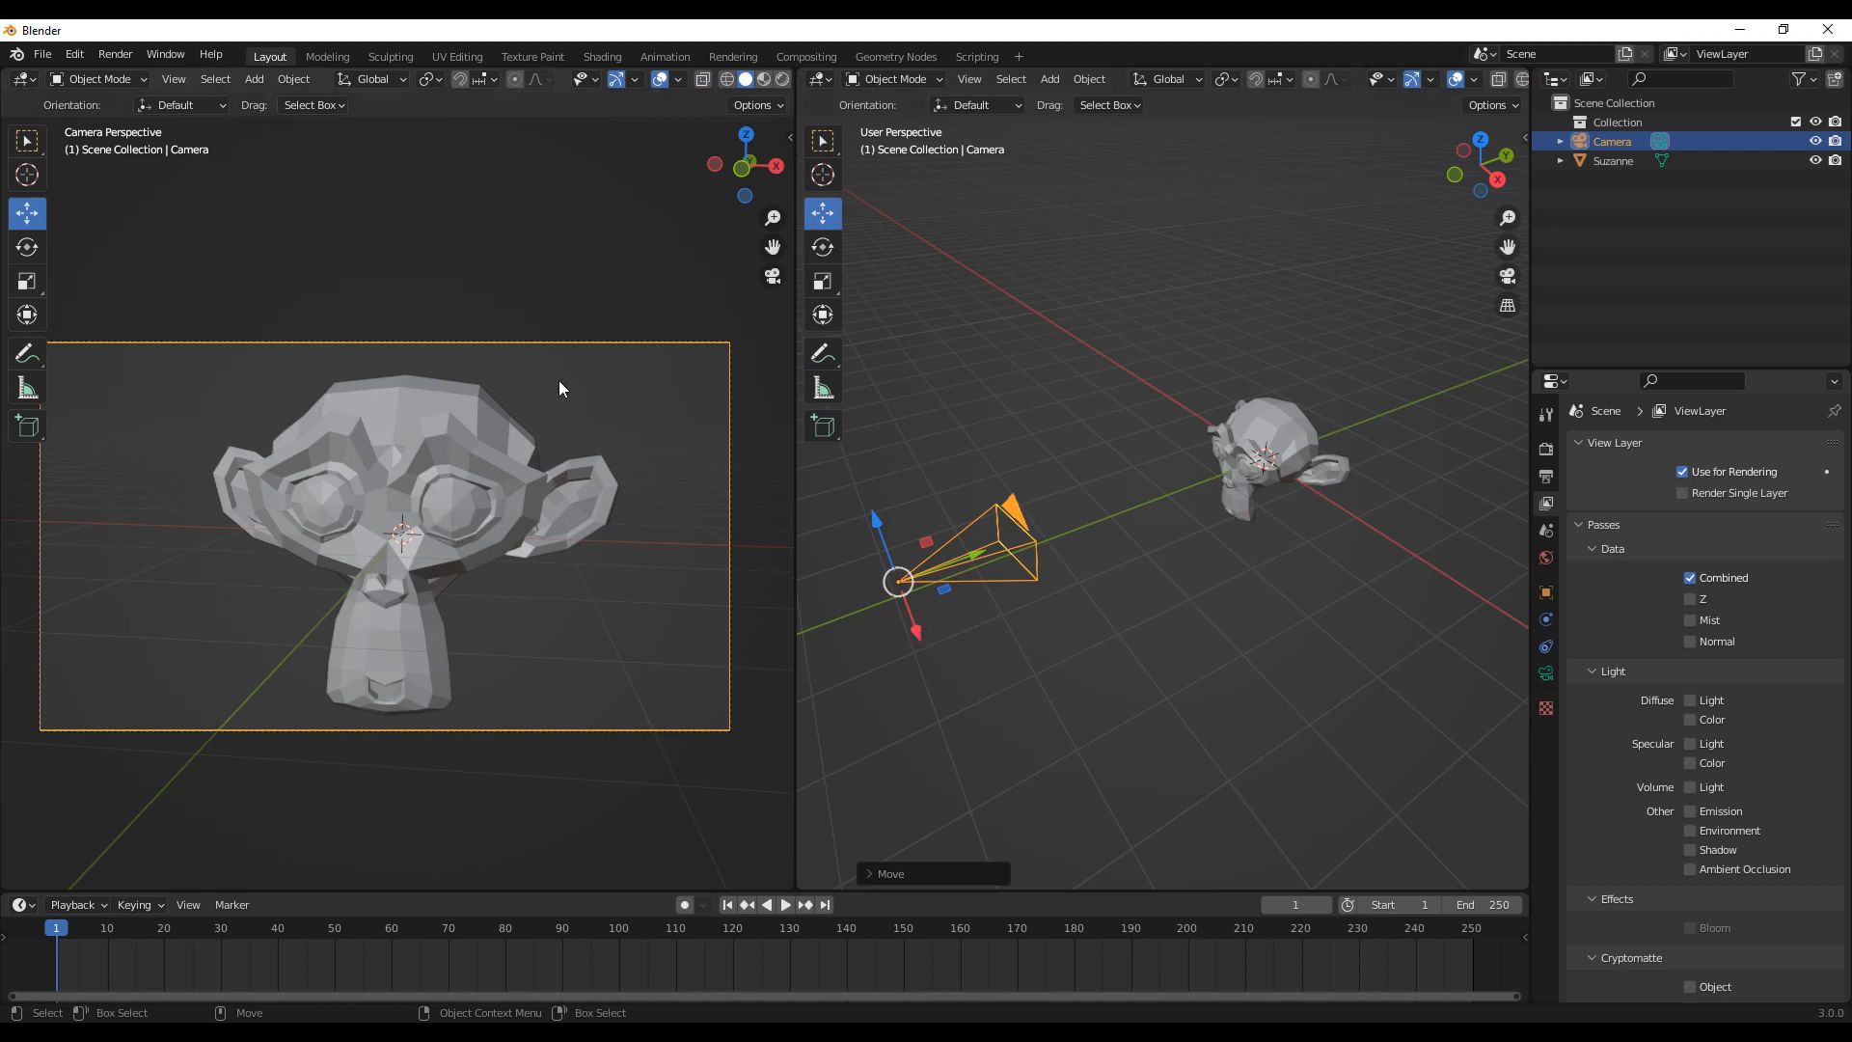
Step: Set the scene's output resolution to 2390 px in X and 1000 px in Y
left_click(1547, 484)
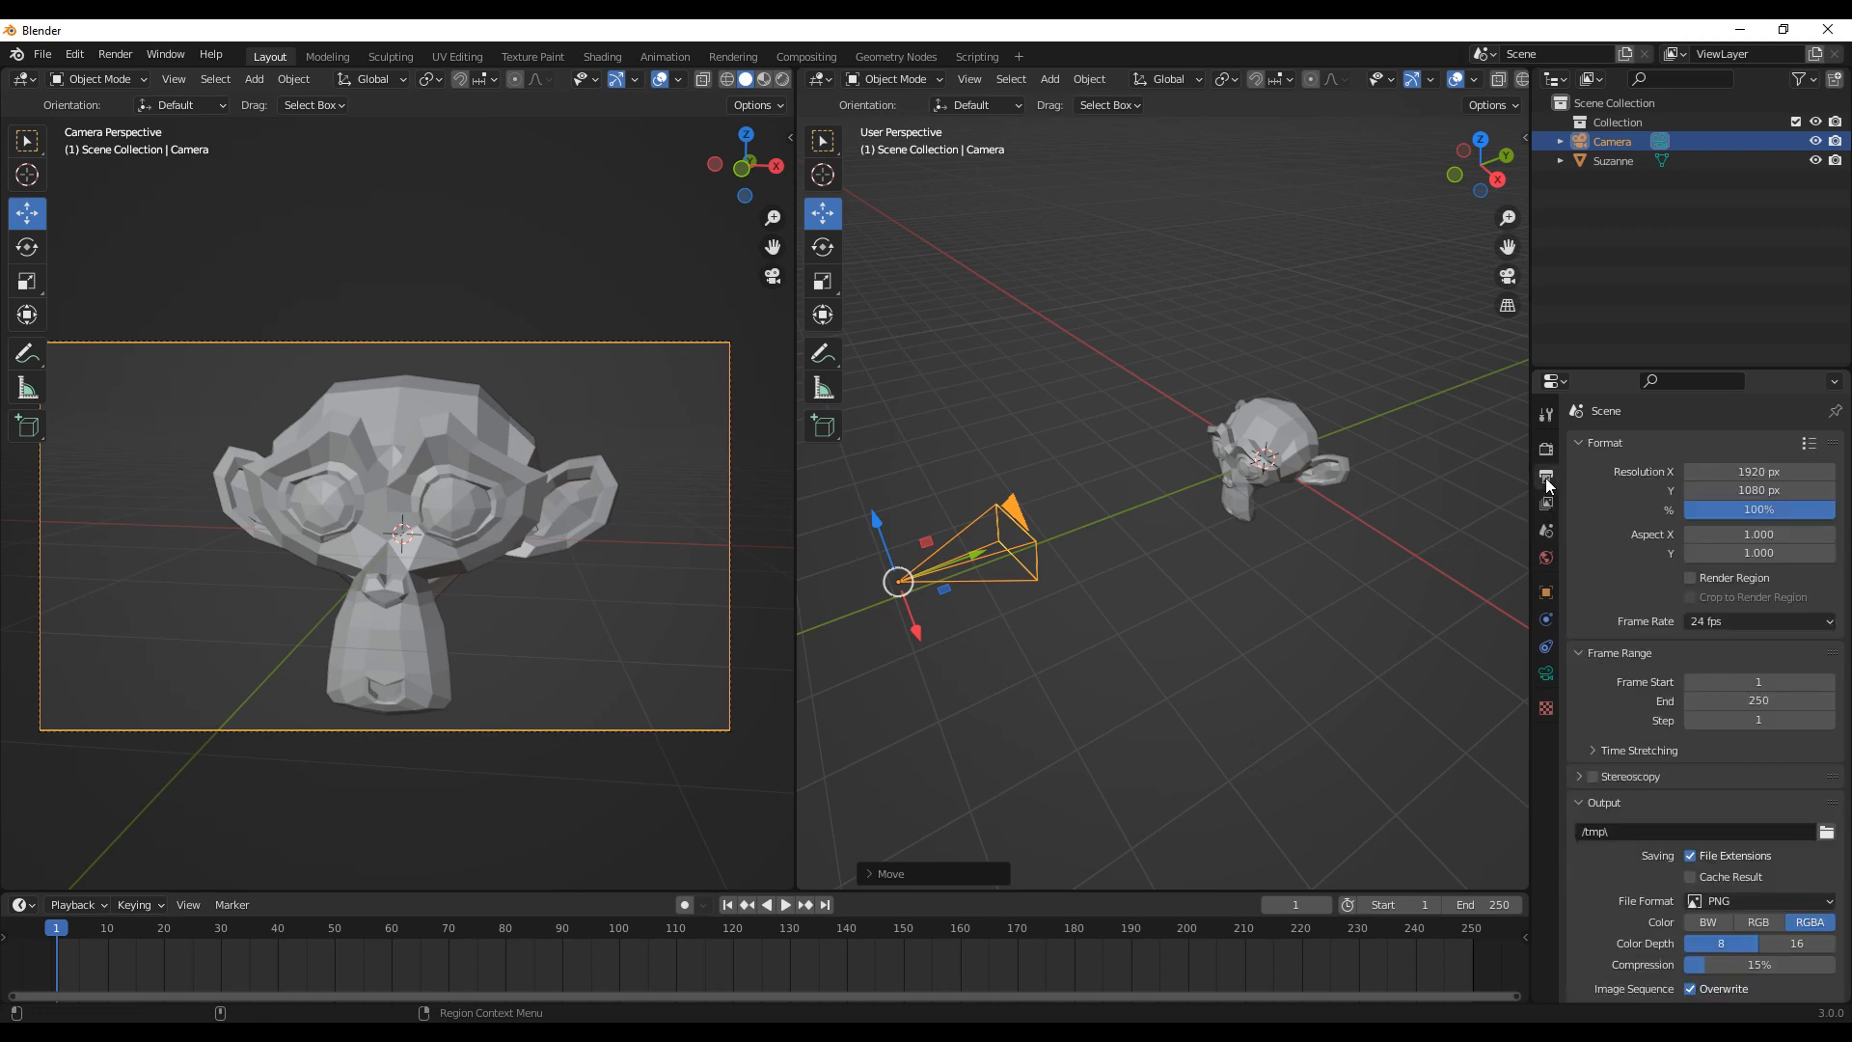
left_click(1780, 472)
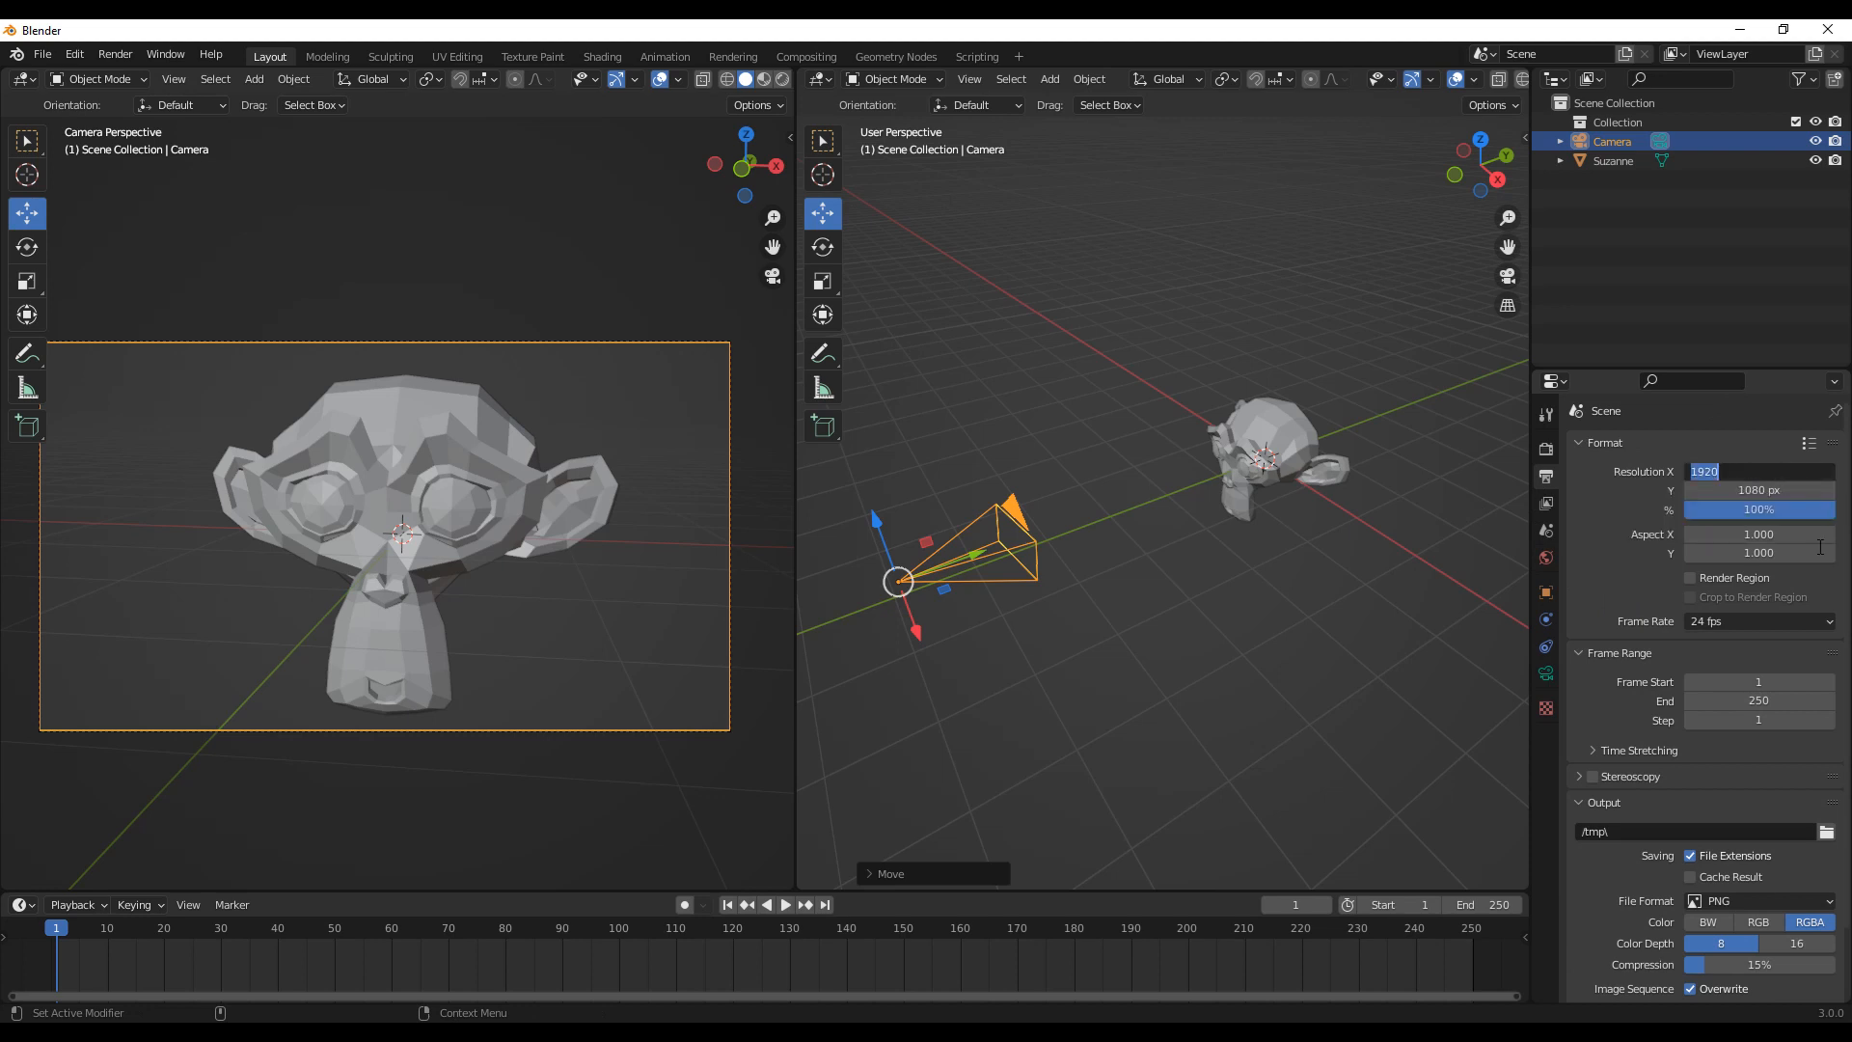
type("2390")
key("Return")
left_click(1790, 491)
type("1000")
key("Return")
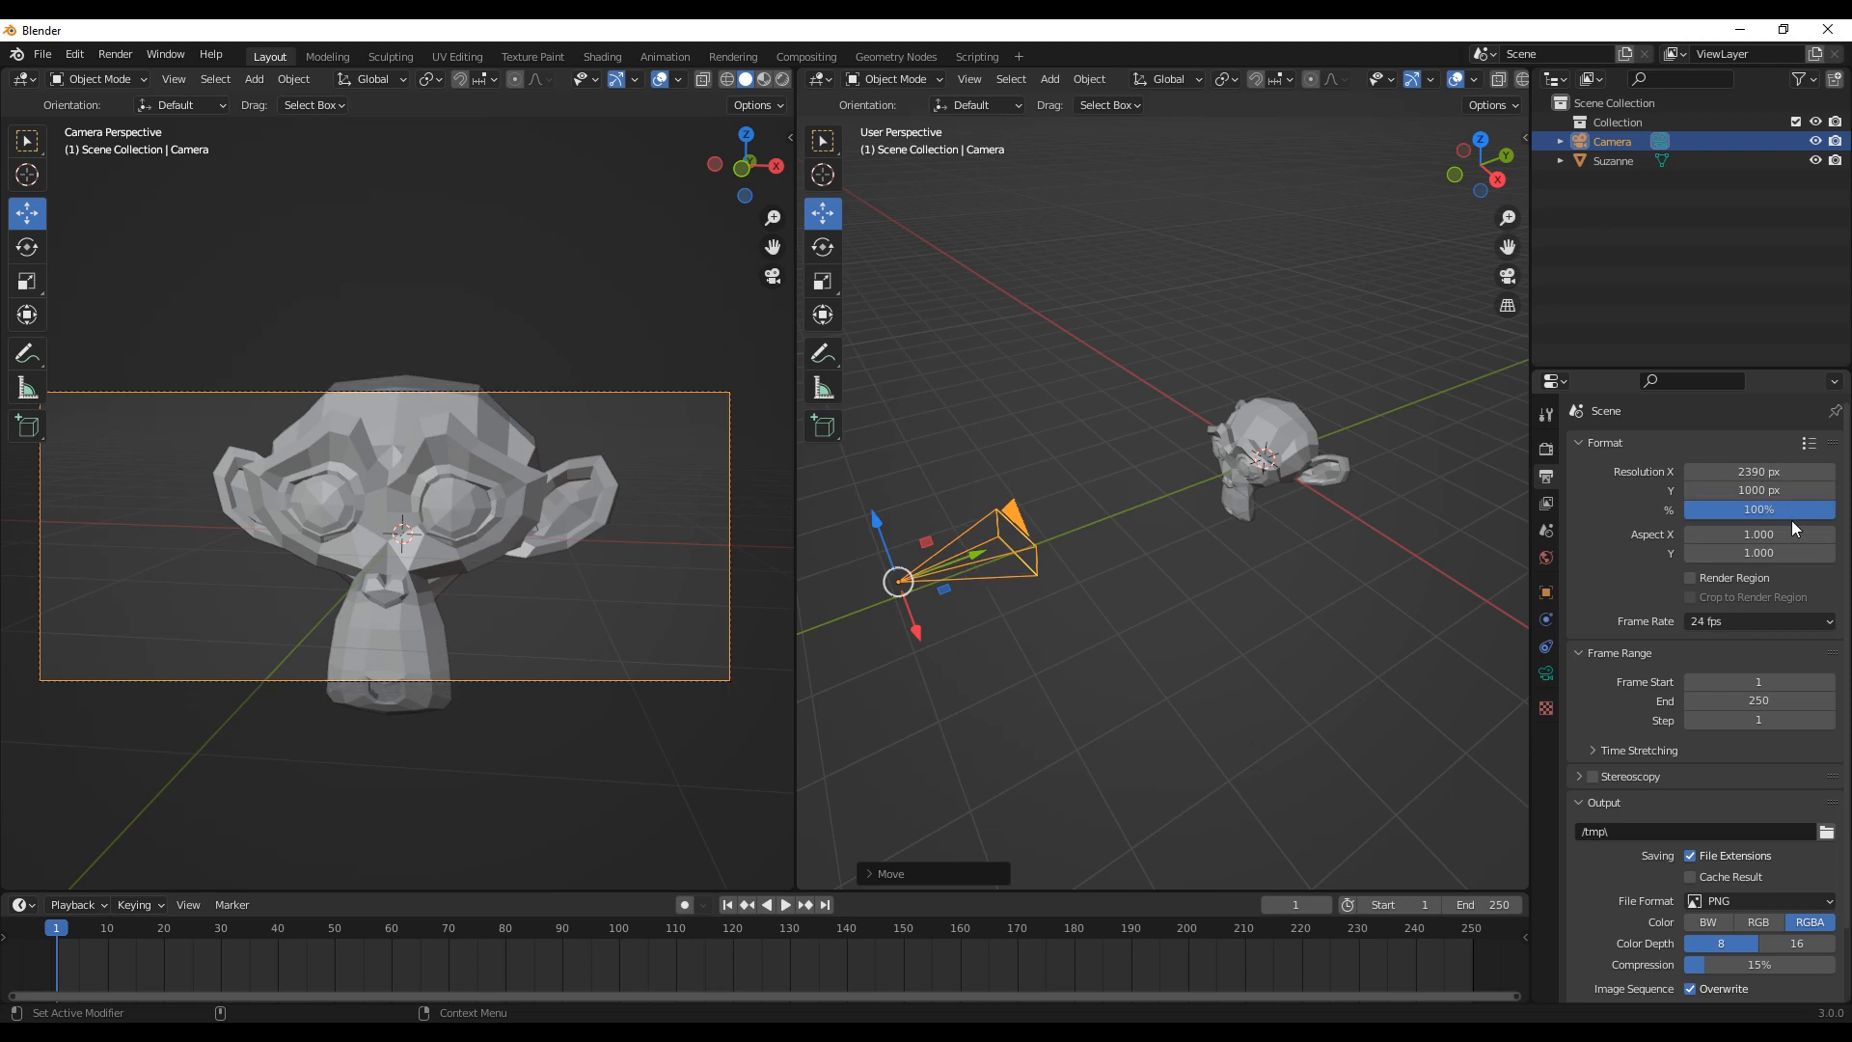
Step: Move the camera back along Y and adjust its height so the whole monkey fits inside the wide frame
left_click_drag(963, 557, 1453, 608)
middle_click_drag(959, 606, 1302, 567, "shift")
key("g")
key("z")
left_click_drag(1062, 572, 1096, 645)
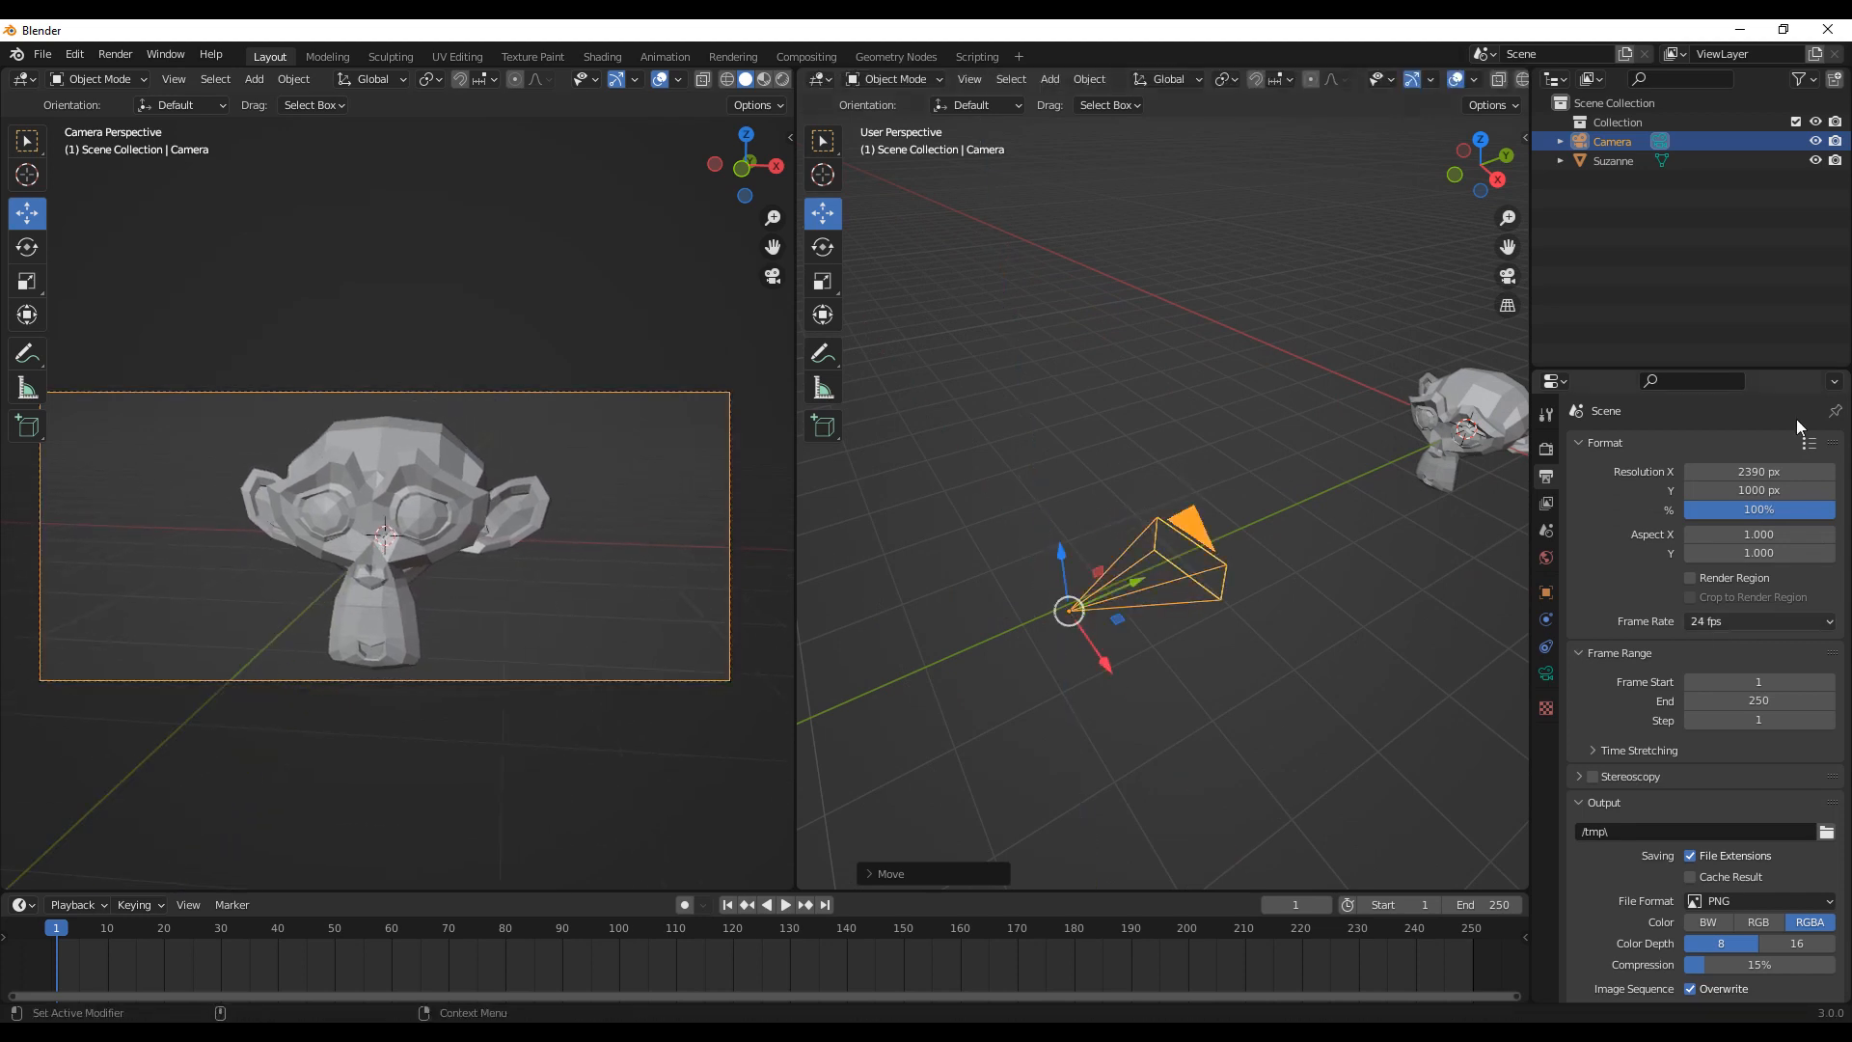
Step: Set the output frame rate to 25 fps
left_click(1741, 621)
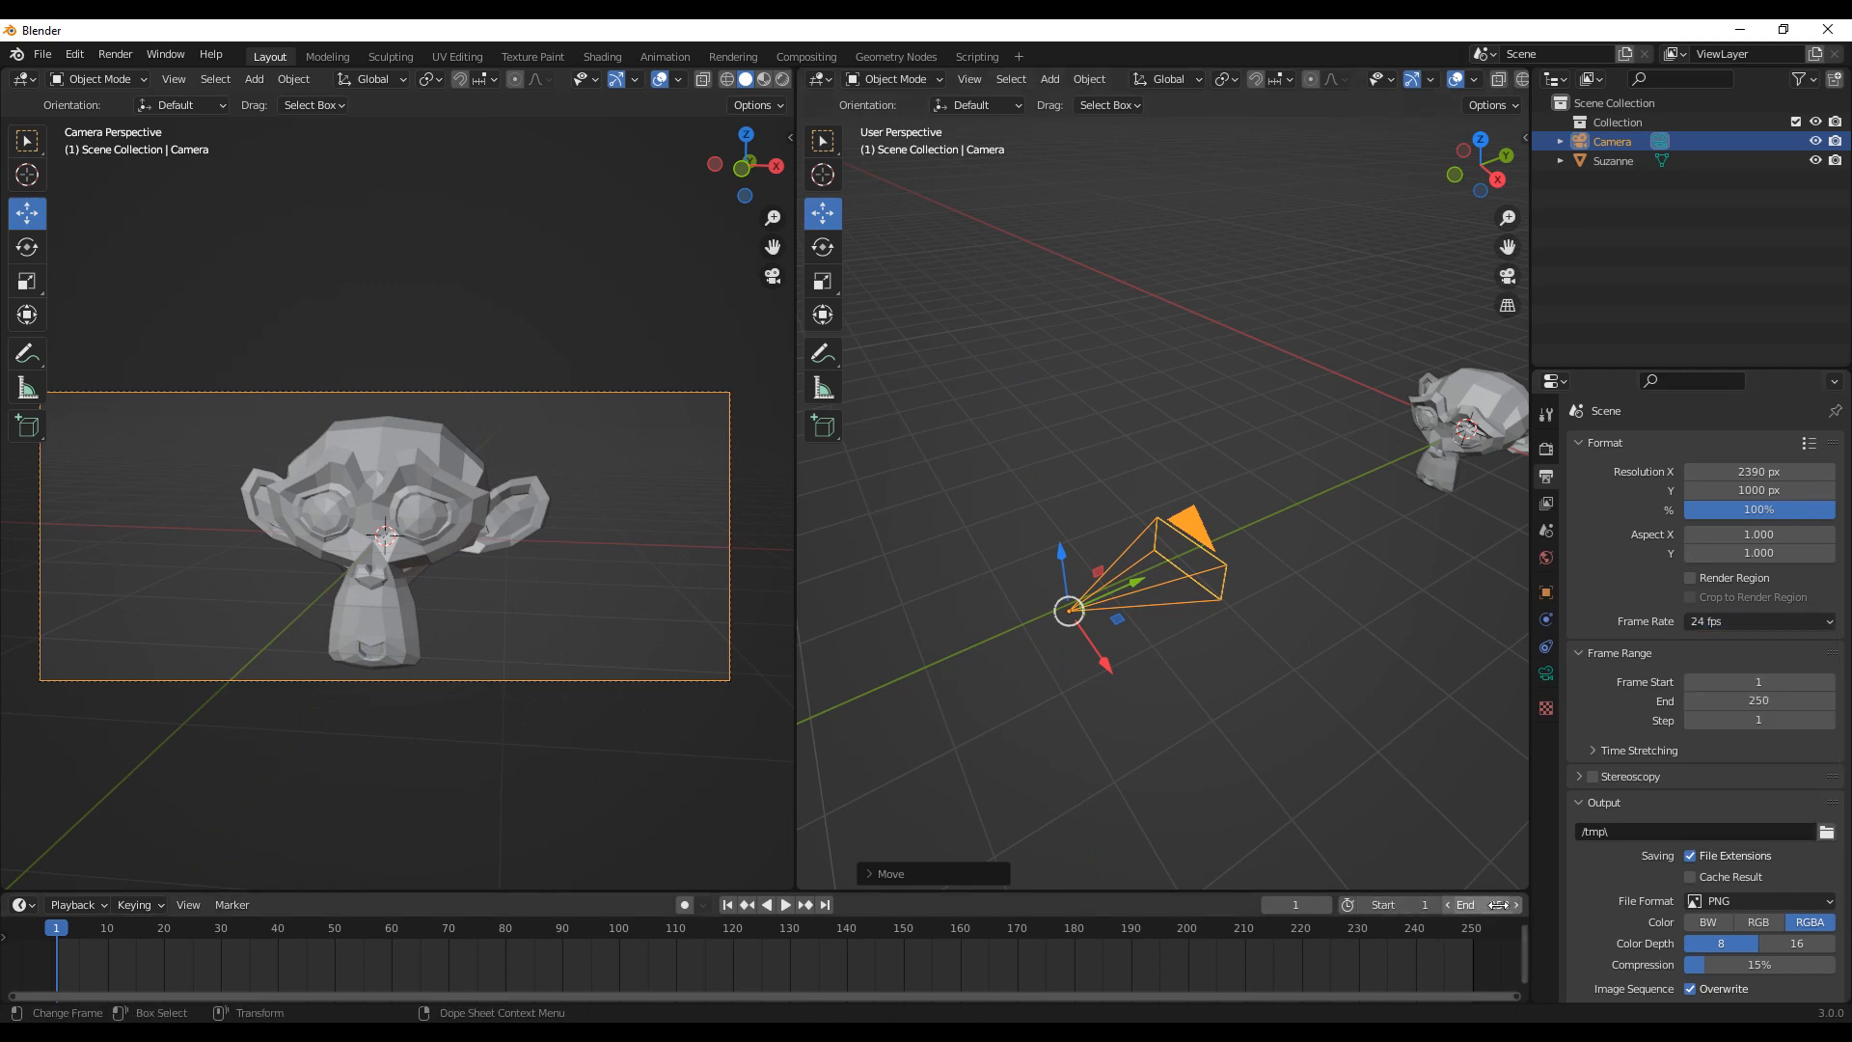
left_click(1733, 622)
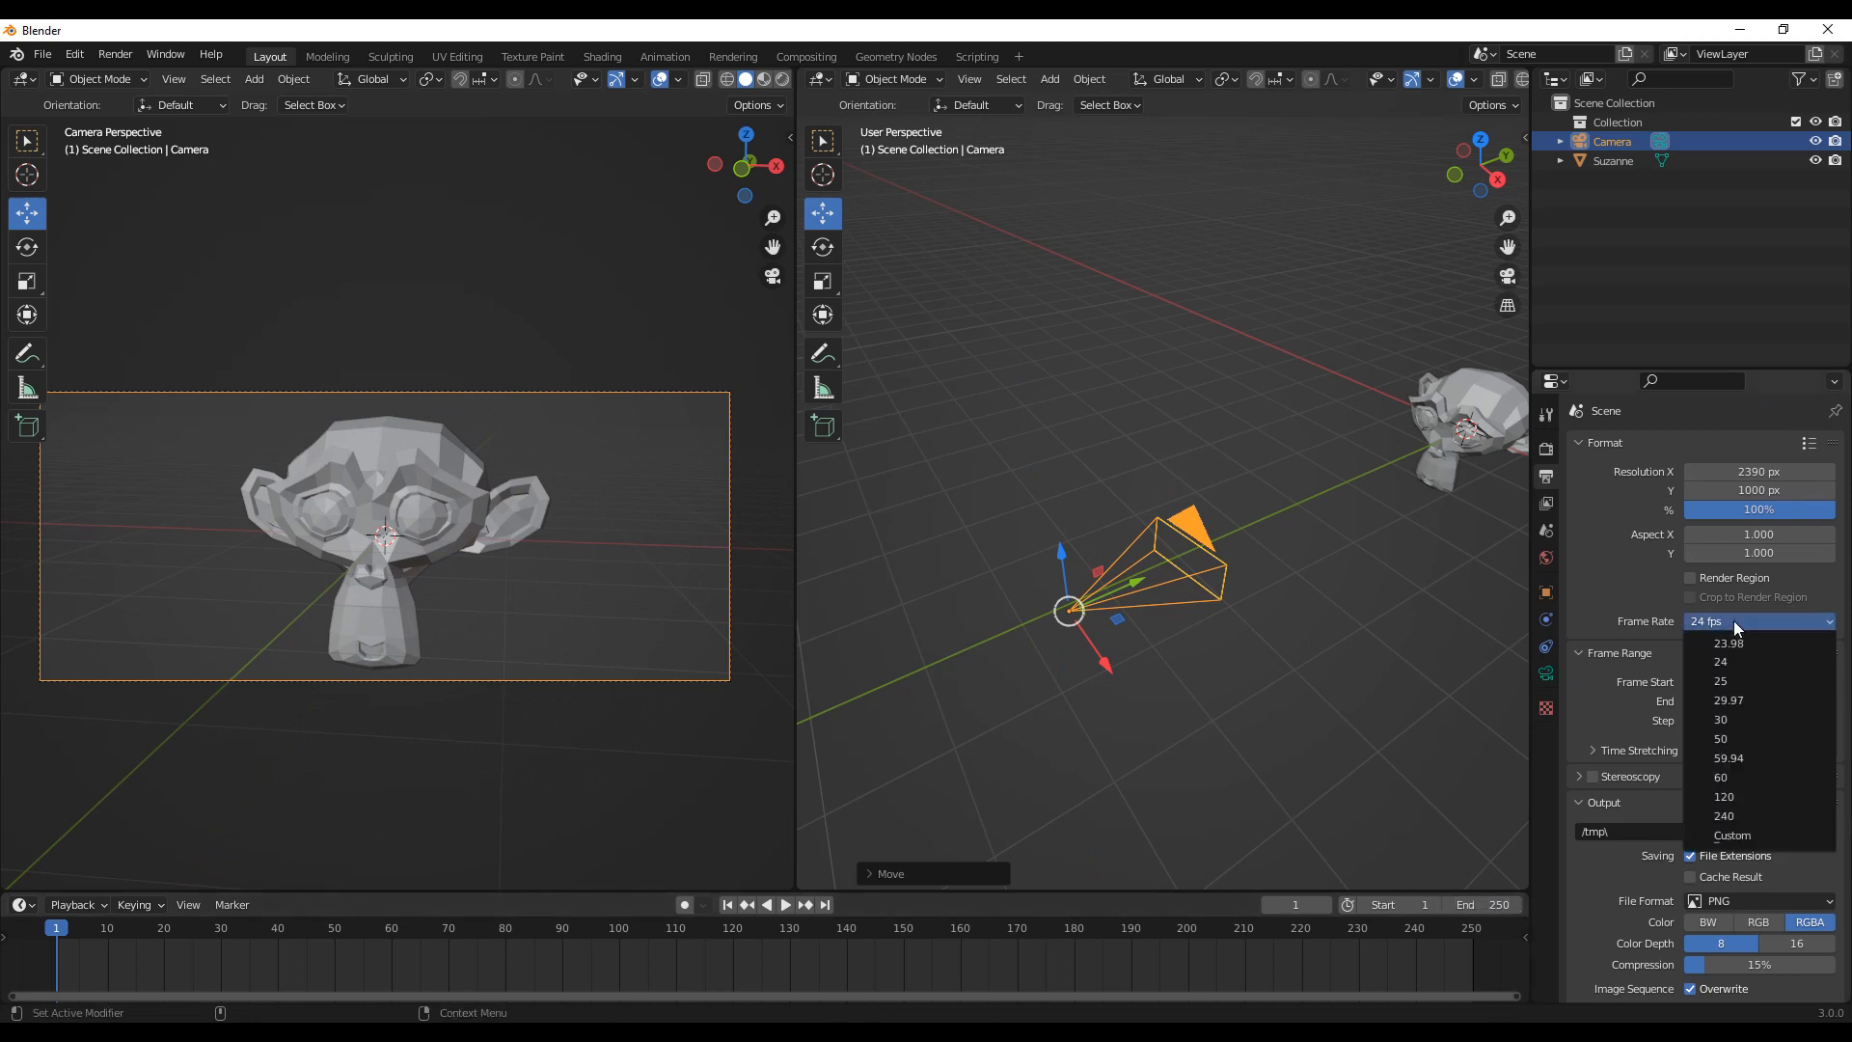
left_click(1740, 686)
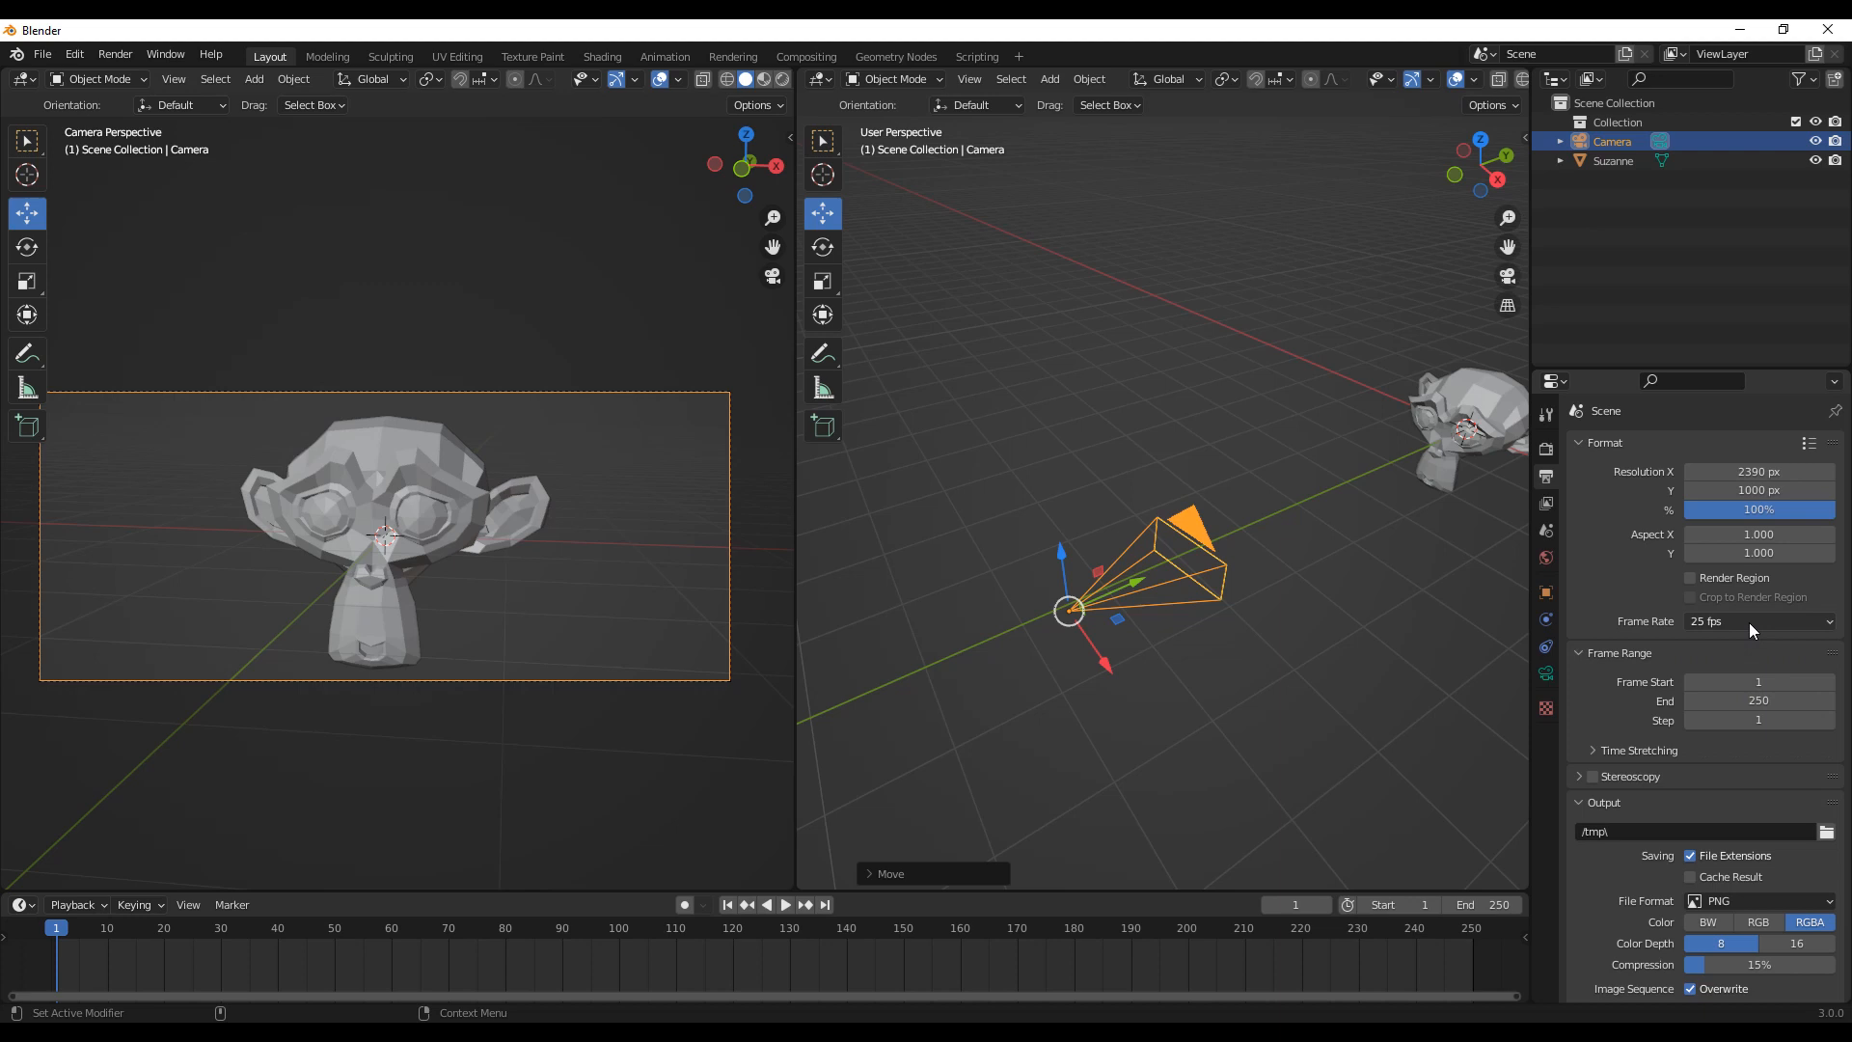
Step: Shift the camera along X and move it farther back along Y to reframe the monkey
mouse_move(1092, 637)
left_mouse_down()
mouse_move(1120, 675)
mouse_move(1116, 639)
left_mouse_up()
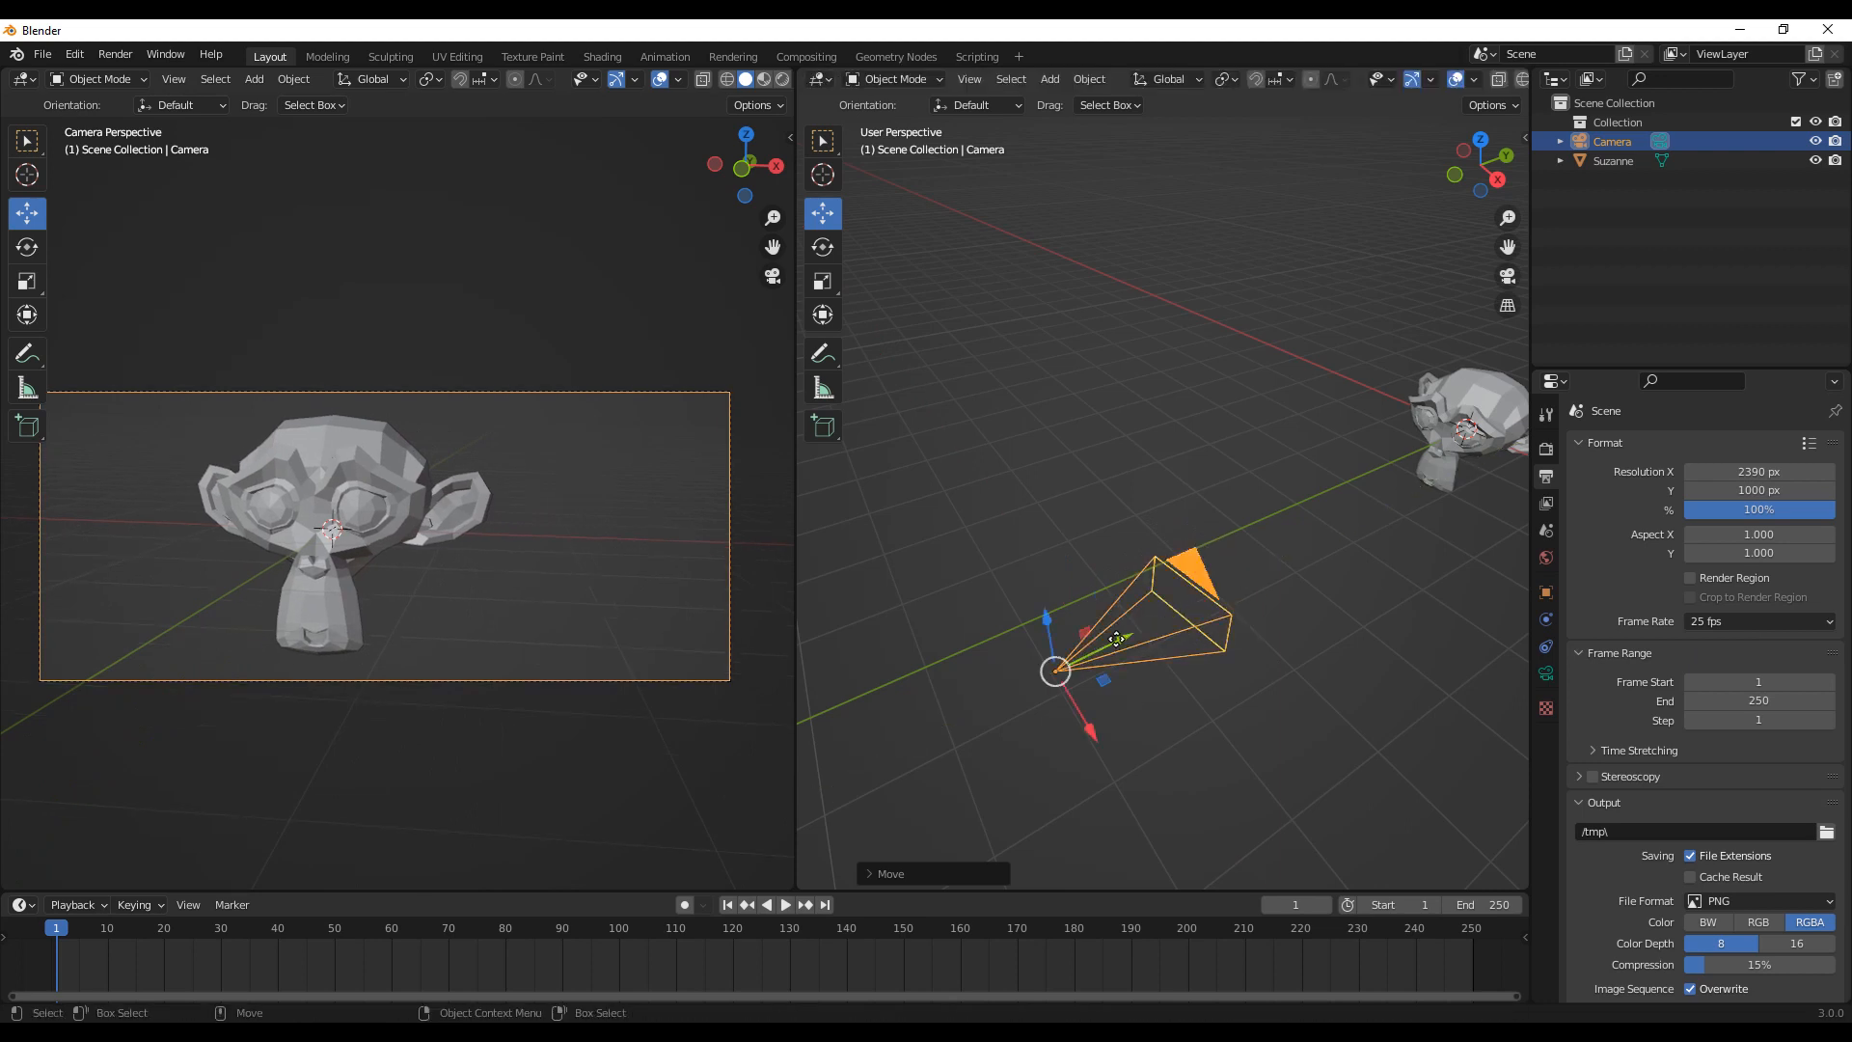
left_click_drag(1083, 720, 1068, 707)
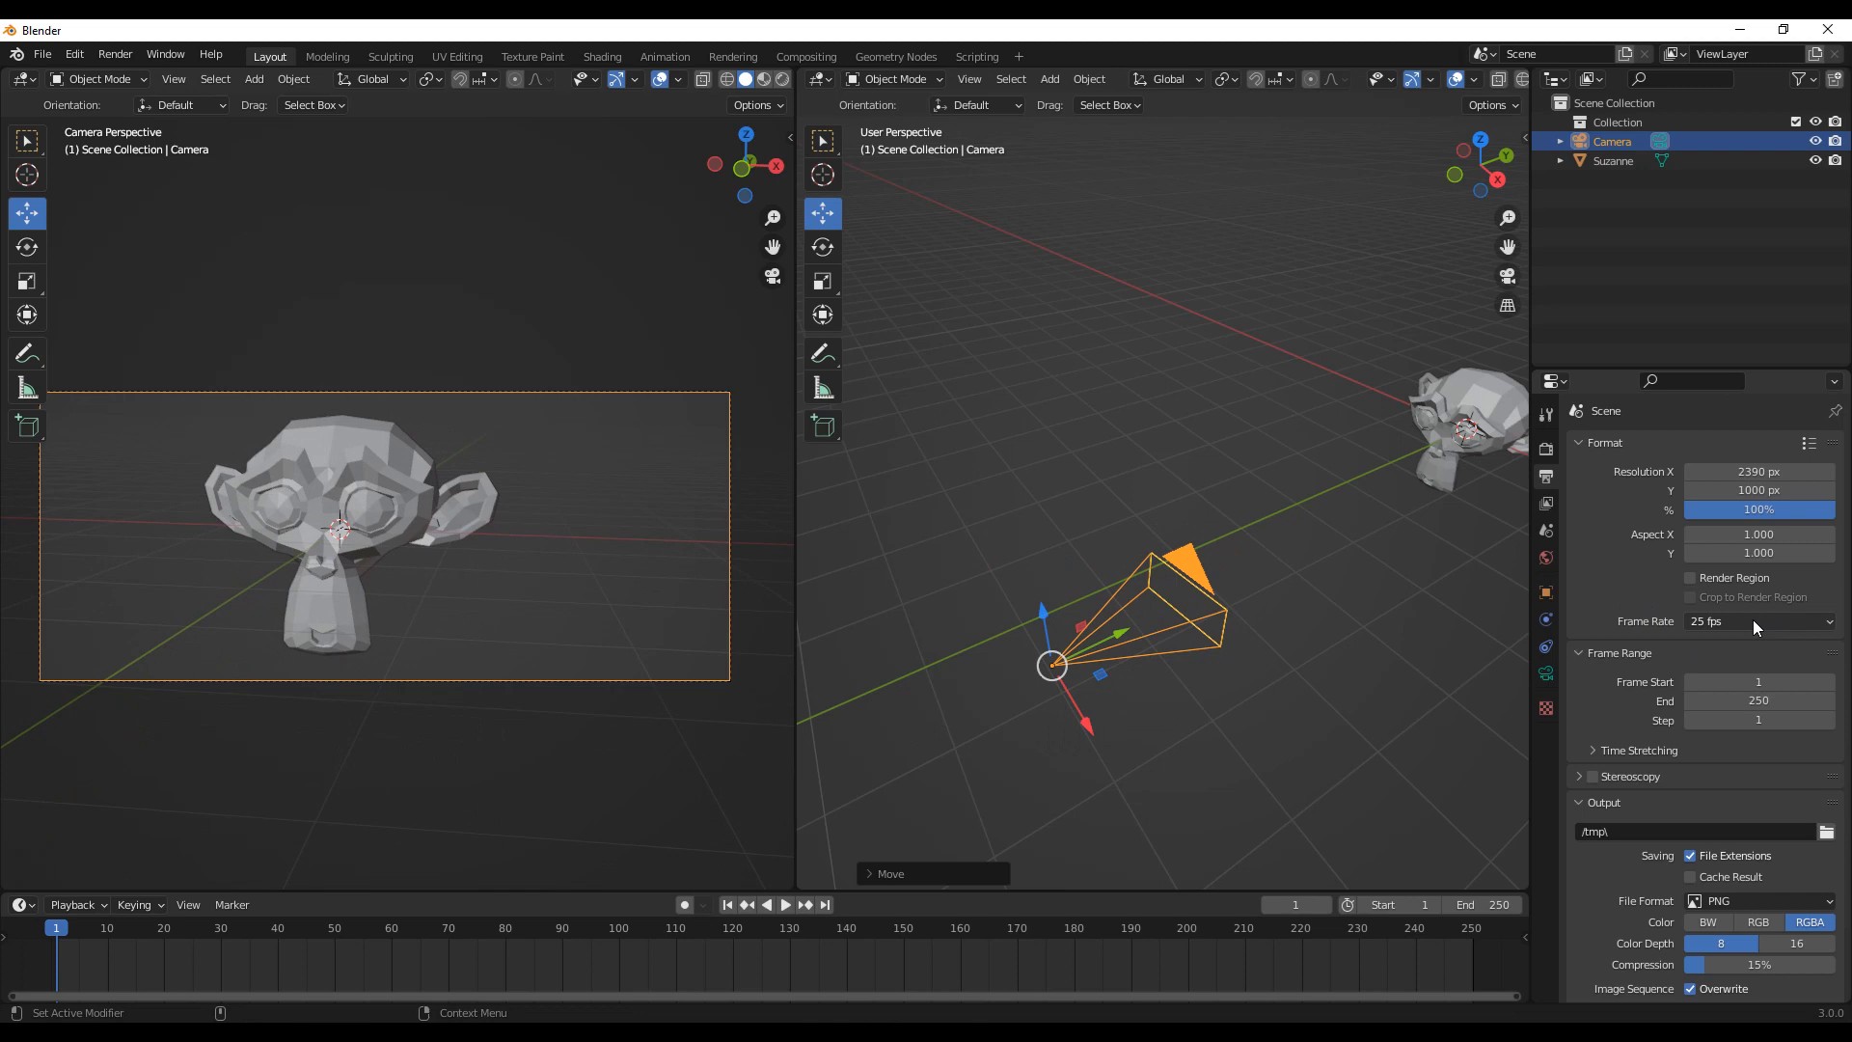
left_click_drag(1108, 639, 1023, 689)
left_click_drag(1009, 759, 1001, 744)
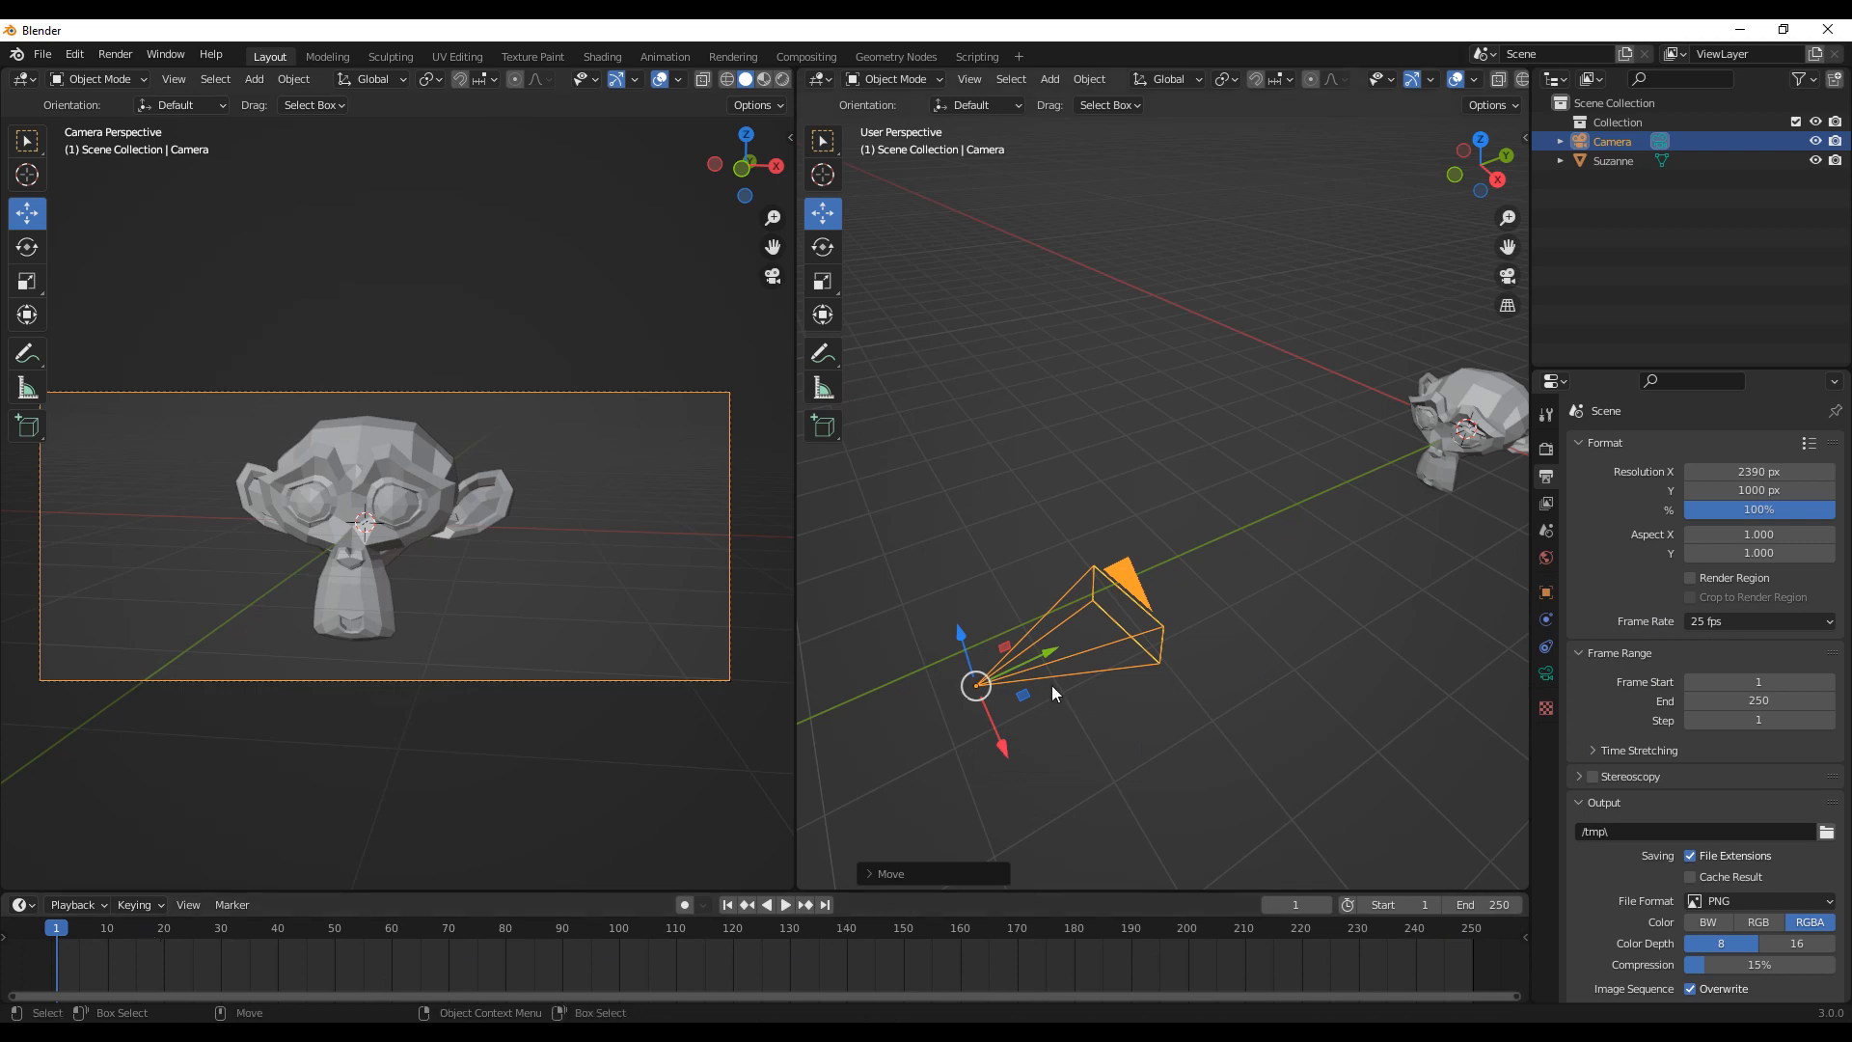
mouse_move(1034, 661)
left_mouse_down()
mouse_move(1139, 624)
mouse_move(1008, 673)
left_mouse_up()
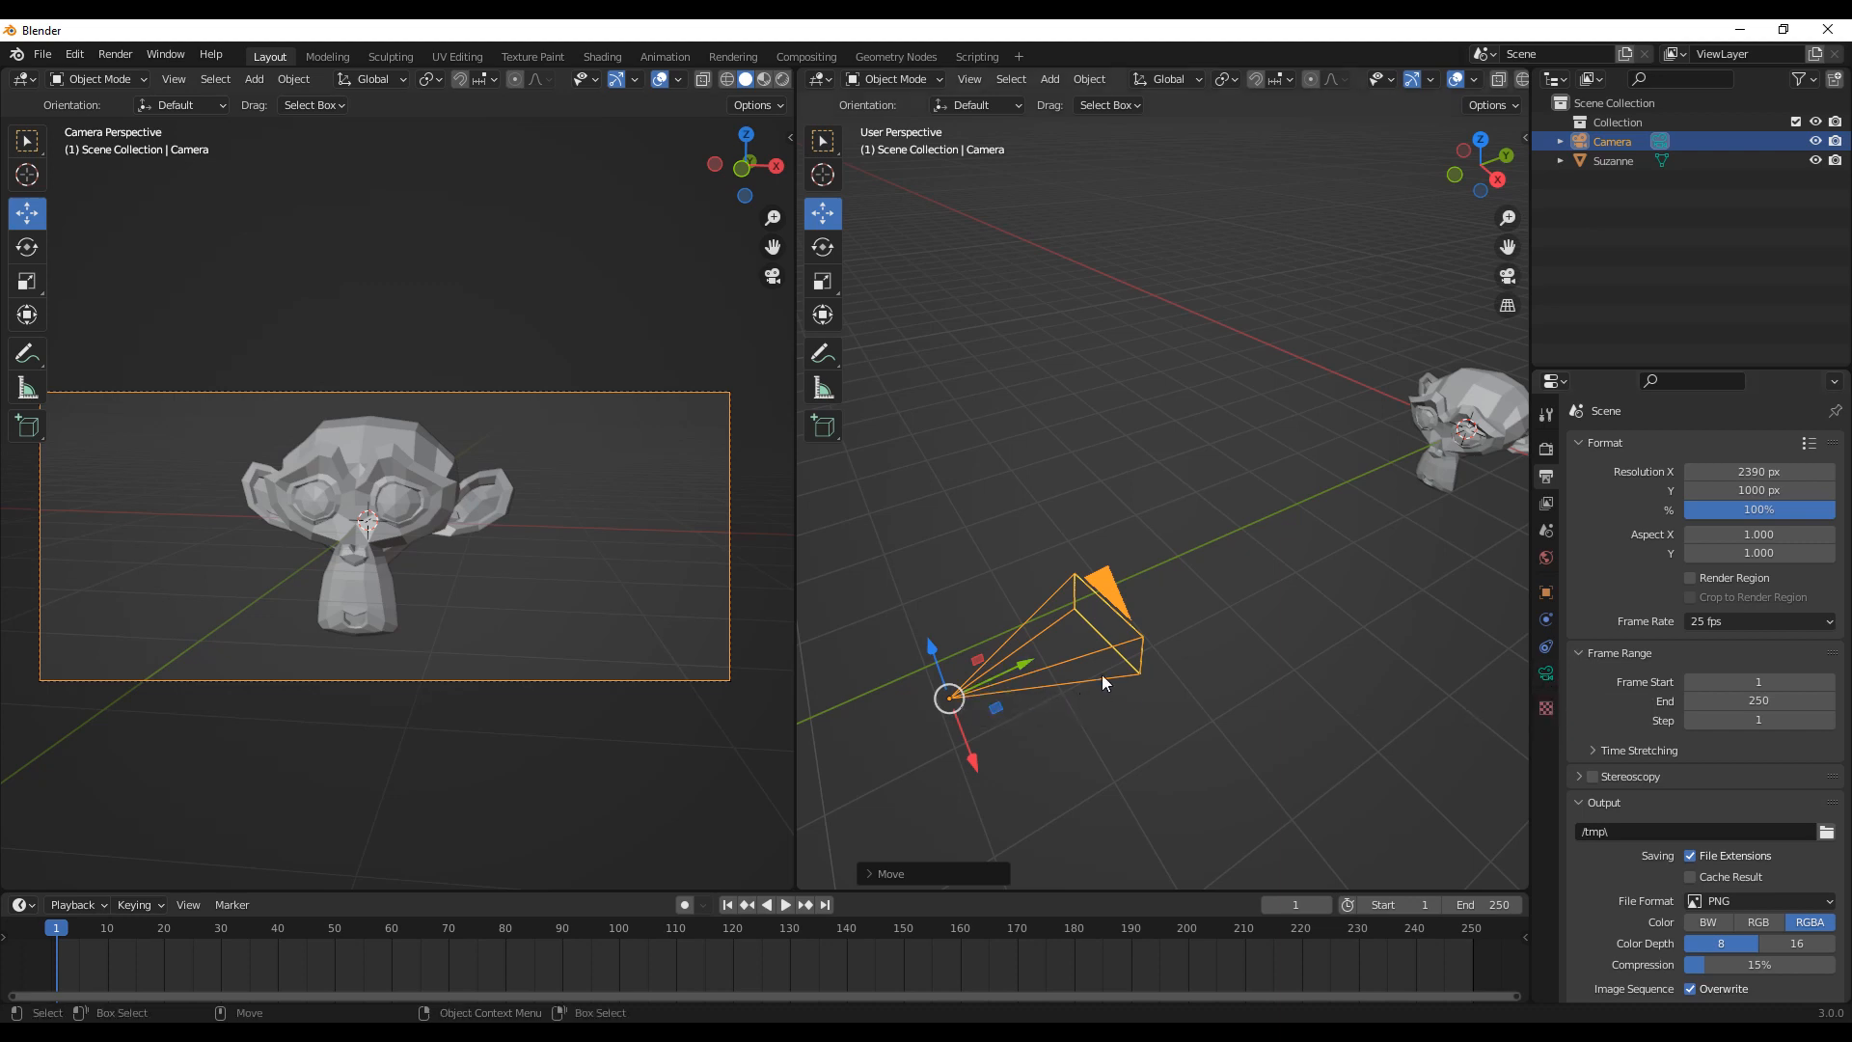
Step: Set the camera's focal length to 25 mm in its lens settings
left_click(1544, 679)
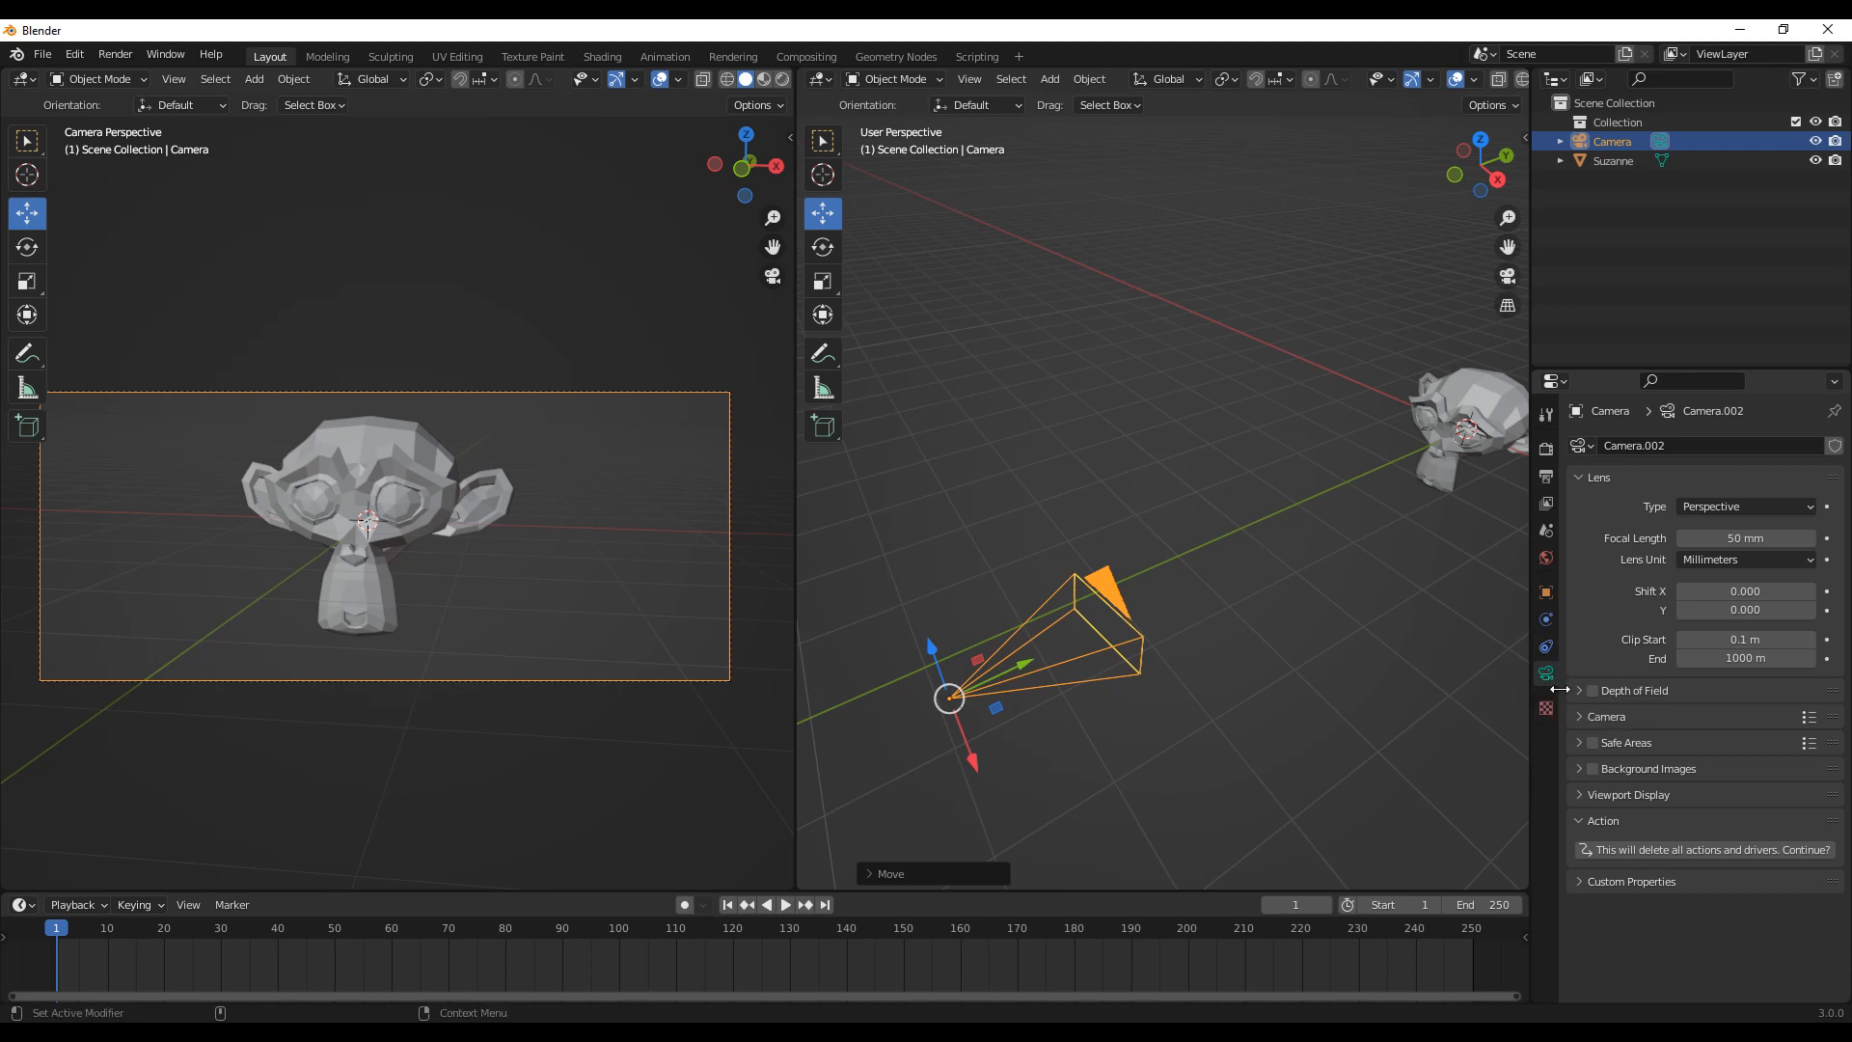
left_click(1761, 537)
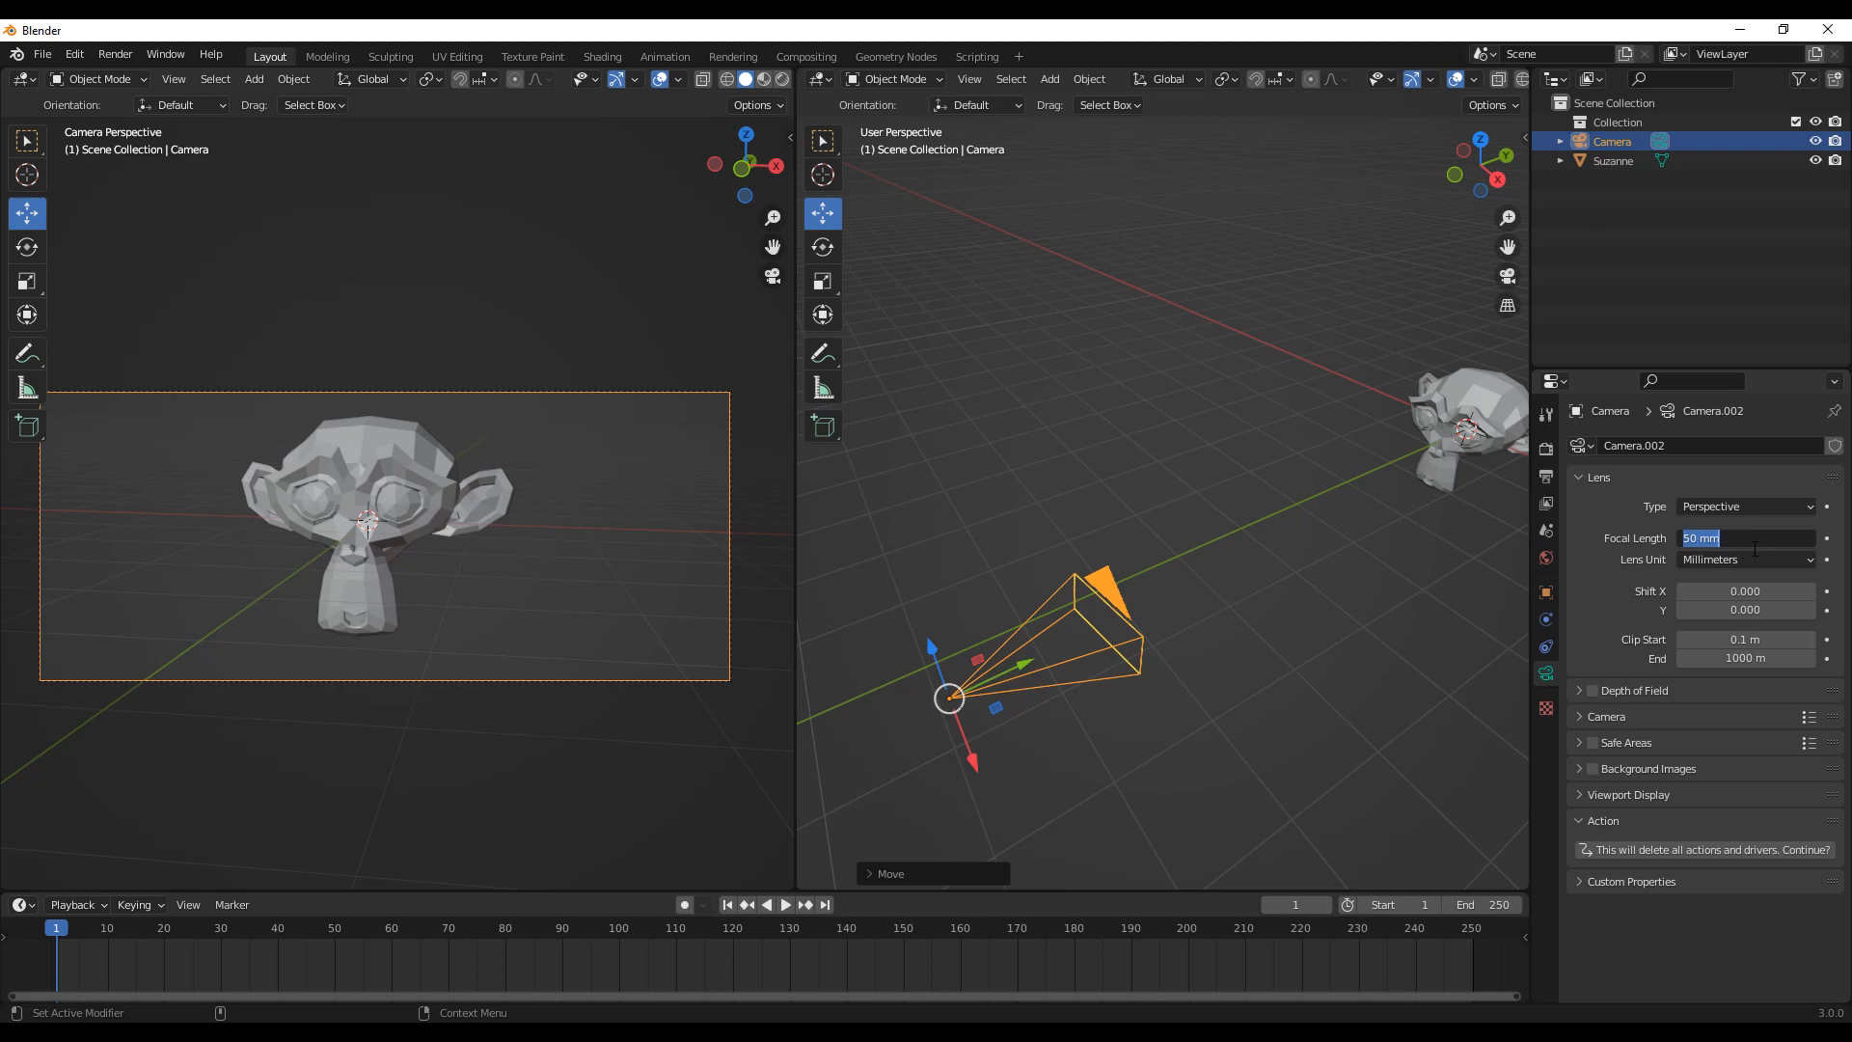
key("BackSpace")
type("25")
key("Return")
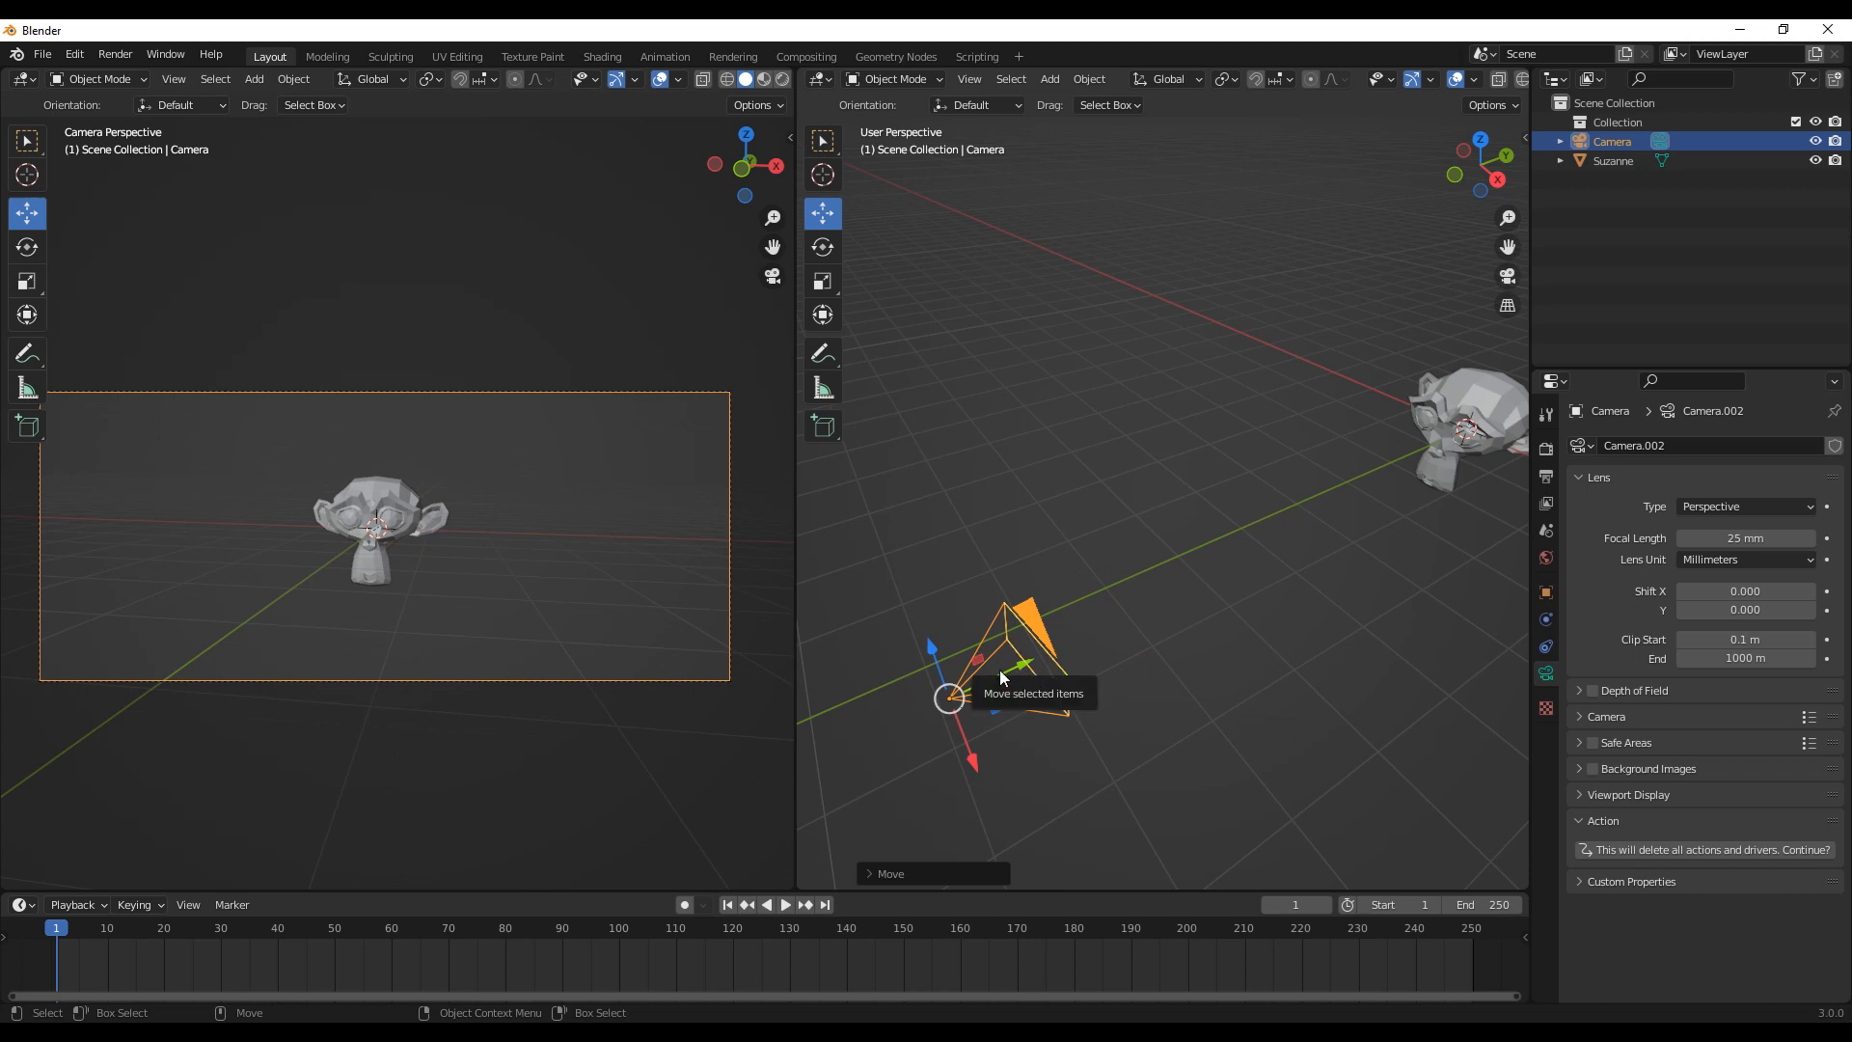
Step: Move the camera close to the monkey until its head fills the height of the frame
key("g")
left_click_drag(1362, 608, 818, 541)
middle_click_drag(1341, 492, 1269, 537, "shift")
left_click_drag(1339, 473, 1275, 526)
middle_click_drag(1275, 525, 1219, 570)
Step: Set the camera's focal length to 5 mm and move the camera slightly closer to the monkey
left_click(1753, 538)
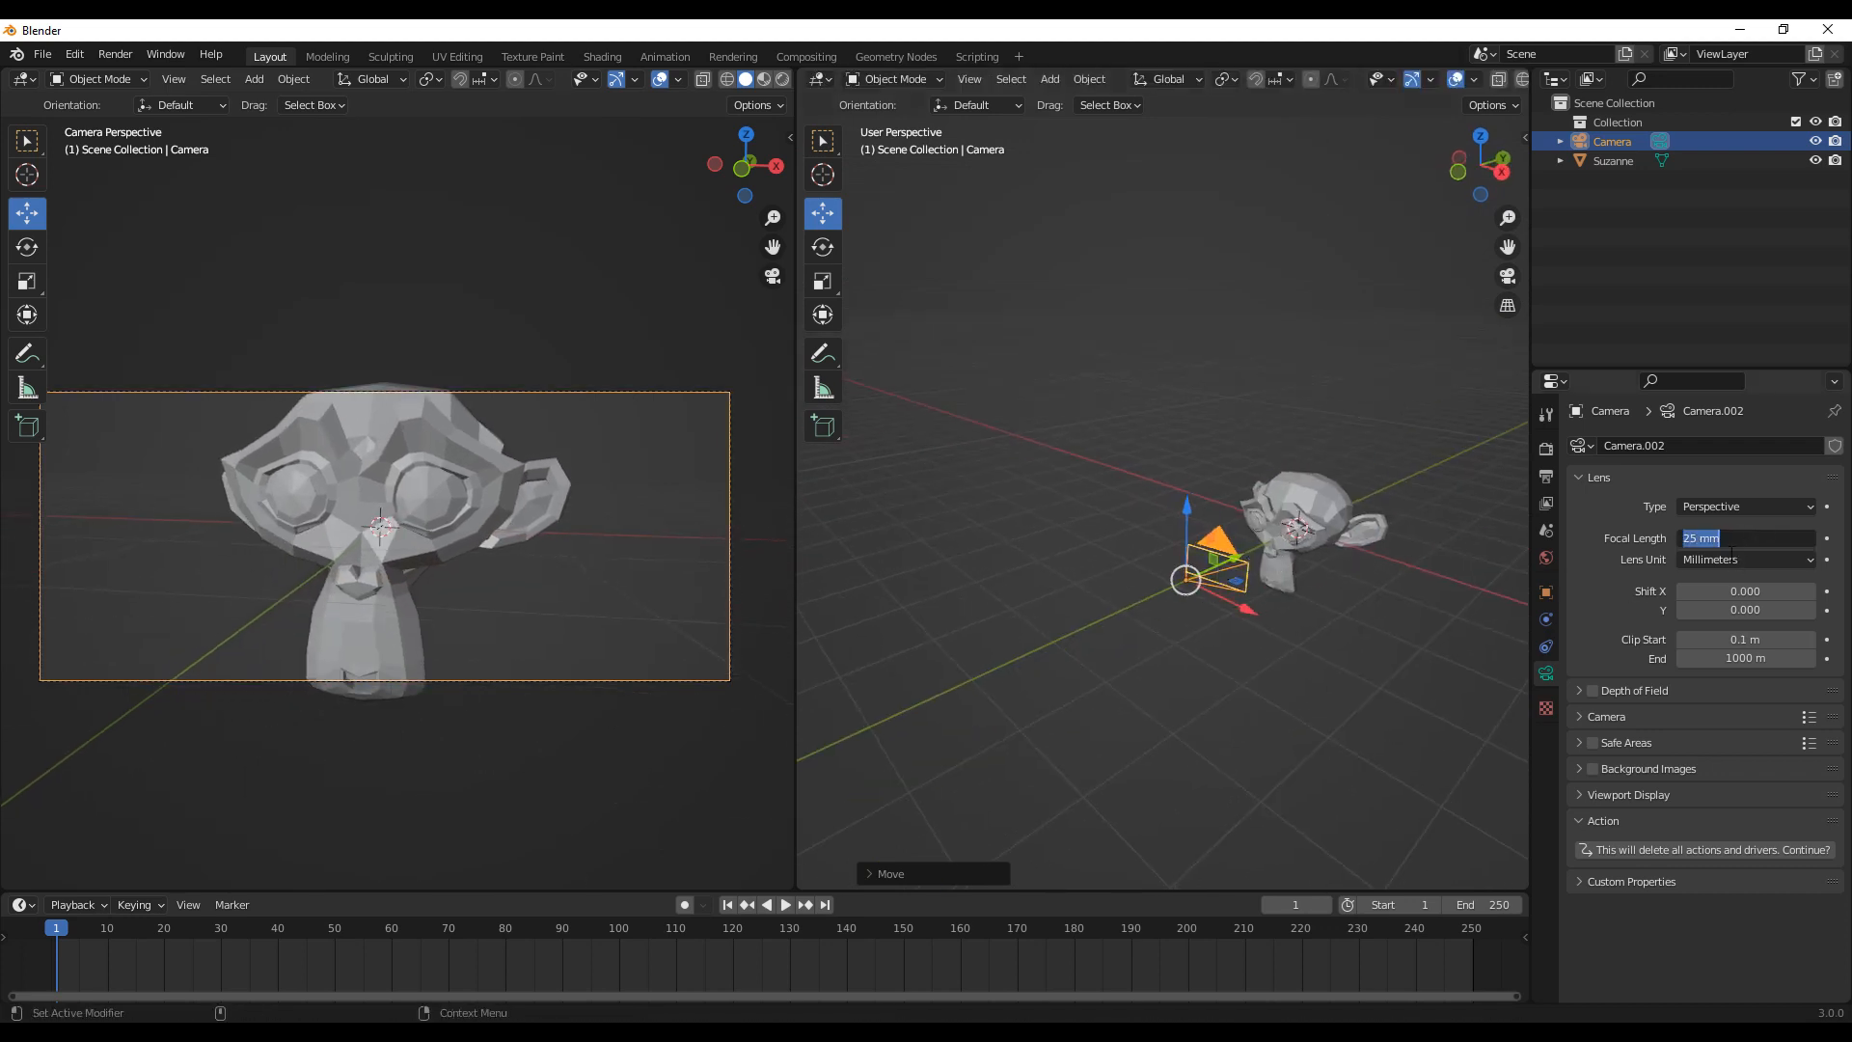
type("5")
key("Return")
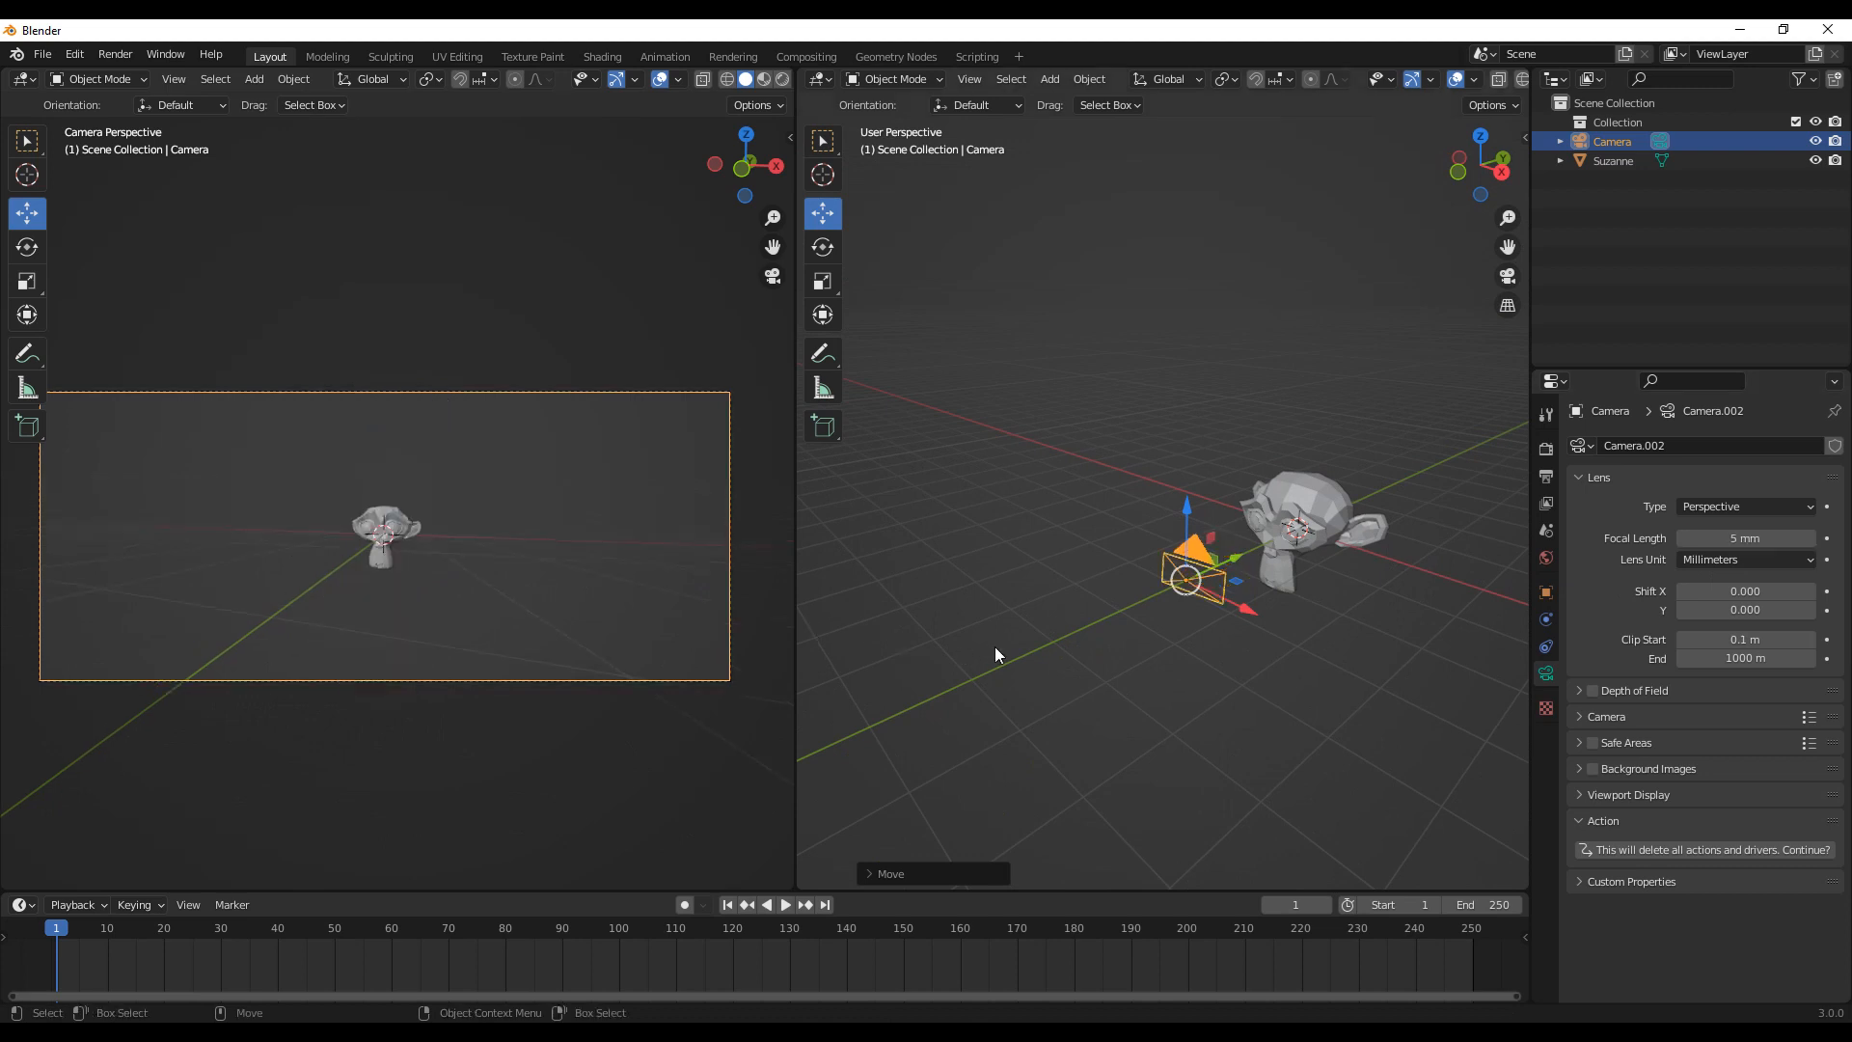
middle_click_drag(1275, 584, 1202, 591)
left_click_drag(1171, 576, 1228, 595)
Step: Set the camera's focal length to 90 mm
left_click(1746, 538)
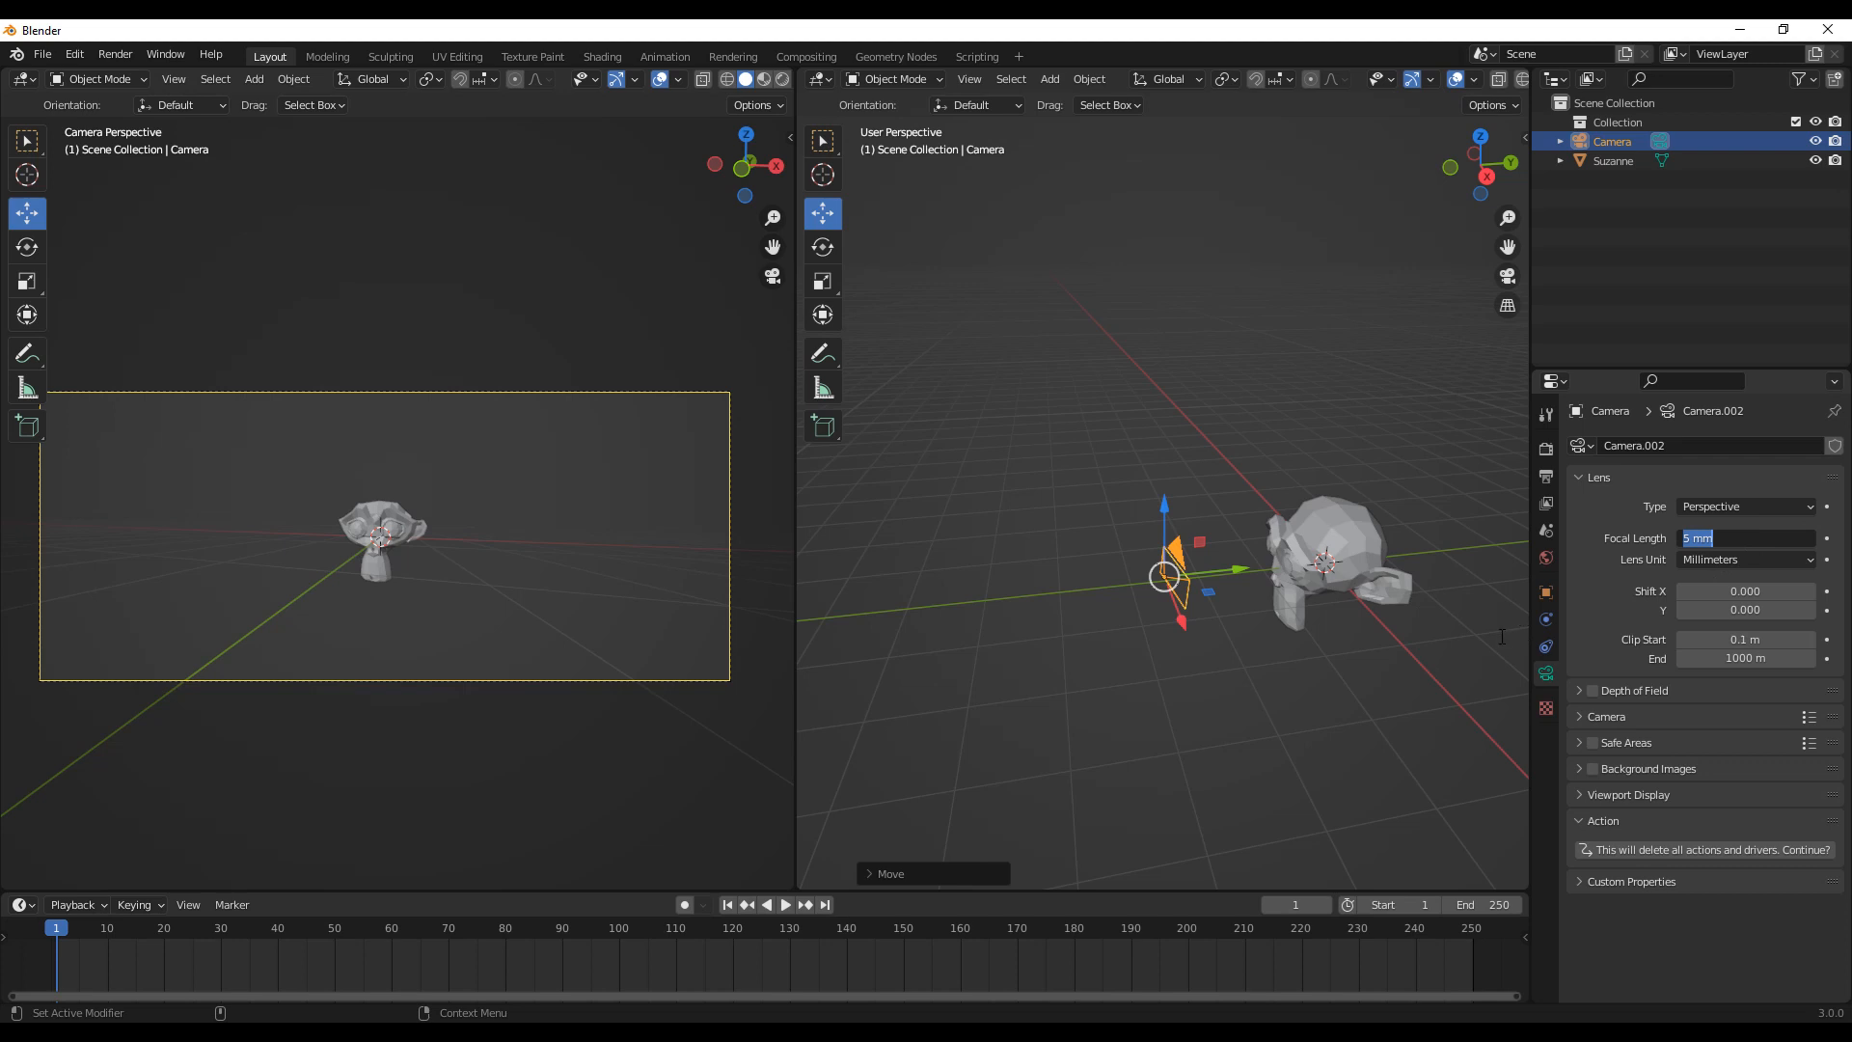
type("90")
key("Return")
Step: Move the camera far back along Y and adjust it sideways until the whole monkey fits in the frame
left_click_drag(1237, 565, 940, 610)
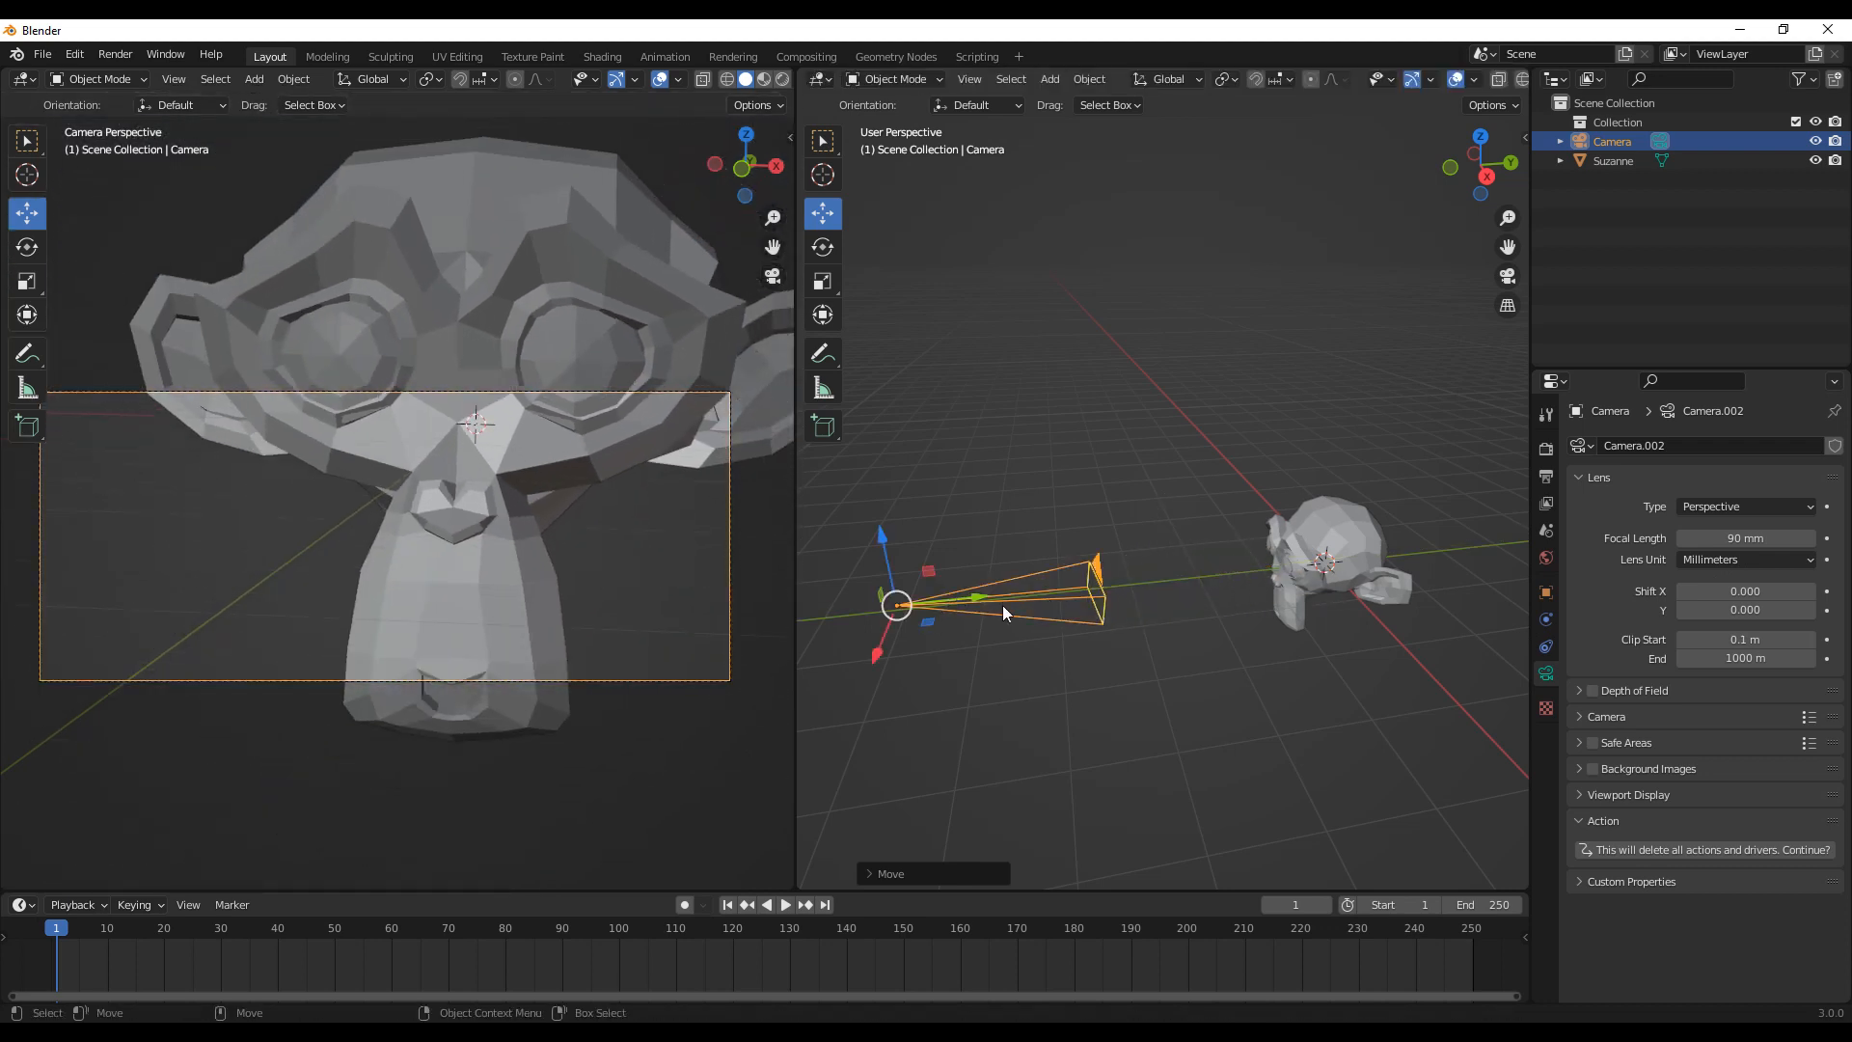
middle_click_drag(1003, 605, 1148, 652, "shift")
left_click_drag(1101, 575, 827, 540)
scroll(991, 584, "down", 5)
left_click_drag(1116, 521, 919, 482)
middle_click_drag(918, 541, 941, 610)
left_click_drag(923, 624, 930, 639)
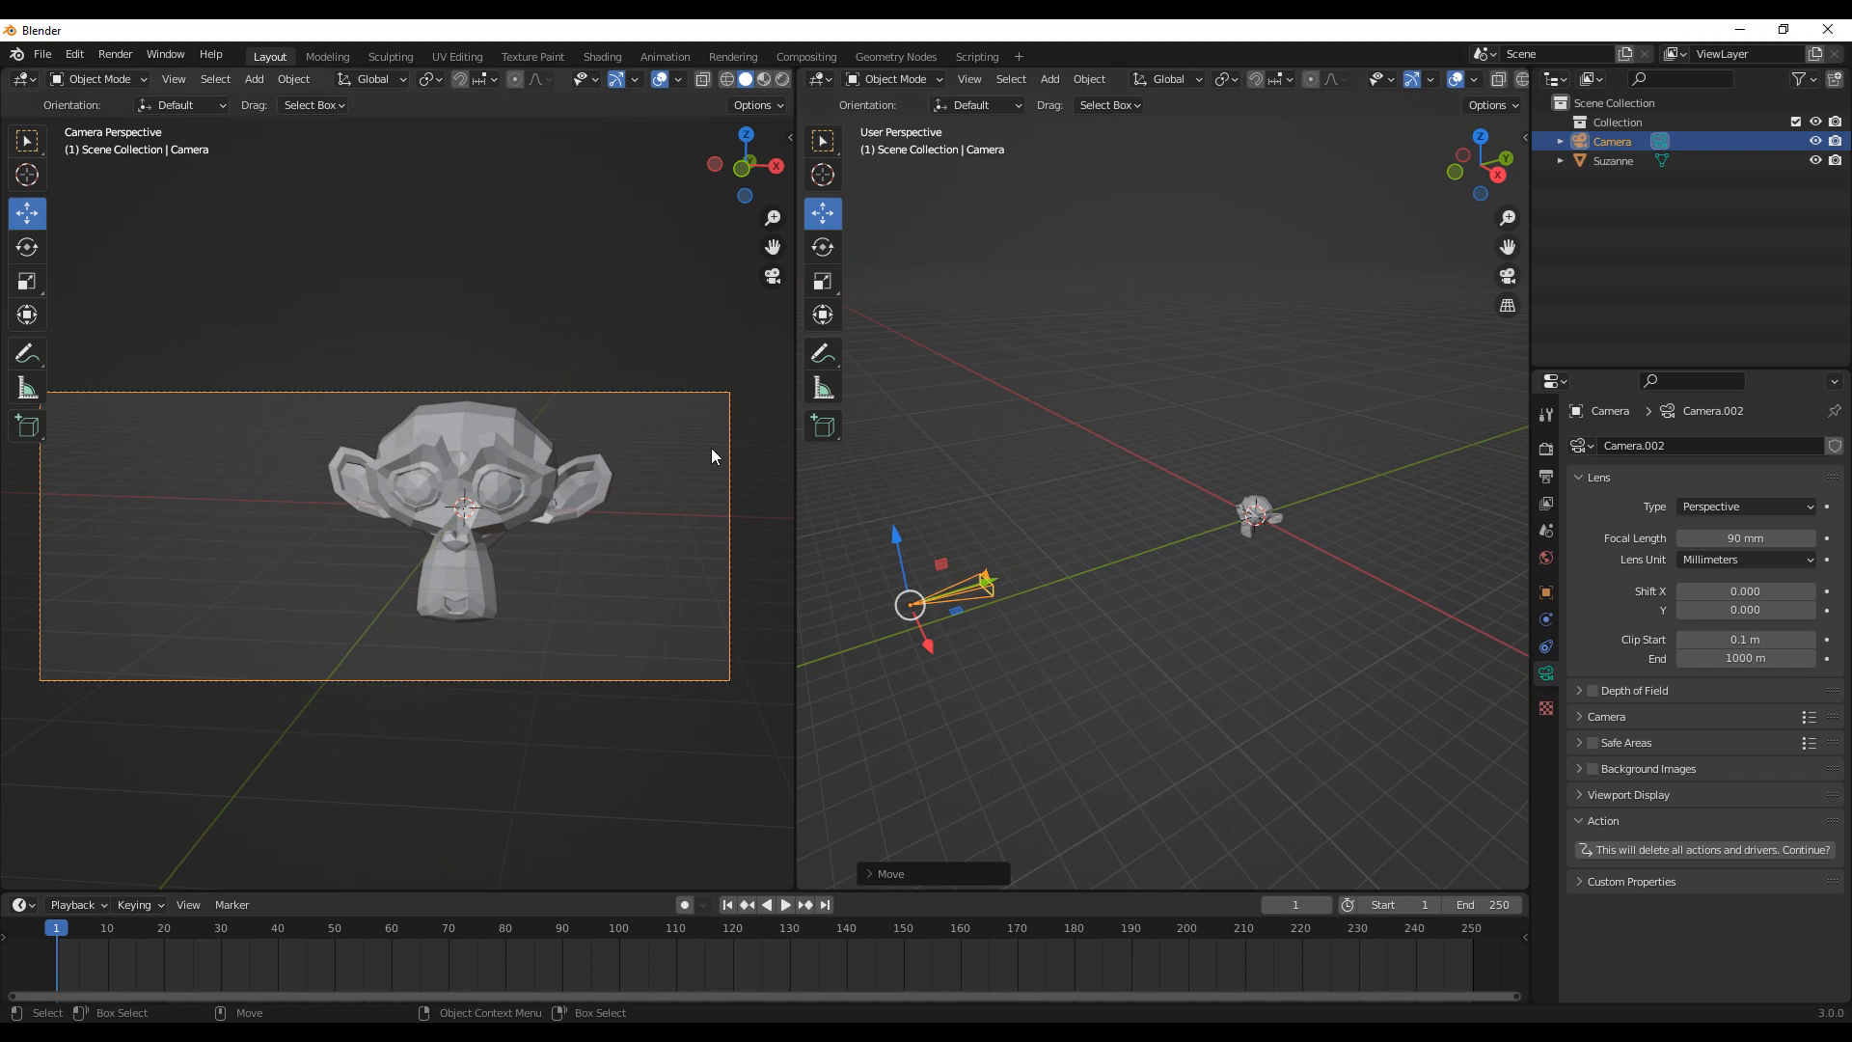
Step: Set the camera's Clip End to 1 m, and raise it to 17.9 m to bring the monkey back into view
left_click(1754, 662)
type("1")
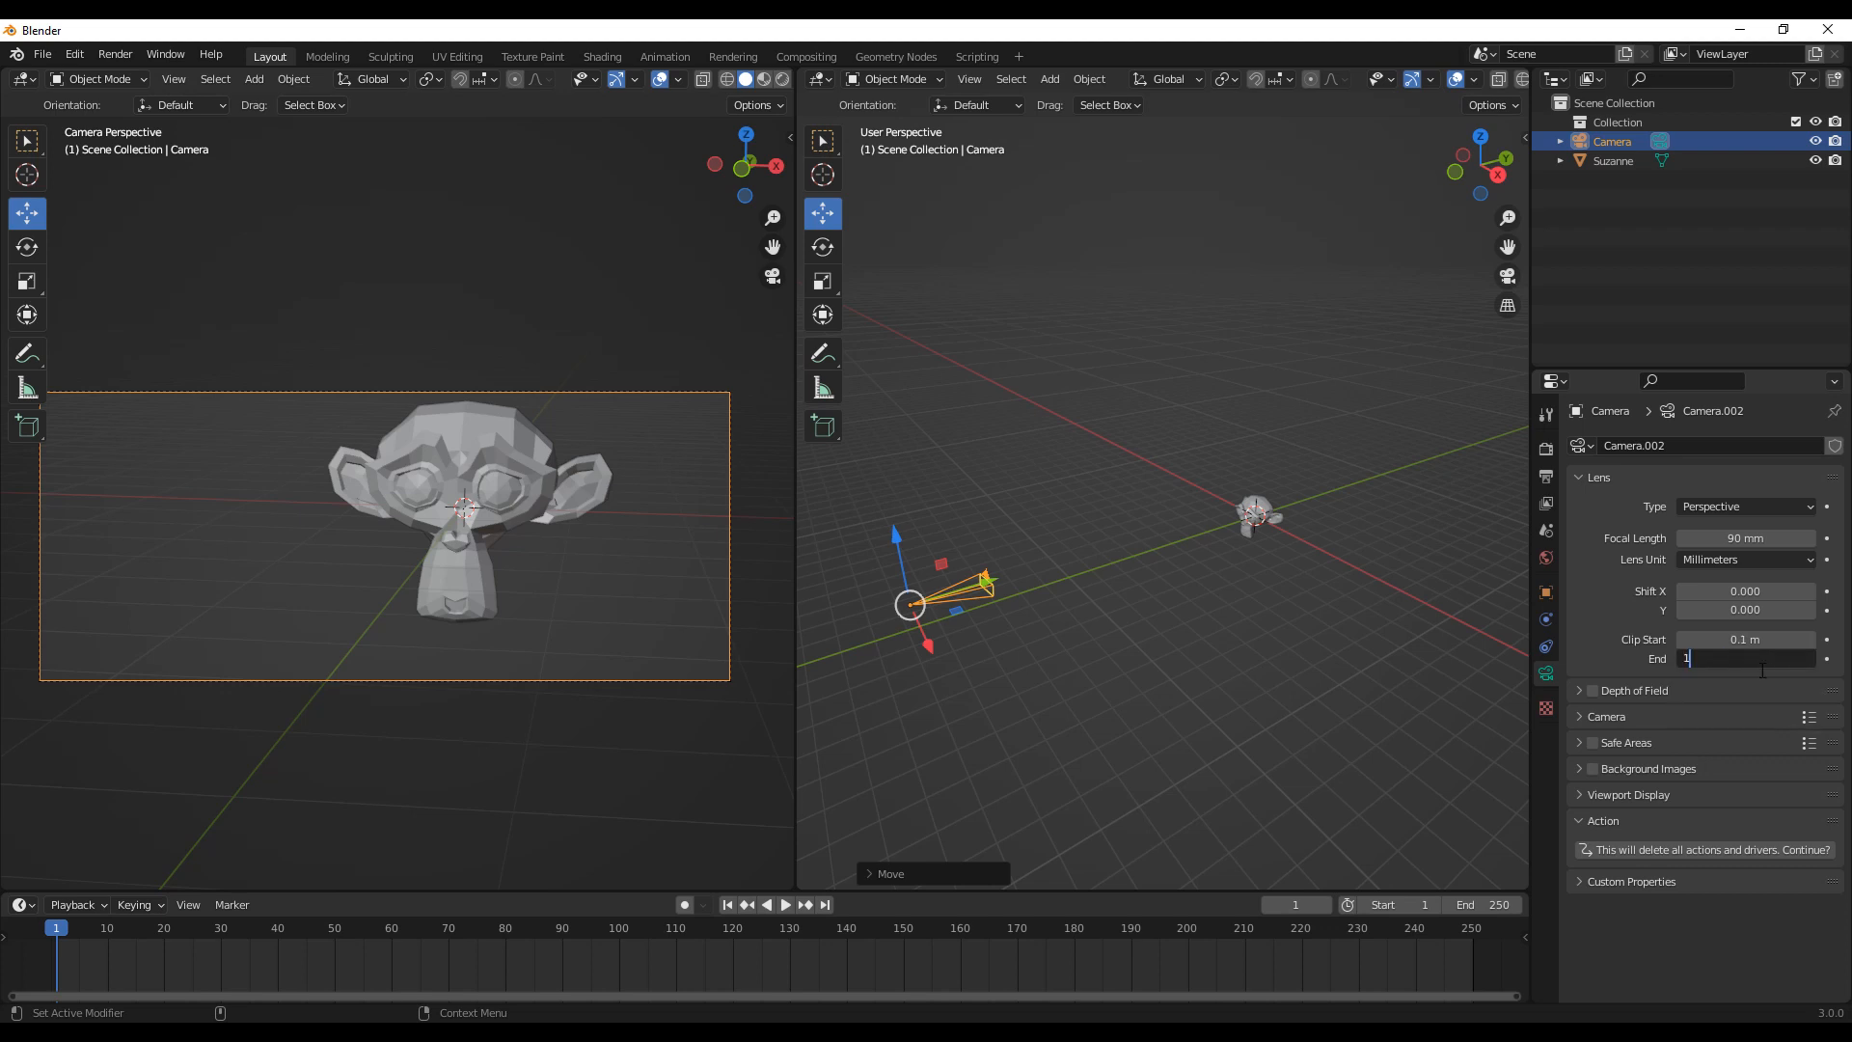
key("Return")
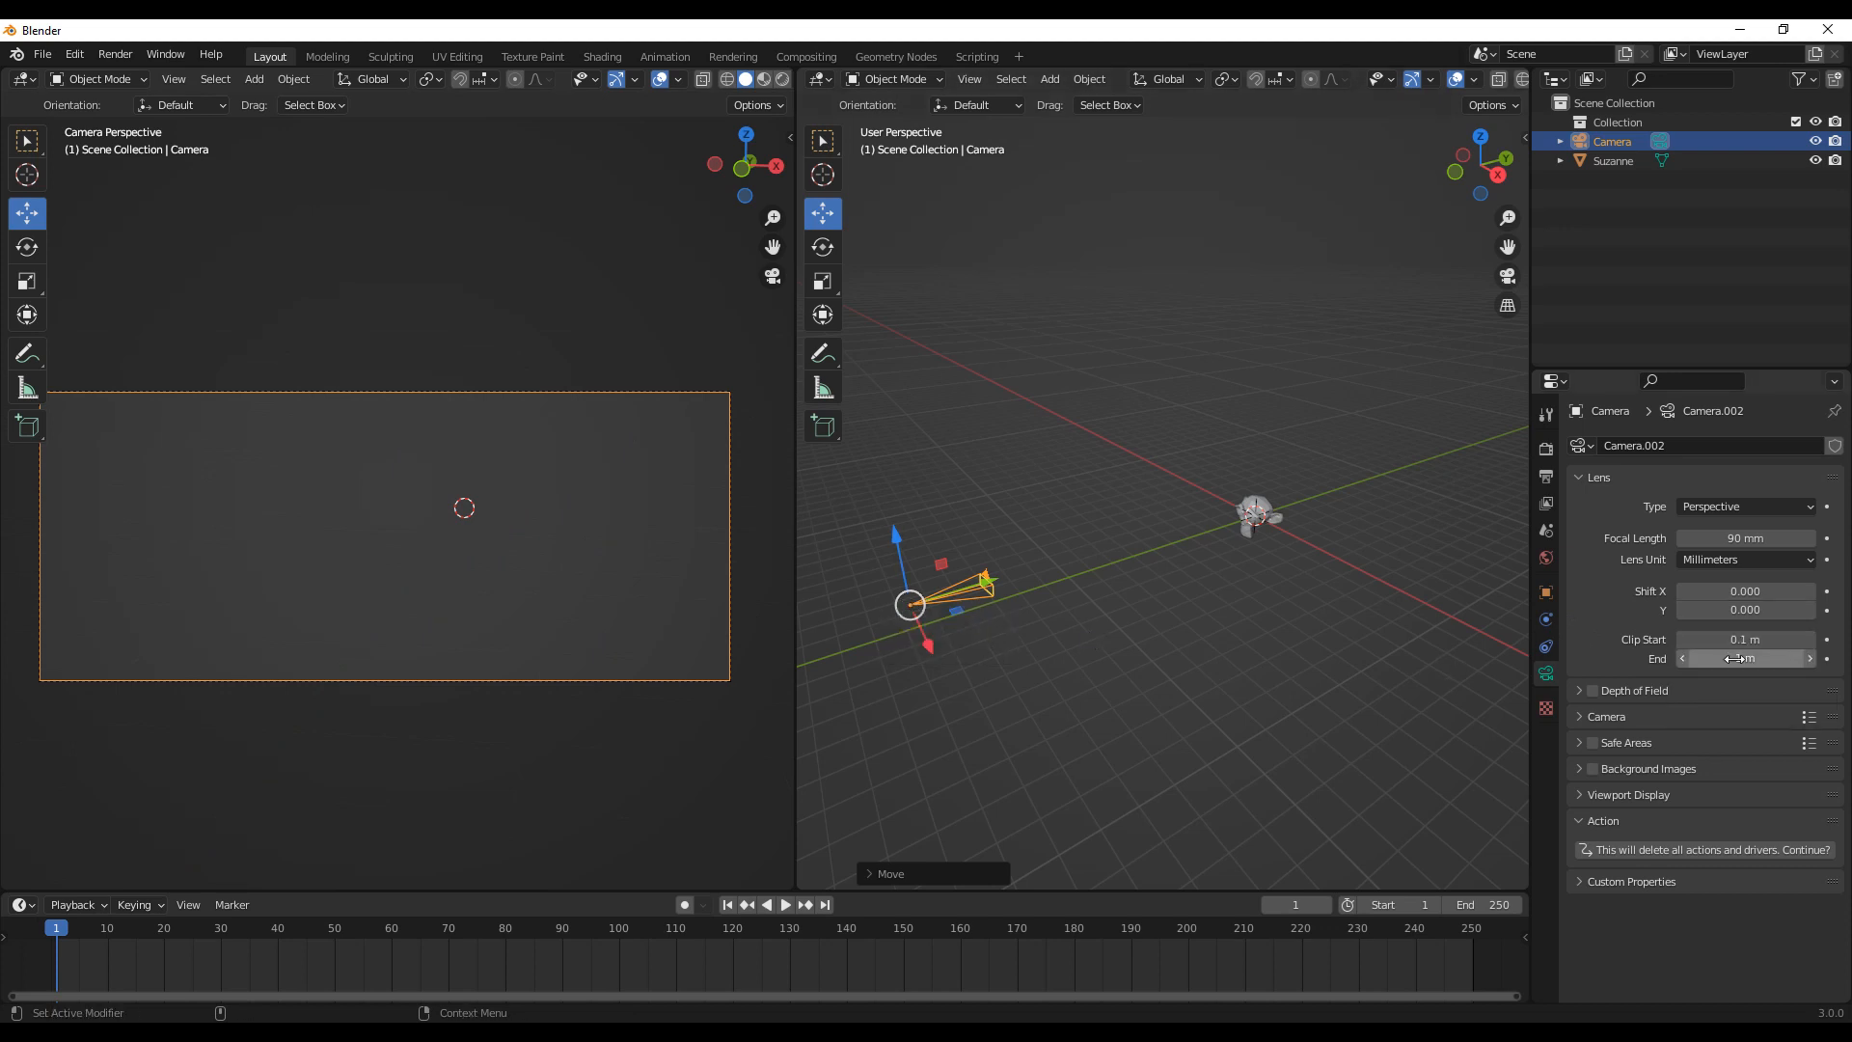
left_click_drag(1734, 658, 18, 666)
mouse_move(1738, 658)
left_mouse_down()
mouse_move(1775, 666)
mouse_move(1728, 664)
left_mouse_up()
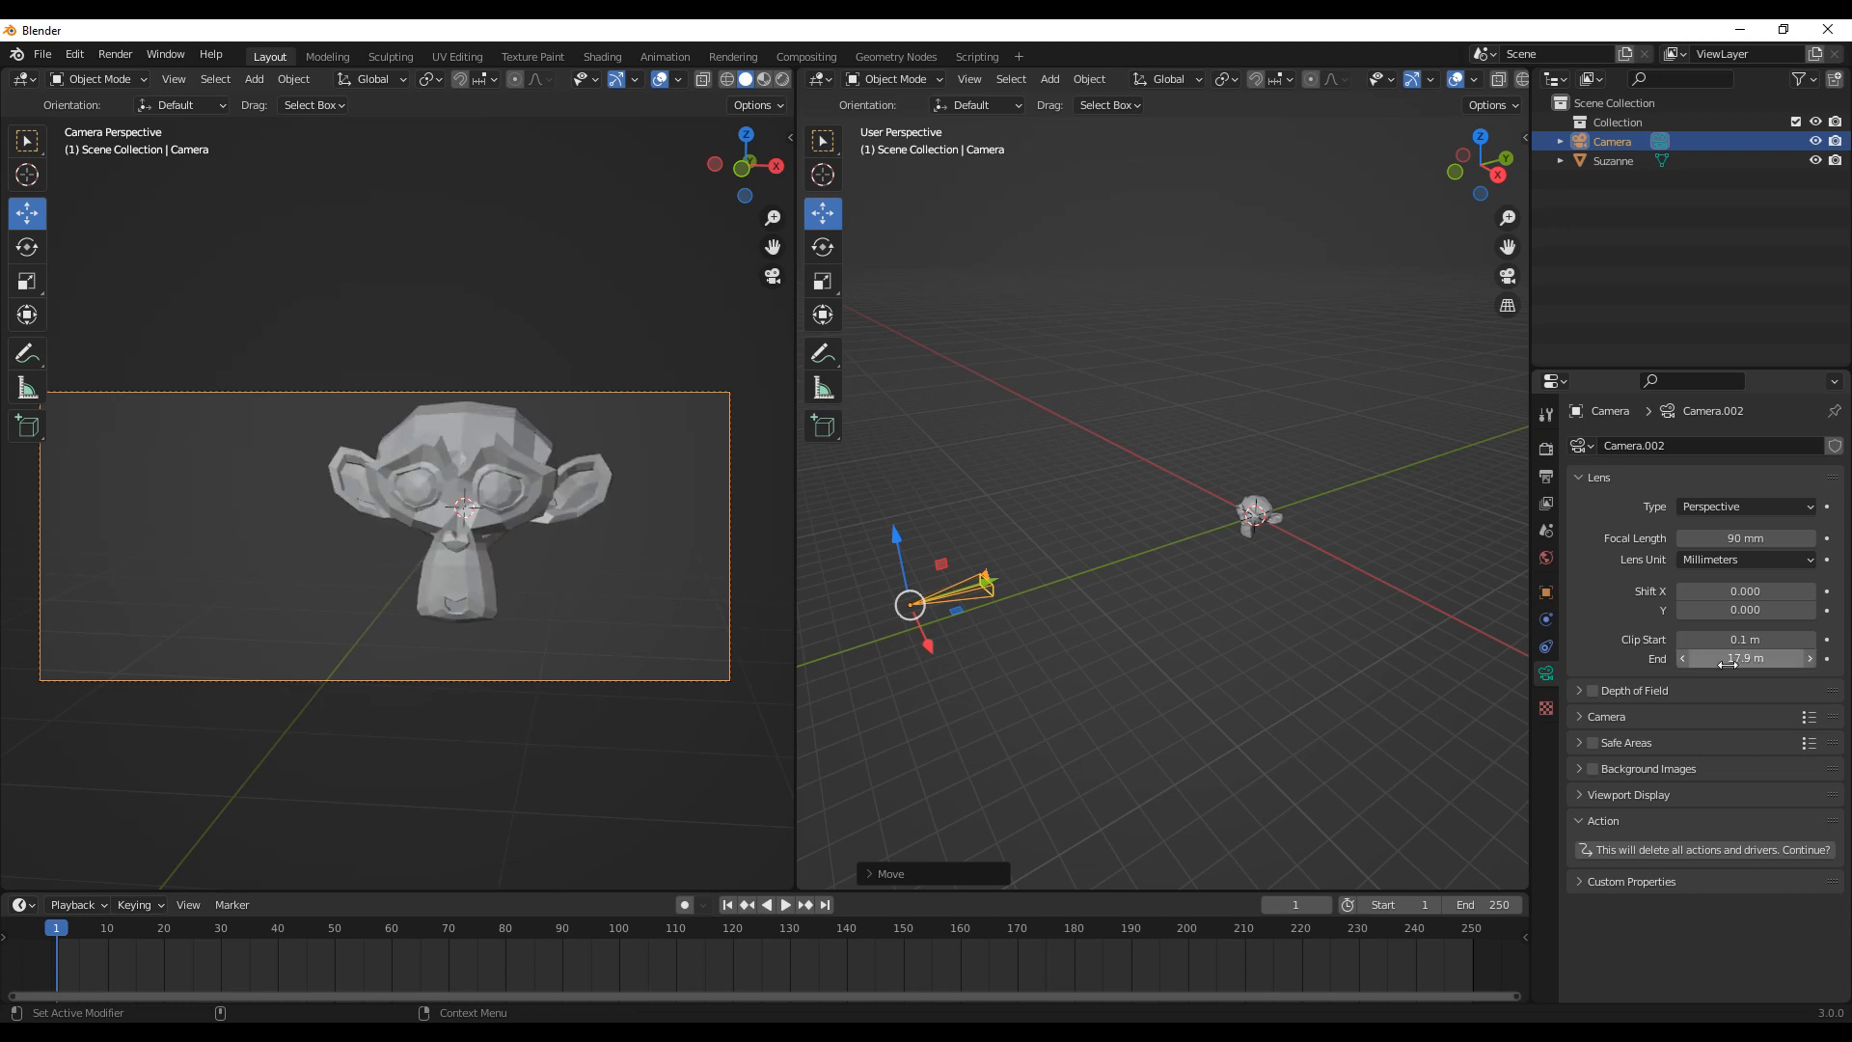
Step: Set the camera's Clip End to 10000 m
left_click(1728, 662)
type("10000")
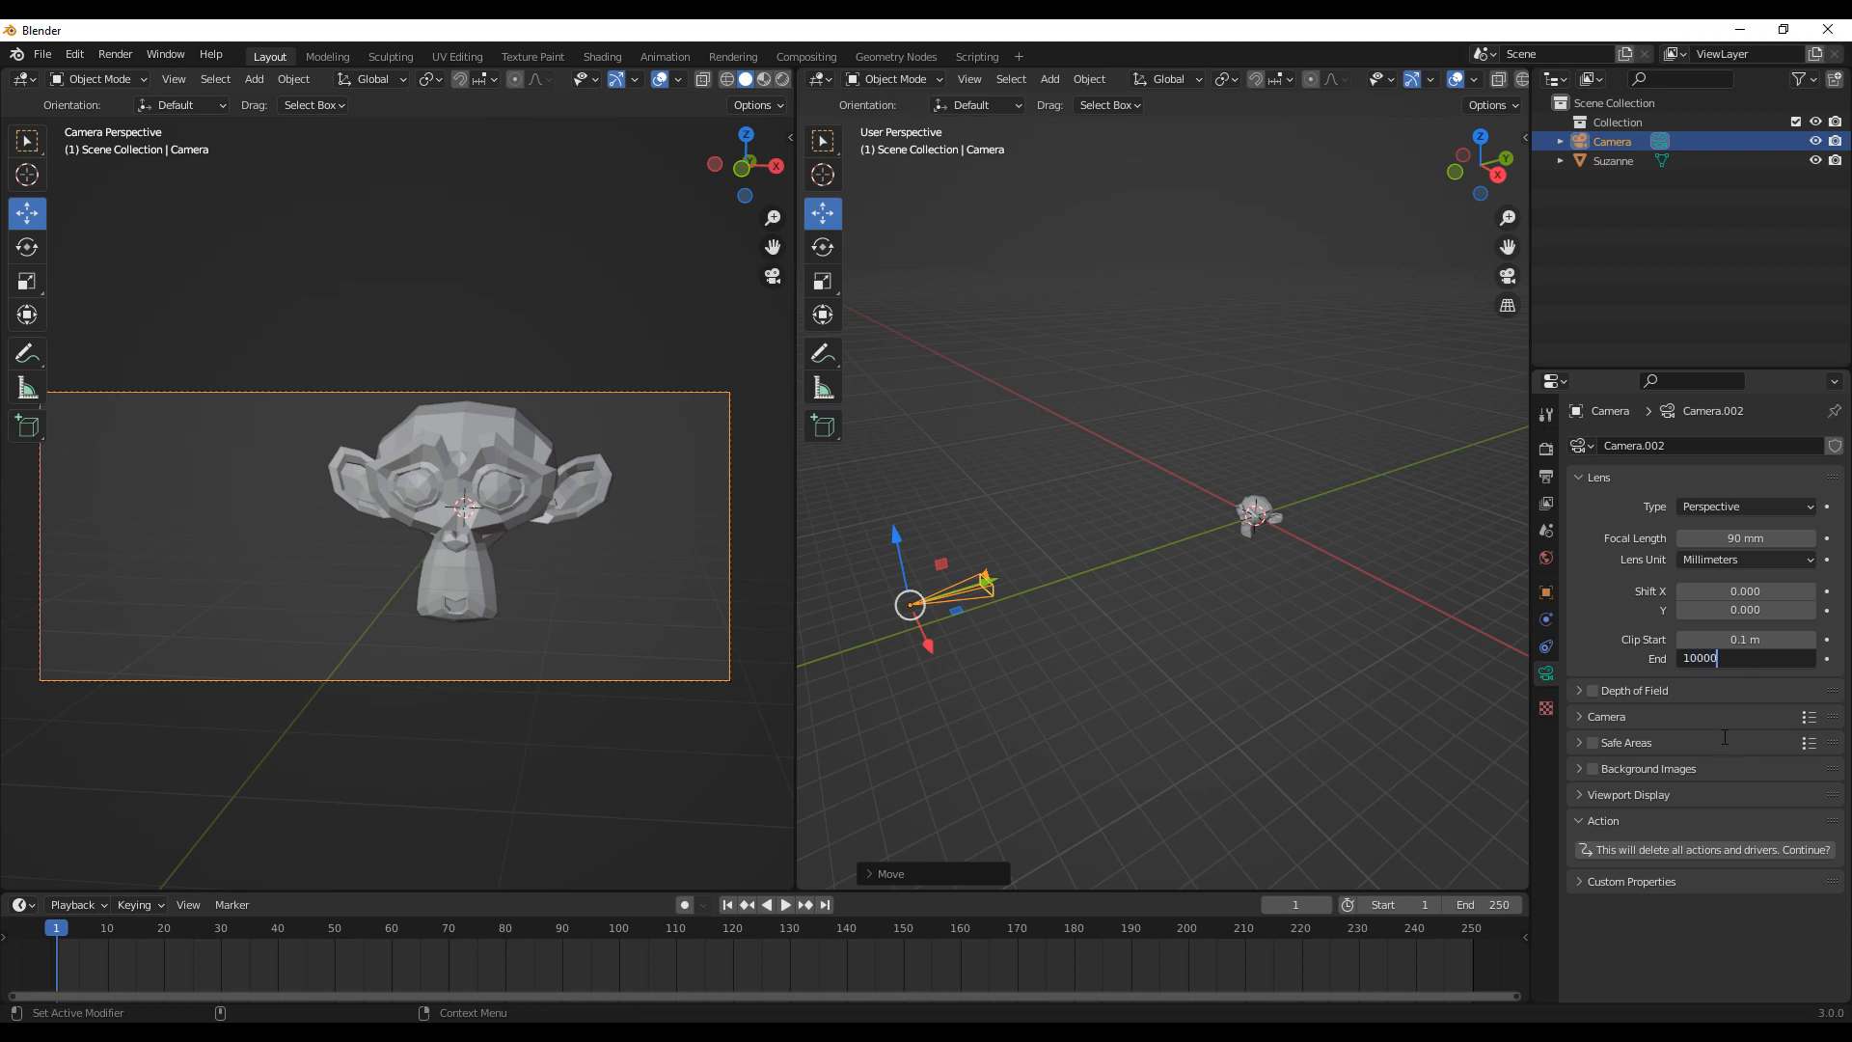
key("Return")
Step: Reposition the camera slightly closer to the monkey so the head sits near the middle of the frame
middle_click_drag(1078, 610, 1152, 582)
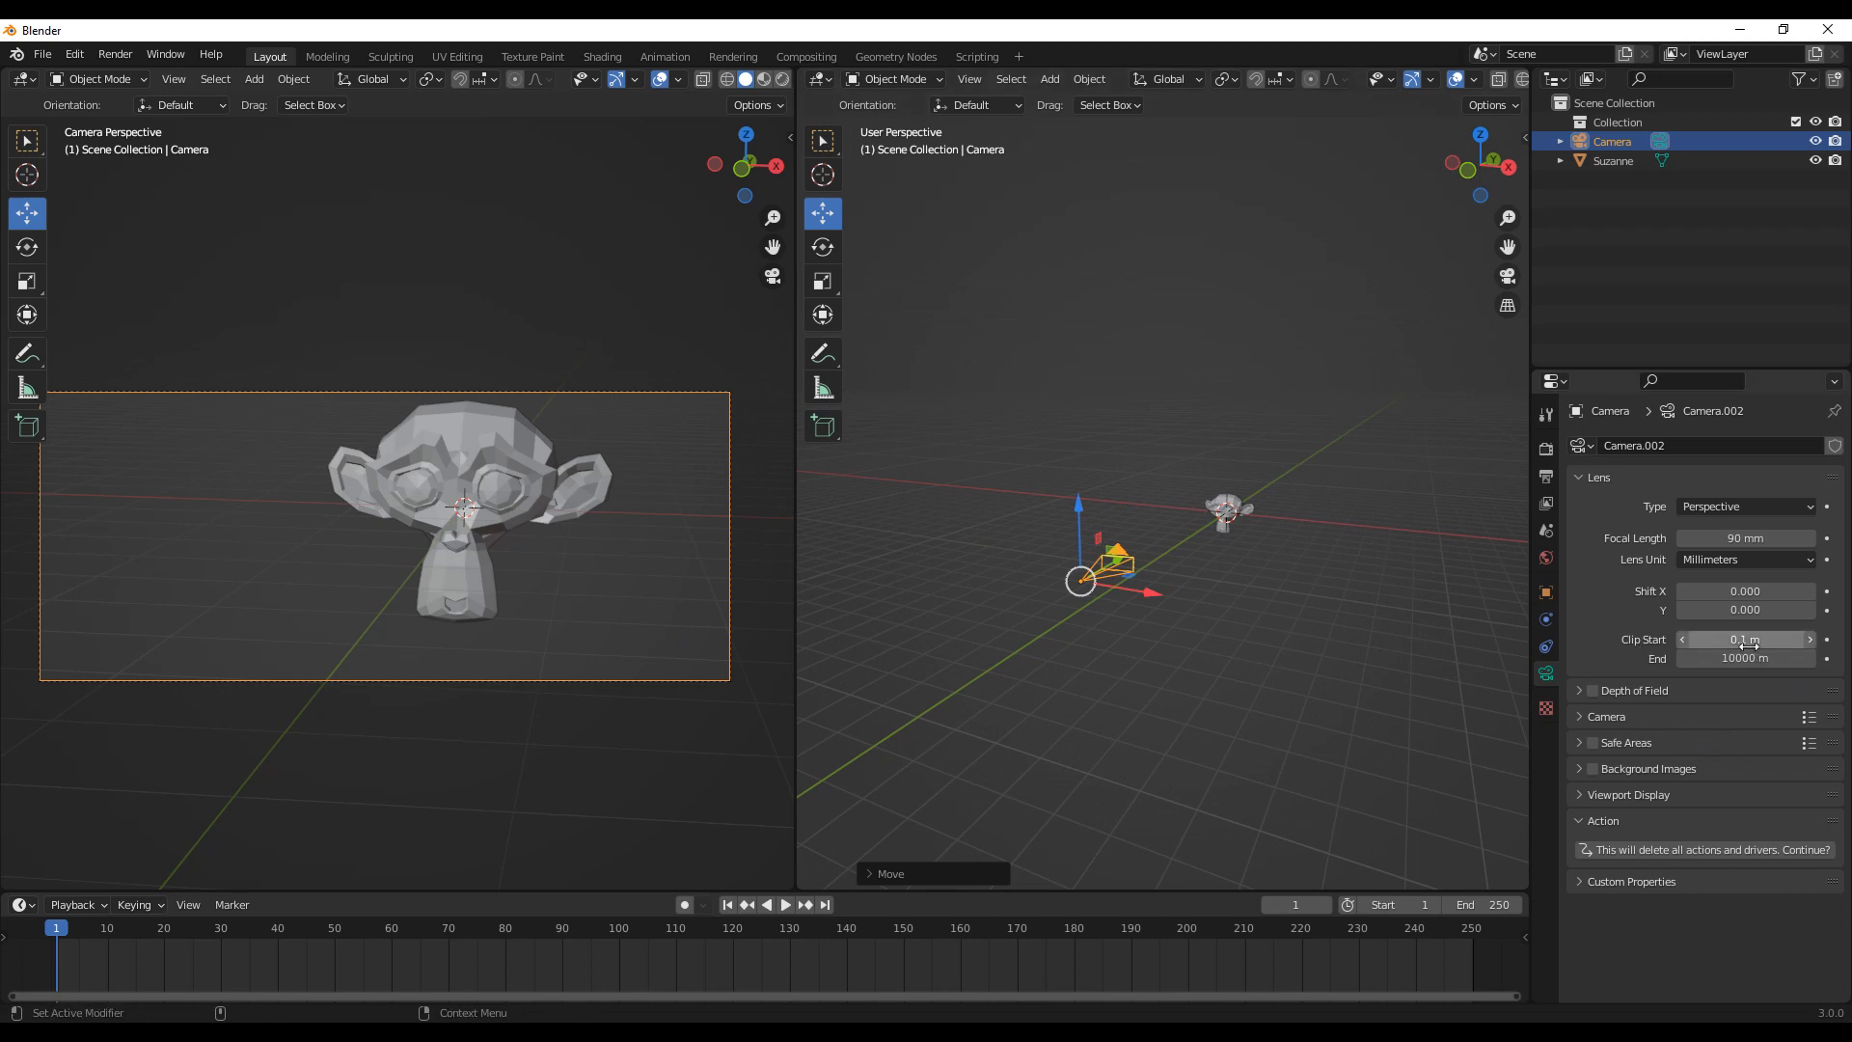
middle_click_drag(1228, 658, 1149, 673)
left_click_drag(1085, 671, 1129, 643)
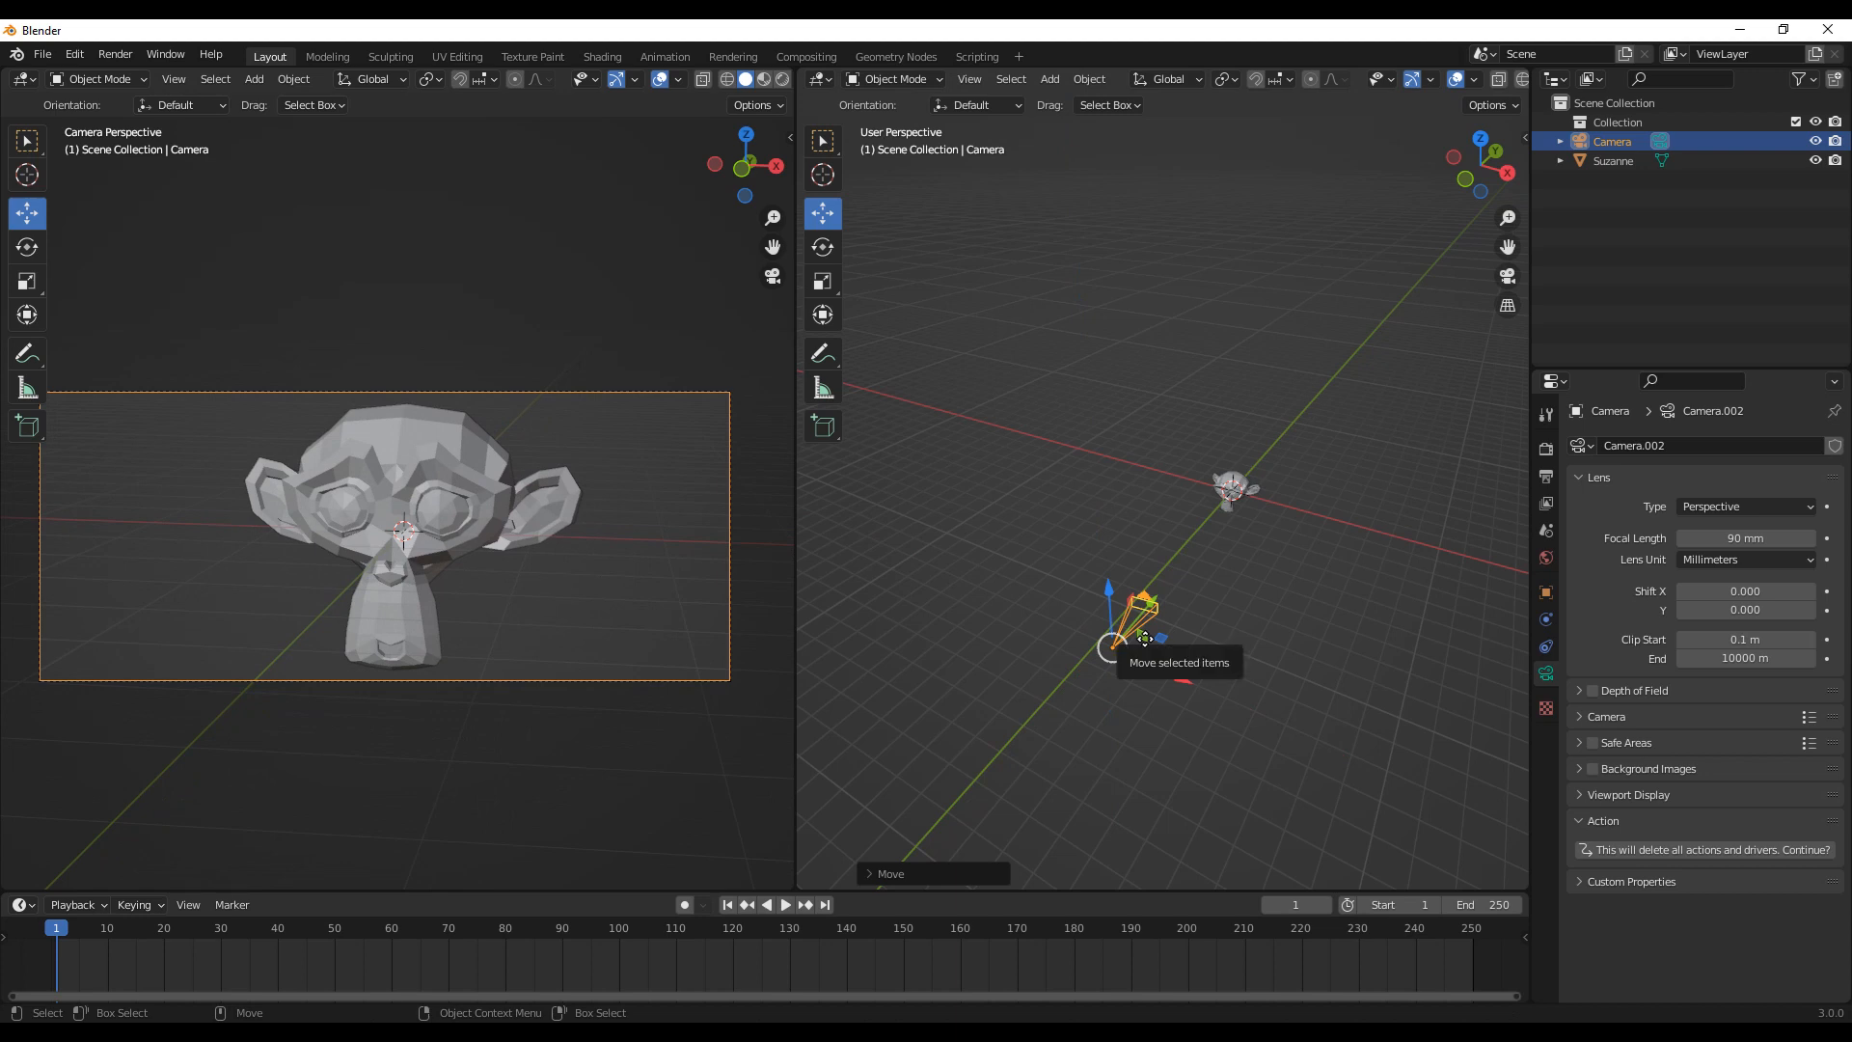
middle_click_drag(1252, 605, 1244, 541)
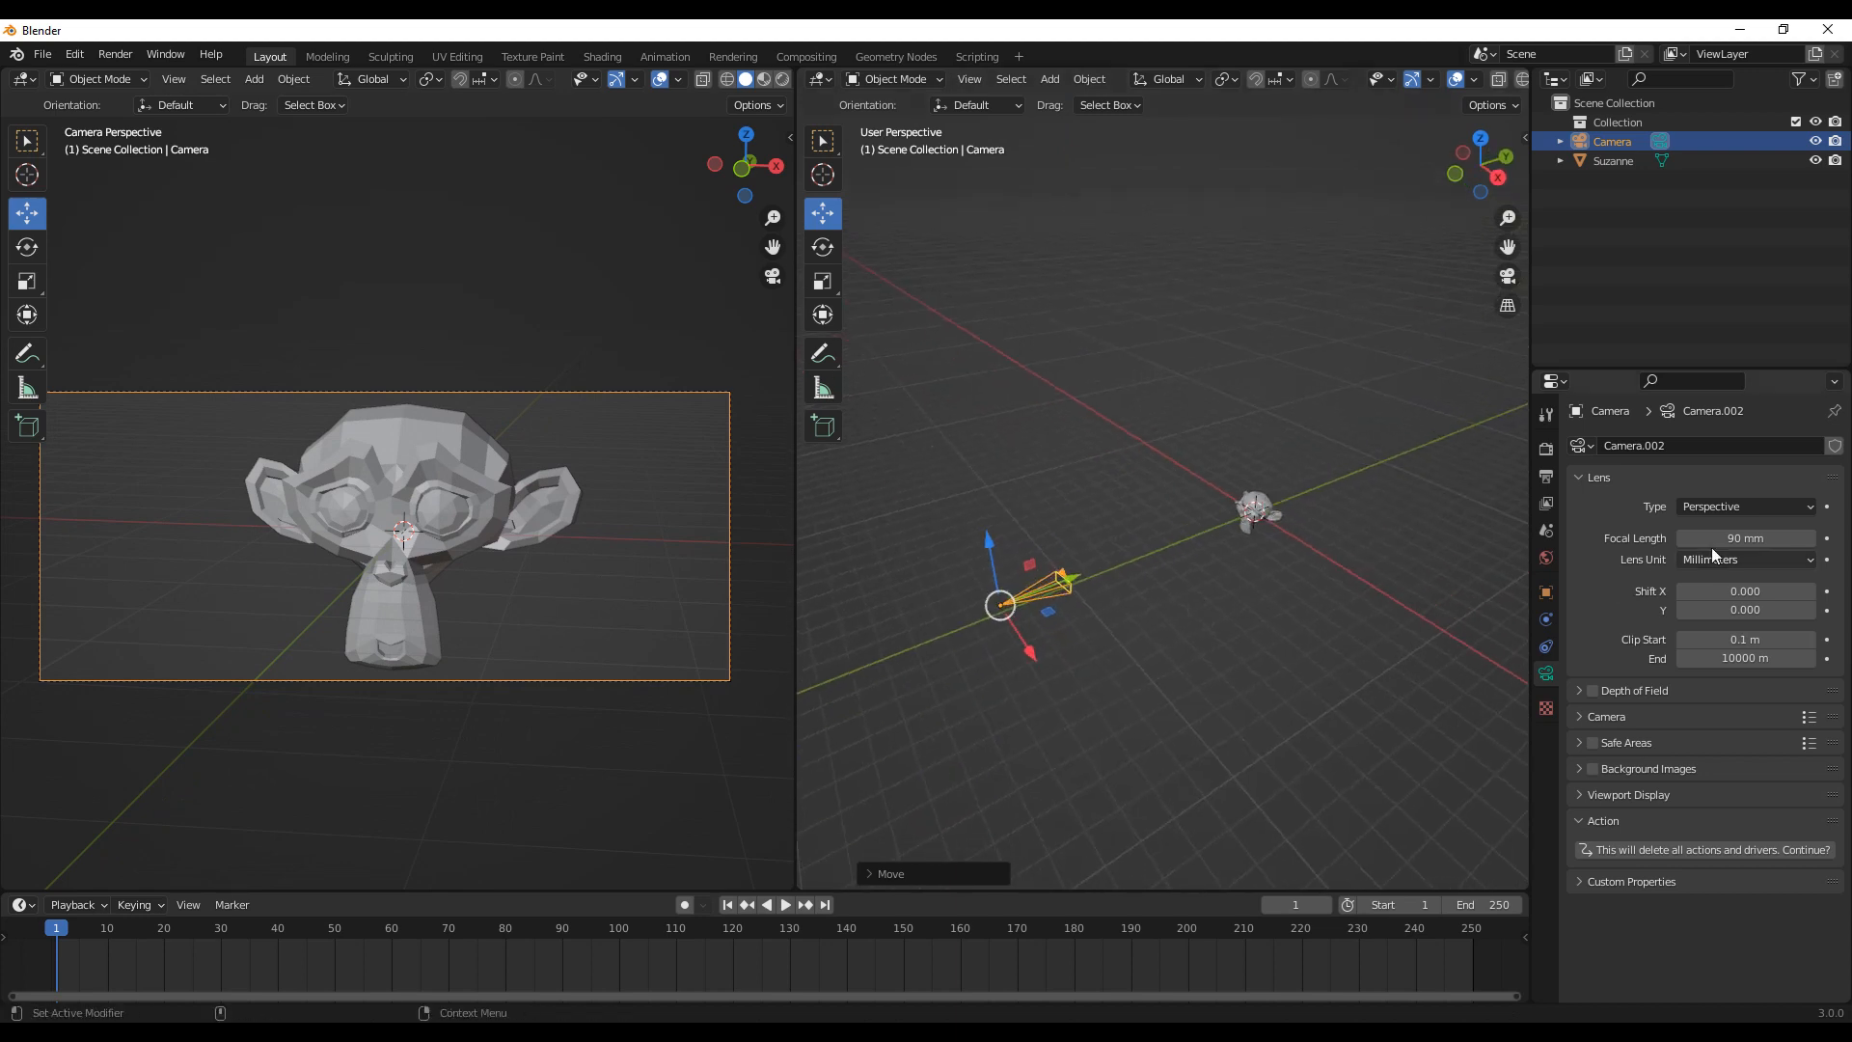
Step: Reselect the camera and set its focal length to 45 mm
left_click(1270, 499)
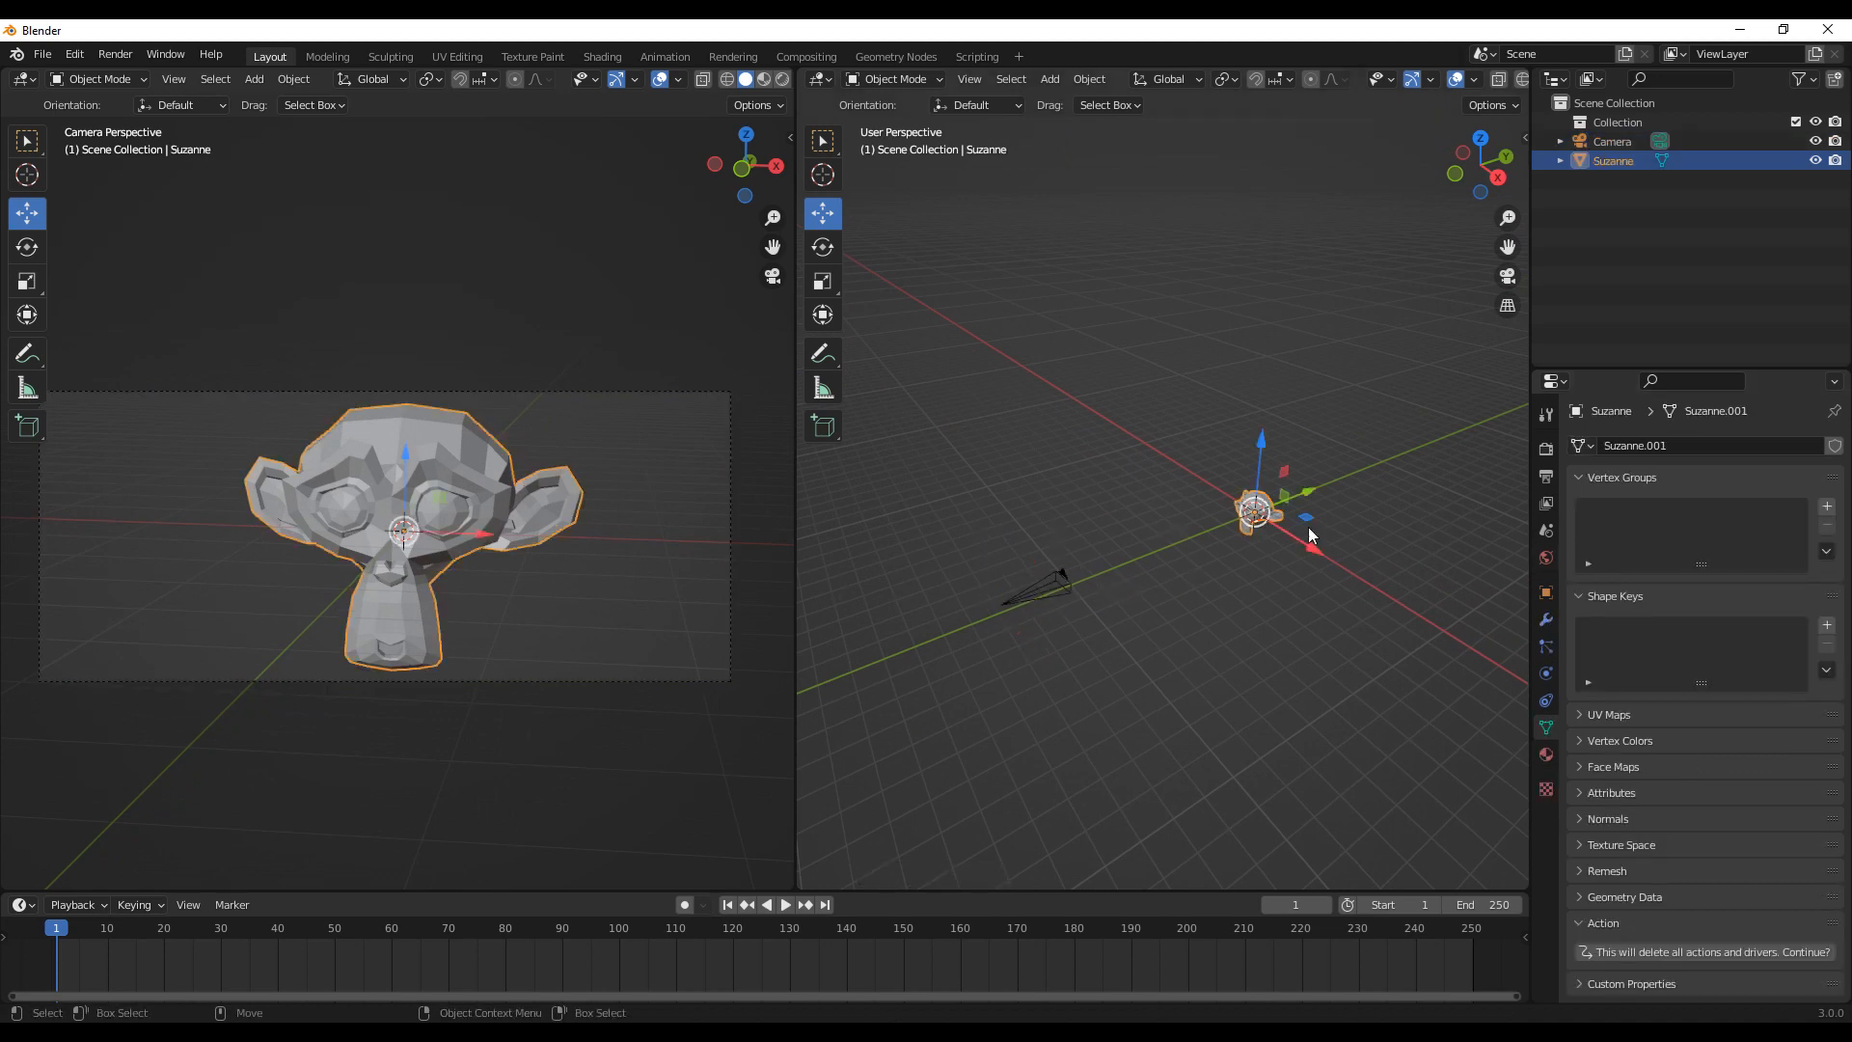
left_click(1030, 604)
left_click(1741, 541)
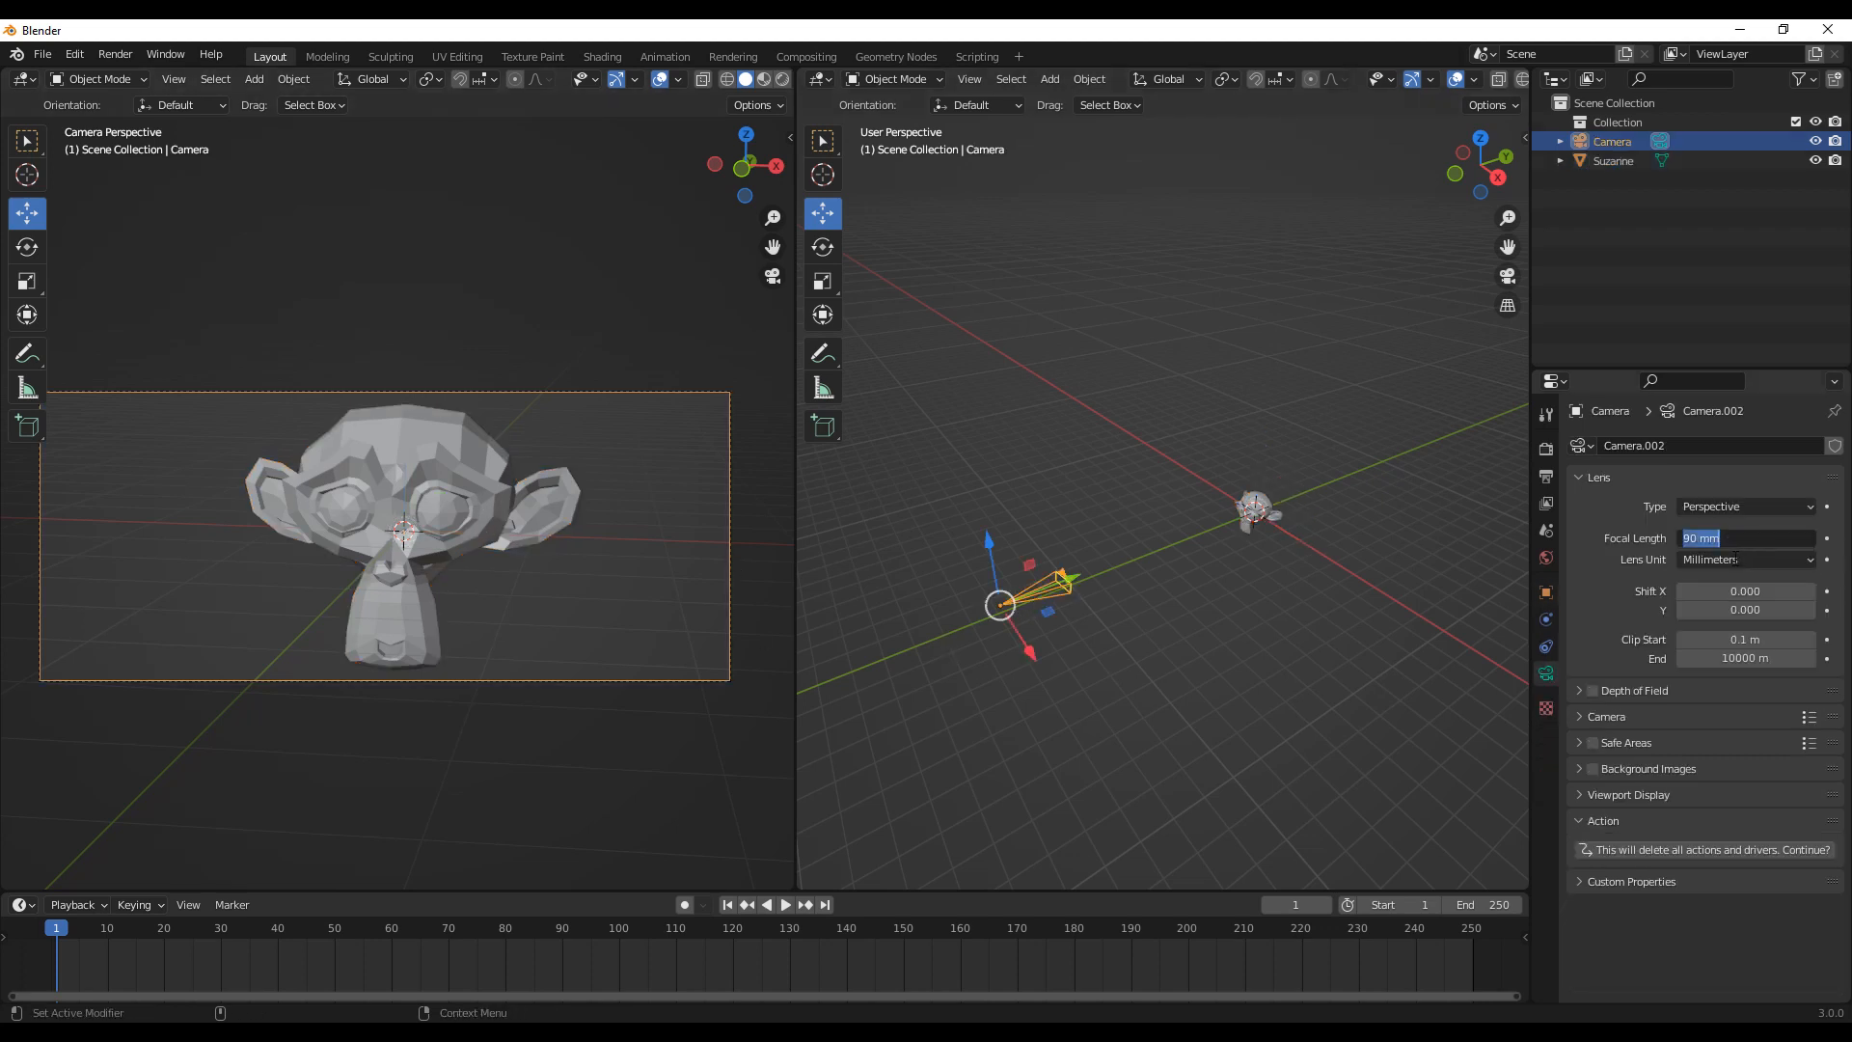
type("45")
key("Return")
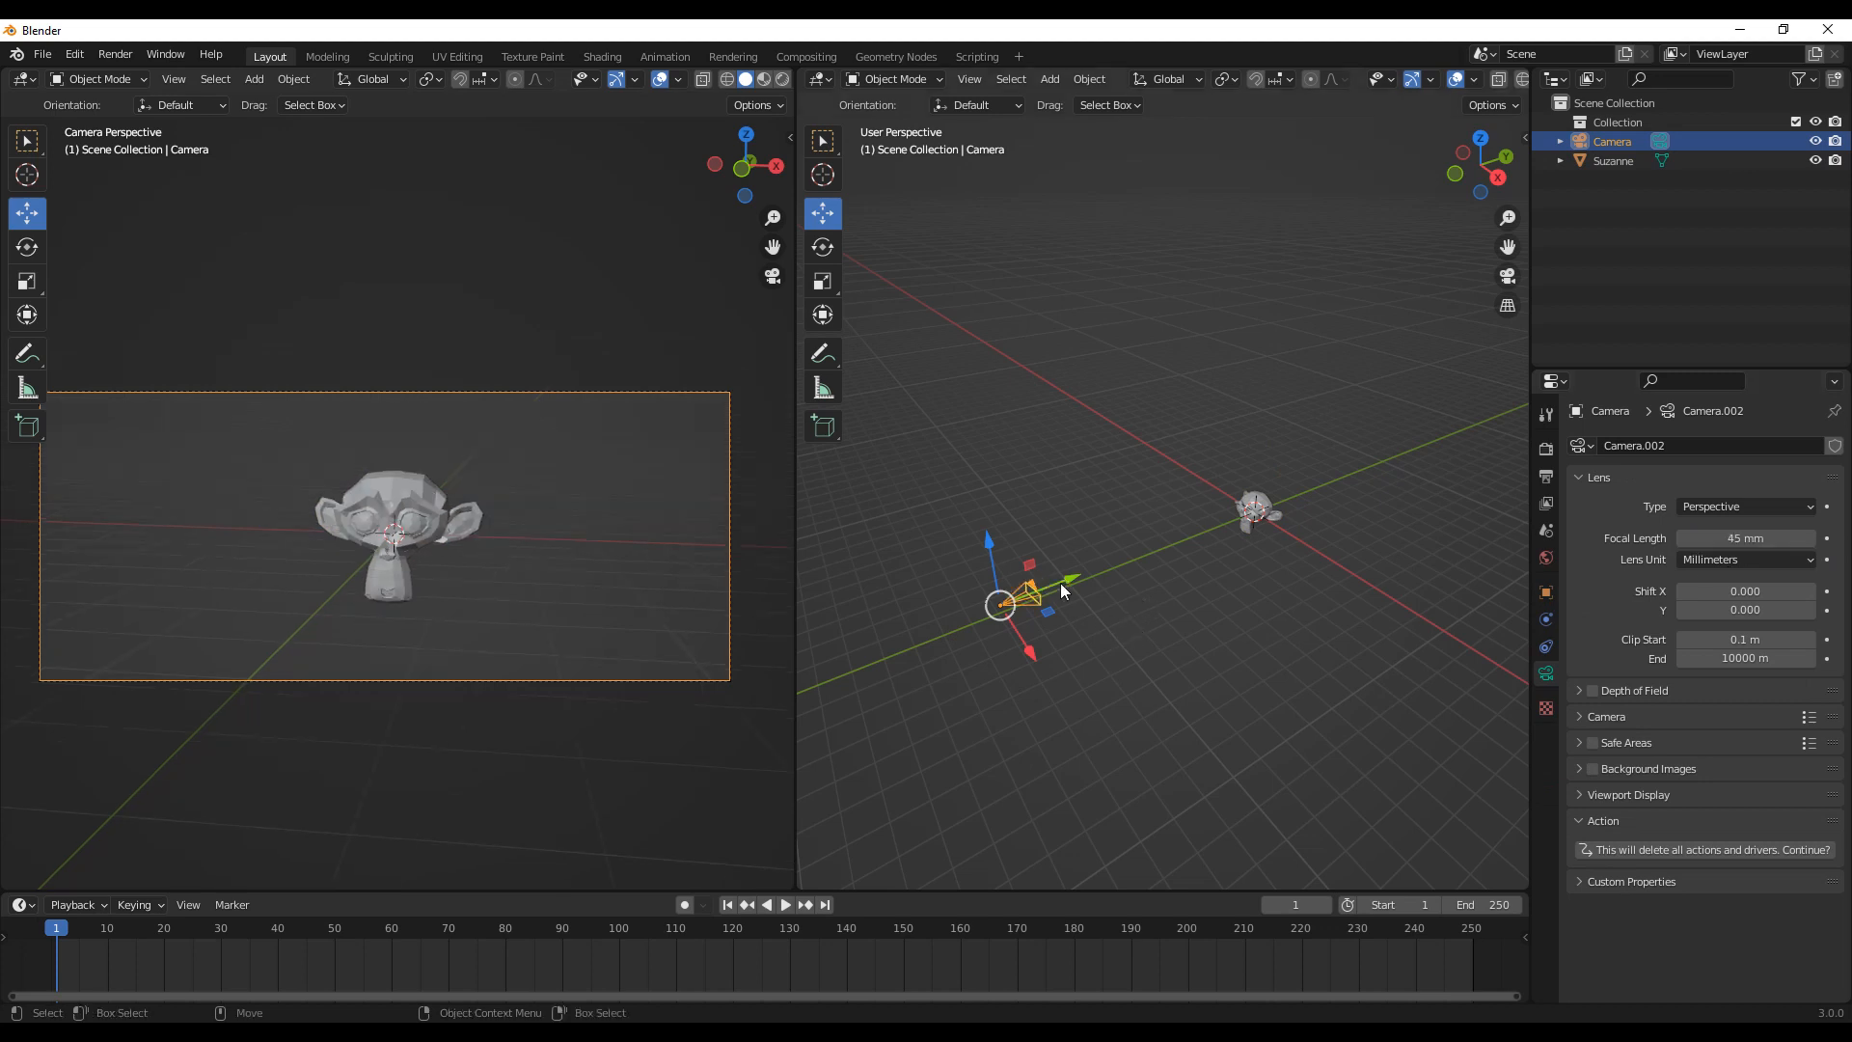
Step: Move the camera toward the monkey along Y and adjust its height so the head fills the frame
left_click_drag(1062, 583, 1244, 526)
middle_click_drag(1241, 536, 1266, 476)
left_click_drag(1256, 476, 1244, 497)
middle_click_drag(1243, 517, 1182, 556)
left_click_drag(1227, 523, 1146, 500)
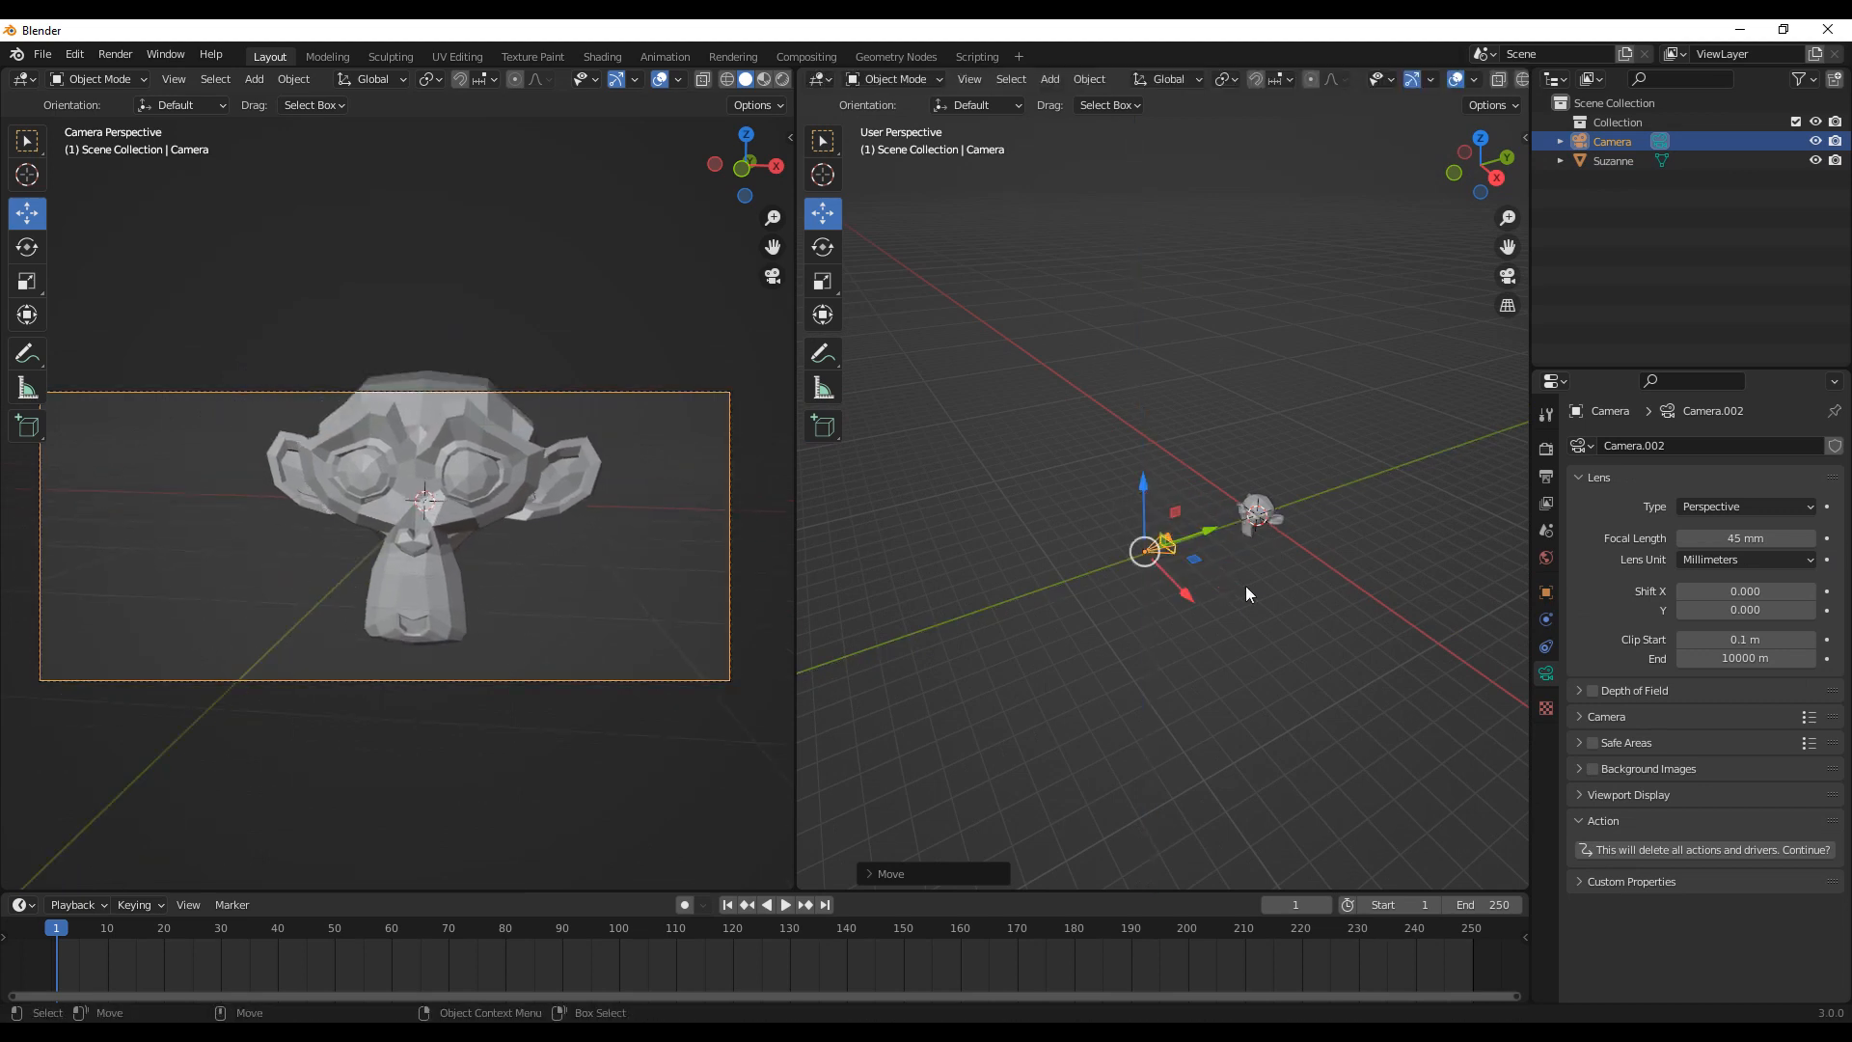
left_click_drag(1148, 500, 1147, 487)
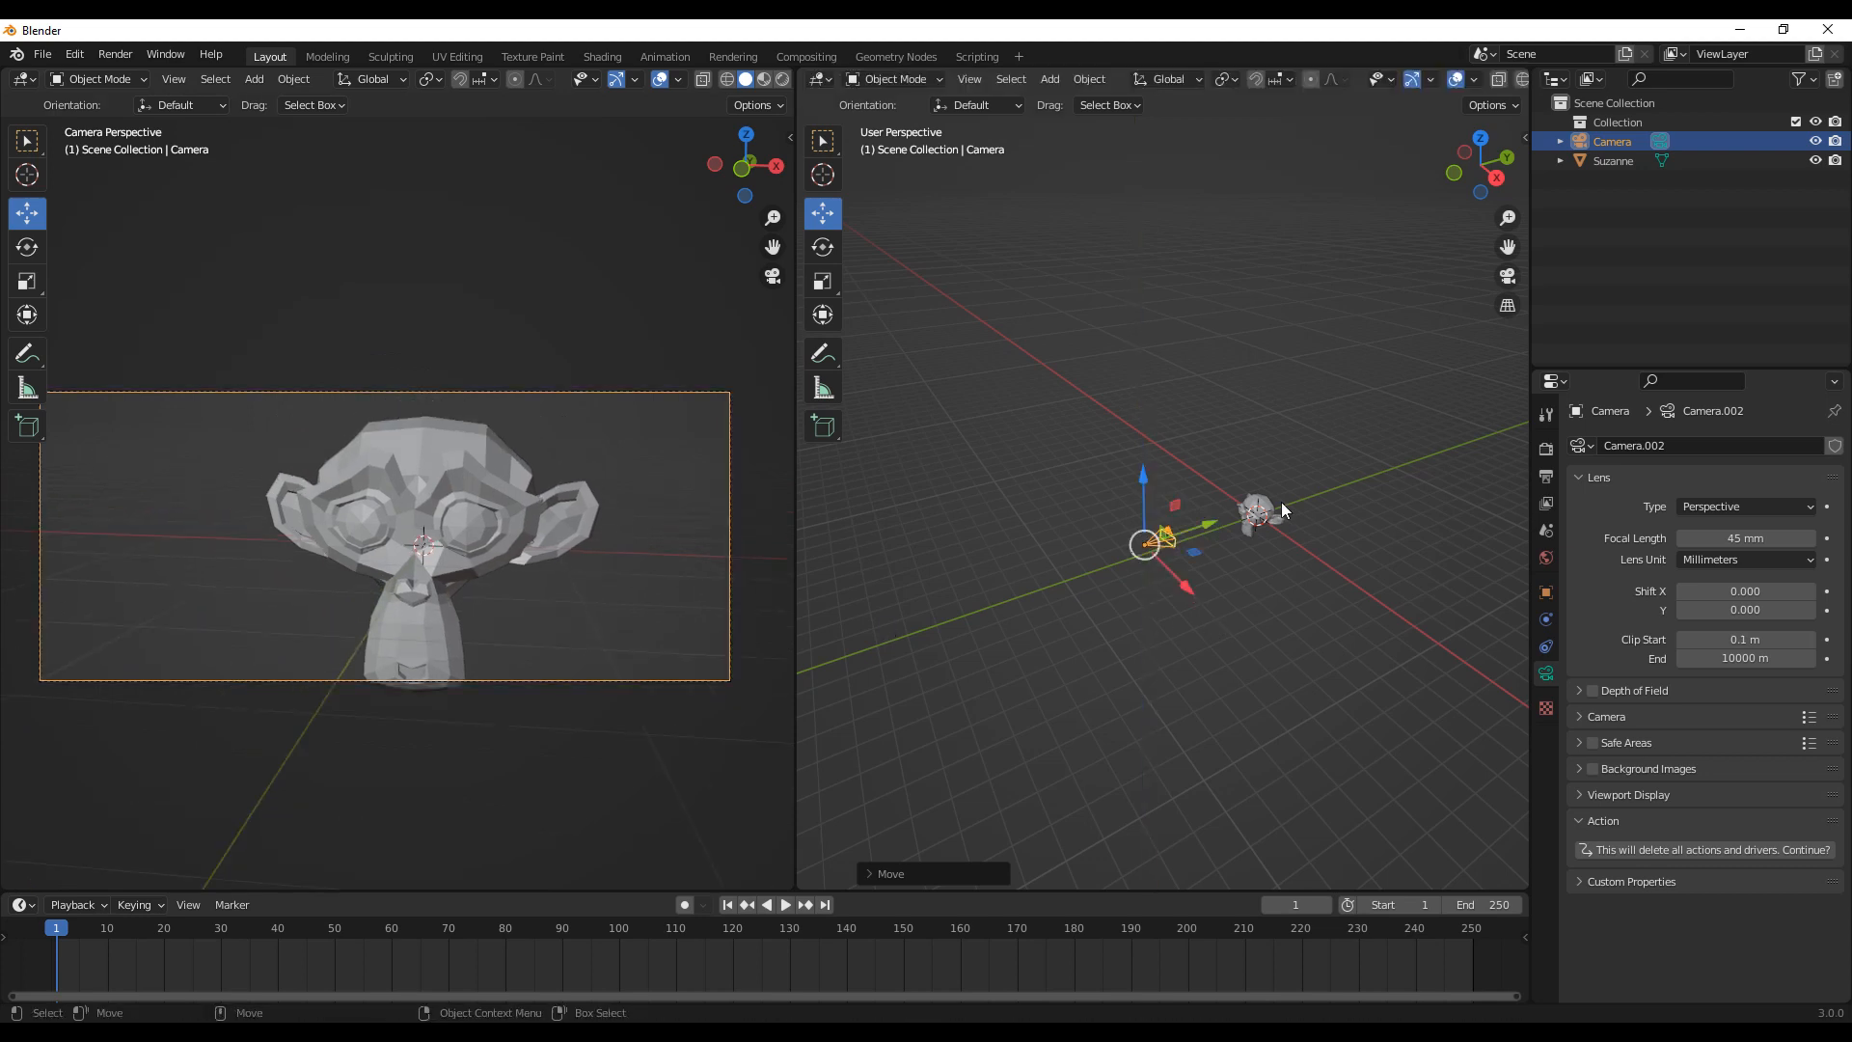
Step: Delete the monkey and add a Grease Pencil Stroke object at the scene's origin
left_click(1266, 512)
key("Delete")
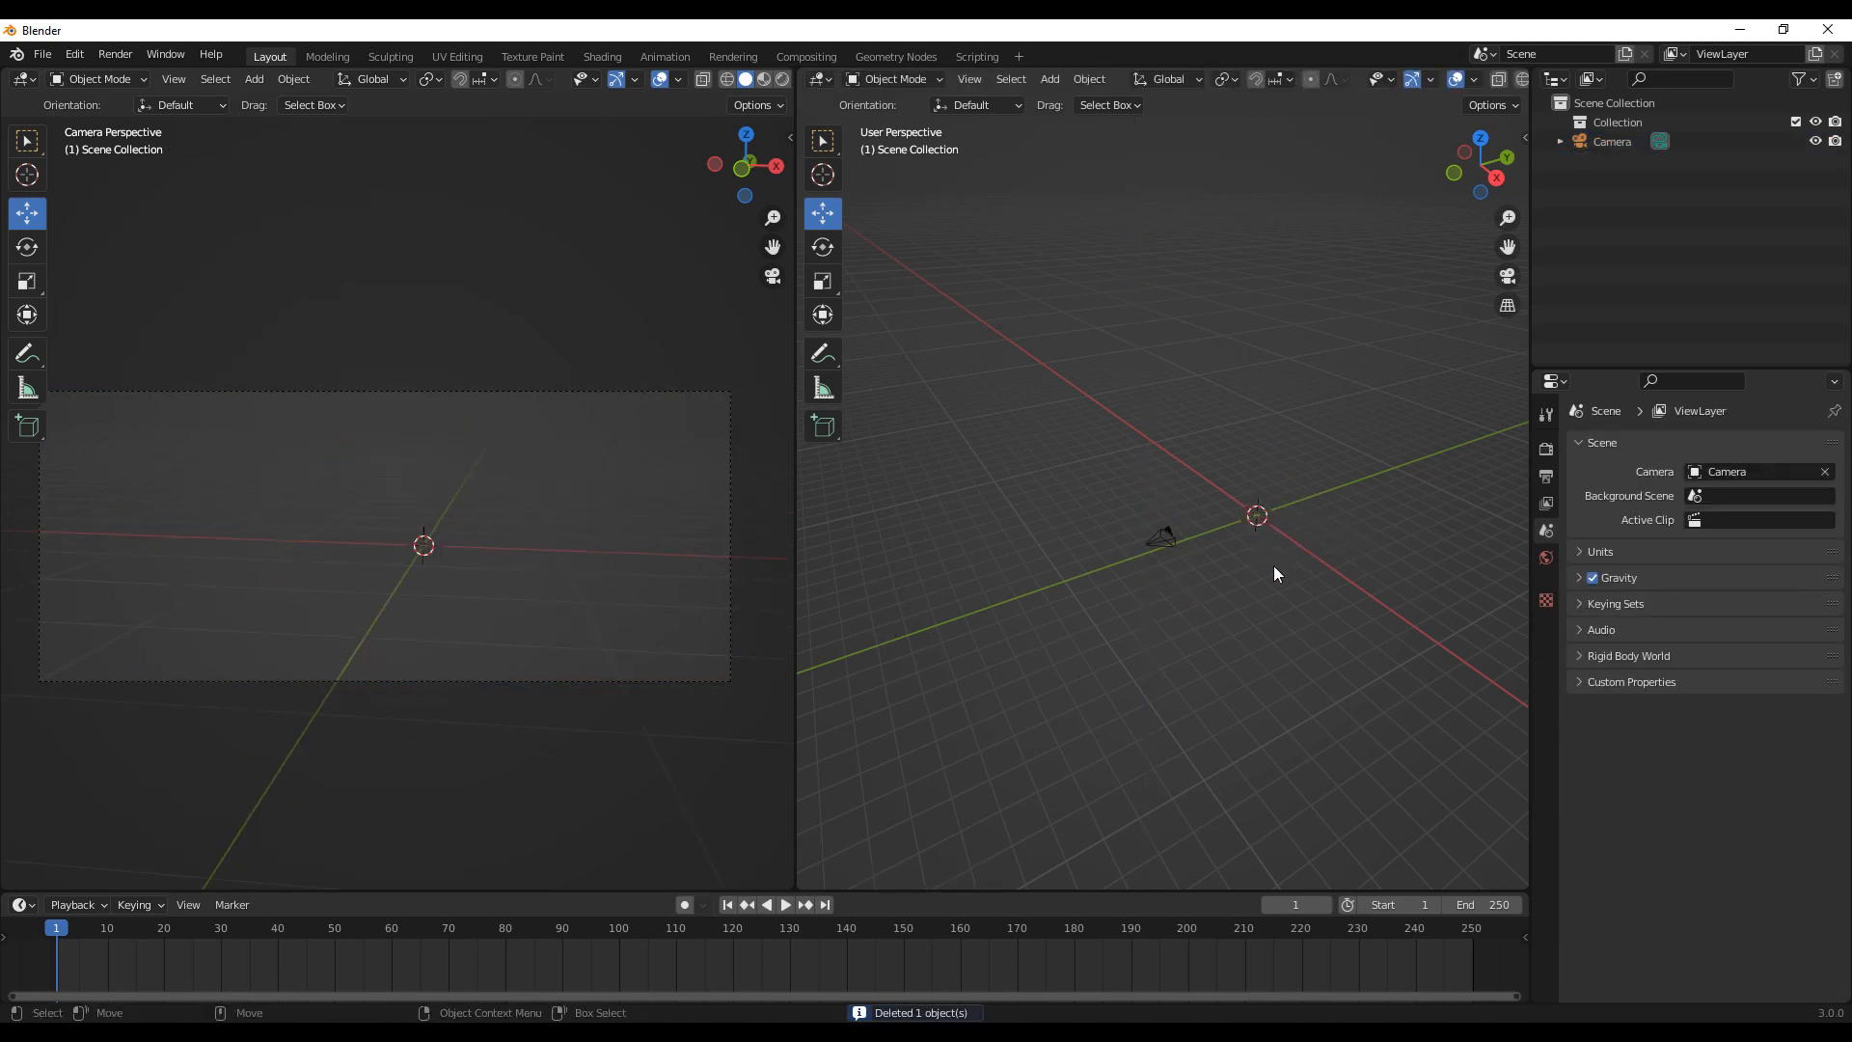
left_click(249, 87)
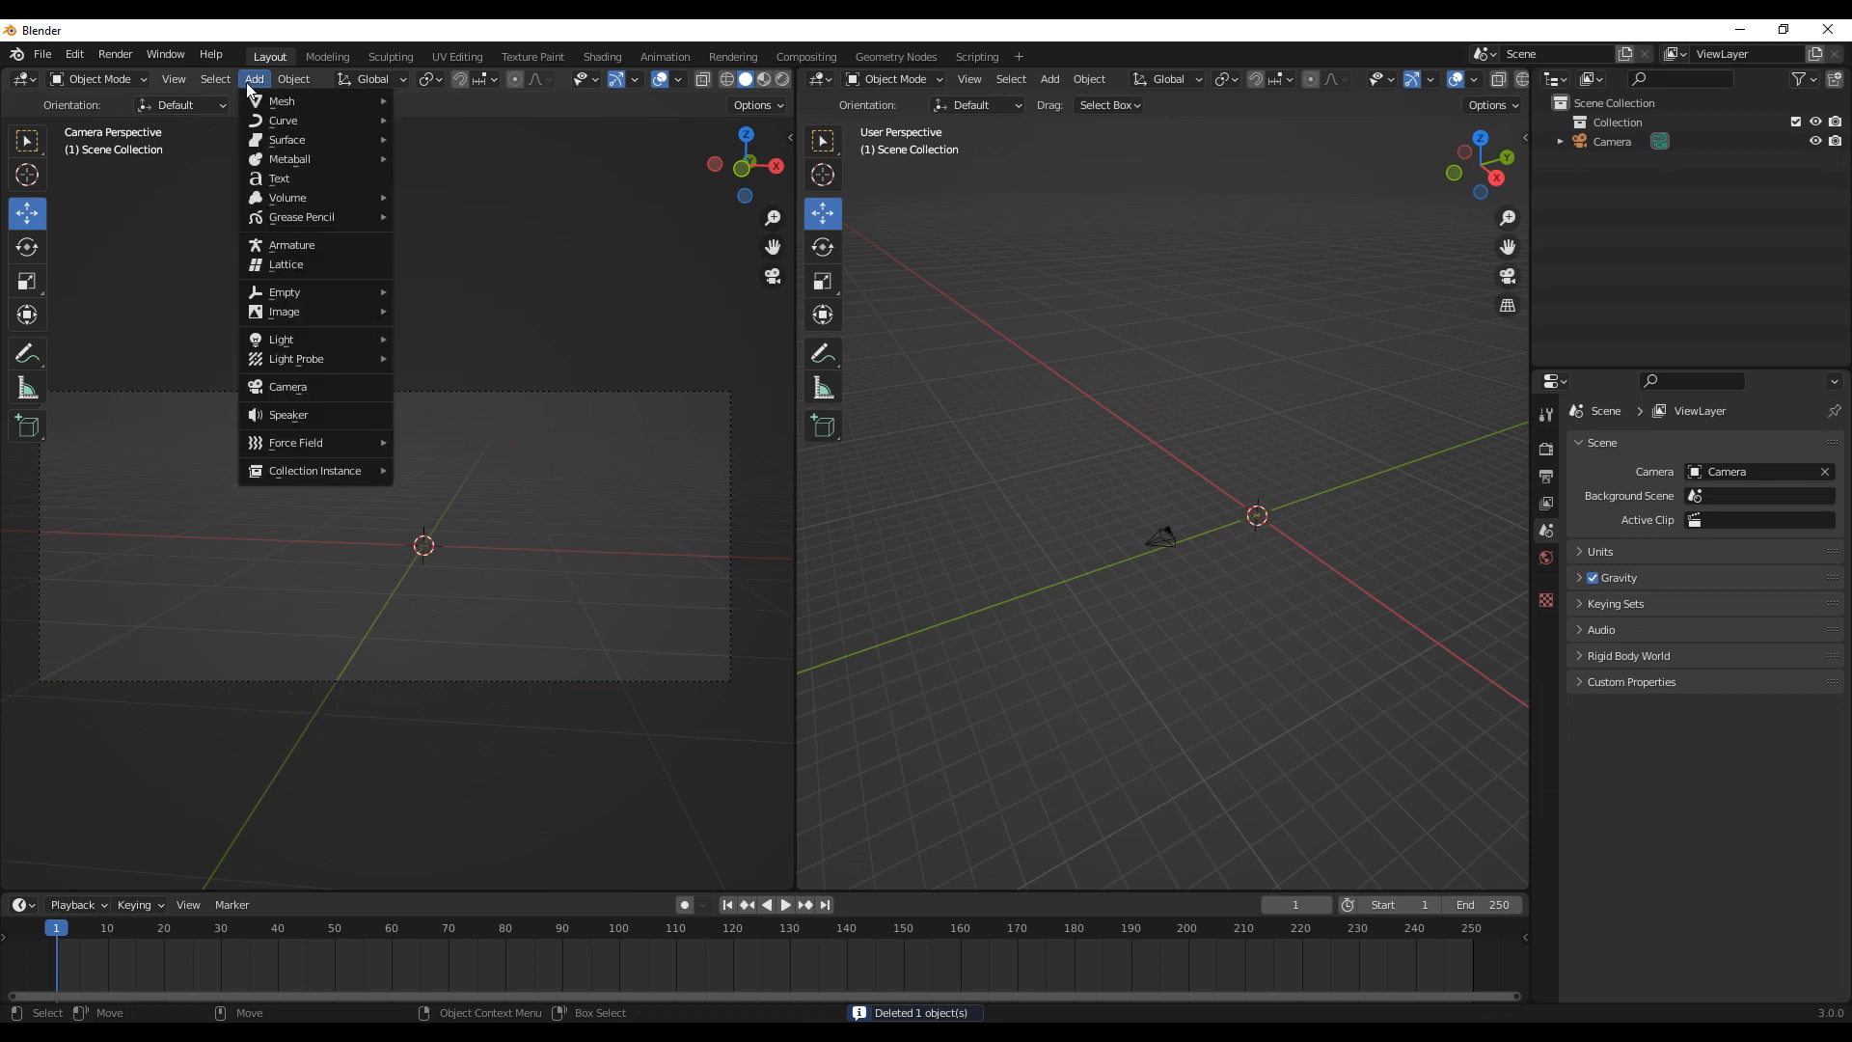
mouse_move(307, 221)
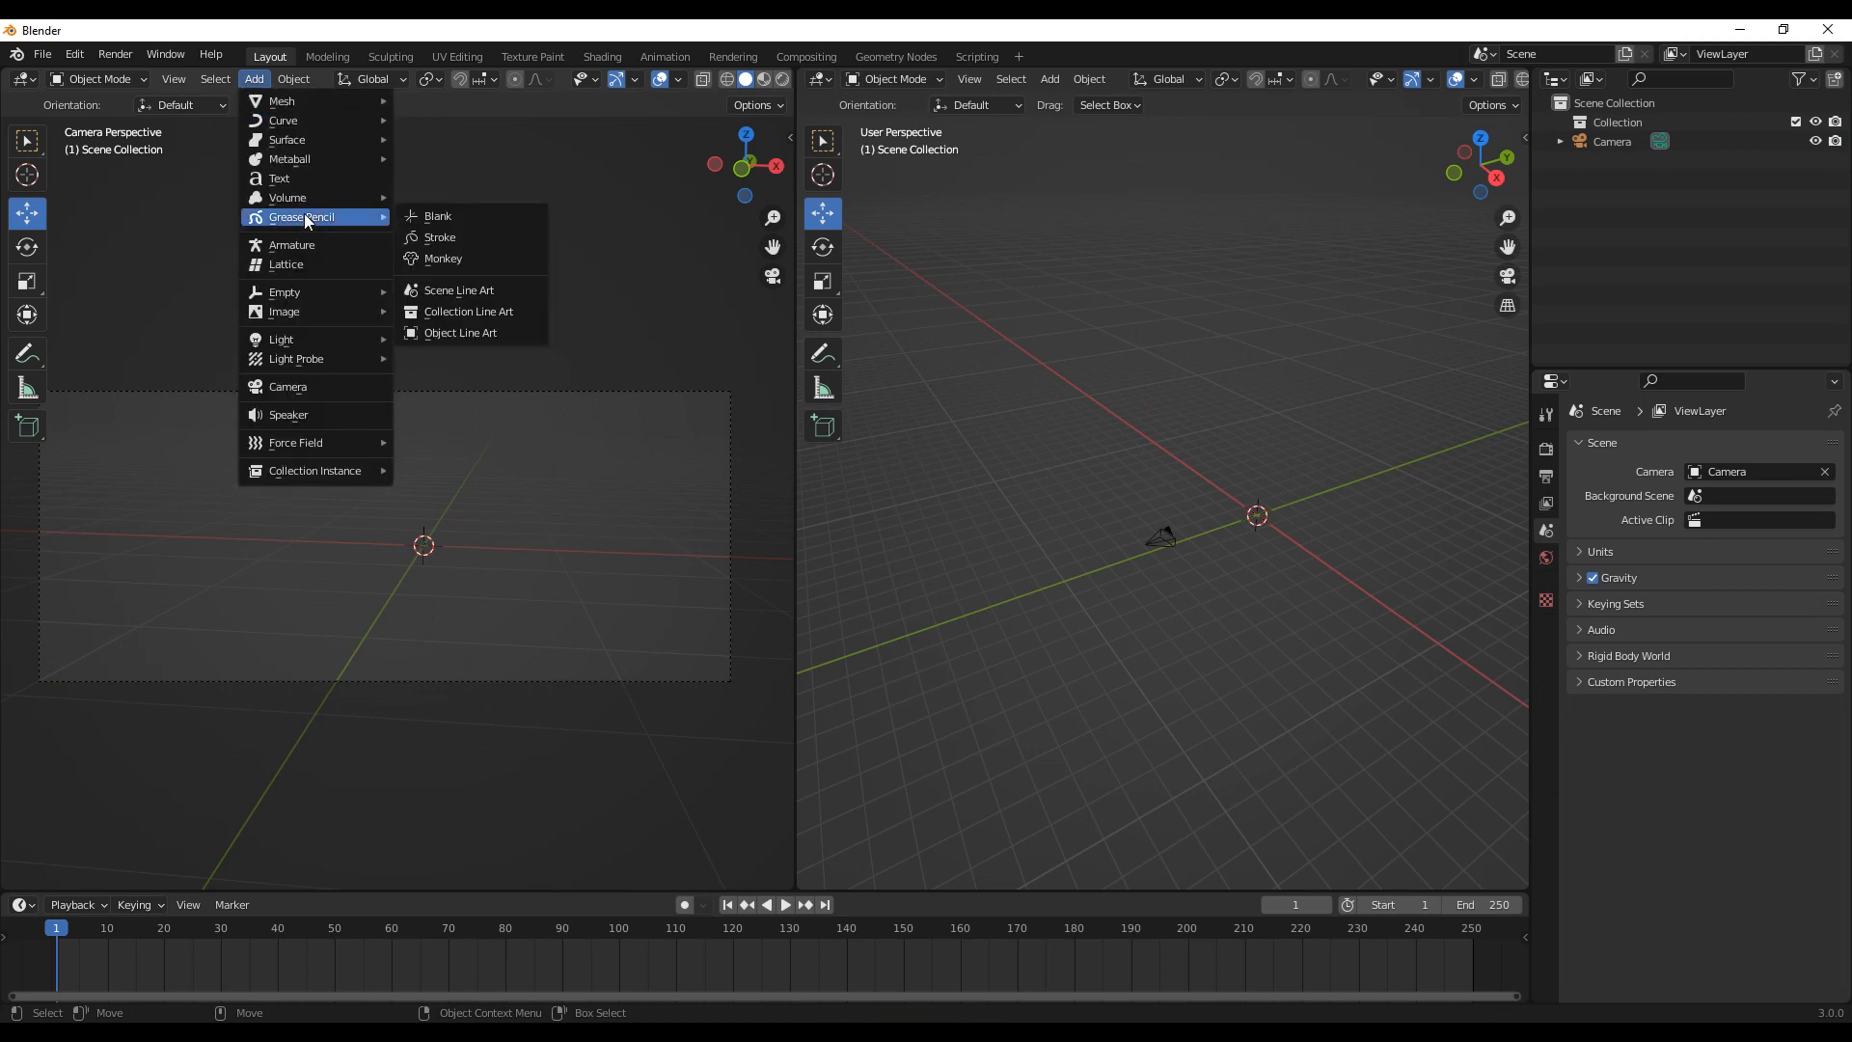
left_click(455, 241)
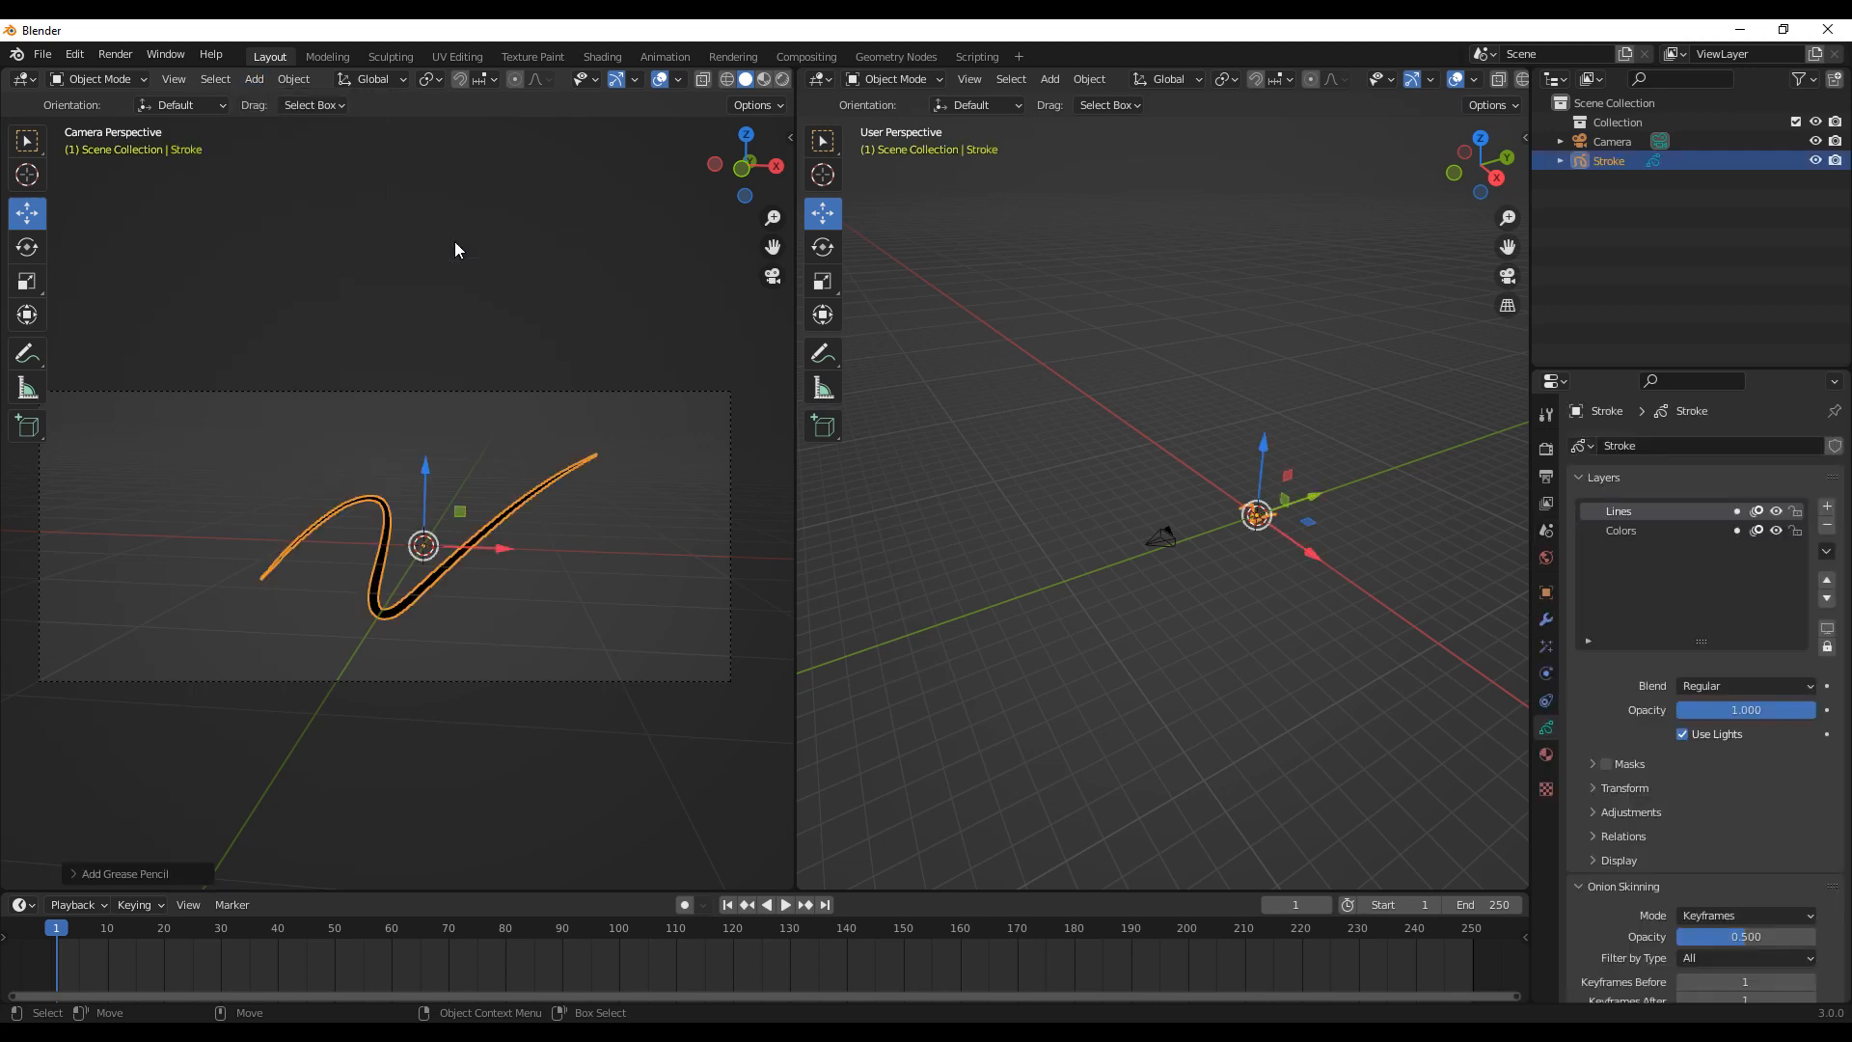
Step: Move the Grease Pencil stroke back and forth along Y in front of the camera, and undo the last move
mouse_move(1223, 558)
middle_mouse_down()
mouse_move(1272, 565)
mouse_move(934, 637)
mouse_move(1039, 625)
mouse_move(1228, 531)
mouse_move(1178, 693)
mouse_move(1220, 668)
mouse_move(1058, 664)
middle_mouse_up()
mouse_move(1335, 718)
middle_mouse_down()
mouse_move(1273, 638)
mouse_move(928, 575)
middle_mouse_up()
mouse_move(1080, 589)
middle_mouse_down()
mouse_move(1087, 642)
mouse_move(1027, 608)
mouse_move(1155, 645)
mouse_move(1138, 564)
middle_mouse_up()
key("g")
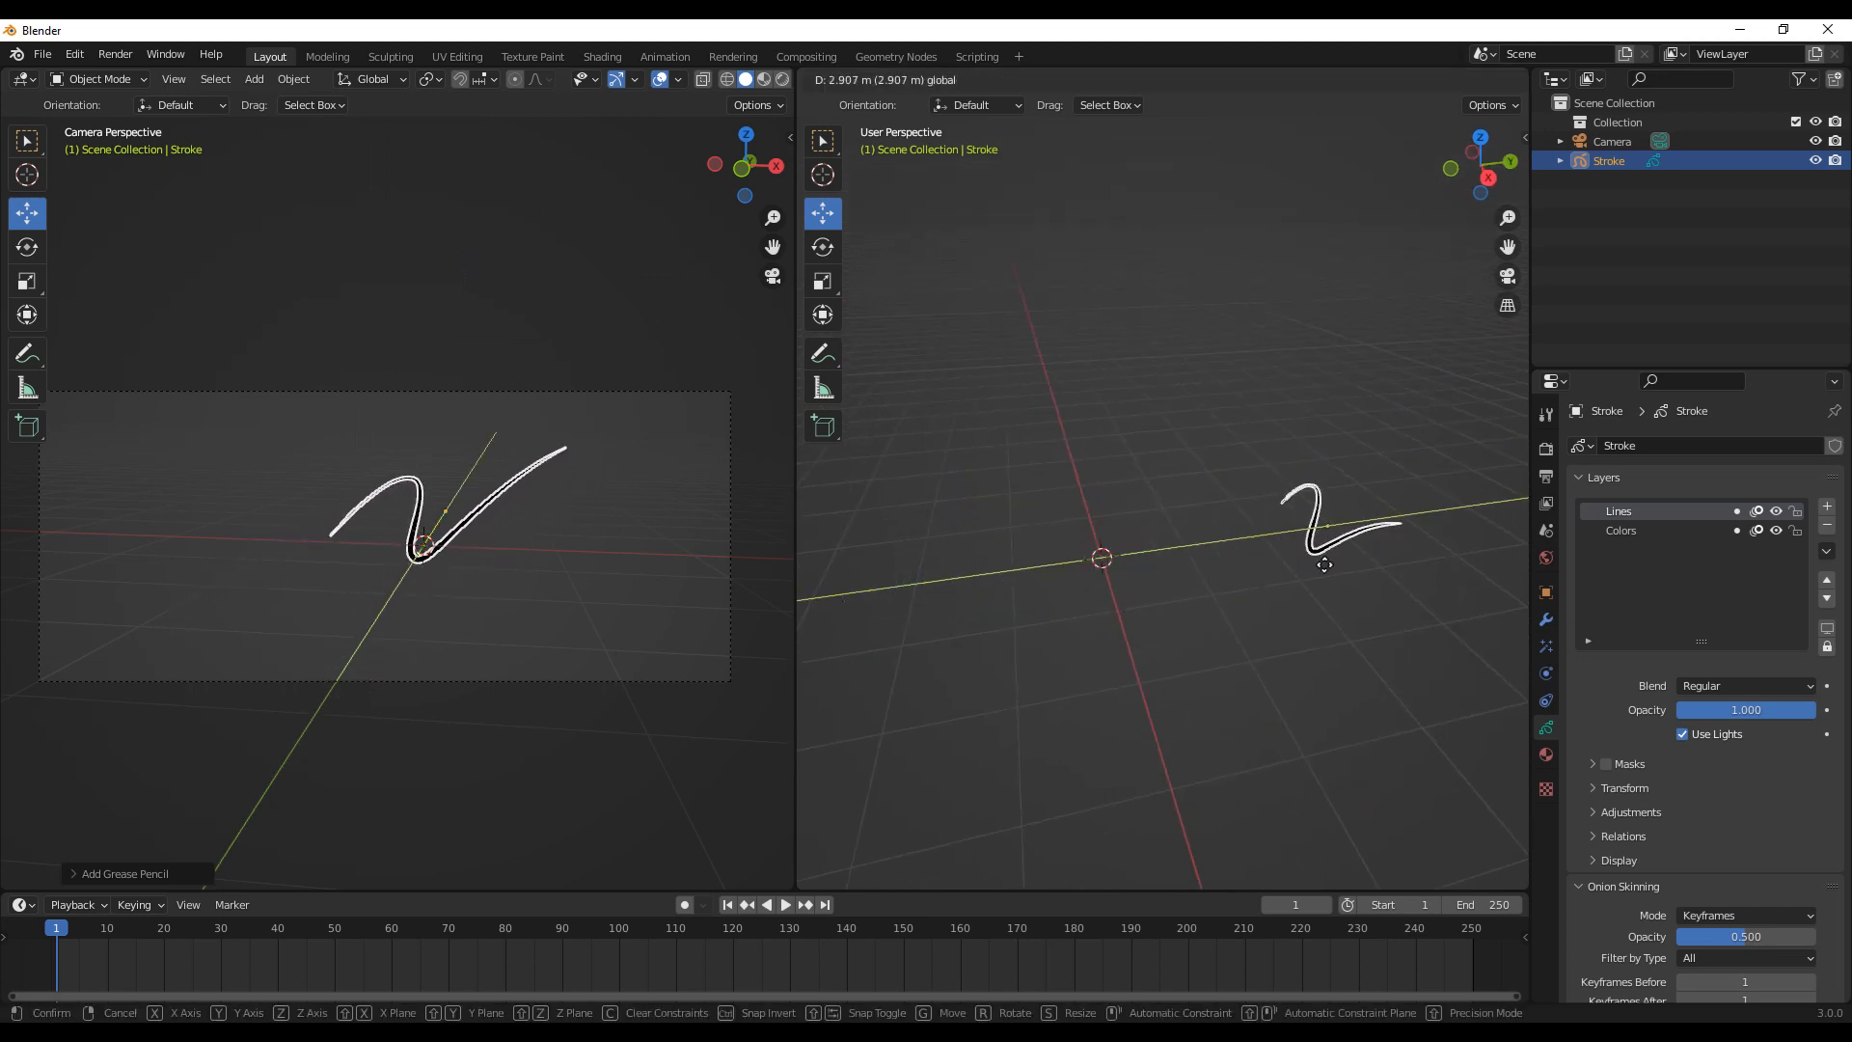
left_click(1255, 602)
mouse_move(1345, 502)
left_mouse_down()
mouse_move(1084, 576)
mouse_move(1231, 530)
left_mouse_up()
middle_click_drag(1191, 600, 1253, 575)
mouse_move(1253, 575)
left_mouse_down()
mouse_move(1092, 504)
mouse_move(1204, 570)
left_mouse_up()
key("ctrl+z")
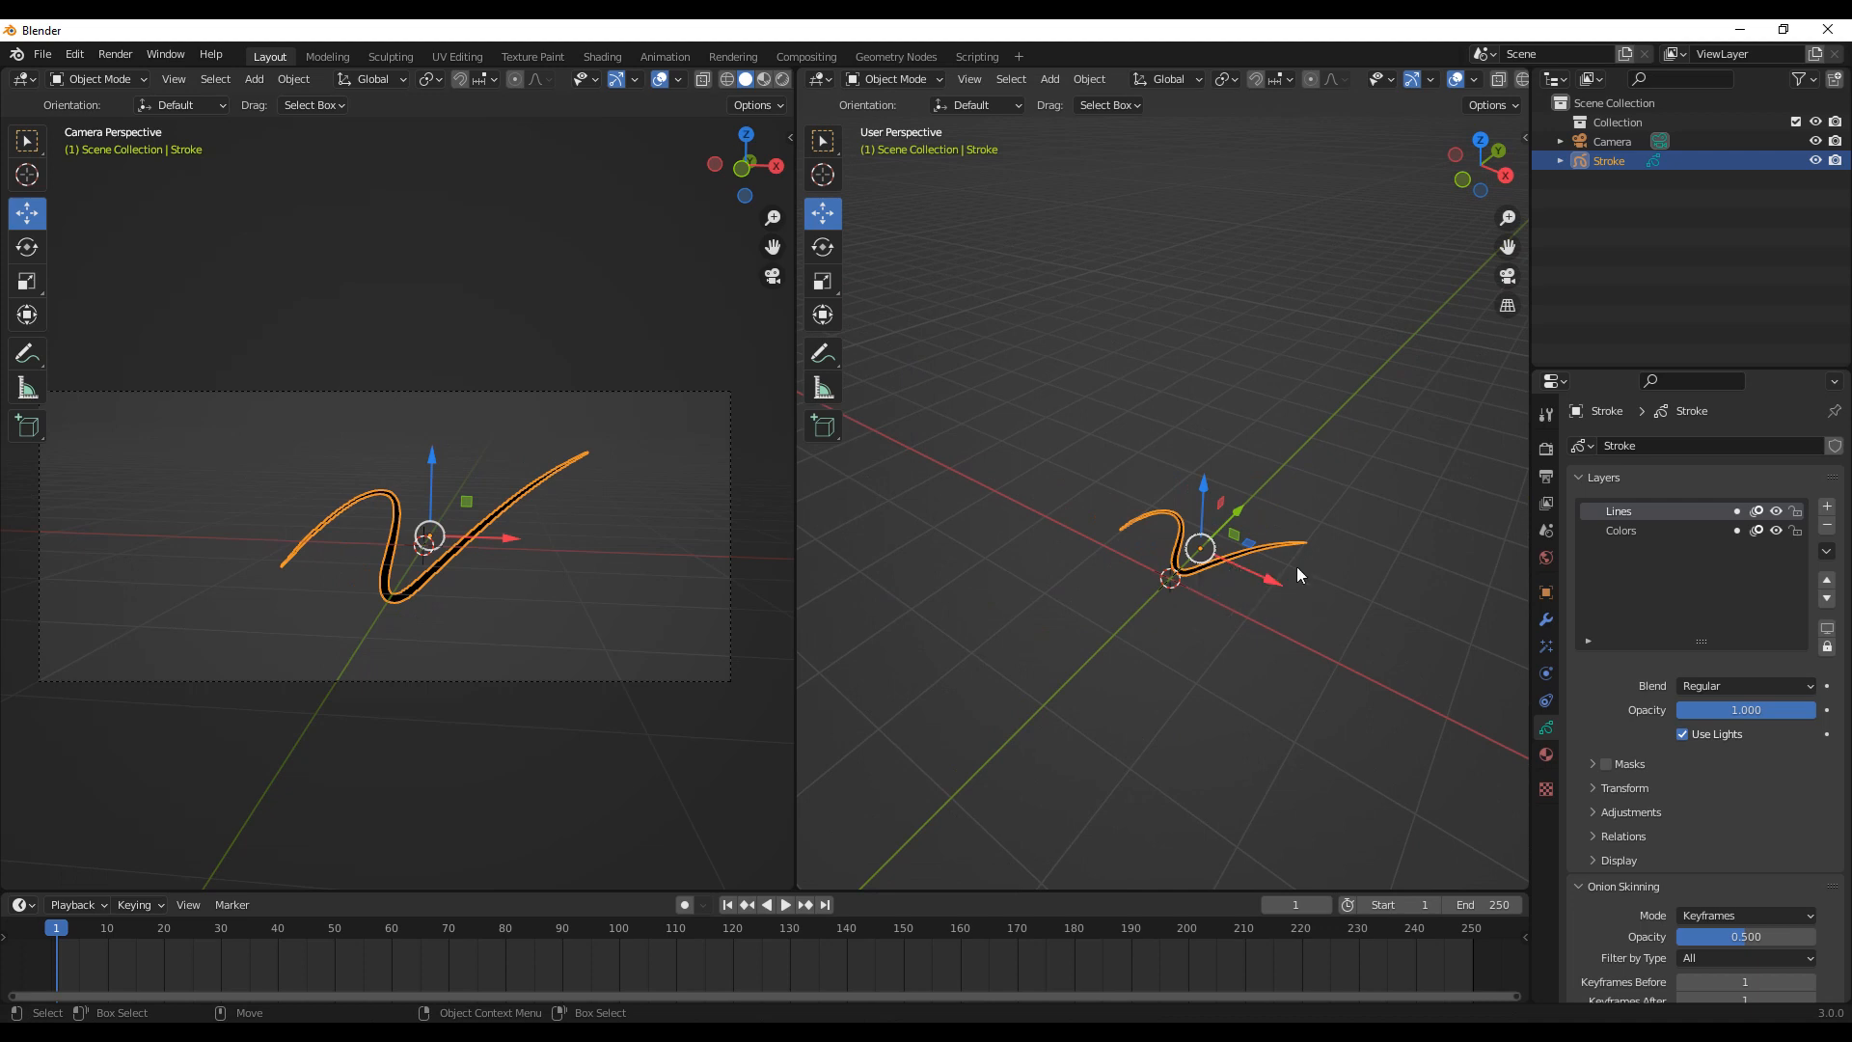
Step: View the Grease Pencil stroke up close from the front and switch it to Edit Mode
mouse_move(1236, 579)
middle_mouse_down()
mouse_move(1265, 555)
mouse_move(1239, 595)
mouse_move(1254, 590)
middle_mouse_up()
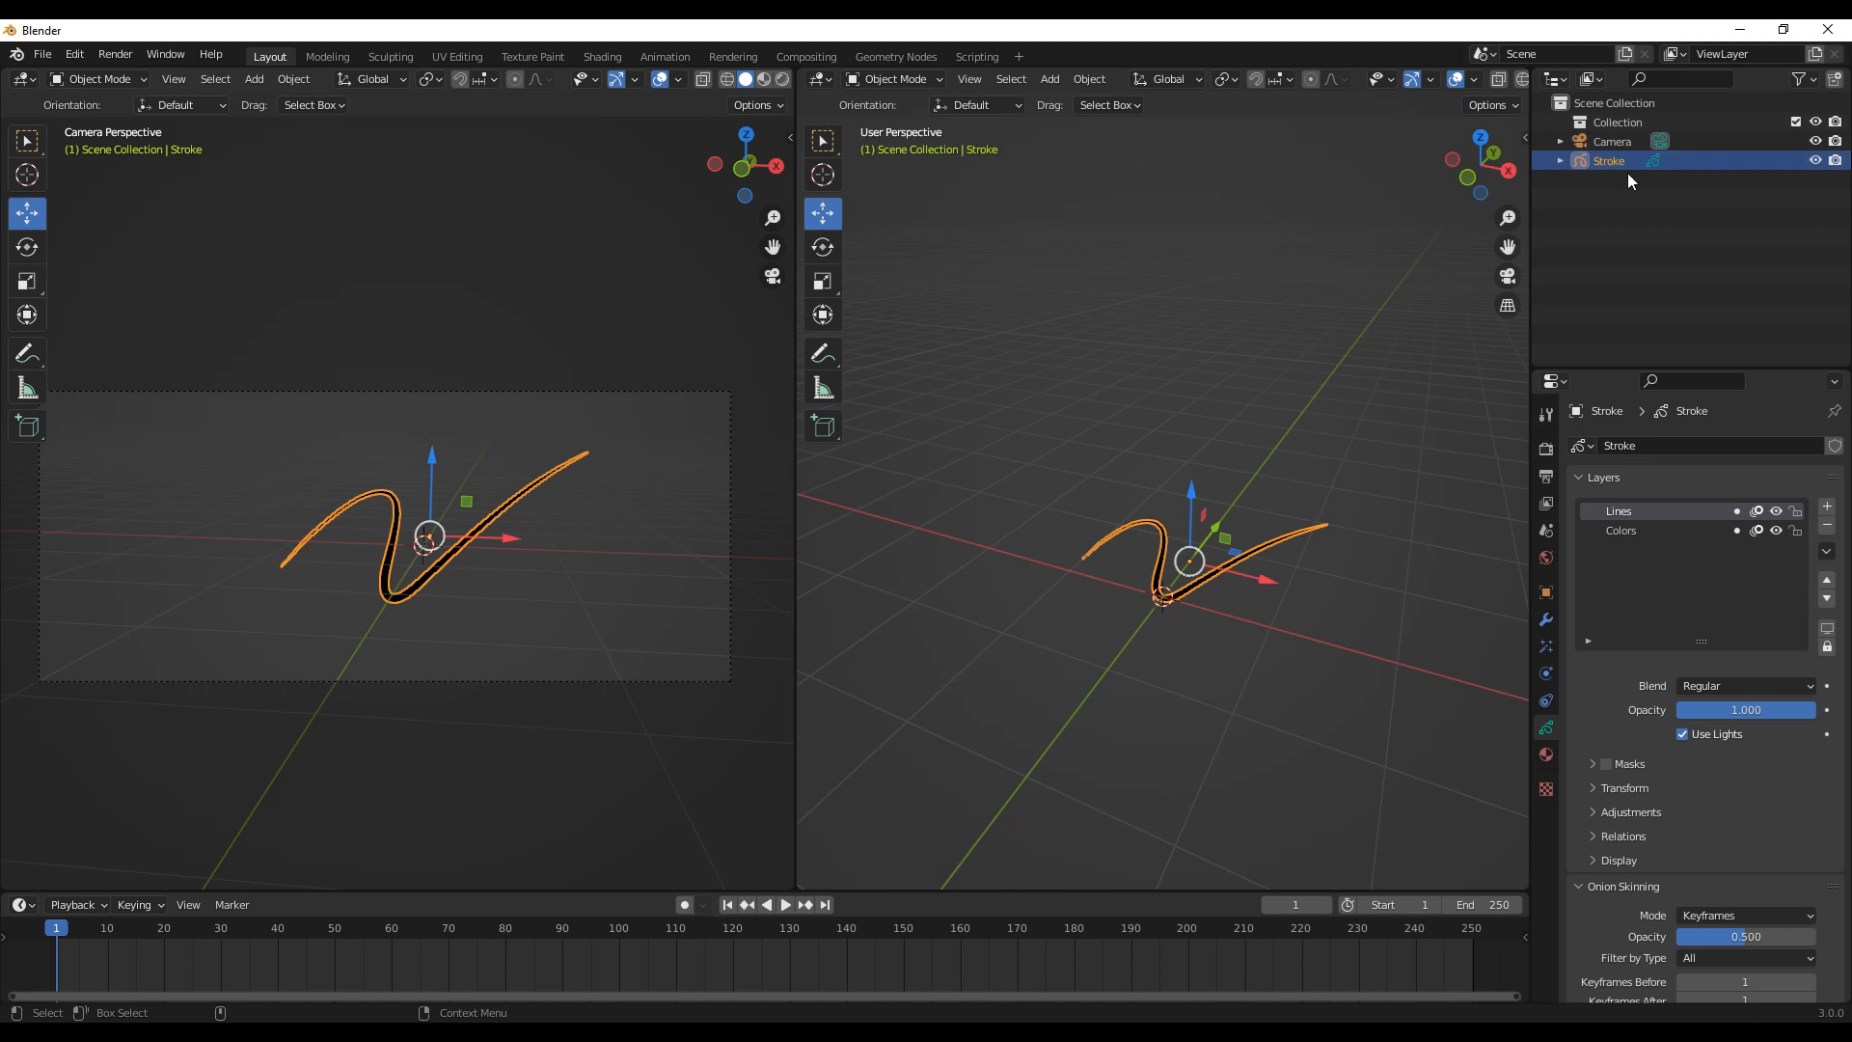
mouse_move(1171, 550)
middle_mouse_down()
mouse_move(1223, 616)
mouse_move(1178, 628)
mouse_move(1268, 647)
mouse_move(1229, 611)
mouse_move(1202, 628)
middle_mouse_up()
scroll(1171, 629, "up", 5)
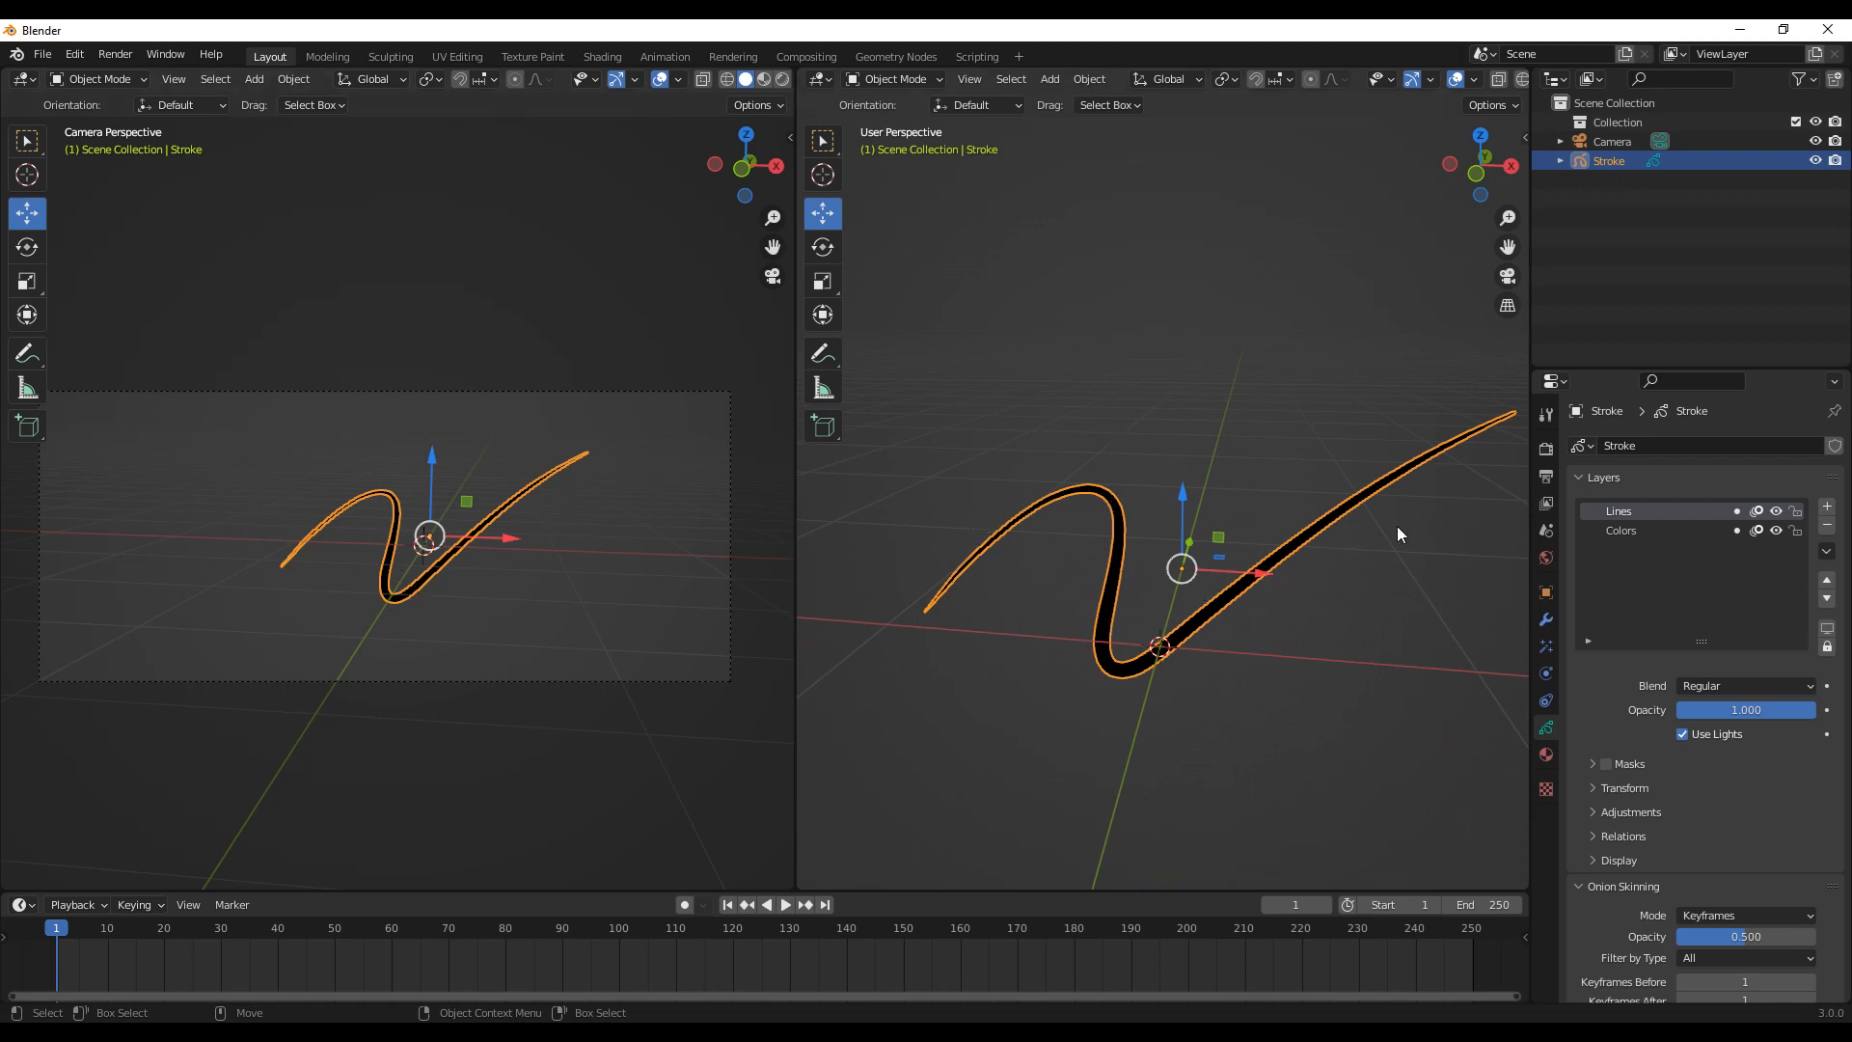
middle_click_drag(1149, 443, 1158, 467)
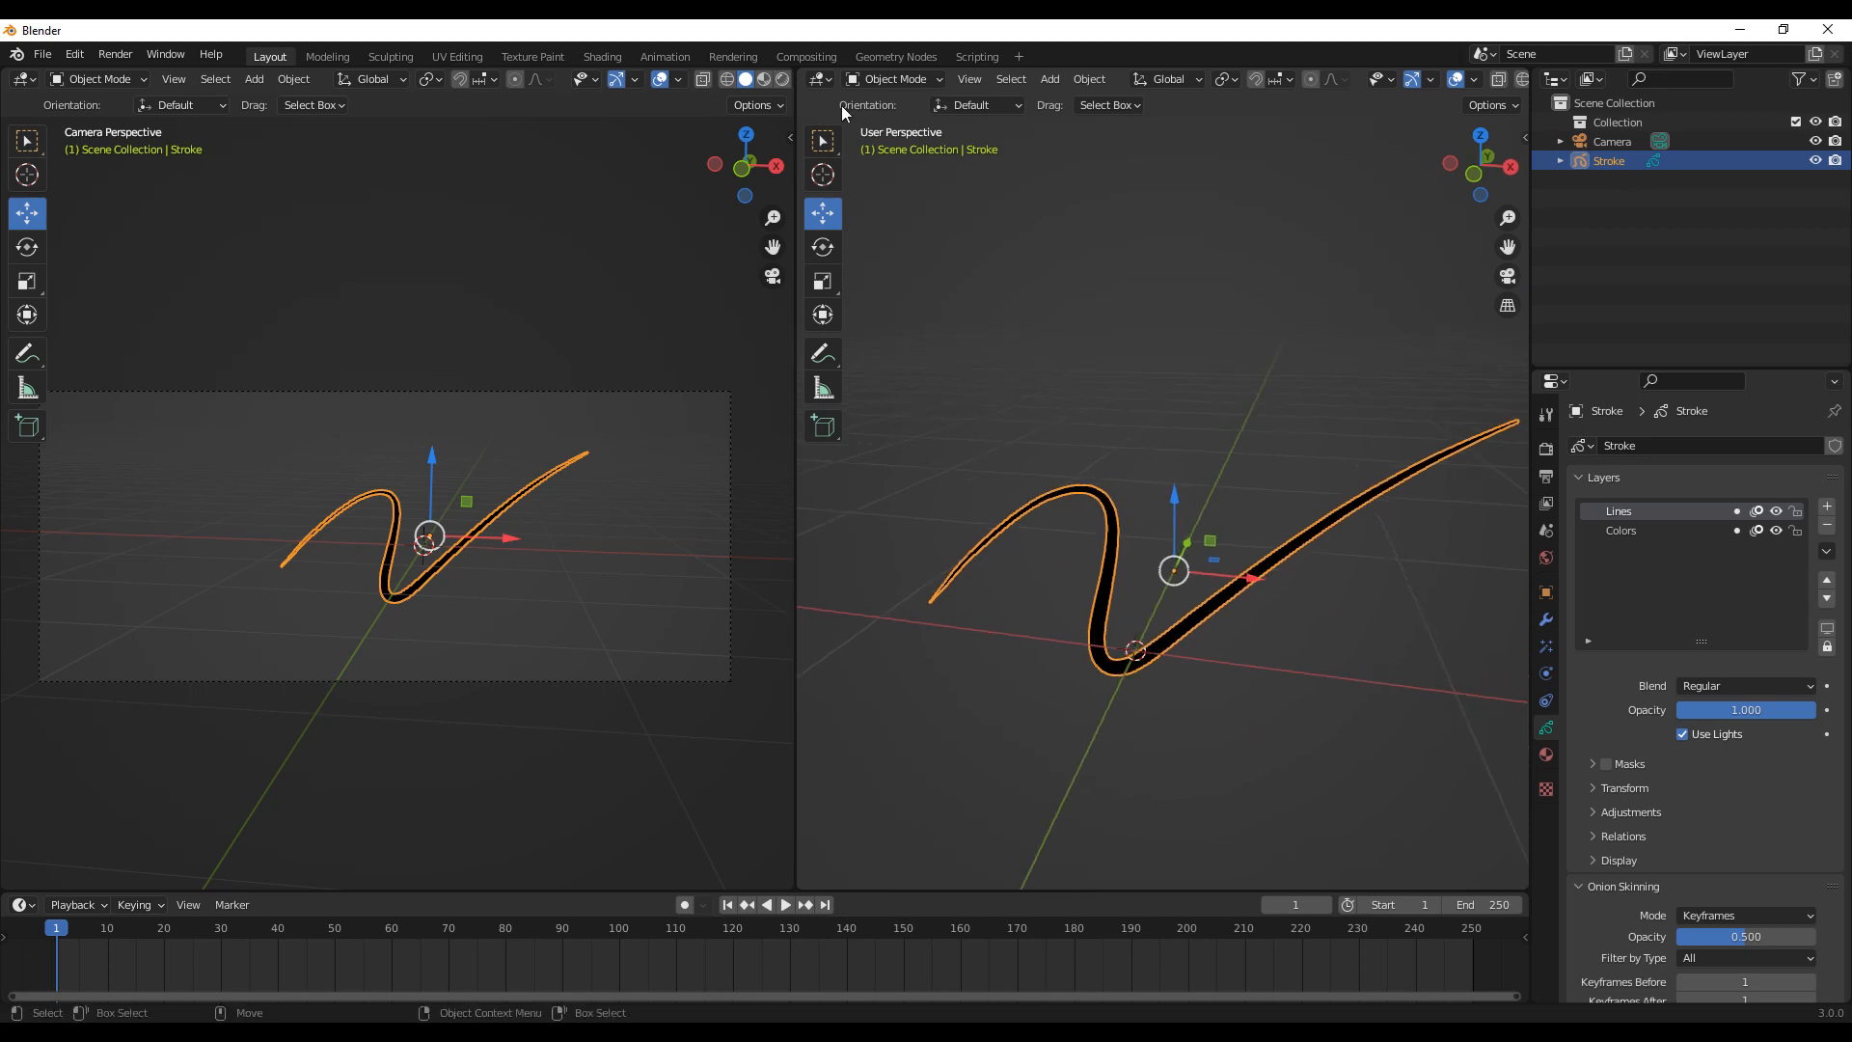
left_click(924, 84)
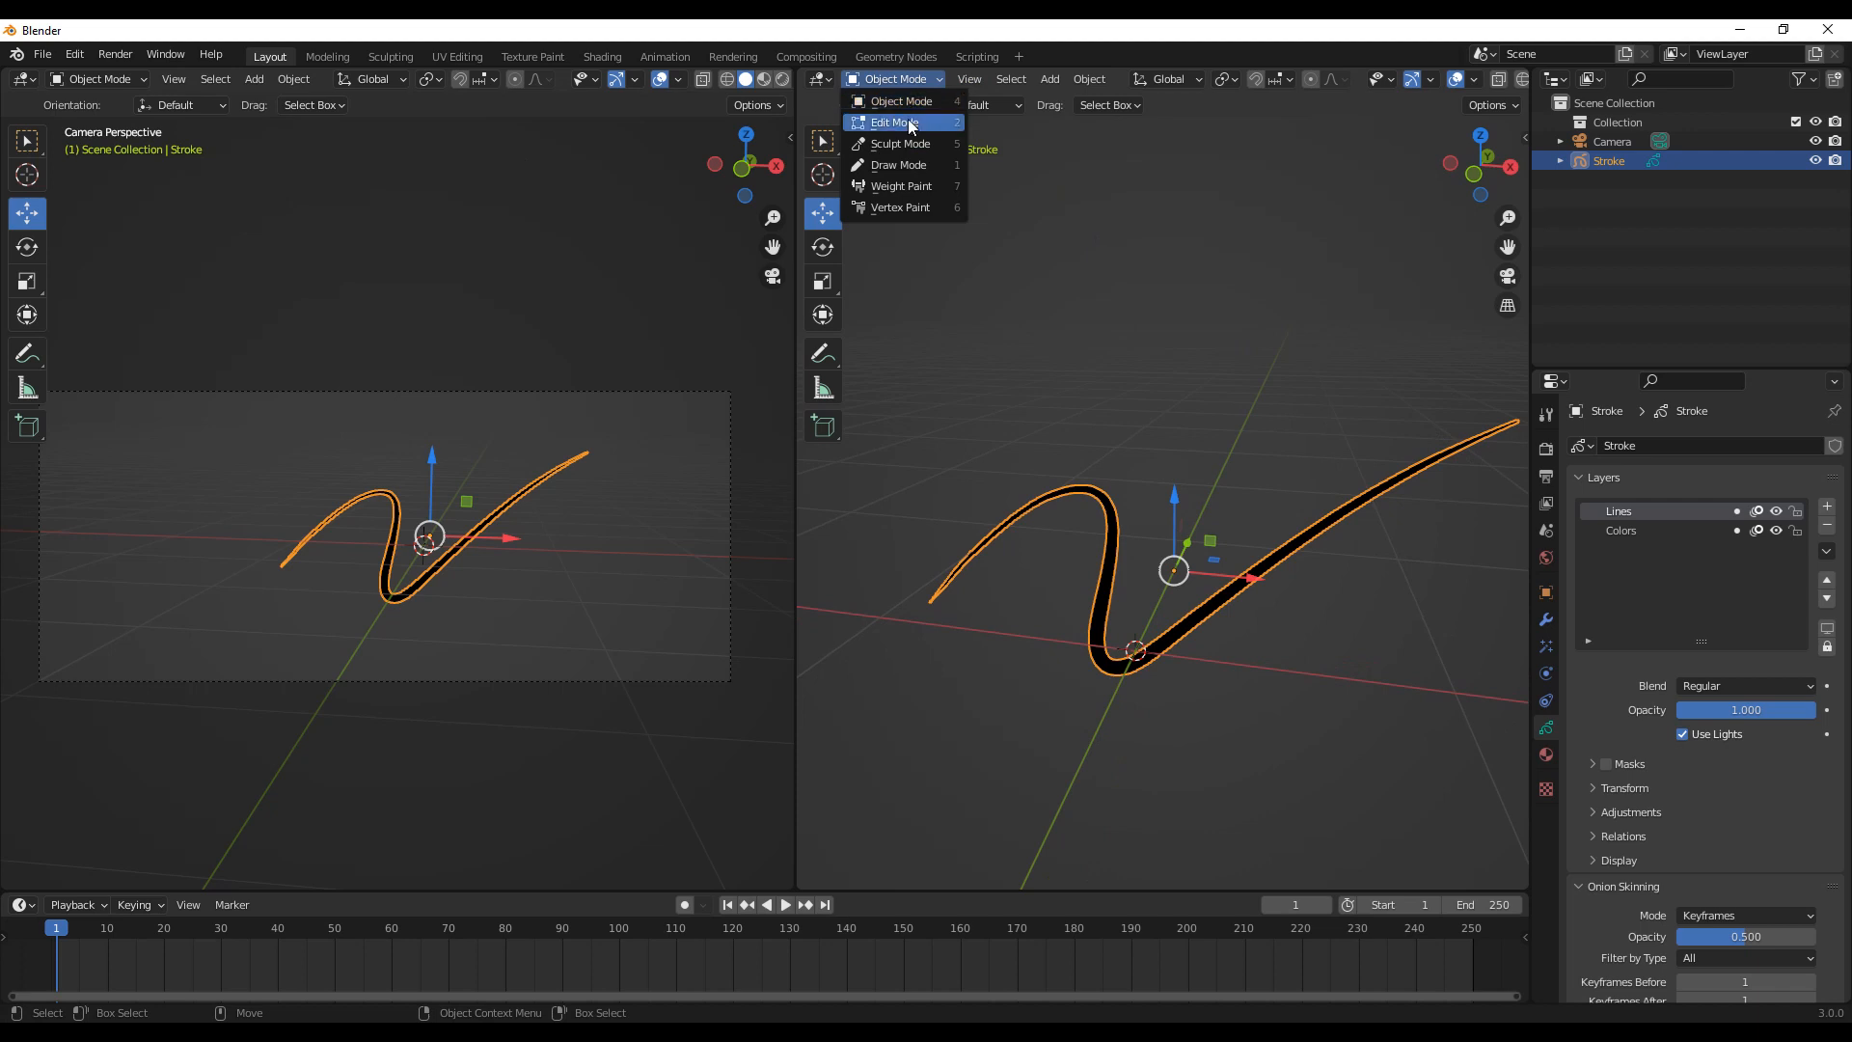
left_click(907, 122)
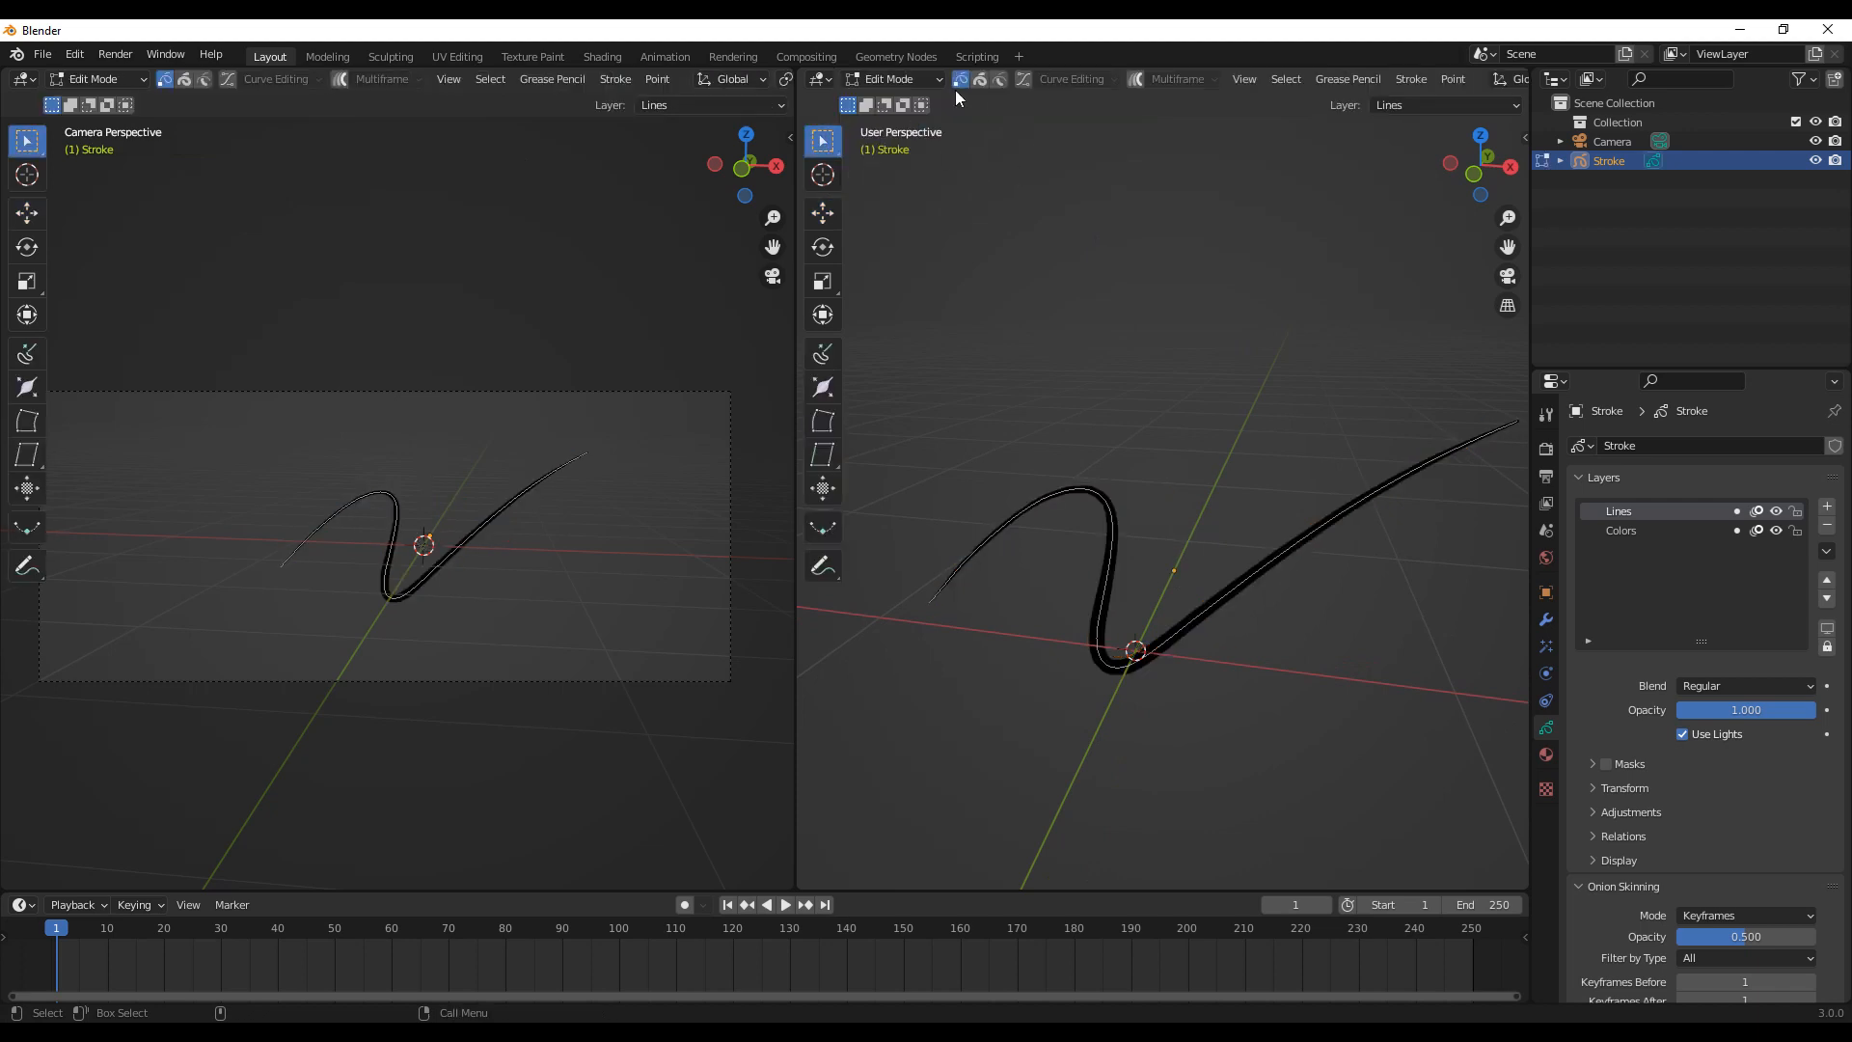
Step: Select several individual points one after another along the Grease Pencil stroke
left_click(1109, 542)
middle_click_drag(1261, 644, 1226, 556, "shift")
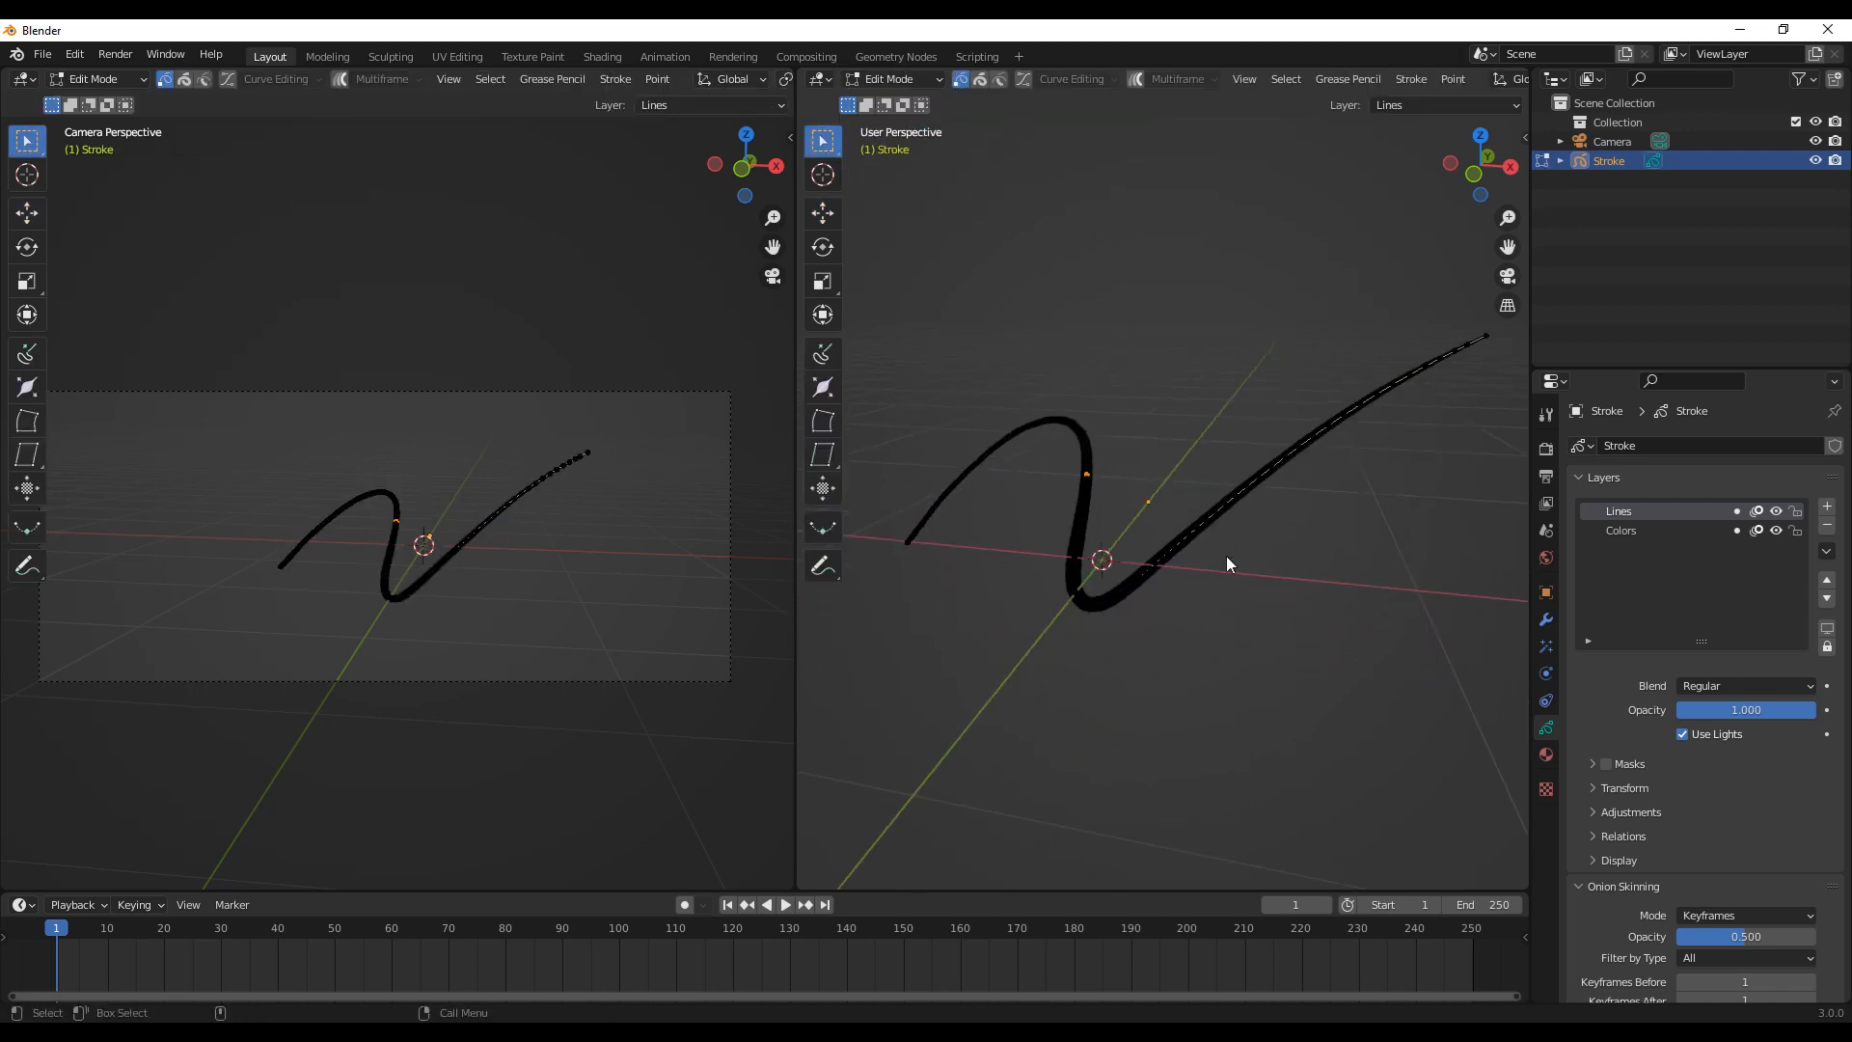
scroll(1223, 556, "up", 8)
left_click(978, 473)
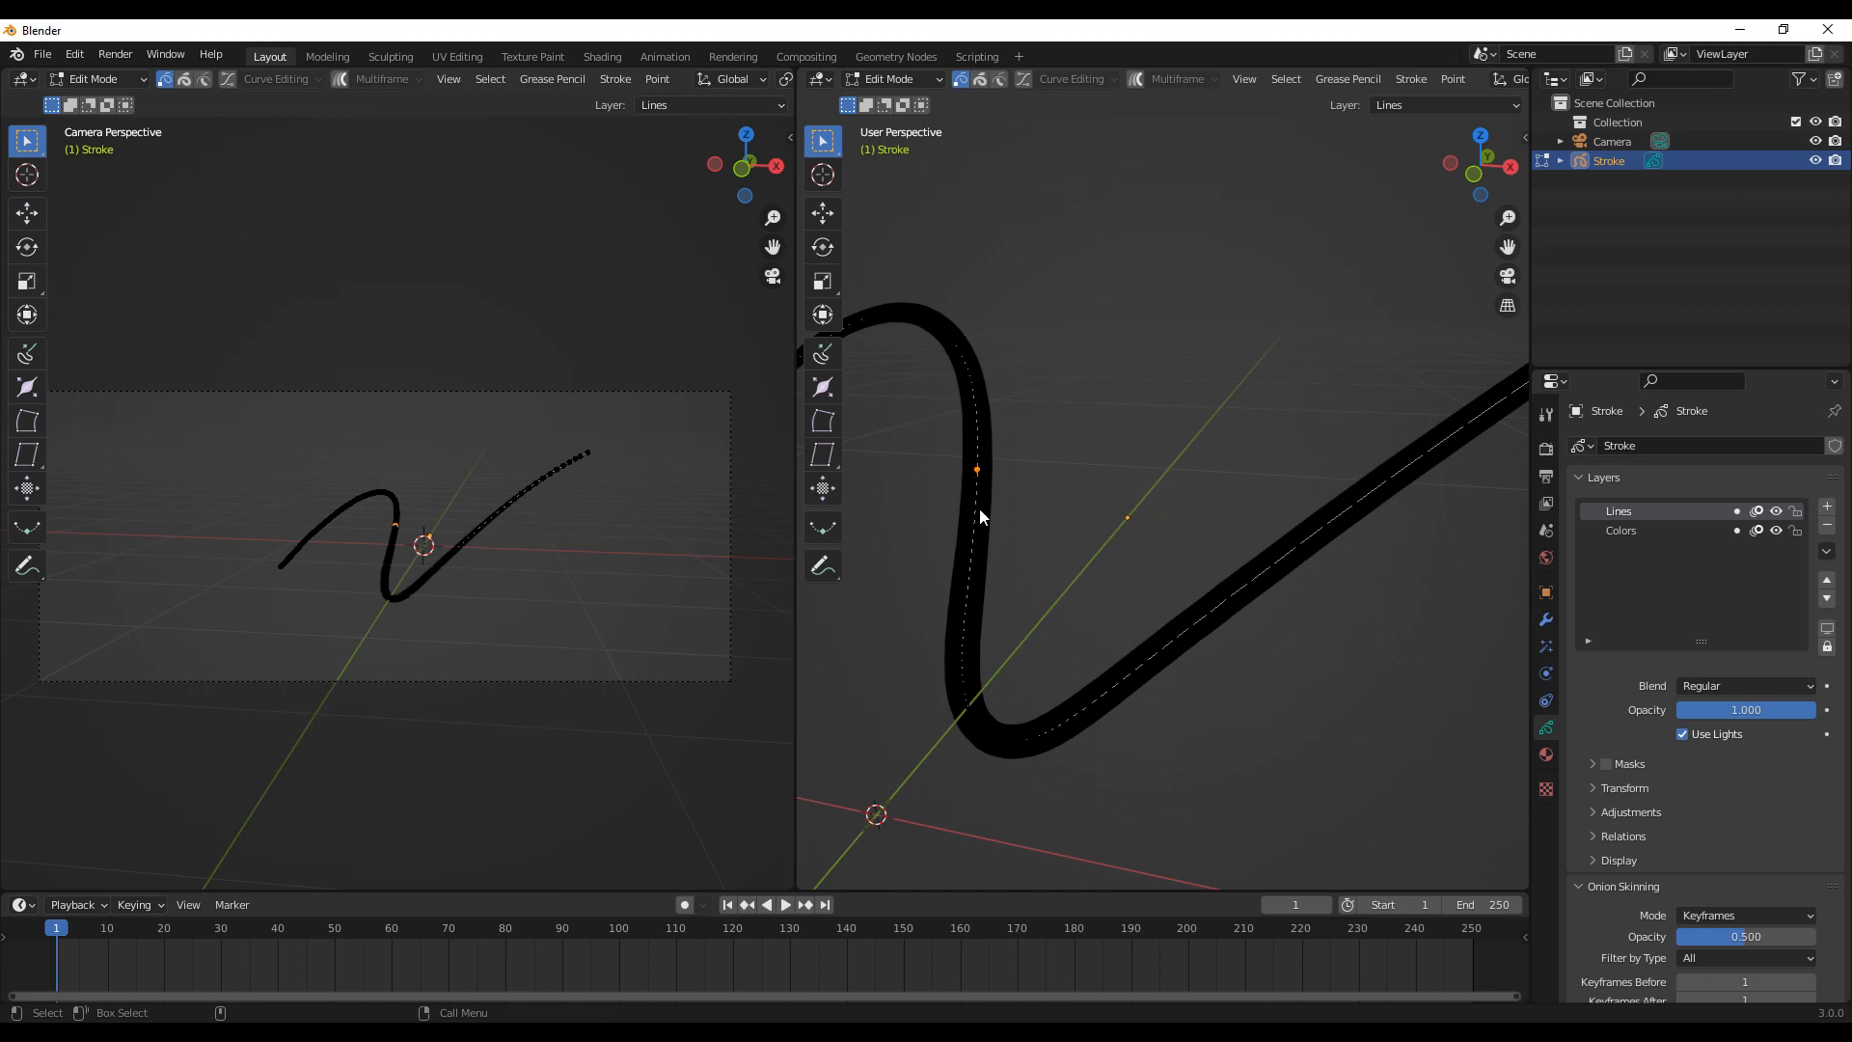
left_click(968, 603)
middle_click_drag(1277, 596, 1267, 595, "shift")
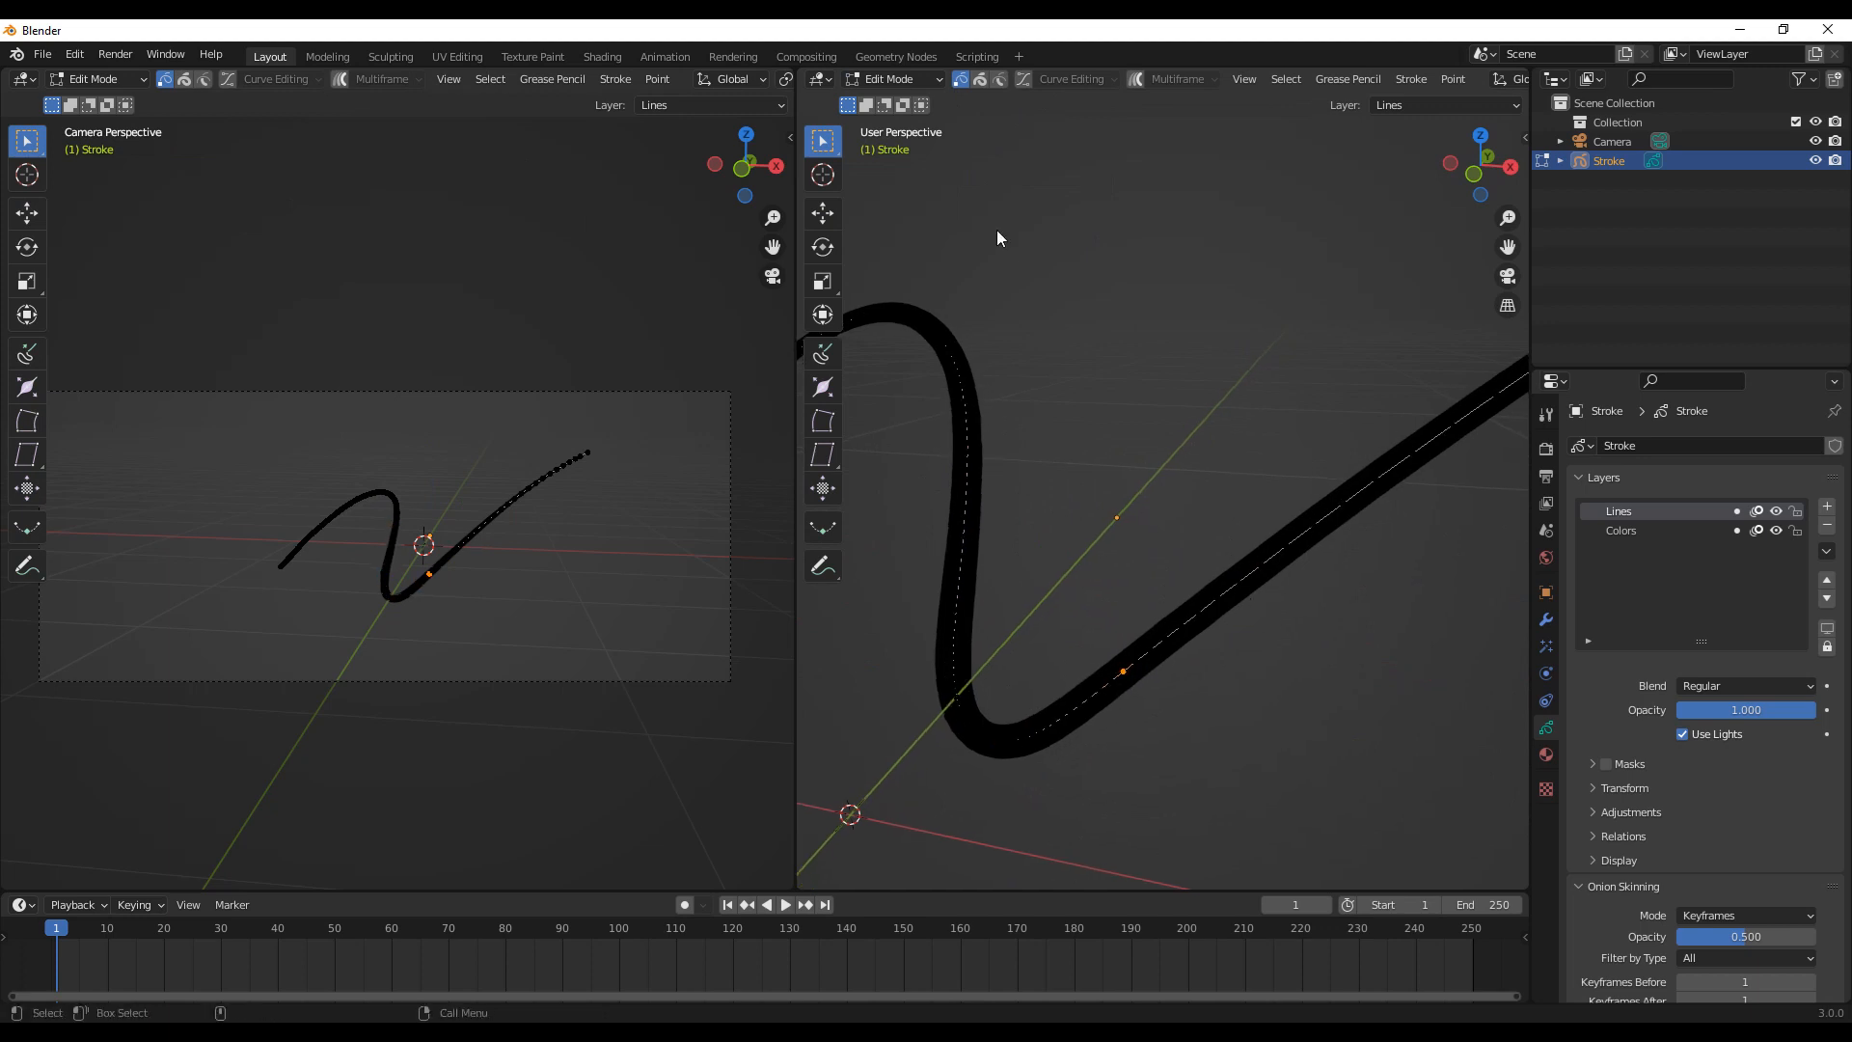
Step: Set the selection mode to strokes and select the whole Grease Pencil stroke
left_click(980, 81)
left_click_drag(1148, 627, 1197, 662)
left_click(1157, 643)
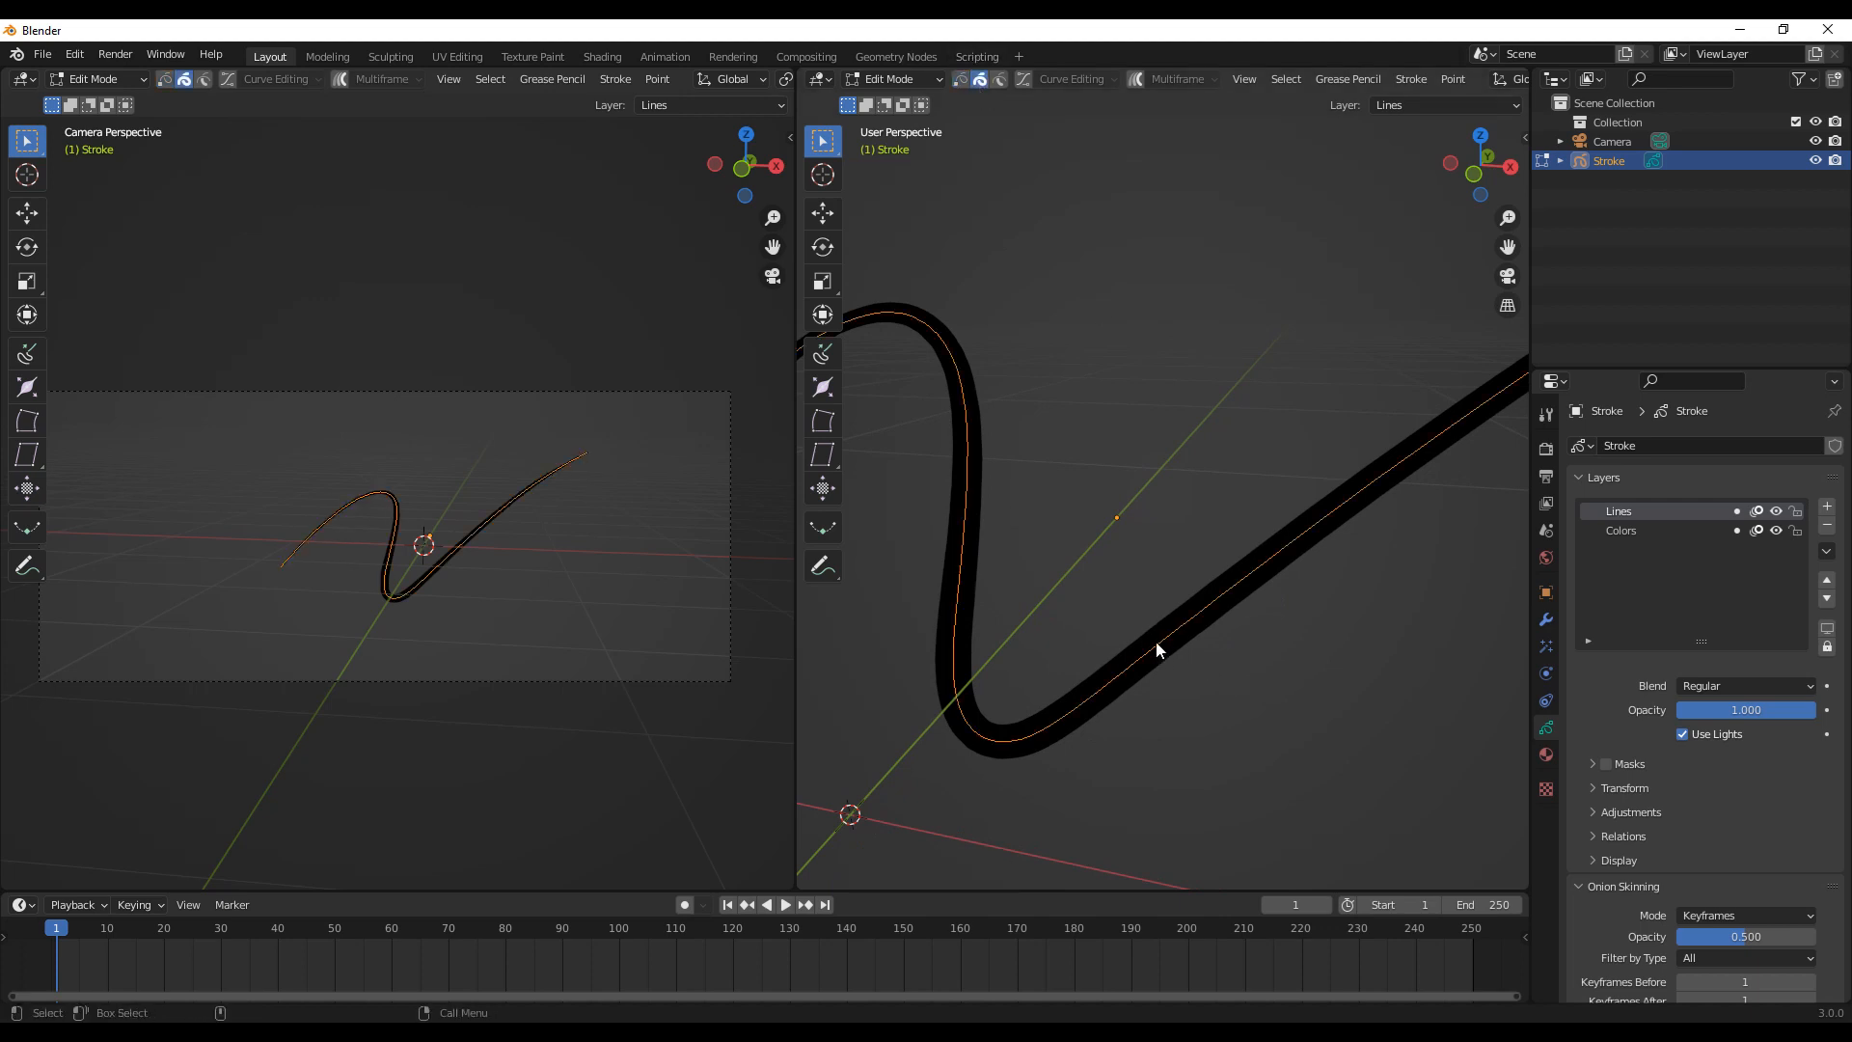
Step: Move the whole stroke upward along Z with the Move tool, and undo the move
key("shift+space")
key("g")
left_click_drag(937, 459, 918, 322)
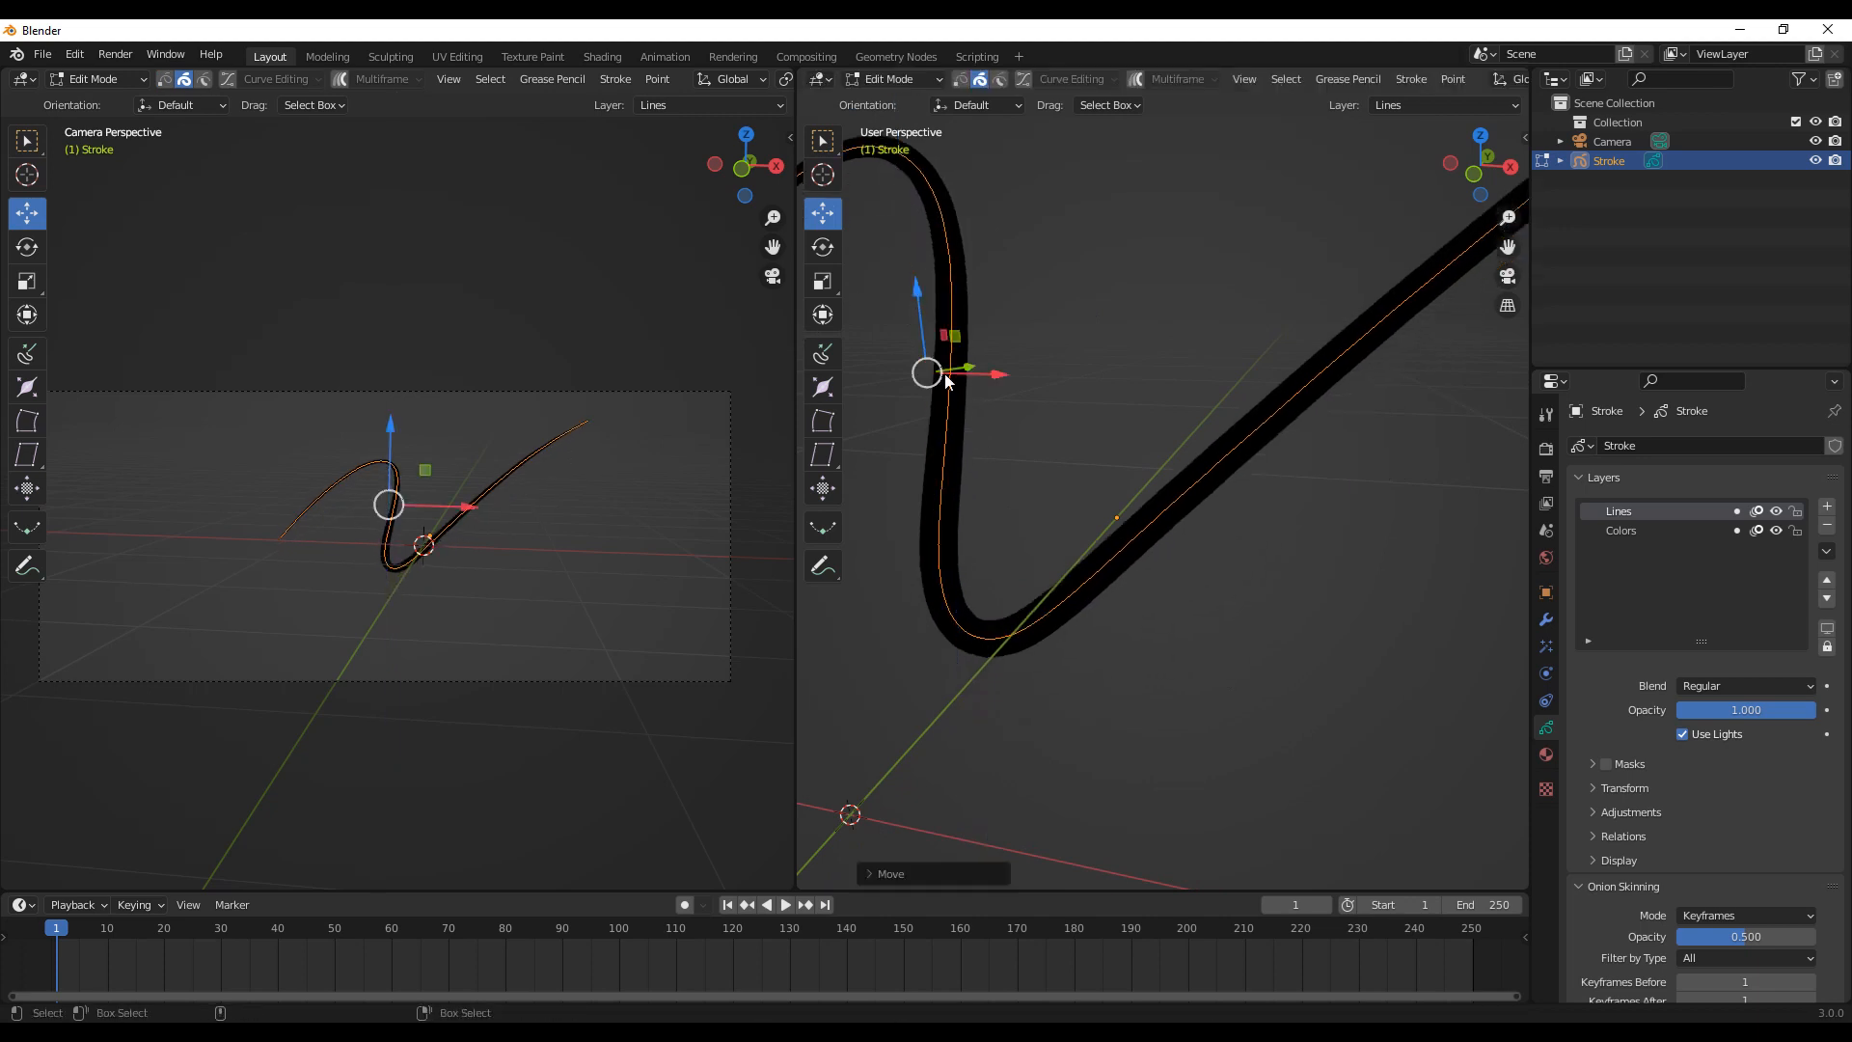
key("ctrl+z")
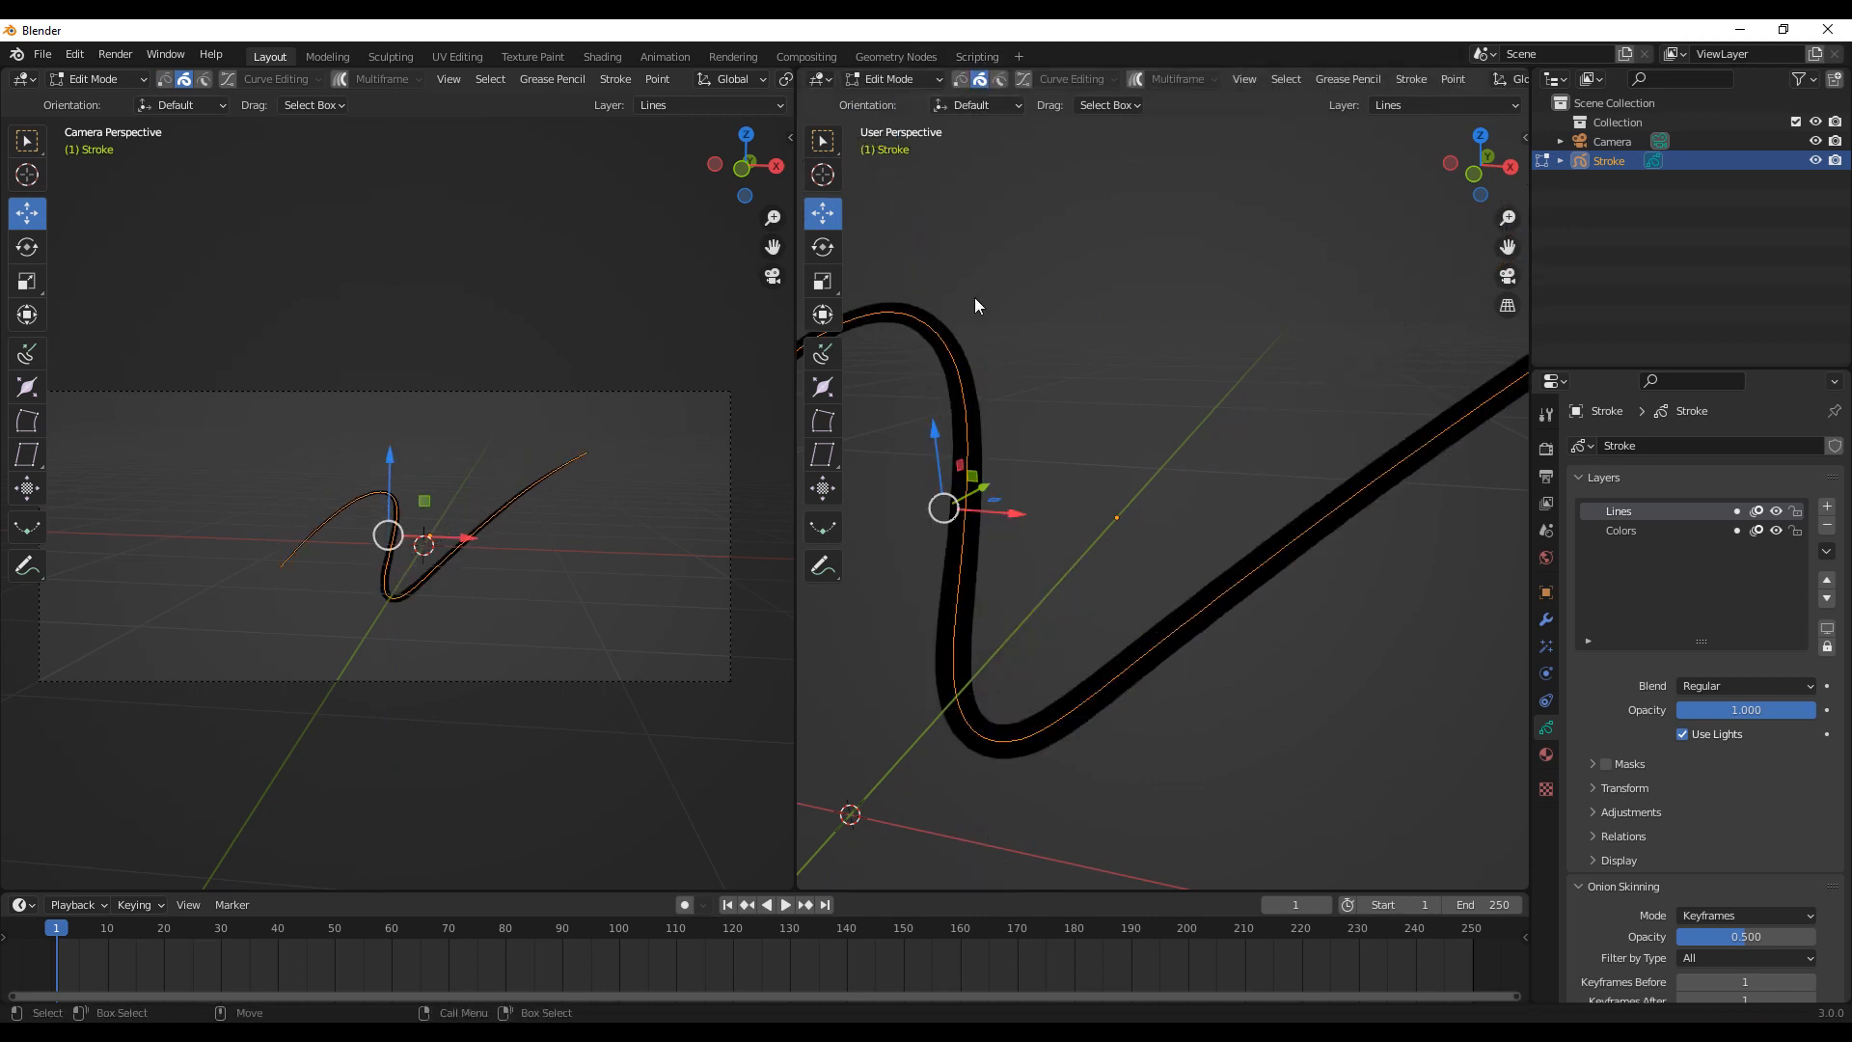
Step: Set the selection mode back to points, move a single point just above the stroke's lower bend, and undo the move
scroll(974, 305, "down", 3)
left_click(959, 79)
middle_click_drag(1063, 556, 1156, 556)
left_click(1087, 621)
left_click_drag(1122, 579, 1169, 534)
key("ctrl+z")
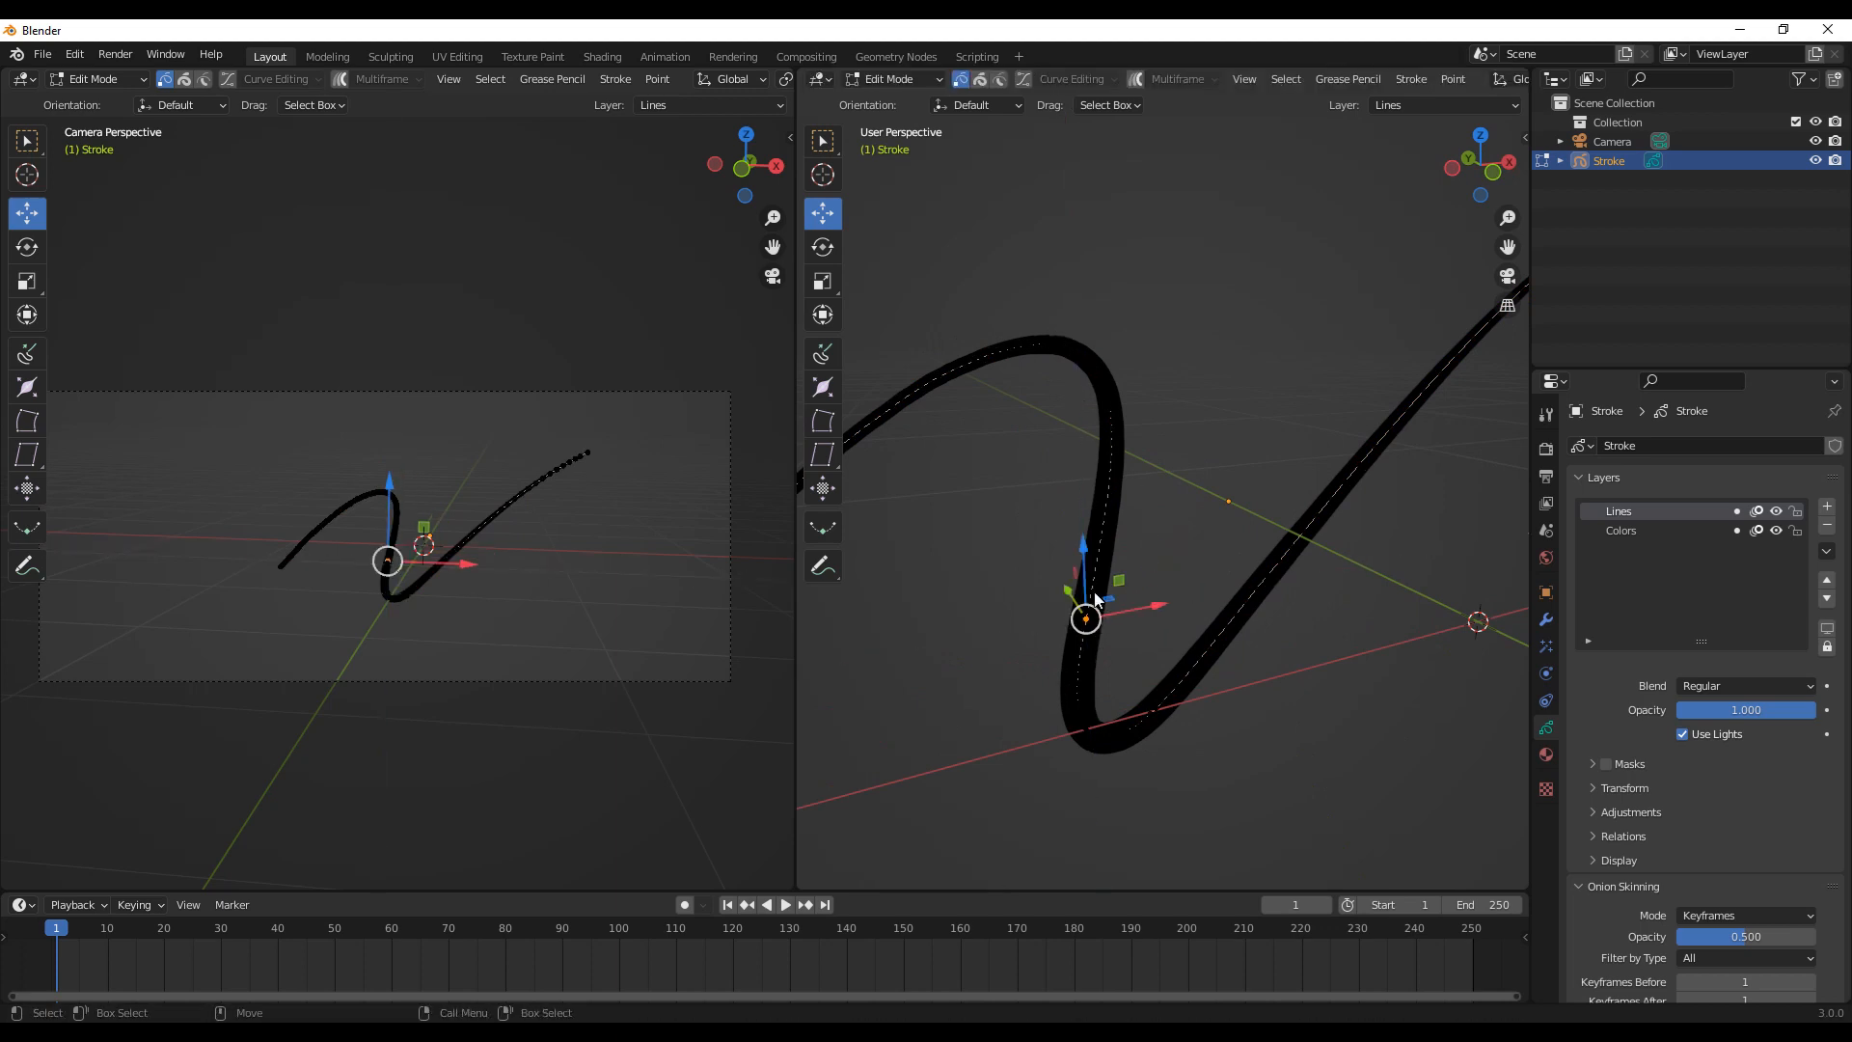
Step: Examine up close how the points are spaced along the bends and straighter parts of the stroke
scroll(1138, 610, "up", 2)
middle_click_drag(1133, 730, 1106, 627, "shift")
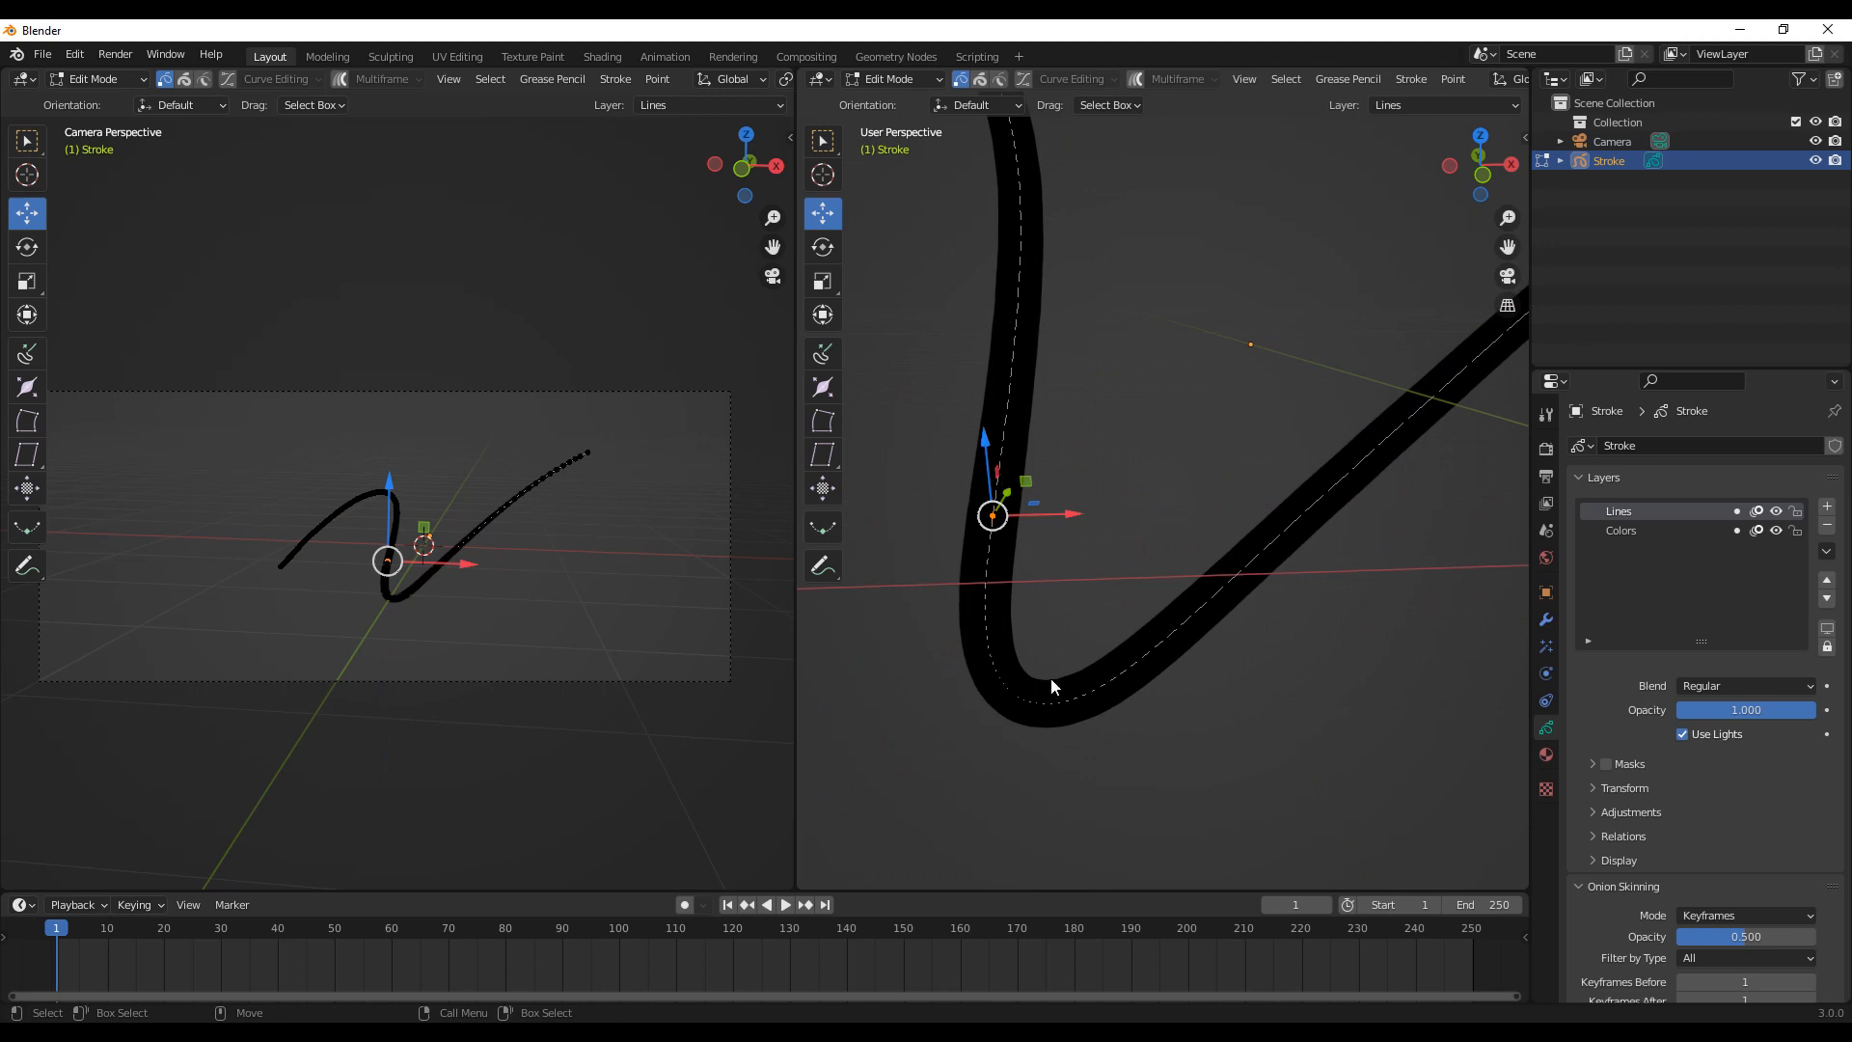
scroll(1009, 637, "down", 3)
middle_click_drag(1022, 444, 1084, 604, "shift")
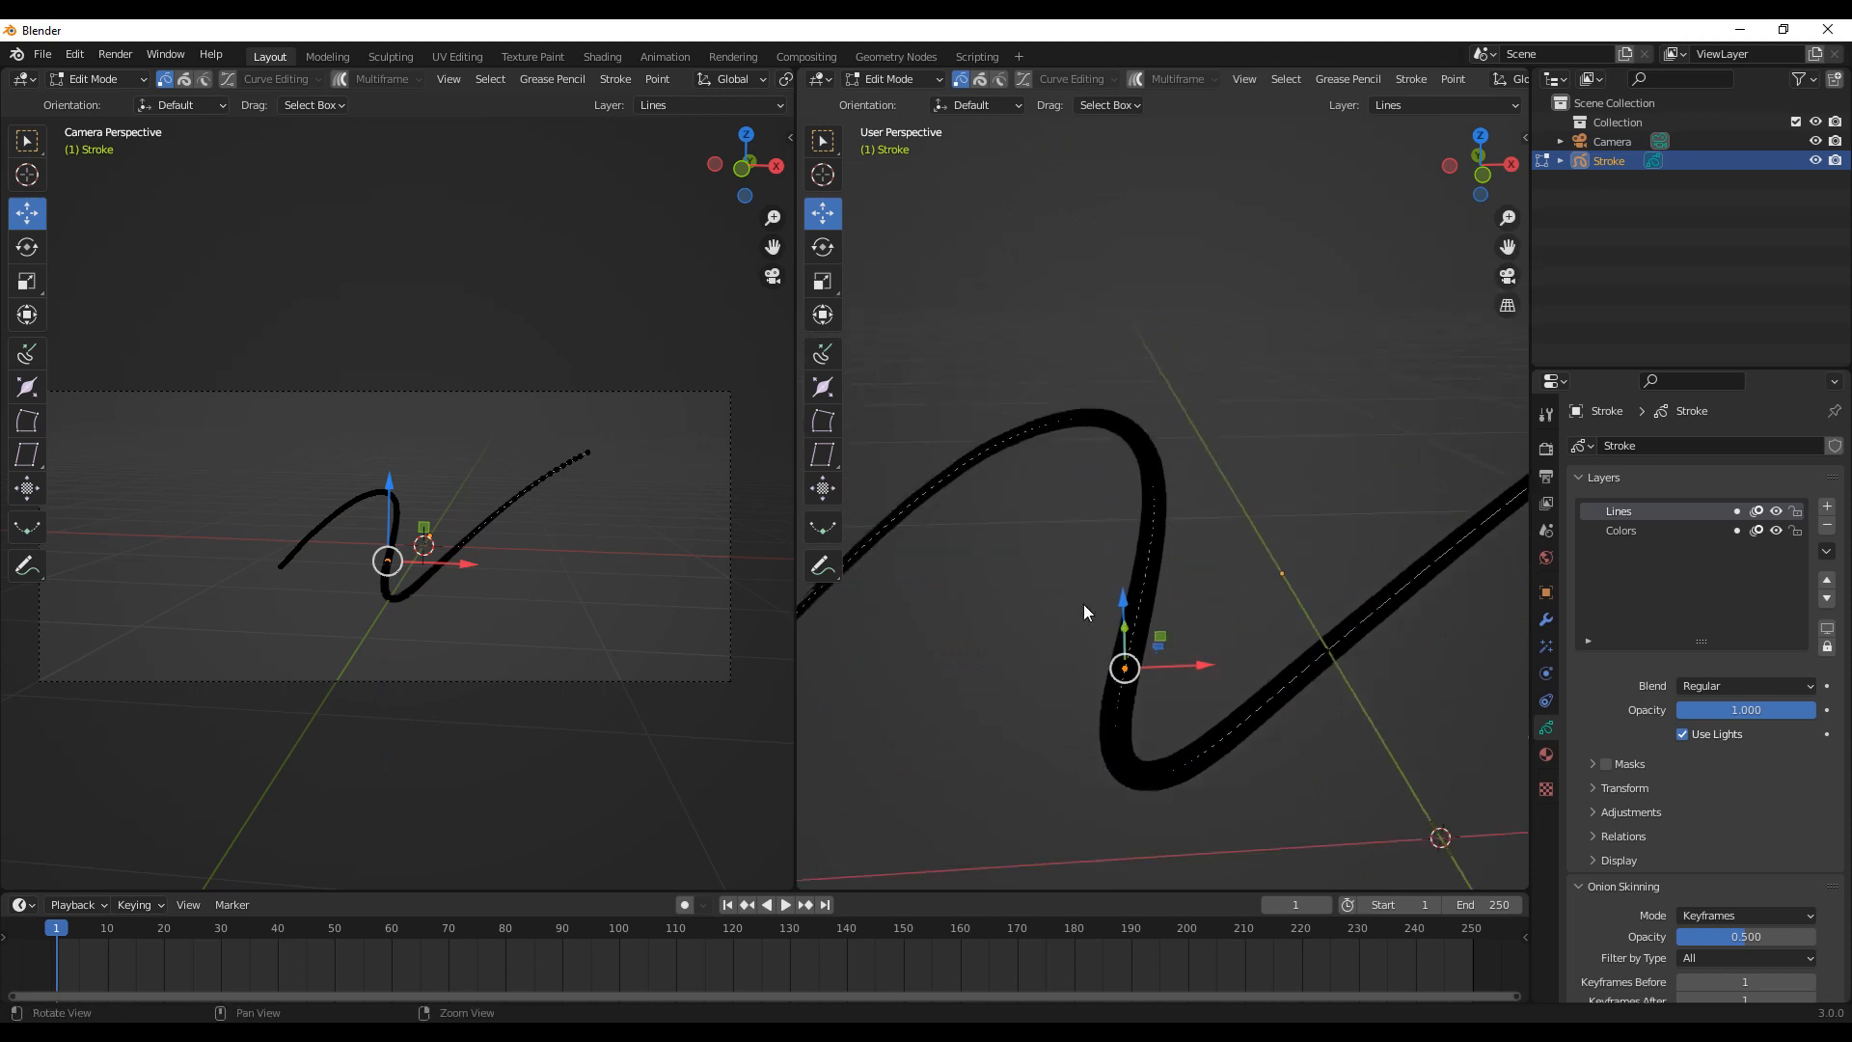
scroll(1083, 604, "up", 4)
middle_click_drag(1145, 500, 1172, 548, "shift")
scroll(1170, 556, "up", 2)
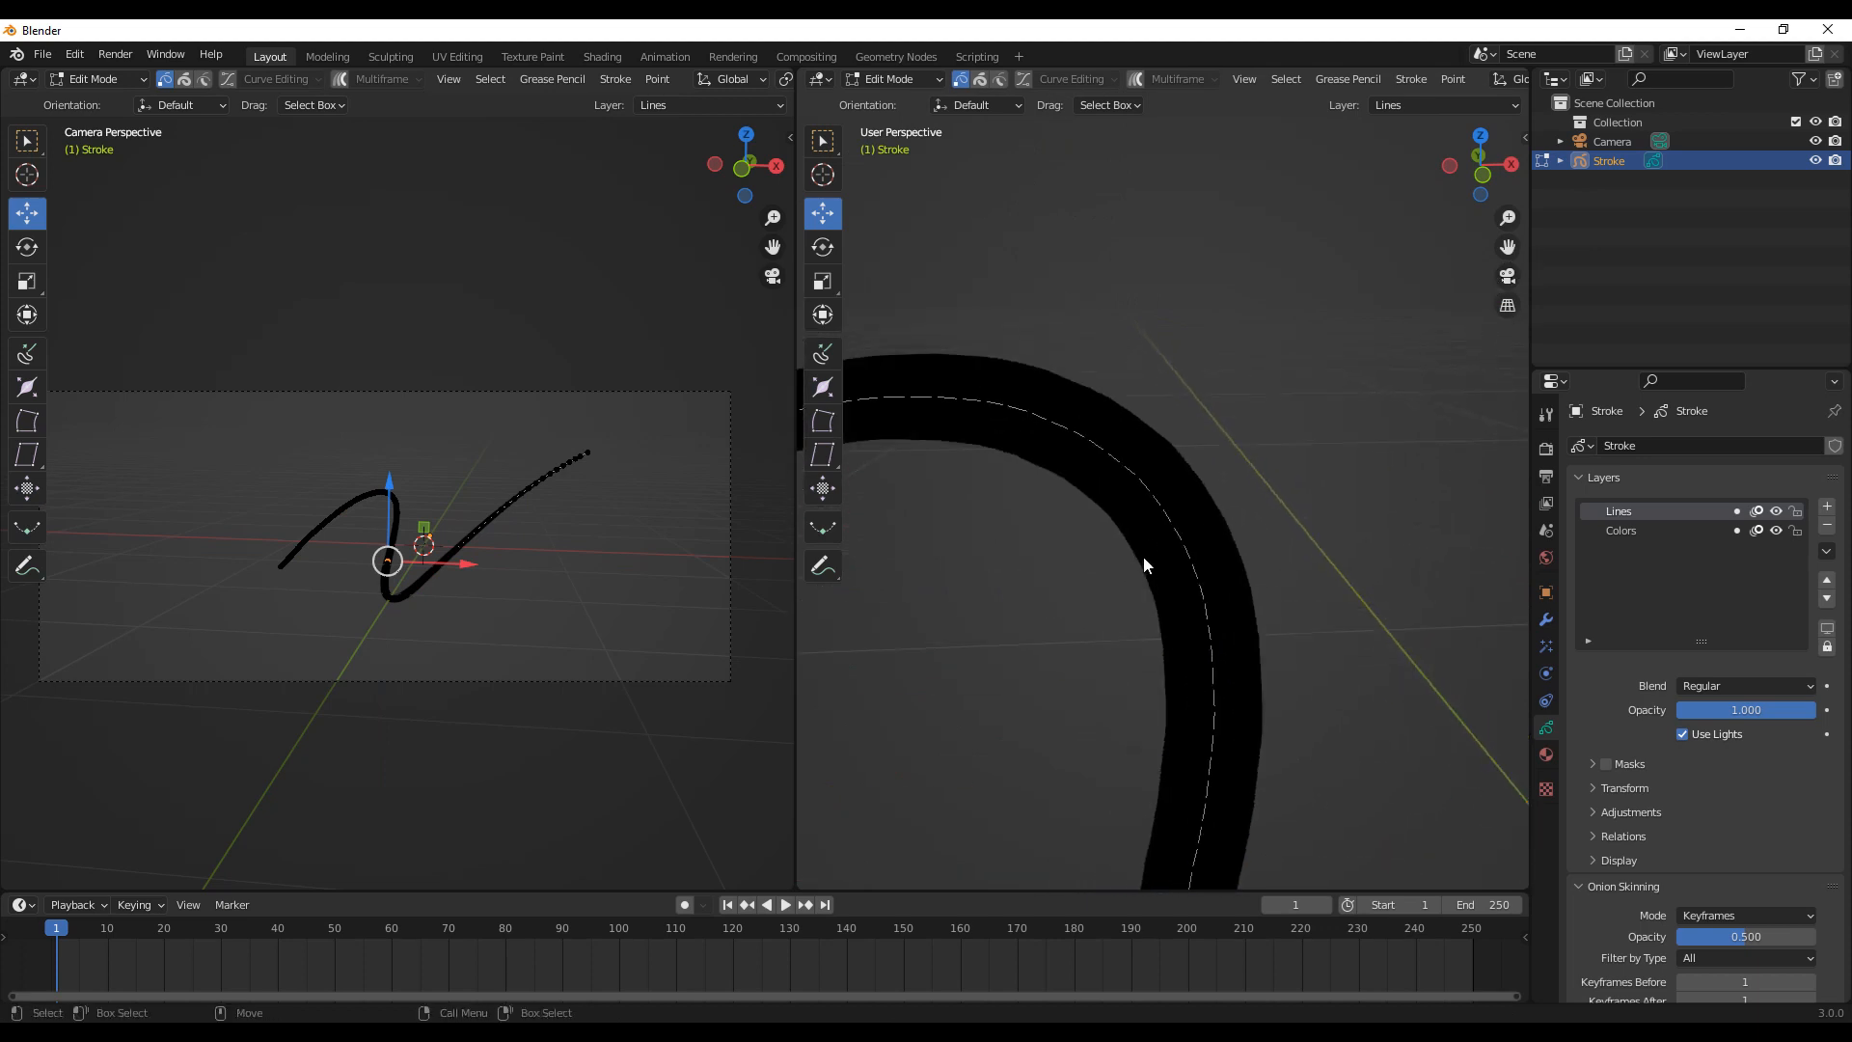
scroll(1179, 579, "down", 5)
middle_click_drag(1183, 575, 1122, 565, "alt")
mouse_move(1217, 586)
left_mouse_down("alt")
mouse_move(1183, 560)
mouse_move(1163, 629)
mouse_move(1148, 604)
mouse_move(1201, 564)
mouse_move(1125, 566)
left_mouse_up("alt")
scroll(1288, 570, "down", 1)
Step: Return the stroke to Object Mode and review the Lines layer's blend modes, mask and opacity settings
left_click(928, 83)
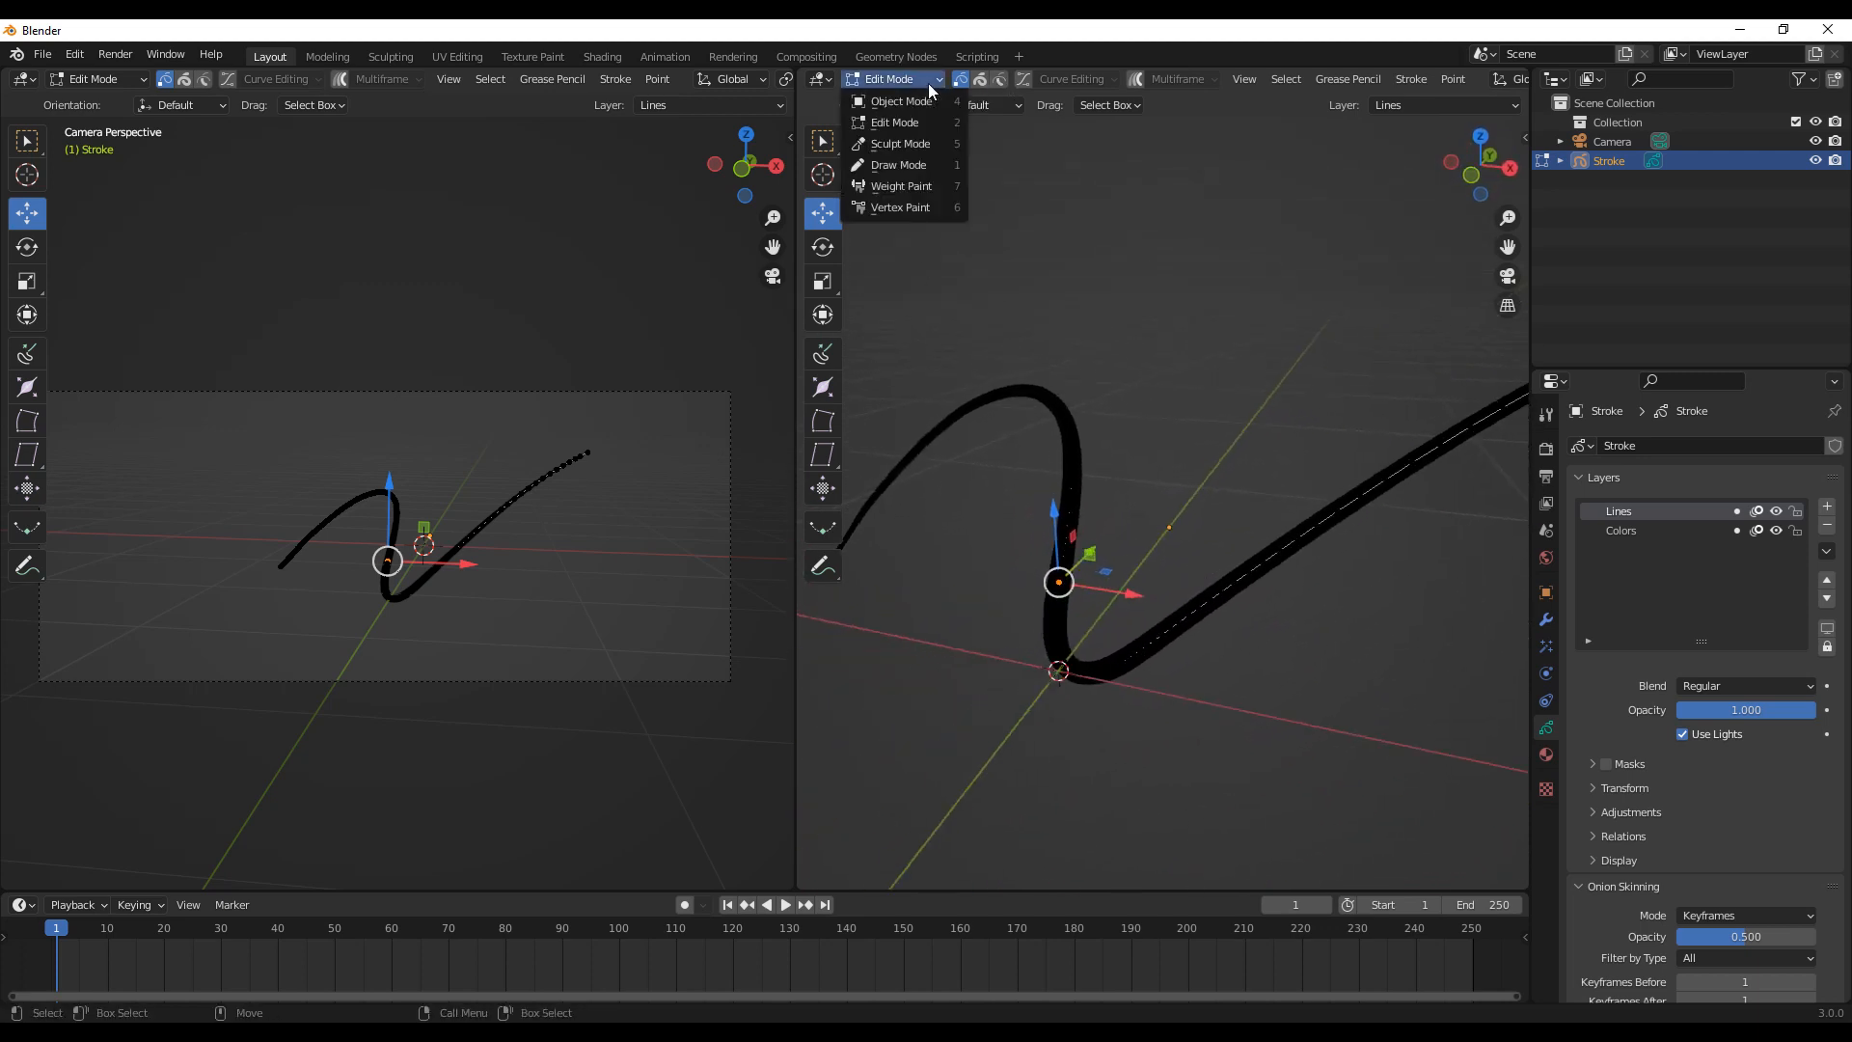
left_click(927, 95)
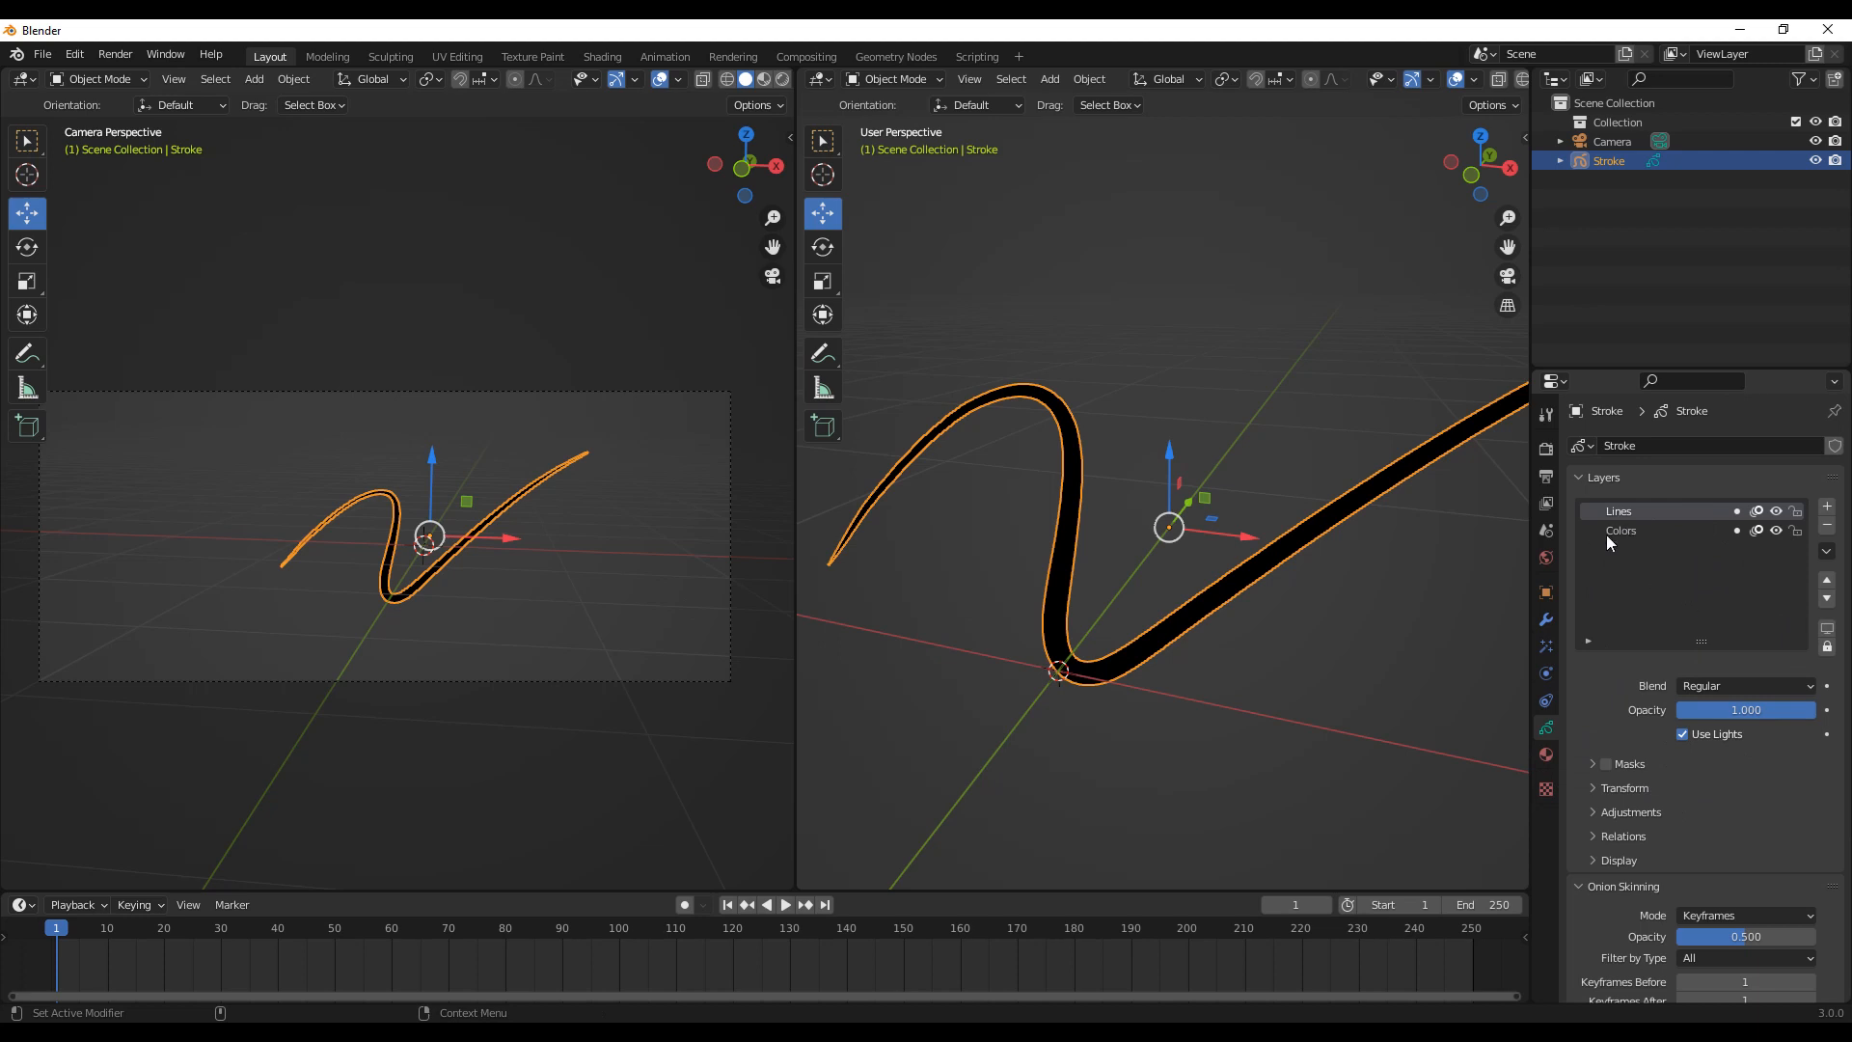
left_click(1756, 689)
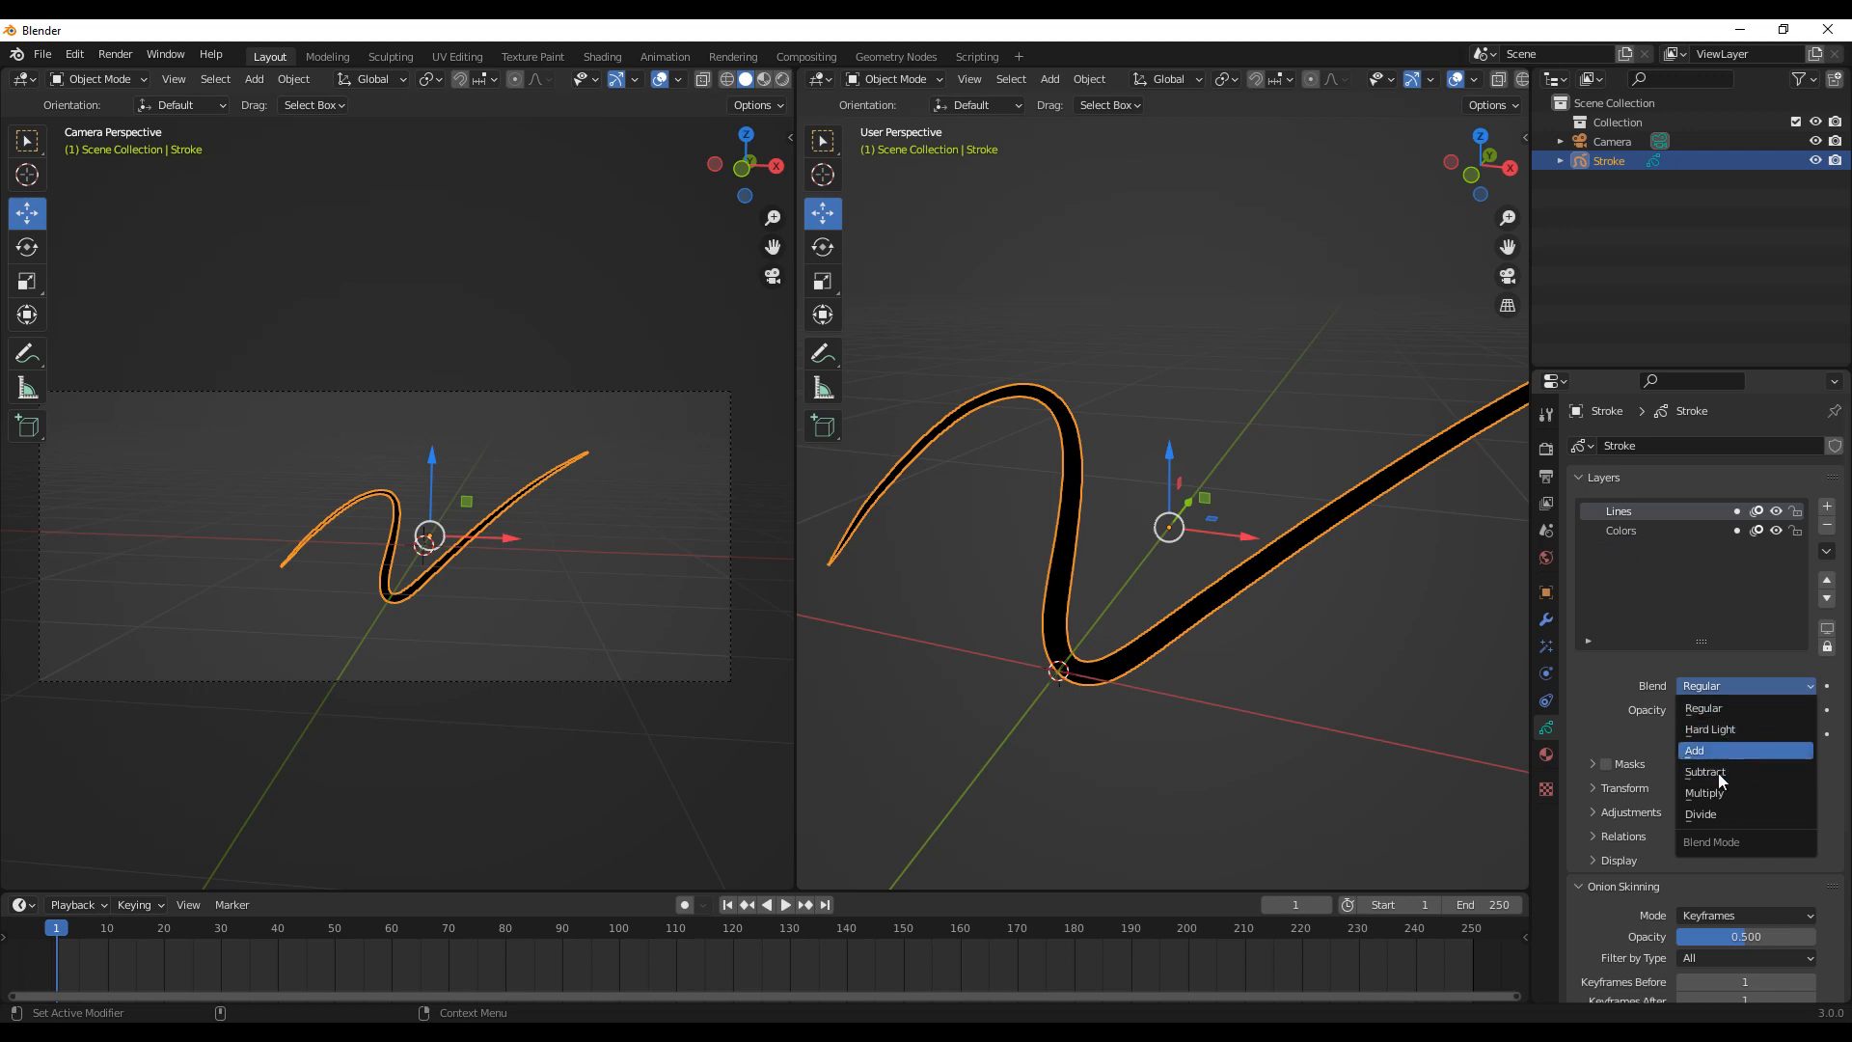
left_click(1590, 765)
left_click(1590, 764)
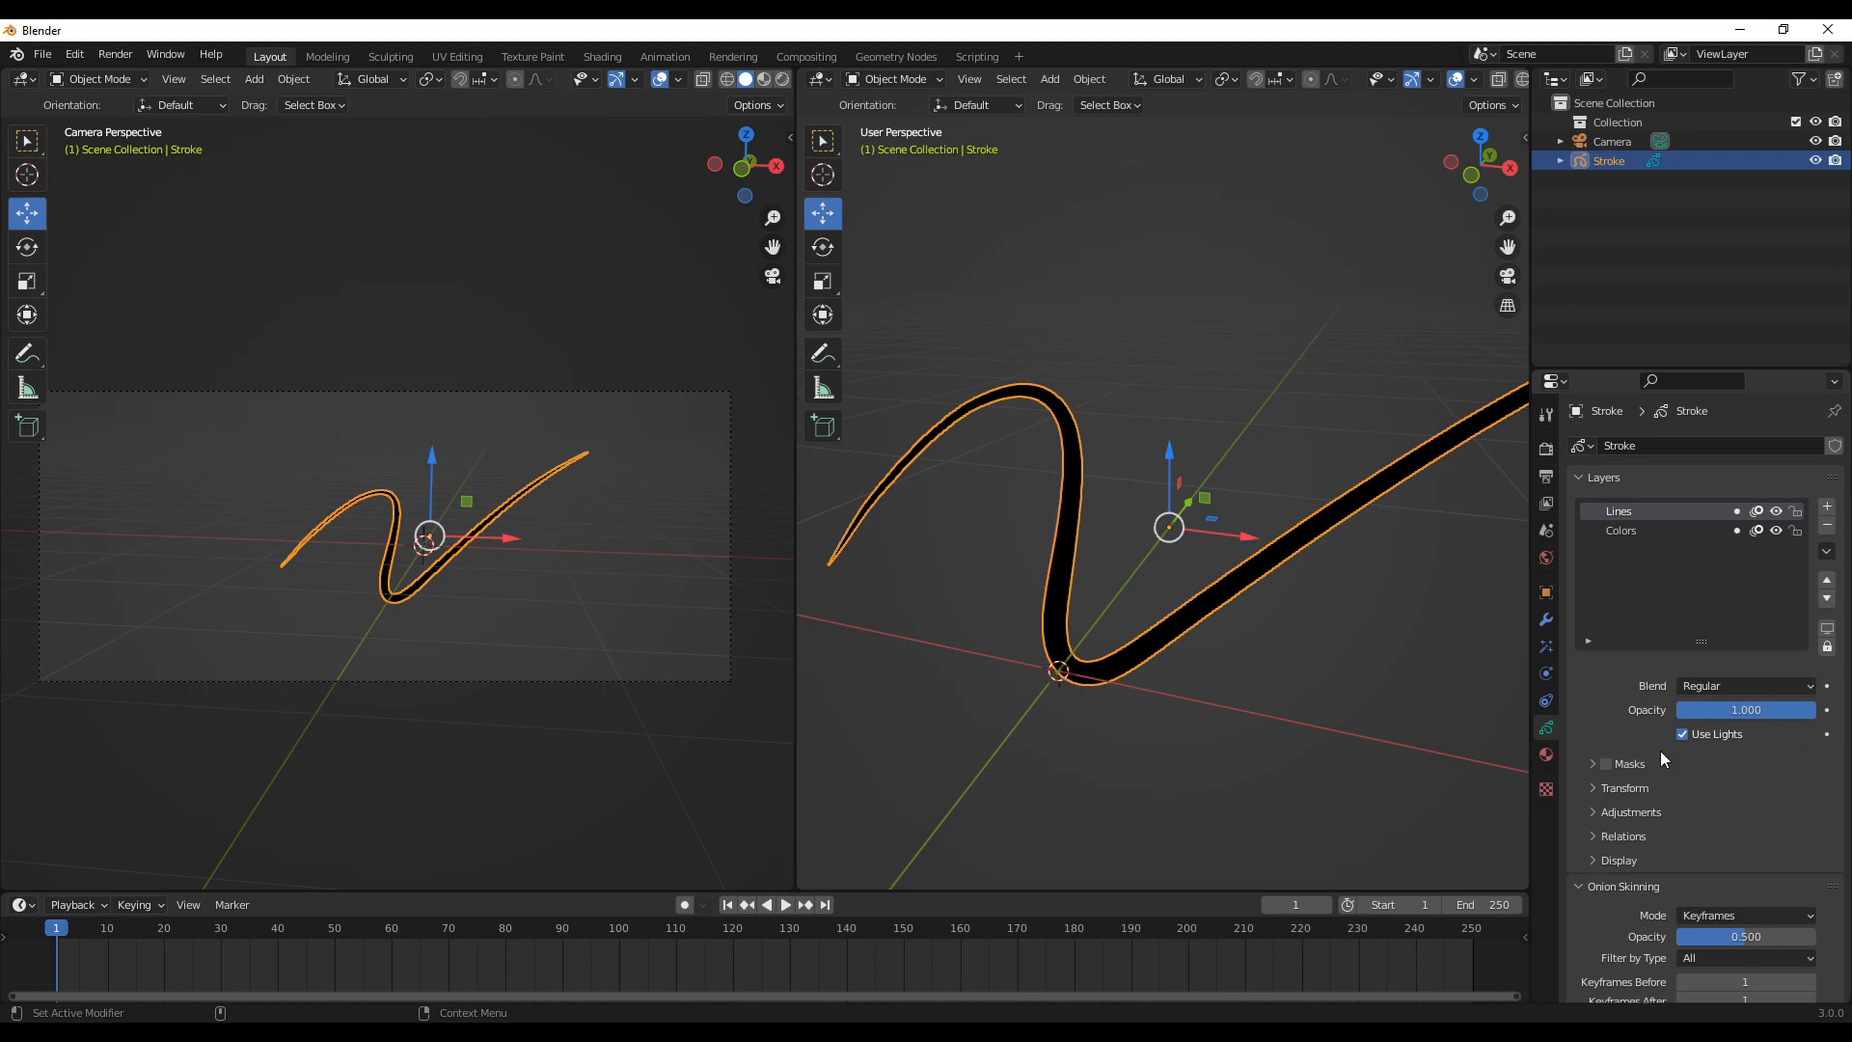
scroll(1659, 751, "down", 2)
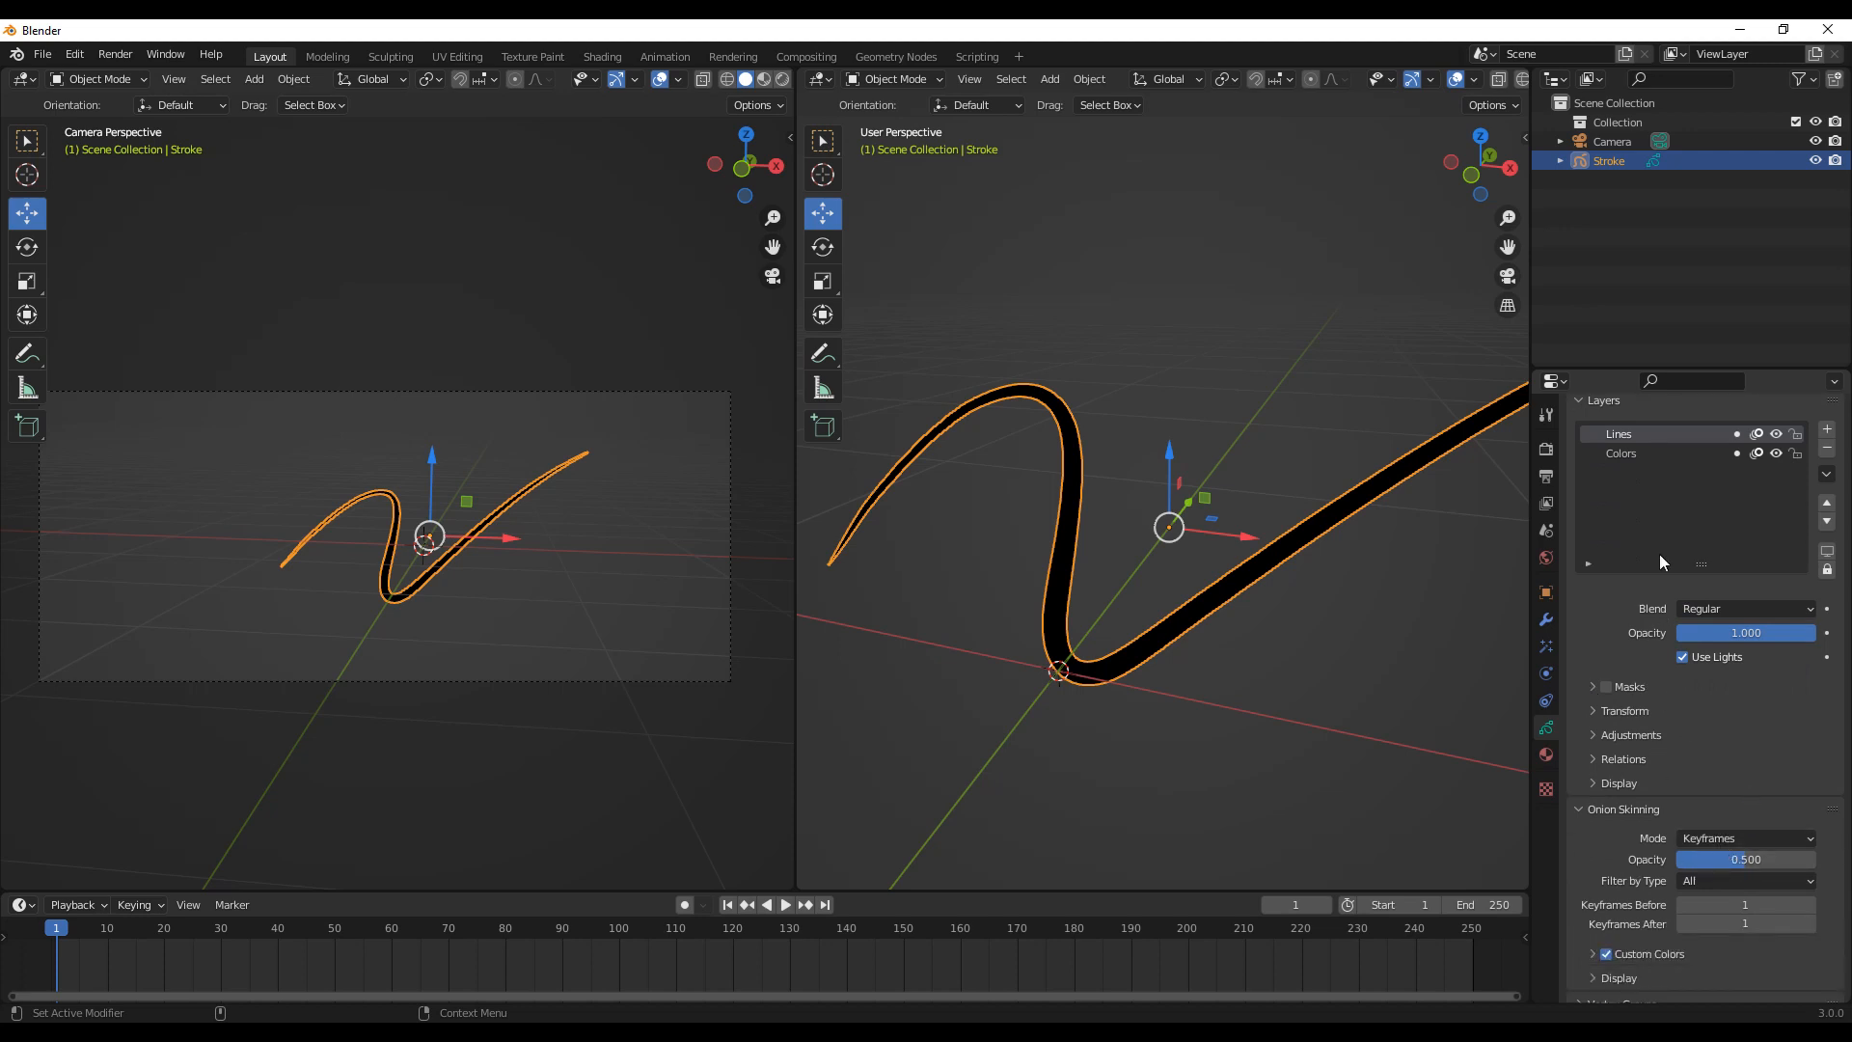
mouse_move(1771, 629)
left_mouse_down()
mouse_move(1660, 656)
mouse_move(1782, 660)
left_mouse_up()
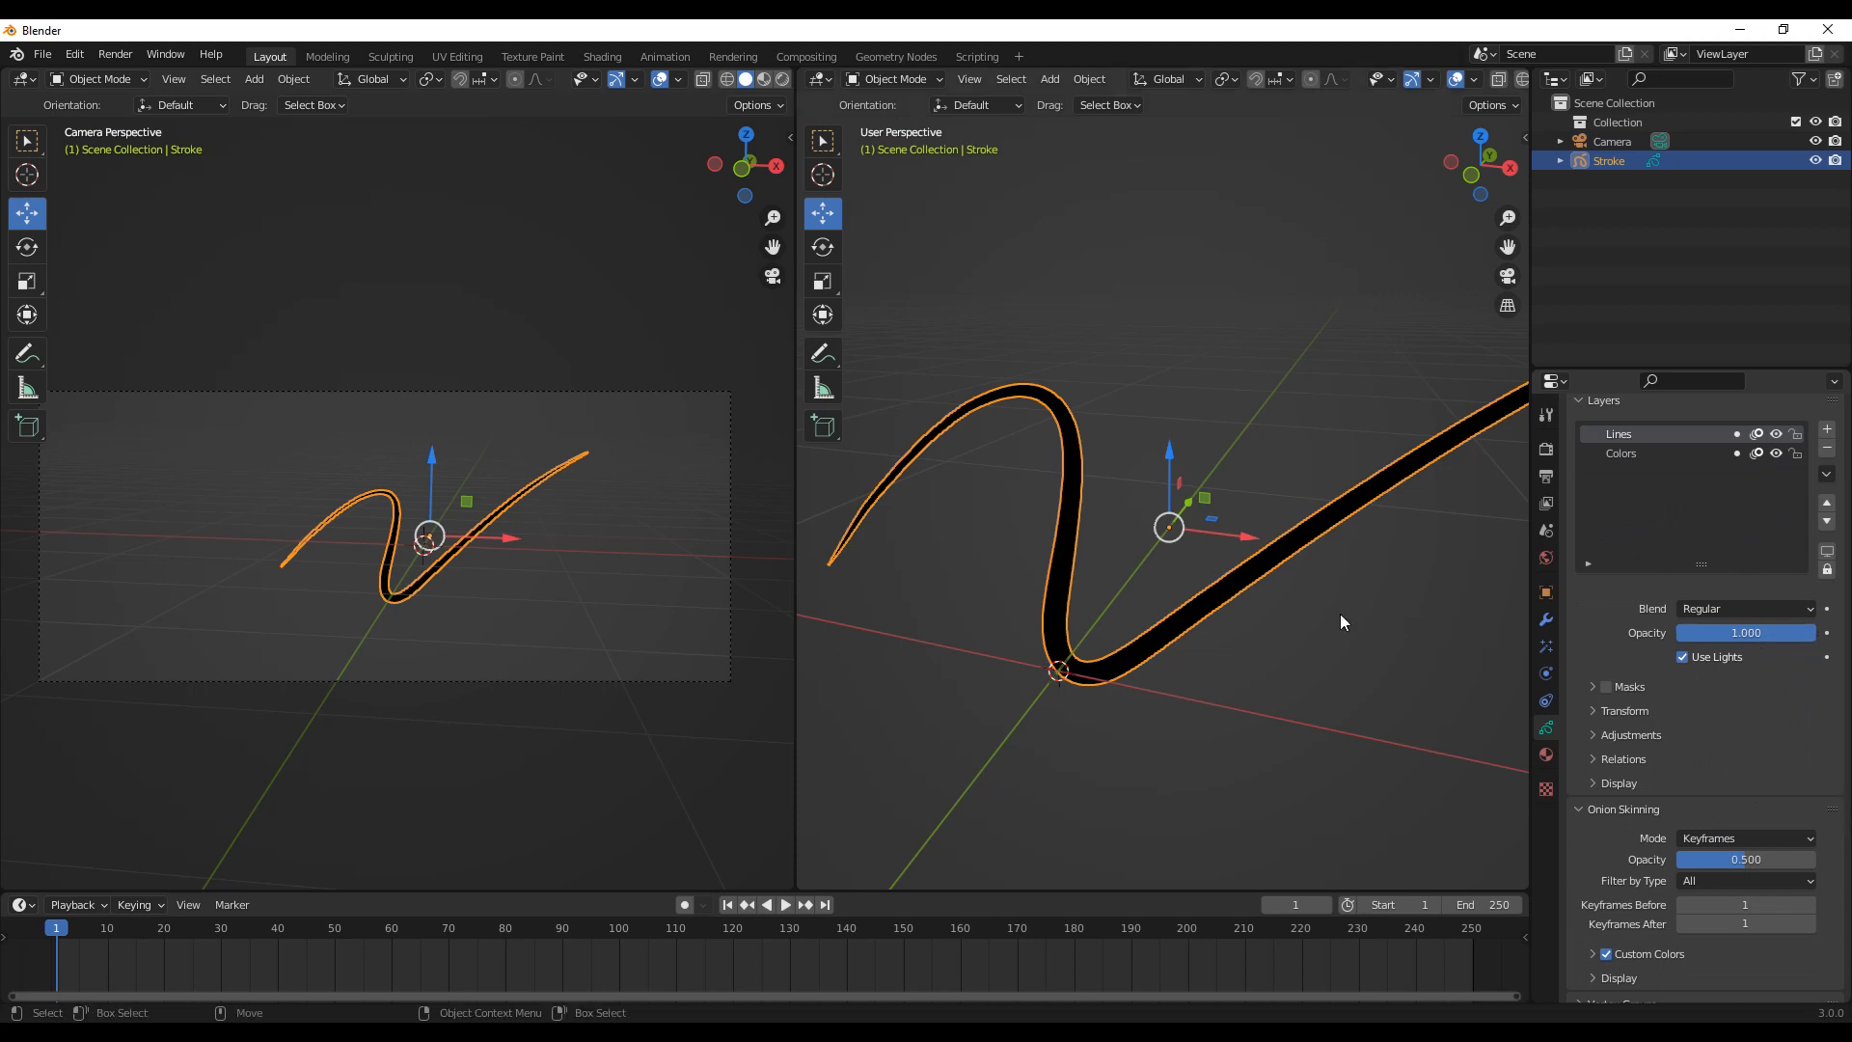
Step: Deselect the Grease Pencil stroke and view it from slightly farther away
left_click(1328, 656)
scroll(1201, 639, "down", 4)
middle_click_drag(1227, 623, 1206, 714)
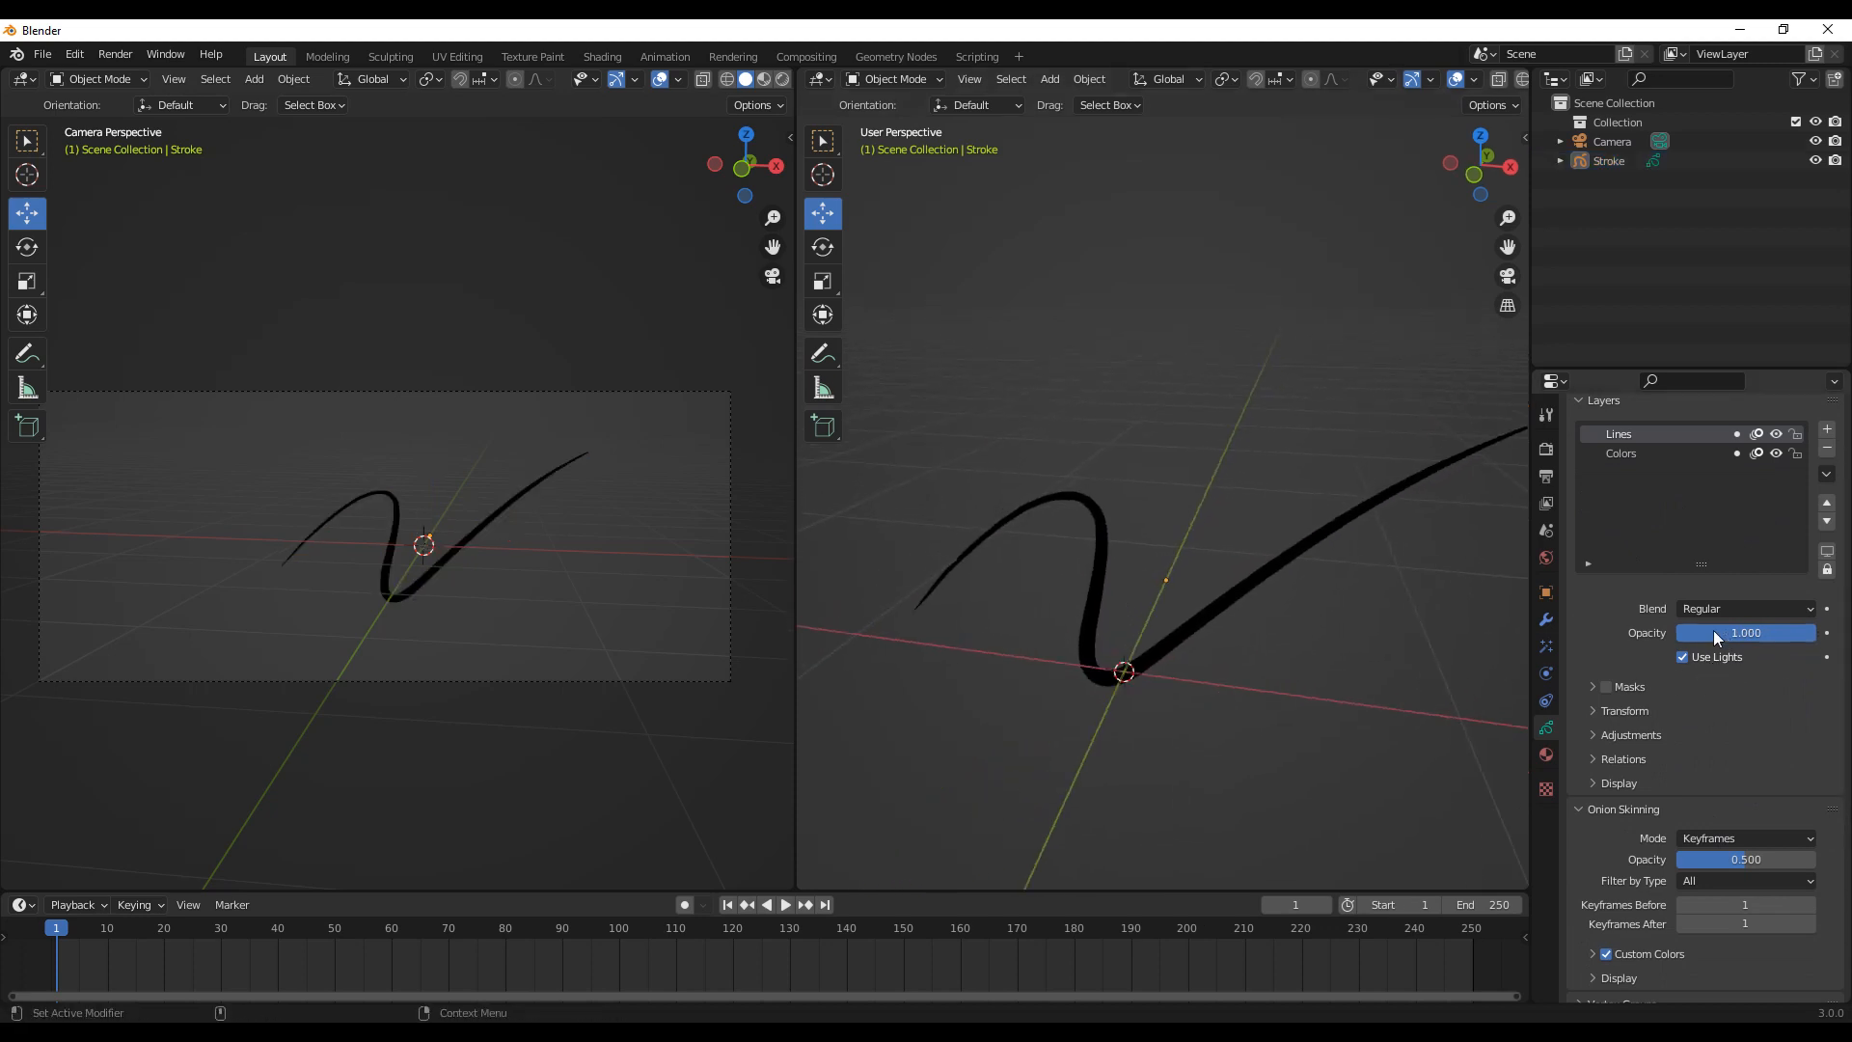
Step: Hide the Lines layer and show it again, and make the Colors layer active
scroll(1692, 628, "up", 2)
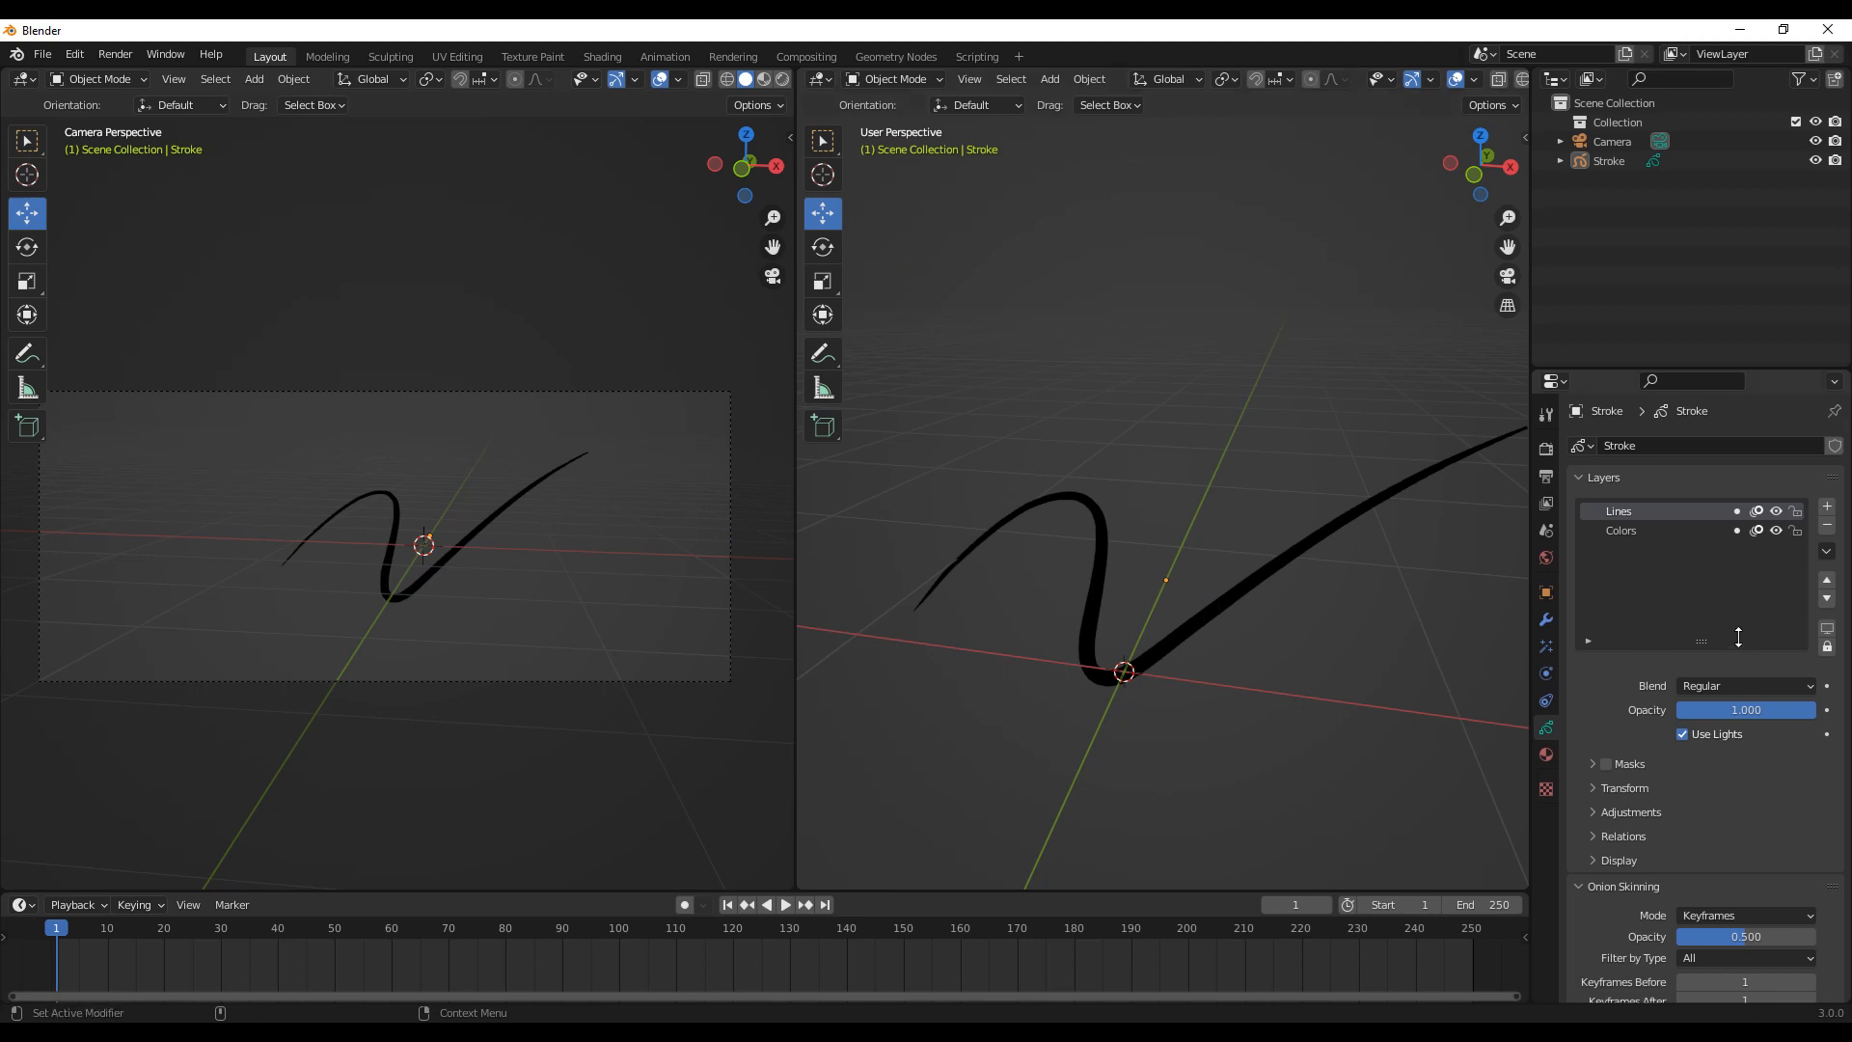
left_click(1776, 512)
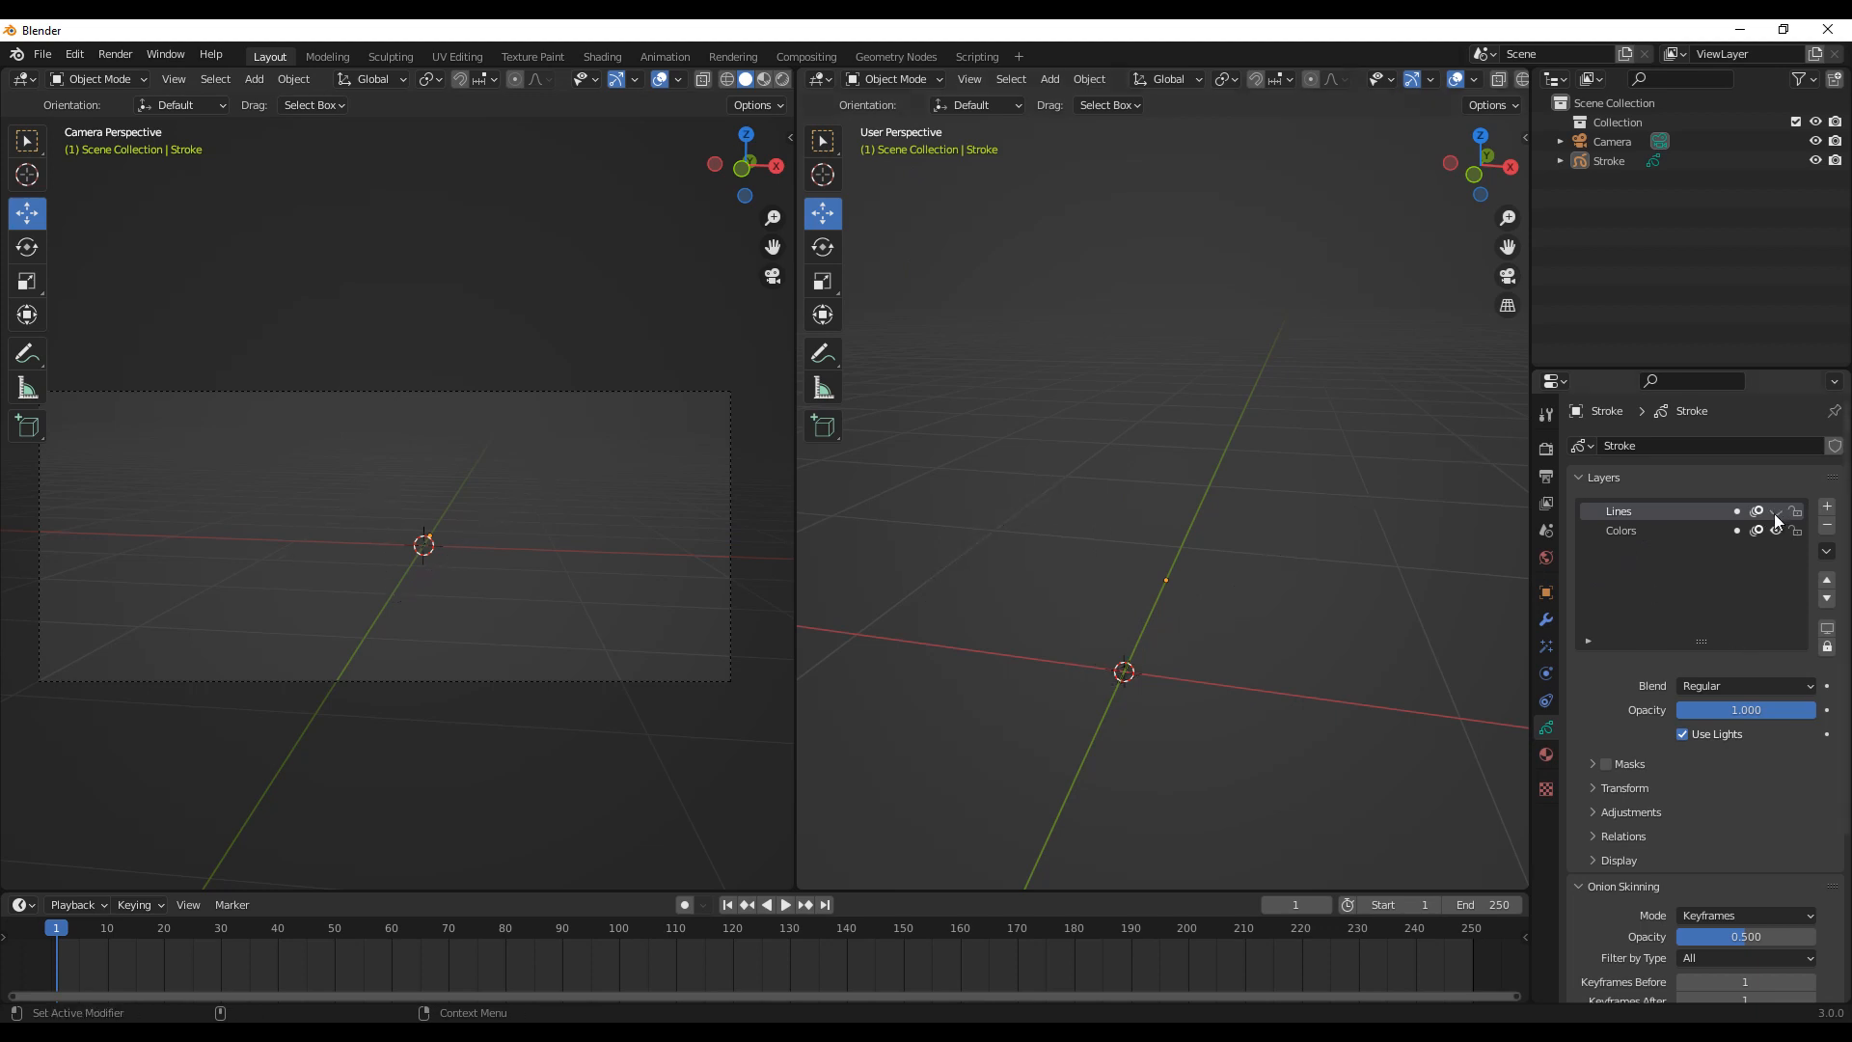
left_click(1777, 513)
left_click(1652, 532)
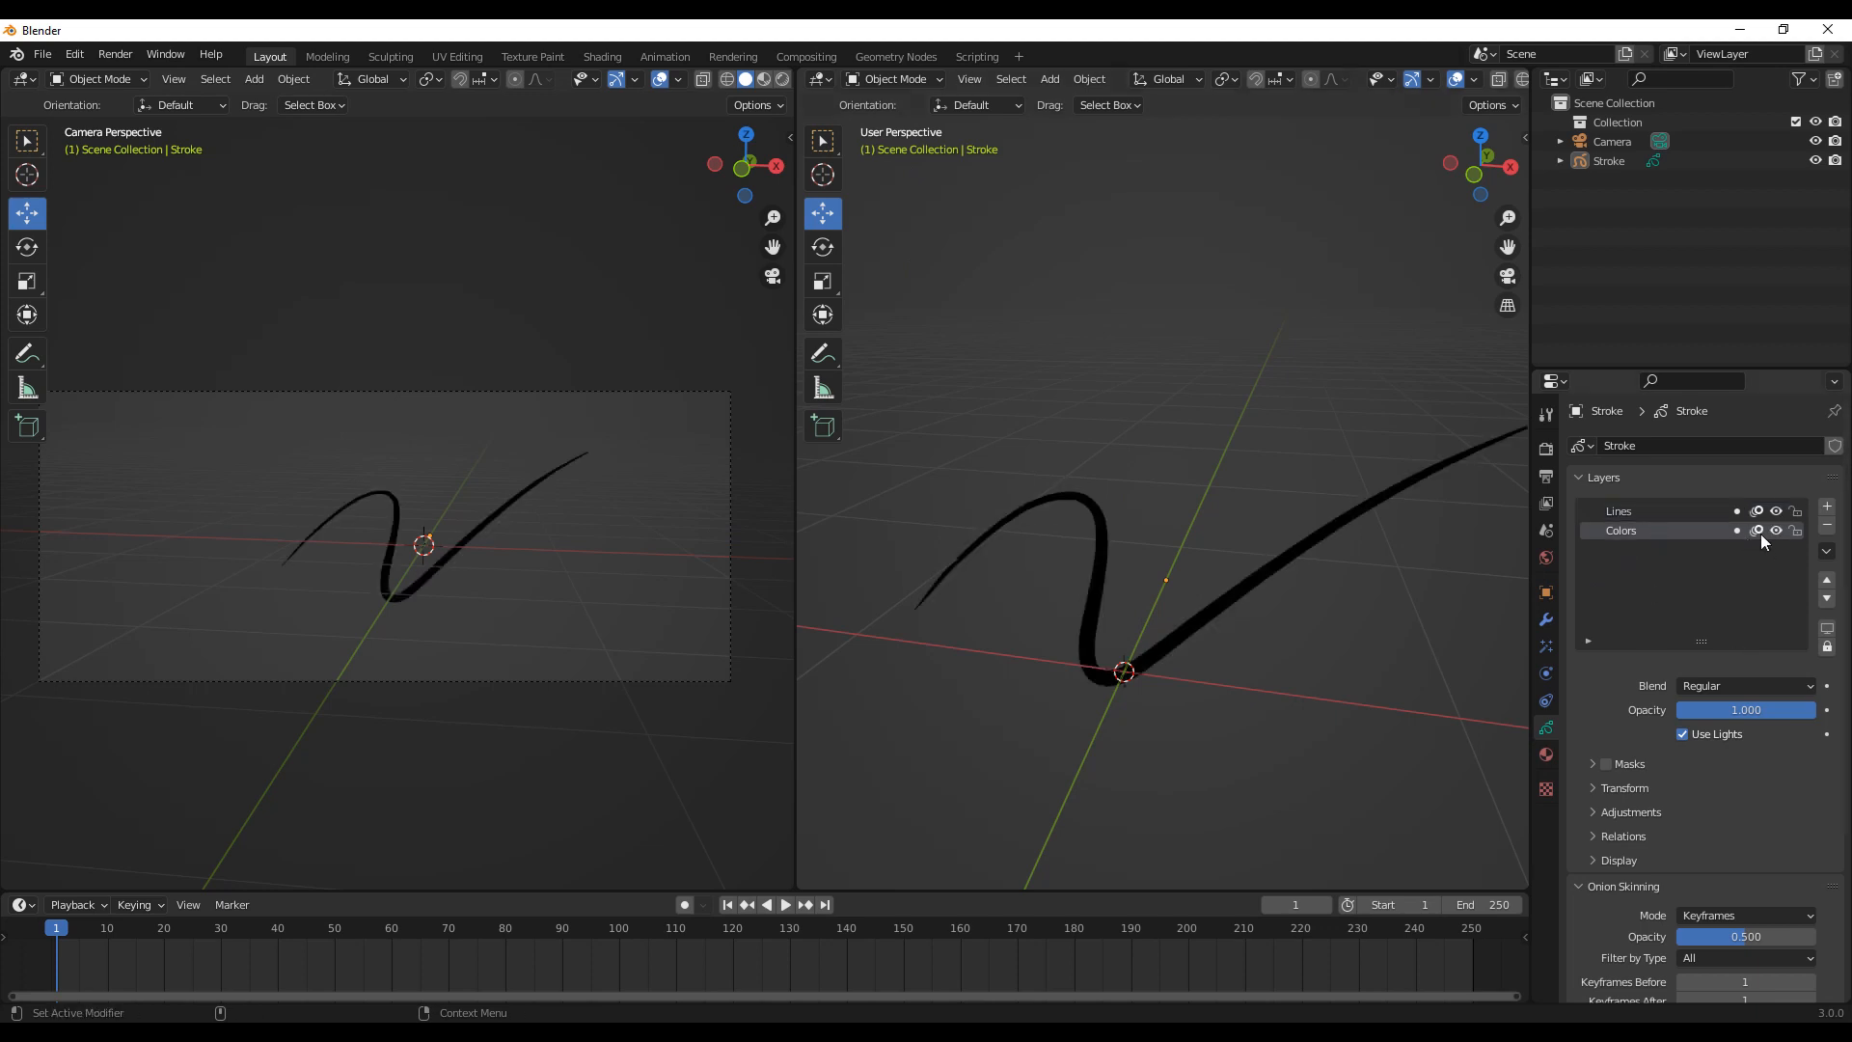
Step: Try the Add and Multiply blend modes on the Lines layer
scroll(1762, 534, "down", 1)
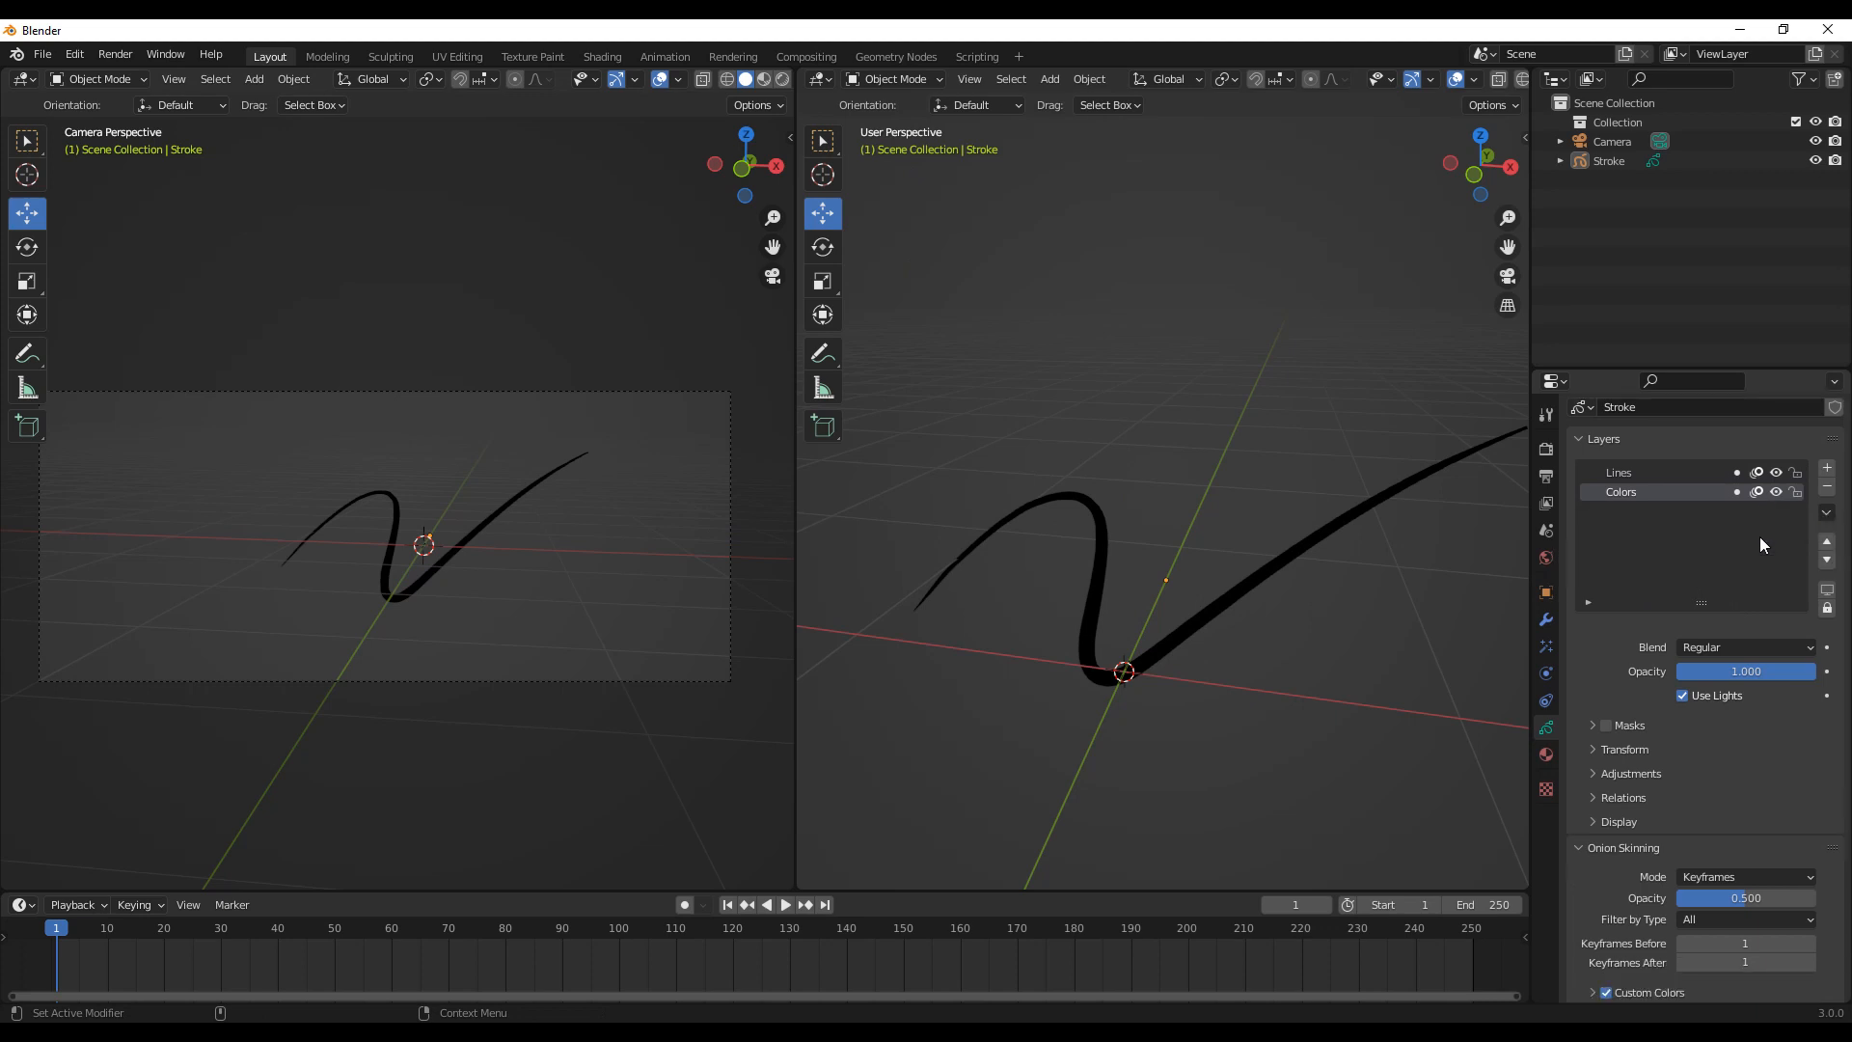
left_click(1629, 471)
left_click(1764, 650)
left_click(1735, 710)
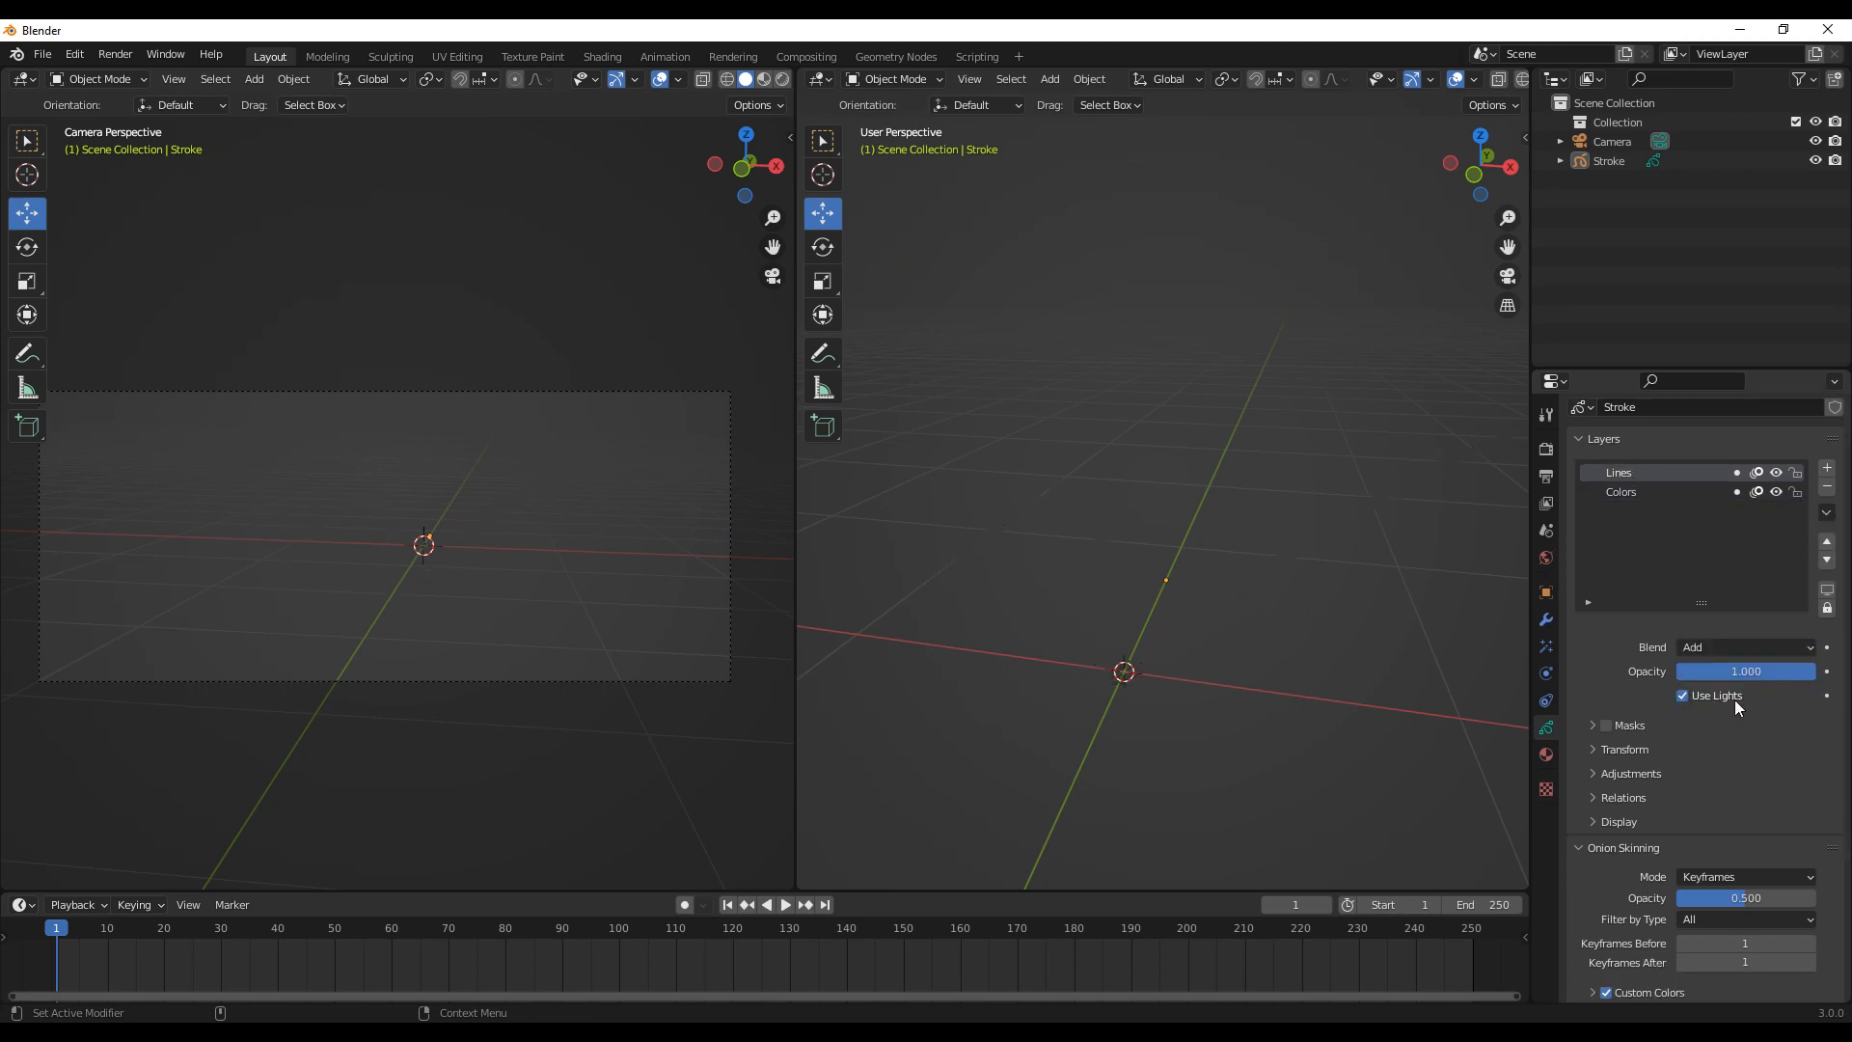
left_click(1745, 640)
left_click(1734, 750)
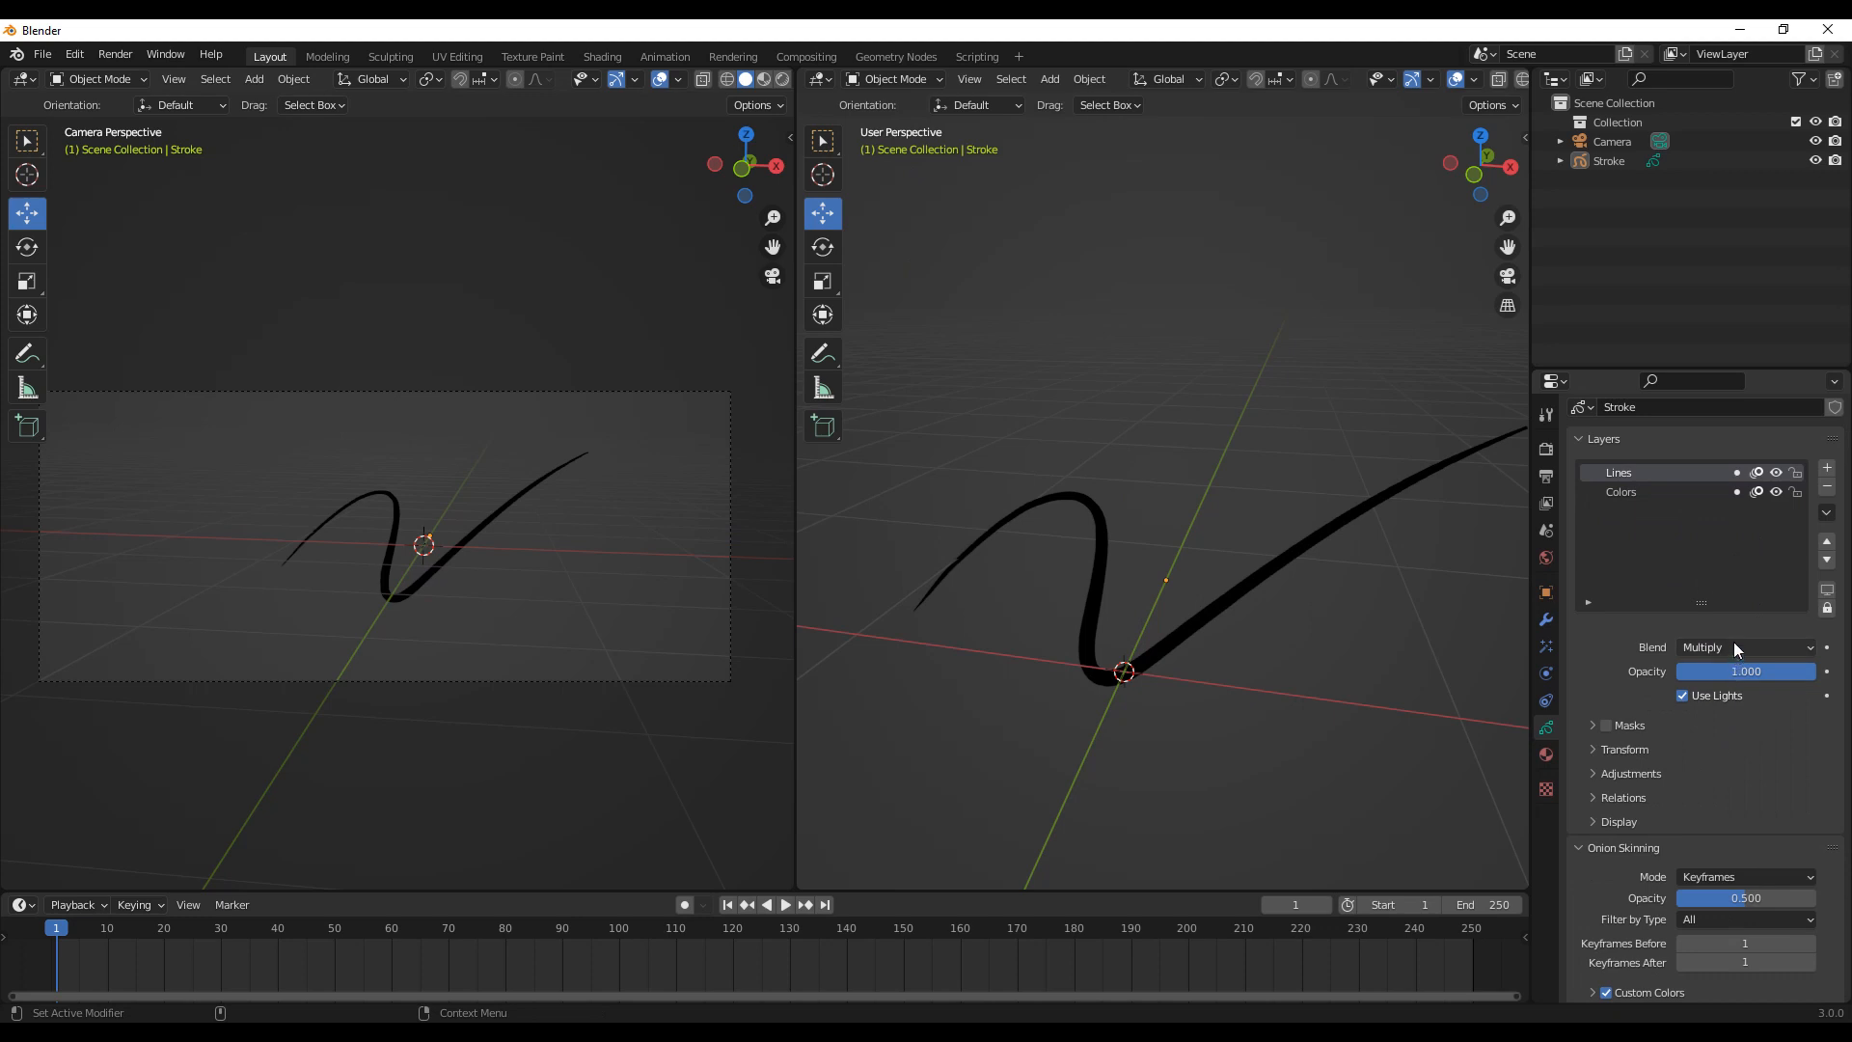
Step: Return the Lines layer's blend mode to Regular
left_click(1706, 646)
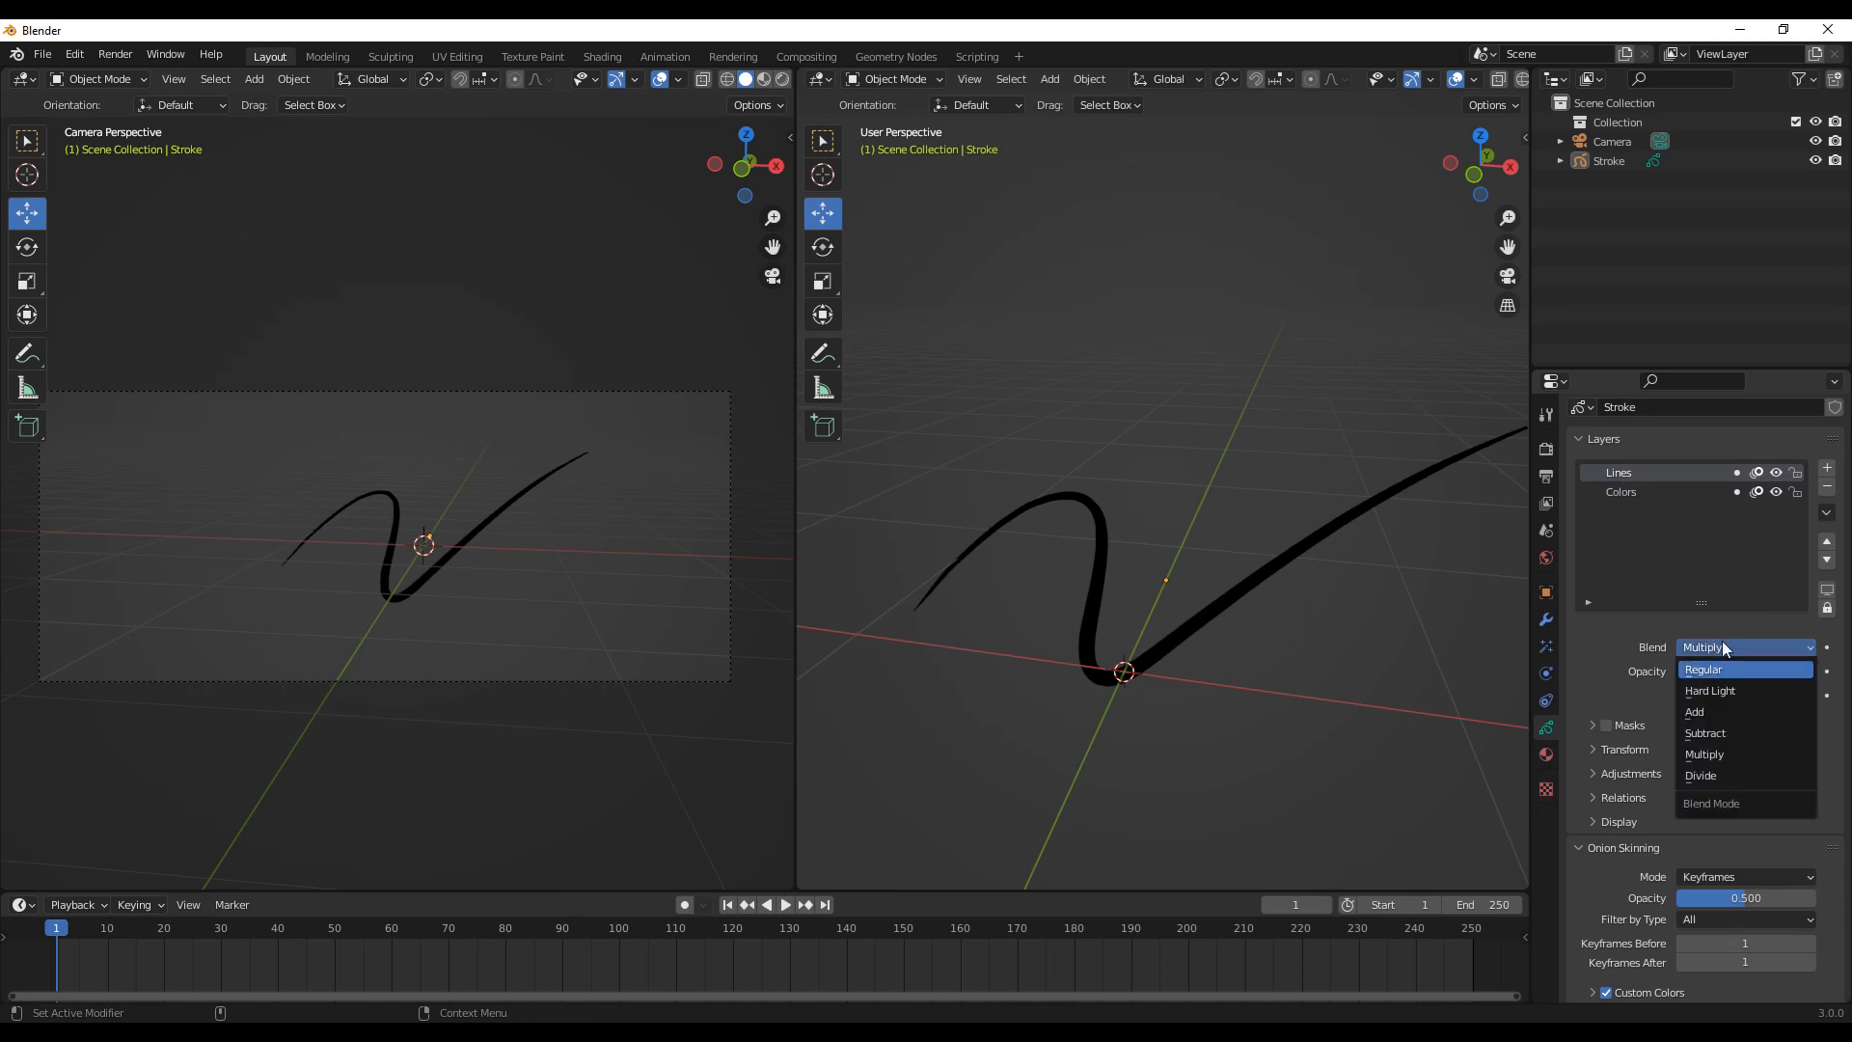
left_click(1722, 646)
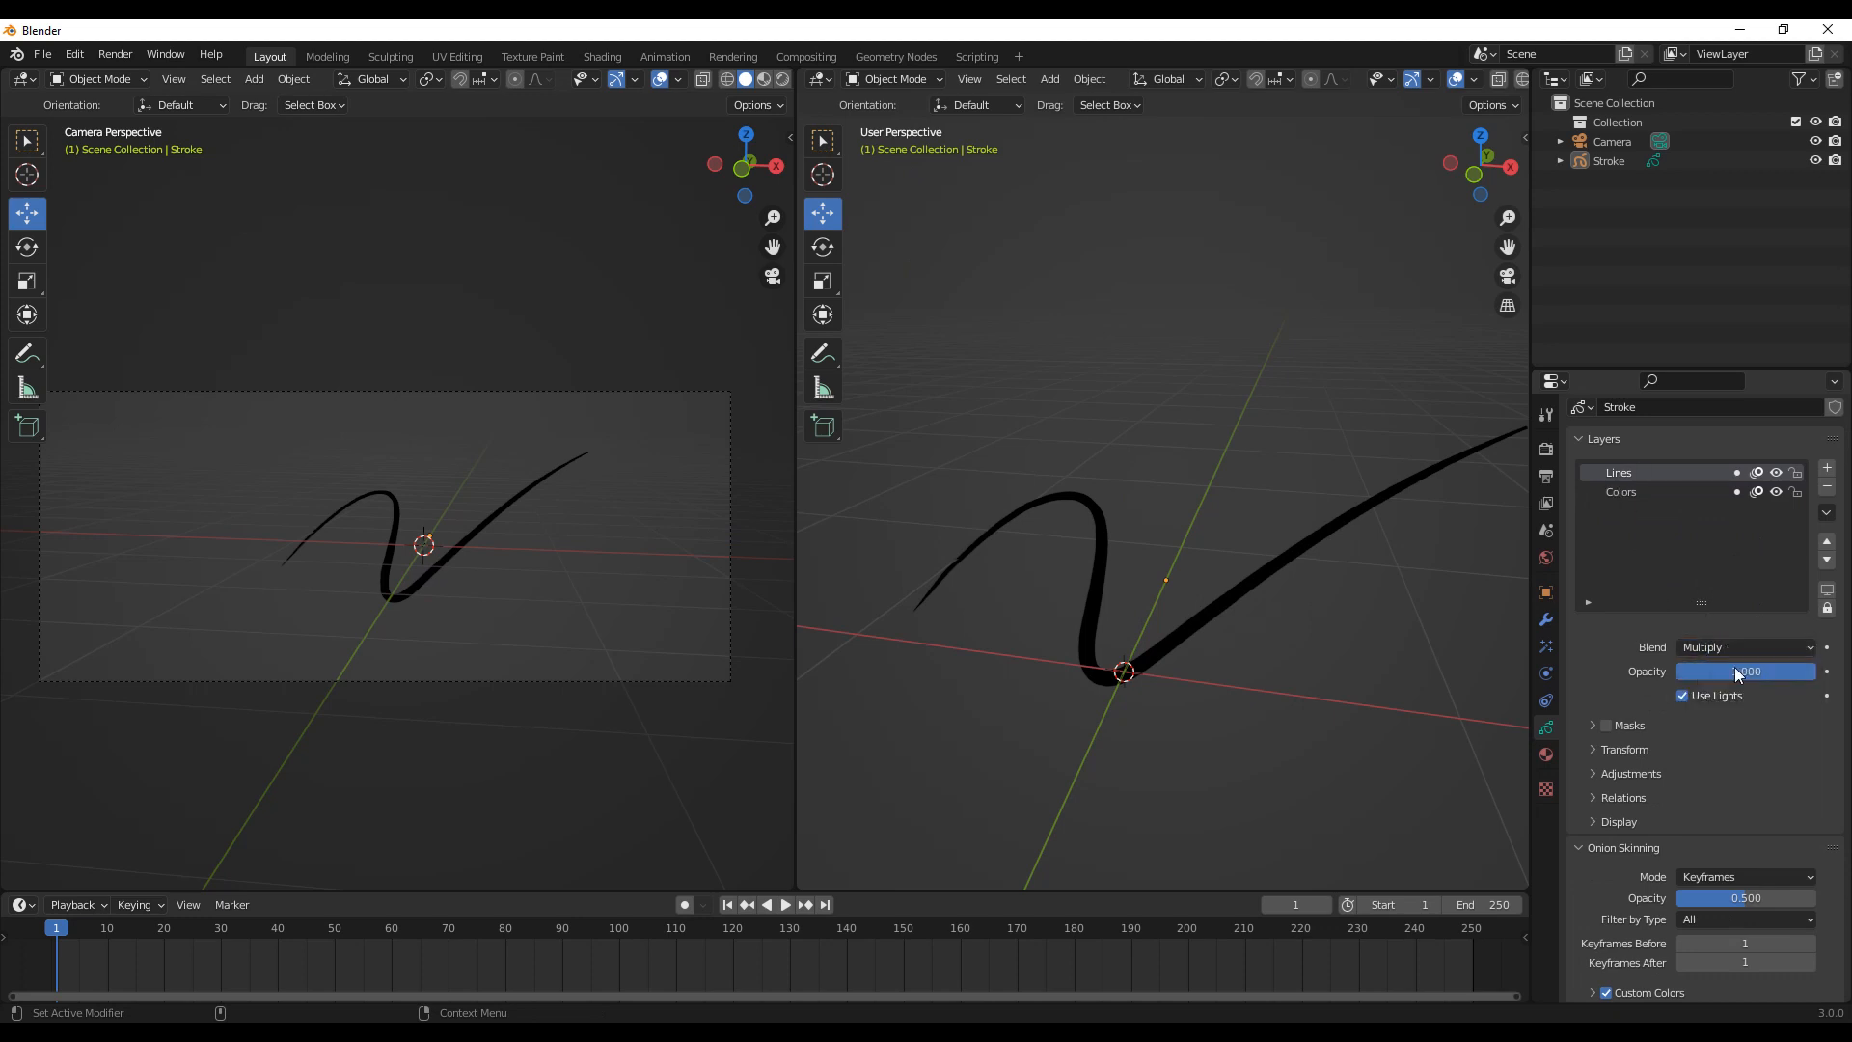
left_click(1727, 650)
left_click(1739, 645)
left_click(1725, 650)
left_click(1724, 672)
Step: Examine the Lines layer's mask and transform settings and the onion skinning options, and collapse the Layers and Onion Skinning sections
scroll(1722, 639, "down", 1)
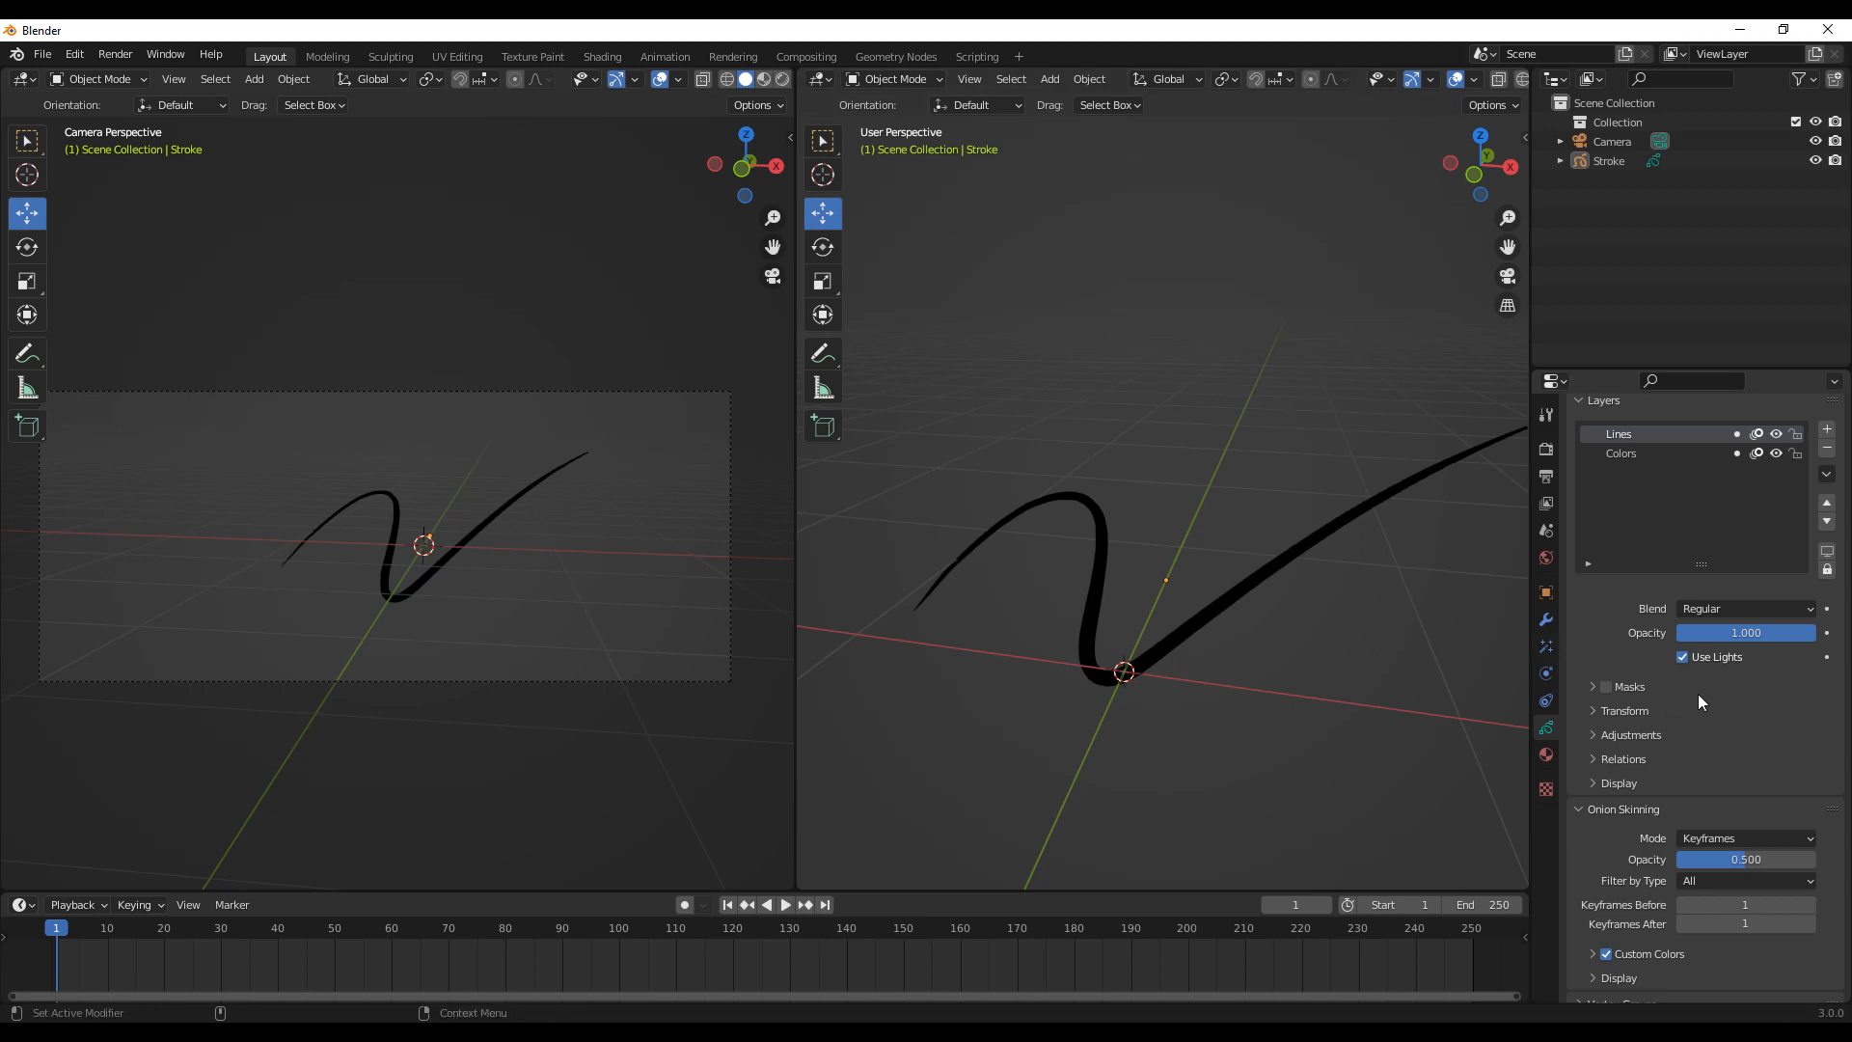
left_click(1592, 686)
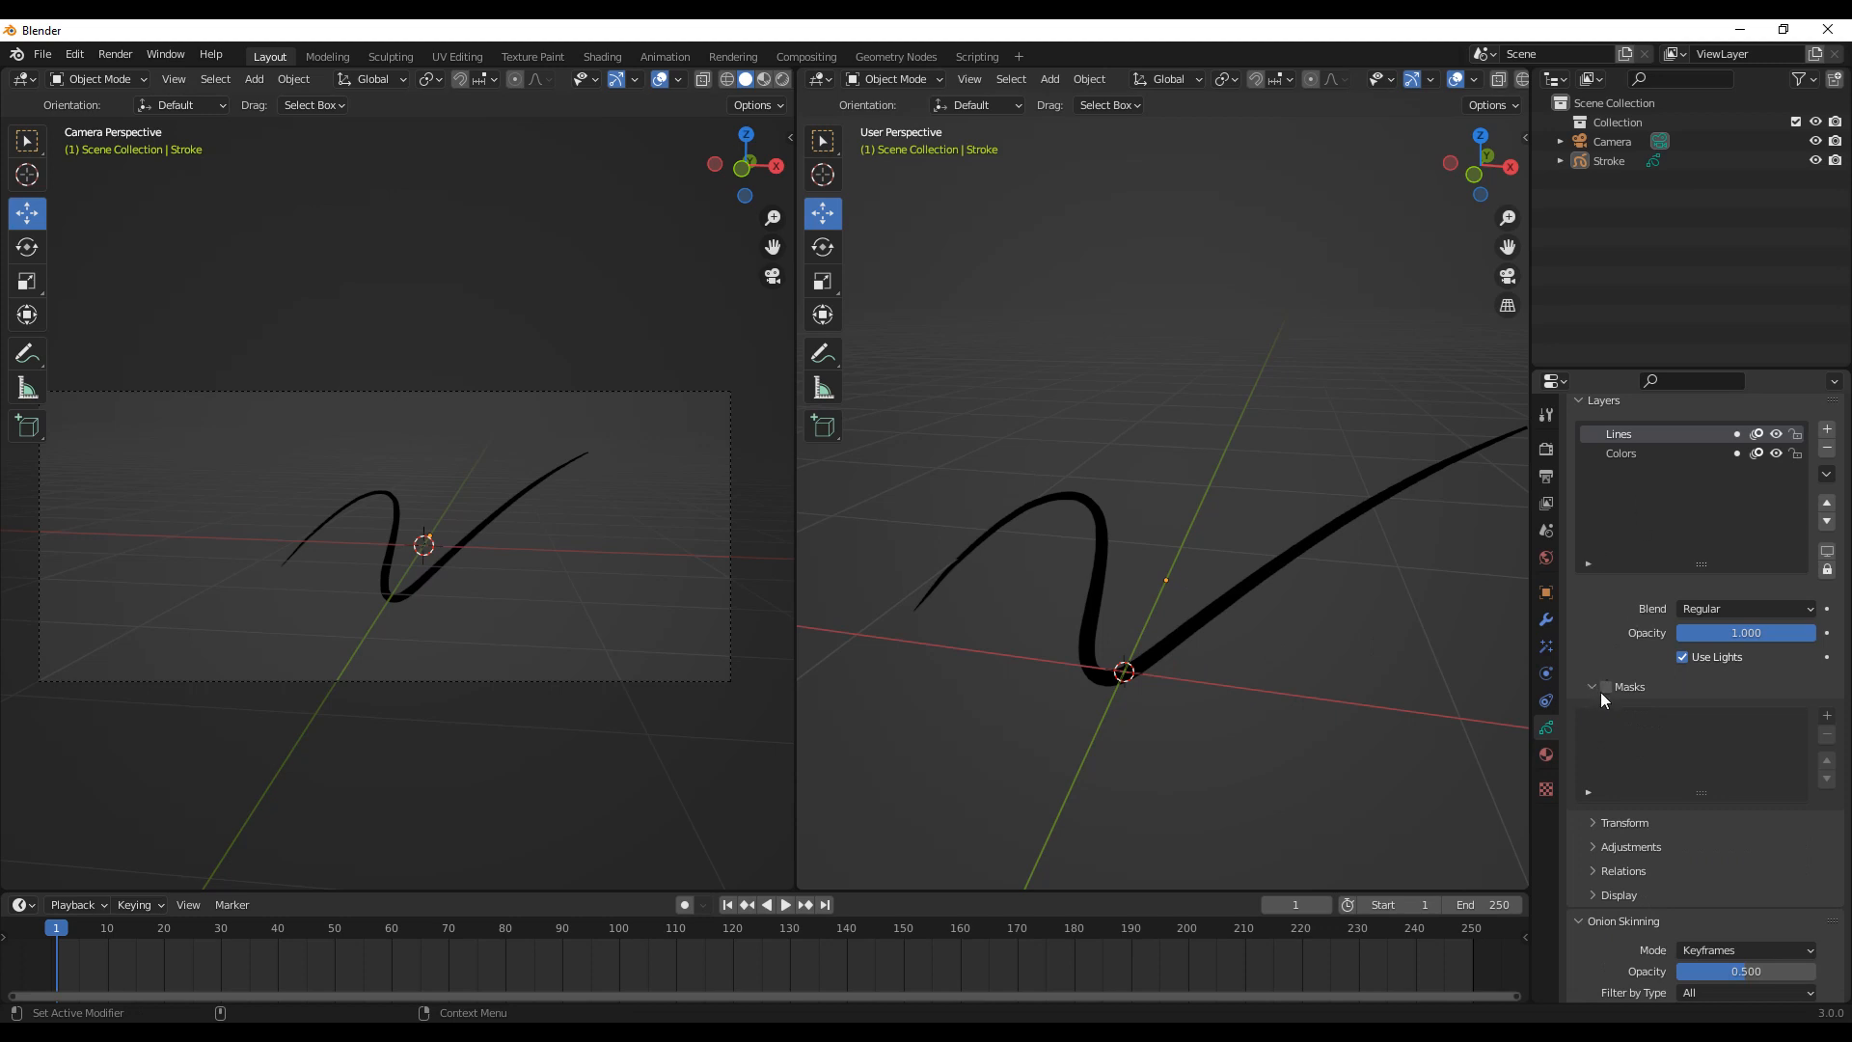
left_click(1588, 685)
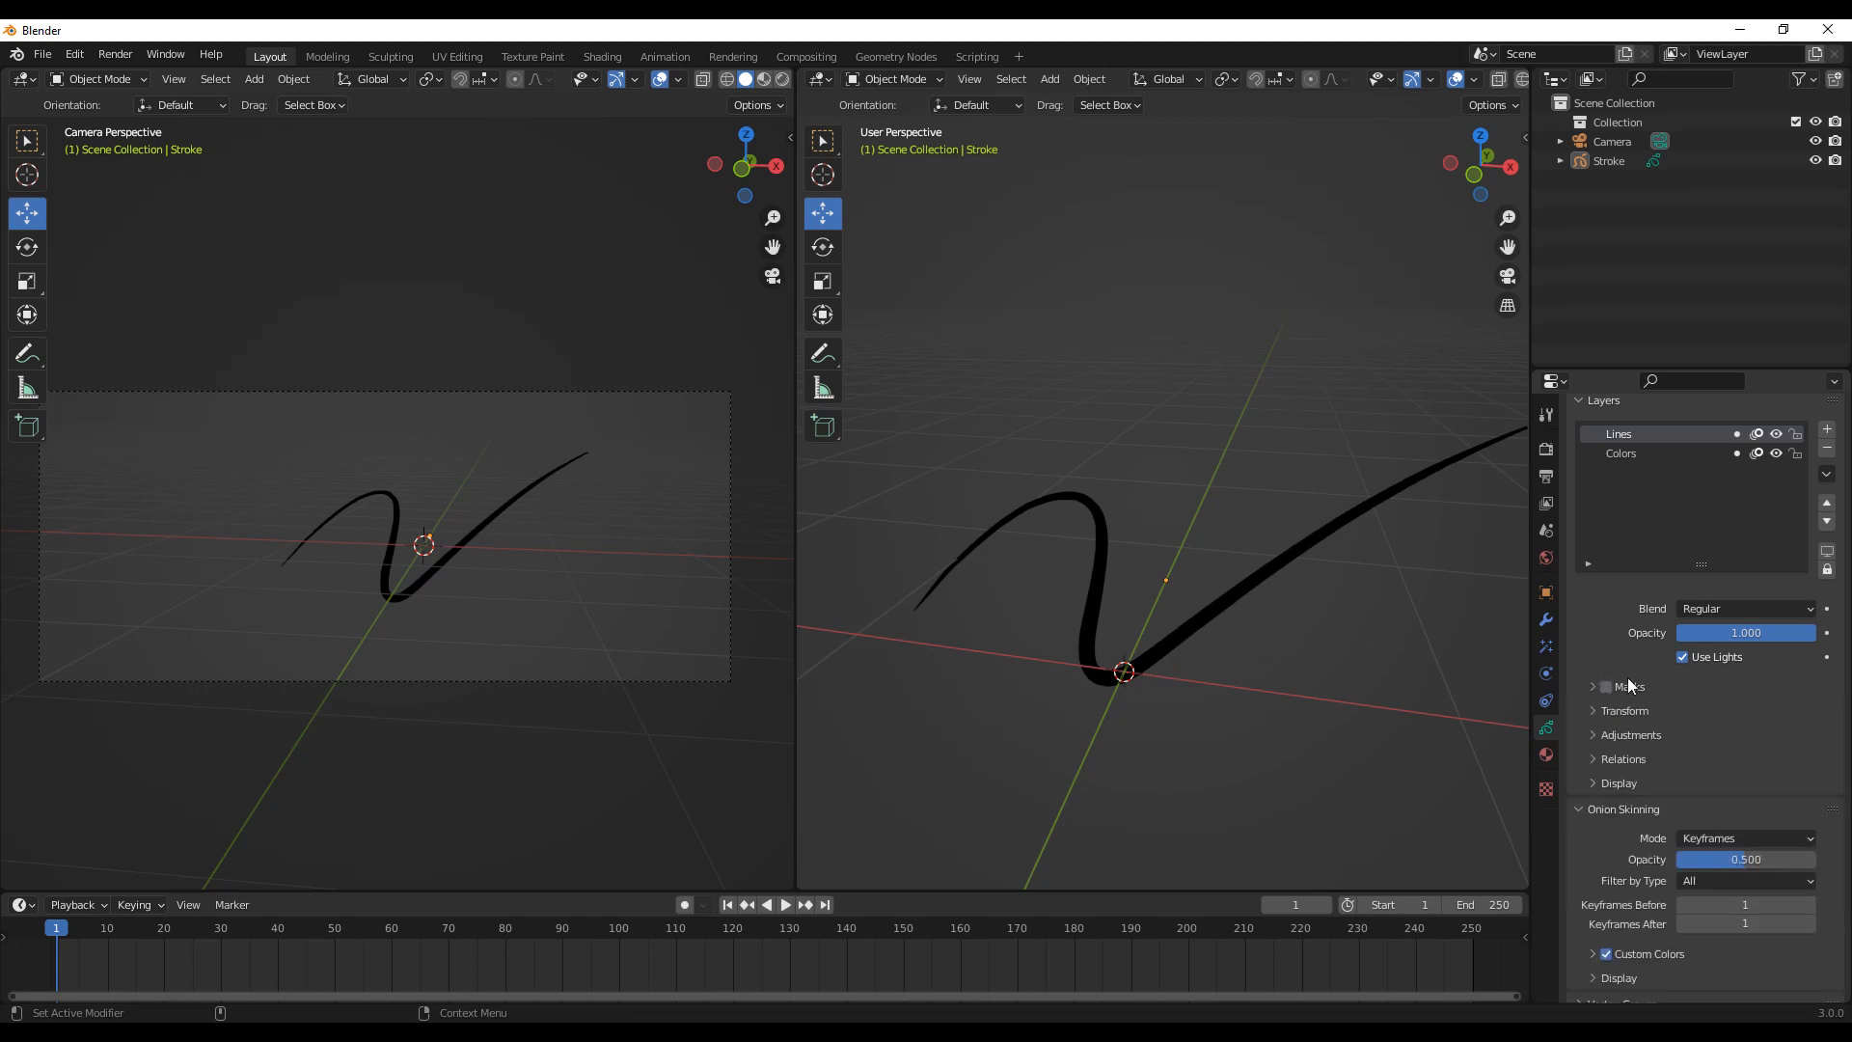
left_click(1590, 710)
left_click(1590, 710)
scroll(1606, 703, "down", 2)
scroll(1605, 703, "down", 2)
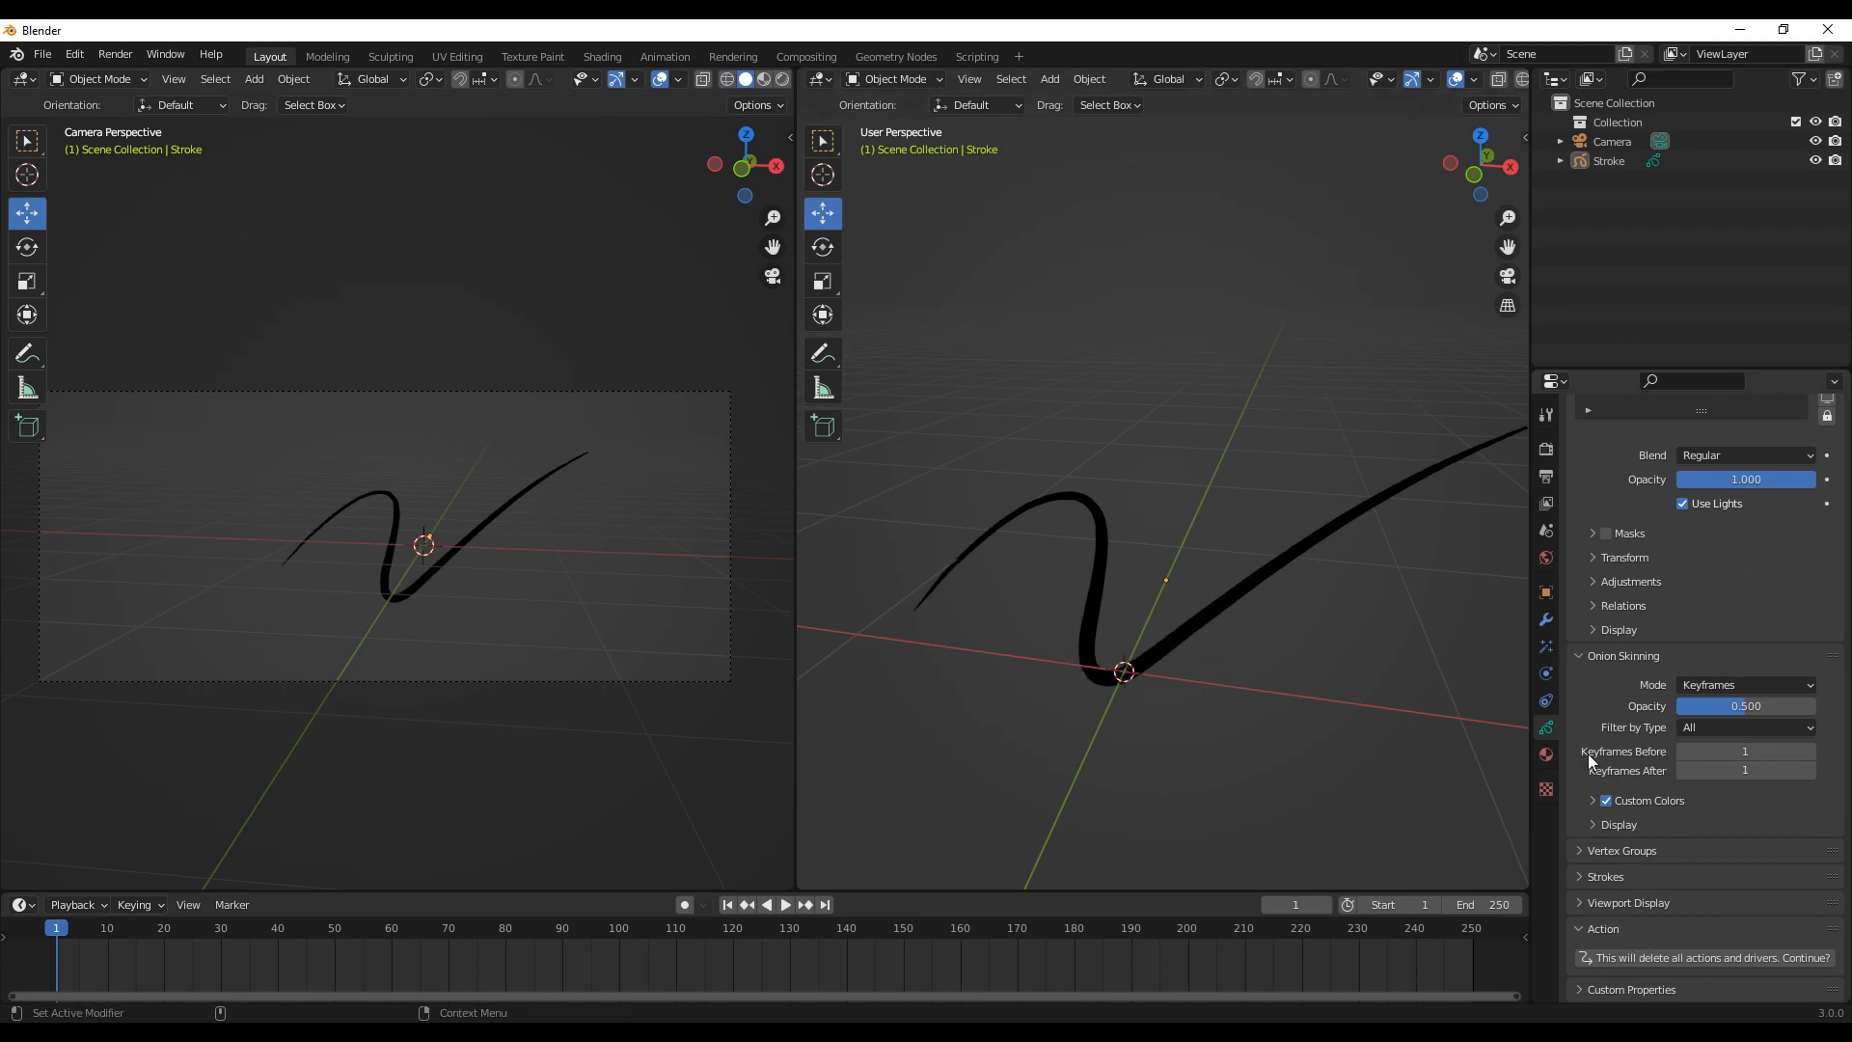
scroll(1592, 598, "up", 5)
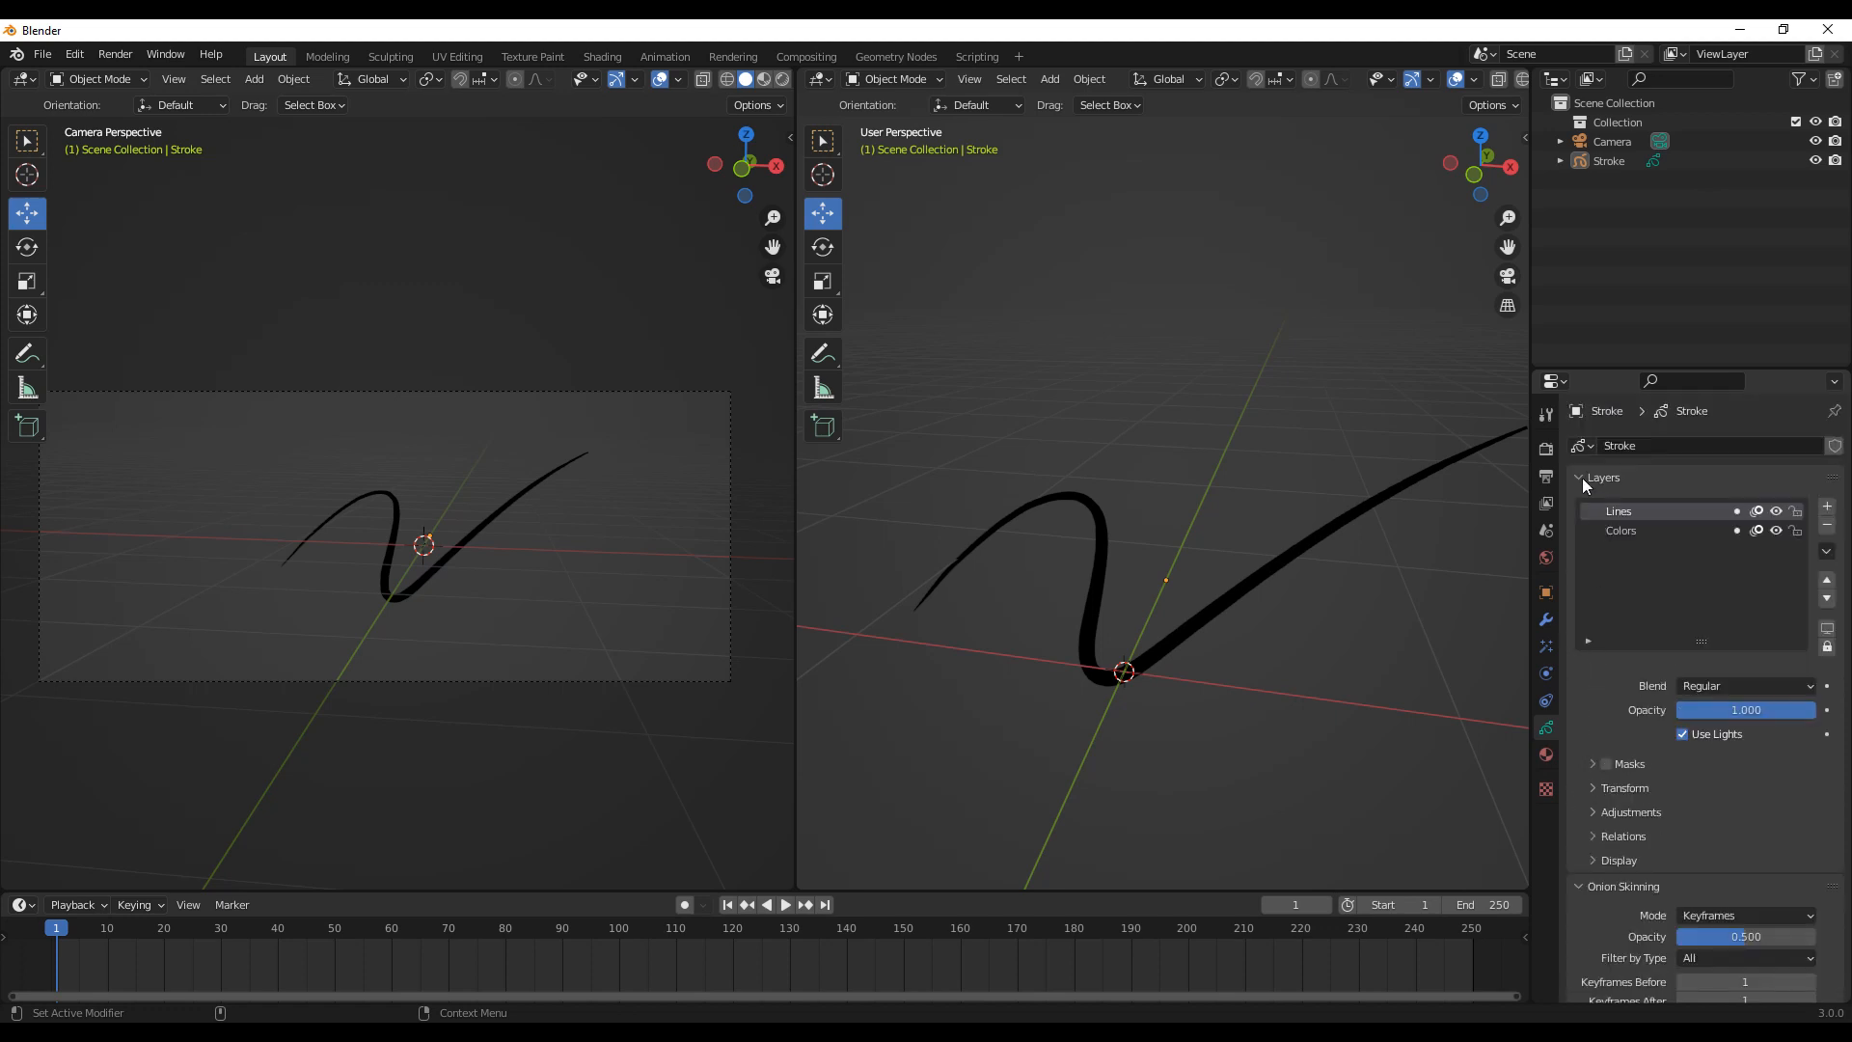
left_click(1583, 479)
left_click(1585, 504)
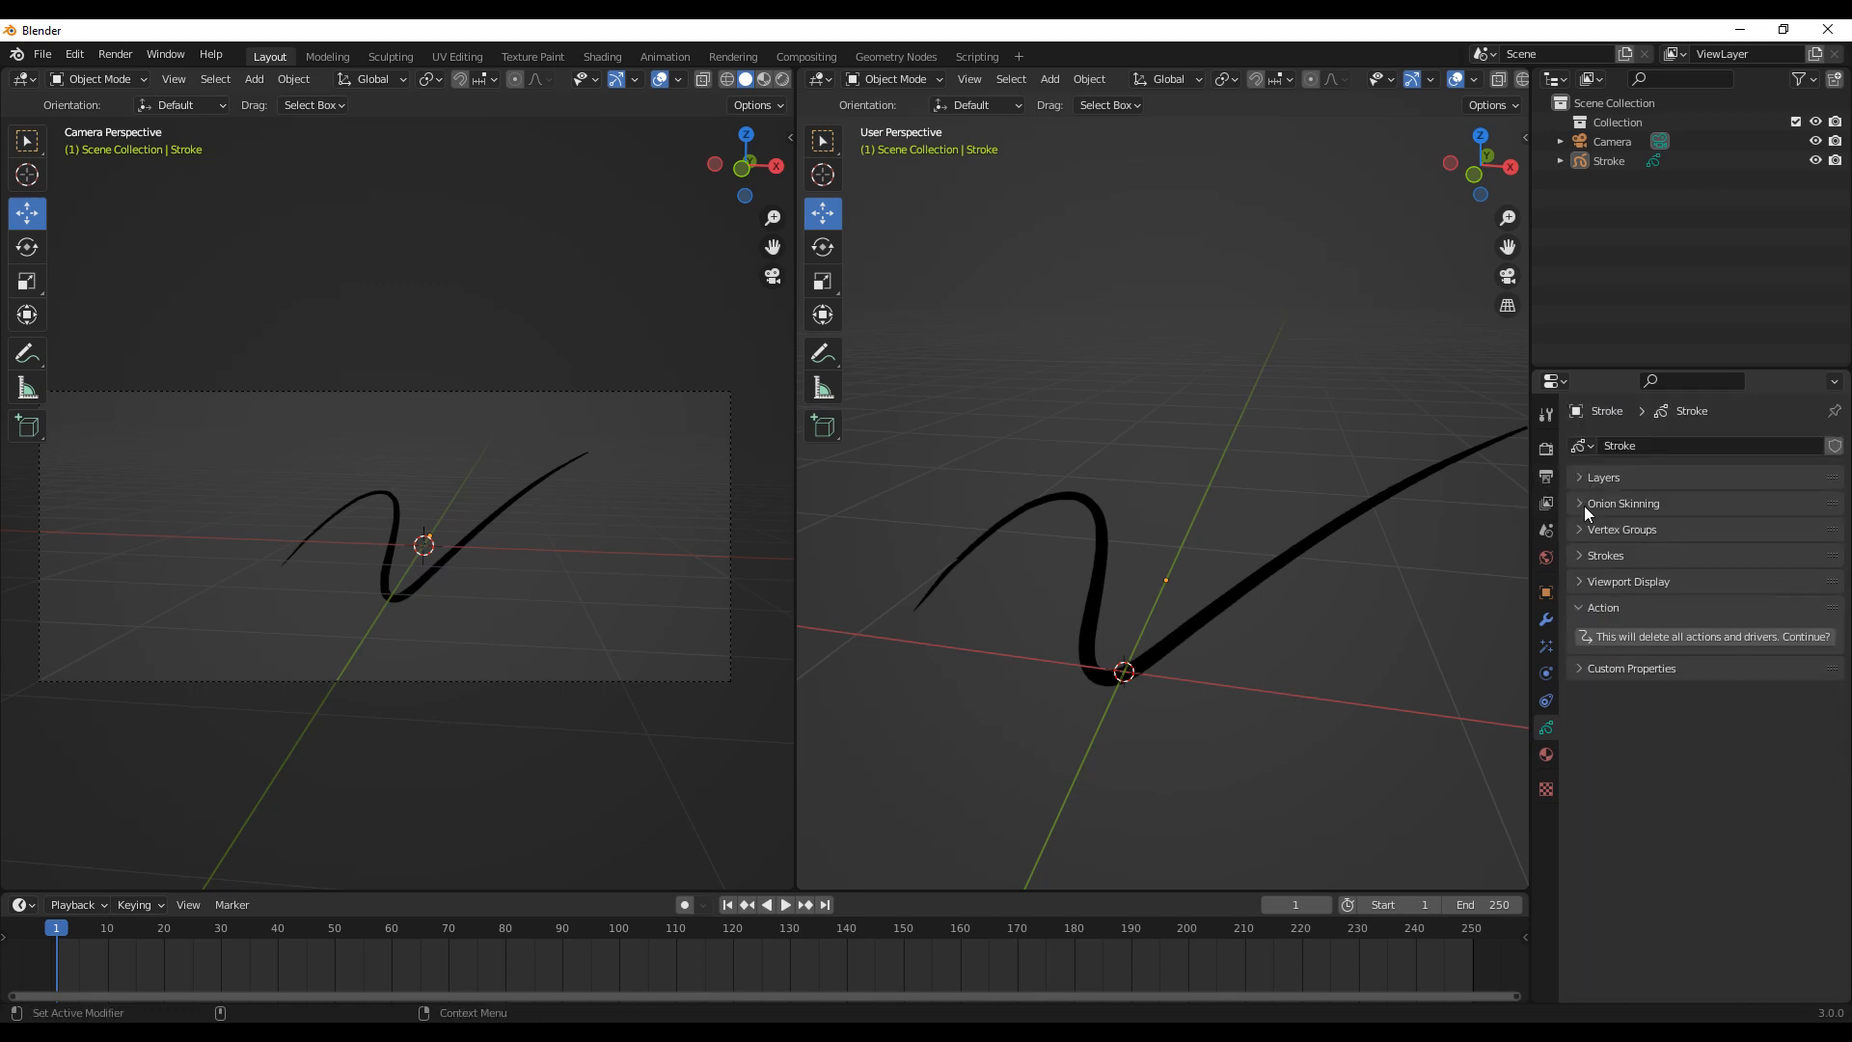
Step: Change the stroke base color of the Black material to a bright blue
left_click(1546, 755)
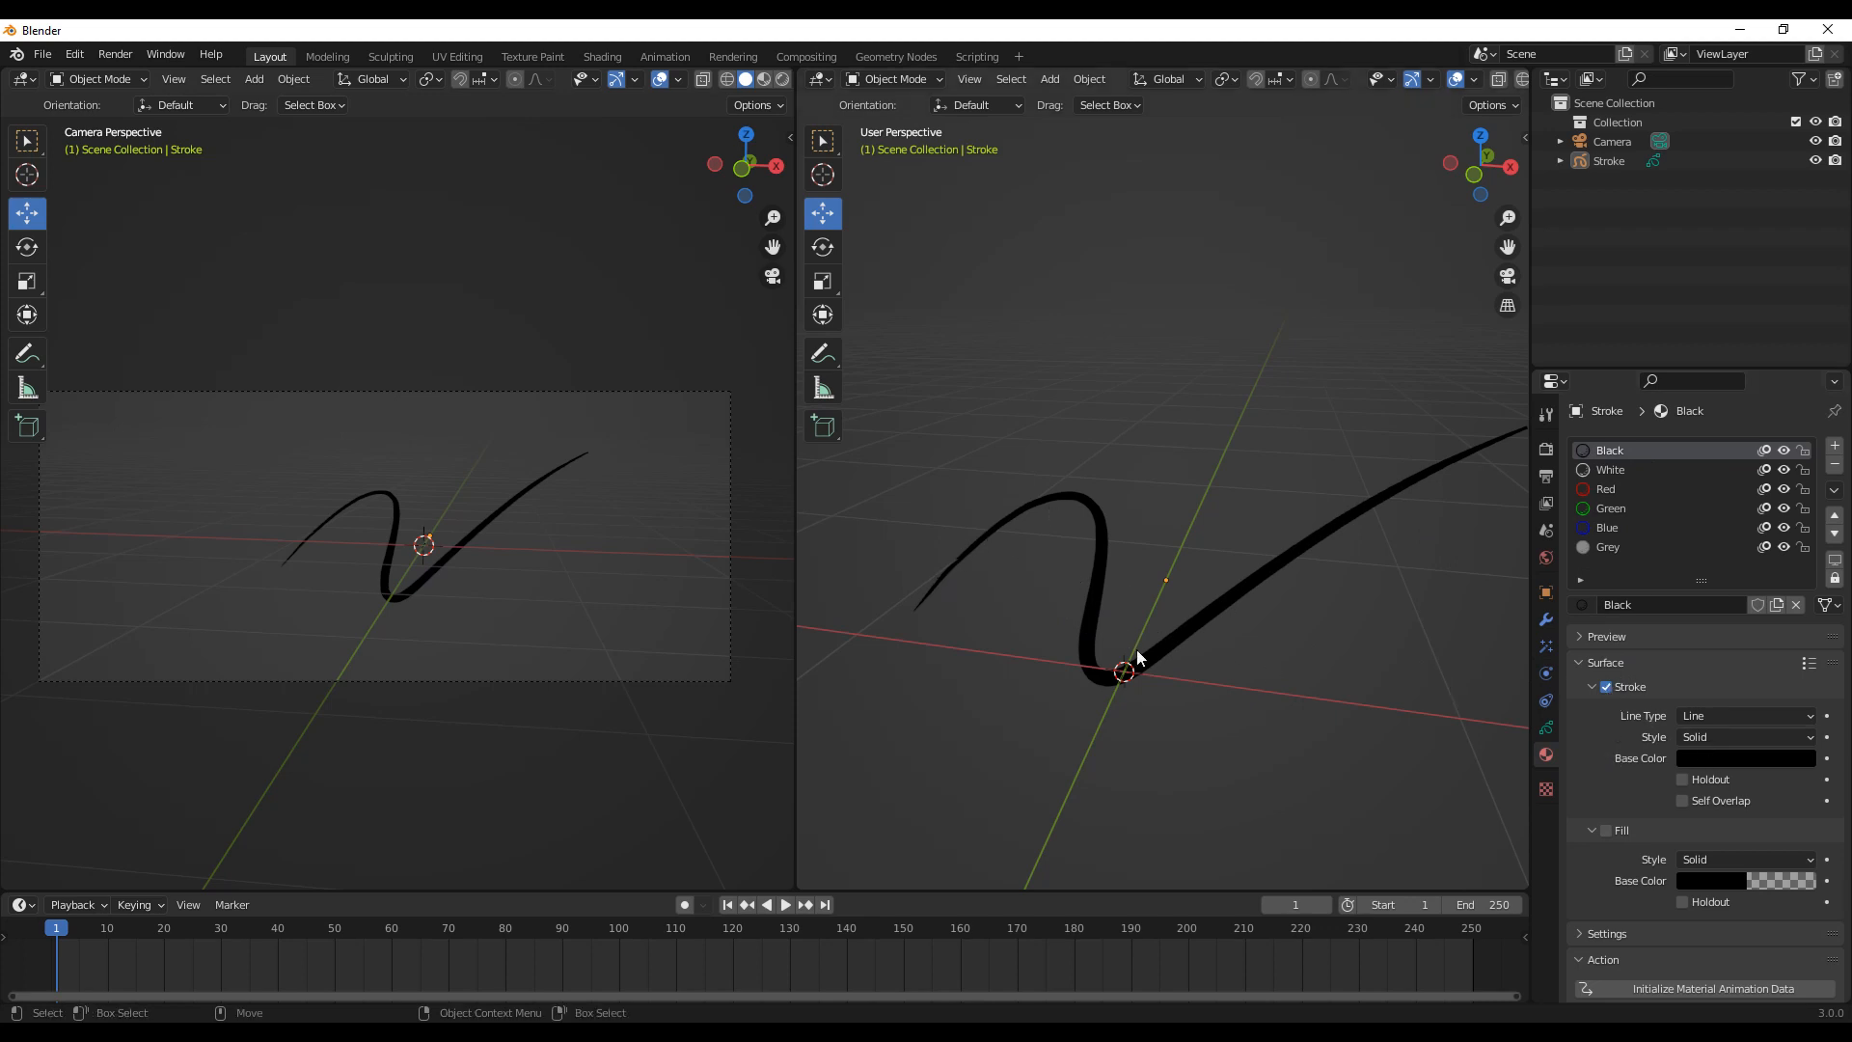
left_click(1719, 759)
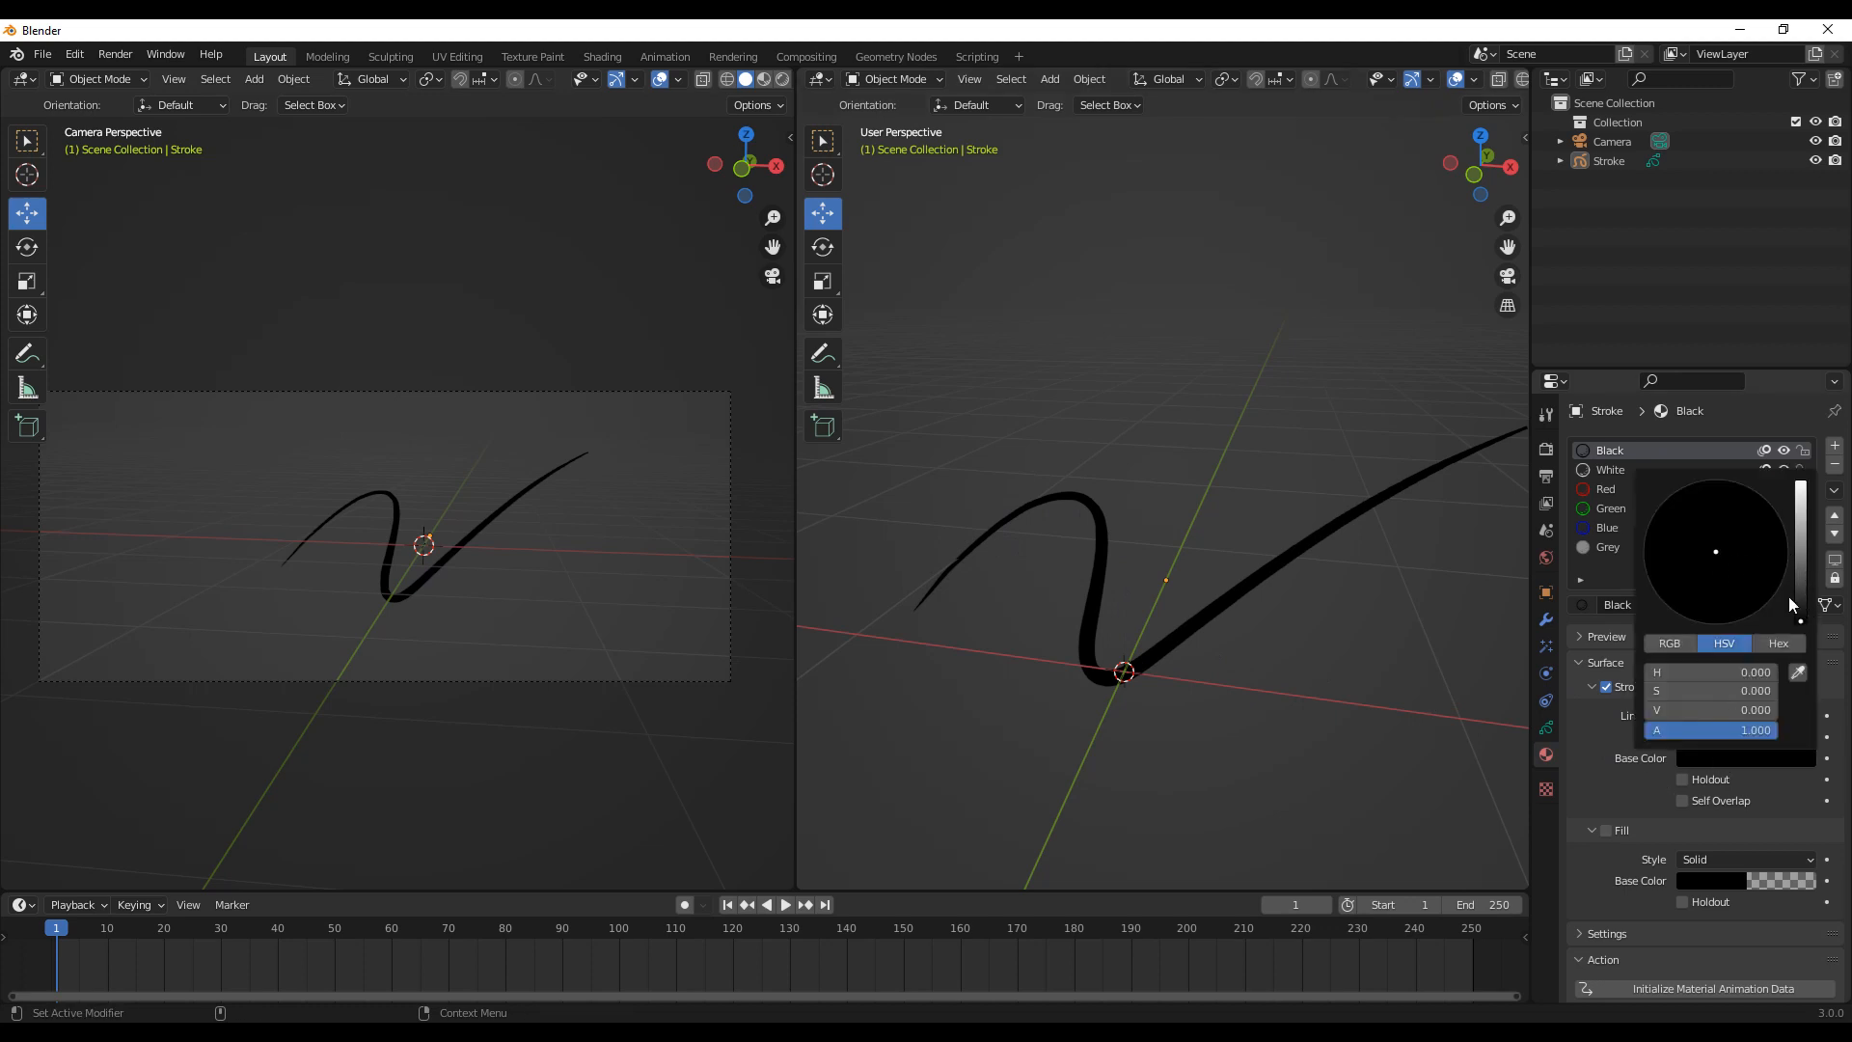
mouse_move(1804, 614)
left_mouse_down()
mouse_move(1798, 503)
mouse_move(1797, 526)
mouse_move(1740, 544)
mouse_move(1768, 531)
mouse_move(1739, 496)
left_mouse_up()
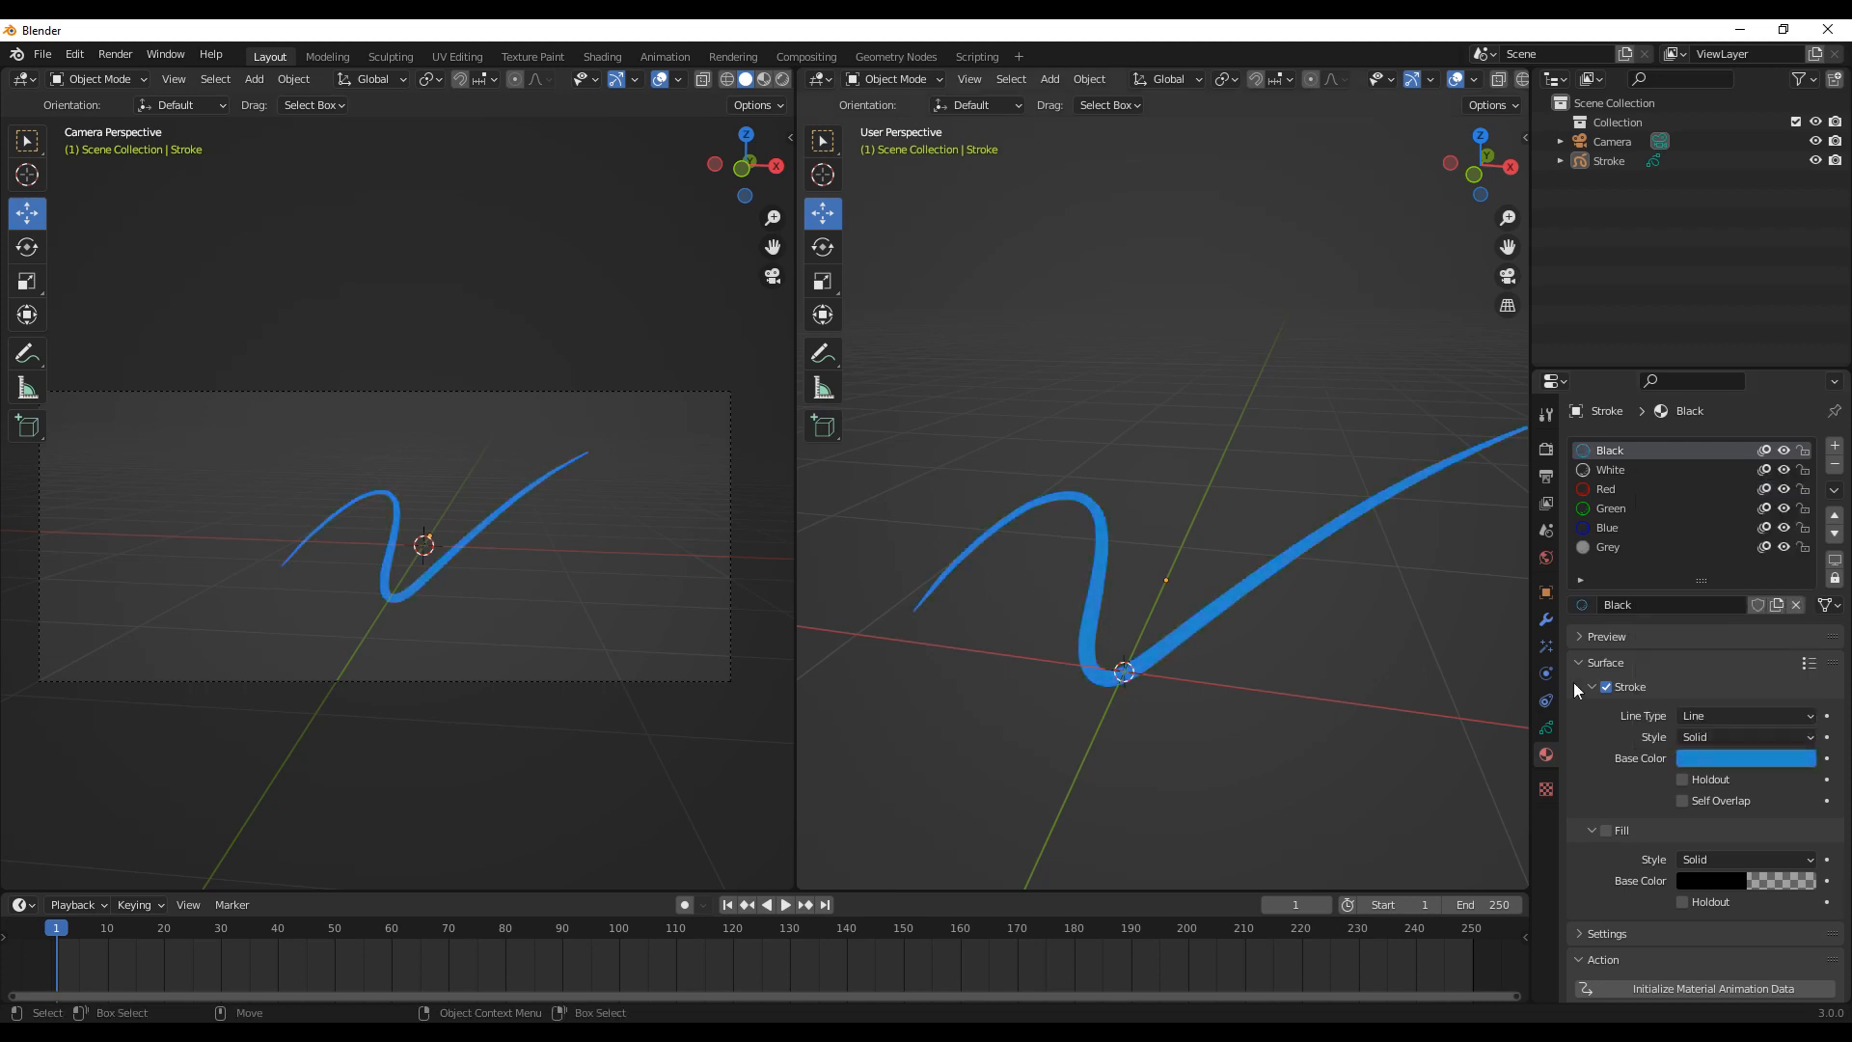
Step: Remove the White, Red, Green, Blue and Grey materials from the stroke object
left_click(1620, 471)
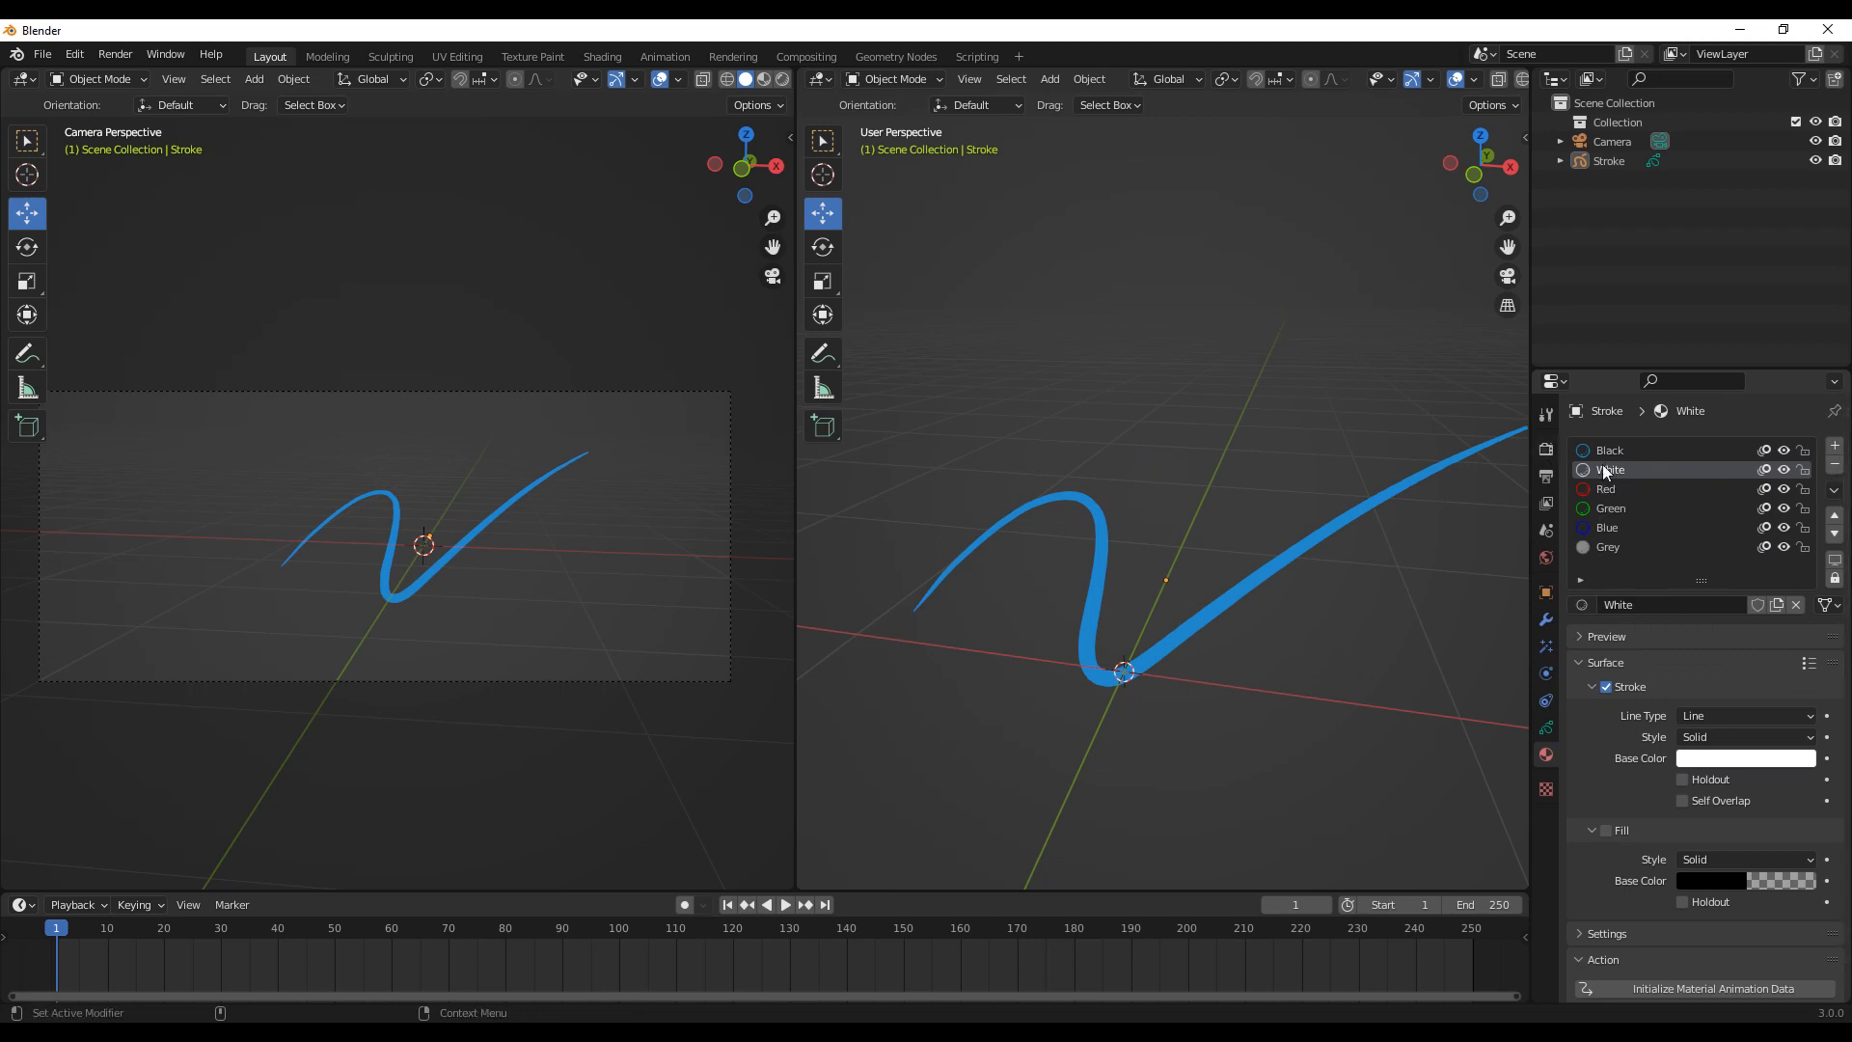
left_click(1836, 469)
left_click(1836, 469)
left_click(1836, 469)
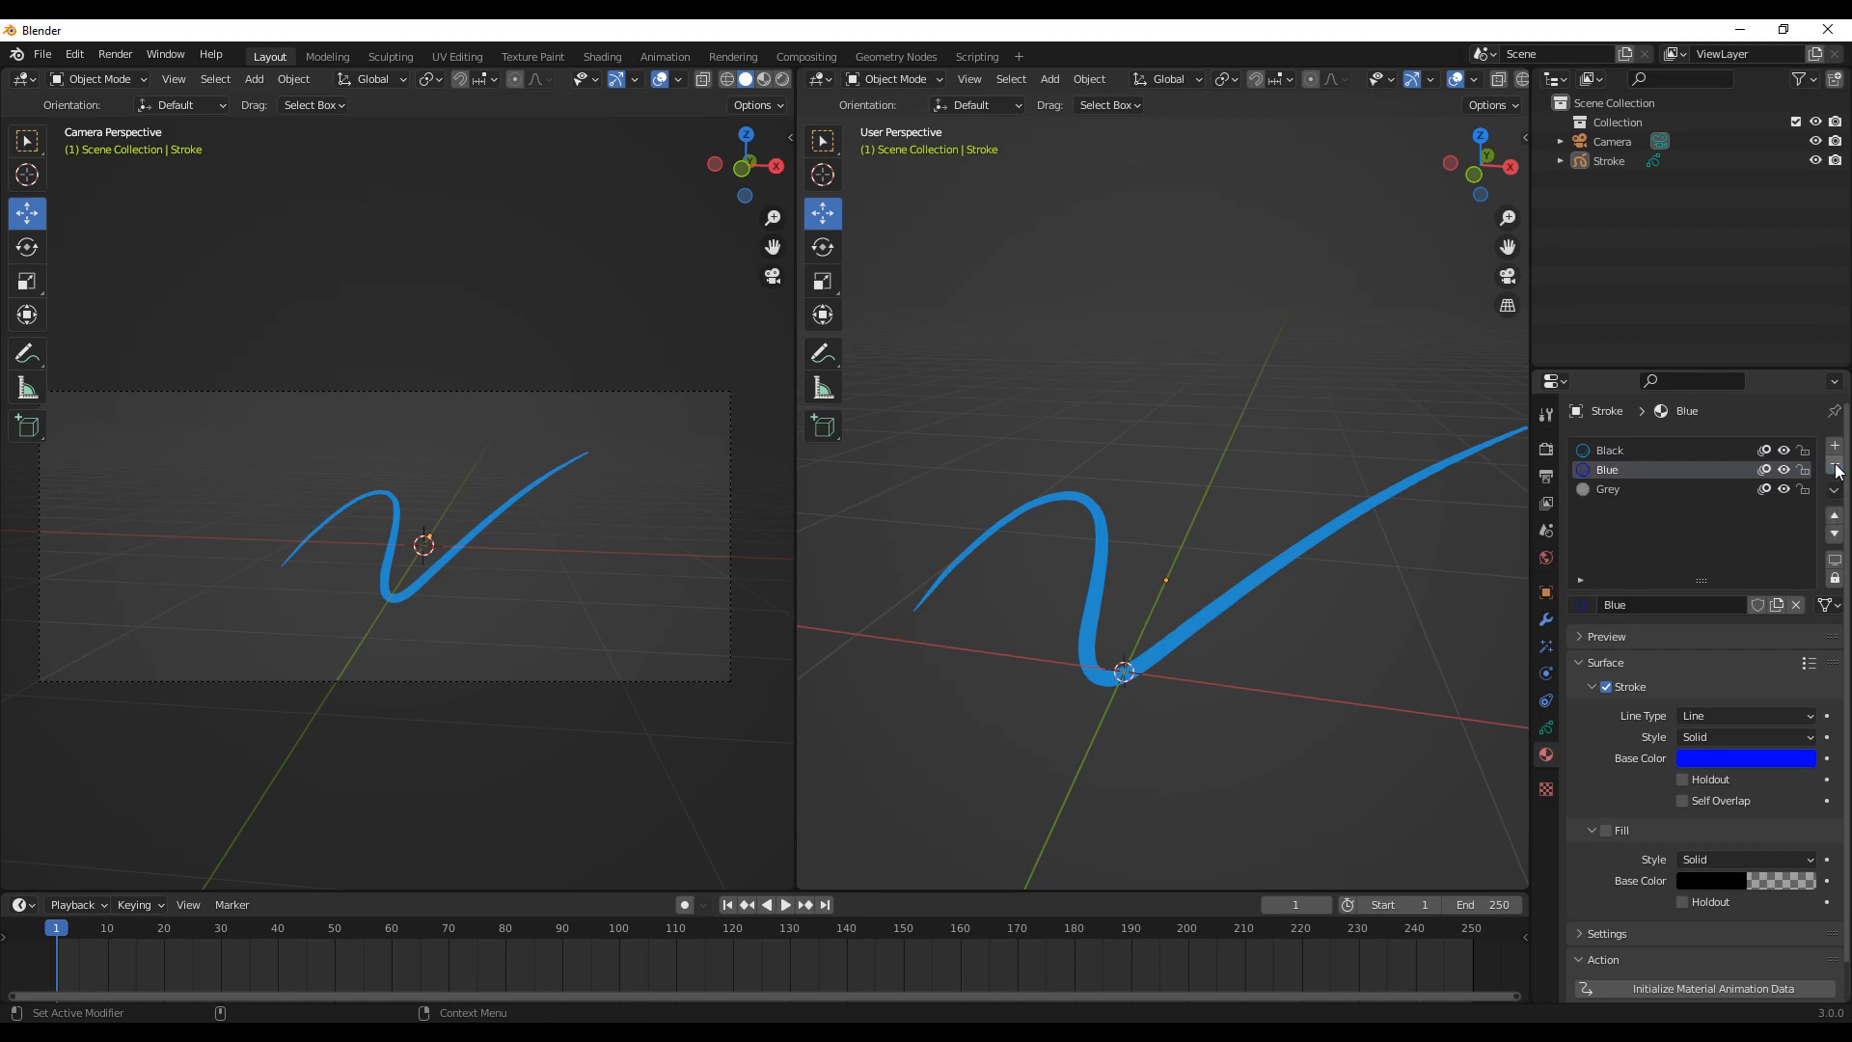
left_click(1836, 469)
left_click(1836, 469)
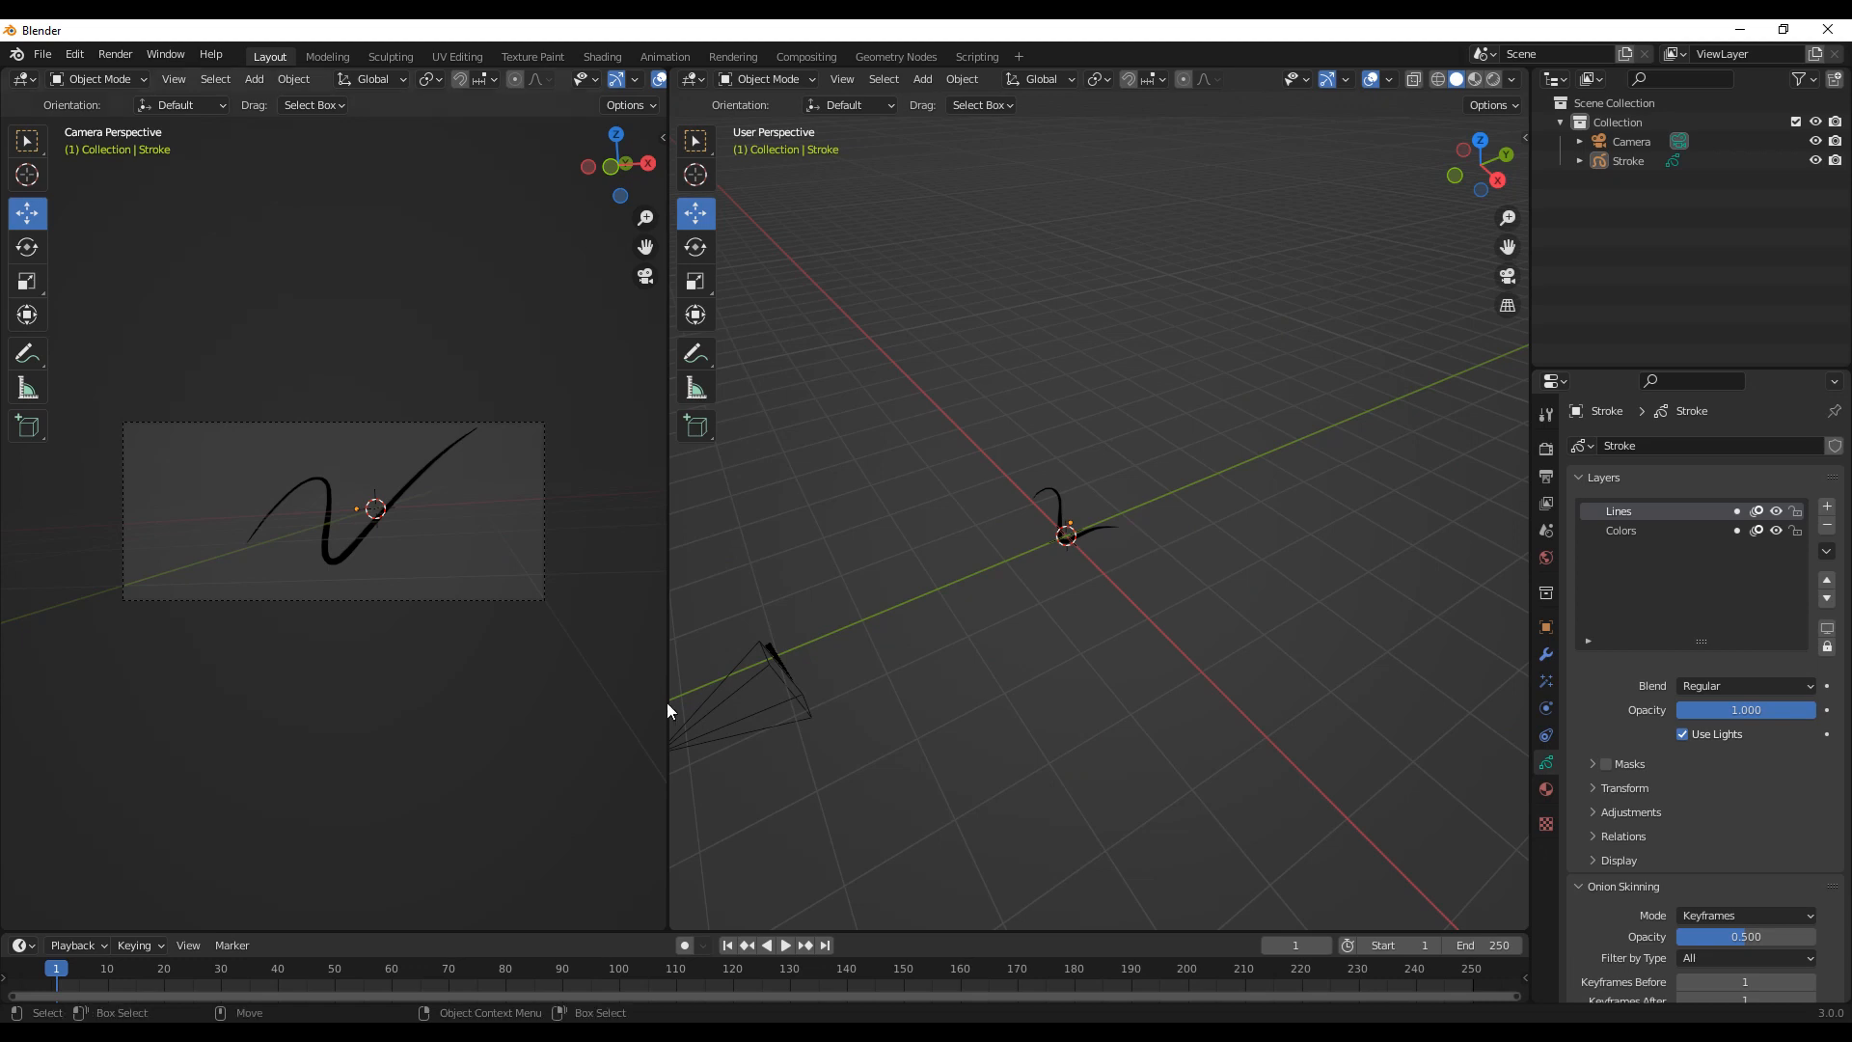
Step: Widen the camera viewport and delete the Lines and Colors layers of the Stroke object
left_click_drag(668, 682, 888, 668)
middle_click_drag(668, 617, 689, 683, "shift")
scroll(689, 684, "up", 4)
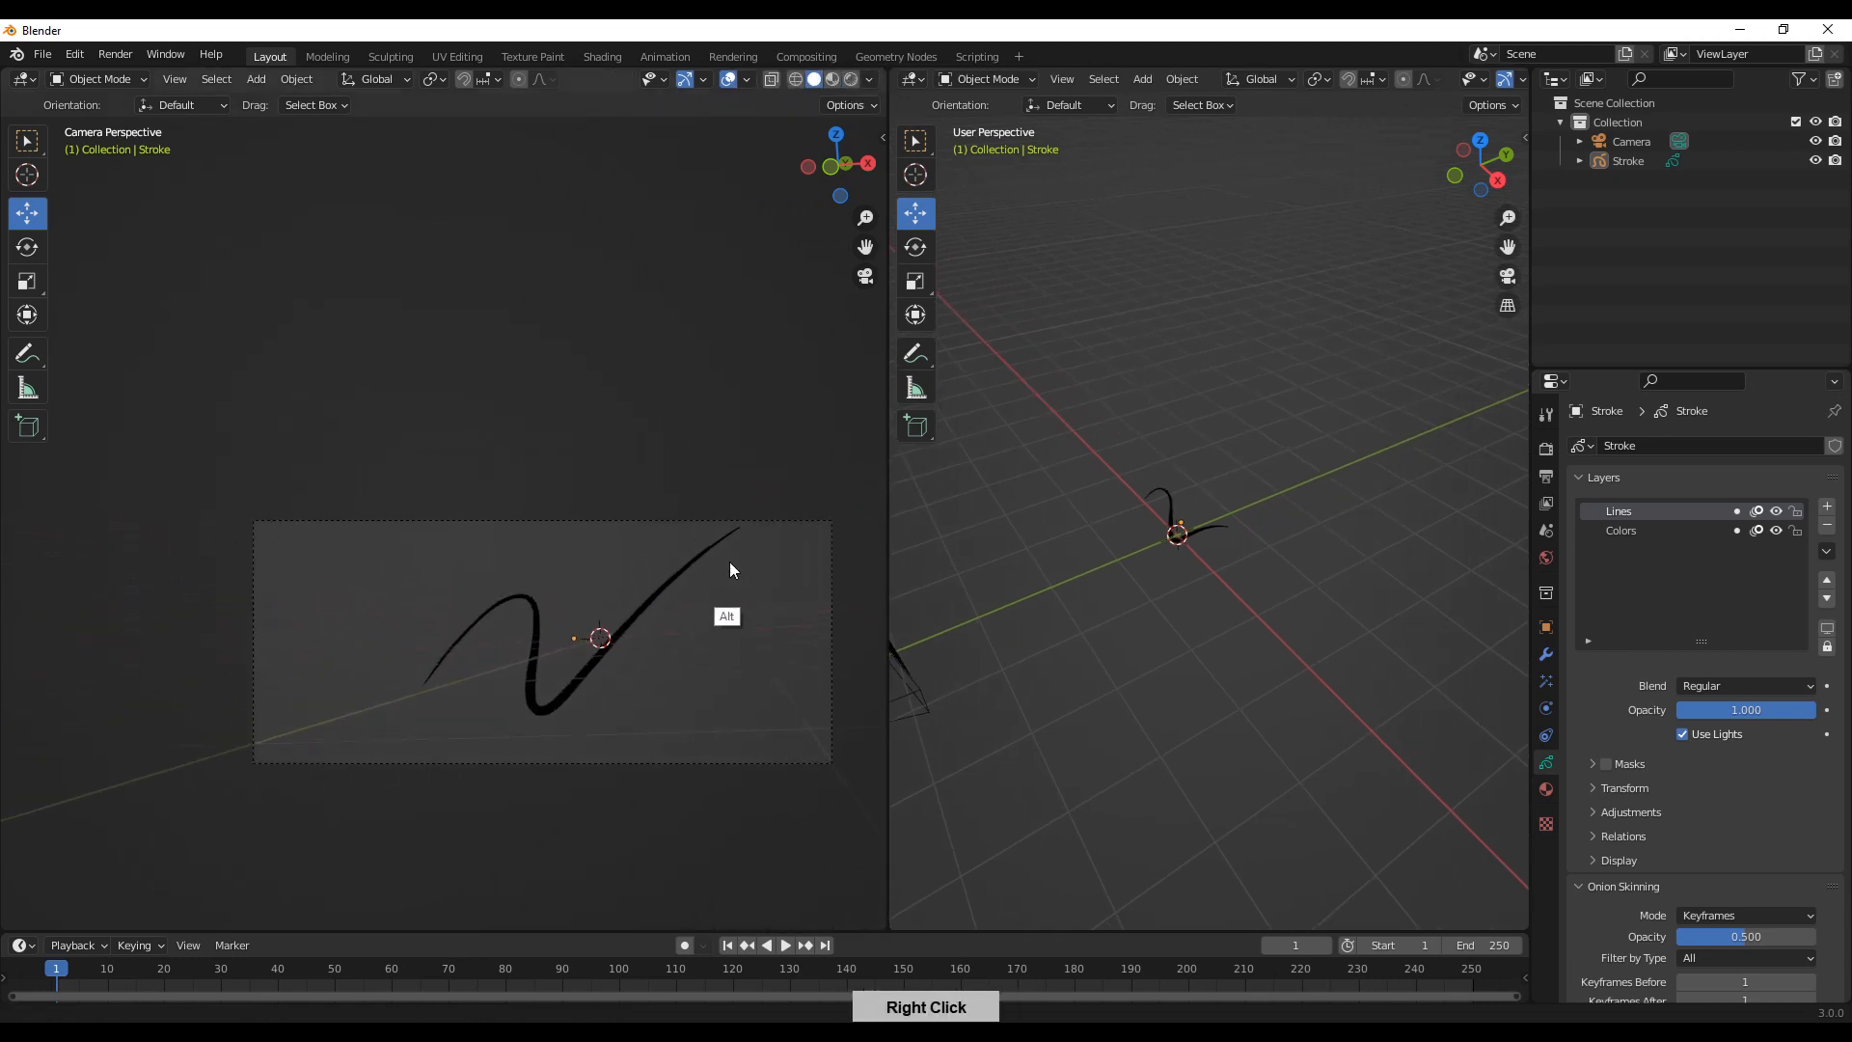
left_click(660, 579)
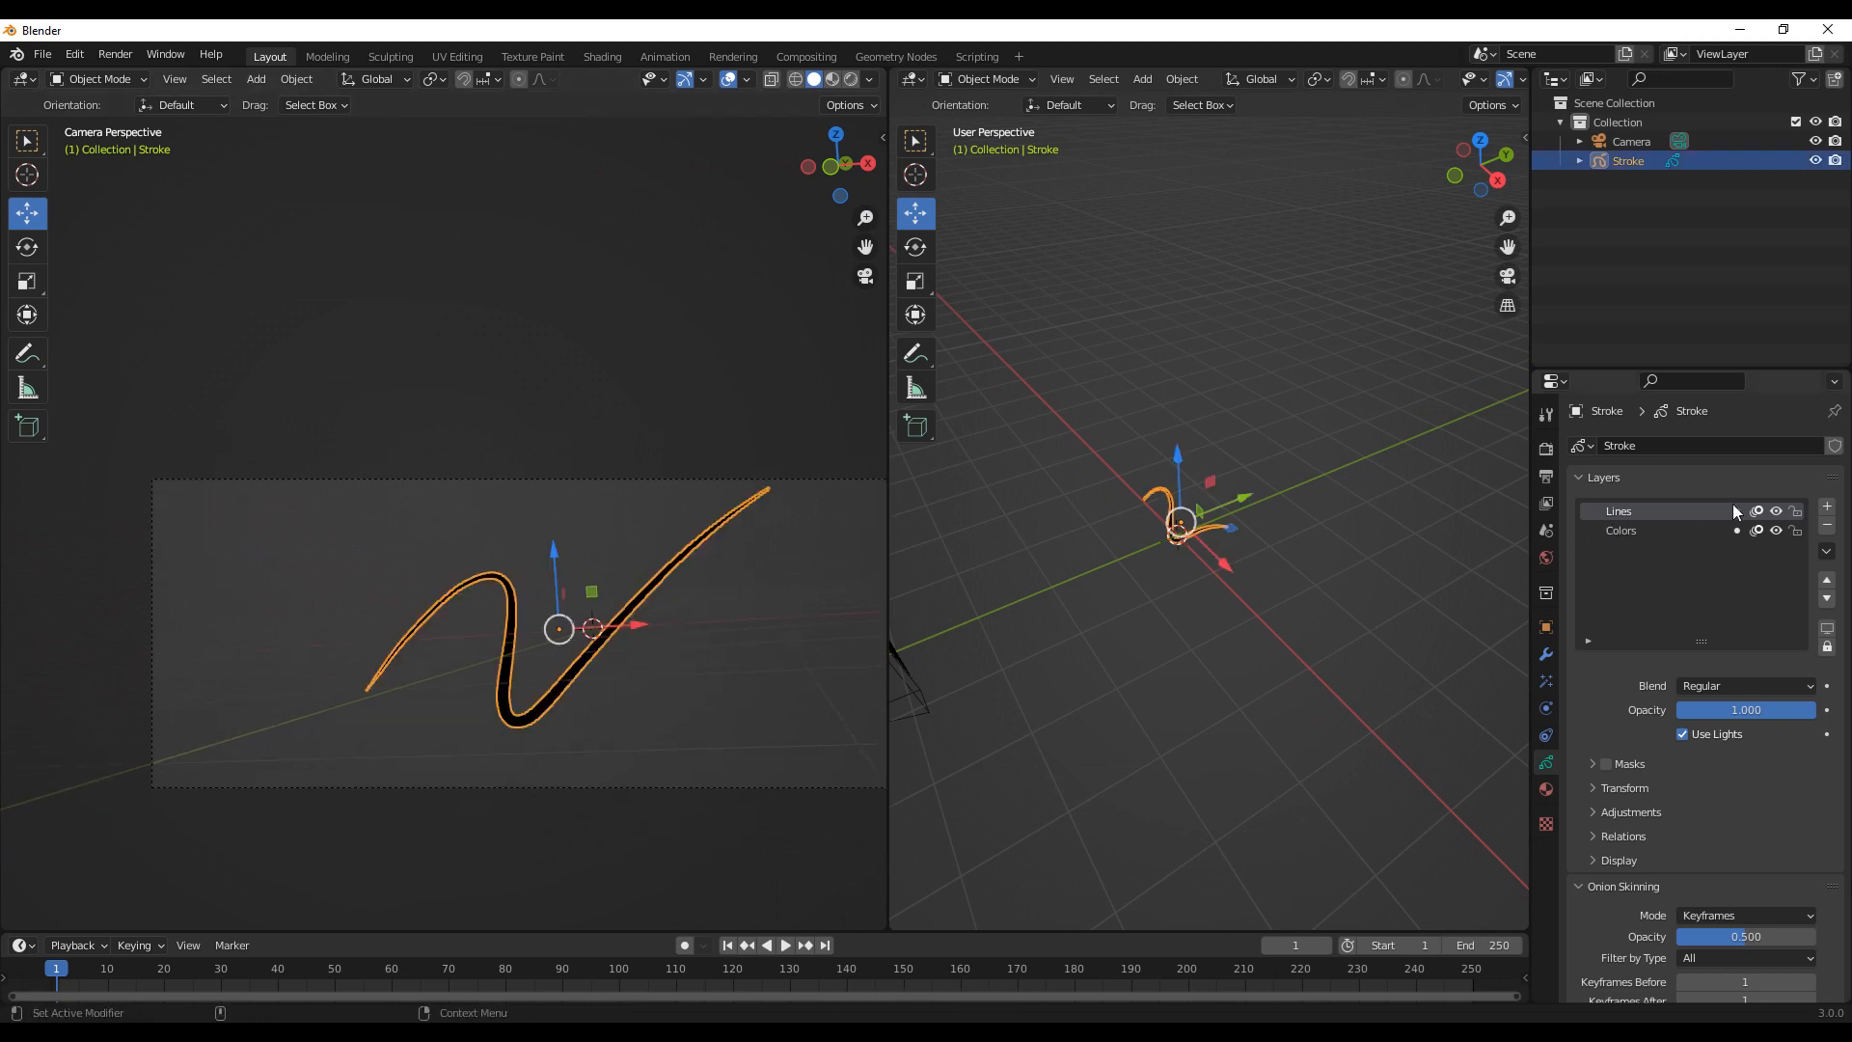
left_click(1823, 527)
left_click(1823, 528)
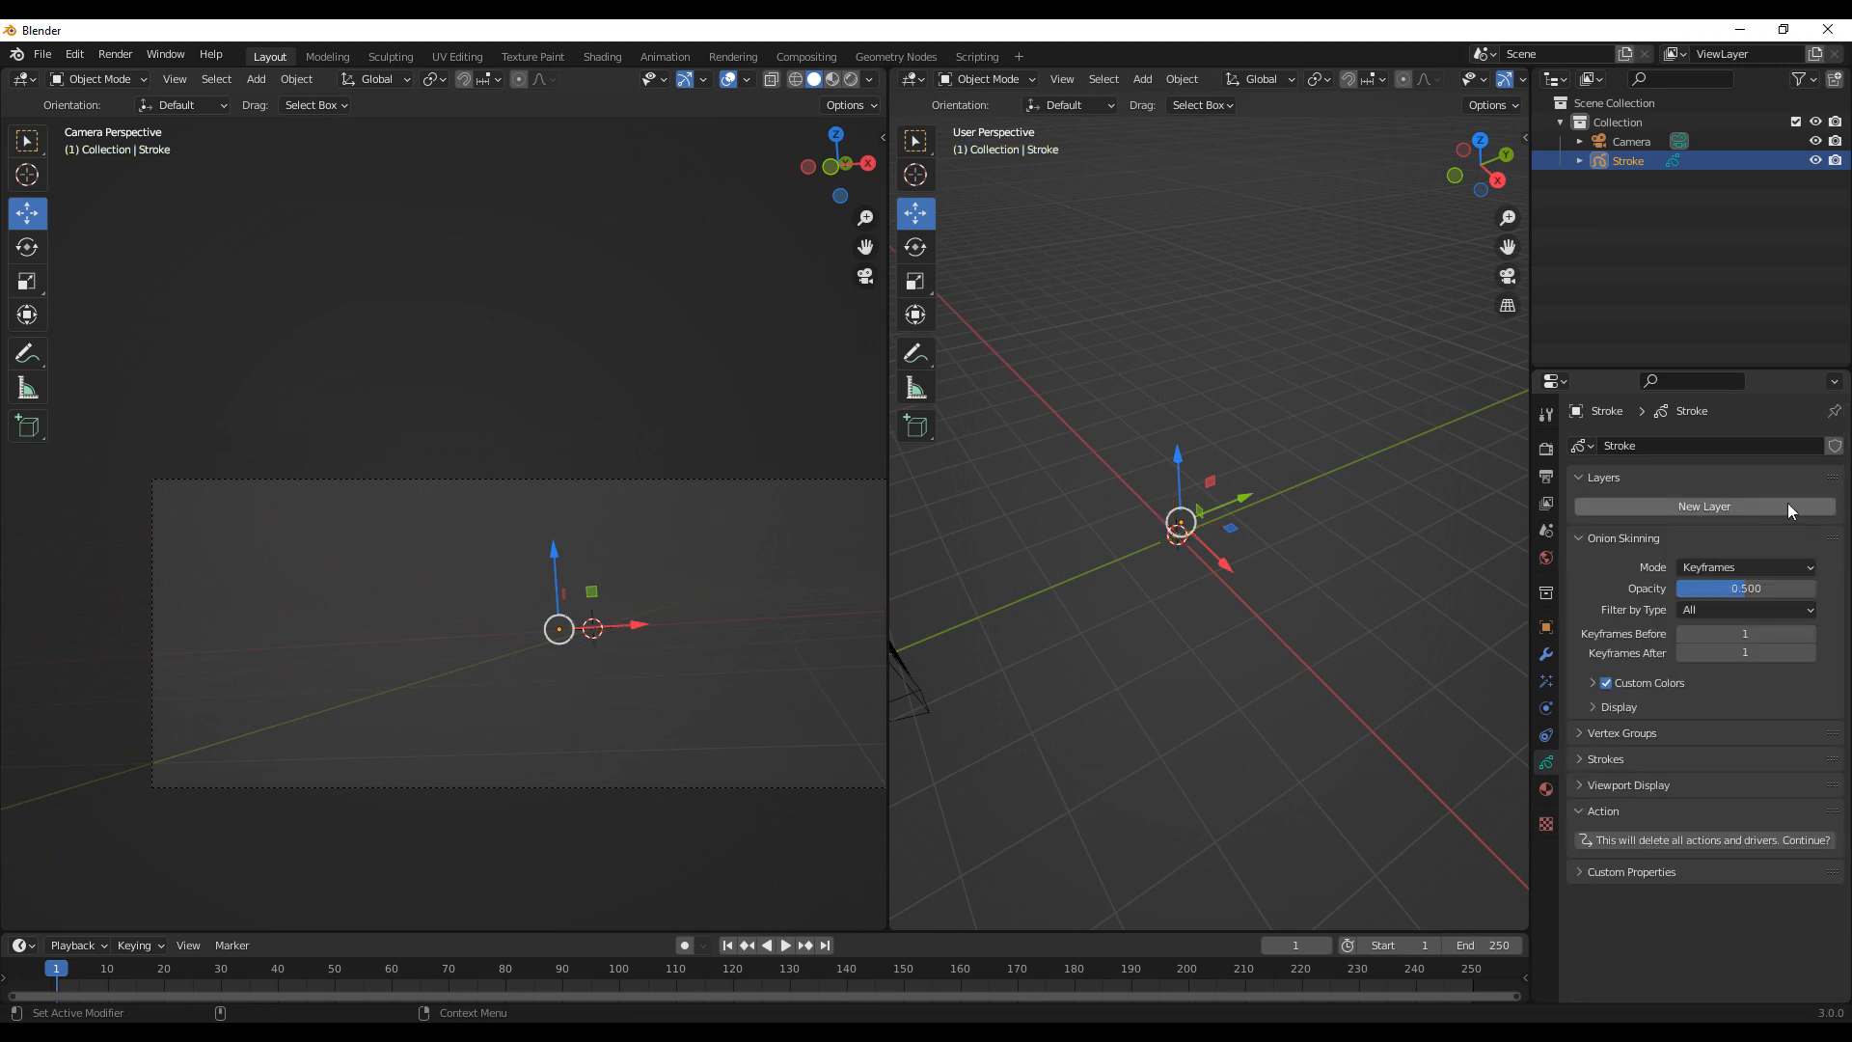
Step: Add a new layer to the Stroke object and name it Test Draw
left_click(1717, 506)
double_click(1631, 511)
type("Test")
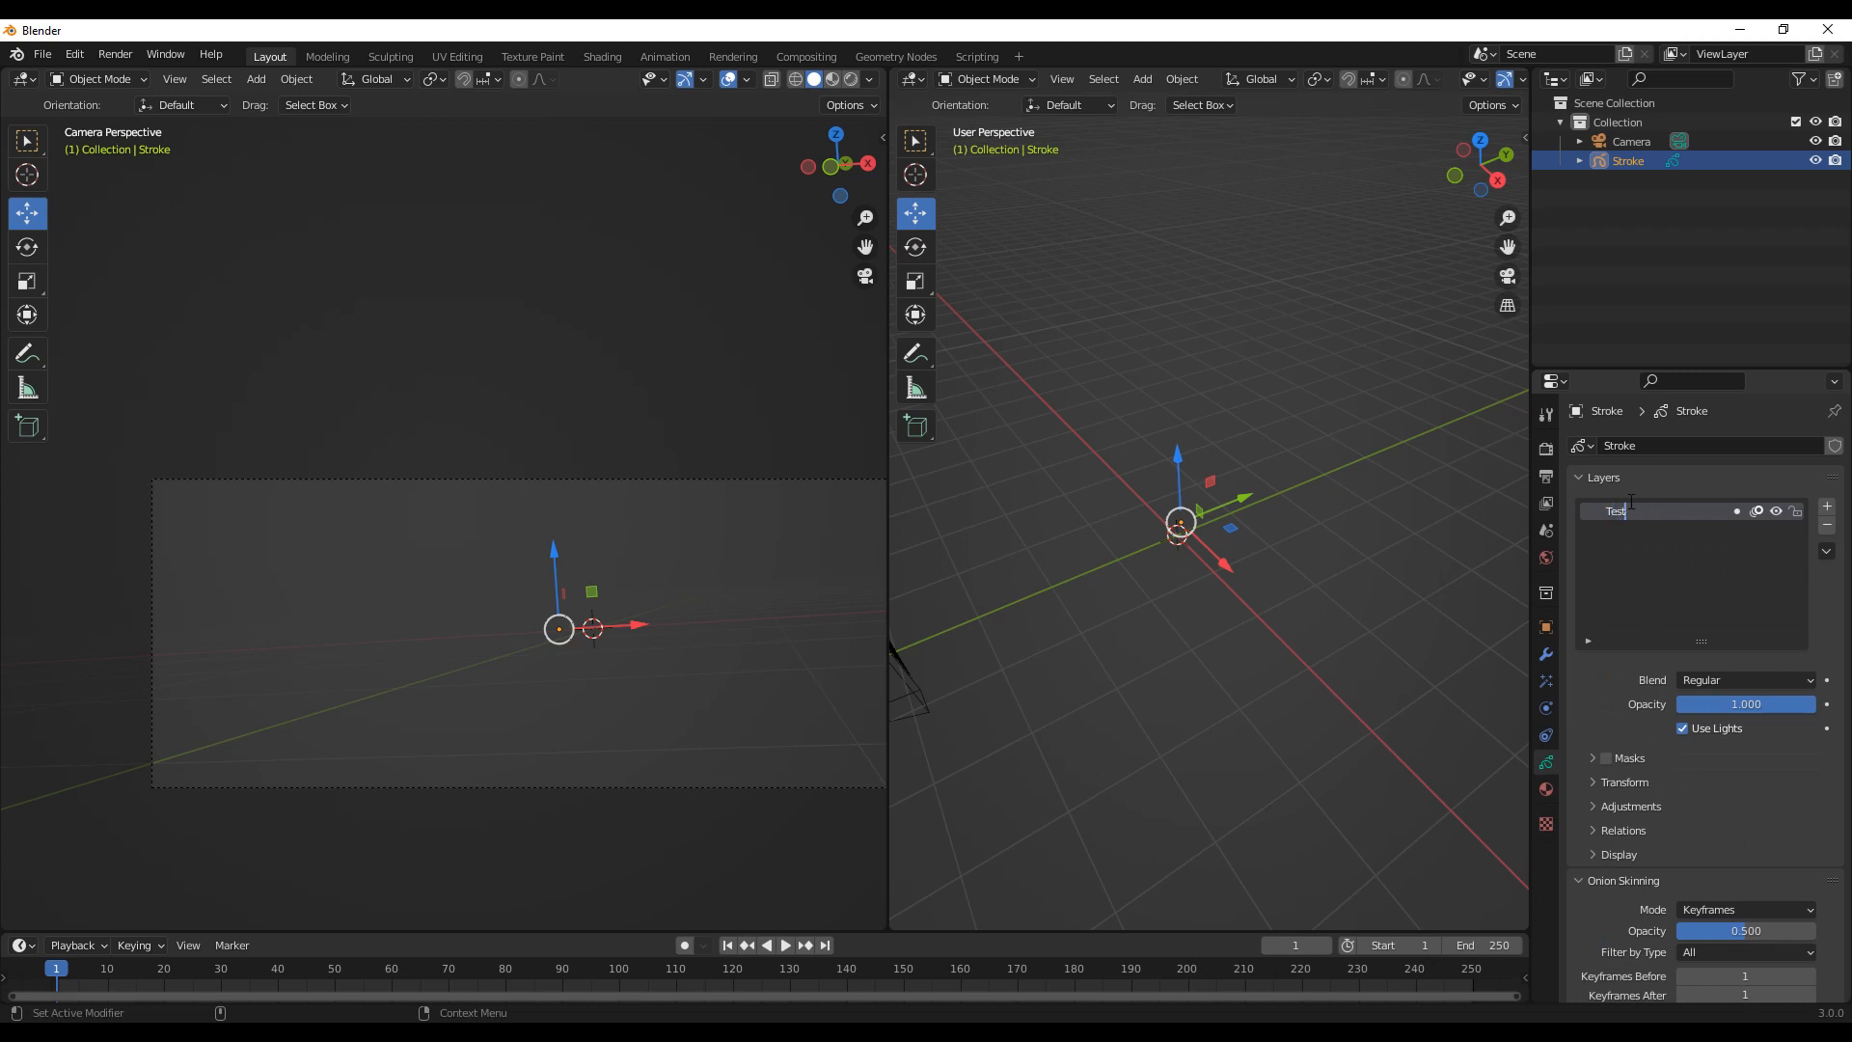
type(" Draw")
Step: Enlarge the camera viewport further and switch the Stroke object to Draw Mode
left_click_drag(885, 608, 1177, 656)
middle_click_drag(1061, 662, 811, 628, "shift")
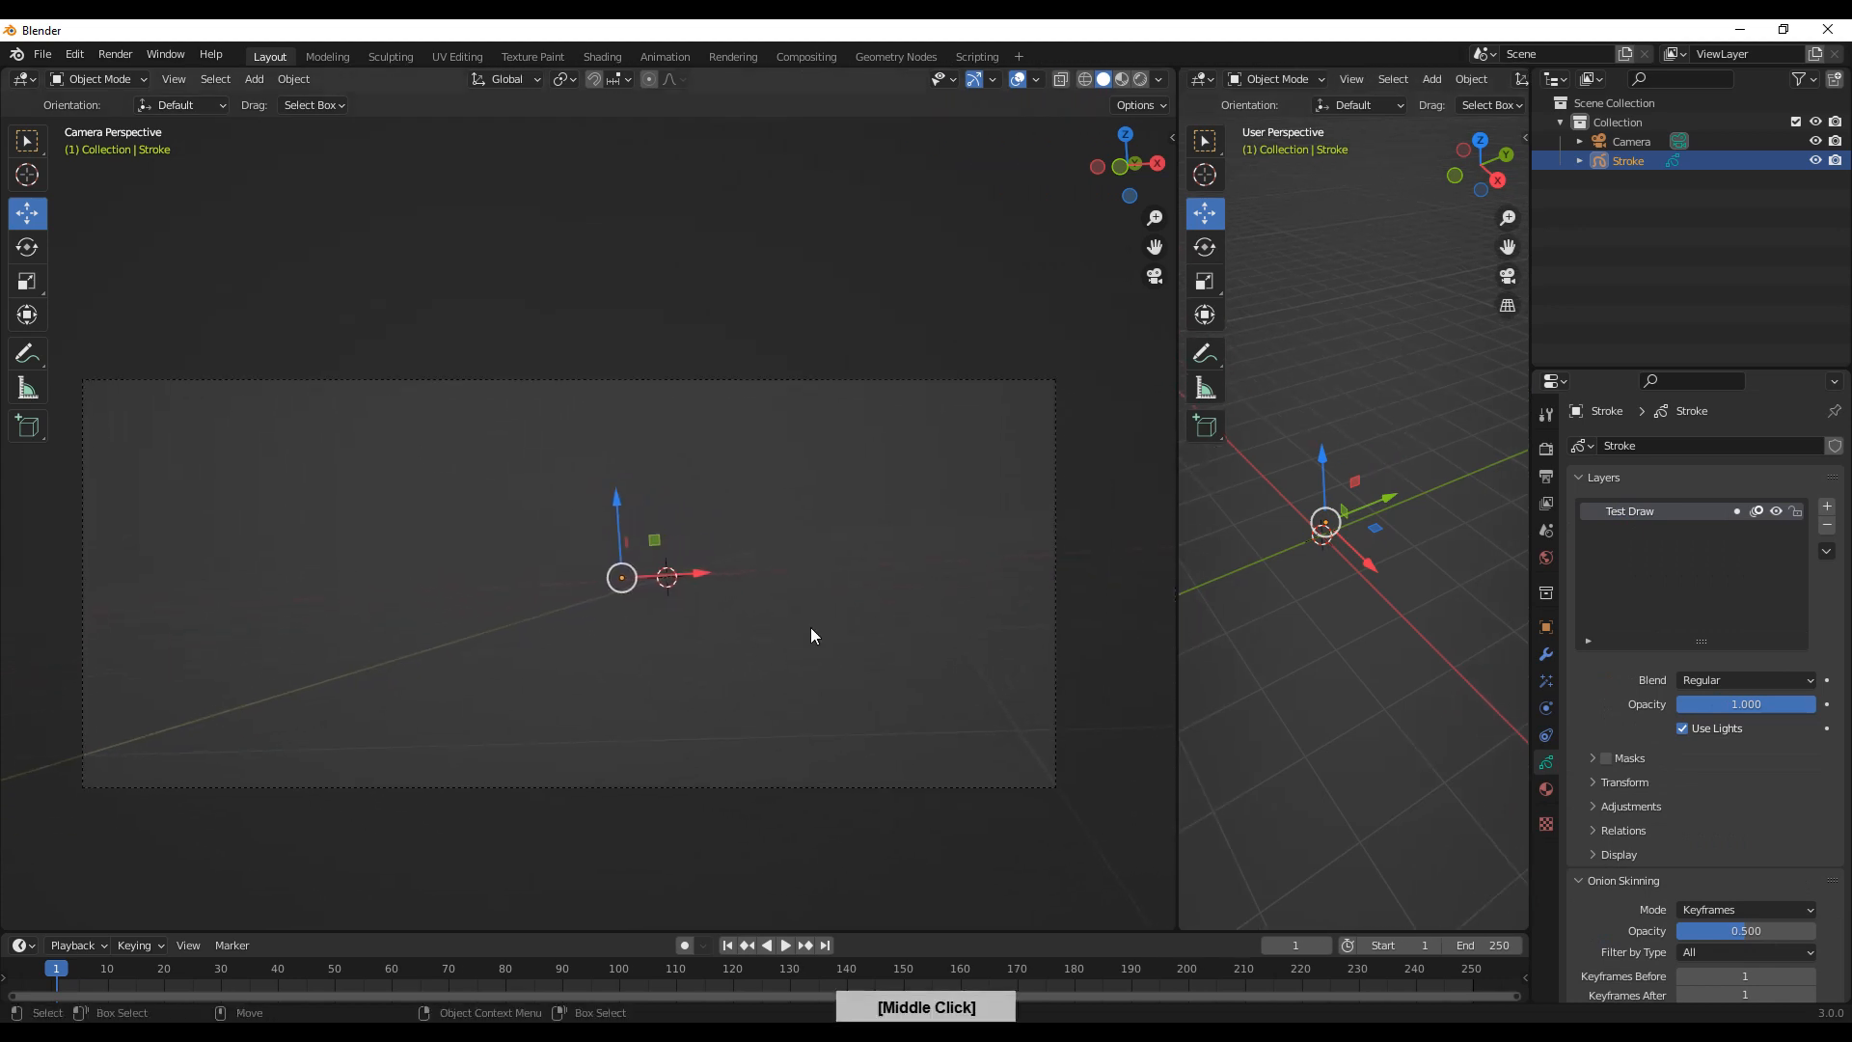
left_click(131, 81)
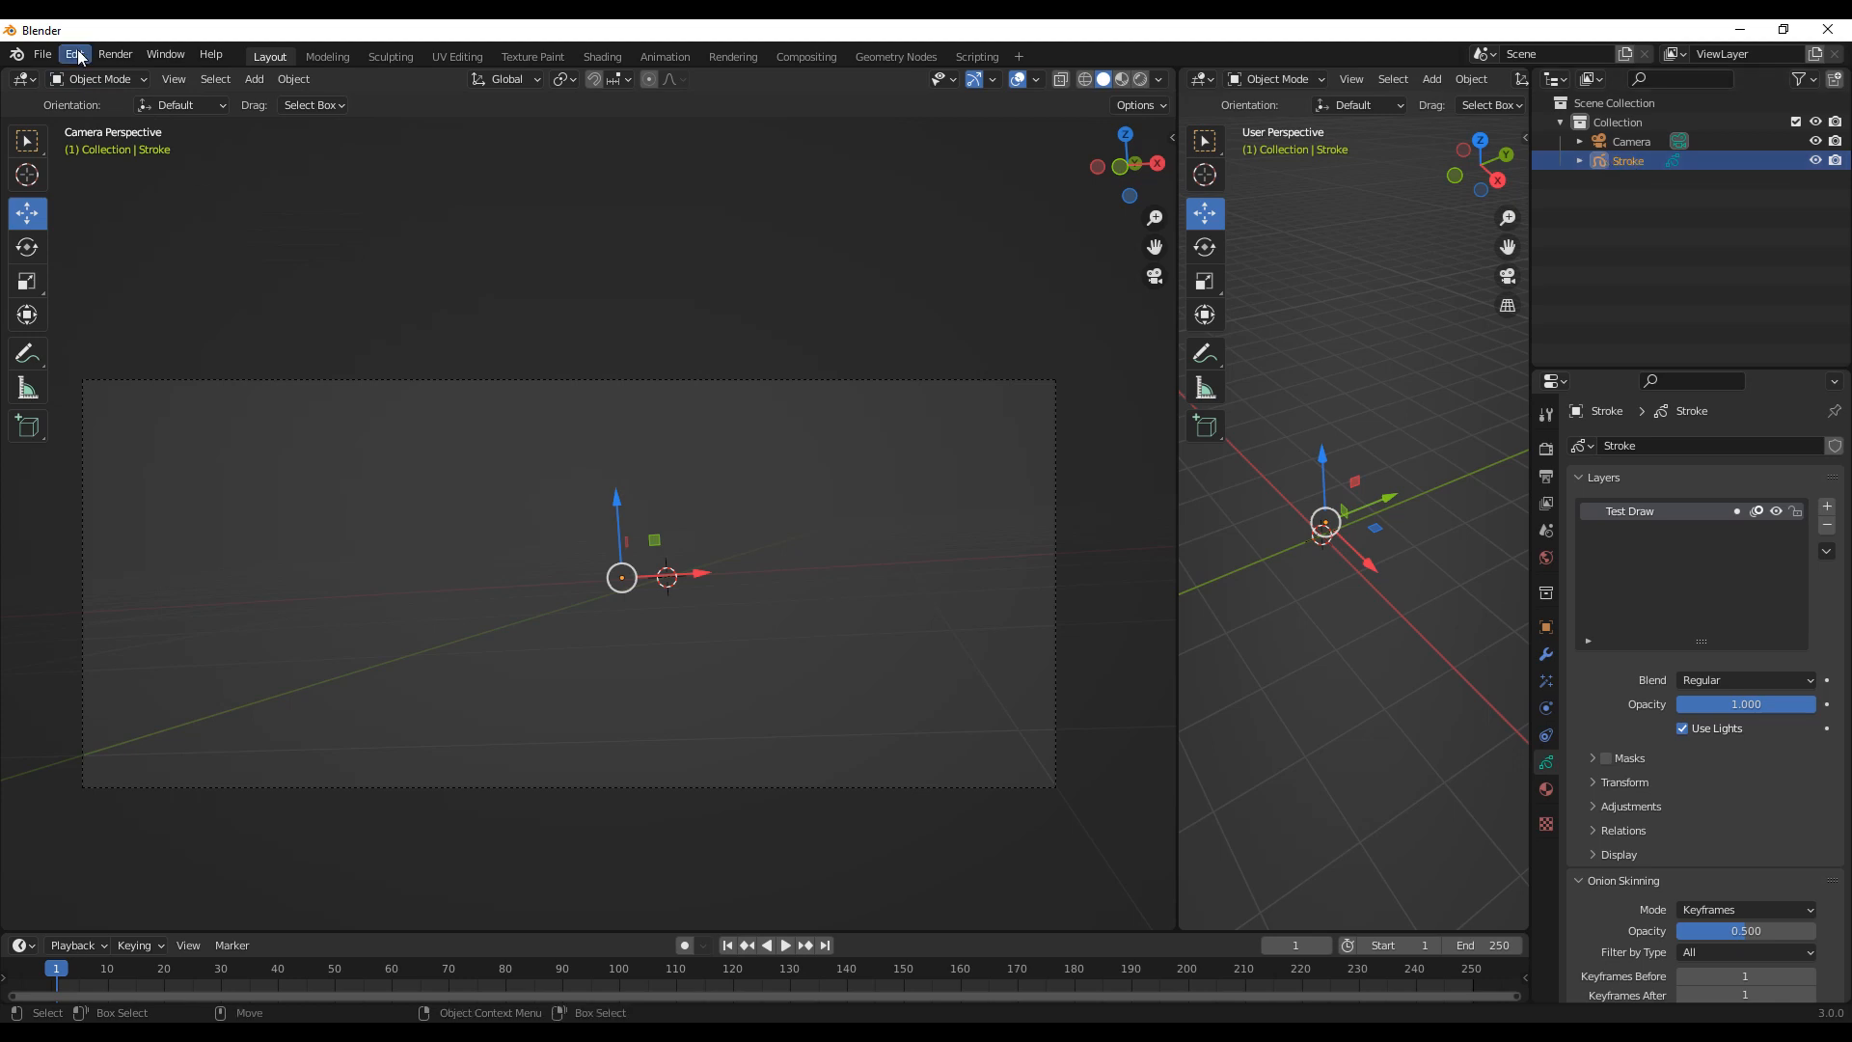
left_click(123, 83)
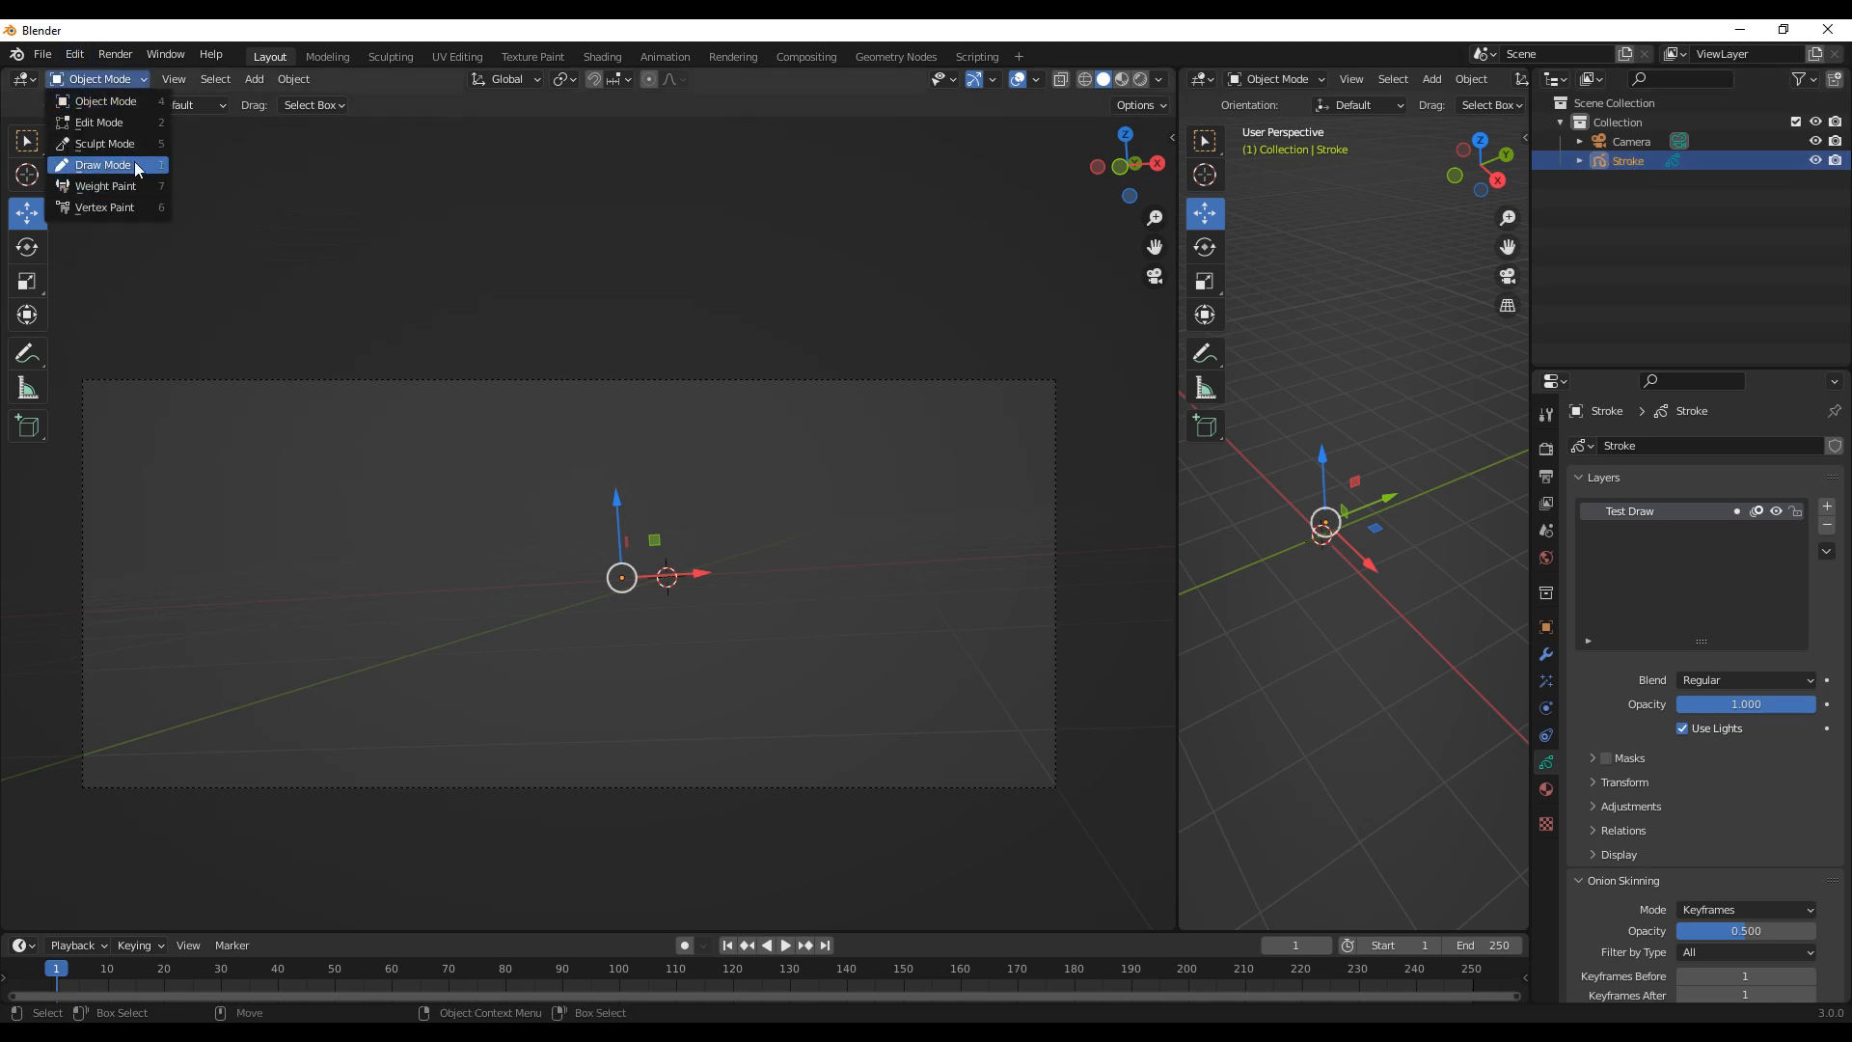
left_click(133, 164)
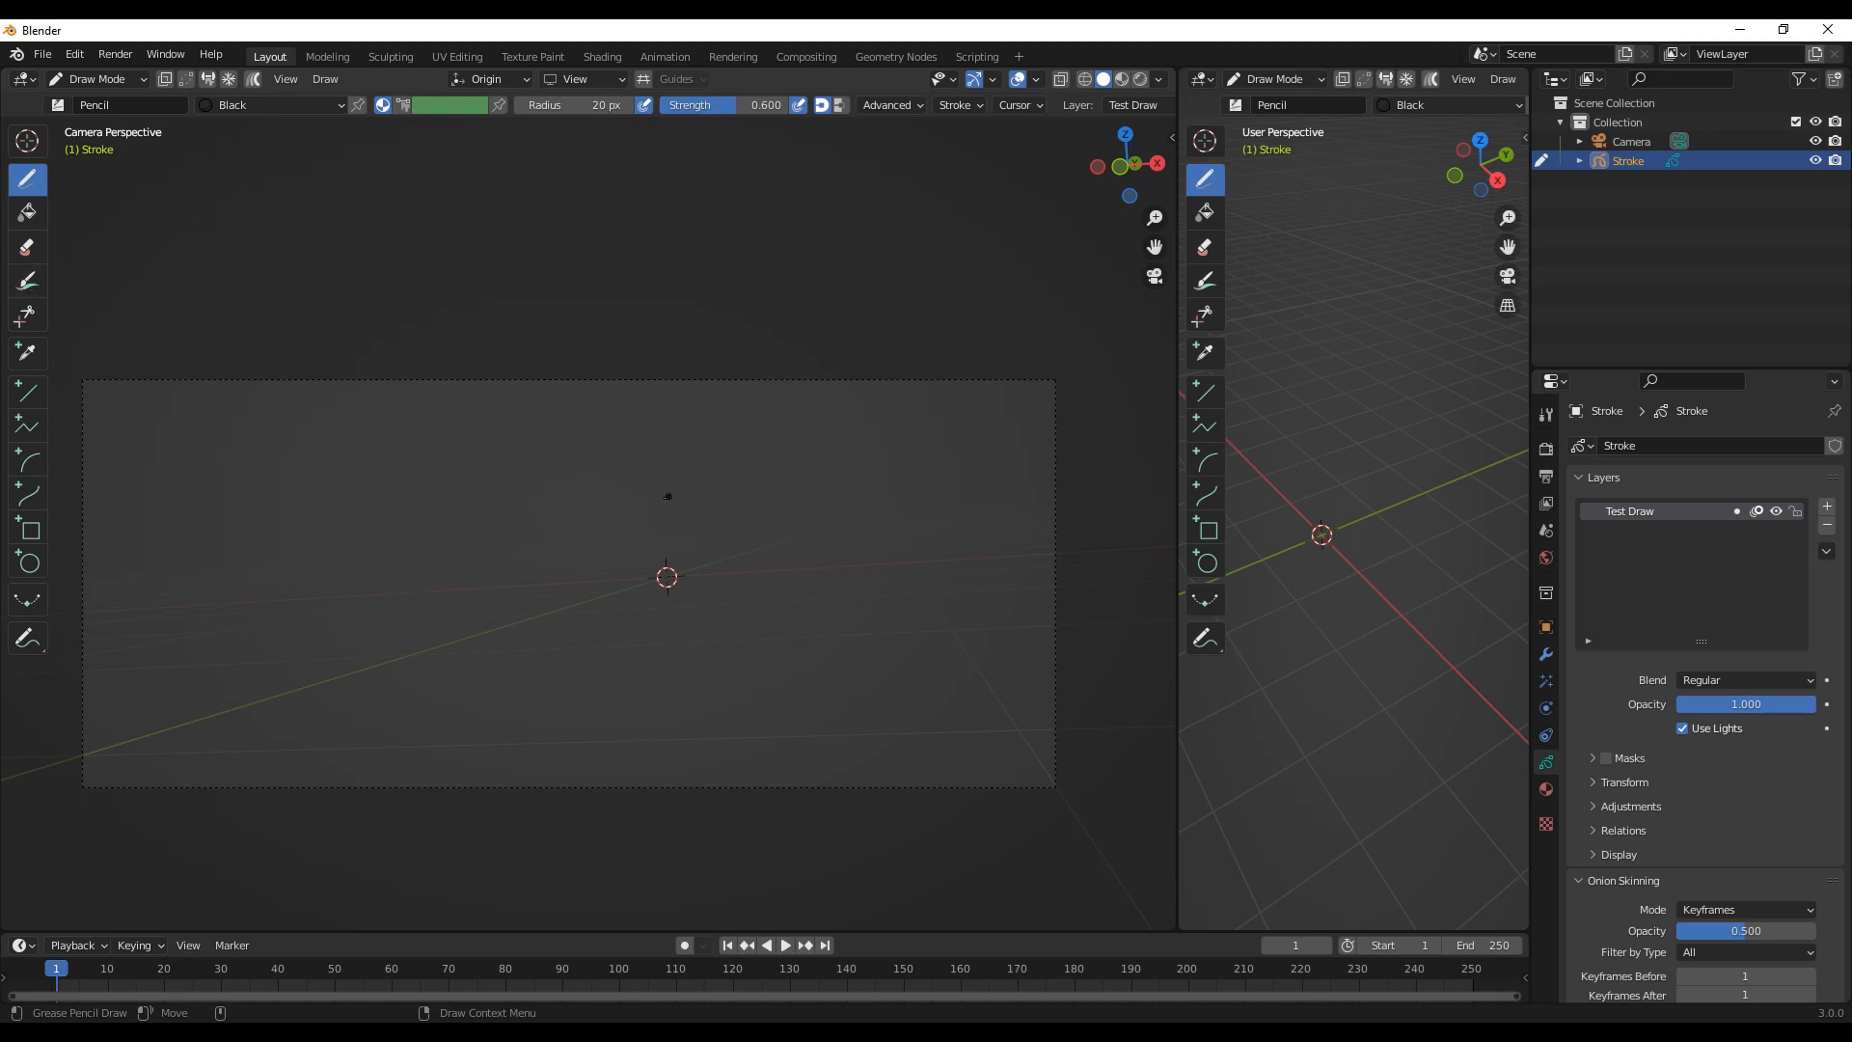
Step: Draw freehand Pencil loops and zigzags across the camera frame, undoing two trial strokes along the way
mouse_move(699, 481)
left_mouse_down()
mouse_move(529, 569)
mouse_move(747, 584)
mouse_move(772, 666)
mouse_move(698, 470)
left_mouse_up()
mouse_move(539, 433)
left_mouse_down()
mouse_move(415, 569)
mouse_move(463, 665)
mouse_move(501, 656)
mouse_move(529, 719)
left_mouse_up()
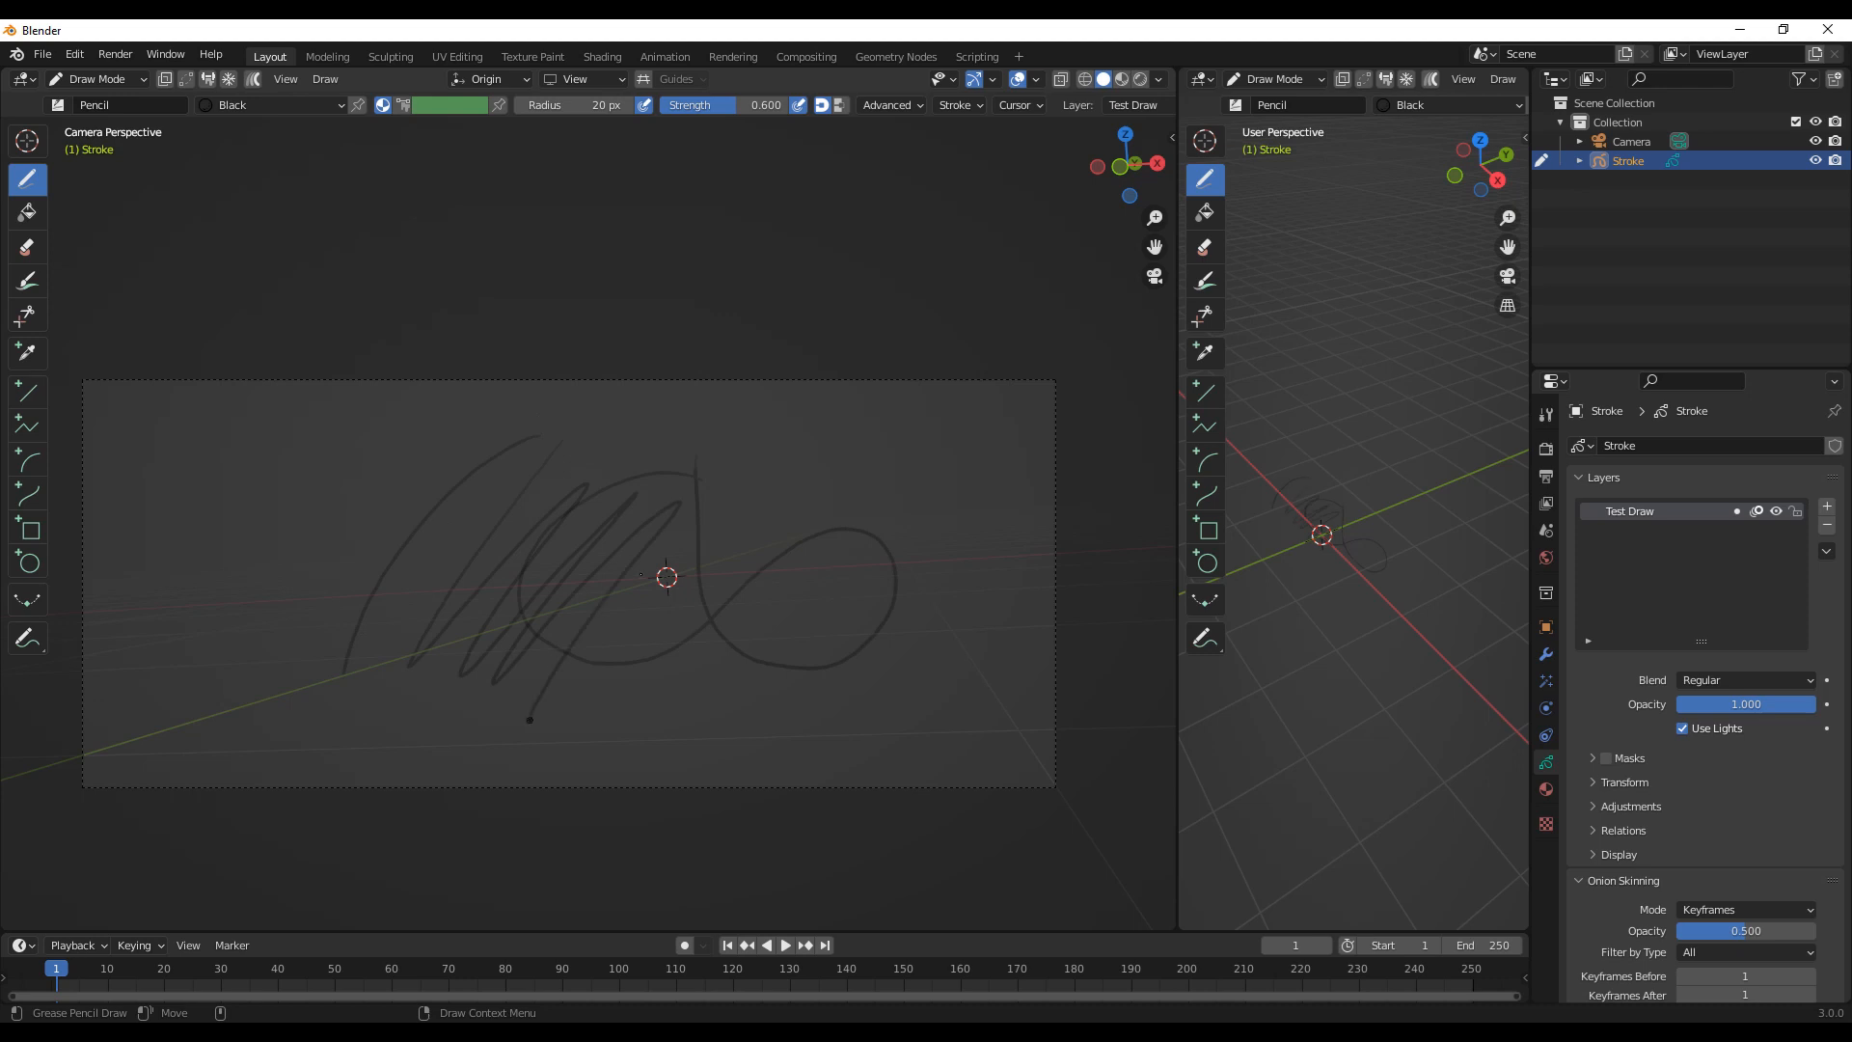
mouse_move(643, 705)
left_mouse_down()
mouse_move(743, 473)
mouse_move(731, 622)
left_mouse_up()
key("ctrl+z")
key("ctrl+z")
left_click_drag(812, 444, 755, 748)
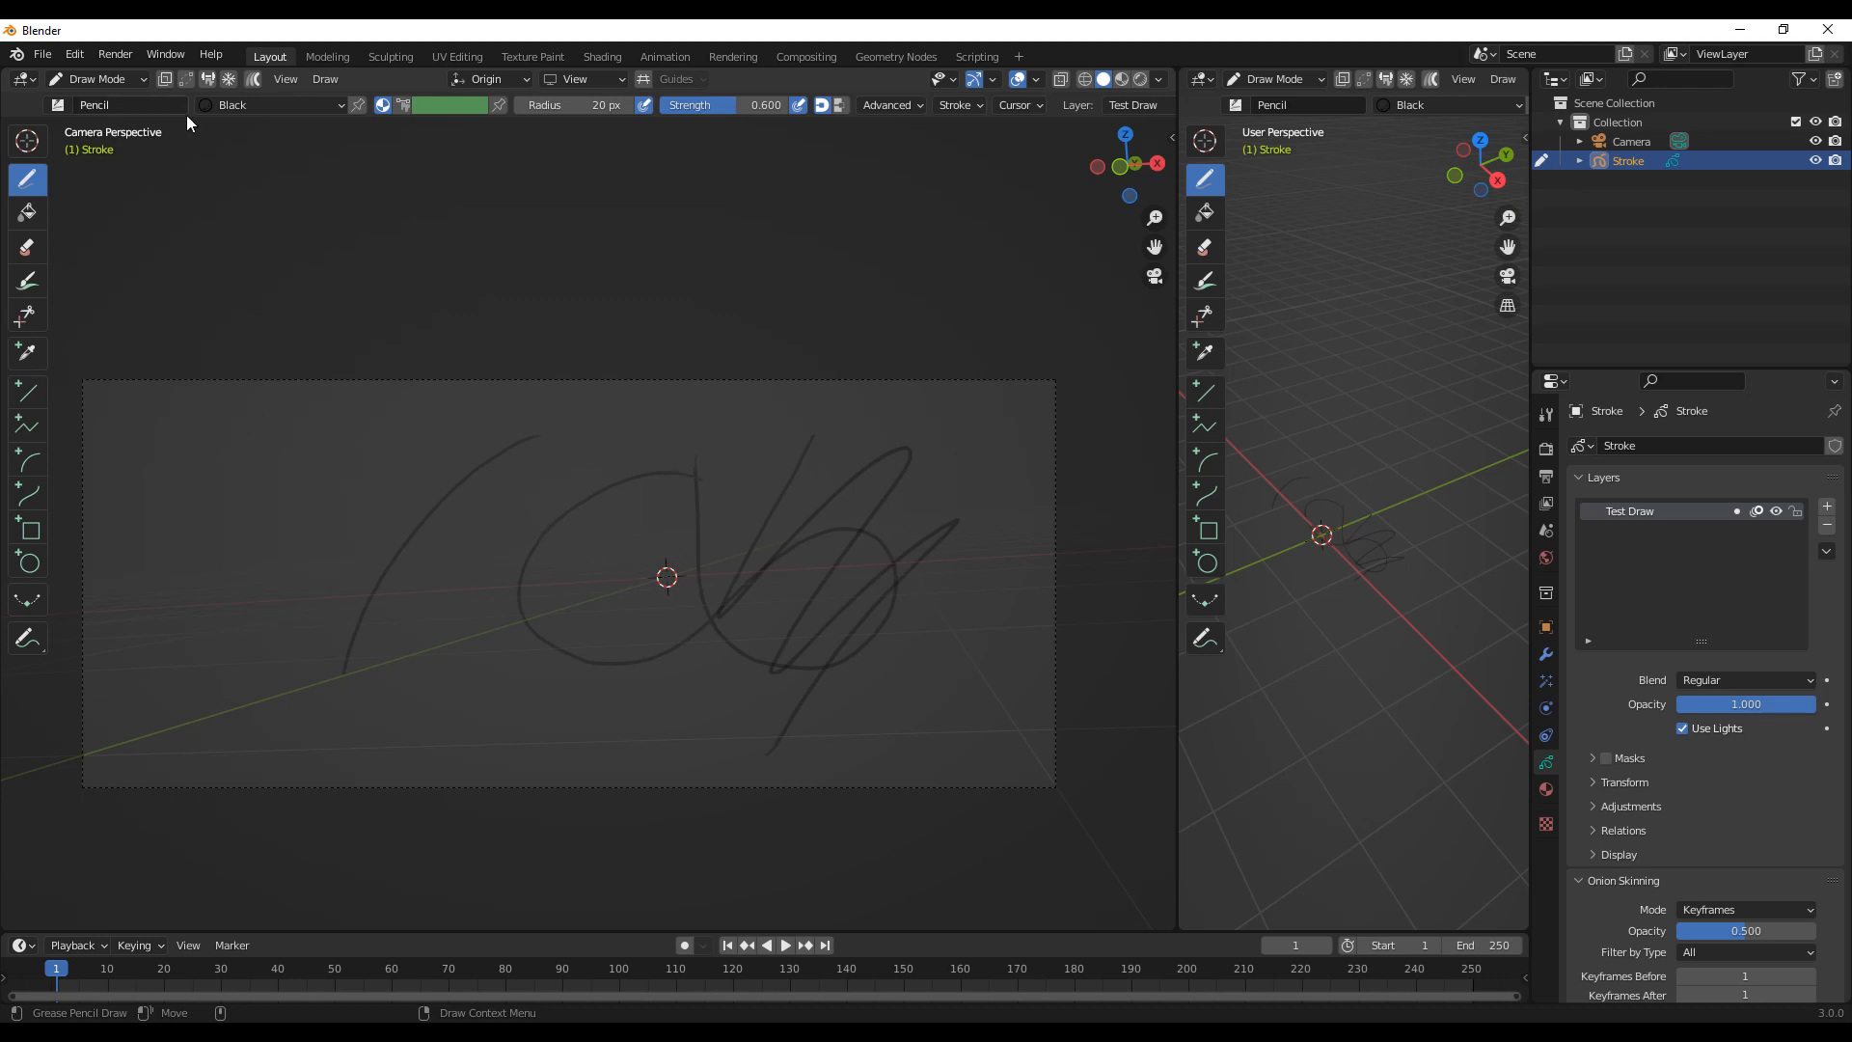
Step: Choose the Ink Pen brush and draw several curved and zigzag strokes across the camera frame
left_click(59, 106)
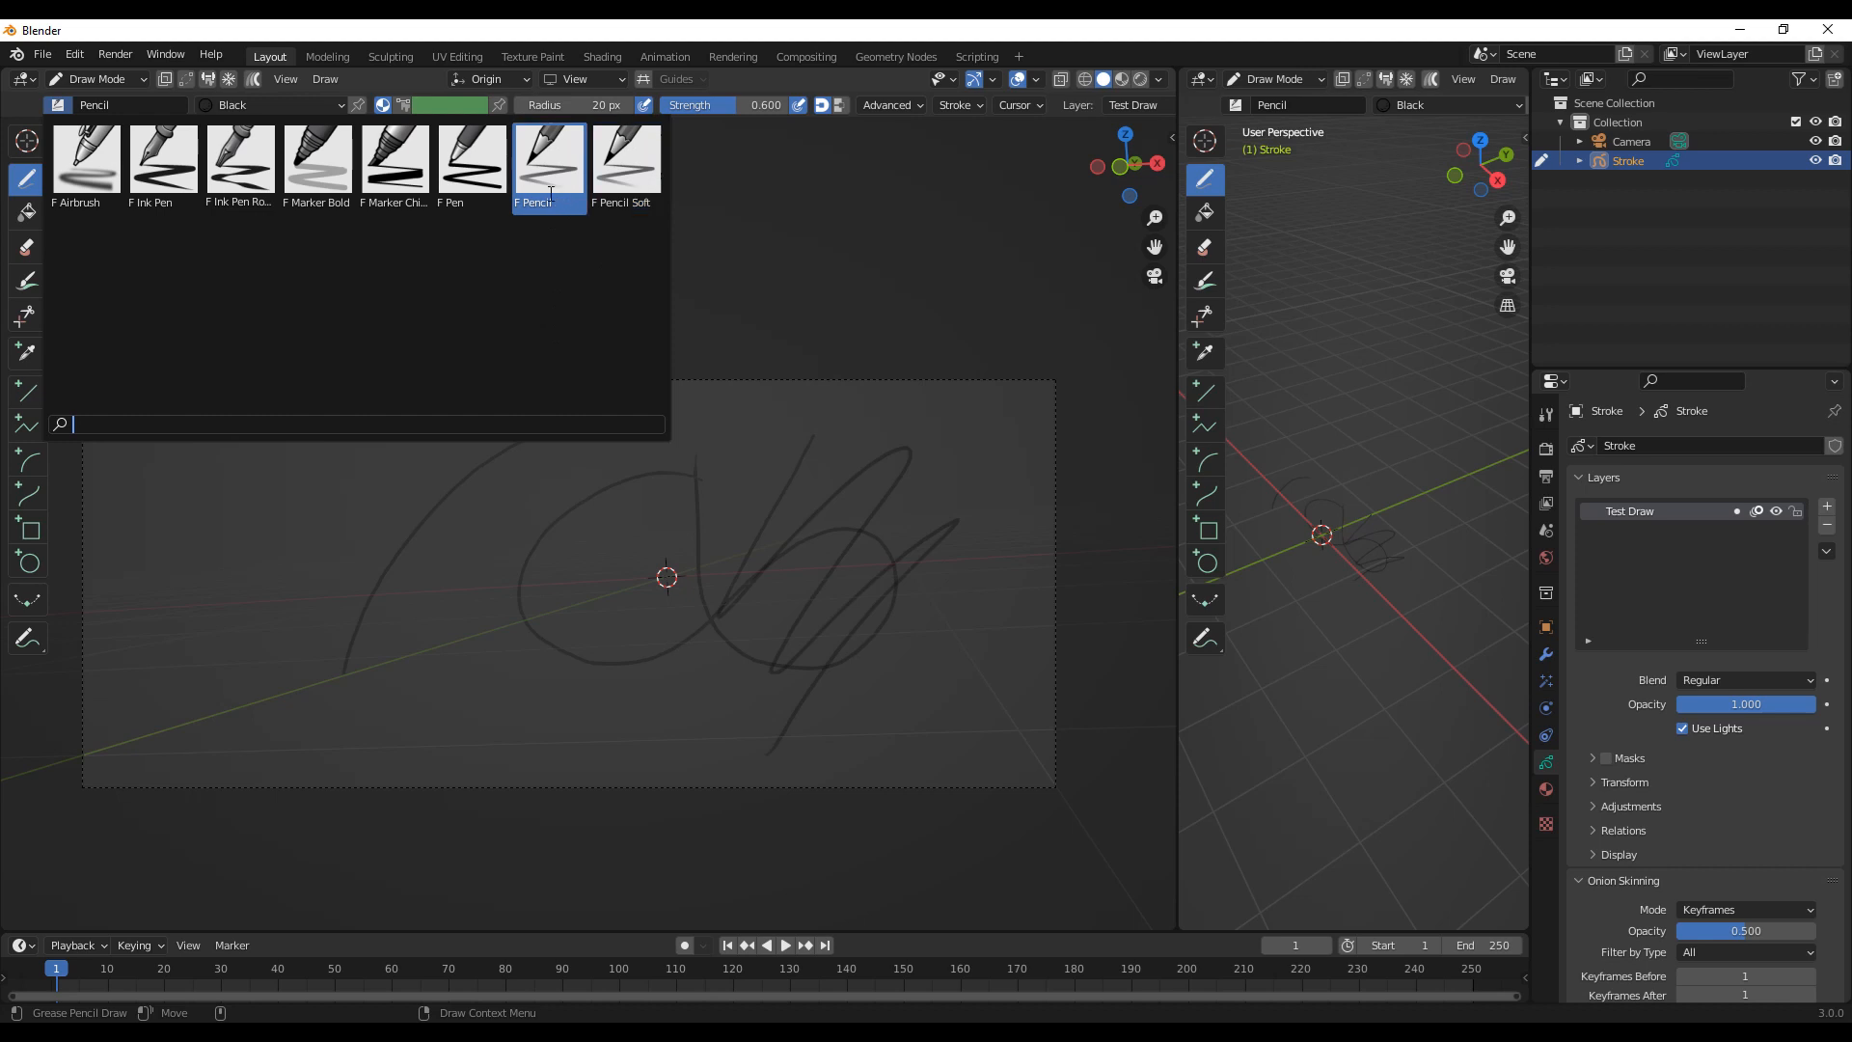
left_click(166, 169)
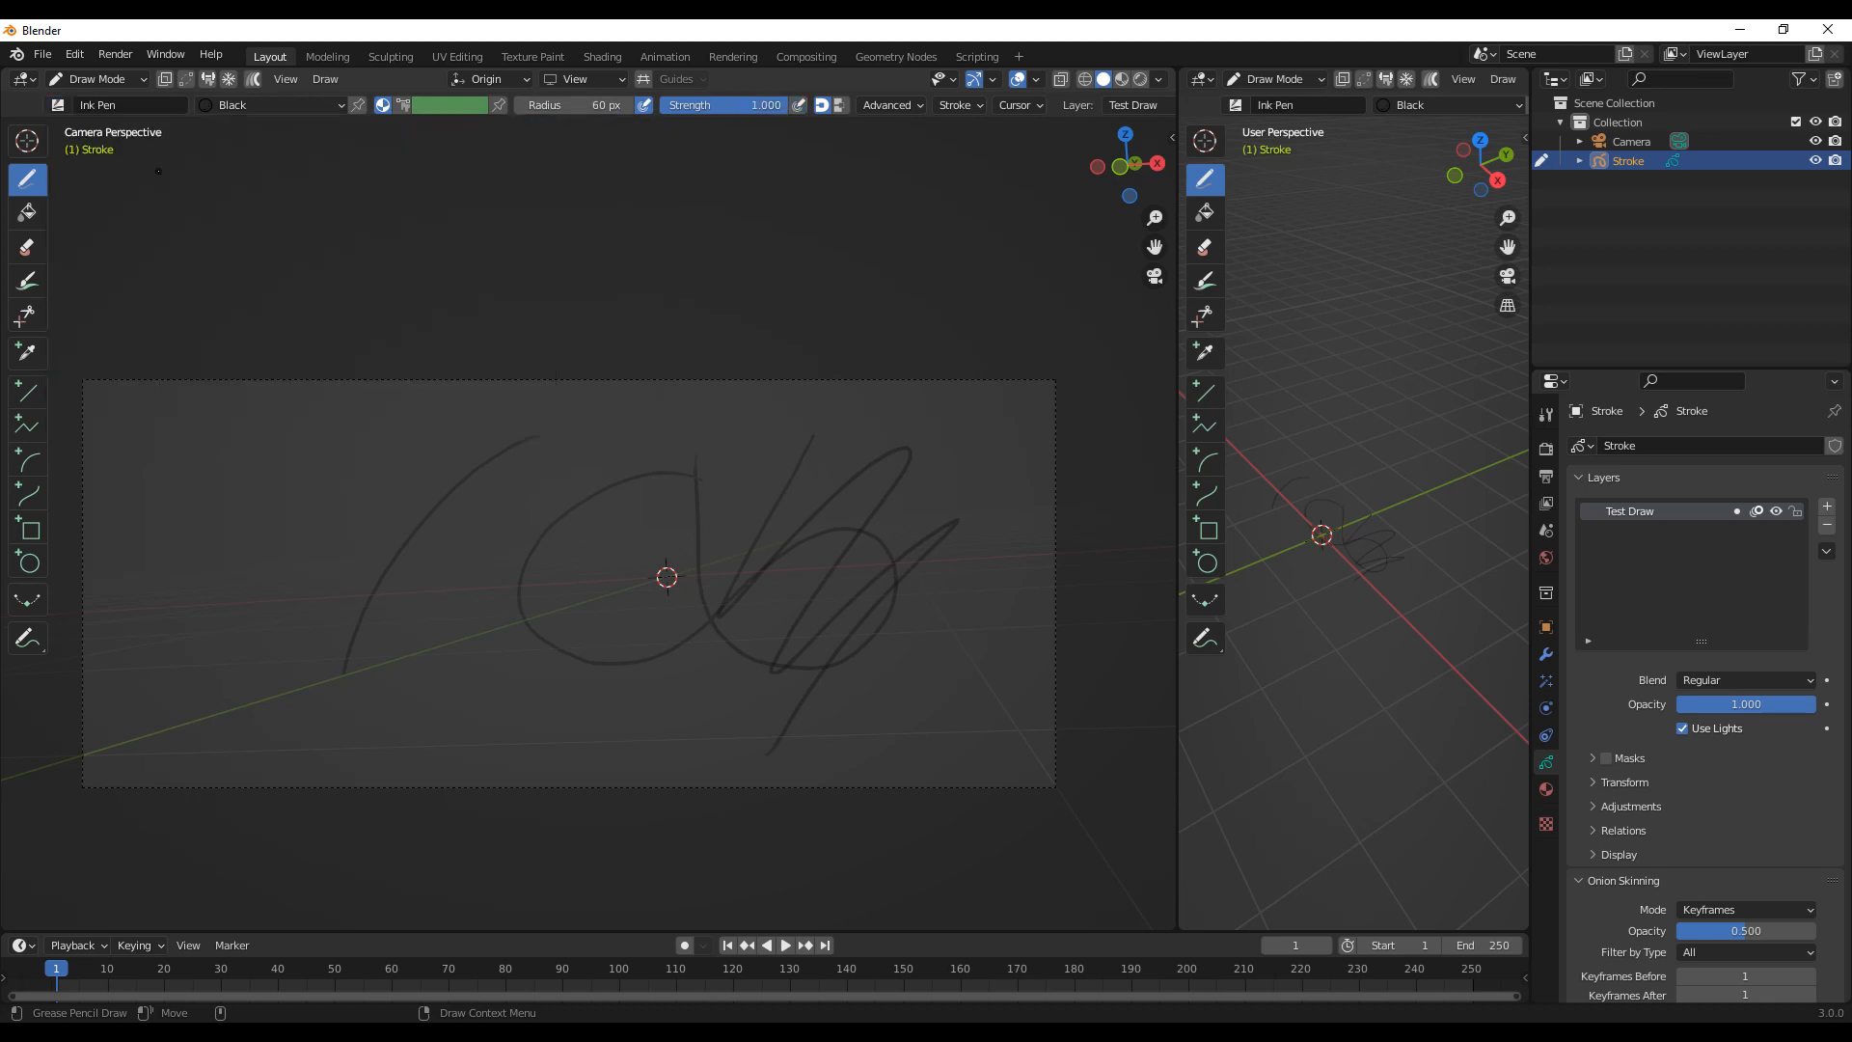
mouse_move(438, 706)
left_mouse_down()
mouse_move(320, 548)
mouse_move(469, 667)
mouse_move(521, 681)
left_mouse_up()
left_click_drag(487, 420, 574, 553)
mouse_move(654, 453)
left_mouse_down()
mouse_move(579, 541)
mouse_move(526, 673)
mouse_move(579, 687)
mouse_move(807, 533)
mouse_move(671, 709)
mouse_move(731, 623)
left_mouse_up()
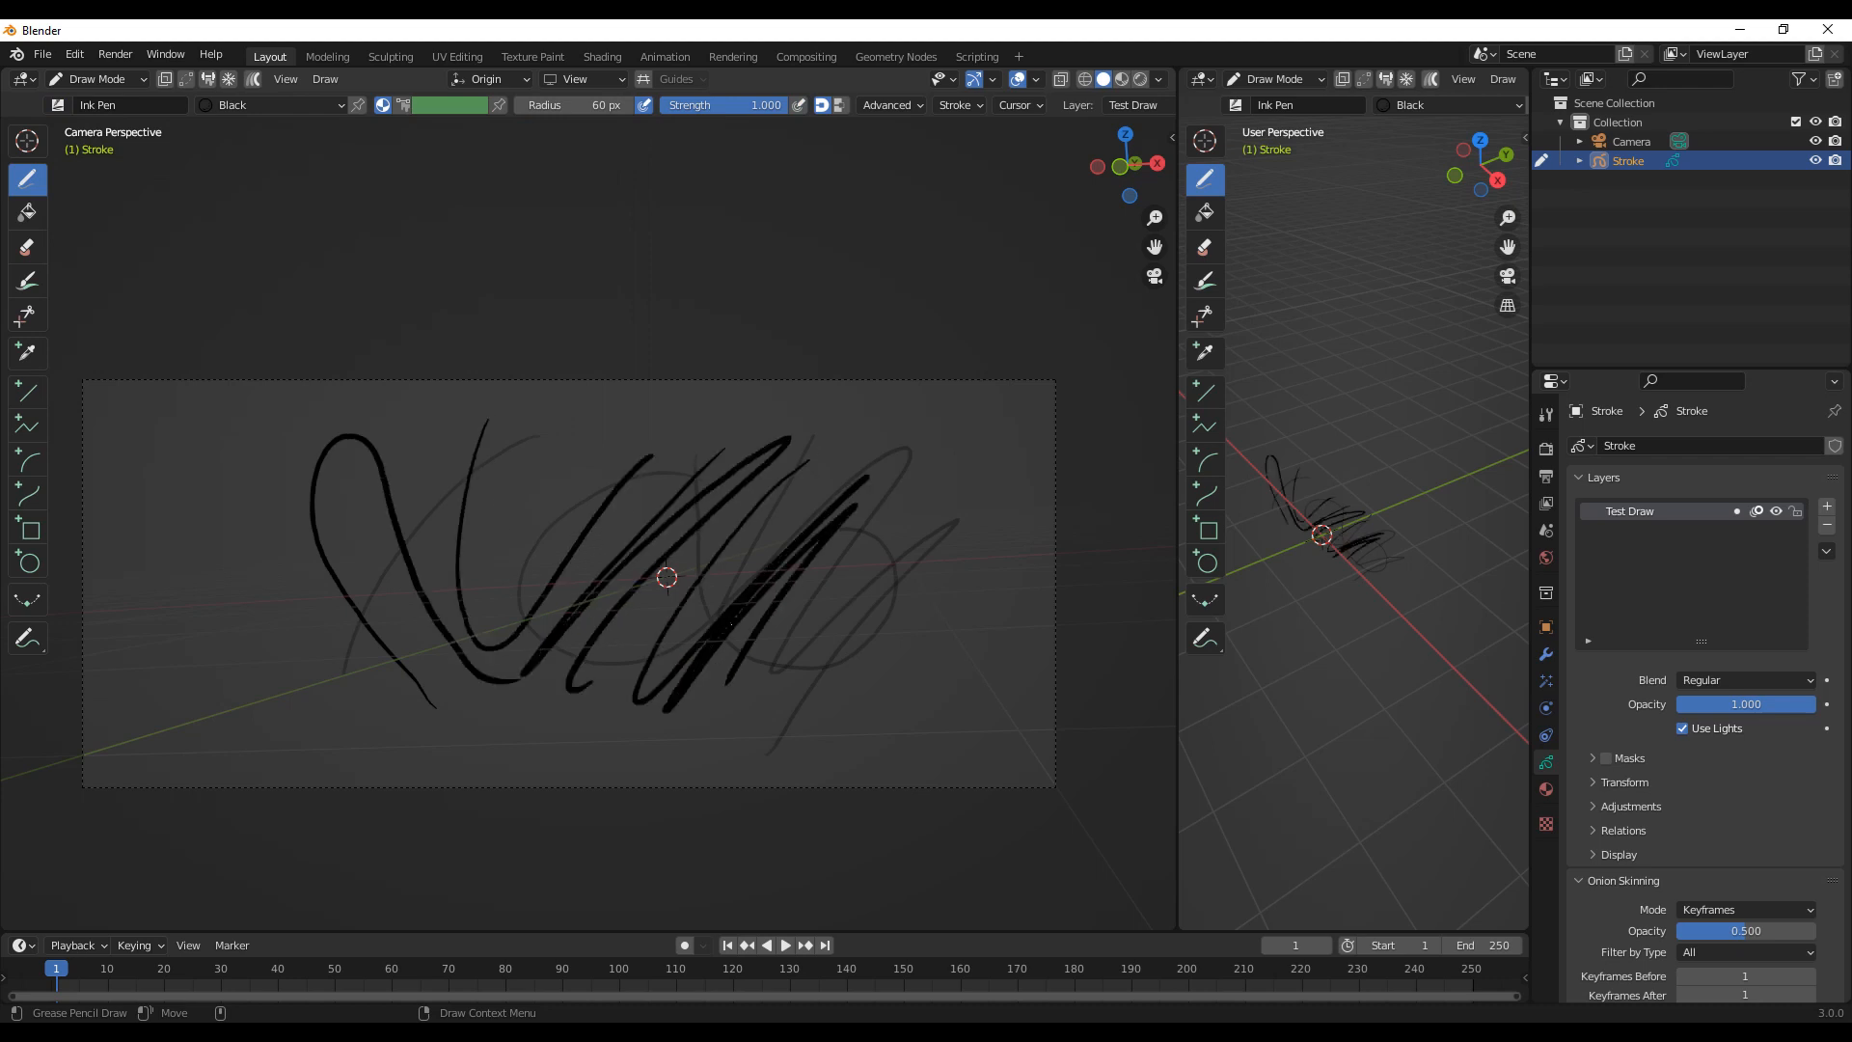
Step: Set the Ink Pen radius to 200 px and draw a thick zigzag in the left half of the camera frame
left_click(609, 104)
type("200")
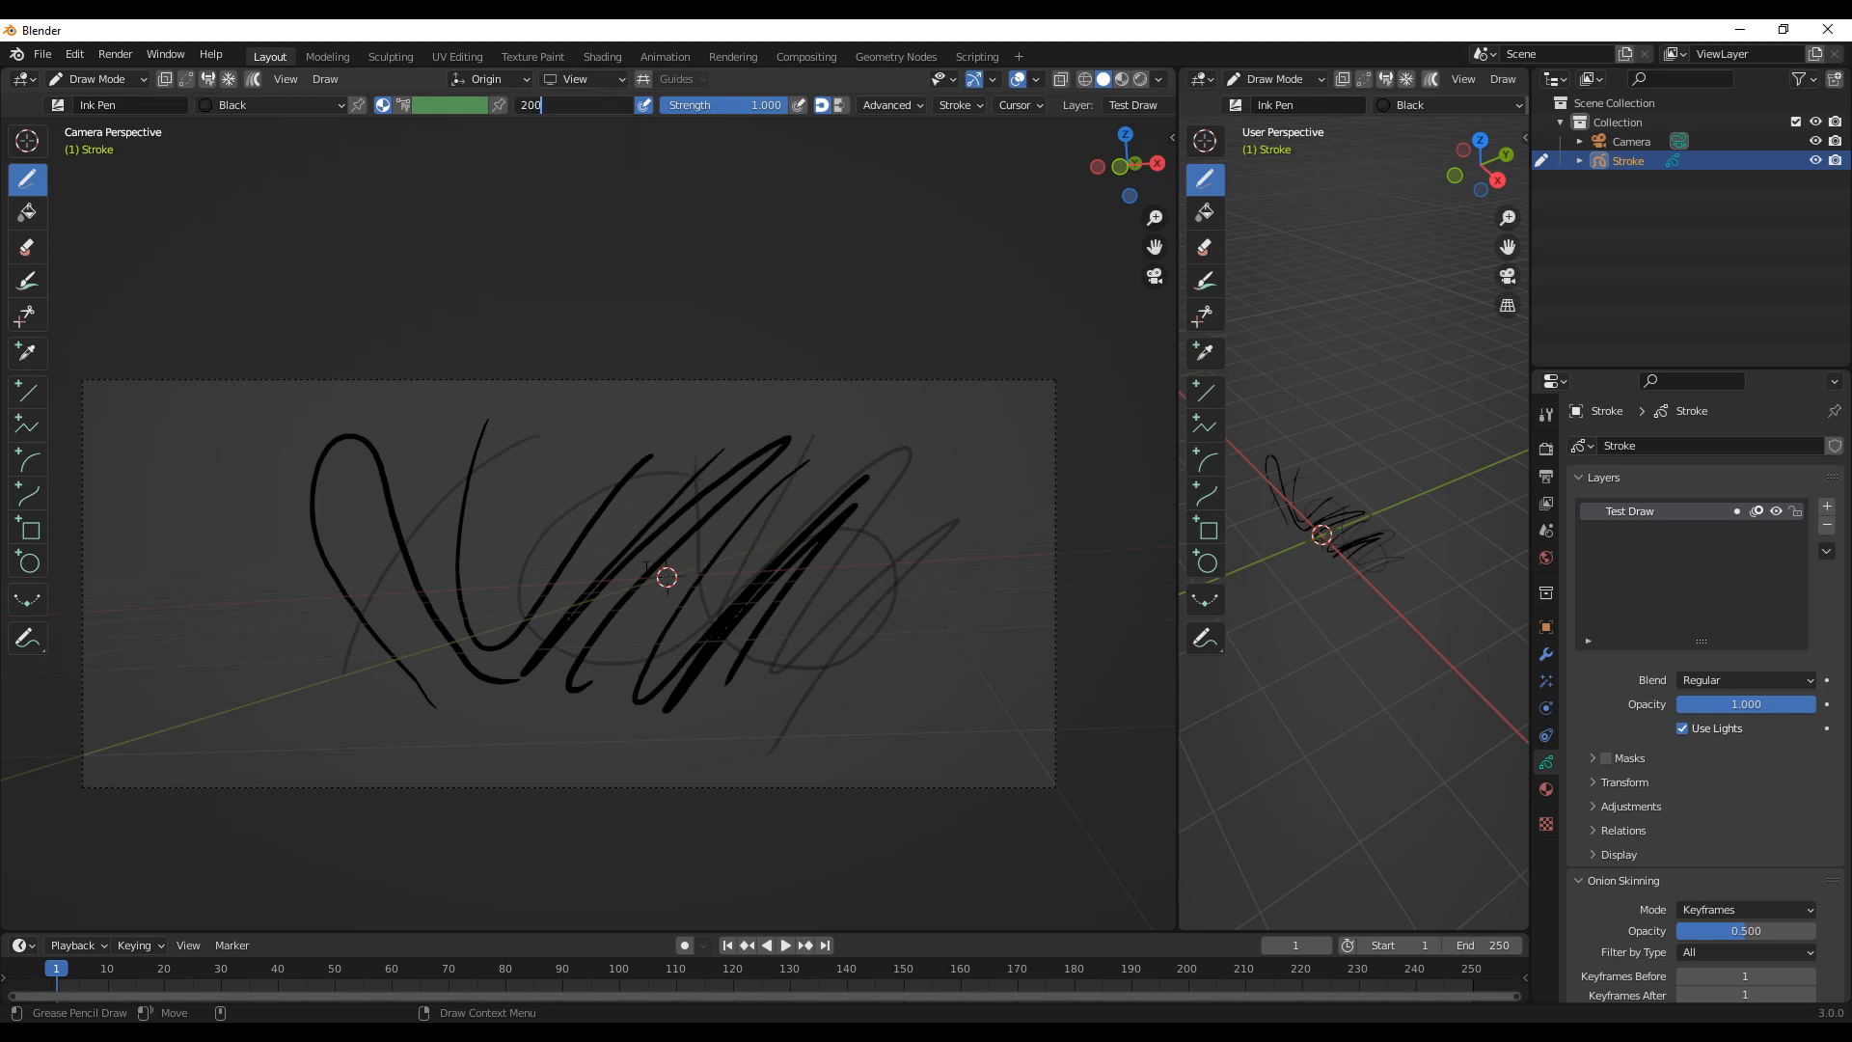
key("Return")
mouse_move(425, 421)
left_mouse_down()
mouse_move(386, 606)
mouse_move(454, 690)
mouse_move(518, 507)
left_mouse_up()
Step: Reduce the Ink Pen radius to 30 px and draw a thin zigzag near the camera frame's left edge
left_click(592, 104)
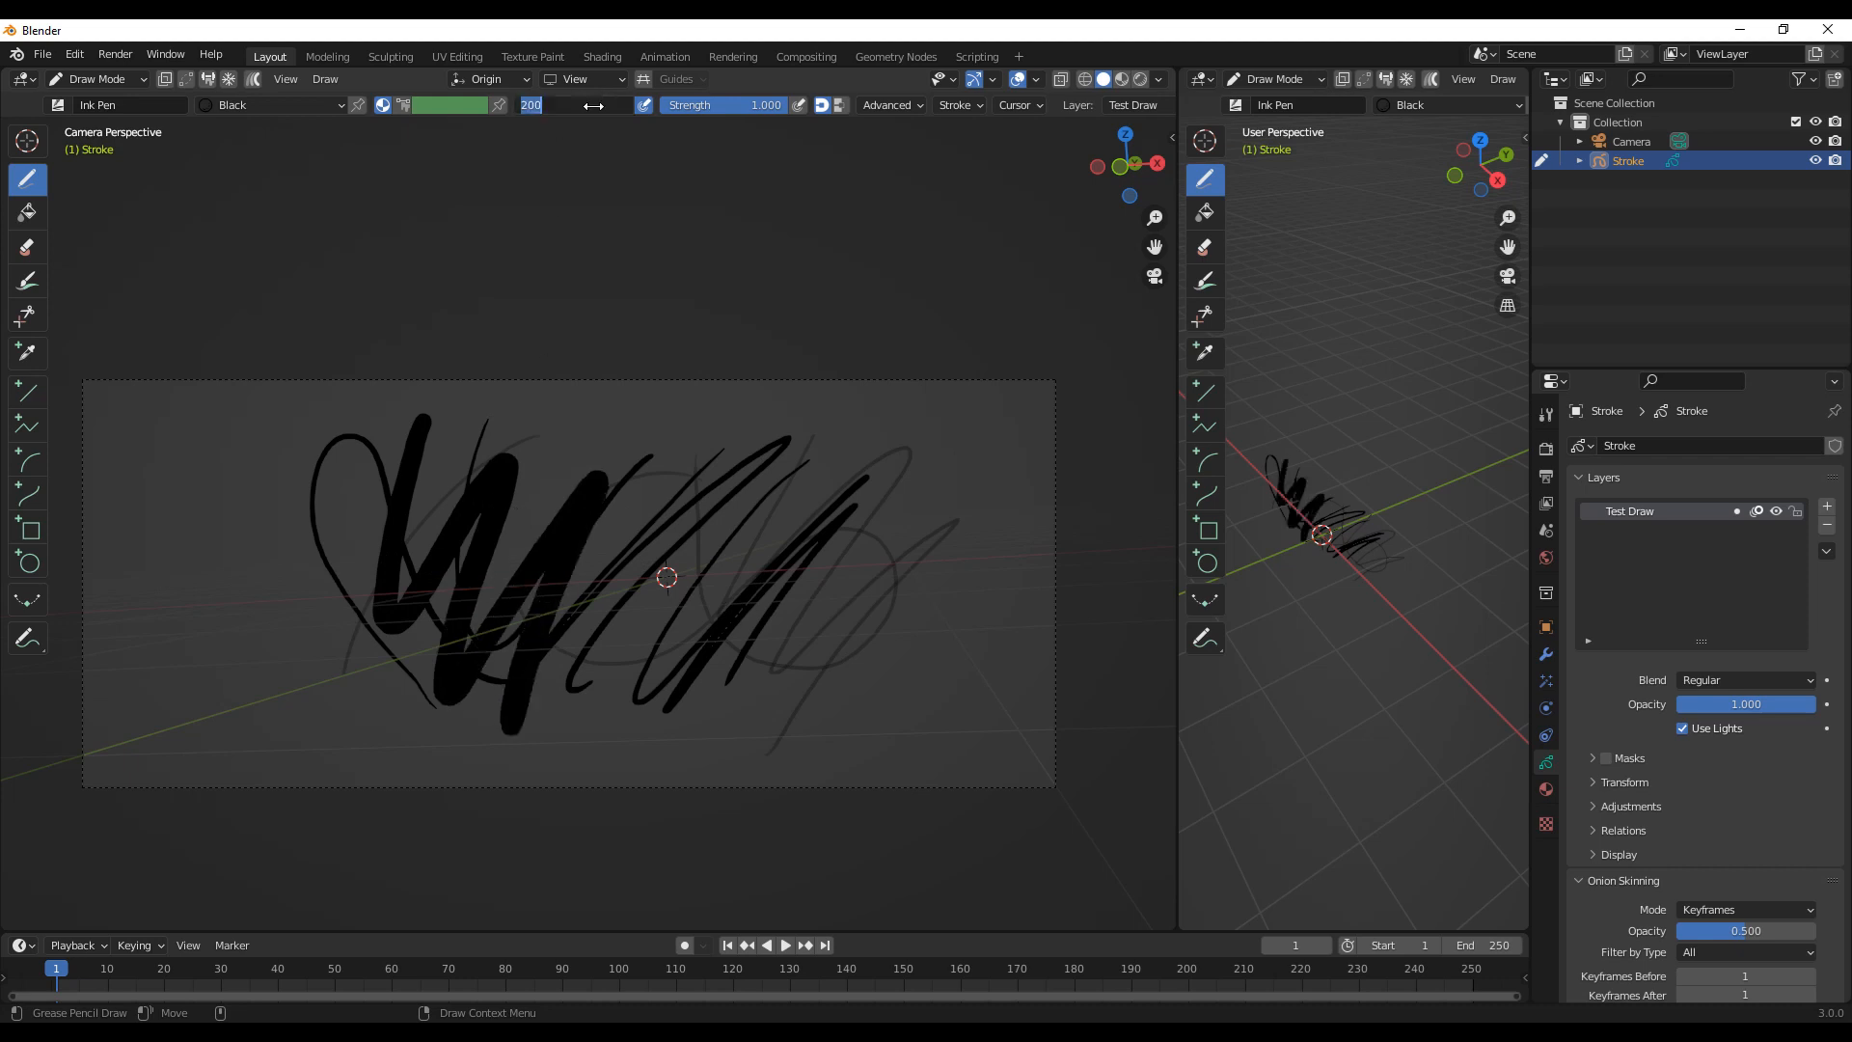
type("30")
key("Return")
mouse_move(243, 437)
left_mouse_down()
mouse_move(284, 484)
mouse_move(305, 750)
left_mouse_up()
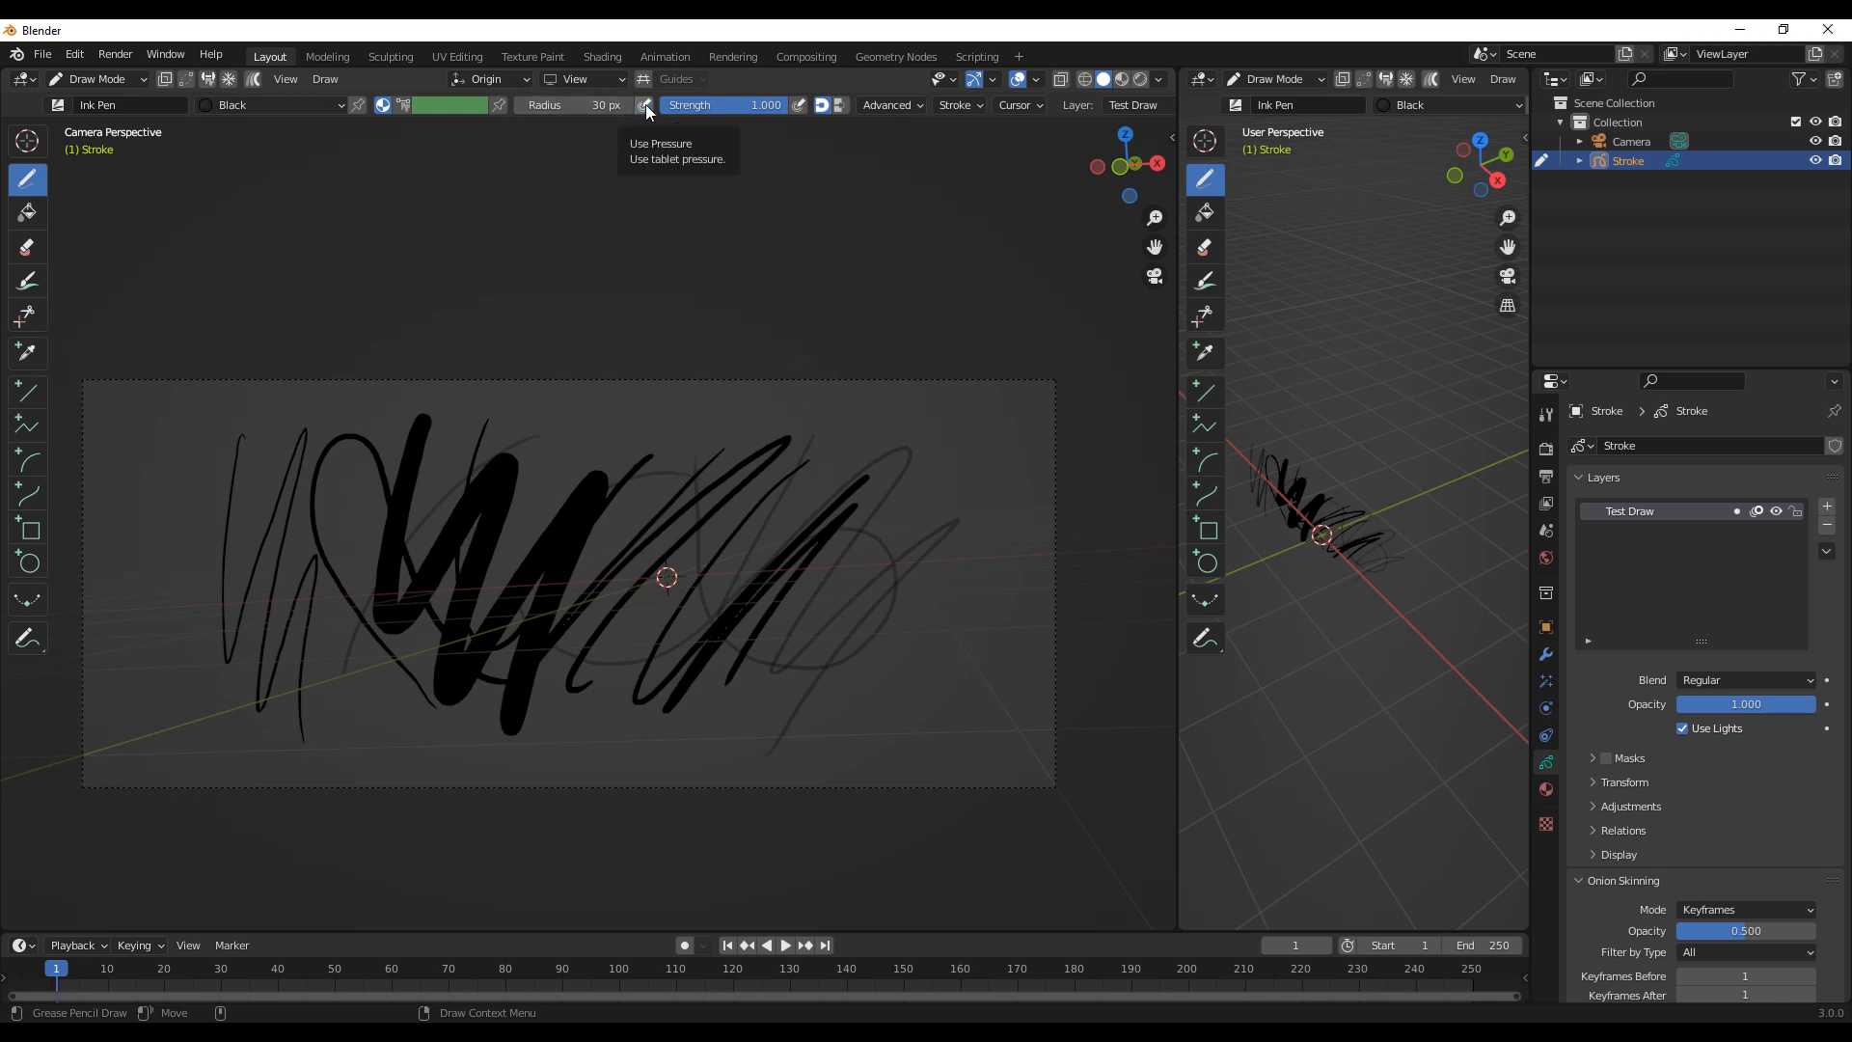
Step: Draw Ink Pen loops at the camera frame's left with radius pressure disabled, and a wavy upper-right stroke with it enabled
mouse_move(217, 576)
left_mouse_down()
mouse_move(228, 448)
mouse_move(201, 432)
mouse_move(224, 425)
left_mouse_up()
mouse_move(197, 415)
left_mouse_down()
mouse_move(157, 538)
mouse_move(190, 755)
mouse_move(284, 708)
mouse_move(236, 561)
mouse_move(260, 692)
left_mouse_up()
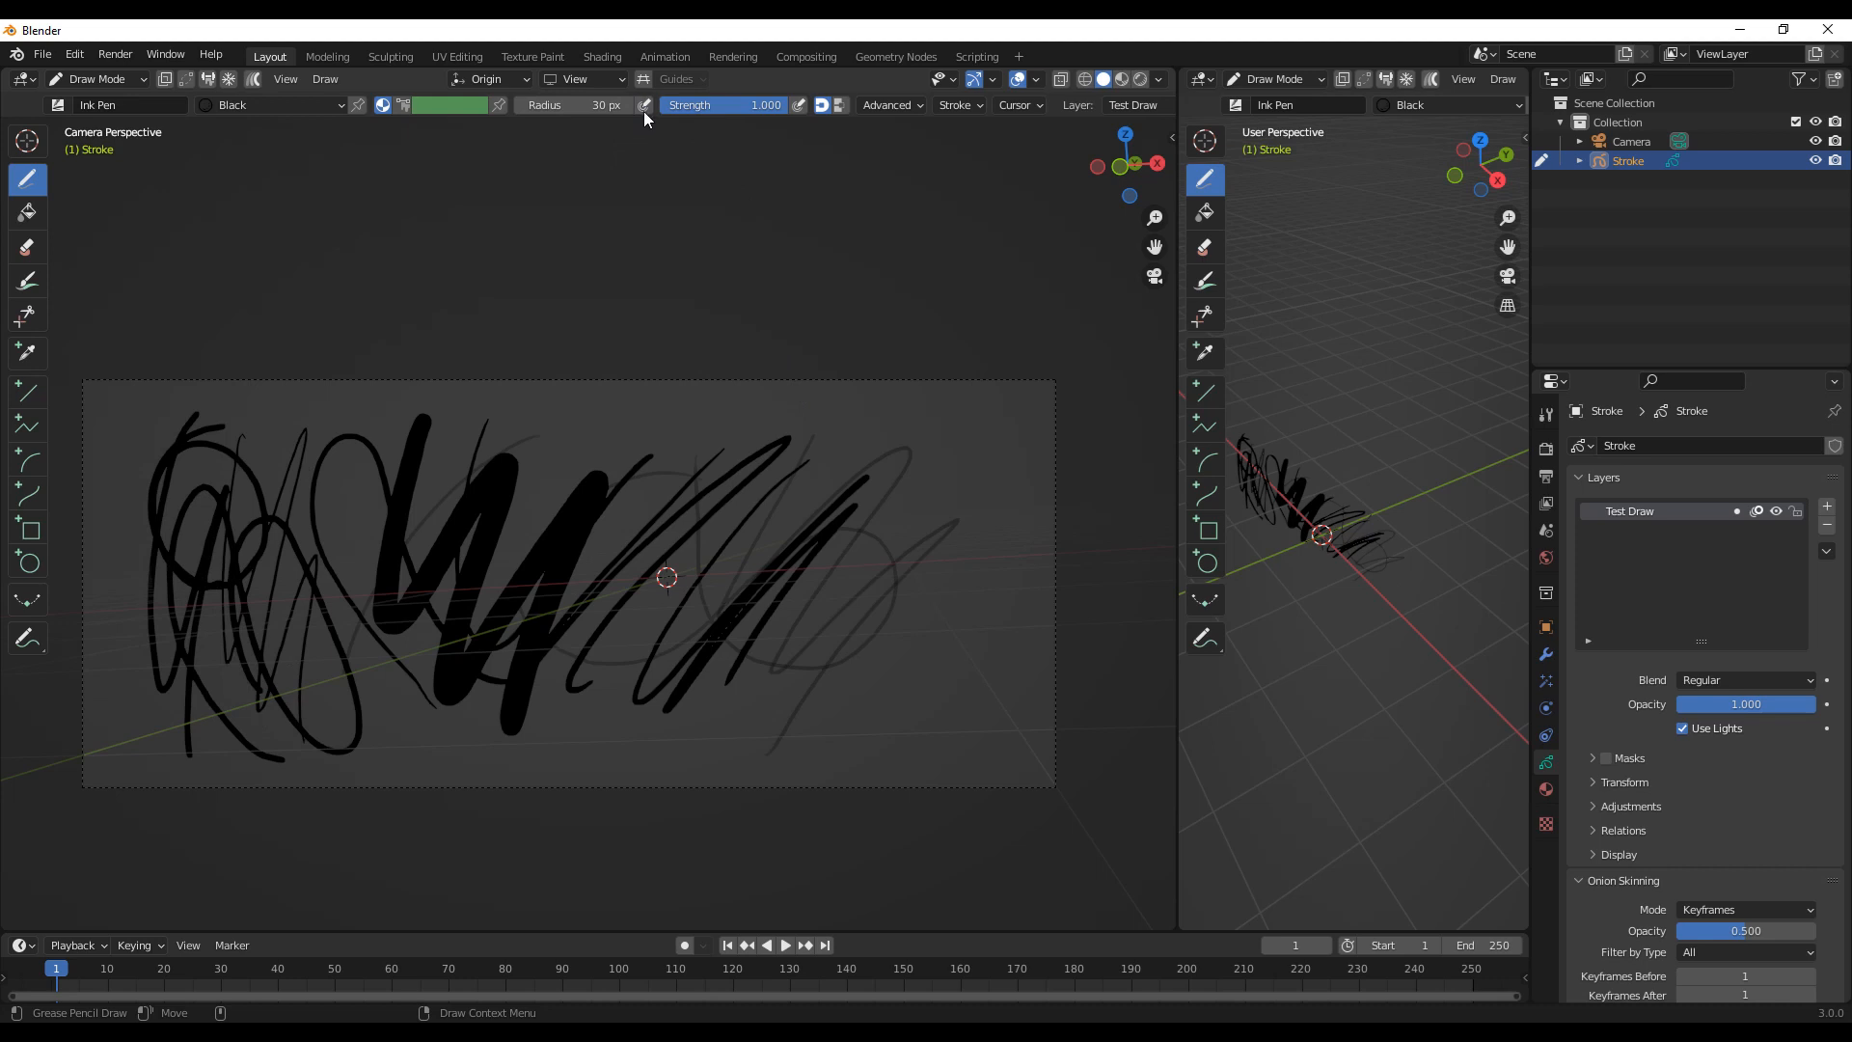
mouse_move(621, 426)
left_mouse_down()
mouse_move(762, 410)
mouse_move(817, 454)
mouse_move(860, 434)
mouse_move(883, 550)
left_mouse_up()
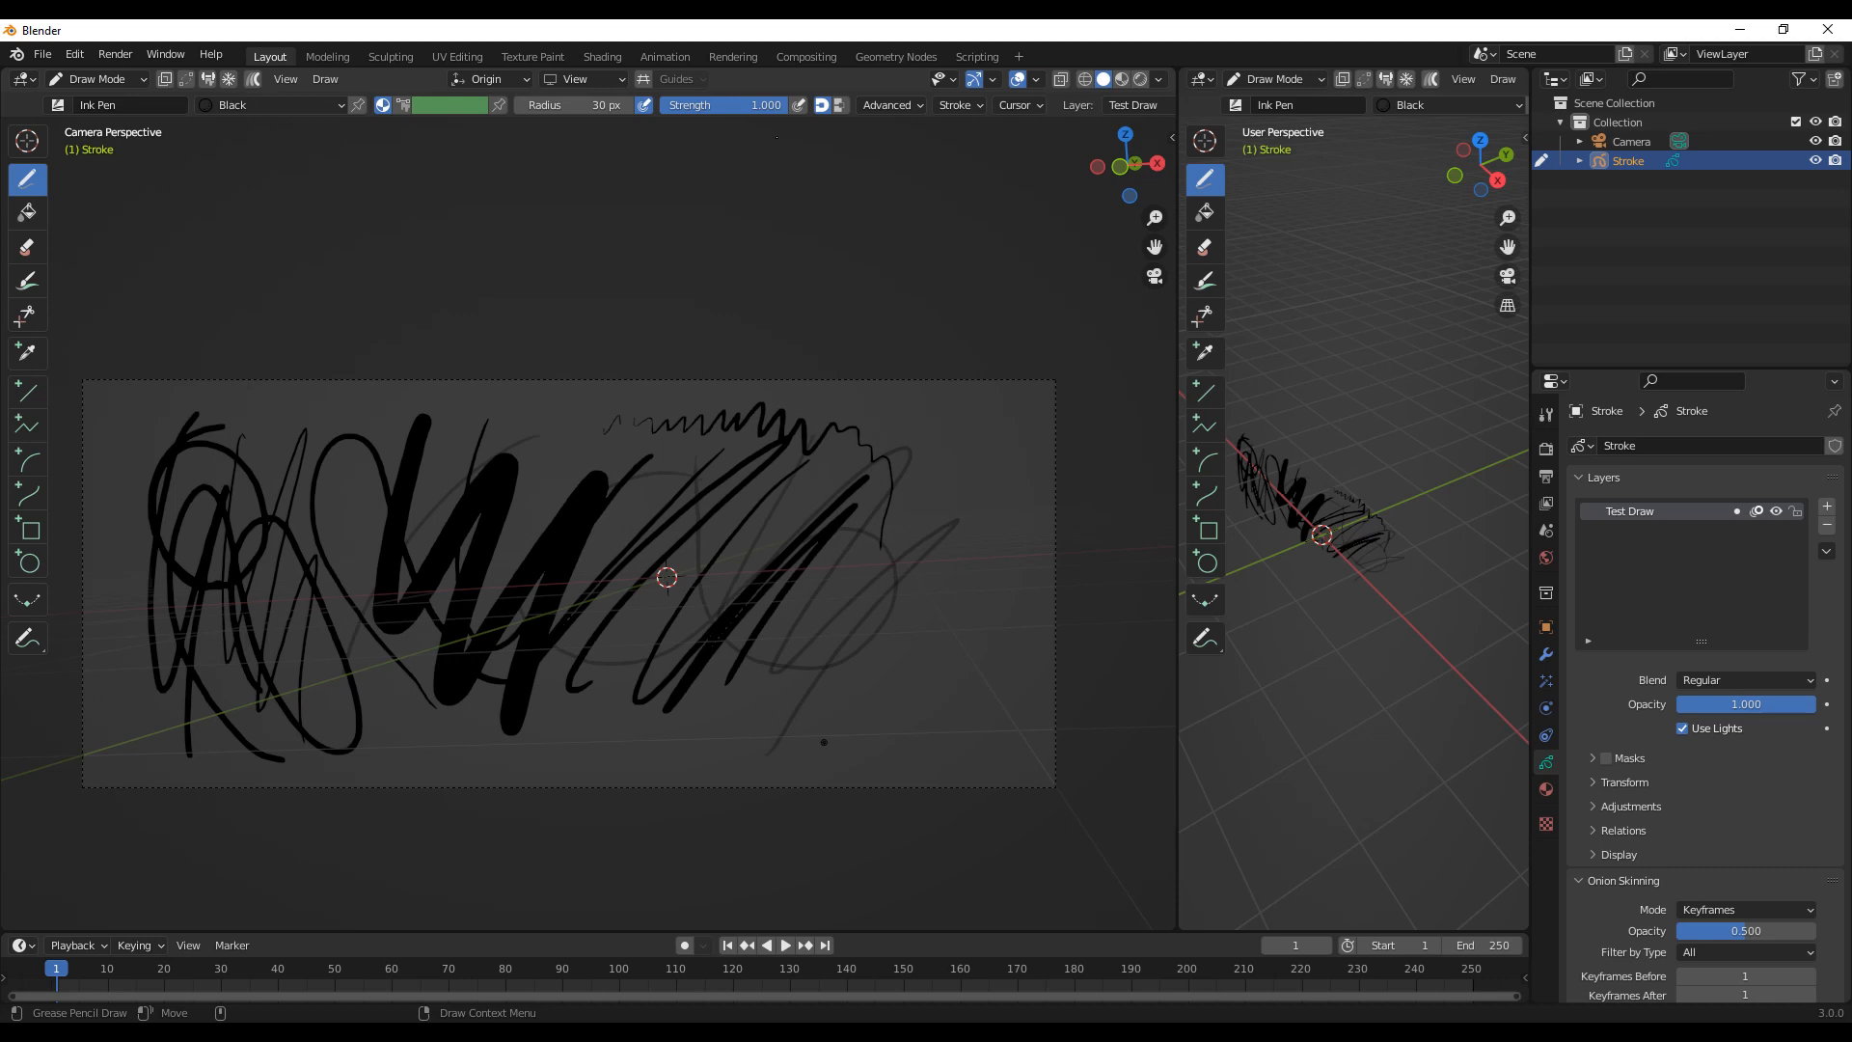
Step: Draw an Ink Pen zigzag at the camera frame's upper right and overlapping hatching below it with strength pressure enabled
left_click_drag(674, 102, 732, 102)
left_click_drag(937, 409, 909, 662)
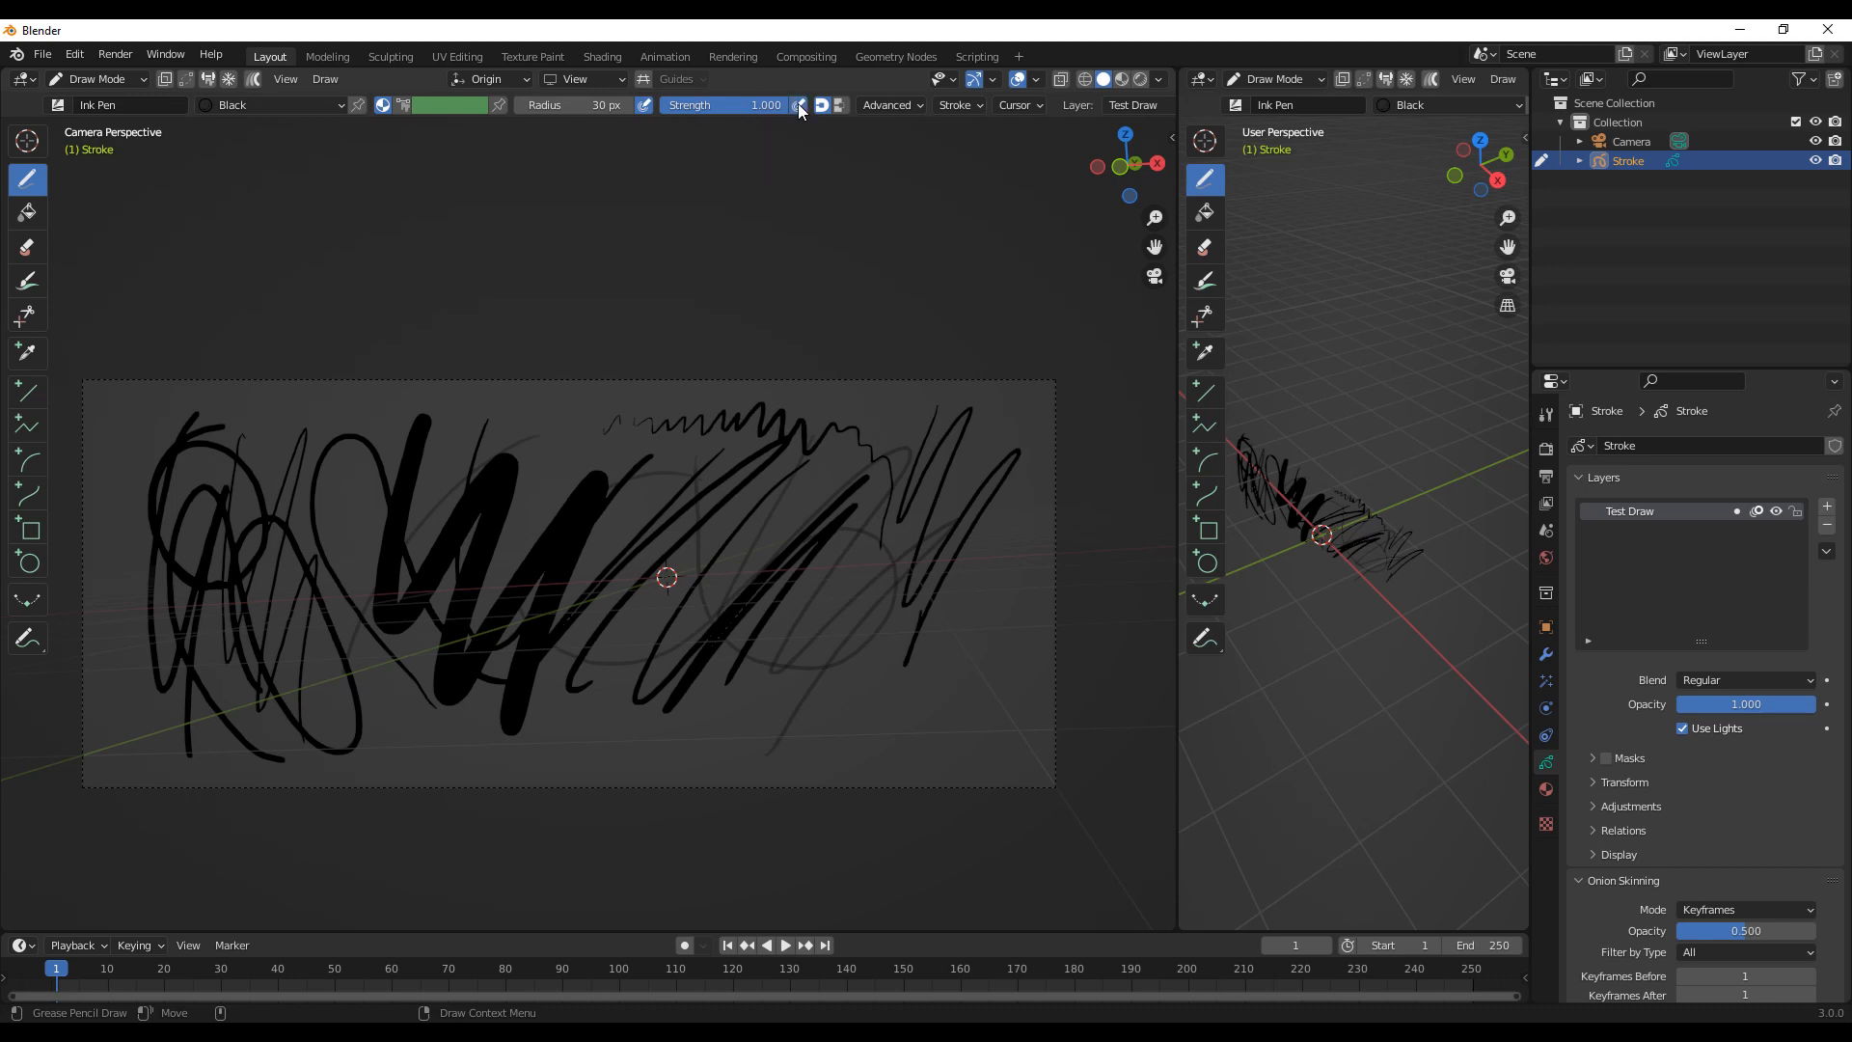
mouse_move(977, 630)
left_mouse_down()
mouse_move(965, 695)
mouse_move(941, 676)
mouse_move(926, 704)
mouse_move(966, 648)
mouse_move(958, 751)
left_mouse_up()
mouse_move(916, 607)
left_mouse_down()
mouse_move(824, 737)
mouse_move(859, 715)
left_mouse_up()
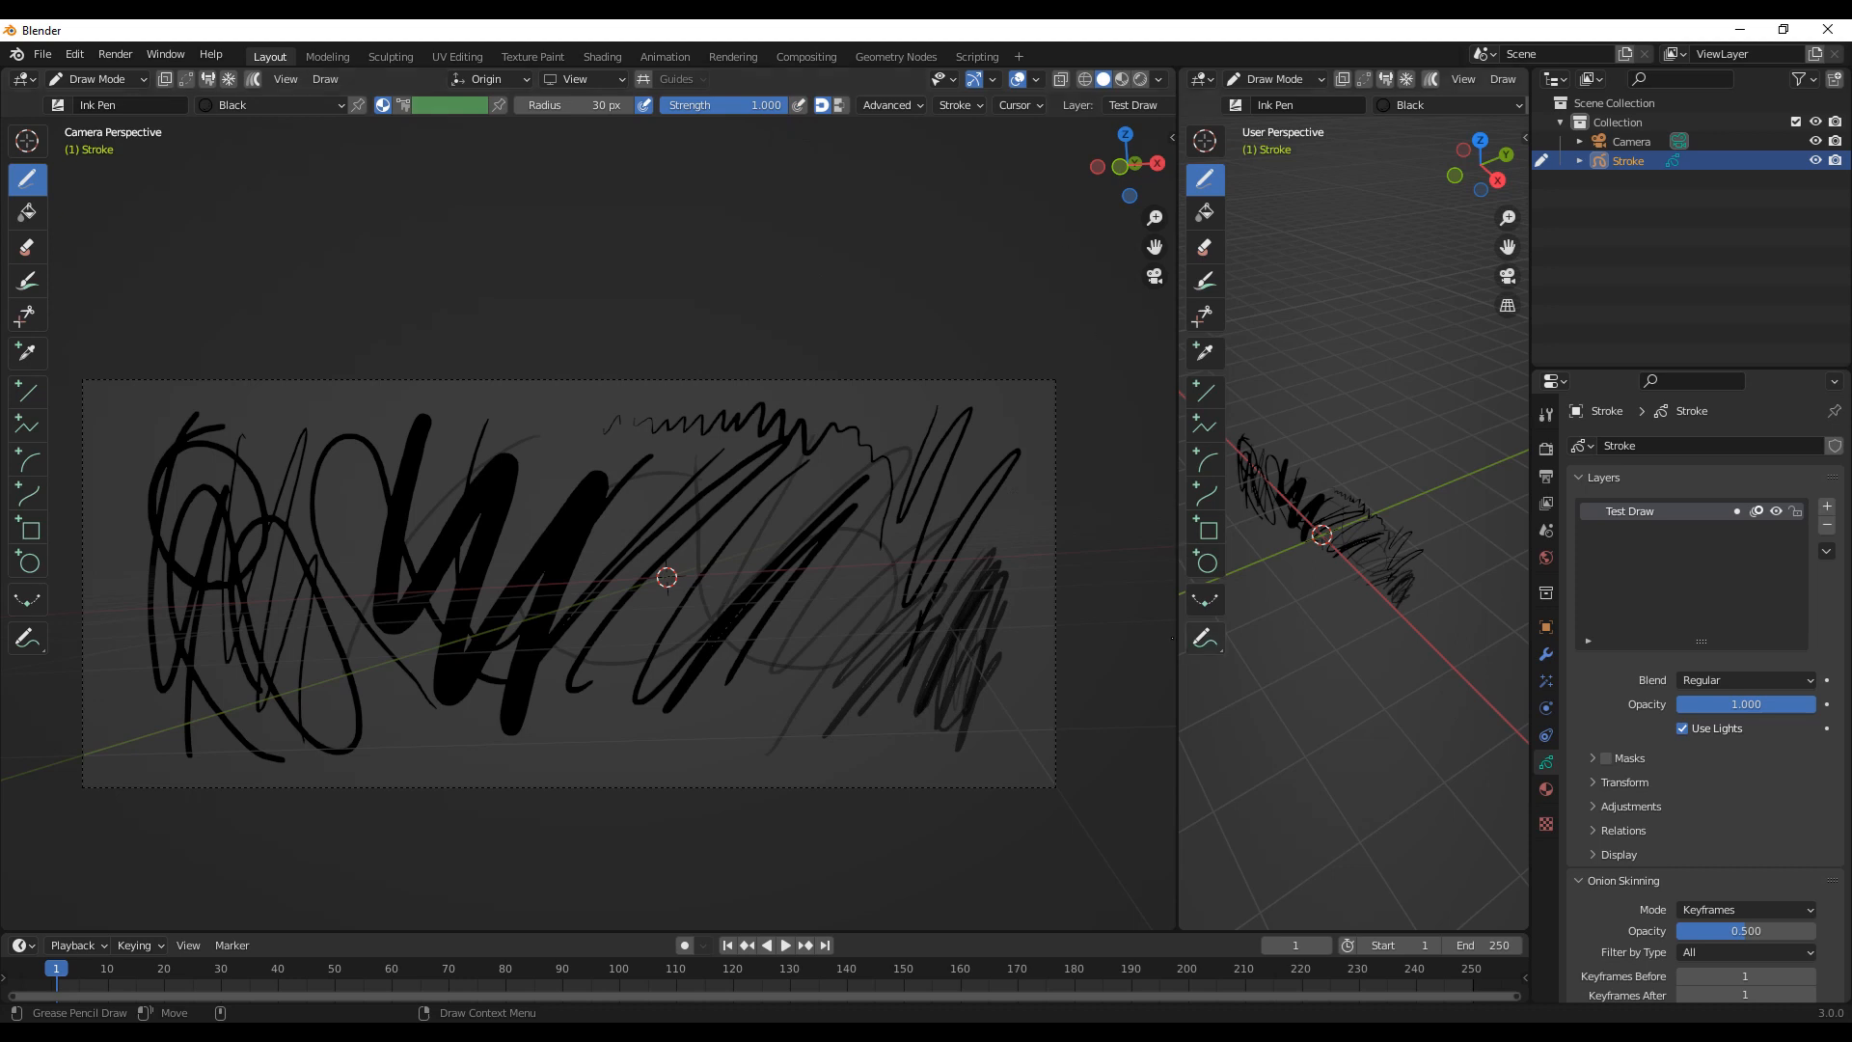
Step: Enlarge the user perspective viewport and orbit around the strokes to examine how they lie in 3D space
left_click_drag(1176, 637, 847, 662)
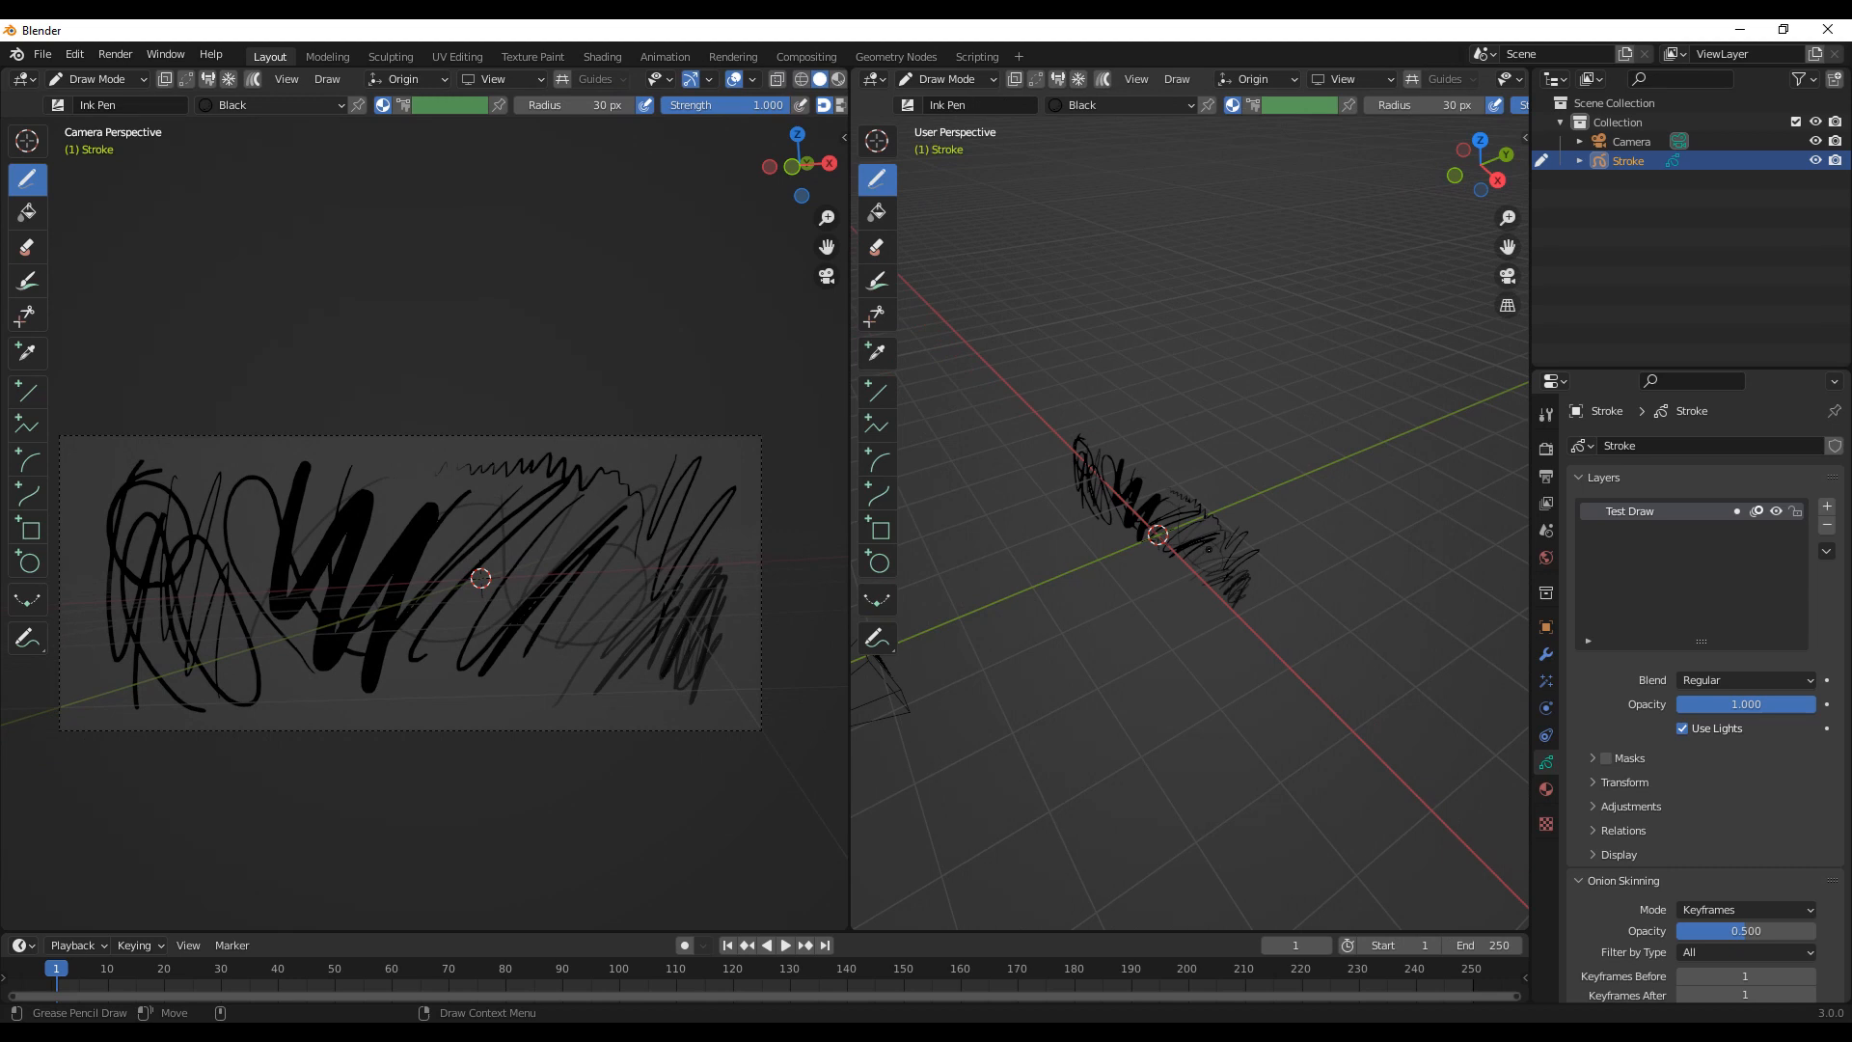
middle_click_drag(1209, 550, 1177, 561)
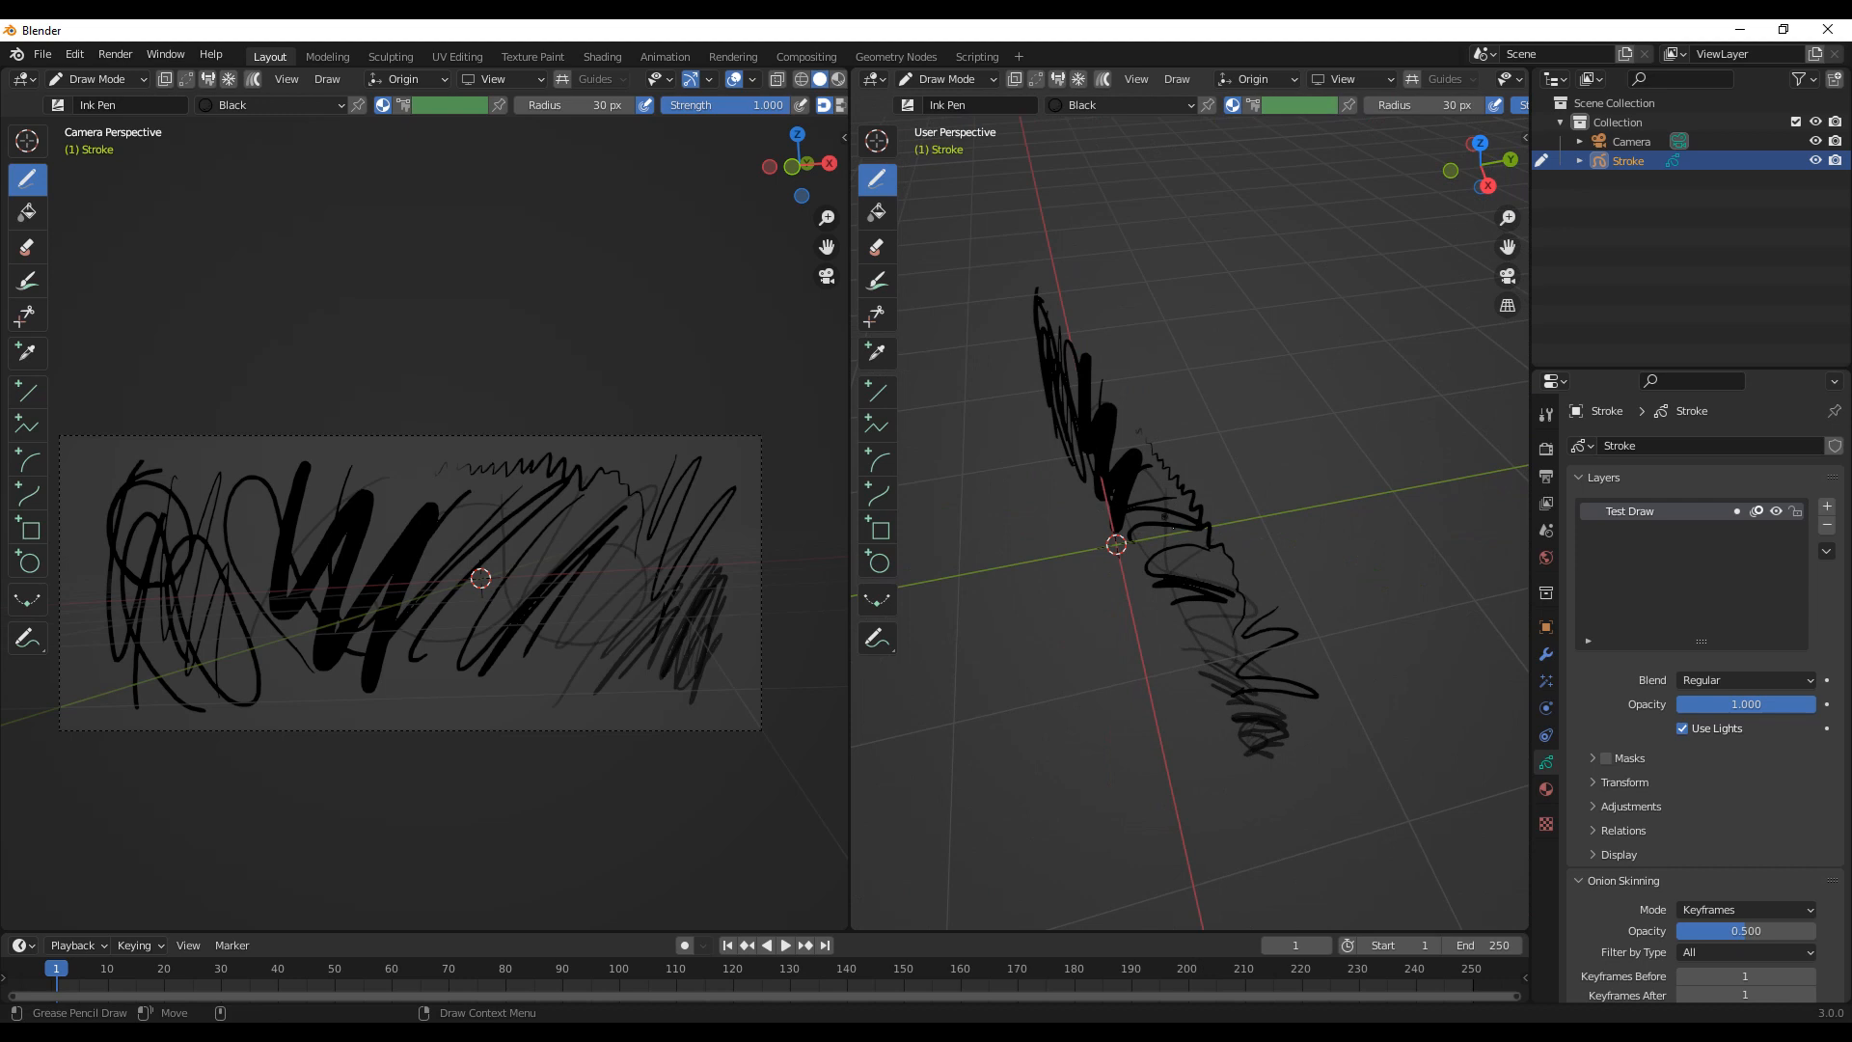
mouse_move(1175, 554)
middle_mouse_down()
mouse_move(1214, 570)
mouse_move(1209, 595)
middle_mouse_up()
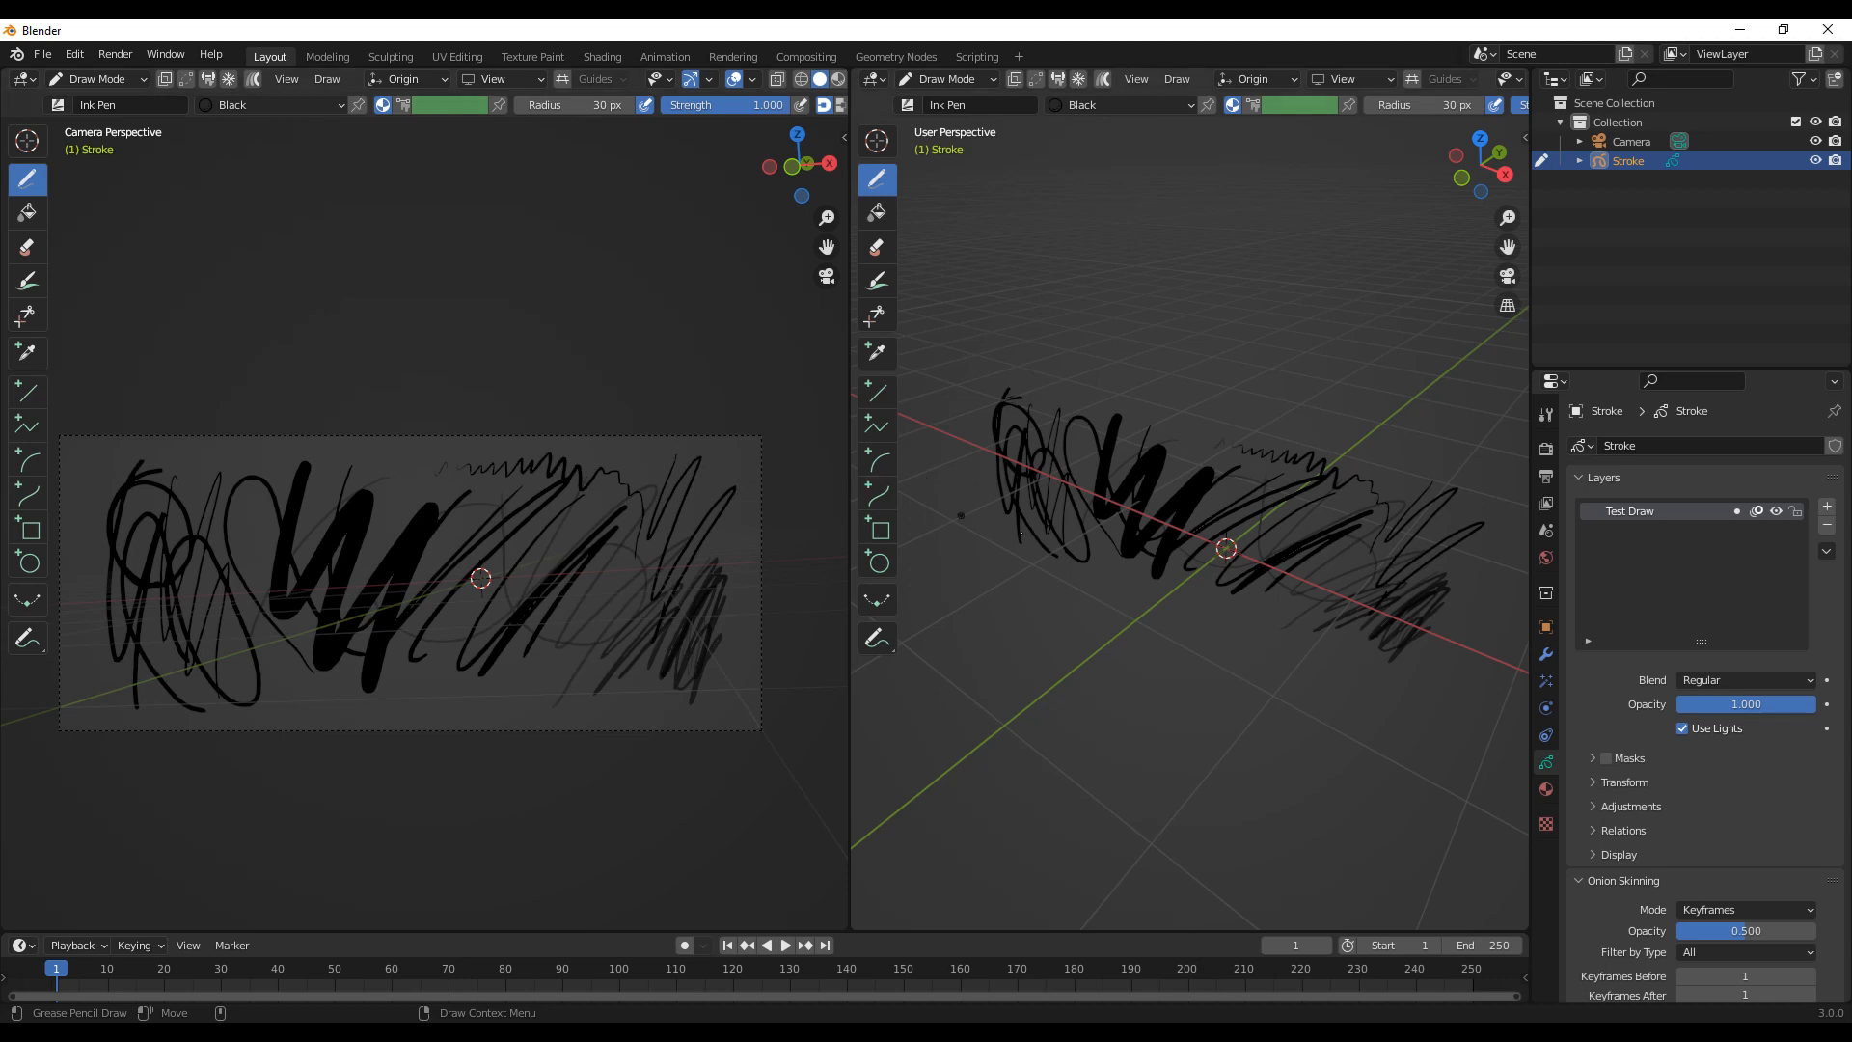
mouse_move(1248, 560)
middle_mouse_down()
mouse_move(1202, 537)
mouse_move(1231, 584)
mouse_move(1252, 580)
middle_mouse_up()
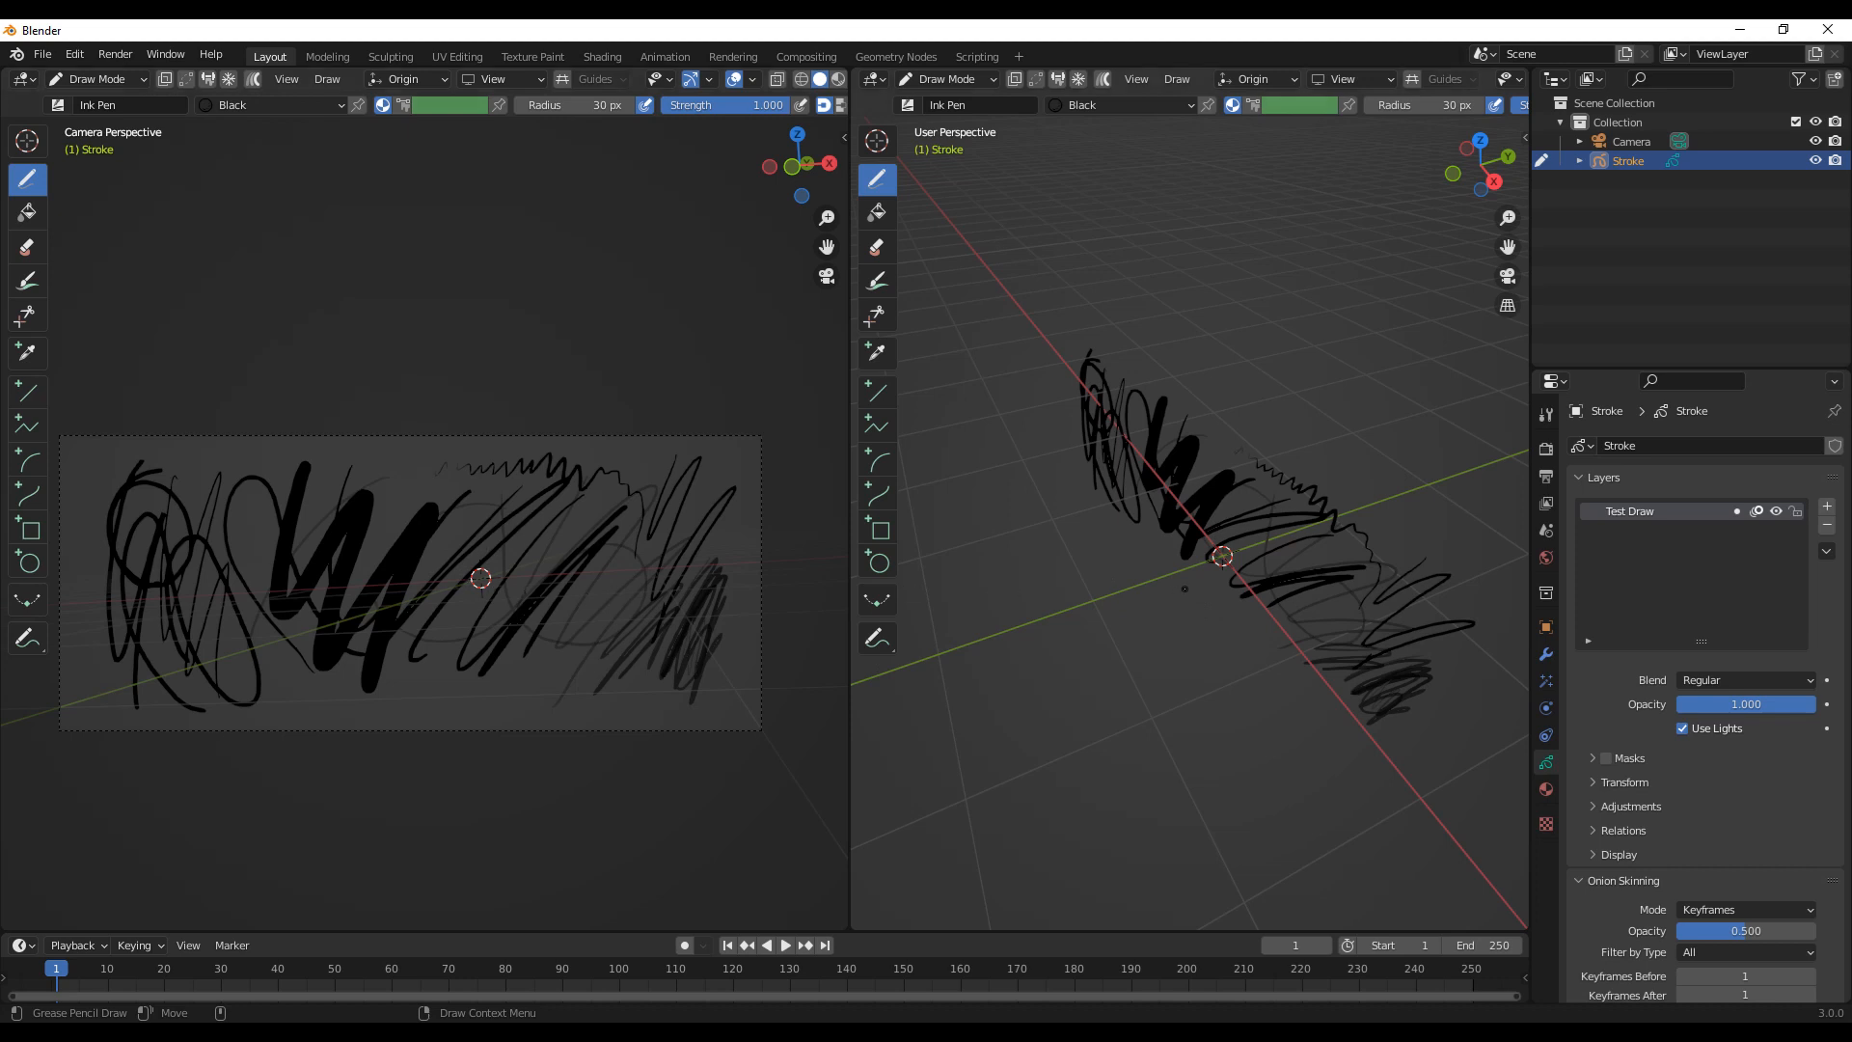
middle_click_drag(1109, 592, 1196, 578)
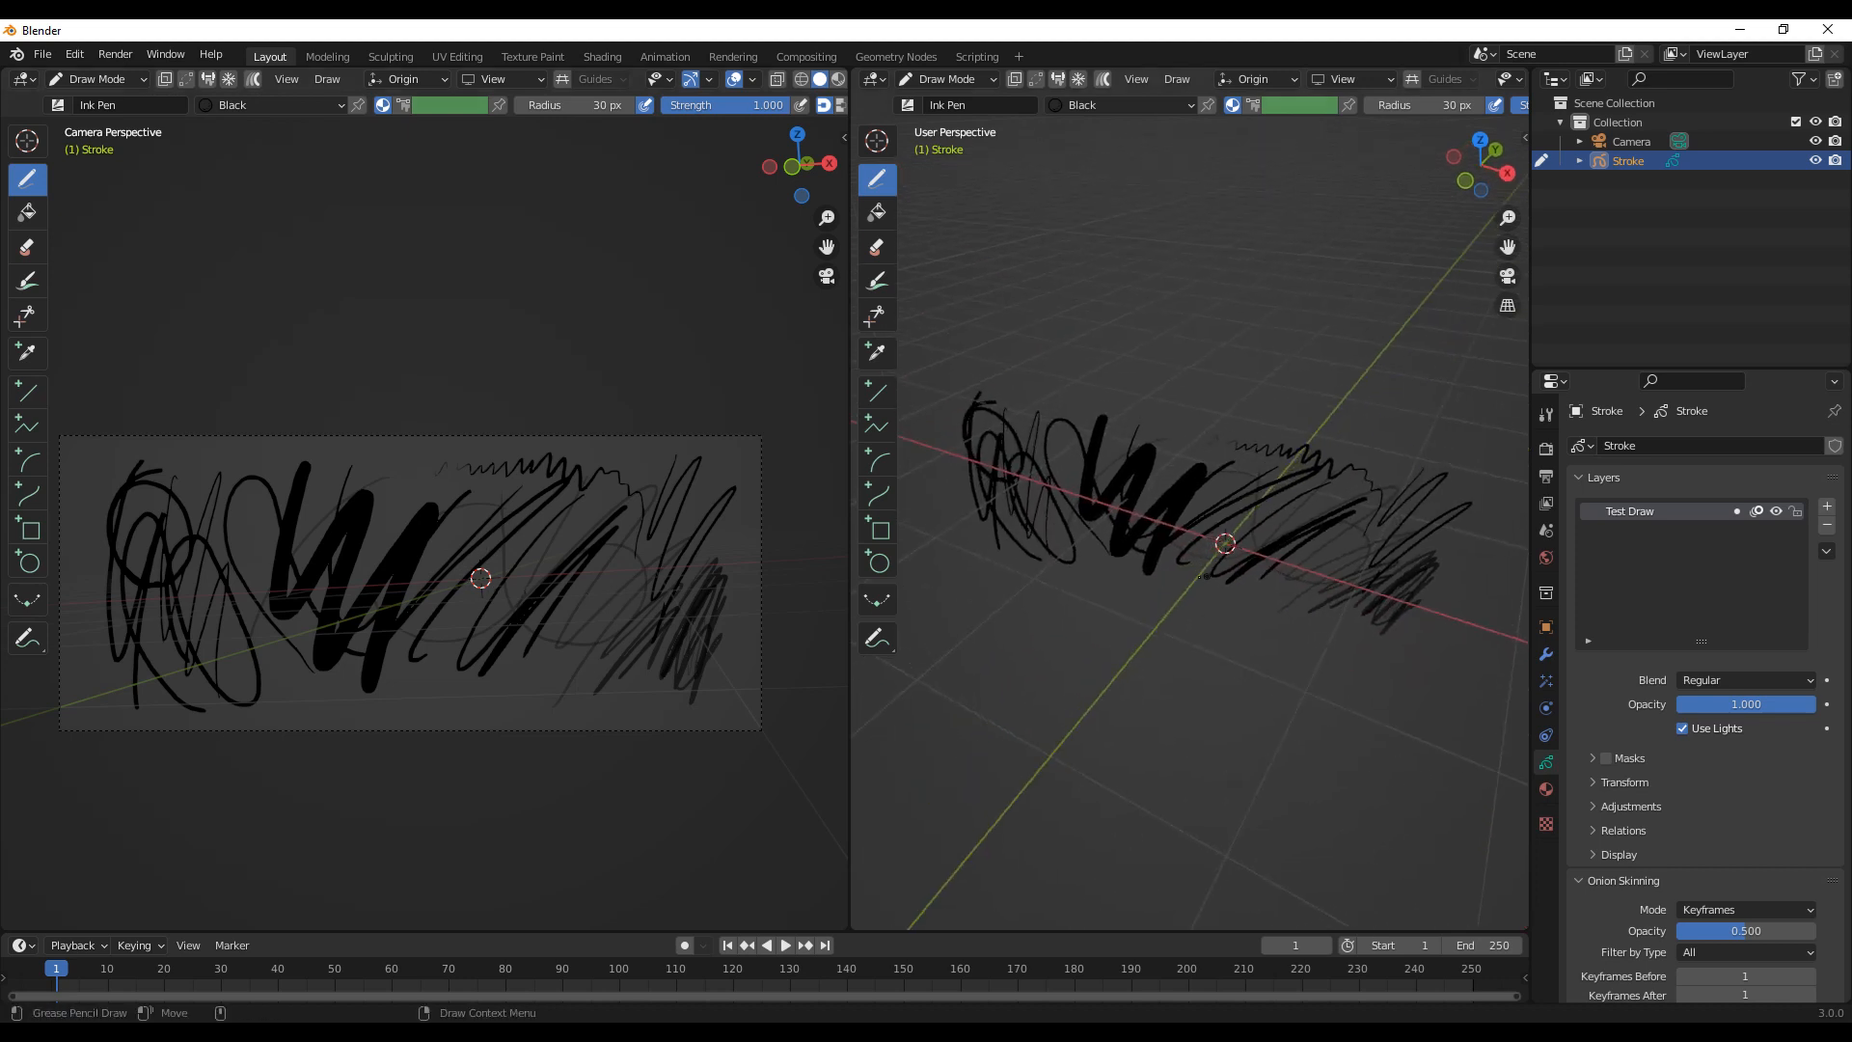
Step: Widen the camera viewport and draw a small closed Ink Pen loop near the top middle of the camera frame
left_click_drag(851, 622, 1244, 622)
middle_click_drag(815, 540, 950, 519, "alt")
right_click_drag(945, 564, 965, 486, "alt")
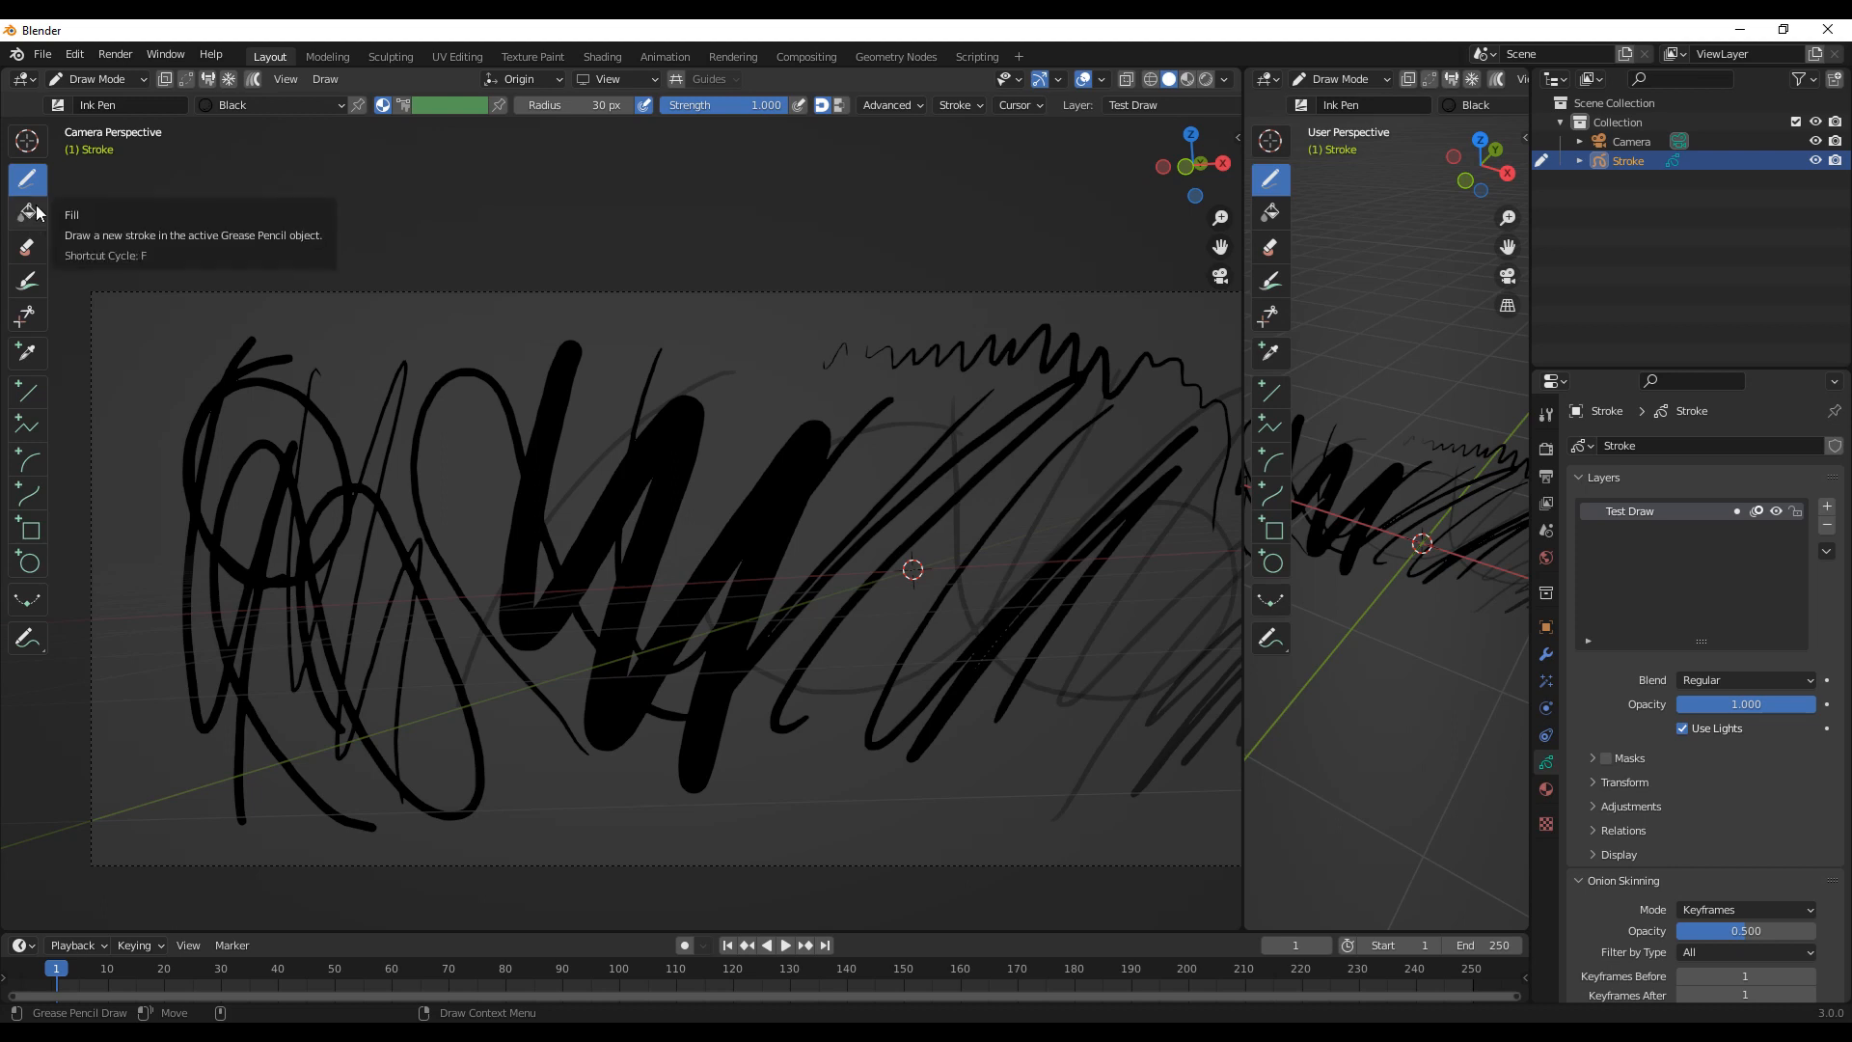
mouse_move(783, 315)
left_mouse_down()
mouse_move(710, 371)
mouse_move(804, 400)
mouse_move(780, 324)
left_mouse_up()
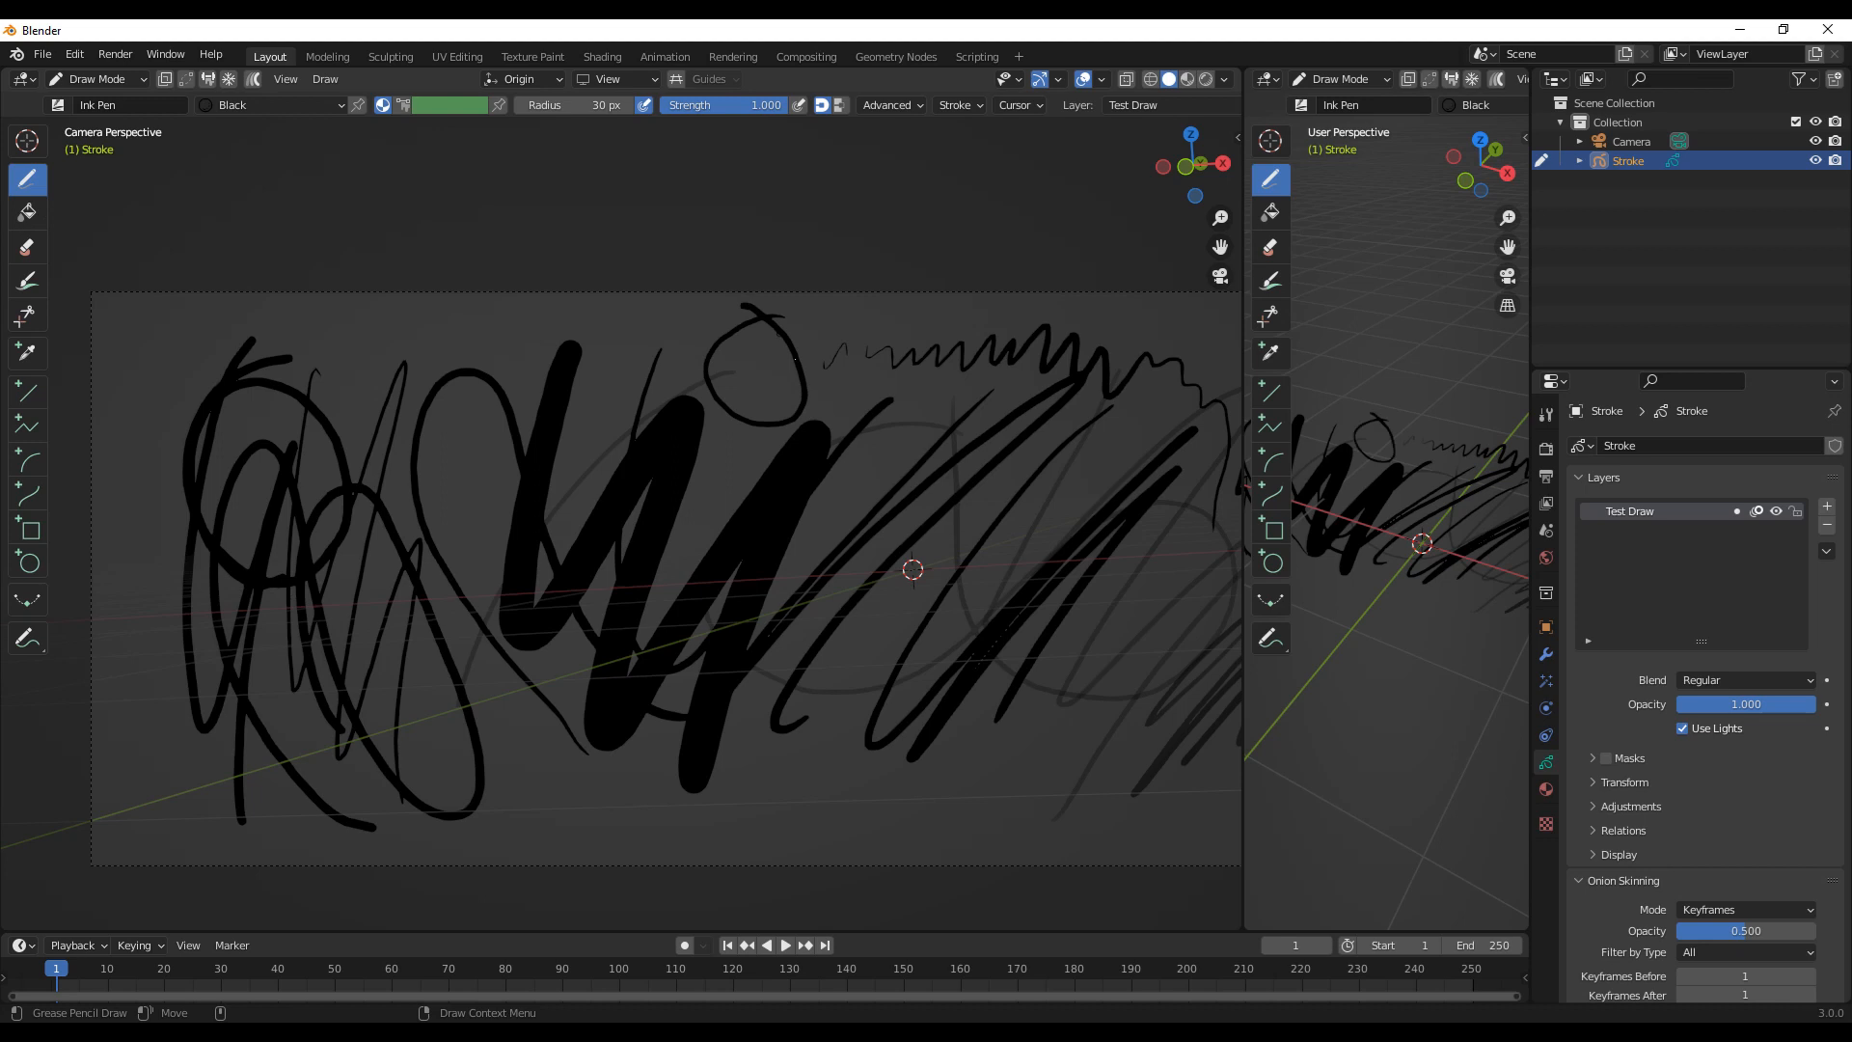
Step: Choose the Fill tool and add a new Grease Pencil layer named Fill
left_click(28, 214)
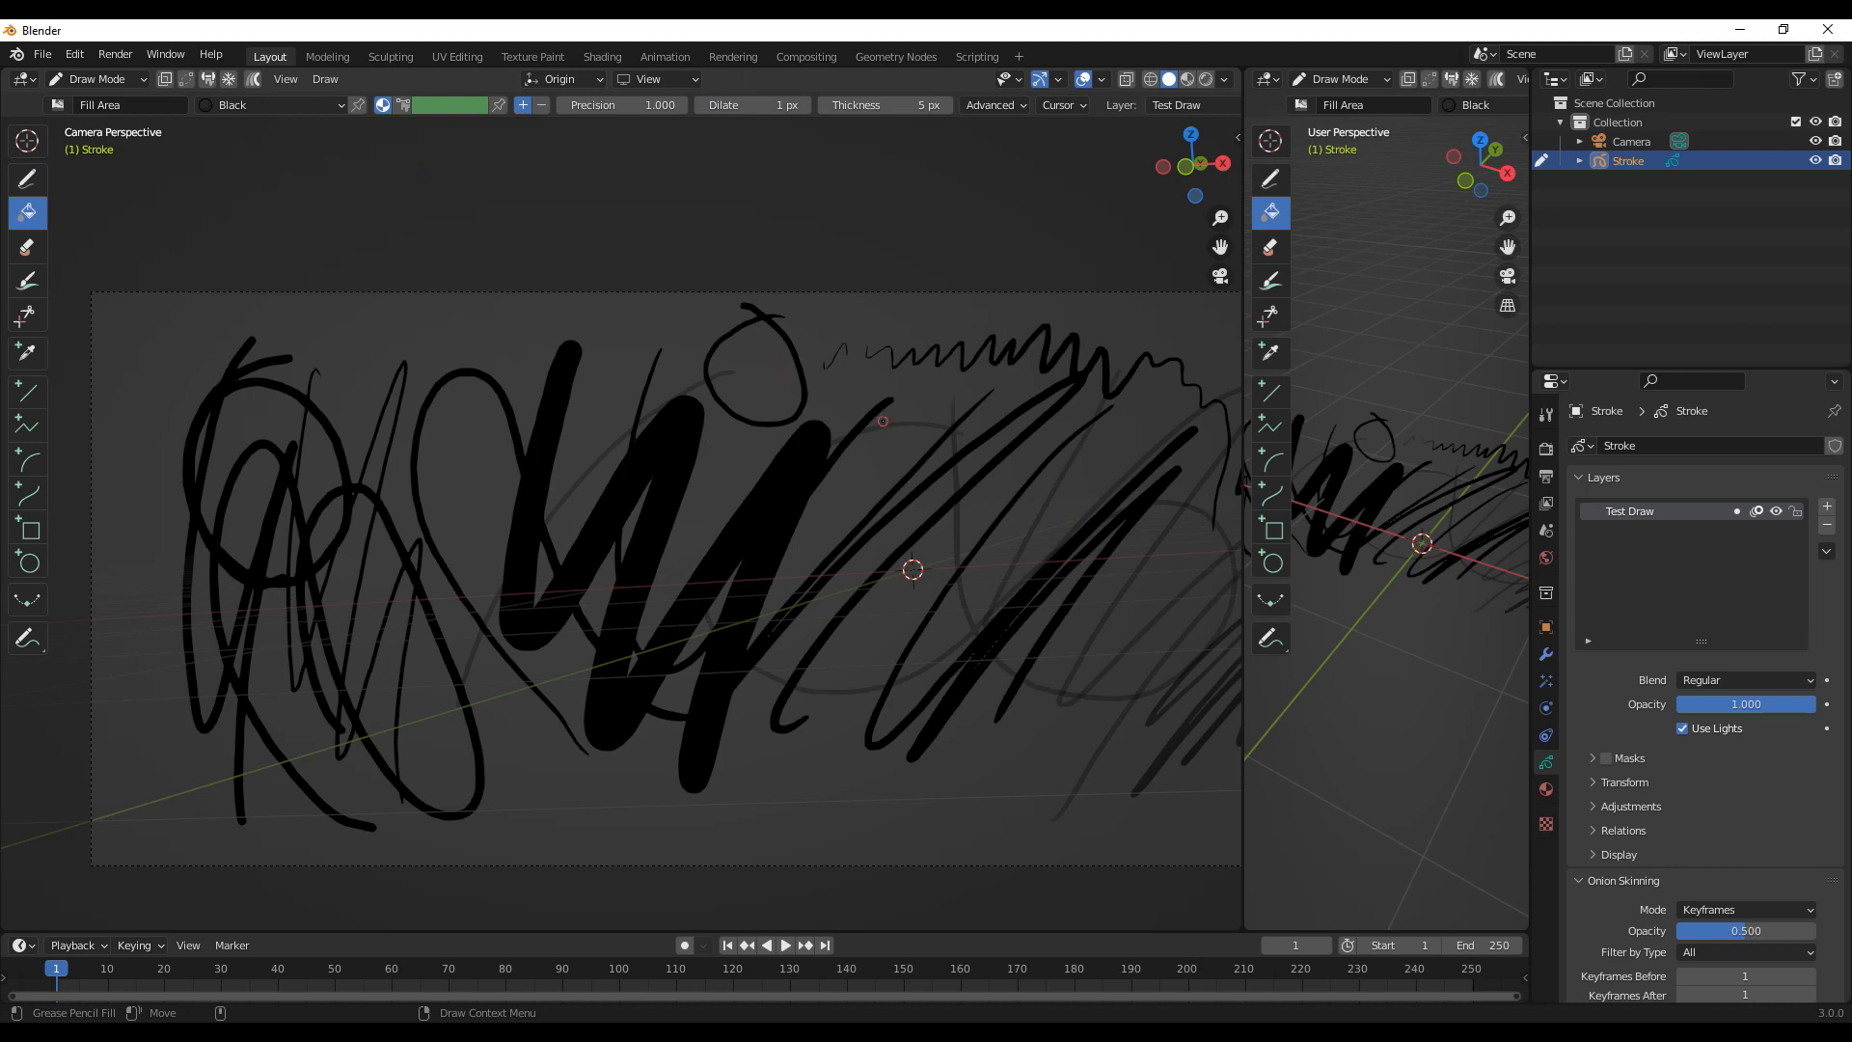
left_click(1826, 506)
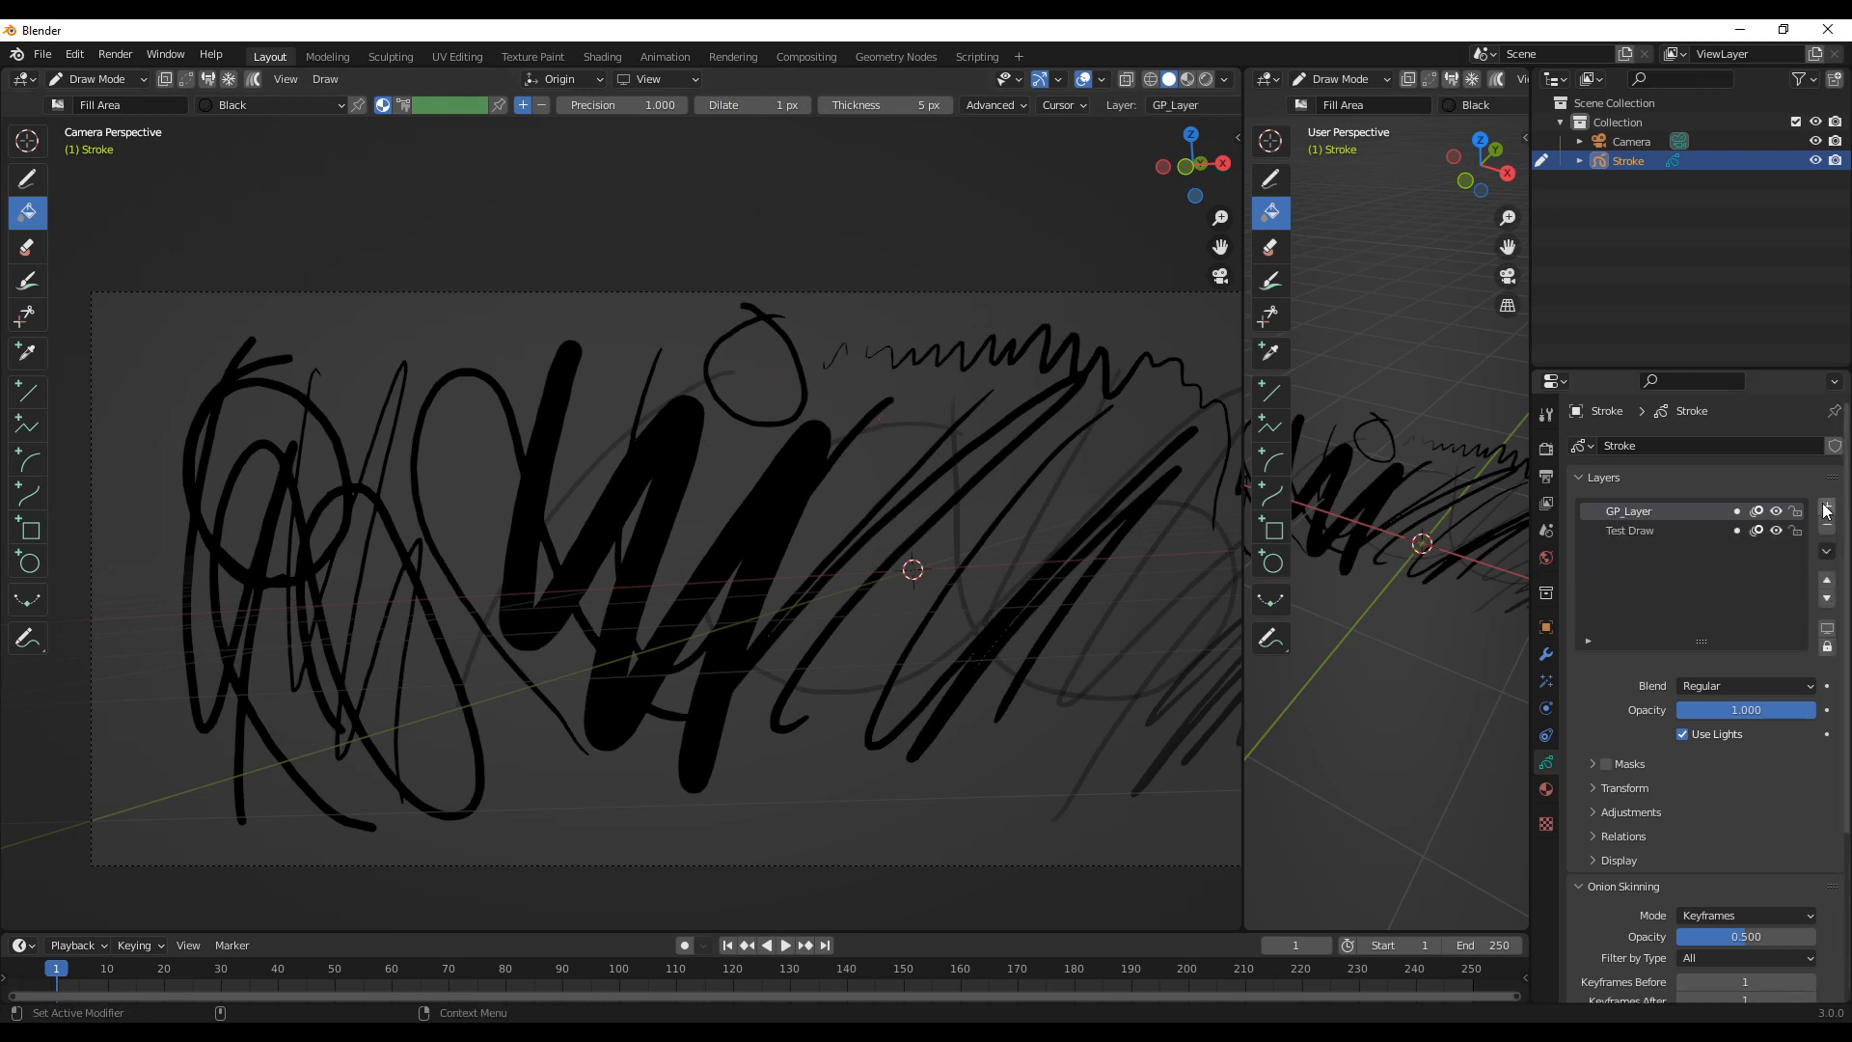
double_click(1638, 512)
type("Fill")
key("Return")
Step: Try reordering the Fill layer below and back above Test Draw, and look at the extra layer options
left_click(1825, 511)
left_click(1829, 600)
left_click(1827, 580)
left_click(1830, 600)
left_click(1827, 580)
left_click(1827, 552)
left_click(1827, 560)
left_click(1828, 552)
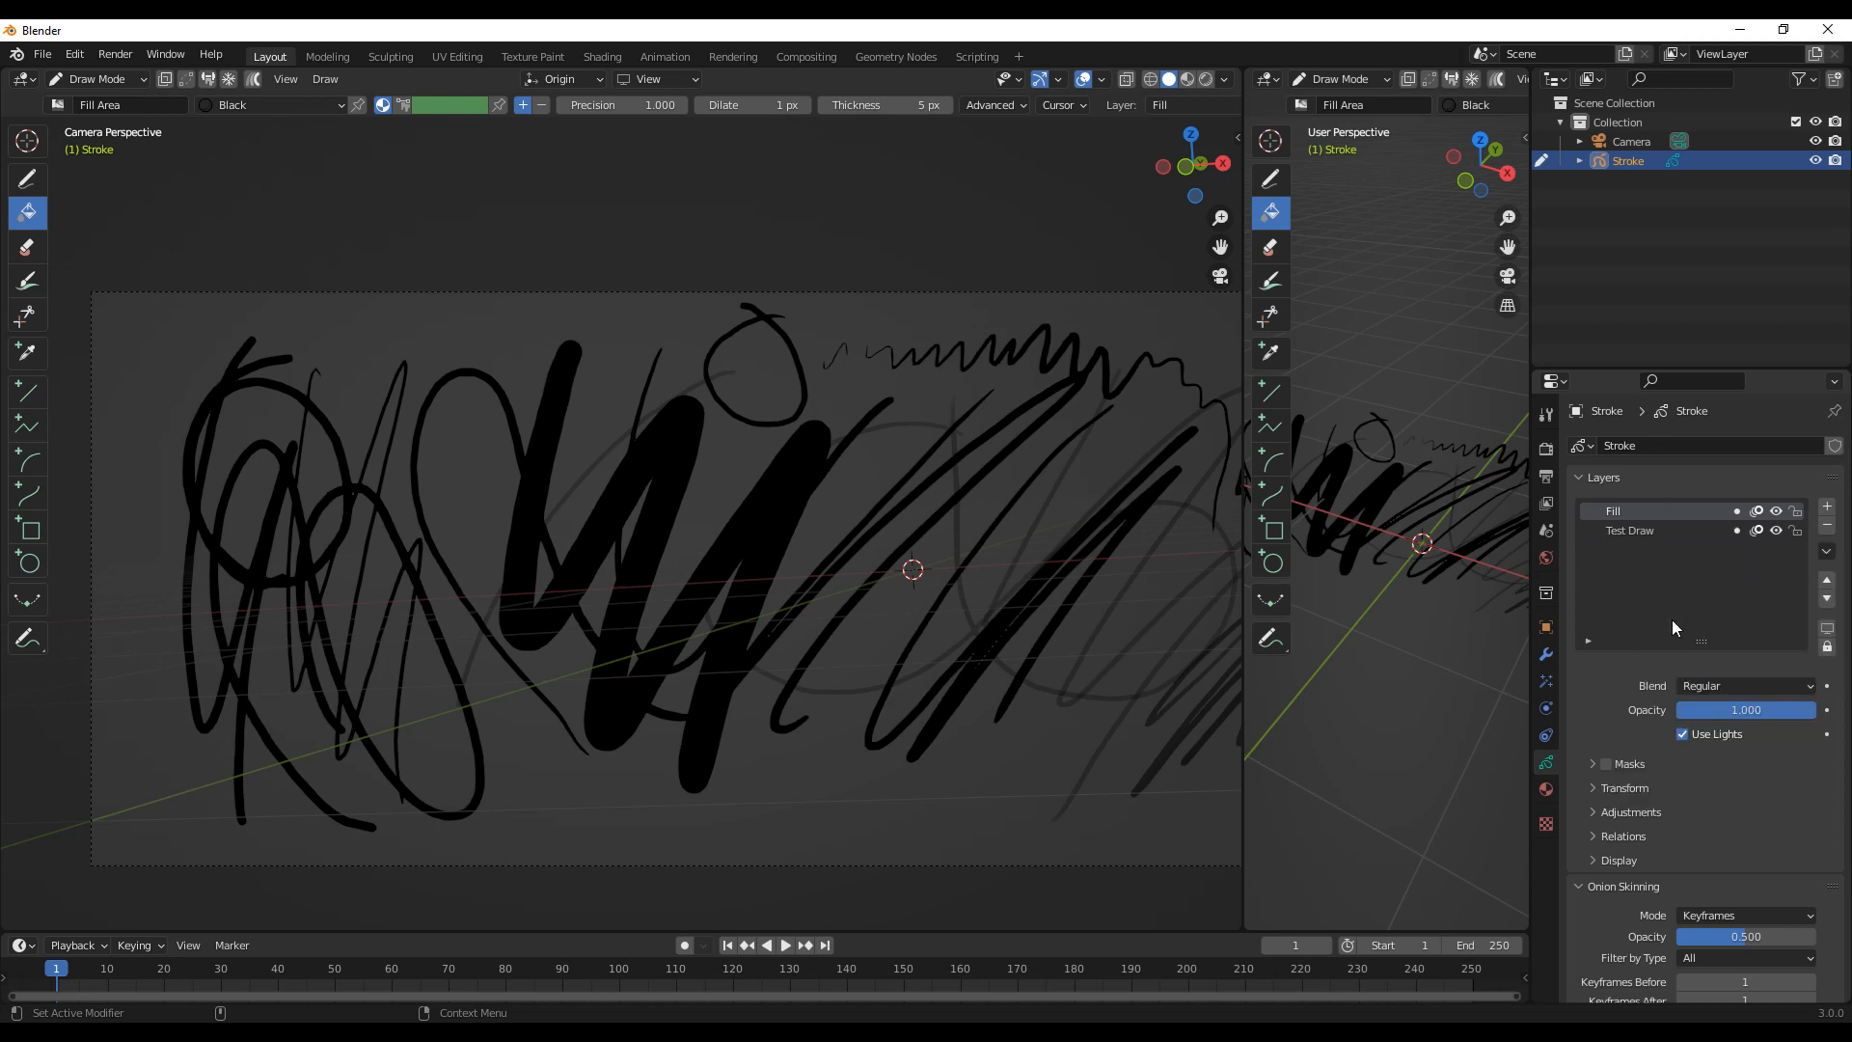
Step: Add a material with Stroke disabled and Fill enabled in purple, and fill the small closed loop with it
left_click(1547, 789)
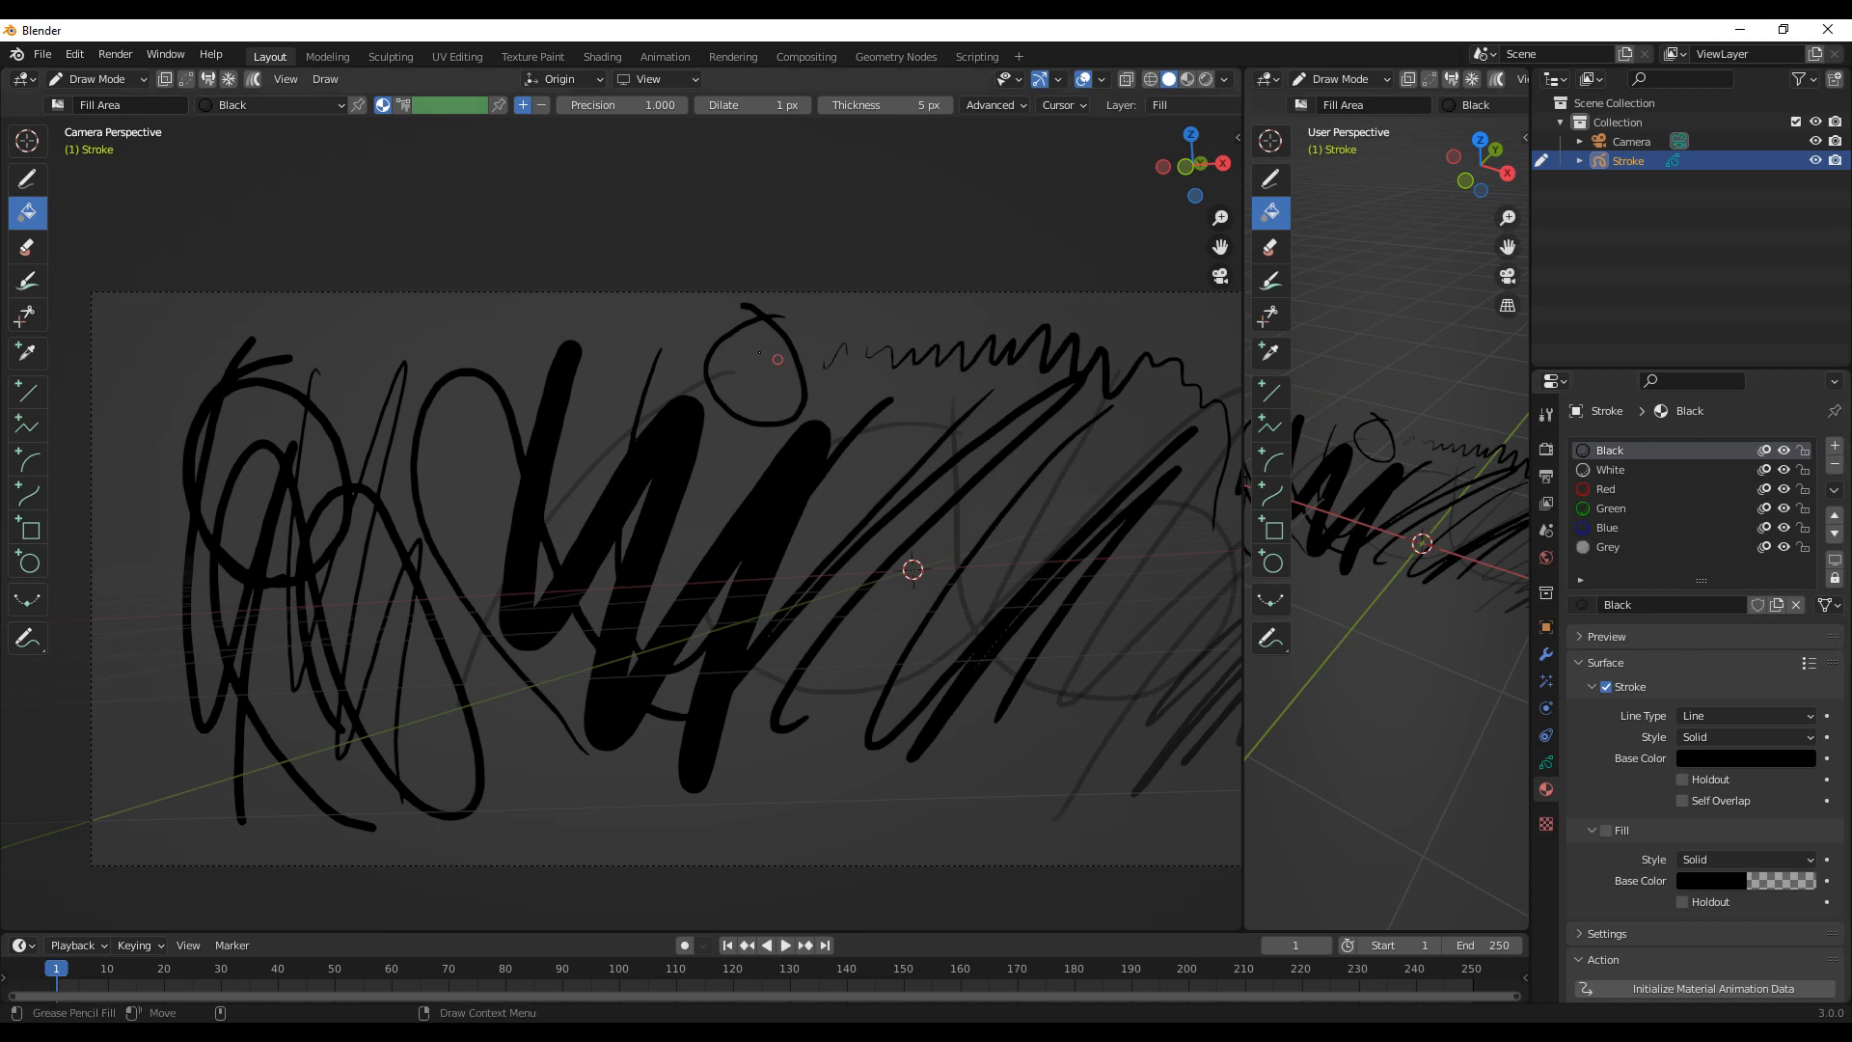
left_click(1835, 446)
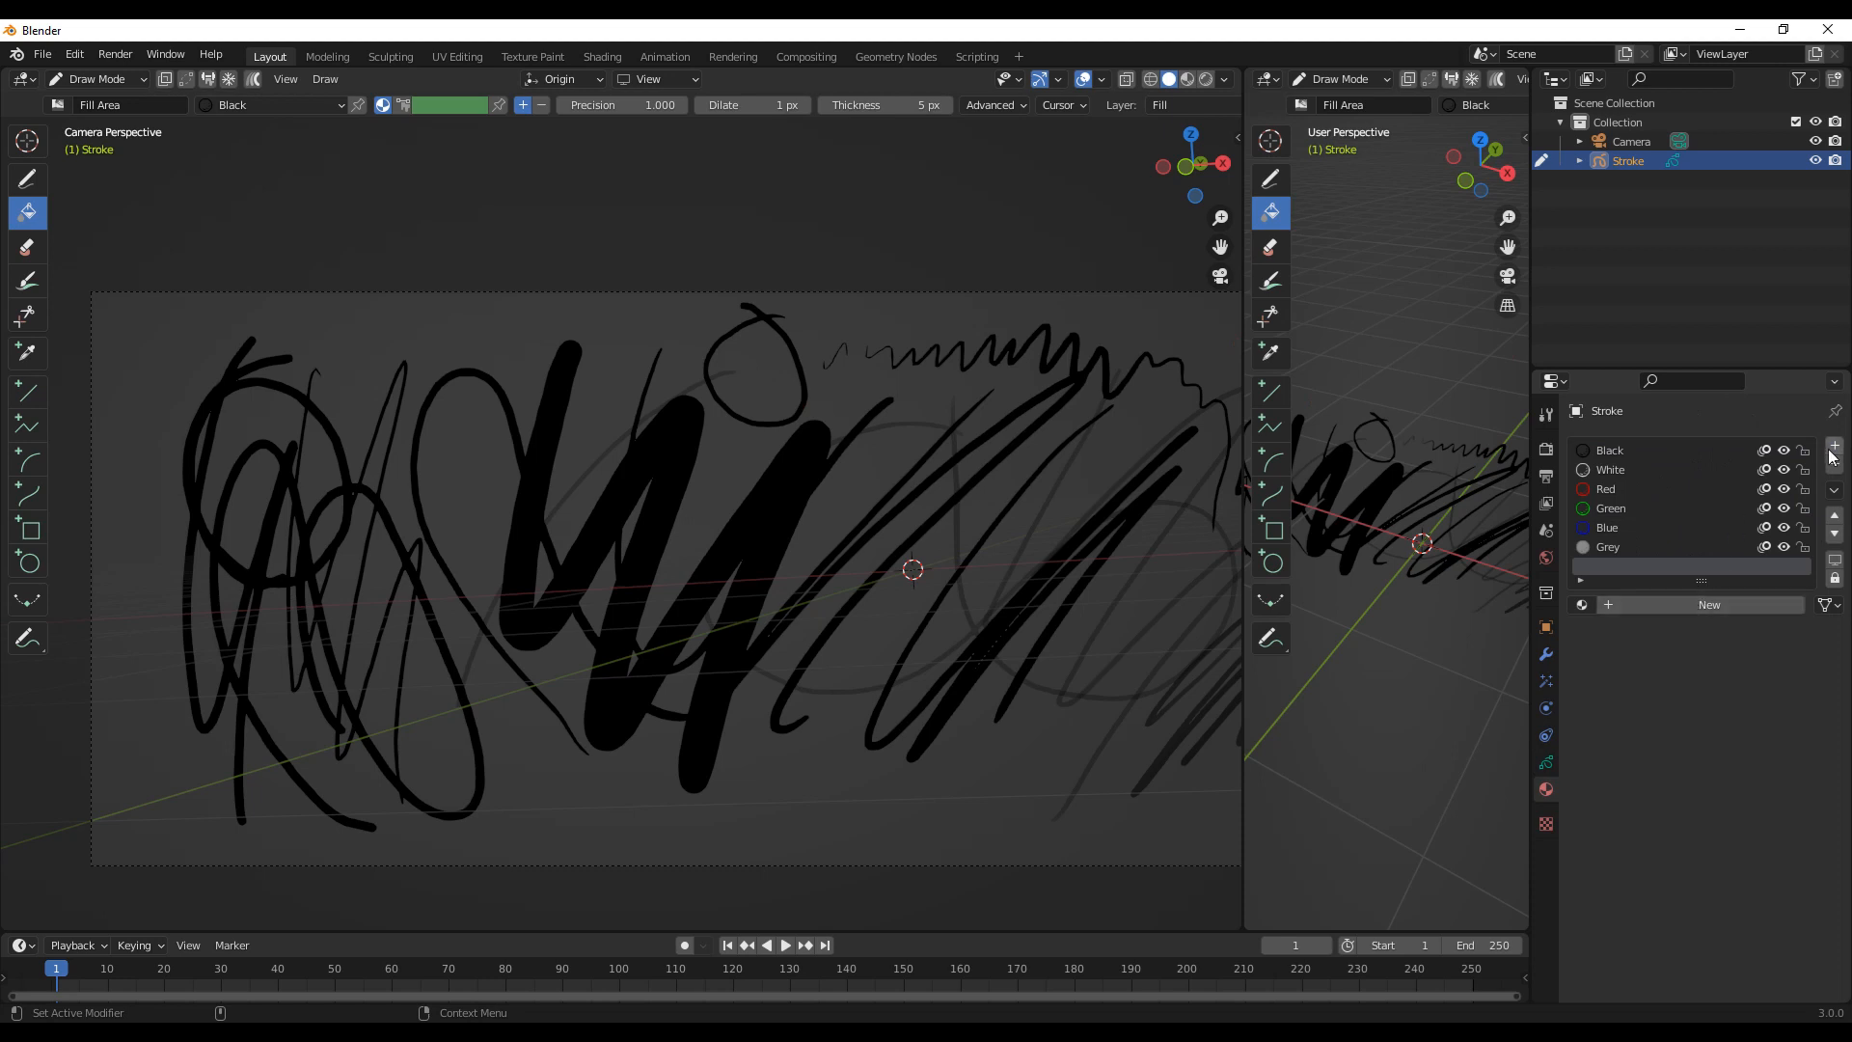
left_click(1702, 605)
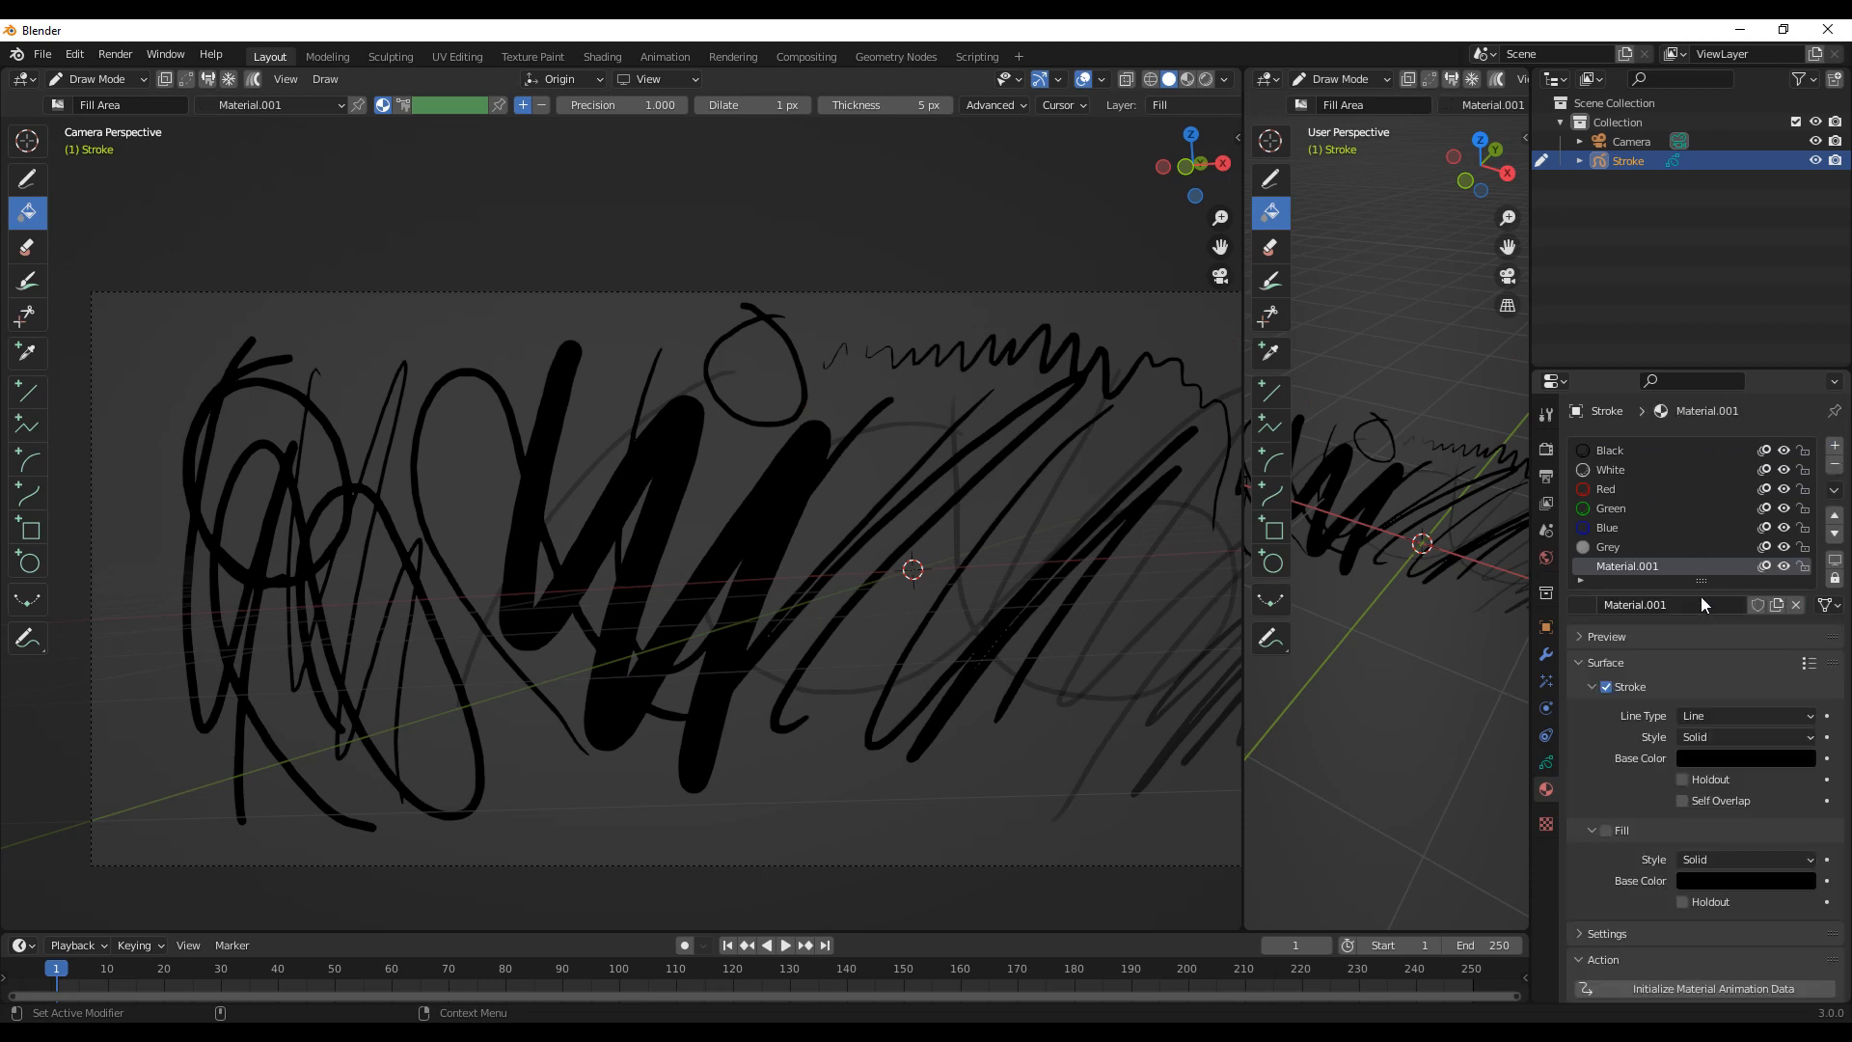
left_click(1738, 878)
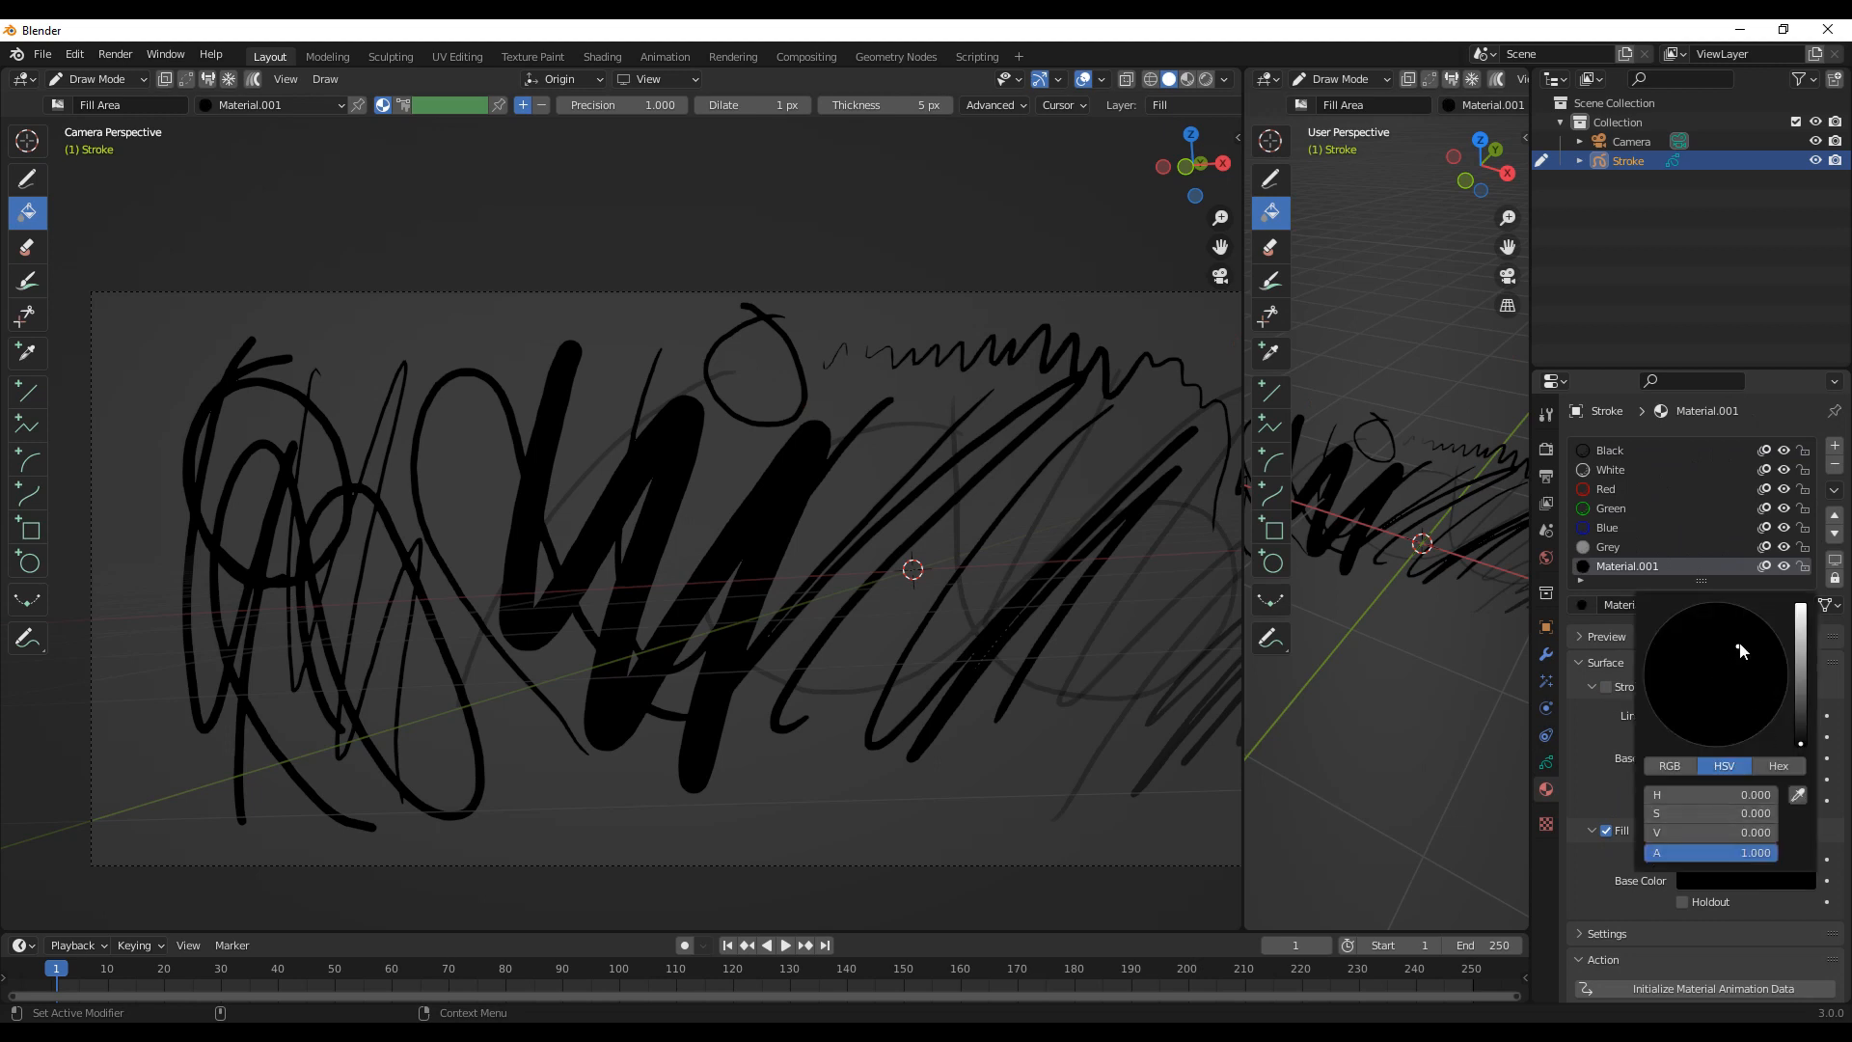
left_click_drag(1797, 694, 1759, 658)
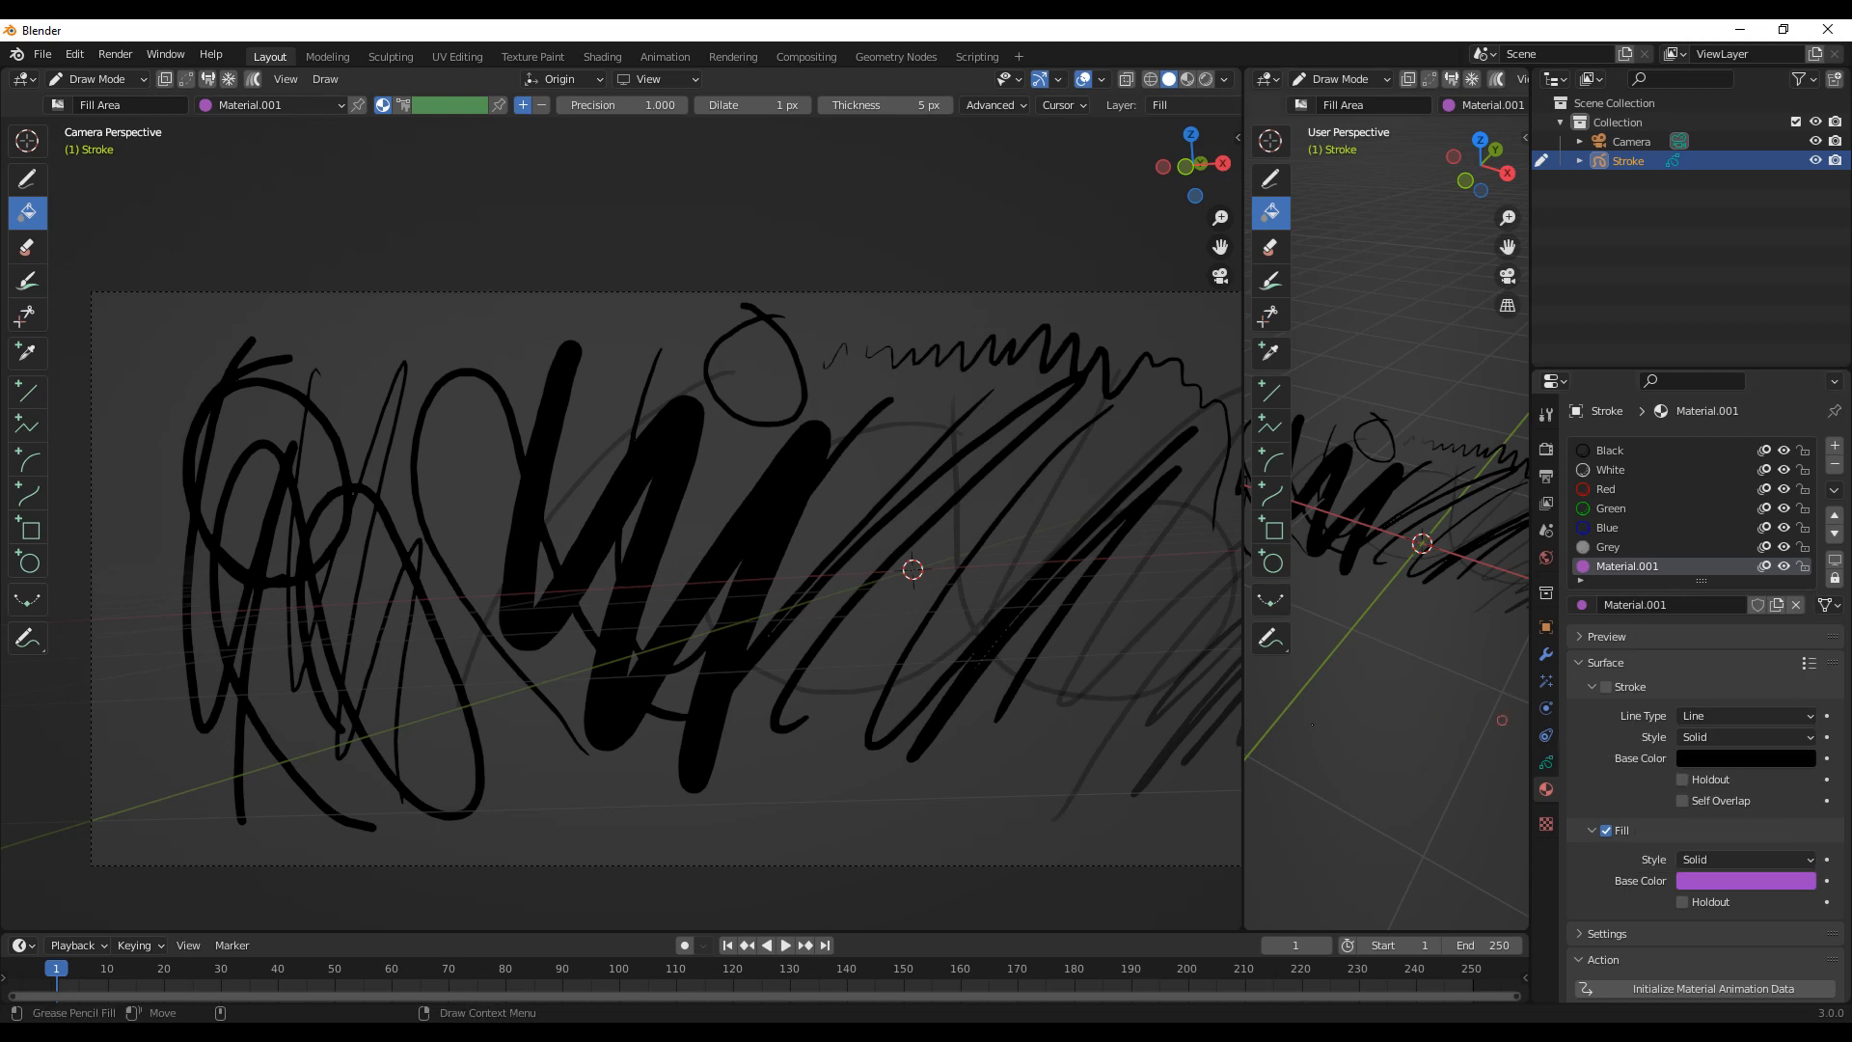
left_click(761, 373)
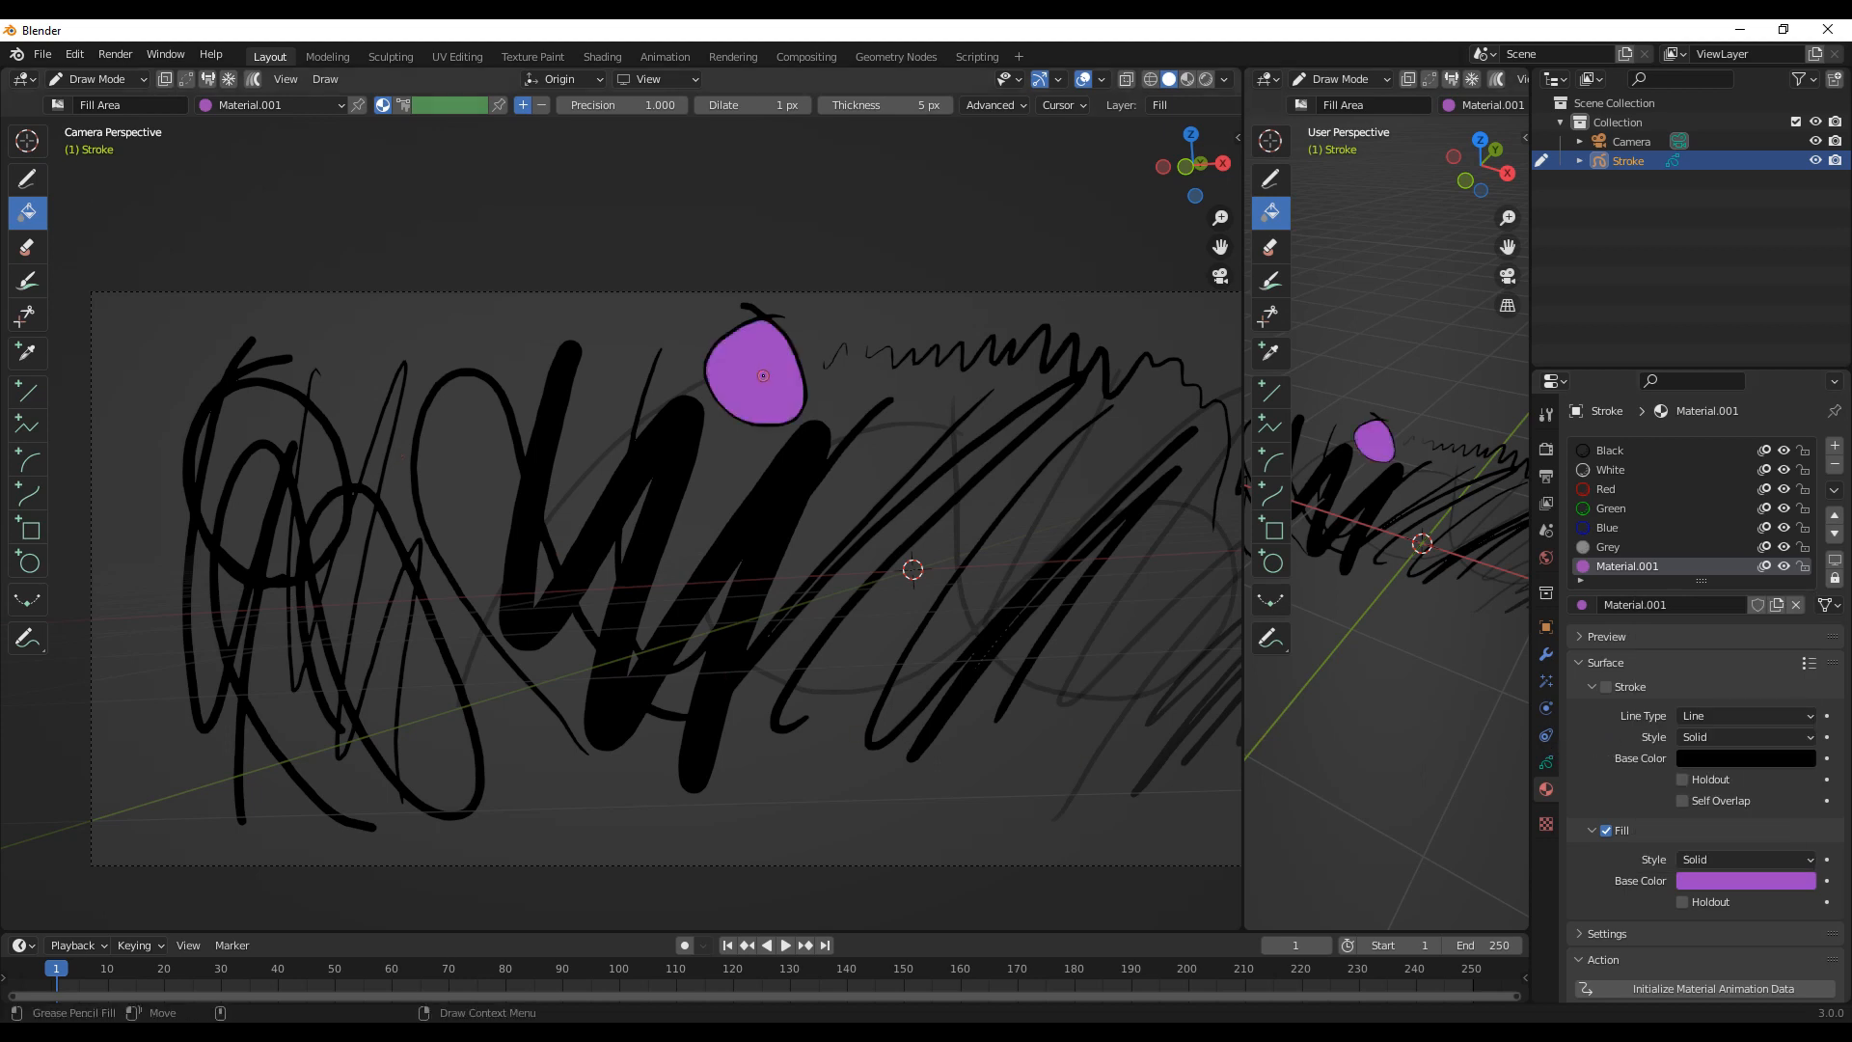
Step: Bring back the Grease Pencil layer settings and examine the filled loop and its outline up close
middle_click_drag(868, 558, 914, 611, "shift")
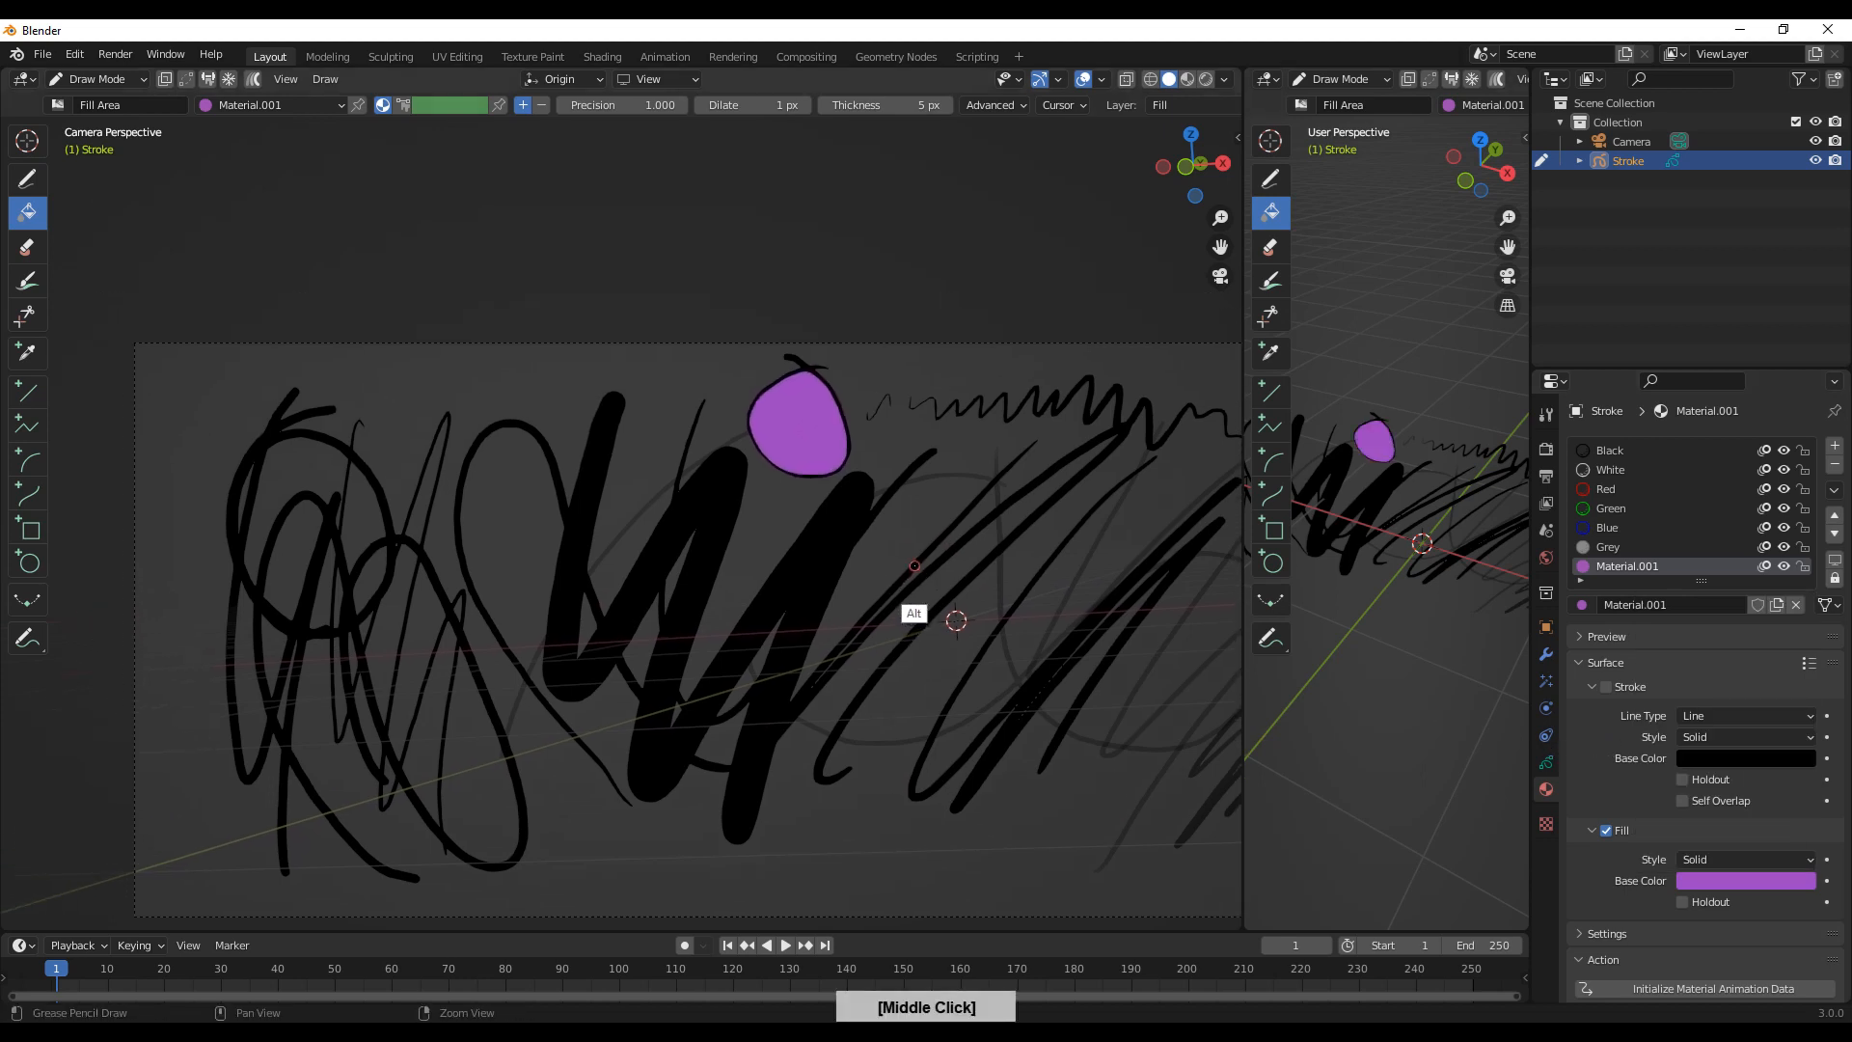
left_click(1547, 762)
right_click_drag(918, 403, 965, 266, "alt")
middle_click_drag(1024, 362, 897, 559, "alt")
right_click_drag(897, 559, 965, 433, "alt")
right_click_drag(1033, 532, 1009, 643, "alt")
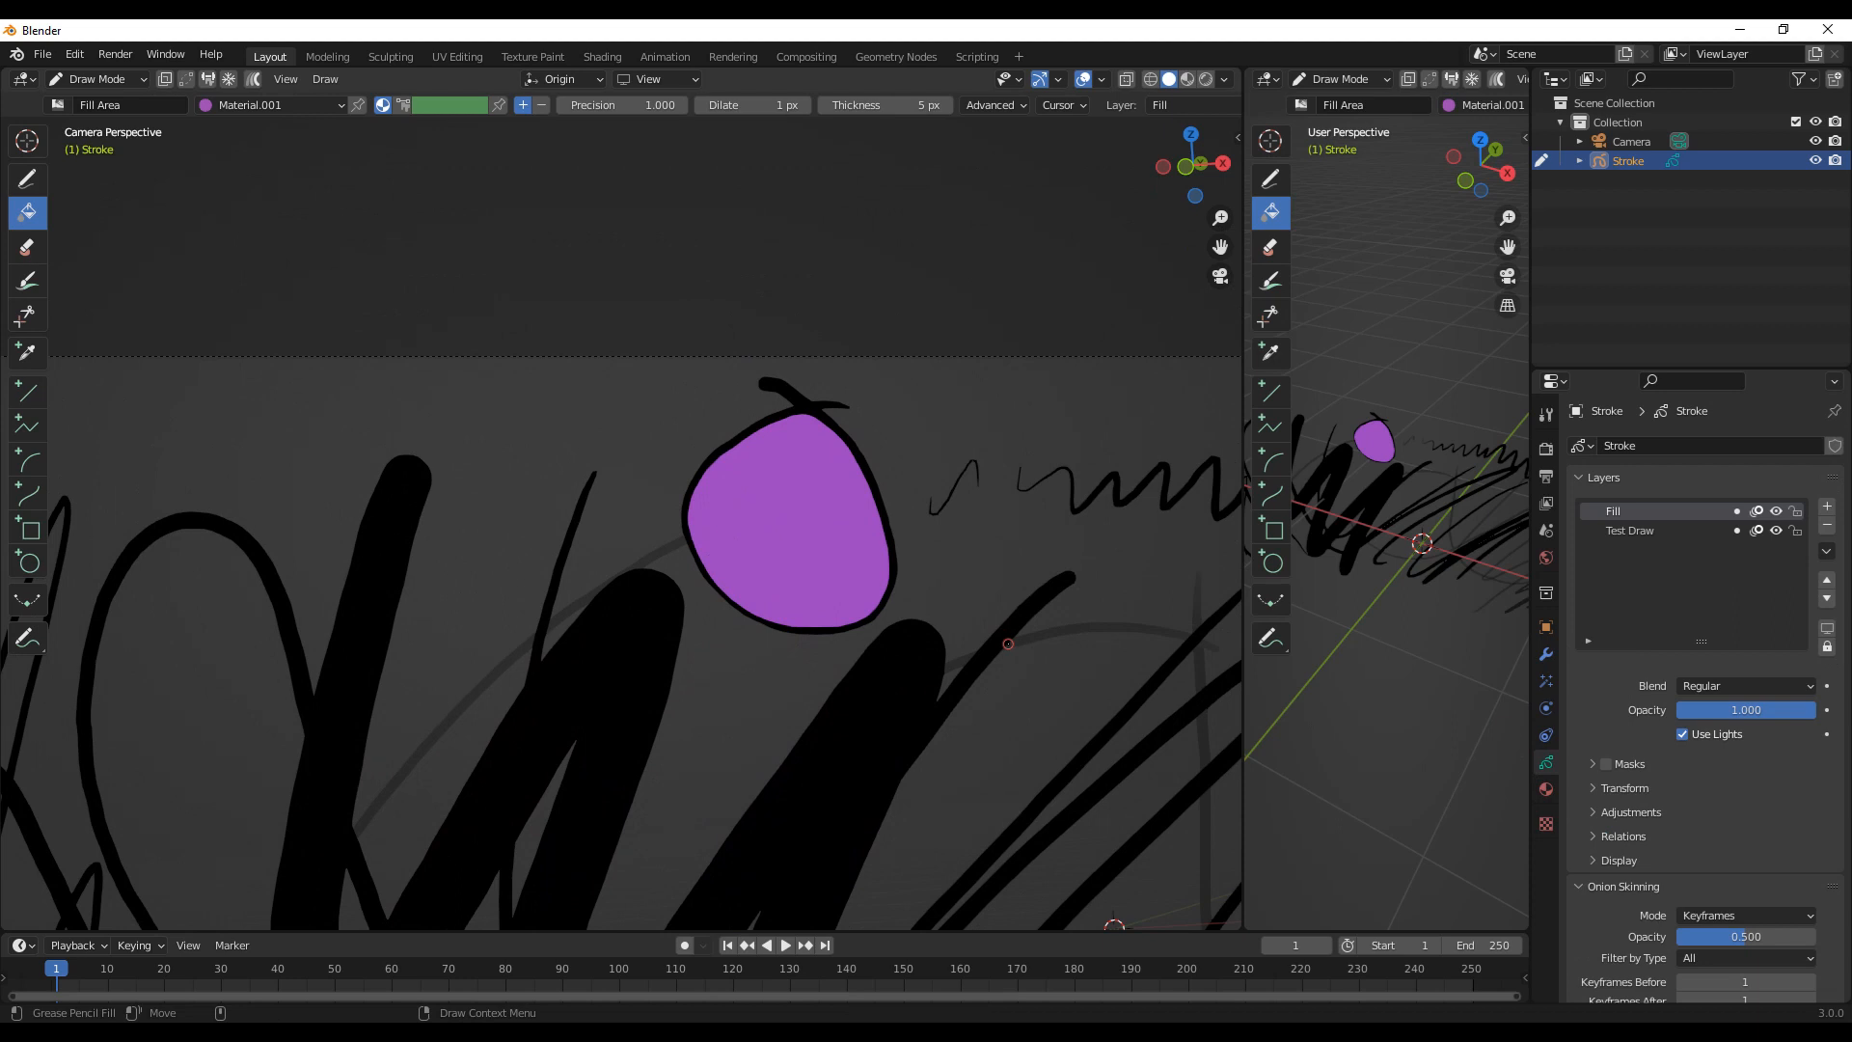
middle_click_drag(1018, 549, 939, 570, "alt")
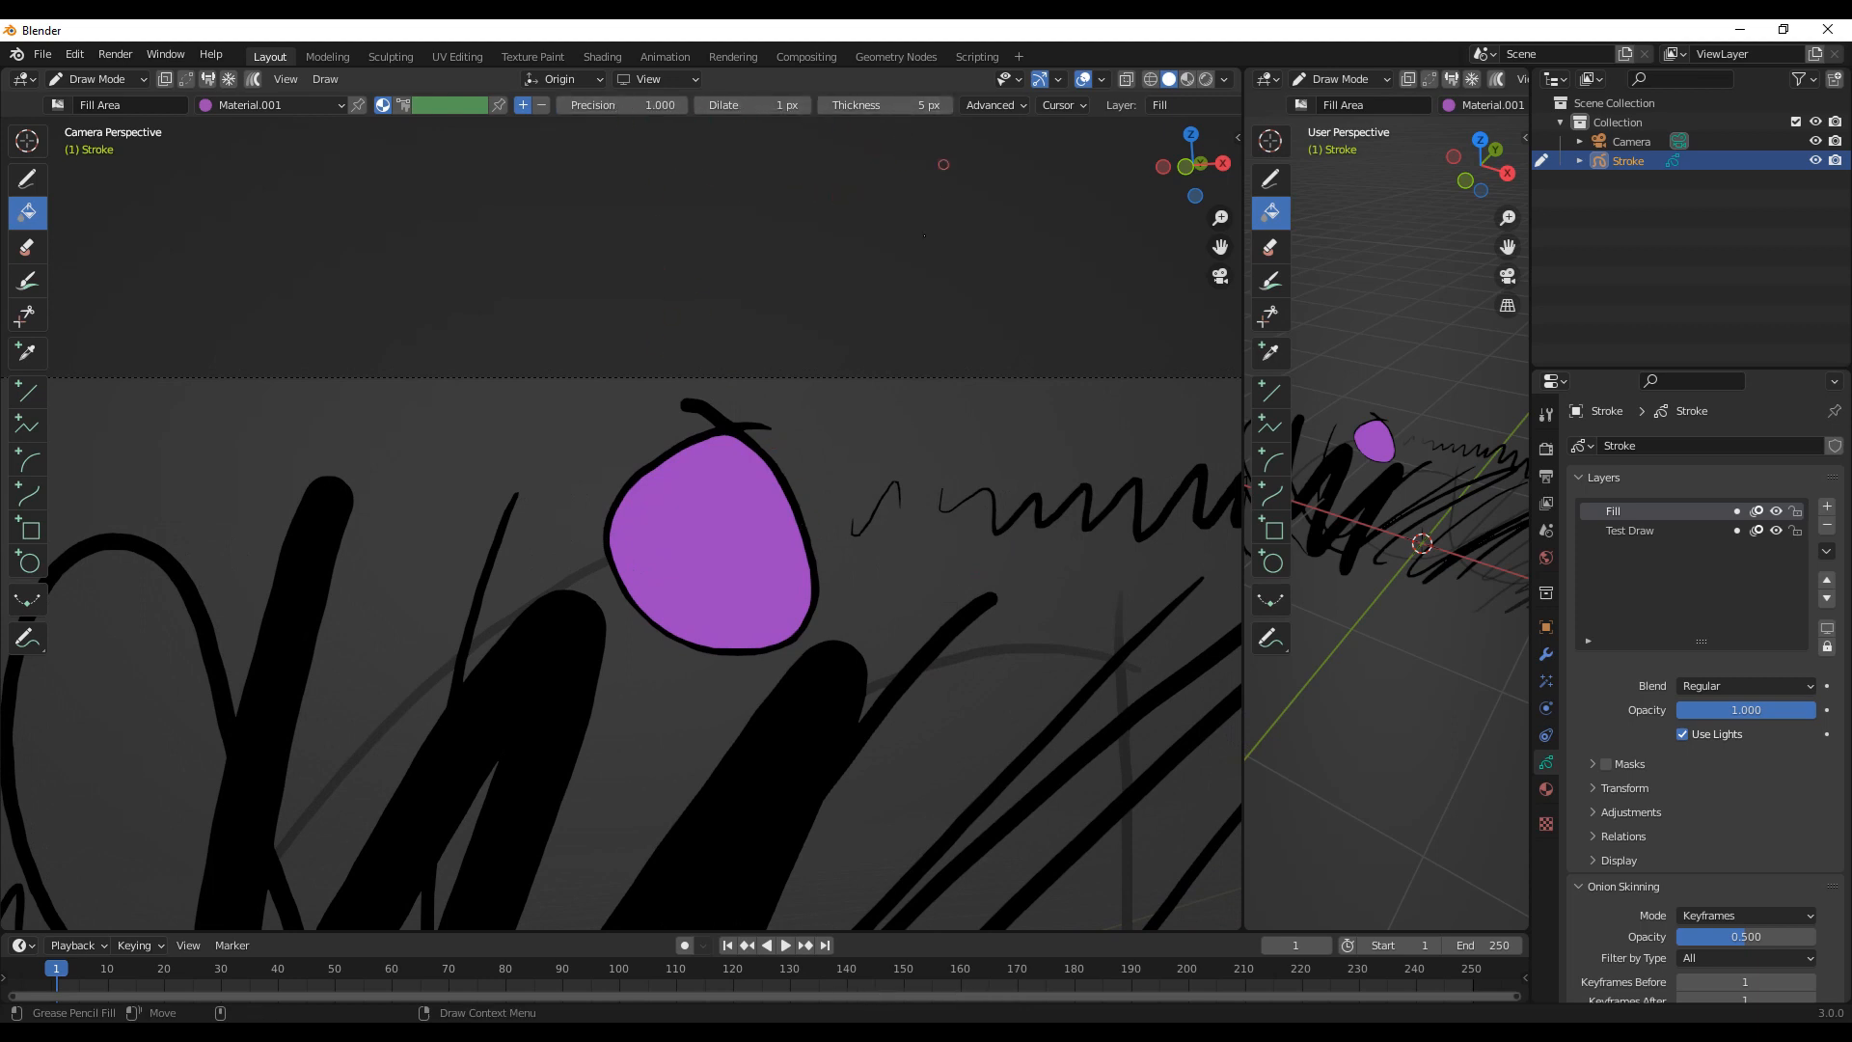
middle_click_drag(837, 637, 966, 655, "alt")
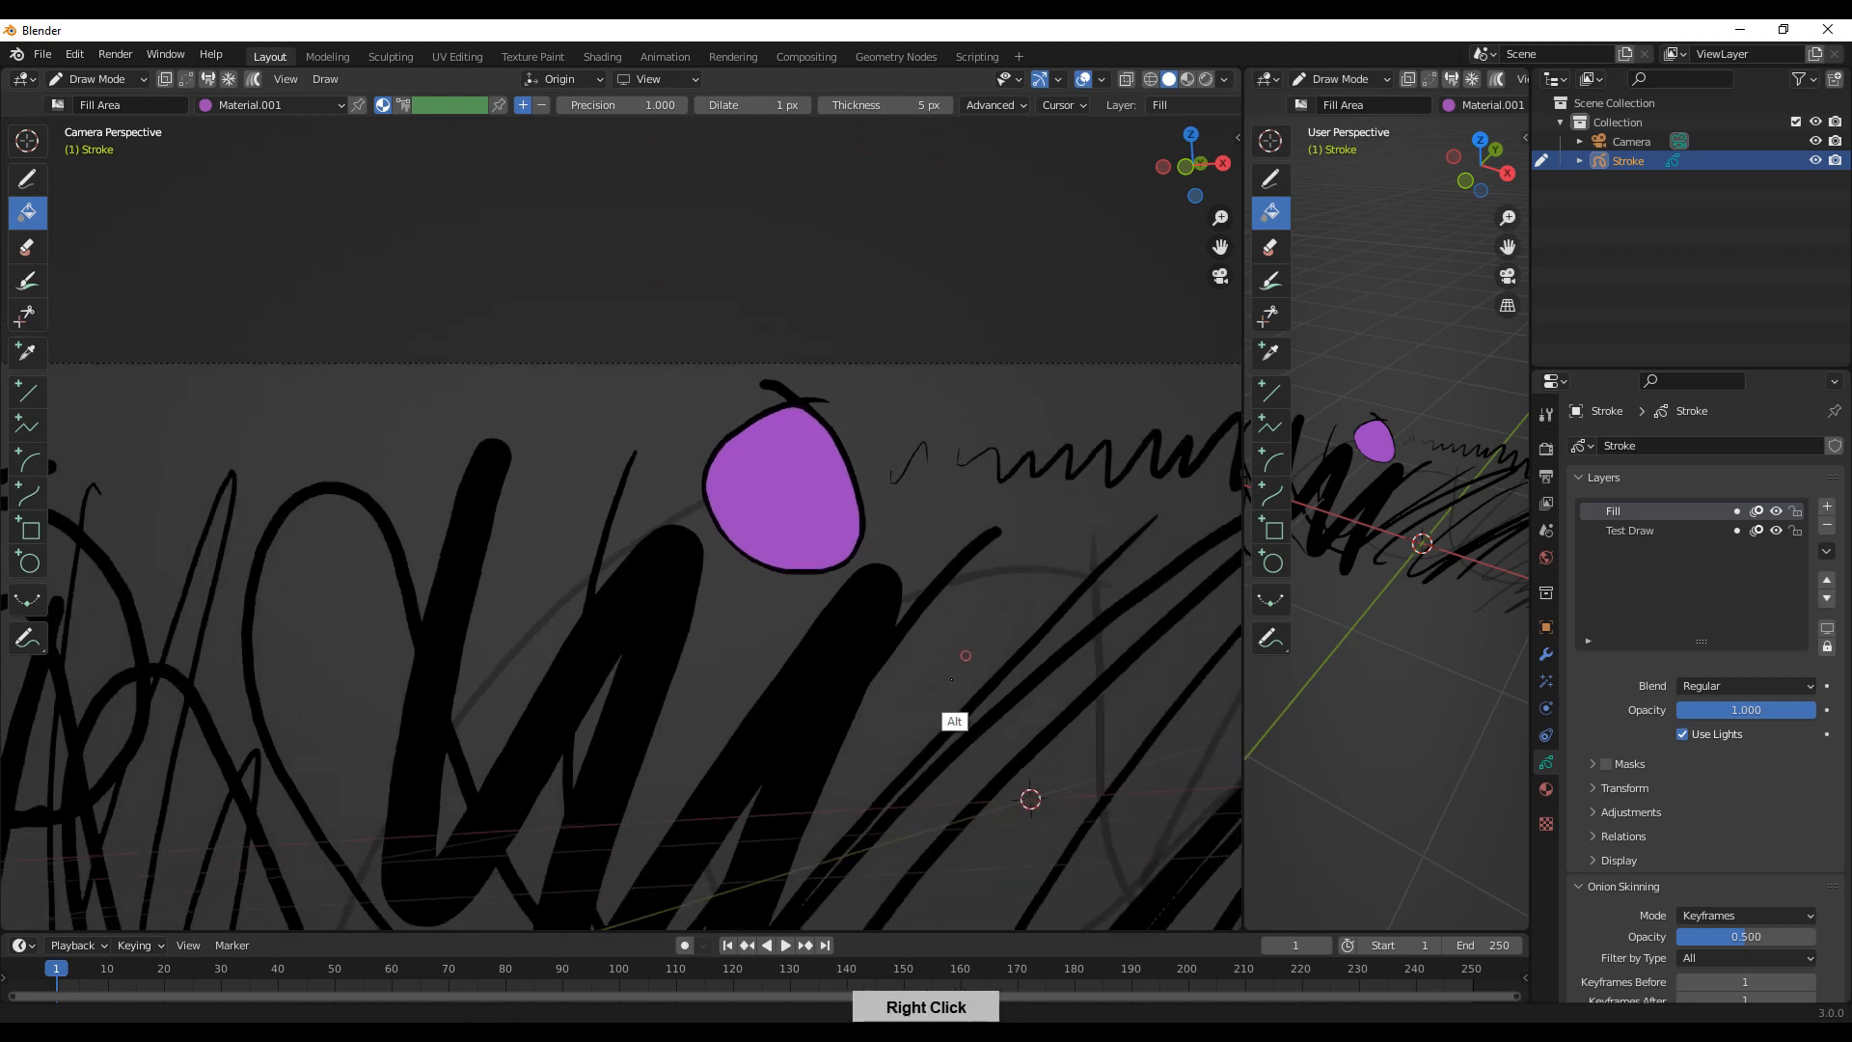
right_click_drag(951, 679, 939, 702, "alt")
middle_click_drag(876, 644, 957, 547, "alt")
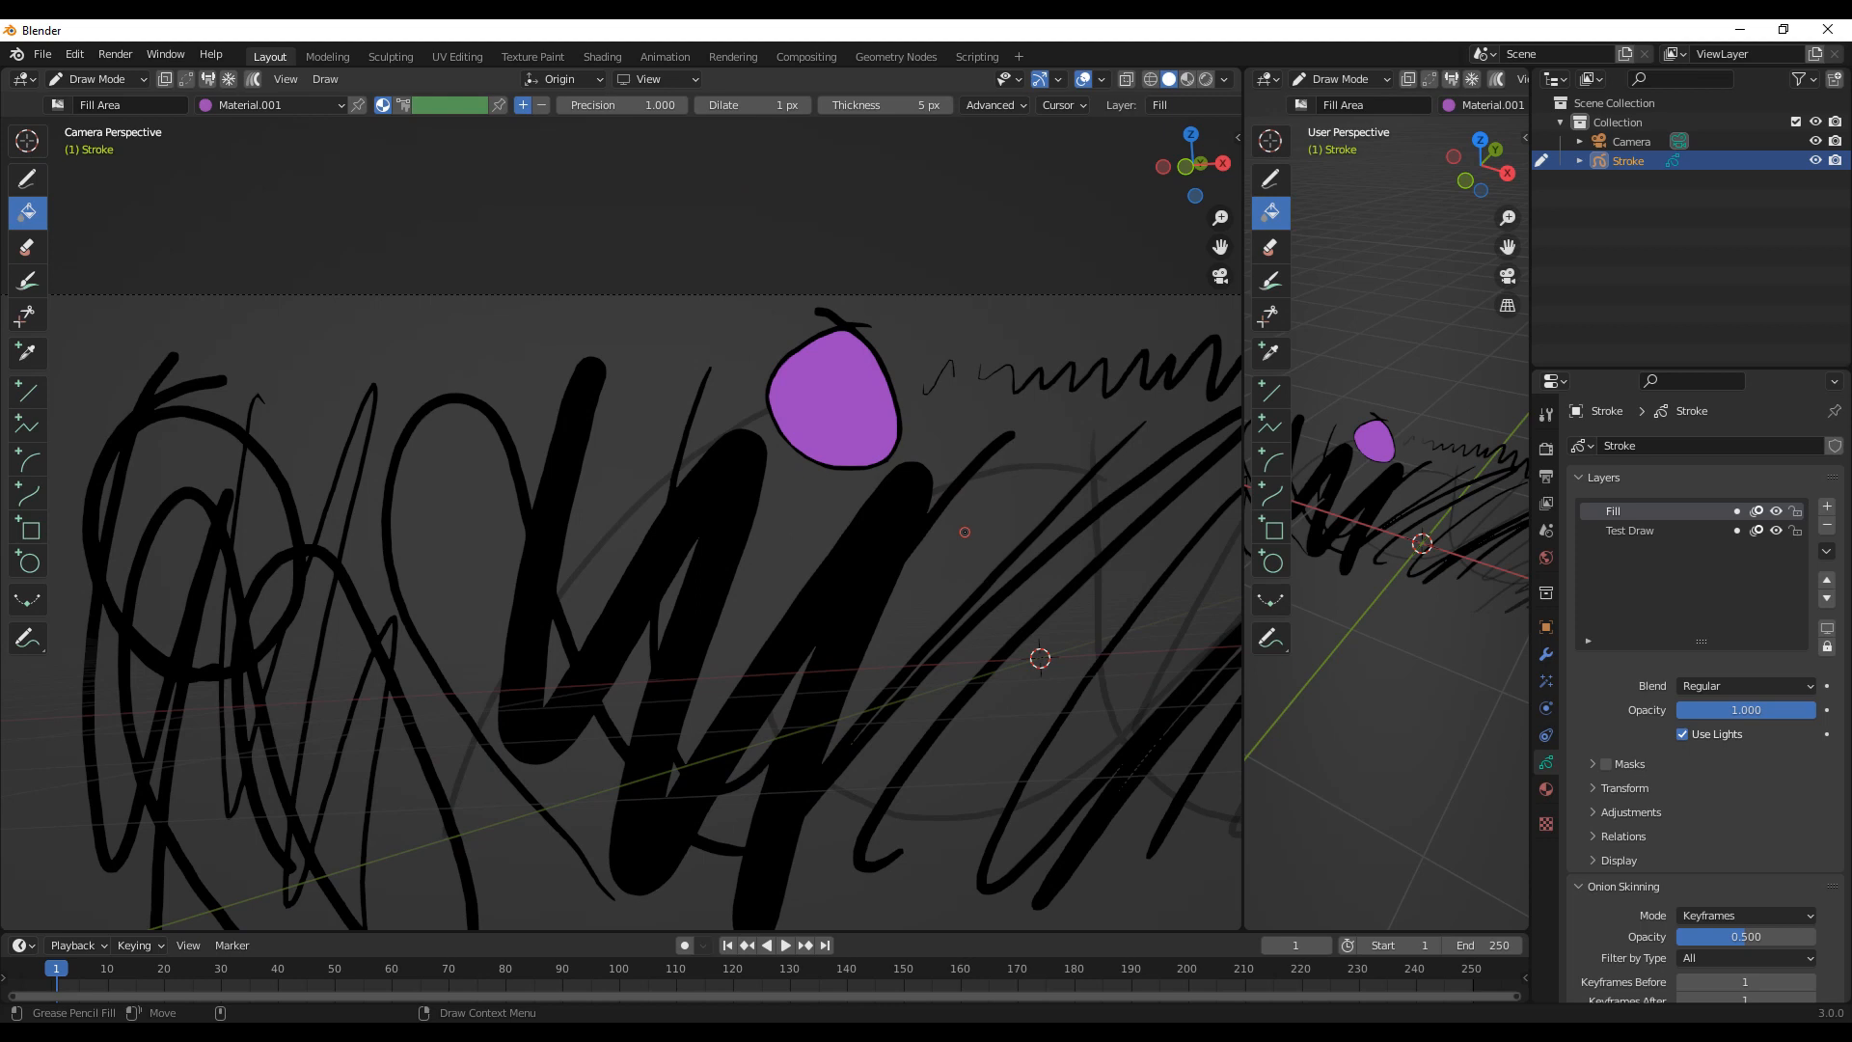
Step: Choose the Erase tool with the Eraser Point brush and bring the filled loop into close view
left_click(27, 247)
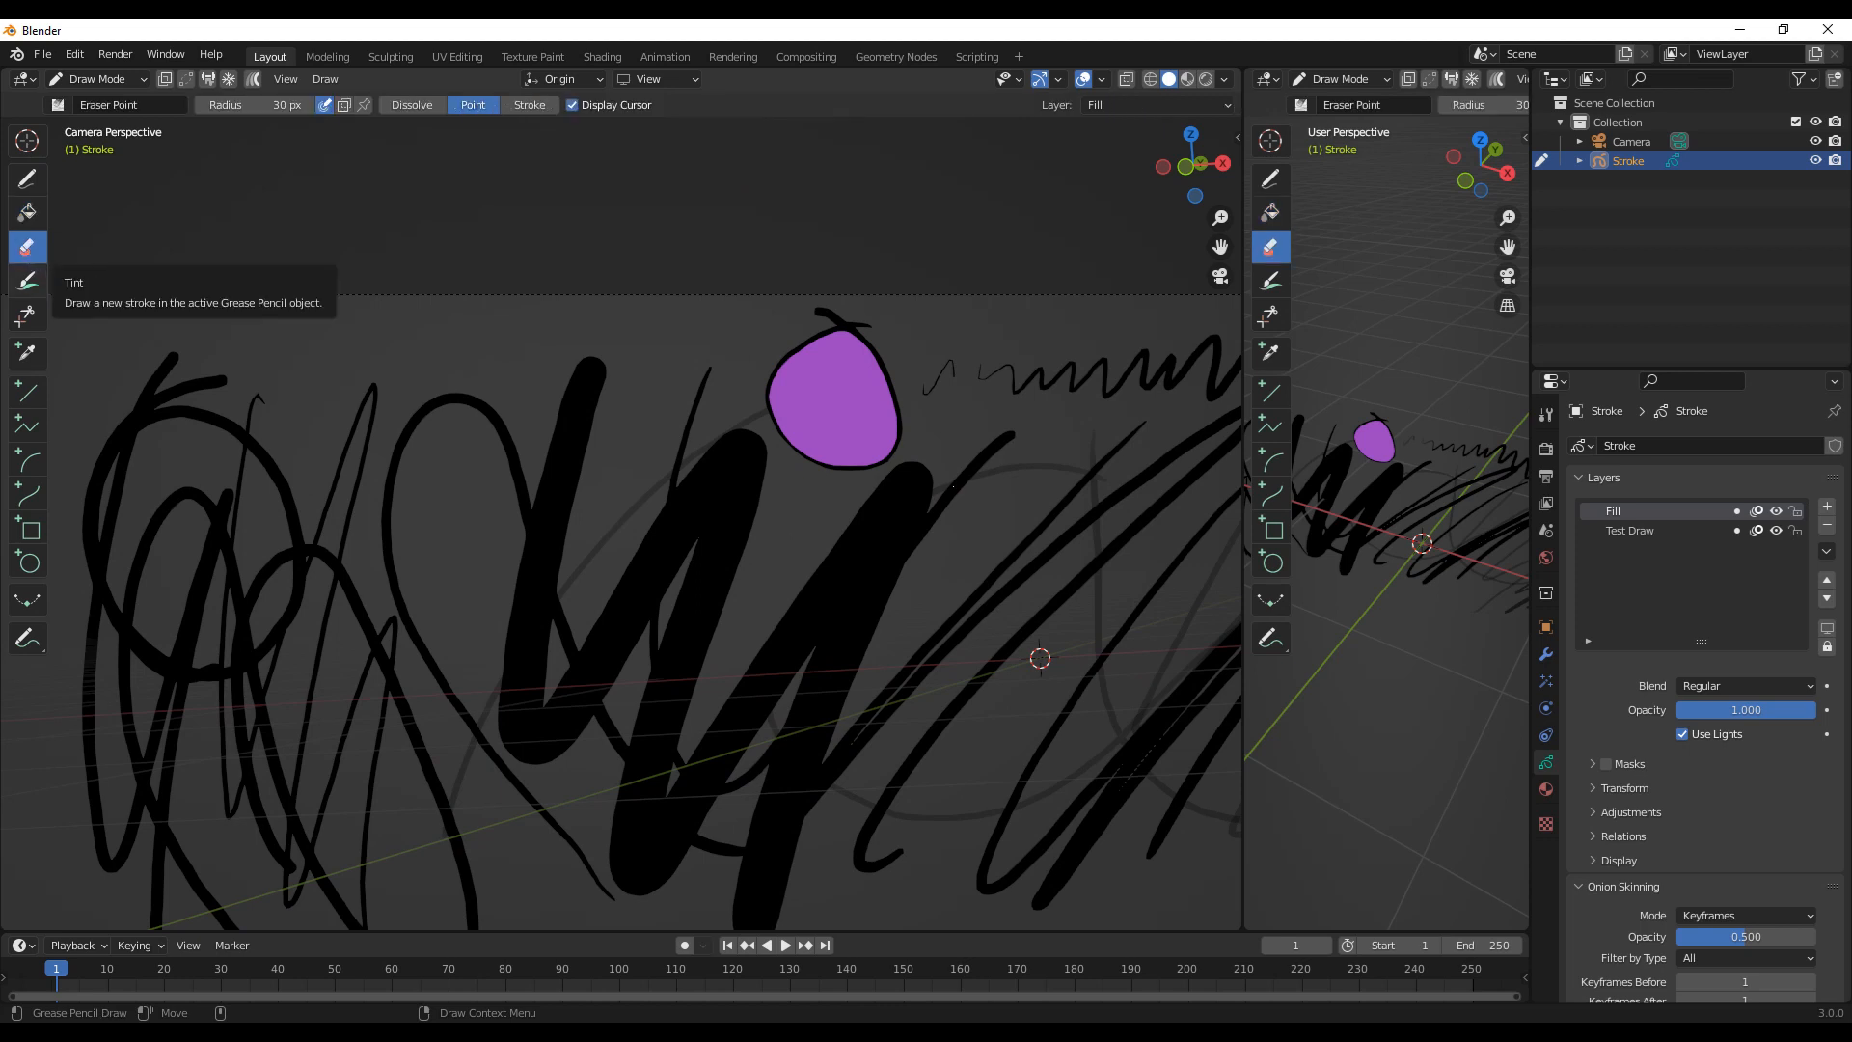
middle_click_drag(955, 480, 959, 527, "alt")
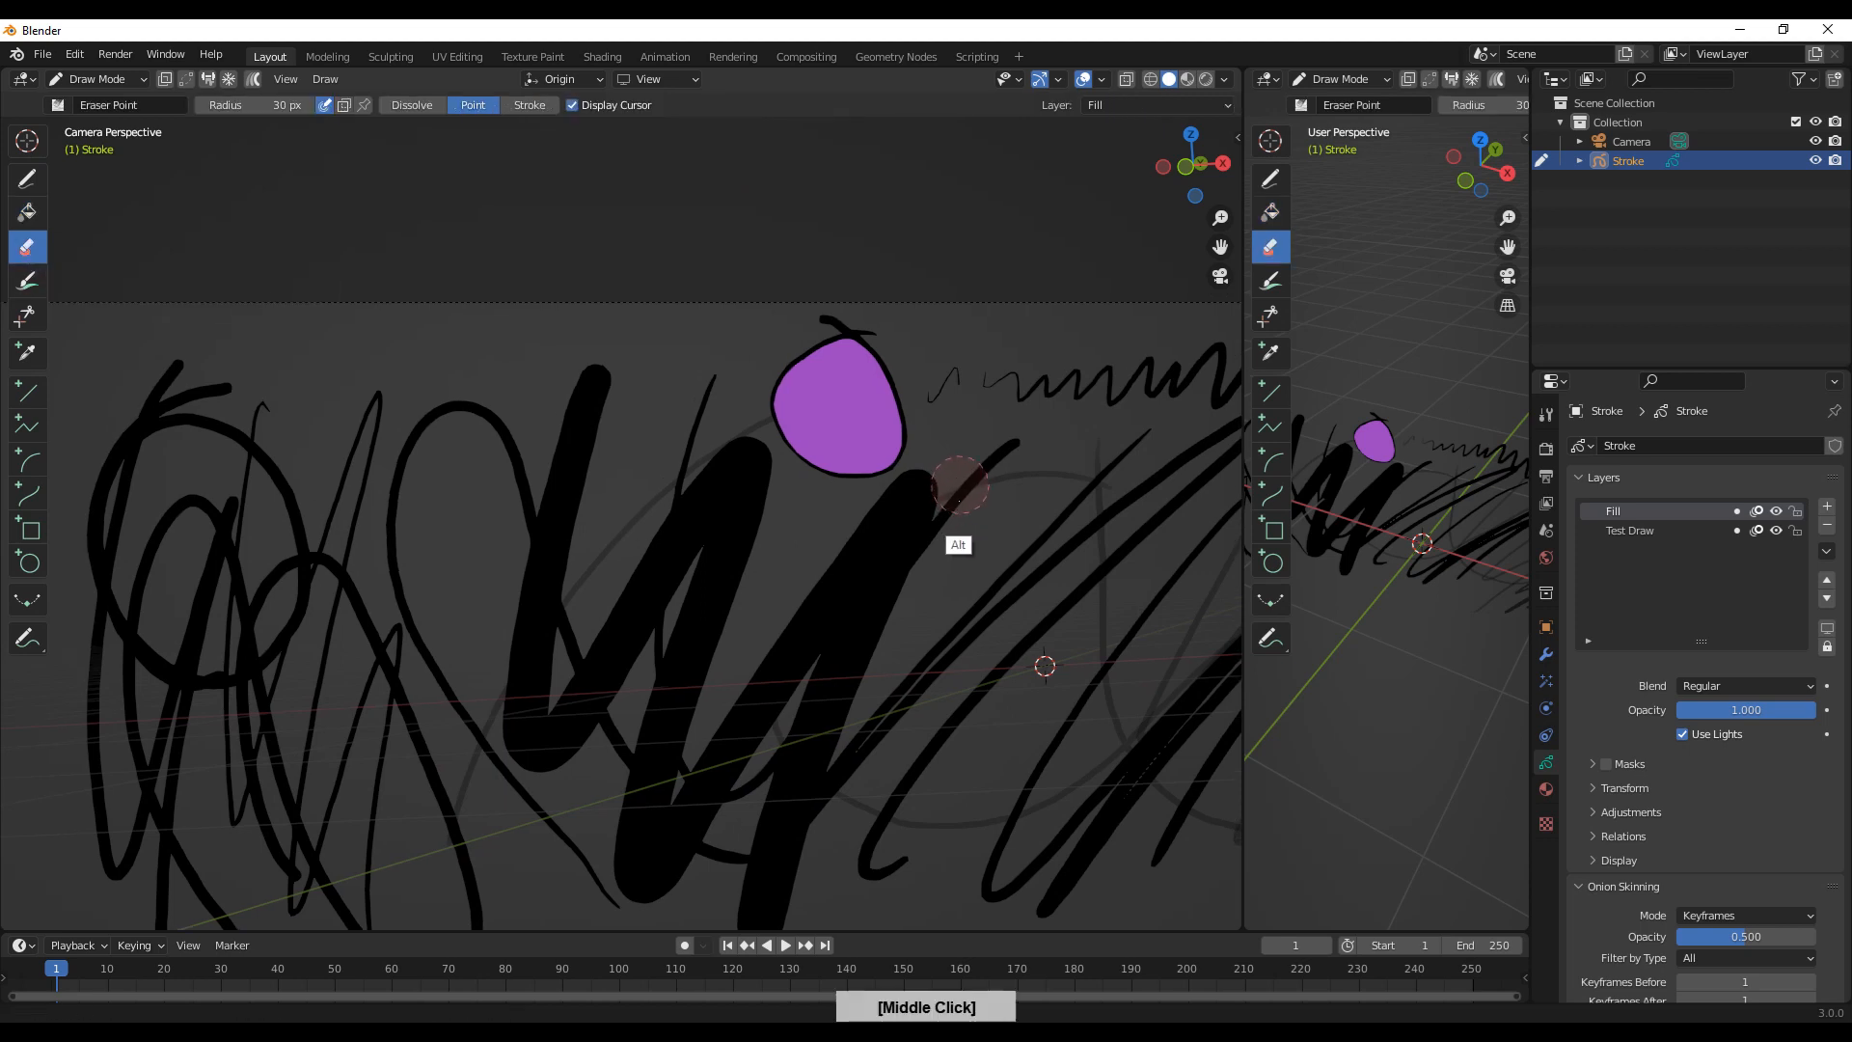
right_click_drag(996, 546, 1020, 441, "alt")
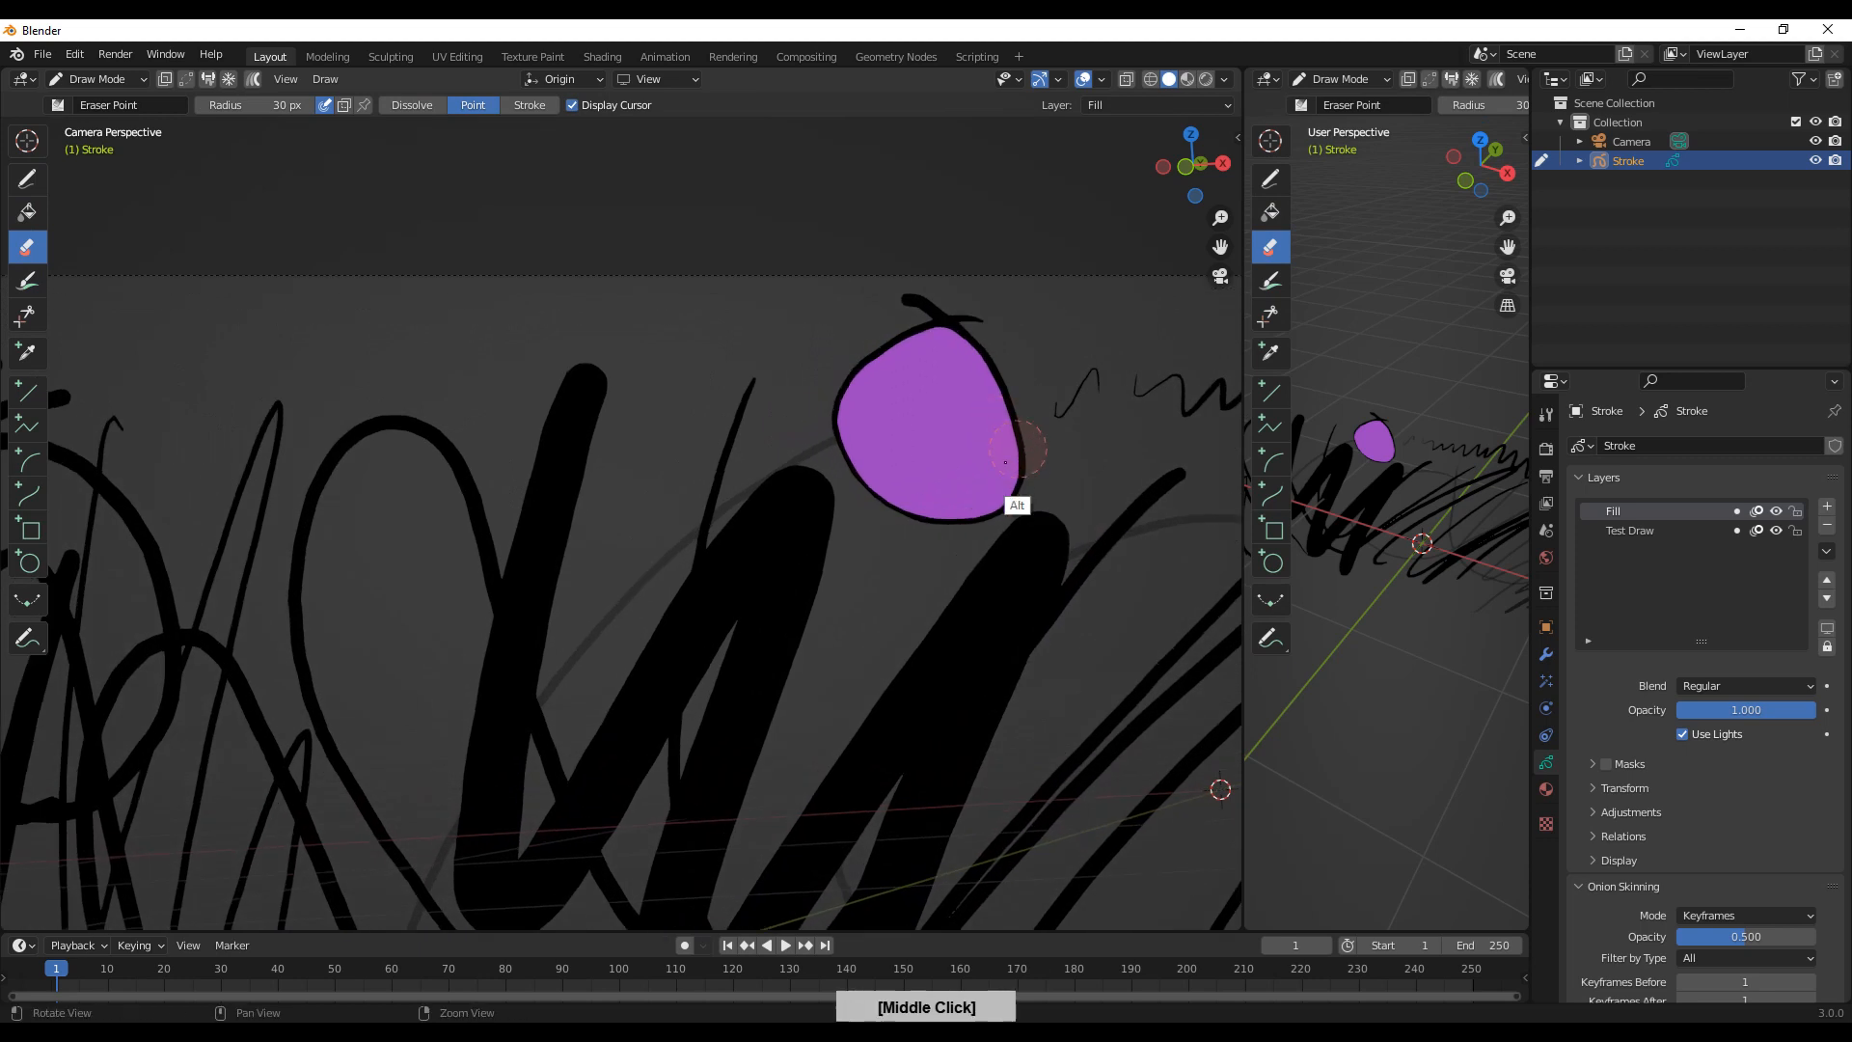
middle_click_drag(1005, 463, 873, 532, "alt")
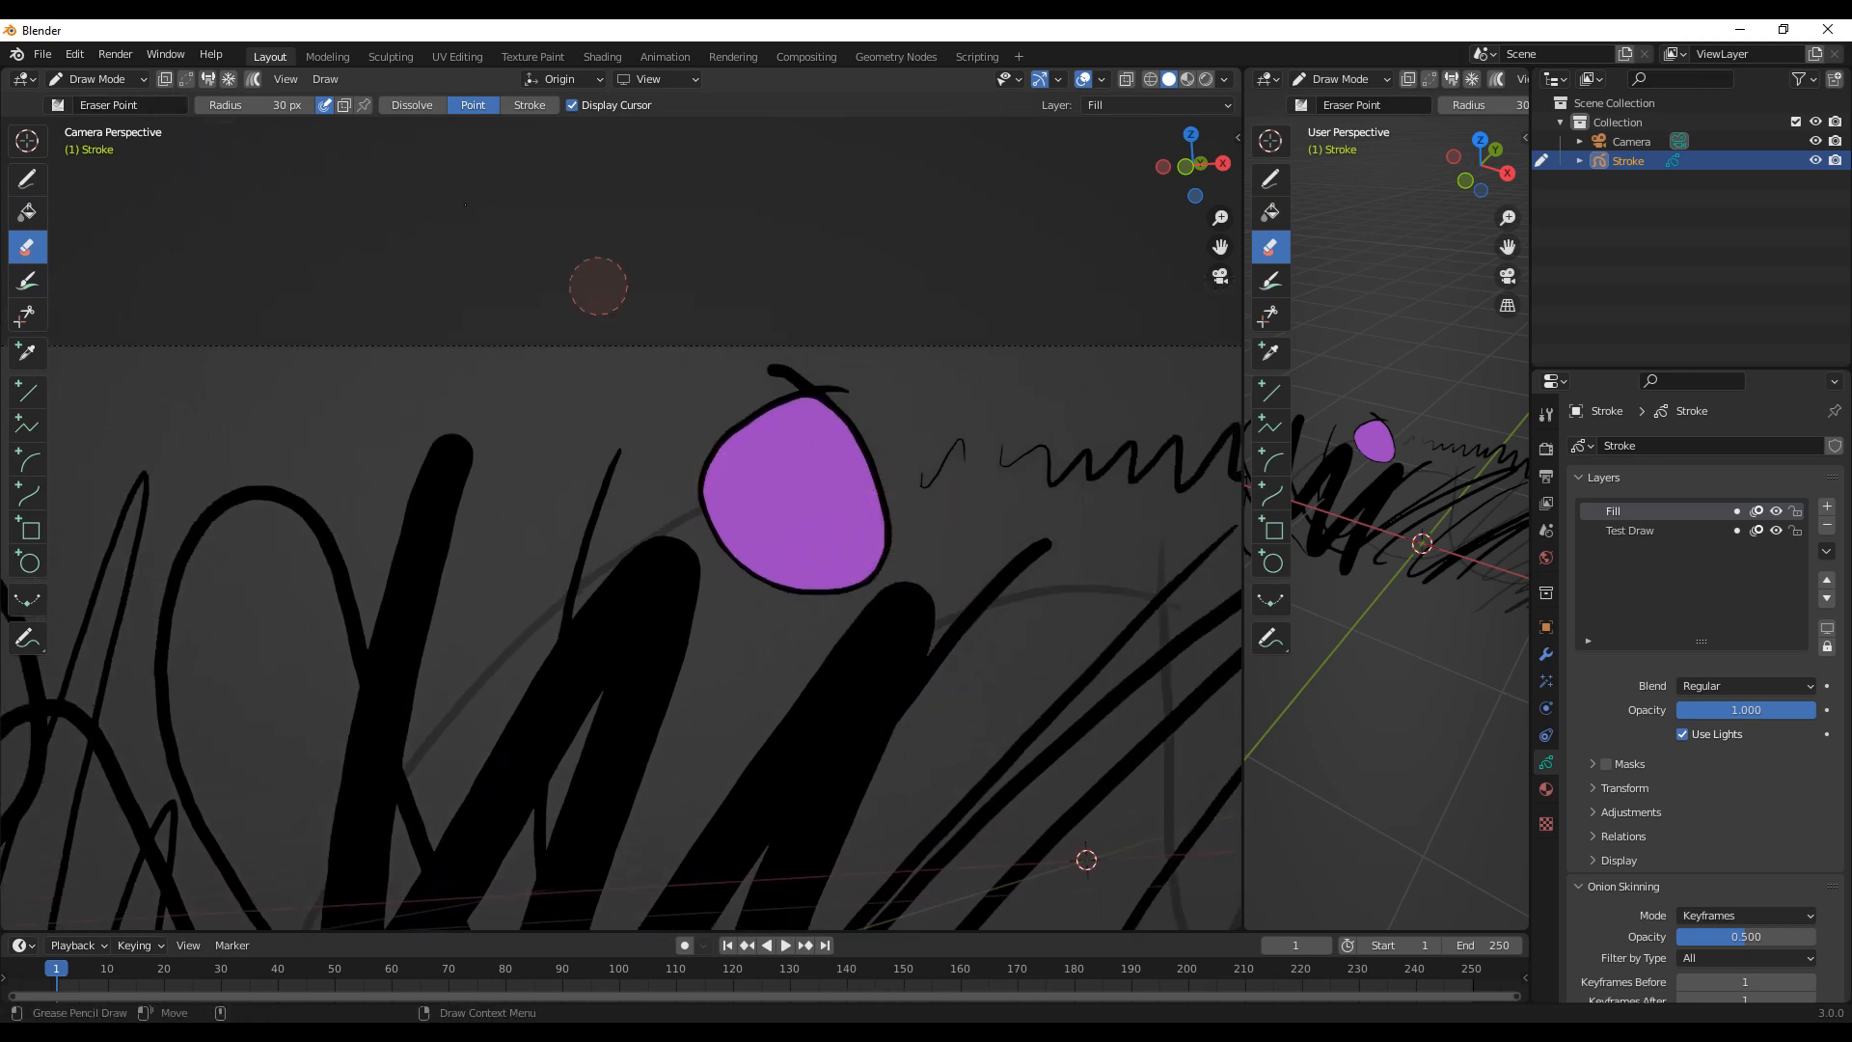
Step: Switch to Edit Mode and move a single point on the tail at the top of the loop's outline
left_click(132, 83)
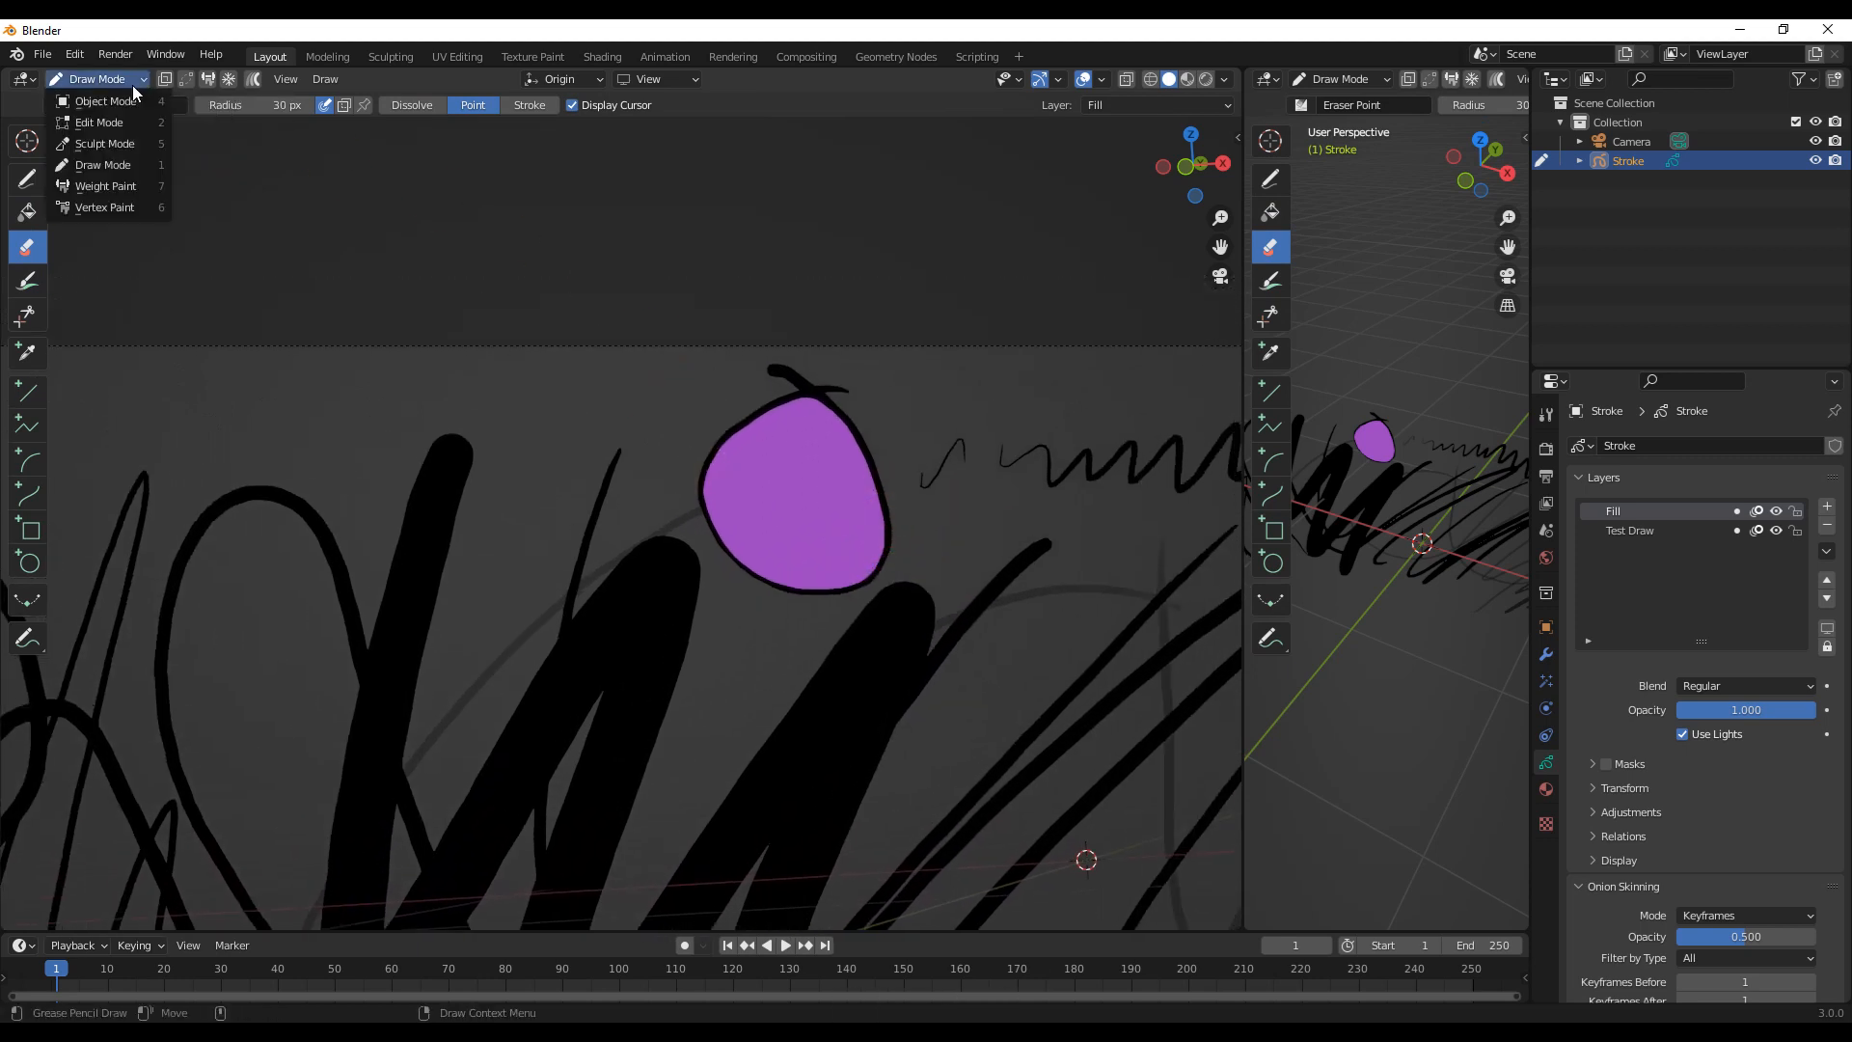
left_click(129, 123)
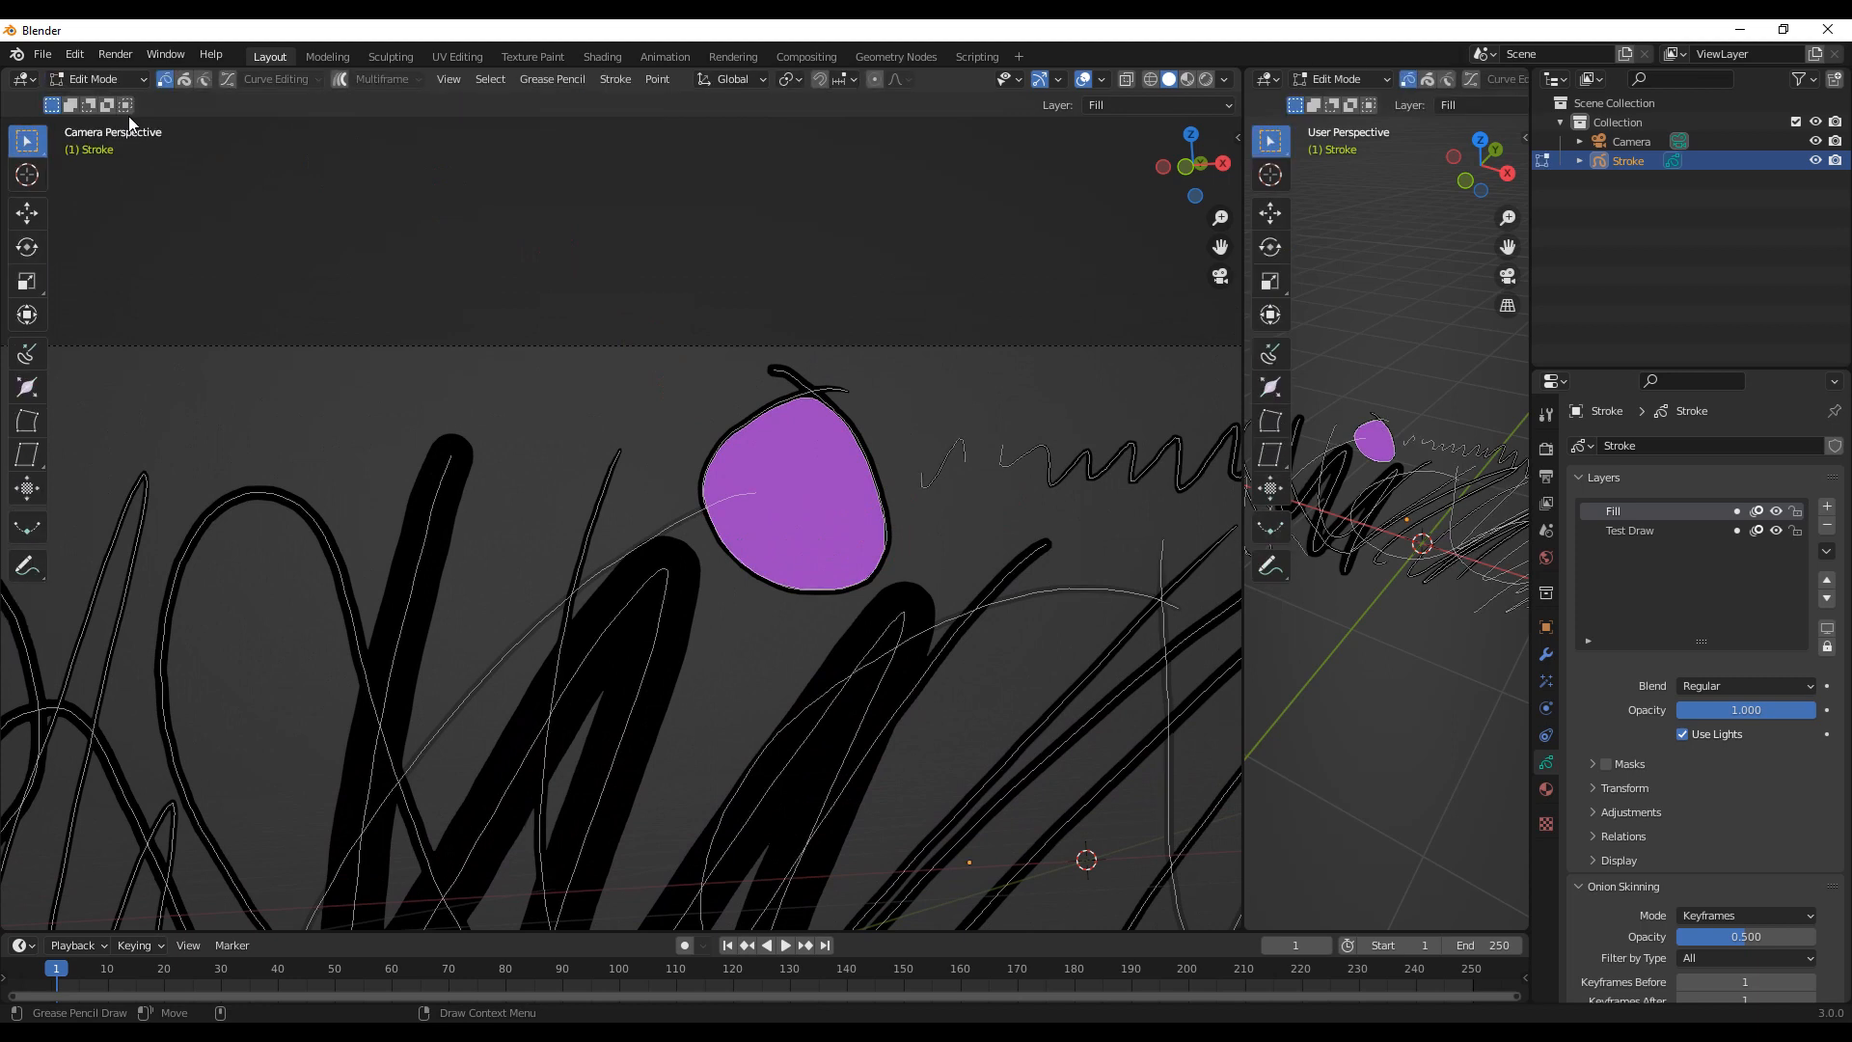
left_click(832, 389)
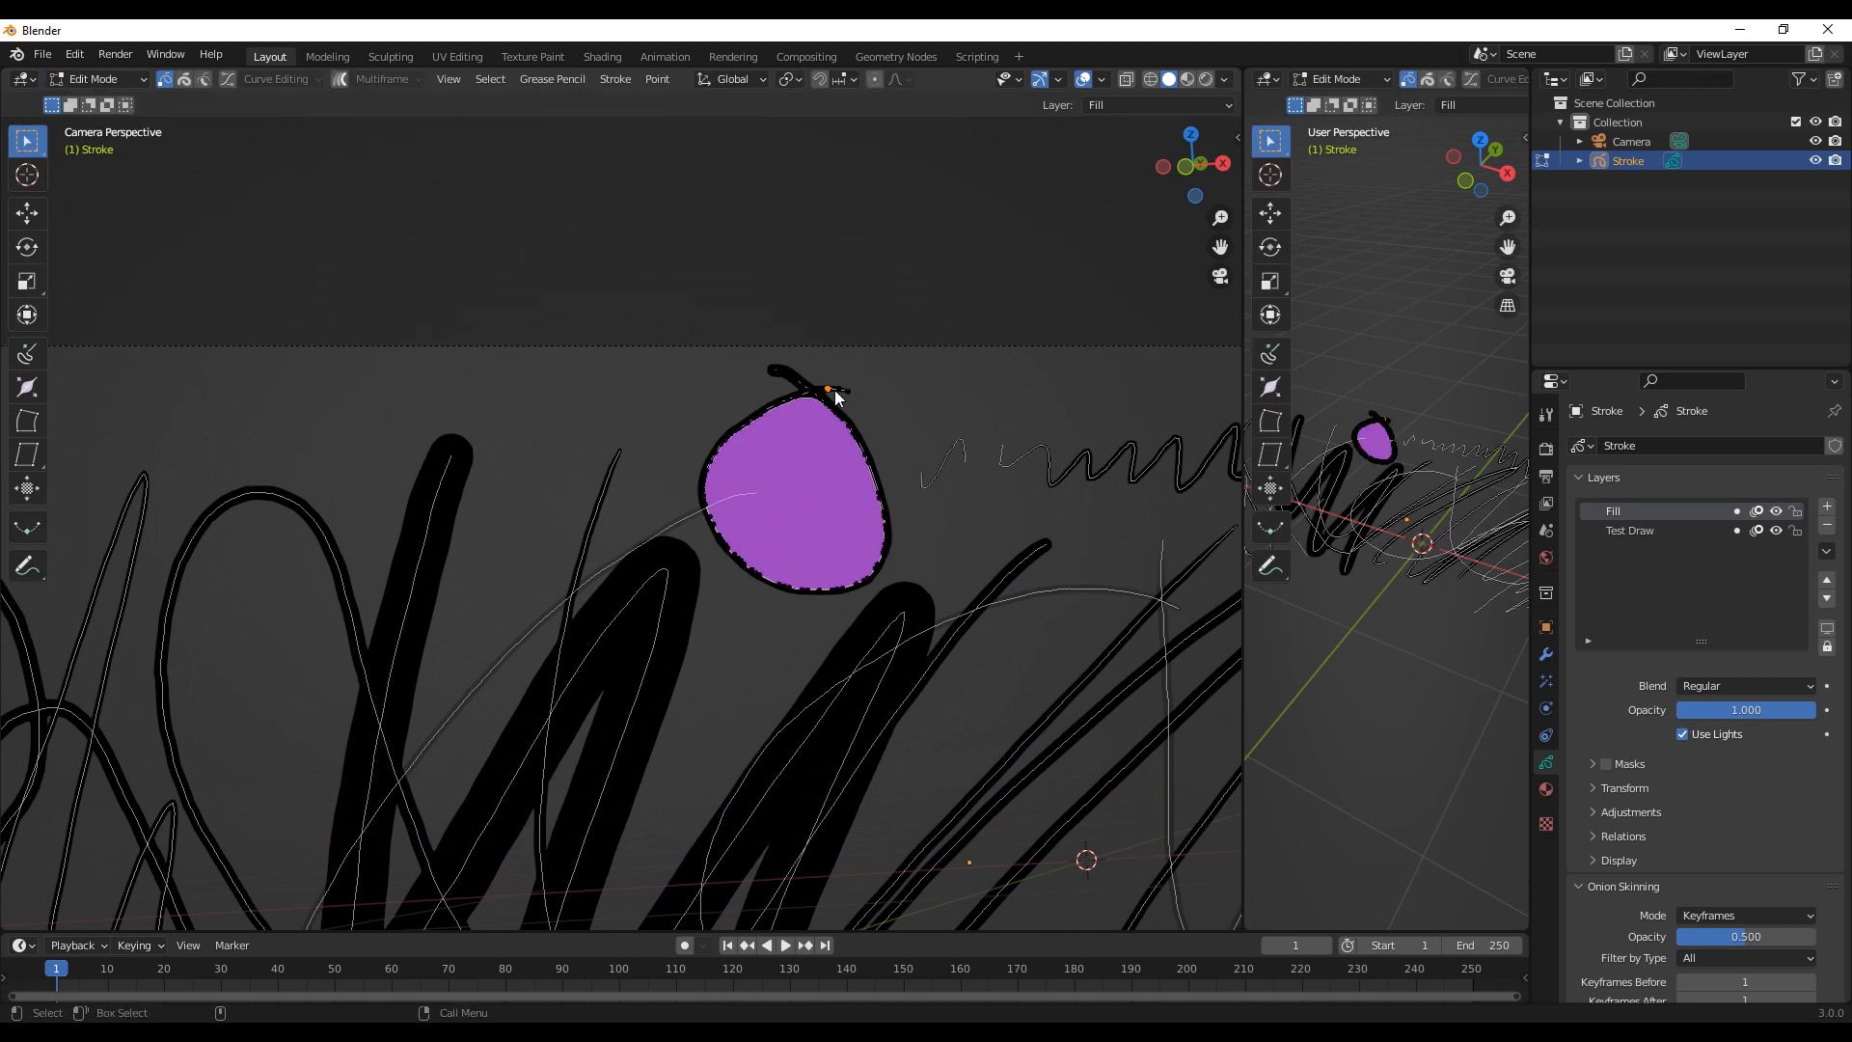
left_click(27, 213)
mouse_move(832, 393)
left_mouse_down()
mouse_move(899, 445)
mouse_move(814, 357)
mouse_move(812, 376)
mouse_move(670, 384)
left_mouse_up()
Step: Try pulling a point on the loop's upper-left edge outward, and undo that move
left_click(753, 417)
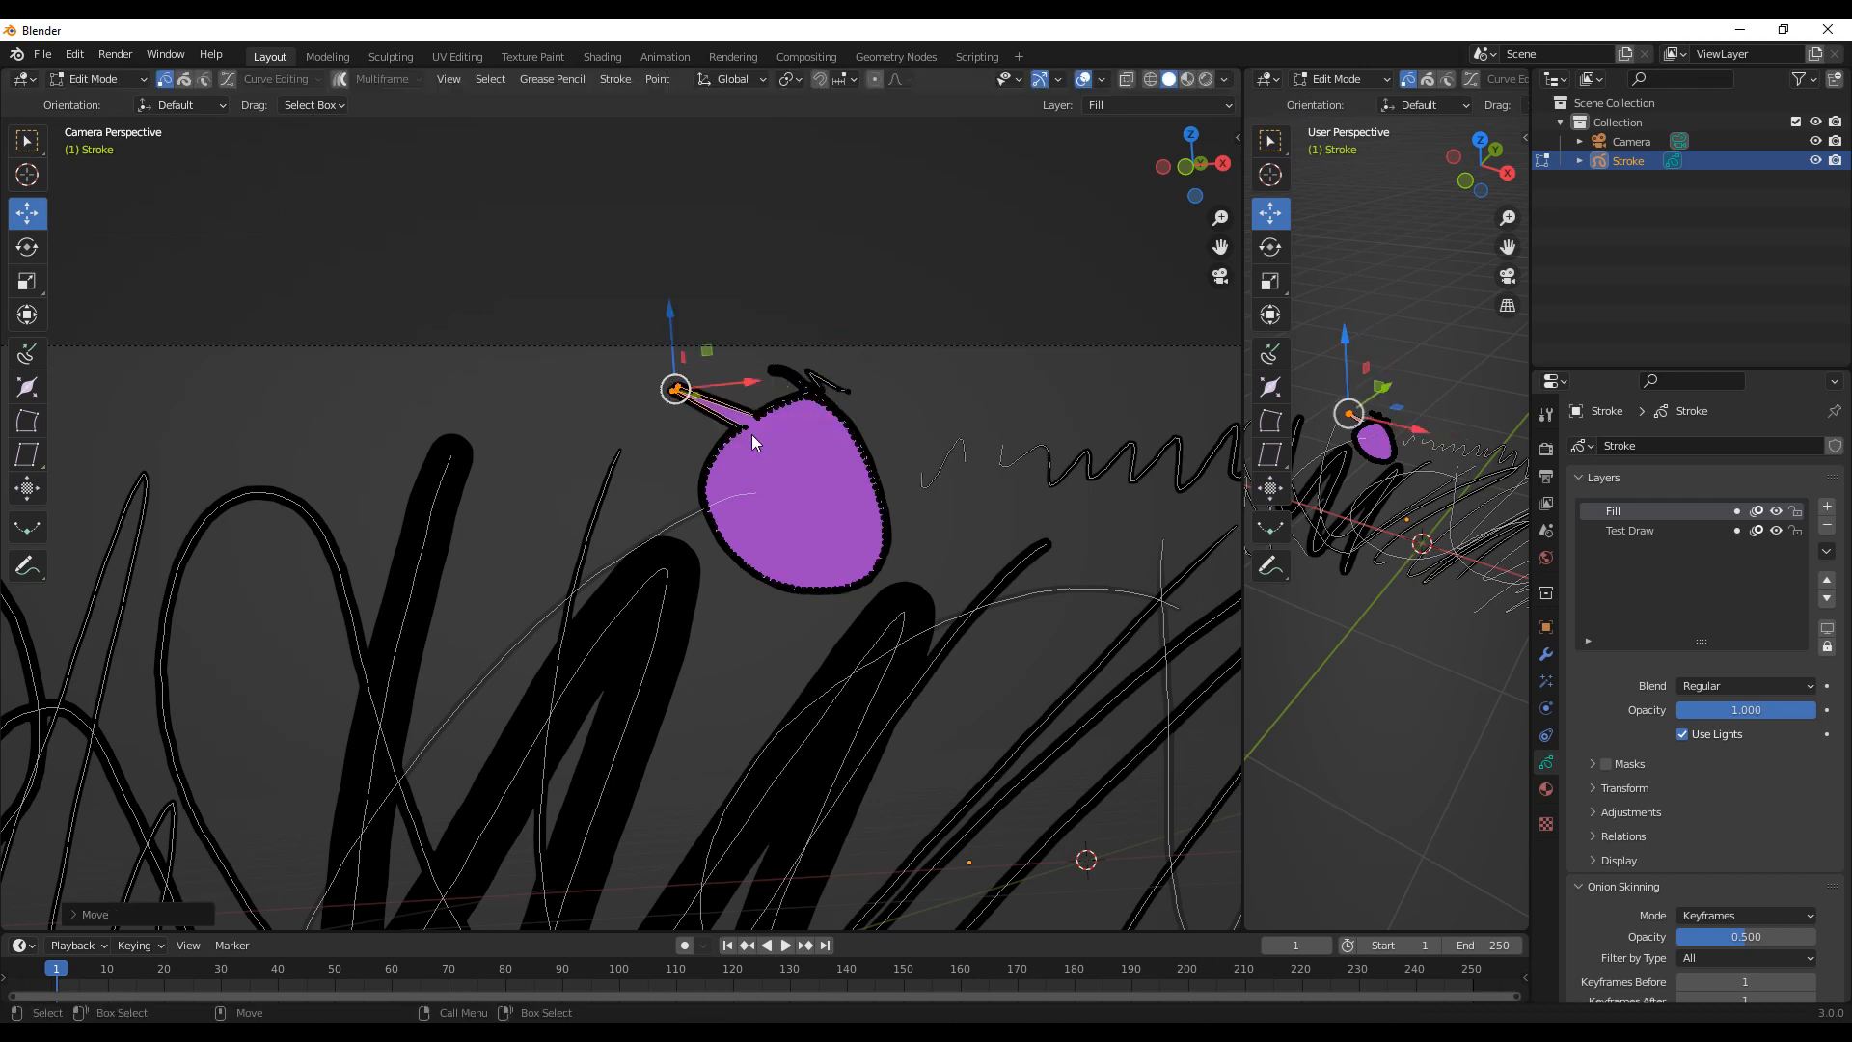
left_click(614, 468)
key("ctrl+z")
key("ctrl+z")
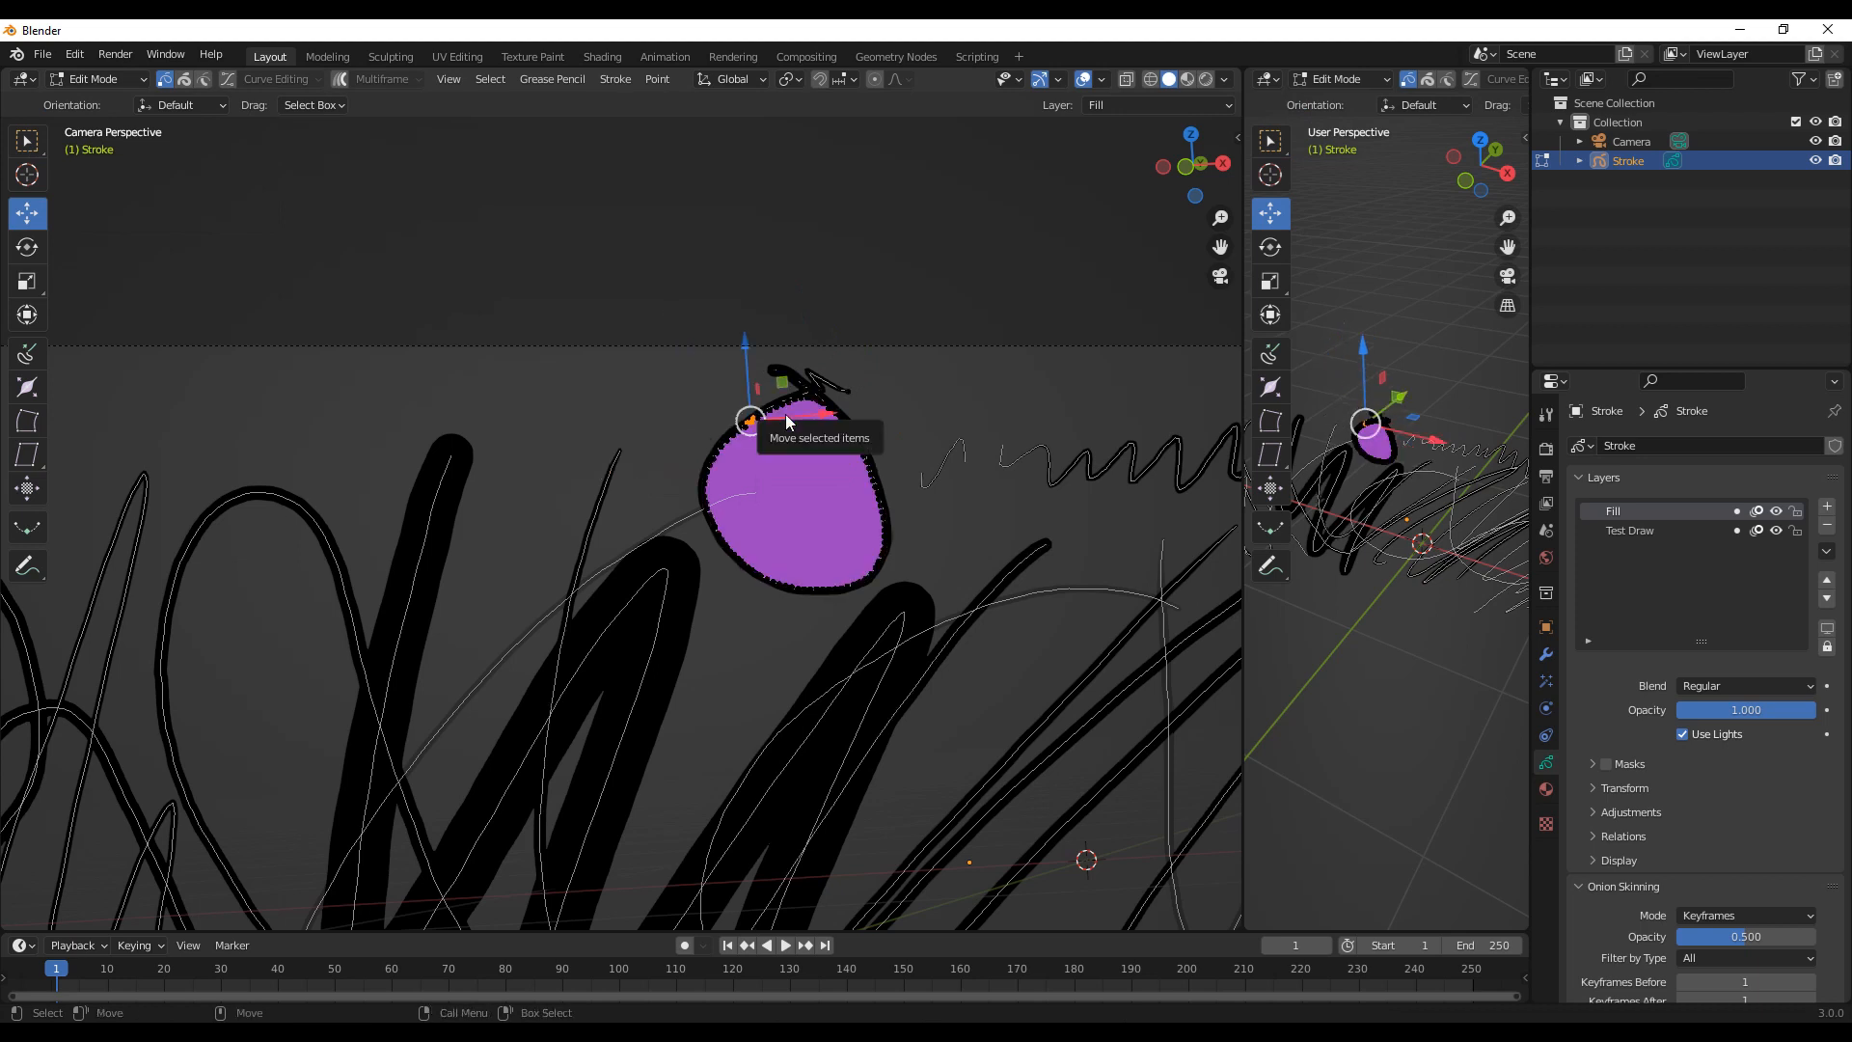
Step: Return to Draw Mode and set the eraser to Dissolve mode
left_click(105, 83)
left_click(115, 166)
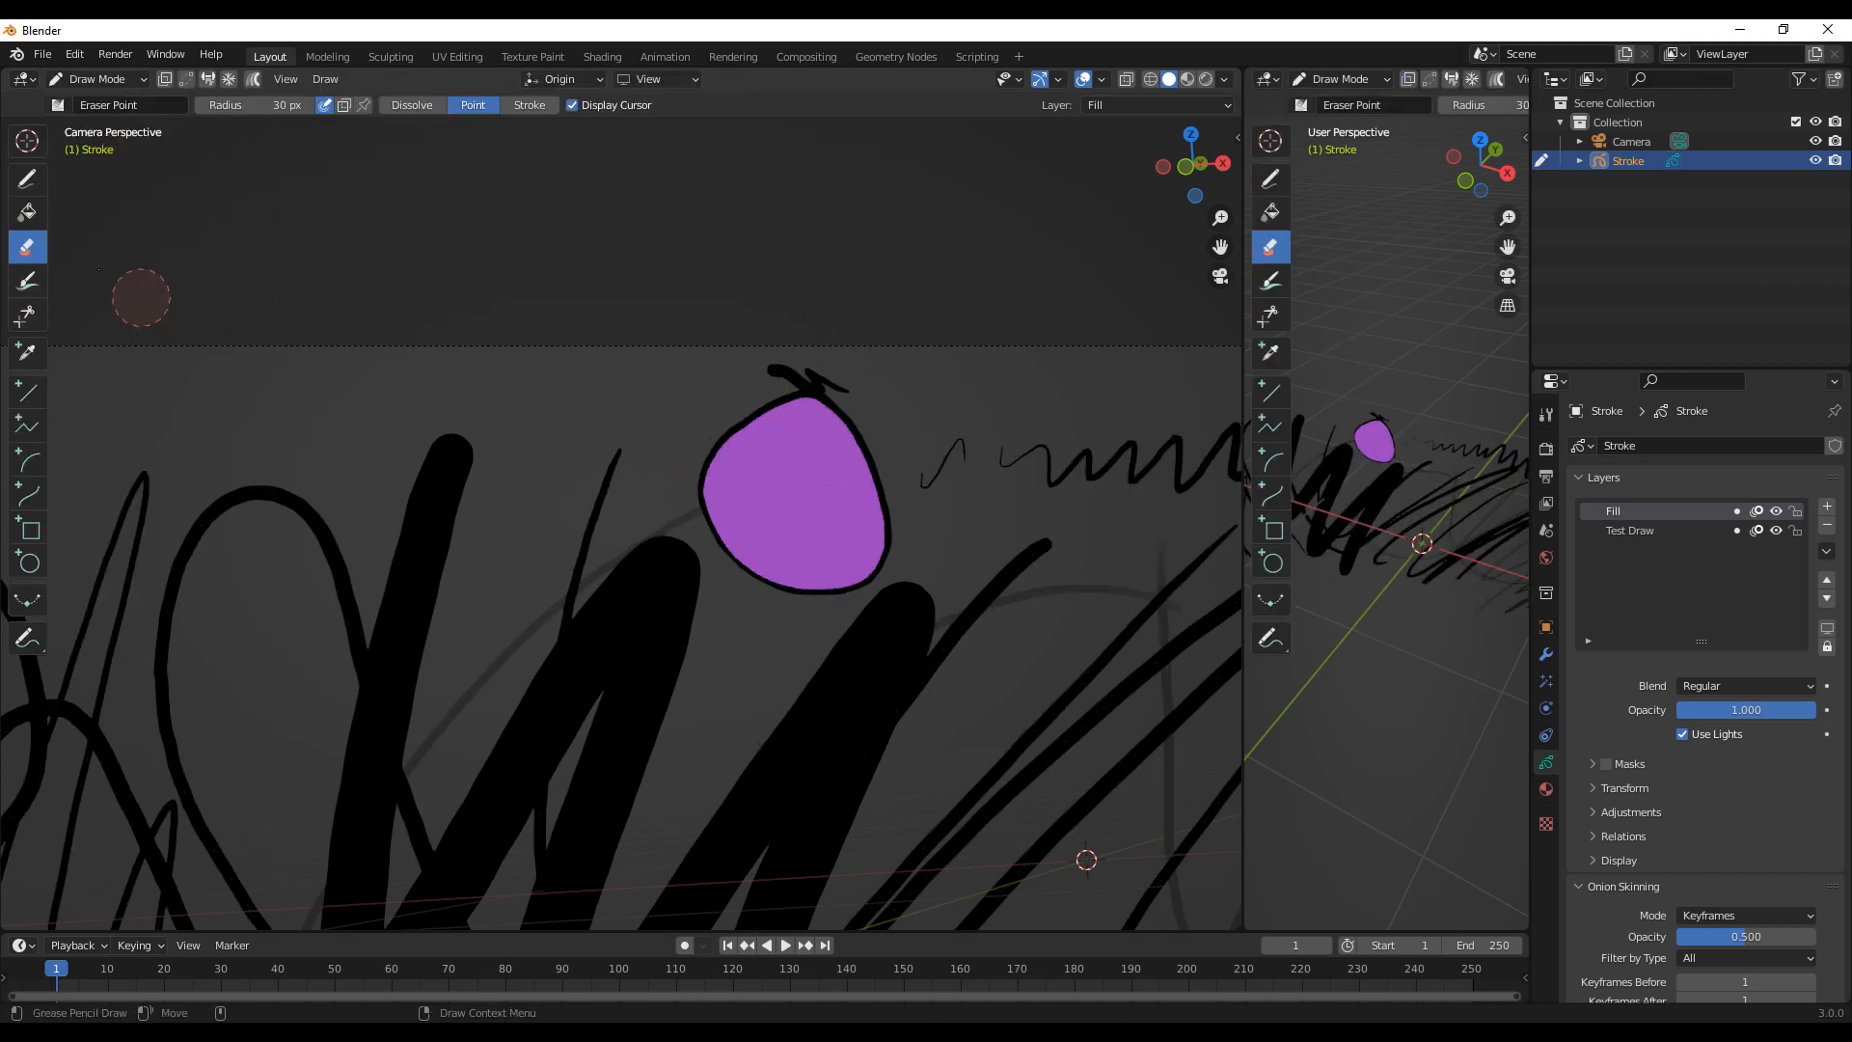
middle_click(815, 574, "alt")
right_click_drag(851, 604, 872, 548, "alt")
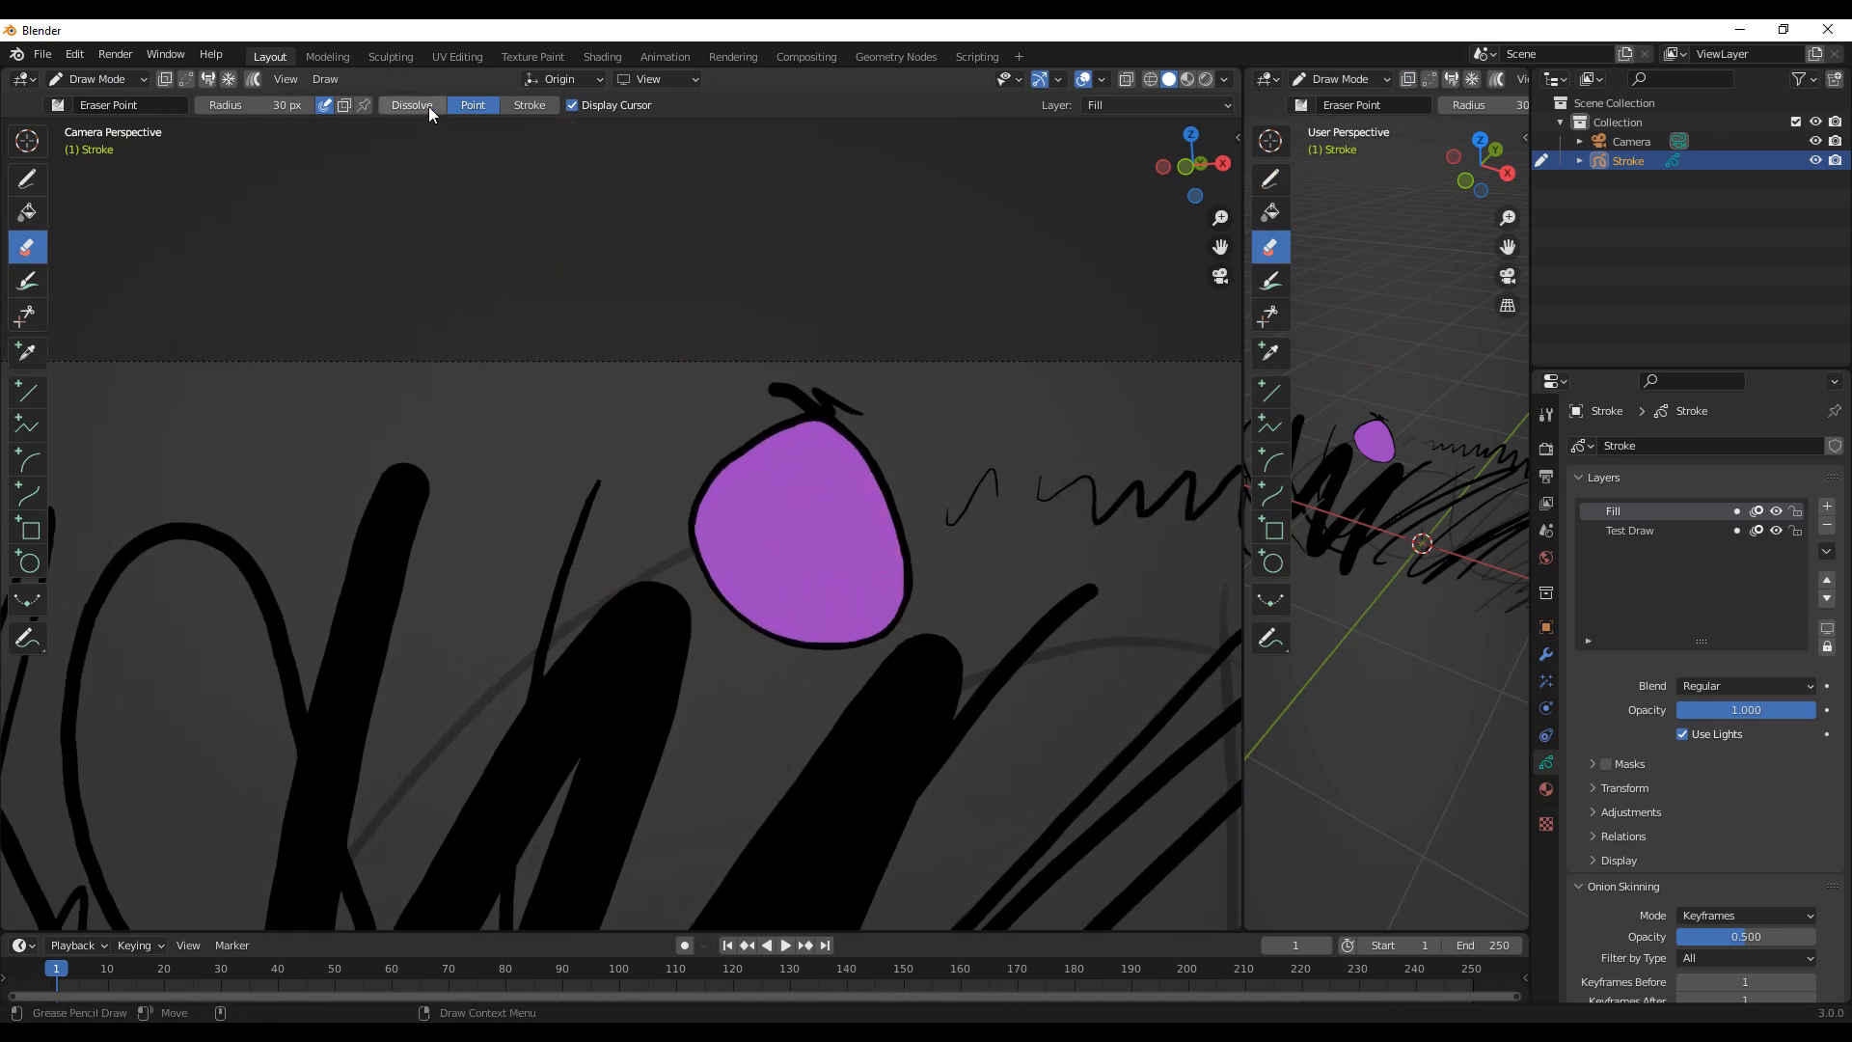
left_click(411, 104)
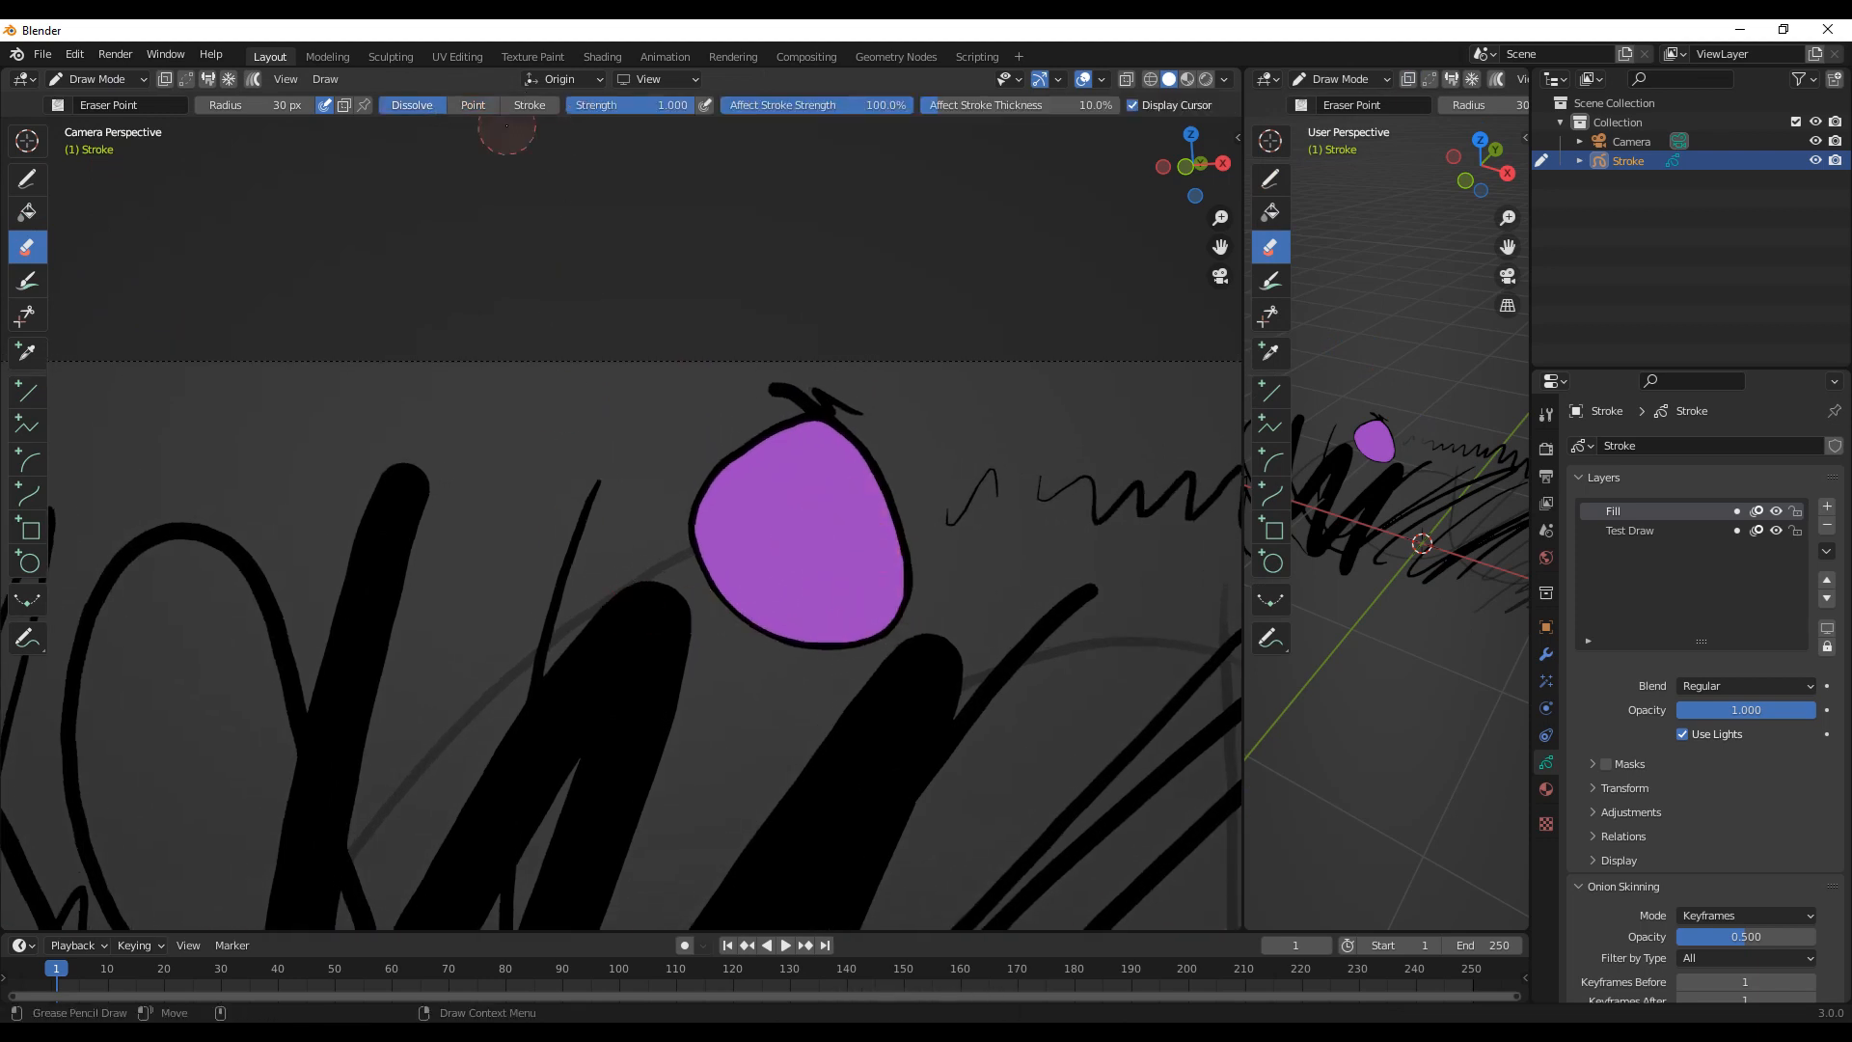
Step: Make Eraser Point the default eraser and dissolve the upper part of the filled purple loop, leaving only its bottom section
left_click(363, 104)
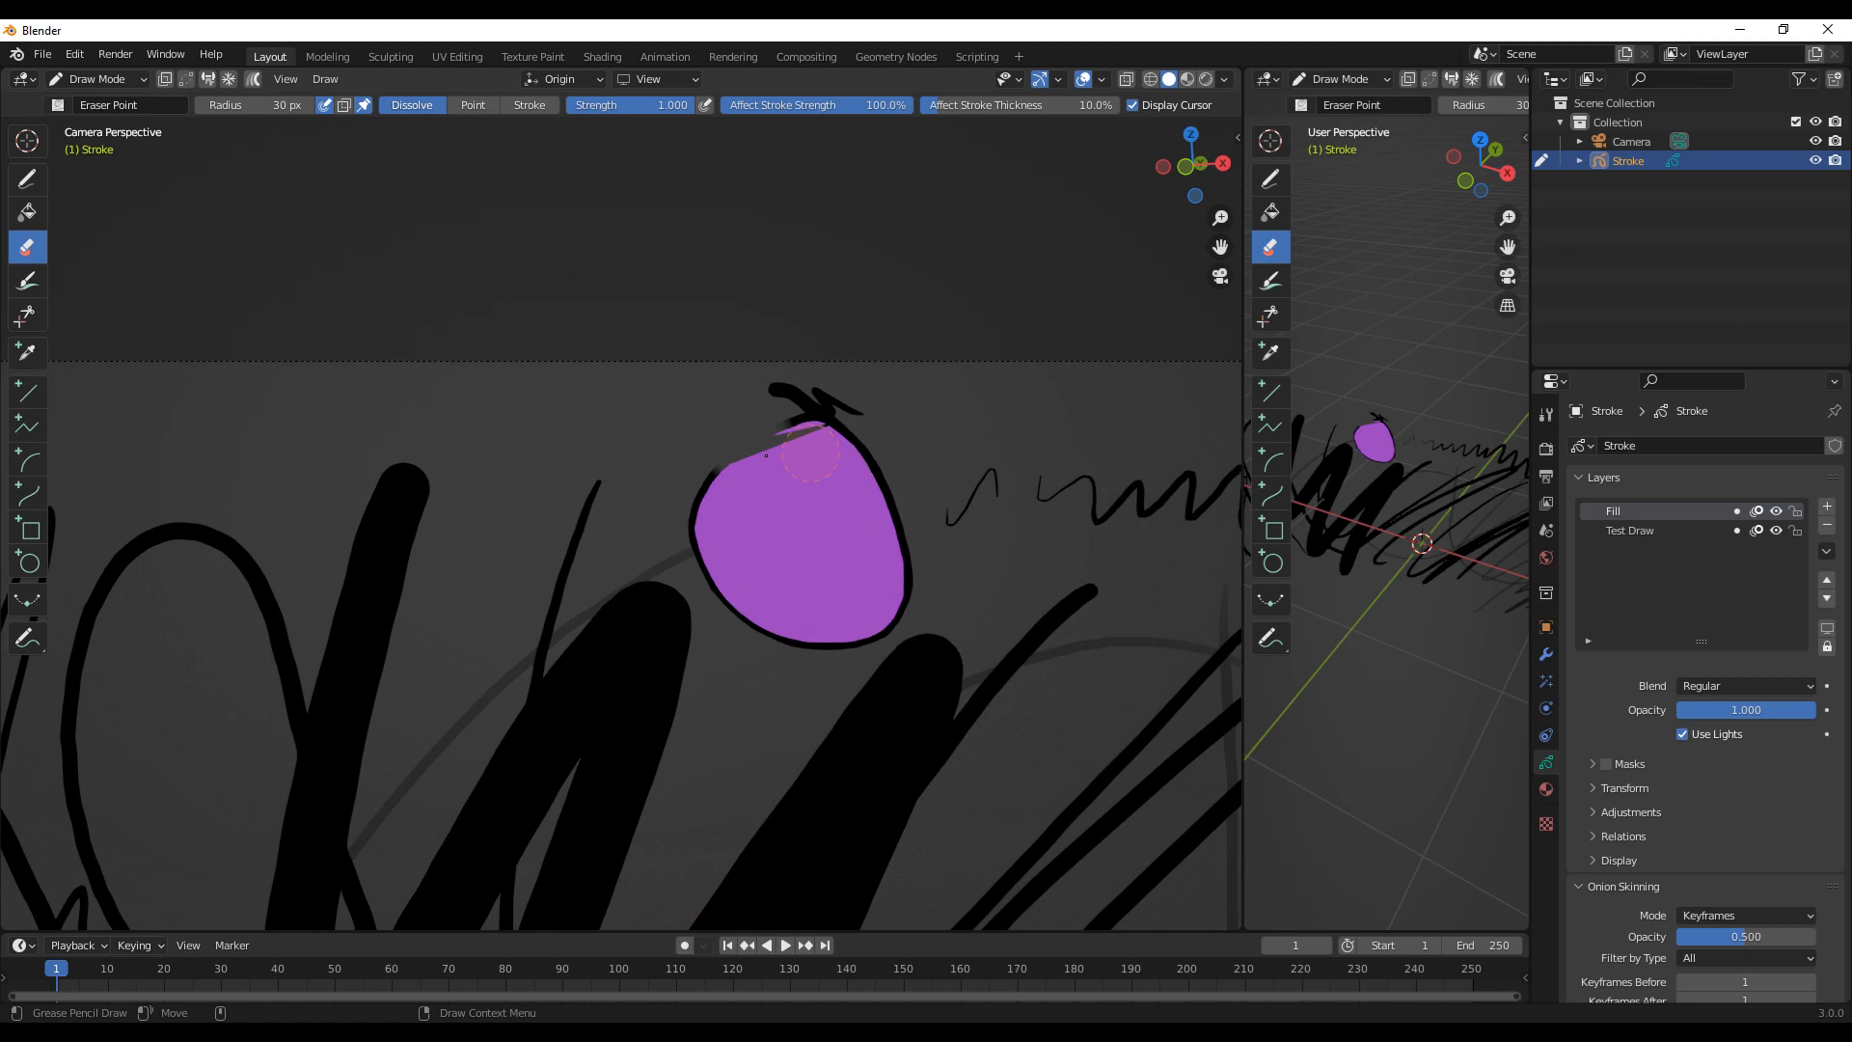
mouse_move(811, 452)
left_mouse_down()
mouse_move(703, 467)
mouse_move(777, 403)
mouse_move(687, 550)
mouse_move(707, 543)
left_mouse_up()
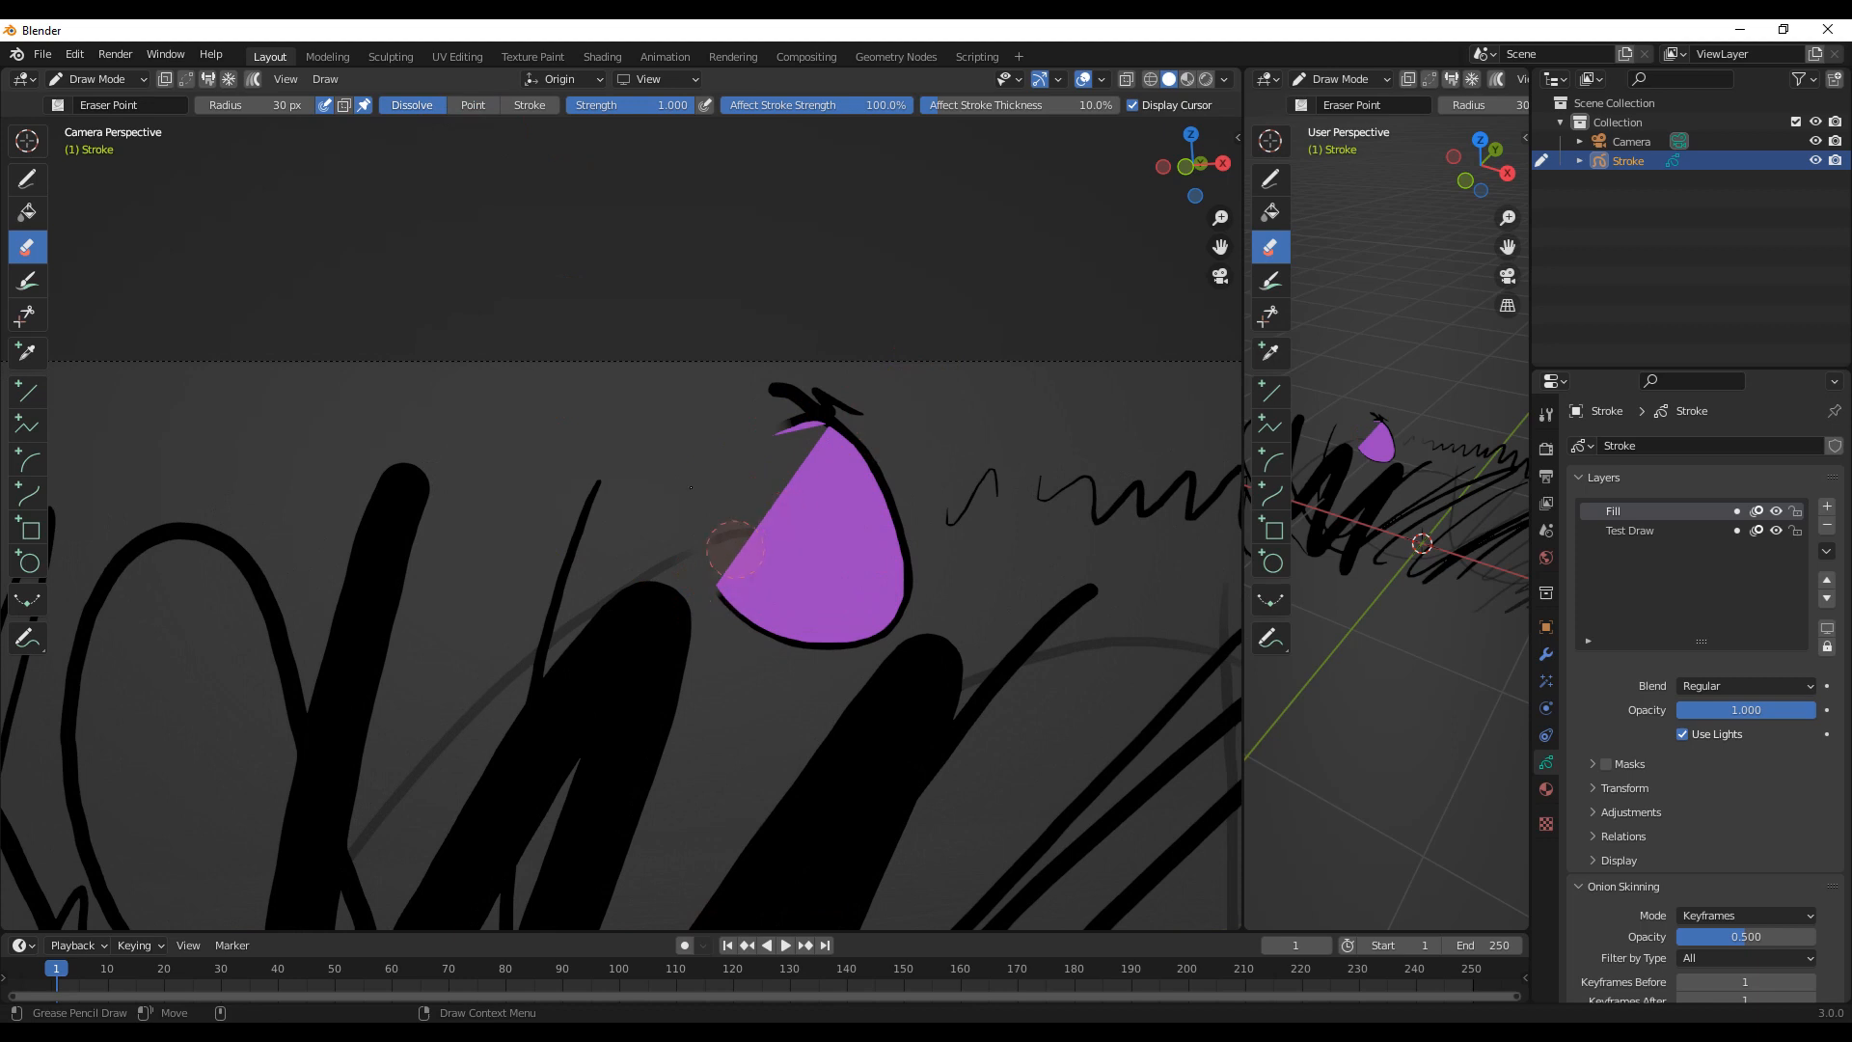
mouse_move(827, 453)
left_mouse_down()
mouse_move(815, 410)
mouse_move(767, 423)
mouse_move(793, 402)
mouse_move(776, 387)
mouse_move(857, 425)
left_mouse_up()
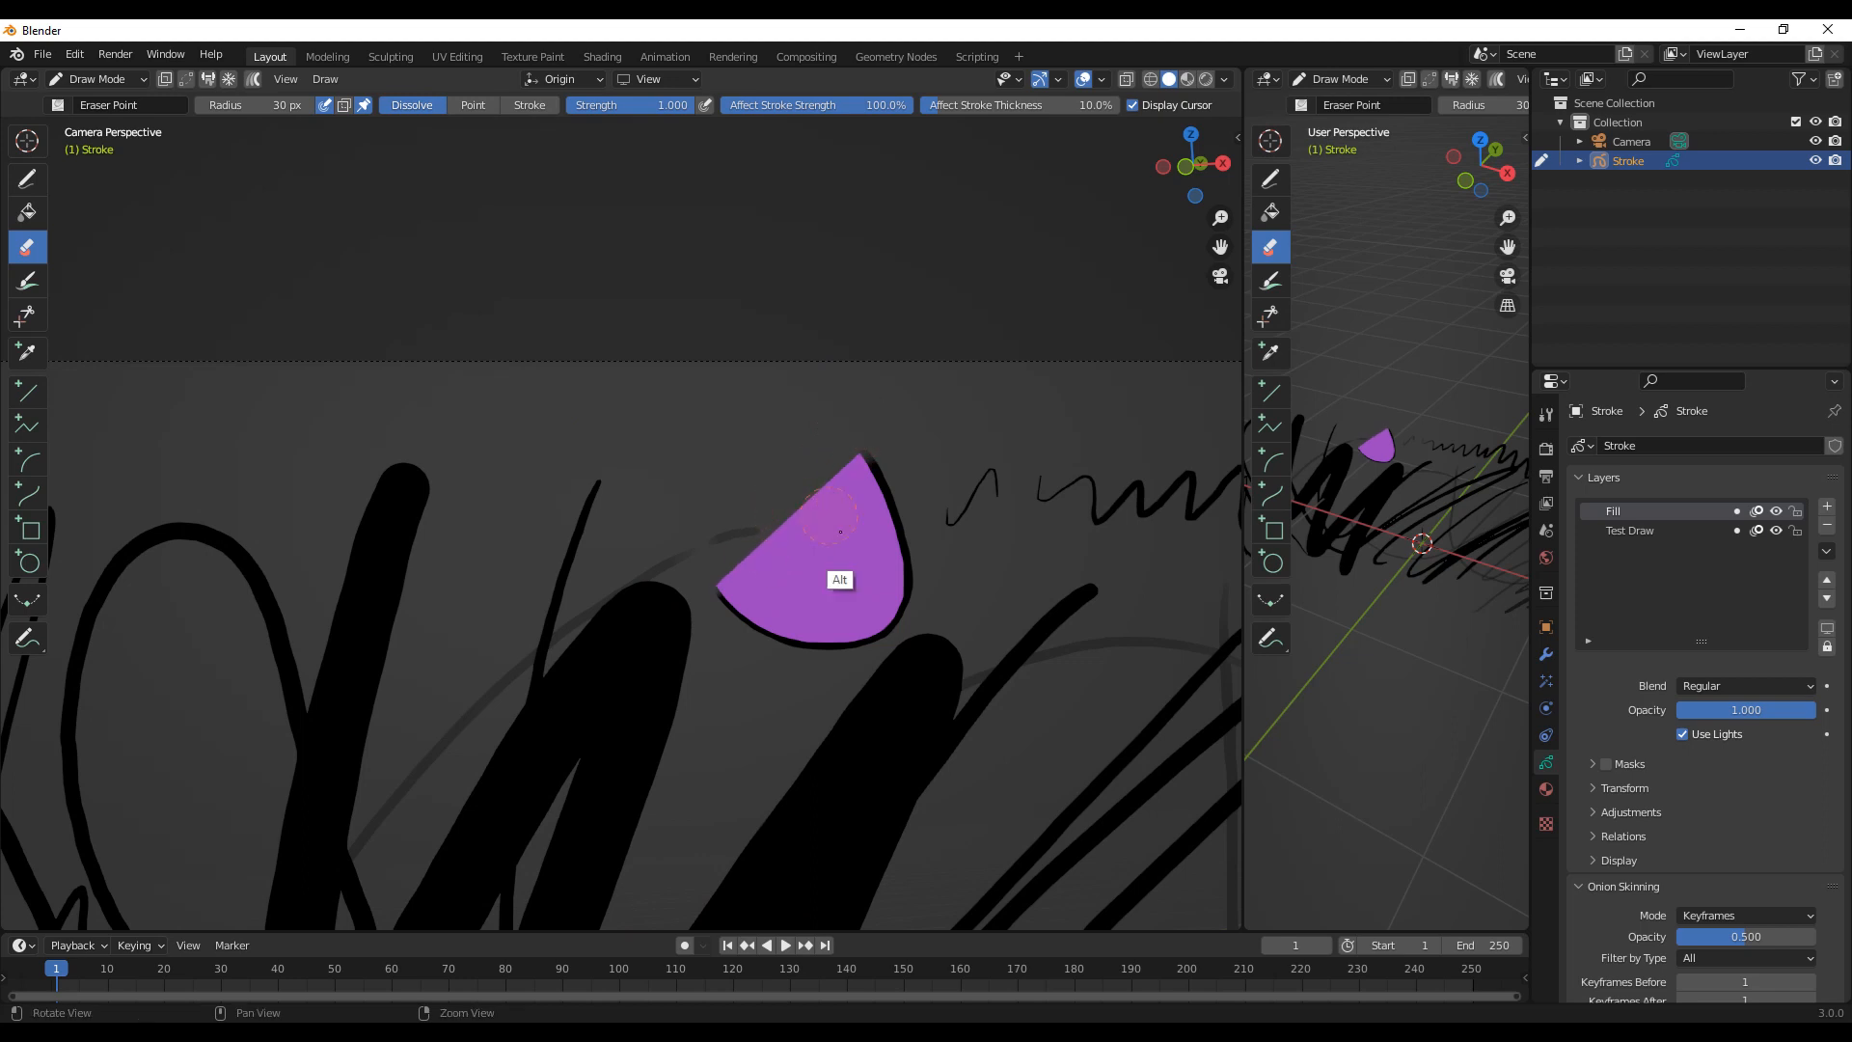
middle_click_drag(838, 583, 785, 544, "alt")
right_click_drag(790, 583, 809, 444, "alt")
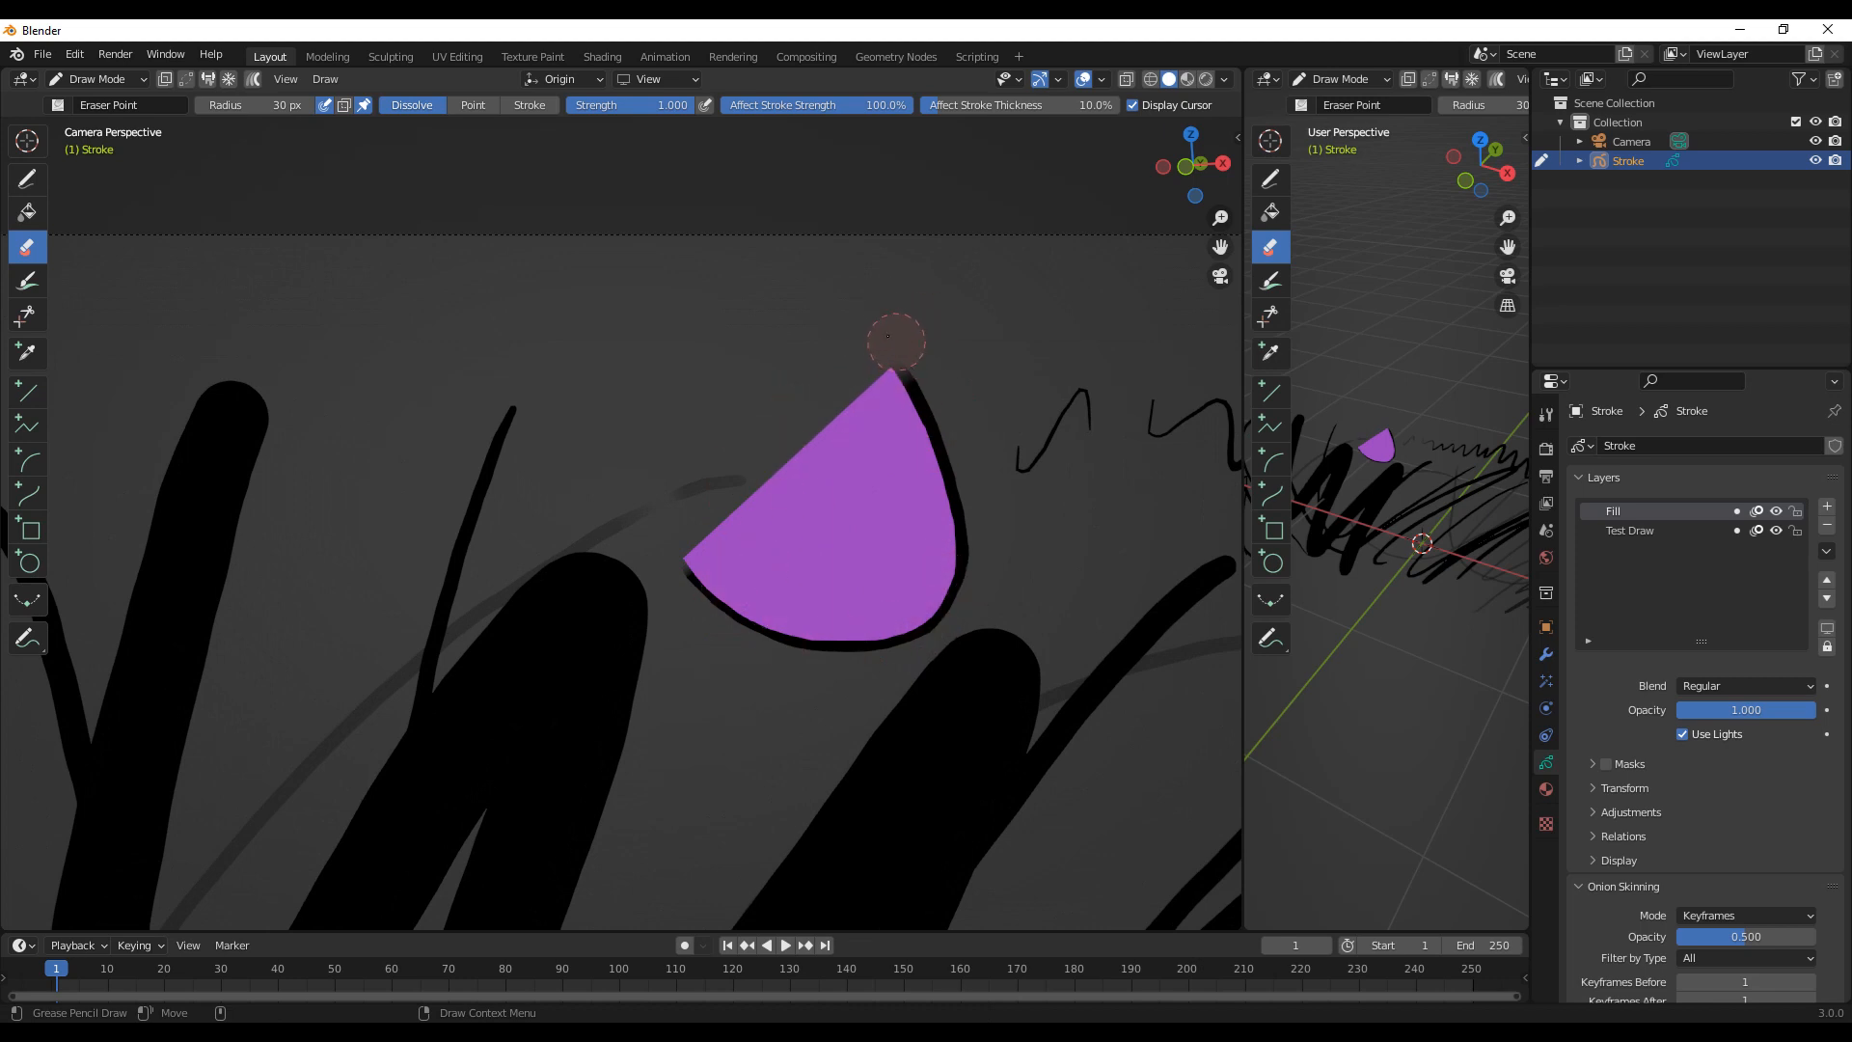
mouse_move(882, 349)
left_mouse_down()
mouse_move(962, 480)
mouse_move(951, 538)
left_mouse_up()
Step: Switch the eraser to Point mode and erase the left tip of the remaining purple shape
left_click(473, 104)
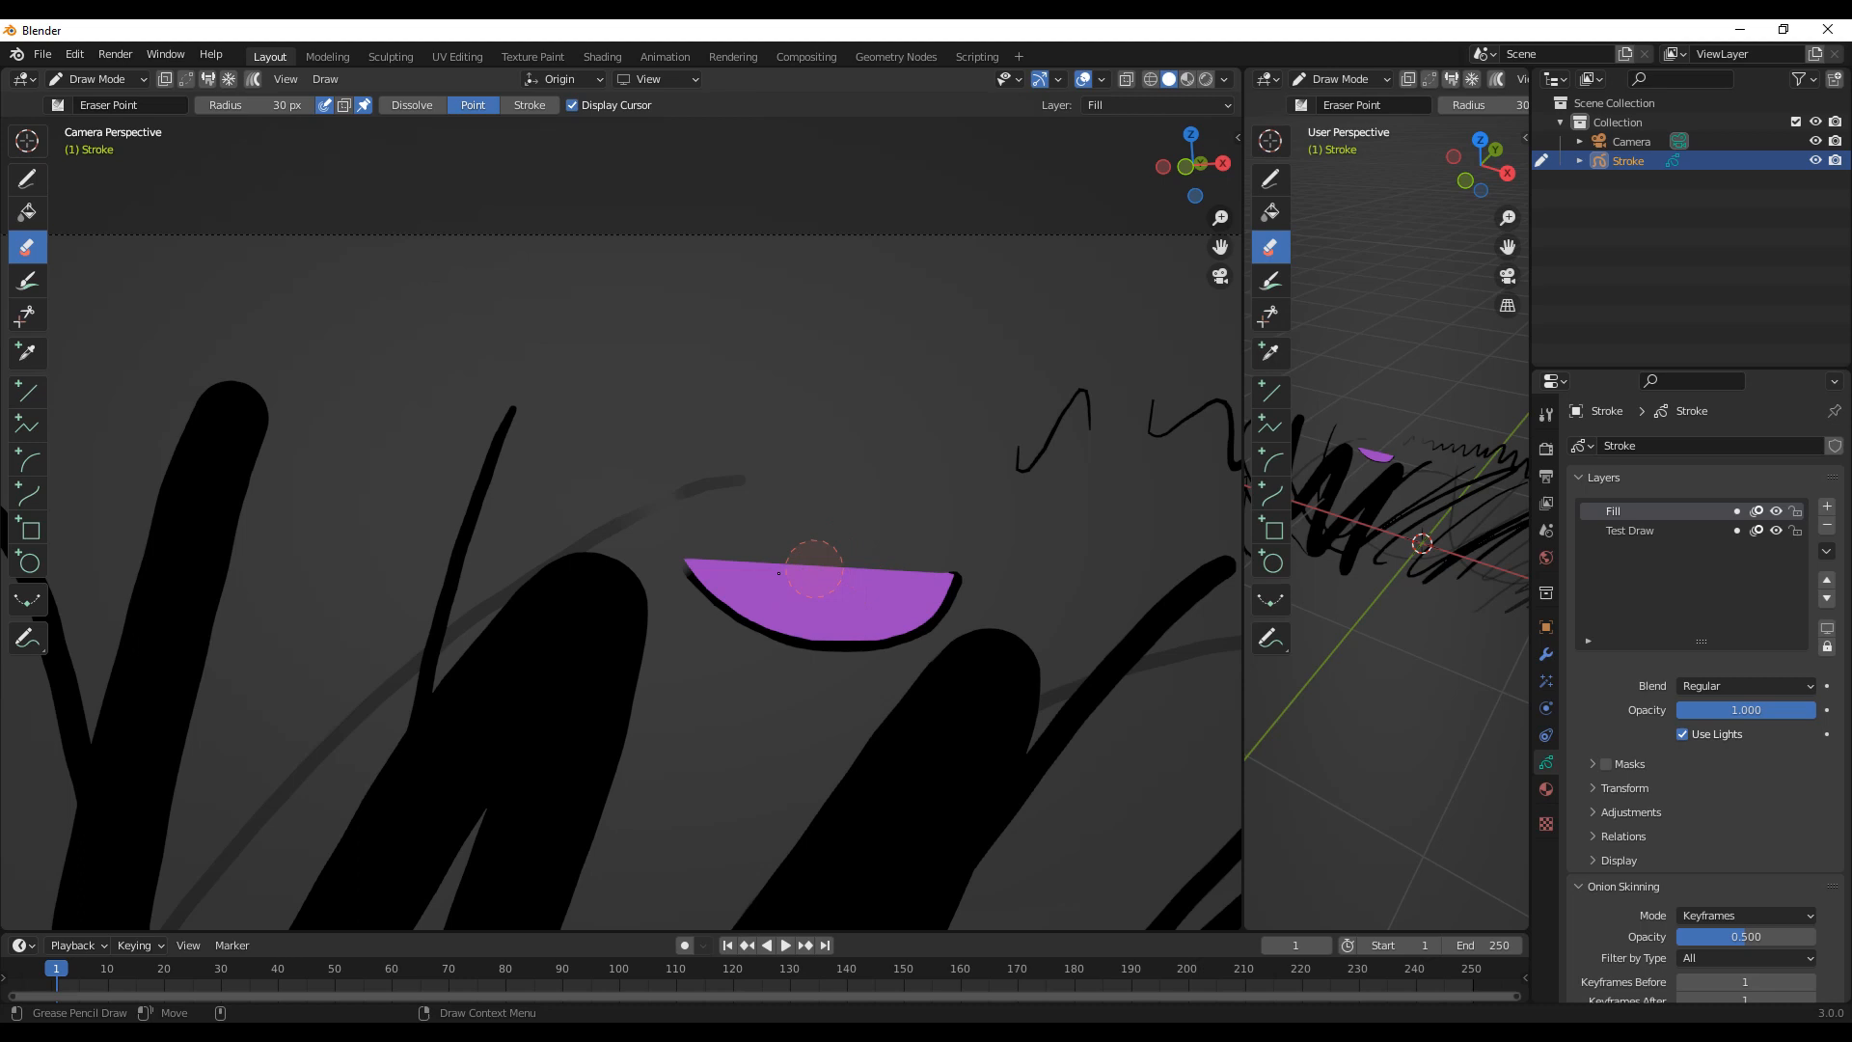
left_click_drag(671, 555, 665, 544)
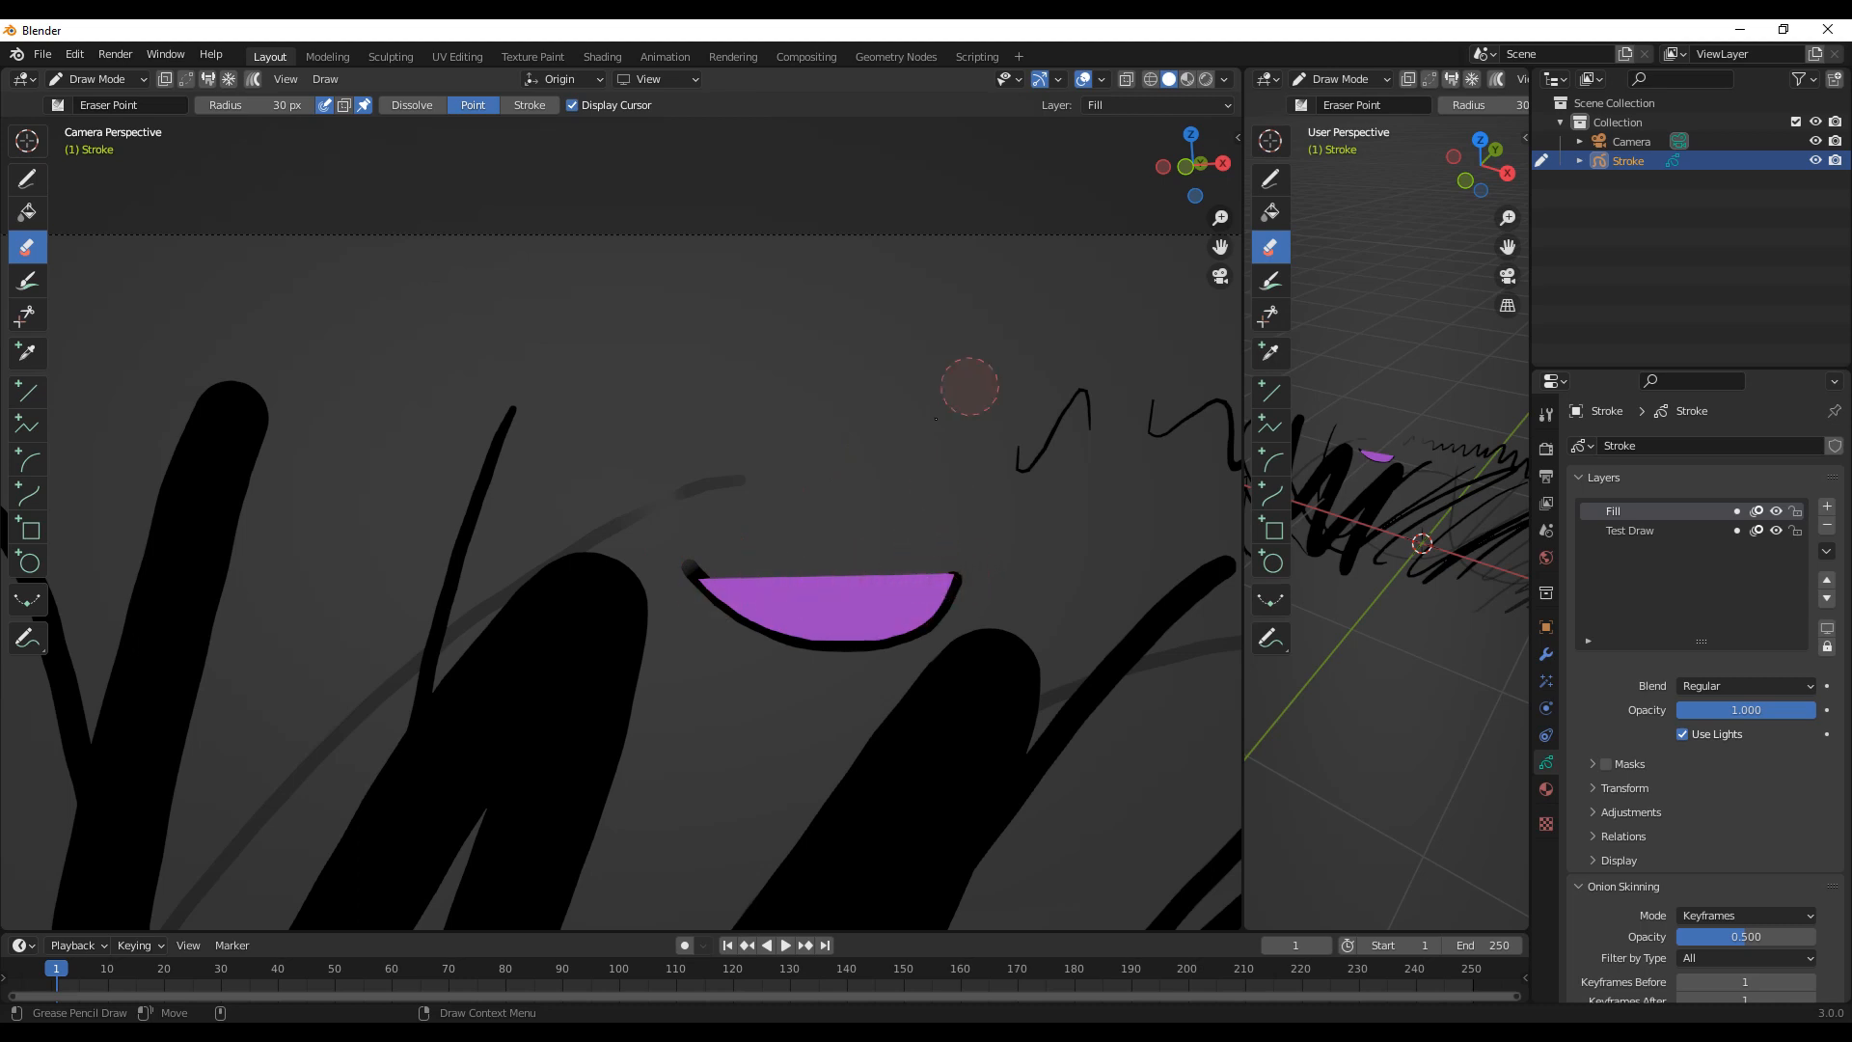
Step: Set the eraser to Stroke mode, try removing the whole purple shape, and undo the removal
left_click(530, 106)
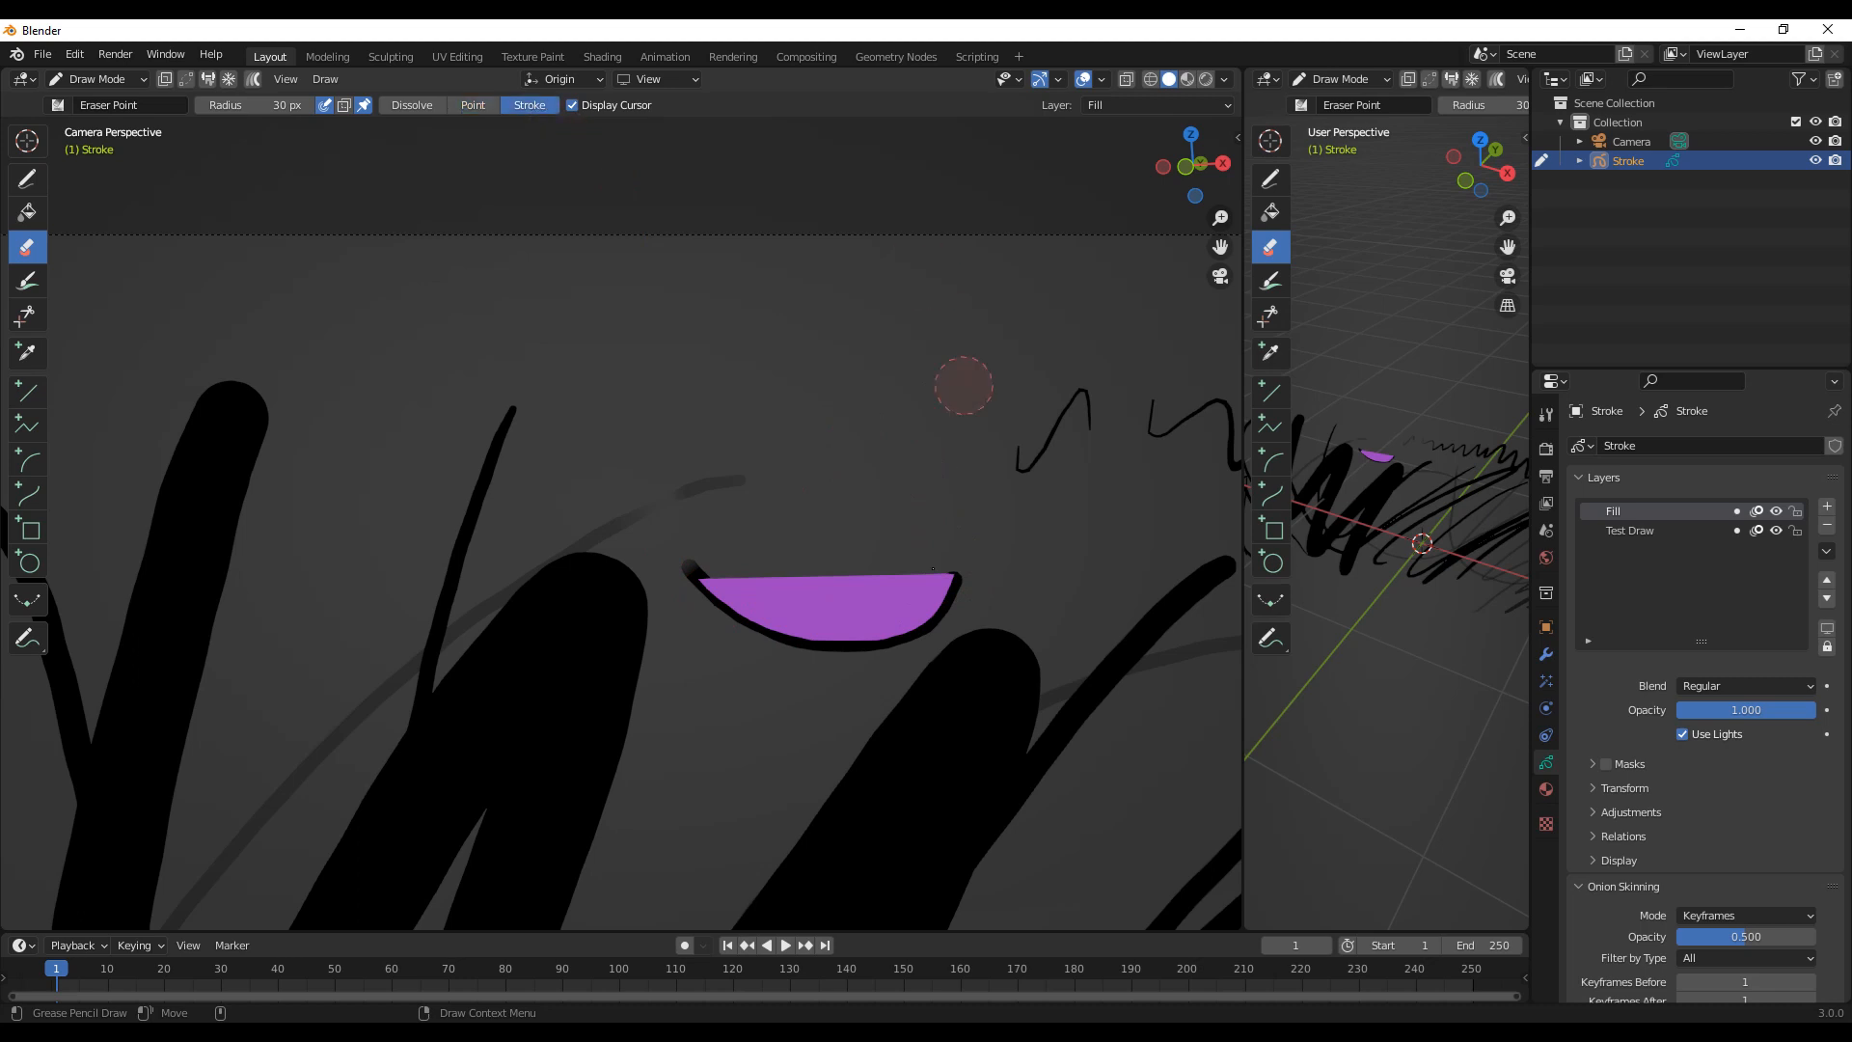
left_click(872, 655)
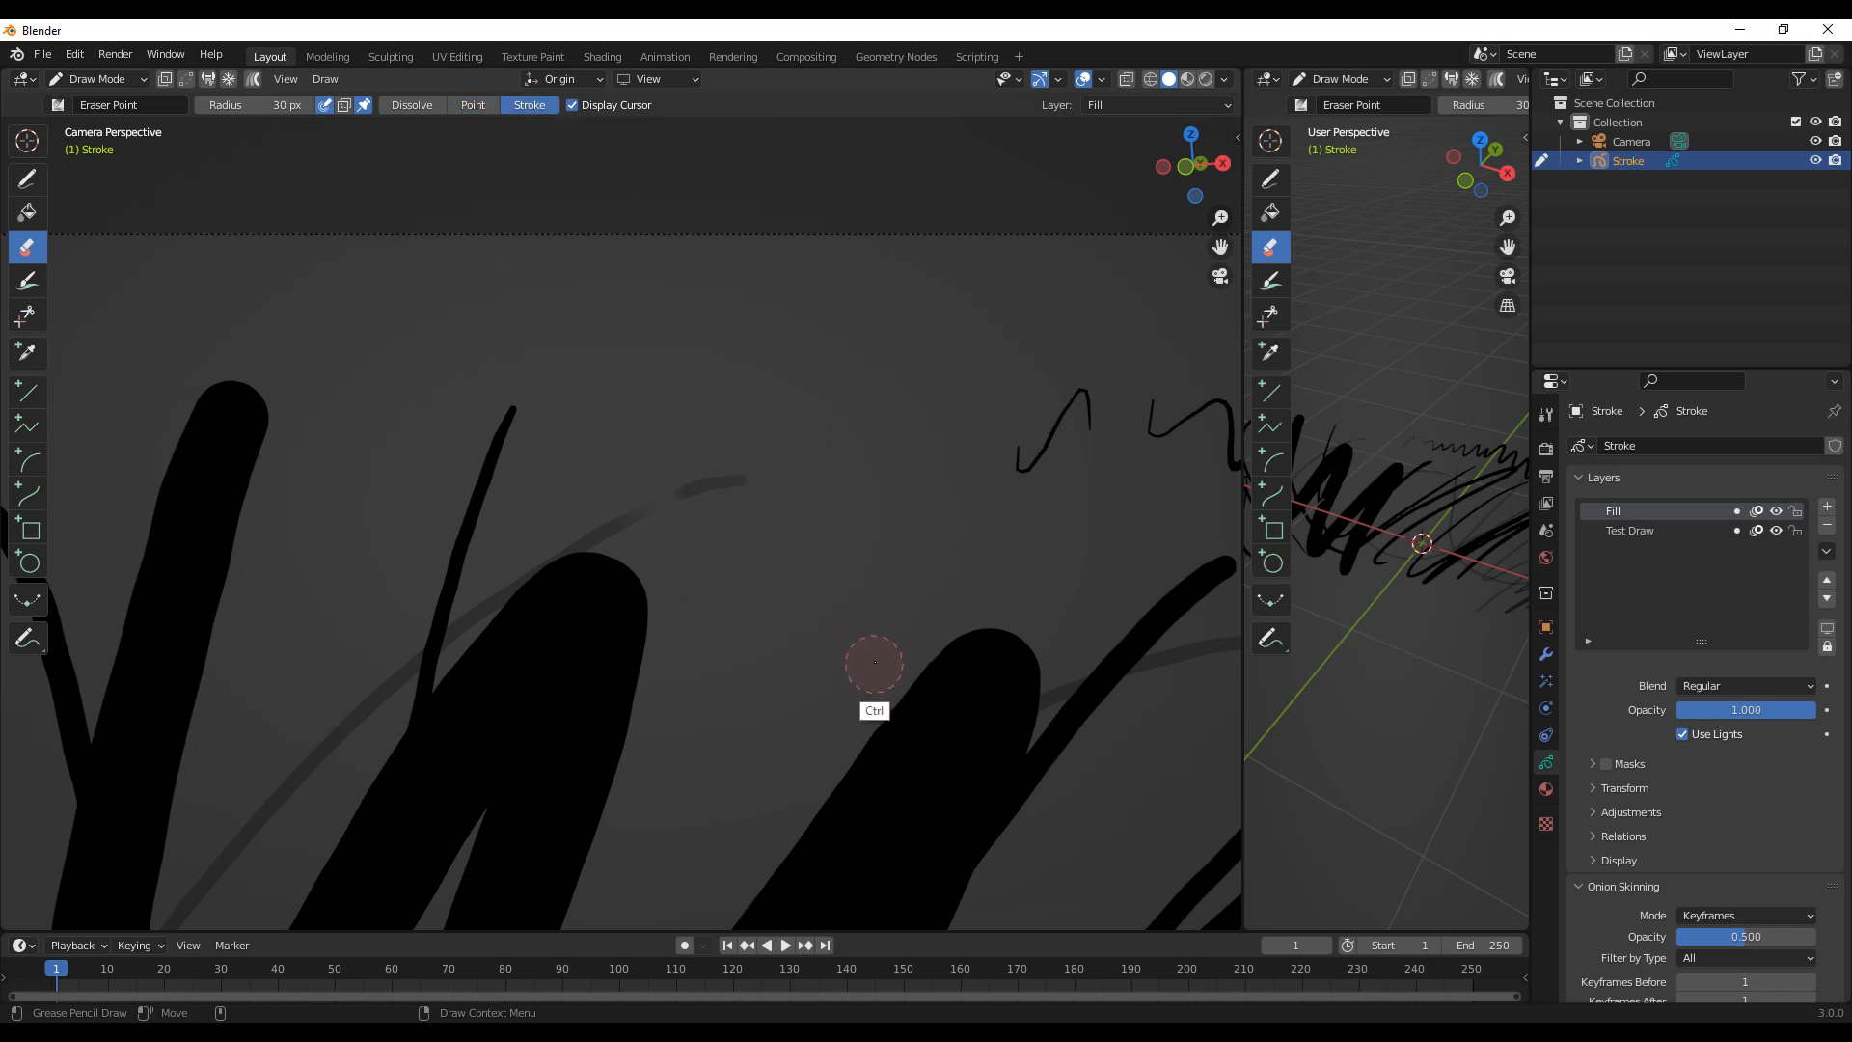
key("ctrl+z")
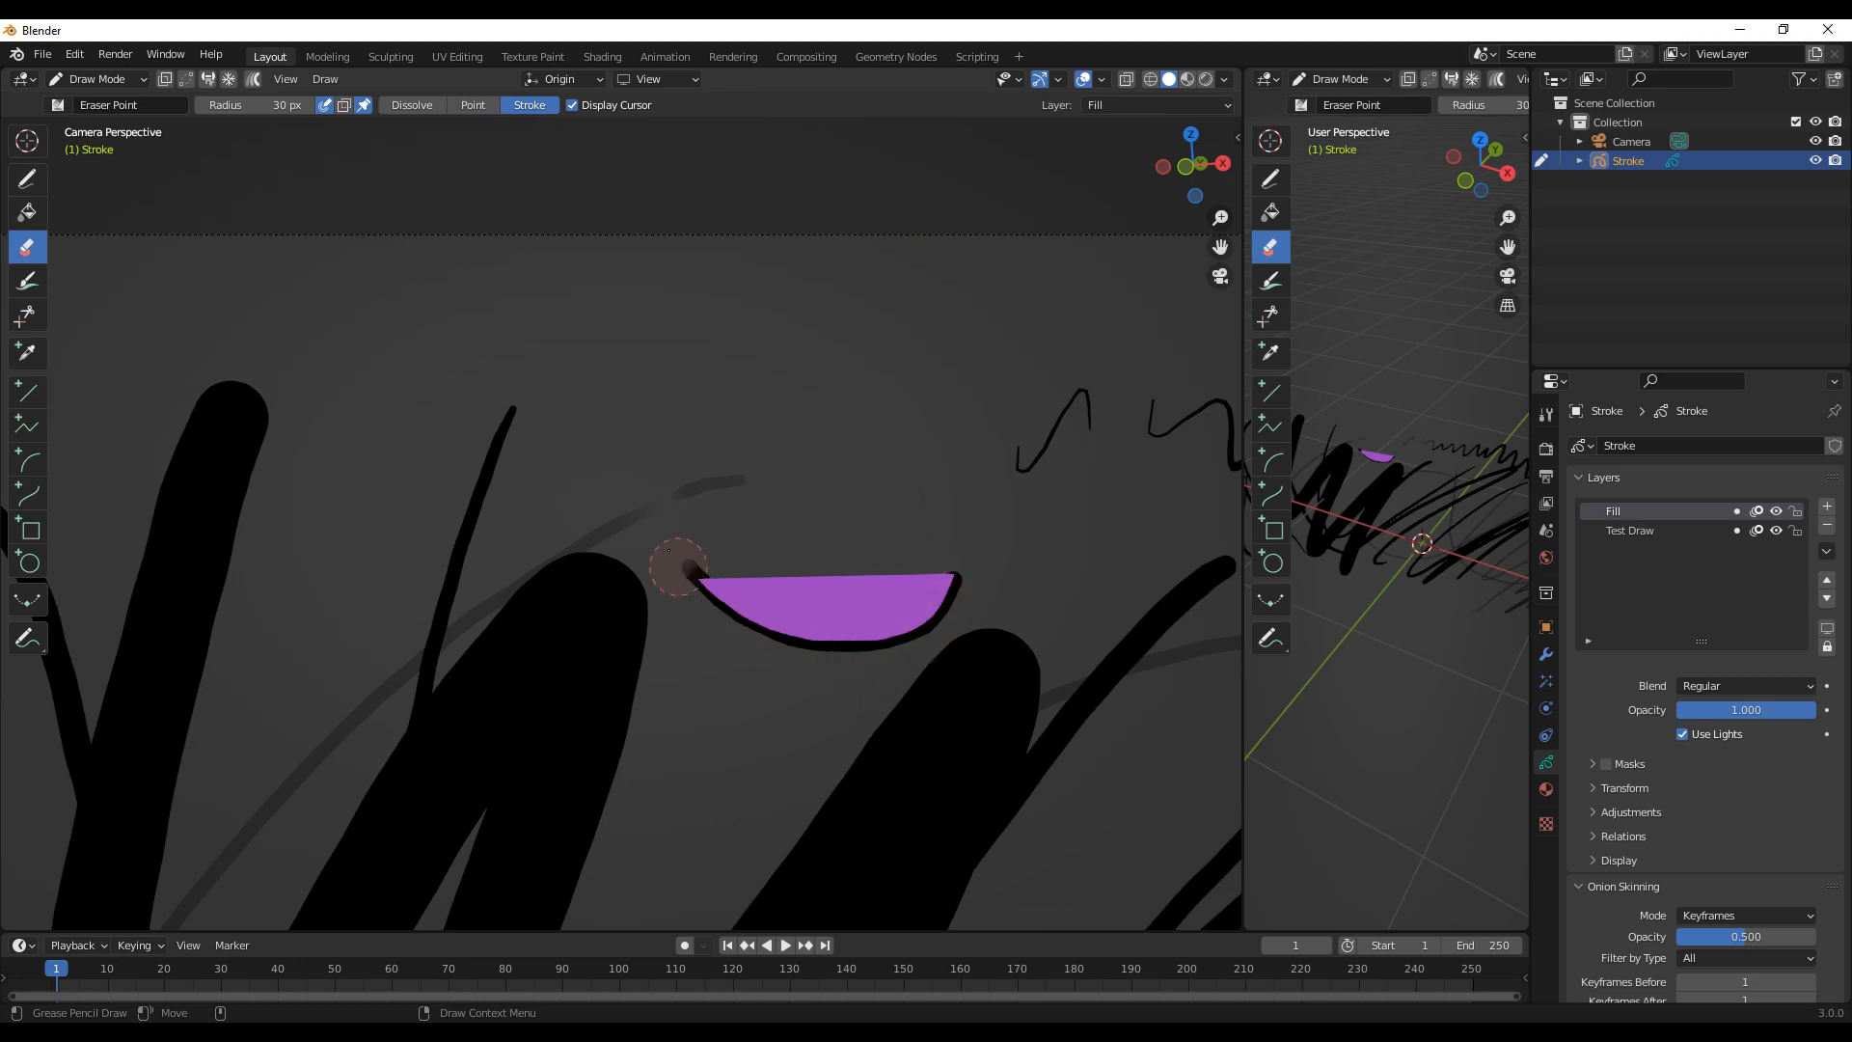
Step: Erase whole black and faint grey test strokes around the purple shape using Stroke mode
left_click(592, 619)
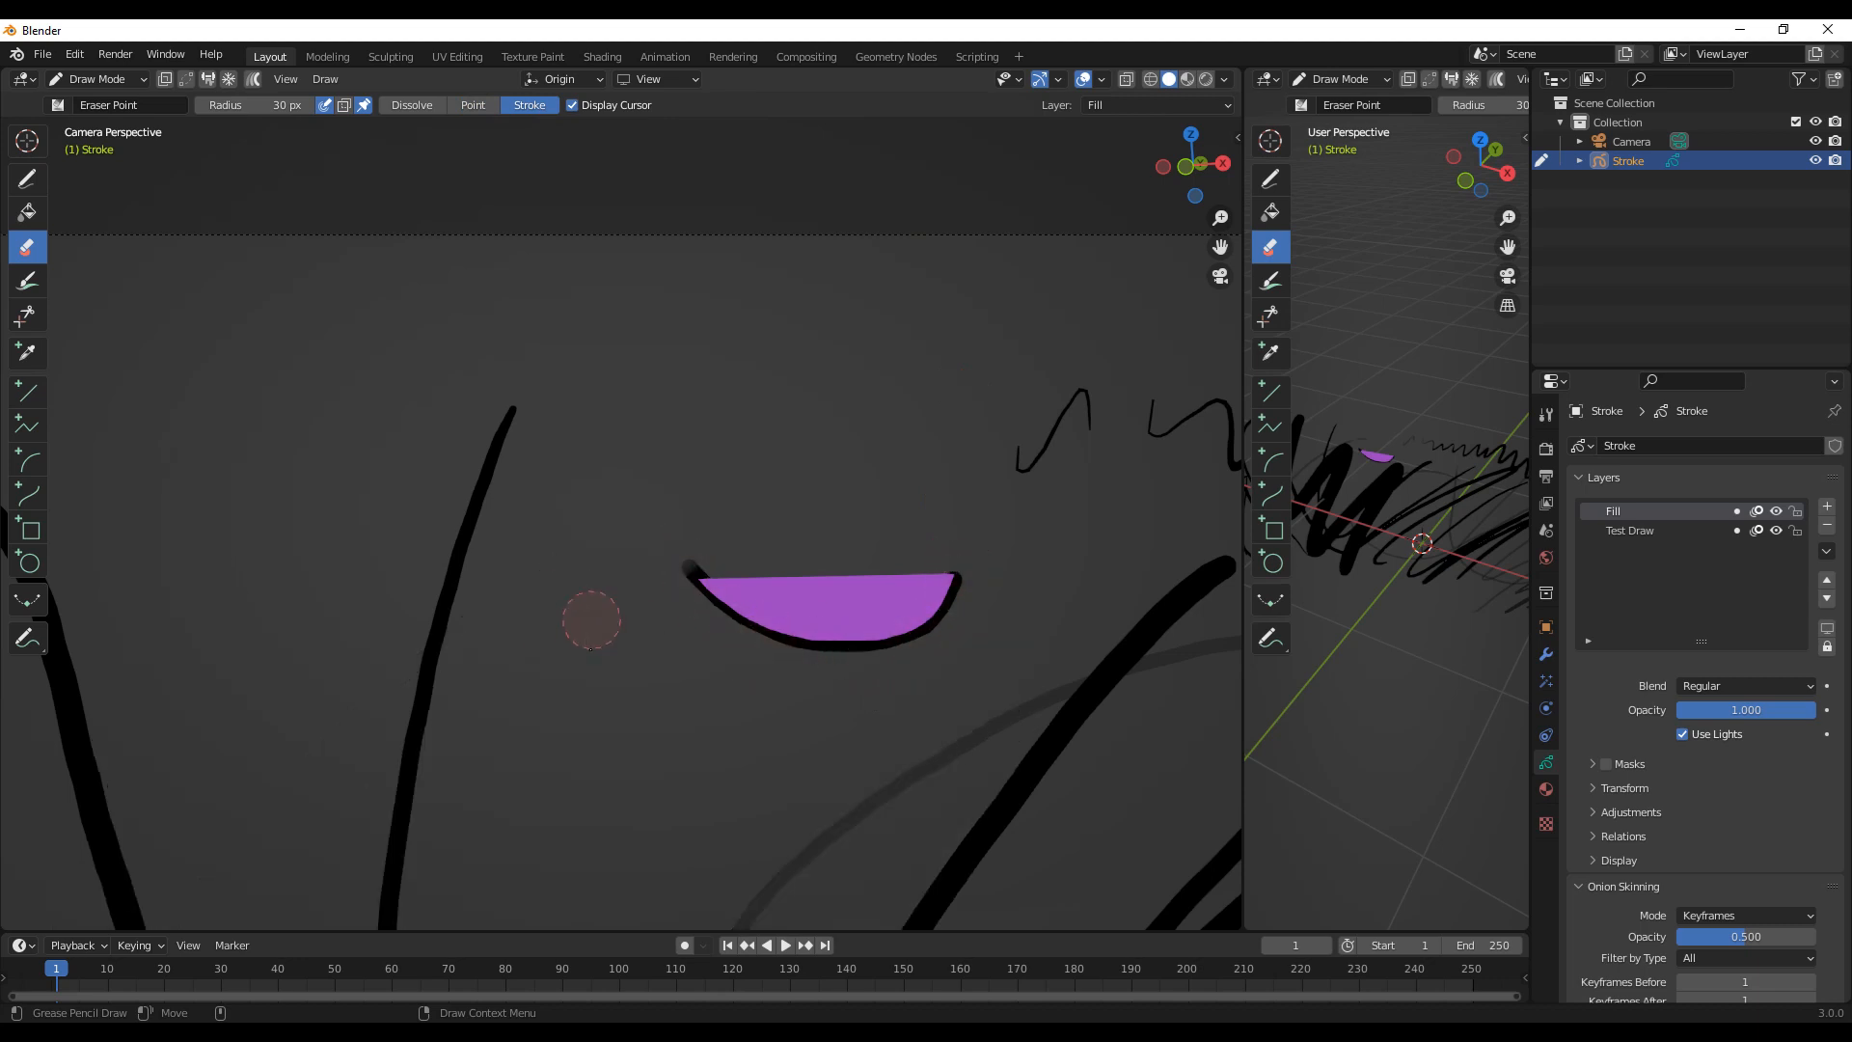
mouse_move(868, 627)
middle_mouse_down("ctrl")
mouse_move(810, 777)
mouse_move(761, 801)
middle_mouse_up("ctrl")
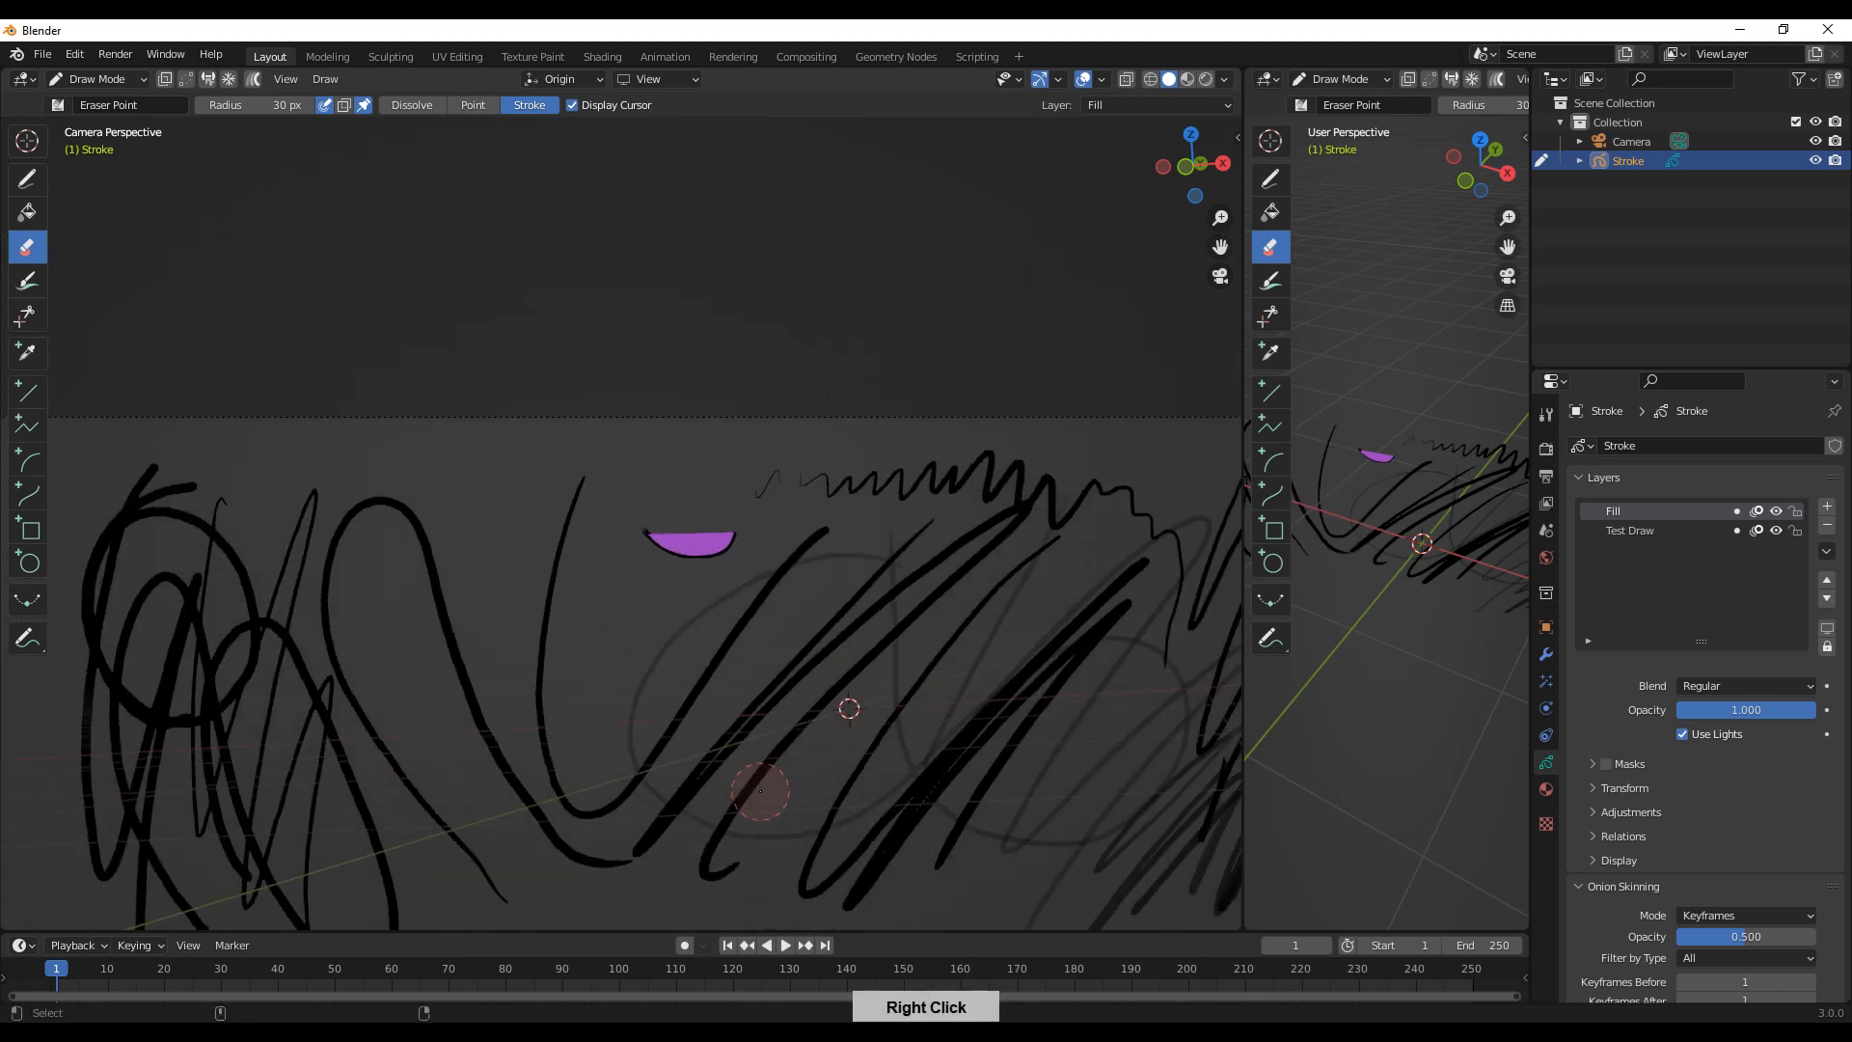
key("ctrl+z")
left_click(610, 601)
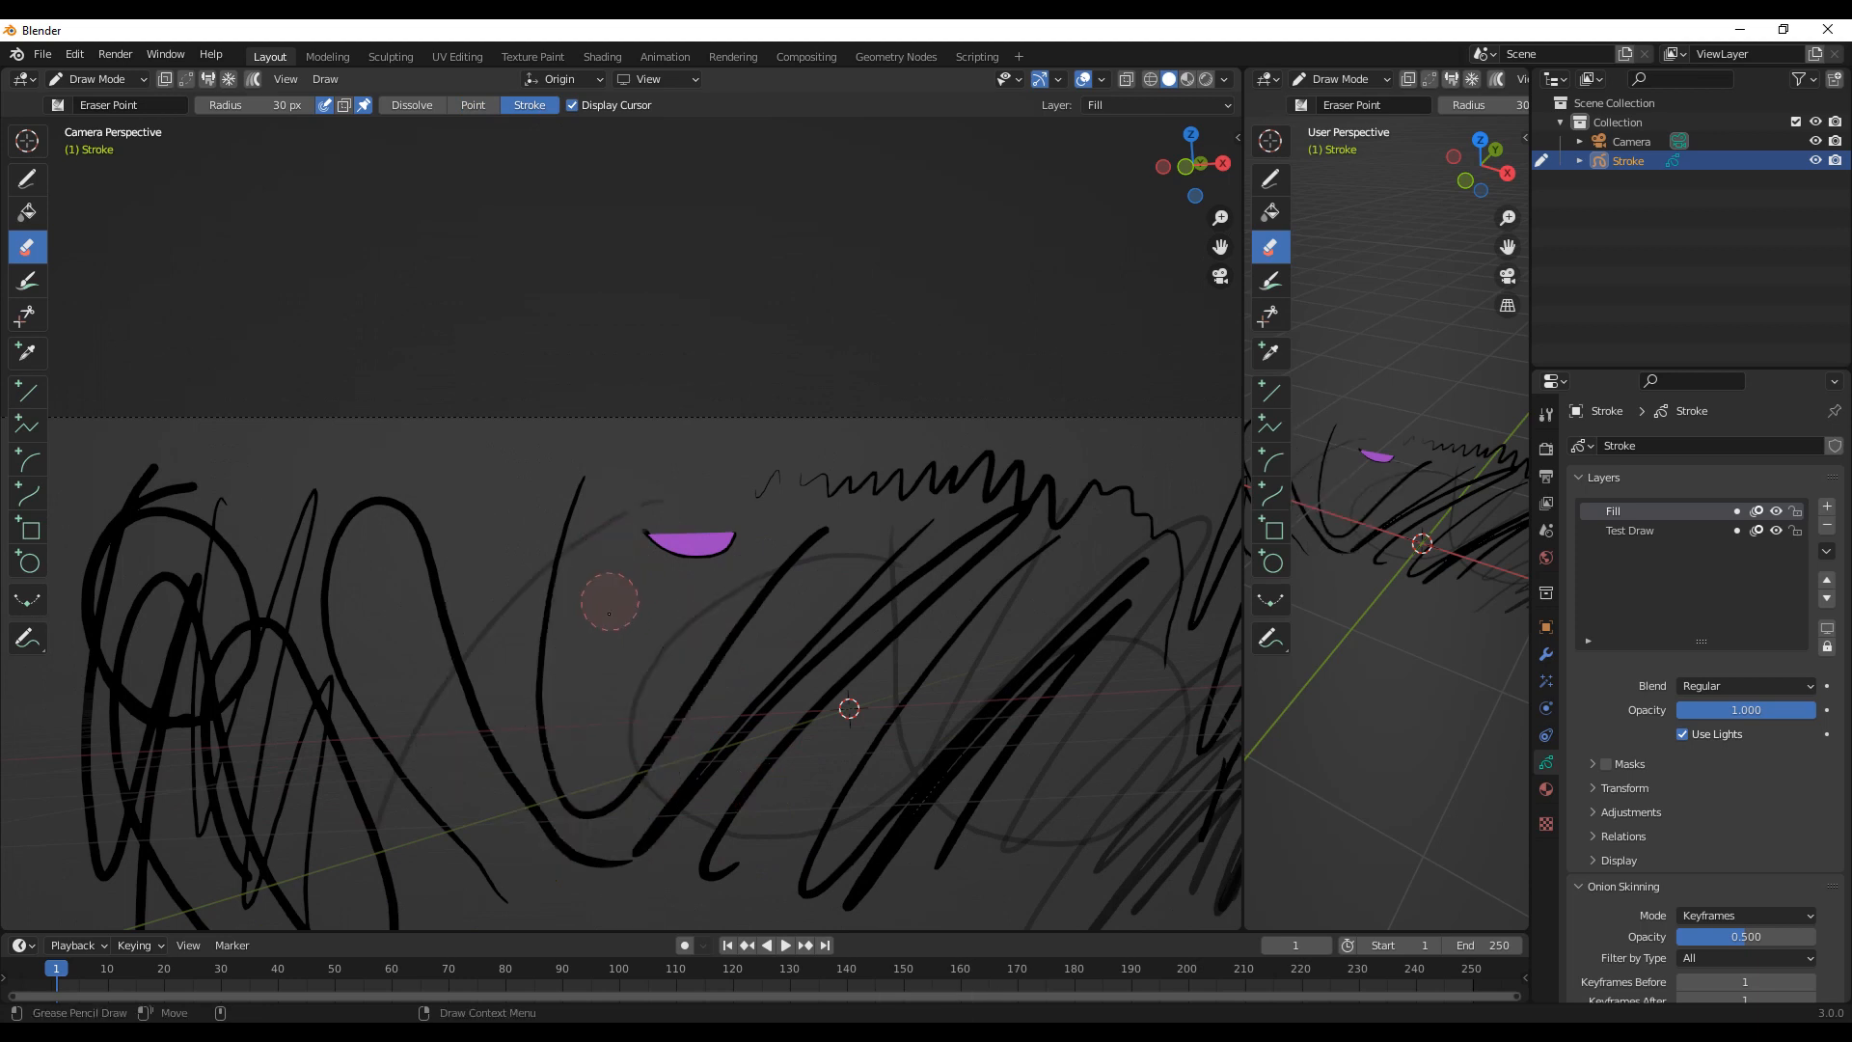
left_click(558, 513)
left_click(413, 540)
left_click(762, 492)
left_click(695, 610)
left_click(452, 646)
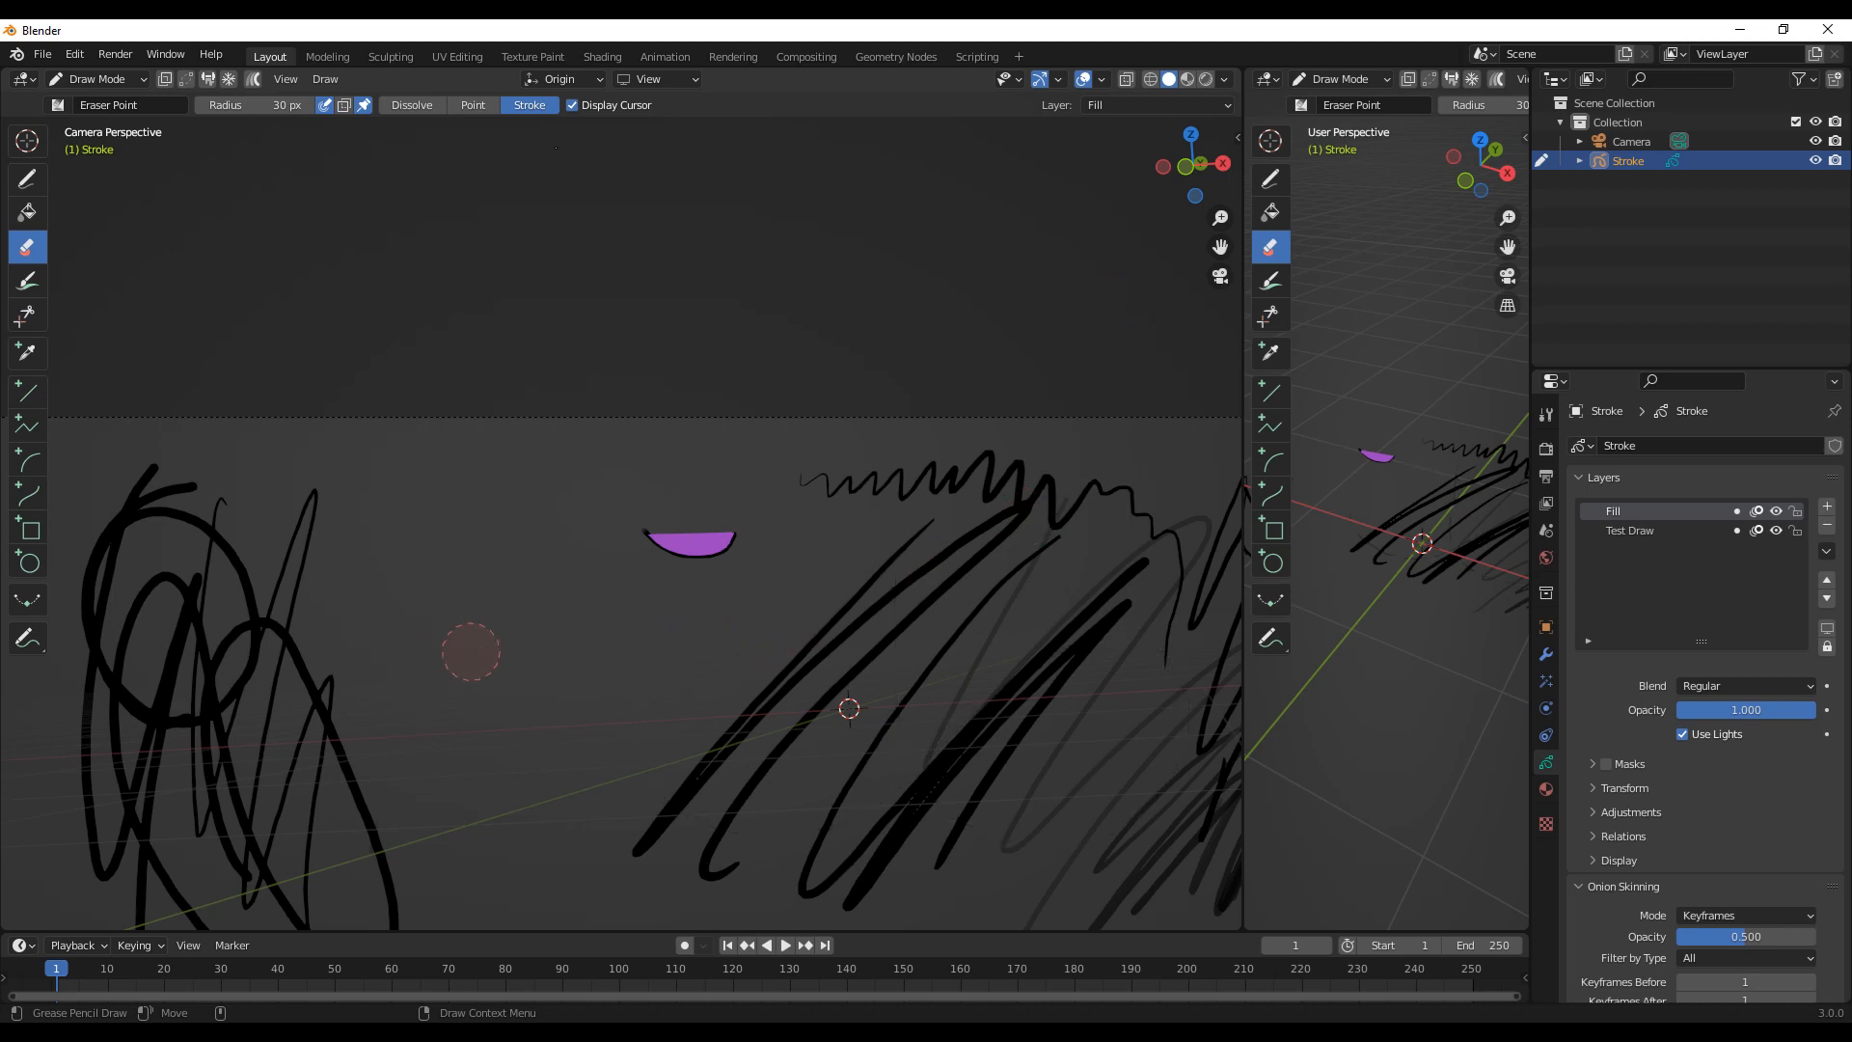
Step: Switch the eraser back to Point mode and erase the lower part of a black scribble stroke below the purple shape
left_click(468, 106)
mouse_move(751, 876)
left_mouse_down()
mouse_move(716, 876)
mouse_move(726, 827)
mouse_move(779, 753)
left_mouse_up()
middle_click_drag(887, 674, 803, 725, "alt")
right_click_drag(804, 745, 833, 561, "alt")
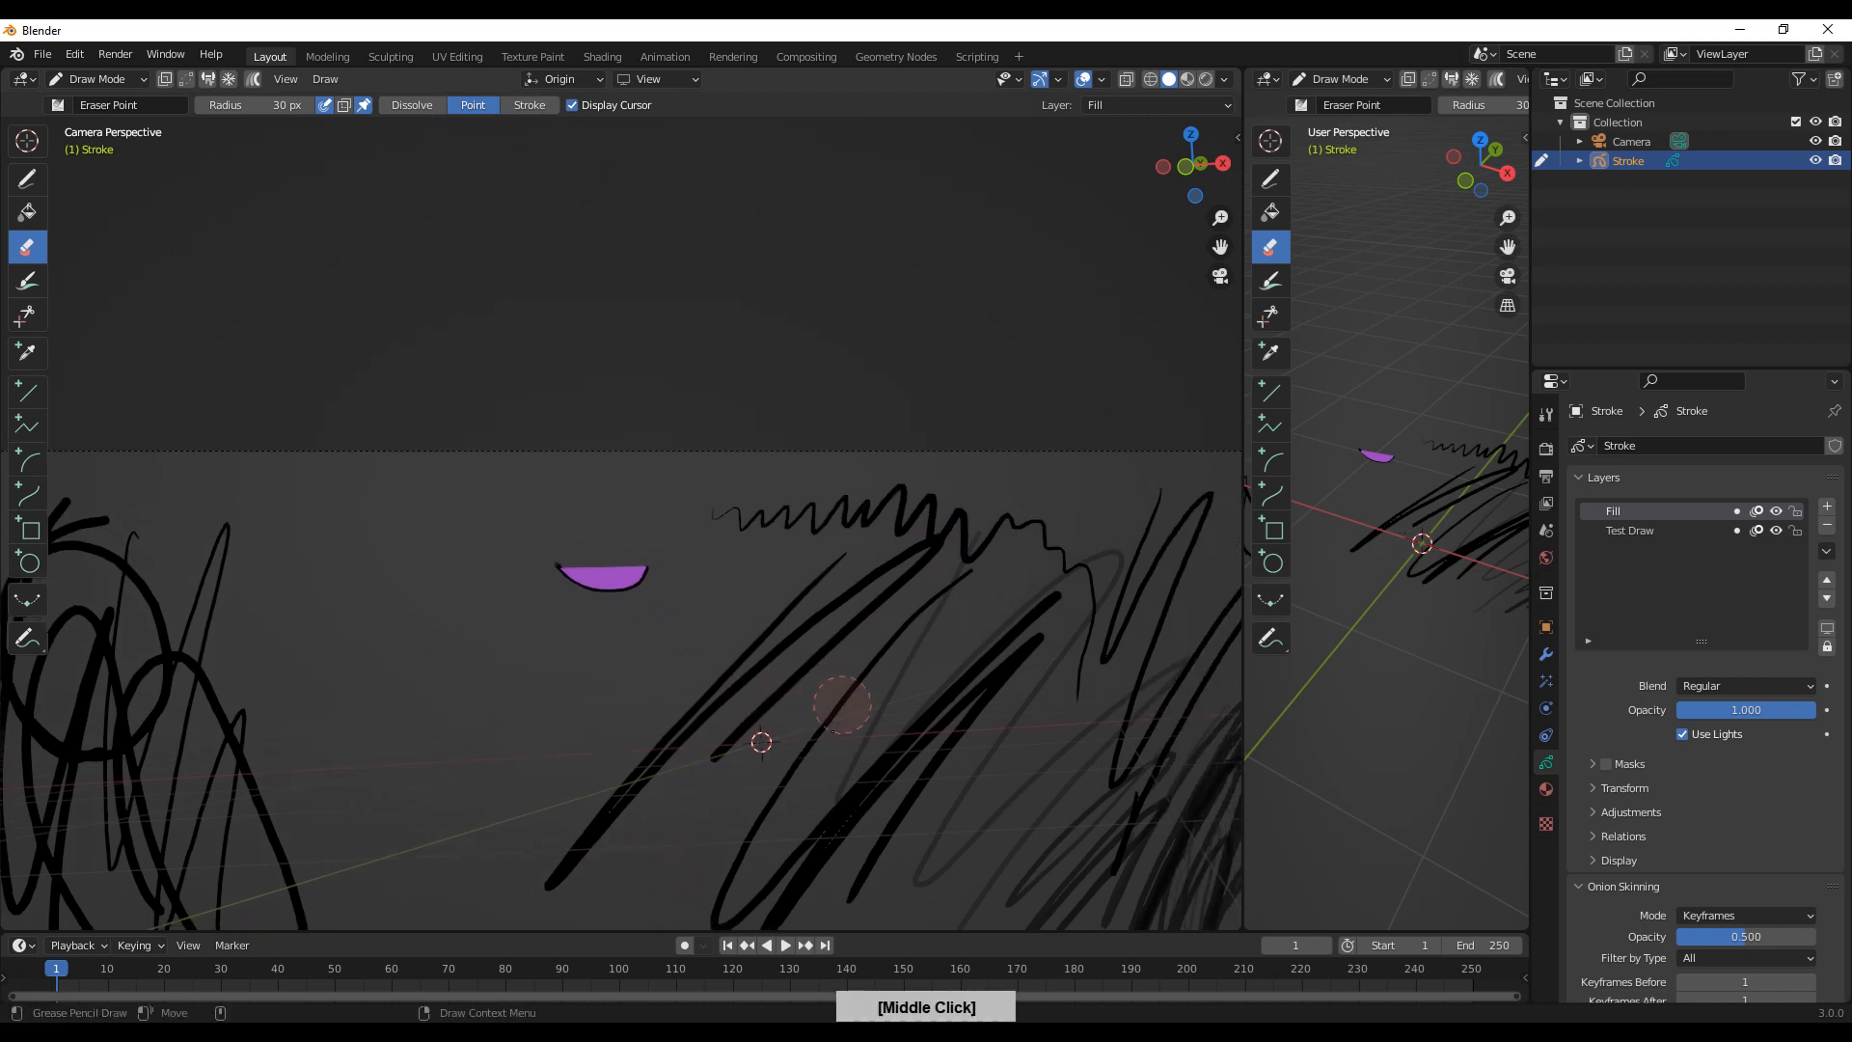
middle_click_drag(724, 689, 859, 622, "alt")
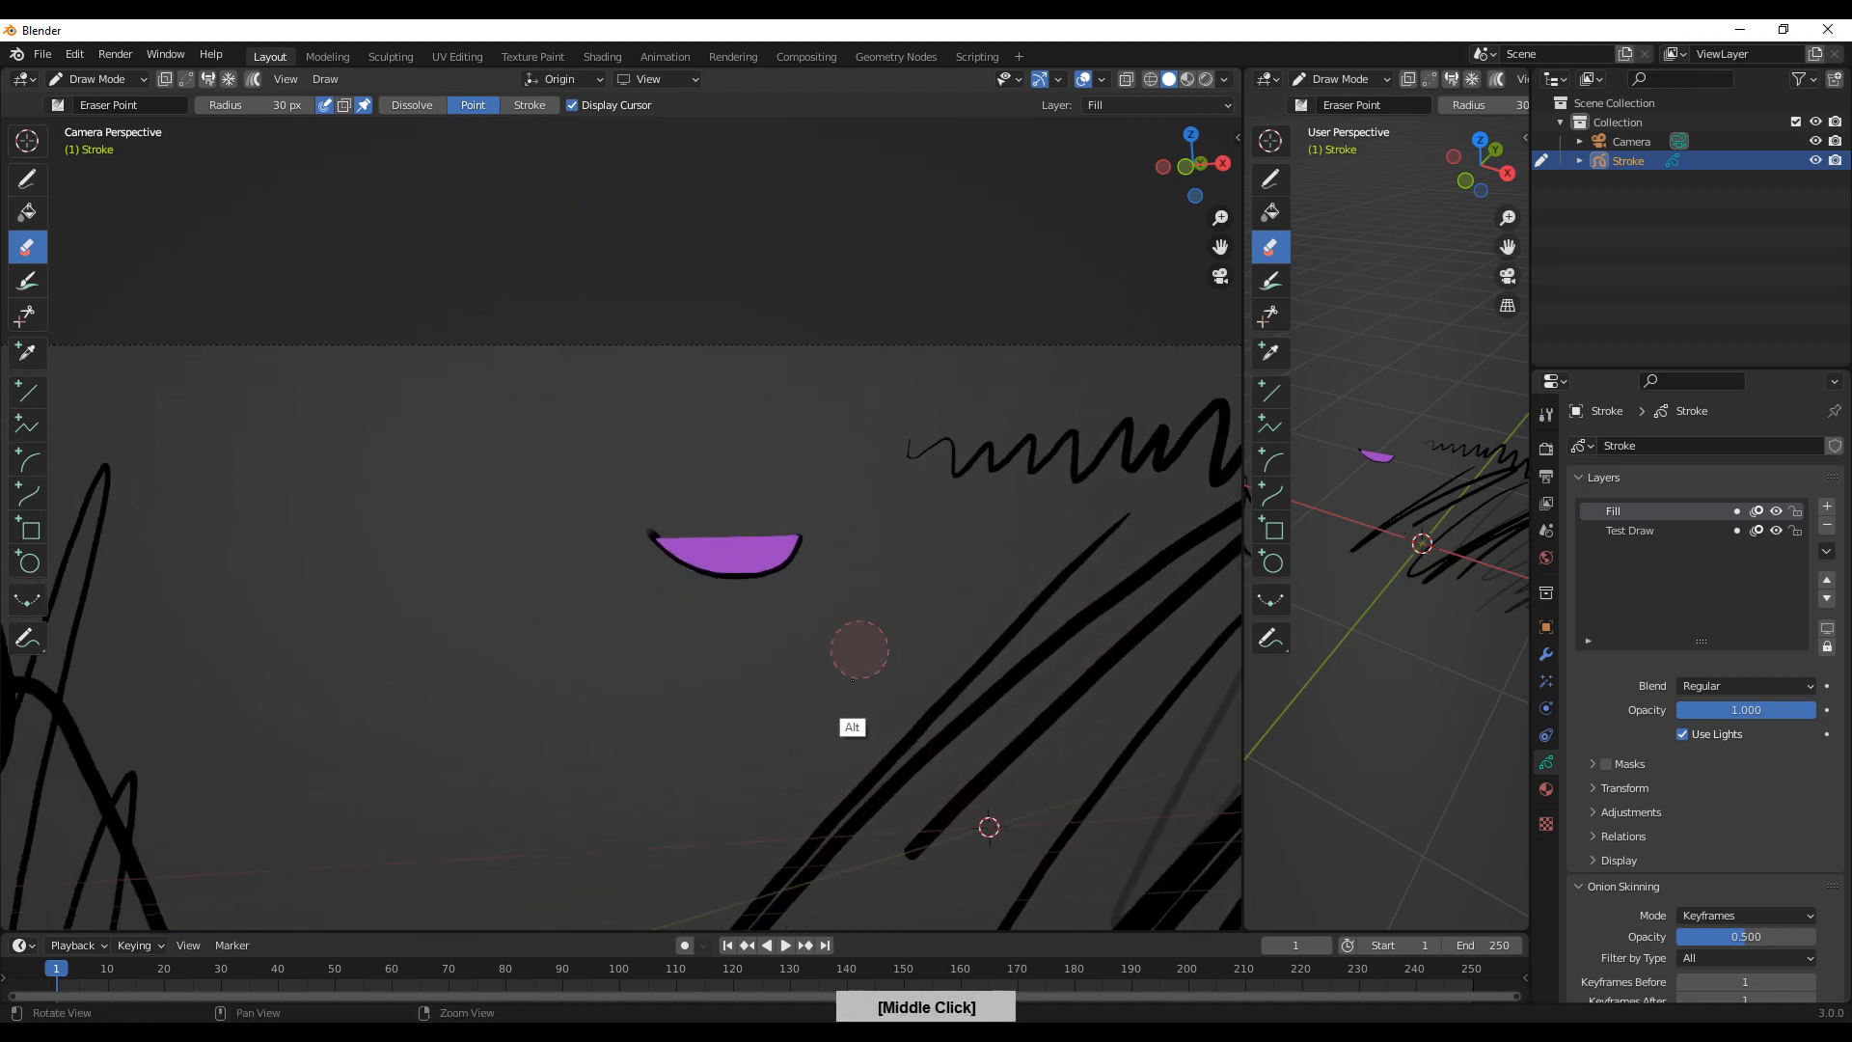
right_click_drag(852, 727, 868, 667, "alt")
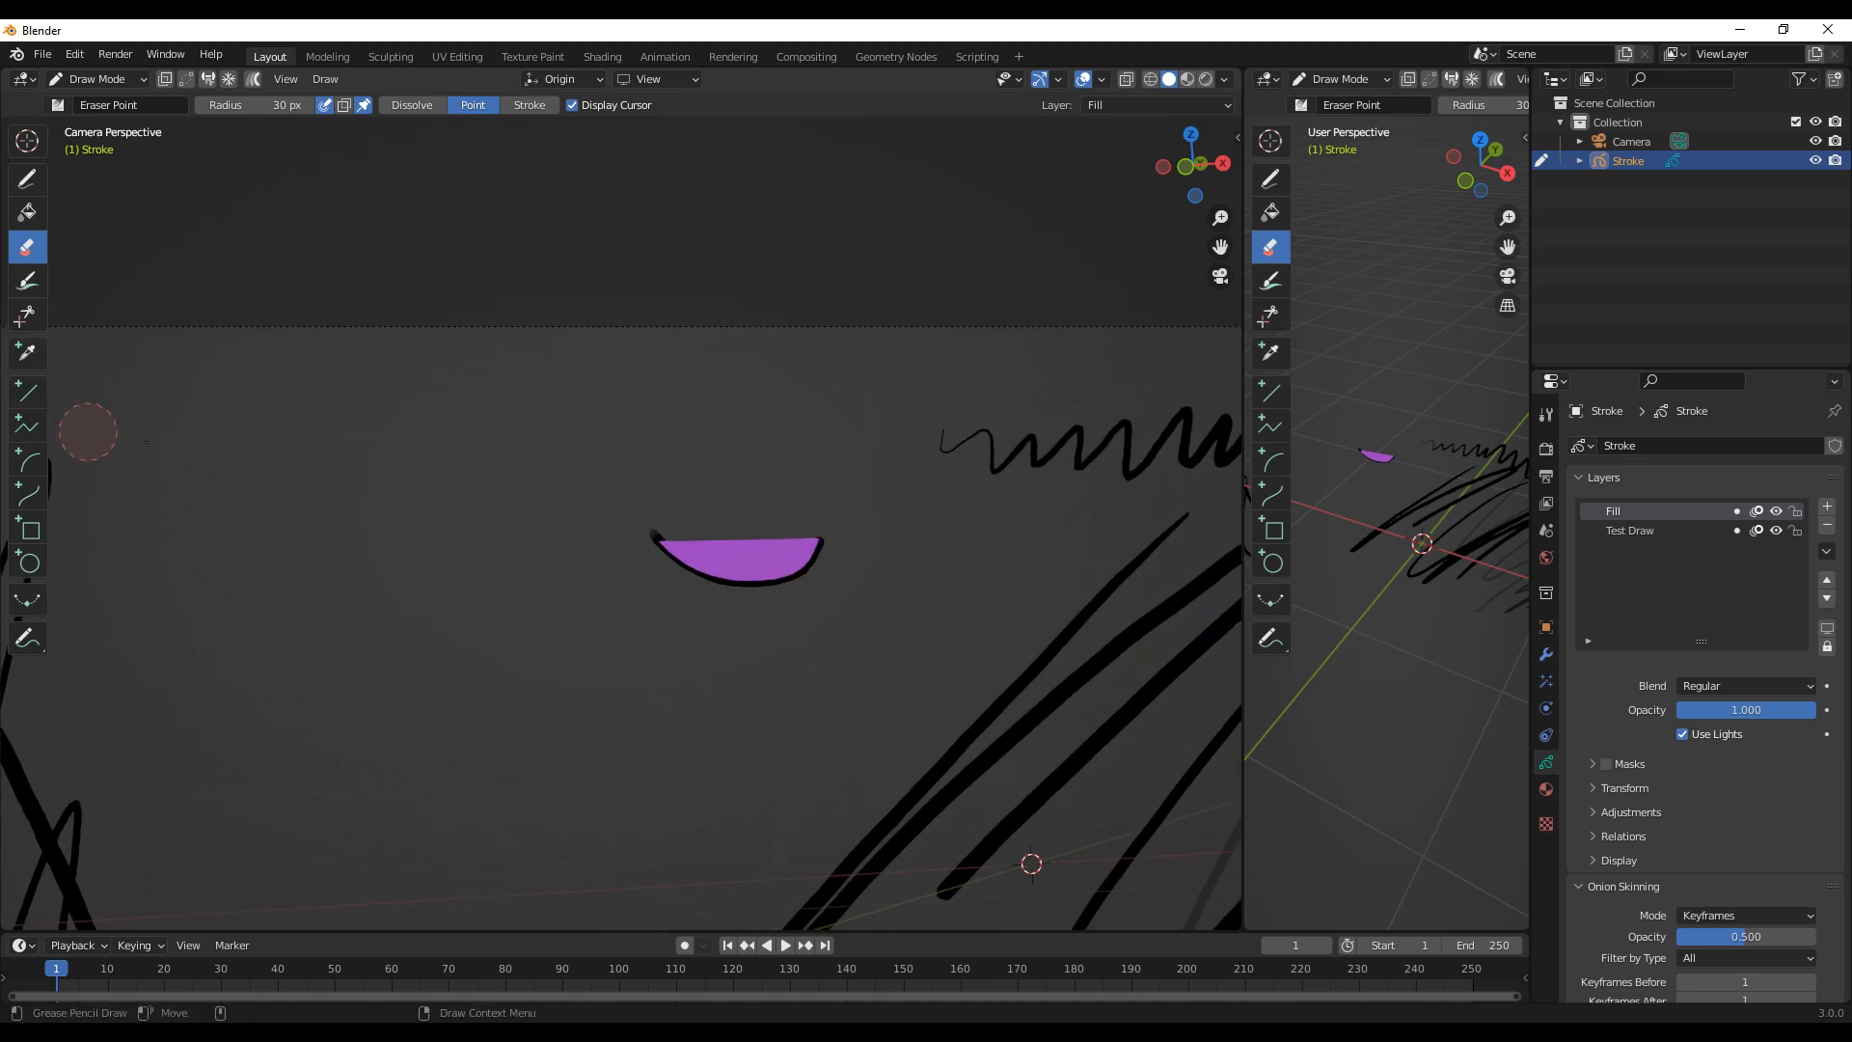
Step: Choose the Draw tool with the Ink Pen brush, try a zigzag stroke in Material.001, and undo it
left_click(27, 181)
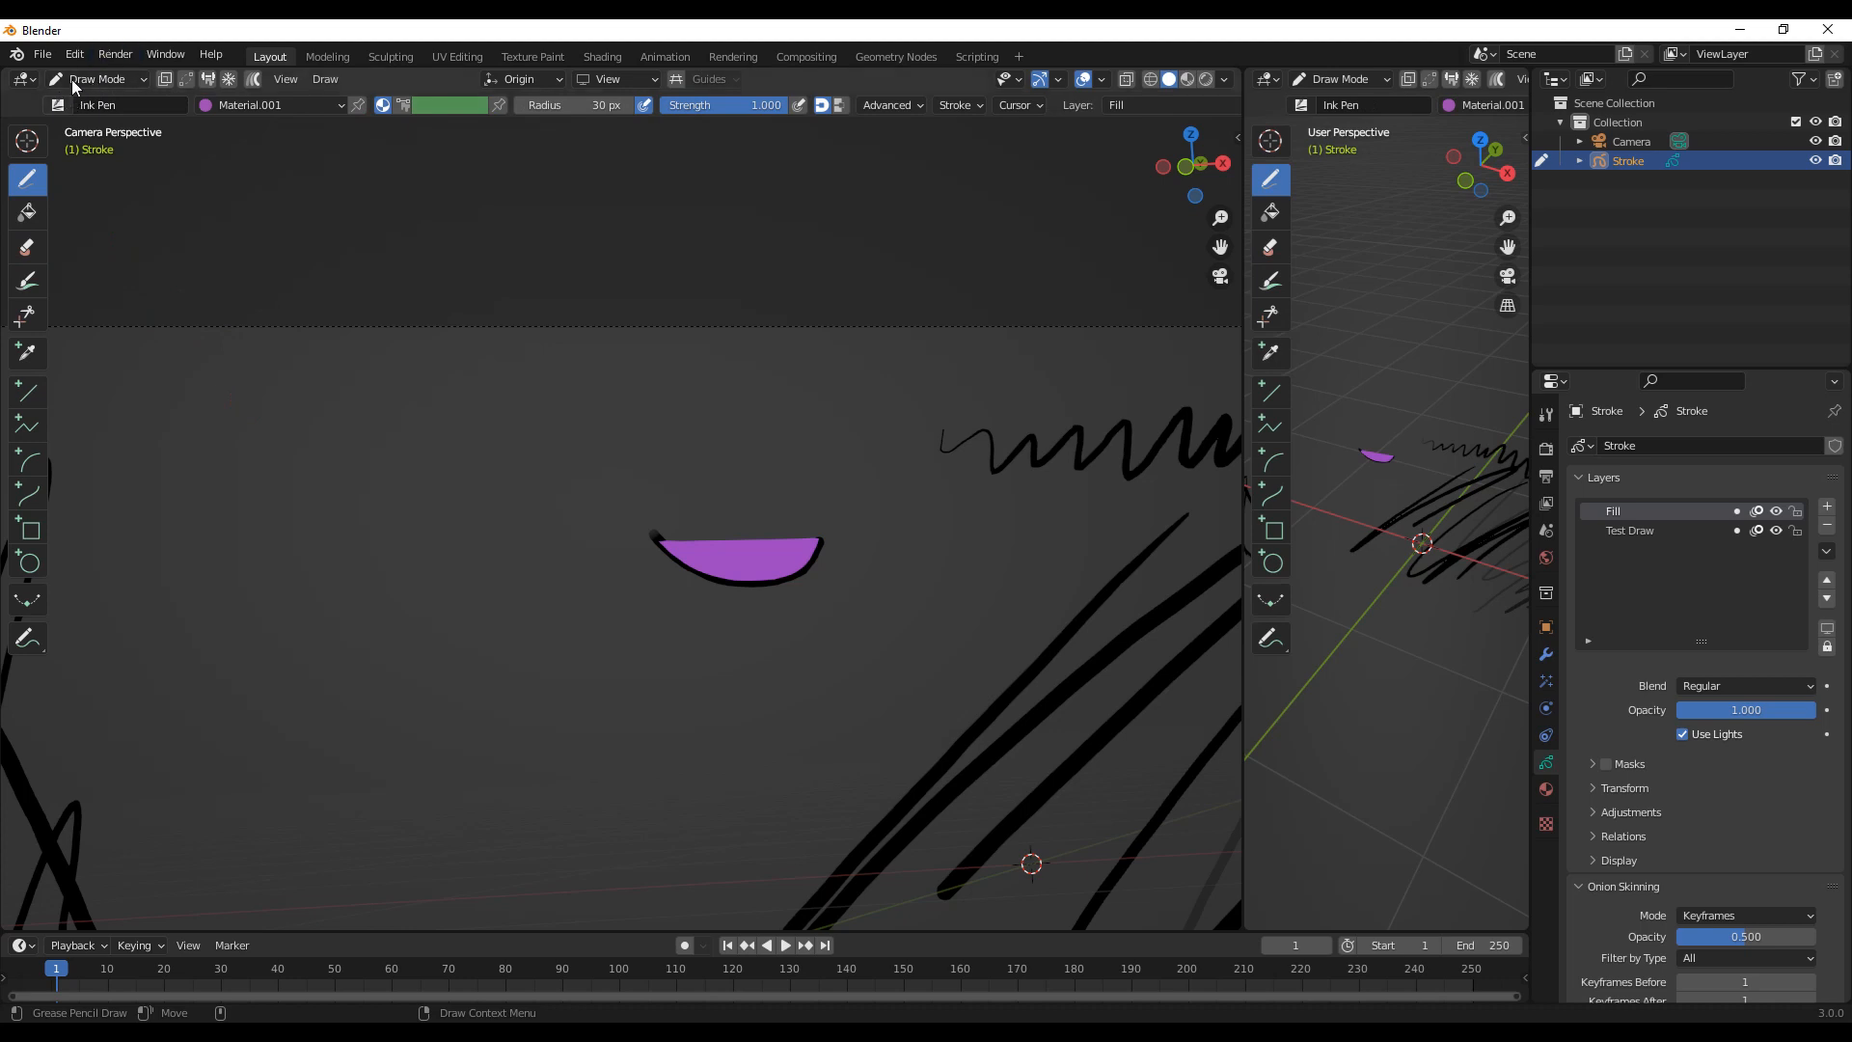
left_click(70, 104)
left_click(166, 180)
mouse_move(598, 537)
middle_mouse_down("shift")
mouse_move(618, 628)
mouse_move(628, 582)
middle_mouse_up("shift")
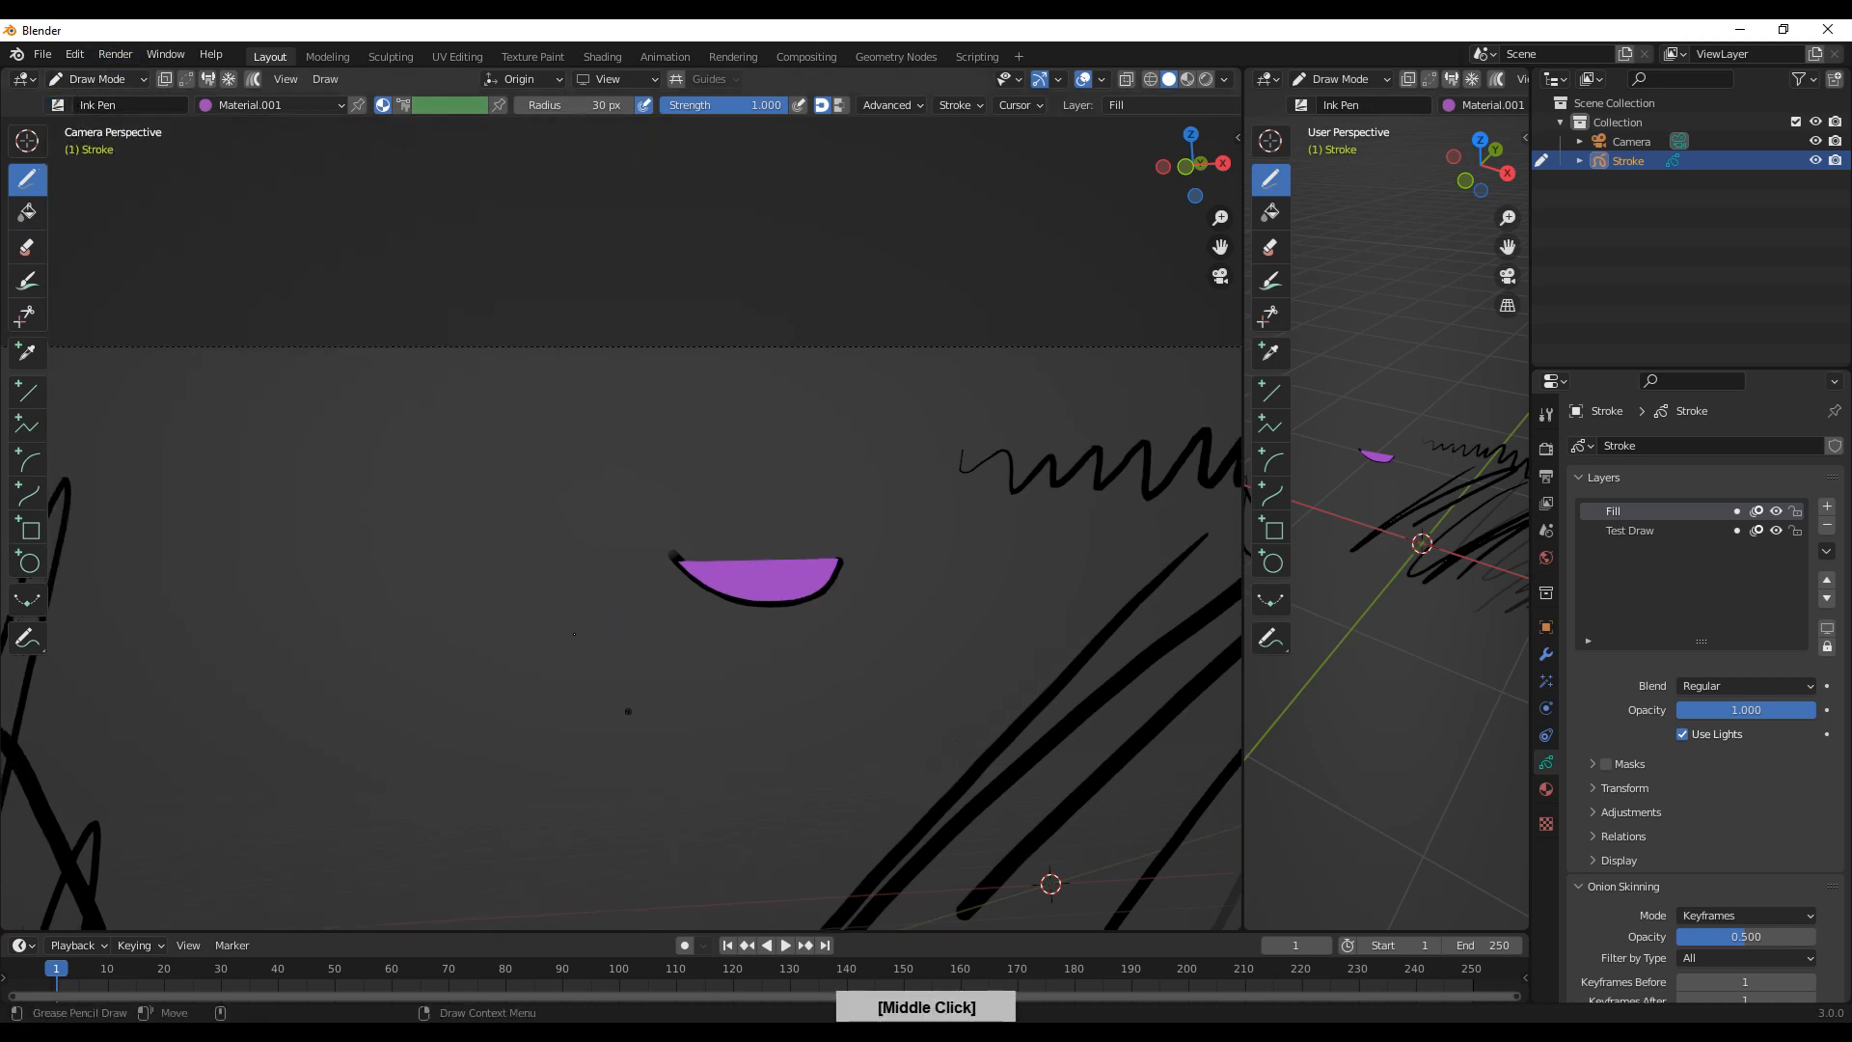
mouse_move(475, 473)
left_mouse_down()
mouse_move(487, 697)
mouse_move(579, 470)
mouse_move(562, 636)
left_mouse_up()
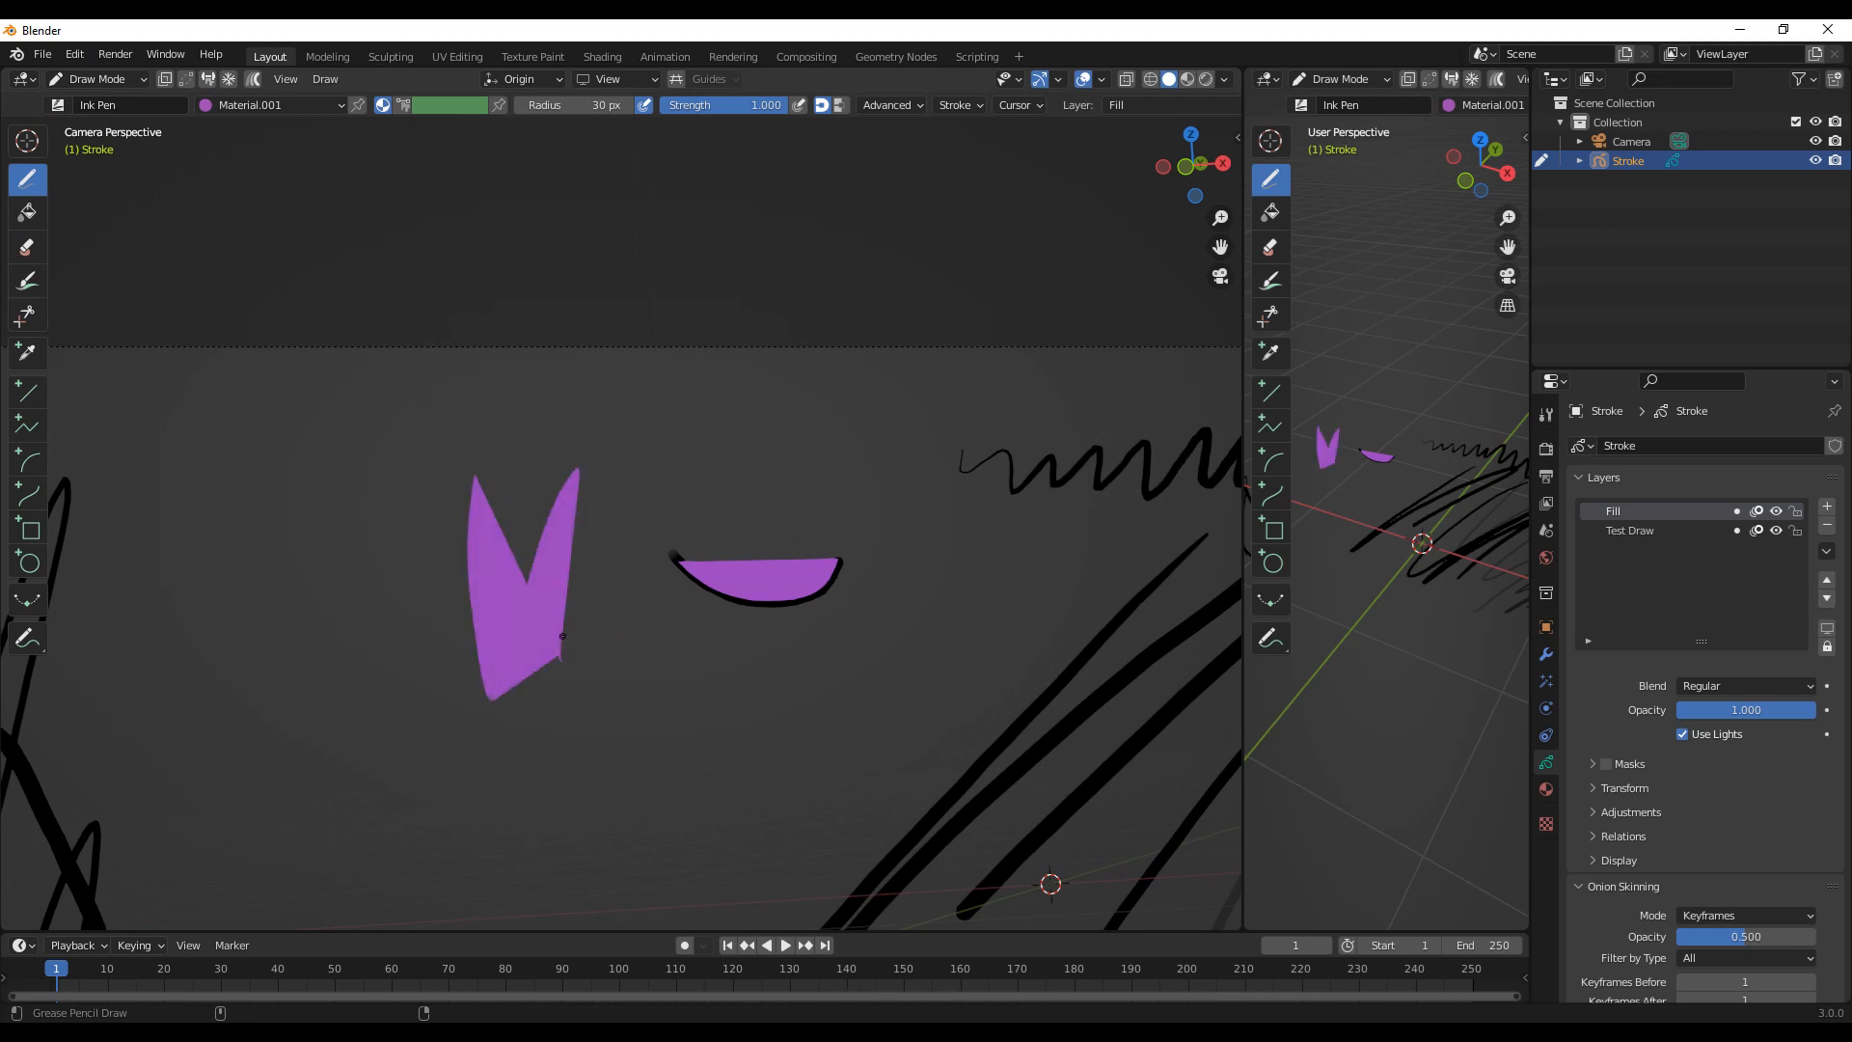
key("ctrl+z")
Step: Make Black the active material, try two freehand strokes in the empty area beside the purple shape, and undo both
left_click(1546, 789)
left_click(1617, 453)
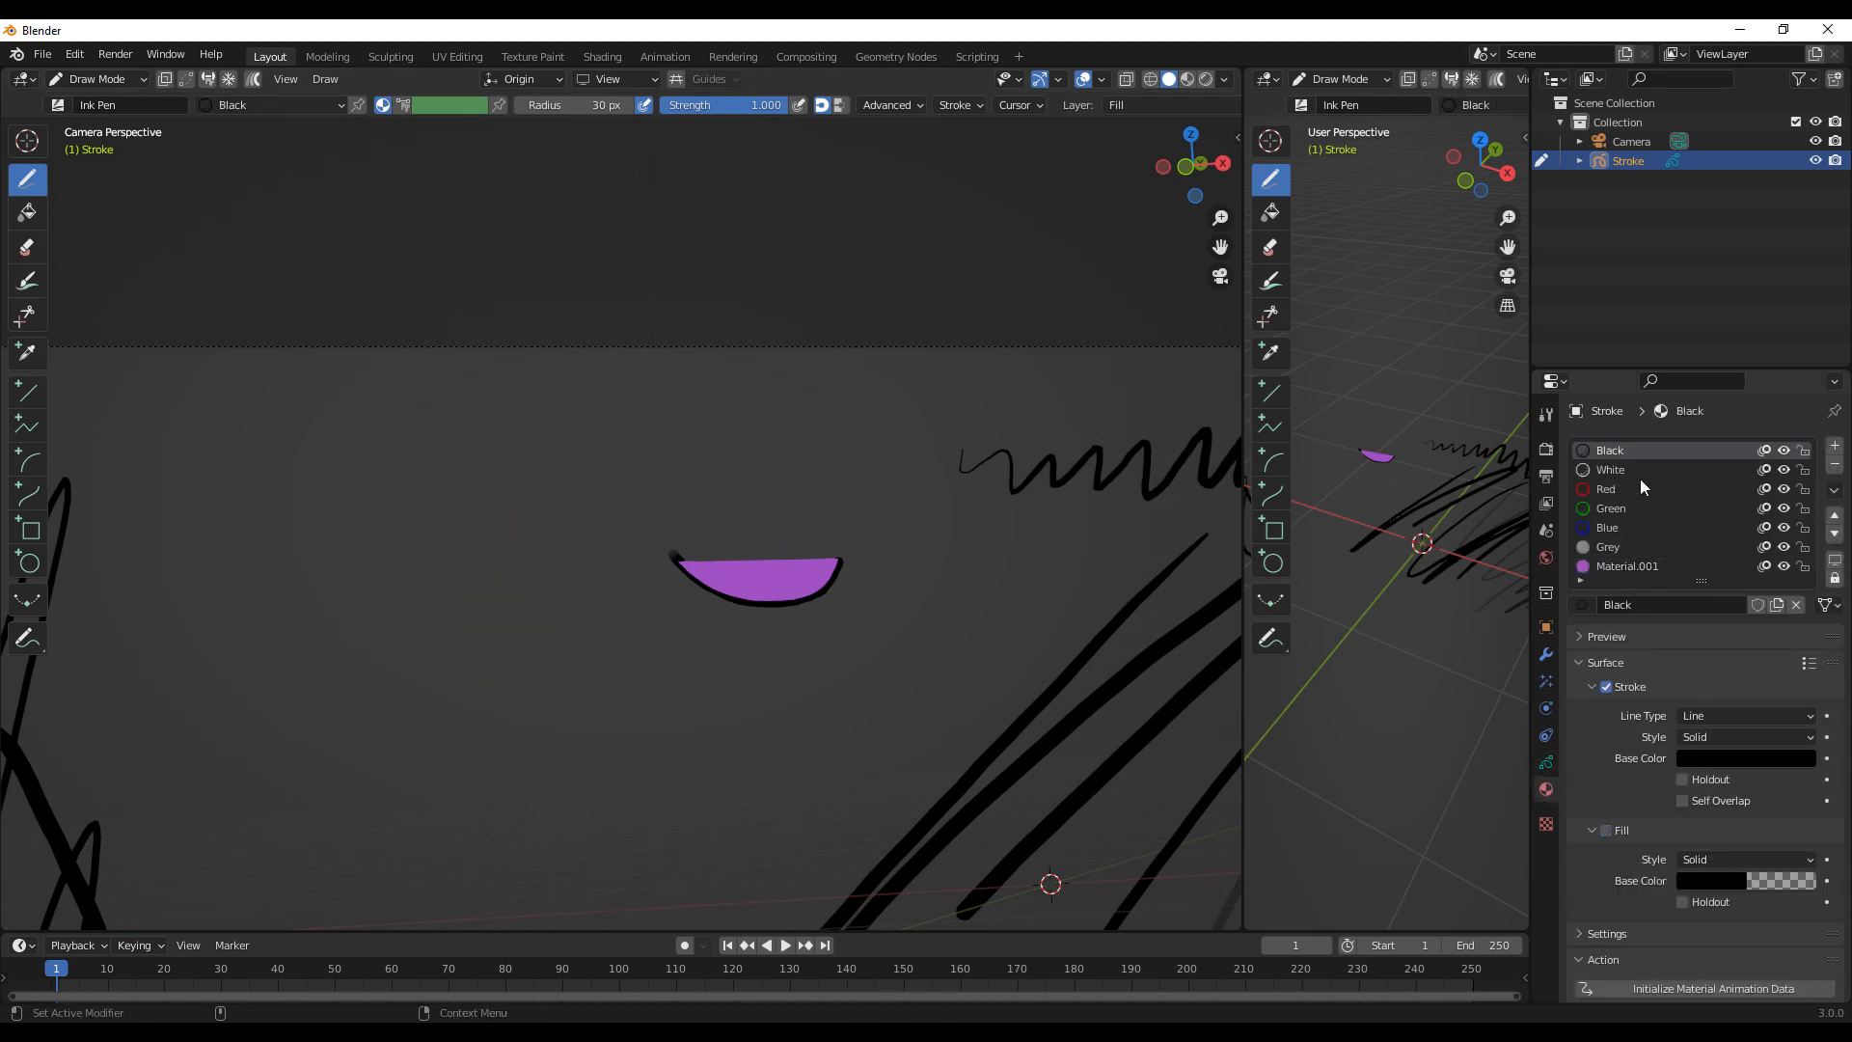
left_click(1546, 762)
mouse_move(447, 737)
left_mouse_down()
mouse_move(507, 417)
mouse_move(651, 381)
mouse_move(572, 840)
left_mouse_up()
key("ctrl+z")
mouse_move(337, 762)
left_mouse_down()
mouse_move(290, 577)
mouse_move(439, 578)
mouse_move(602, 511)
left_mouse_up()
key("ctrl+z")
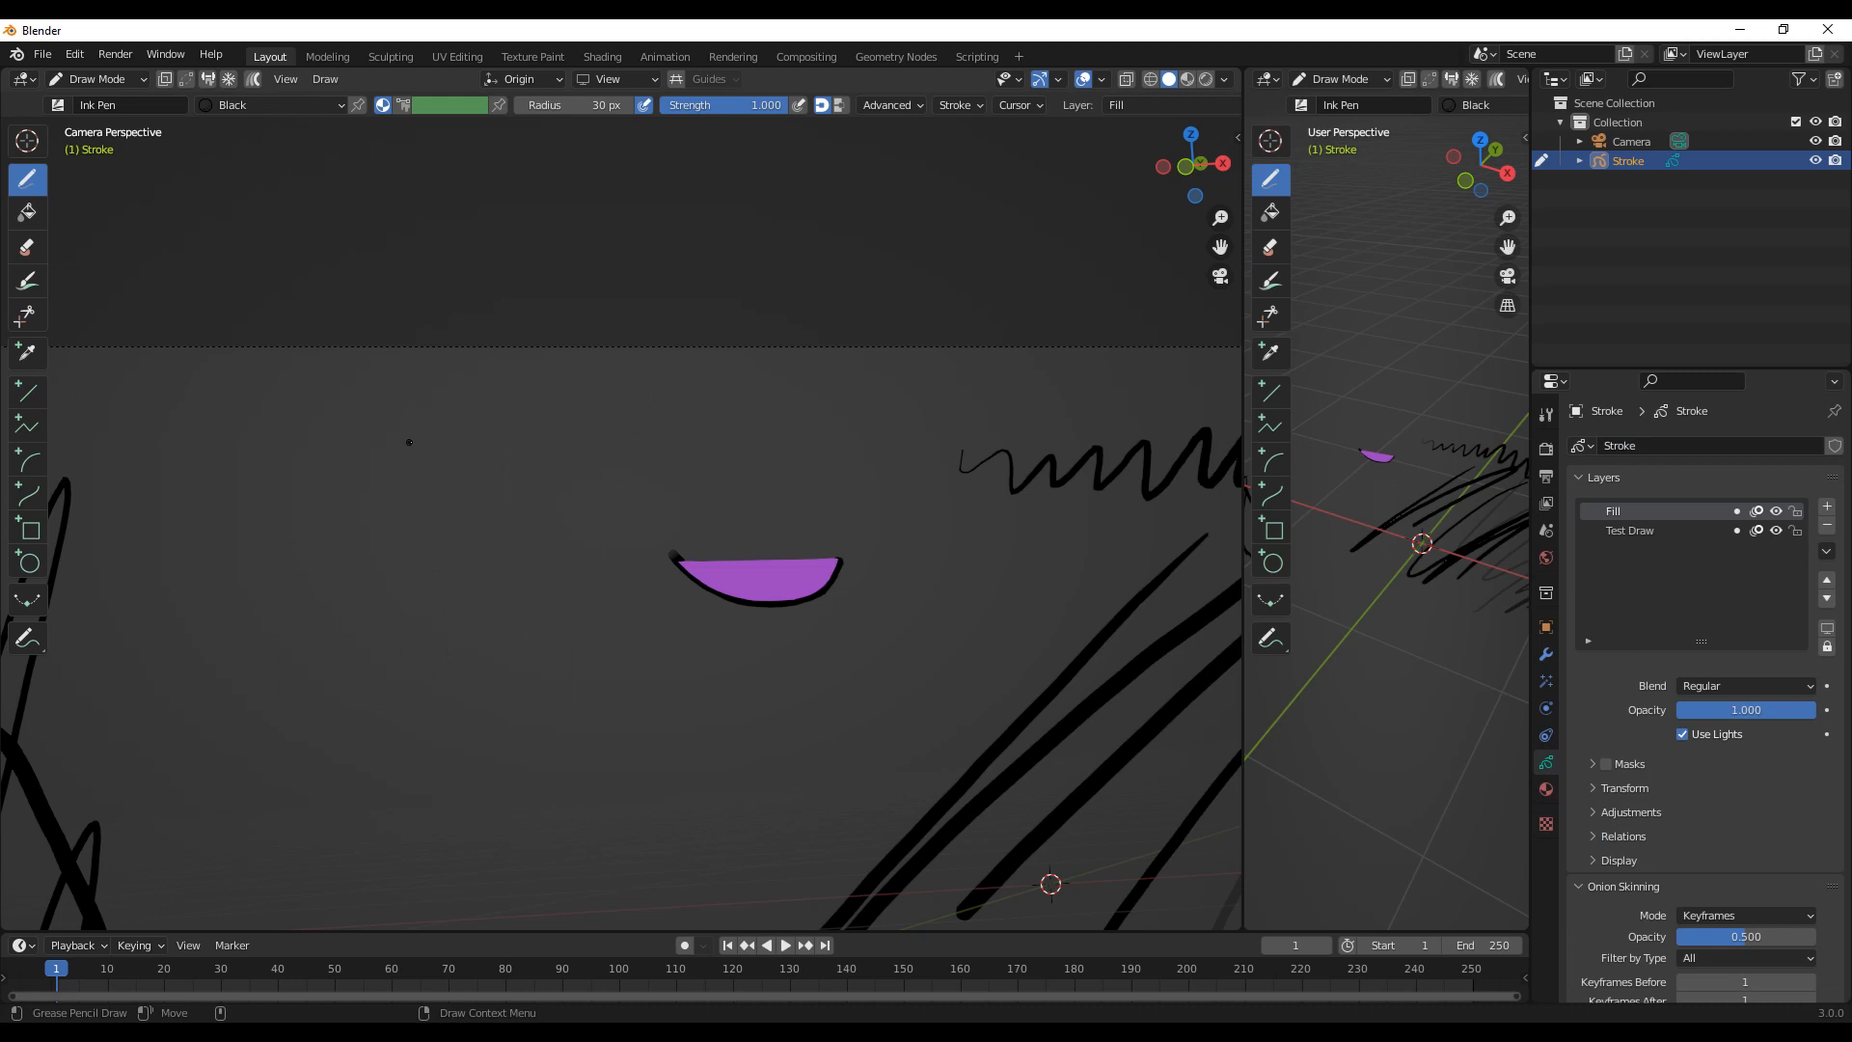
Step: Draw a smooth winding stroke that loops back around itself to the left of the purple shape, using stroke stabilization
left_click_drag(377, 420, 429, 455, "shift")
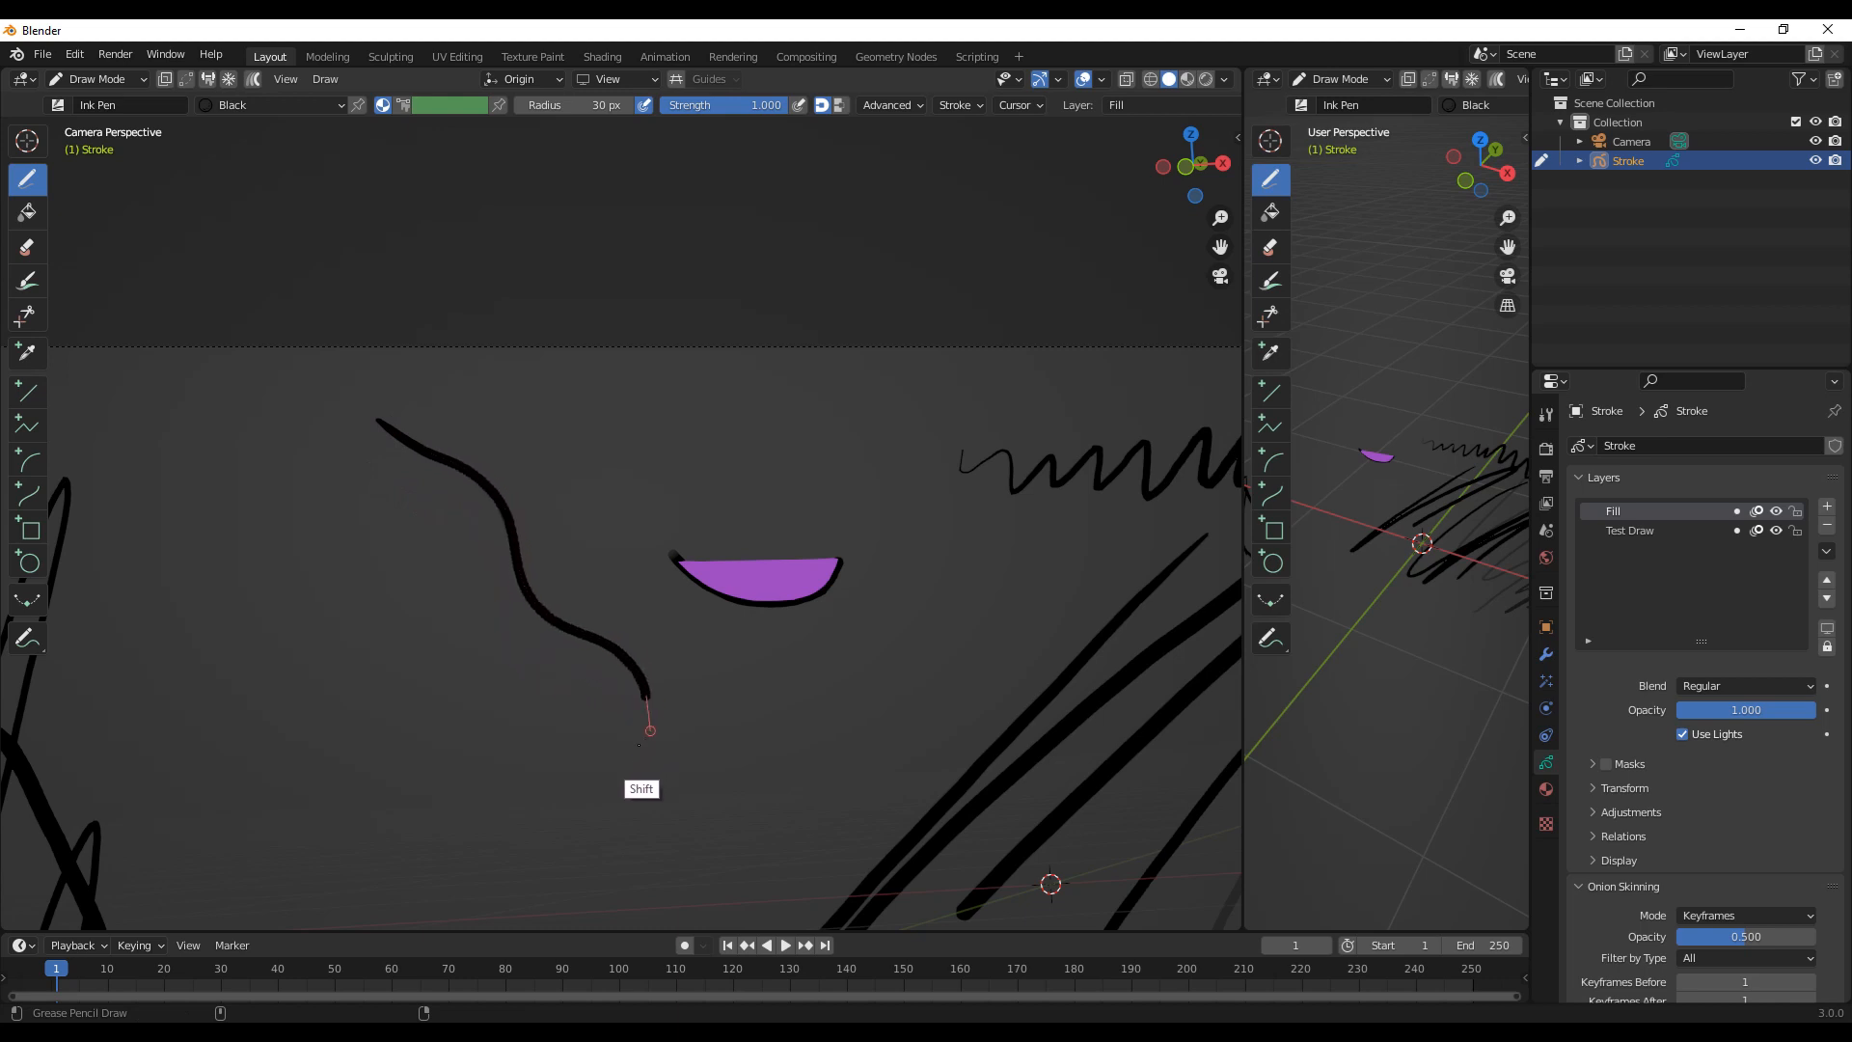
left_click_drag(585, 743, 530, 682, "shift")
mouse_move(490, 624)
left_mouse_down("shift")
mouse_move(388, 603)
mouse_move(328, 494)
mouse_move(439, 405)
mouse_move(622, 594)
left_mouse_up("shift")
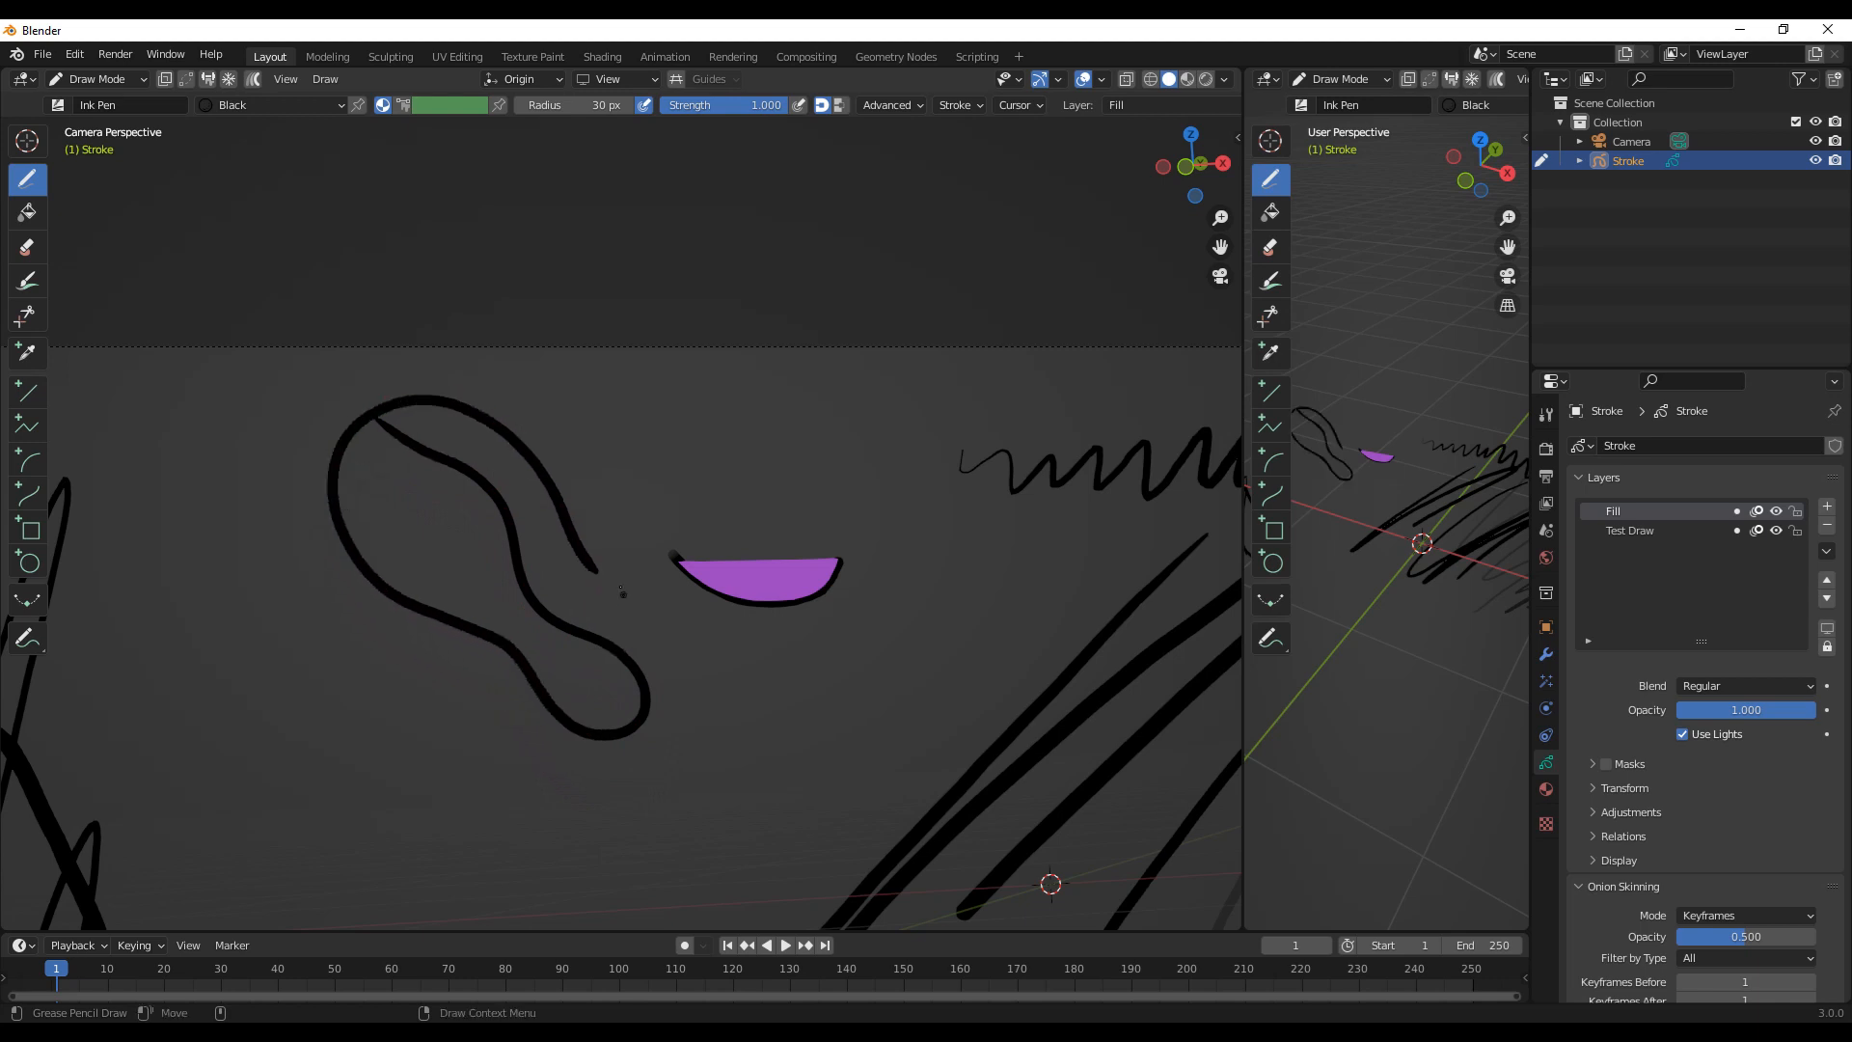
Step: Draw a freehand circle below the winding stroke and a stabilized circle to its right for comparison
middle_click_drag(626, 645, 840, 504, "shift")
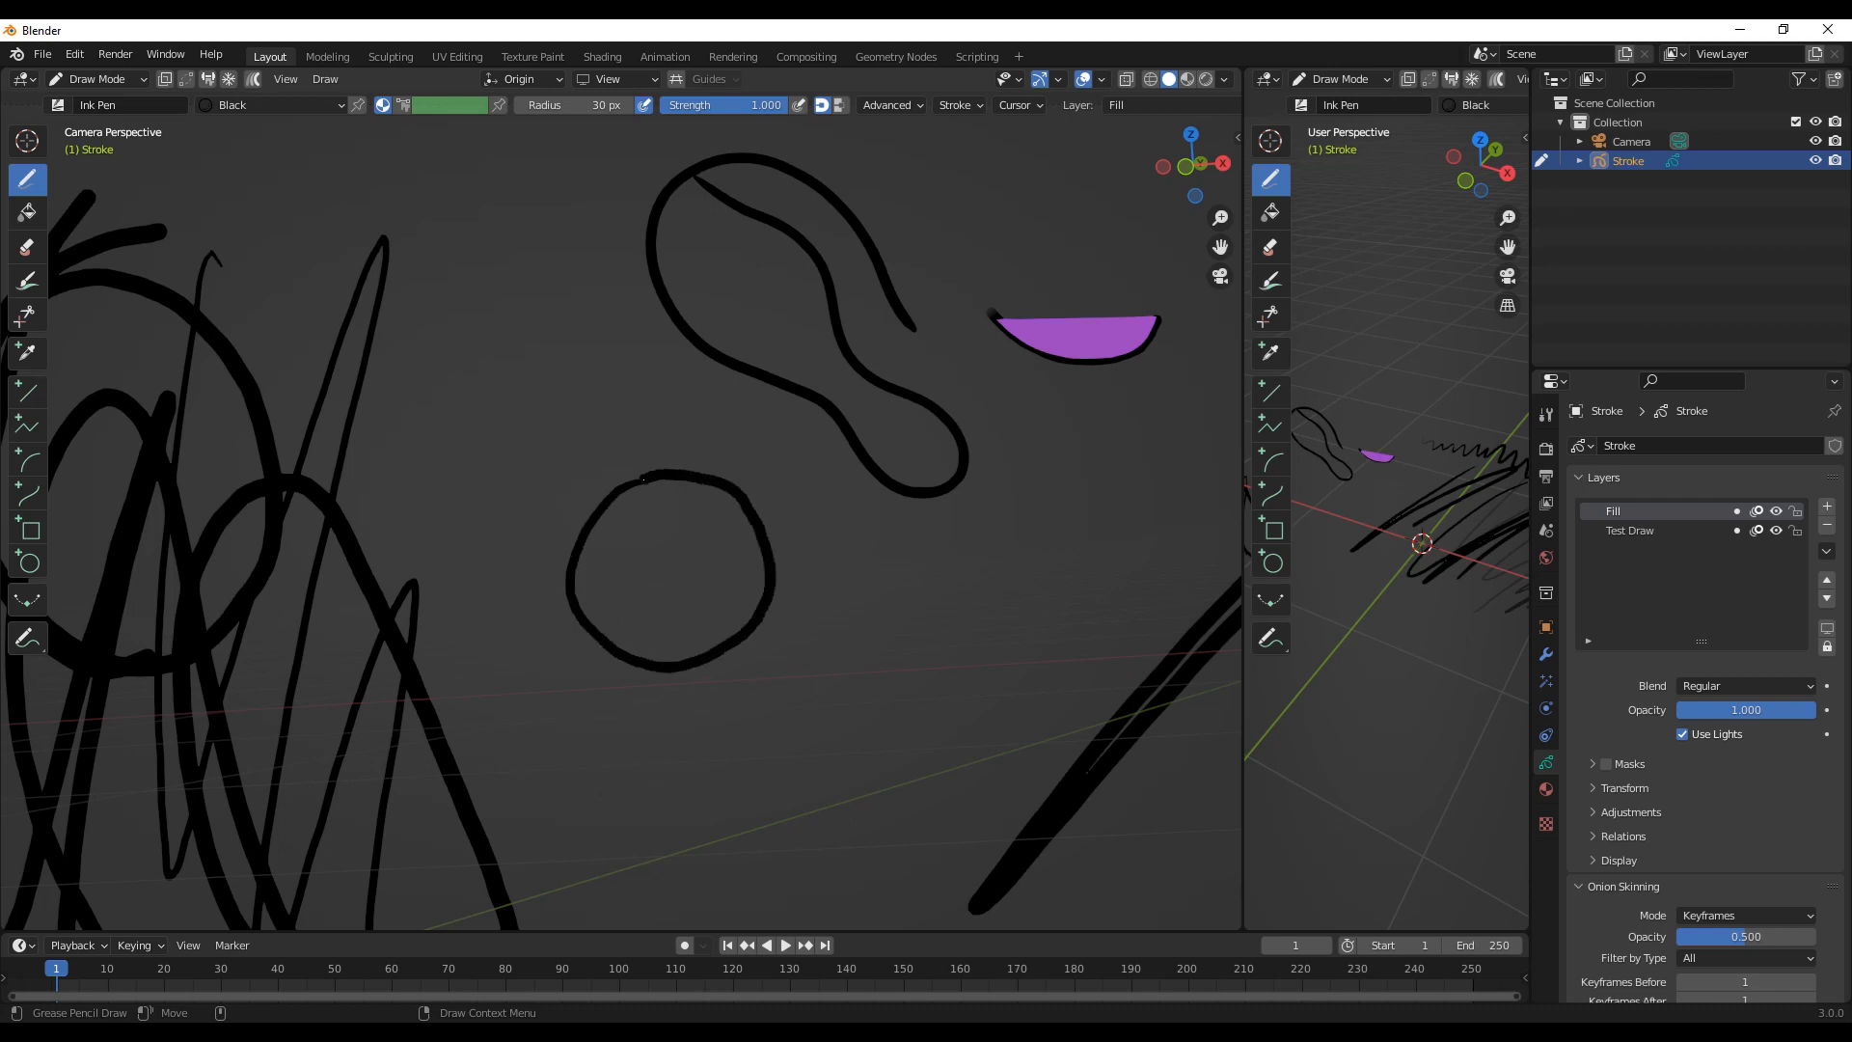
middle_click_drag(794, 593, 853, 636, "shift")
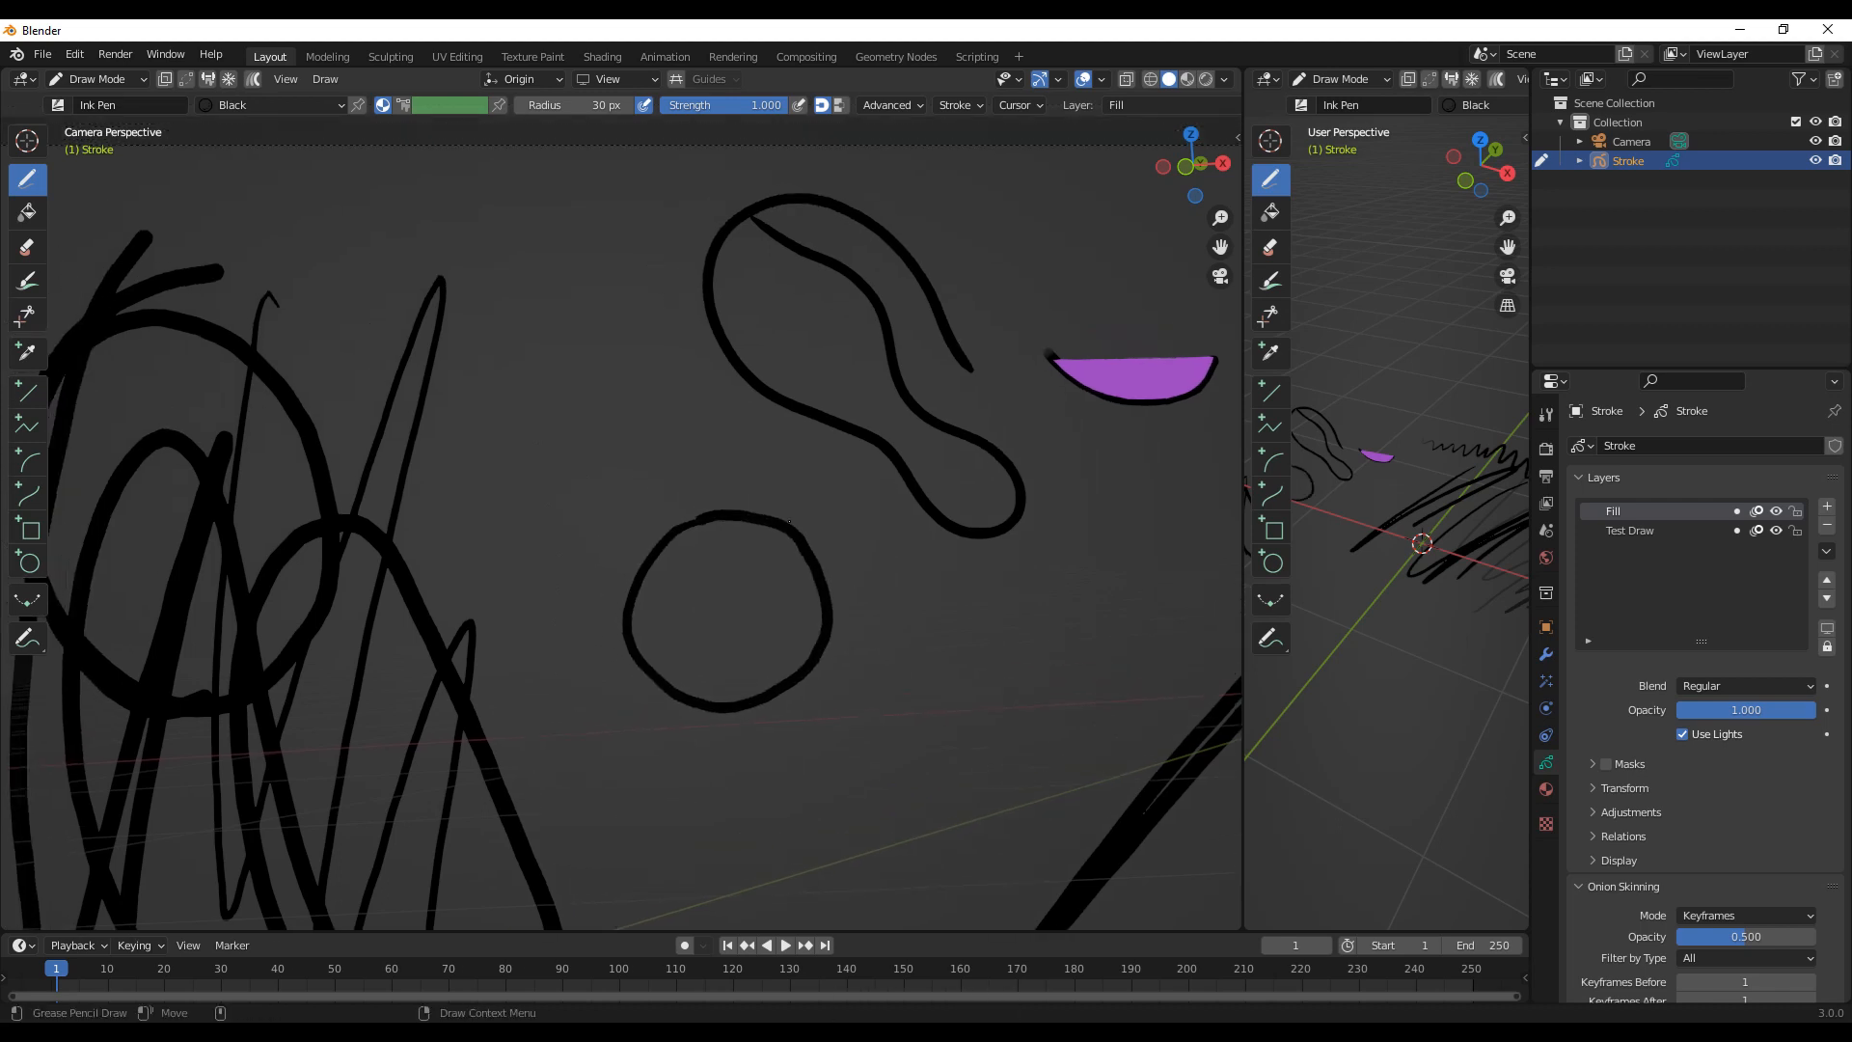
right_click_drag(876, 667, 894, 503, "alt")
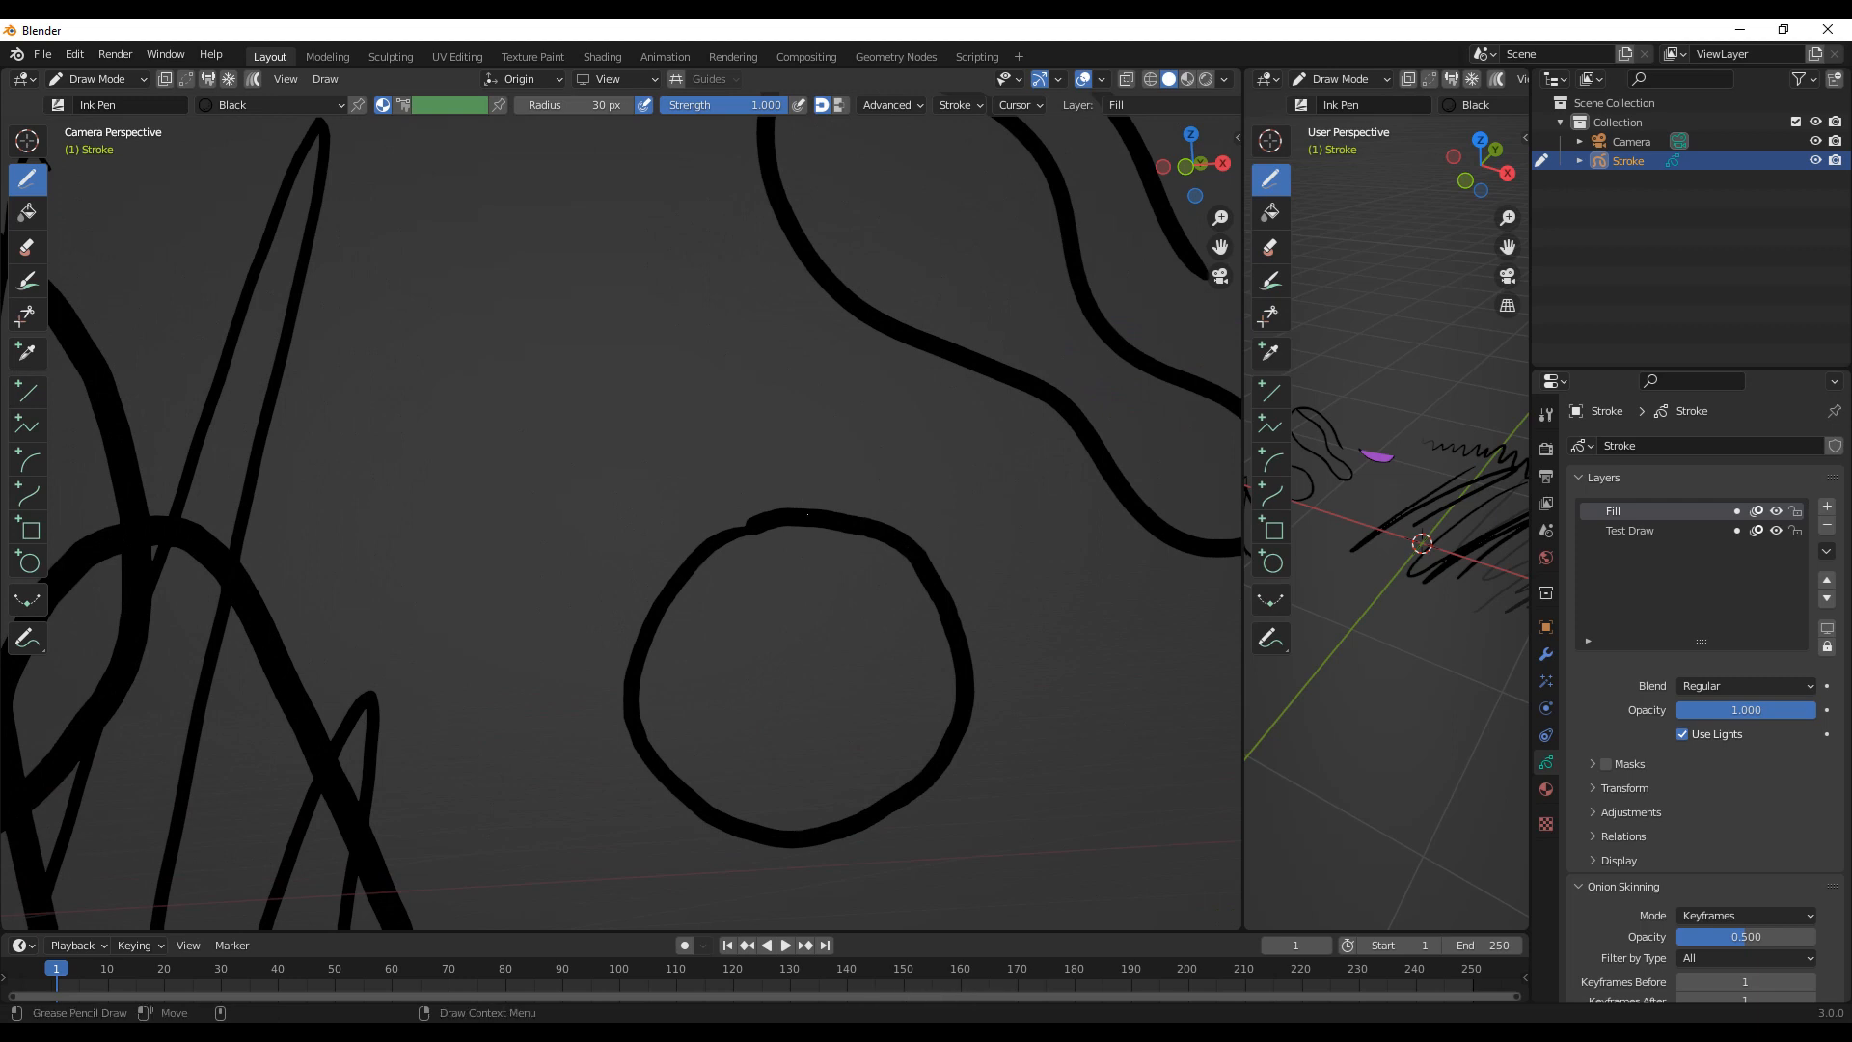
middle_click_drag(1000, 670, 639, 517, "shift")
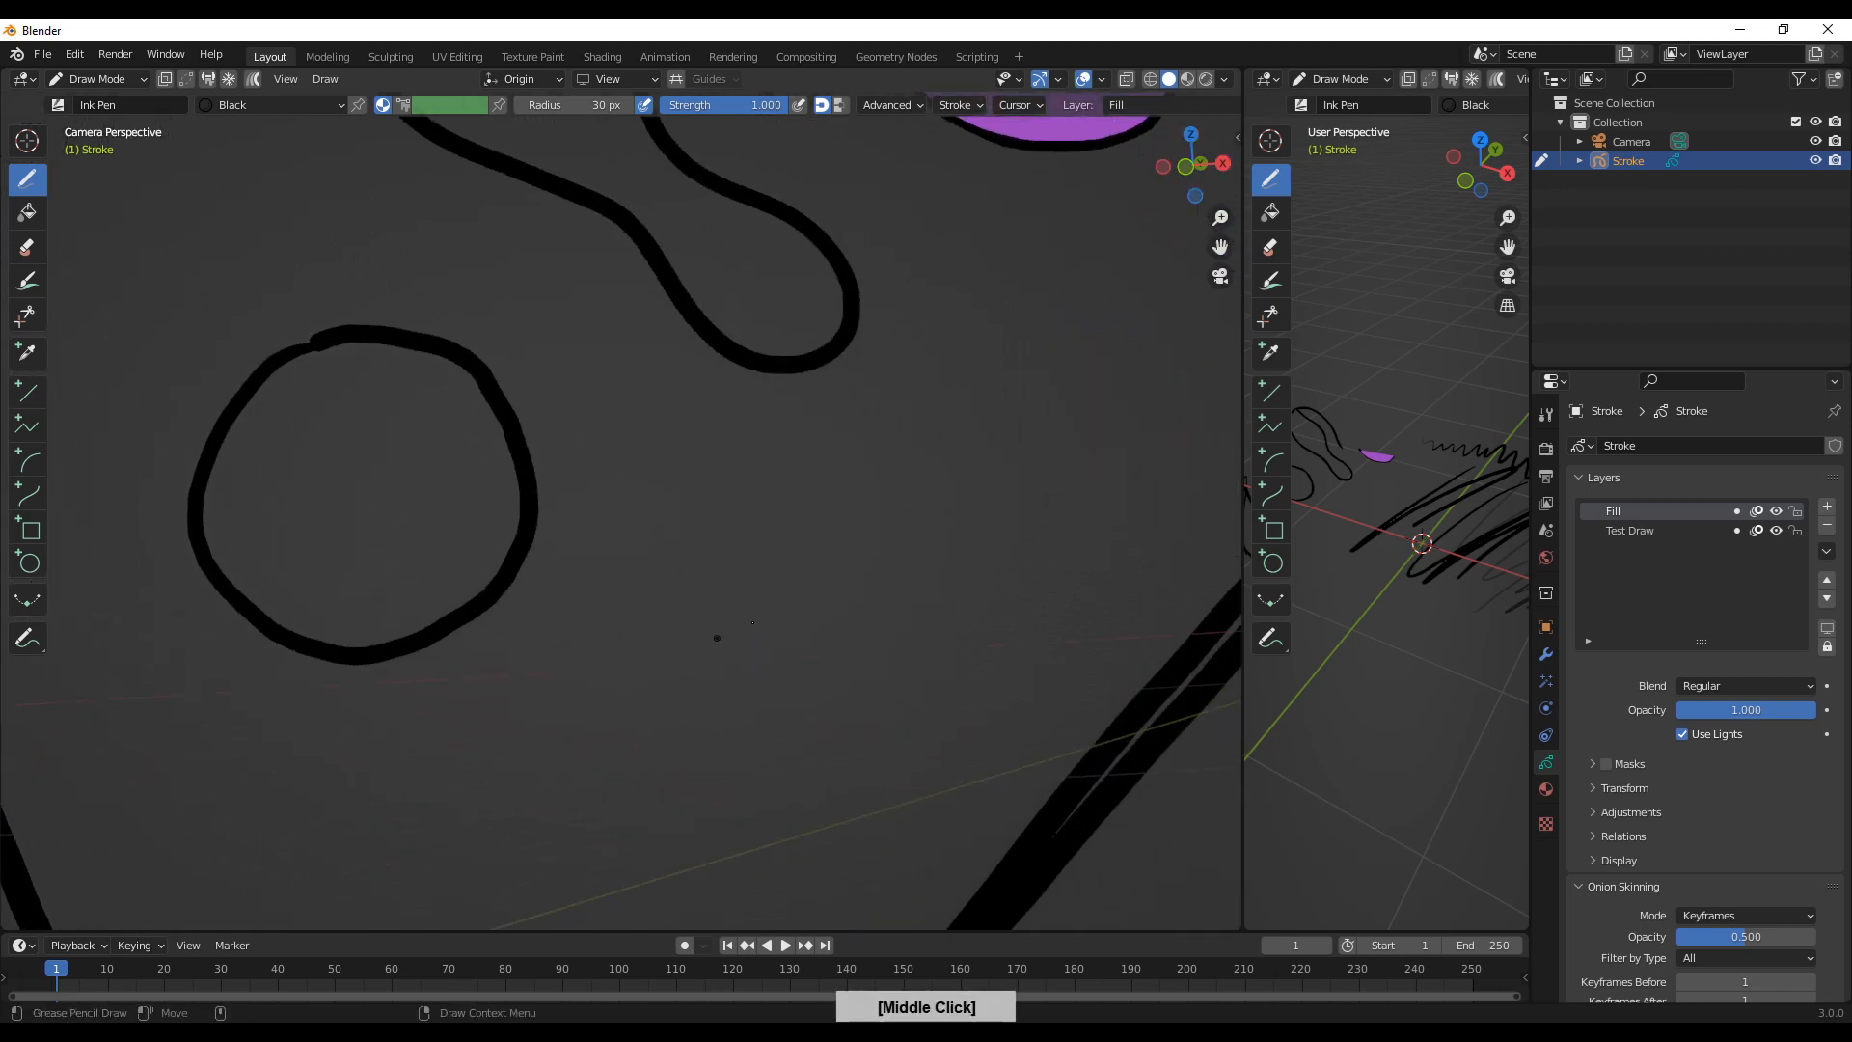
mouse_move(795, 452)
left_mouse_down("shift")
mouse_move(697, 485)
mouse_move(639, 574)
mouse_move(669, 691)
mouse_move(787, 735)
mouse_move(900, 687)
mouse_move(936, 566)
left_mouse_up("shift")
left_click_drag(839, 453, 790, 450, "shift")
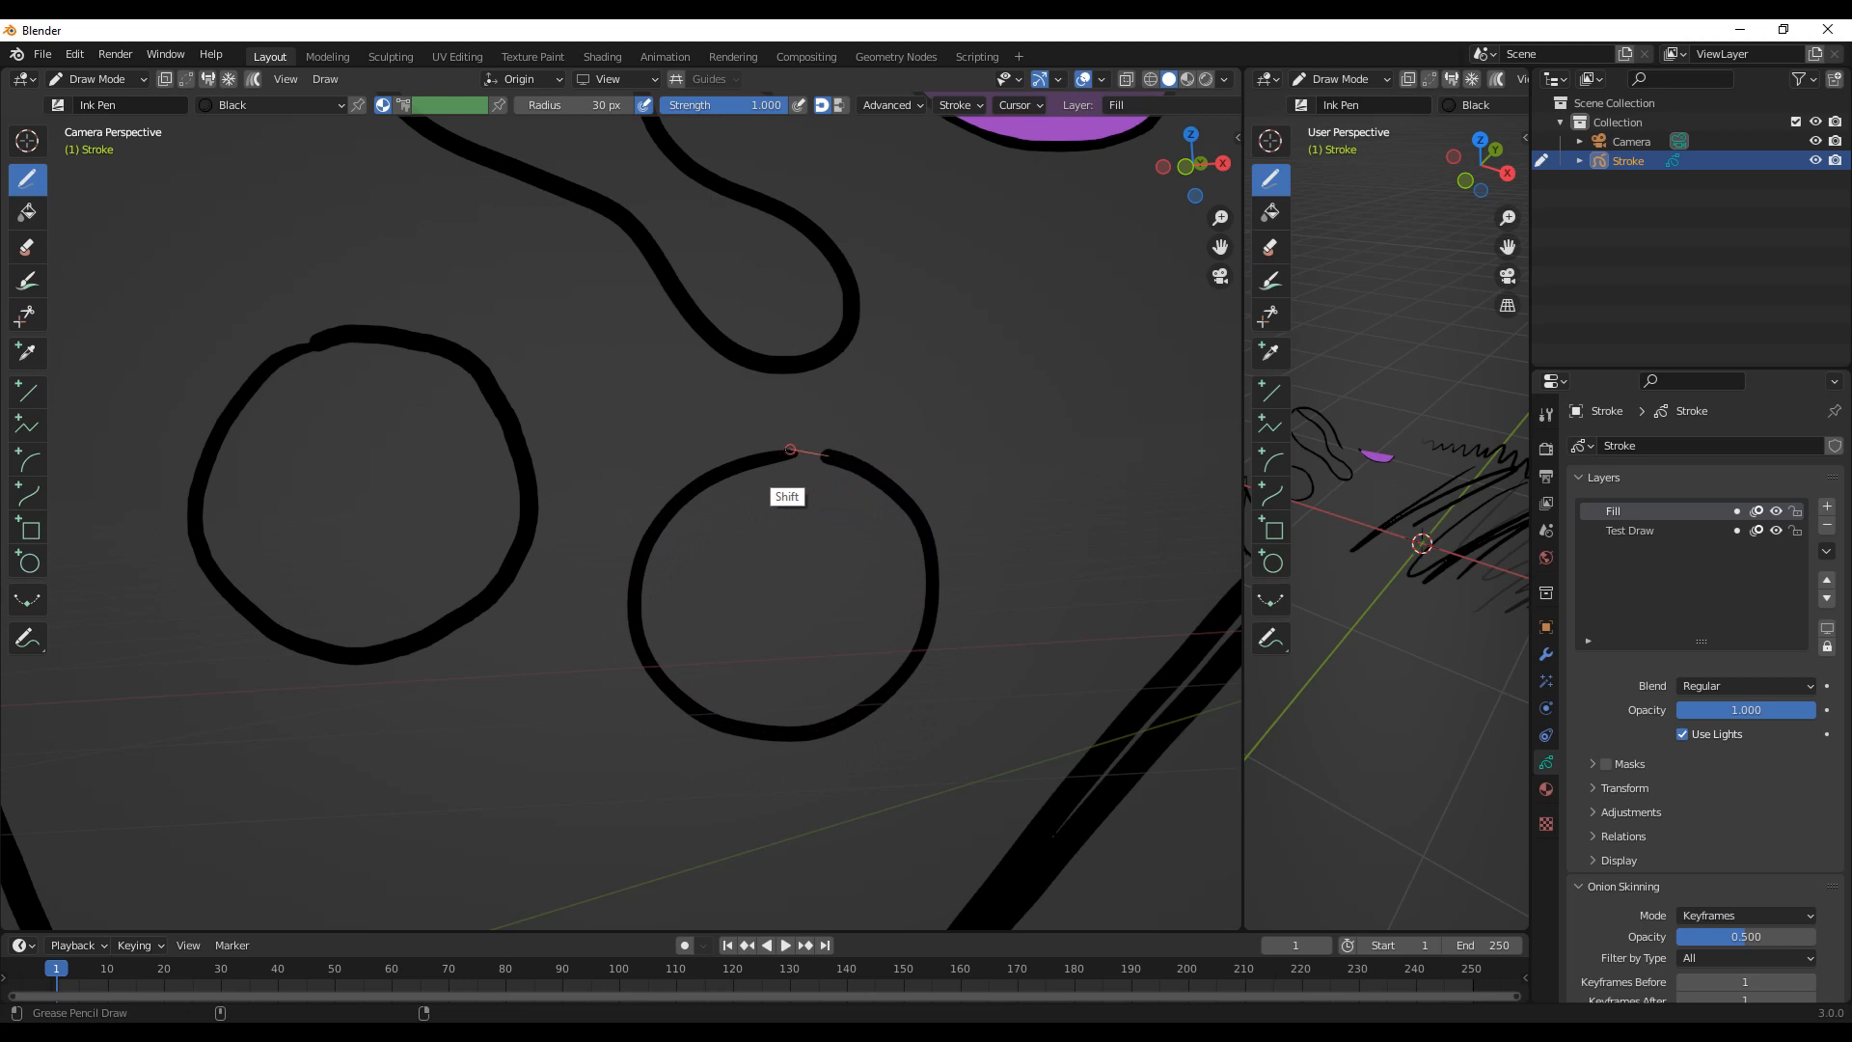
Step: Draw a near-vertical freehand line left of the circles and cross it with two stabilized diagonal lines
mouse_move(779, 438)
middle_mouse_down("shift")
mouse_move(980, 599)
mouse_move(1023, 589)
middle_mouse_up("shift")
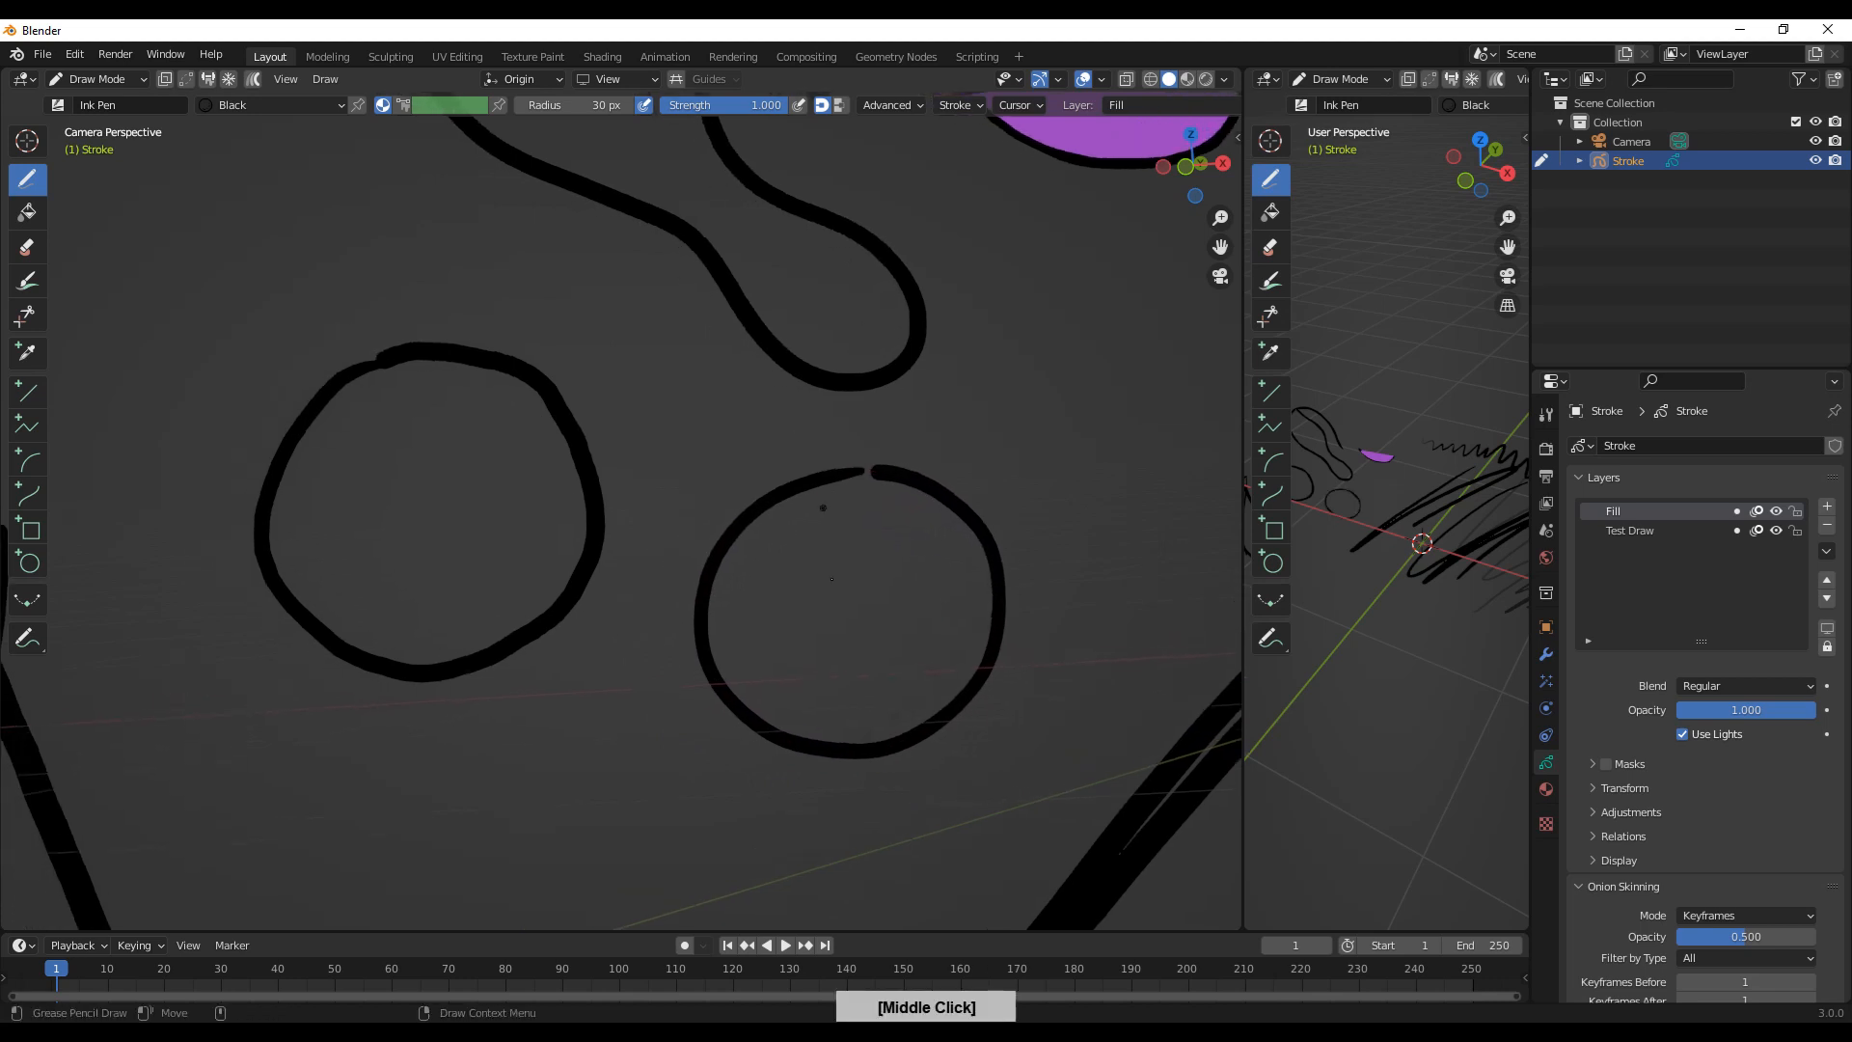
mouse_move(665, 606)
middle_mouse_down("shift")
mouse_move(1095, 801)
mouse_move(1136, 843)
middle_mouse_up("shift")
left_click_drag(589, 187, 616, 737)
left_click_drag(425, 654, 1124, 165, "shift")
mouse_move(477, 233)
left_mouse_down("shift")
mouse_move(614, 537)
mouse_move(800, 871)
left_mouse_up("shift")
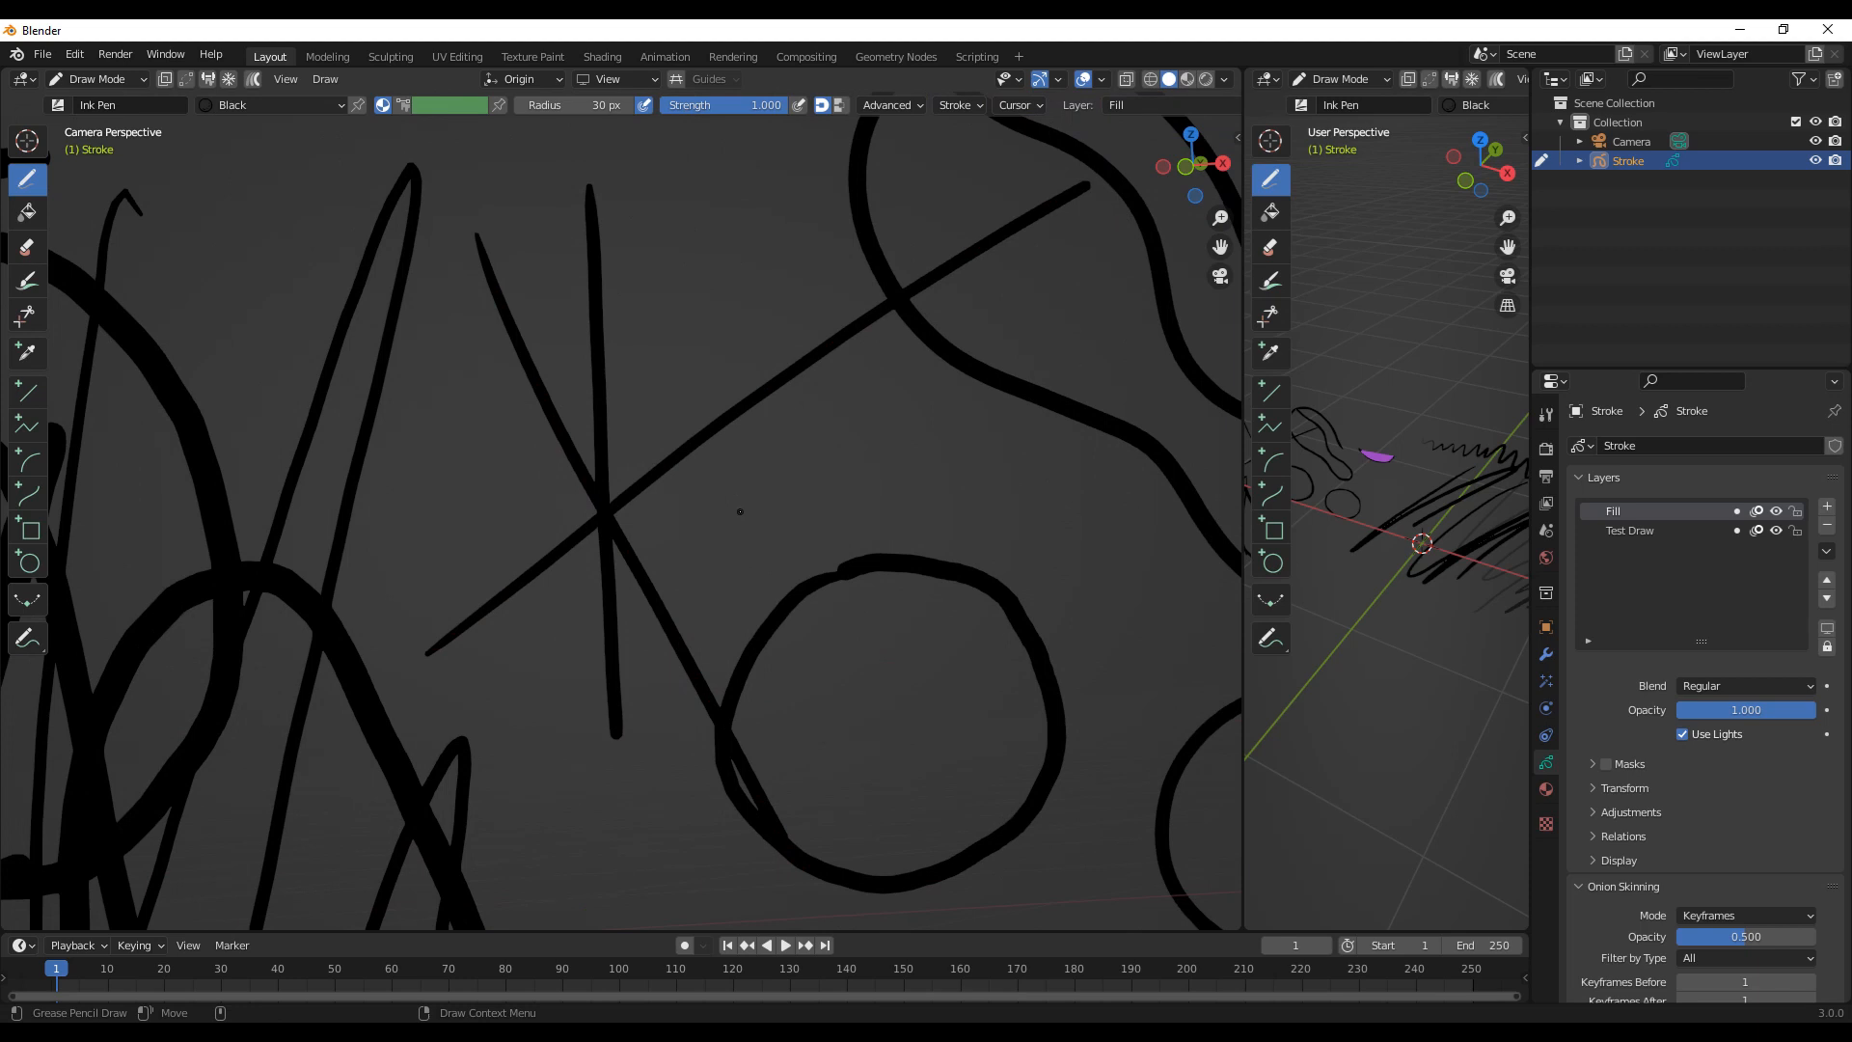
Step: Bring the new circles and crossing lines into view and switch the Grease Pencil object to Edit Mode
right_click_drag(1045, 552, 837, 767, "alt")
middle_click_drag(960, 603, 958, 641, "alt")
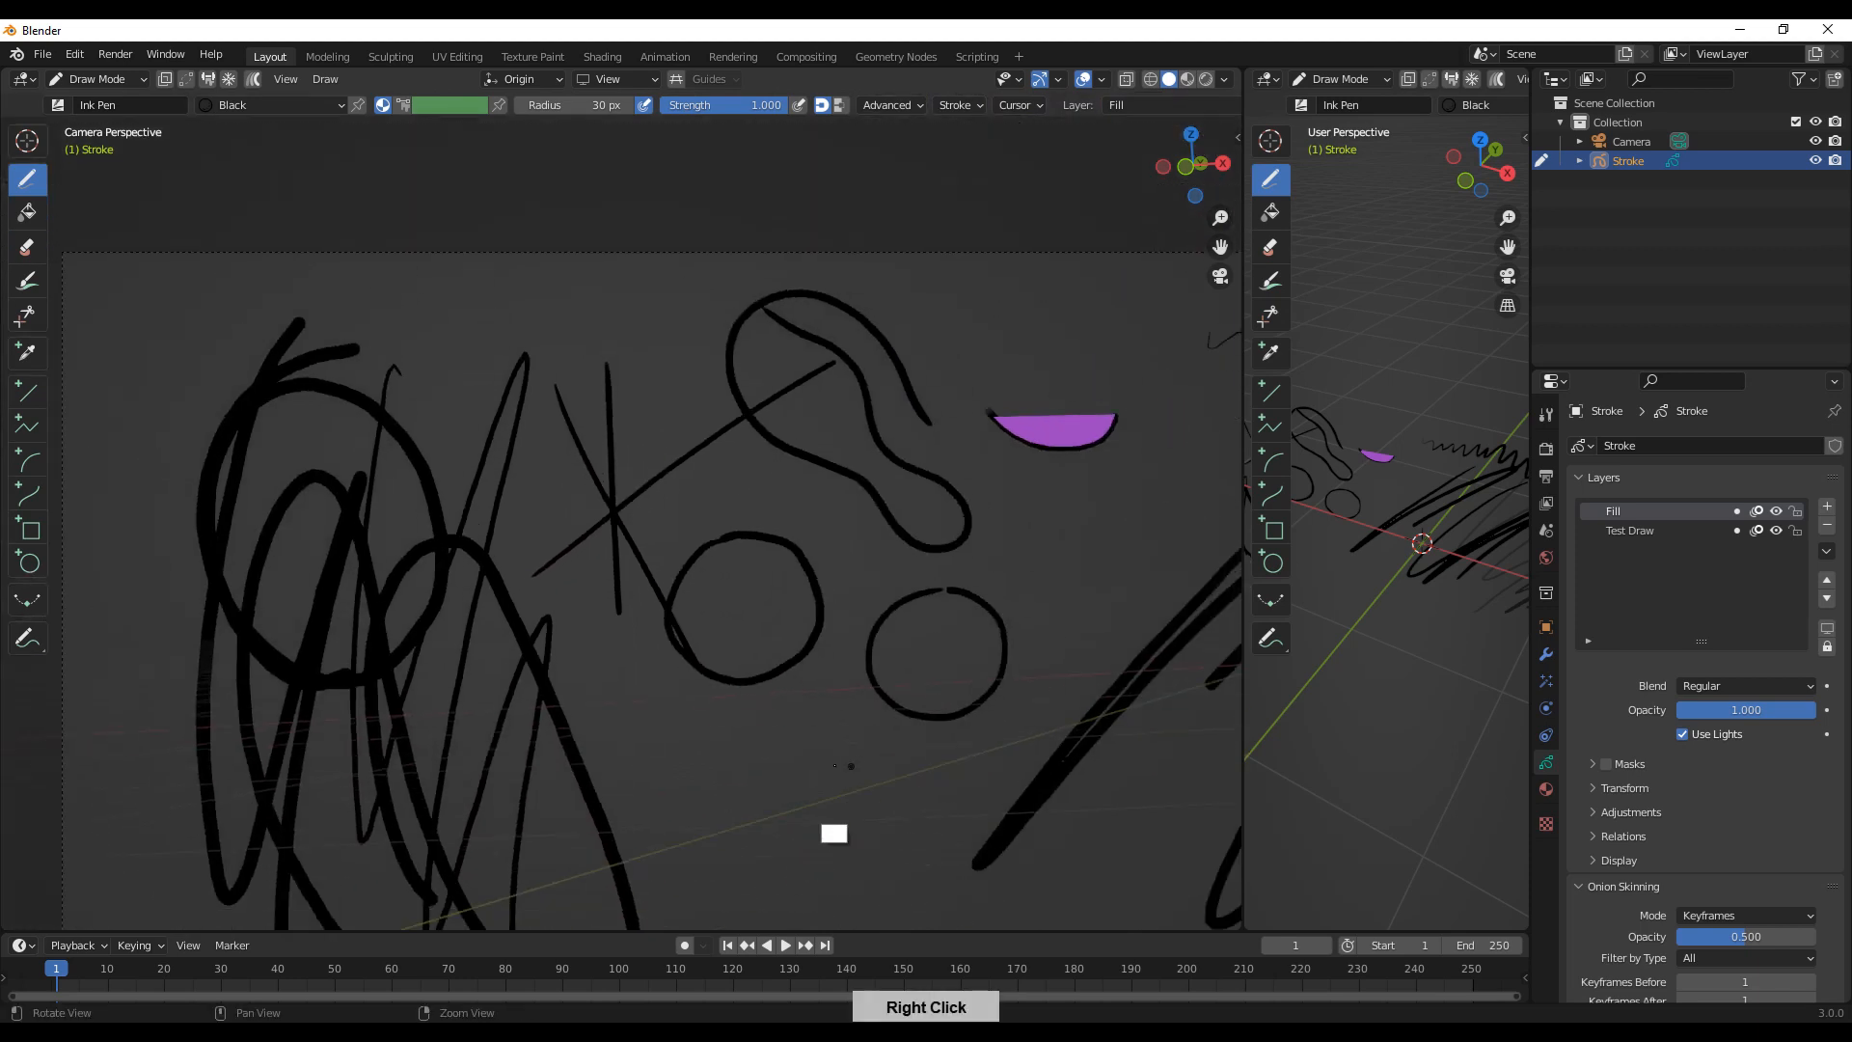
right_click_drag(844, 627, 953, 554, "alt")
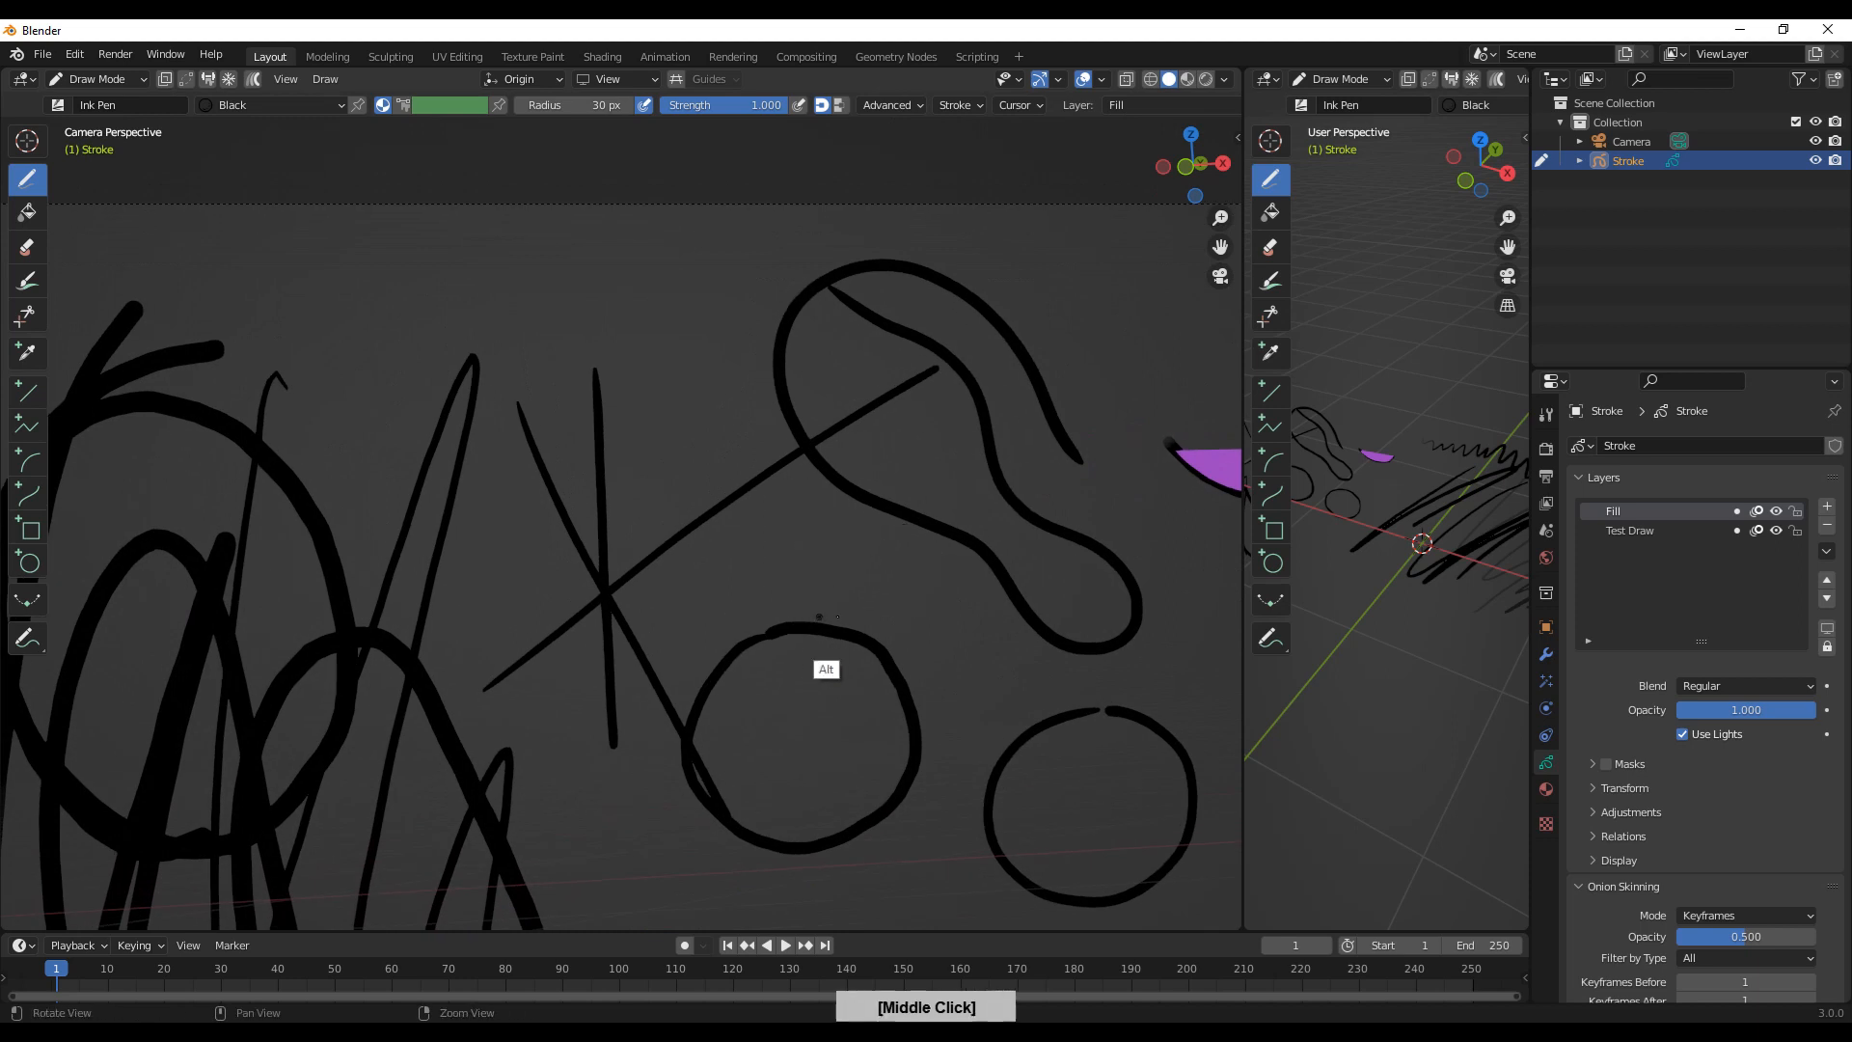
middle_click_drag(821, 606, 904, 611, "alt")
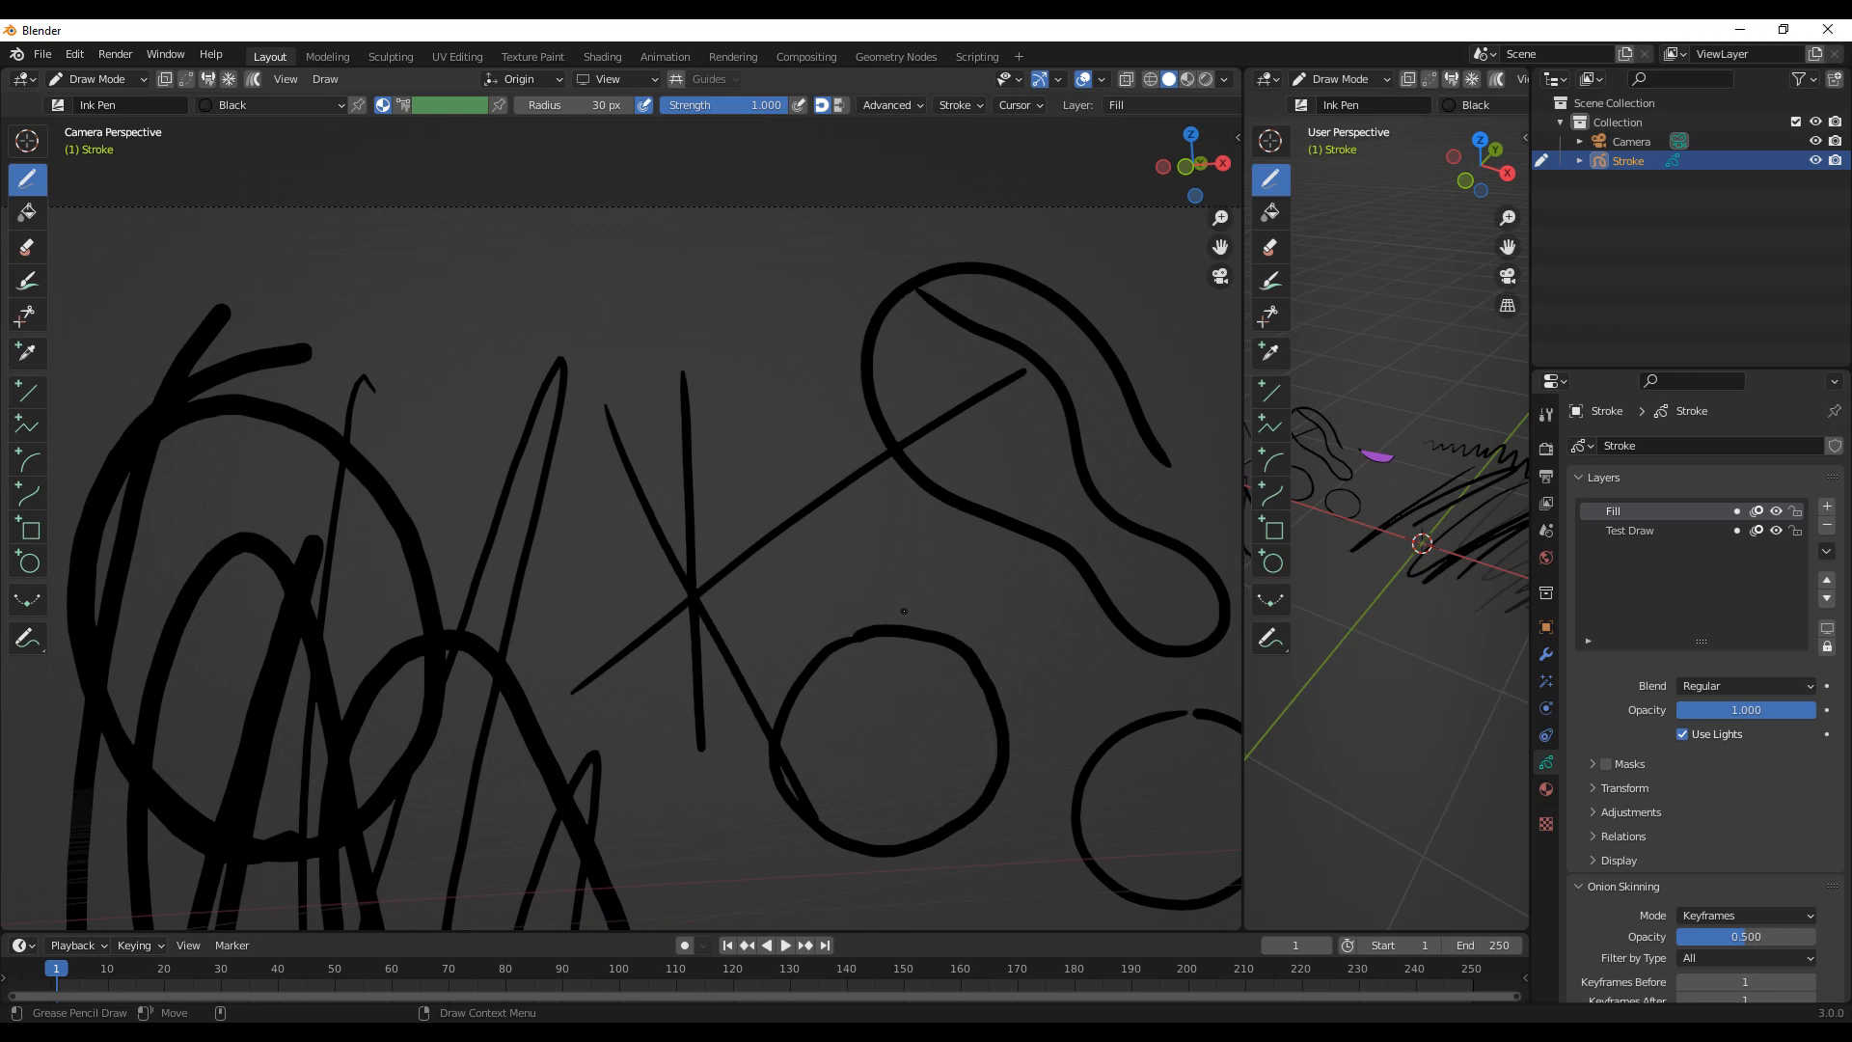
left_click(137, 79)
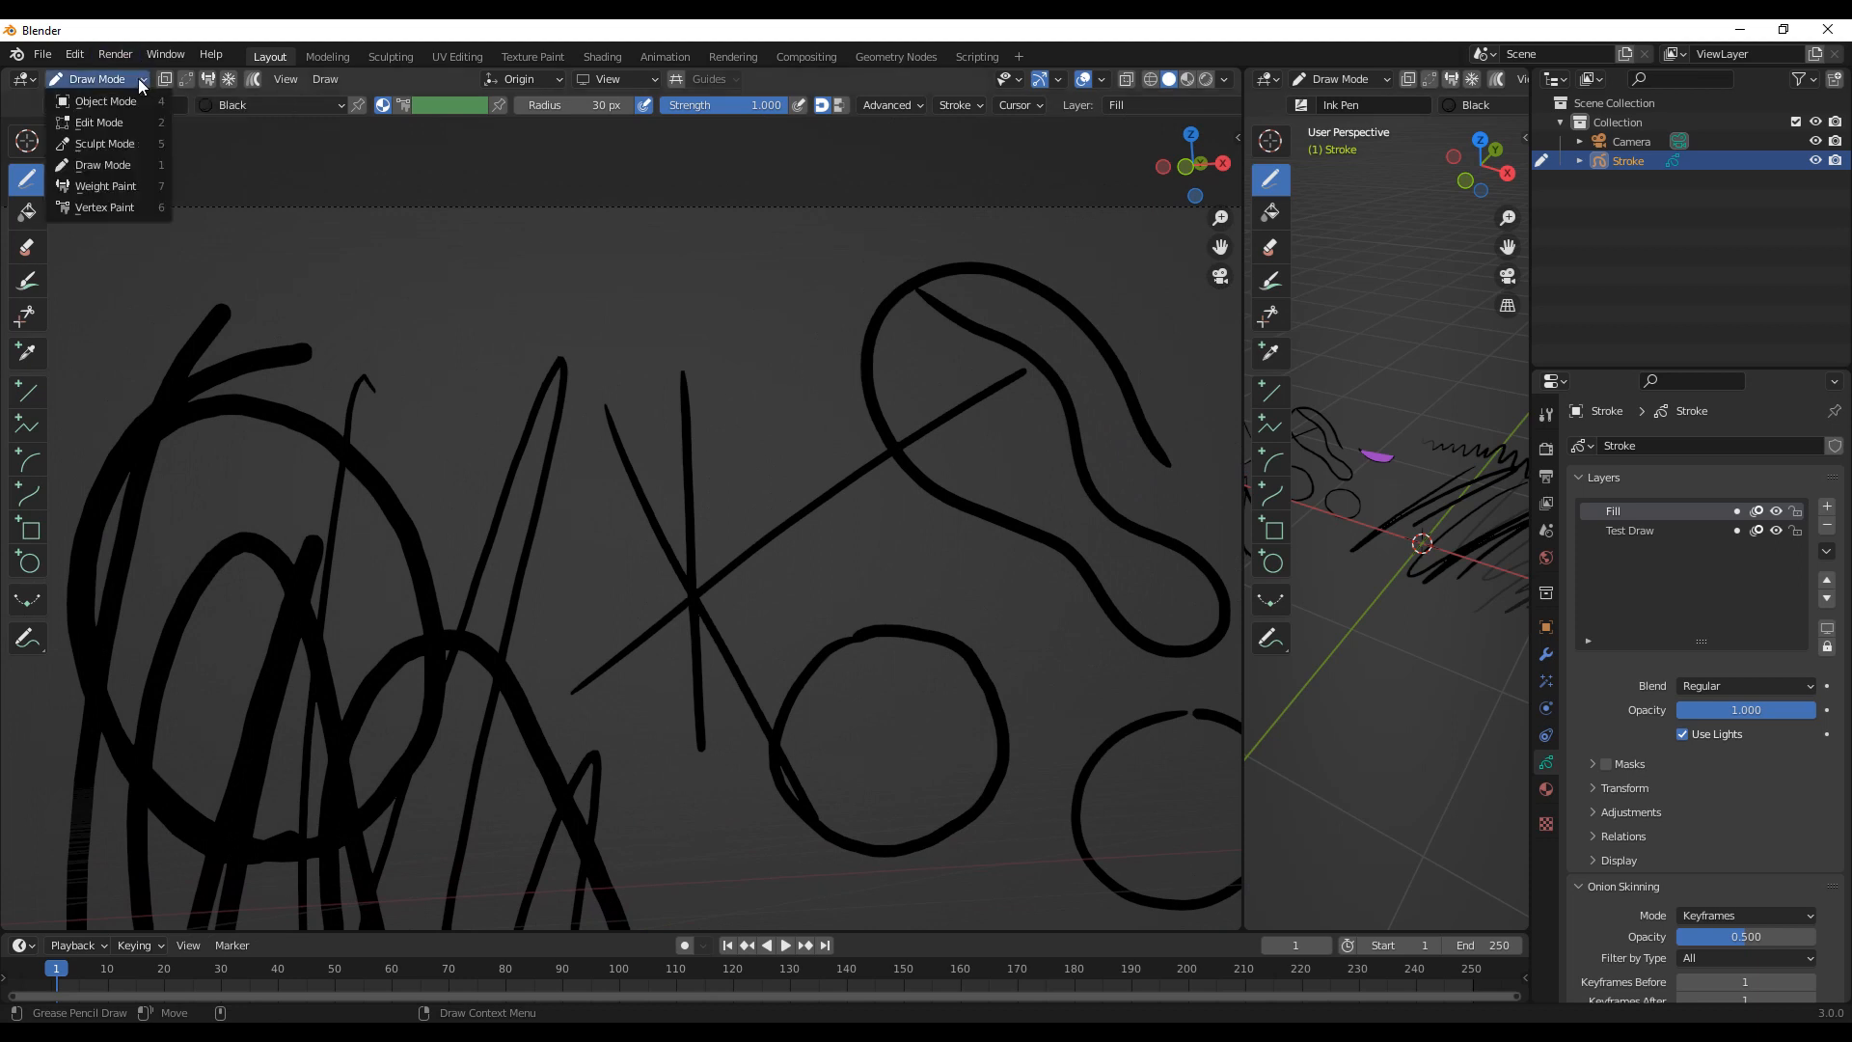
left_click(135, 123)
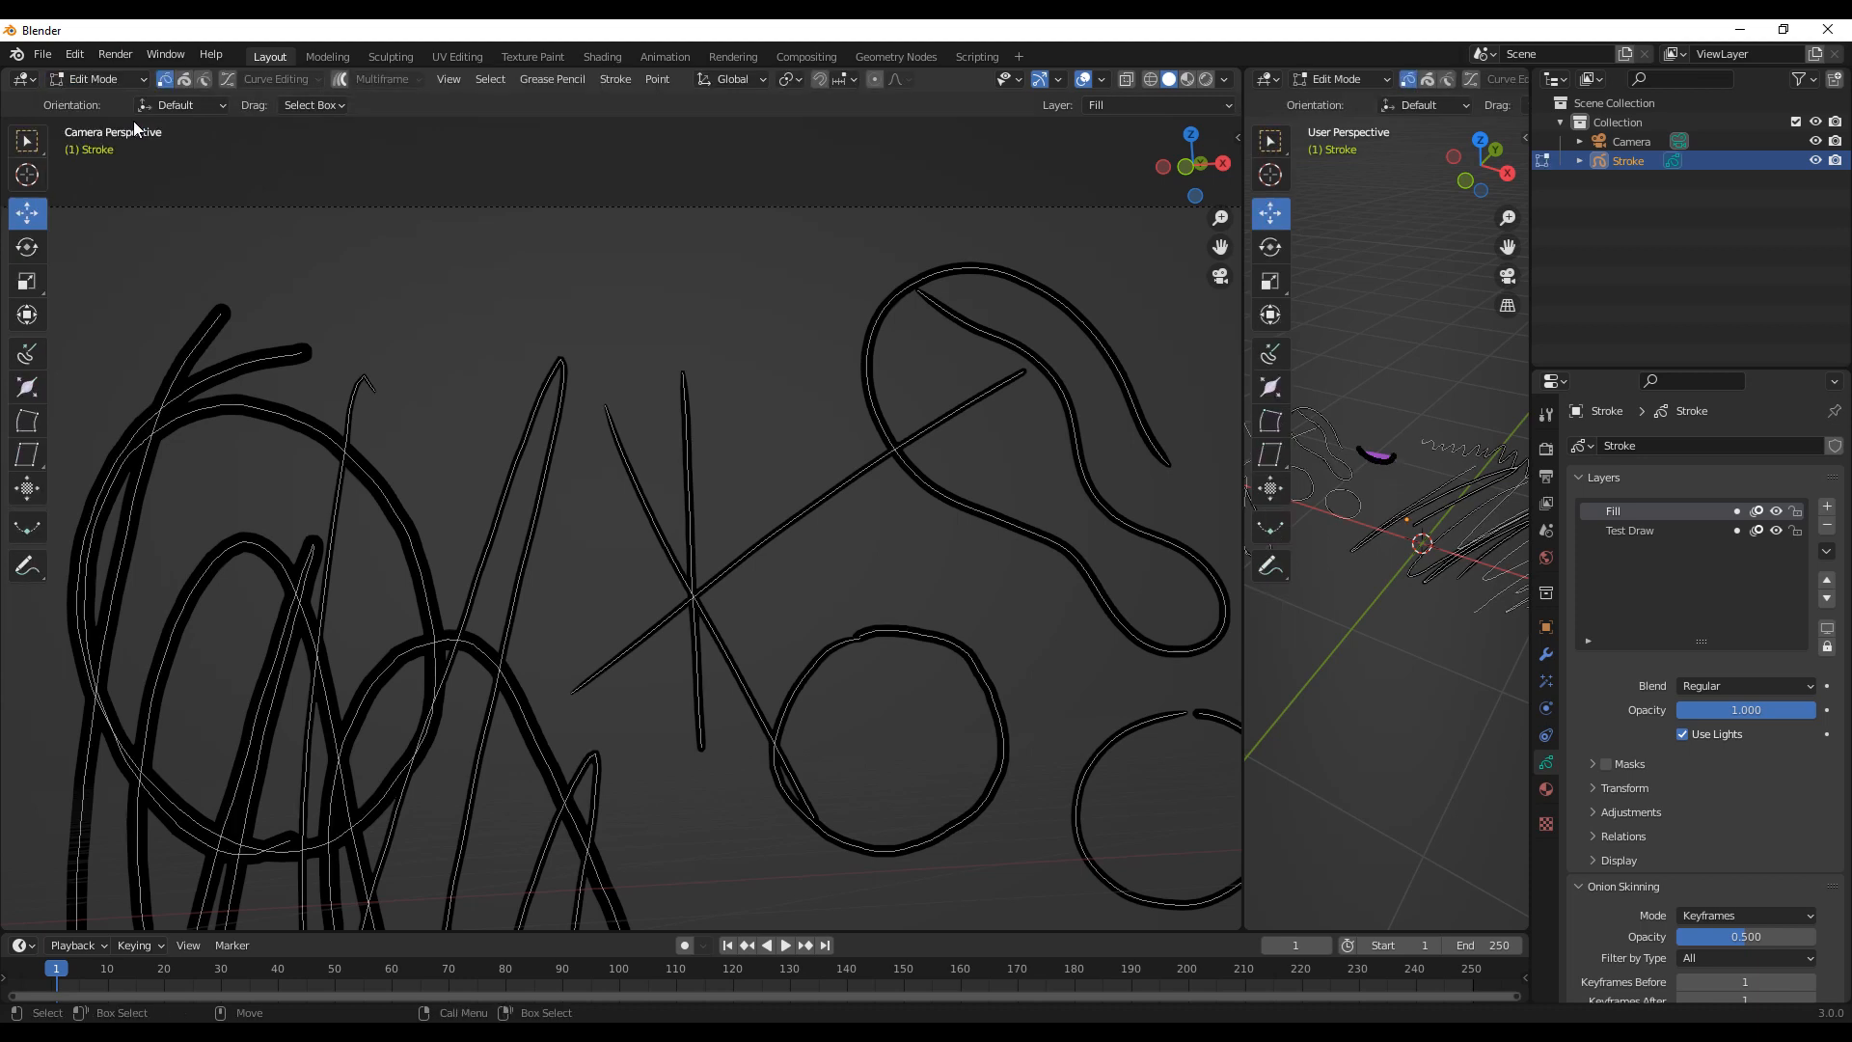
Step: Try moving a single point on the near-vertical line in point selection mode, and undo the move
left_click(185, 81)
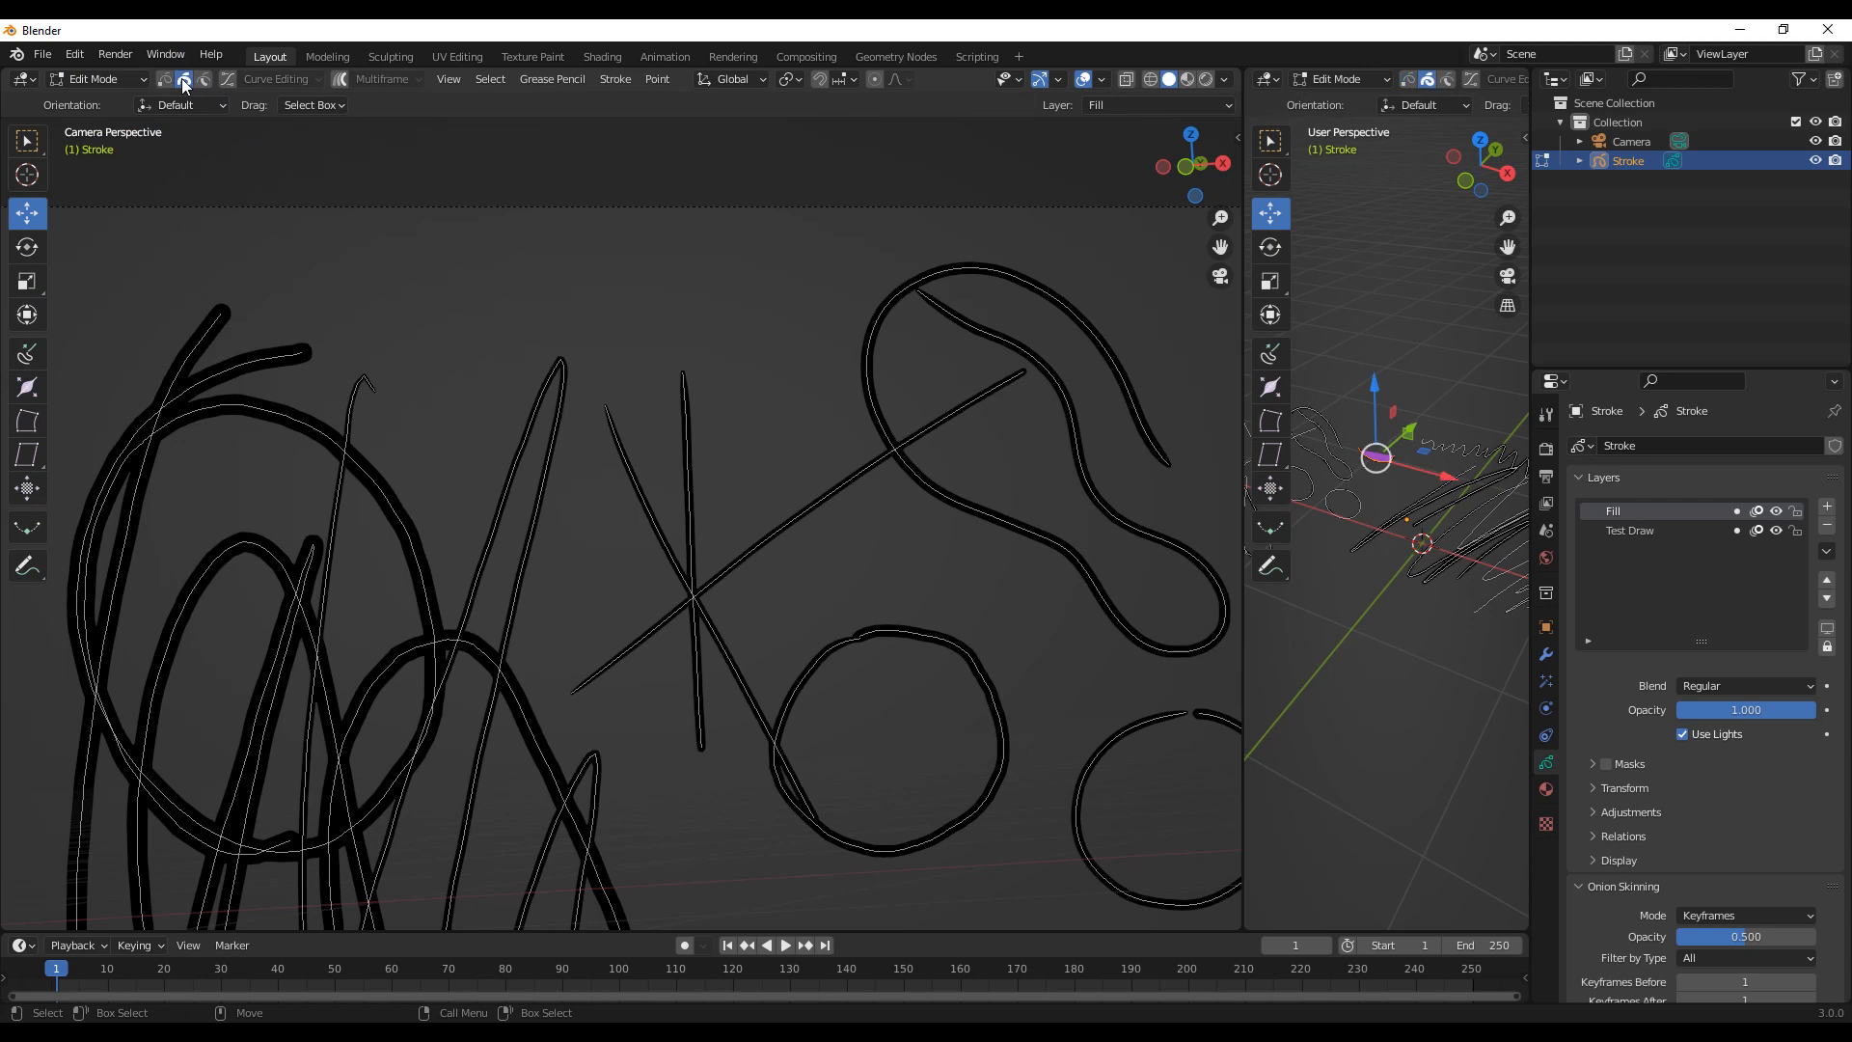
left_click_drag(662, 427, 711, 480)
key("g")
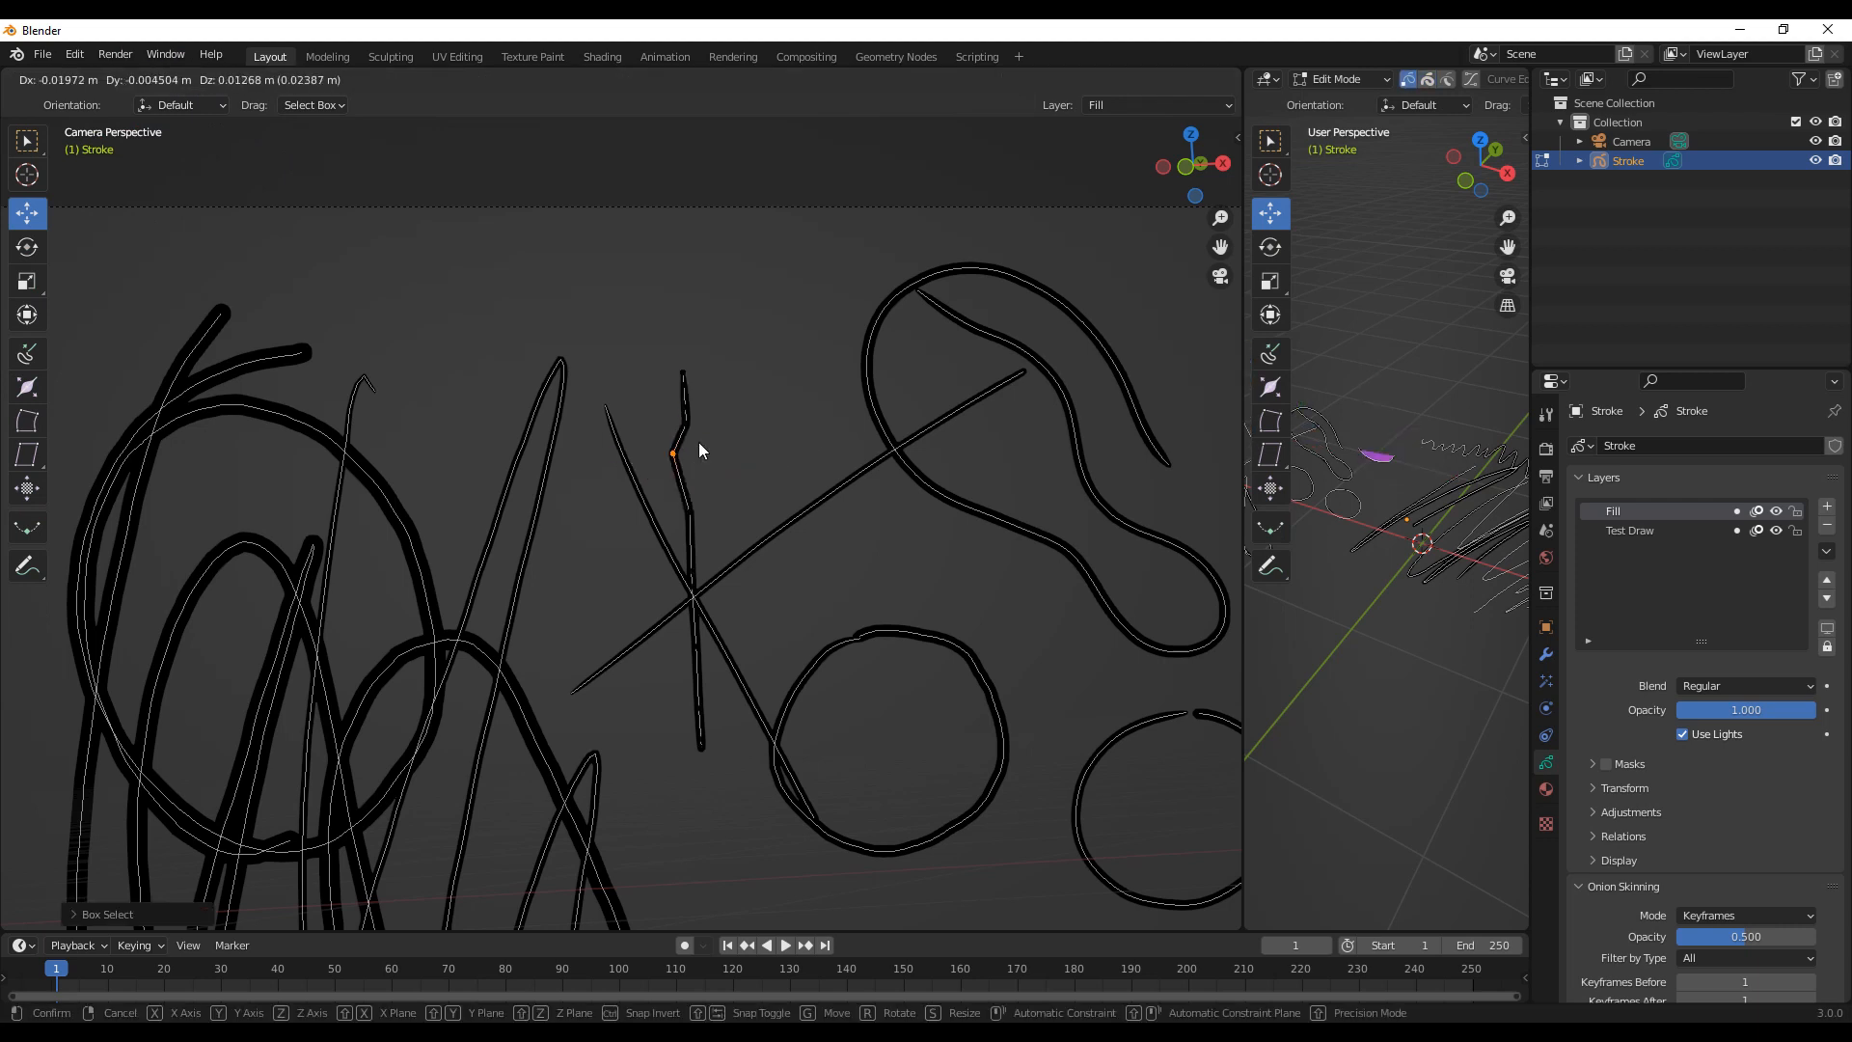
left_click(699, 450)
key("ctrl+z")
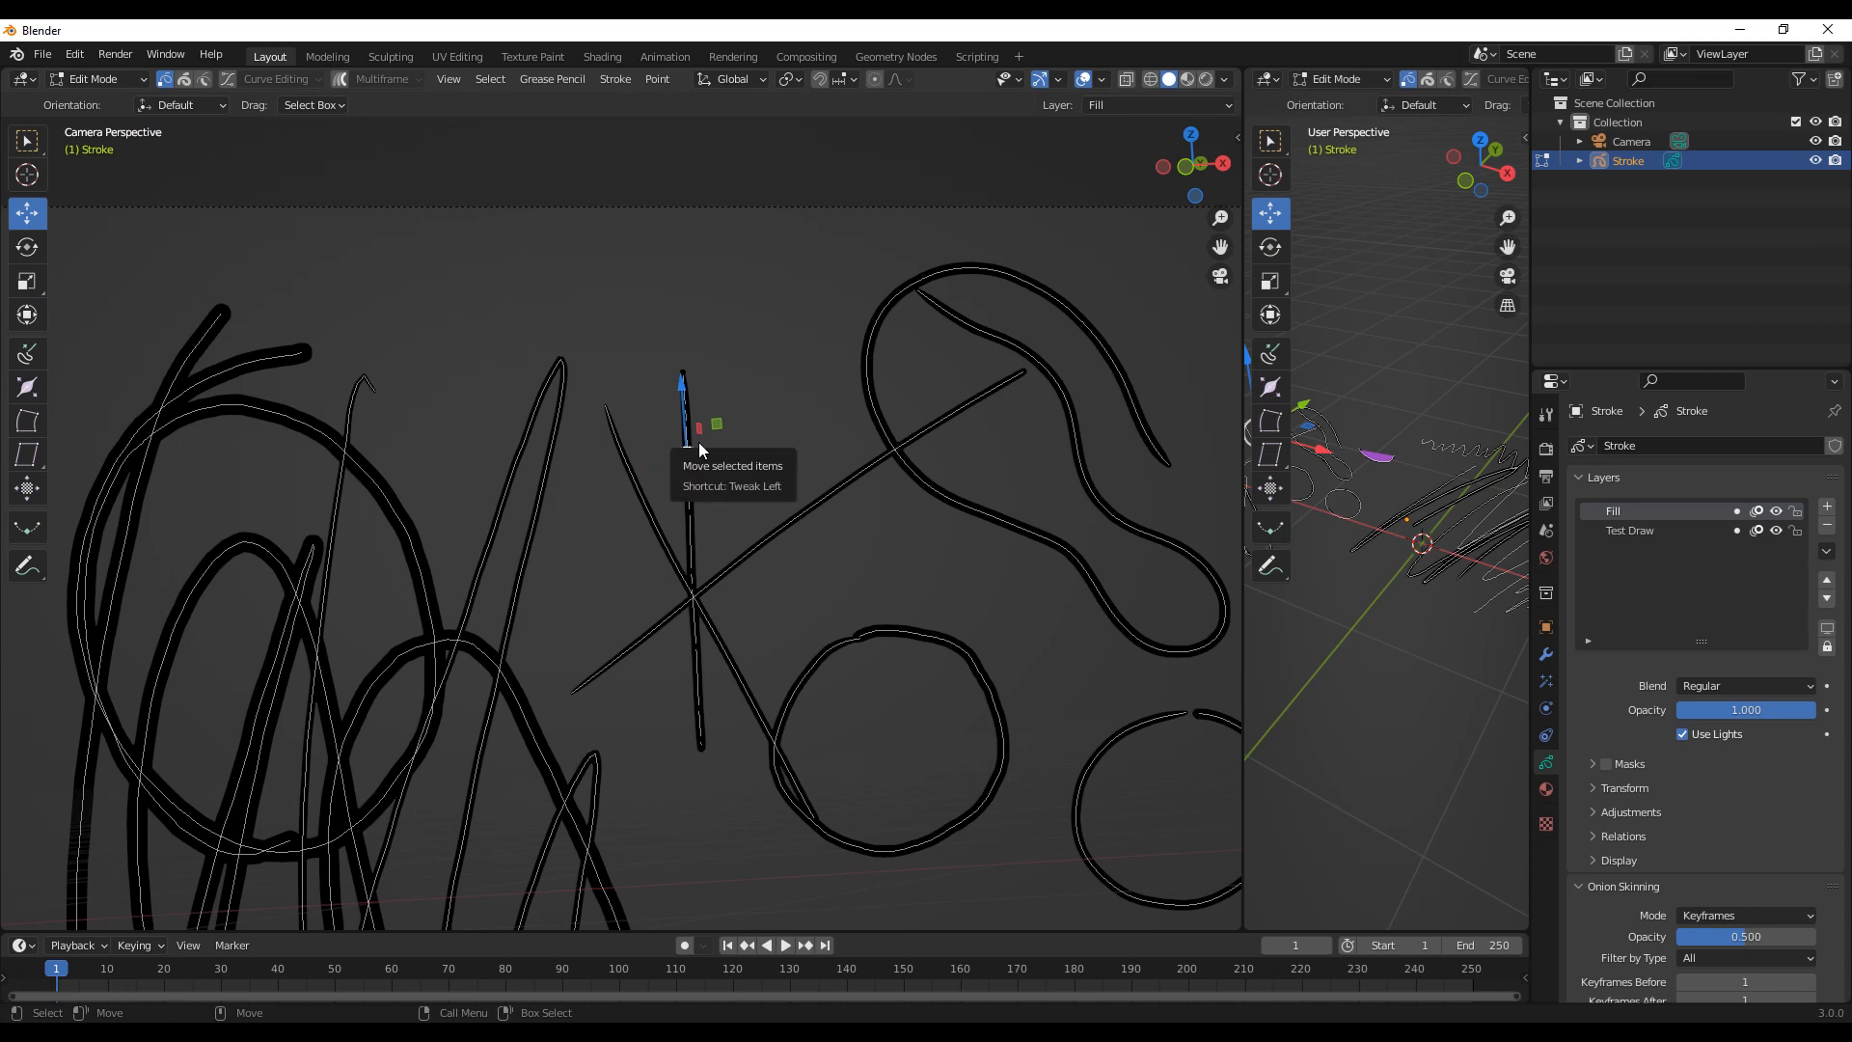
Step: Select the whole near-vertical line in stroke selection mode and move it slightly left and down with the Move tool
left_click(185, 81)
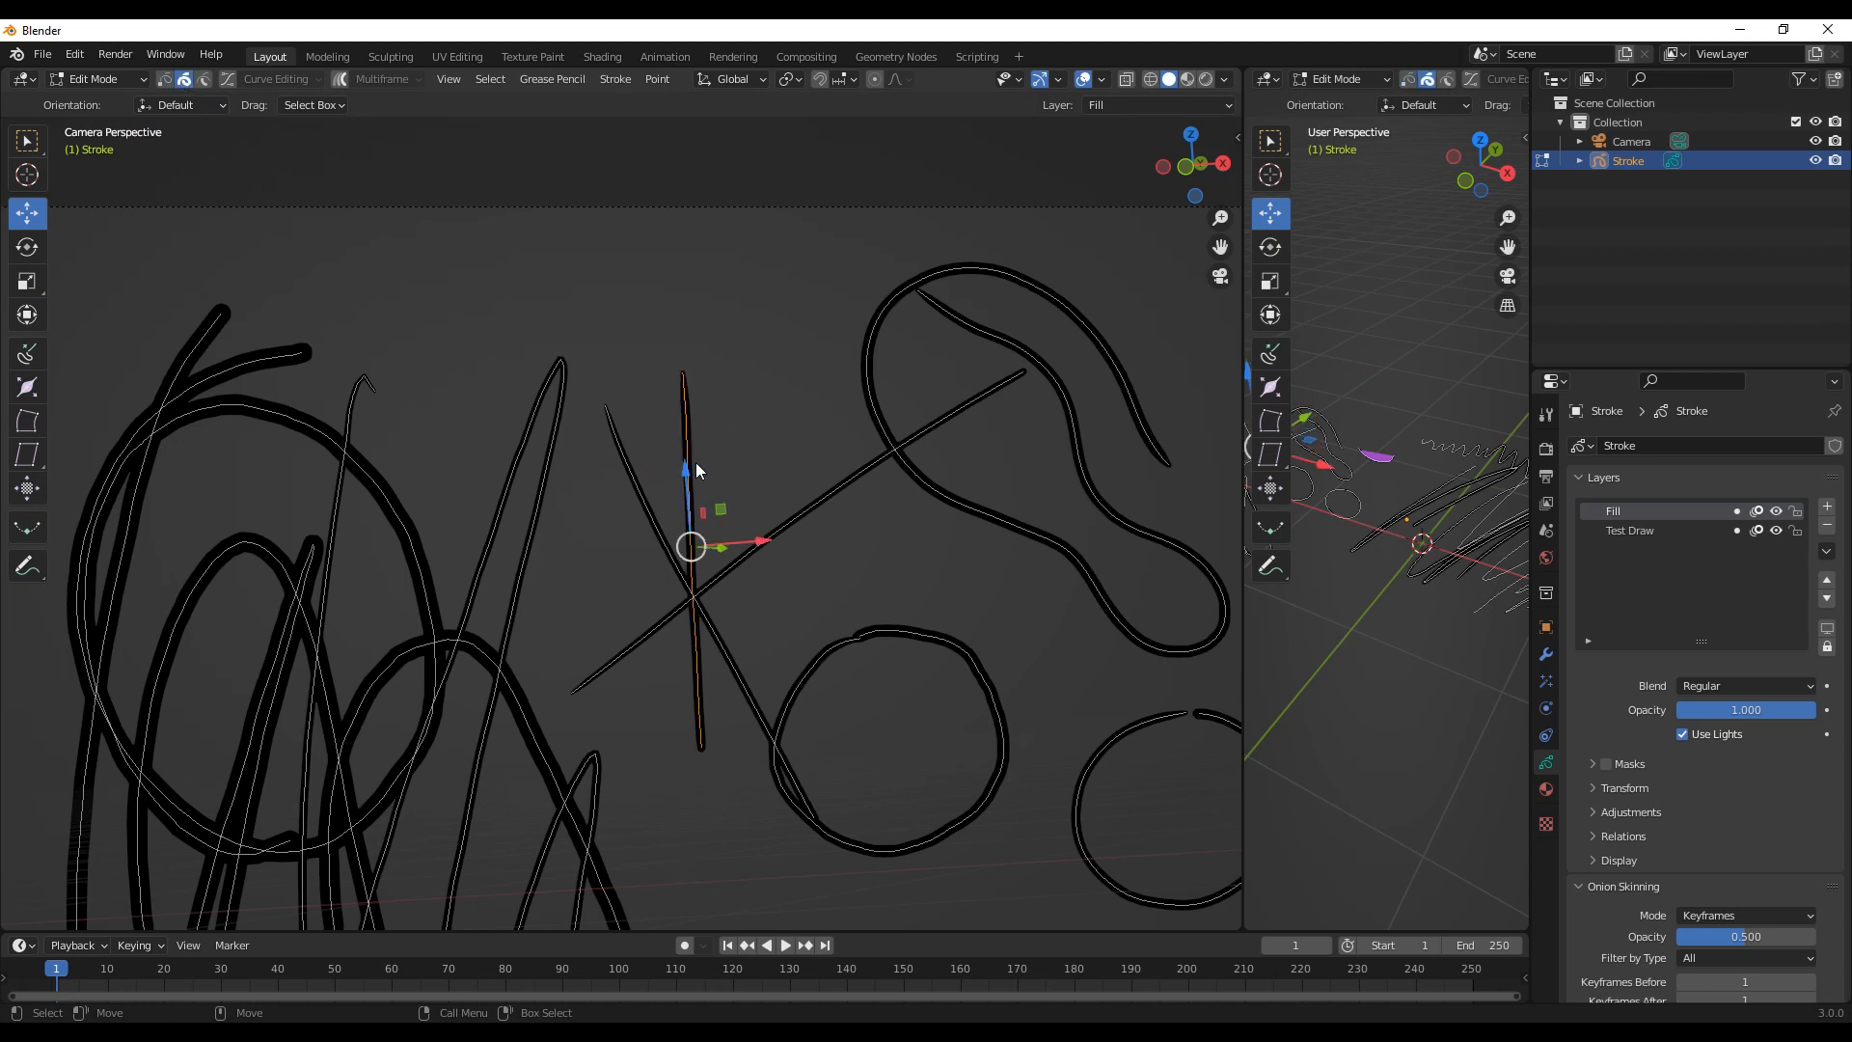
key("w")
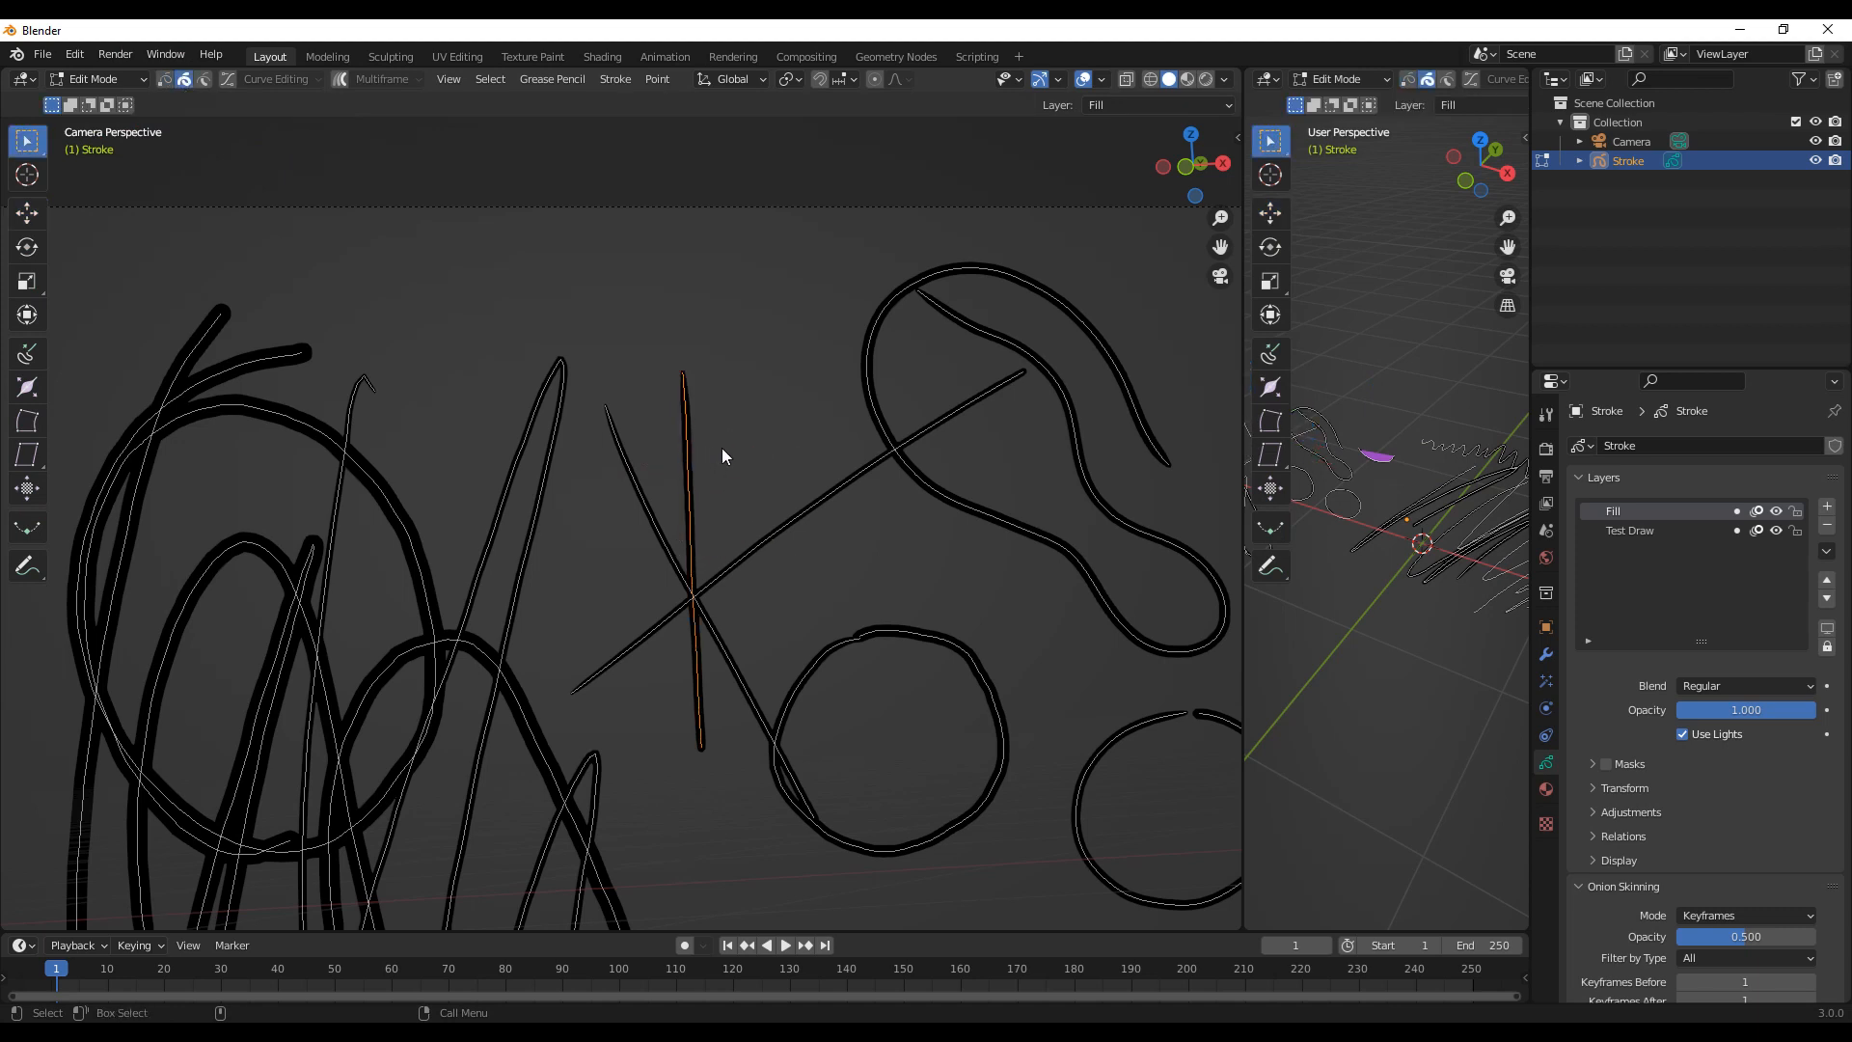
key("shift+space")
key("g")
mouse_move(691, 547)
left_mouse_down()
mouse_move(778, 530)
mouse_move(635, 571)
left_mouse_up()
Step: Try moving the whole thin zigzag scribble to two different spots, undo each move, and deselect it
left_click(531, 576)
left_click_drag(459, 848, 407, 709)
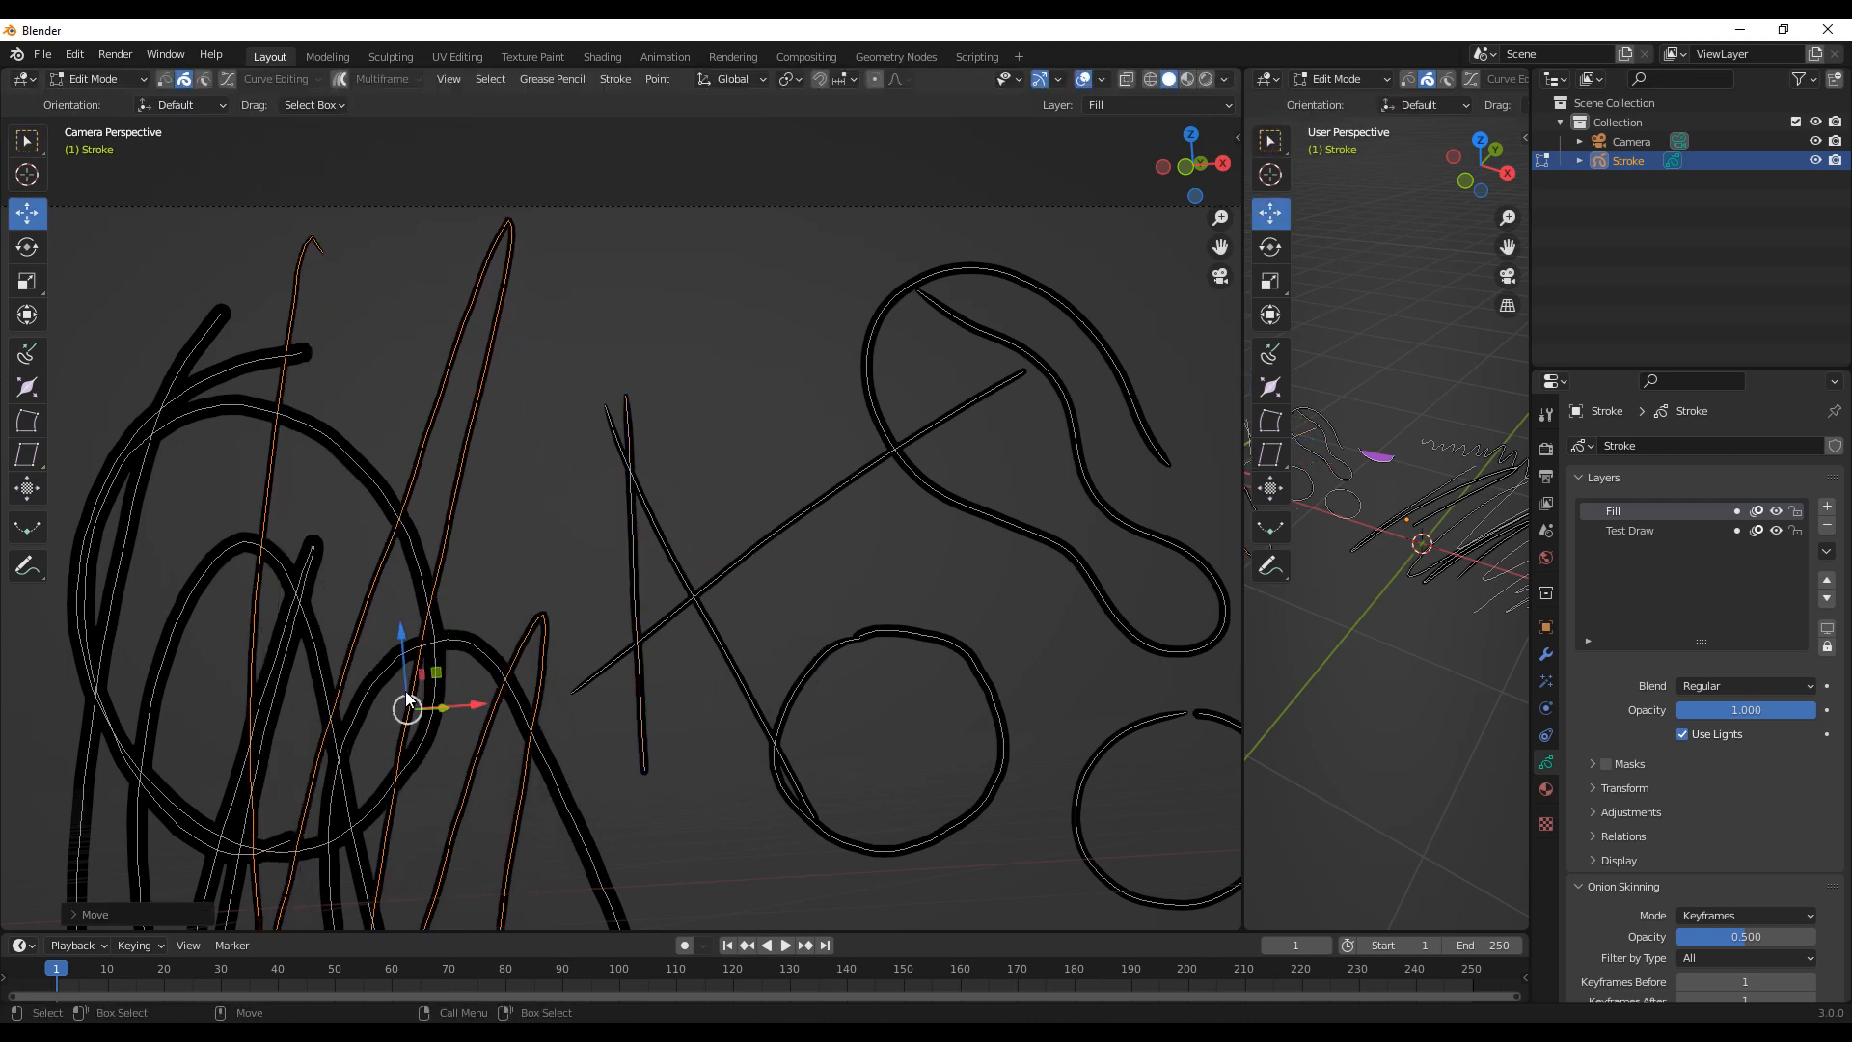
key("ctrl+z")
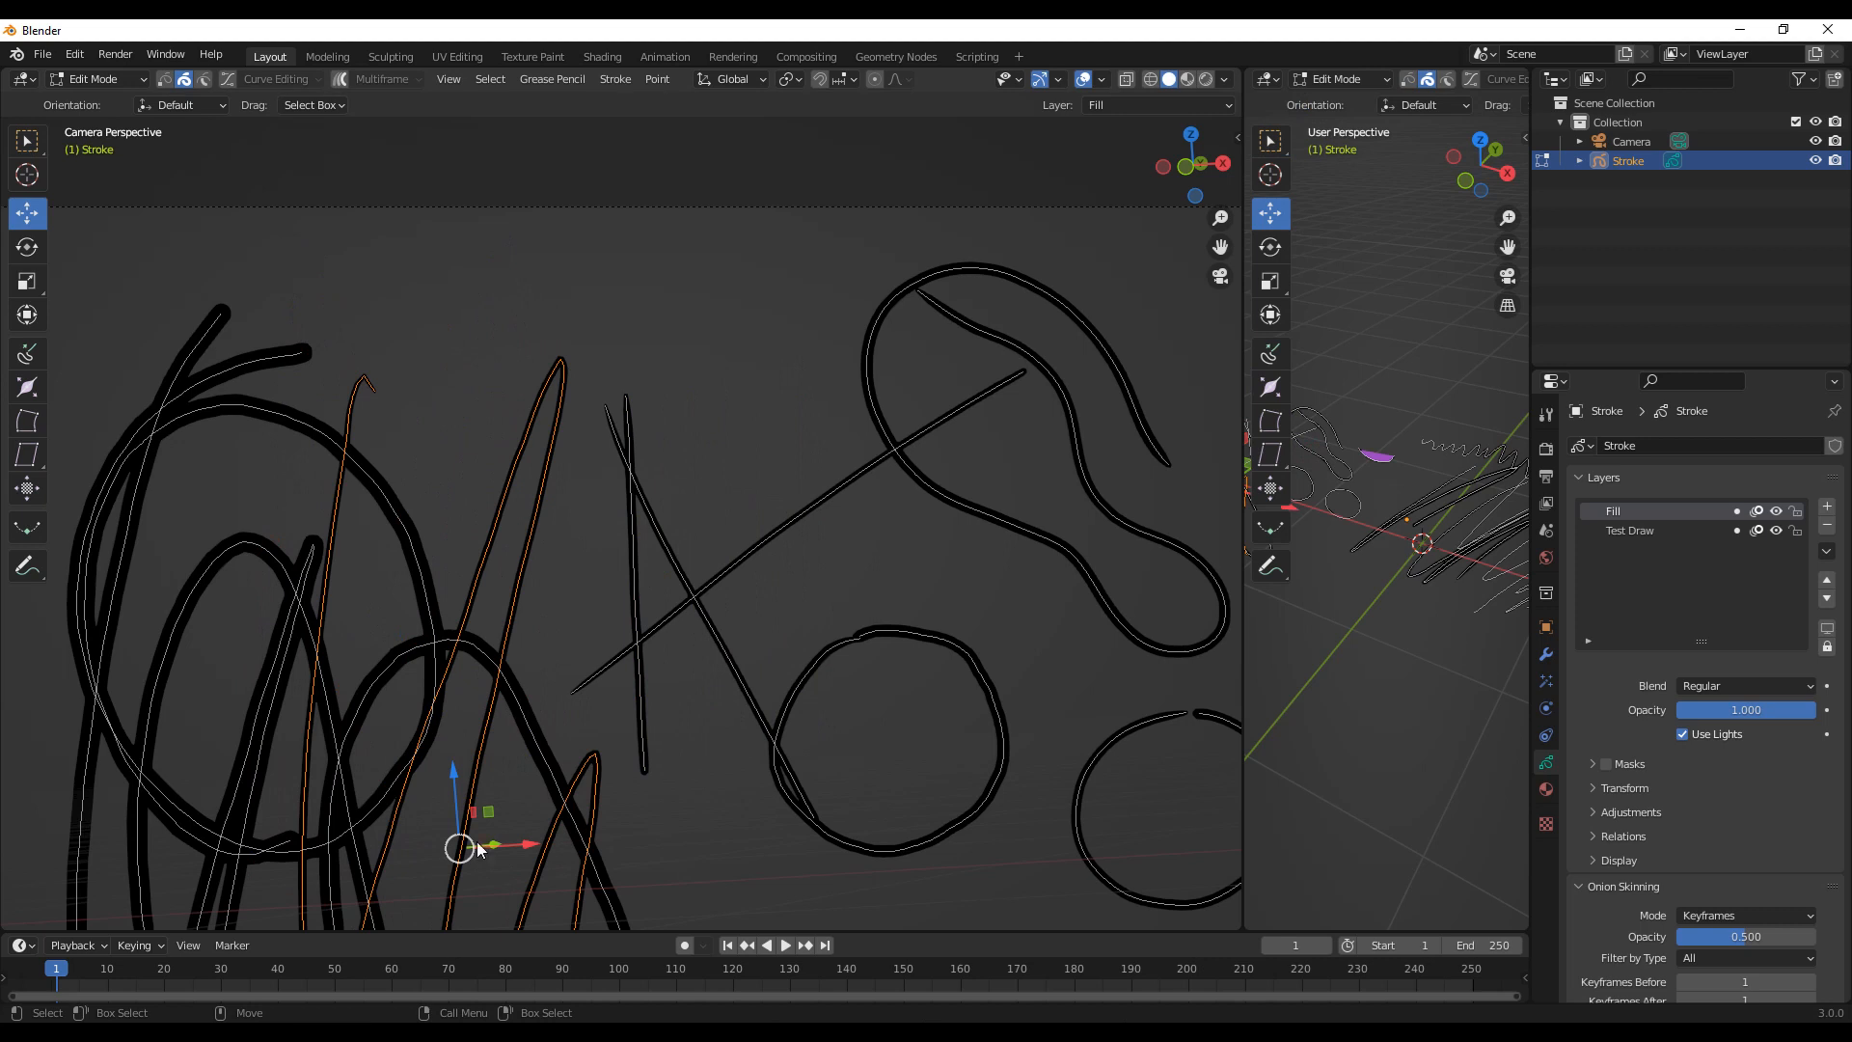
left_click_drag(463, 853, 809, 733)
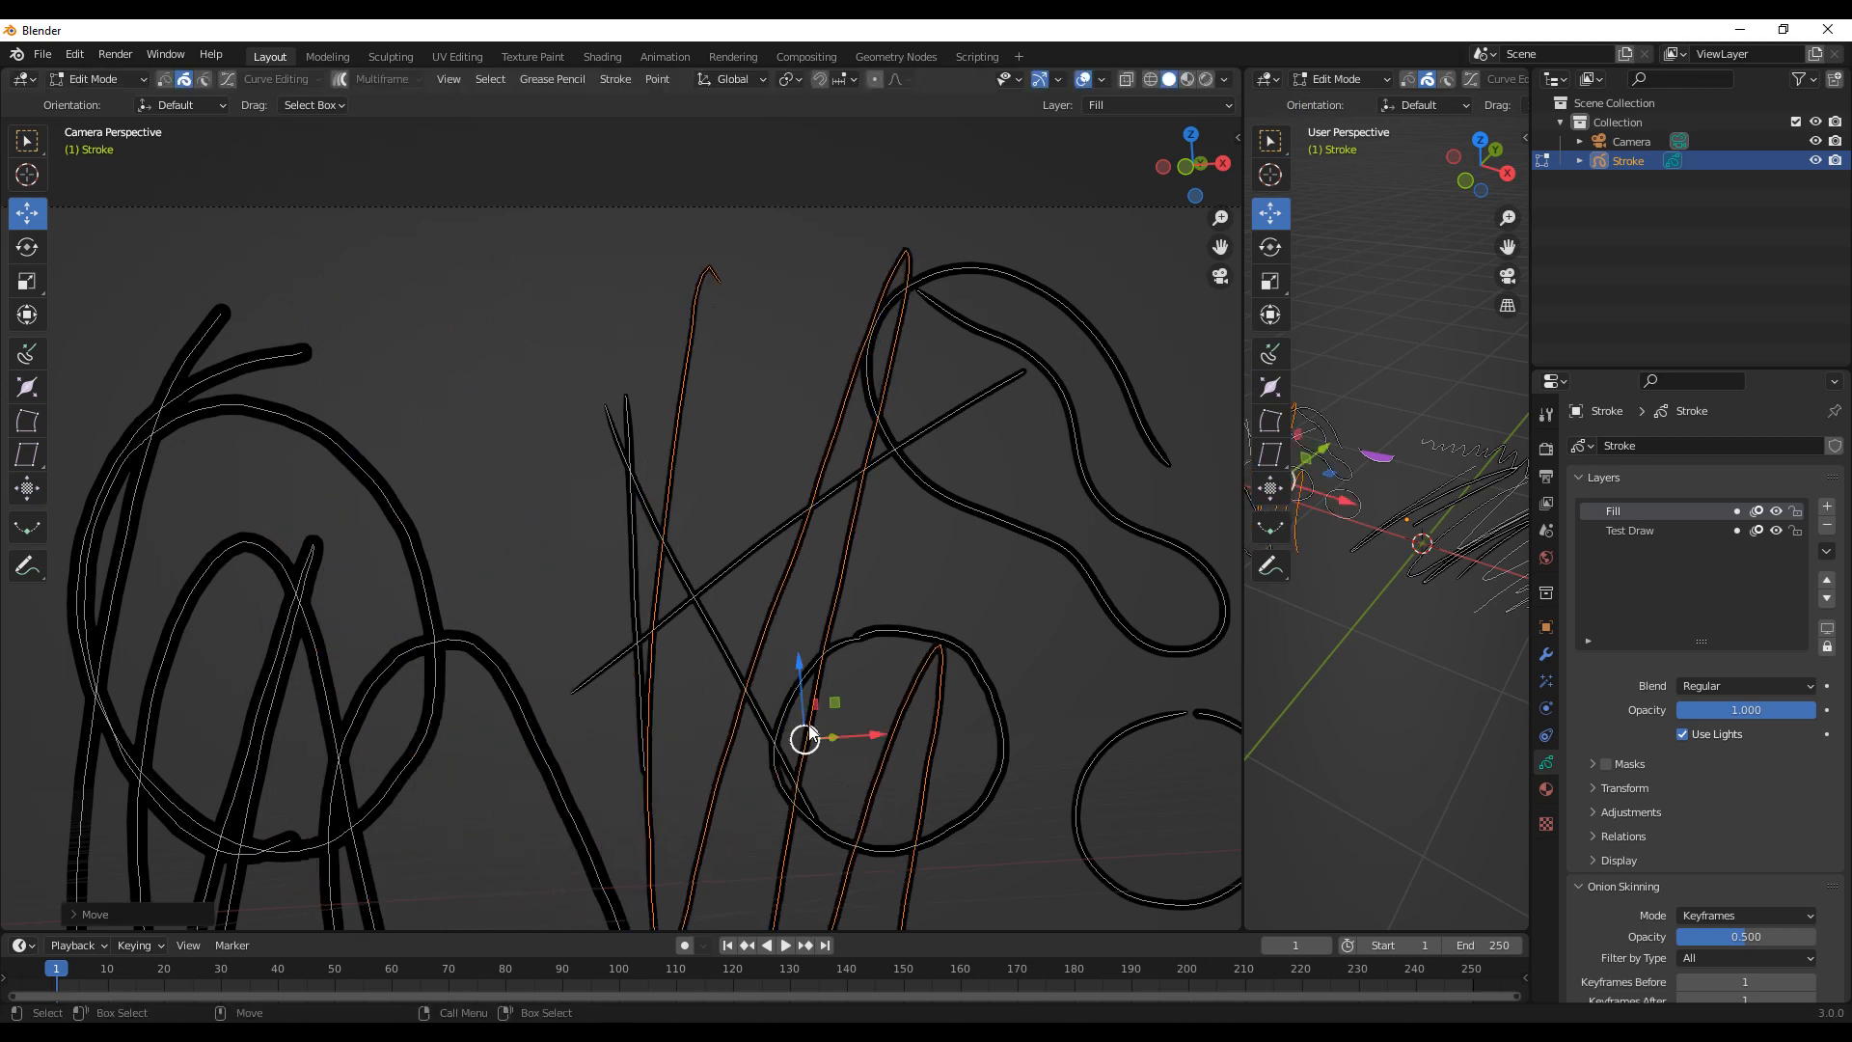
key("ctrl+z")
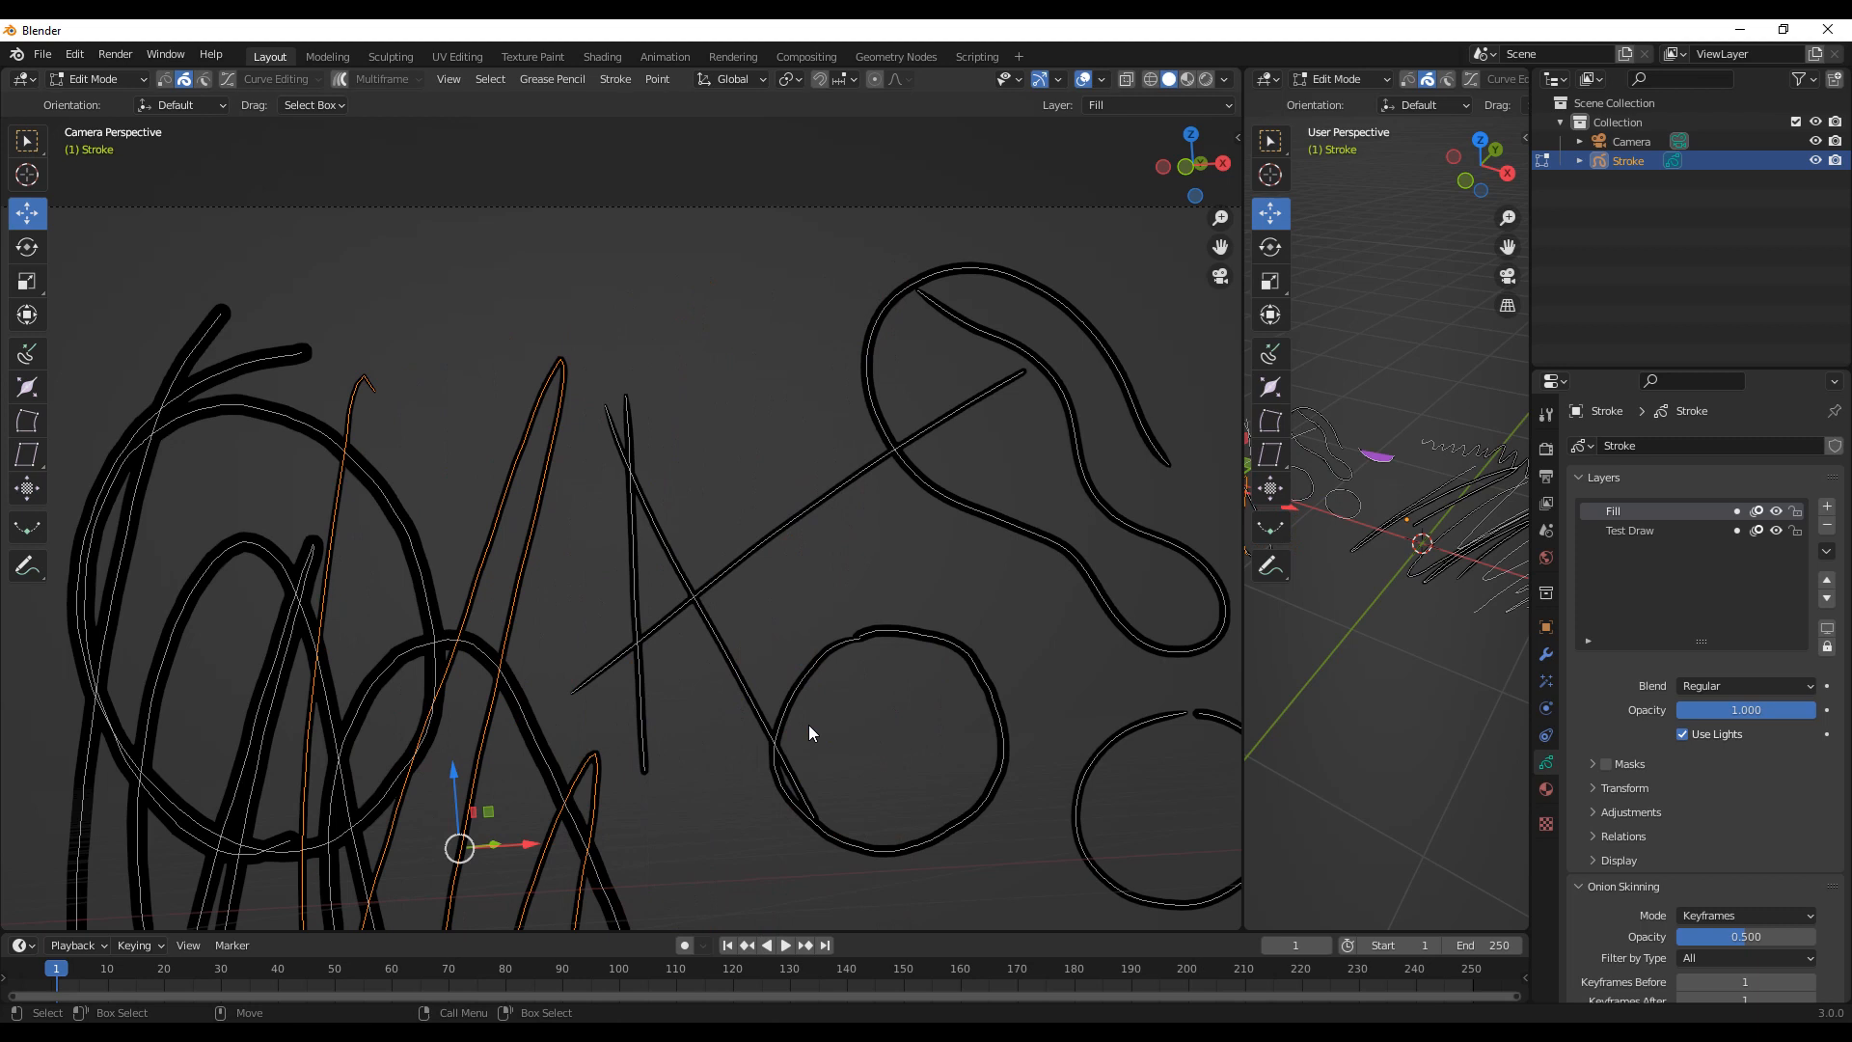
left_click(876, 558)
Step: Switch the Grease Pencil object to Sculpt Mode and set the Push brush radius to 100 px
left_click(141, 81)
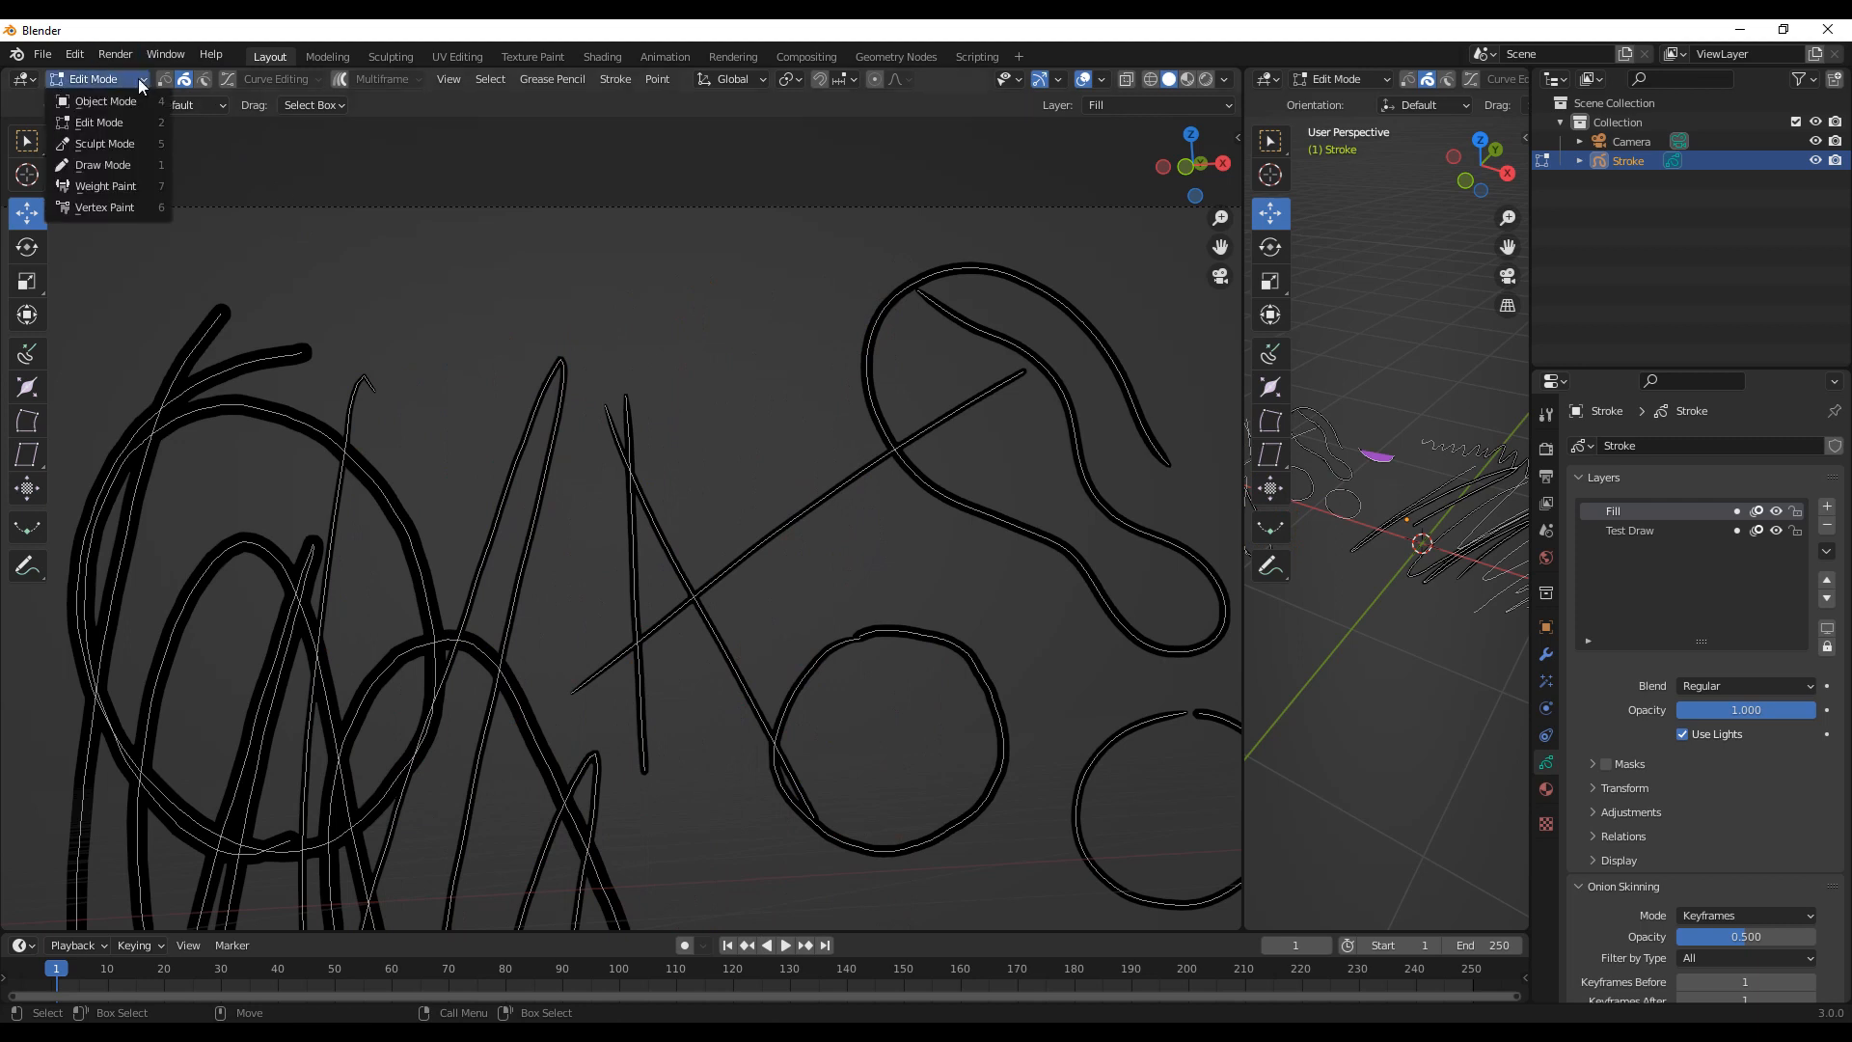
left_click(130, 146)
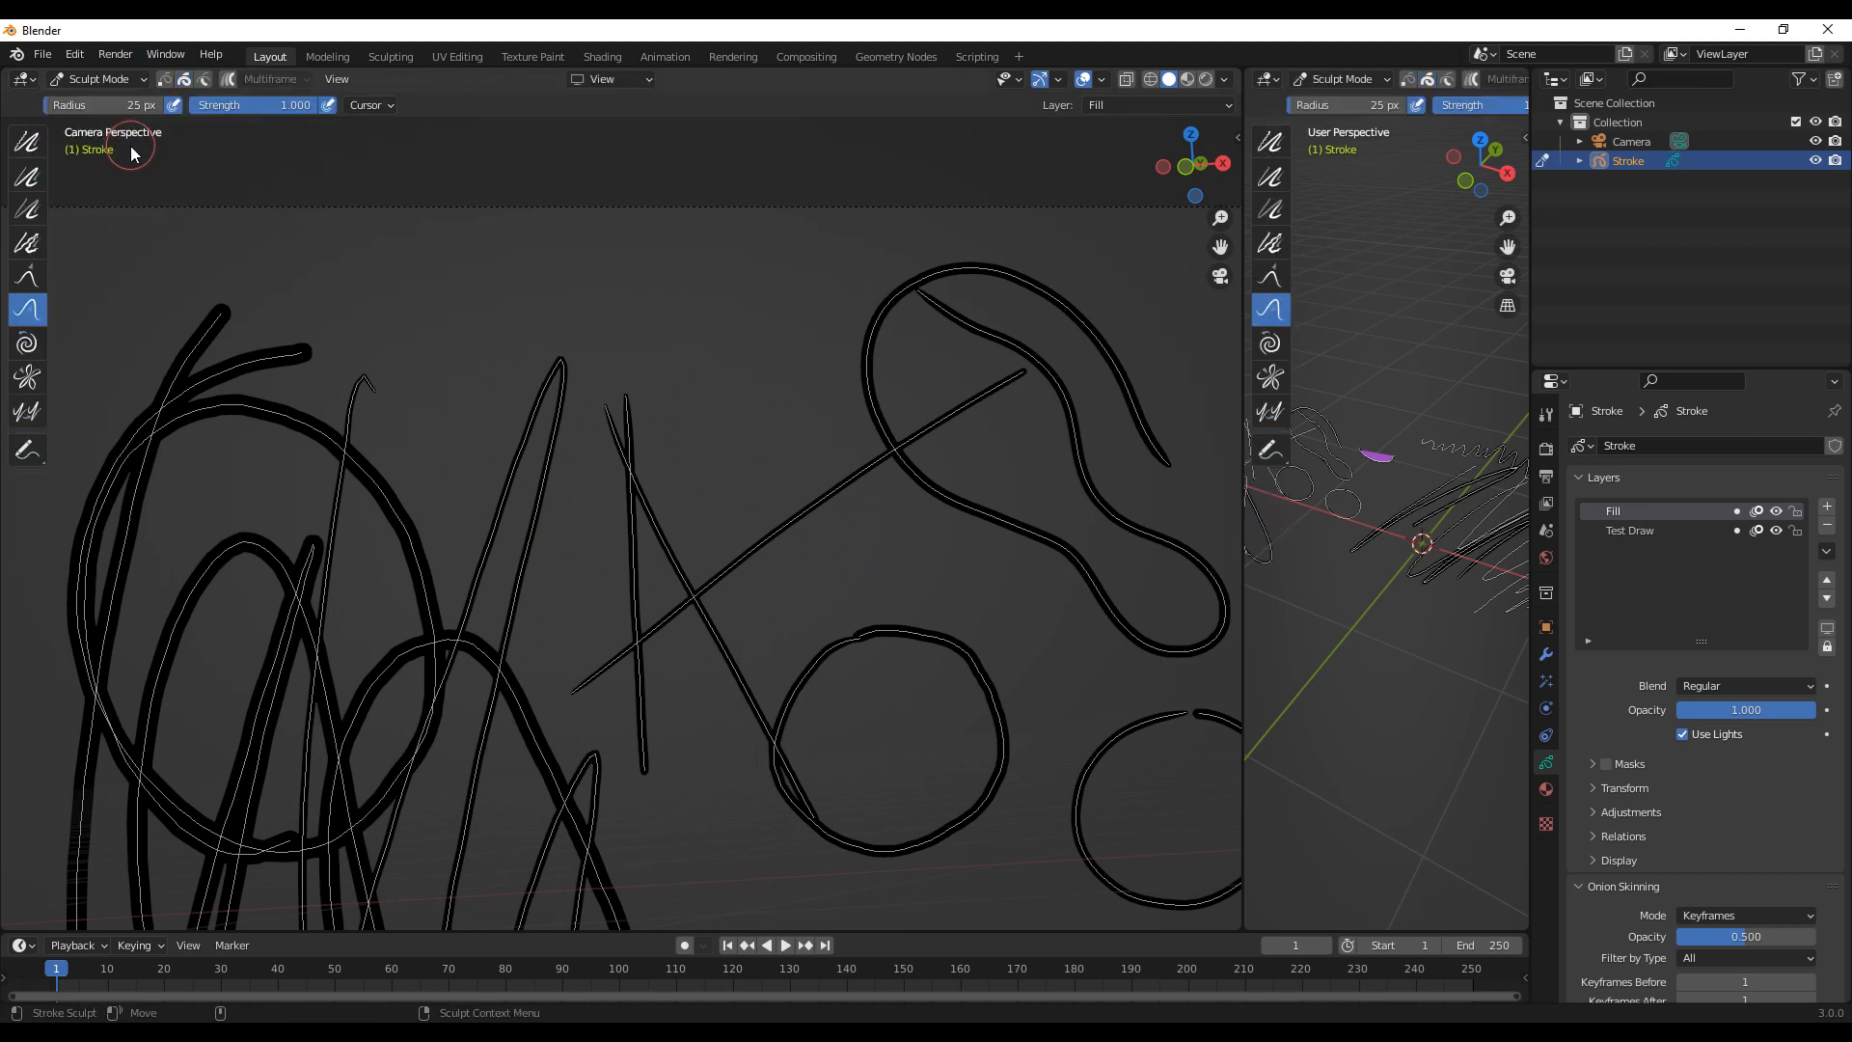
middle_click_drag(845, 536, 745, 528, "alt")
right_click_drag(895, 562, 930, 478, "alt")
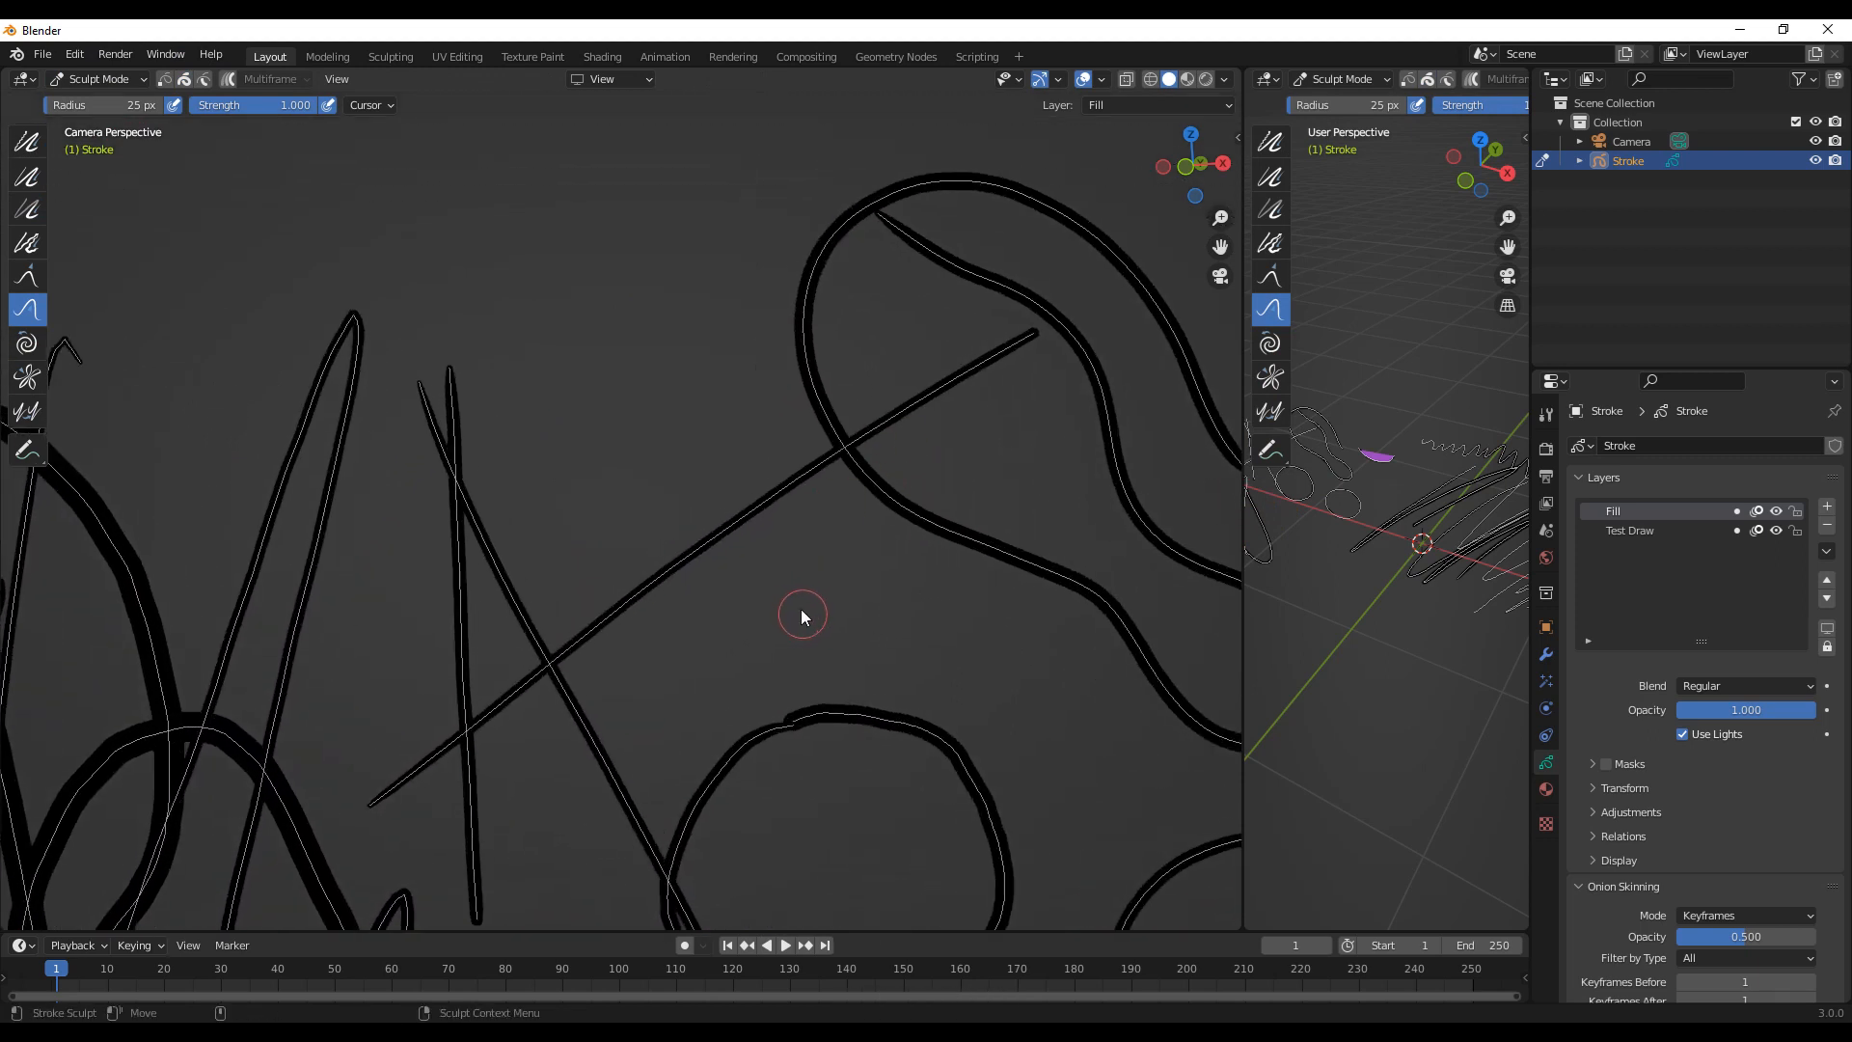
mouse_move(825, 572)
middle_mouse_down("alt")
mouse_move(744, 600)
mouse_move(881, 591)
middle_mouse_up("alt")
right_click_drag(881, 592, 723, 779, "alt")
middle_click_drag(1022, 571, 846, 523, "alt")
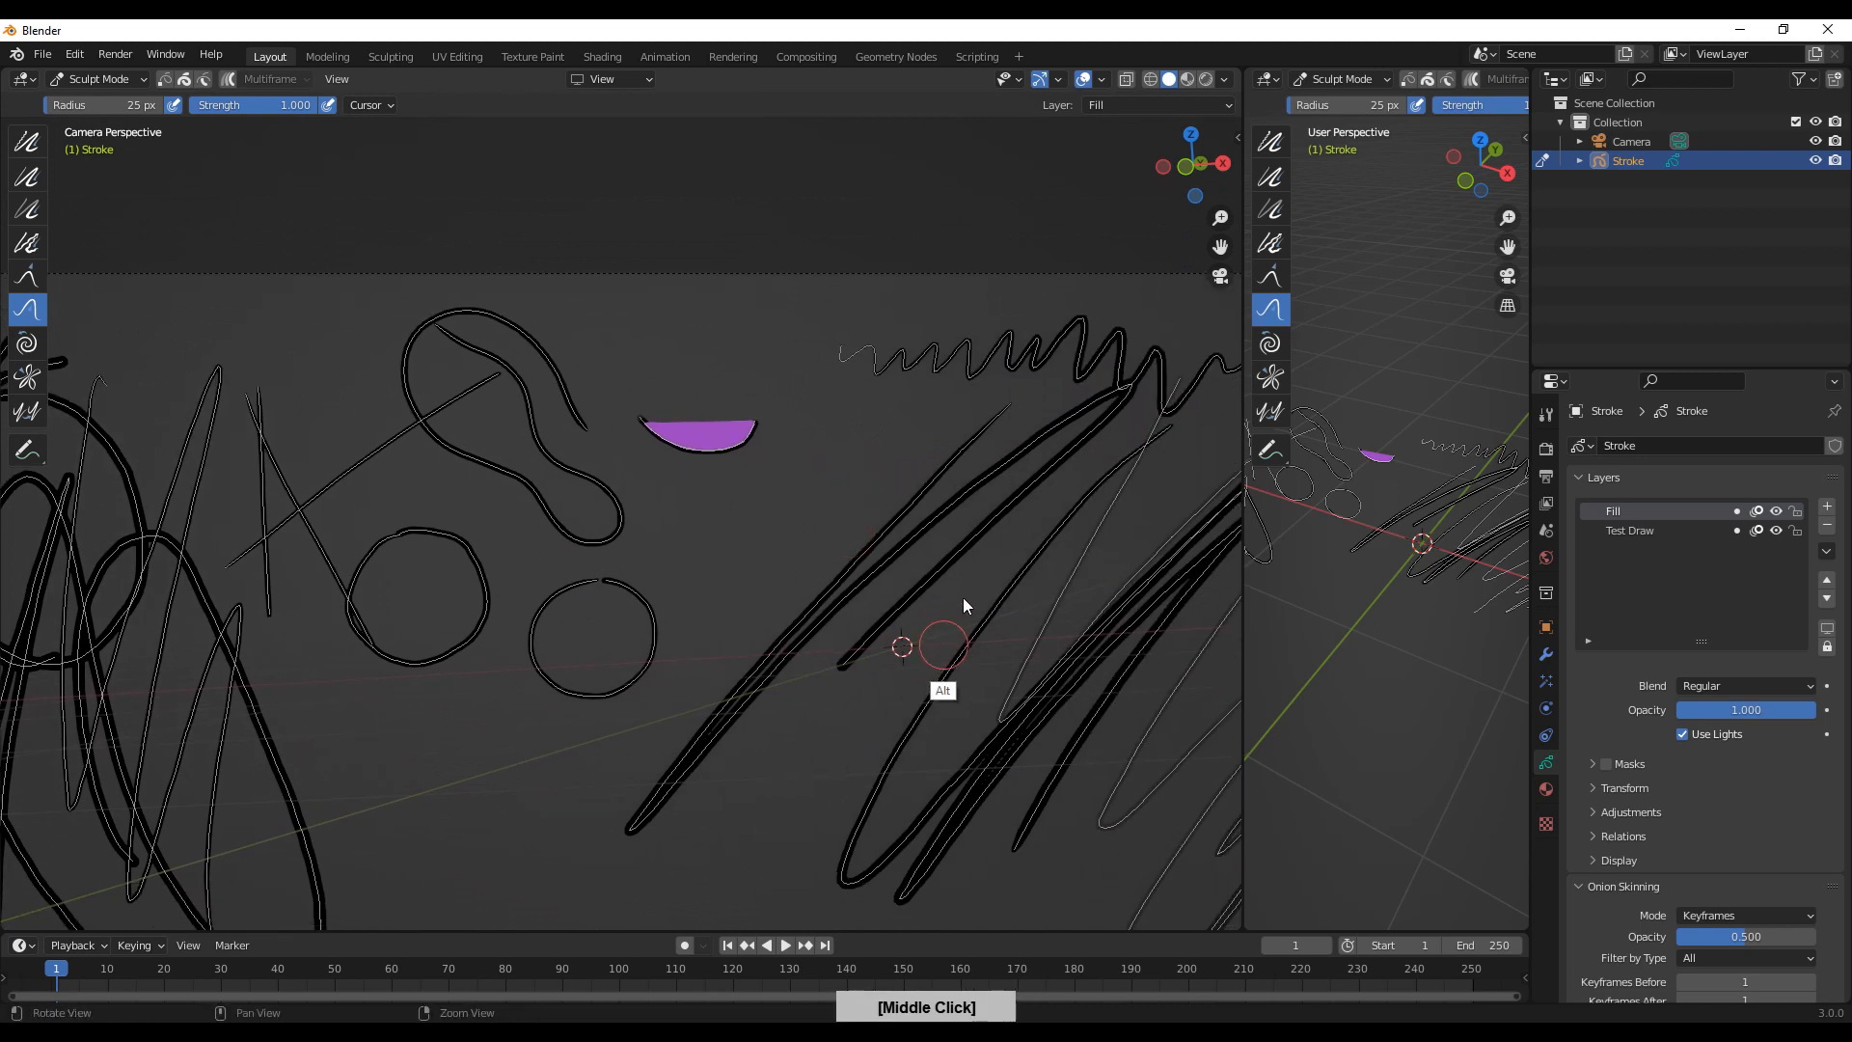
right_click_drag(963, 600, 920, 495, "alt")
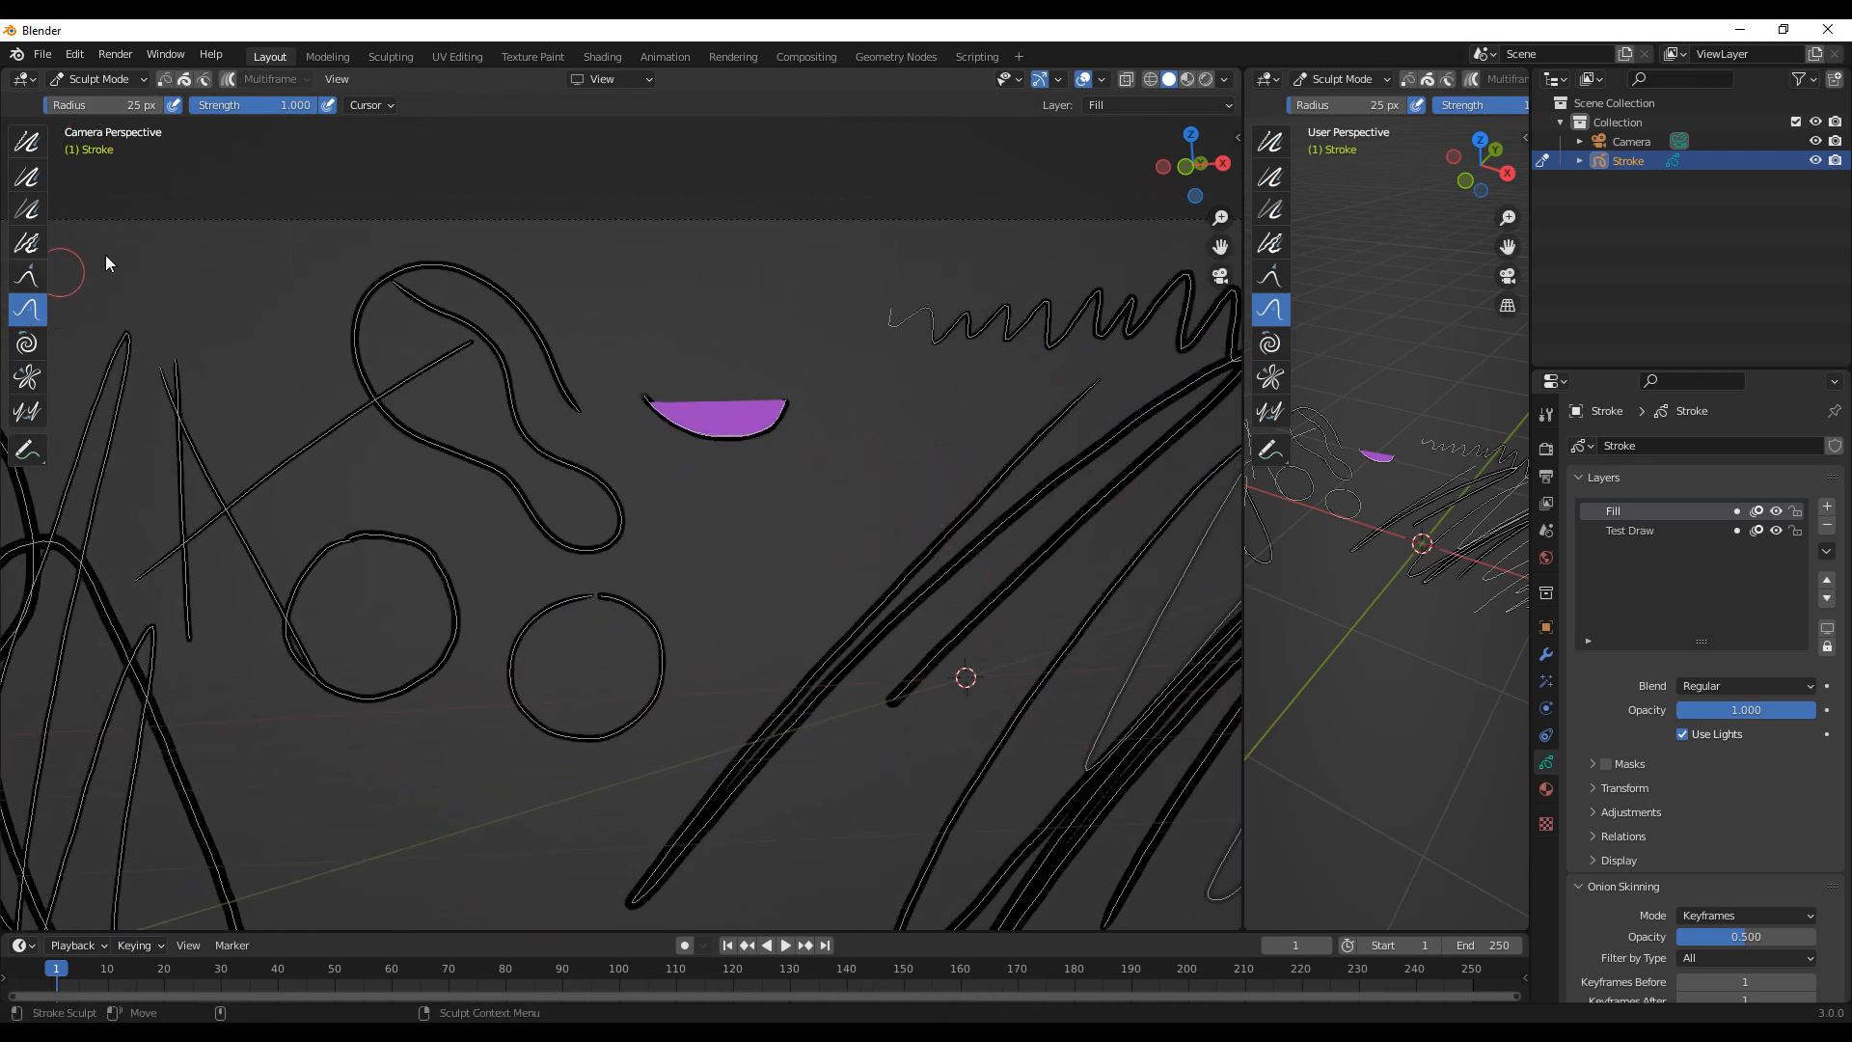
left_click(126, 107)
type("100")
key("Return")
Step: Try distorting the stabilized circle below the winding stroke with the Push brush, and undo the deformations
right_click_drag(956, 571, 957, 698, "alt")
middle_click_drag(981, 620, 886, 623, "alt")
right_click_drag(716, 711, 686, 593, "alt")
middle_click_drag(651, 659, 814, 633, "shift")
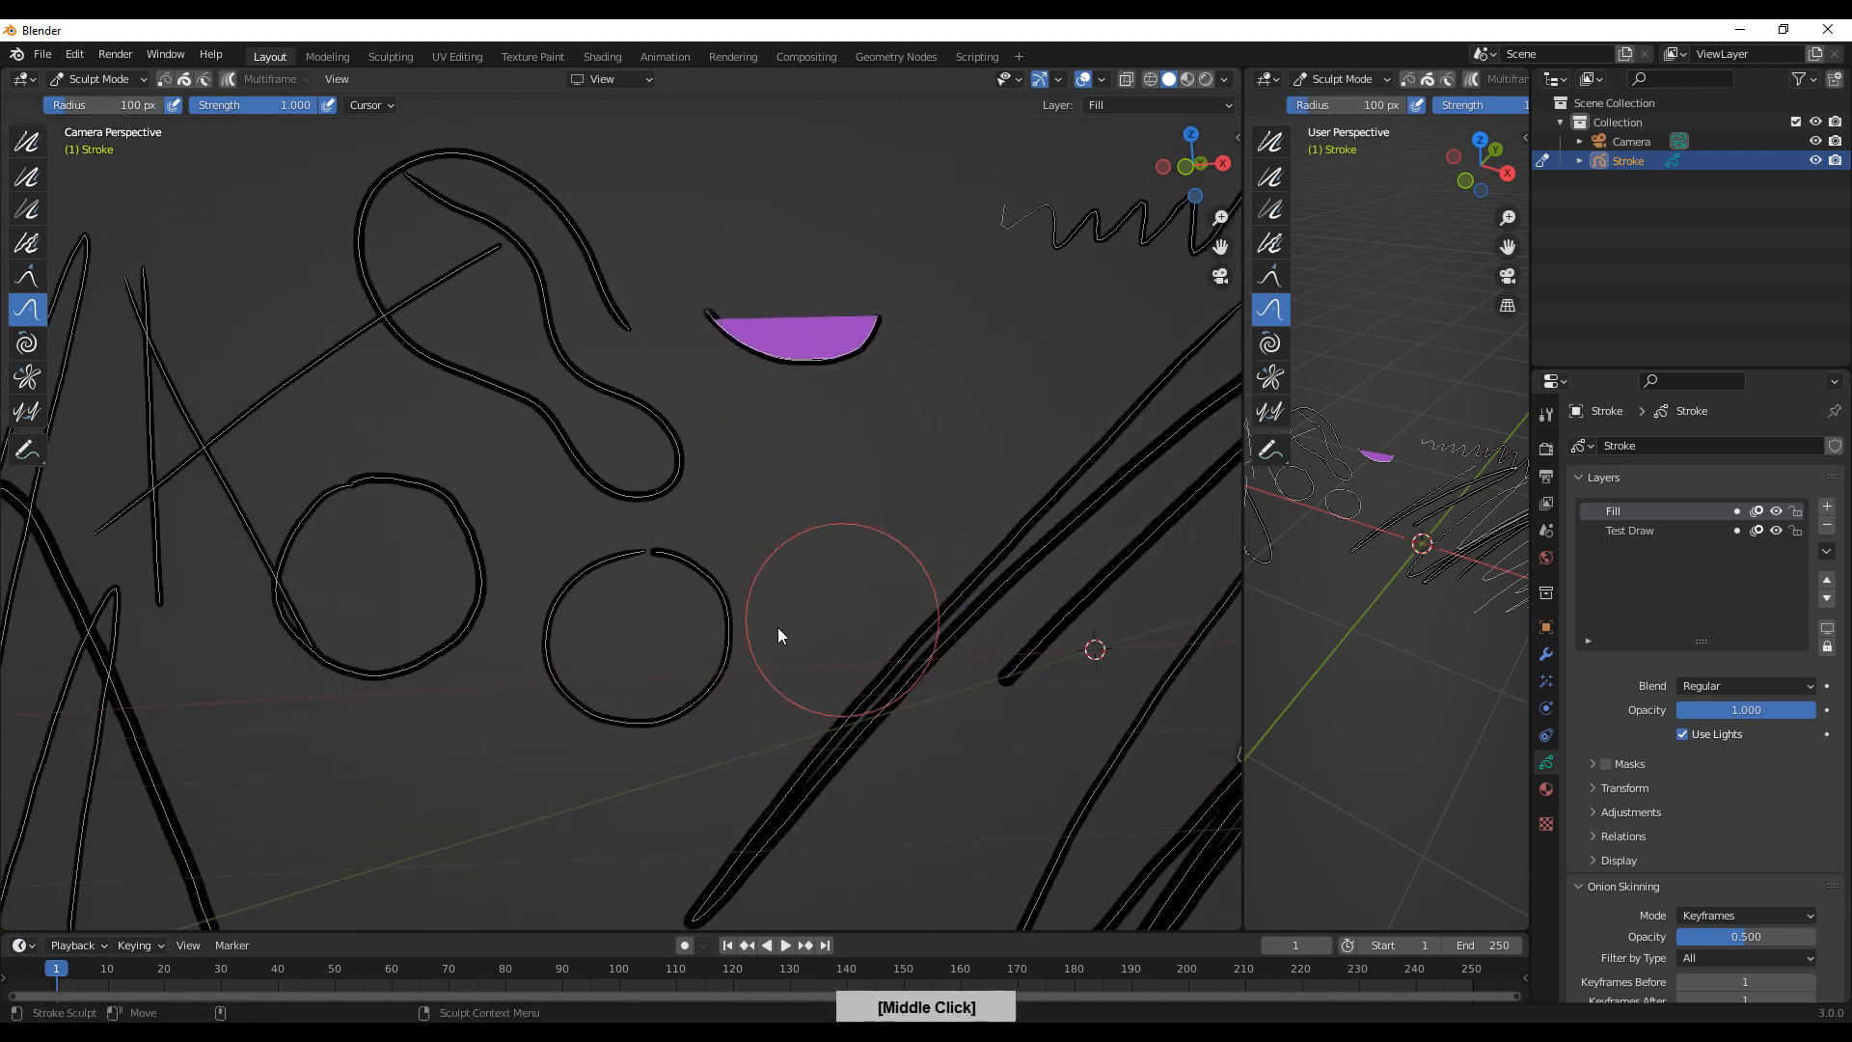
mouse_move(694, 621)
left_mouse_down()
mouse_move(769, 562)
mouse_move(656, 716)
mouse_move(611, 668)
mouse_move(565, 725)
mouse_move(612, 559)
mouse_move(704, 541)
left_mouse_up()
key("ctrl+z")
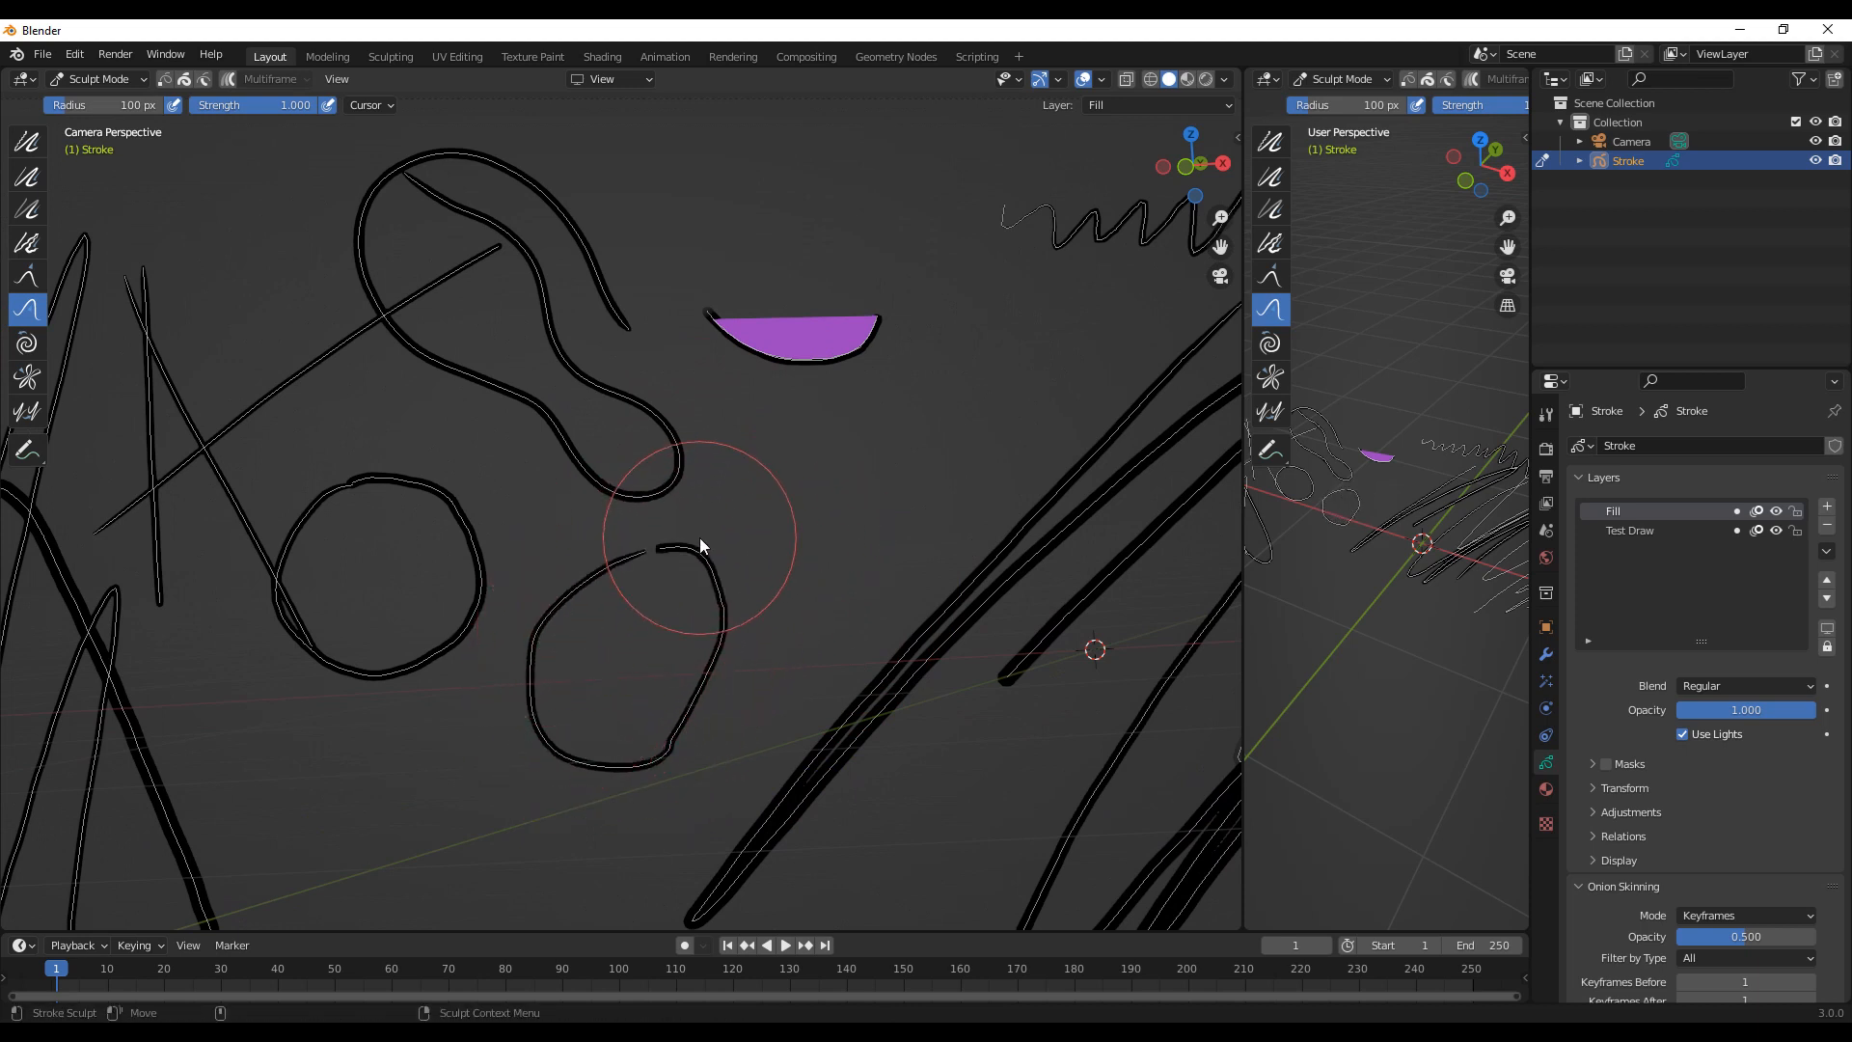
key("ctrl+z")
key("ctrl+z")
key("ctrl+z")
mouse_move(701, 546)
left_mouse_down()
mouse_move(656, 731)
mouse_move(604, 704)
mouse_move(682, 724)
mouse_move(708, 668)
left_mouse_up()
key("ctrl+z")
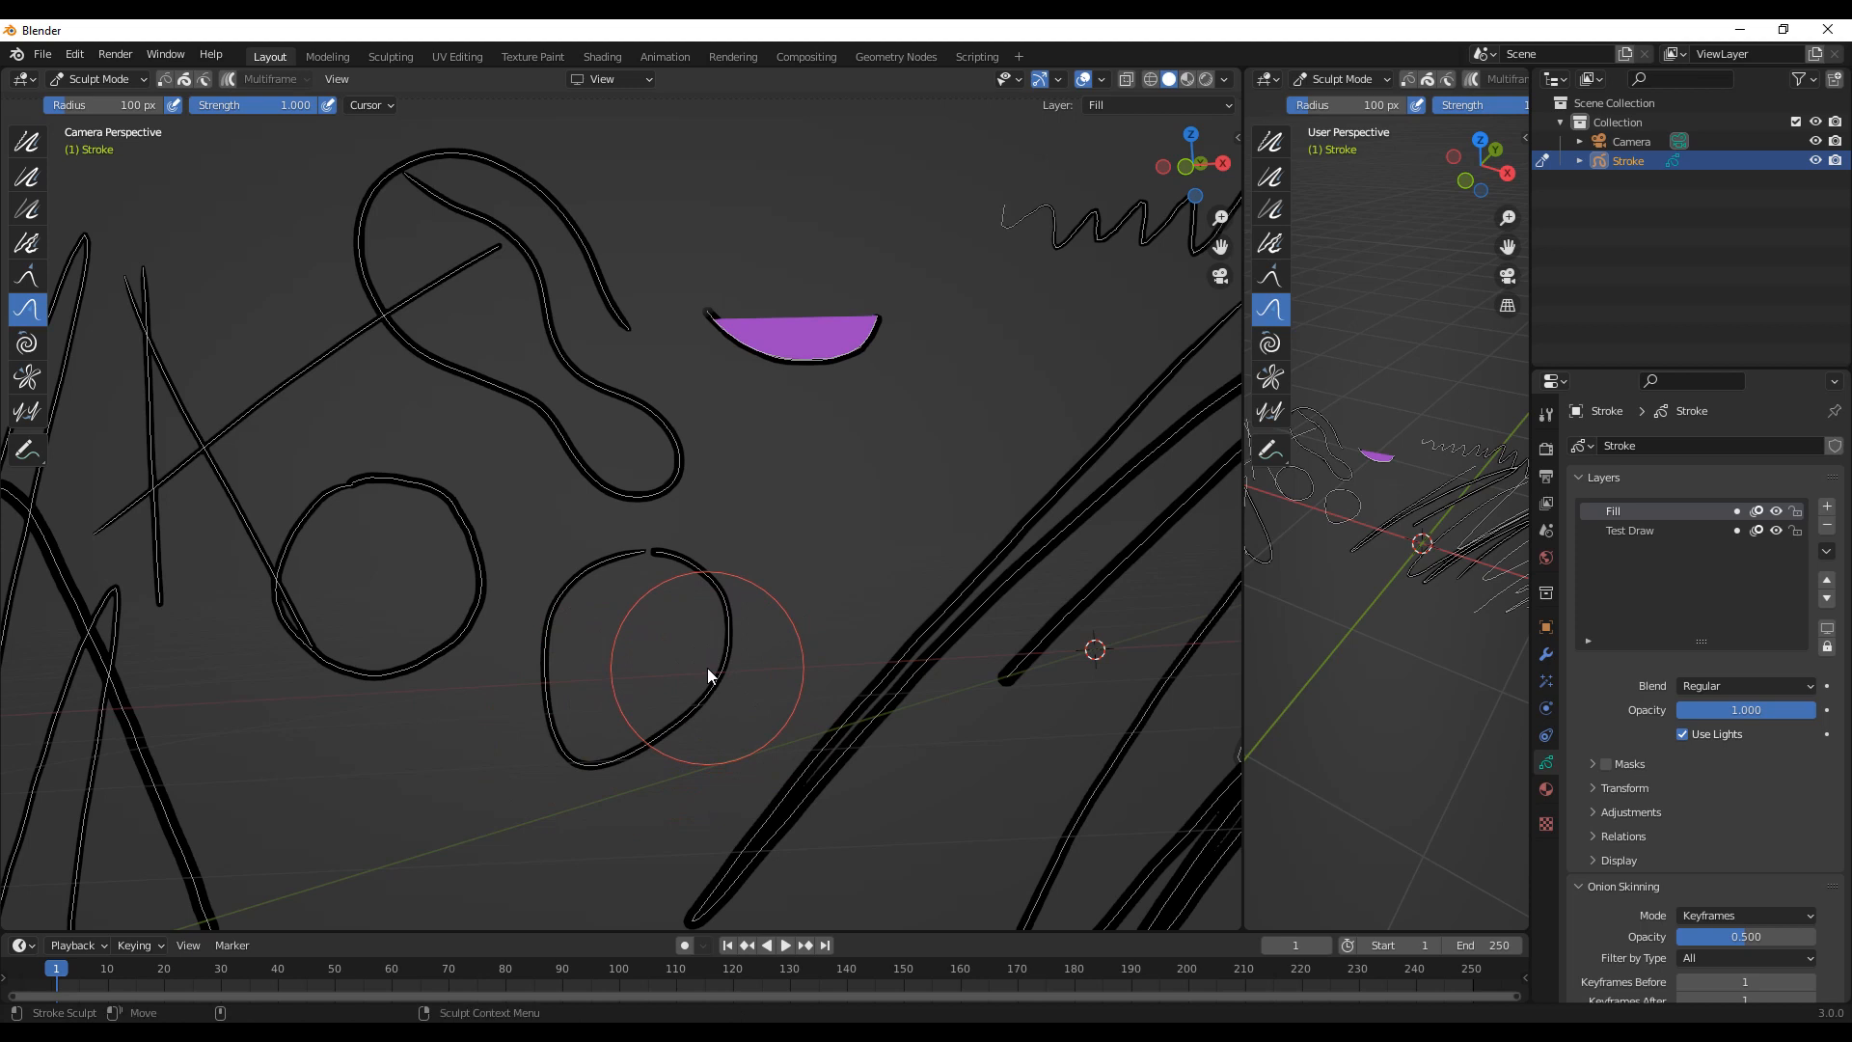
key("ctrl+z")
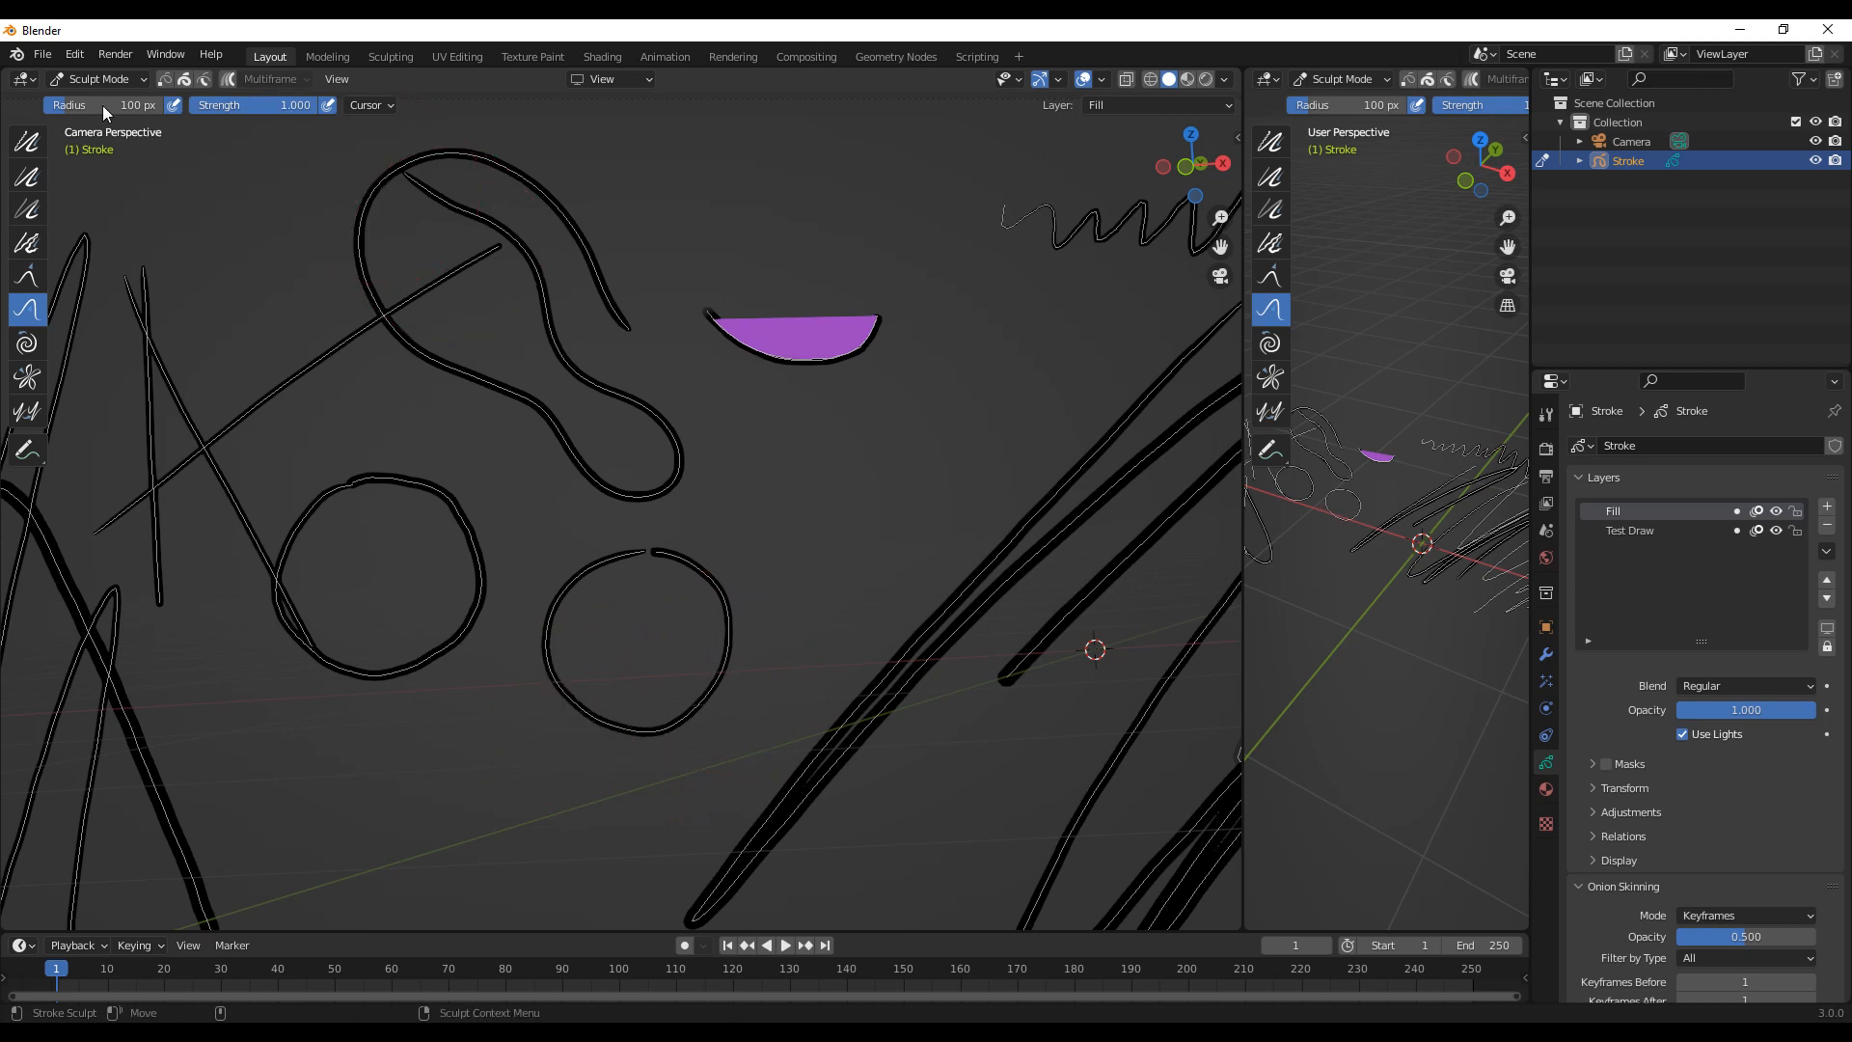
Step: Set the Push brush radius to 353 px and nudge the stabilized circle slightly up and to the right
left_click_drag(108, 100, 217, 113)
mouse_move(629, 635)
left_mouse_down()
mouse_move(634, 594)
mouse_move(620, 650)
mouse_move(662, 551)
mouse_move(713, 554)
mouse_move(743, 513)
left_mouse_up()
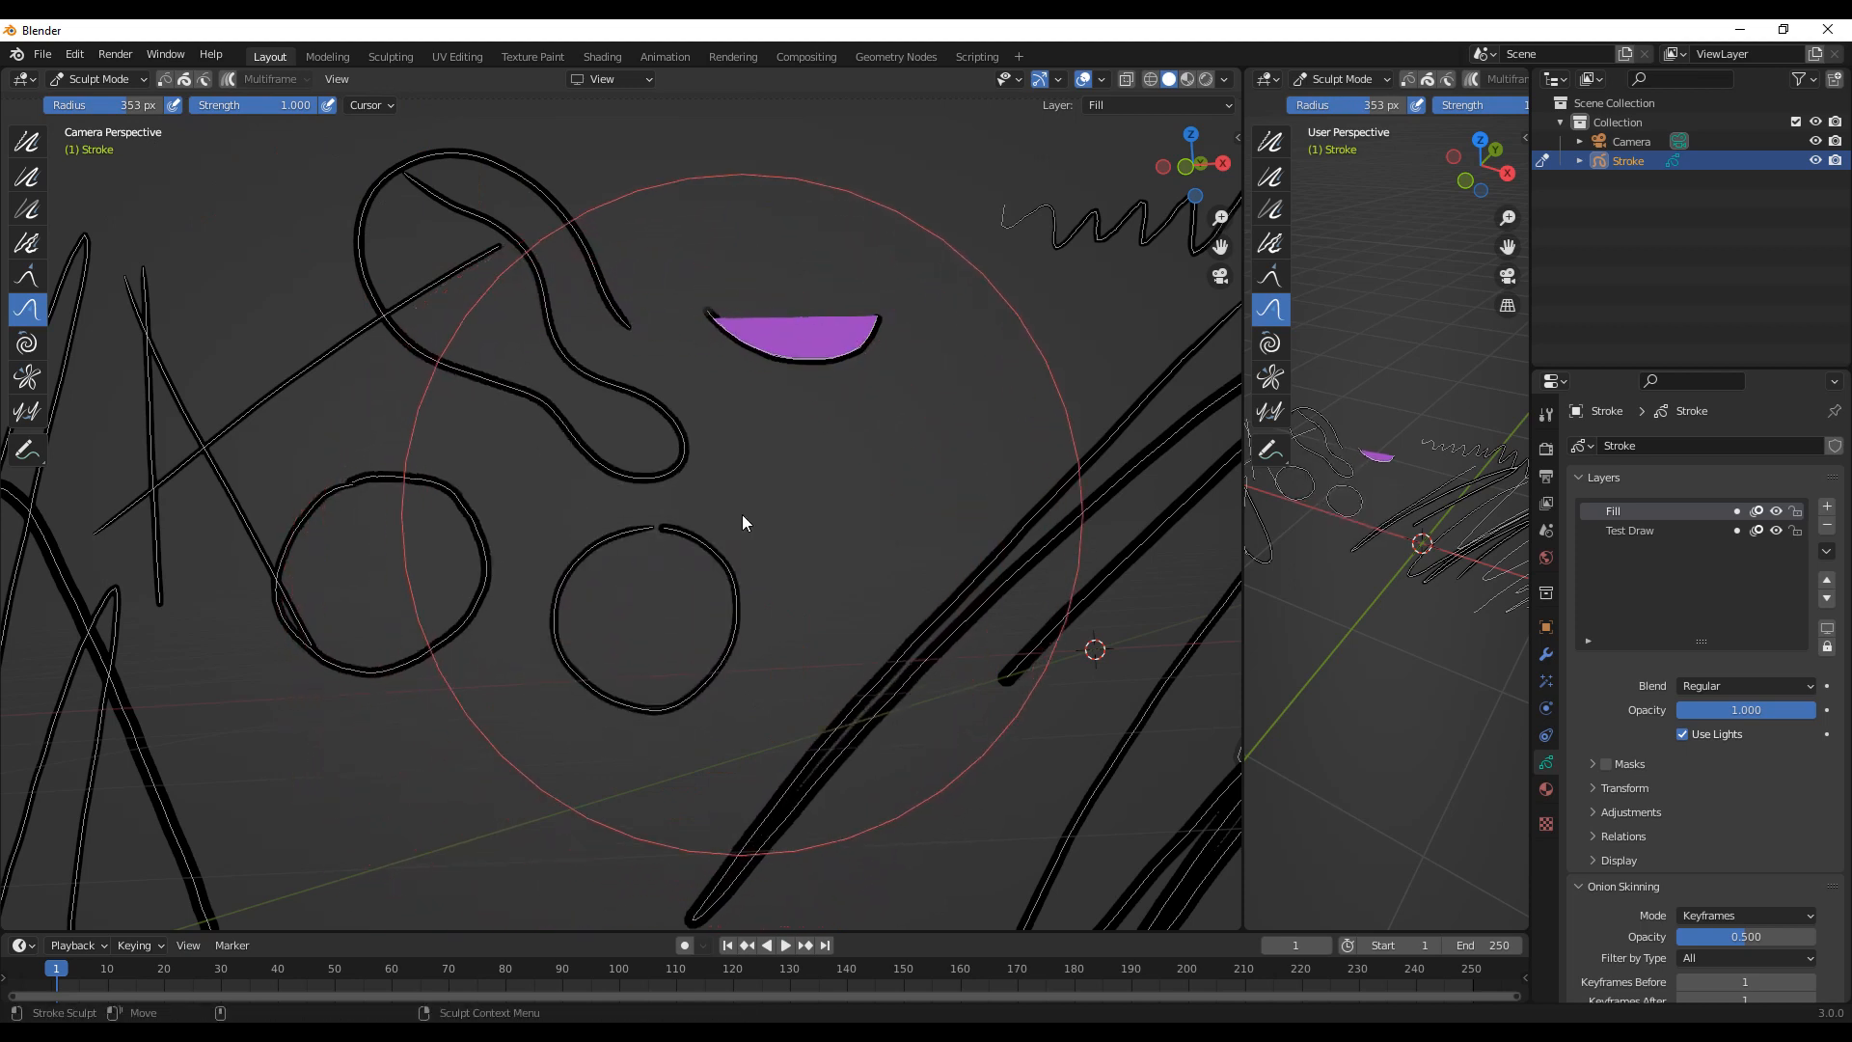
Step: Reshape the tallest peak of the wavy zigzag stroke right of the purple shape with the sculpt brush
middle_click_drag(1013, 521, 668, 501, "alt")
right_click_drag(872, 572, 847, 631, "alt")
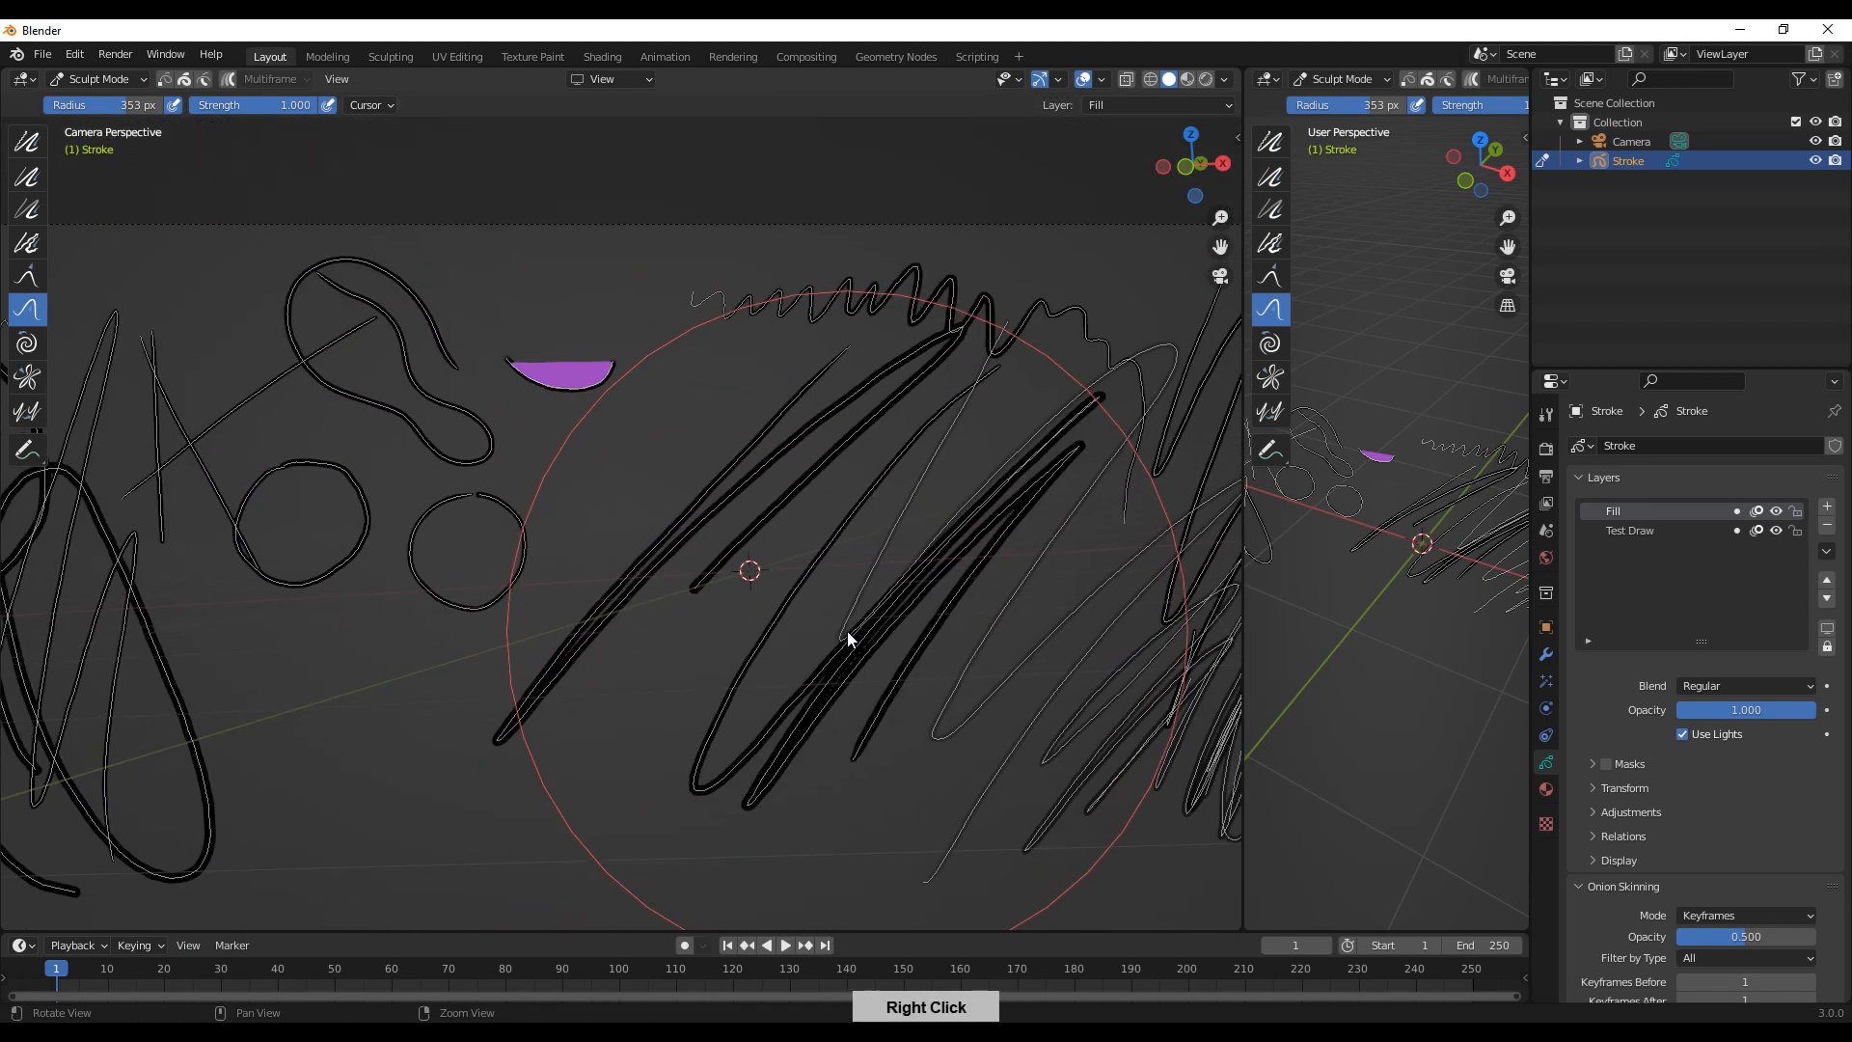
middle_click_drag(934, 560, 784, 674, "alt")
right_click_drag(784, 674, 868, 557, "alt")
middle_click_drag(949, 523, 957, 559, "alt")
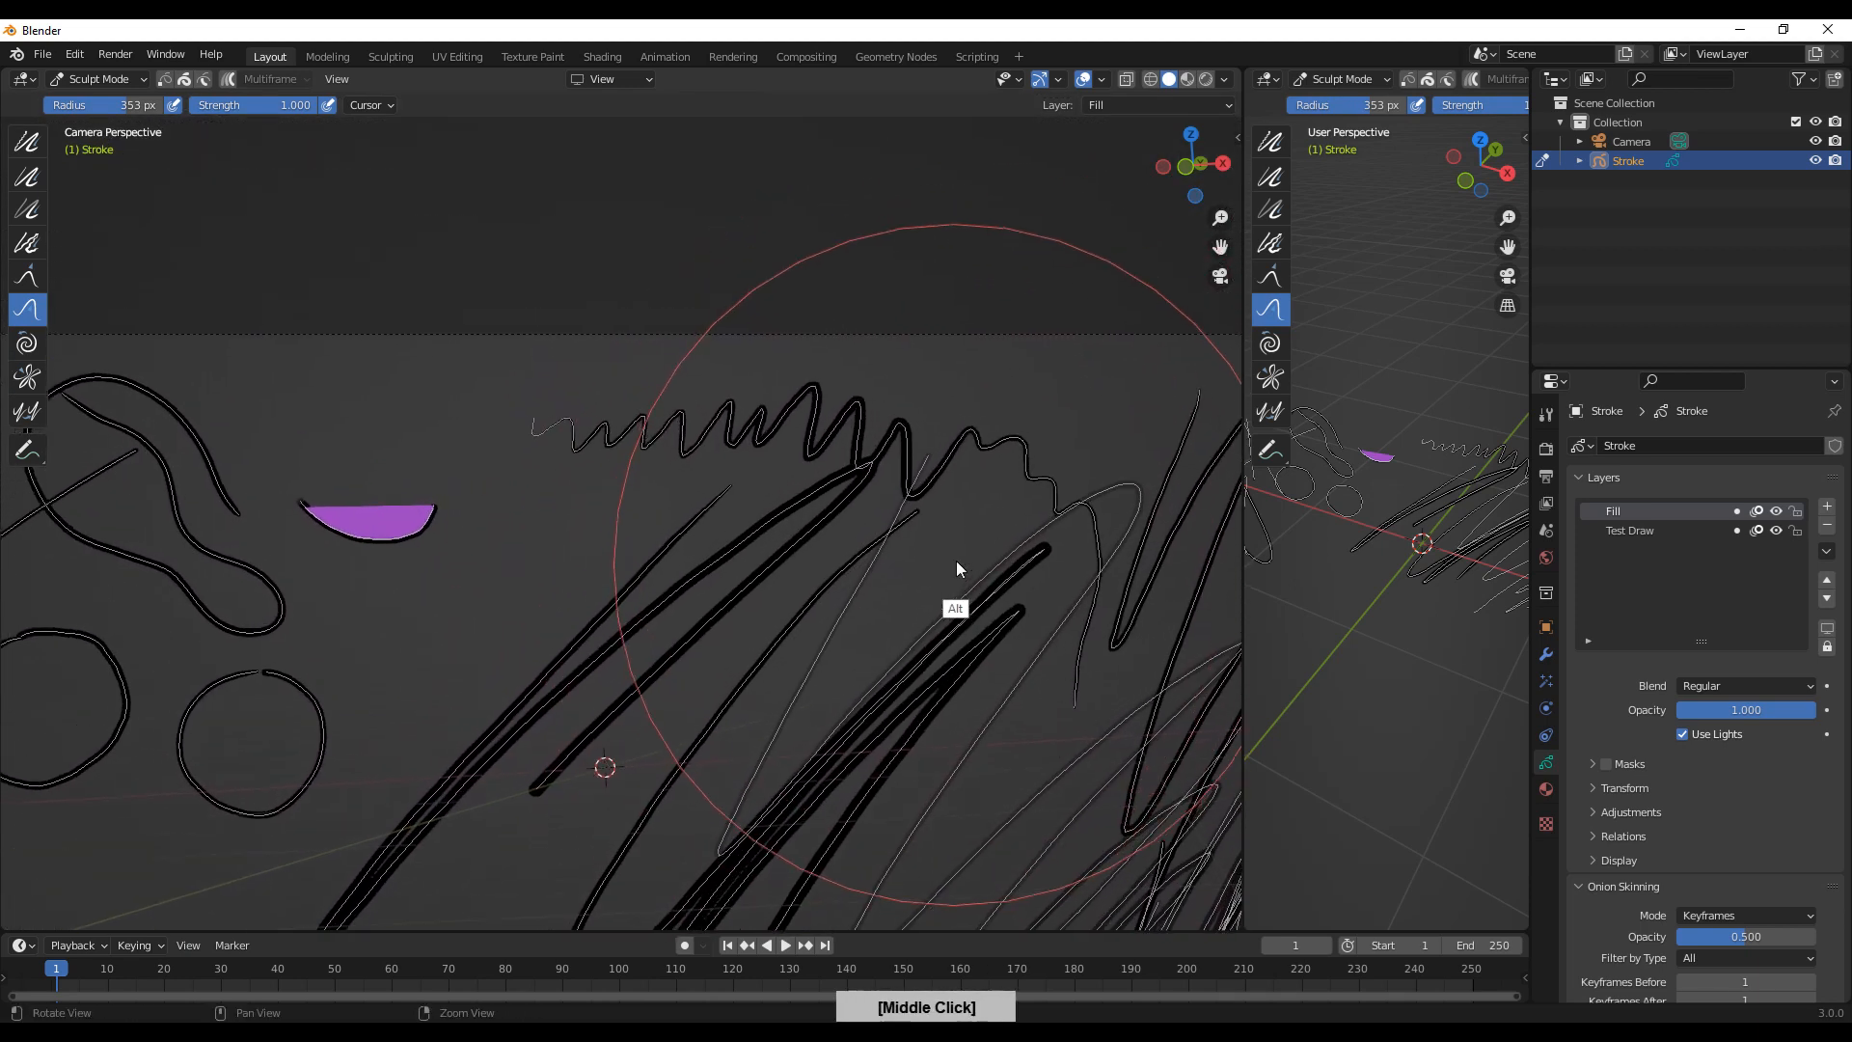
right_click_drag(847, 409, 885, 494, "alt")
middle_click_drag(885, 494, 741, 598, "alt")
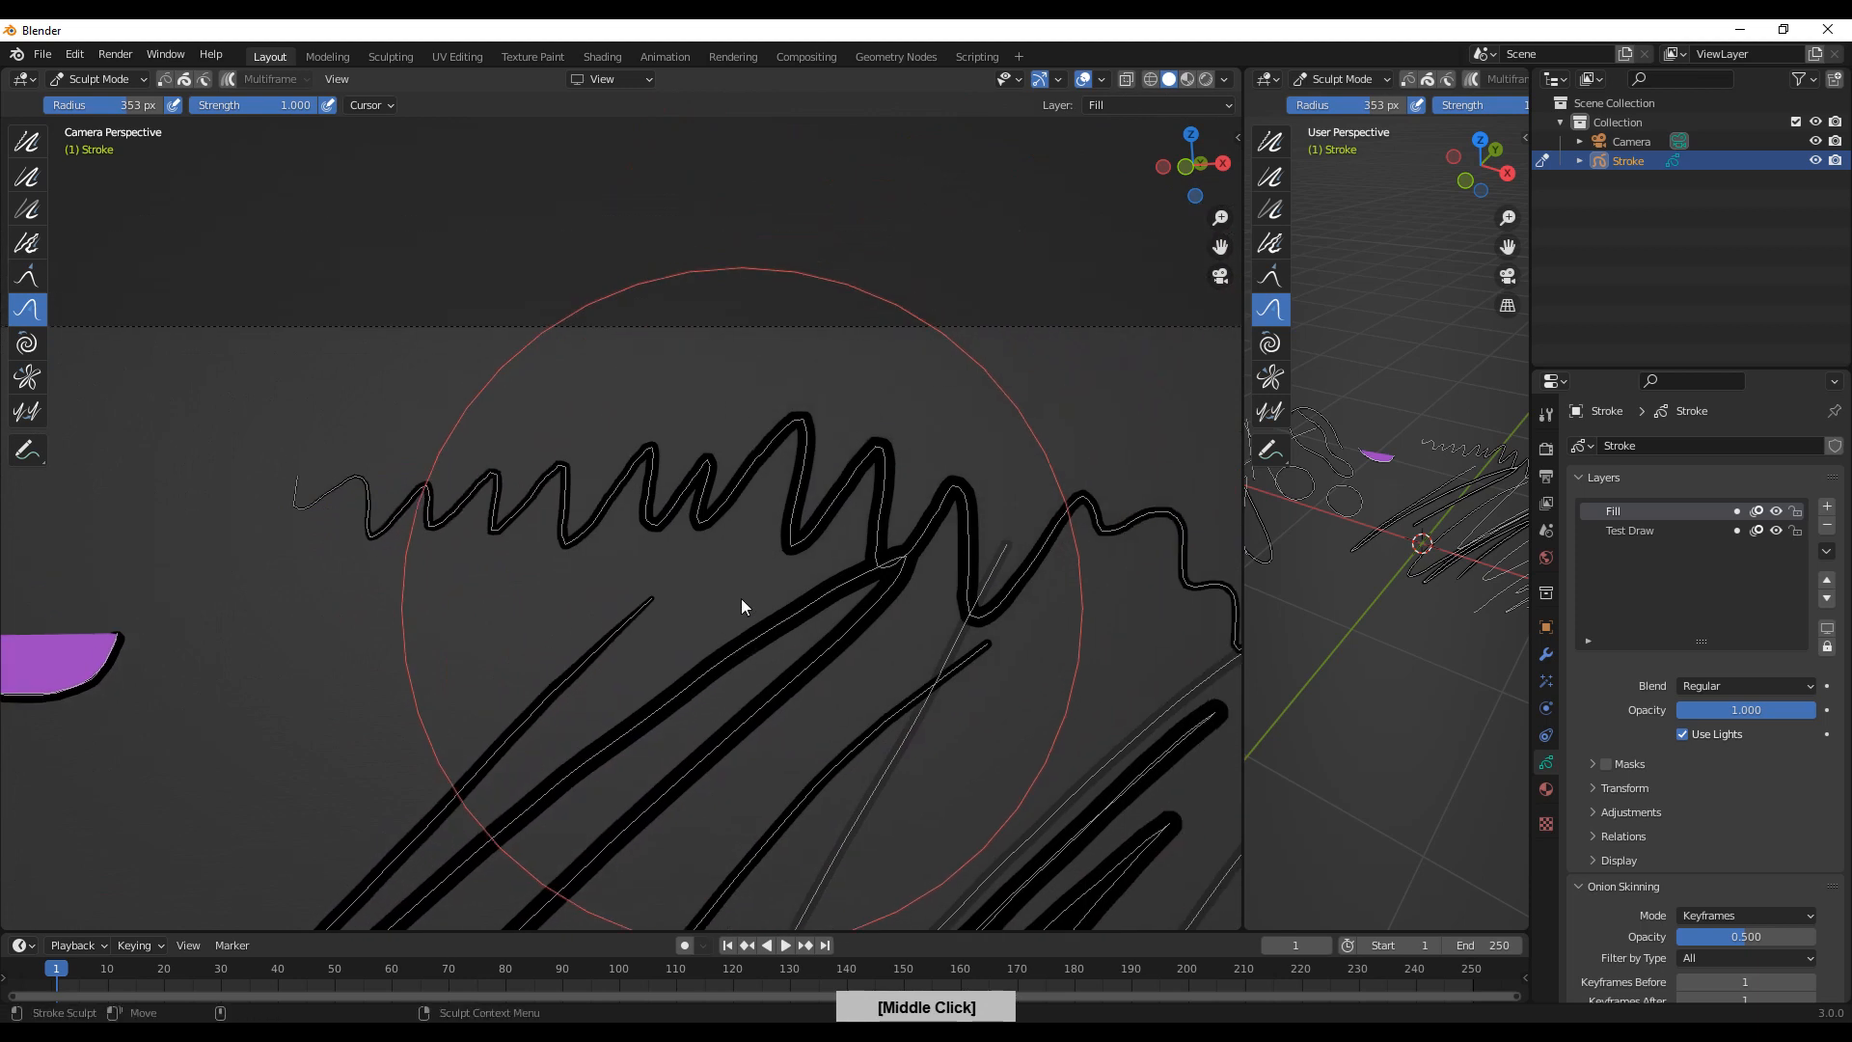
right_click_drag(957, 536, 1001, 432, "alt")
middle_click_drag(1002, 434, 882, 546, "alt")
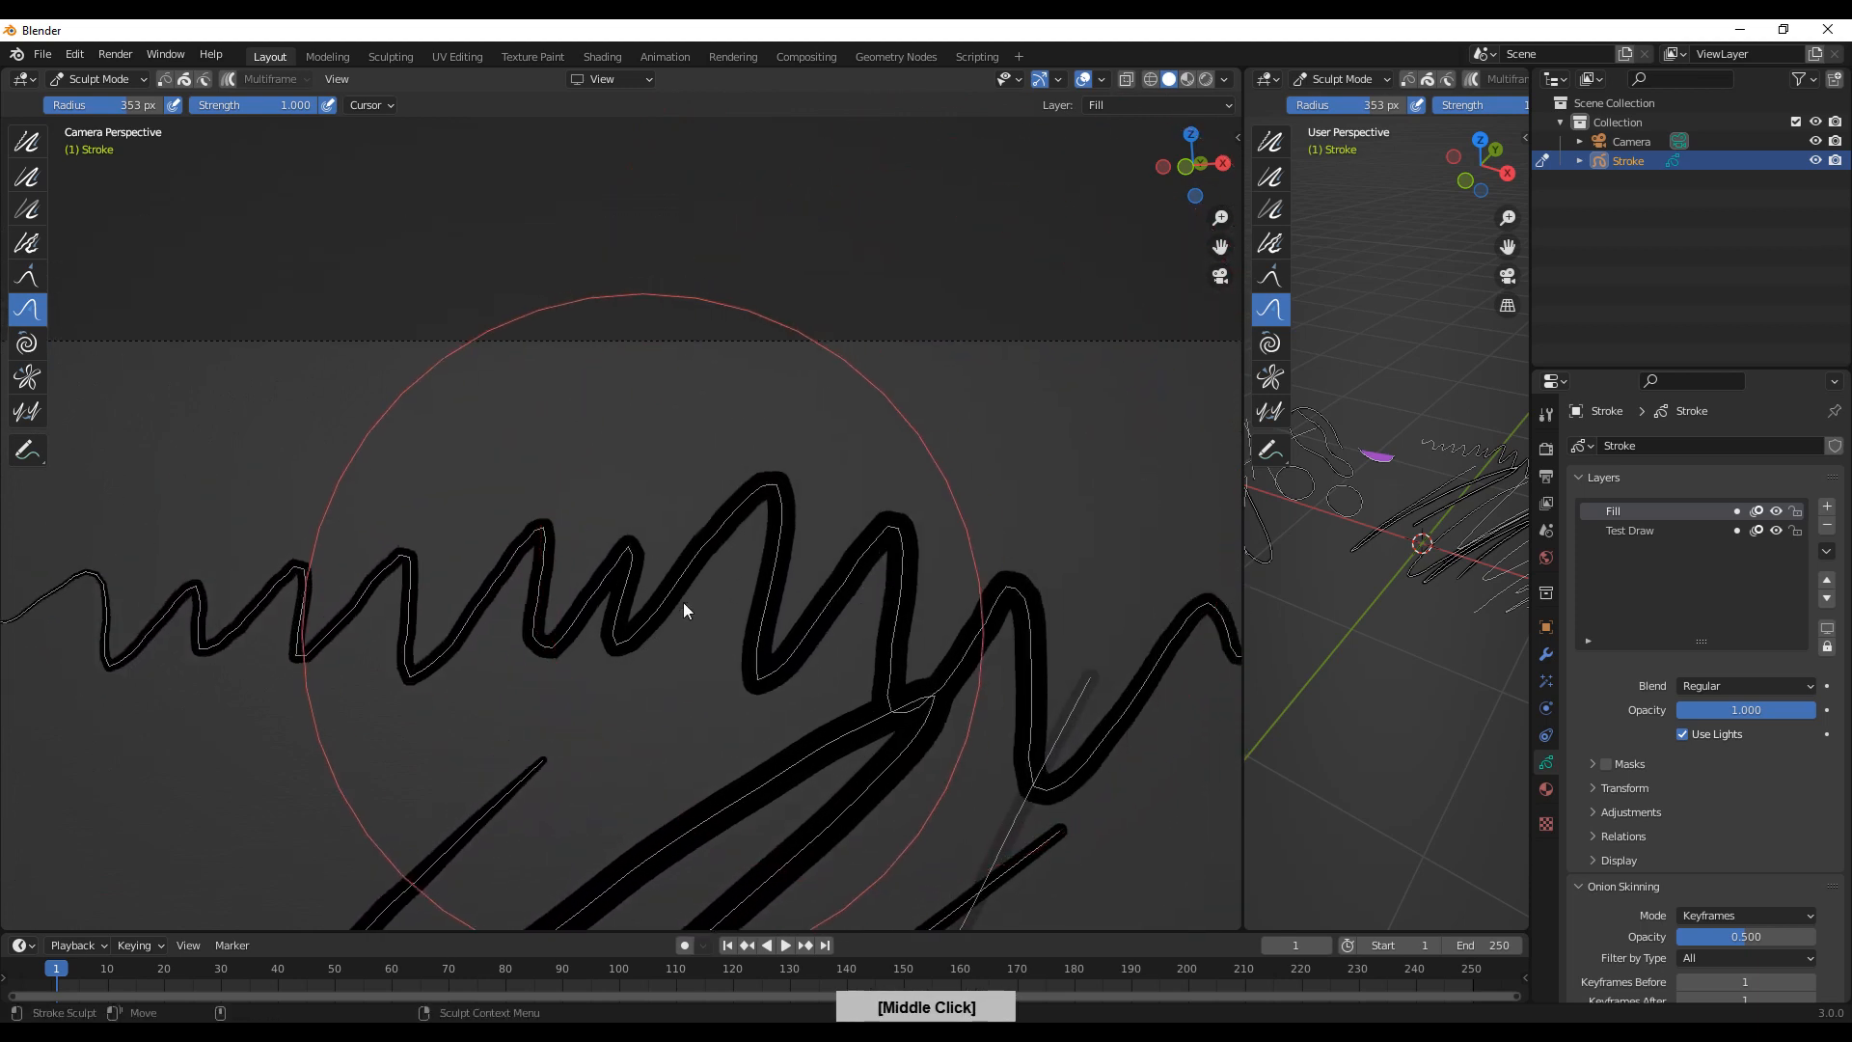
right_click_drag(683, 610, 872, 530, "alt")
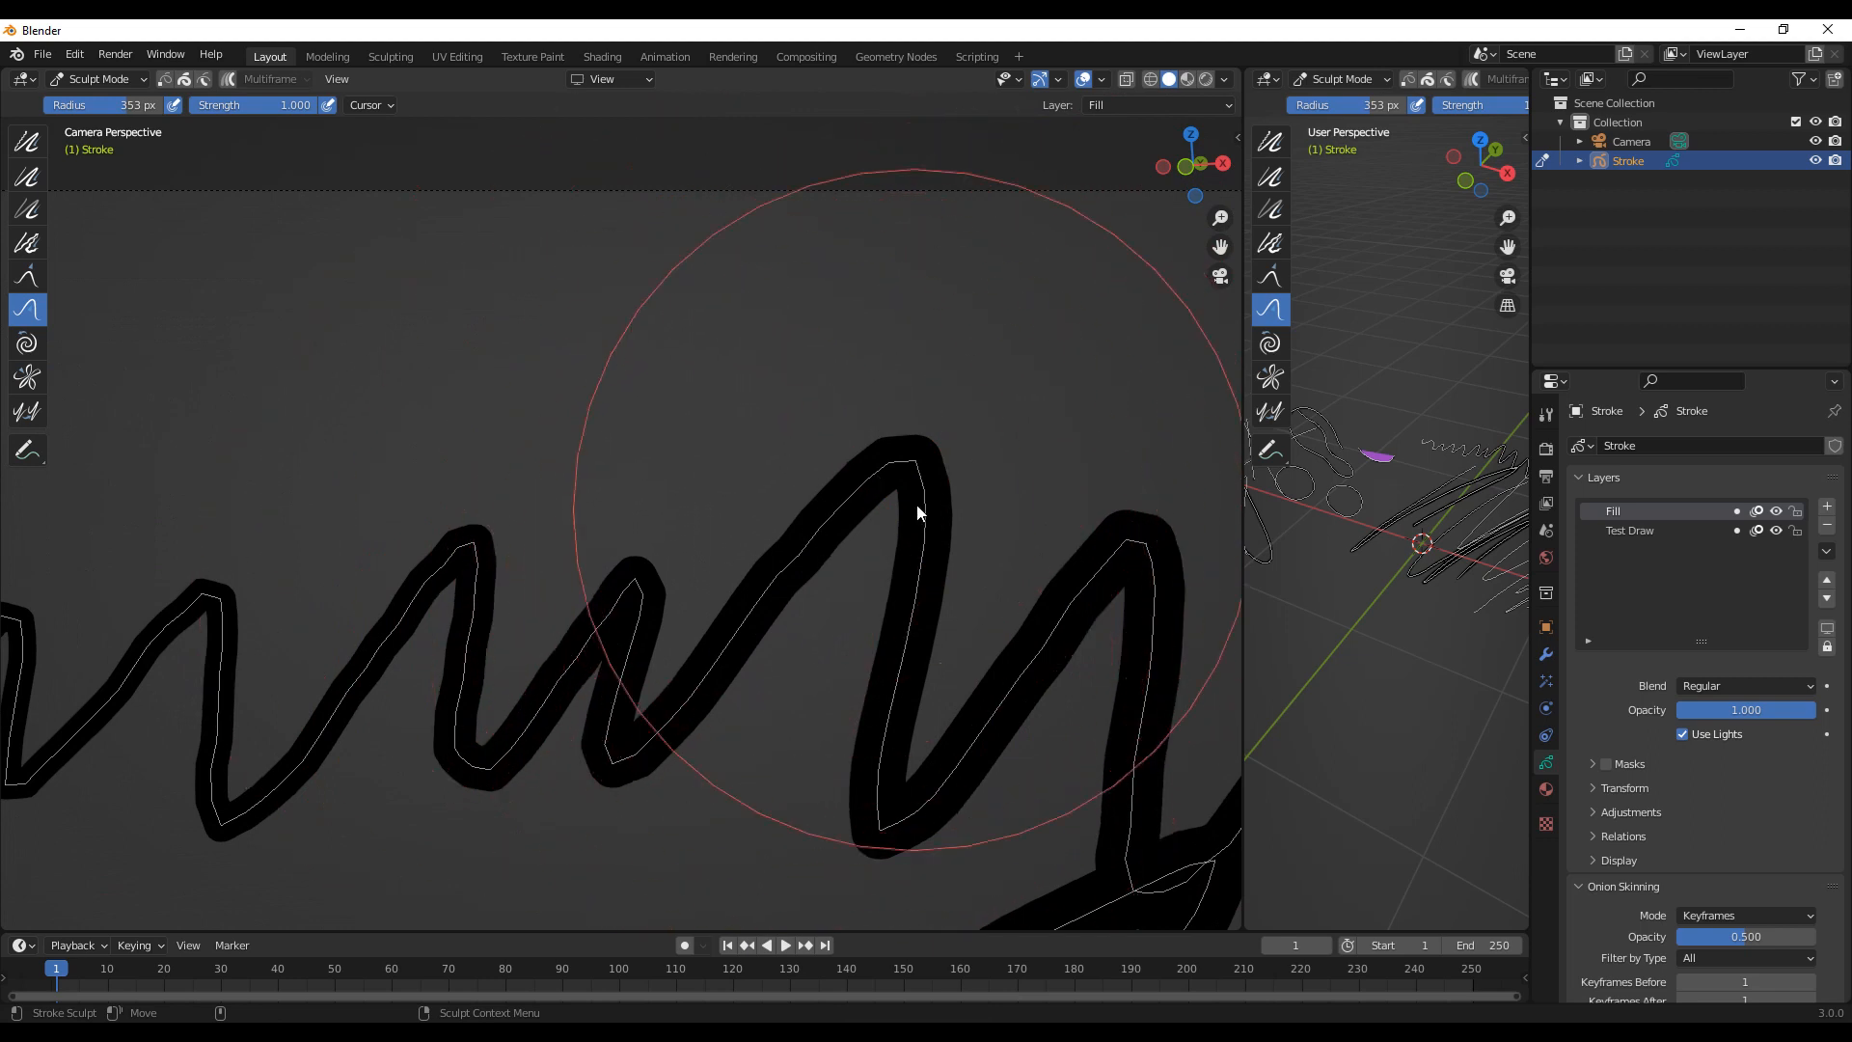
mouse_move(901, 621)
middle_mouse_down()
mouse_move(856, 608)
mouse_move(856, 567)
mouse_move(795, 558)
middle_mouse_up()
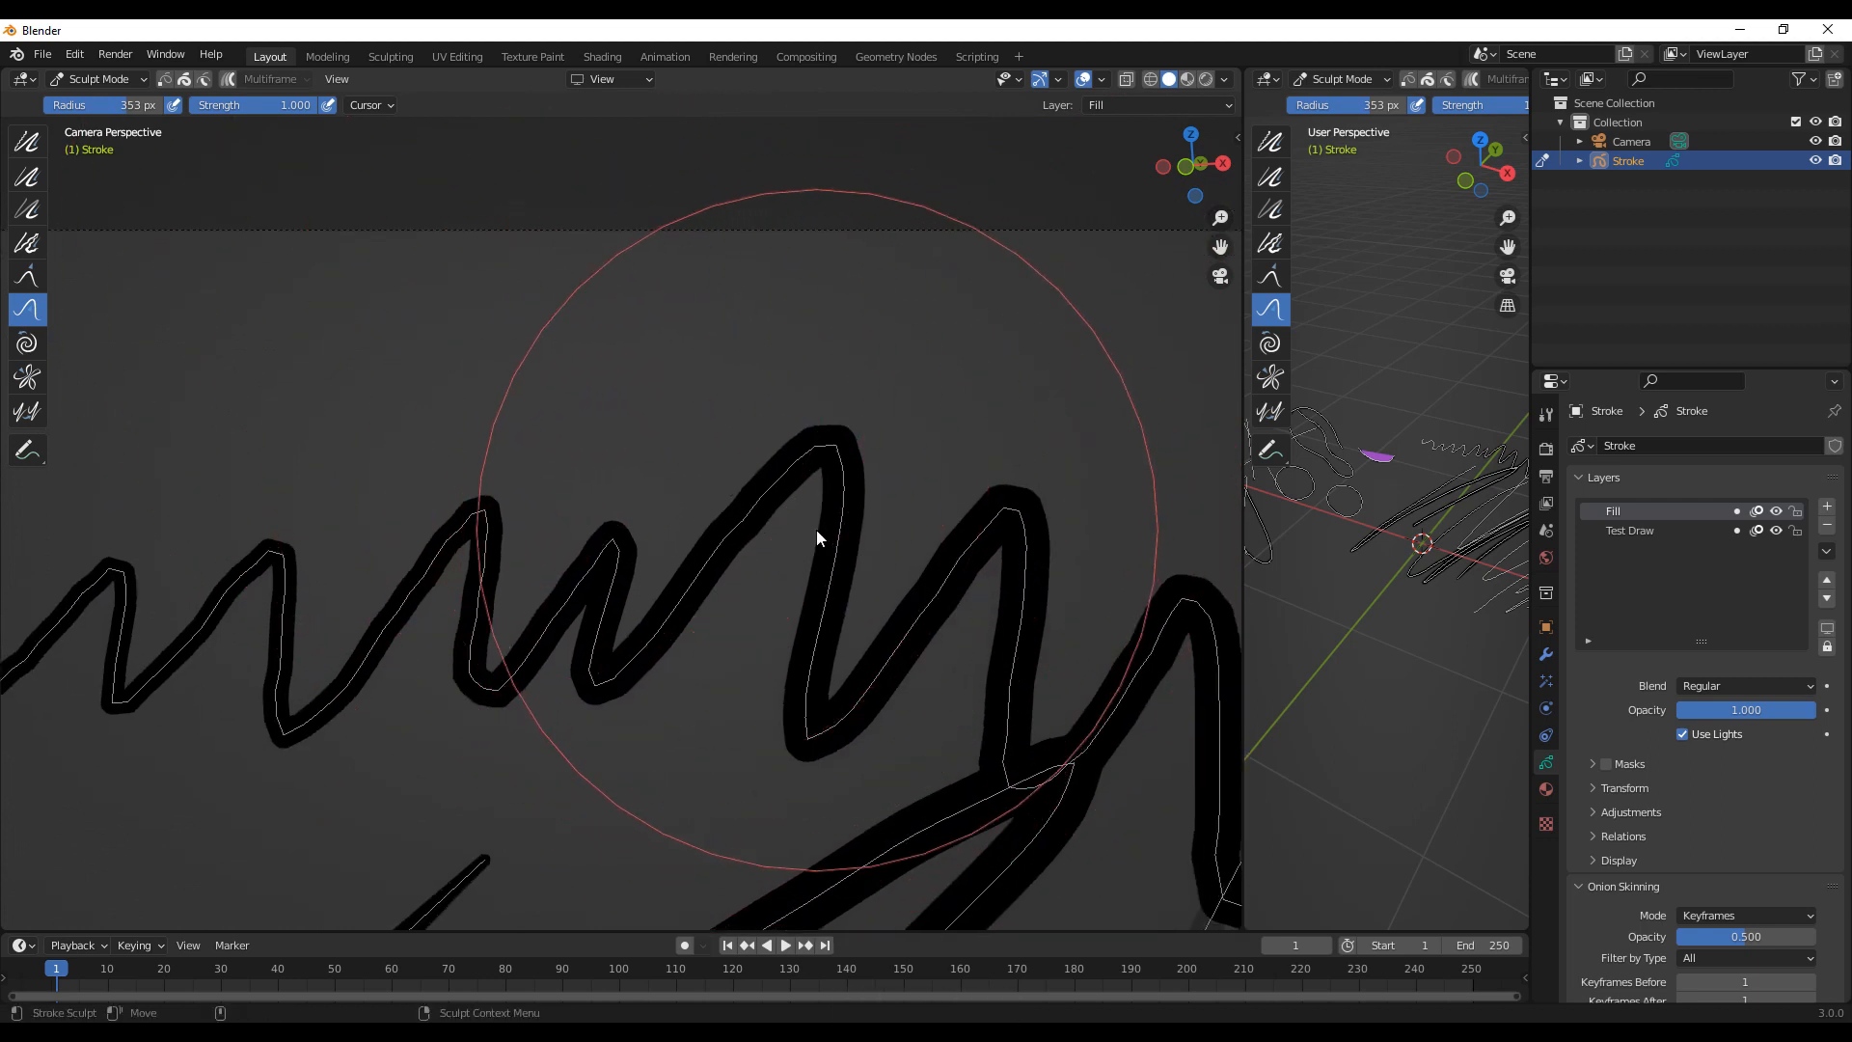
mouse_move(830, 476)
left_mouse_down()
mouse_move(753, 579)
mouse_move(620, 542)
mouse_move(618, 634)
mouse_move(959, 631)
mouse_move(812, 437)
mouse_move(803, 519)
mouse_move(789, 427)
mouse_move(772, 465)
mouse_move(735, 407)
left_mouse_up()
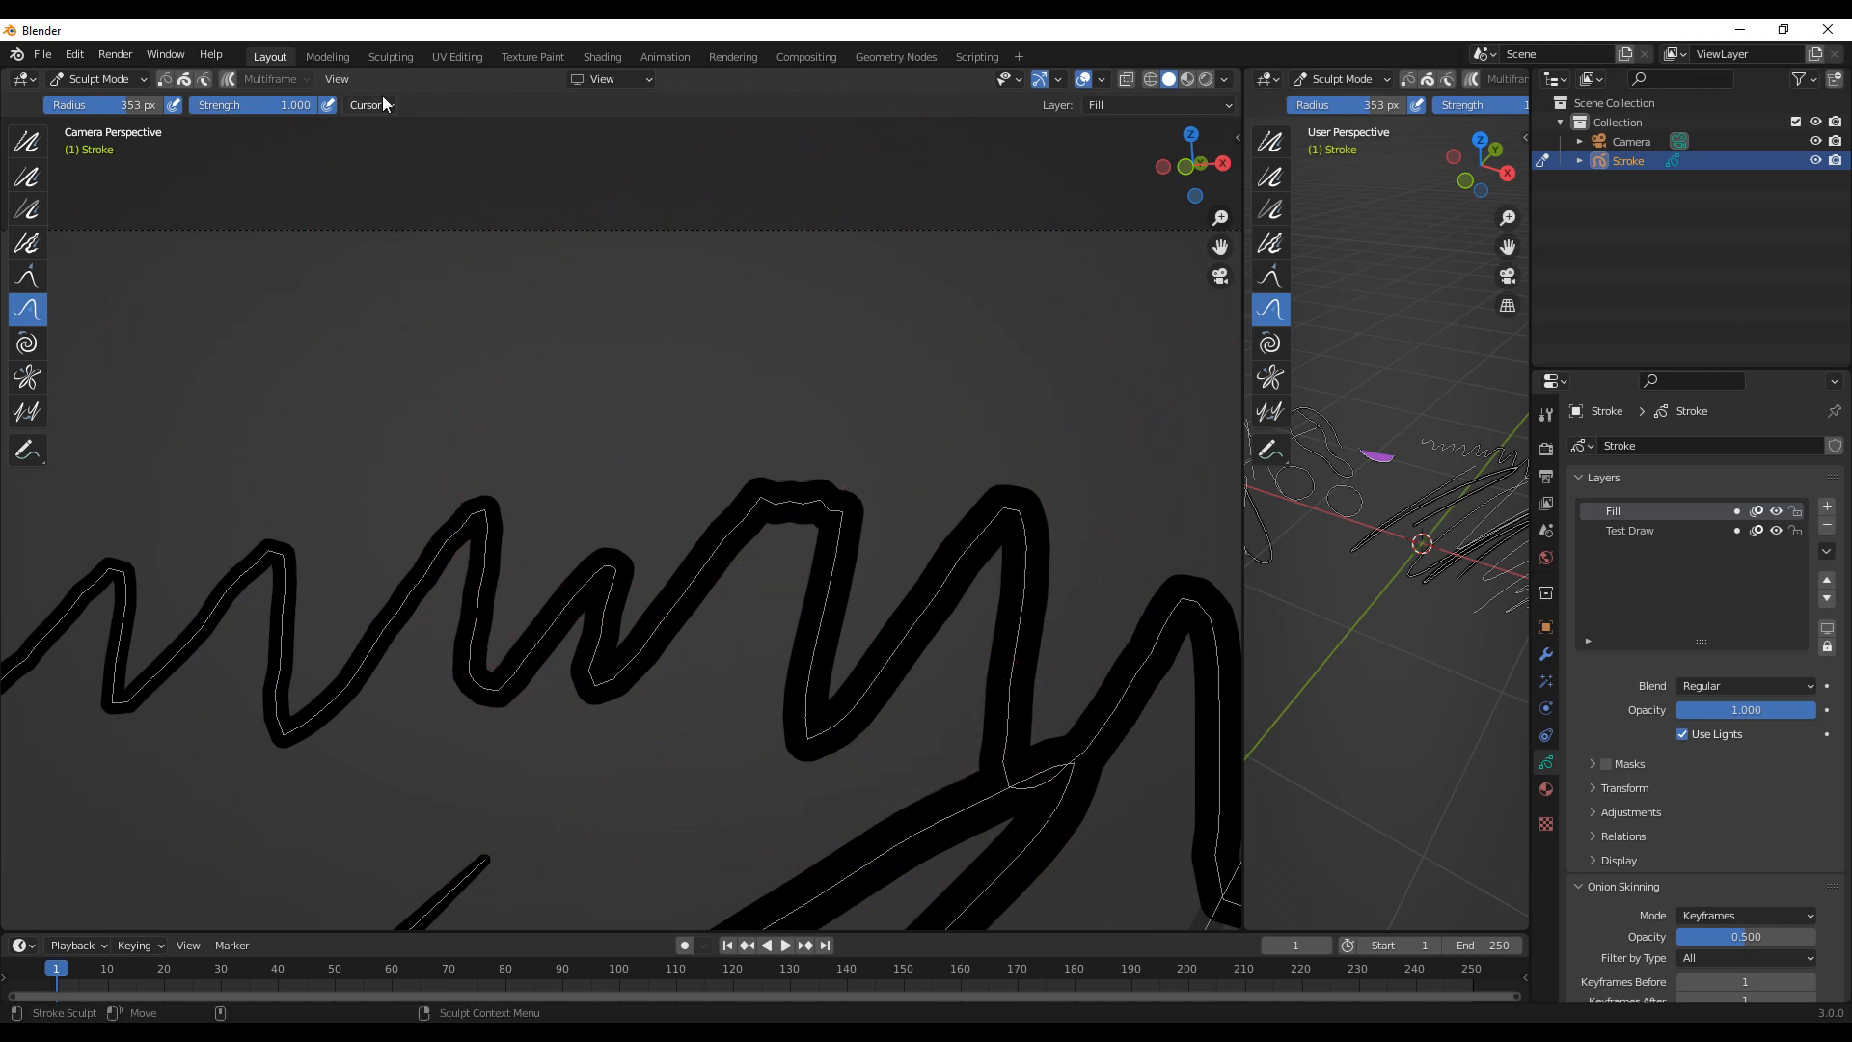
Step: Smooth the reshaped peak of the wavy zigzag stroke
mouse_move(924, 531)
middle_mouse_down("shift")
mouse_move(894, 515)
mouse_move(864, 429)
middle_mouse_up("shift")
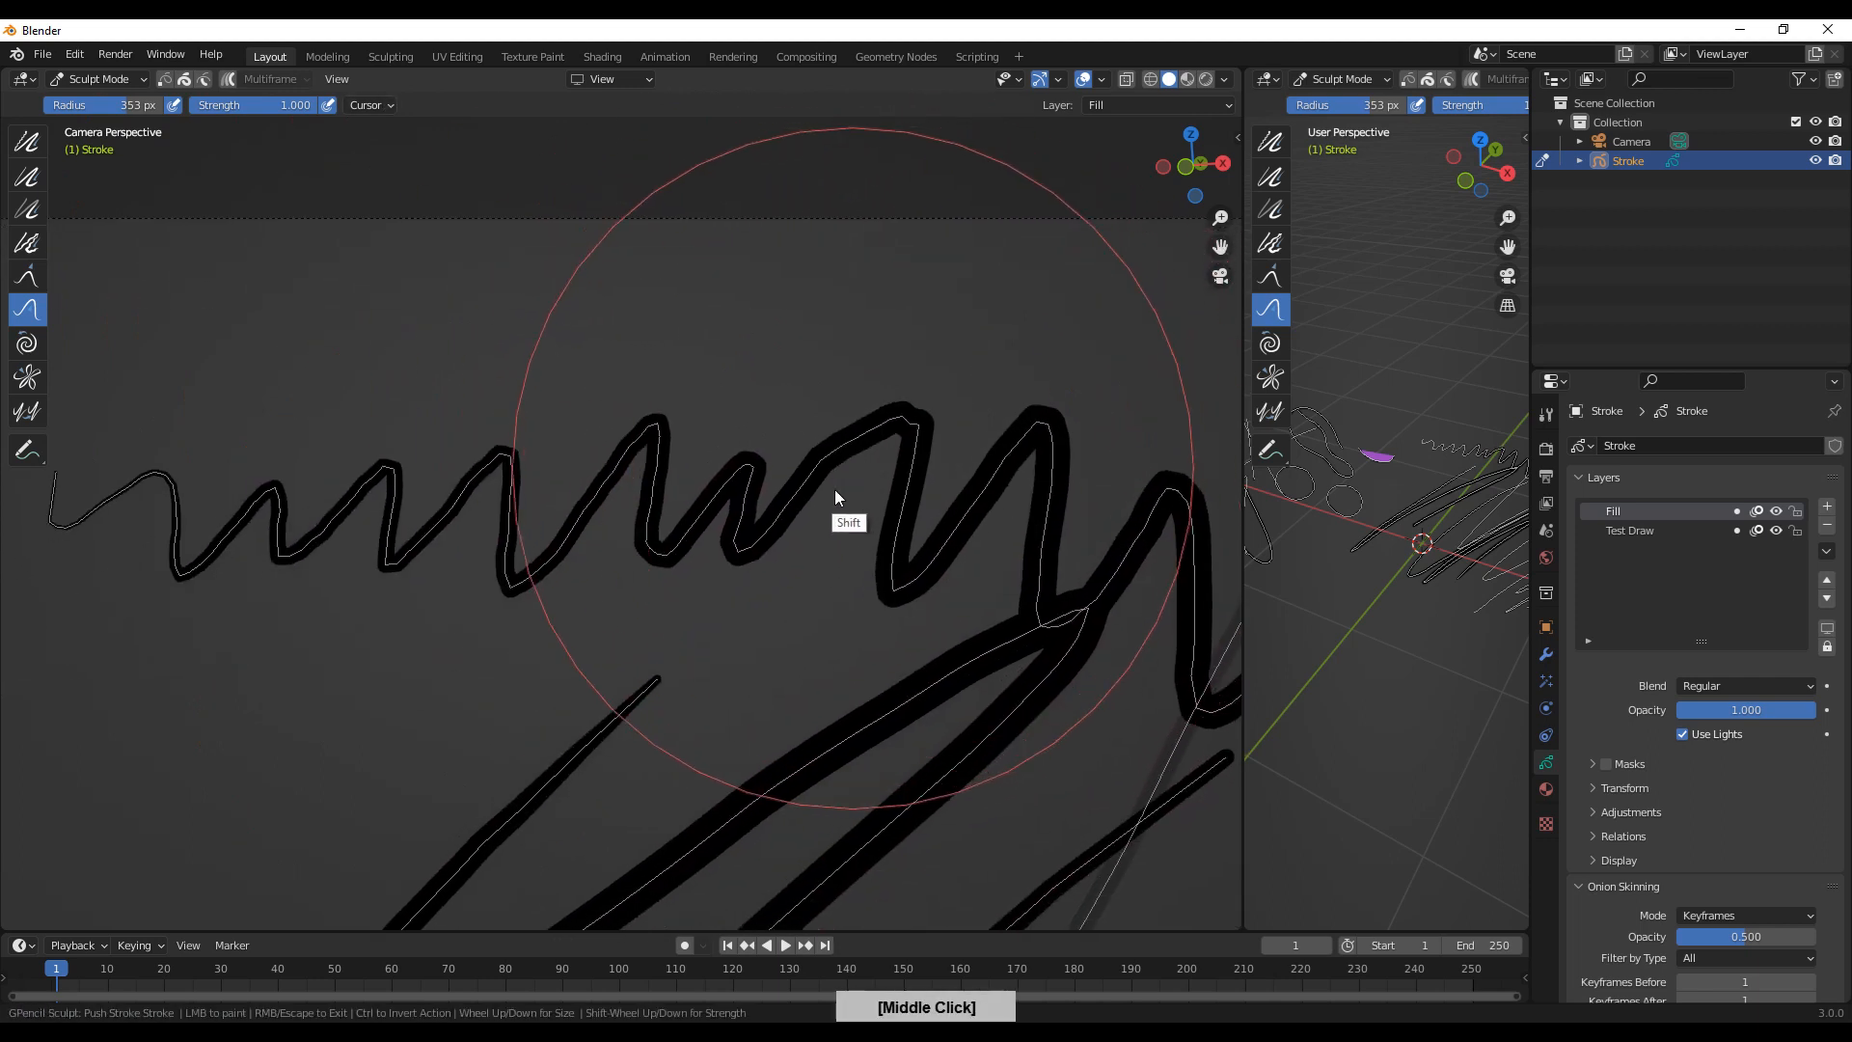
middle_click_drag(875, 569, 991, 325, "shift")
middle_click_drag(971, 515, 806, 760, "ctrl")
middle_click_drag(1003, 483, 1037, 275, "shift")
middle_click_drag(953, 589, 830, 781, "ctrl")
Step: Set the brush radius to 100 px and smooth the large loop's outer edge and the thin scribble's lower peak
mouse_move(581, 521)
middle_mouse_down("alt")
mouse_move(888, 434)
mouse_move(943, 439)
middle_mouse_up("alt")
right_click_drag(860, 592, 623, 622, "alt")
mouse_move(571, 651)
middle_mouse_down("alt")
mouse_move(1092, 431)
mouse_move(534, 289)
middle_mouse_up("alt")
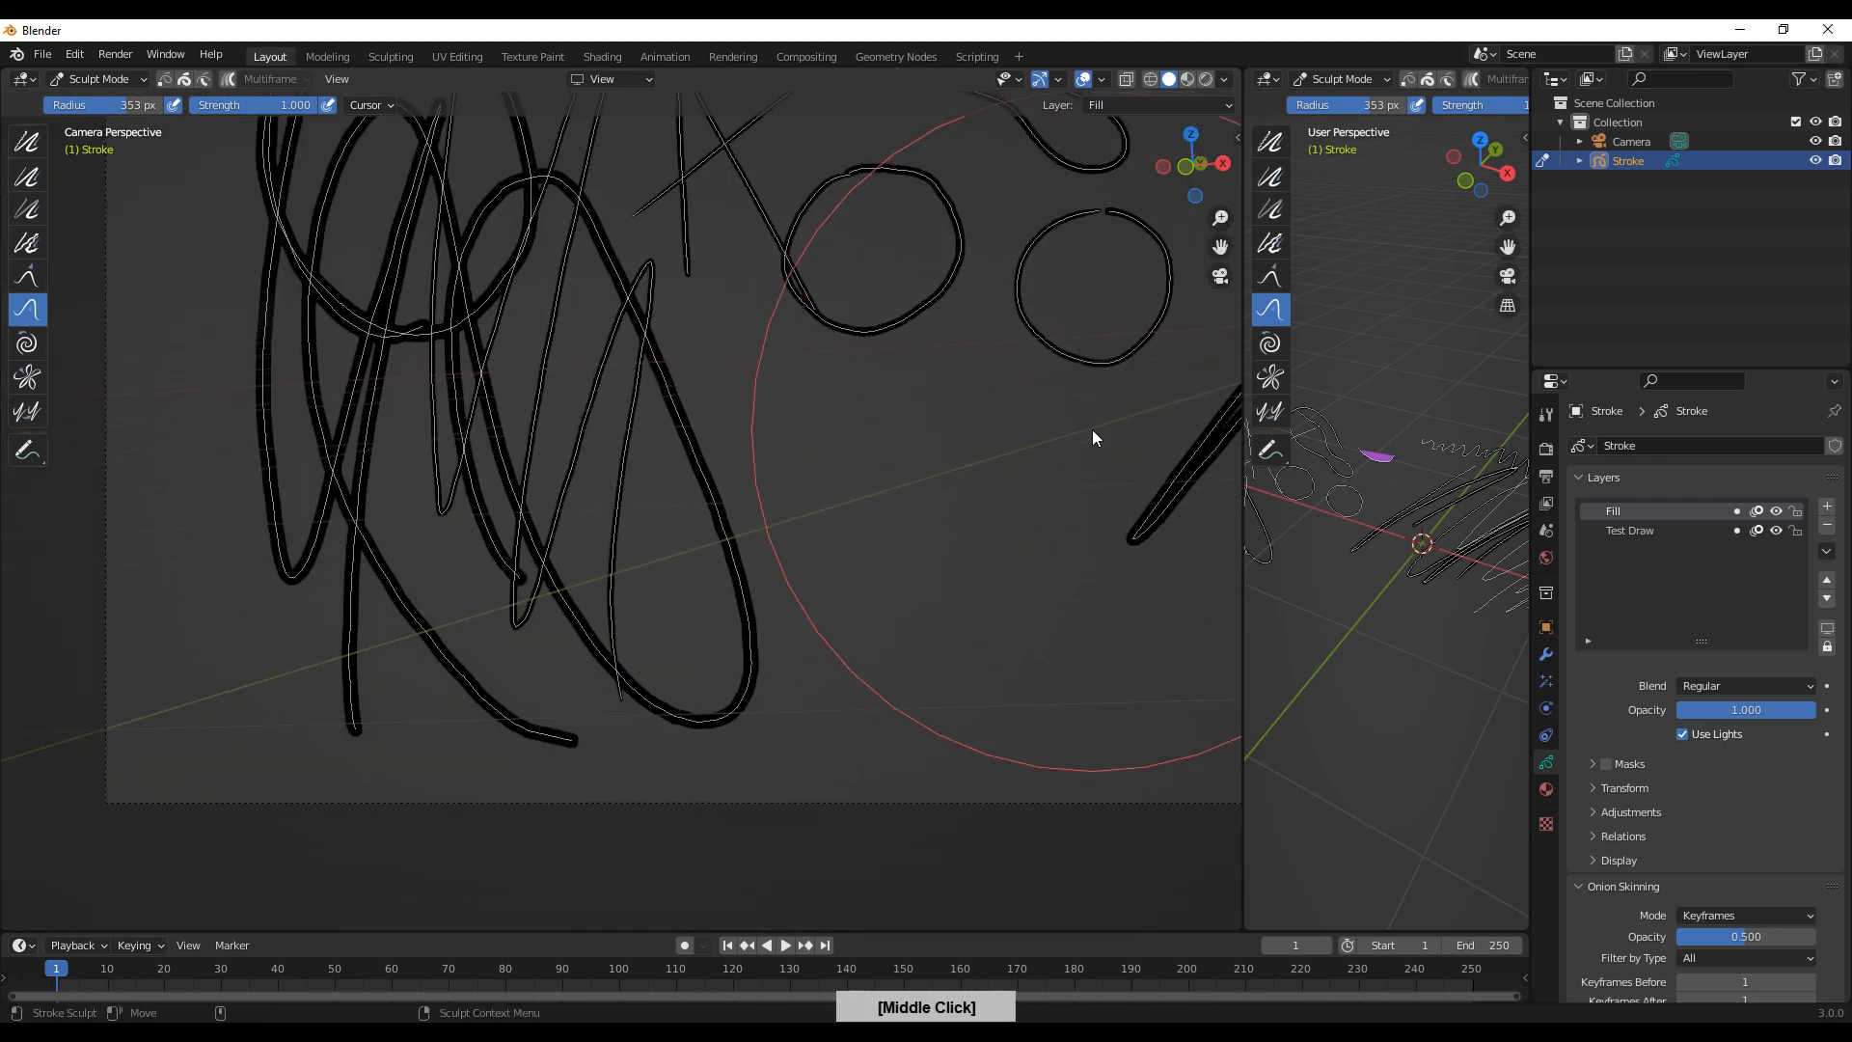
left_click(136, 108)
type("100")
key("Return")
right_click_drag(783, 570, 813, 441, "alt")
left_click_drag(803, 603, 782, 543, "shift")
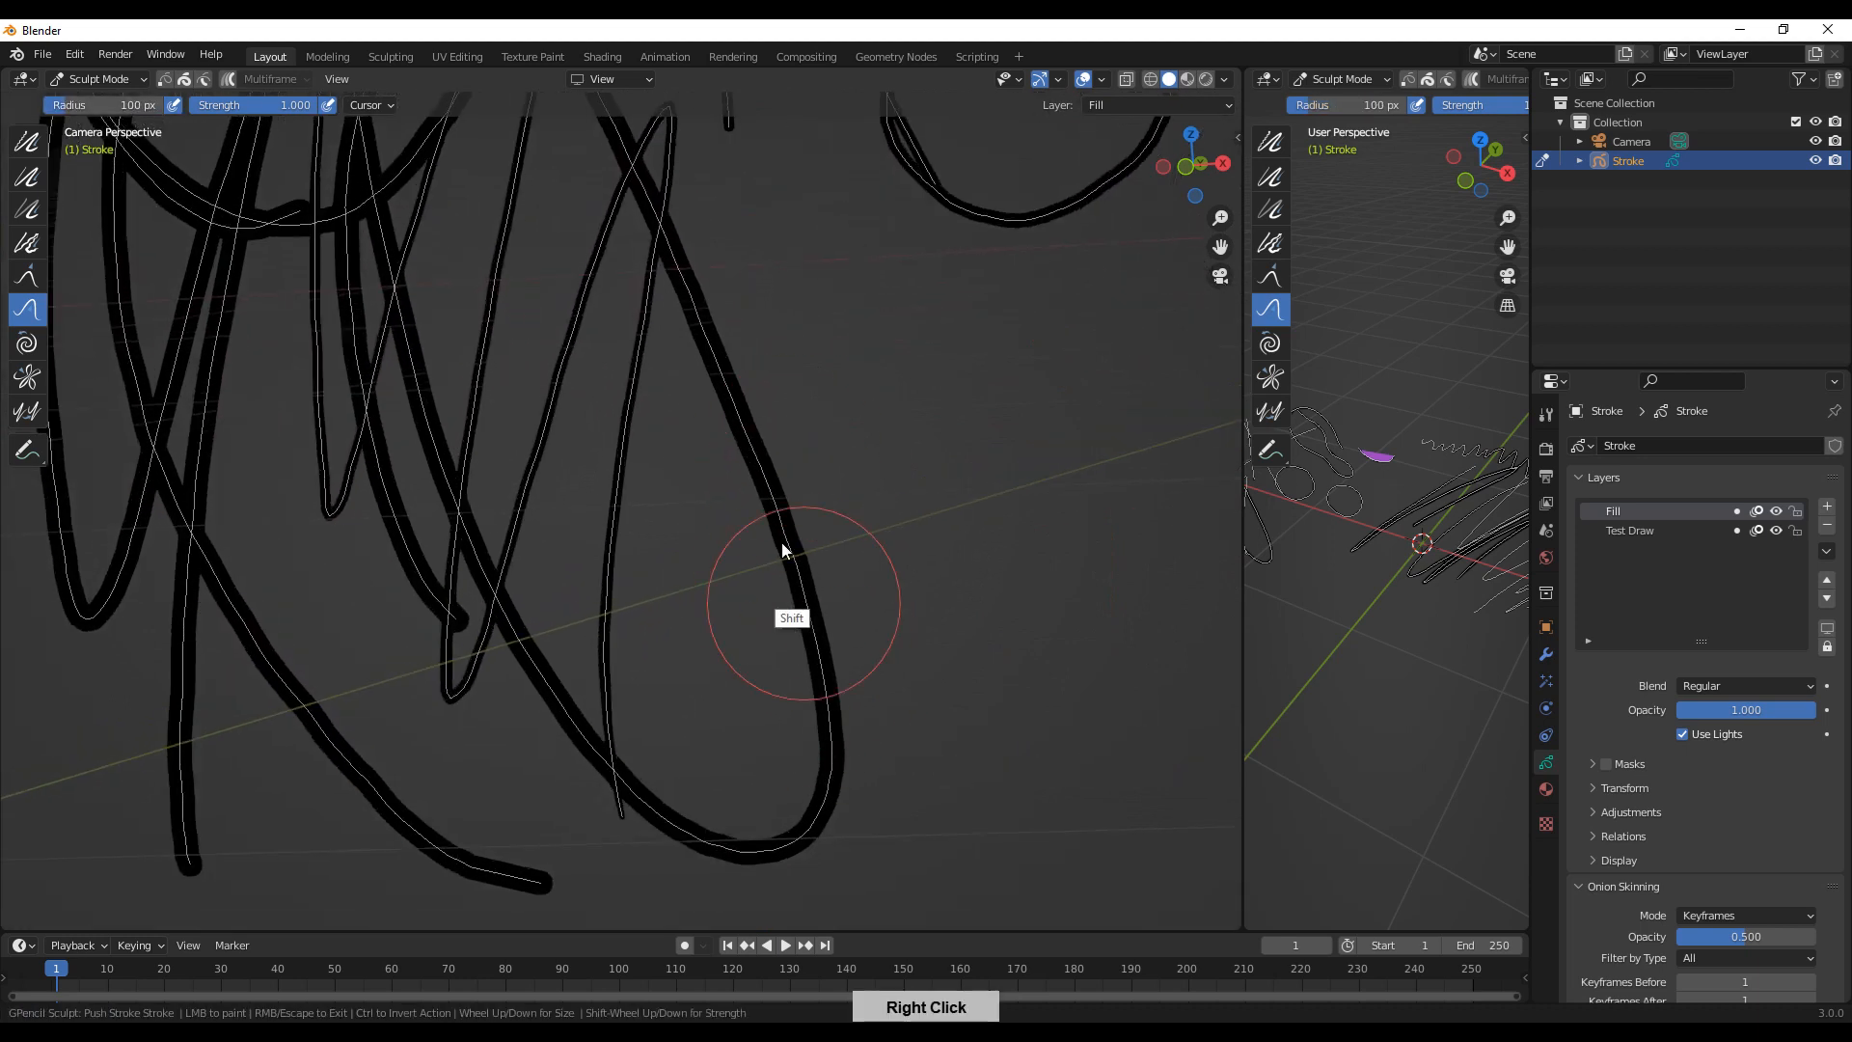
mouse_move(647, 239)
left_mouse_down("shift")
mouse_move(591, 558)
mouse_move(674, 144)
mouse_move(641, 149)
left_mouse_up("shift")
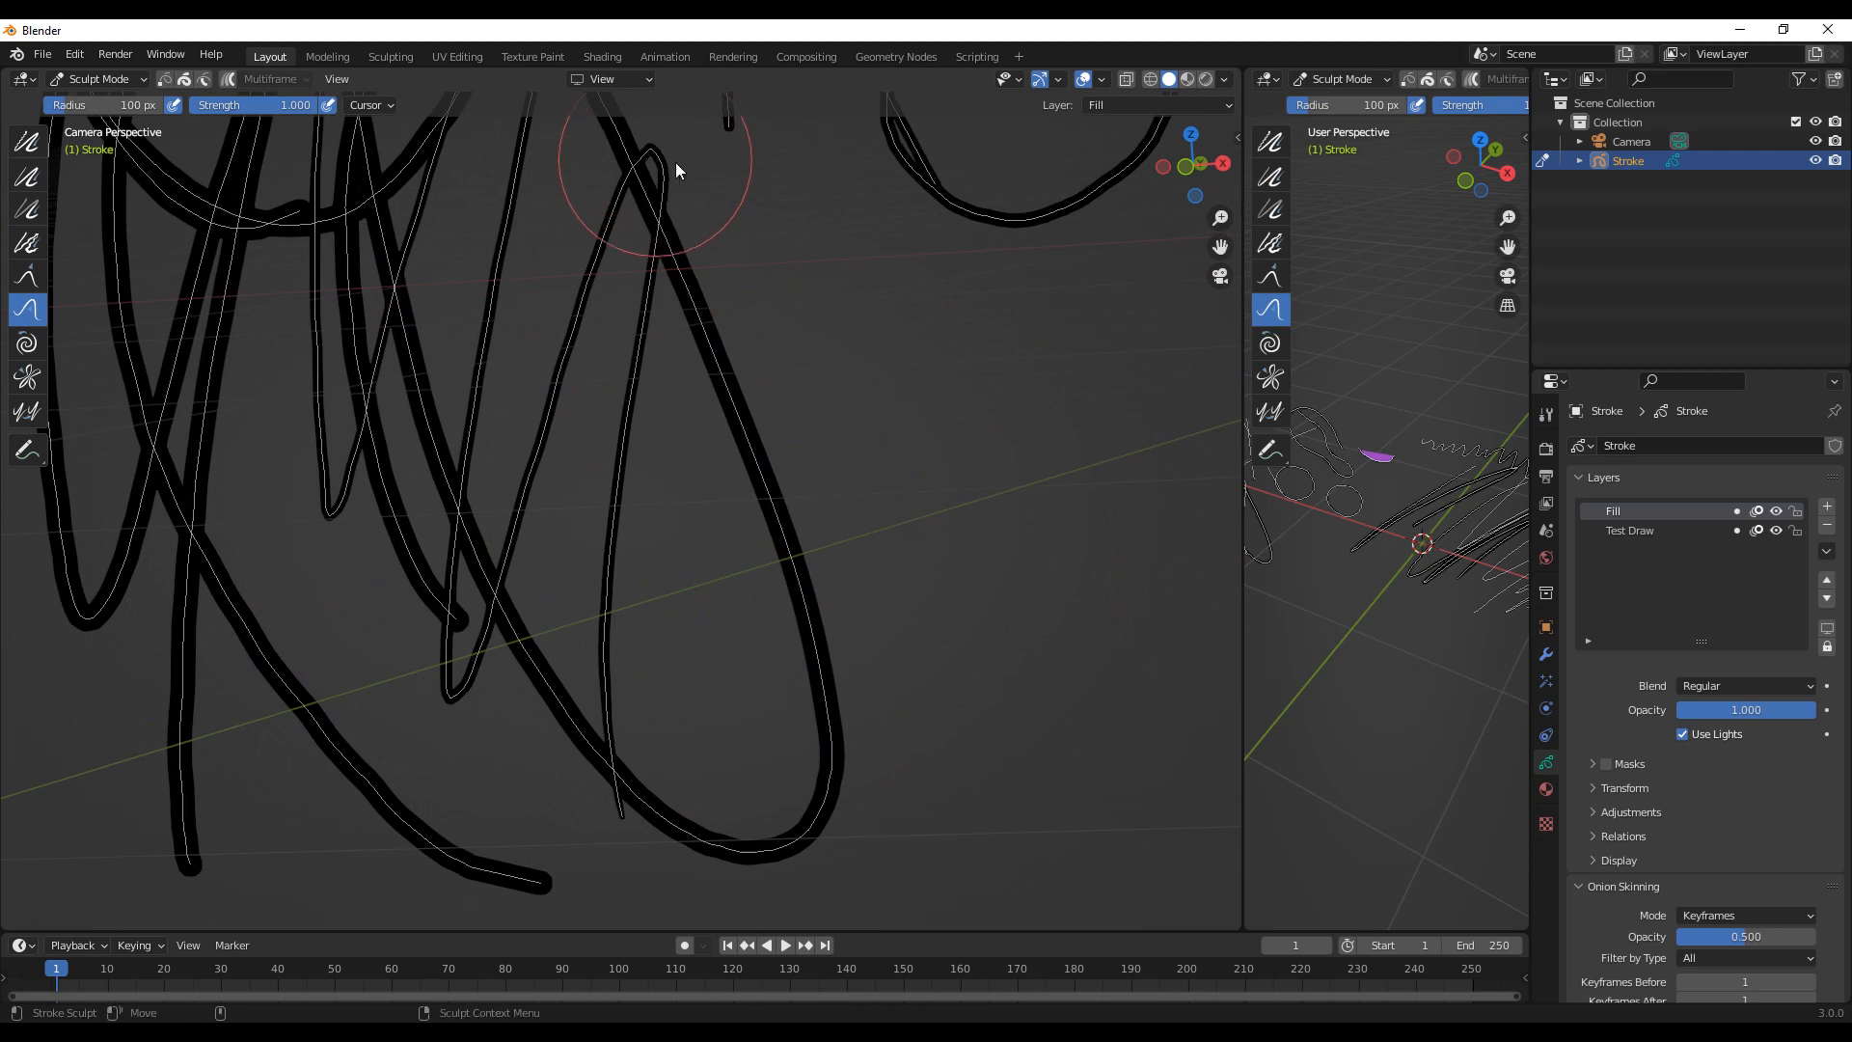
Step: Smooth the remaining thin and thick scribble strokes at the far left of the drawing, down to their lower ends
middle_click_drag(675, 162, 666, 328, "shift")
mouse_move(653, 367)
left_mouse_down("shift")
mouse_move(639, 490)
mouse_move(637, 359)
mouse_move(594, 432)
mouse_move(656, 517)
mouse_move(622, 612)
mouse_move(478, 844)
mouse_move(463, 545)
mouse_move(350, 617)
mouse_move(399, 188)
mouse_move(483, 253)
mouse_move(379, 337)
mouse_move(509, 144)
mouse_move(845, 901)
mouse_move(663, 594)
mouse_move(686, 894)
left_mouse_up("shift")
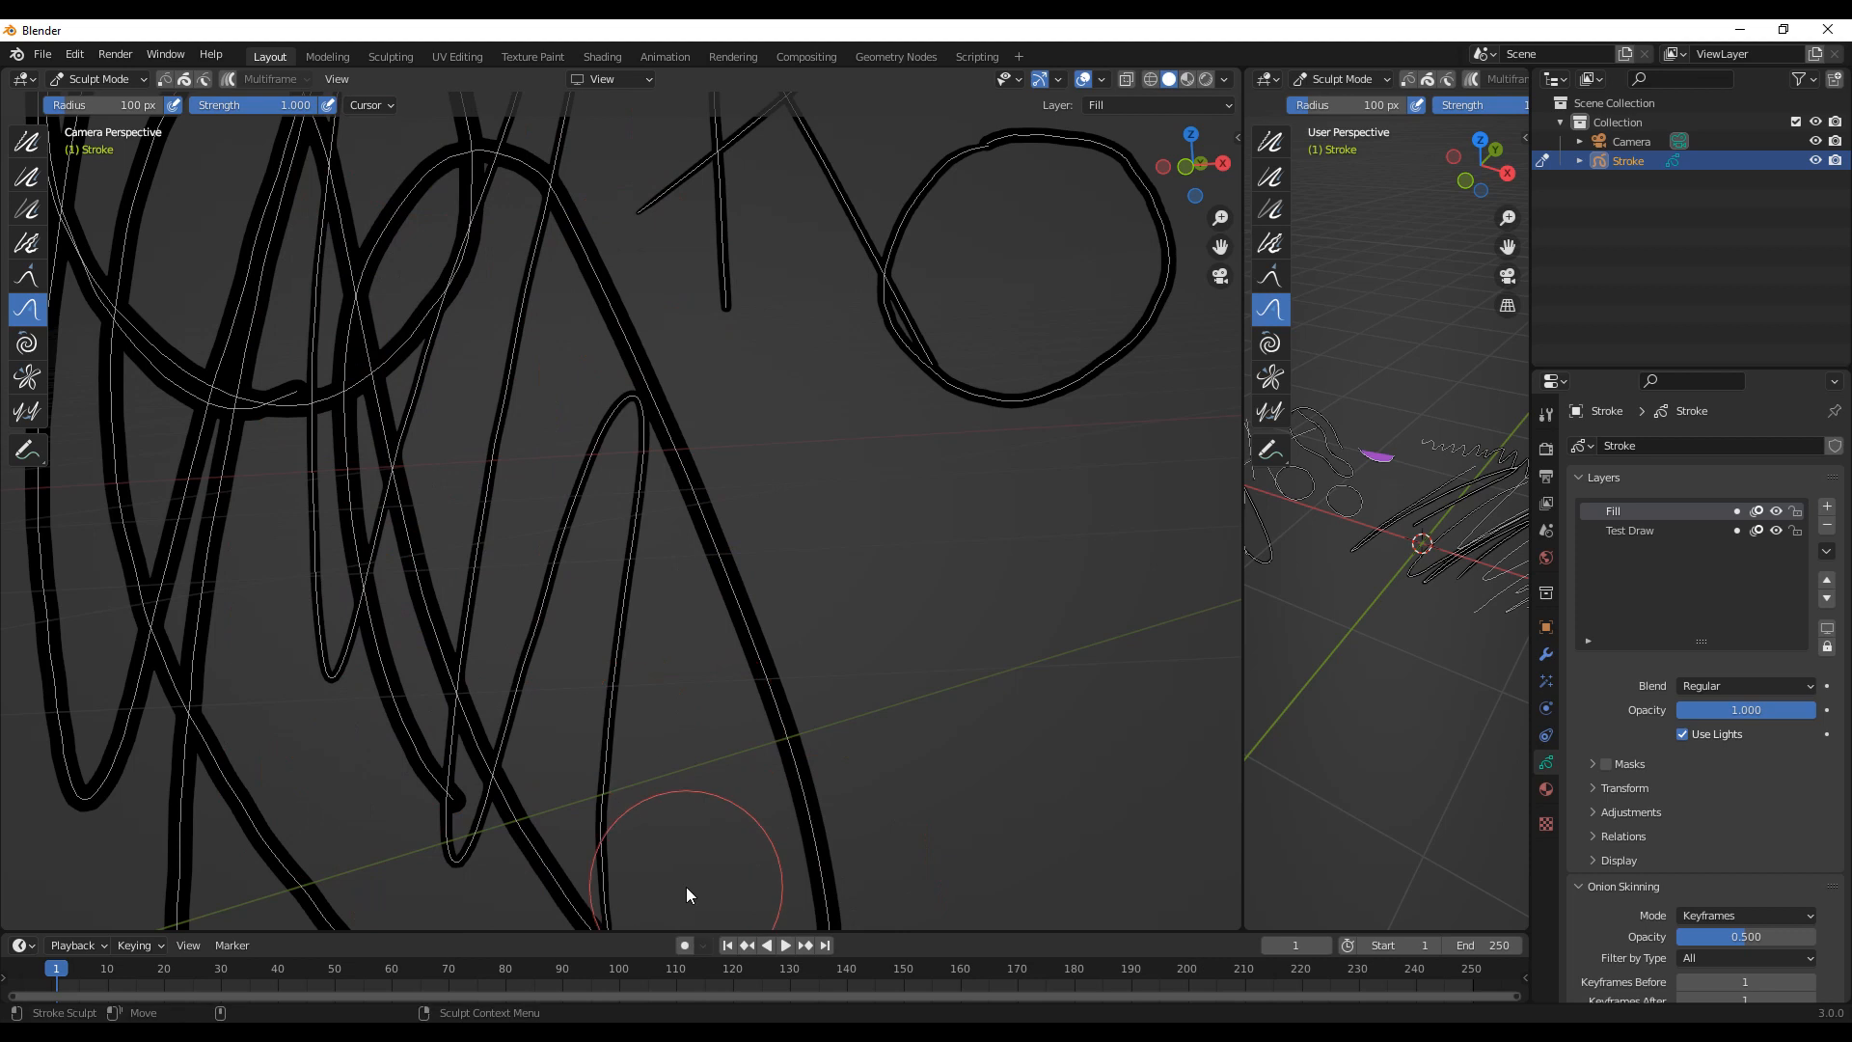
middle_click_drag(686, 888, 787, 618, "shift")
mouse_move(891, 326)
left_mouse_down("shift")
mouse_move(292, 461)
mouse_move(581, 796)
mouse_move(460, 689)
left_mouse_up("shift")
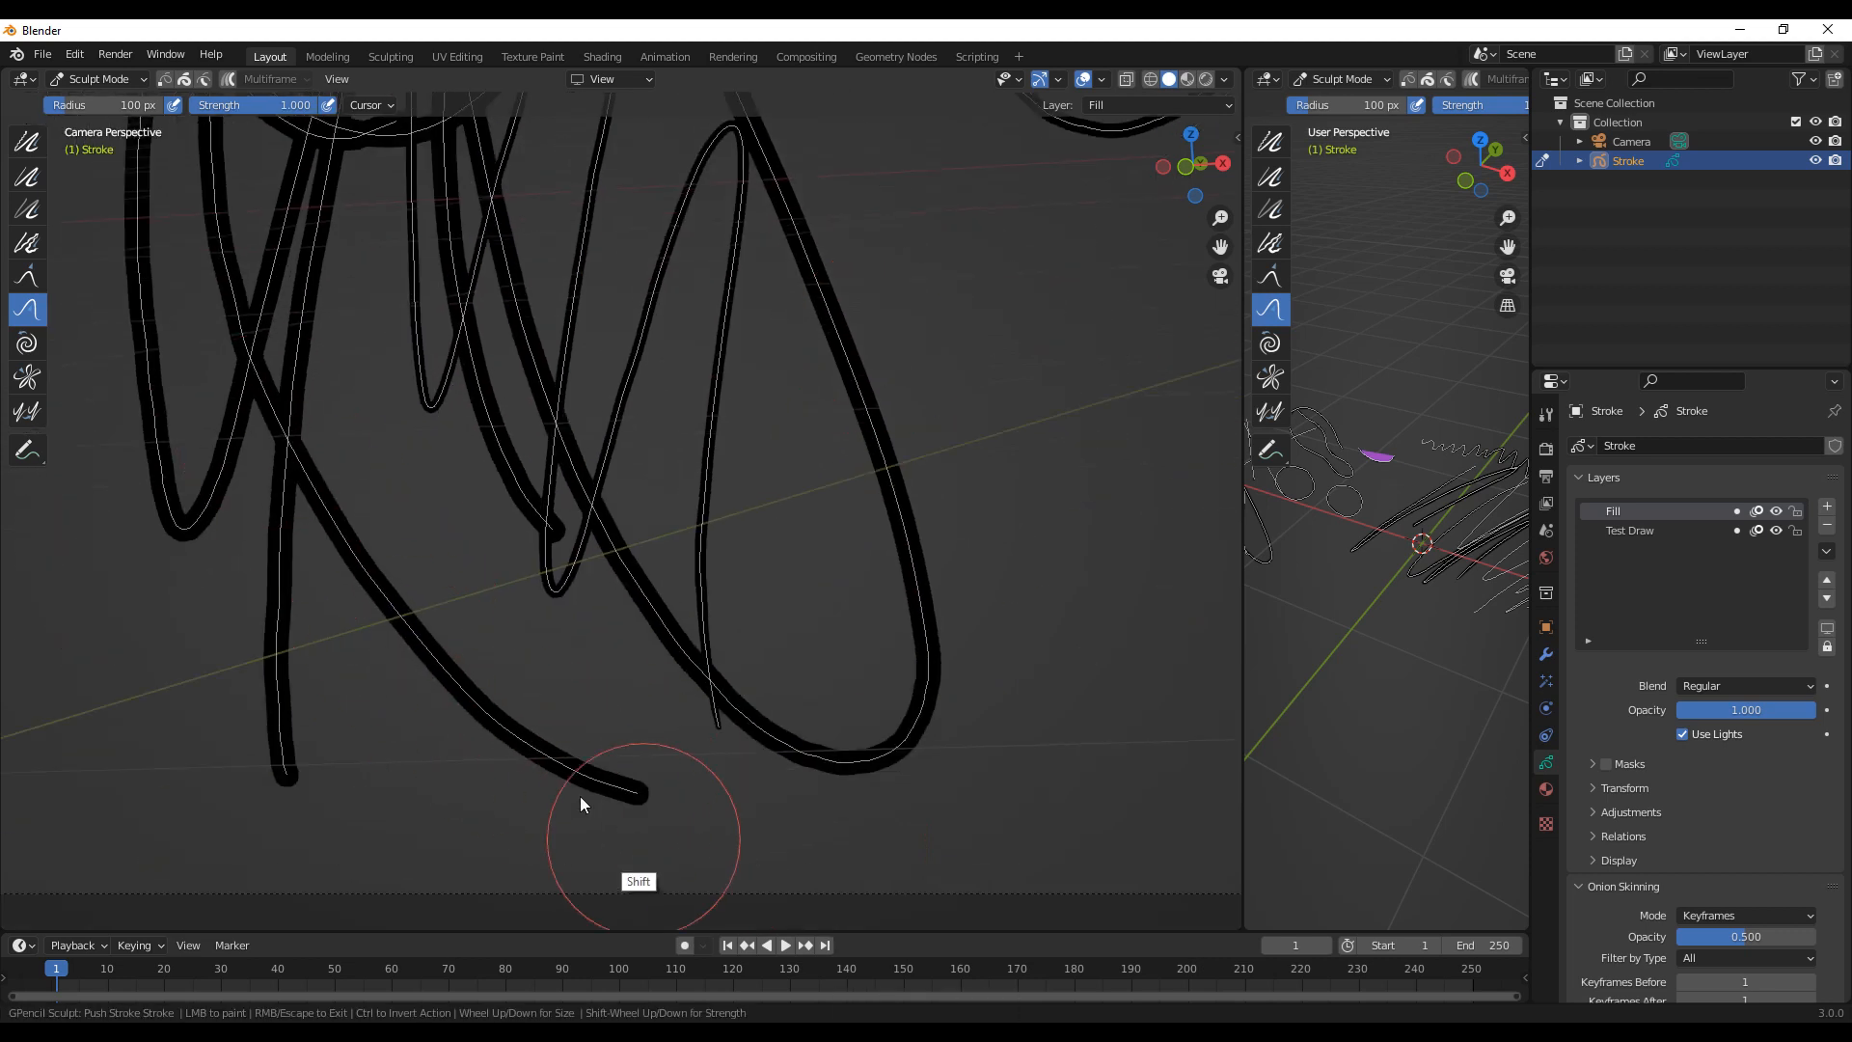
left_click_drag(305, 351, 247, 448, "shift")
mouse_move(169, 500)
left_mouse_down("shift")
mouse_move(252, 790)
mouse_move(177, 617)
mouse_move(483, 197)
mouse_move(511, 512)
left_mouse_up("shift")
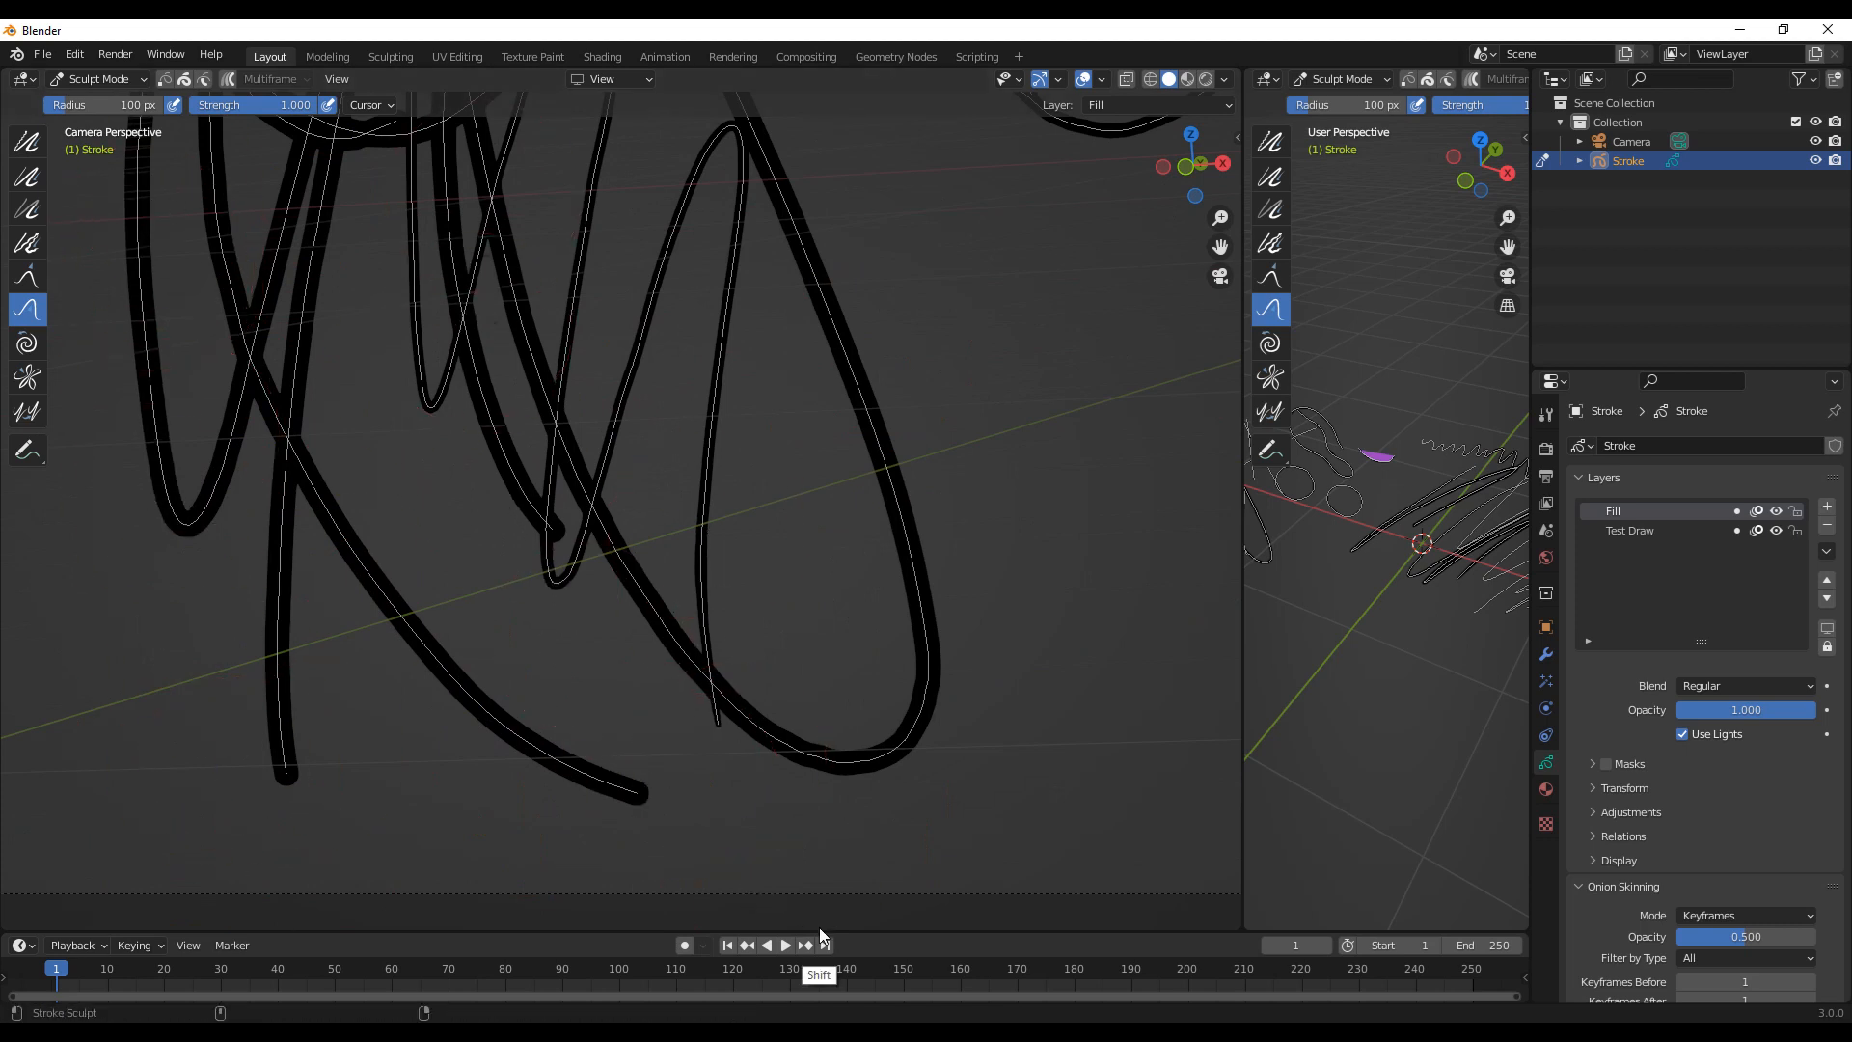
Step: Inspect the smoothed strokes across the drawing, from the thick scribbles through the circles to the wavy zigzag stroke
middle_click(1052, 540, "alt")
right_click_drag(1052, 537, 837, 826, "alt")
middle_click_drag(984, 587, 892, 718, "alt")
right_click_drag(897, 716, 890, 523, "alt")
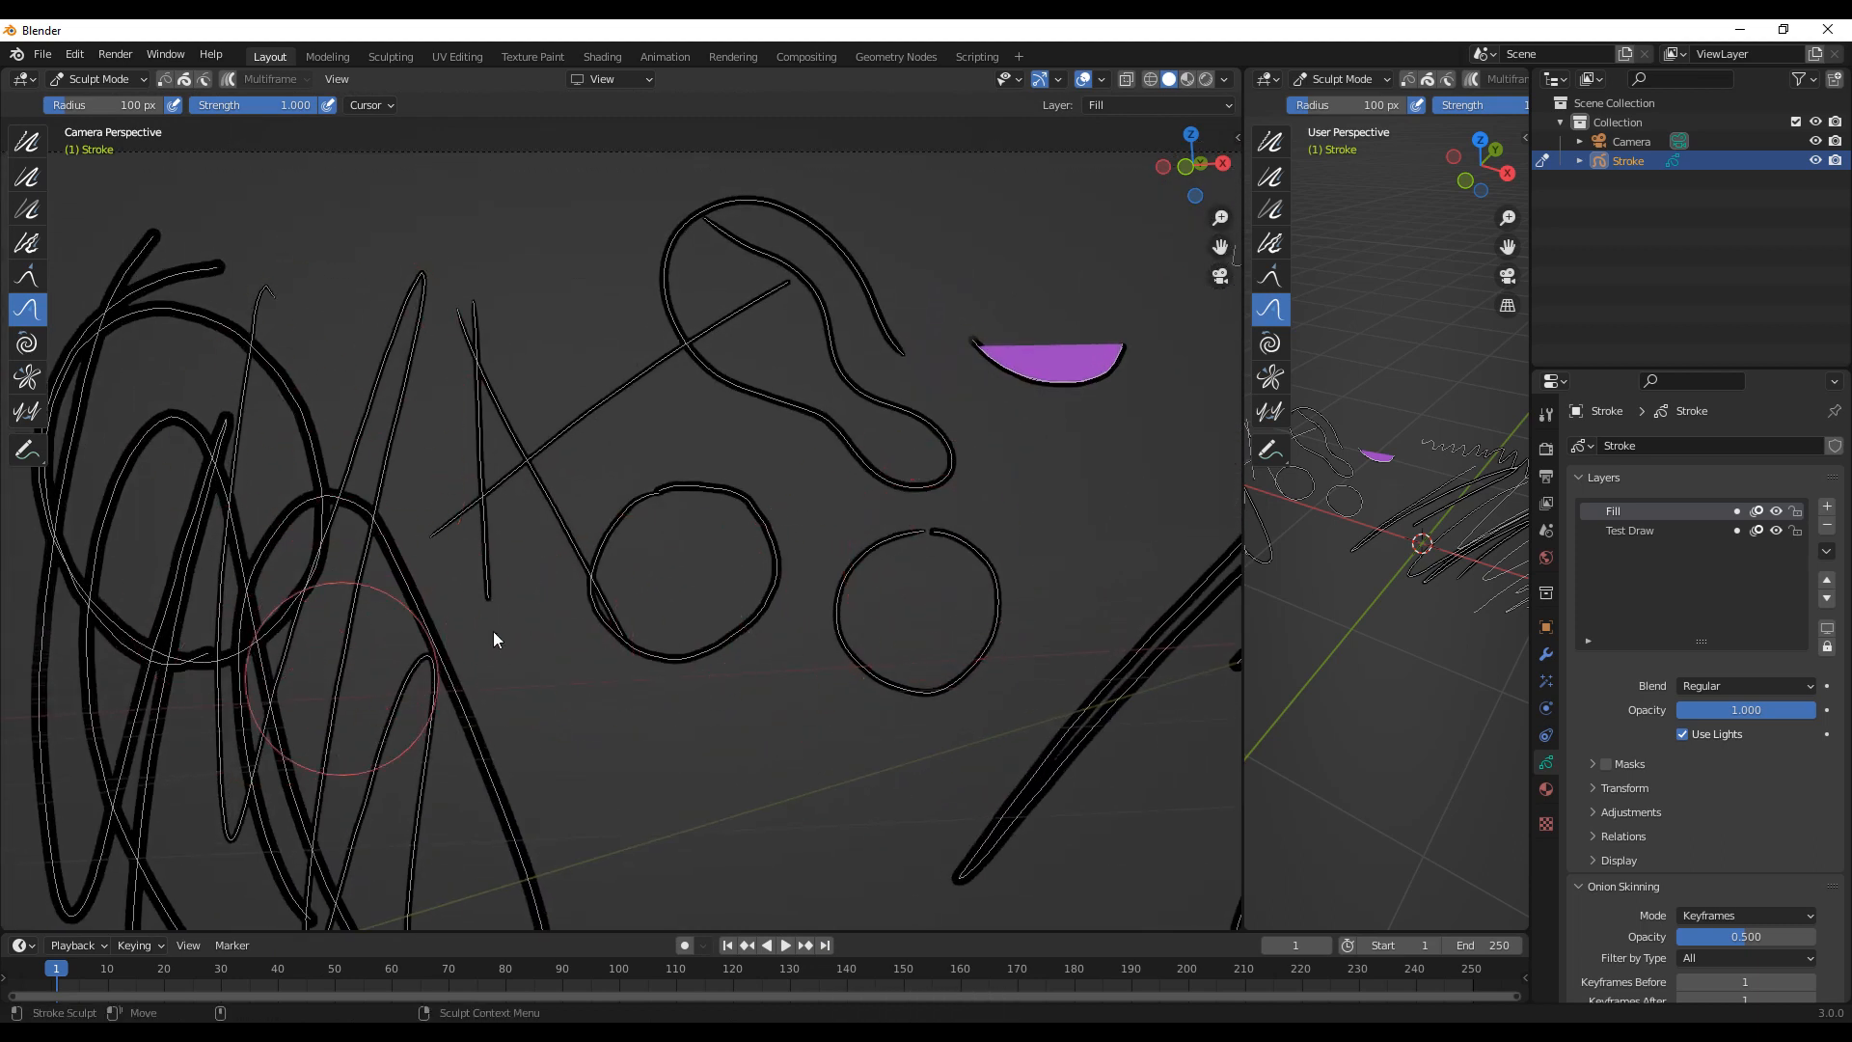
right_click_drag(811, 675, 804, 405, "alt")
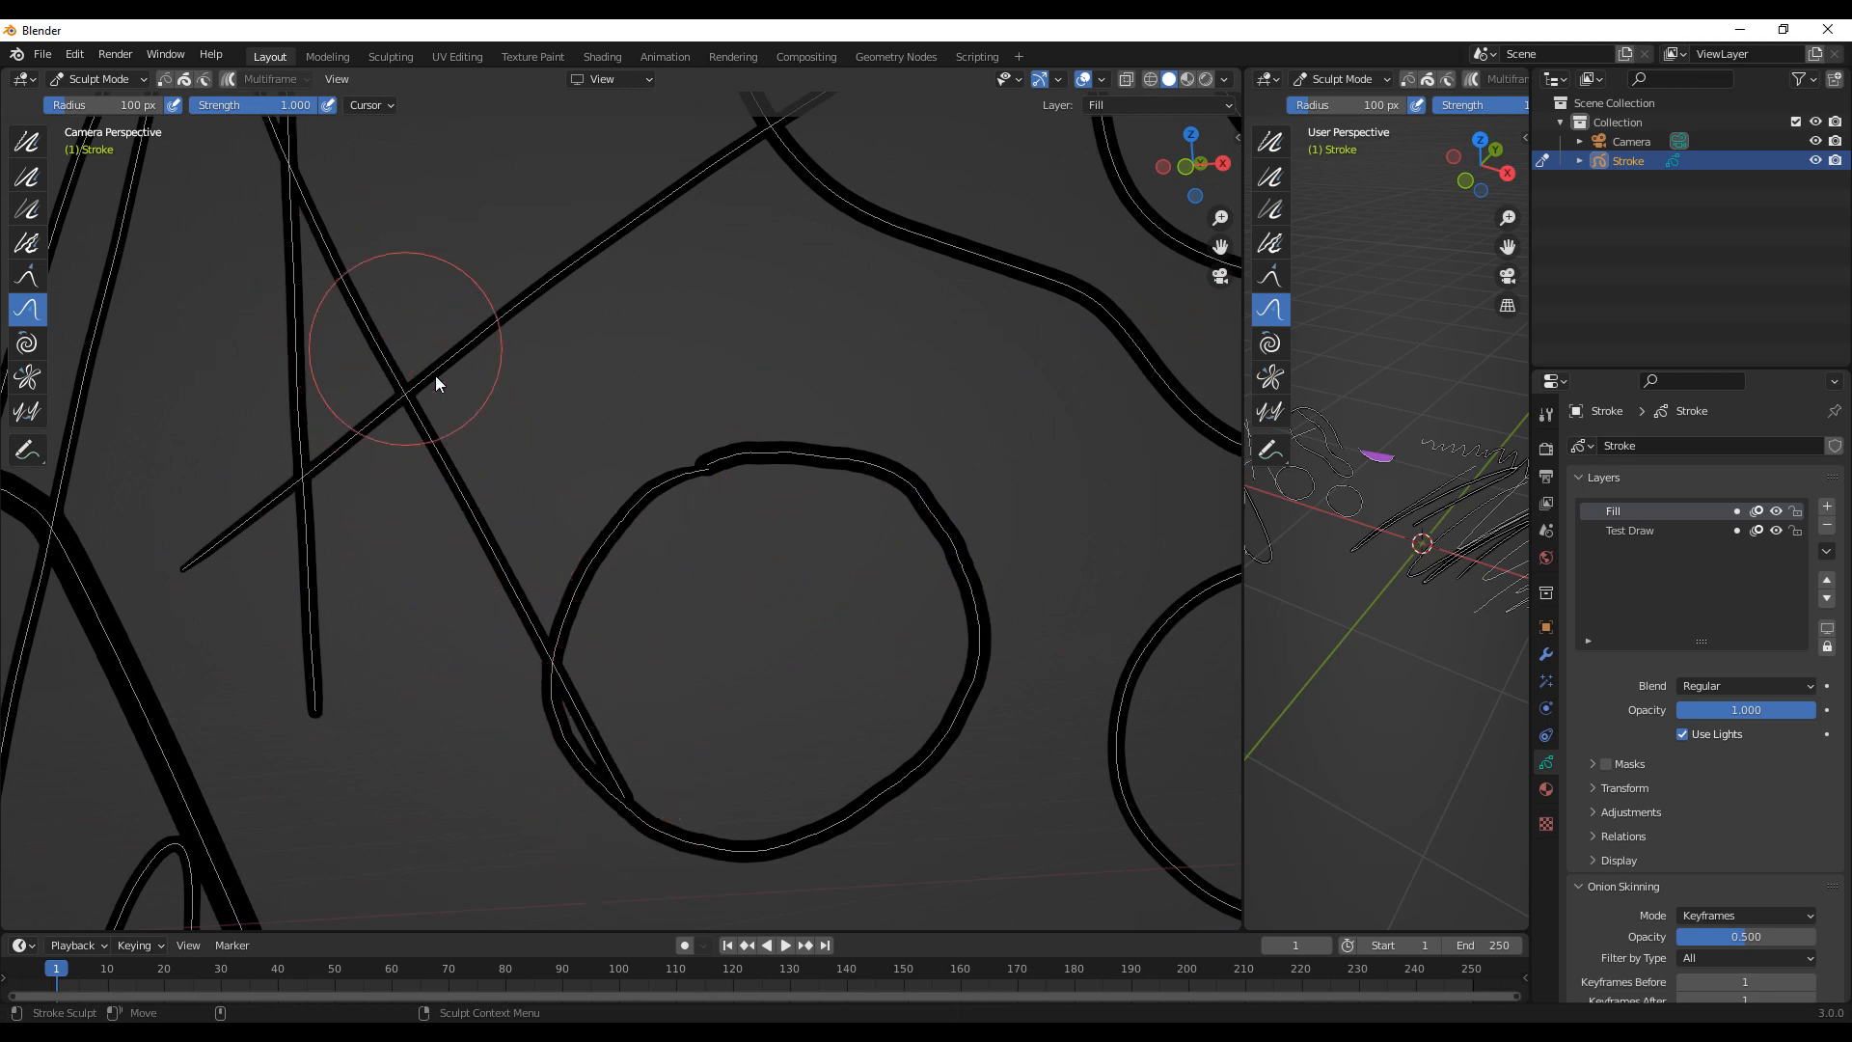
mouse_move(959, 422)
right_mouse_down("alt")
mouse_move(800, 673)
mouse_move(796, 721)
right_mouse_up("alt")
middle_click_drag(917, 547, 772, 530, "alt")
right_click_drag(951, 546, 975, 419, "alt")
middle_click_drag(1011, 489, 837, 583, "shift")
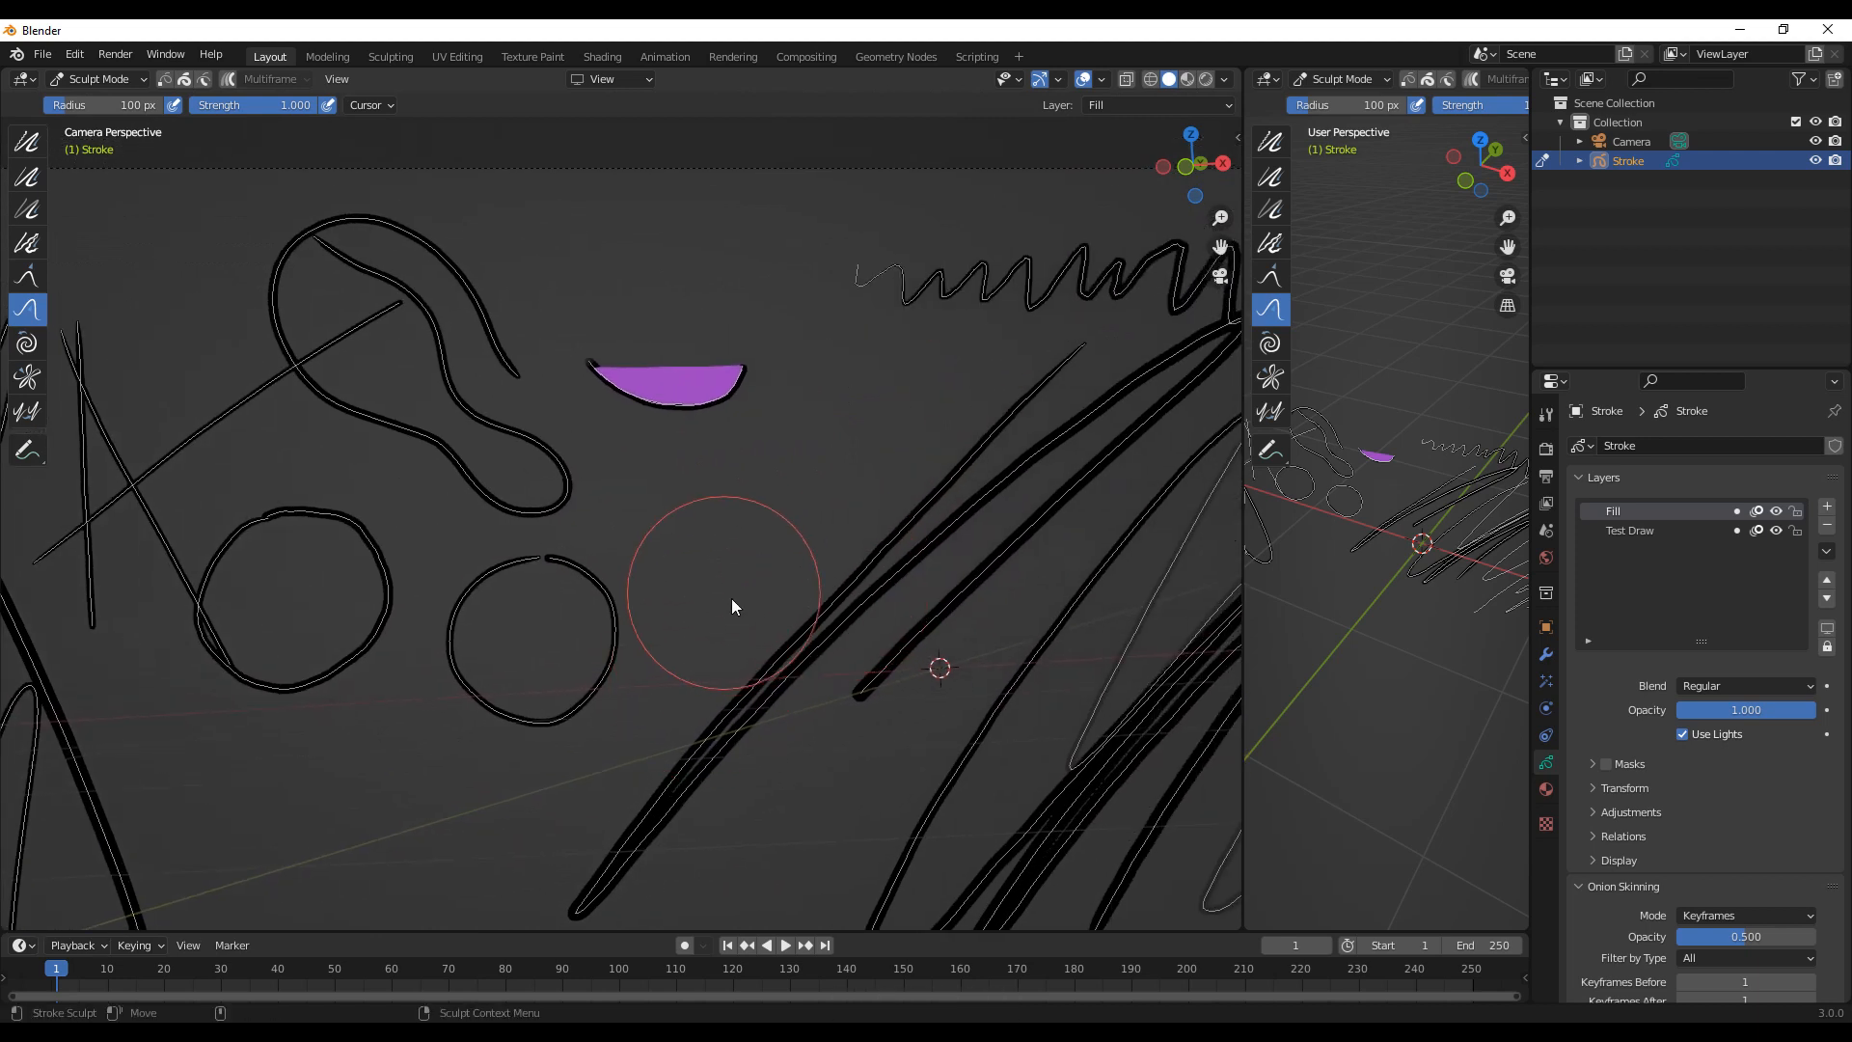
Step: Hide all viewport overlays to view the strokes without guide lines, and show the overlays again
left_click(1102, 79)
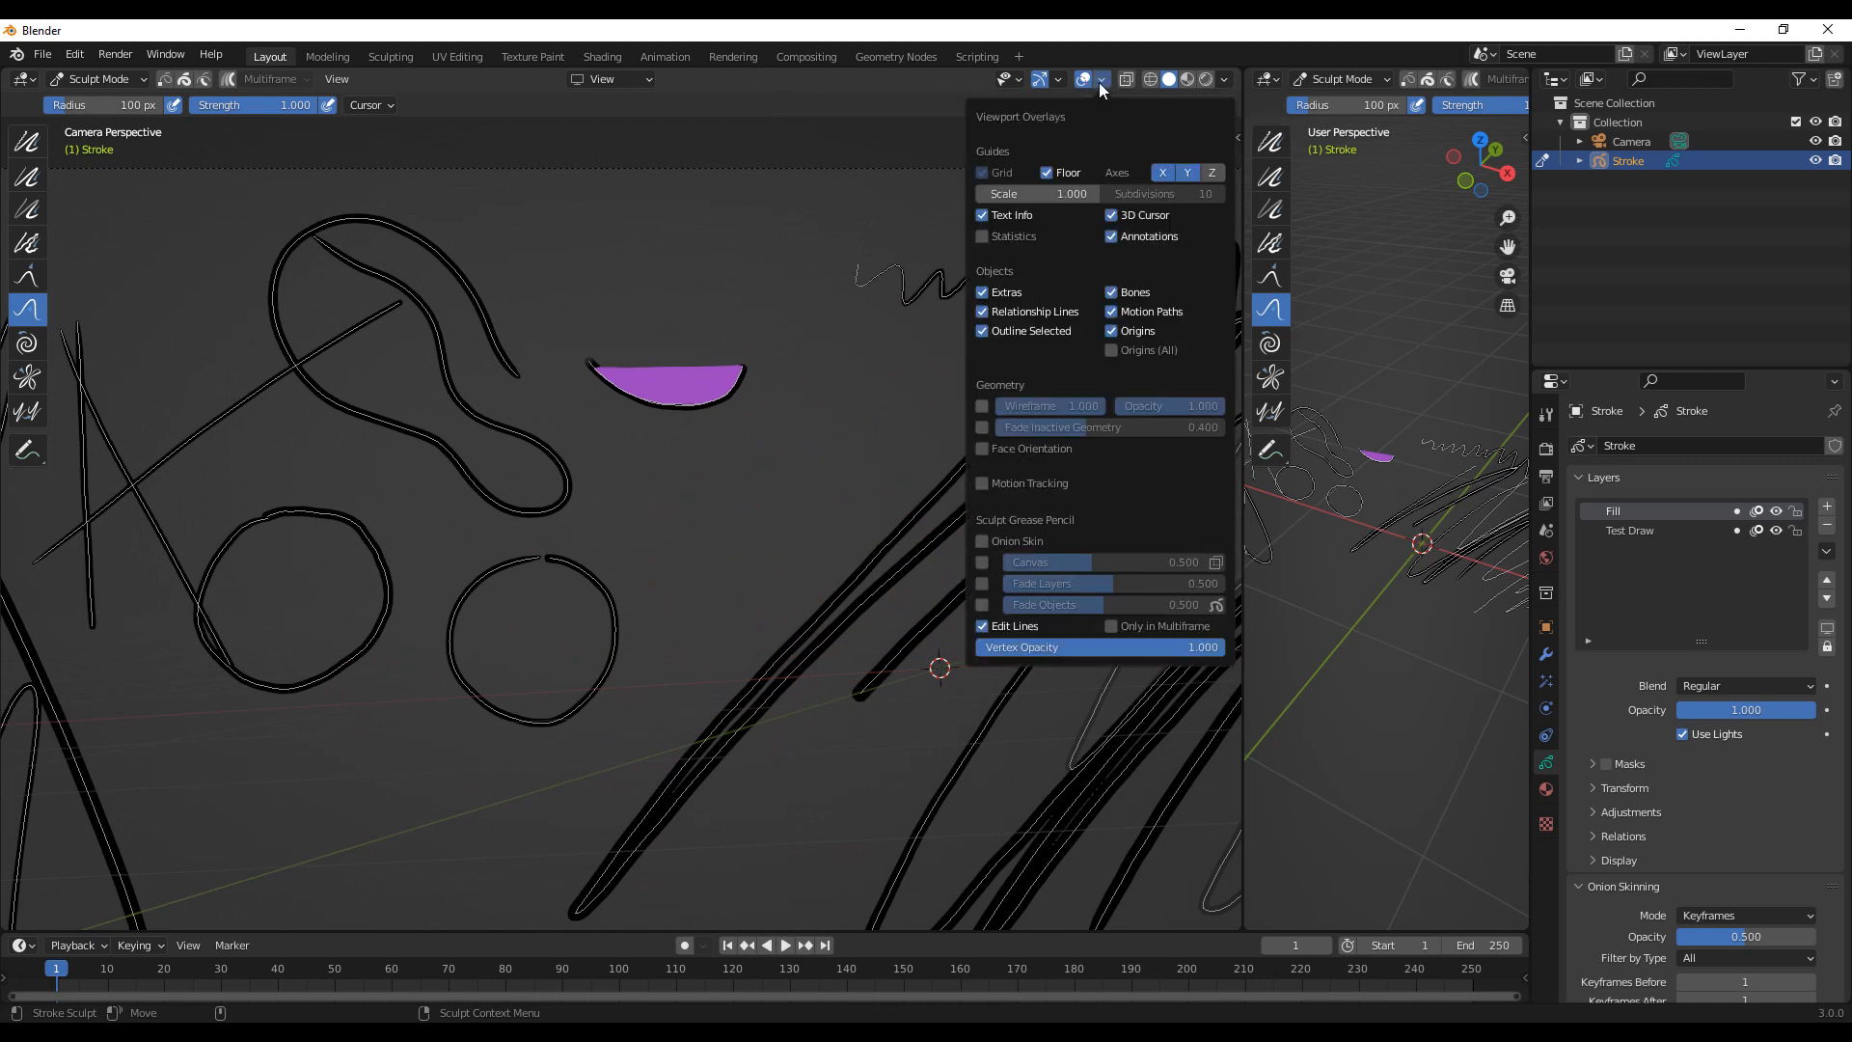
left_click(1101, 81)
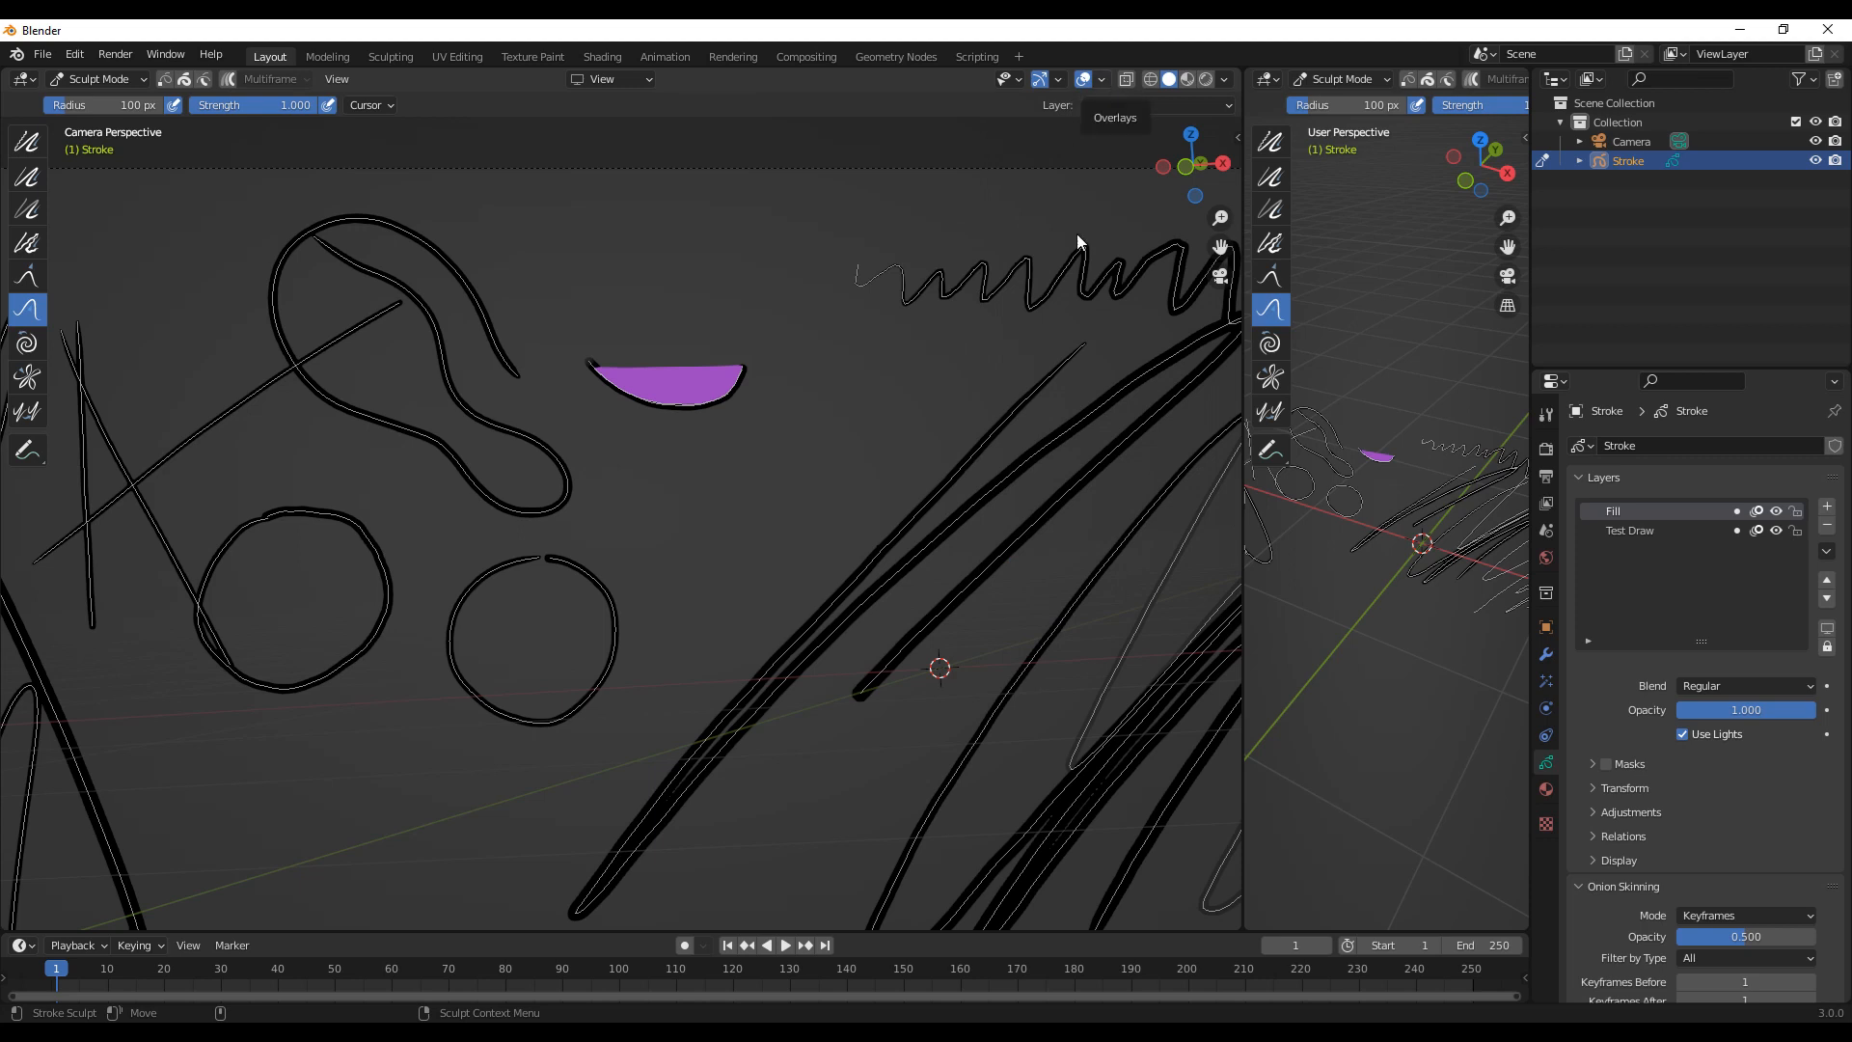
left_click(1085, 81)
right_click_drag(866, 471, 750, 597, "alt")
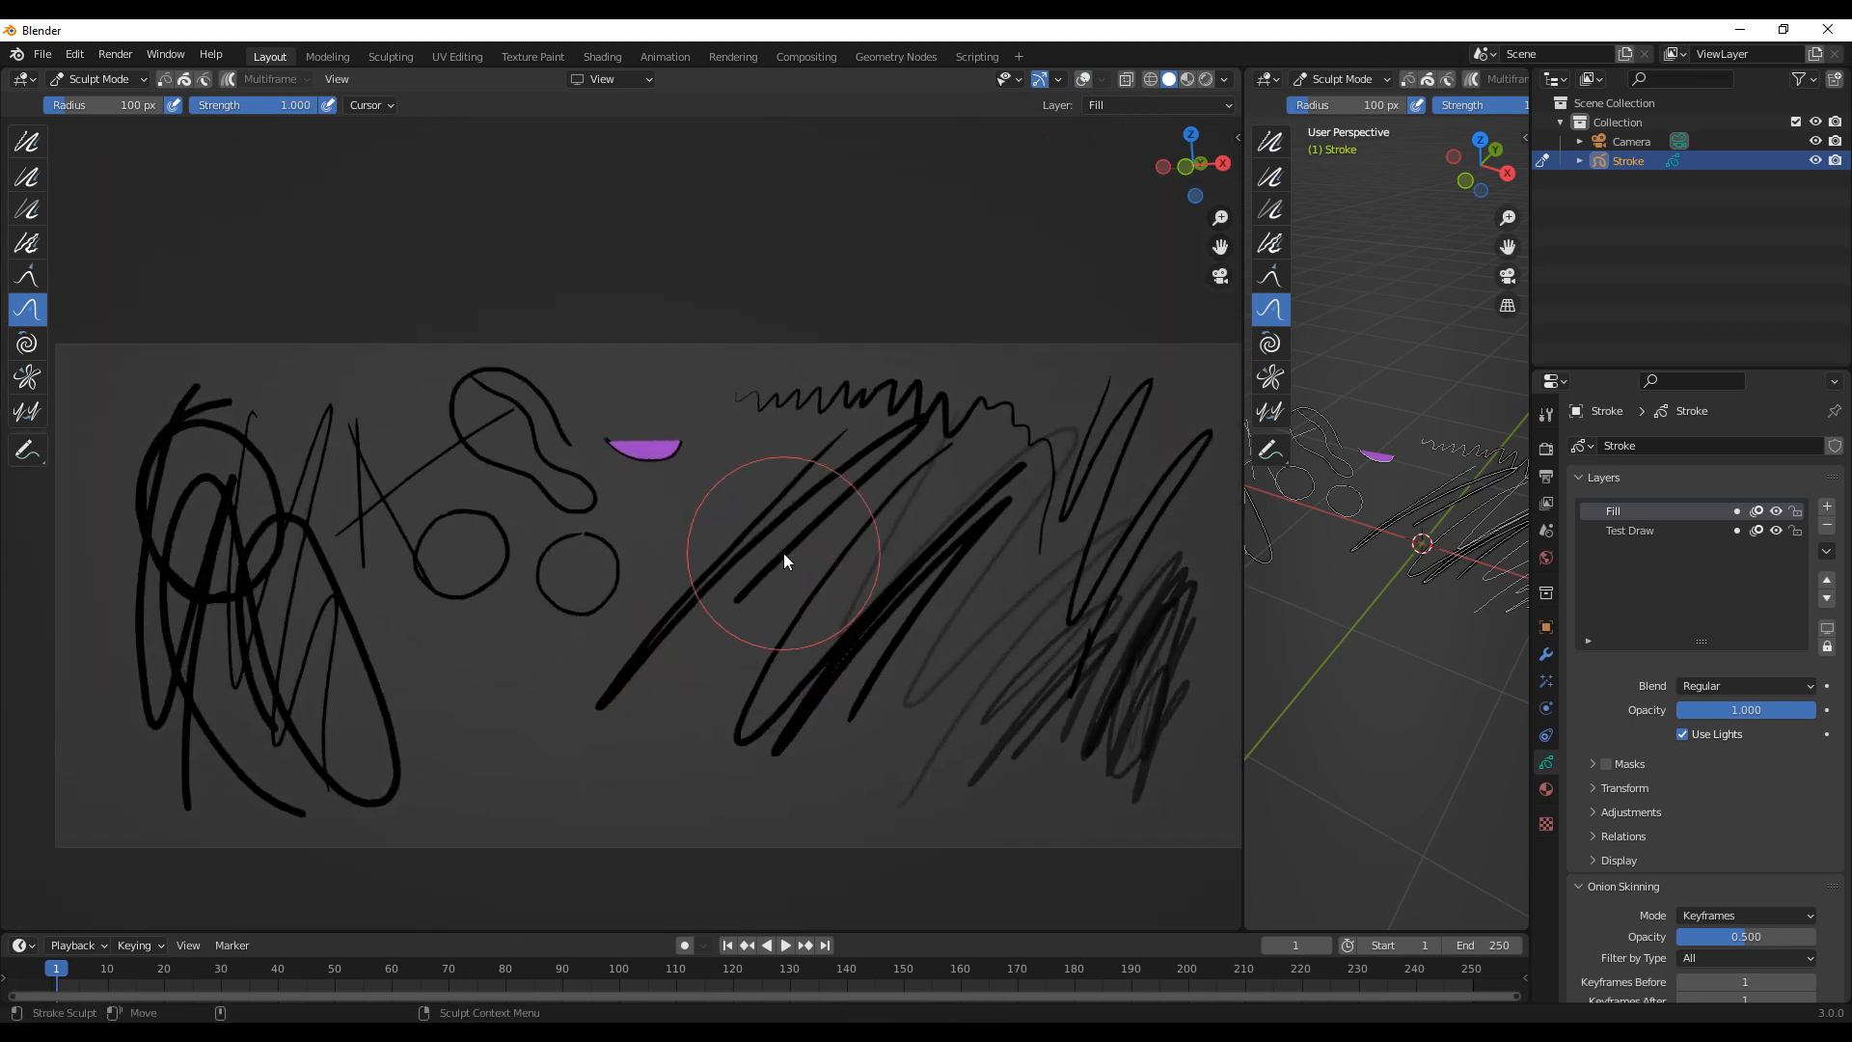
left_click(1083, 79)
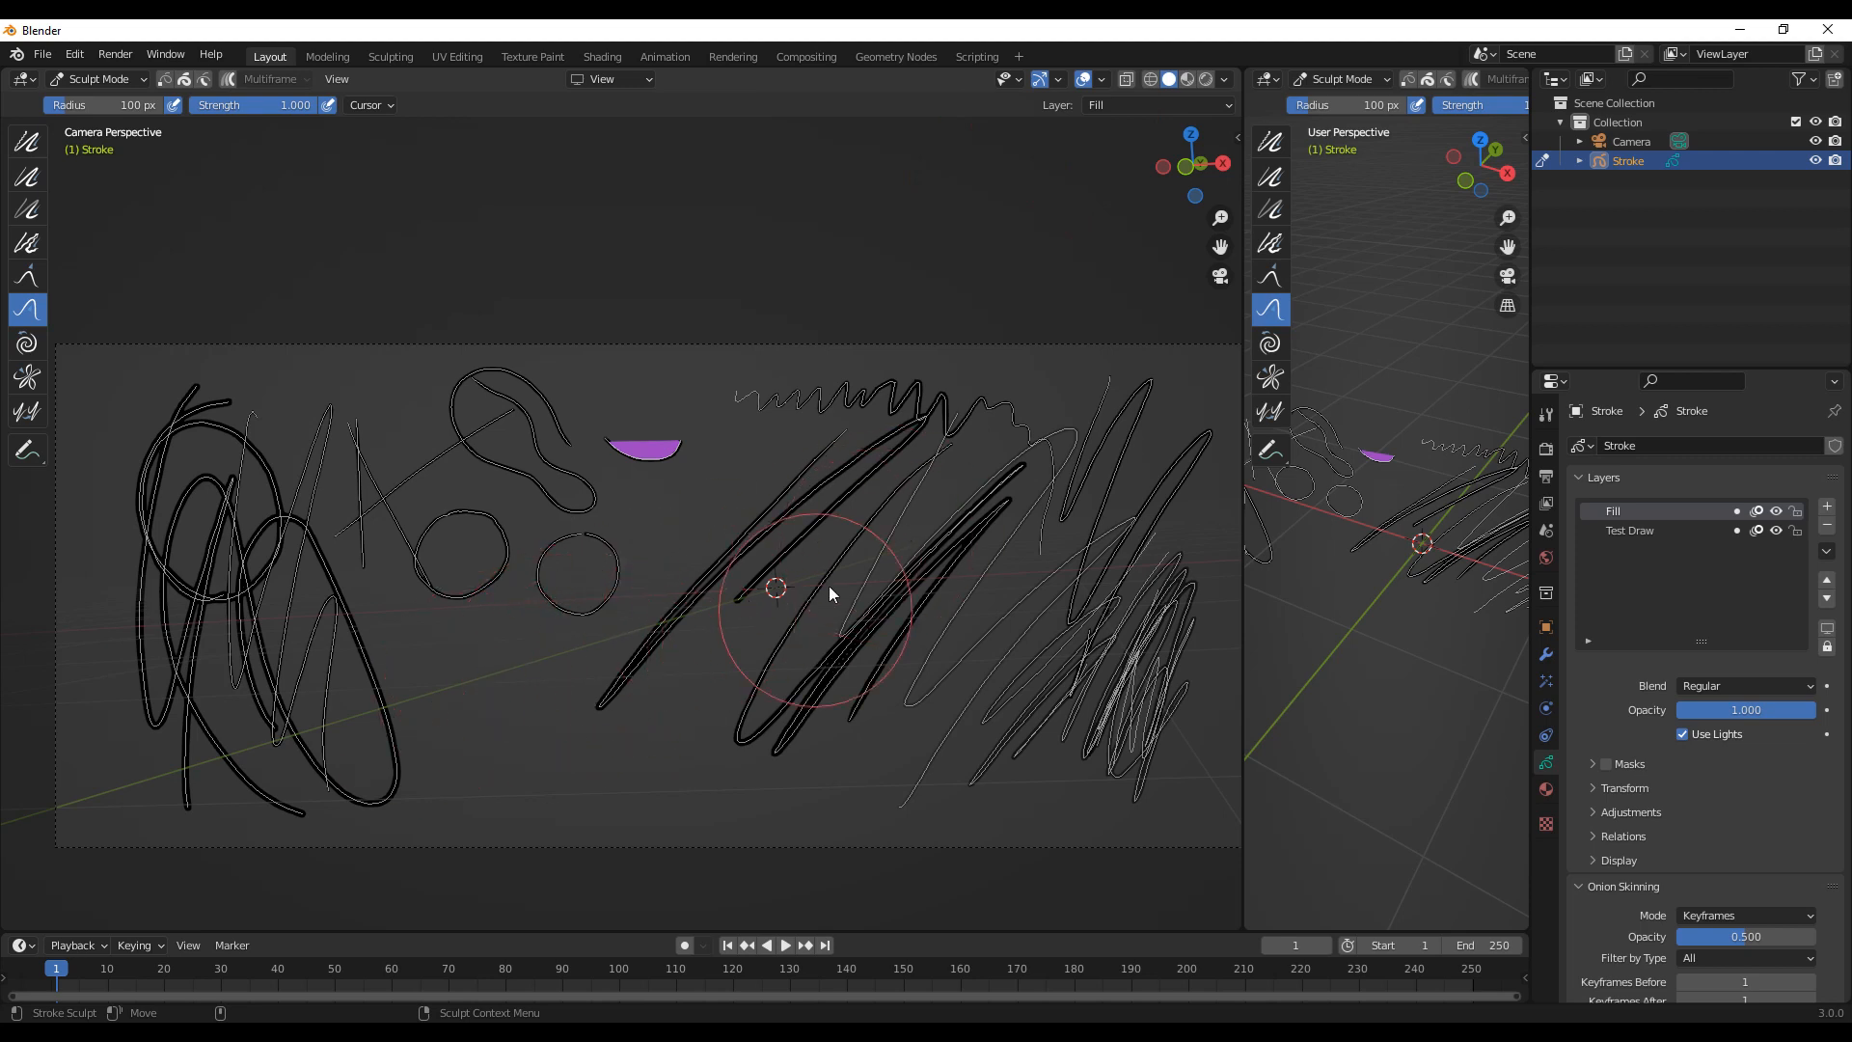
Step: Try switching the Floor and 3D Cursor viewport overlays off and back on
left_click(1101, 80)
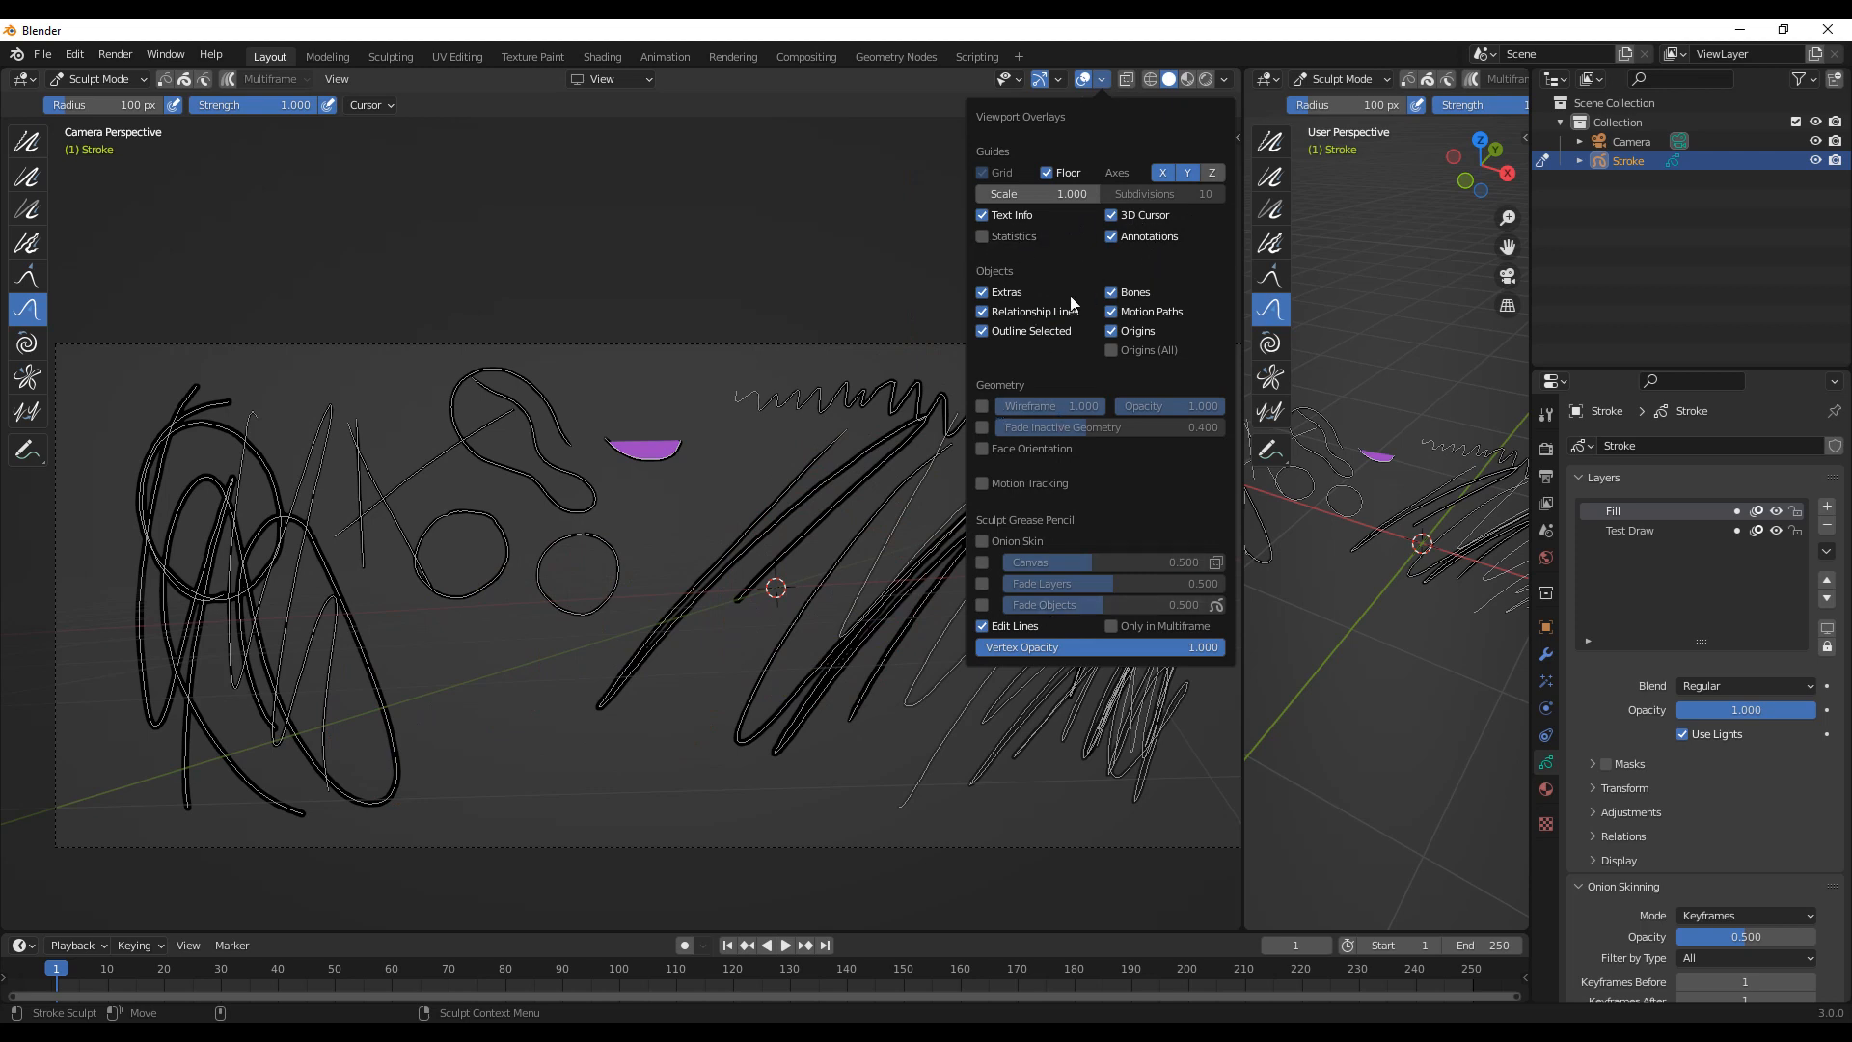
left_click(1102, 79)
left_click(1048, 174)
left_click(1048, 173)
left_click(1100, 222)
left_click(1102, 79)
left_click(1111, 216)
left_click(1059, 172)
left_click(1102, 80)
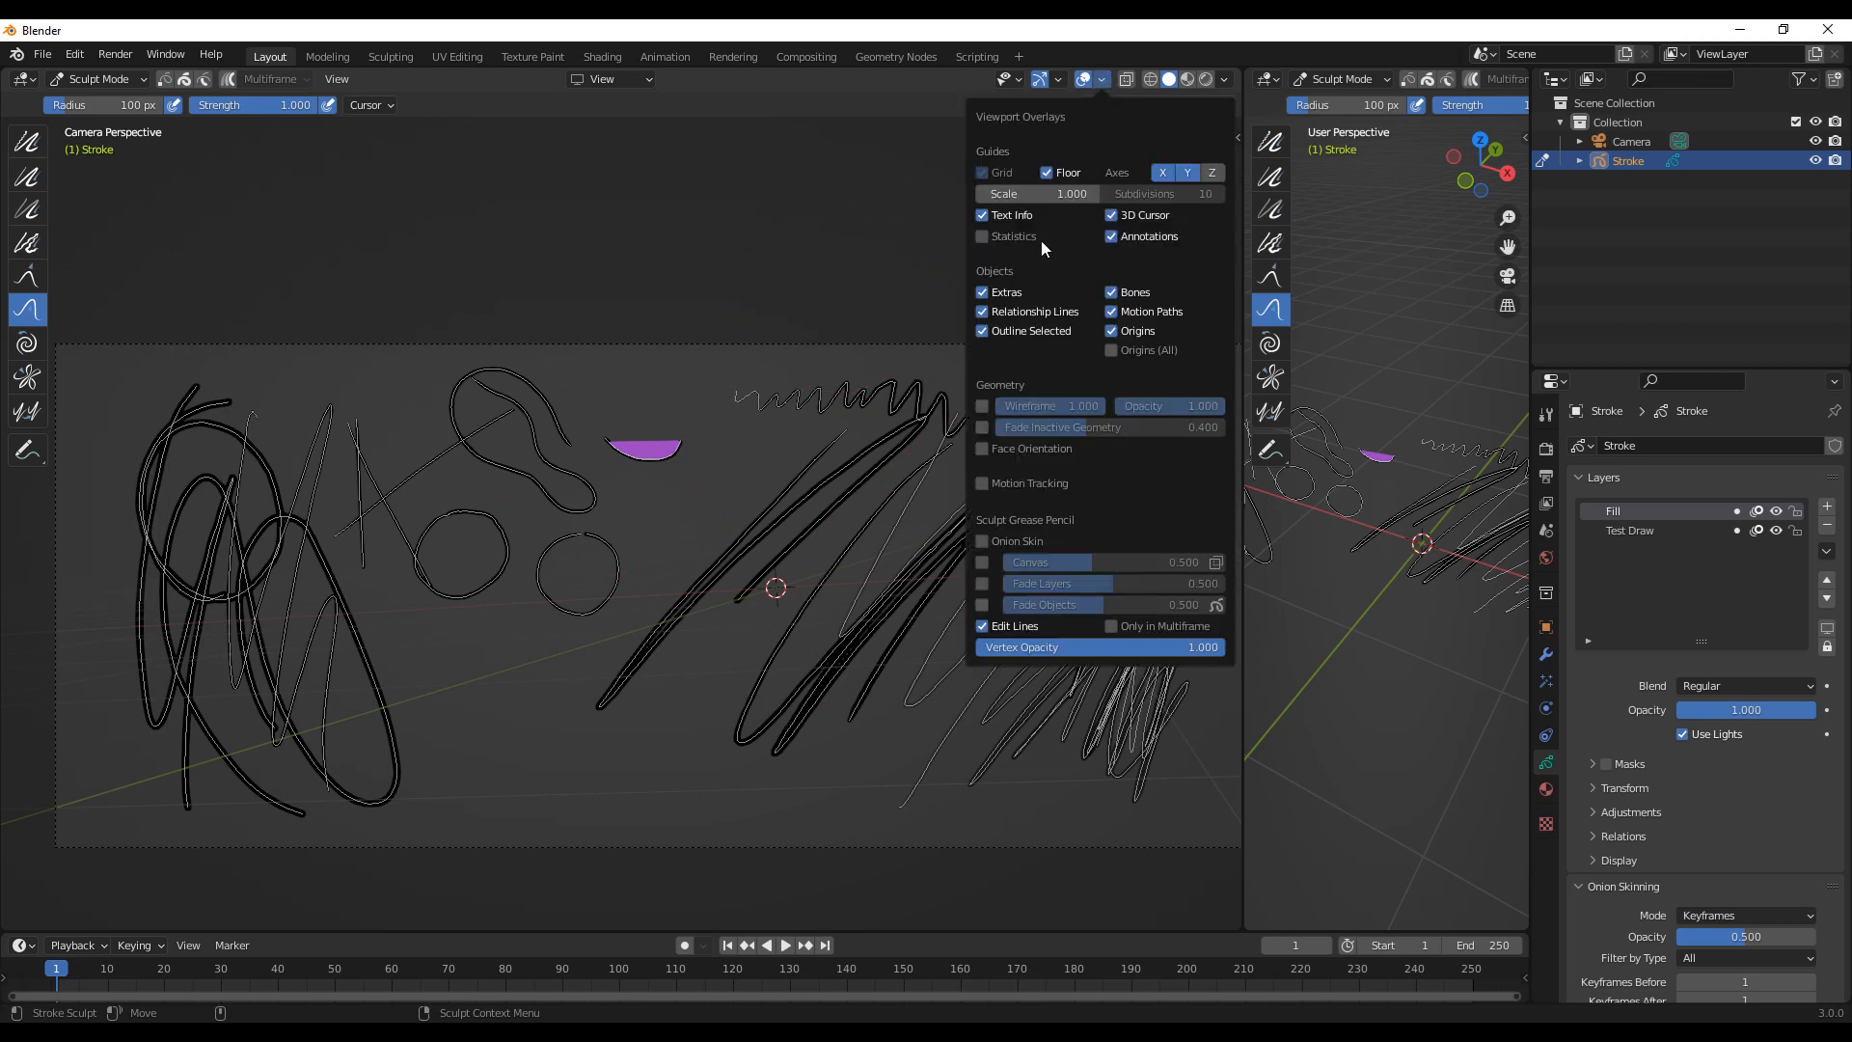
Step: Disable the 3D Cursor, Annotations, Bones, Motion Paths, Origins, Extras, Relationship Lines and Outline Selected overlays, keeping Text Info enabled
left_click(983, 294)
left_click(1113, 216)
left_click_drag(1111, 336, 1109, 291)
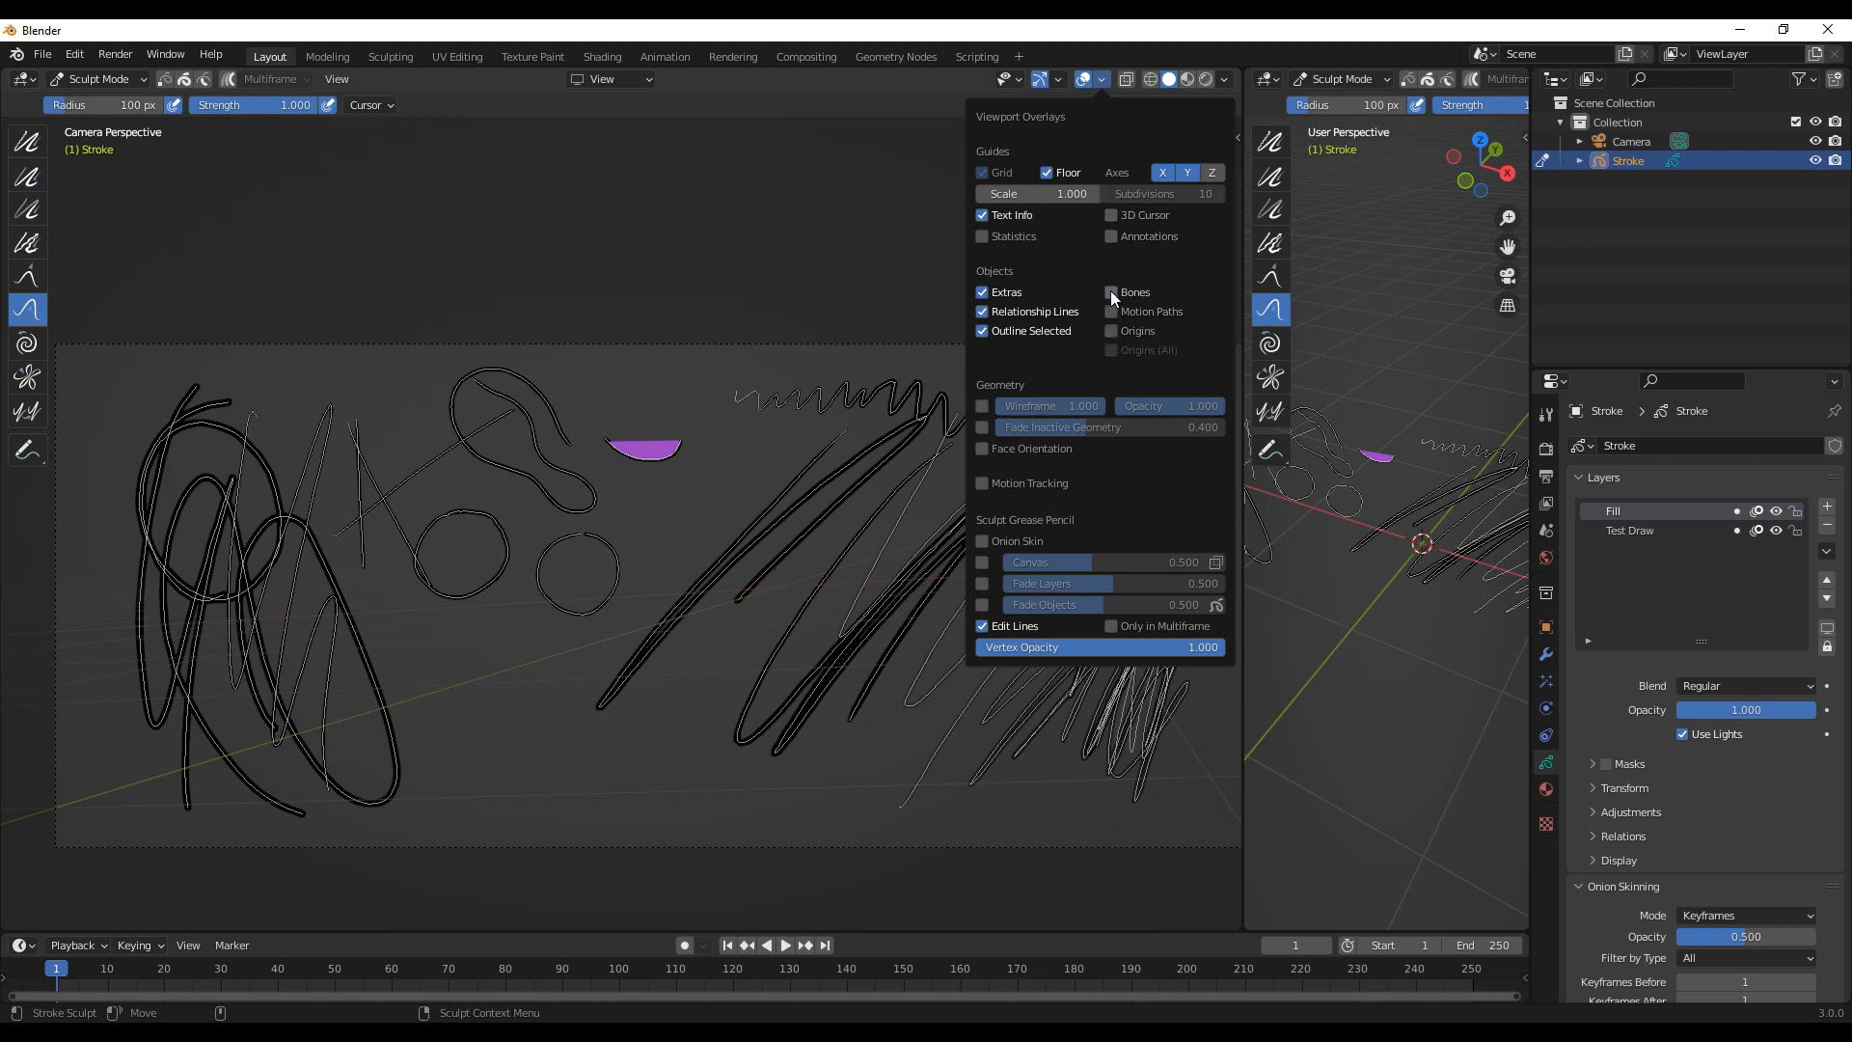
left_click_drag(982, 331, 993, 212)
left_click(993, 216)
Step: Try the viewport with the Edit Lines overlay disabled, and enable Edit Lines again
left_click(983, 627)
left_click(982, 629)
middle_click_drag(754, 713, 715, 652, "shift")
left_click(1101, 81)
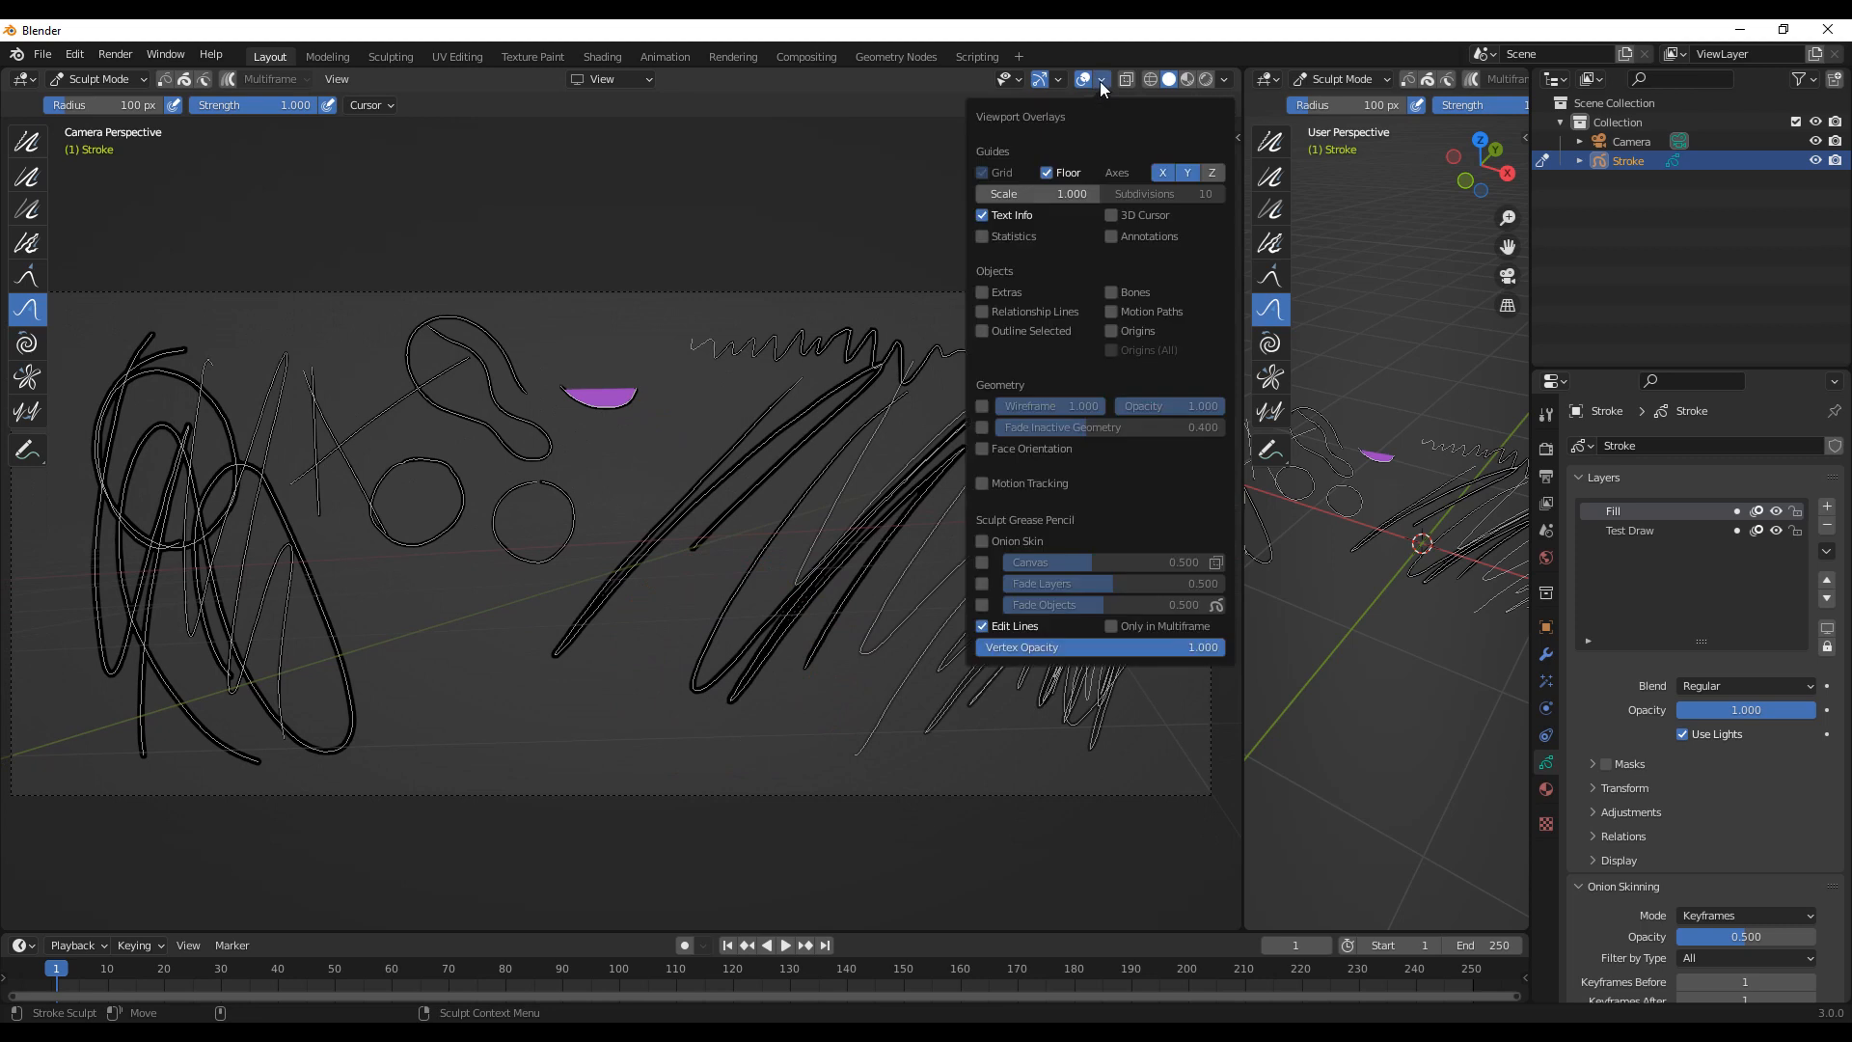
left_click(982, 626)
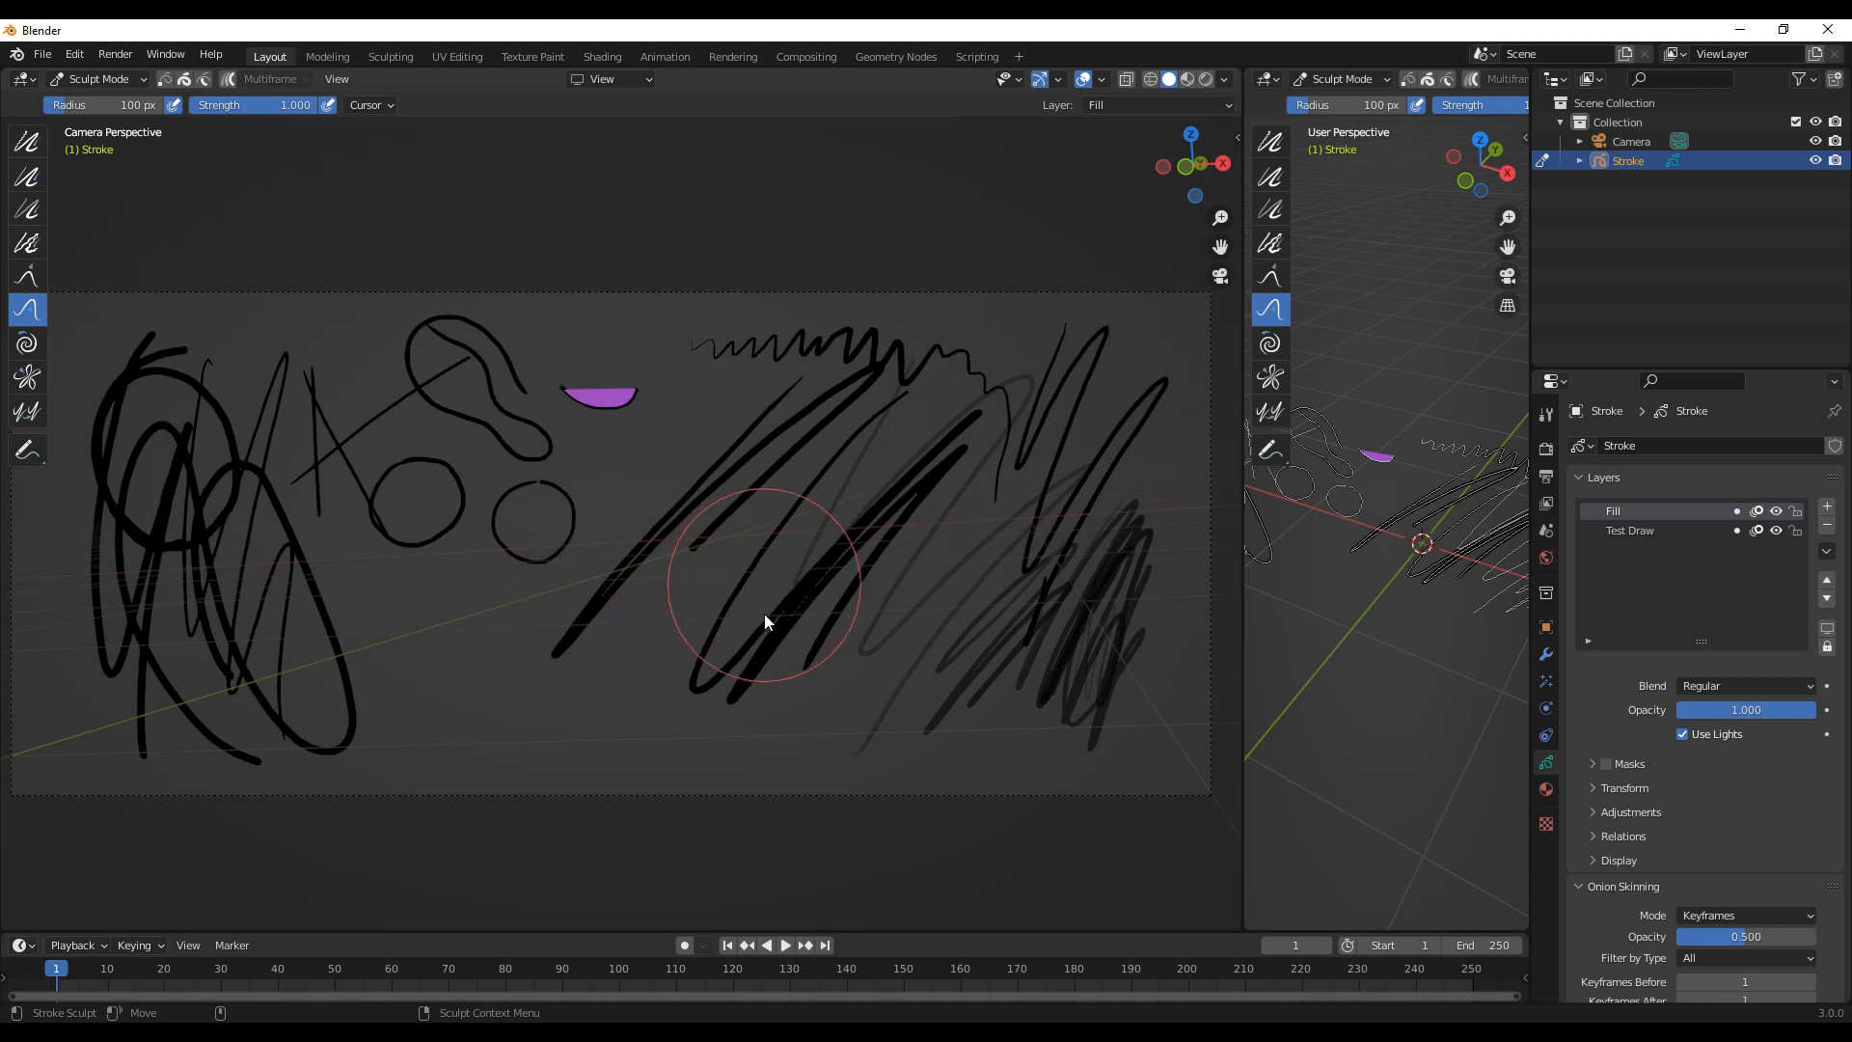
left_click(1103, 79)
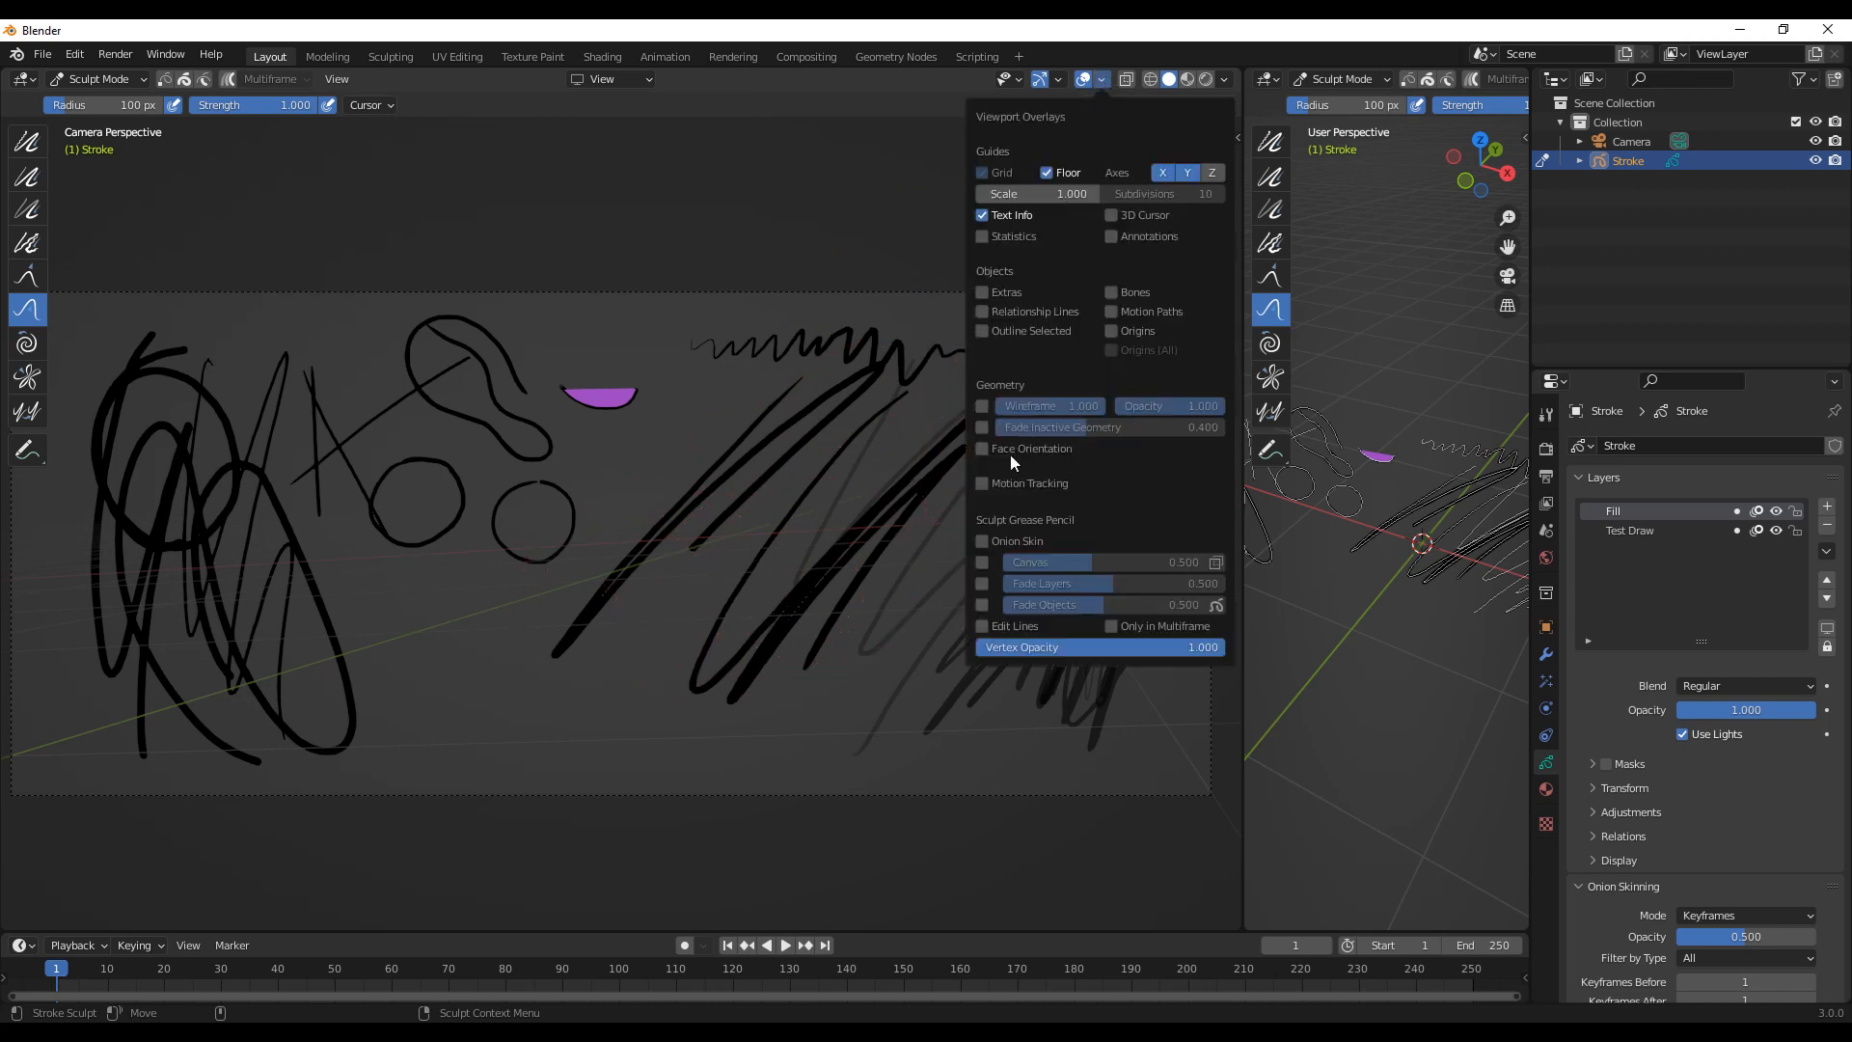
left_click(982, 627)
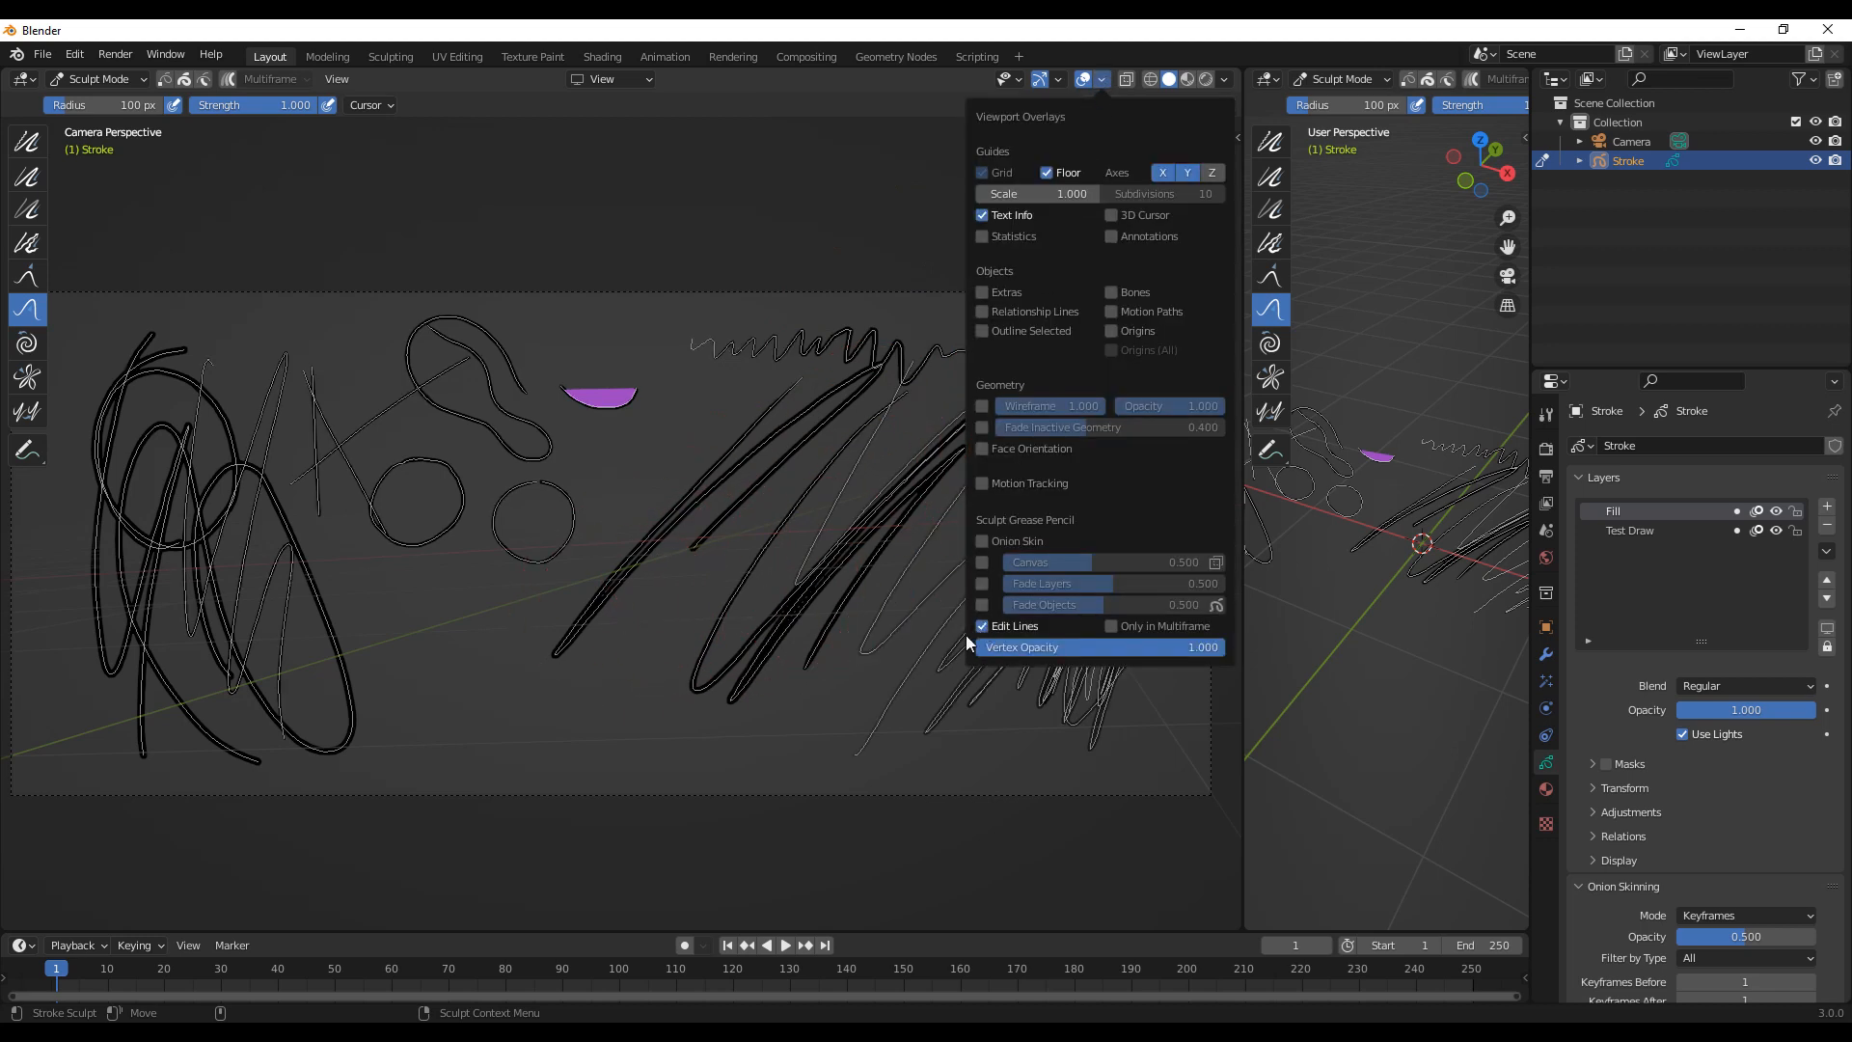
Step: Hide all viewport overlays and smooth the thick peaks of the wavy zigzag stroke
left_click(1083, 81)
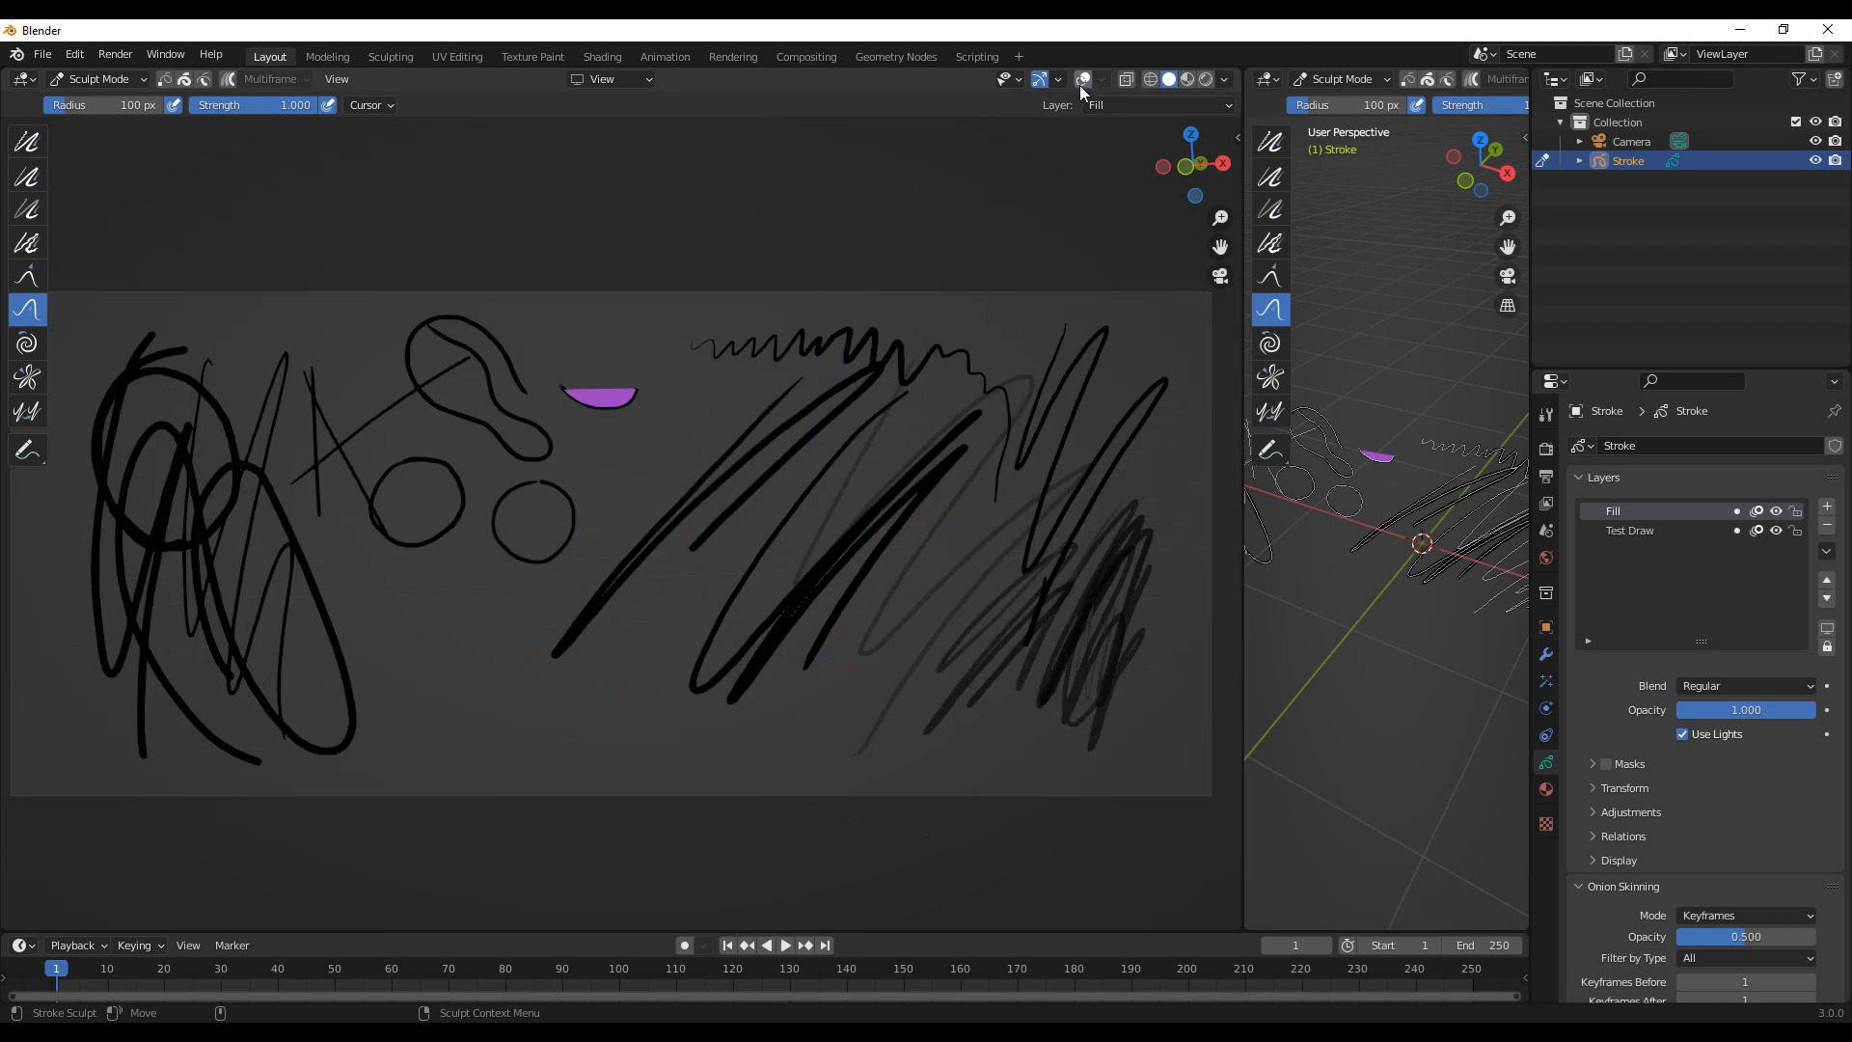
scroll(947, 282, "up", 5)
middle_click_drag(1000, 318, 600, 869, "shift")
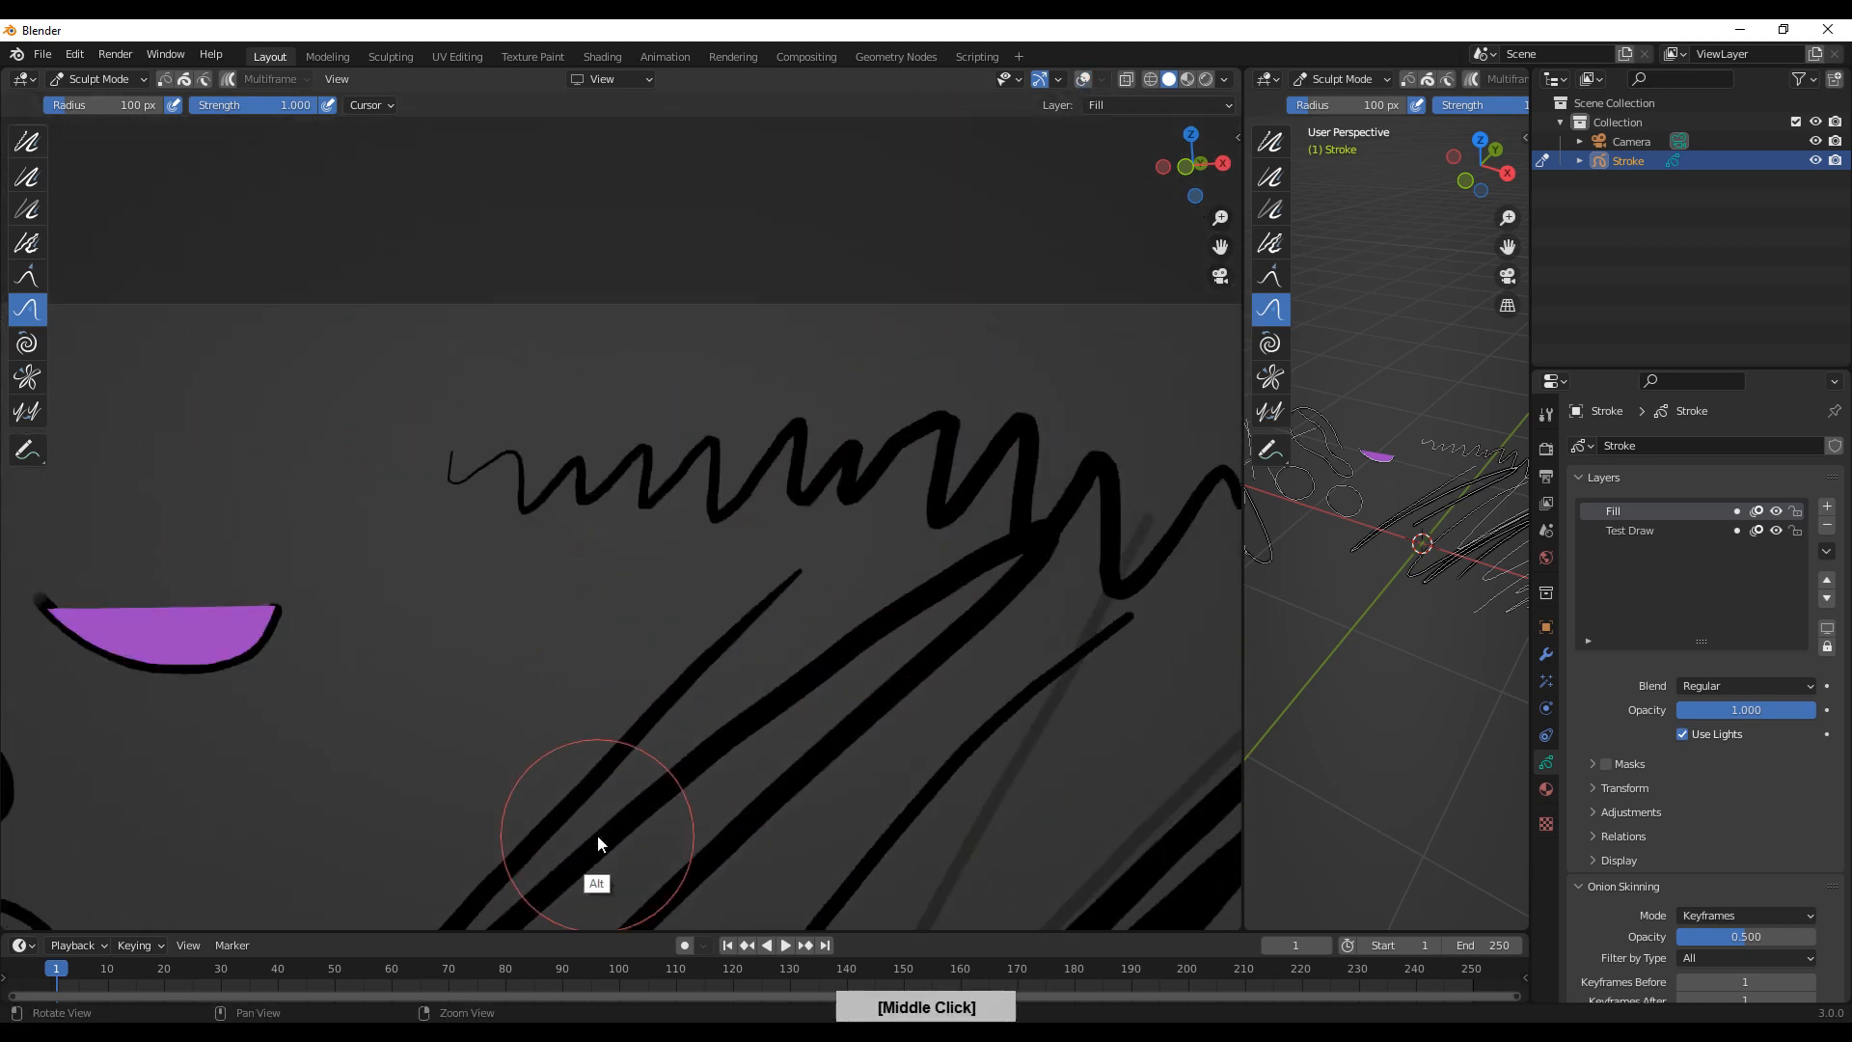
mouse_move(887, 461)
left_mouse_down("shift")
mouse_move(1021, 466)
mouse_move(901, 430)
mouse_move(1037, 429)
left_mouse_up("shift")
mouse_move(1002, 550)
right_mouse_down("alt")
mouse_move(970, 606)
mouse_move(1079, 182)
right_mouse_up("alt")
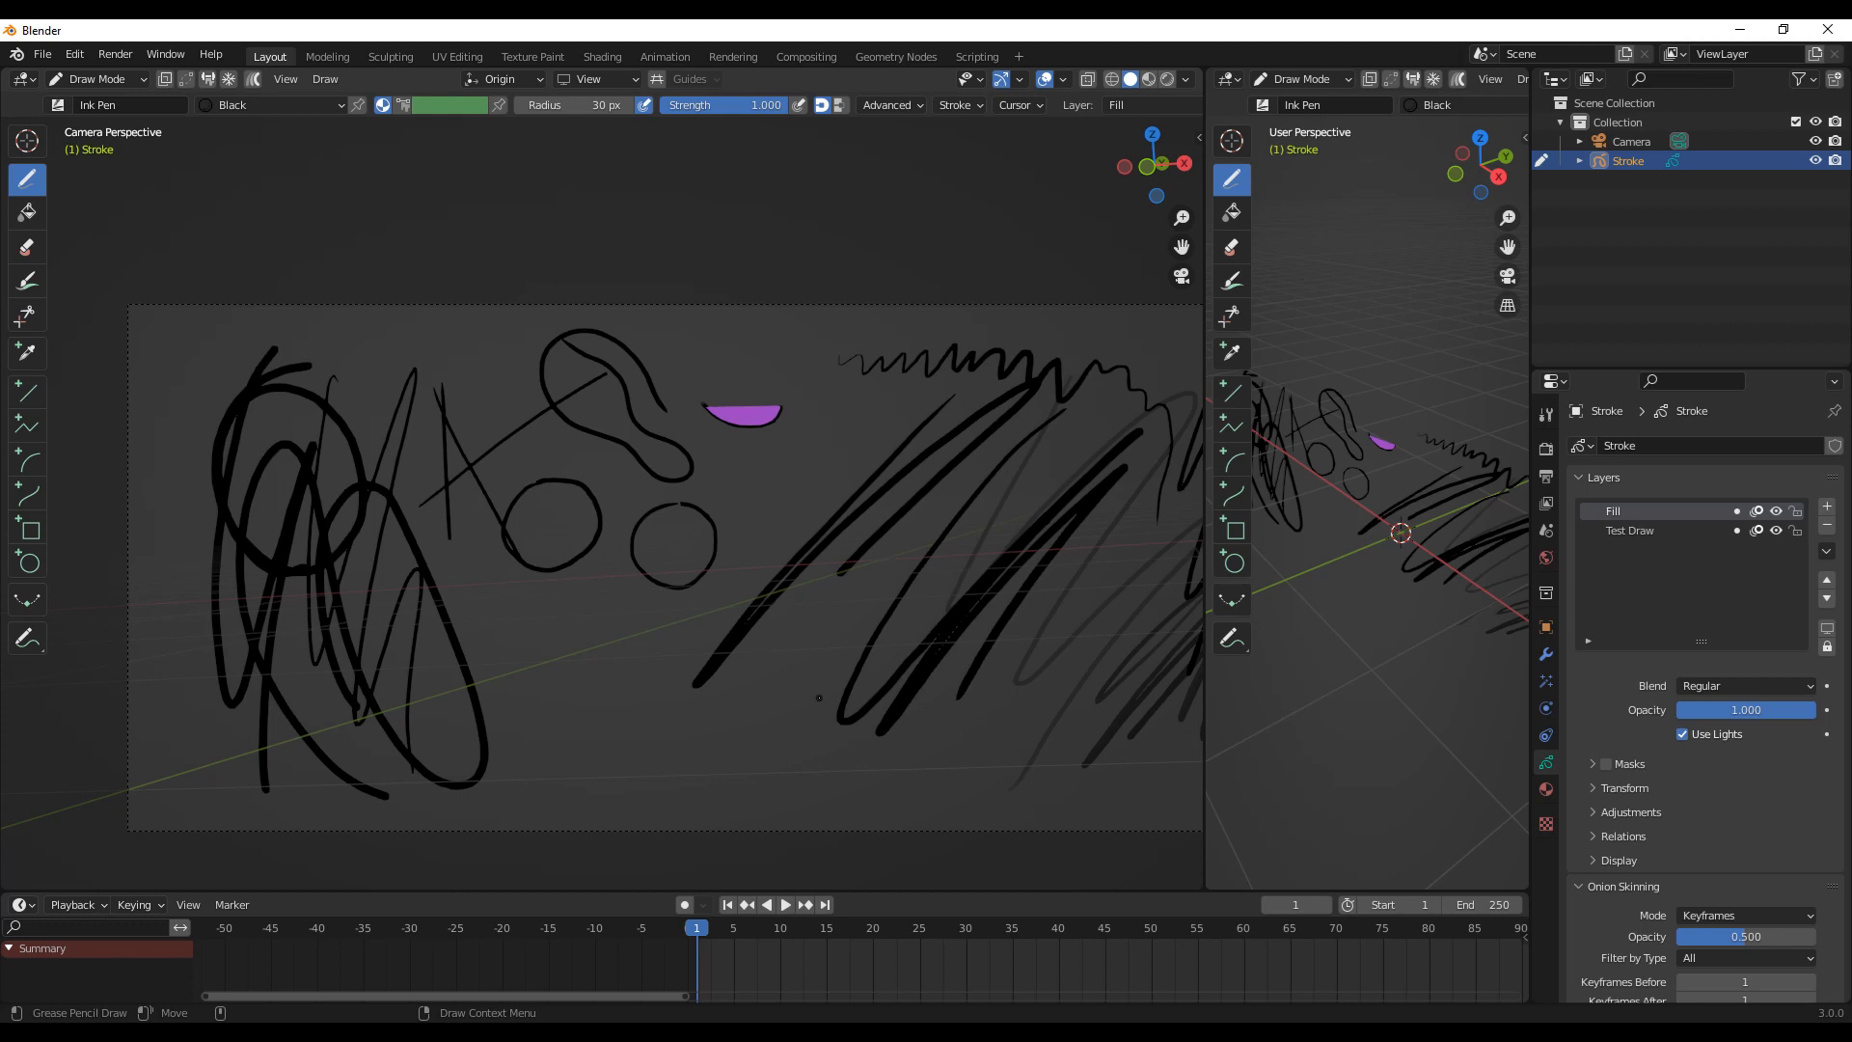
Step: Adjust the split so the camera view is wider than the perspective view, and enlarge the timeline area below them
left_click_drag(1205, 674, 761, 666)
mouse_move(1218, 618)
middle_mouse_down()
mouse_move(1160, 618)
mouse_move(1144, 640)
mouse_move(809, 758)
middle_mouse_up()
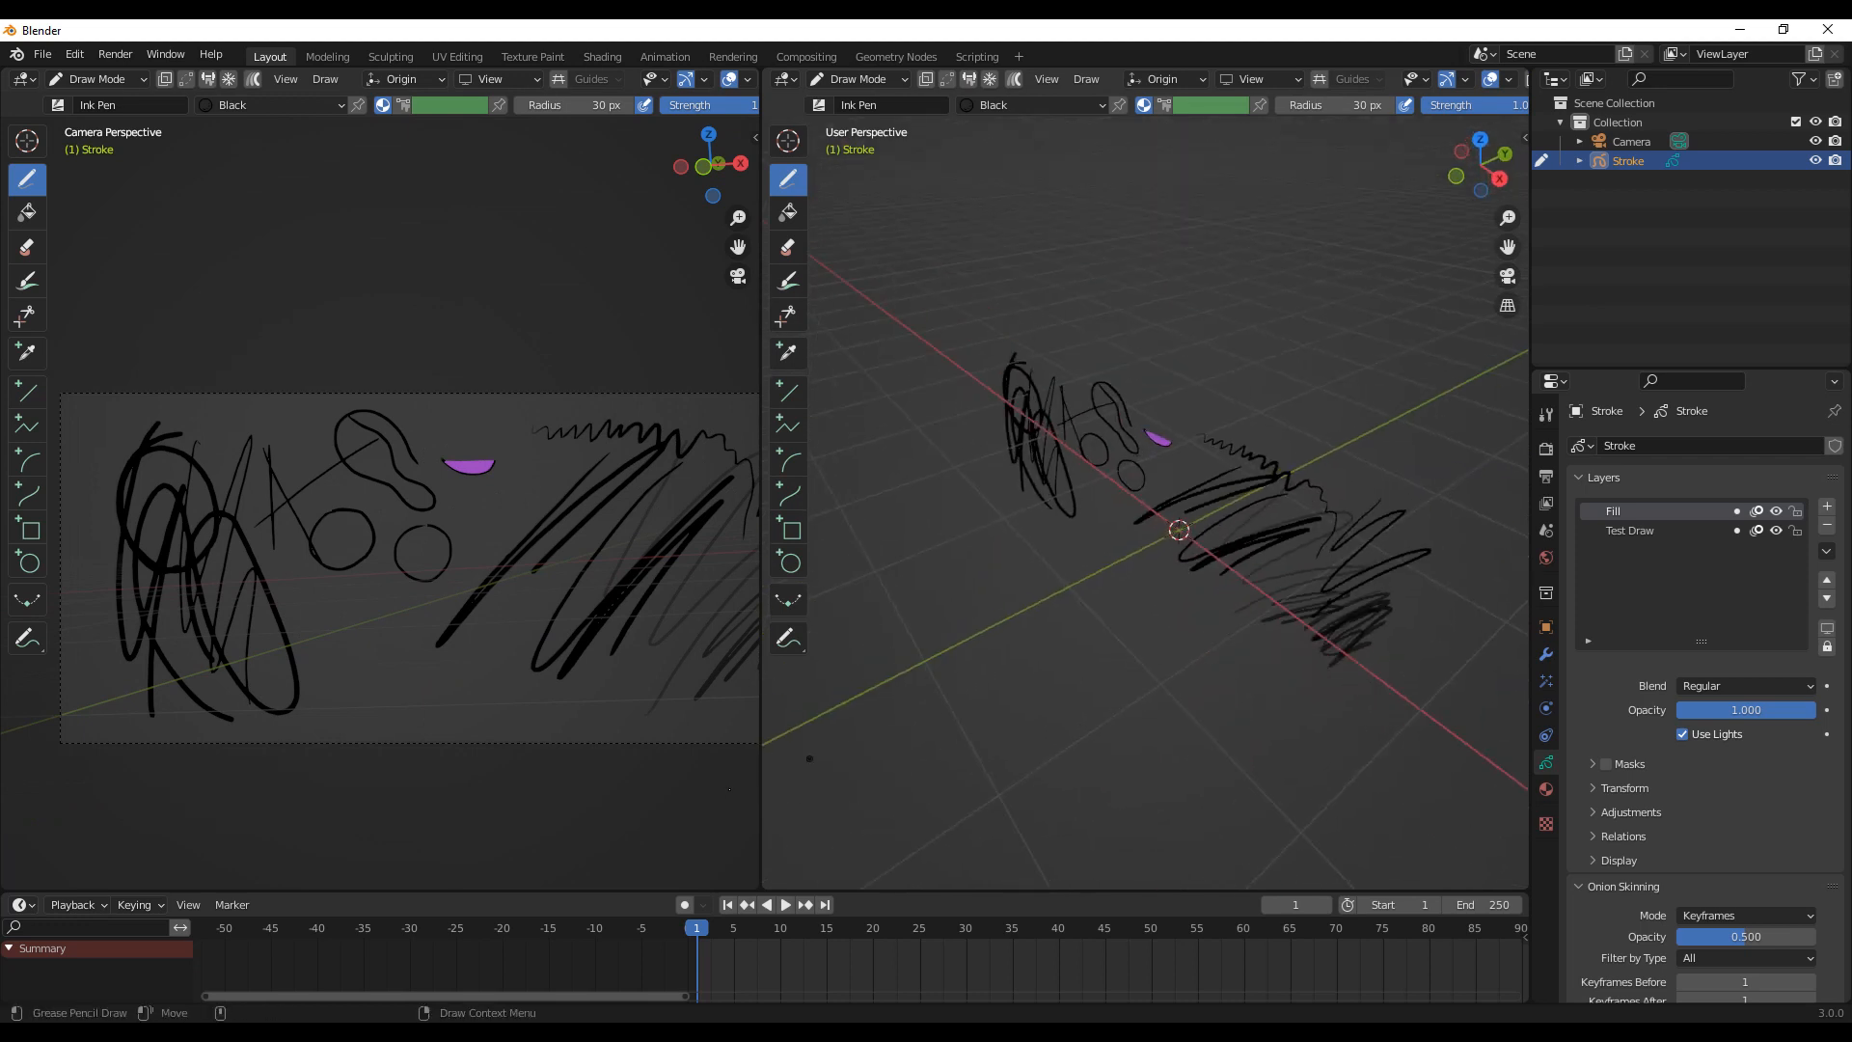
left_click_drag(761, 784, 1161, 778)
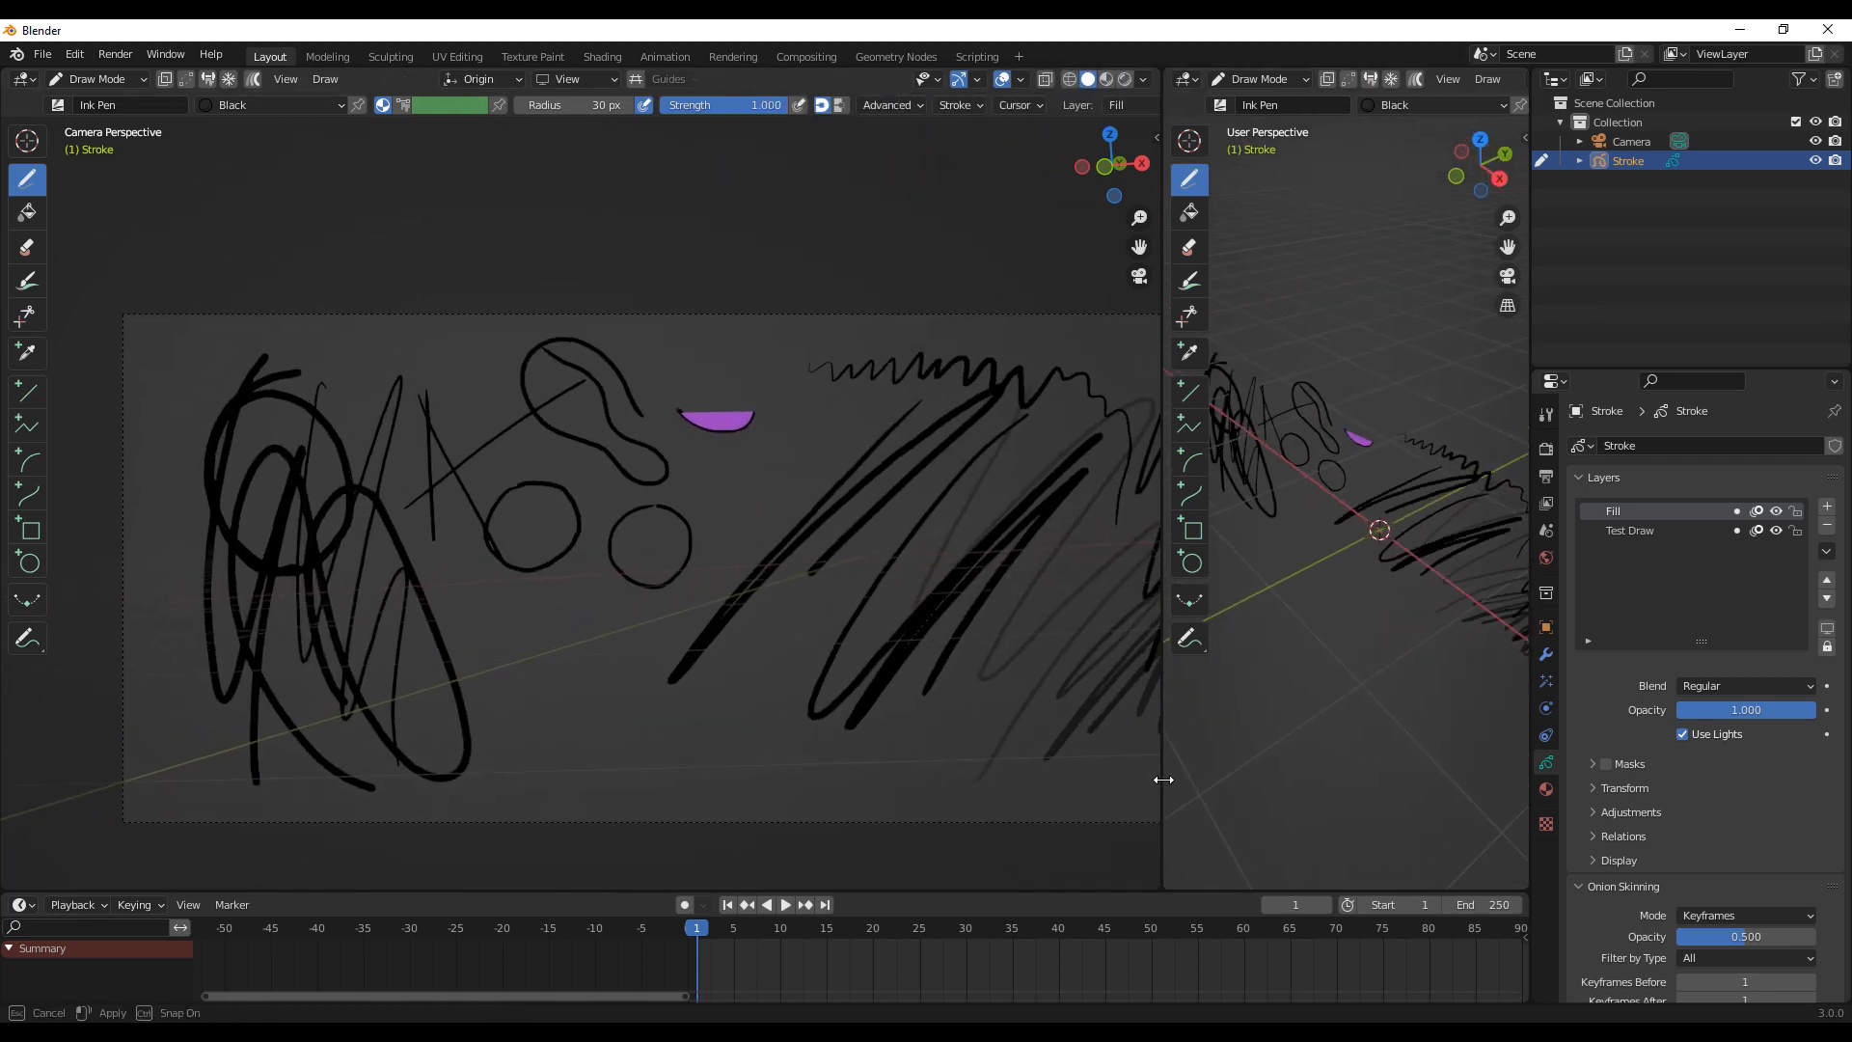
scroll(810, 686, "up", 2)
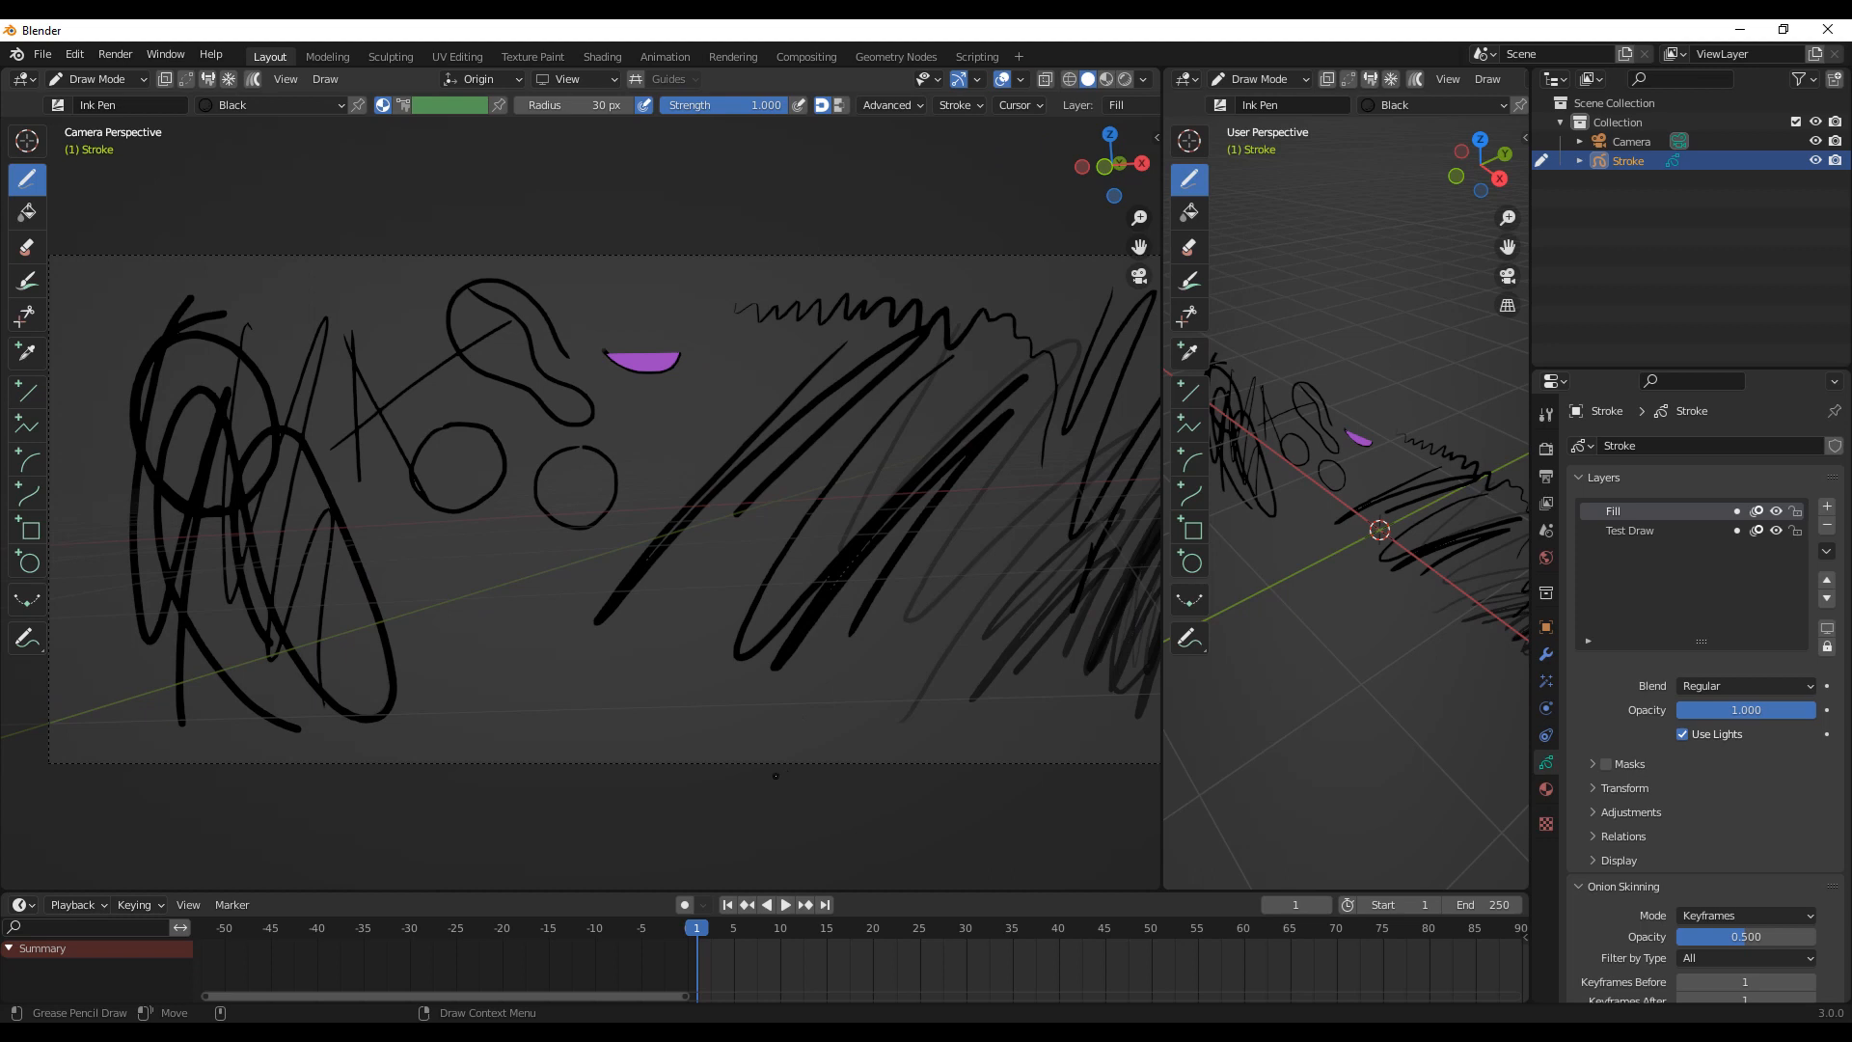
left_click_drag(647, 890, 655, 716)
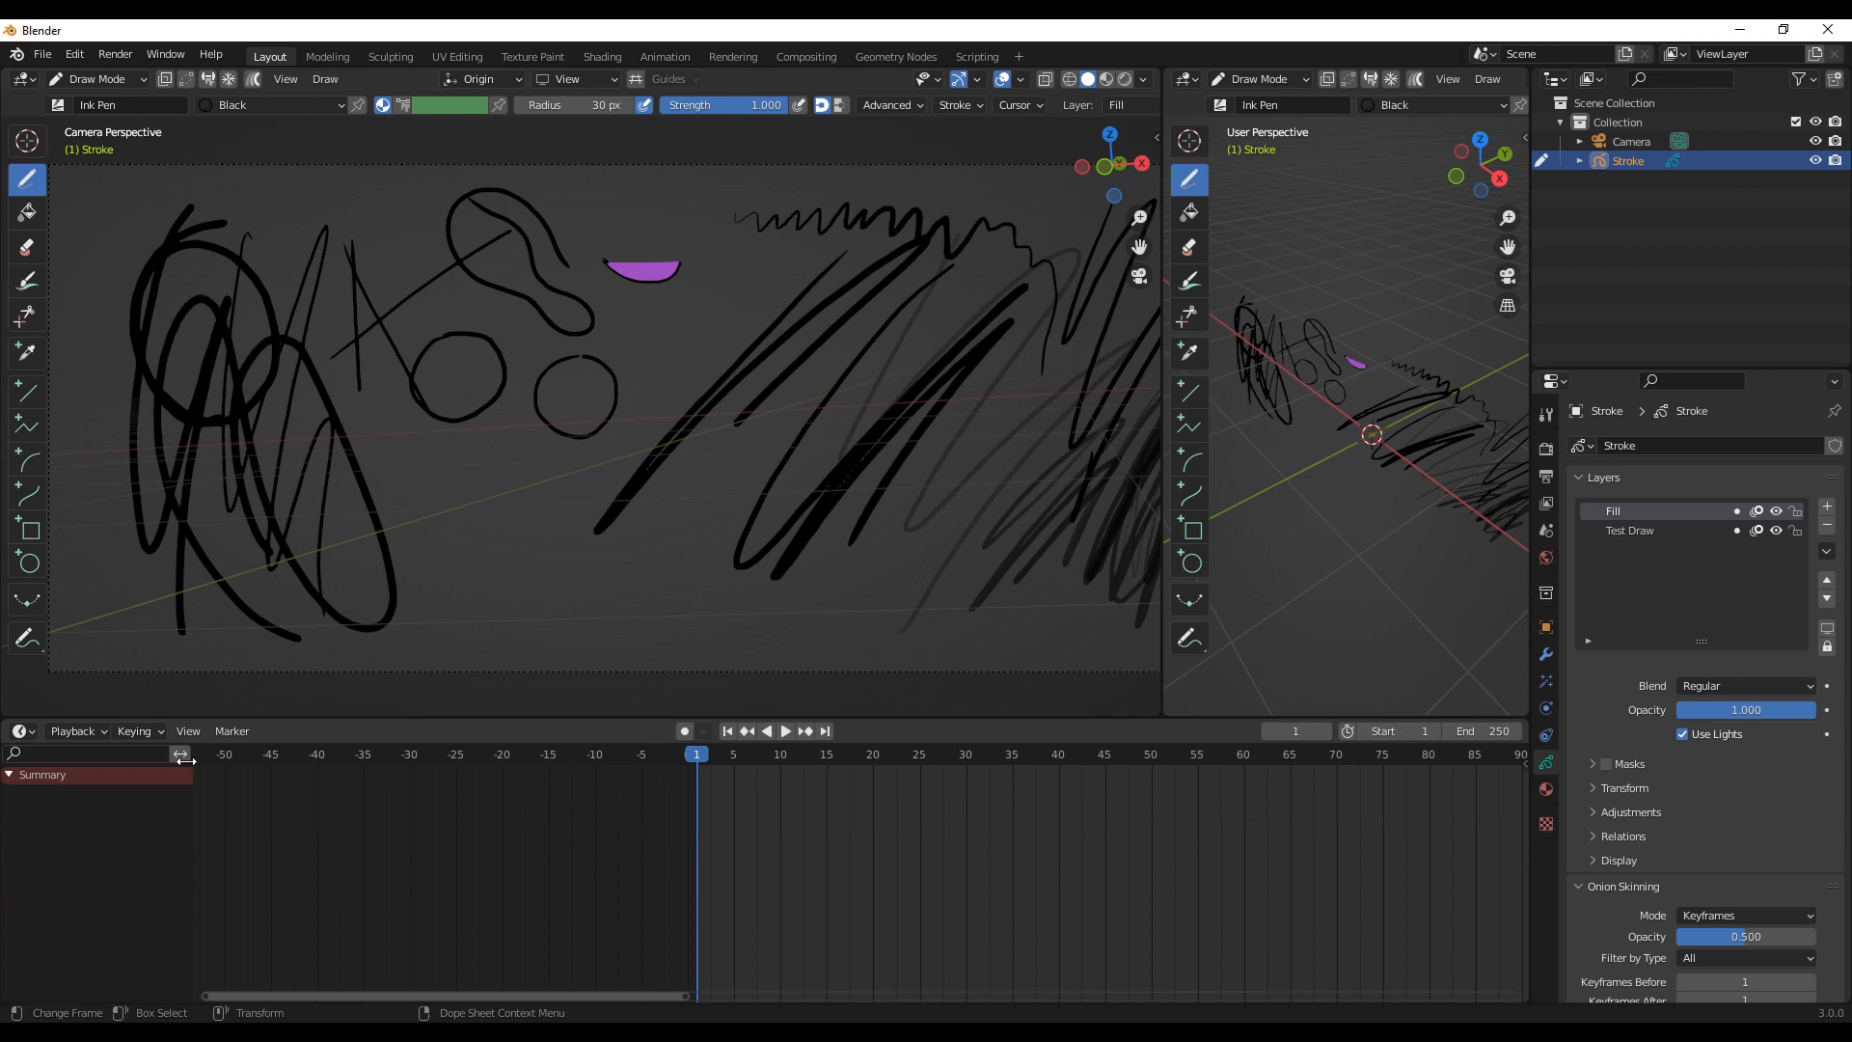
Step: Play and stop the animation in the timeline, keeping the playhead at frame 1
left_click(23, 738)
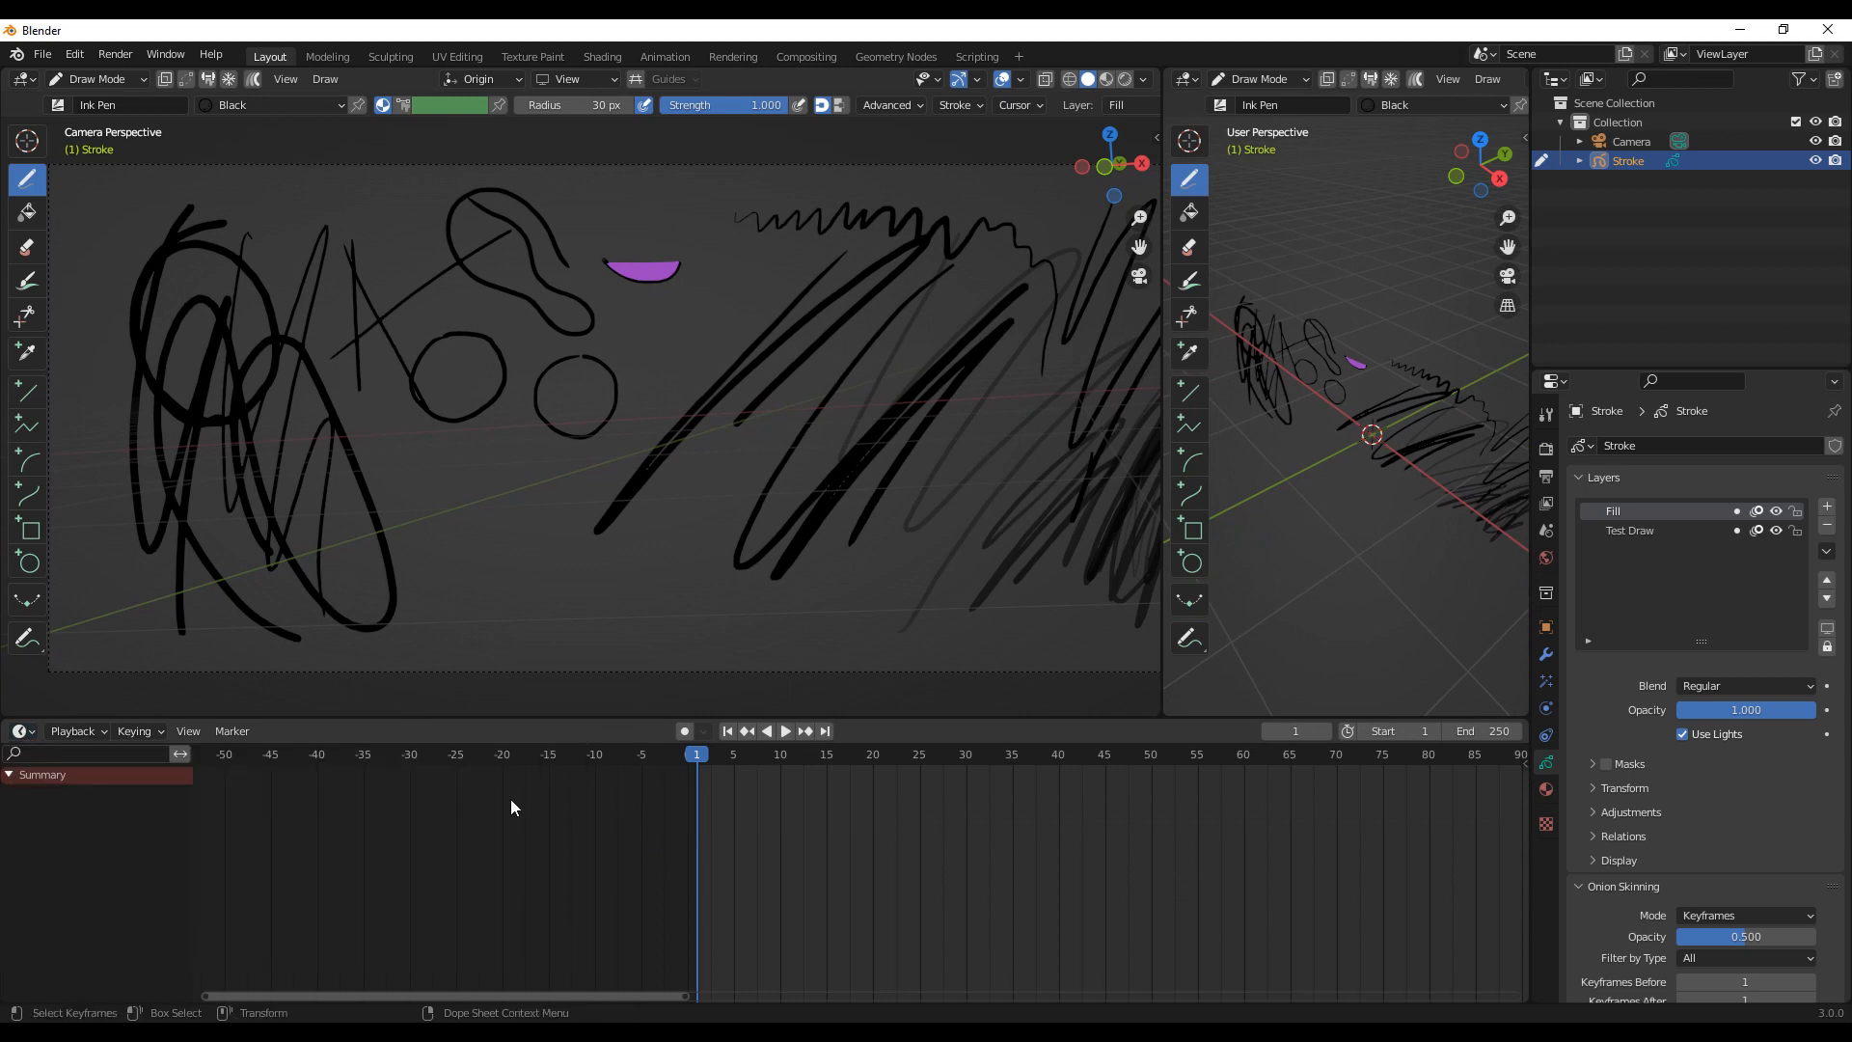
middle_click_drag(915, 837, 714, 858)
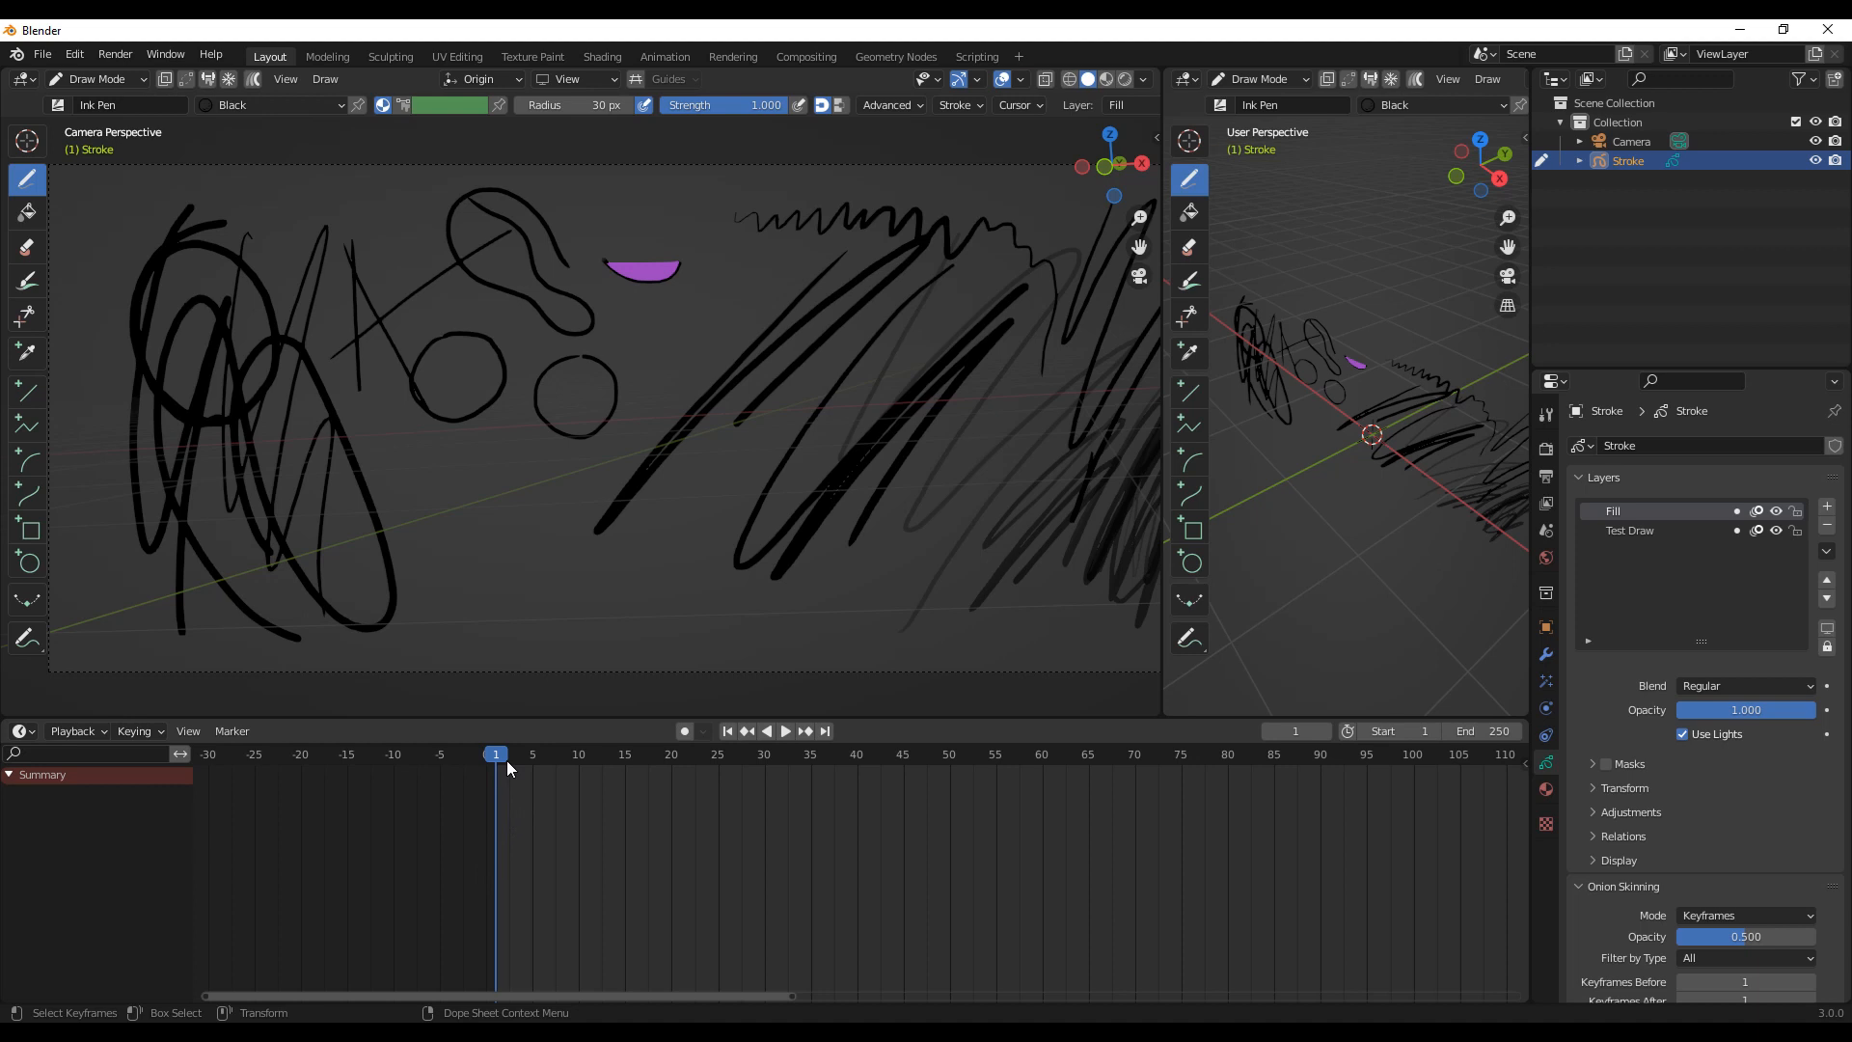
key("space")
key("space")
key("space")
left_click_drag(496, 755, 496, 755)
key("space")
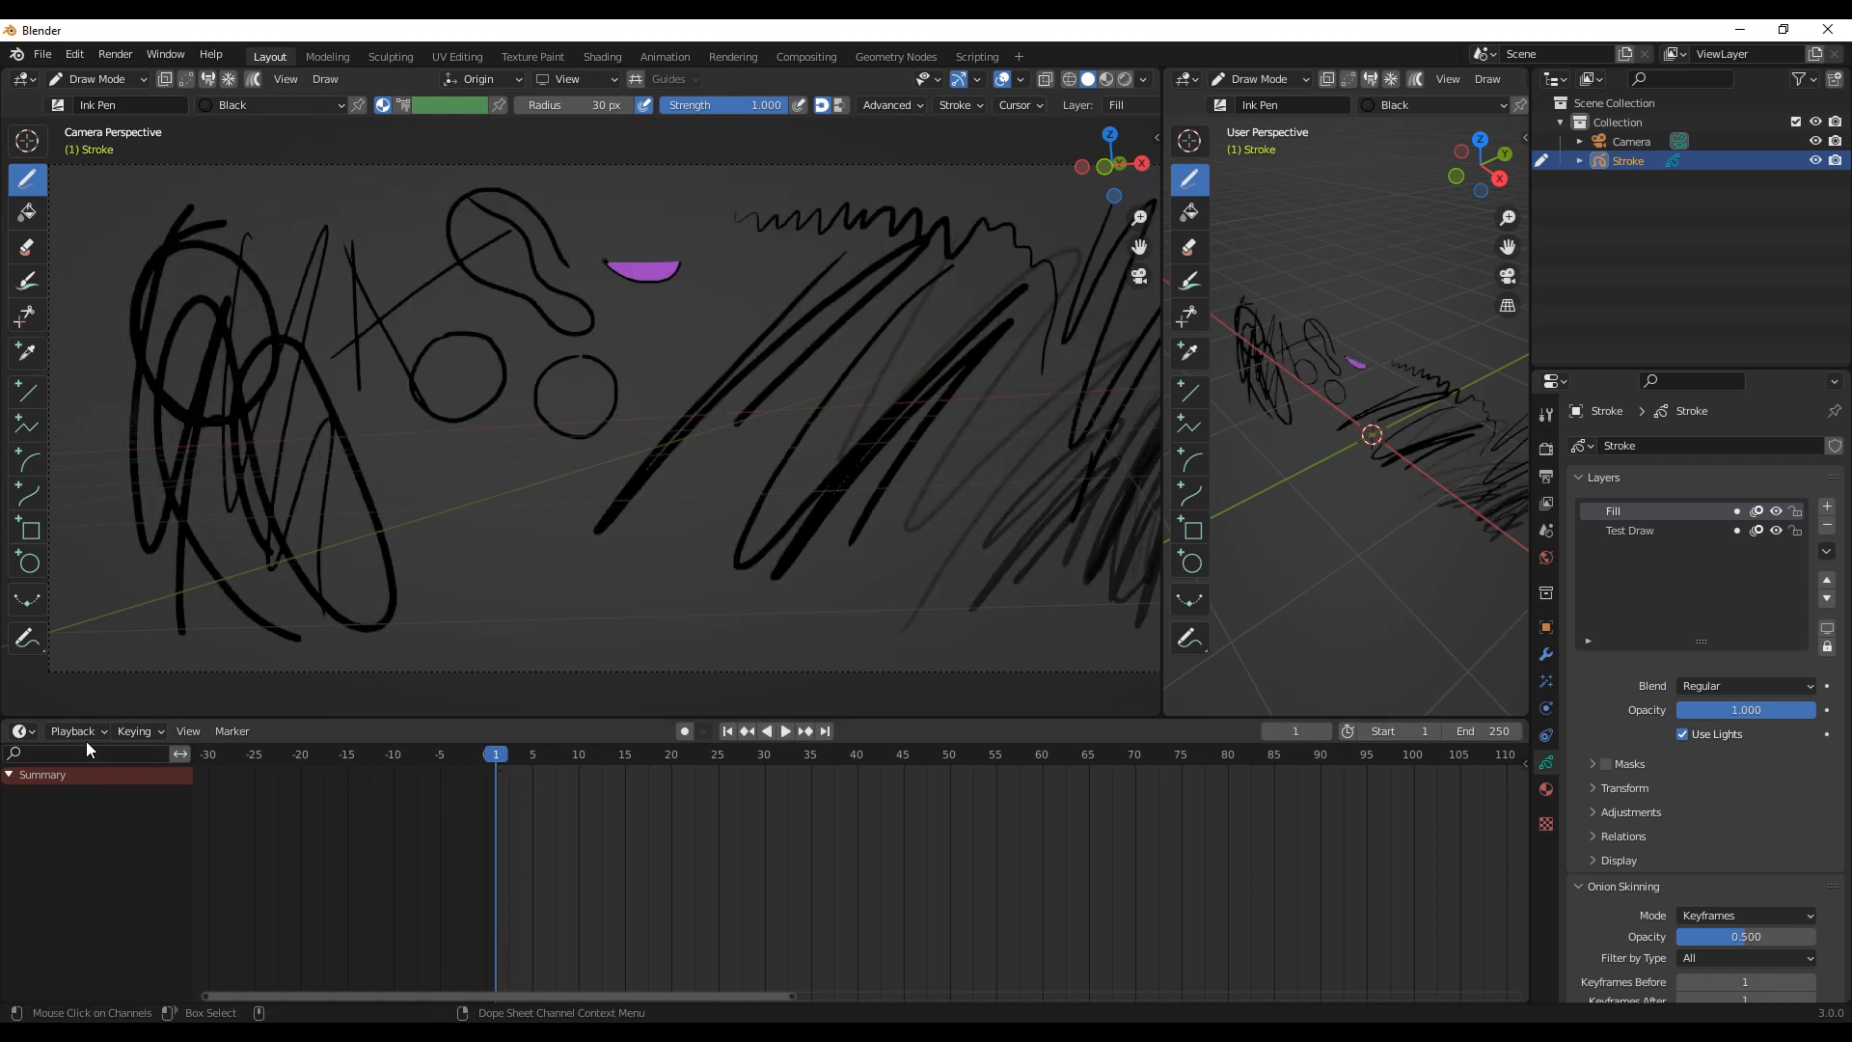
Step: Change the timeline area to a Dope Sheet in Grease Pencil mode
left_click(23, 731)
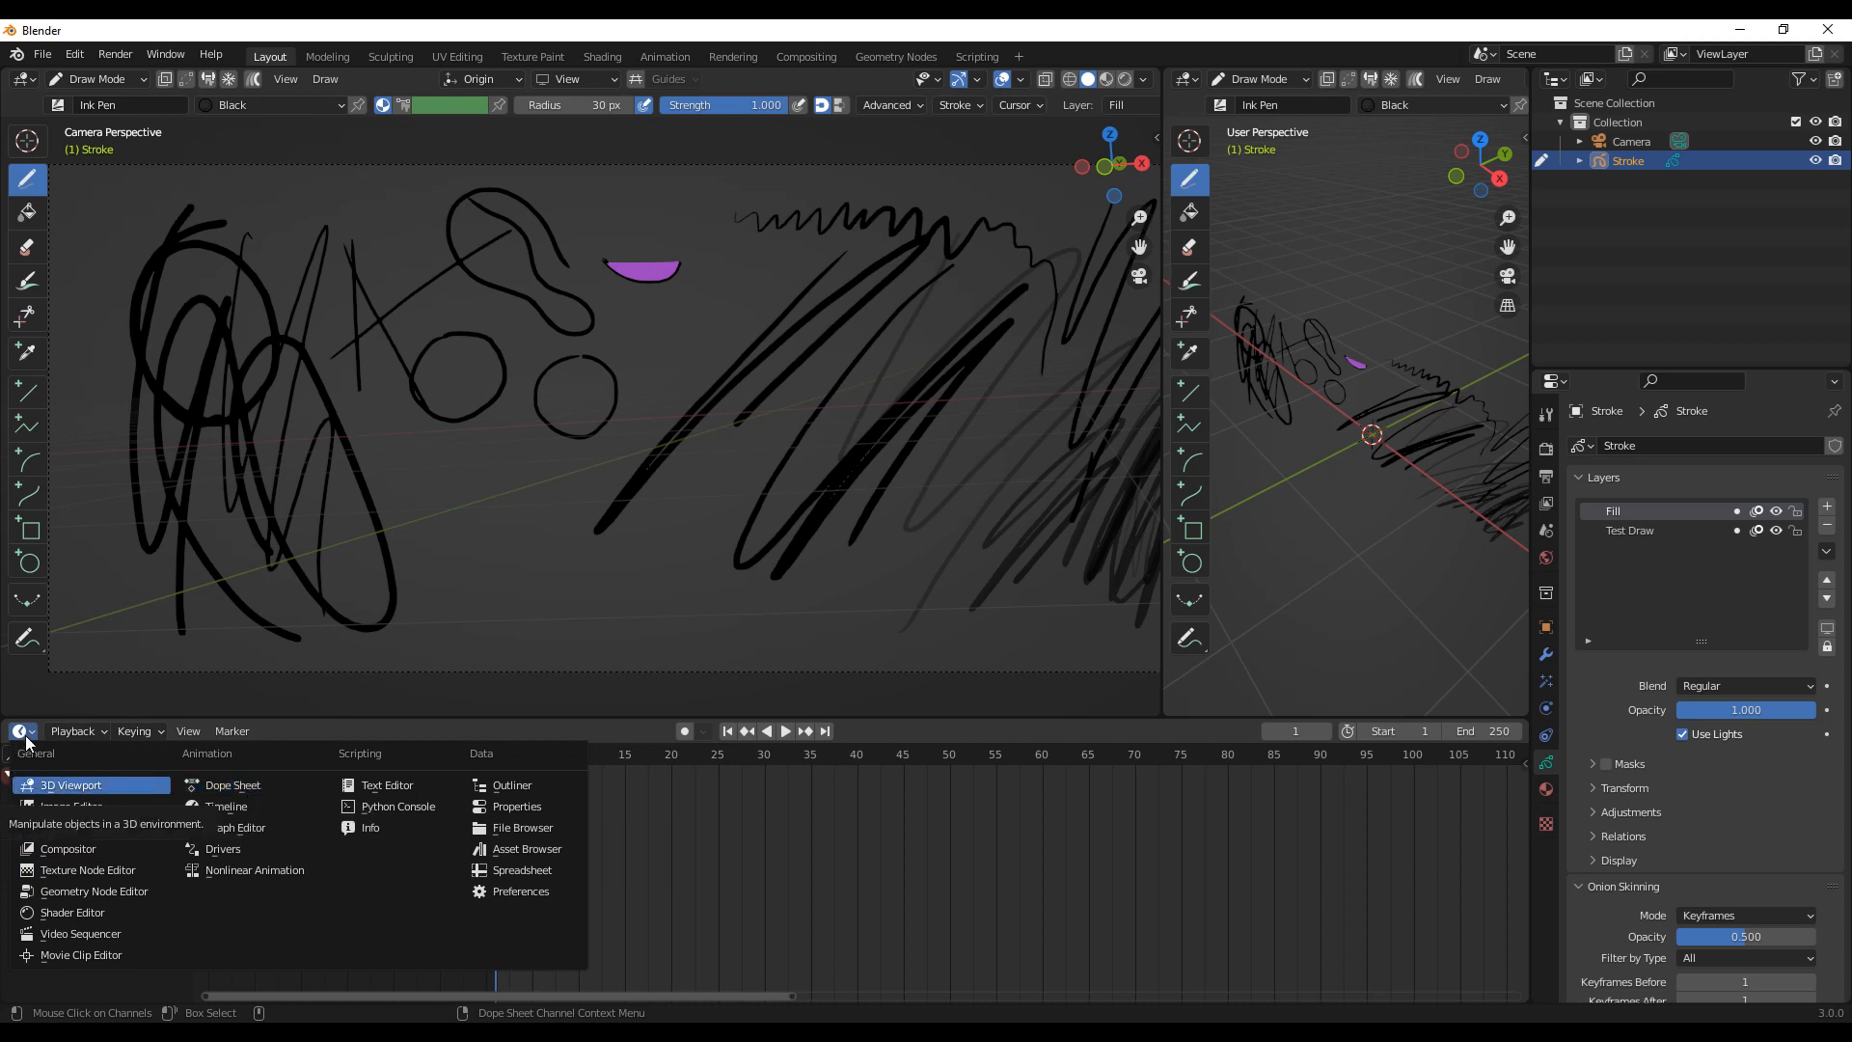
left_click(235, 783)
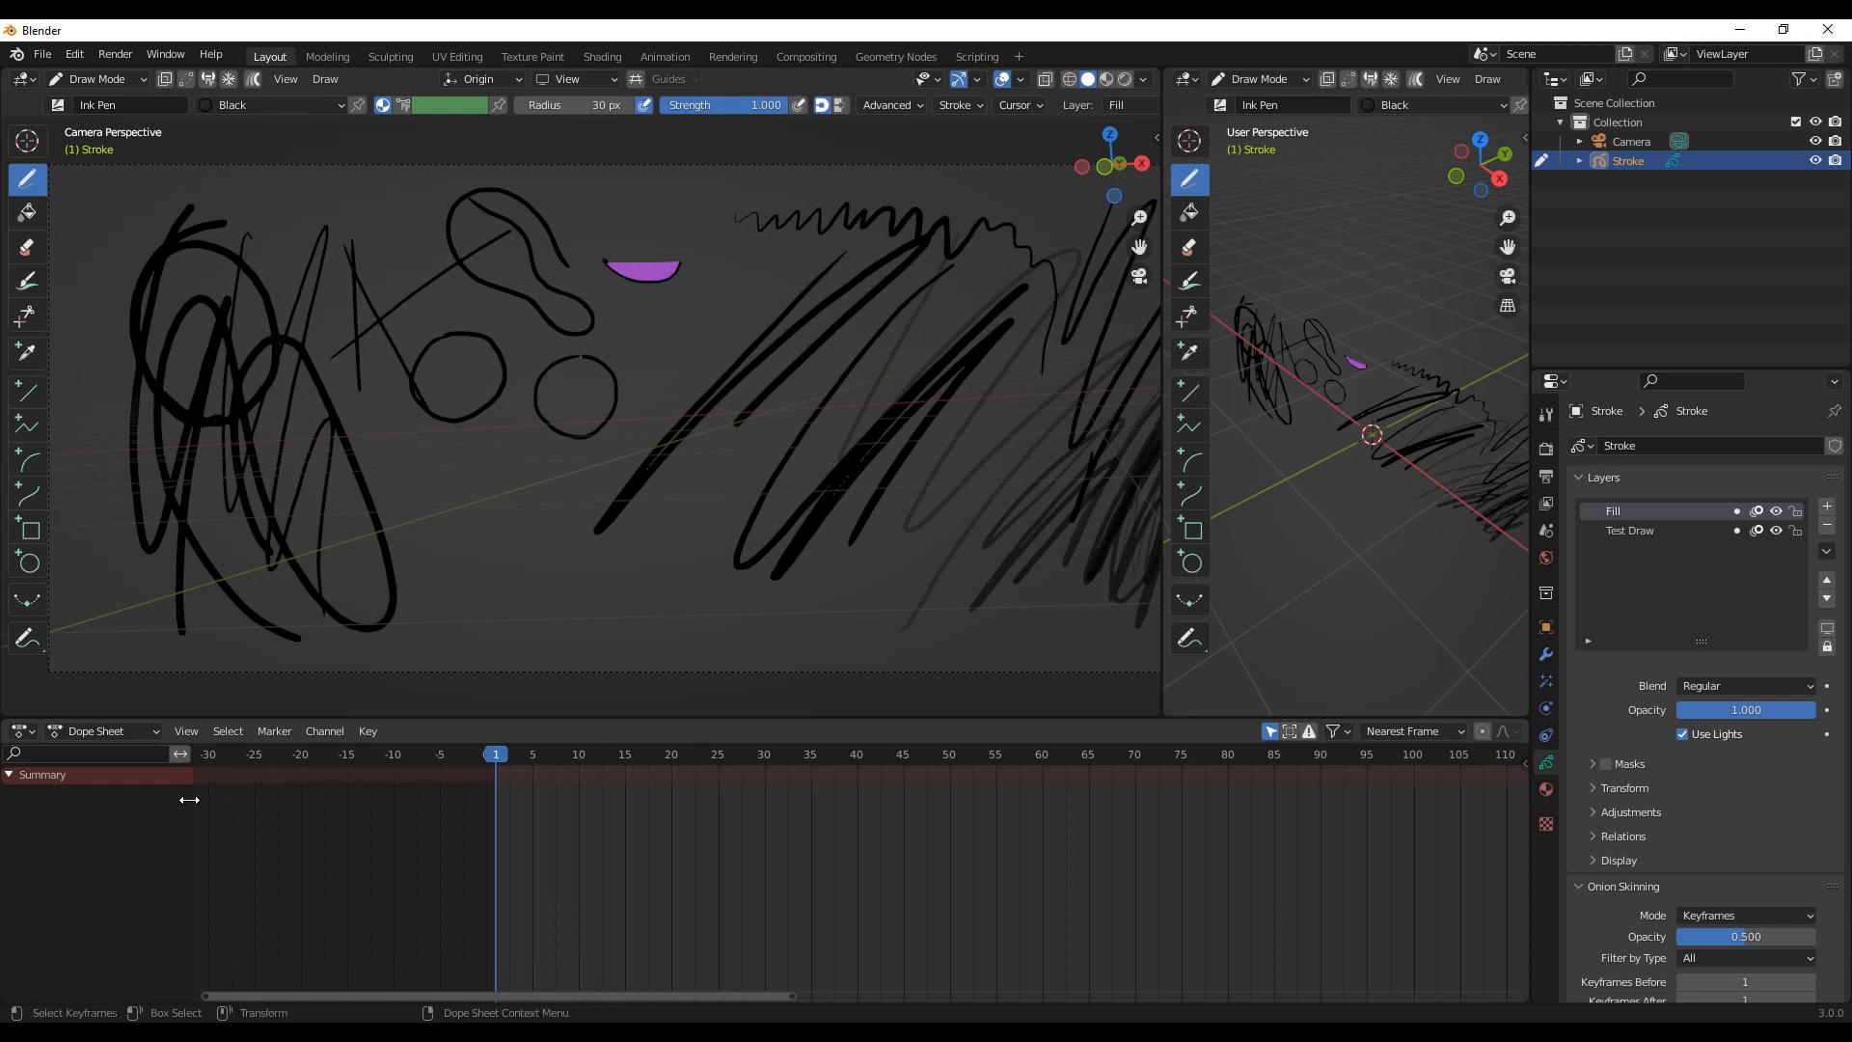
left_click(112, 732)
left_click(108, 811)
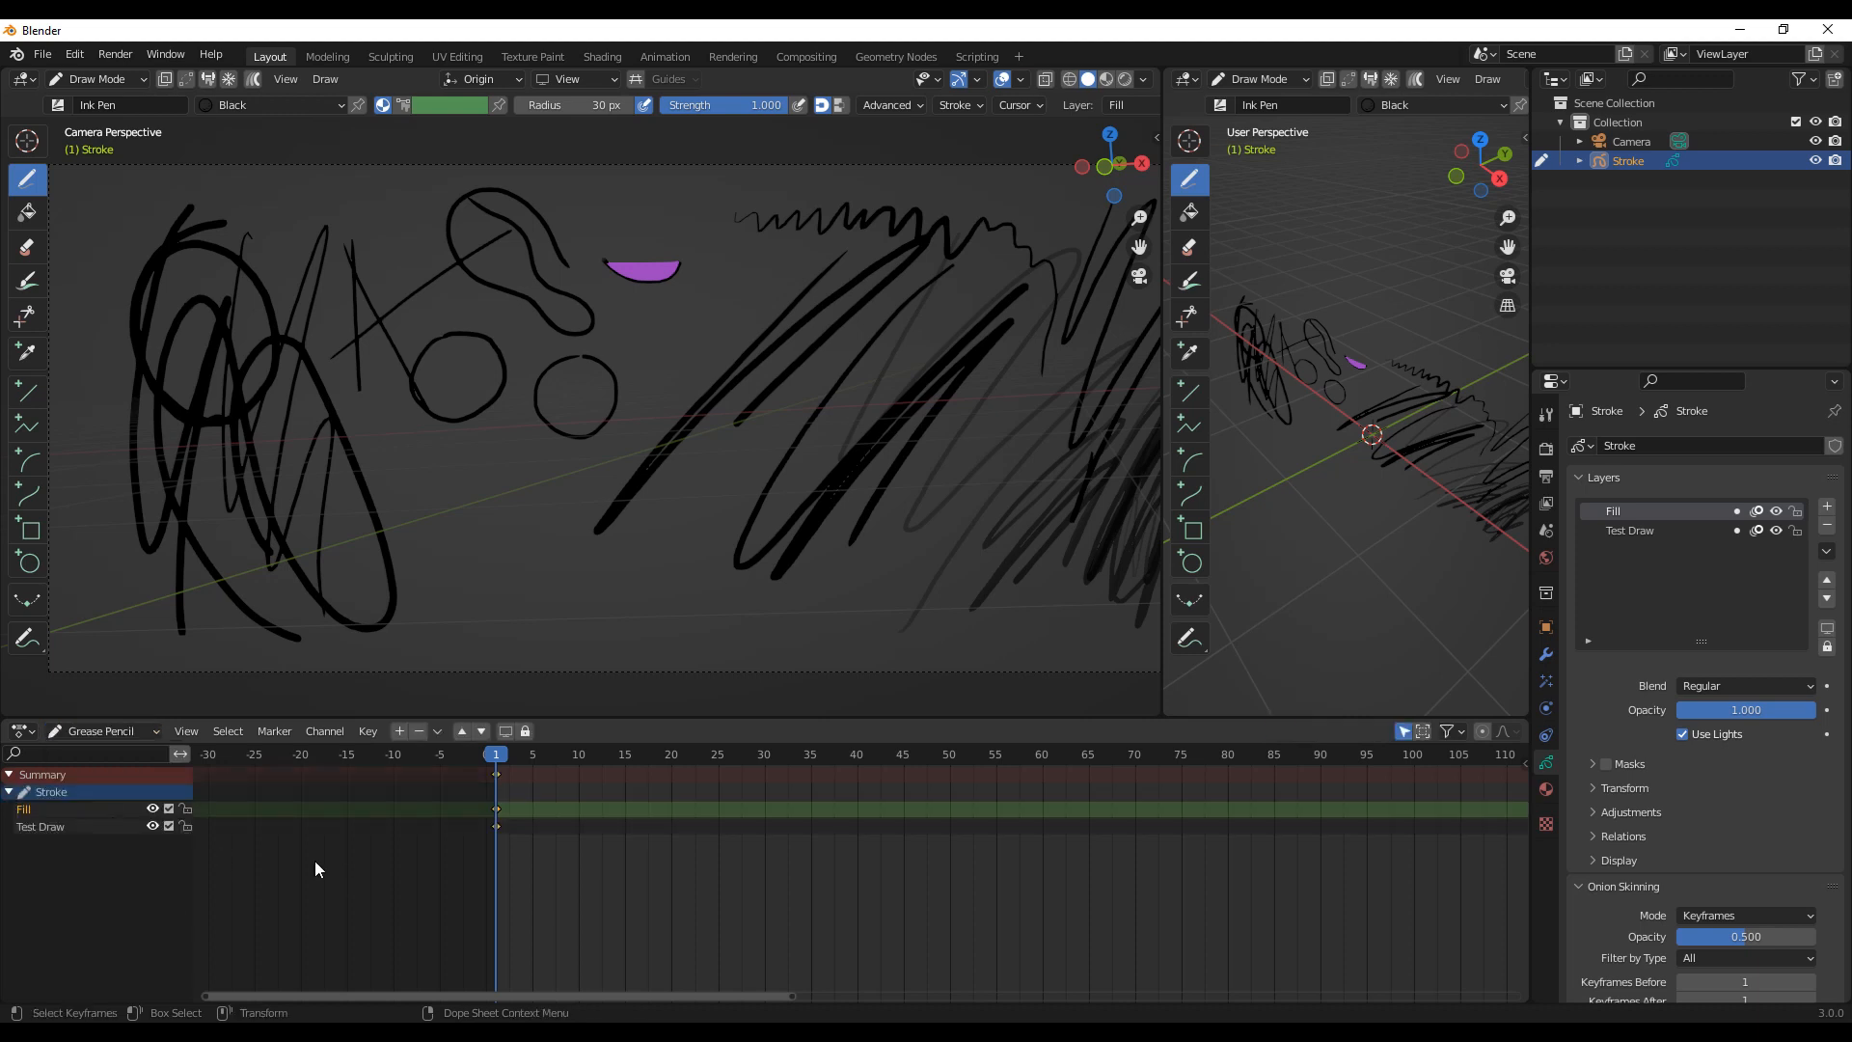
Step: Collapse the Stroke object's layer channels in the Dope Sheet and expand them again
scroll(437, 808, "up", 3)
middle_click_drag(406, 832, 652, 854, "alt")
left_click(10, 792)
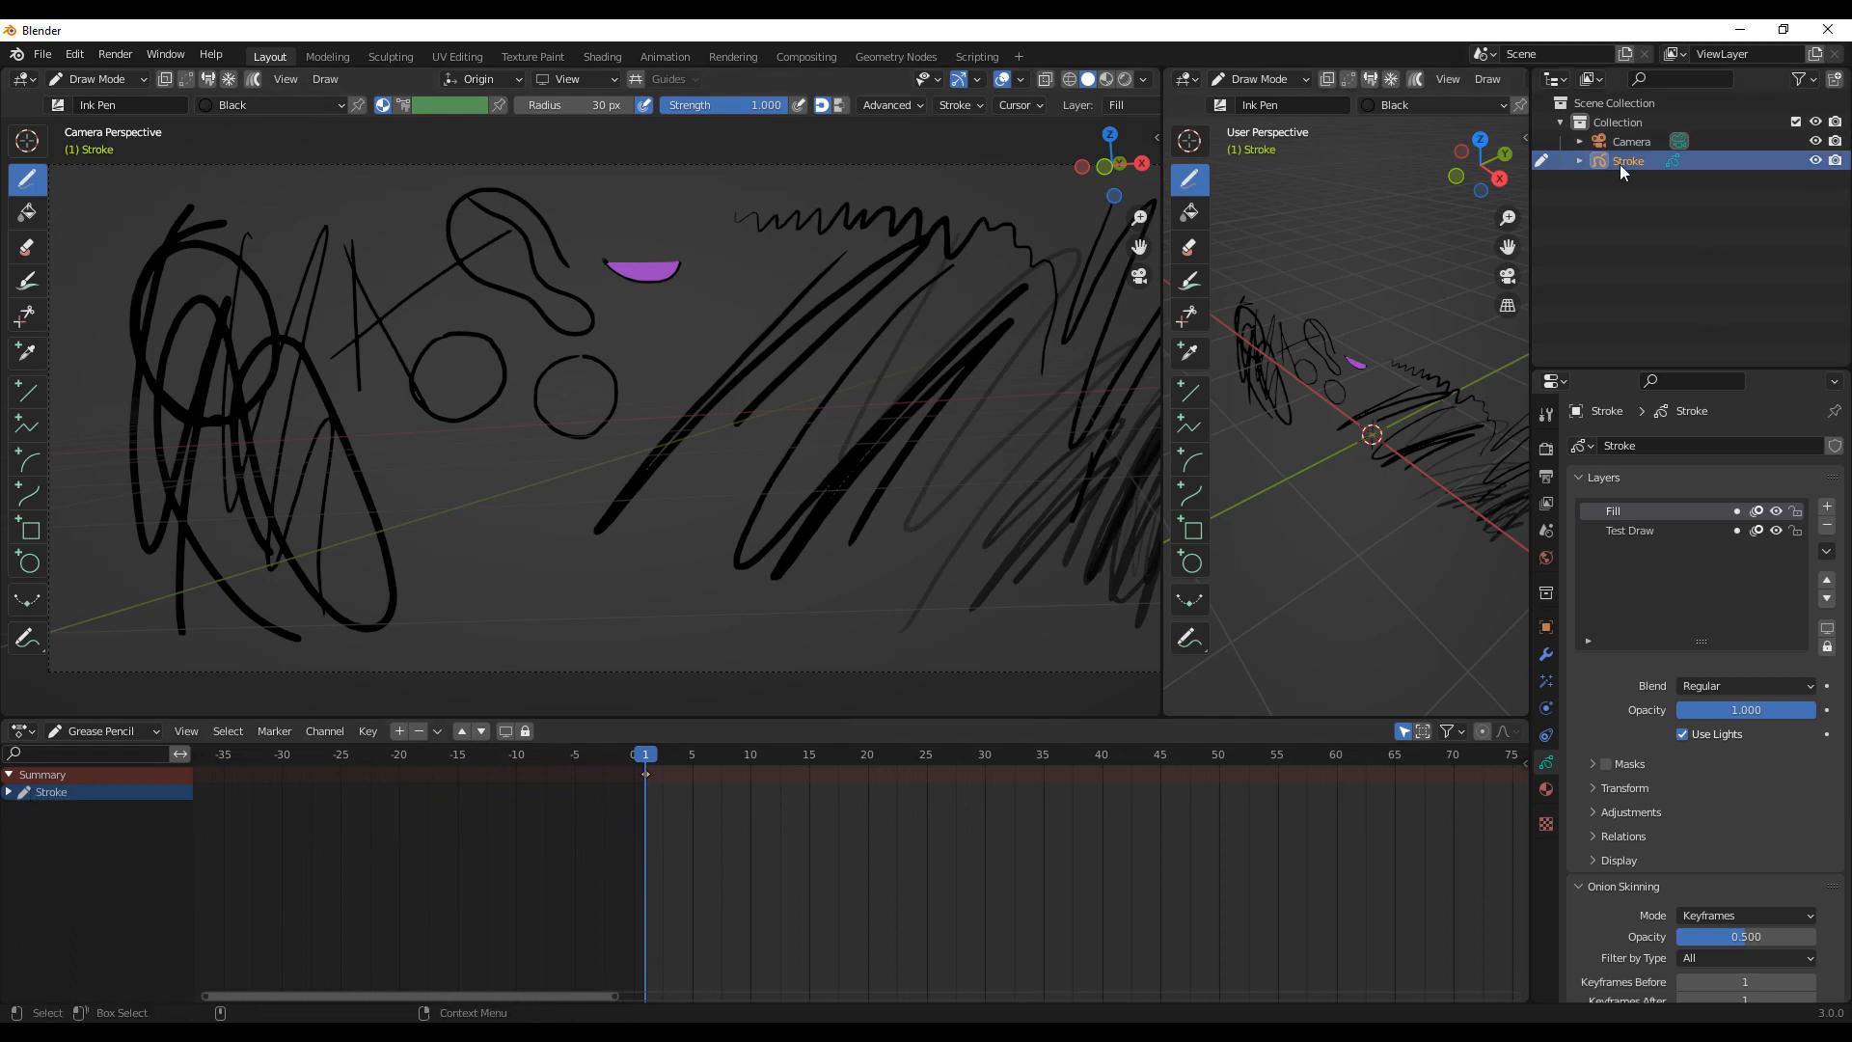
left_click(10, 792)
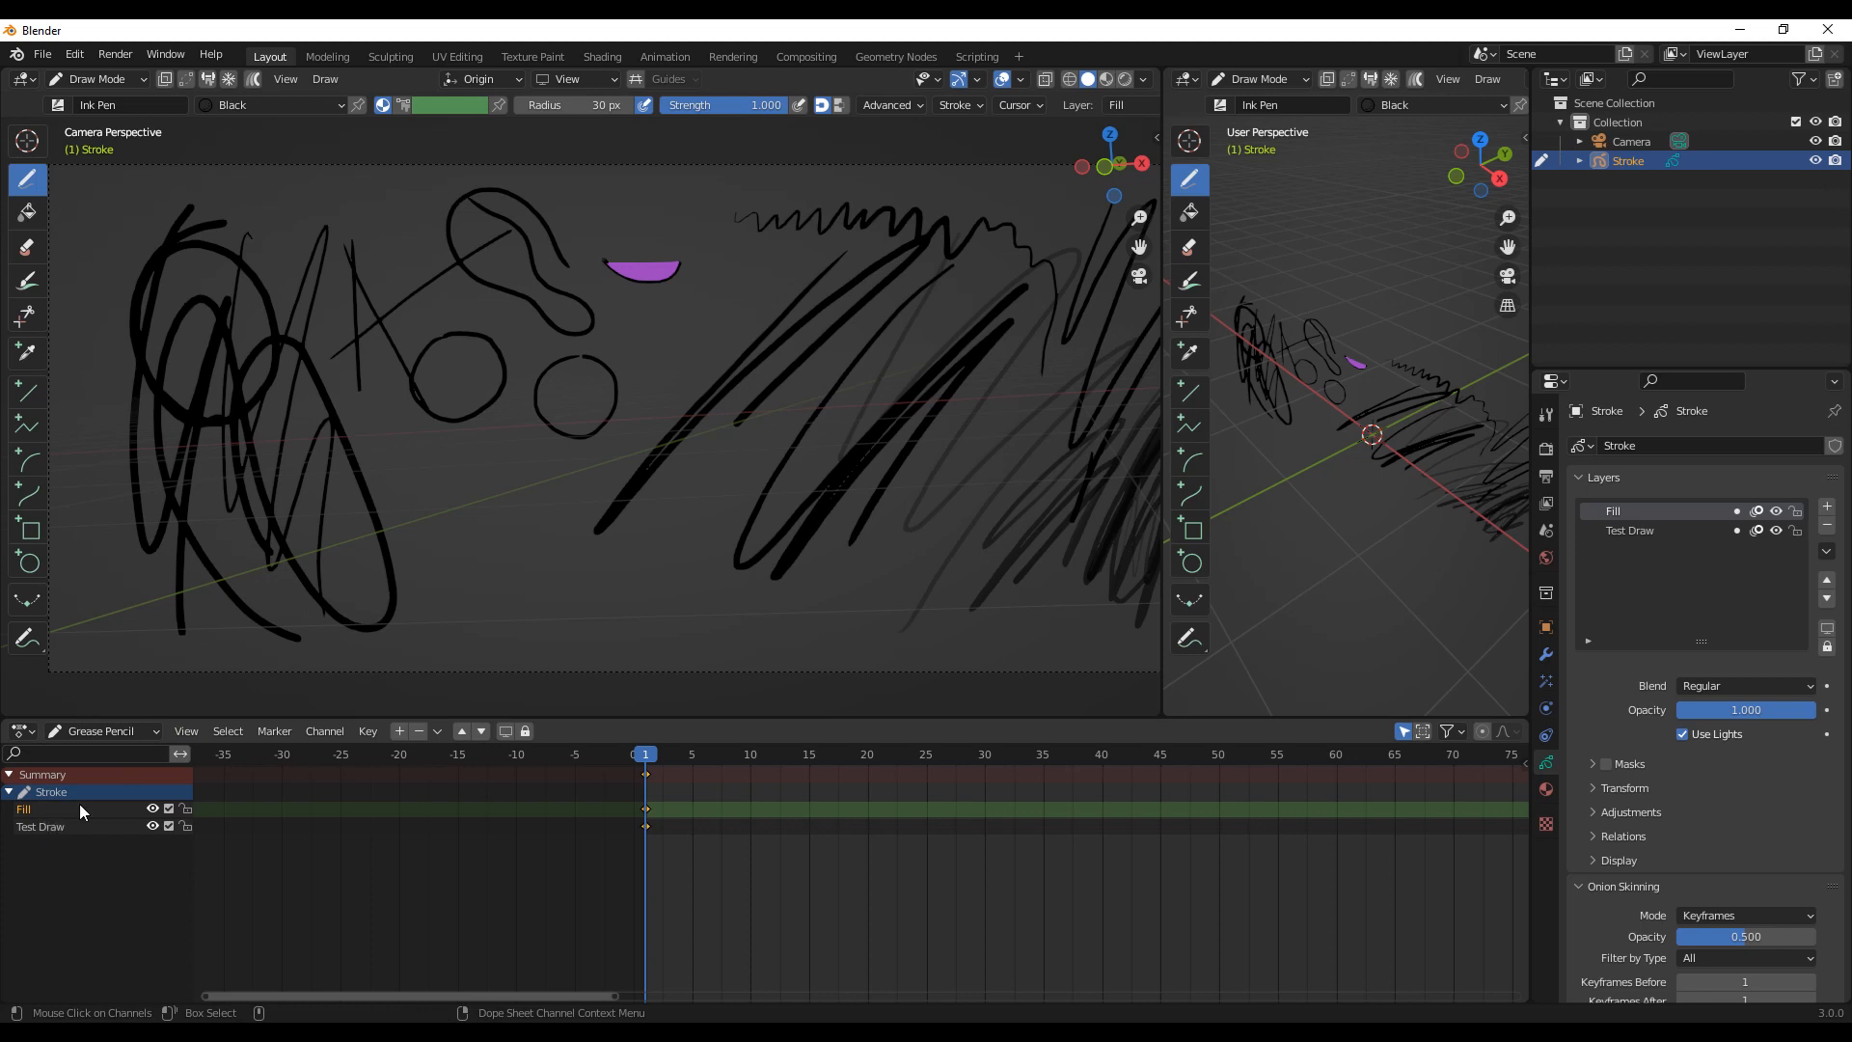
Step: Try hiding and showing the Fill and Test Draw layers from both the Dope Sheet and the layer list
left_click(152, 809)
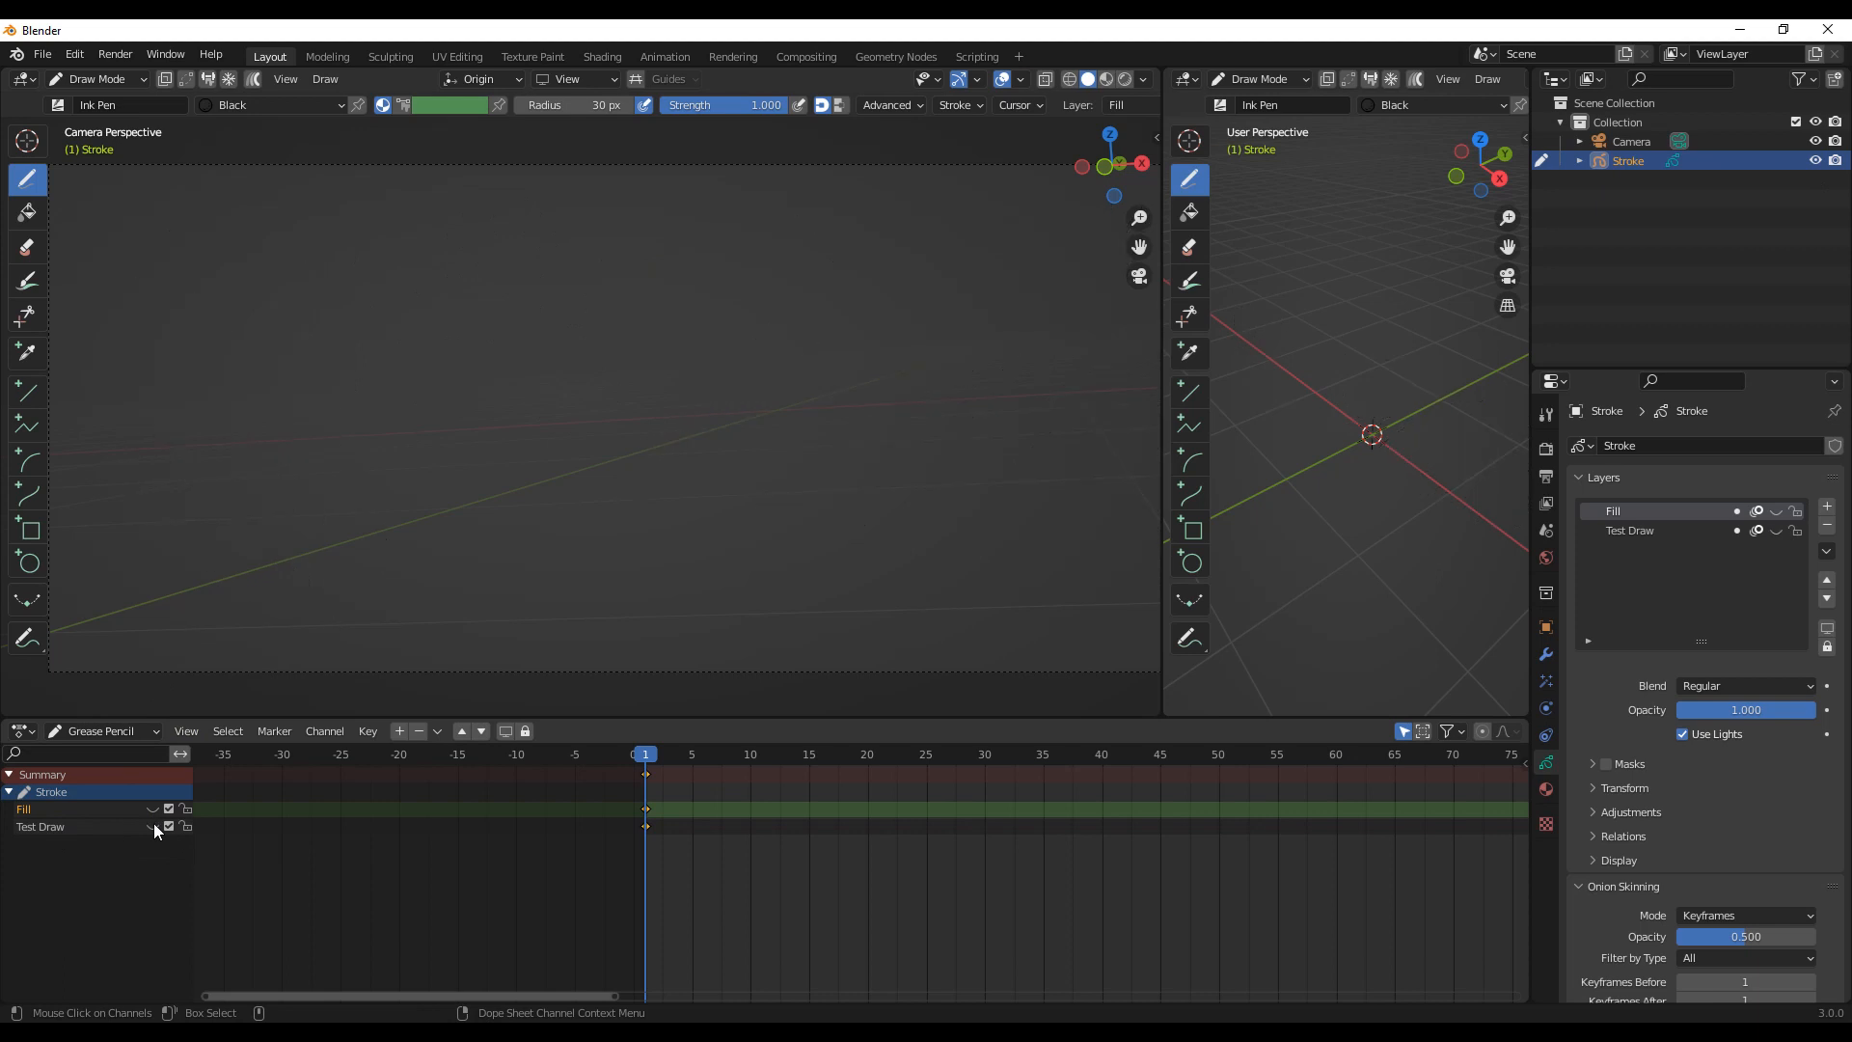
left_click(152, 809)
left_click(1775, 511)
left_click(1775, 510)
left_click(1774, 531)
left_click(1774, 531)
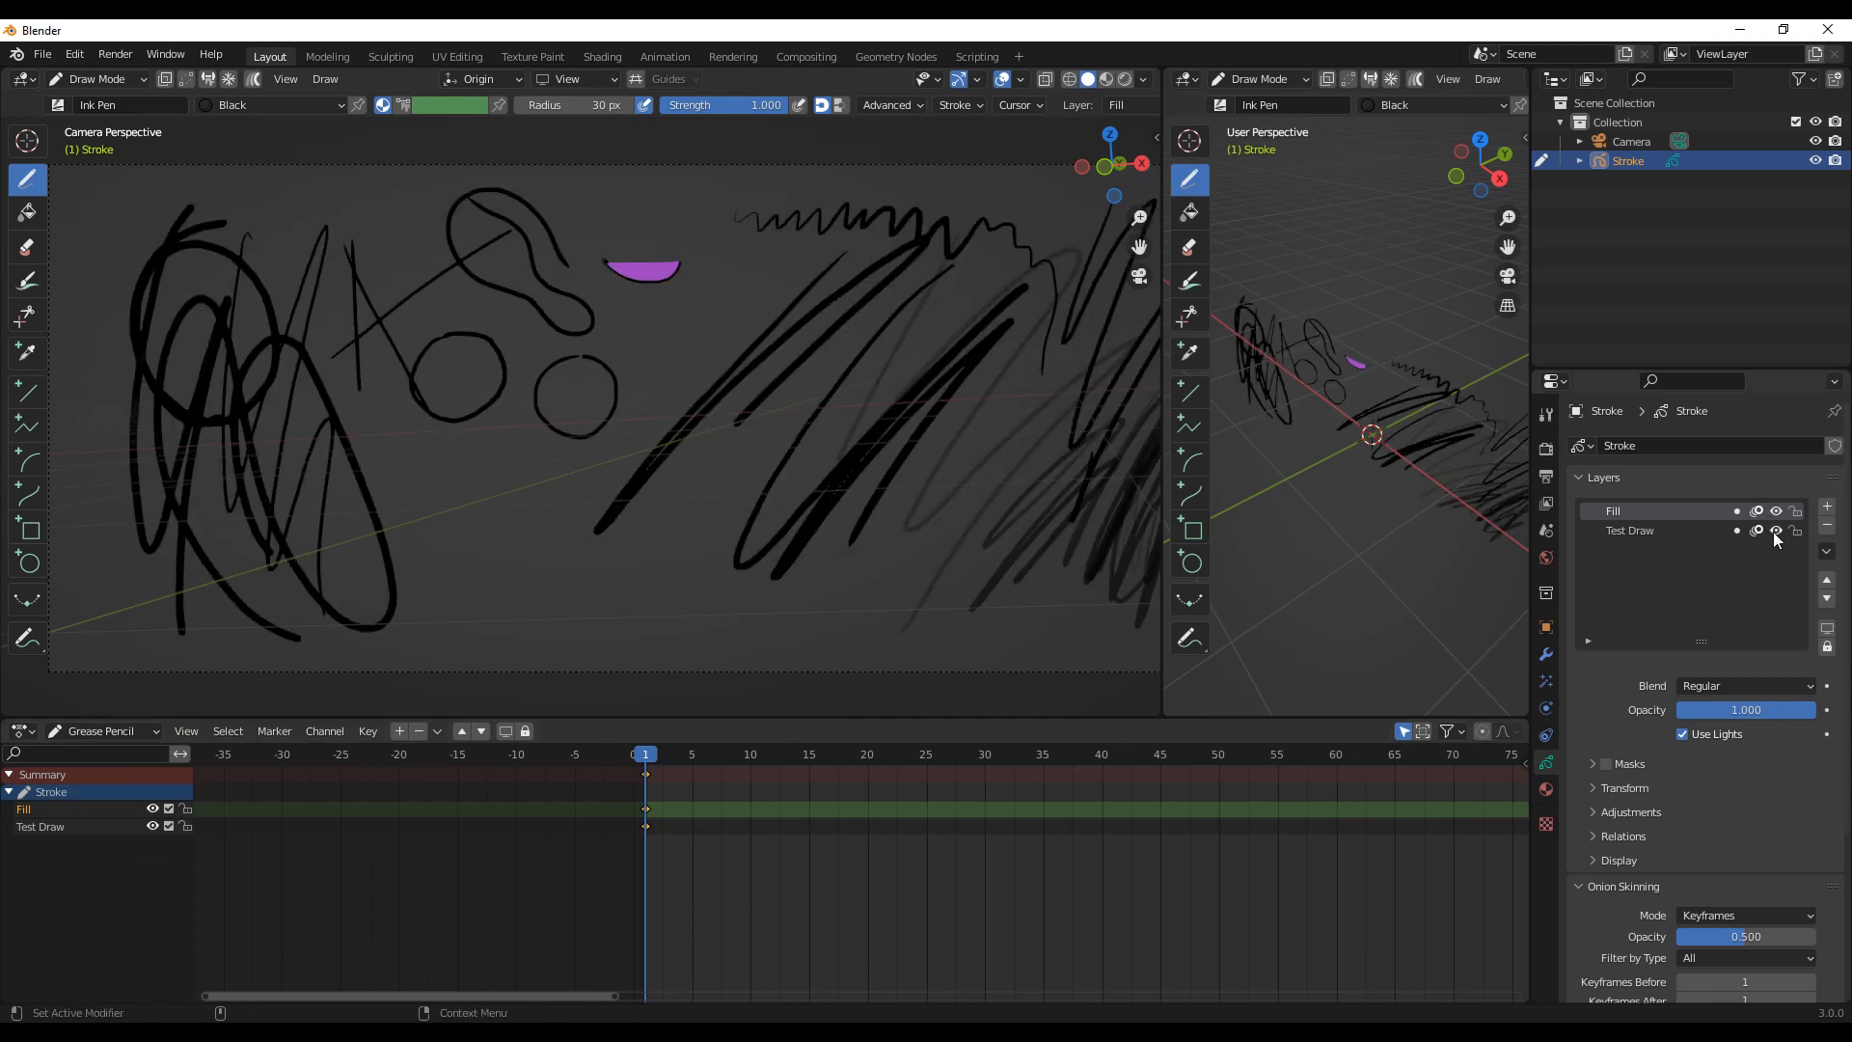
Step: Move the Fill and Test Draw keyframes from frame 1 to frame 6, and set the playhead to frame 6
scroll(660, 835, "up", 3)
middle_click_drag(639, 848, 975, 879)
scroll(741, 868, "up", 5)
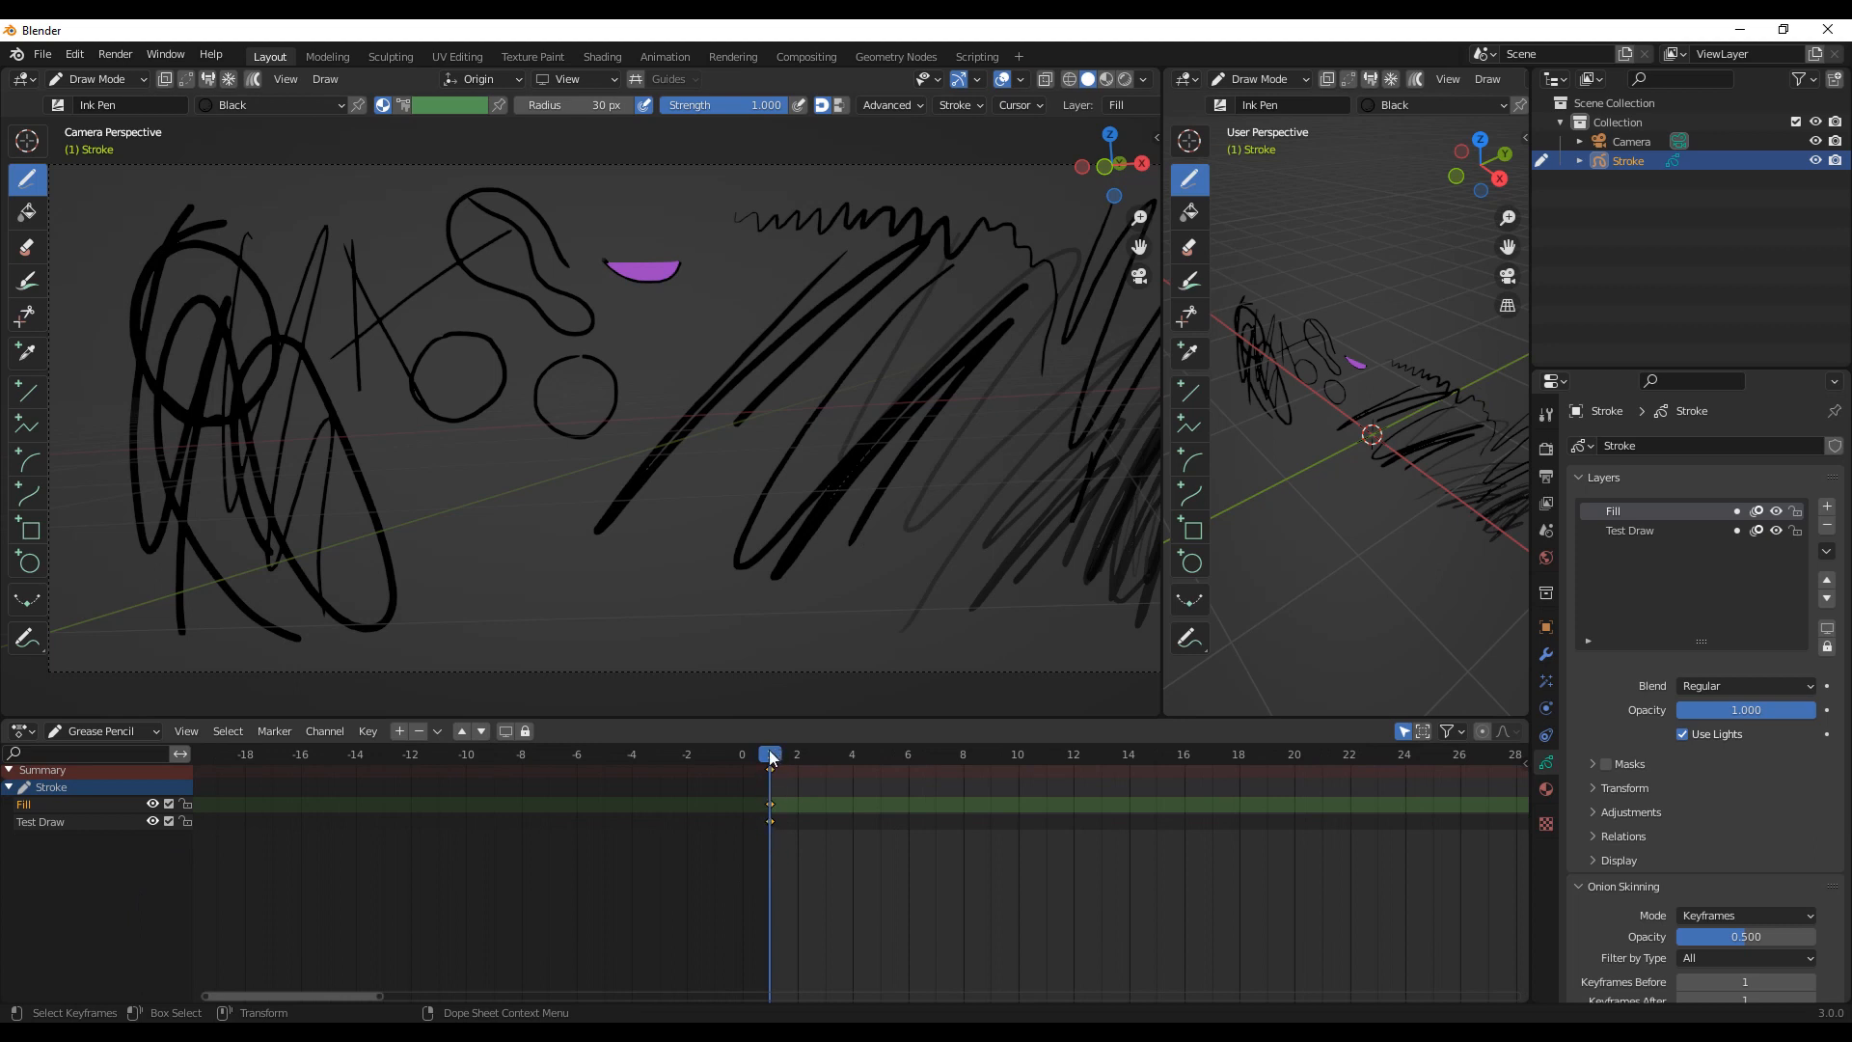
mouse_move(772, 758)
left_mouse_down()
mouse_move(1242, 762)
mouse_move(774, 777)
left_mouse_up()
left_click_drag(790, 865, 749, 785)
key("g")
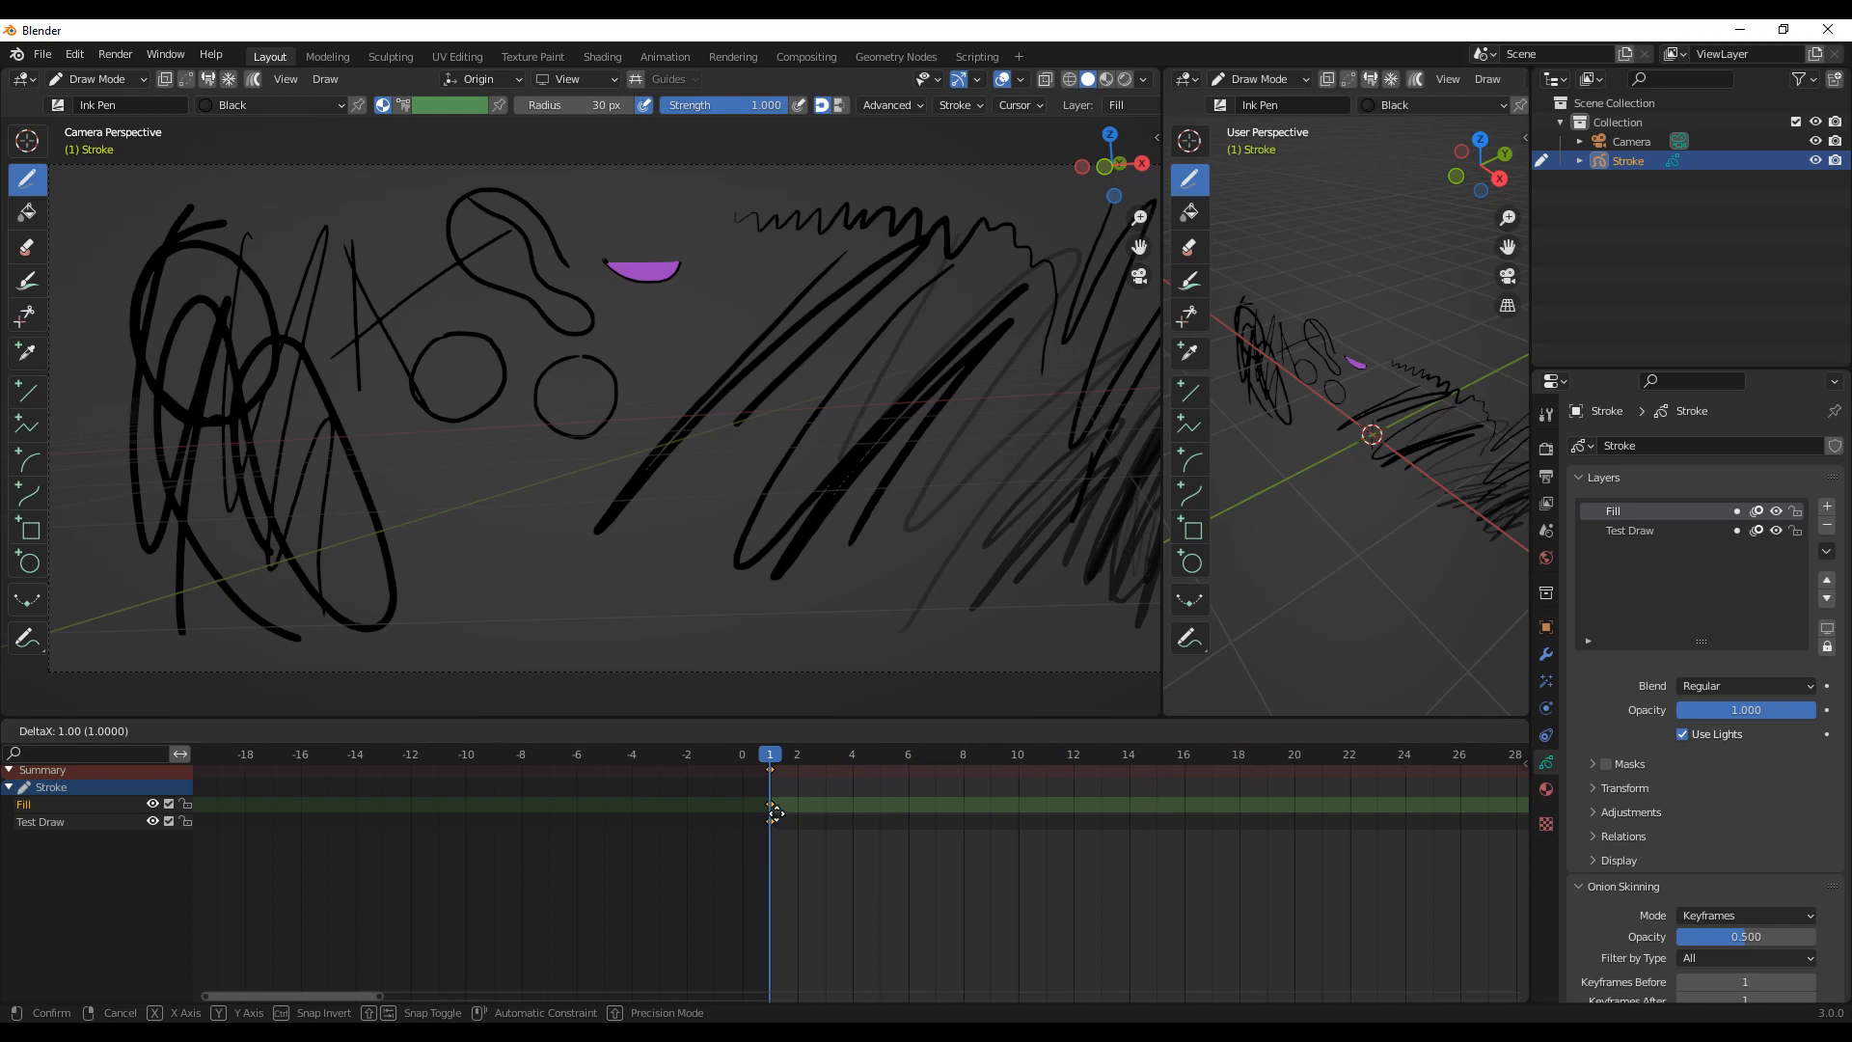
left_click(909, 814)
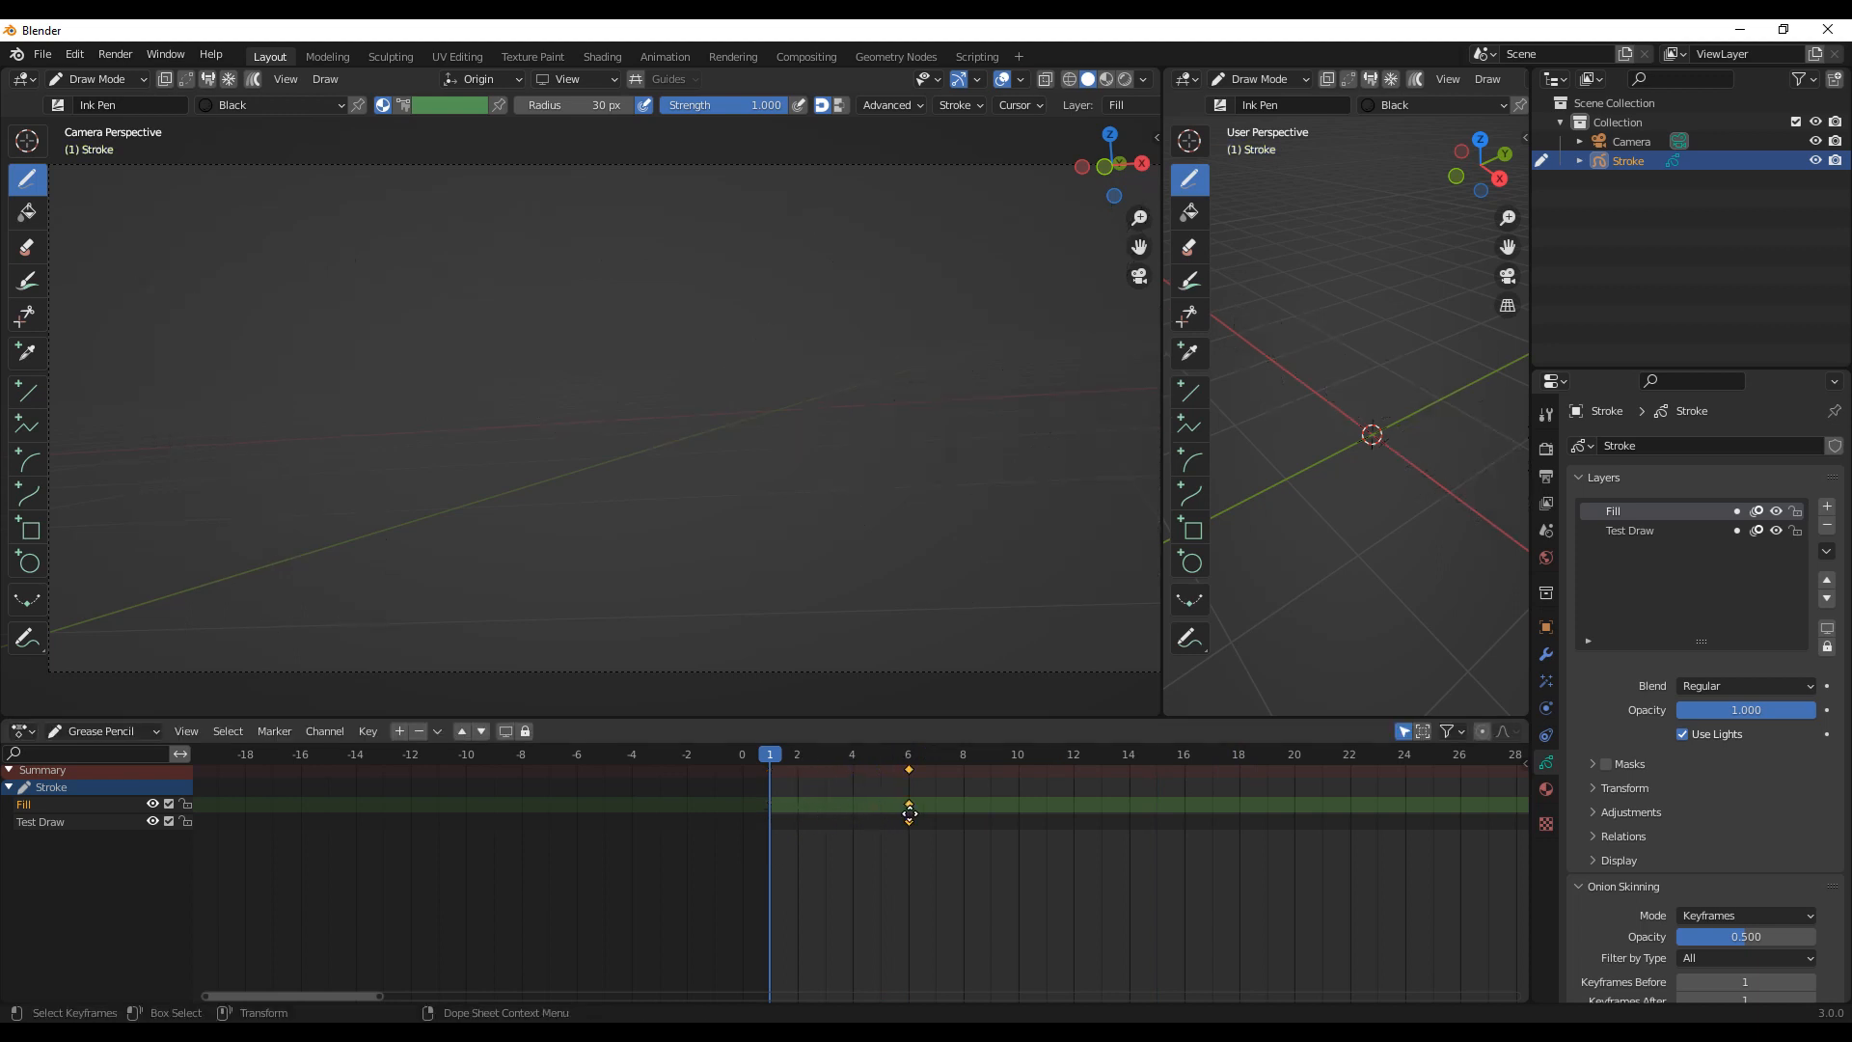
left_click_drag(773, 760, 899, 766)
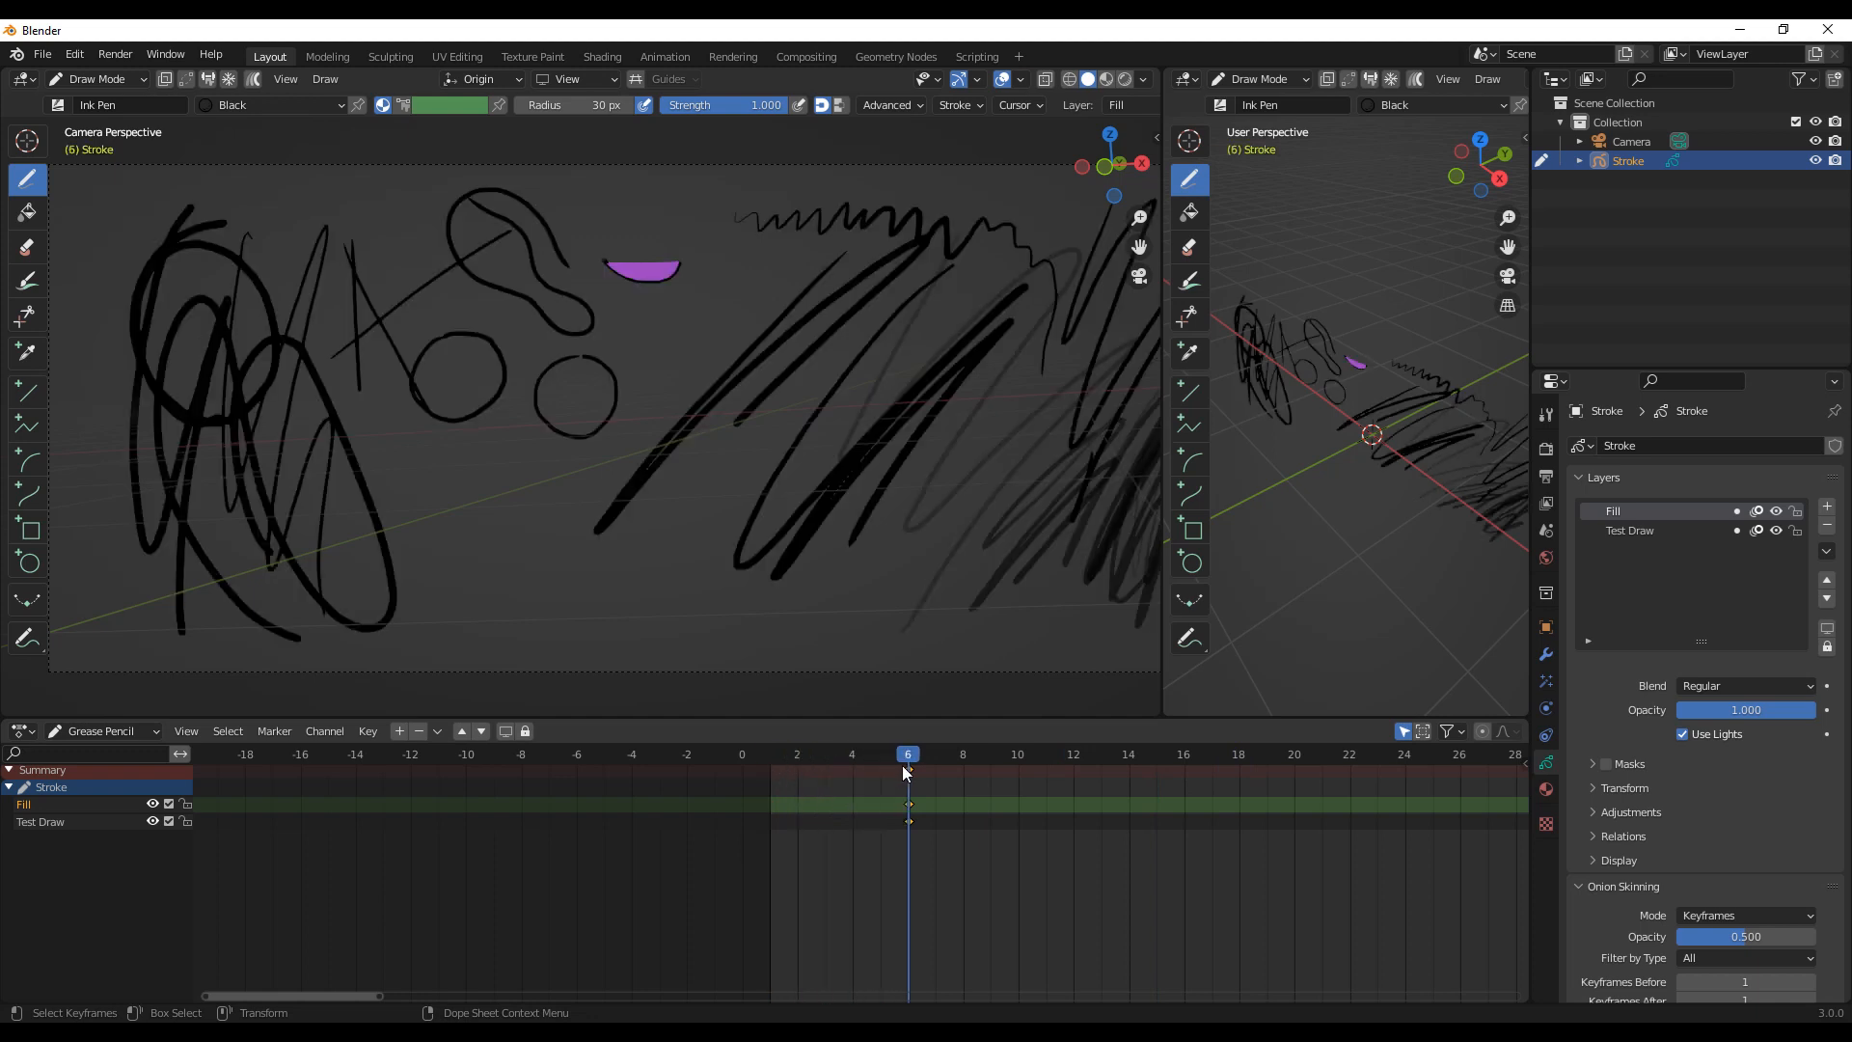
Step: Move the Fill layer's keyframe to frame 4, and scrub the playhead between frames 4 and 6
left_click_drag(889, 753, 908, 755)
left_click_drag(911, 763, 896, 797)
left_click_drag(888, 800, 926, 811)
key("g")
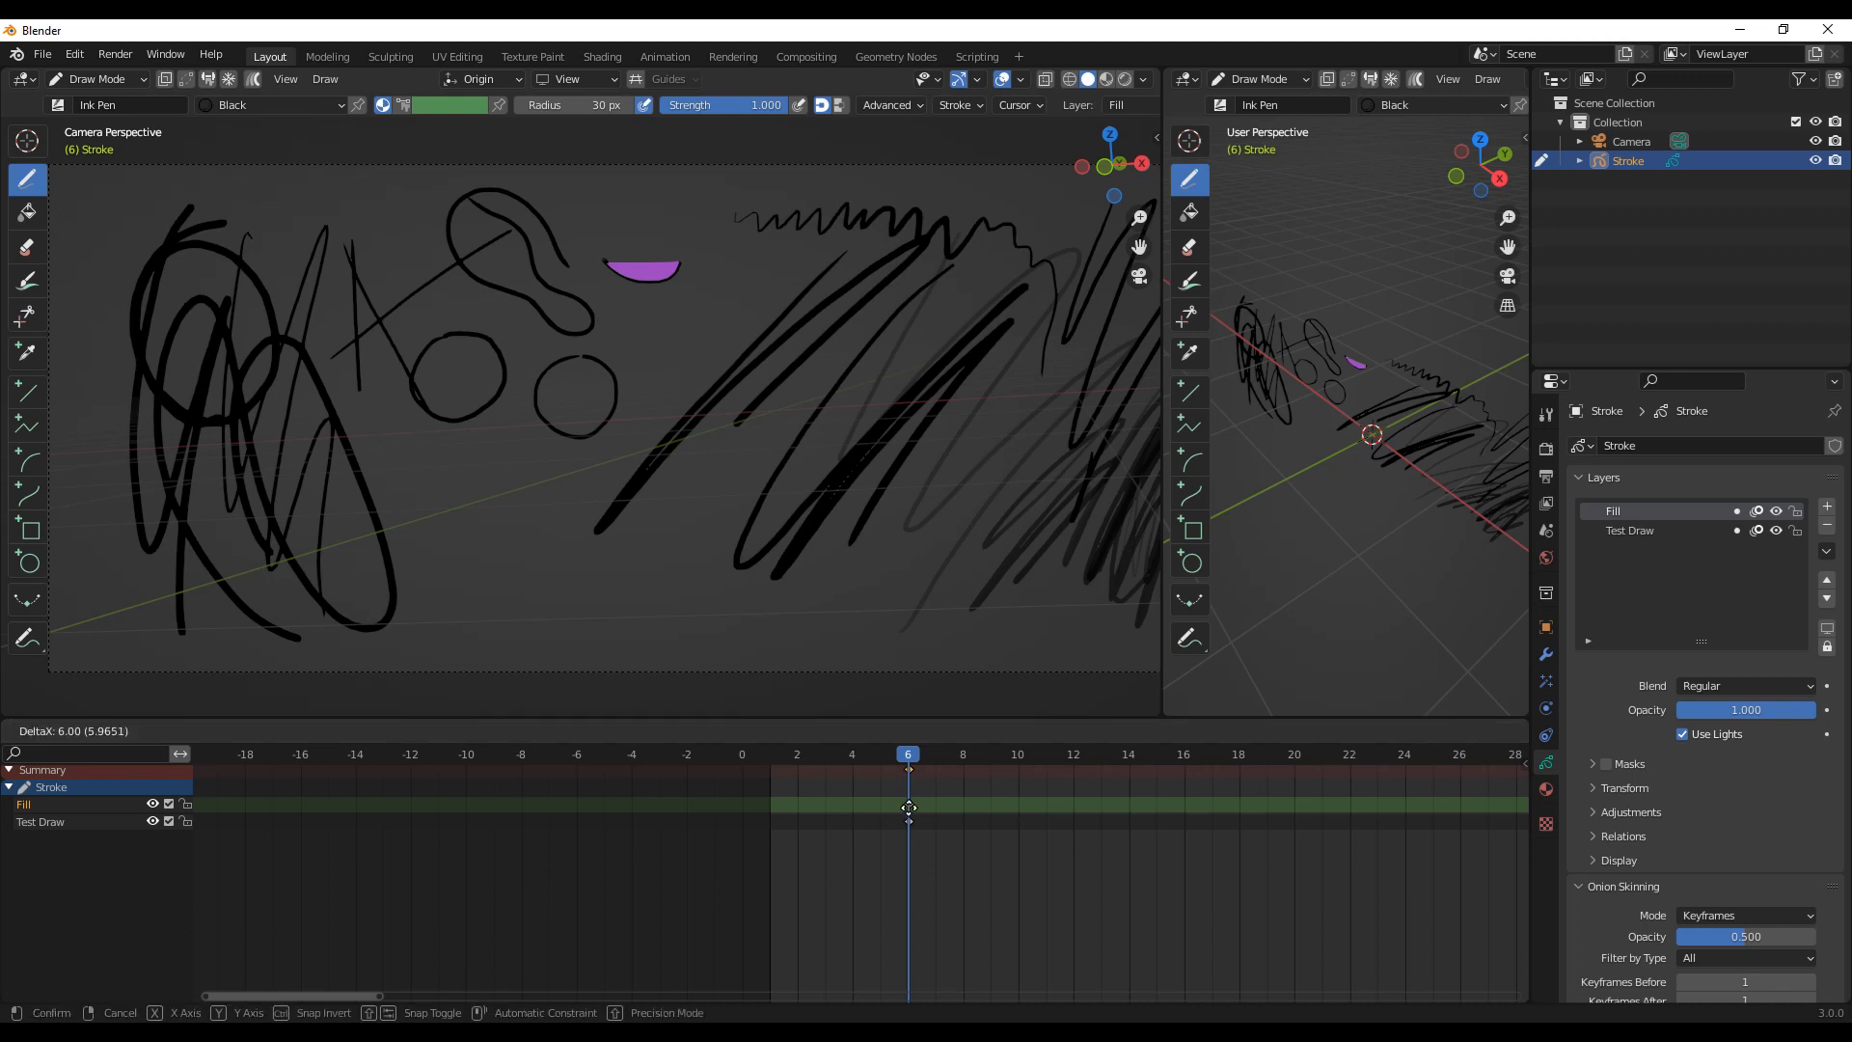
left_click(851, 807)
left_click_drag(901, 757, 853, 758)
key("Left")
key("Right")
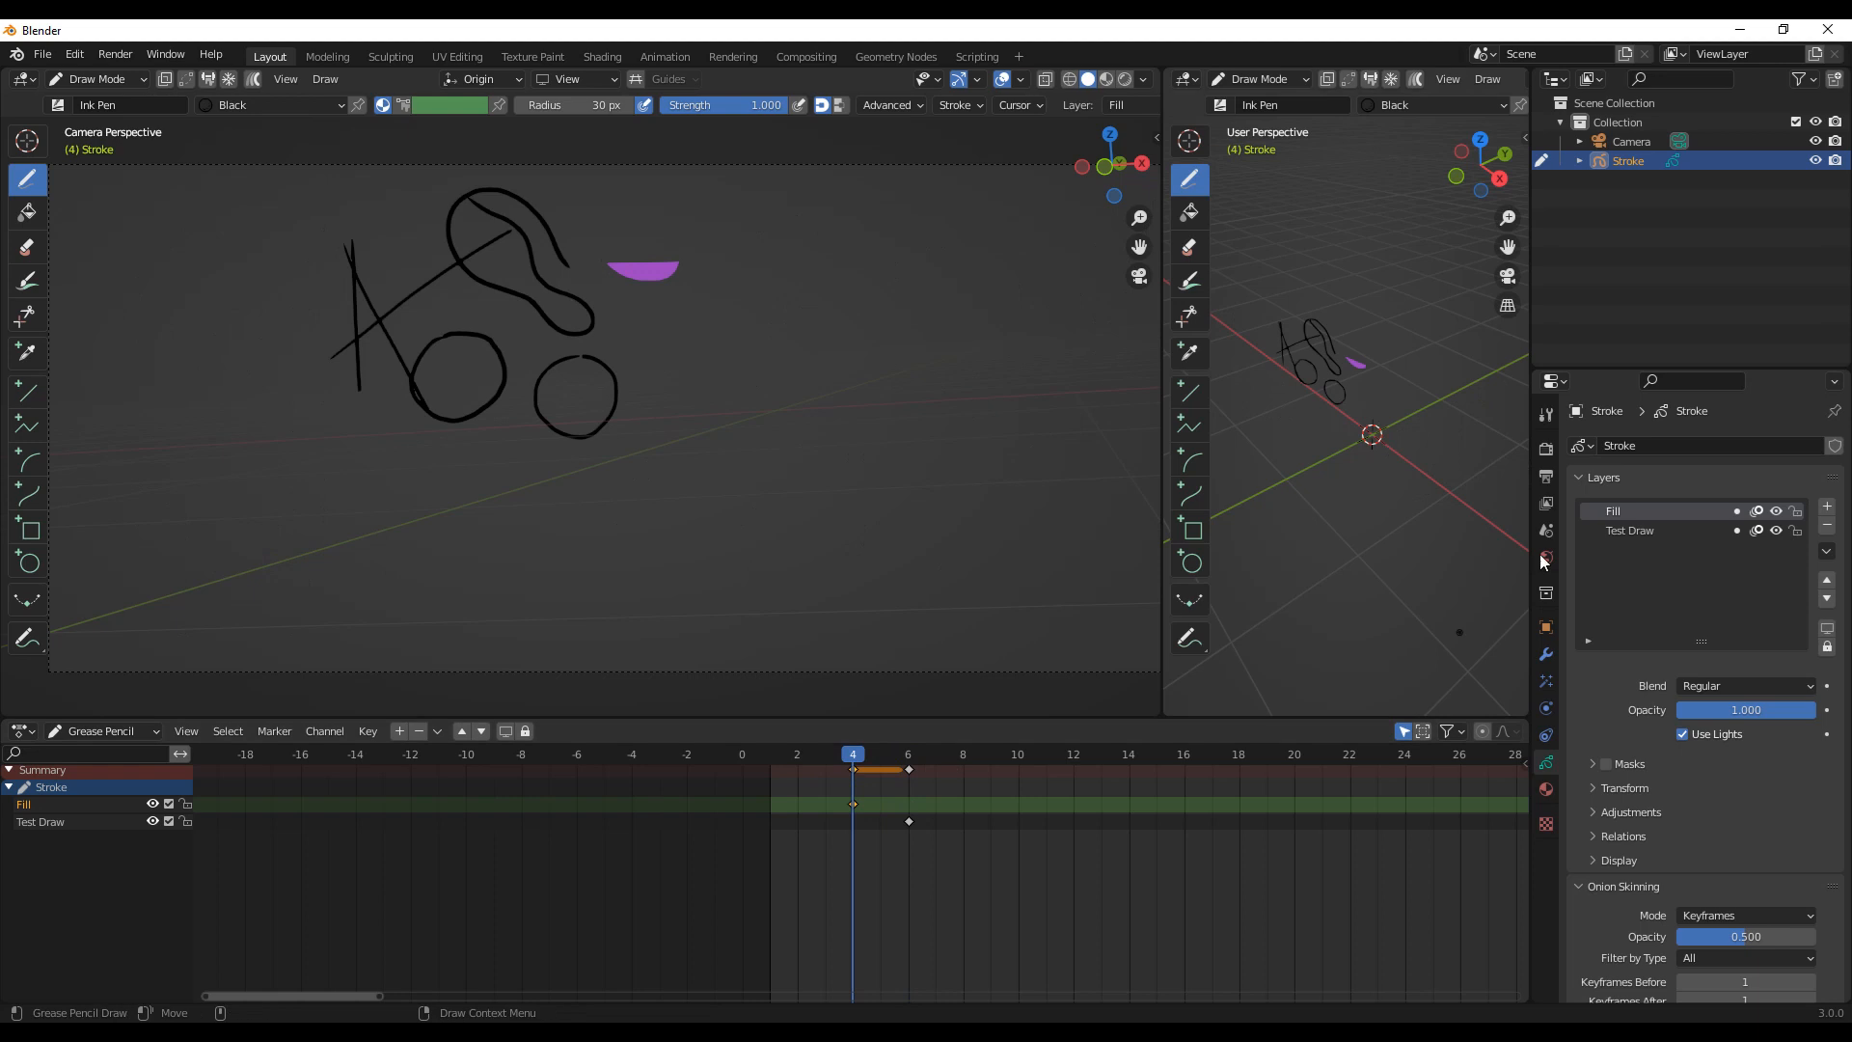
left_click_drag(858, 754, 899, 750)
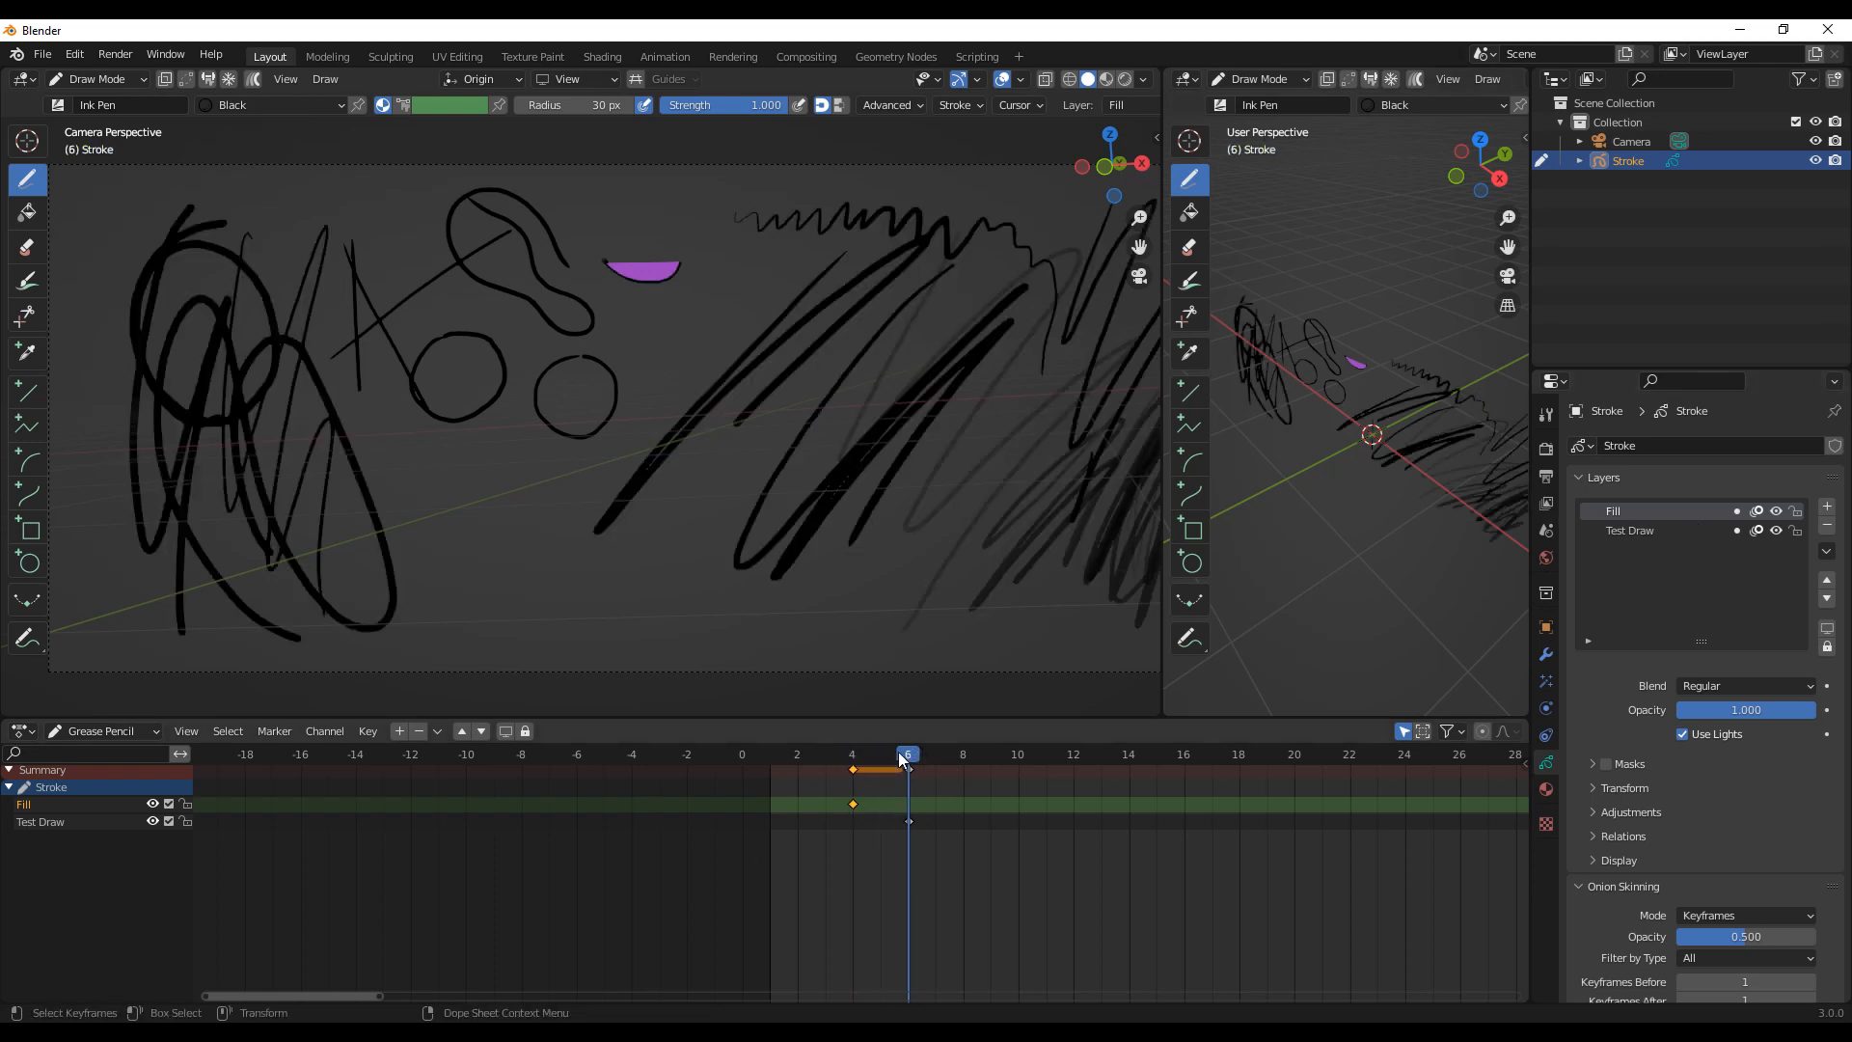
Step: Move the Fill and Test Draw keyframes back to frame 1, and set the playhead to frame 1
left_click(909, 823)
mouse_move(908, 824)
left_mouse_down()
mouse_move(854, 829)
mouse_move(836, 791)
mouse_move(769, 822)
left_mouse_up()
left_click_drag(797, 754, 769, 767)
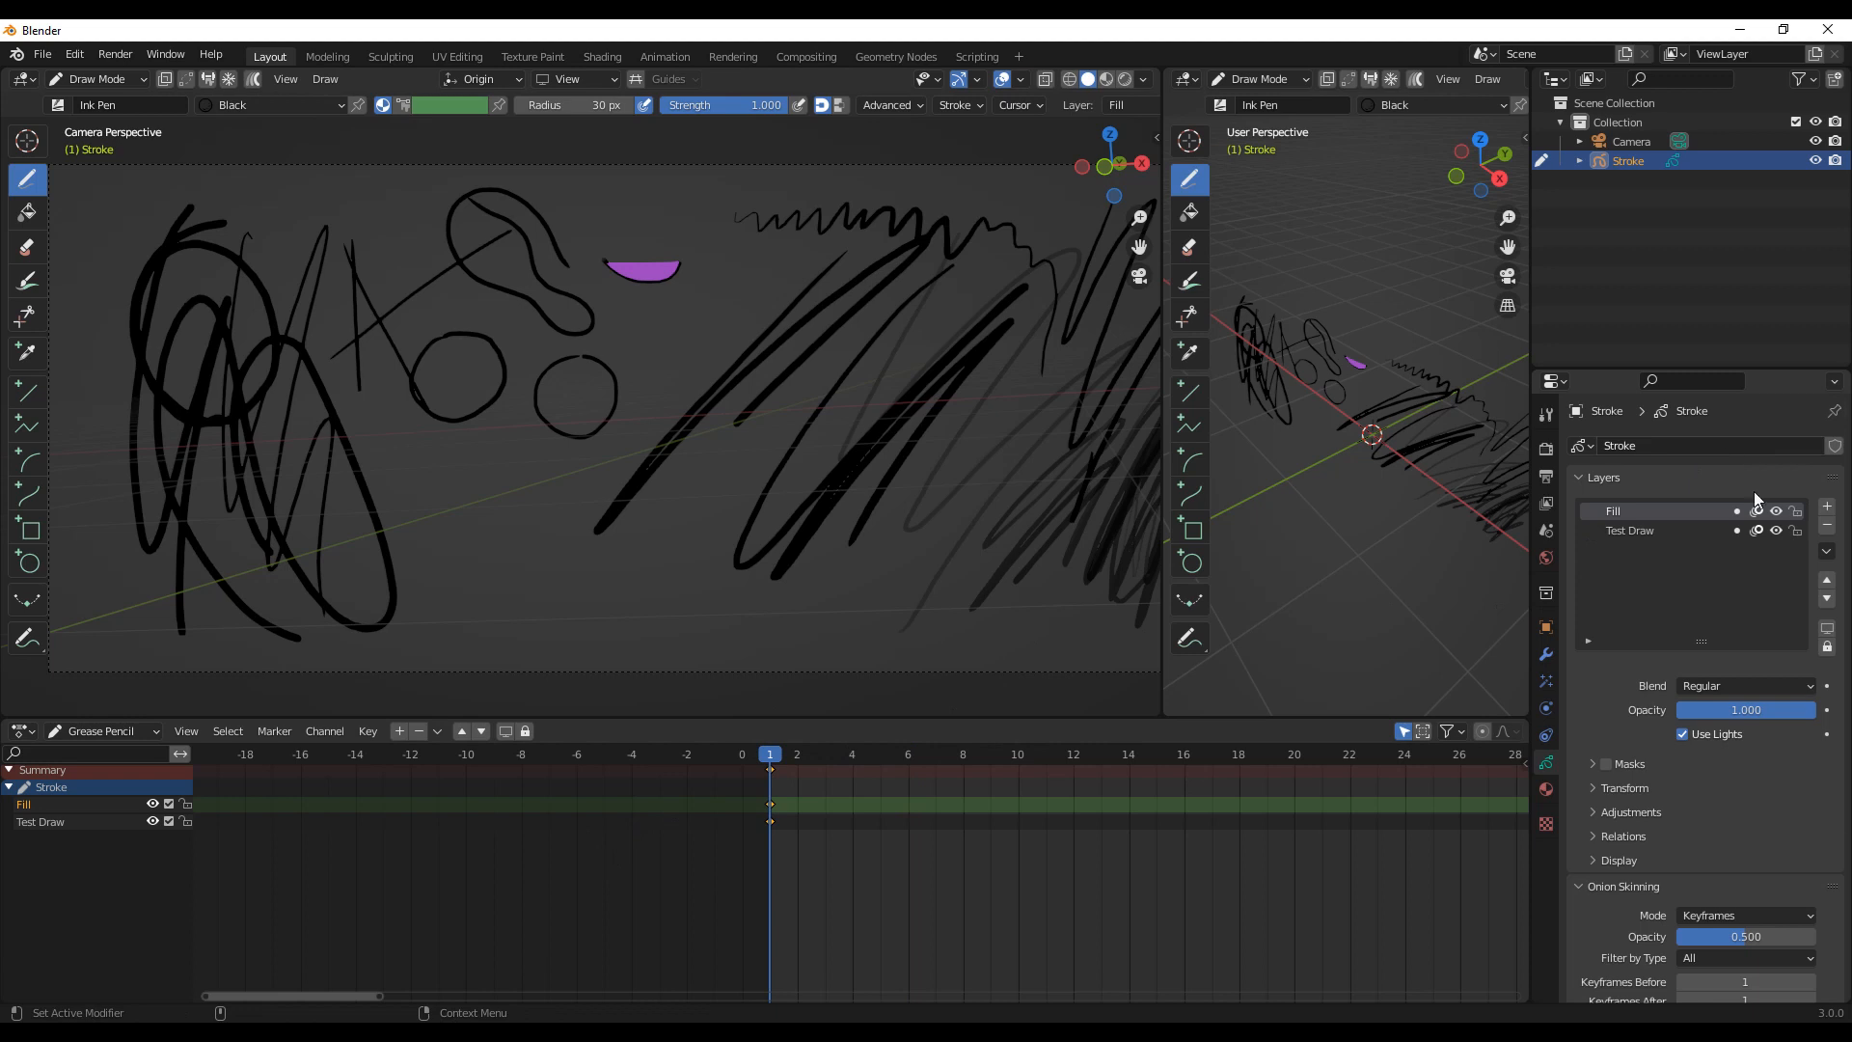
Step: Add a new layer to the Stroke object, and lock the Fill and Test Draw layers
left_click(1829, 508)
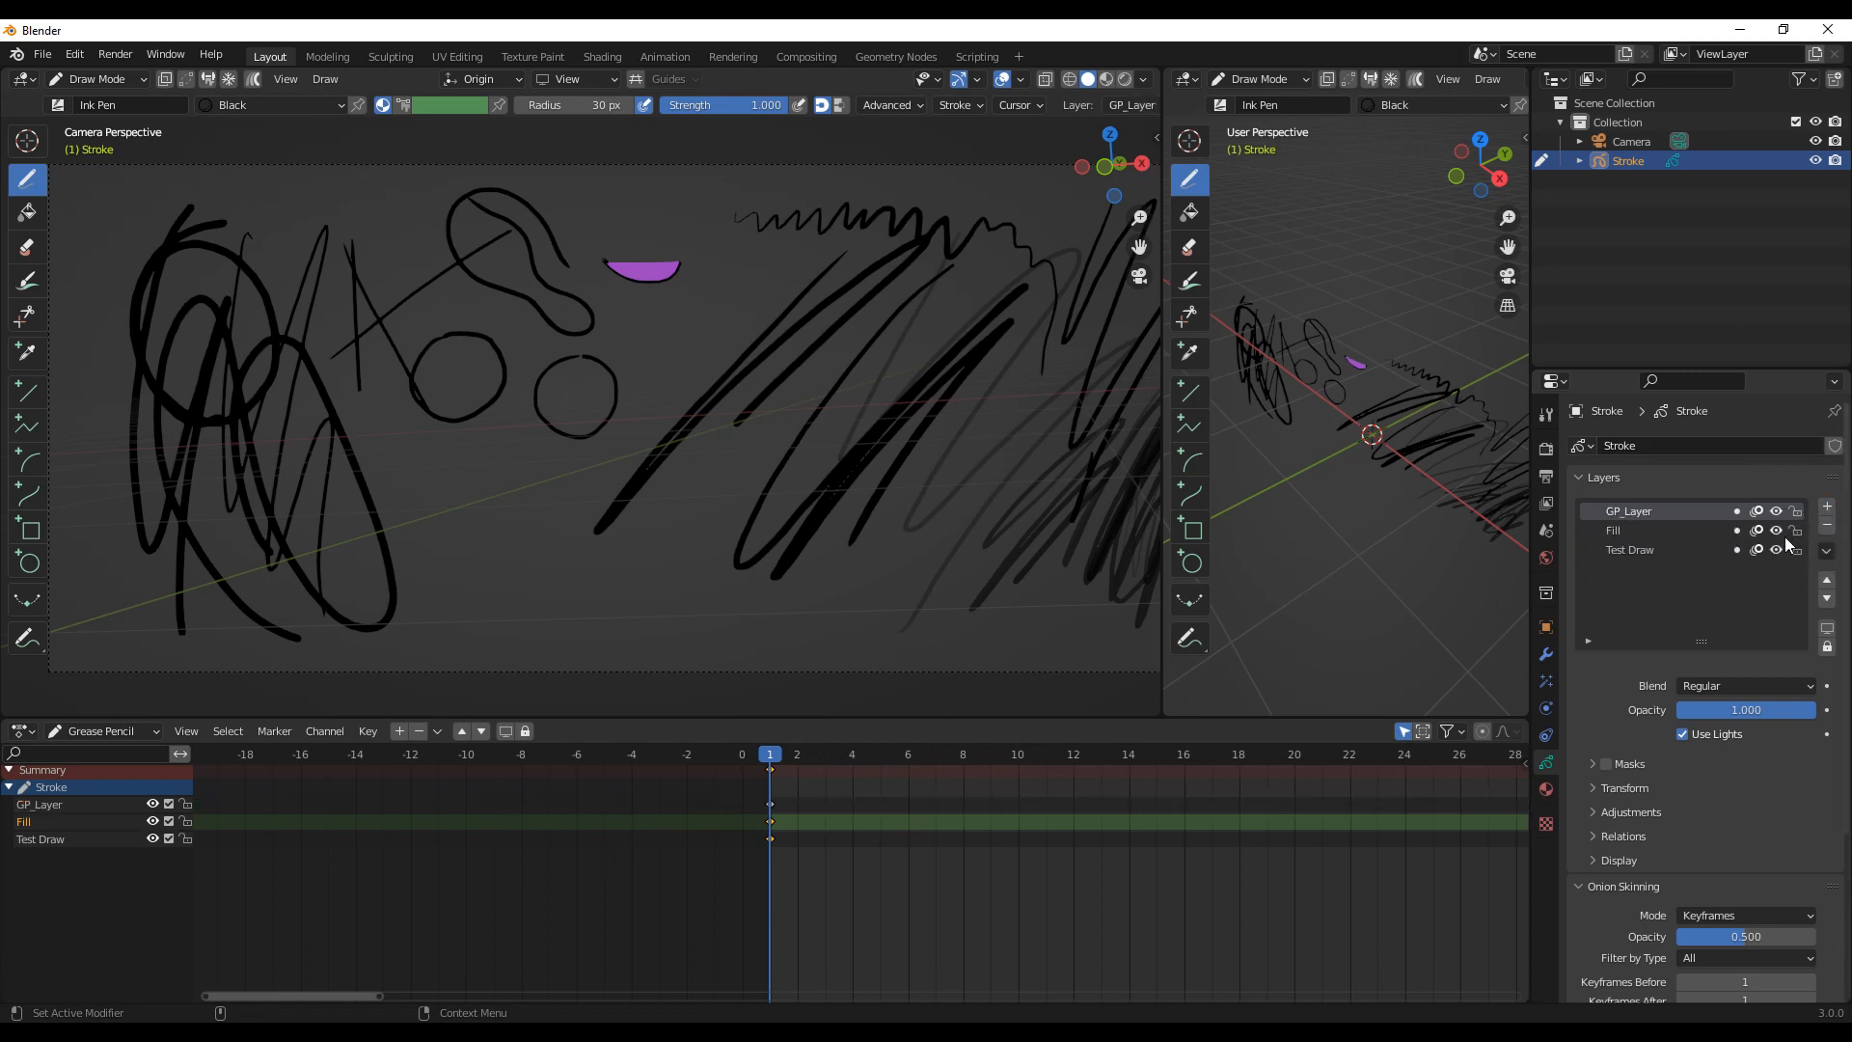
left_click(1628, 548)
left_click(1629, 531)
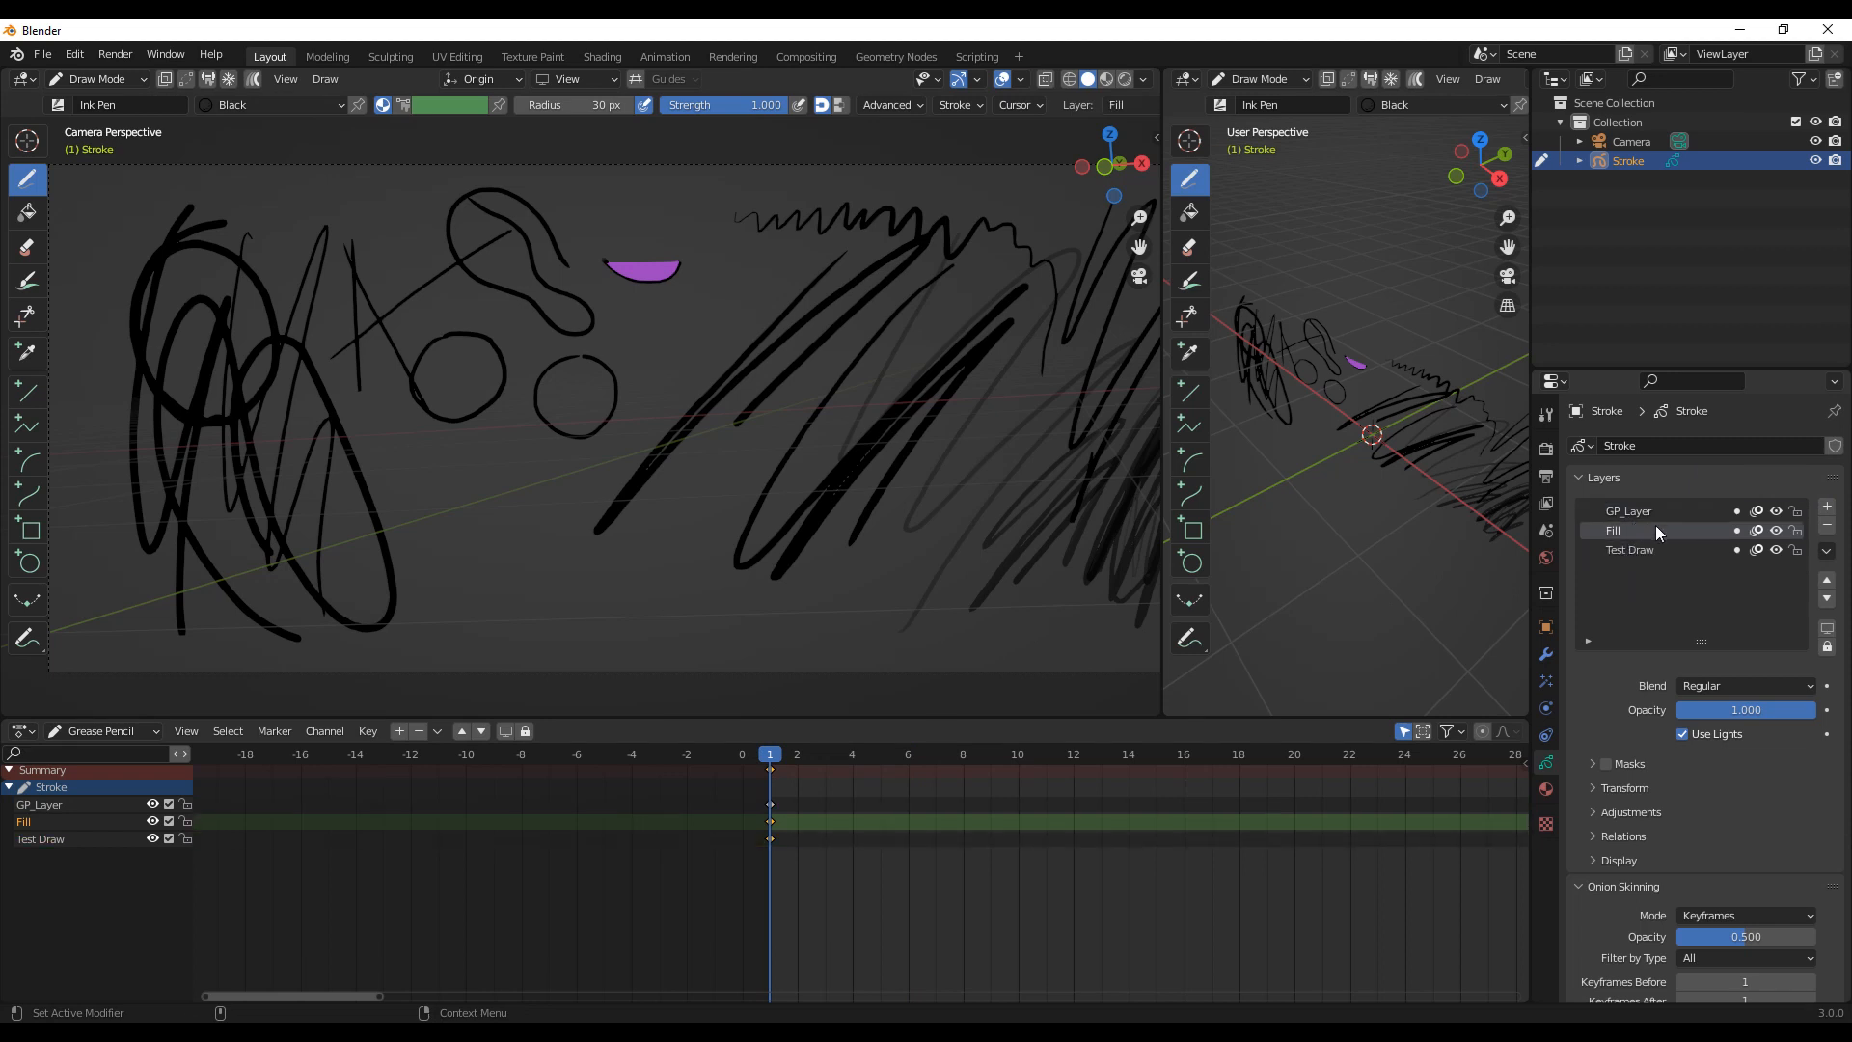
left_click(1796, 530)
left_click(1796, 550)
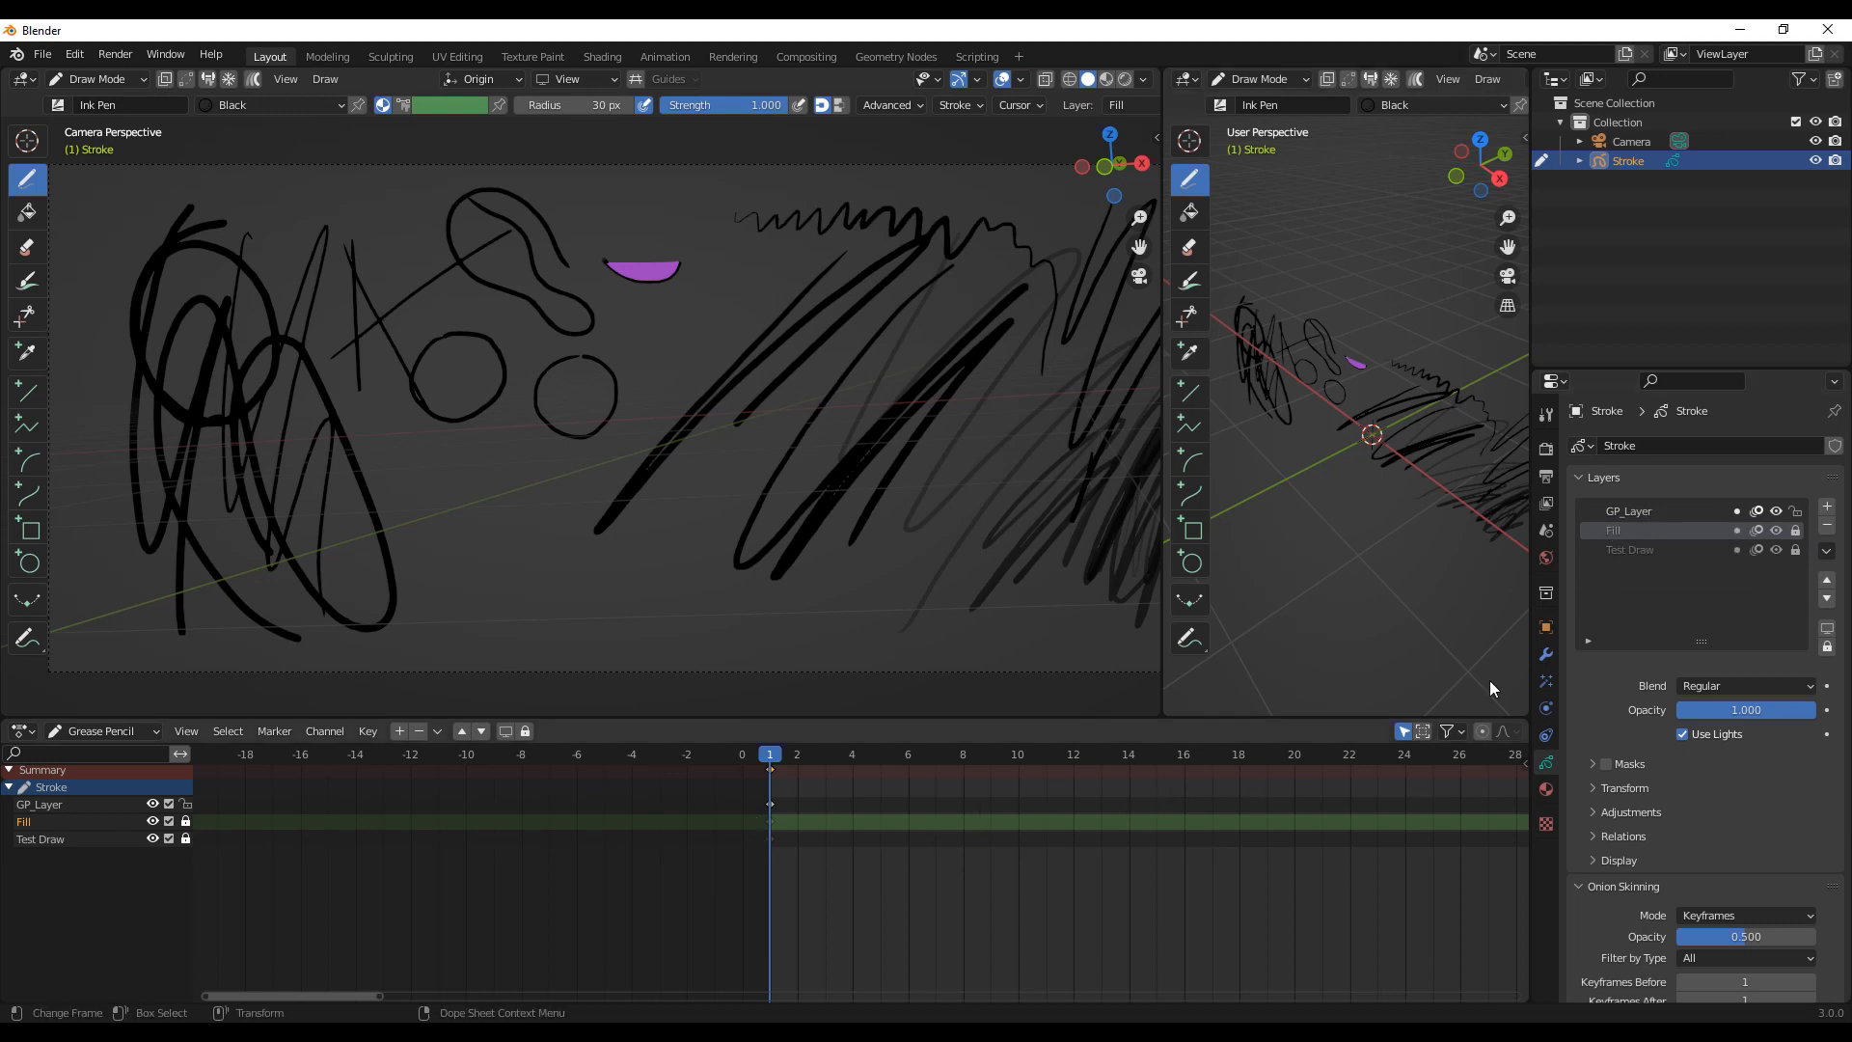
Step: Switch the active layer between GP_Layer, Fill and Test Draw, ending with GP_Layer active
left_click(1635, 512)
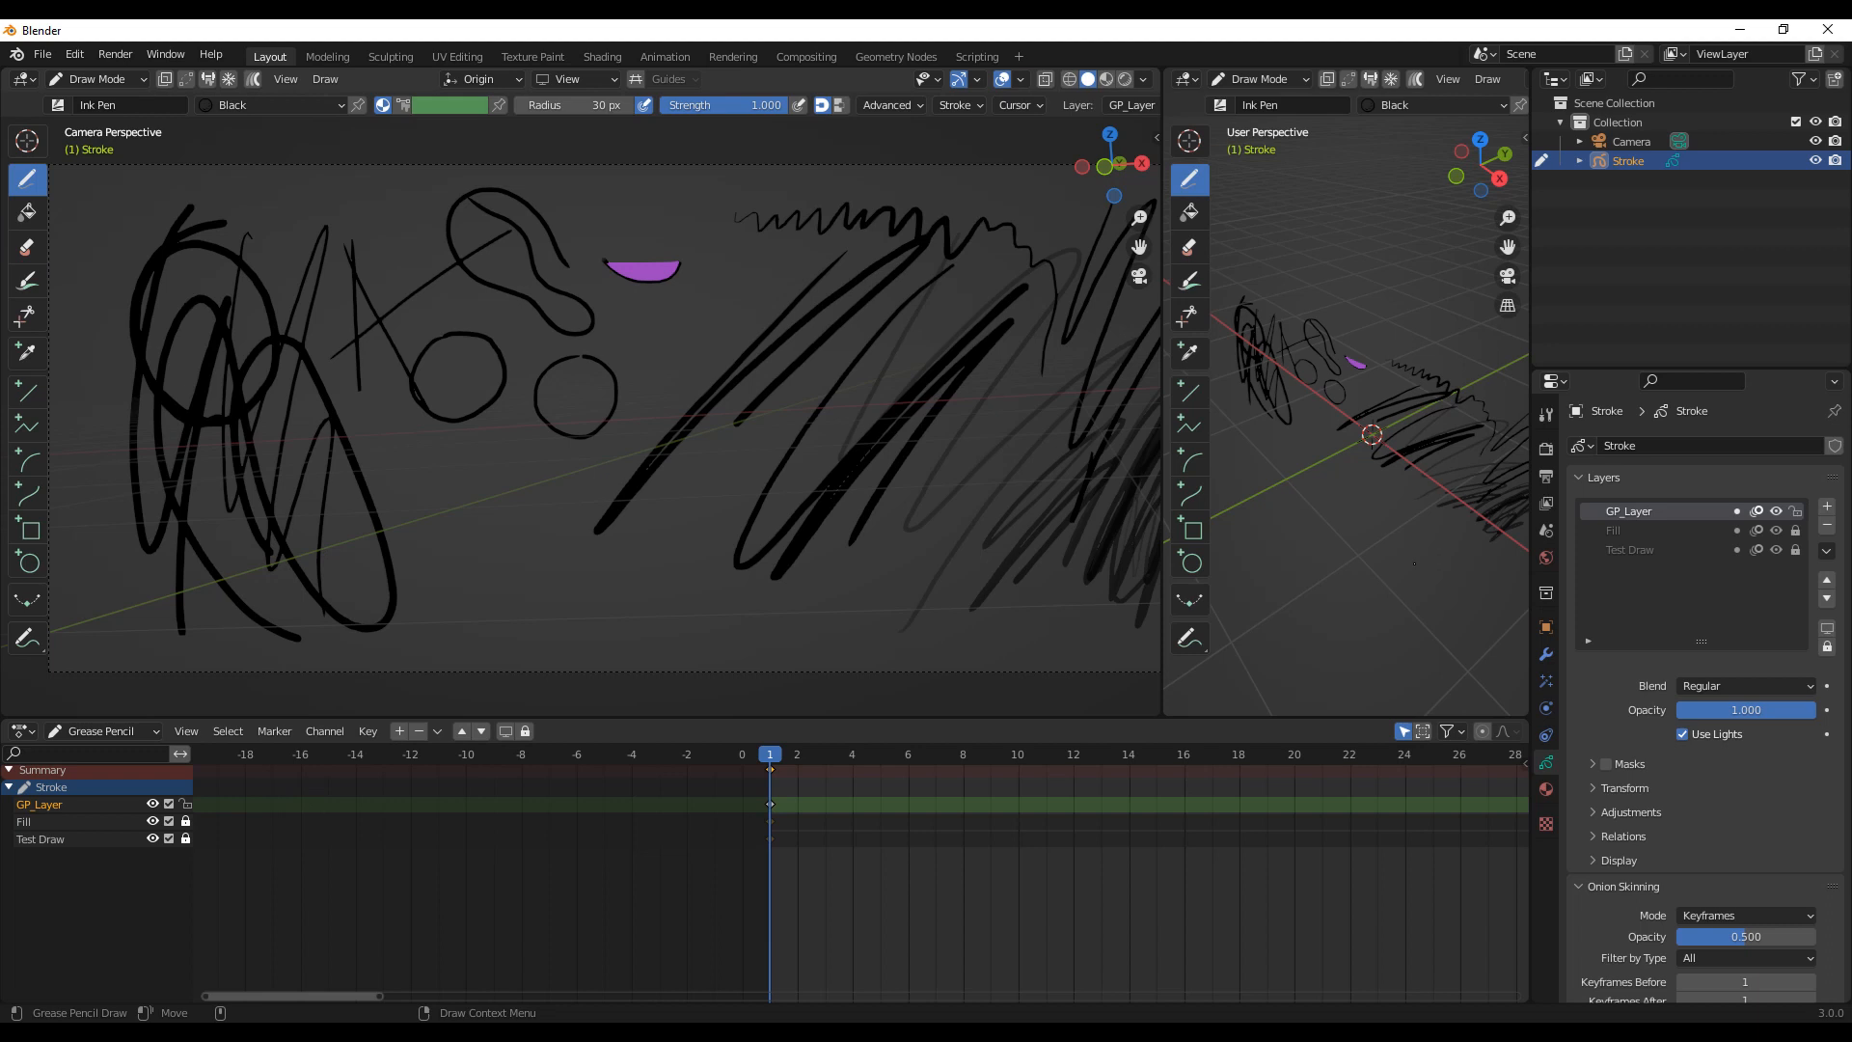
left_click(1624, 530)
left_click(1625, 546)
left_click(1624, 533)
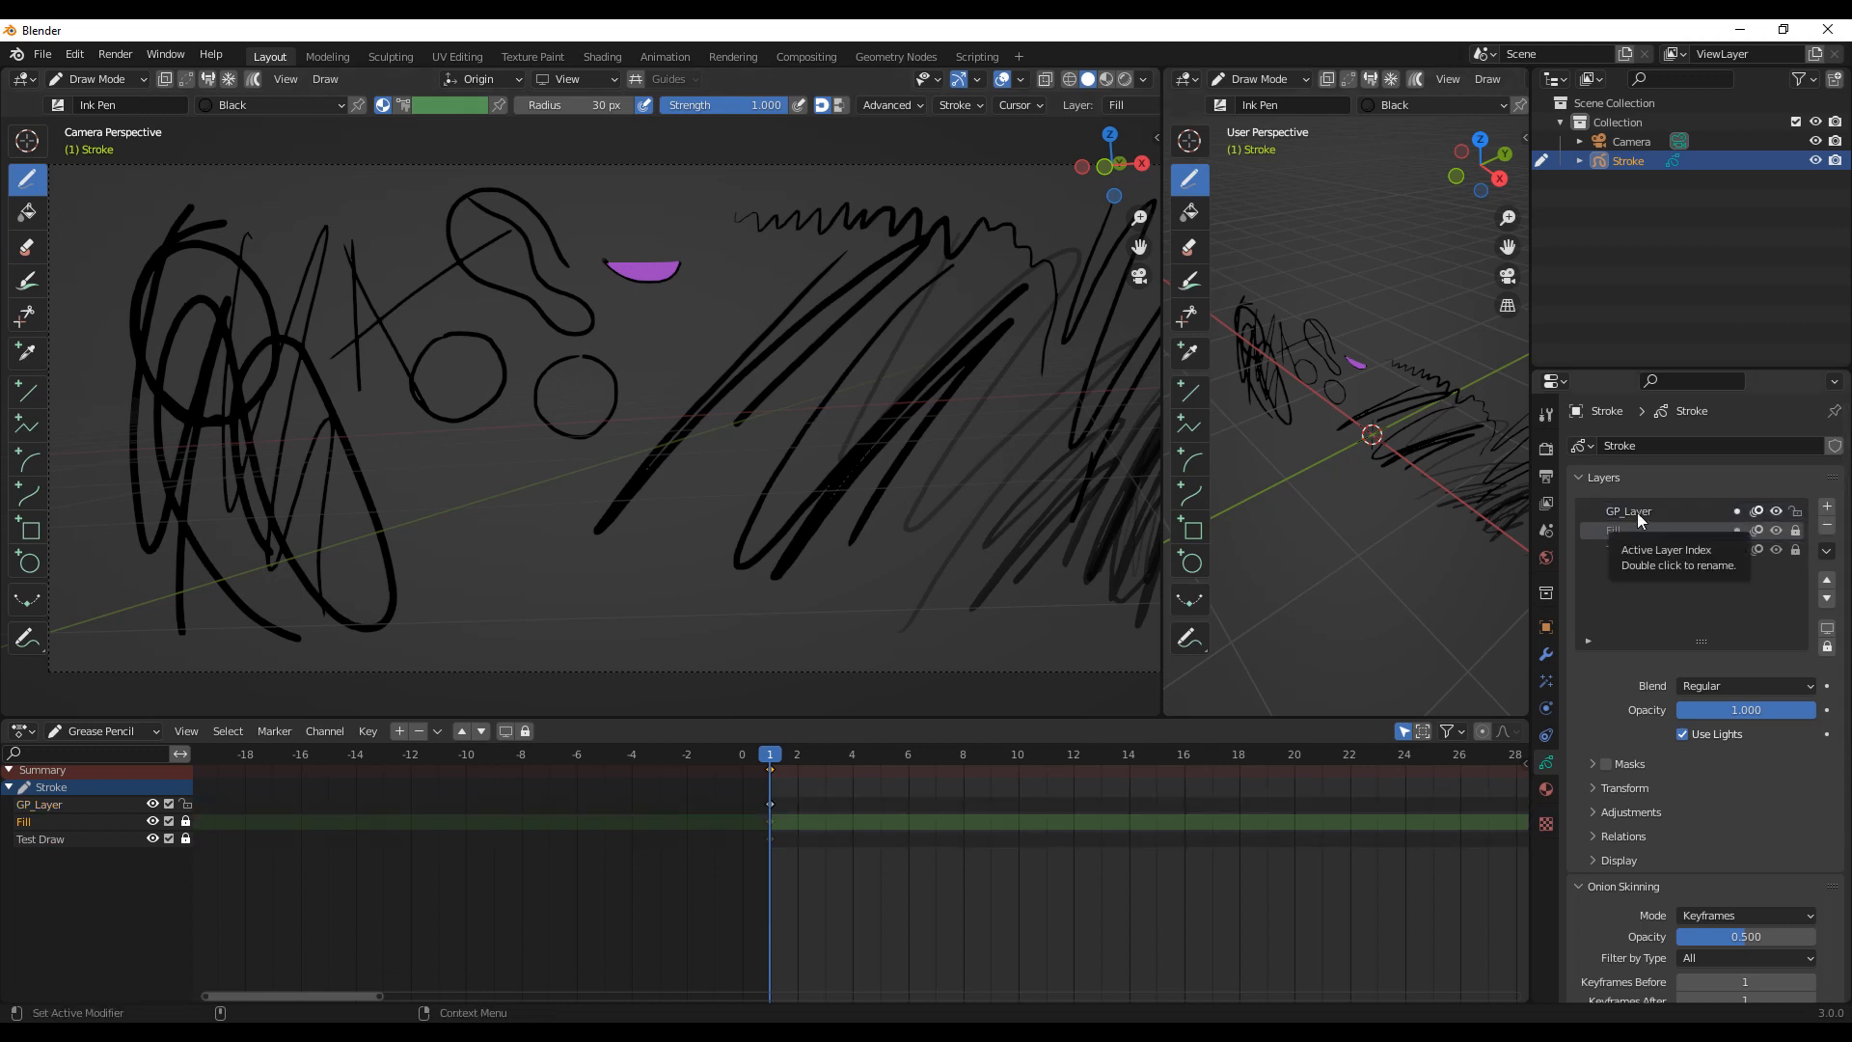
left_click(1637, 509)
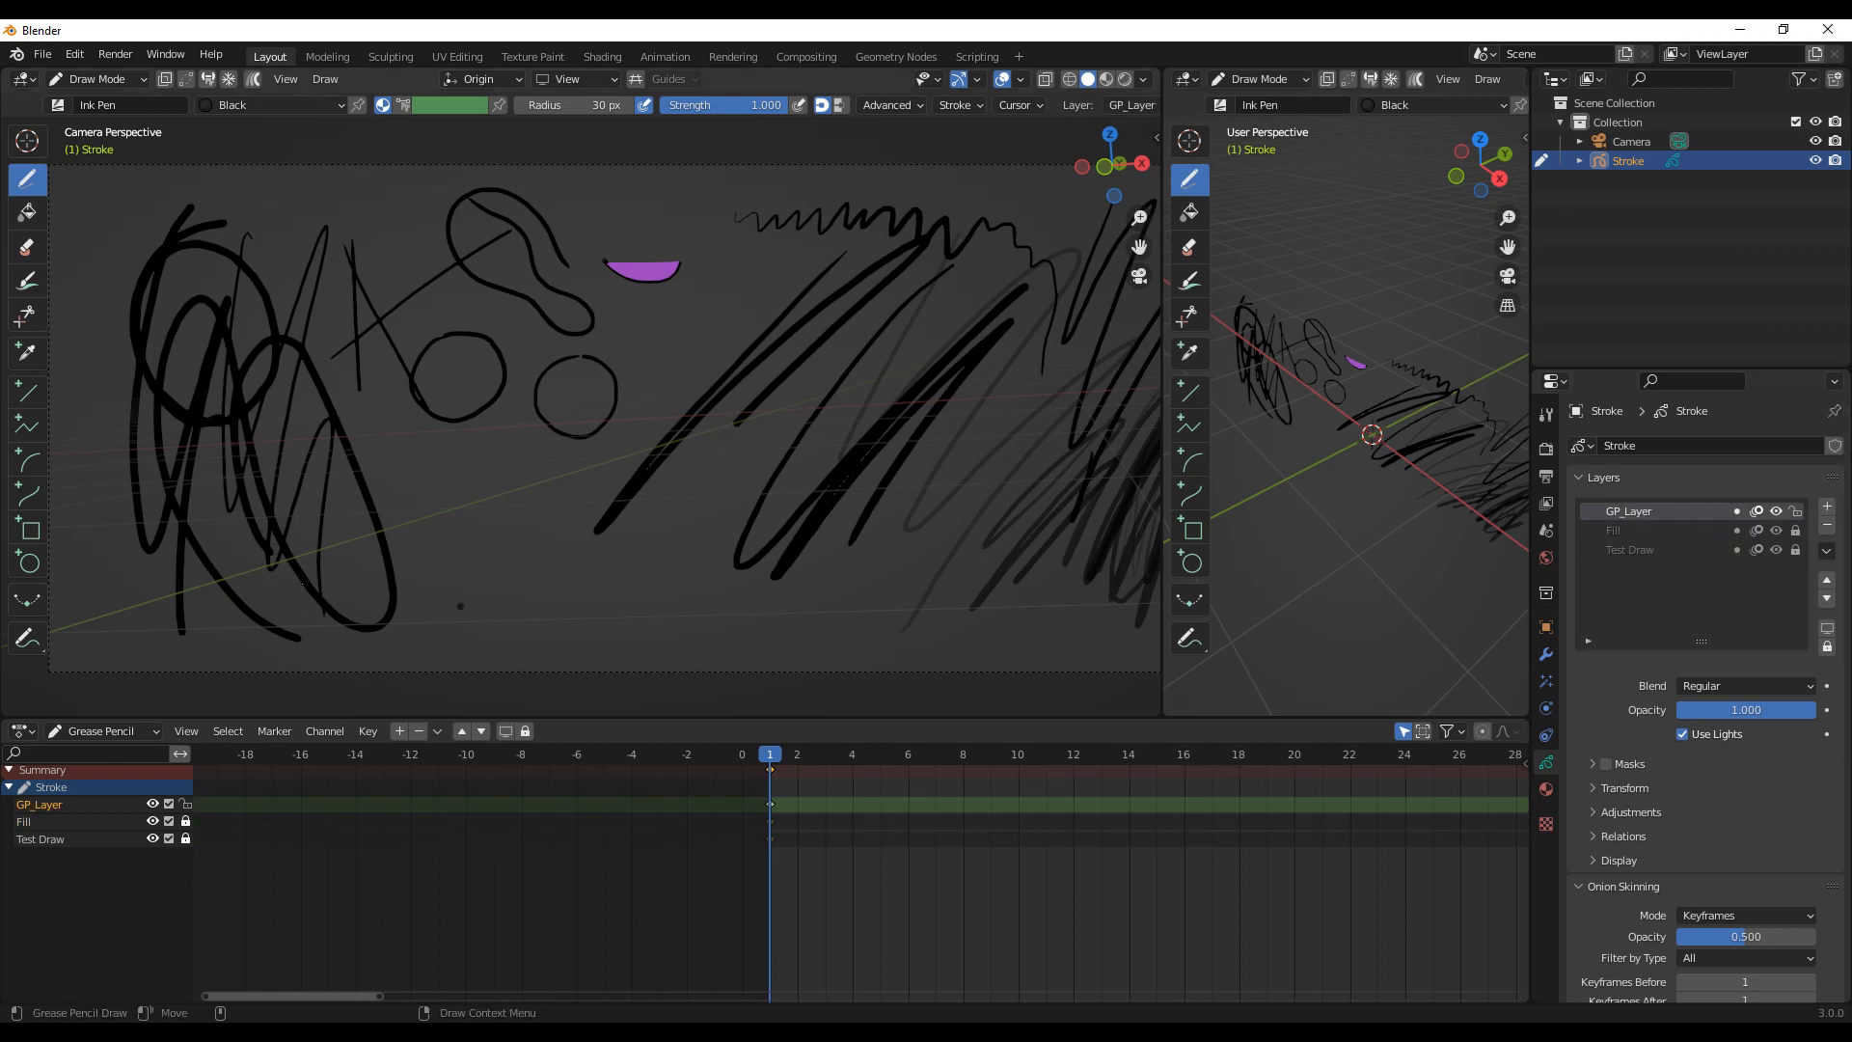
Step: Change the Dope Sheet area to the Timeline, enable Auto Keying, and return the area to the Dope Sheet
left_click(24, 733)
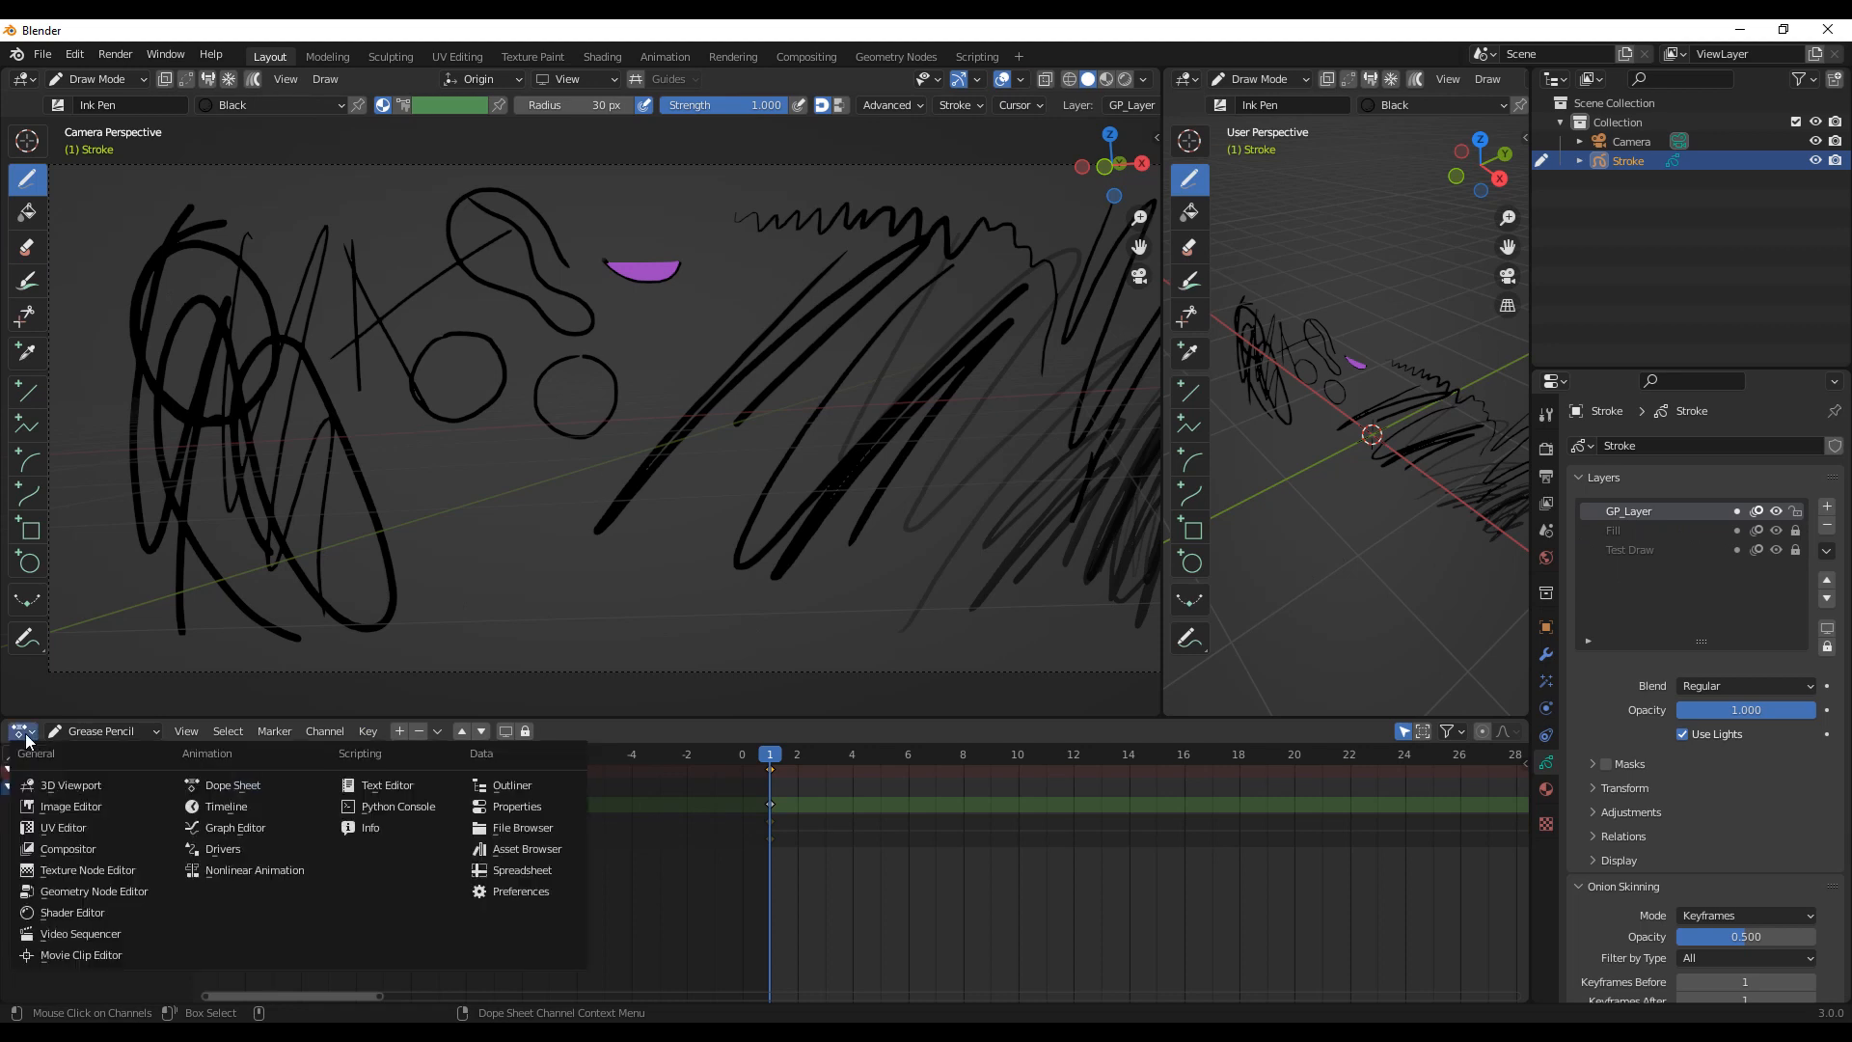
left_click(229, 808)
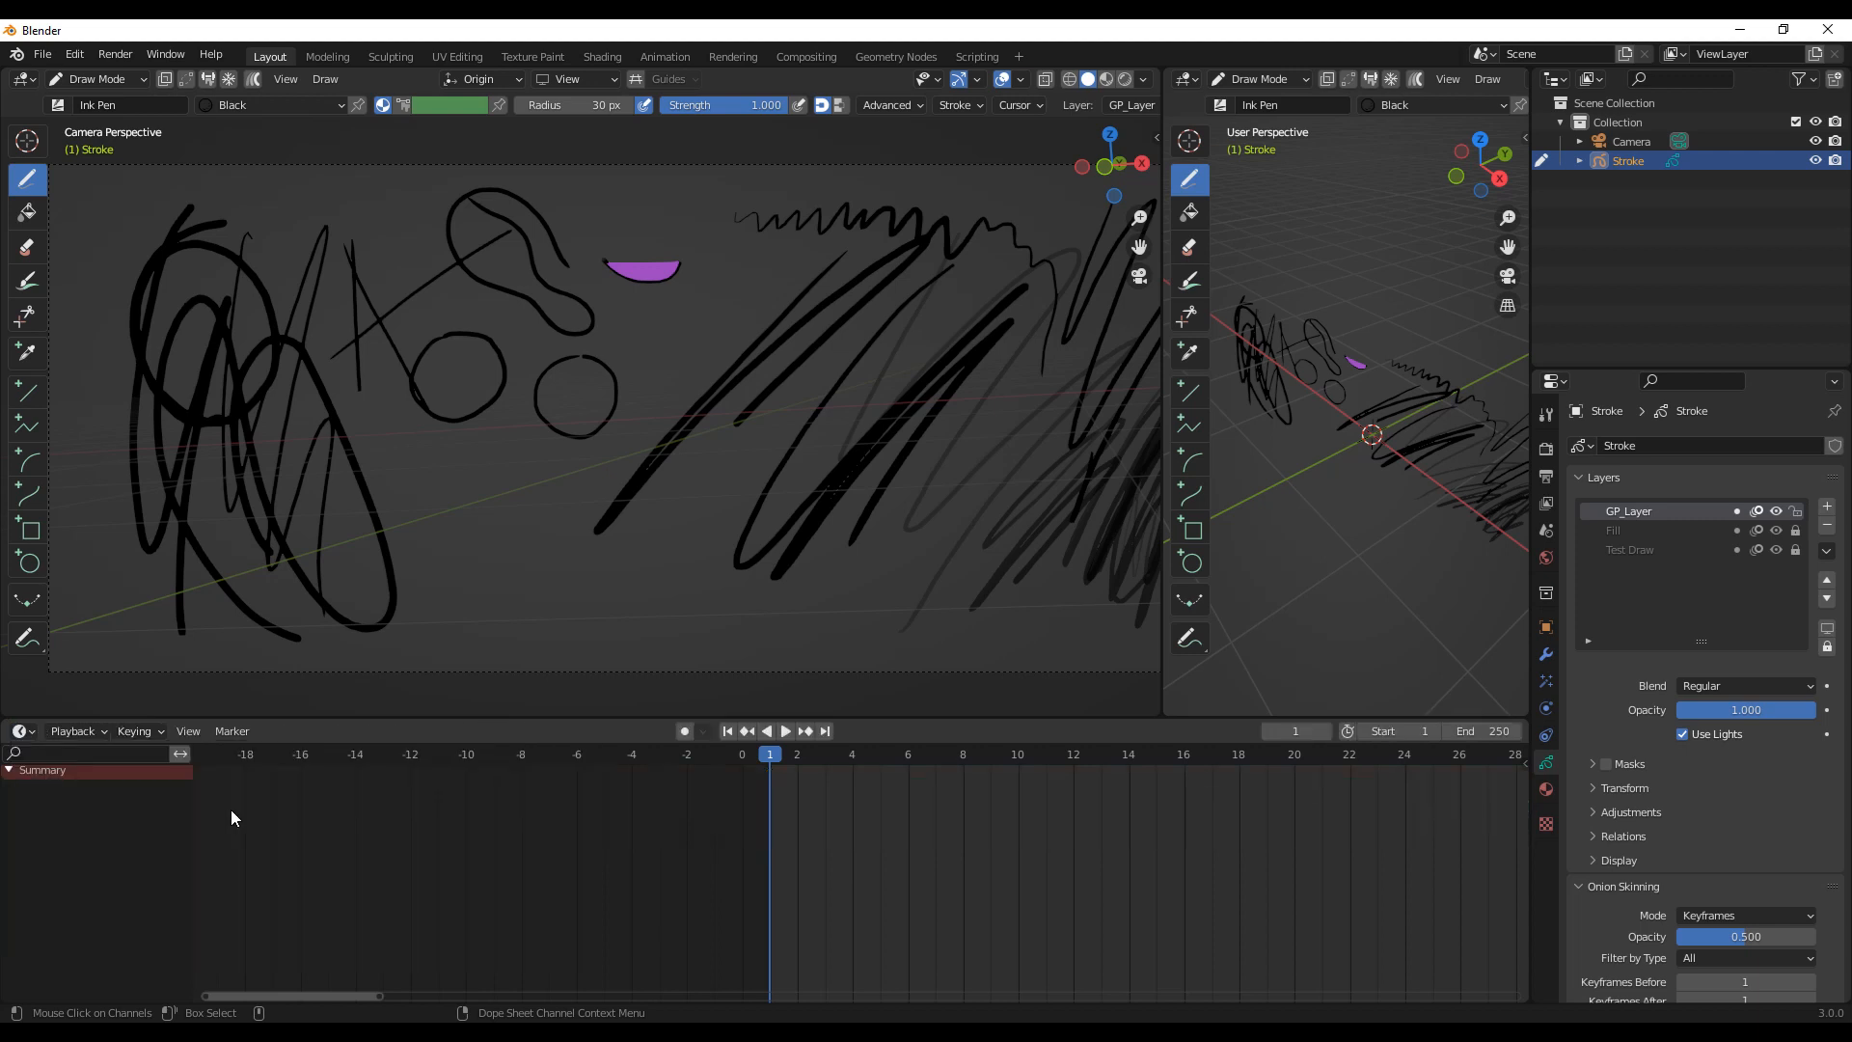
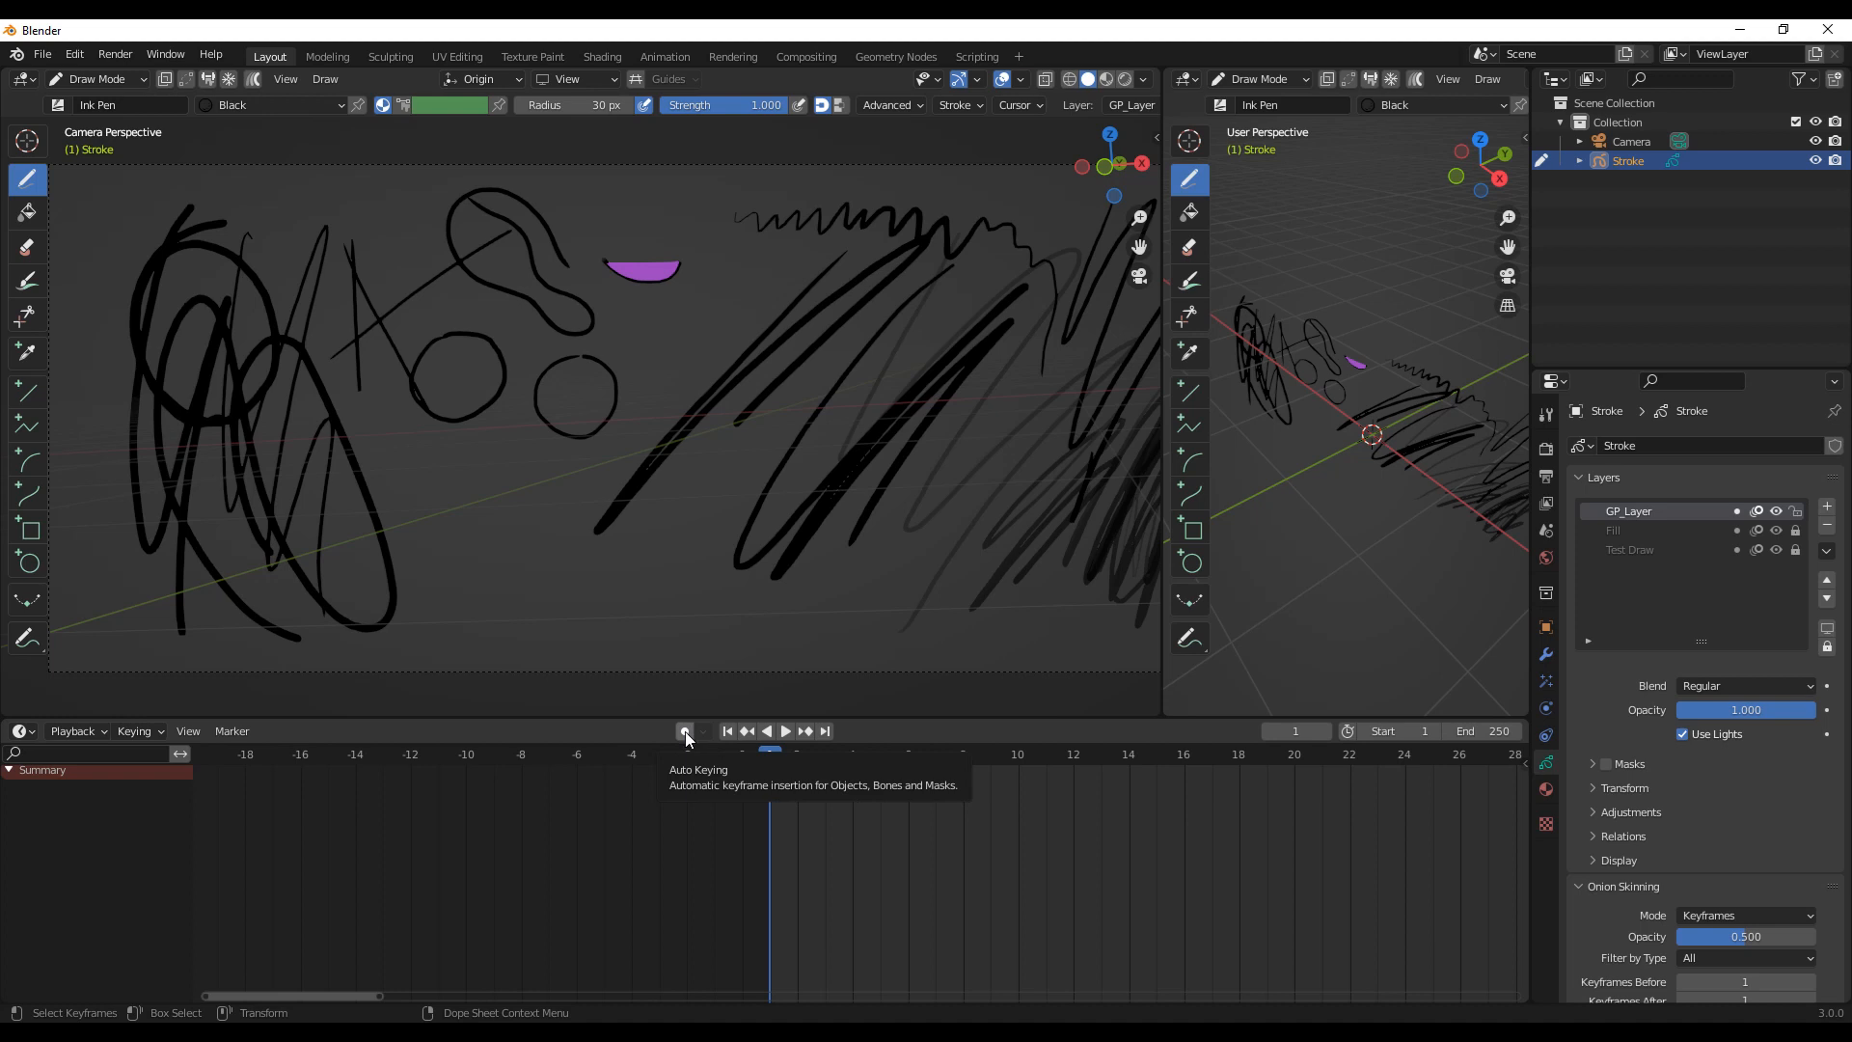
left_click(685, 731)
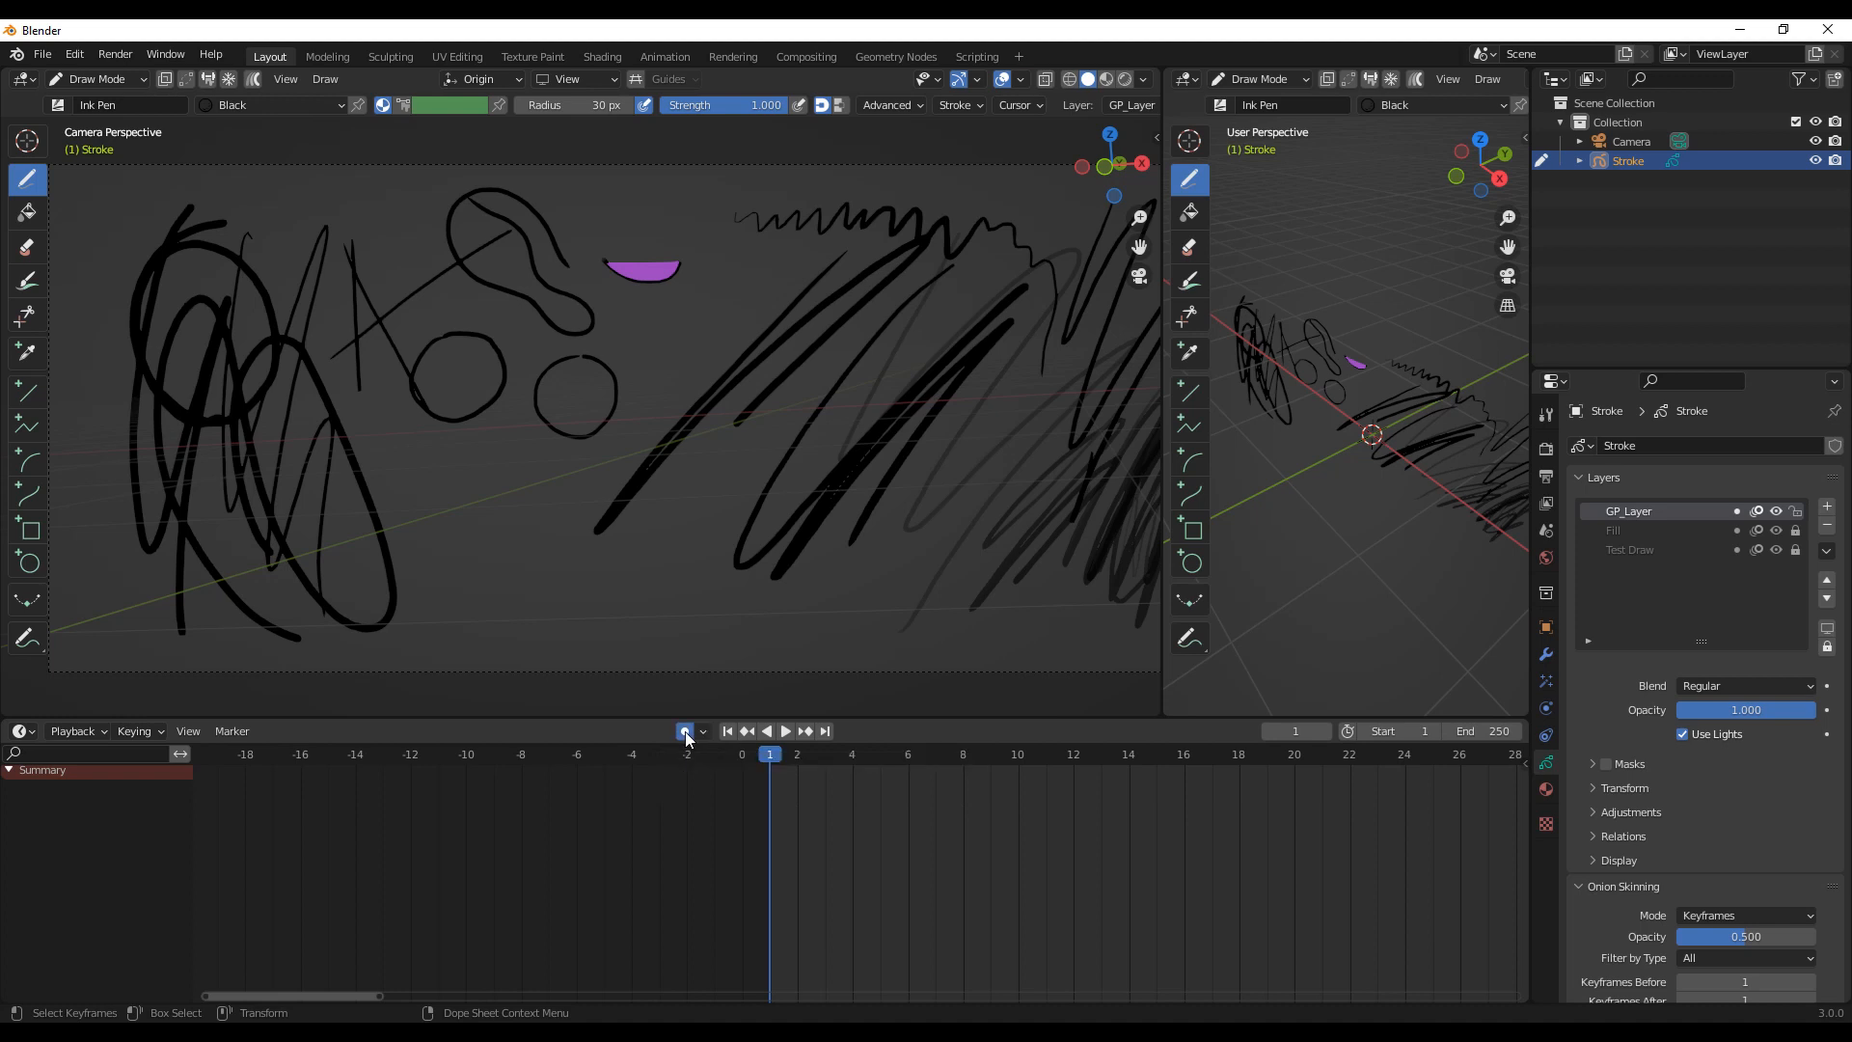
left_click(27, 732)
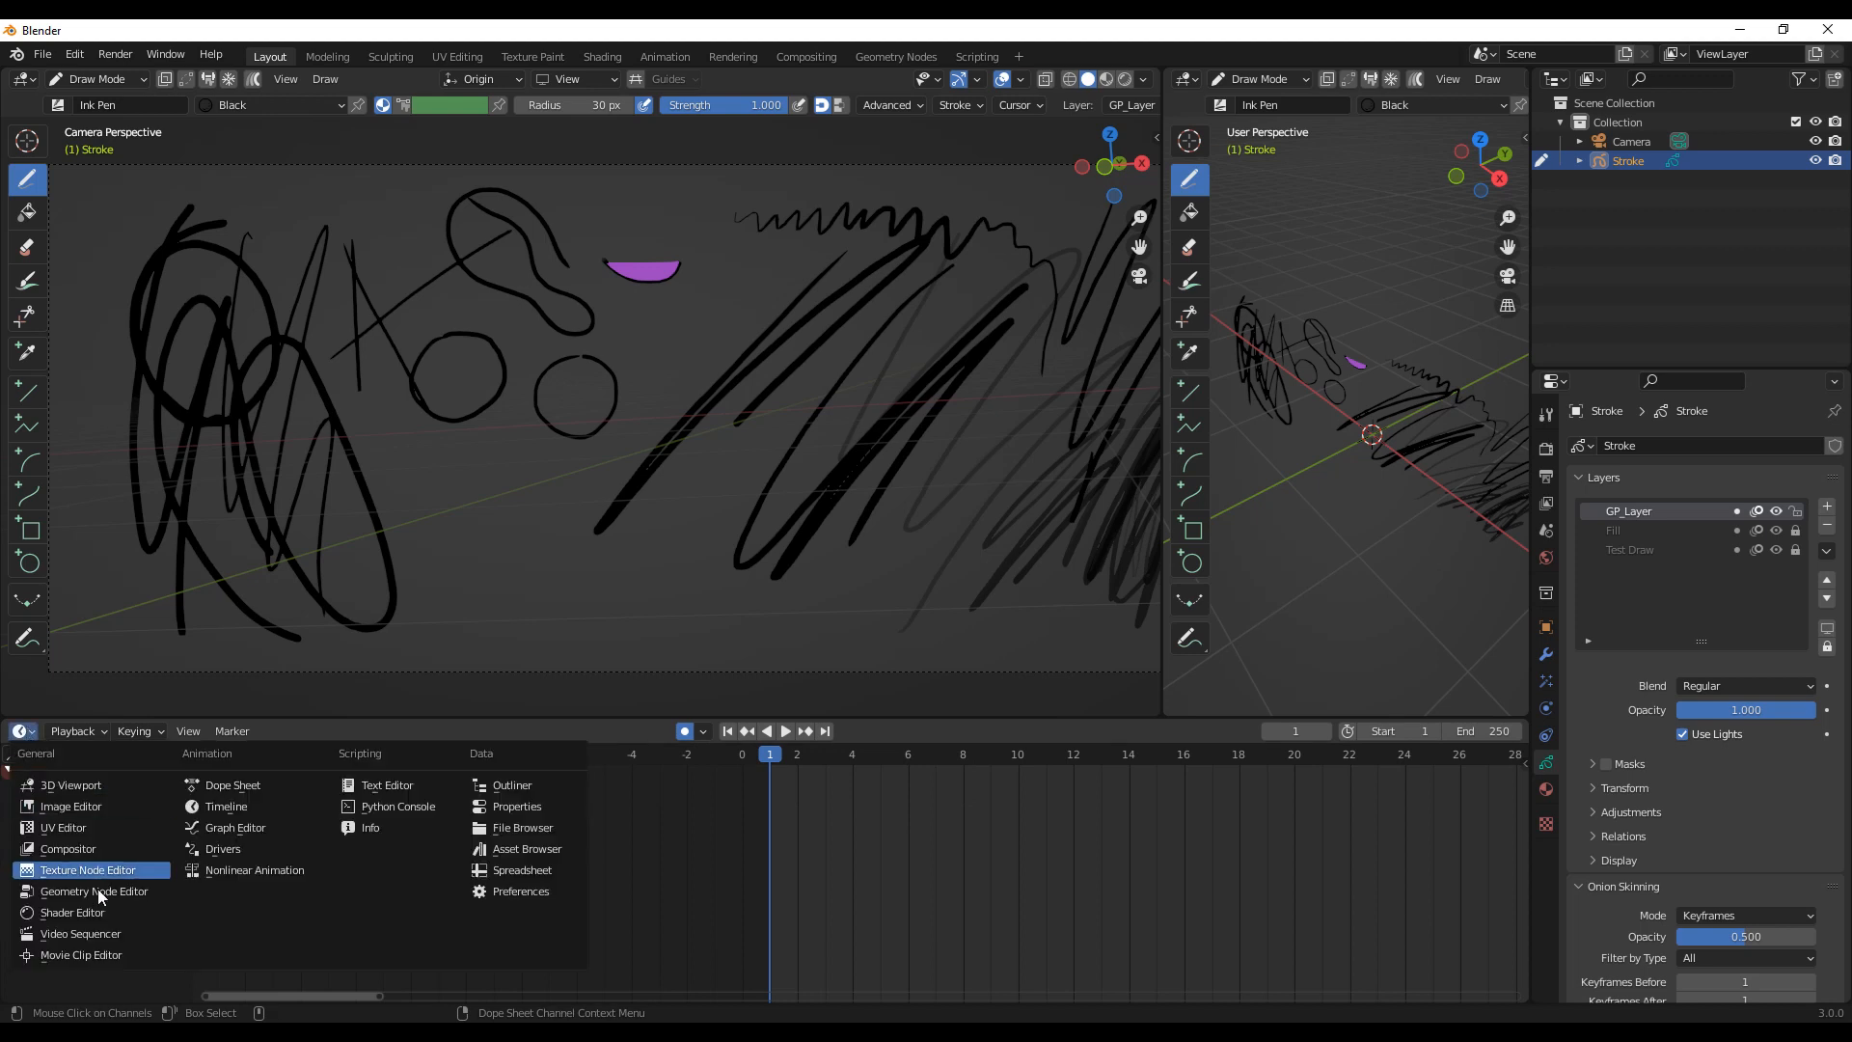
left_click(245, 787)
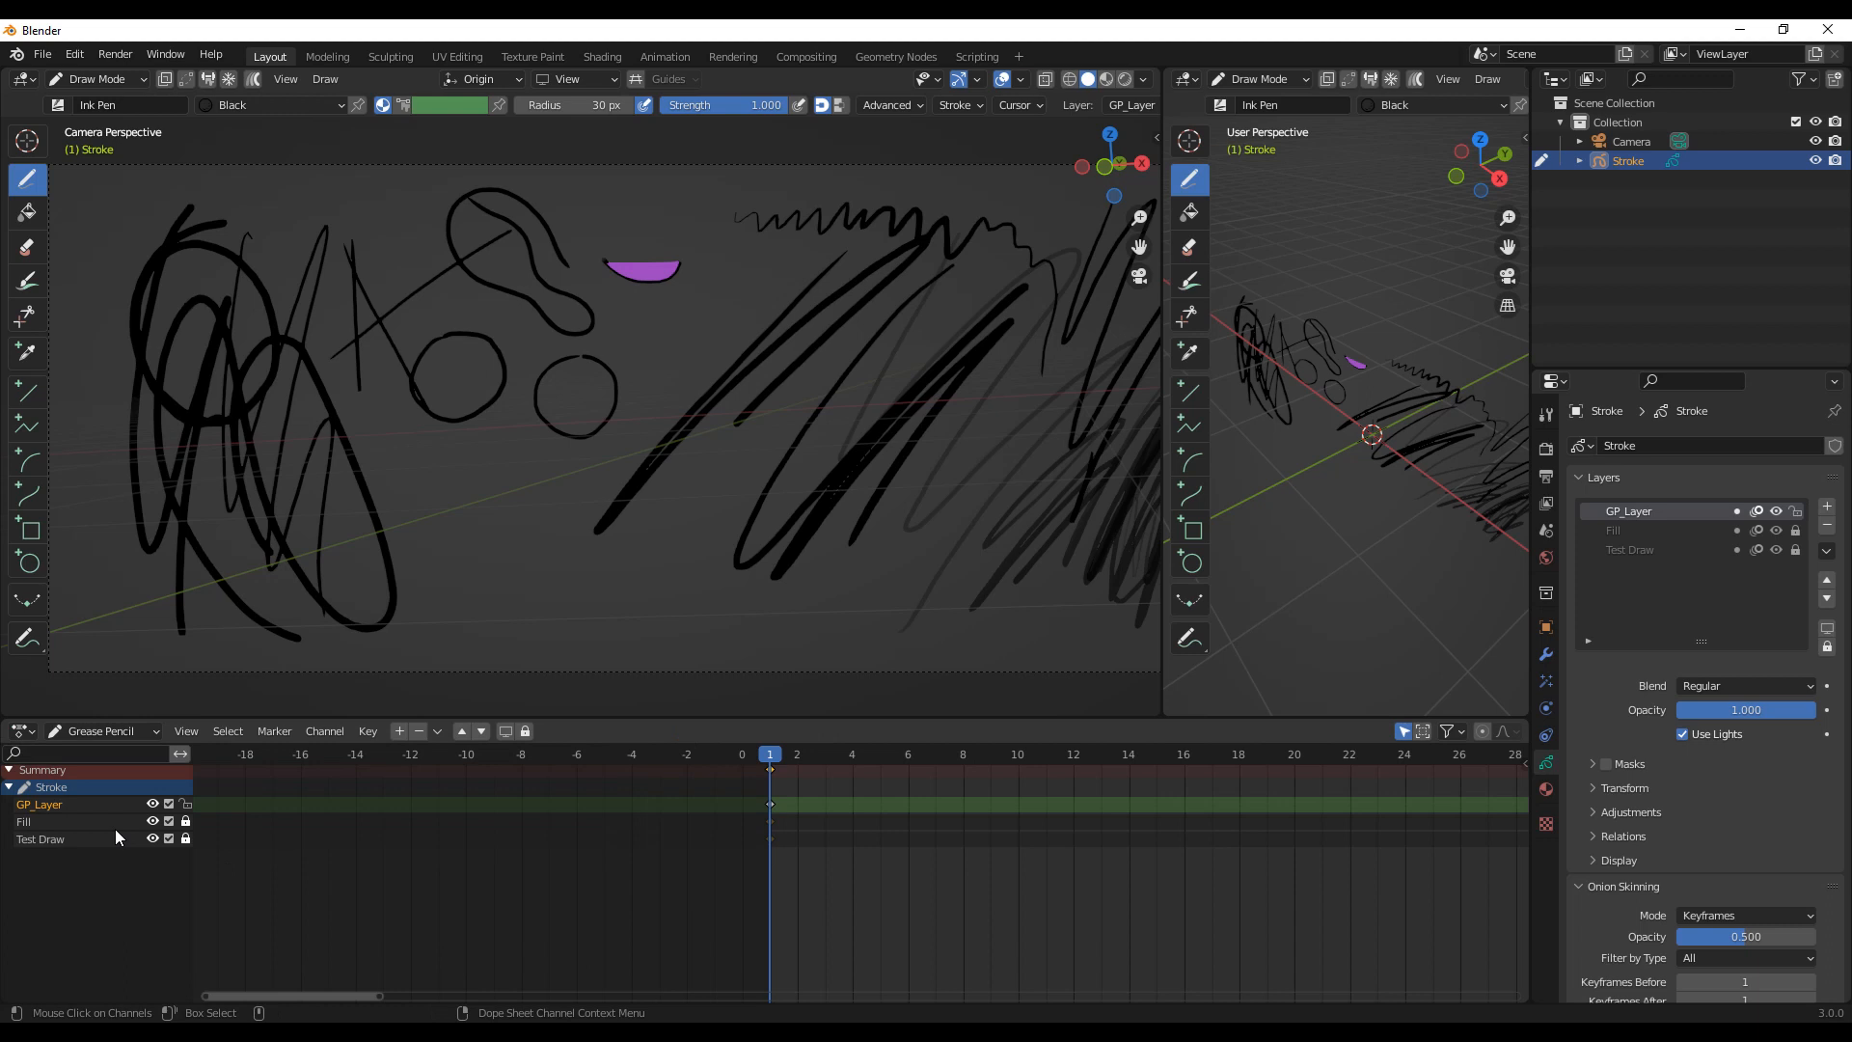
Step: Hide the Fill and Test Draw layers, and draw a large freehand circle on GP_Layer at frame 1
left_click(1777, 531)
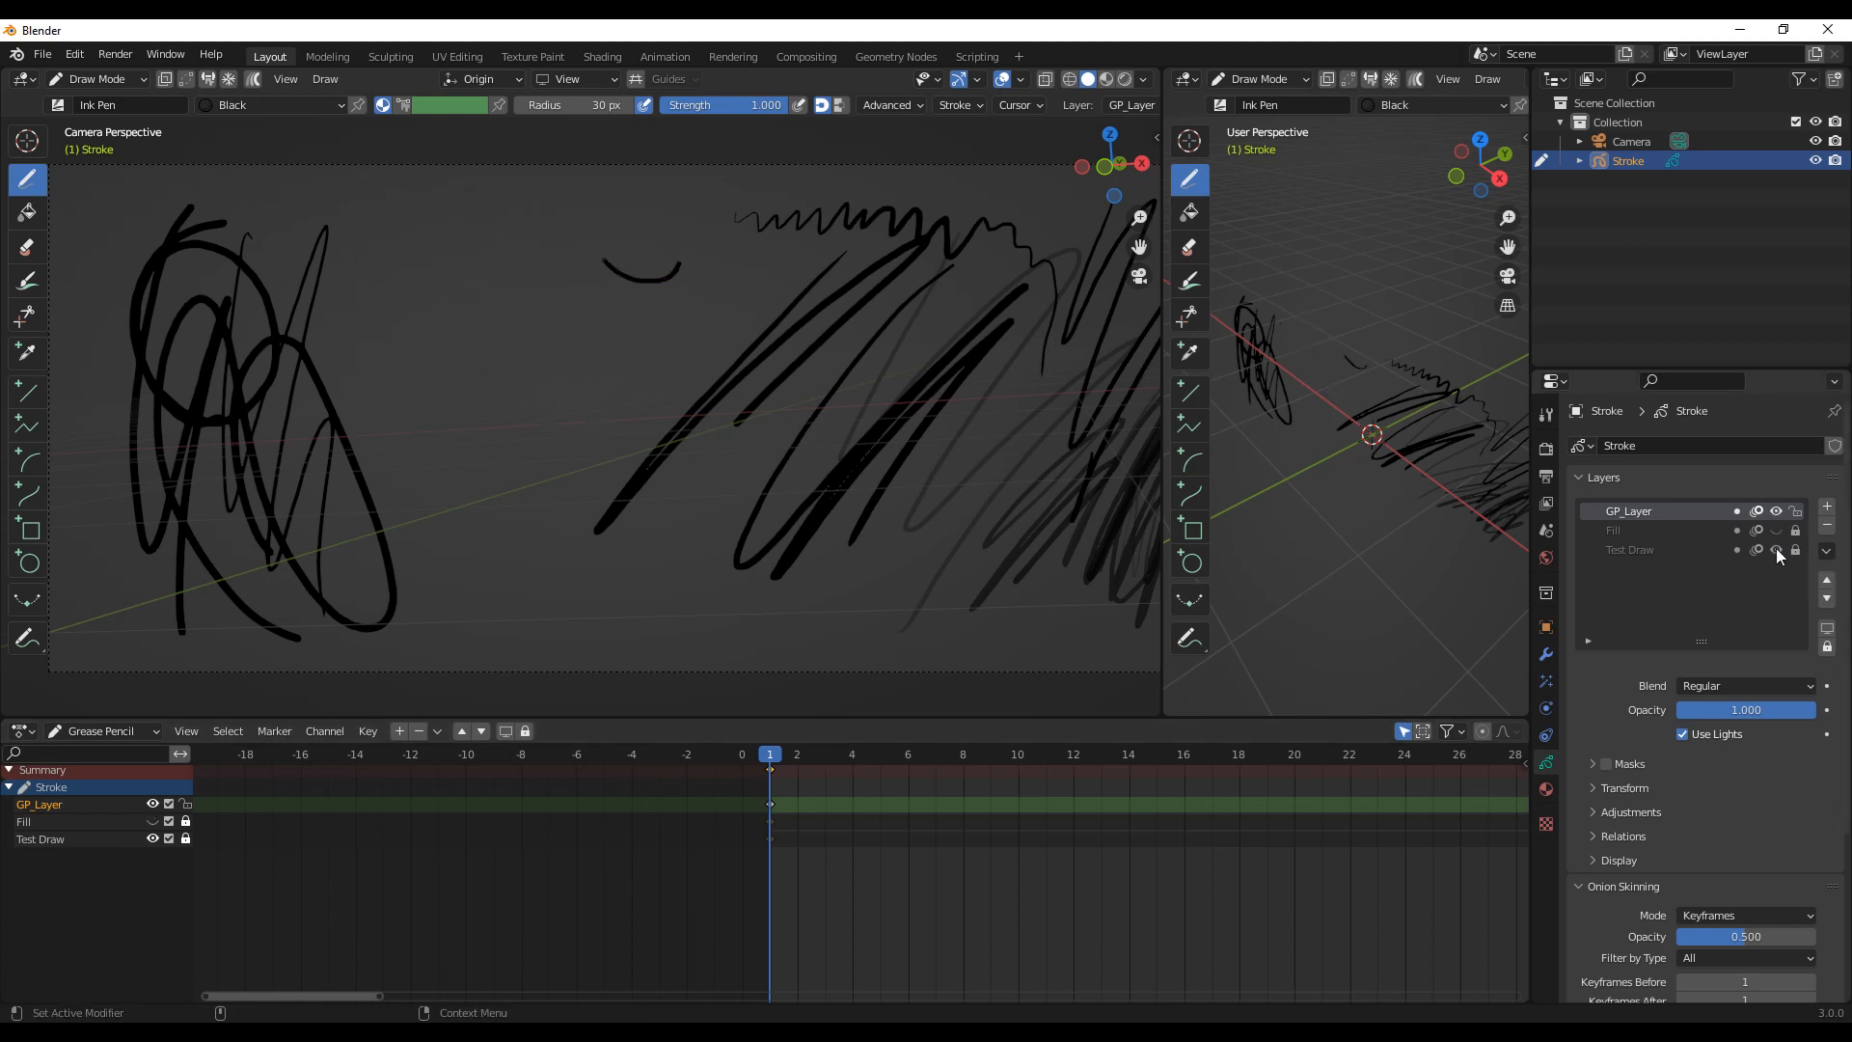
left_click(1776, 550)
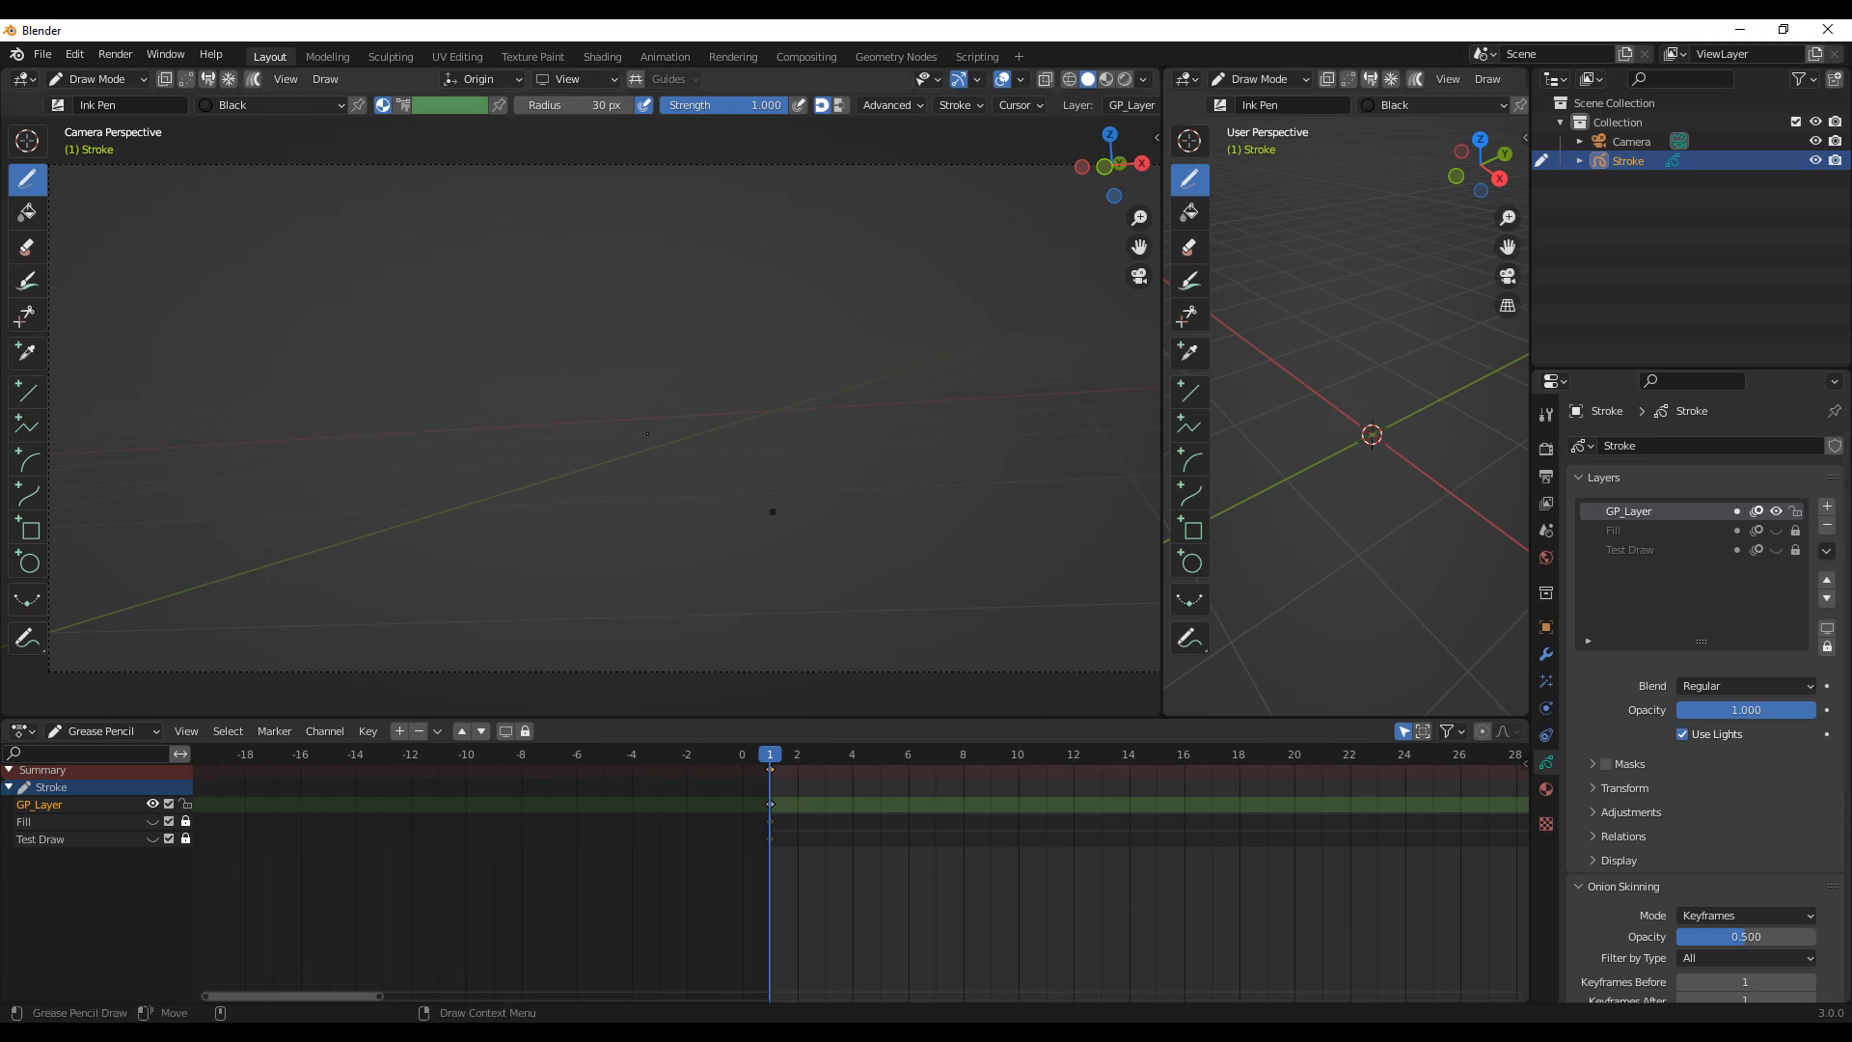
mouse_move(639, 305)
left_mouse_down()
mouse_move(609, 322)
mouse_move(648, 537)
mouse_move(855, 437)
mouse_move(771, 281)
mouse_move(632, 307)
left_mouse_up()
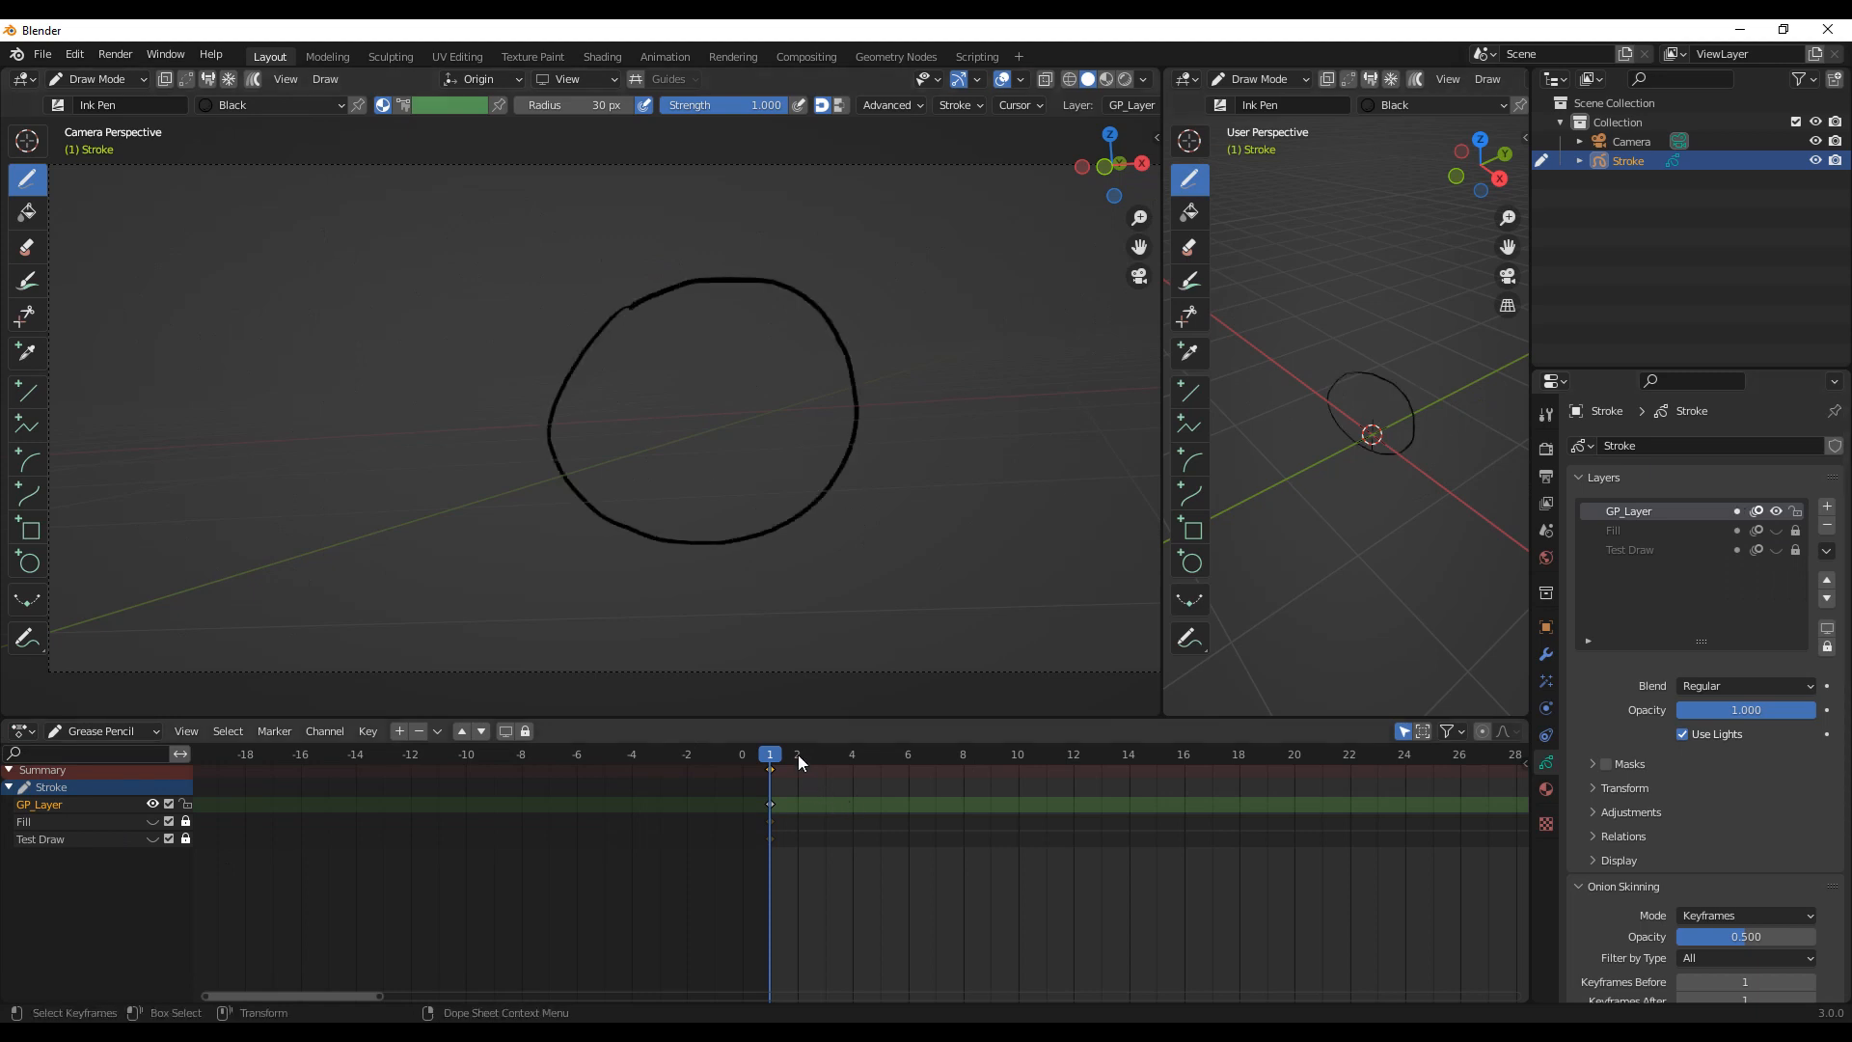
Step: Draw a second freehand circle on GP_Layer at frame 6, up and to the right of the first, and check it by scrubbing
left_click_drag(770, 754, 911, 735)
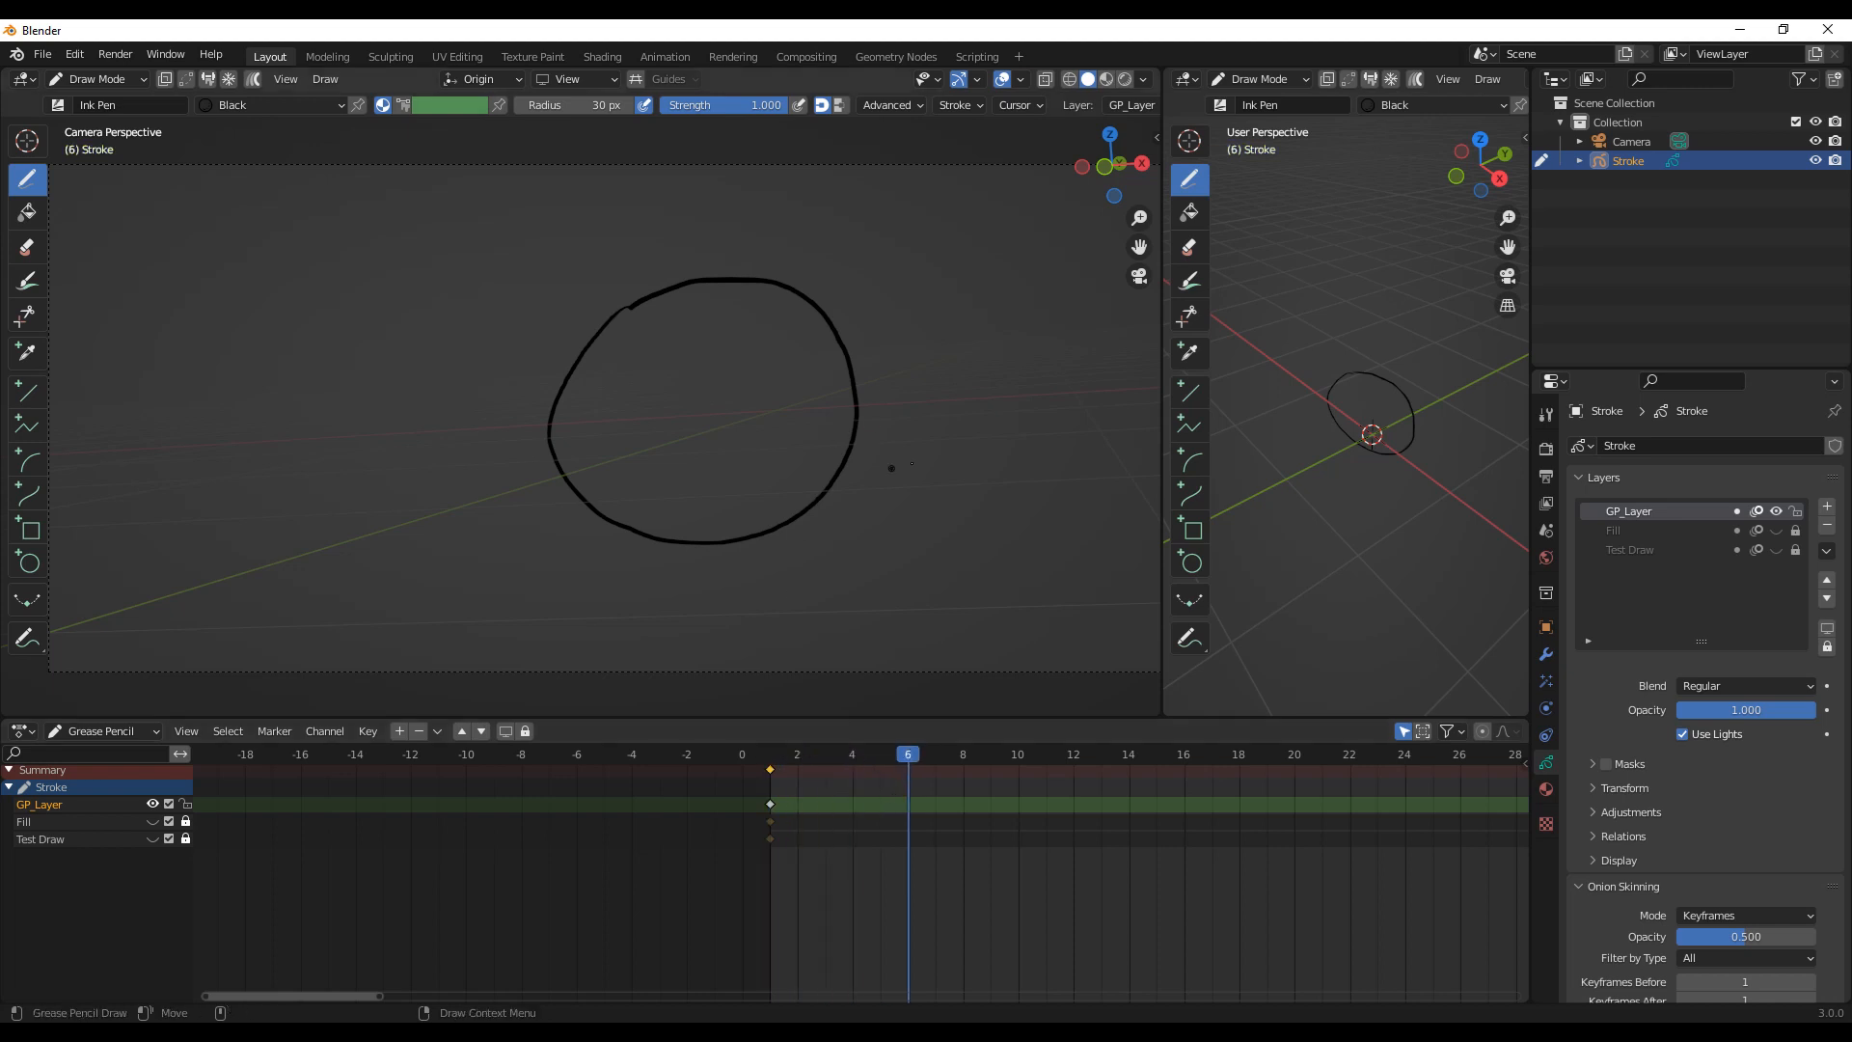
mouse_move(924, 445)
left_mouse_down()
mouse_move(783, 471)
mouse_move(836, 234)
mouse_move(1009, 285)
mouse_move(971, 413)
mouse_move(937, 441)
left_mouse_up()
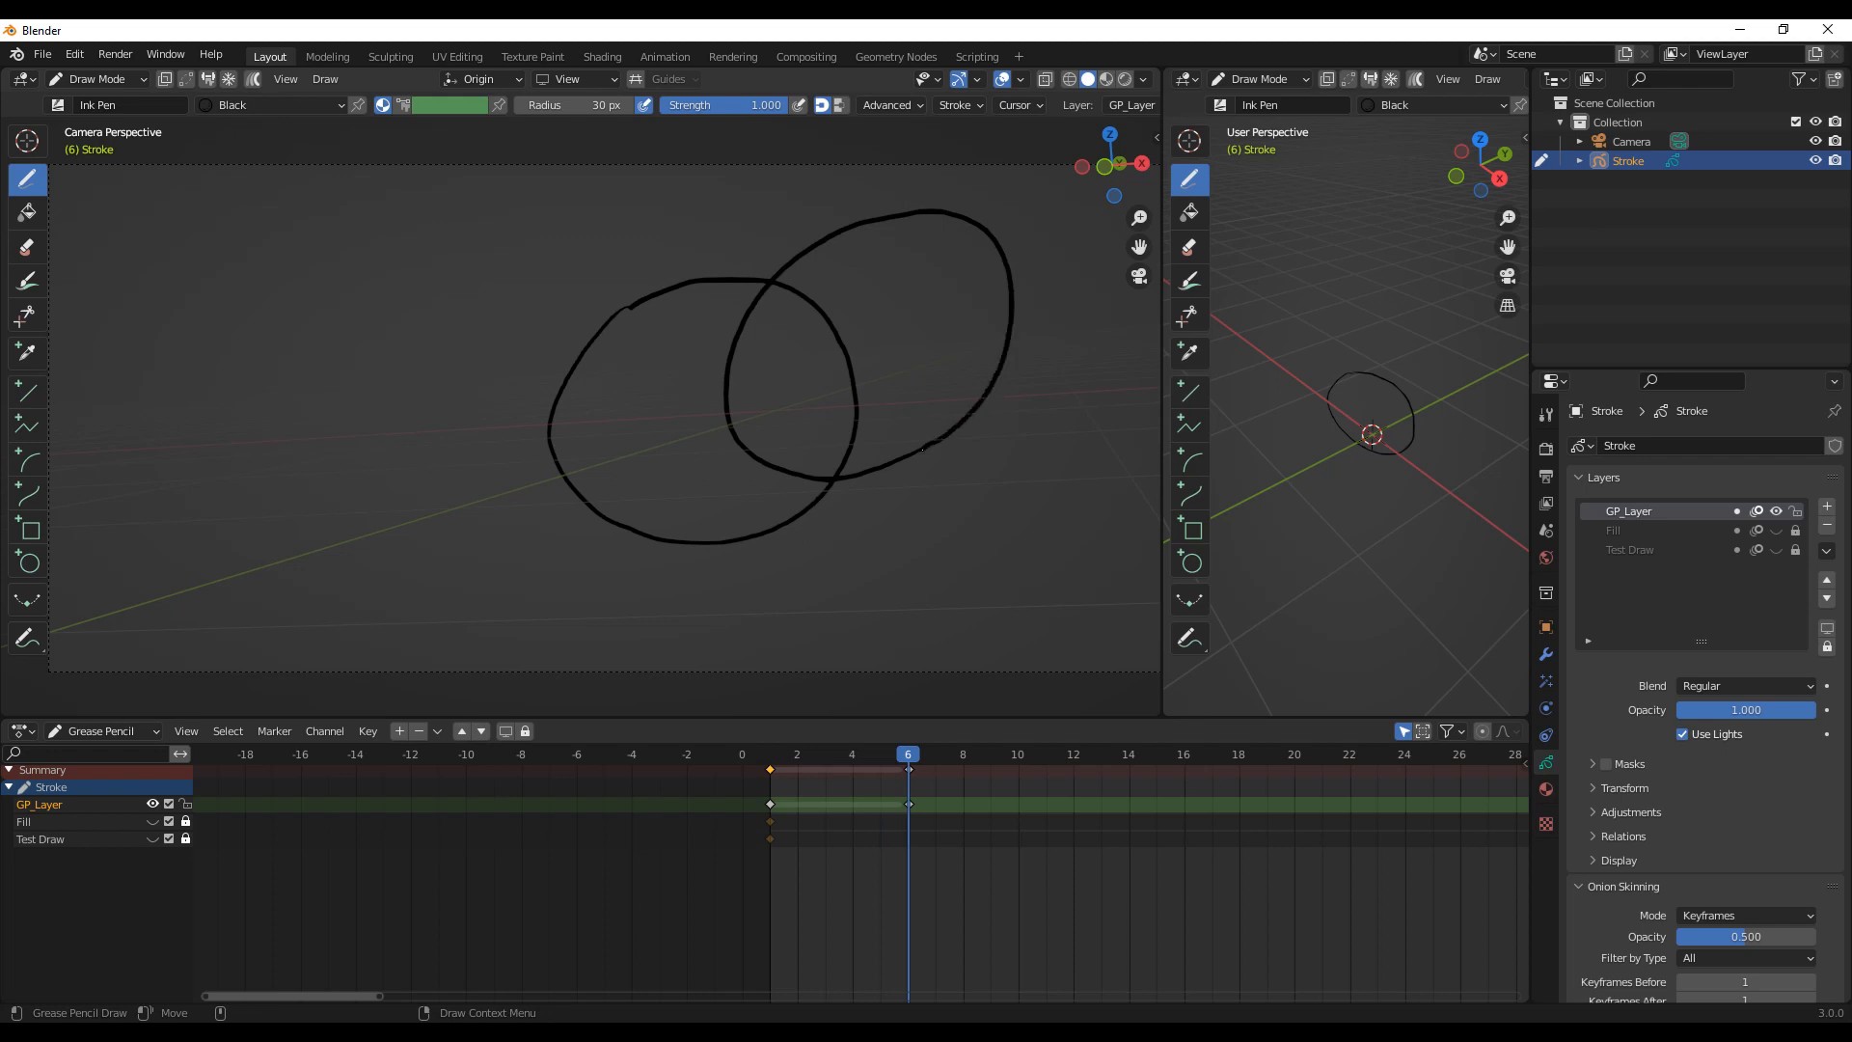
left_click_drag(920, 443, 921, 441)
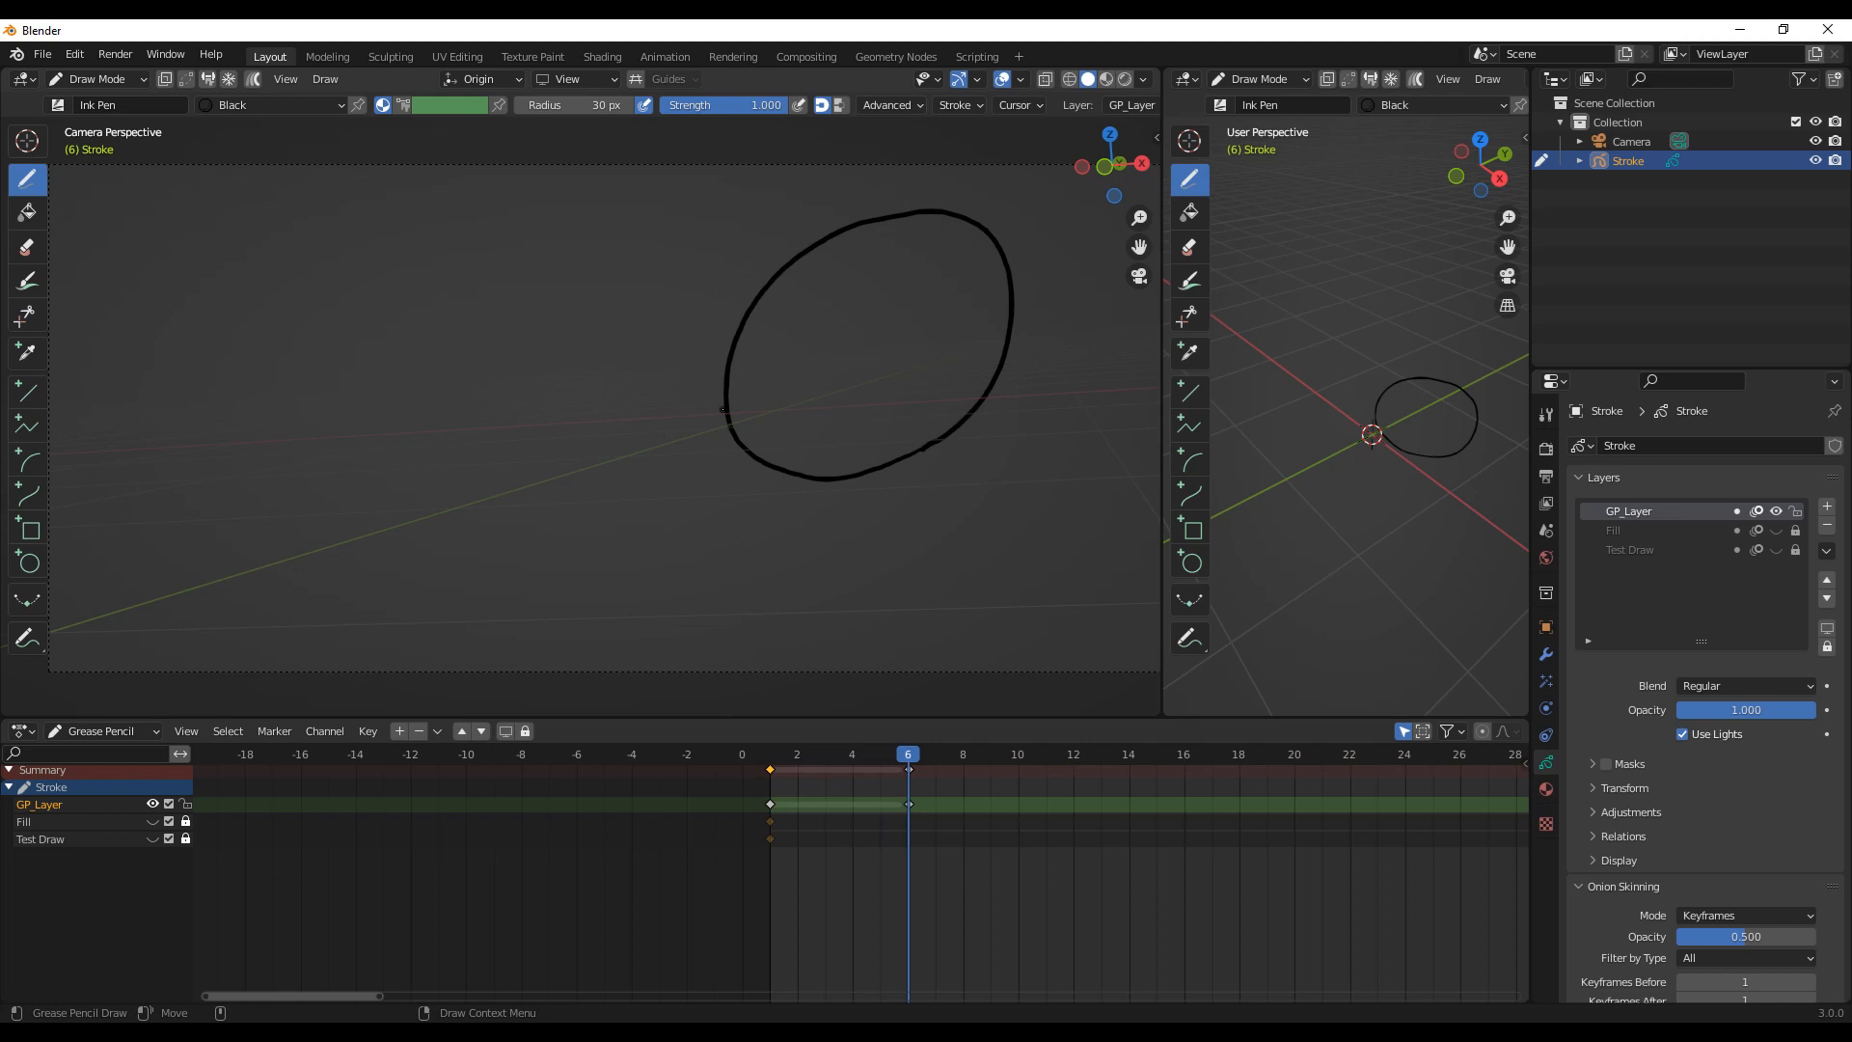
left_click_drag(903, 758, 890, 758)
left_click(906, 759)
mouse_move(905, 758)
left_mouse_down()
mouse_move(885, 758)
mouse_move(907, 758)
left_mouse_up()
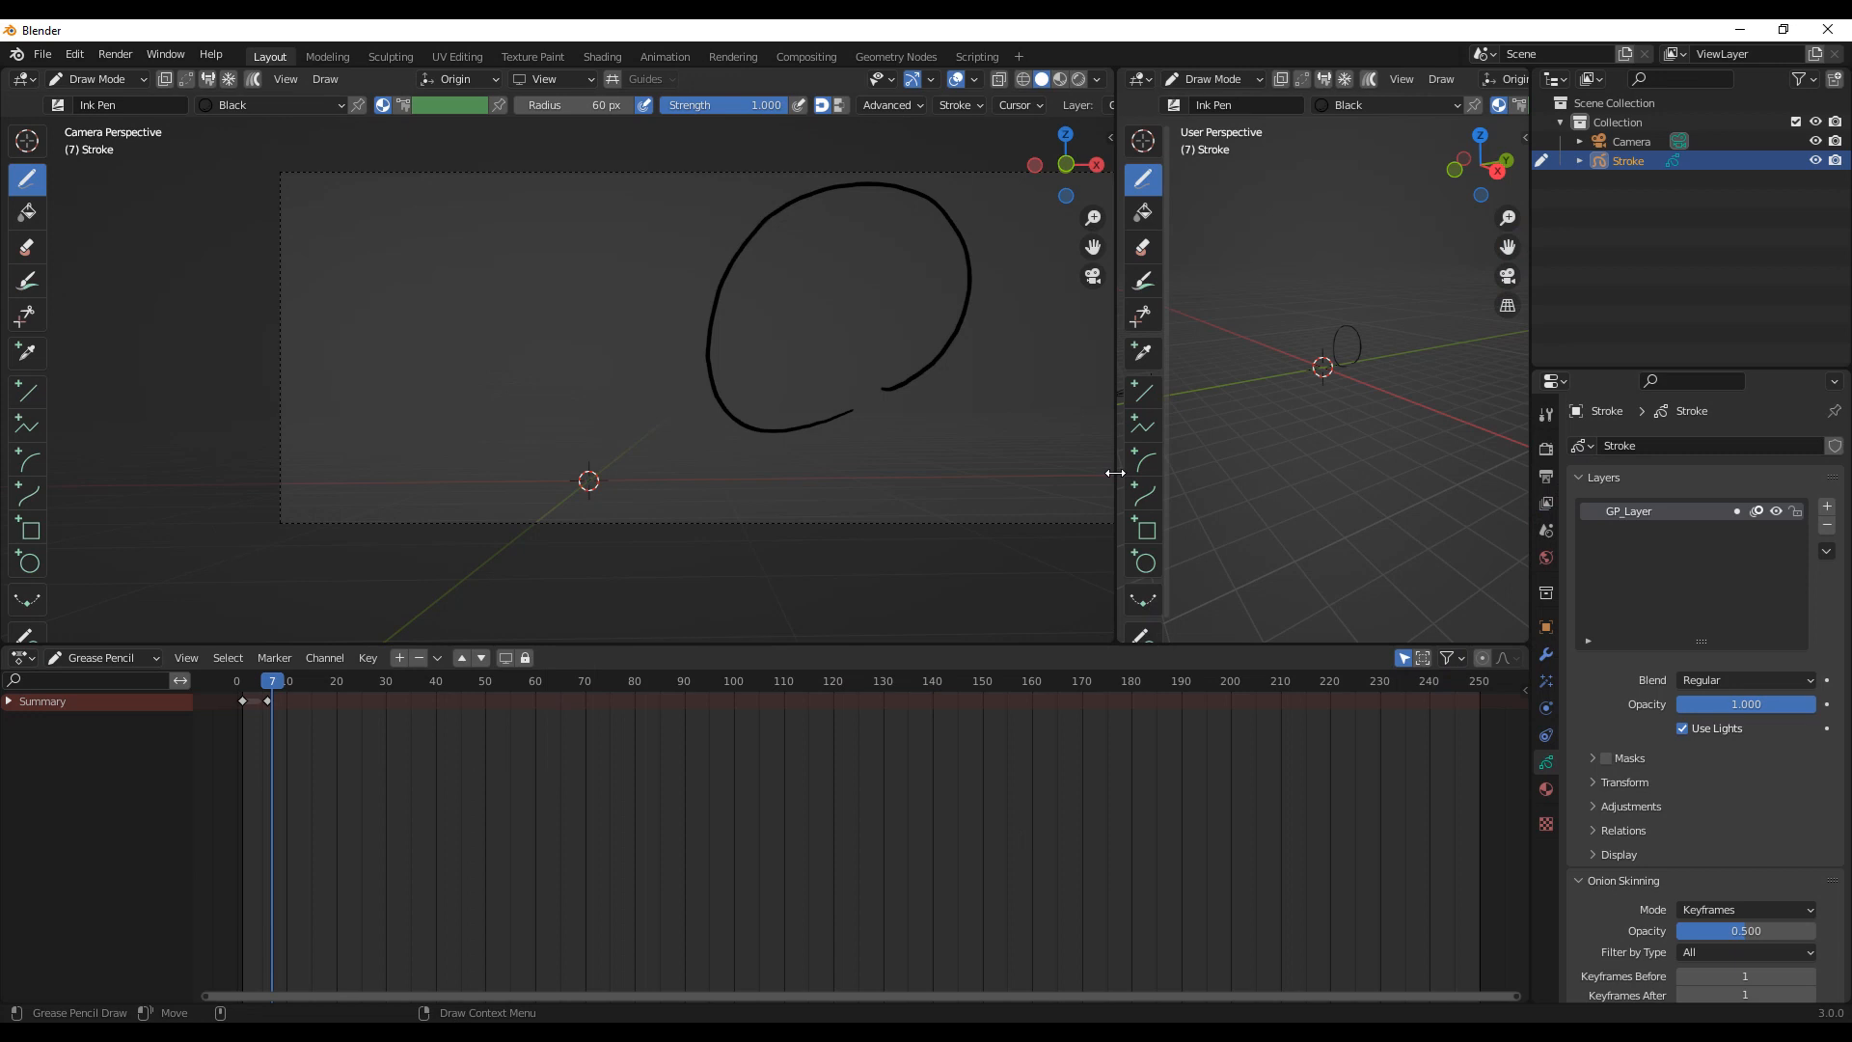
Step: Widen the camera viewport, center the camera frame in it, and move the playhead to frame 2
left_click_drag(1120, 442, 1233, 436)
middle_click_drag(1075, 430, 993, 476, "shift")
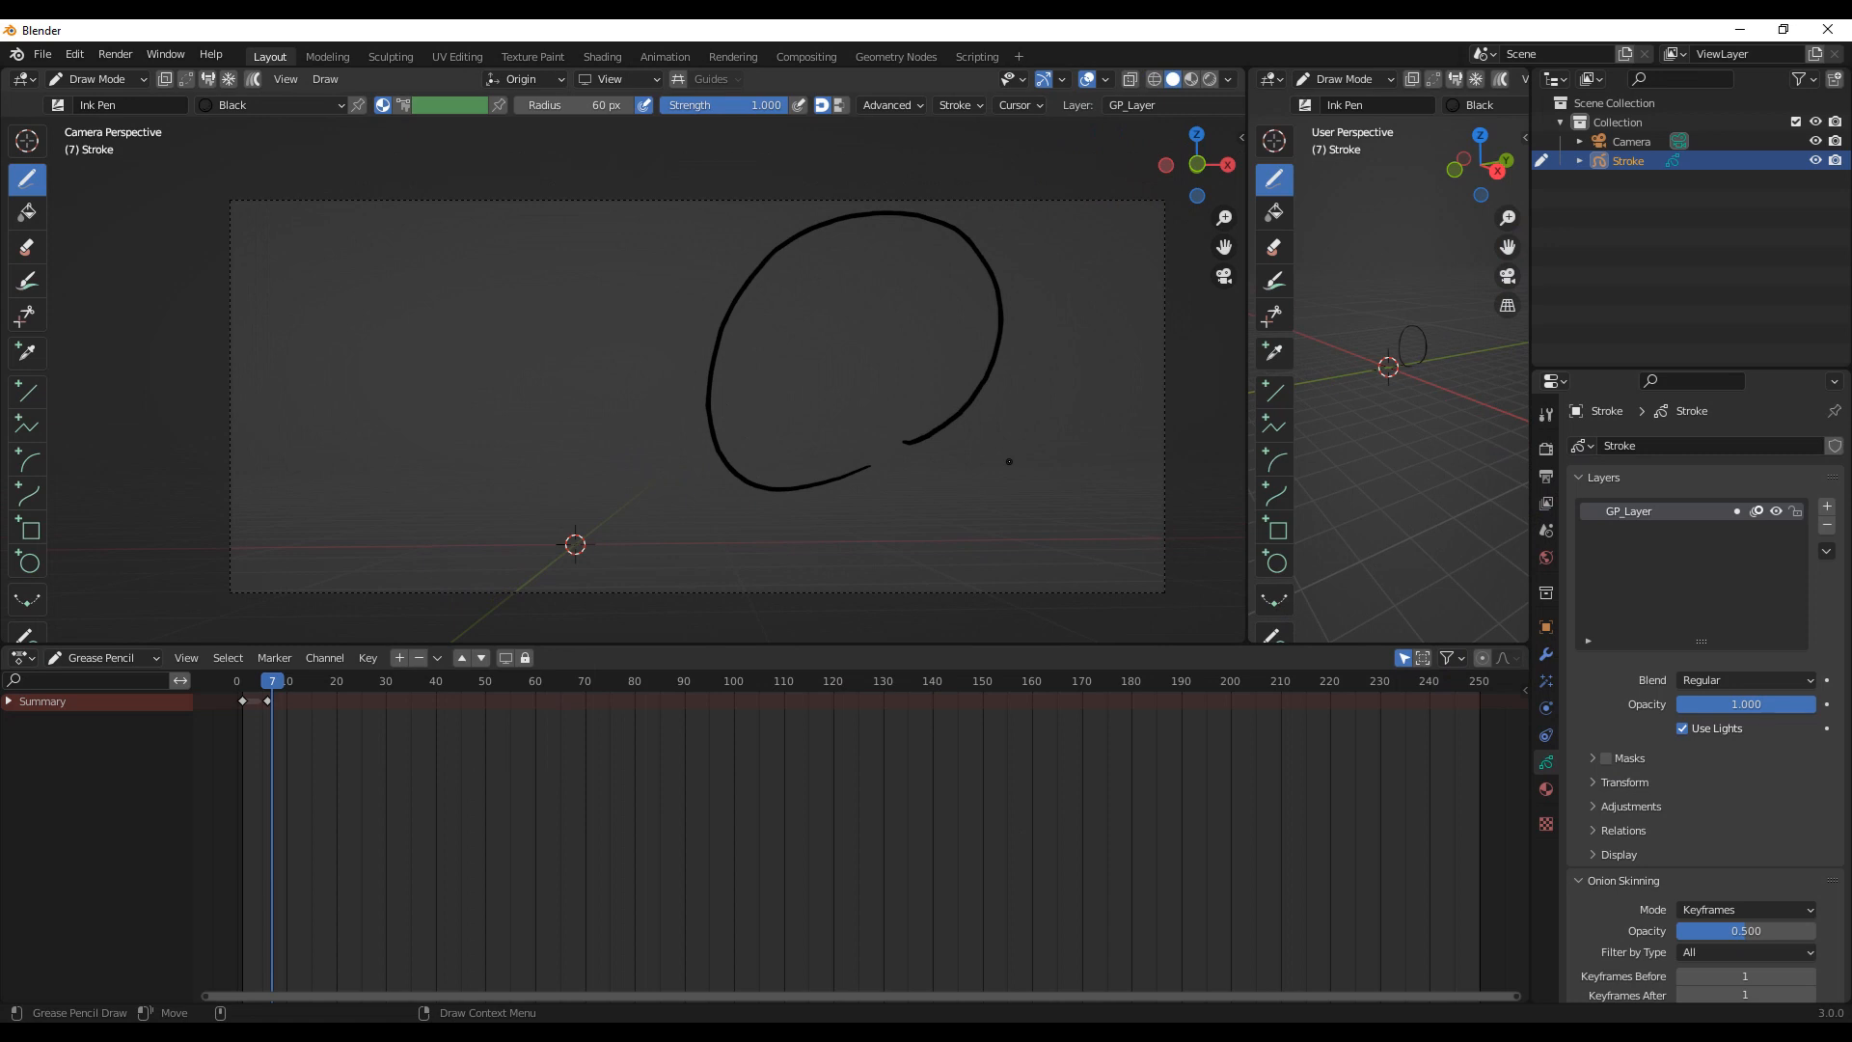
left_click_drag(273, 681, 249, 687)
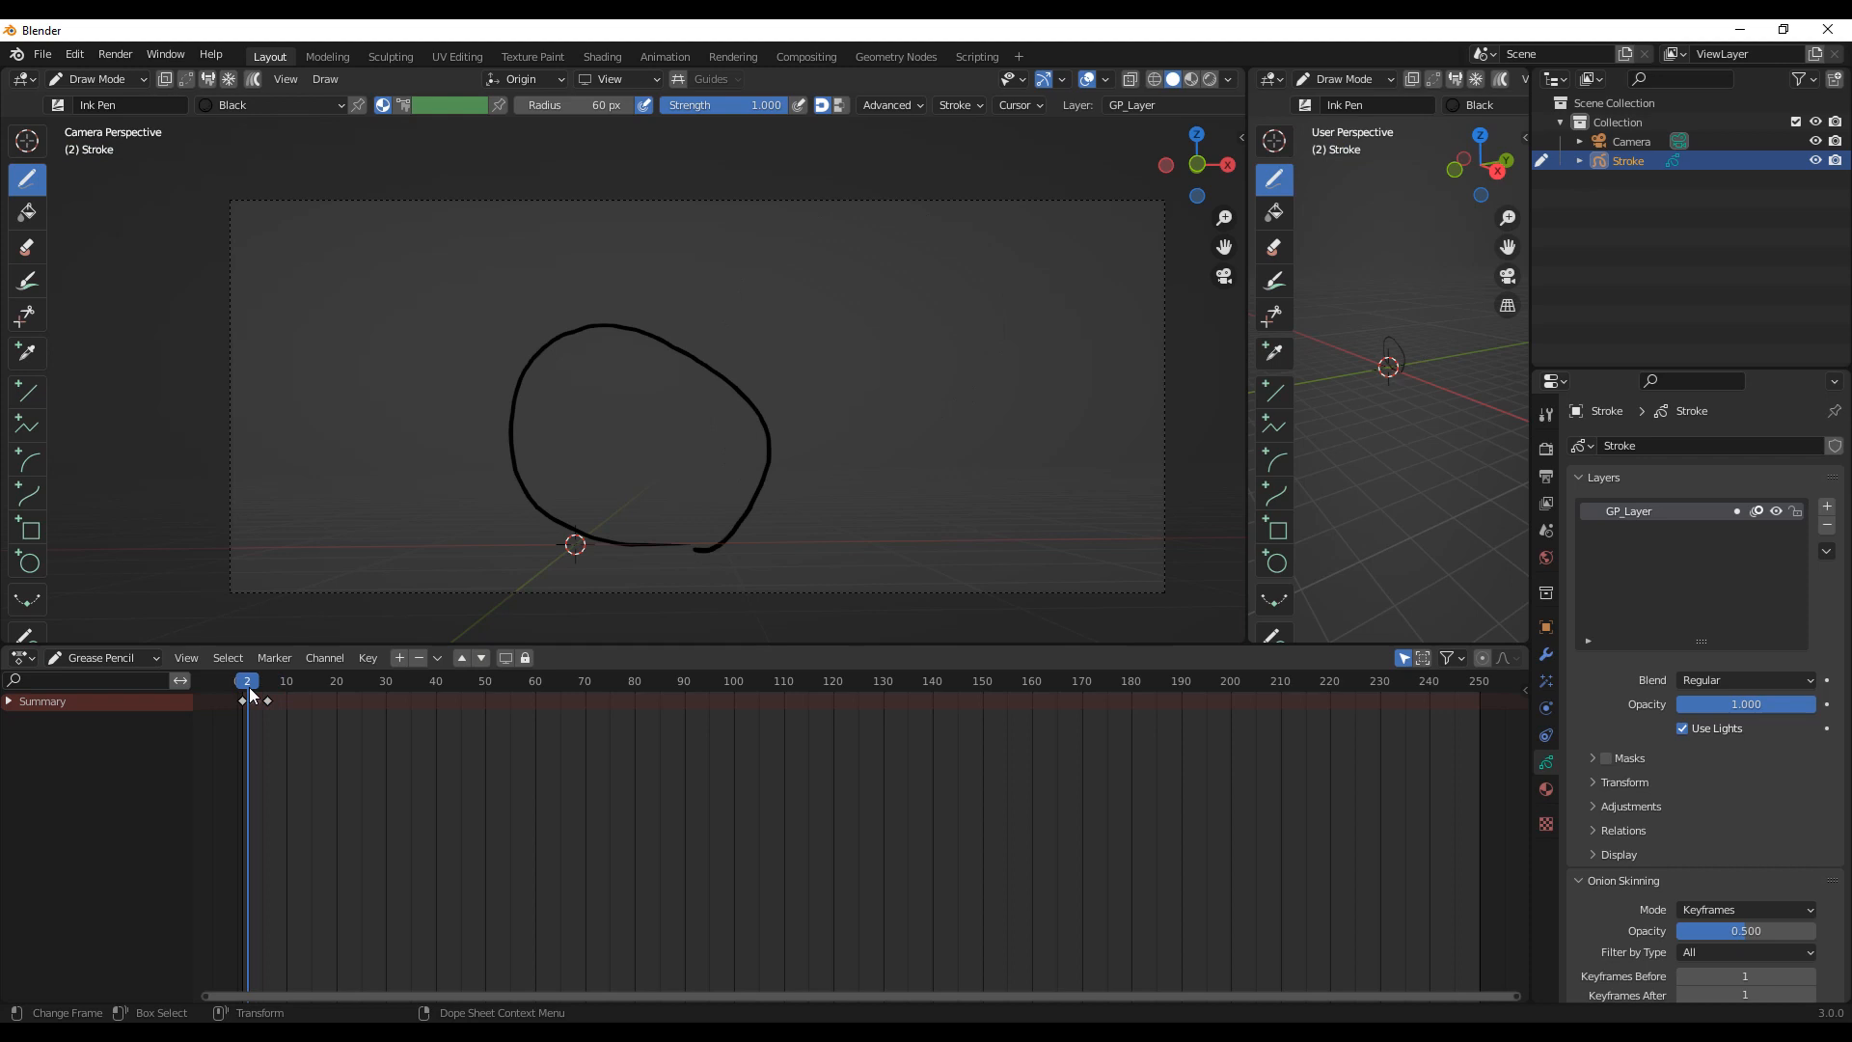
Step: Go to frame 3 and examine GP_Layer's onion skin toggle and the Onion Skinning settings, including Custom Colors
left_click(1760, 512)
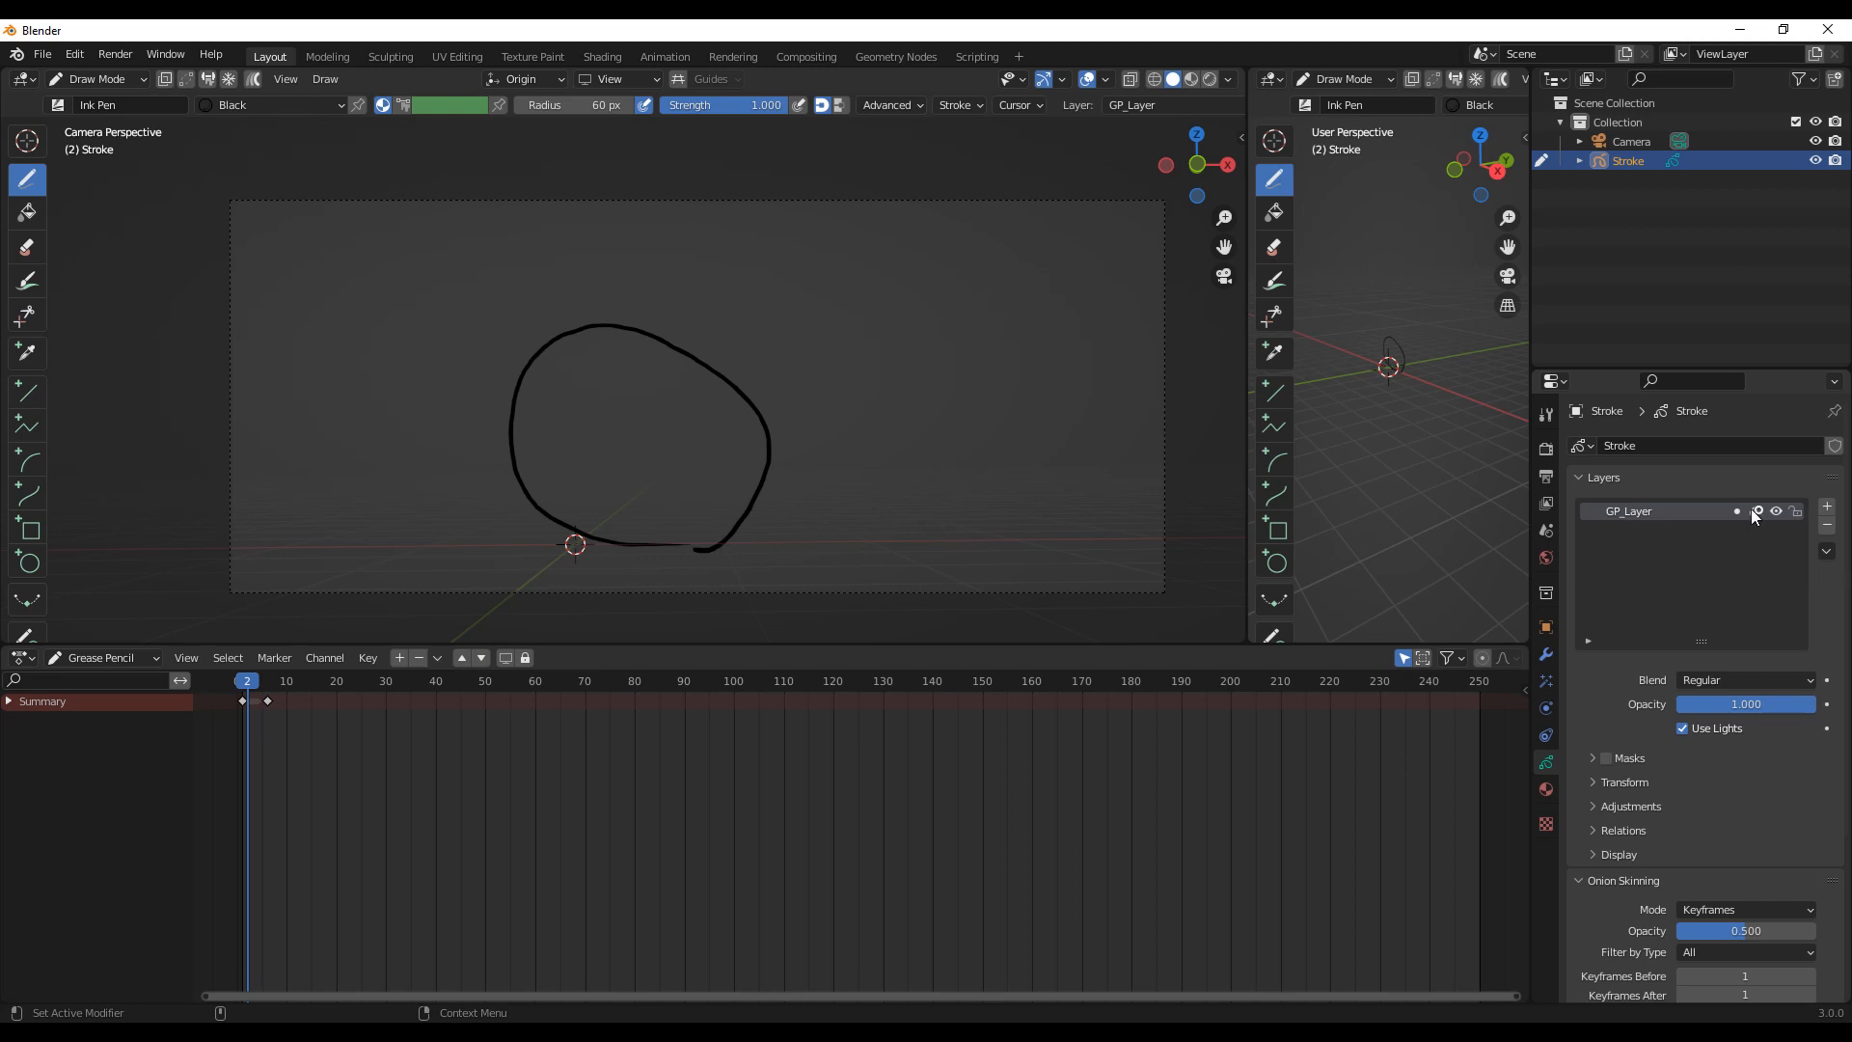
key("Right")
middle_click_drag(1705, 828, 1746, 697)
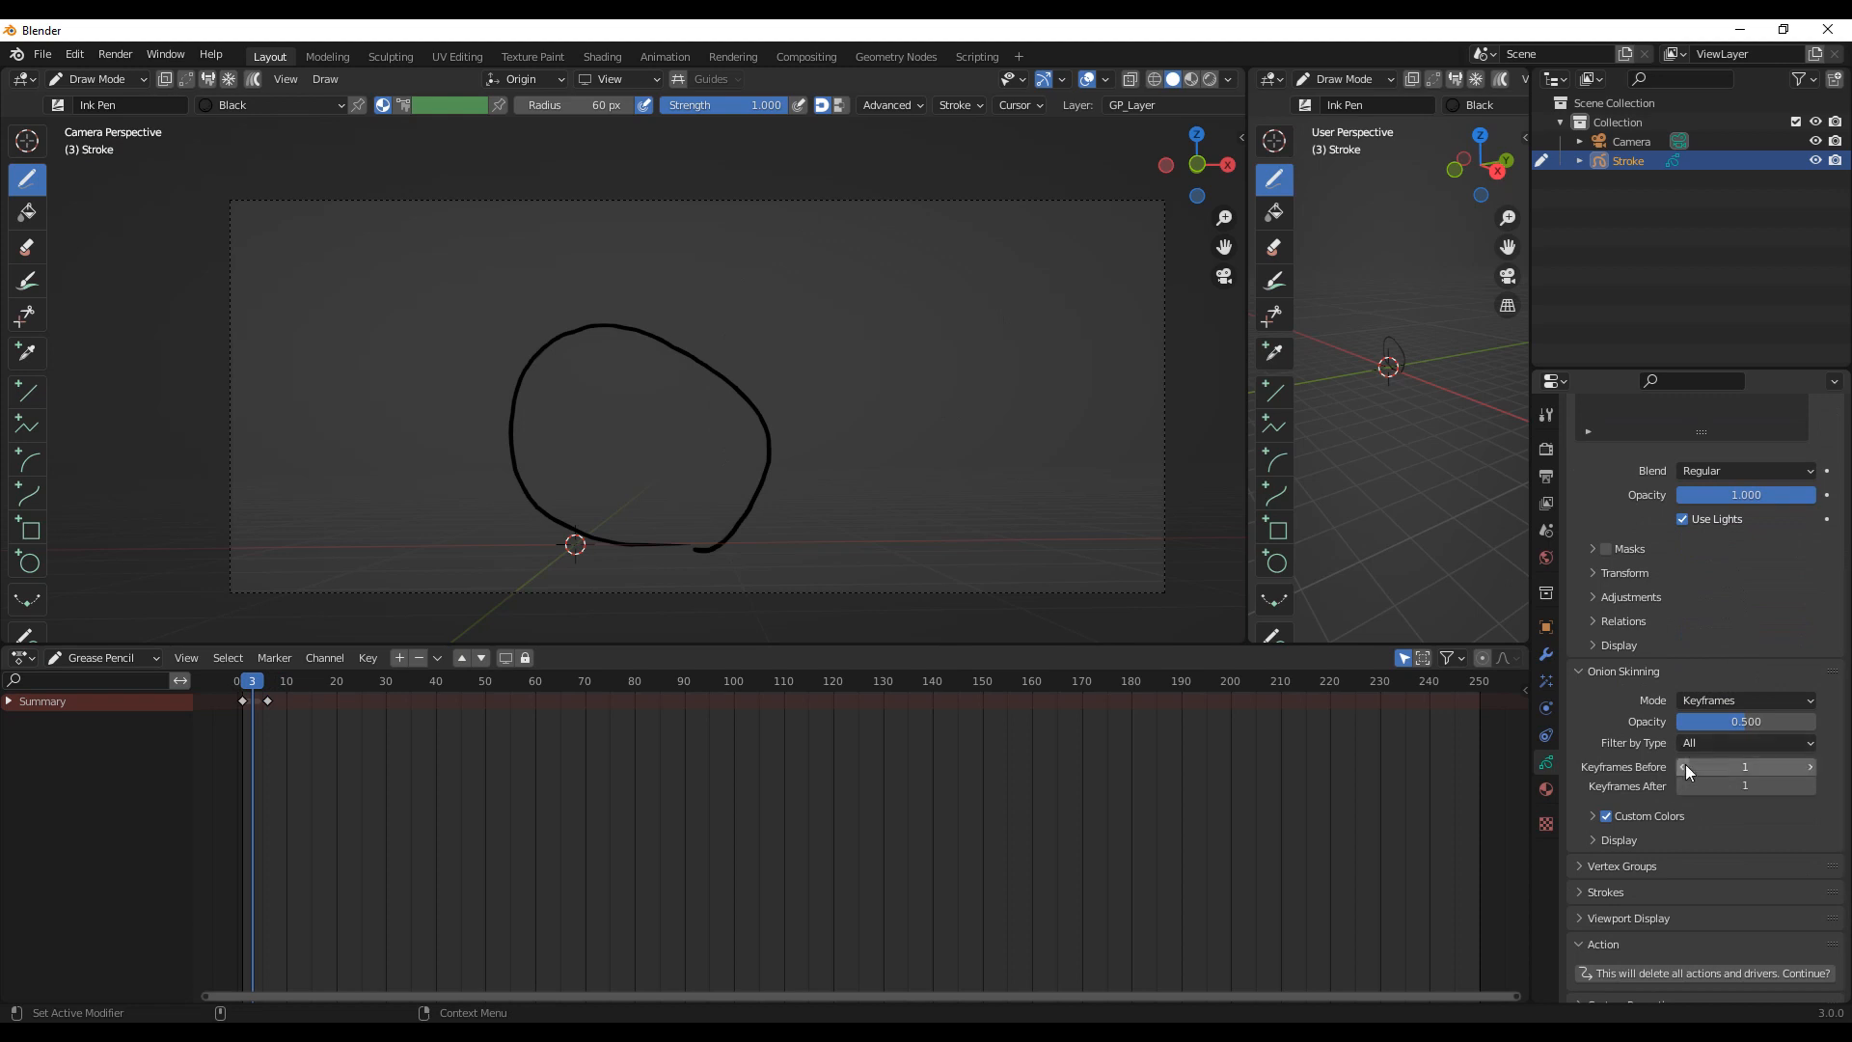
left_click(1593, 814)
left_click(1593, 813)
Step: Enable the Onion Skin overlay in the camera viewport
left_click(1107, 80)
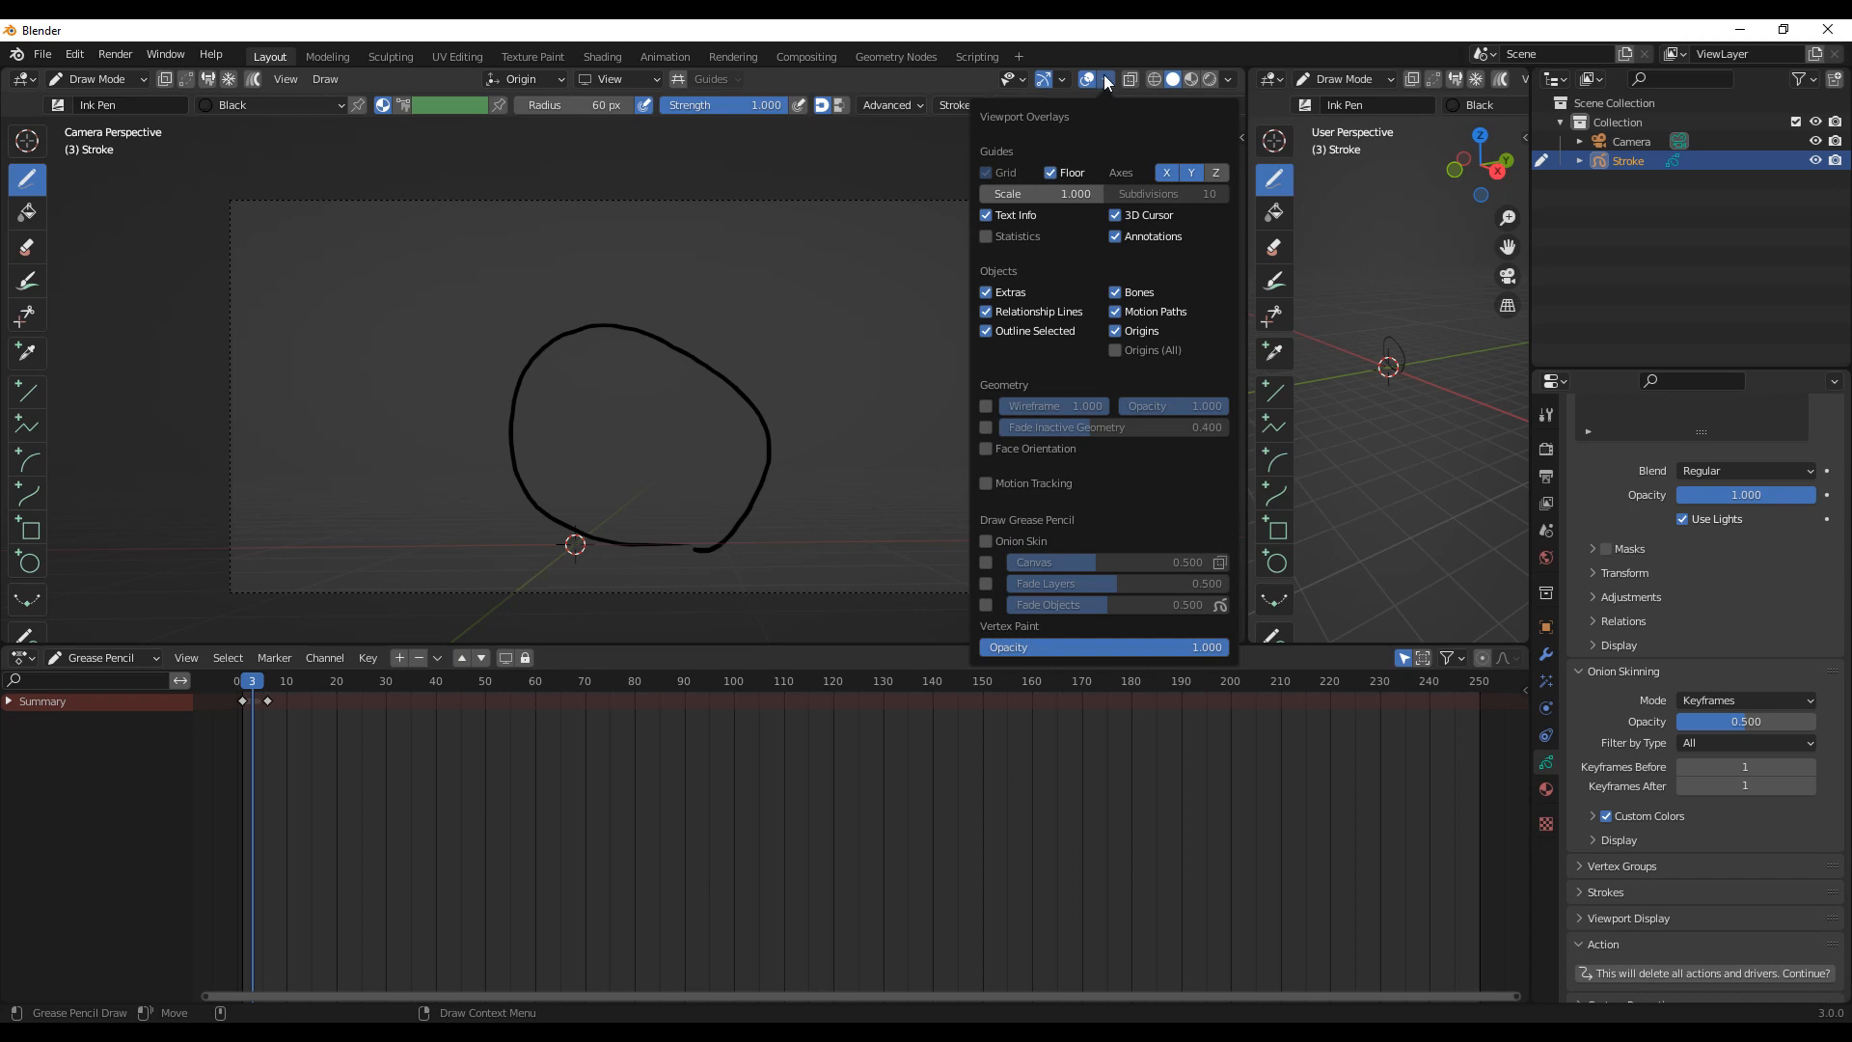
left_click(1093, 79)
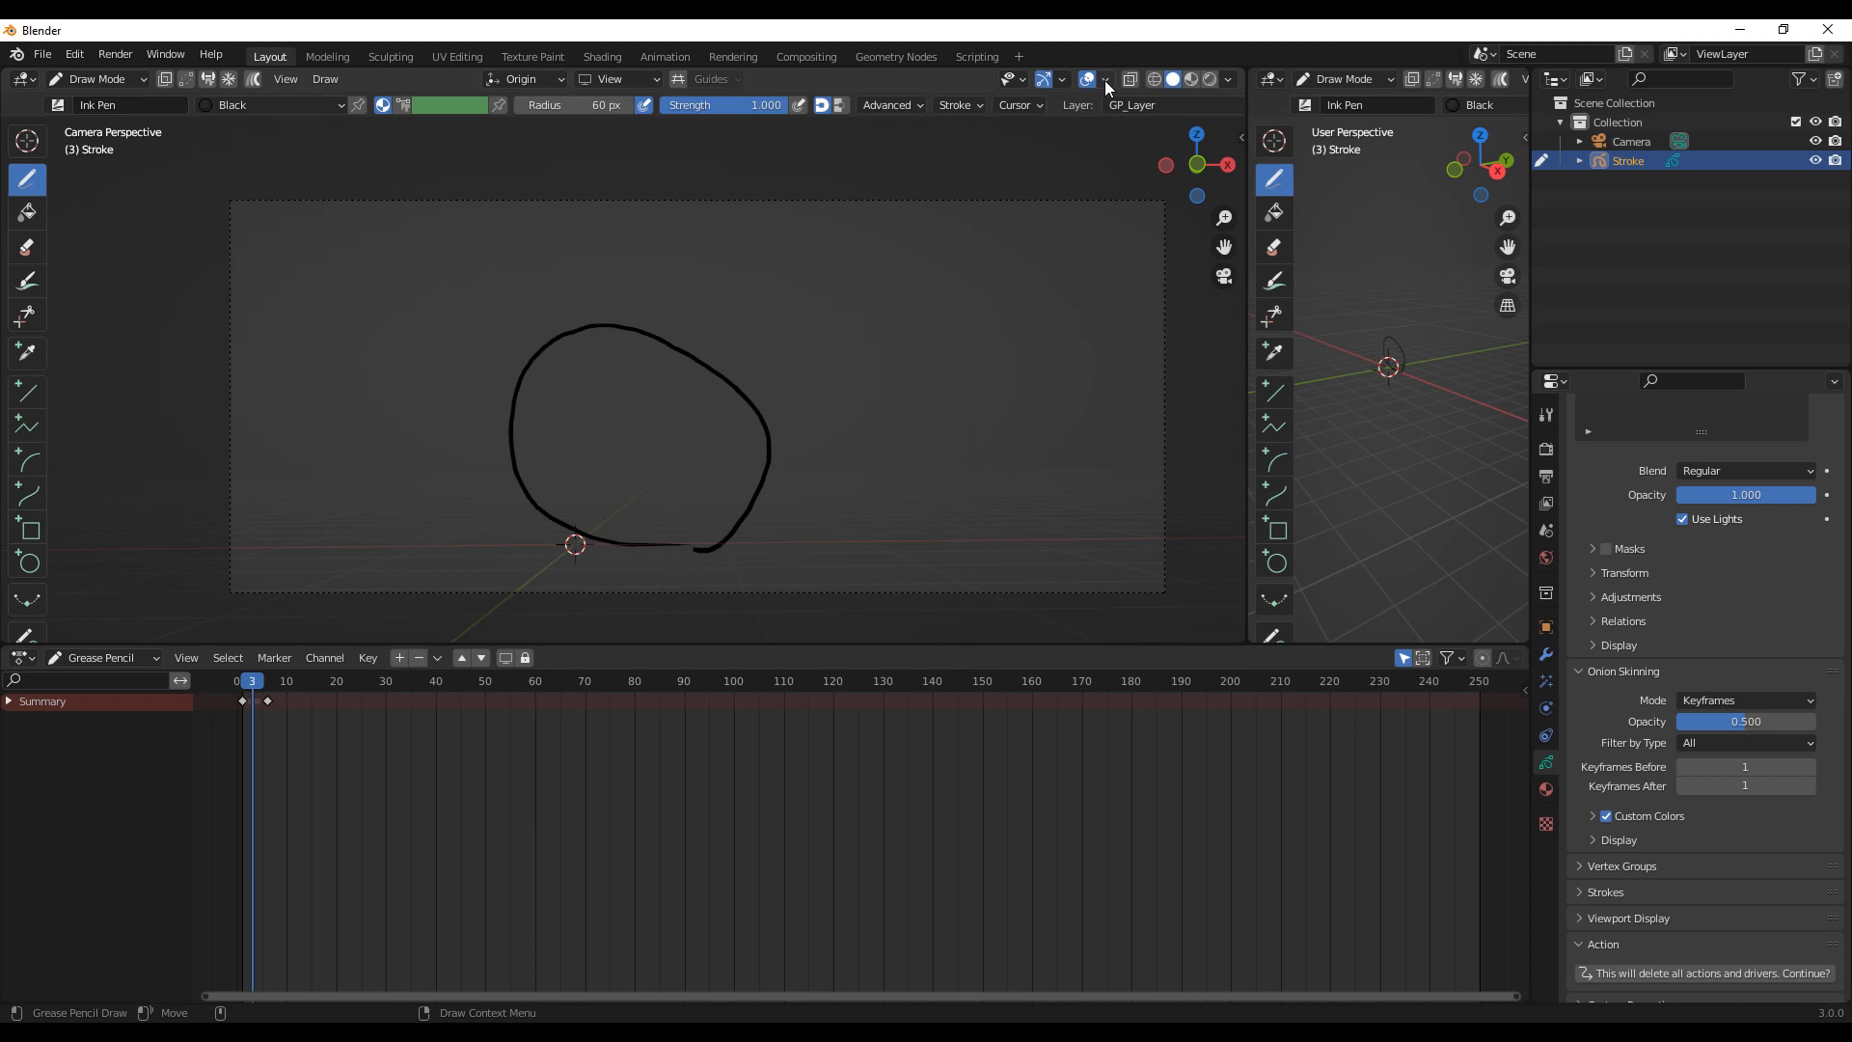
left_click(1106, 81)
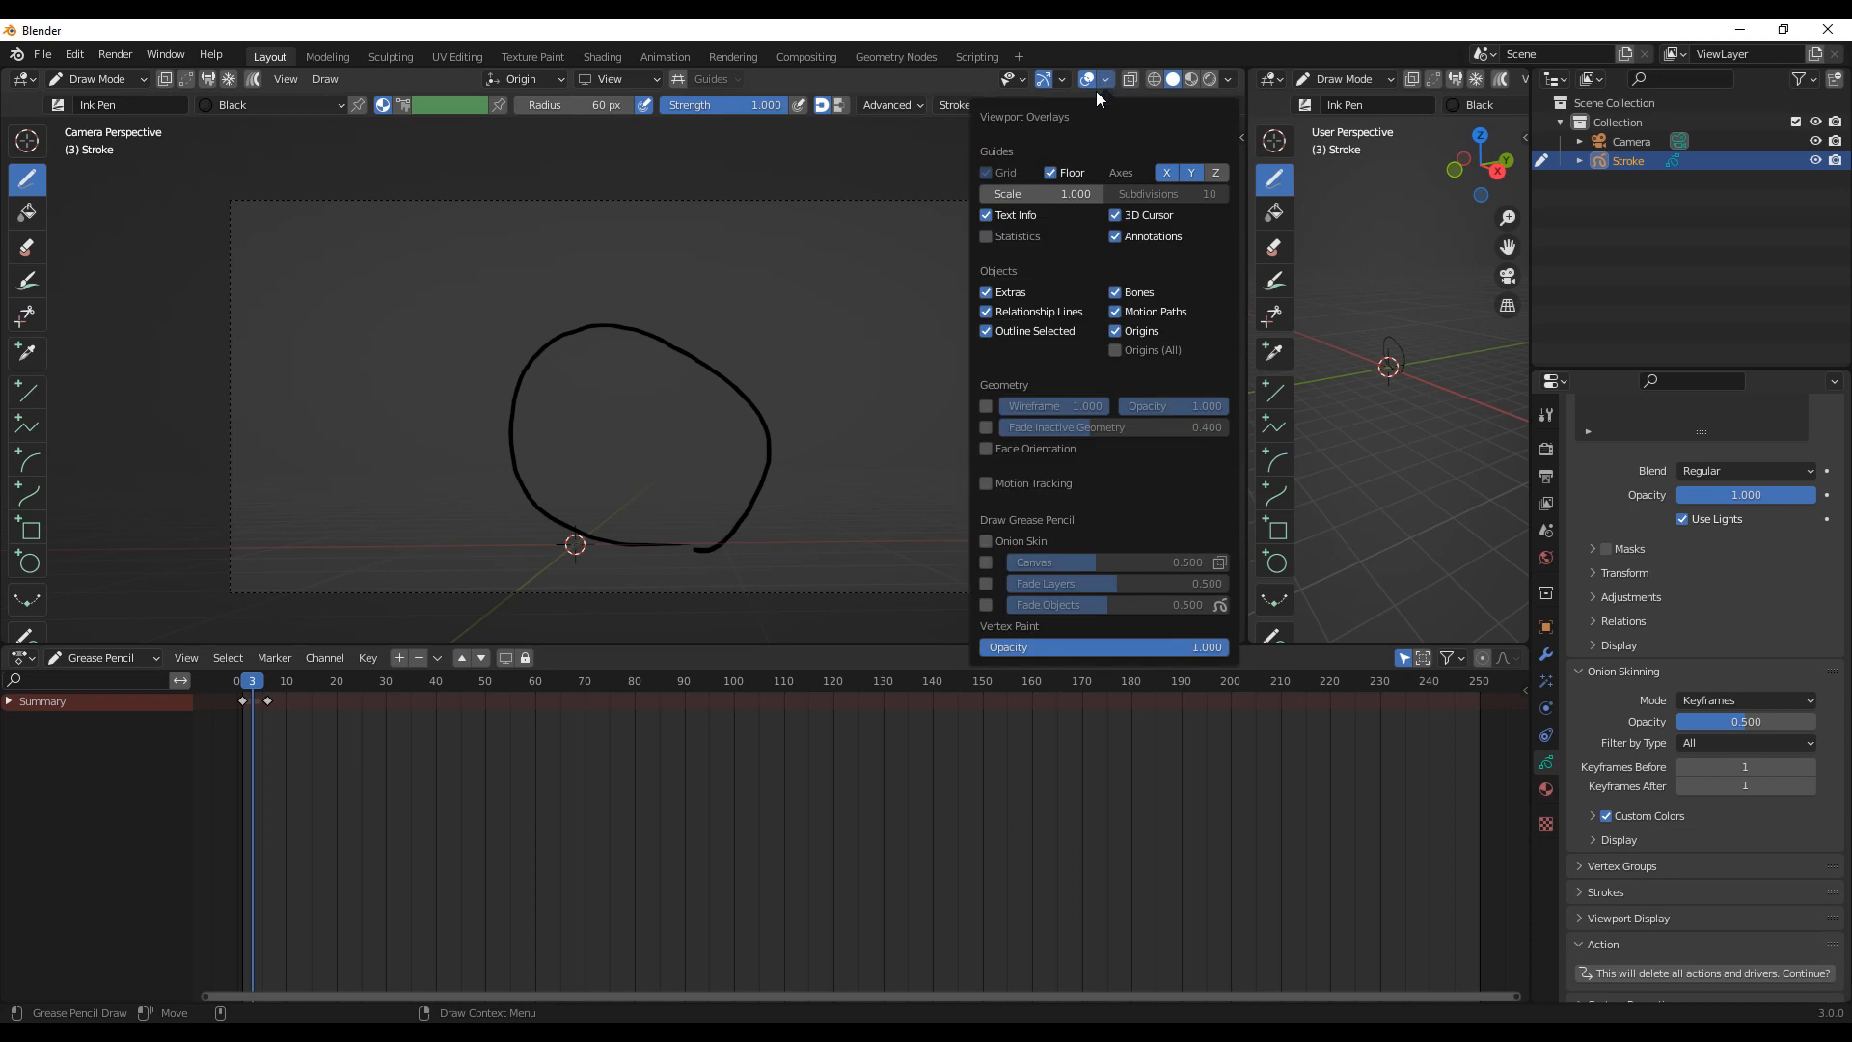
left_click(986, 542)
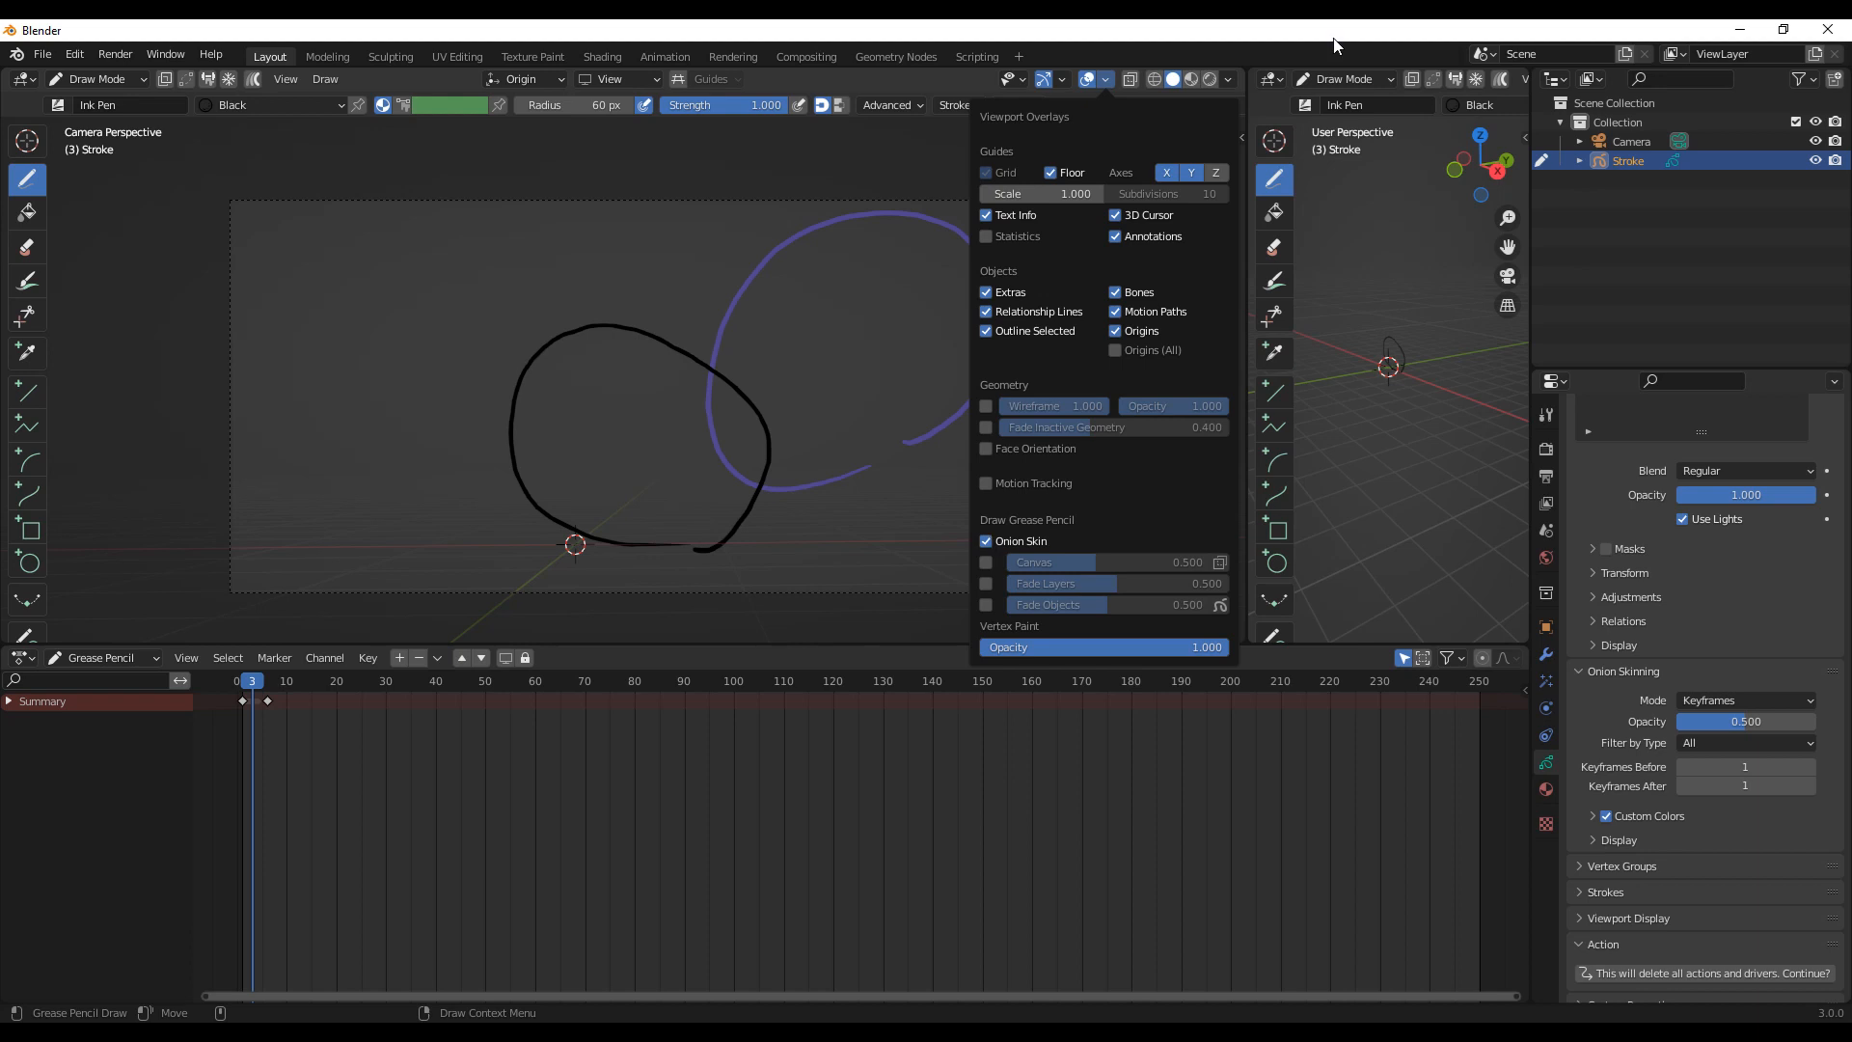
Step: Scrub the playhead to frame 1 and on to frame 6 to compare the onion skins of both circles
left_click(258, 691)
mouse_move(258, 691)
left_mouse_down()
mouse_move(280, 691)
mouse_move(241, 709)
left_mouse_up()
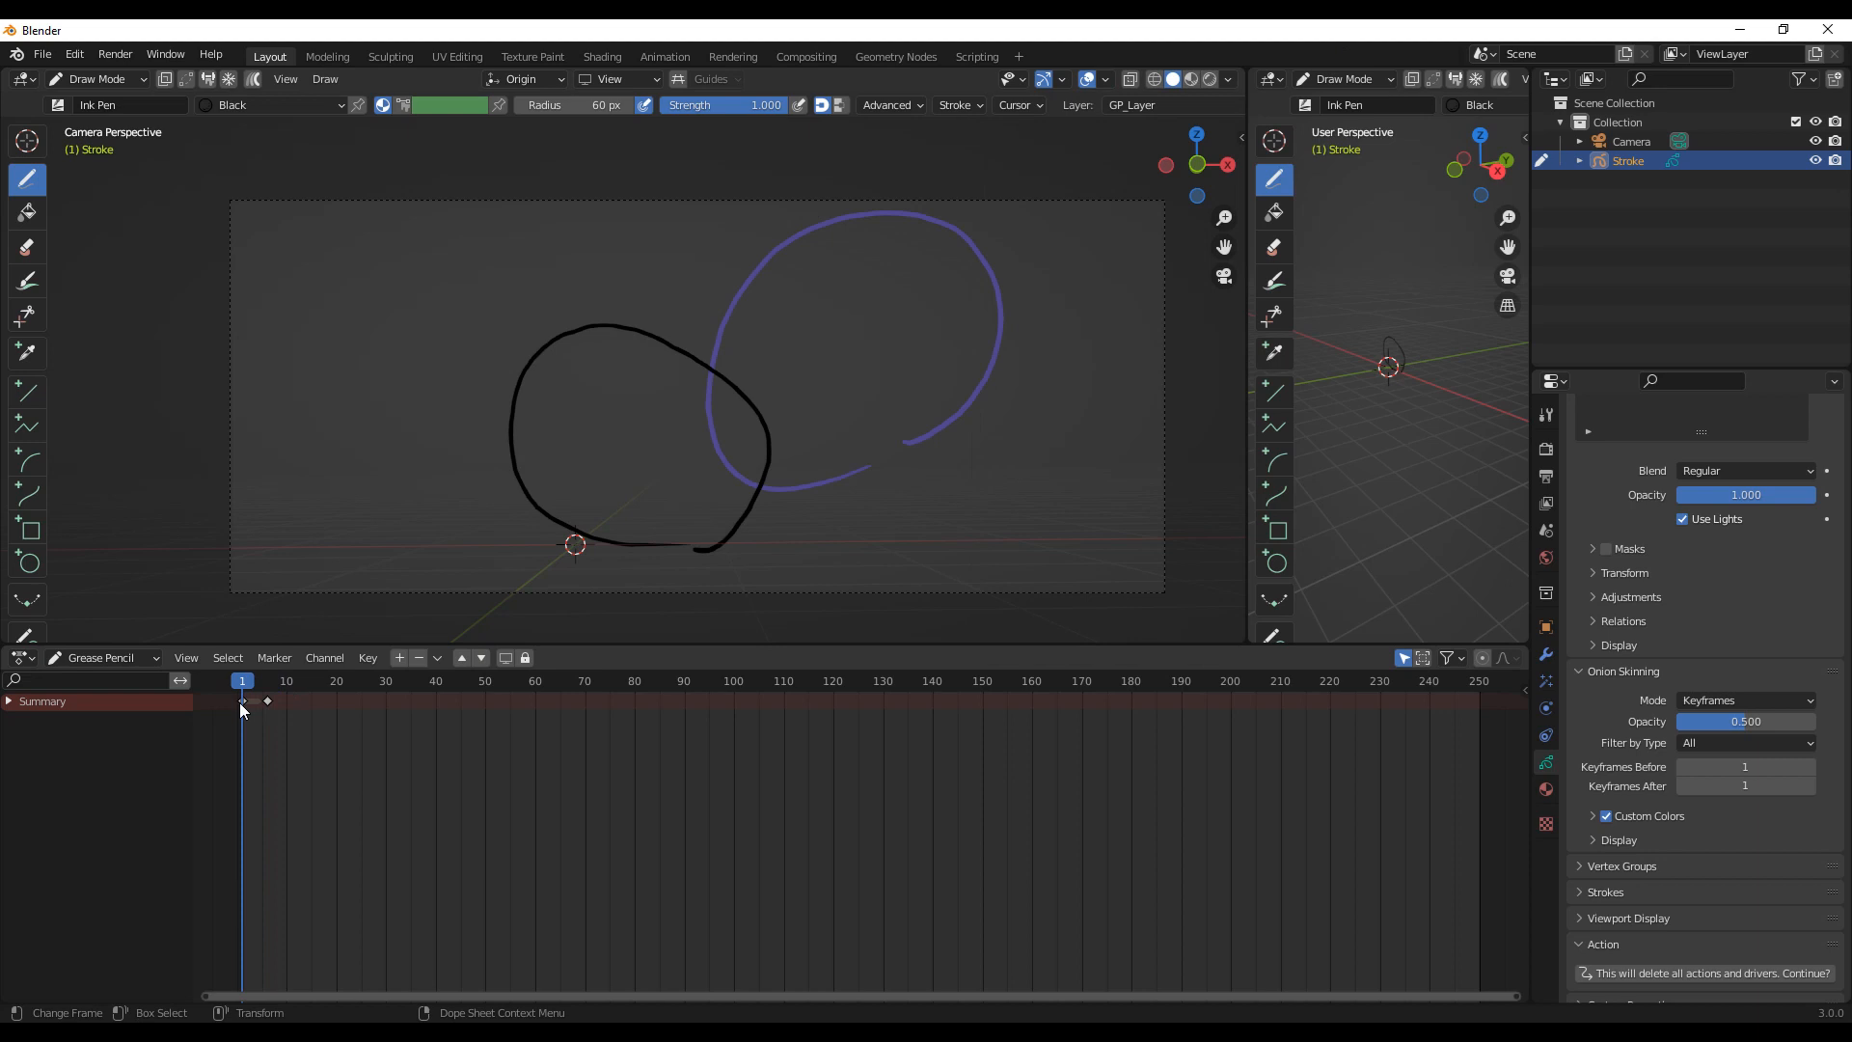
left_click_drag(248, 691, 270, 689)
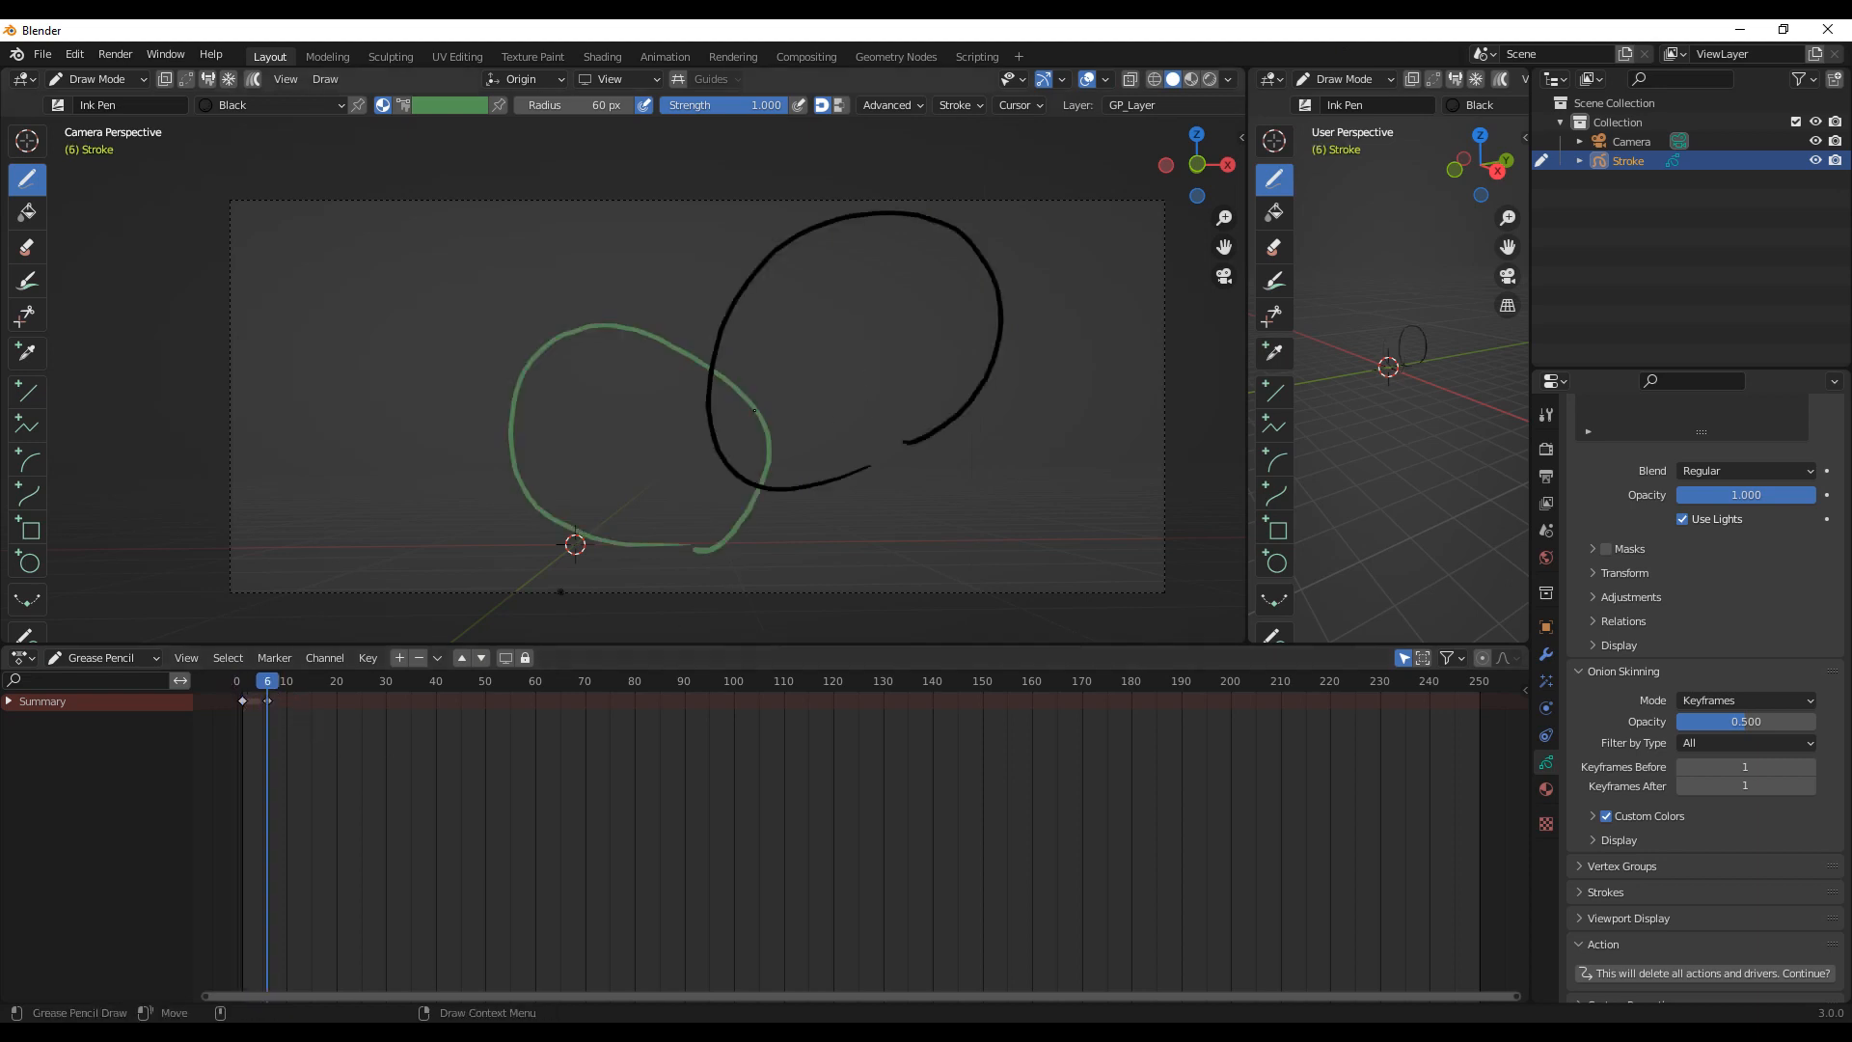
Step: Set the playhead to frame 3, between the two circle keyframes, to examine the onion skin there
middle_click_drag(388, 801, 803, 811, "alt")
right_click_drag(743, 781, 802, 666, "alt")
middle_click_drag(648, 781, 942, 961)
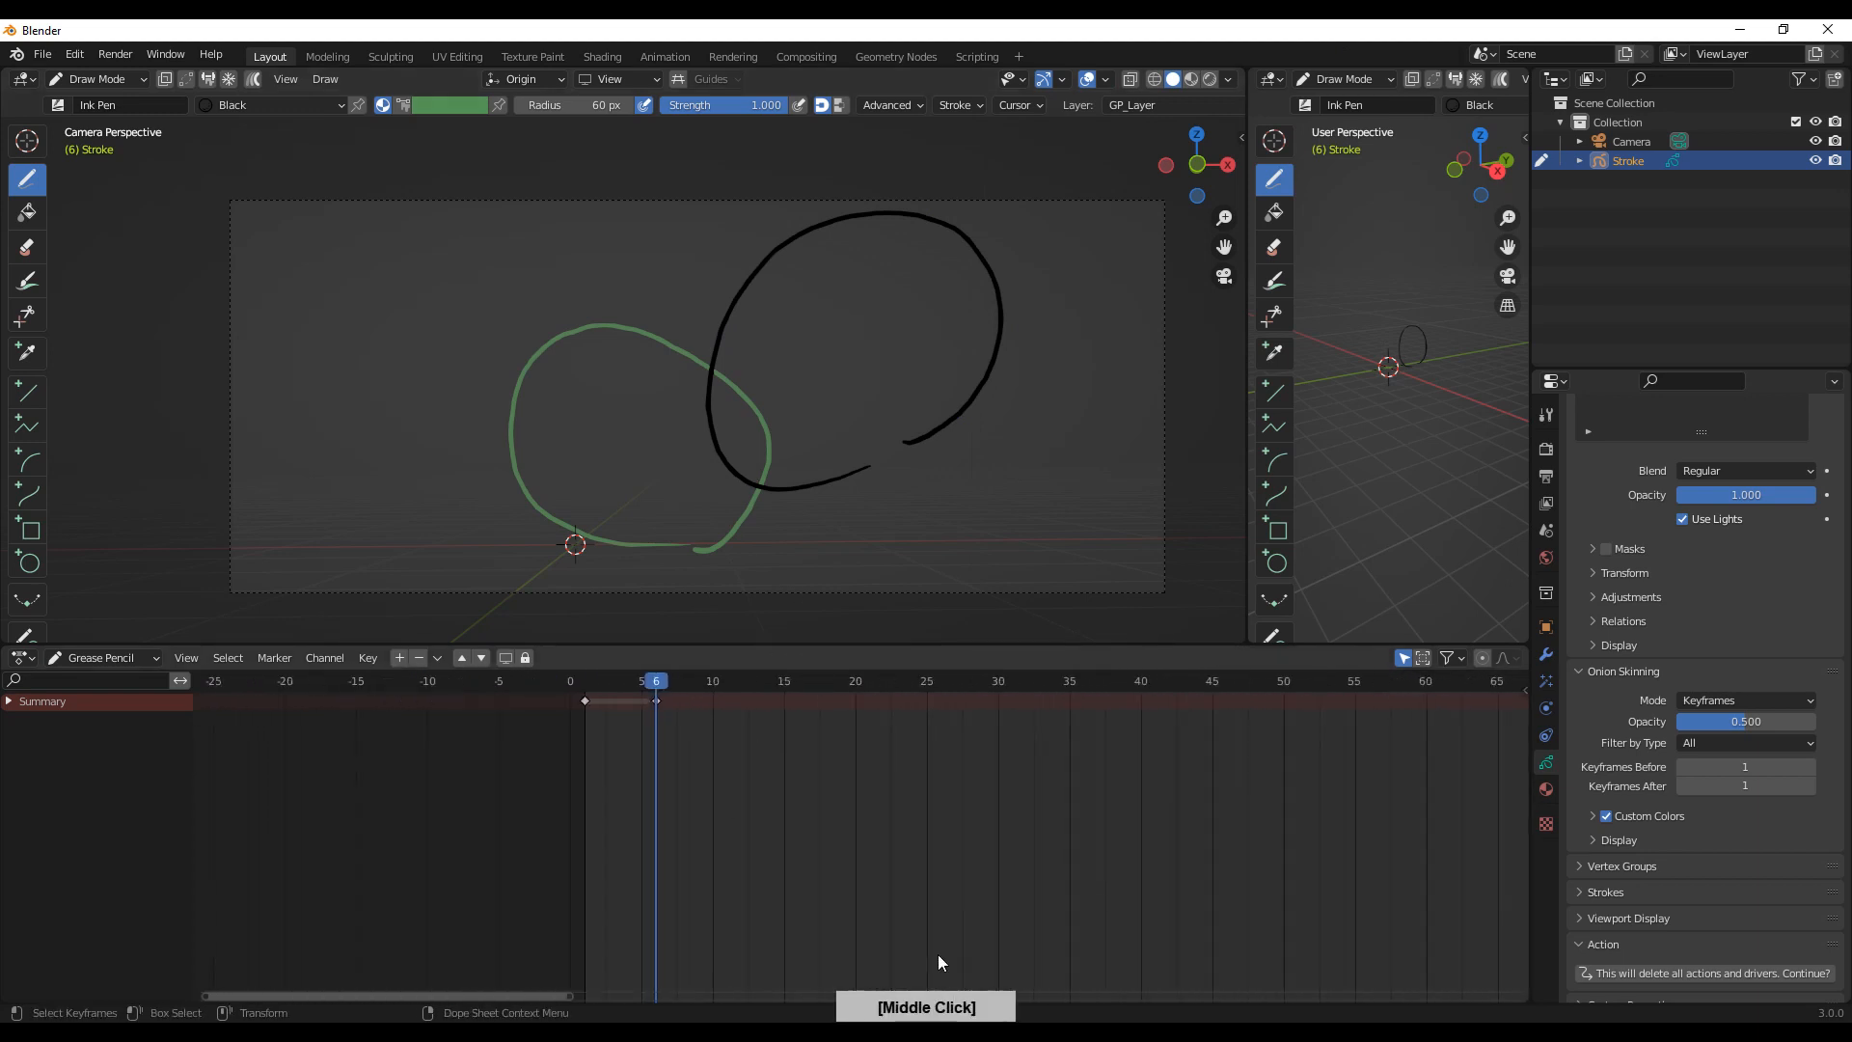
left_click(628, 683)
left_click(614, 684)
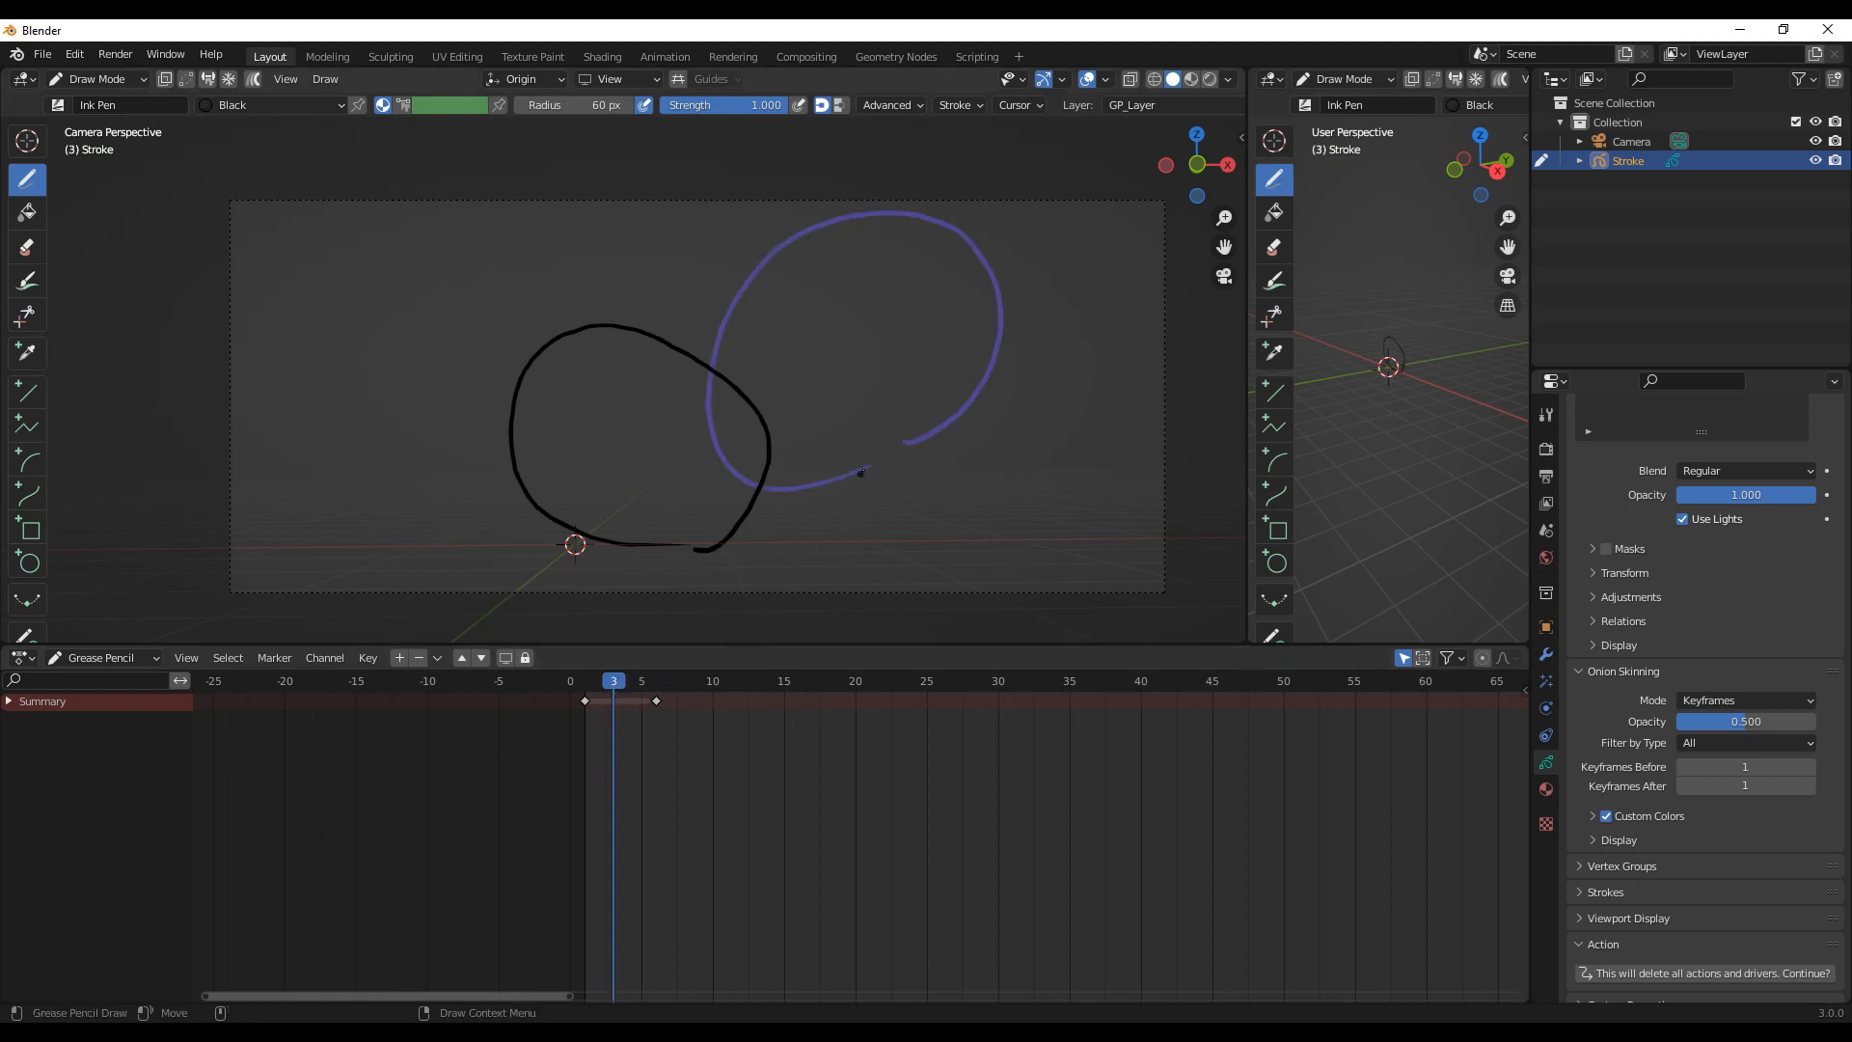
Step: Draw in-between circles on frames 3, 4 and 2, using the onion skins of the neighbouring keyframes as guides
mouse_move(862, 473)
left_mouse_down()
mouse_move(622, 414)
mouse_move(887, 338)
mouse_move(851, 489)
left_mouse_up()
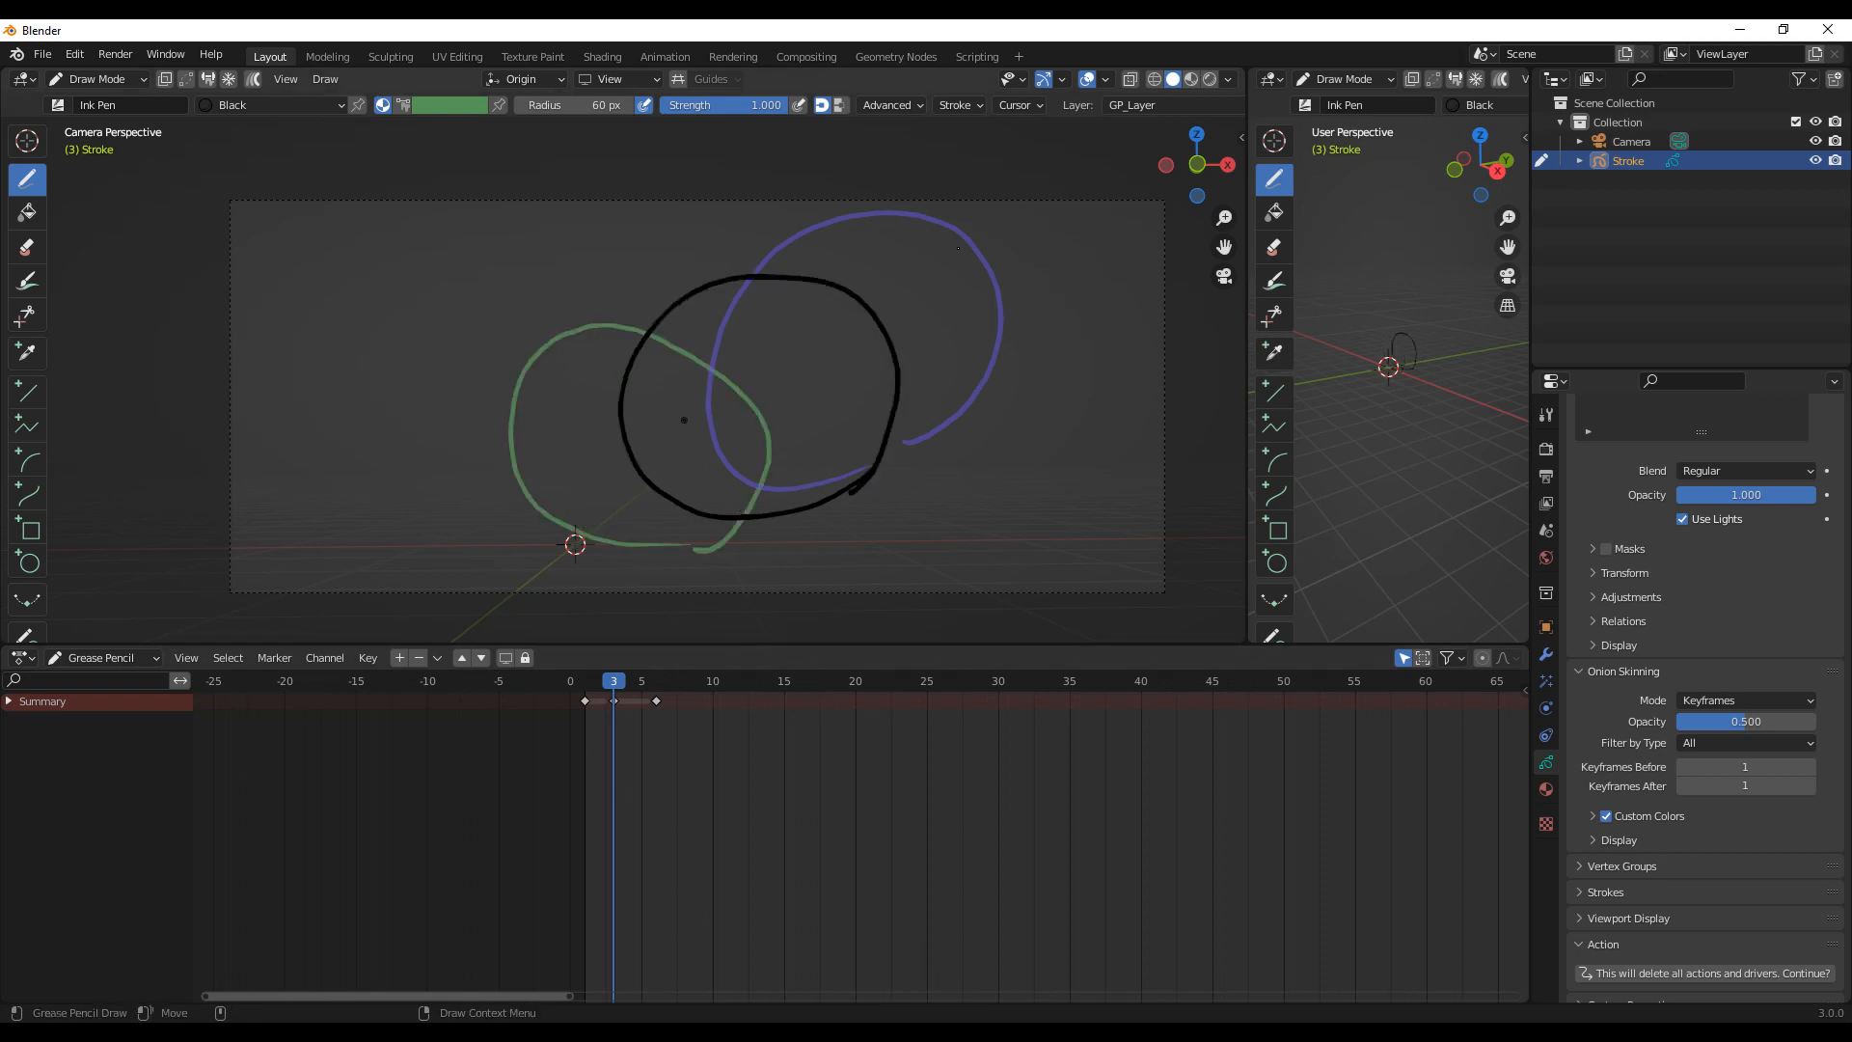
mouse_move(615, 687)
left_mouse_down()
mouse_move(581, 692)
mouse_move(662, 694)
mouse_move(586, 714)
mouse_move(698, 702)
mouse_move(593, 714)
mouse_move(628, 709)
left_mouse_up()
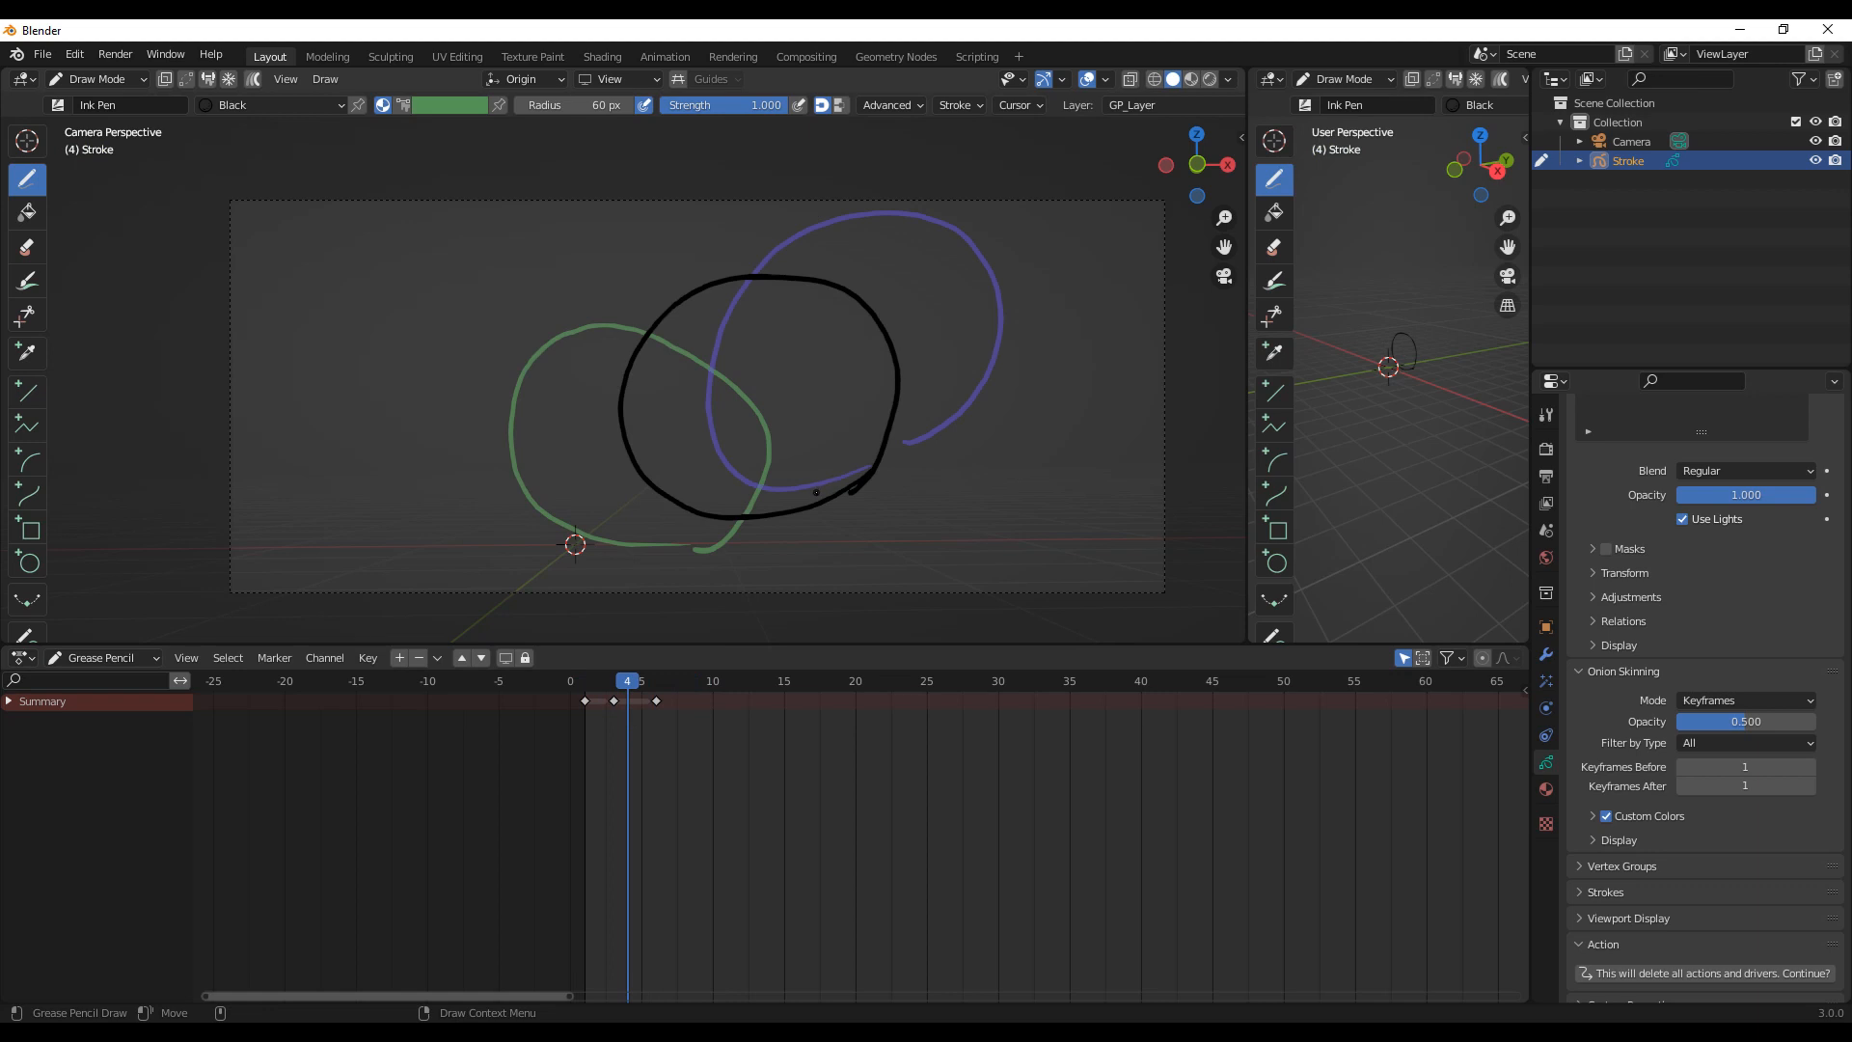
left_click_drag(817, 490, 823, 481)
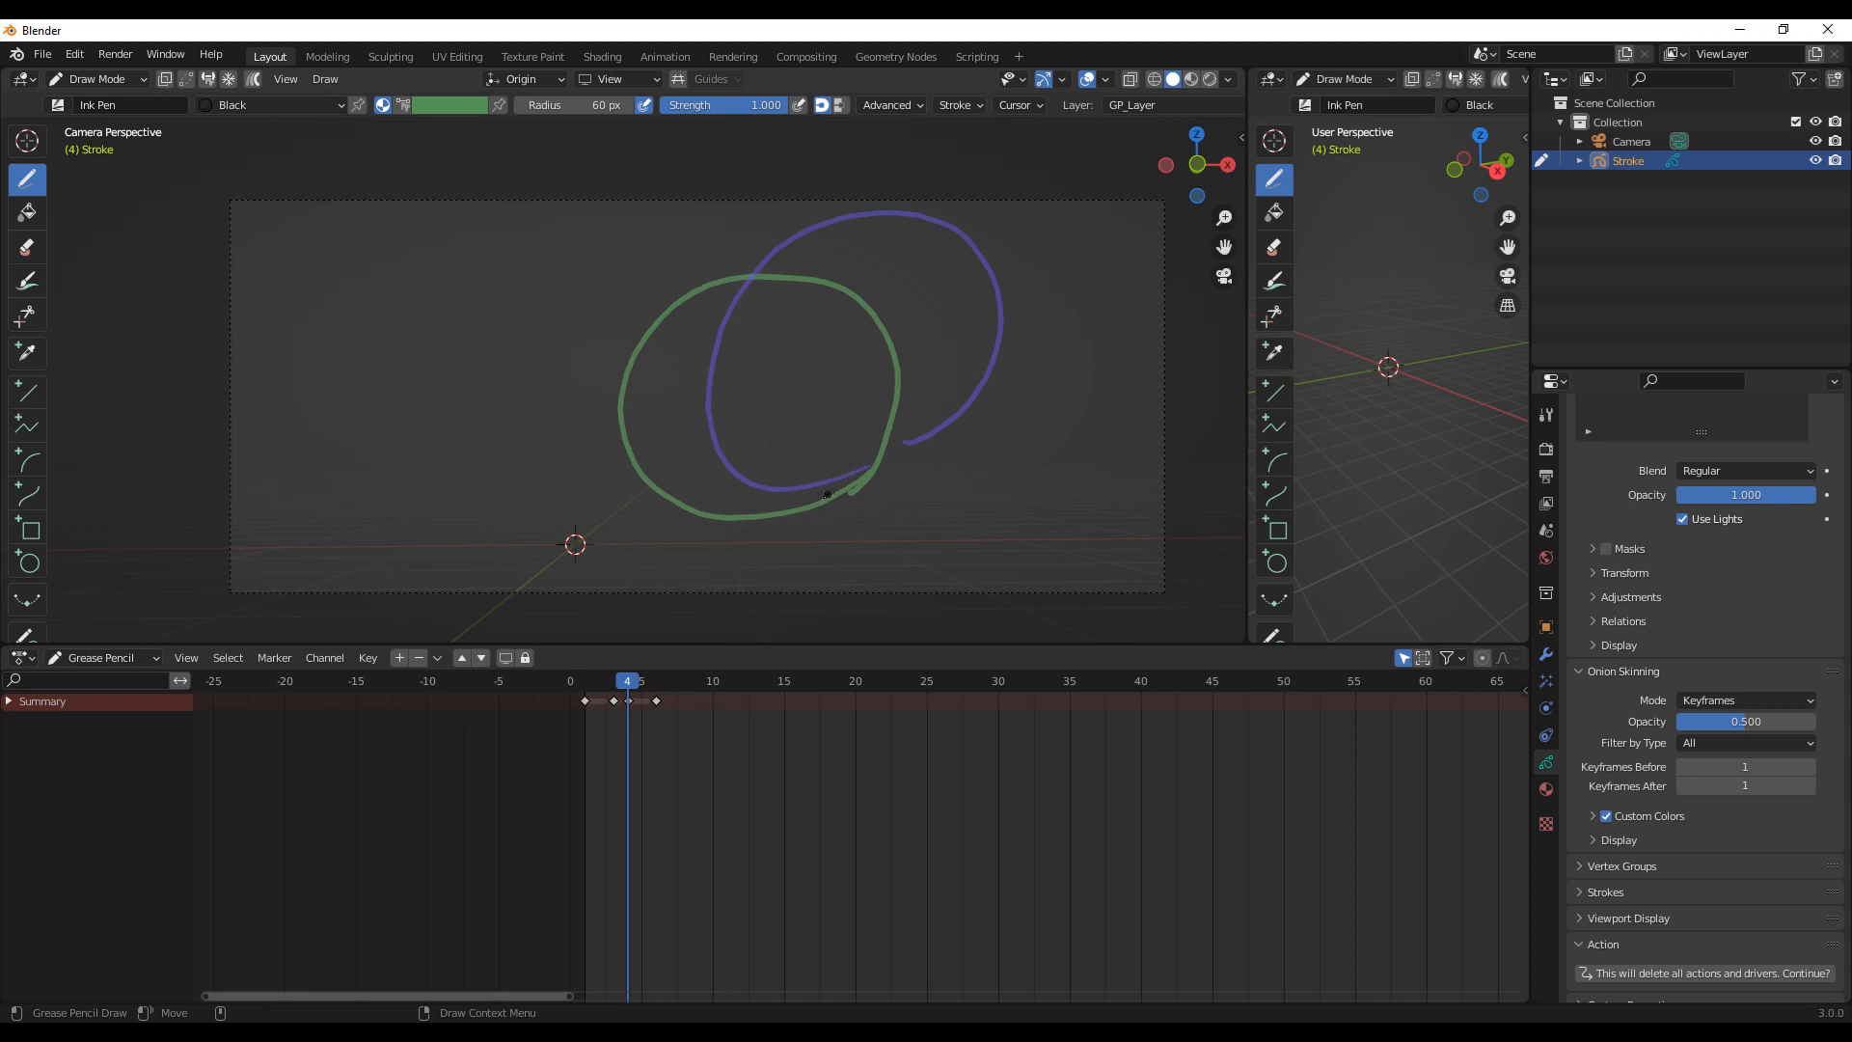
mouse_move(810, 498)
left_mouse_down()
mouse_move(676, 426)
mouse_move(851, 253)
mouse_move(928, 427)
mouse_move(821, 497)
left_mouse_up()
mouse_move(630, 681)
left_mouse_down()
mouse_move(587, 685)
mouse_move(654, 687)
mouse_move(587, 683)
mouse_move(606, 666)
left_mouse_up()
mouse_move(782, 509)
left_mouse_down()
mouse_move(695, 542)
mouse_move(567, 353)
mouse_move(844, 429)
mouse_move(773, 503)
left_mouse_up()
Step: Scrub the playhead from the start of the circle animation to frame 6 to review the motion
mouse_move(593, 683)
left_mouse_down()
mouse_move(670, 683)
mouse_move(572, 691)
left_mouse_up()
middle_click_drag(1677, 718, 1676, 953)
left_click_drag(567, 685, 660, 686)
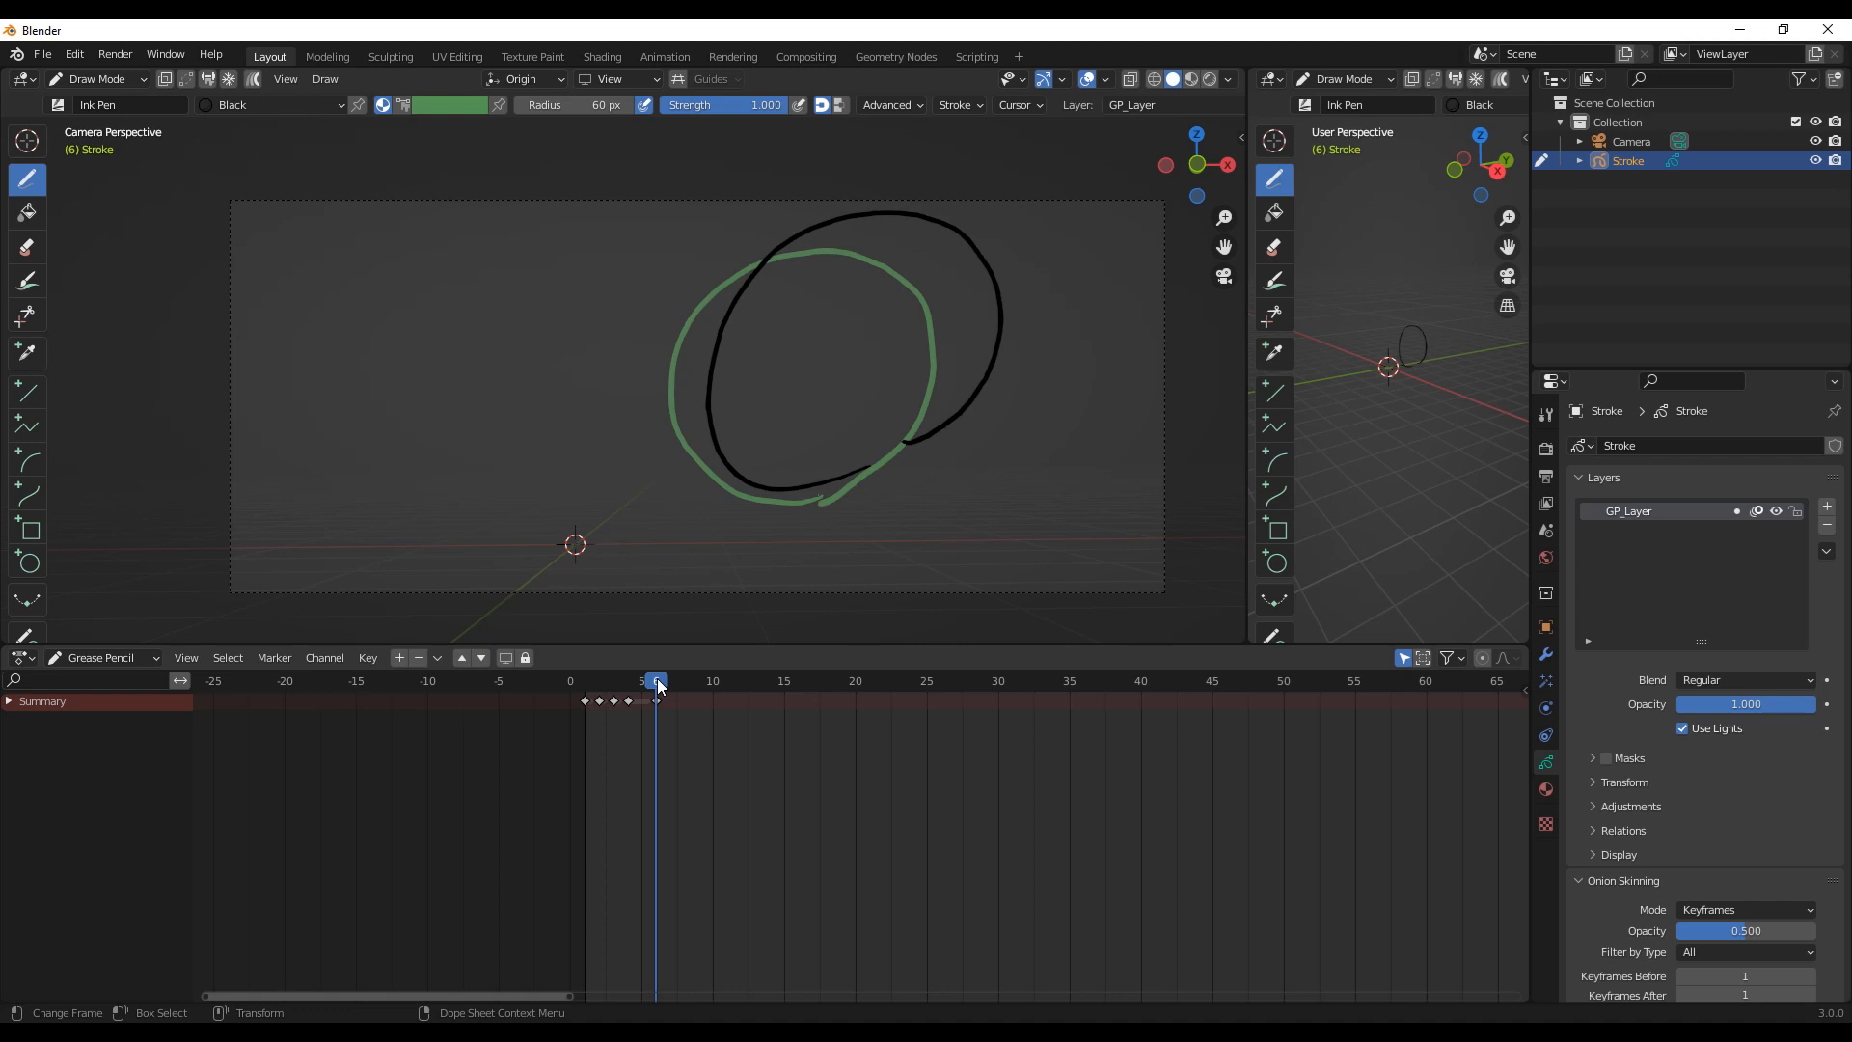
Step: Delete the layer holding the circles and create a new empty layer named Base
left_click(1827, 525)
left_click(1733, 502)
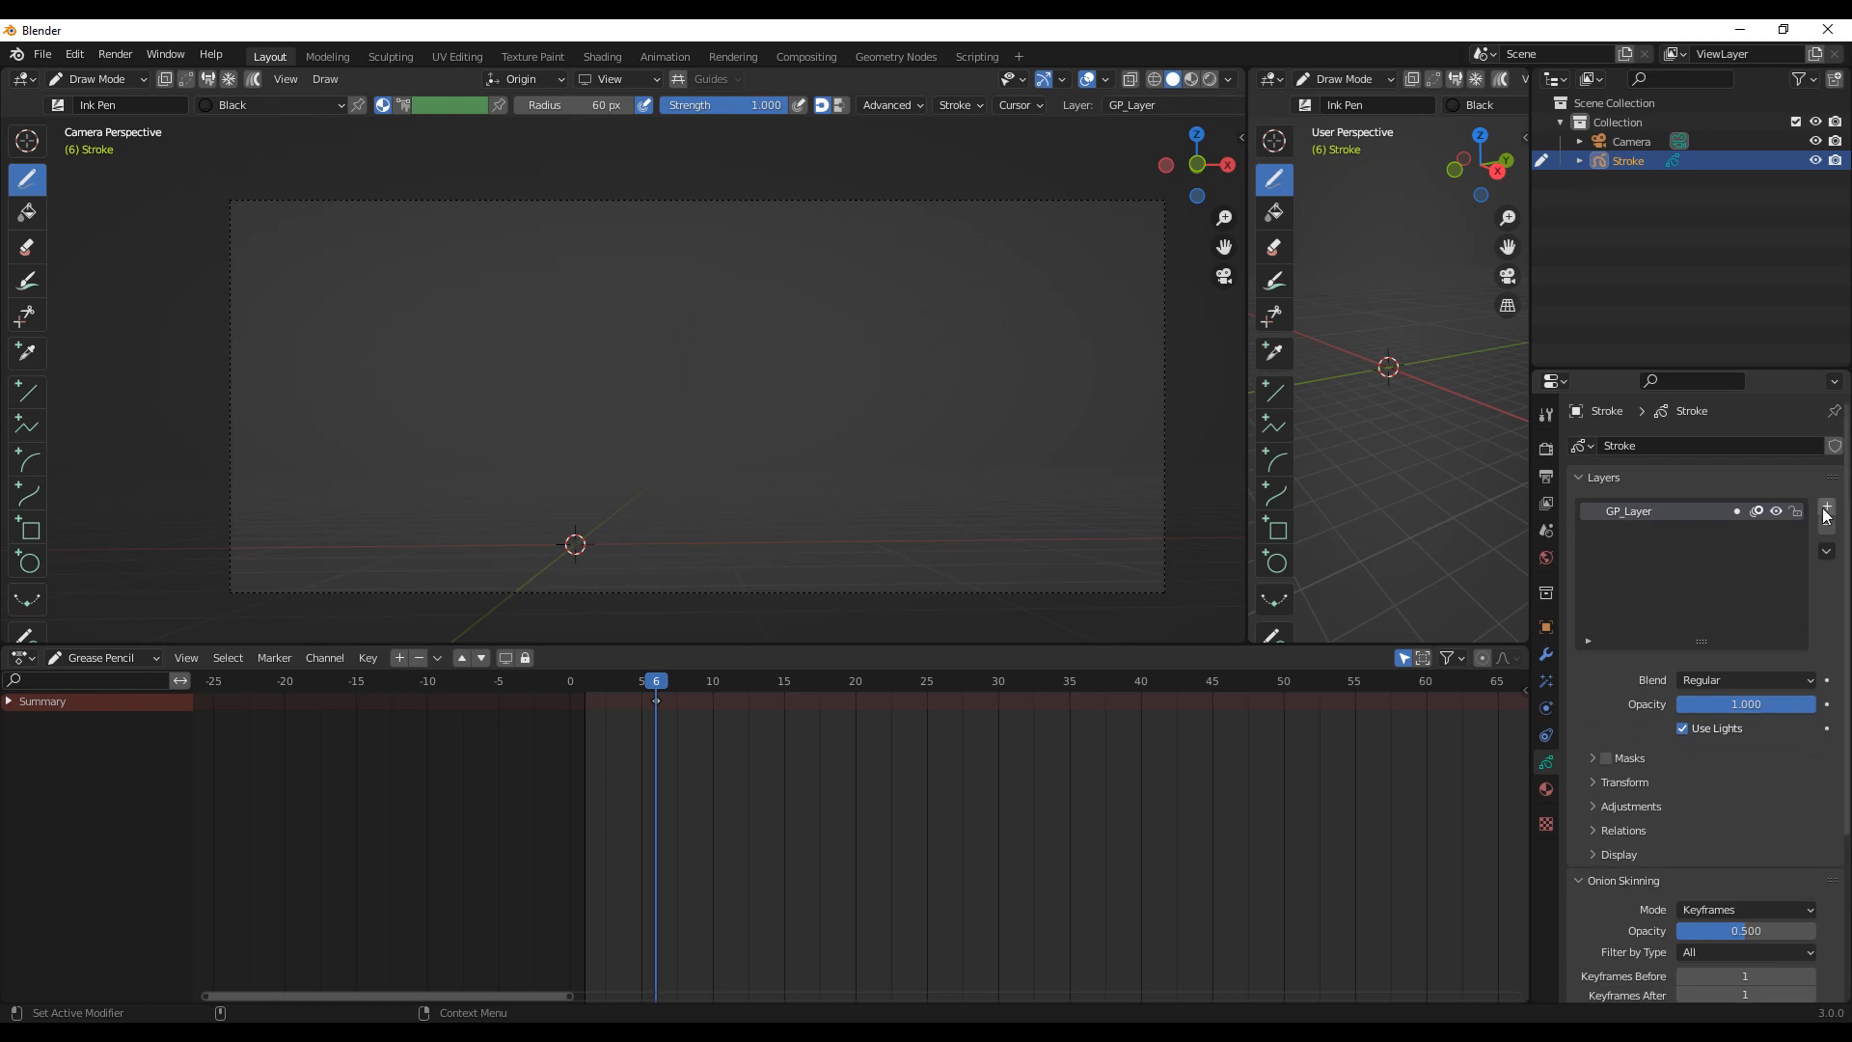
double_click(1655, 512)
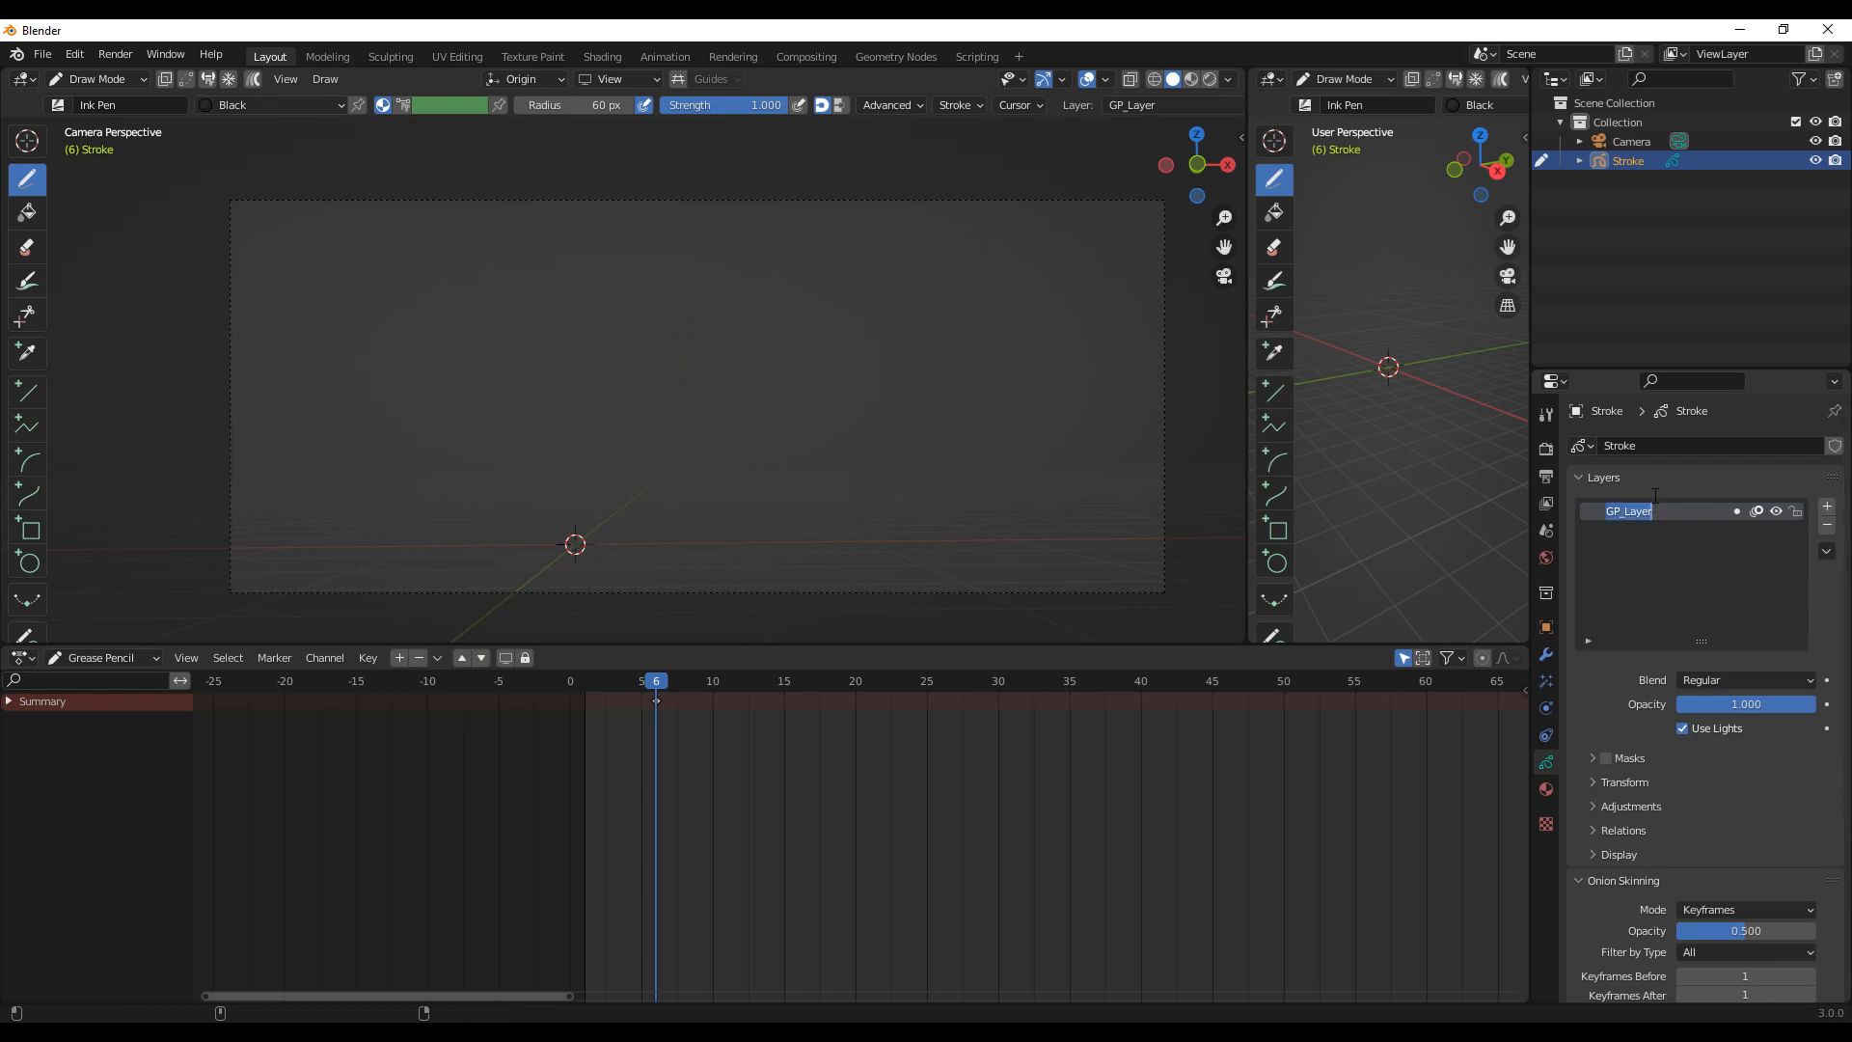
type("Base")
key("Return")
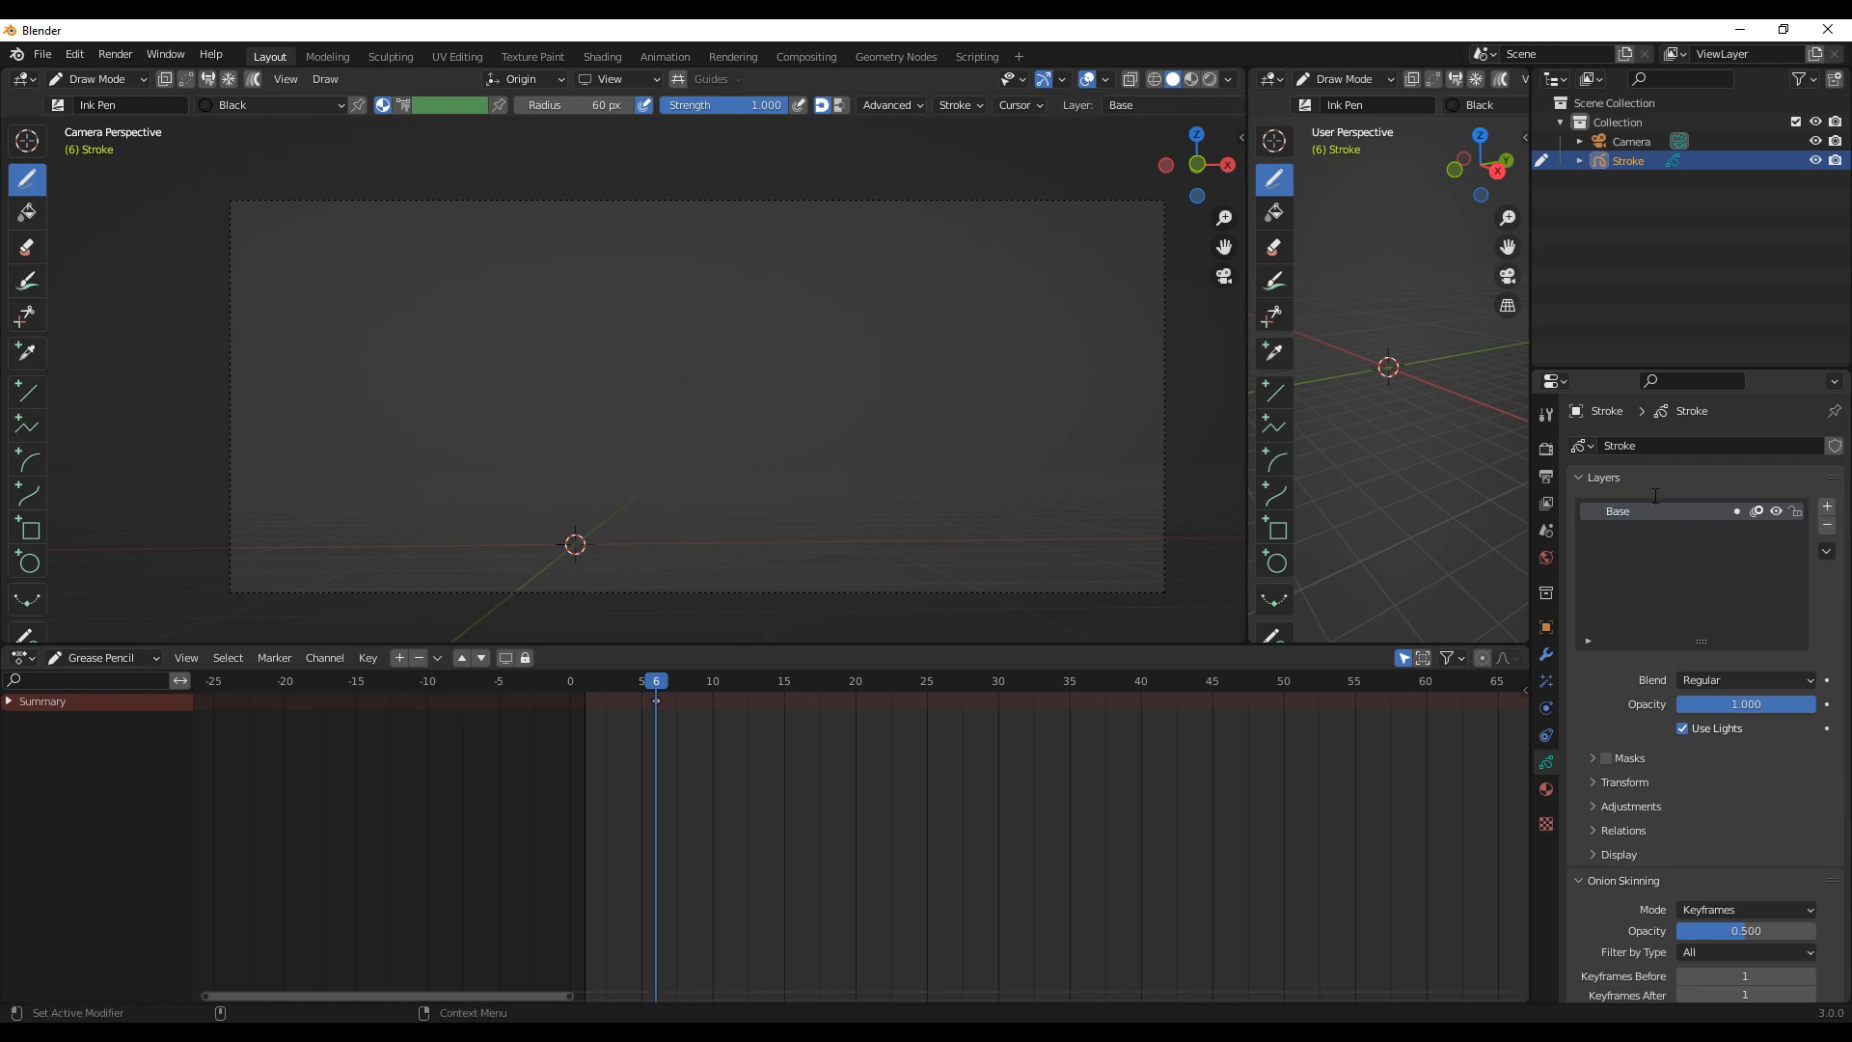
Step: Add a second layer above Base and name it On top
left_click(1830, 508)
double_click(1626, 507)
type("On top")
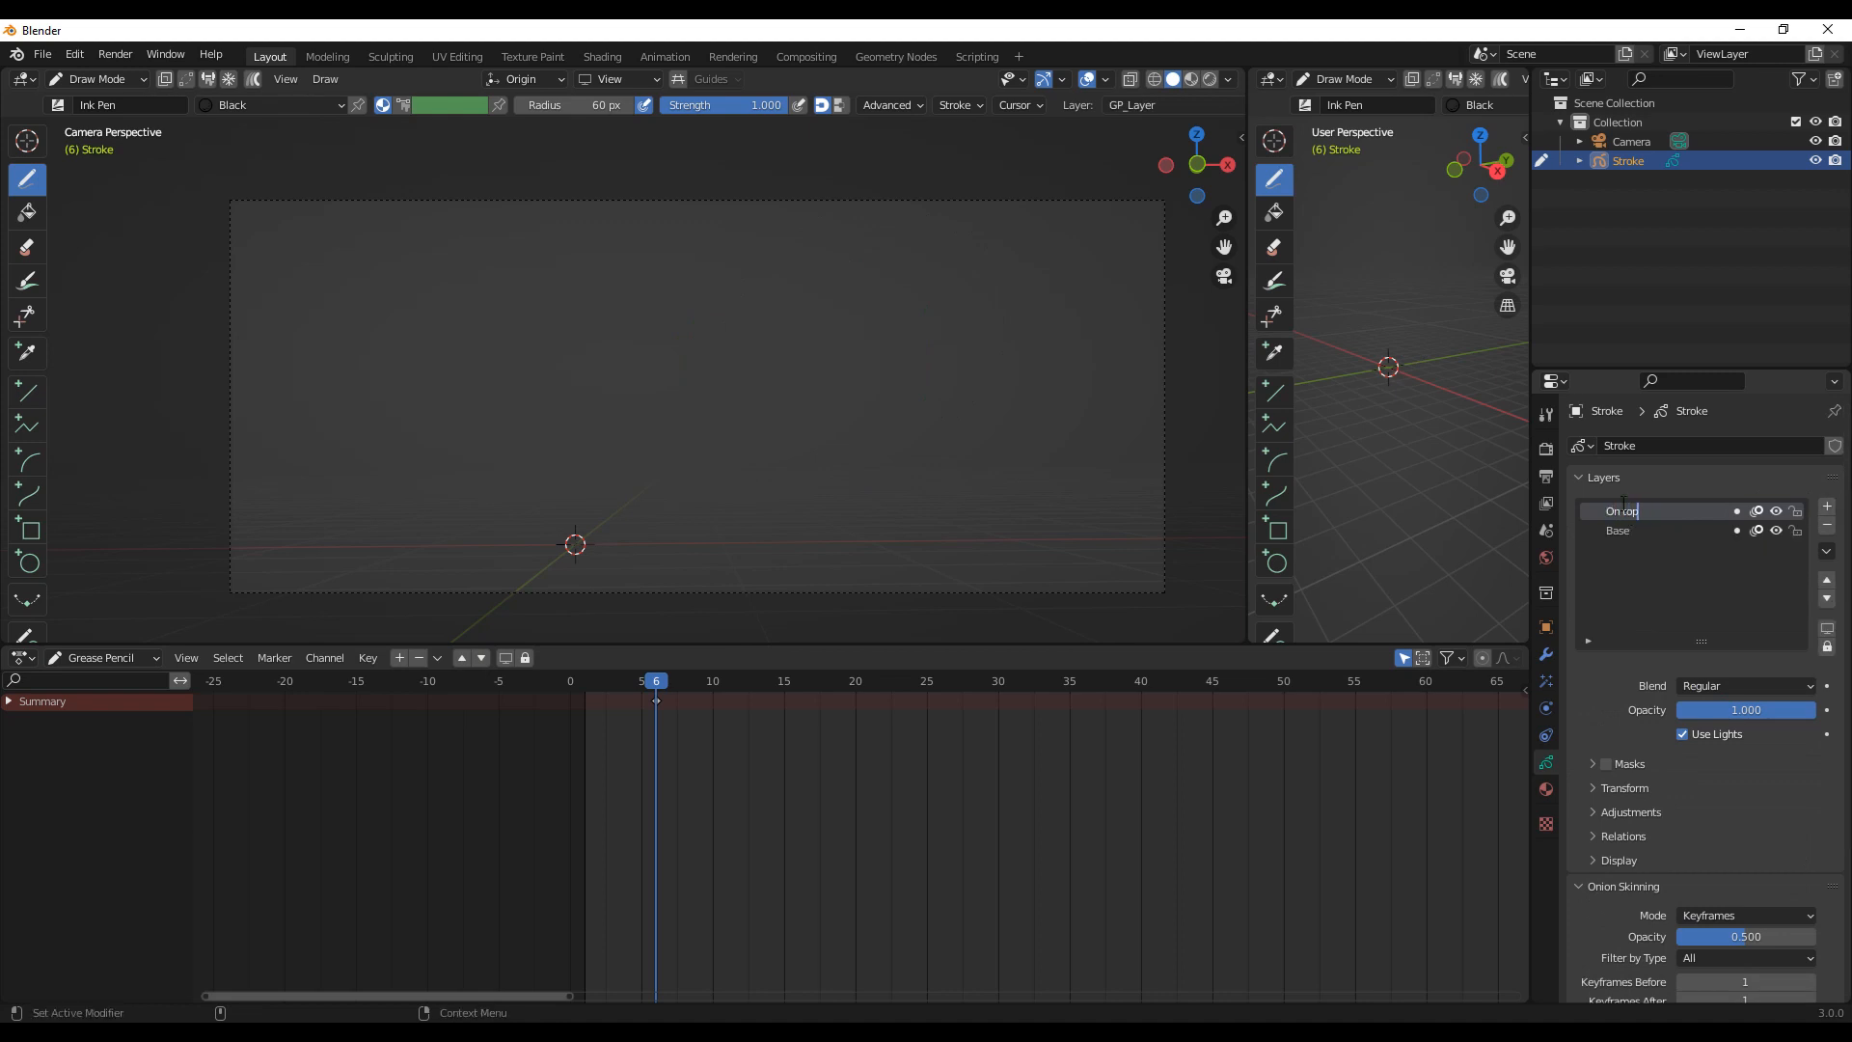
key("Return")
Step: Enlarge the drawing viewport and draw a filled heart on the Base layer with the Grey material
left_click(1629, 531)
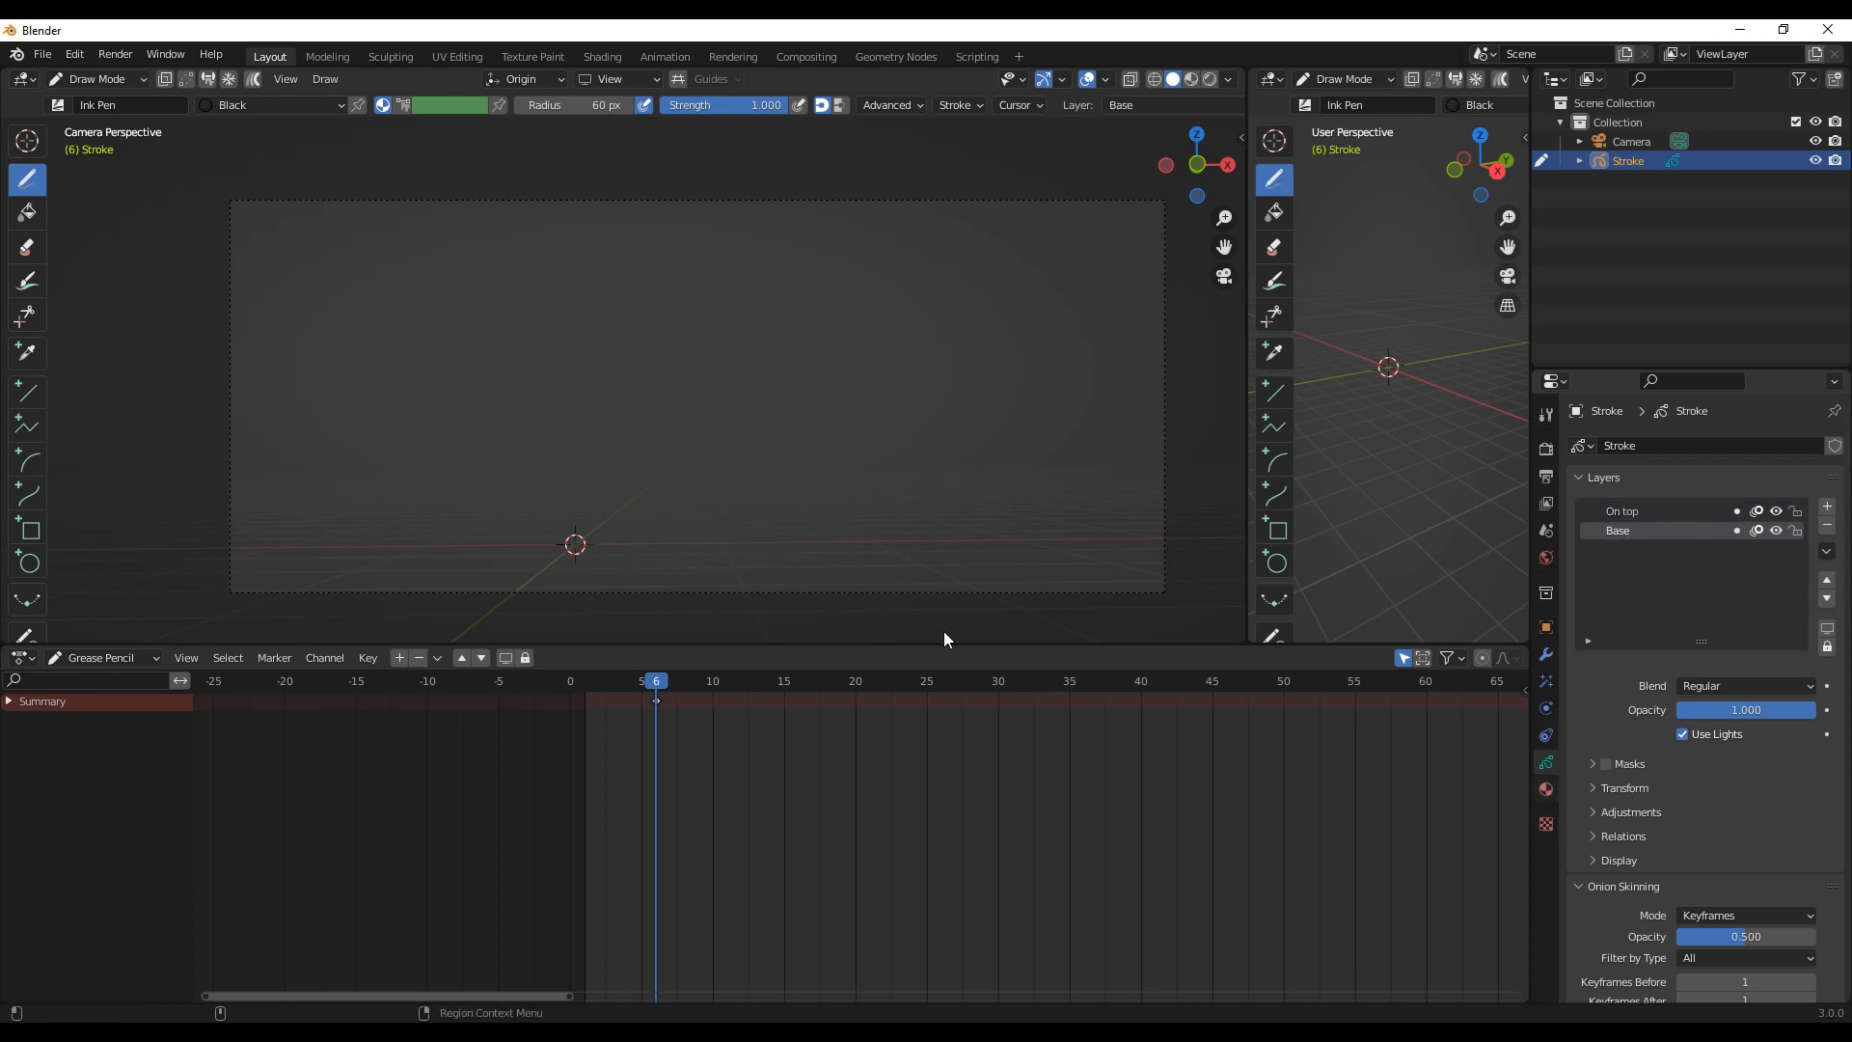
left_click_drag(944, 642, 943, 820)
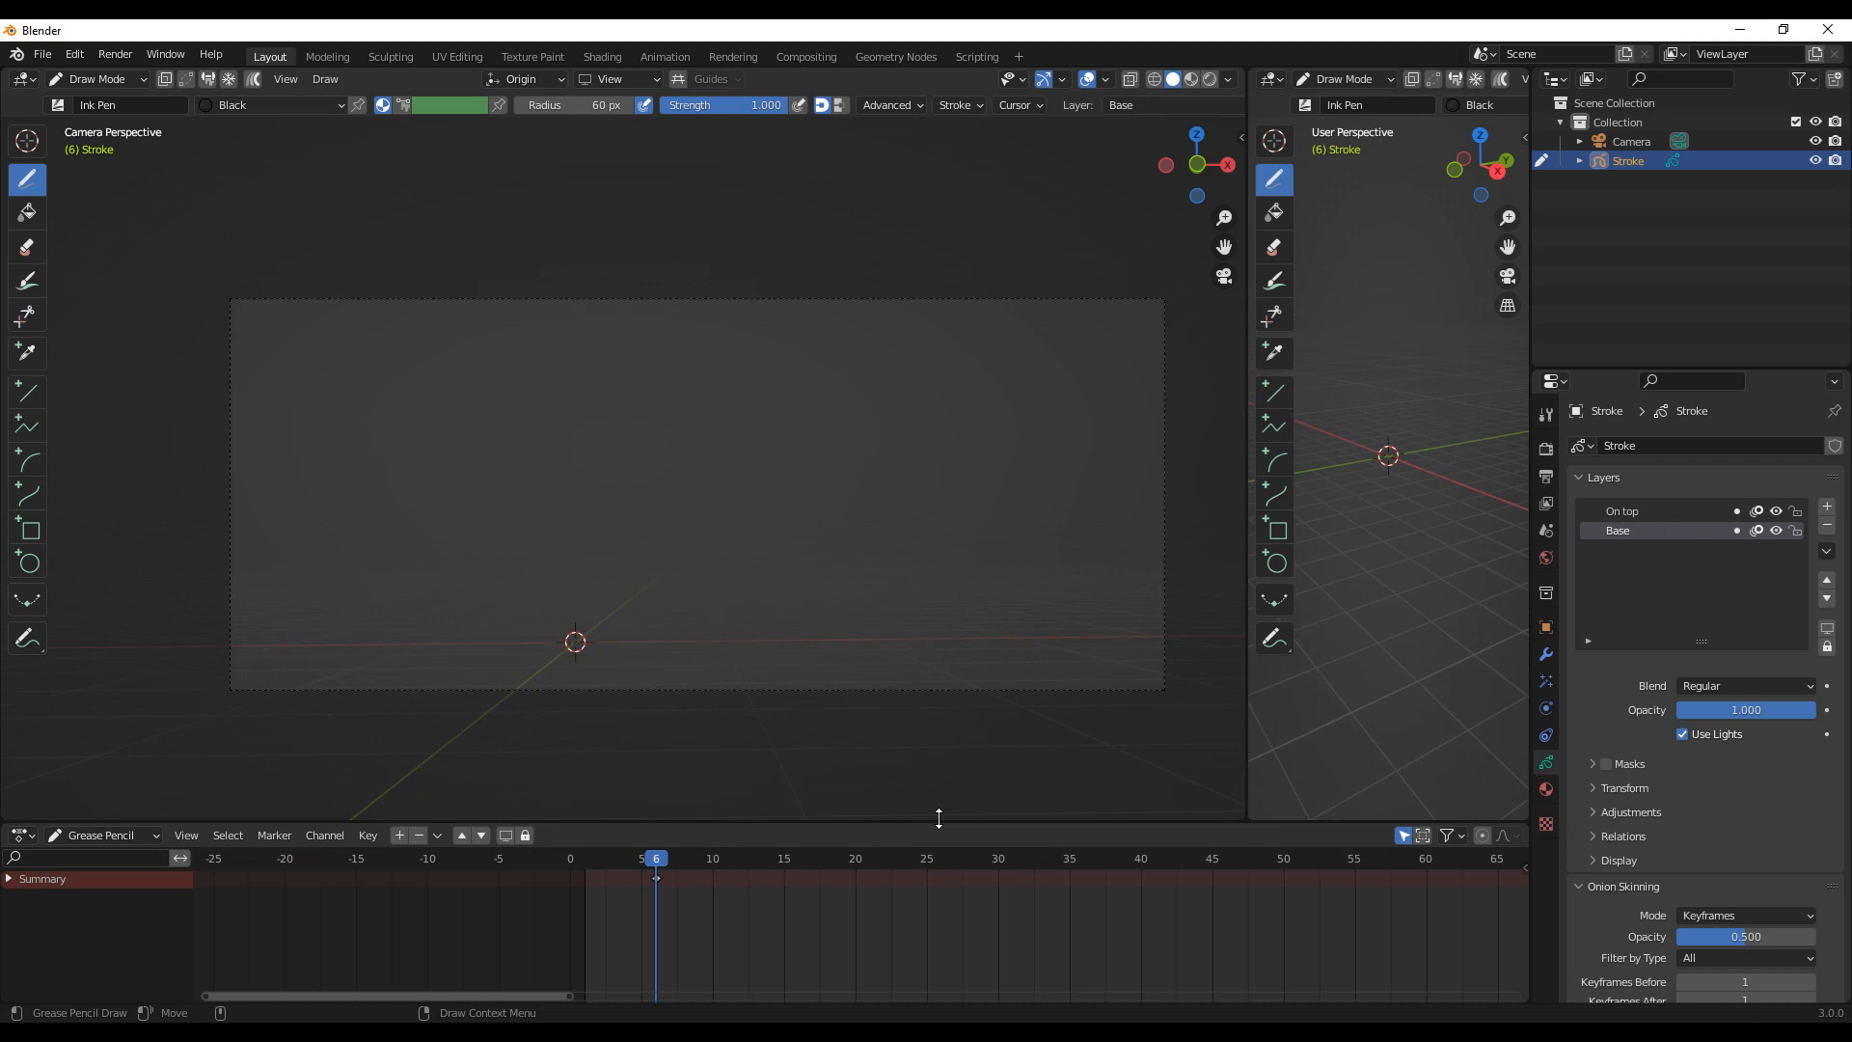
left_click(1550, 788)
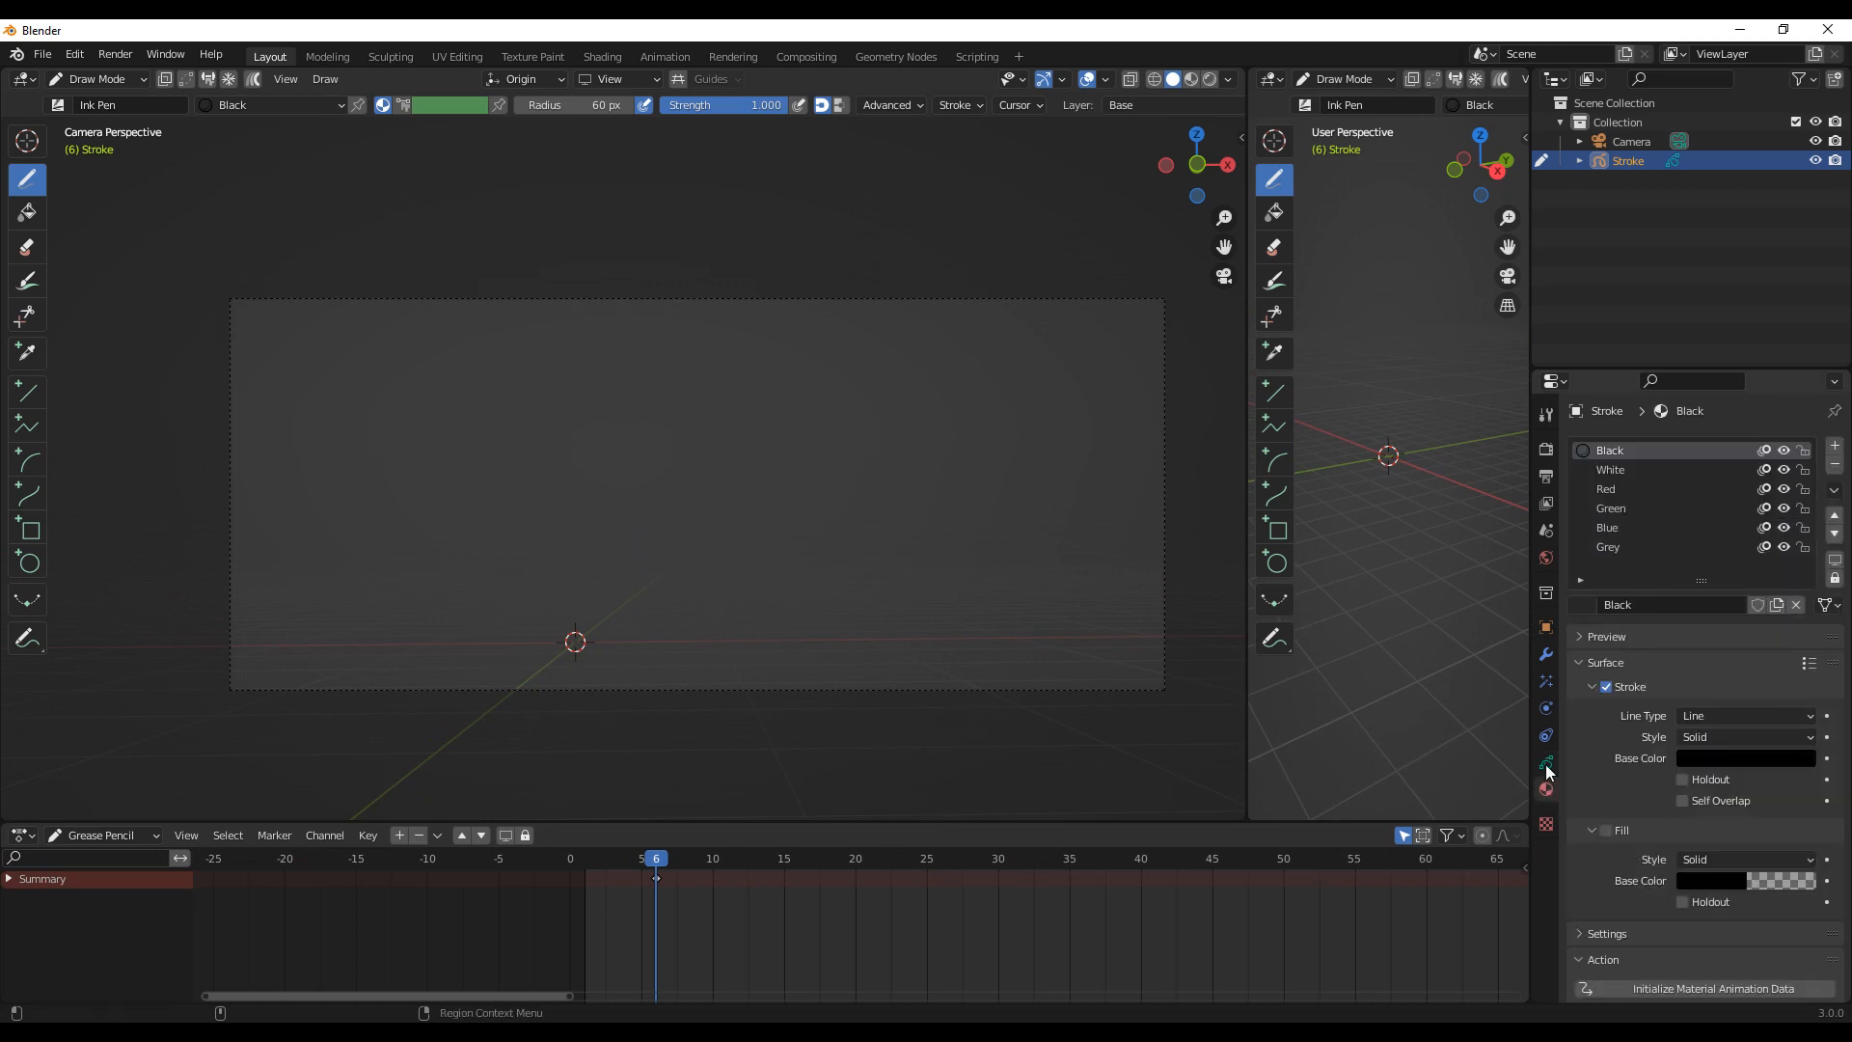
left_click(1612, 546)
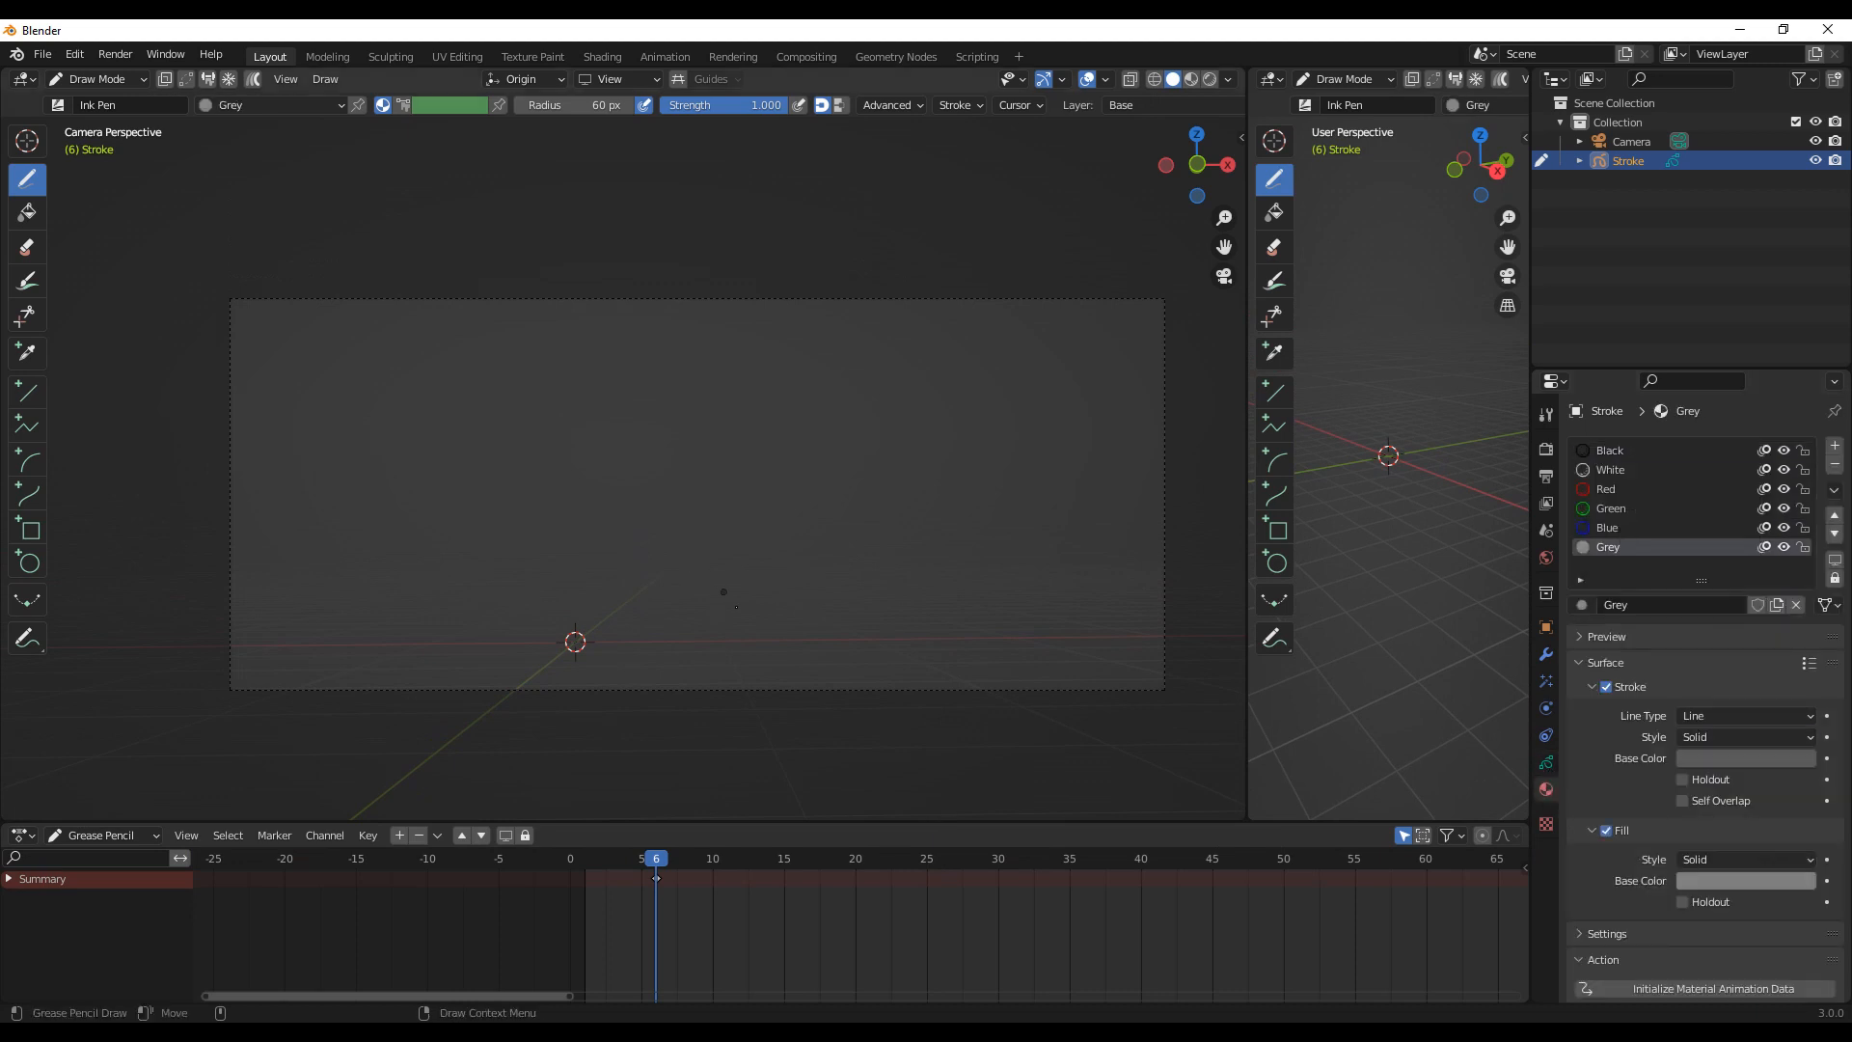
mouse_move(678, 633)
left_mouse_down()
mouse_move(516, 453)
mouse_move(641, 478)
mouse_move(719, 584)
mouse_move(686, 615)
left_mouse_up()
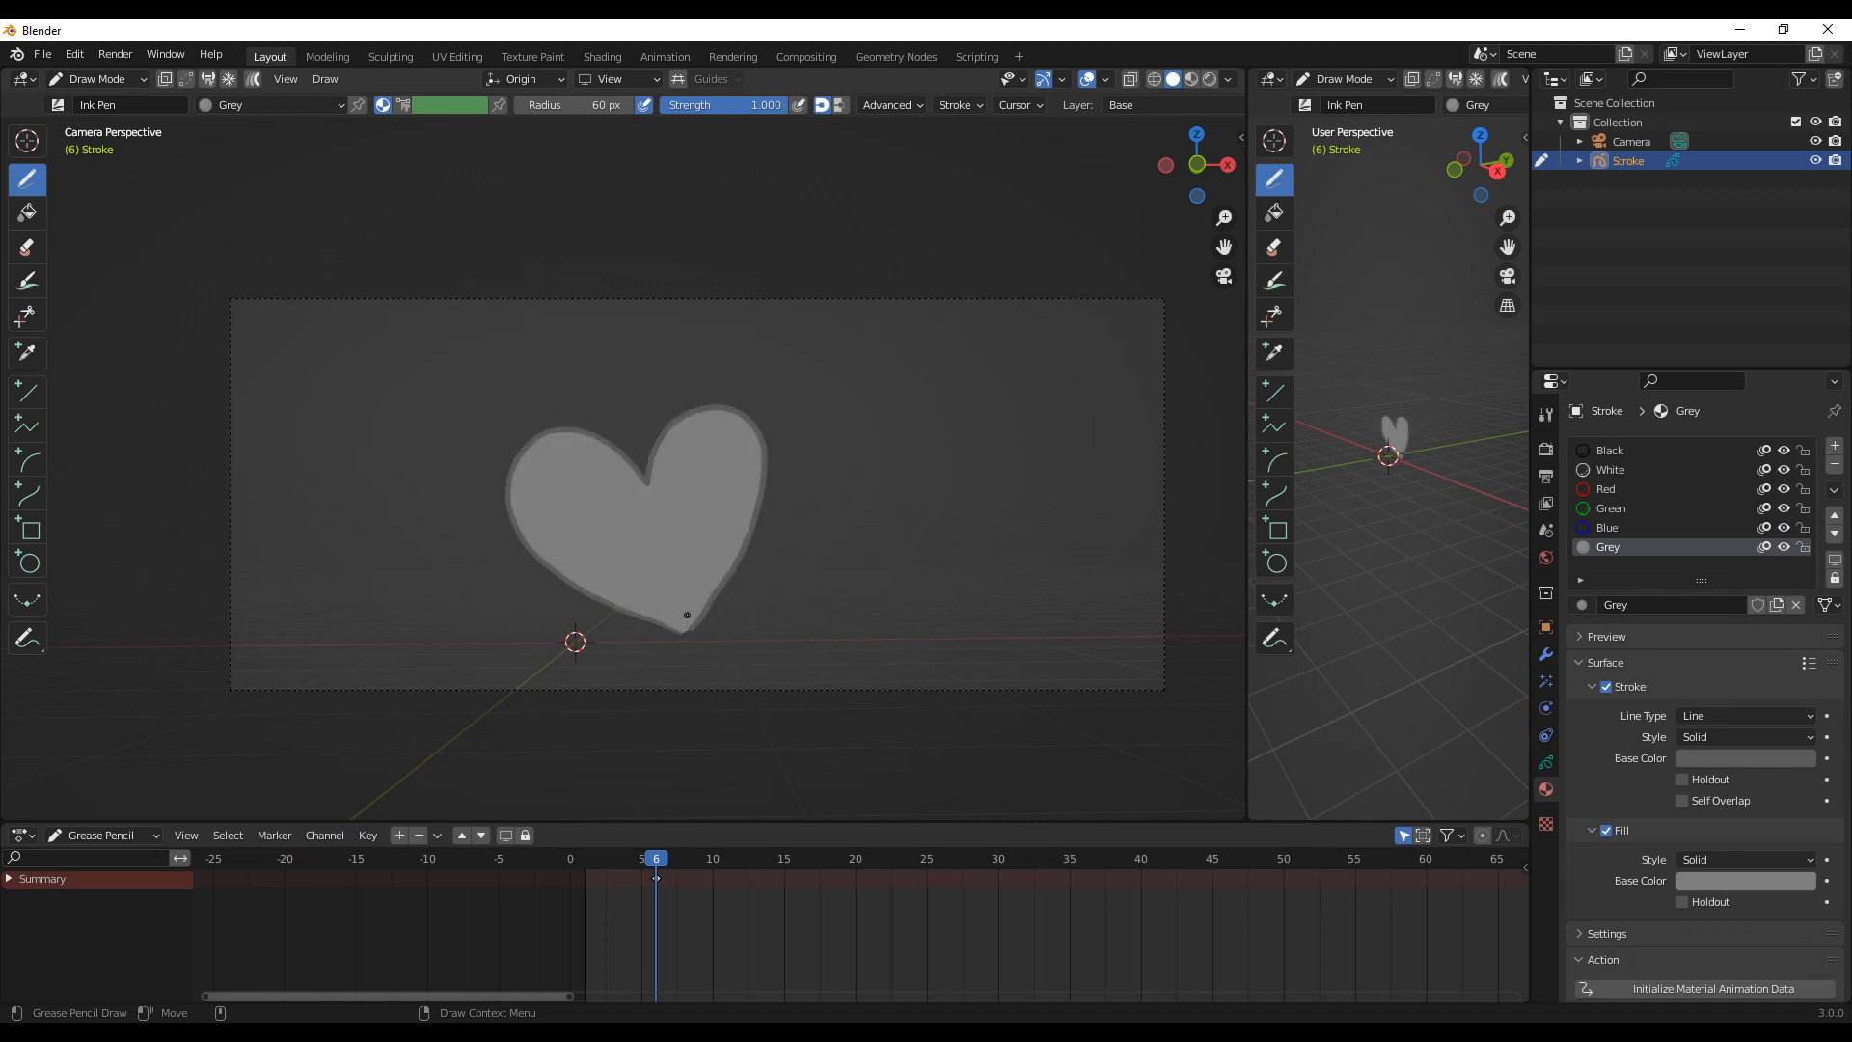
Step: Disable the Grey material's stroke and set its fill color to red, about H 0.007, S 0.813, V 0.334
left_click(1712, 875)
left_click(1606, 686)
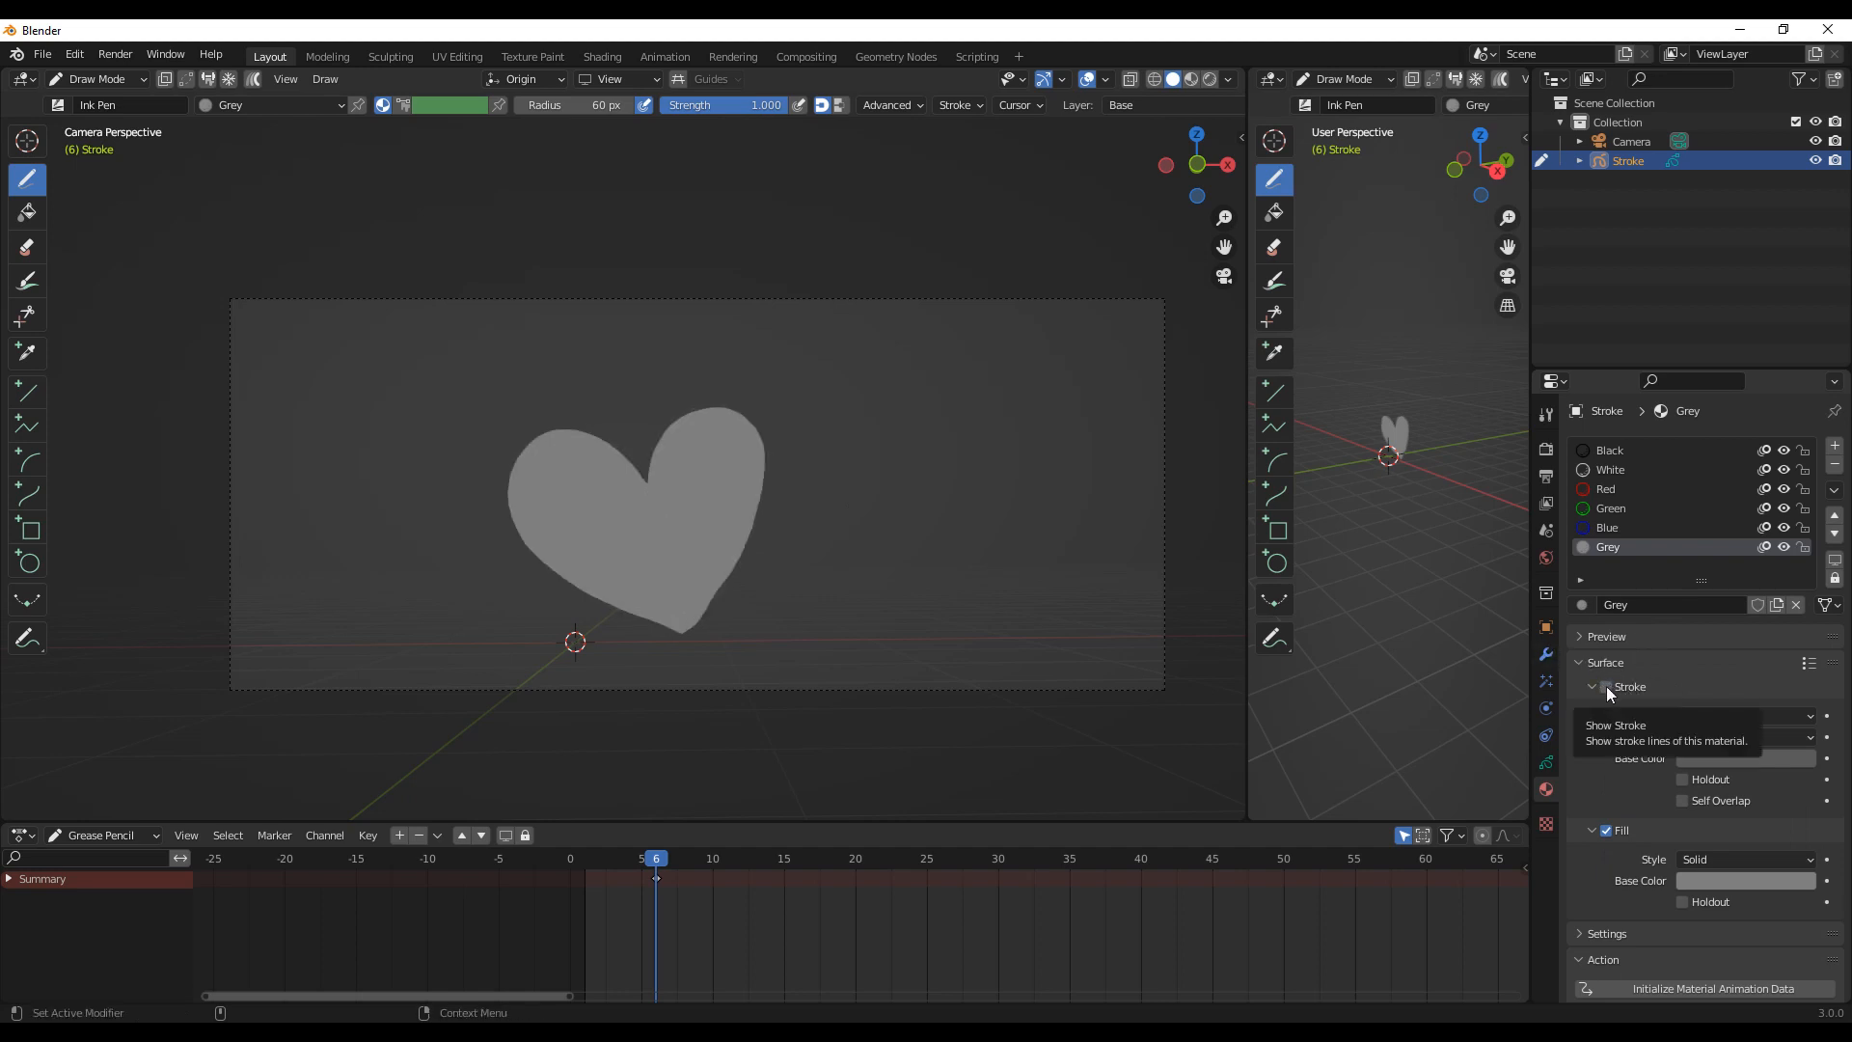
left_click(1730, 881)
left_click_drag(1721, 697, 1713, 714)
left_click_drag(1800, 674, 1790, 659)
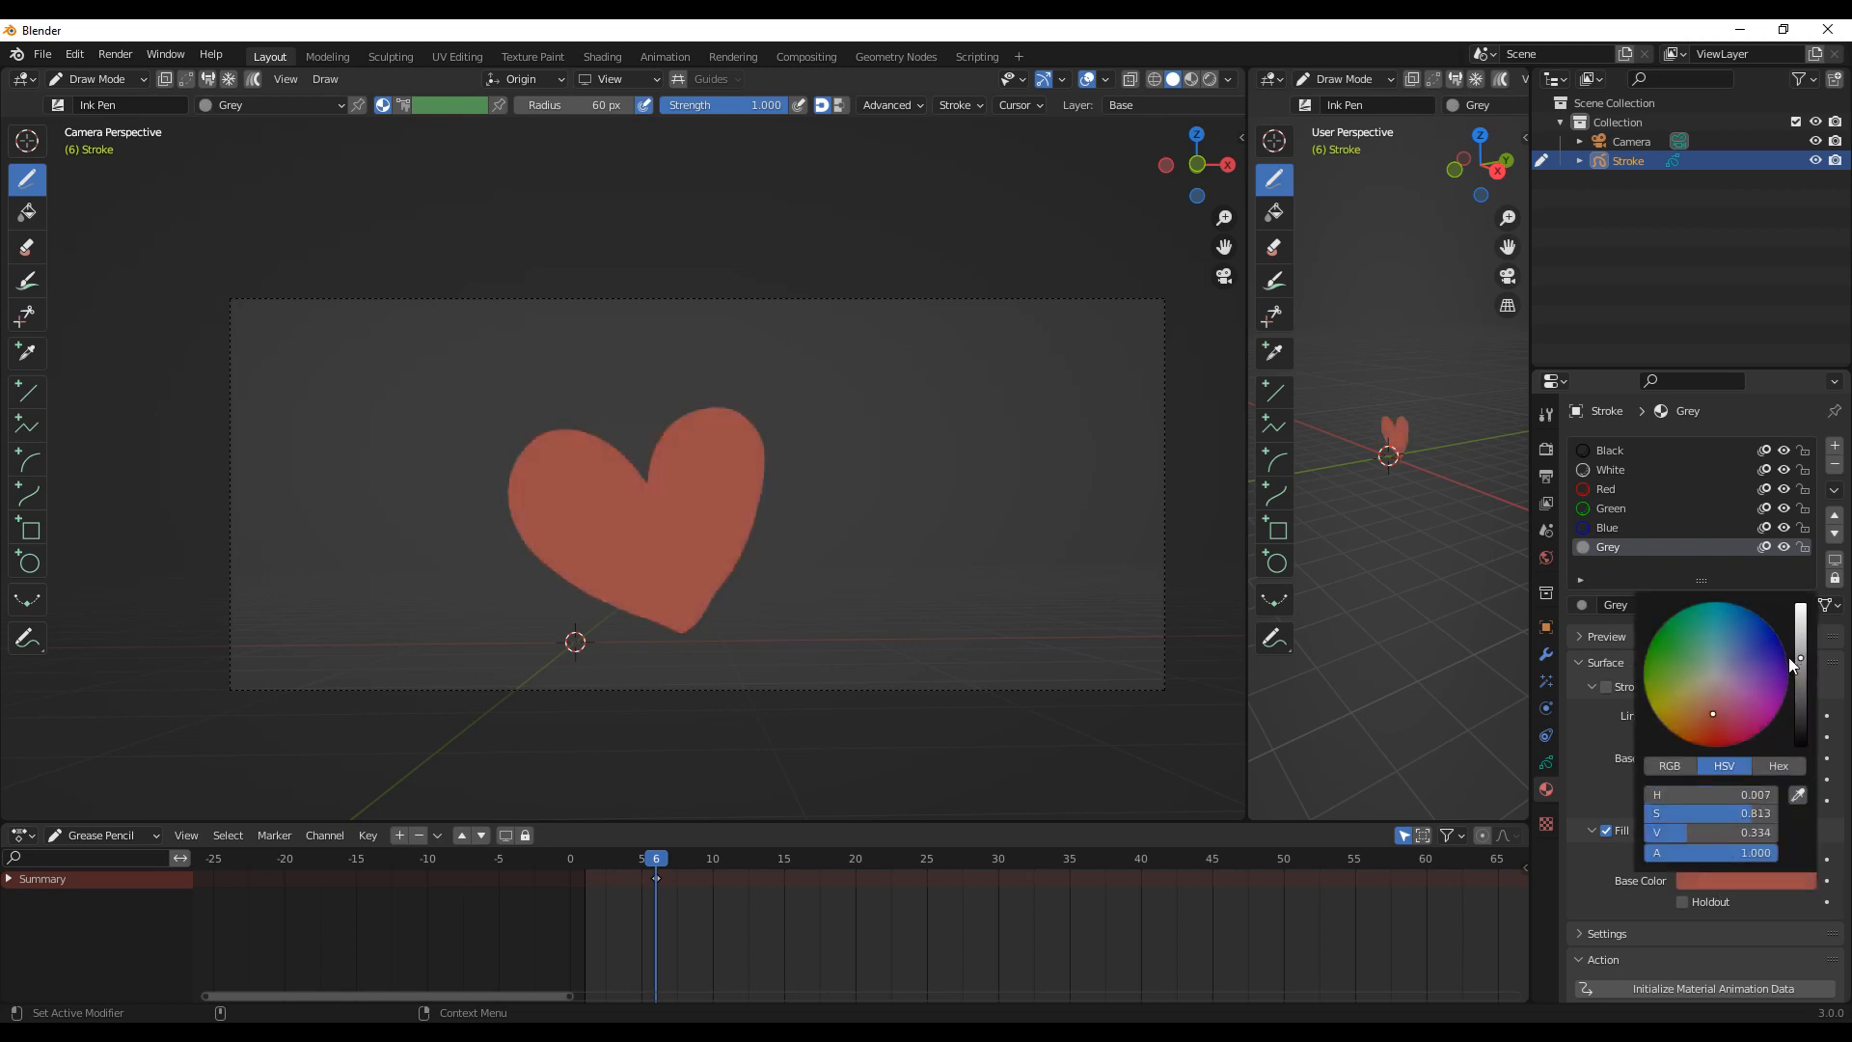
Step: Hide and show the Base layer to check which drawing it holds
left_click(1546, 762)
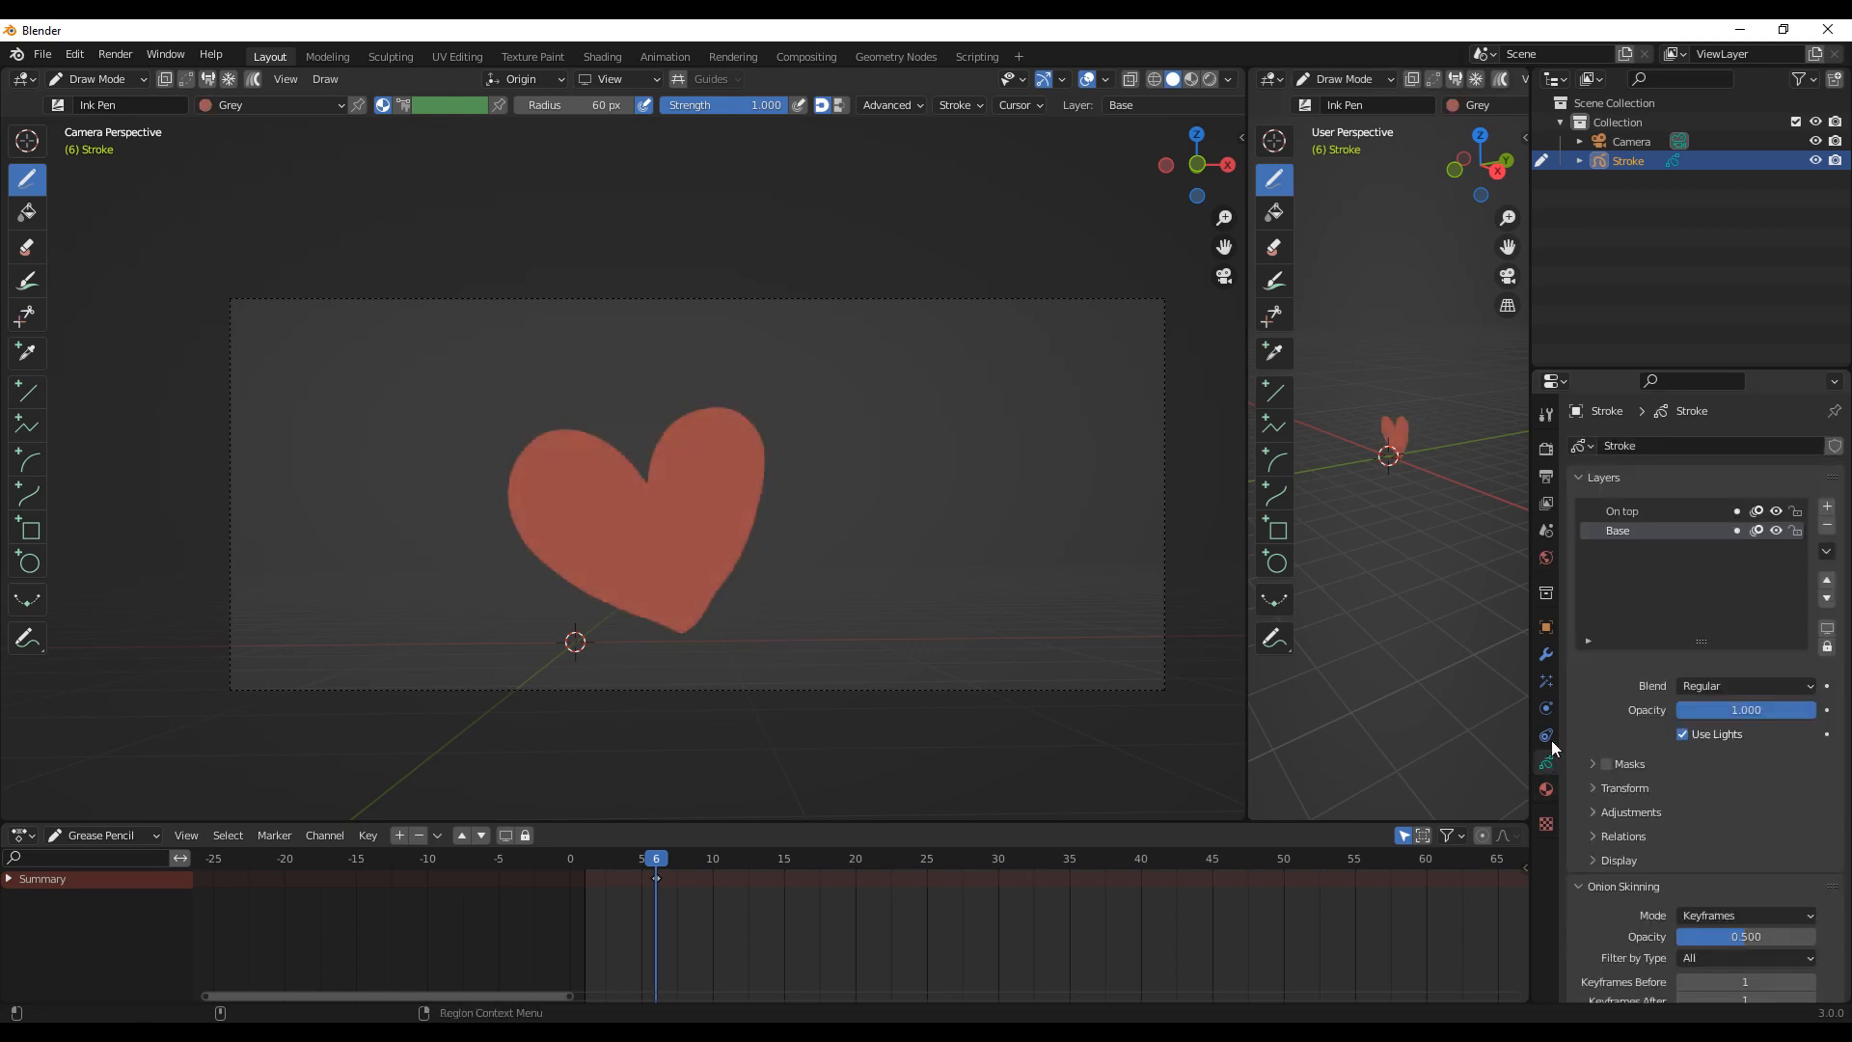
left_click(1776, 531)
left_click(1776, 531)
Step: Make On top the active layer and add a new material with its stroke disabled
left_click(1654, 510)
key("ctrl+Tab")
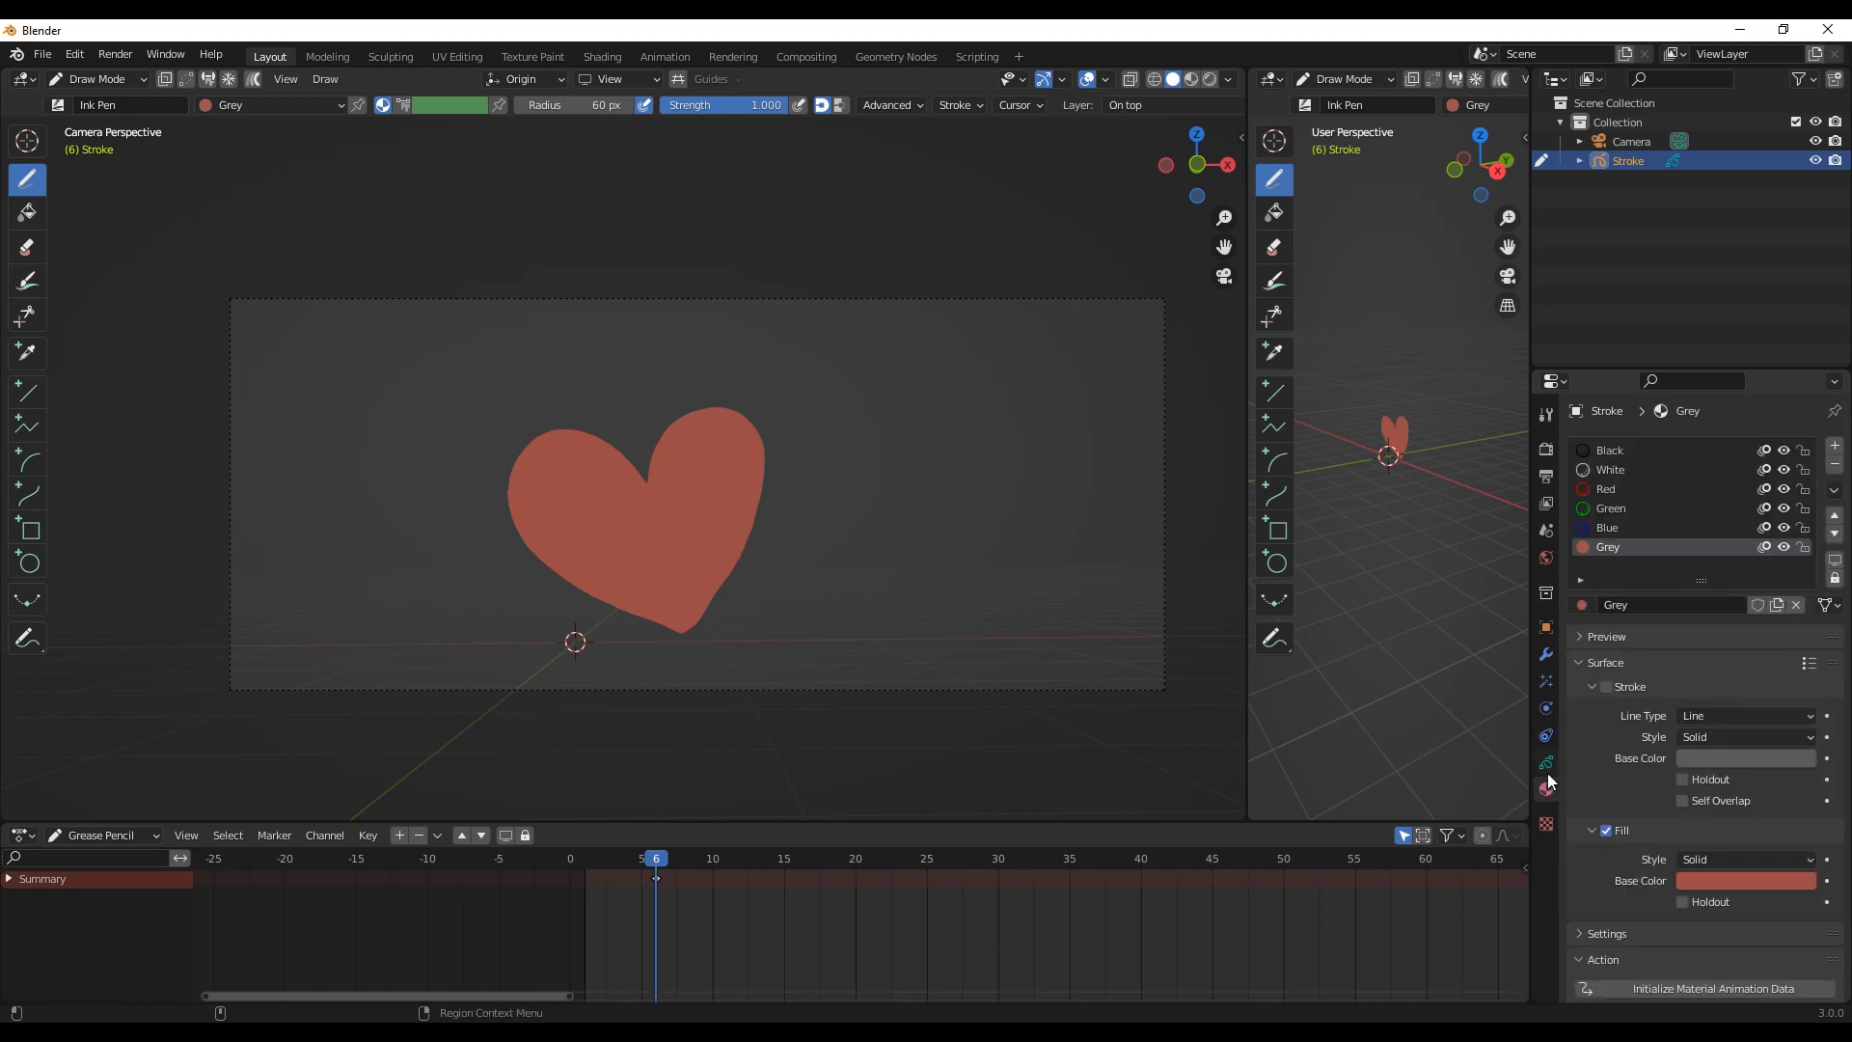
left_click(1835, 446)
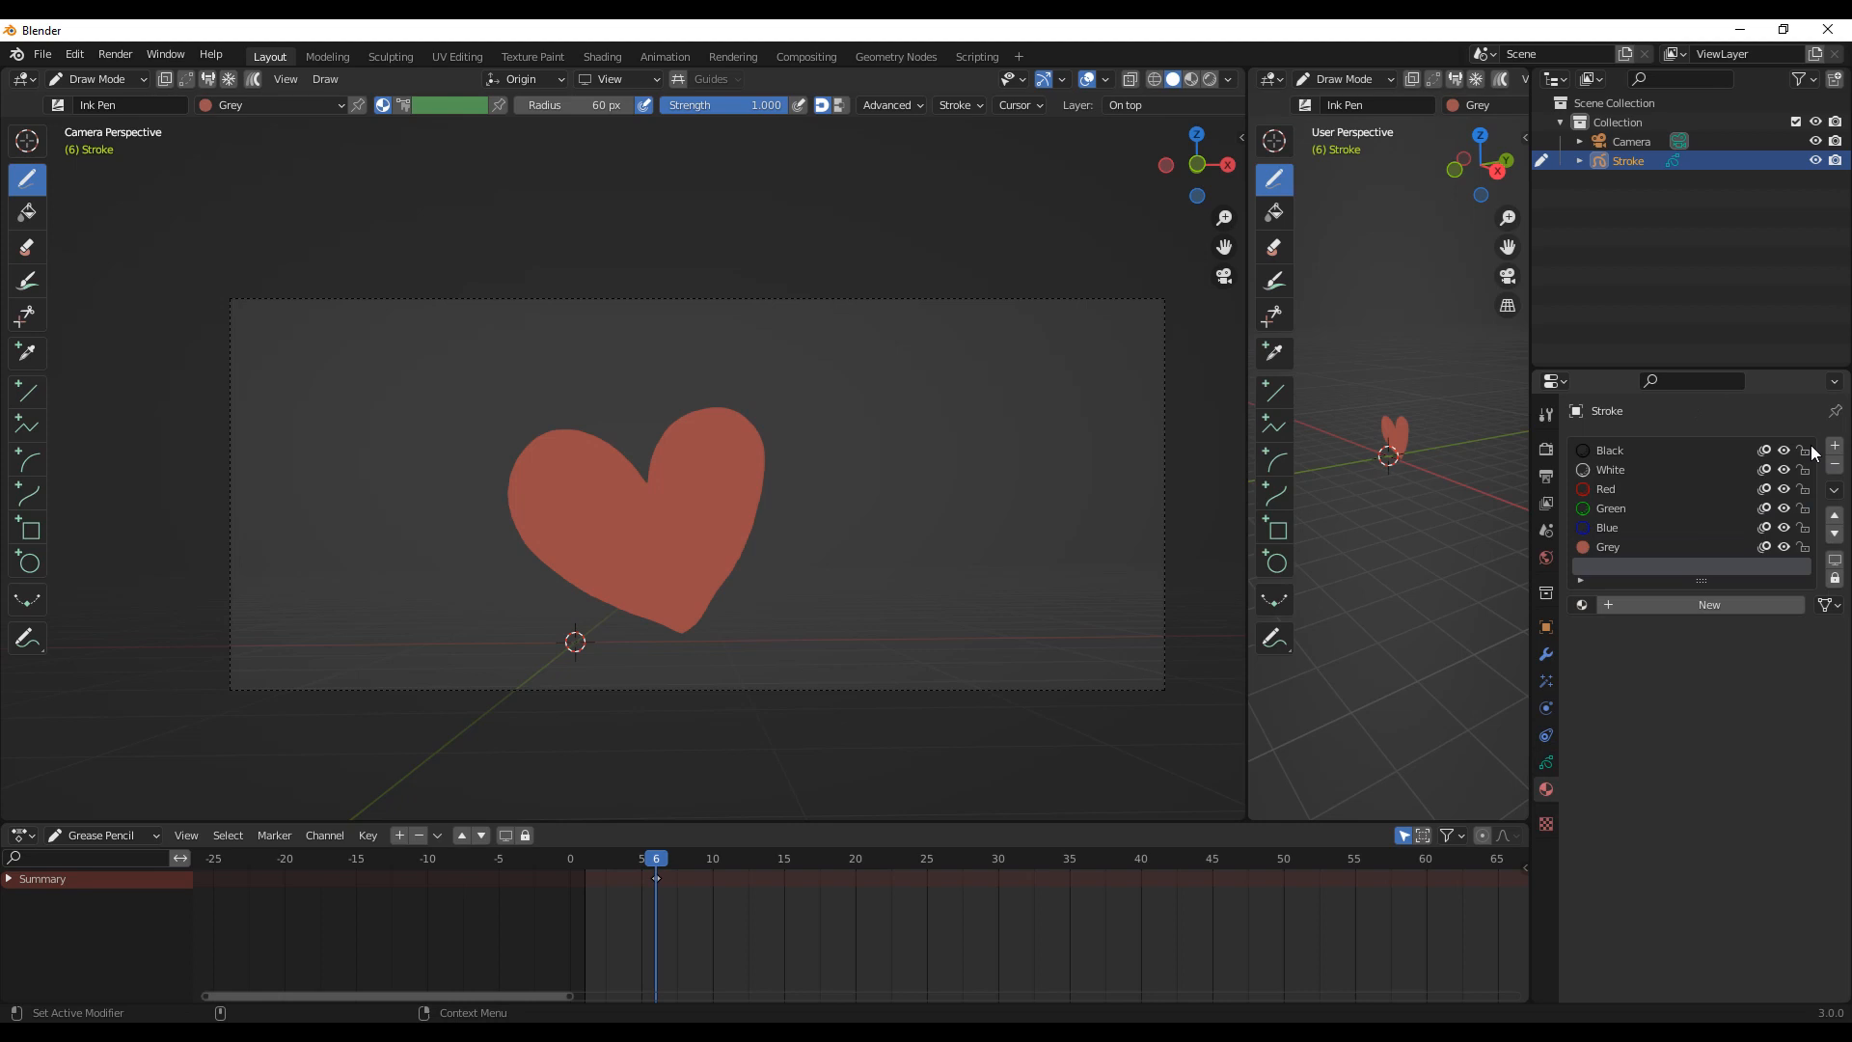
left_click(1687, 604)
left_click(1606, 686)
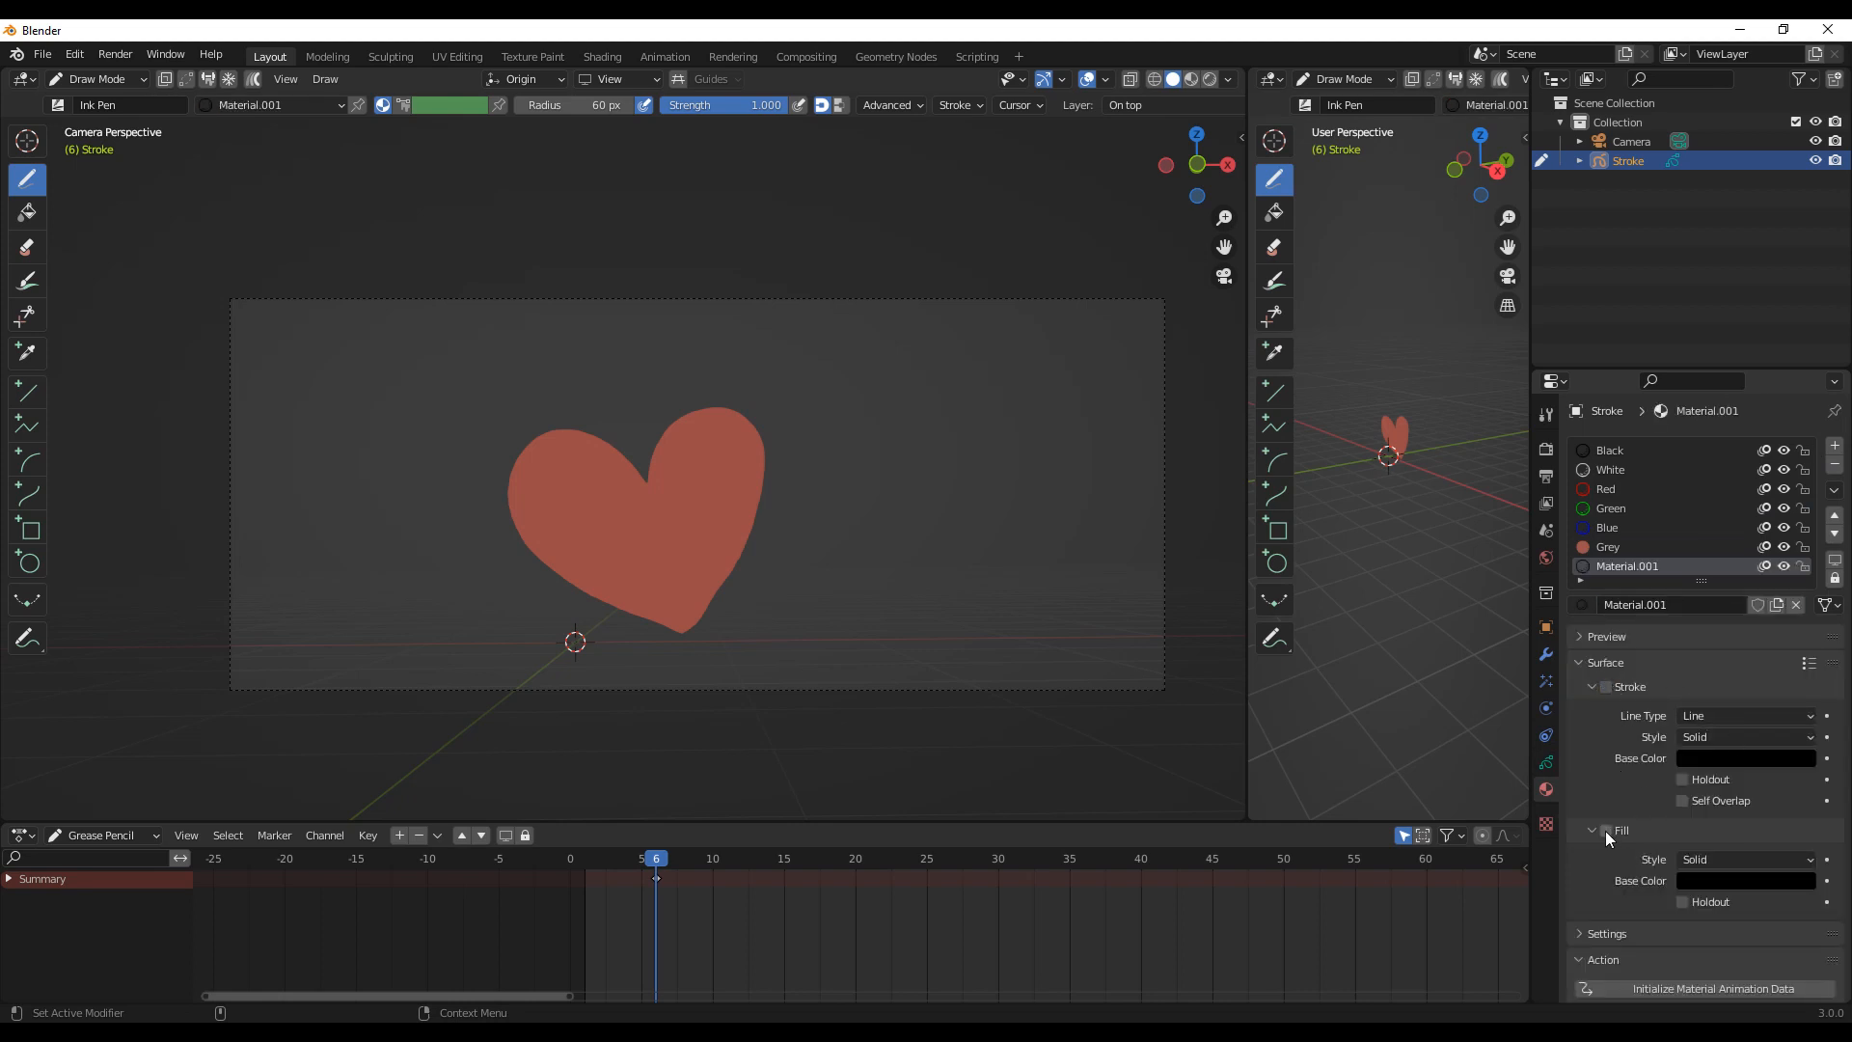
Step: Give the new material a yellow fill and draw a small star over the heart's right half
left_click(1717, 880)
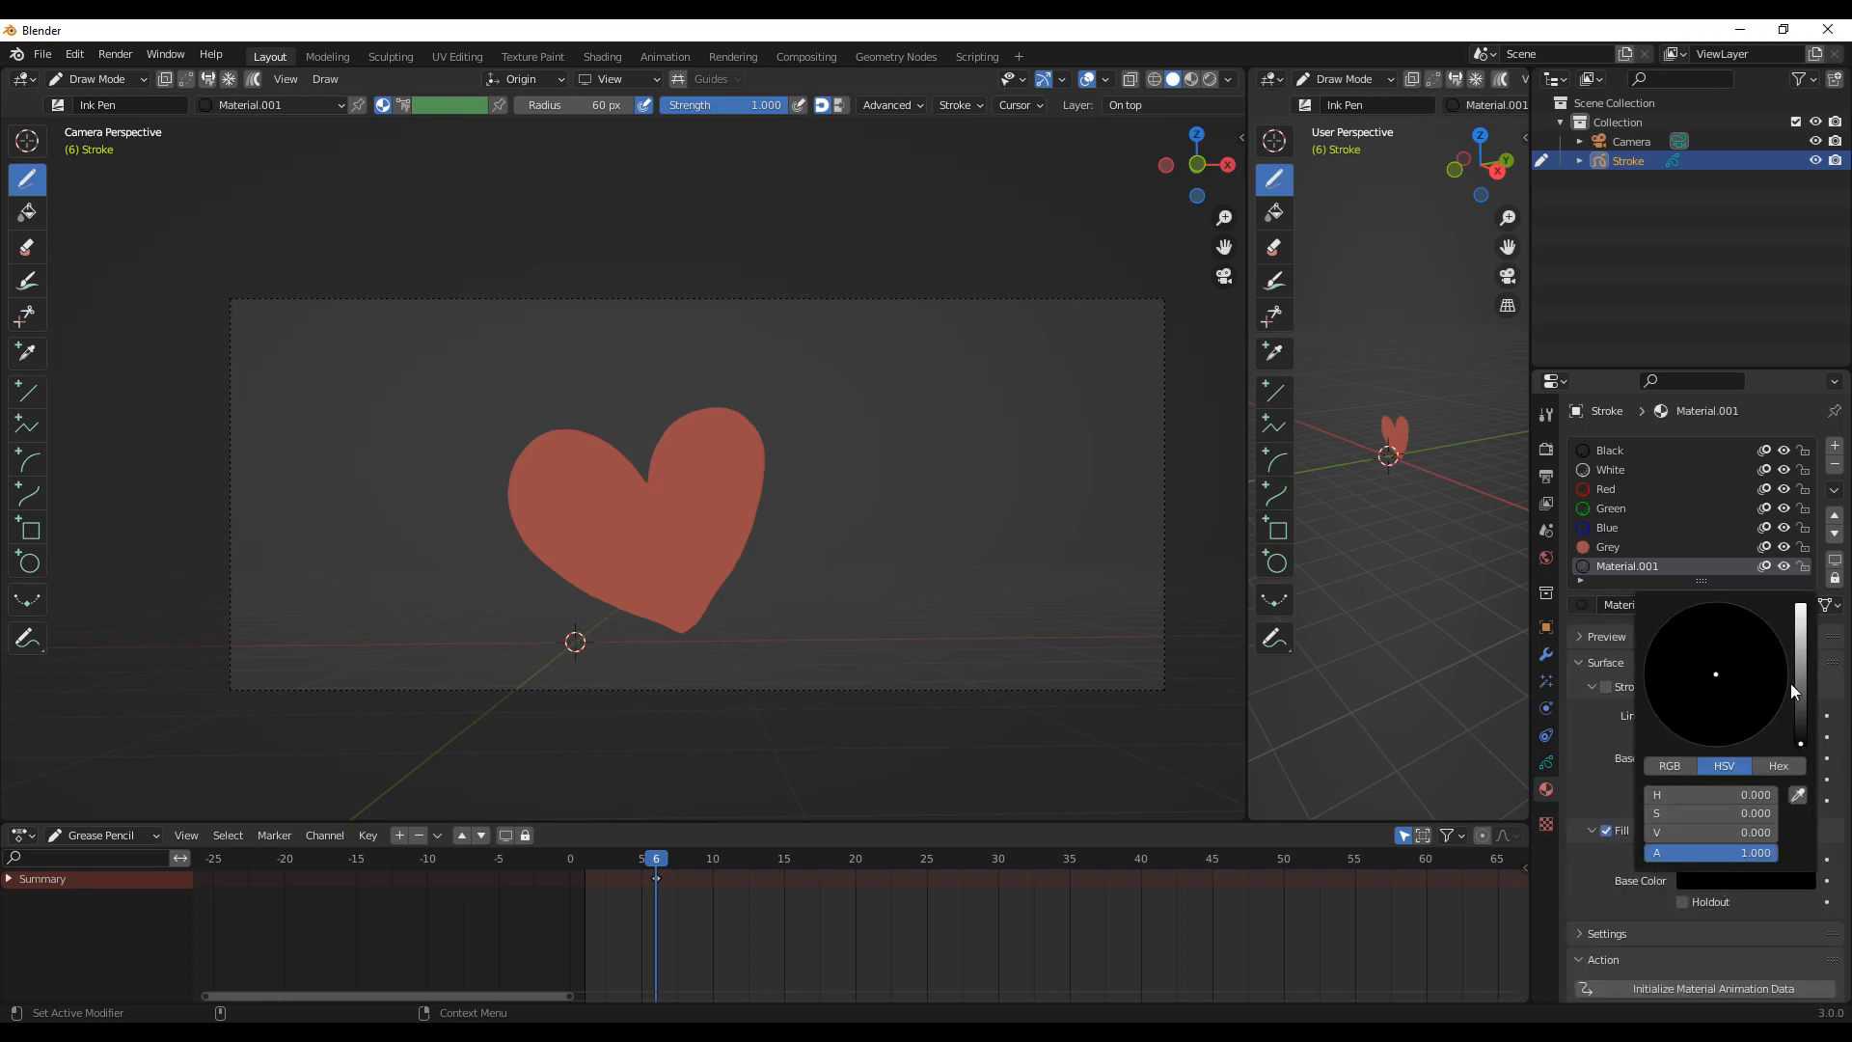
left_click(1800, 622)
left_click(1686, 703)
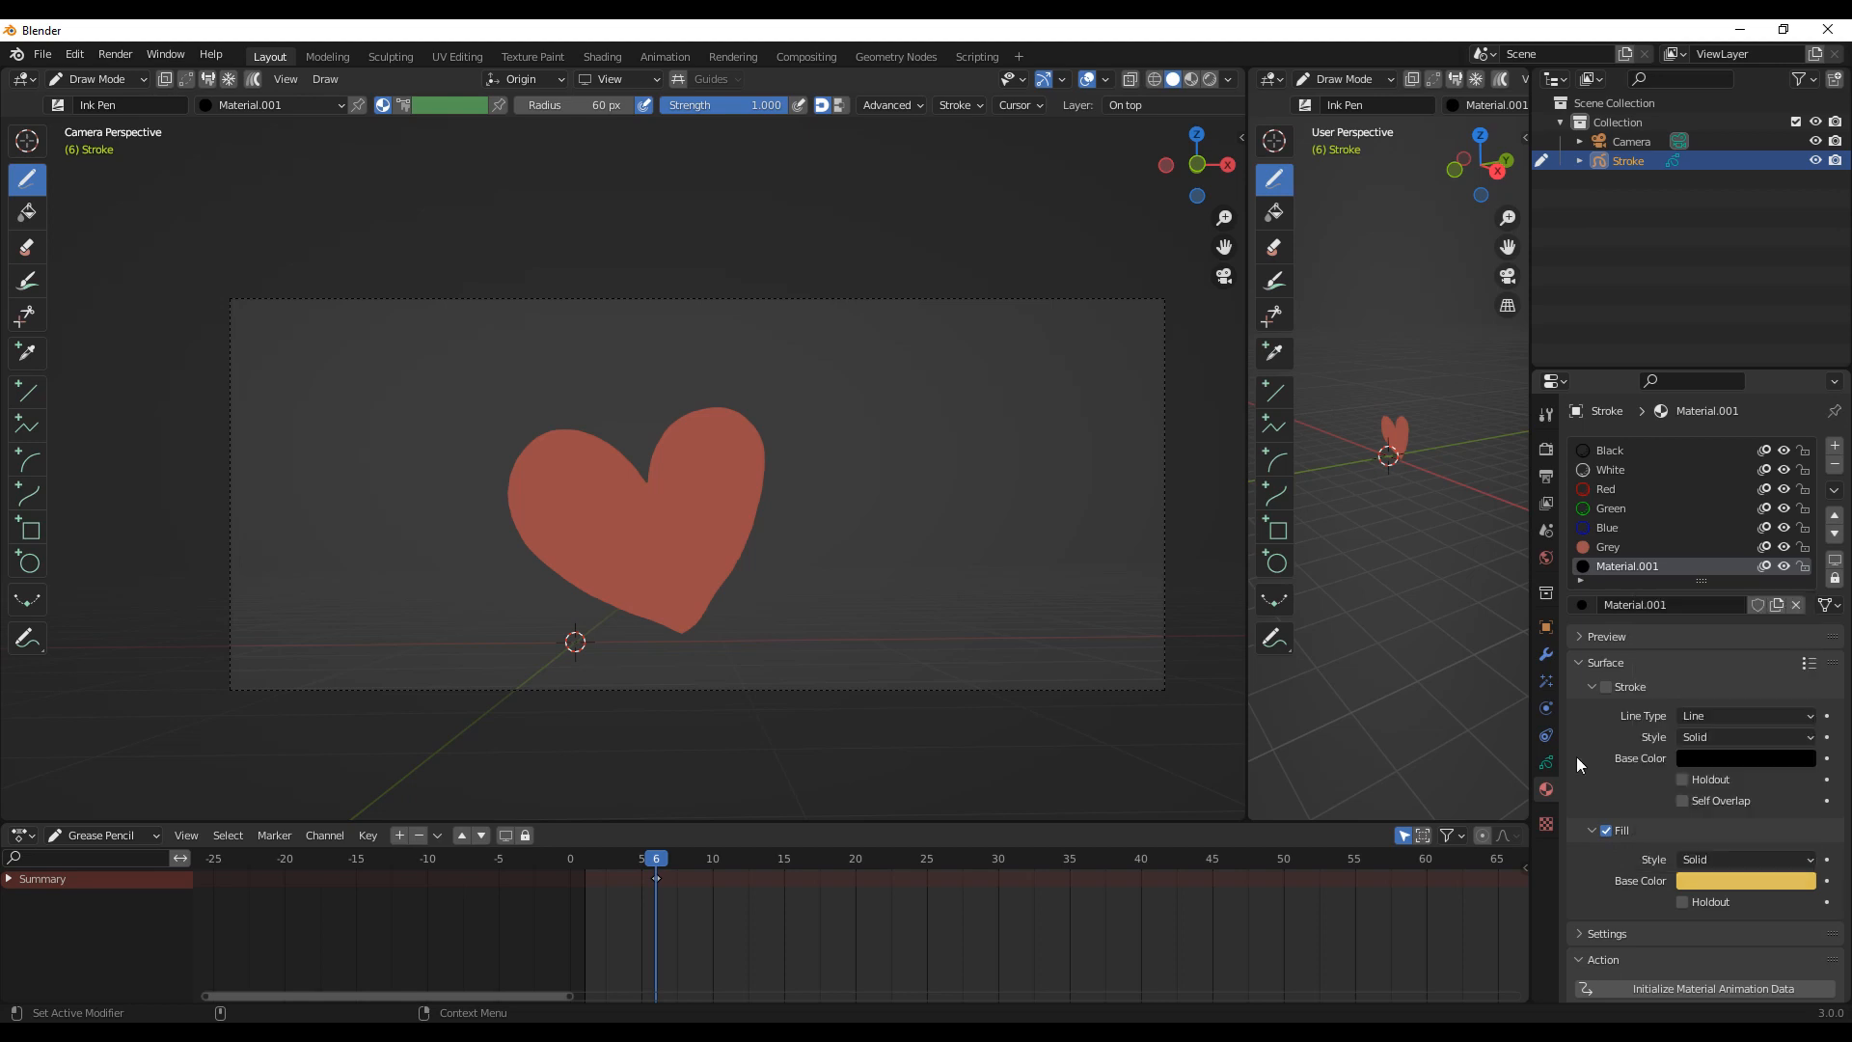
mouse_move(680, 489)
left_mouse_down()
mouse_move(709, 502)
mouse_move(726, 548)
mouse_move(675, 534)
mouse_move(672, 512)
left_mouse_up()
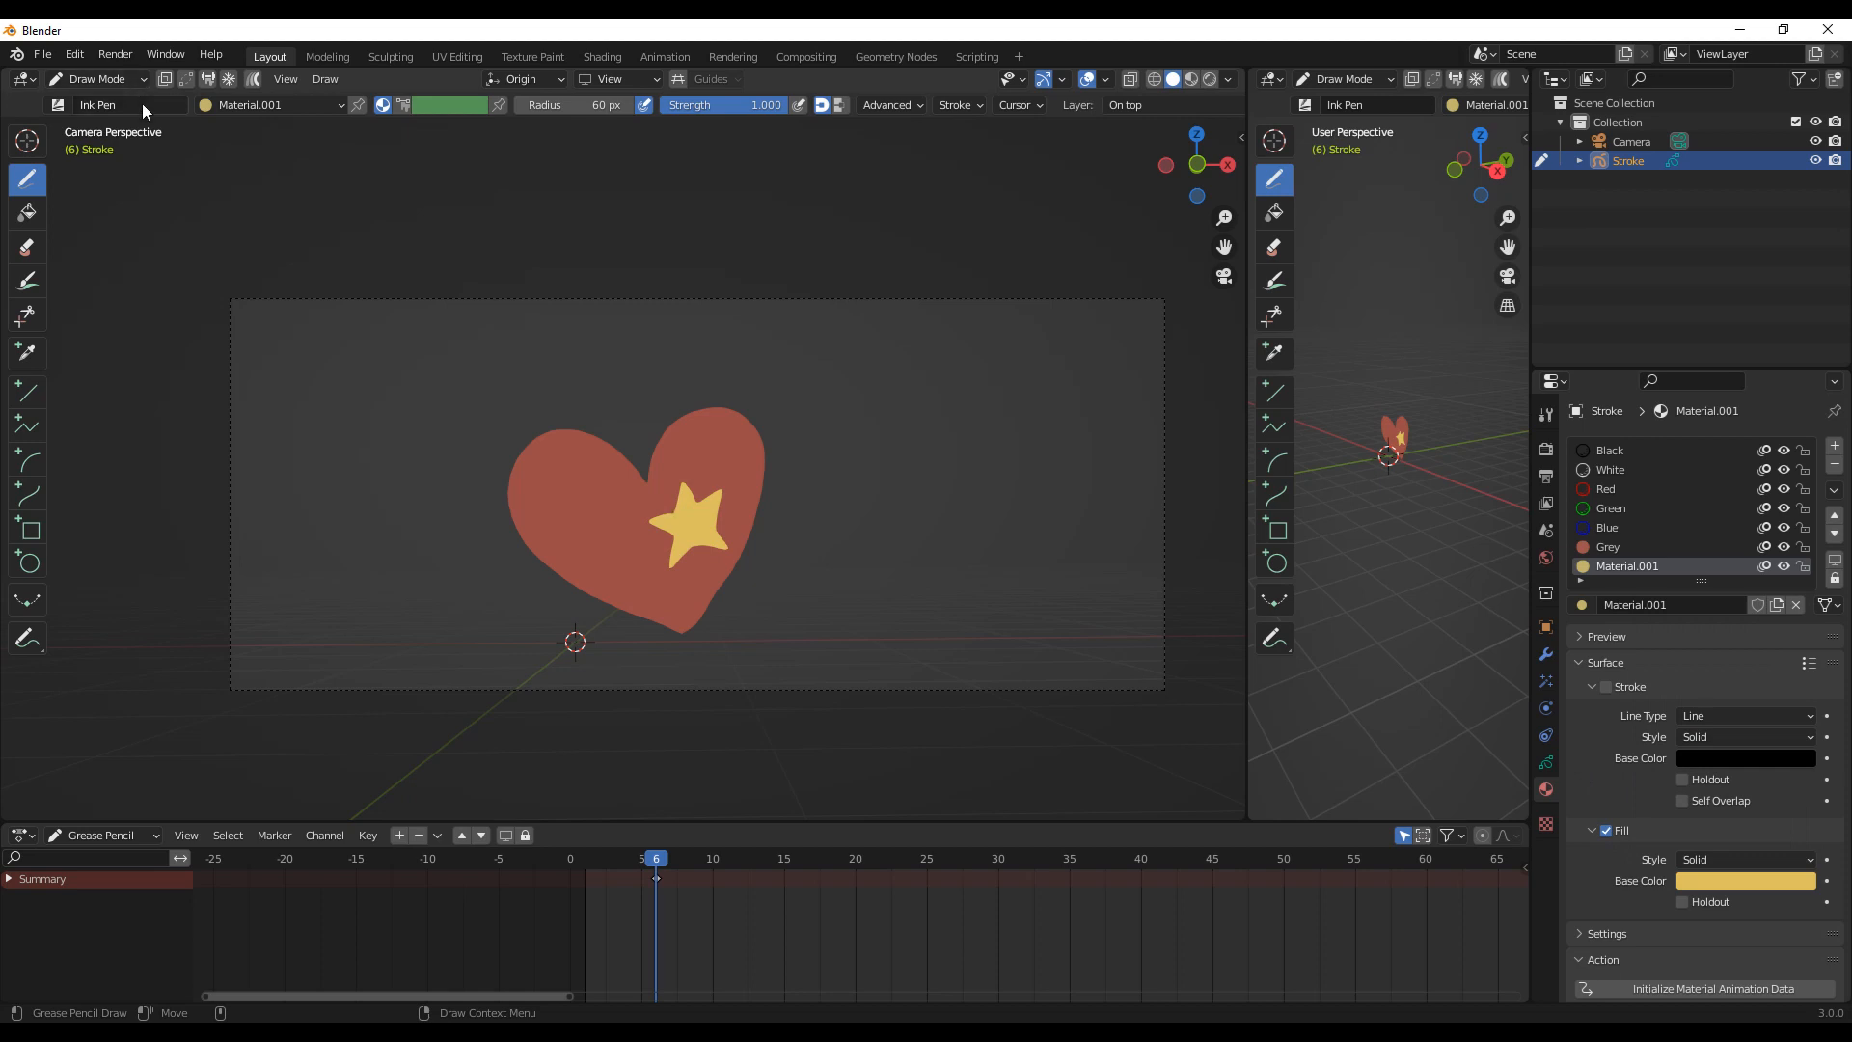
Step: Lock the Base layer and select the whole star stroke in Edit Mode
left_click(1547, 762)
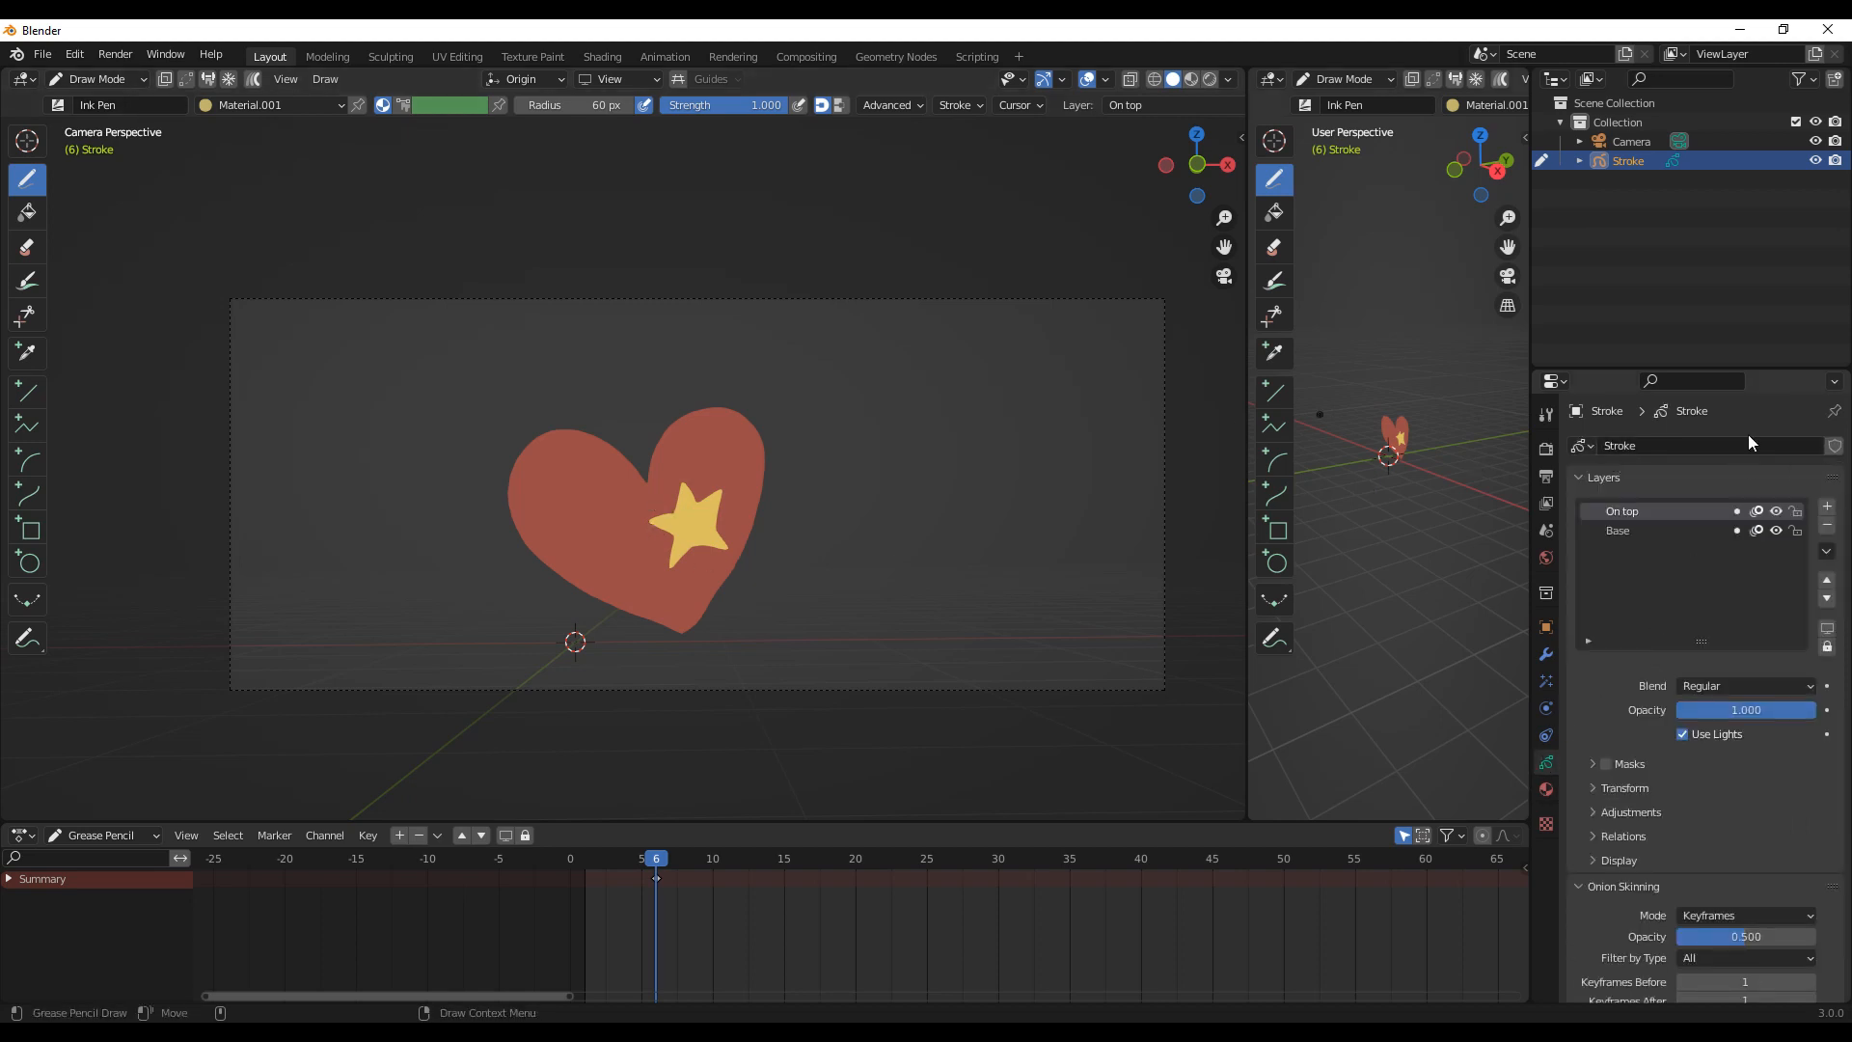
left_click(1796, 530)
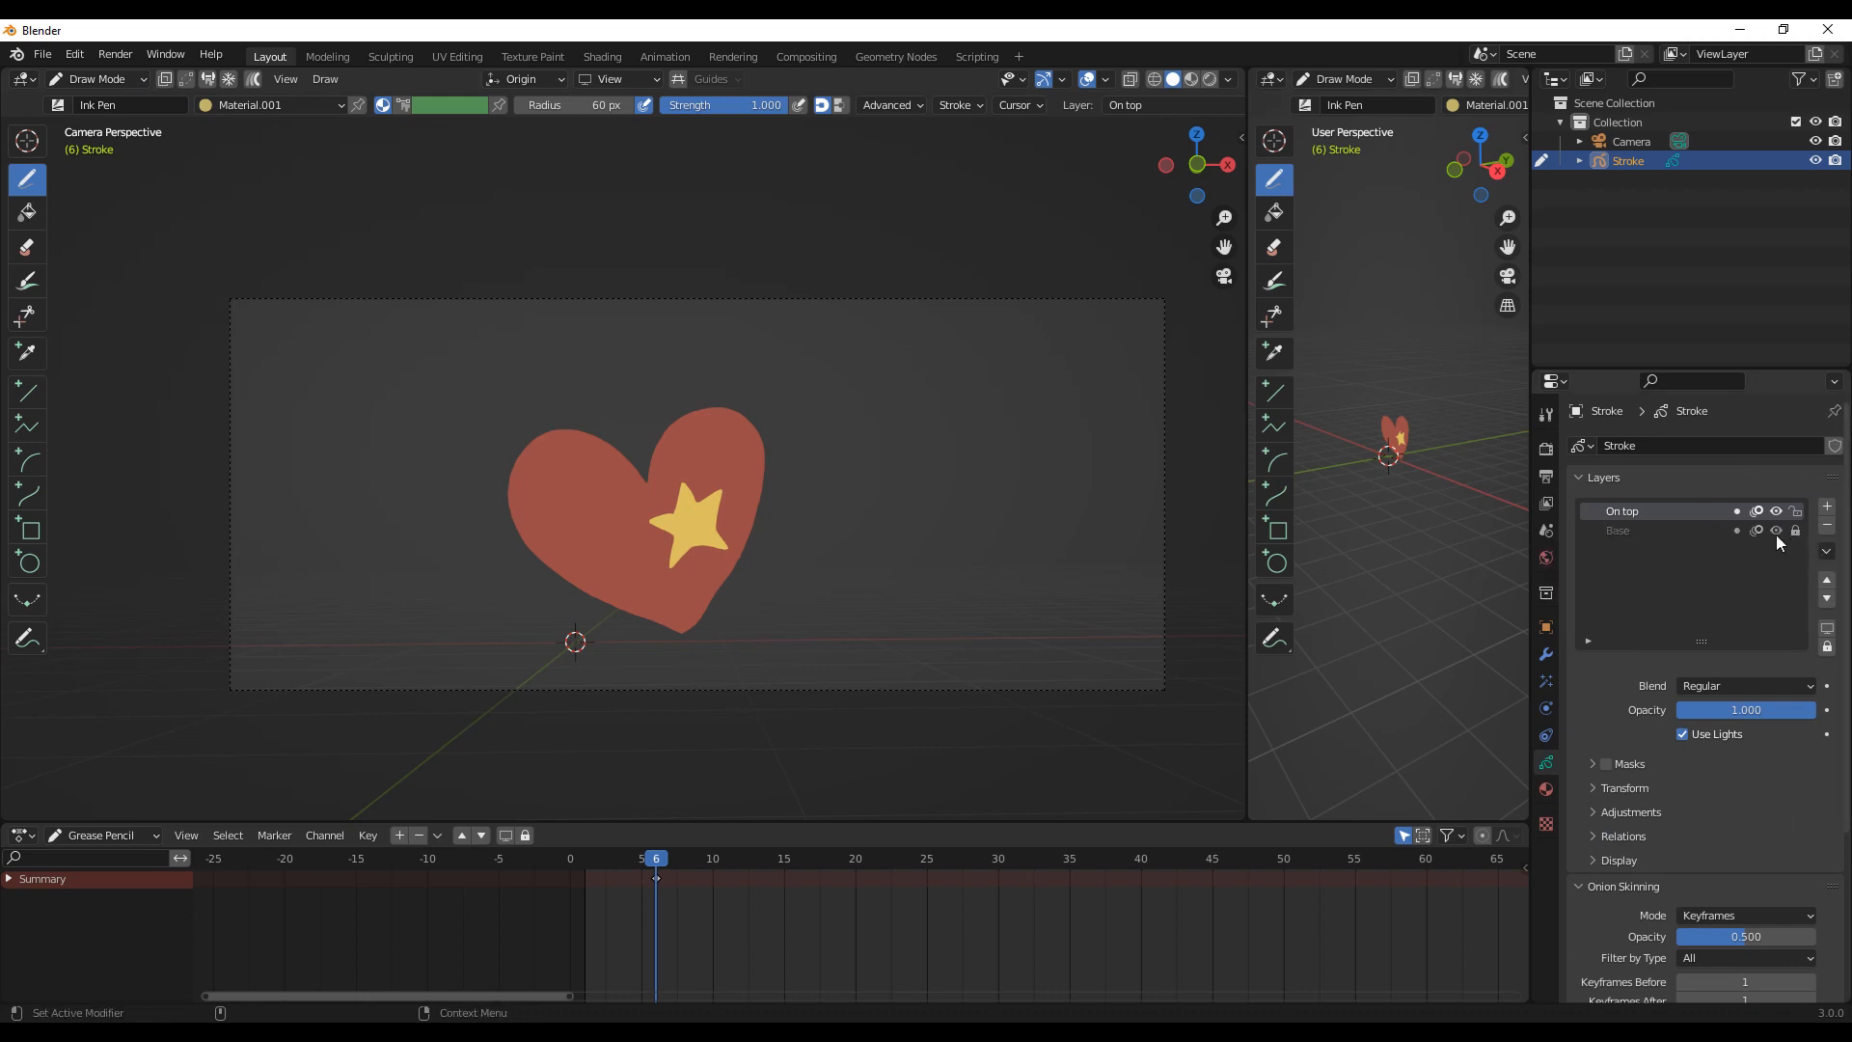
left_click(119, 83)
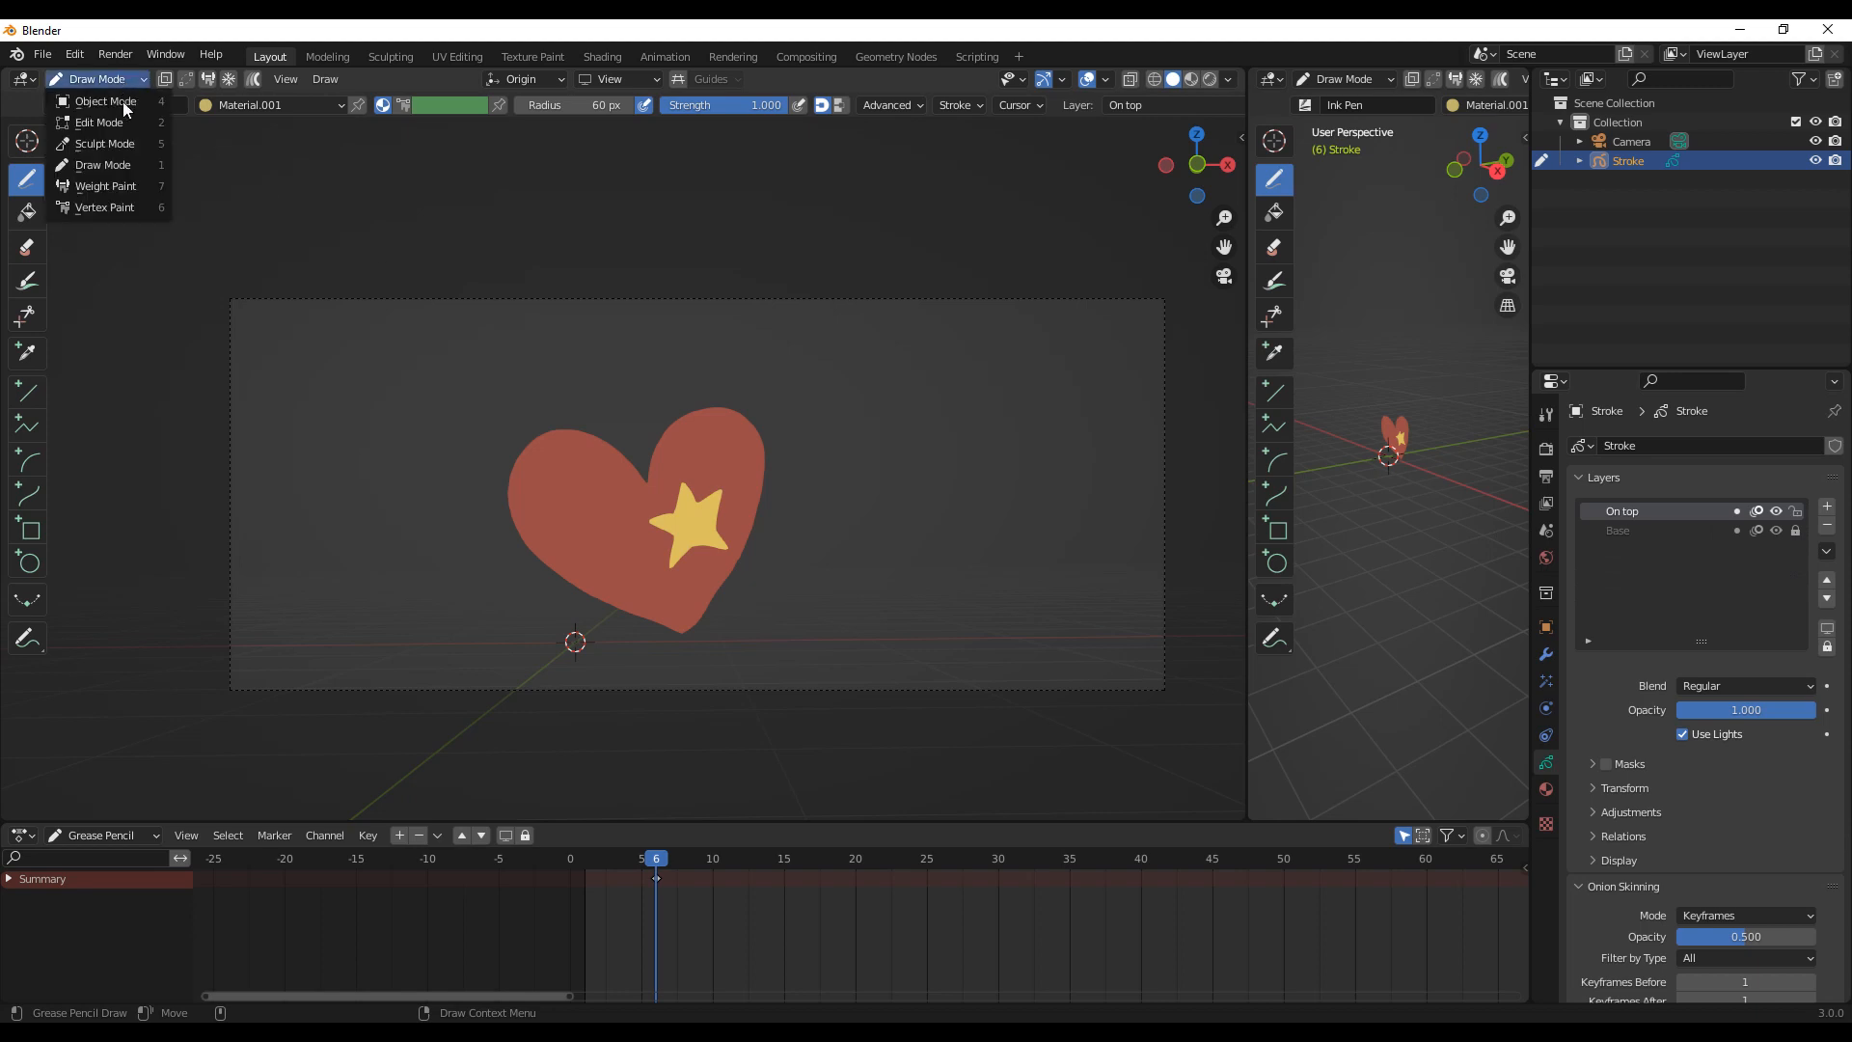
left_click(123, 117)
left_click_drag(793, 424, 629, 590)
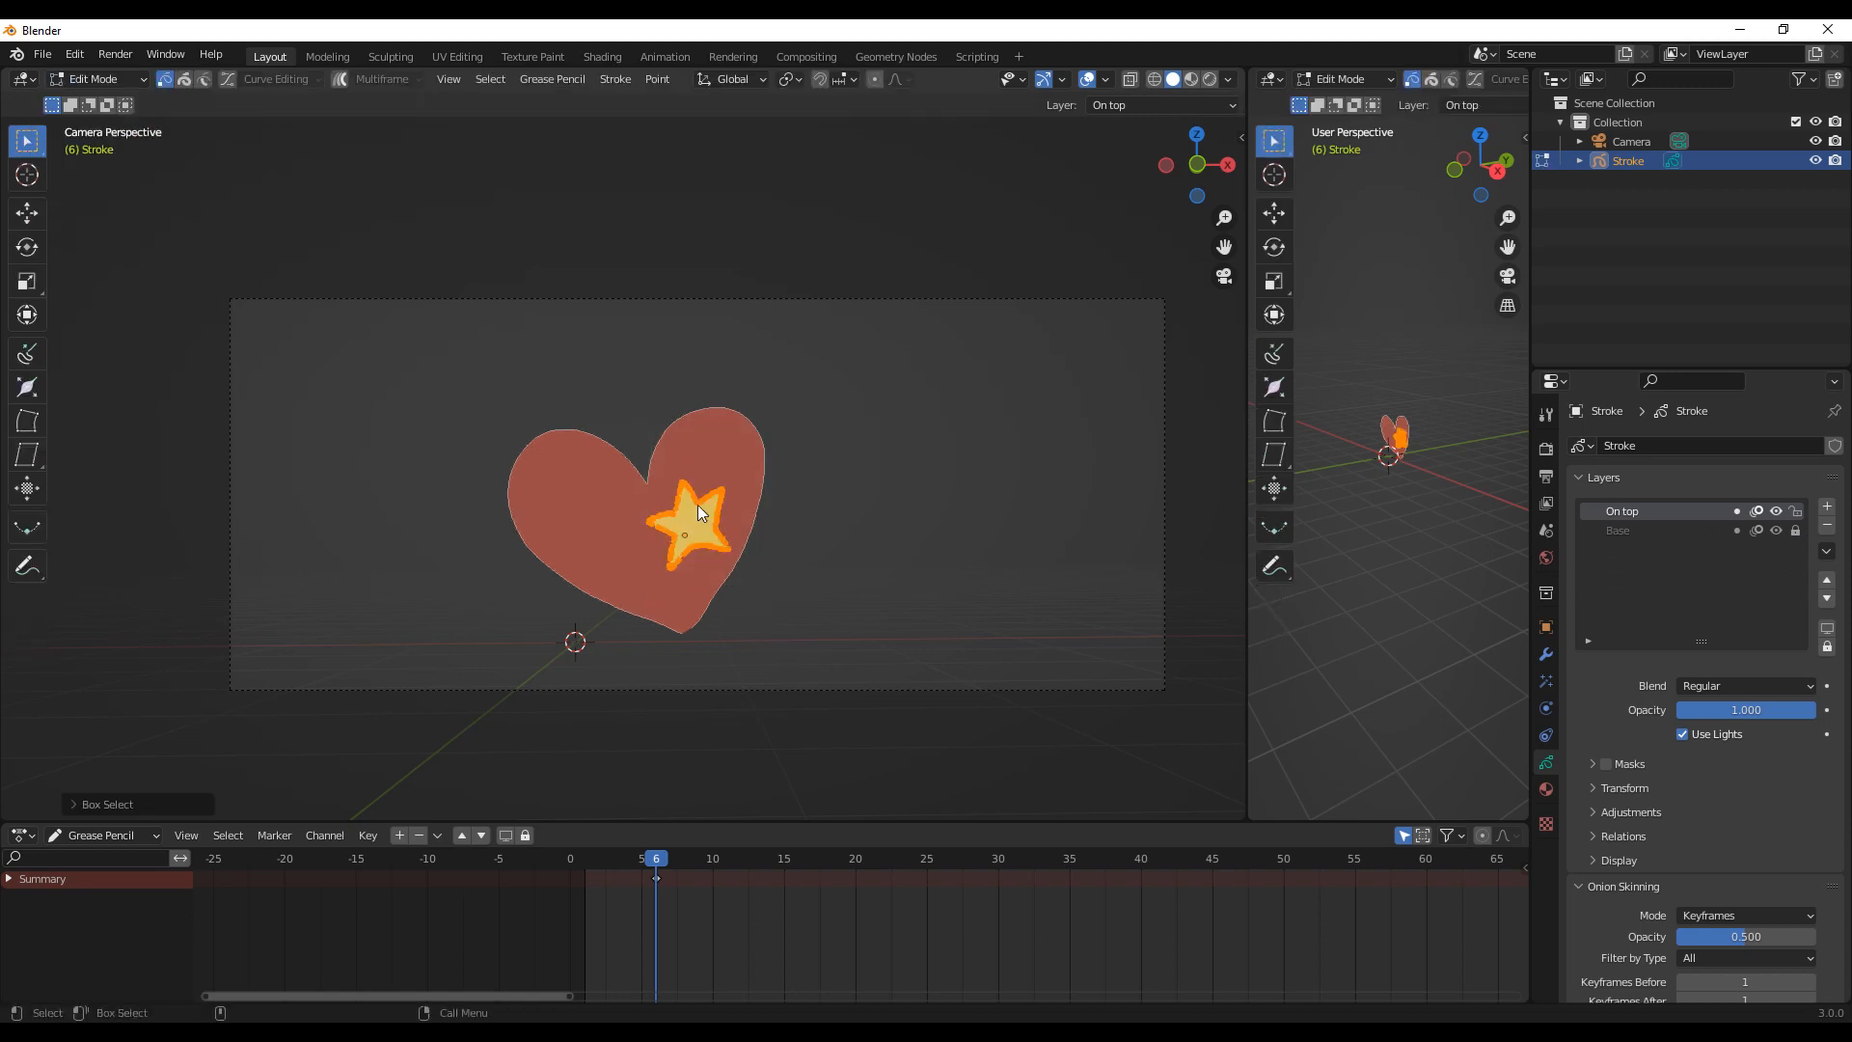
left_click(183, 80)
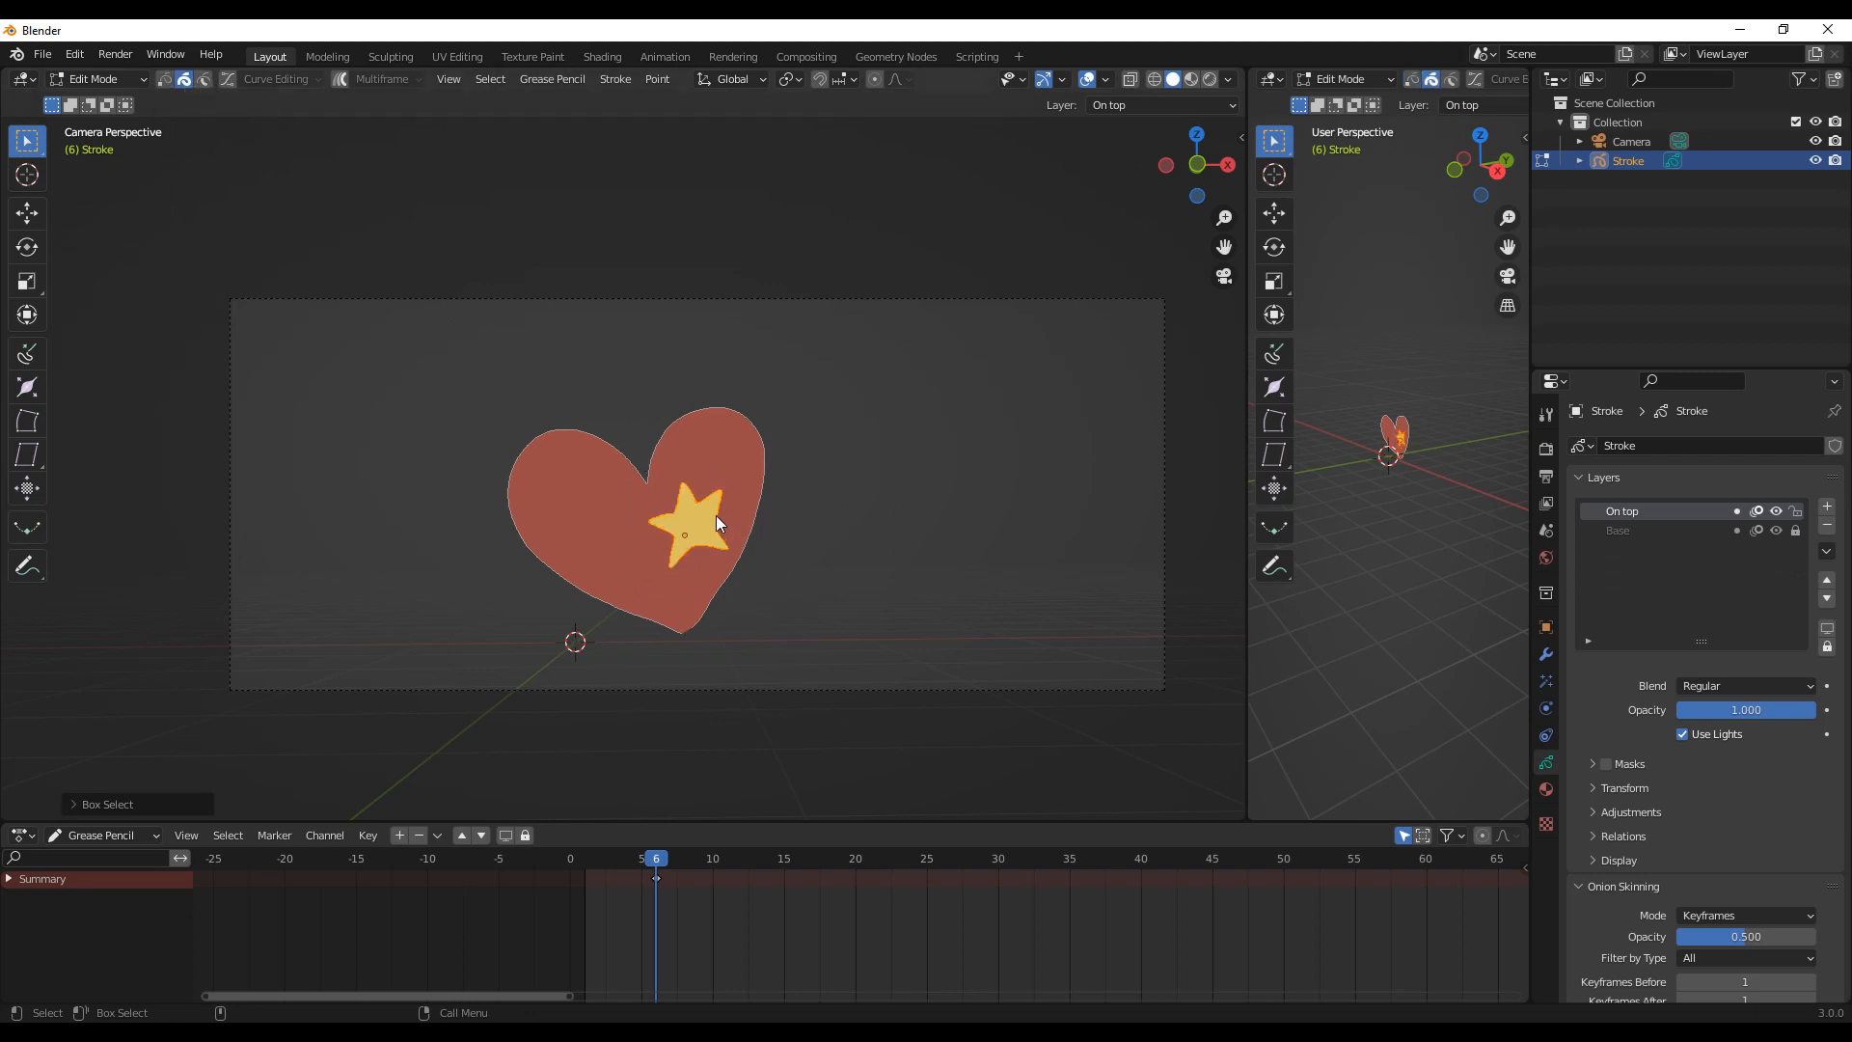
Step: Move, enlarge and rotate the star so it overlaps the heart's right edge
key("w")
left_click_drag(700, 522, 761, 519)
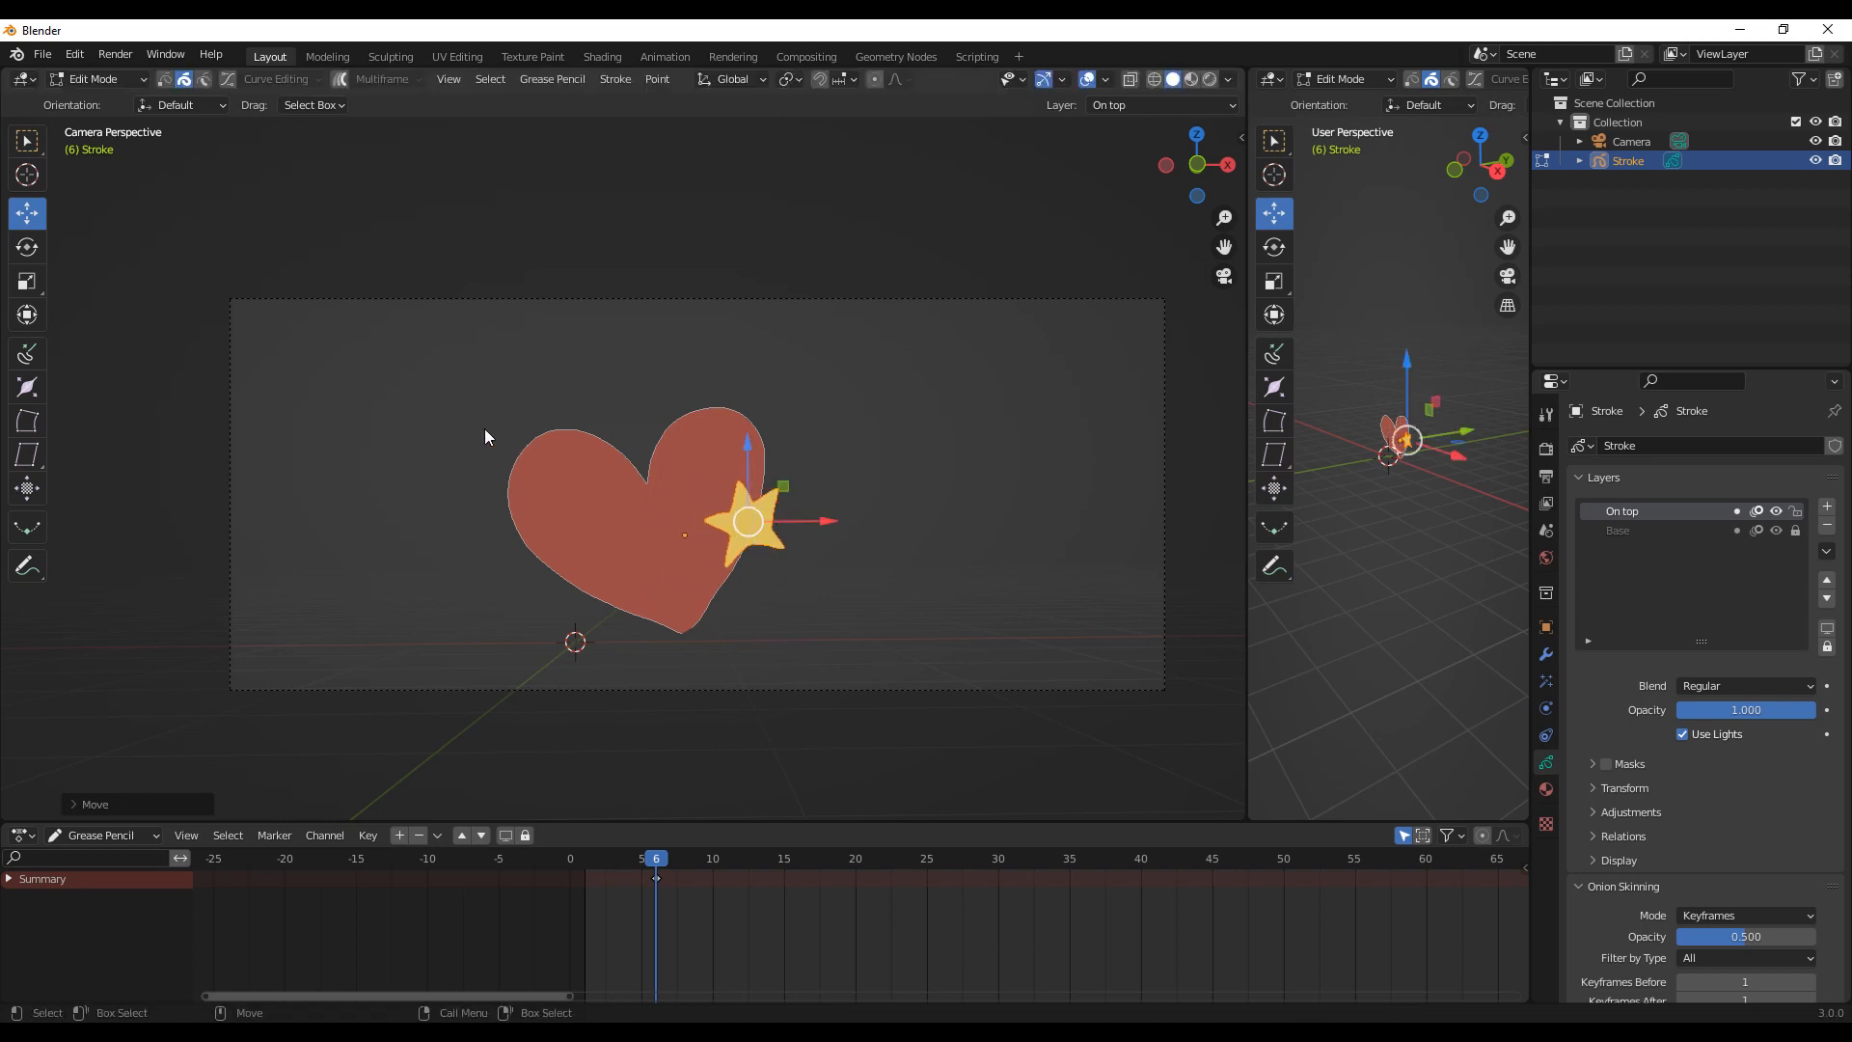
left_click(27, 281)
left_click_drag(779, 547, 797, 600)
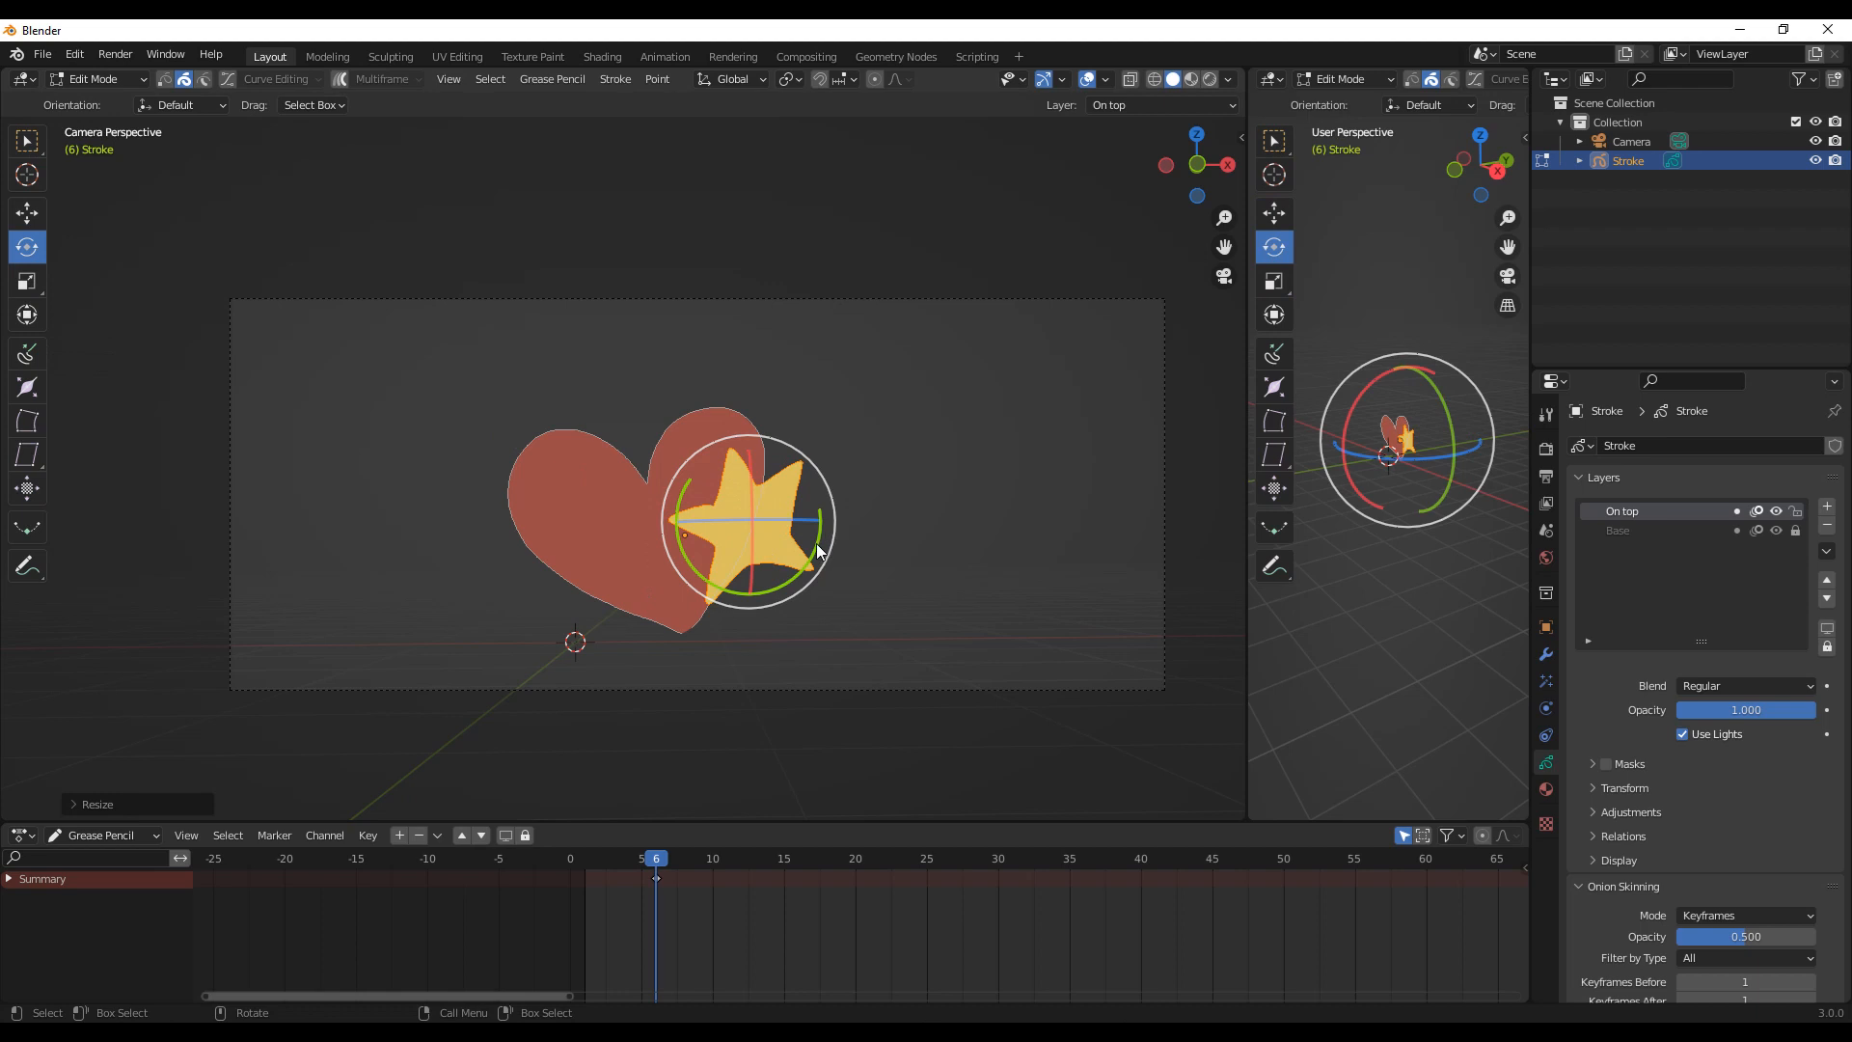
left_click_drag(819, 548, 792, 587)
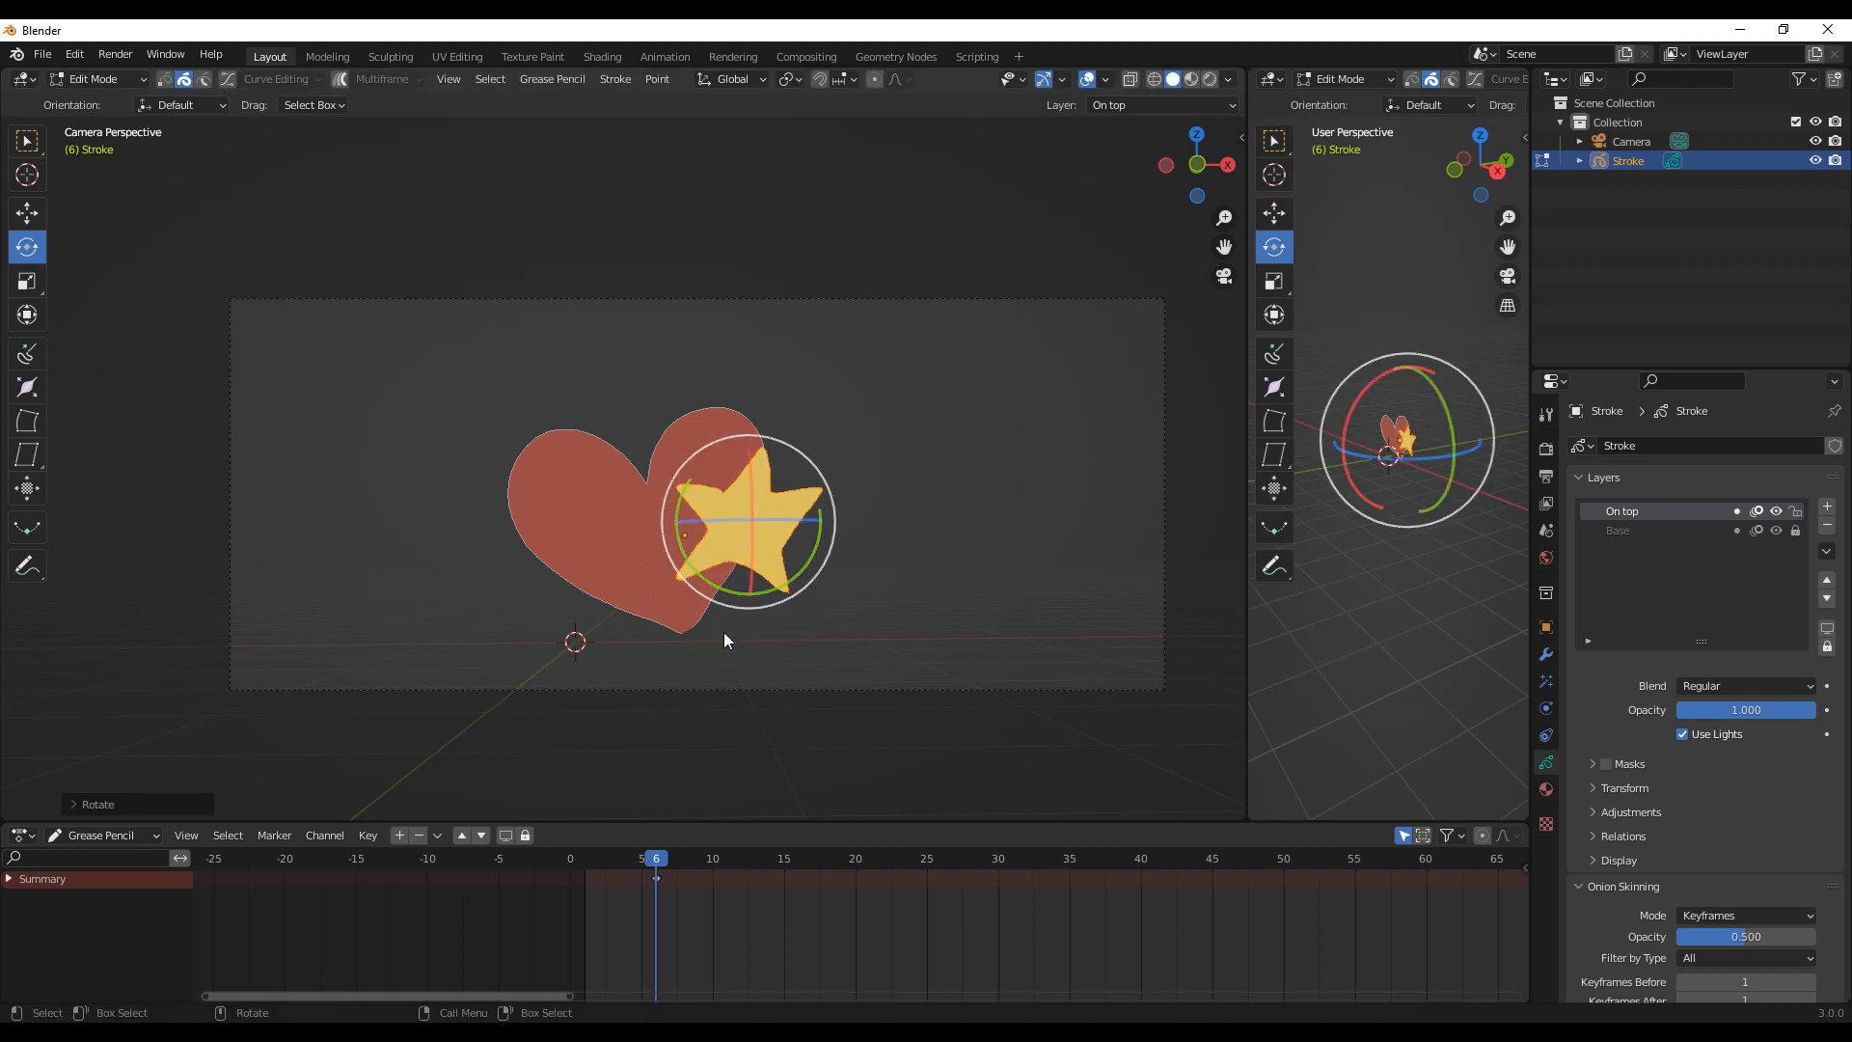
left_click(27, 143)
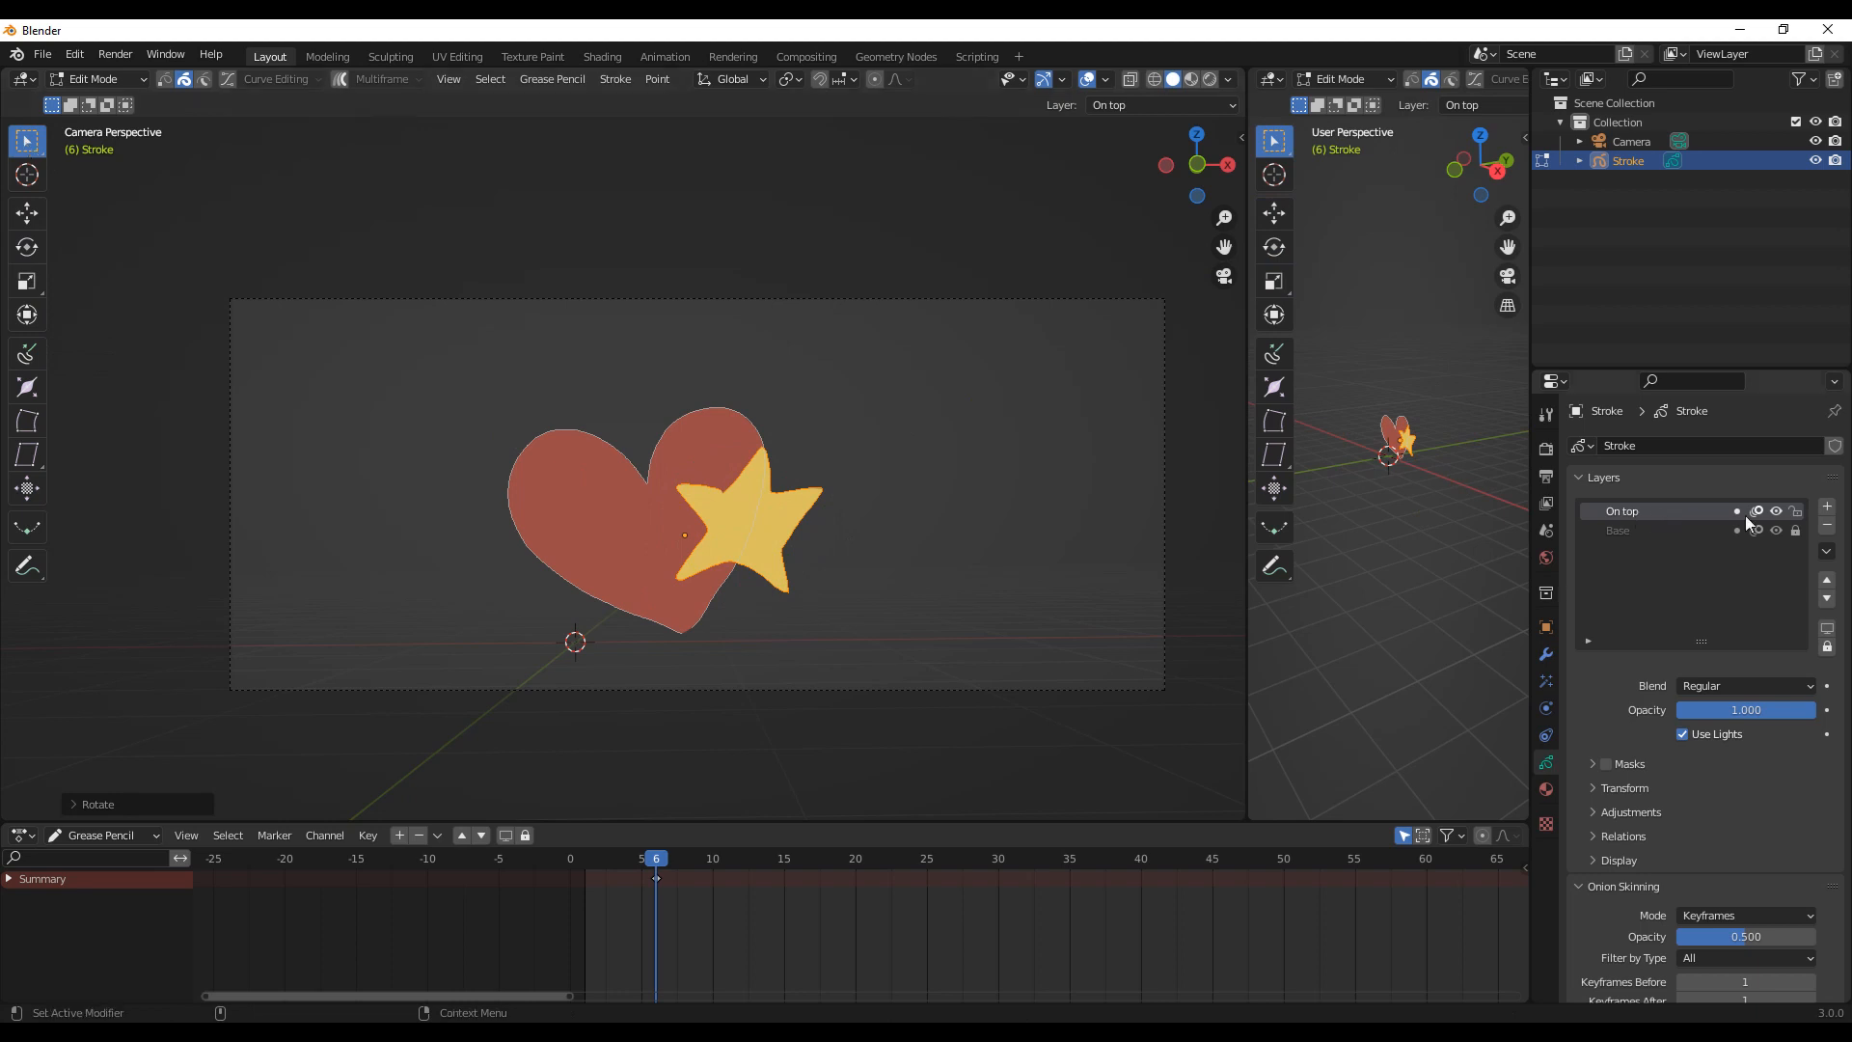
Step: Enable Masks for the On top layer and add Base as its mask layer
middle_click_drag(1764, 793, 1628, 651)
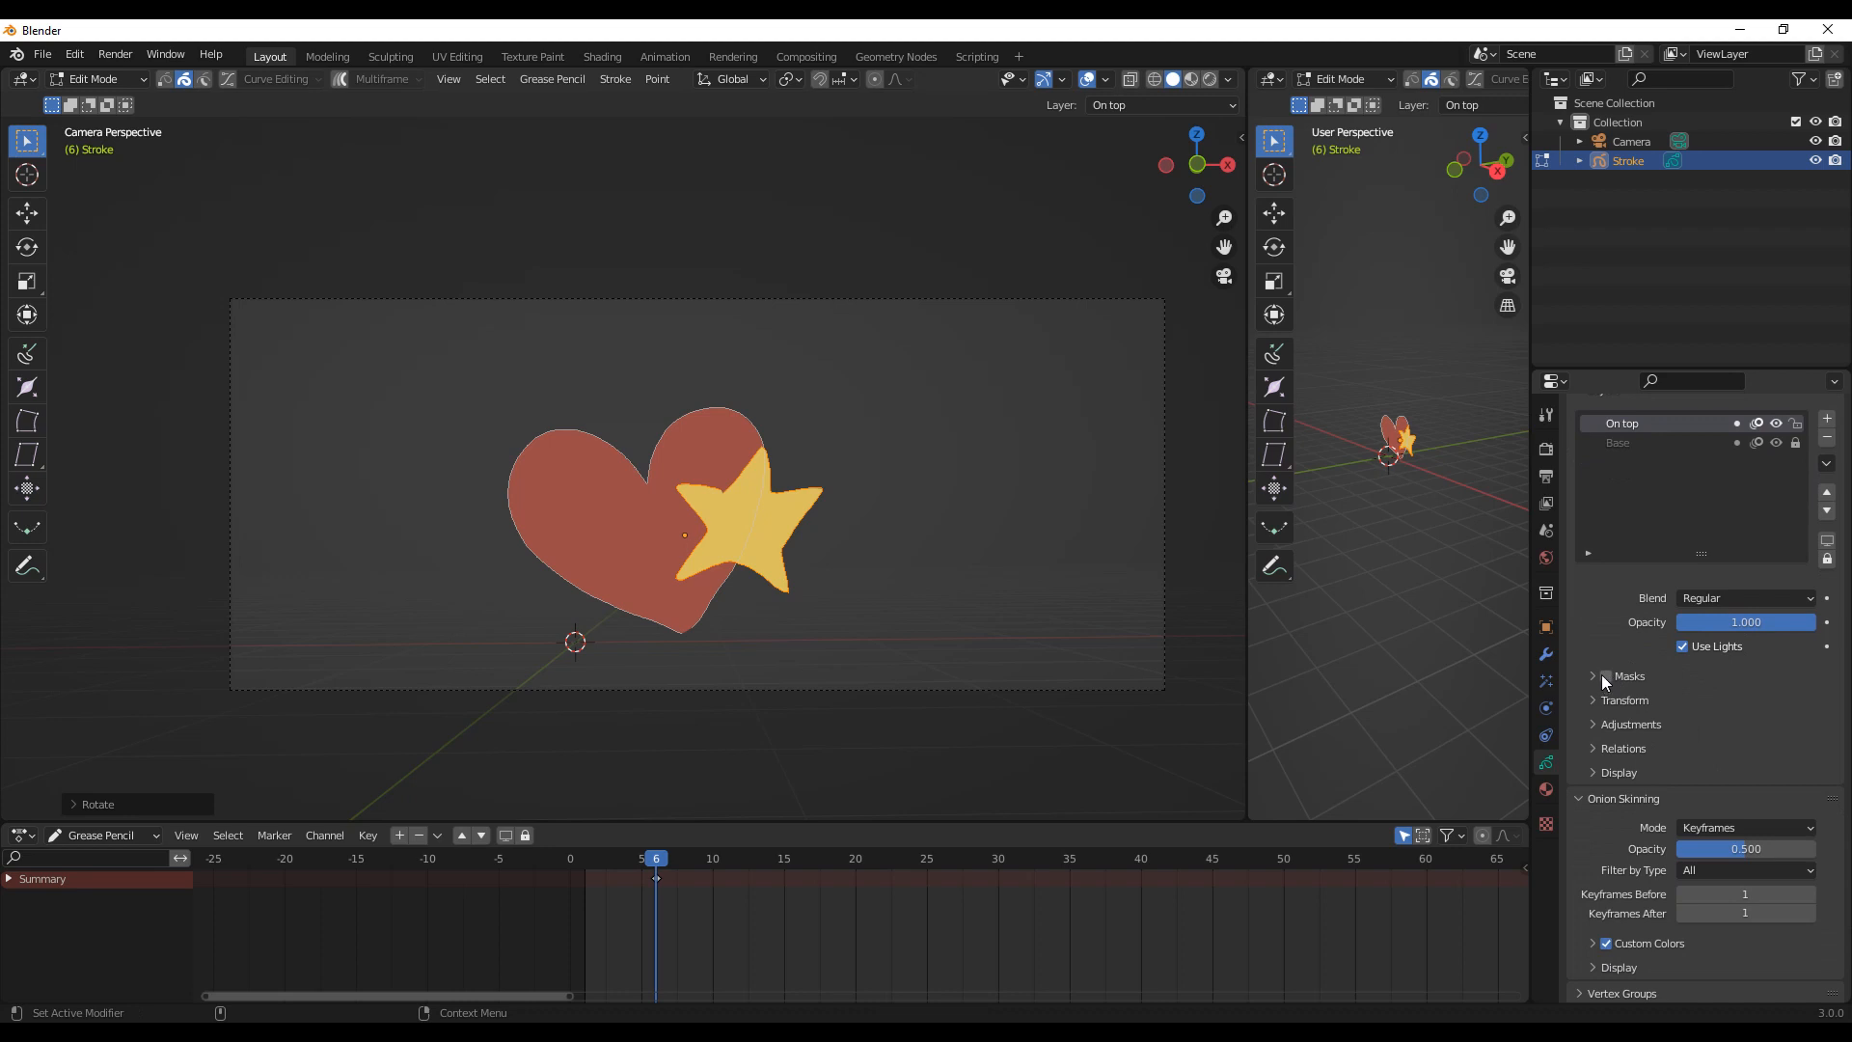
left_click(1605, 675)
left_click(1607, 676)
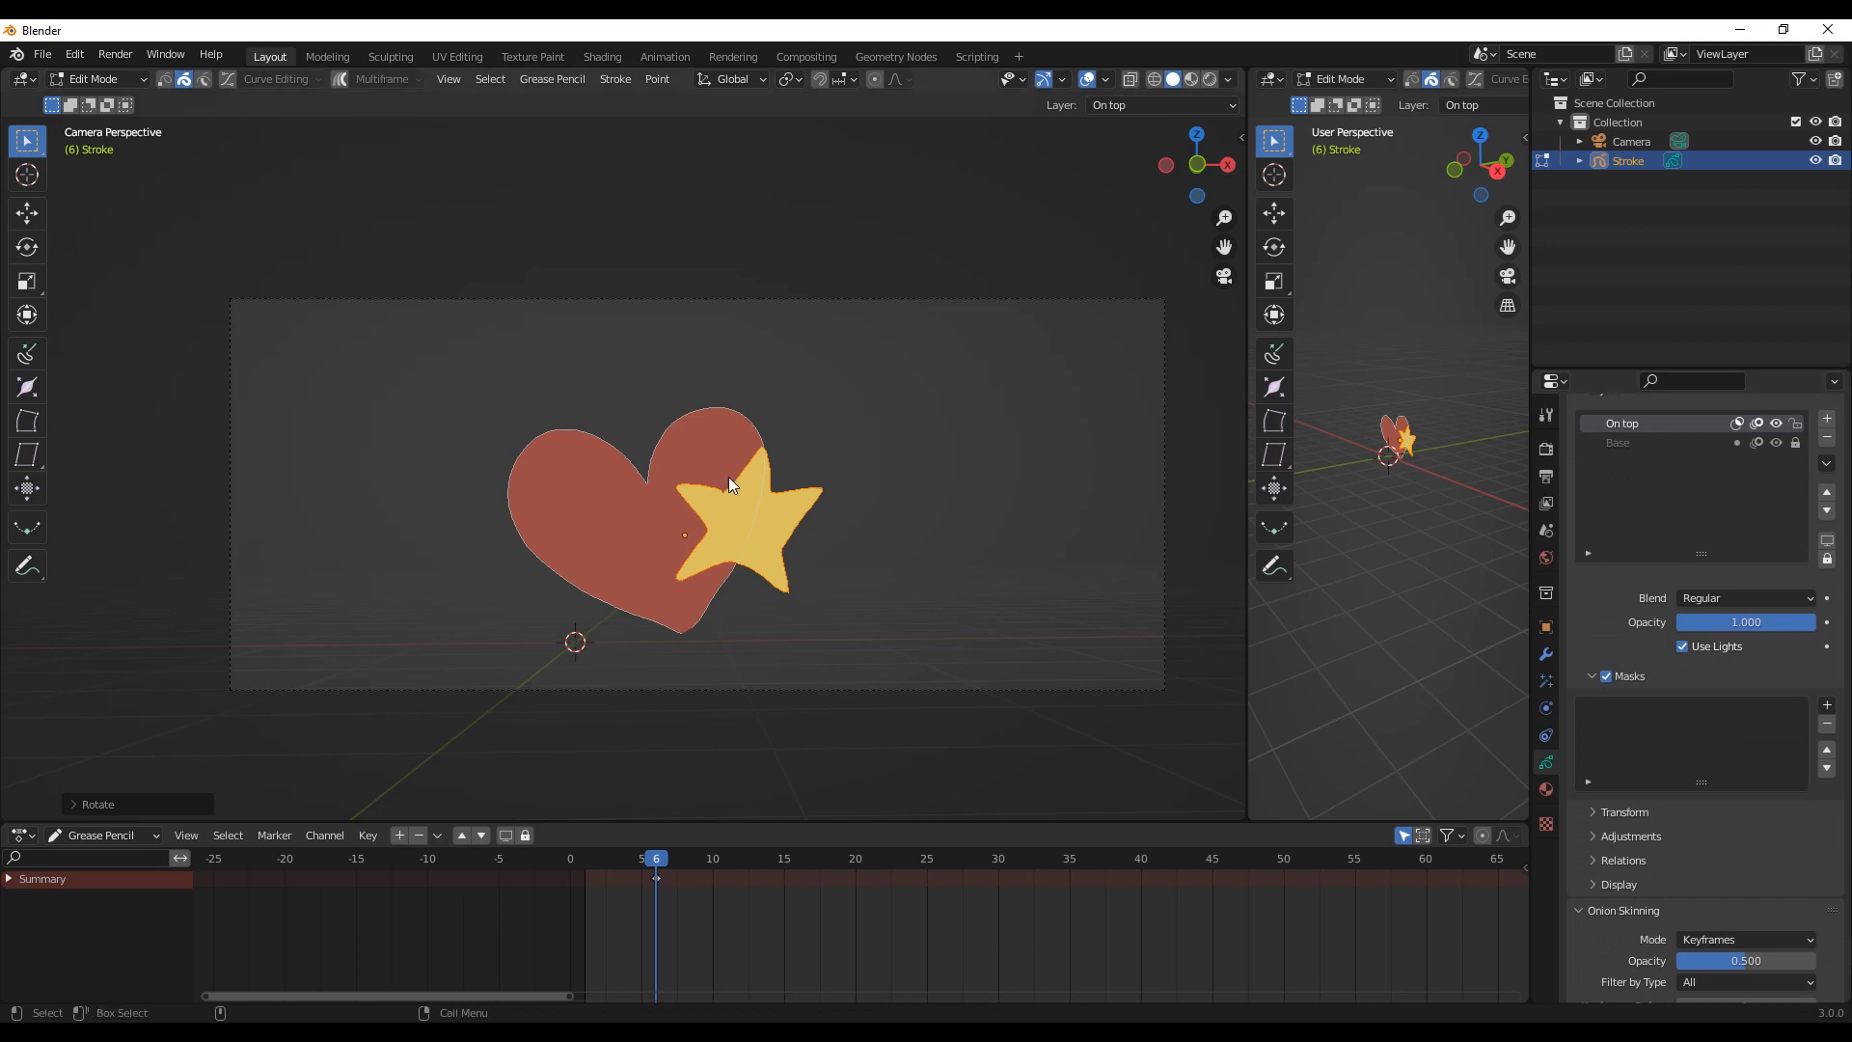
left_click(1828, 705)
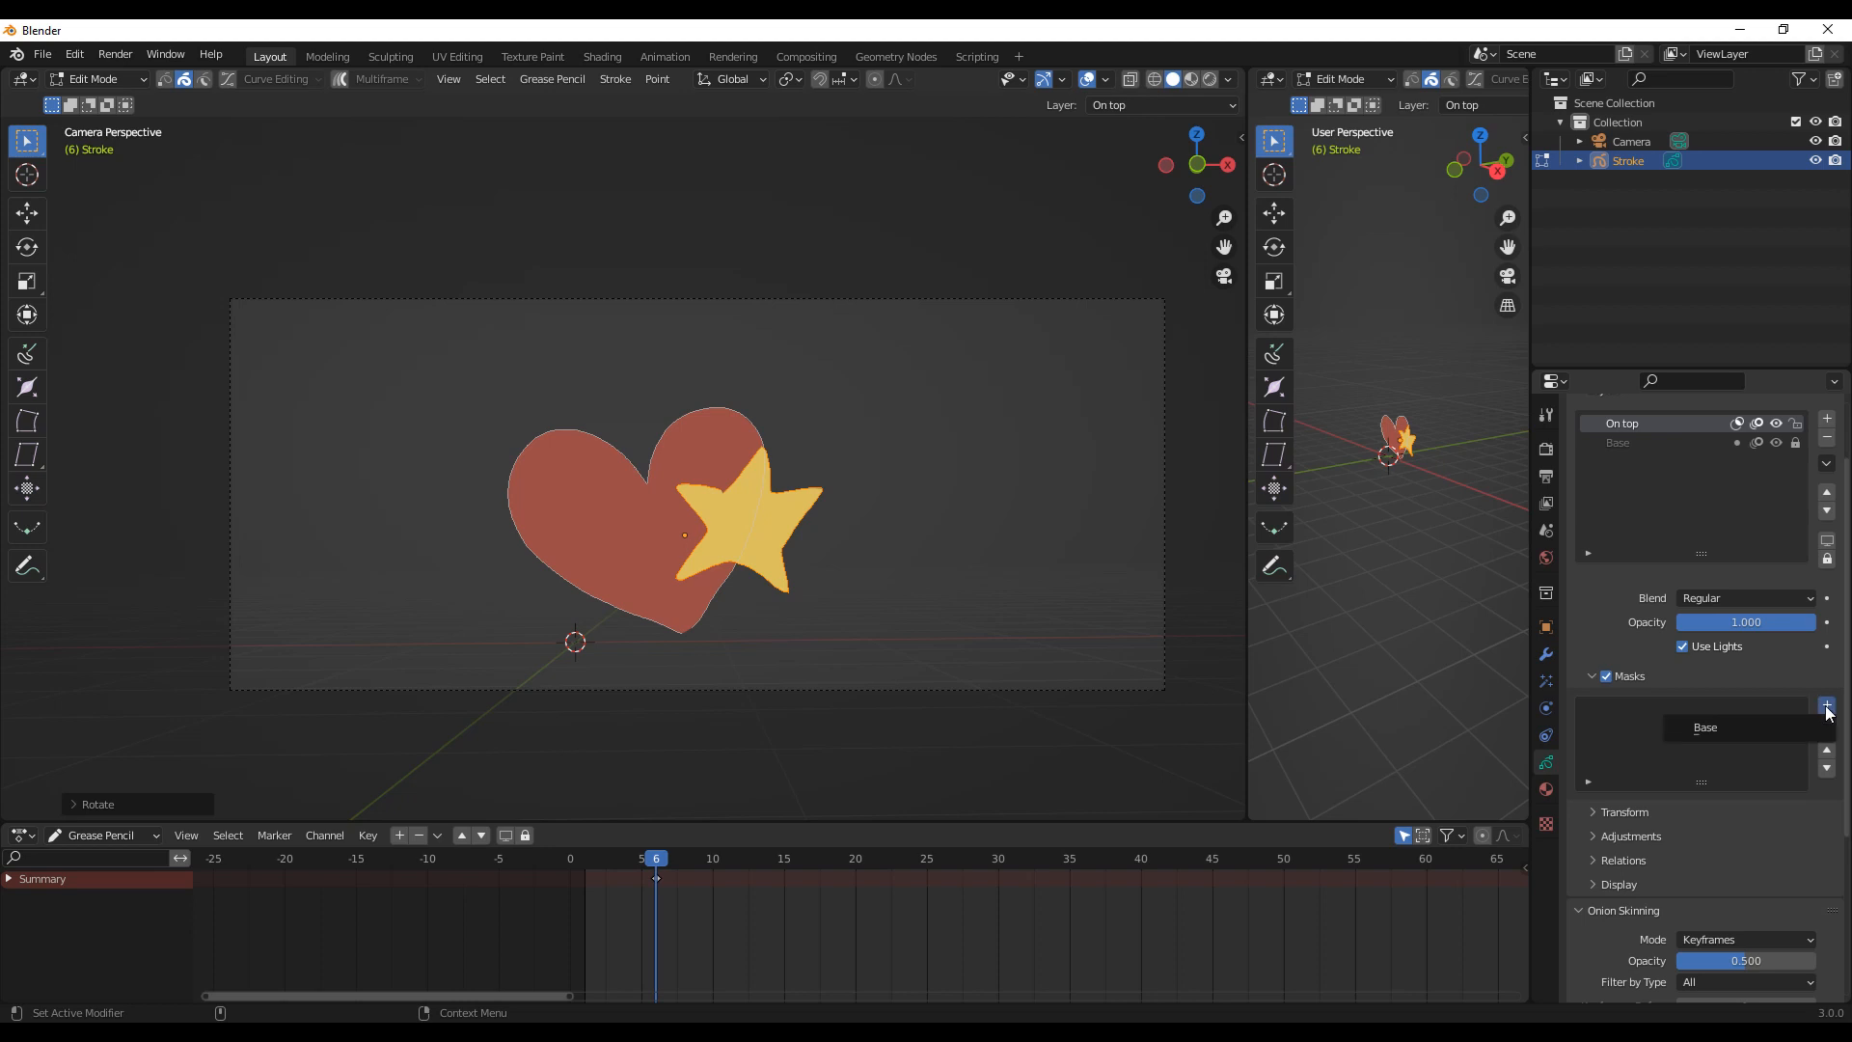
left_click(1713, 726)
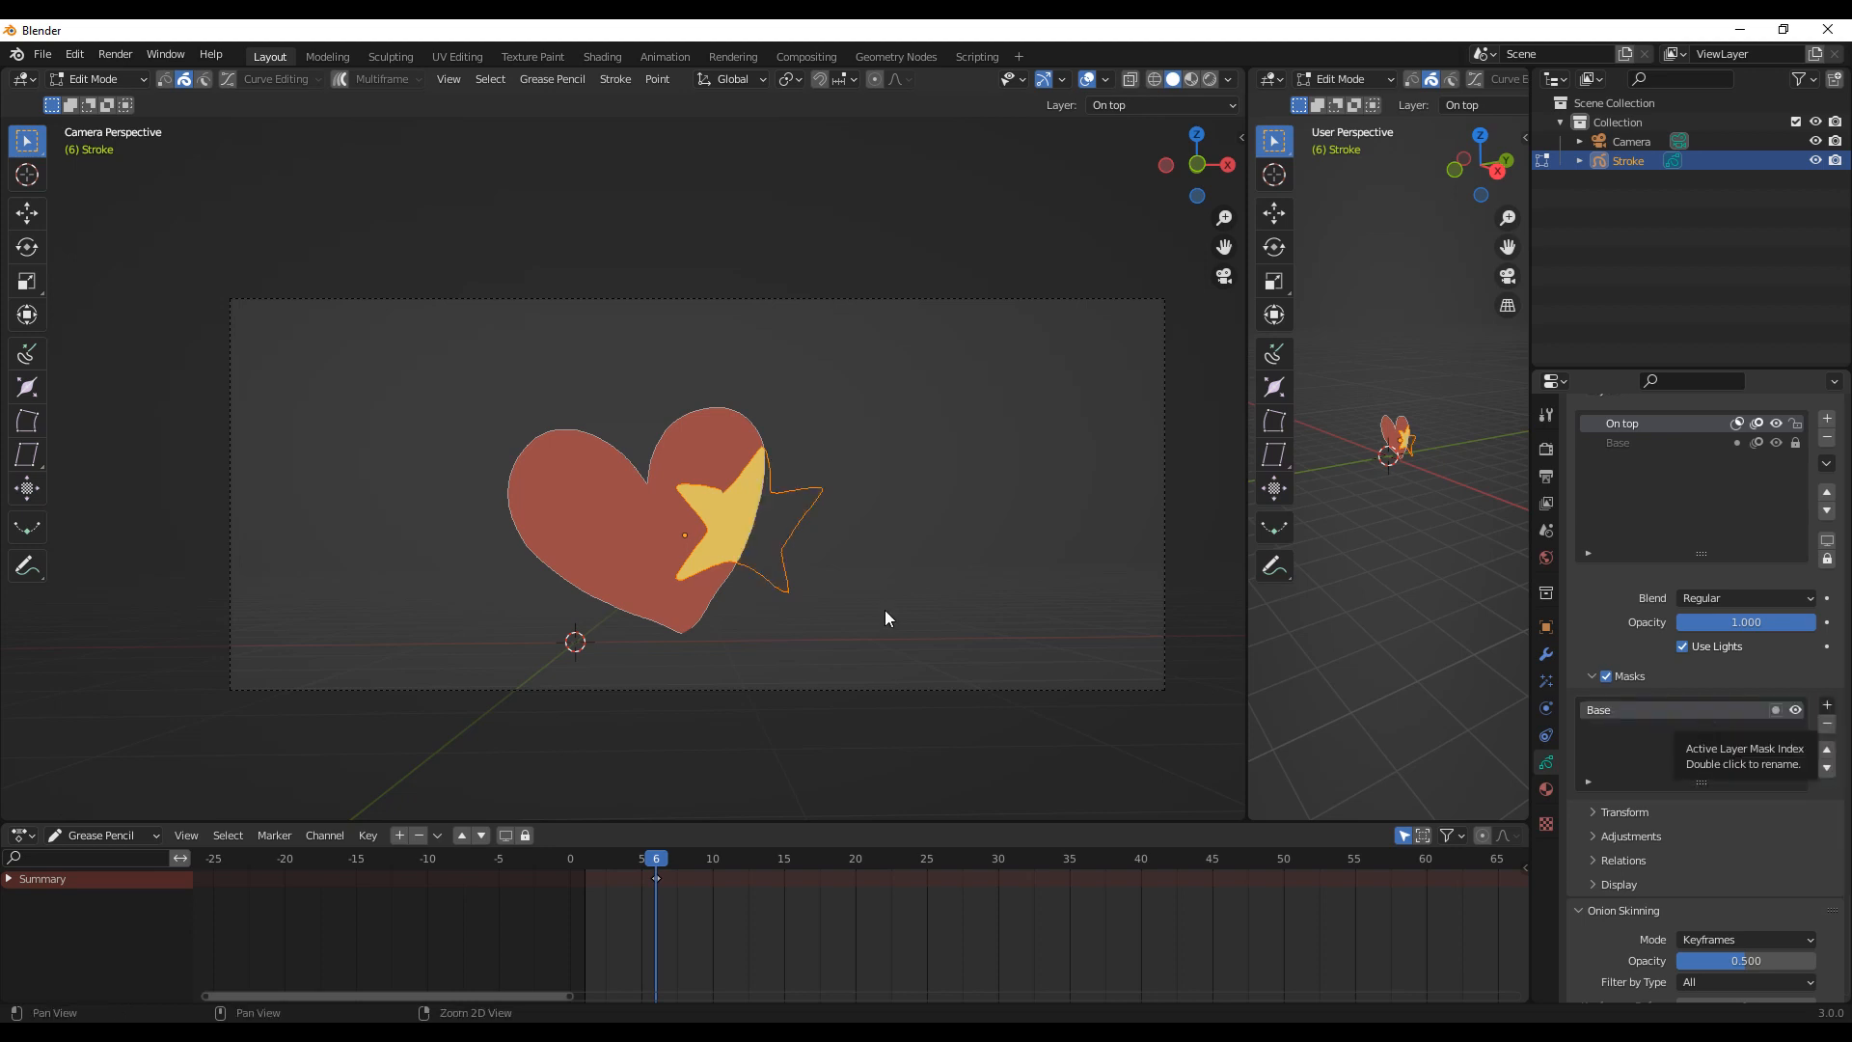
Step: Move the masked star across the heart so it overlaps the heart's lower-left edge
middle_click_drag(892, 656, 876, 598, "alt")
right_click_drag(876, 598, 913, 468, "alt")
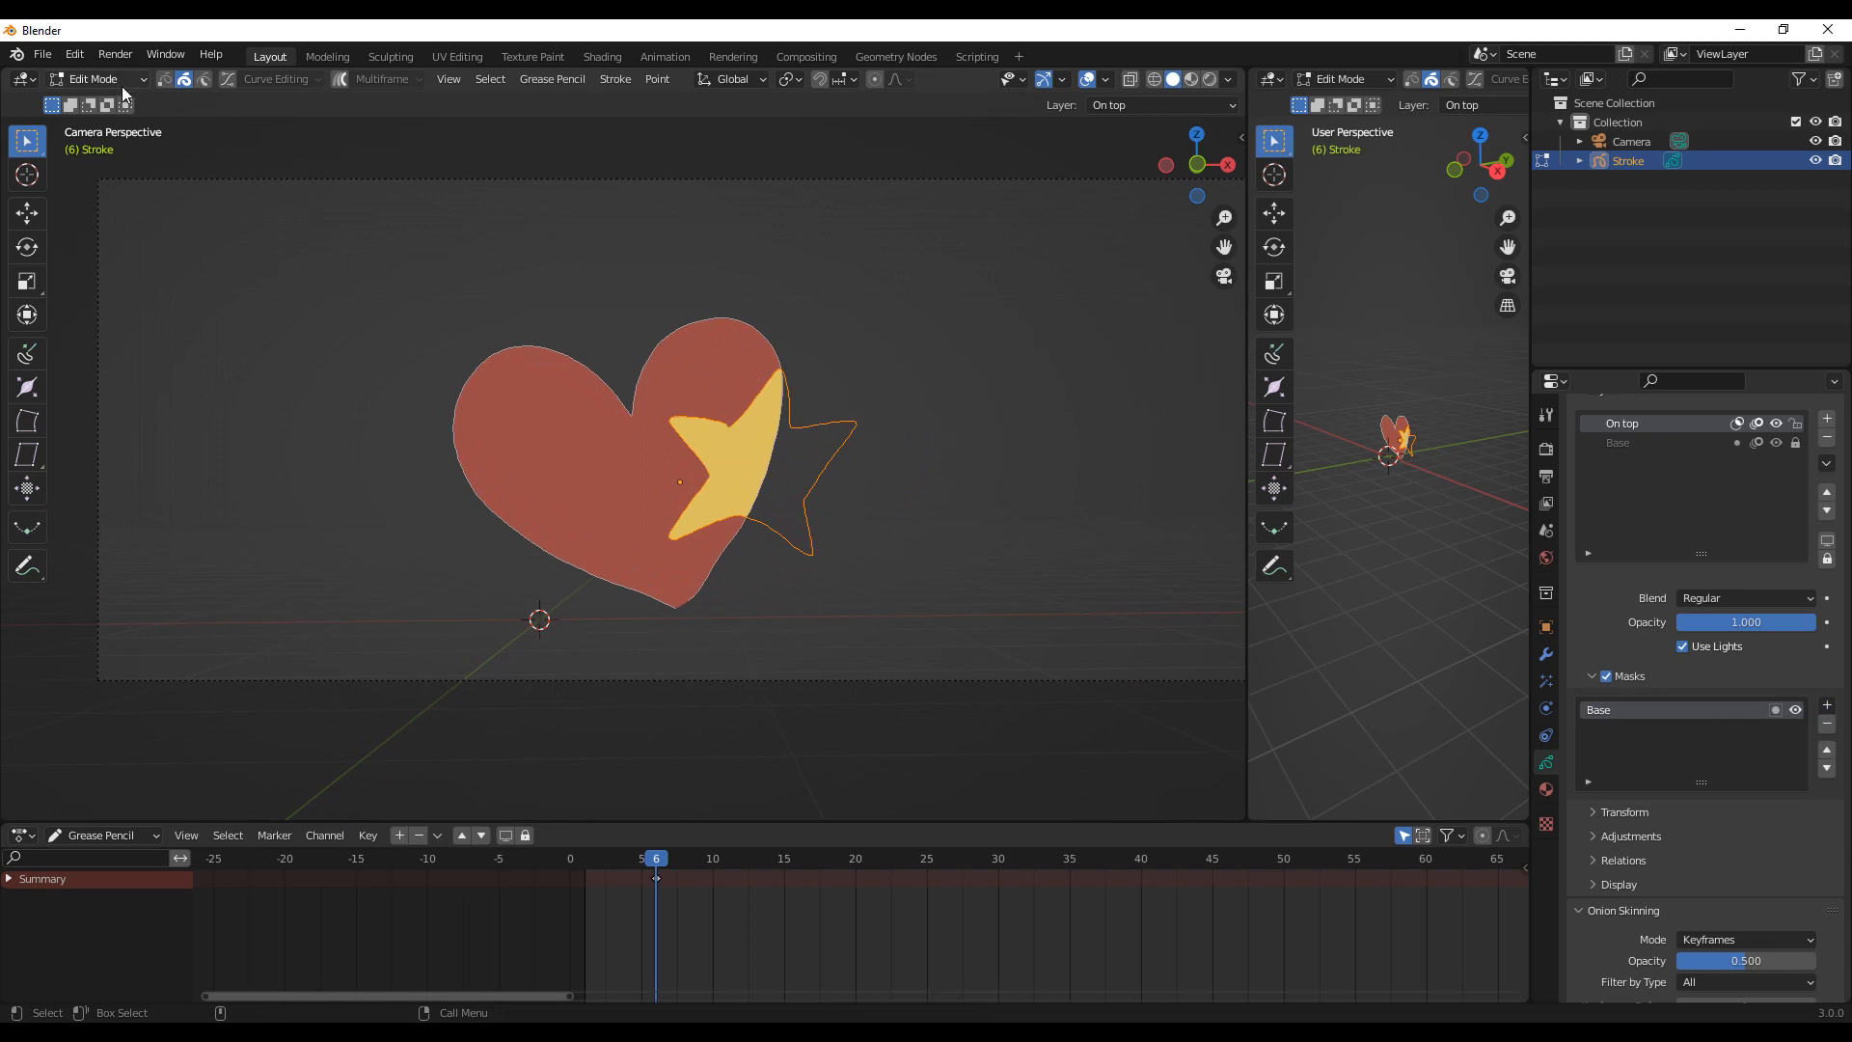
left_click(27, 213)
mouse_move(761, 465)
left_mouse_down()
mouse_move(582, 492)
mouse_move(453, 539)
mouse_move(367, 627)
mouse_move(728, 376)
mouse_move(767, 304)
mouse_move(502, 541)
left_mouse_up()
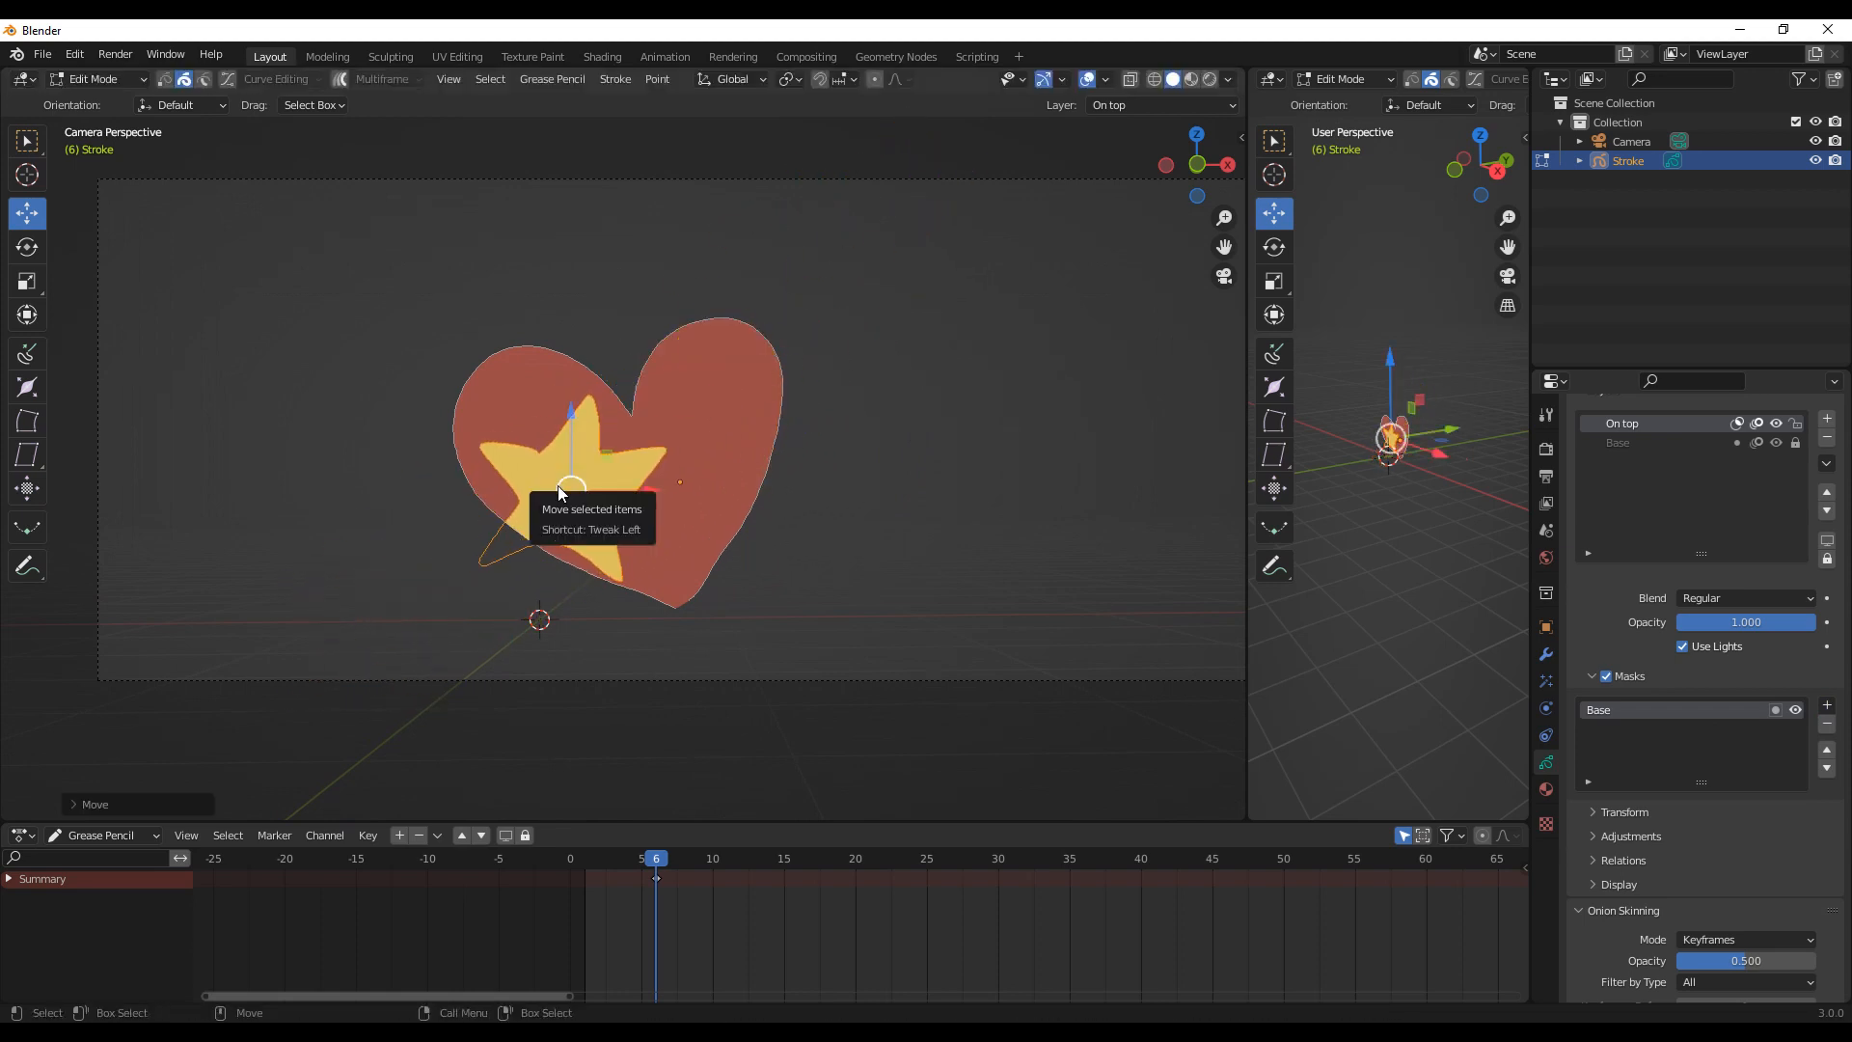
Step: Try the Add blend mode on the On top layer, set Blend to Multiply and shift the star toward the heart's middle
left_click(1740, 599)
left_click(1726, 664)
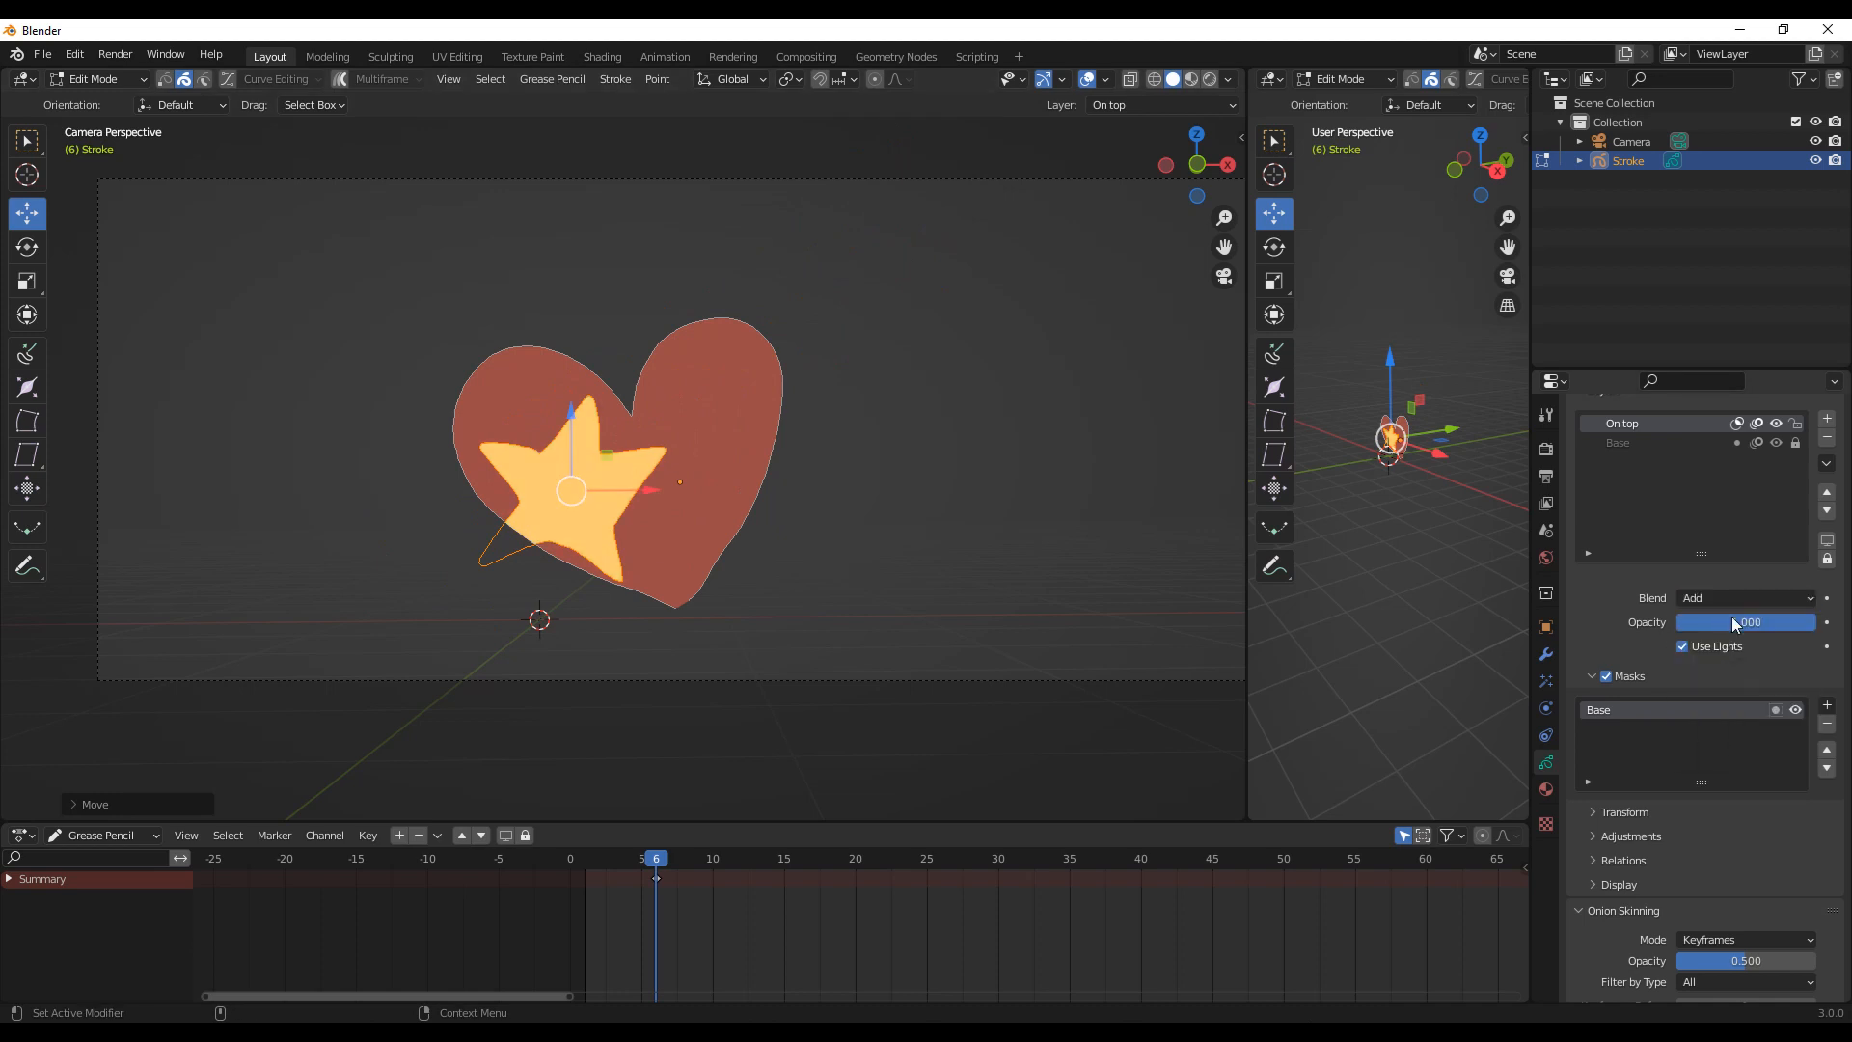
left_click(1719, 597)
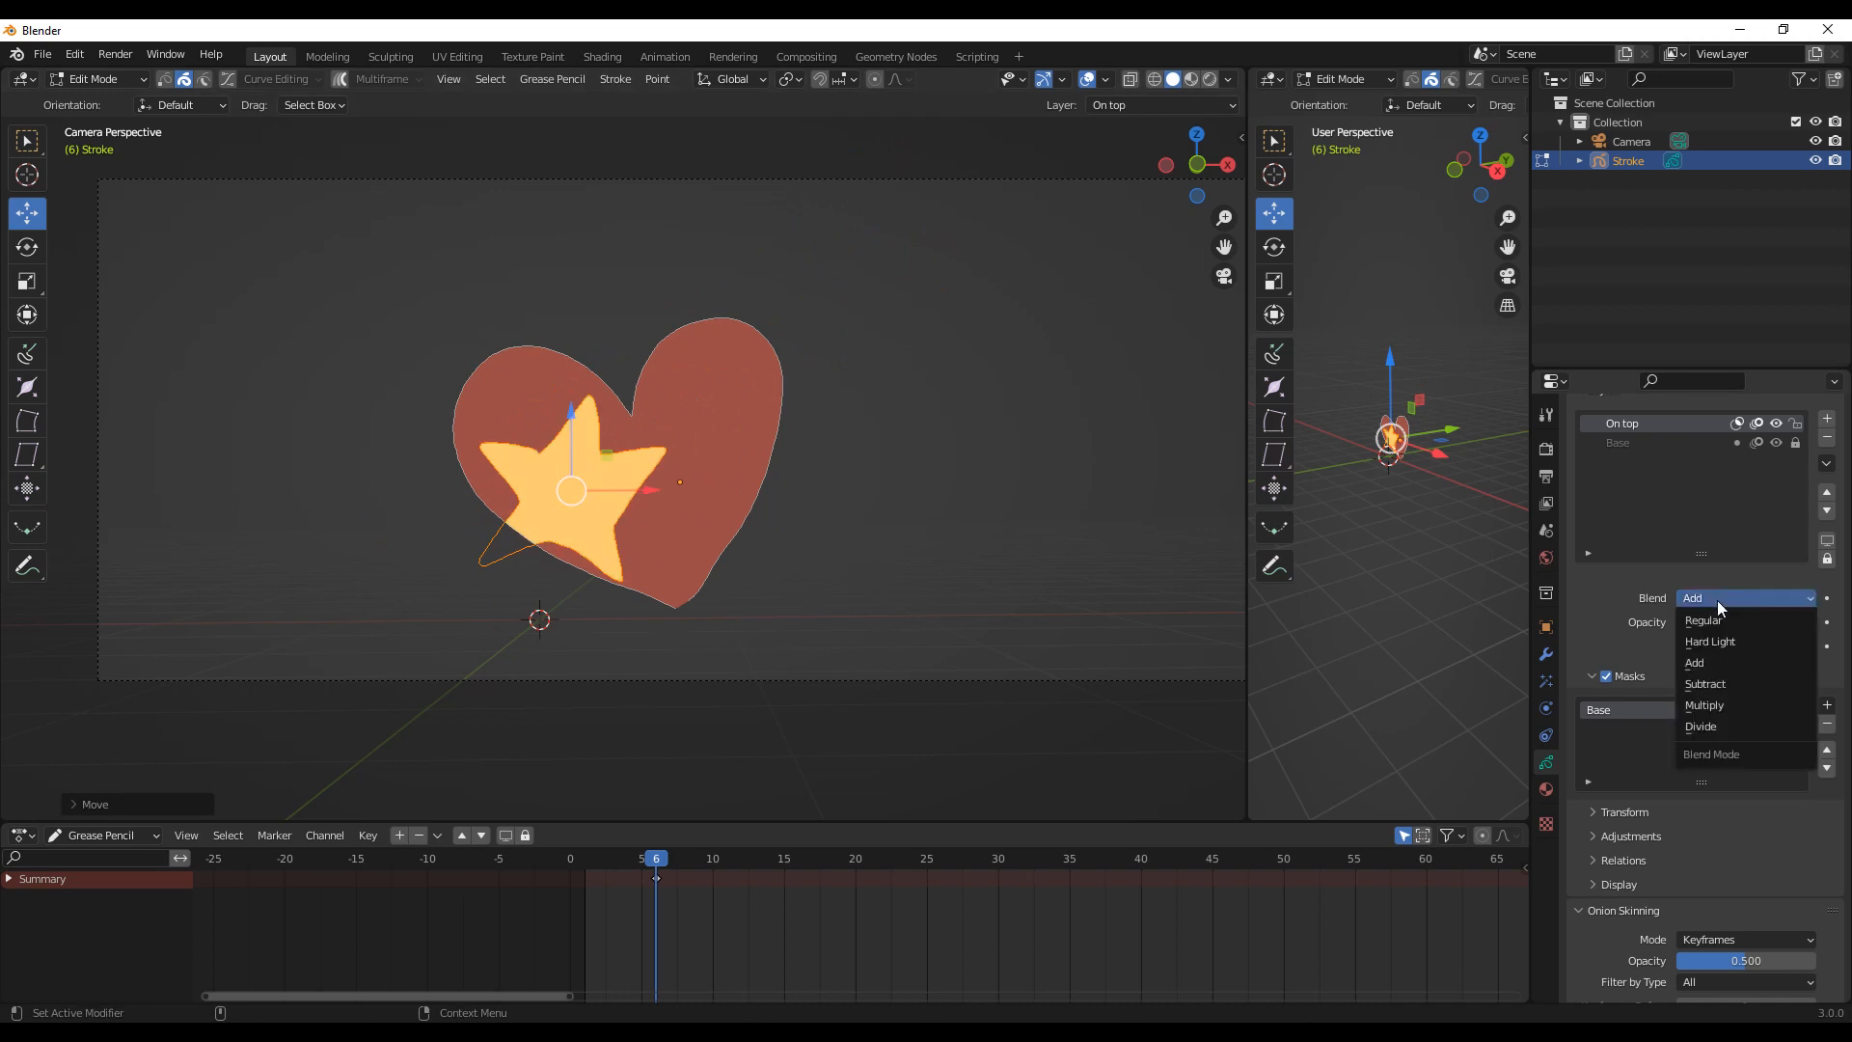
left_click(1706, 704)
mouse_move(572, 492)
left_mouse_down()
mouse_move(640, 450)
mouse_move(642, 485)
left_mouse_up()
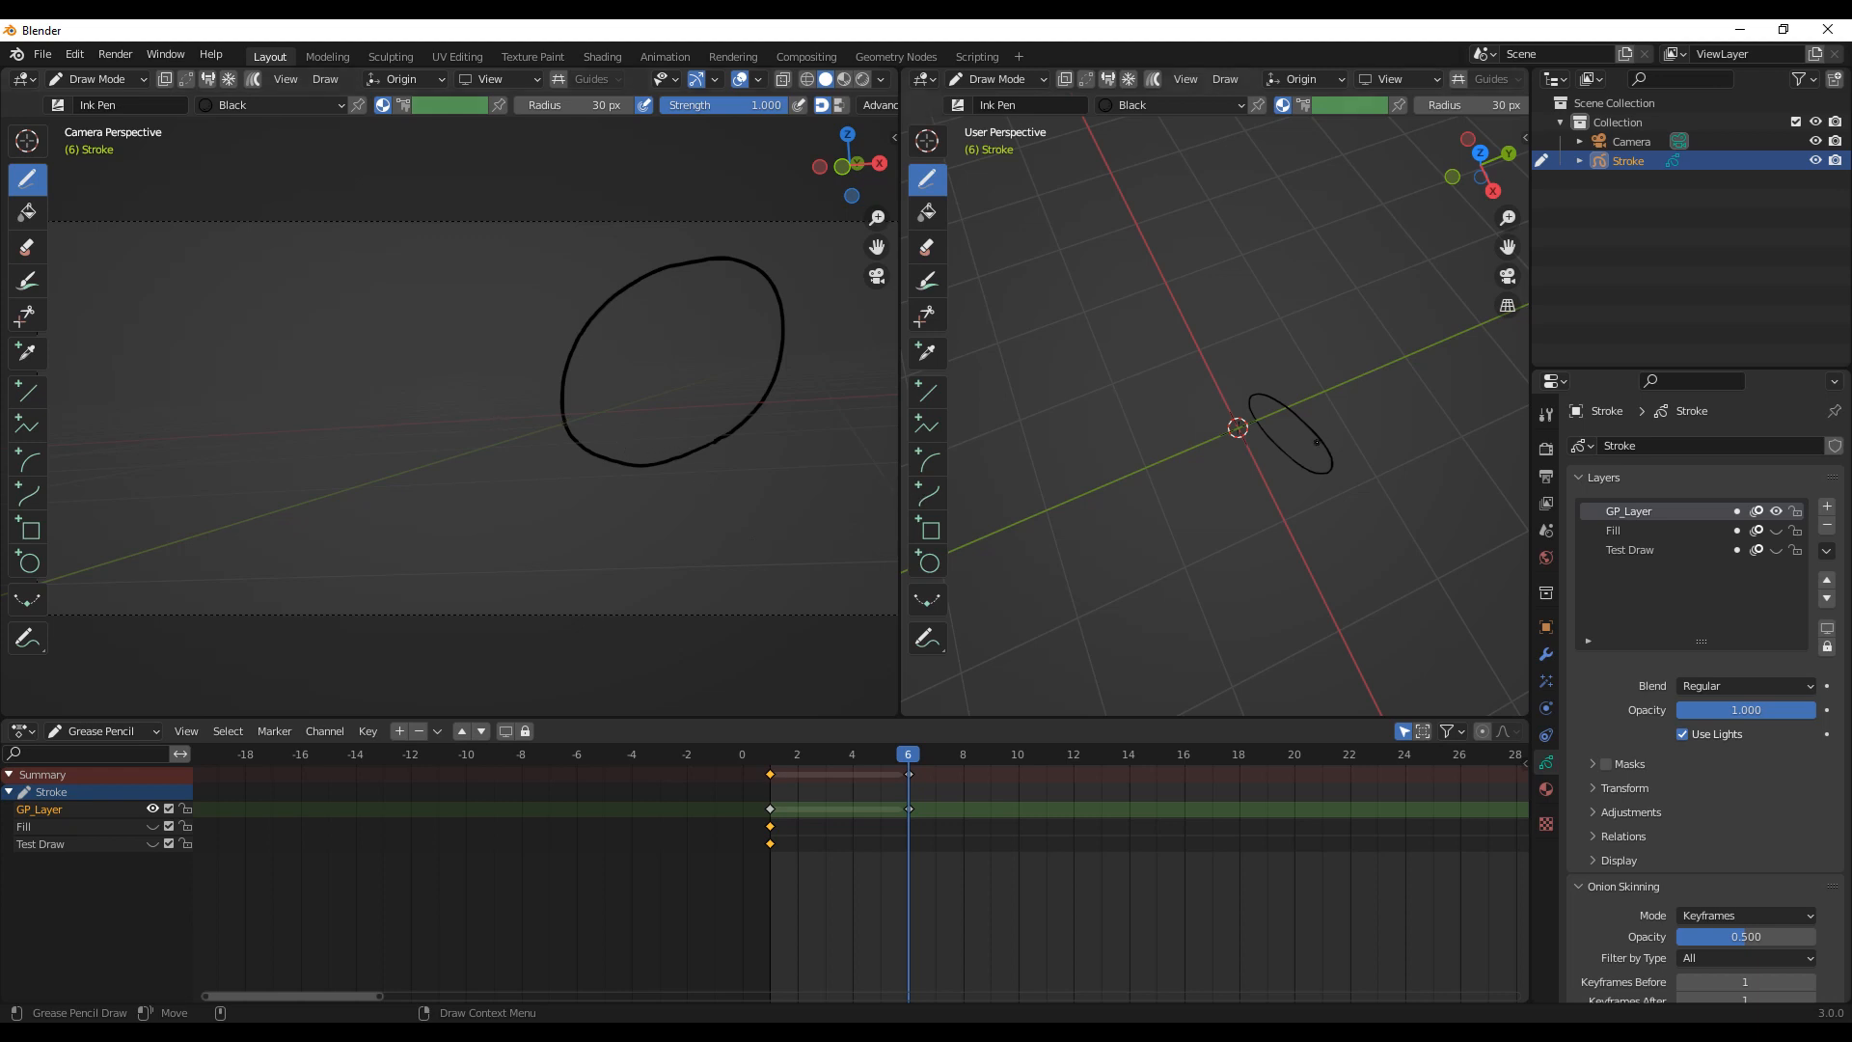
Step: Scrub from frame 6 to frame 3 while viewing the circle drawings from different angles
middle_click_drag(1277, 475, 1121, 393)
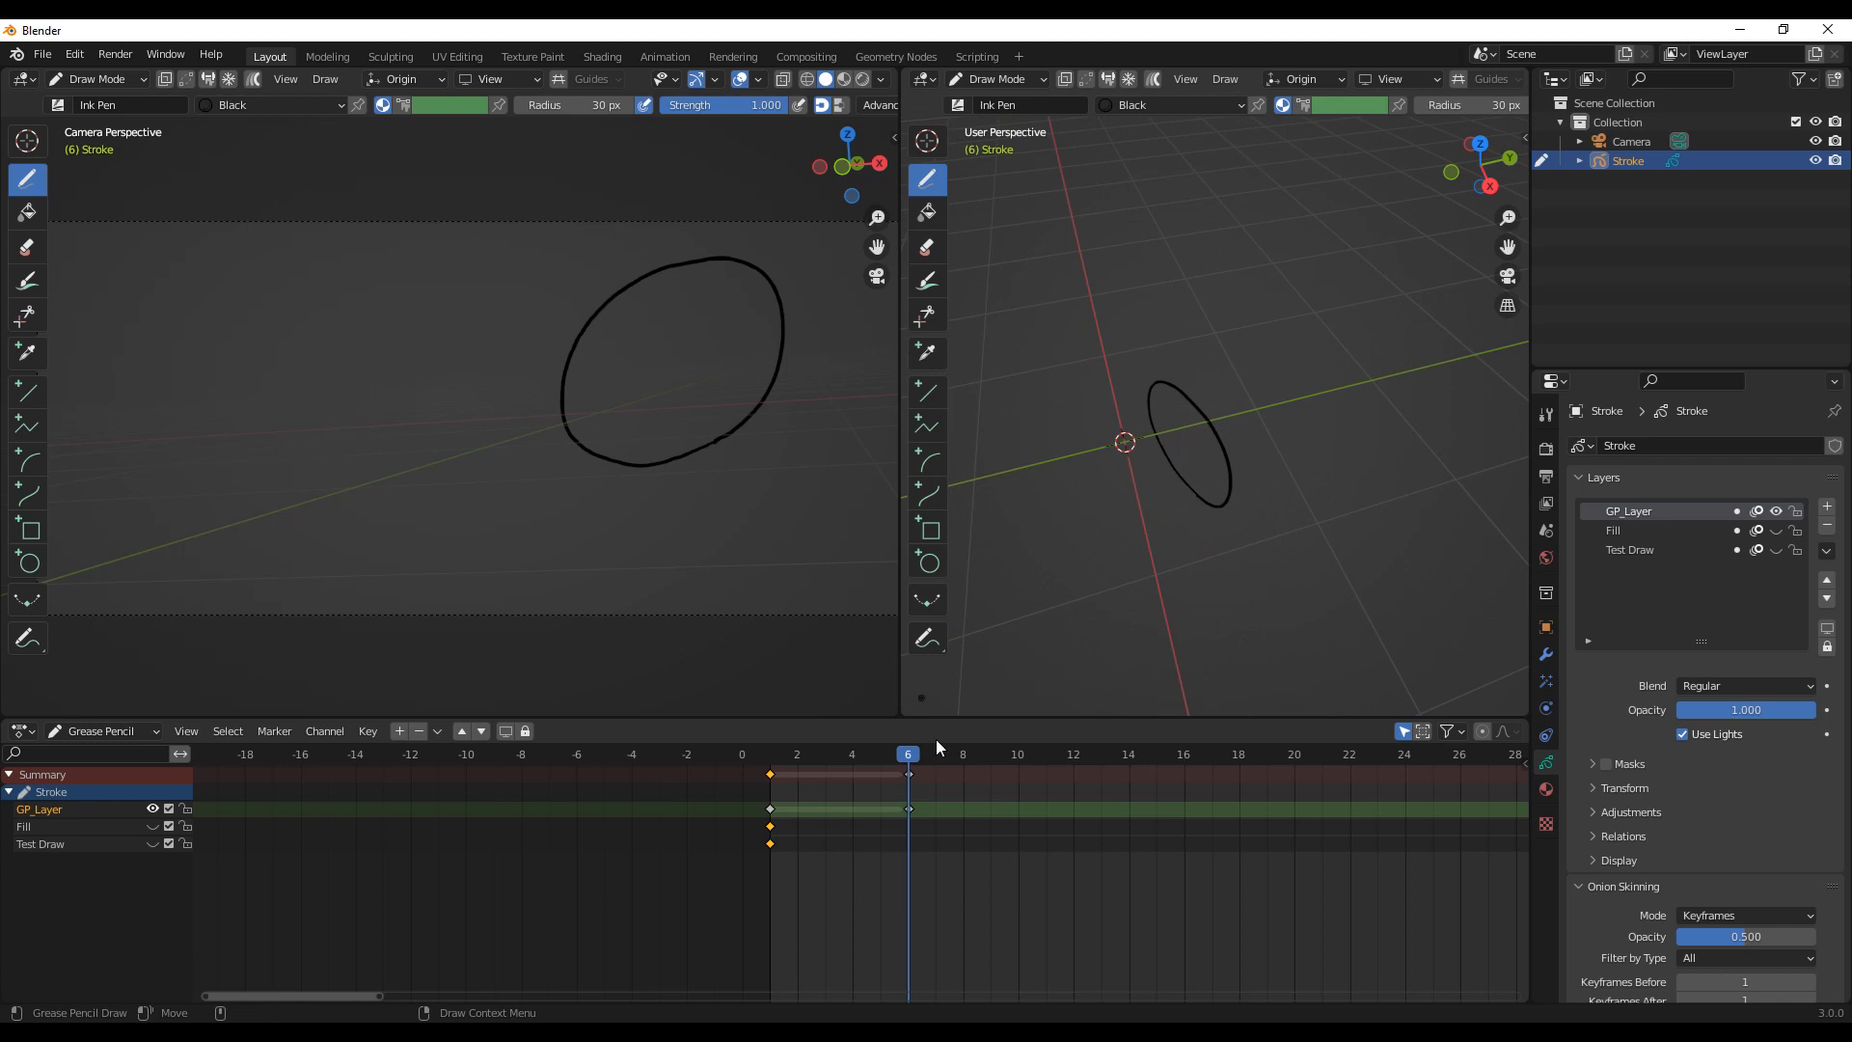
mouse_move(901, 748)
left_mouse_down()
mouse_move(872, 751)
mouse_move(918, 750)
left_mouse_up()
middle_click_drag(1129, 573, 1081, 635)
left_click_drag(883, 754, 826, 753)
middle_click_drag(955, 584, 1075, 549)
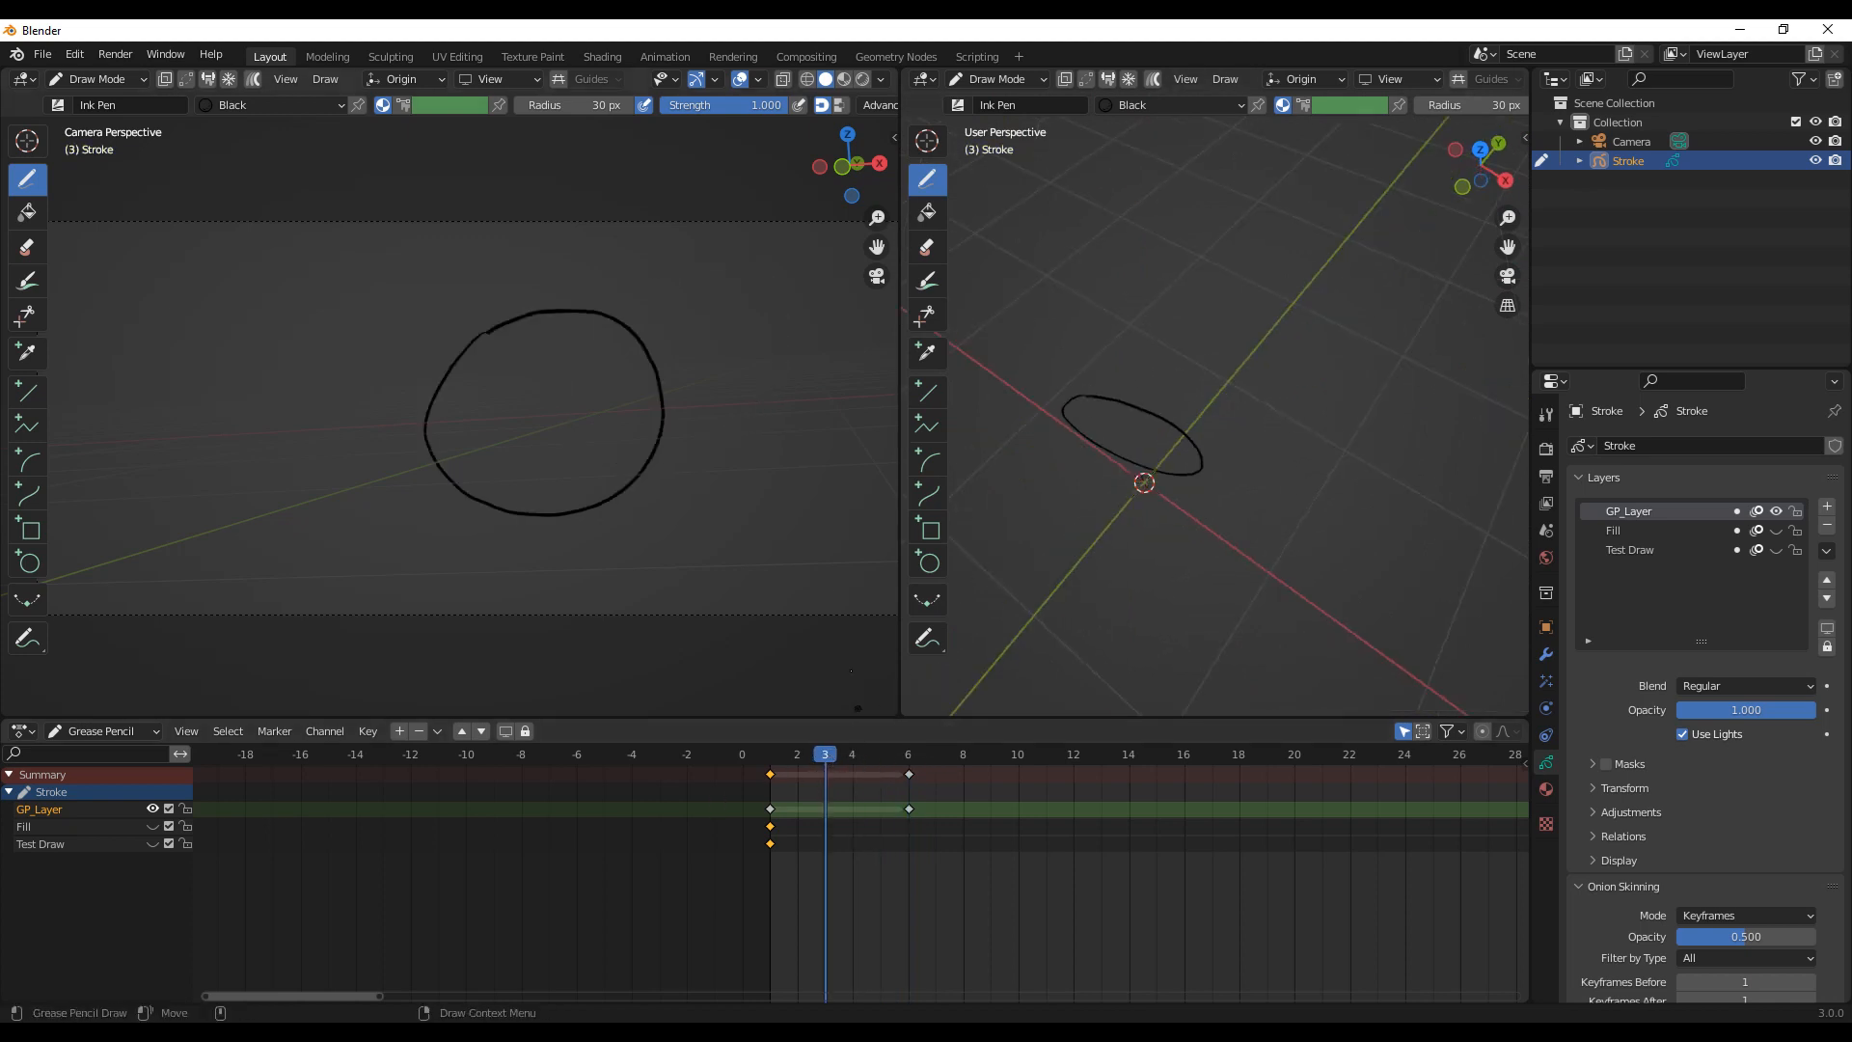
Step: Change the Dope Sheet to the Timeline editor and widen the user perspective viewport until the camera is in view
left_click(19, 732)
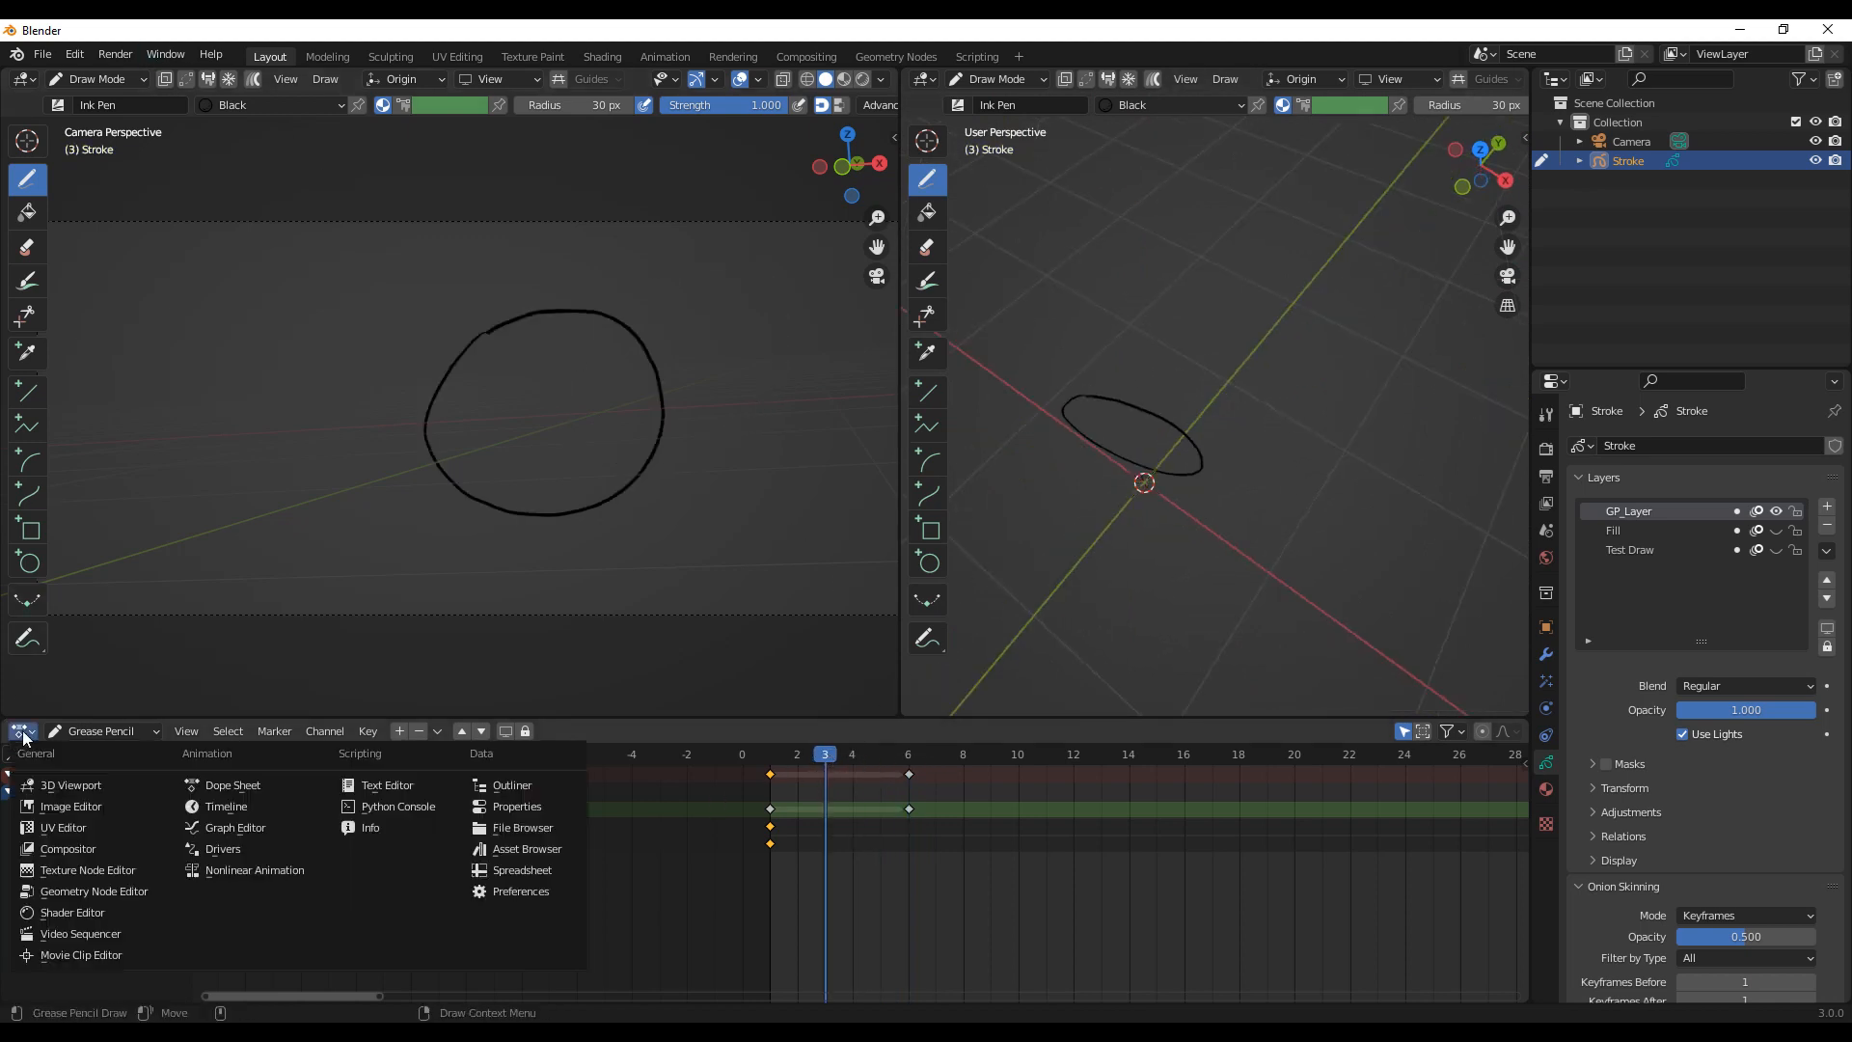
left_click(220, 806)
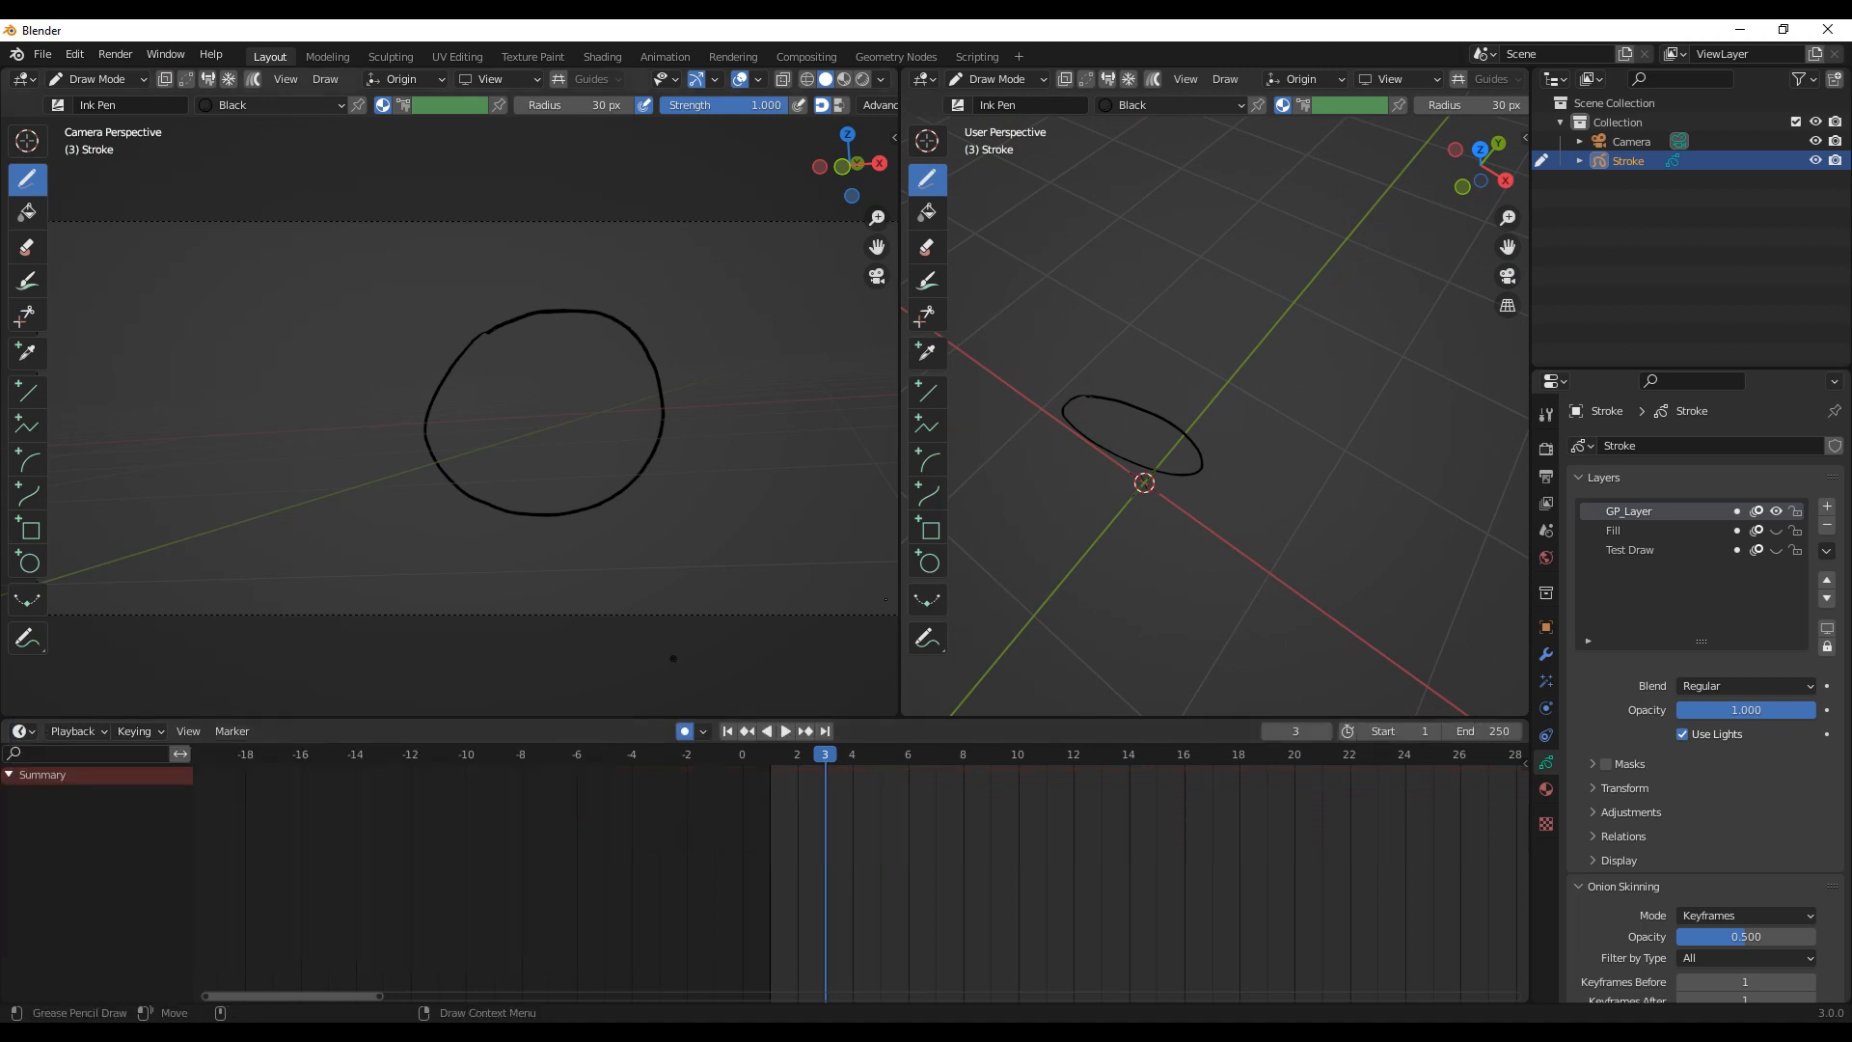
left_click_drag(900, 609, 491, 603)
scroll(884, 529, "down", 7)
left_click_drag(1030, 495, 967, 503, "alt")
middle_click_drag(840, 528, 949, 434, "alt")
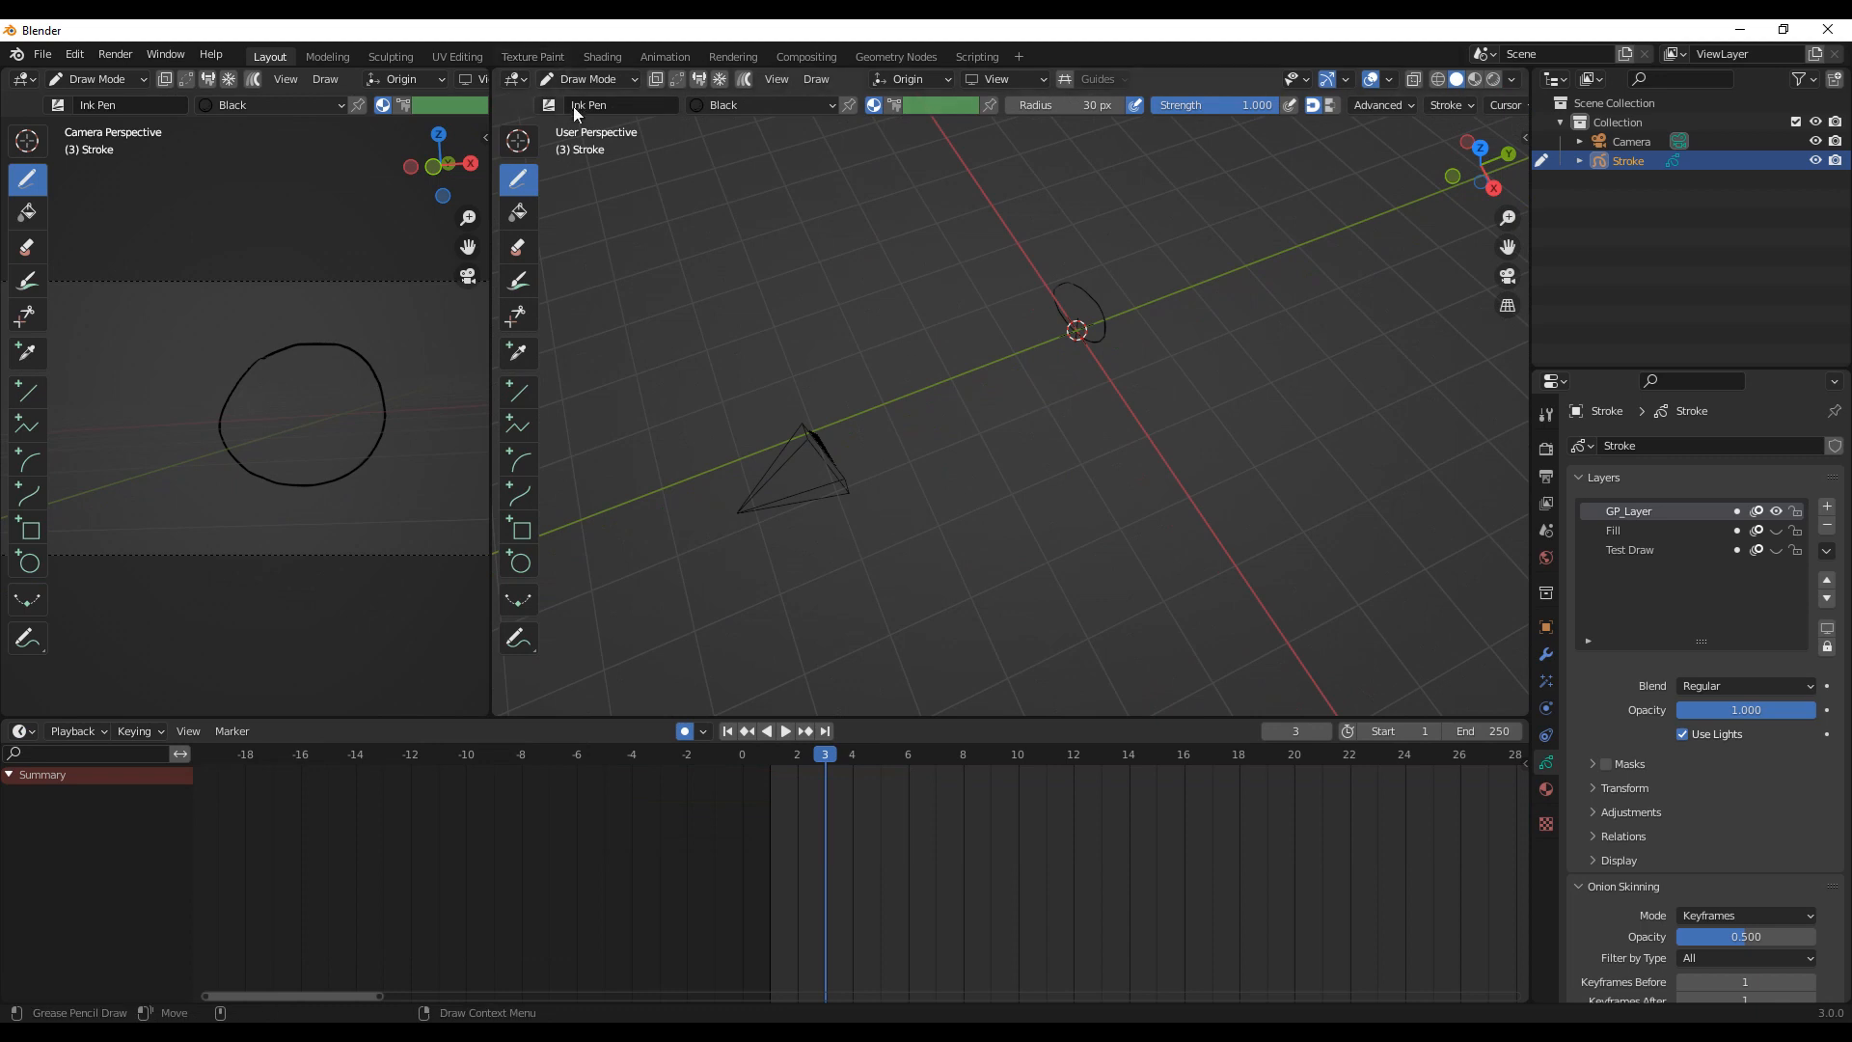
Step: Switch to Object Mode and select the camera
left_click(608, 78)
left_click(579, 96)
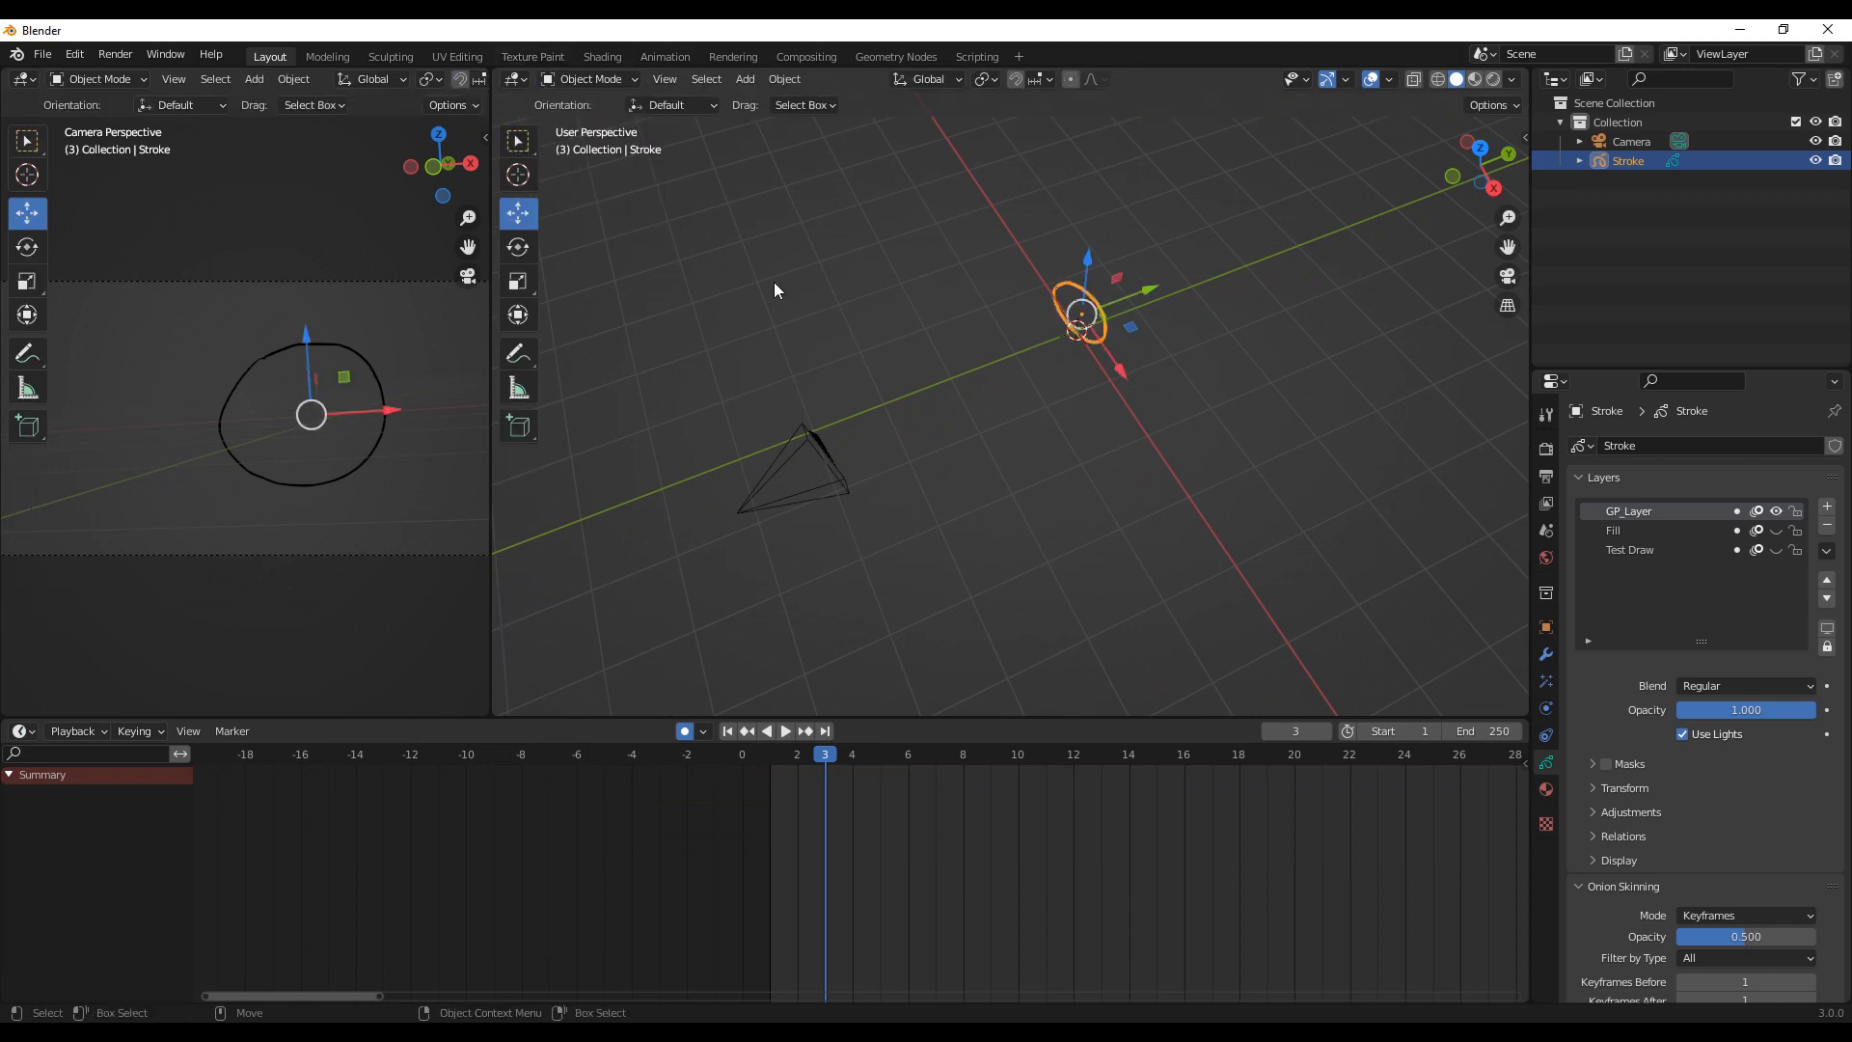
left_click(760, 502)
middle_click_drag(864, 621, 841, 810)
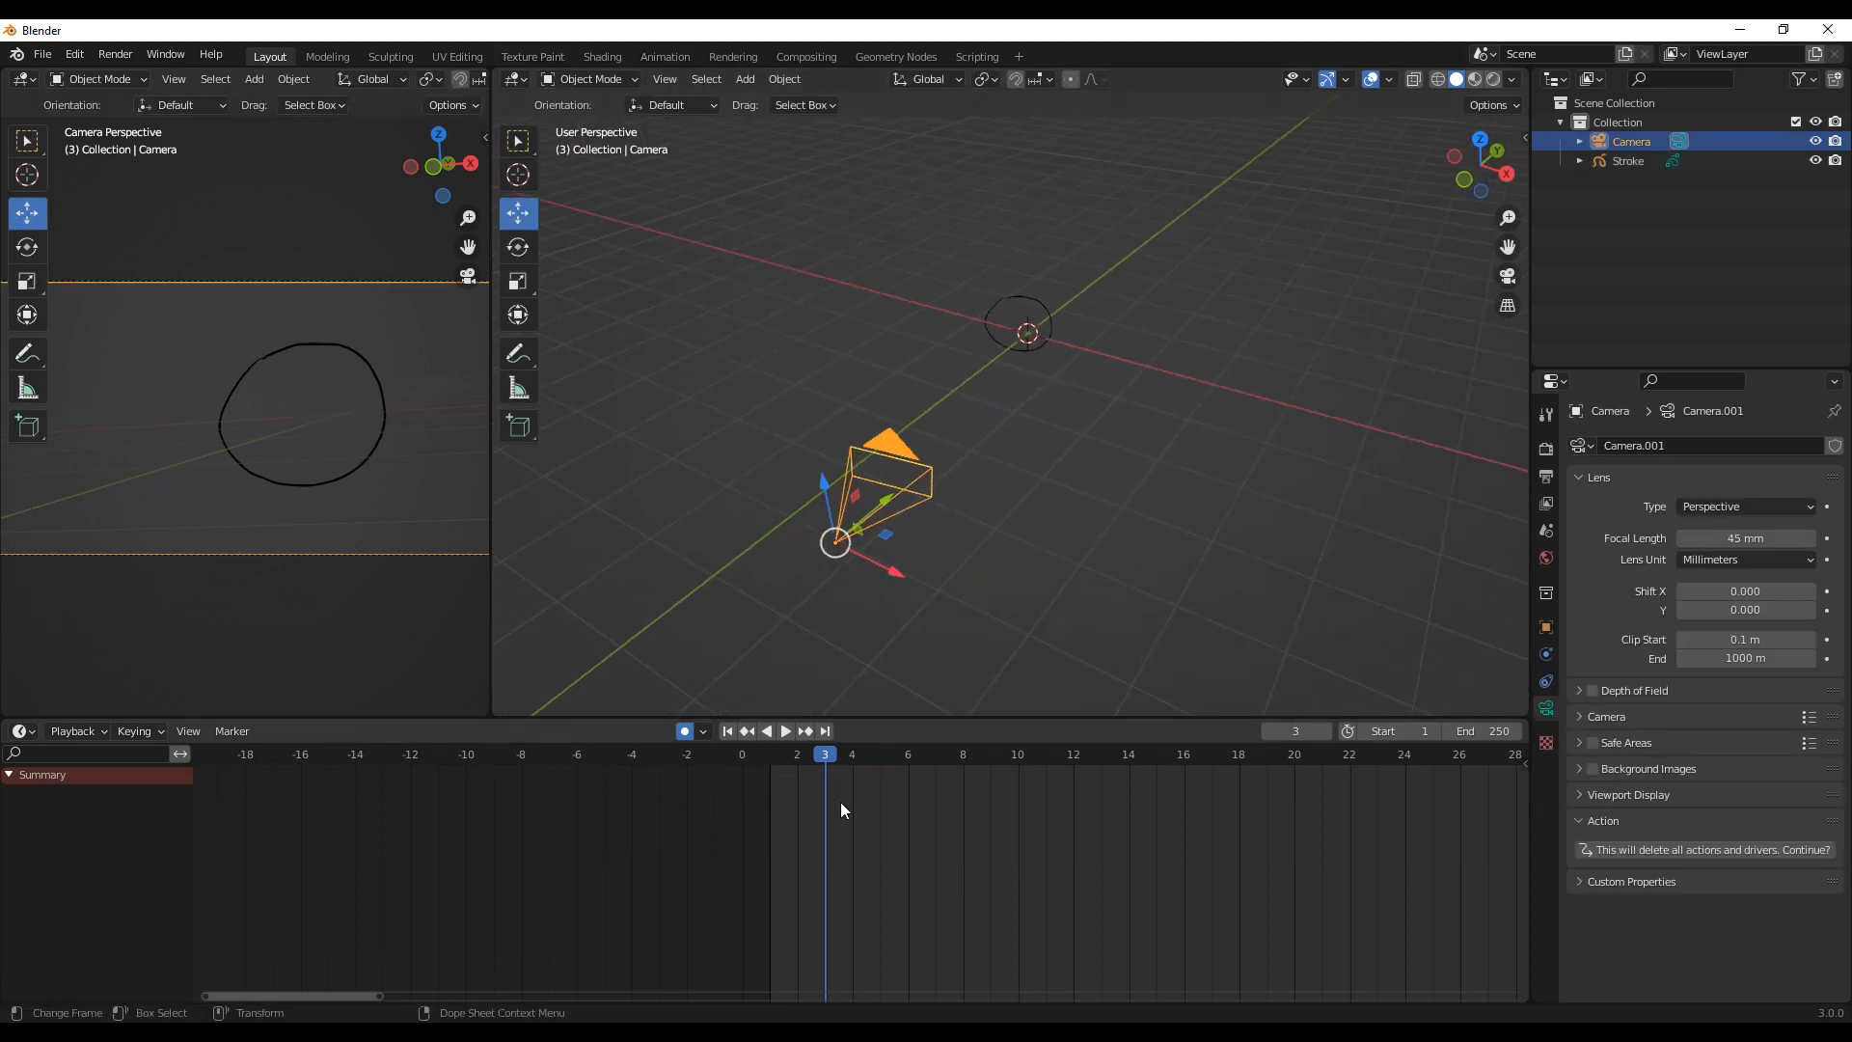
Step: Turn off Auto Keying, insert a Location, Rotation & Scale keyframe for the camera at frame 1 and inspect its channels
left_click(686, 733)
left_click_drag(825, 754, 770, 759)
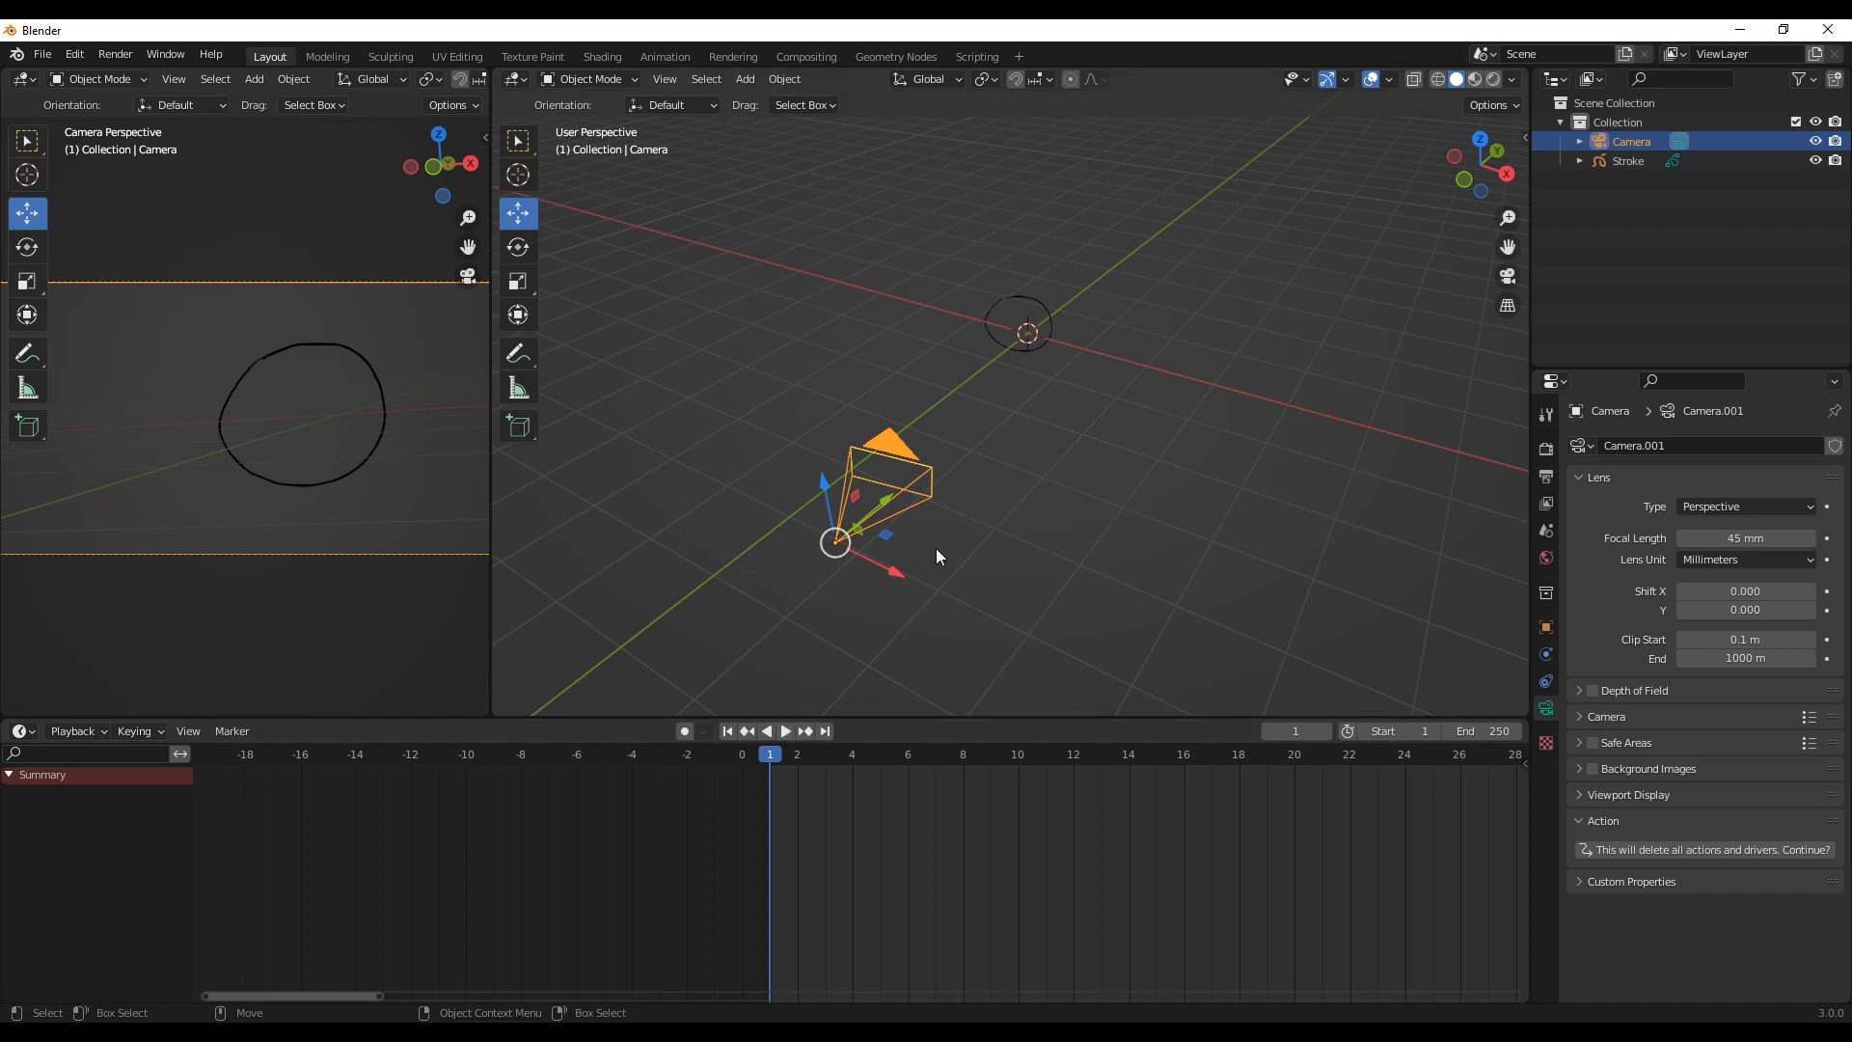
key("i")
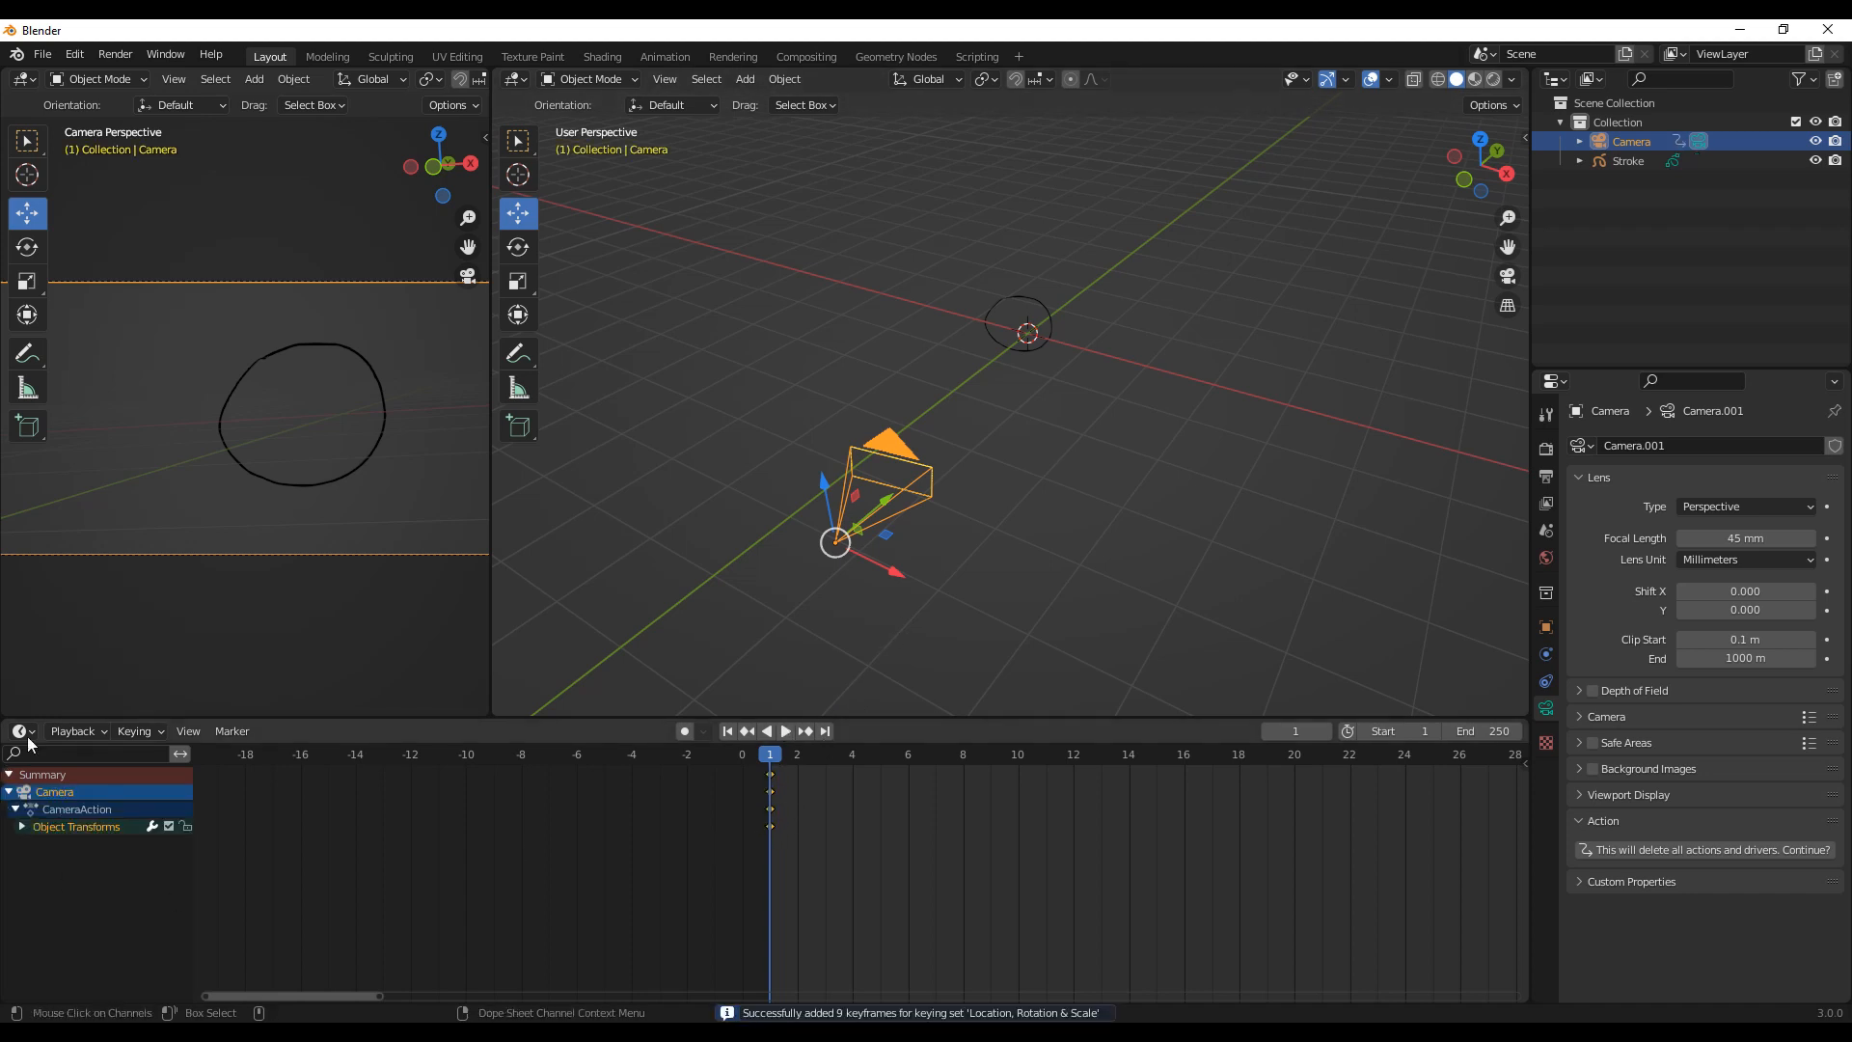
left_click(22, 828)
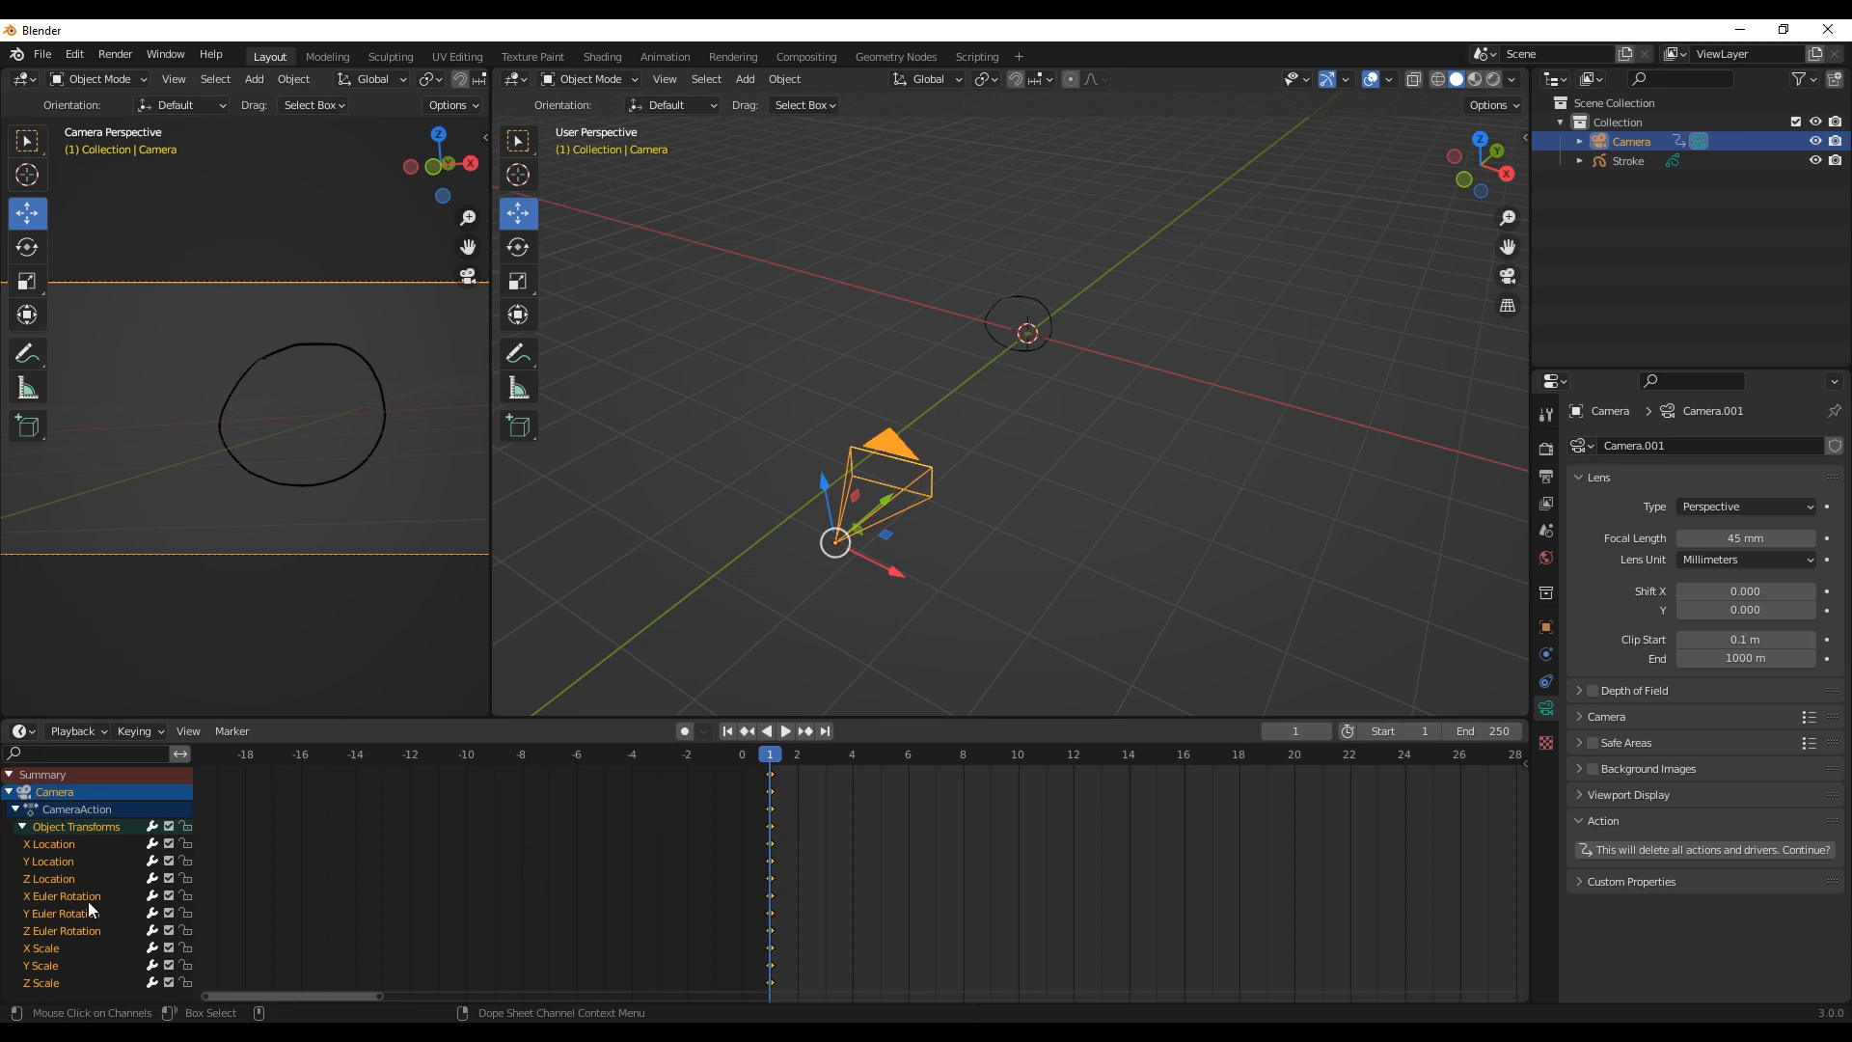
left_click(22, 827)
Step: Go to frame 6 and move the camera to the other side, closer to the circle
mouse_move(775, 759)
left_mouse_down()
mouse_move(934, 772)
mouse_move(784, 792)
mouse_move(909, 773)
mouse_move(883, 757)
mouse_move(942, 760)
mouse_move(917, 766)
left_mouse_up()
middle_click_drag(901, 548, 882, 502)
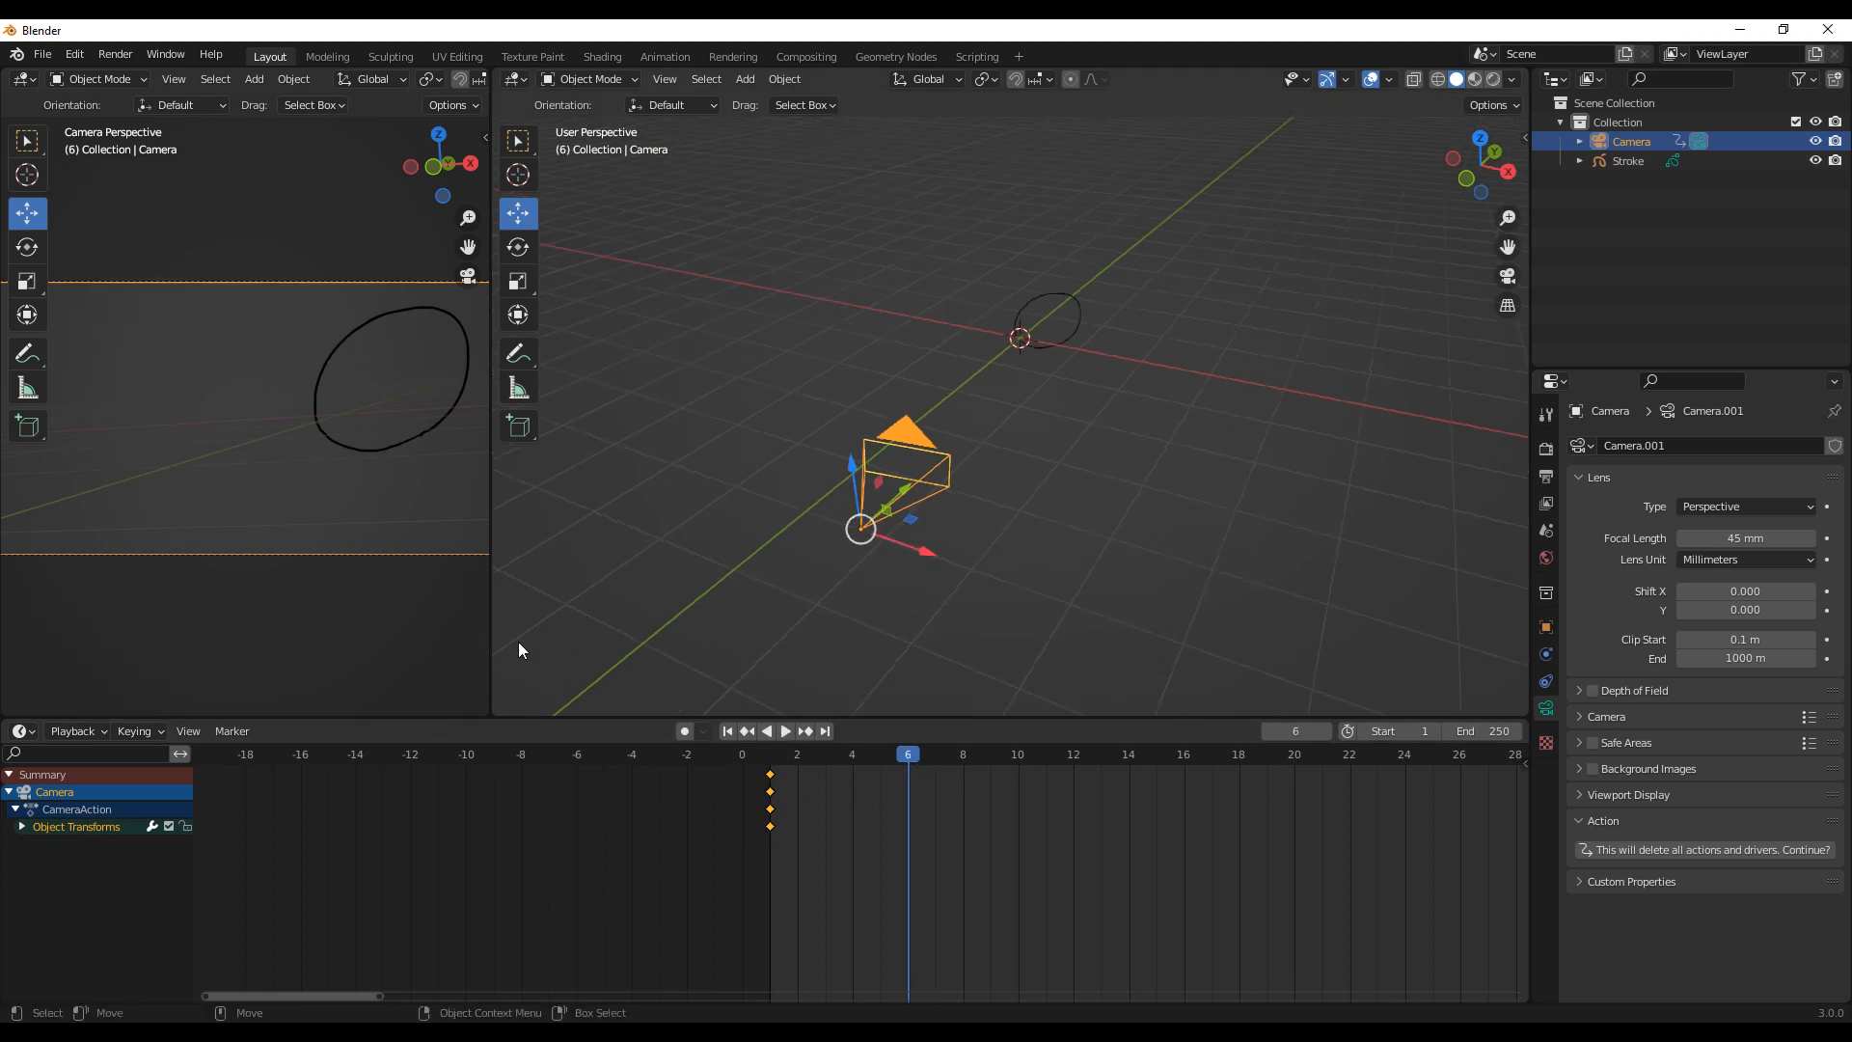
left_click_drag(489, 645, 834, 596)
middle_click_drag(1015, 540, 1027, 478)
left_click_drag(1027, 478, 1167, 432)
middle_click_drag(1167, 431, 1108, 477)
left_click_drag(1071, 486, 1196, 463)
Step: Turn the camera toward the circle and insert a Location, Rotation & Scale keyframe at frame 6
key("r")
key("w")
key("e")
key("w")
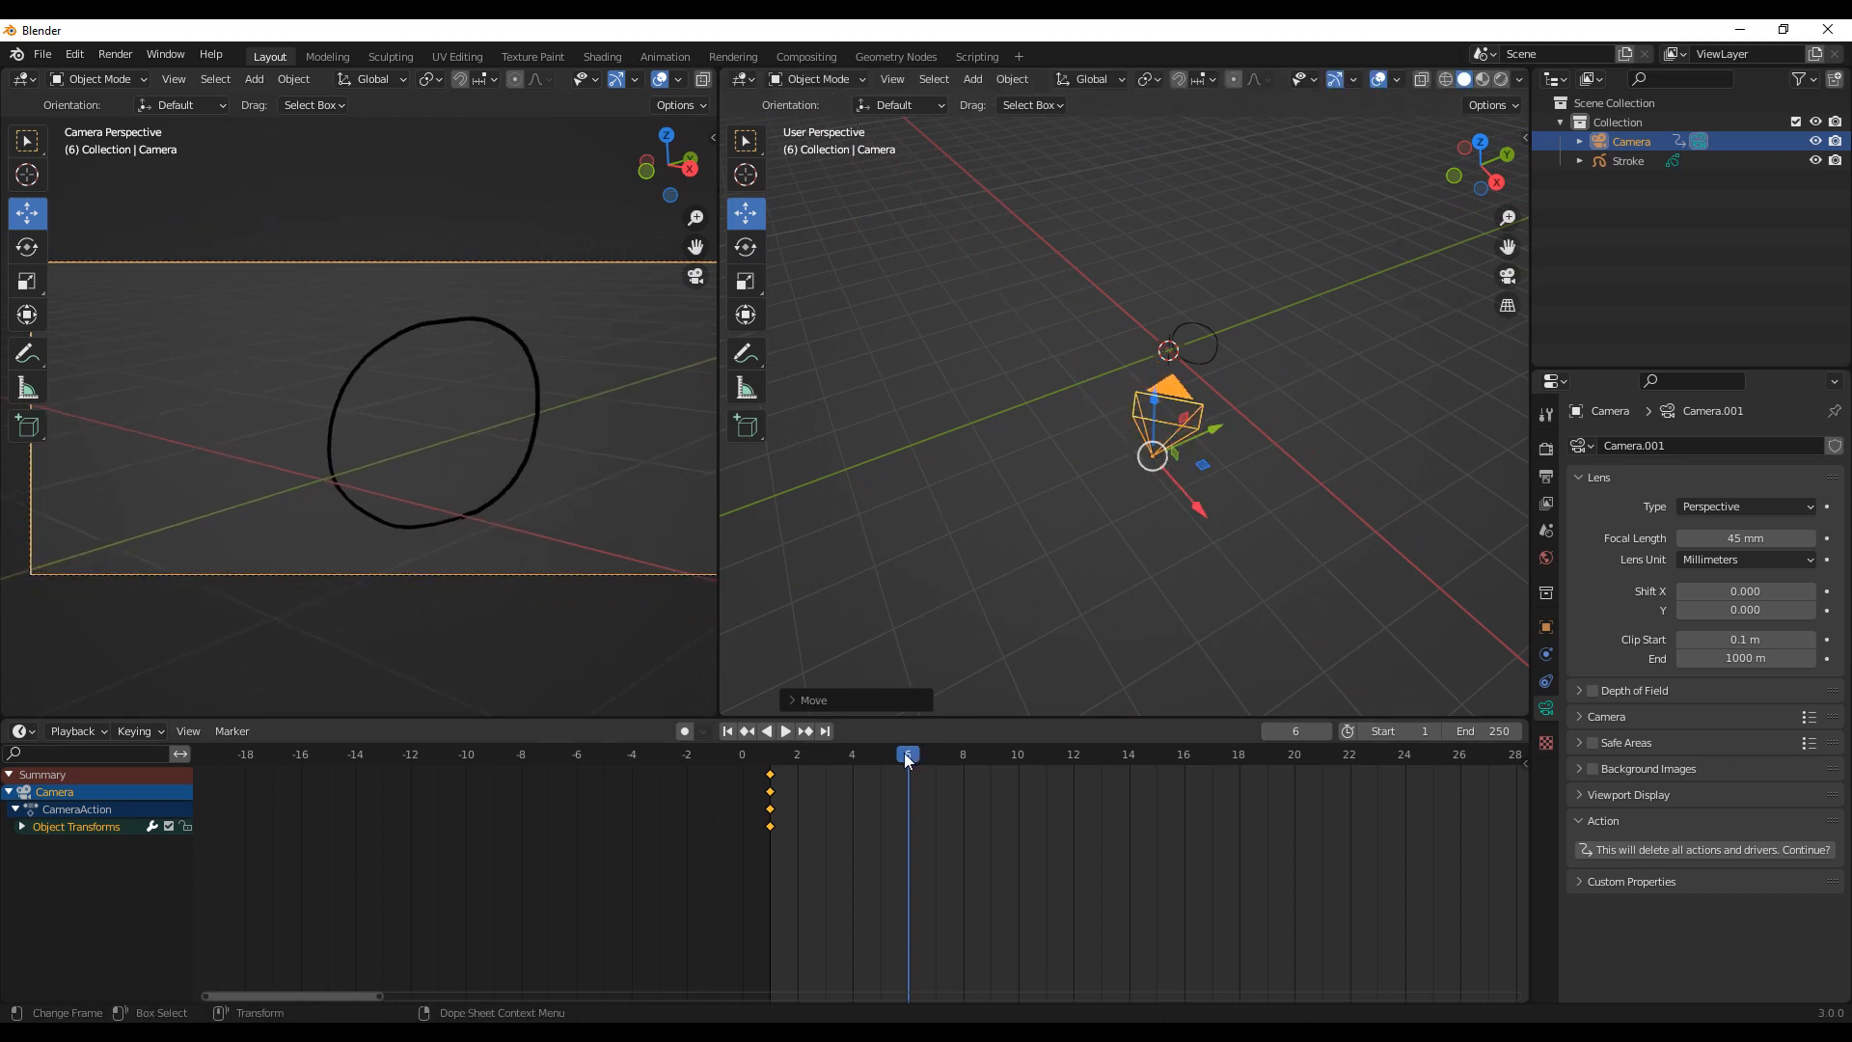
key("i")
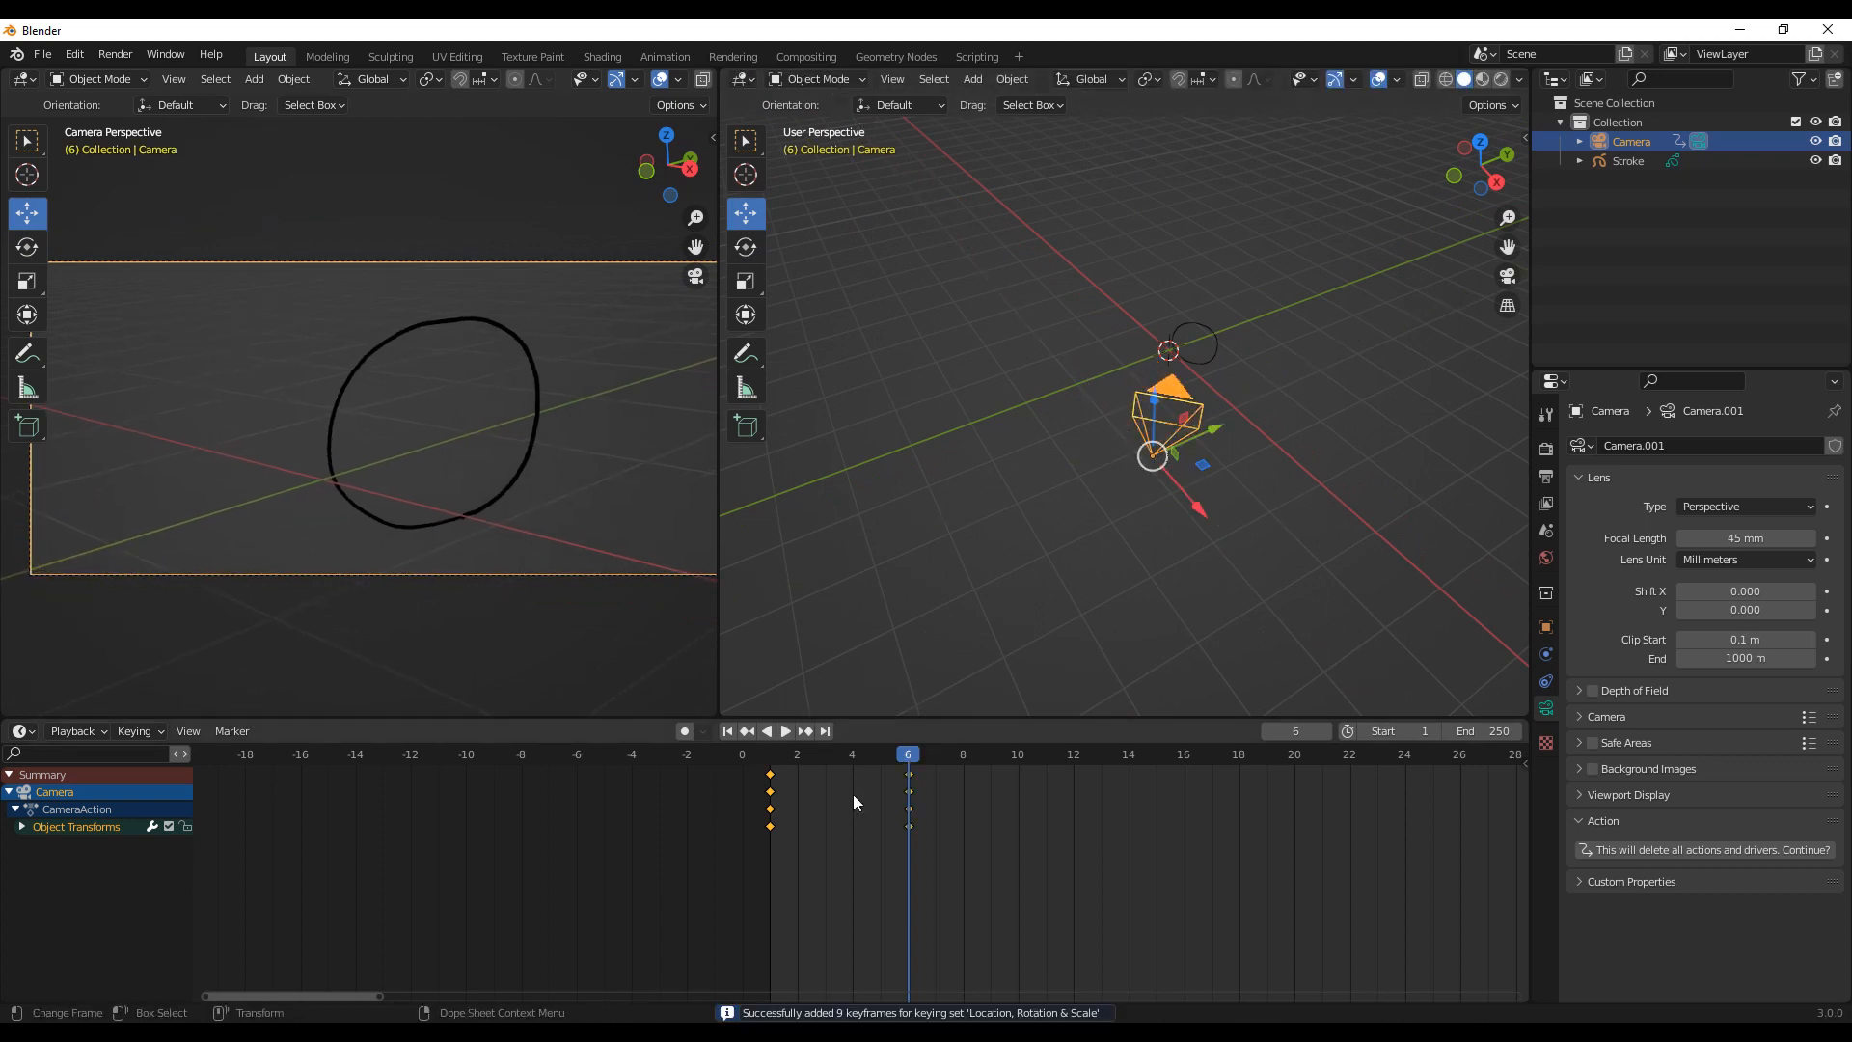
Step: Select the Stroke object, show its Grease Pencil Dope Sheet and delete GP_Layer's keyframe at frame 6
middle_click_drag(1212, 510, 1133, 591, "shift")
mouse_move(908, 754)
left_mouse_down()
mouse_move(807, 772)
mouse_move(908, 777)
mouse_move(770, 768)
mouse_move(908, 767)
left_mouse_up()
left_click(1168, 369)
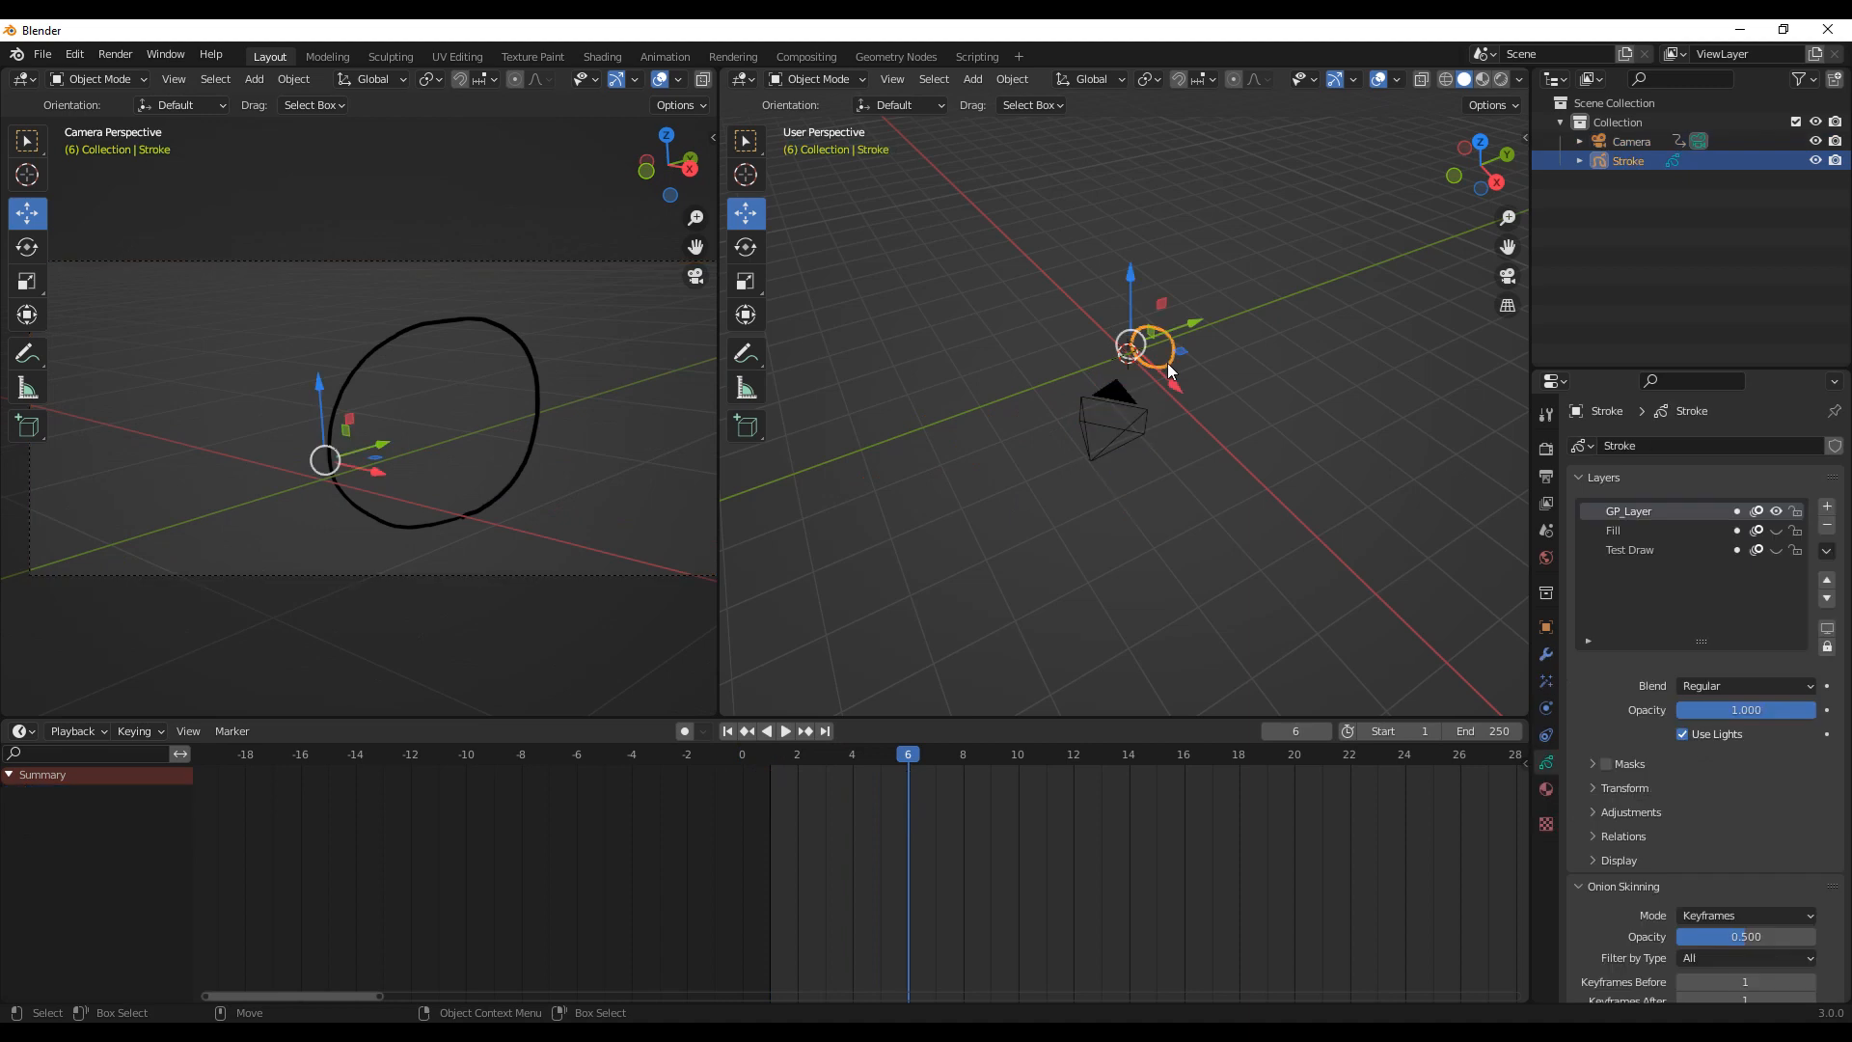
left_click(27, 732)
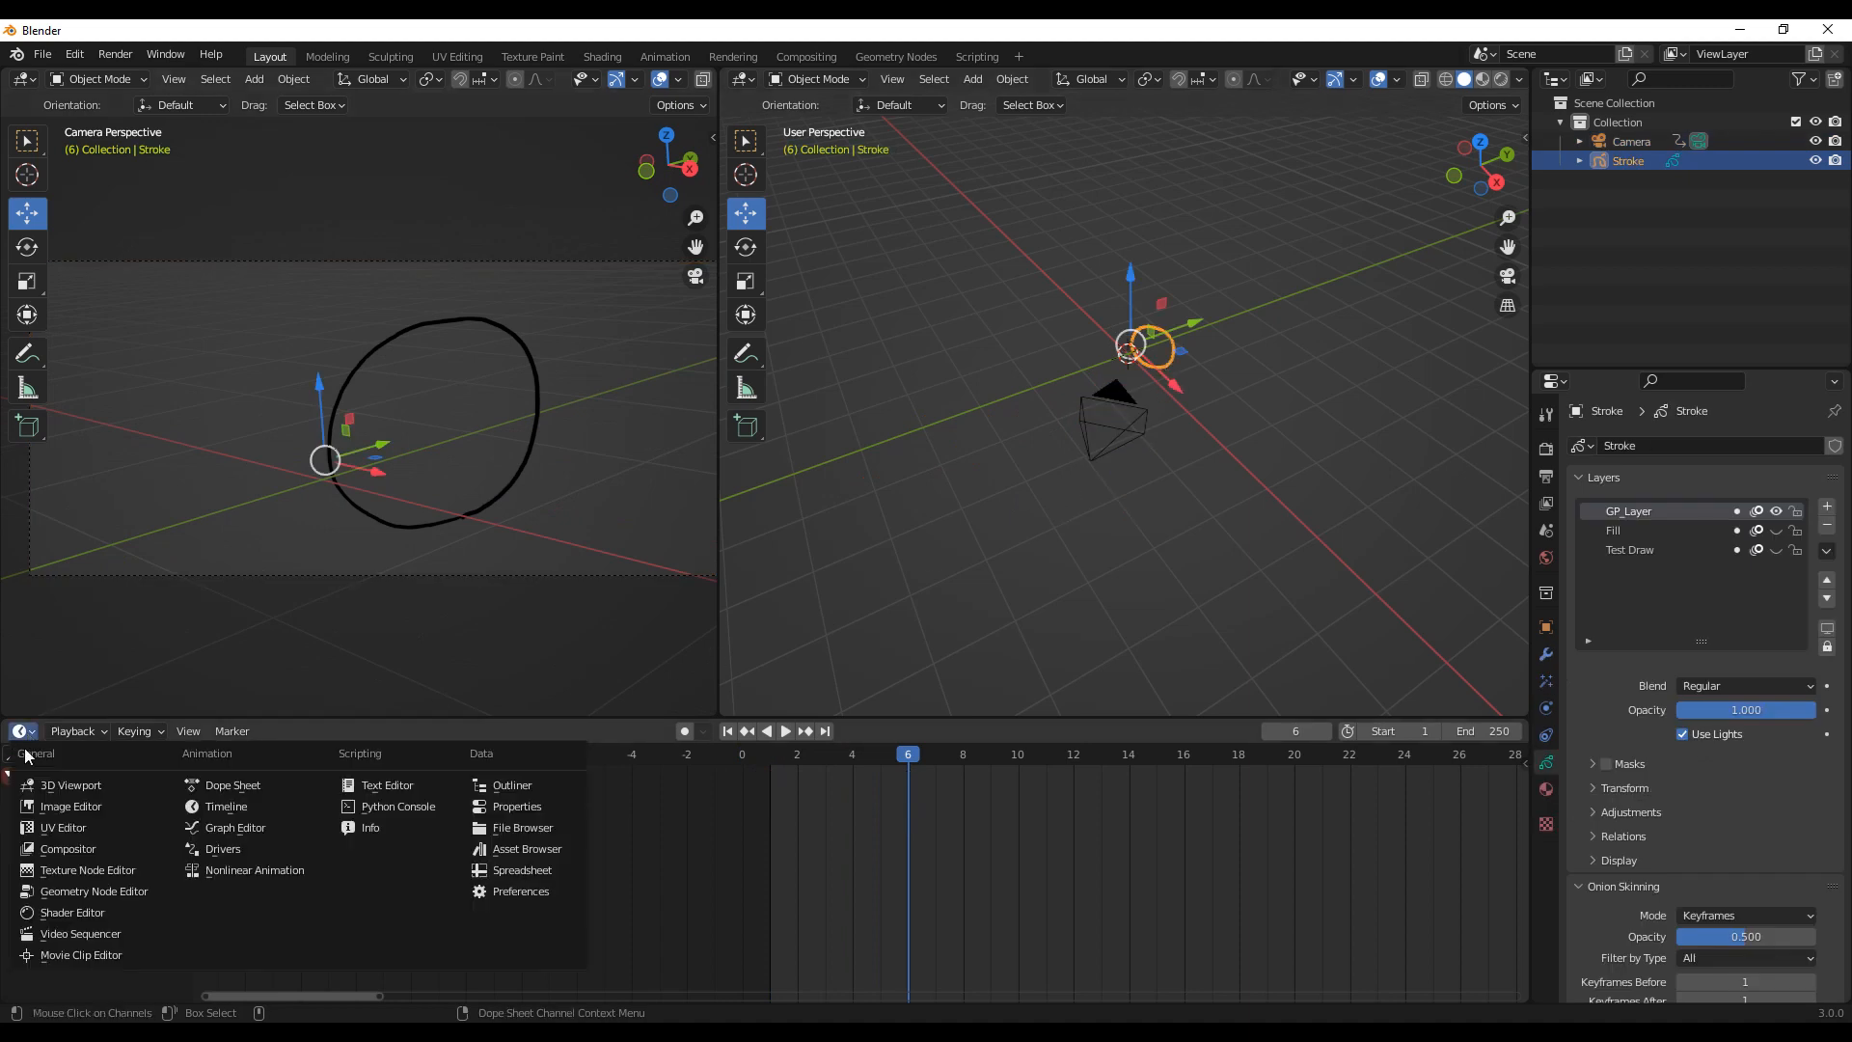
left_click(253, 789)
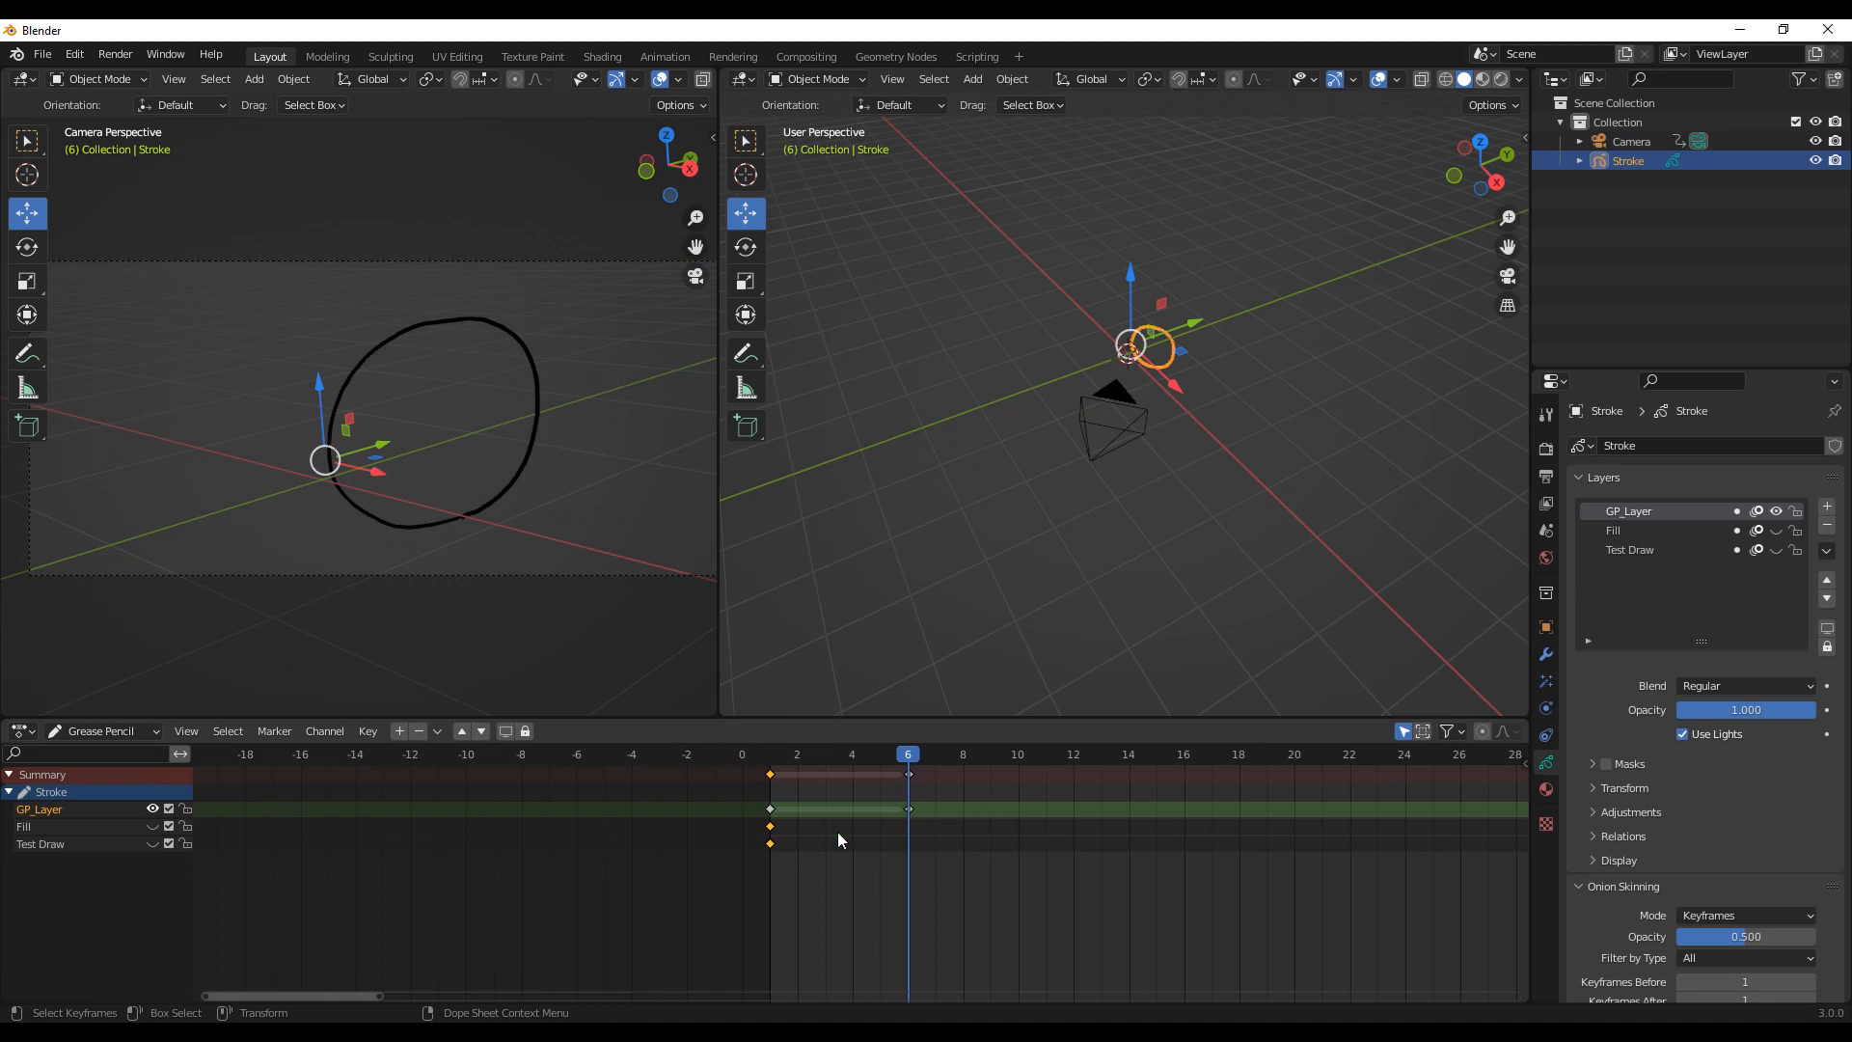
left_click(923, 829)
key("Delete")
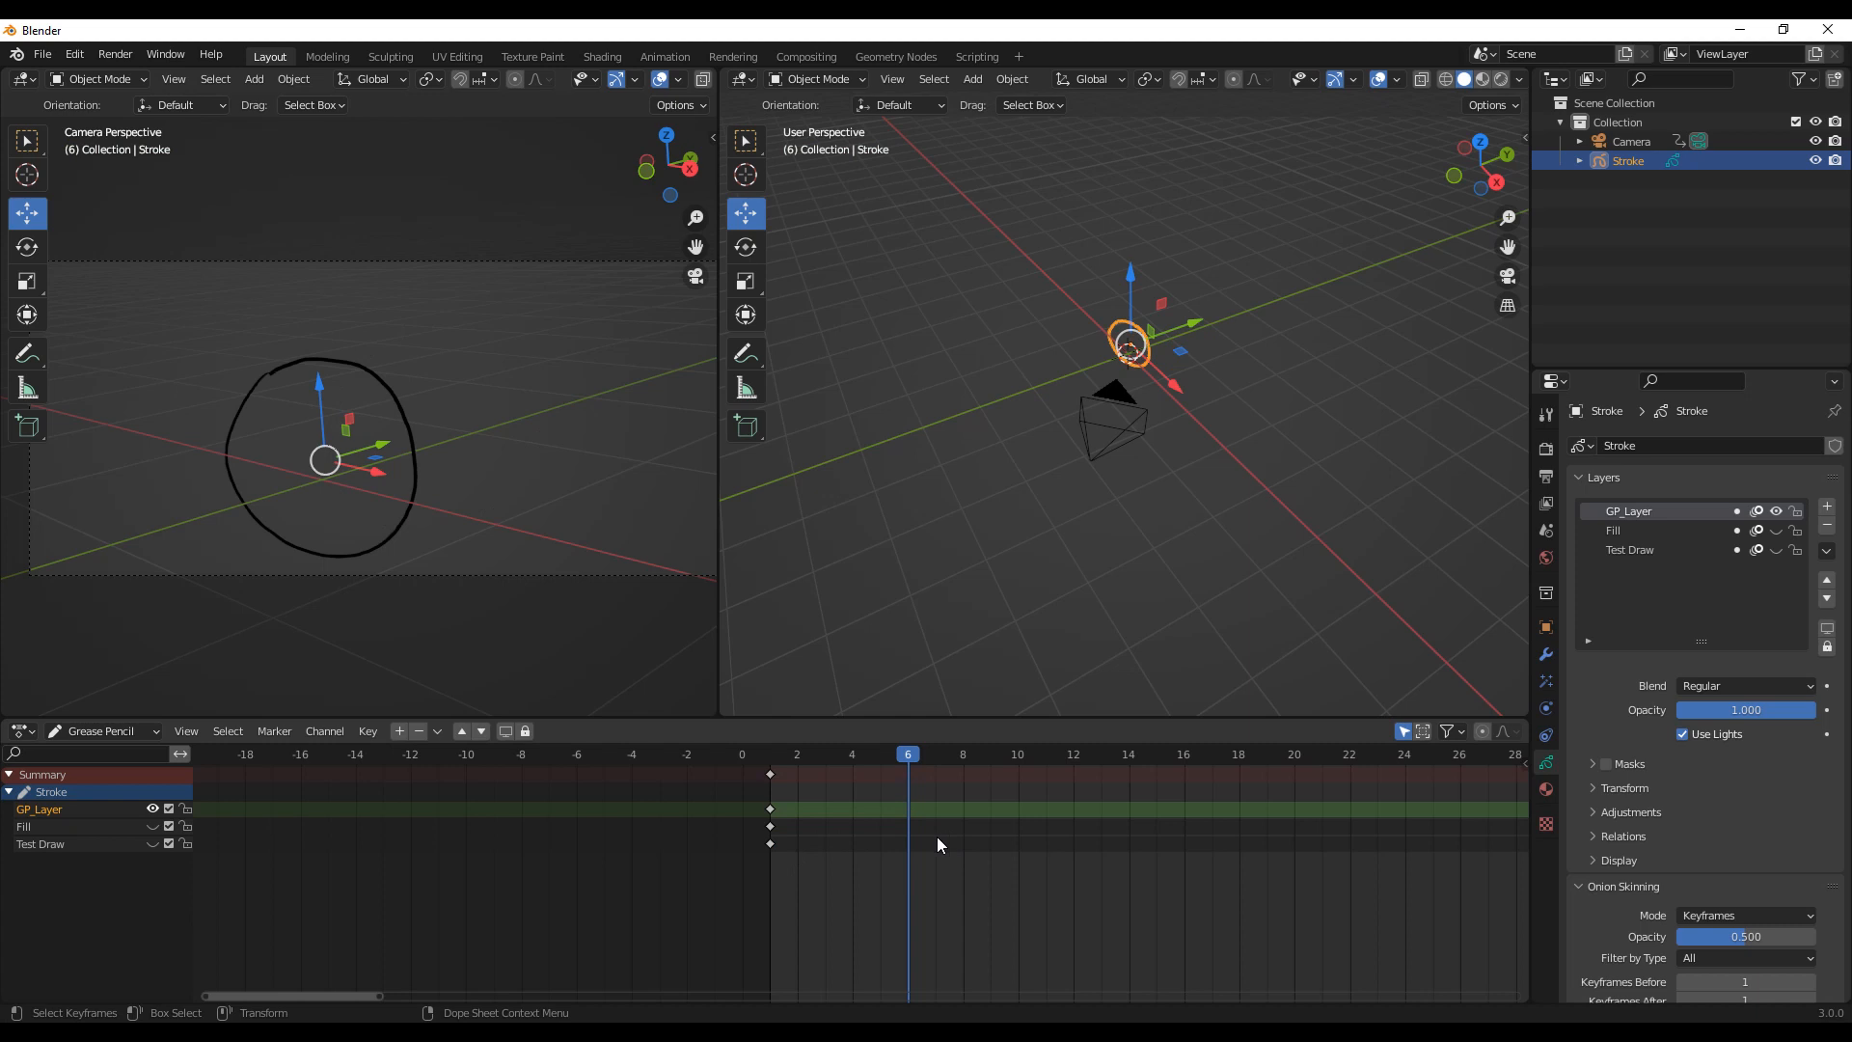
Step: Turn Auto Keying back on in the Timeline editor and return to the Grease Pencil Dope Sheet
left_click(27, 735)
left_click(23, 735)
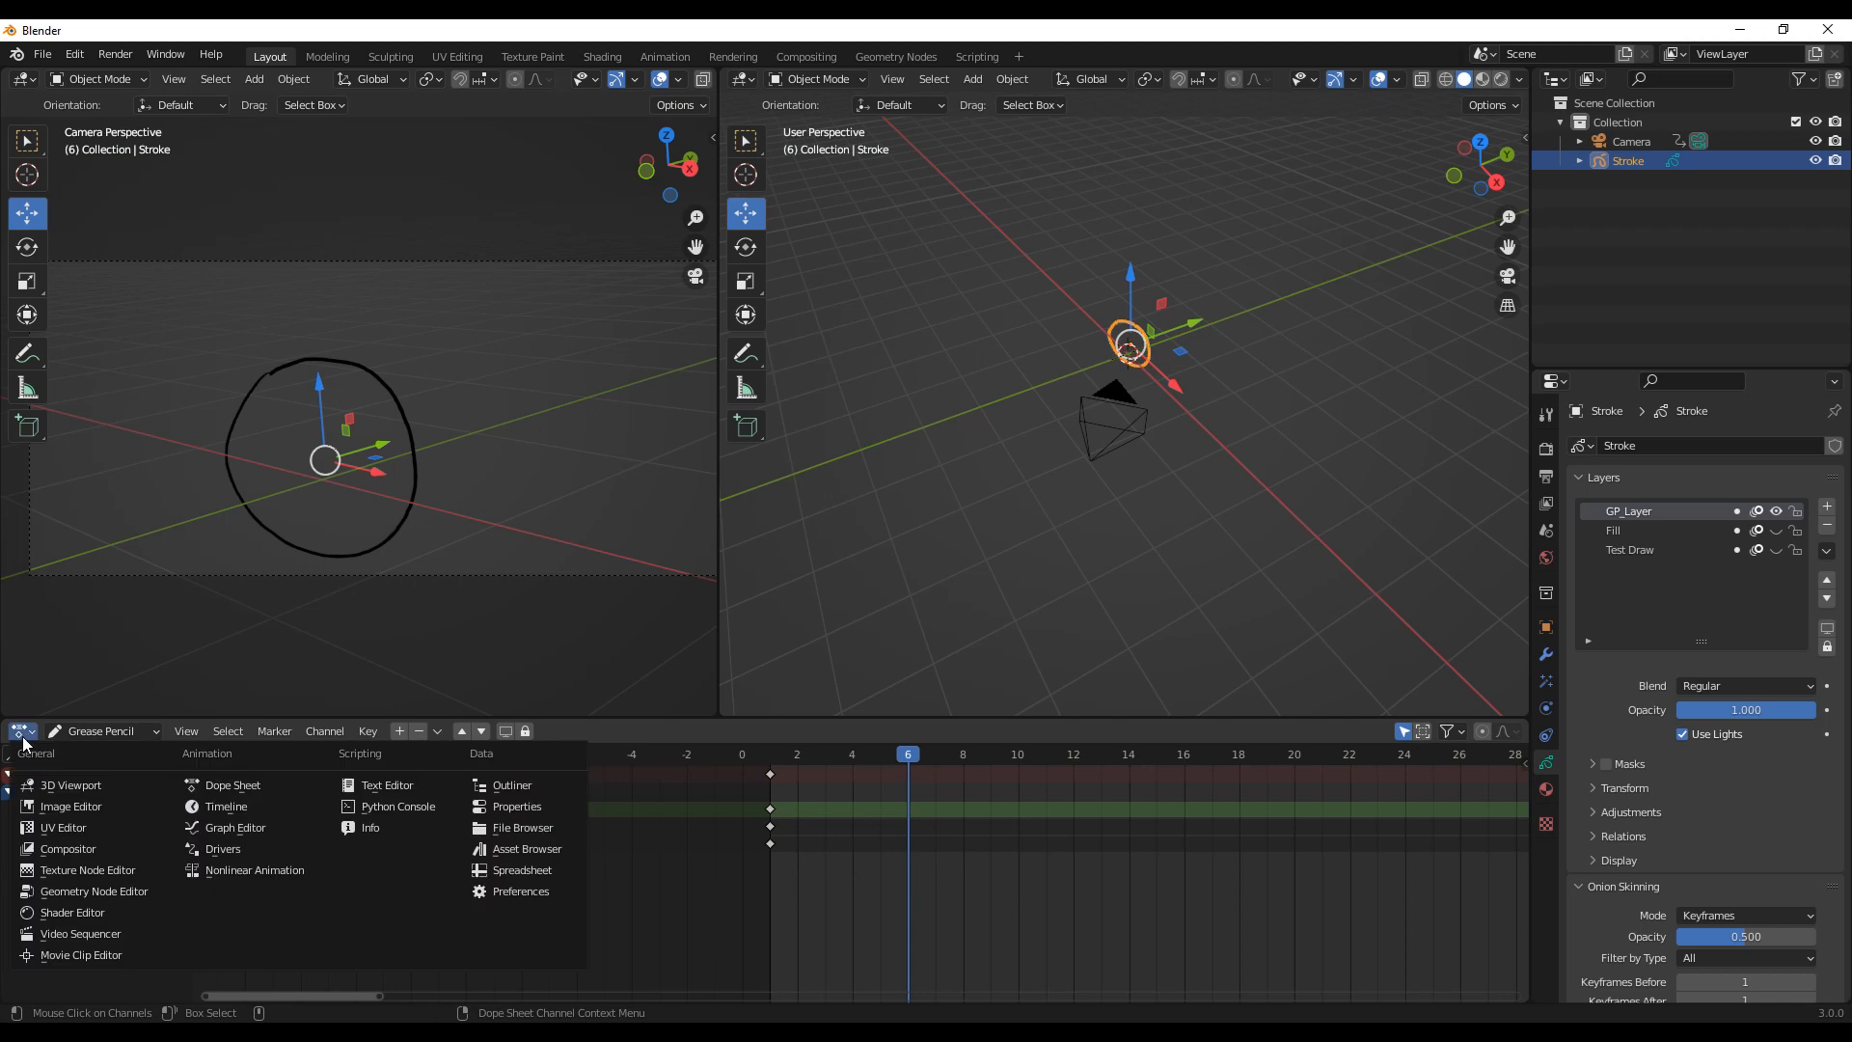
left_click(273, 788)
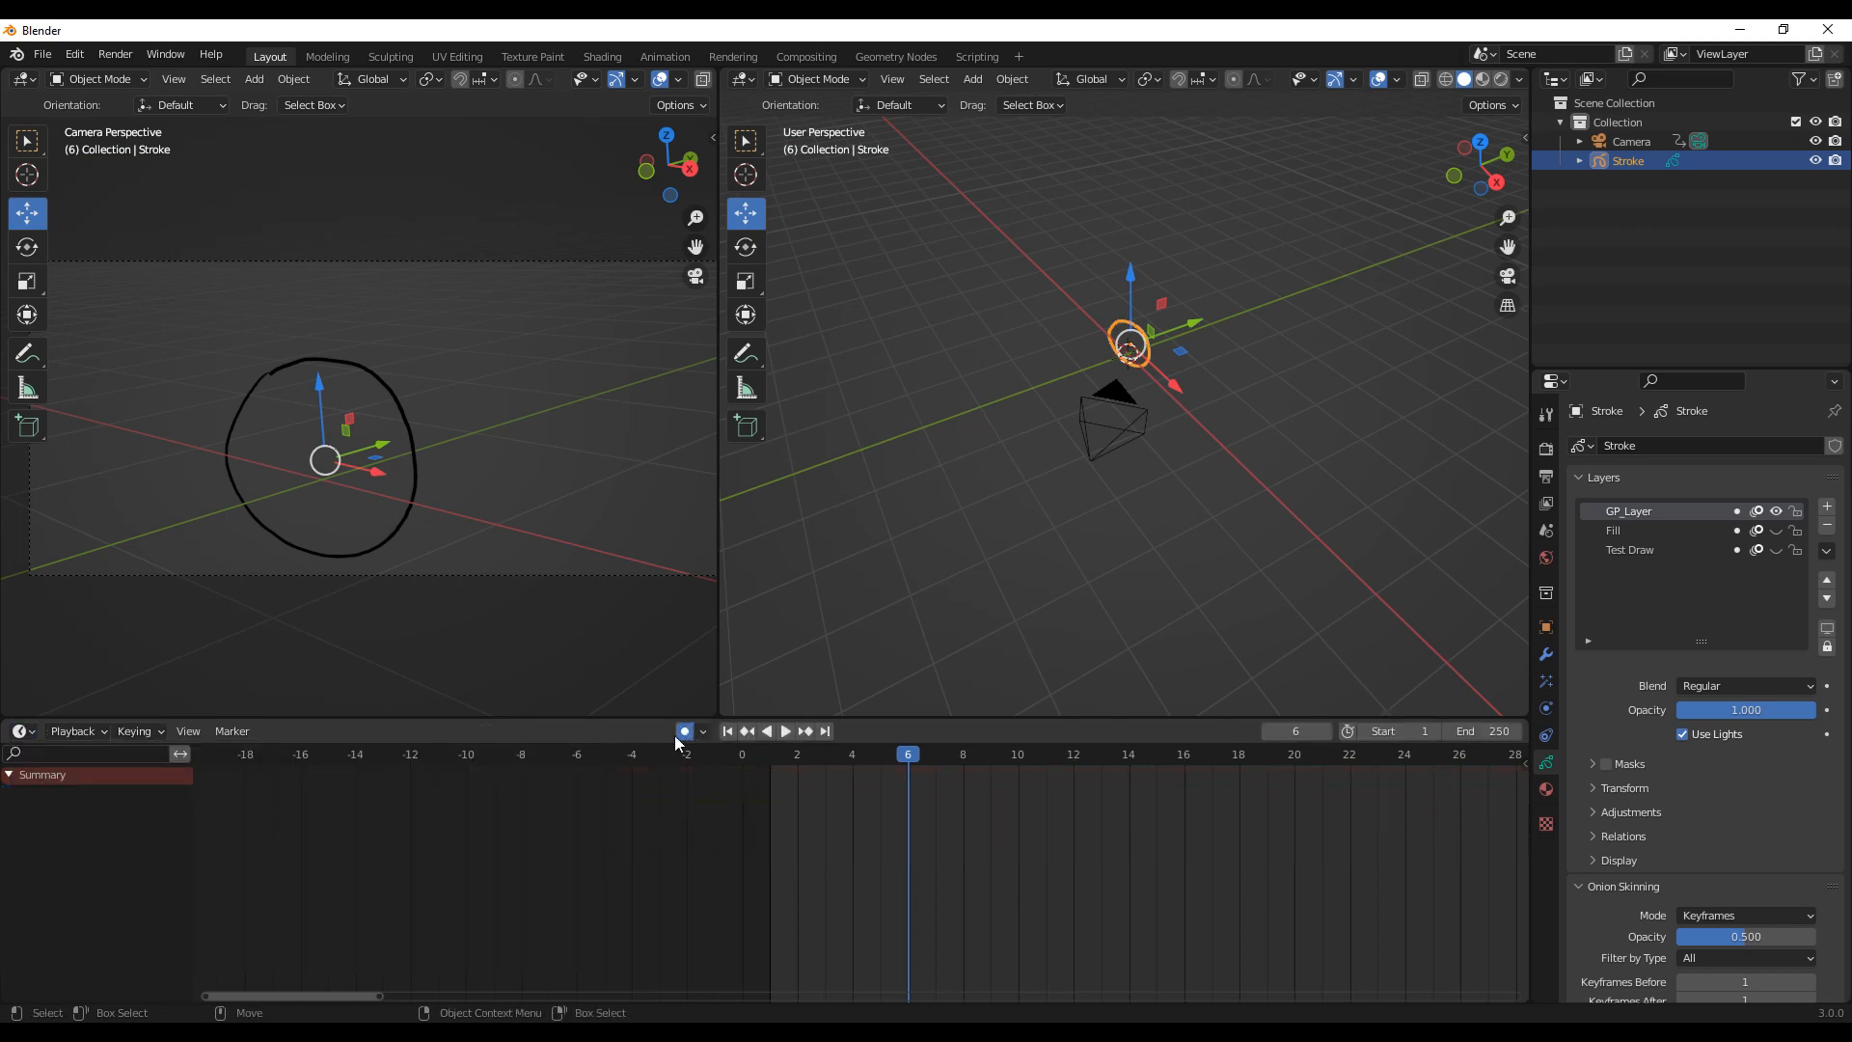
left_click(25, 738)
left_click(265, 785)
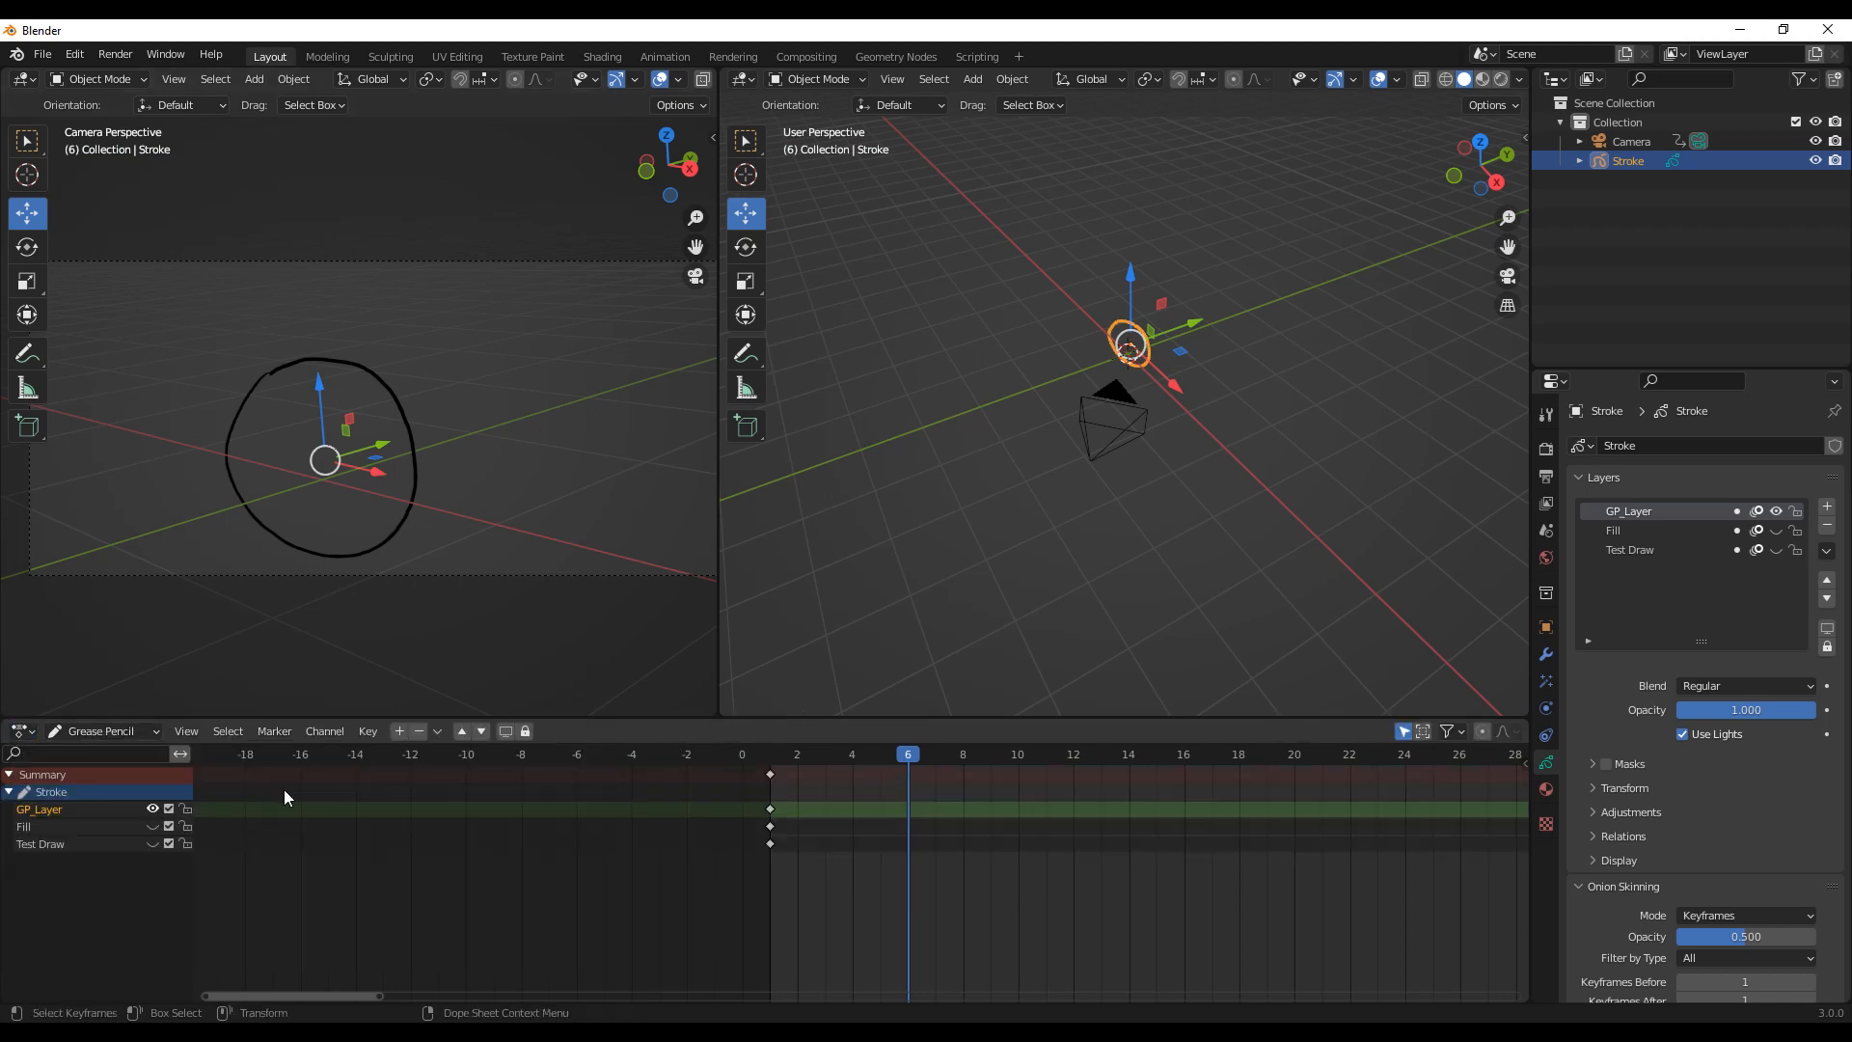
Step: Enlarge the camera view, switch to Draw Mode and draw a new circle on GP_Layer at frame 6
left_click_drag(718, 556, 1011, 571)
left_click(114, 79)
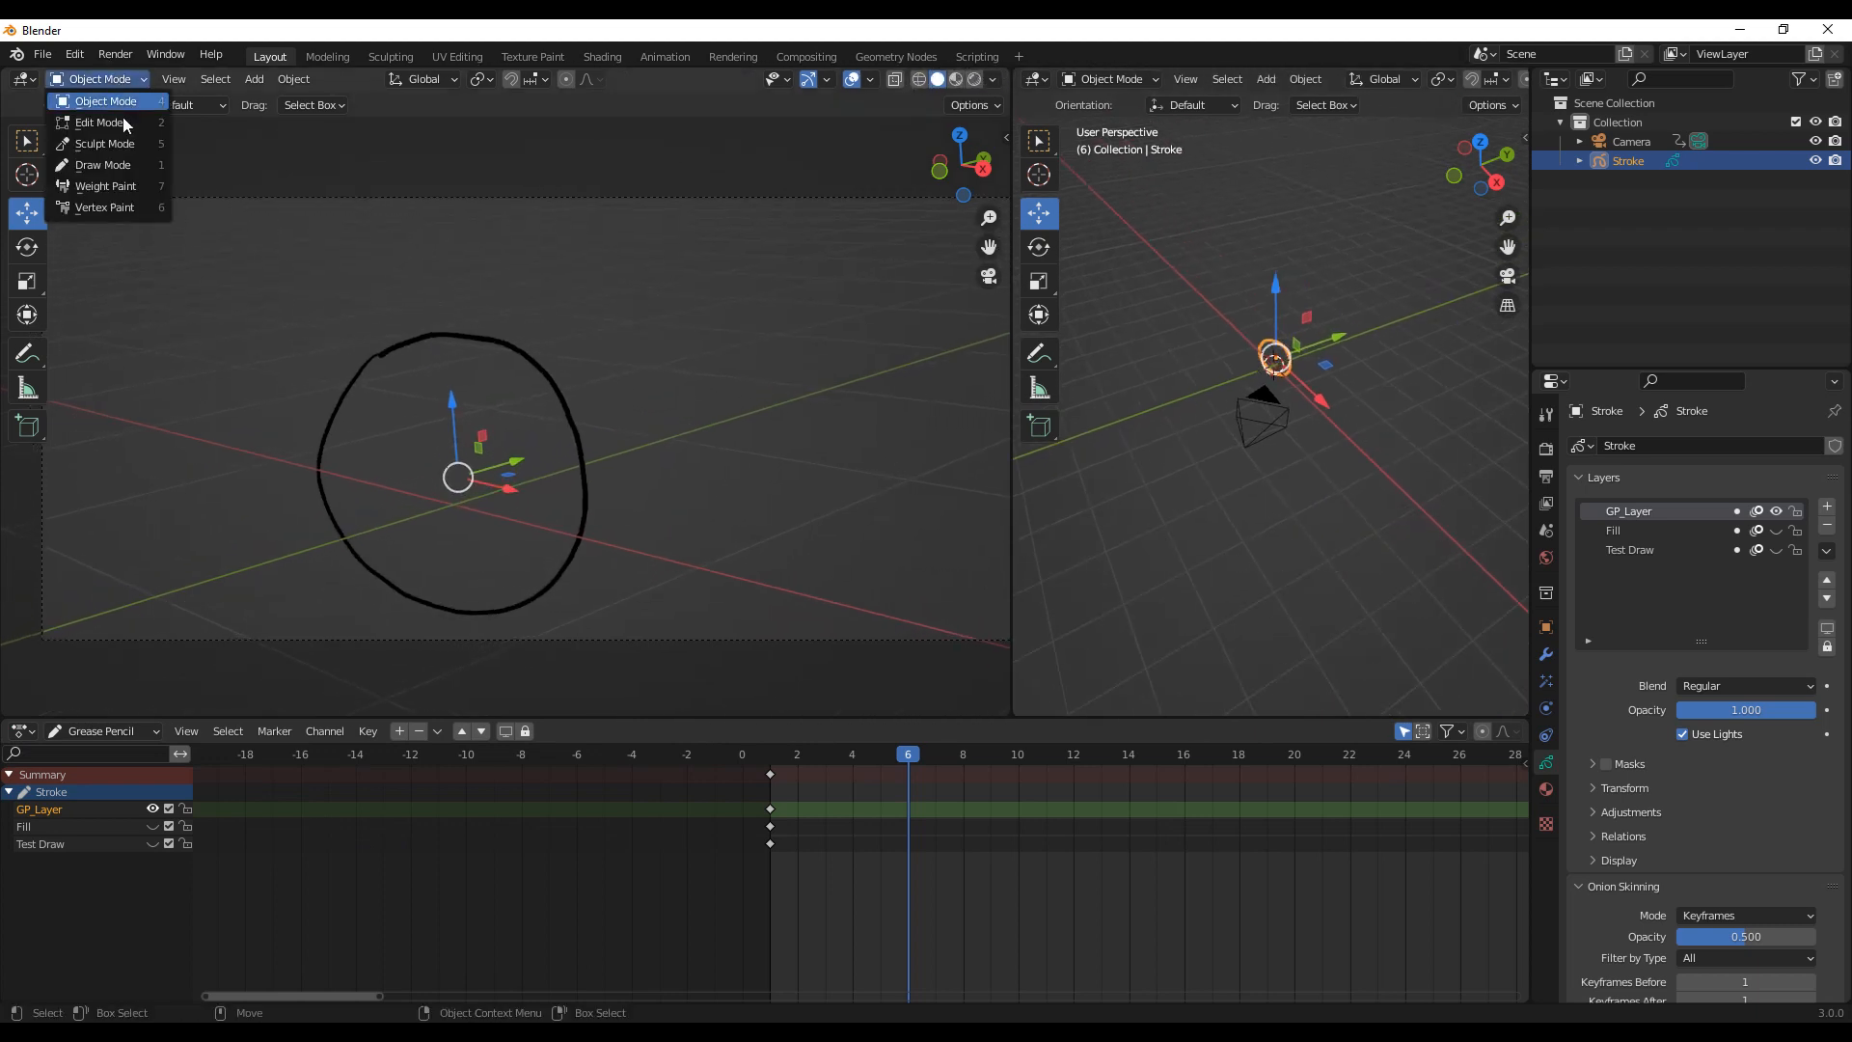
left_click(102, 165)
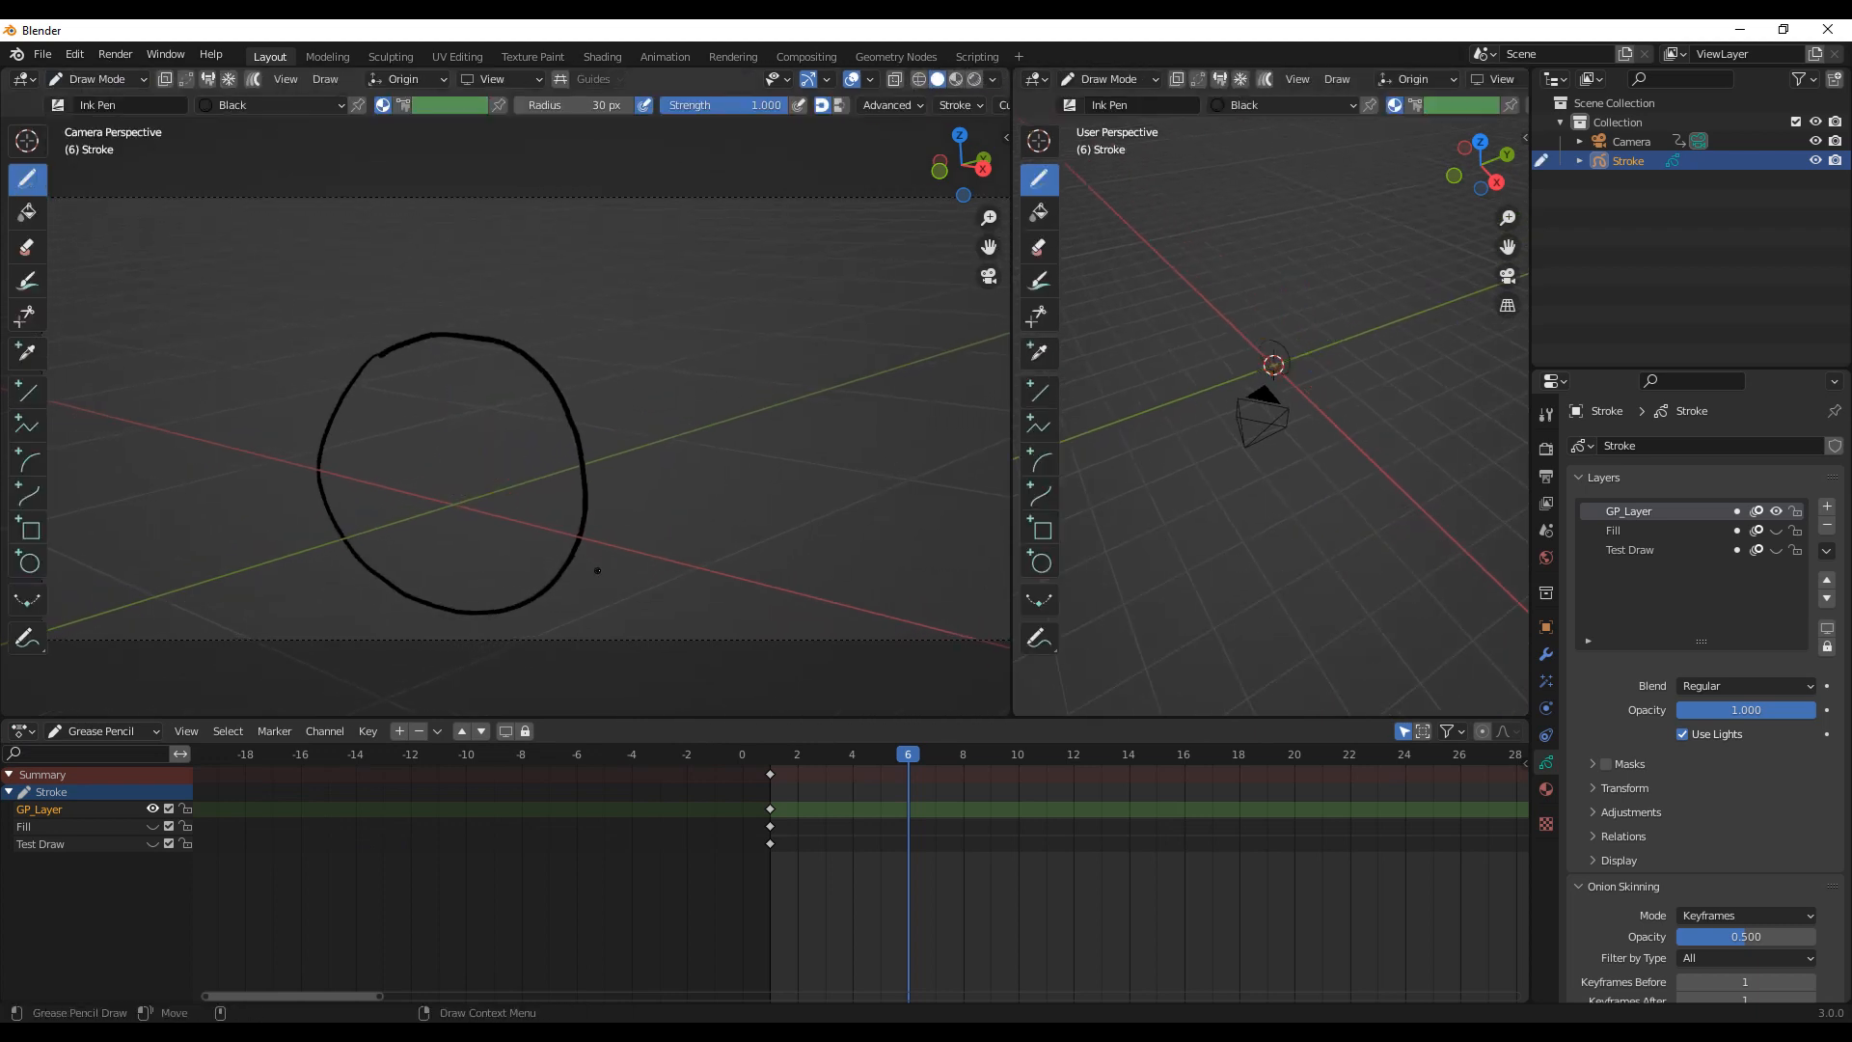
mouse_move(696, 510)
left_mouse_down()
mouse_move(535, 552)
mouse_move(628, 256)
mouse_move(726, 512)
mouse_move(700, 515)
left_mouse_up()
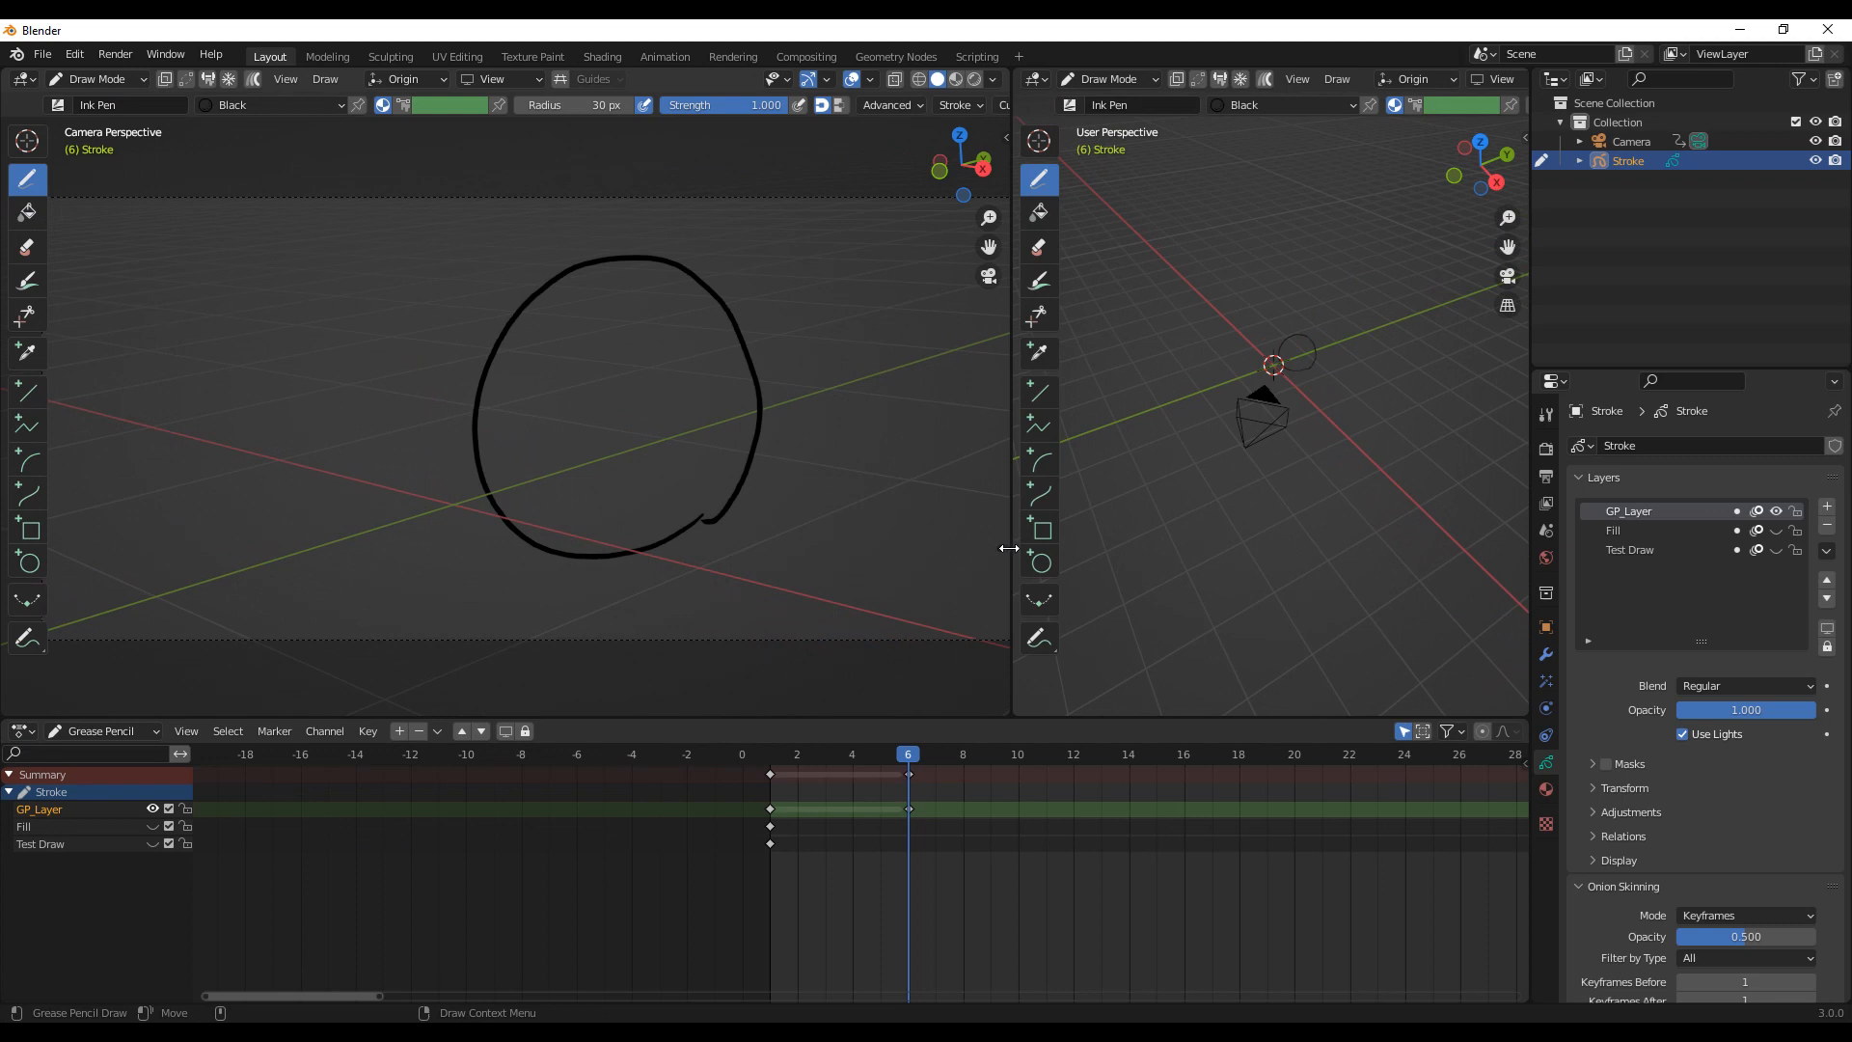
mouse_move(910, 760)
left_mouse_down()
mouse_move(883, 760)
mouse_move(910, 766)
left_mouse_up()
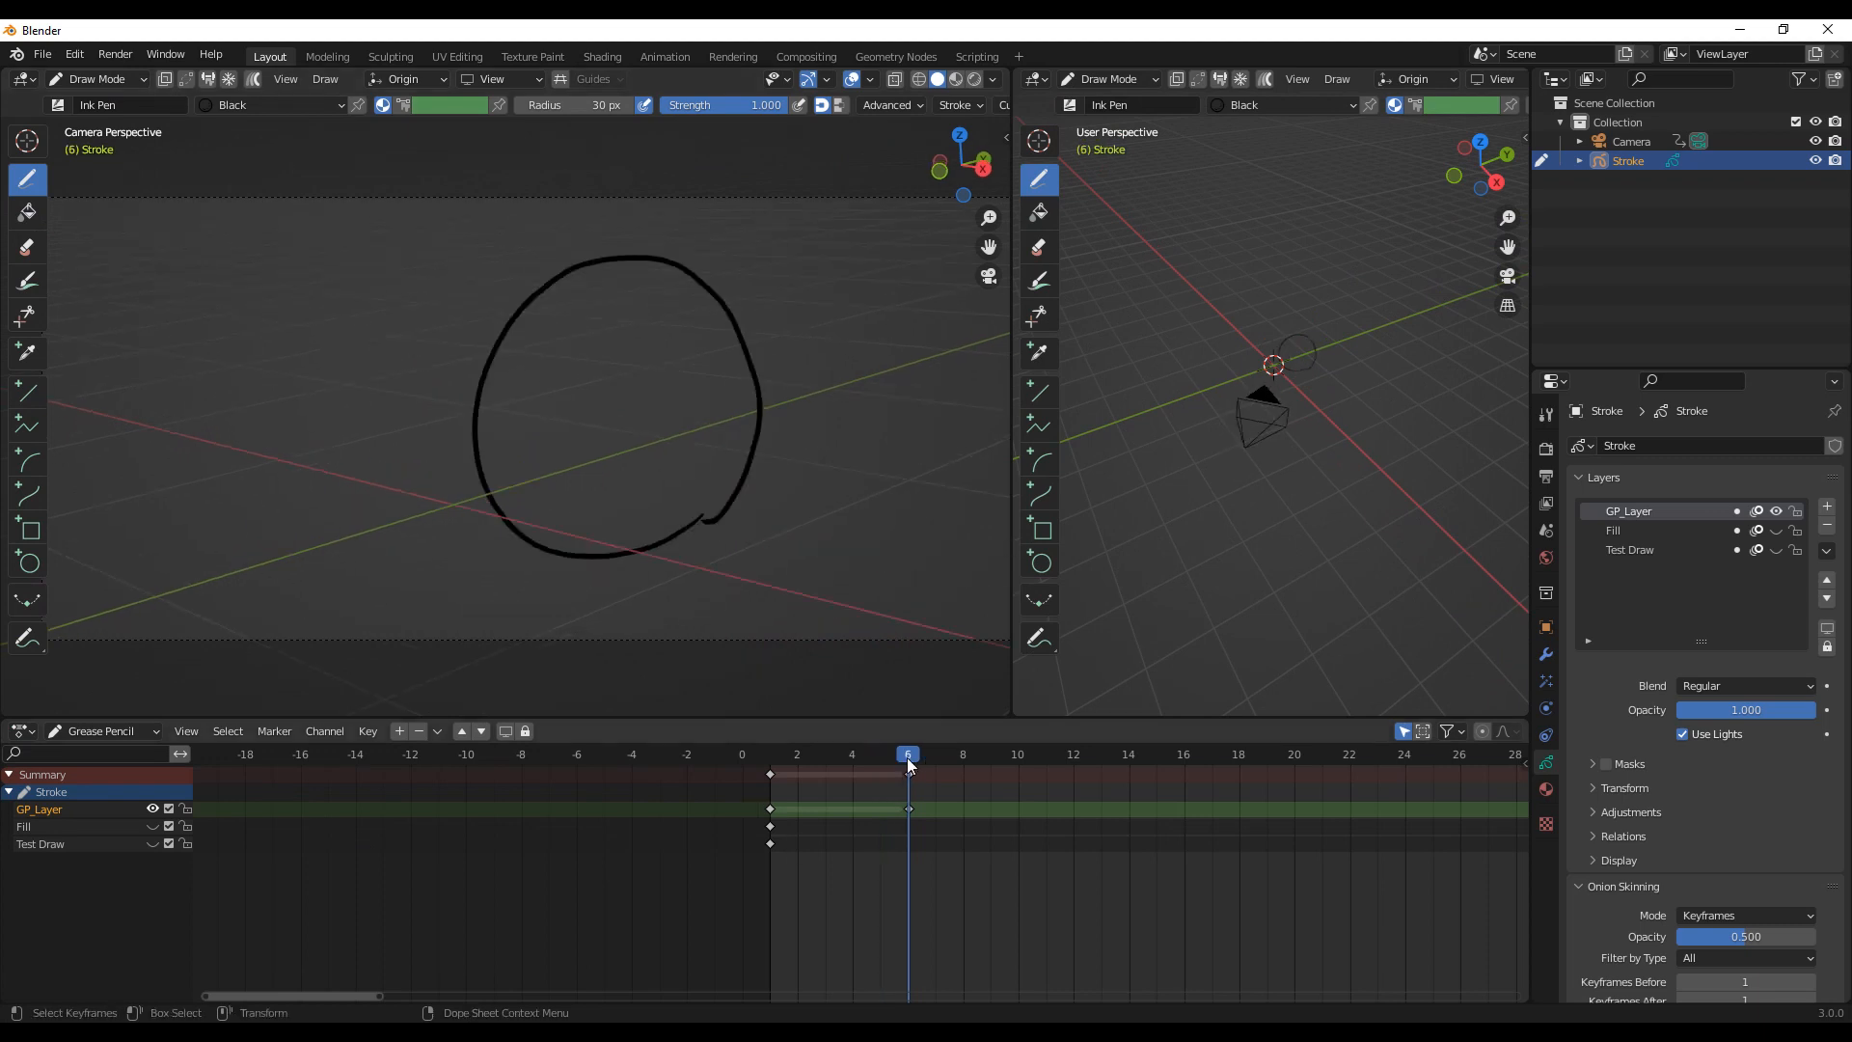
Step: Scrub between frames 1 and 6 in a wider perspective view to compare the circles' orientation with the camera's
left_click_drag(1016, 640, 623, 653)
middle_click_drag(1244, 396, 1052, 555)
scroll(1141, 512, "up", 2)
mouse_move(907, 761)
left_mouse_down()
mouse_move(865, 761)
mouse_move(882, 764)
left_mouse_up()
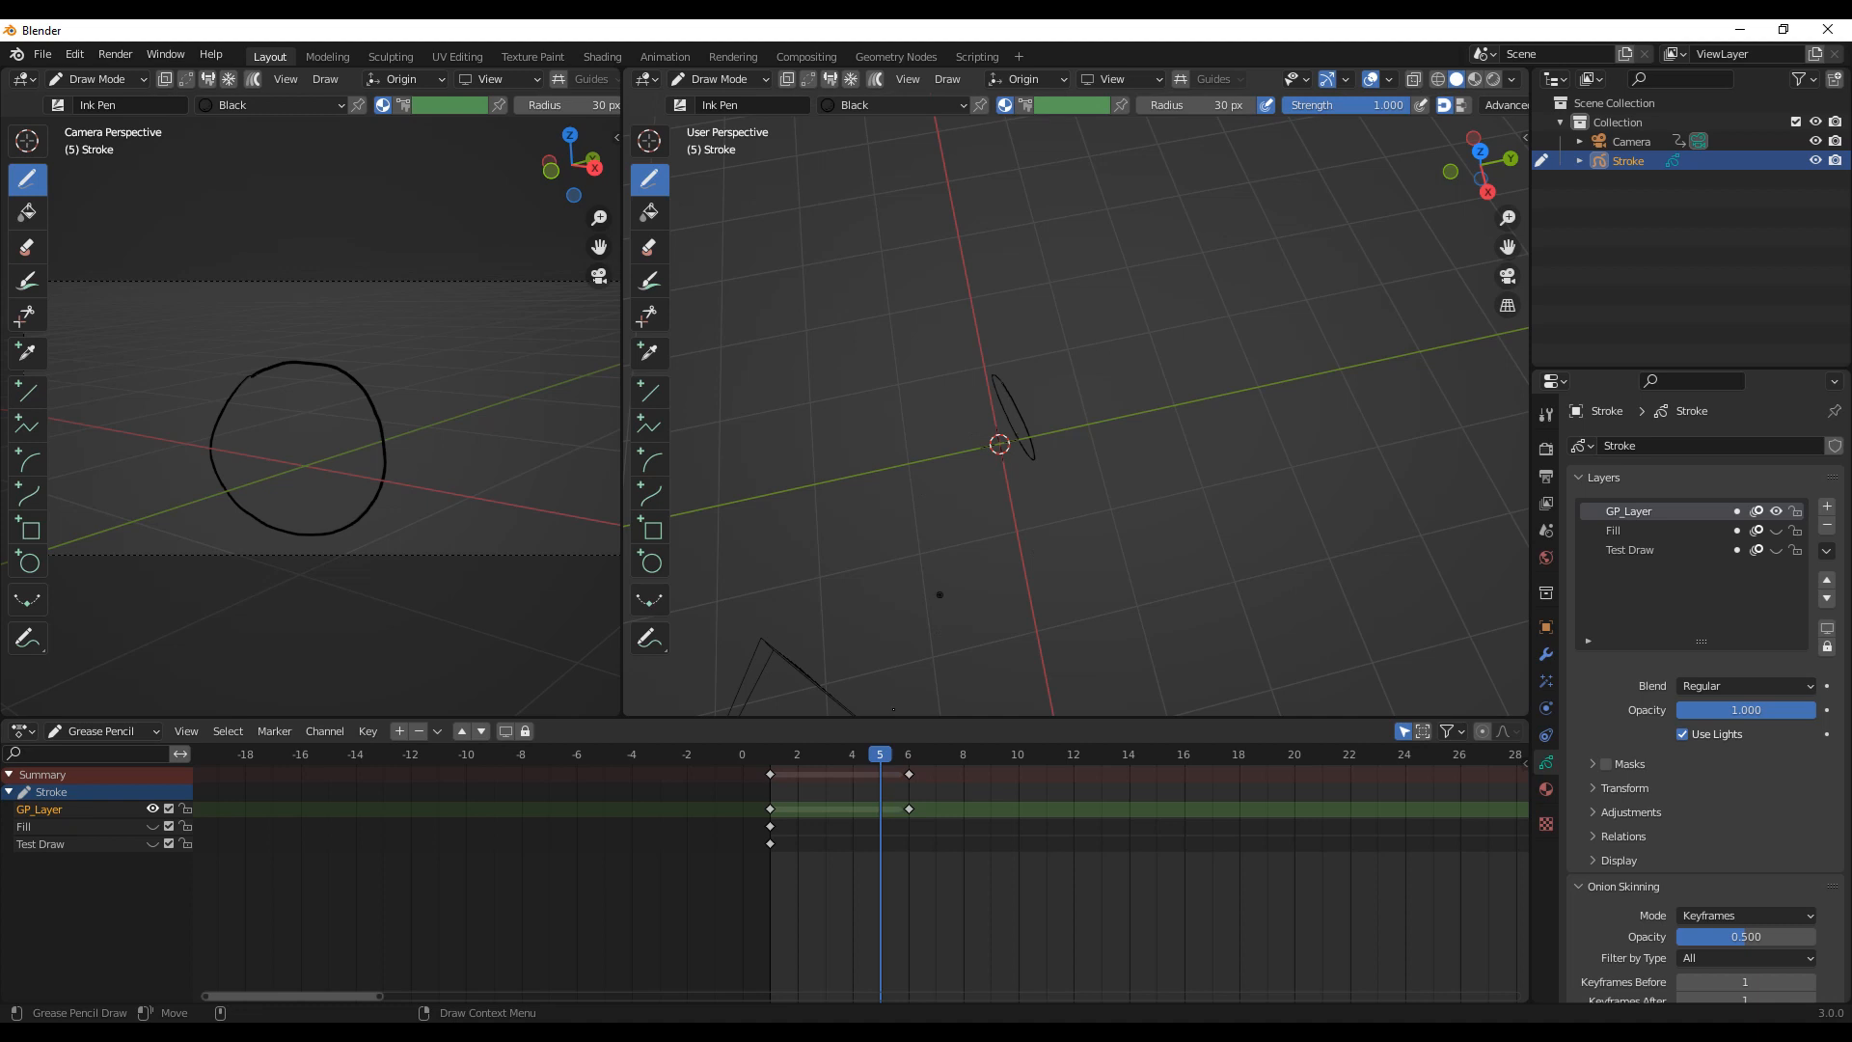
left_click_drag(876, 753, 778, 764)
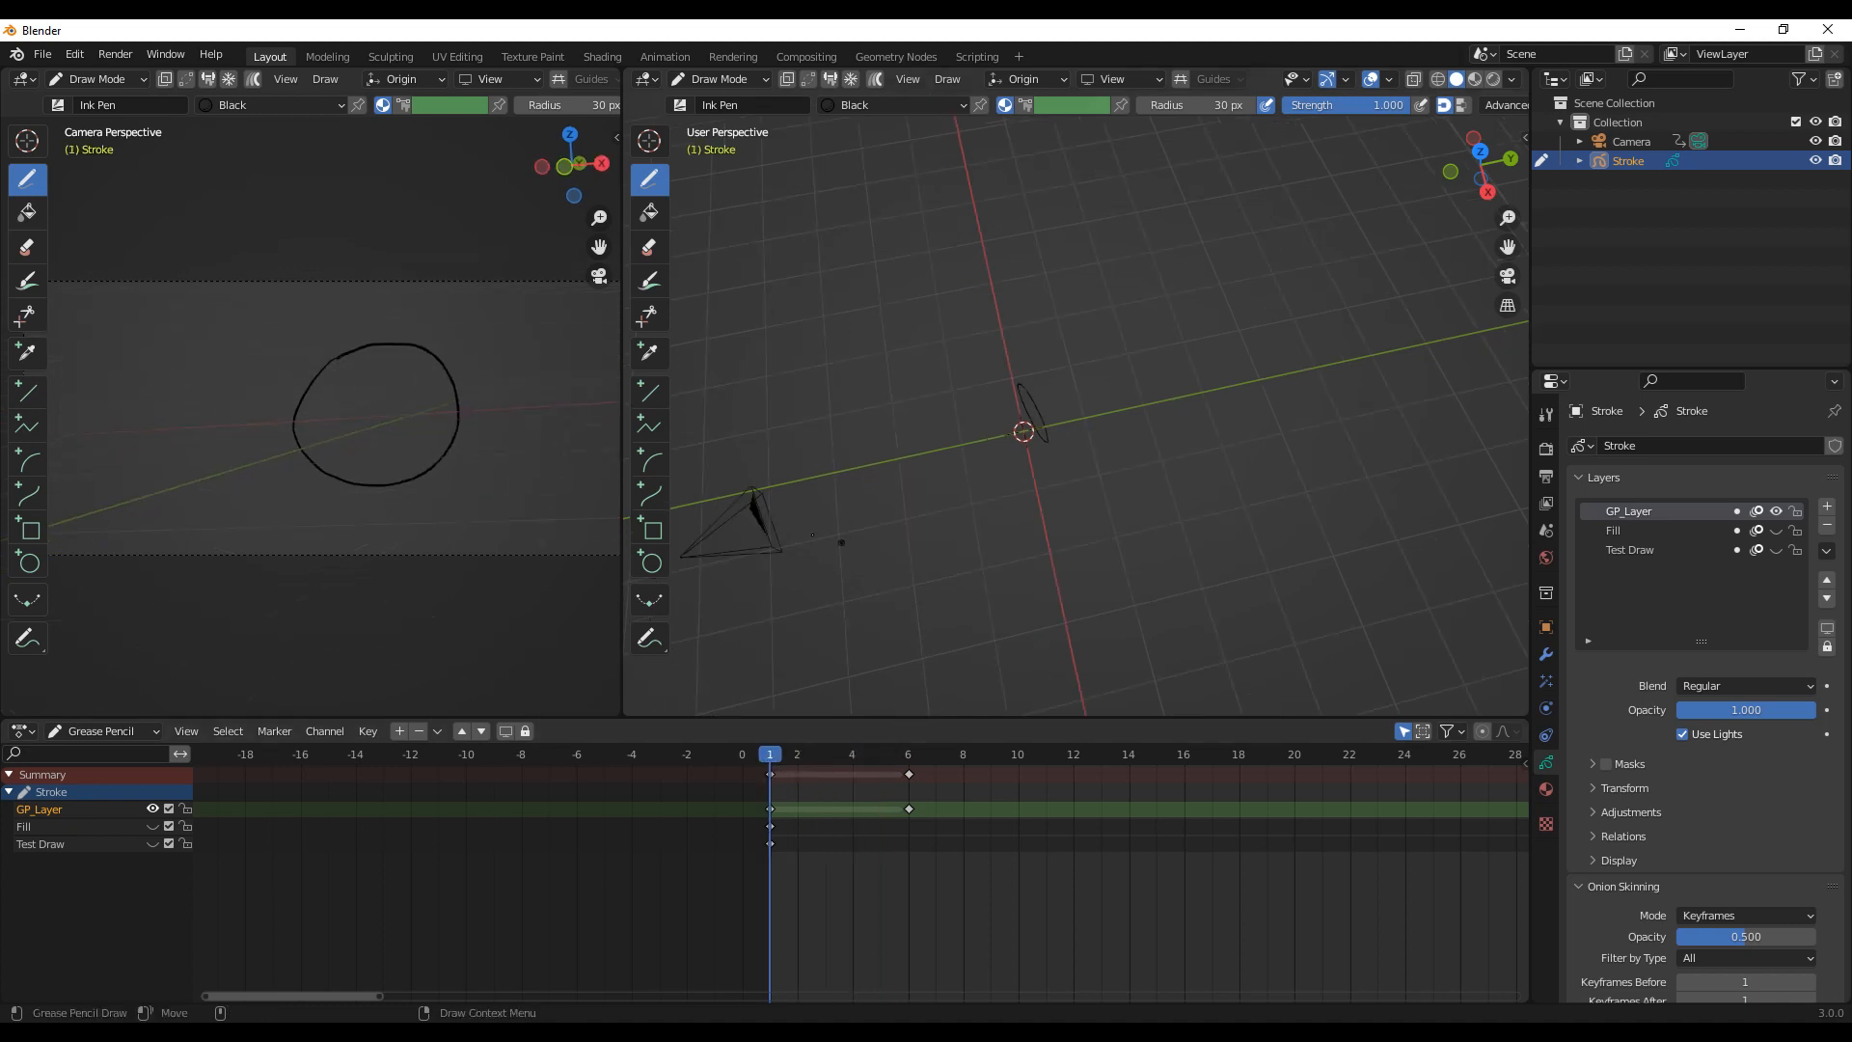
left_click_drag(778, 762, 906, 767)
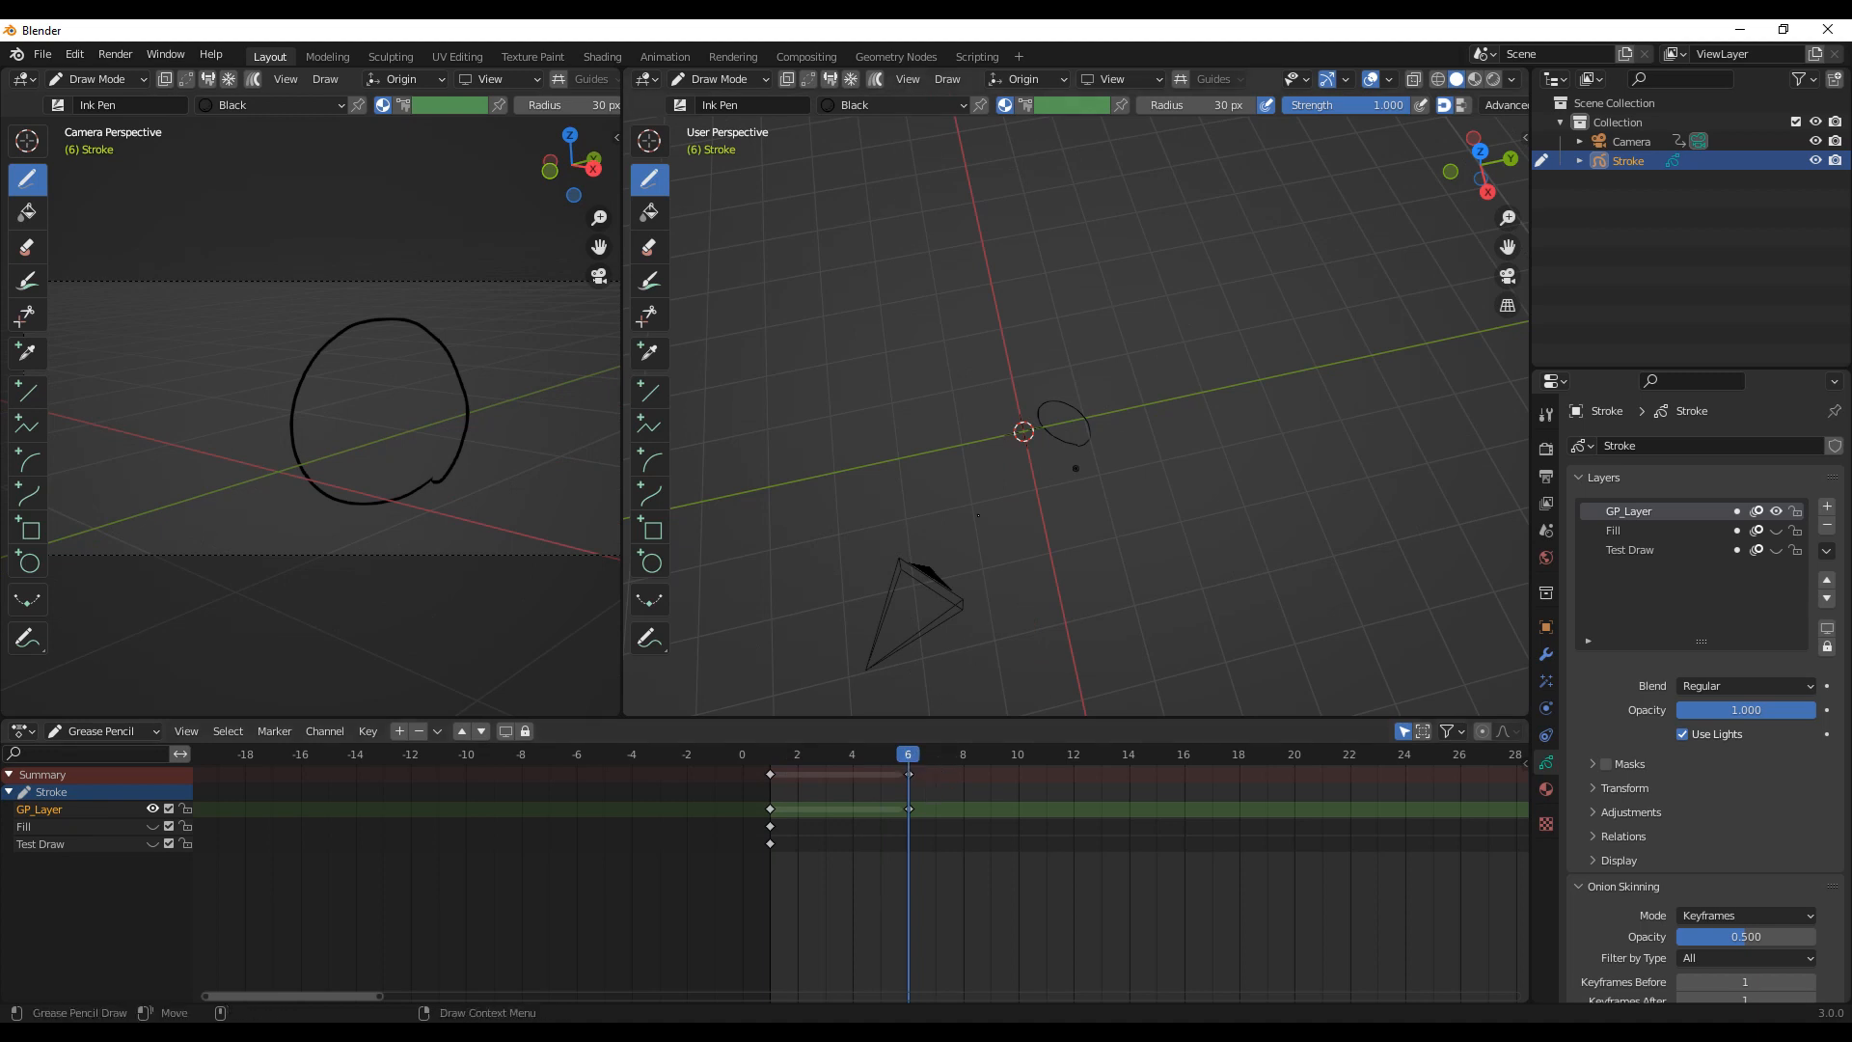
left_click_drag(912, 757, 772, 754)
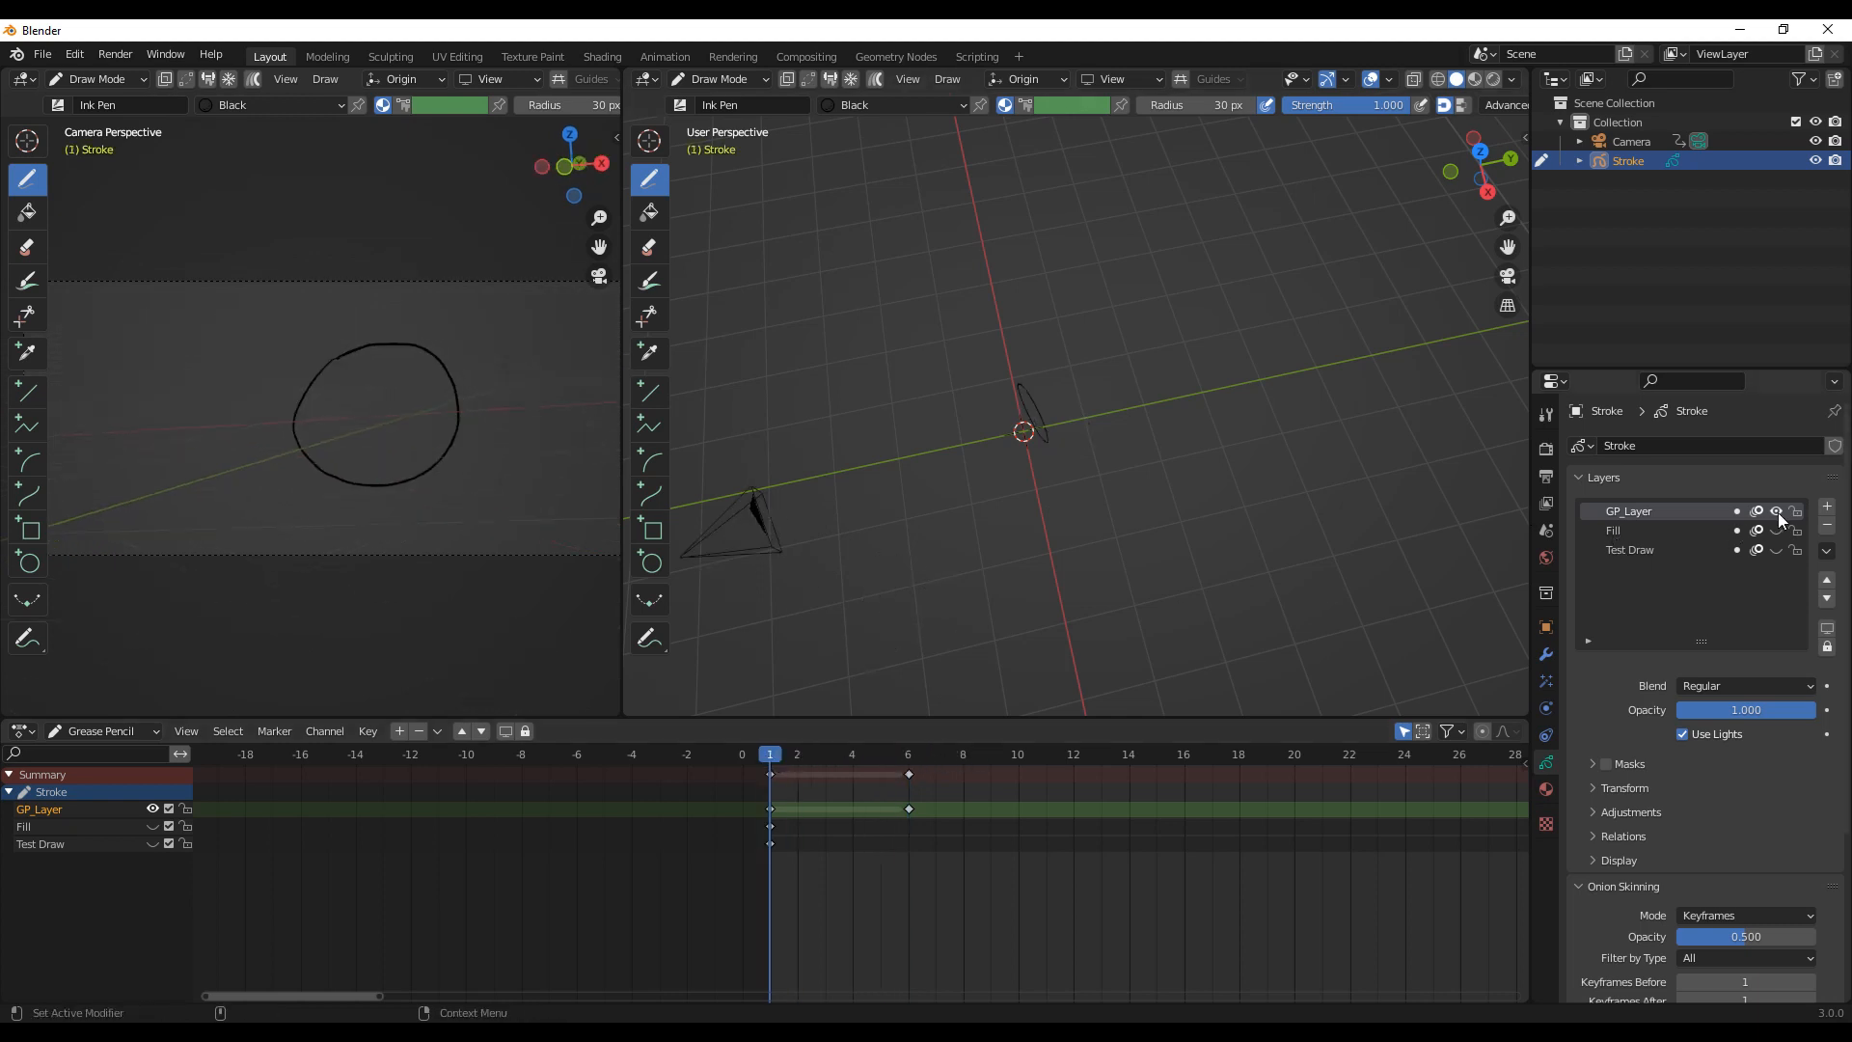
Step: Widen the camera viewport, hide GP_Layer and add a new Grease Pencil layer
left_click_drag(623, 611, 934, 608)
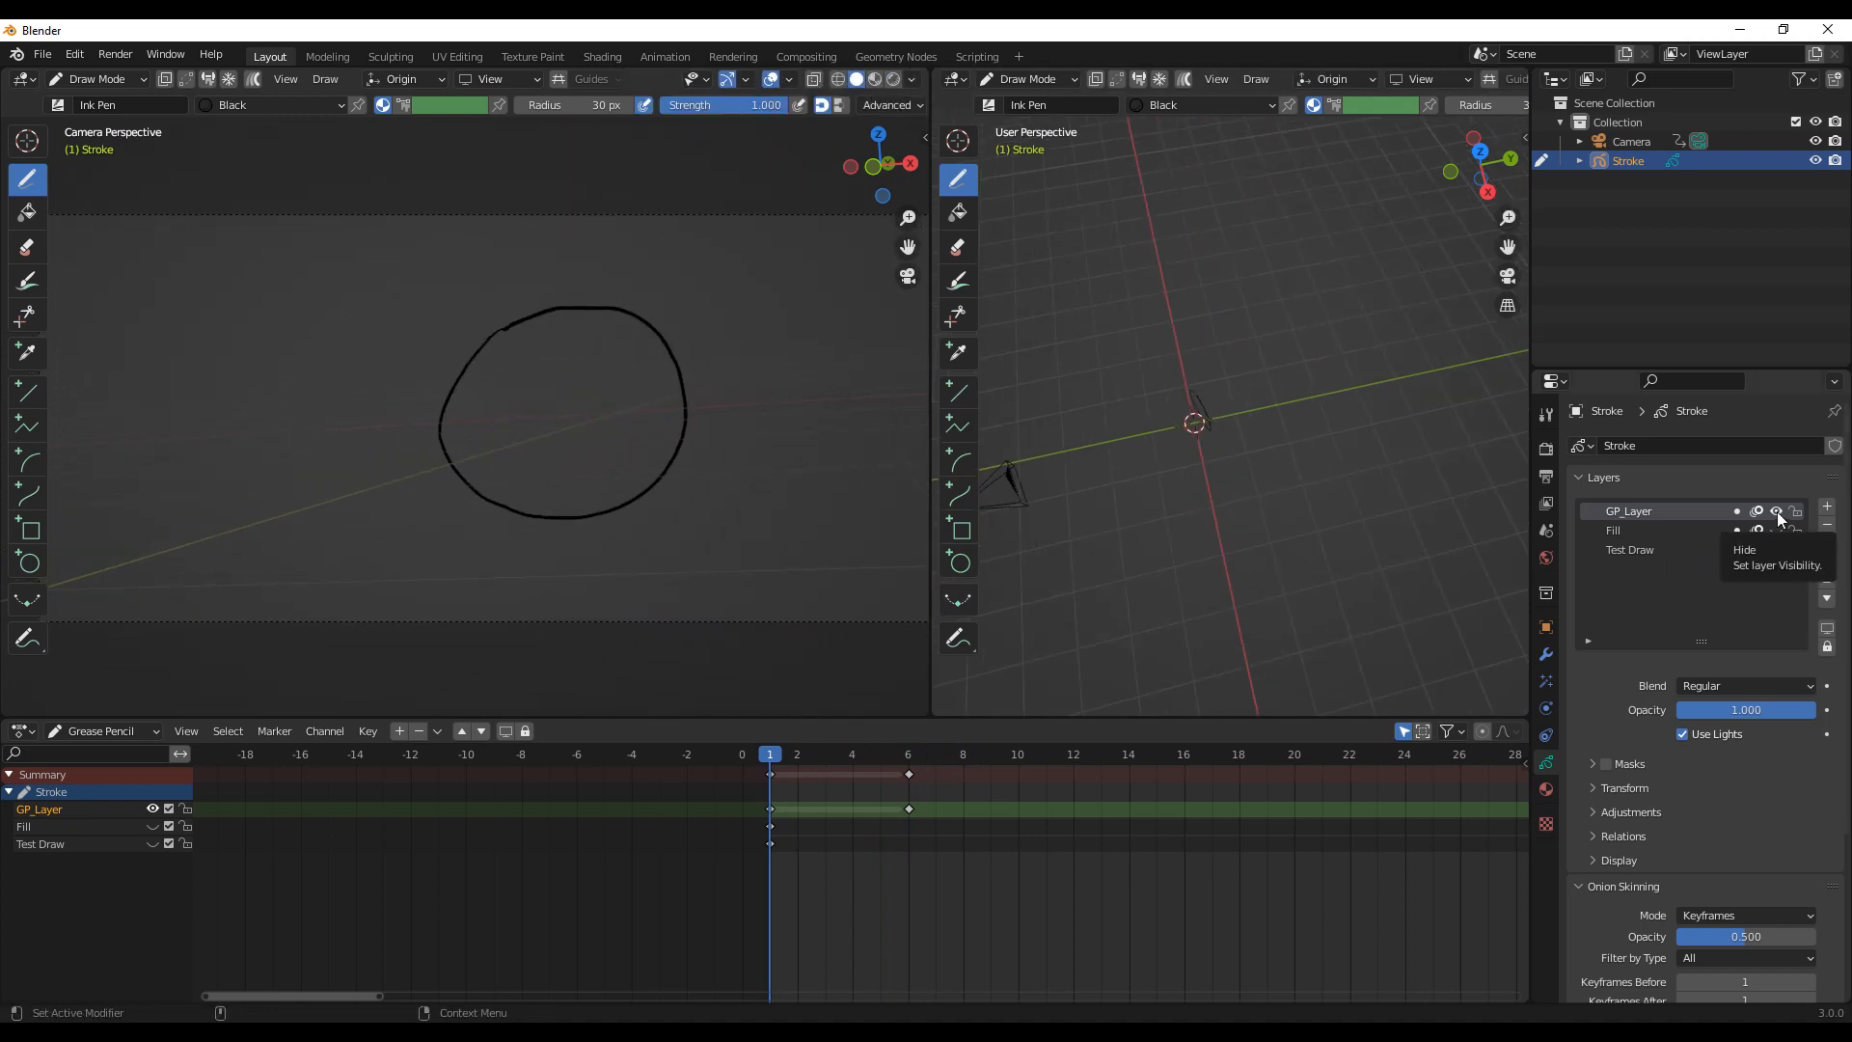
left_click(1777, 511)
left_click(1827, 506)
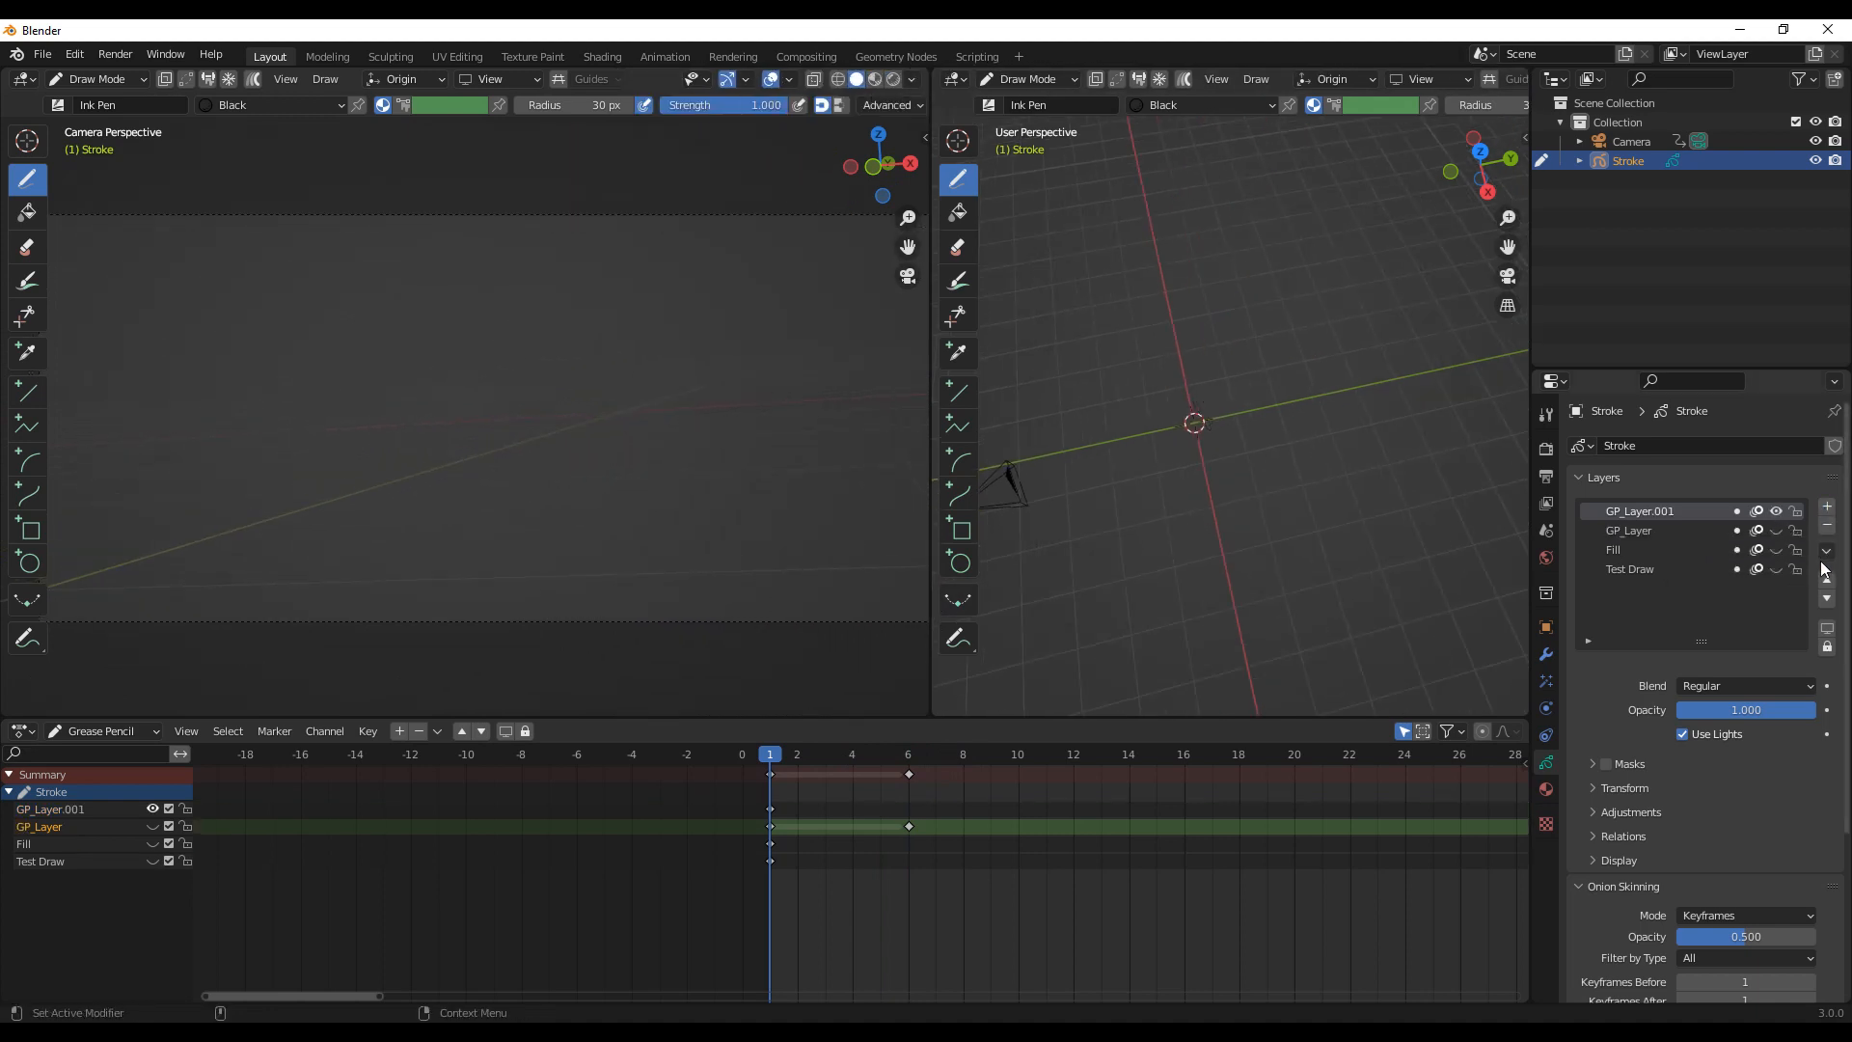
Step: Move the new Grease Pencil layer below all the other layers and rename it Canvas
left_click(1827, 599)
left_click(1827, 598)
left_click(1827, 599)
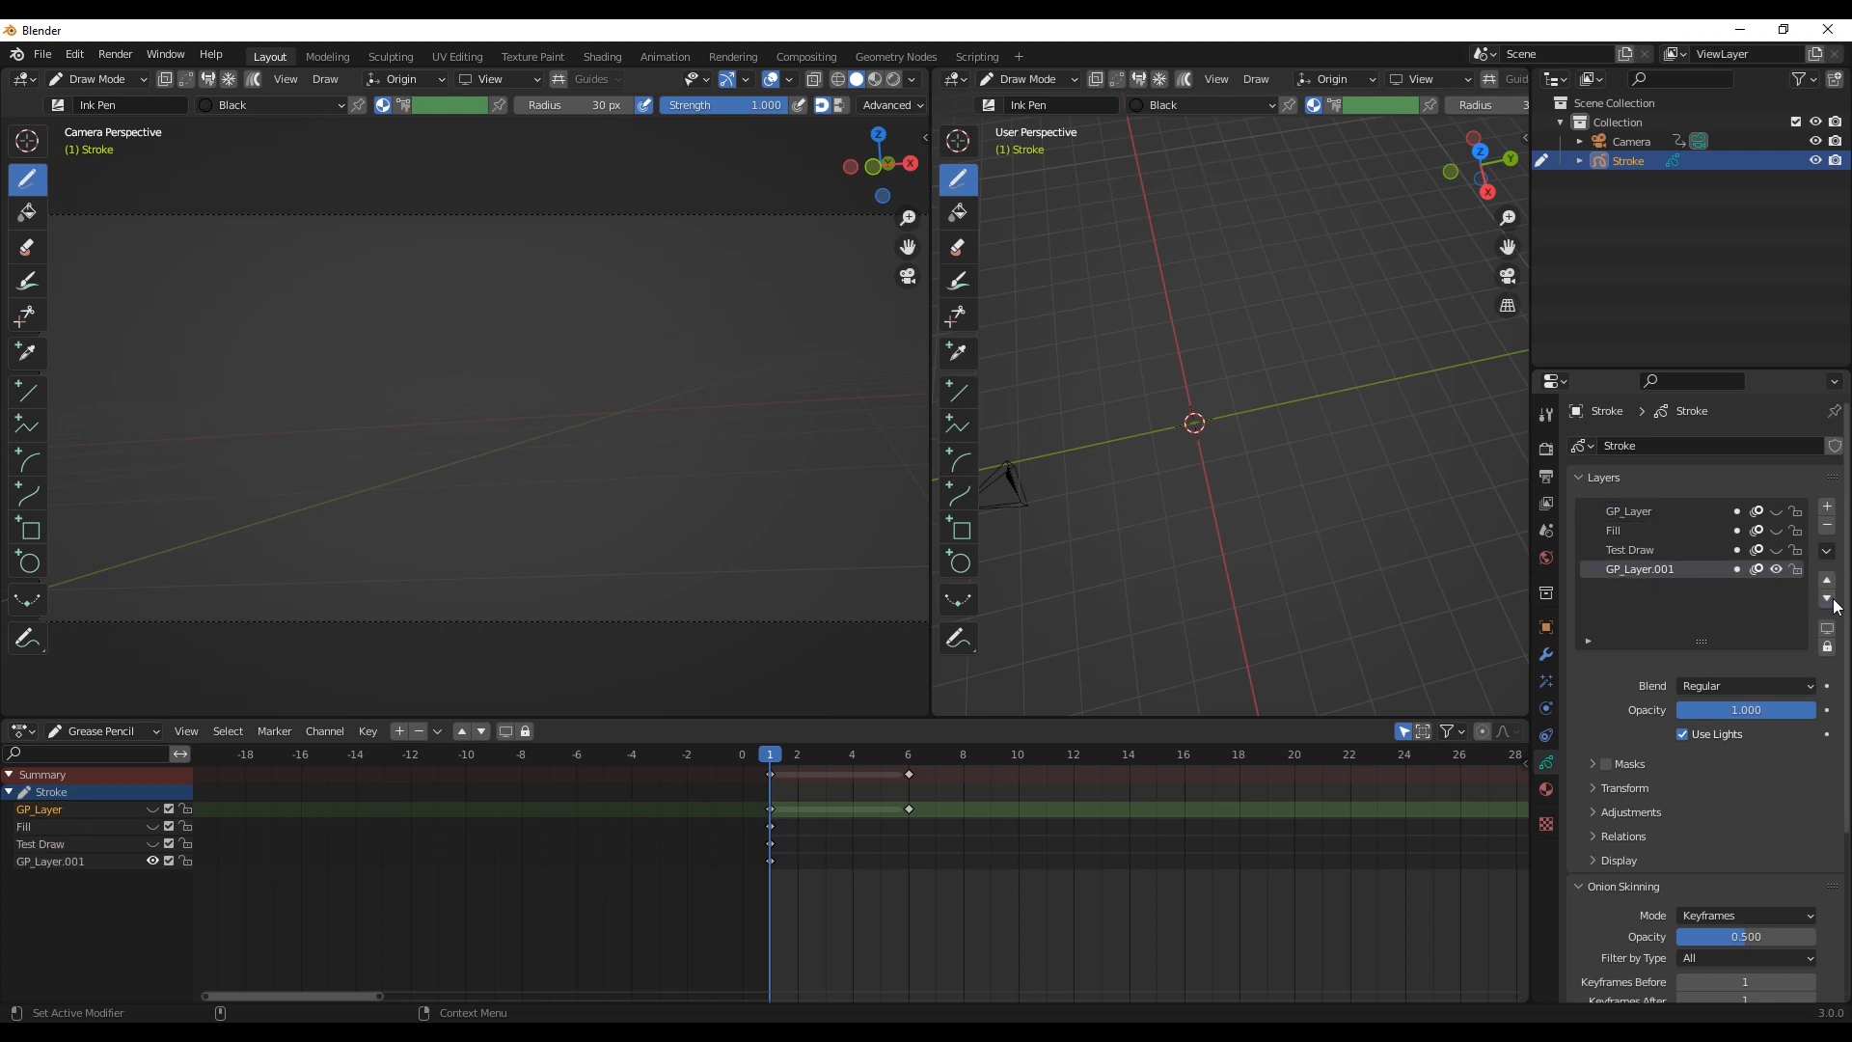
double_click(1637, 571)
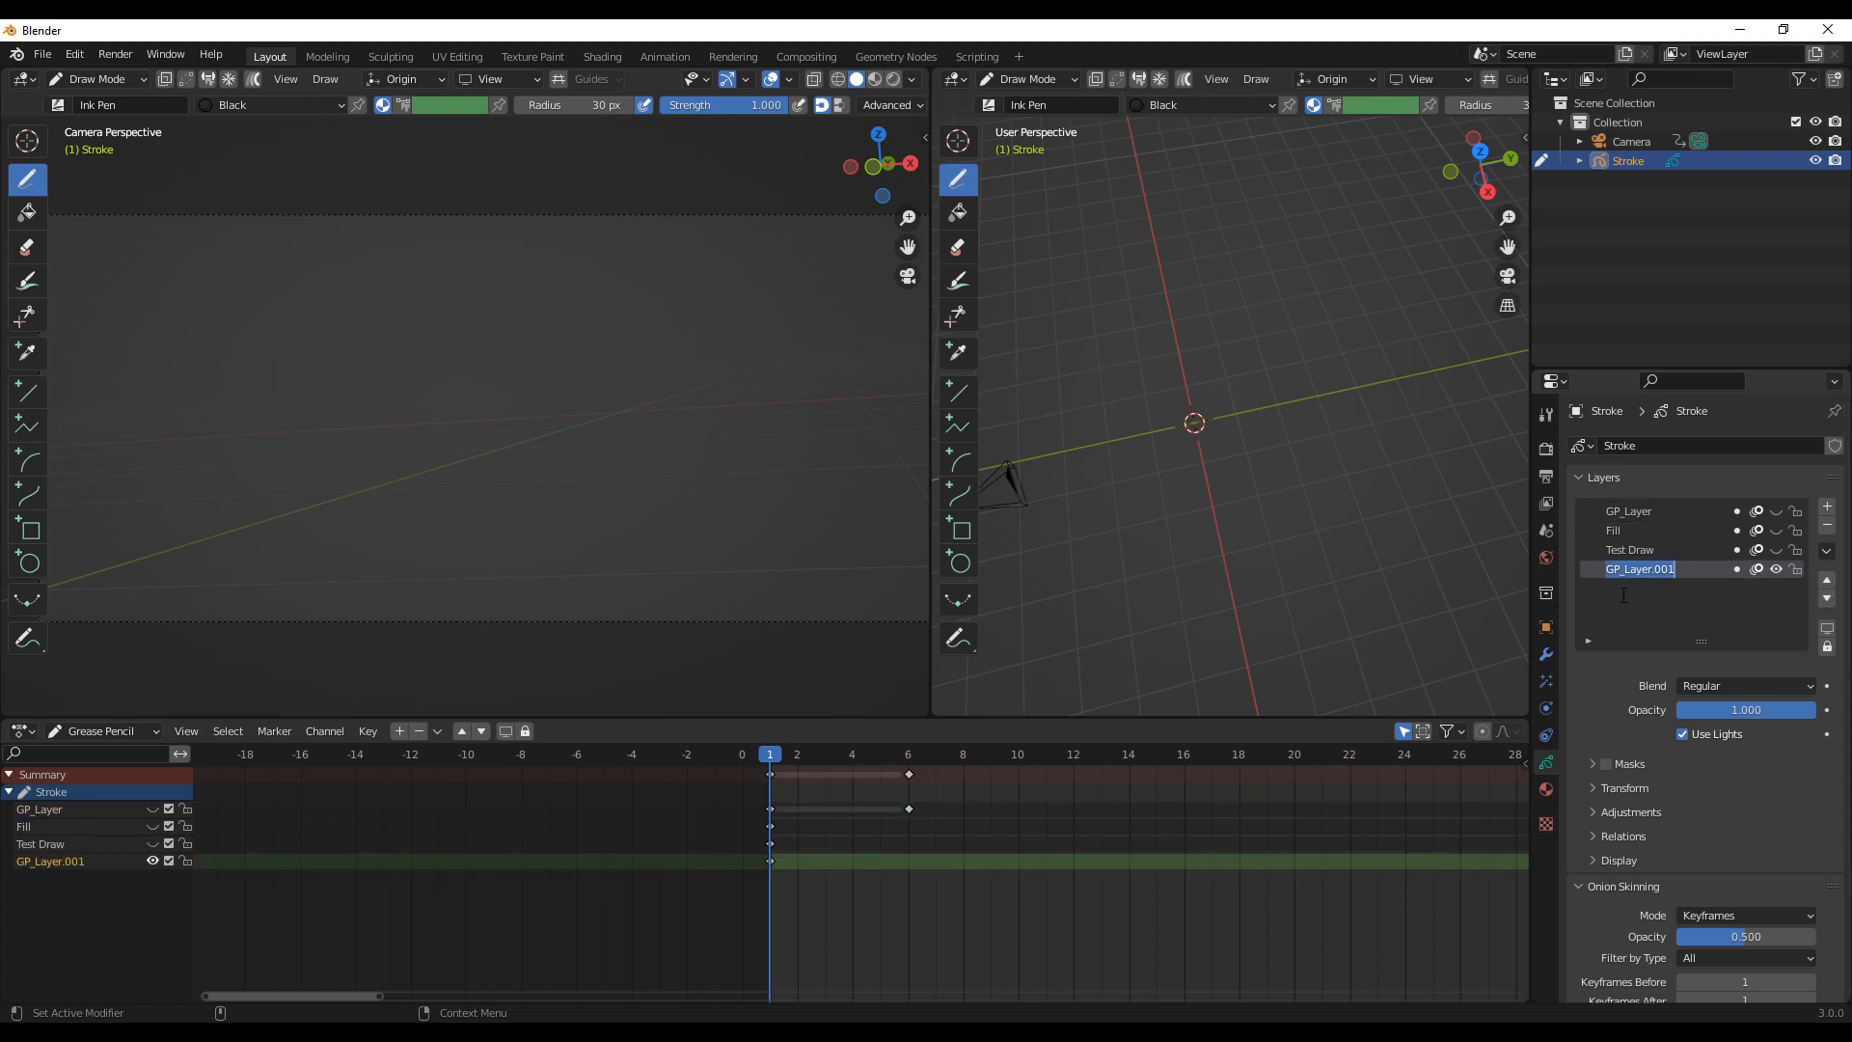
type("Canvas")
key("Return")
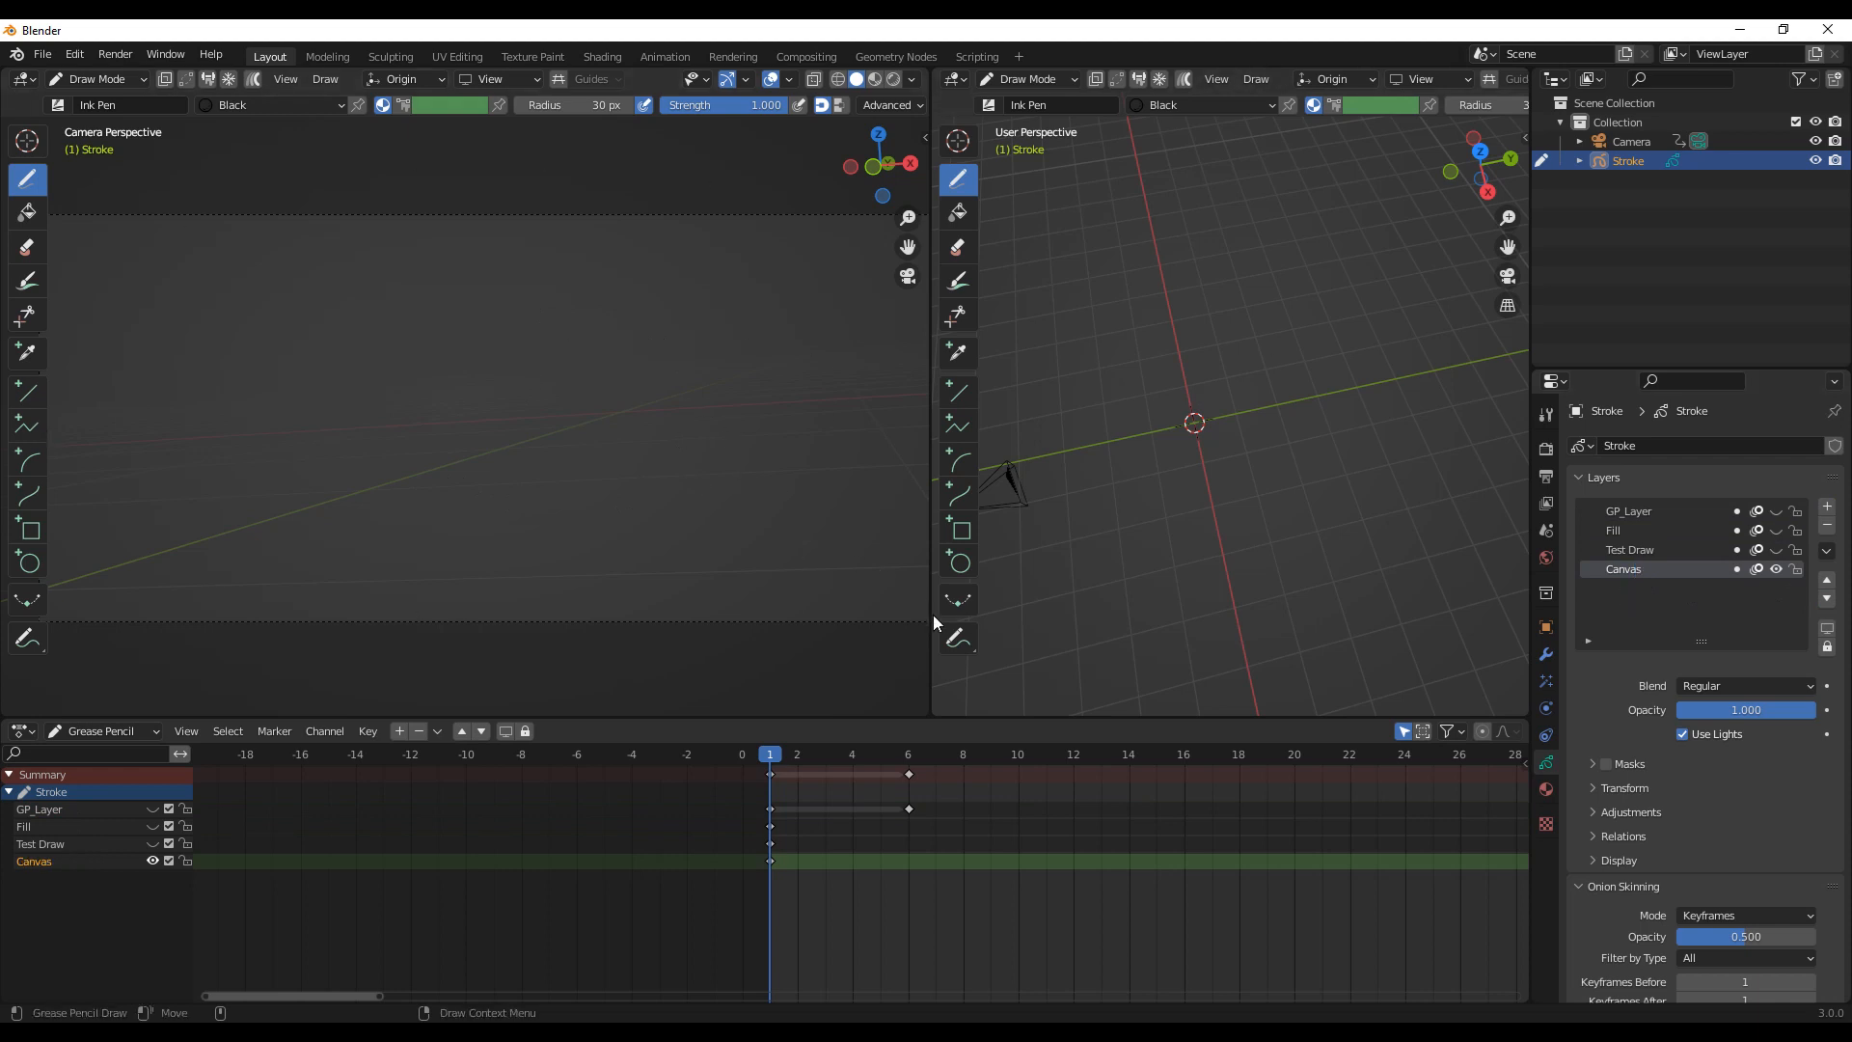
Step: Widen the camera viewport, select Material.001 and recolour its fill to a muted, darker dusty pink
left_click_drag(933, 615, 1094, 615)
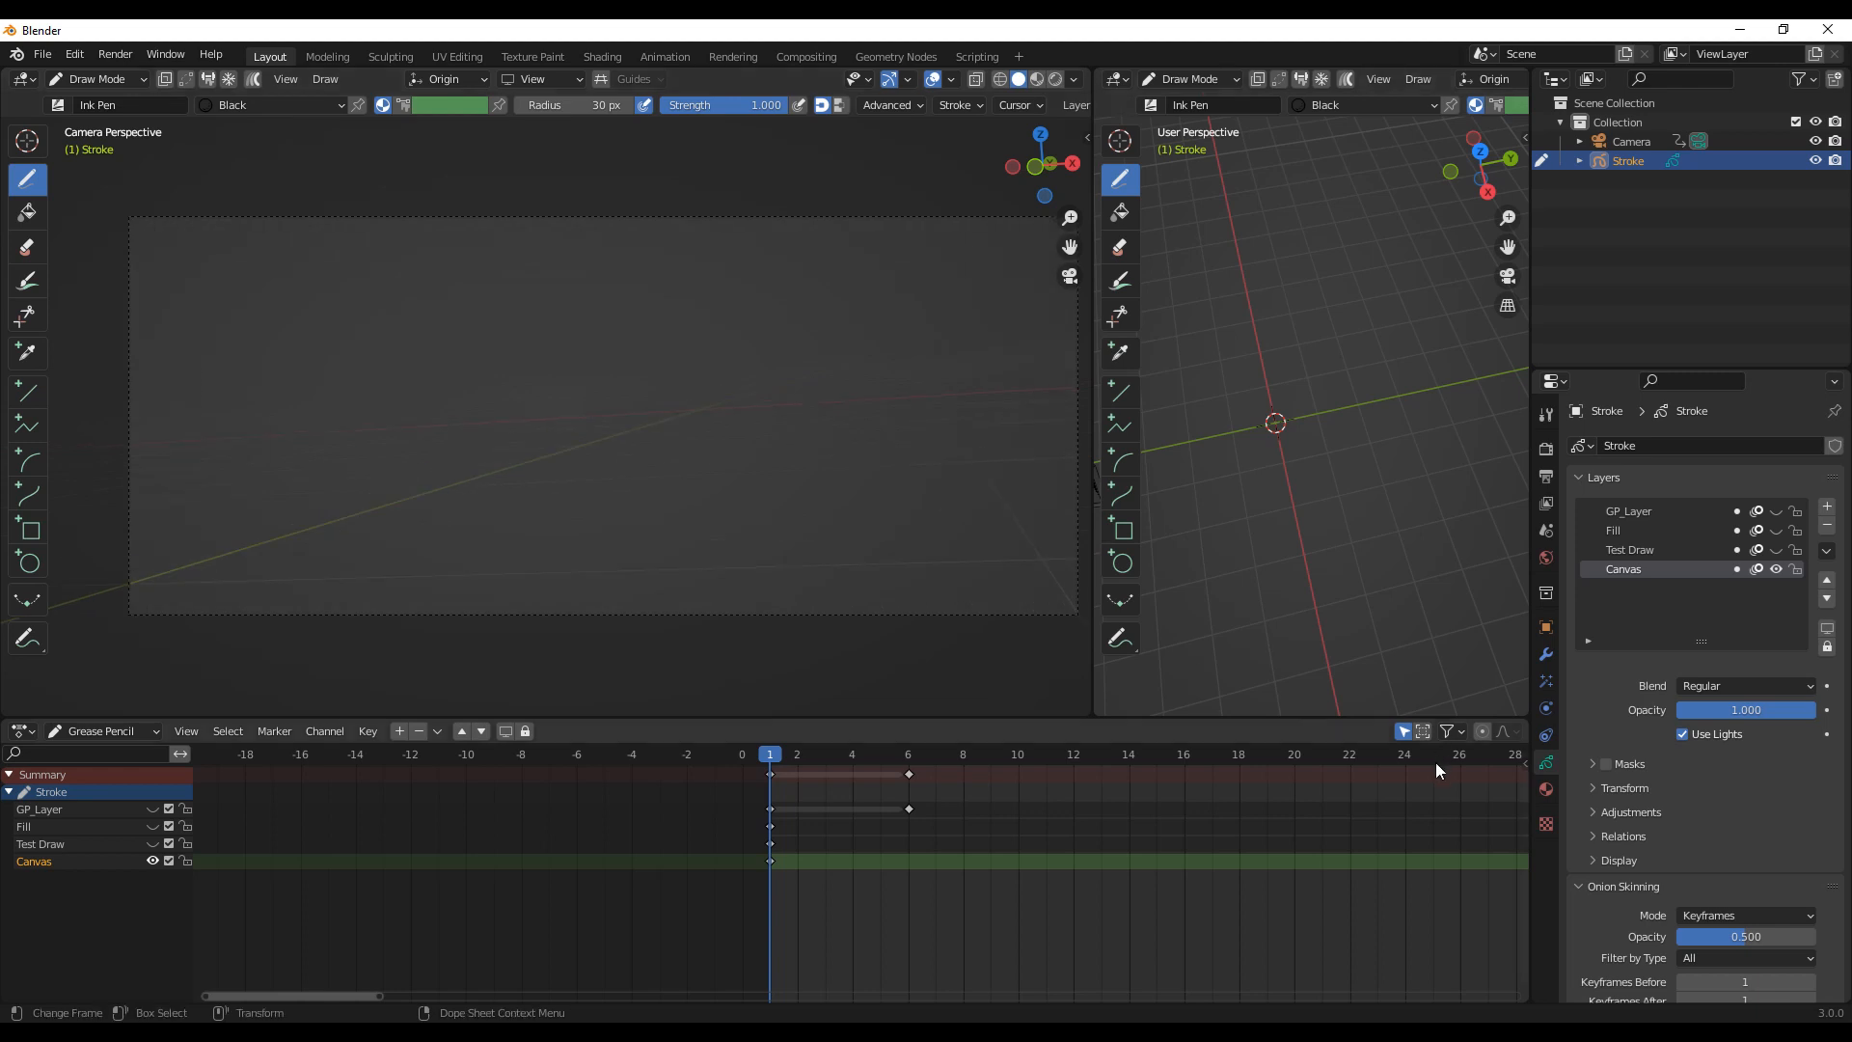
left_click(1547, 788)
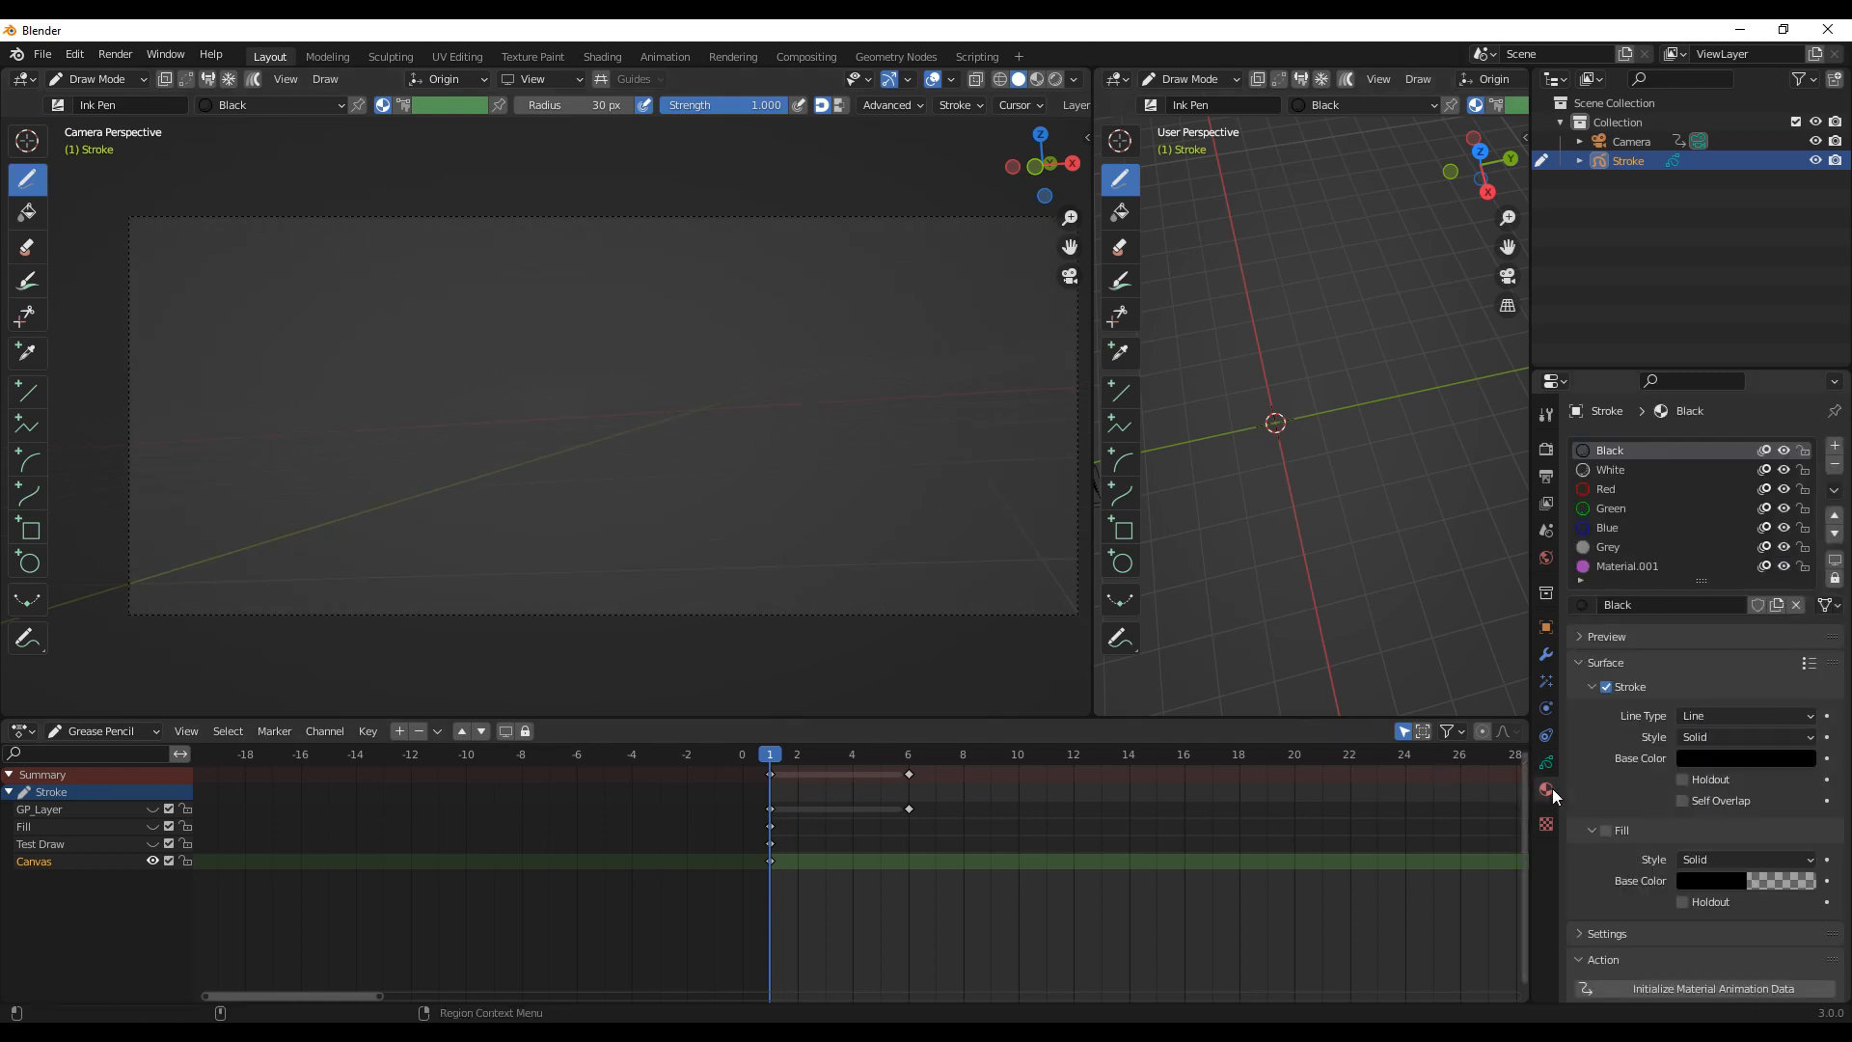
left_click(1646, 565)
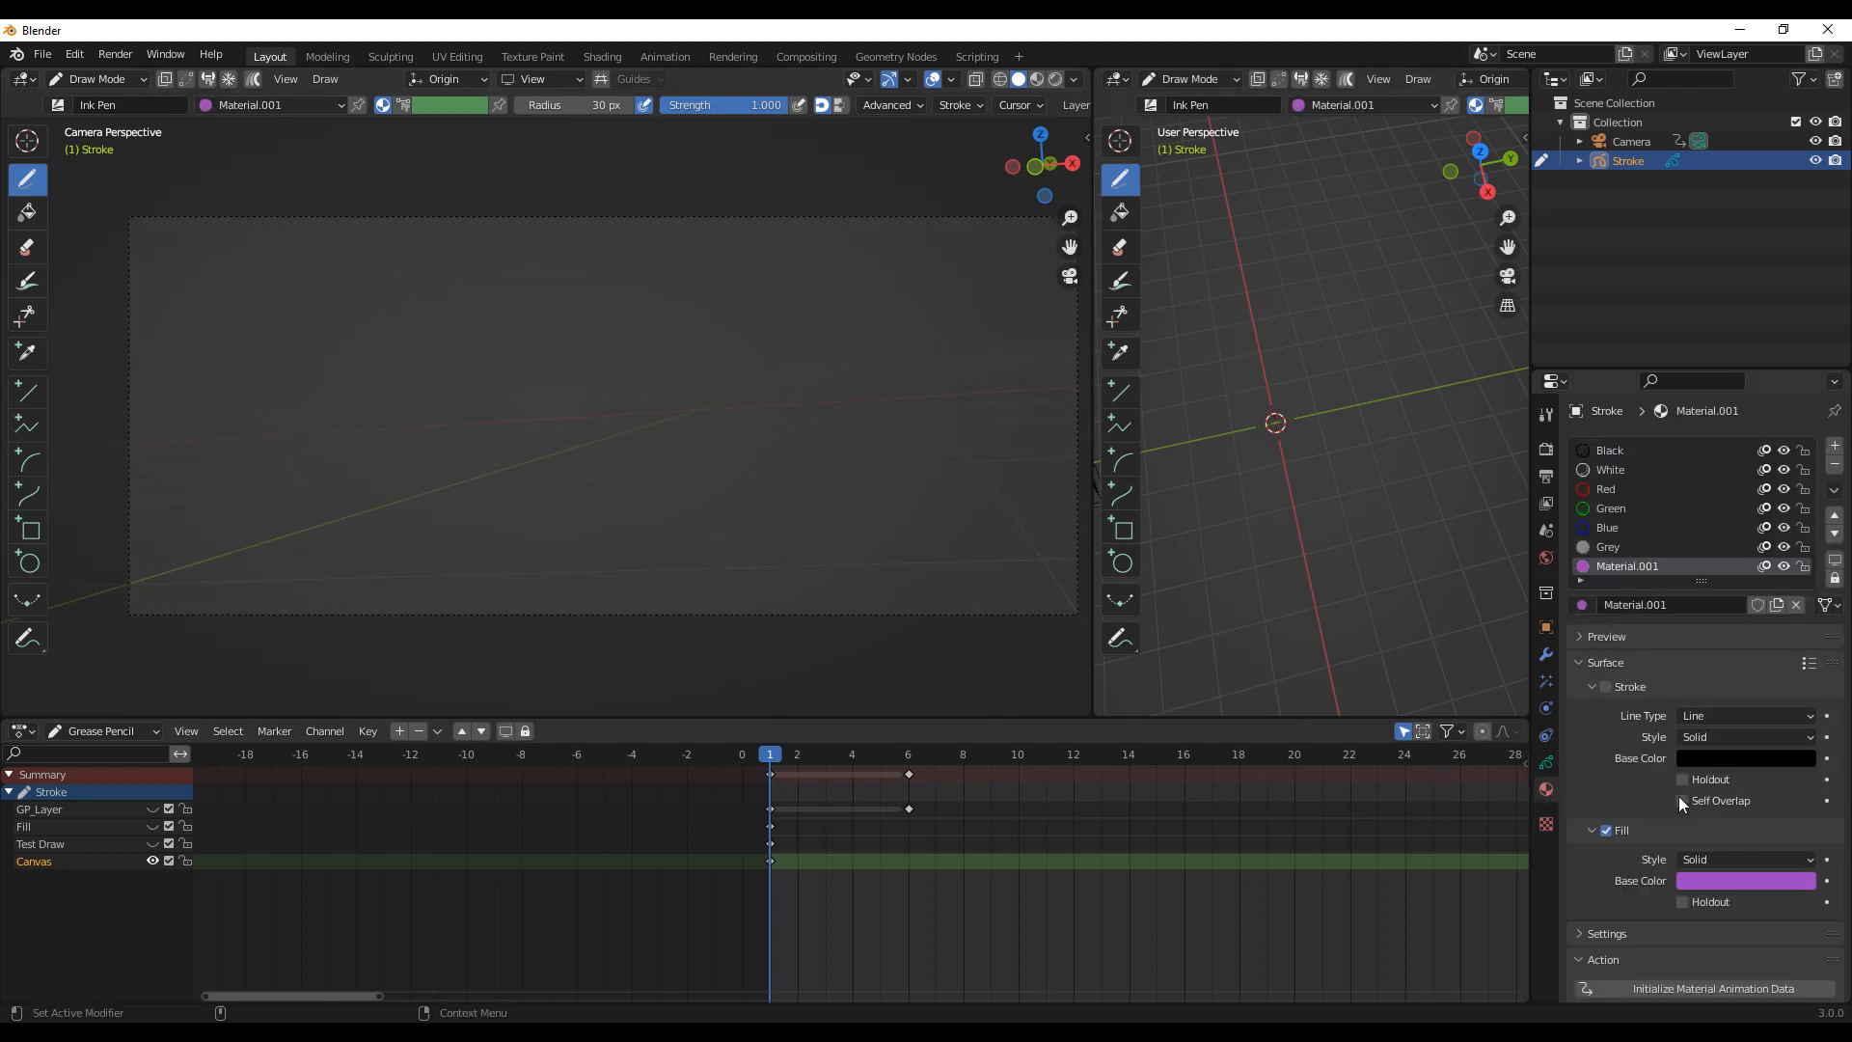
left_click(1724, 881)
left_click_drag(1766, 685, 1715, 686)
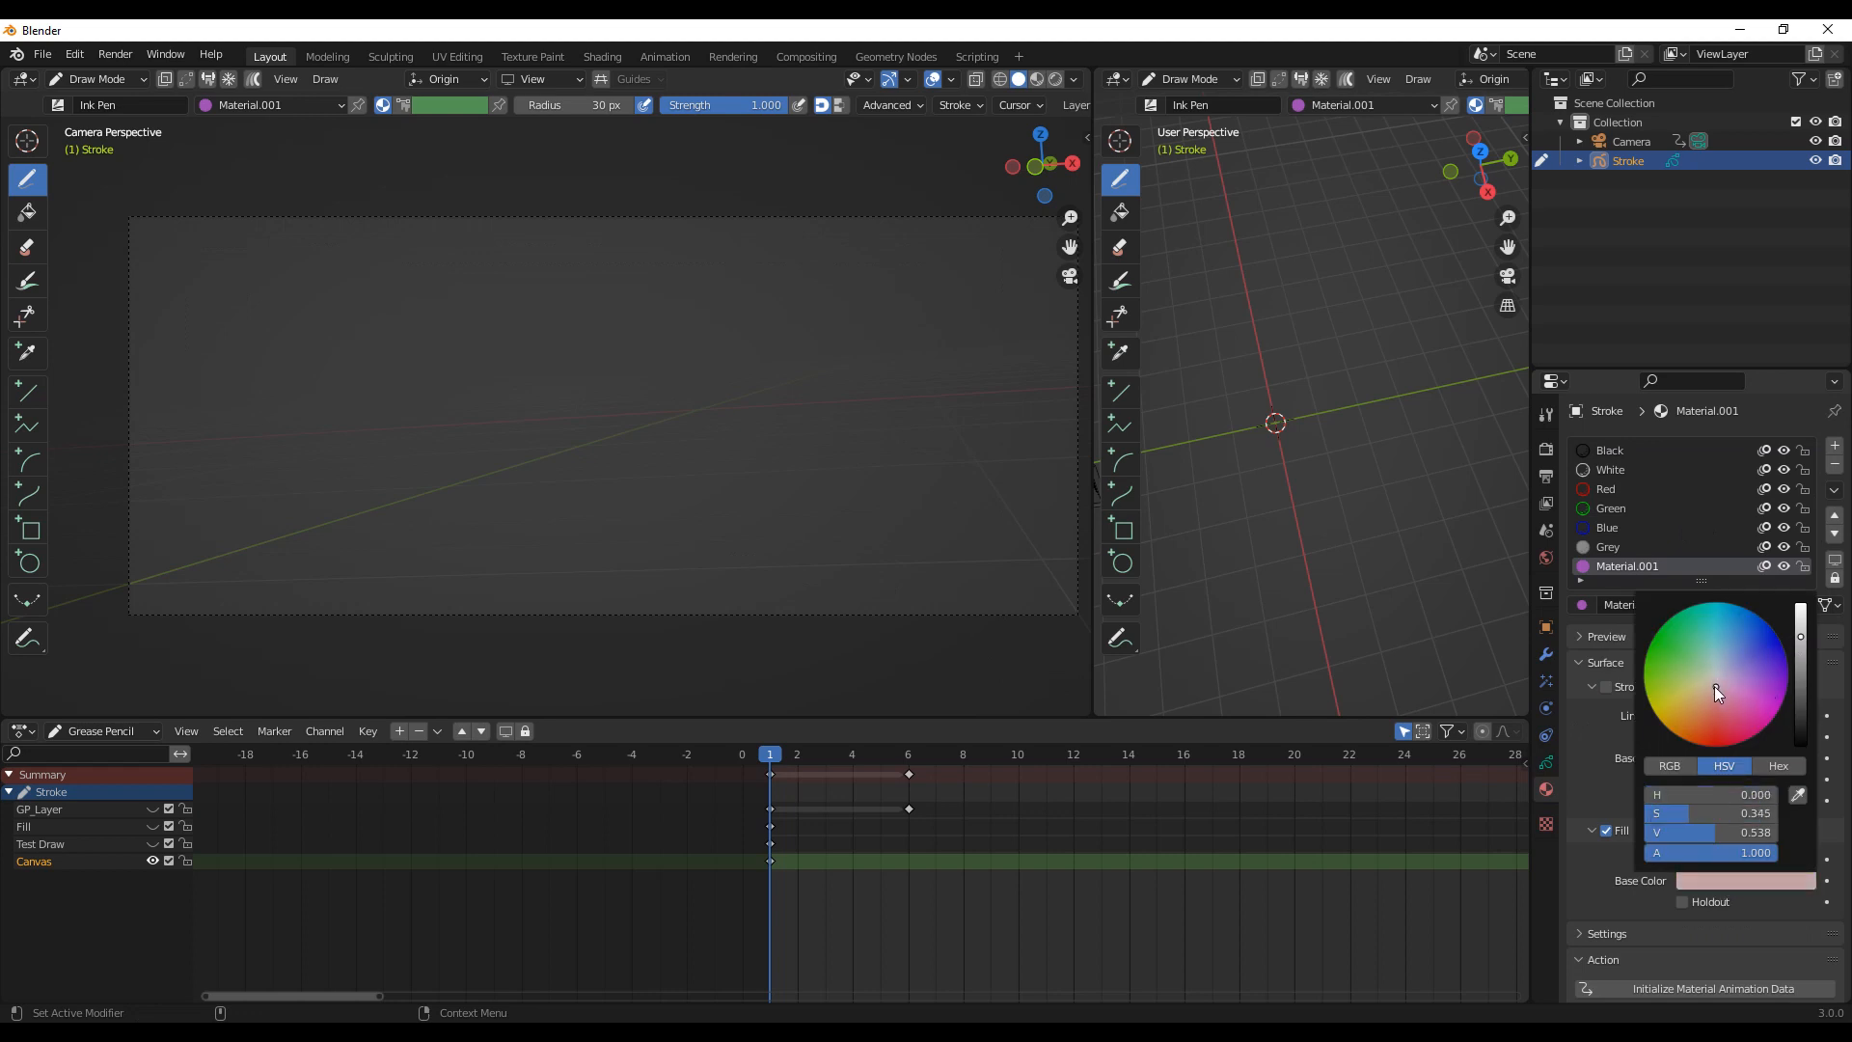
left_click_drag(1801, 638, 1802, 654)
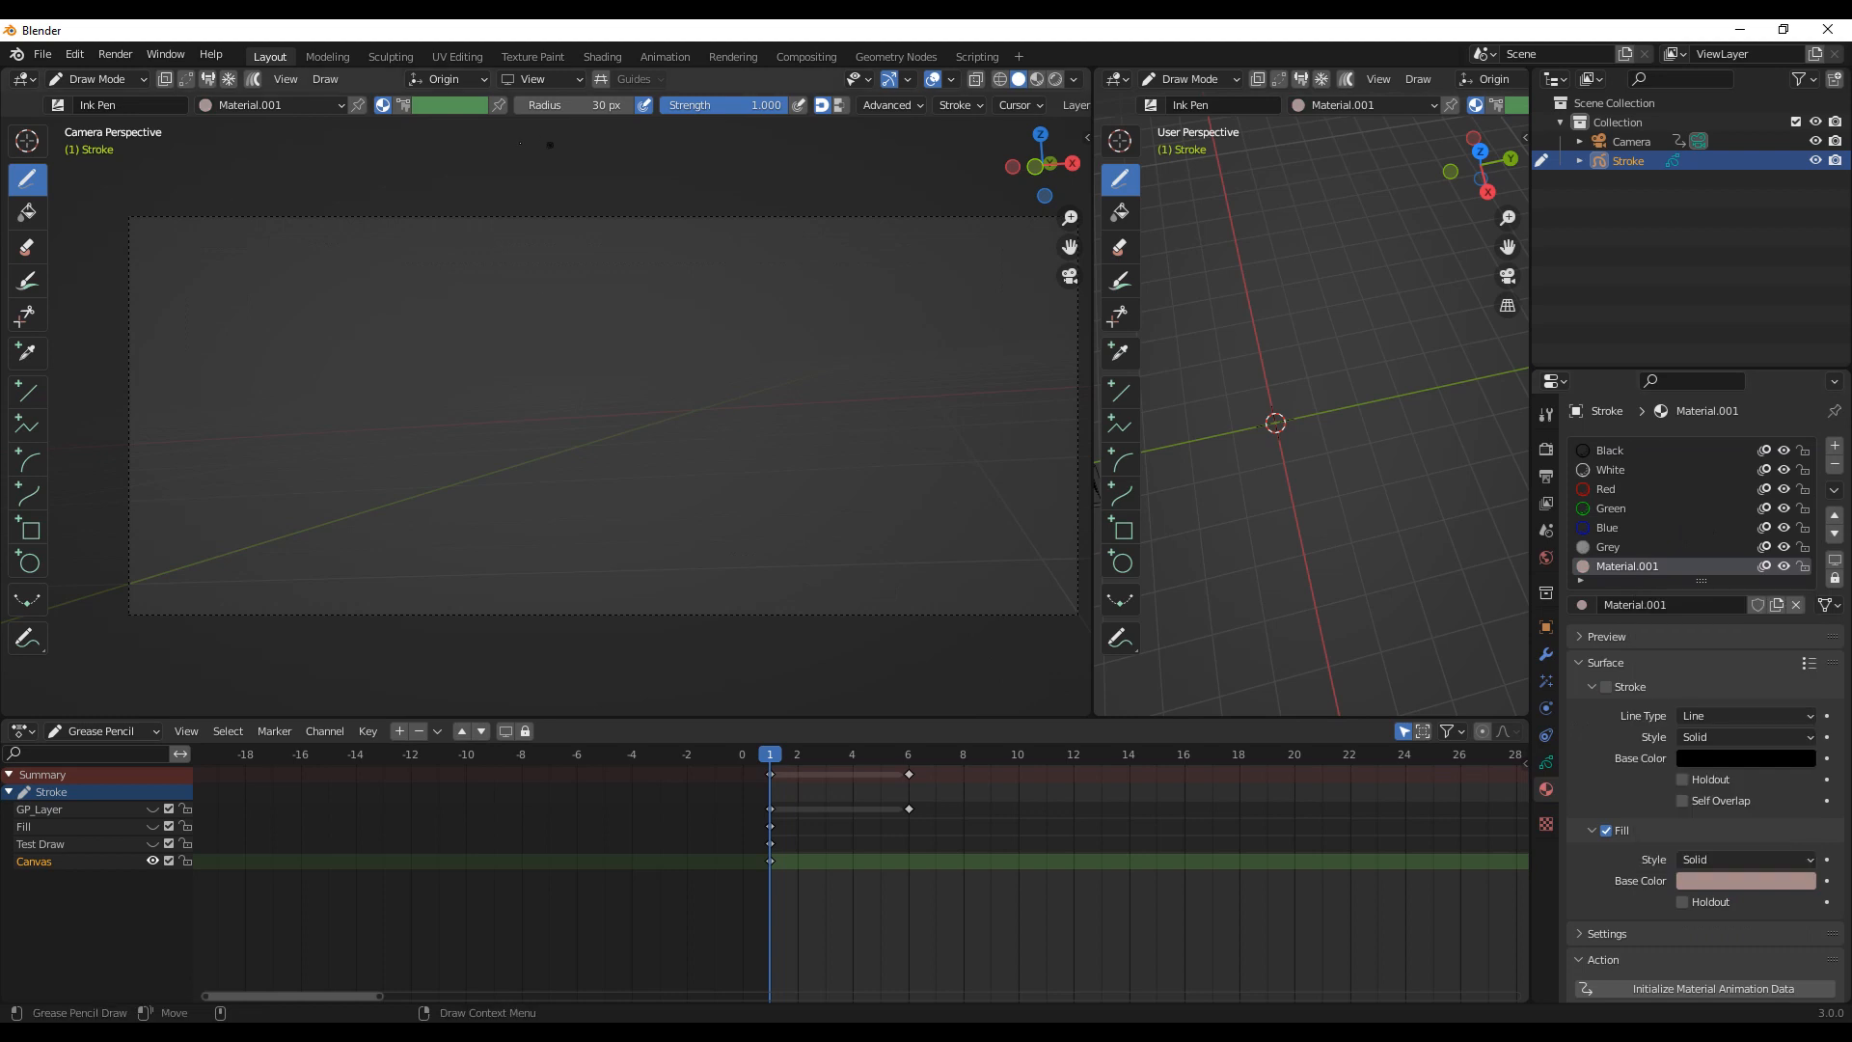
Step: Draw a large filled shape covering the whole camera frame on the Canvas layer, and lock that layer
mouse_move(460, 174)
left_mouse_down()
mouse_move(280, 188)
mouse_move(91, 453)
mouse_move(287, 666)
mouse_move(992, 714)
mouse_move(1085, 193)
mouse_move(589, 149)
left_mouse_up()
scroll(729, 441, "down", 2)
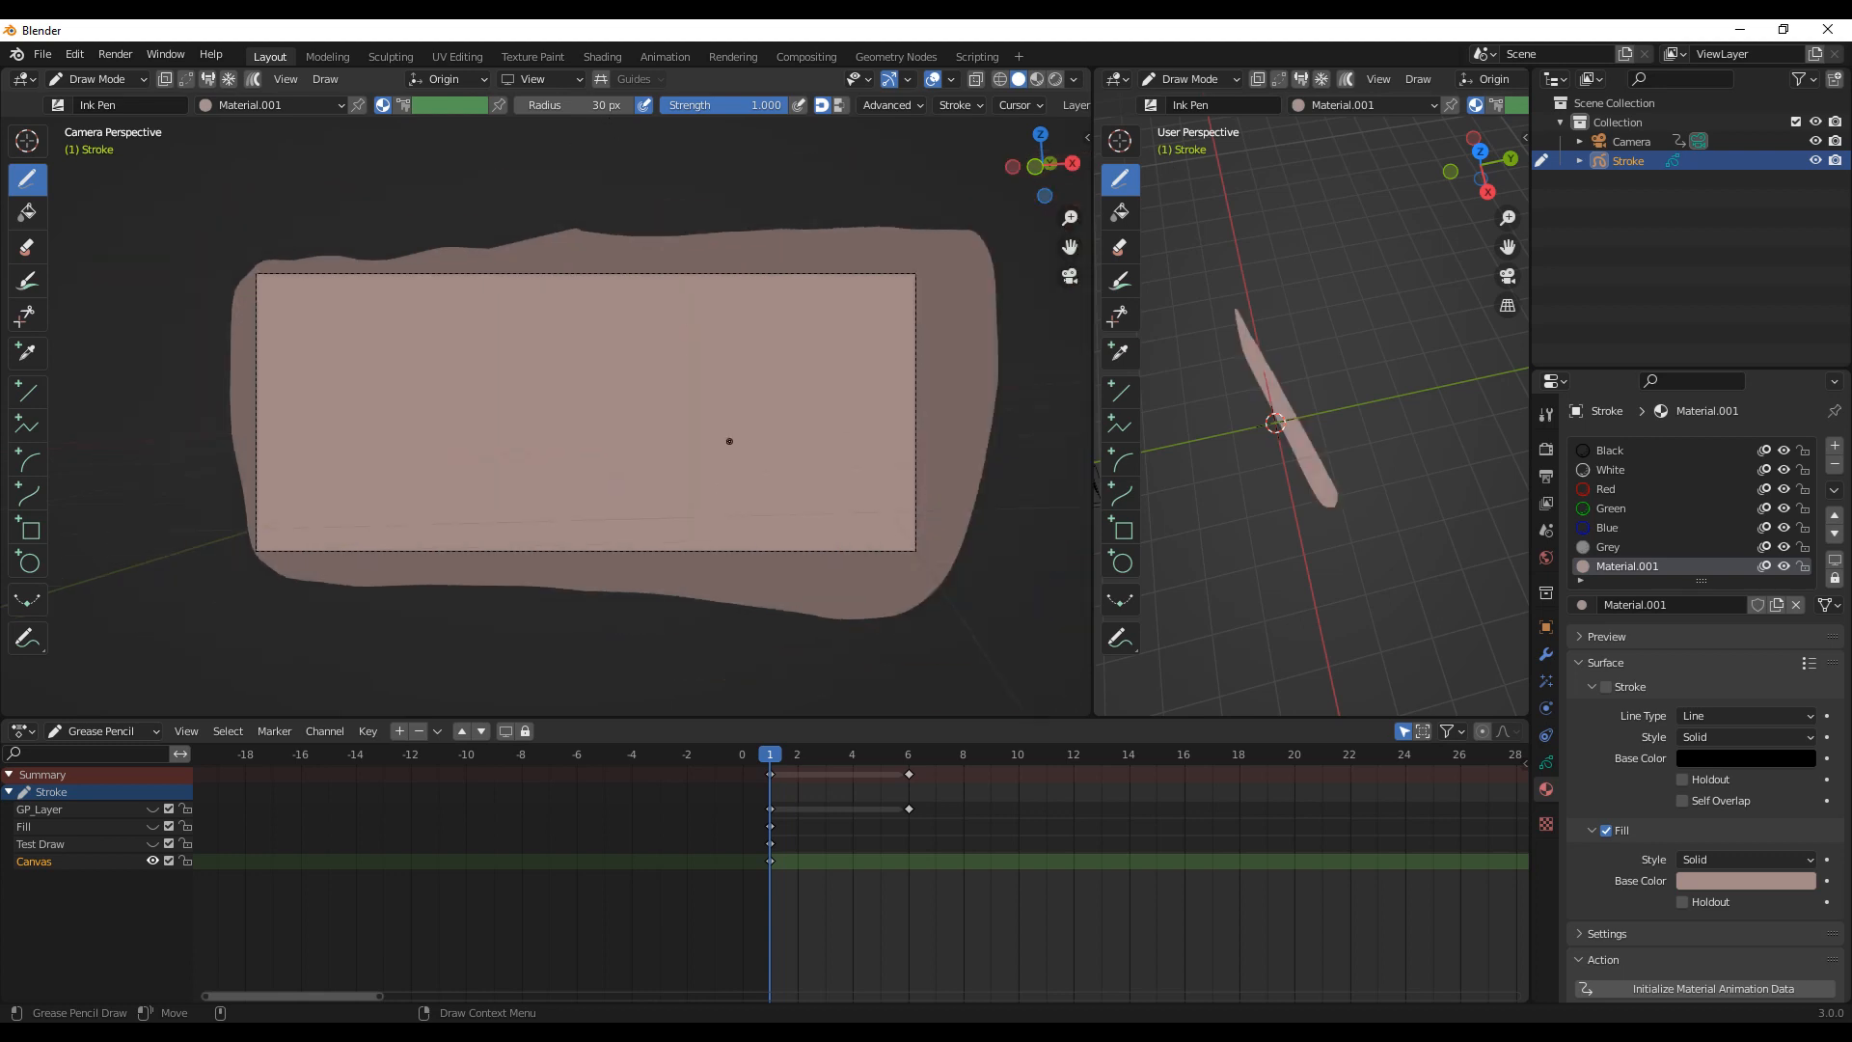
scroll(751, 450, "up", 1)
middle_click_drag(1302, 497, 1389, 451)
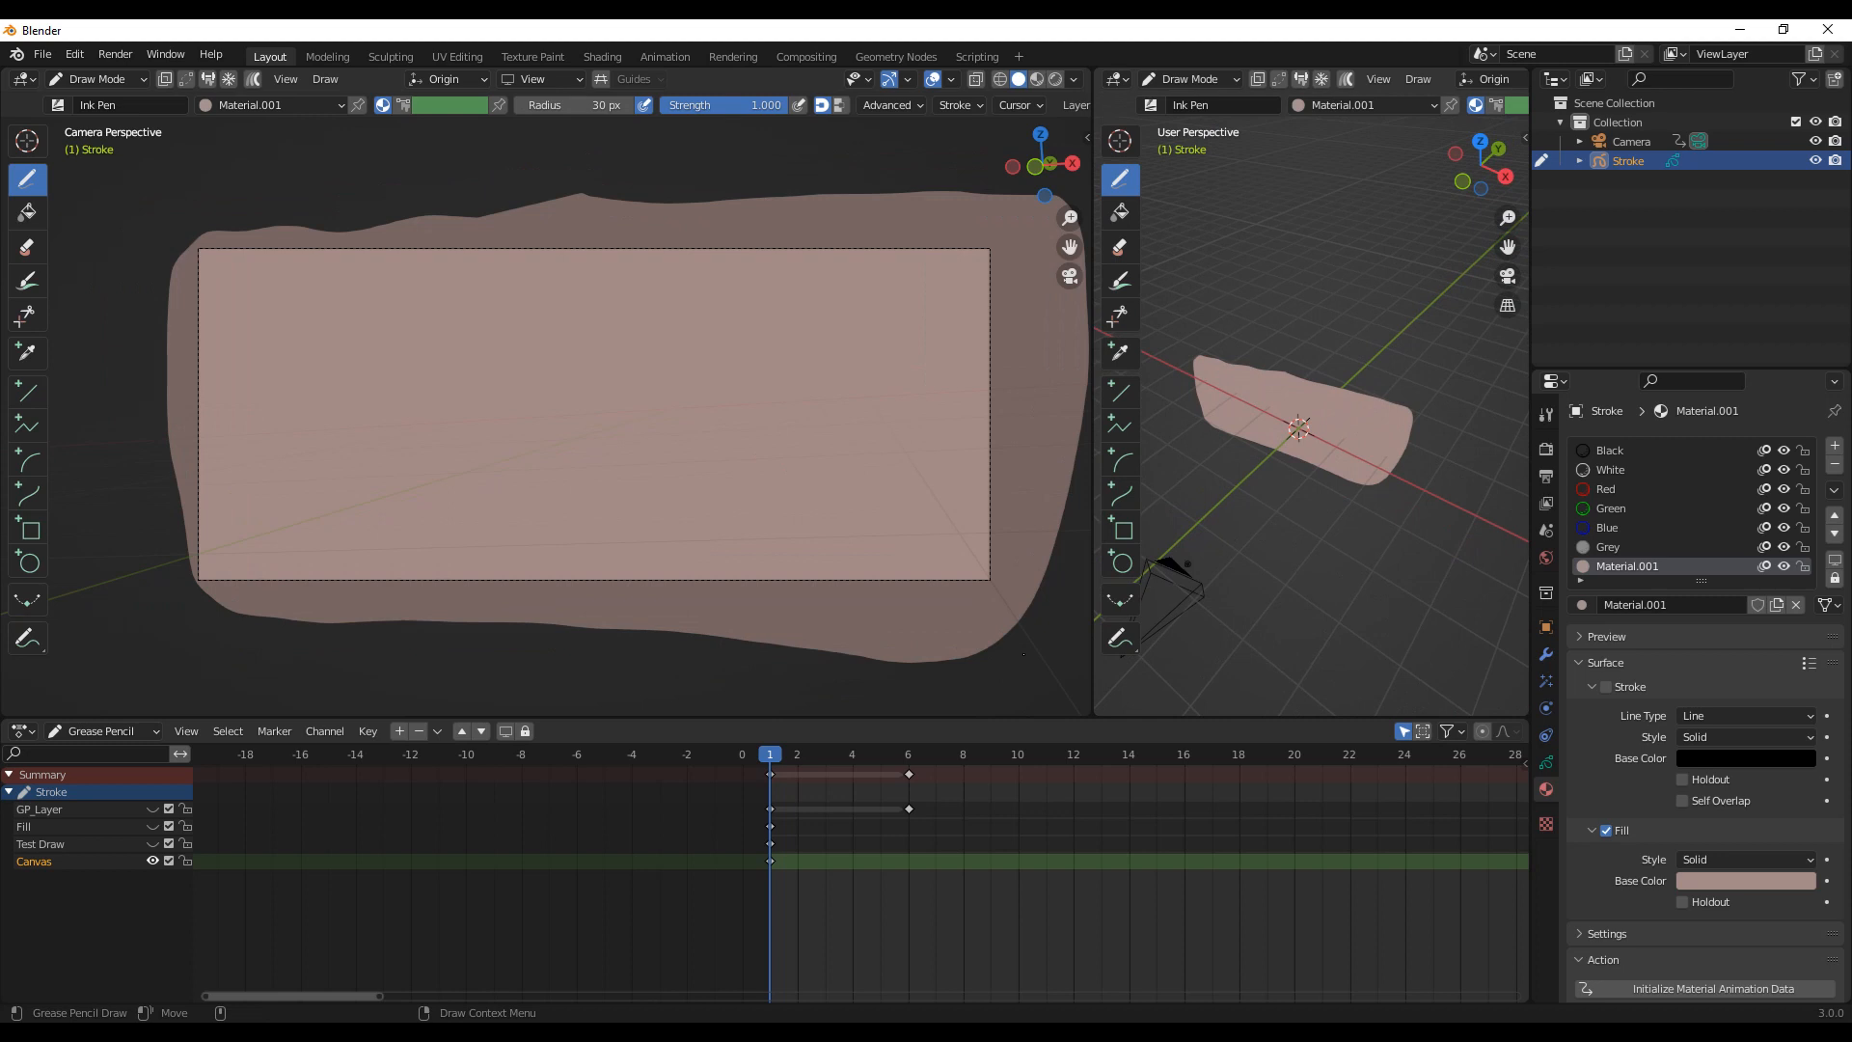
left_click(1547, 762)
left_click(1798, 570)
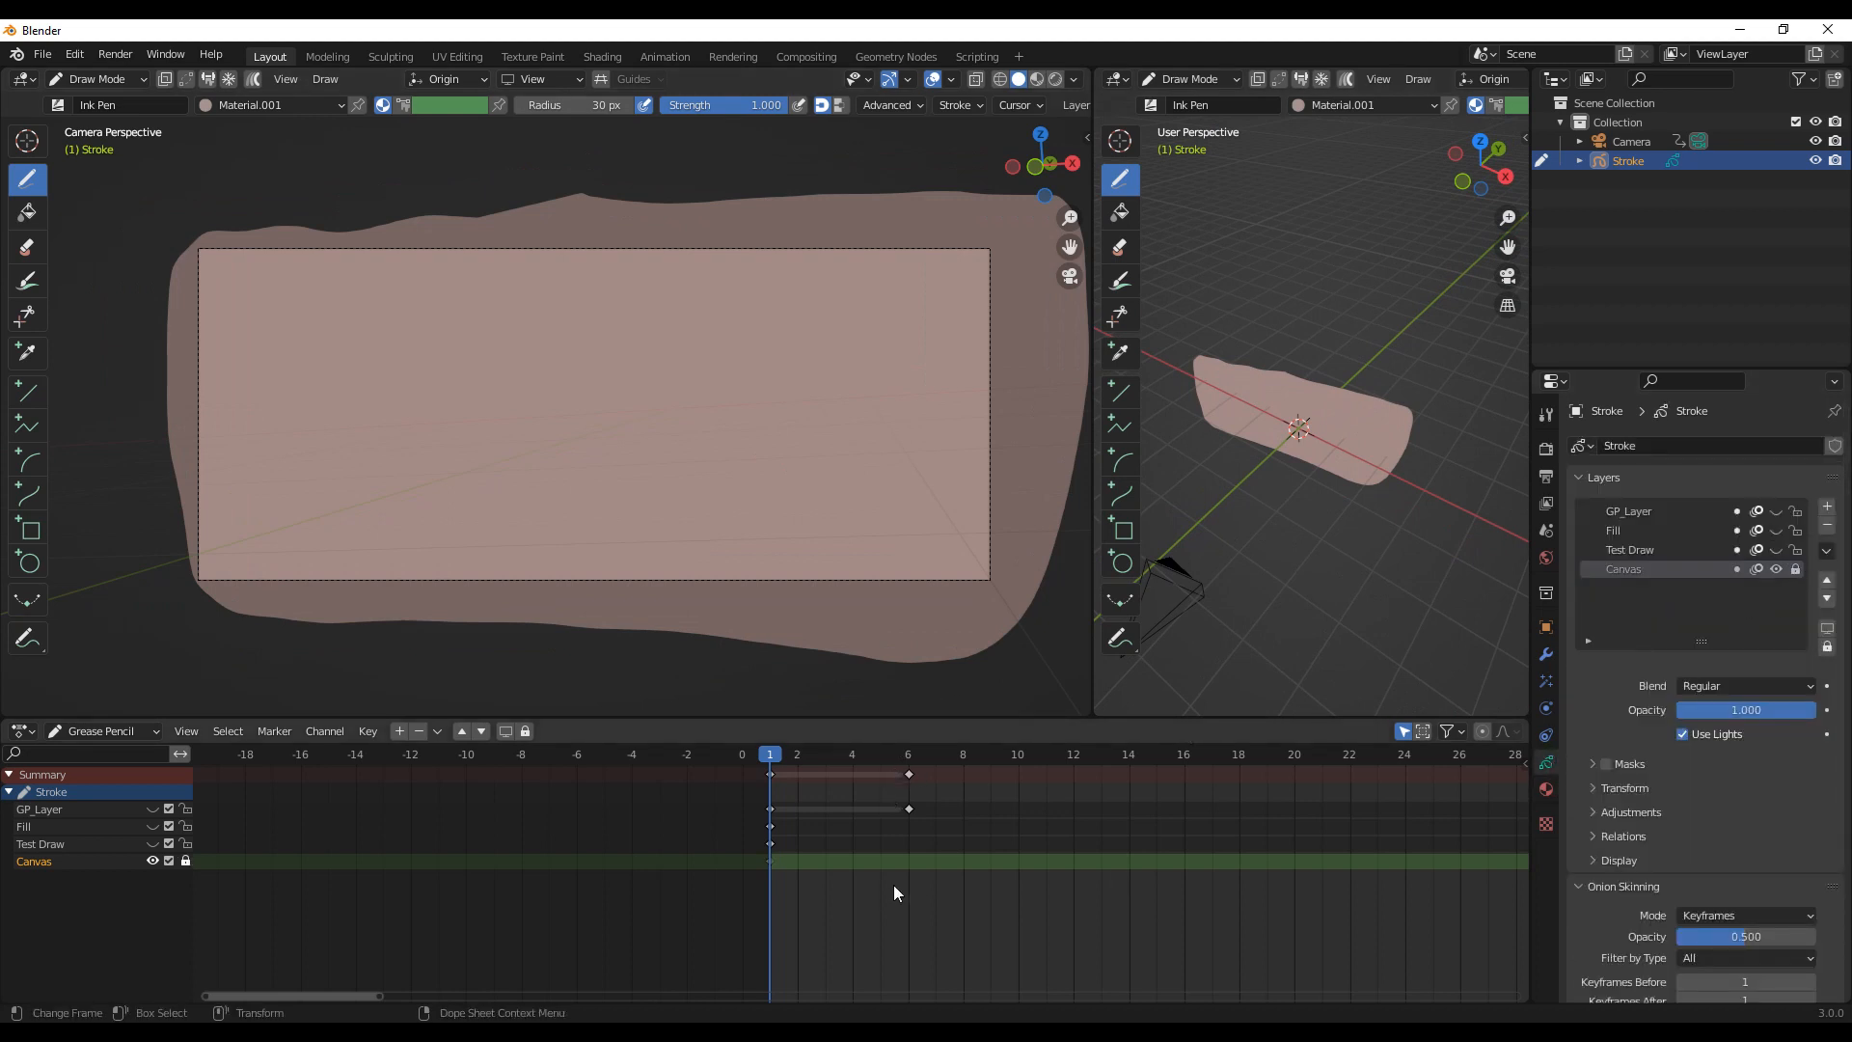
Step: Scrub between frames 1 and 5 to check the canvas against the moving camera, and lower the Canvas layer's opacity to 0.354
mouse_move(775, 764)
left_mouse_down()
mouse_move(873, 762)
mouse_move(763, 774)
mouse_move(867, 784)
left_mouse_up()
left_click_drag(786, 754, 880, 753)
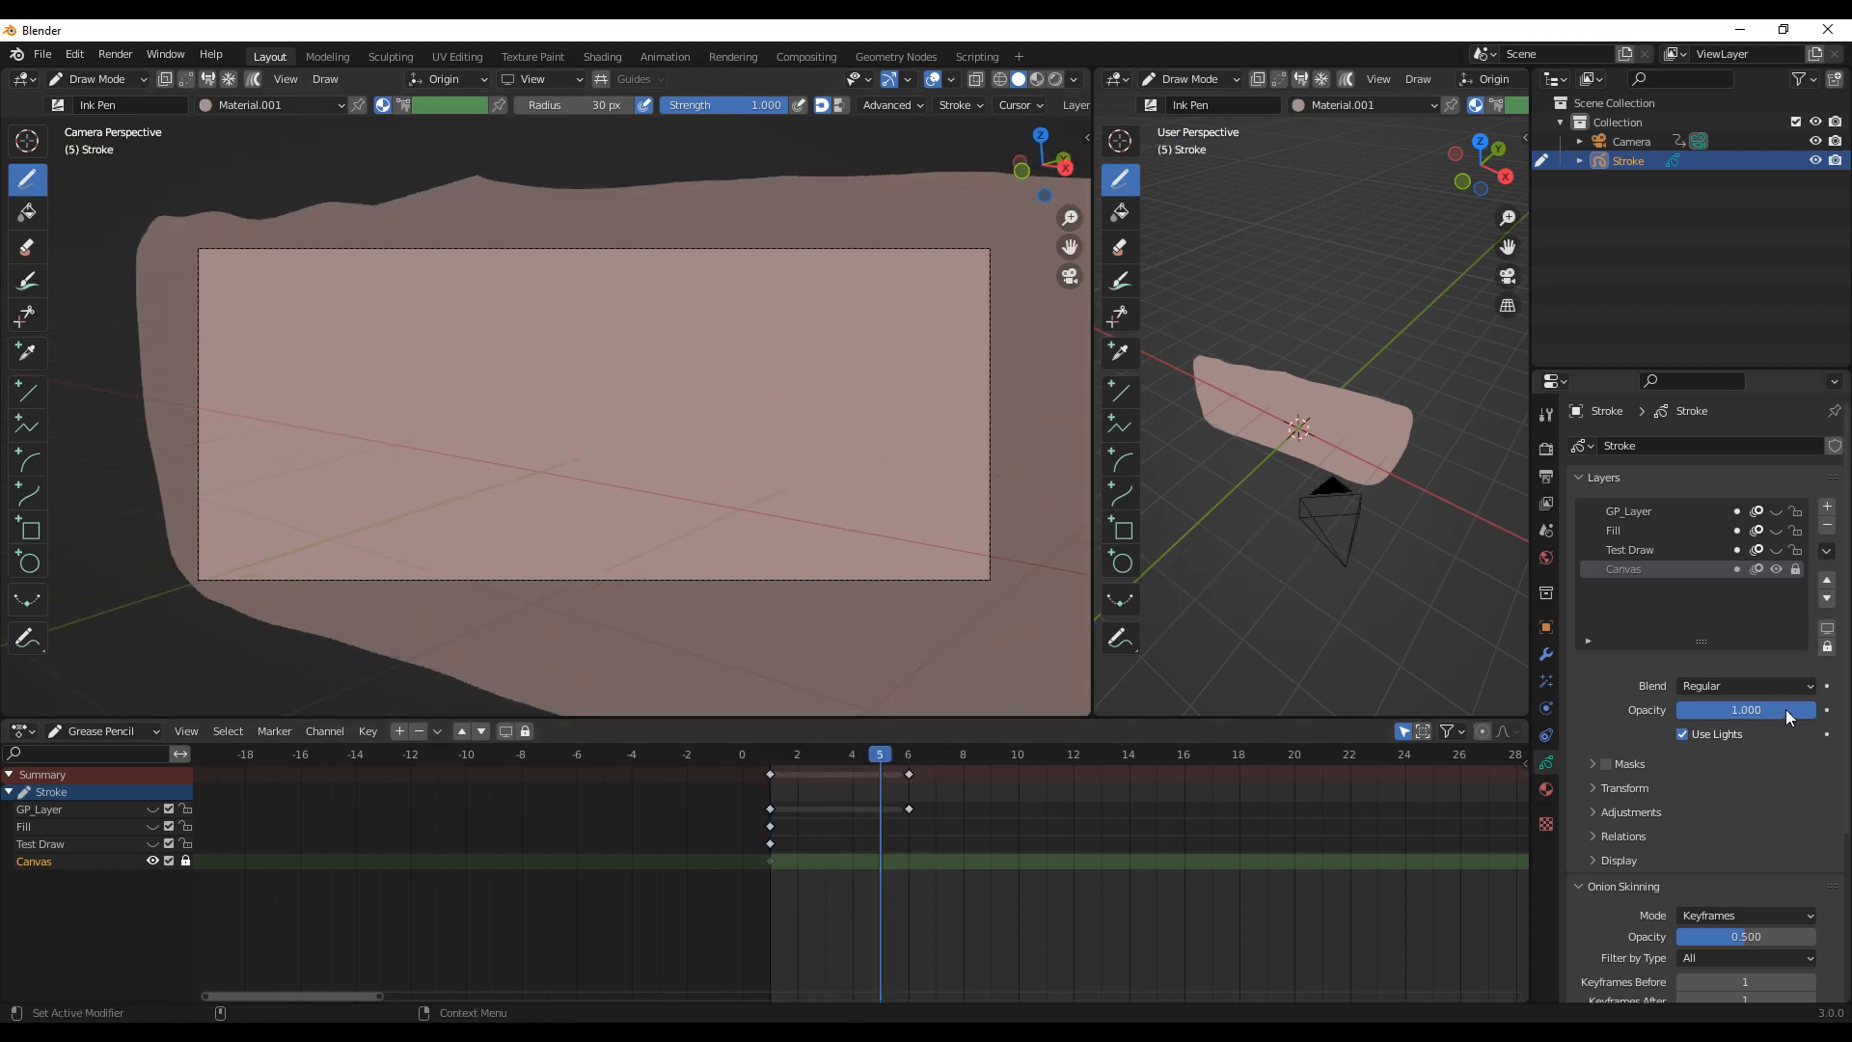
left_click_drag(1762, 708, 1695, 714)
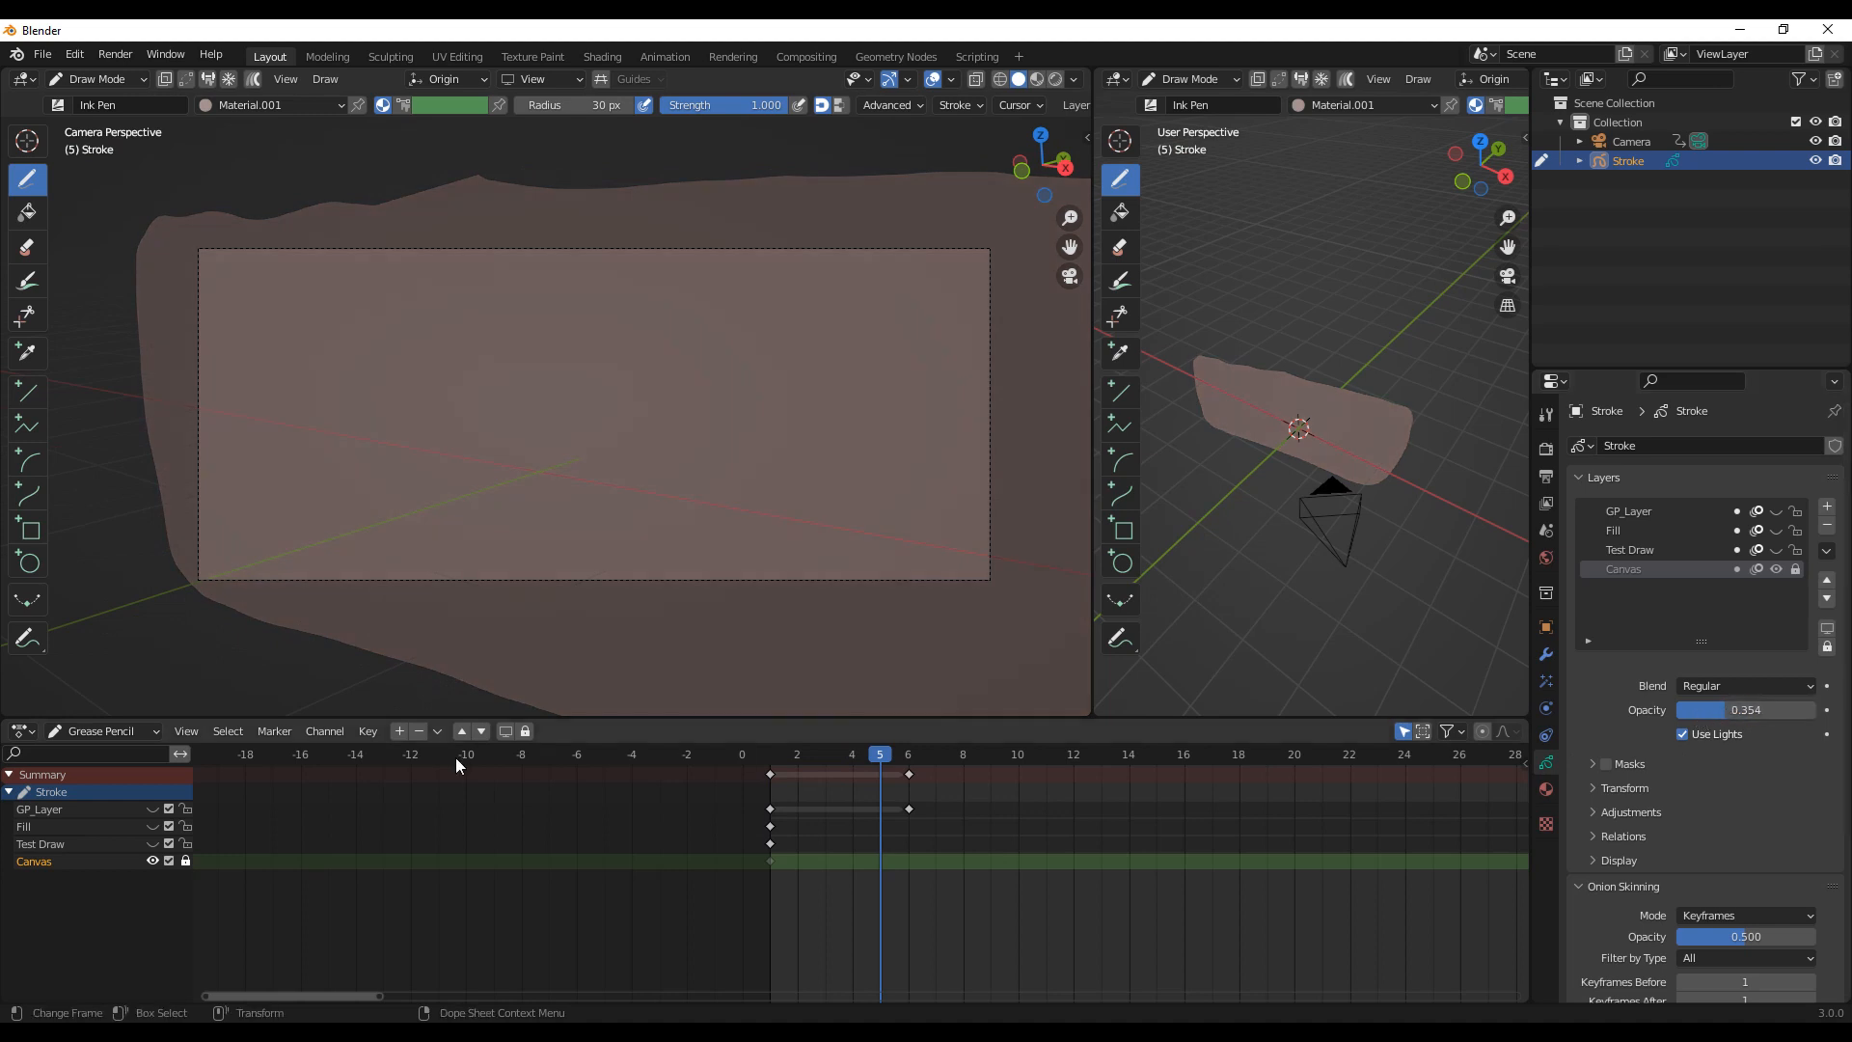
mouse_move(824, 745)
left_mouse_down()
mouse_move(798, 754)
mouse_move(910, 755)
mouse_move(777, 778)
left_mouse_up()
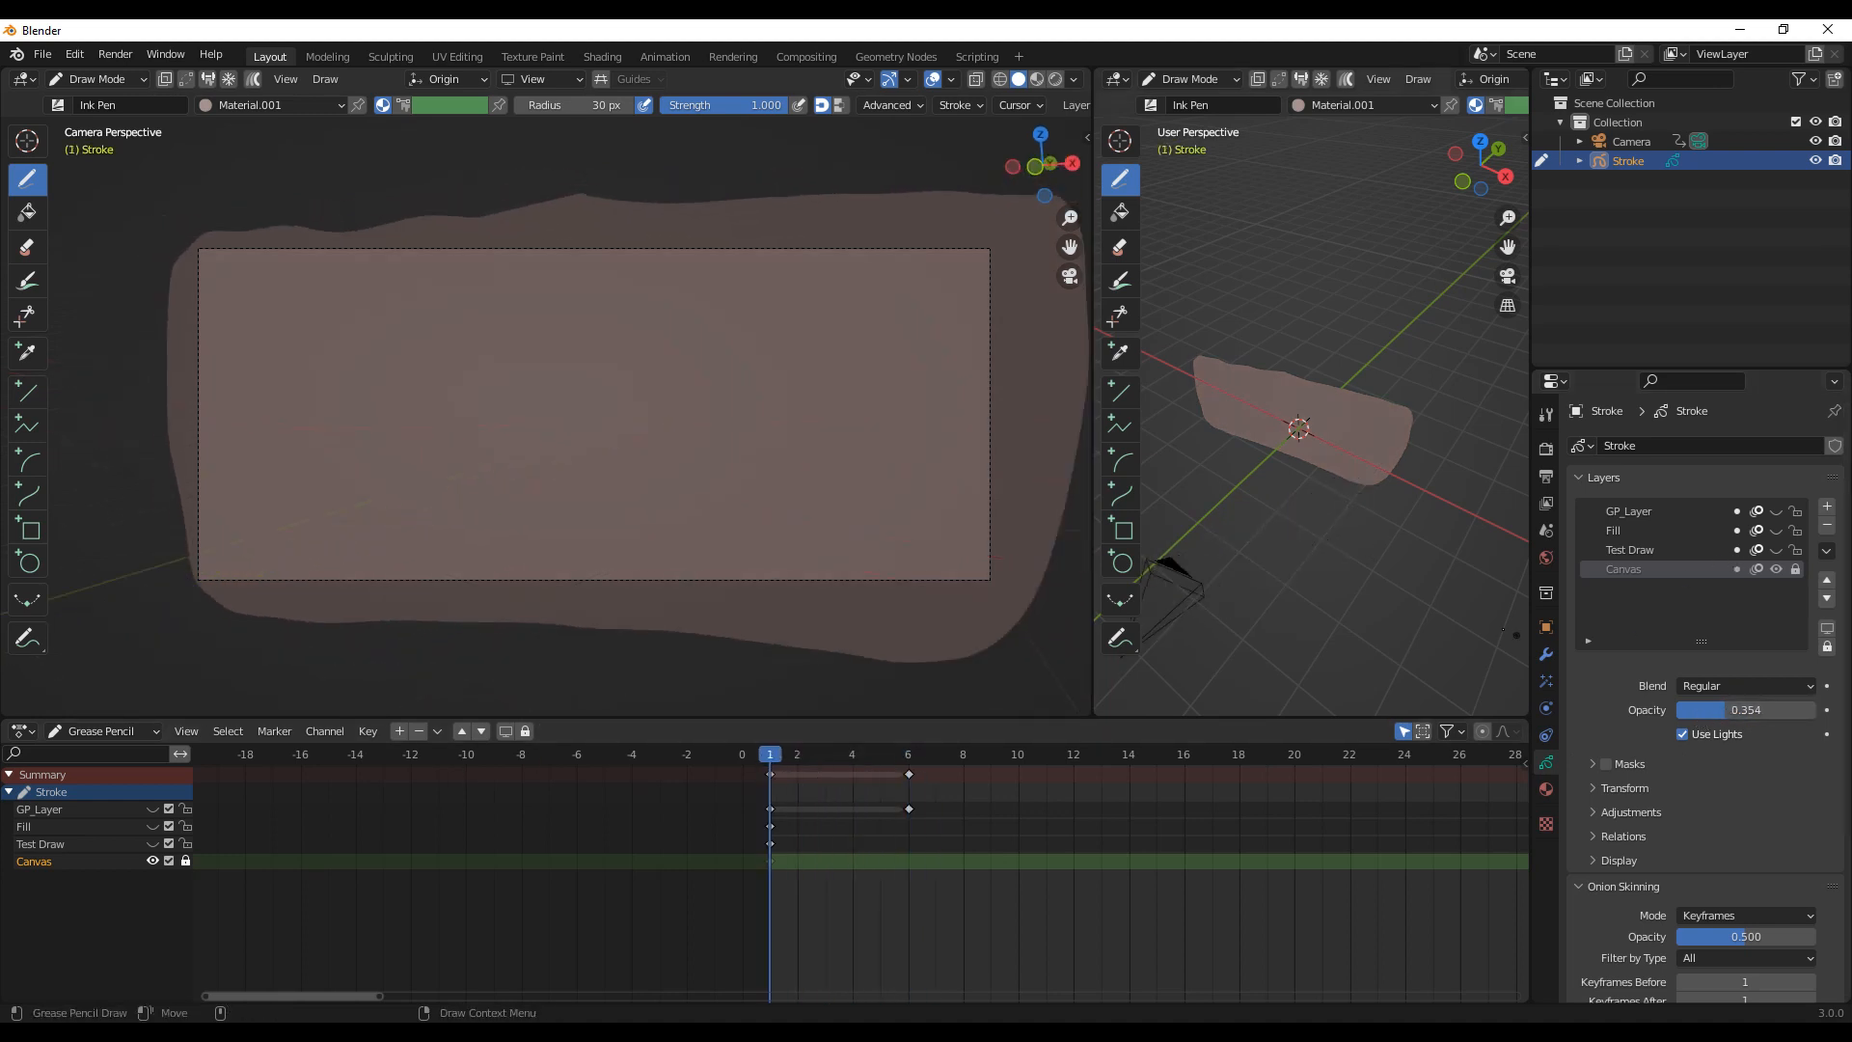
Step: Switch to Object Mode, add a Monkey mesh and move it well behind the canvas shape
left_click(88, 77)
left_click(101, 119)
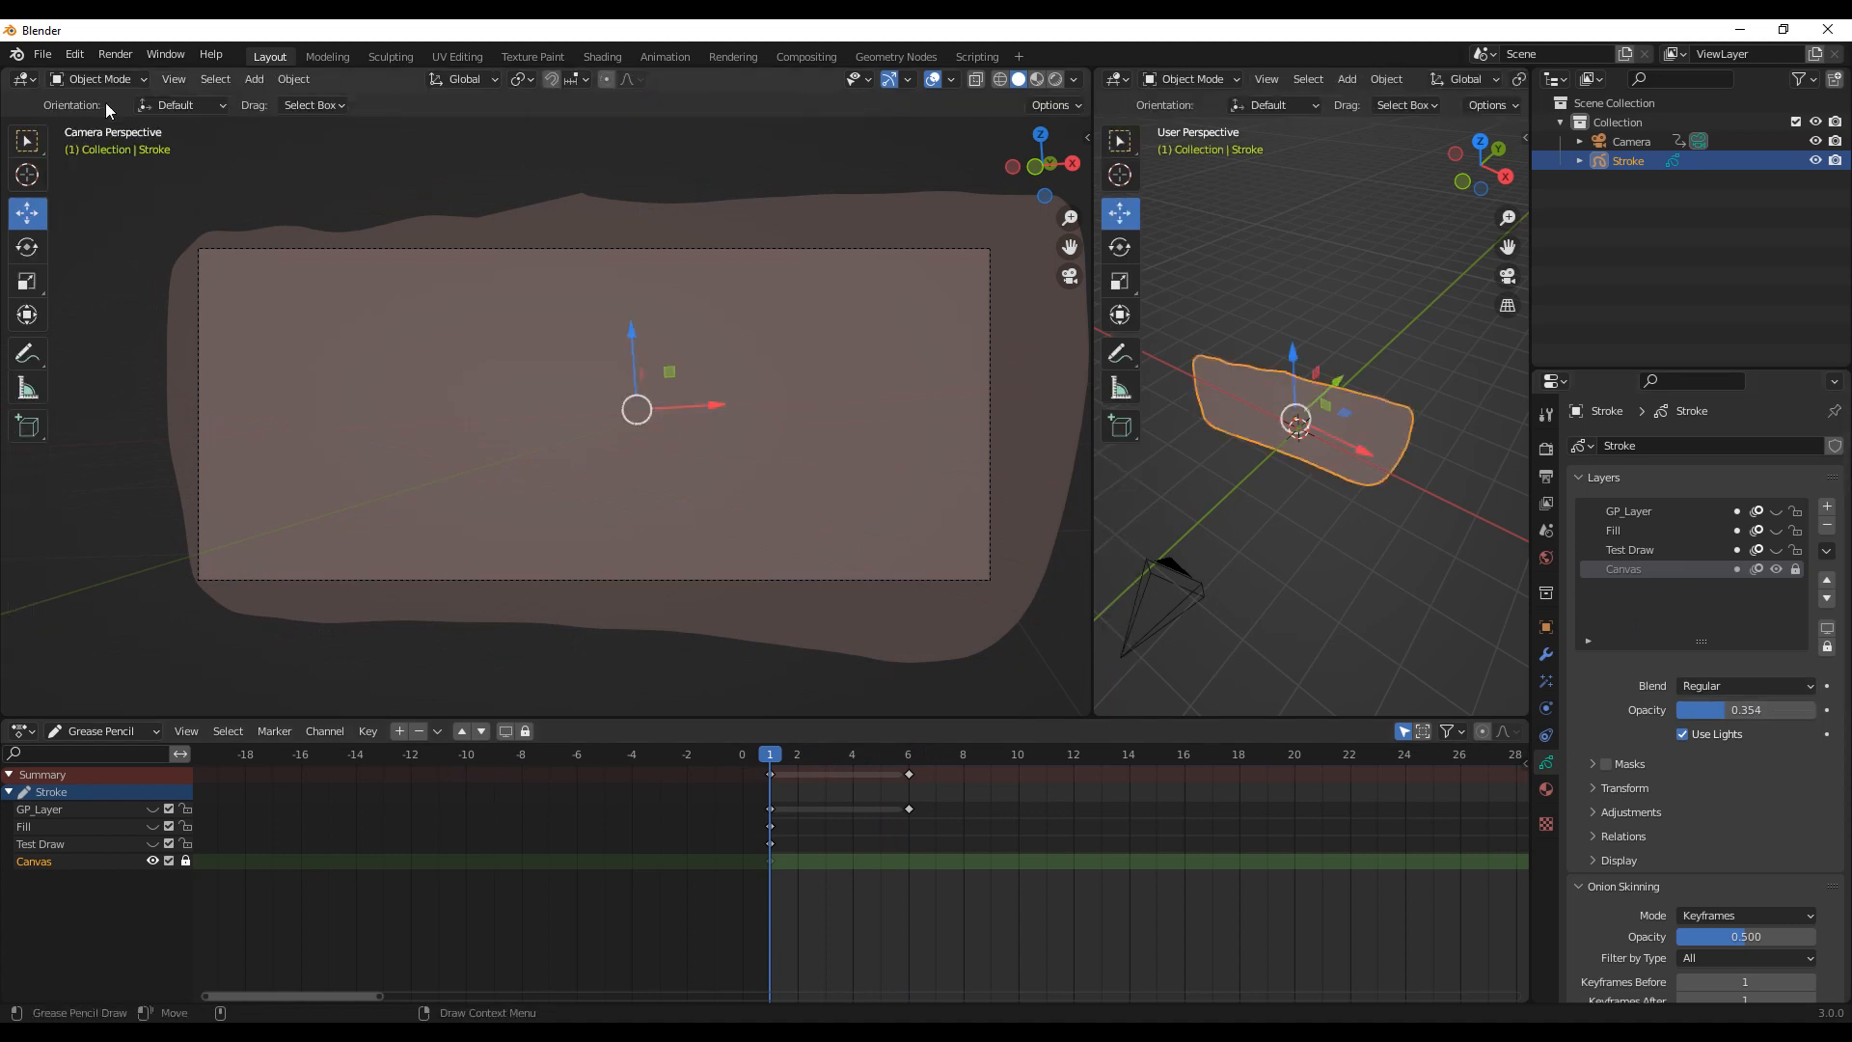
left_click(257, 80)
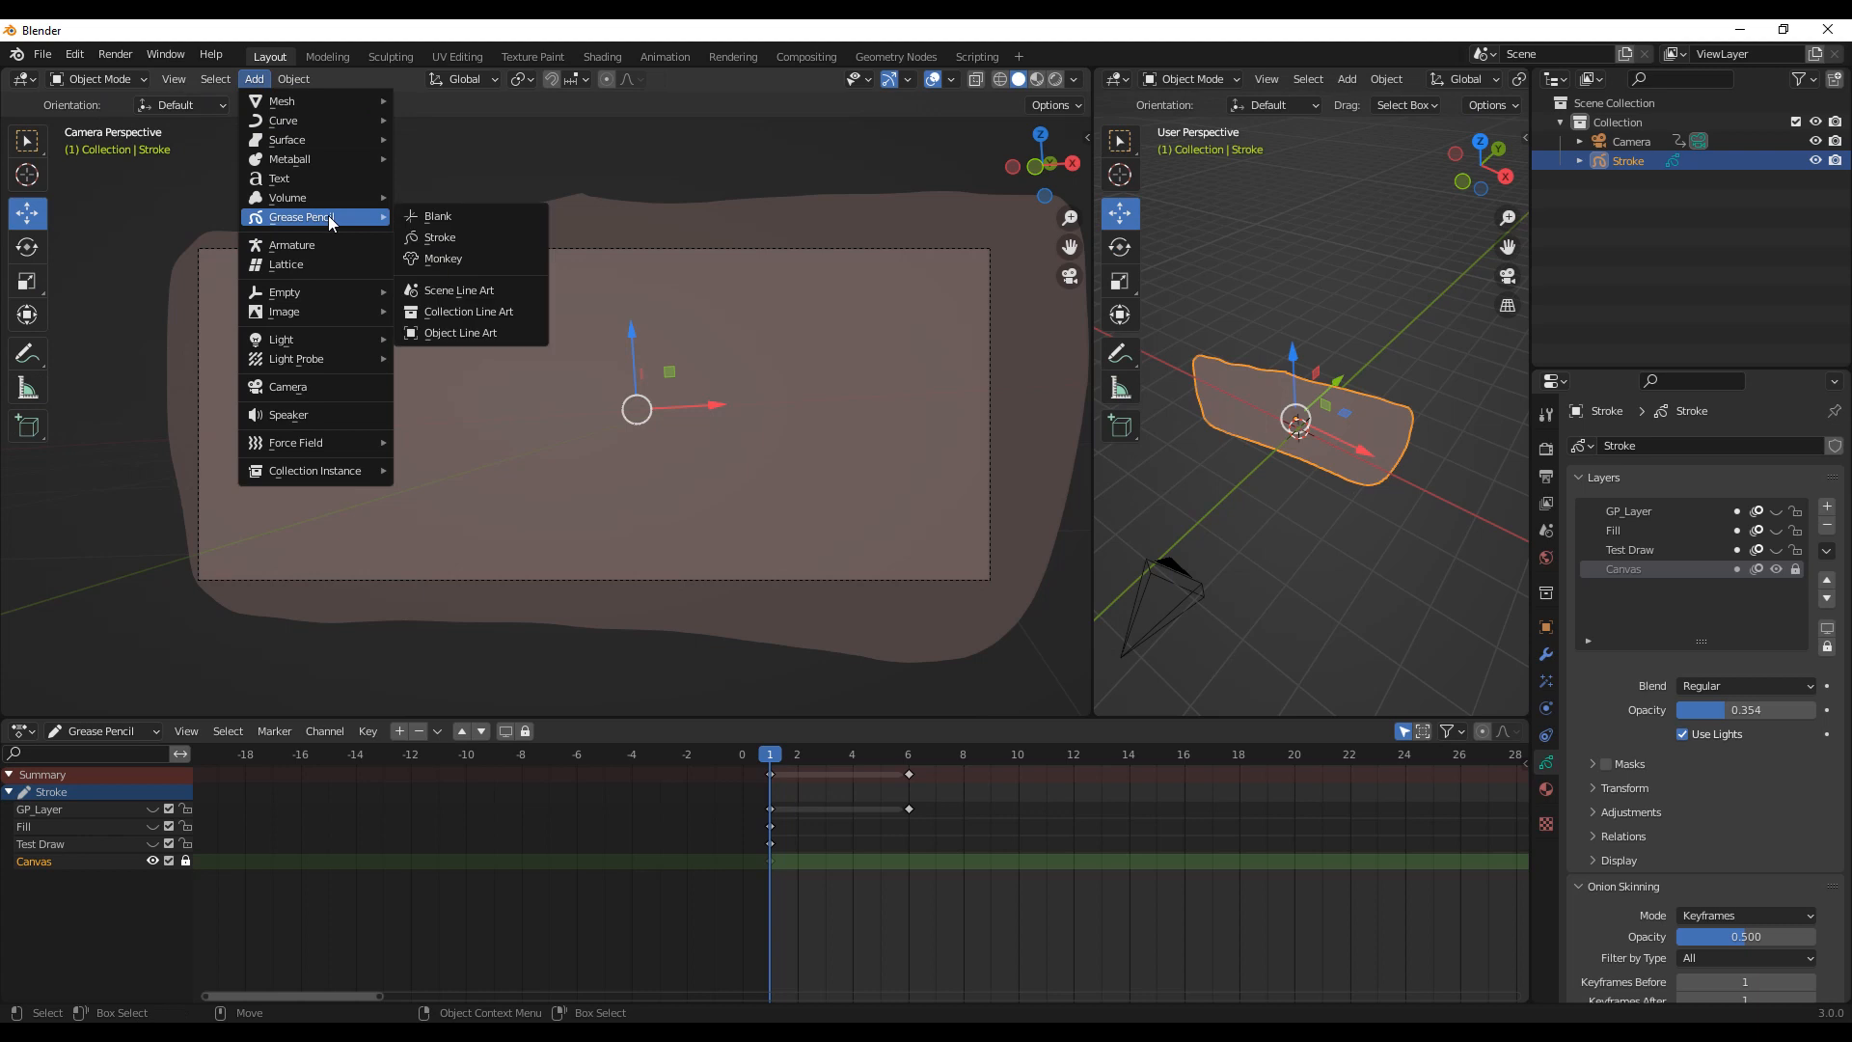
mouse_move(289, 100)
left_click(516, 279)
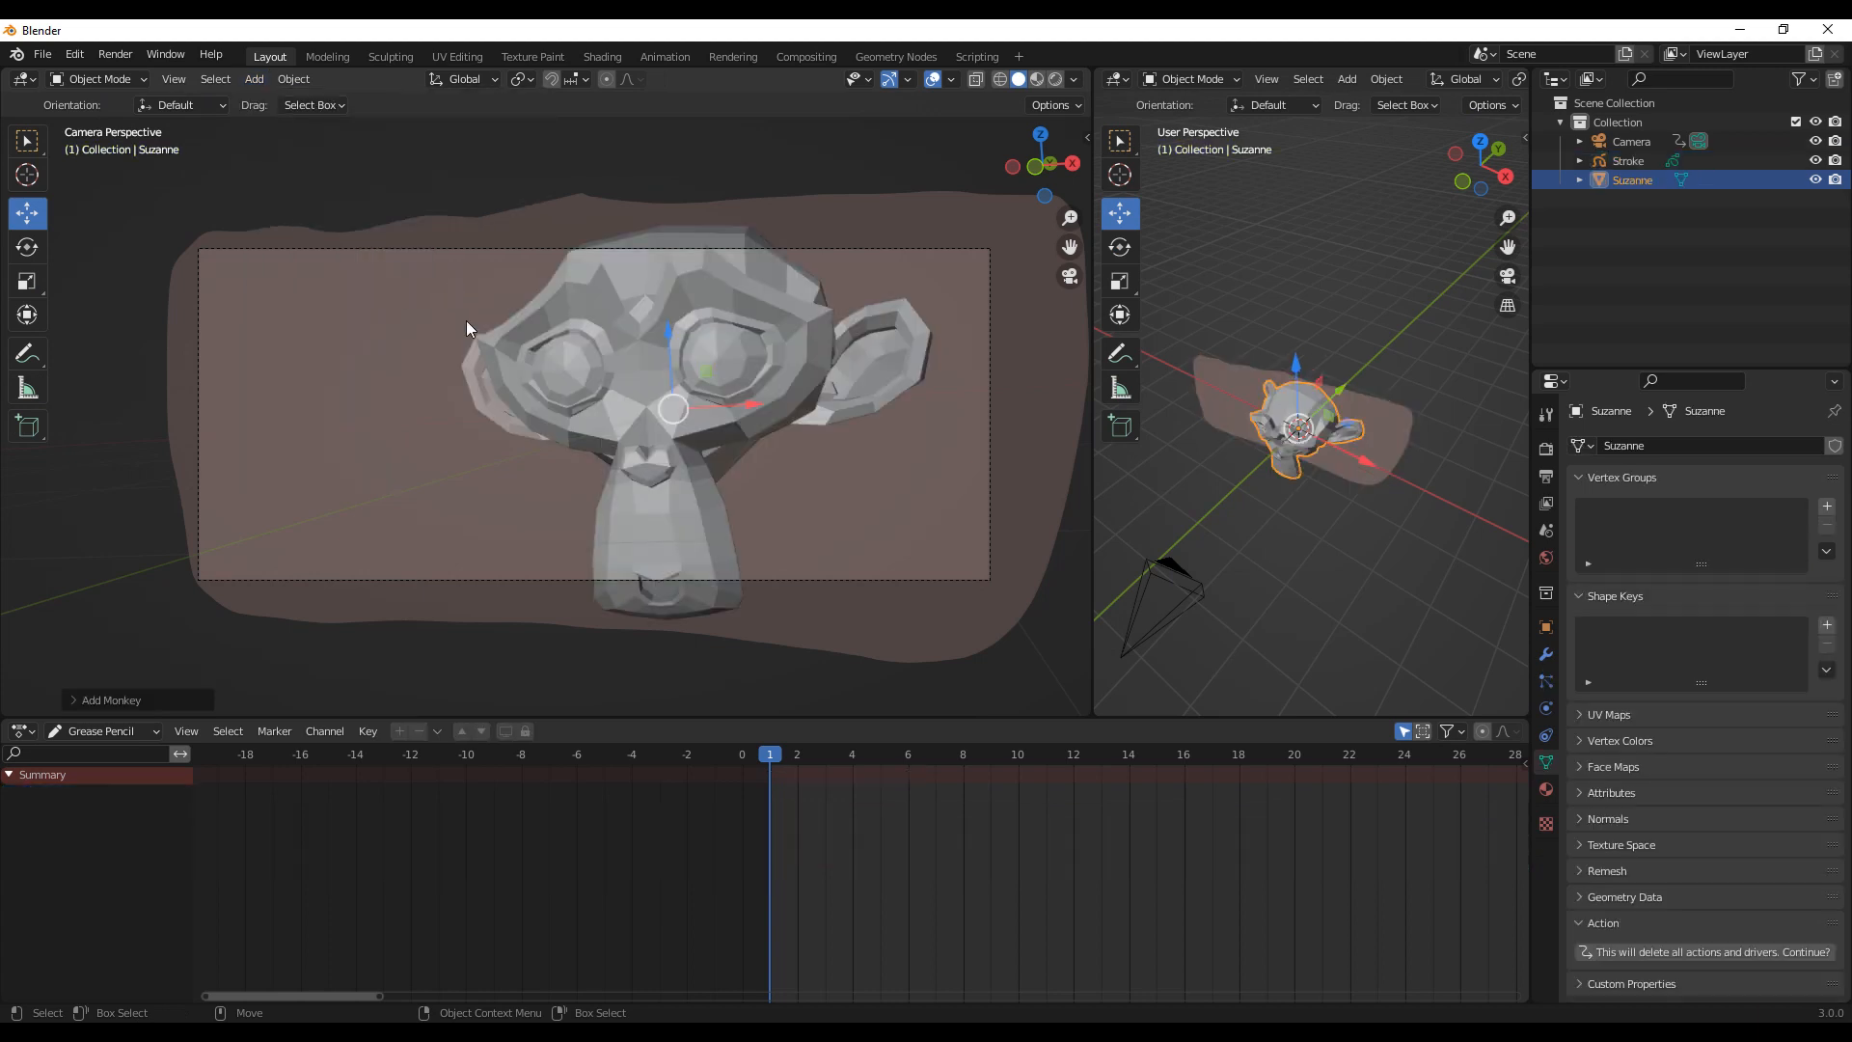
left_click_drag(1347, 397, 1454, 305)
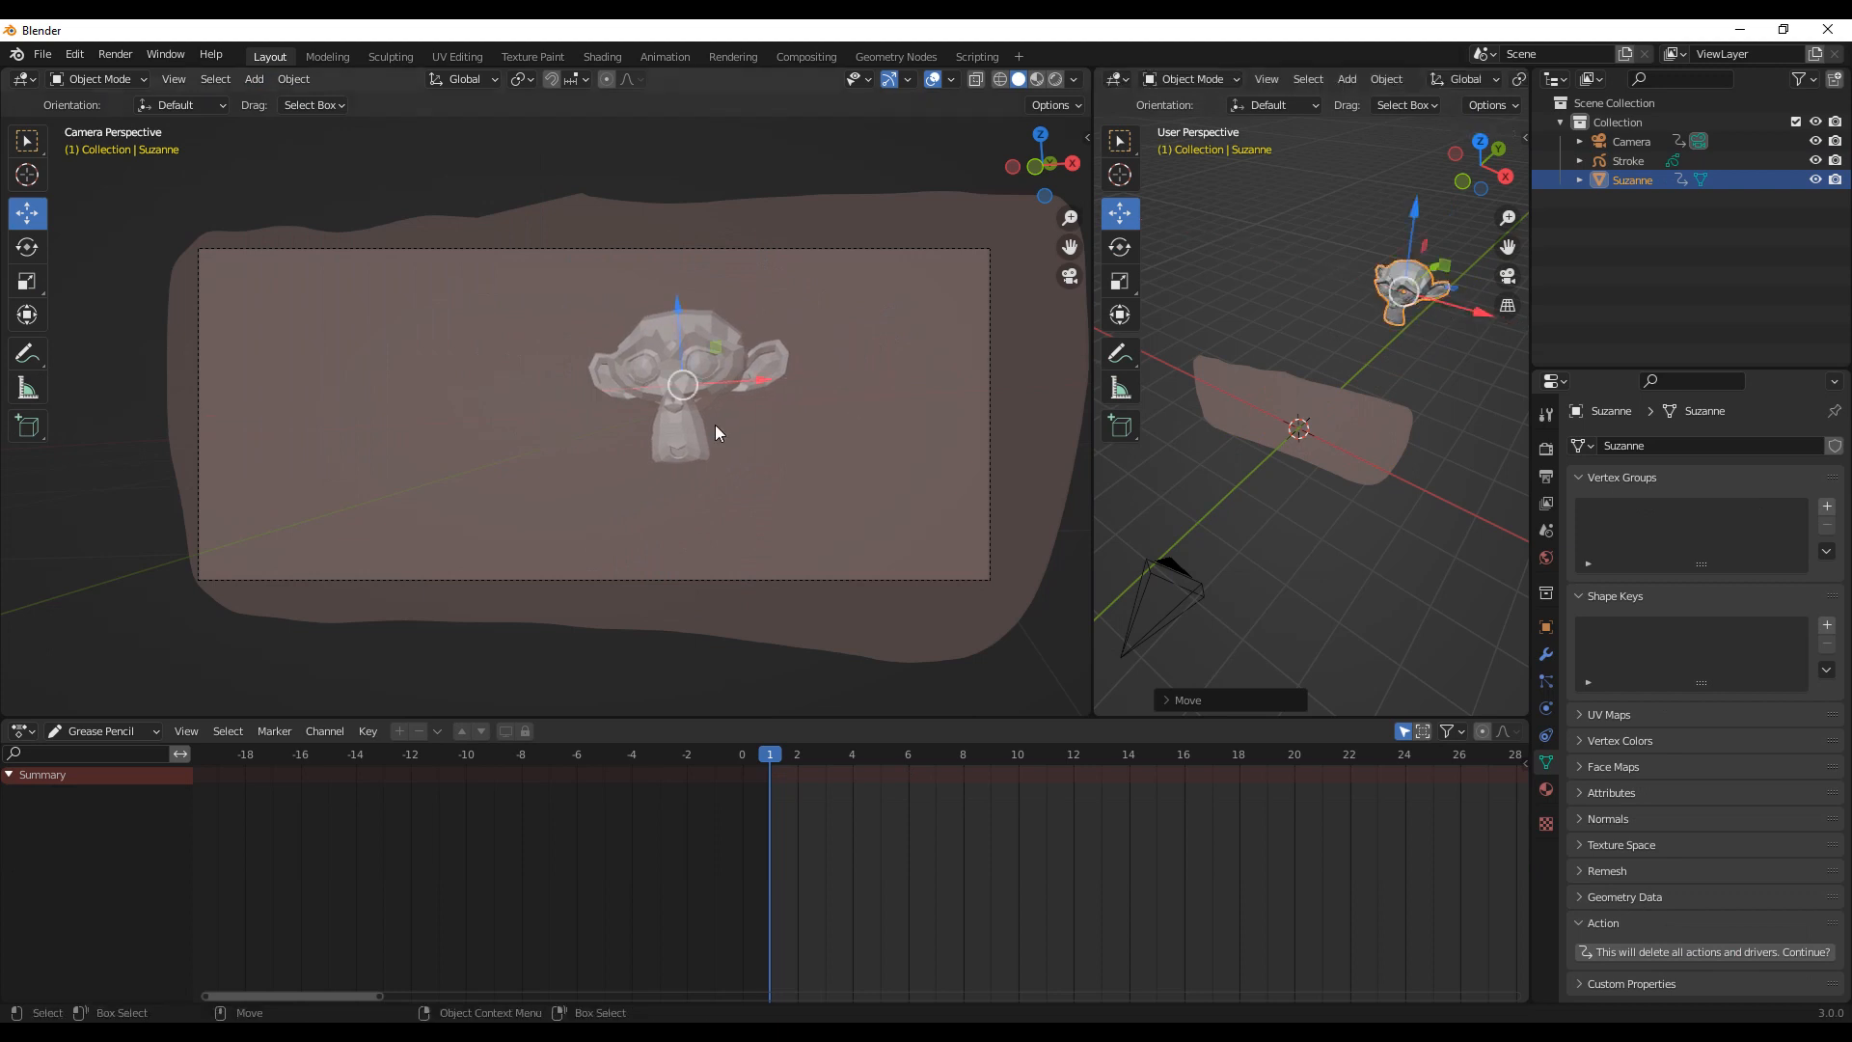
Step: Select the Stroke object, toggle the Canvas layer's visibility off and on, and set its opacity to 0.646
left_click(838, 477)
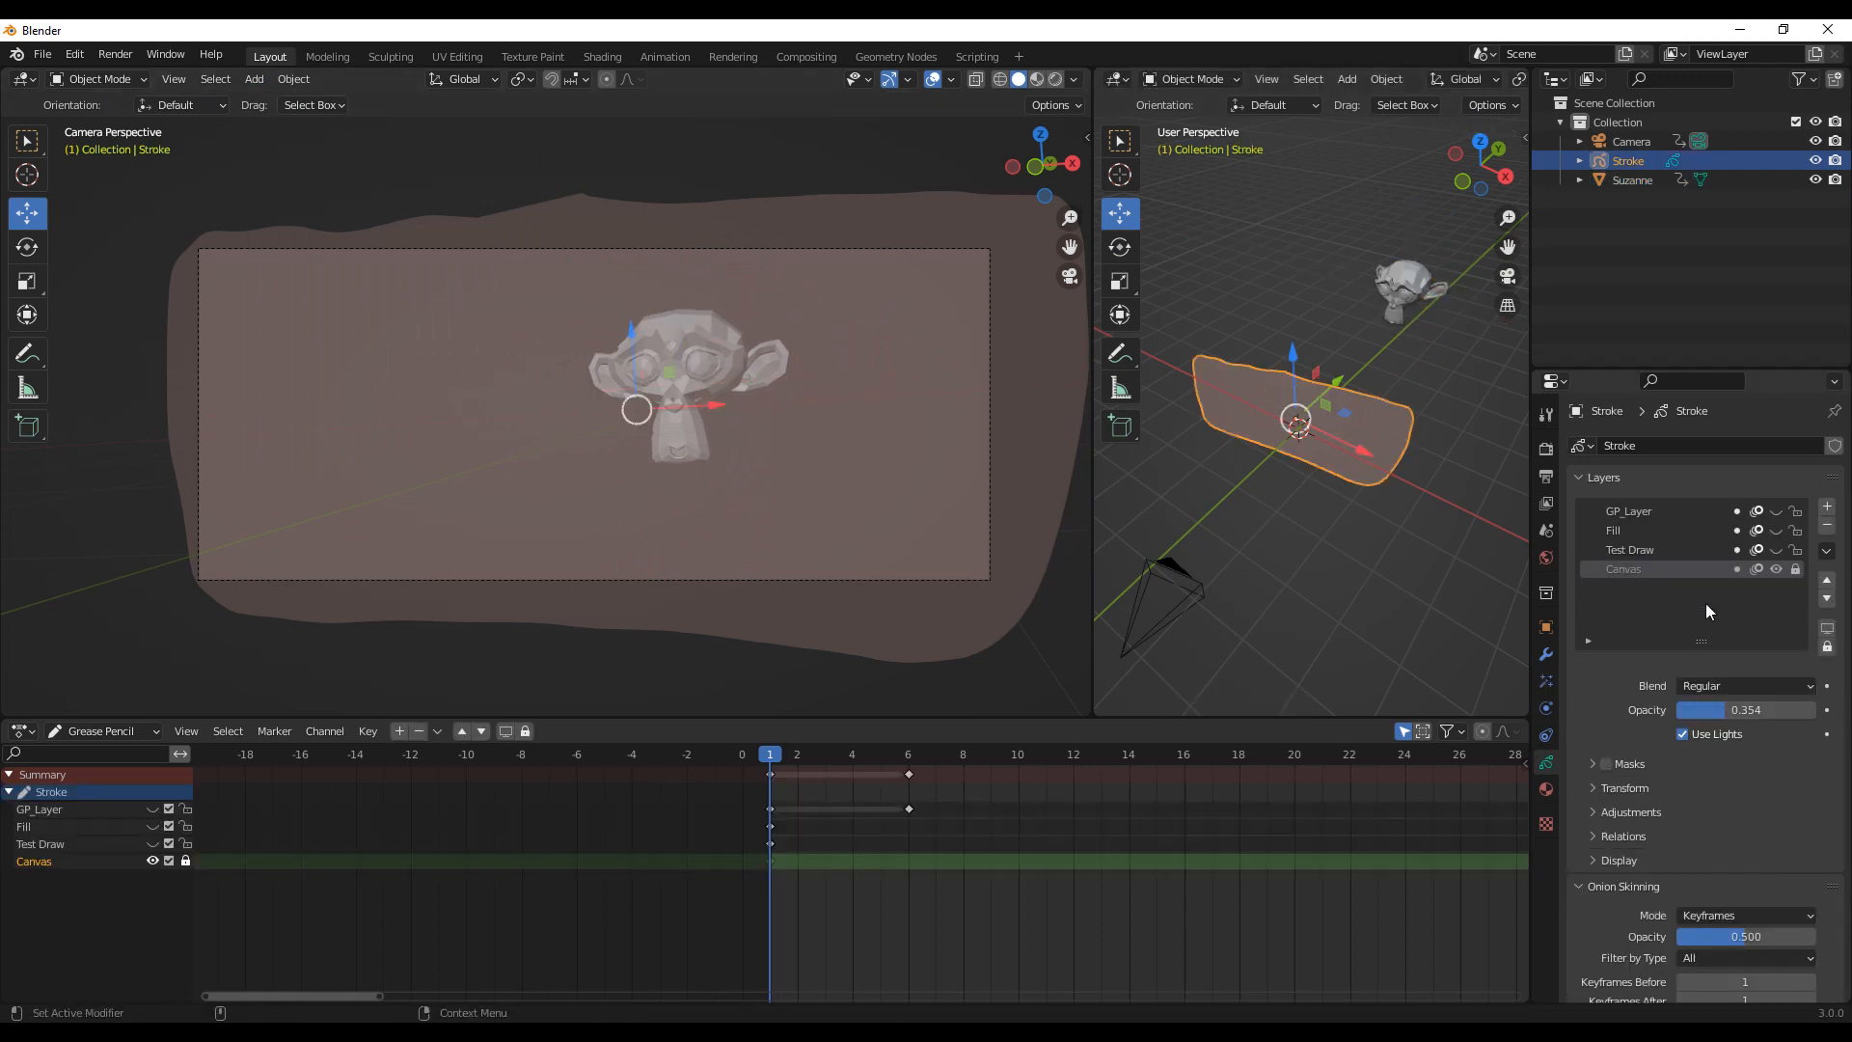
left_click(1775, 569)
left_click(1775, 569)
left_click_drag(1740, 708, 1792, 704)
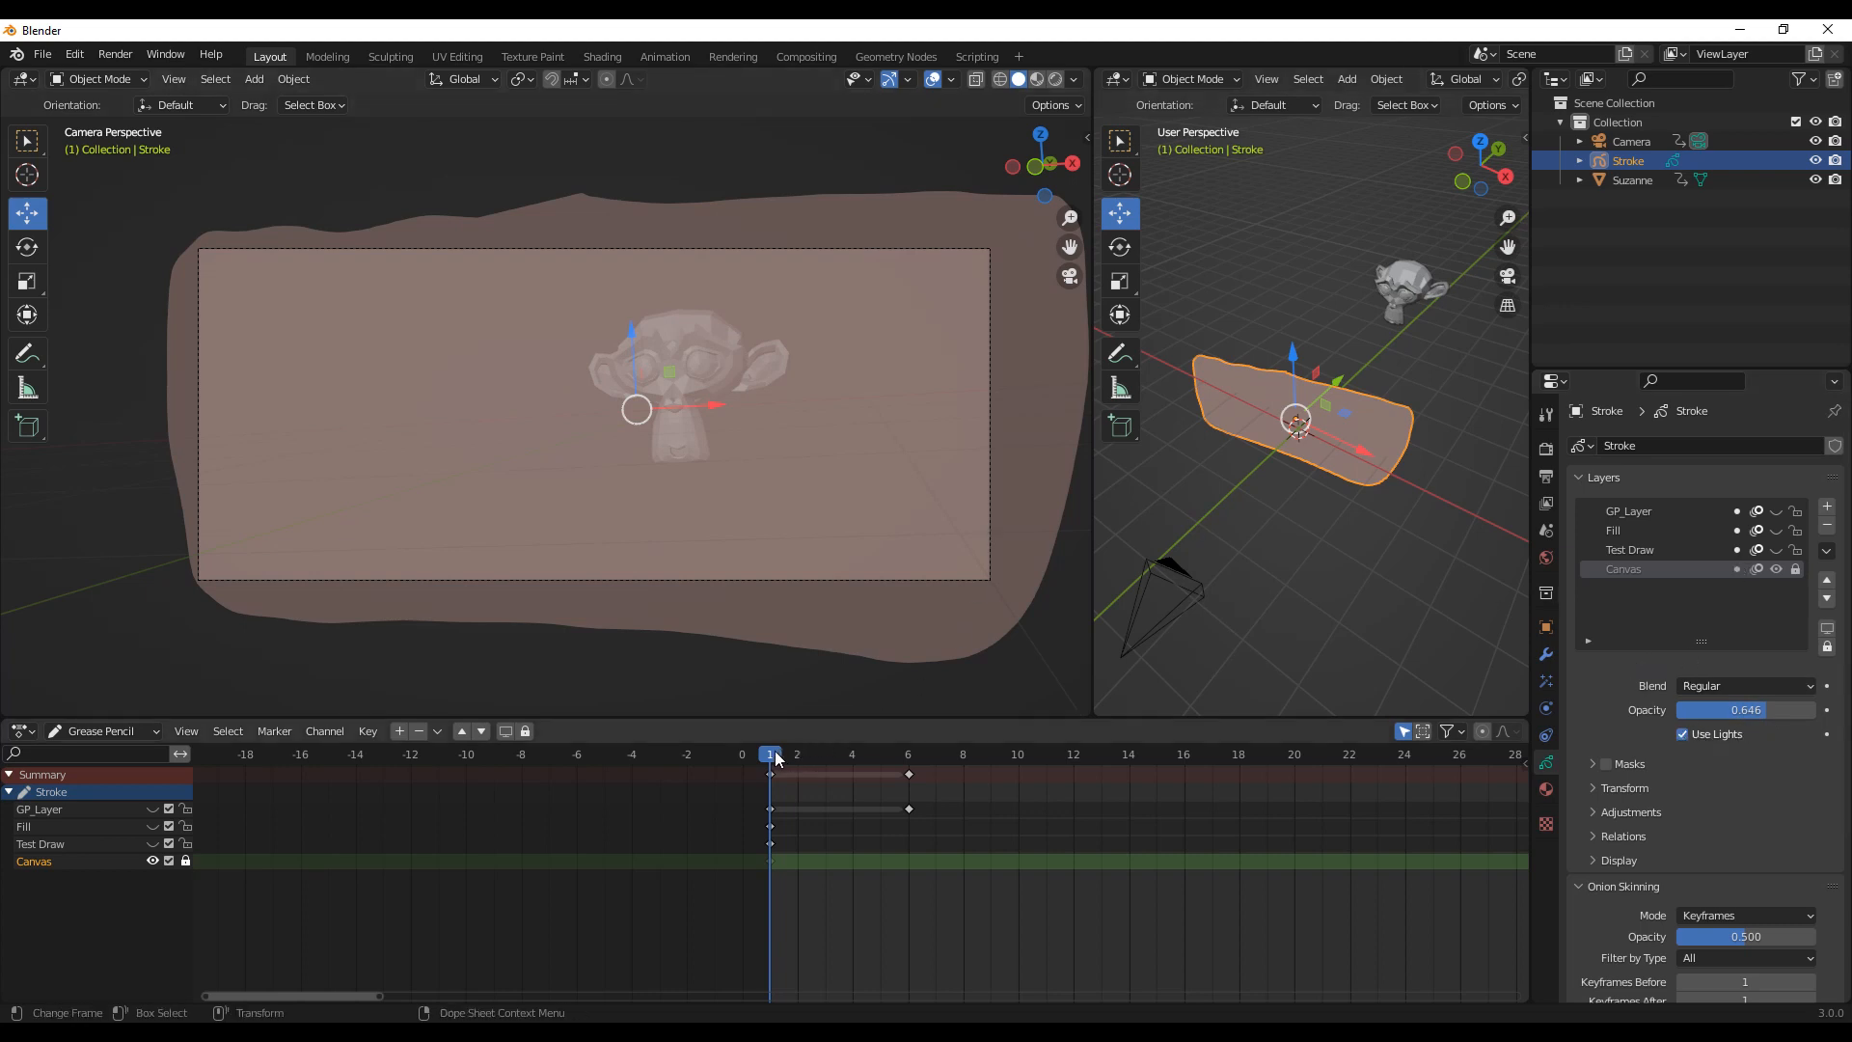
Step: Show GP_Layer, compare its frame 6 circle with the canvas plane, and delete that layer's keyframe at frame 6
left_click(1775, 512)
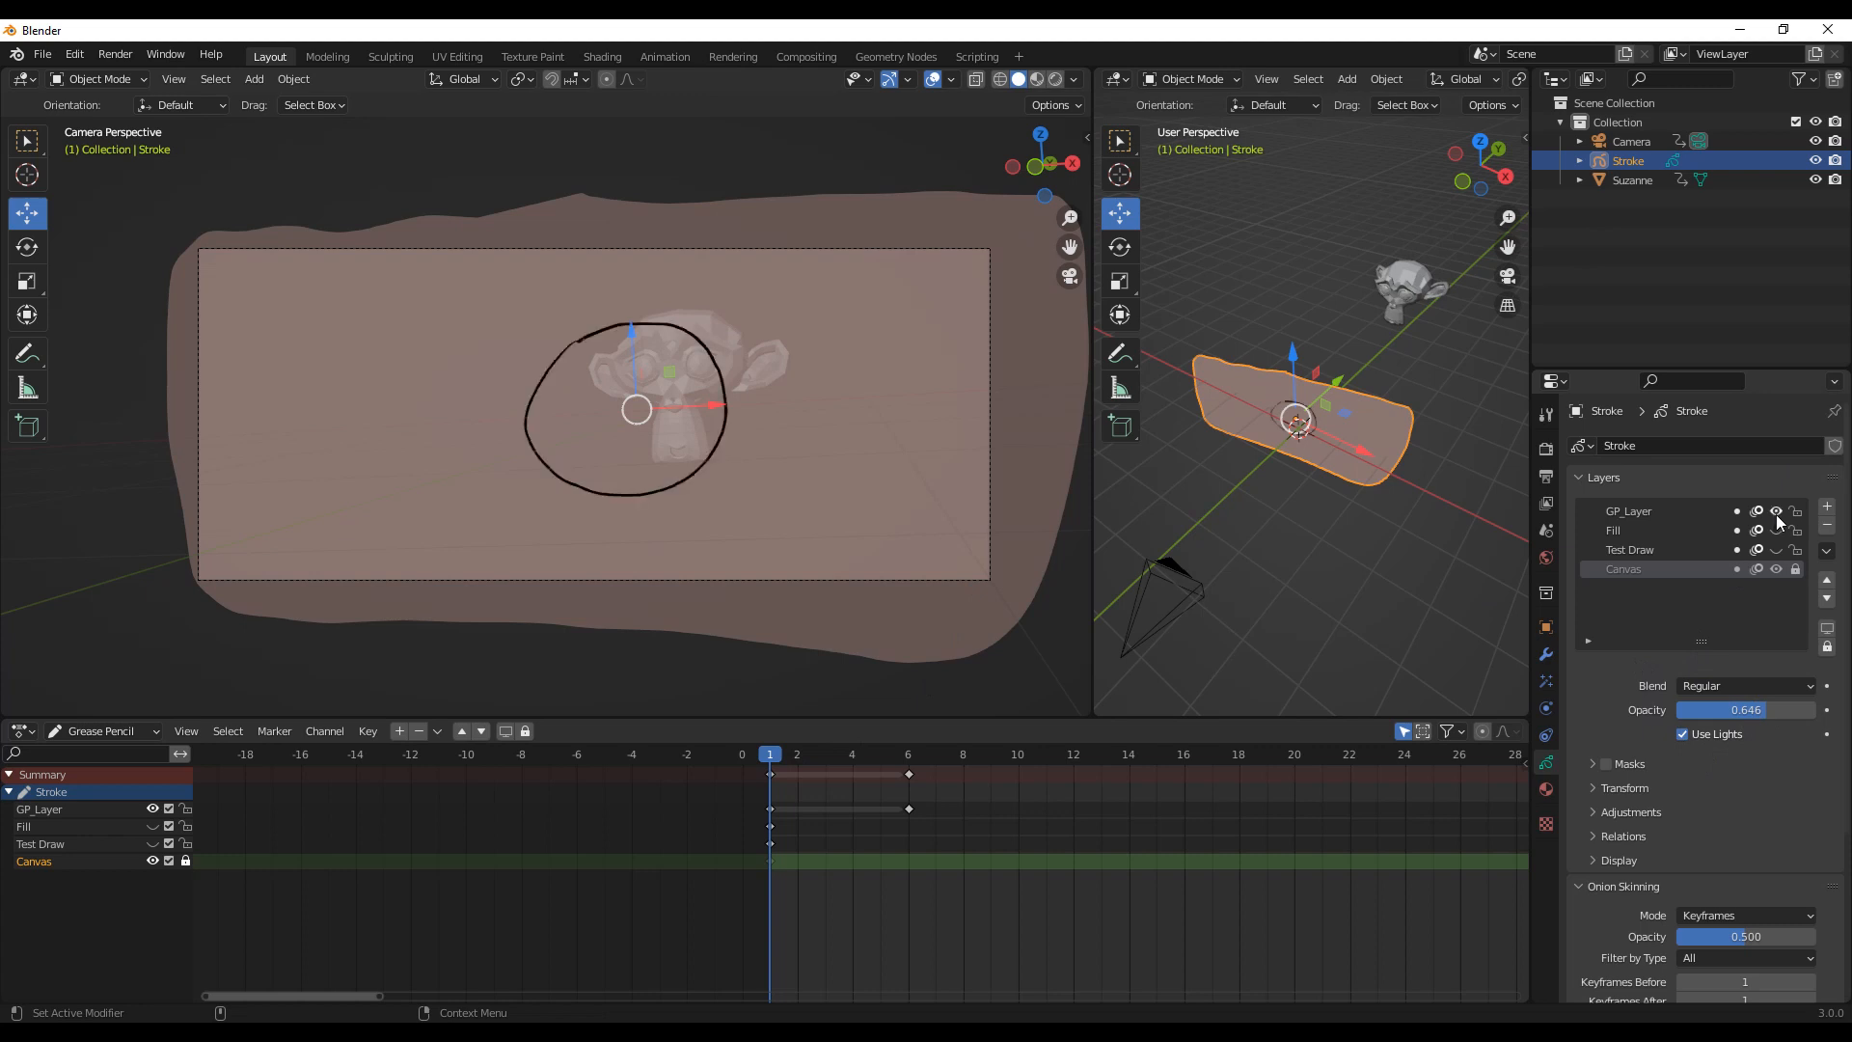
mouse_move(1387, 456)
middle_mouse_down()
mouse_move(1239, 513)
mouse_move(1440, 476)
mouse_move(1325, 498)
mouse_move(1300, 415)
middle_mouse_up()
left_click_drag(798, 749, 912, 761)
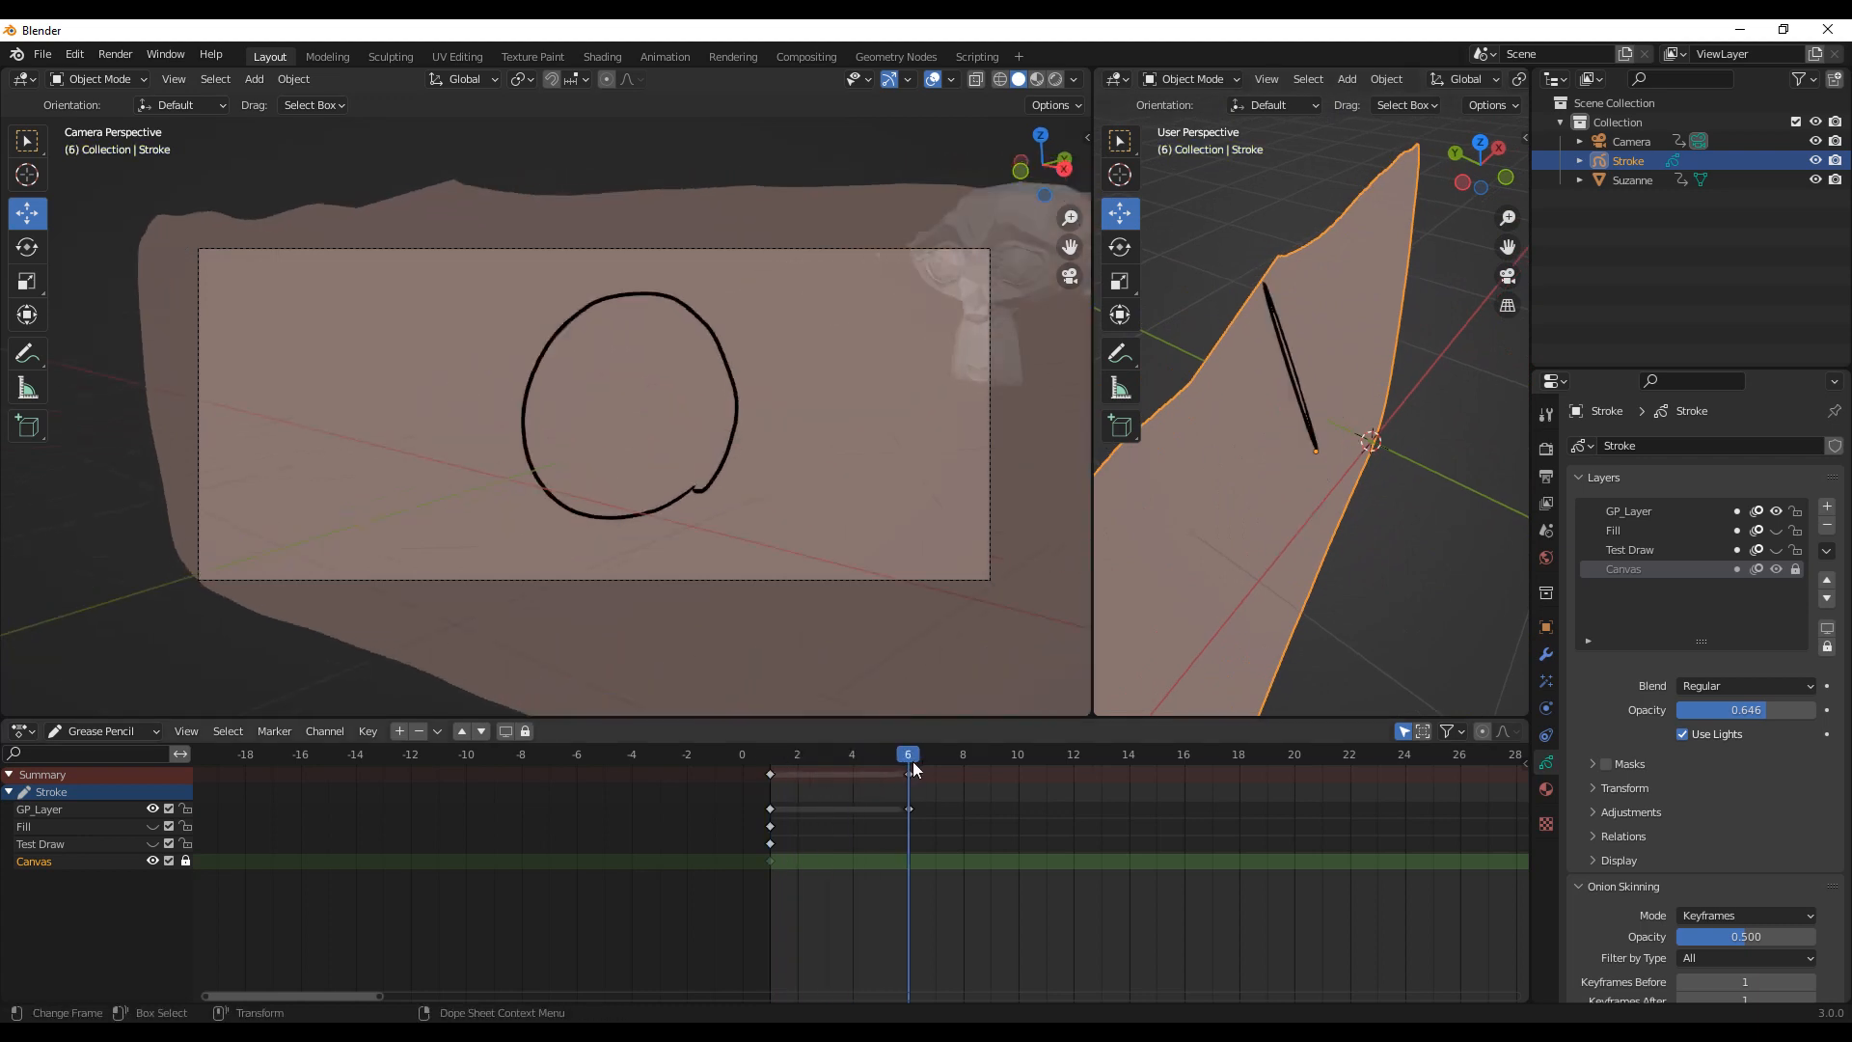
mouse_move(1188, 511)
middle_mouse_down()
mouse_move(1132, 606)
mouse_move(1252, 542)
middle_mouse_up()
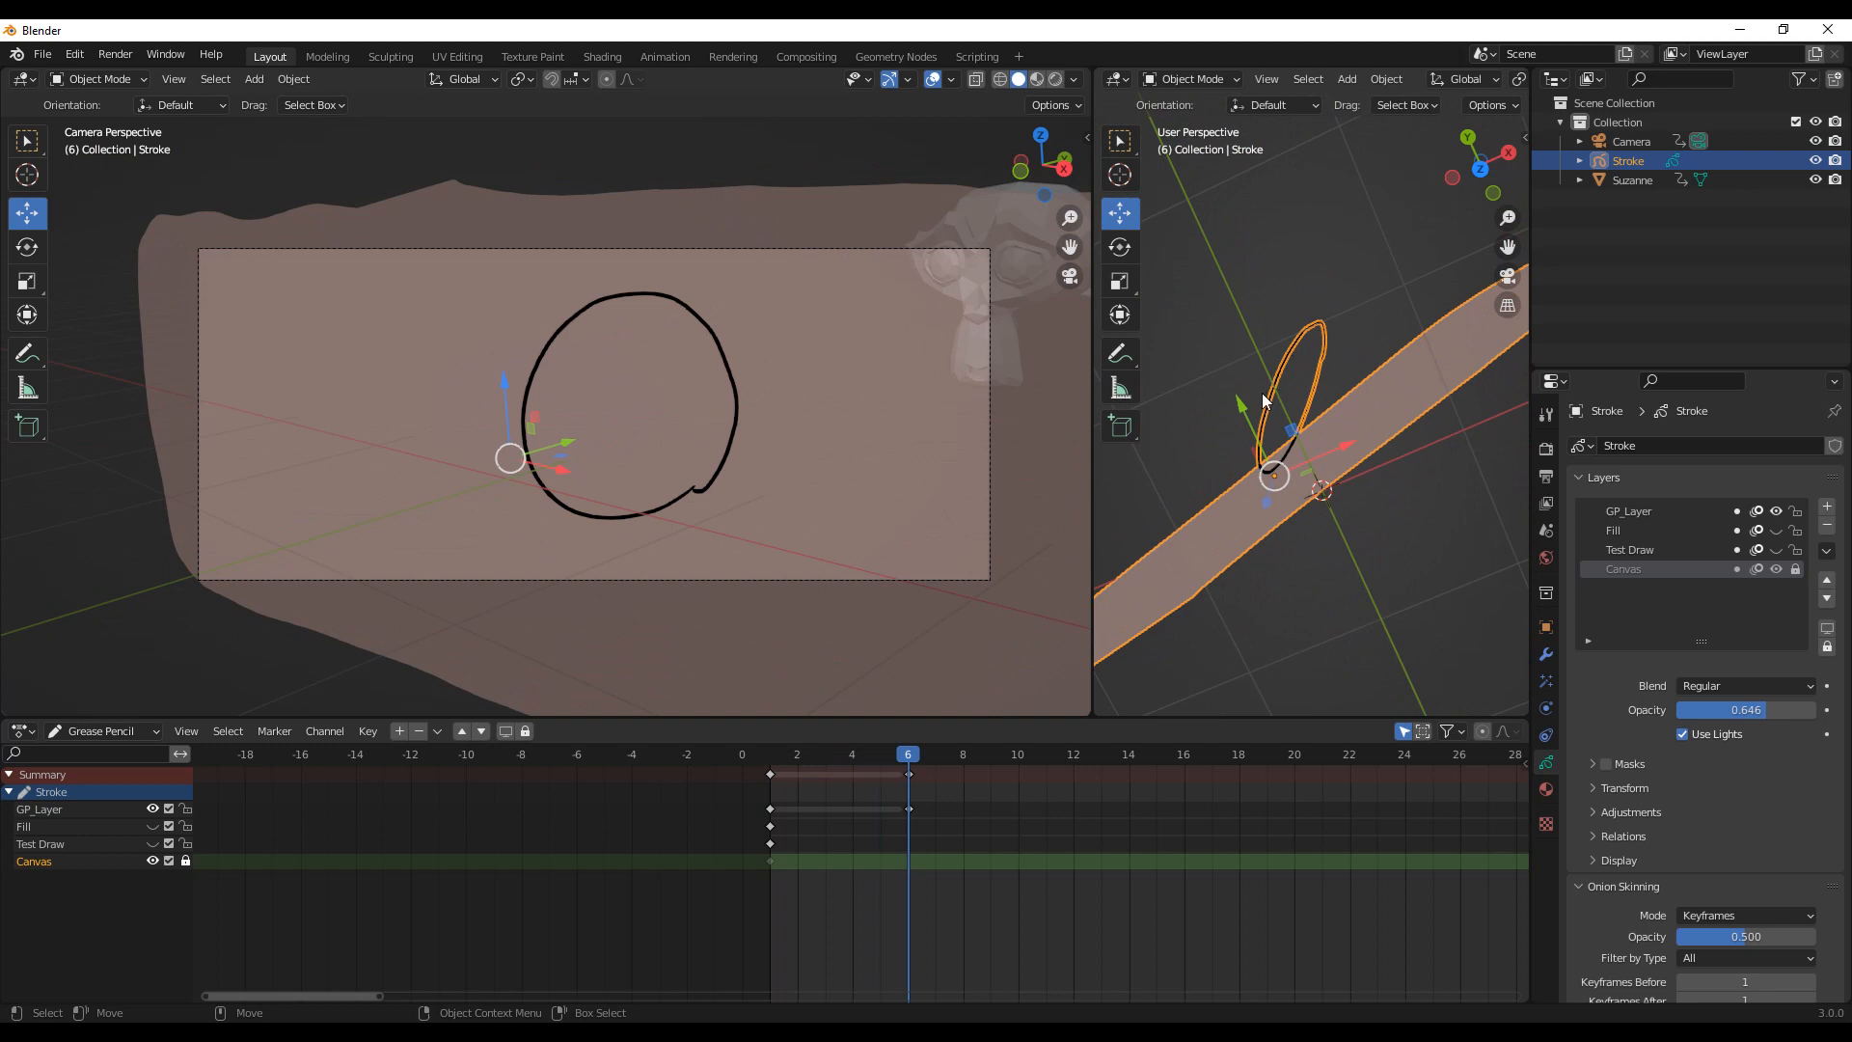
mouse_move(1335, 496)
middle_mouse_down()
mouse_move(1232, 434)
mouse_move(1322, 362)
mouse_move(1435, 385)
mouse_move(1306, 413)
mouse_move(1364, 454)
mouse_move(1134, 391)
mouse_move(1328, 430)
mouse_move(1301, 450)
mouse_move(1382, 512)
mouse_move(1275, 397)
middle_mouse_up()
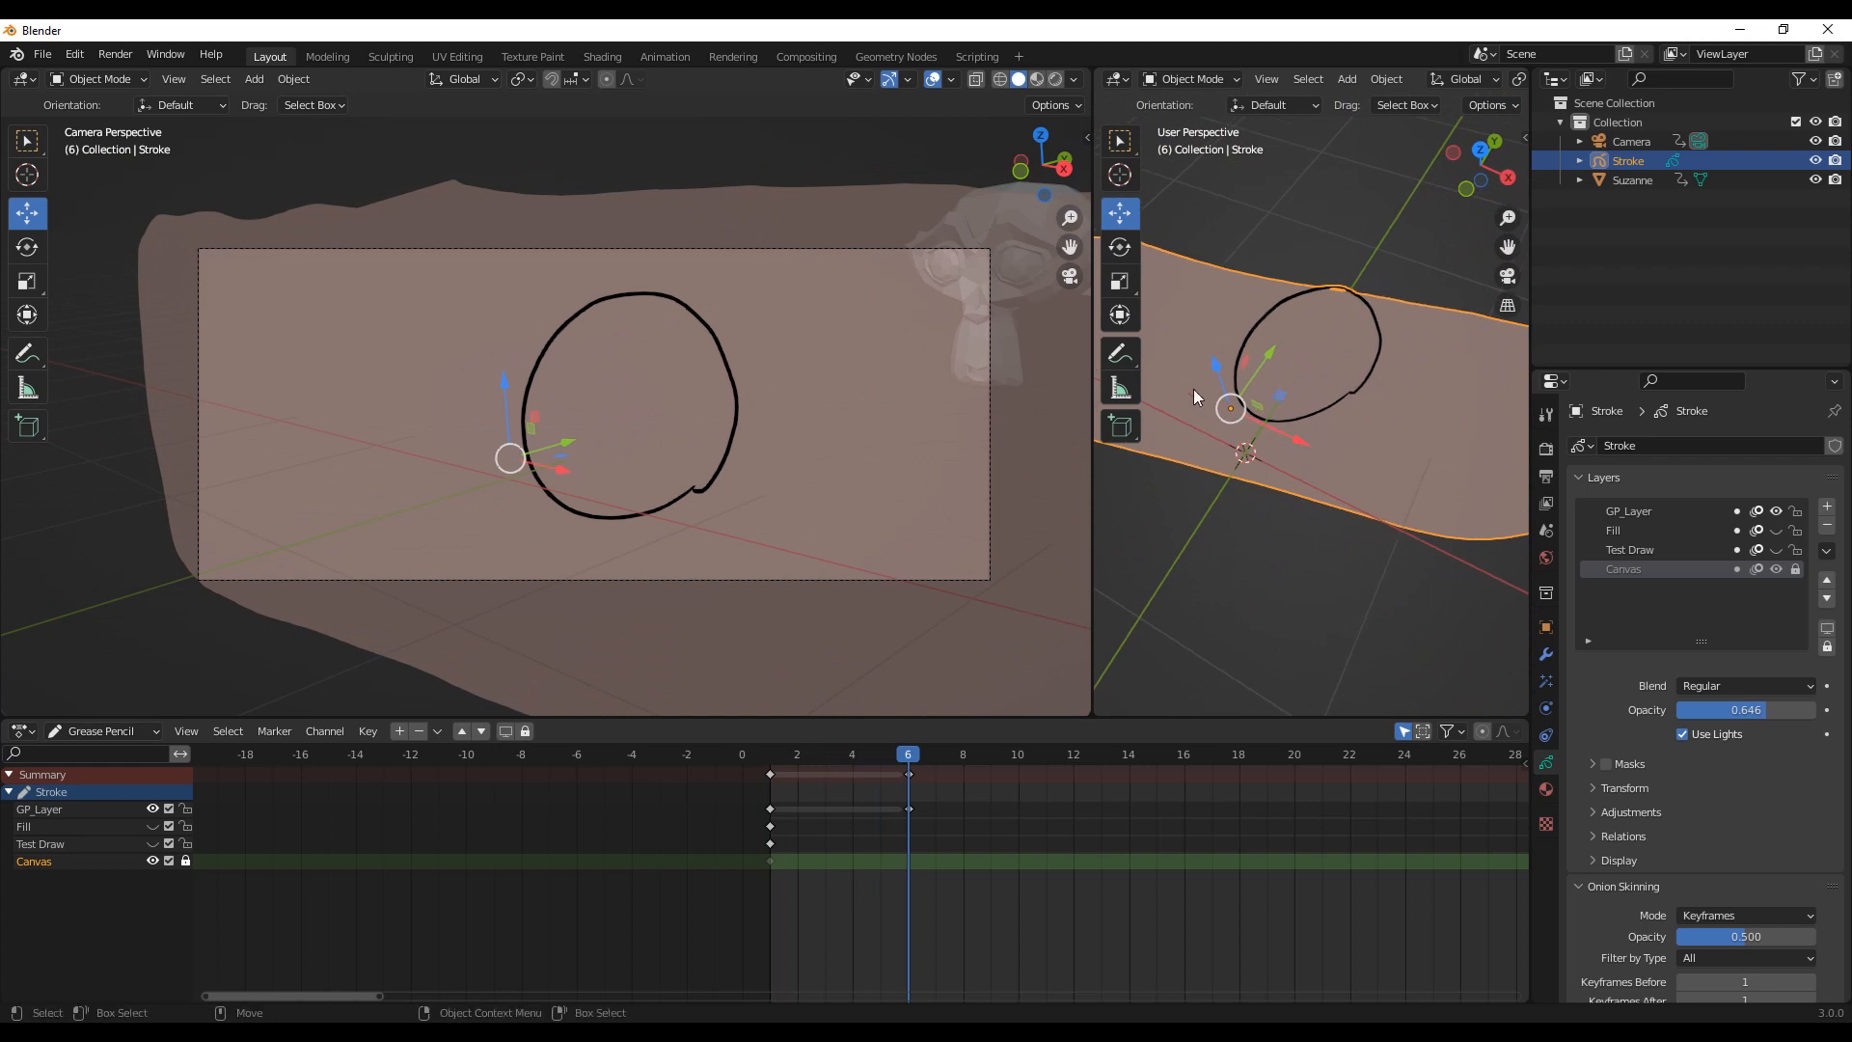
left_click(912, 808)
key("Delete")
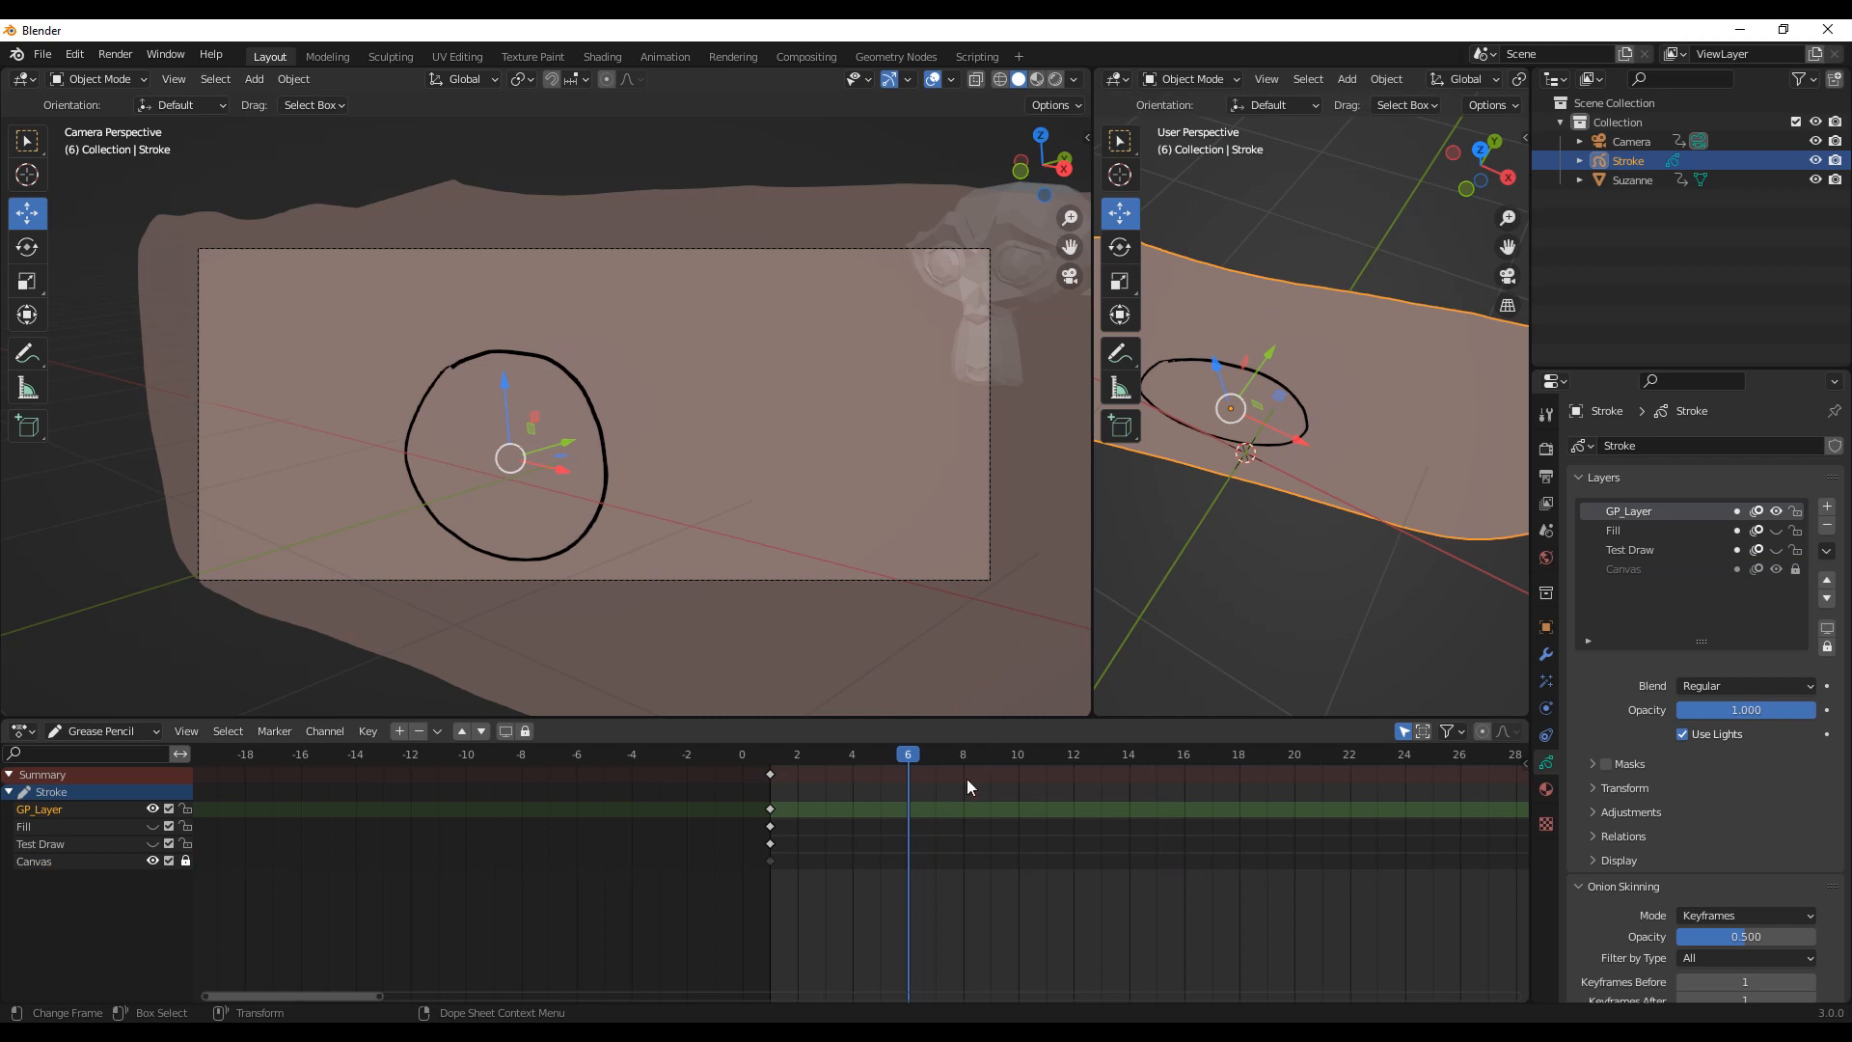
Step: Return to Draw Mode and set the stroke placement to Stroke
left_click(126, 84)
left_click(135, 166)
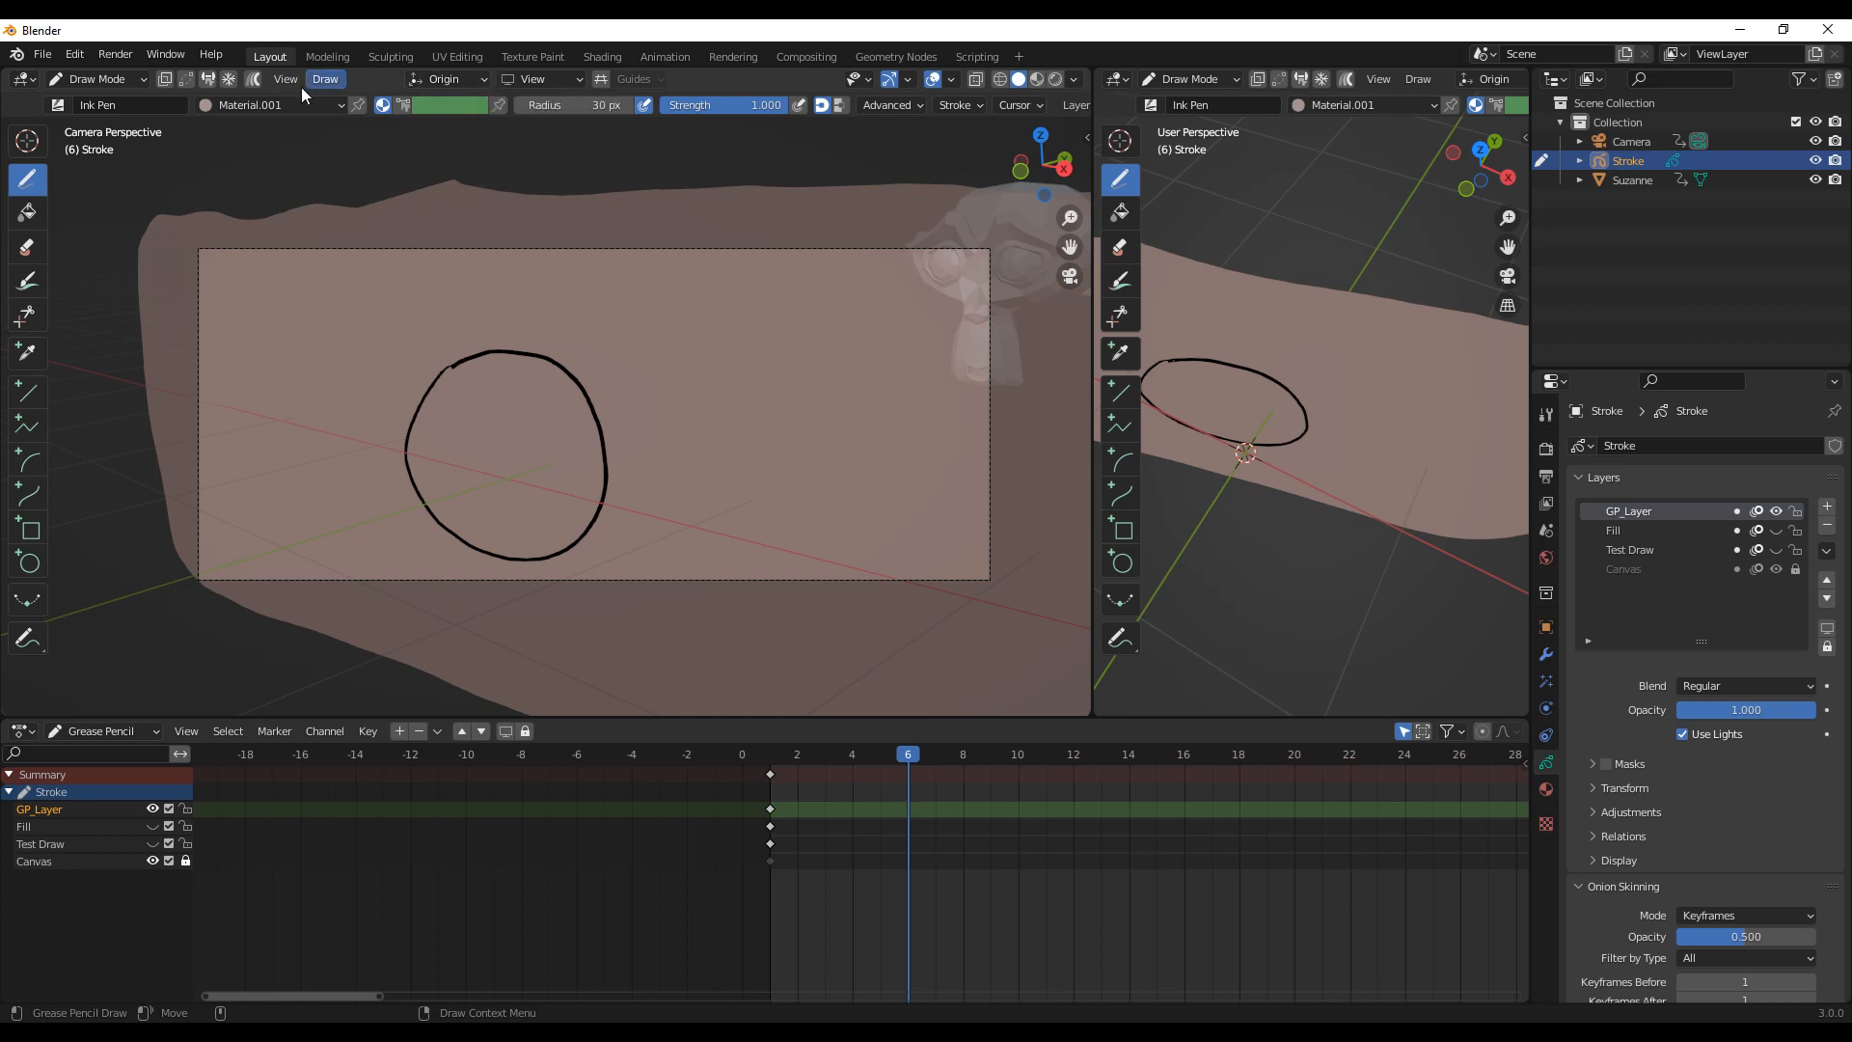
left_click(477, 77)
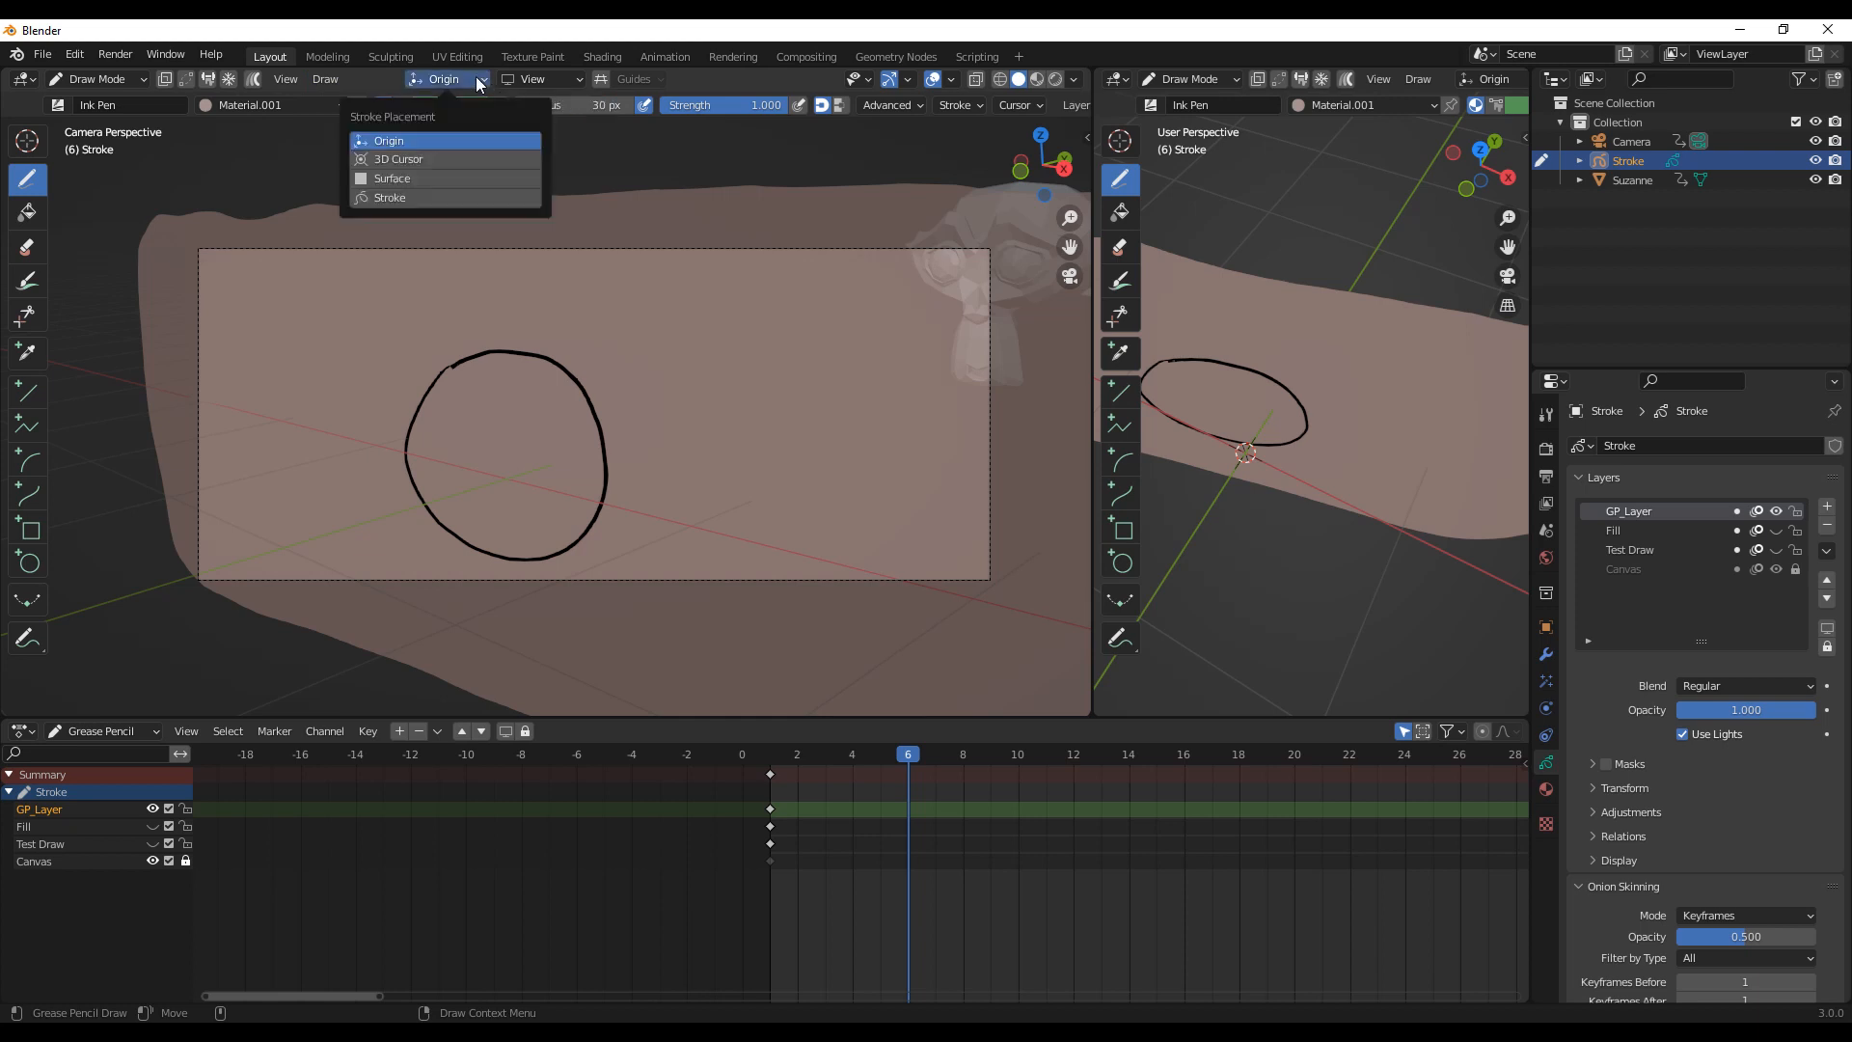
left_click(416, 197)
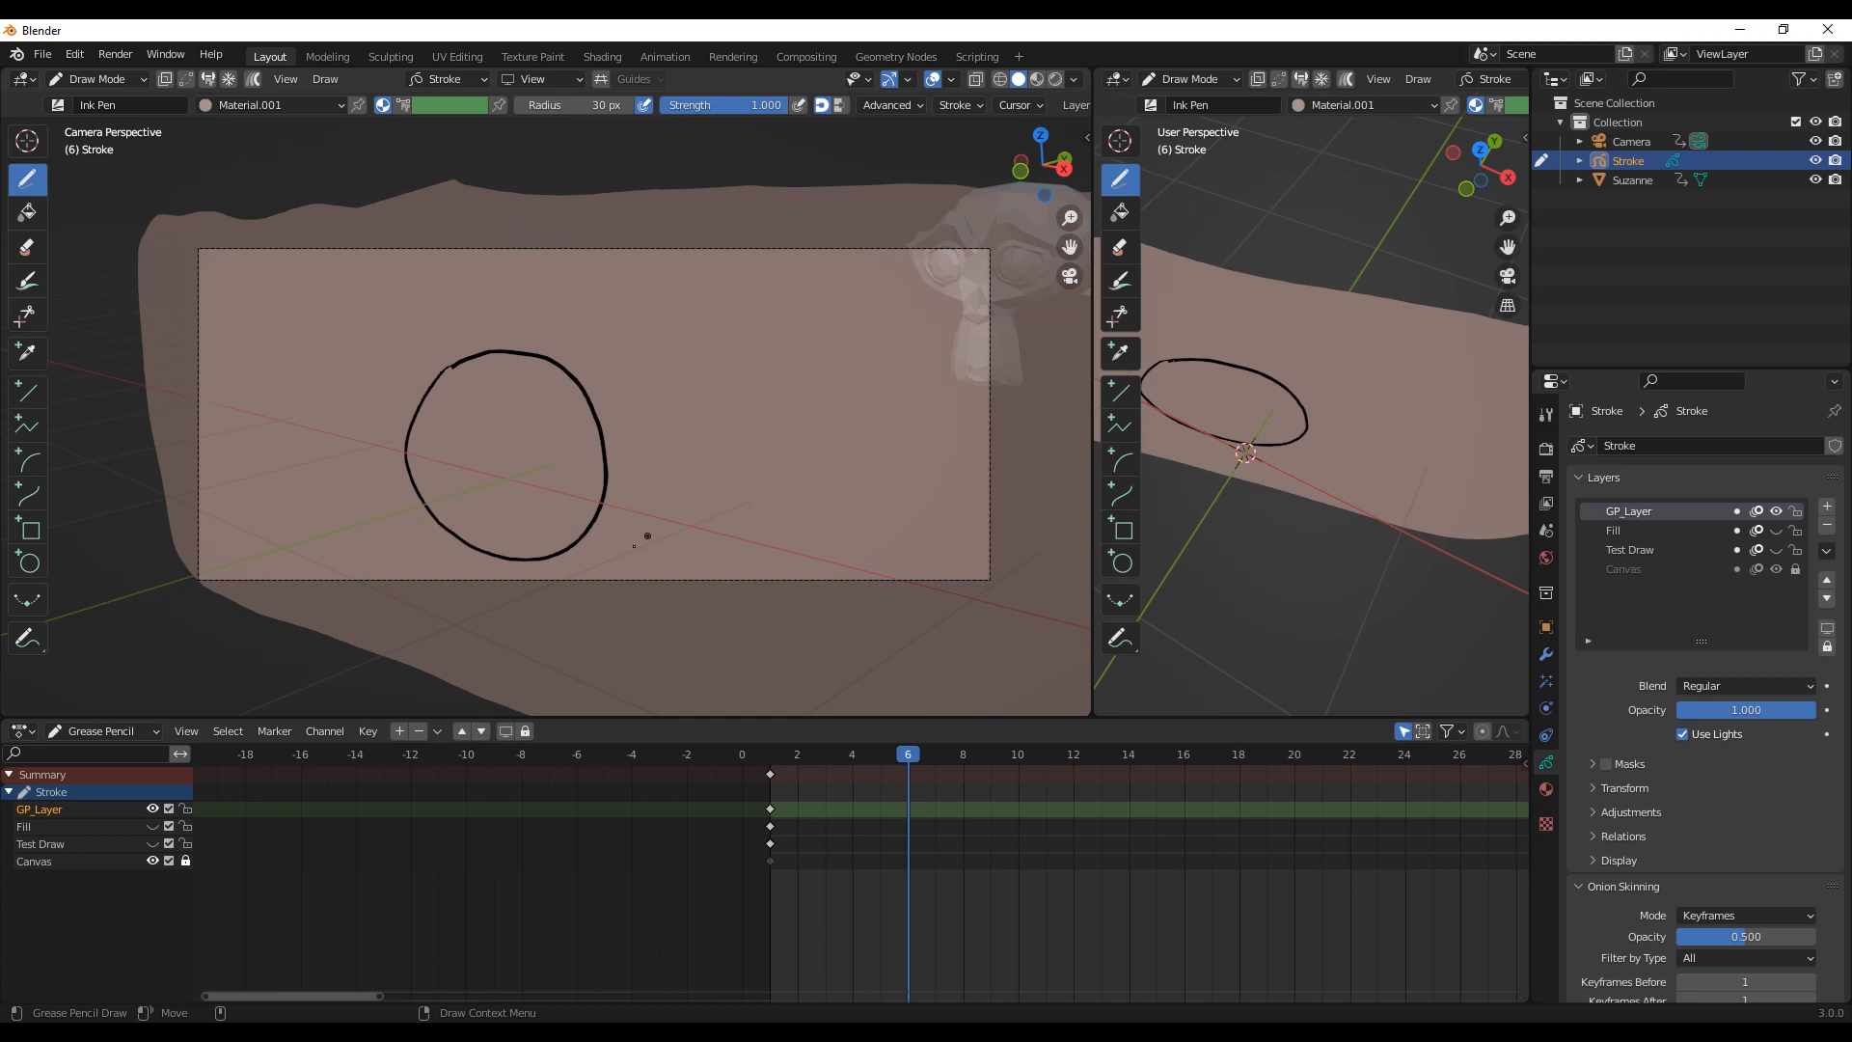
Step: Undo a test stroke in the fill material, switch to the Black material and draw a circle over the canvas at frame 6
mouse_move(744, 499)
left_mouse_down()
mouse_move(583, 516)
mouse_move(676, 299)
mouse_move(772, 406)
left_mouse_up()
key("ctrl+z")
left_click(1546, 790)
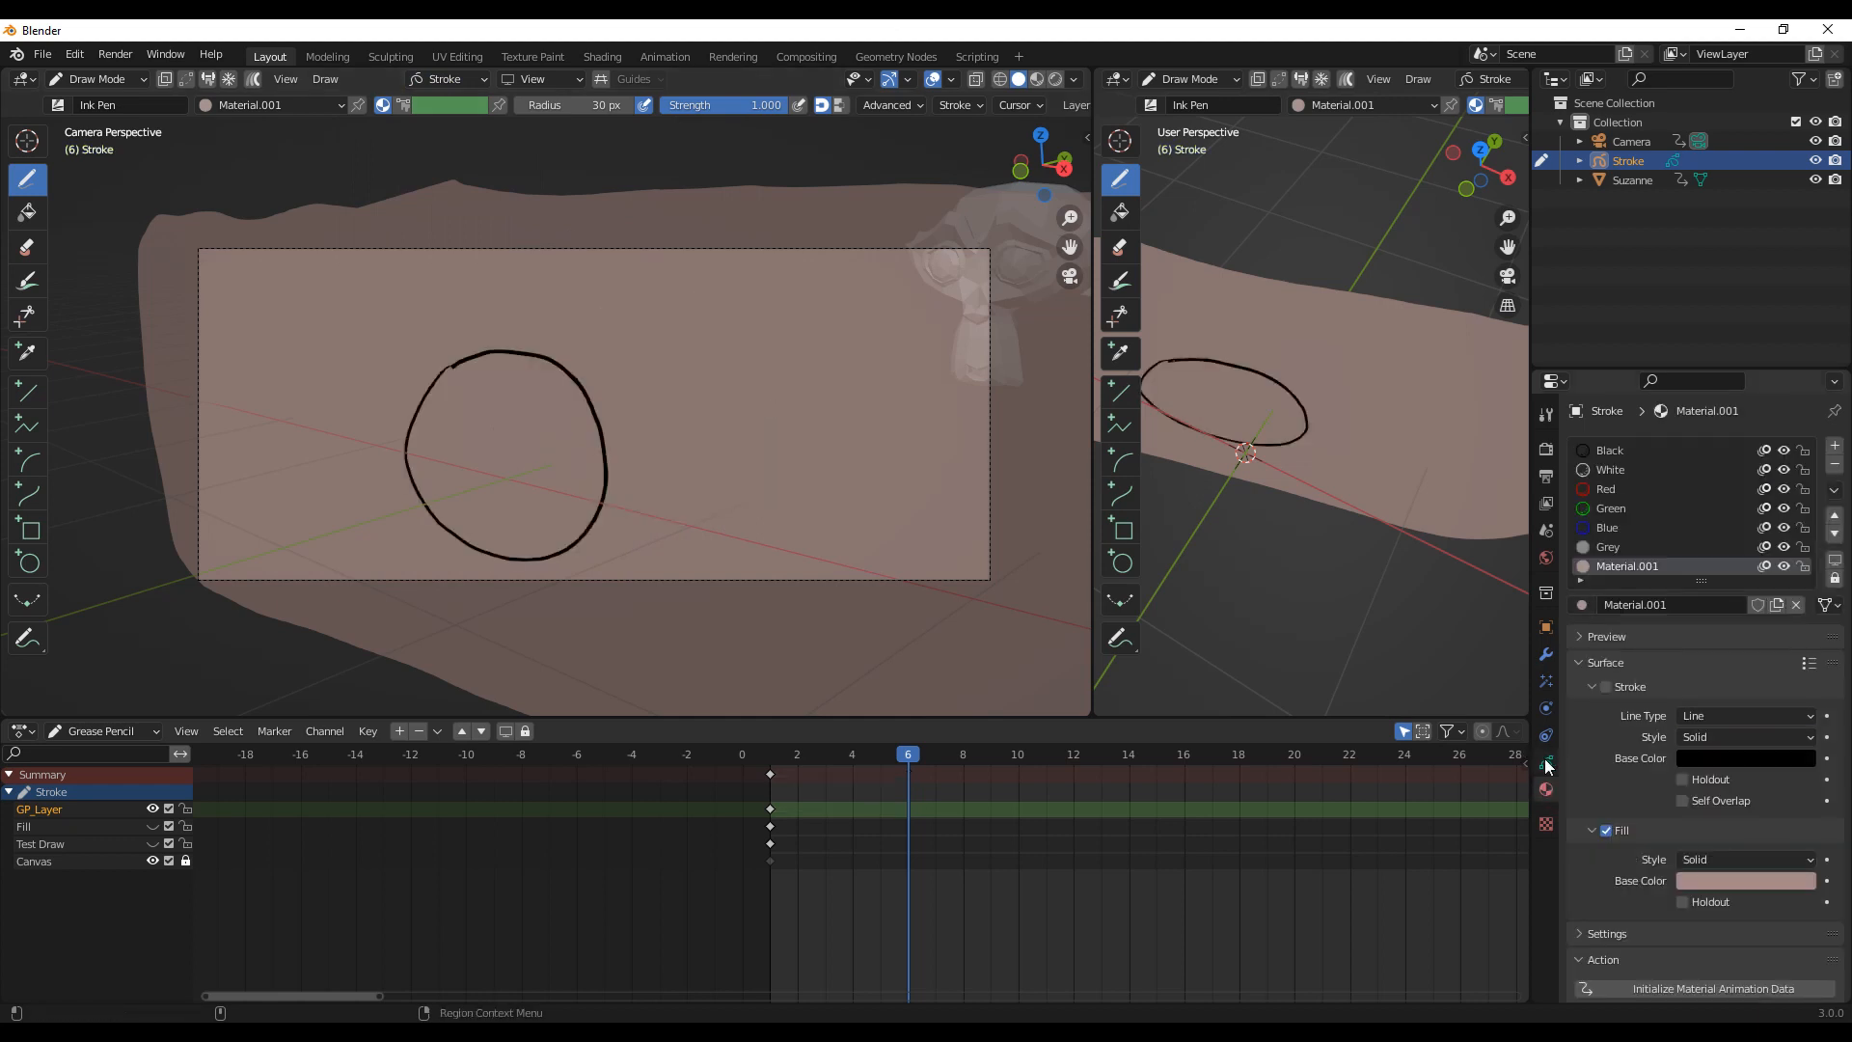
left_click(1612, 458)
left_click(1546, 762)
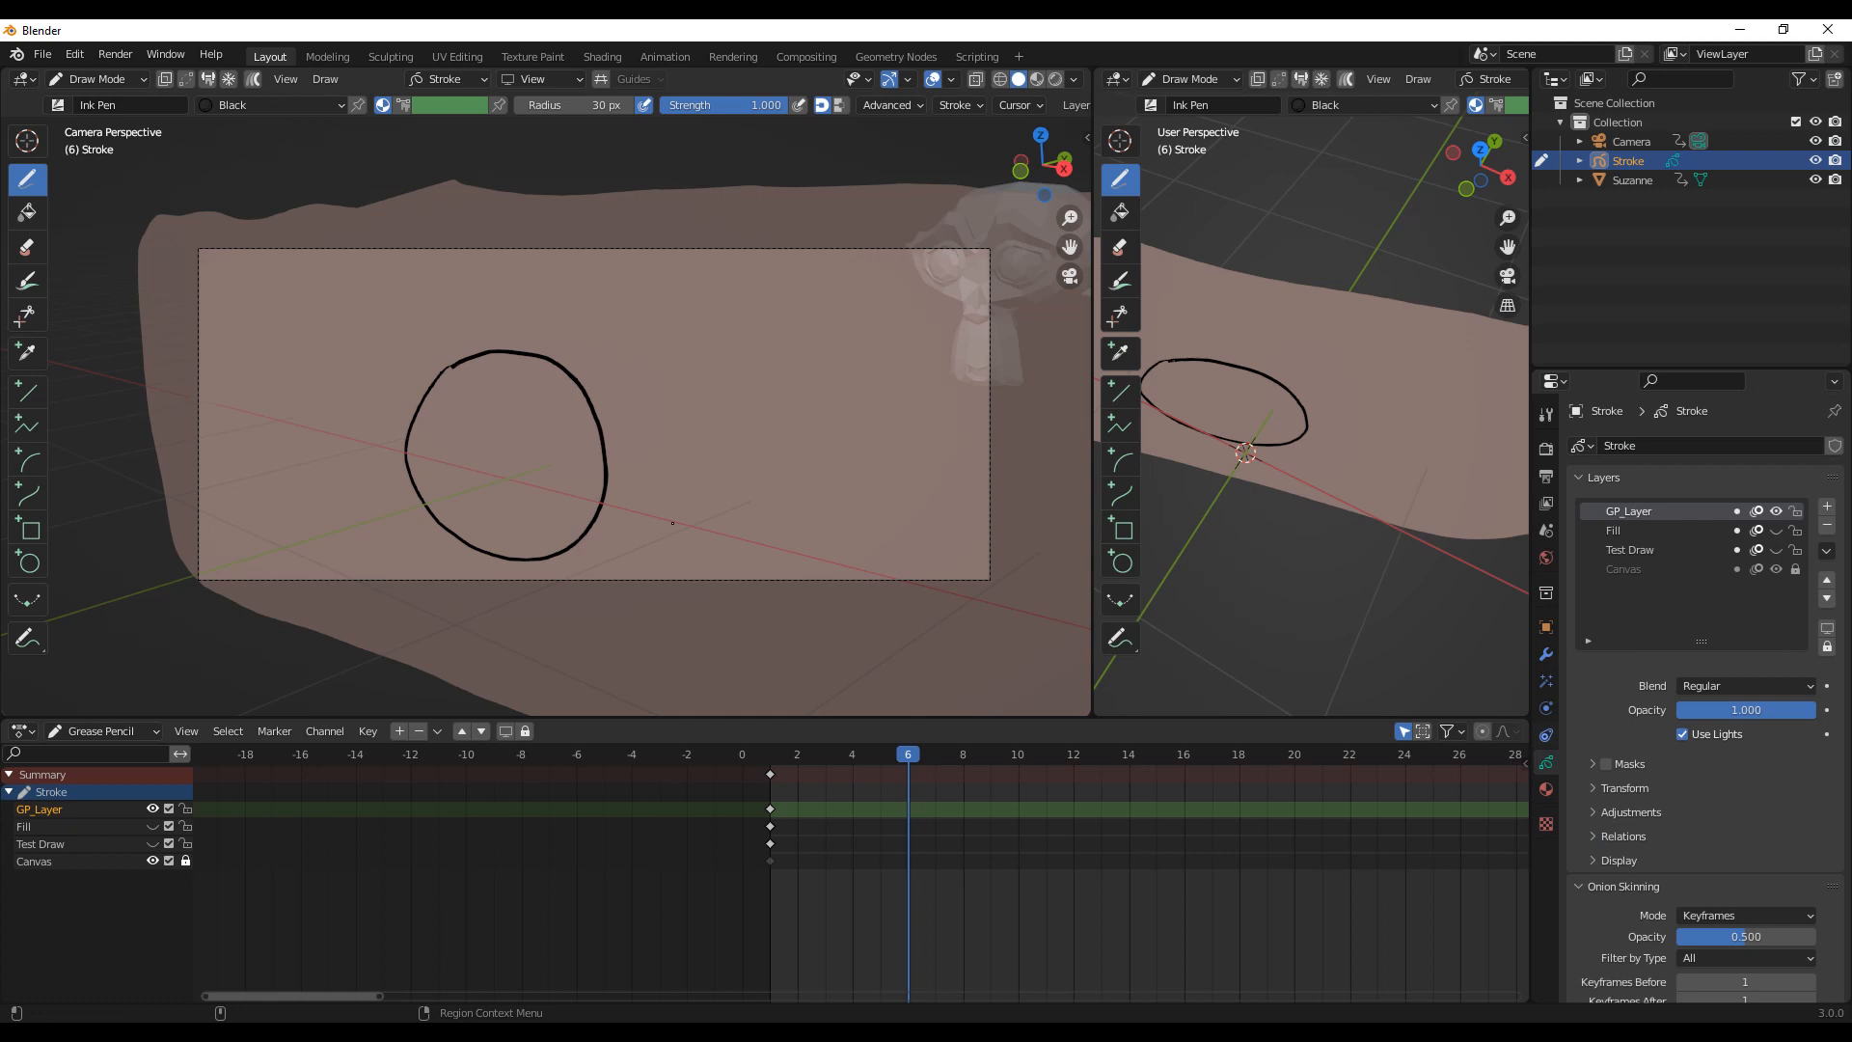
mouse_move(721, 500)
left_mouse_down()
mouse_move(591, 528)
mouse_move(707, 323)
mouse_move(759, 470)
mouse_move(714, 486)
left_mouse_up()
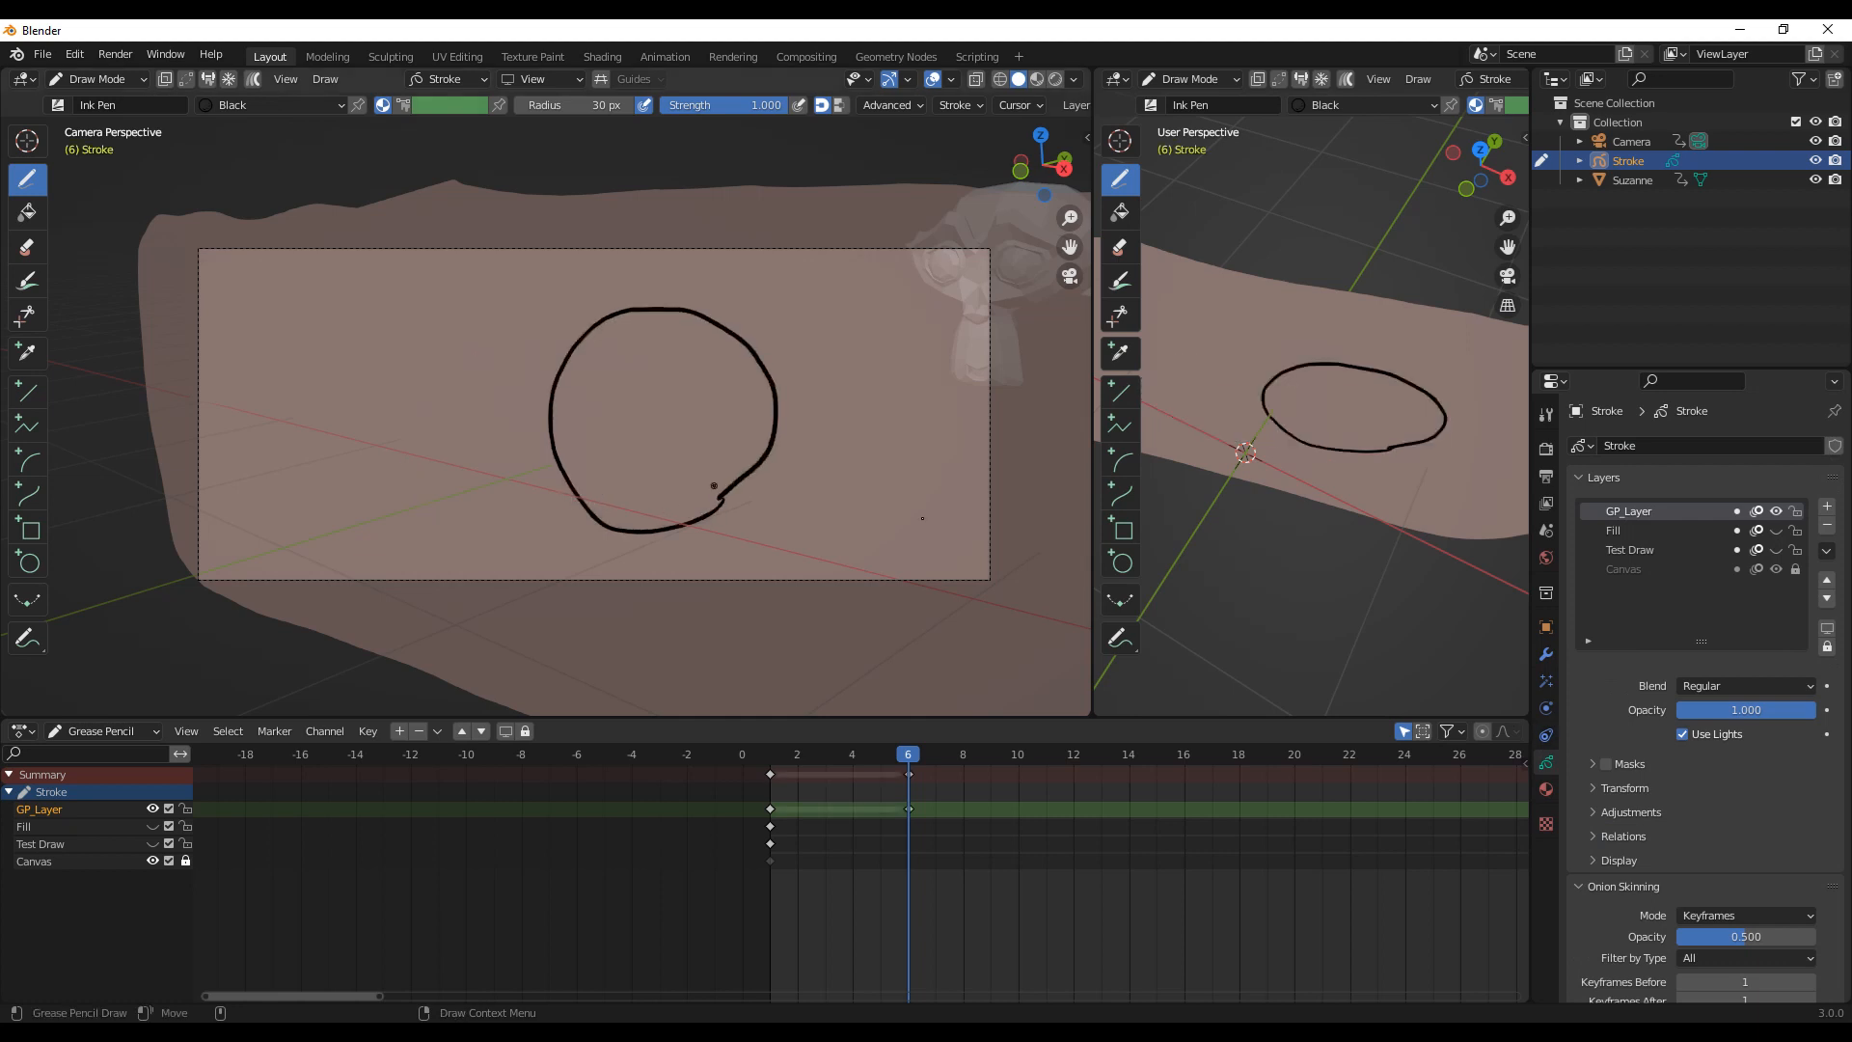
Step: Enlarge the perspective viewport, examine the new circle's alignment with the canvas from other angles, and hide the Canvas layer
left_click_drag(1095, 529, 736, 567)
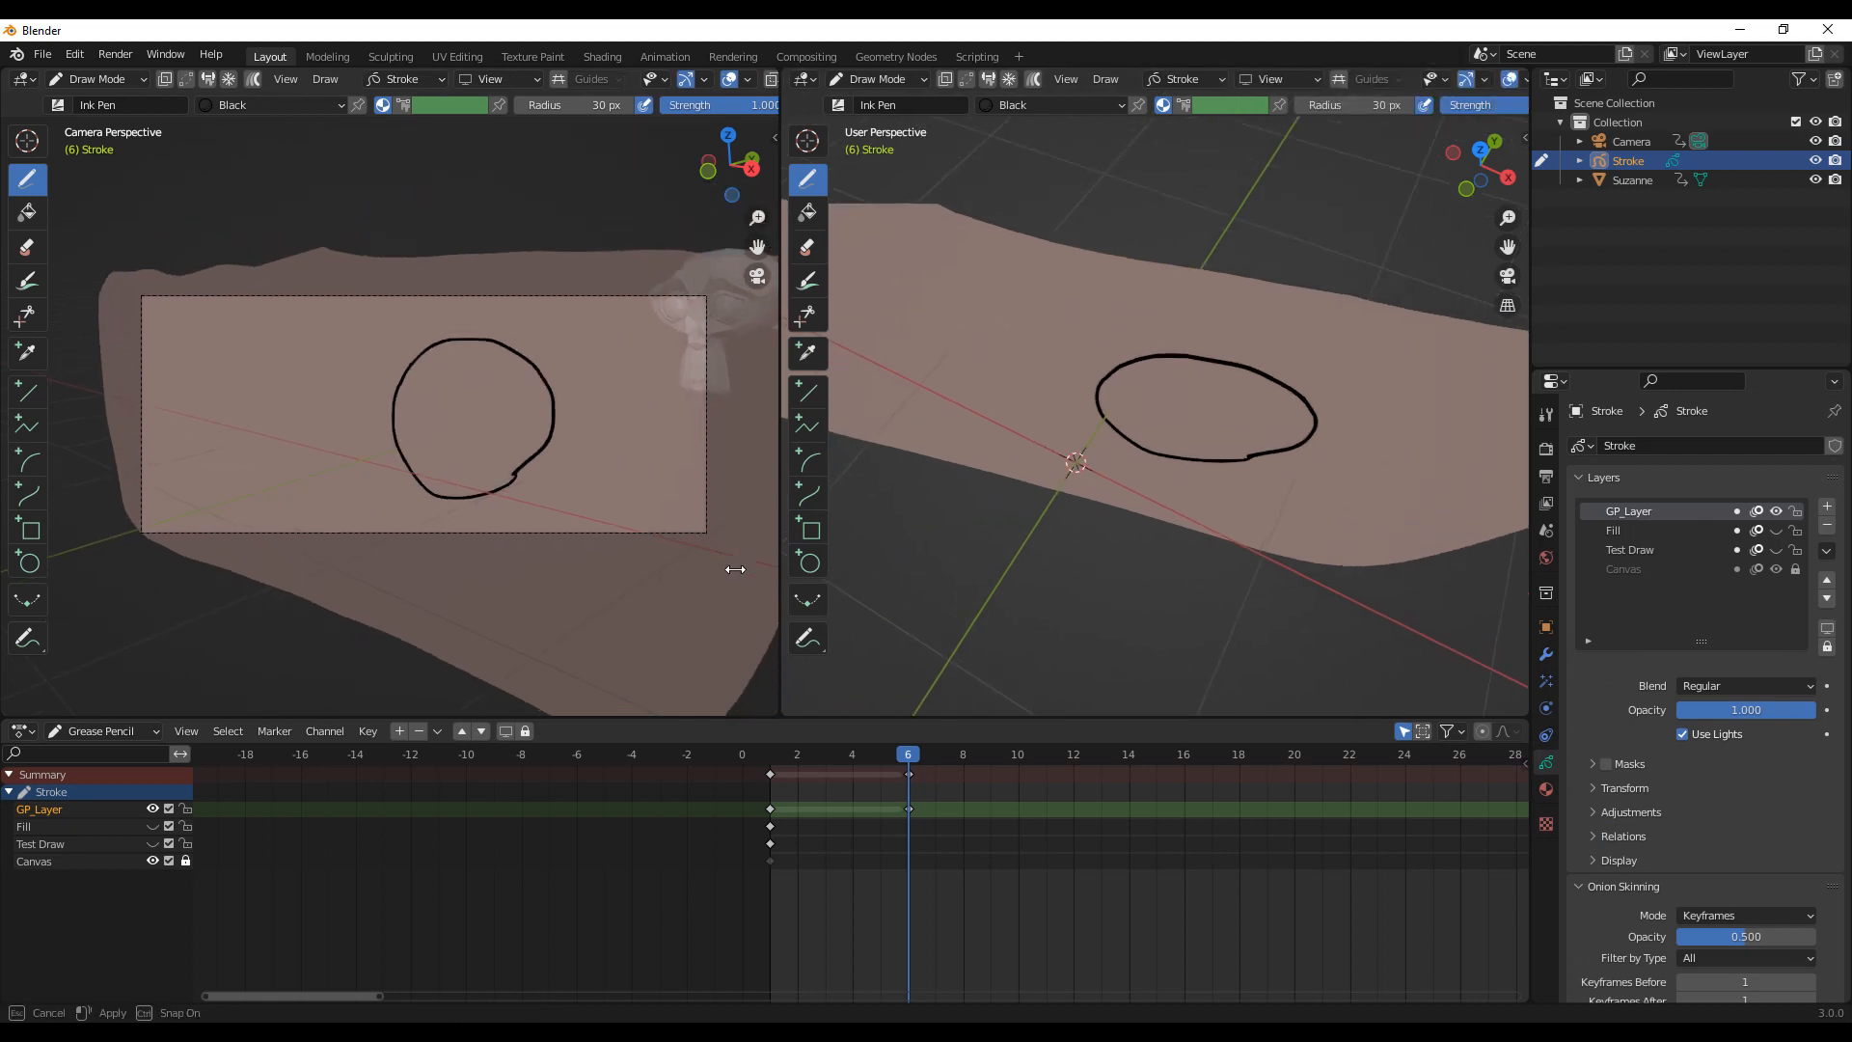
middle_click_drag(1222, 425, 1190, 378)
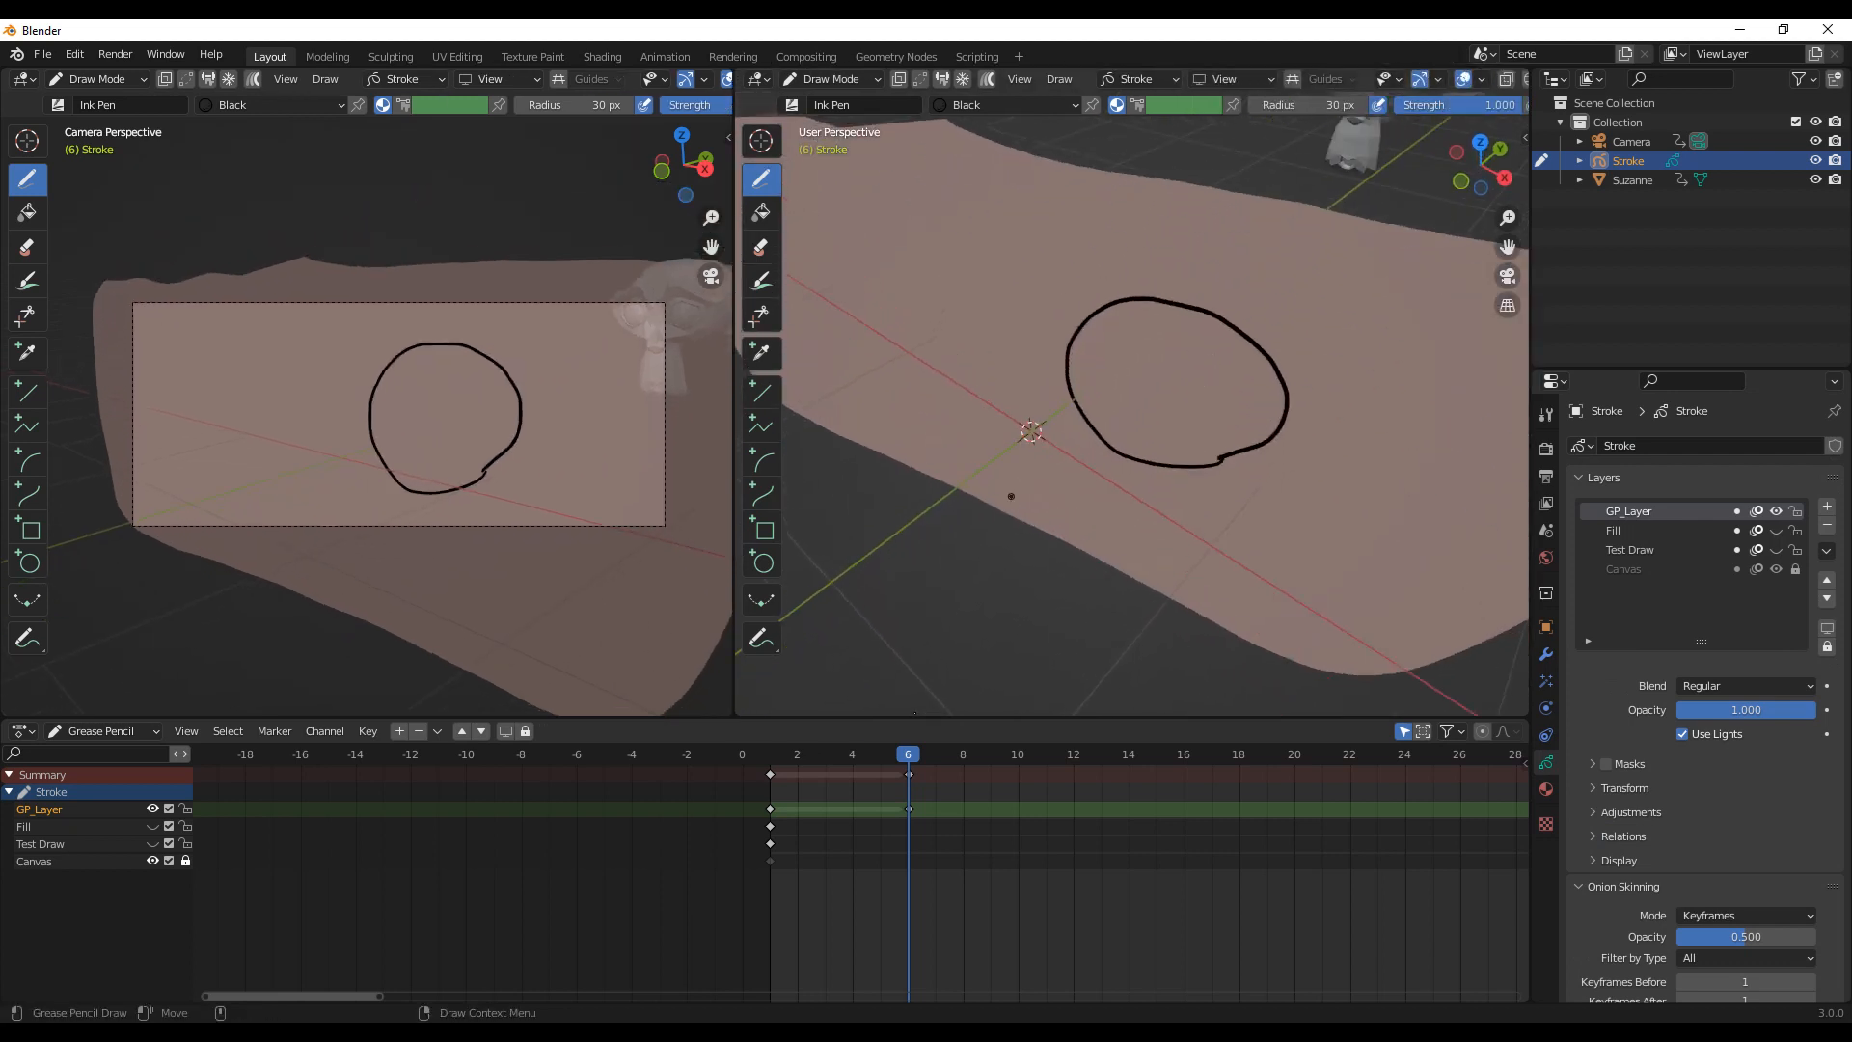
mouse_move(910, 758)
left_mouse_down()
mouse_move(853, 758)
mouse_move(908, 756)
left_mouse_up()
middle_click_drag(453, 406, 589, 503)
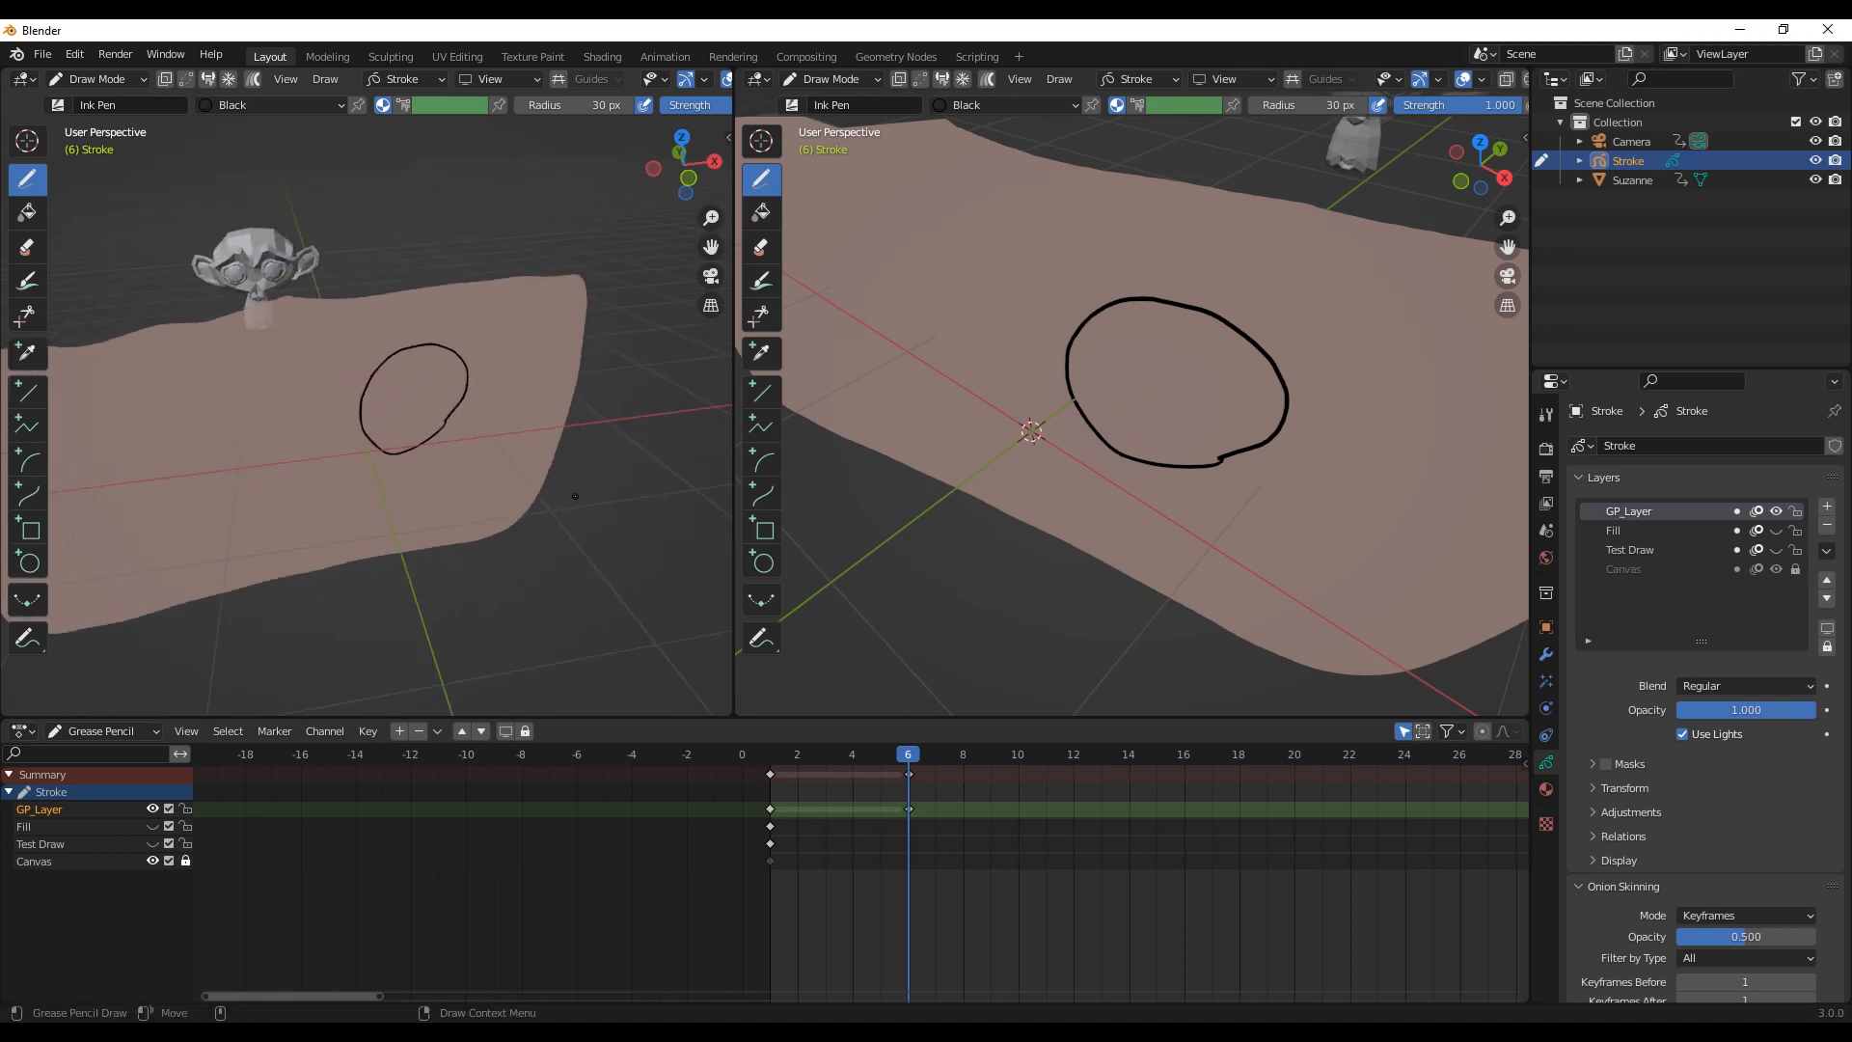
left_click(1778, 570)
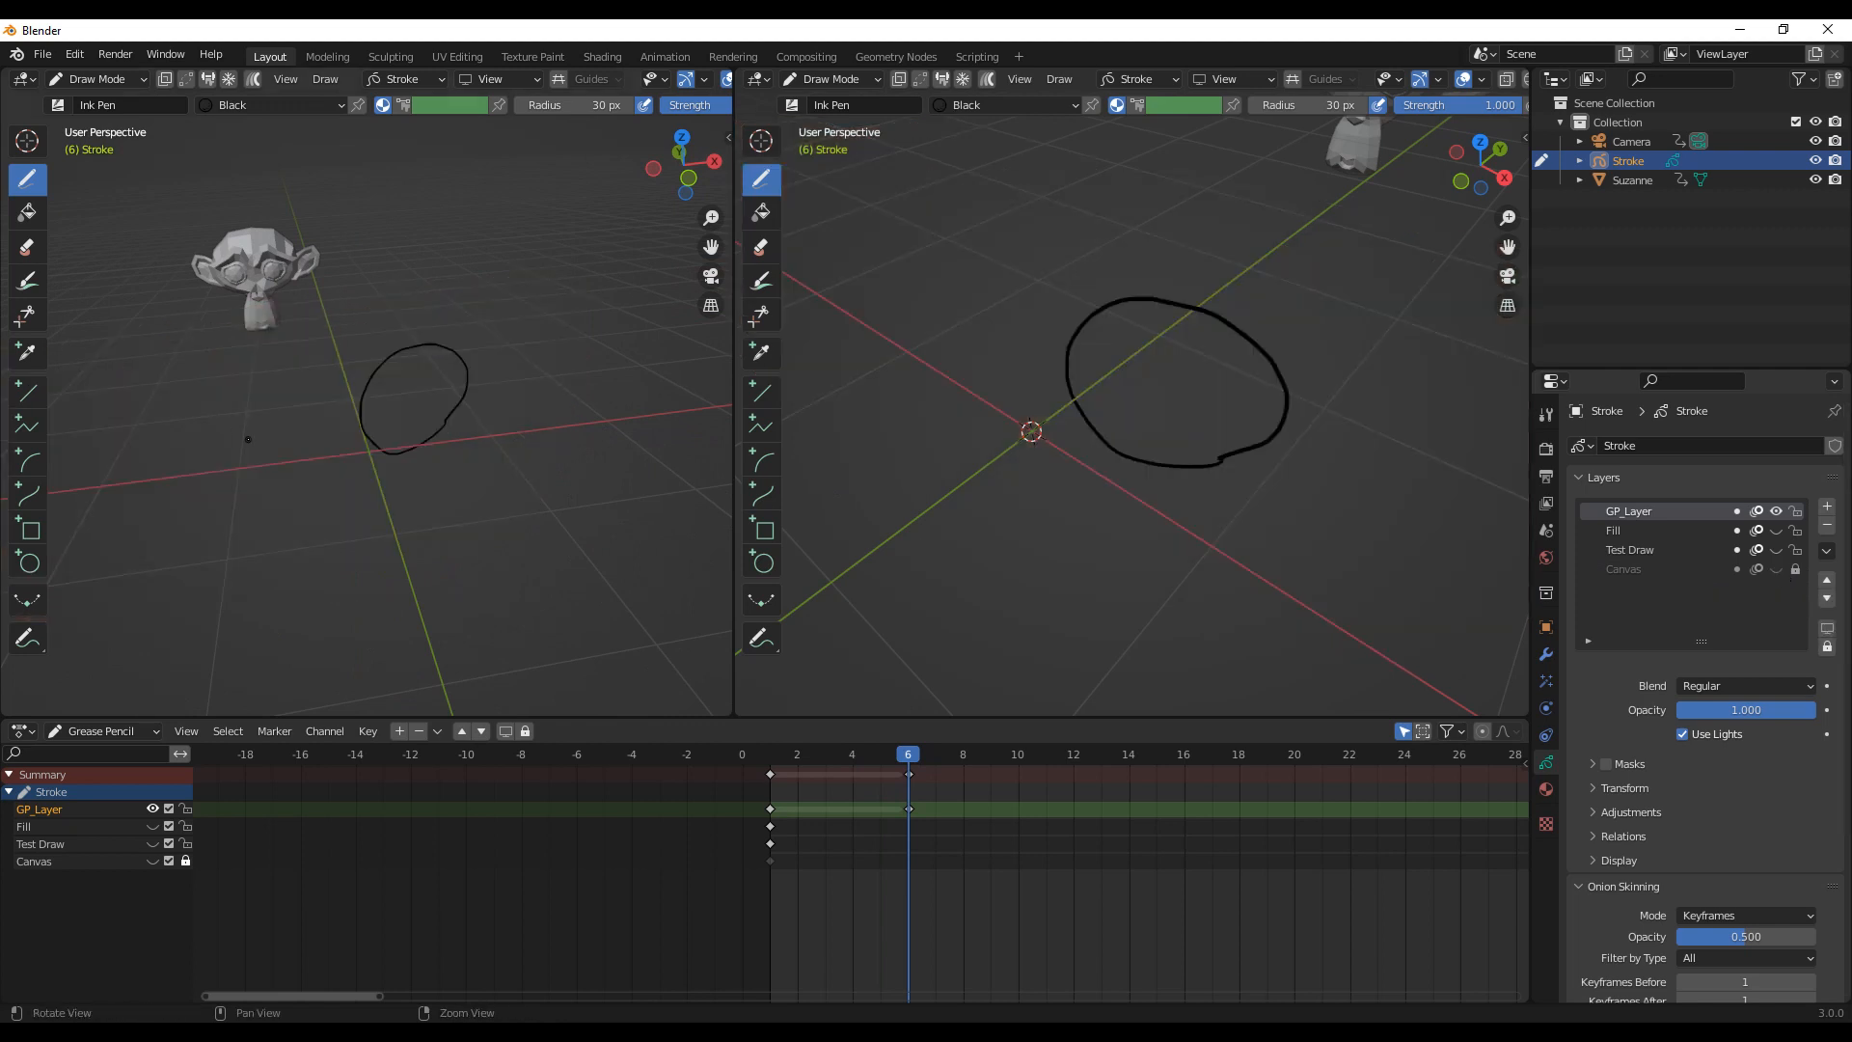
Step: Switch the Stroke object to Object Mode, widen the viewport showing the whole scene and advance the timeline to frame 7
middle_click_drag(145, 405, 199, 415)
left_click(96, 79)
left_click(97, 98)
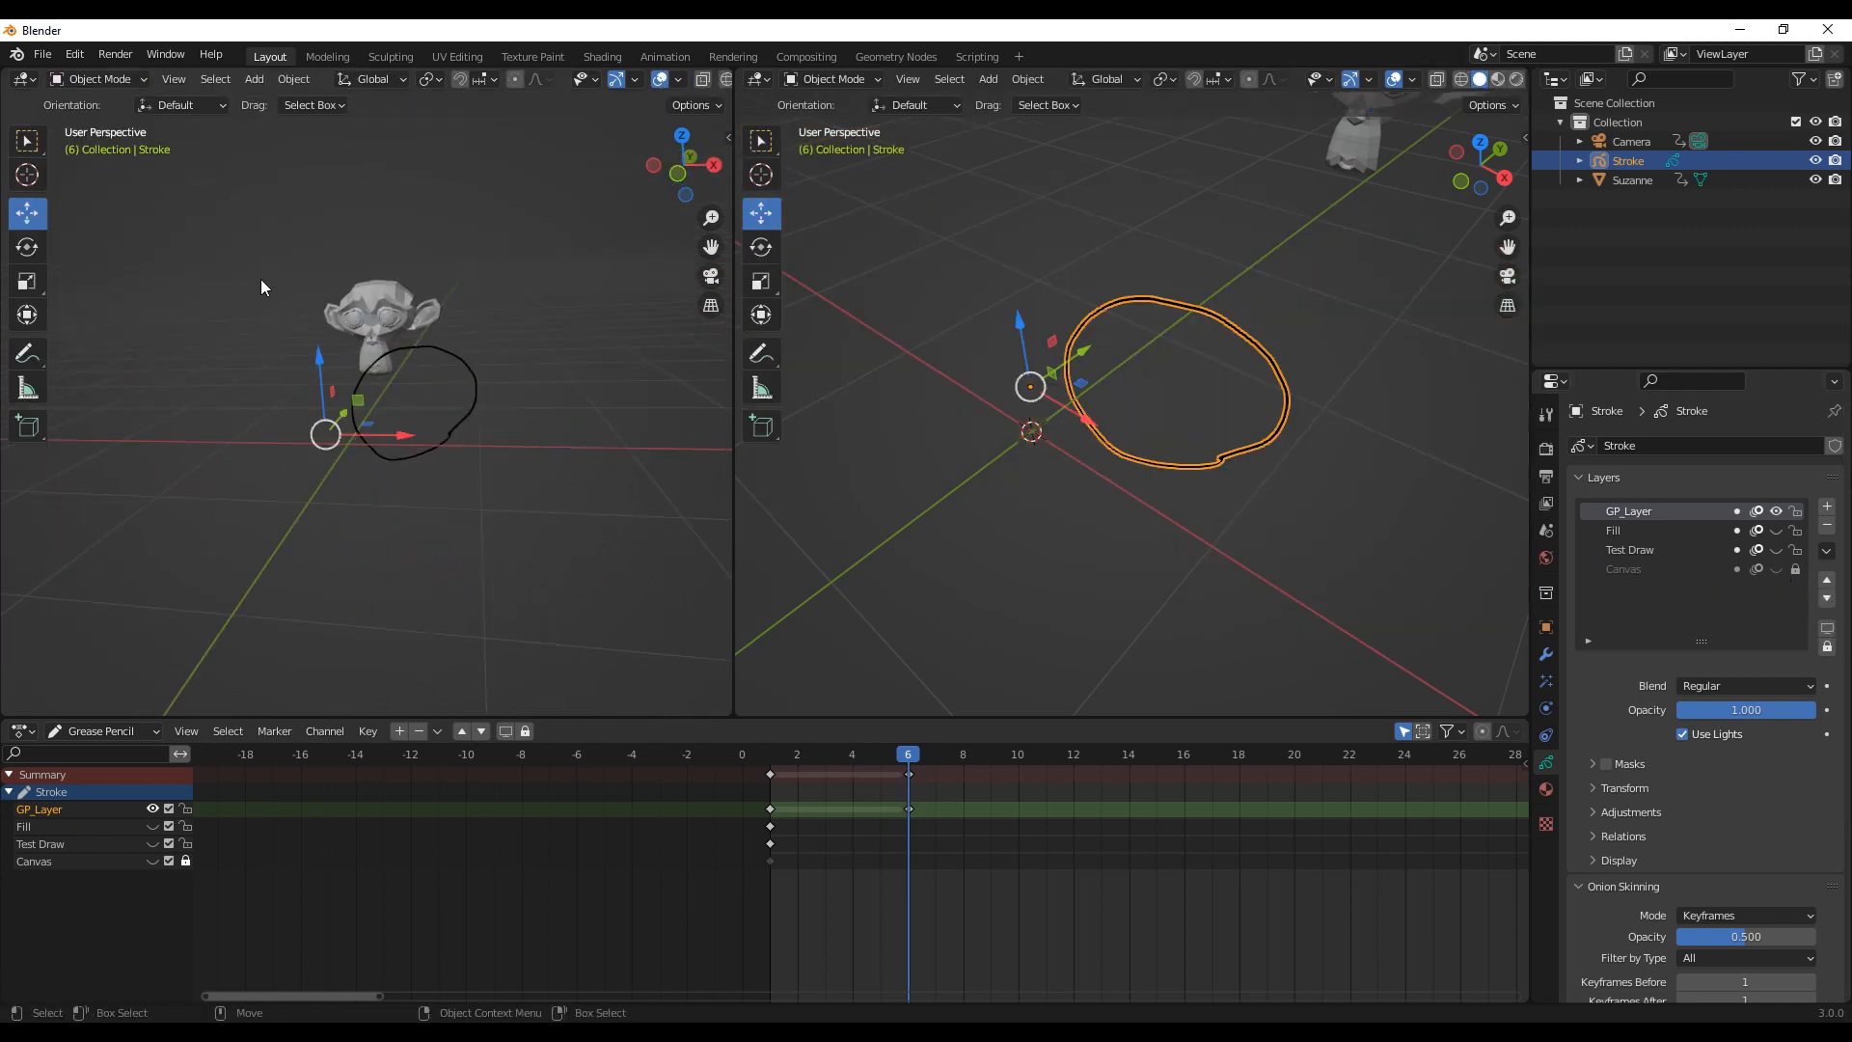
left_click_drag(735, 496, 908, 505)
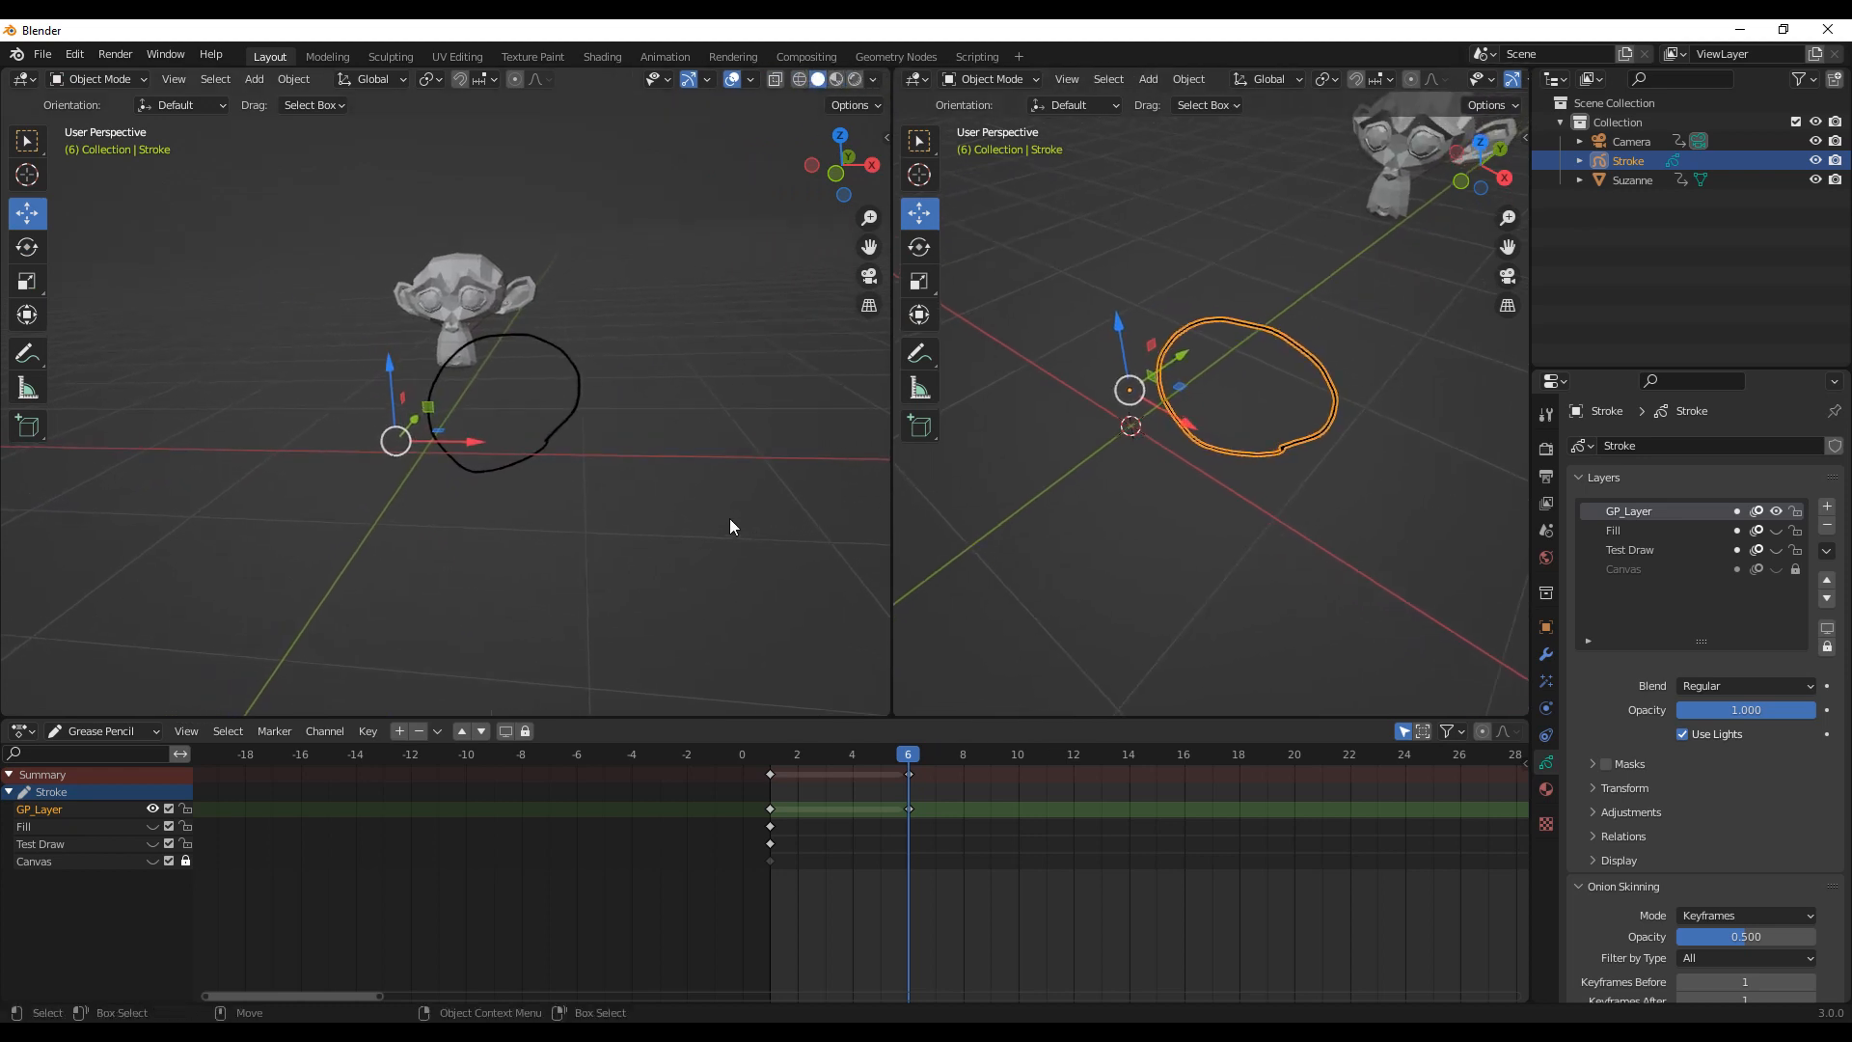
left_click_drag(905, 752, 932, 757)
mouse_move(638, 554)
middle_mouse_down()
mouse_move(609, 565)
mouse_move(654, 581)
mouse_move(653, 532)
mouse_move(623, 535)
middle_mouse_up()
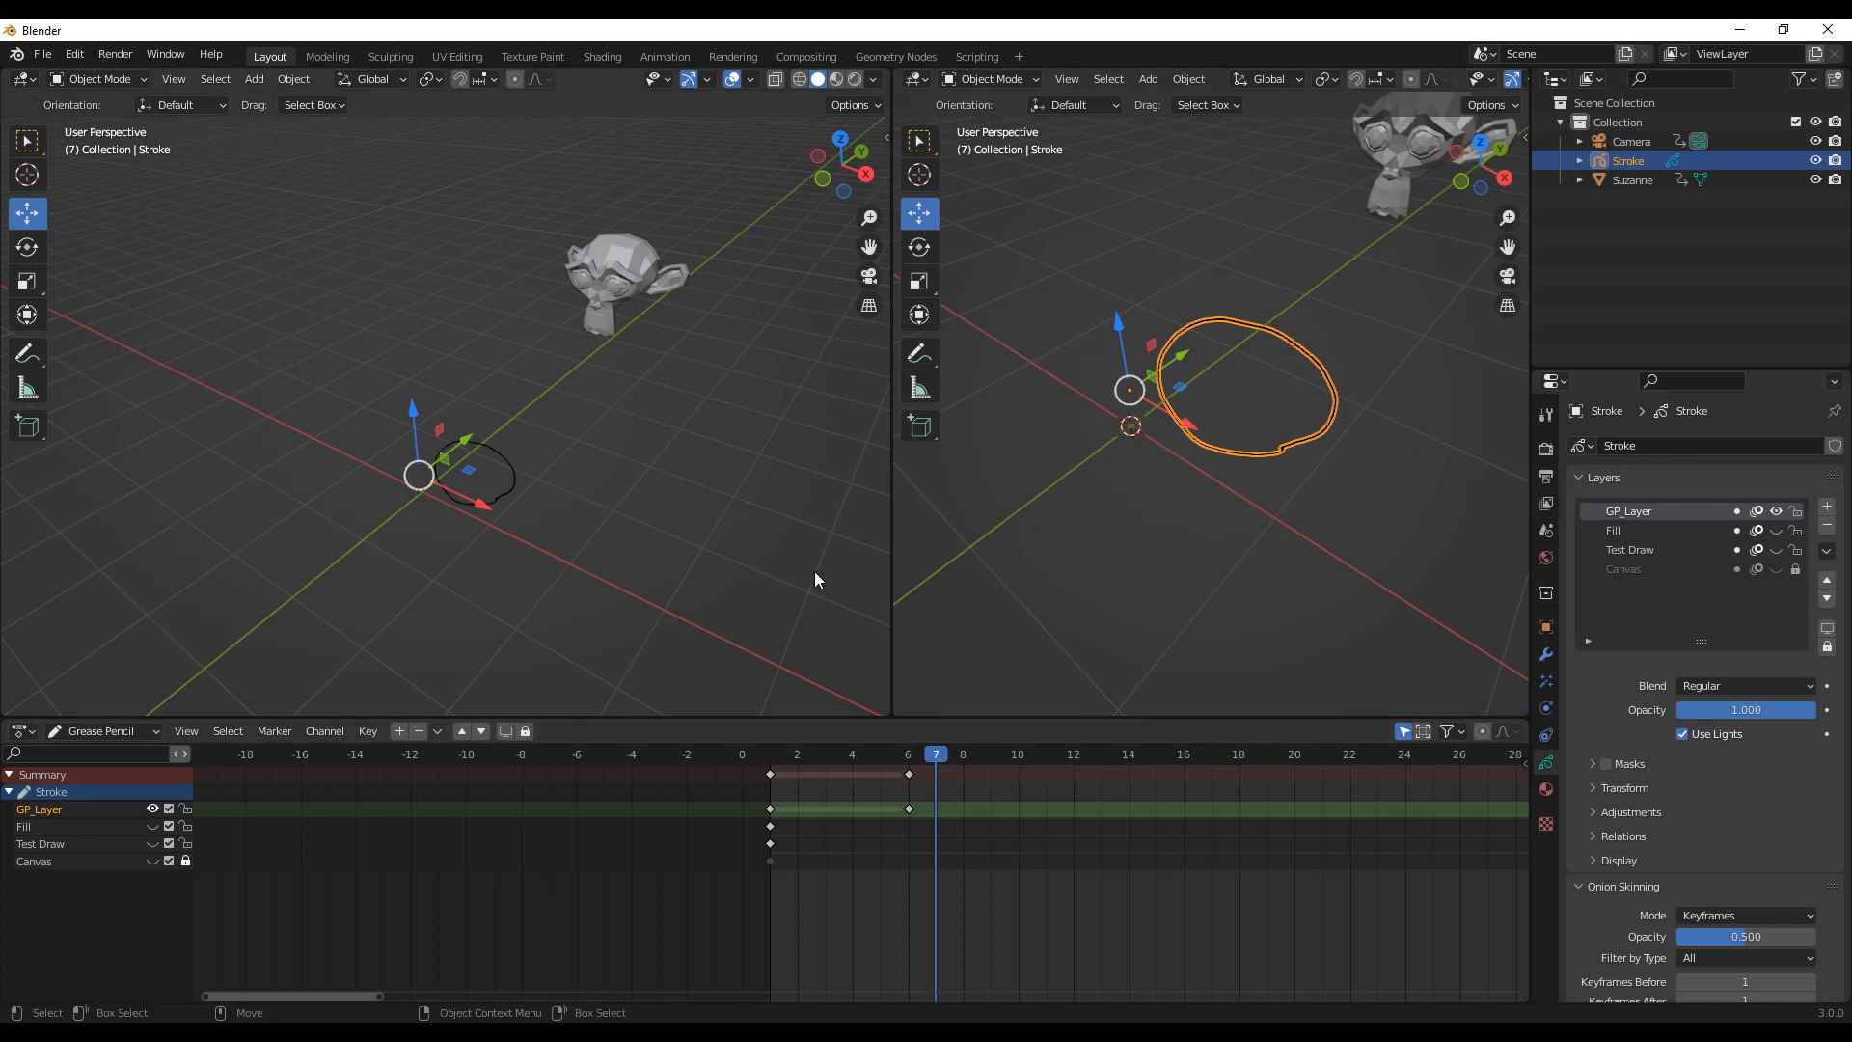
Step: Review the scene's output properties, including frame rate, frame range, output folder and file format, and the render commands
left_click(1547, 478)
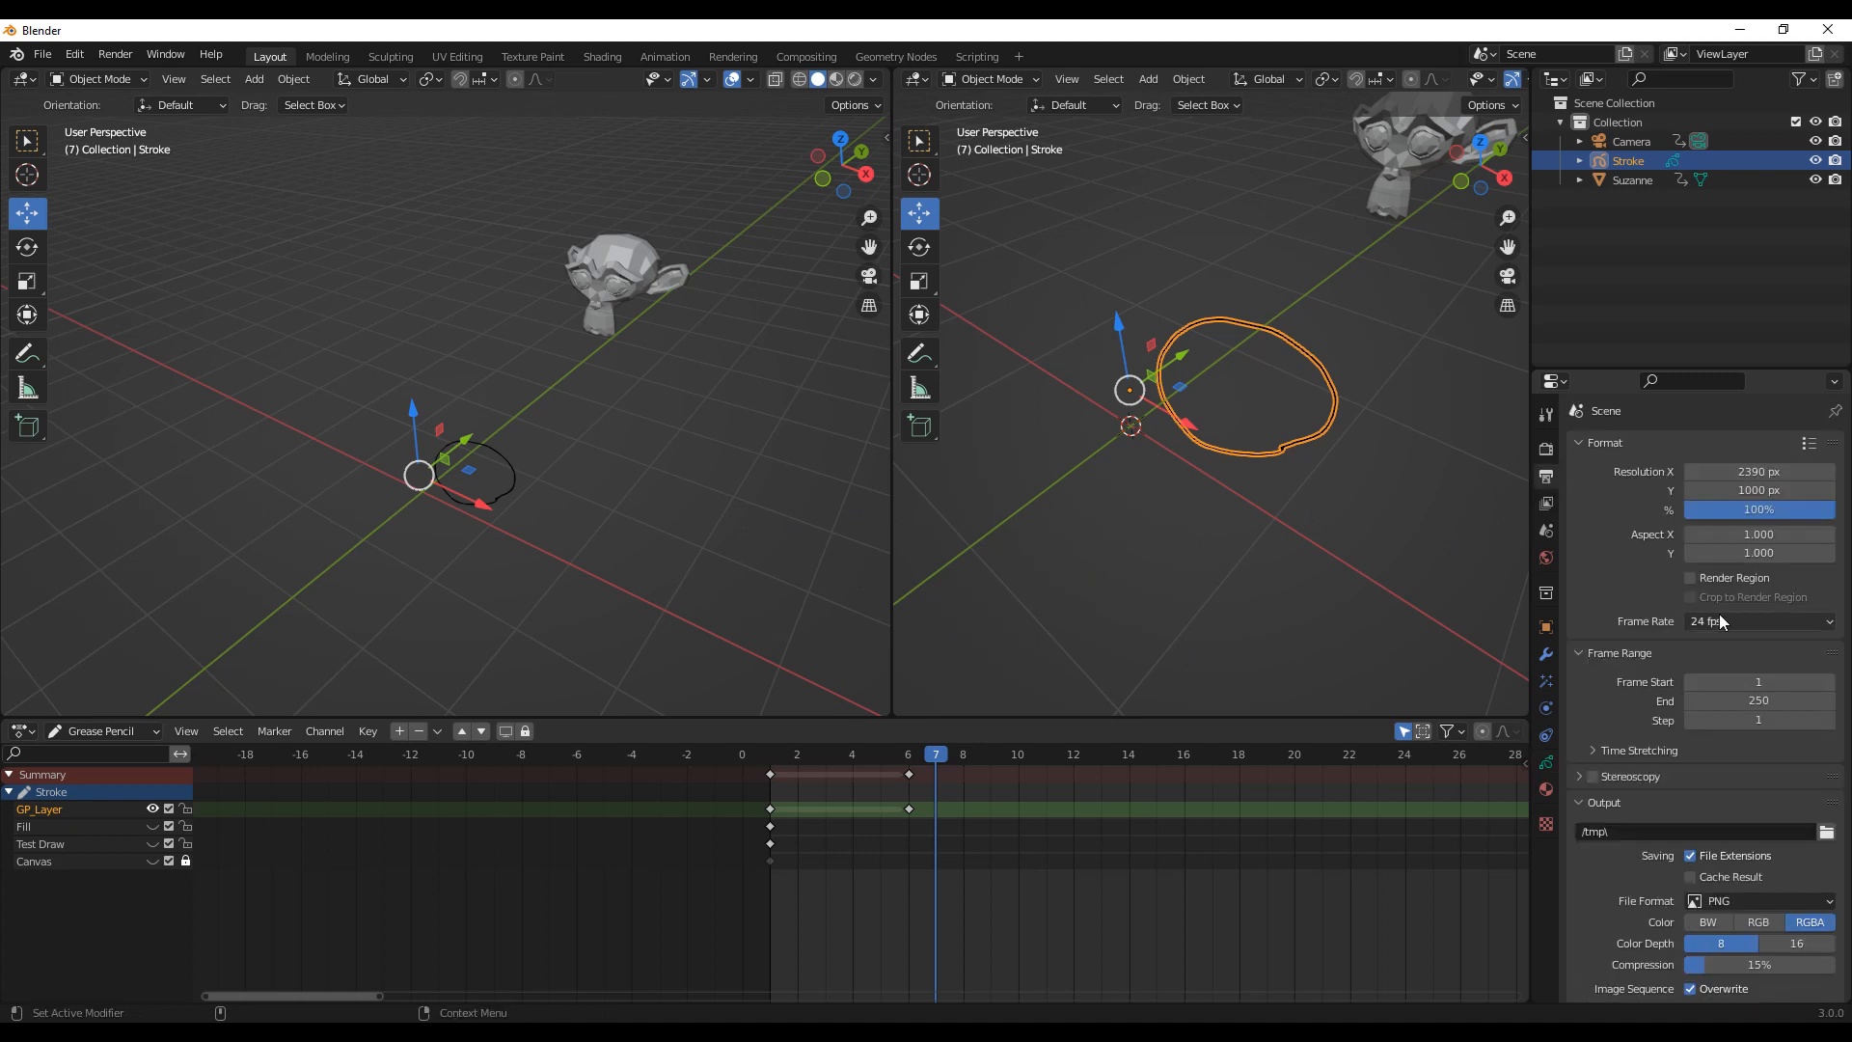
scroll(1719, 613, "down", 2)
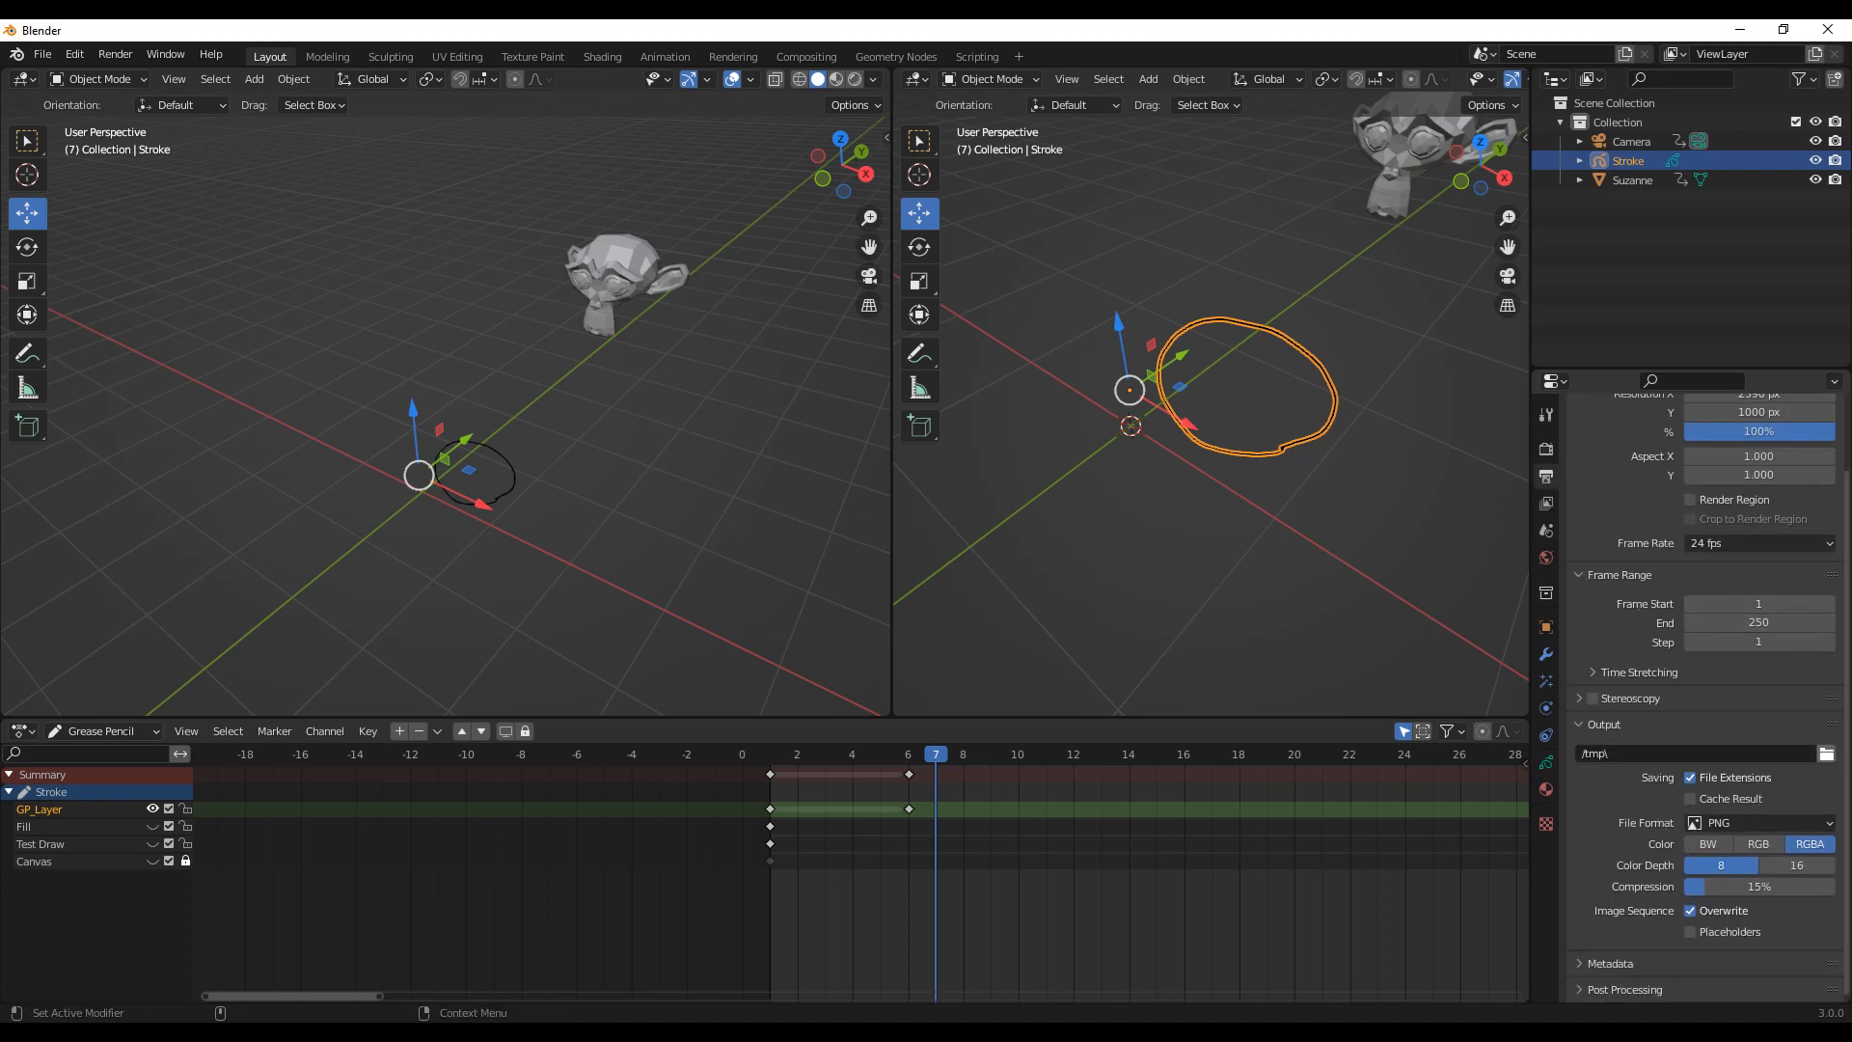
left_click(1827, 754)
left_click(1684, 1005)
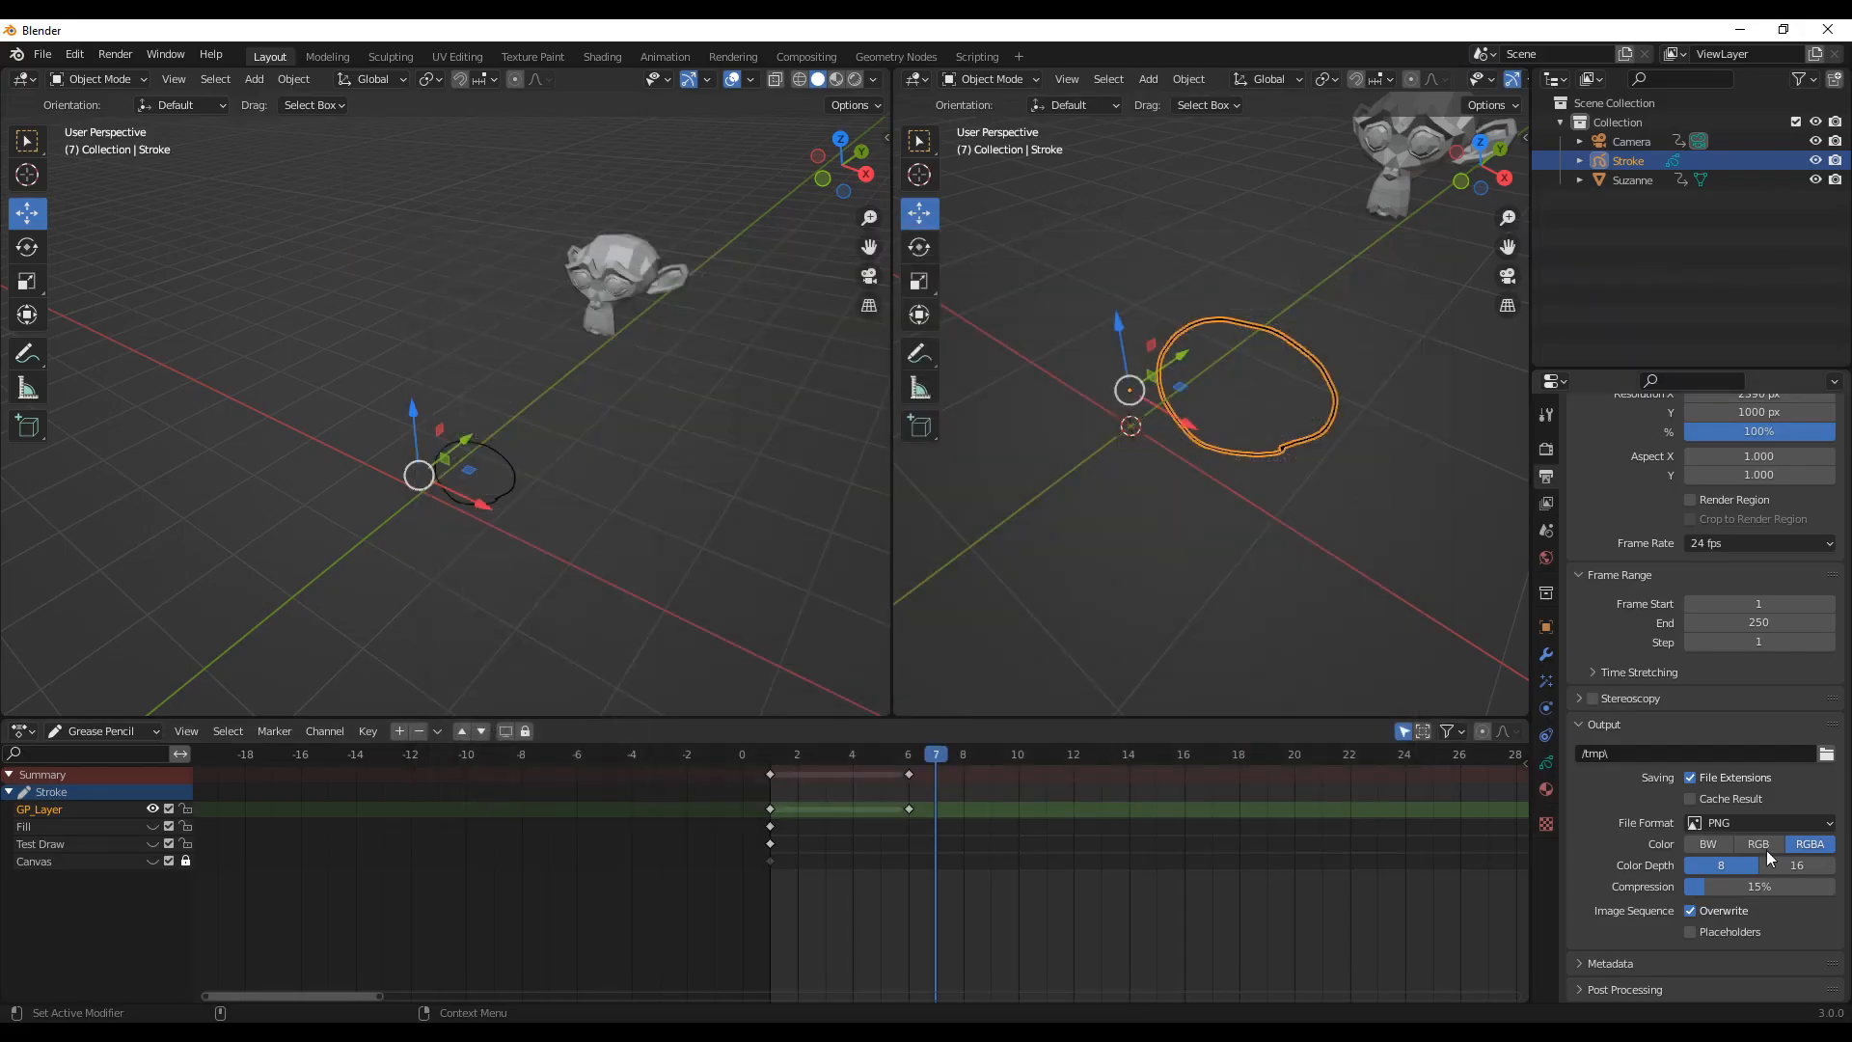
left_click(1763, 822)
left_click(130, 57)
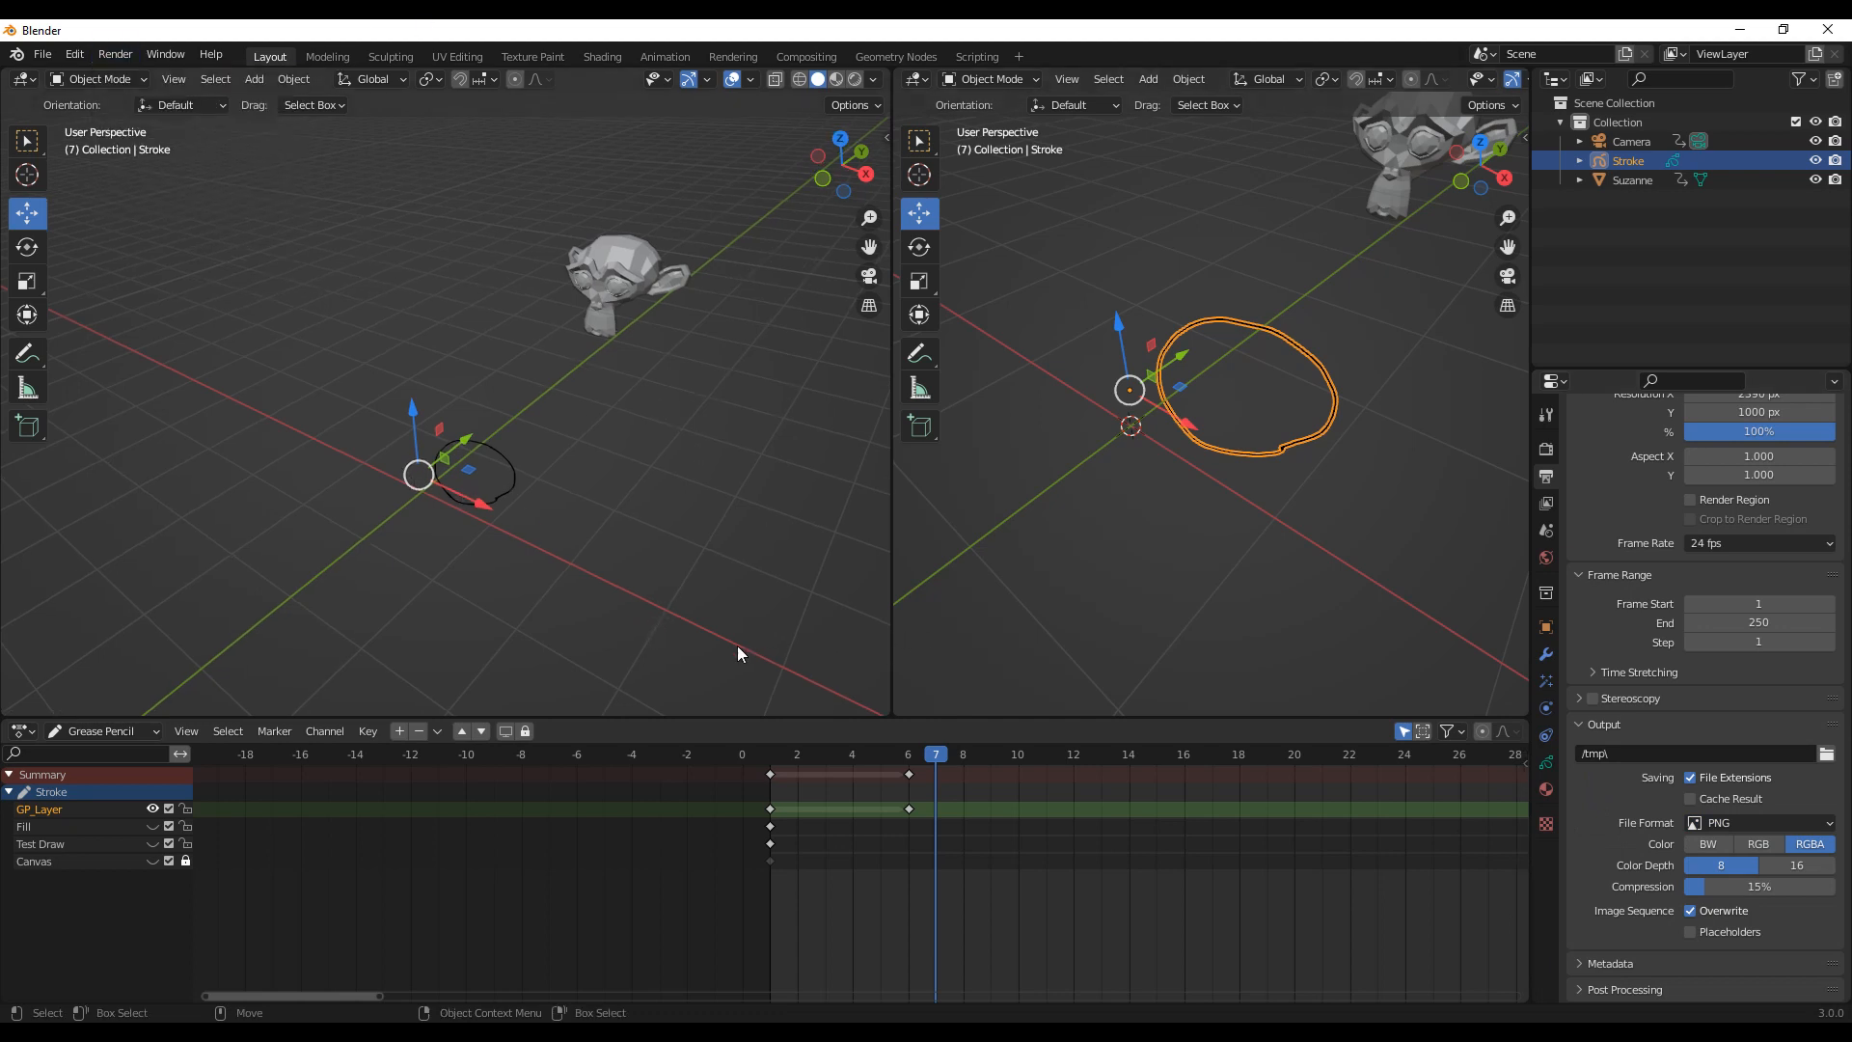
key("KP_0")
key("KP_0")
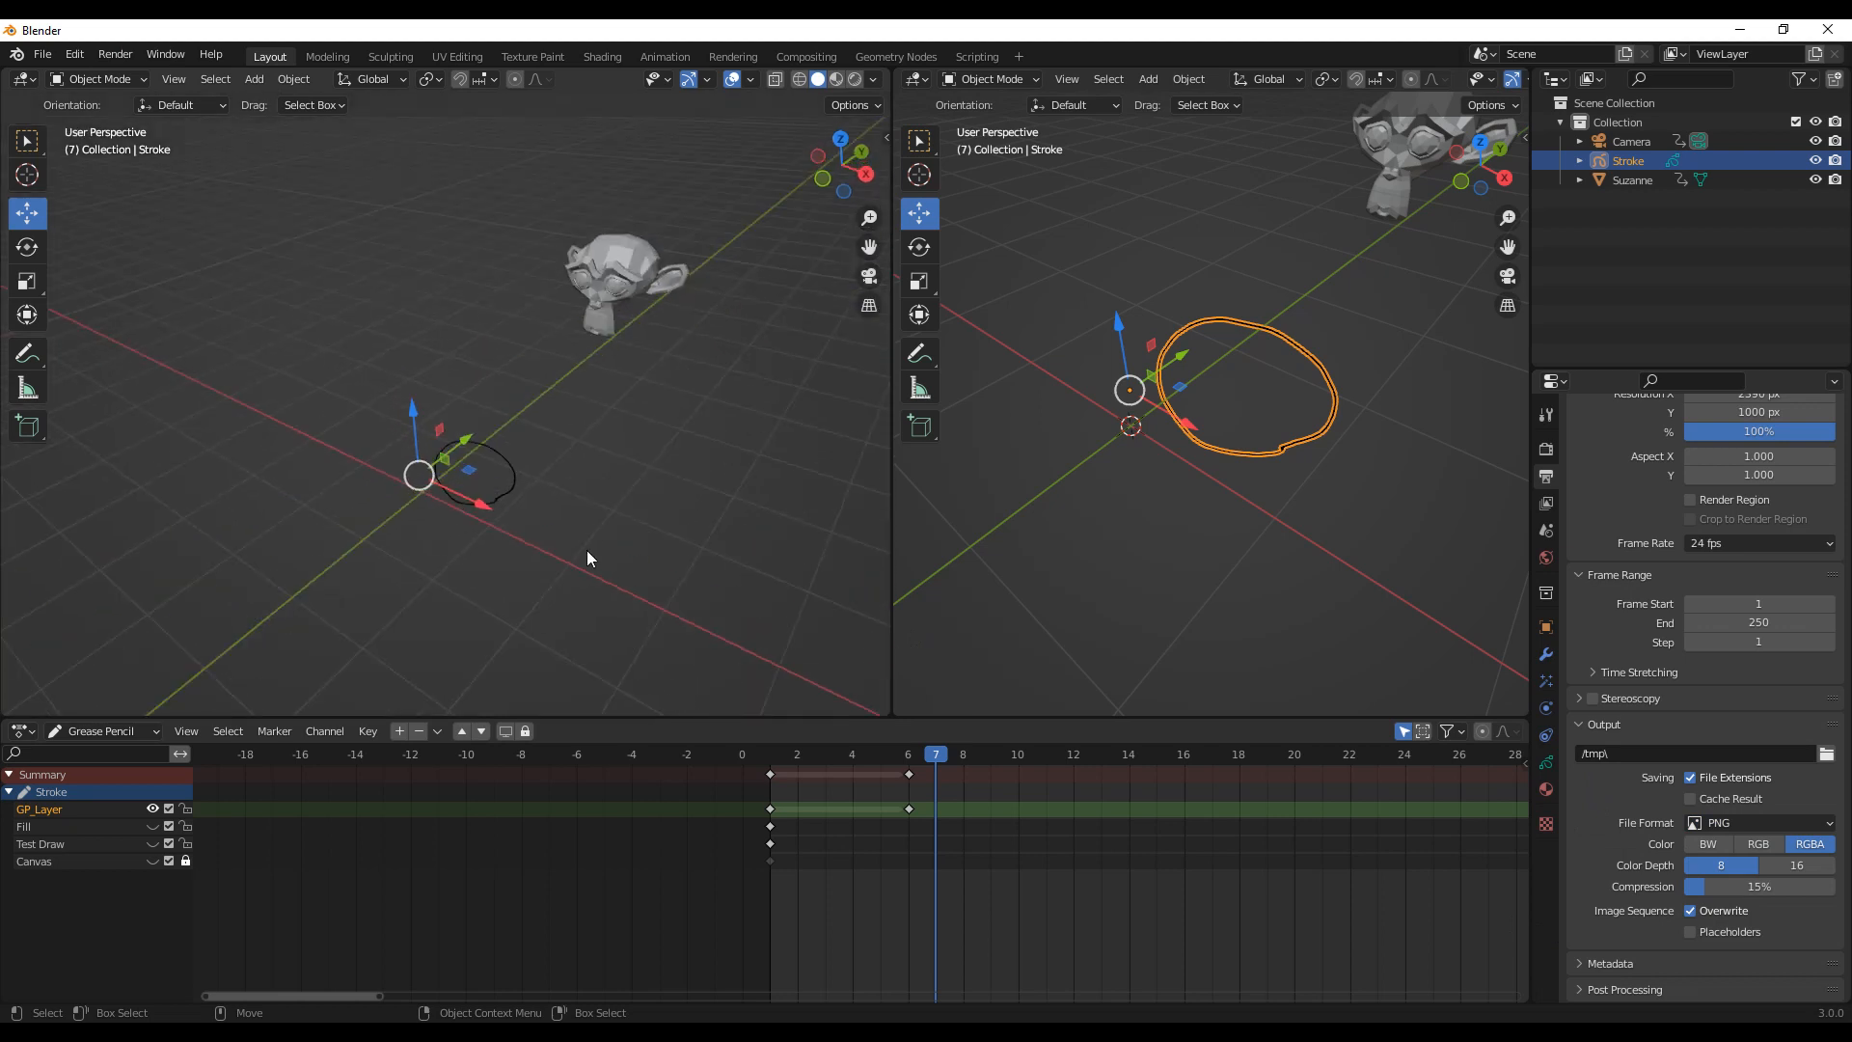
mouse_move(584, 552)
middle_mouse_down()
mouse_move(639, 563)
mouse_move(624, 517)
mouse_move(624, 559)
mouse_move(649, 570)
mouse_move(623, 547)
middle_mouse_up()
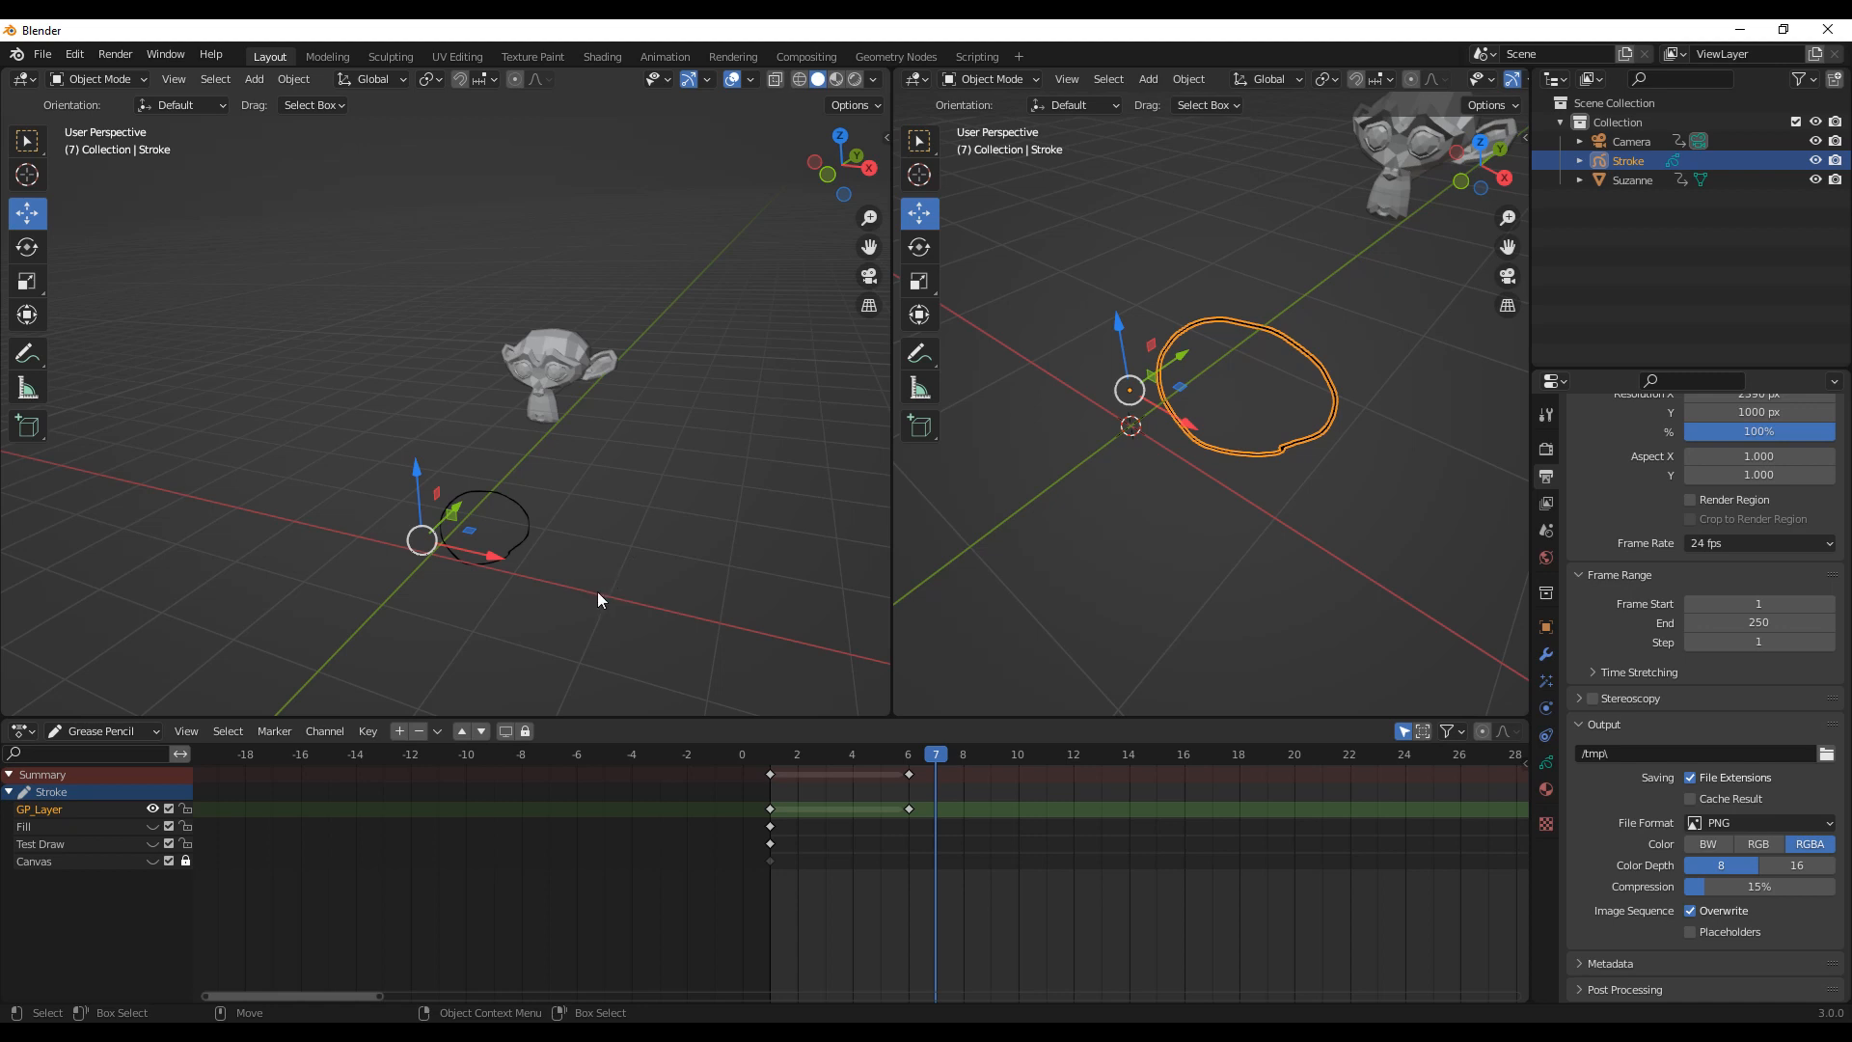
middle_click_drag(646, 602, 593, 601)
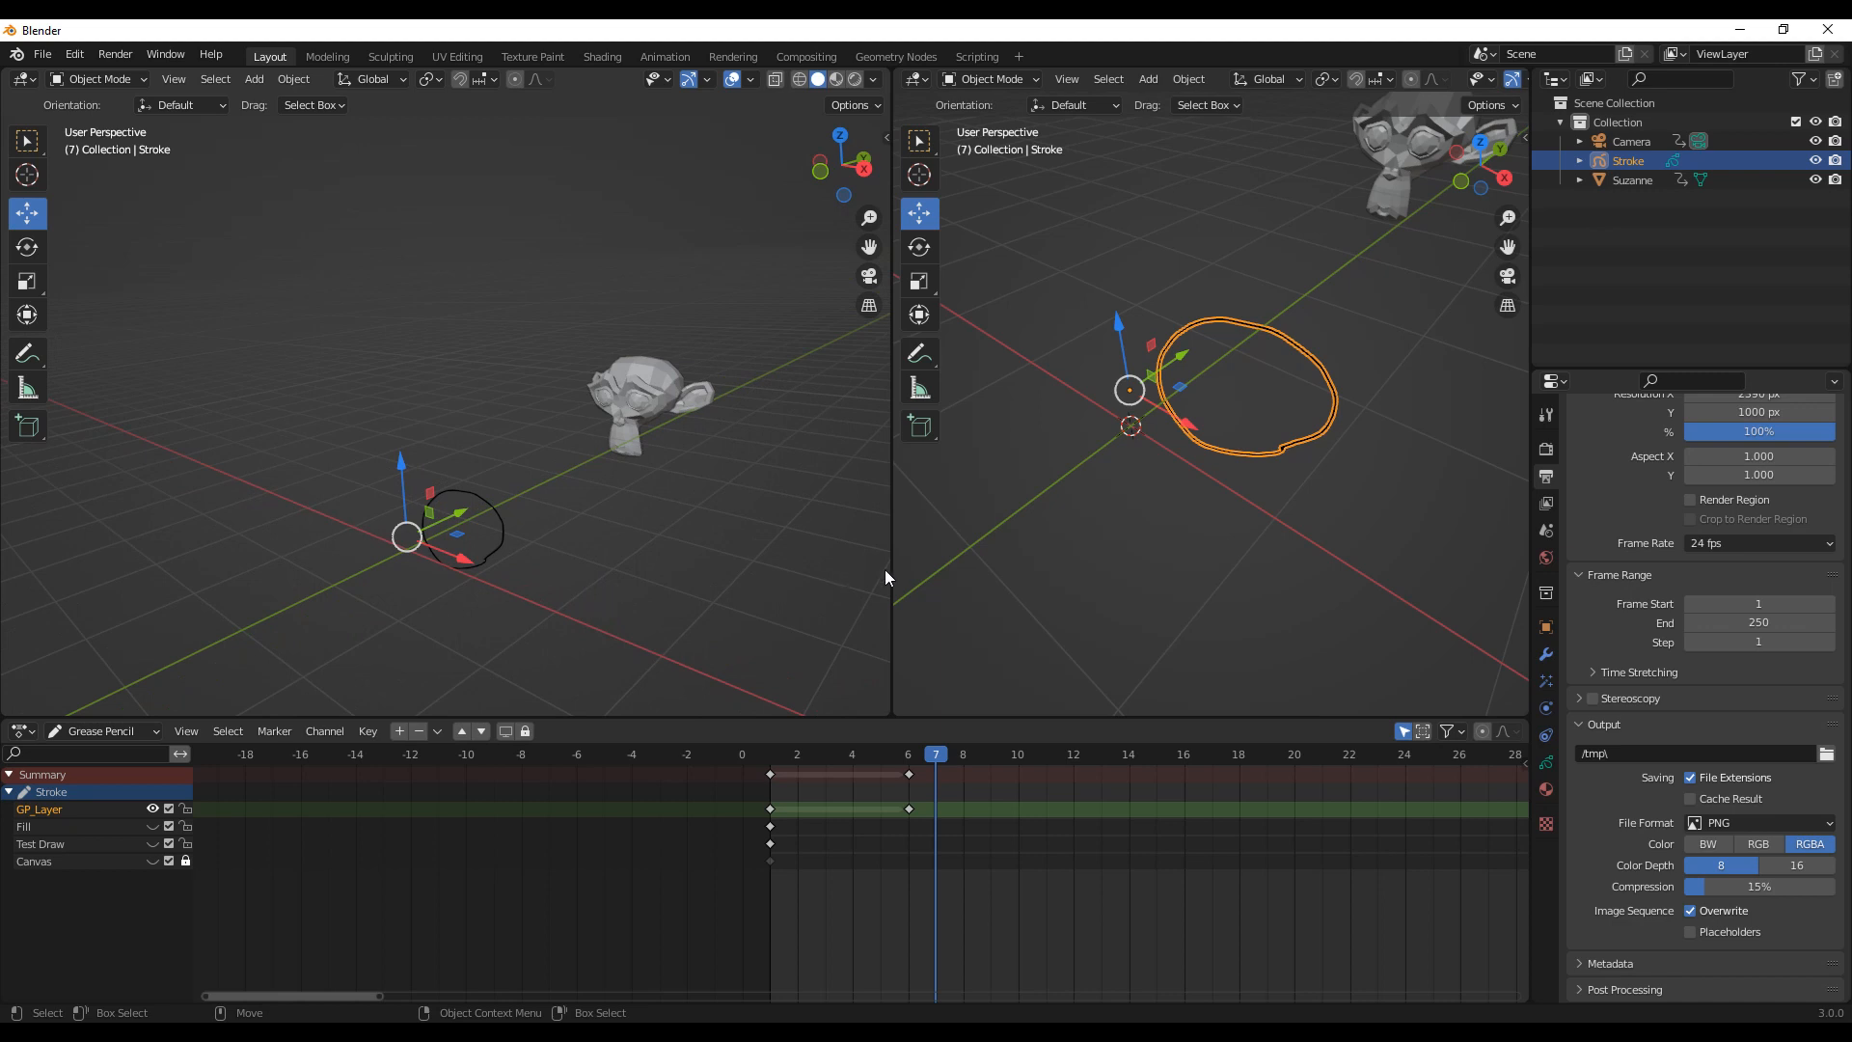
left_click_drag(891, 567, 849, 604)
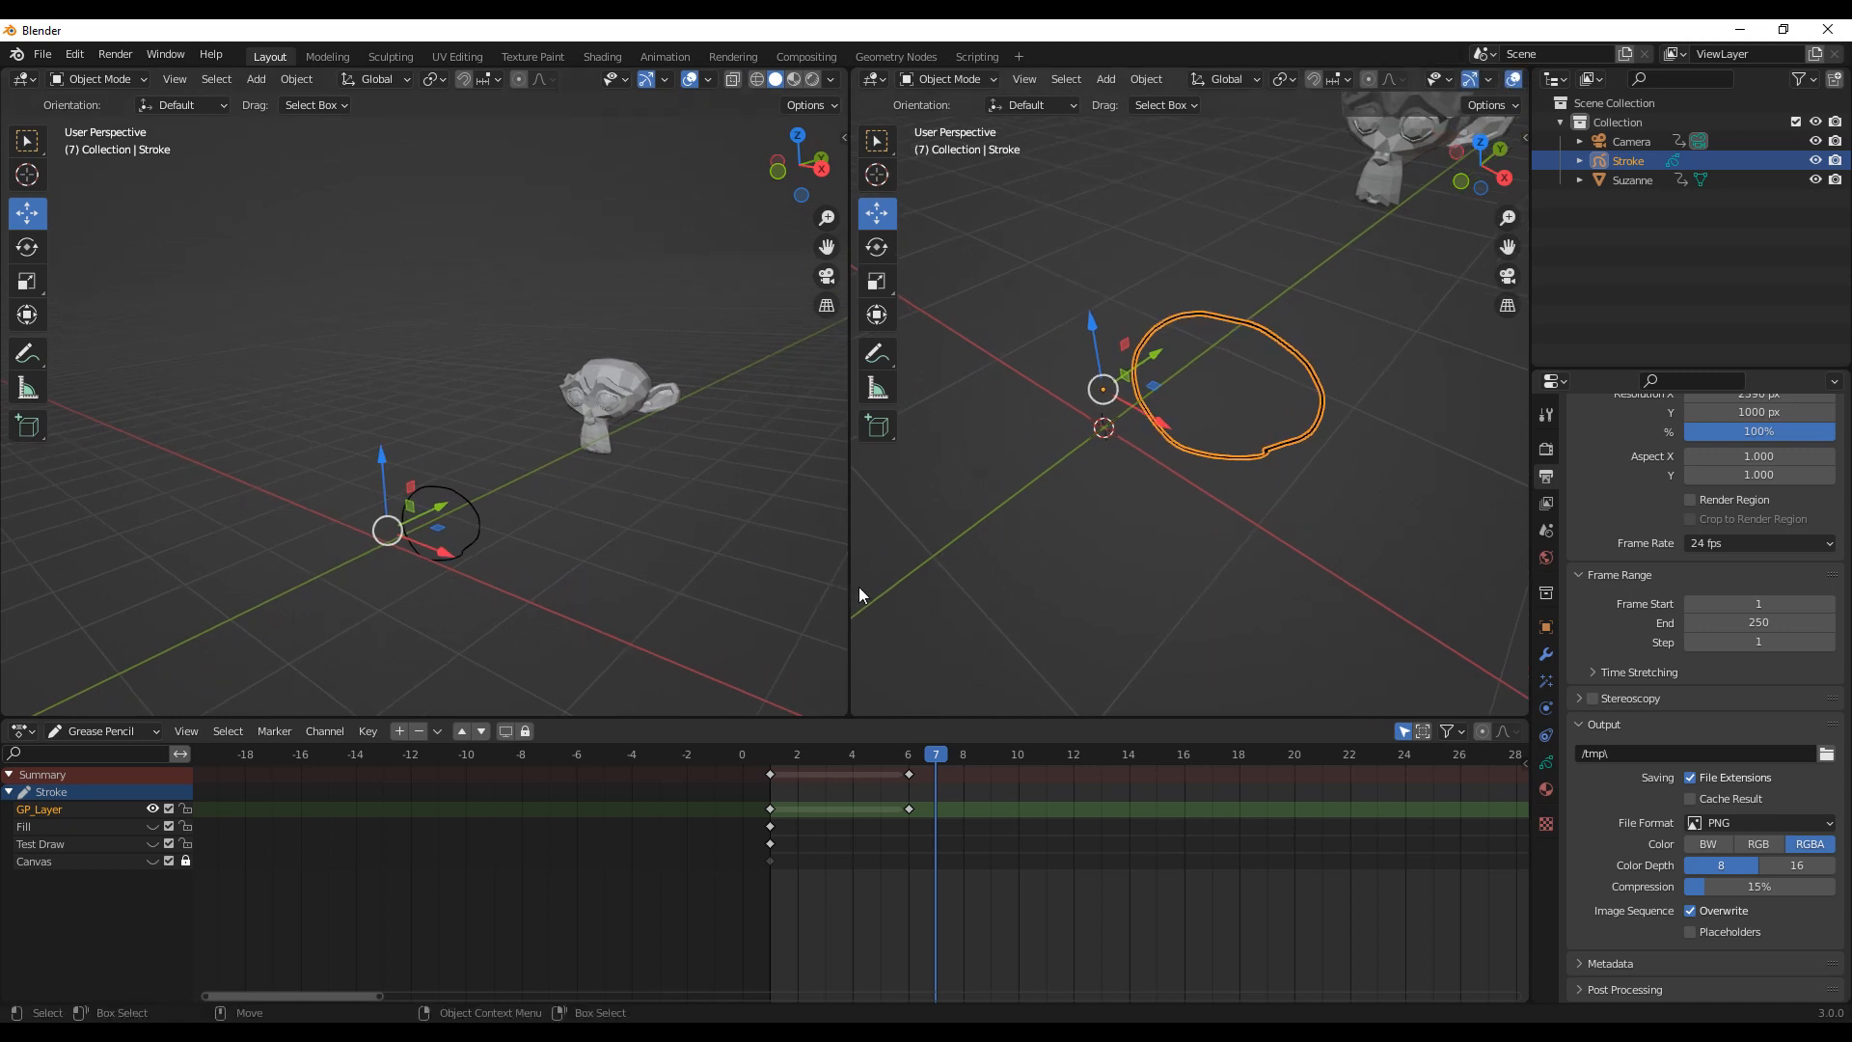
Step: Add a cube mesh, move it behind the drawn circle and place a duplicate of it above
left_click(260, 80)
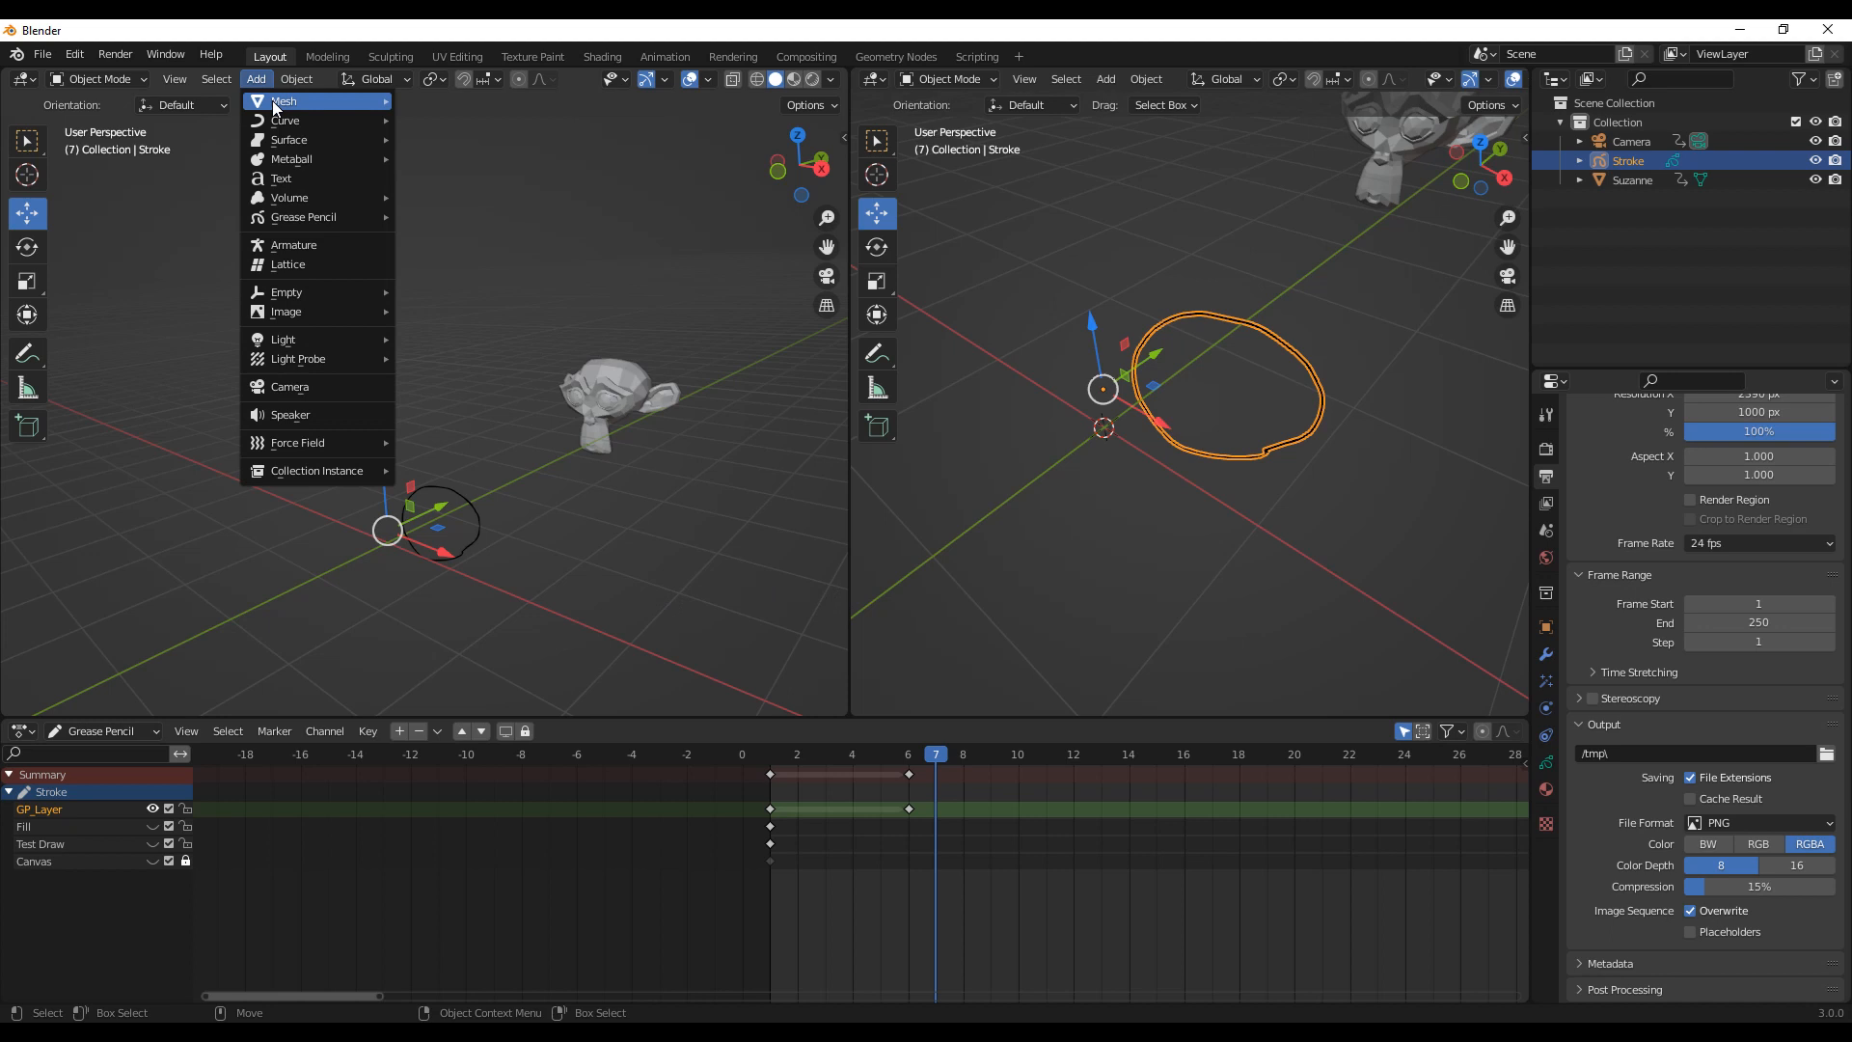
mouse_move(272, 100)
left_click(465, 119)
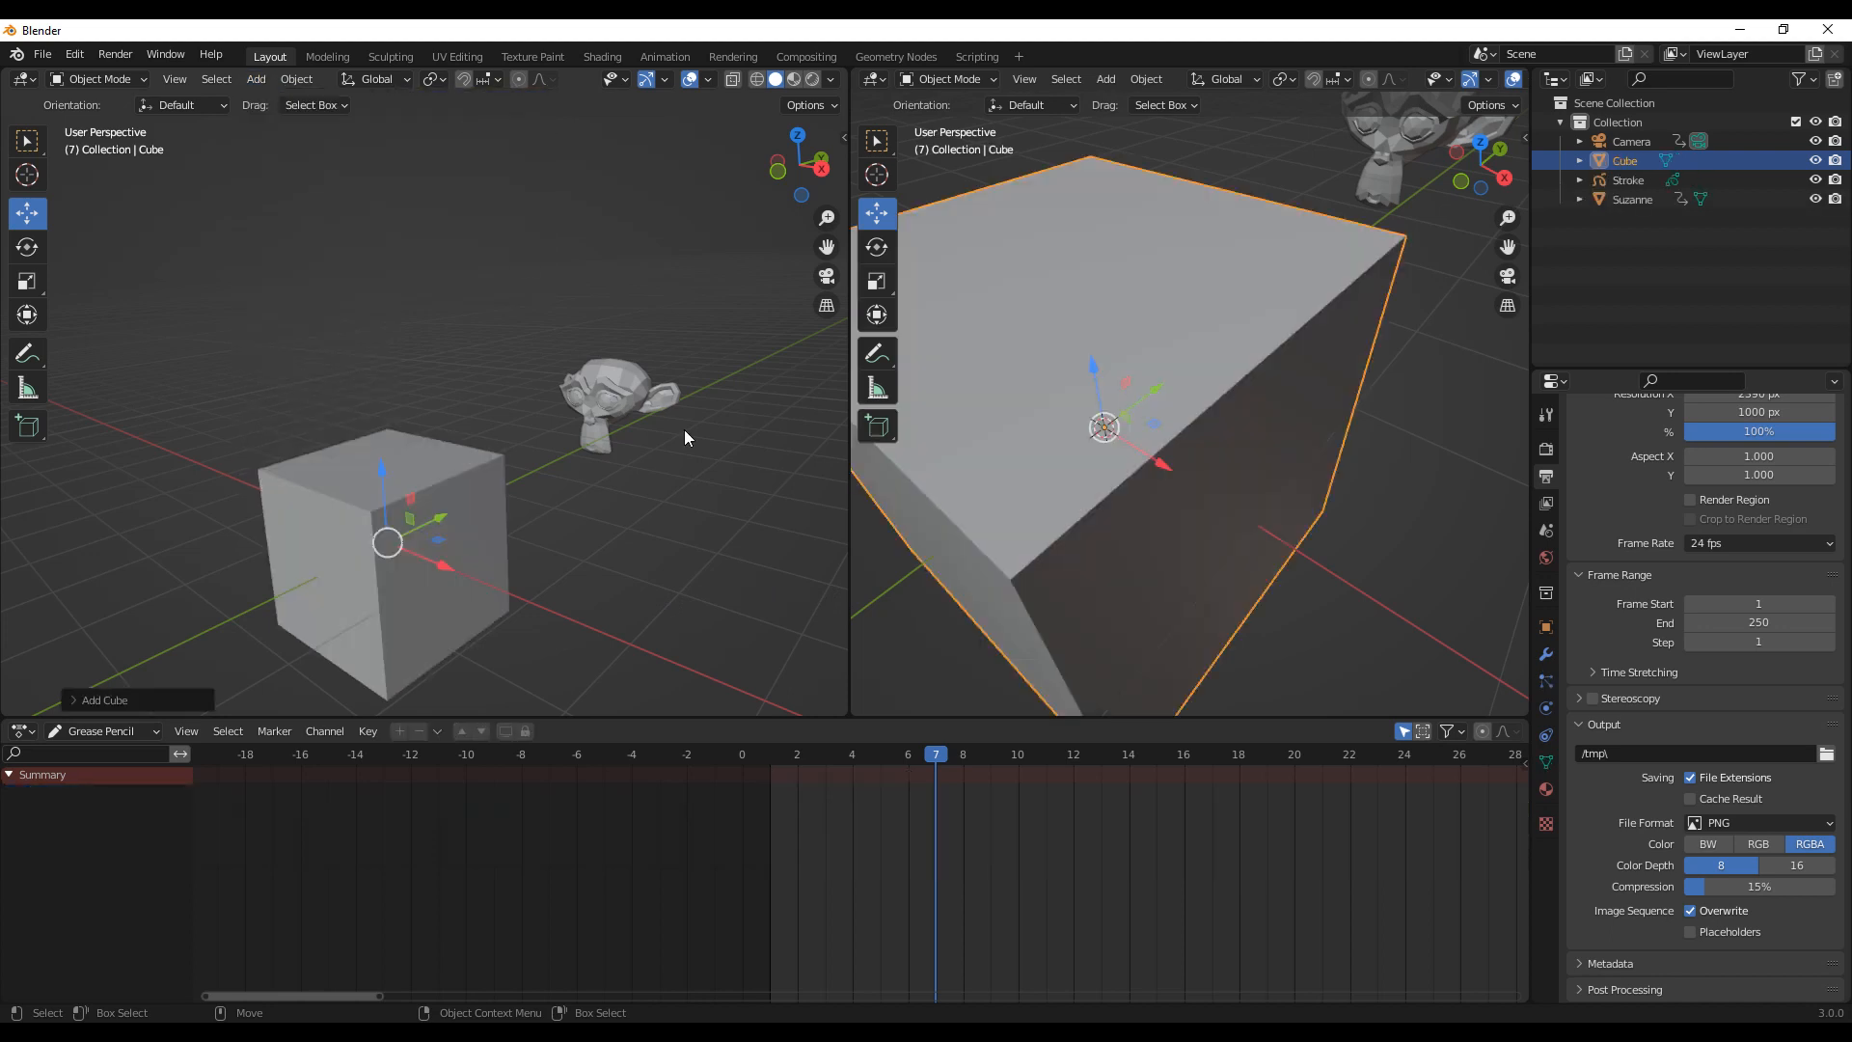
left_click_drag(419, 494, 521, 433)
key("shift+d")
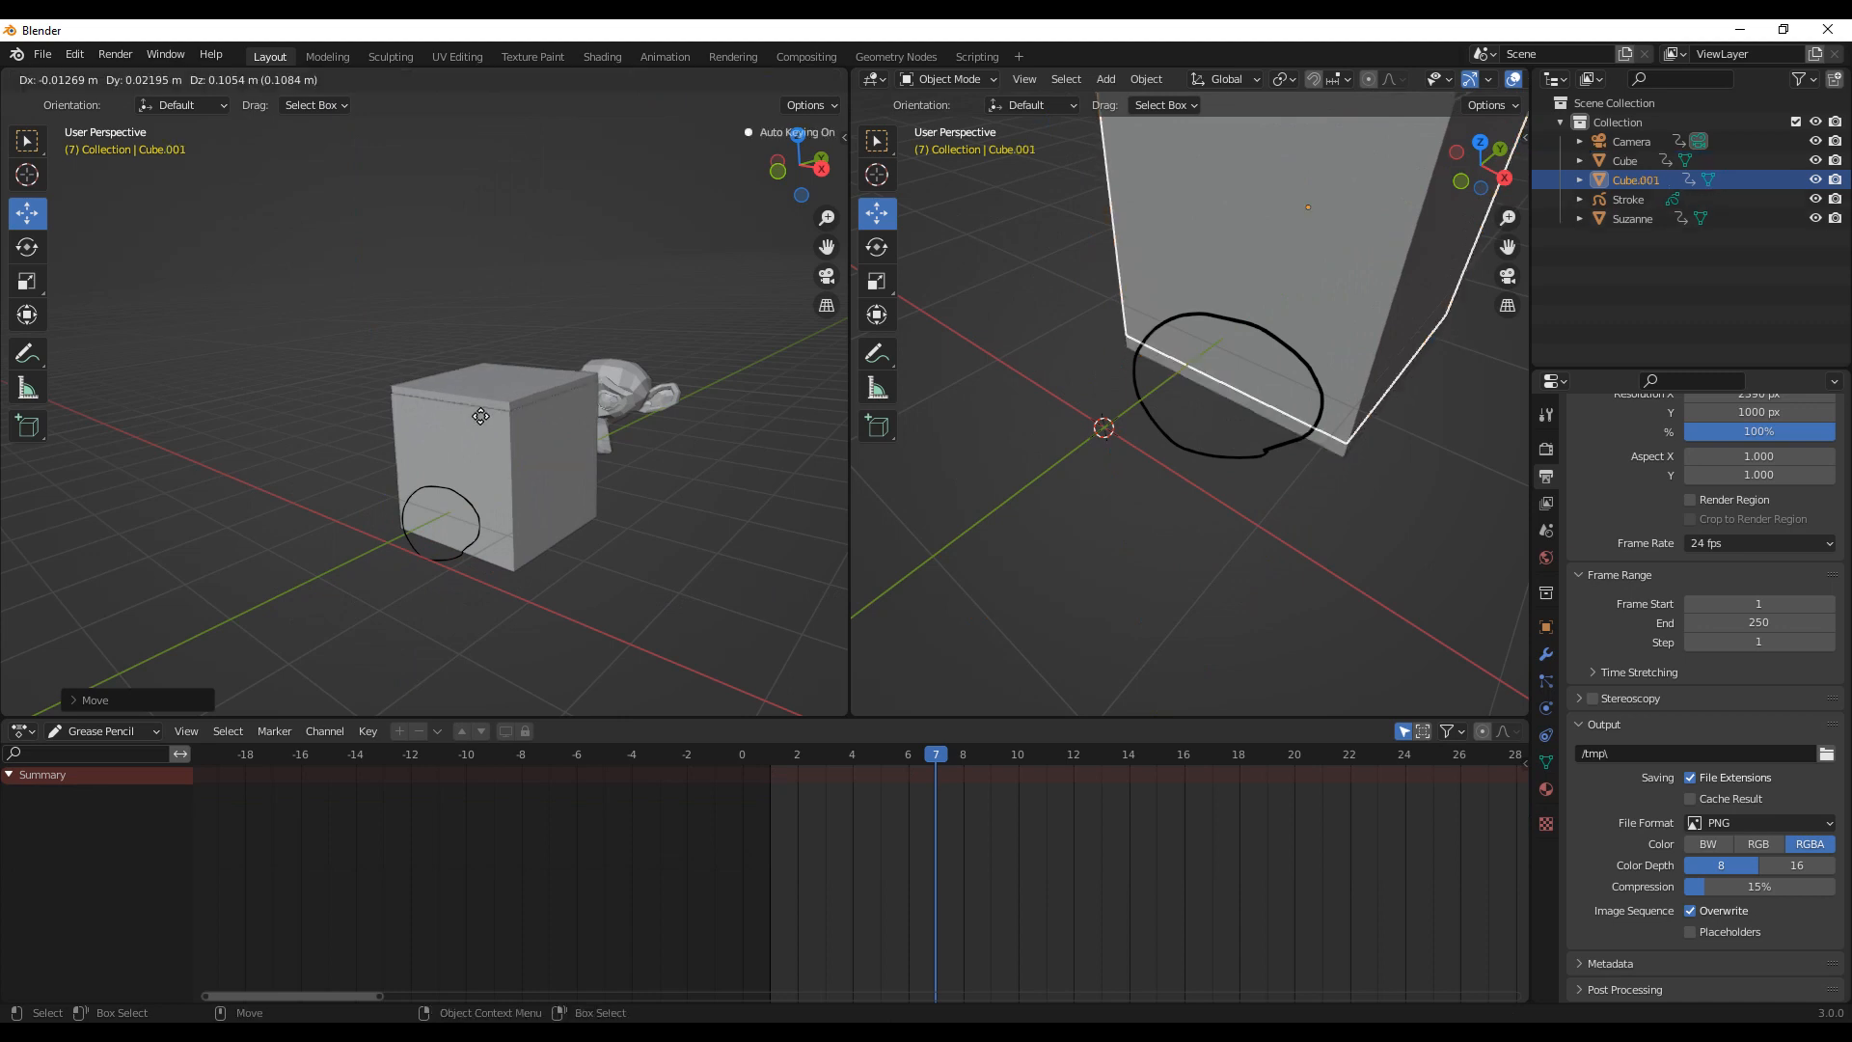
left_click(495, 407)
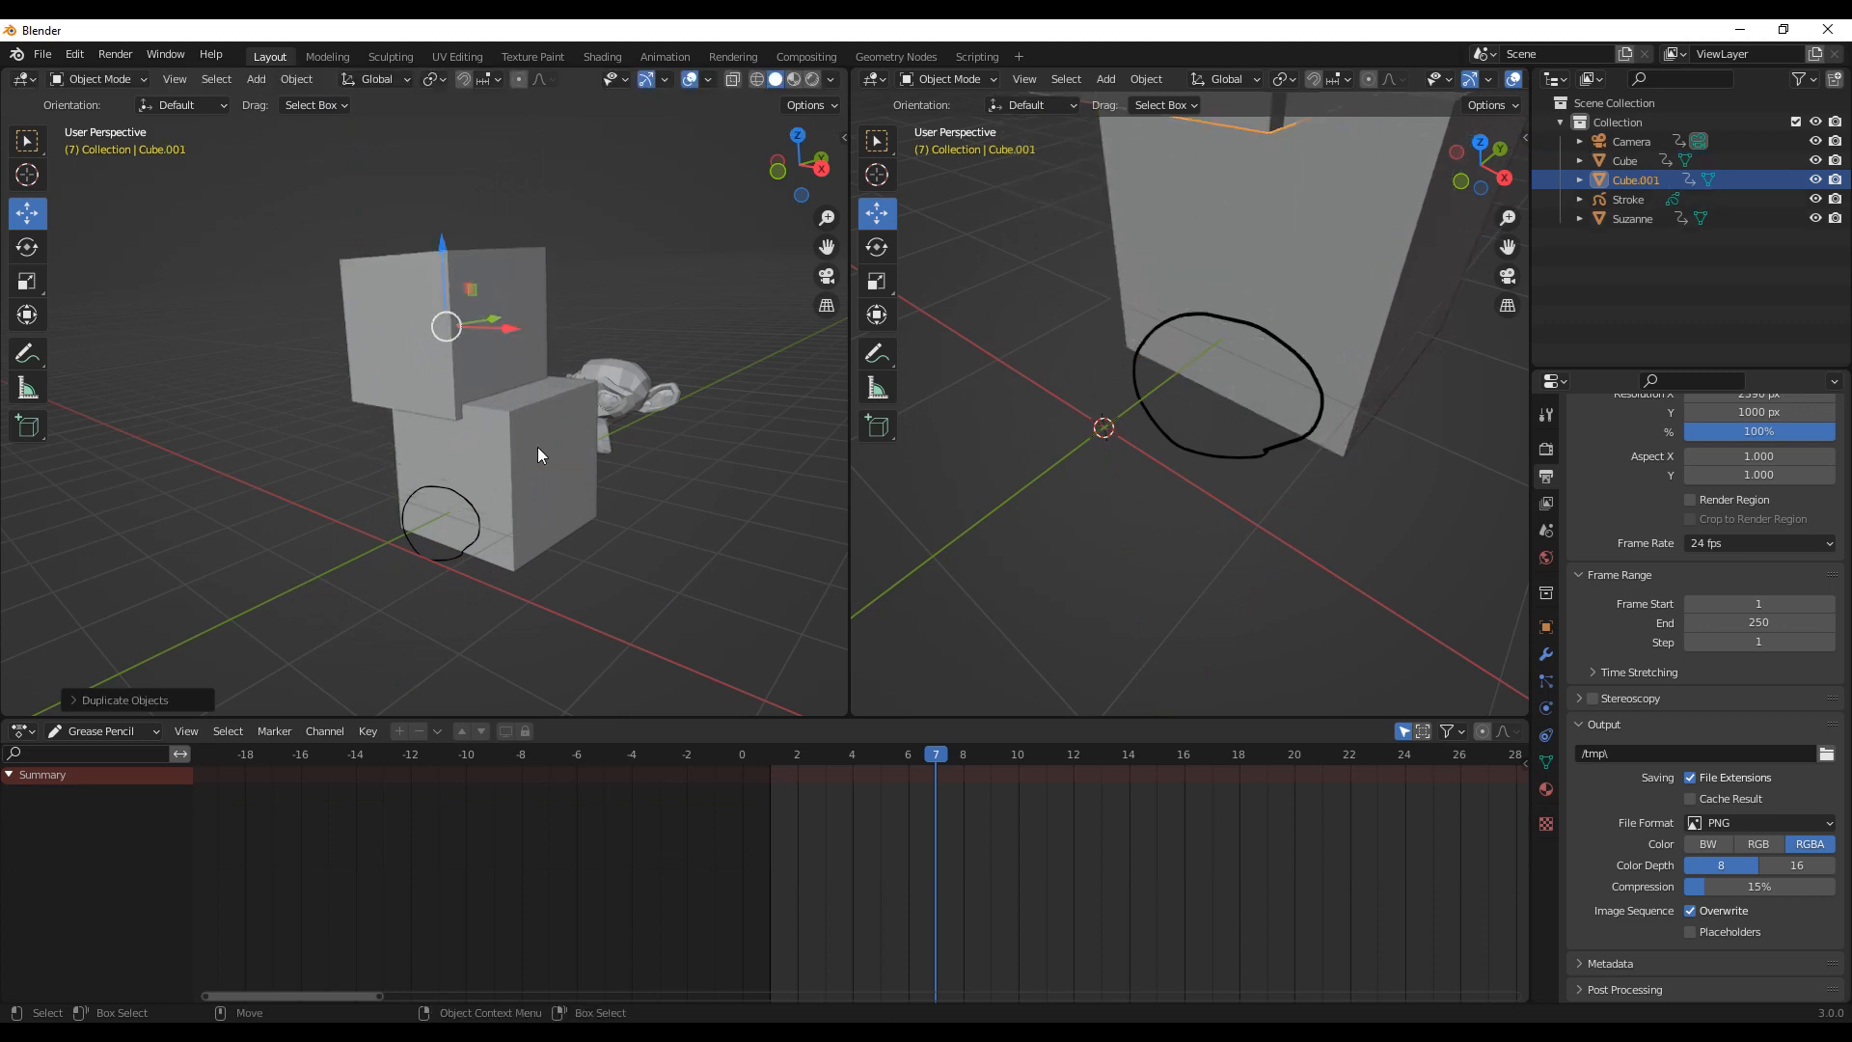
Step: Delete both the duplicated cube and the original cube
key("Delete")
left_click(541, 479)
key("Delete")
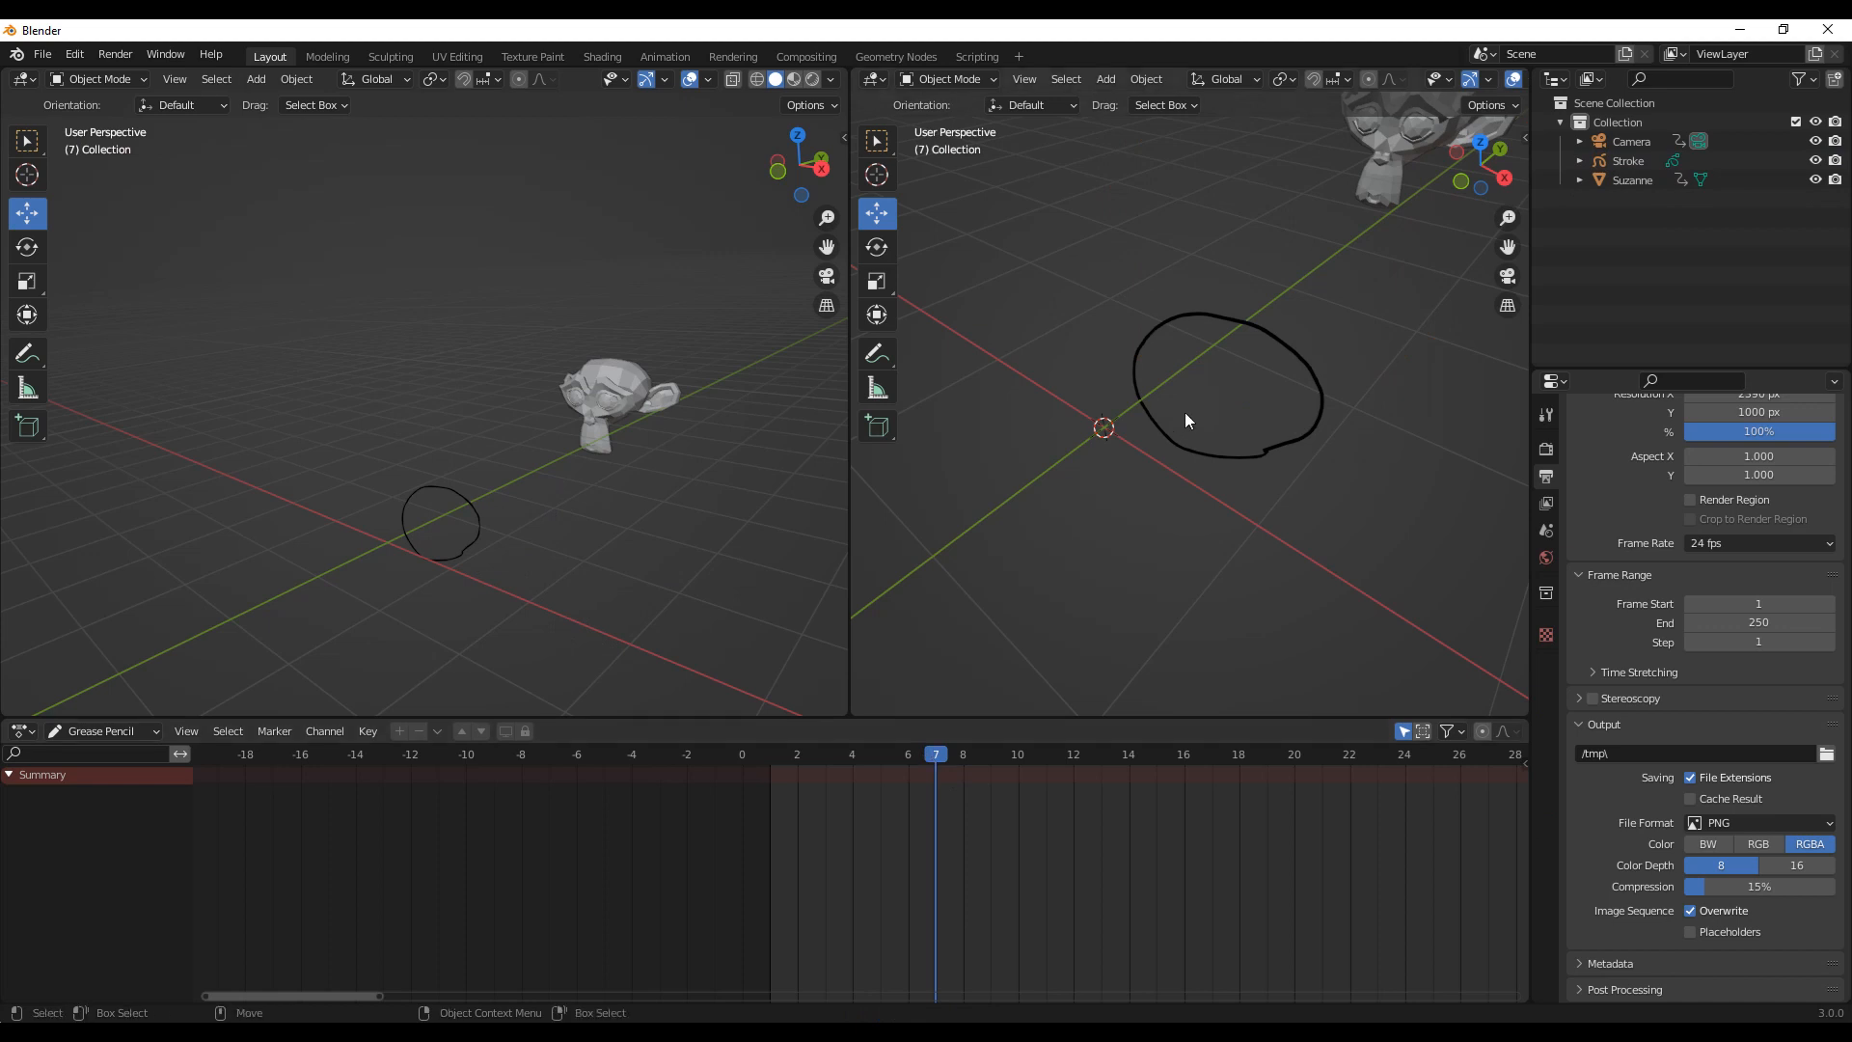
Step: Reselect the Stroke object and enlarge the viewport that shows its circle close up
left_click(1270, 445)
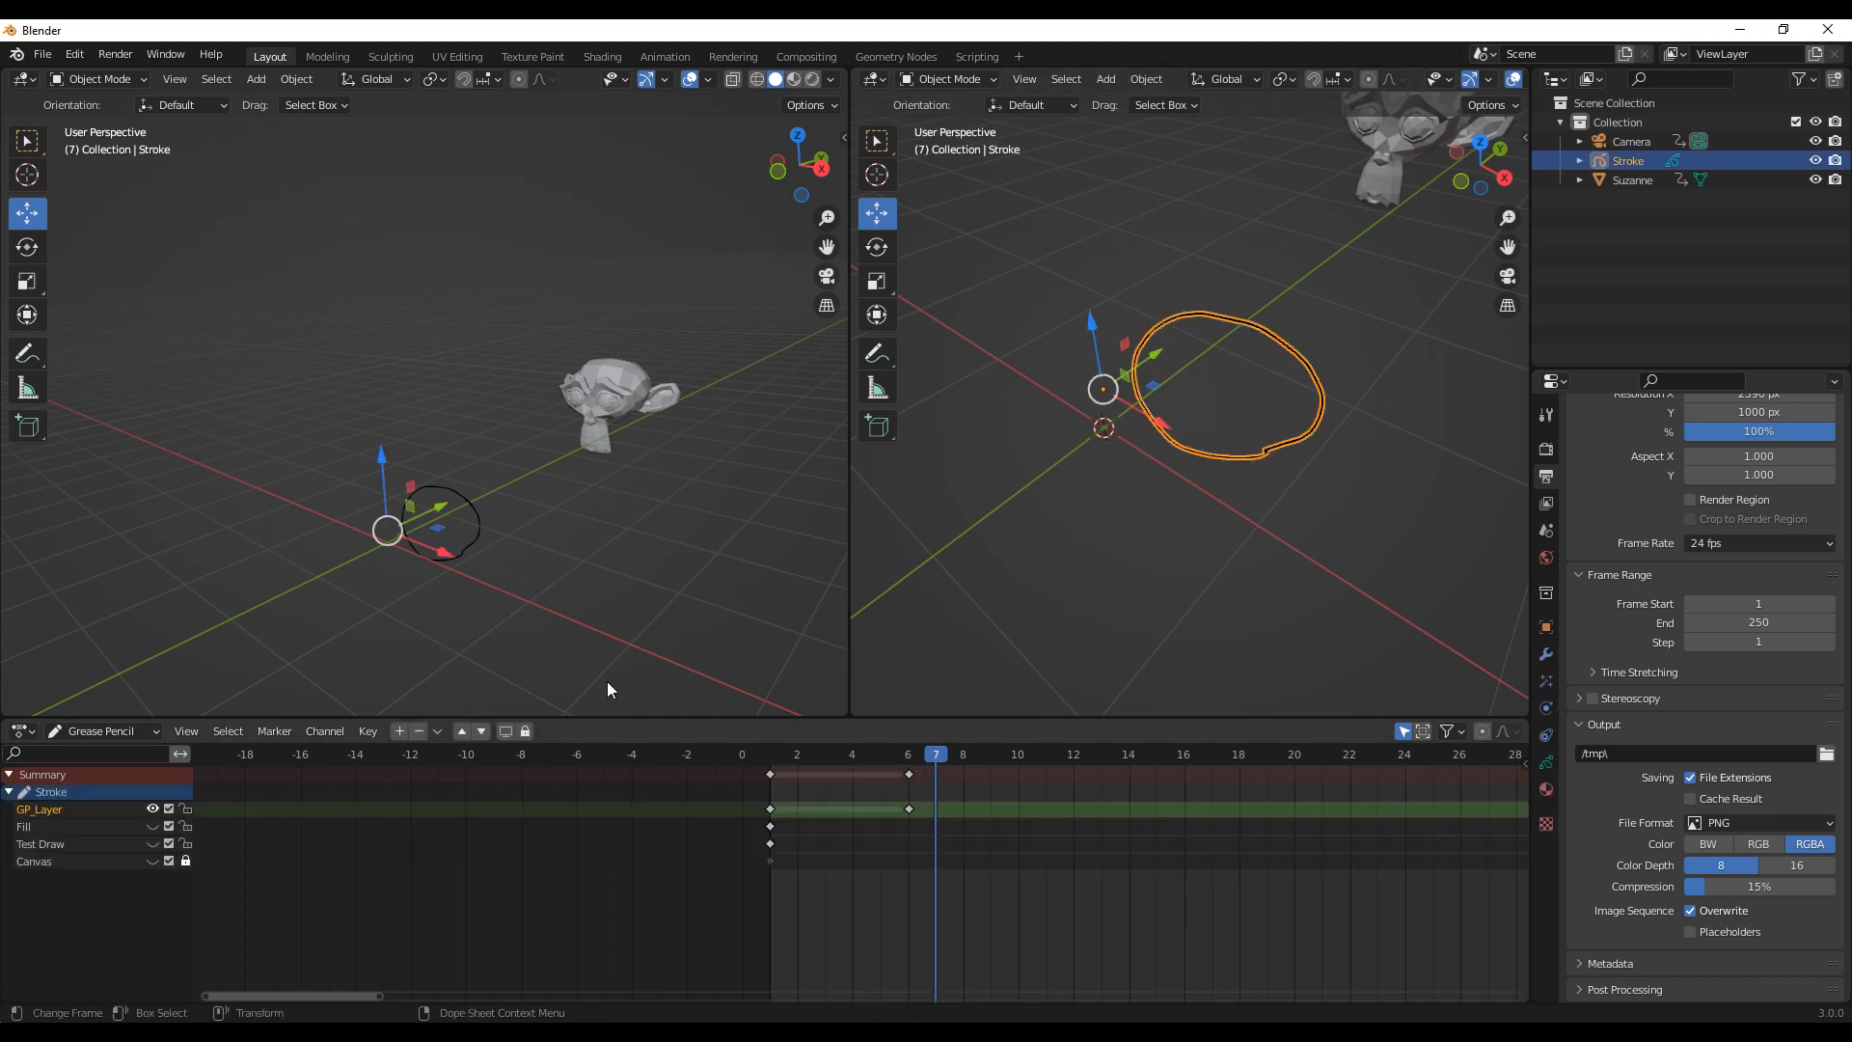
left_click_drag(849, 630, 718, 646)
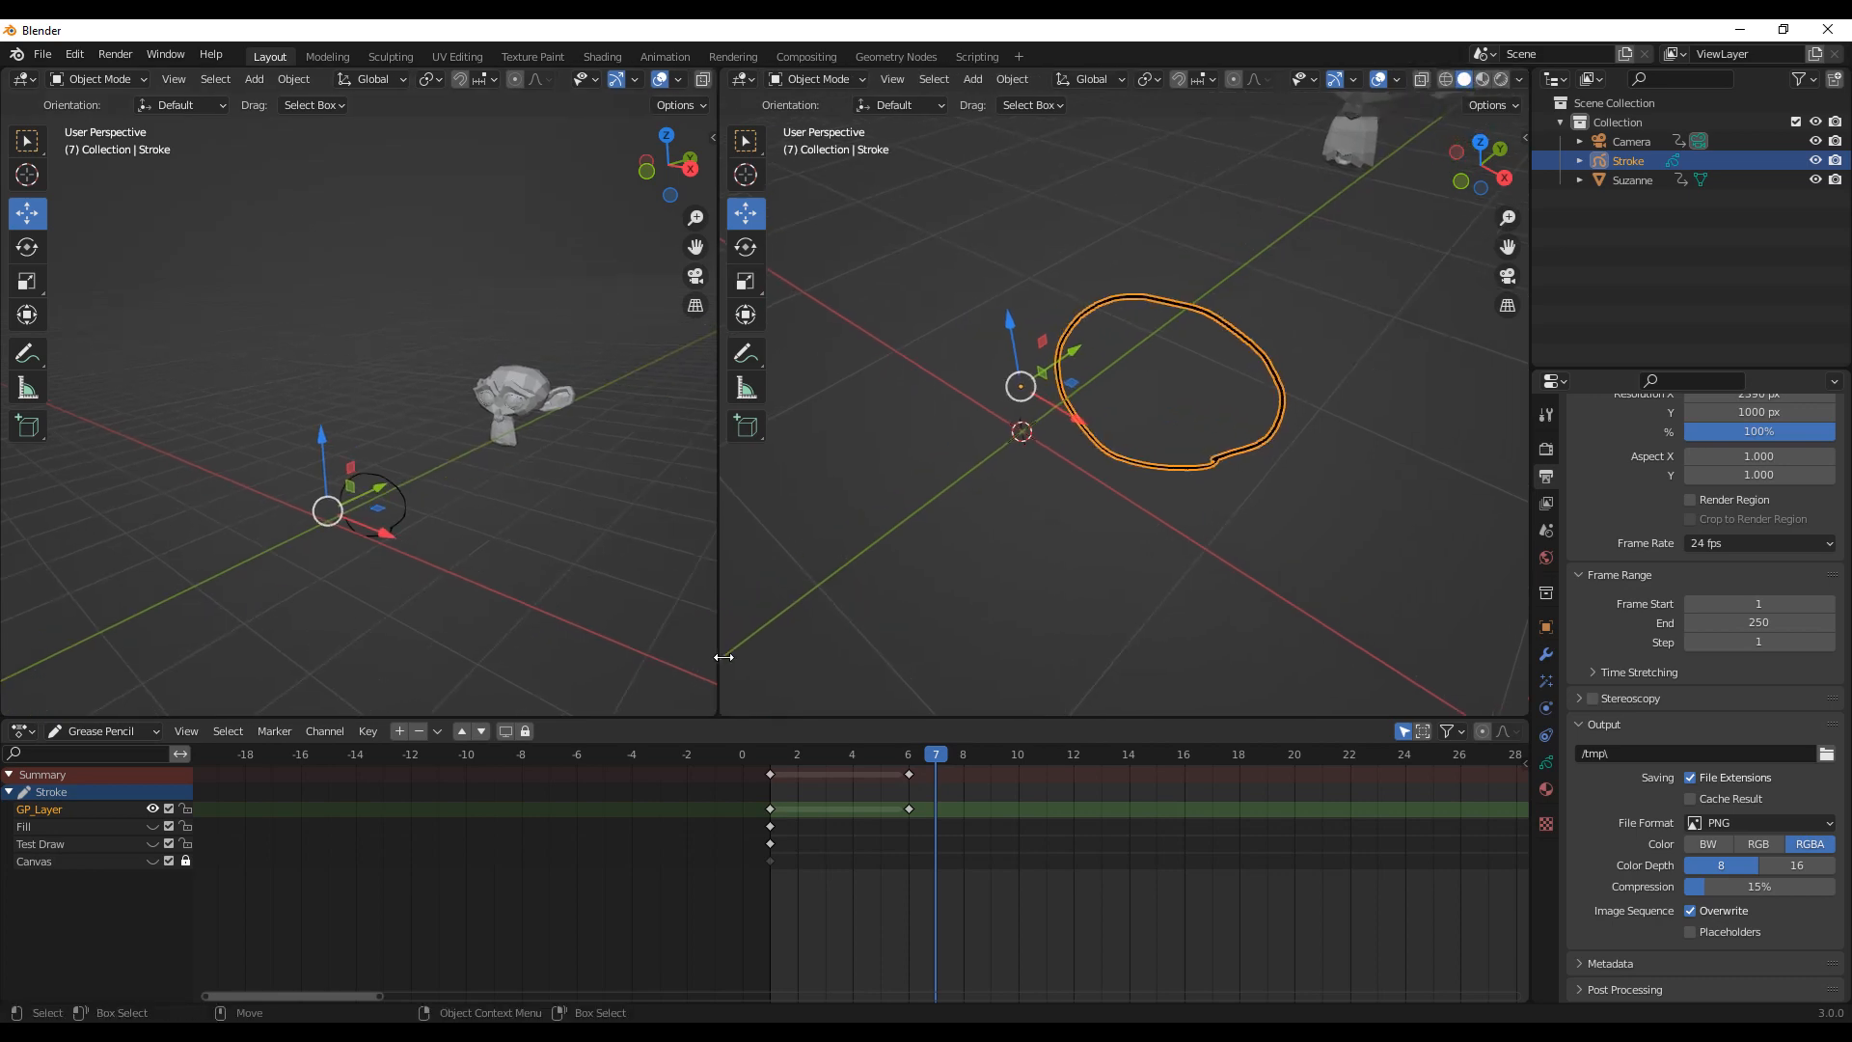